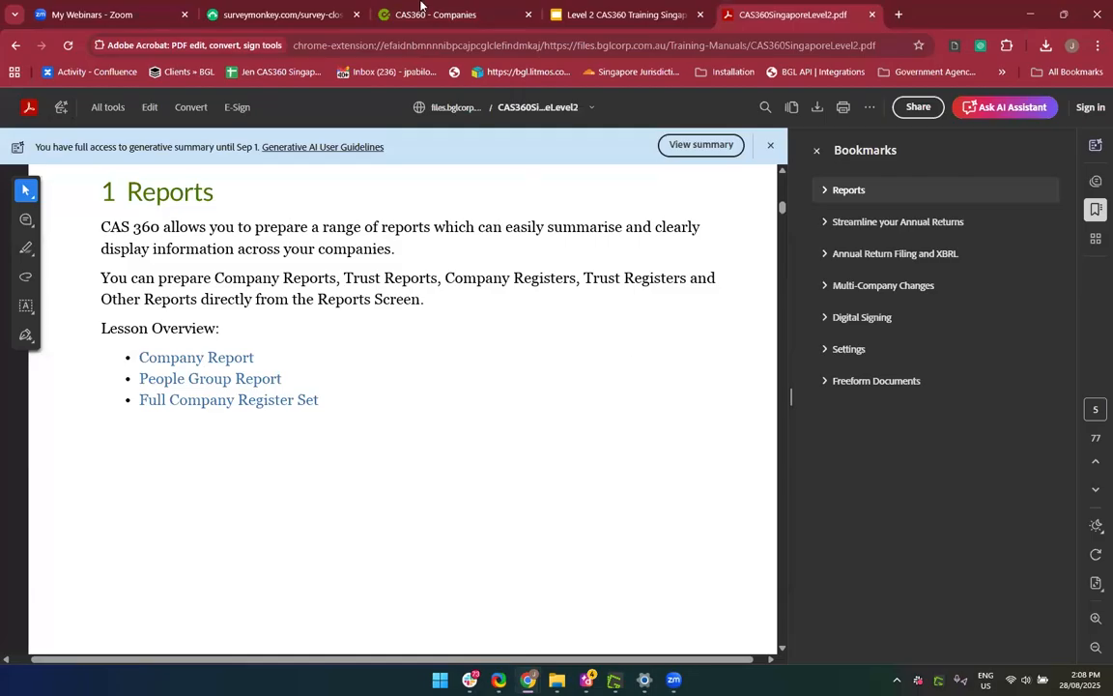
Switch to CAS 360 and display the full company list without the compliance alert filter
left_click(377, 16)
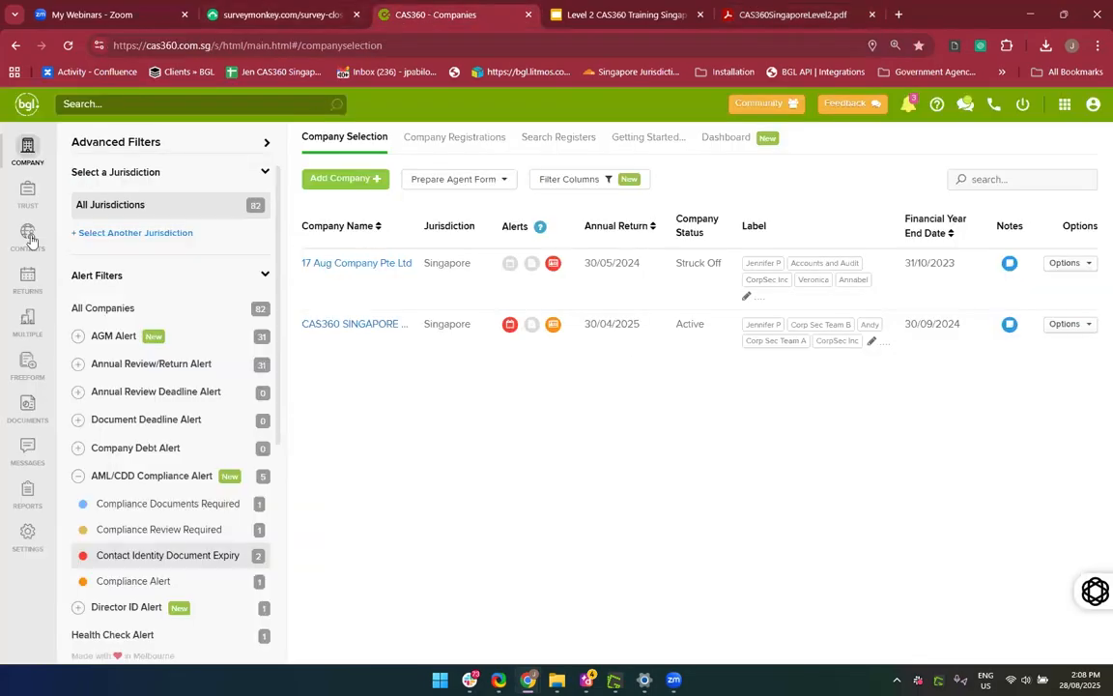
left_click(28, 192)
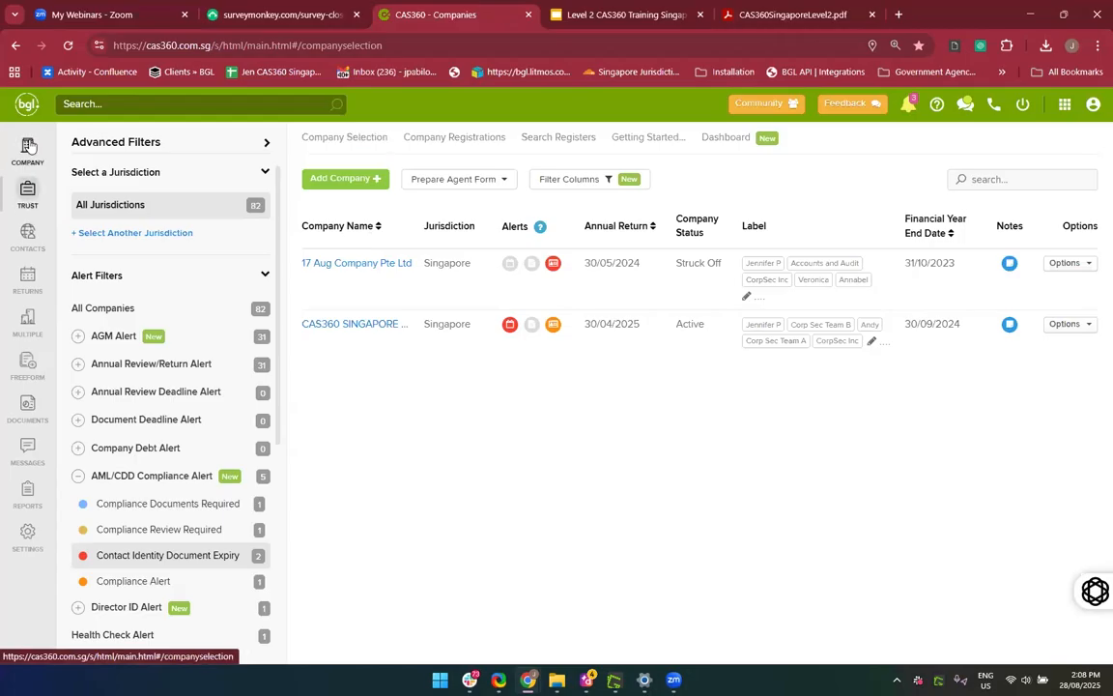
left_click(29, 147)
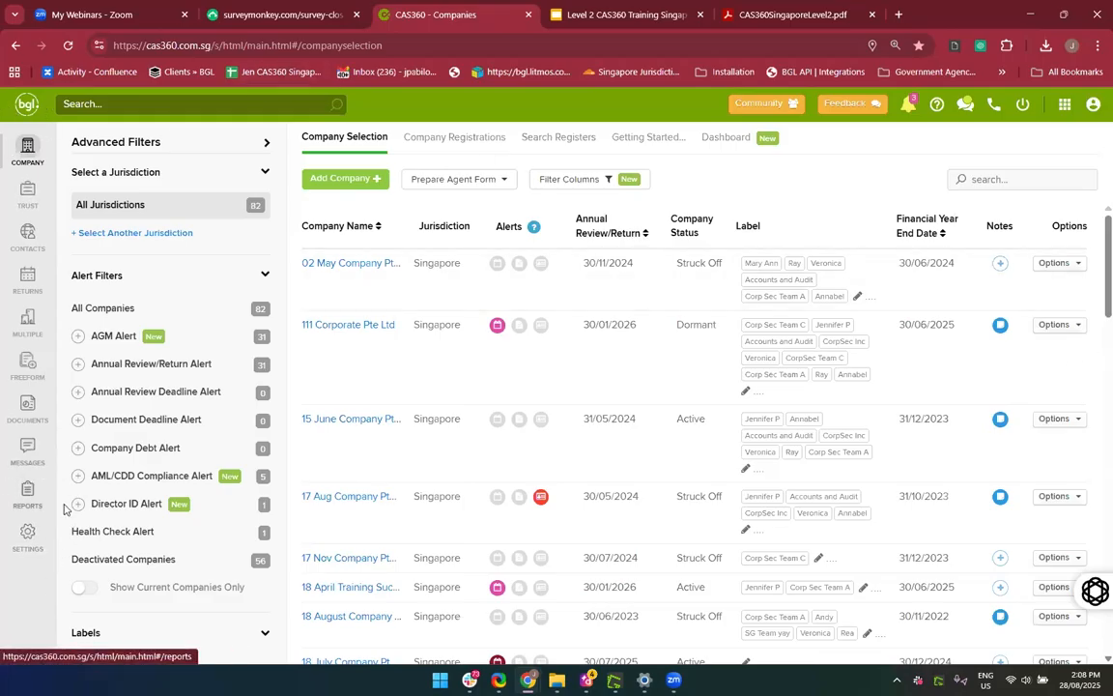
Go to the reports and open the Companies Listing report
left_click(31, 494)
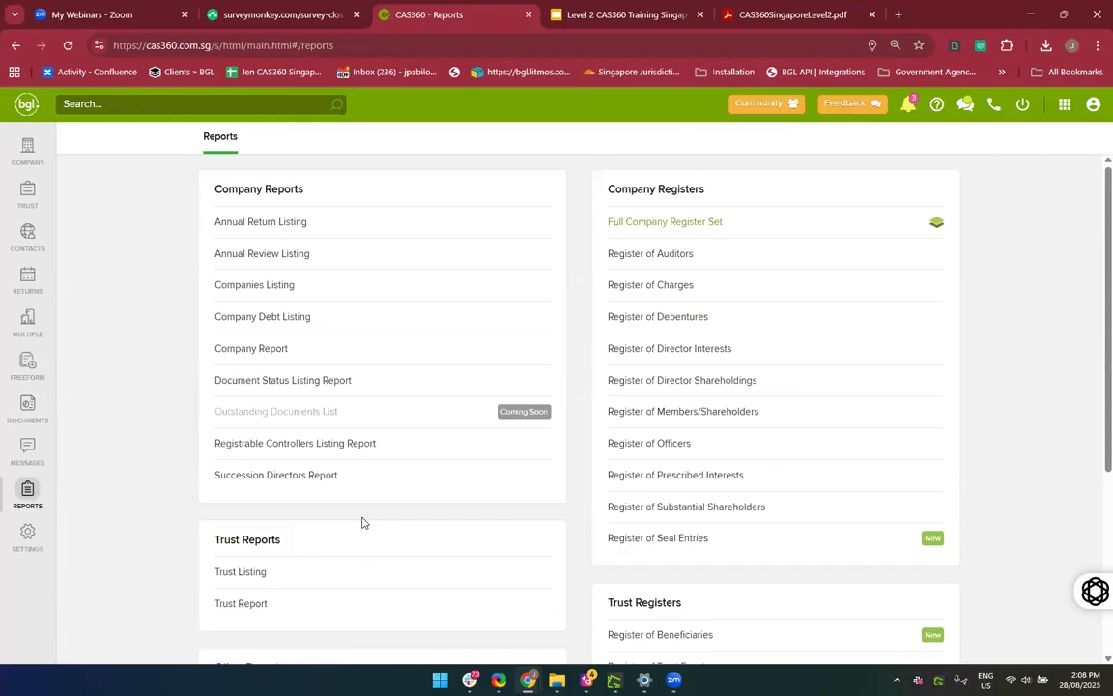
scroll(362, 522, "down", 1)
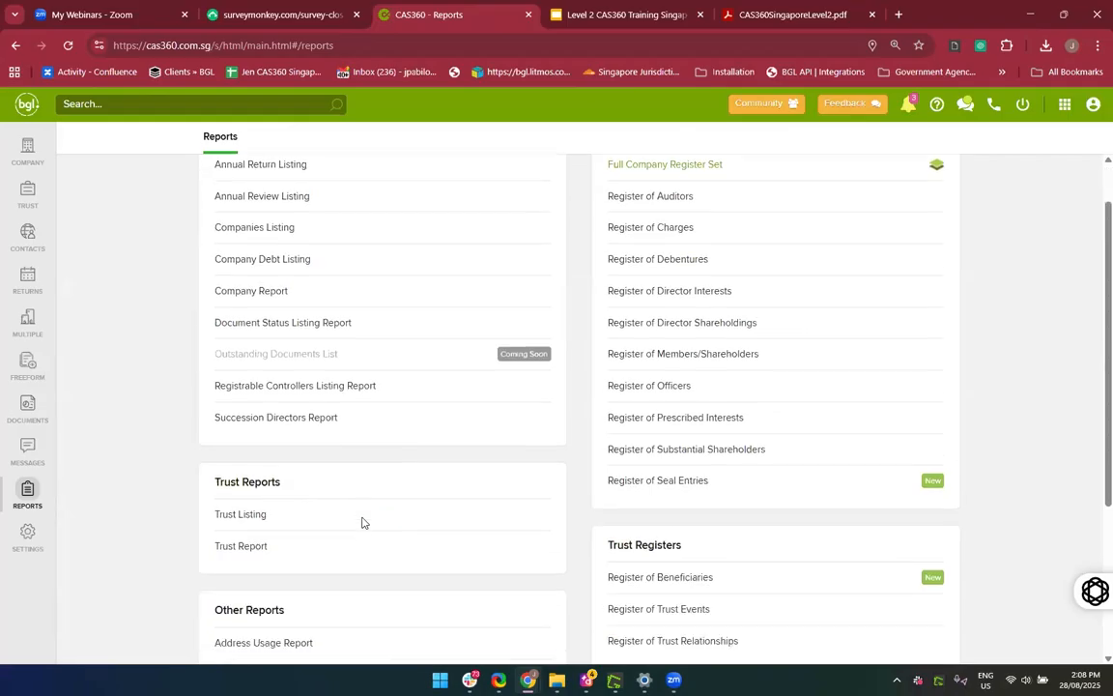
scroll(363, 522, "up", 1)
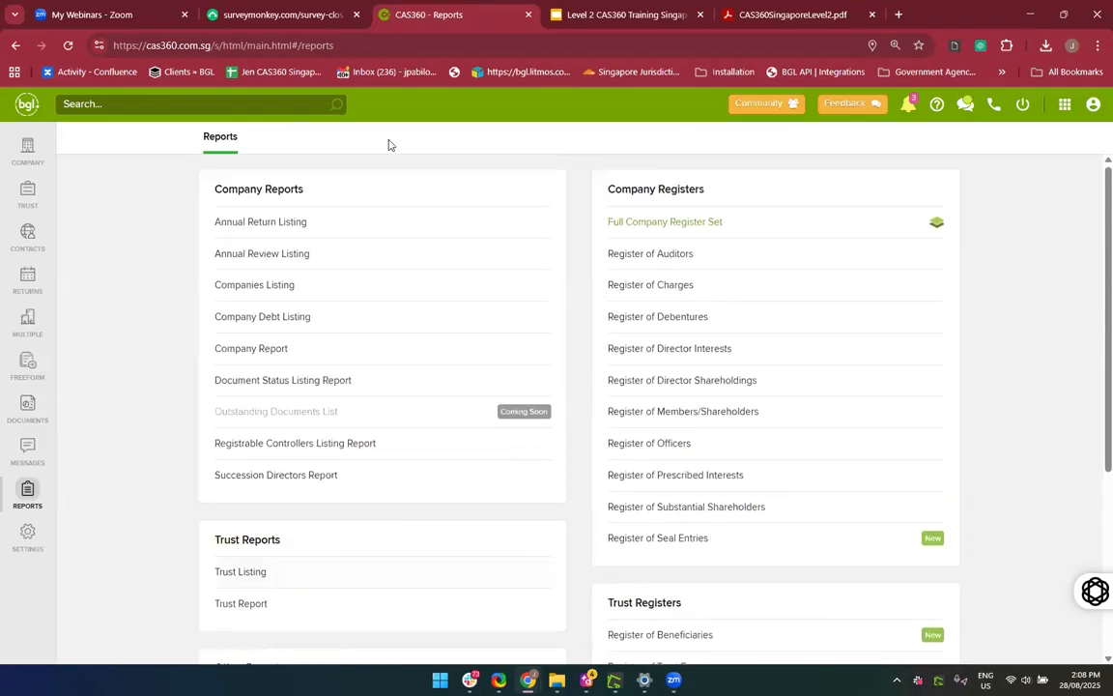
left_click(247, 296)
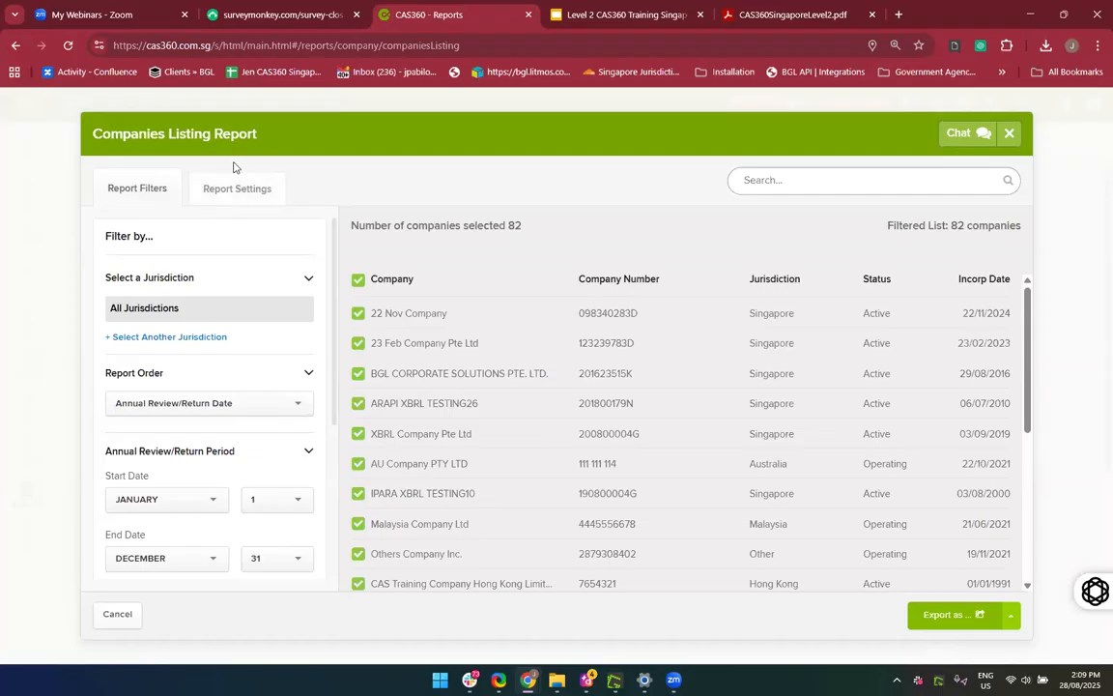
Filter the Companies Listing report to the Singapore jurisdiction
left_click(161, 338)
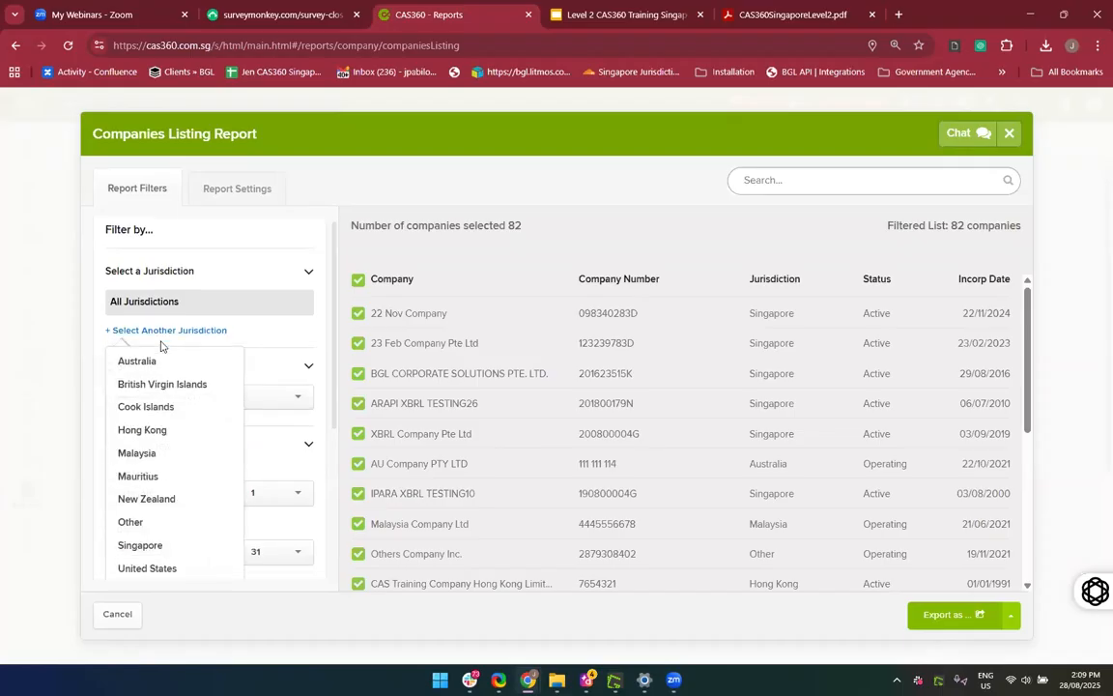
left_click(150, 537)
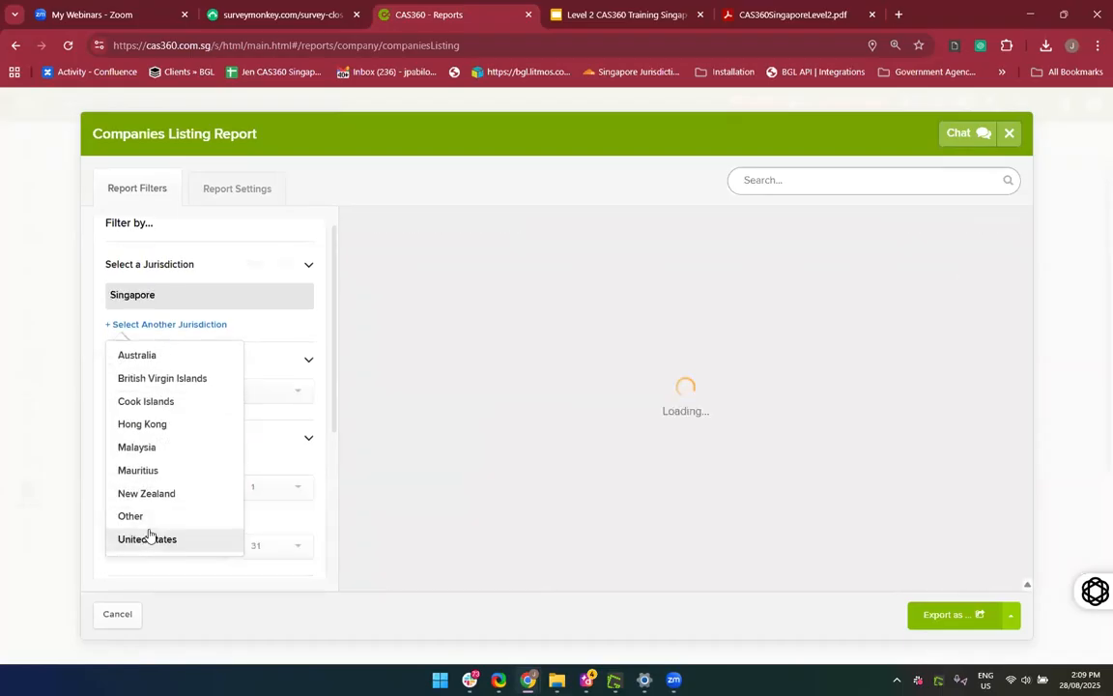
left_click(265, 242)
Set the report order to Company Name (Ascending)
scroll(247, 379, "down", 1)
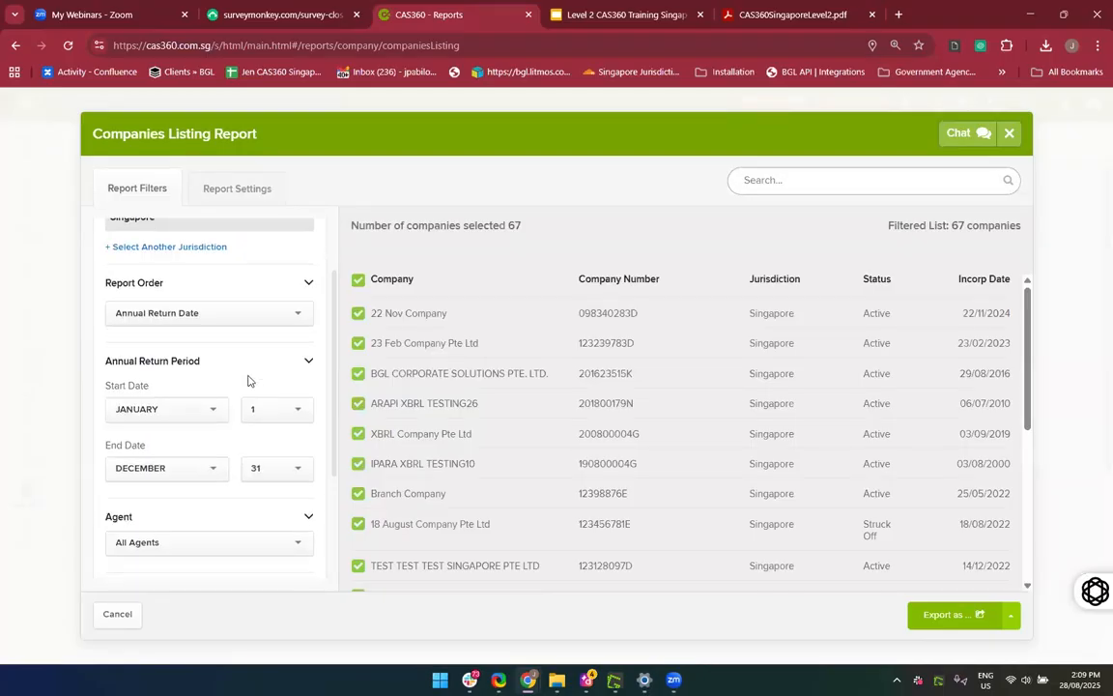
left_click(240, 312)
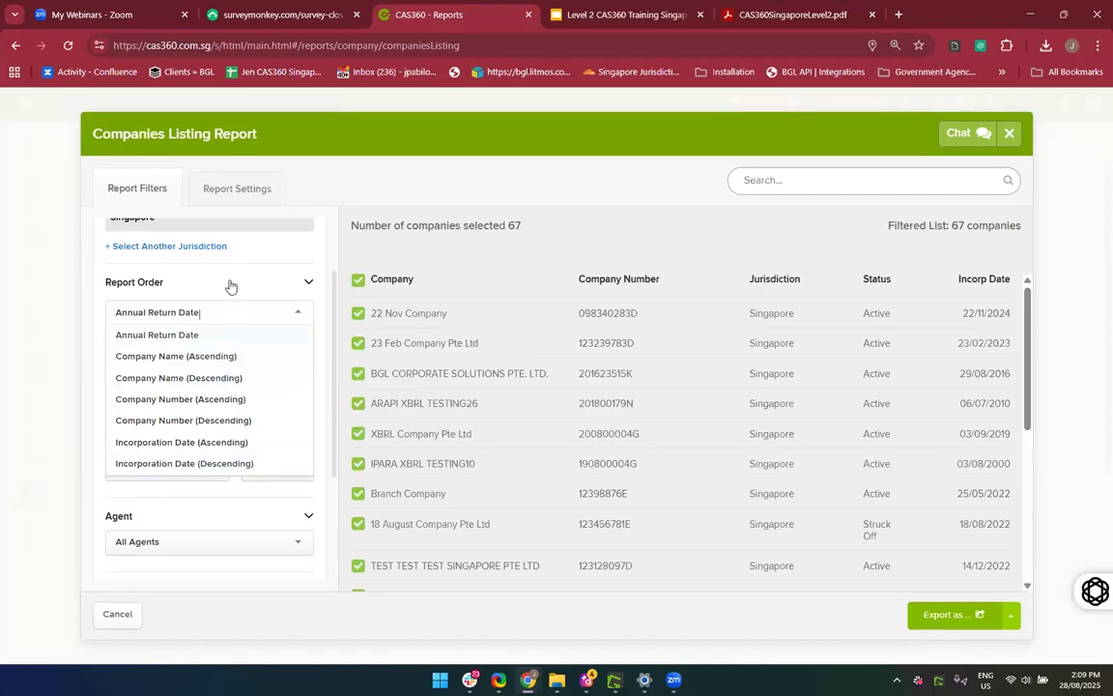
left_click(157, 358)
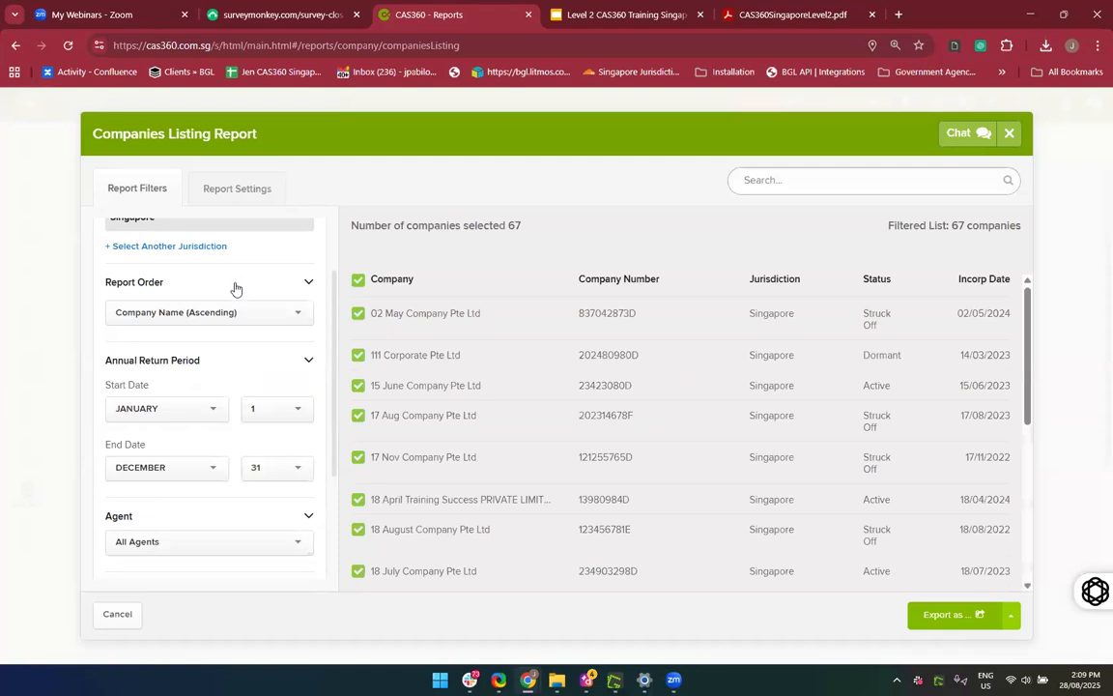
Filter the report by the agent CAS360 SINGAPORE PTE LTD and look through the filtered companies
scroll(227, 400, "down", 1)
scroll(227, 399, "down", 1)
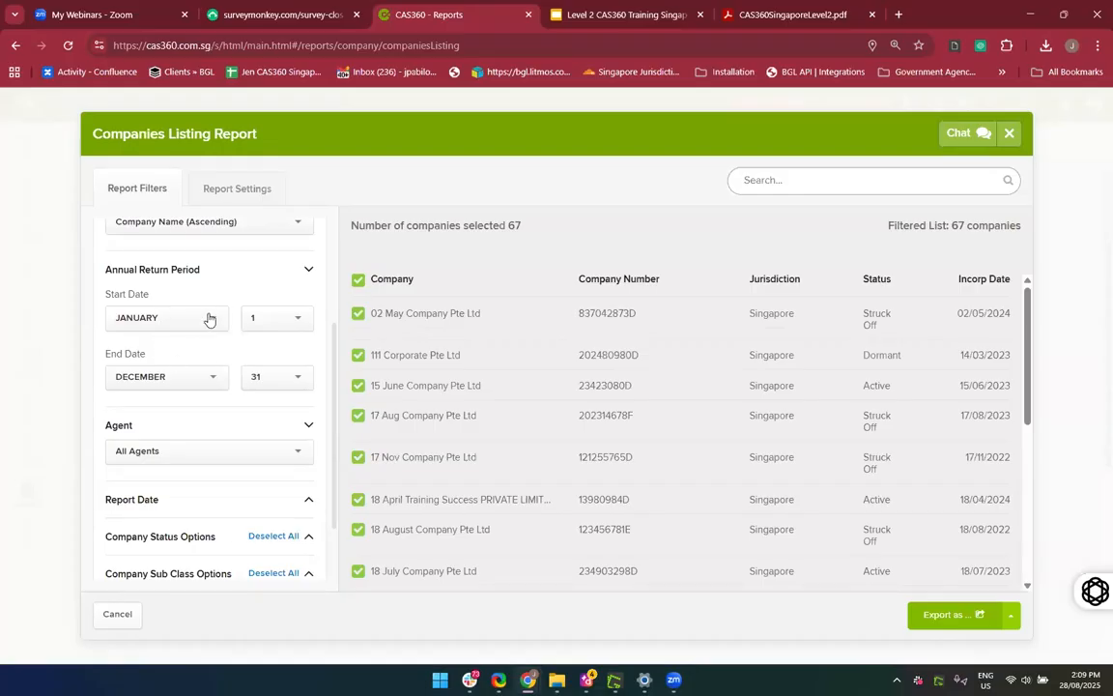
scroll(209, 319, "down", 2)
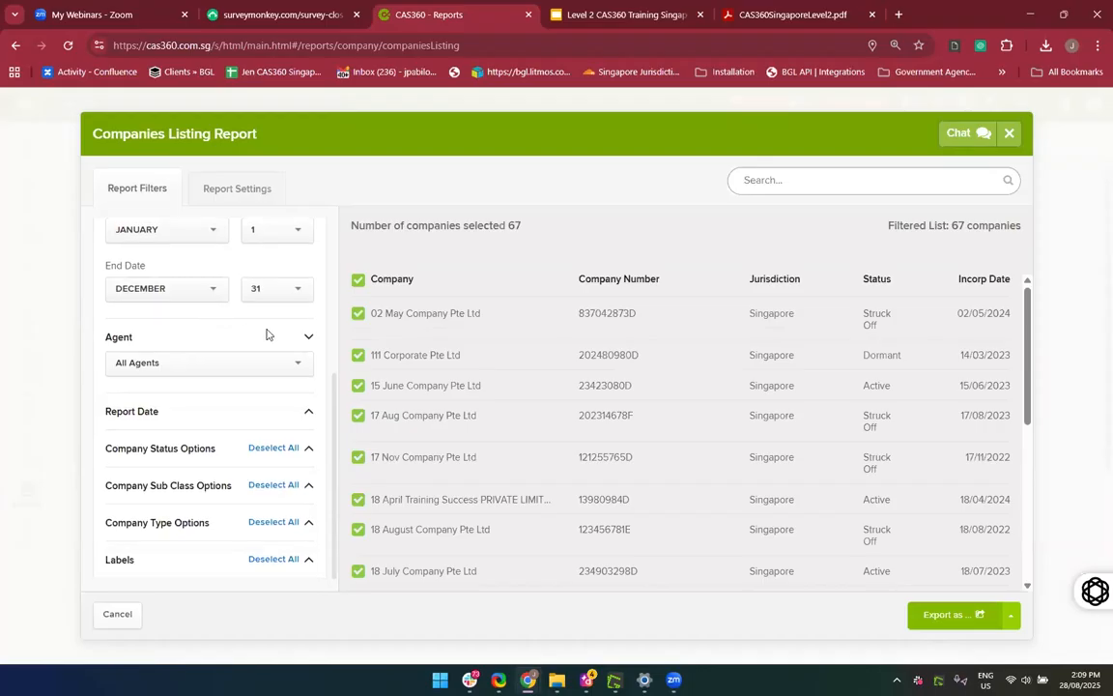
left_click(199, 366)
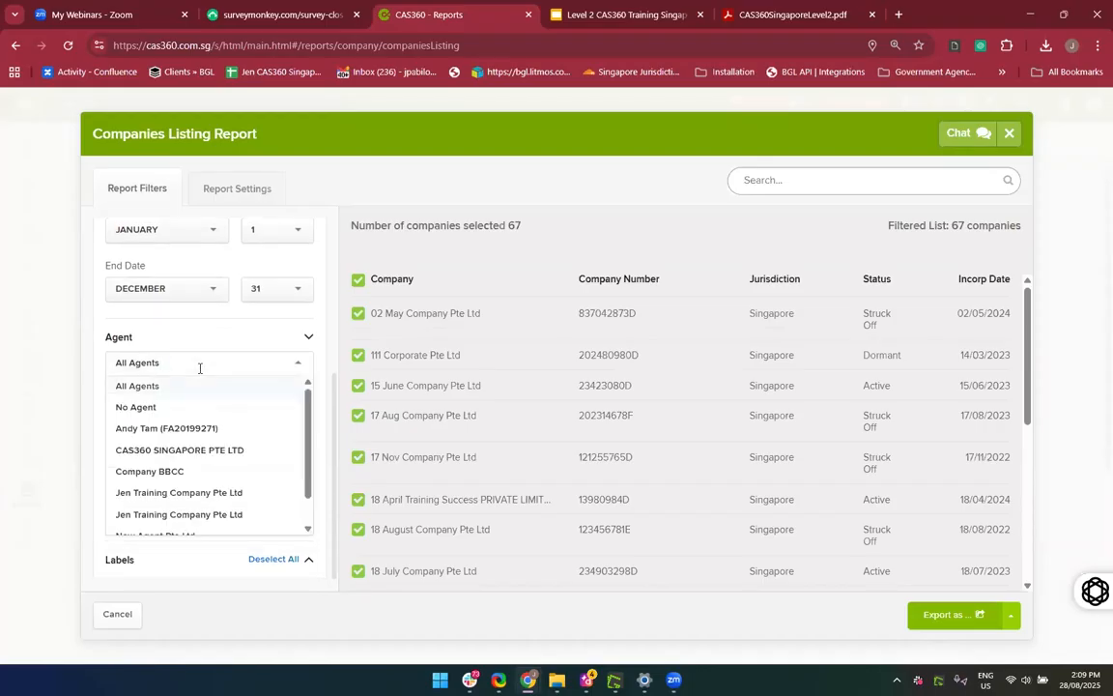
scroll(184, 454, "down", 2)
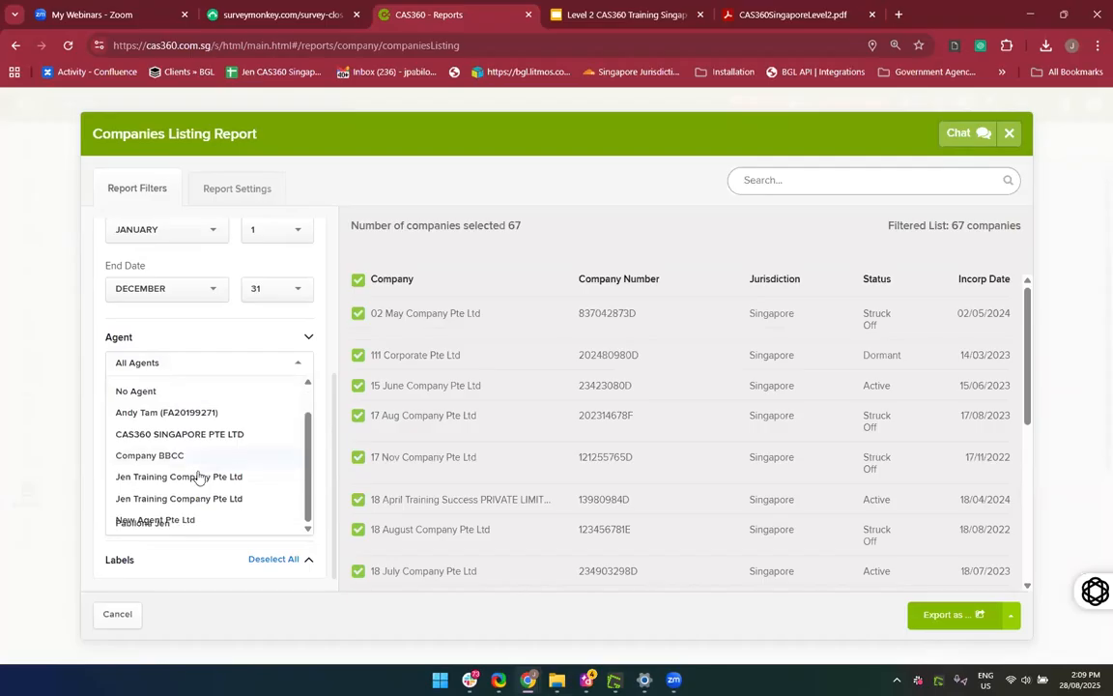
scroll(197, 476, "up", 1)
scroll(197, 476, "down", 1)
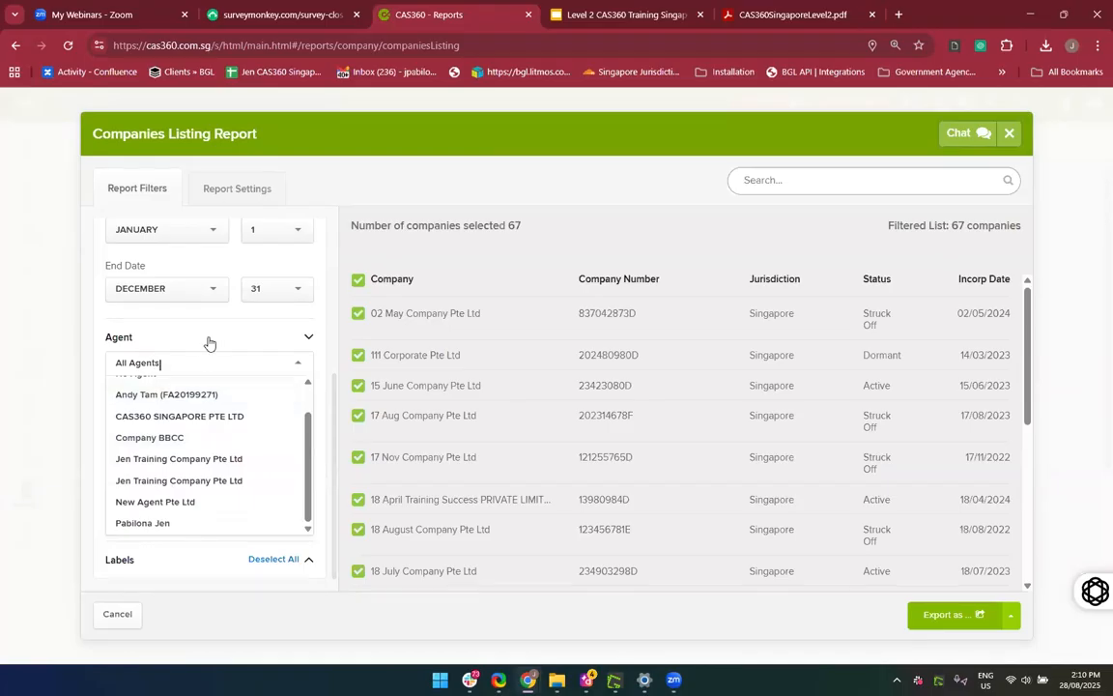
left_click(193, 419)
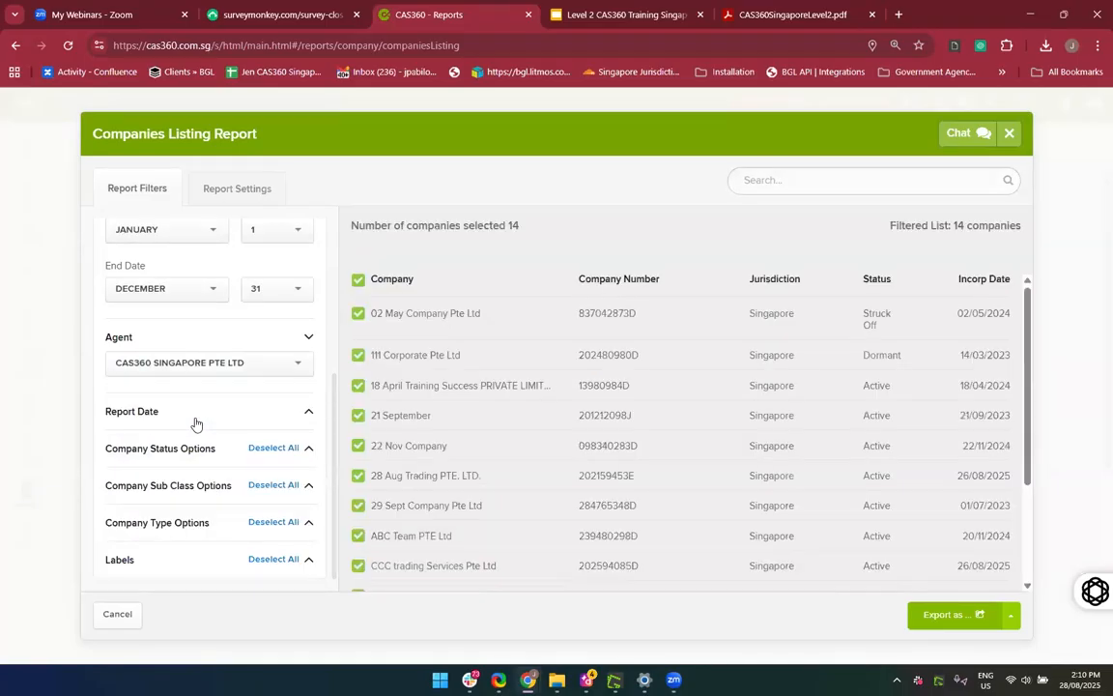
scroll(470, 443, "down", 3)
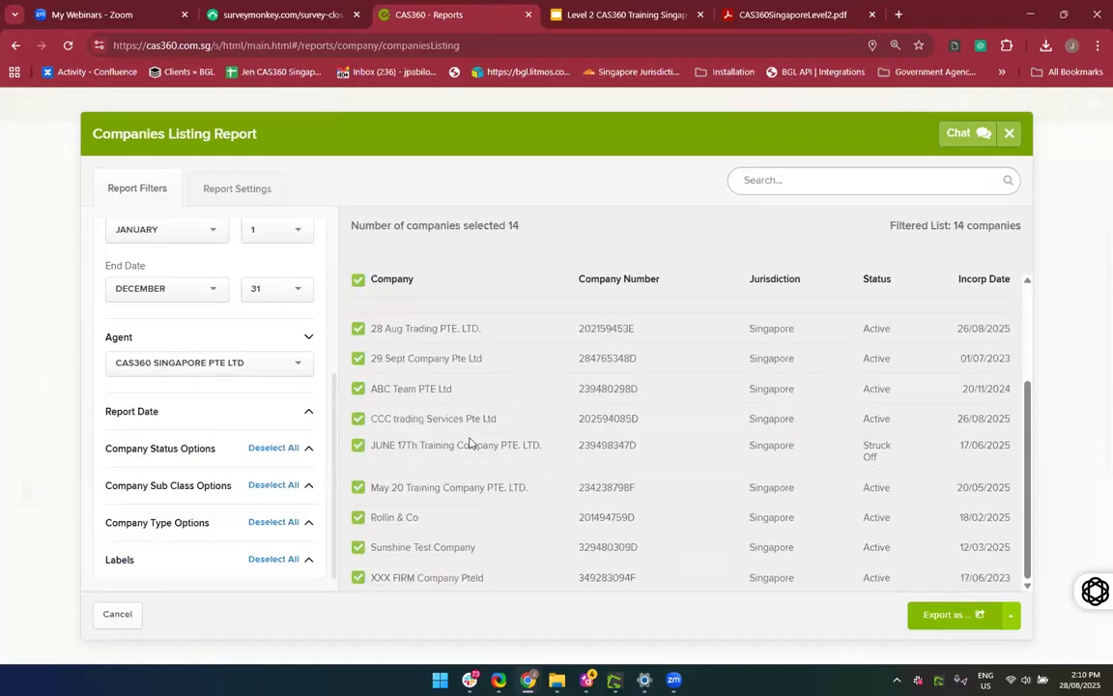
scroll(470, 442, "up", 5)
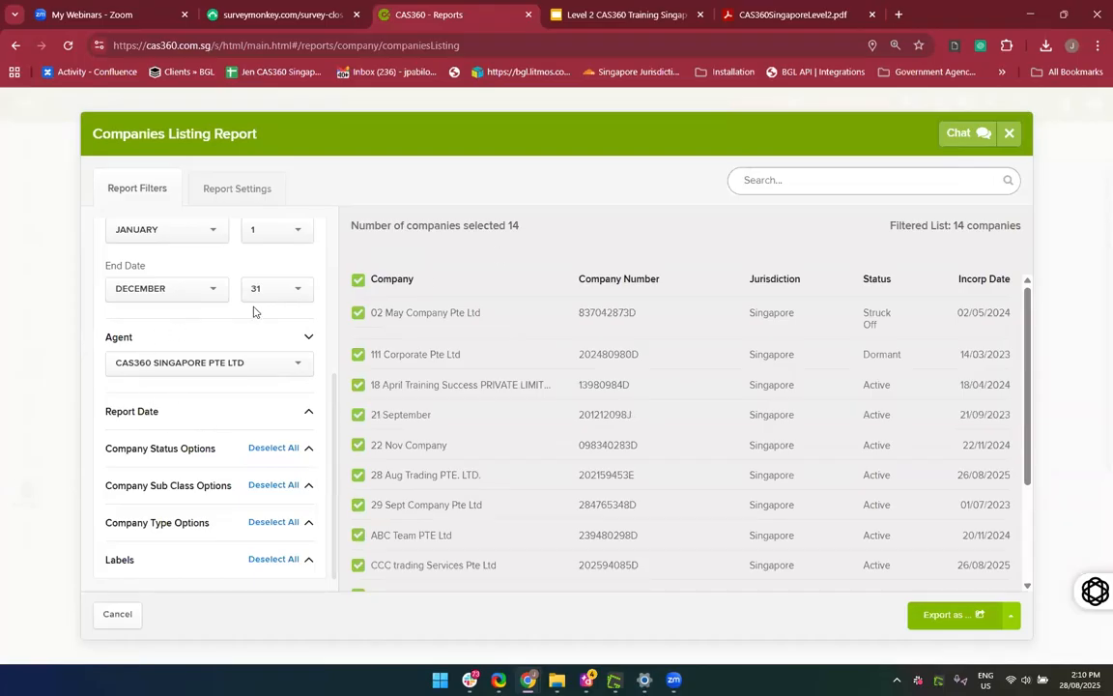
Expand the report date, company status, company sub class and company type filters to examine their options
left_click(294, 418)
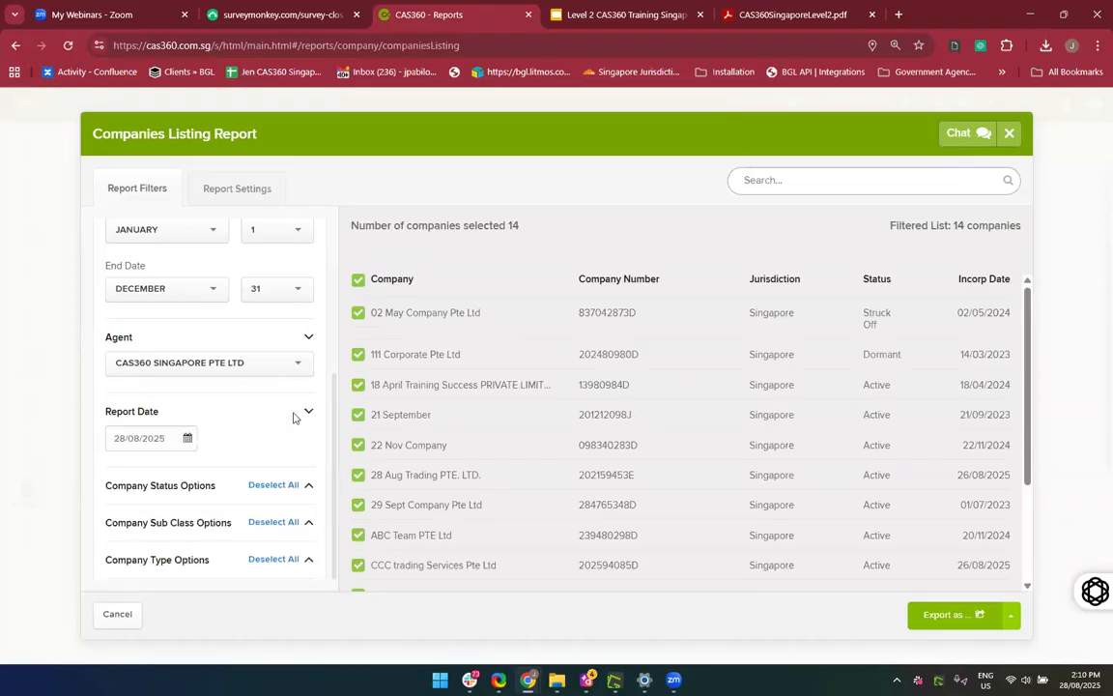
scroll(290, 418, "down", 1)
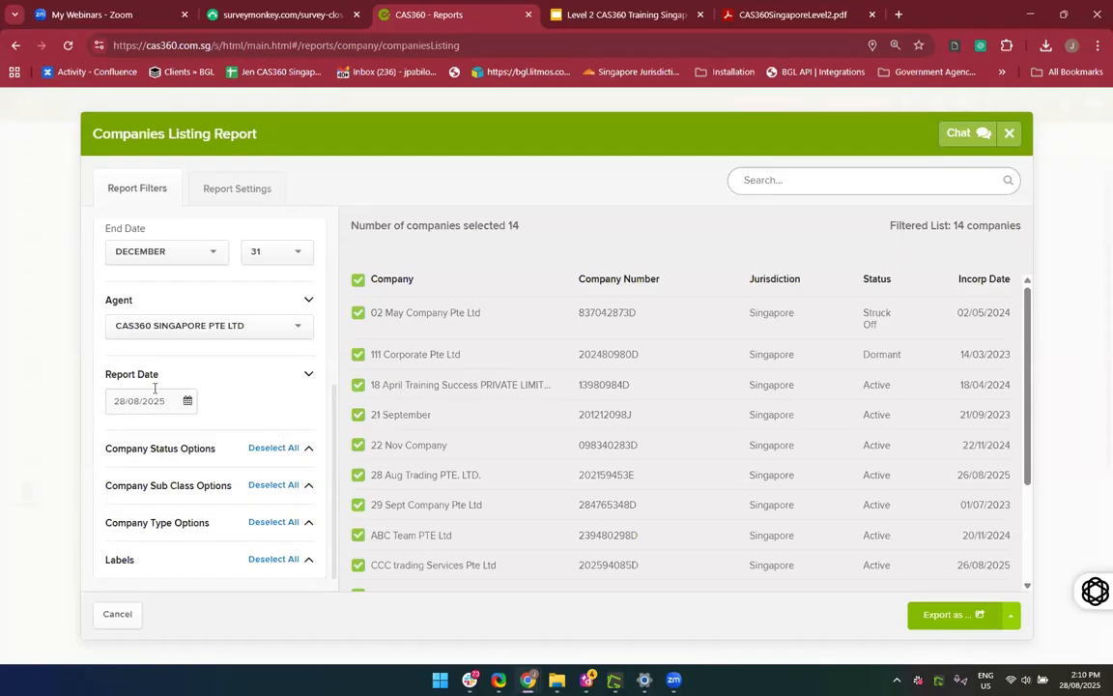
left_click(236, 459)
scroll(232, 536, "down", 2)
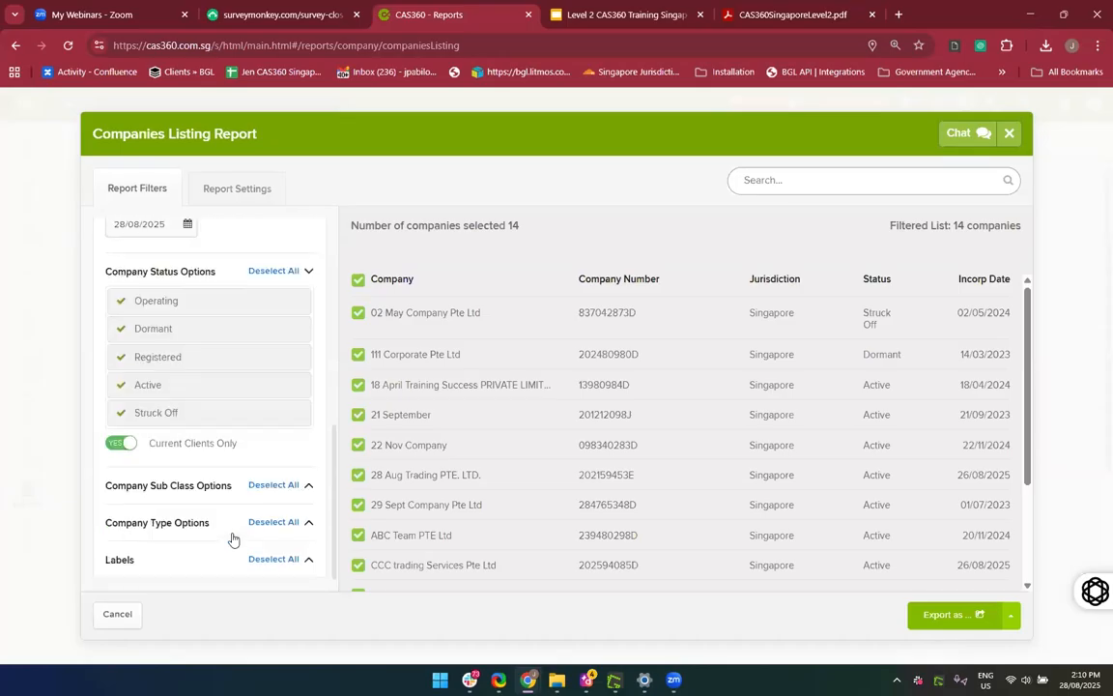
left_click(222, 488)
scroll(223, 497, "down", 1)
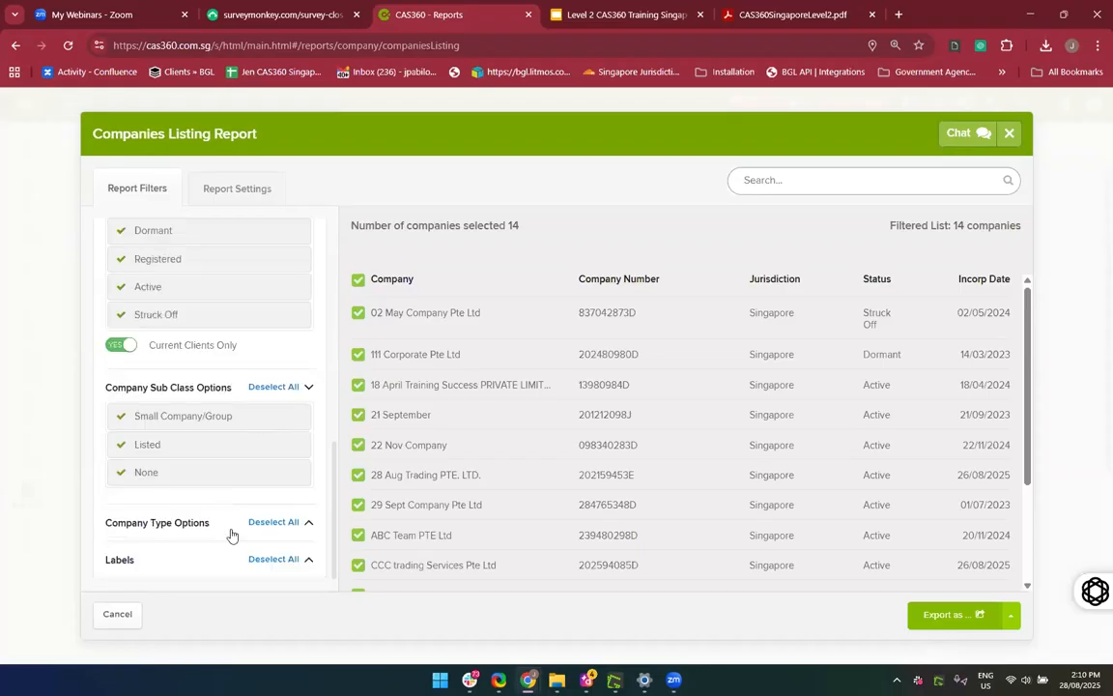
left_click(231, 534)
scroll(224, 534, "down", 4)
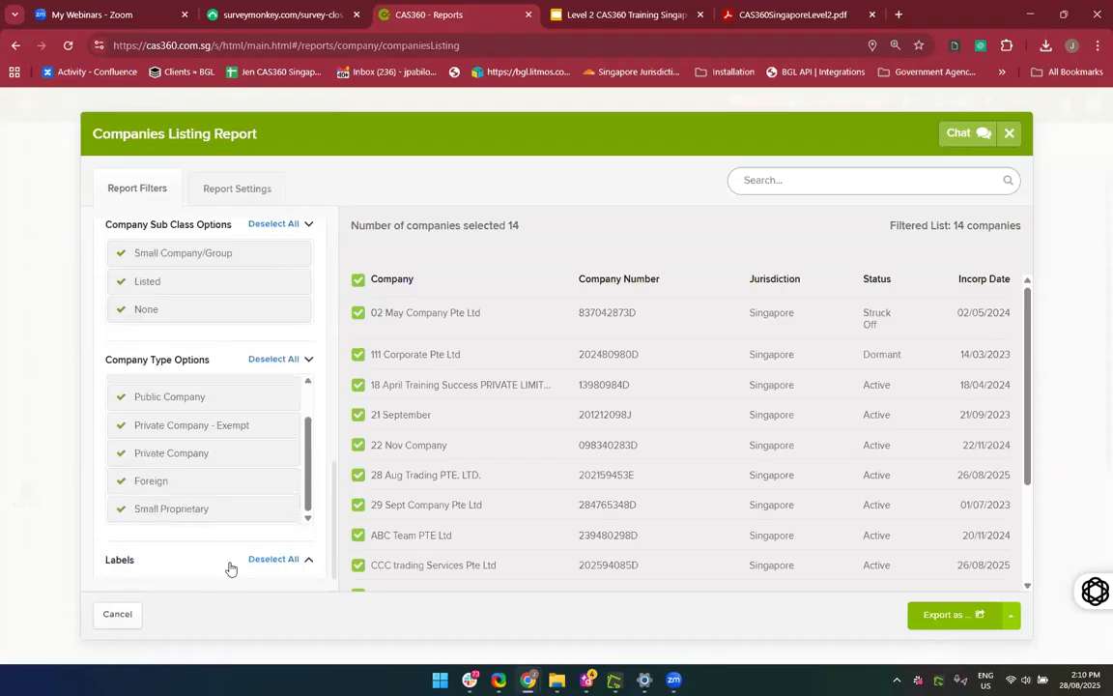
Expand the label filters, exclude the third label and include it again
left_click(230, 568)
scroll(230, 568, "down", 2)
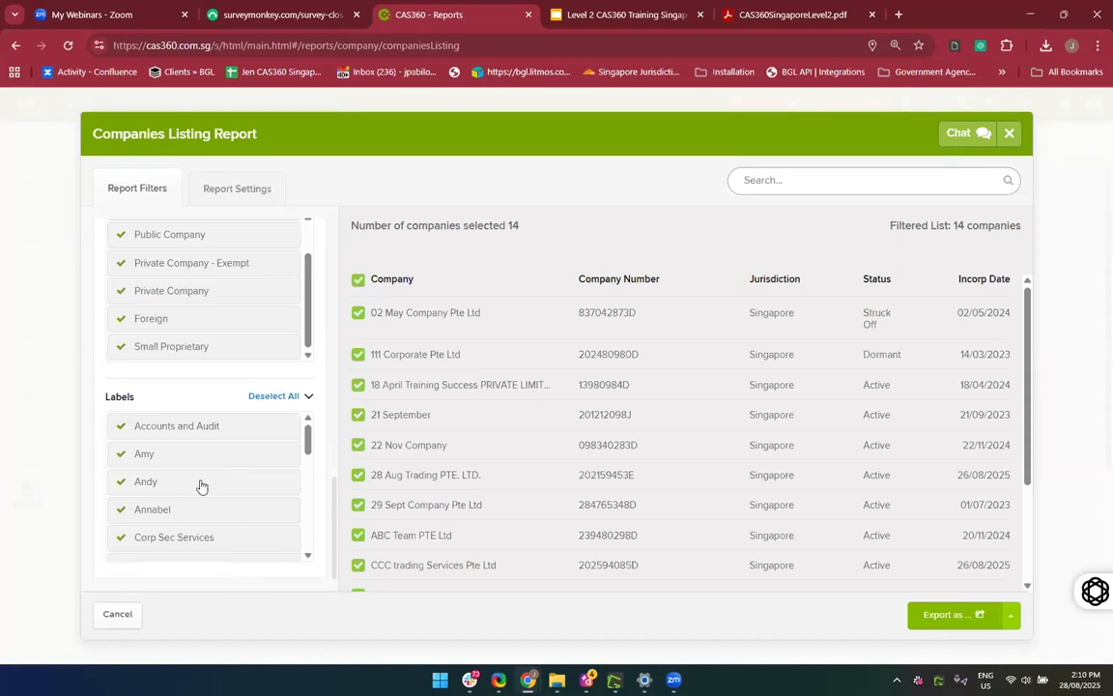
left_click(152, 495)
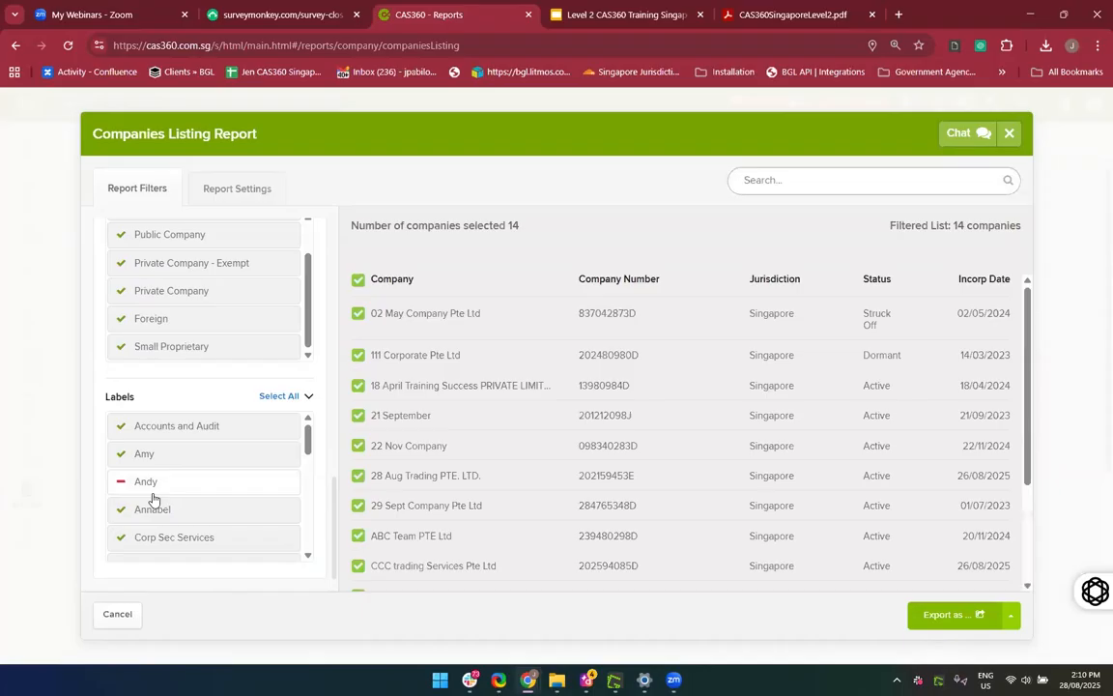
left_click(152, 495)
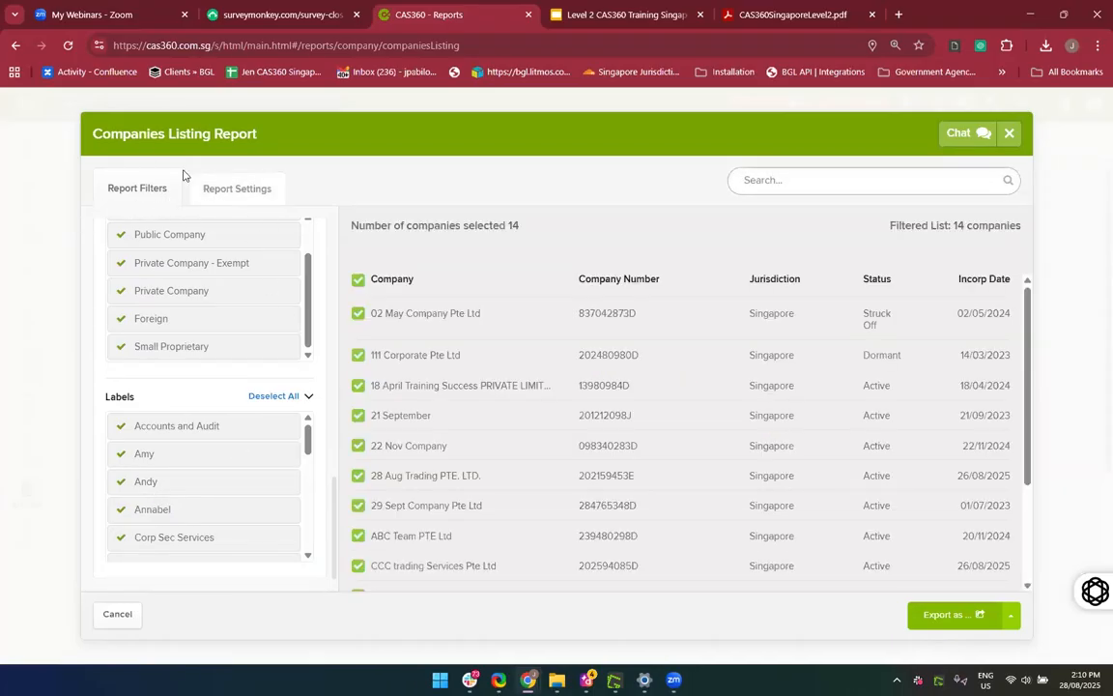
Open the report settings and examine which company details can be shown in the Companies Listing report
left_click(214, 197)
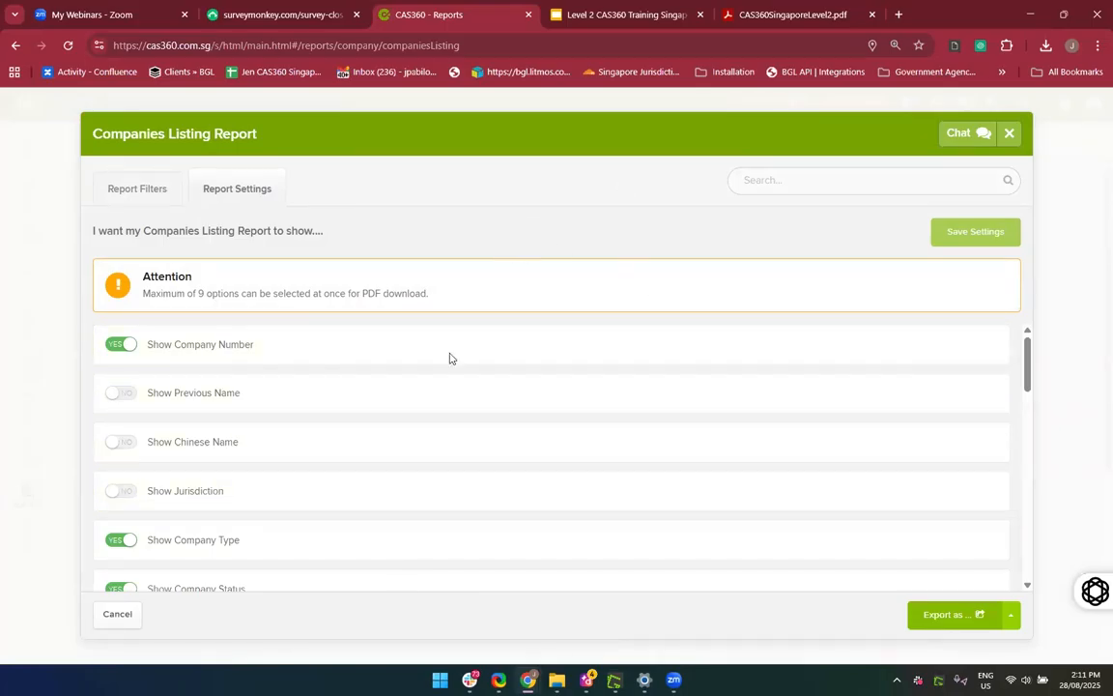
scroll(398, 584, "down", 1)
scroll(367, 525, "up", 1)
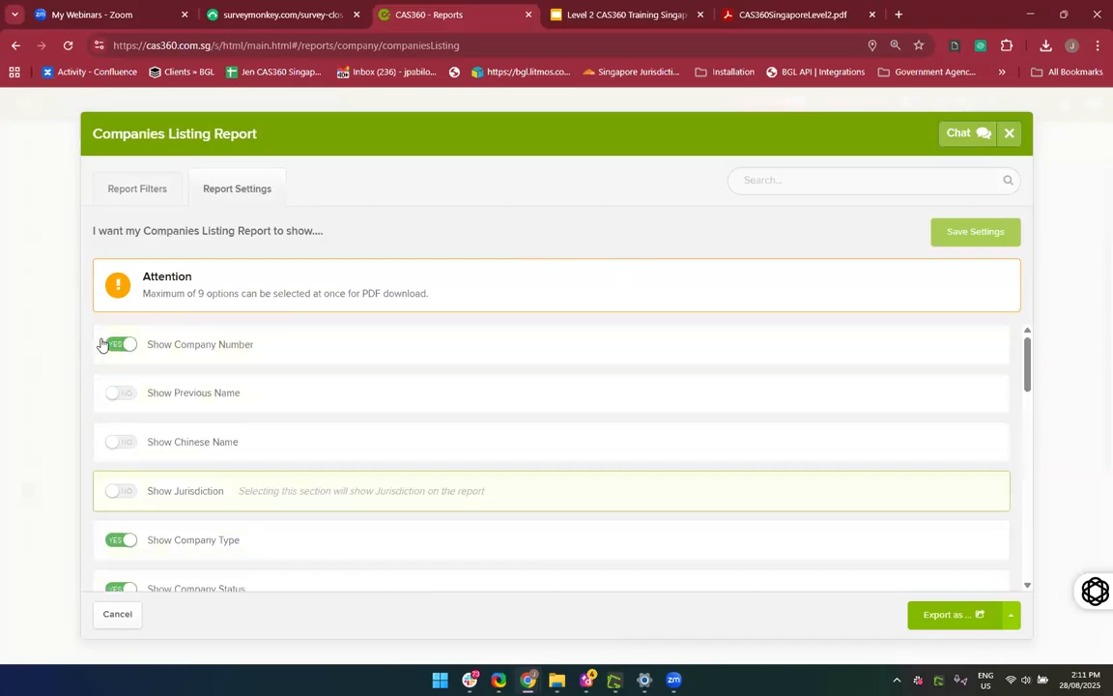
scroll(280, 498, "down", 1)
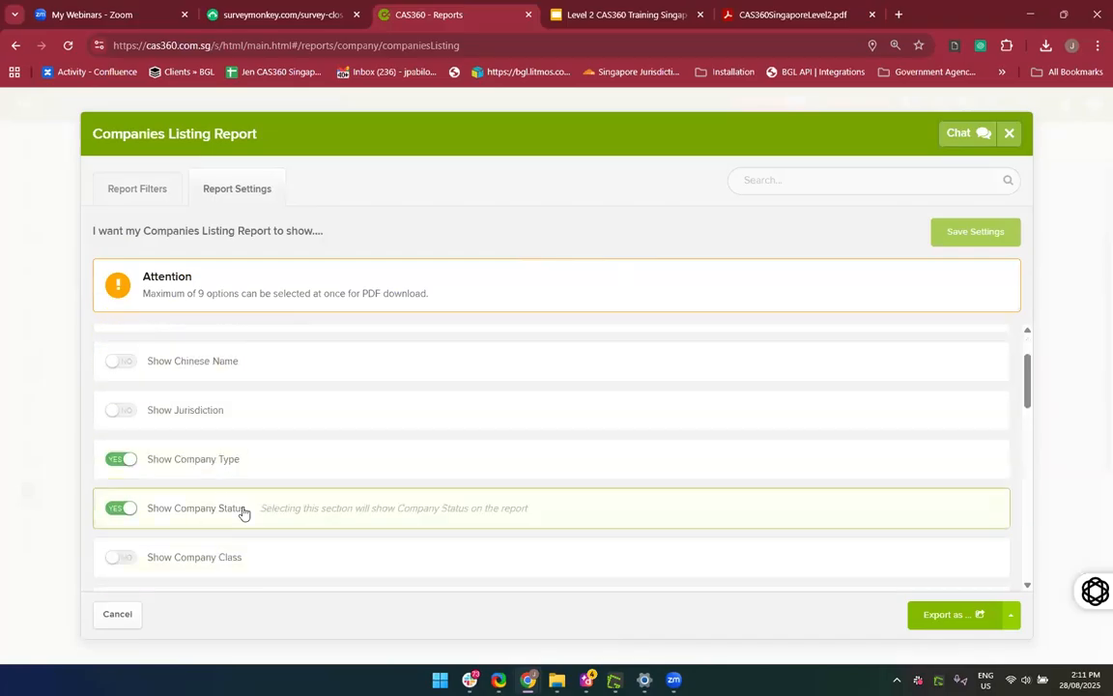
scroll(273, 520, "down", 1)
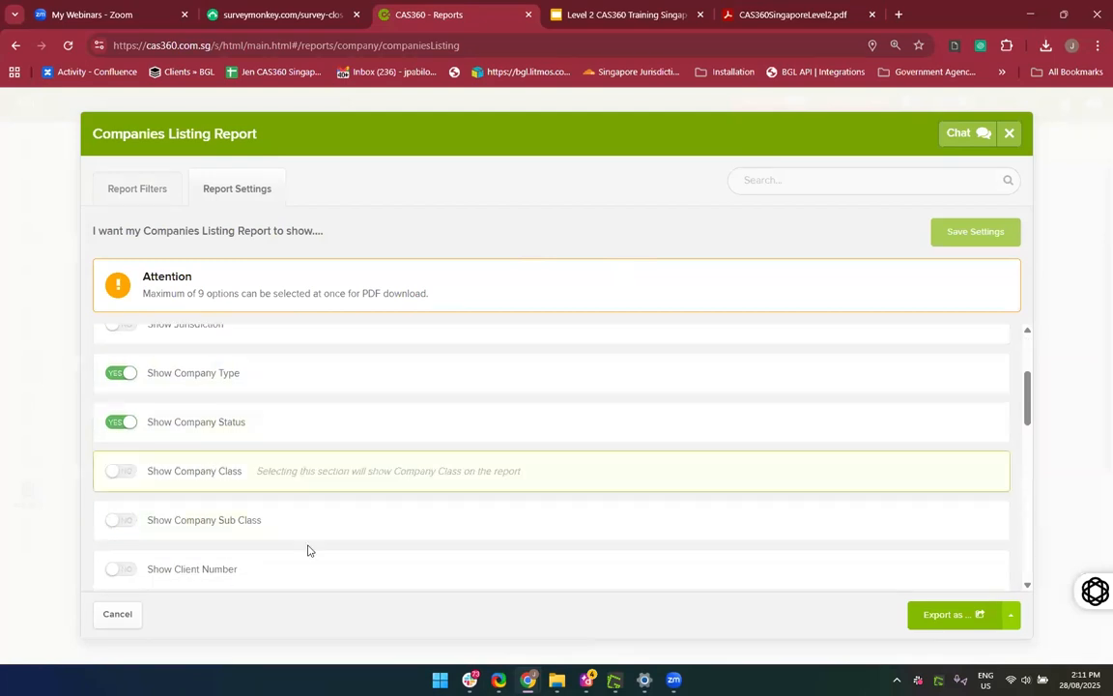
scroll(308, 549, "down", 2)
scroll(308, 551, "down", 6)
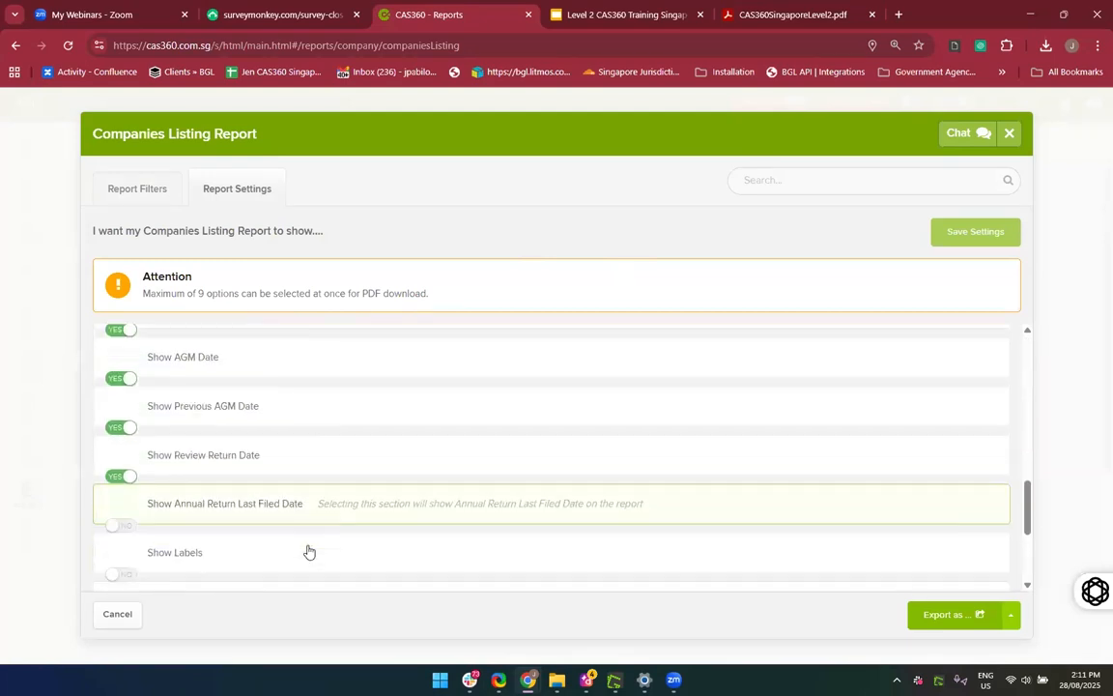
scroll(309, 551, "up", 8)
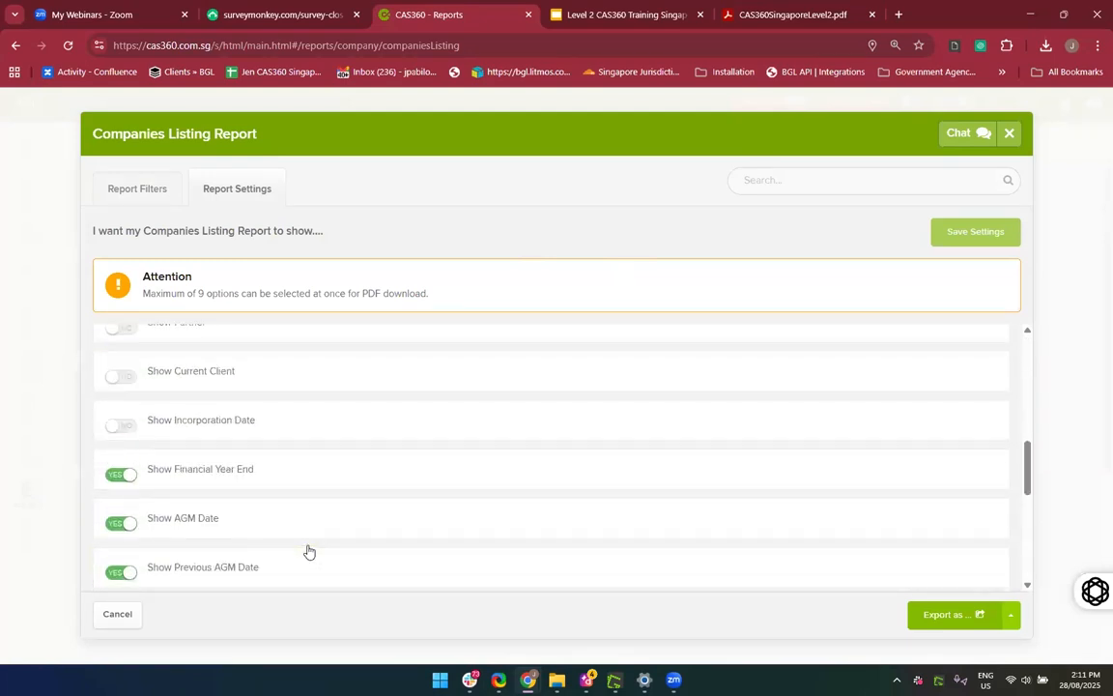
scroll(308, 550, "up", 2)
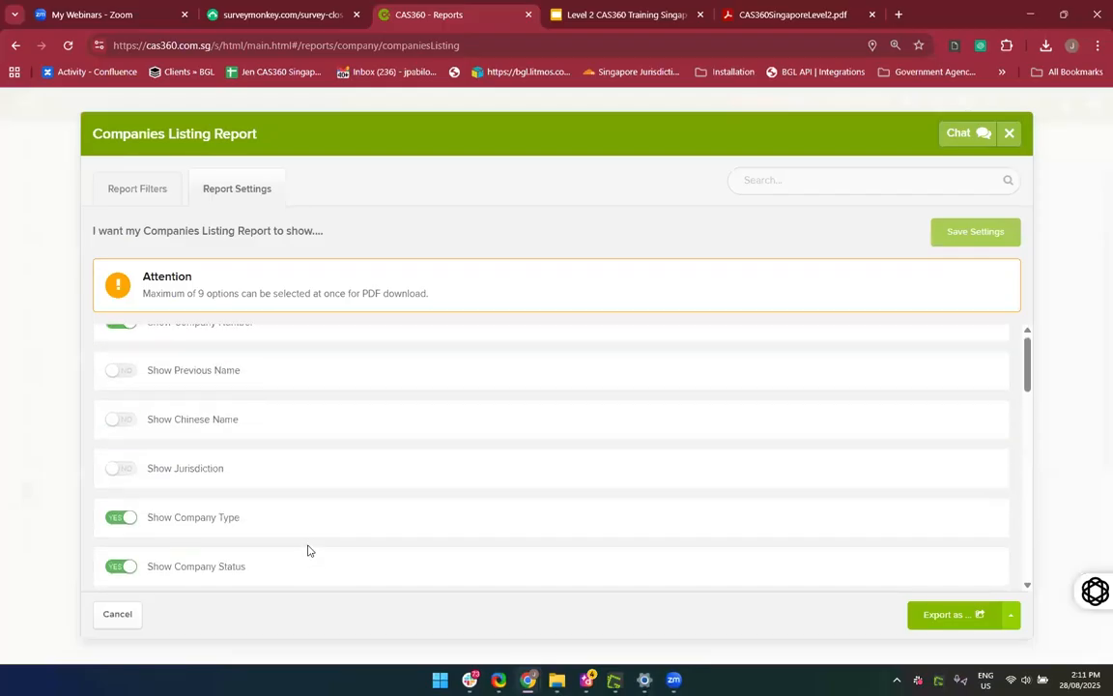
Expand the advanced options of the Show Signing Contact setting to examine them, and collapse them again
scroll(308, 550, "down", 6)
scroll(308, 551, "down", 5)
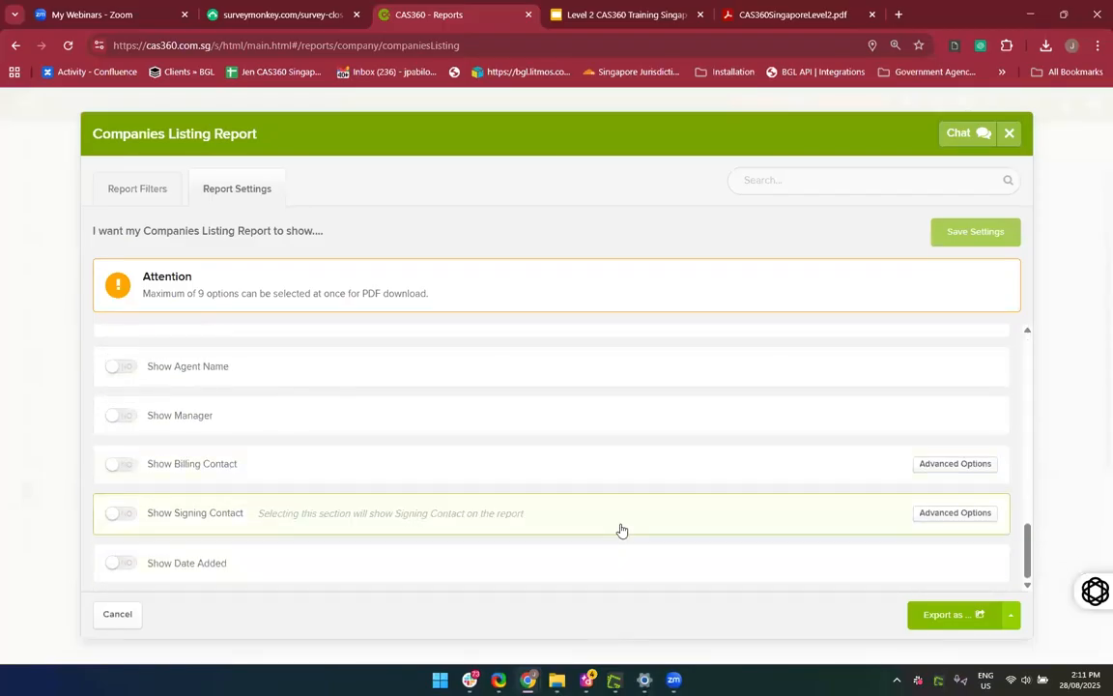
left_click(943, 520)
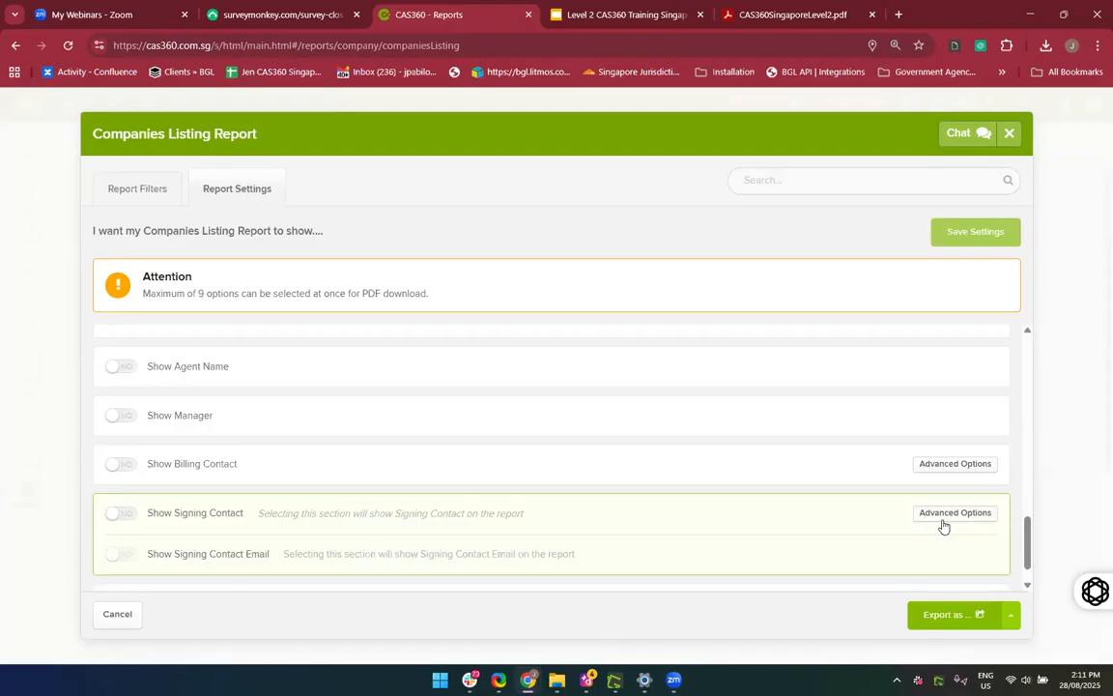
left_click(943, 520)
Review which Companies Listing Report settings are switched on, including the financial year end, AGM and annual return dates
scroll(800, 452, "up", 5)
scroll(802, 453, "down", 1)
scroll(802, 453, "up", 6)
scroll(803, 453, "down", 1)
scroll(802, 453, "down", 10)
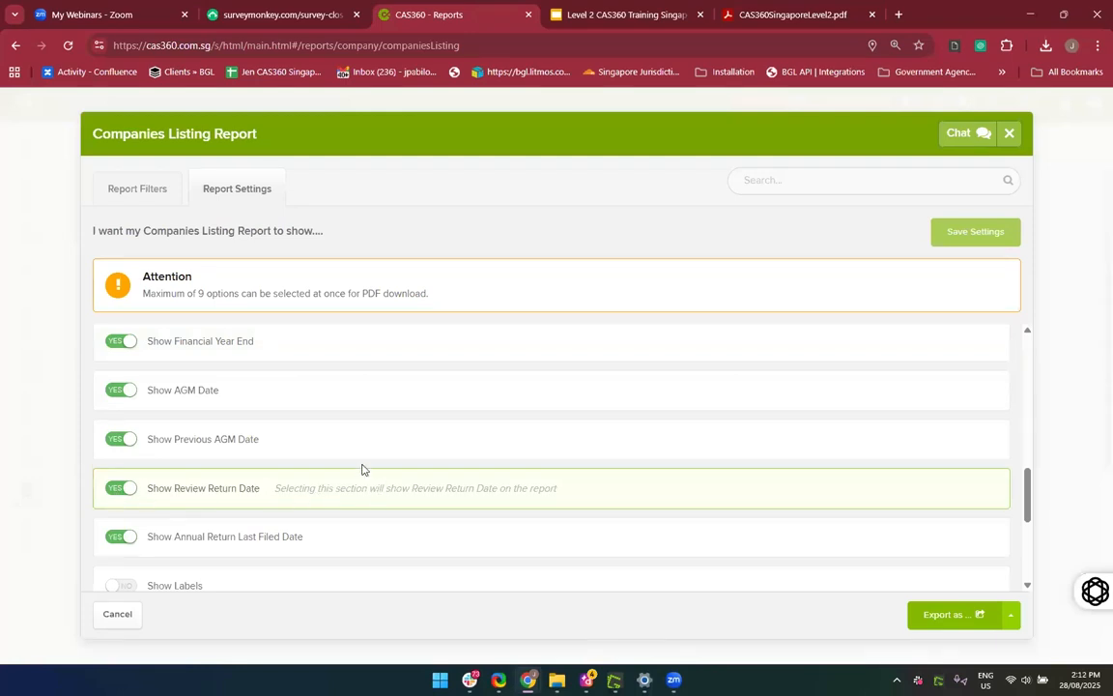
scroll(338, 469, "up", 1)
scroll(338, 473, "down", 1)
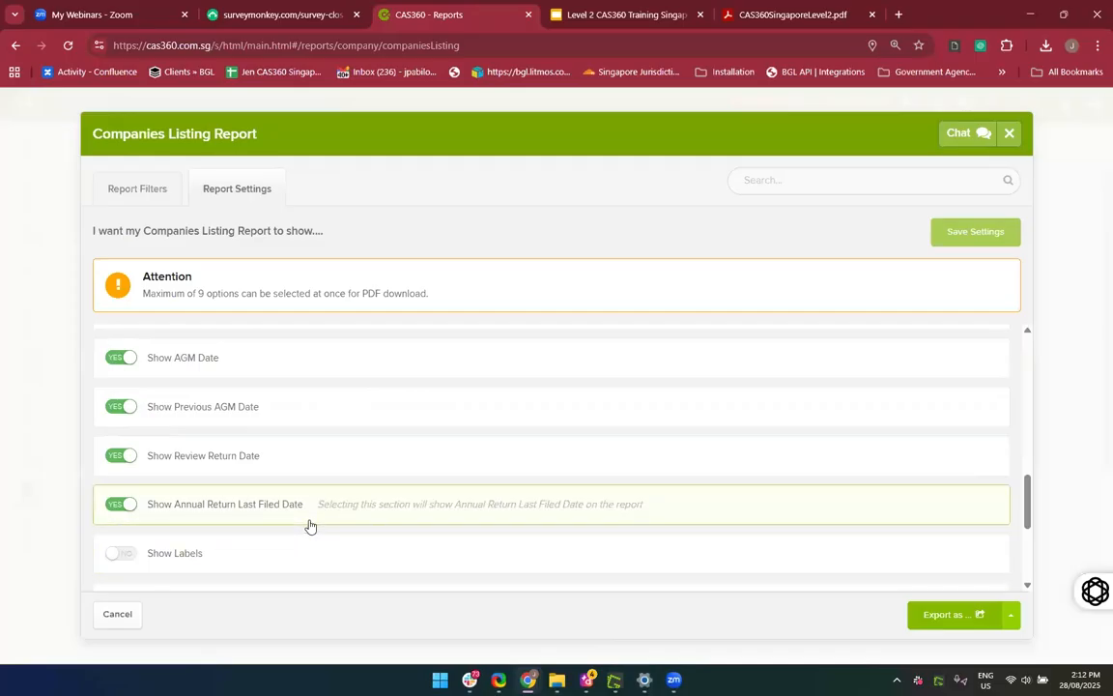
scroll(309, 526, "down", 3)
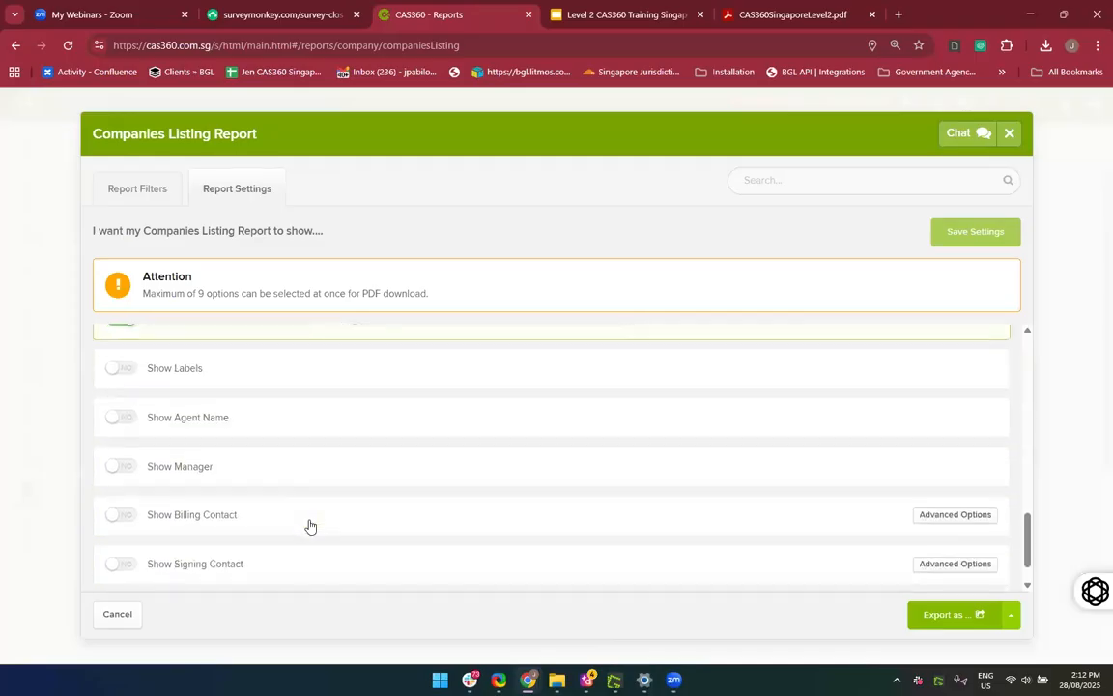
scroll(309, 526, "up", 6)
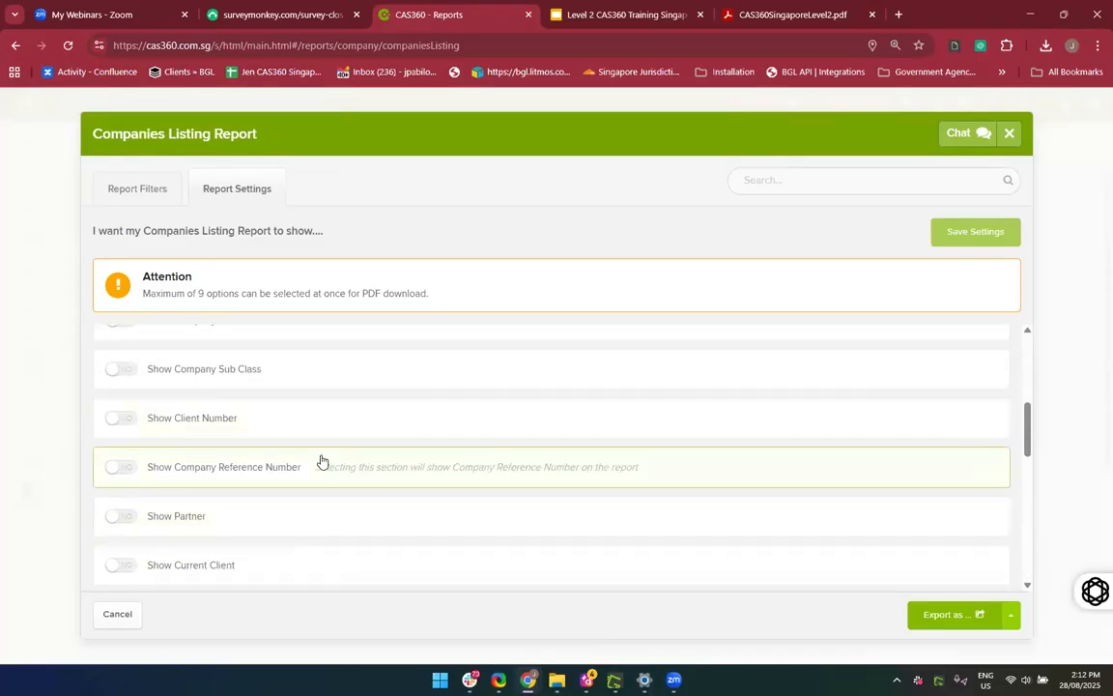
scroll(322, 462, "up", 5)
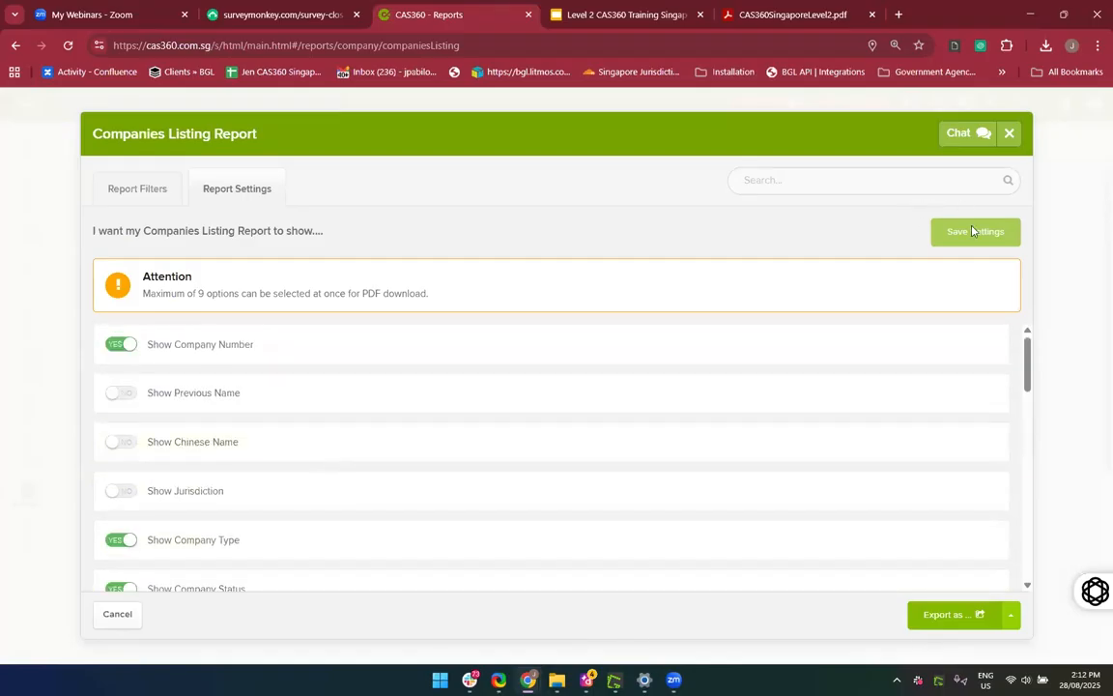
Export the Companies Listing Report as a PDF and dismiss the Adobe Acrobat message
left_click(947, 622)
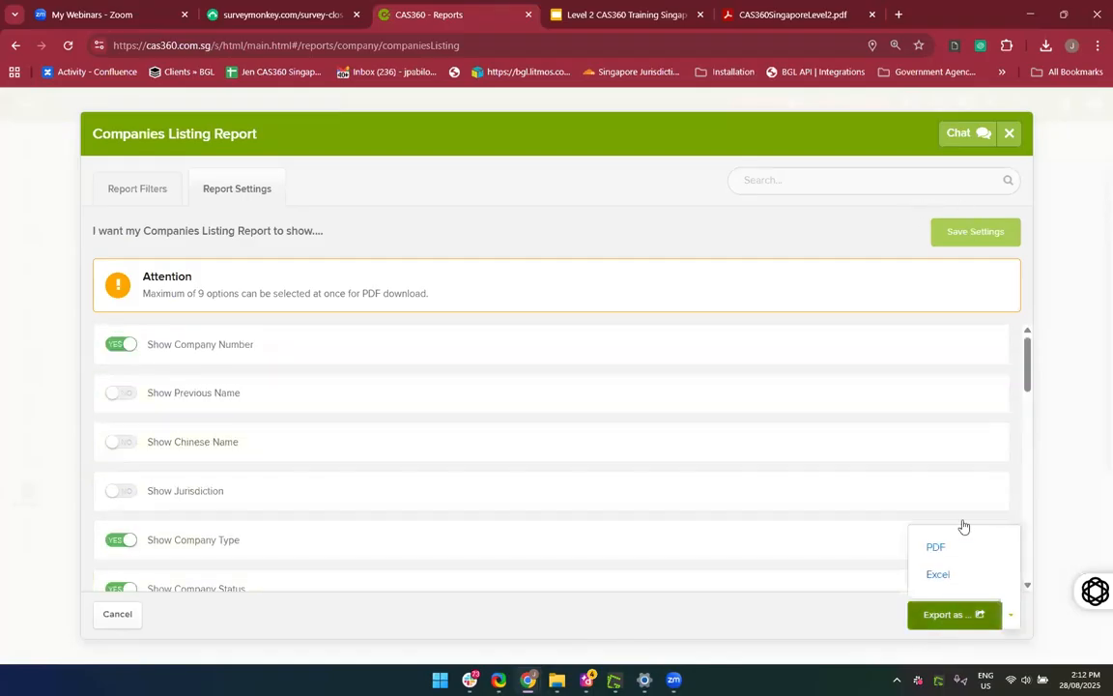
left_click(935, 548)
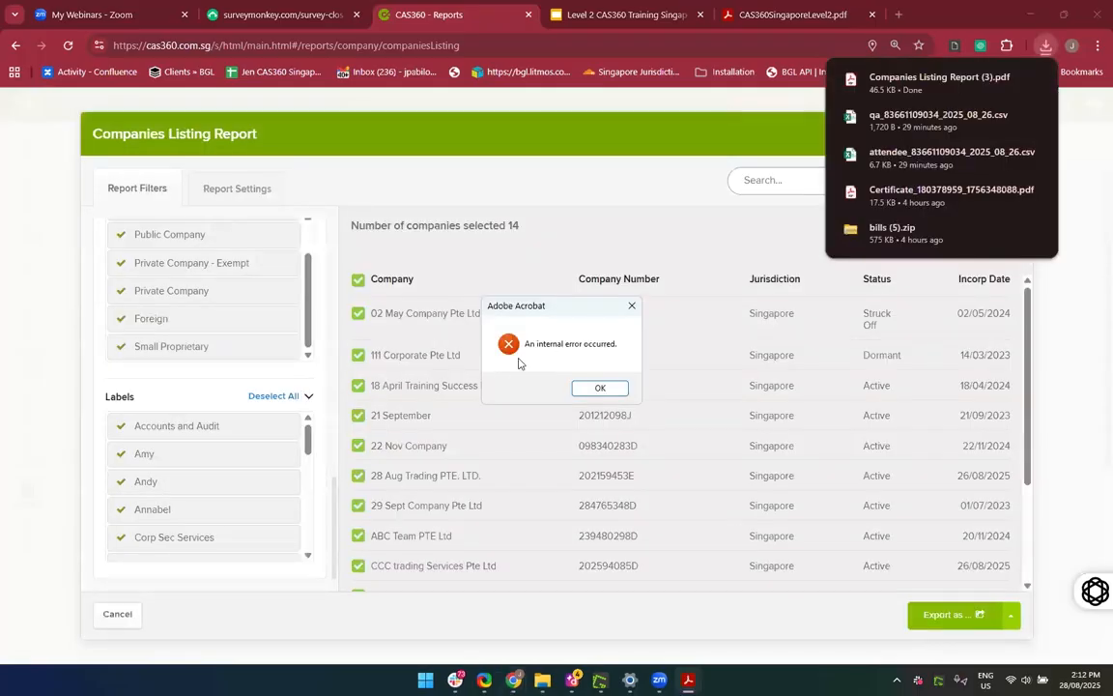
left_click(599, 388)
Export the Companies Listing Report as an Excel file and check the browser's downloads
left_click(947, 628)
left_click(945, 626)
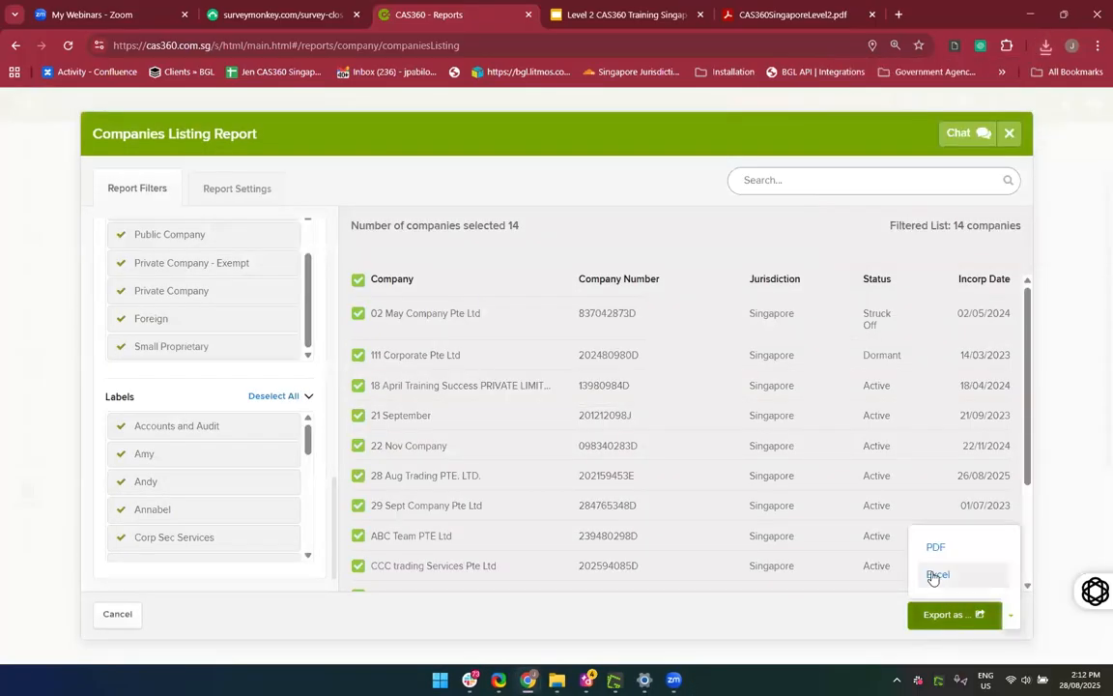
left_click(935, 576)
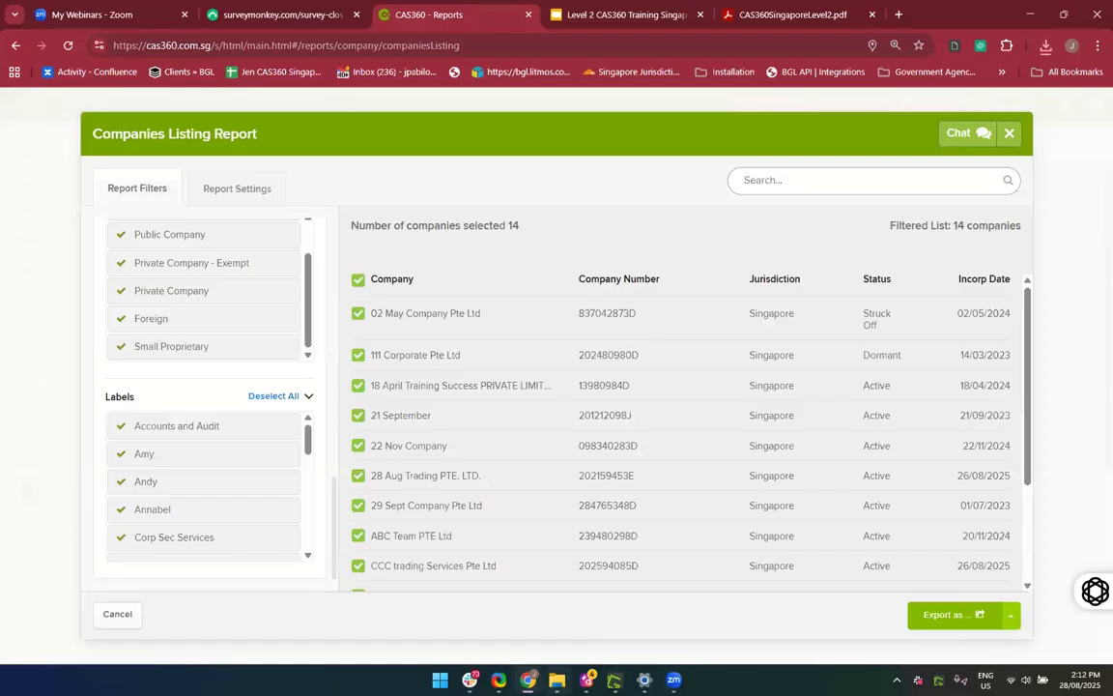
left_click(1046, 48)
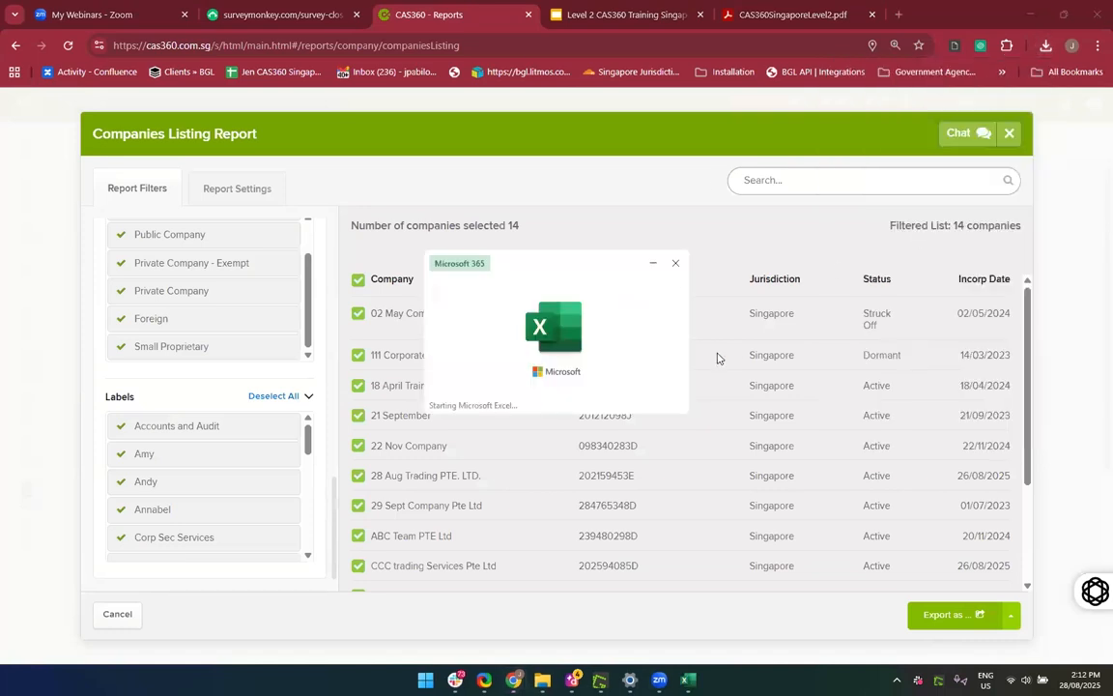
Open the downloaded Companies Listing Report PDF, review its company table and close the file
left_click(1046, 47)
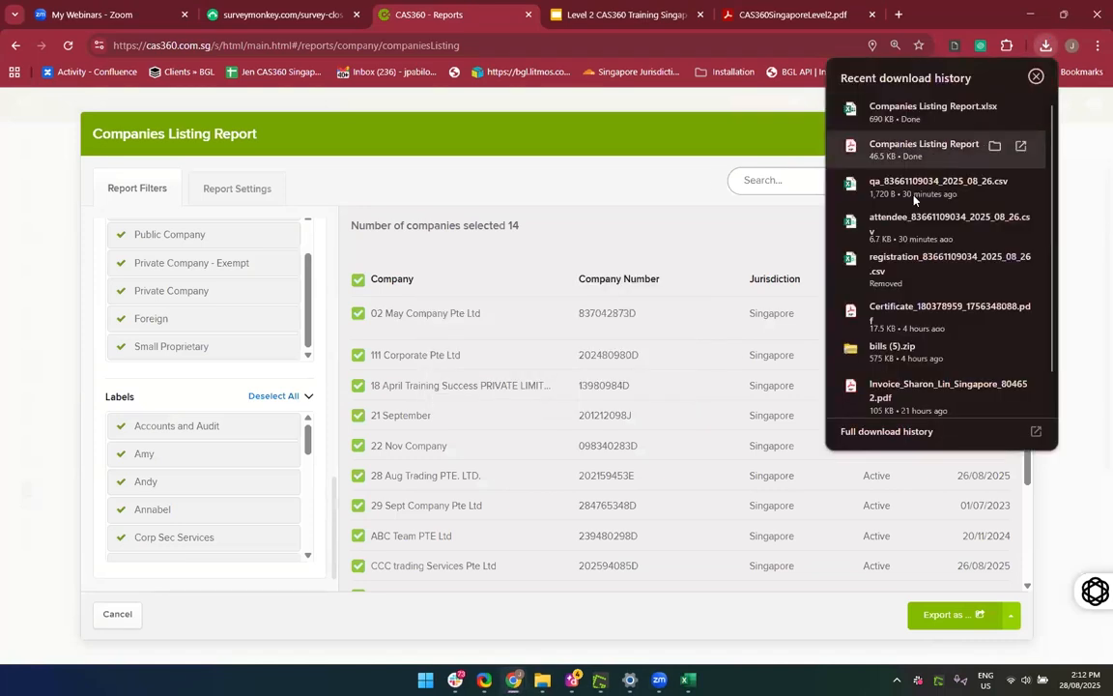
left_click(895, 149)
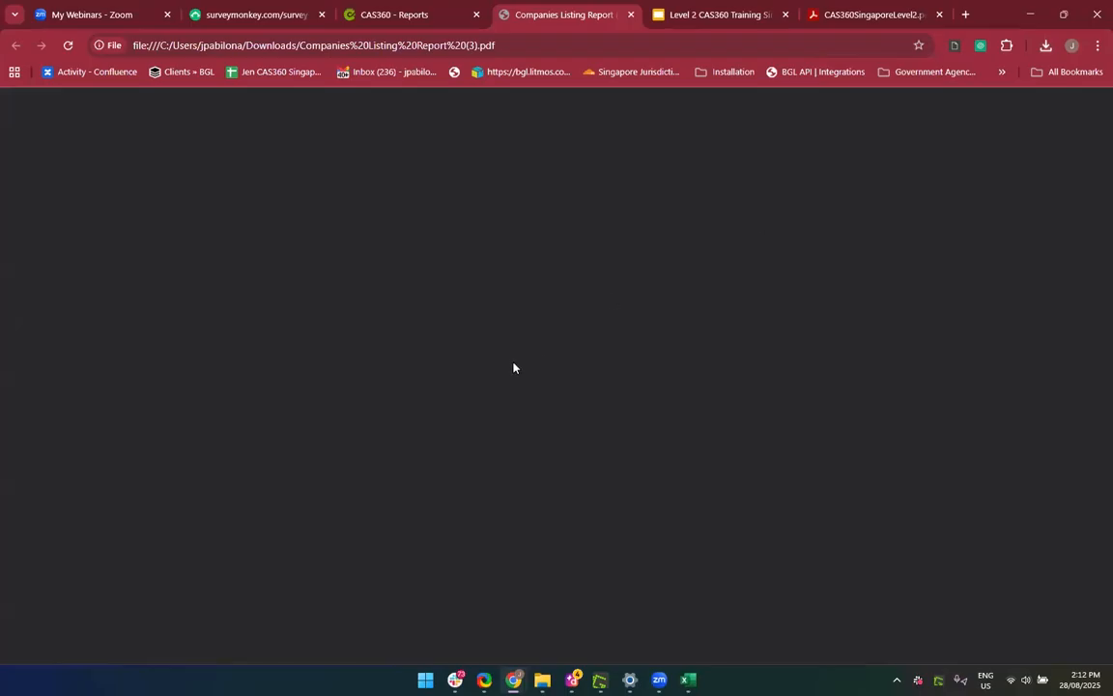
scroll(513, 365, "down", 1)
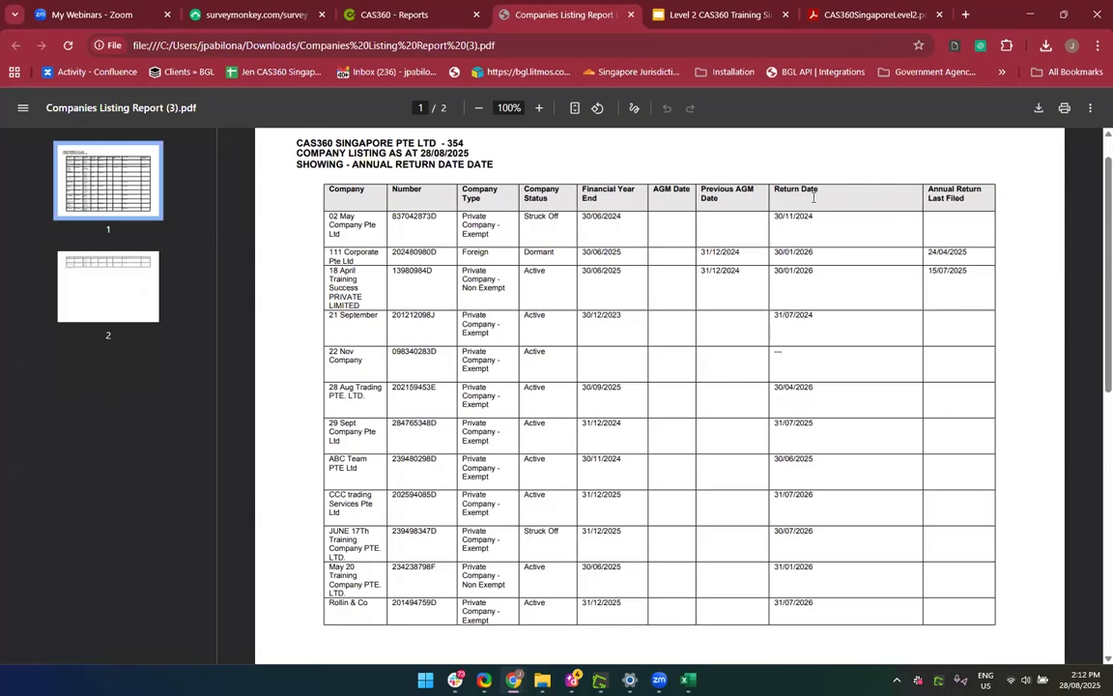
scroll(731, 490, "down", 4)
scroll(730, 491, "up", 1)
scroll(731, 490, "up", 4)
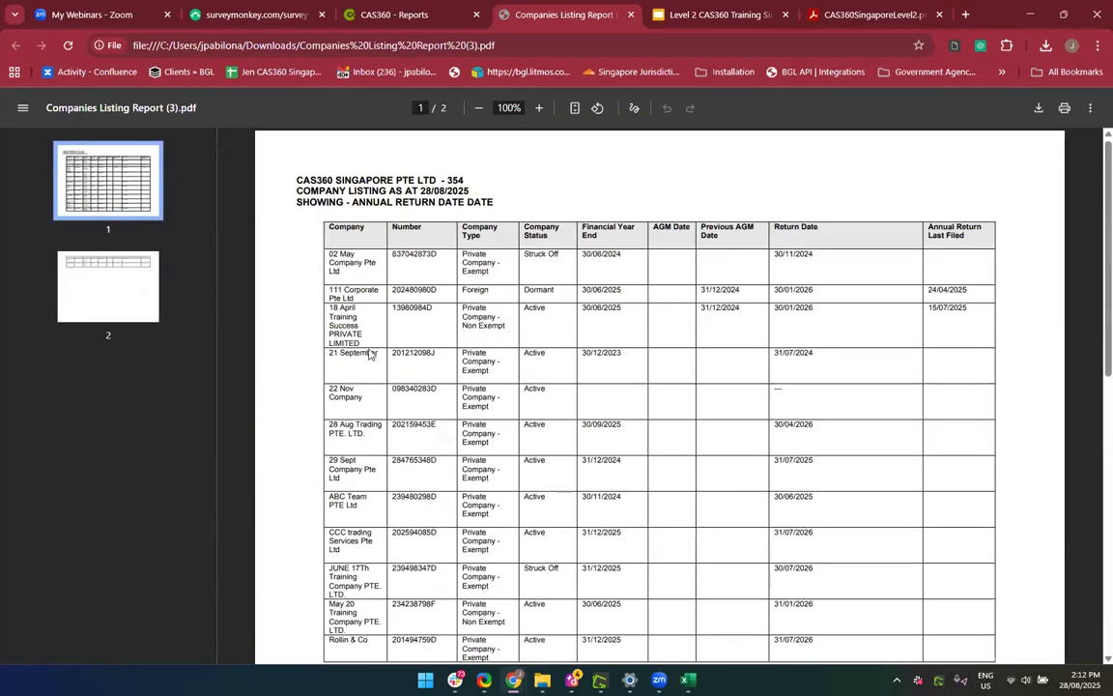
scroll(662, 539, "down", 3)
scroll(662, 540, "up", 3)
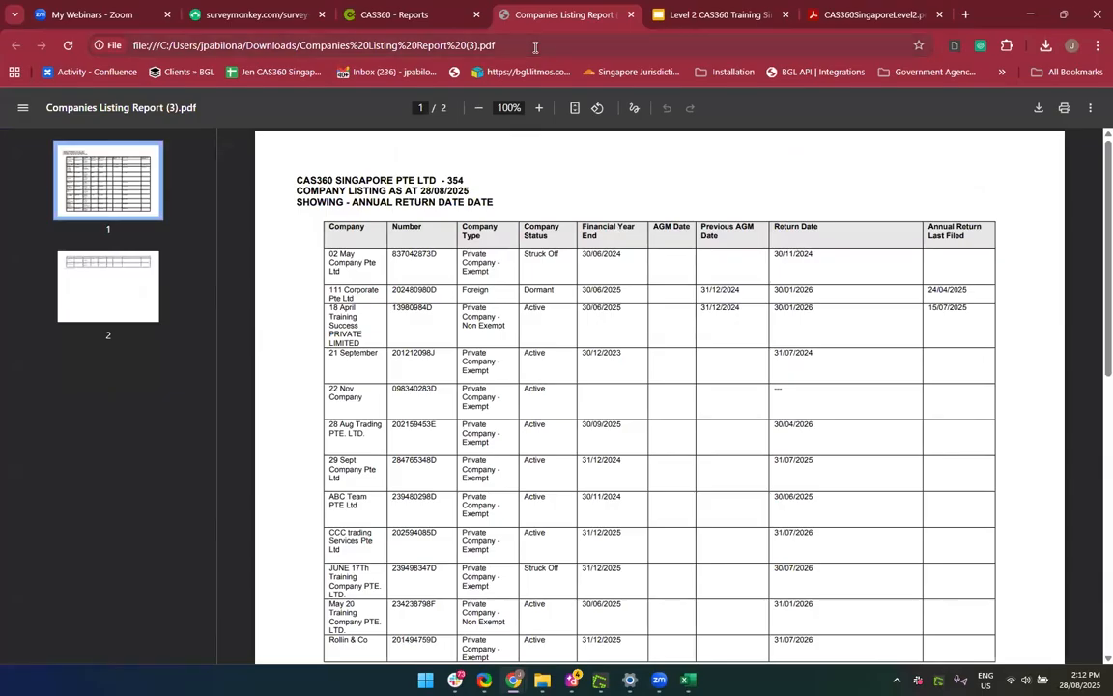
left_click(630, 15)
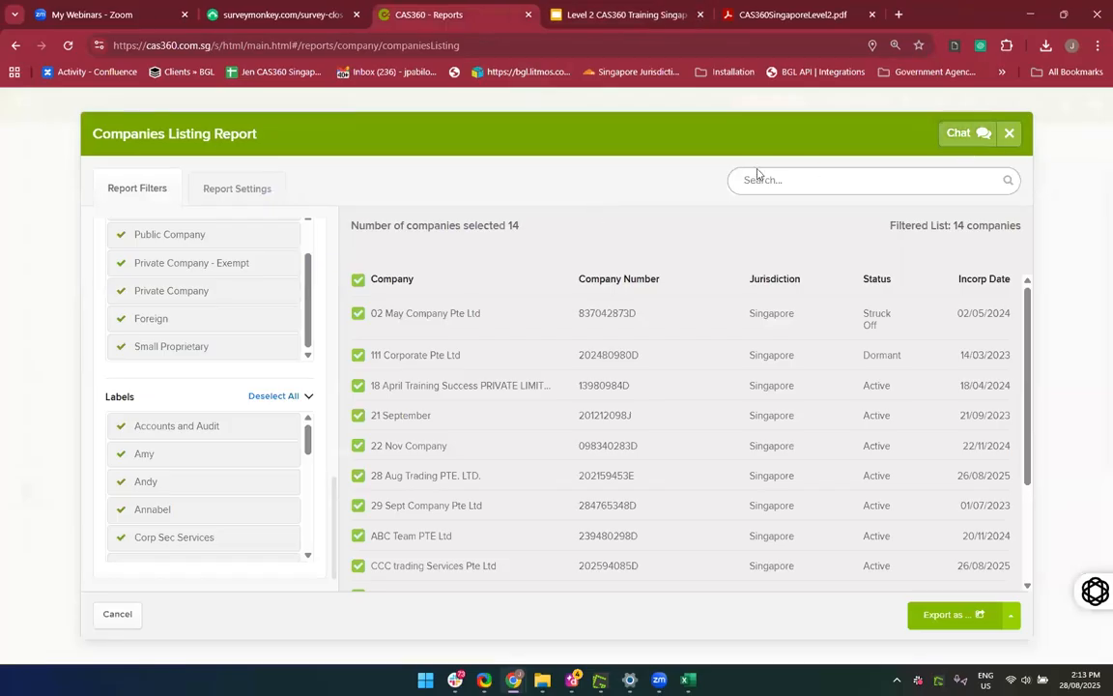
Close the Companies Listing Report, open the People Group Report and set its Positions & Holdings filter to All
left_click(1009, 136)
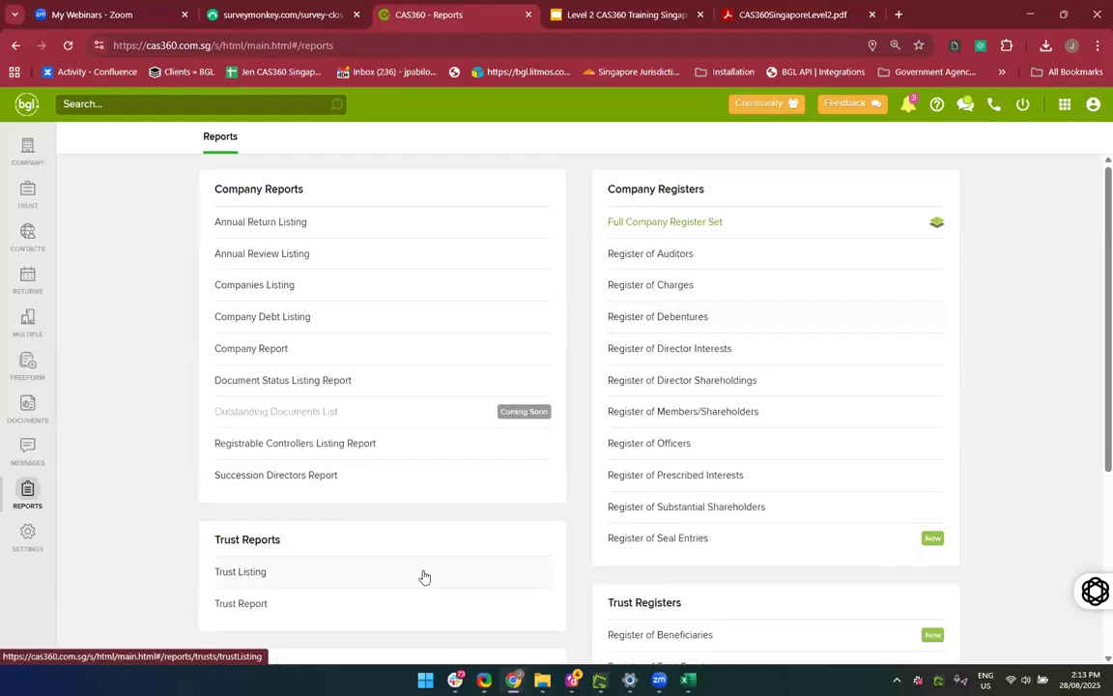
scroll(422, 574, "down", 3)
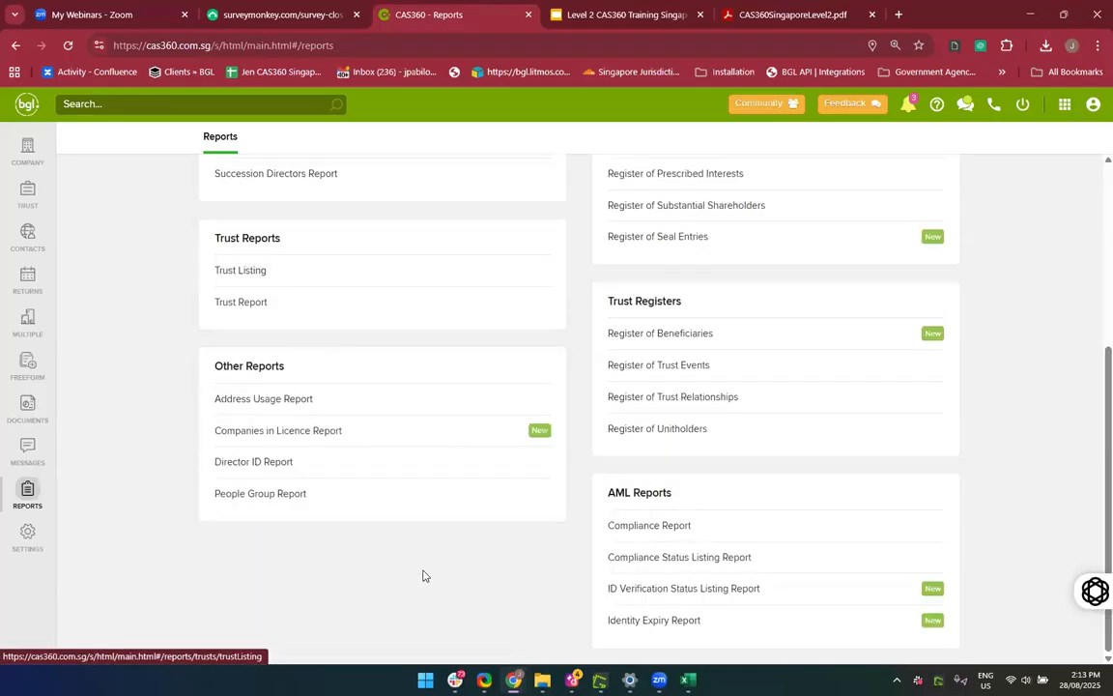
left_click(368, 498)
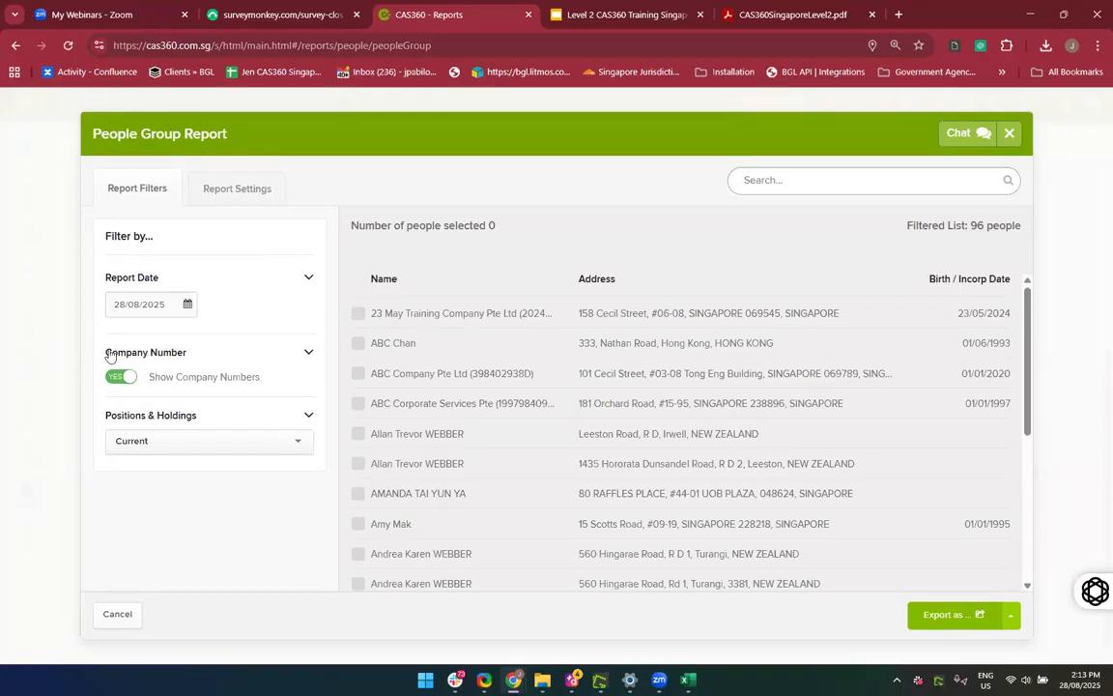
left_click(174, 440)
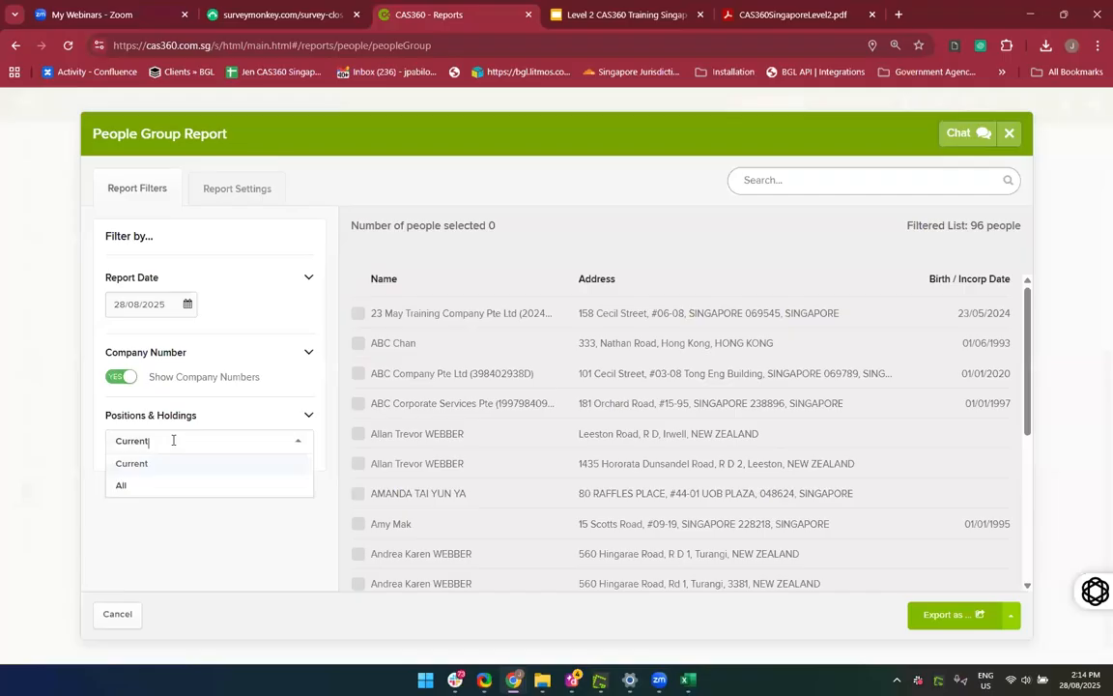
left_click(148, 493)
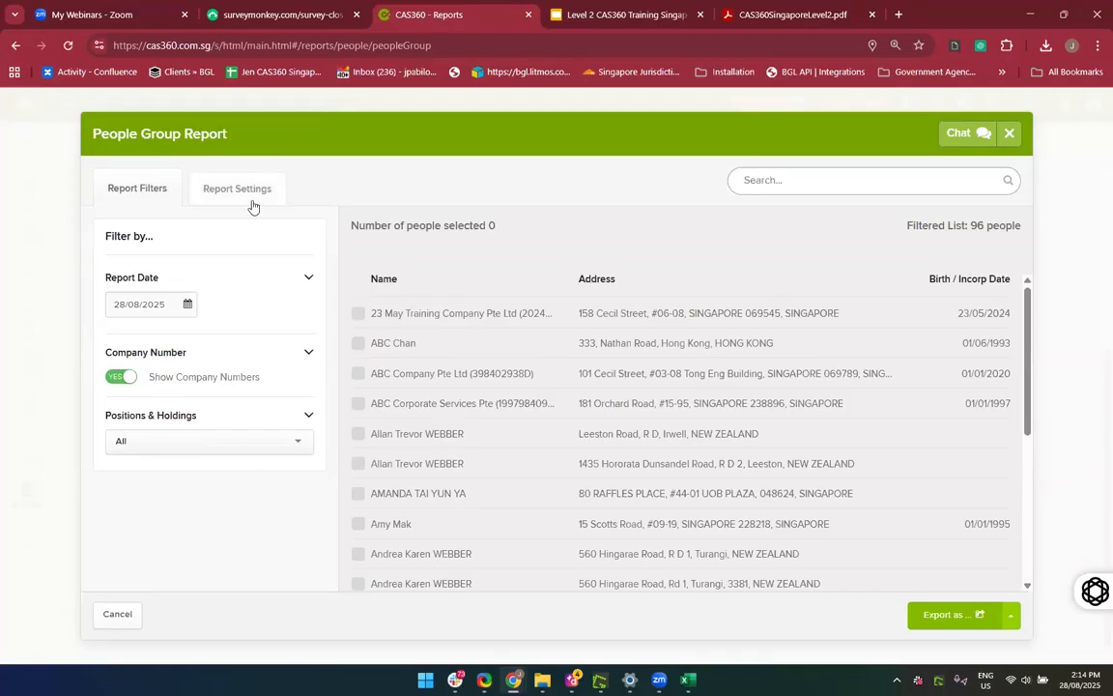
Open the People Group Report's settings and examine which contact, company and trust details can be shown
left_click(201, 172)
scroll(305, 385, "down", 3)
scroll(305, 386, "up", 2)
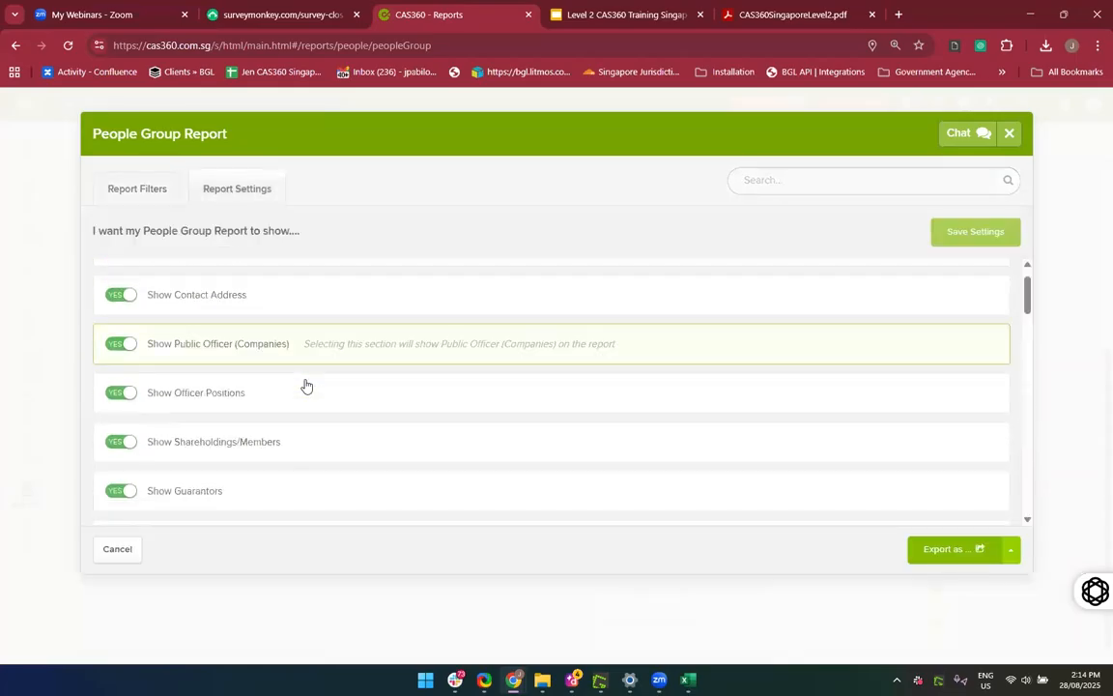
scroll(305, 386, "up", 1)
scroll(306, 385, "down", 8)
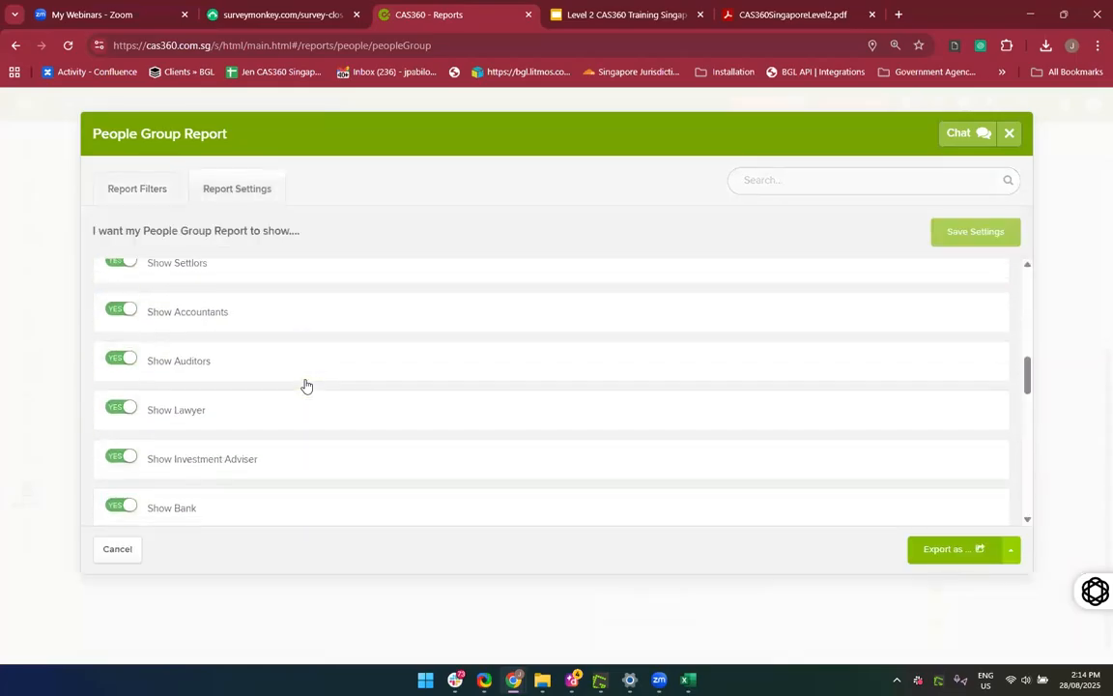
scroll(306, 385, "down", 4)
scroll(305, 386, "up", 8)
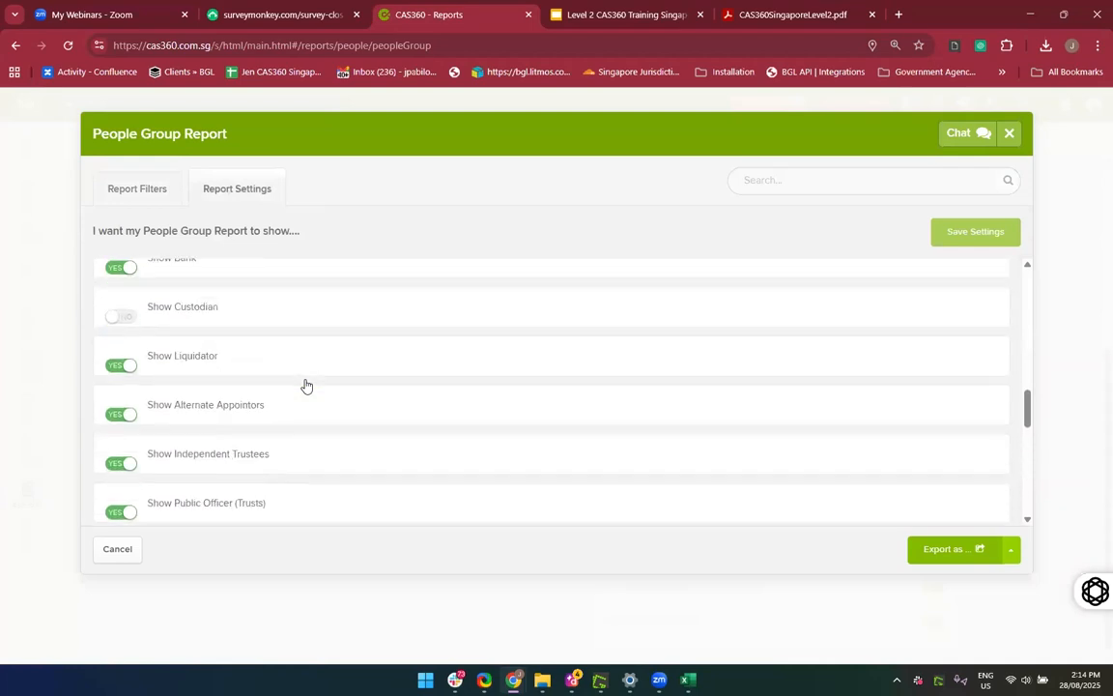
scroll(305, 385, "up", 5)
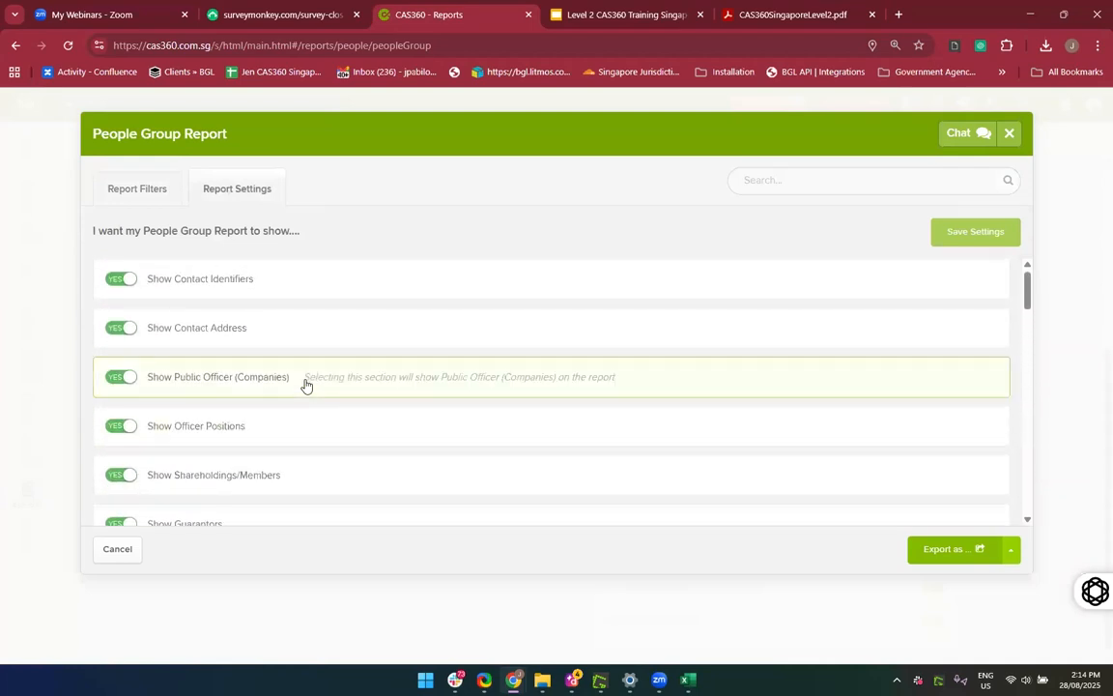
Switch off Show Public Officer (Companies) and Show Guarantors for the People Group Report
left_click(118, 378)
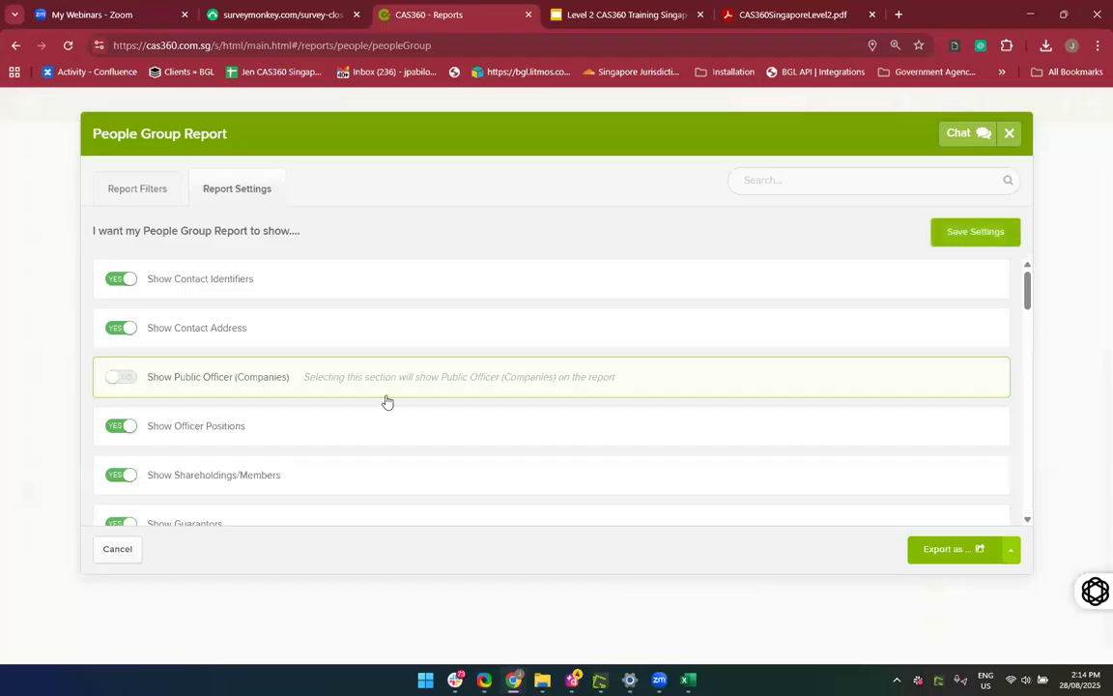
scroll(385, 401, "down", 3)
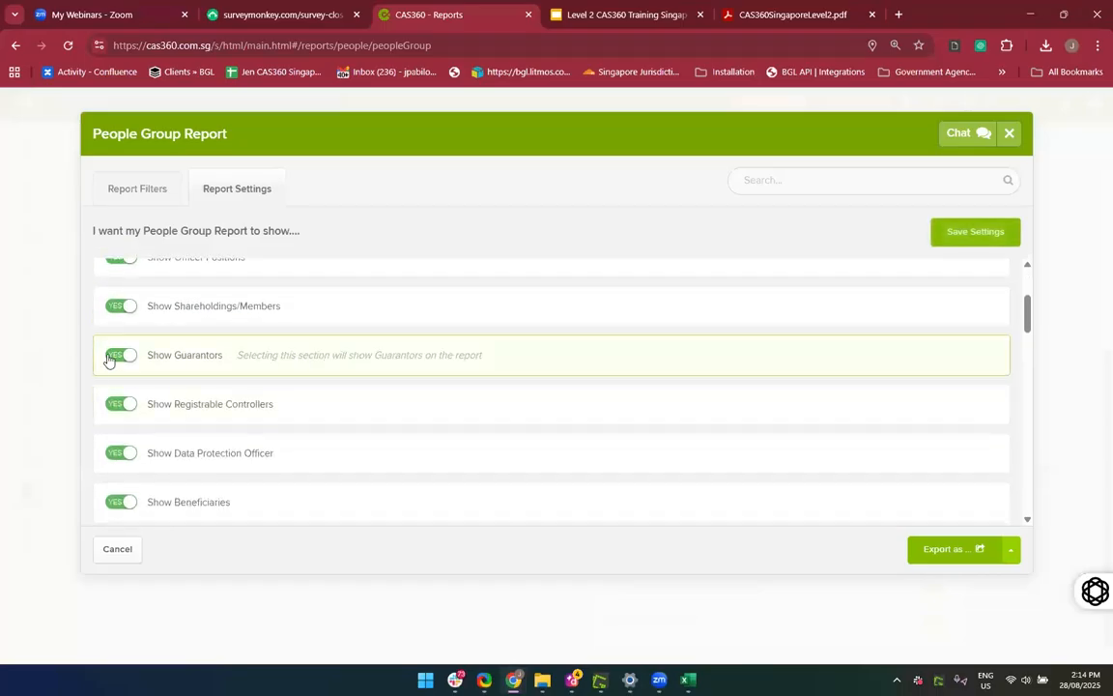
scroll(380, 395, "down", 10)
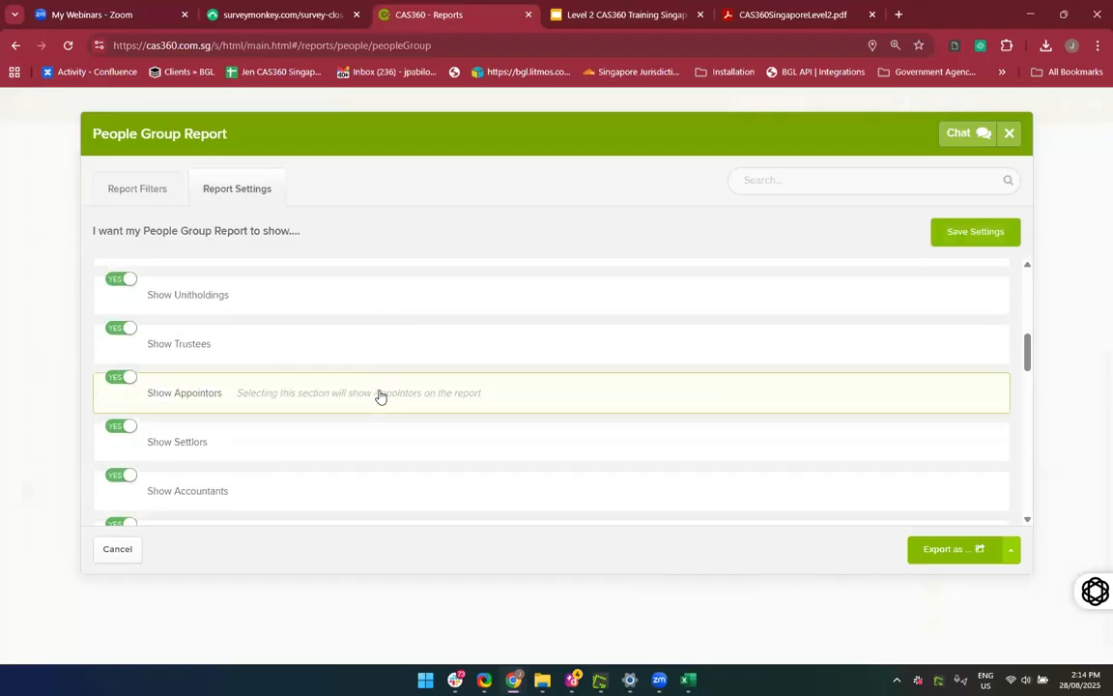
Examine the remaining People Group Report settings, from the trust positions to the representative and company contact options
scroll(379, 396, "down", 10)
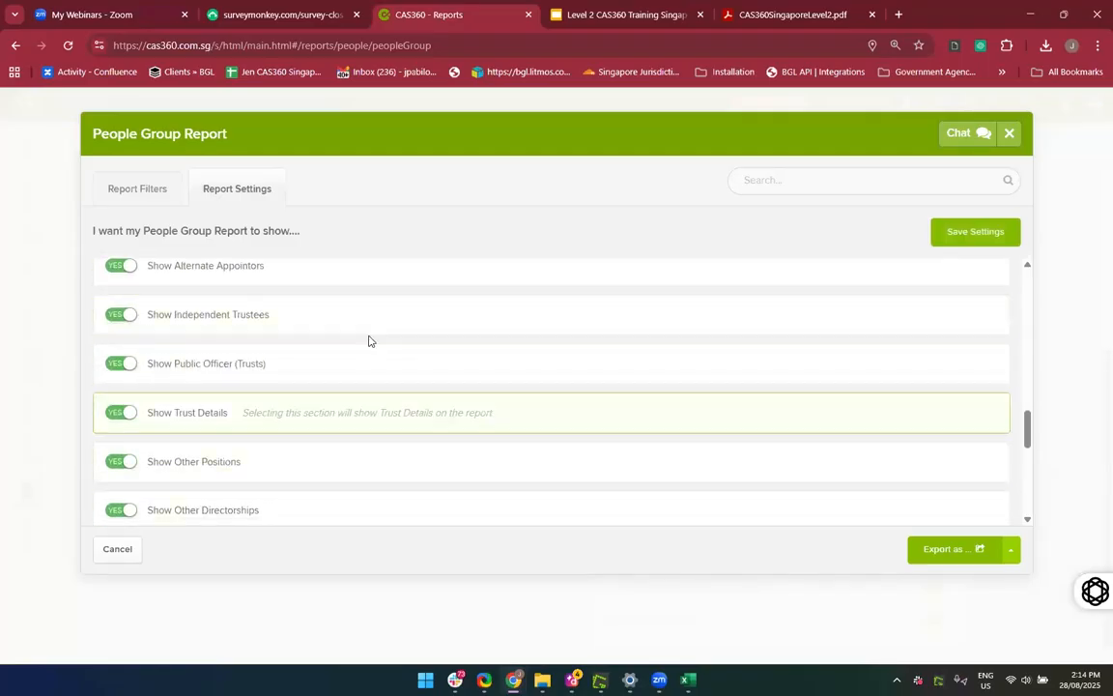
scroll(368, 340, "down", 8)
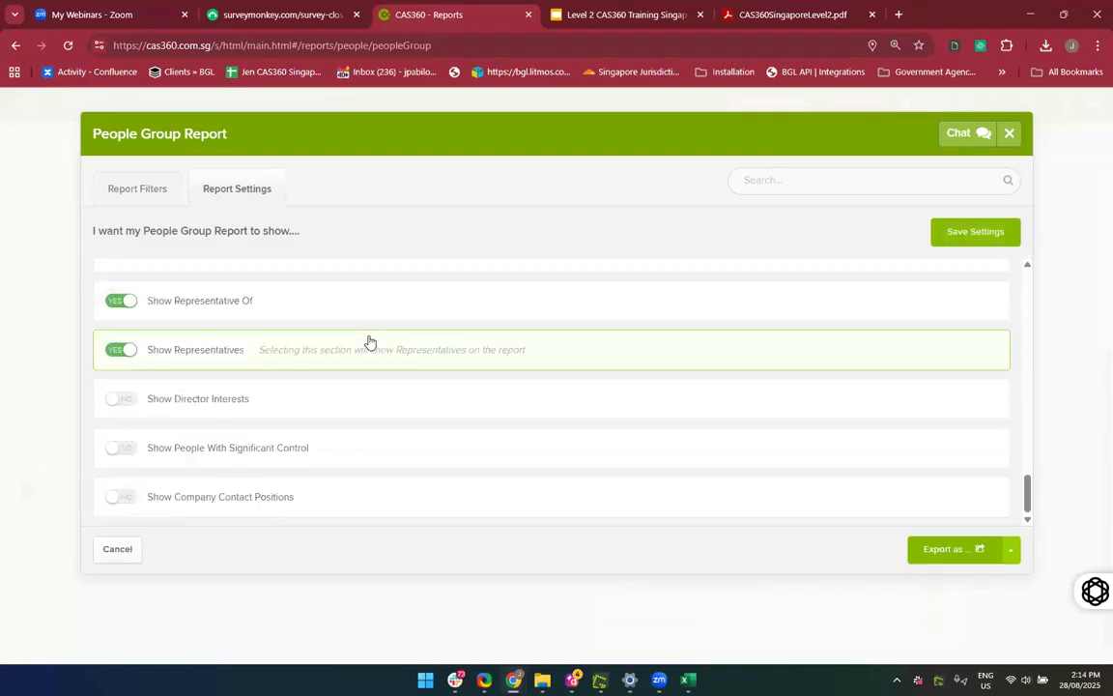
scroll(369, 342, "up", 15)
scroll(369, 342, "up", 15)
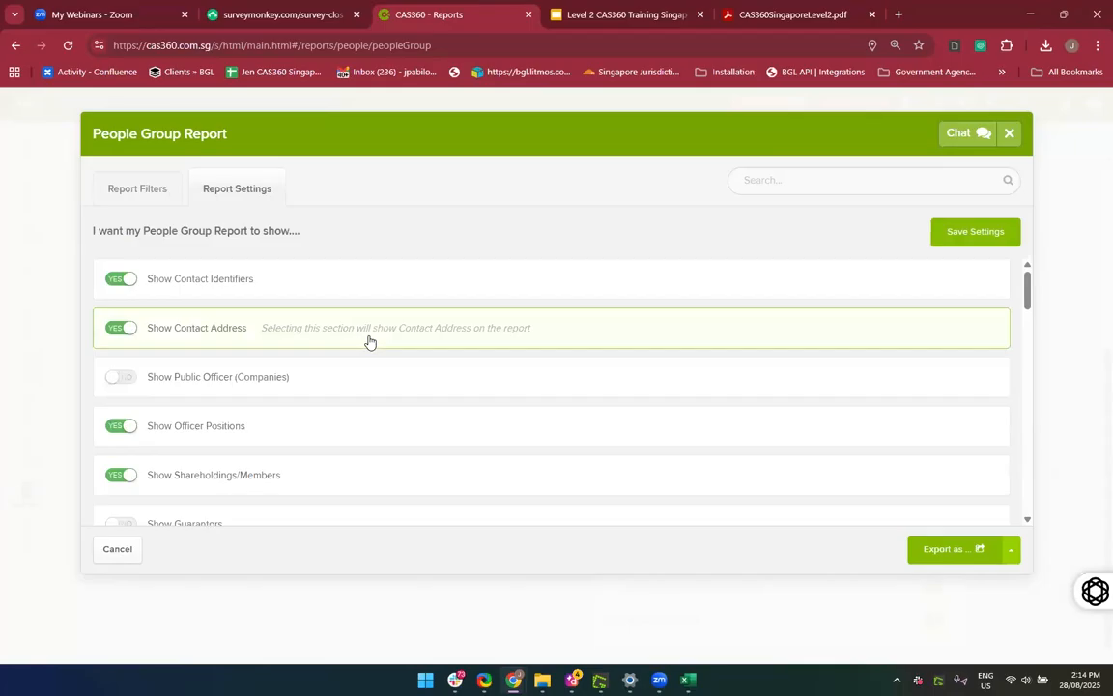
scroll(329, 388, "down", 12)
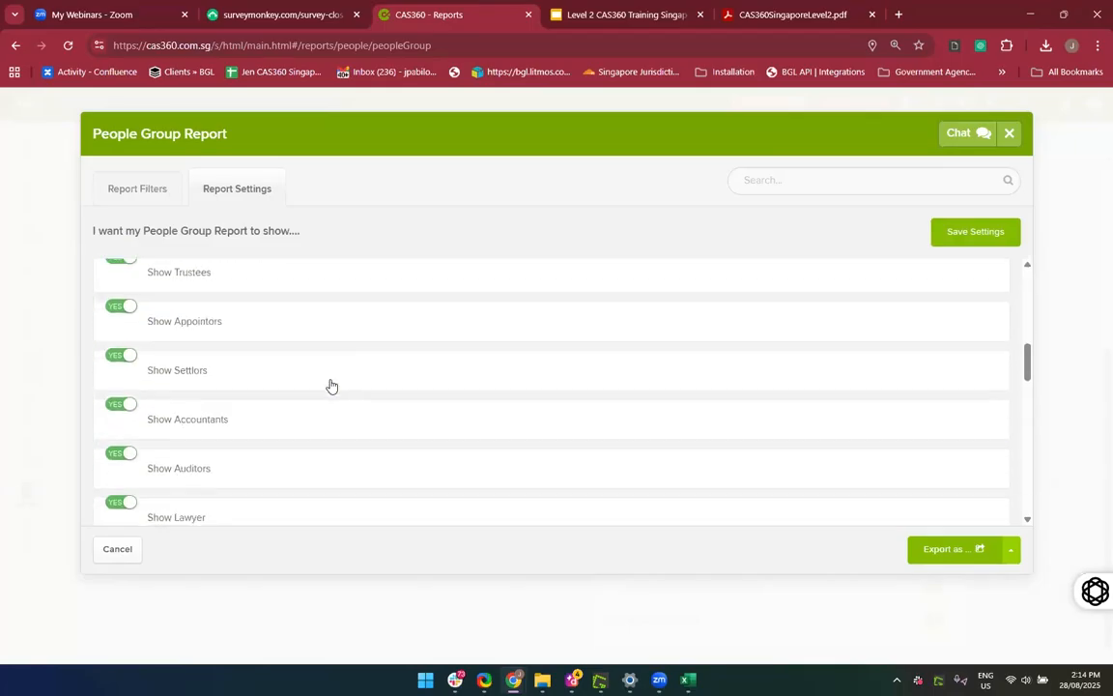
scroll(331, 386, "down", 2)
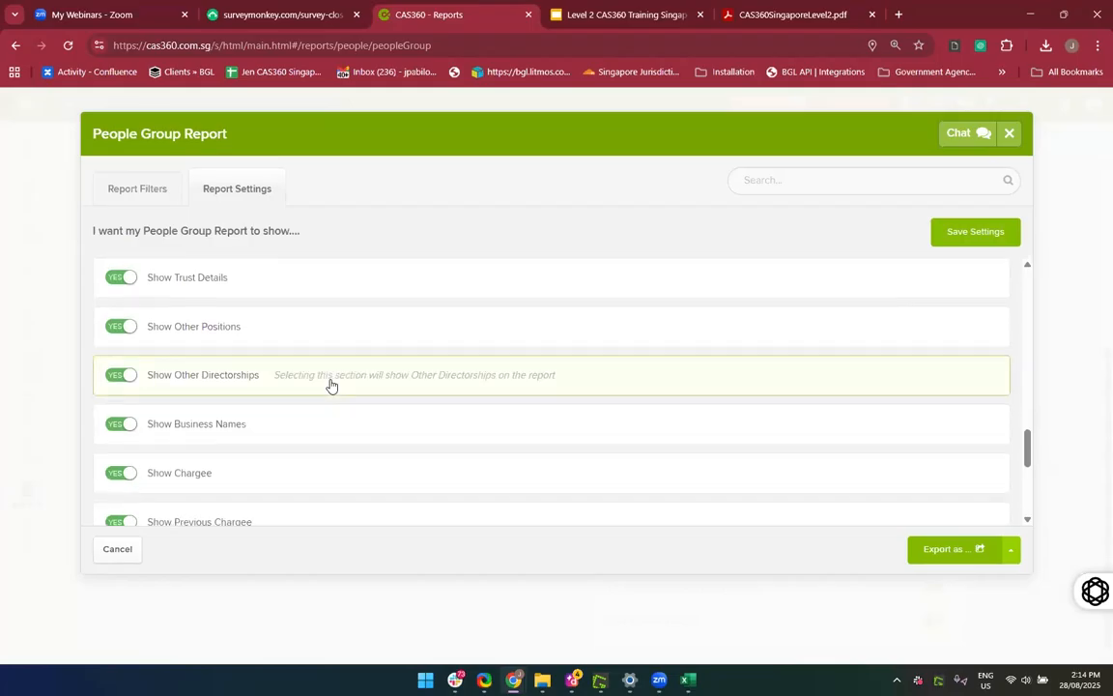
Try to export the People Group Report as a PDF
scroll(329, 386, "down", 5)
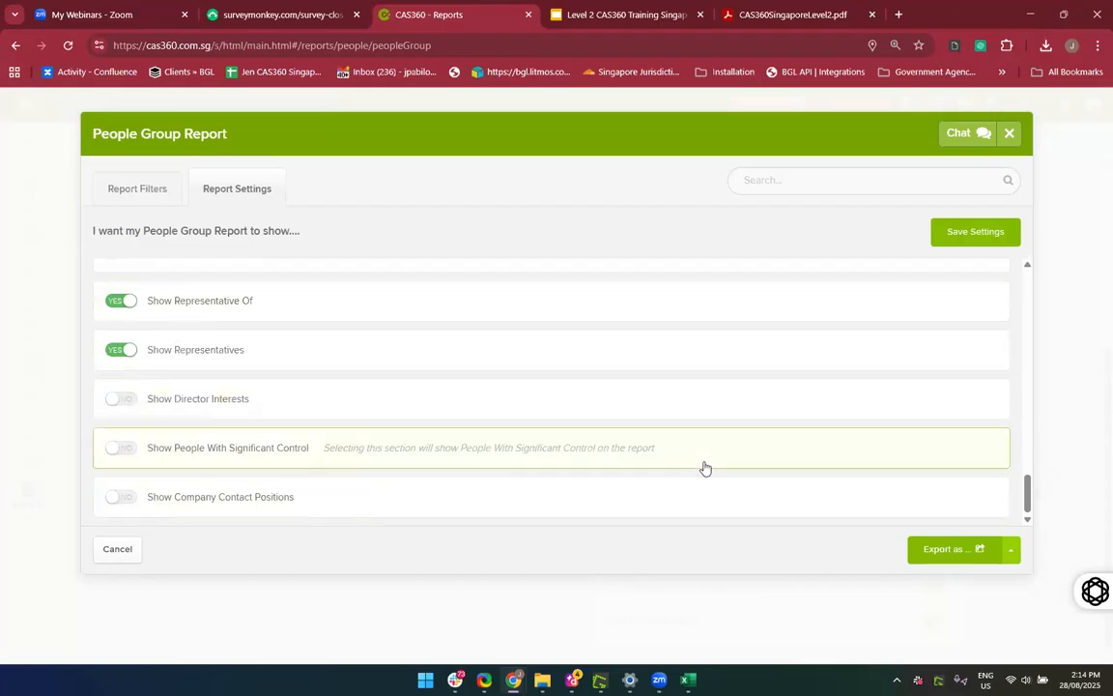
left_click(945, 564)
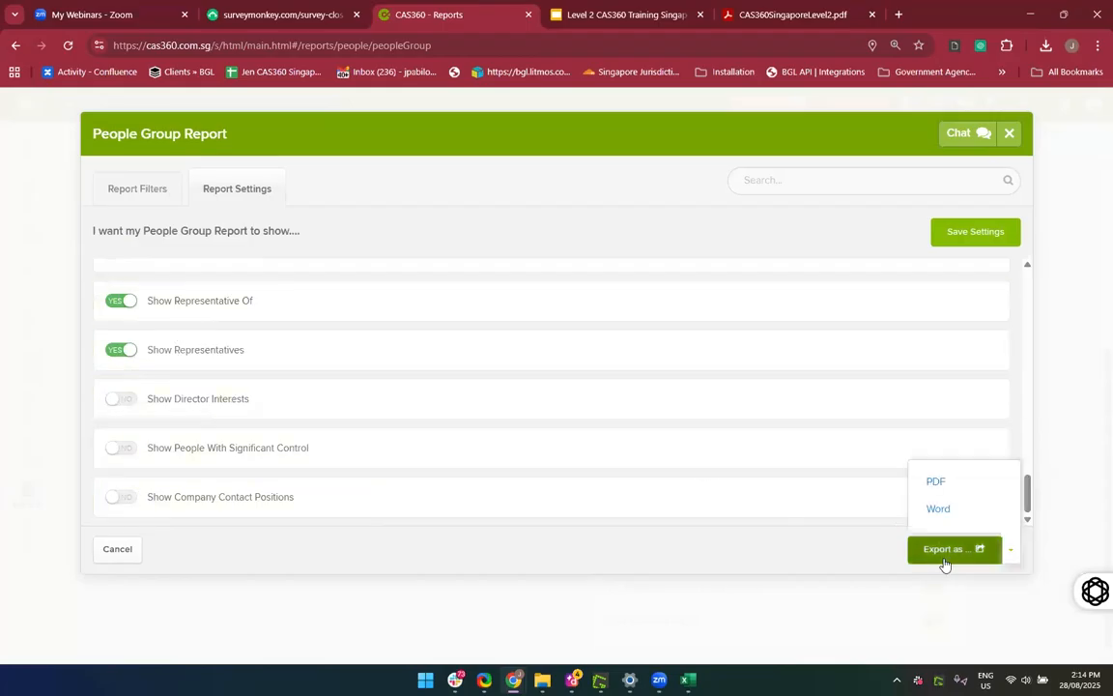
left_click(937, 486)
scroll(639, 406, "down", 2)
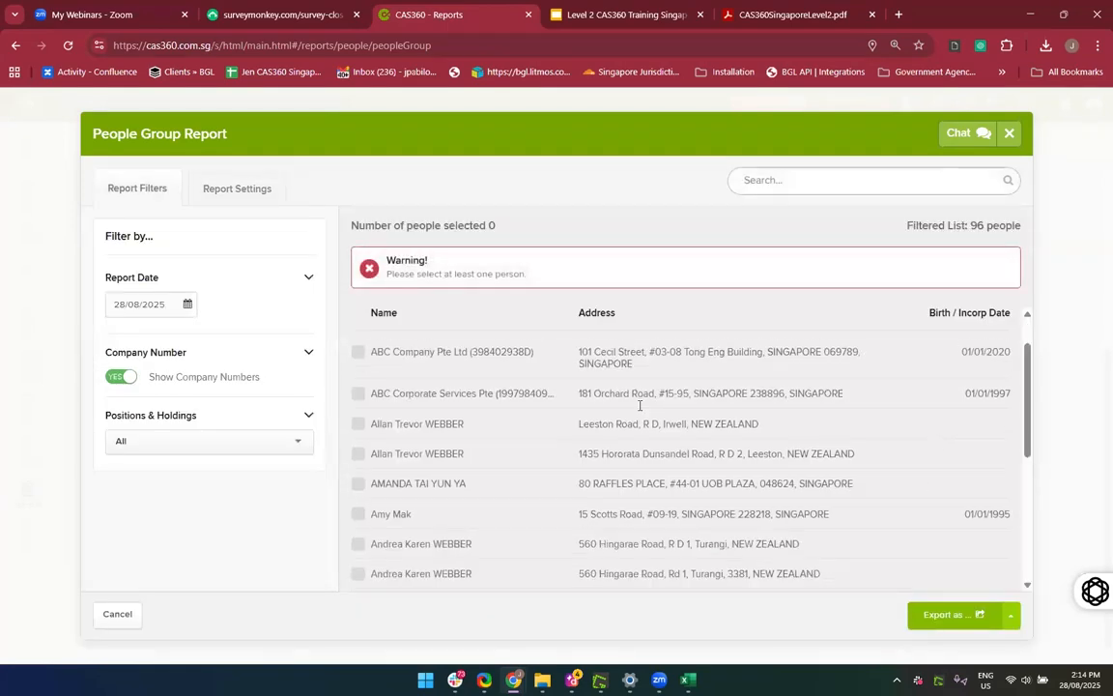
Search the people list by first name, select the first matching contact and export their People Group Report as a PDF
left_click(877, 183)
type("Jennifer")
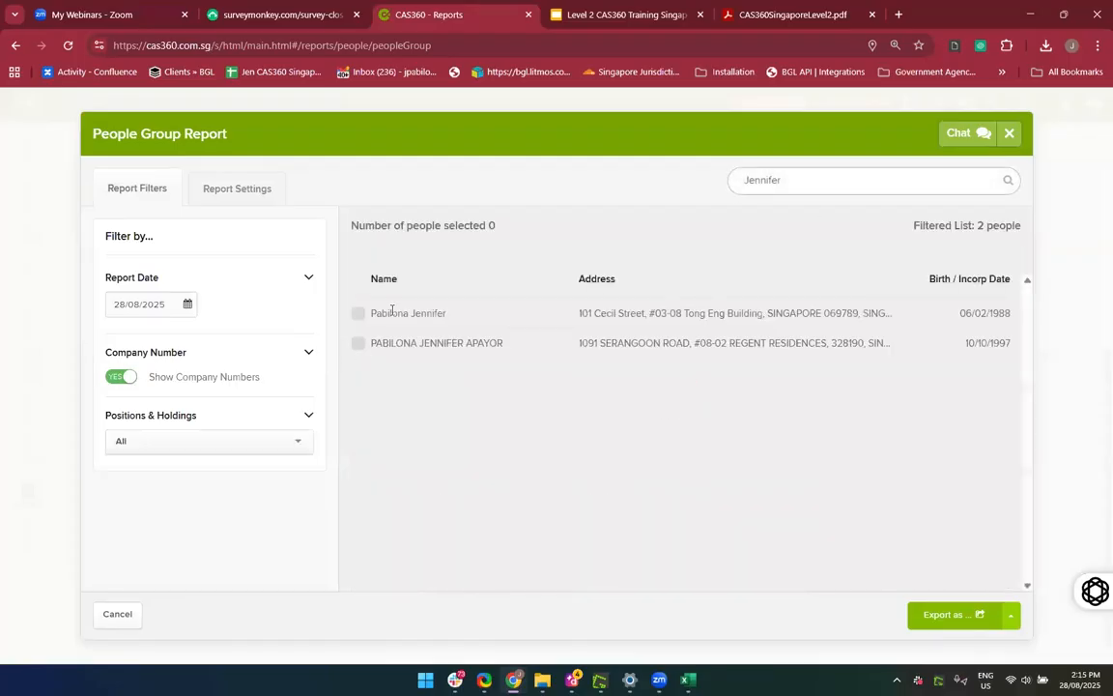
left_click(358, 313)
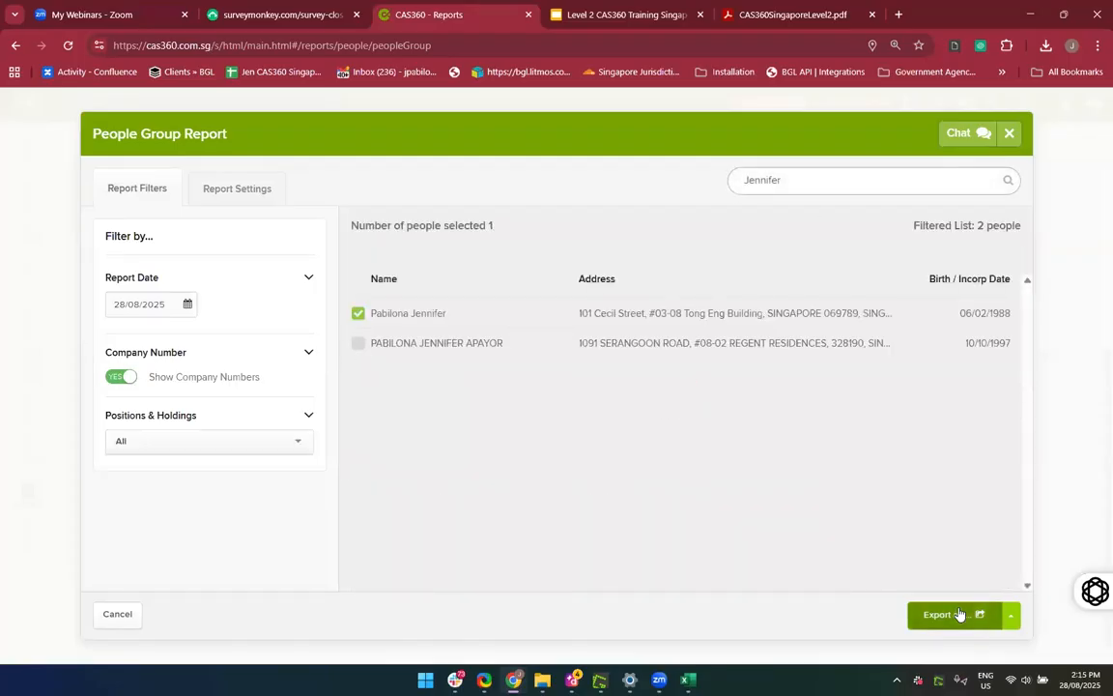
left_click(987, 618)
left_click(938, 548)
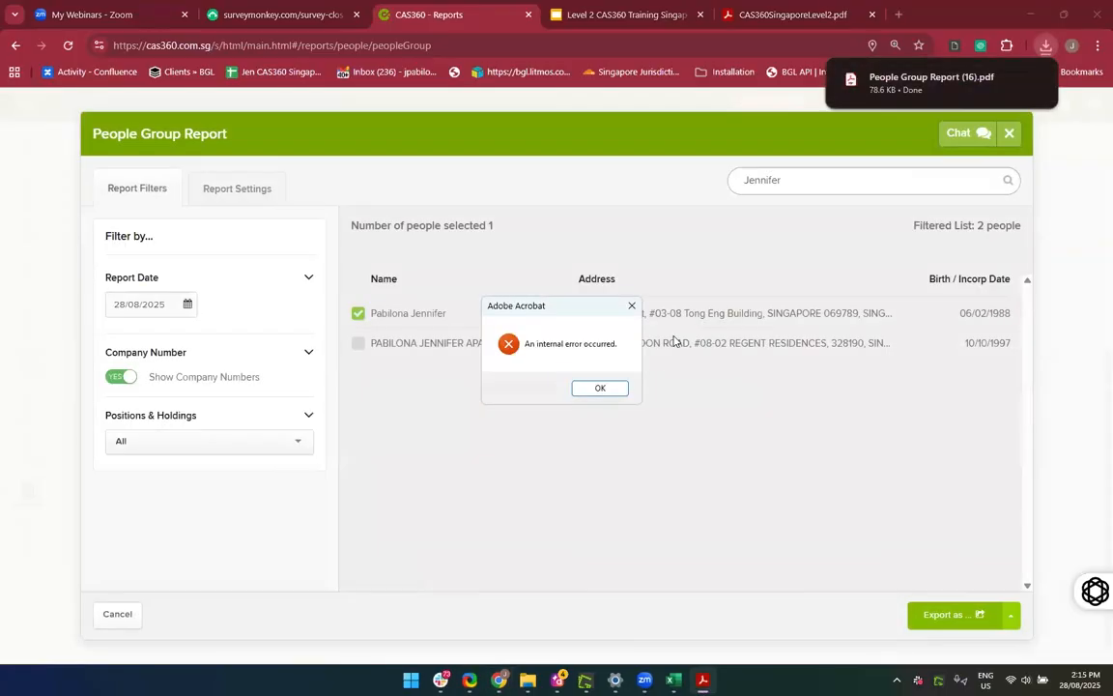
Dismiss the Adobe Acrobat error, open the downloaded People Group Report and examine the contact's details, addresses and officer positions
left_click(602, 388)
left_click(900, 81)
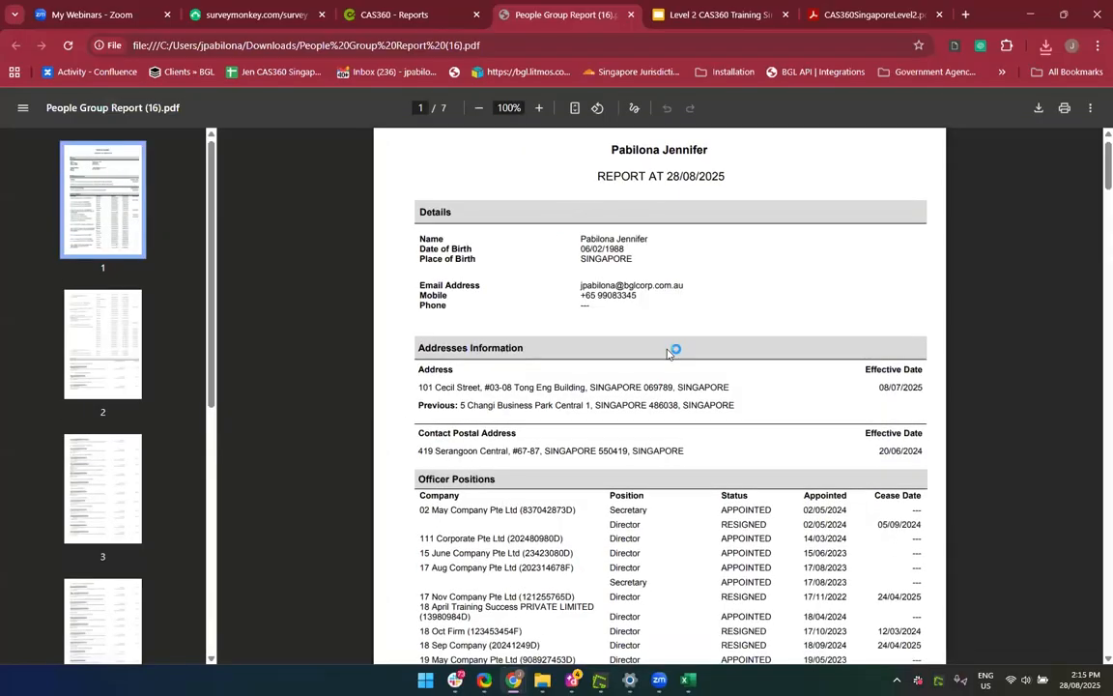
scroll(530, 360, "down", 1)
scroll(530, 360, "down", 1)
scroll(529, 360, "up", 1)
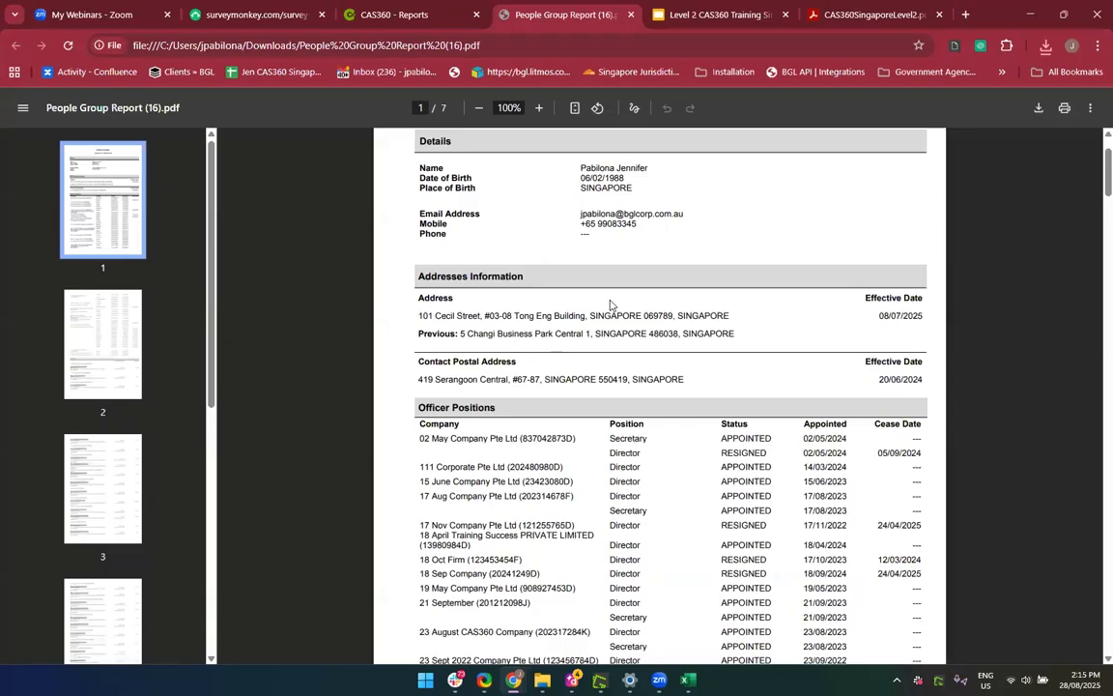
scroll(609, 310, "down", 1)
scroll(572, 569, "down", 2)
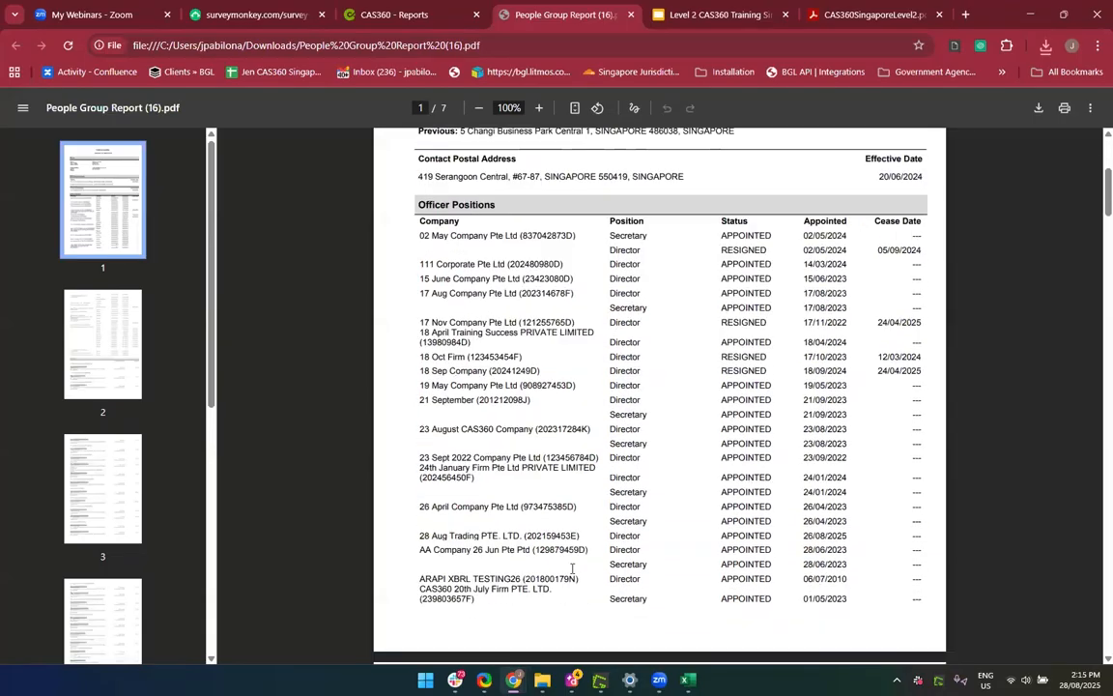
scroll(572, 569, "up", 1)
Examine the rest of the exported People Group Report, from the remaining officer positions and member shareholdings to the registrable controllers and representative sections
scroll(555, 468, "down", 5)
scroll(554, 469, "down", 4)
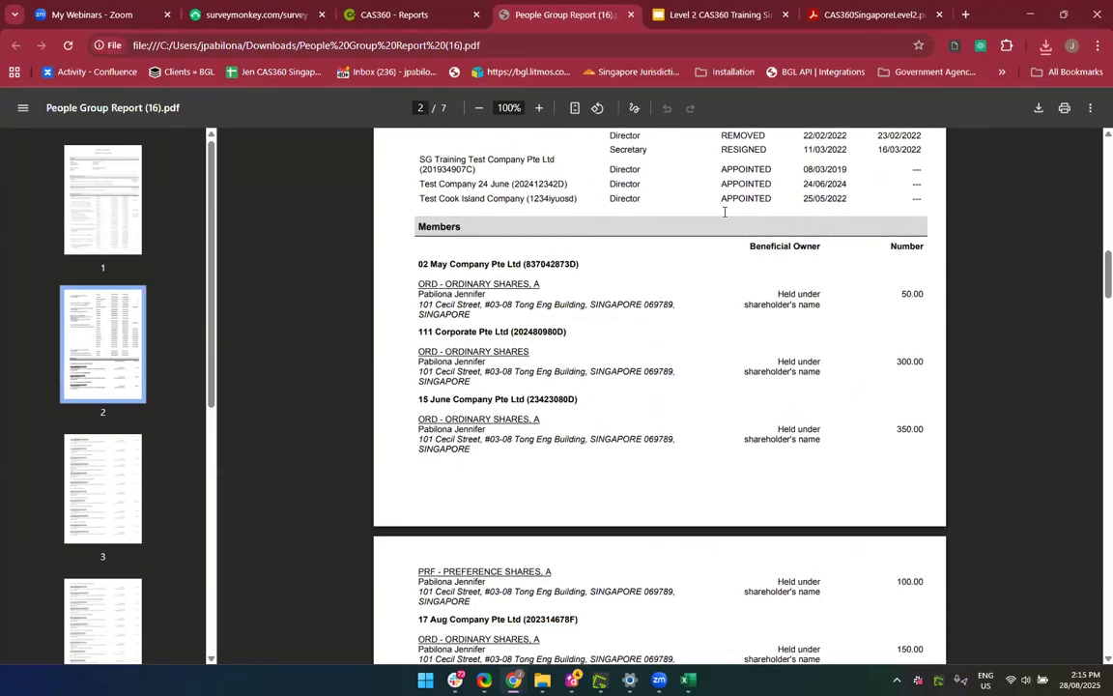
scroll(721, 256, "up", 1)
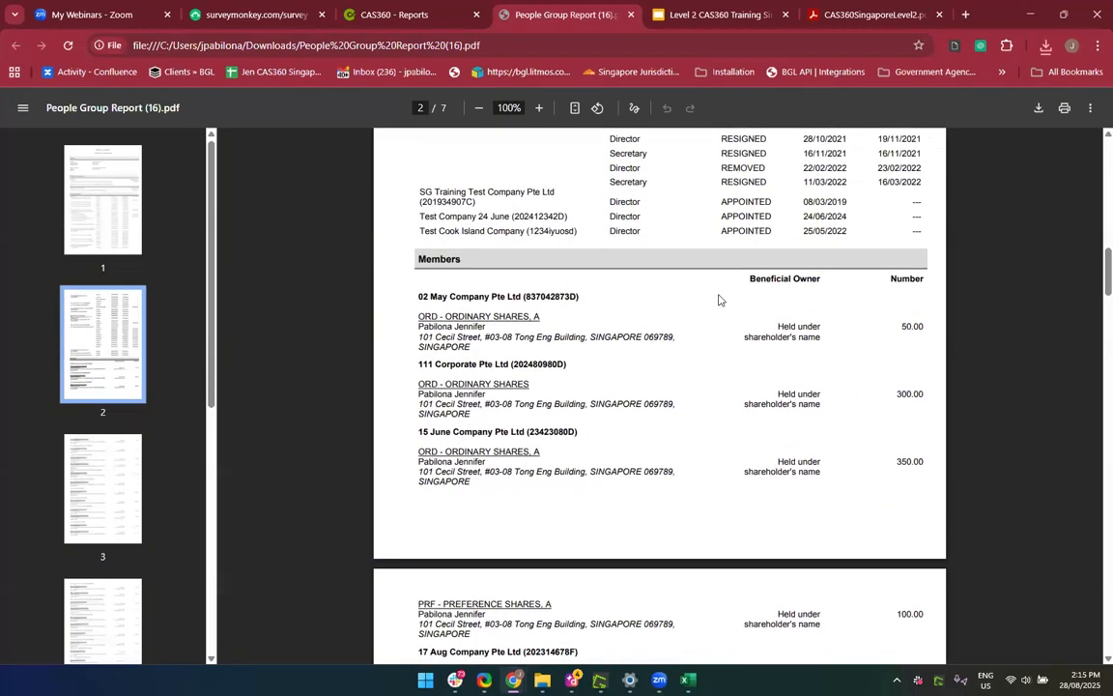
scroll(682, 380, "up", 3)
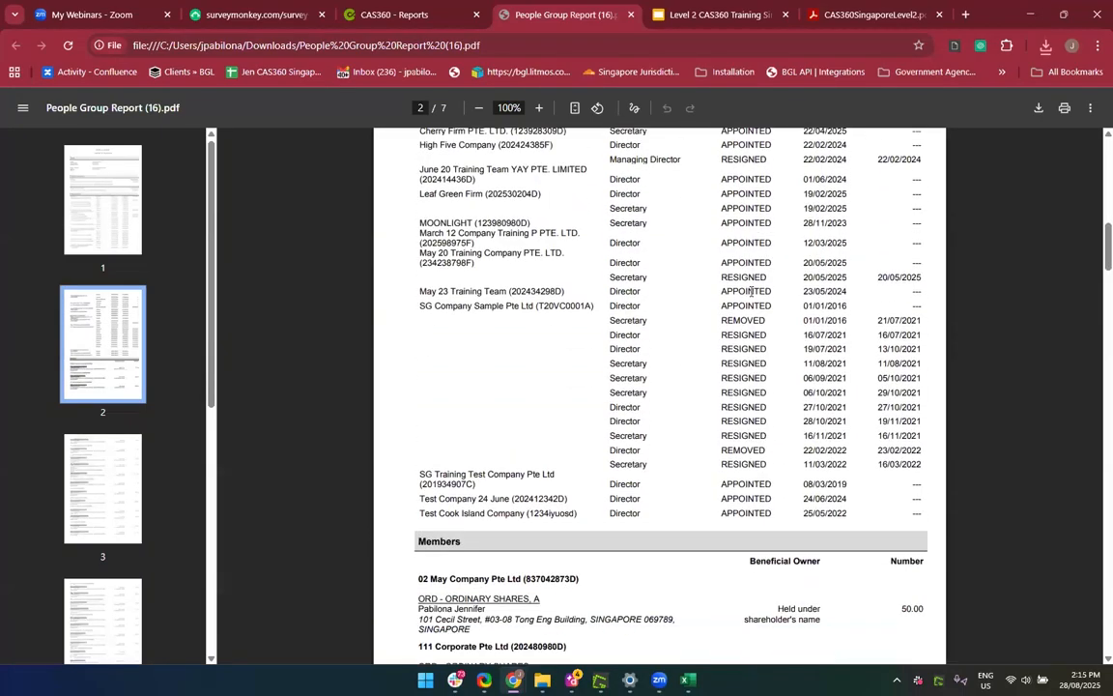
scroll(751, 291, "up", 2)
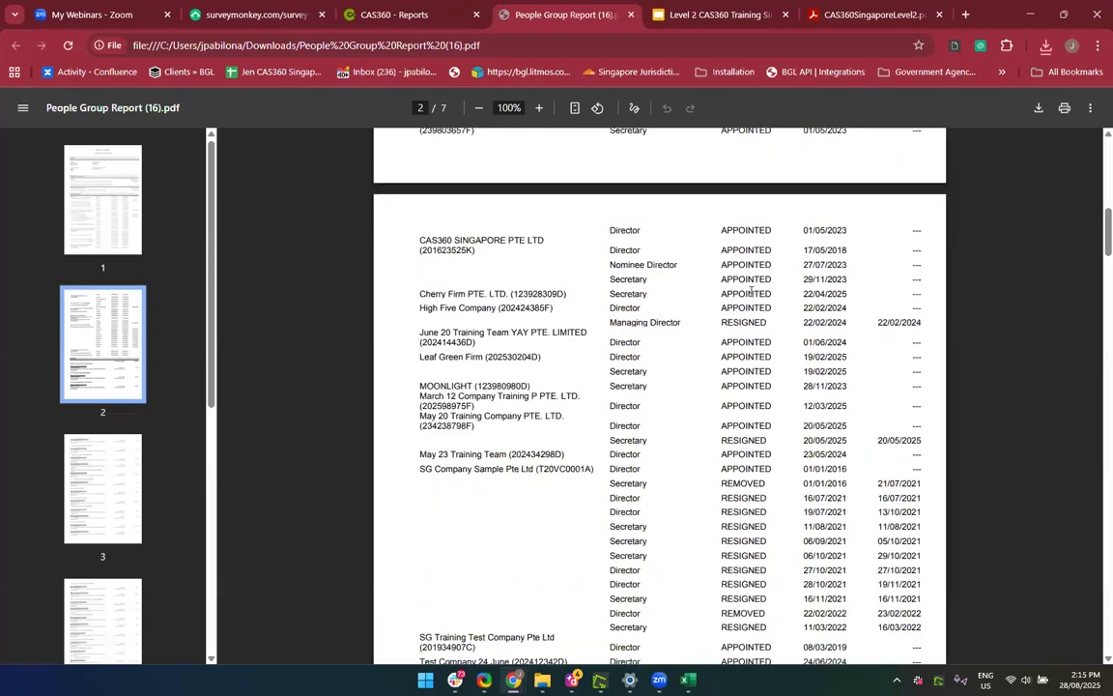
scroll(751, 290, "up", 8)
scroll(750, 291, "down", 13)
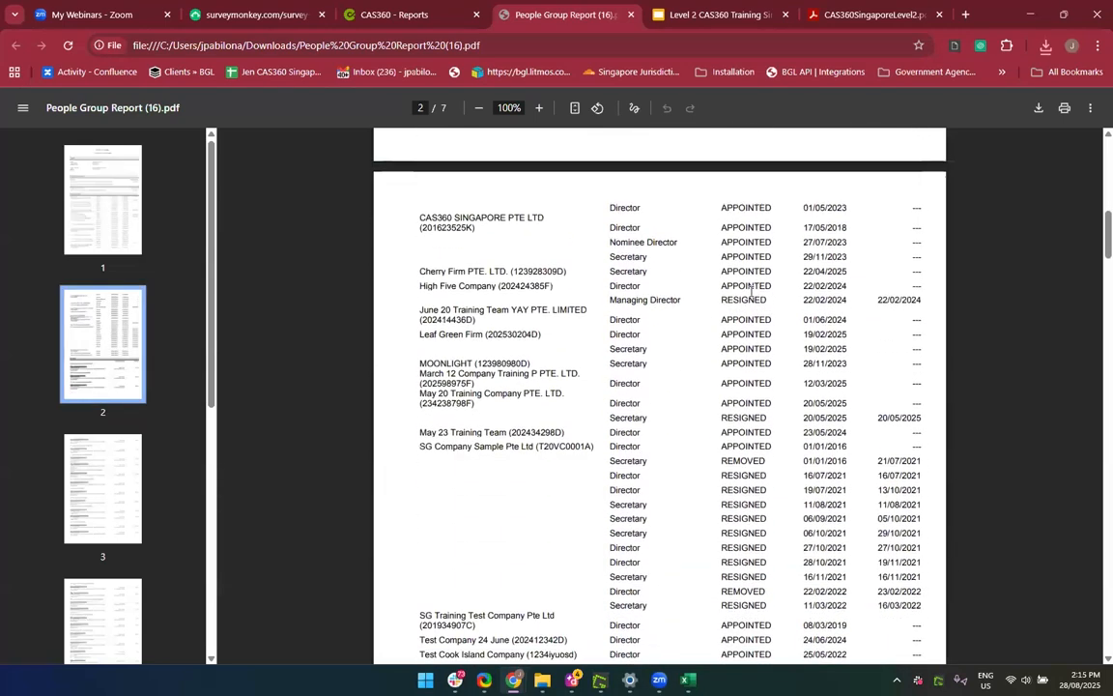
scroll(751, 291, "down", 16)
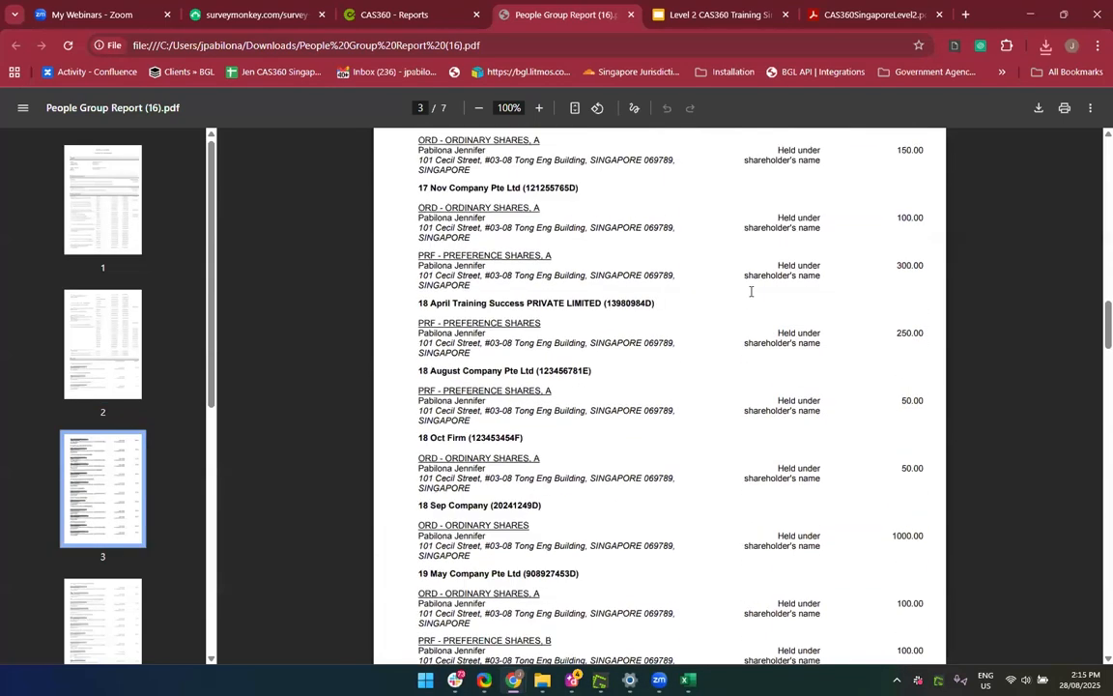
scroll(751, 291, "down", 17)
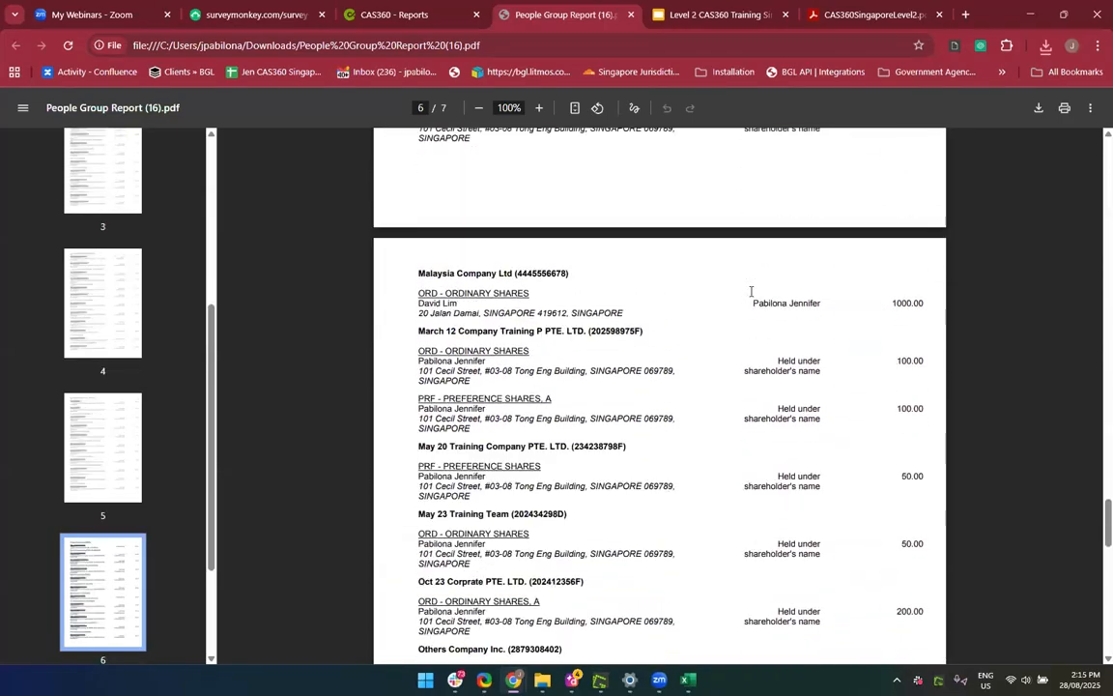
scroll(750, 291, "down", 8)
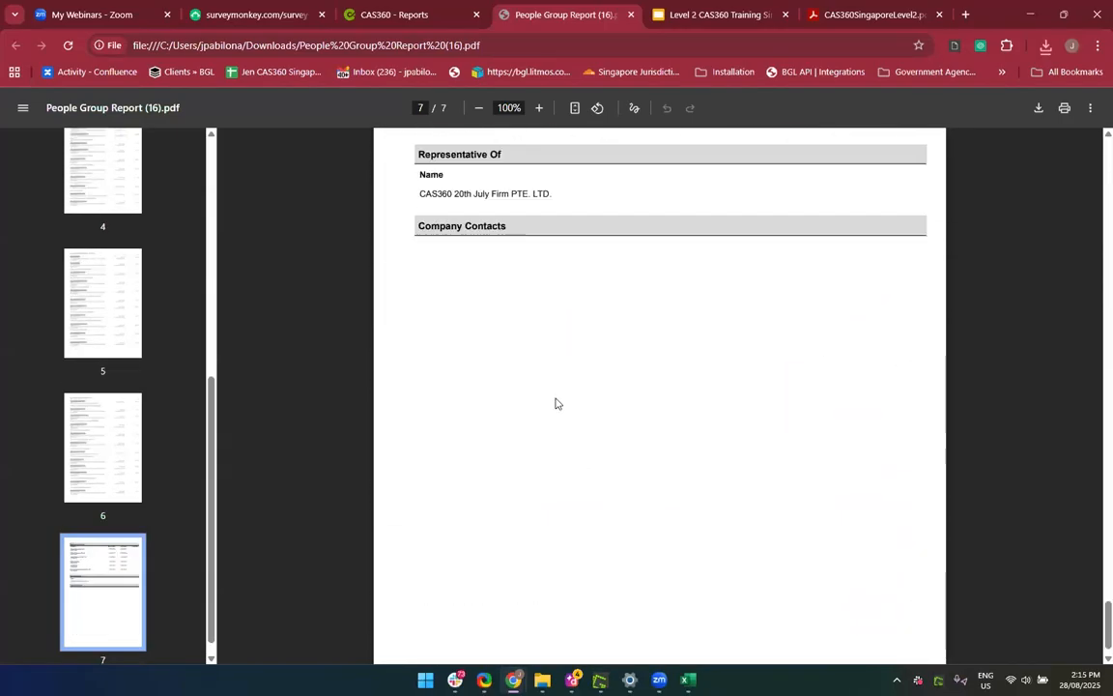
scroll(557, 403, "up", 4)
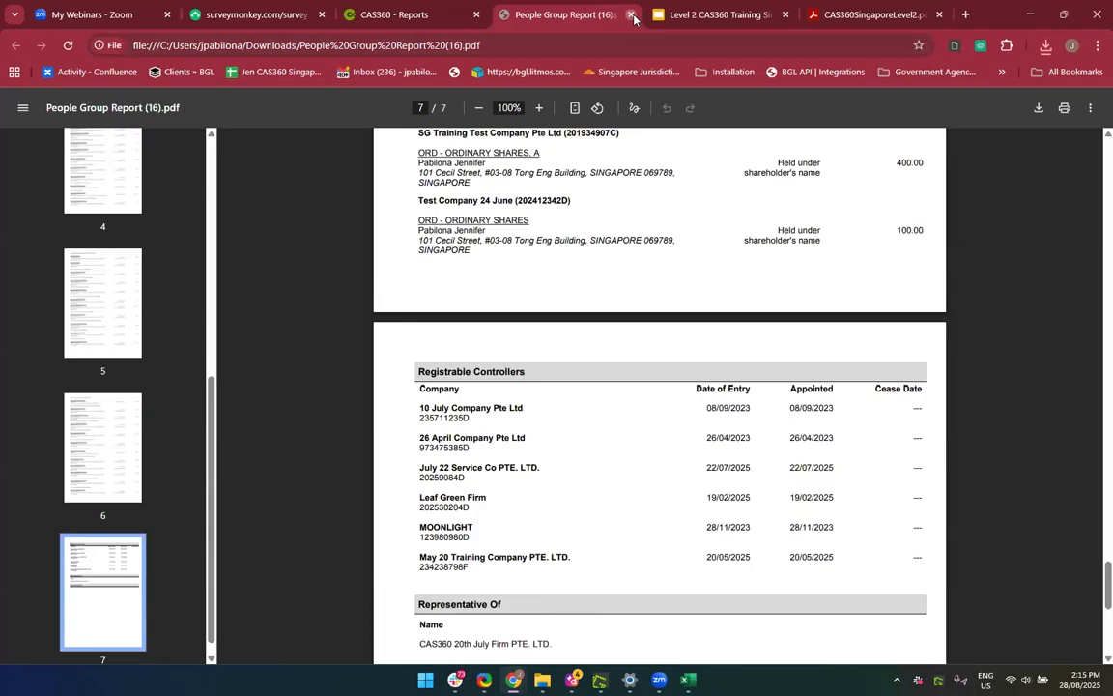
Close the exported PDF and the People Group Report to return to the start of the reports list
left_click(632, 15)
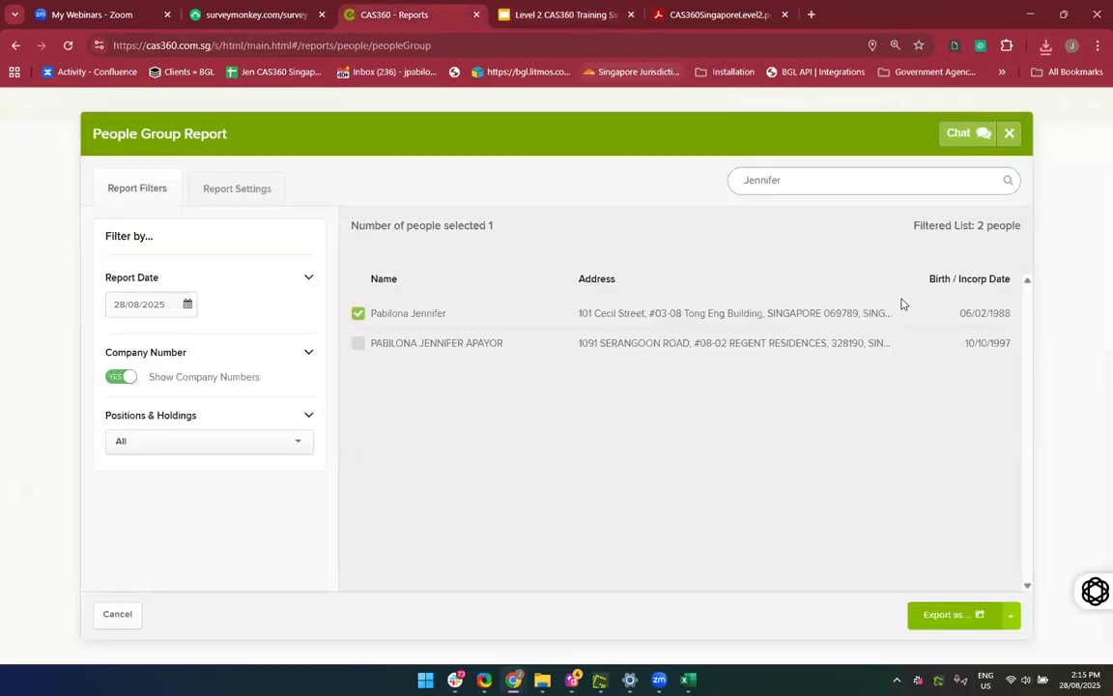
left_click(1010, 134)
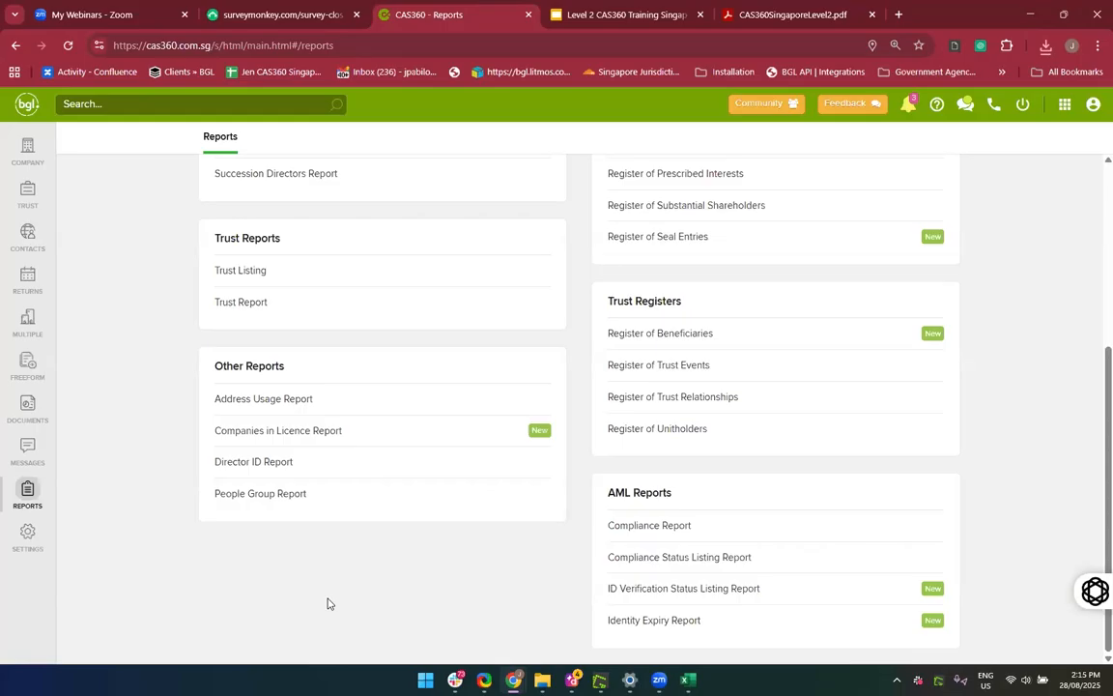
scroll(217, 384, "up", 3)
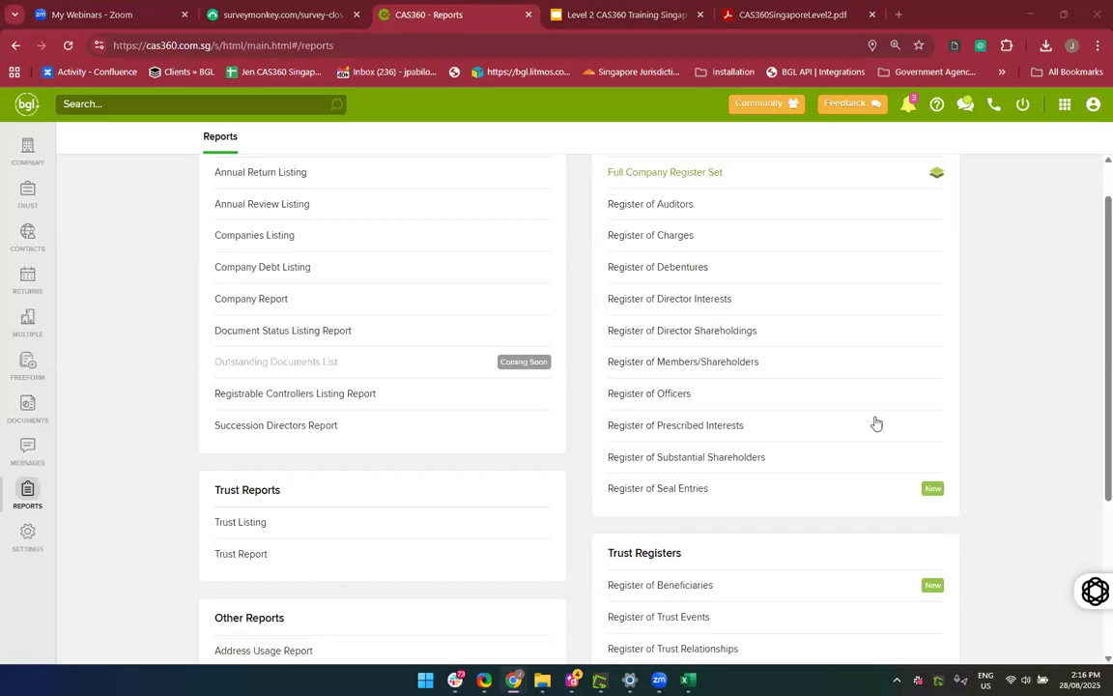
scroll(888, 425, "up", 1)
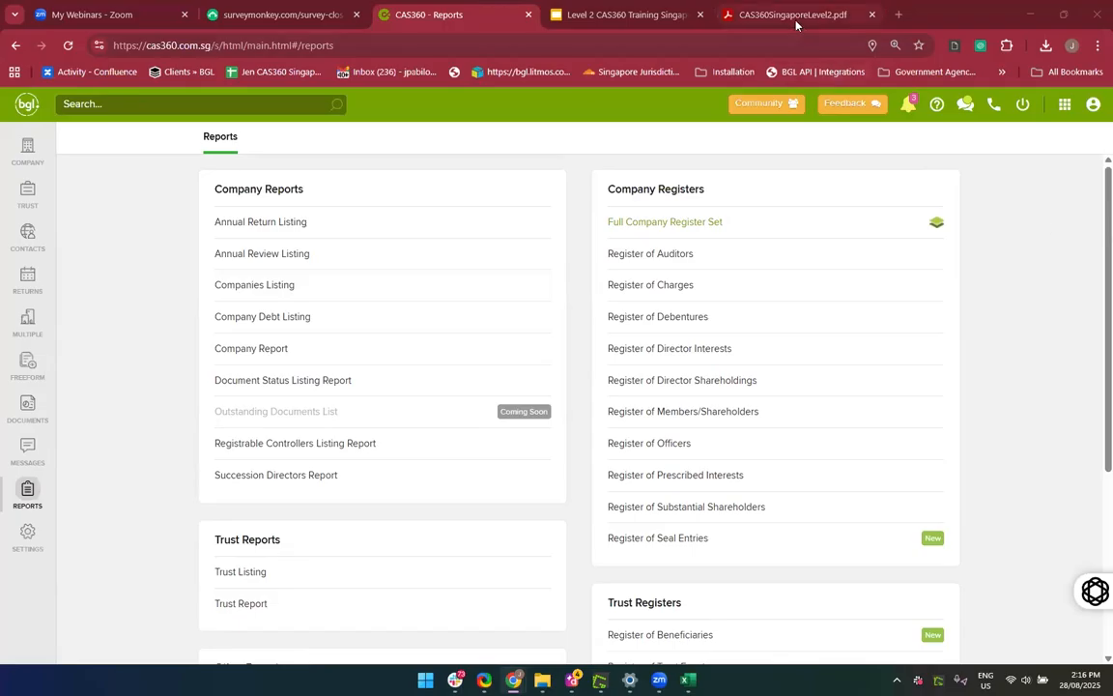
Go to the Company Report section of the CAS360SingaporeLevel2.pdf manual and examine which data the report includes
left_click(717, 19)
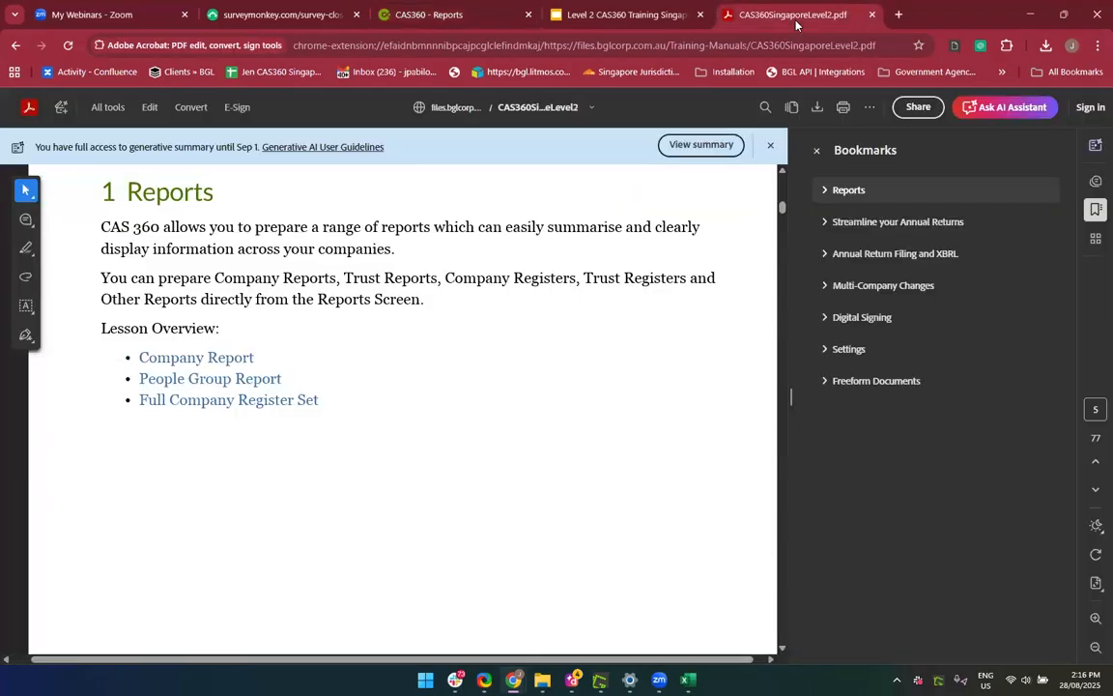
left_click(178, 365)
scroll(397, 510, "down", 3)
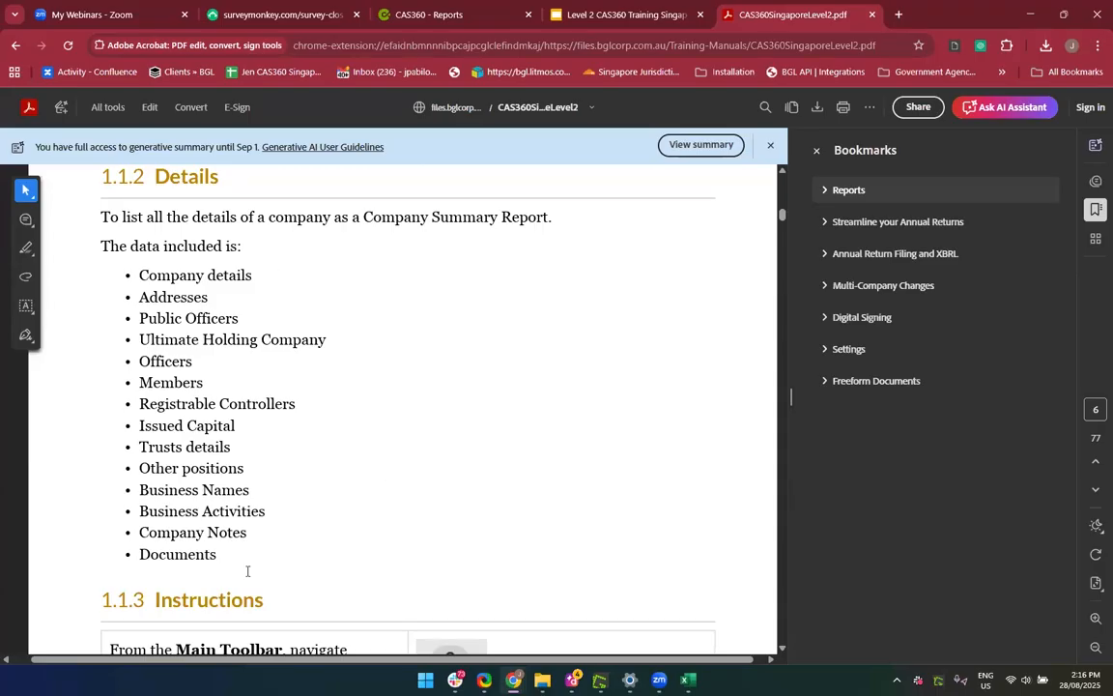
Return to CAS 360, open the Company Report and set its Positions & Holdings filter to All
left_click(435, 16)
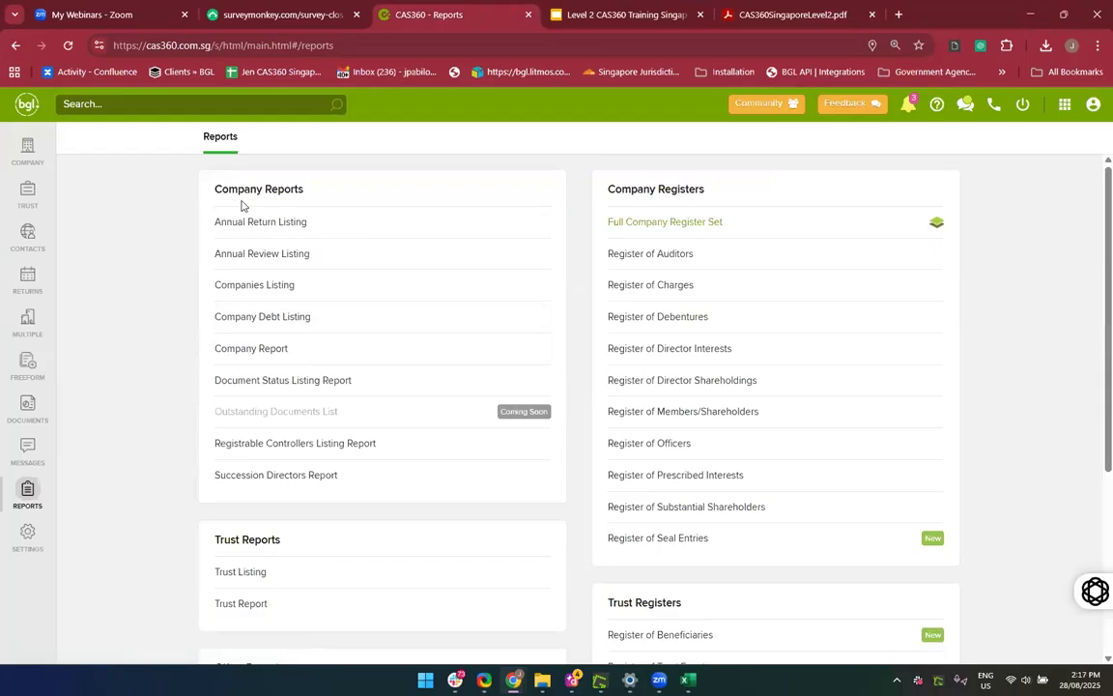
left_click(241, 359)
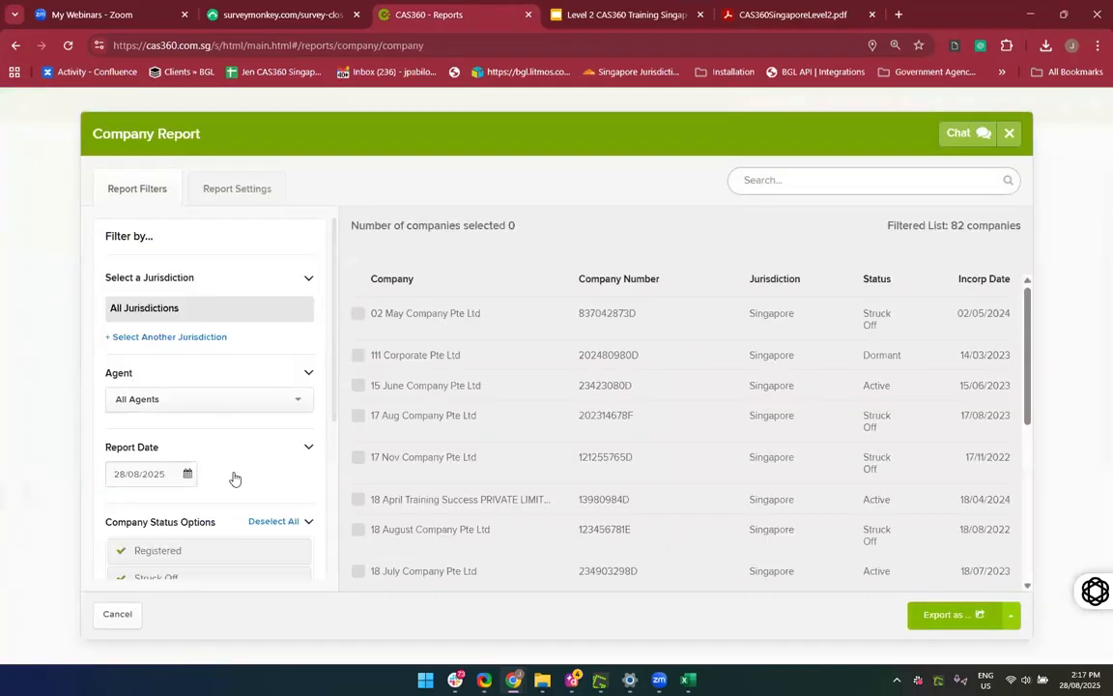
scroll(232, 478, "down", 3)
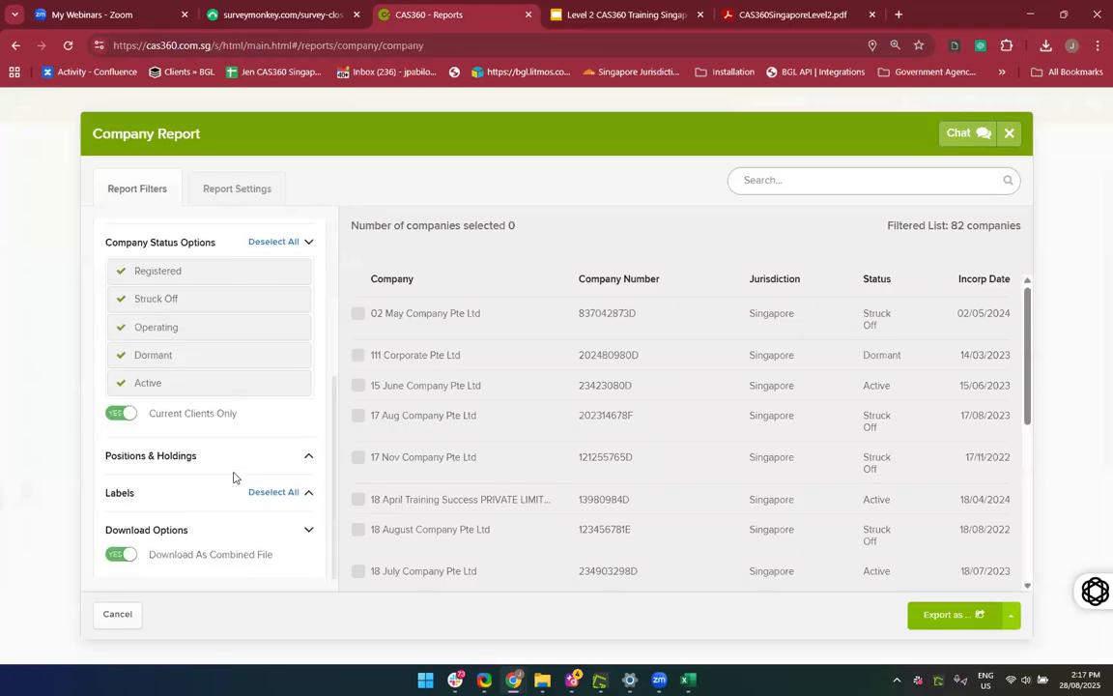
left_click(248, 466)
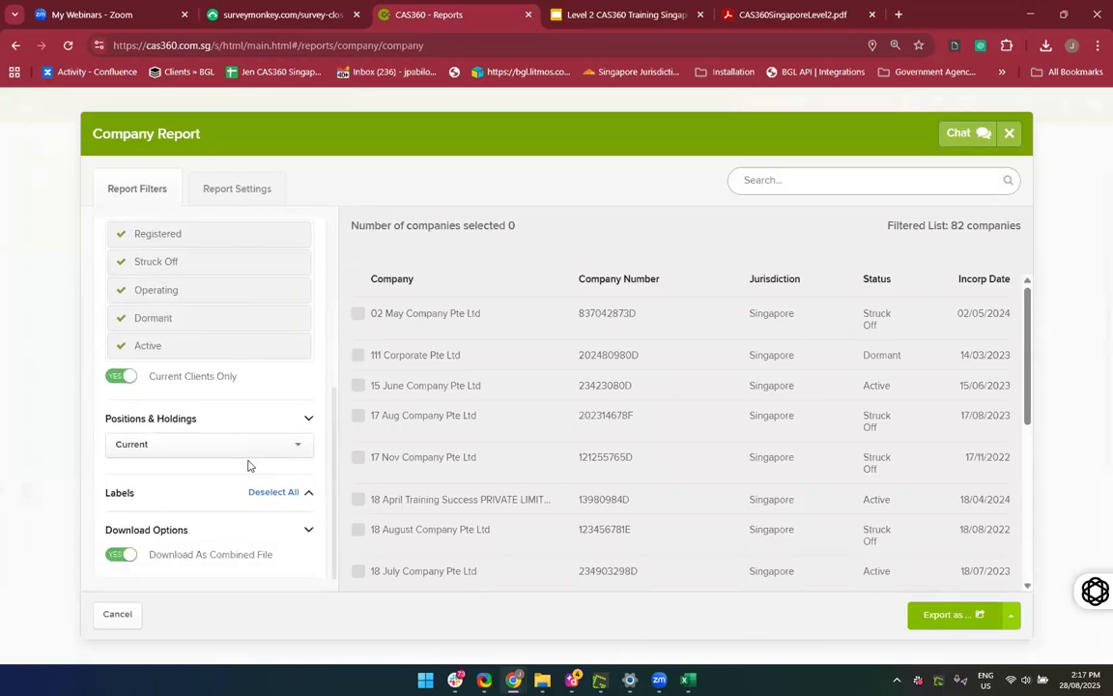
left_click(182, 446)
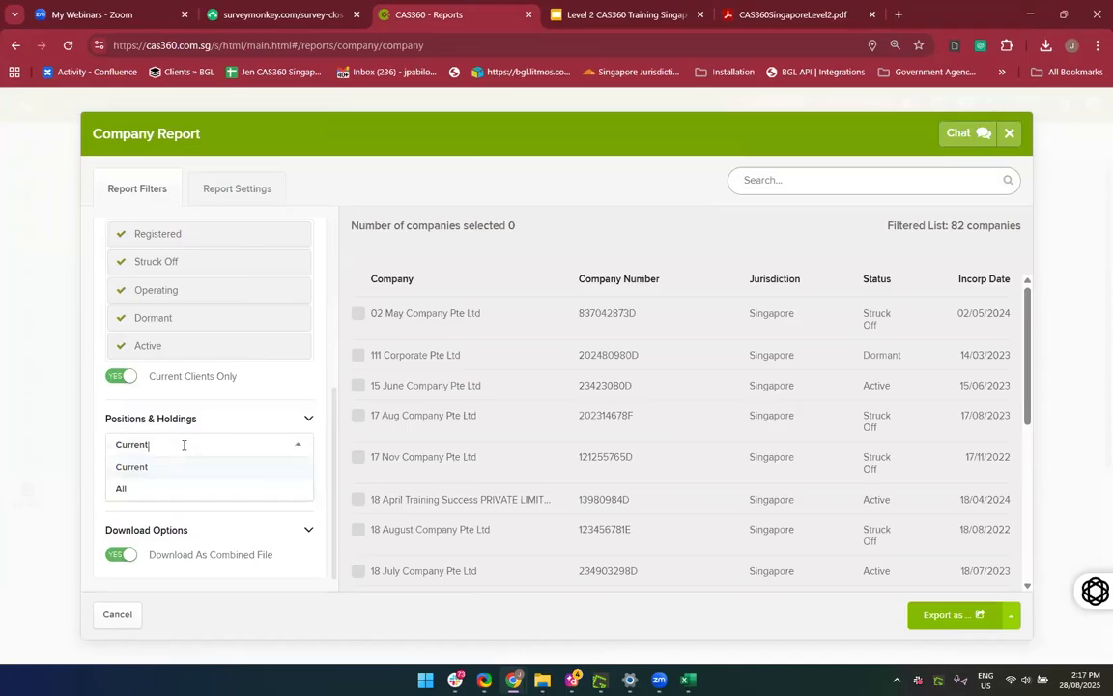
left_click(154, 491)
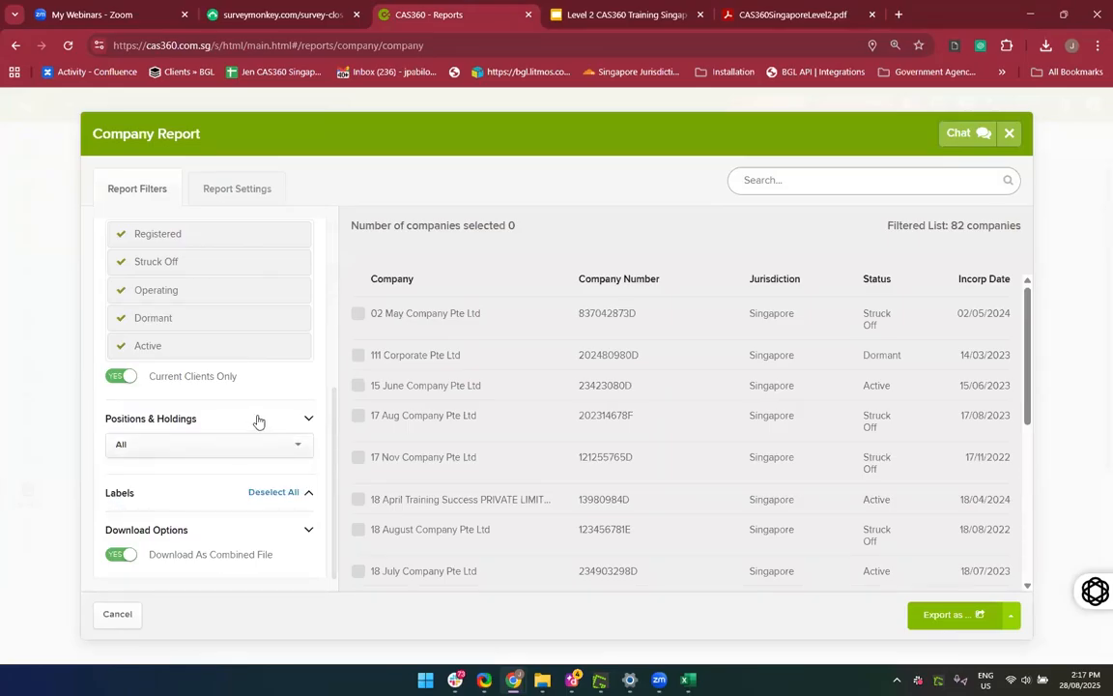
Open the Company Report's settings, examine the first options and expand the advanced options for Show Company Addresses
scroll(258, 421, "up", 5)
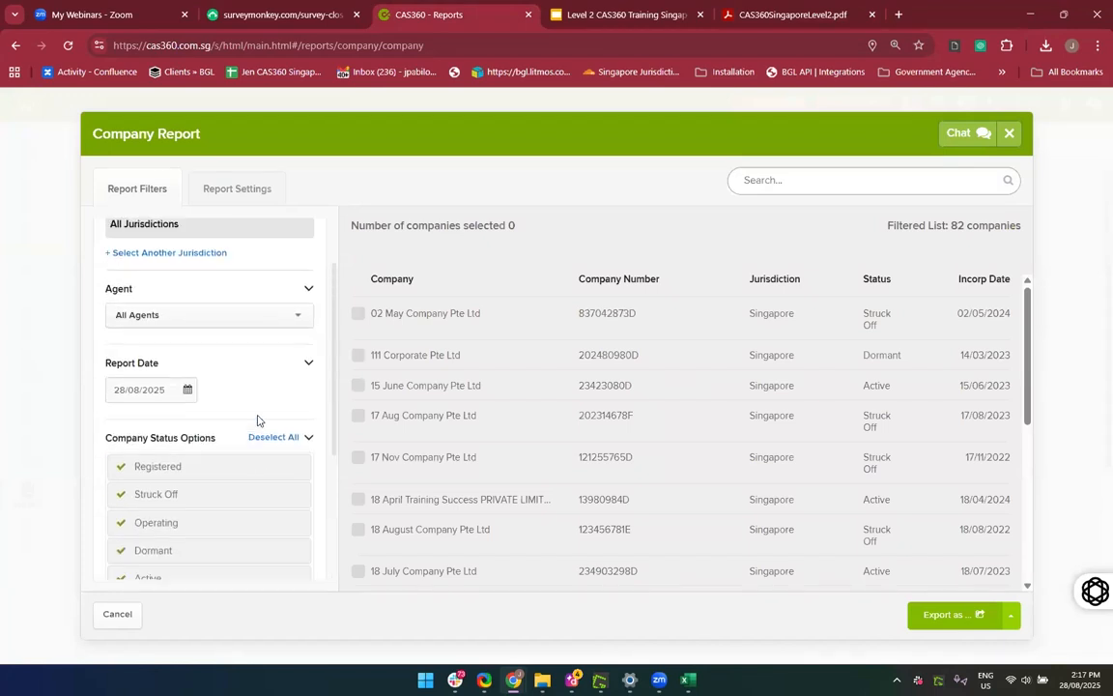
left_click(245, 197)
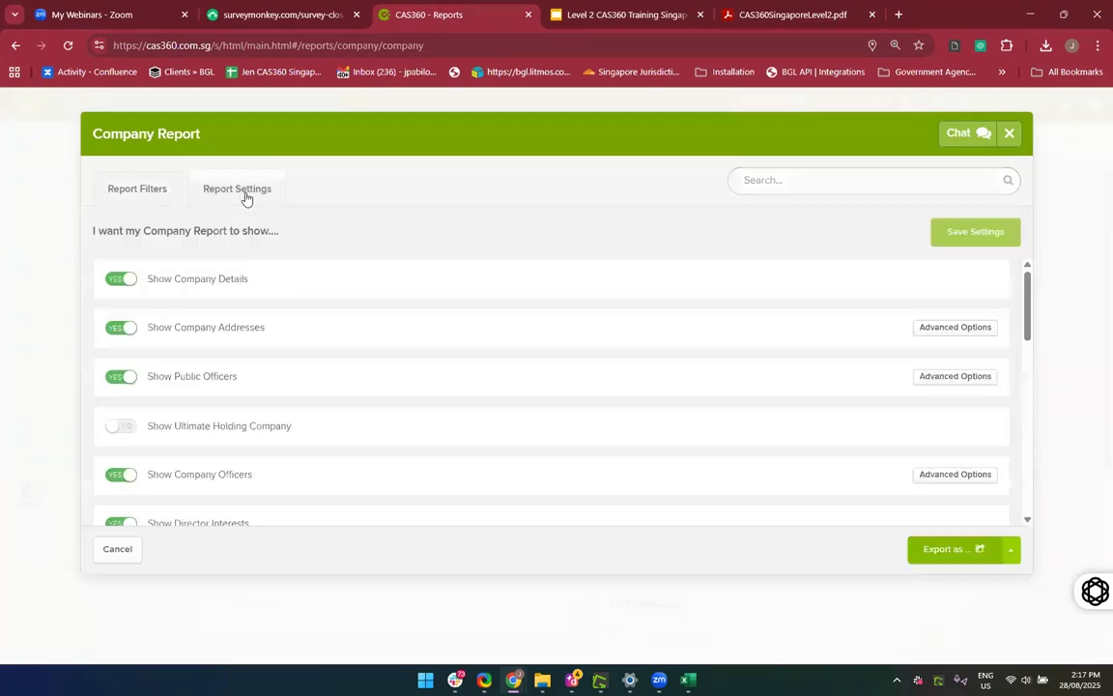
scroll(398, 394, "down", 1)
scroll(400, 396, "down", 1)
scroll(400, 395, "up", 1)
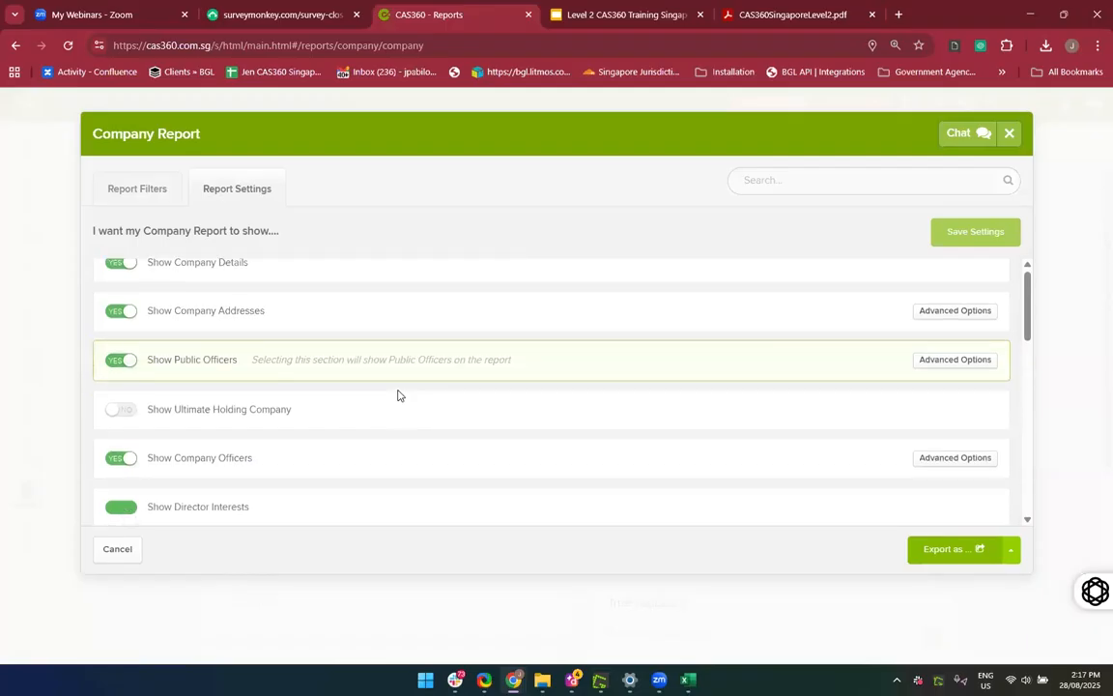
scroll(377, 358, "up", 1)
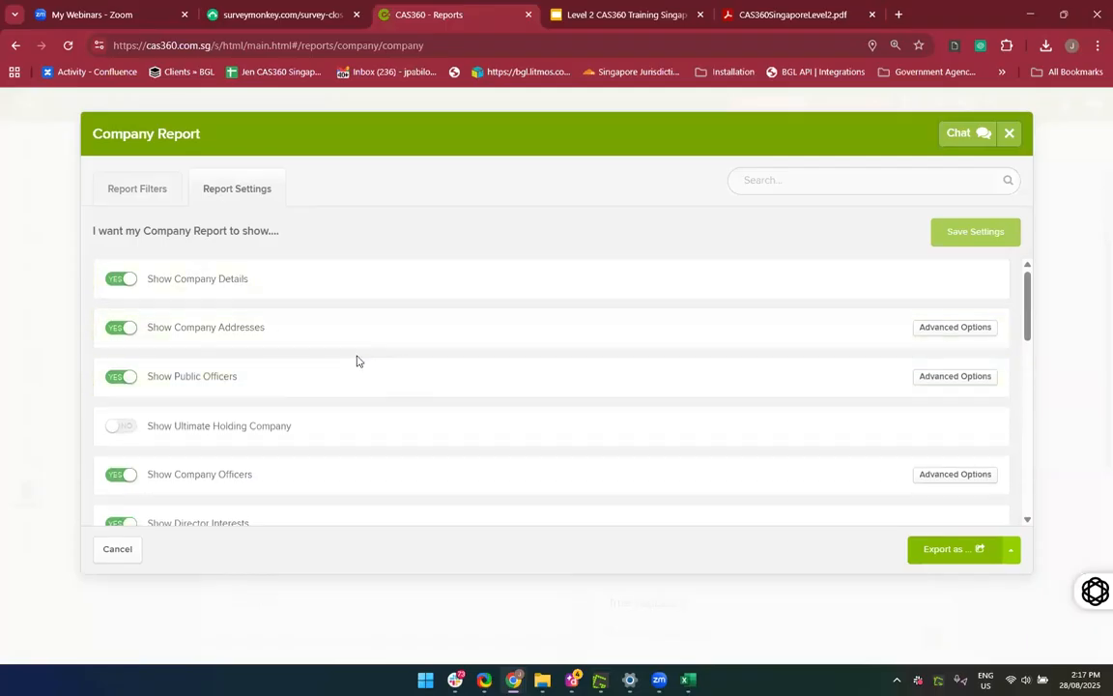
left_click(946, 328)
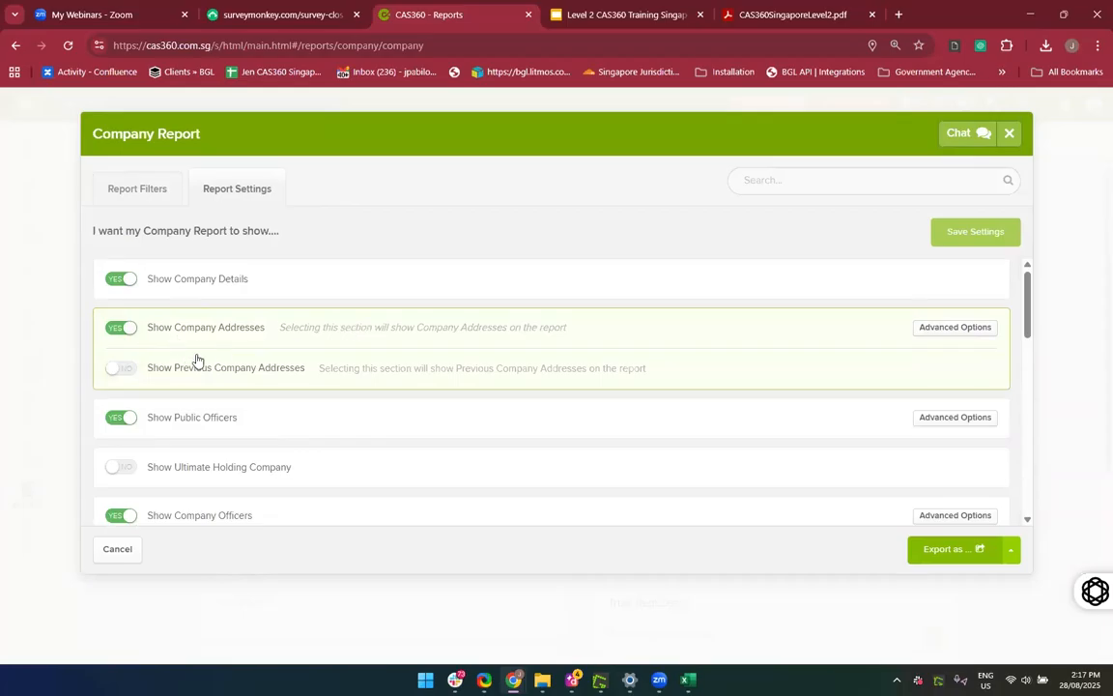
Try Show Previous Company Addresses and leave it off, and turn off Show Officer Date Of Birth under Show Company Officers
left_click(124, 370)
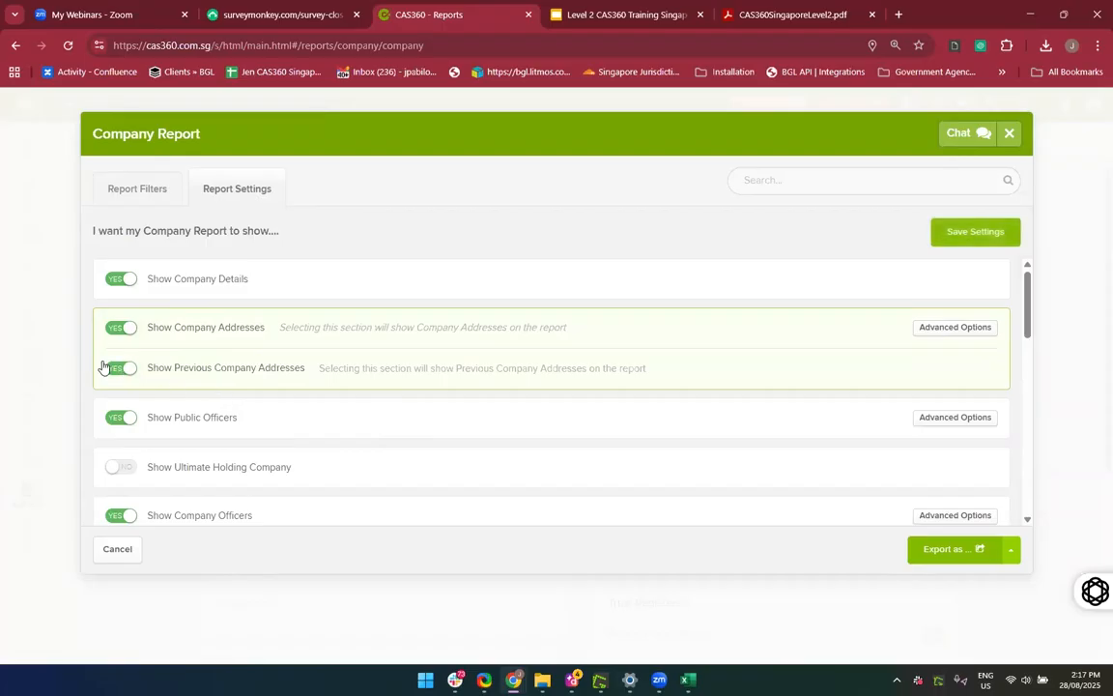
left_click(112, 370)
scroll(878, 413, "down", 2)
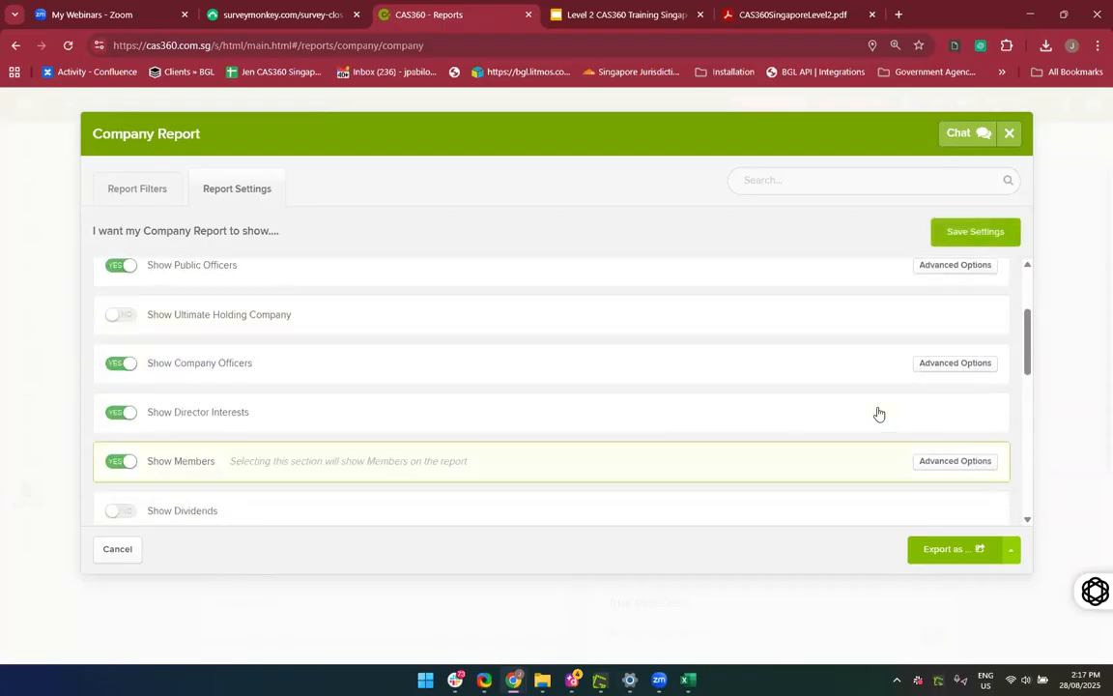
left_click(957, 363)
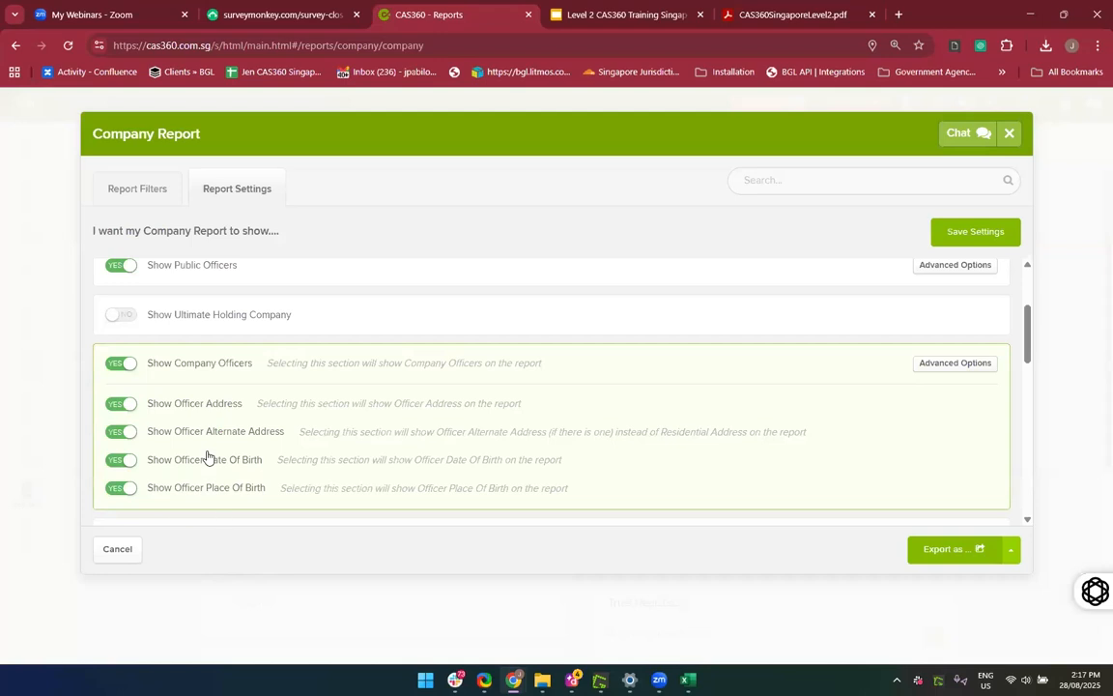
left_click(118, 462)
Expand the advanced options for Show Members, review the remaining options and save the Company Report settings
scroll(457, 448, "down", 1)
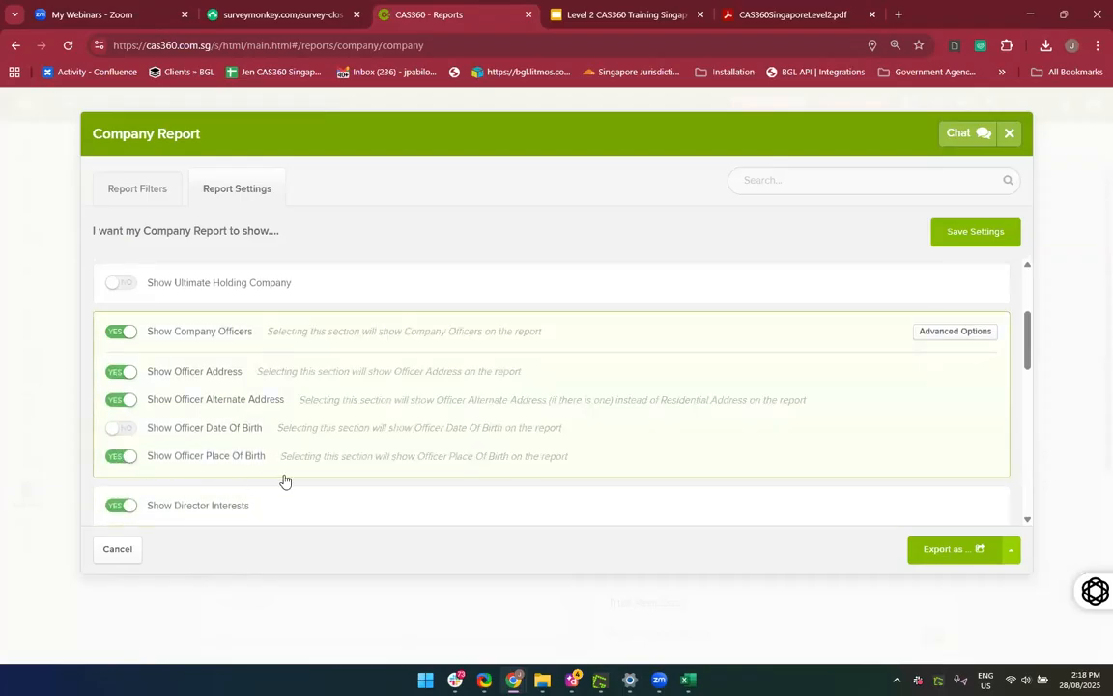
scroll(284, 481, "down", 2)
scroll(676, 425, "down", 1)
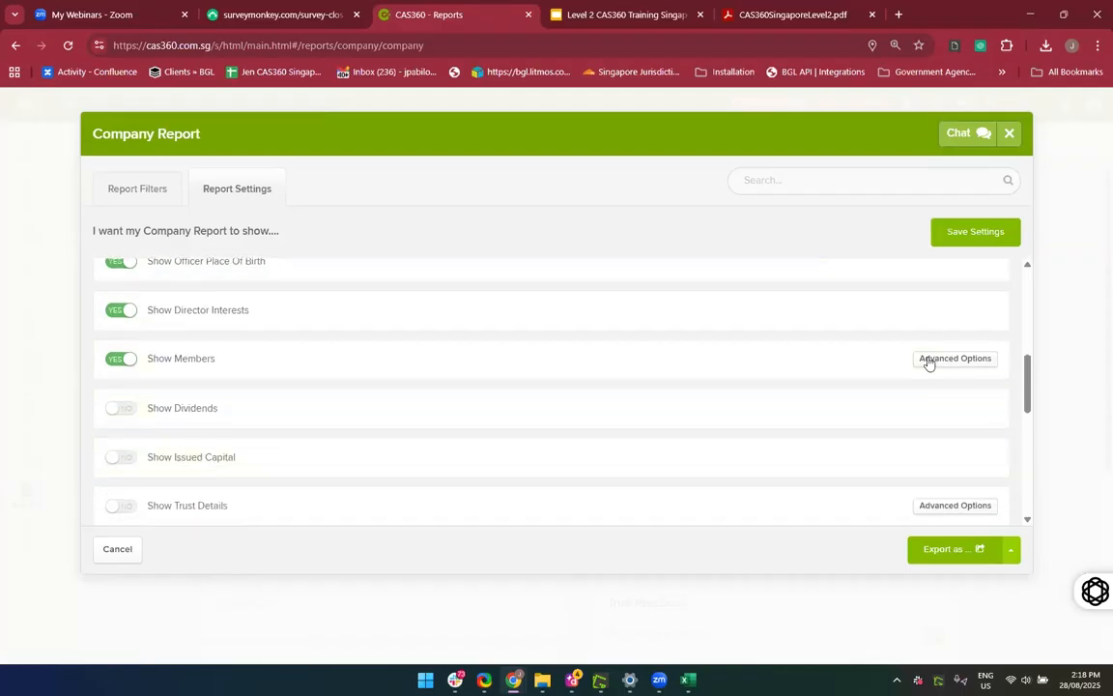
left_click(930, 359)
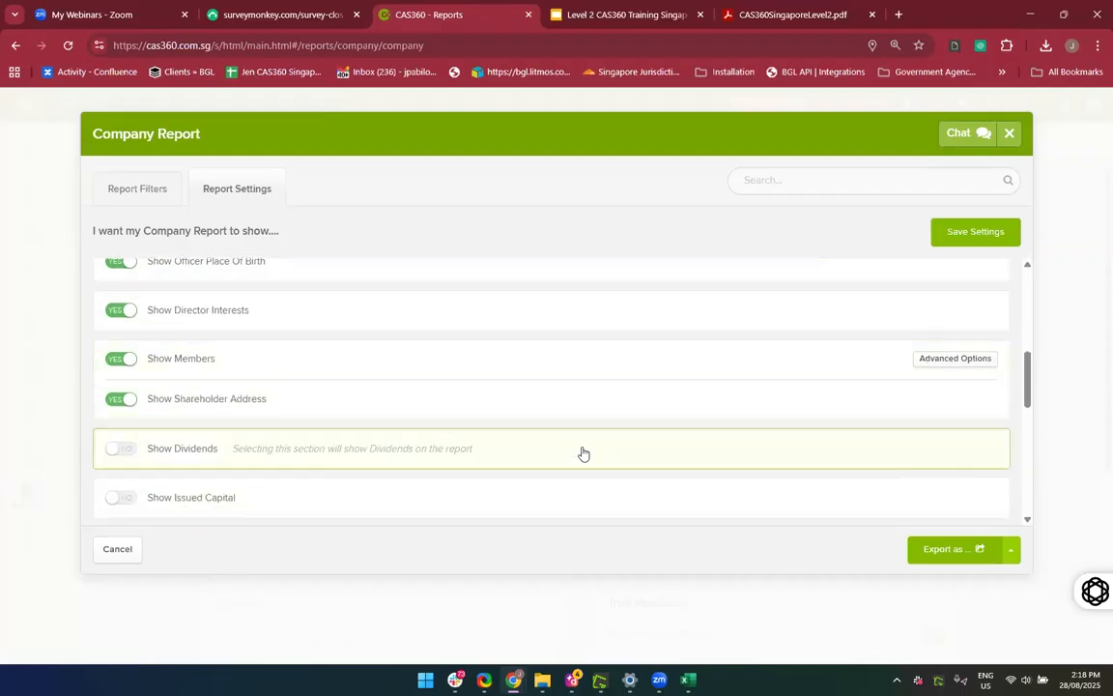
scroll(583, 453, "down", 1)
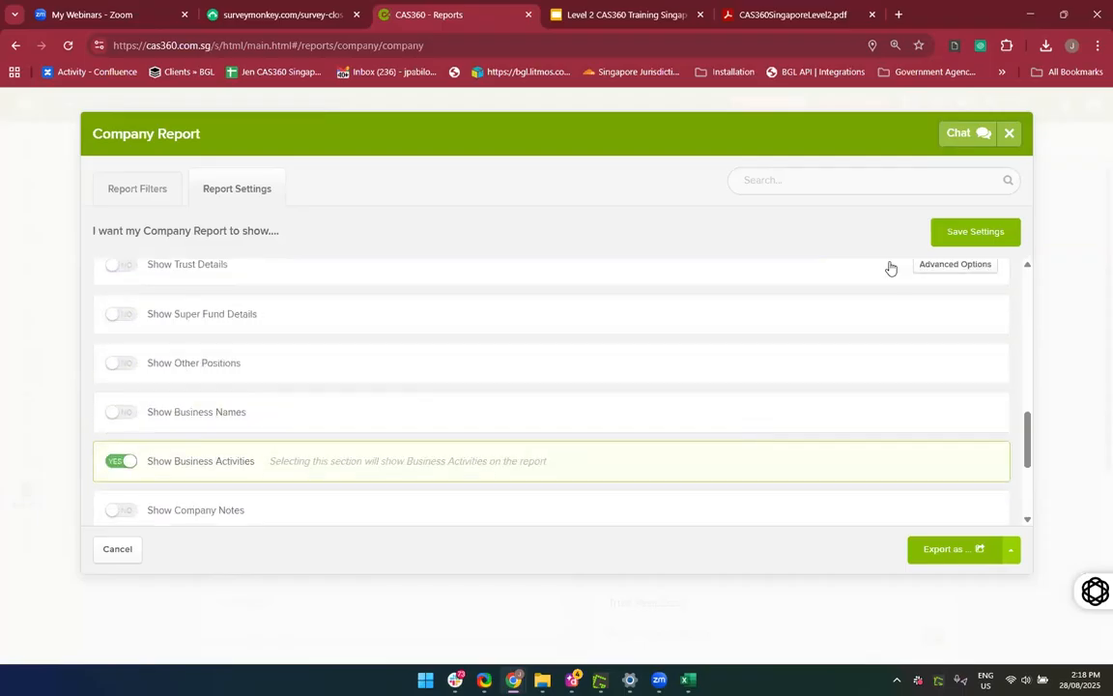
scroll(801, 506, "down", 2)
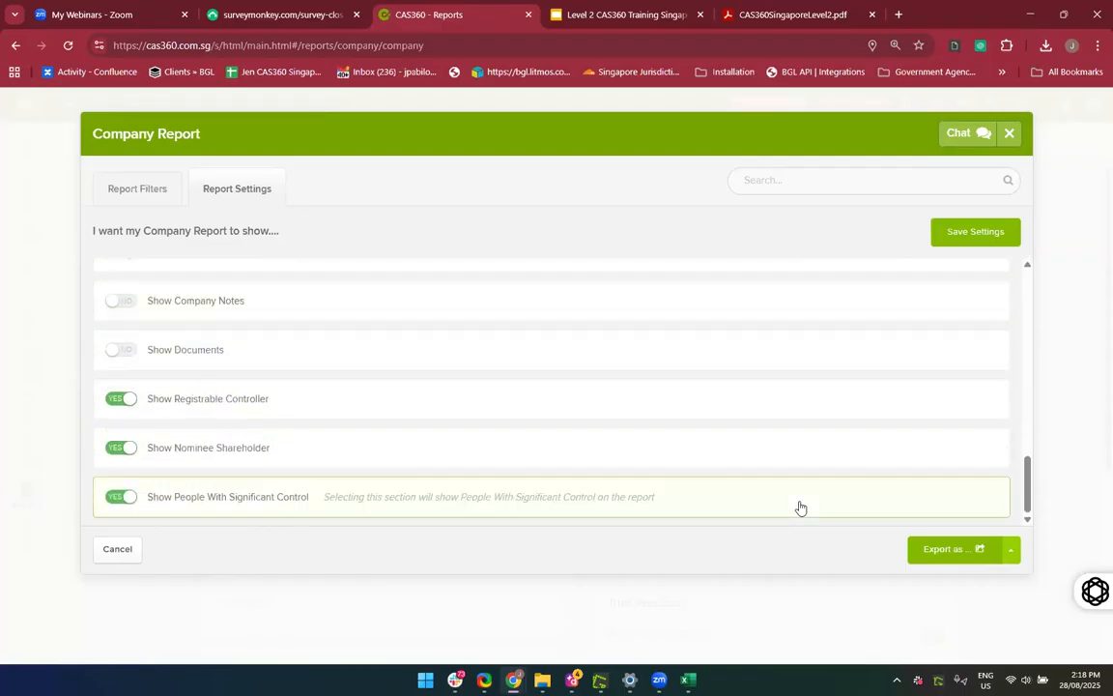
scroll(800, 507, "up", 10)
left_click(964, 242)
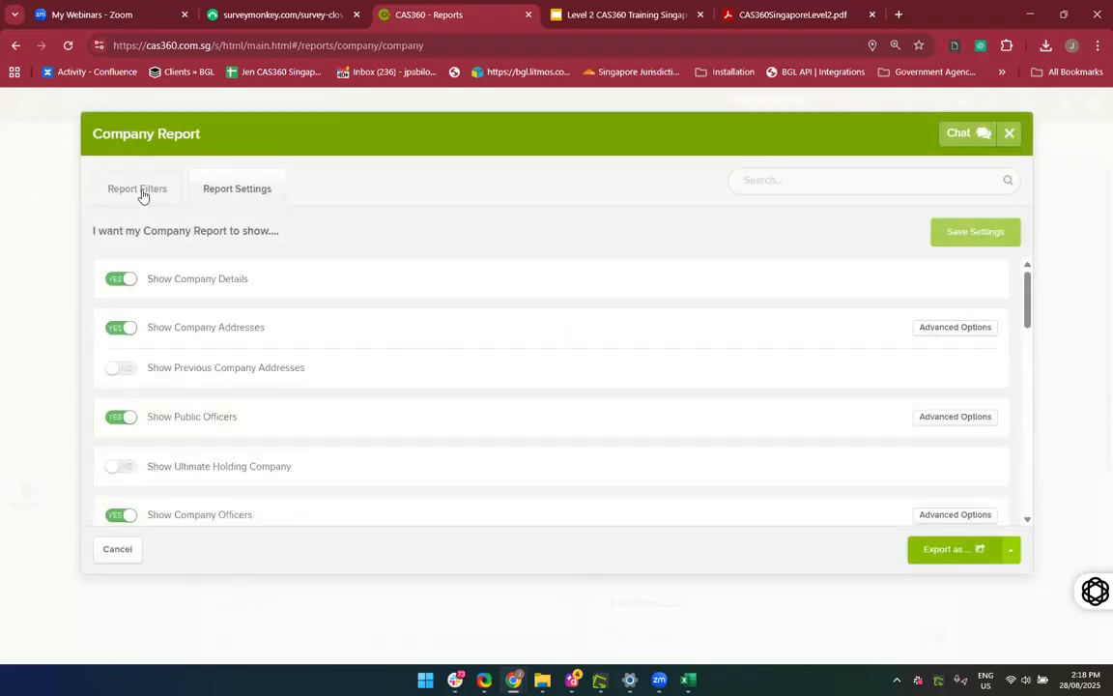
Return to the Company Report's filters and search the companies for CAS360
left_click(141, 193)
scroll(445, 443, "down", 1)
scroll(361, 368, "up", 2)
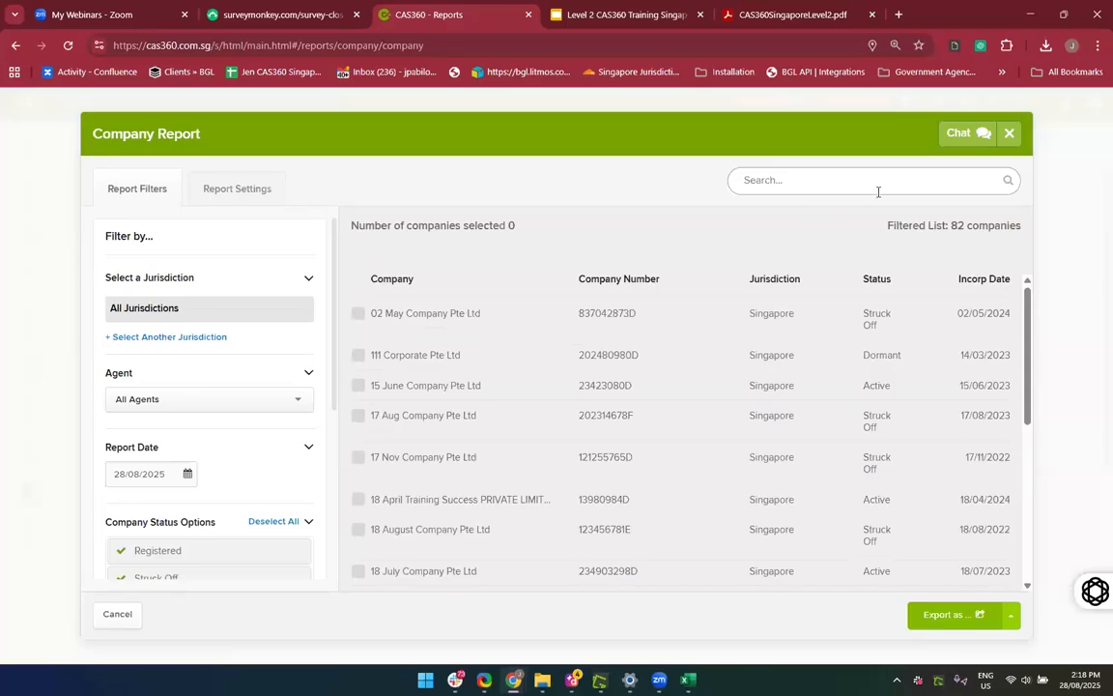
left_click(845, 187)
type("CAS360")
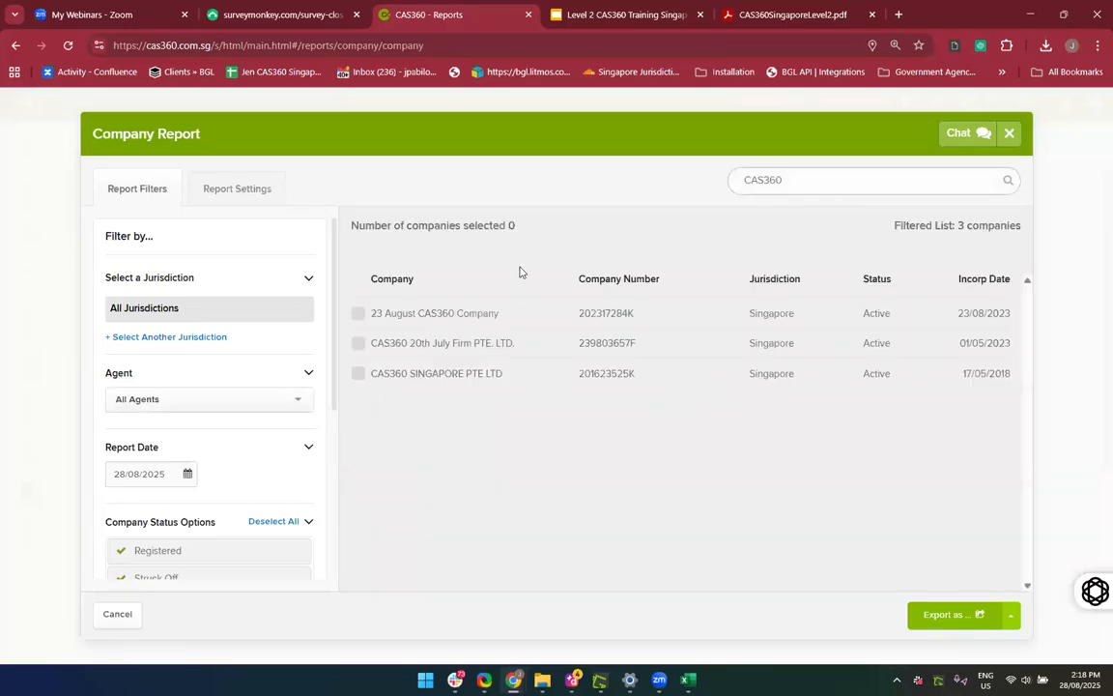
Select CAS360 SINGAPORE PTE LTD, export its Company Report as a PDF and dismiss the Adobe Acrobat message
left_click(357, 375)
left_click(940, 623)
left_click(935, 556)
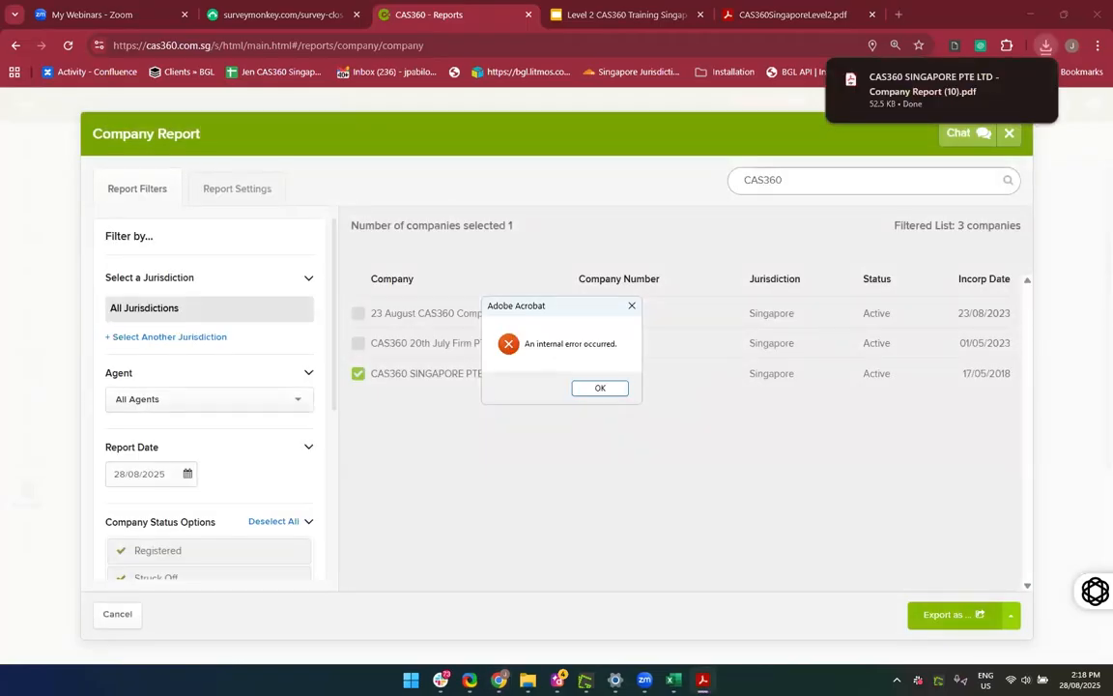
left_click(598, 389)
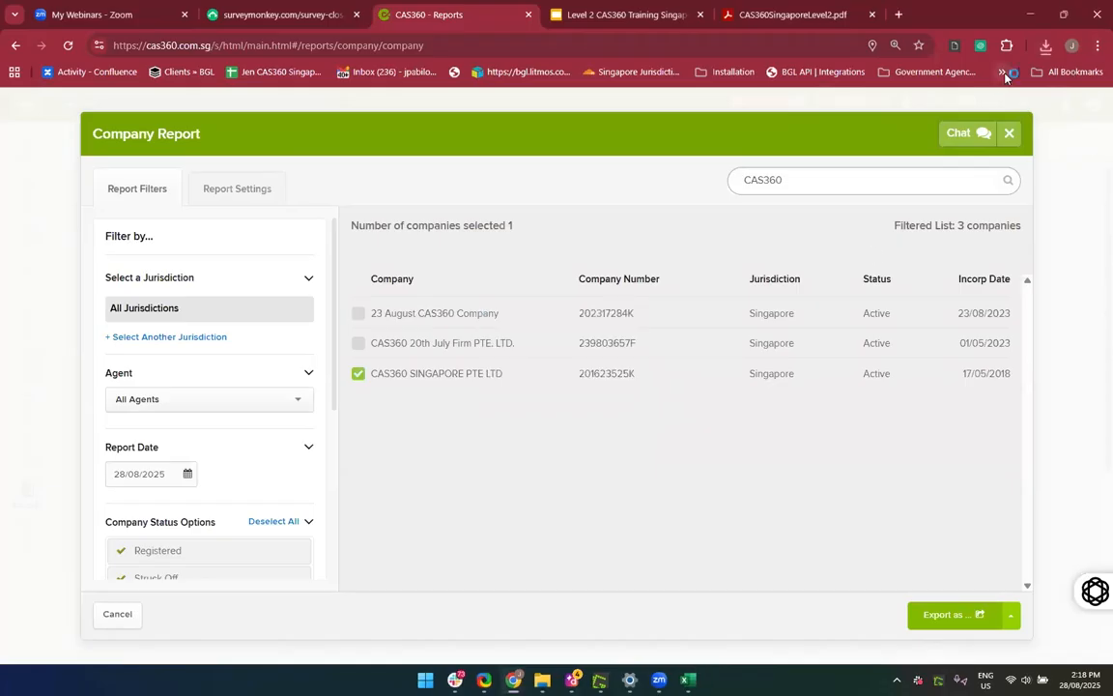
Open the downloaded Company Report PDF and examine its sections from Company Details through Business Activities
left_click(226, 193)
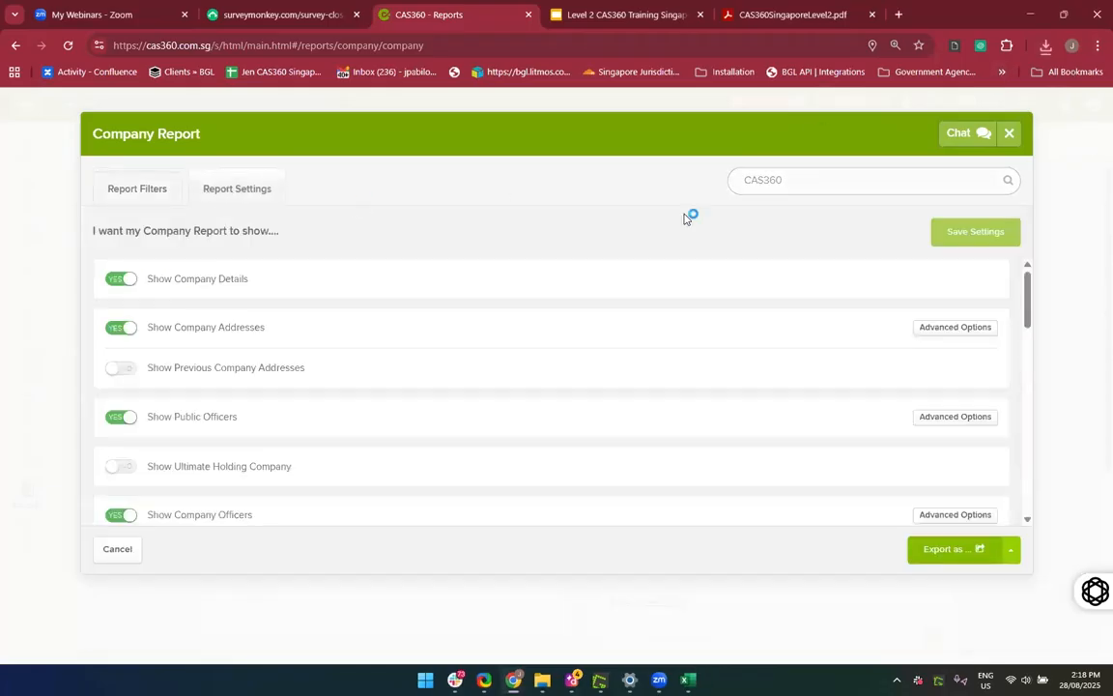
left_click(1046, 48)
left_click(900, 116)
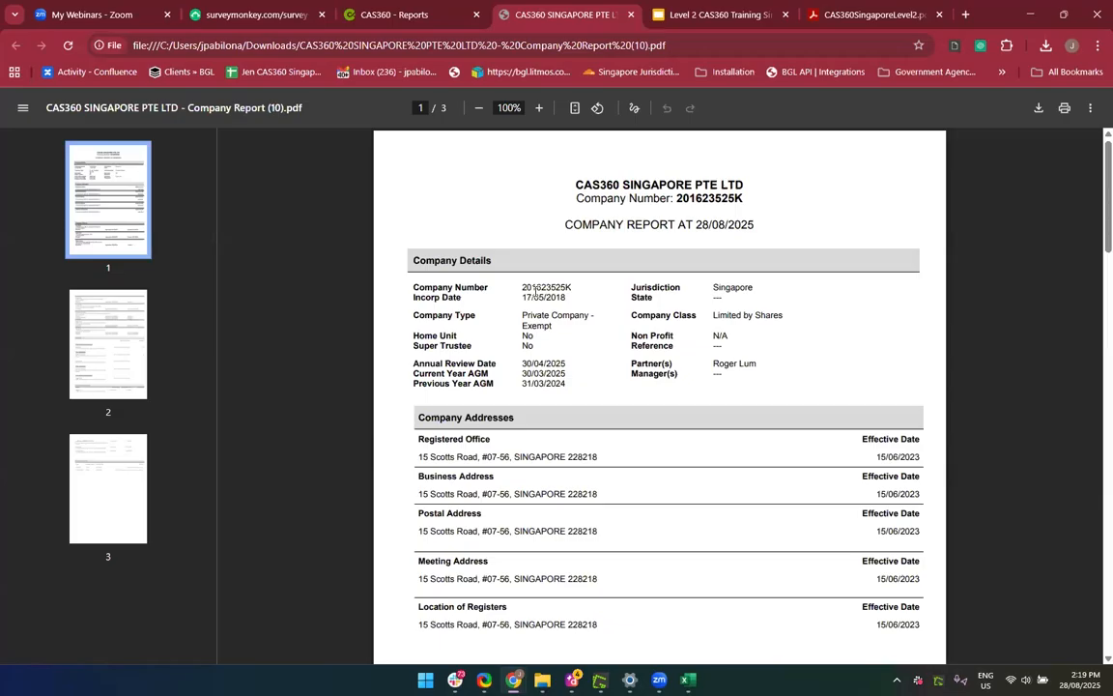
scroll(675, 304, "down", 2)
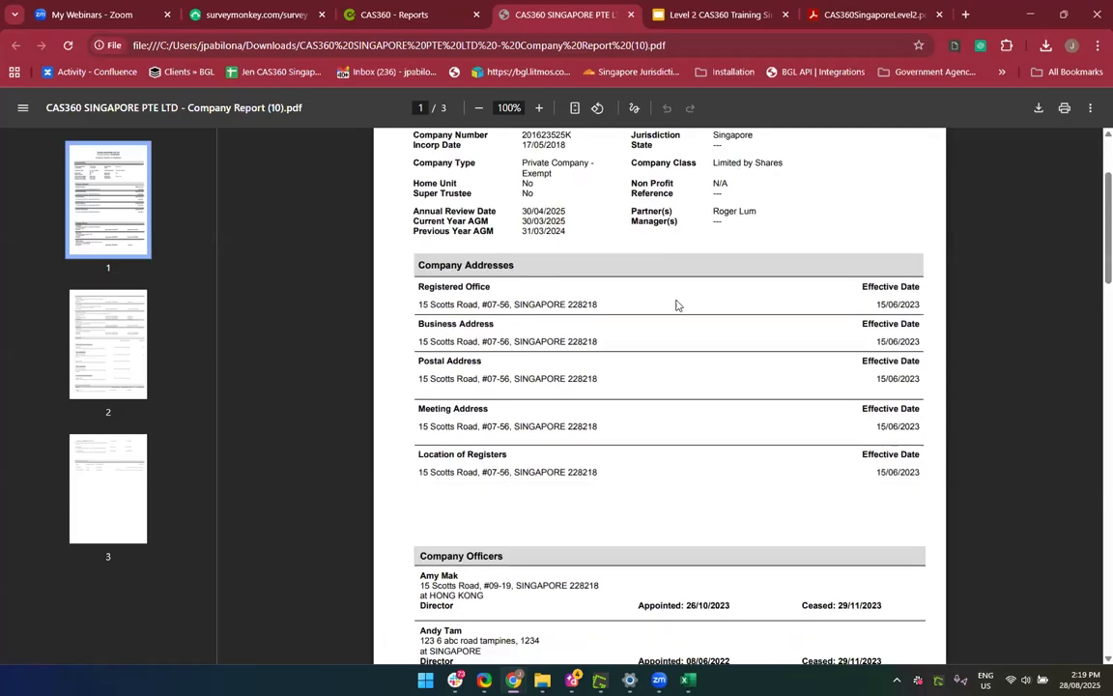
scroll(604, 487, "down", 5)
scroll(604, 487, "down", 12)
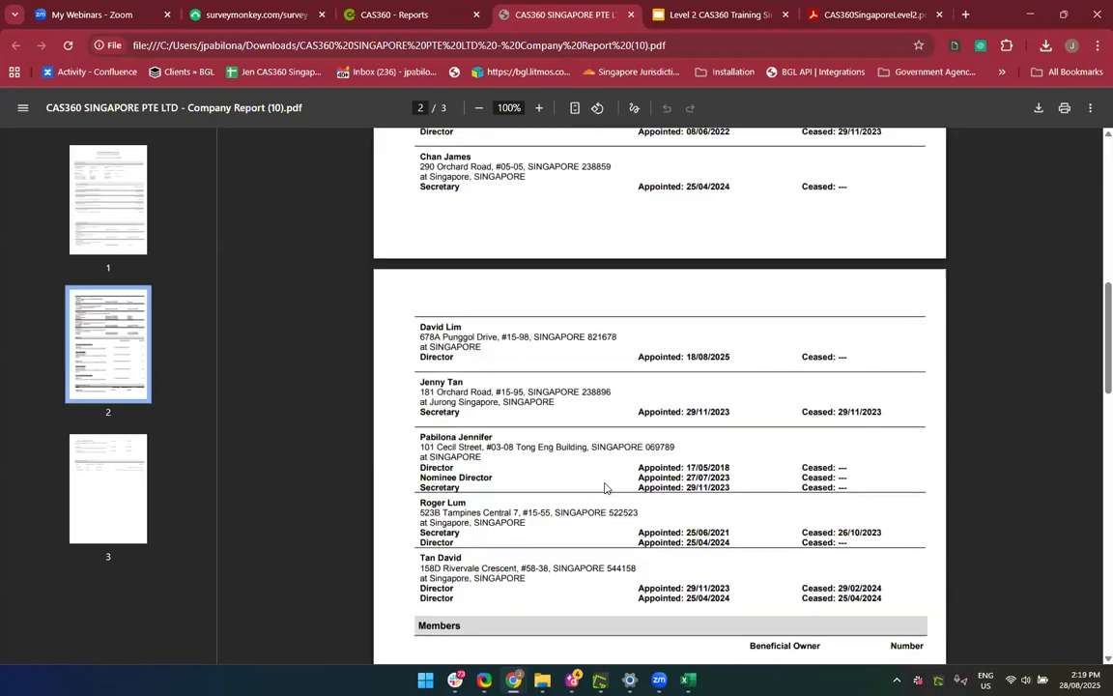
scroll(623, 477, "down", 3)
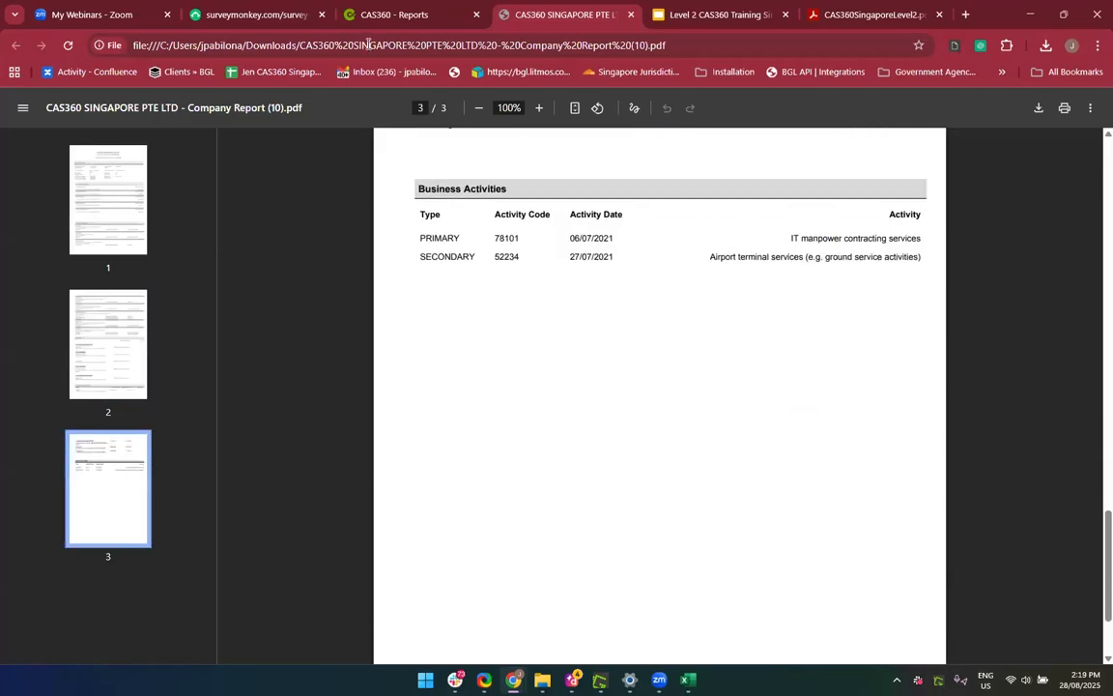
Return to CAS 360, look through the full list of Company Report settings and close the report
left_click(392, 15)
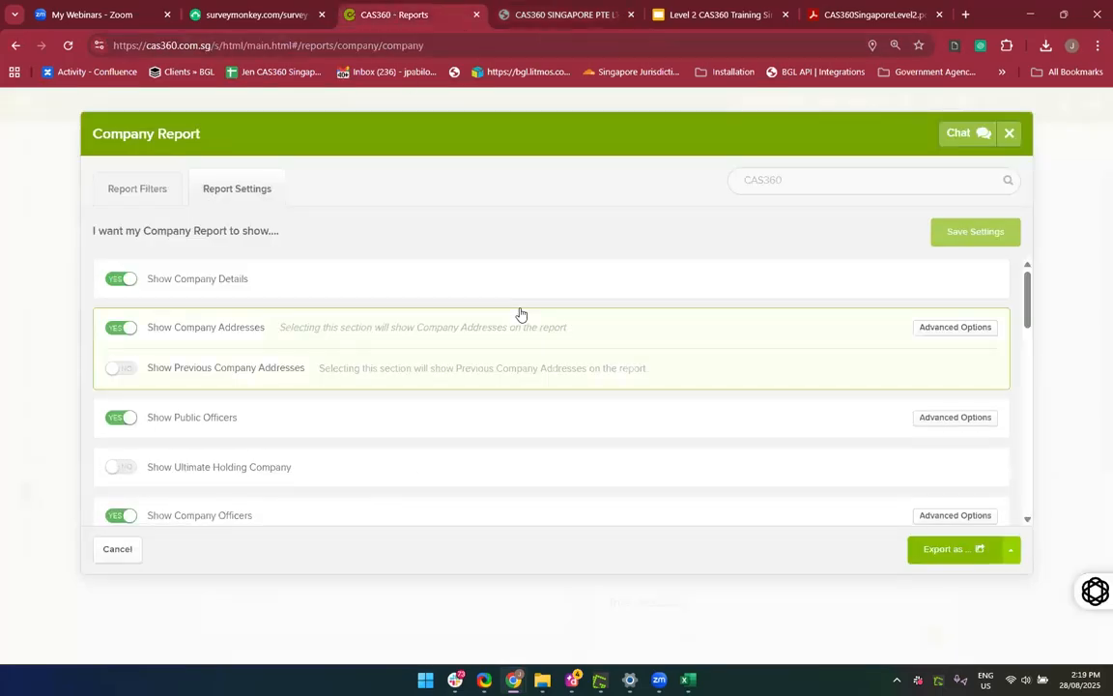
scroll(520, 314, "down", 2)
scroll(520, 314, "down", 2)
scroll(520, 314, "down", 4)
scroll(520, 314, "down", 4)
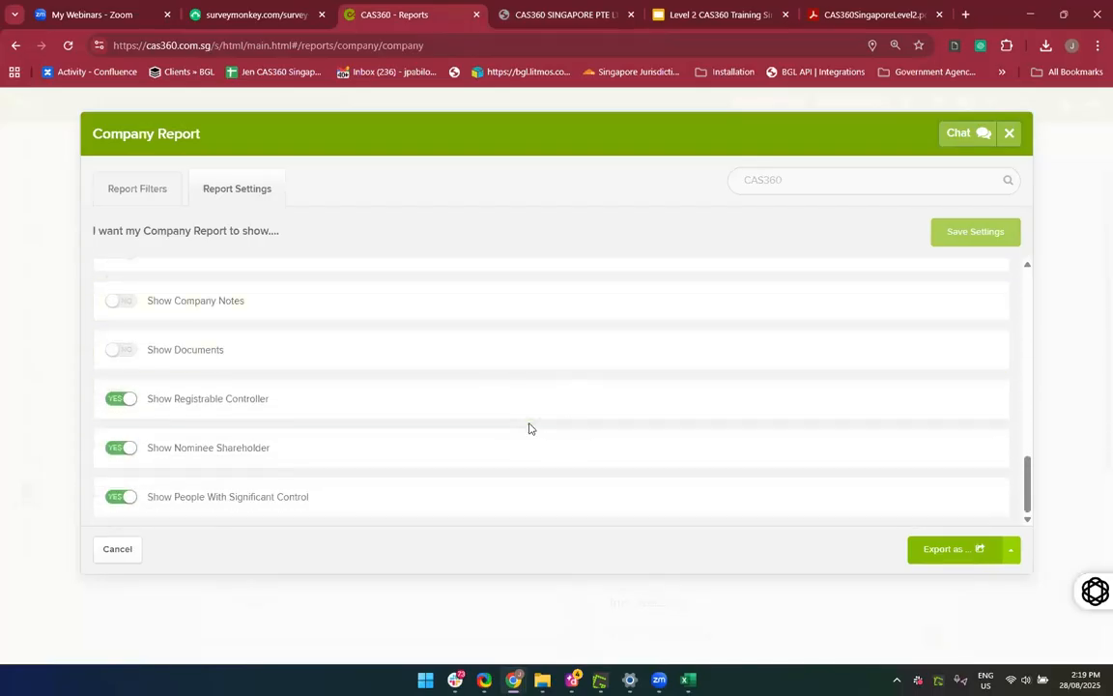
scroll(529, 428, "up", 7)
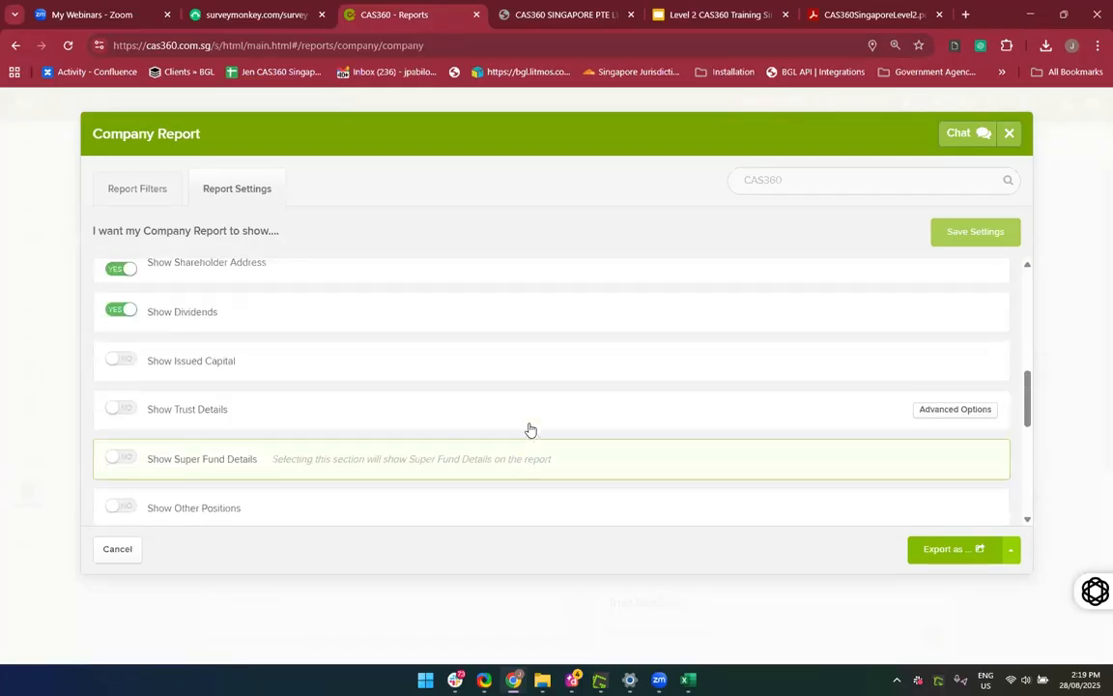
scroll(529, 428, "up", 6)
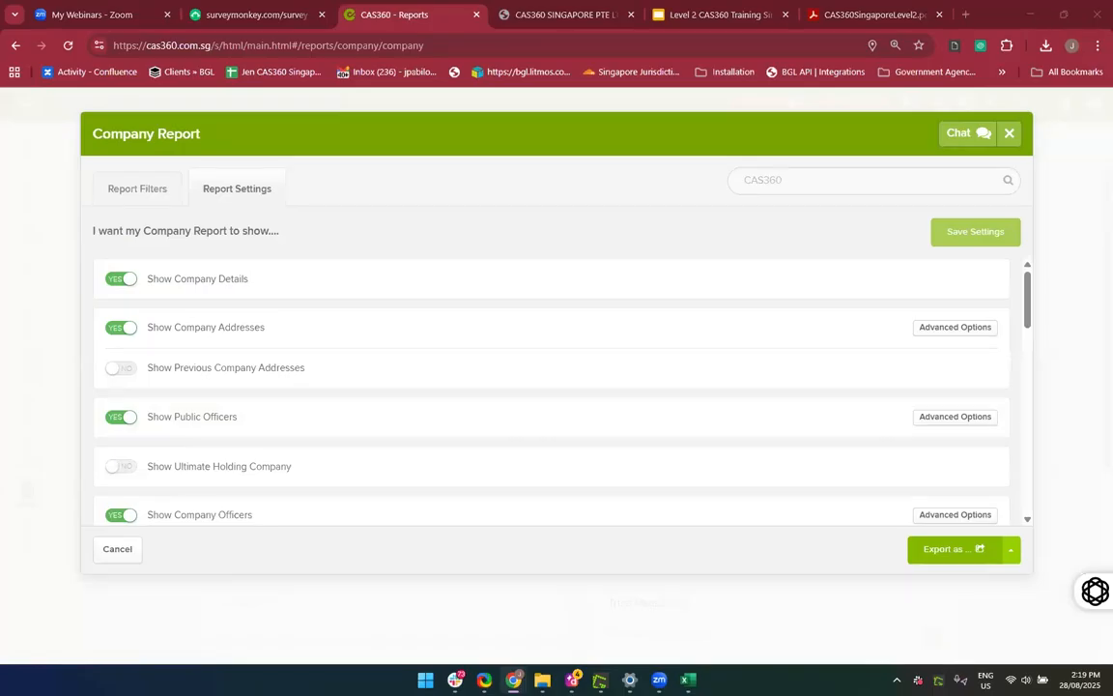
left_click(1008, 135)
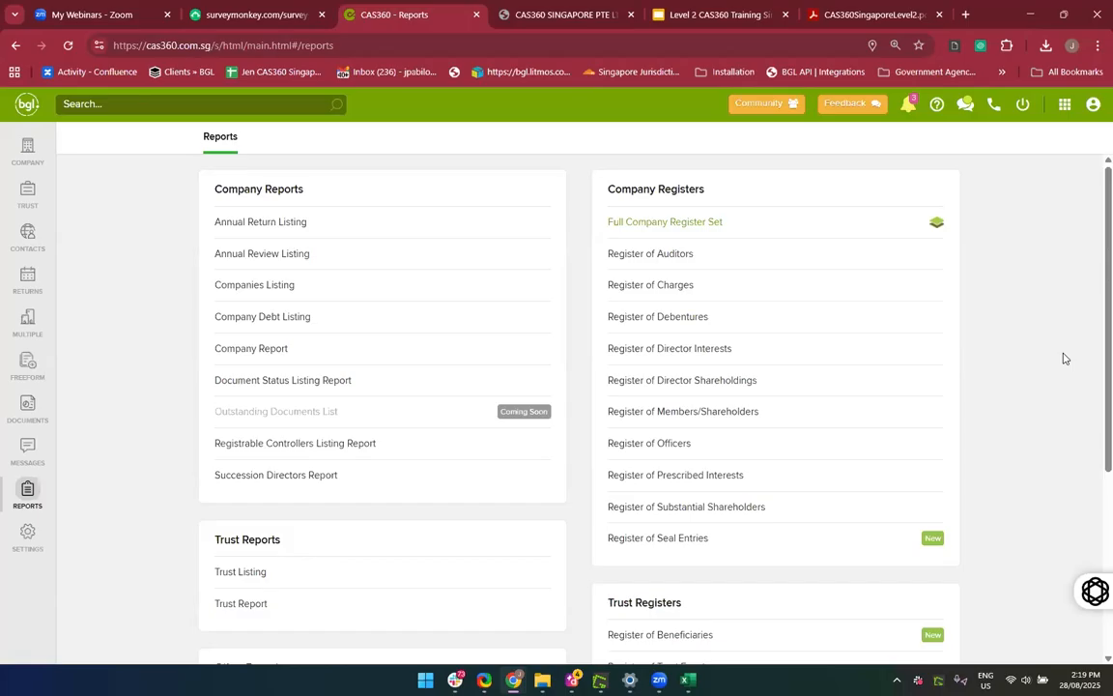
Open the Compliance Report from the AML Reports group and search its companies for CAS360
scroll(1063, 358, "down", 3)
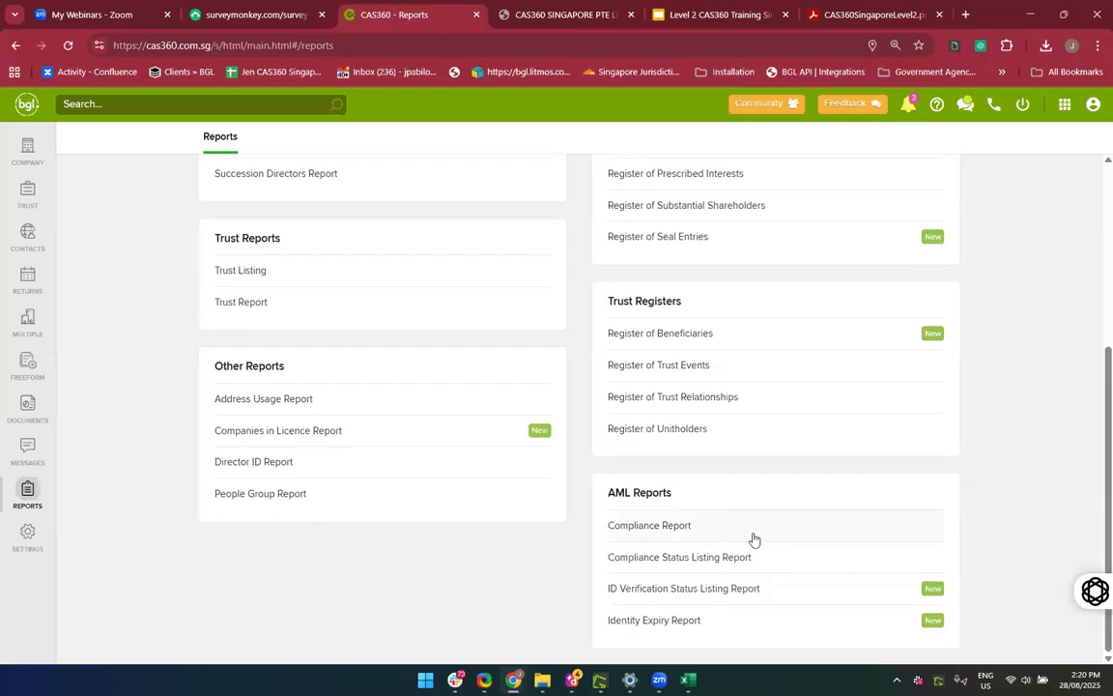
left_click(698, 532)
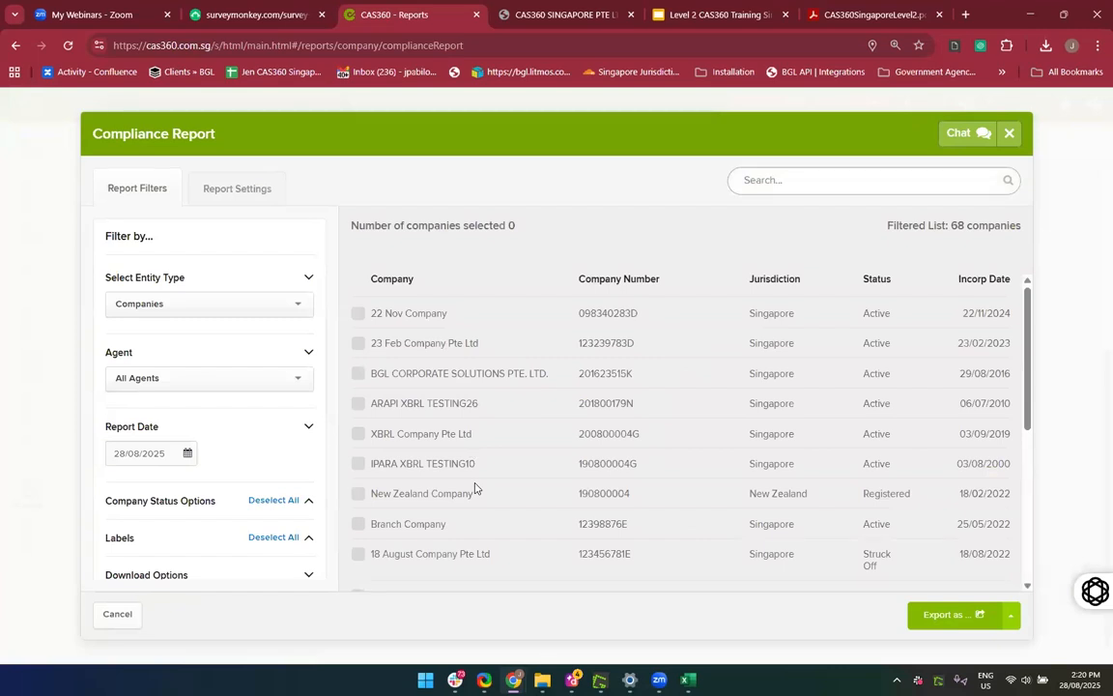
left_click(763, 181)
type("qAS360")
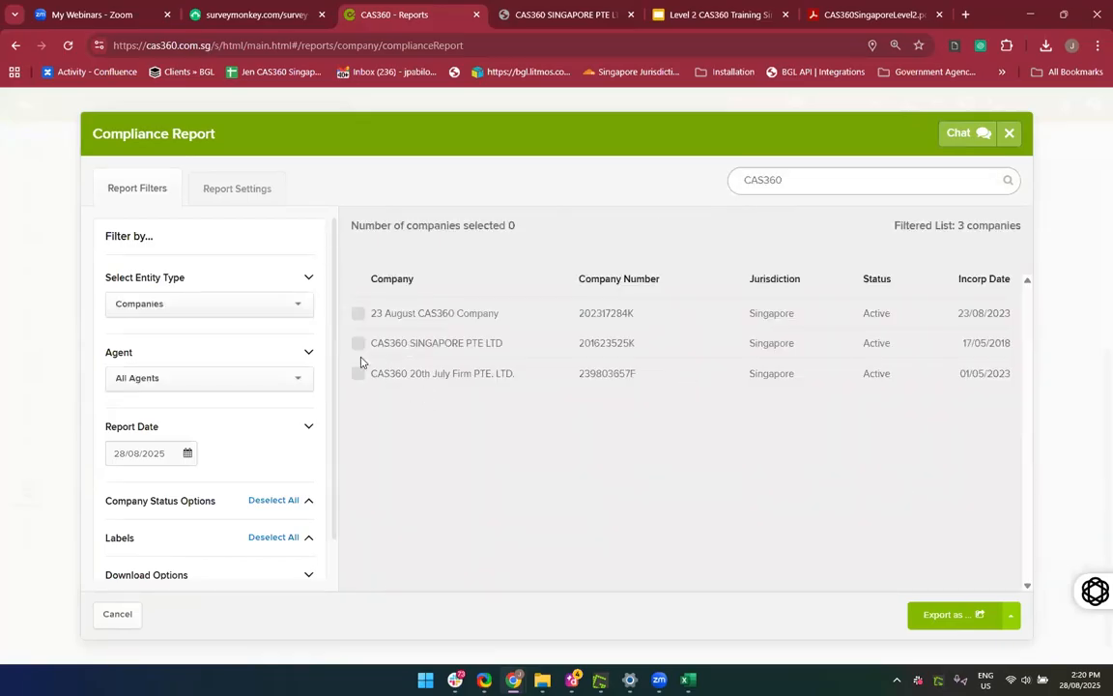
Select CAS360 SINGAPORE PTE LTD, export its Compliance Report as a PDF and dismiss the Adobe Acrobat message
left_click(358, 343)
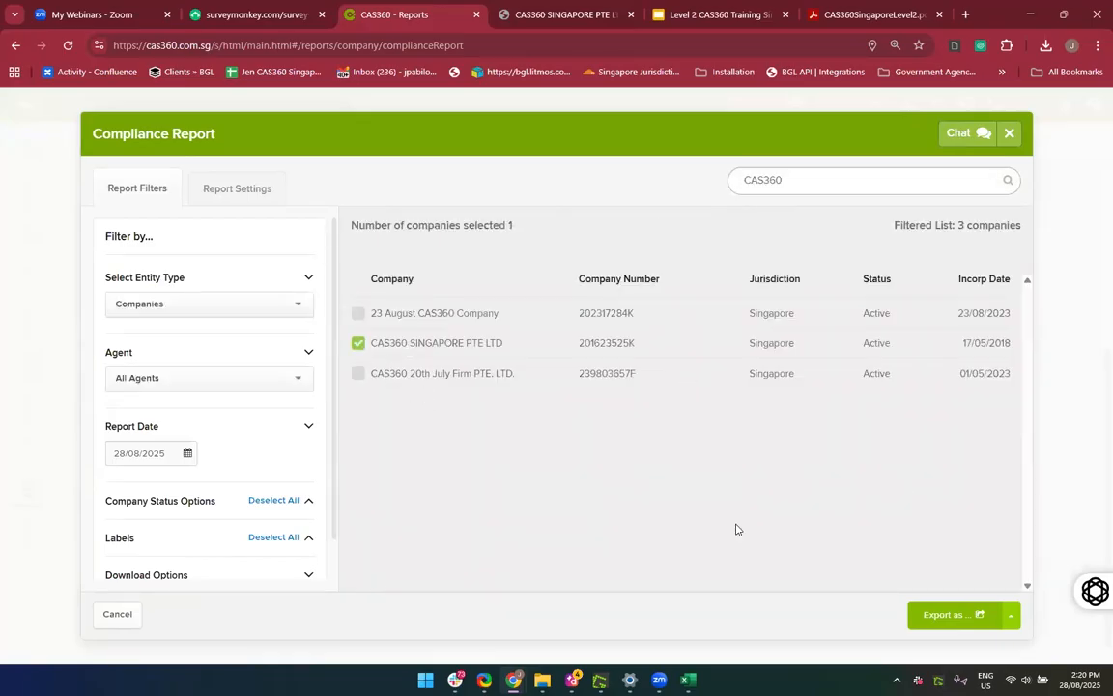
left_click(960, 628)
left_click(935, 560)
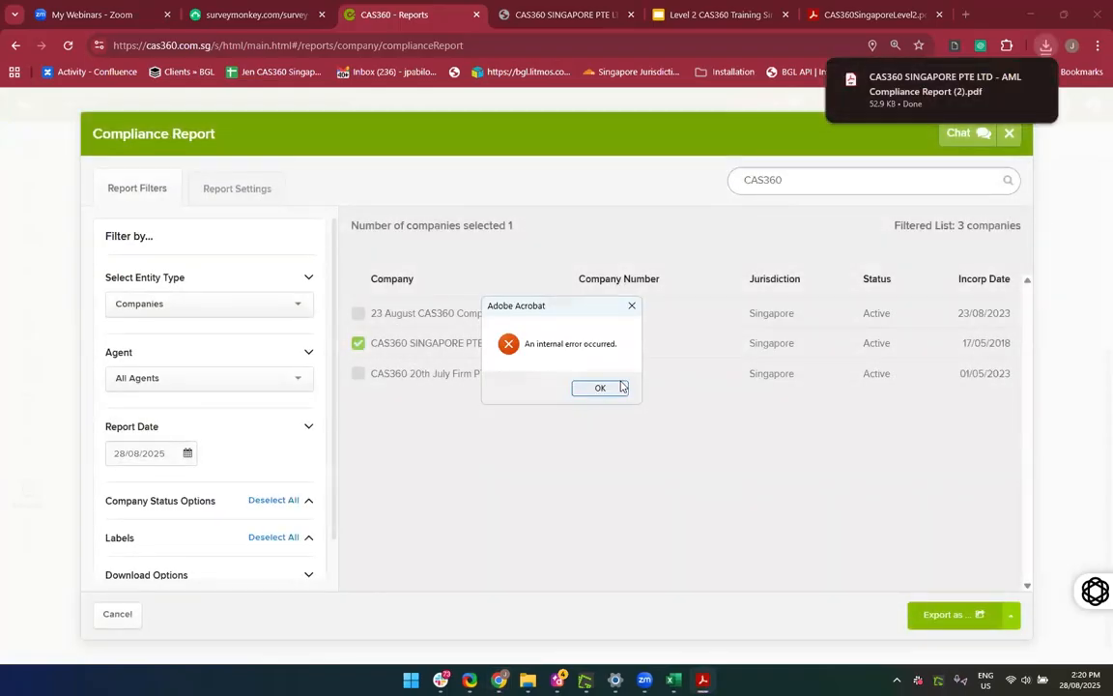
left_click(621, 387)
Open the downloaded AML Compliance Report PDF and examine its company, due diligence, risk assessment and review sections
left_click(942, 101)
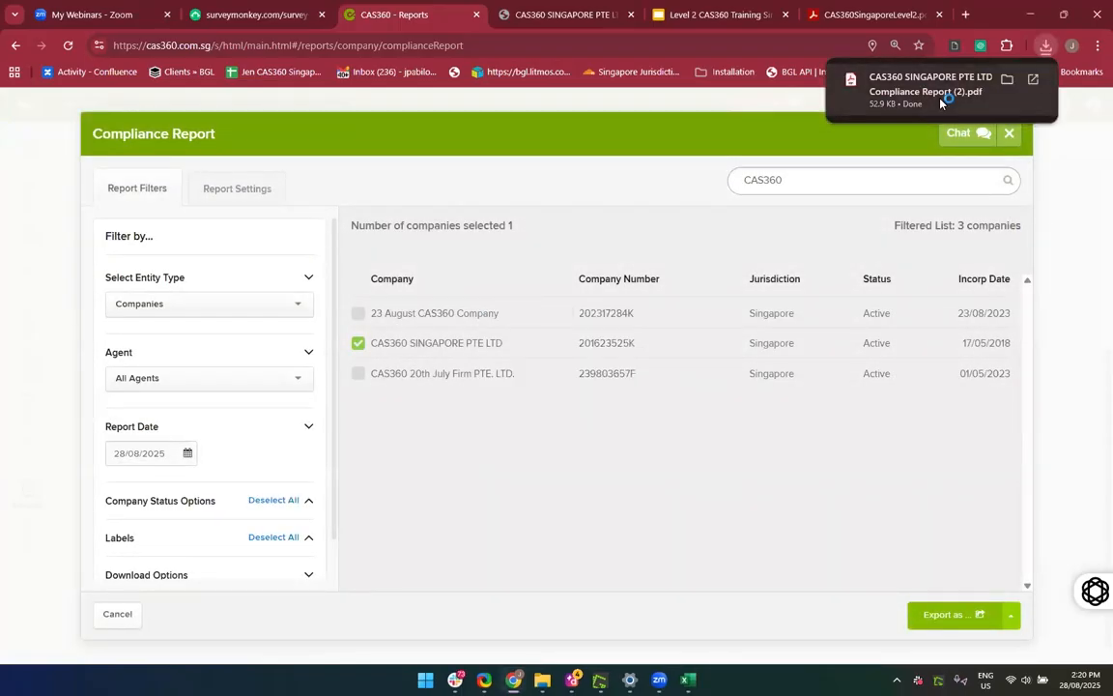
scroll(460, 588, "down", 6)
scroll(464, 585, "down", 10)
scroll(464, 586, "up", 5)
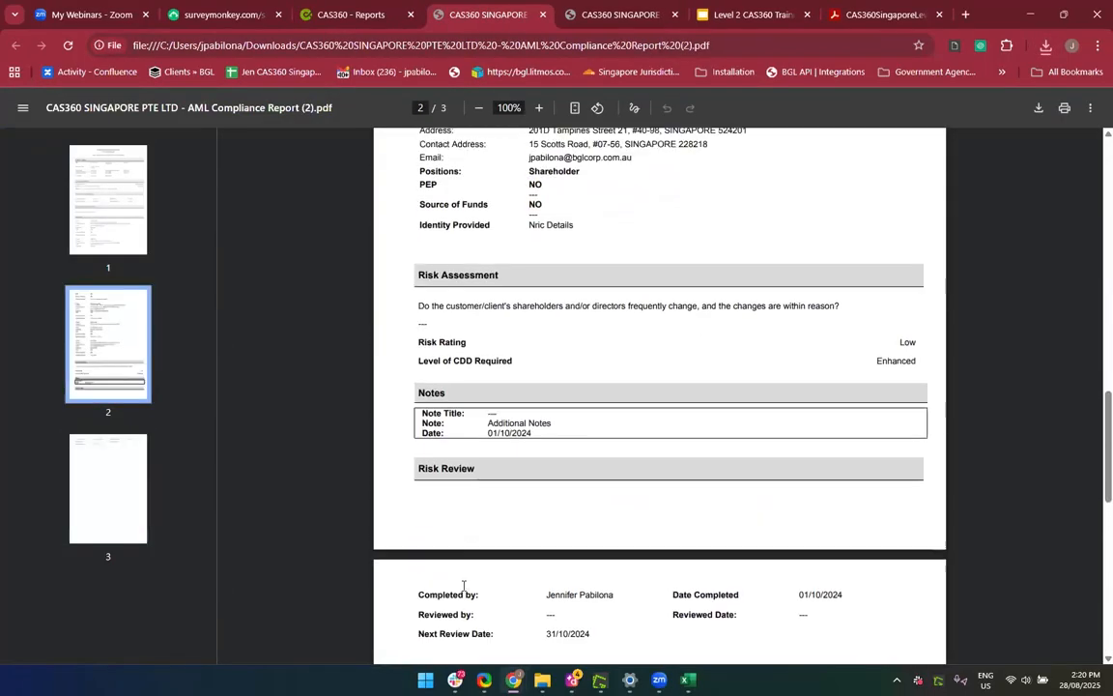
scroll(464, 585, "up", 12)
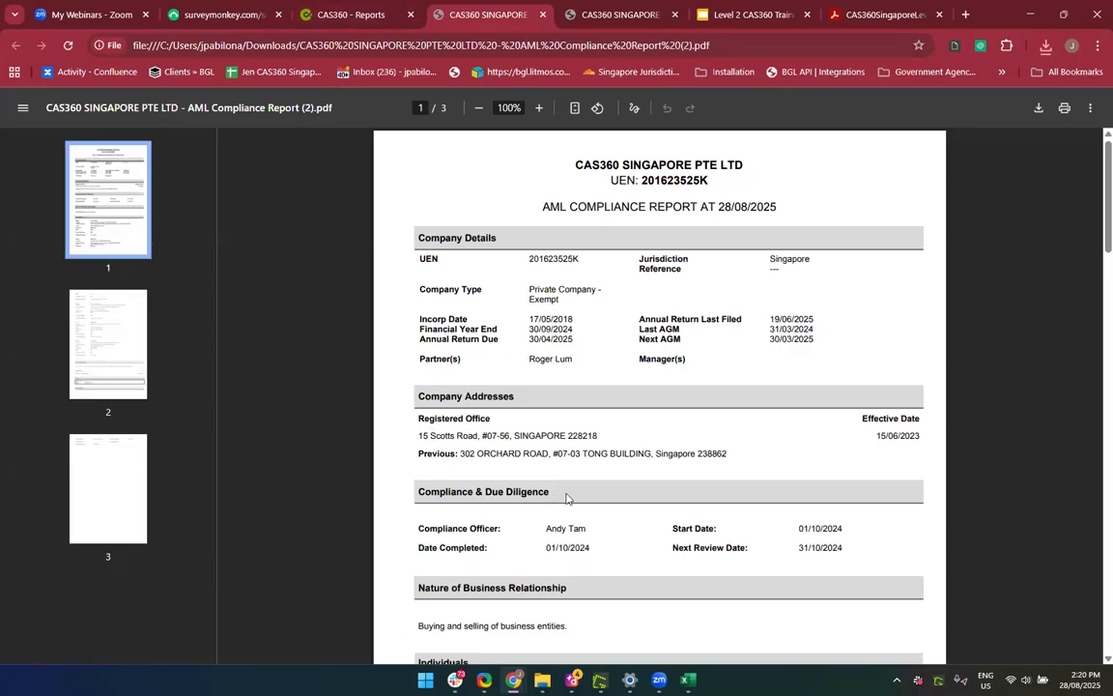
scroll(651, 519, "down", 1)
scroll(651, 519, "up", 1)
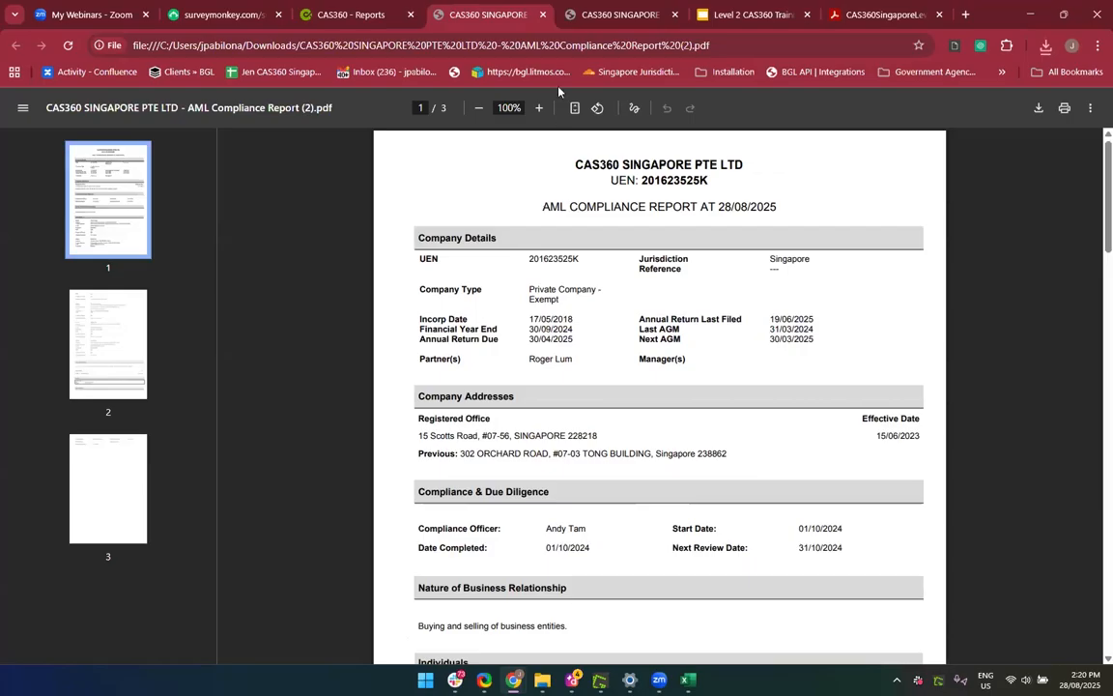
Close the AML Compliance Report PDF and the Compliance Report to return to the start of the reports list
middle_click(489, 13)
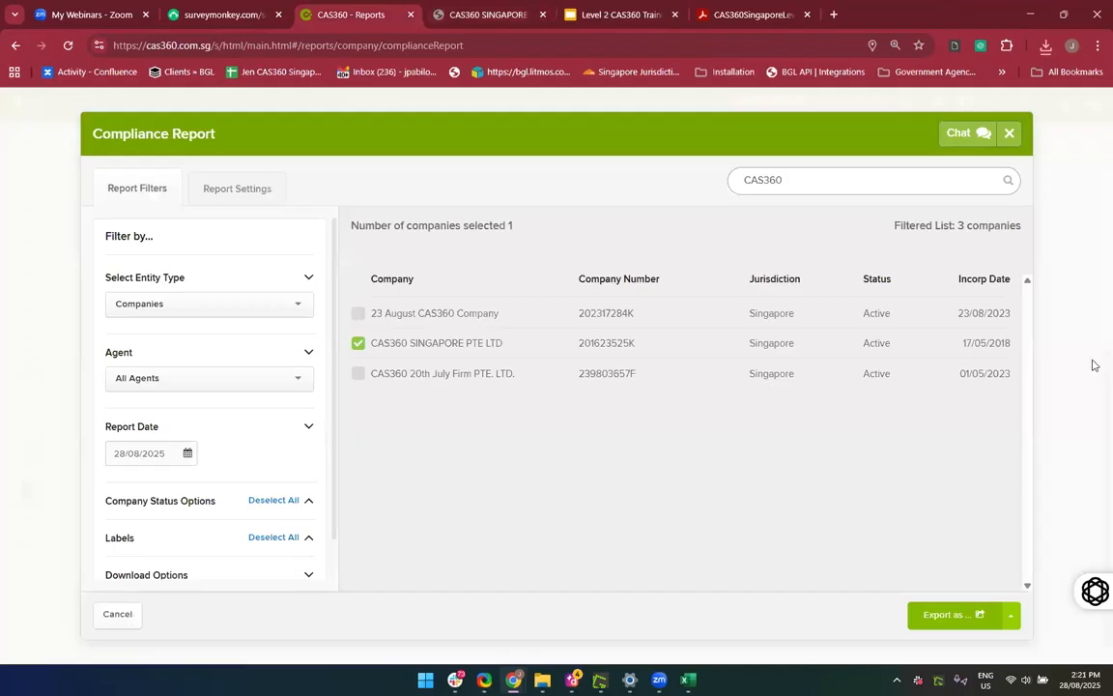
left_click(1009, 132)
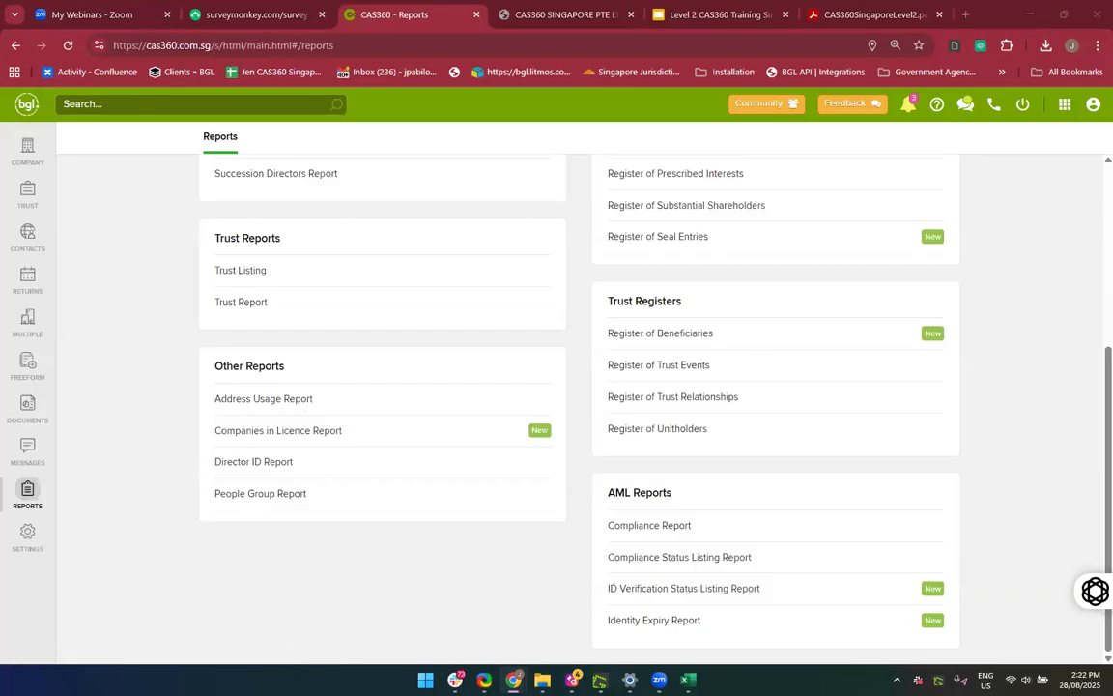
scroll(373, 369, "up", 4)
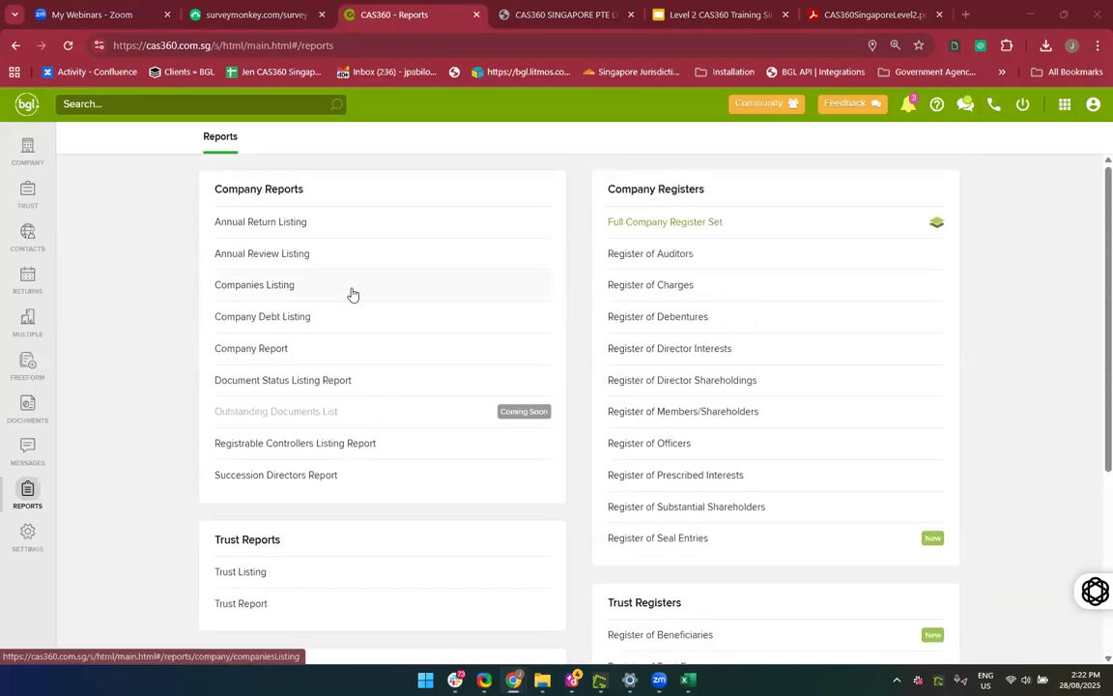
Open the Companies Listing report's settings, examine which company fields it can show, and close the report
left_click(326, 294)
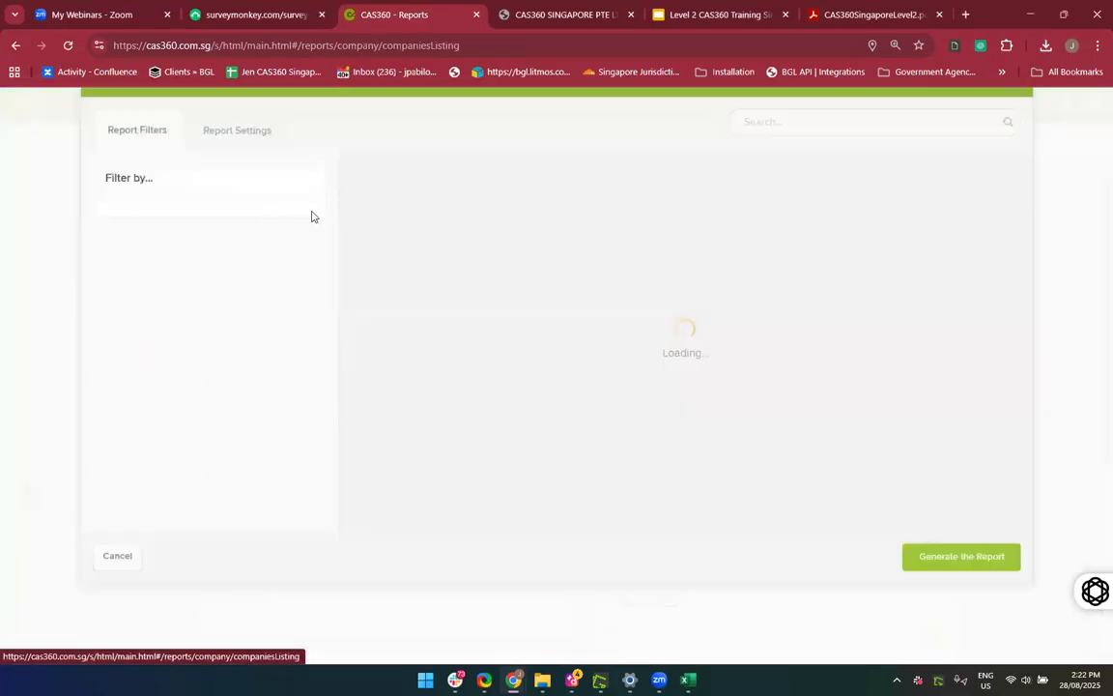
left_click(237, 188)
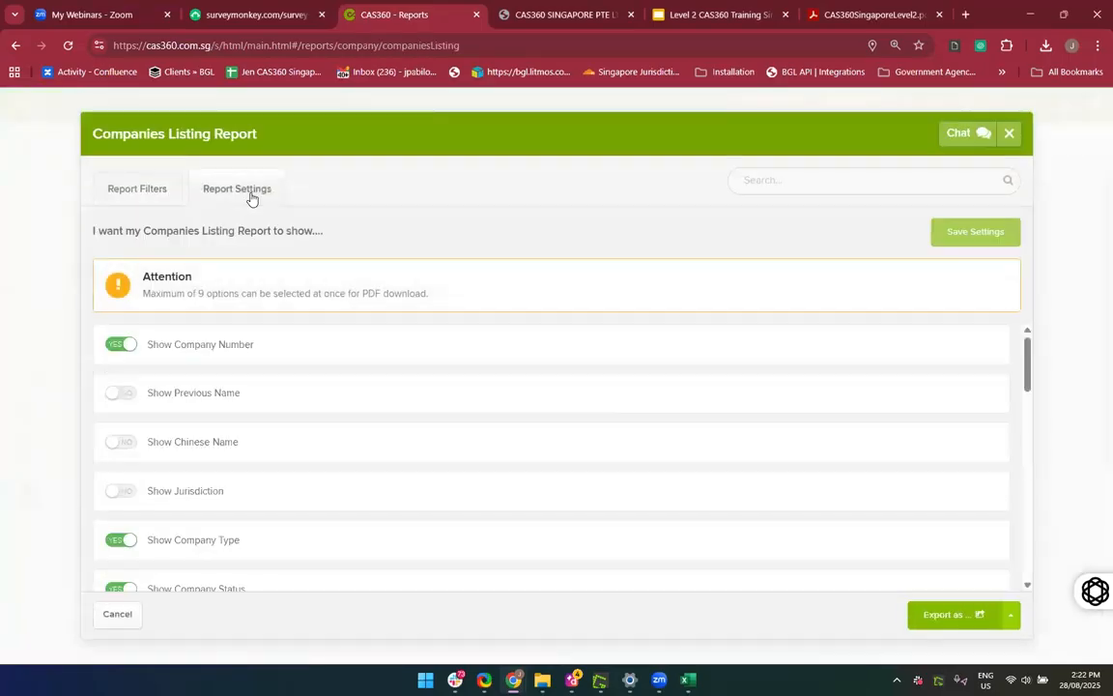
scroll(274, 430, "down", 15)
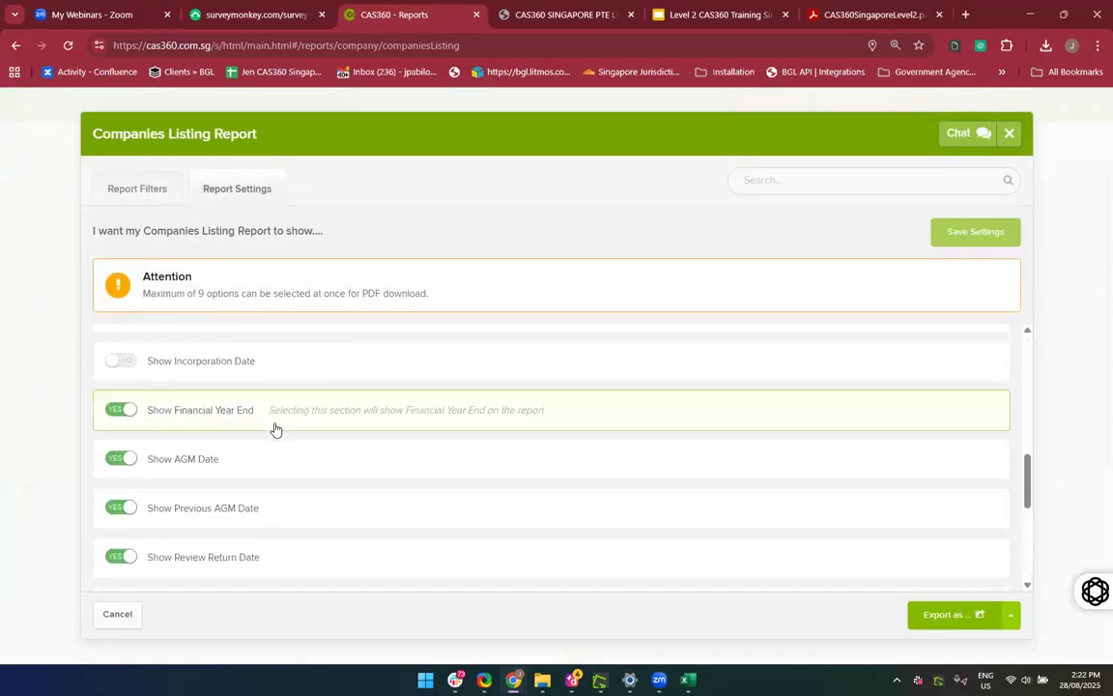
scroll(274, 430, "down", 2)
scroll(274, 430, "up", 4)
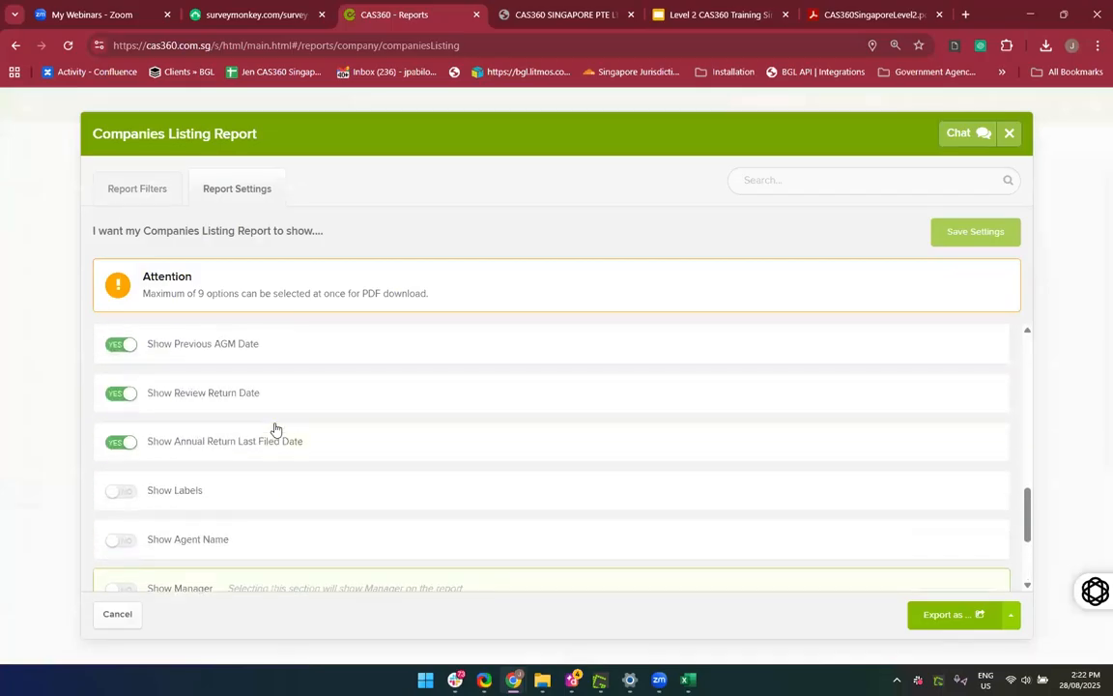
scroll(275, 430, "up", 5)
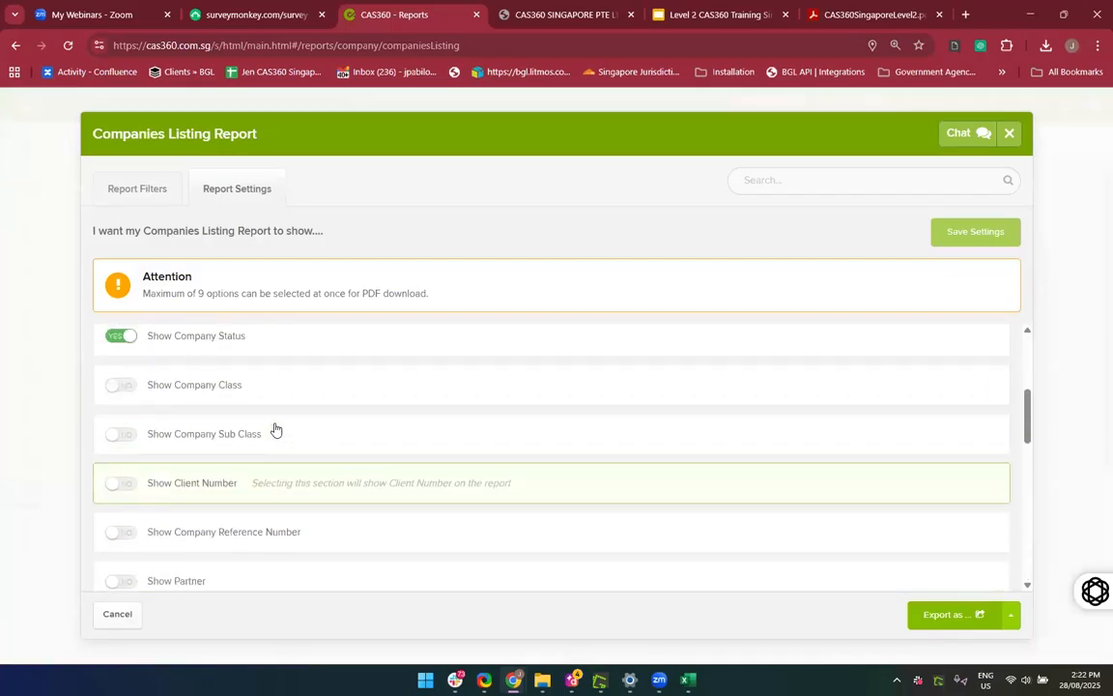
scroll(274, 430, "up", 3)
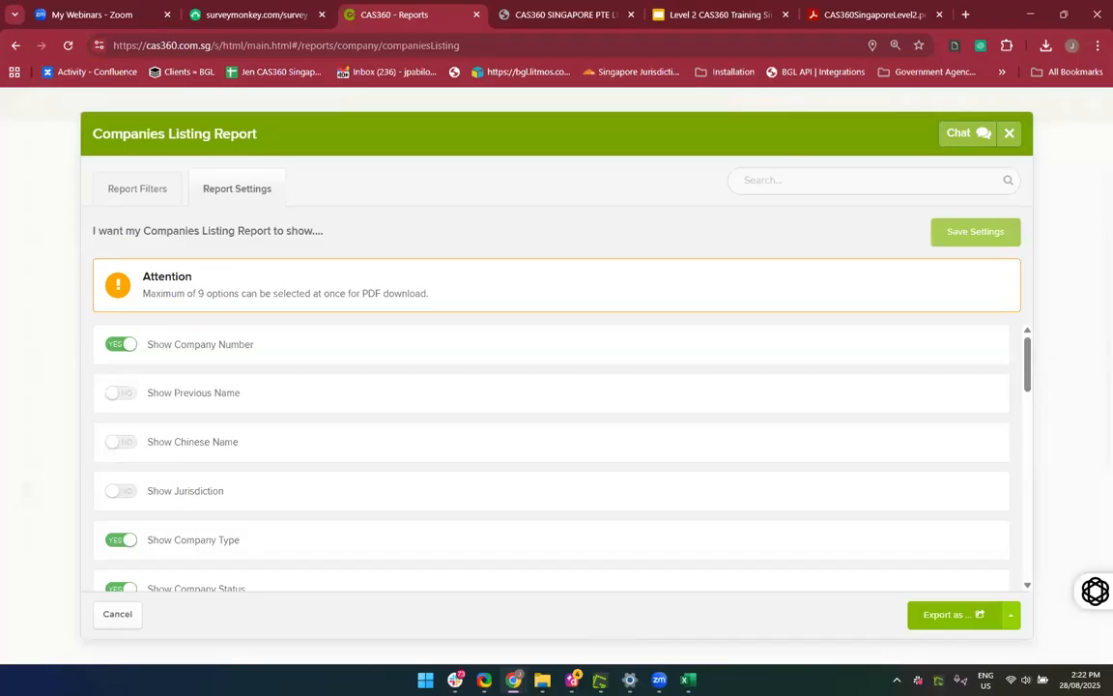
left_click(1009, 133)
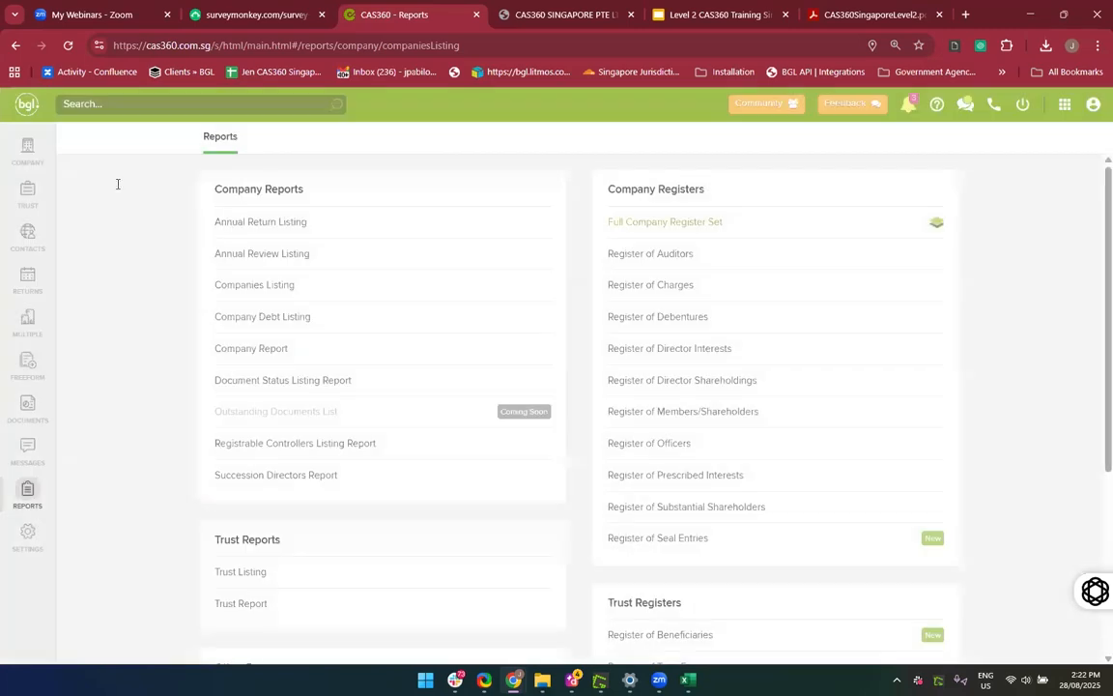
Open the Company Info of 02 May Company Pte Ltd and display the types of company information that can be added
left_click(27, 147)
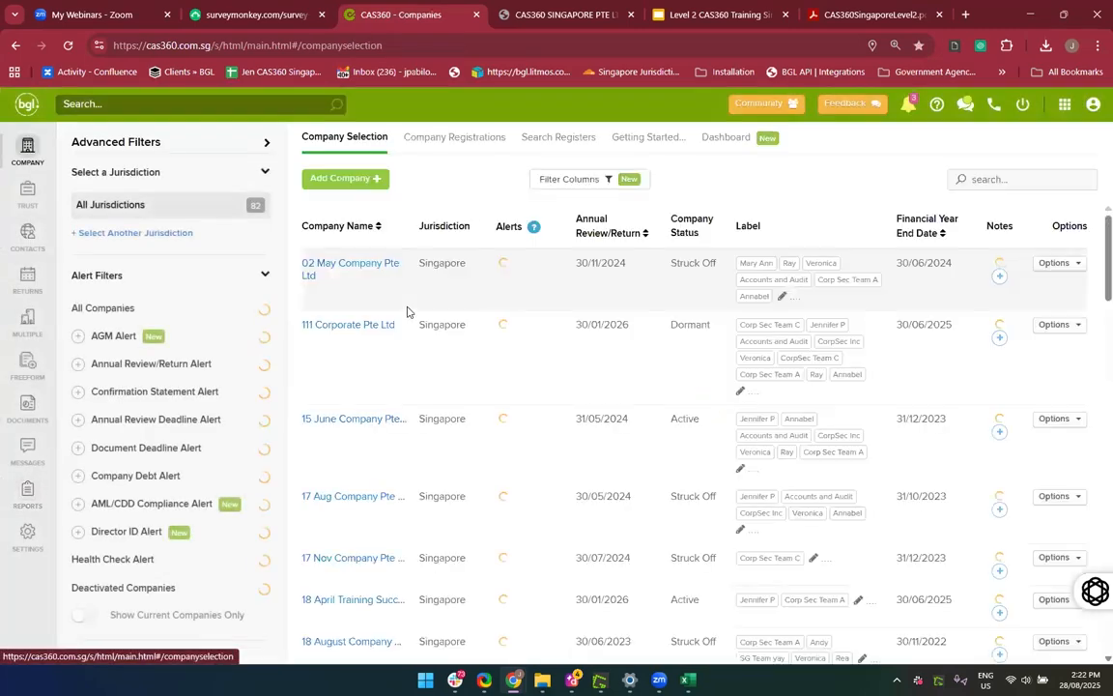
left_click(354, 271)
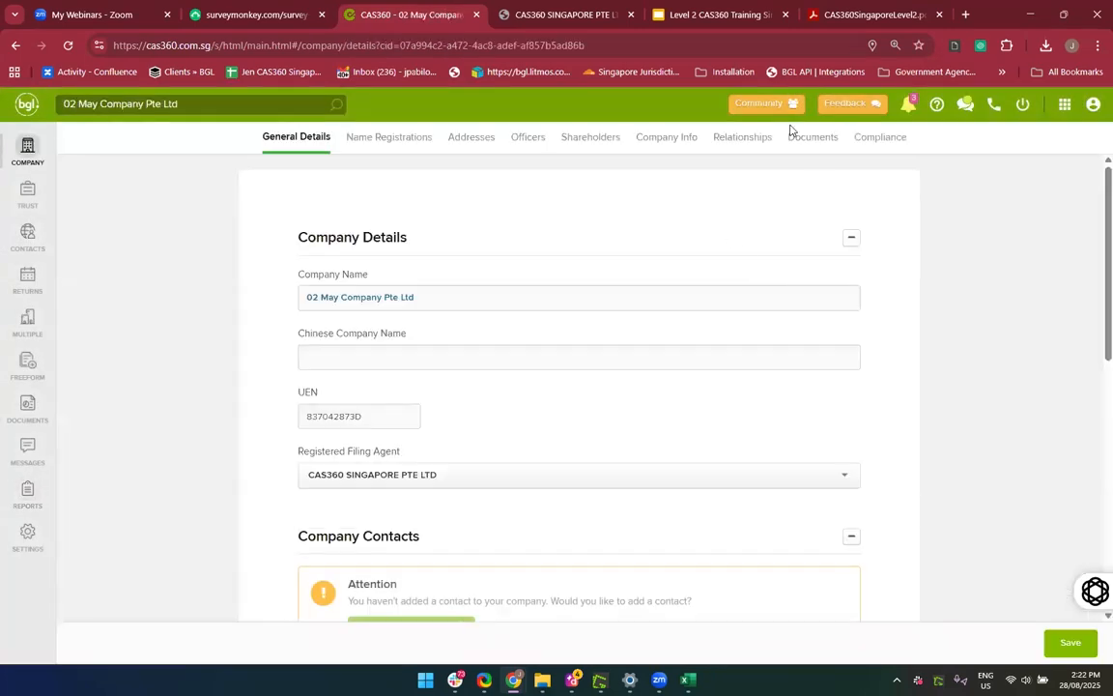
left_click(671, 140)
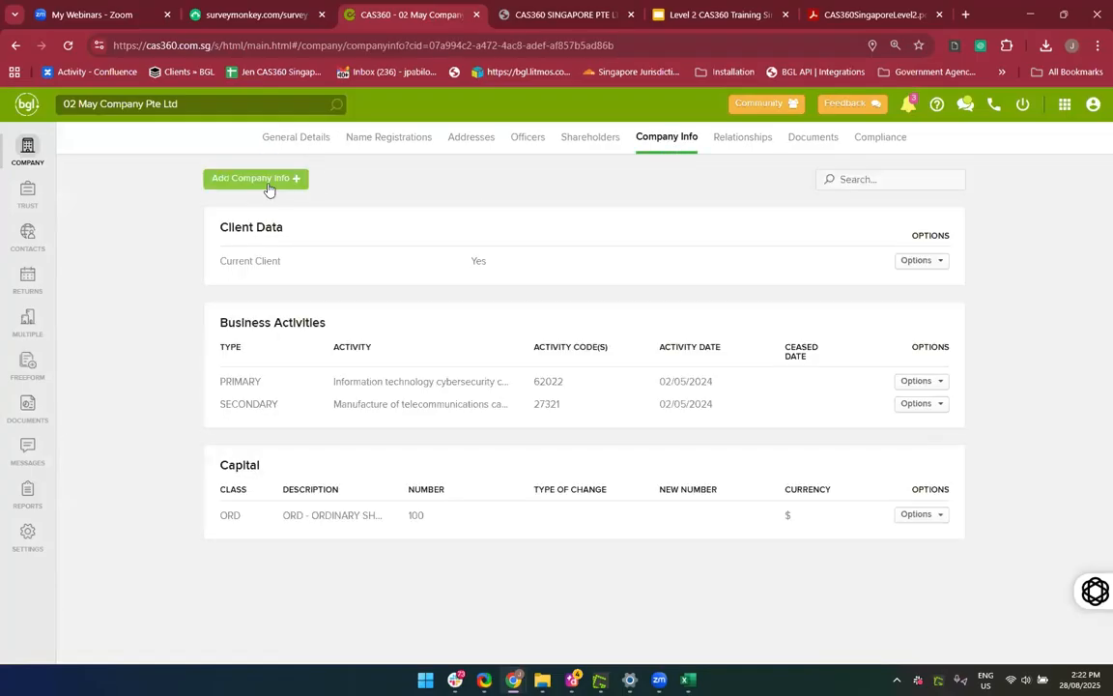
left_click(243, 176)
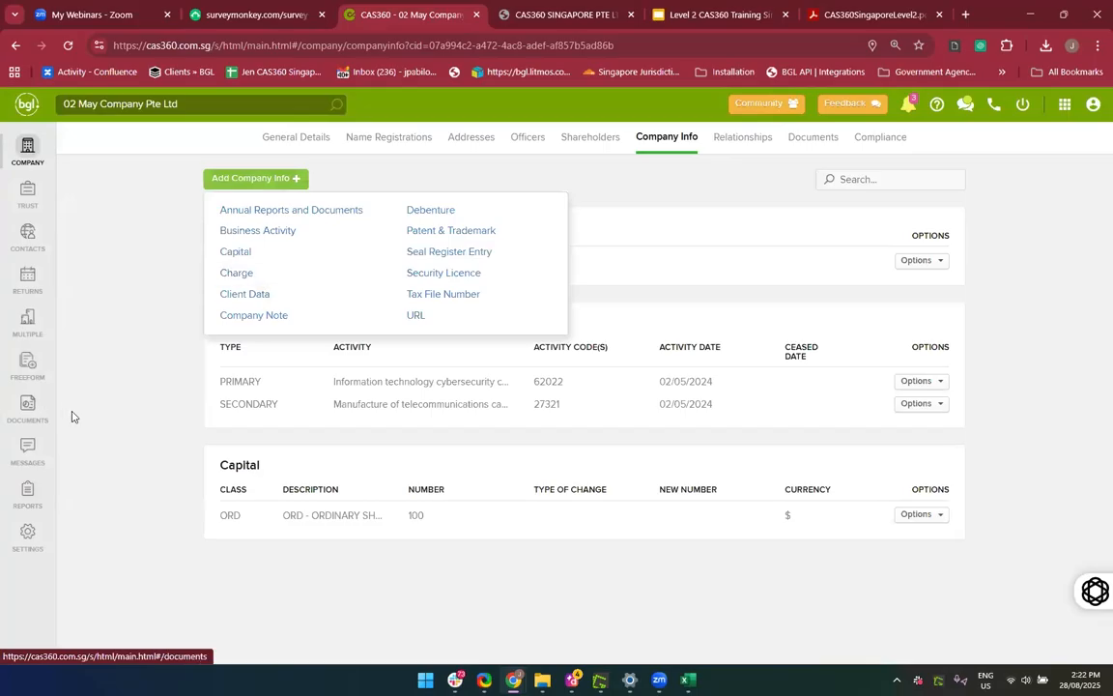
Return to the reports, examine all the sections the Company Report's settings can include, and close the report
left_click(27, 495)
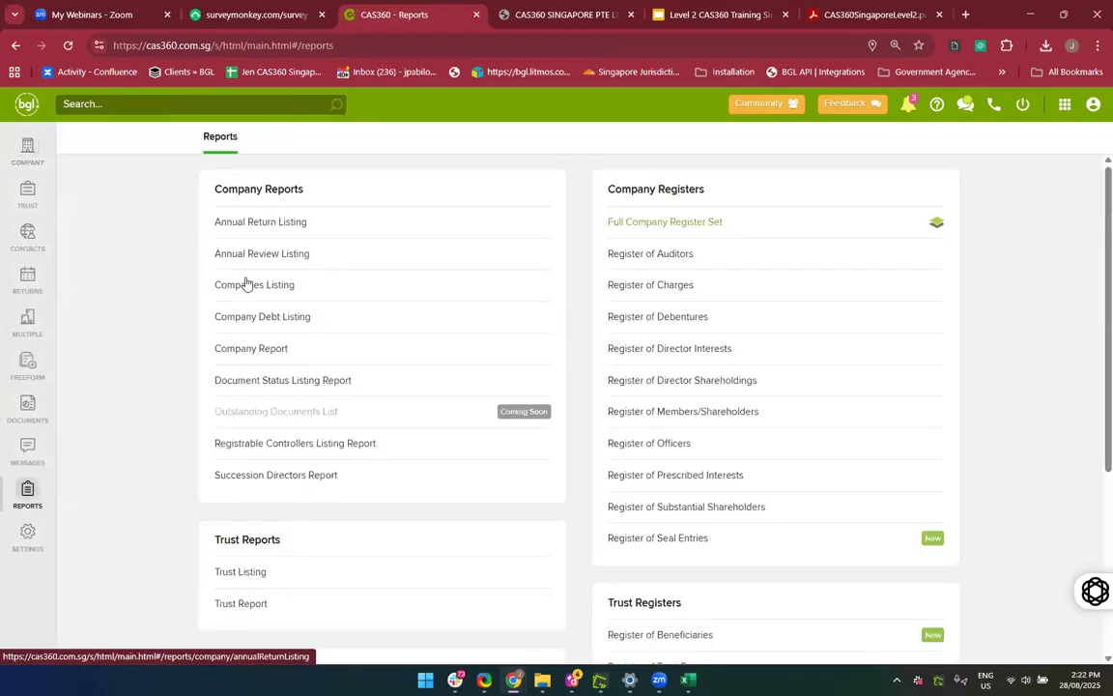
left_click(255, 353)
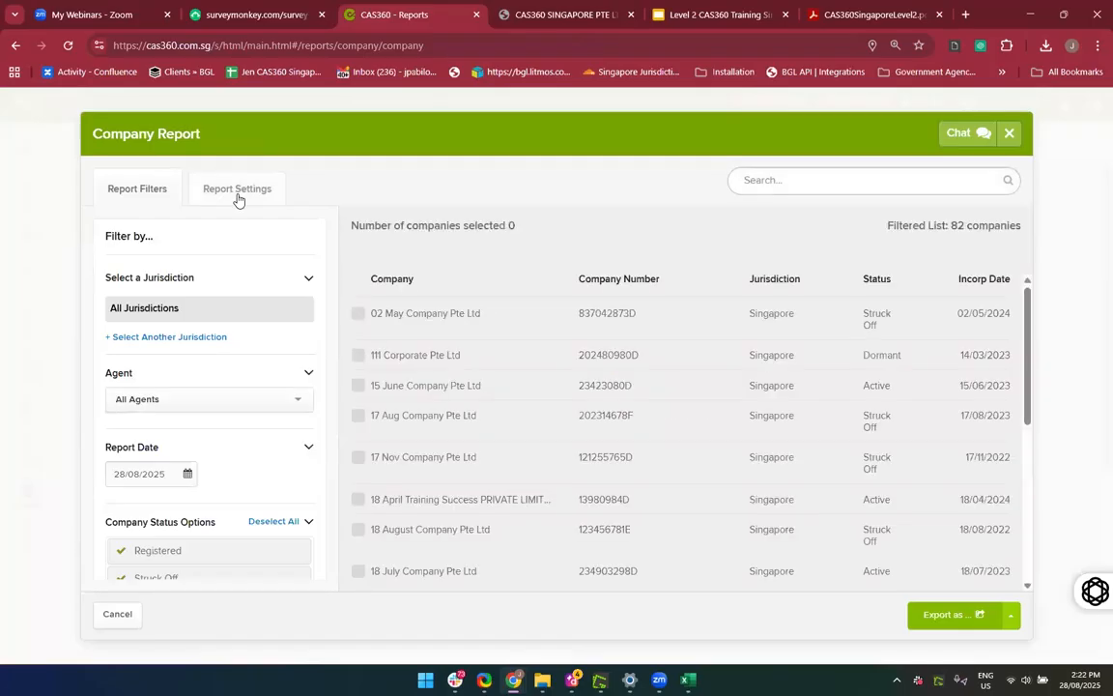
left_click(238, 198)
scroll(305, 442, "down", 2)
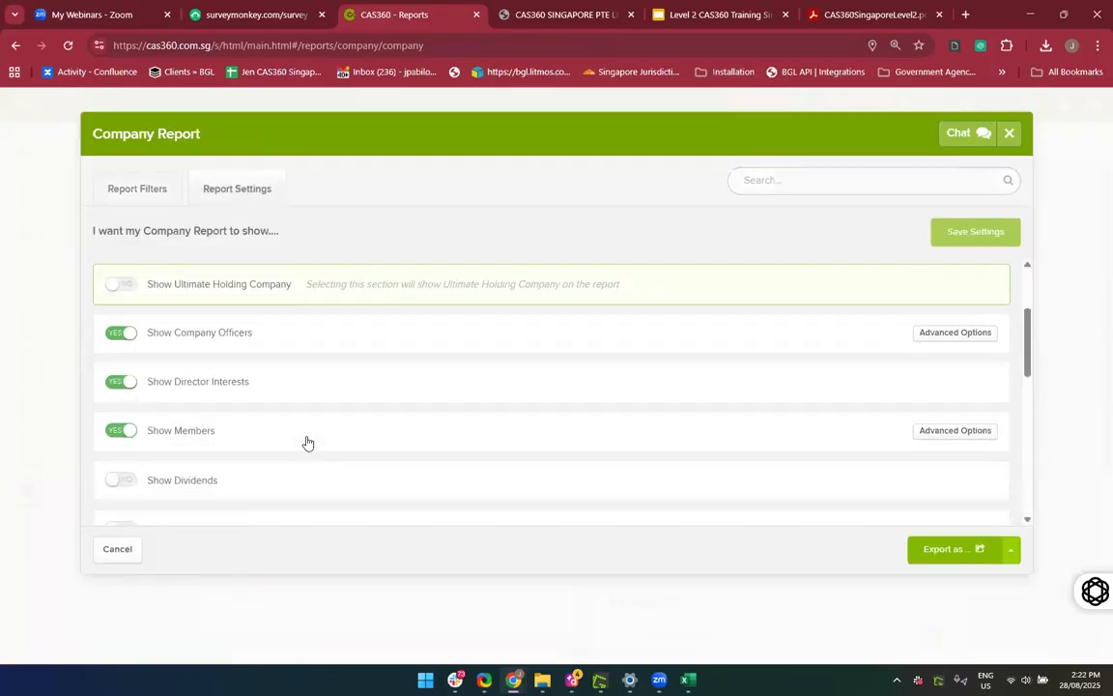
scroll(332, 416, "up", 2)
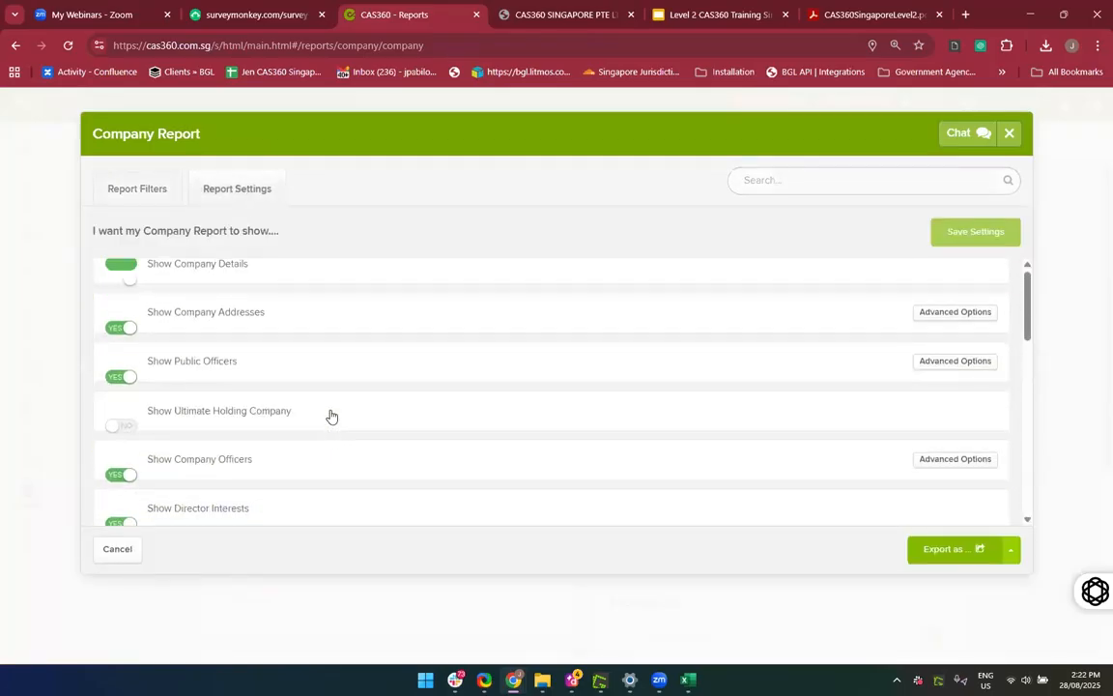
scroll(332, 417, "down", 8)
scroll(332, 417, "down", 2)
scroll(332, 416, "up", 3)
scroll(332, 417, "up", 3)
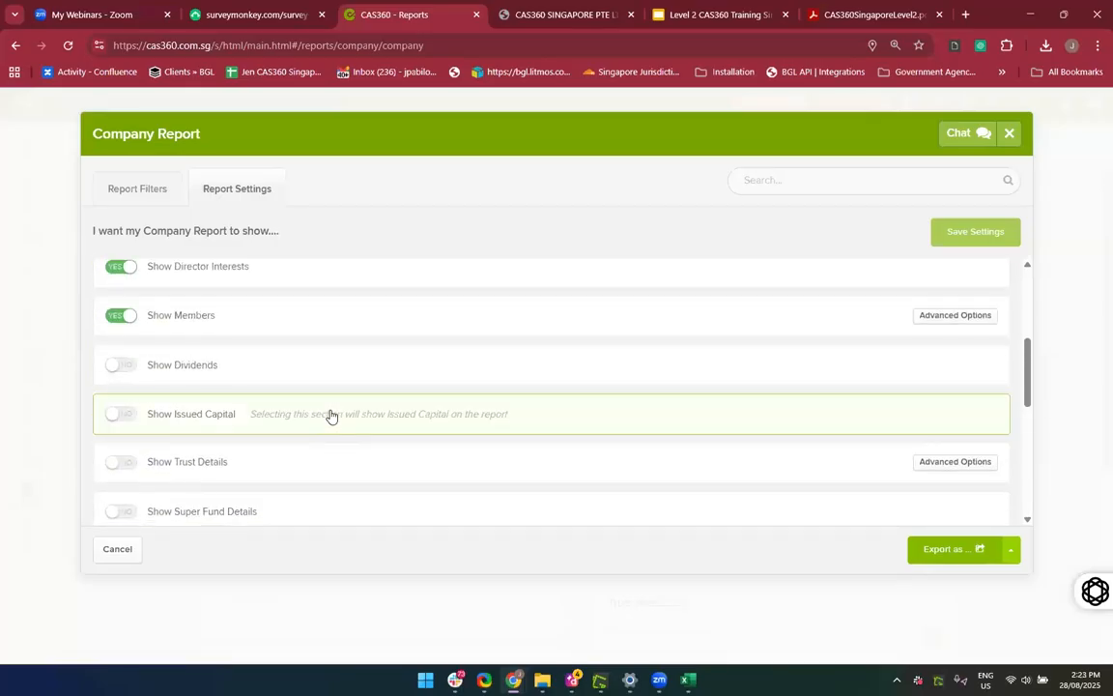
left_click(1009, 134)
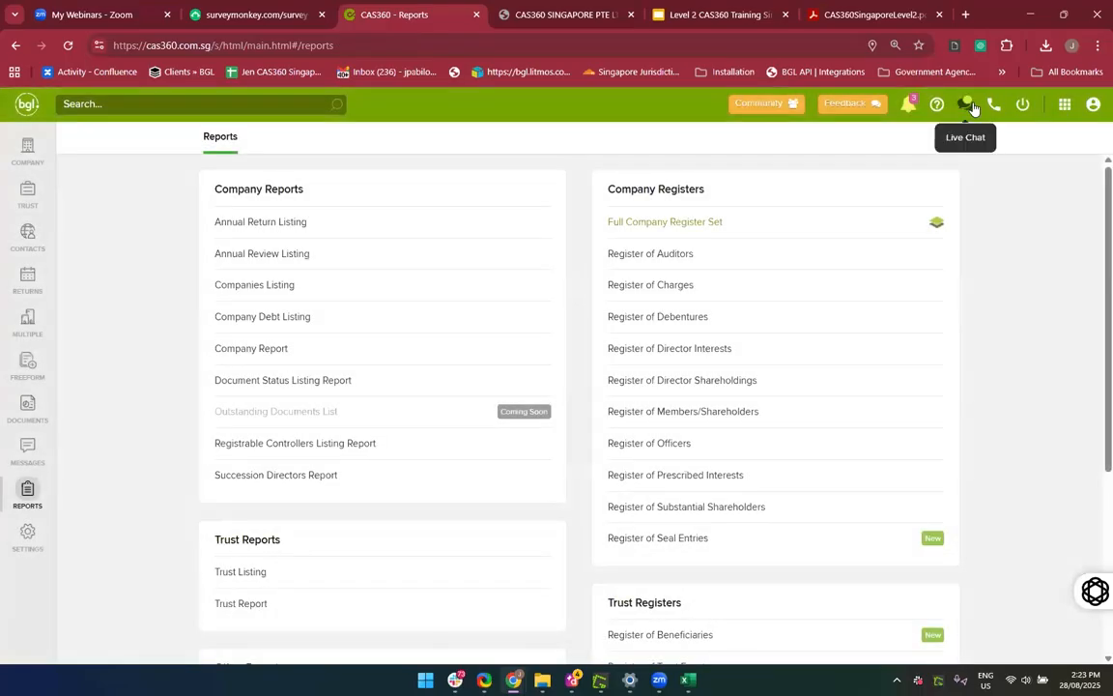
Open the live Support Chat, browse its suggested articles and look at its sound option
left_click(969, 106)
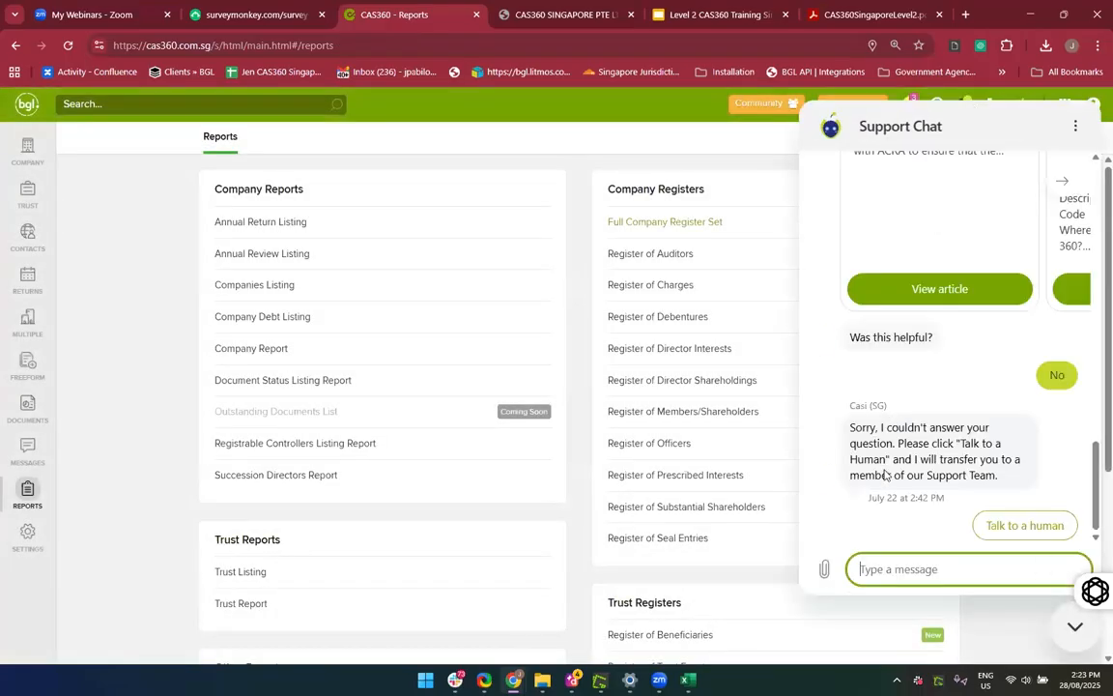
left_click(1062, 182)
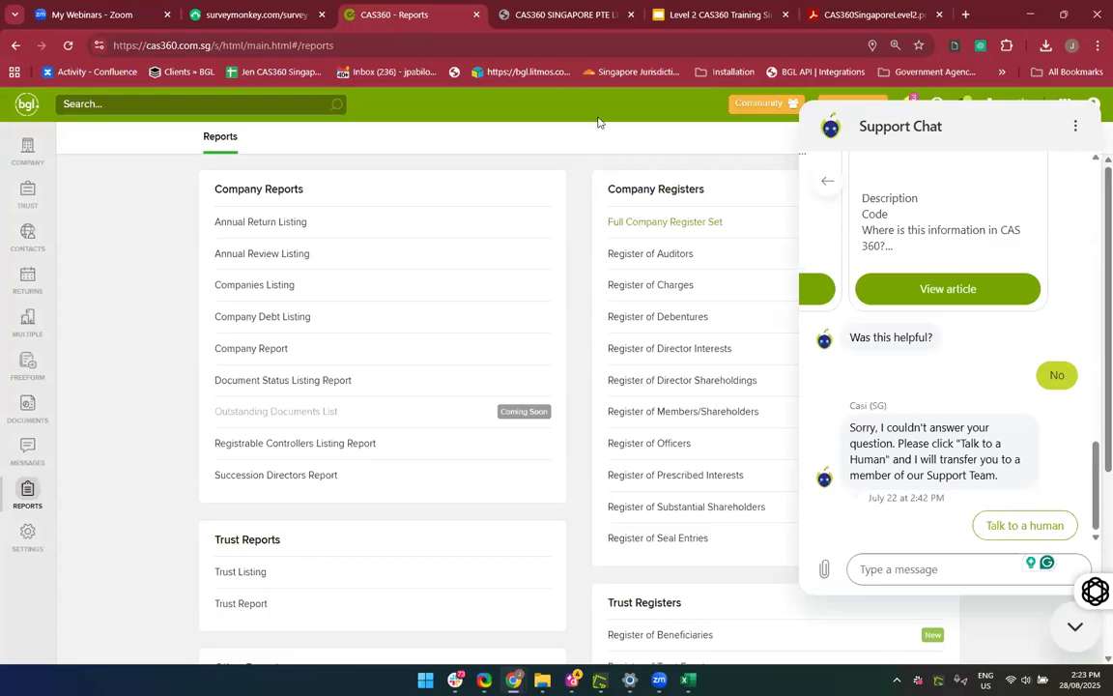
left_click(828, 181)
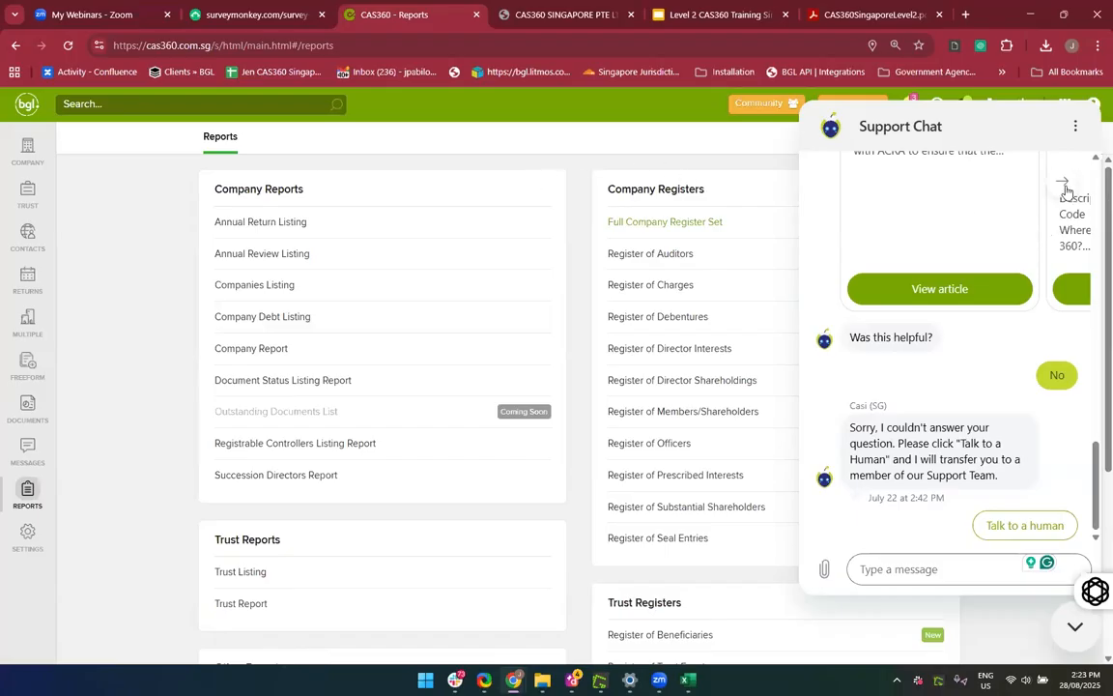
left_click(1080, 129)
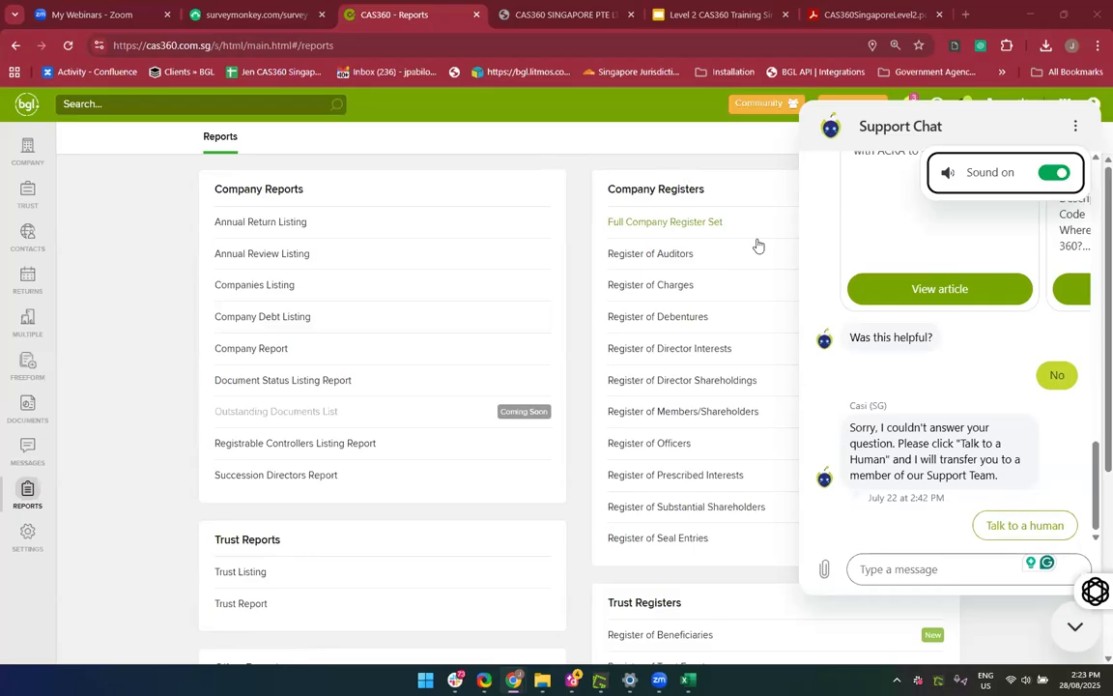
left_click(588, 125)
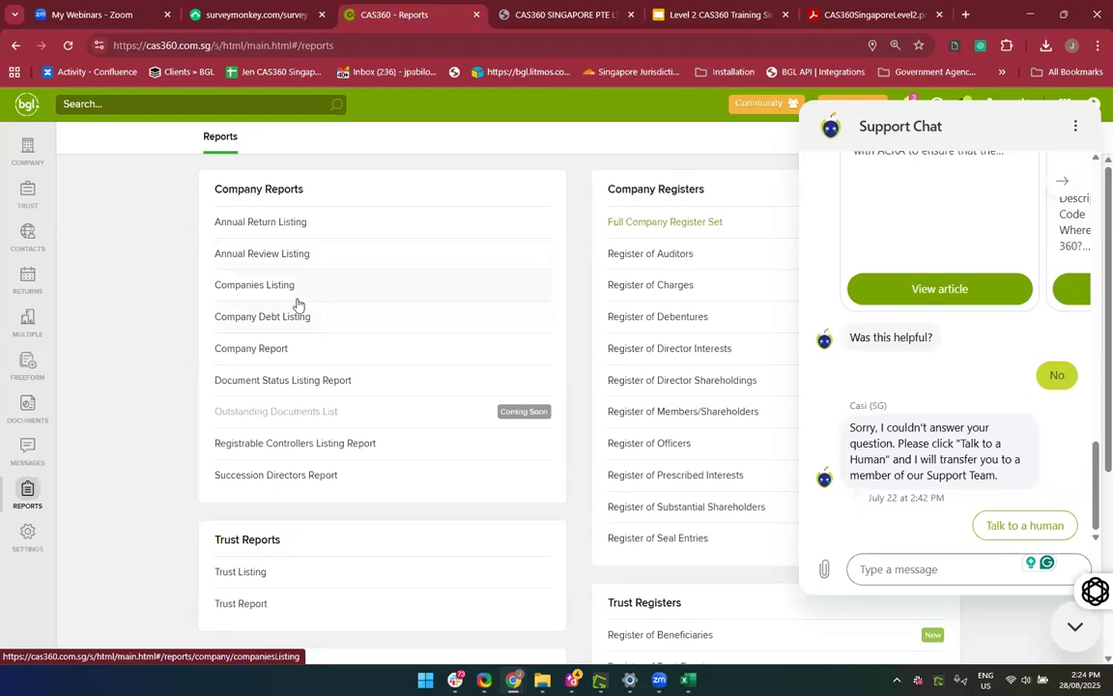
Review the Company Report's section settings from company details to significant control, then return to the reports list and reload the page
left_click(252, 349)
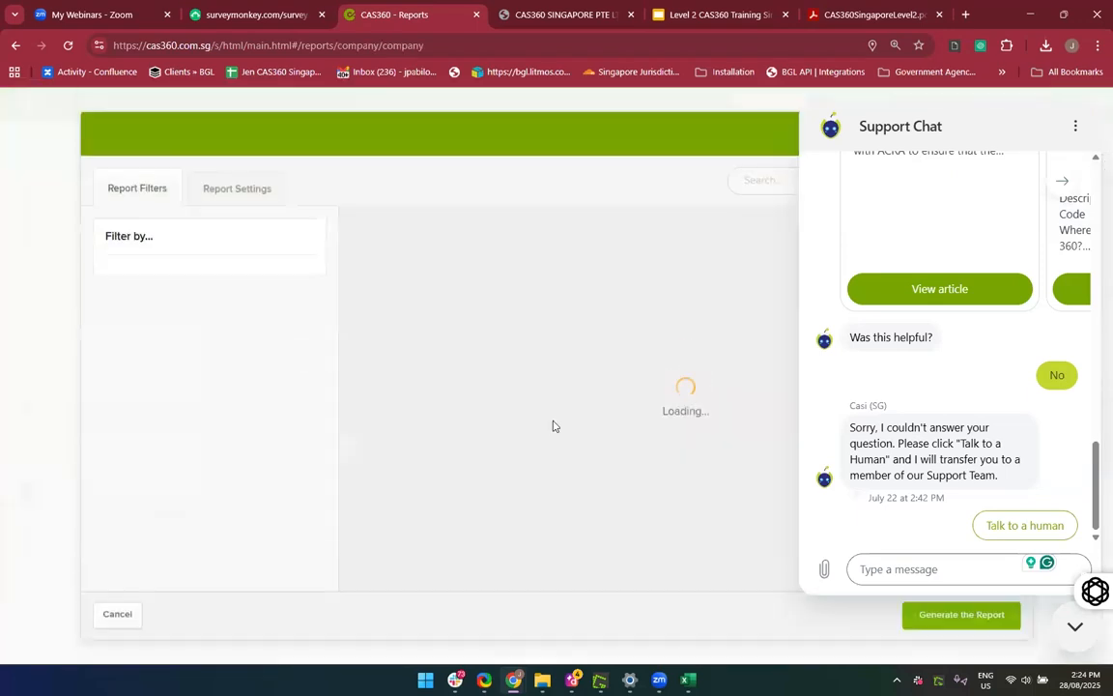
left_click(241, 189)
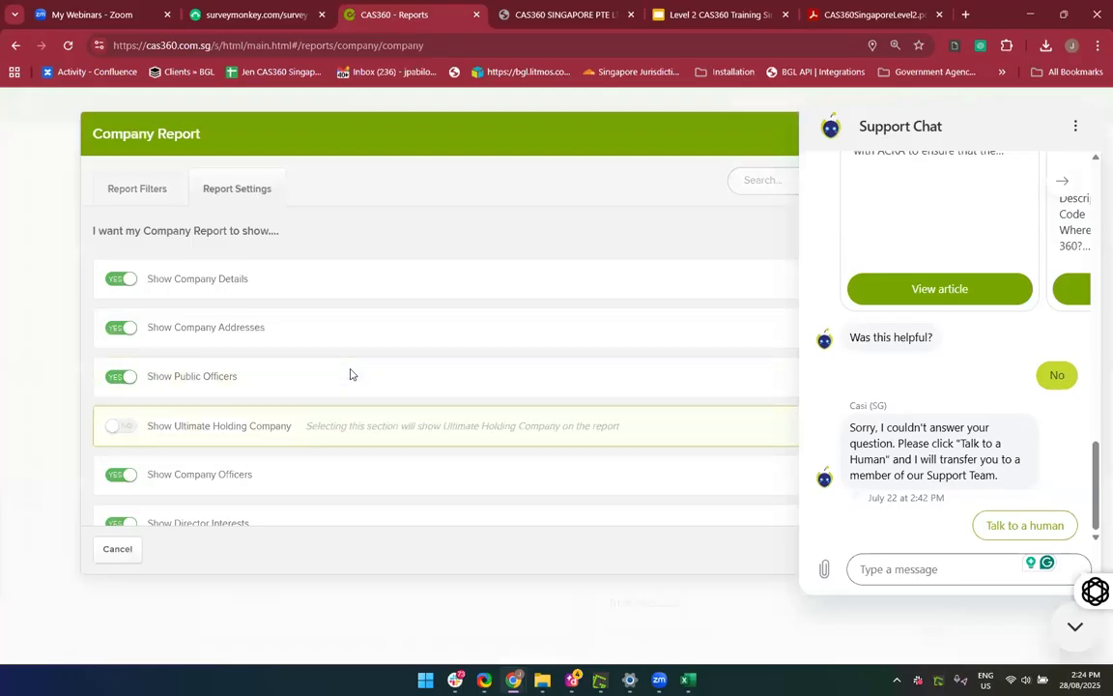
scroll(350, 373, "down", 10)
scroll(350, 373, "down", 1)
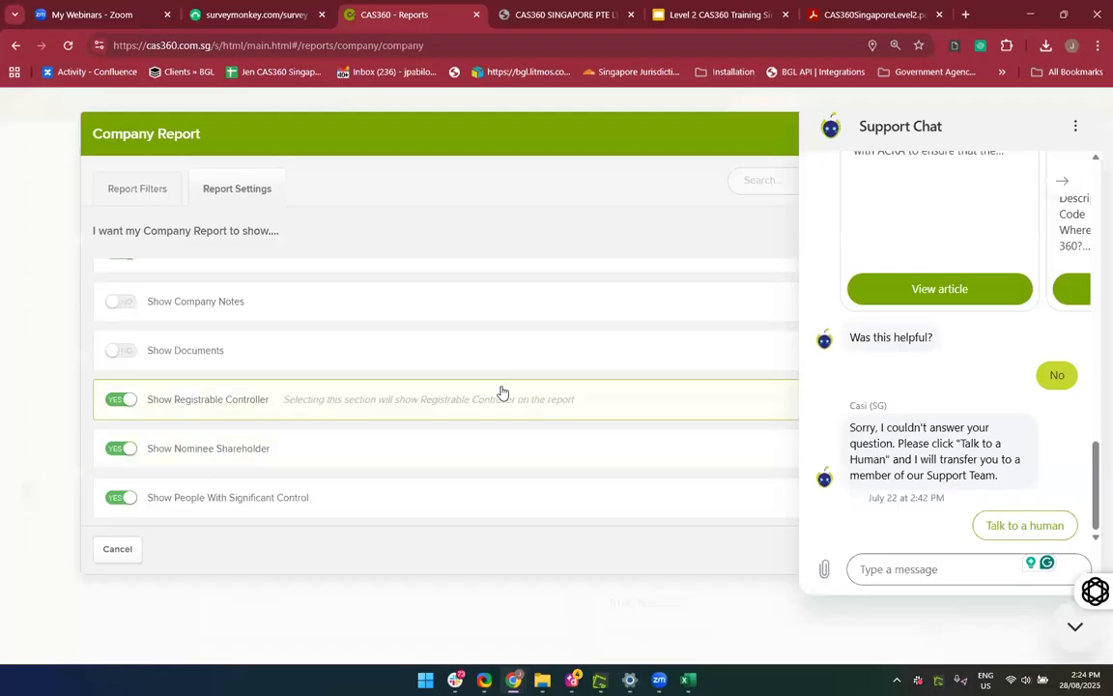
scroll(500, 392, "up", 10)
scroll(501, 392, "up", 5)
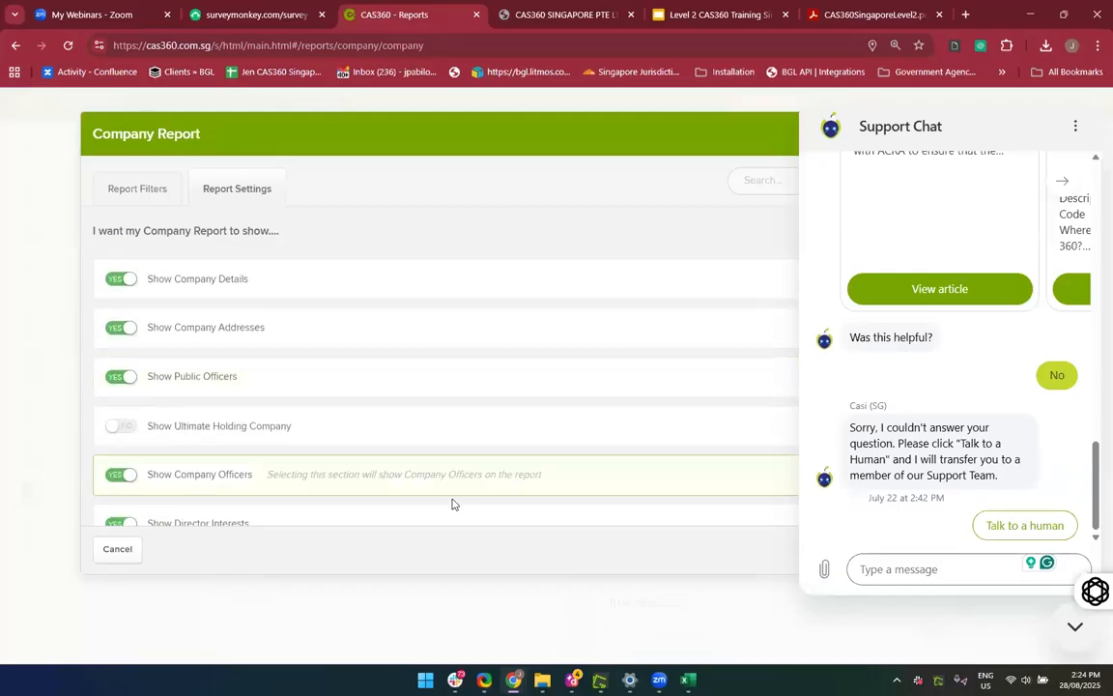
scroll(368, 395, "down", 5)
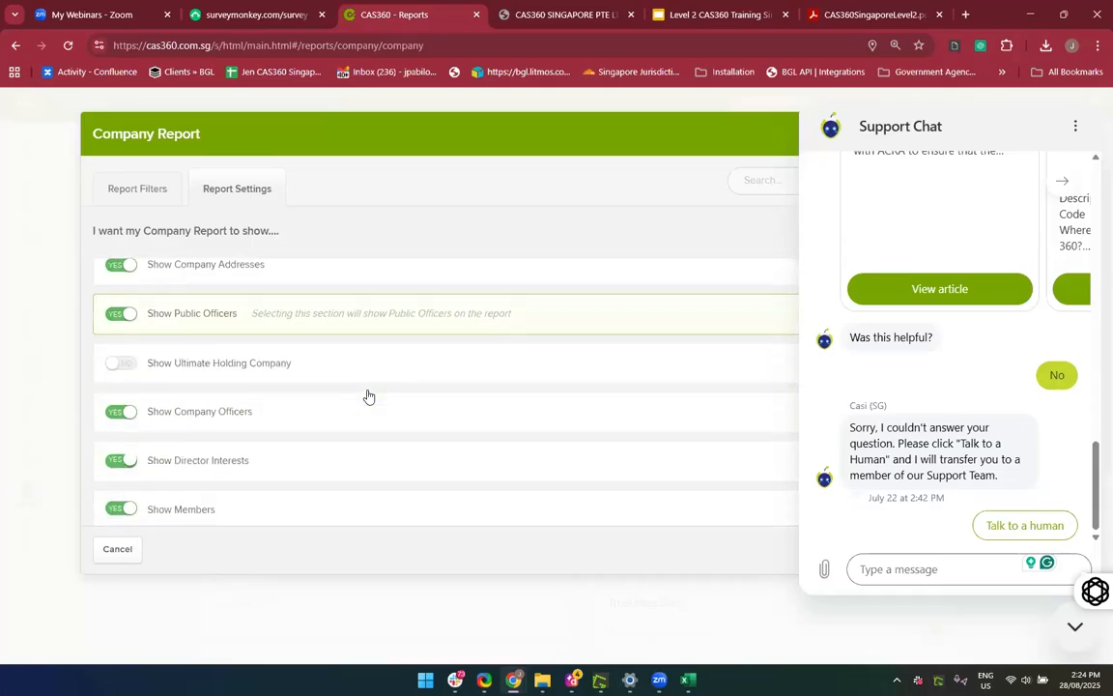
scroll(301, 453, "up", 5)
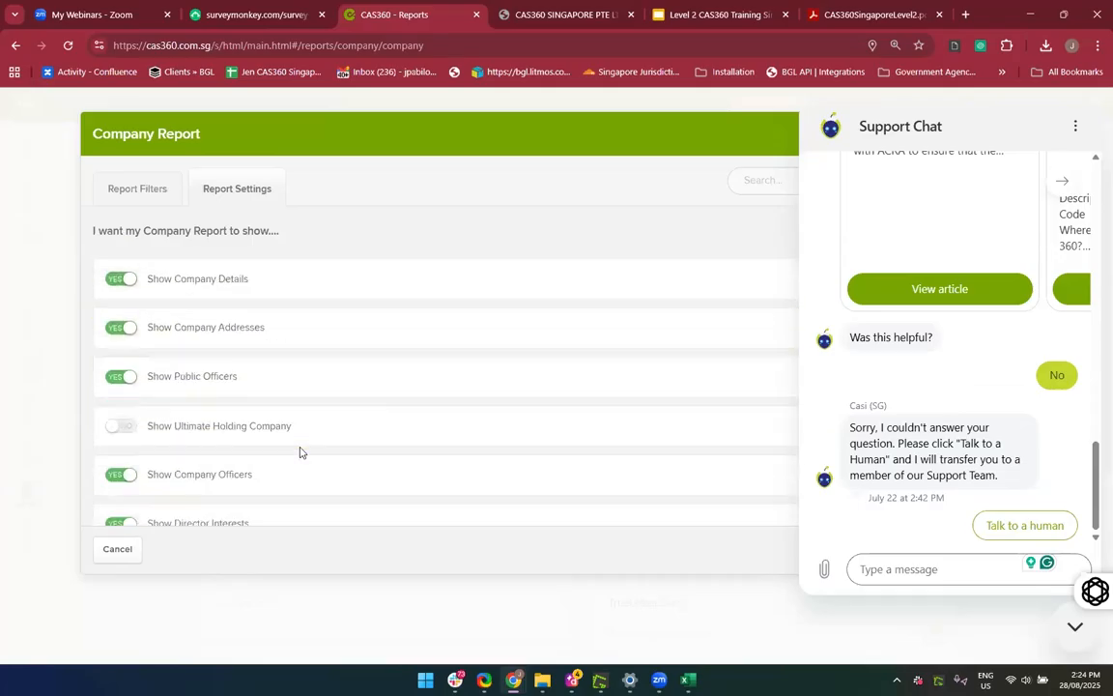
scroll(288, 366, "down", 3)
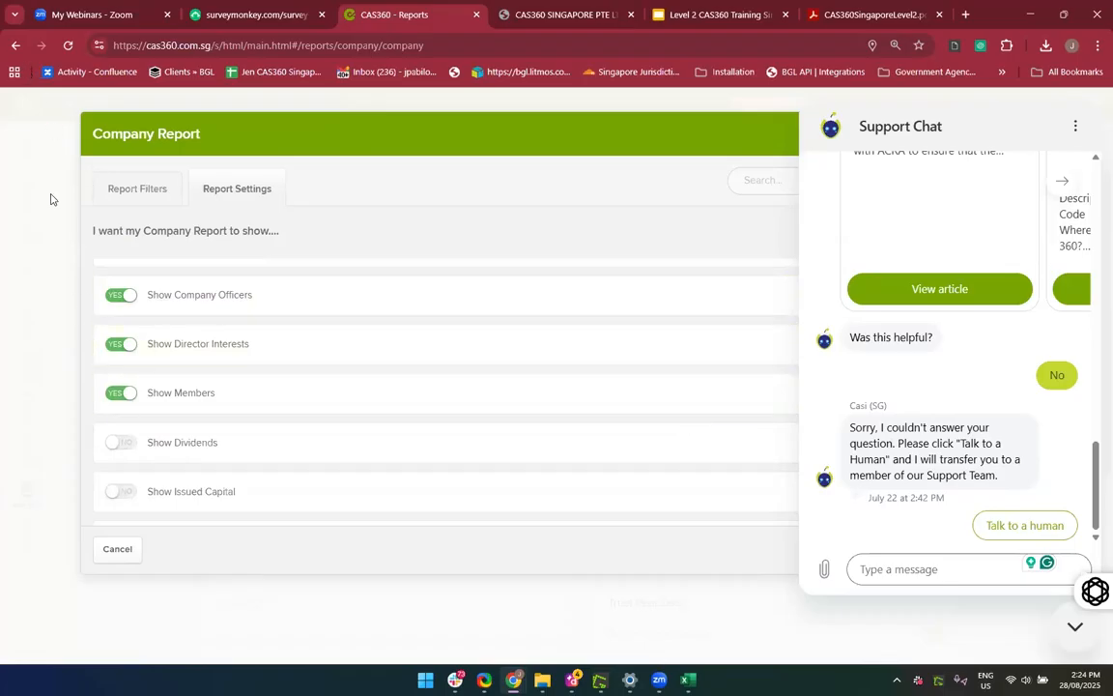
left_click(16, 46)
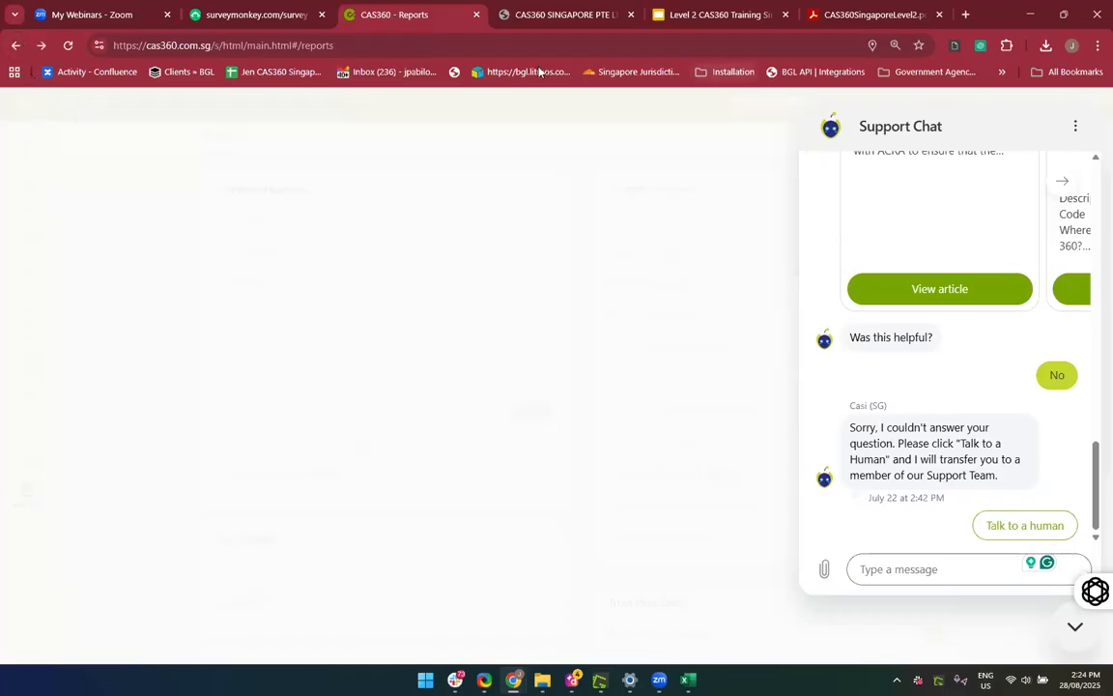
left_click(67, 50)
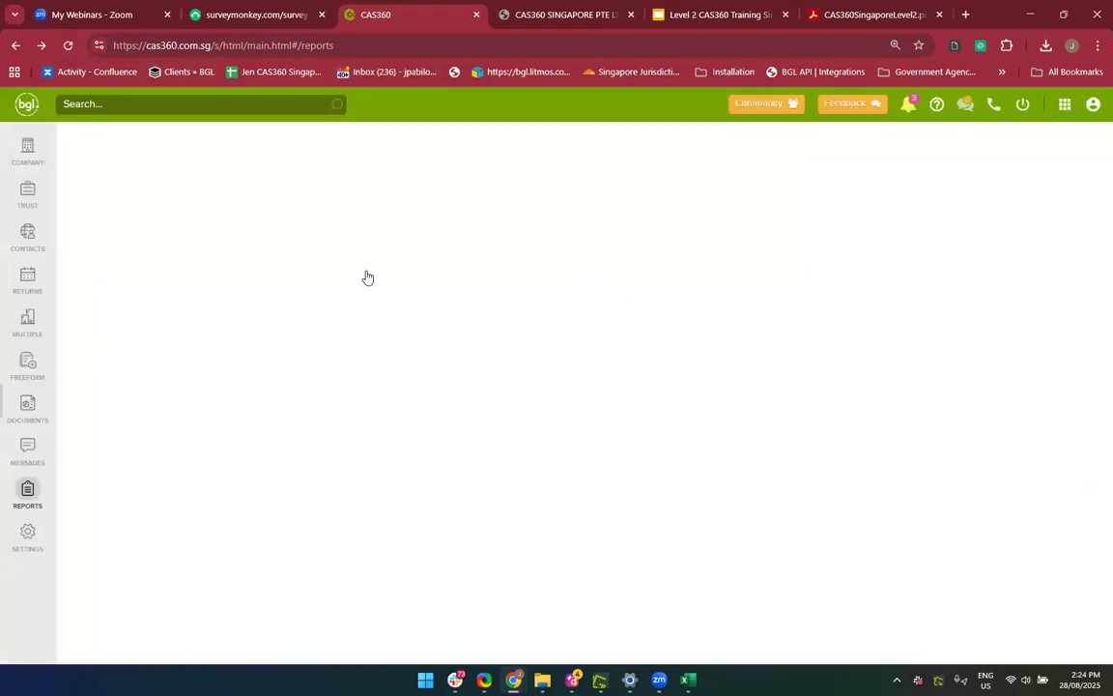
Open the officers of 02 May Company Pte Ltd, review the positions available for a new officer, and close the form without adding one
left_click(29, 155)
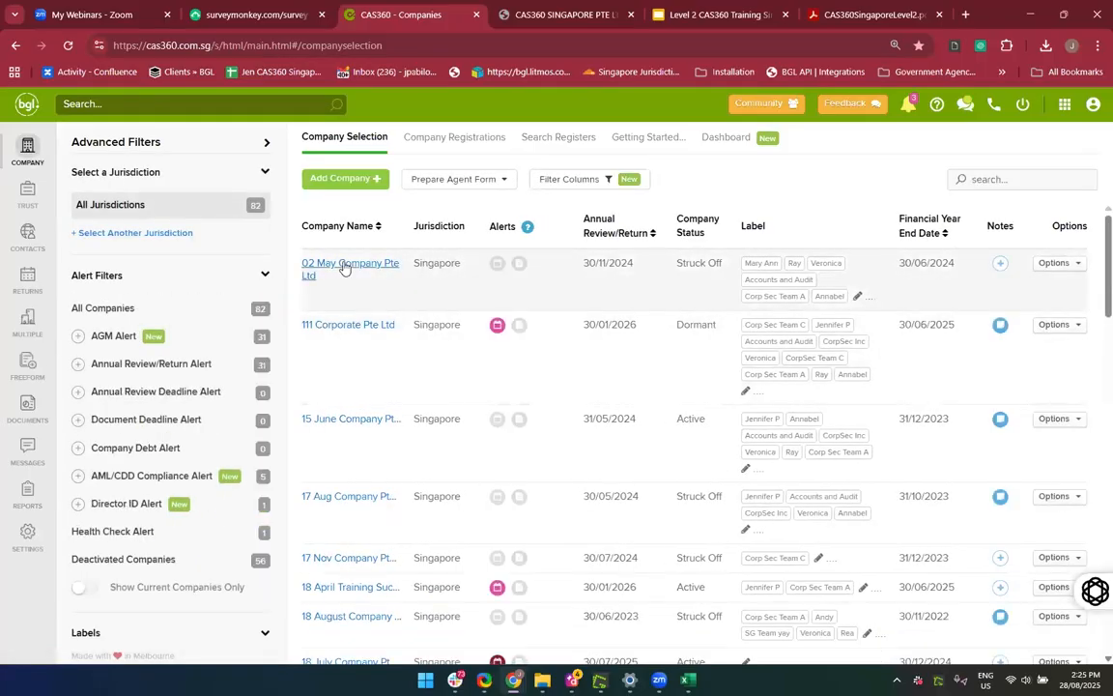
left_click(343, 265)
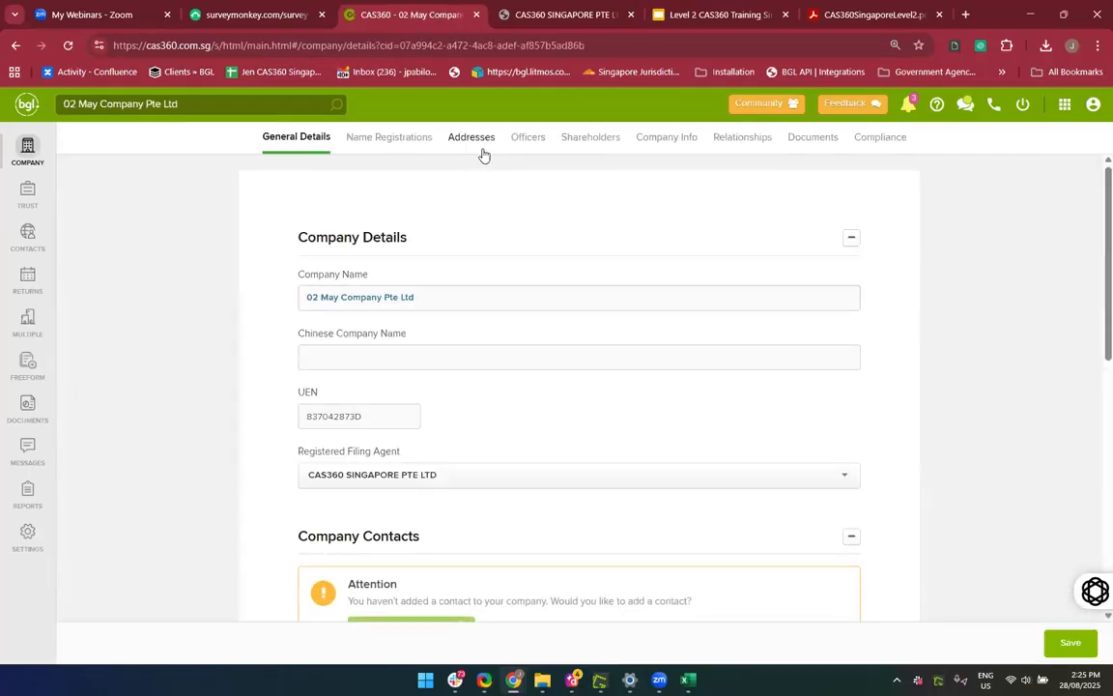
left_click(541, 147)
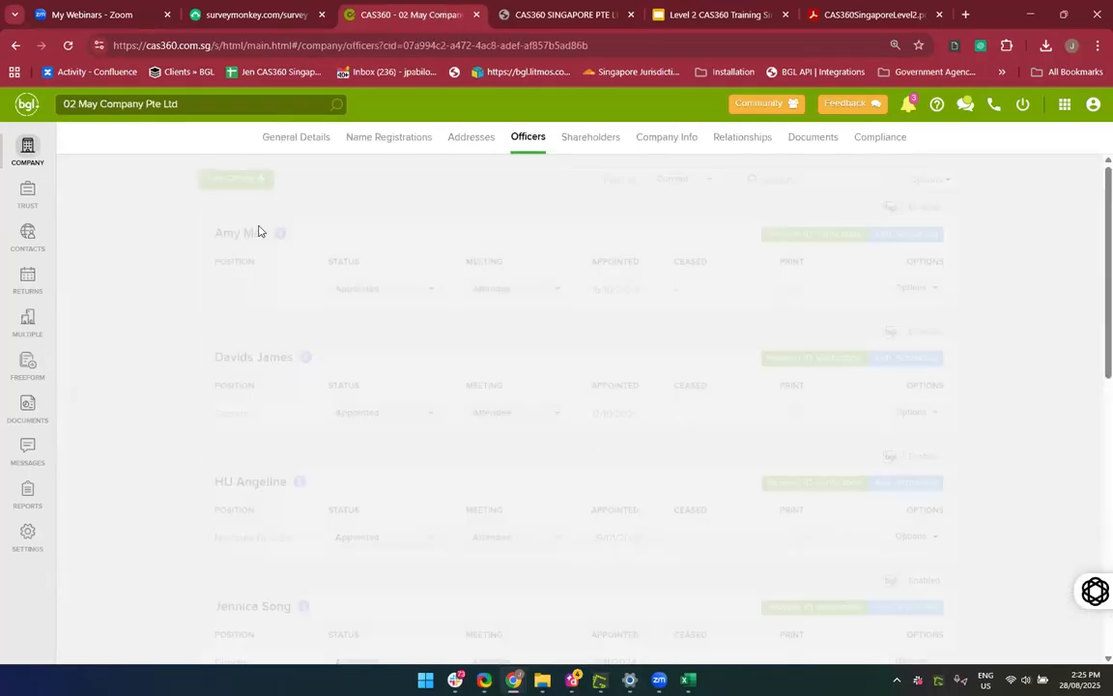
left_click(239, 180)
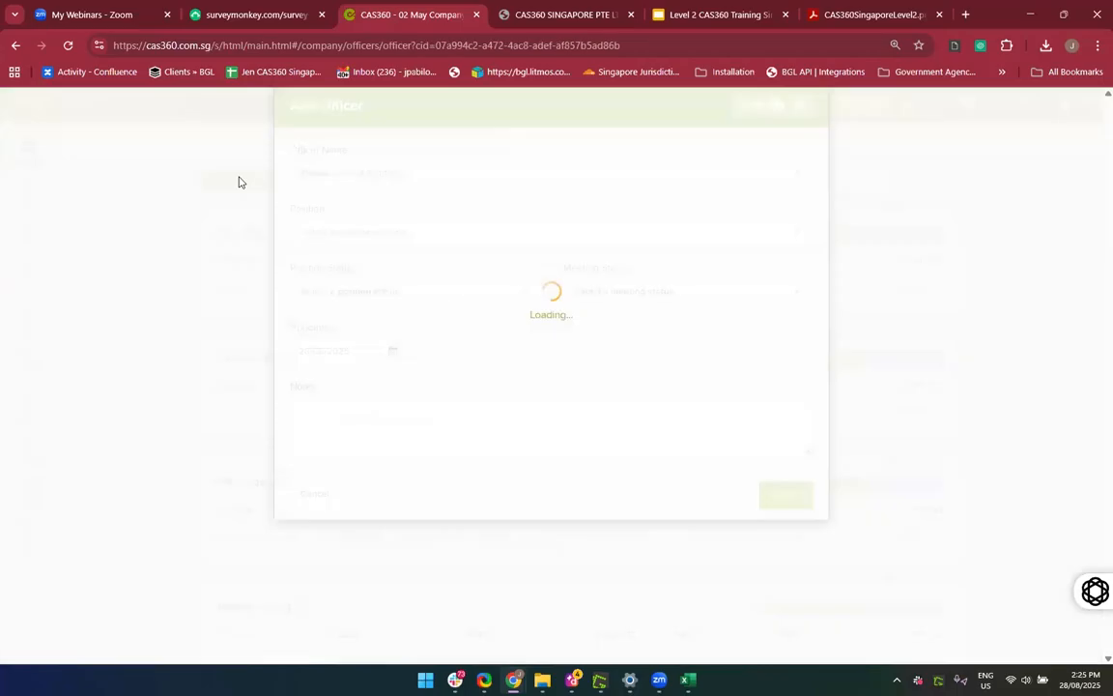
left_click(383, 261)
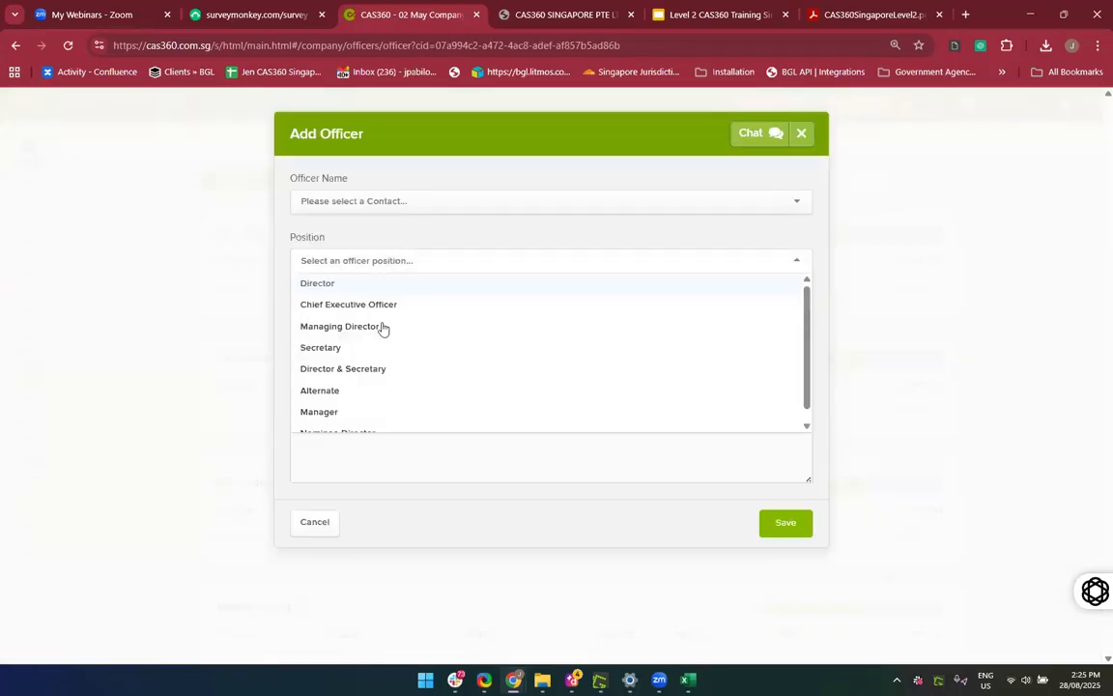
scroll(382, 325, "down", 1)
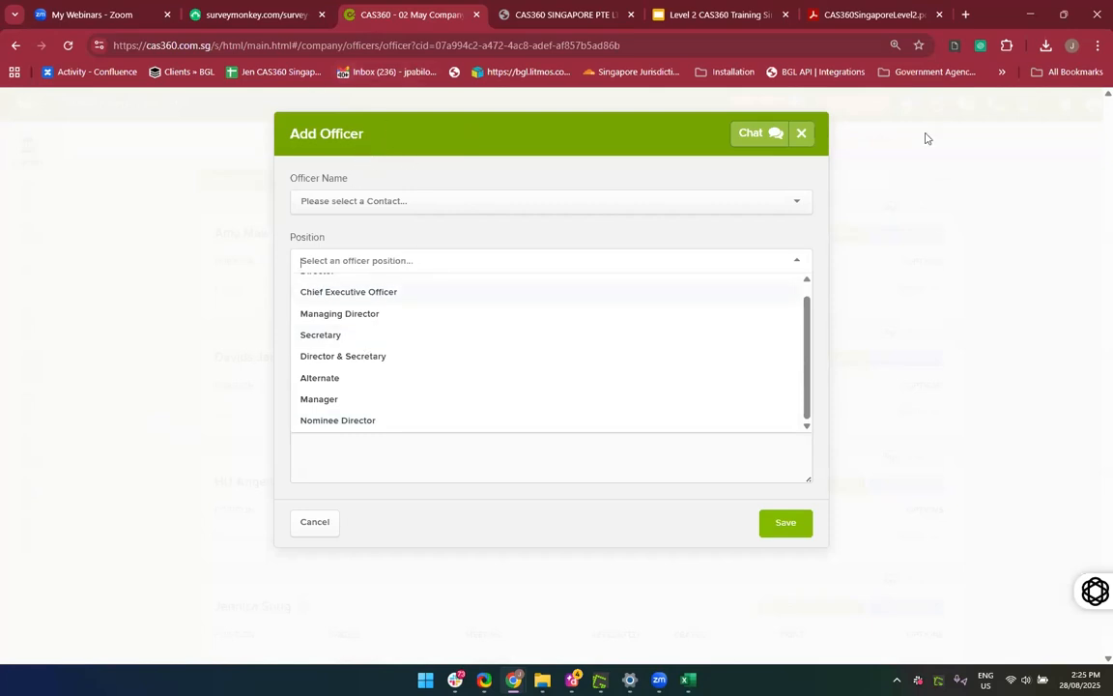
left_click(1034, 234)
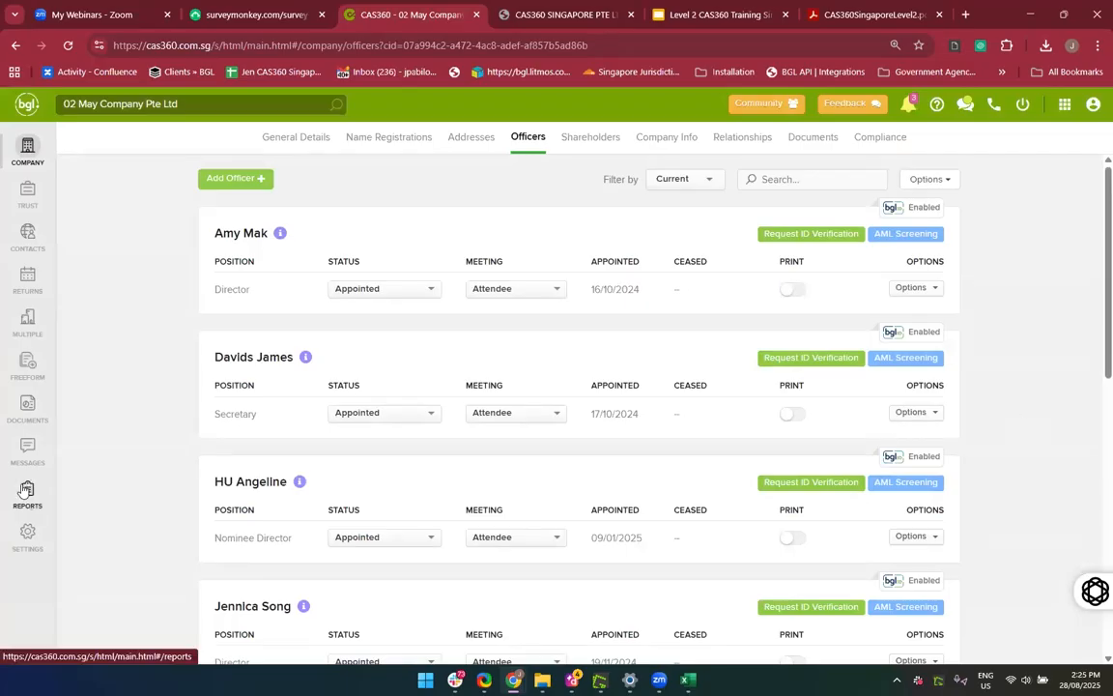
Return to the reports and look through the company, trust, AML and other reports and registers on offer
left_click(30, 542)
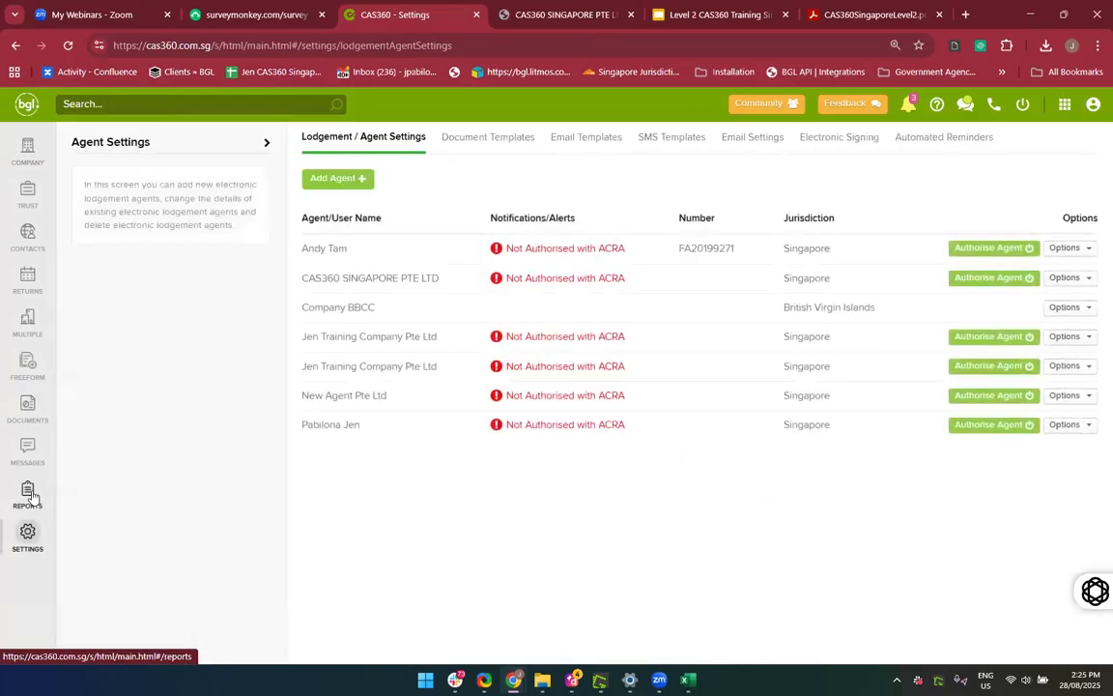
left_click(29, 494)
scroll(500, 543, "down", 2)
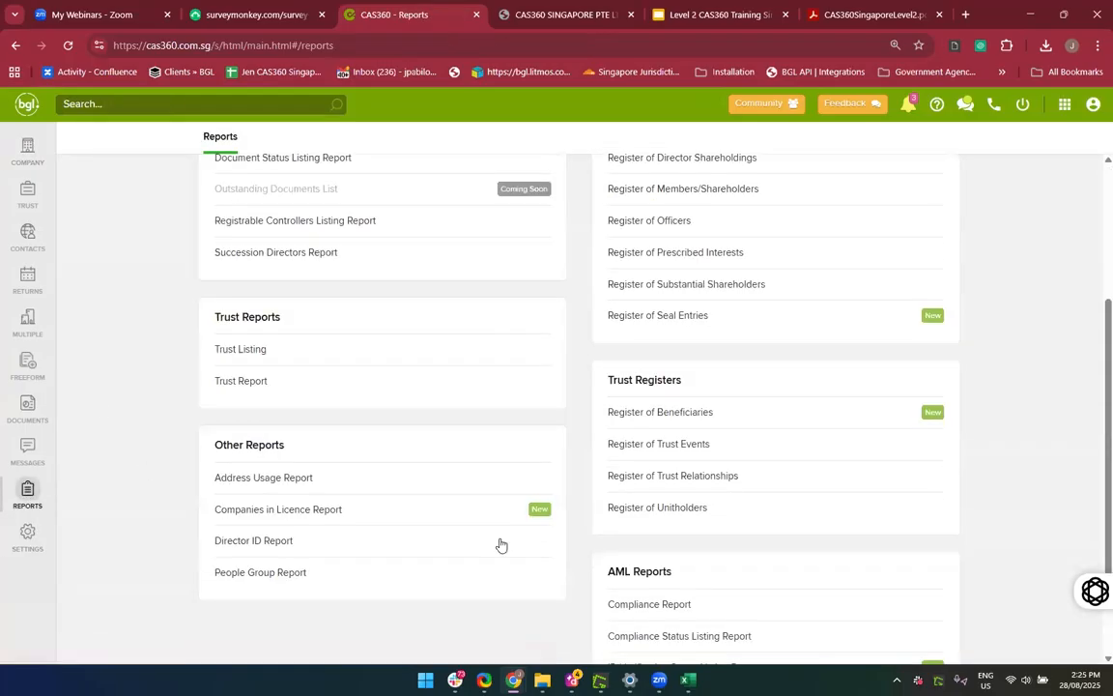
scroll(500, 546, "down", 1)
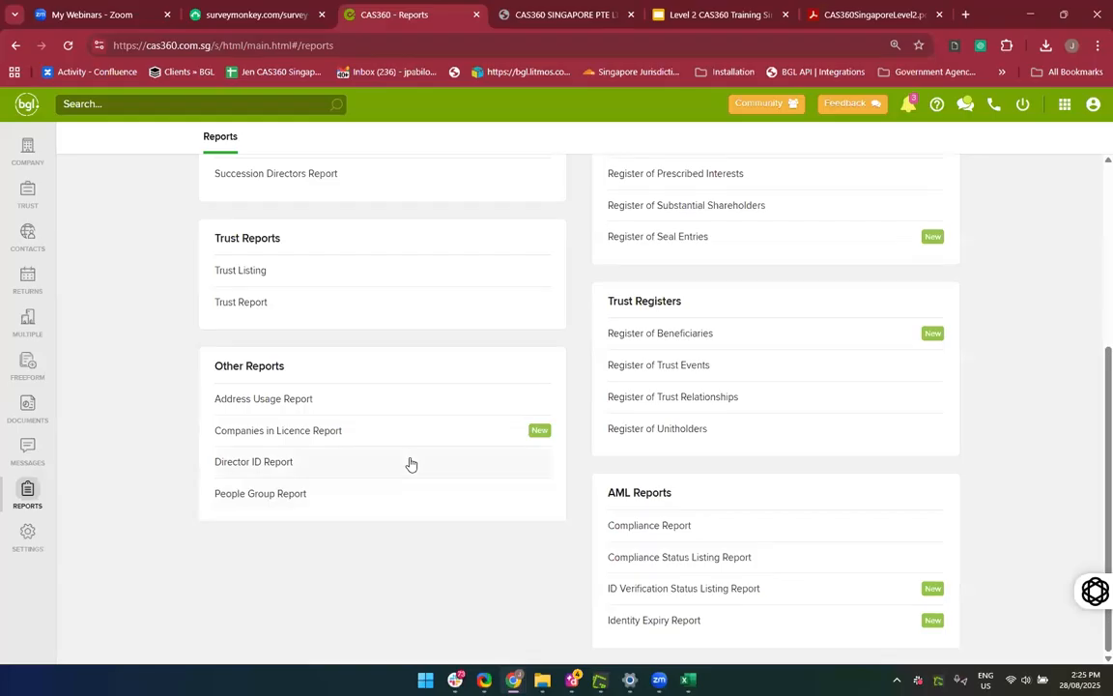
scroll(411, 464, "up", 3)
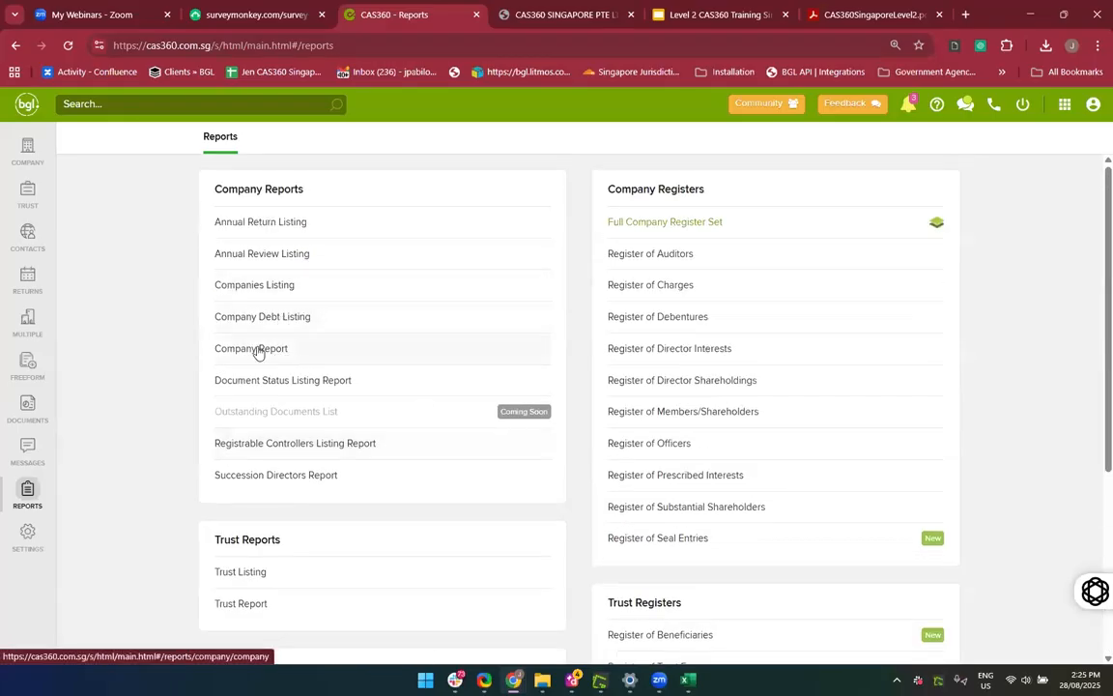
scroll(269, 363, "down", 3)
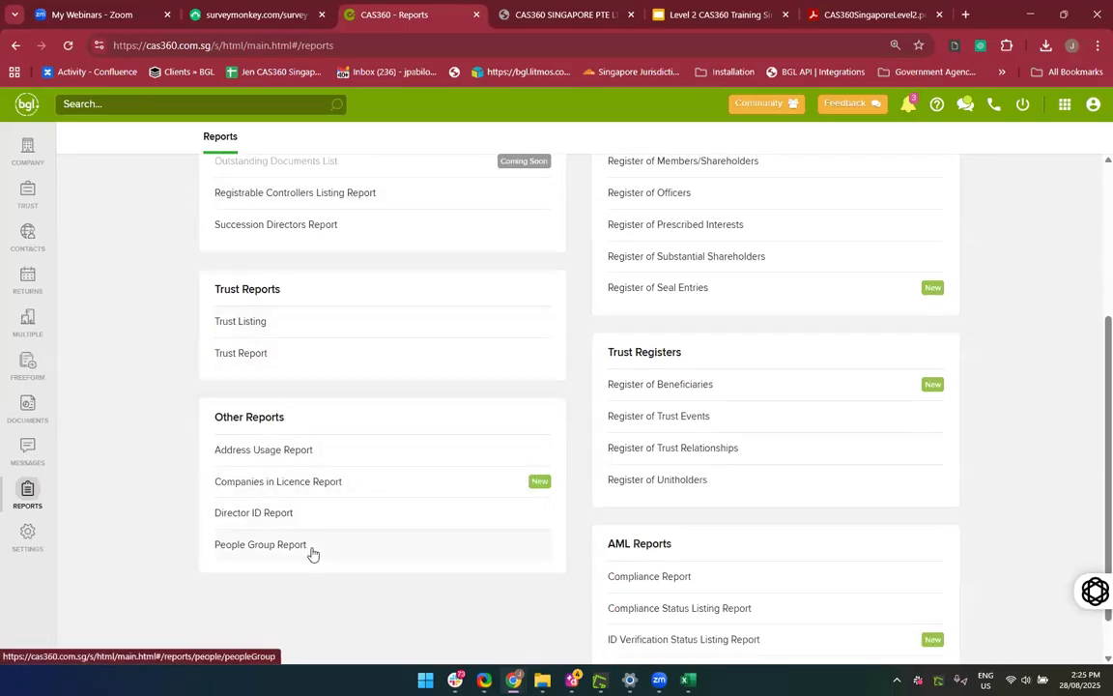
scroll(313, 554, "up", 3)
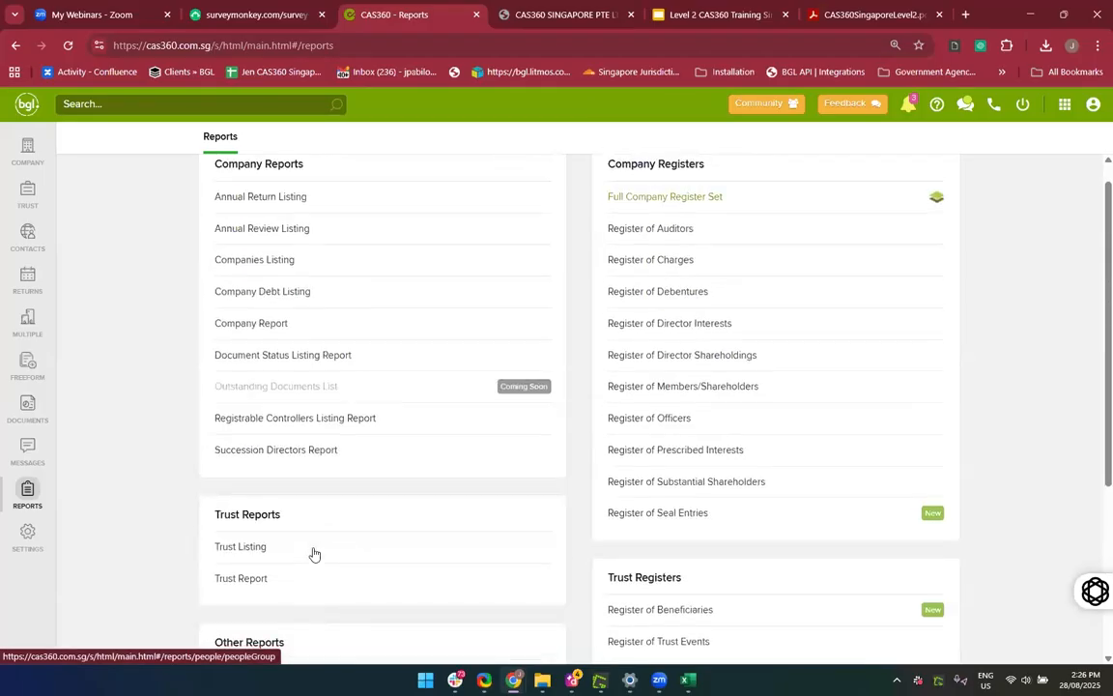
scroll(526, 534, "down", 3)
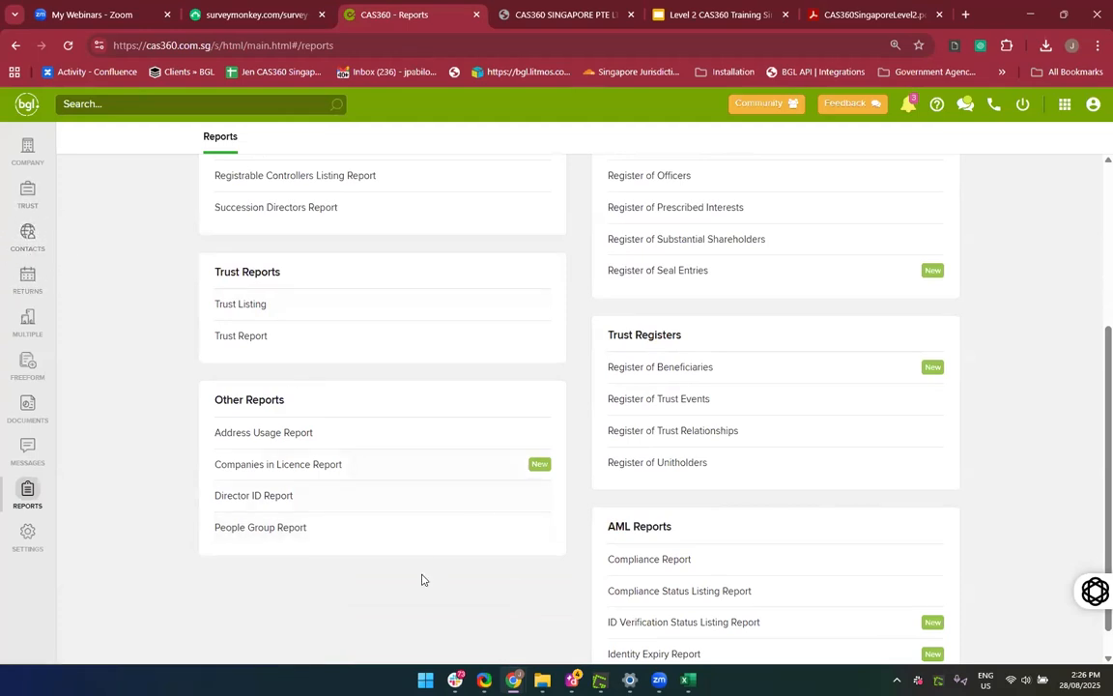
scroll(422, 579, "up", 2)
scroll(422, 578, "up", 2)
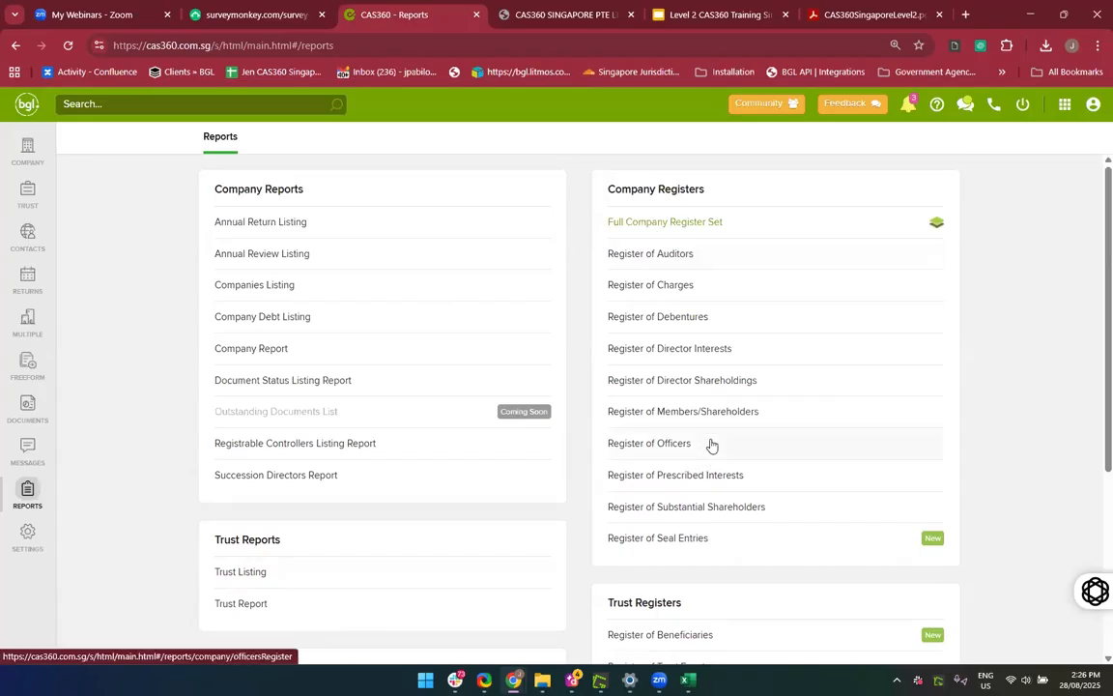
View the filters of the Register of Officers, close it, and open the Full Company Register Set to review its filters
left_click(650, 443)
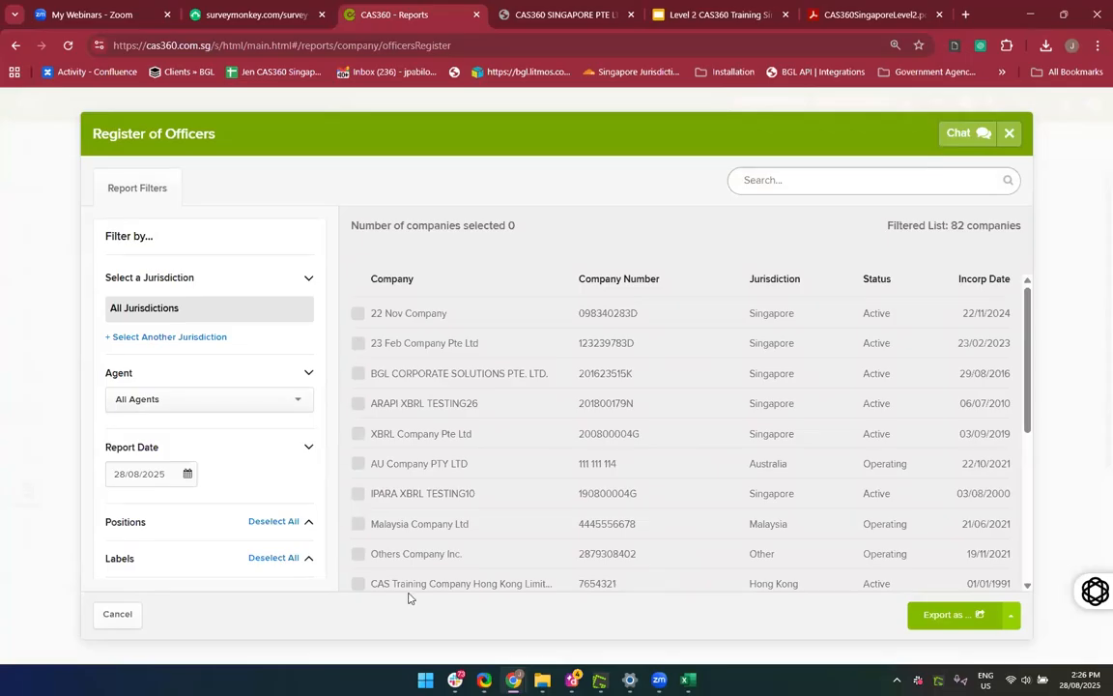
left_click(1009, 133)
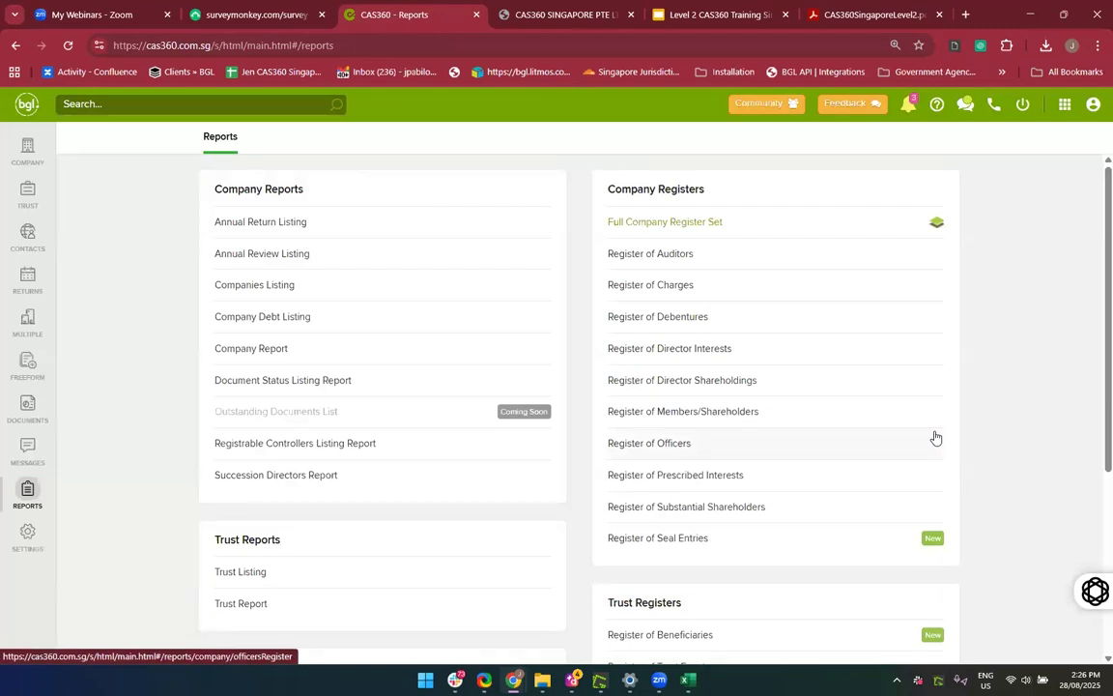
left_click(654, 232)
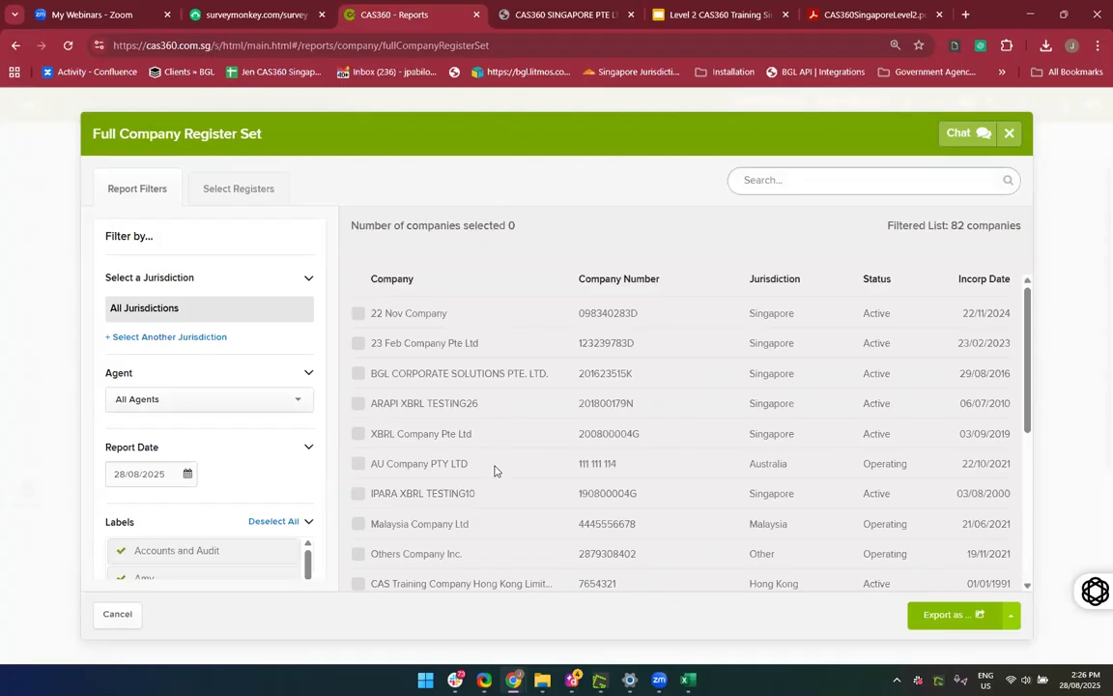
scroll(230, 527, "down", 2)
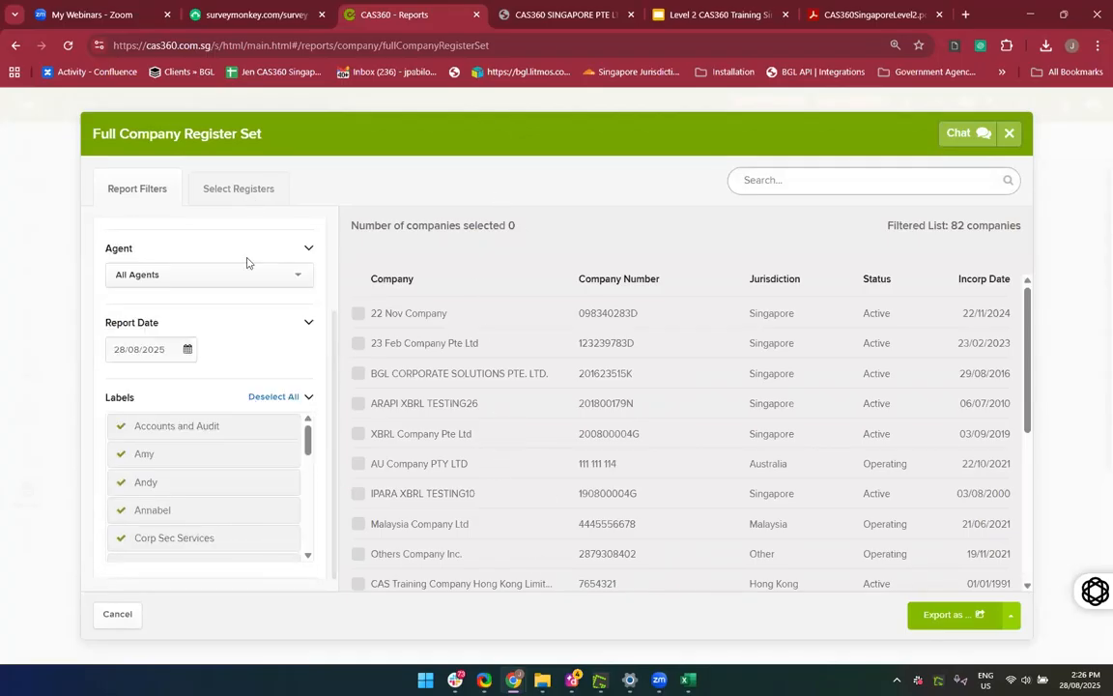
scroll(271, 556, "up", 2)
Examine which registers the Full Company Register Set can include, from auditors to nominee shareholders
left_click(224, 187)
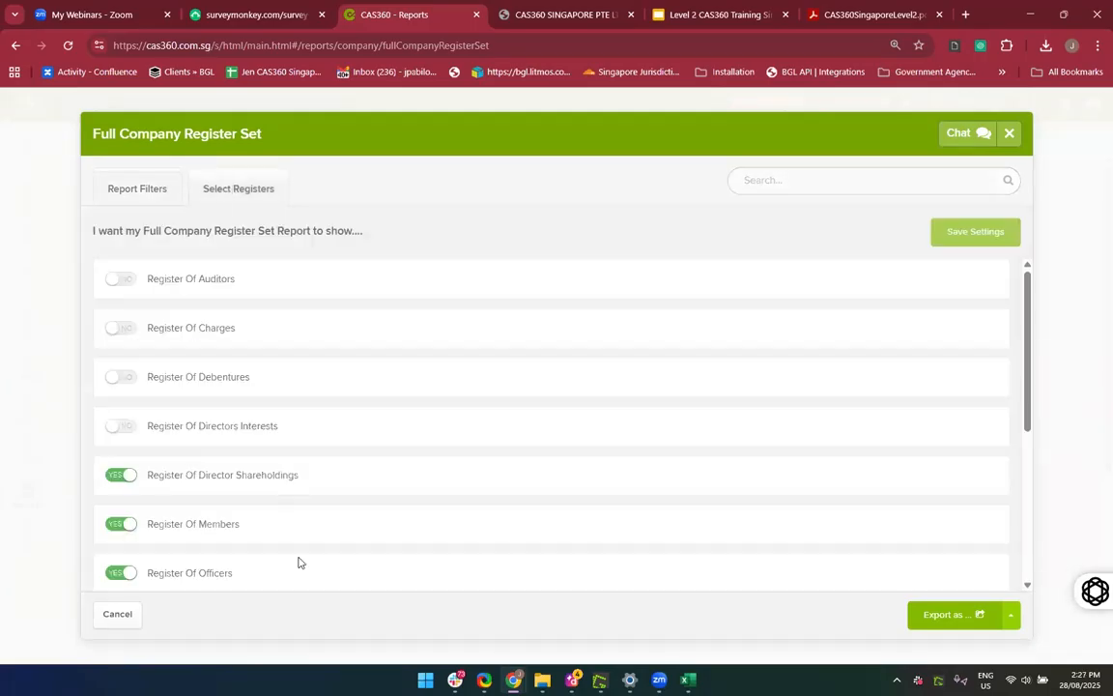
scroll(455, 375, "down", 3)
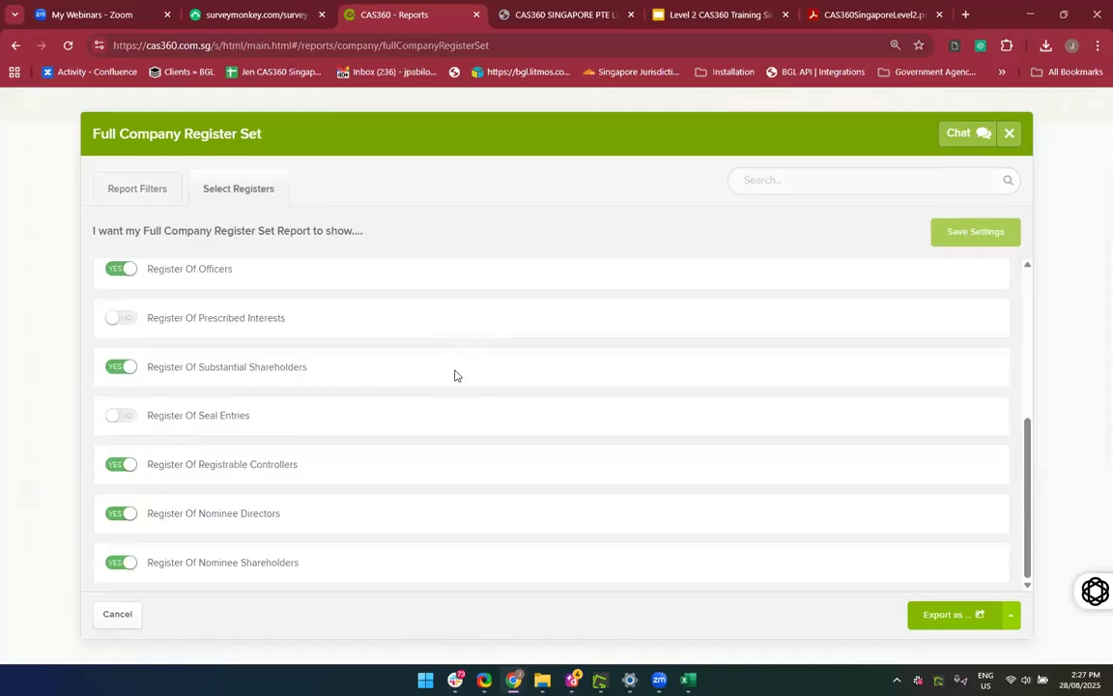
scroll(268, 513, "up", 1)
scroll(230, 417, "down", 1)
scroll(193, 469, "up", 3)
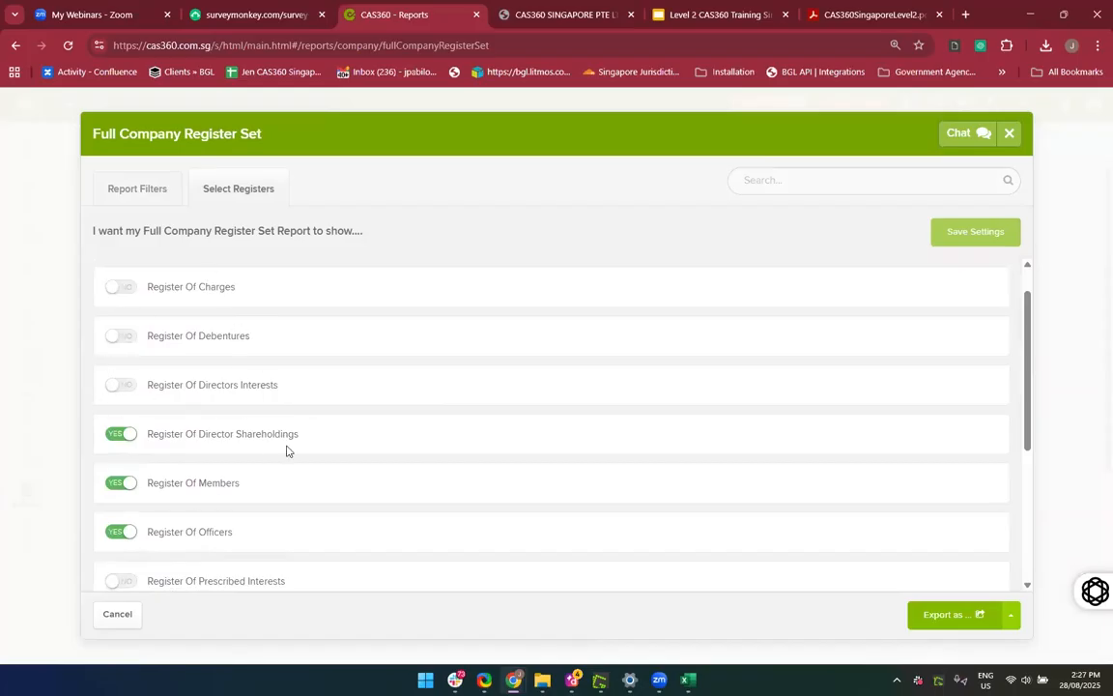
scroll(286, 450, "up", 1)
Include the Register Of Directors Interests and the Register Of Charges in the Full Company Register Set
left_click(121, 429)
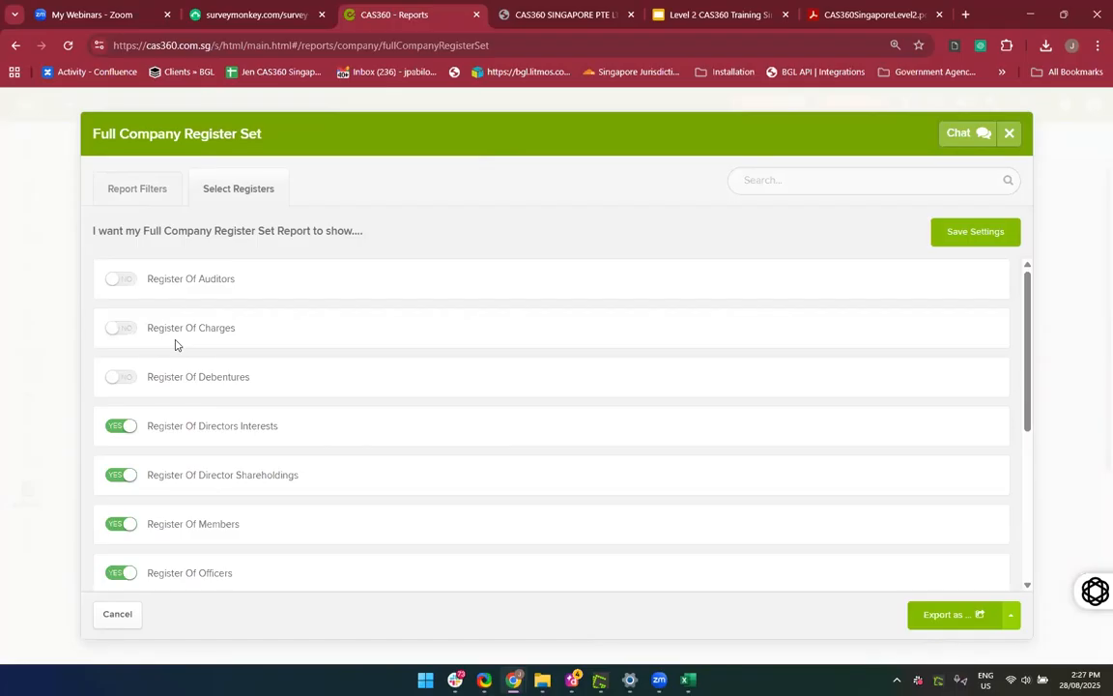
left_click(127, 333)
left_click(120, 333)
scroll(432, 410, "down", 3)
scroll(432, 410, "up", 3)
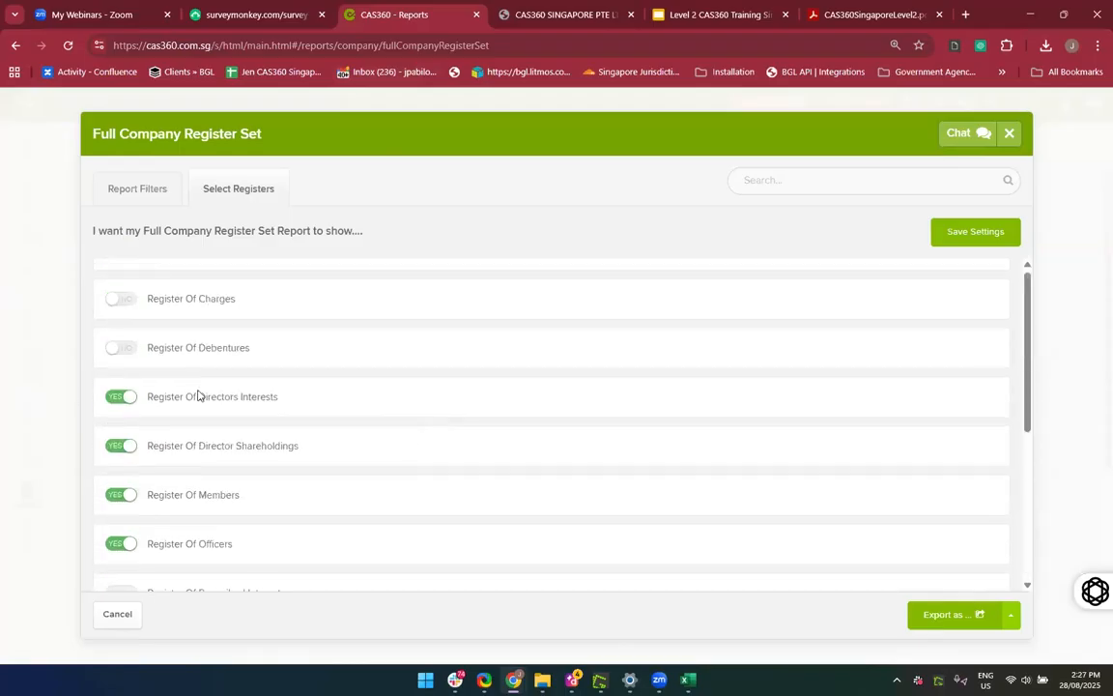
left_click(122, 329)
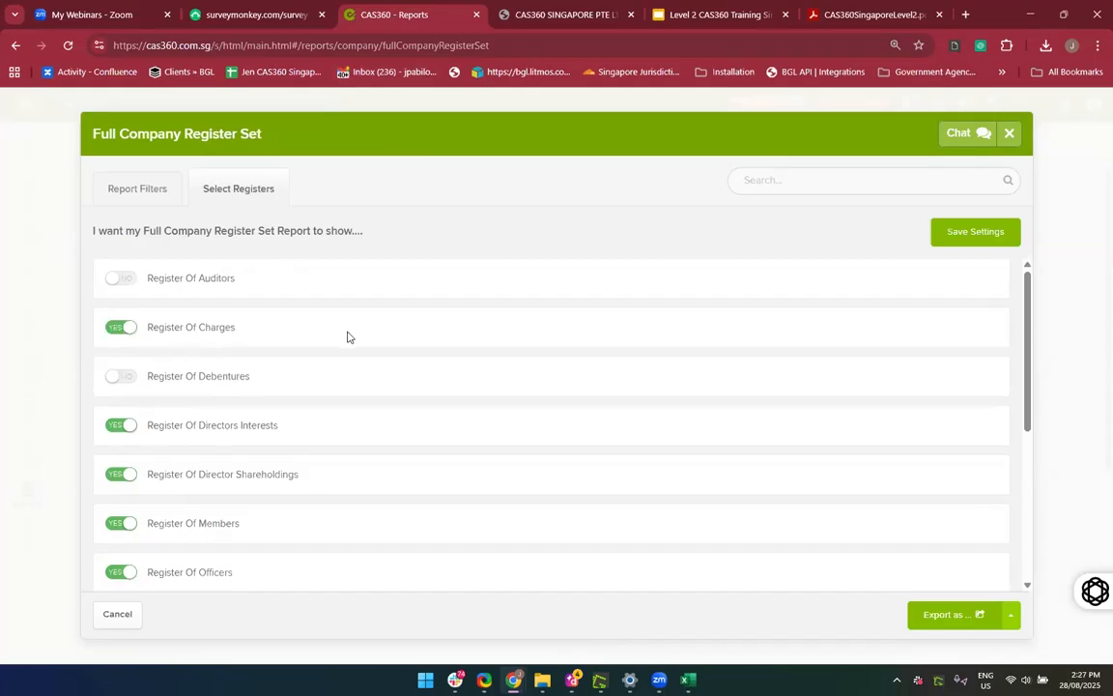
scroll(349, 336, "down", 3)
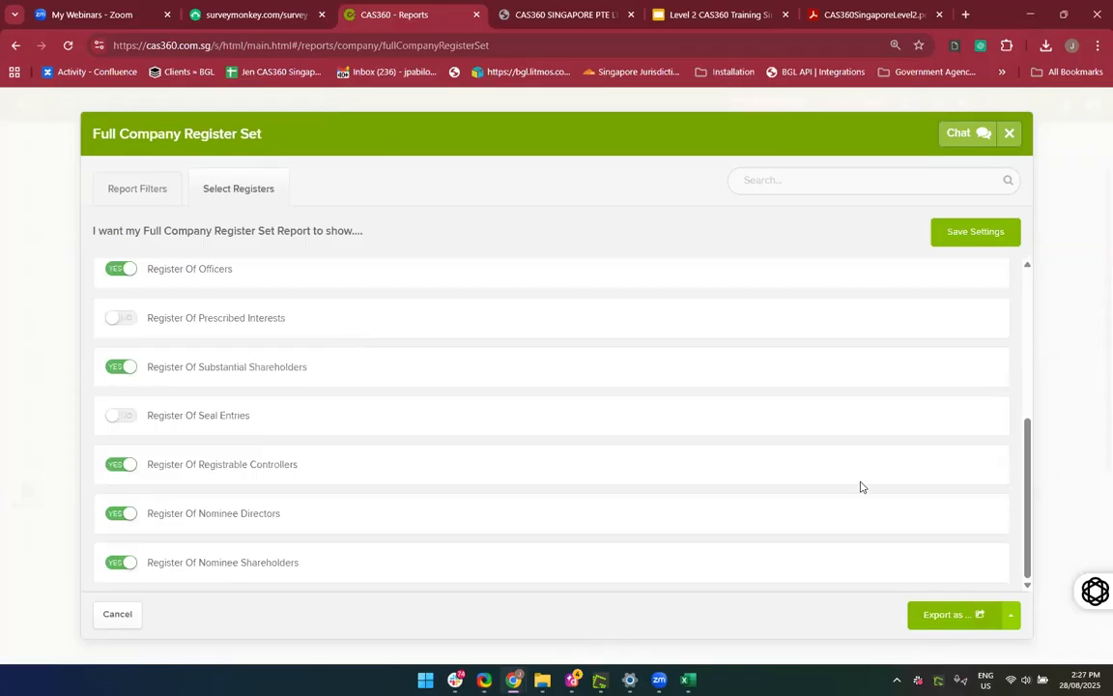
Search the companies for CAS360 and select CAS360 SINGAPORE PTE LTD for the Full Company Register Set
left_click(952, 618)
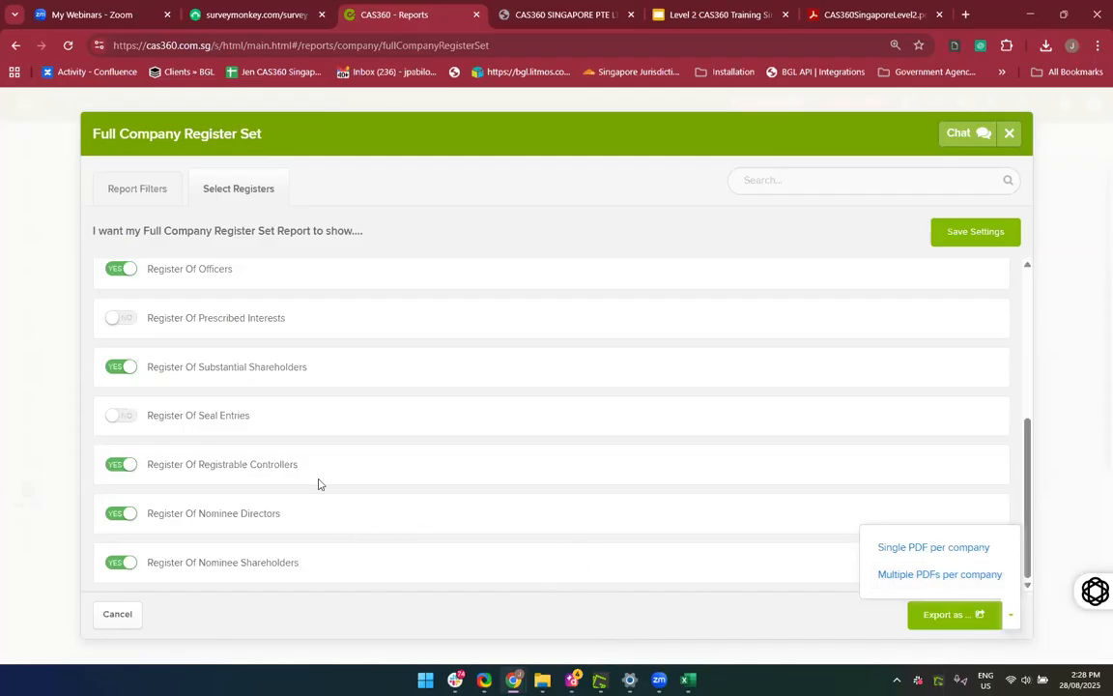
left_click(922, 549)
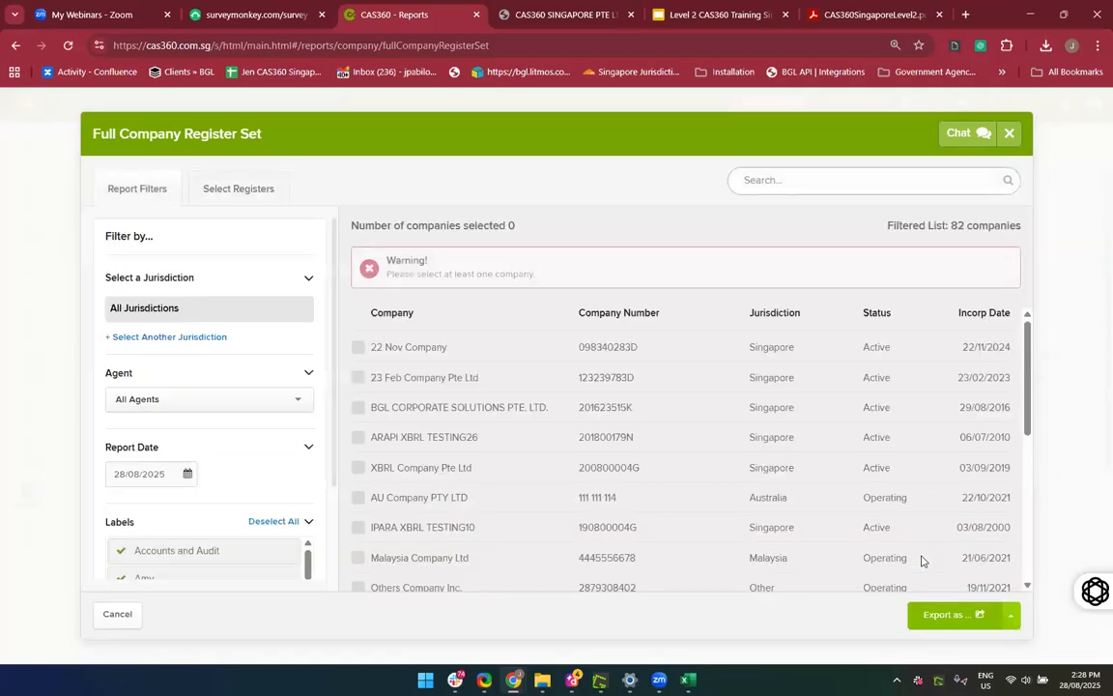
left_click(769, 184)
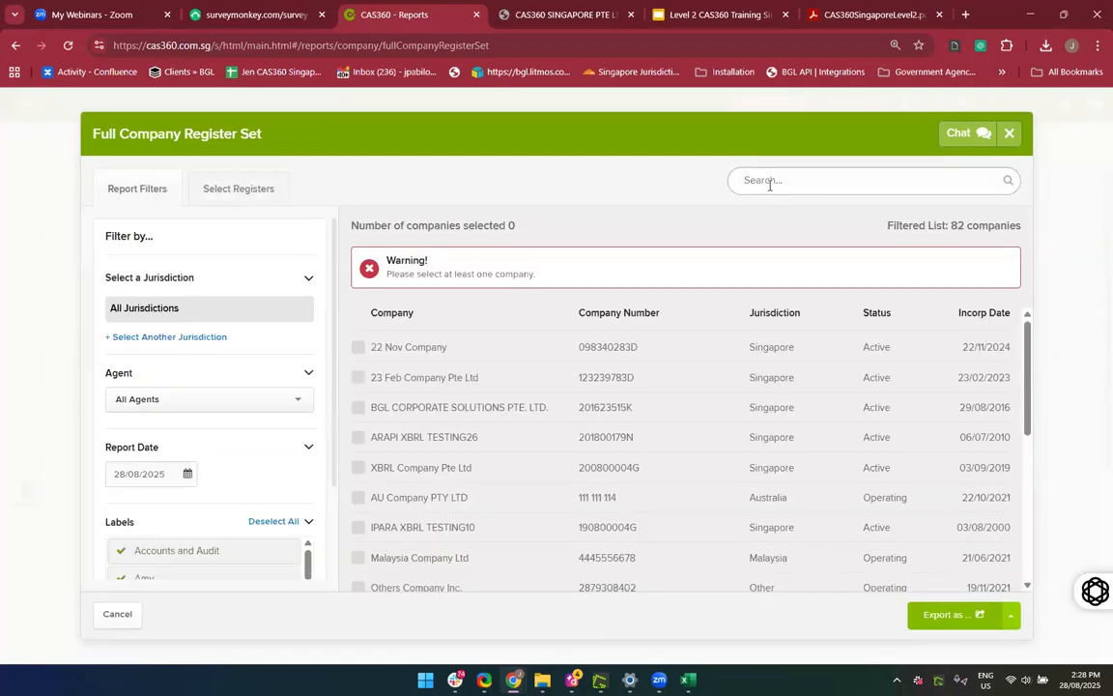
type("CAS369")
key("BackSpace")
type("0")
left_click(358, 343)
Export the register set as a single PDF per company and download the company registers from the notifications
left_click(952, 623)
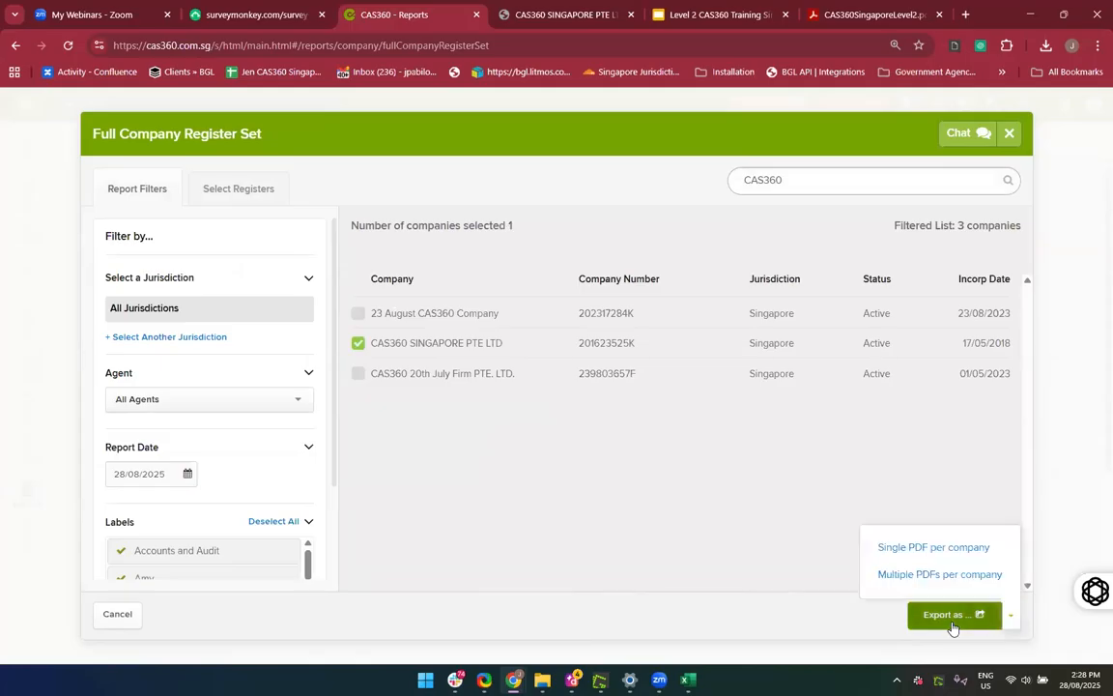
left_click(912, 548)
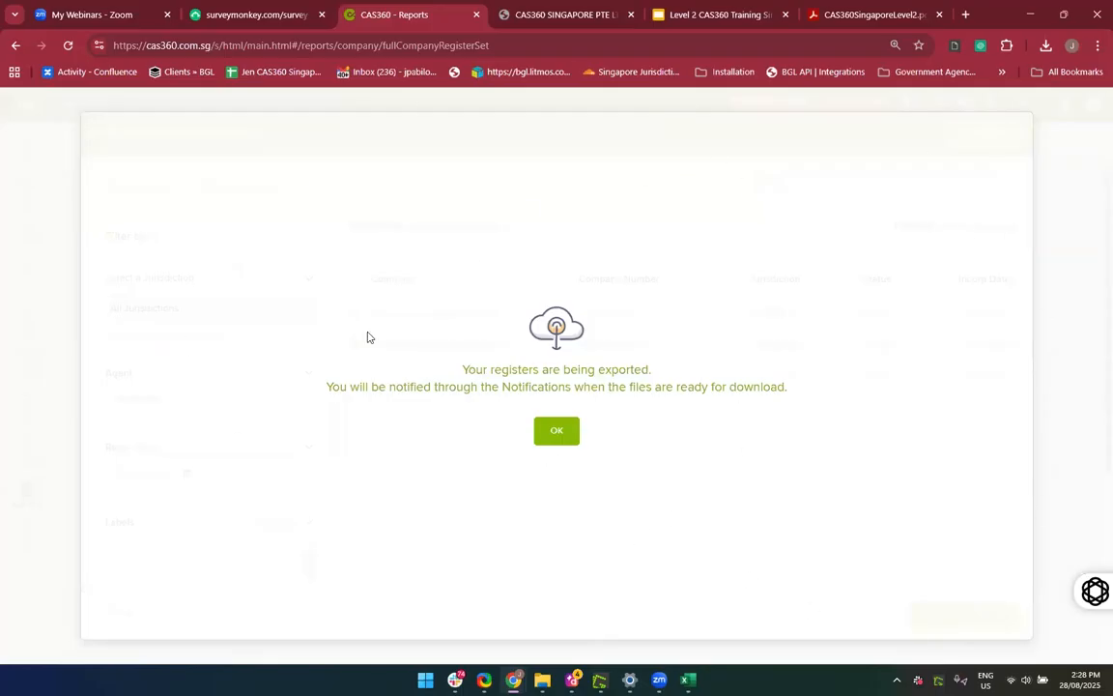
left_click(557, 437)
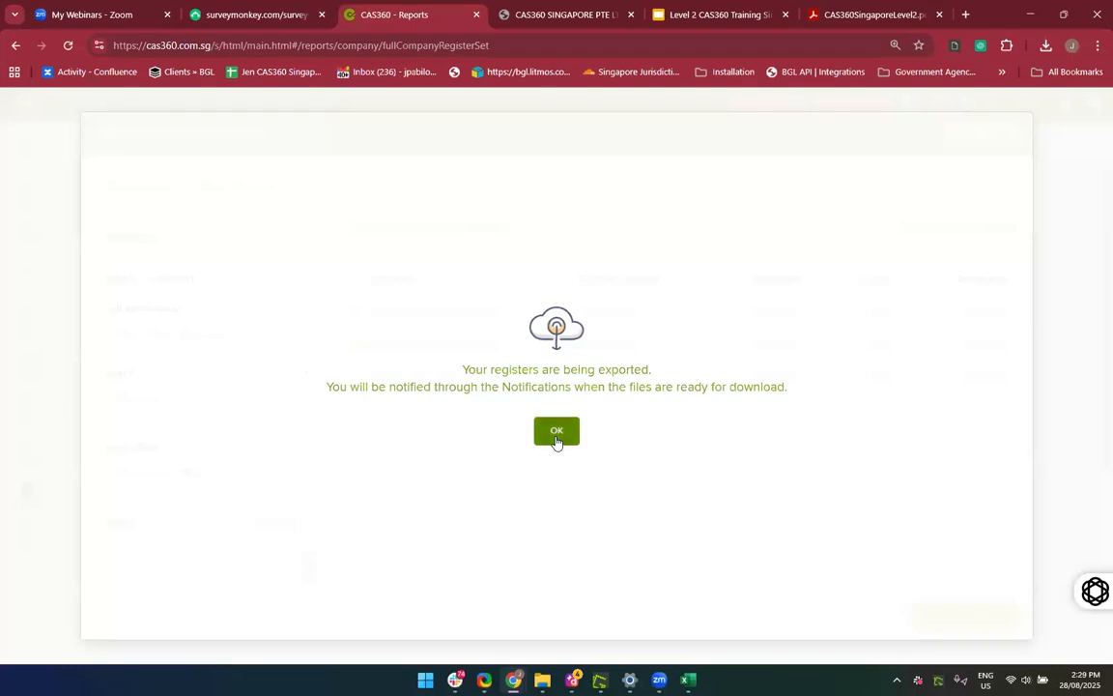
left_click(555, 435)
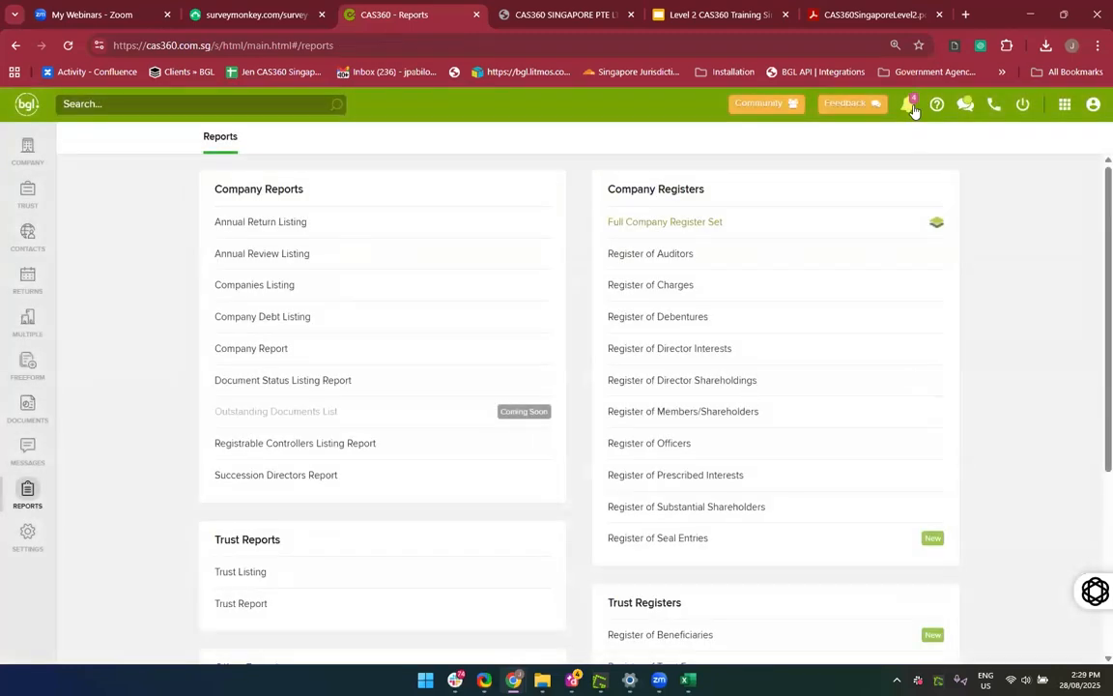
left_click(910, 107)
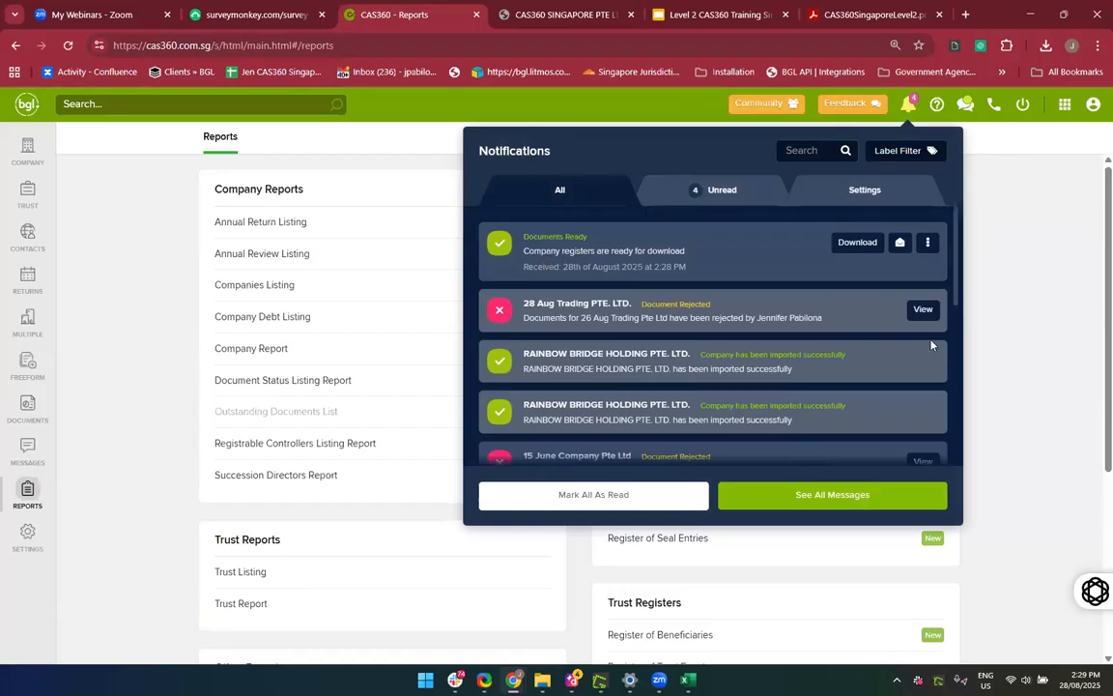
left_click(866, 245)
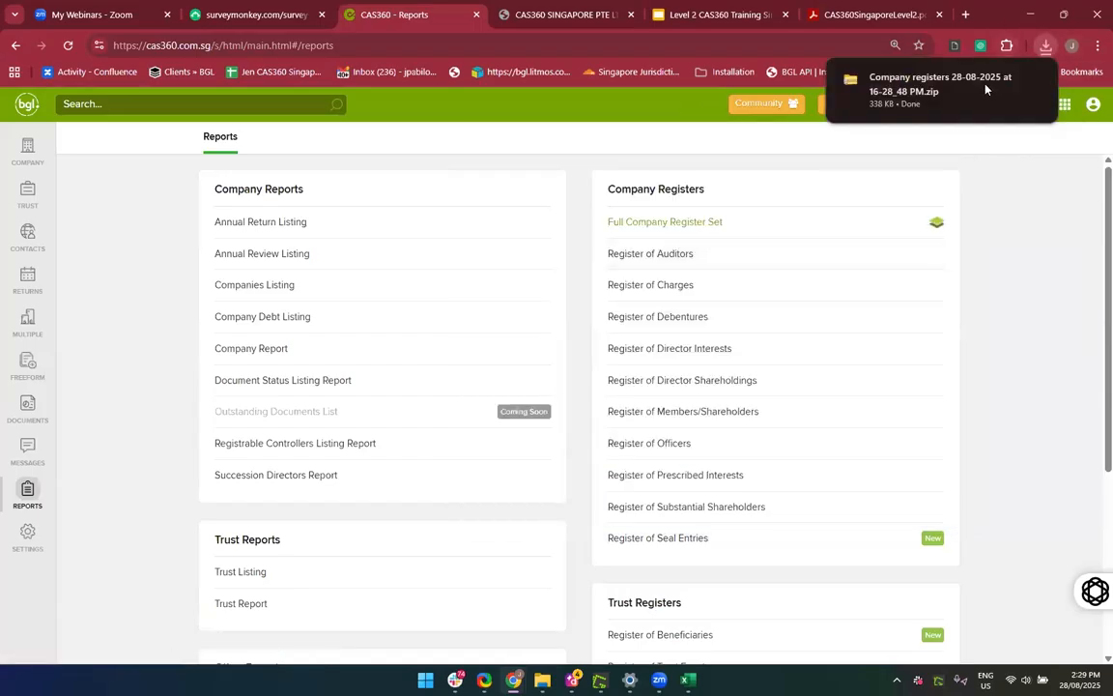
Open the downloaded company registers archive and look through the combined CAS360_SINGAPORE_PTE_LTD register PDF
left_click(939, 109)
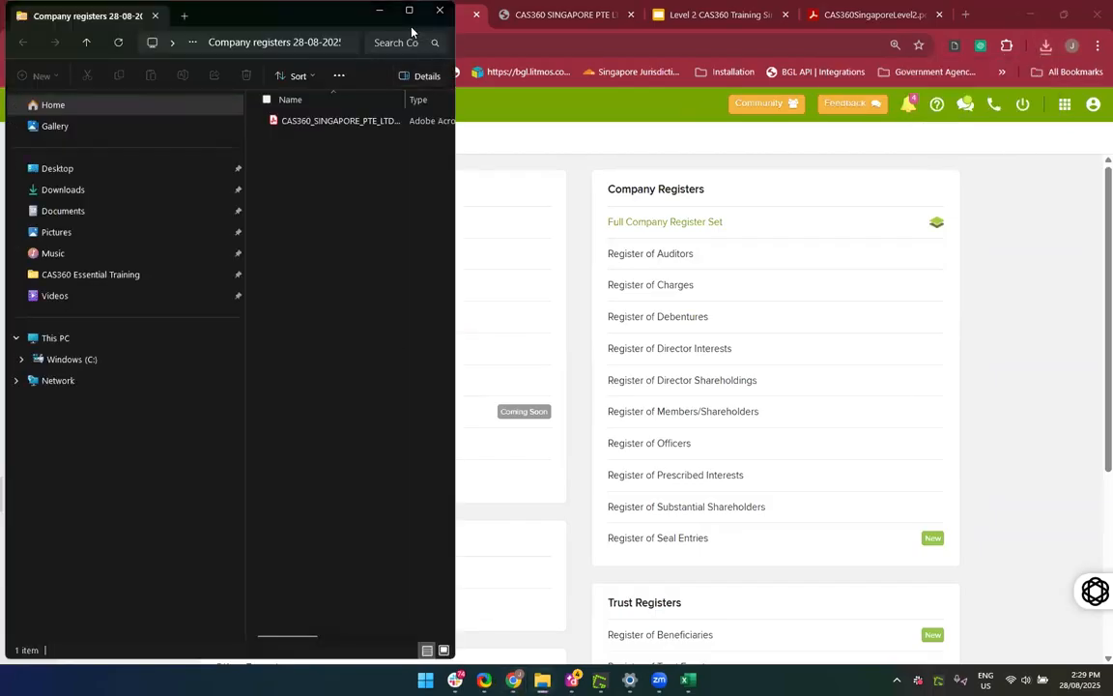
left_click(410, 15)
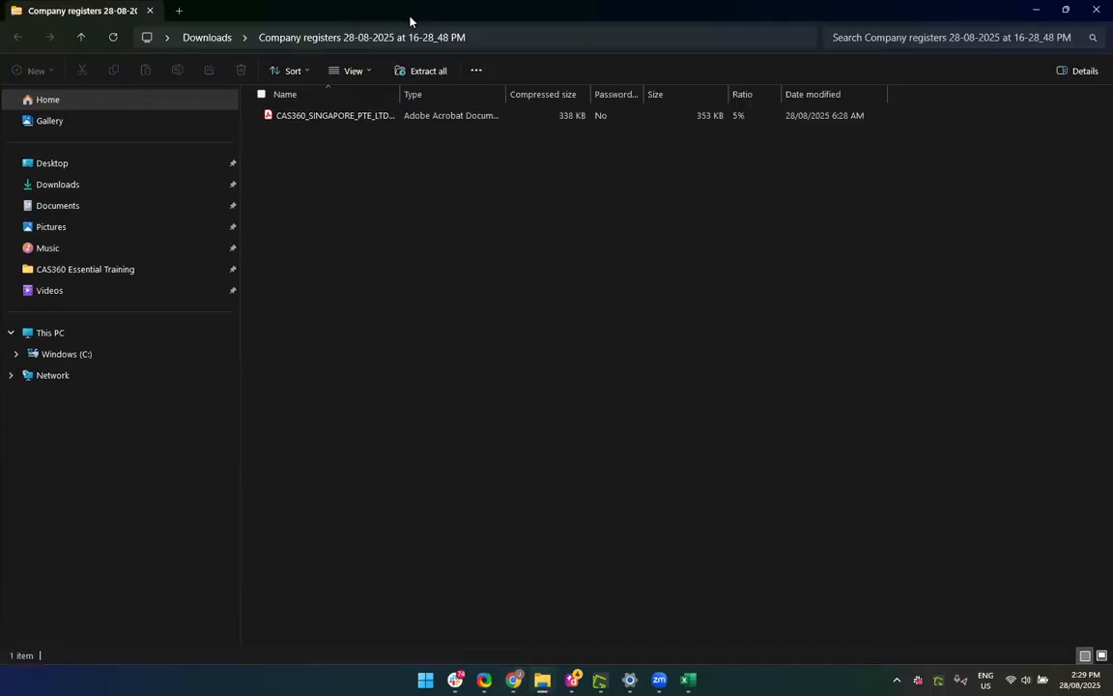
double_click(319, 115)
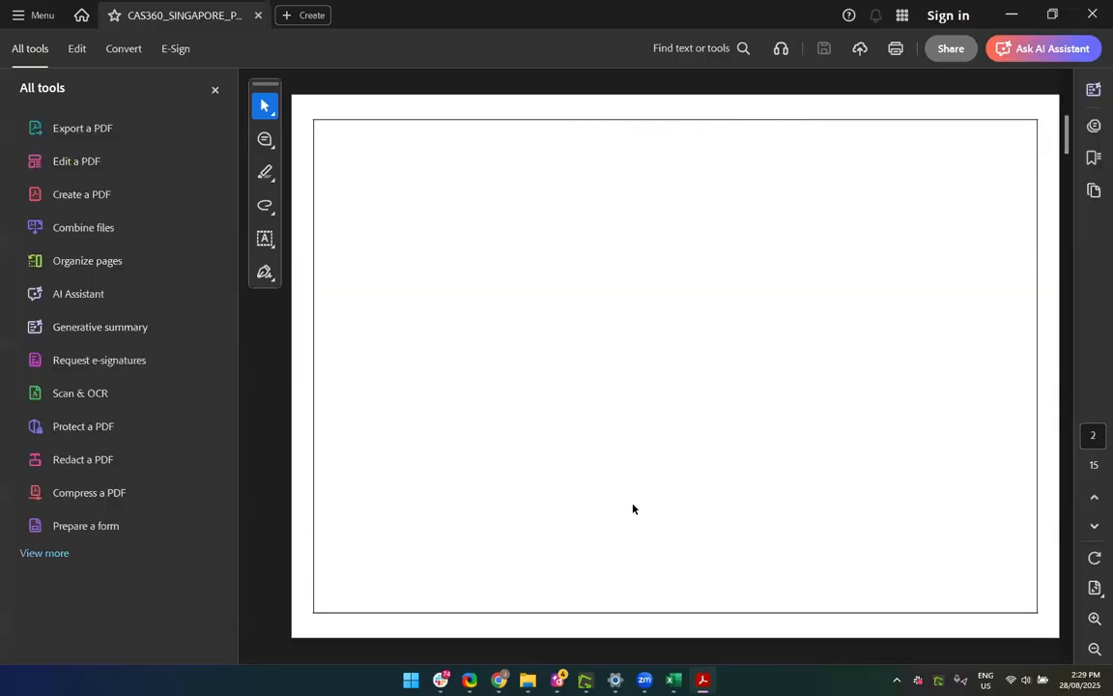
scroll(633, 505, "down", 2)
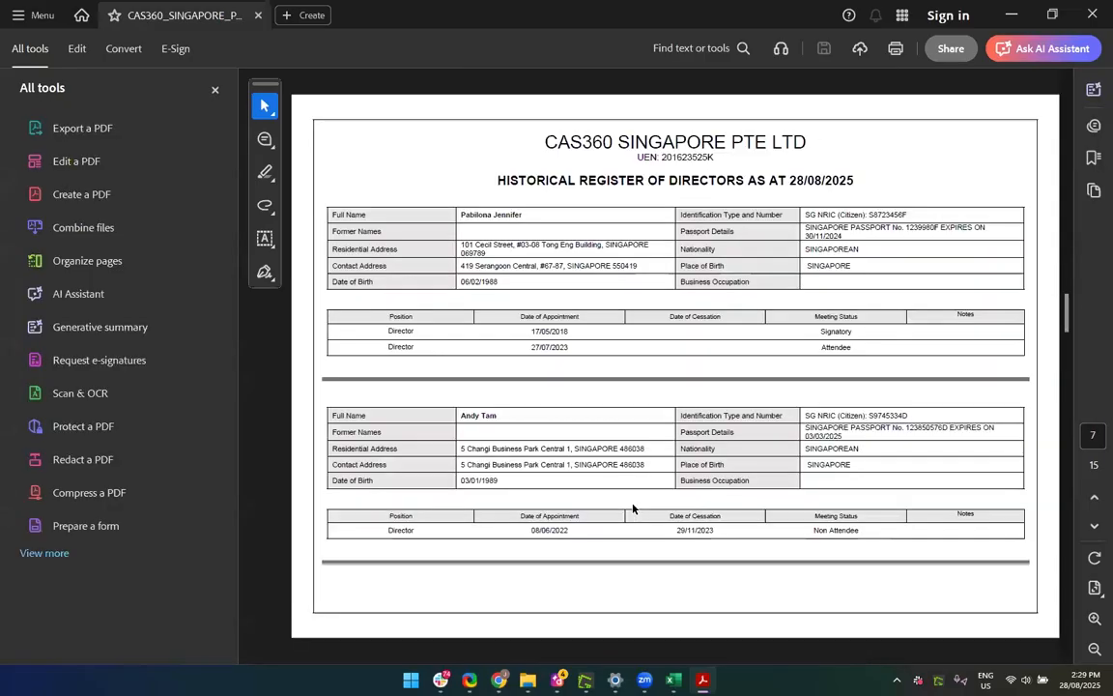
scroll(632, 506, "down", 4)
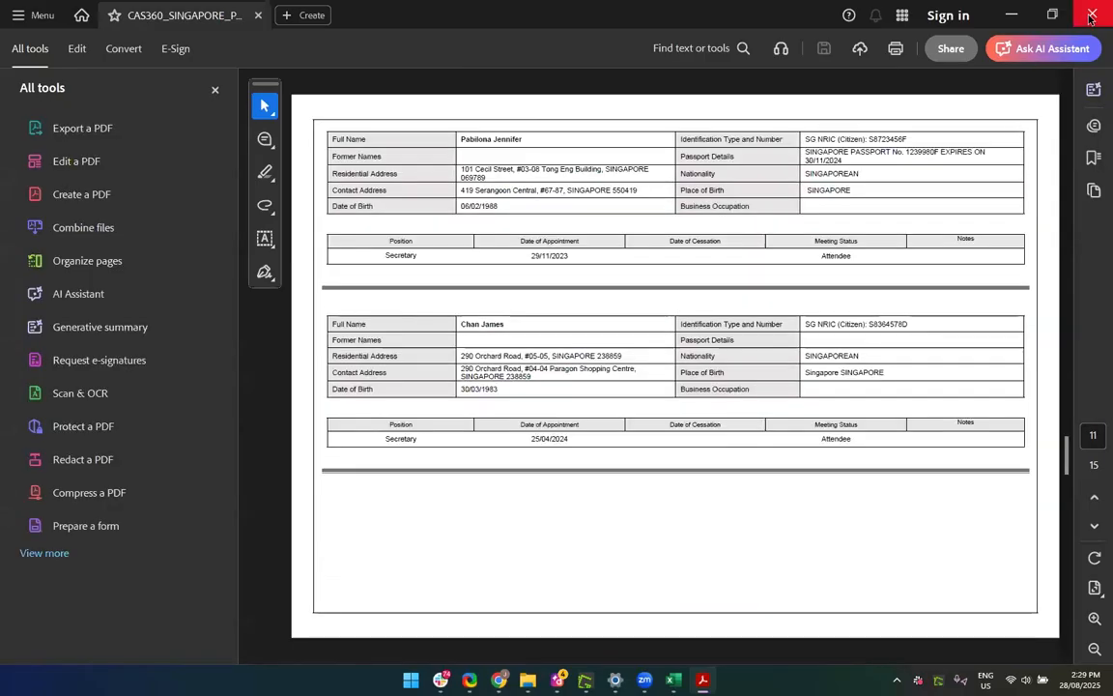
left_click(1089, 16)
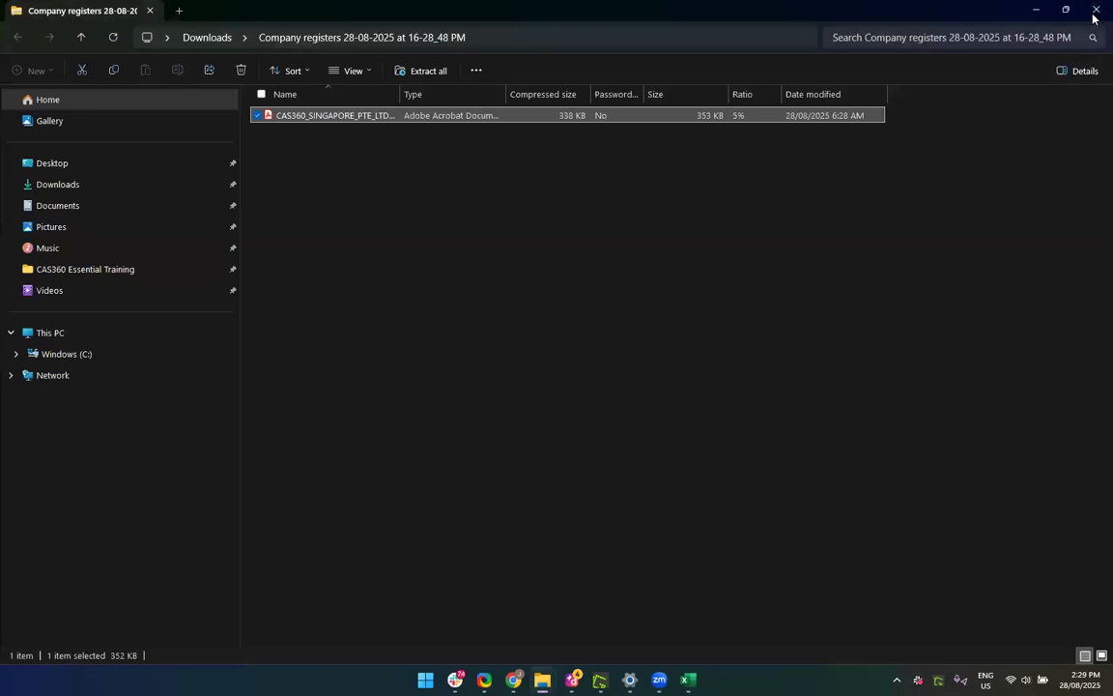
left_click(1095, 11)
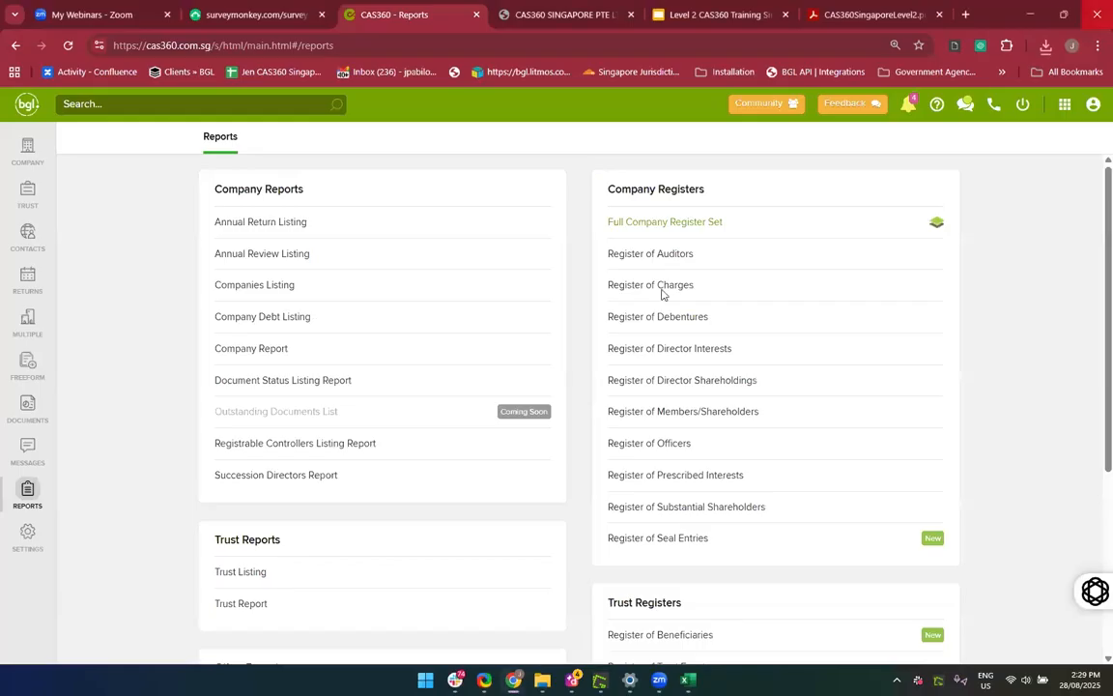
Start another Full Company Register Set, search the companies for CAS and select CAS360 SINGAPORE PTE LTD
left_click(687, 225)
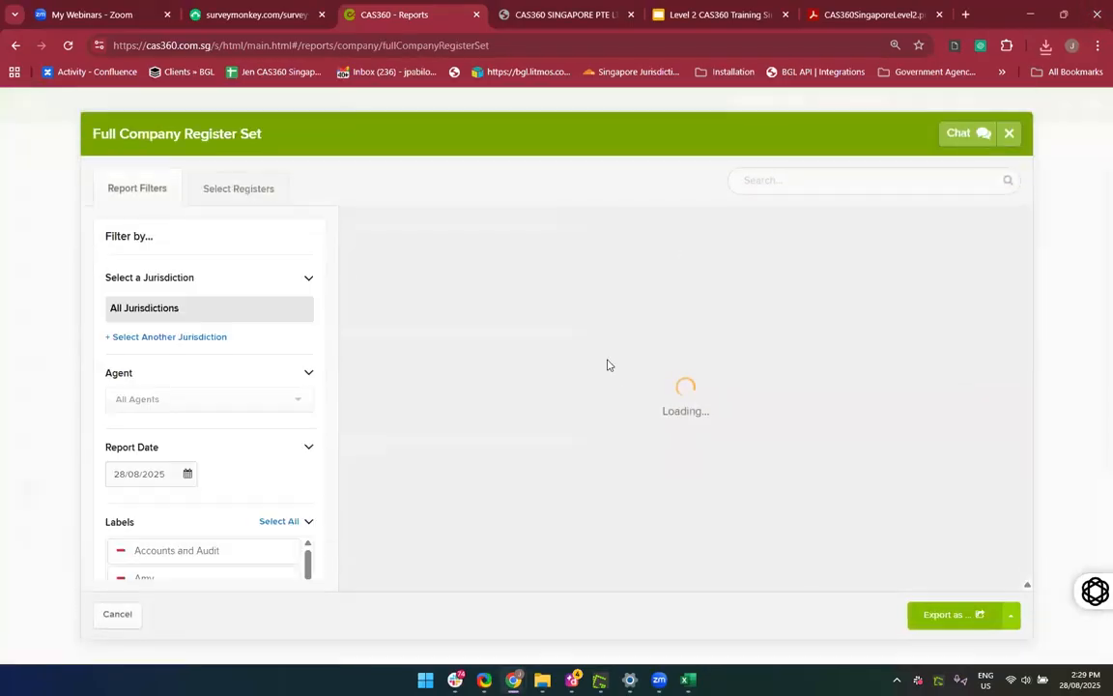
left_click(782, 178)
type("CAS")
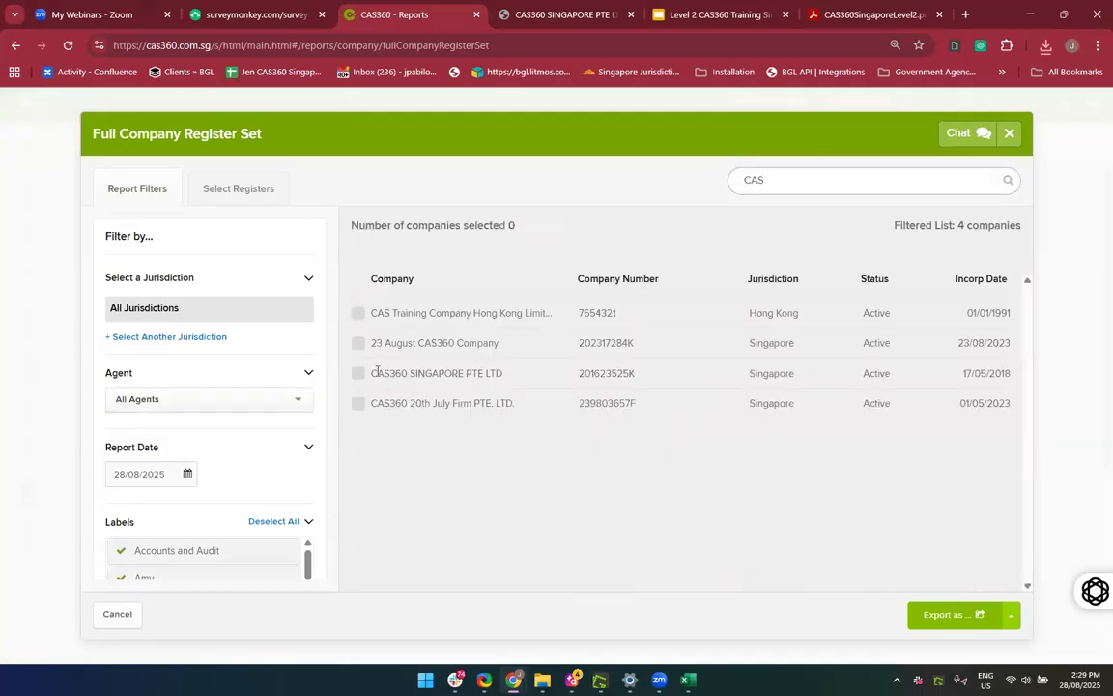
double_click(387, 372)
left_click(357, 374)
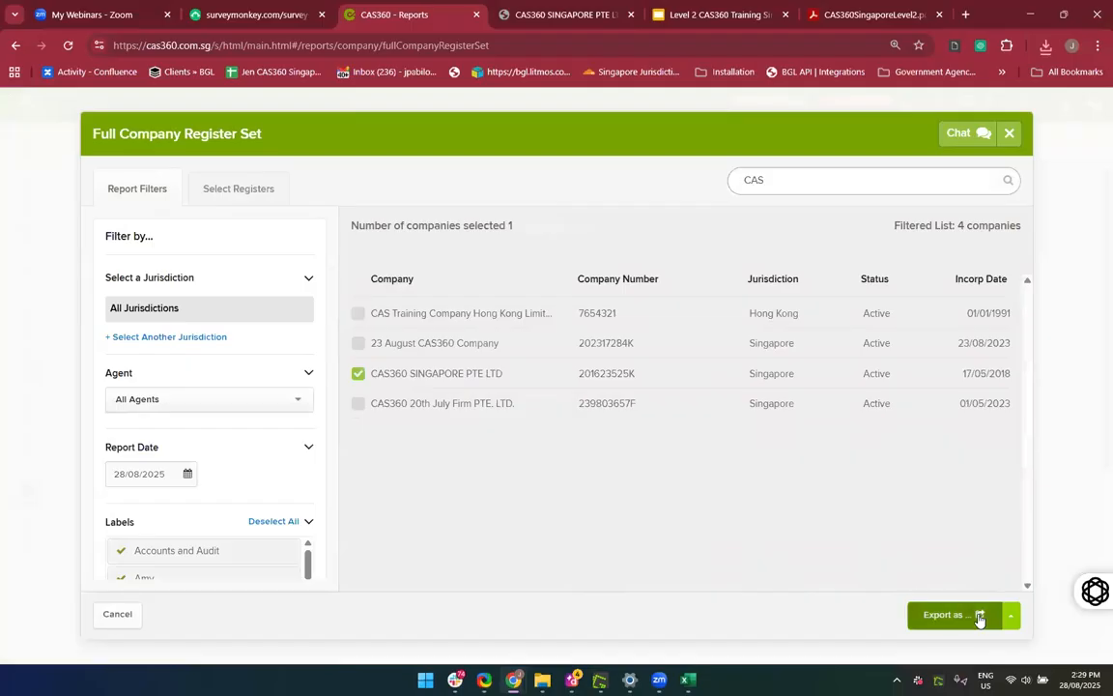
Export the register set as separate PDFs for each register and download the newest company registers from the notifications
left_click(979, 617)
left_click(934, 575)
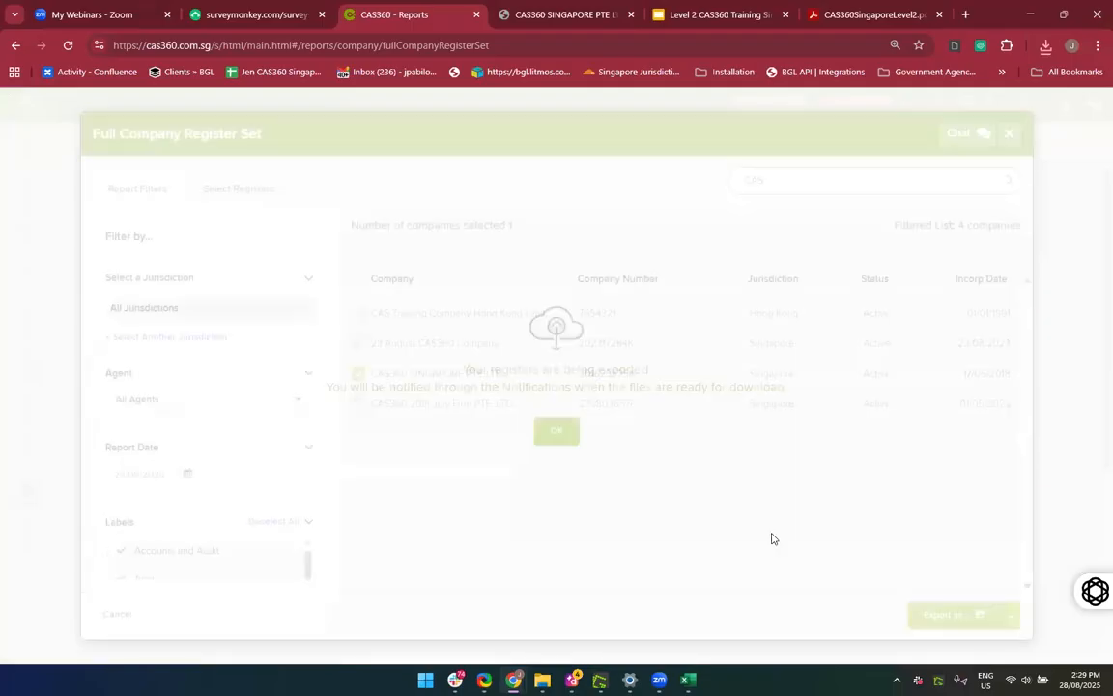
left_click(555, 408)
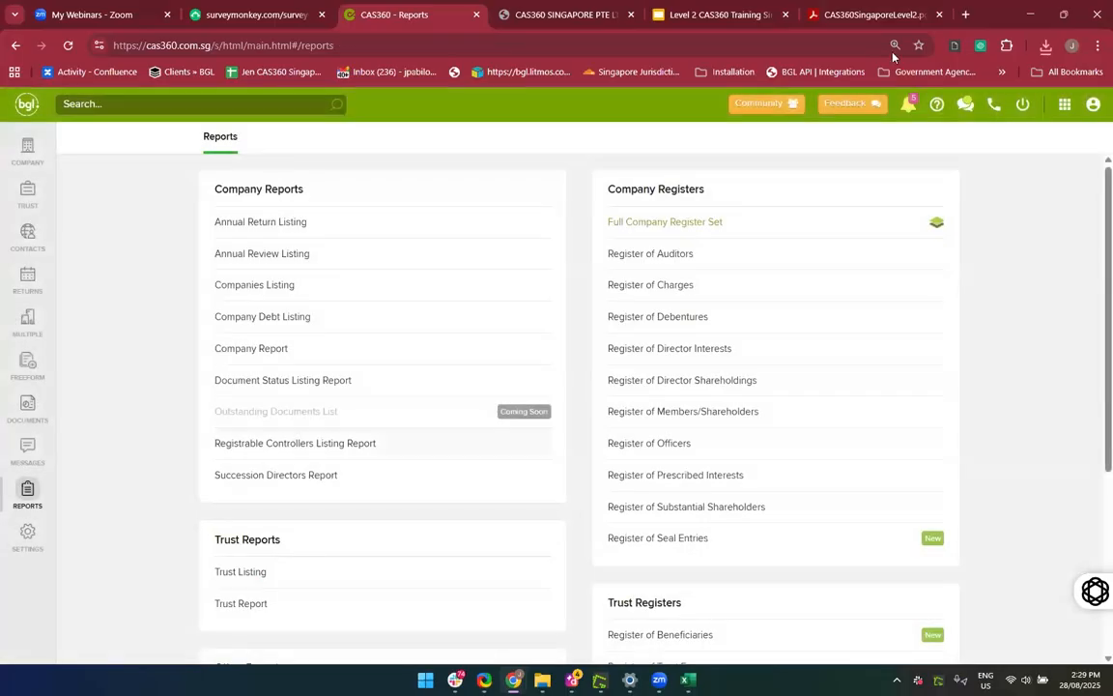
left_click(912, 106)
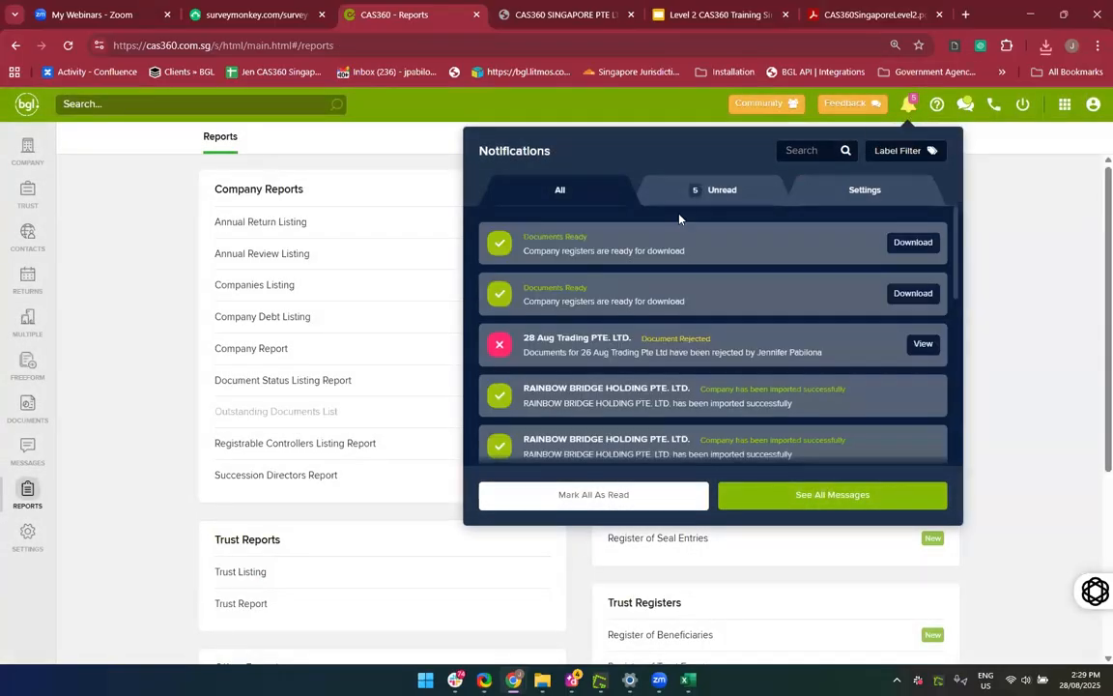
left_click(865, 243)
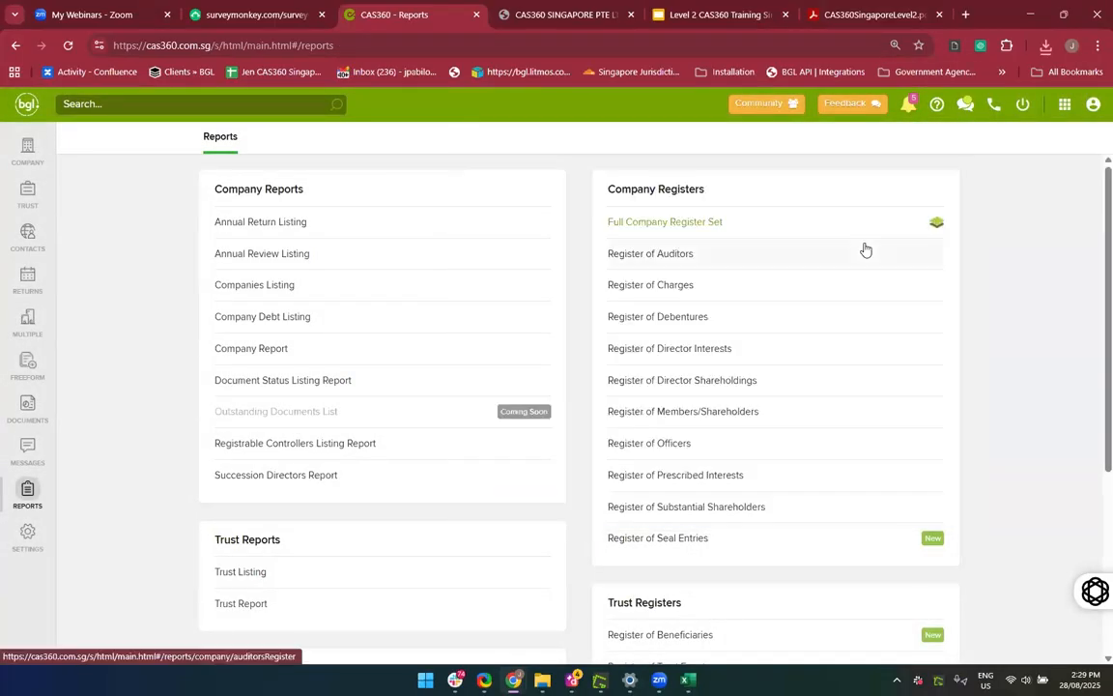
Open the new company registers archive and examine the individual register files in the CAS360_SINGAPORE_PTE_LTD folder
left_click(941, 95)
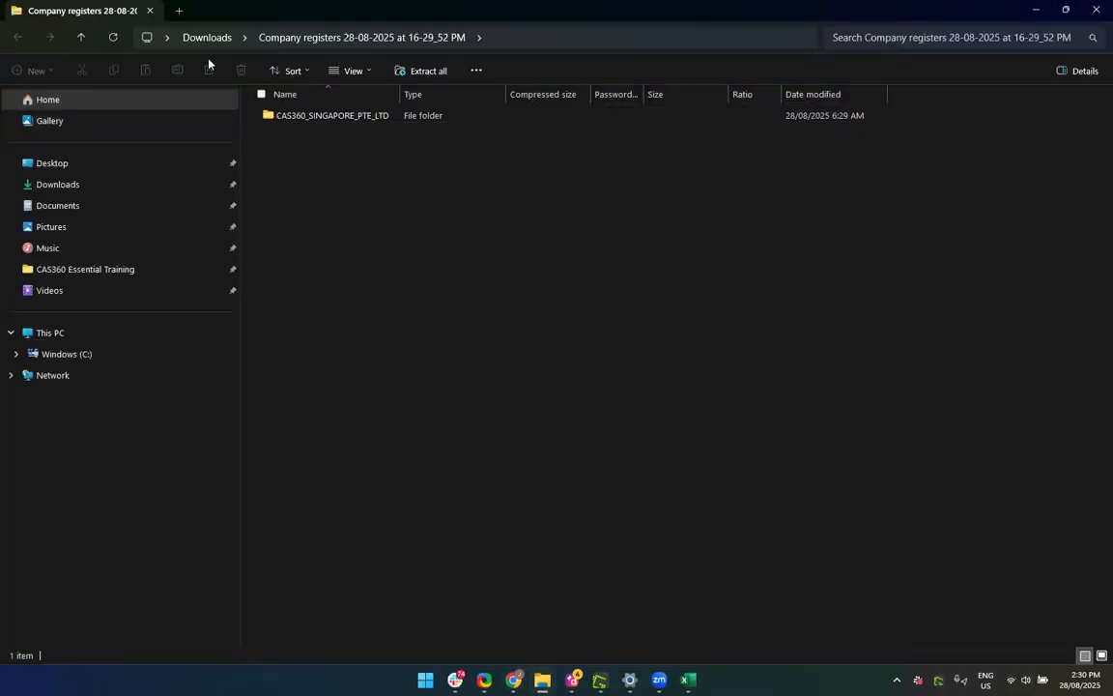
left_click(323, 117)
double_click(324, 117)
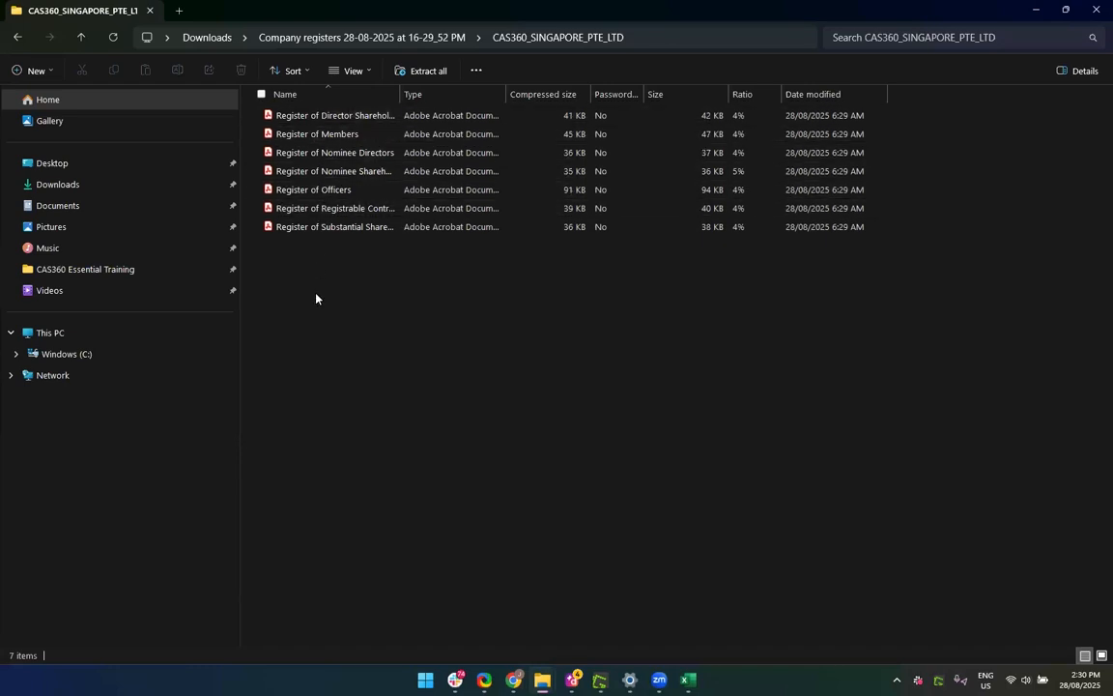
left_click(1094, 20)
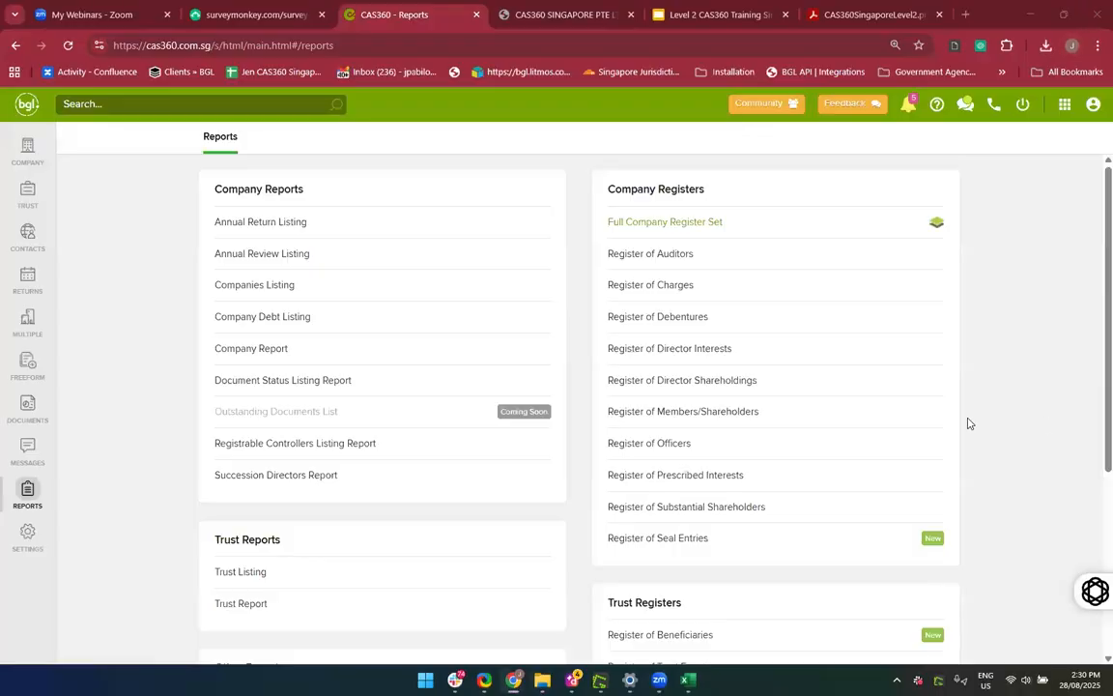
scroll(862, 475, "down", 2)
scroll(862, 474, "up", 2)
scroll(999, 290, "down", 3)
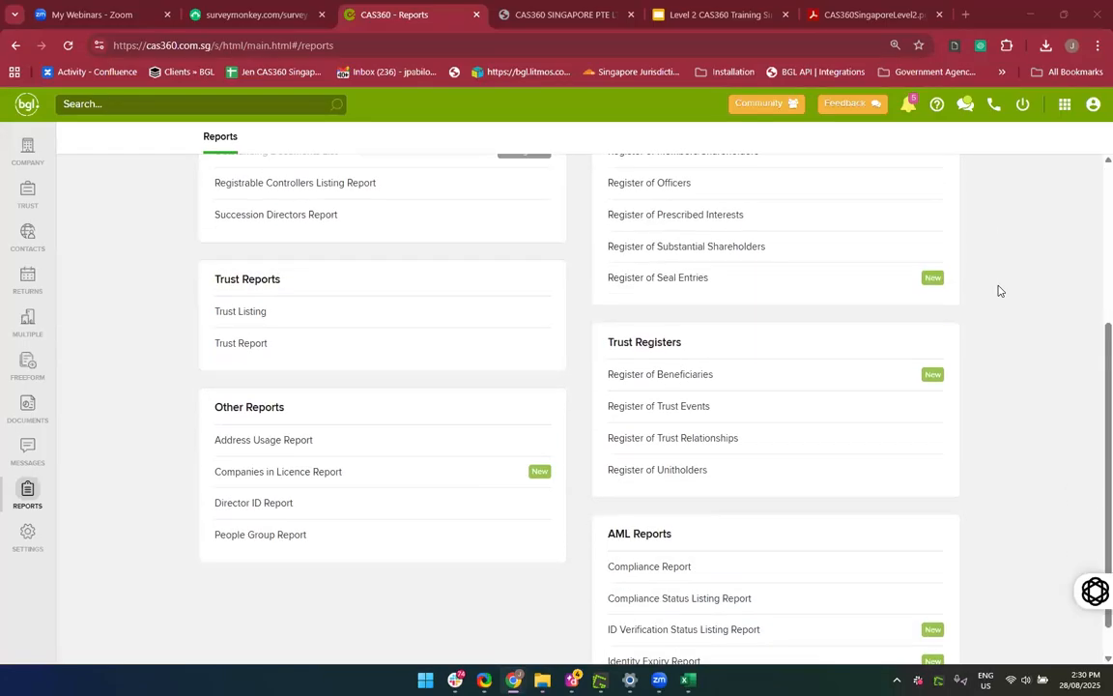
scroll(999, 290, "up", 2)
scroll(876, 327, "up", 1)
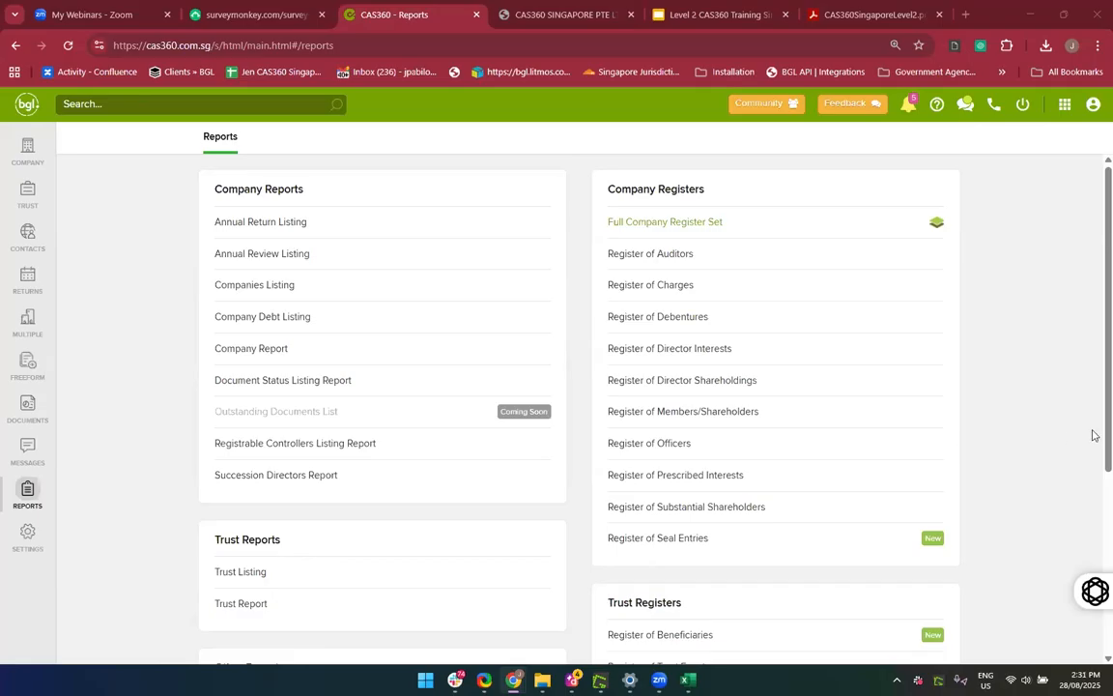
Switch to the CAS360 Singapore Level 2 training manual and read the lesson overview of Streamline your Annual Returns
left_click(865, 15)
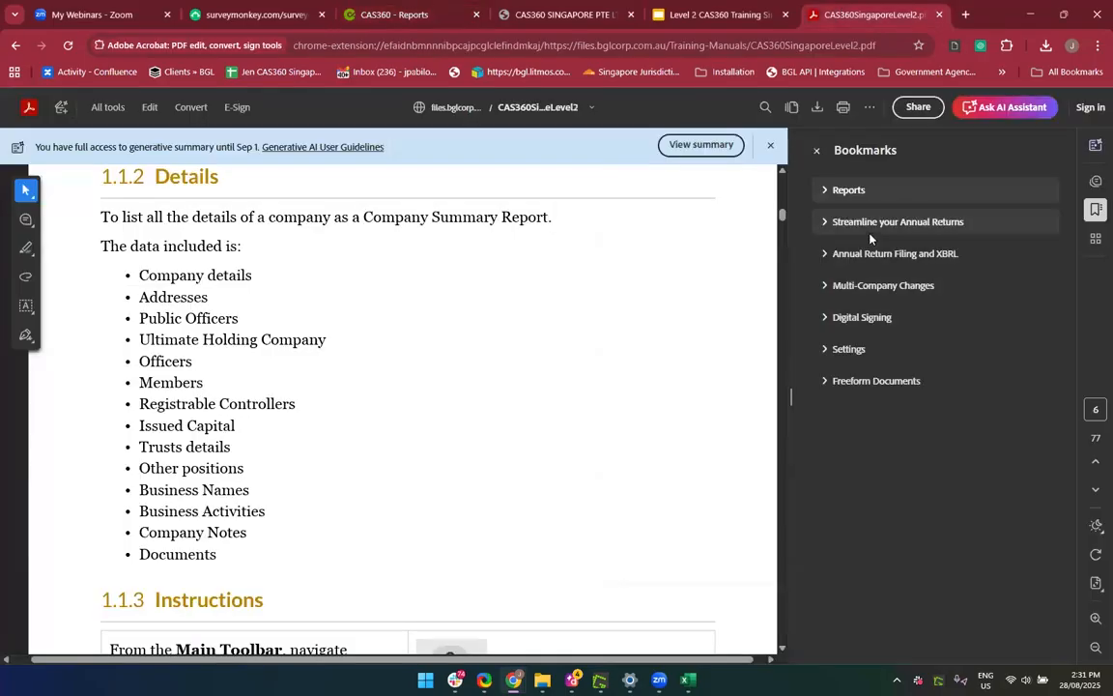
left_click(837, 225)
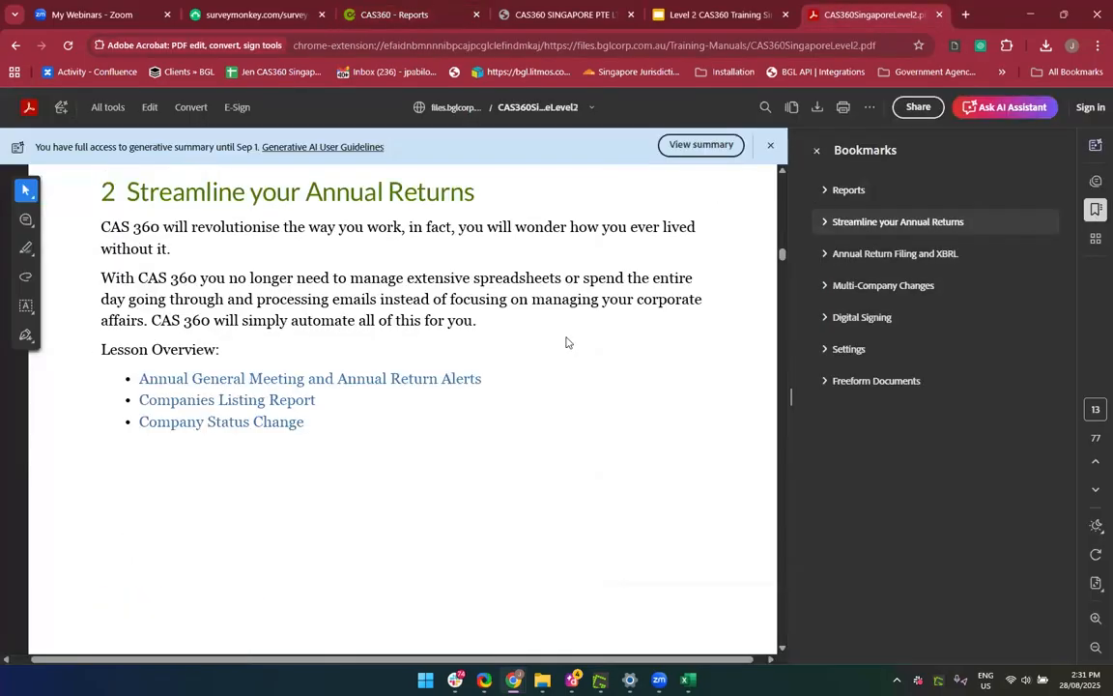
scroll(287, 592, "up", 1)
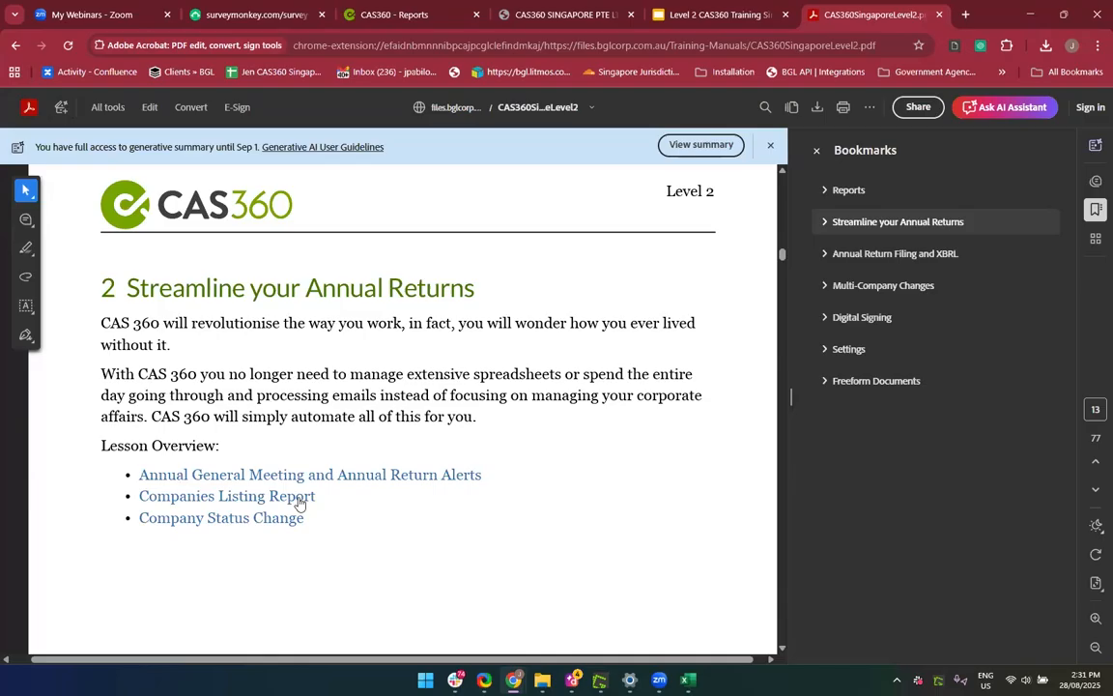
left_click(166, 503)
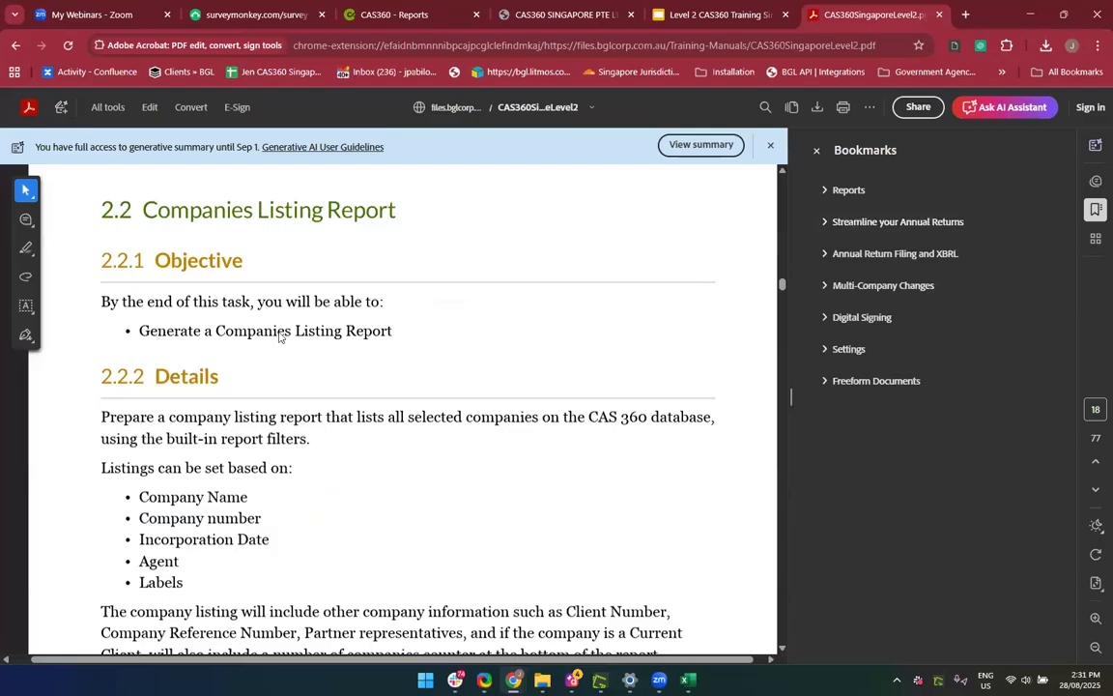
scroll(290, 367, "up", 8)
left_click(14, 45)
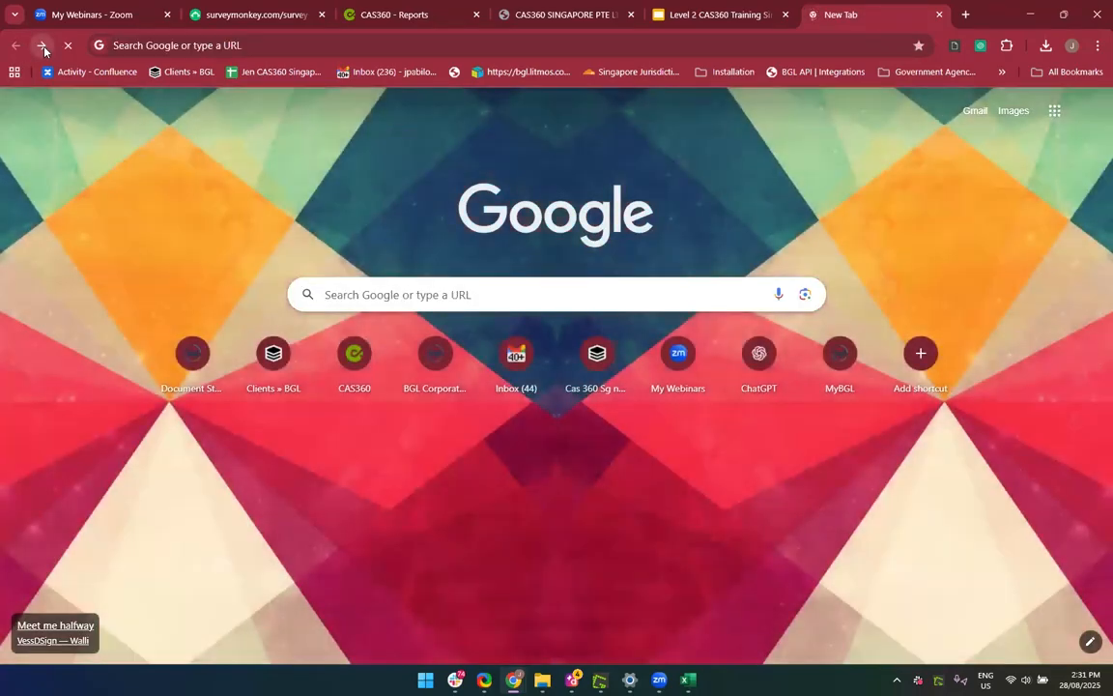
left_click(40, 44)
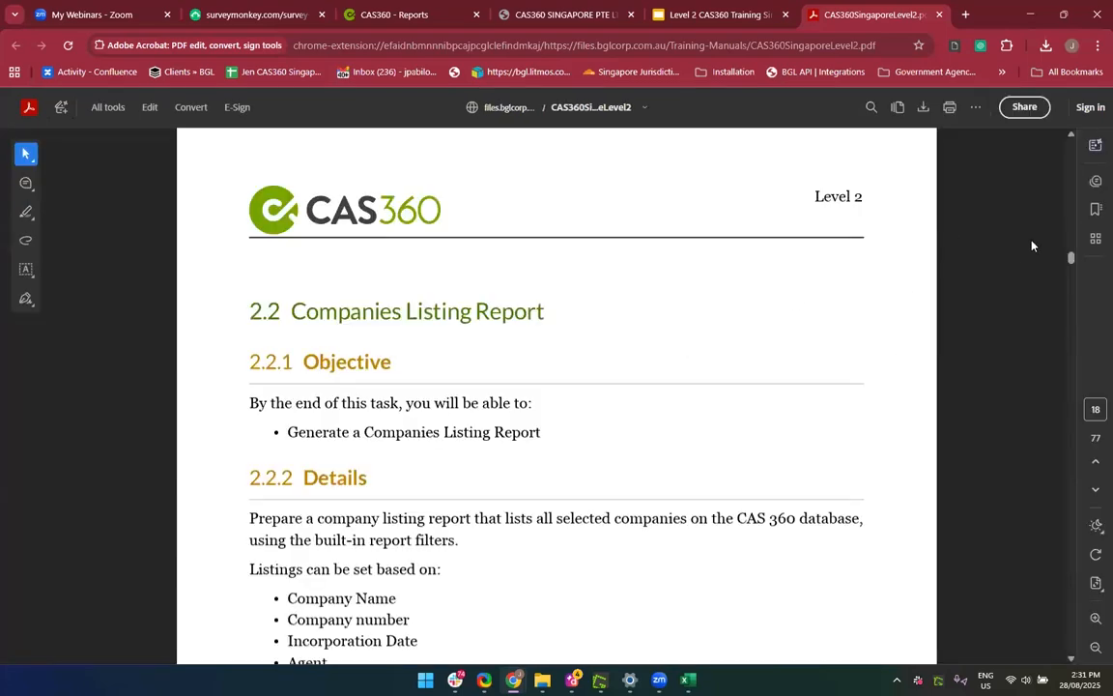
left_click(1095, 211)
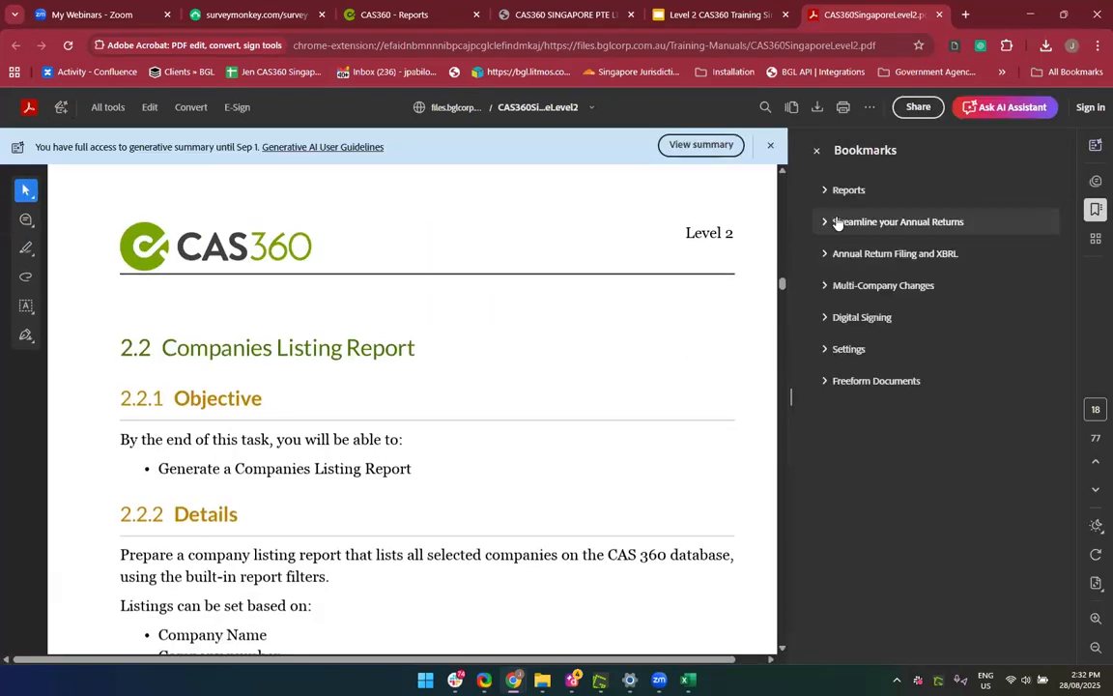
left_click(837, 222)
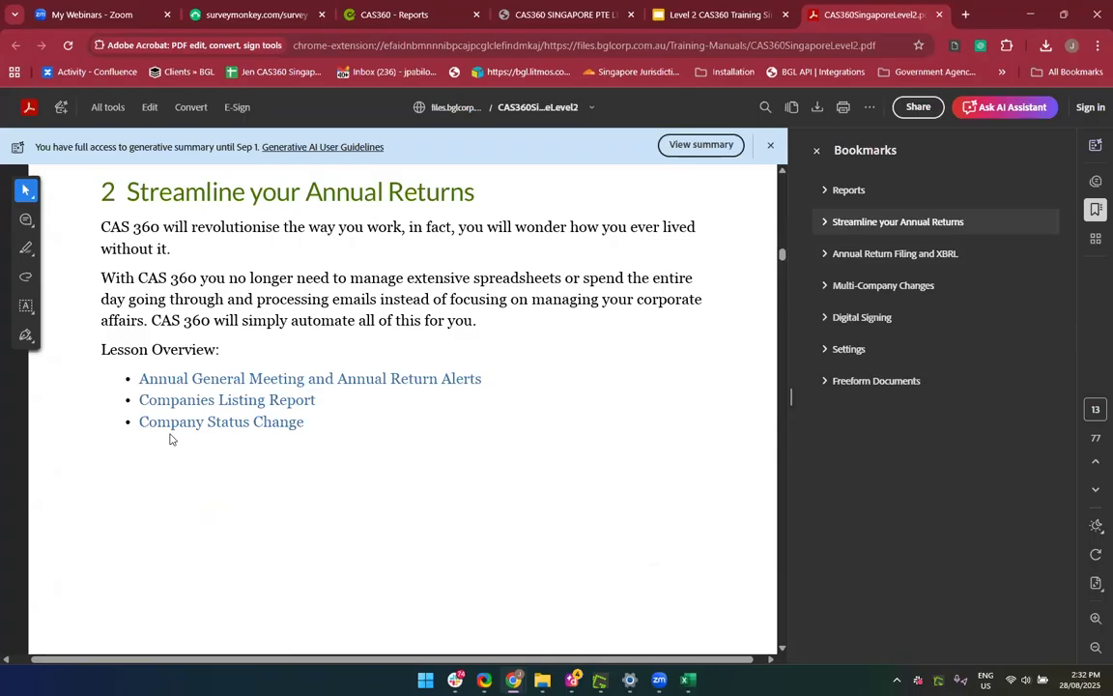
Return to CAS 360 and open the company selection list with its advanced filters shown
left_click(370, 15)
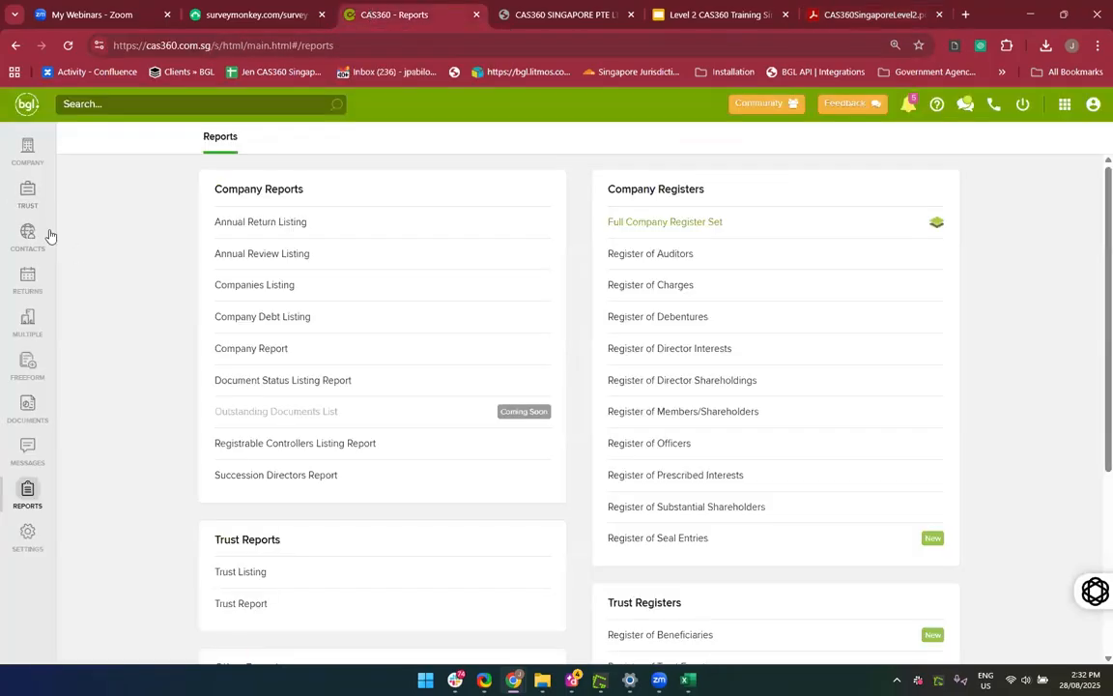
left_click(24, 106)
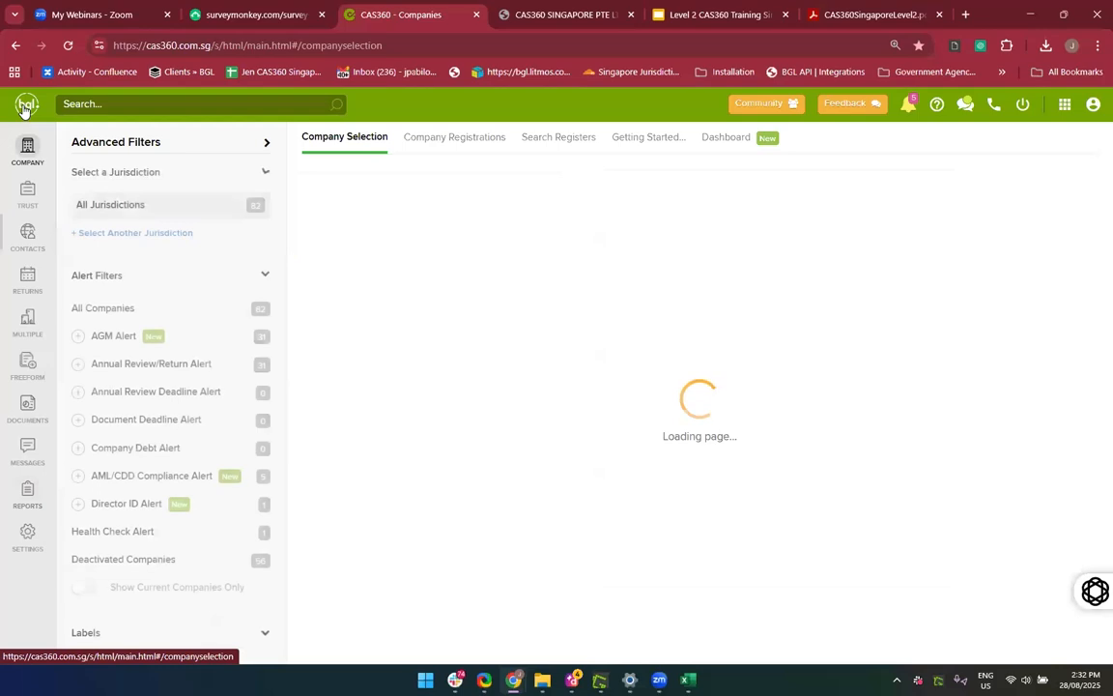
left_click(267, 145)
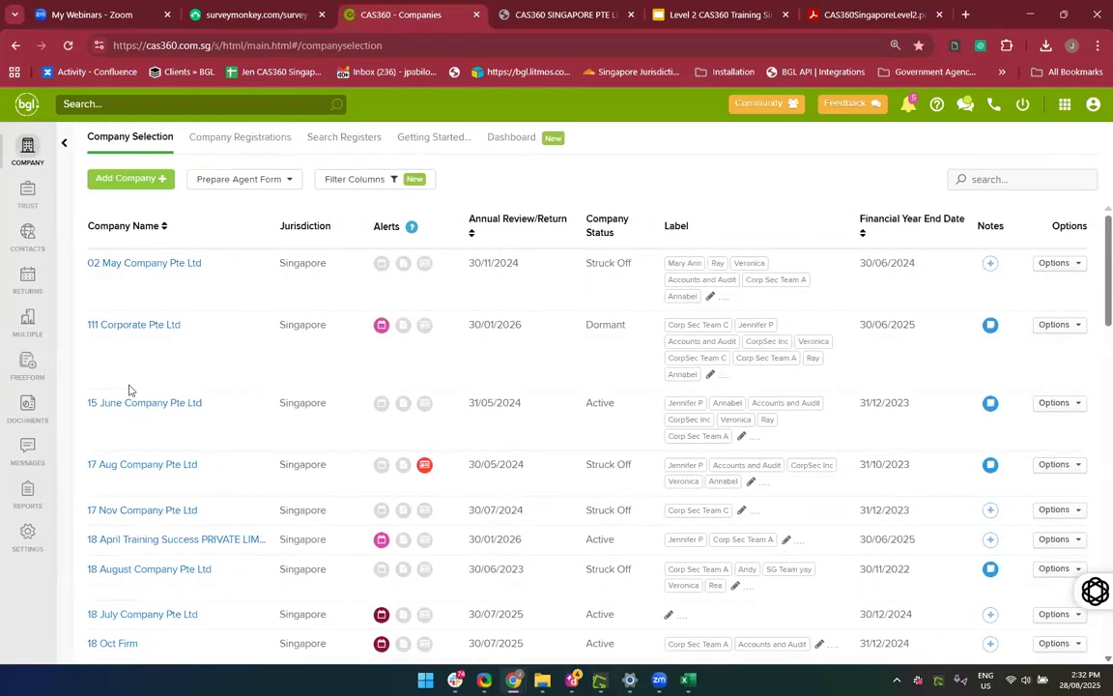
left_click(64, 143)
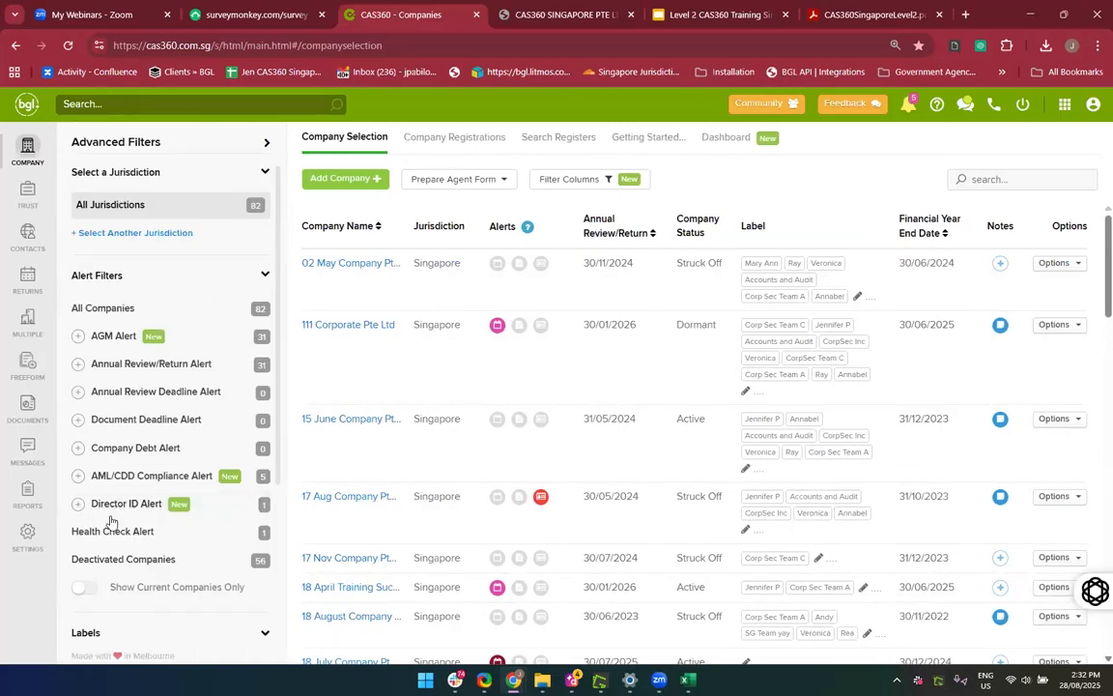
Filter the company list by the Singapore jurisdiction and the AGM Due alert
left_click(186, 235)
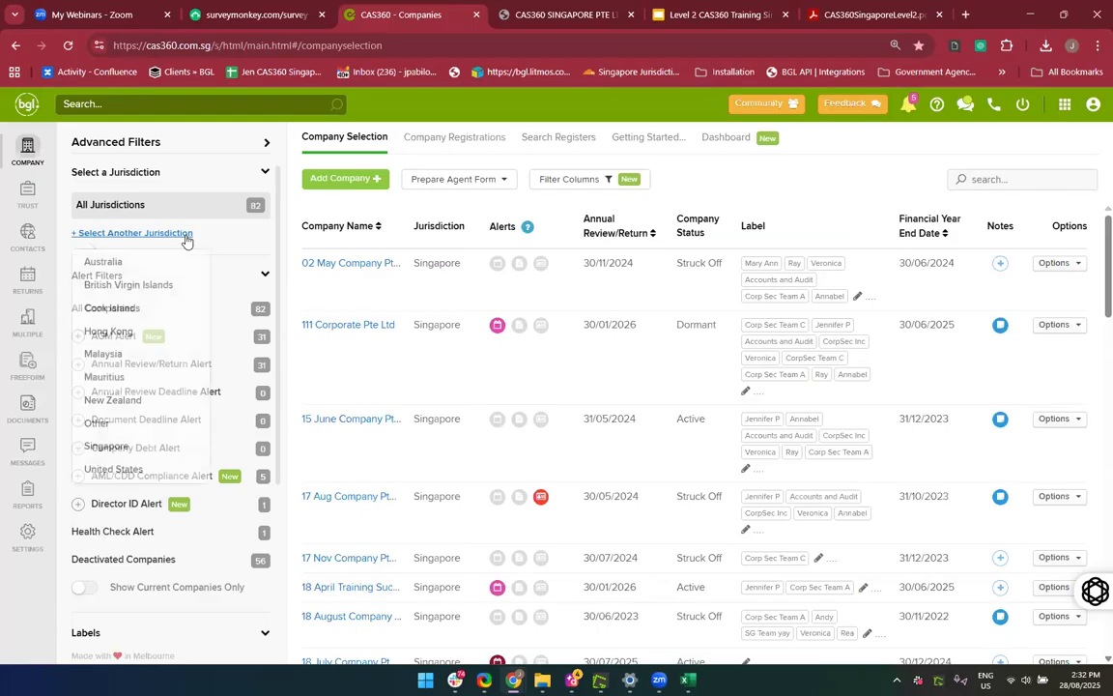
left_click(106, 448)
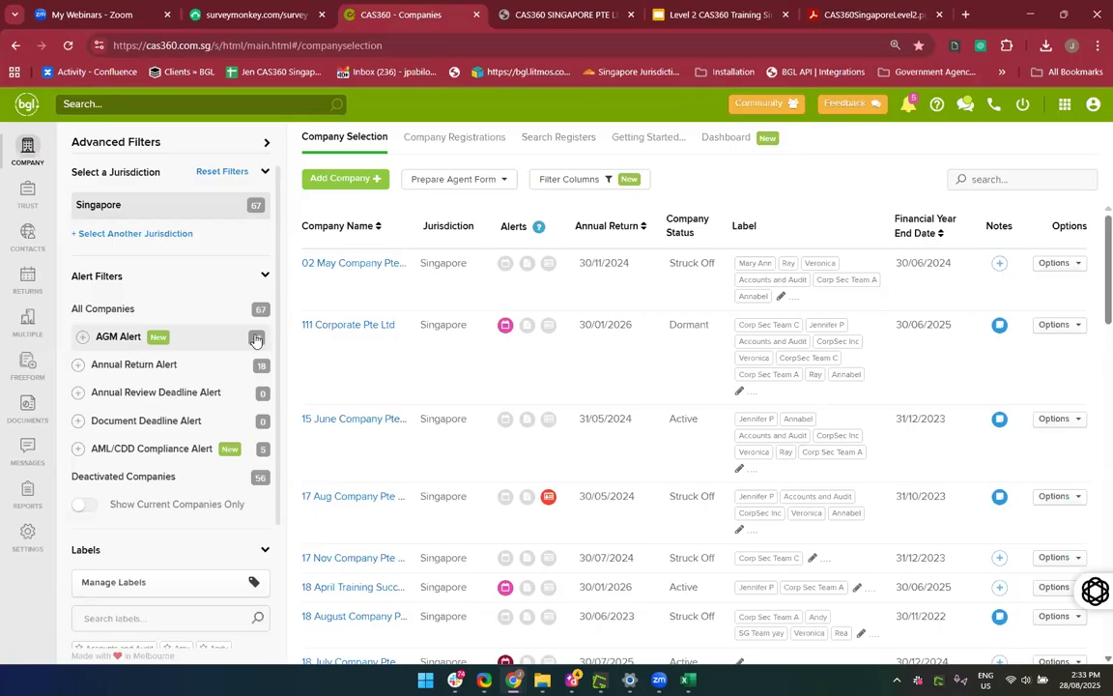
left_click(179, 345)
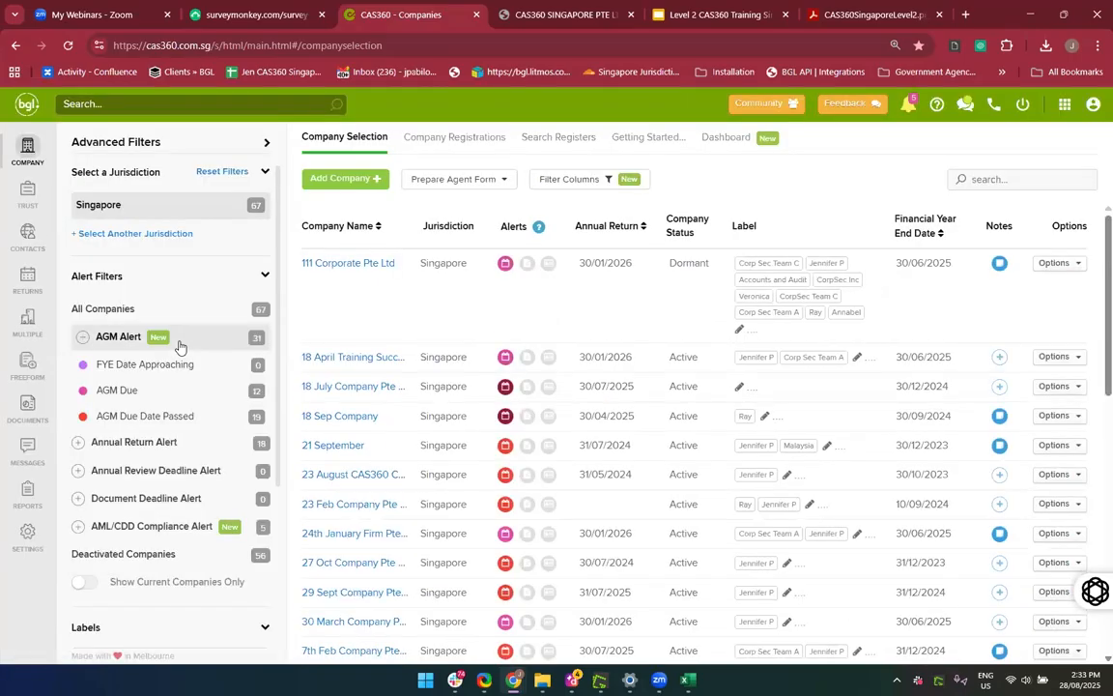
left_click(126, 394)
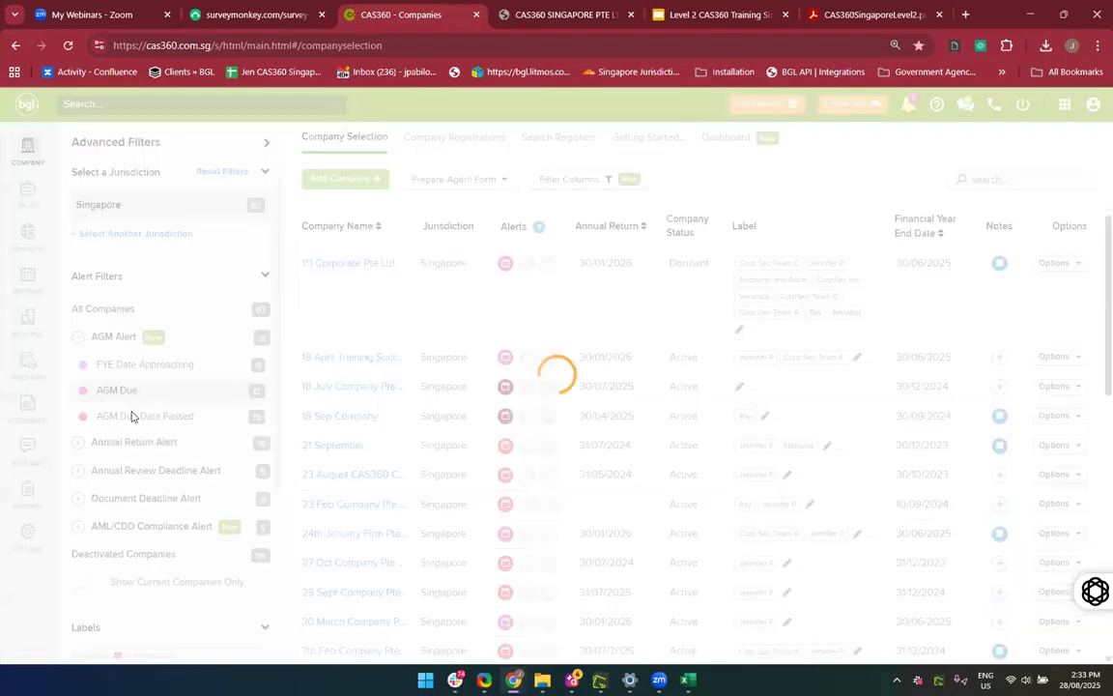
Compare the Singapore companies listed under the AGM Due Date Passed and AGM Due alert filters
left_click(137, 417)
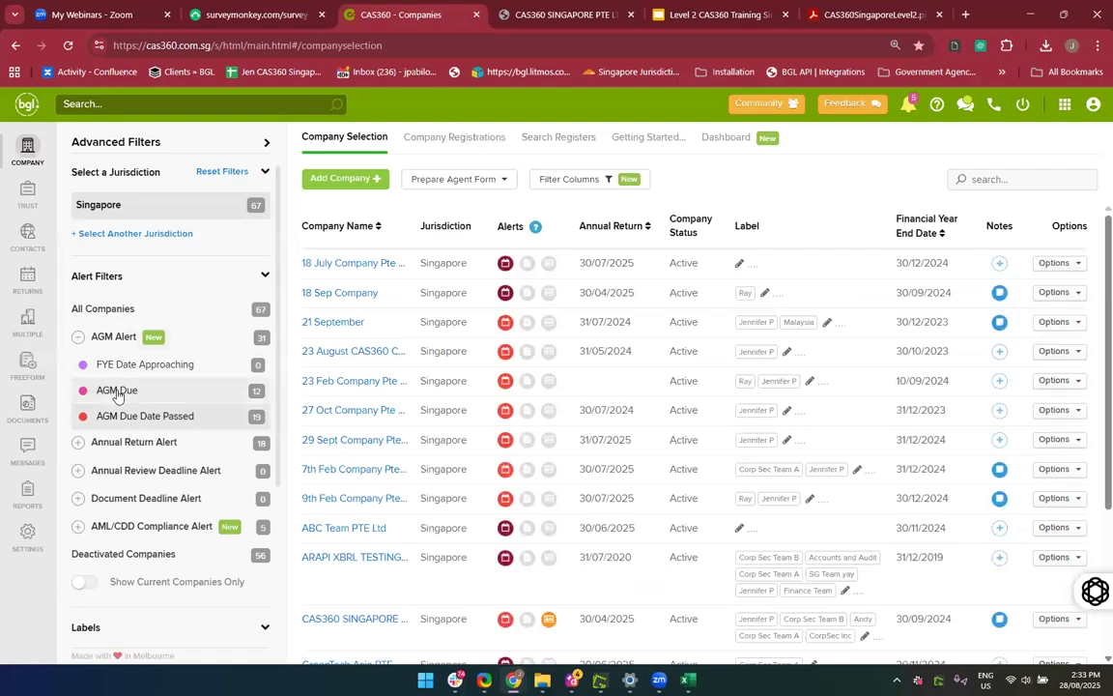
left_click(117, 392)
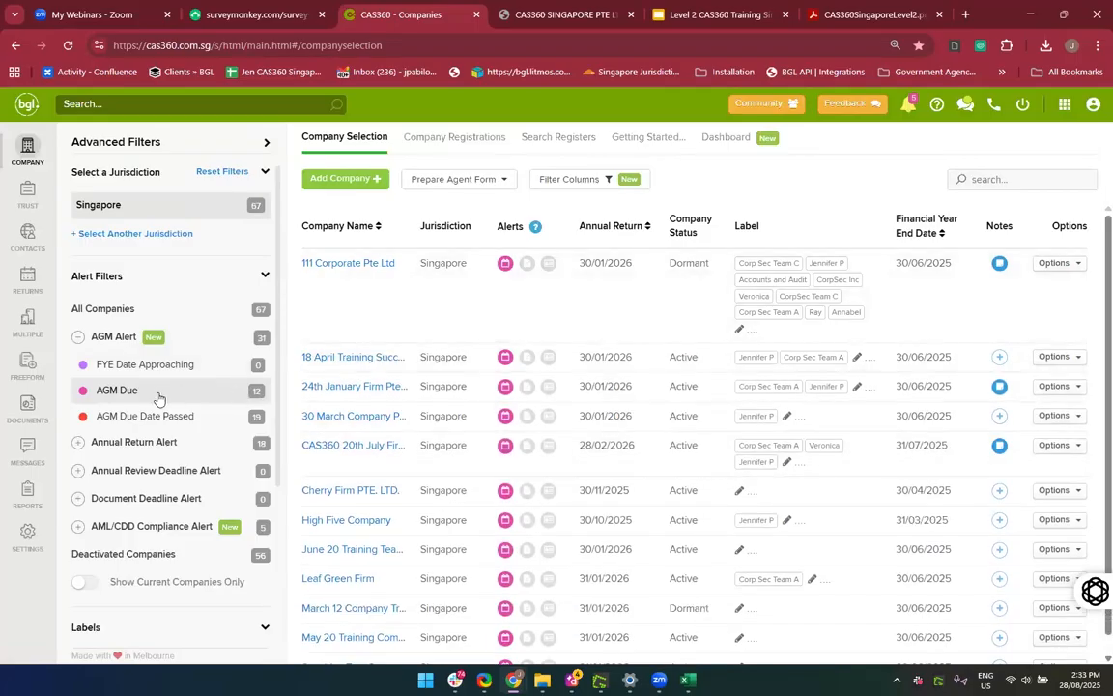
scroll(435, 457, "down", 1)
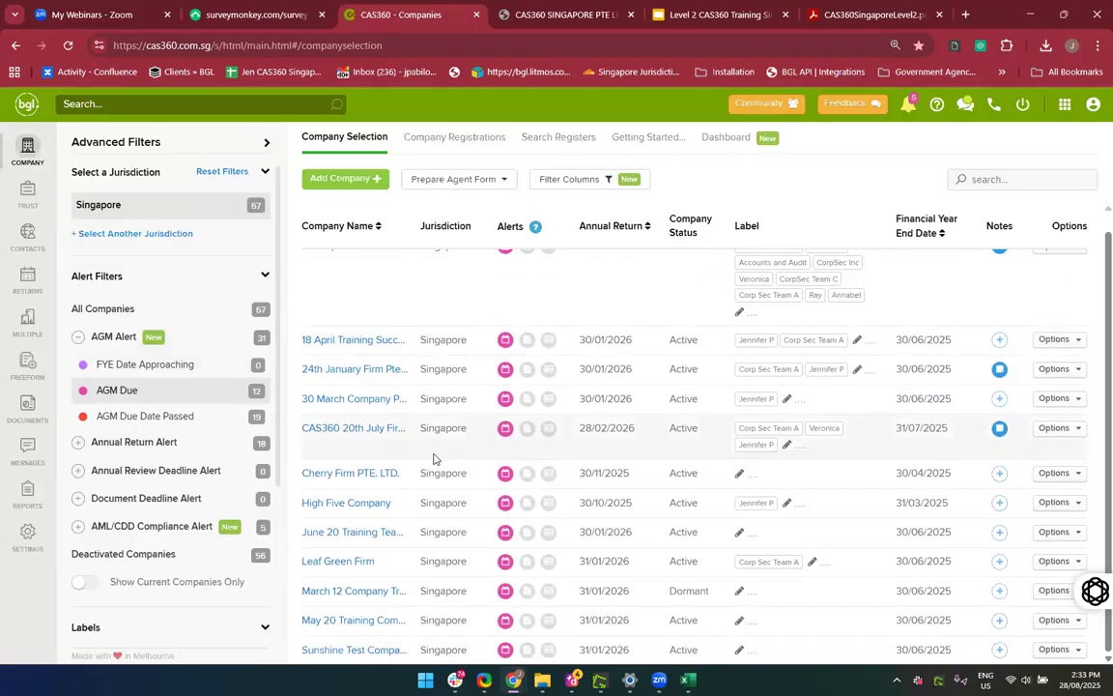
scroll(517, 265, "up", 1)
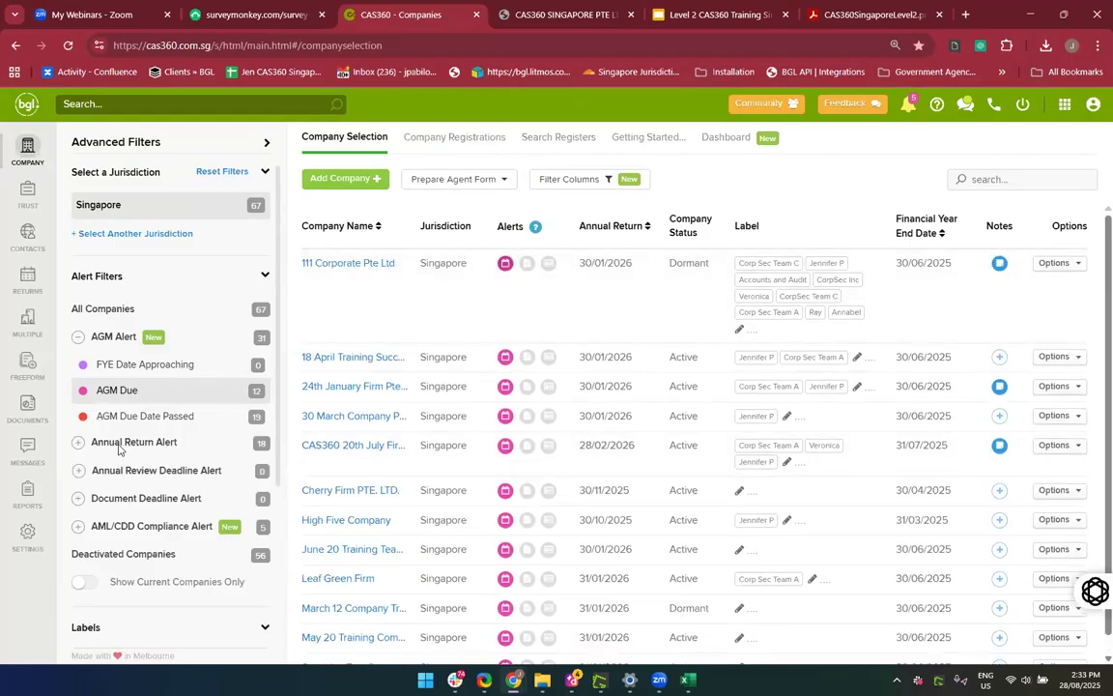
left_click(140, 425)
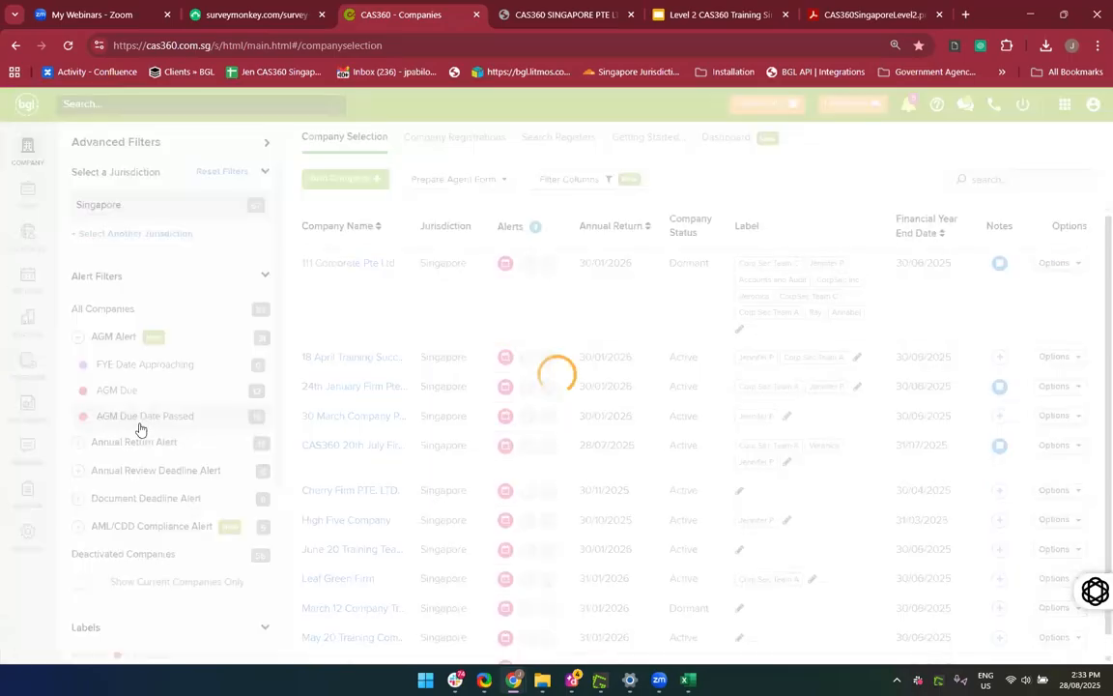
scroll(503, 391, "down", 2)
scroll(502, 391, "down", 1)
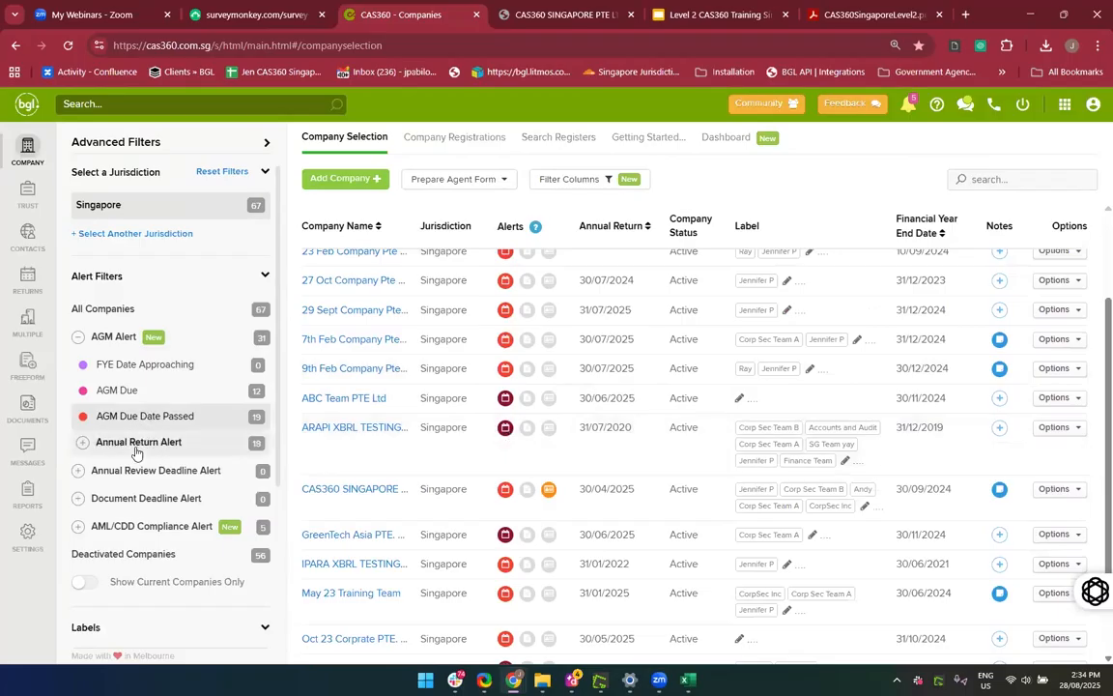
Filter the companies by Annual Return Alert and read the Annual Return explanations in the Understanding Alerts guide
left_click(137, 445)
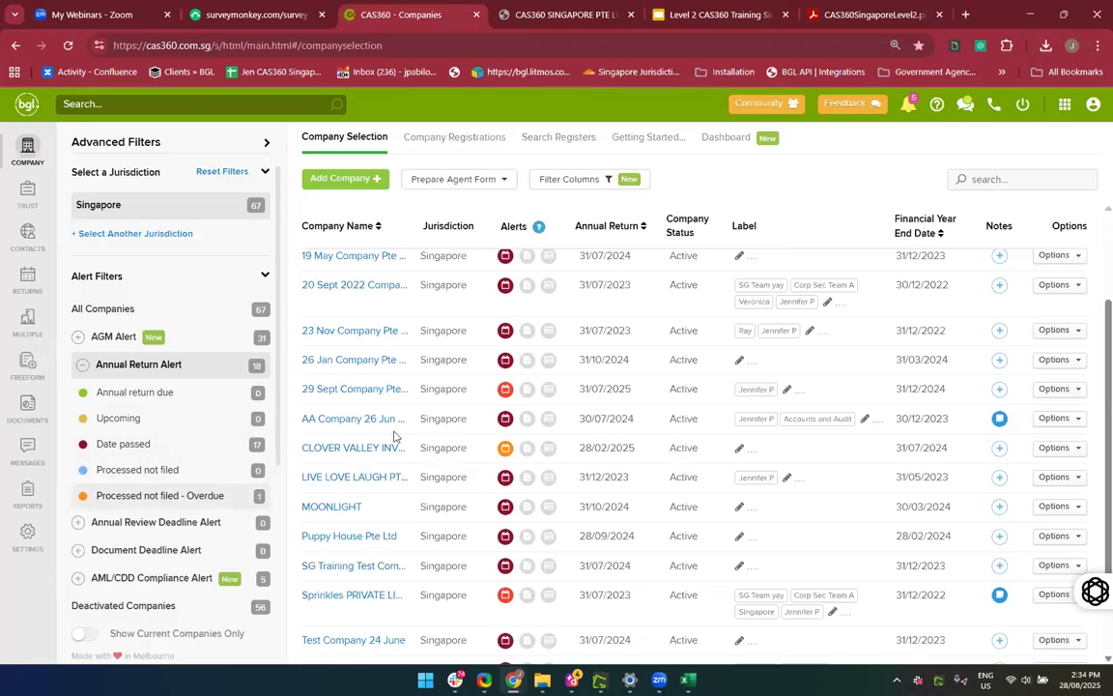
scroll(457, 362, "up", 3)
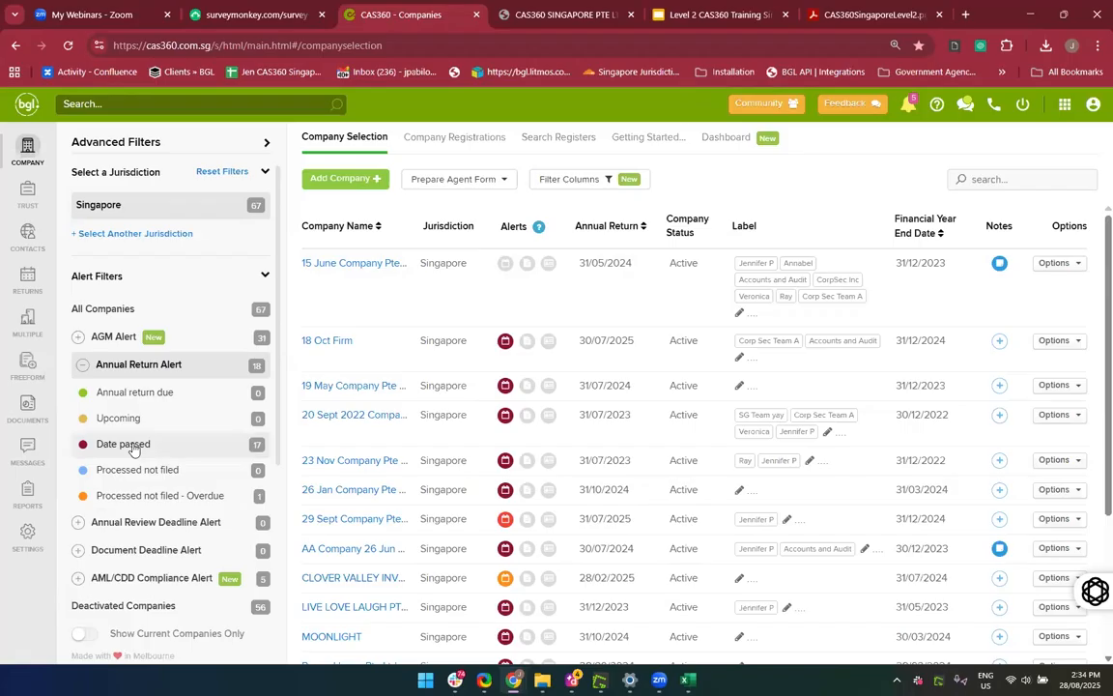
left_click(539, 228)
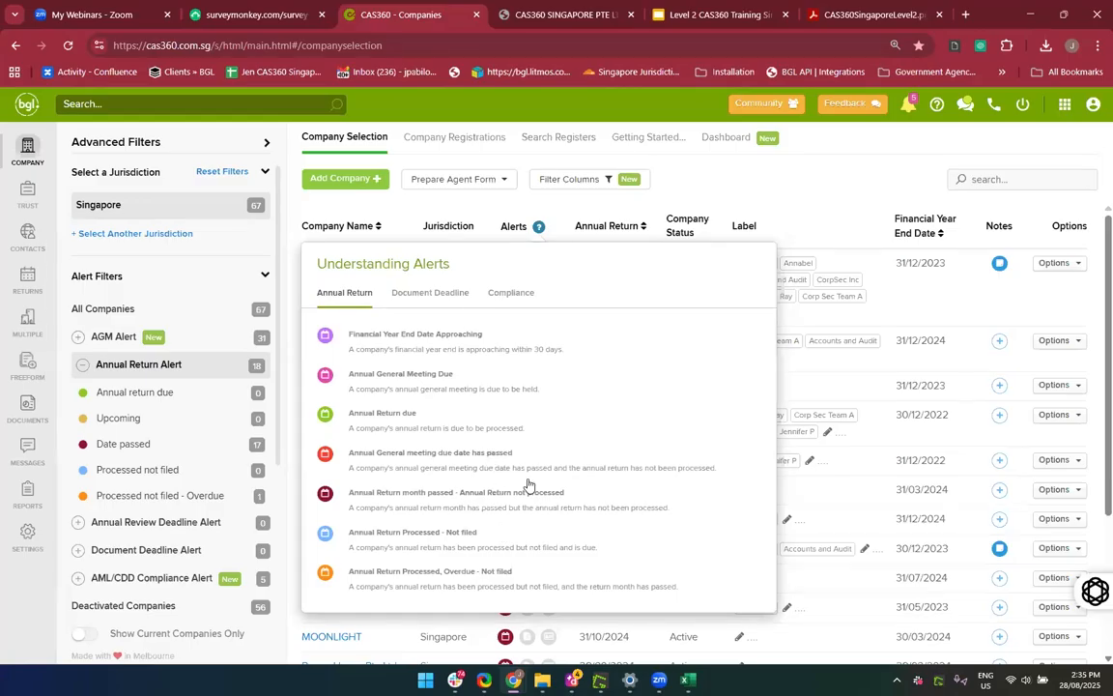
scroll(528, 486, "up", 5)
scroll(529, 487, "down", 2)
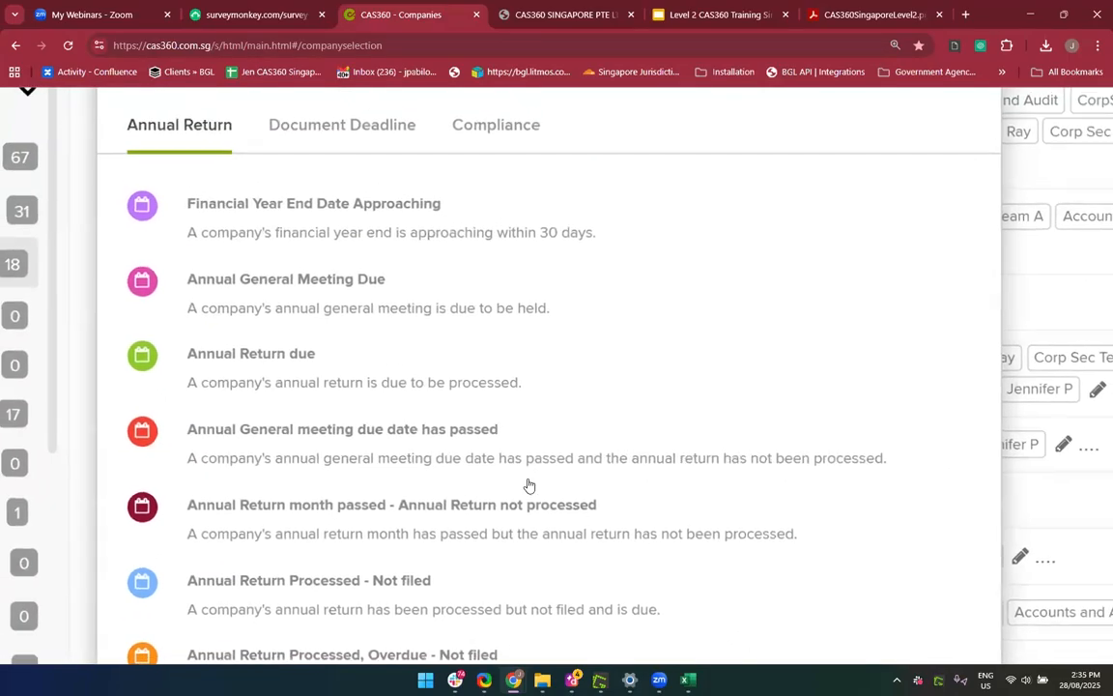
scroll(529, 486, "down", 2)
scroll(528, 486, "down", 1)
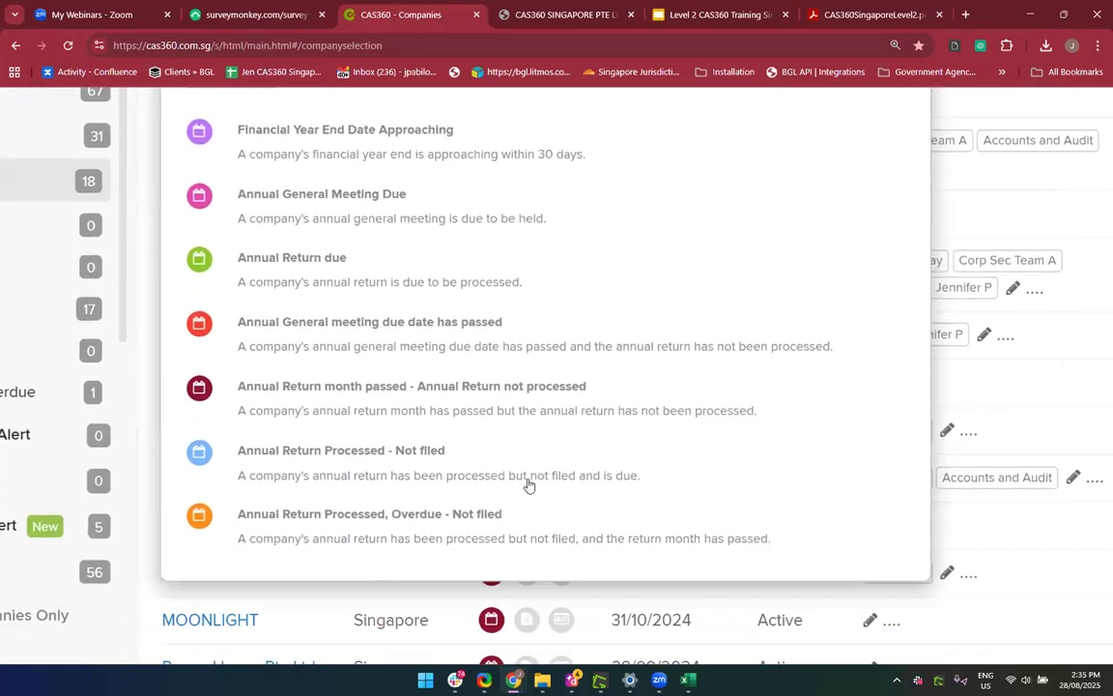
scroll(529, 486, "up", 2)
scroll(528, 486, "down", 1)
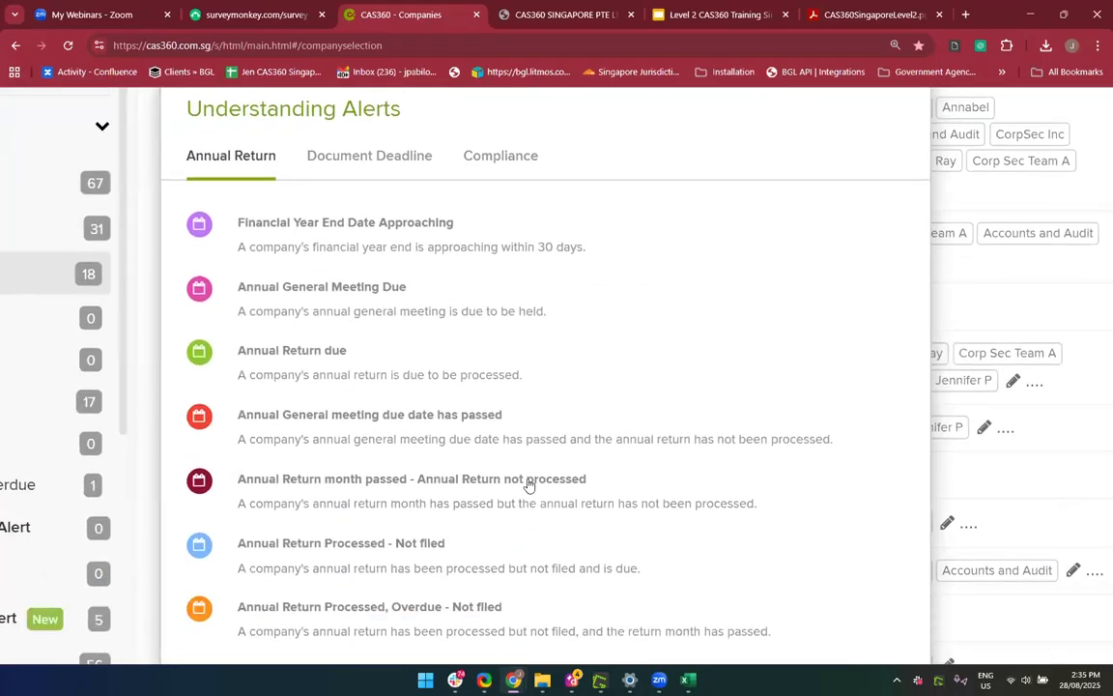
Switch to the Level 2 training manual and examine the alert colour tables in the Annual General Meeting and Annual Return Alerts section
left_click(865, 14)
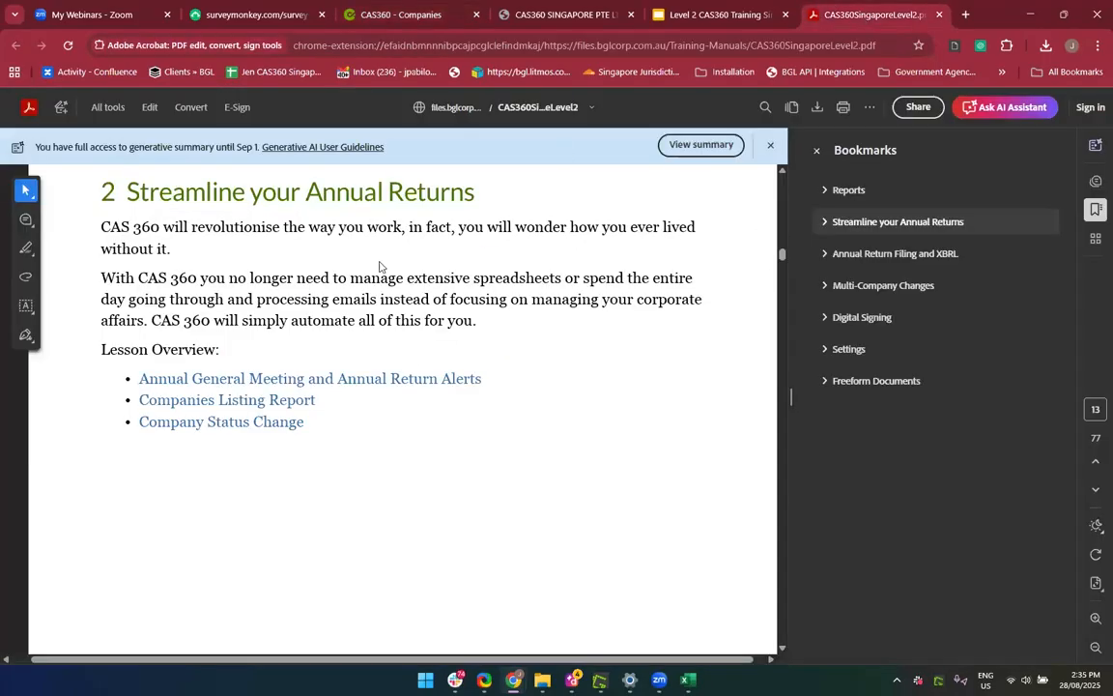
left_click(384, 379)
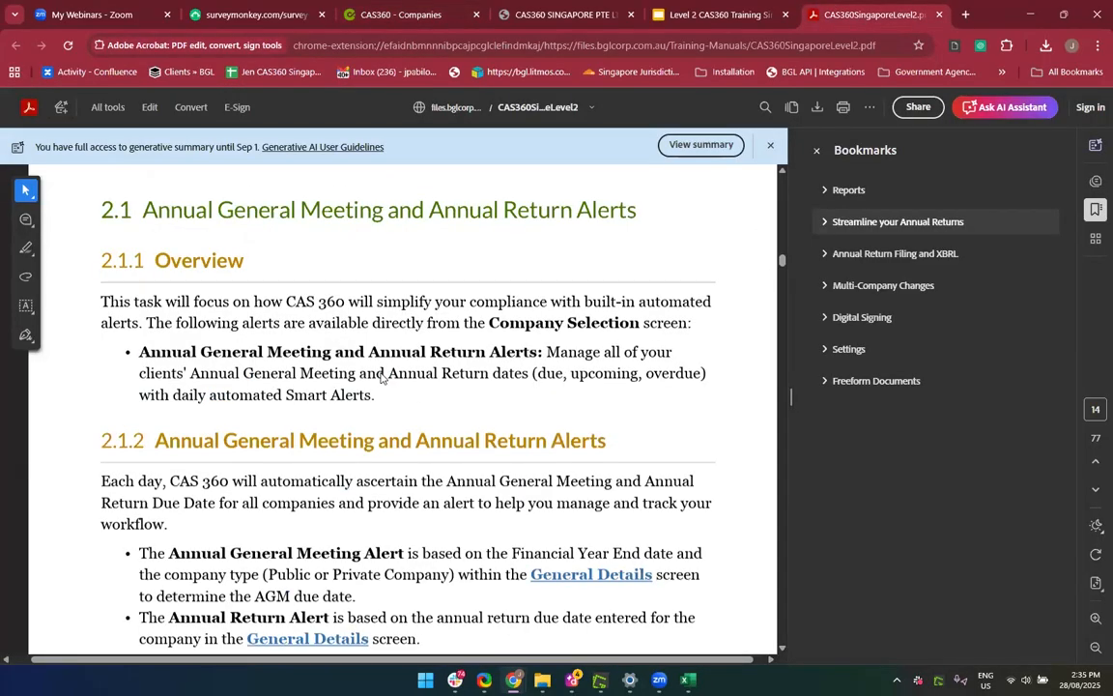
scroll(422, 463, "down", 6)
scroll(422, 462, "up", 2)
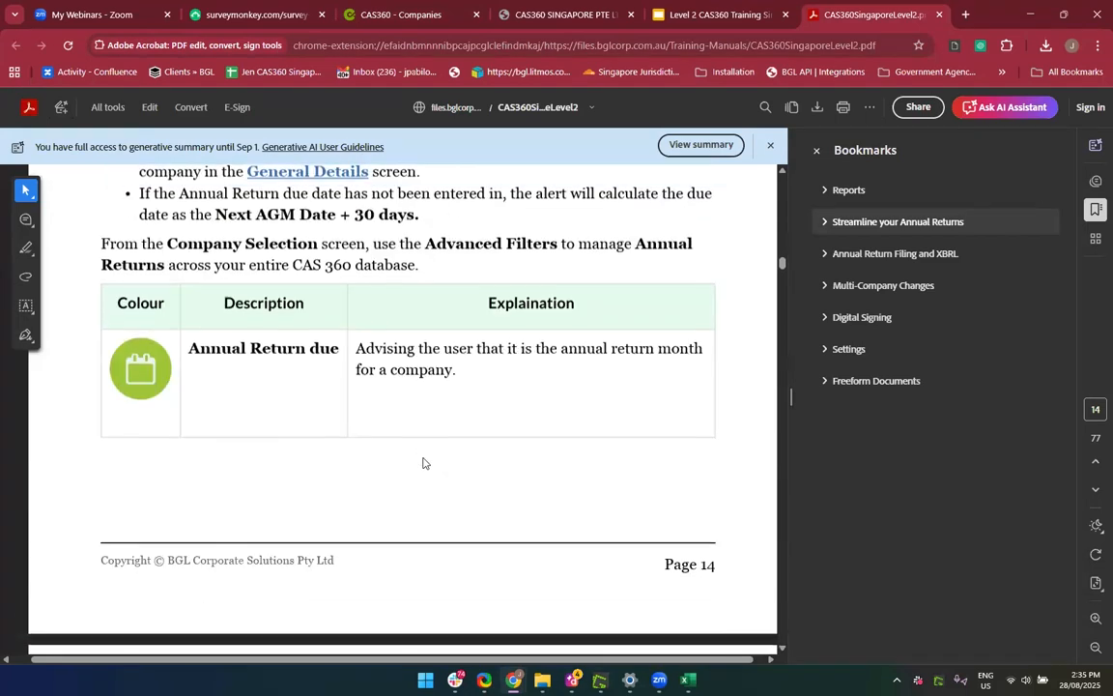
scroll(422, 463, "up", 1)
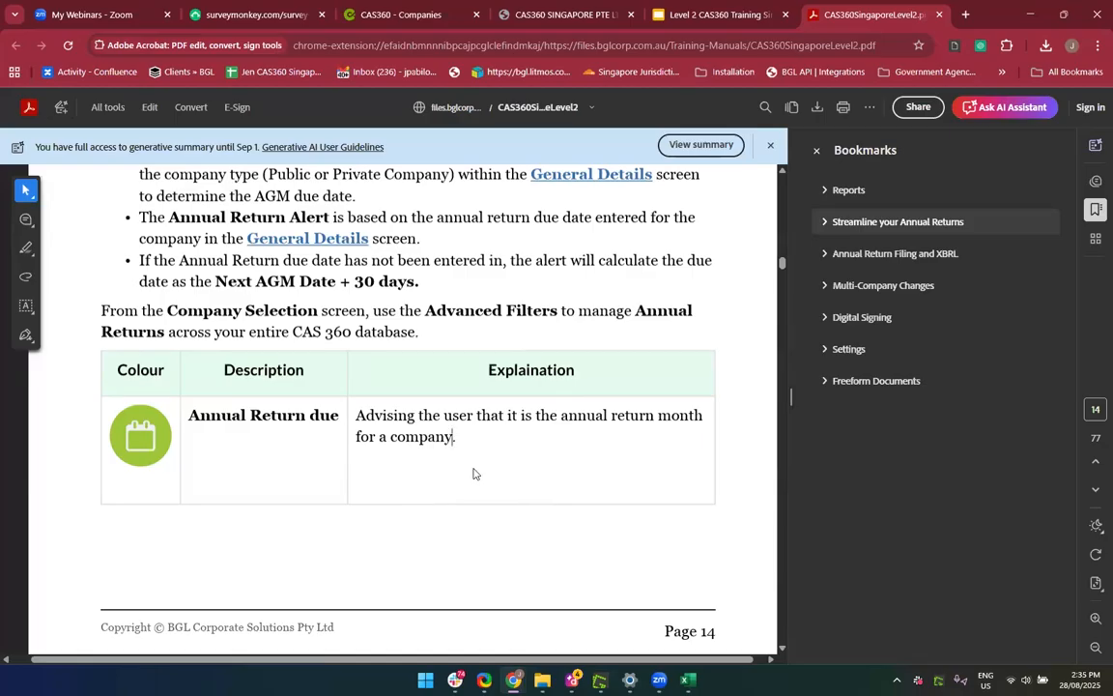
scroll(518, 359, "down", 7)
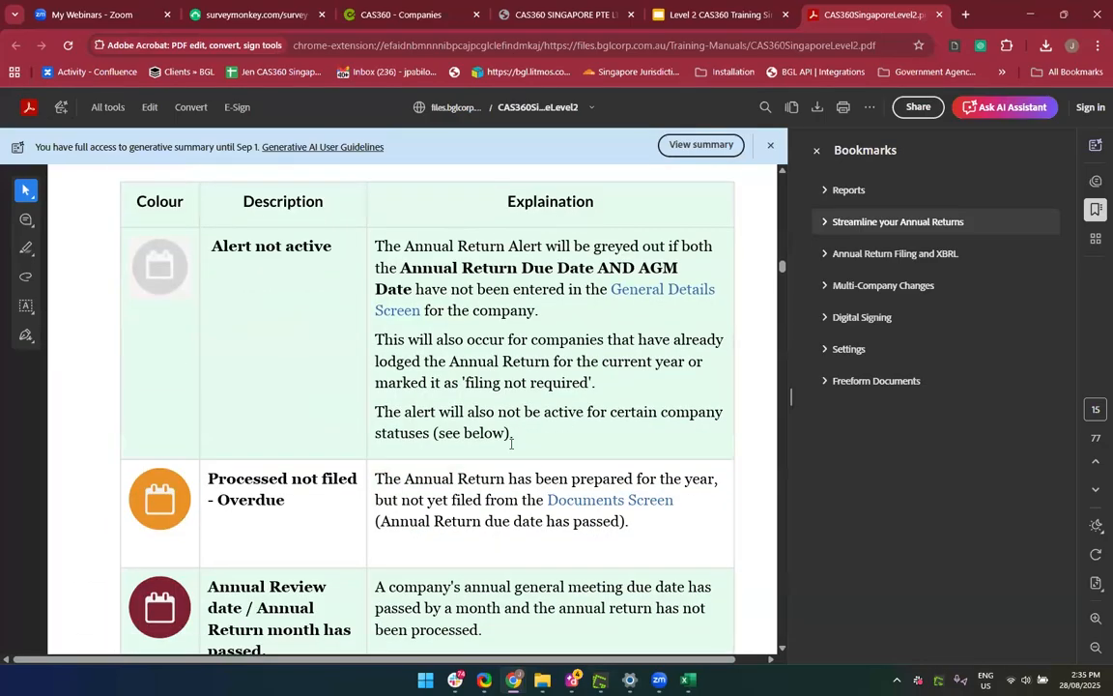
scroll(509, 439, "down", 3)
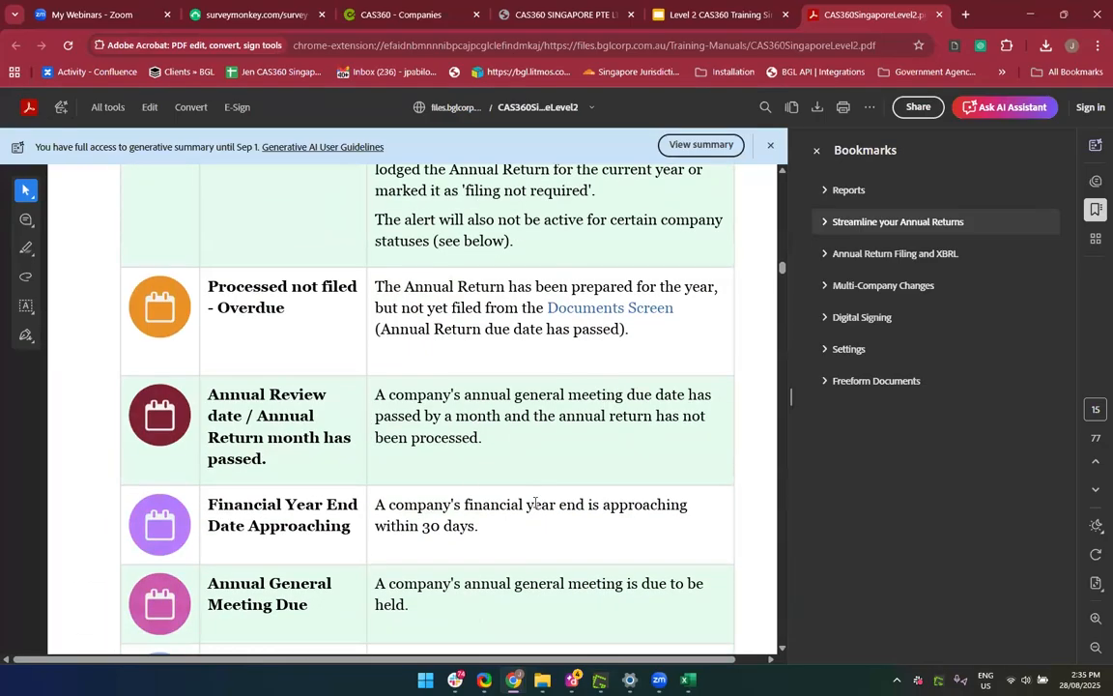
scroll(483, 405, "down", 4)
scroll(460, 425, "up", 7)
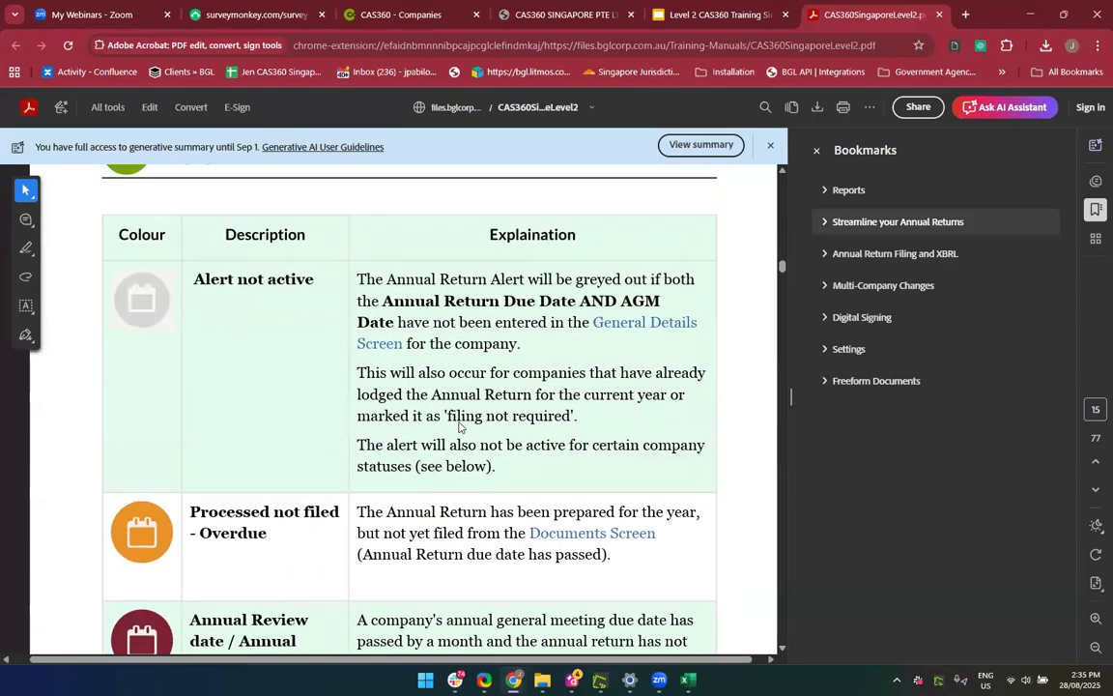
scroll(460, 425, "up", 1)
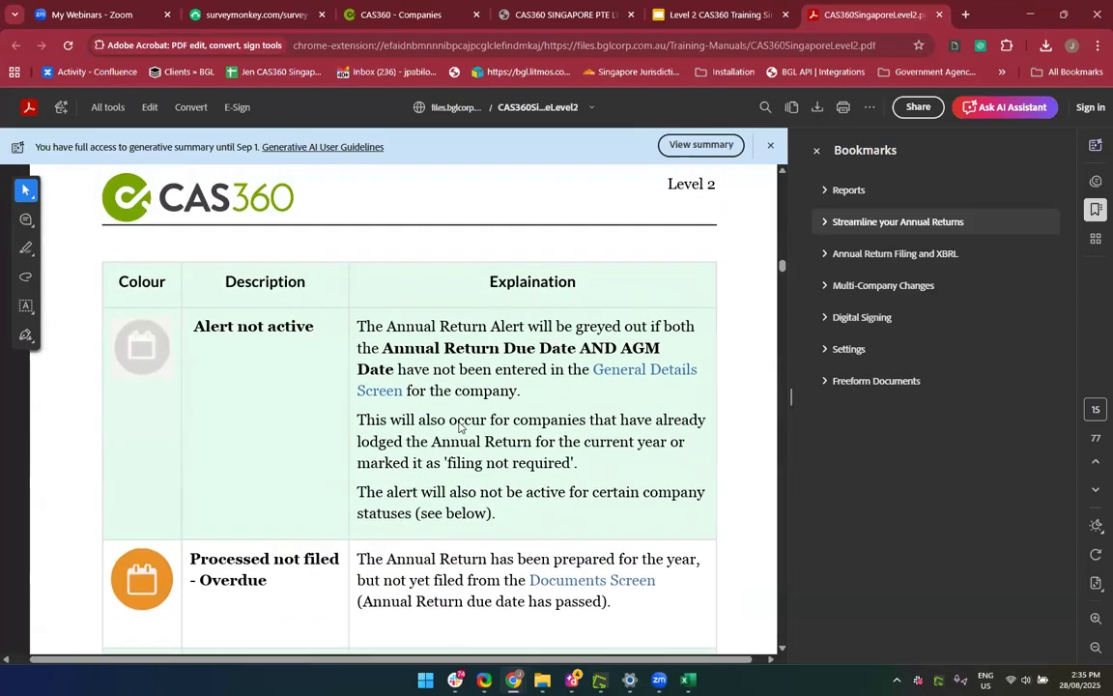
scroll(318, 388, "down", 5)
scroll(460, 562, "down", 5)
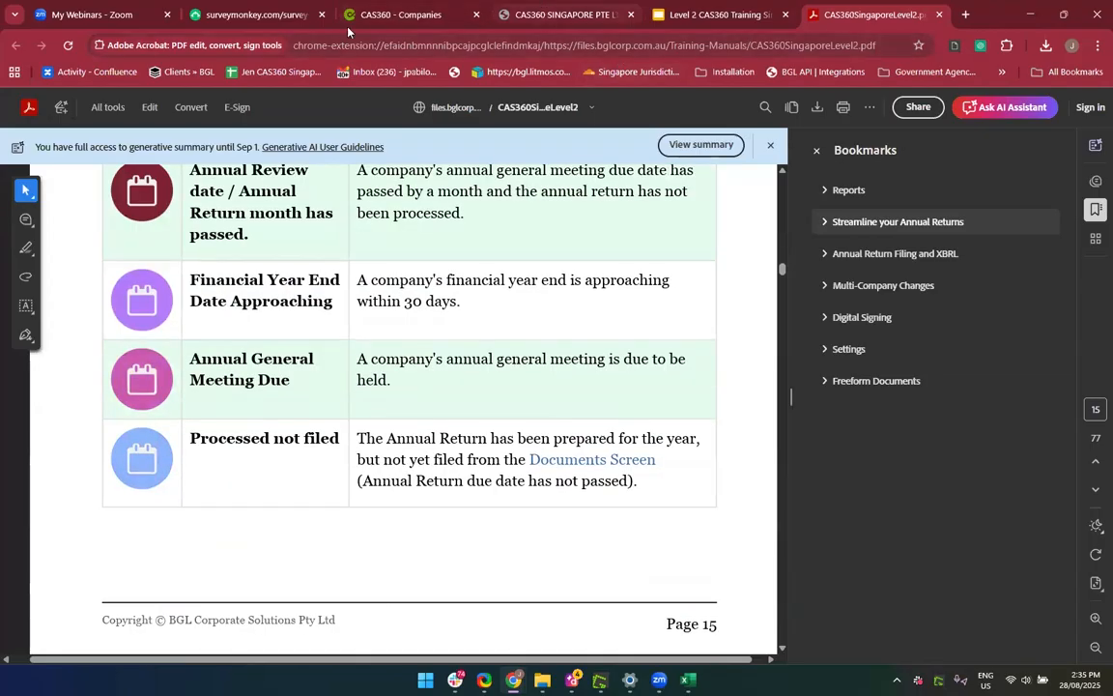
Return to CAS 360 and view the annual return alert details for 18 Oct Firm
left_click(392, 17)
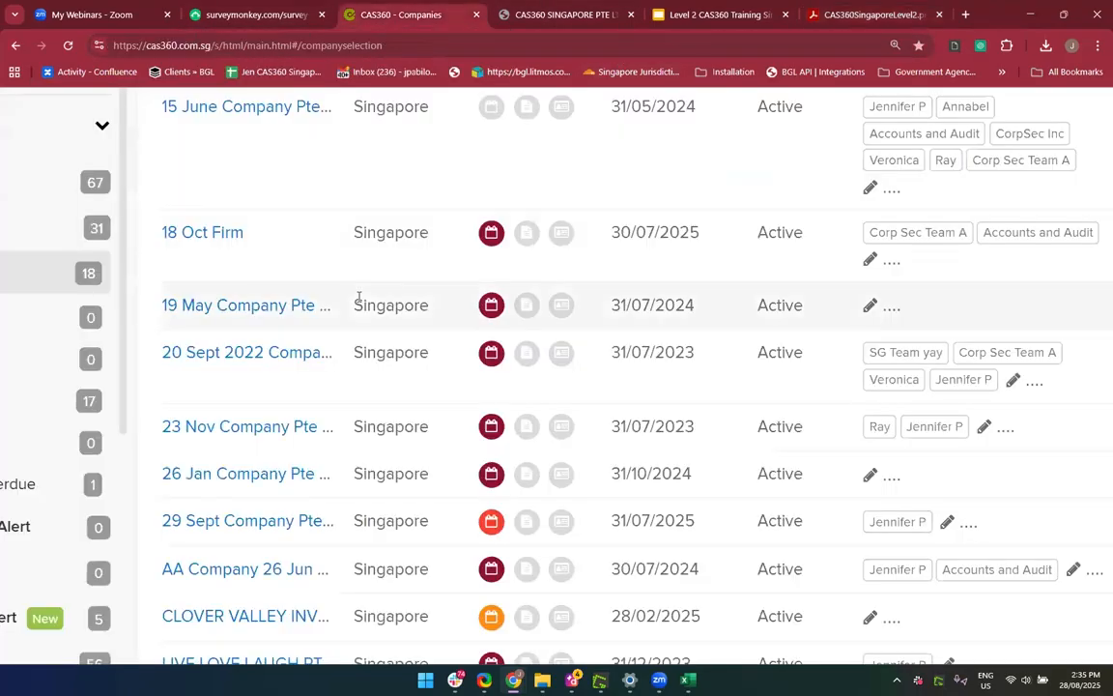
scroll(358, 298, "down", 5)
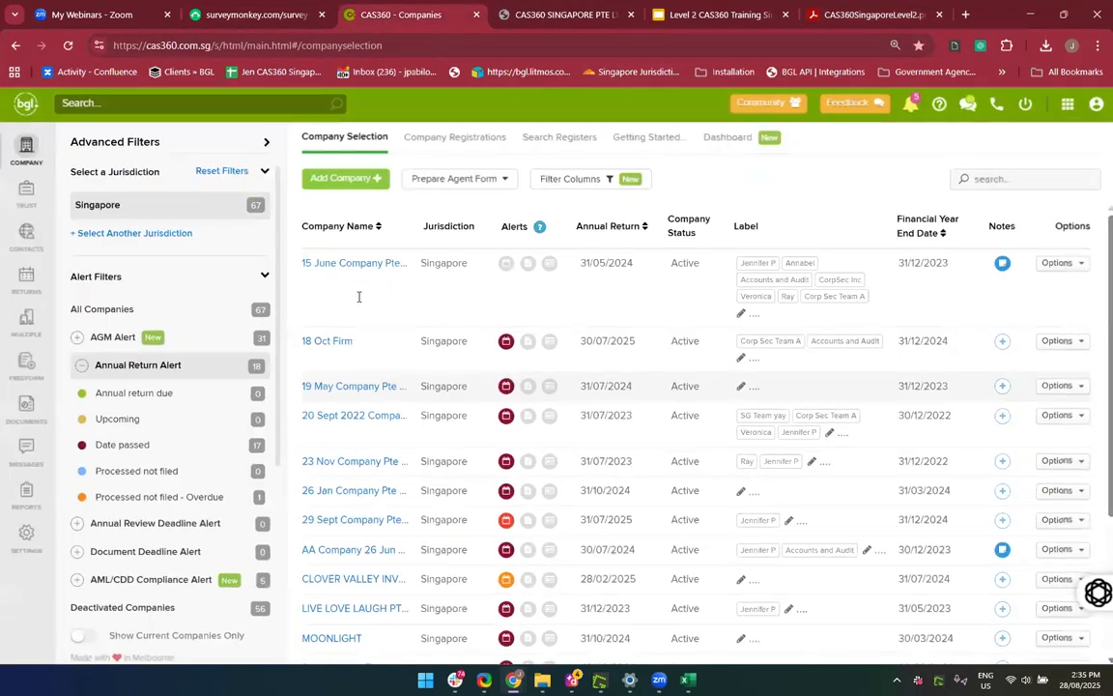
left_click(505, 347)
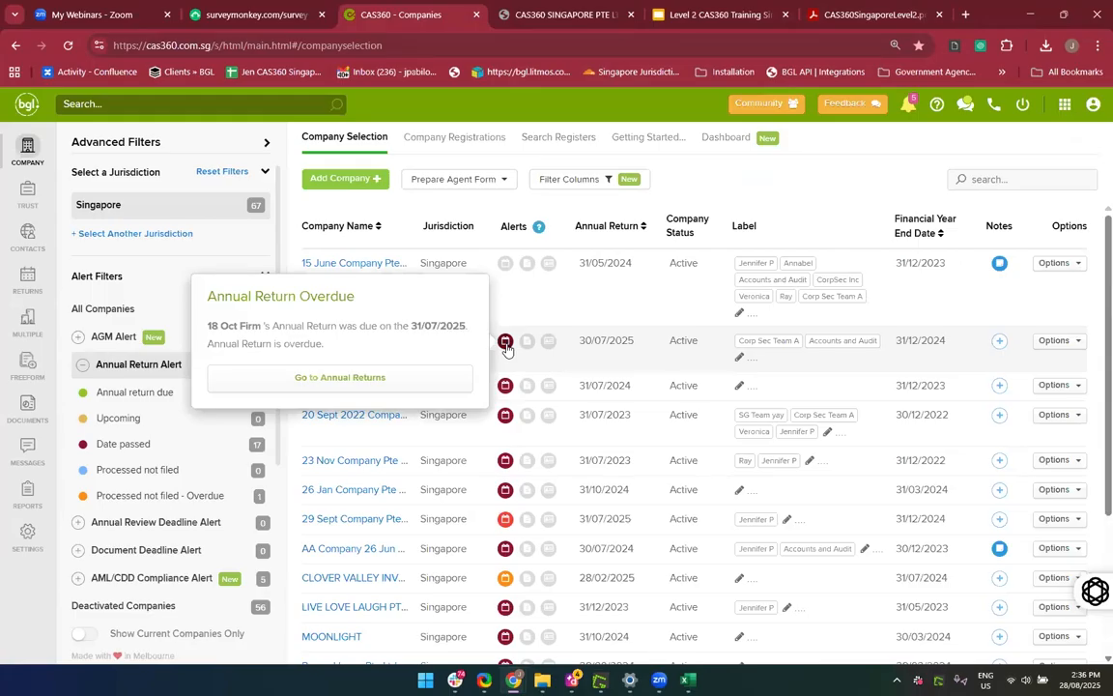
Filter the companies by the AGM Due alert and open the AGM alert options for 111 Corporate Pte Ltd
left_click(118, 338)
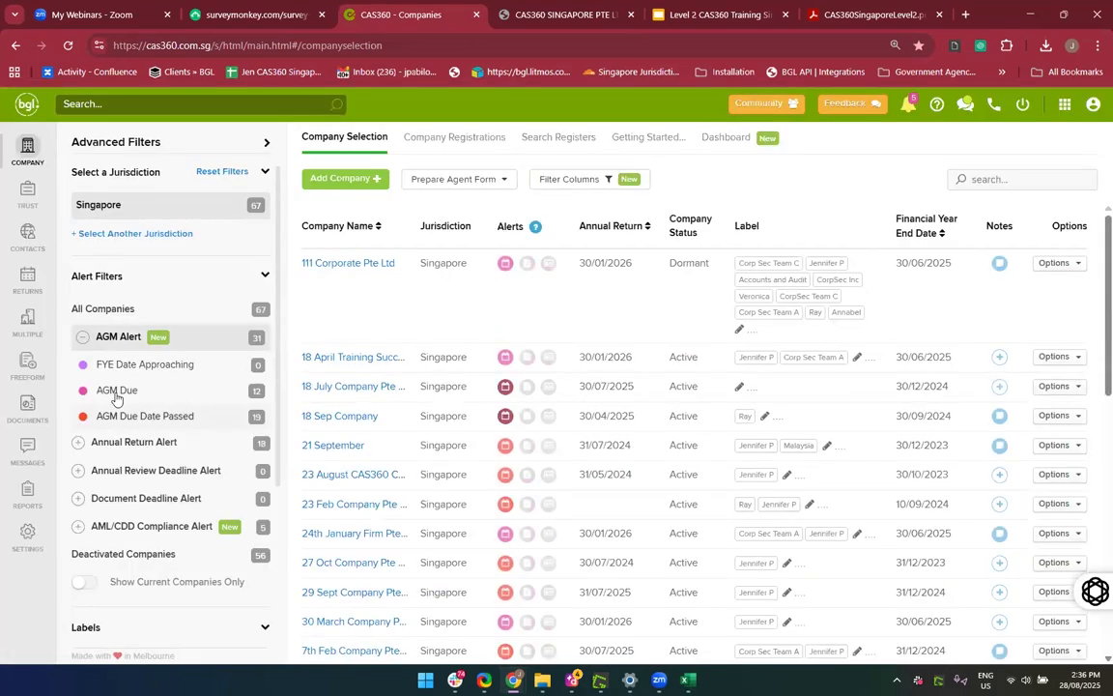
left_click(116, 395)
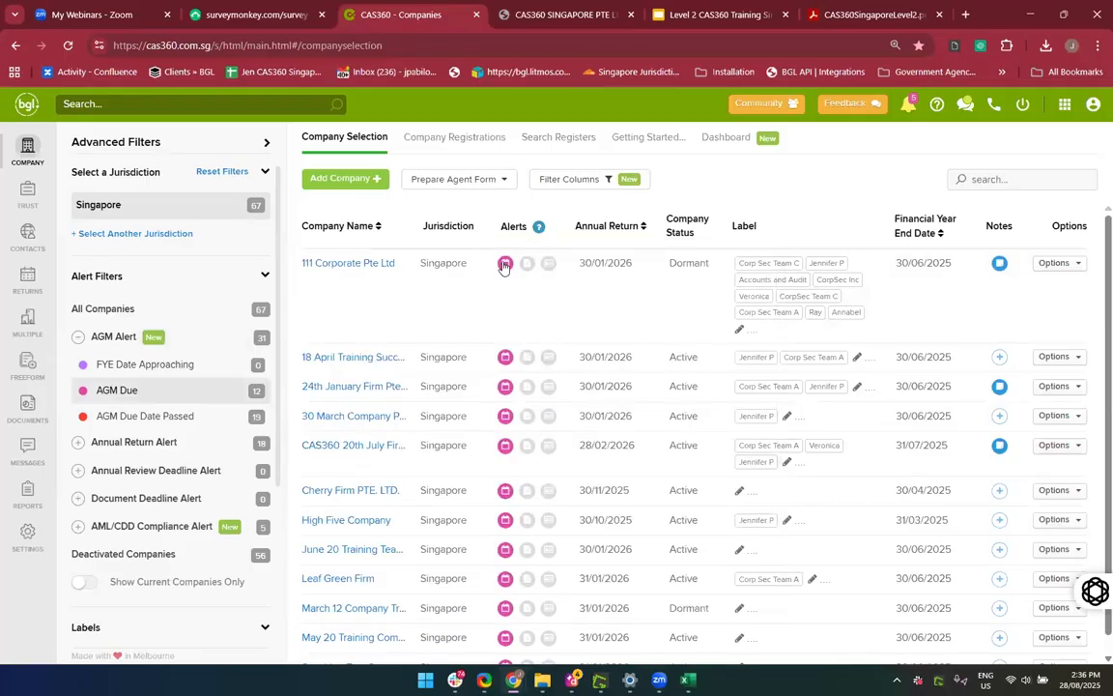
left_click(506, 273)
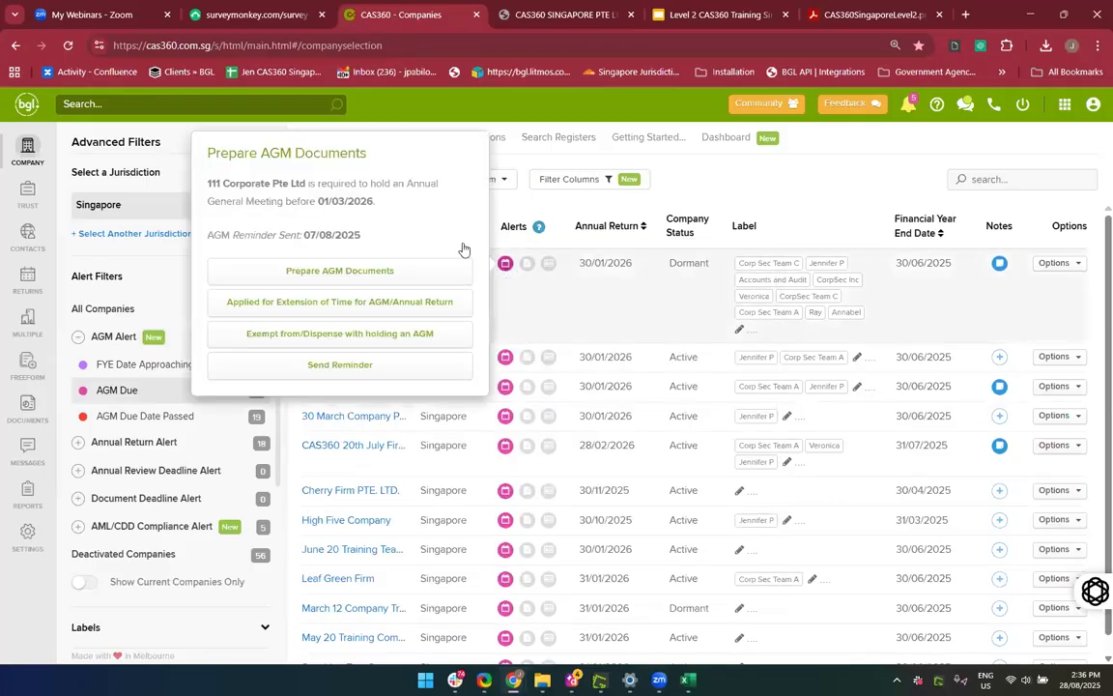
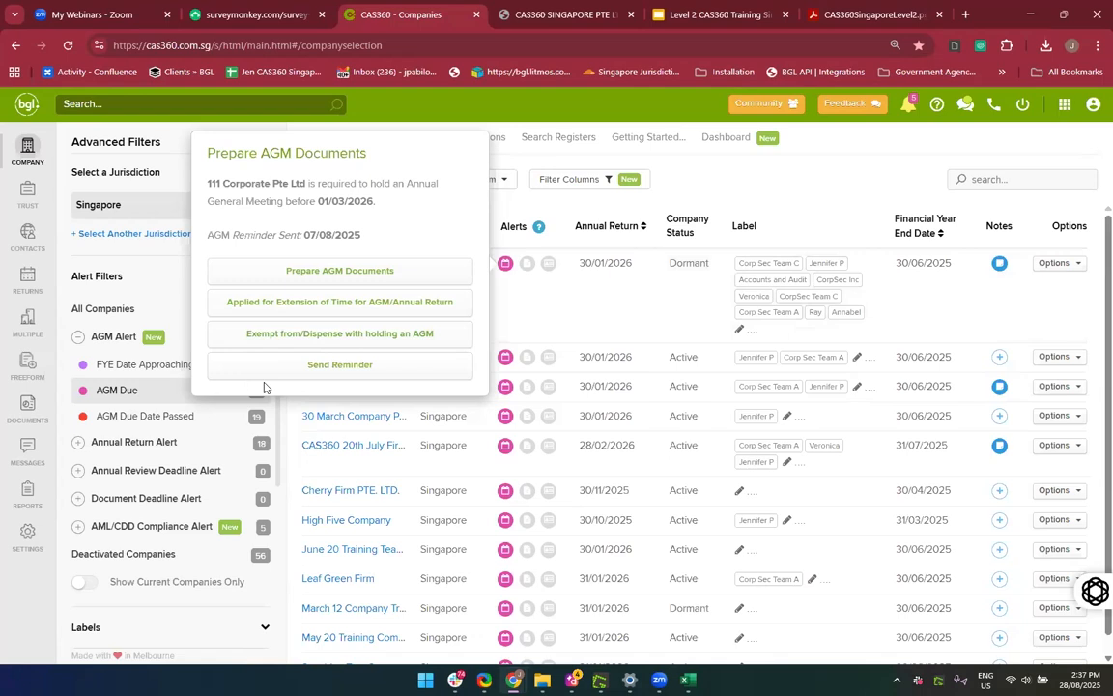
Record 111 Corporate Pte Ltd as exempt from holding an AGM as a Private Dormant Relevant Company and save
left_click(241, 336)
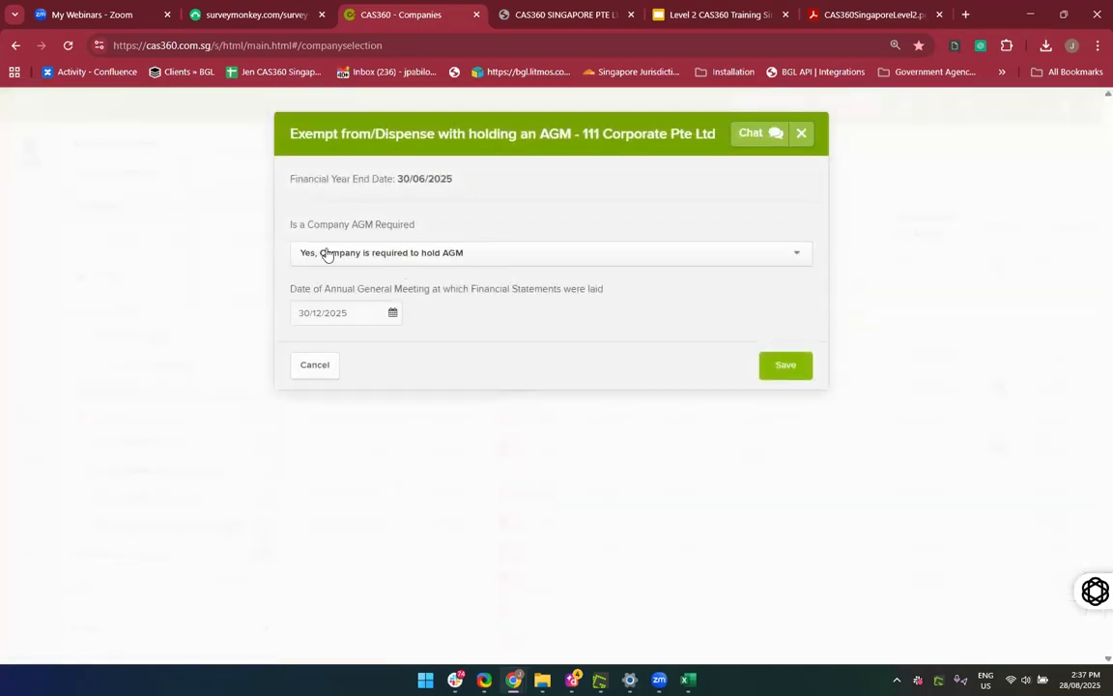
left_click(468, 255)
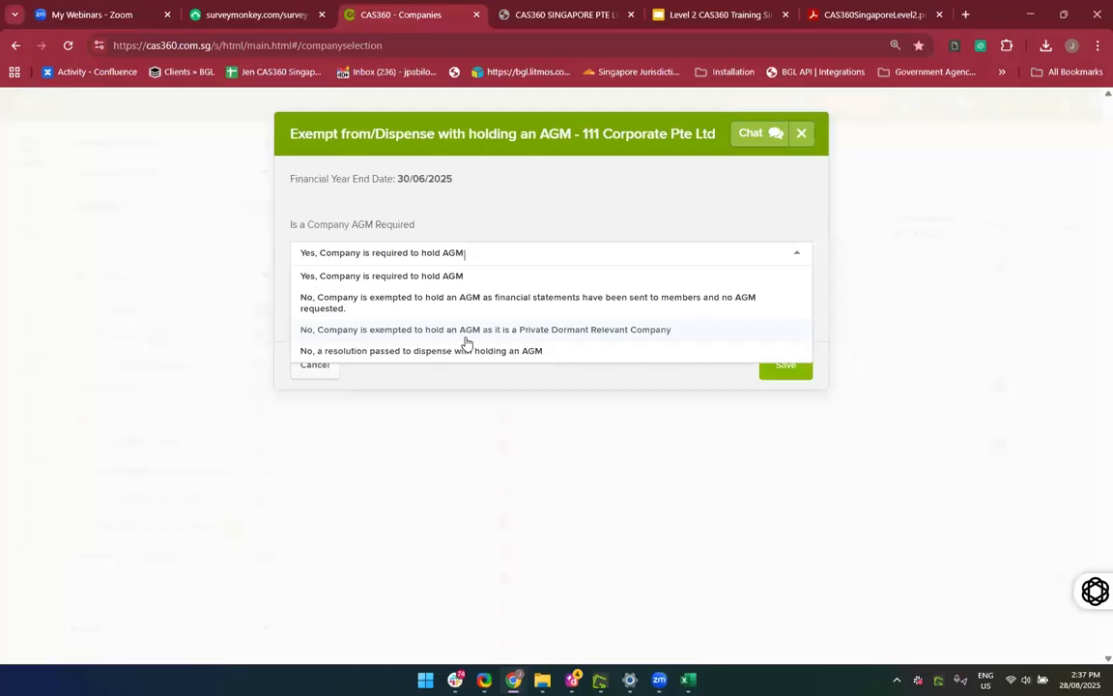
left_click(466, 333)
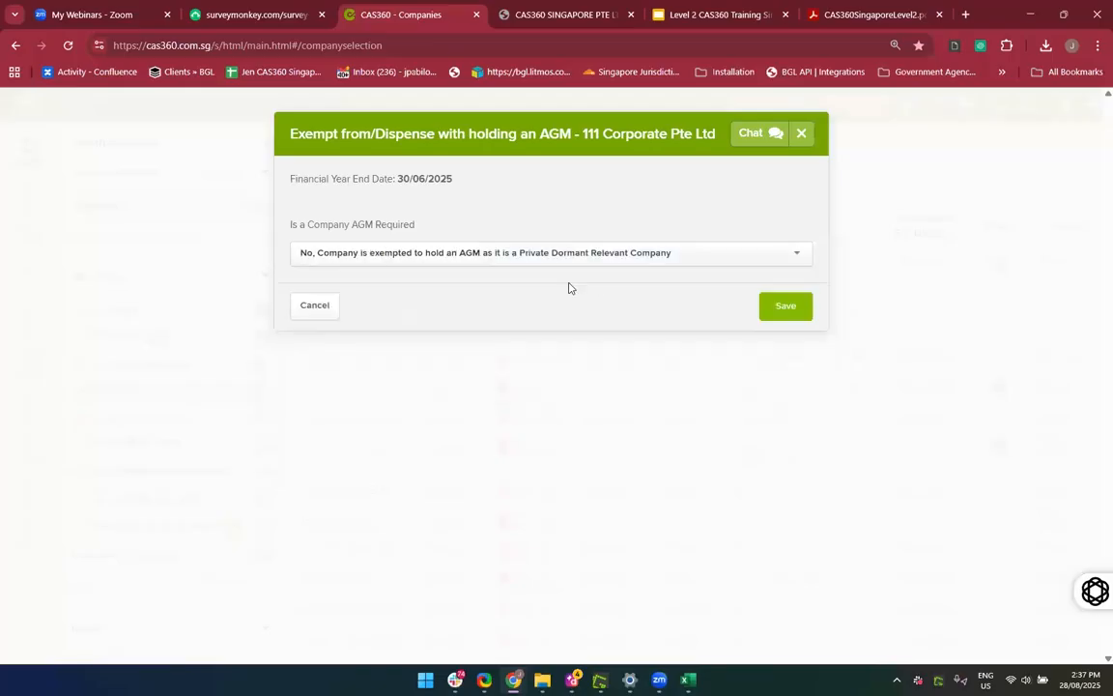
left_click(779, 315)
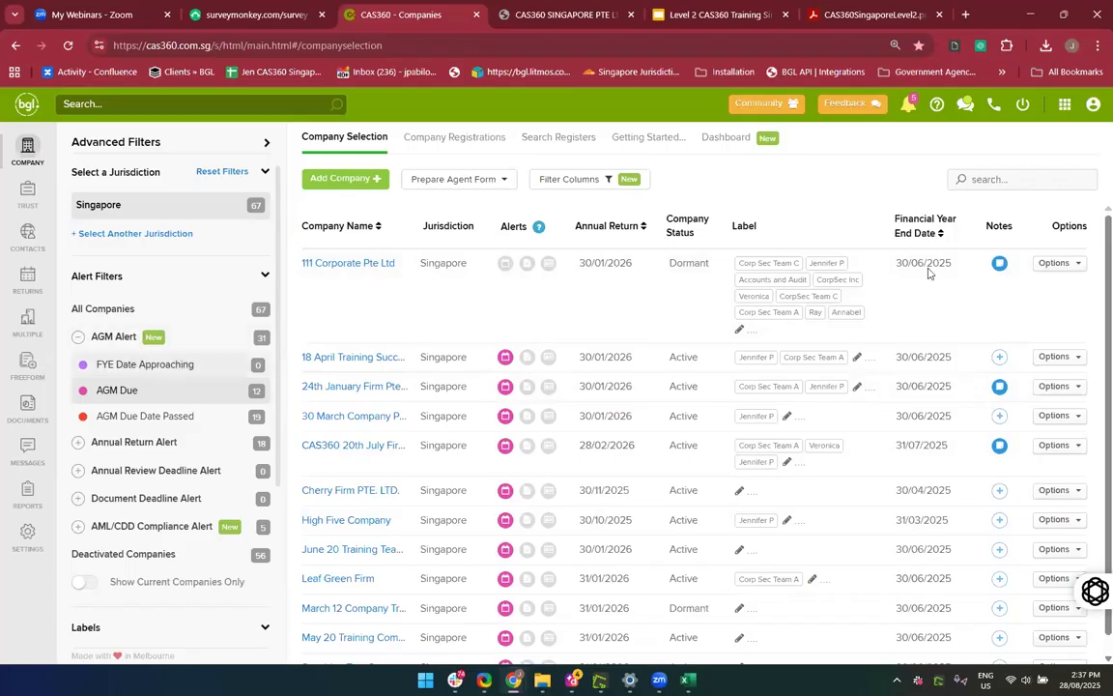
Filter by AGM Due Date Passed and go to Annual Returns from the alert for 18 July Company Pte Ltd
left_click(132, 424)
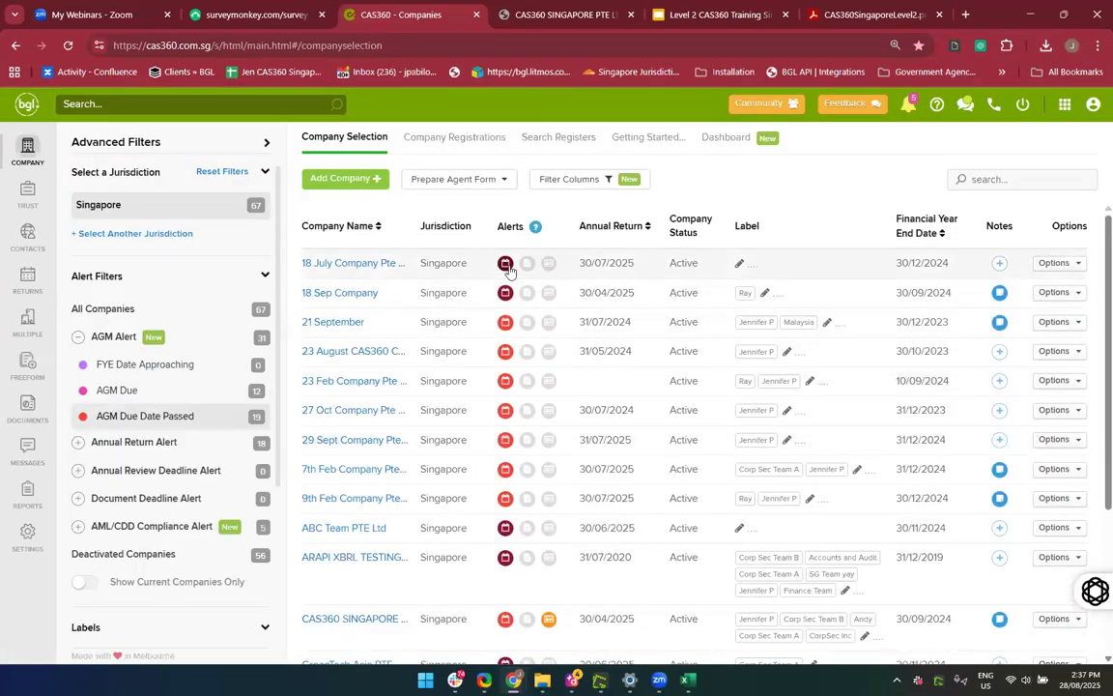
left_click(505, 265)
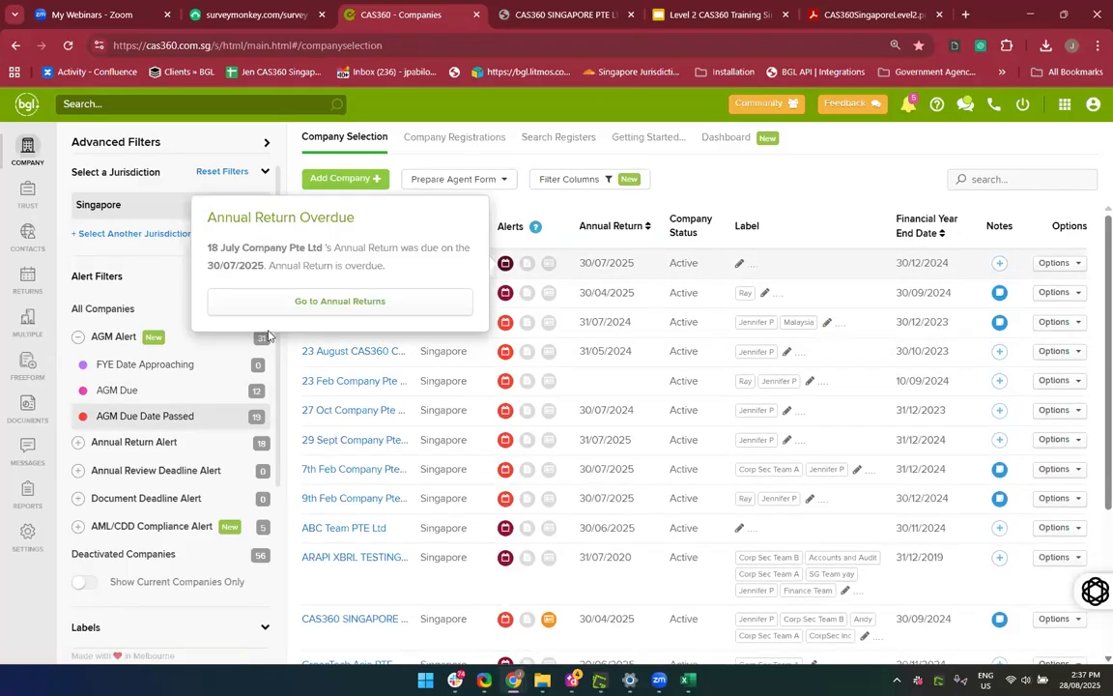
left_click(357, 304)
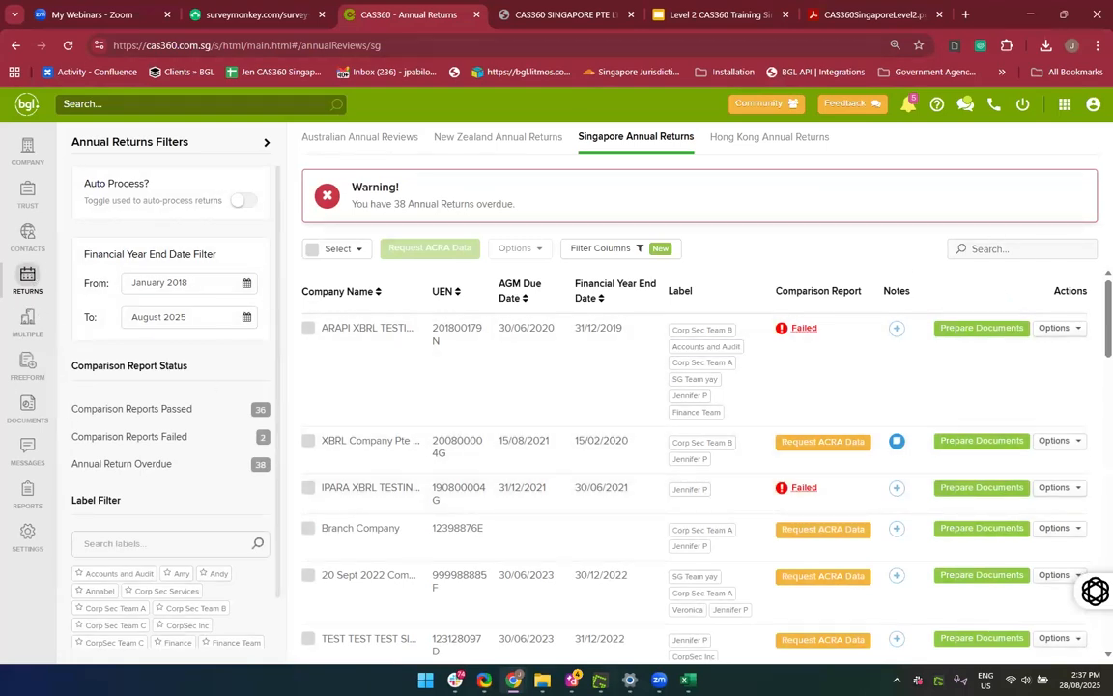
Return to the company list, open 15 June Company Pte Ltd and view its Company Dates section
left_click(25, 159)
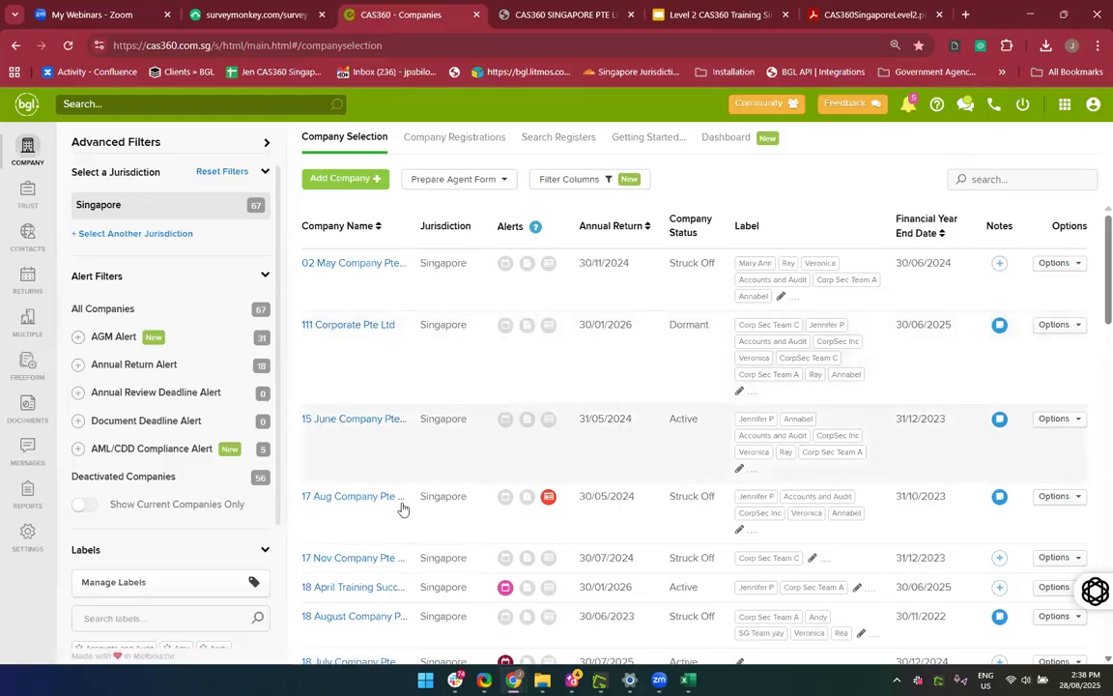
scroll(407, 540, "down", 1)
scroll(406, 538, "up", 1)
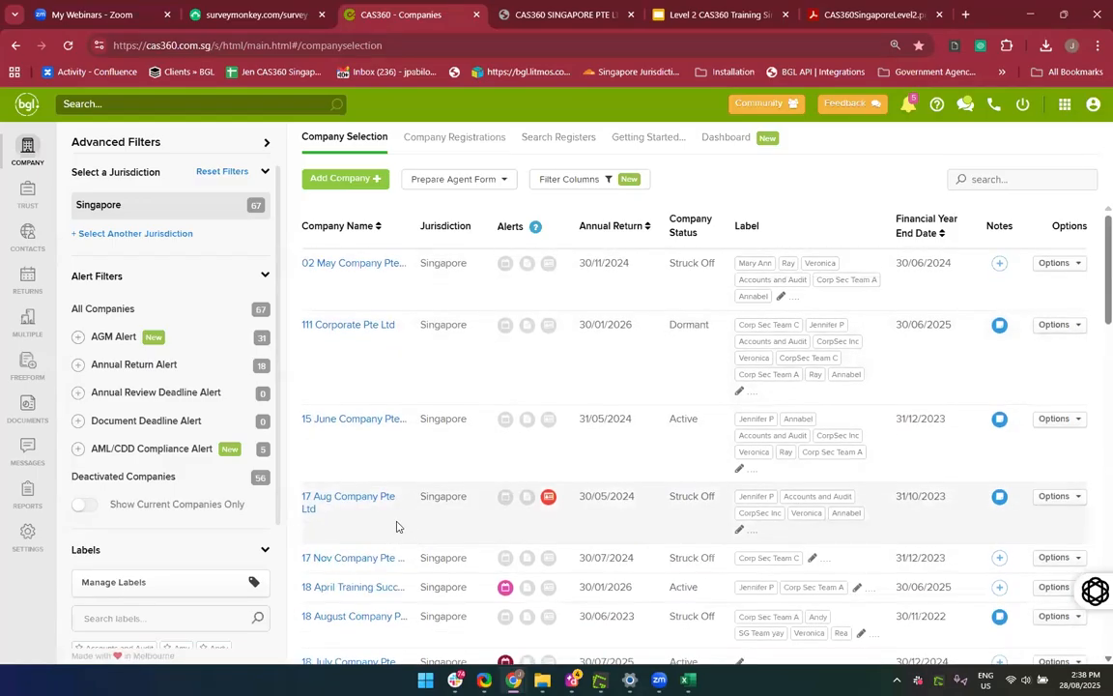
left_click(343, 427)
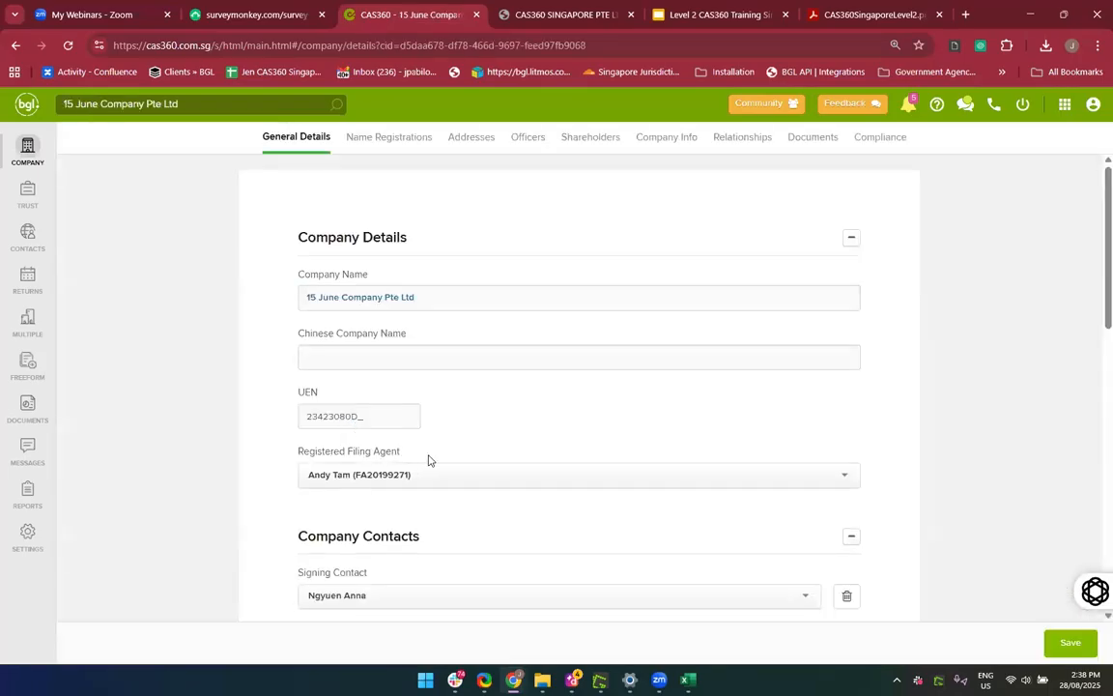
scroll(429, 460, "down", 3)
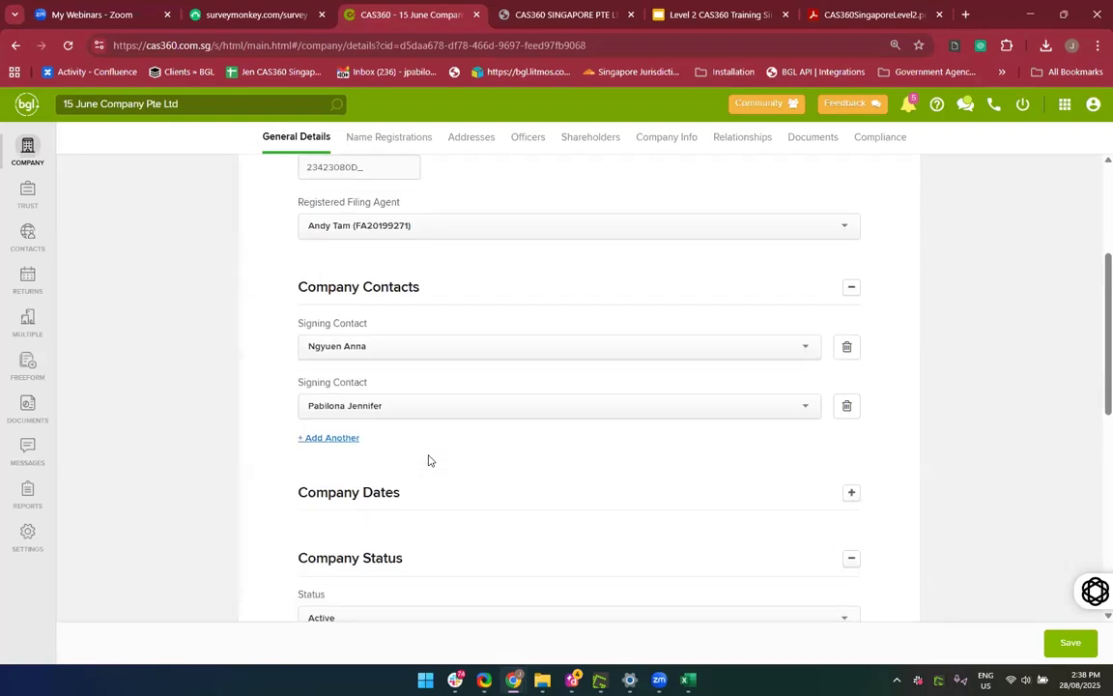
scroll(429, 460, "down", 1)
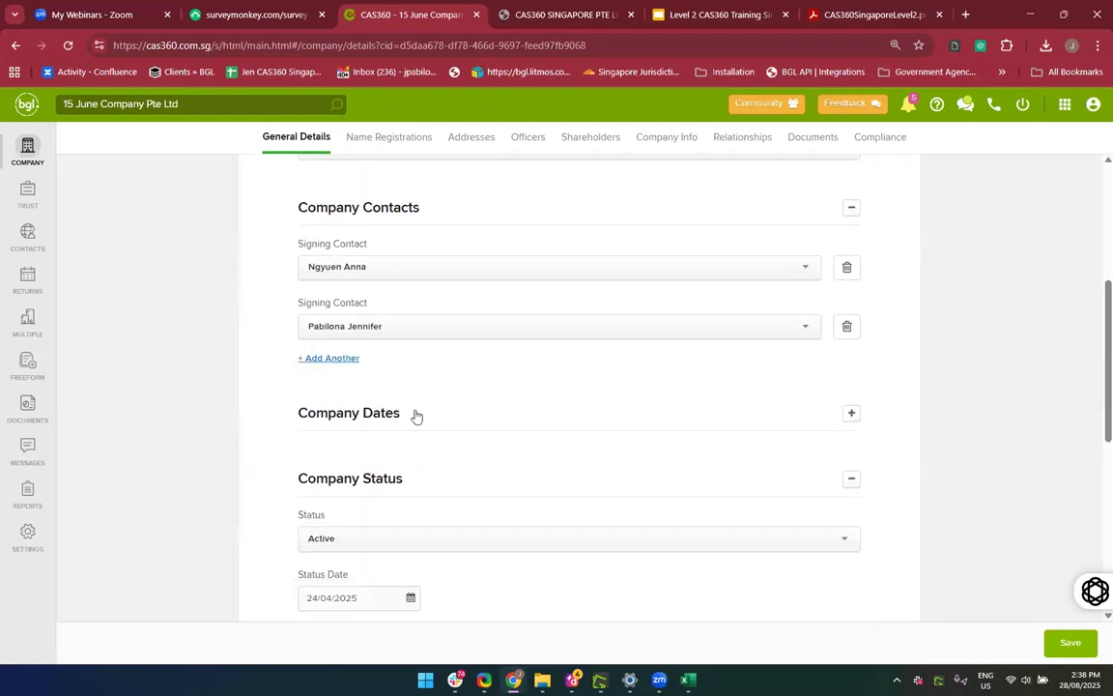
left_click(416, 416)
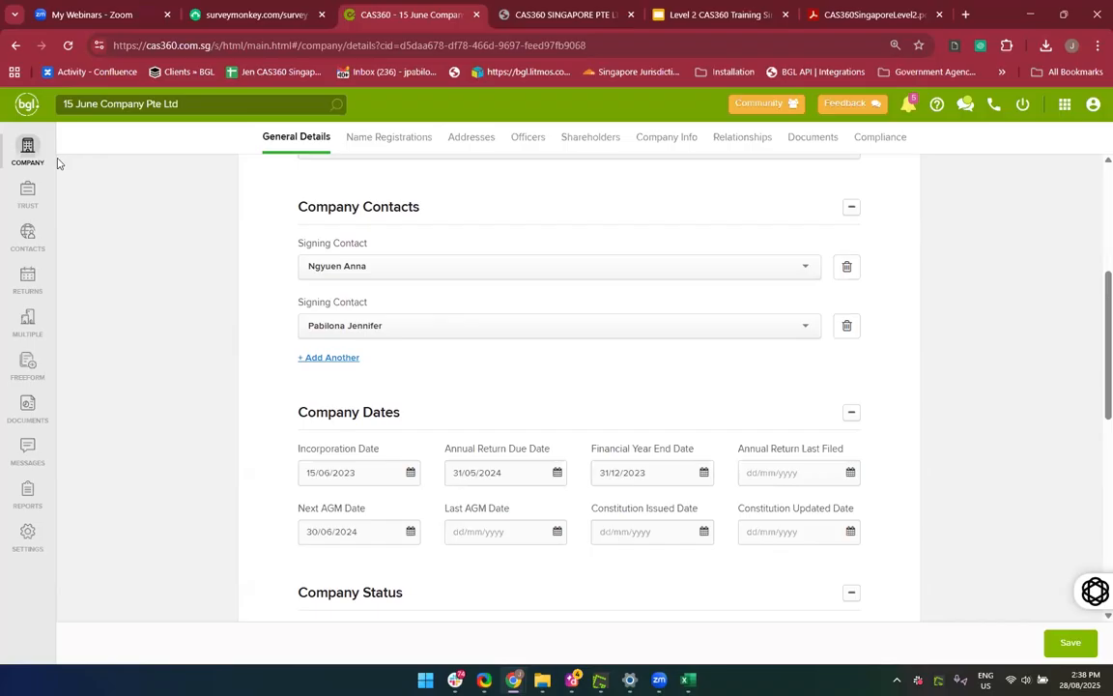
Go back to the company list, open 18 Sep Company and display its Company Dates section
left_click(25, 150)
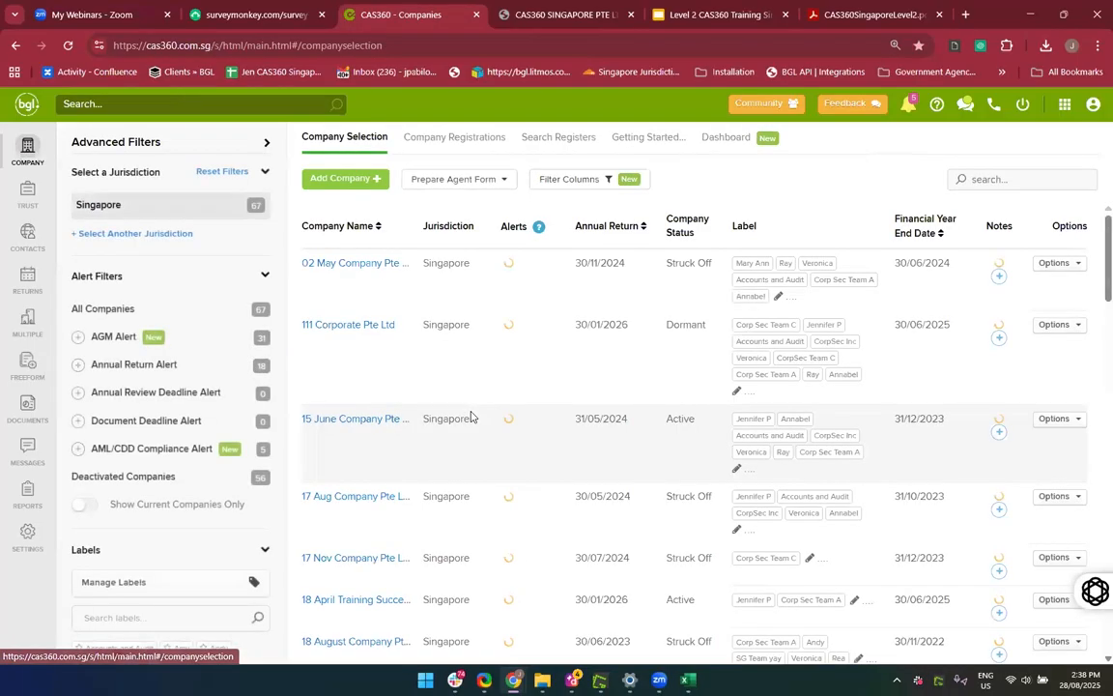
scroll(471, 416, "down", 3)
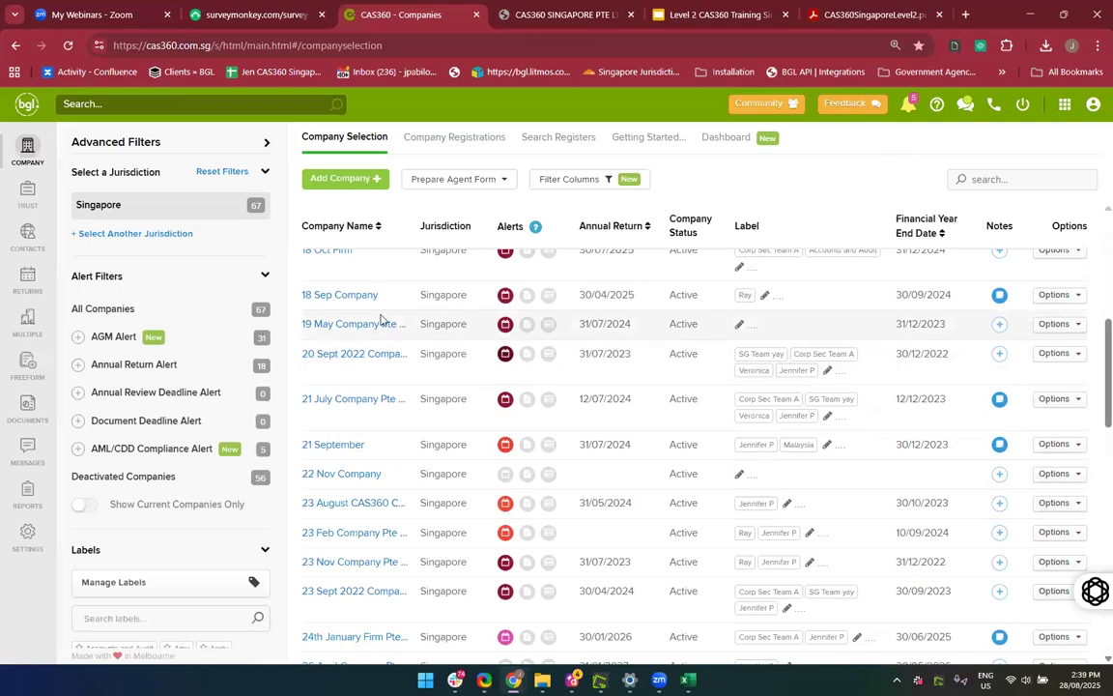
left_click(351, 302)
scroll(519, 519, "down", 3)
left_click(506, 505)
scroll(506, 504, "down", 3)
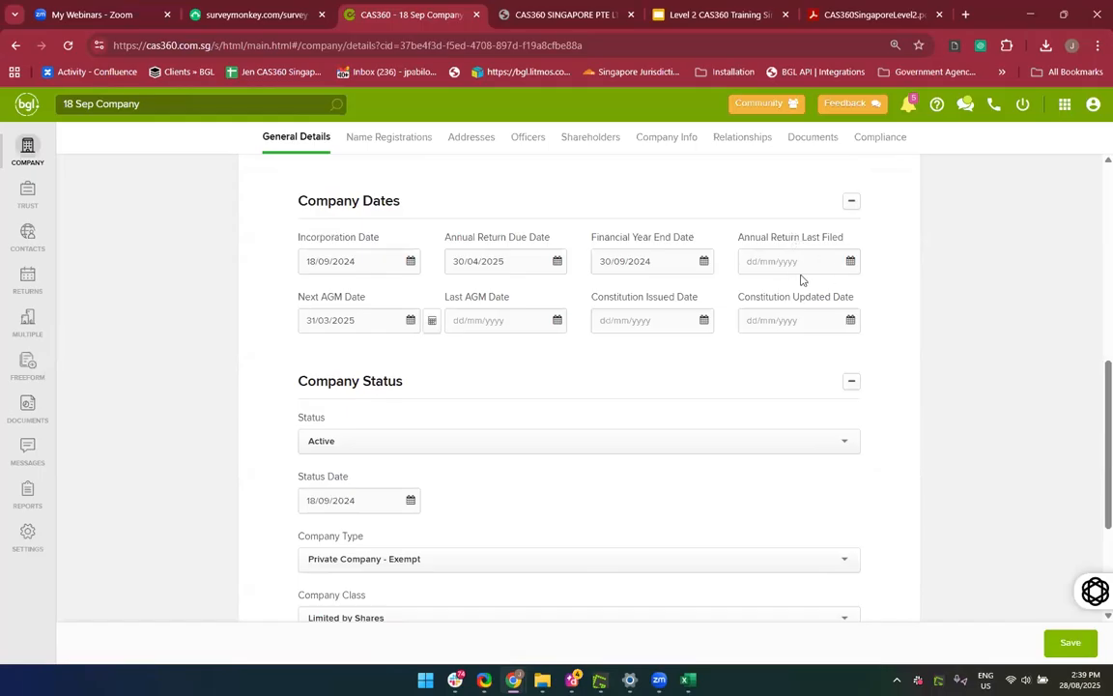
Set 18 Sep Company's Financial Year End Date to 30/01/2025 and recalculate the Next AGM Date
left_click(623, 261)
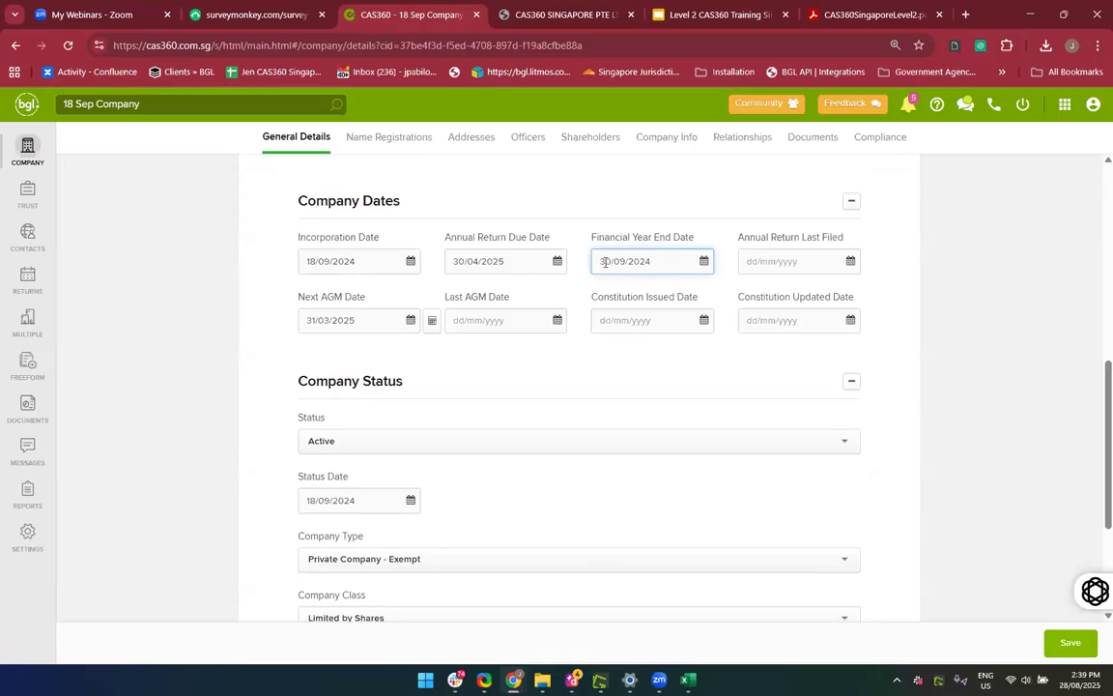
key("Right")
key("Right")
key("Right")
key("Right")
key("BackSpace")
type("8")
key("BackSpace")
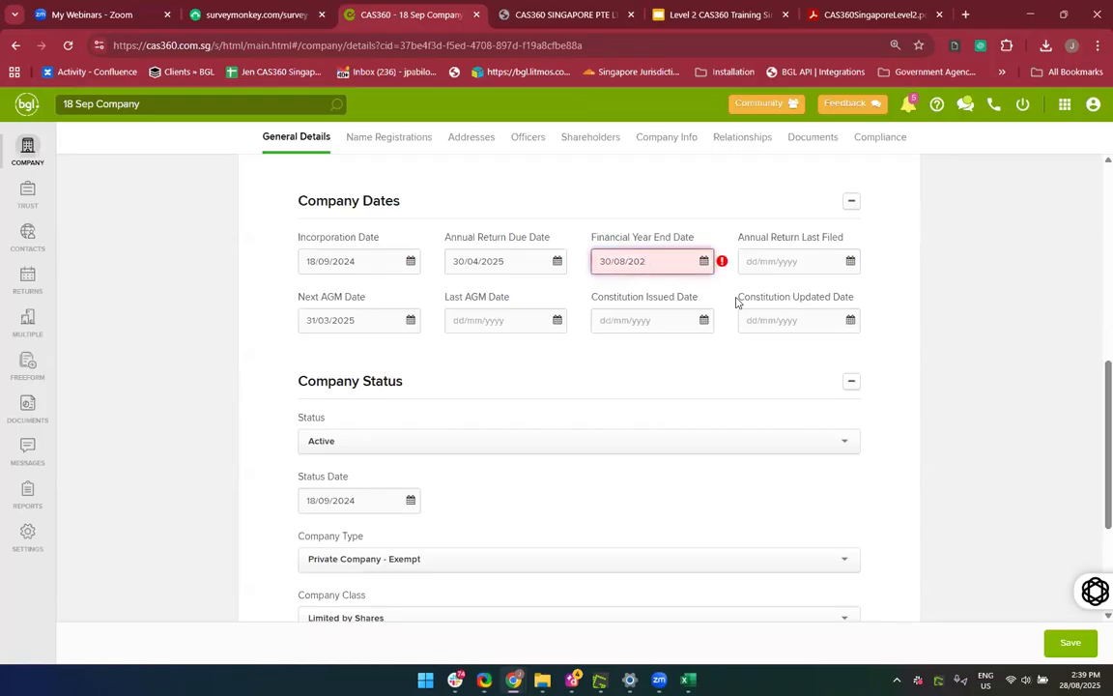
key("Left")
key("Left")
key("Left")
key("Left")
key("BackSpace")
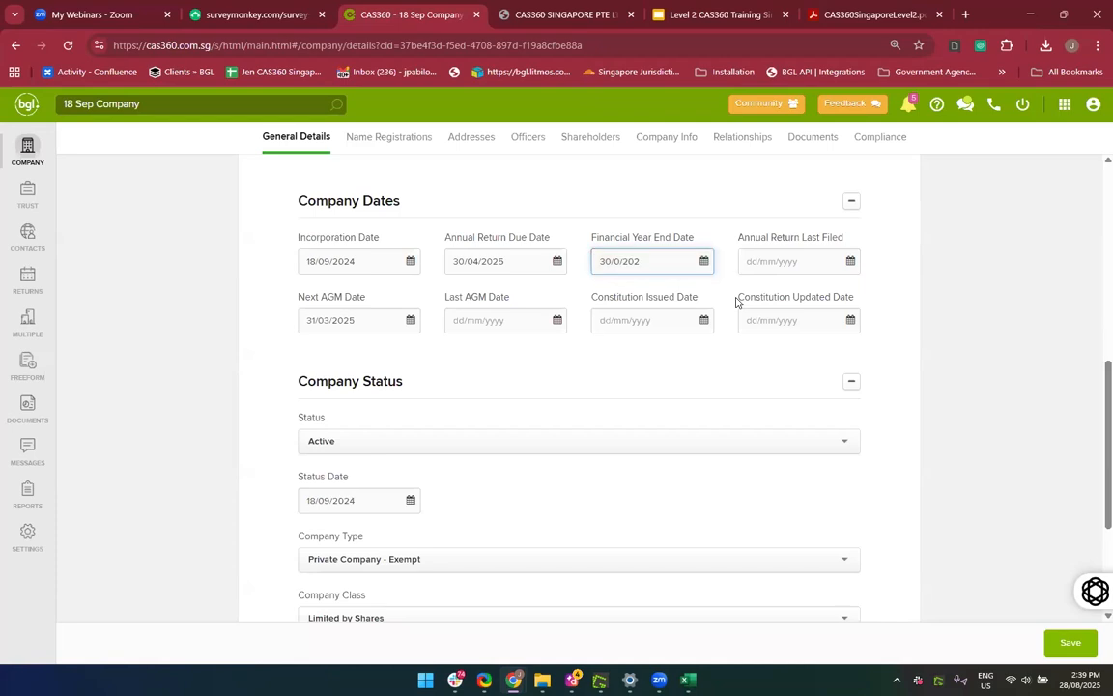
type("1/2025")
left_click(522, 393)
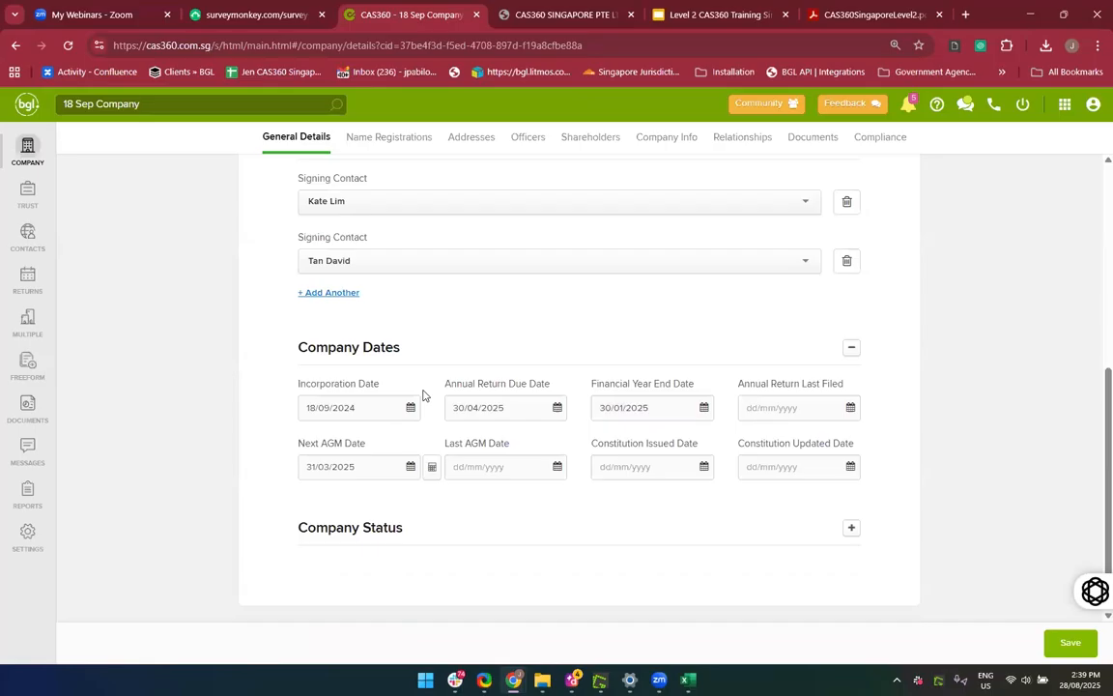
left_click(430, 469)
Set the Annual Return Last Filed date to 22/08/2025
left_click(767, 403)
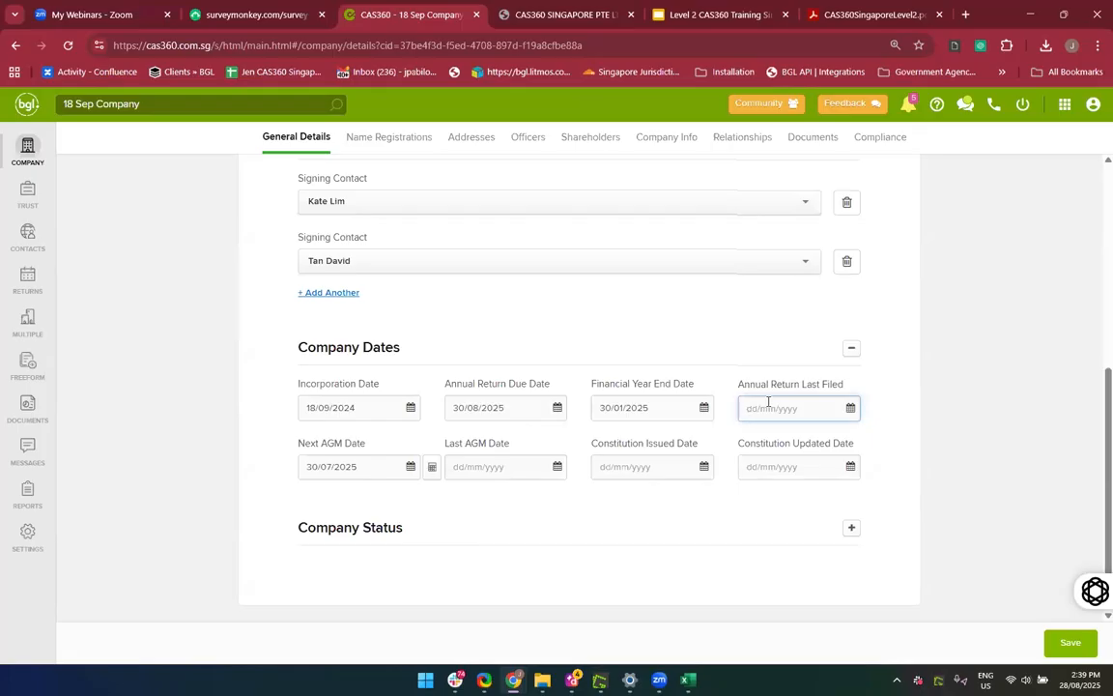
left_click(849, 409)
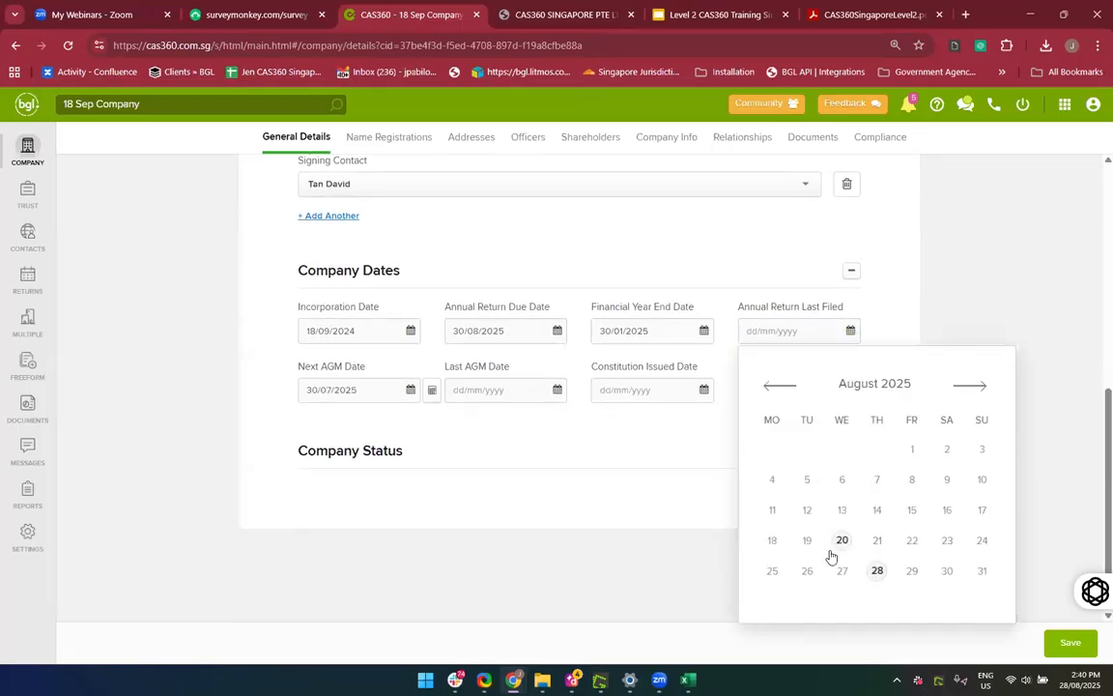
left_click(769, 388)
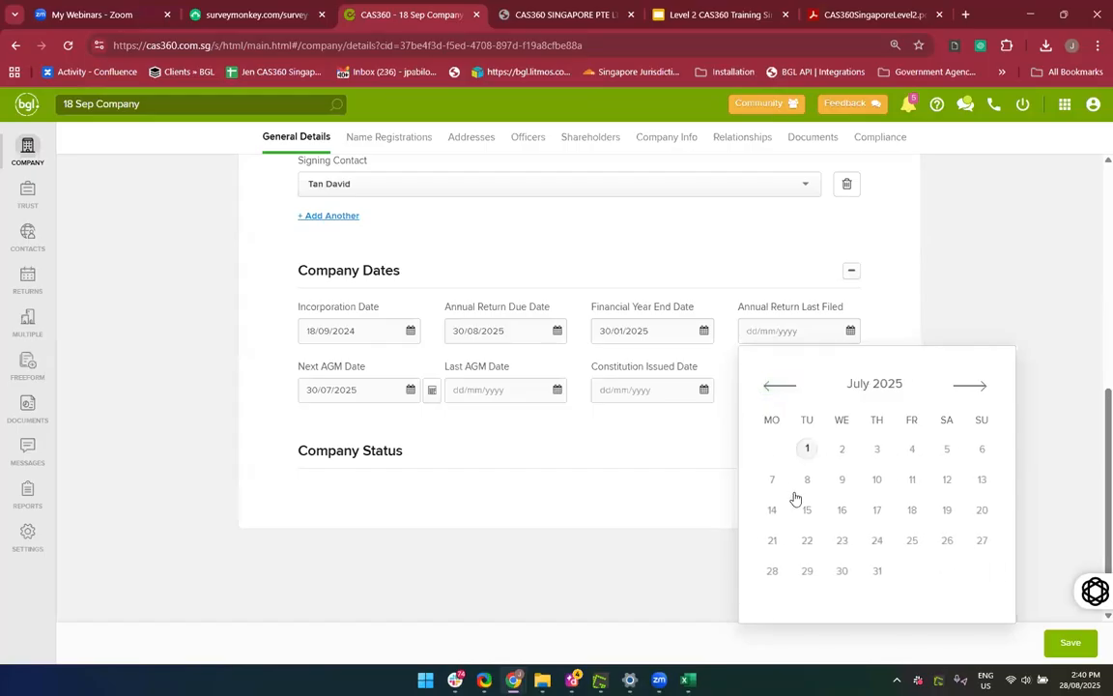
left_click(981, 385)
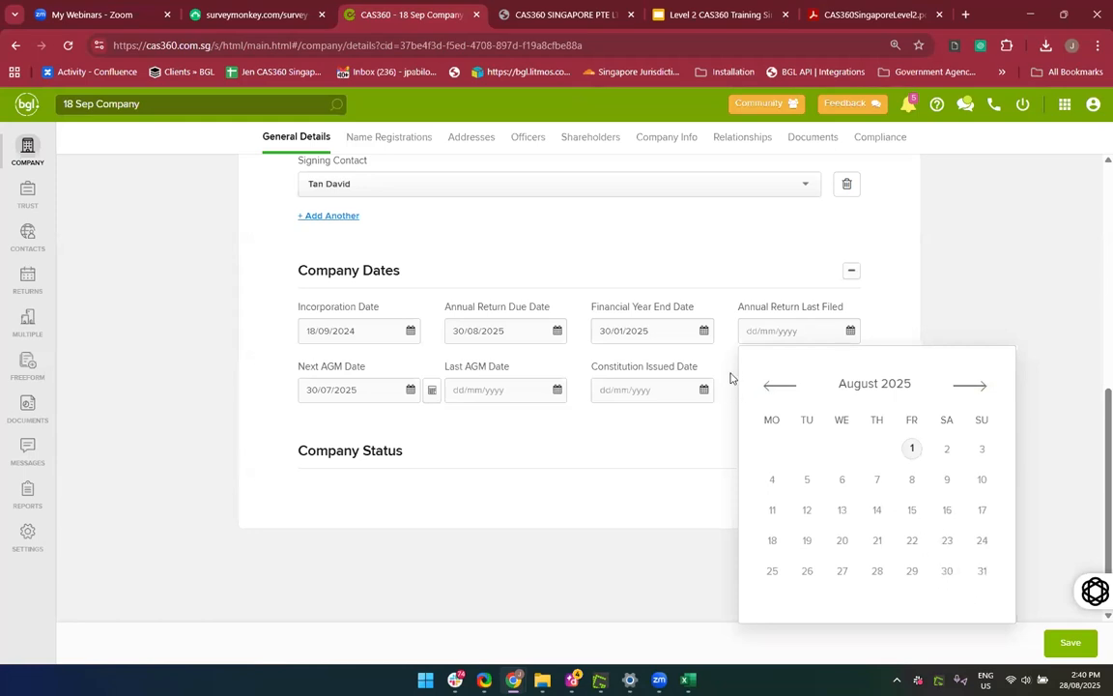
left_click(913, 544)
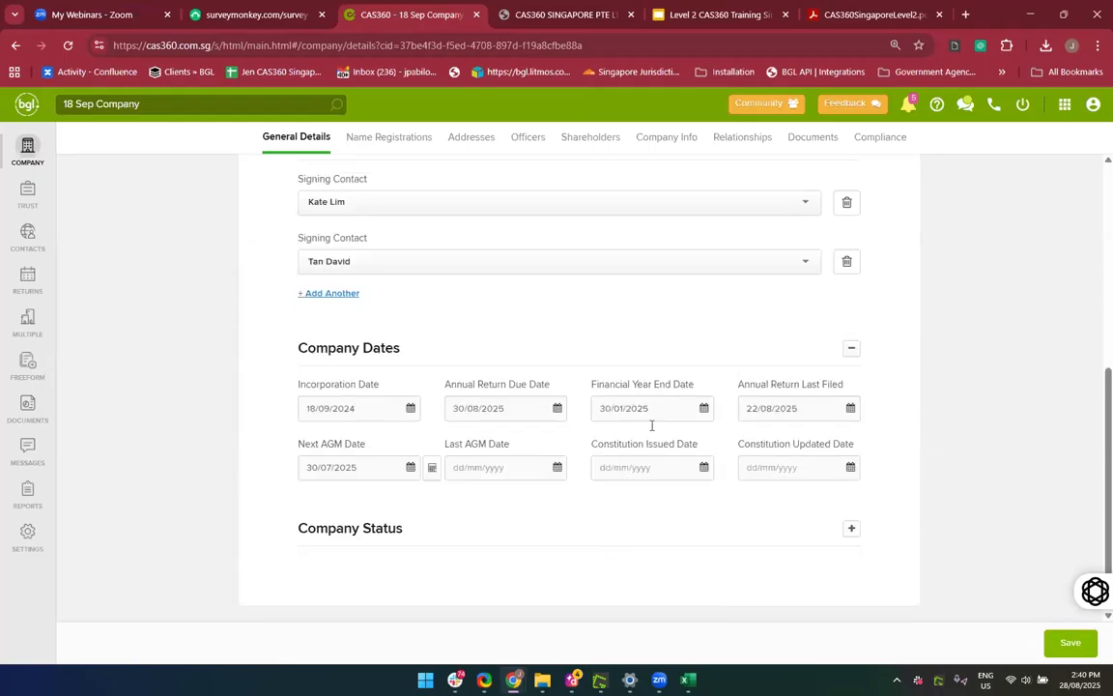
Set the Financial Year End Date to 30/01/2026 and save the company details
left_click(662, 407)
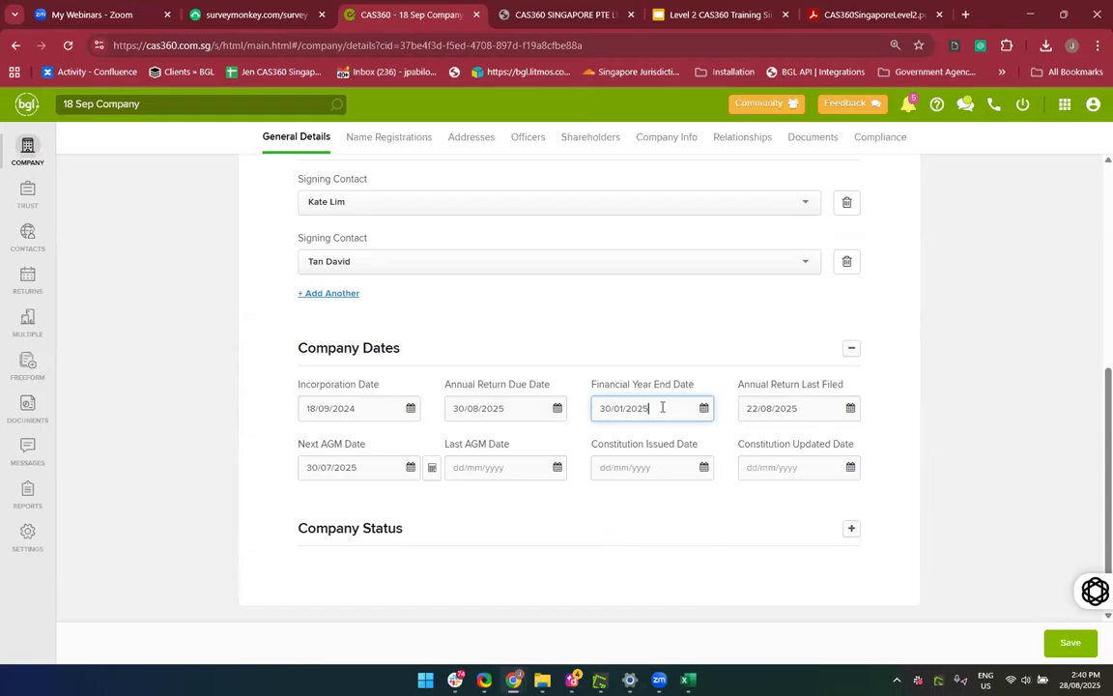
key("BackSpace")
type("6")
left_click(535, 548)
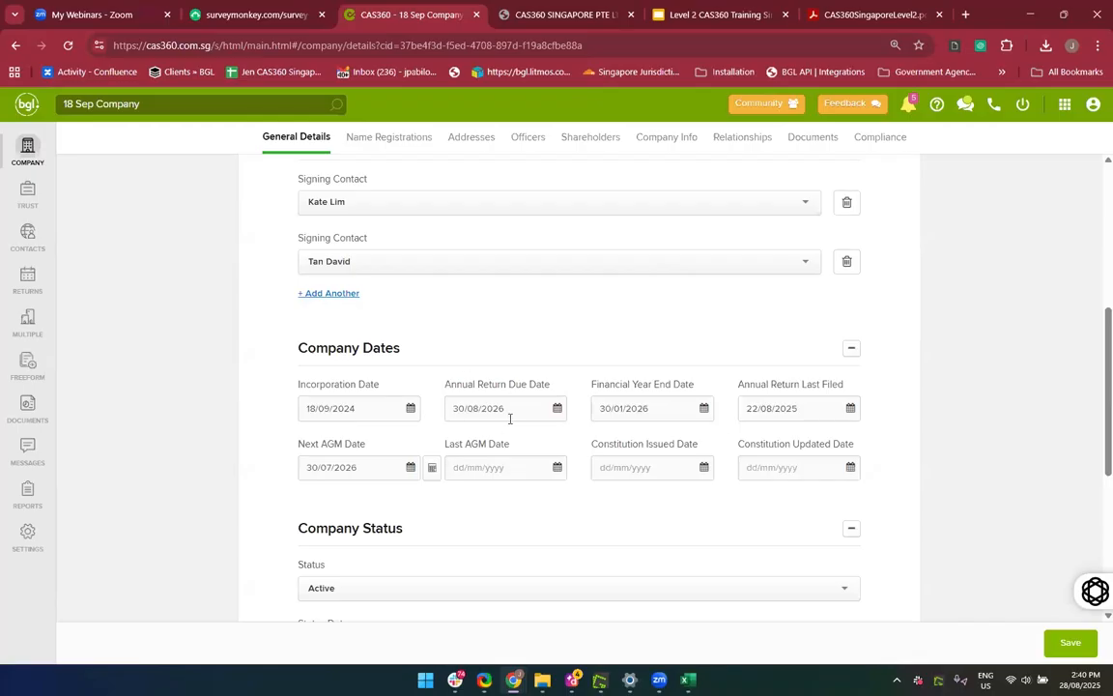
scroll(1080, 483, "down", 2)
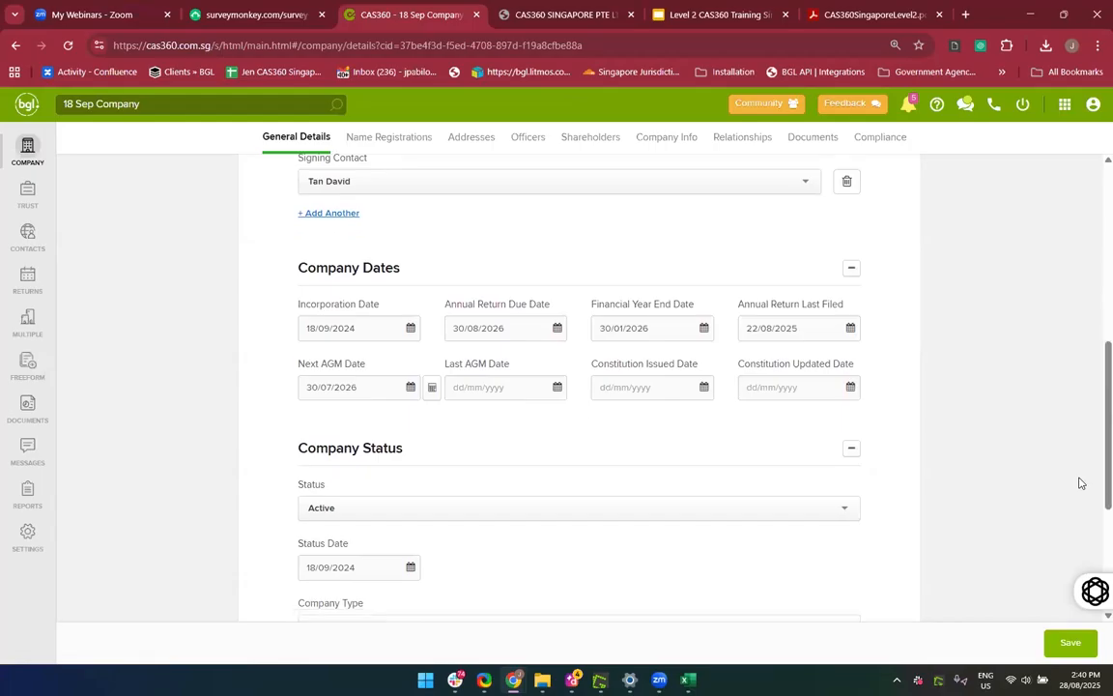
left_click(1070, 643)
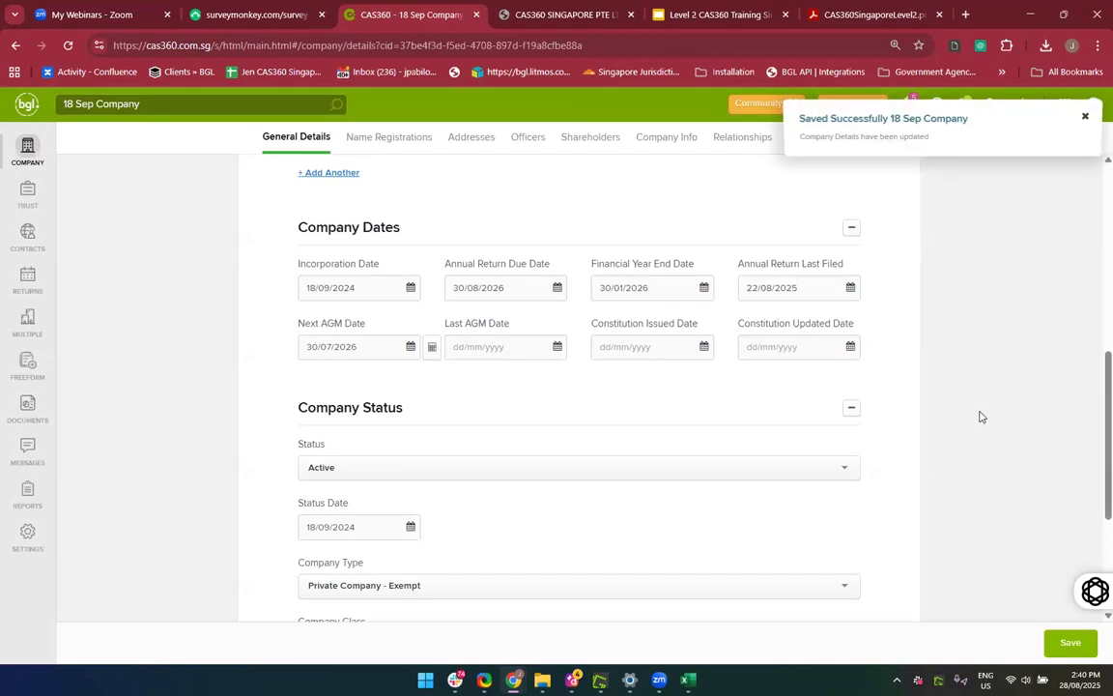
Check 18 Sep Company's alerts in the company list and look through the Singapore Annual Returns list
left_click(26, 150)
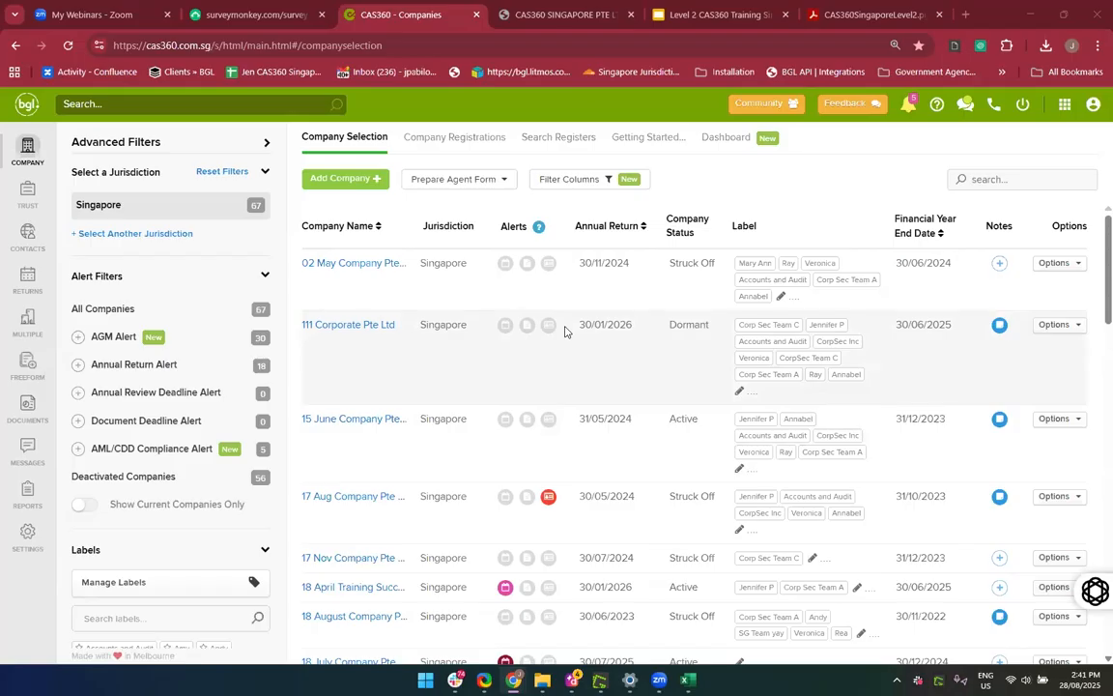
scroll(565, 332, "down", 5)
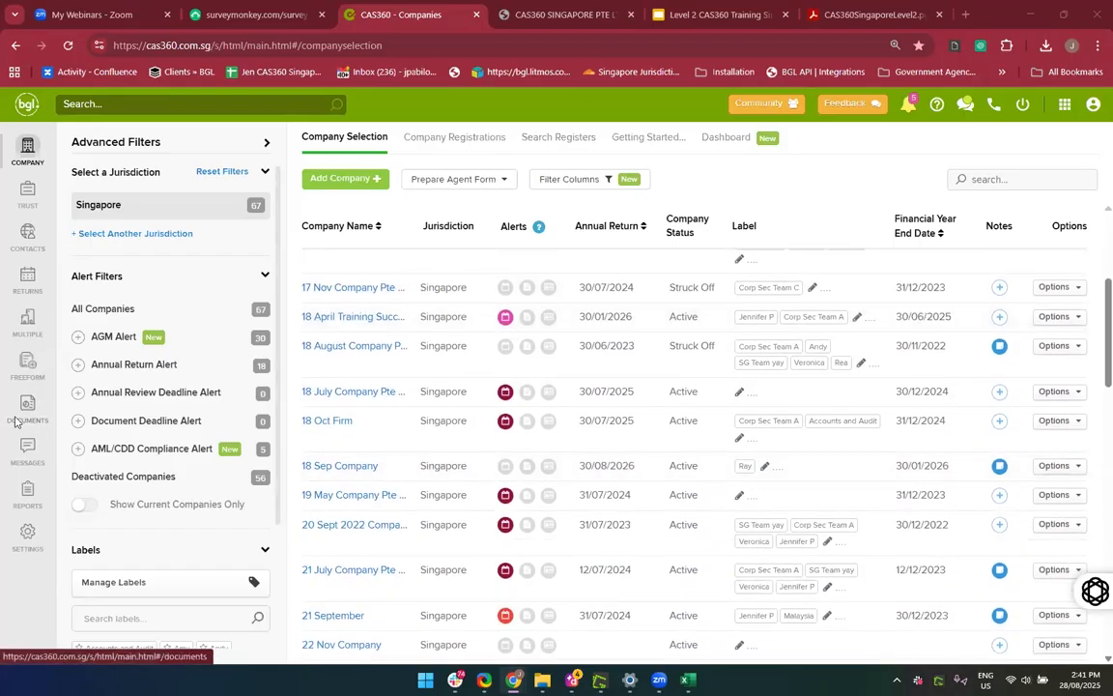
left_click(27, 282)
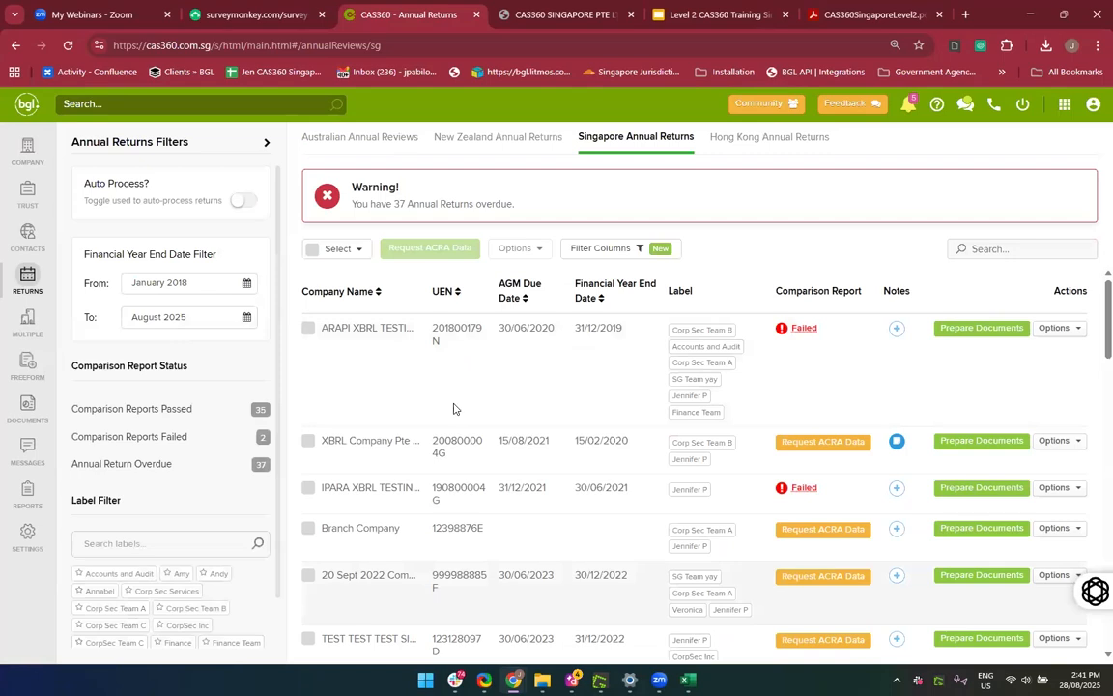
scroll(367, 380, "down", 5)
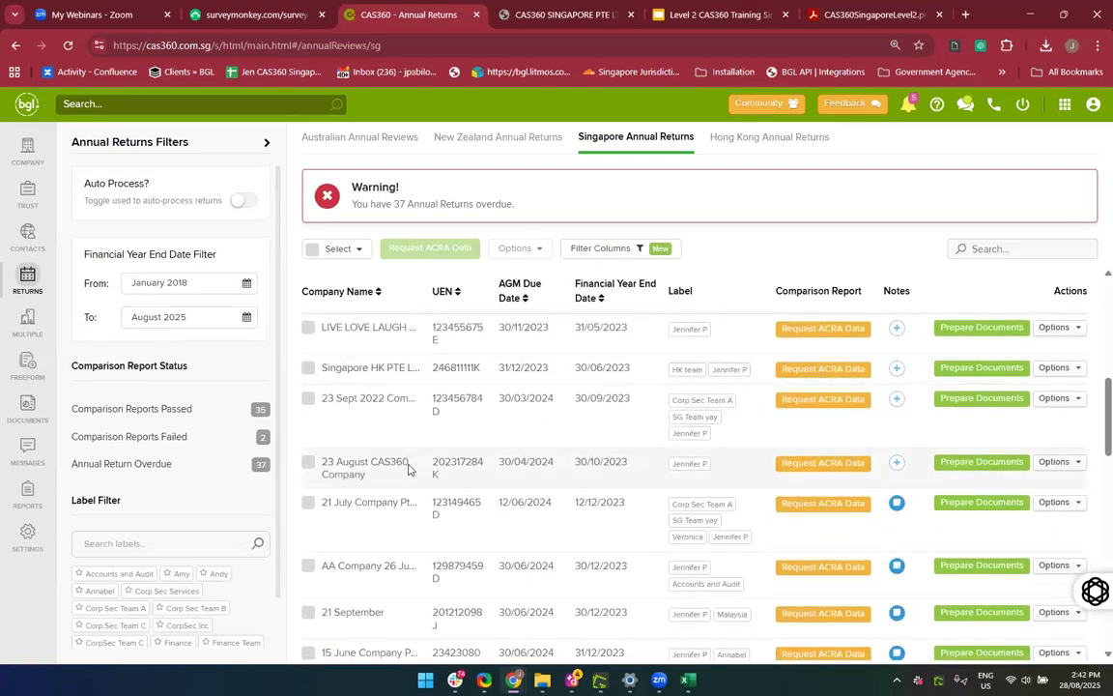
Search the company list for "23 Augu" and open 23 August CAS360 Company
left_click(27, 152)
left_click(971, 179)
type("23 Augu")
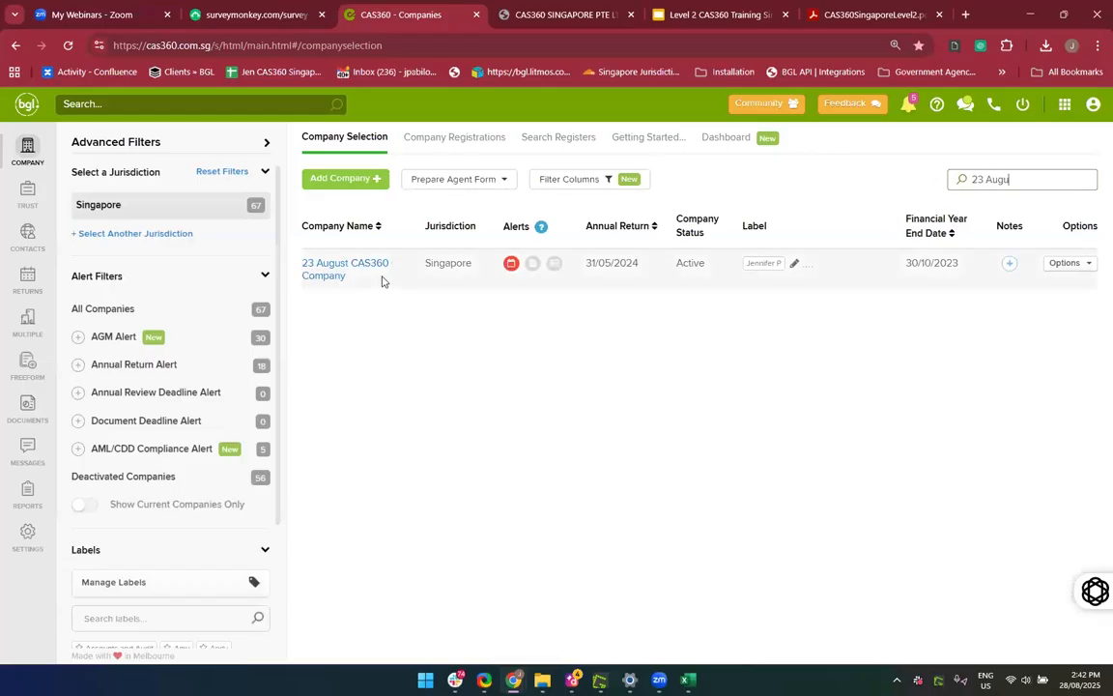
left_click(351, 271)
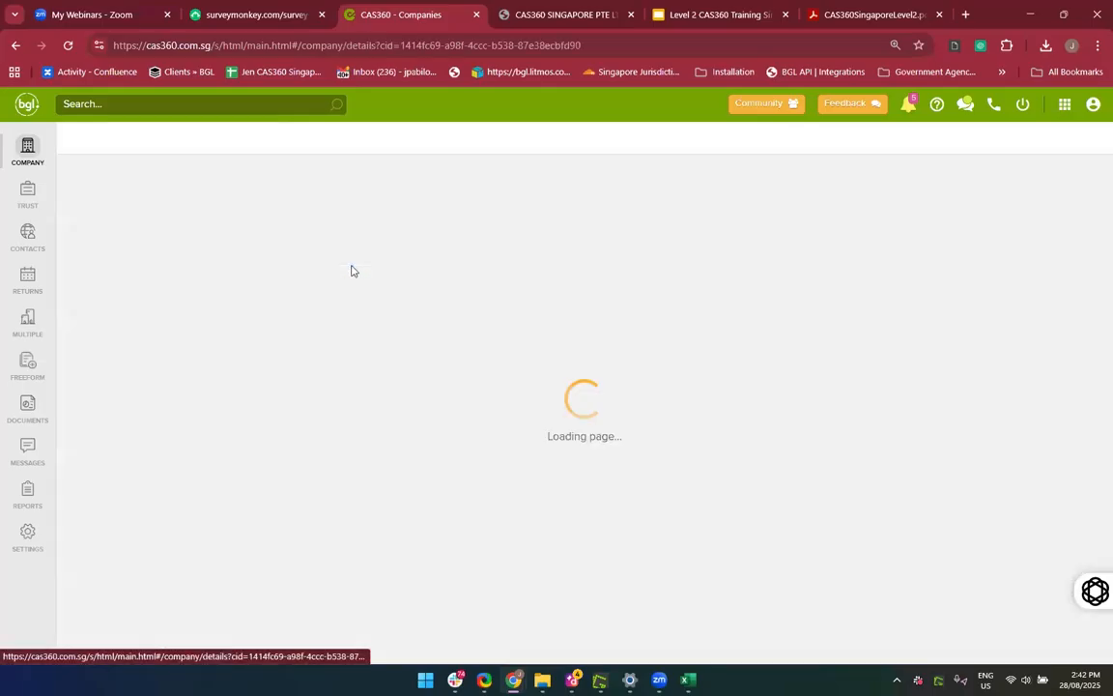
Set the Company Sub Class of 23 August CAS360 Company to None in its Company Status details
scroll(695, 541, "down", 3)
scroll(698, 544, "down", 3)
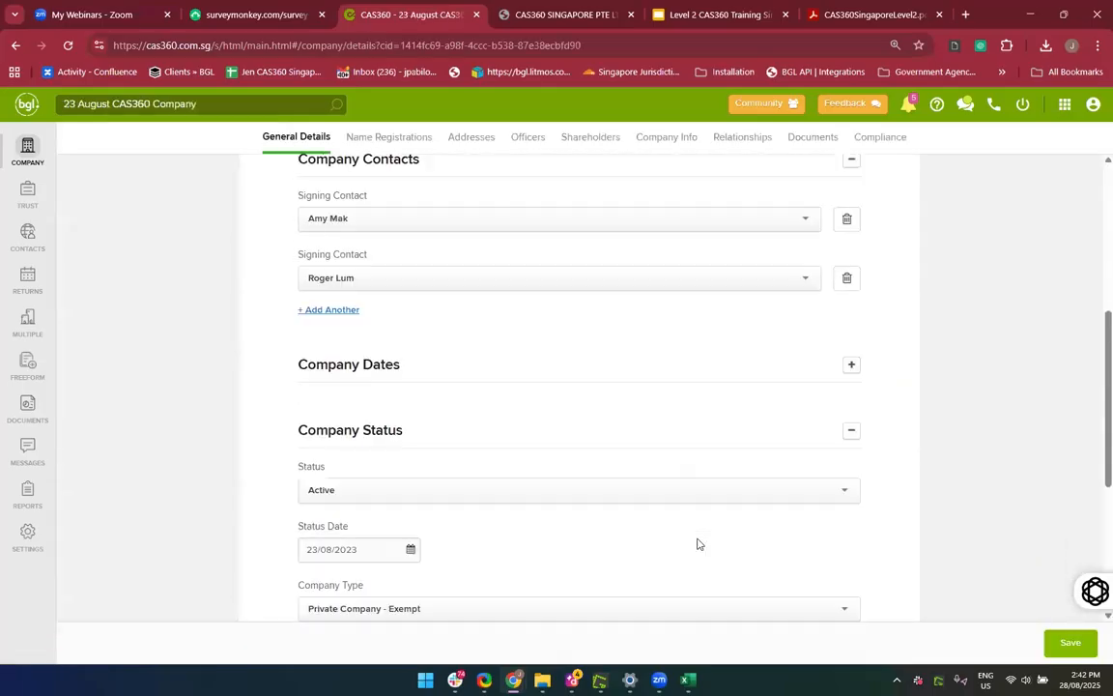
scroll(545, 396, "down", 4)
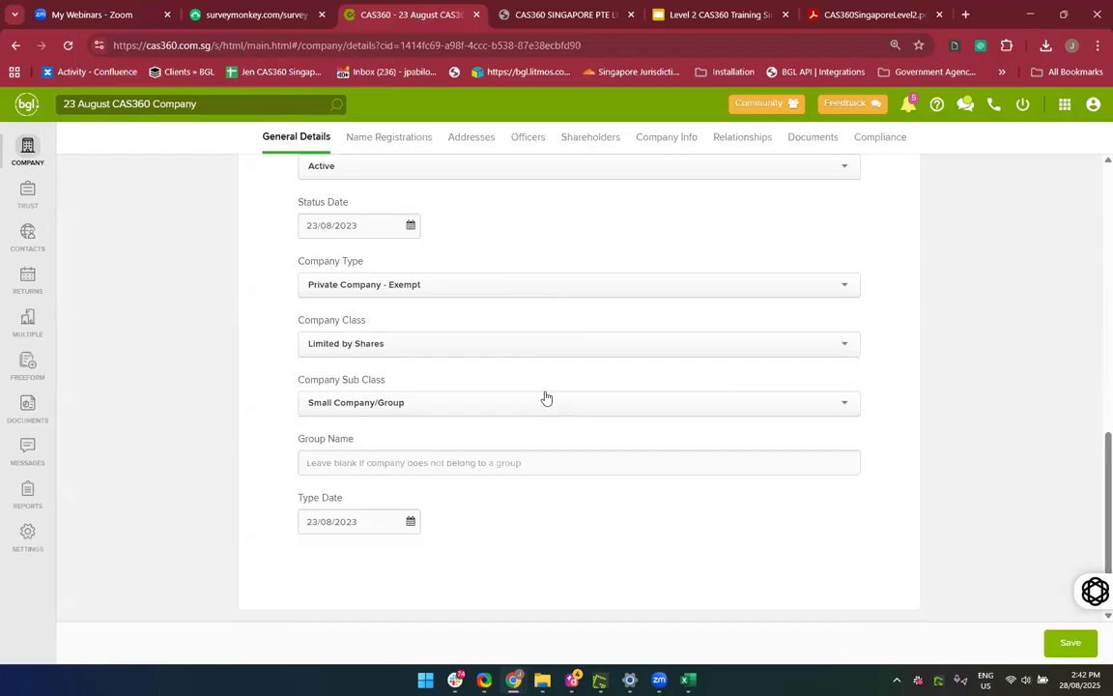
scroll(545, 396, "up", 2)
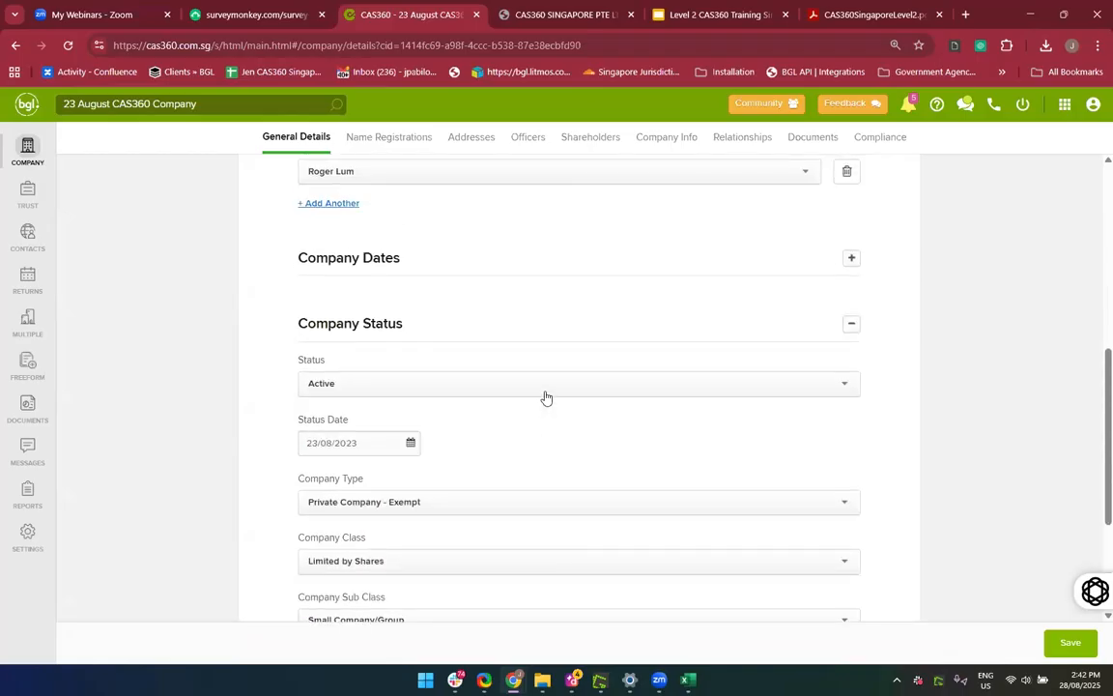
scroll(546, 397, "down", 3)
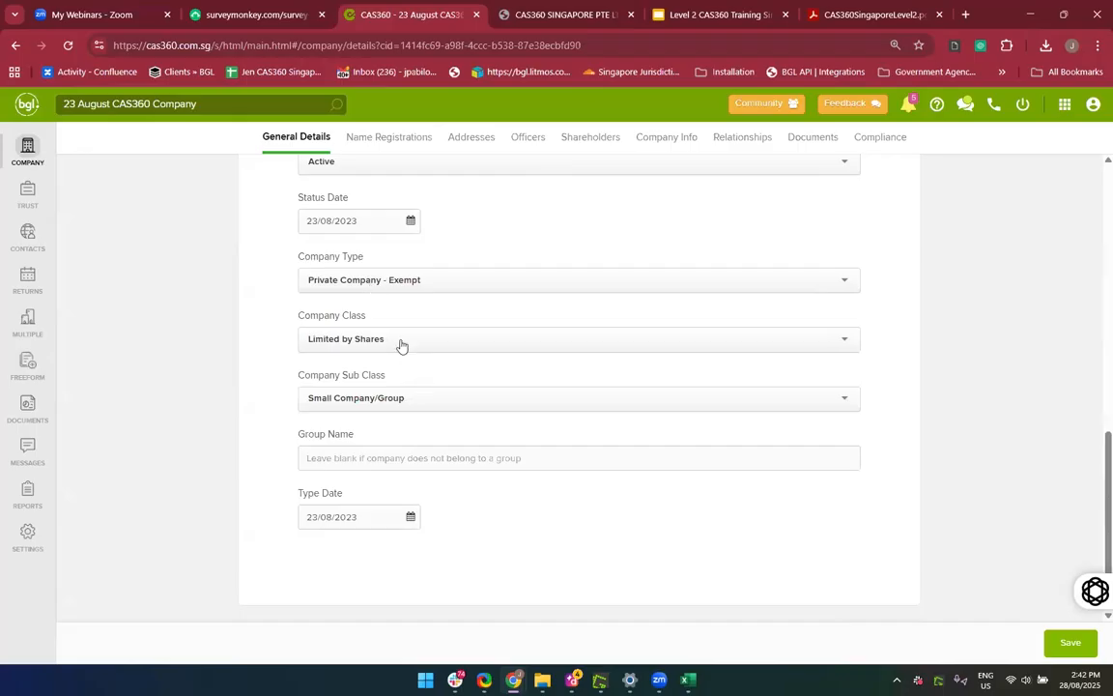
left_click(406, 400)
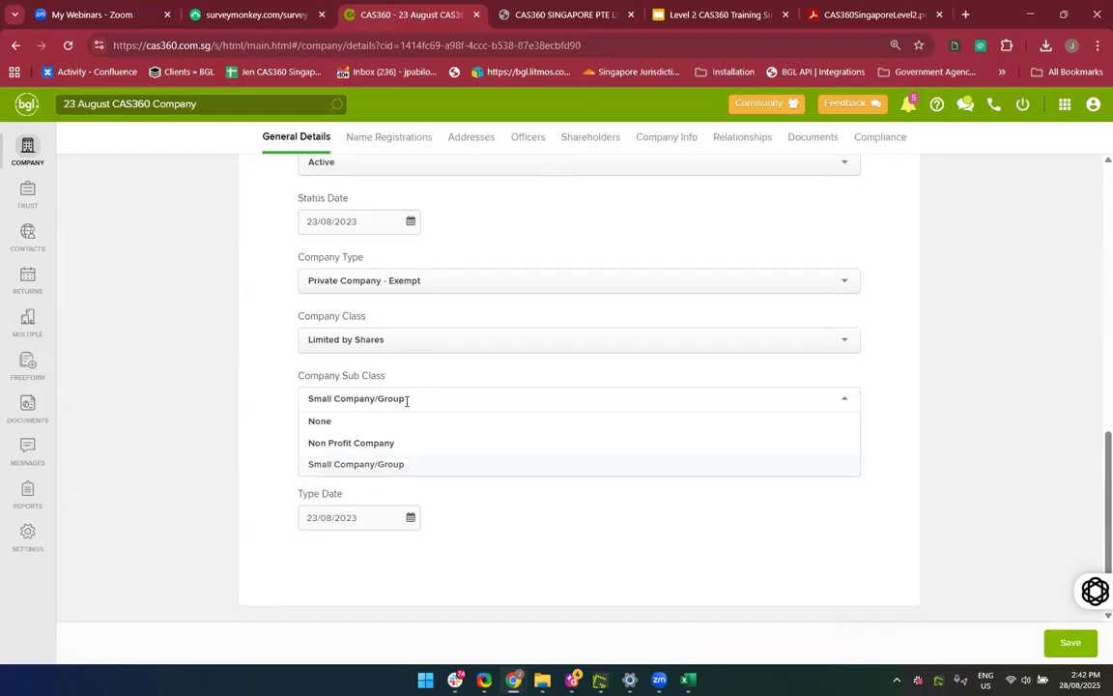
left_click(333, 422)
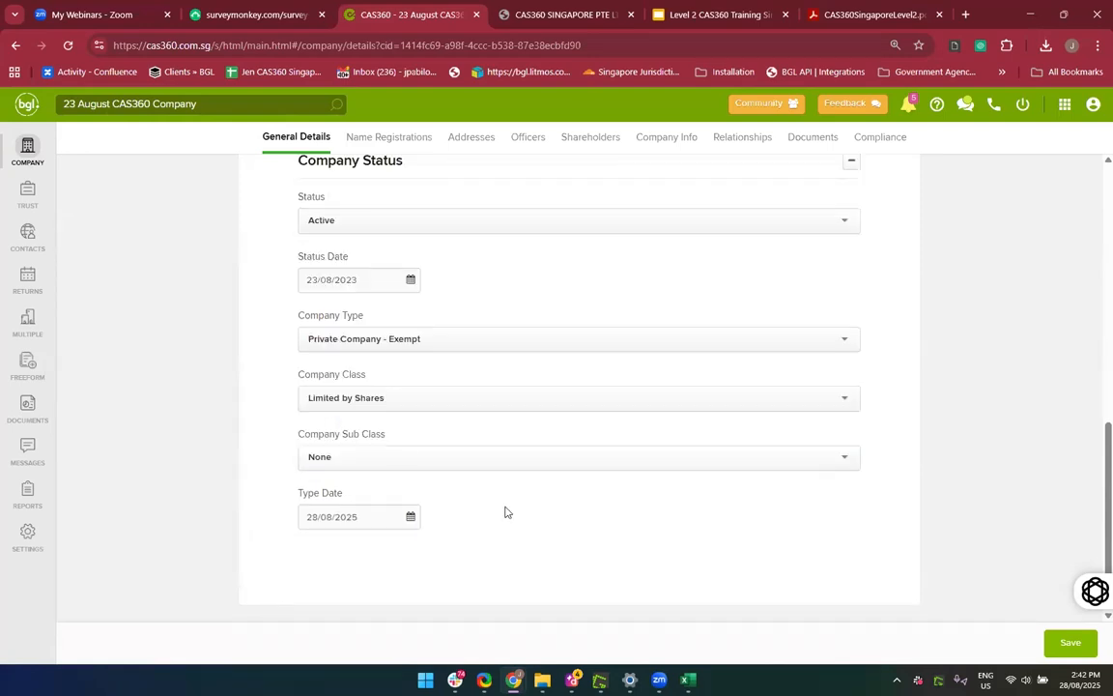
Switch the Company Sub Class to Small Company/Group and then back to None
left_click(430, 456)
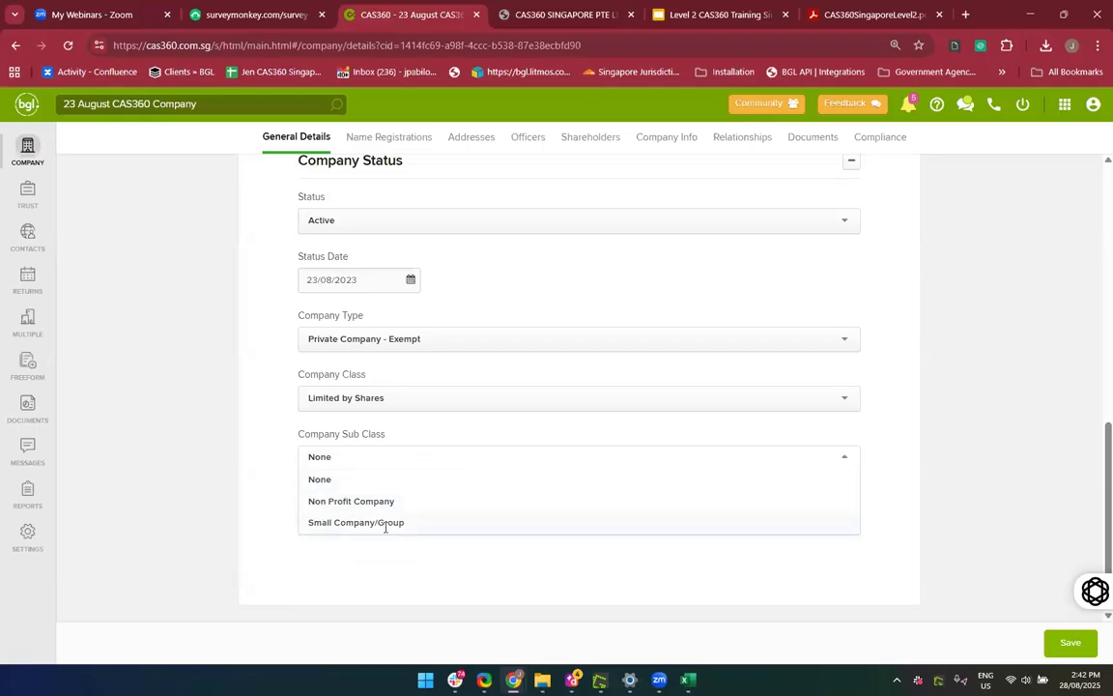
left_click(385, 524)
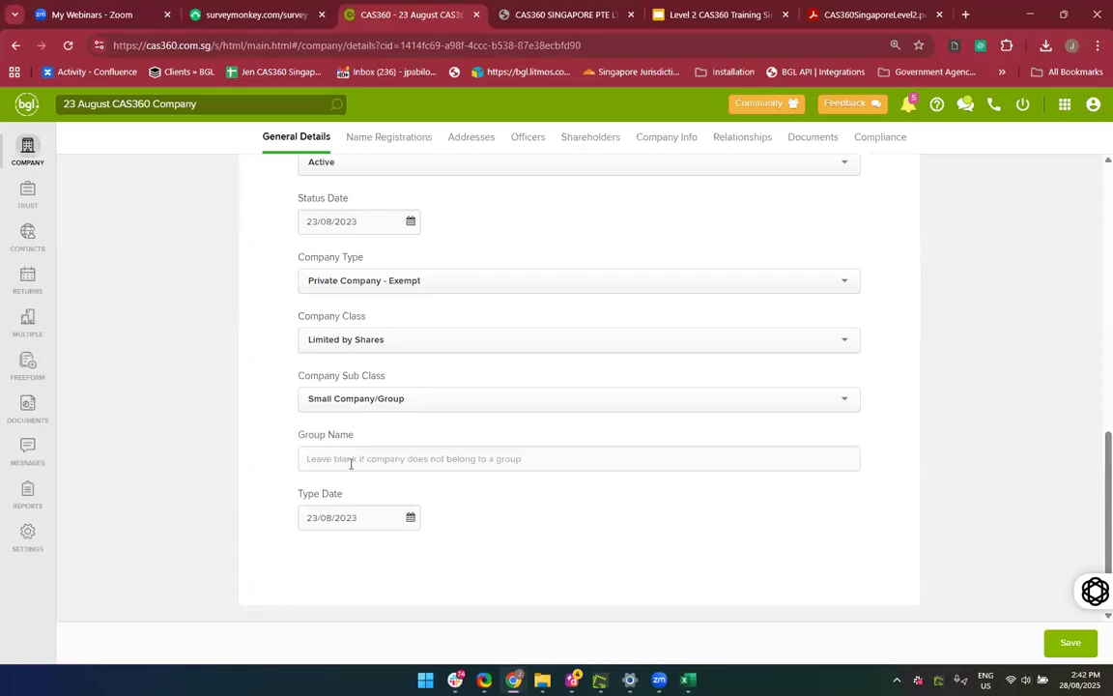
left_click(460, 402)
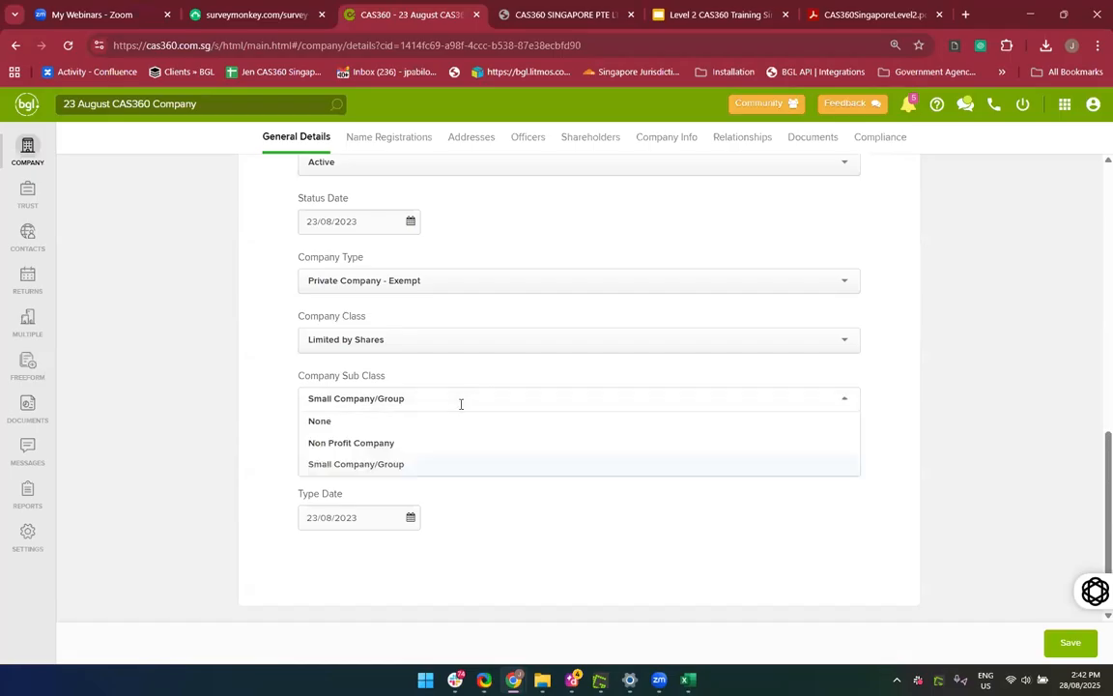
left_click(406, 422)
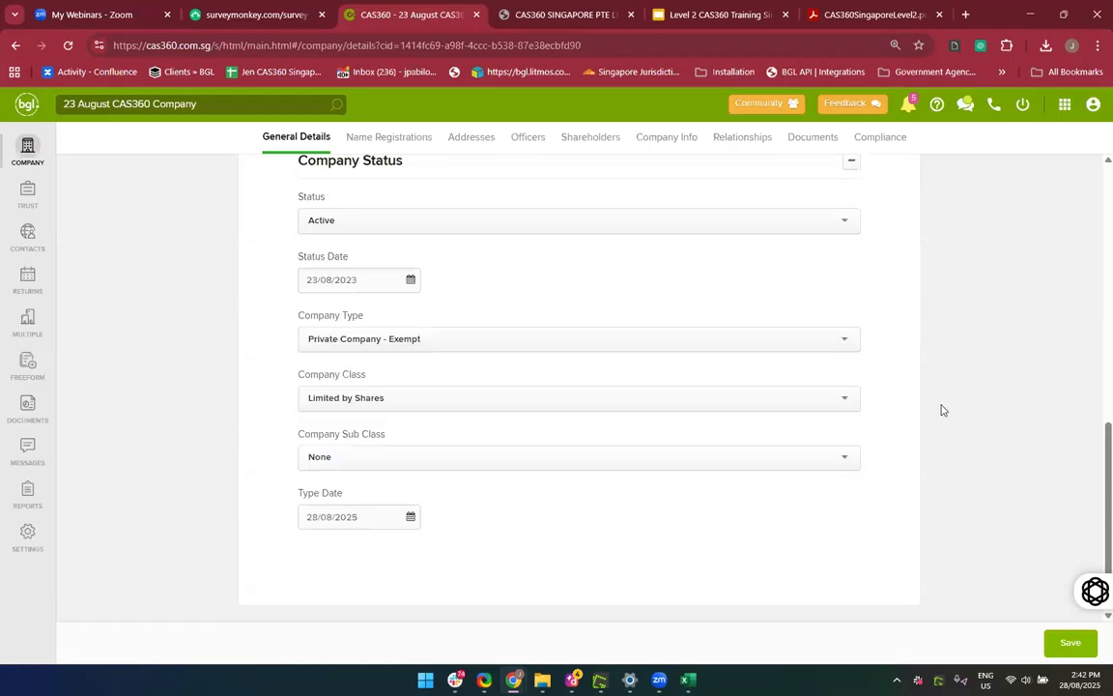
Set the company's Status to Dormant and save the company details
scroll(923, 471, "up", 1)
scroll(923, 471, "up", 1)
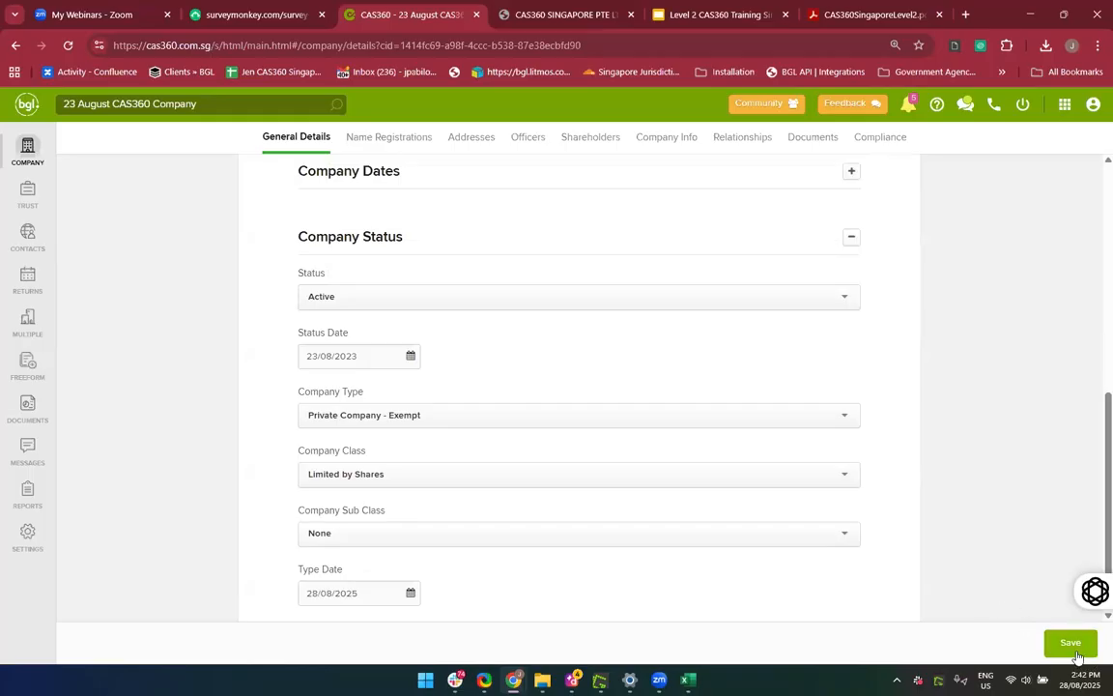
left_click(623, 299)
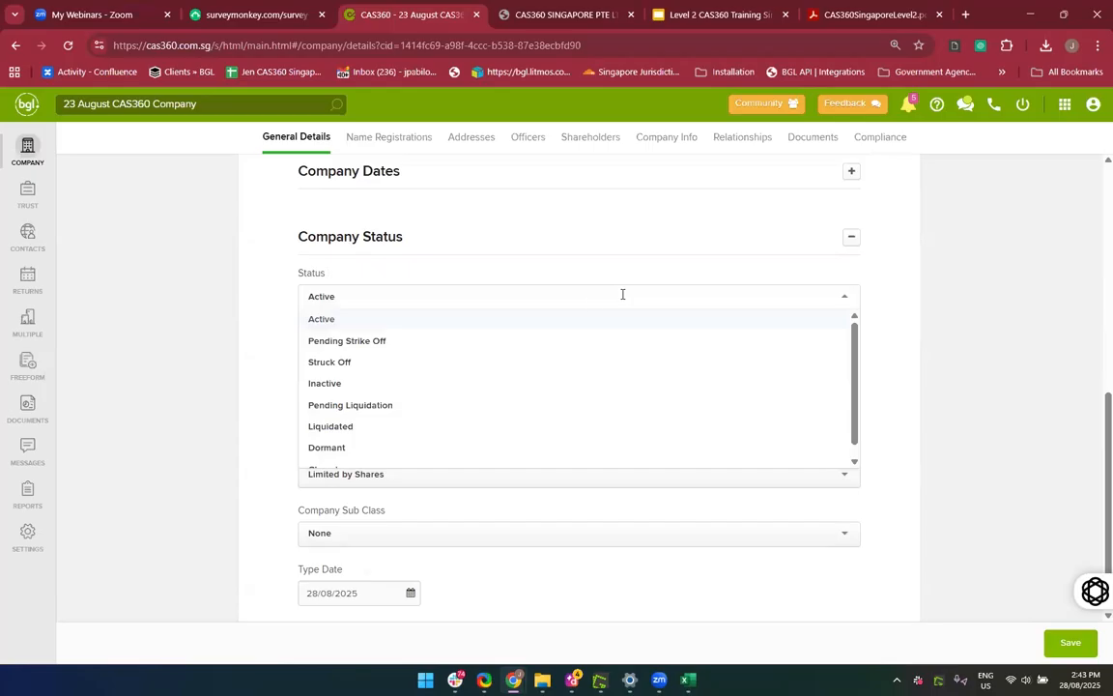
scroll(462, 435, "down", 1)
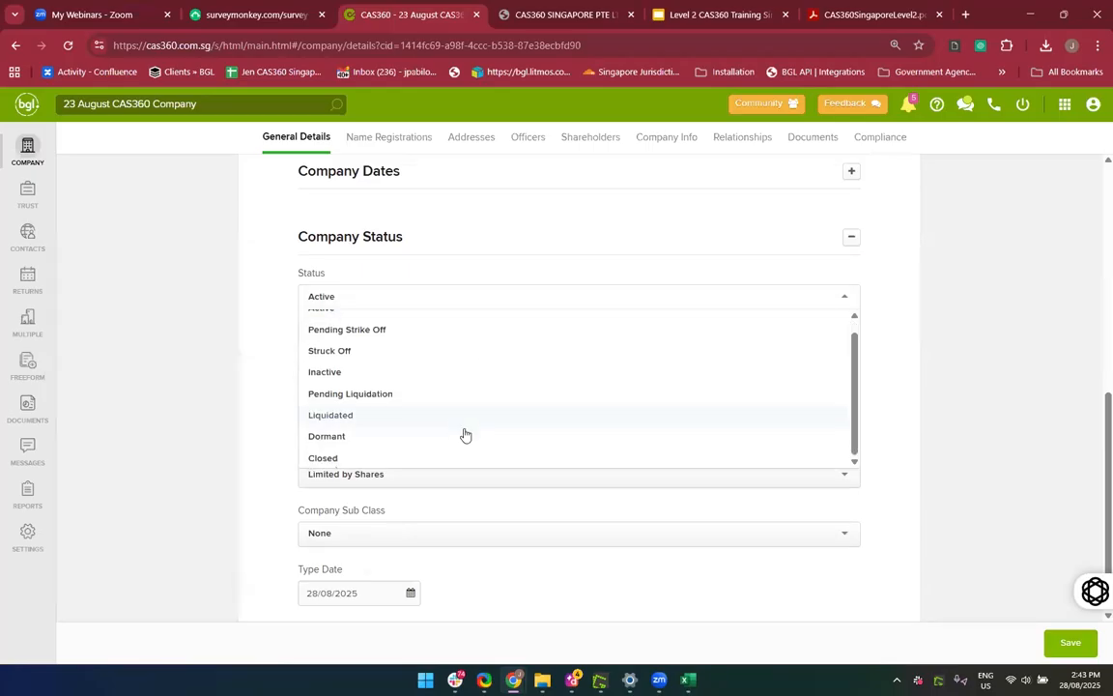
left_click(365, 437)
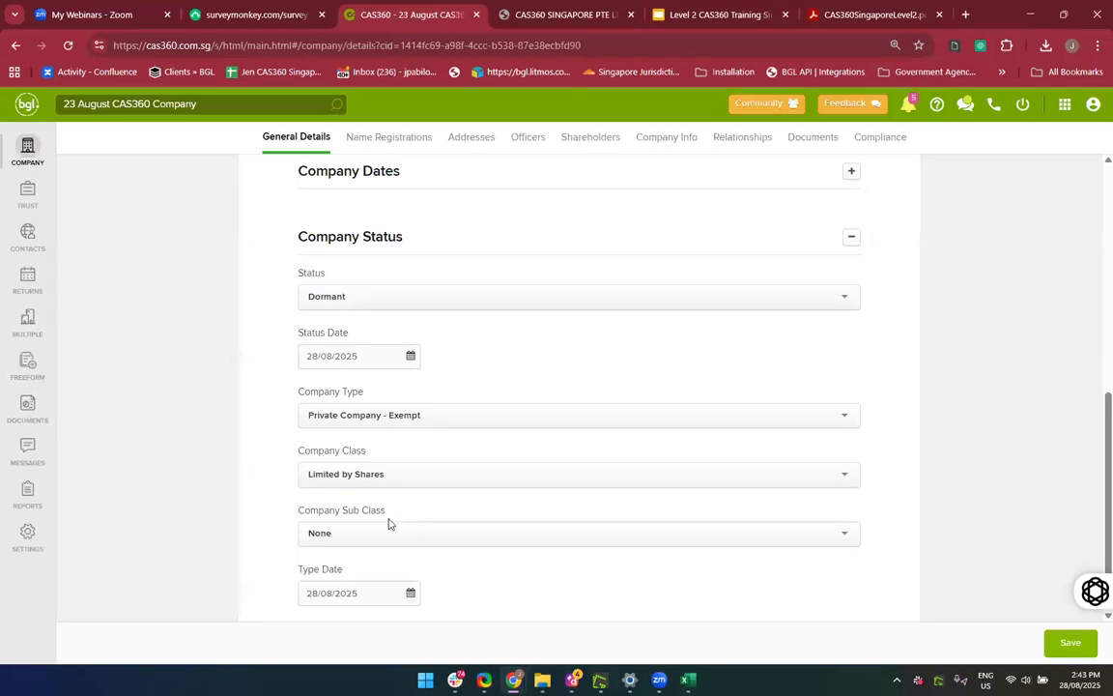
left_click(639, 300)
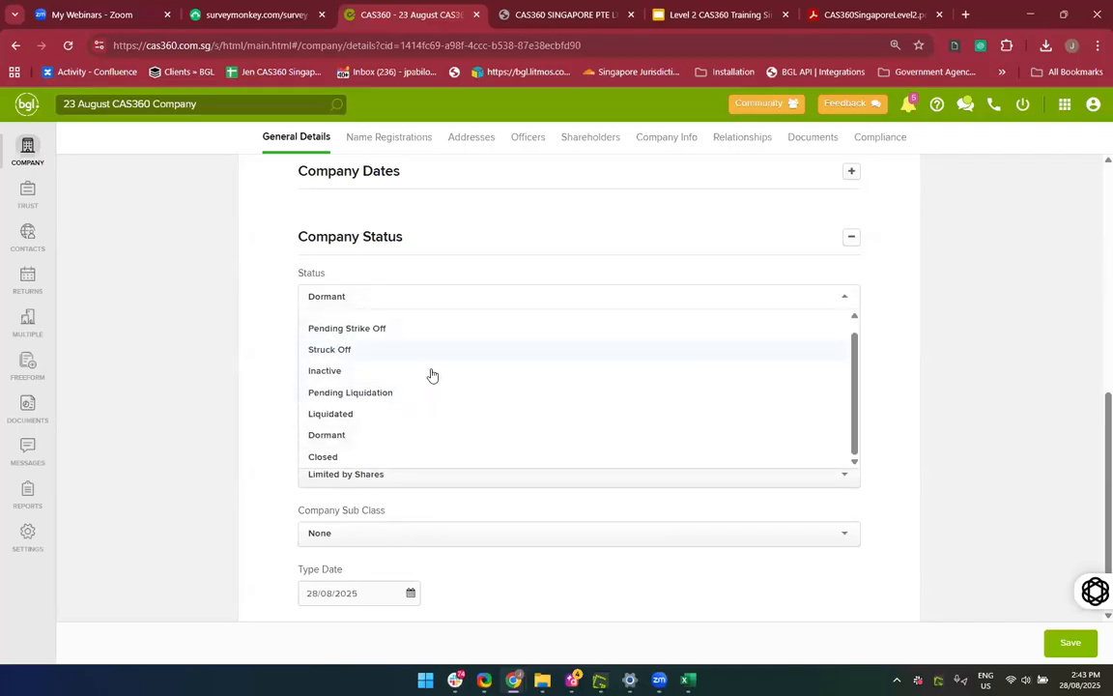
scroll(428, 384, "down", 1)
scroll(428, 384, "up", 1)
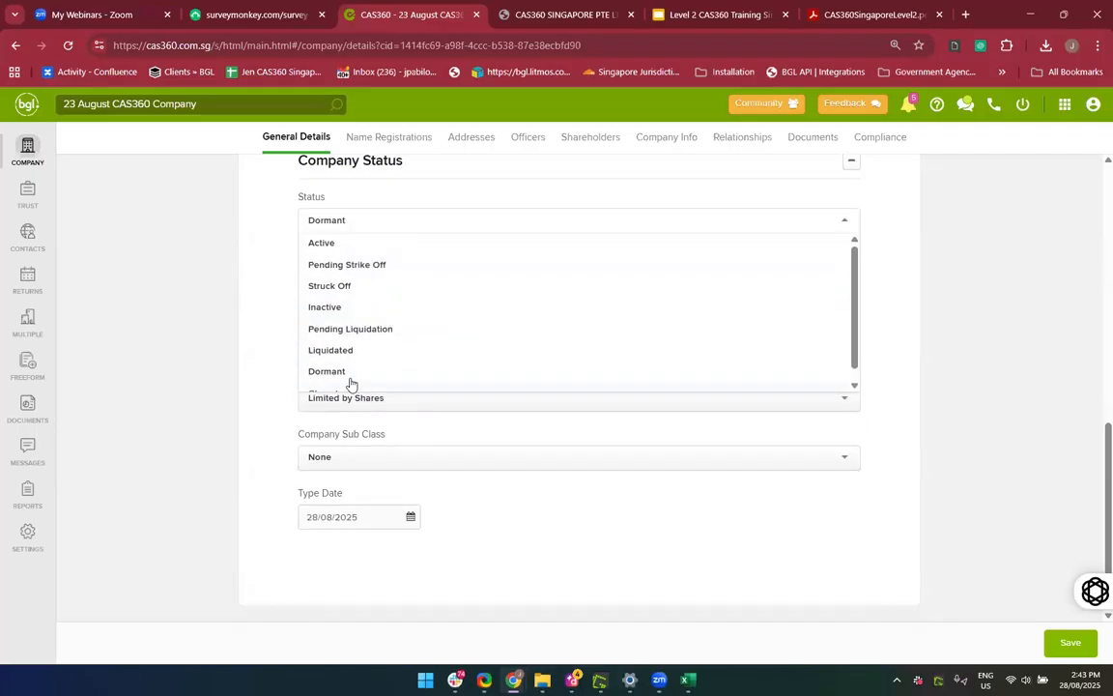
left_click(350, 379)
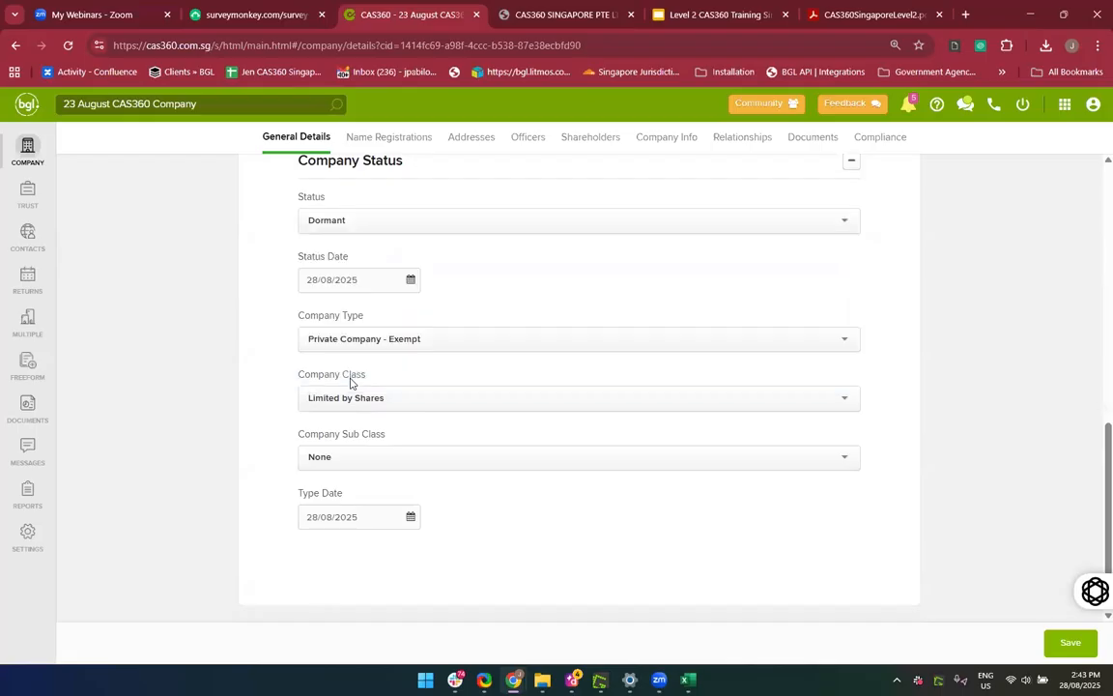
left_click(1067, 655)
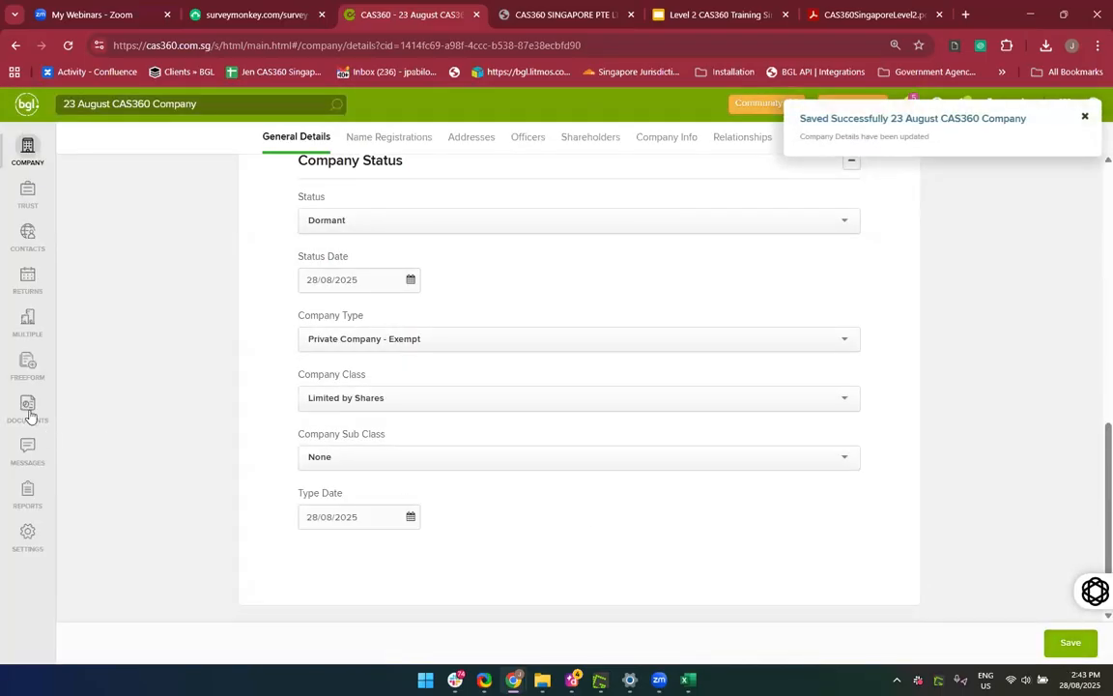
Search the Singapore Annual Returns for "23 A" and start preparing the documents for 23 August CAS360 Company
left_click(20, 285)
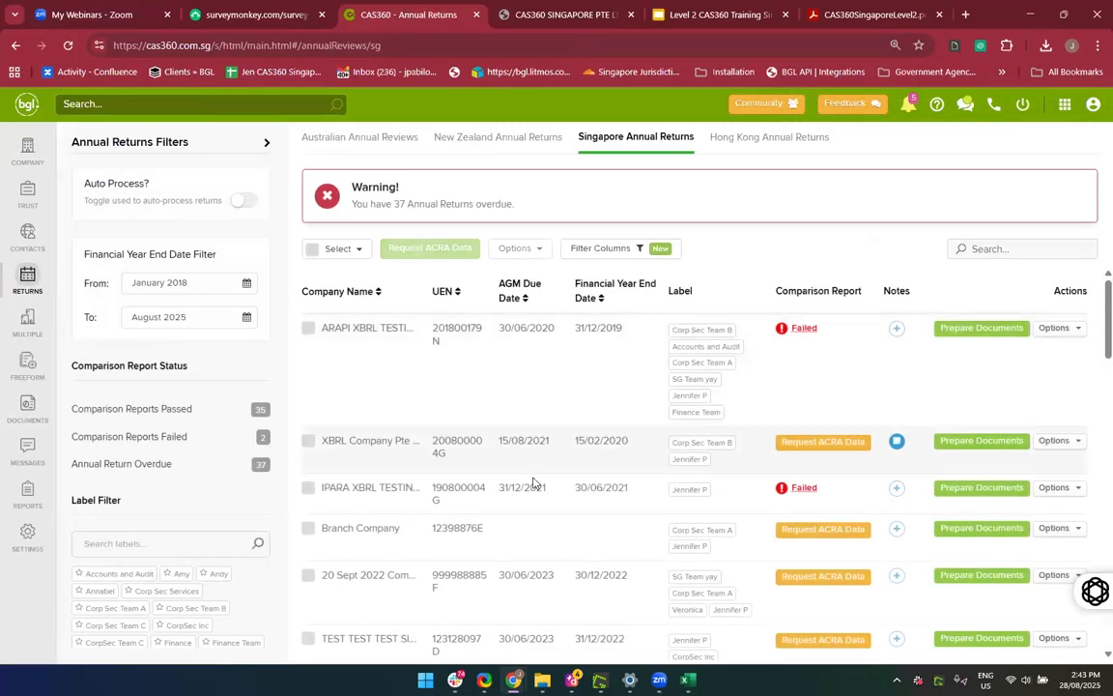
scroll(532, 483, "down", 2)
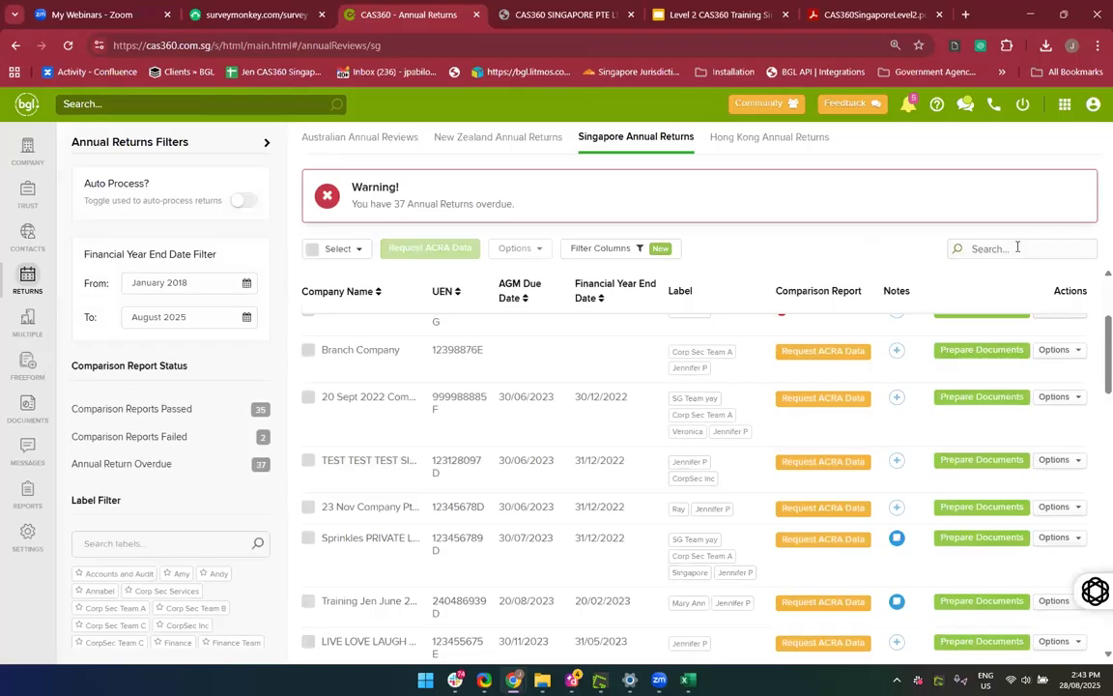
left_click(1017, 247)
type("23 A")
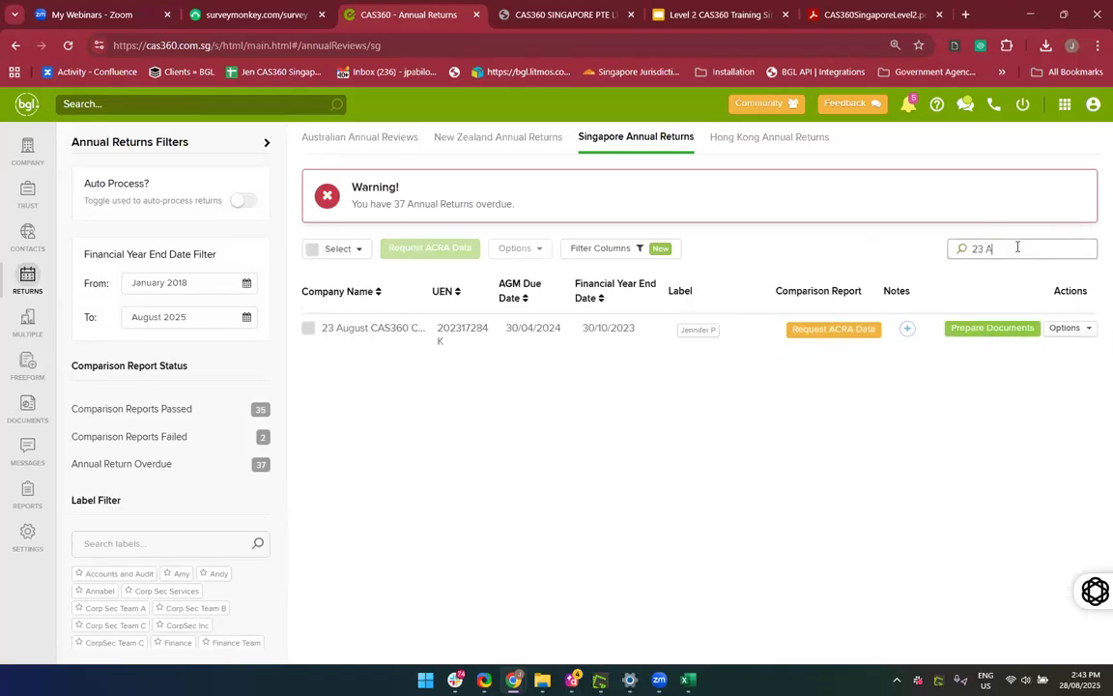
left_click(992, 329)
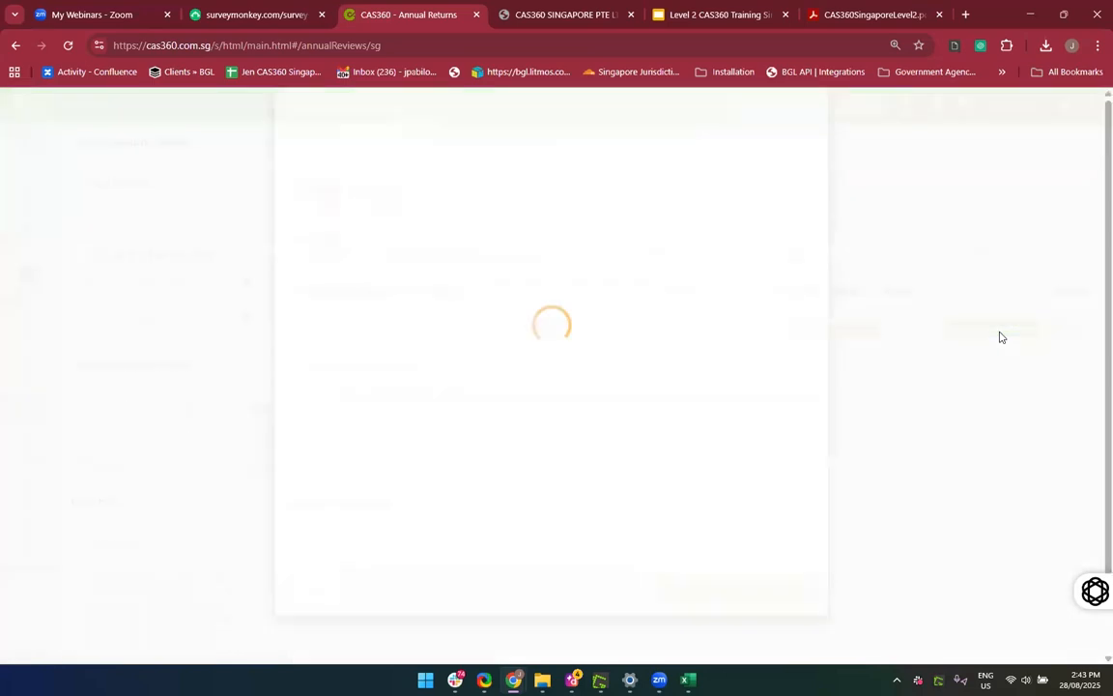
Mark the company as dormant relevant and exempt from preparing financial statements, check the AGM requirement options, and close the form without saving
scroll(519, 460, "down", 1)
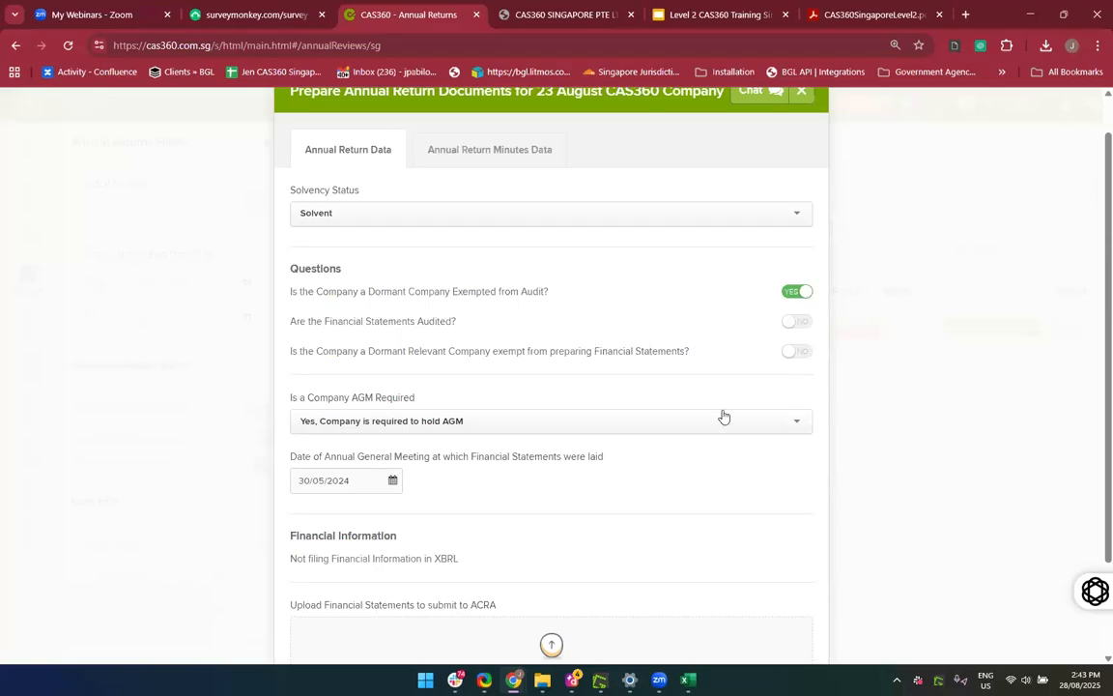
left_click(797, 352)
scroll(887, 389, "down", 2)
scroll(888, 389, "up", 2)
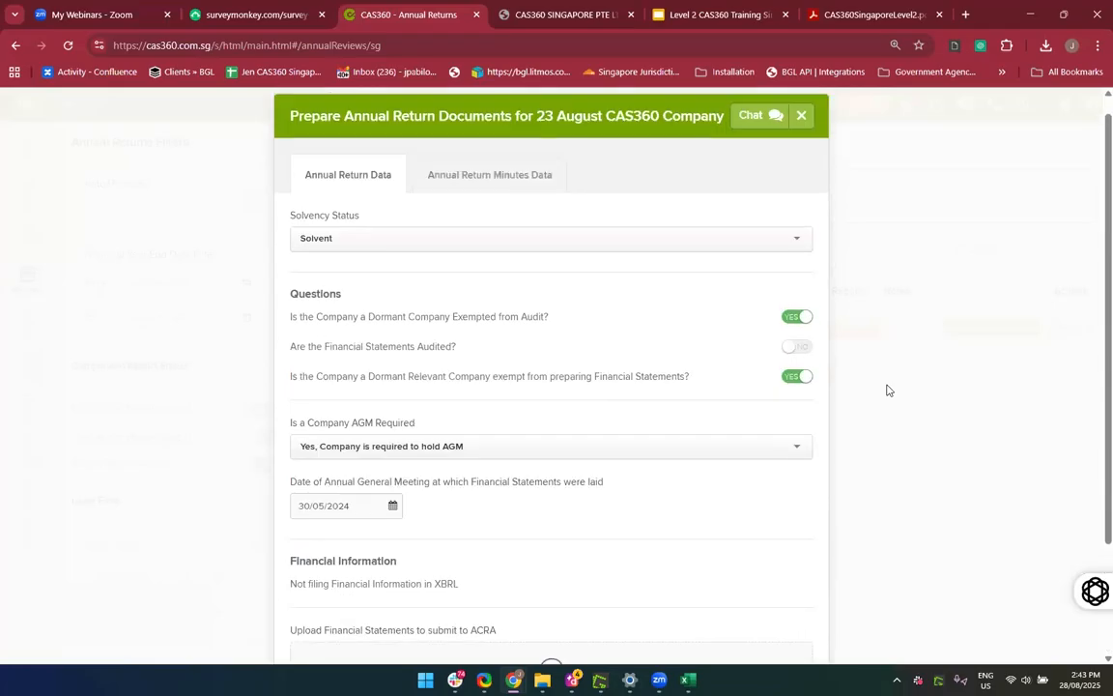
scroll(709, 336, "down", 2)
left_click(708, 329)
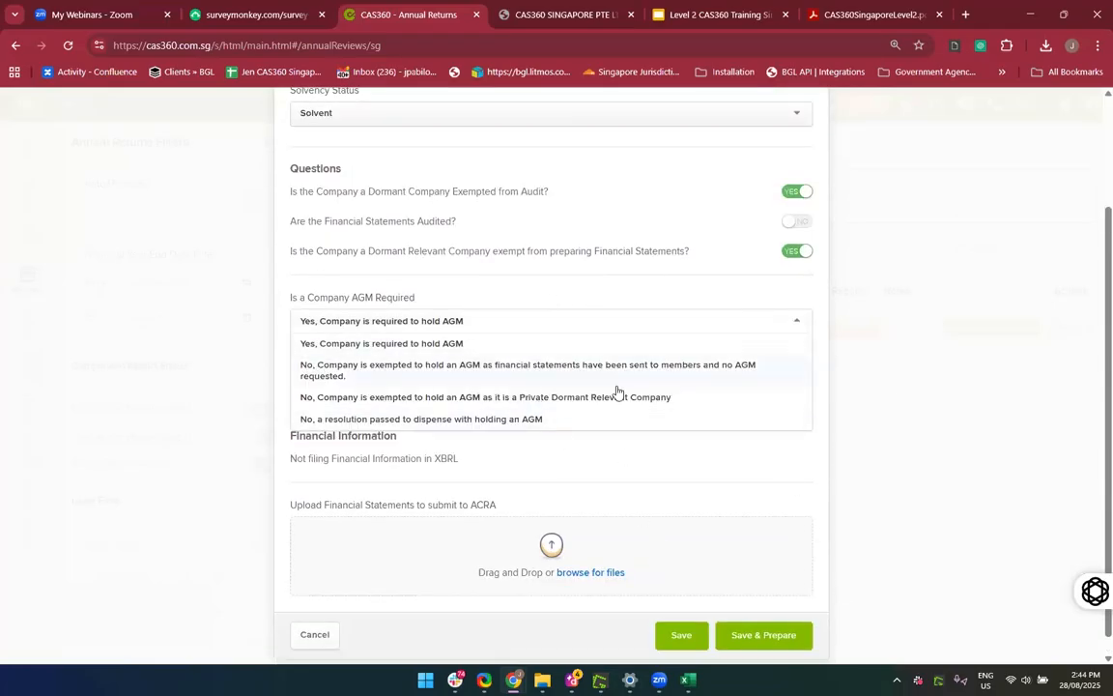
left_click(938, 413)
scroll(678, 248, "up", 2)
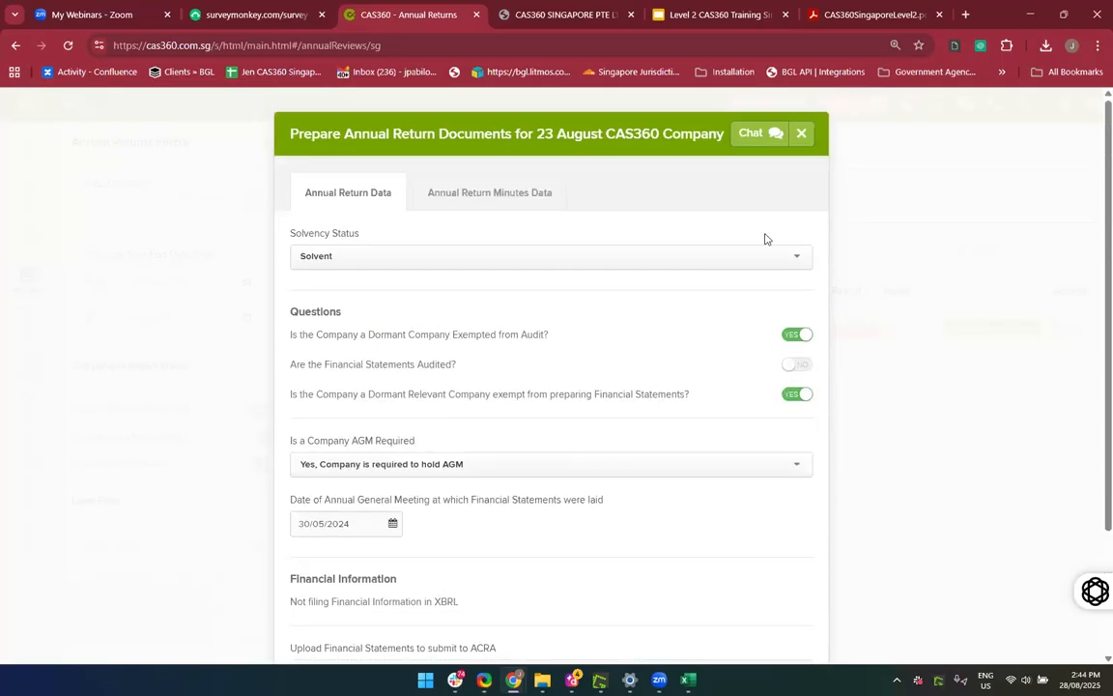
left_click(801, 136)
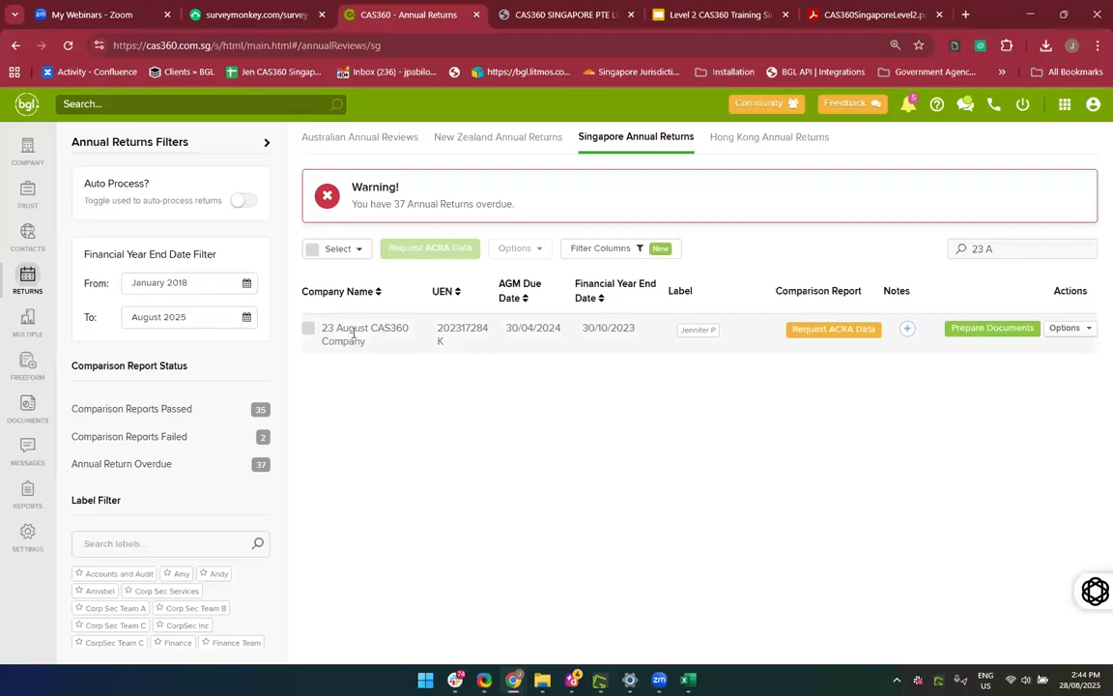
Filter the company list by the Contact Identity Document Expiry alert under AML/CDD Compliance Alert
left_click(27, 150)
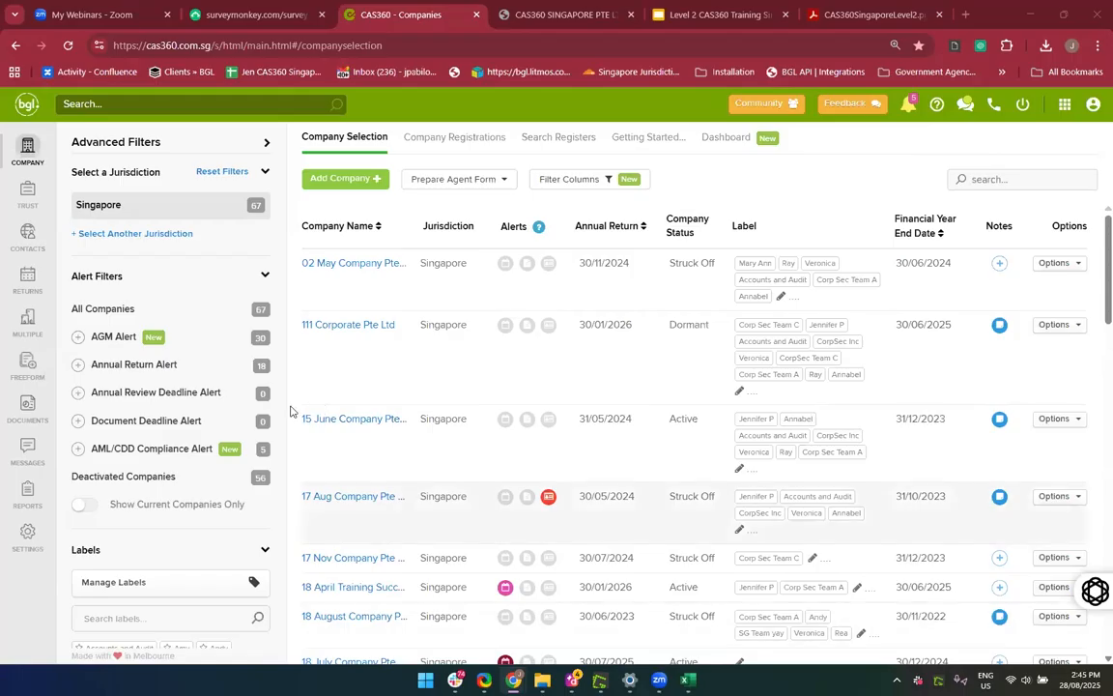
left_click(159, 450)
left_click(155, 542)
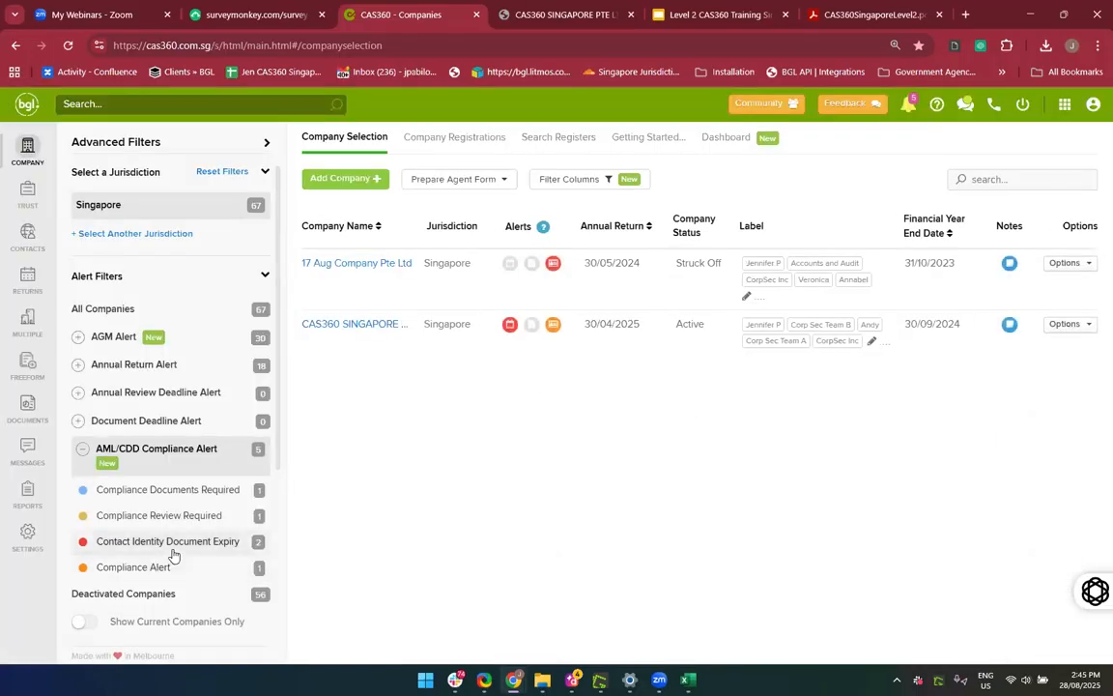
left_click(174, 554)
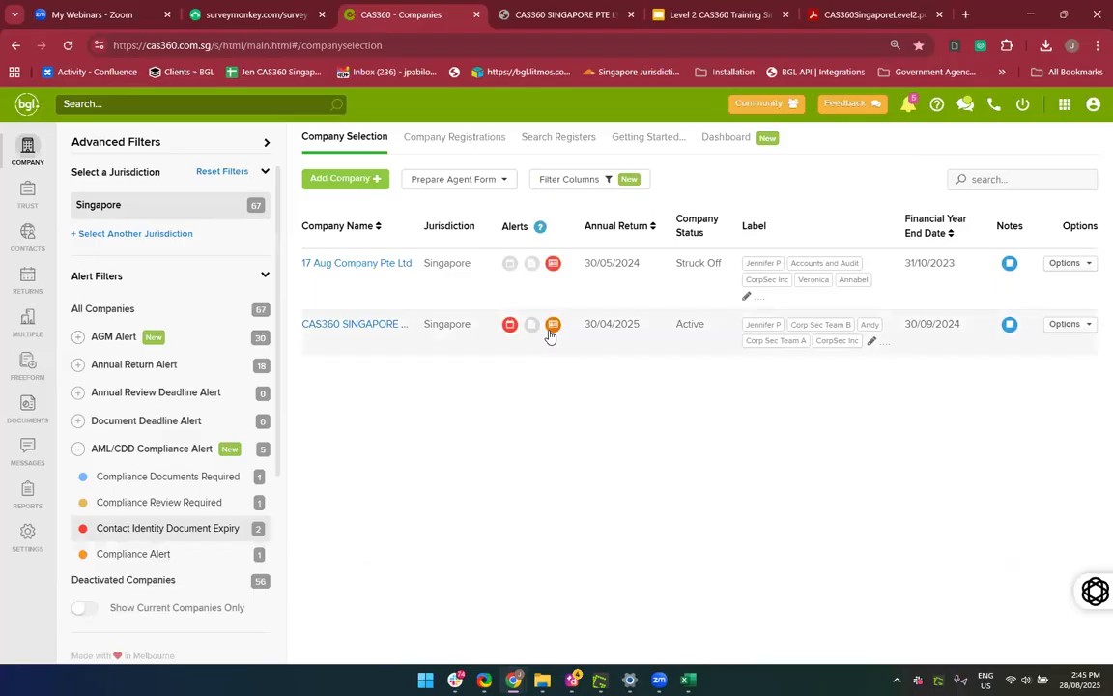
Check the AML/CDD compliance alerts of CAS360 SINGAPORE PTE LTD and open the company's Compliance page
left_click(552, 331)
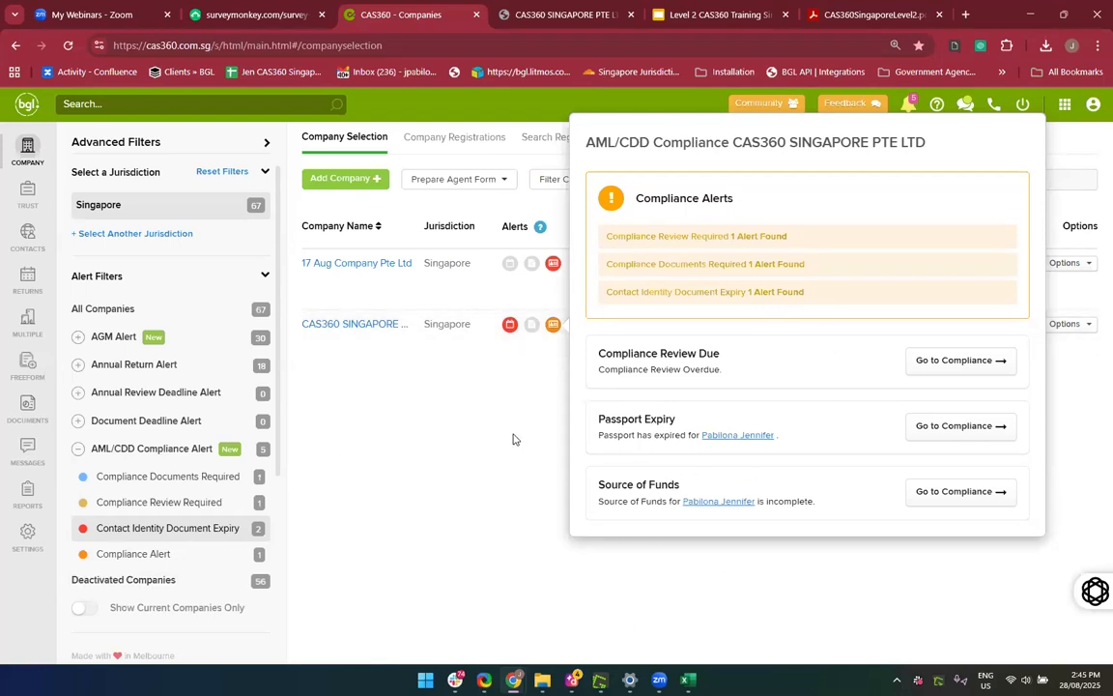
left_click(345, 332)
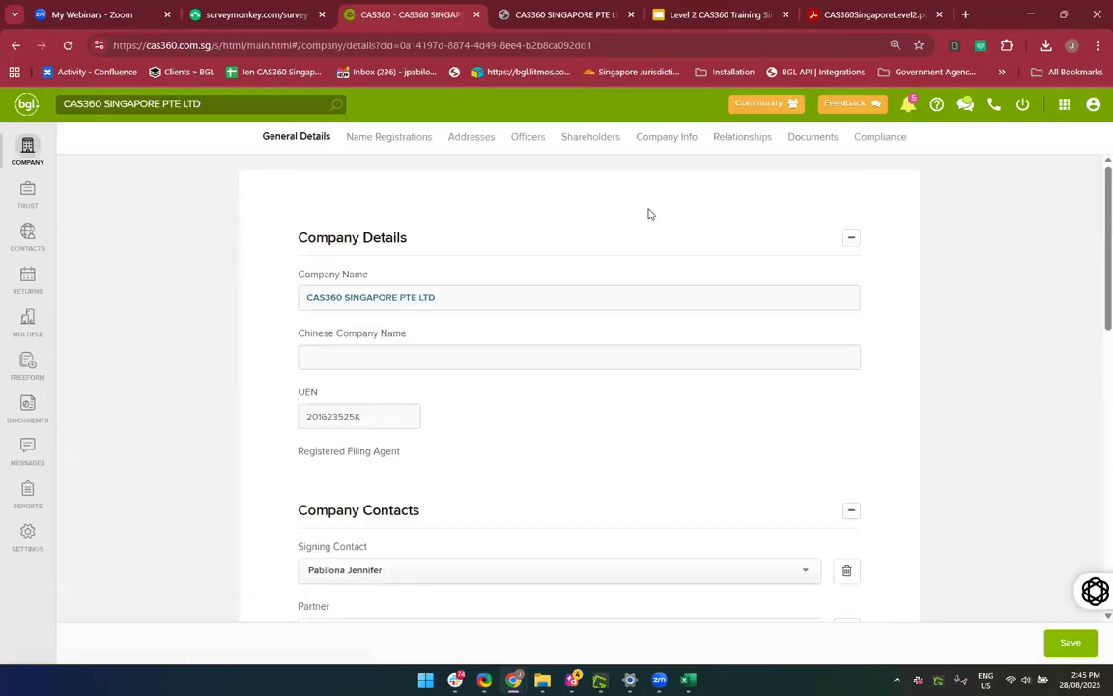
left_click(881, 138)
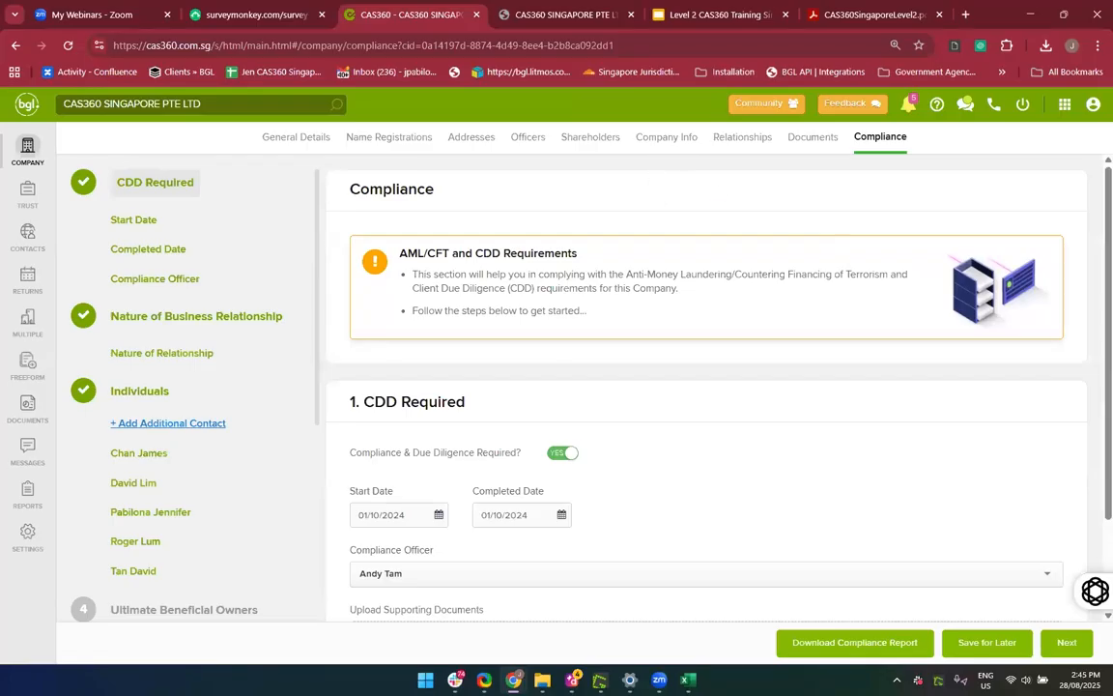
Review the status and expanded Company Dates of 02 May Company Pte Ltd, and return to the company list
left_click(21, 147)
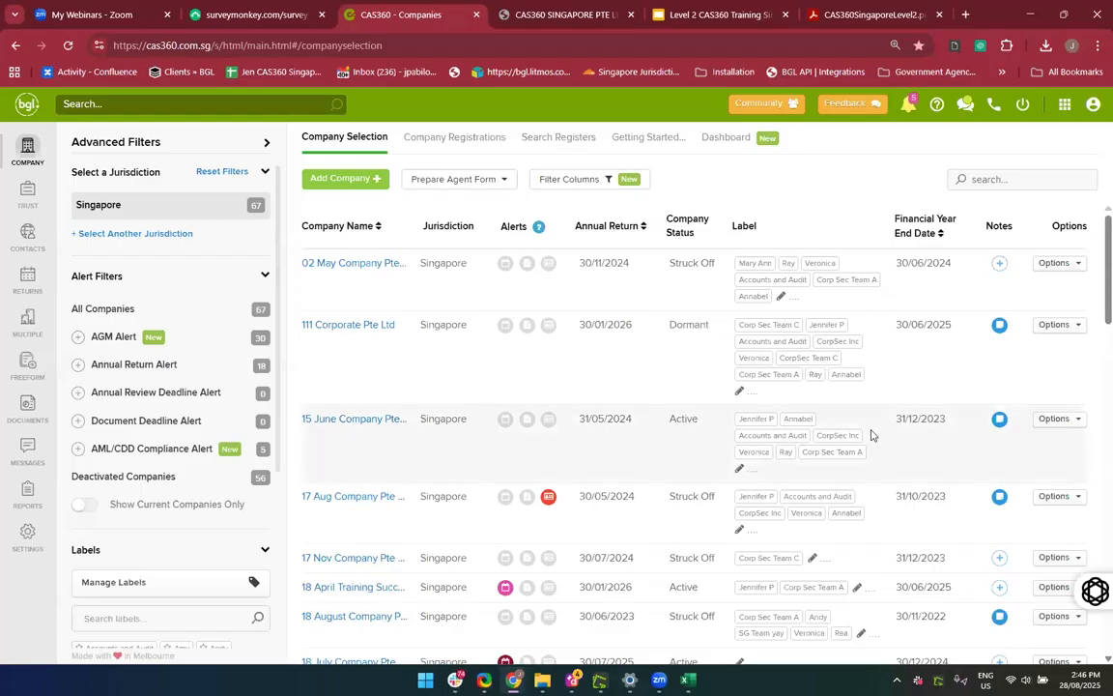
left_click(343, 271)
scroll(470, 510, "down", 5)
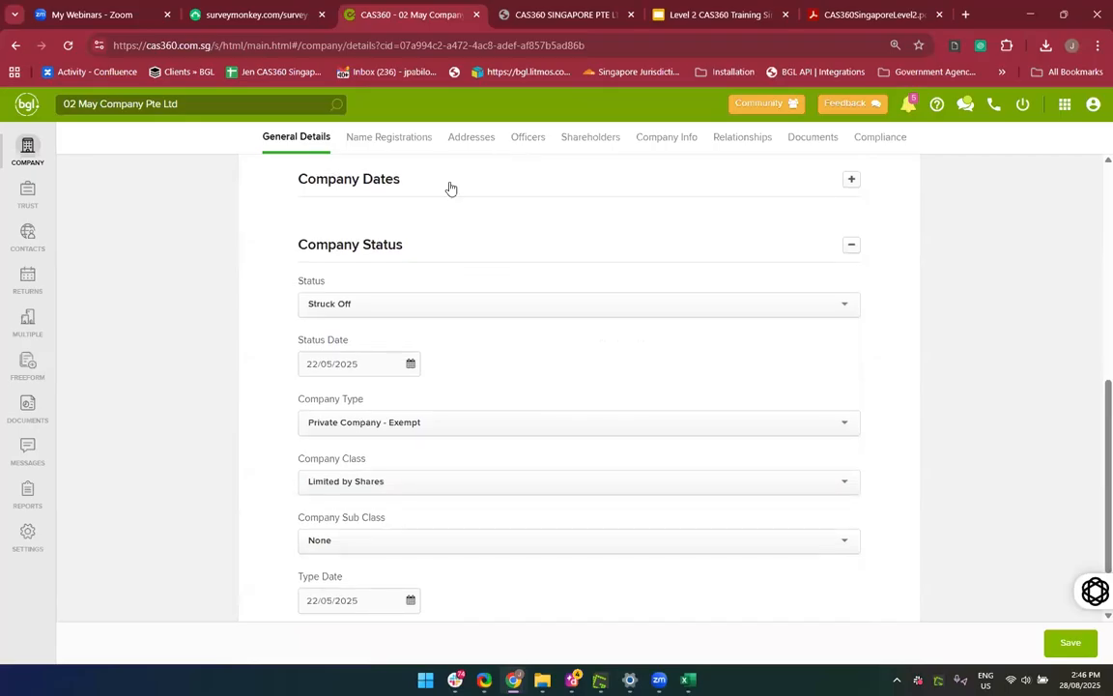
left_click(447, 183)
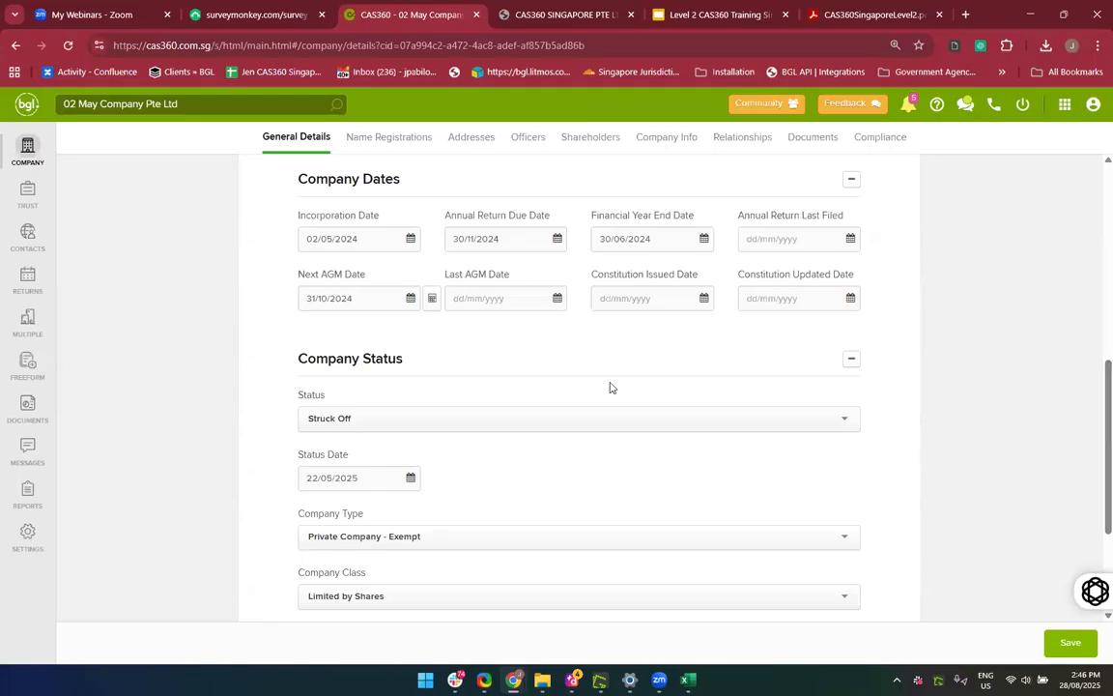
left_click(22, 153)
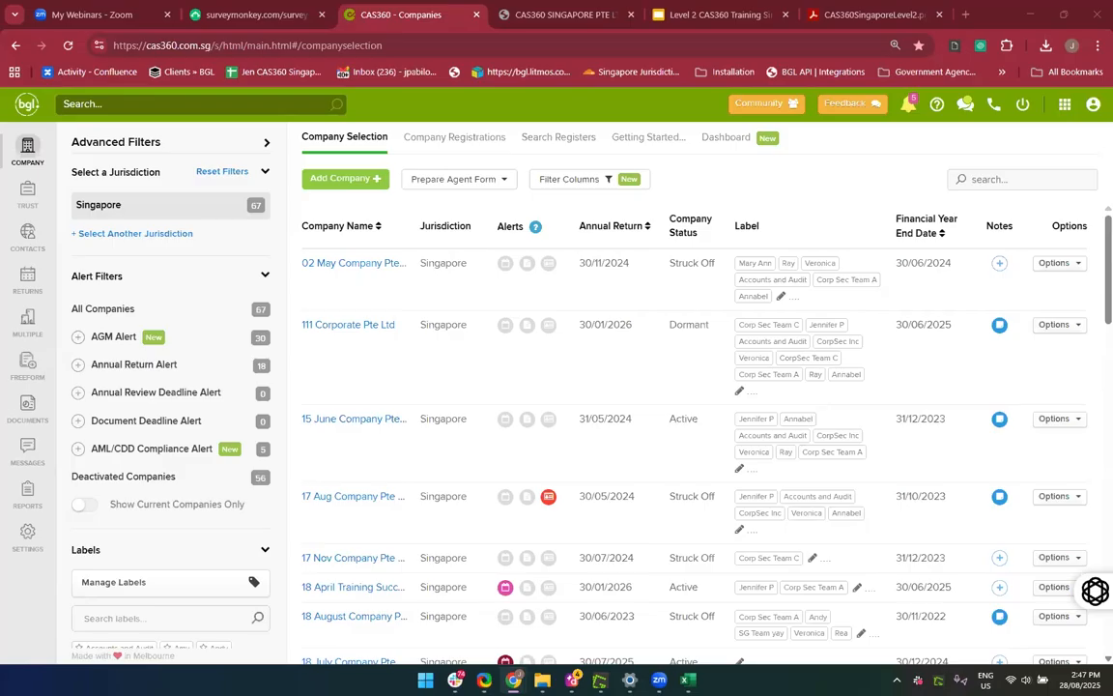
Switch to the CAS360SingaporeLevel2 PDF manual and go to section 3.1, Prepare XBRL Financial Statements and Notes
left_click(814, 14)
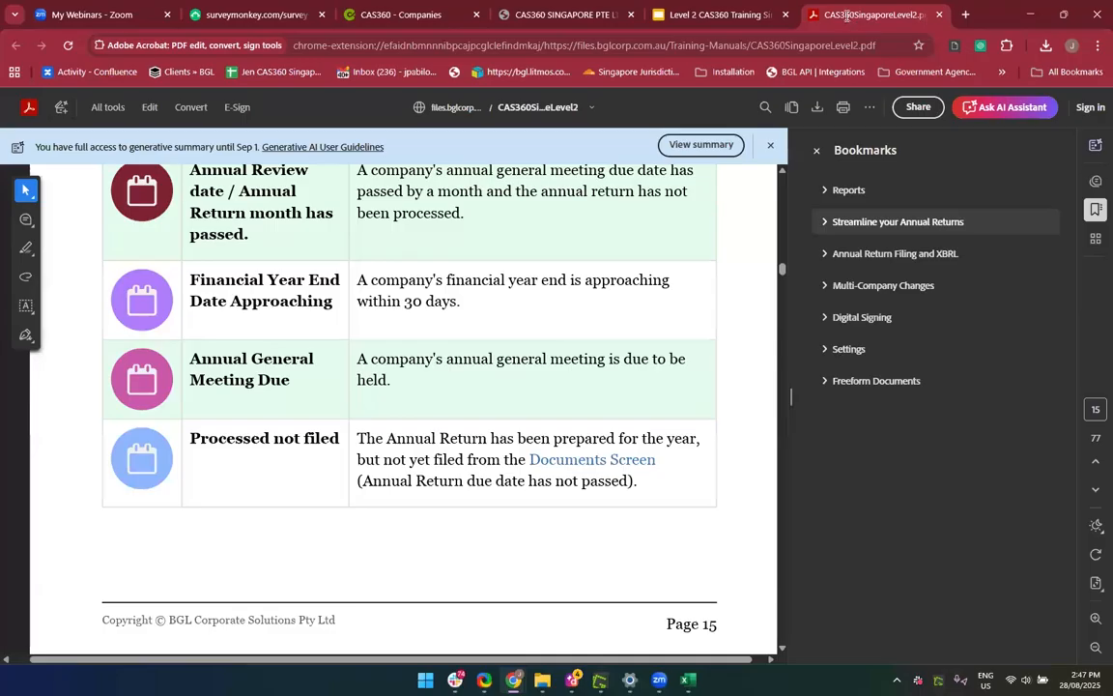
left_click(921, 253)
left_click(353, 333)
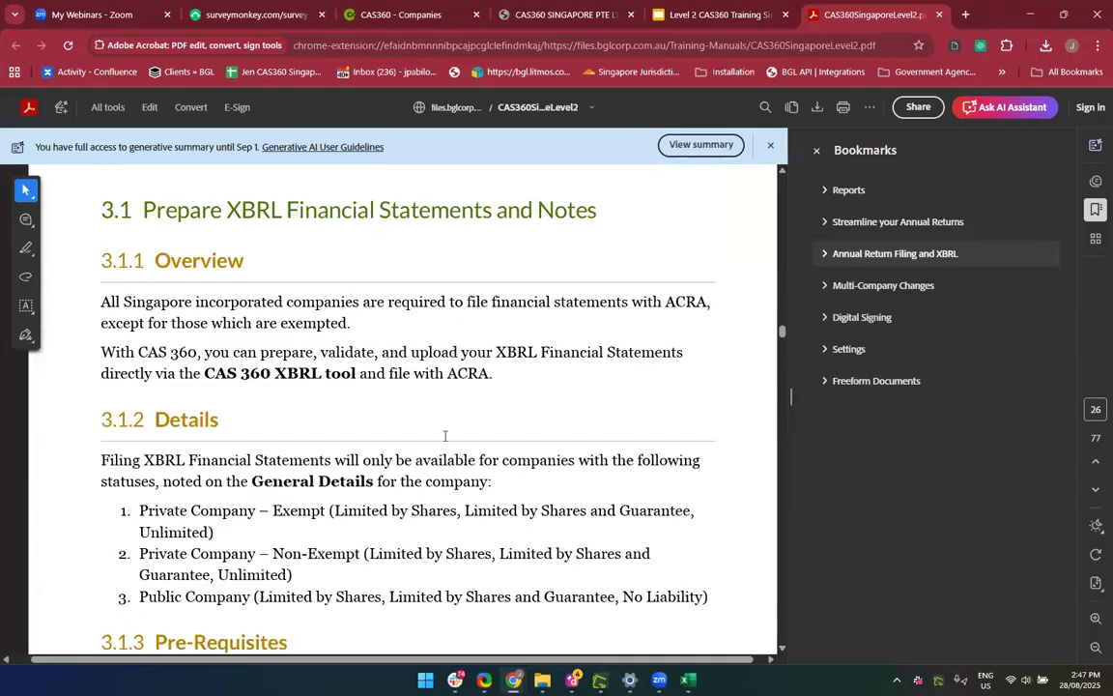
Read the Overview, Details and Pre-Requisites of section 3.1, Prepare XBRL Financial Statements and Notes, in the training manual
scroll(454, 450, "down", 1)
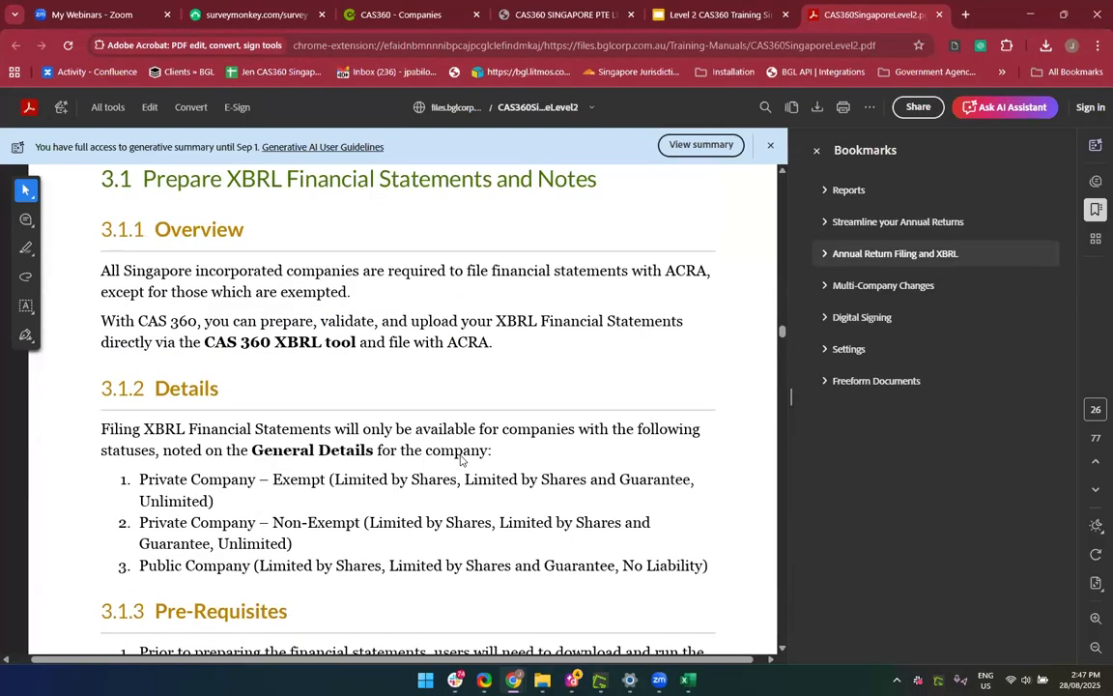
scroll(461, 460, "up", 1)
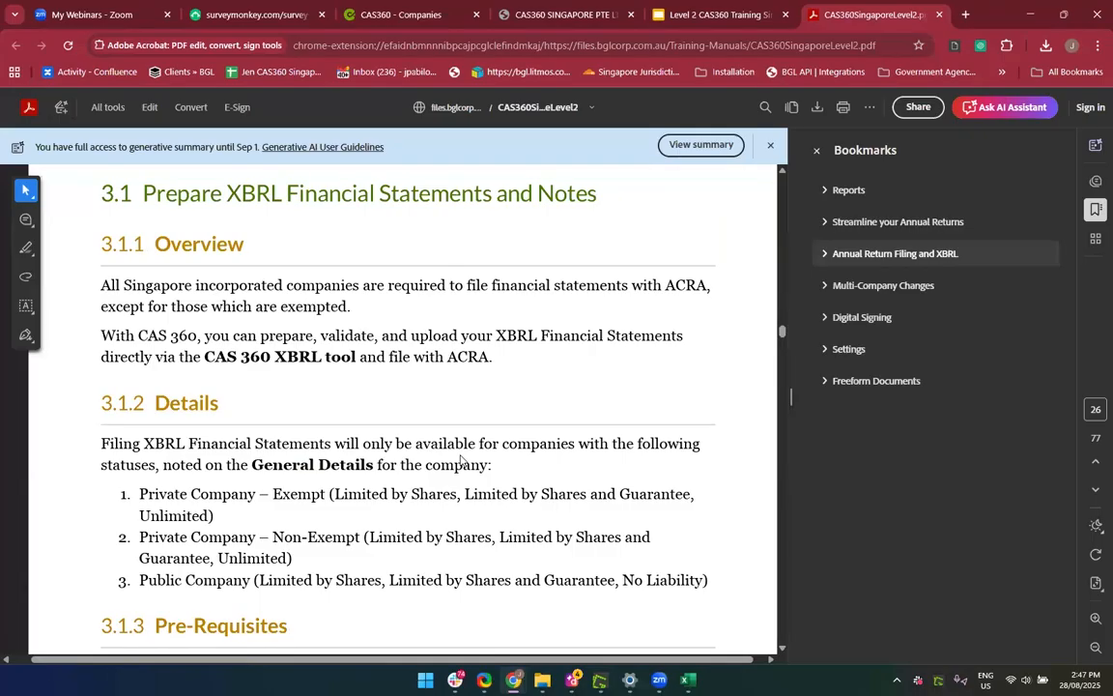
scroll(461, 460, "down", 3)
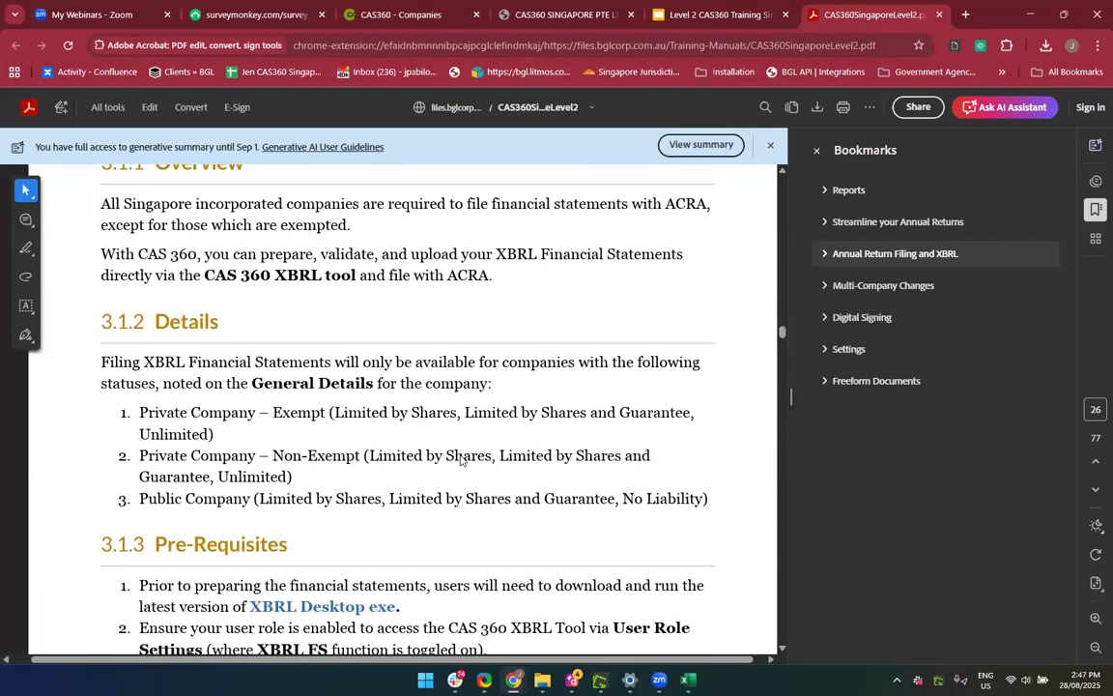
scroll(461, 460, "down", 3)
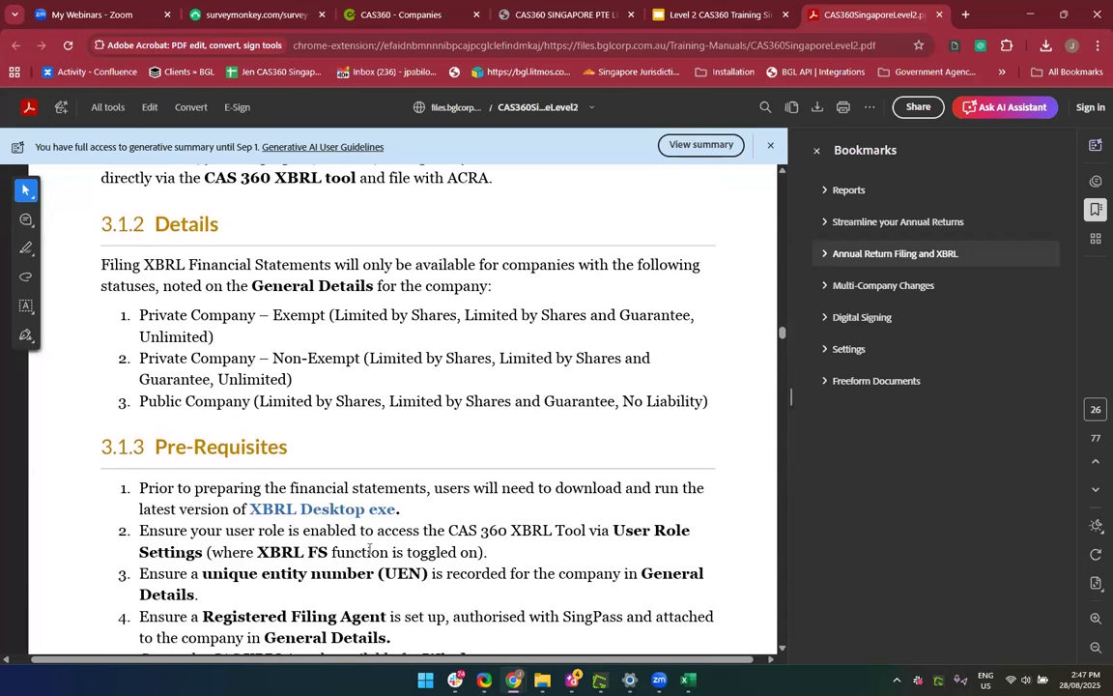
scroll(333, 494, "down", 2)
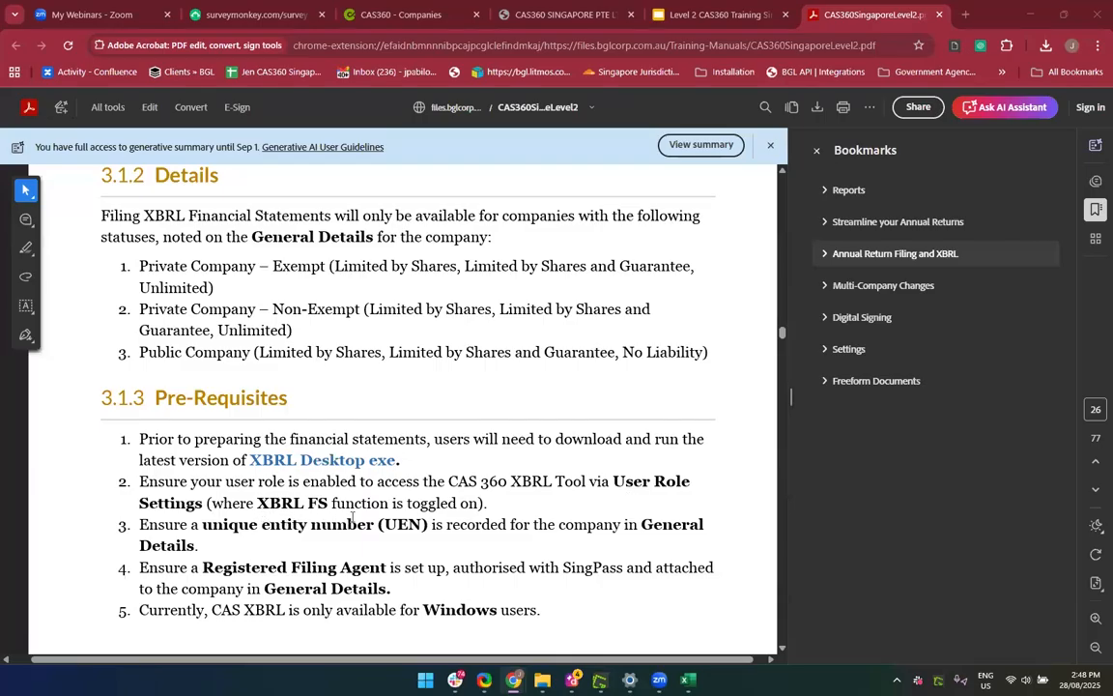
Switch to CAS 360 and open the Role Settings in the BGL account's user administration
left_click(392, 16)
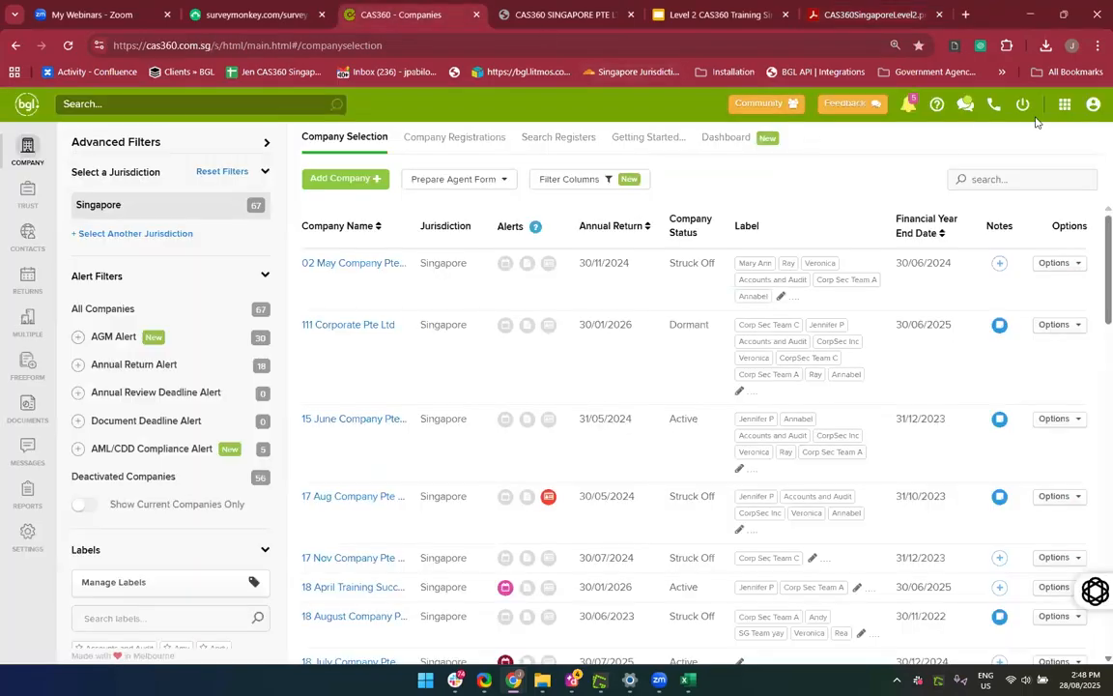
left_click(1064, 108)
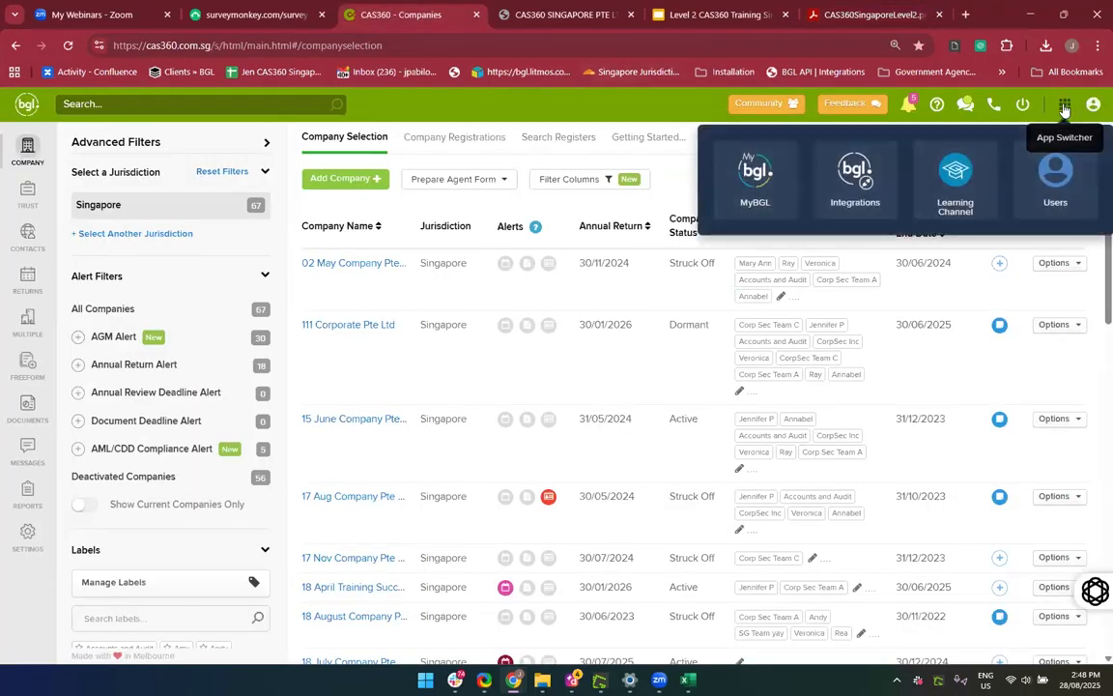
left_click(1060, 189)
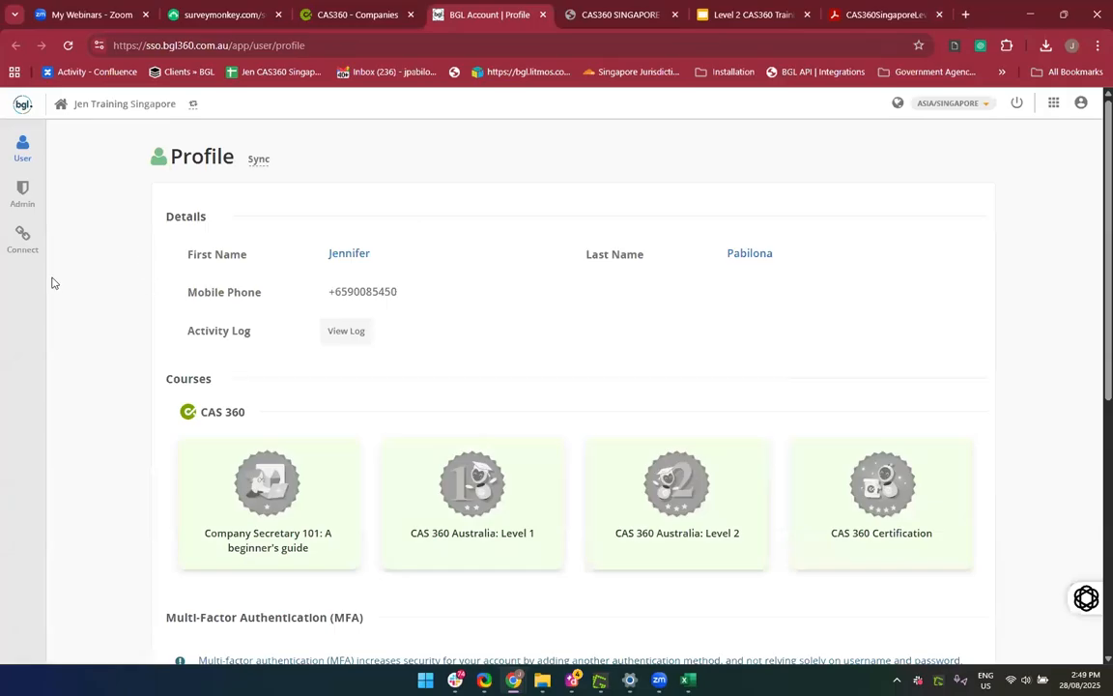
mouse_move(25, 191)
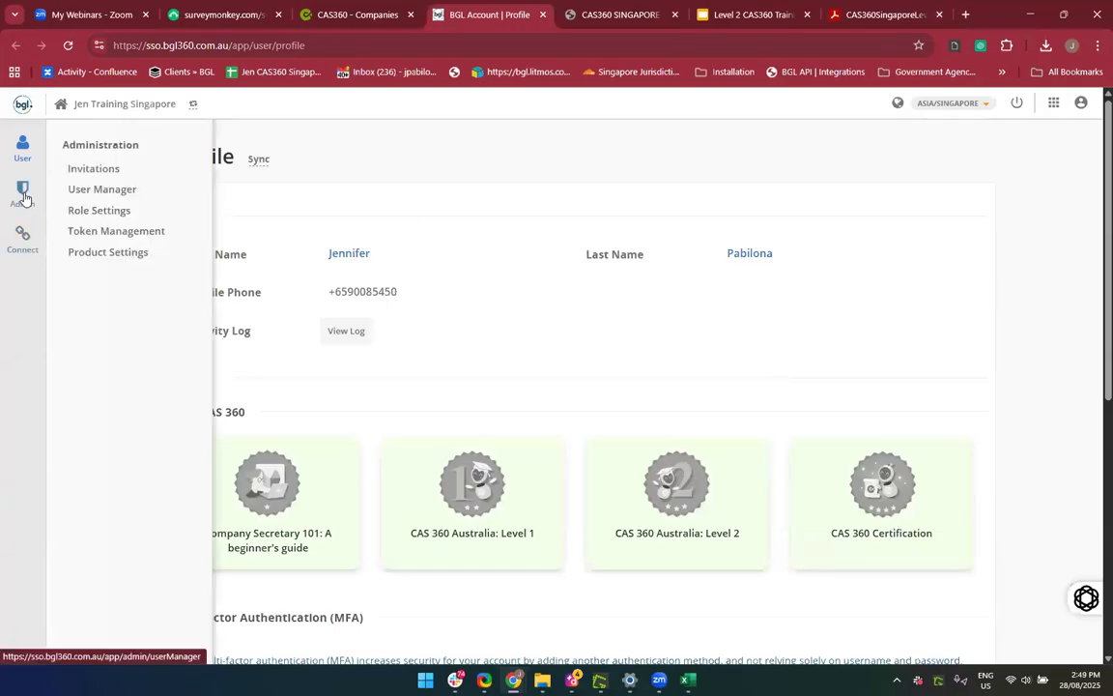
left_click(100, 211)
scroll(540, 480, "down", 1)
scroll(540, 481, "up", 1)
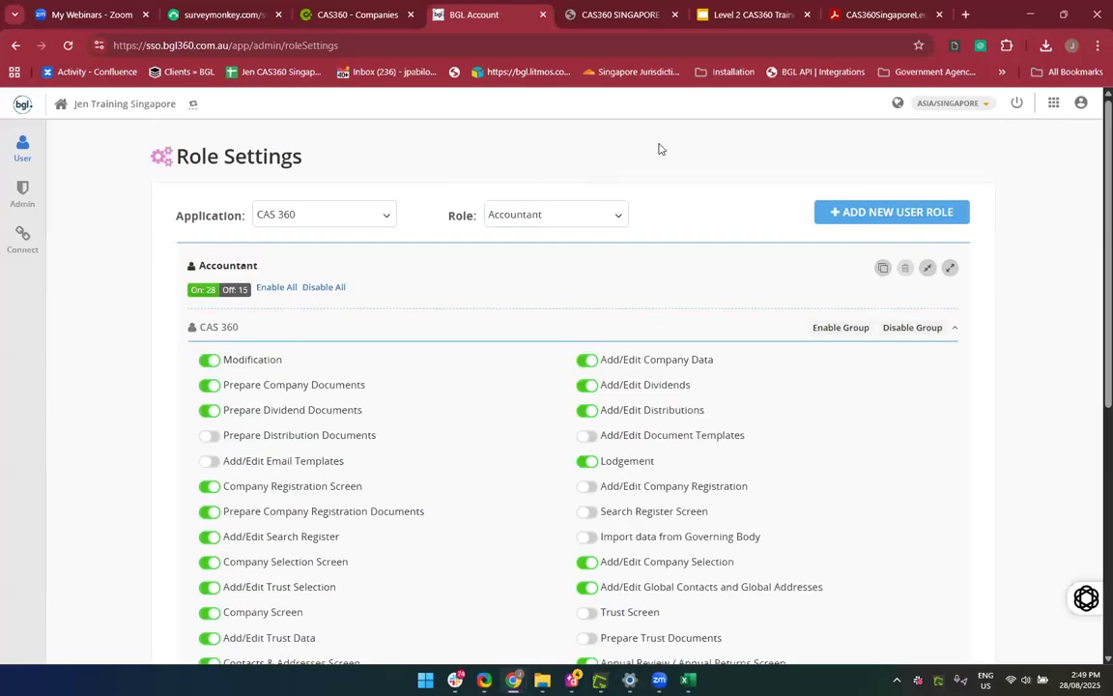
Review the Accountant role's permissions, toggling XBRL FS off and back on under Users and Integrations
scroll(625, 187, "down", 5)
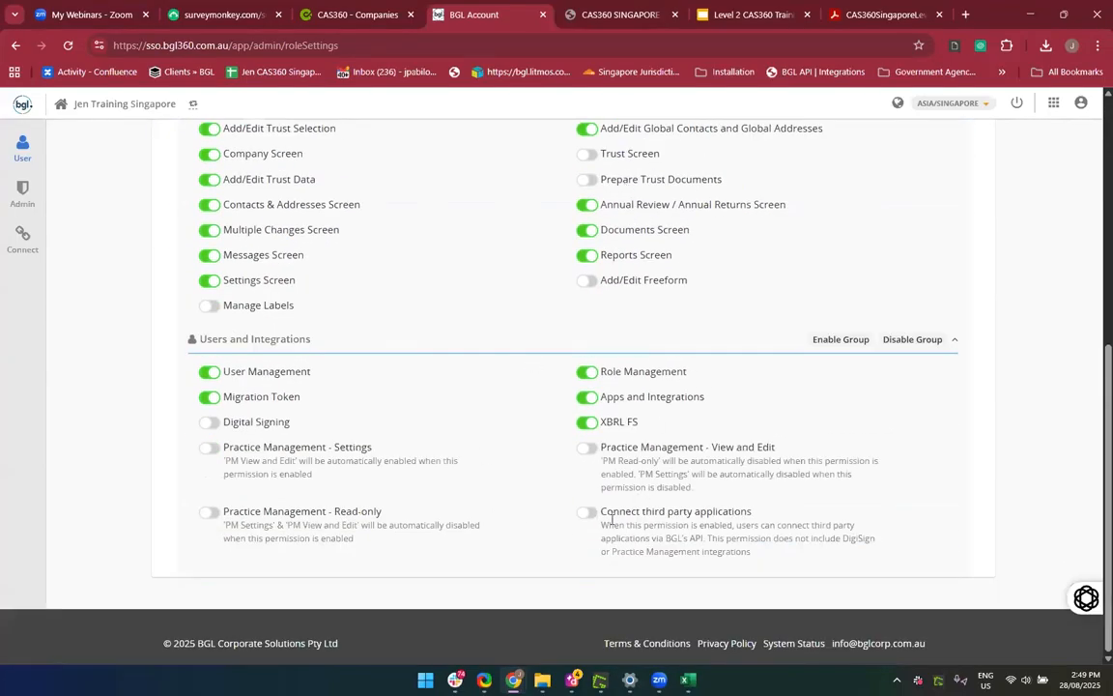
scroll(611, 520, "up", 5)
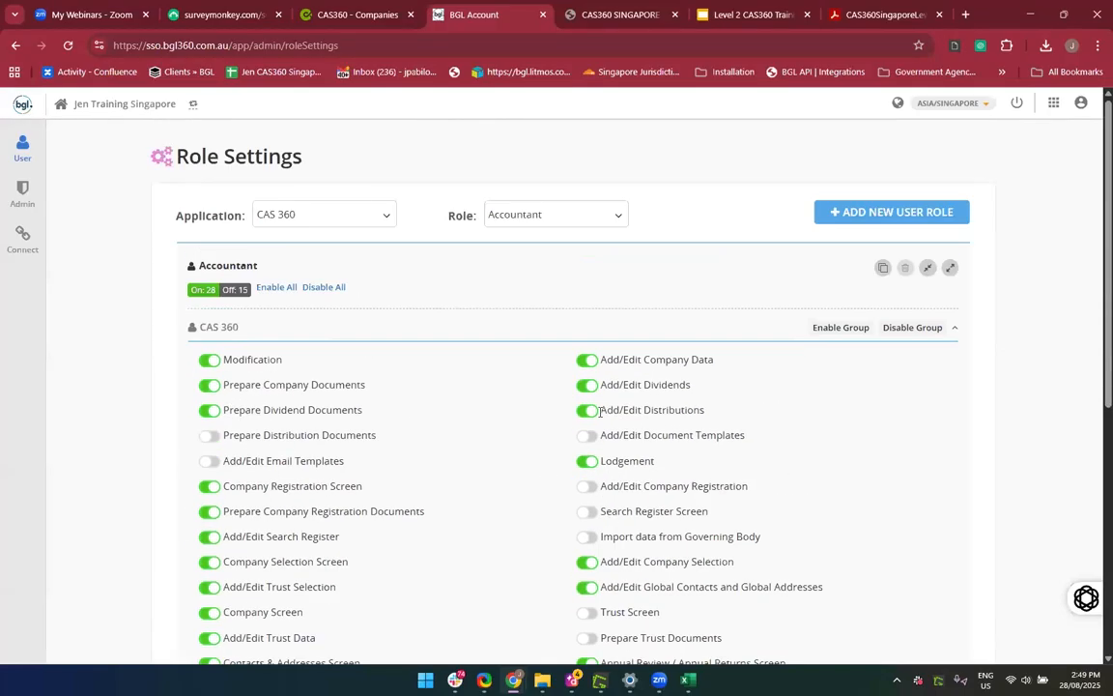
scroll(695, 581, "down", 5)
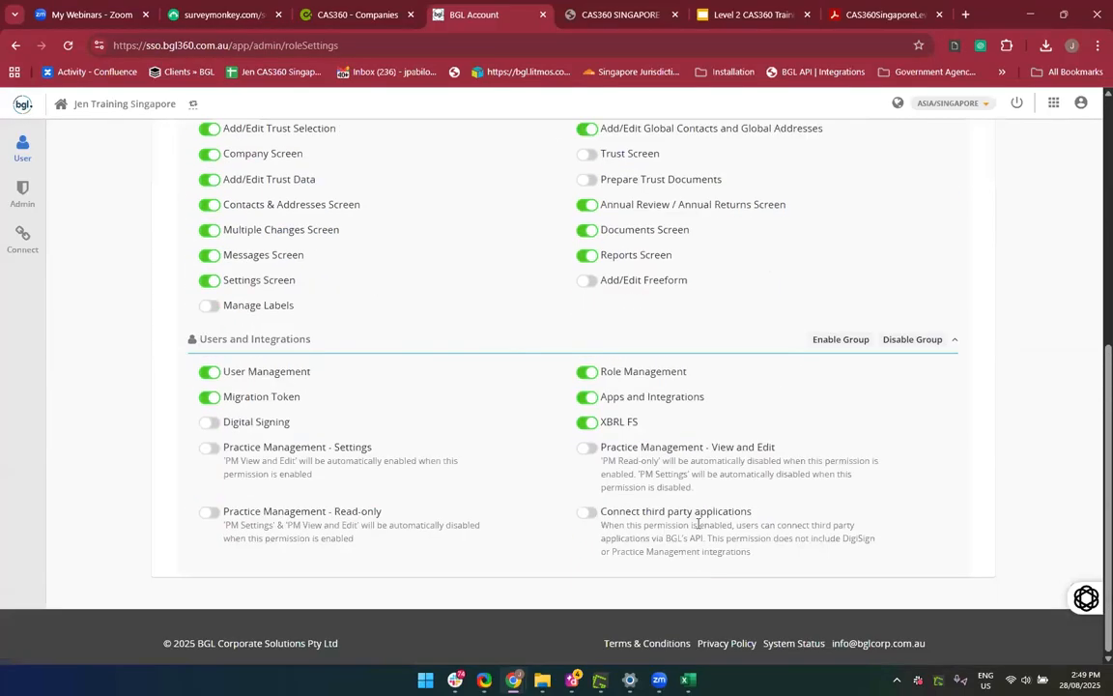
left_click(585, 424)
left_click(595, 425)
Open Token Management in the account administration and examine the Singapore XBRL Token's key and validity
mouse_move(7, 230)
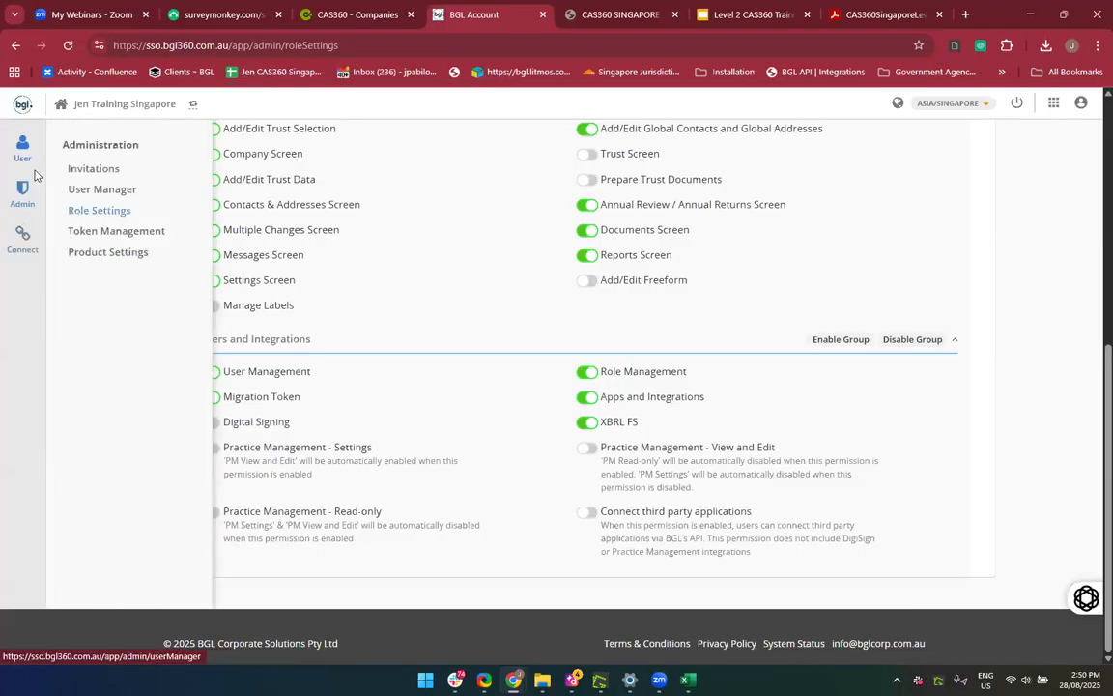
mouse_move(31, 183)
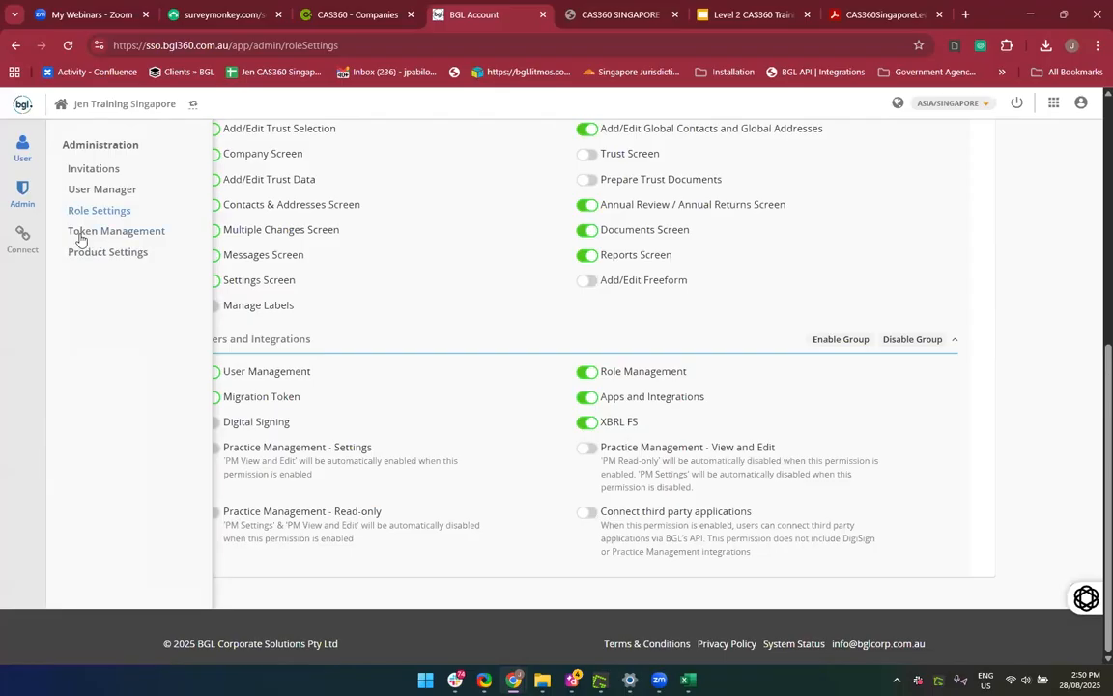
left_click(79, 233)
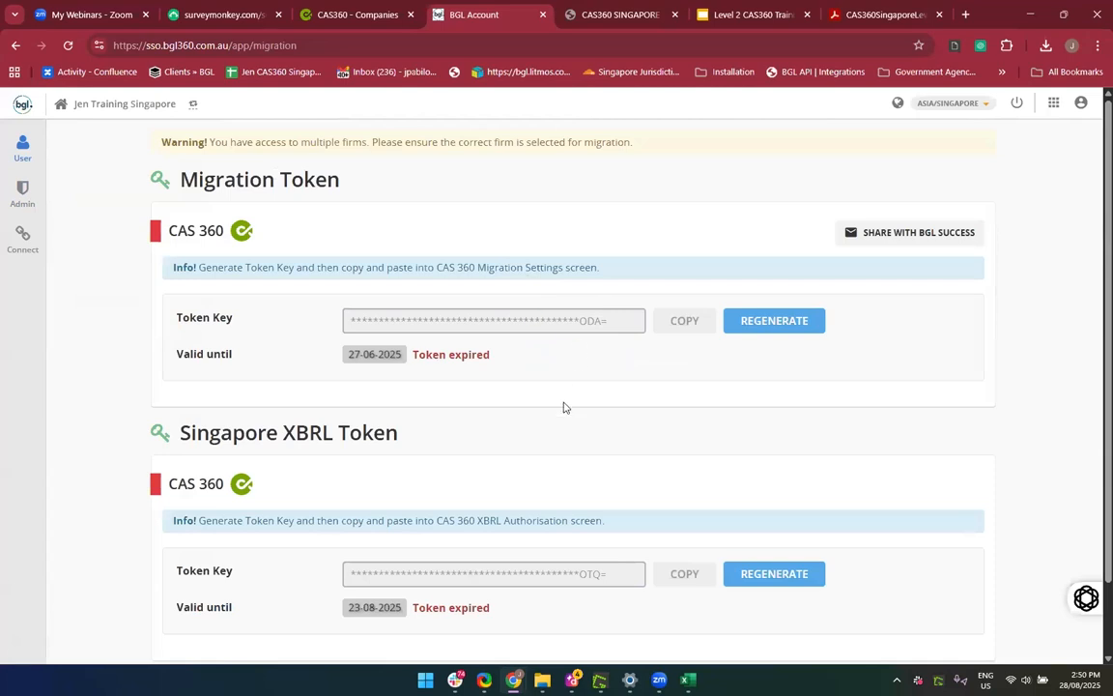
scroll(565, 407, "down", 2)
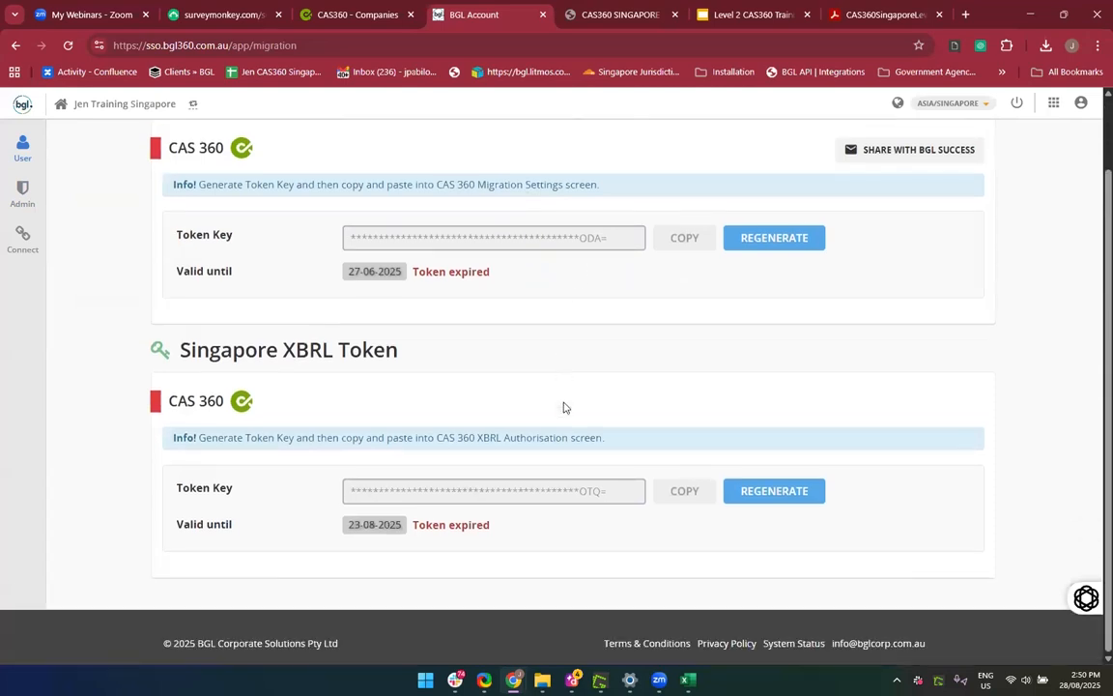
scroll(493, 342, "up", 2)
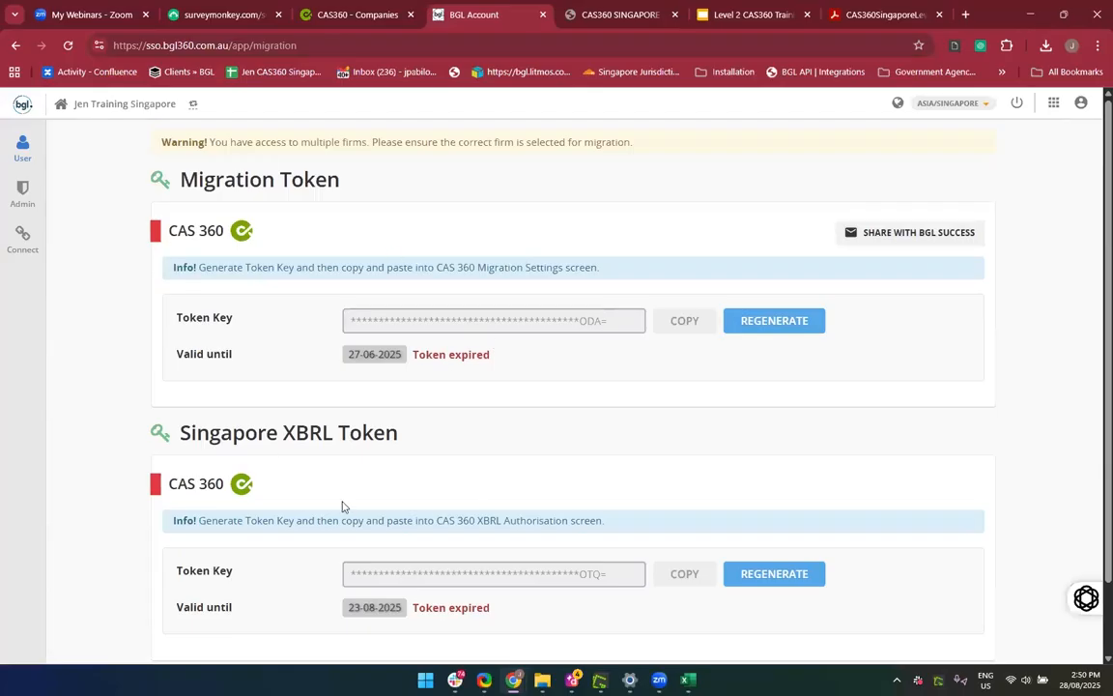
scroll(440, 491, "down", 2)
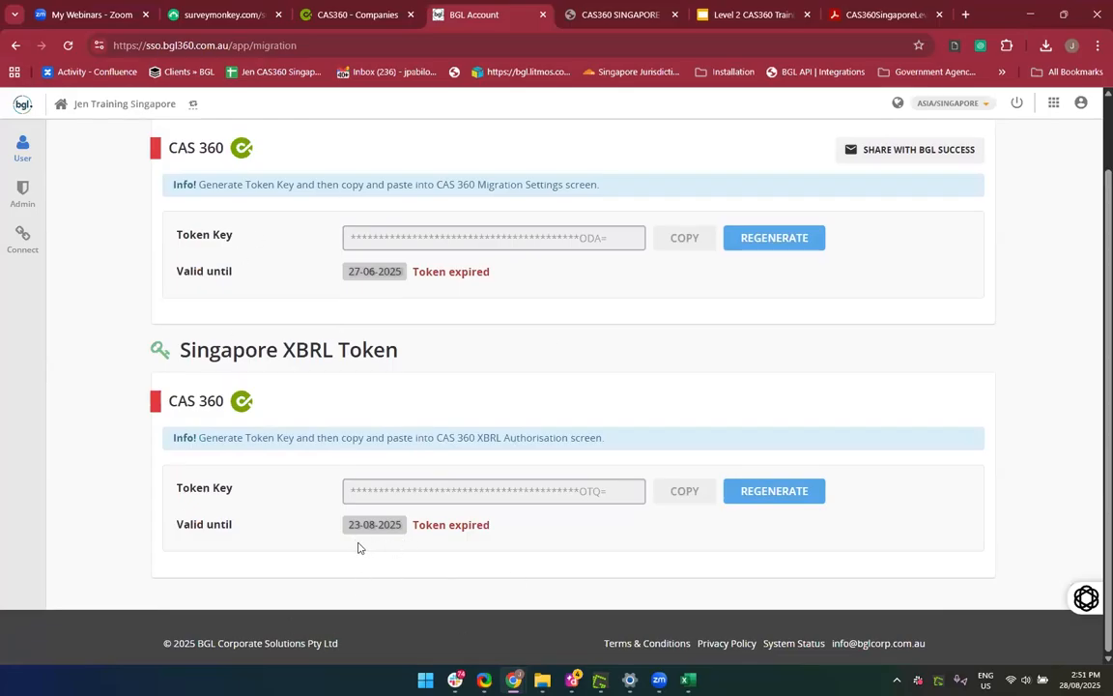
Switch back to CAS 360, open the Singapore Annual Returns and show the additional actions for the first listed company, ARAPI XBRL
left_click(335, 16)
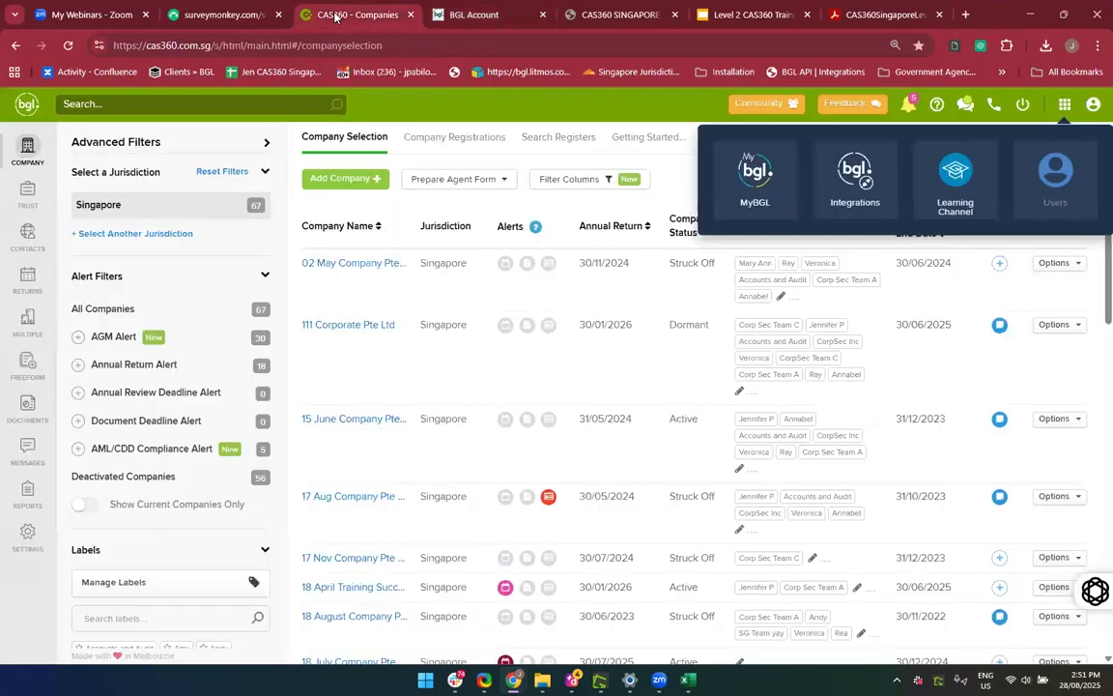
left_click(676, 186)
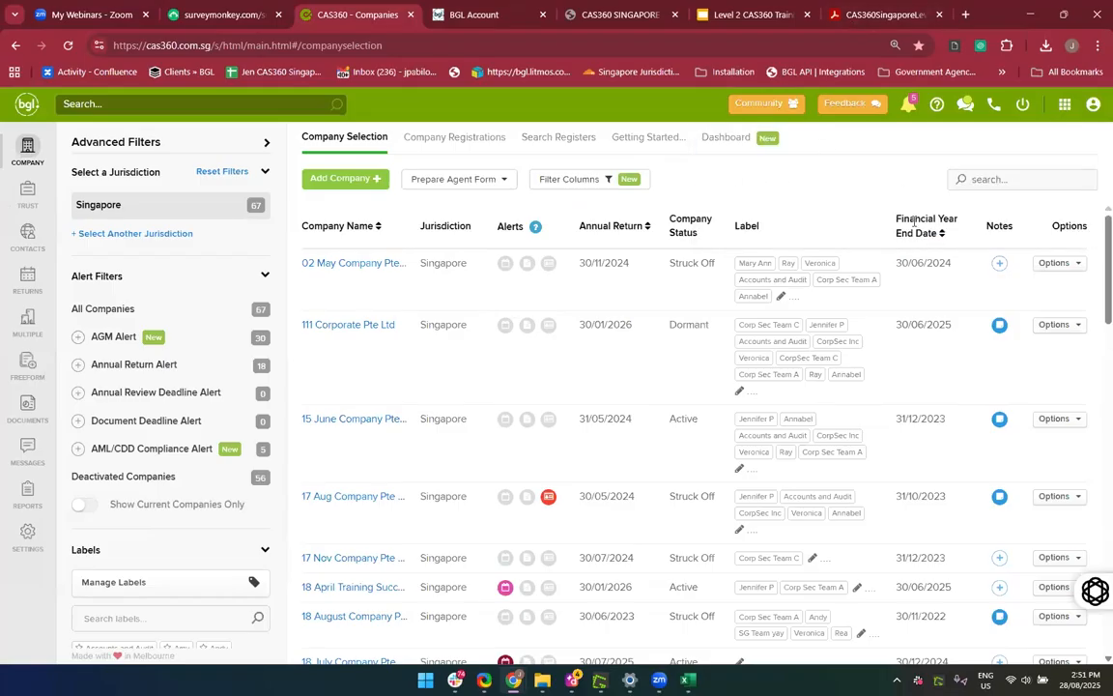
left_click(1041, 267)
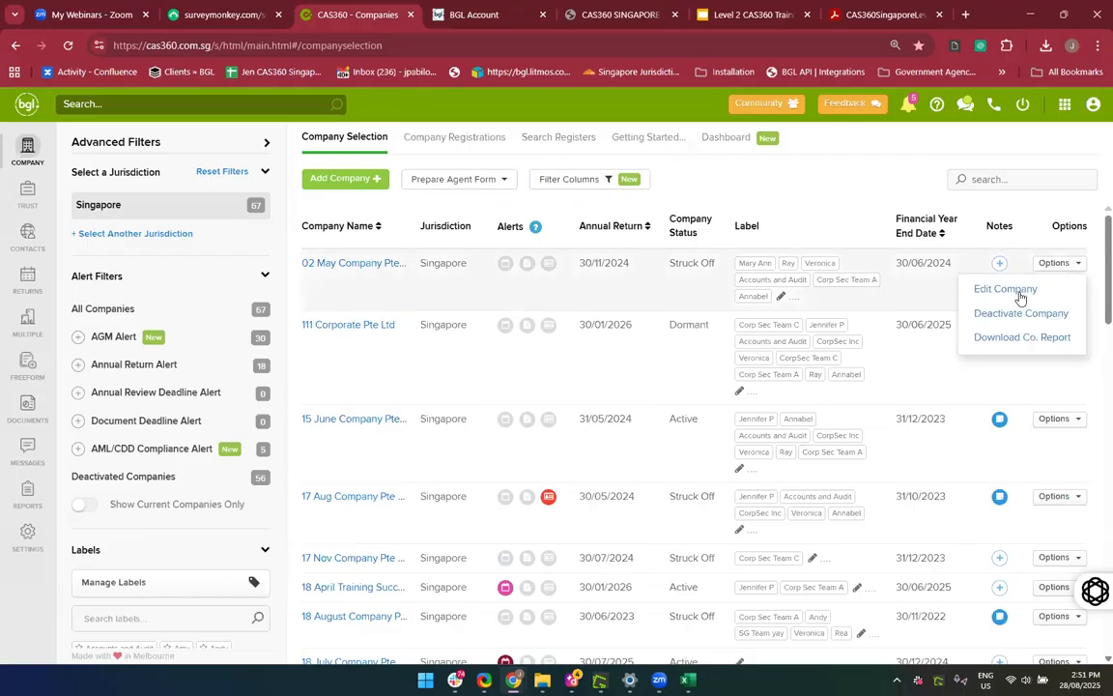
left_click(27, 277)
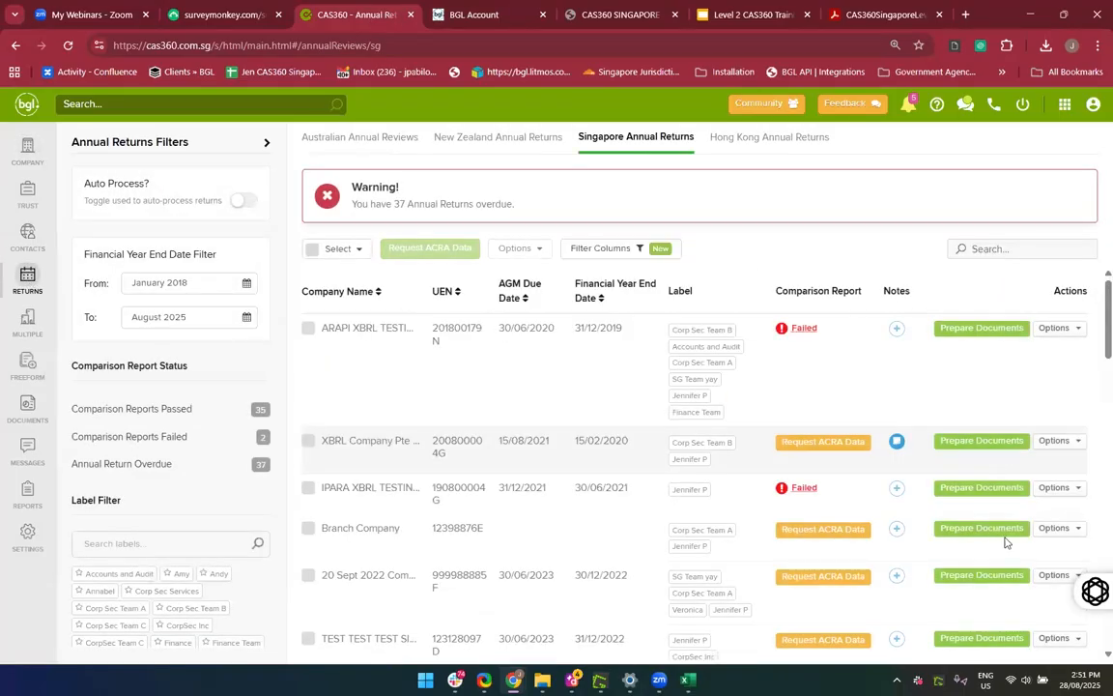
scroll(1005, 502, "down", 1)
scroll(1092, 494, "up", 1)
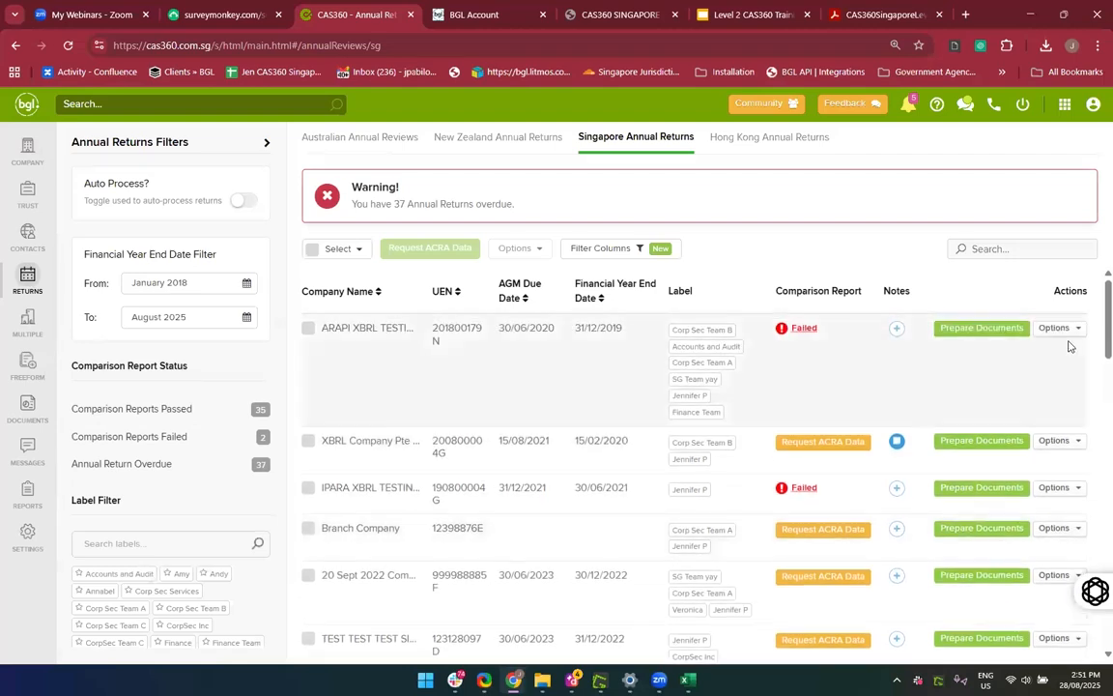
left_click(1070, 330)
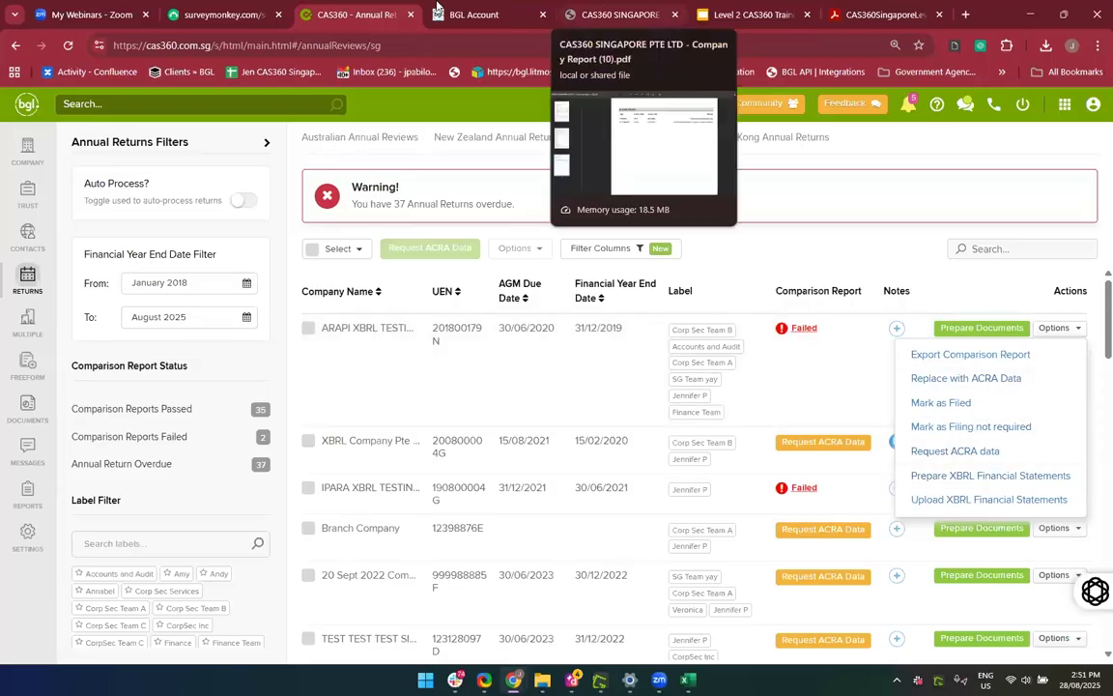
Revisit the Singapore XBRL Token page in the BGL account, then return to the CAS 360 annual returns list
left_click(599, 9)
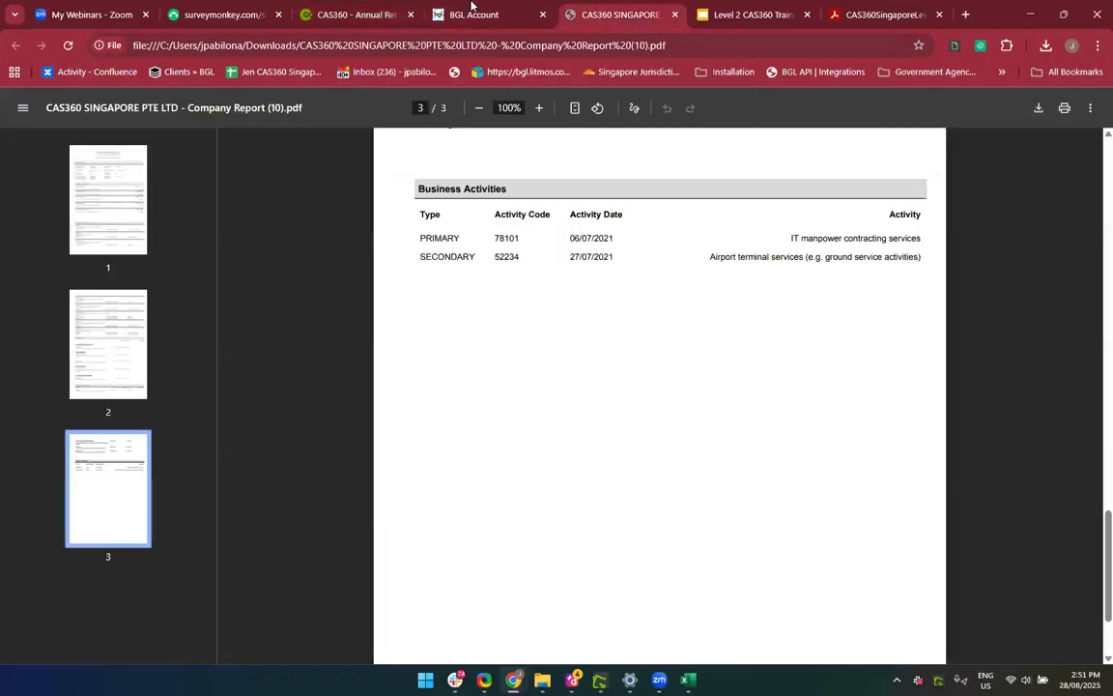
left_click(474, 14)
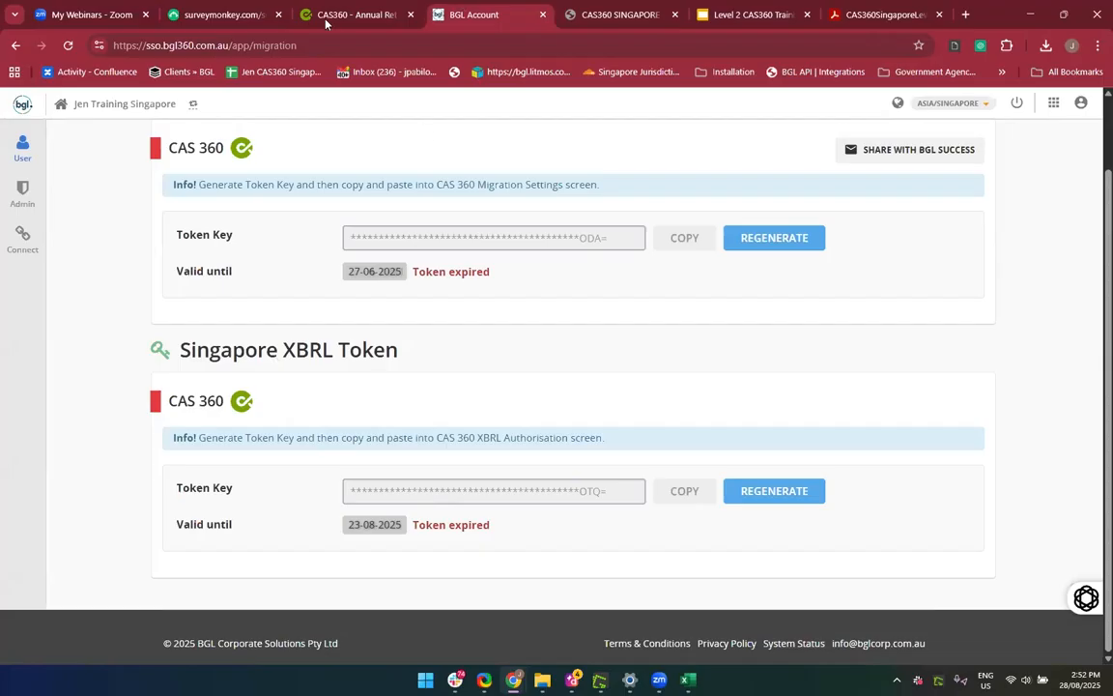
left_click(351, 15)
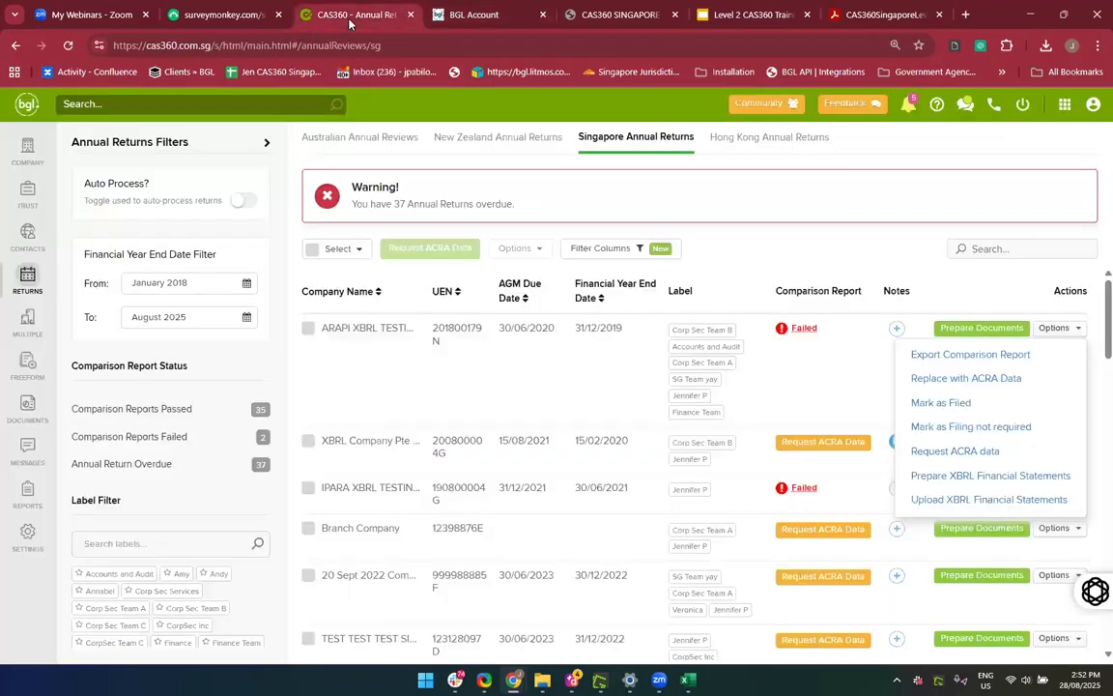
Consult the manual's pre-requisites and open the General Details of 02 May Company Pte Ltd to check its UEN and Registered Filing Agent
left_click(898, 13)
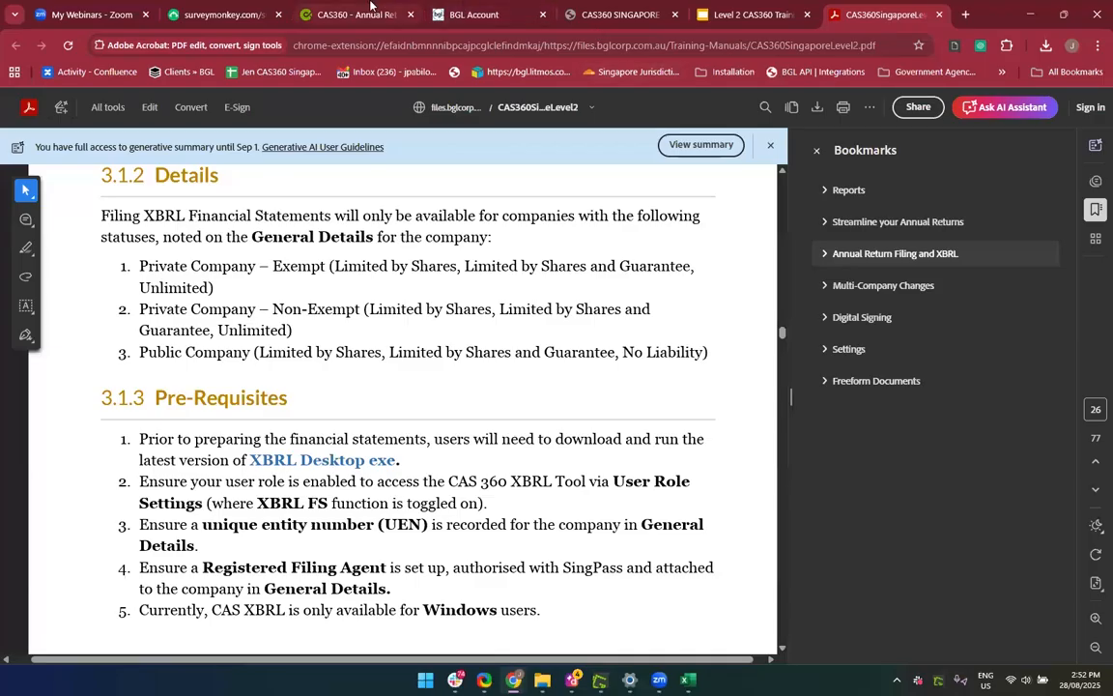
left_click(370, 12)
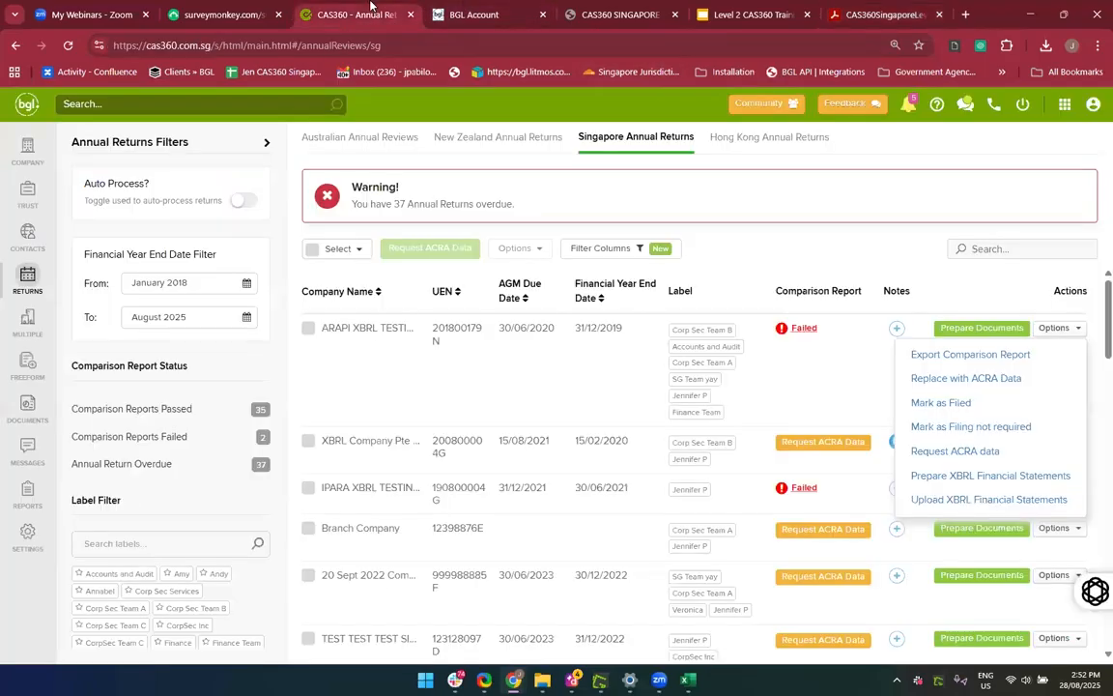
left_click(29, 148)
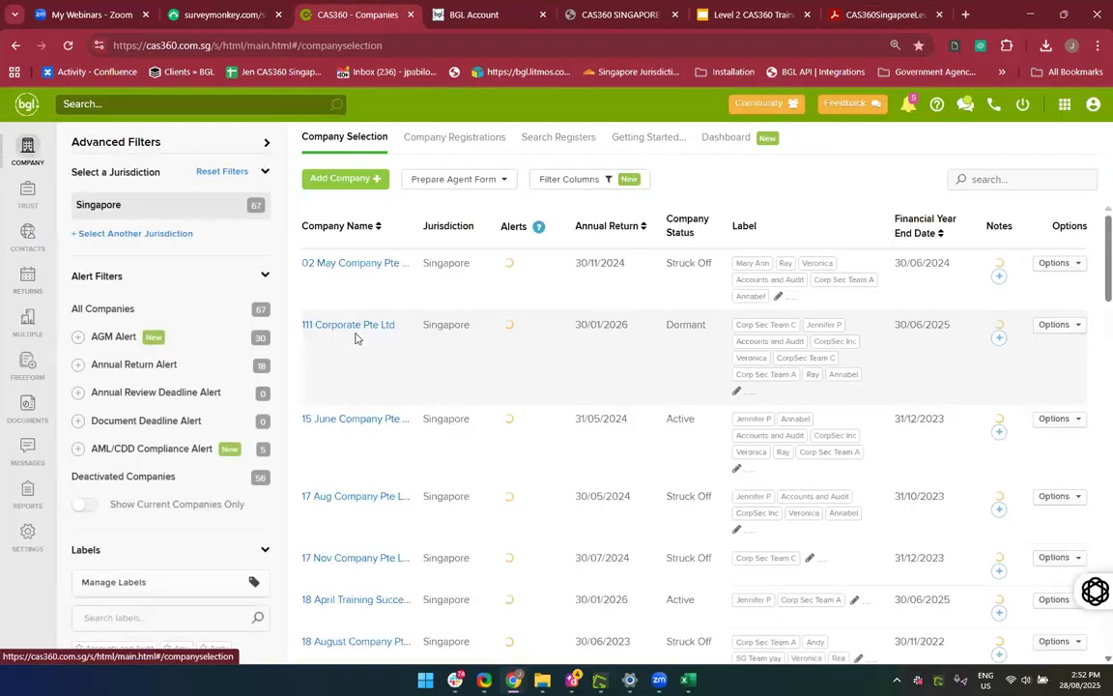
left_click(344, 270)
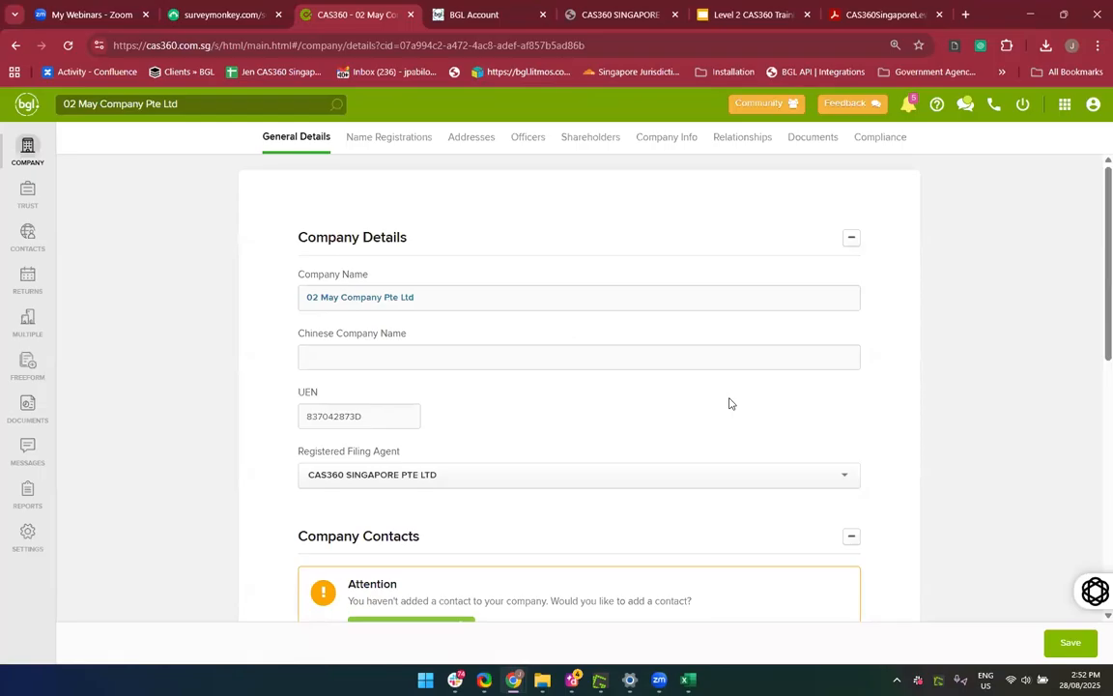
Read the remaining XBRL pre-requisites in the training manual, then return to the CAS 360 company list
left_click(857, 19)
scroll(363, 540, "down", 2)
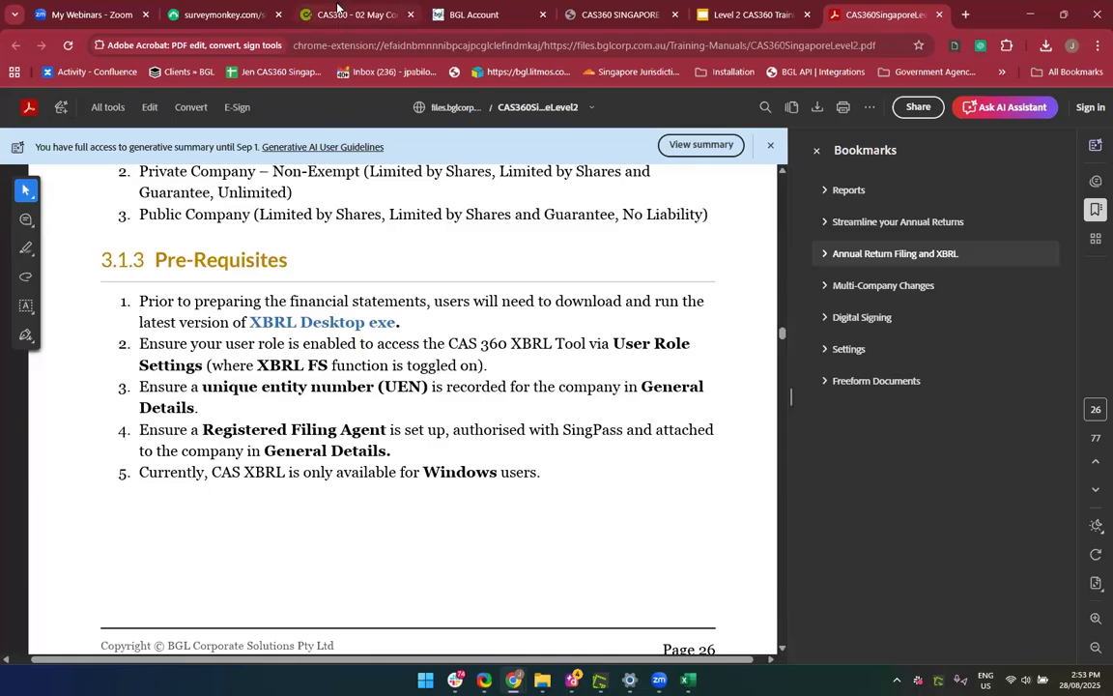
left_click(307, 12)
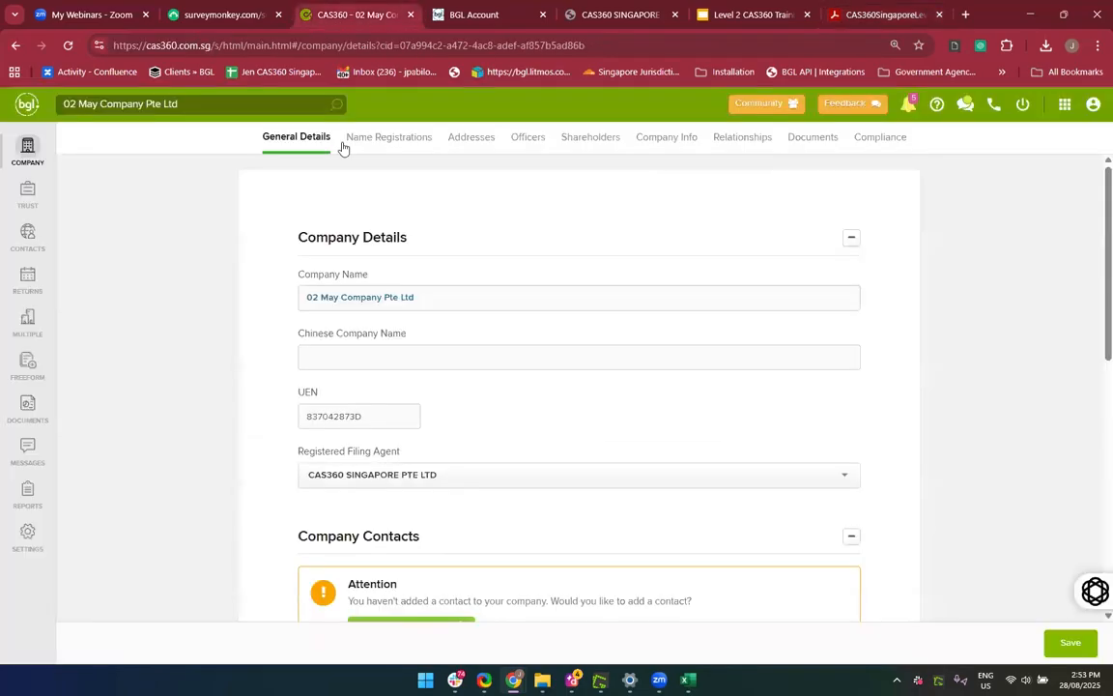
left_click(27, 150)
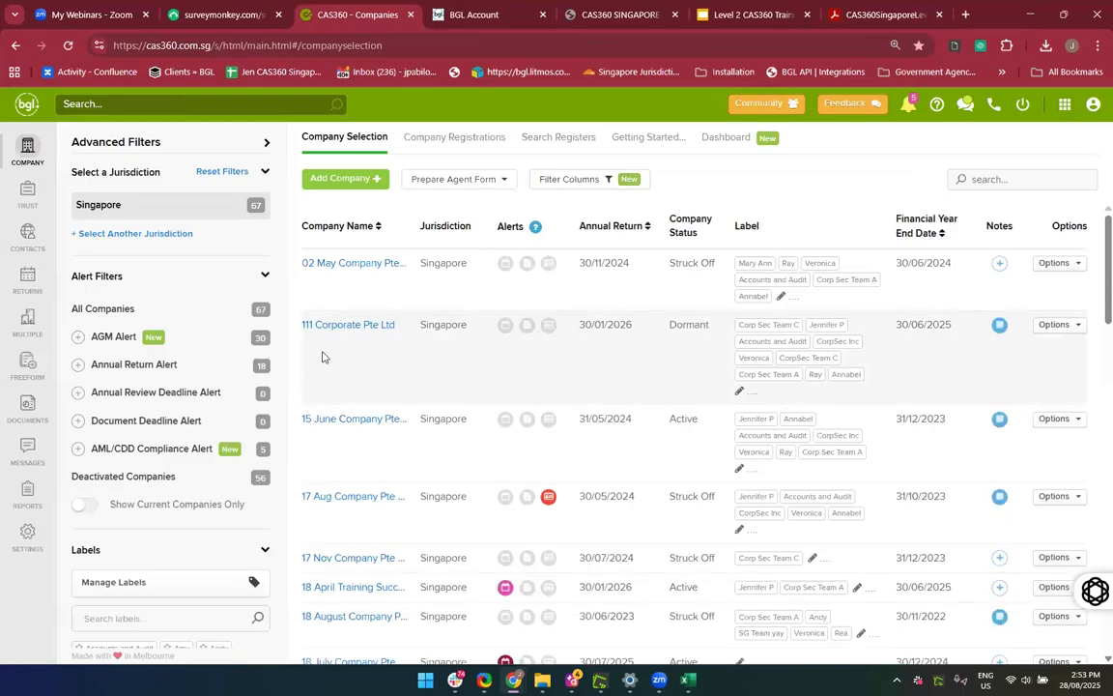
Look through the company list, reread the manual's XBRL pre-requisites, then return to CAS 360
scroll(363, 517, "down", 5)
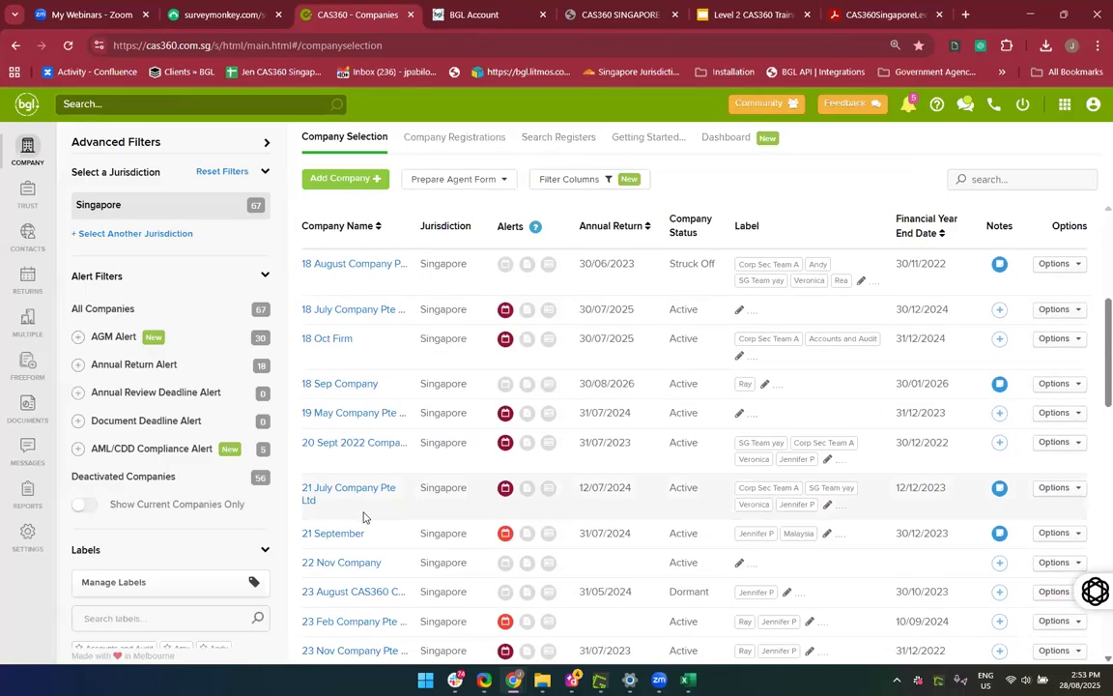
scroll(364, 517, "down", 4)
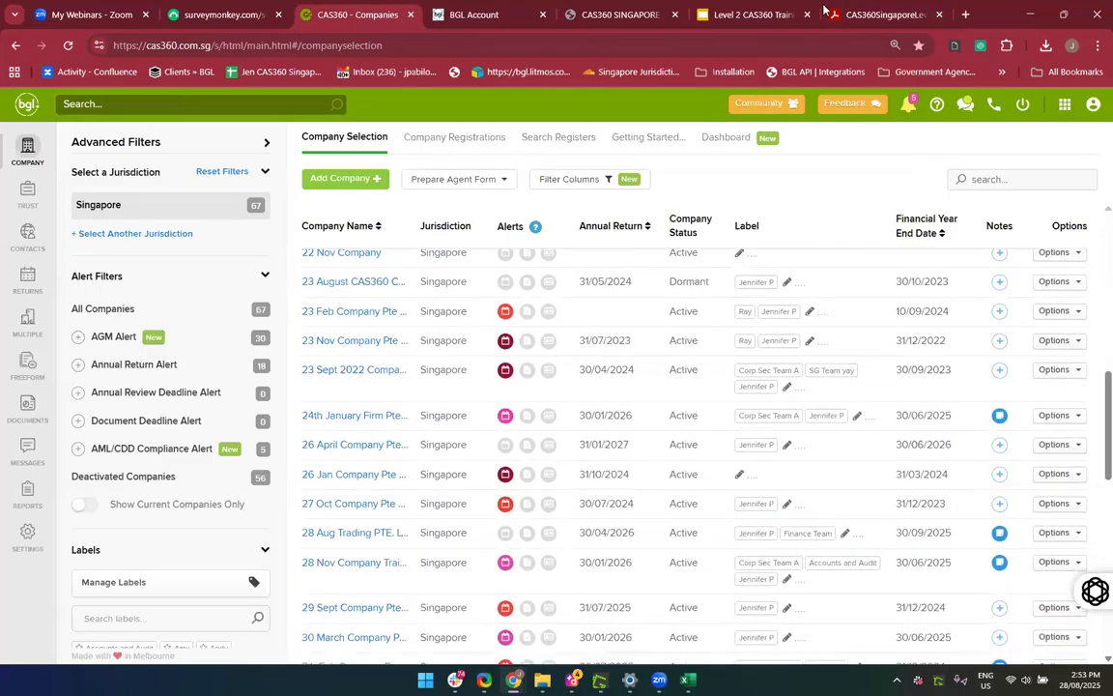
left_click(880, 14)
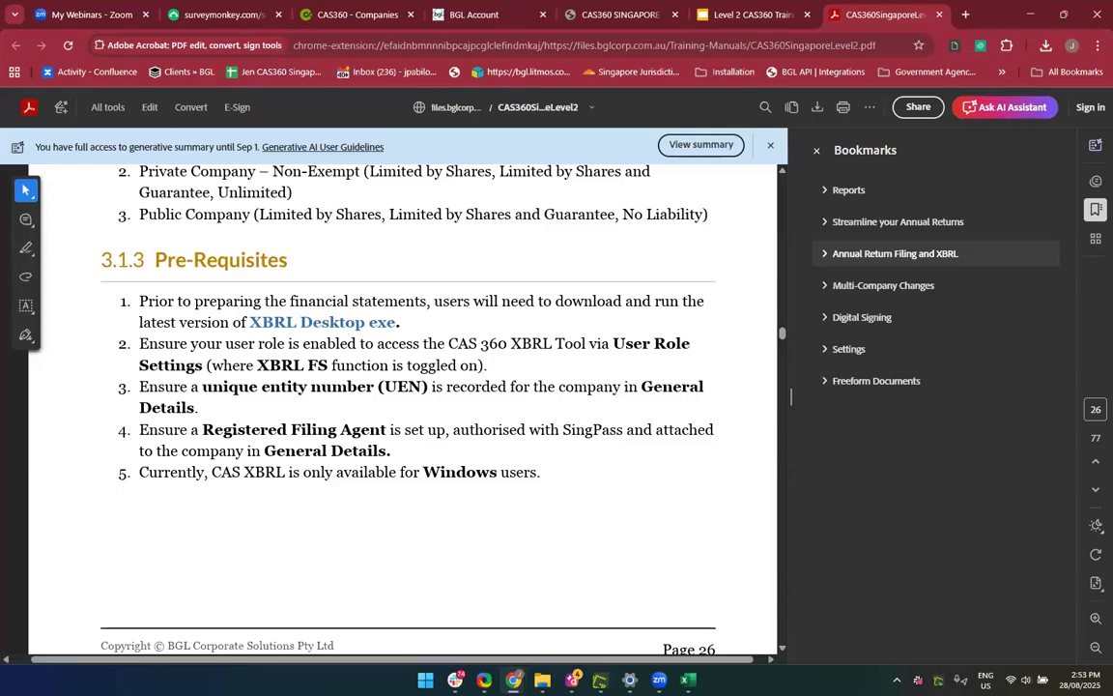
mouse_move(514, 681)
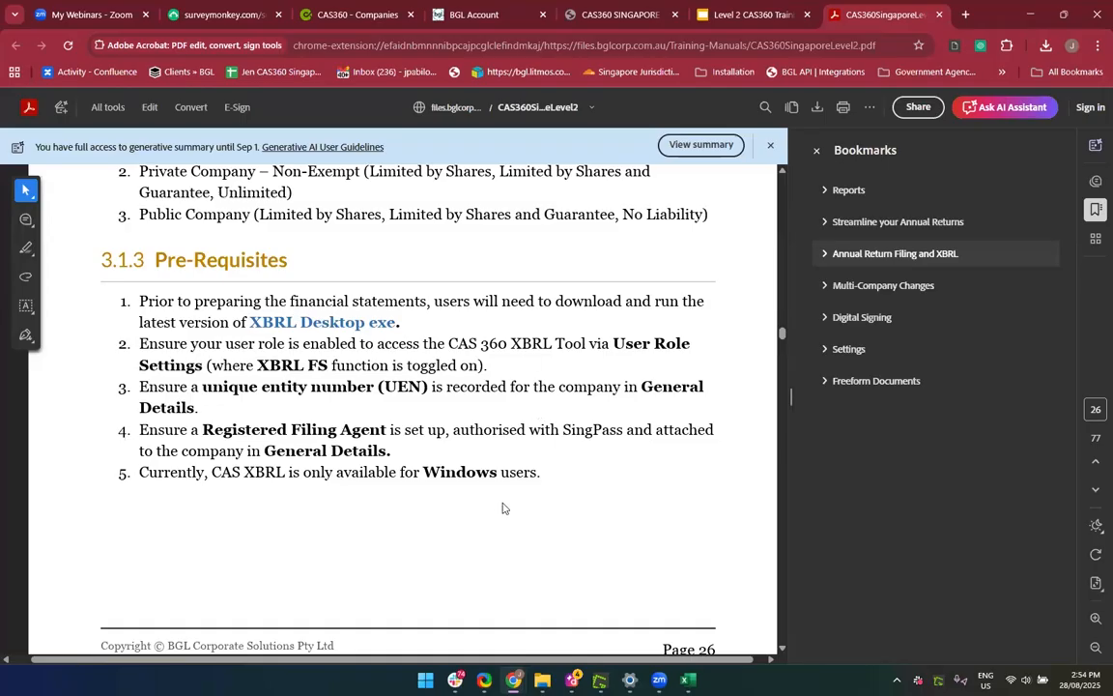
scroll(502, 508, "down", 1)
scroll(503, 508, "up", 2)
left_click(344, 11)
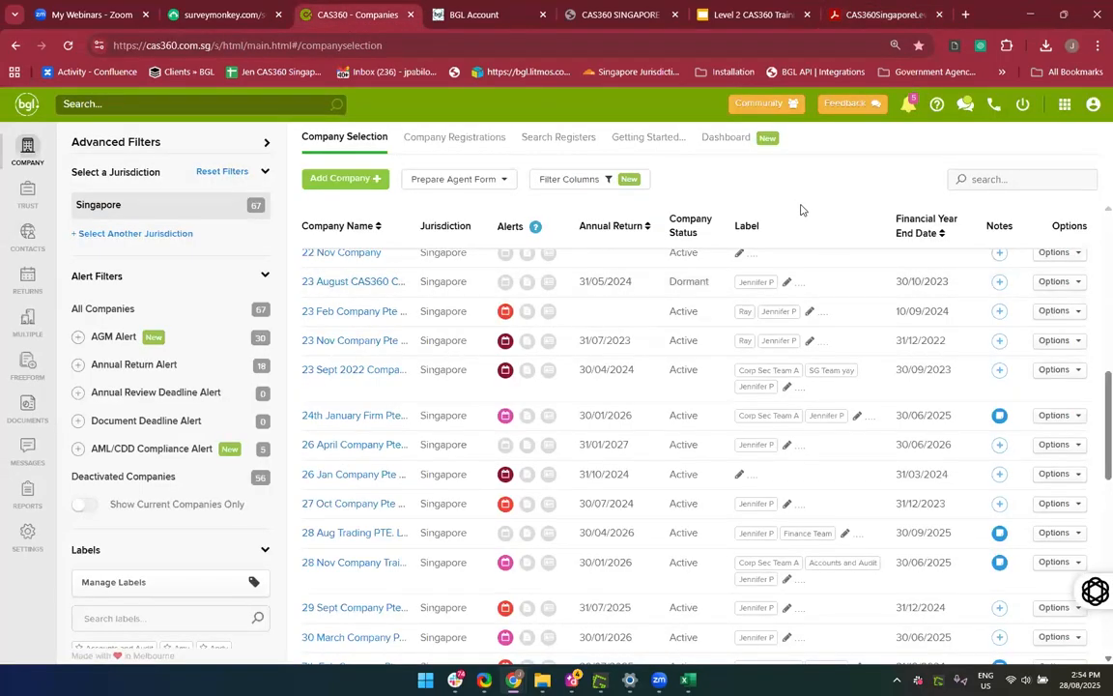
Launch Prepare XBRL Financial Statements for ARAPI XBRL TESTING26 from the Singapore Annual Returns, then consult the manual's XBRL Desktop exe link
left_click(29, 280)
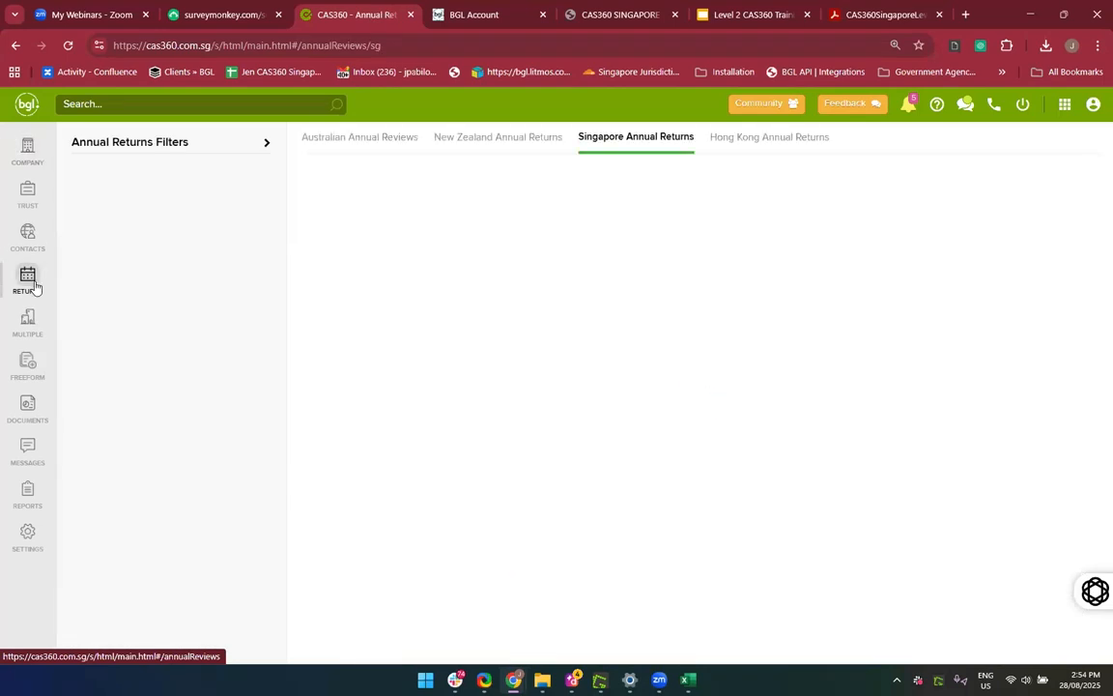
scroll(897, 279, "down", 2)
scroll(896, 279, "up", 2)
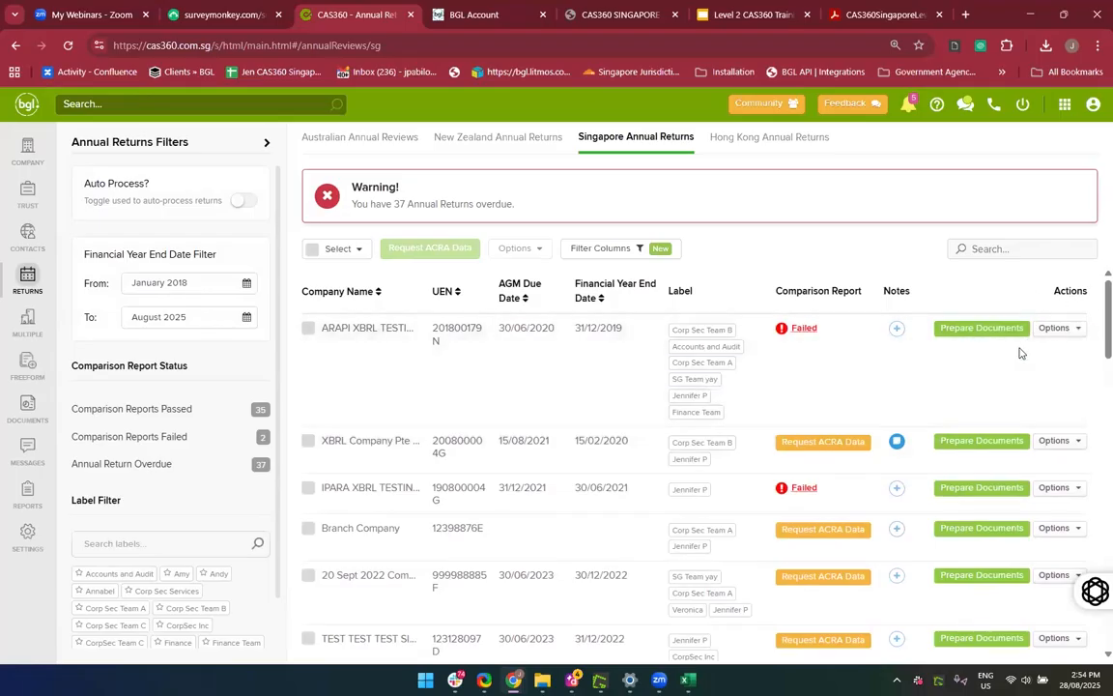
left_click(1073, 331)
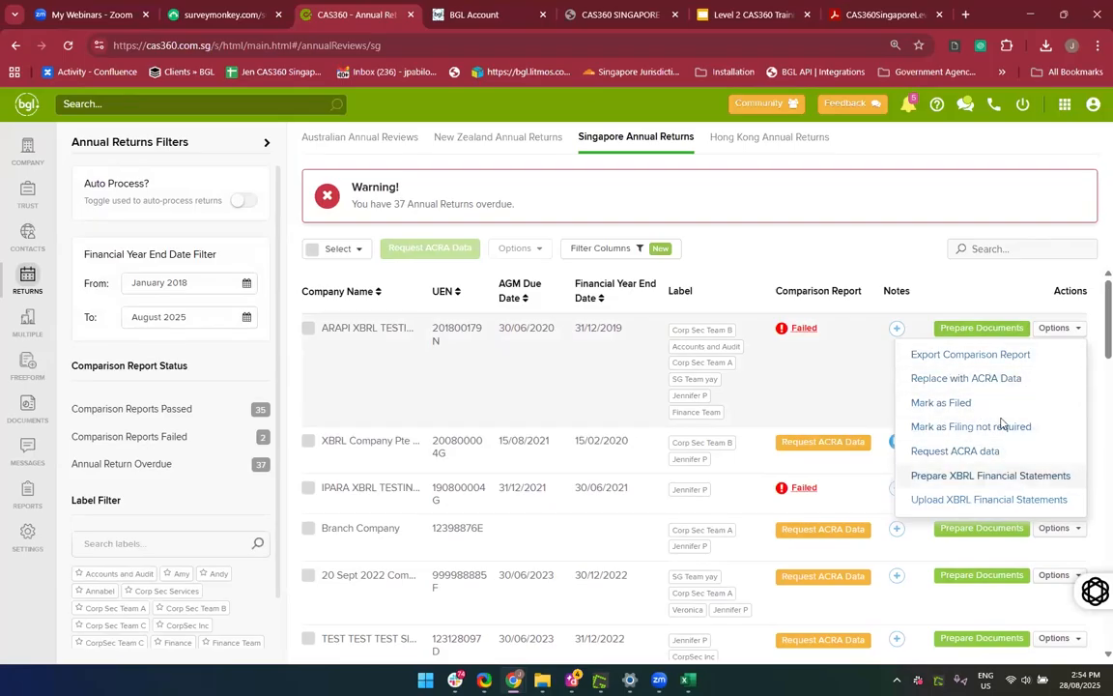
left_click(971, 482)
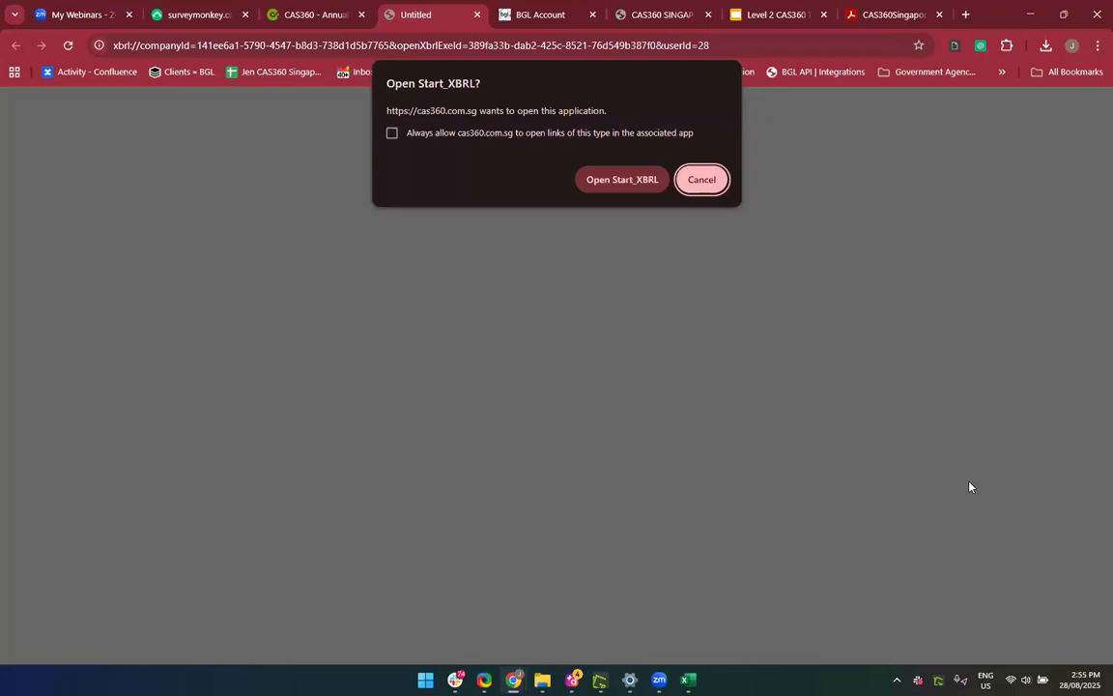
left_click(598, 180)
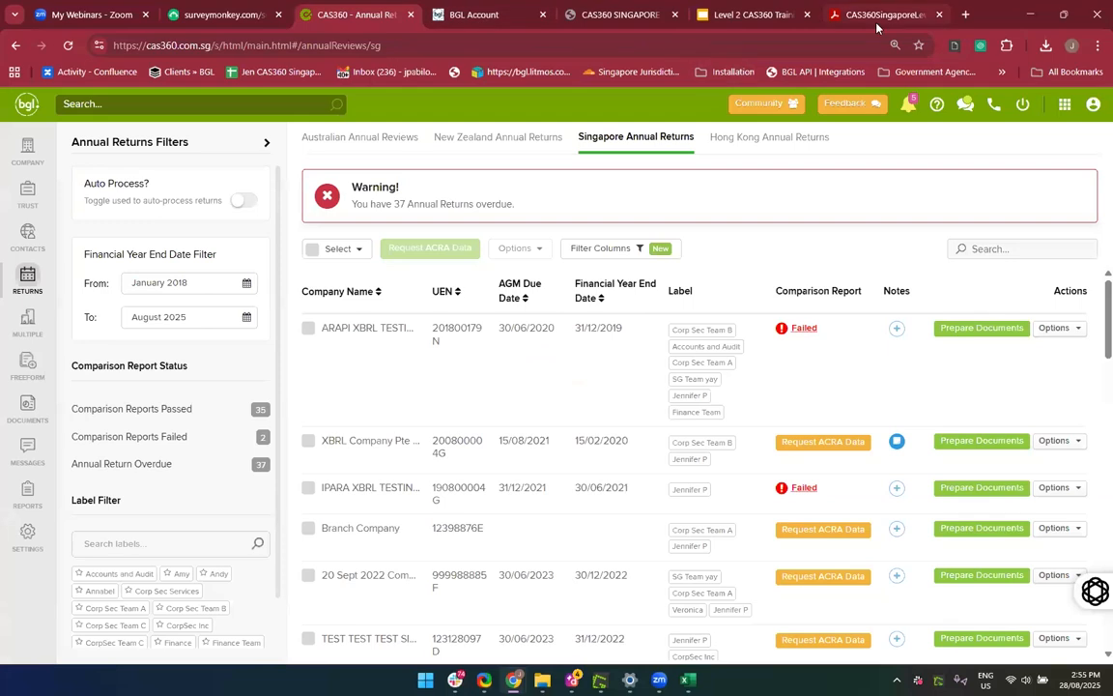
left_click(850, 15)
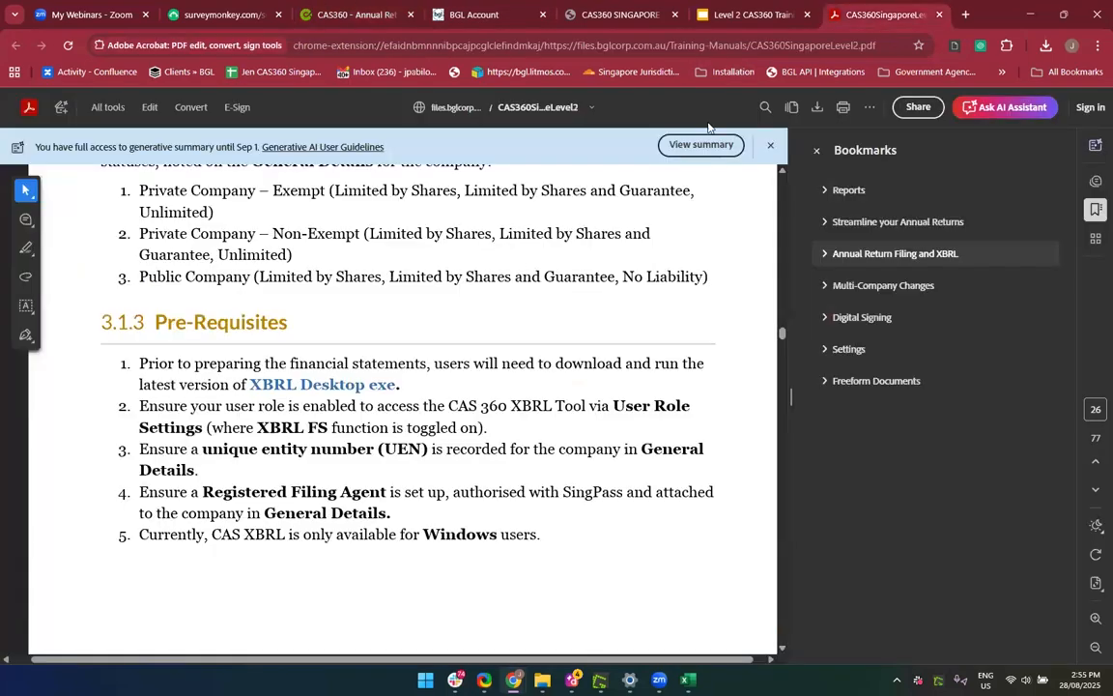
left_click(335, 384)
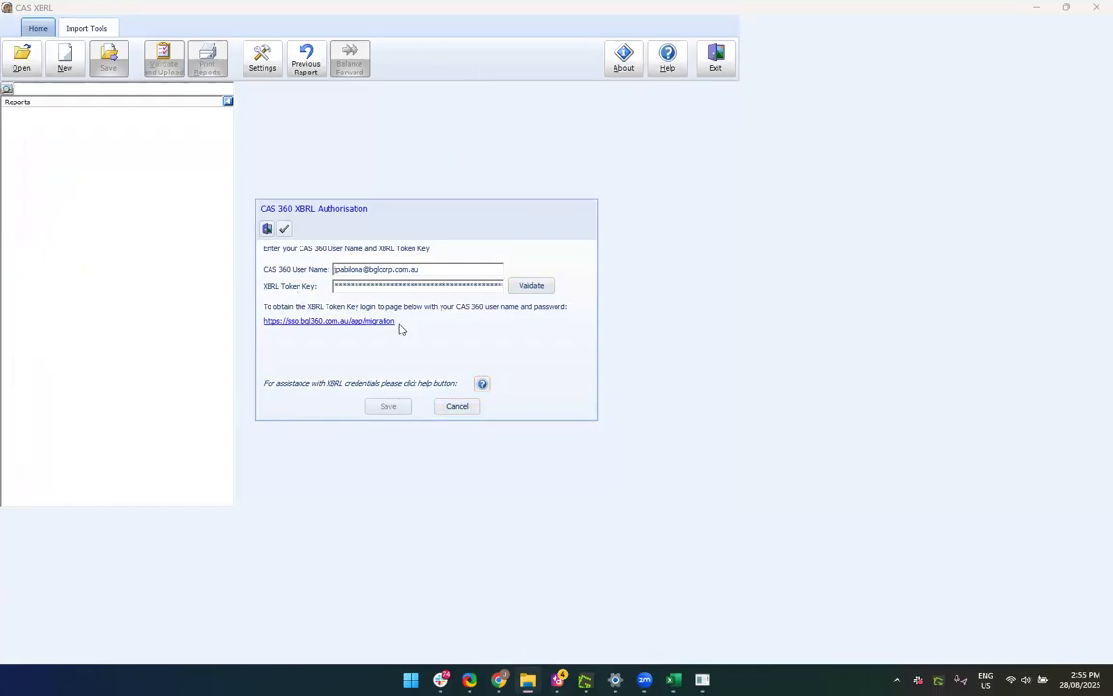
Go to the BGL token page linked in the XBRL authorisation dialog, regenerate the Singapore XBRL token and copy it
left_click(333, 322)
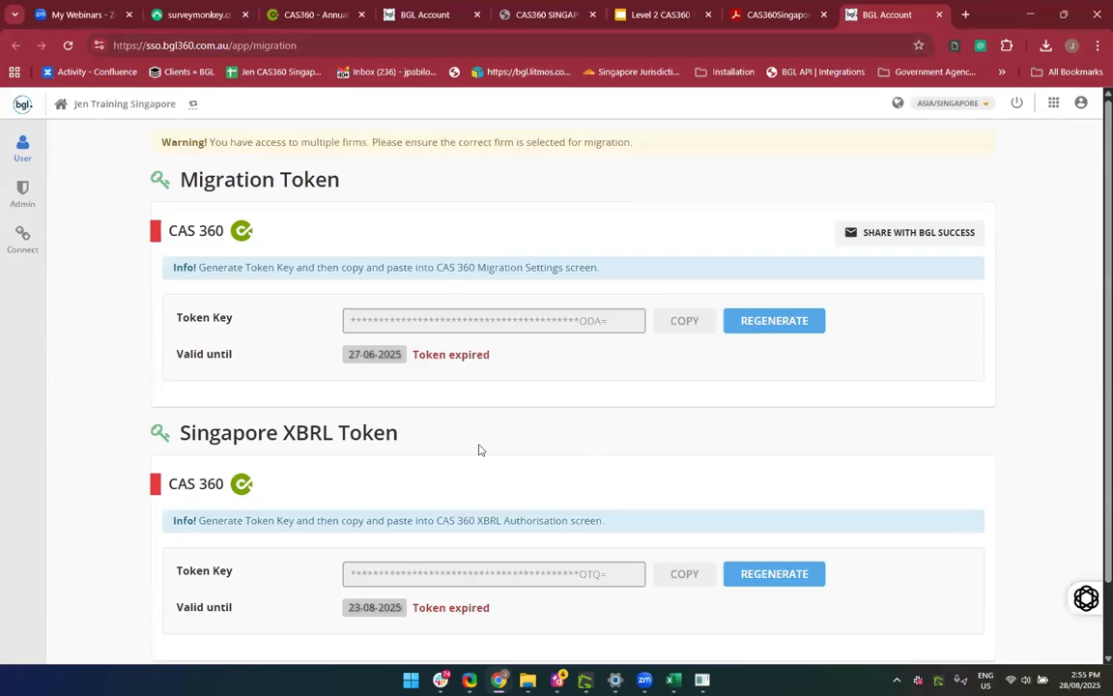
scroll(402, 503, "down", 2)
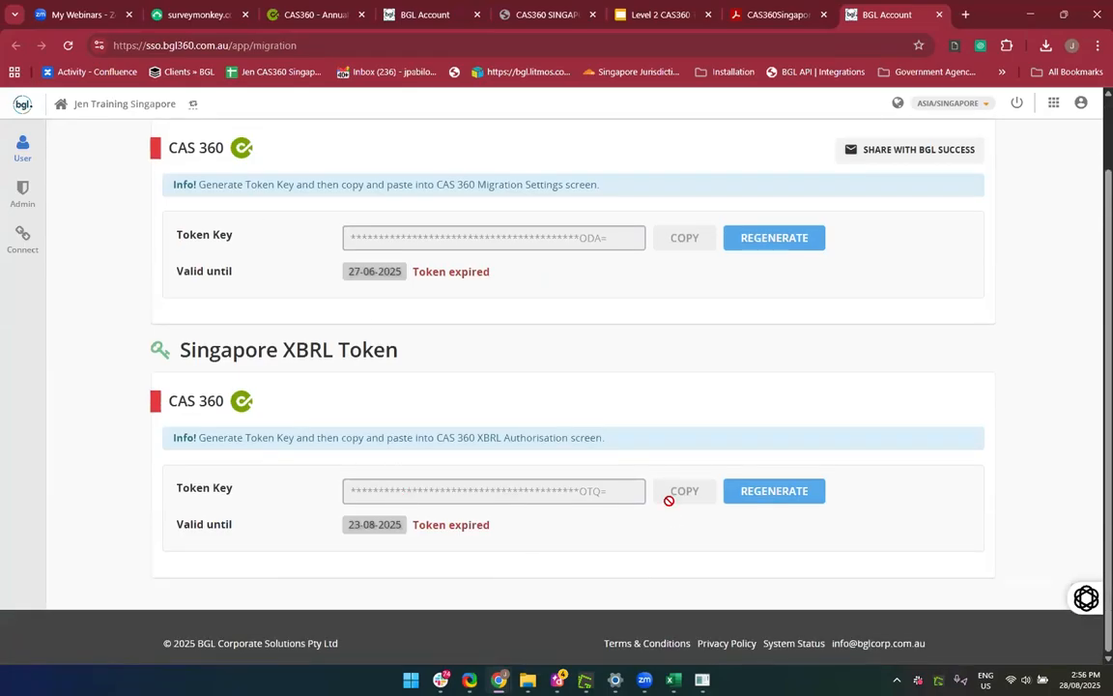
left_click(777, 493)
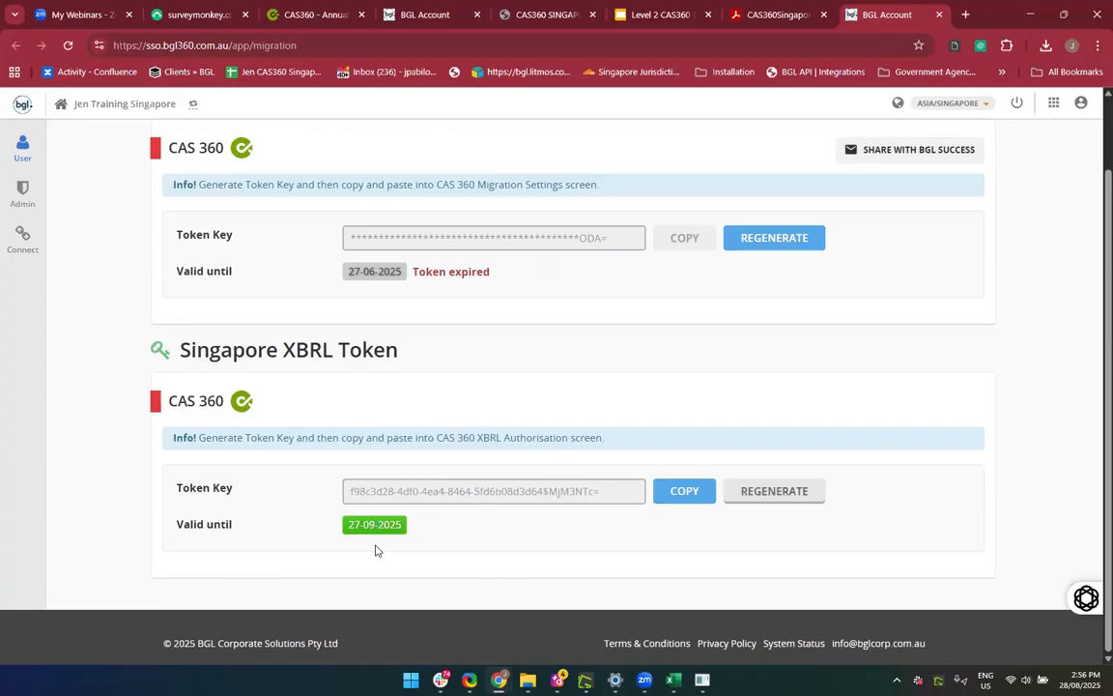
left_click(678, 493)
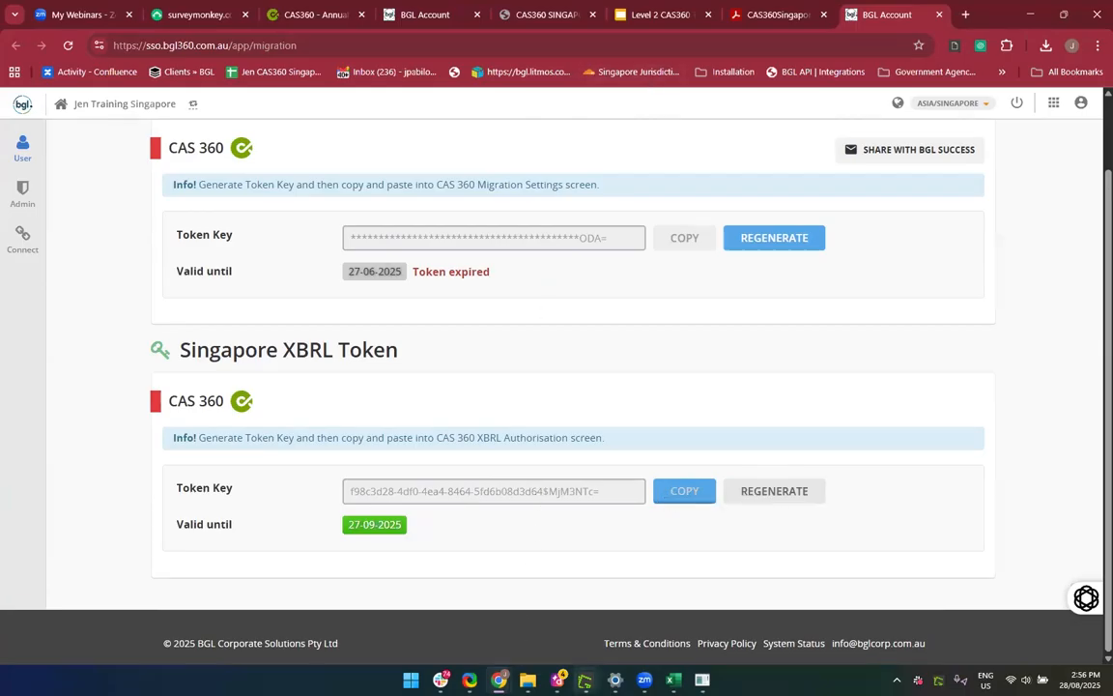
In CAS XBRL, replace the XBRL Token Key with the copied token, validate it, confirm the firm and save the authorisation
left_click(703, 680)
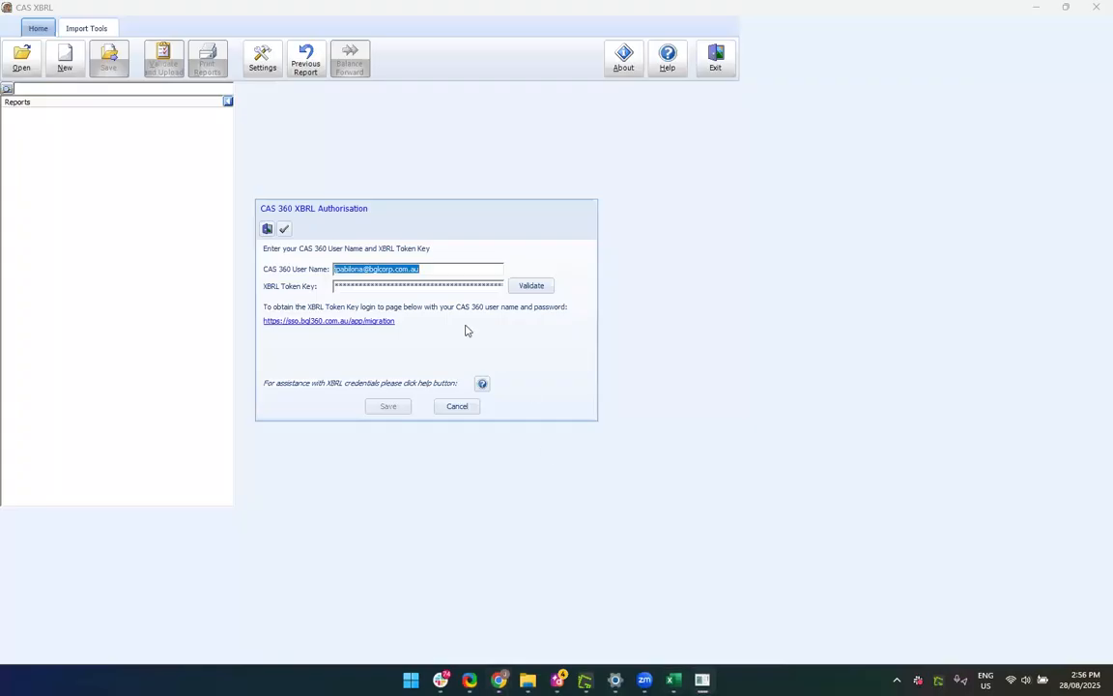
left_click(453, 289)
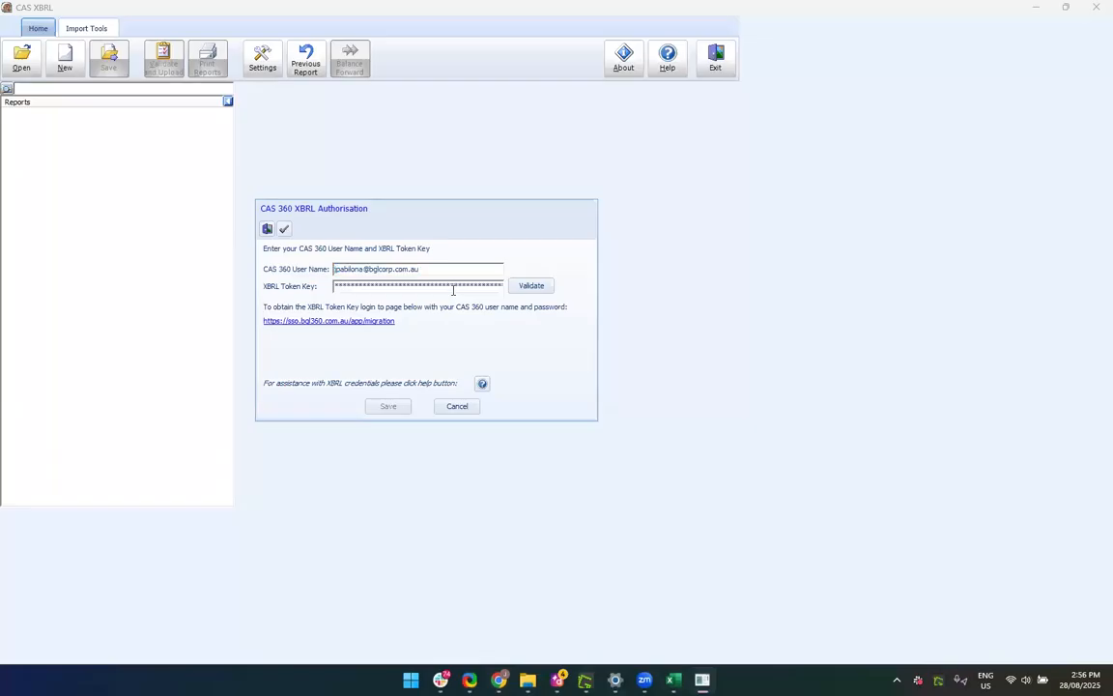
key("ctrl+a")
key("BackSpace")
key("ctrl+v")
left_click(539, 286)
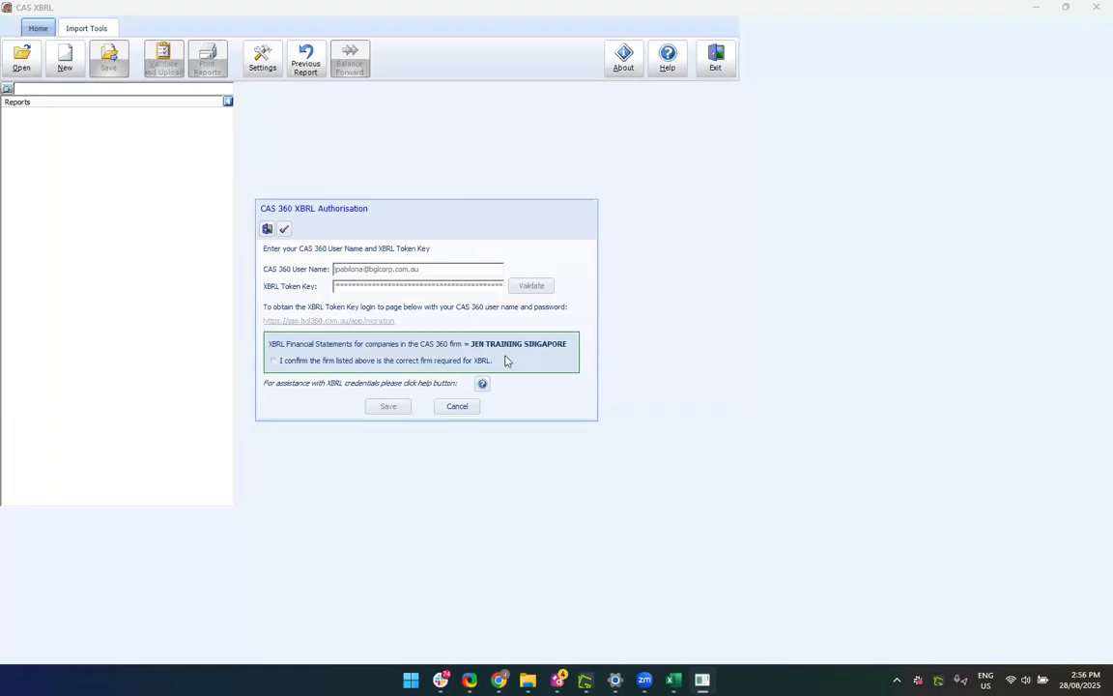
left_click(273, 363)
left_click(395, 405)
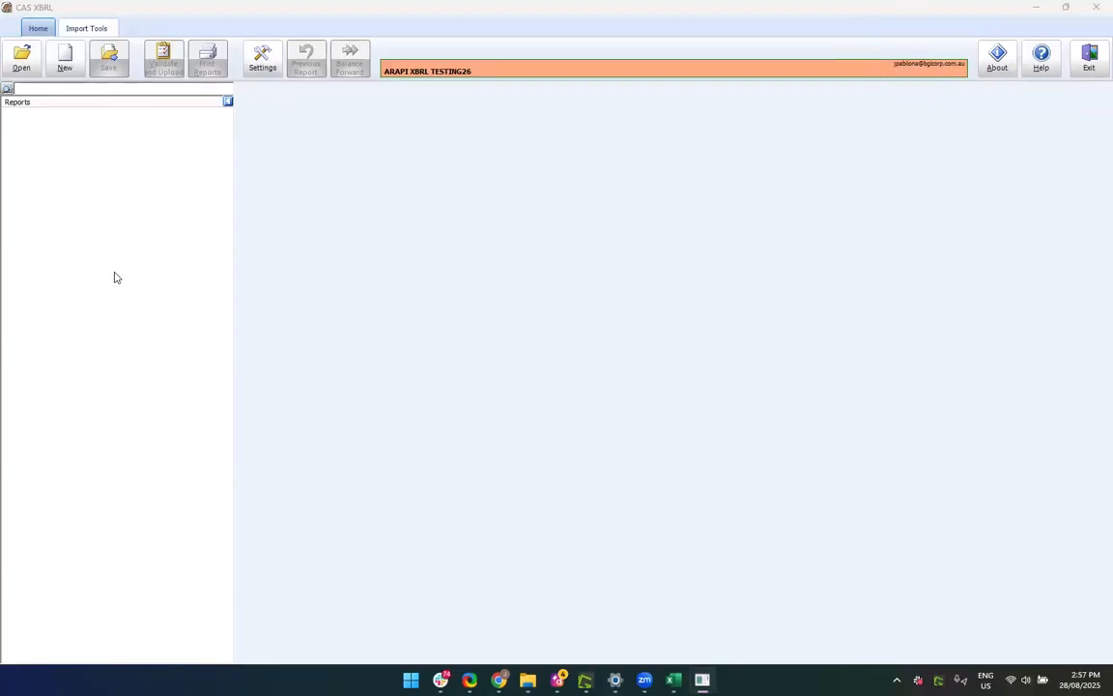
Create a new XBRL report for ARAPI XBRL TESTING26 in CAS XBRL and review the Type of XBRL filing options, keeping Full XBRL
key("alt+Tab")
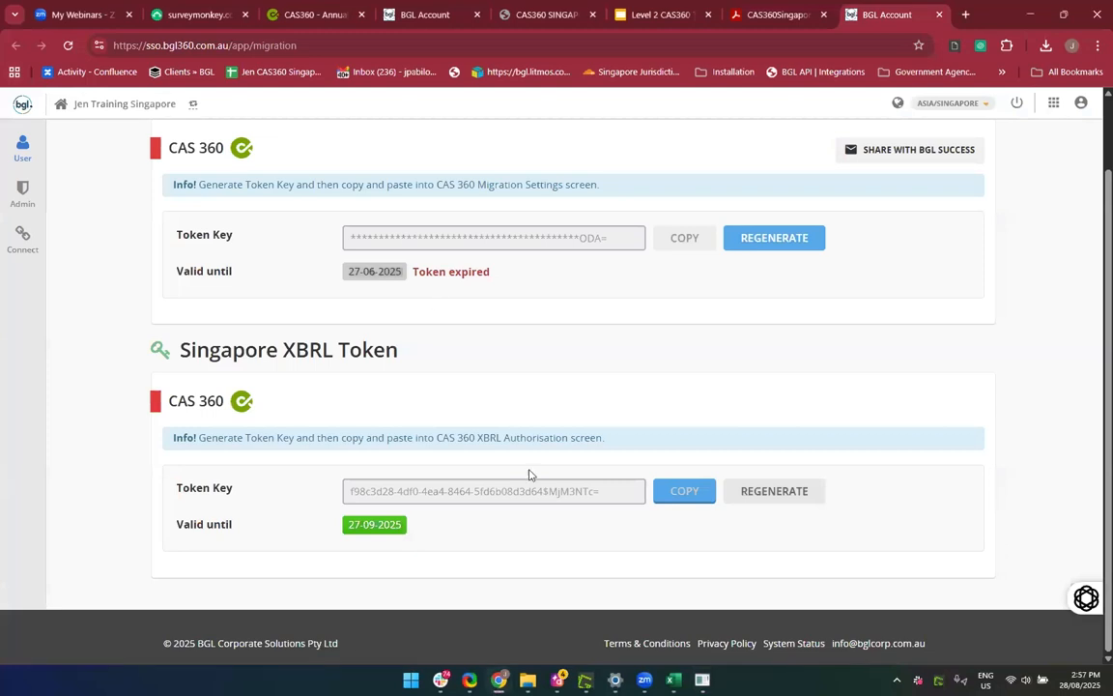
left_click(705, 681)
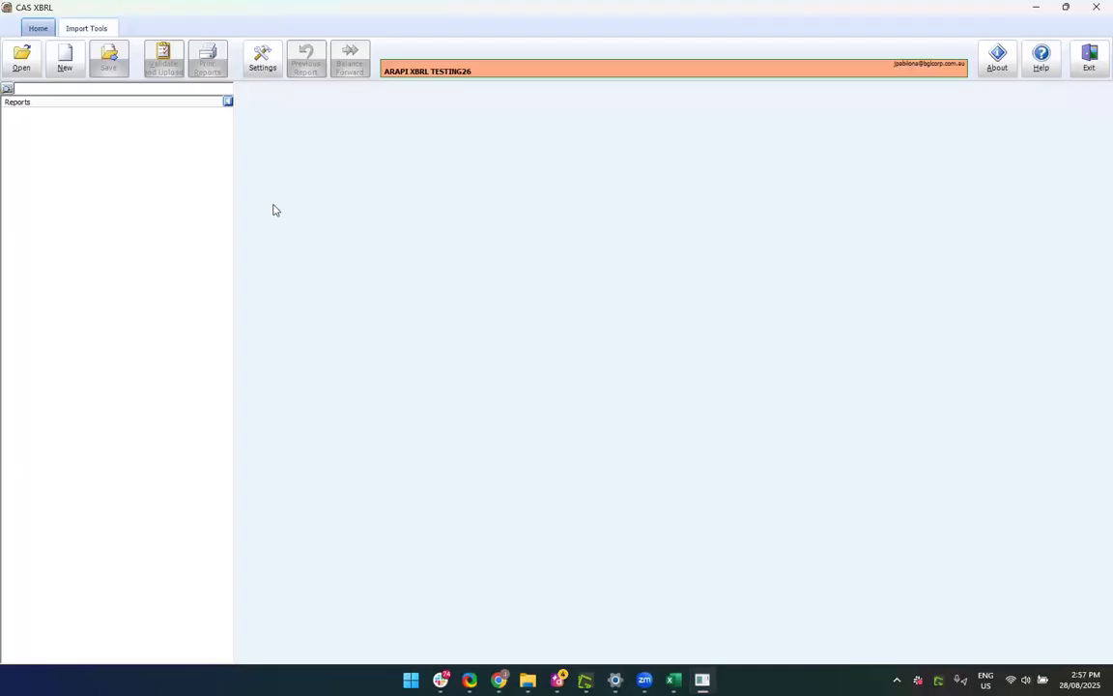
left_click(62, 70)
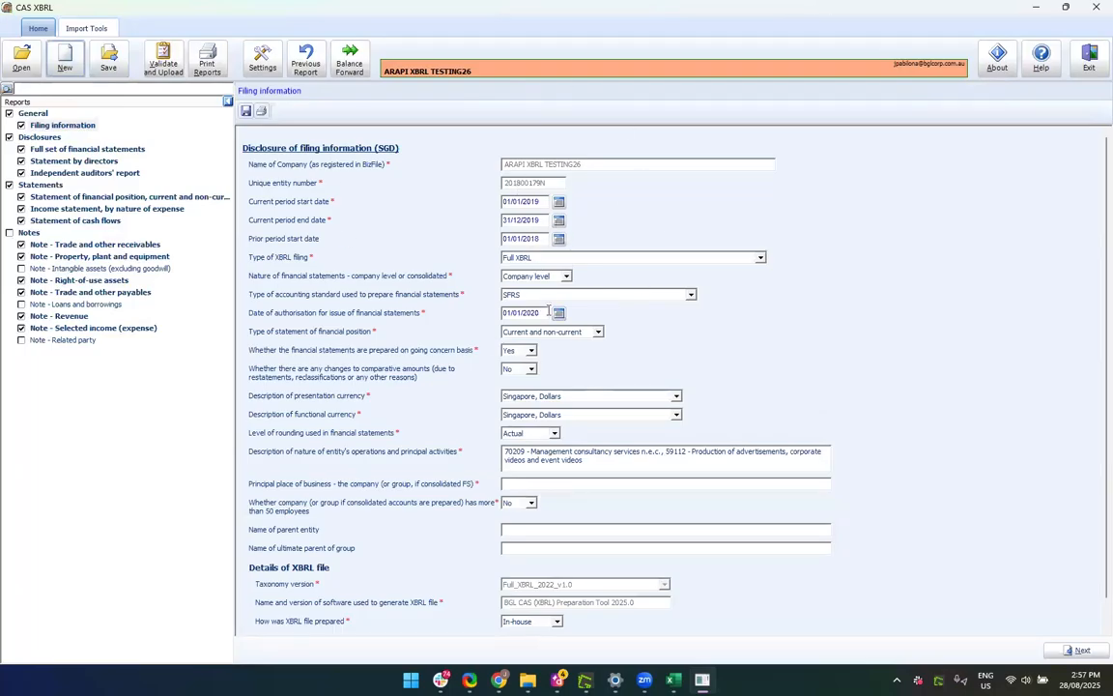
scroll(568, 307, "down", 1)
left_click(666, 232)
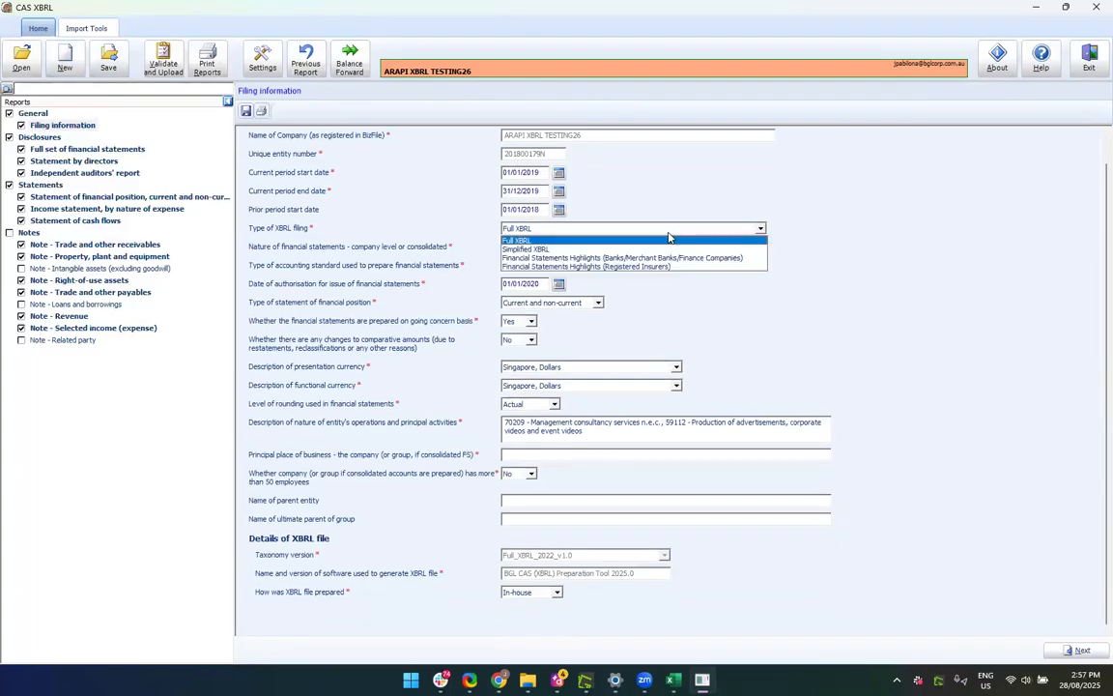
left_click(905, 297)
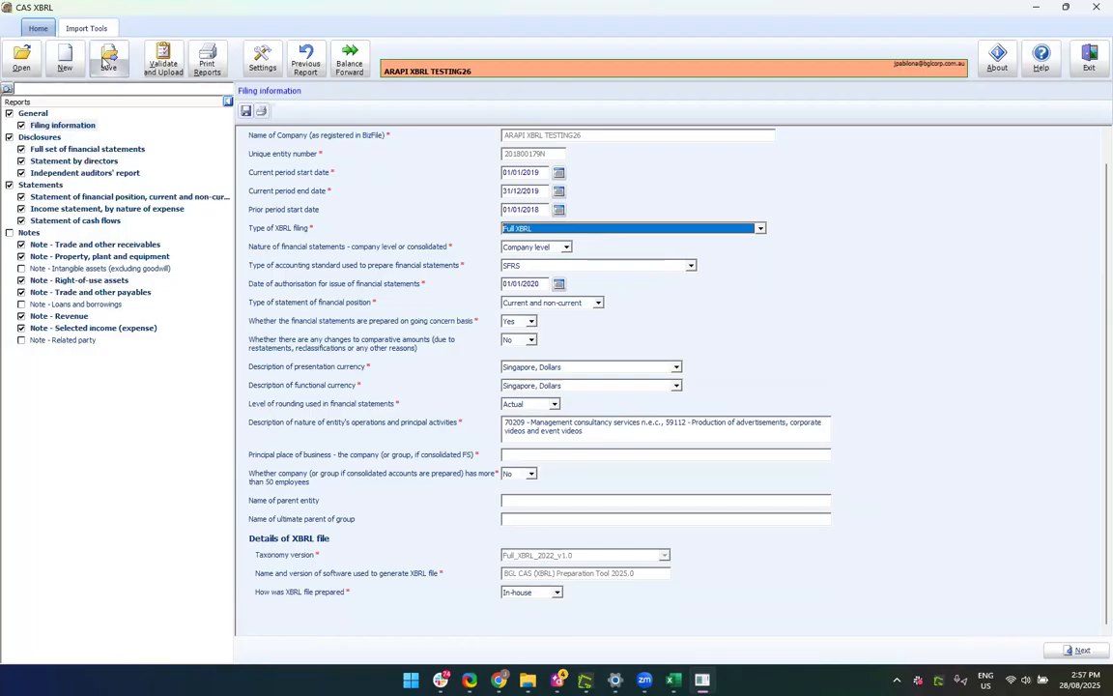
Try to open the IPARA XBRL TESTING10 file ending in 20210701 _2 from the CAS360 Essential Training folder
left_click(25, 70)
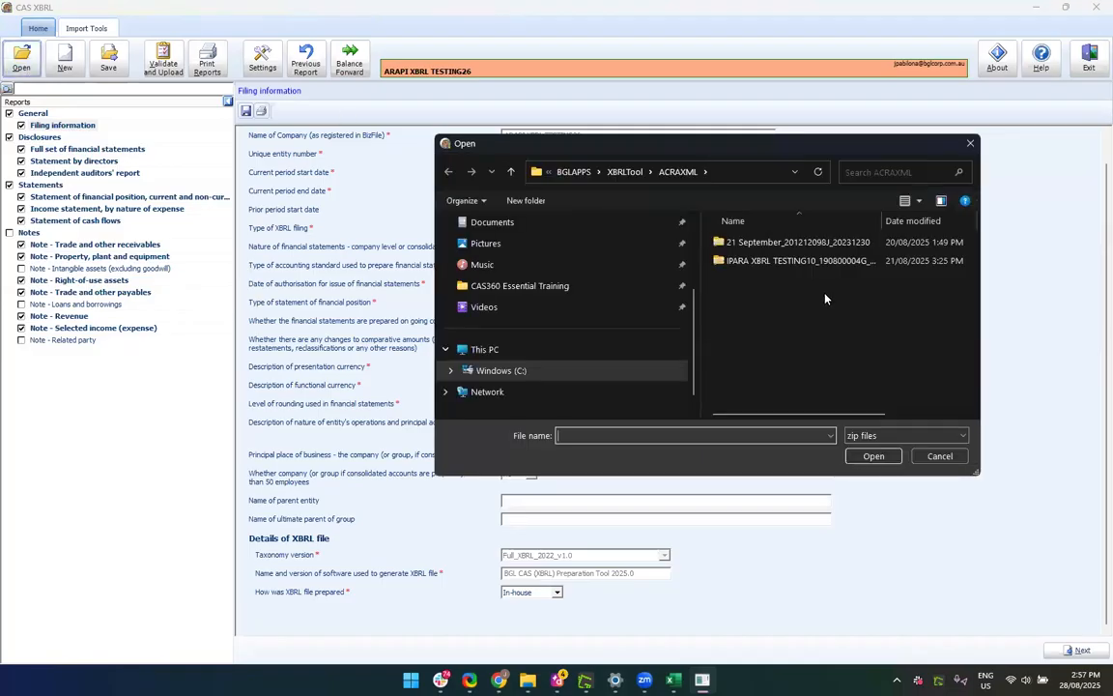
left_click(522, 286)
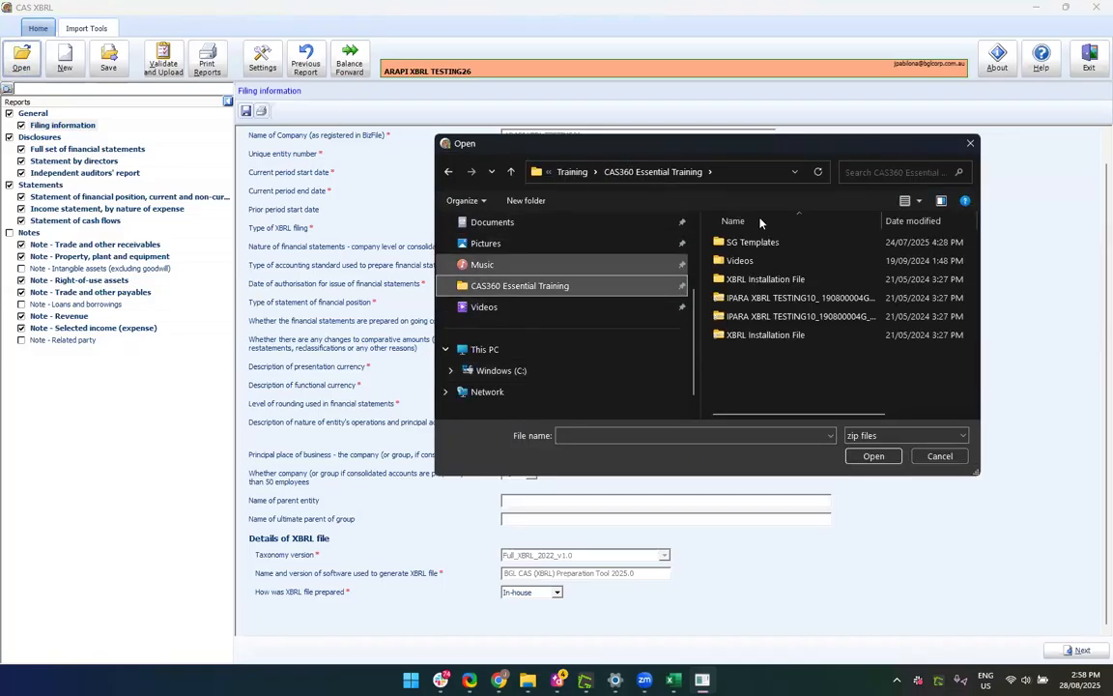
left_click(756, 300)
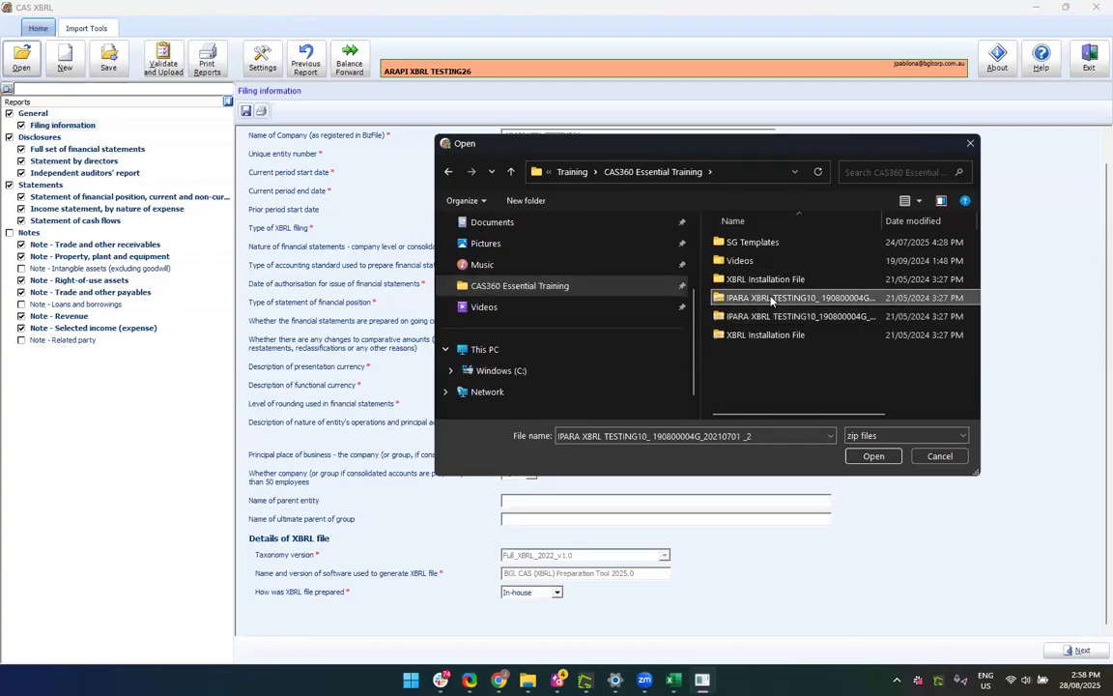
double_click(768, 300)
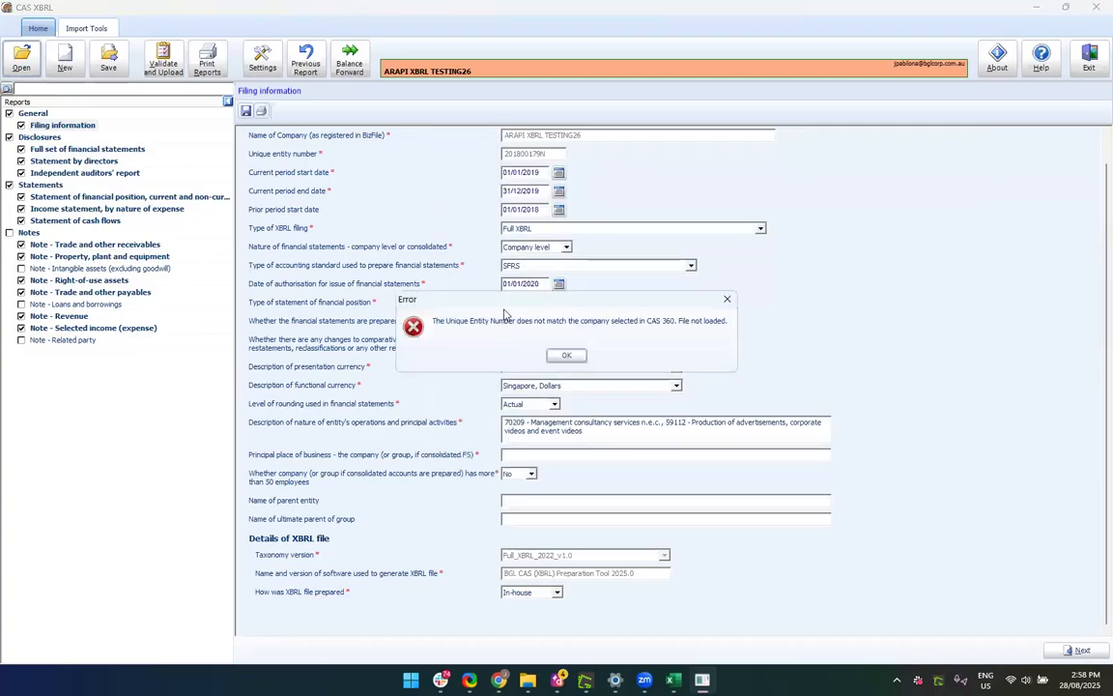
left_click(568, 355)
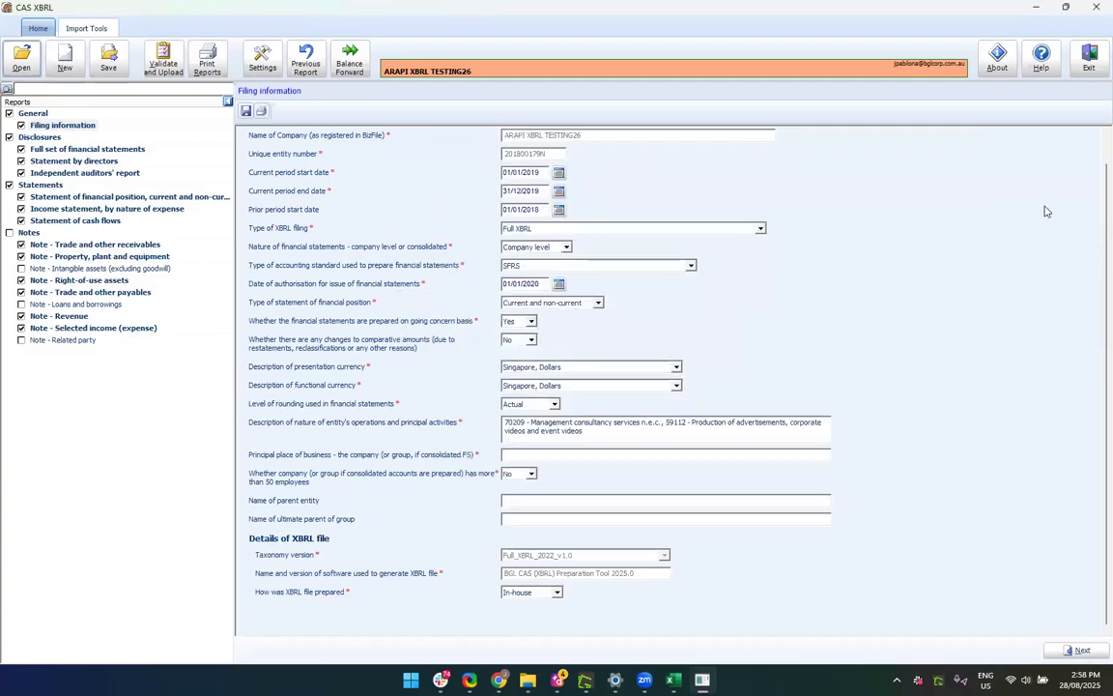
Exit CAS XBRL and relaunch it from CAS 360 by preparing XBRL financial statements for the IPARA XBRL TESTING10 annual return
left_click(1087, 58)
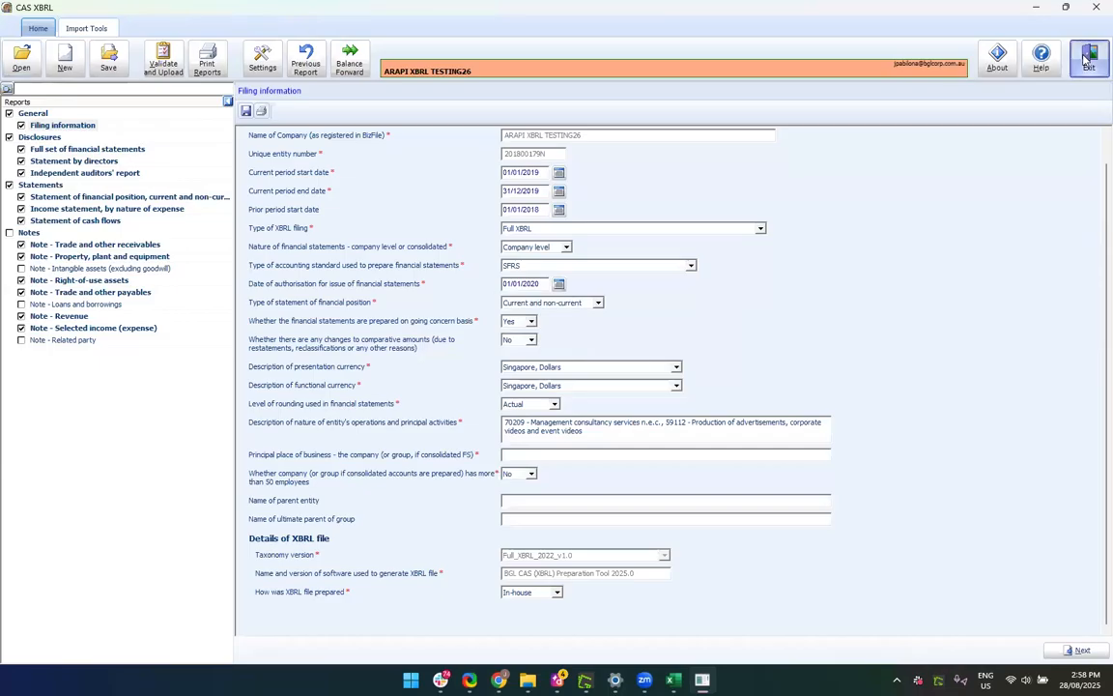
left_click(563, 356)
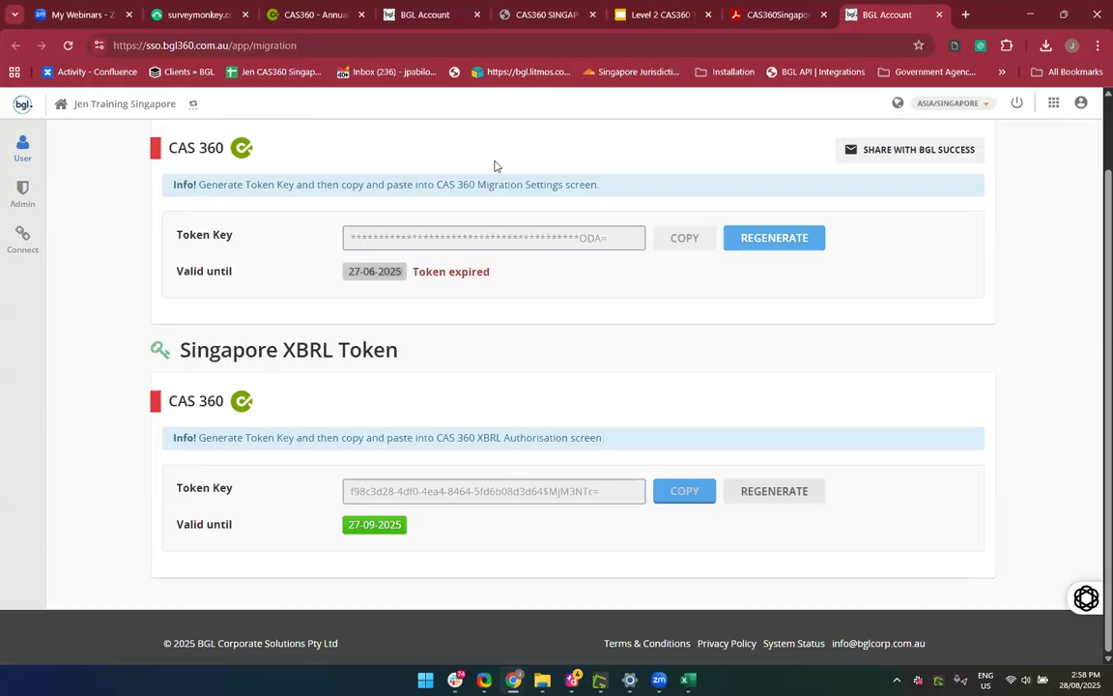
left_click(307, 17)
scroll(390, 488, "down", 2)
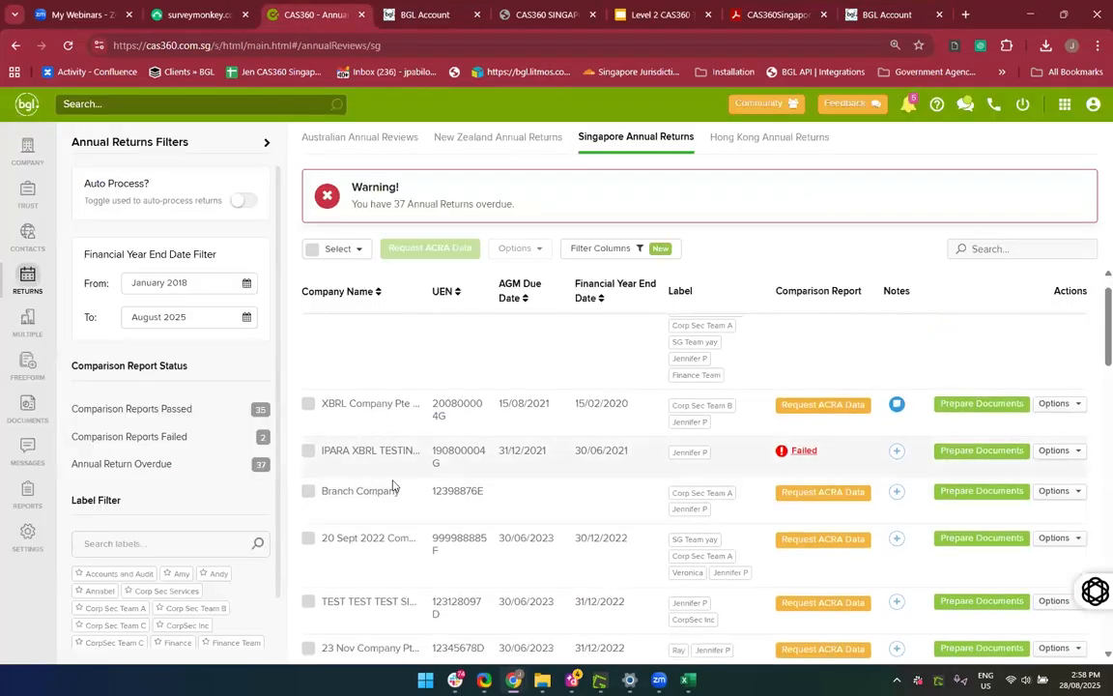
left_click(1060, 452)
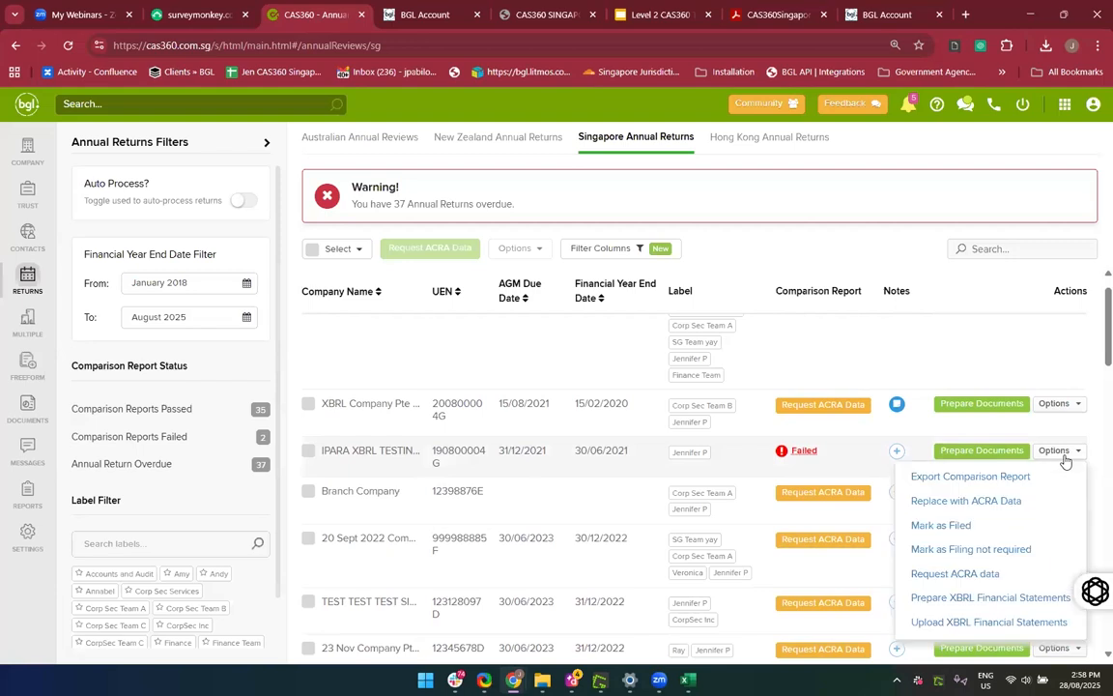
left_click(949, 599)
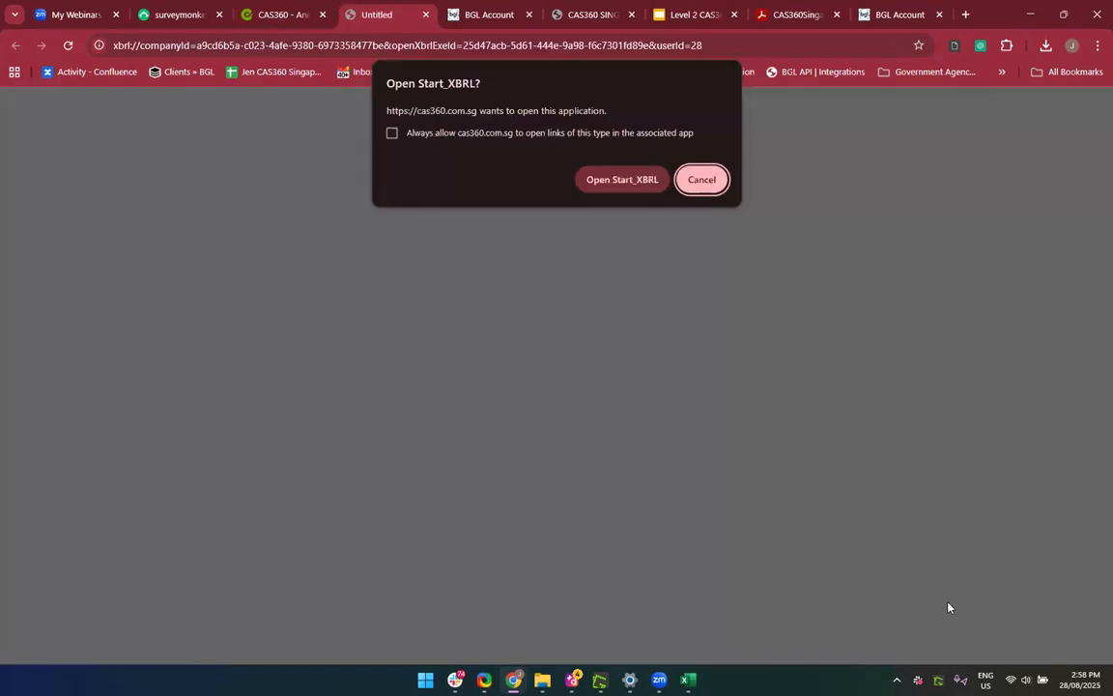
left_click(608, 182)
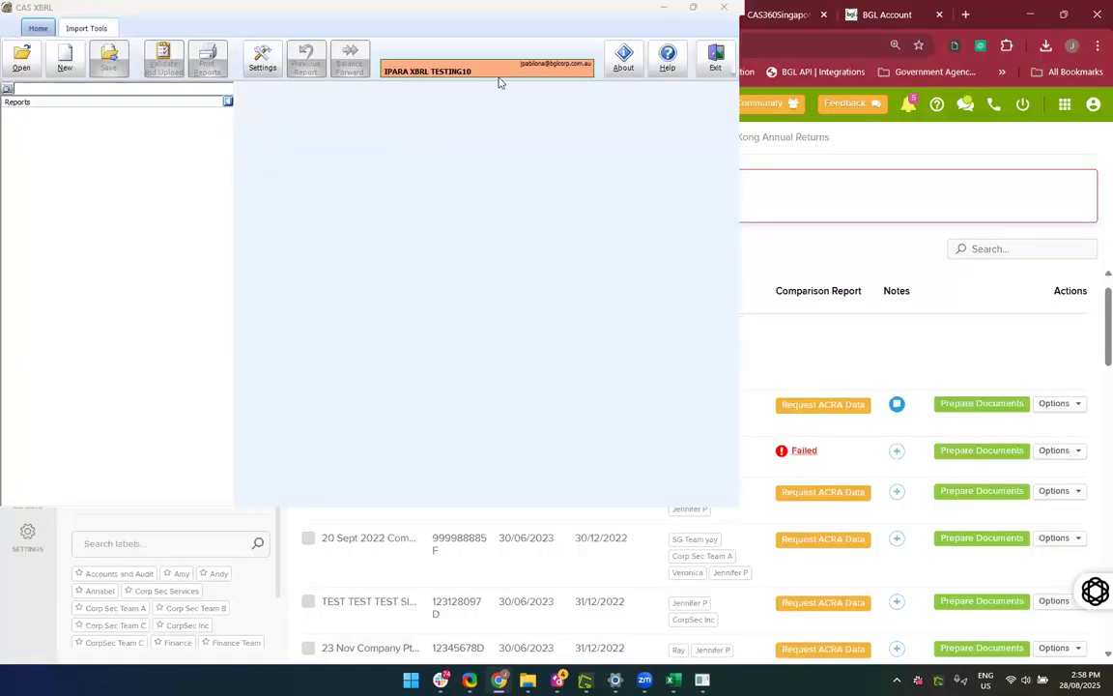
Maximise the CAS XBRL window and open the IPARA XBRL TESTING10 file from the ACRAXML folder
left_click(696, 9)
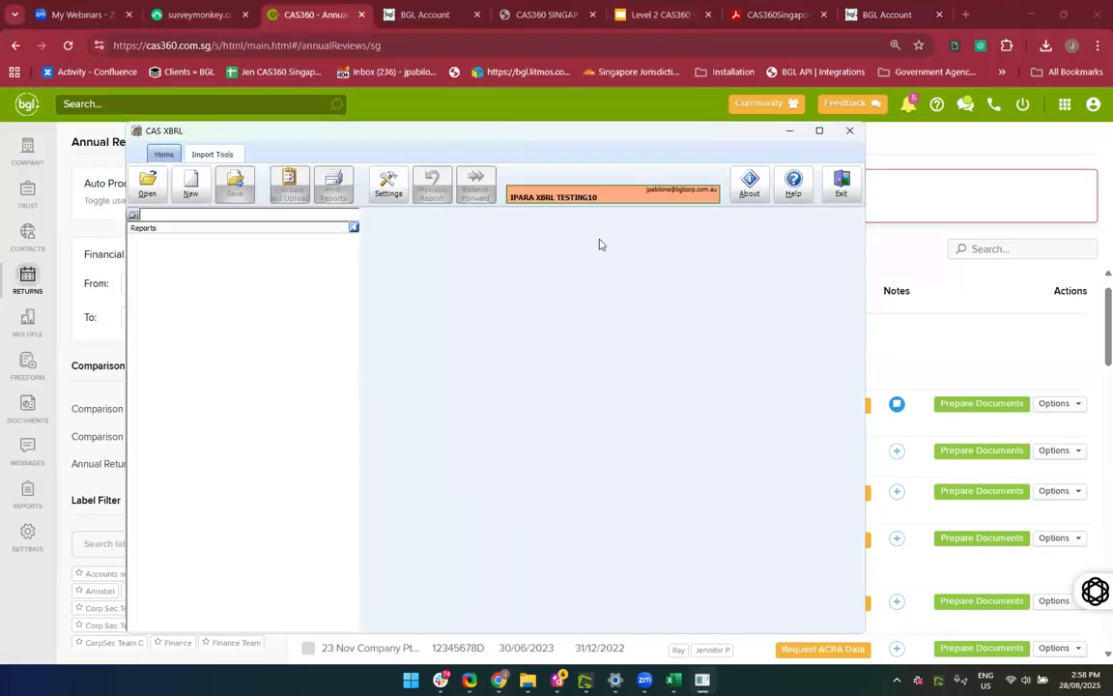
left_click(821, 132)
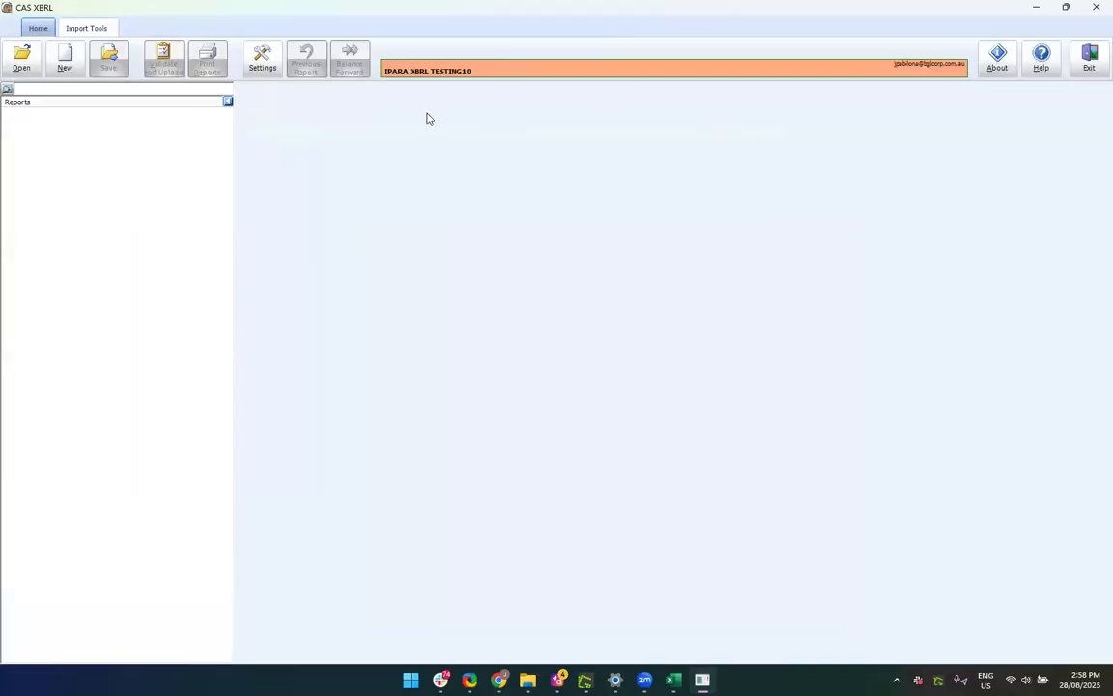
left_click(21, 61)
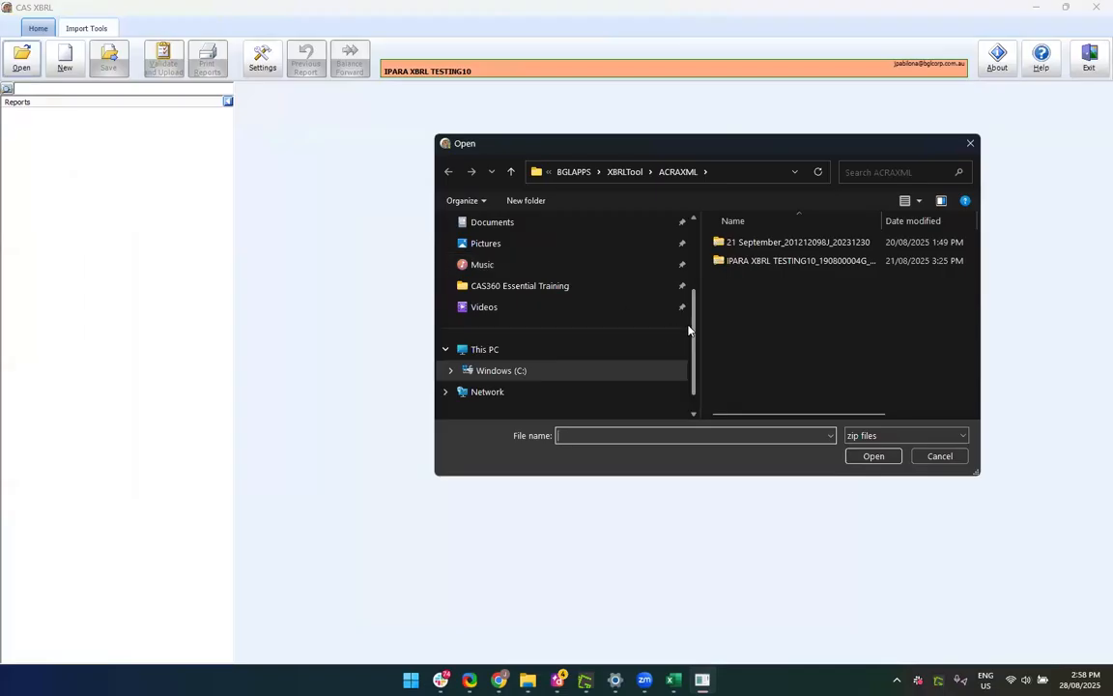
double_click(776, 261)
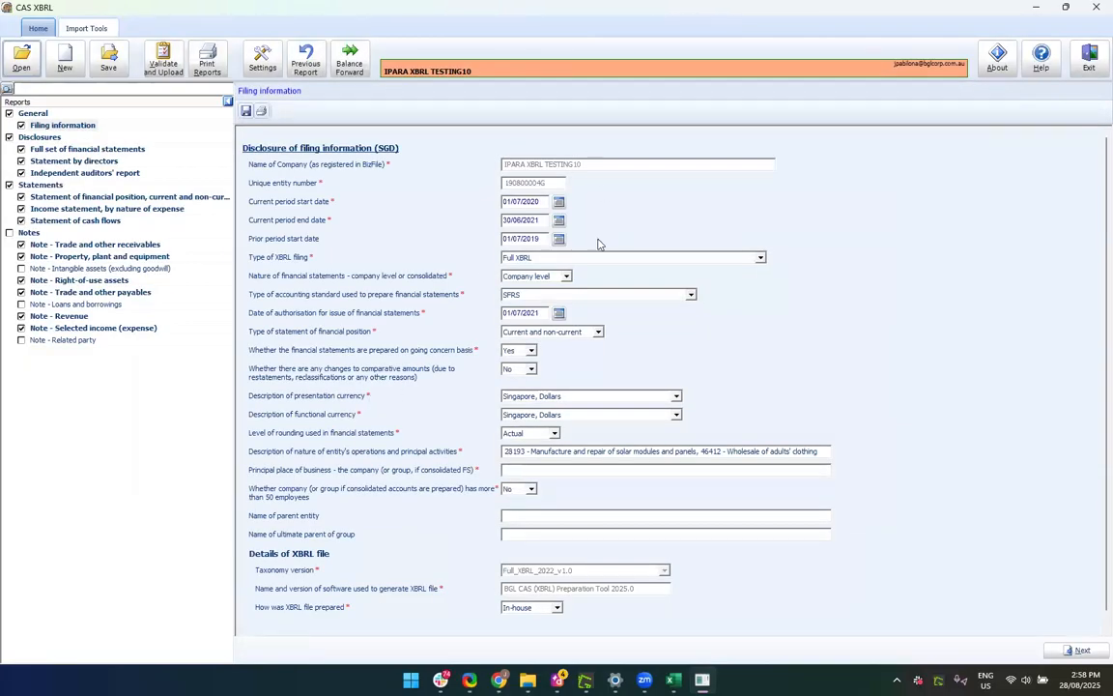
View the Full set of financial statements, Statement by directors and Independent auditors' report disclosures
left_click(102, 150)
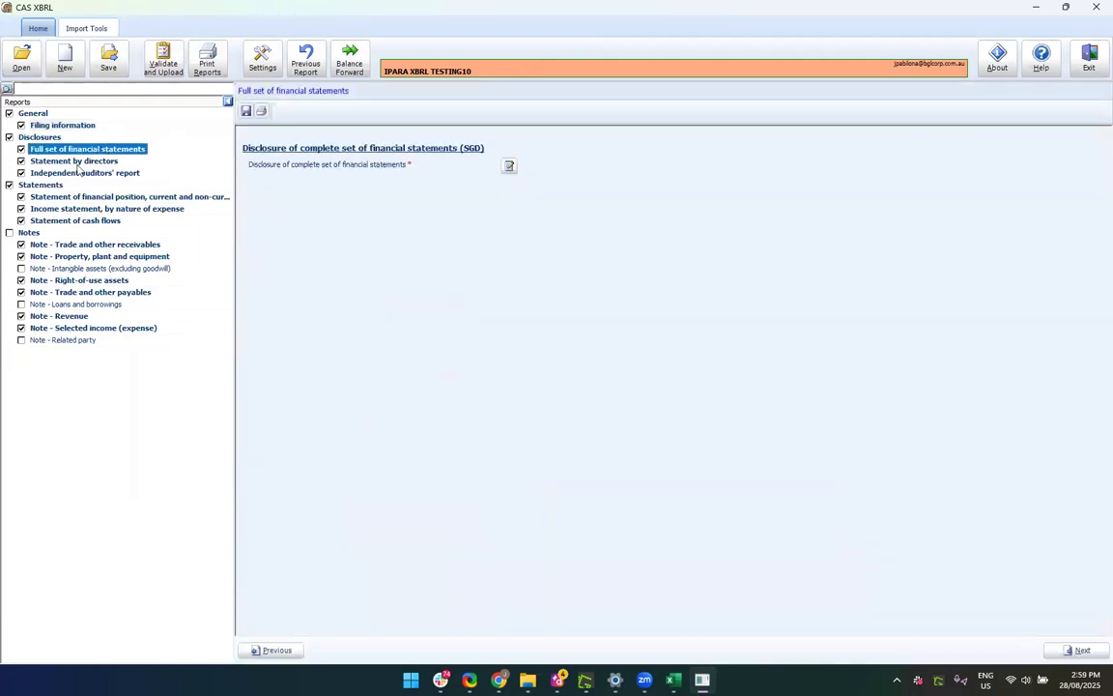
left_click(79, 164)
left_click(70, 174)
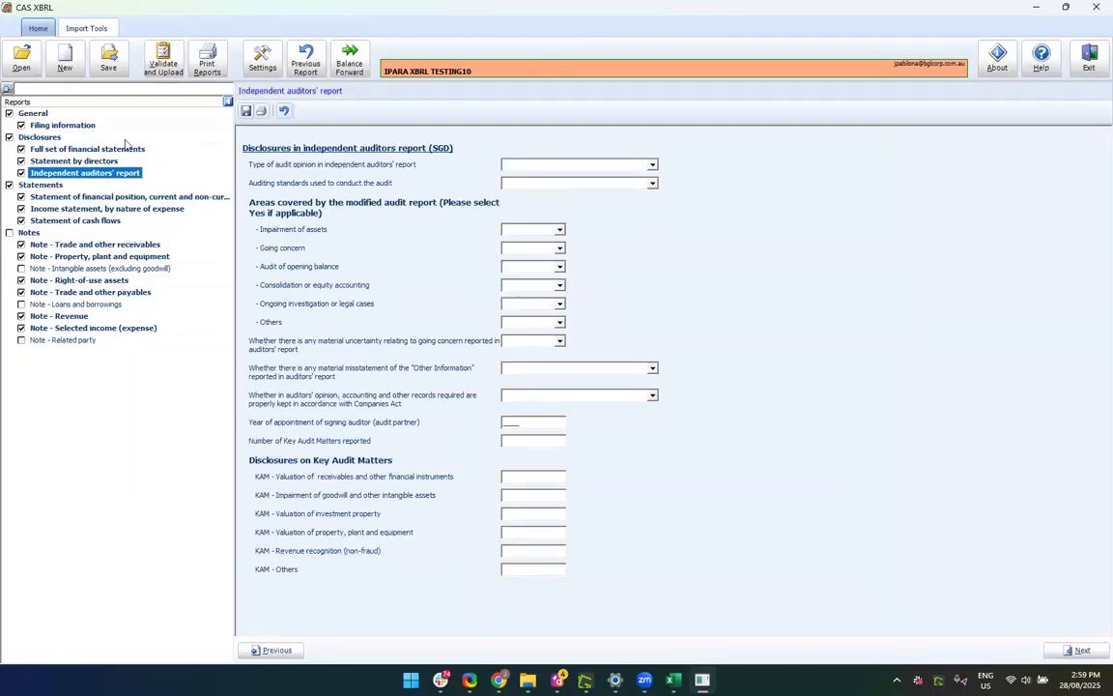
Try to open the first IPARA XBRL TESTING10 file in the CAS360 Essential Training folder
left_click(20, 58)
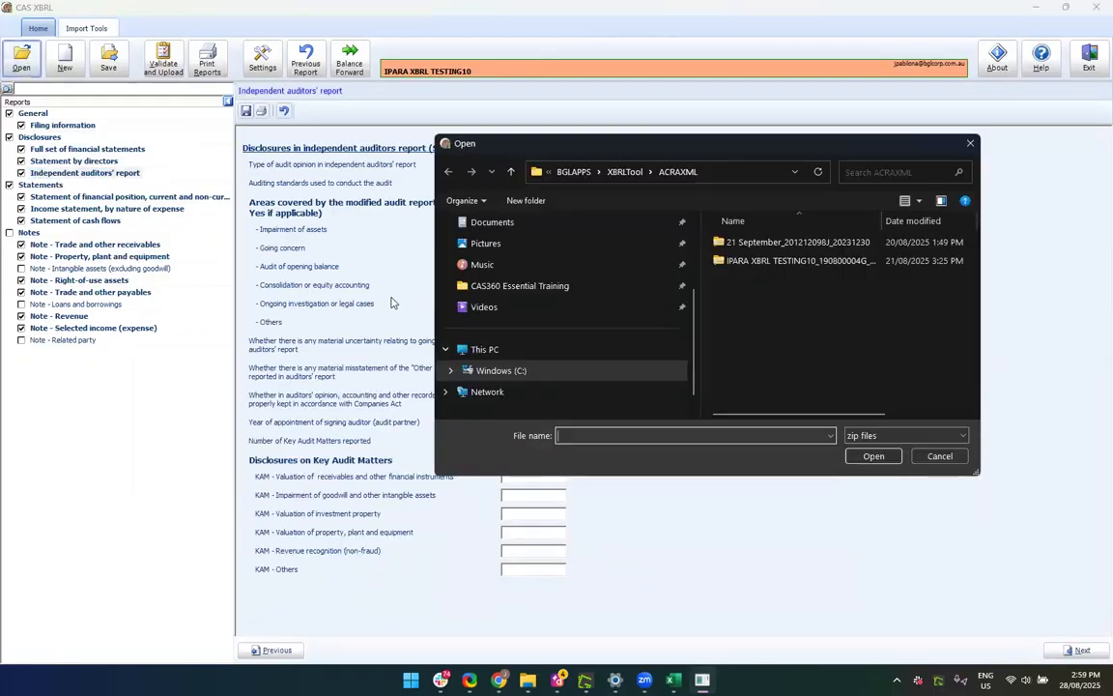
left_click(527, 286)
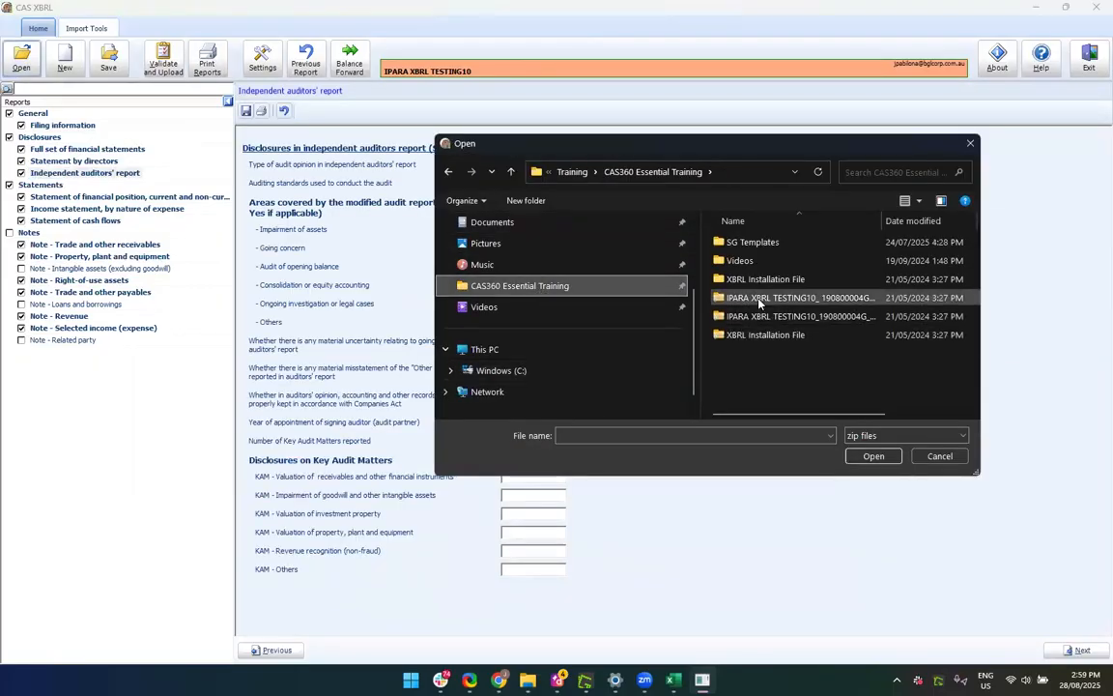
double_click(749, 300)
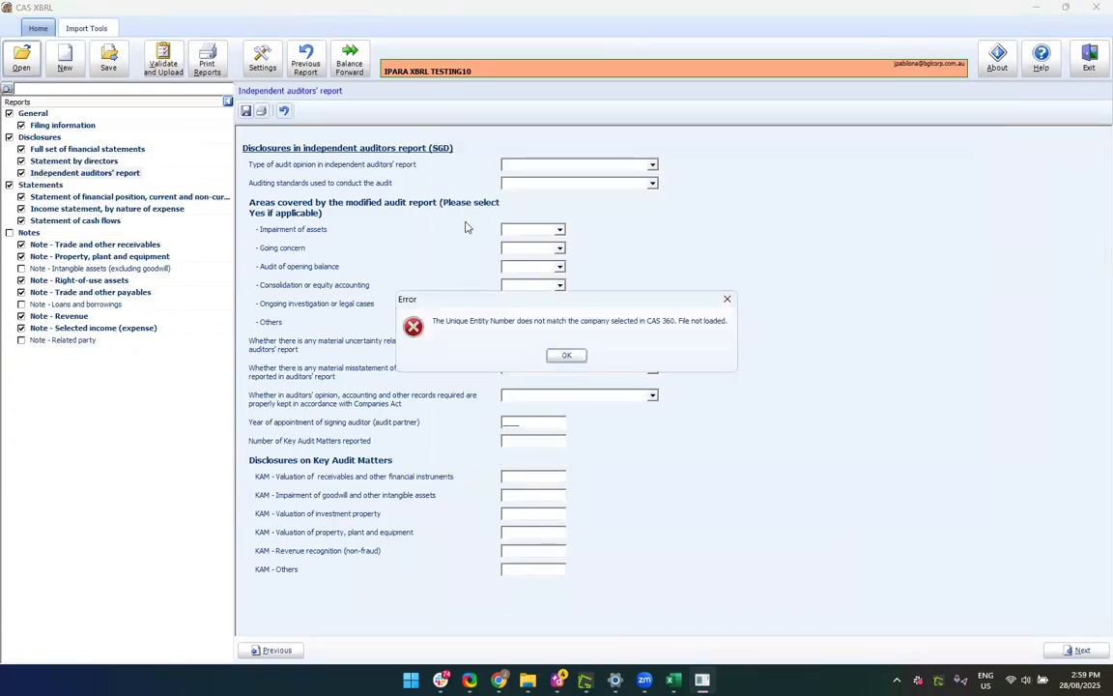
left_click(567, 355)
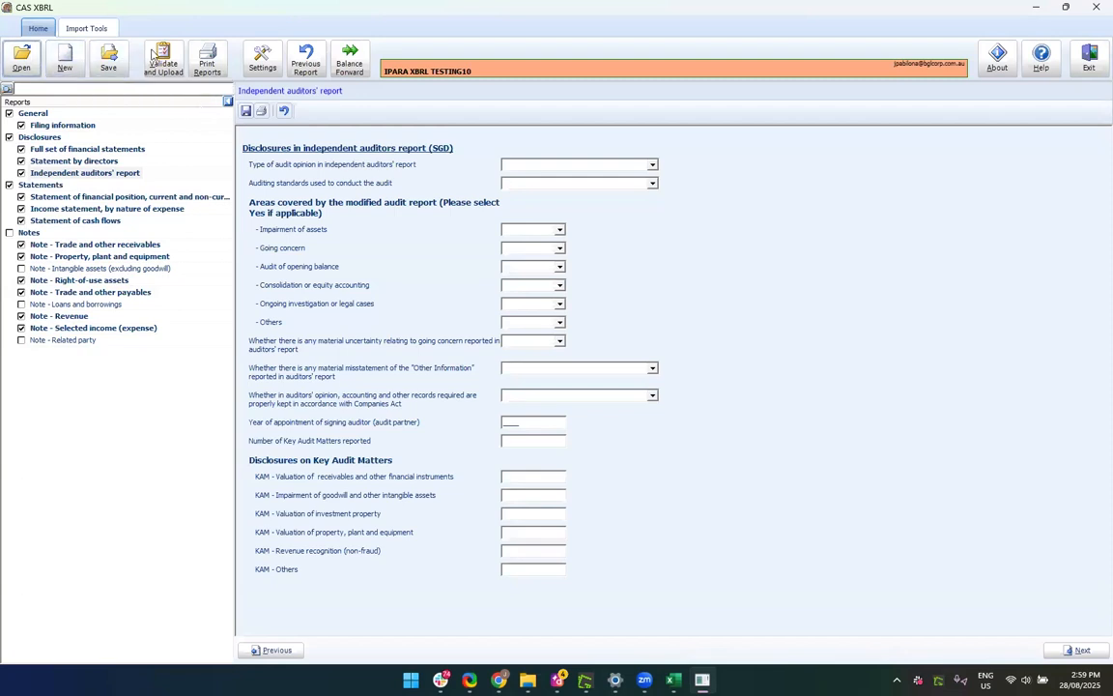
Look at the Import from source document tool and the report printing options, closing each without importing or printing anything
left_click(87, 28)
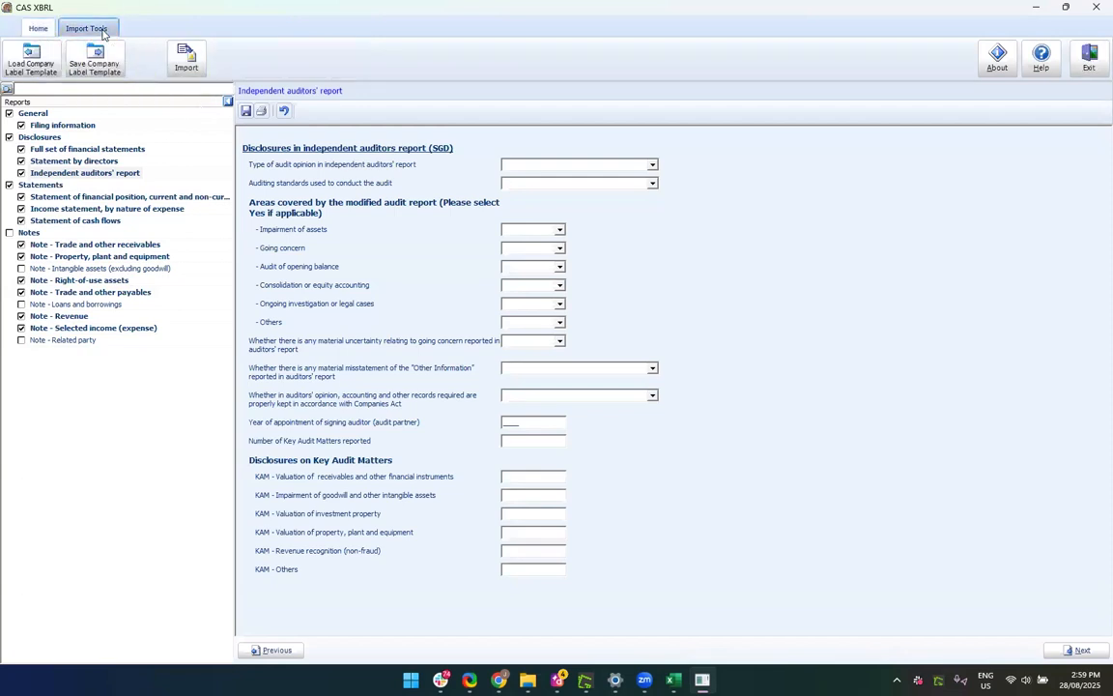
left_click(187, 58)
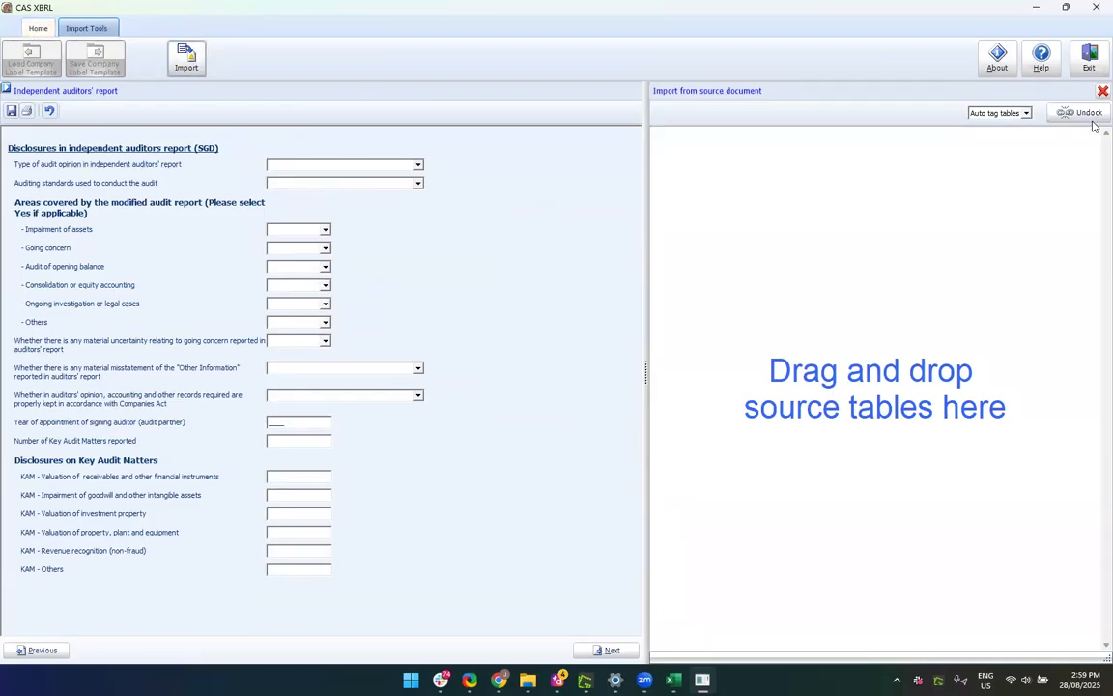
left_click(1099, 92)
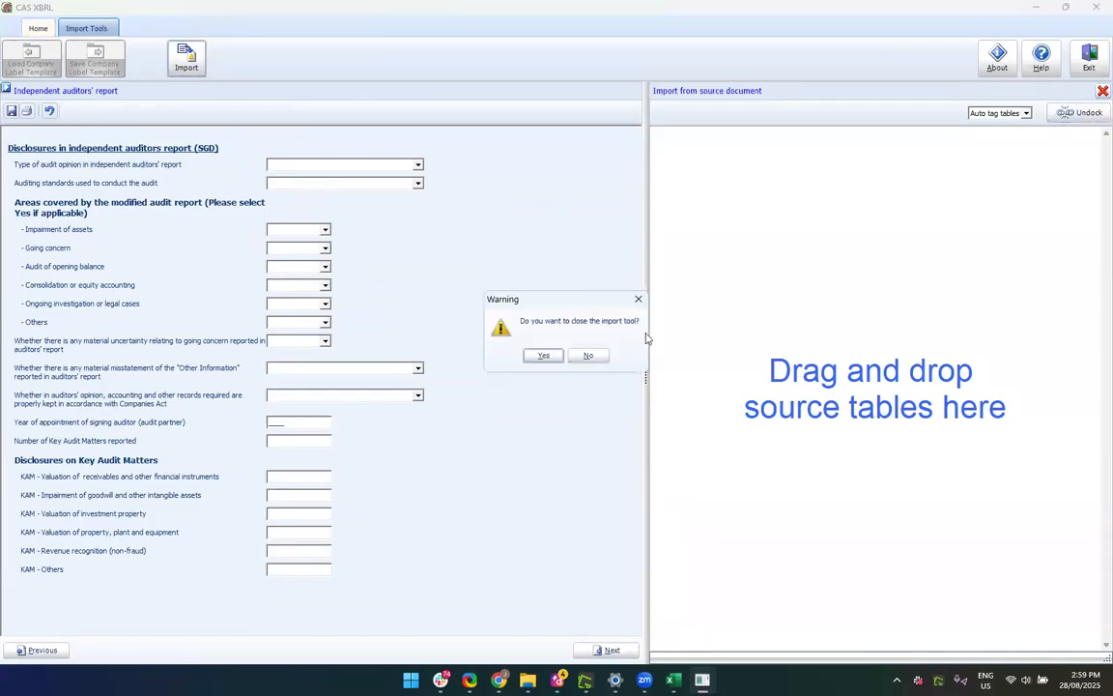
left_click(541, 357)
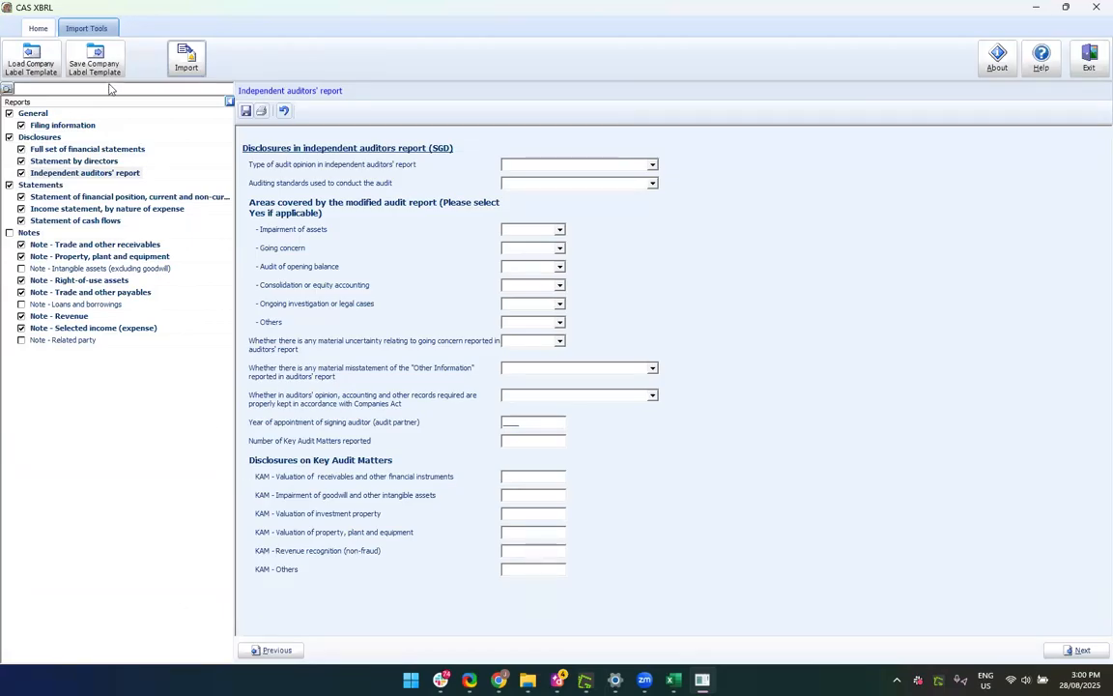
left_click(39, 29)
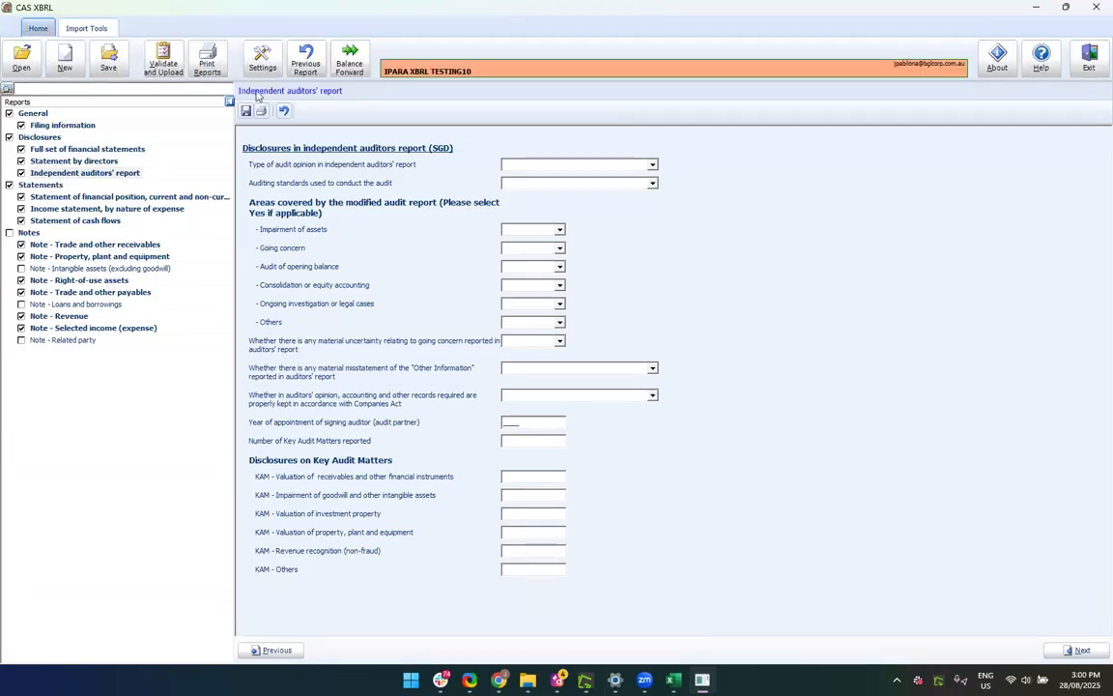
left_click(206, 61)
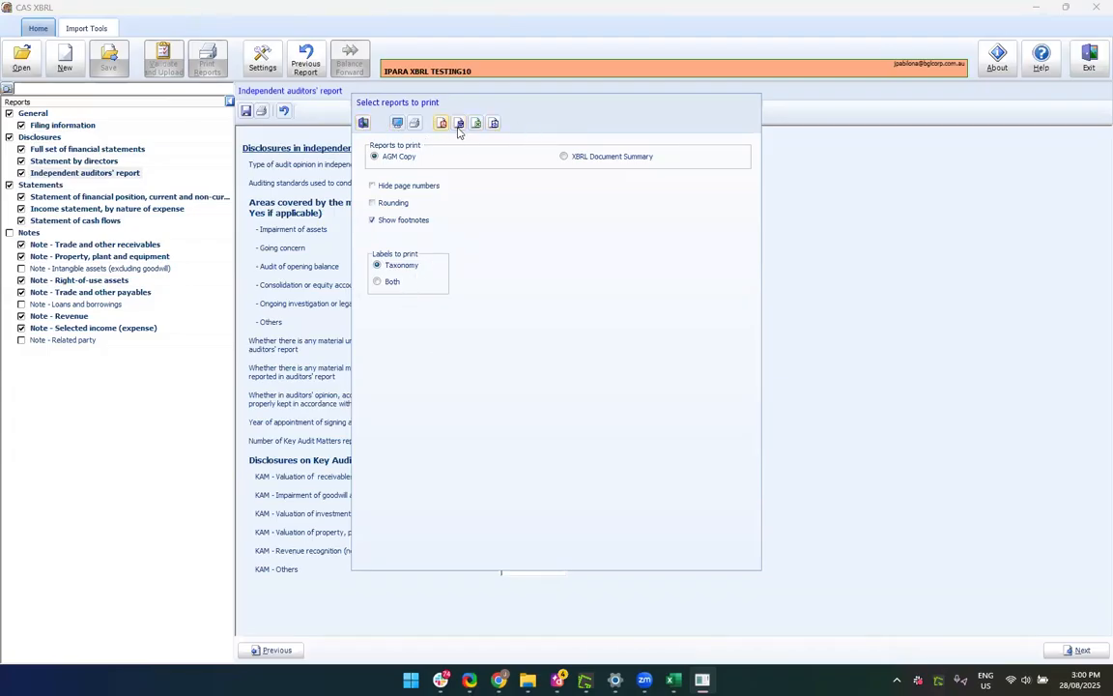
left_click(364, 124)
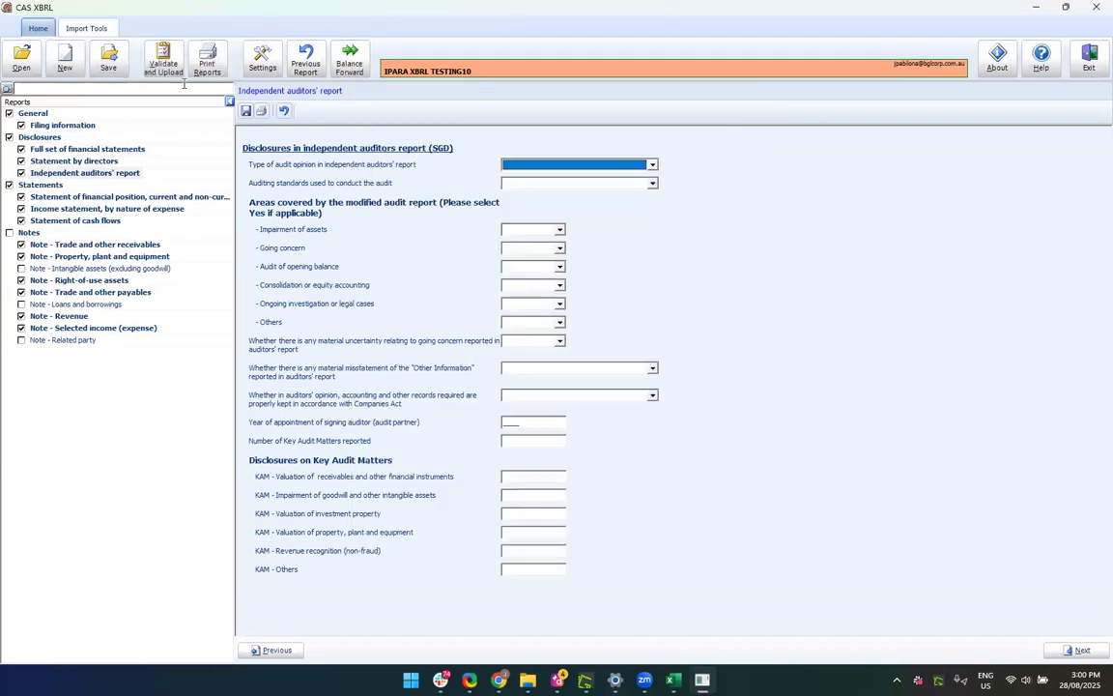
Try to validate and upload the IPARA XBRL TESTING10 report
left_click(164, 64)
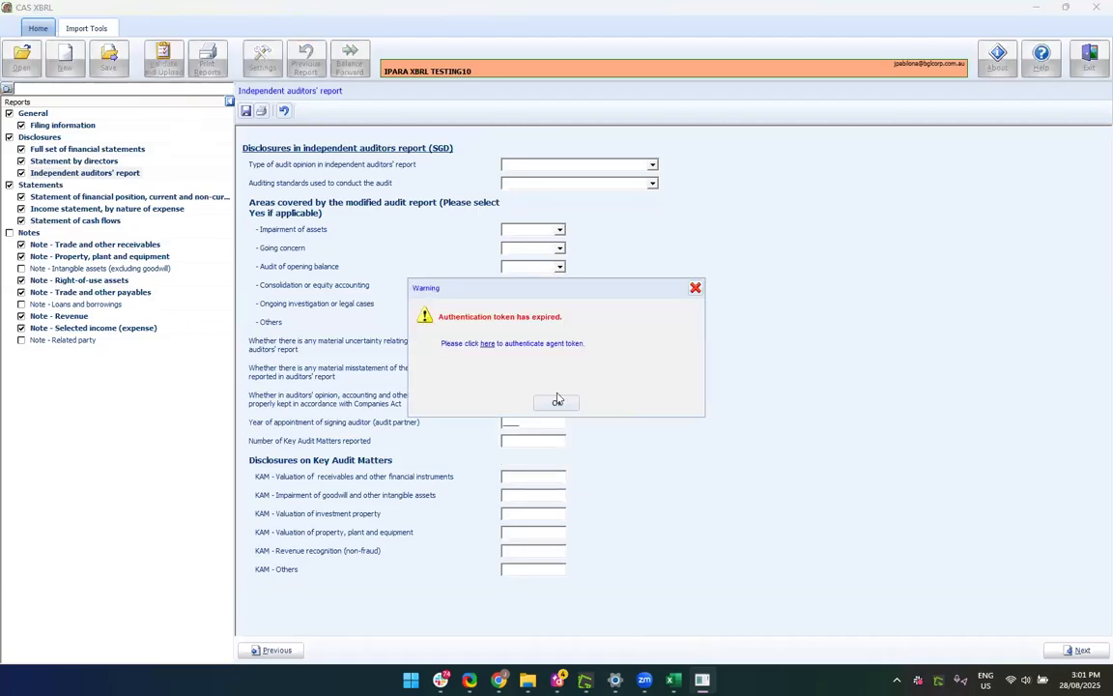
left_click(559, 402)
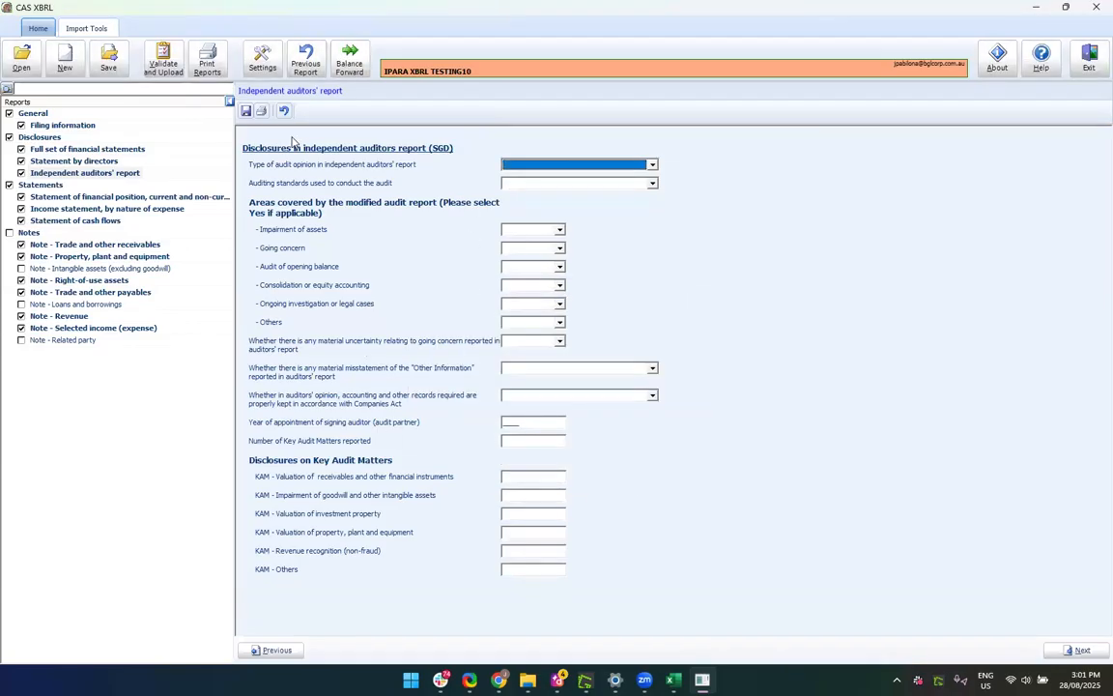
left_click(164, 64)
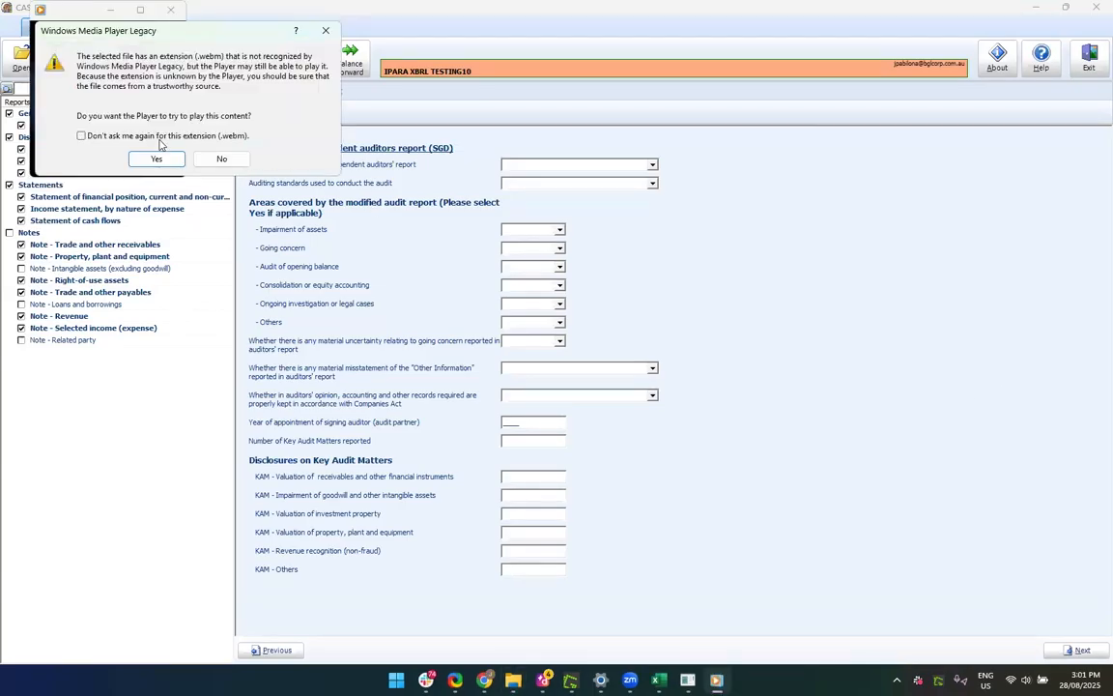
Allow Windows Media Player Legacy to play the .webm screen recording
left_click(156, 159)
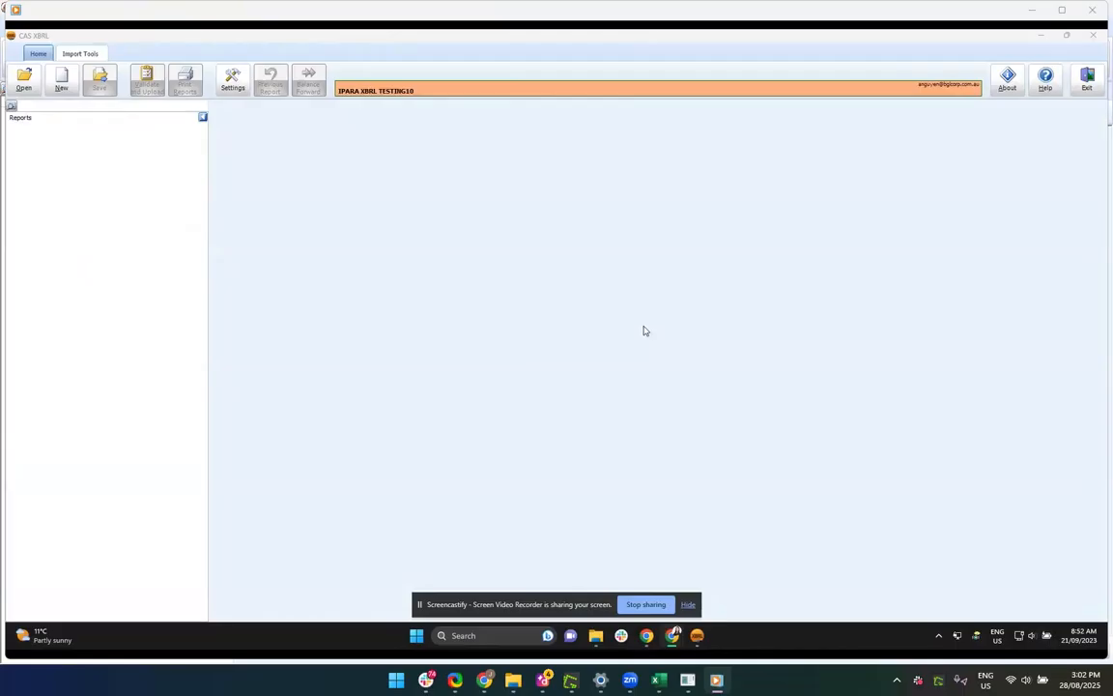
Create a new XBRL report for IPARA XBRL TESTING10, keeping Full XBRL as the filing type and Company level for the financial statements
left_click(63, 94)
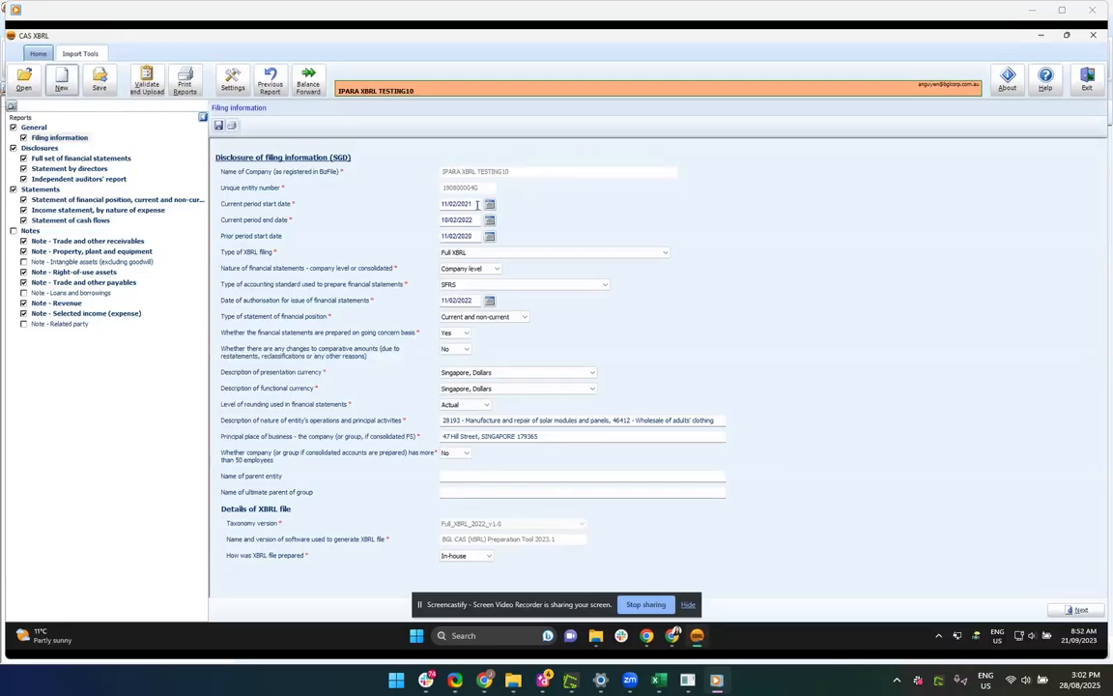
left_click(483, 253)
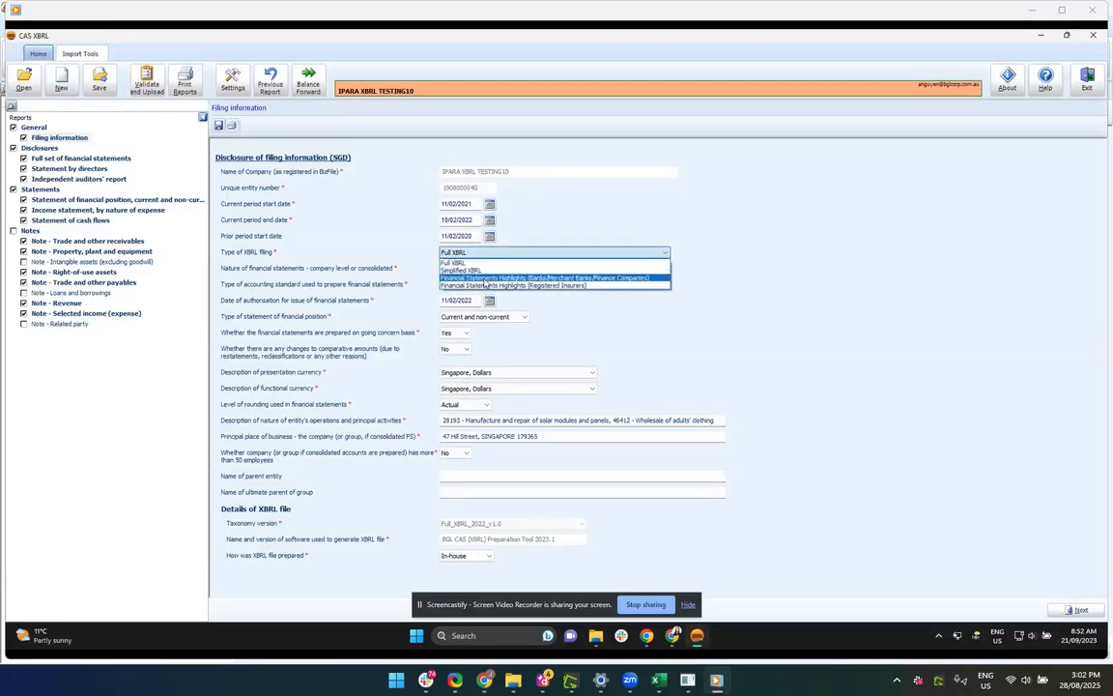
left_click(528, 231)
left_click(486, 273)
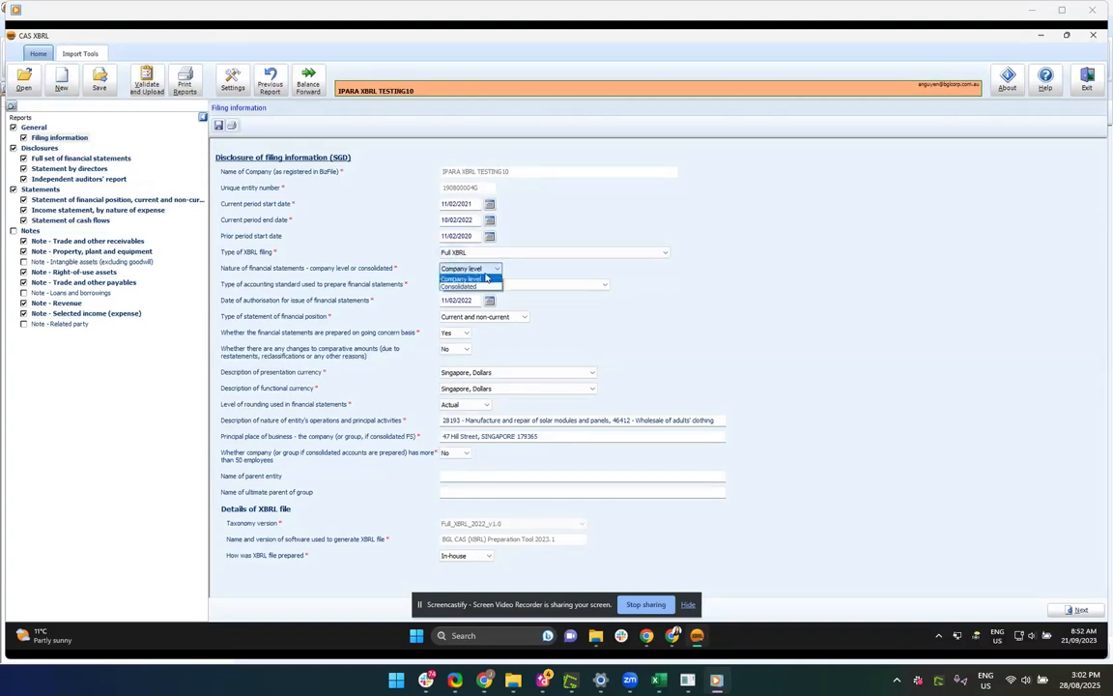
left_click(486, 278)
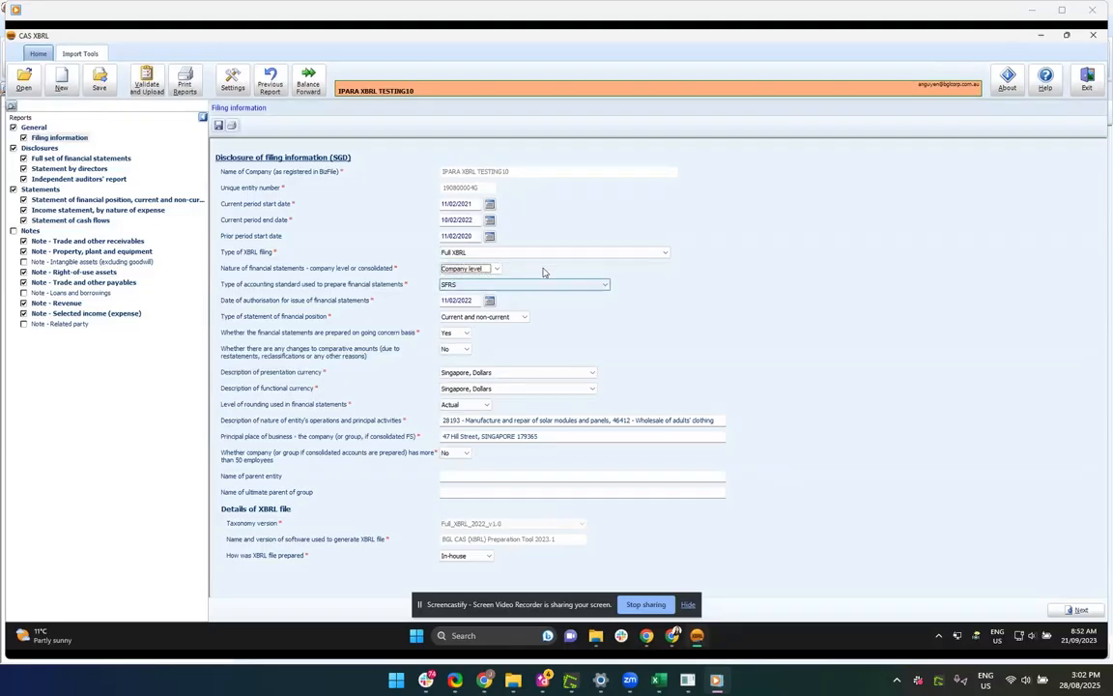
Open the first saved report zip in the XBRLTool Pass Validation folder, overwriting the existing financial statement data
mouse_move(944, 465)
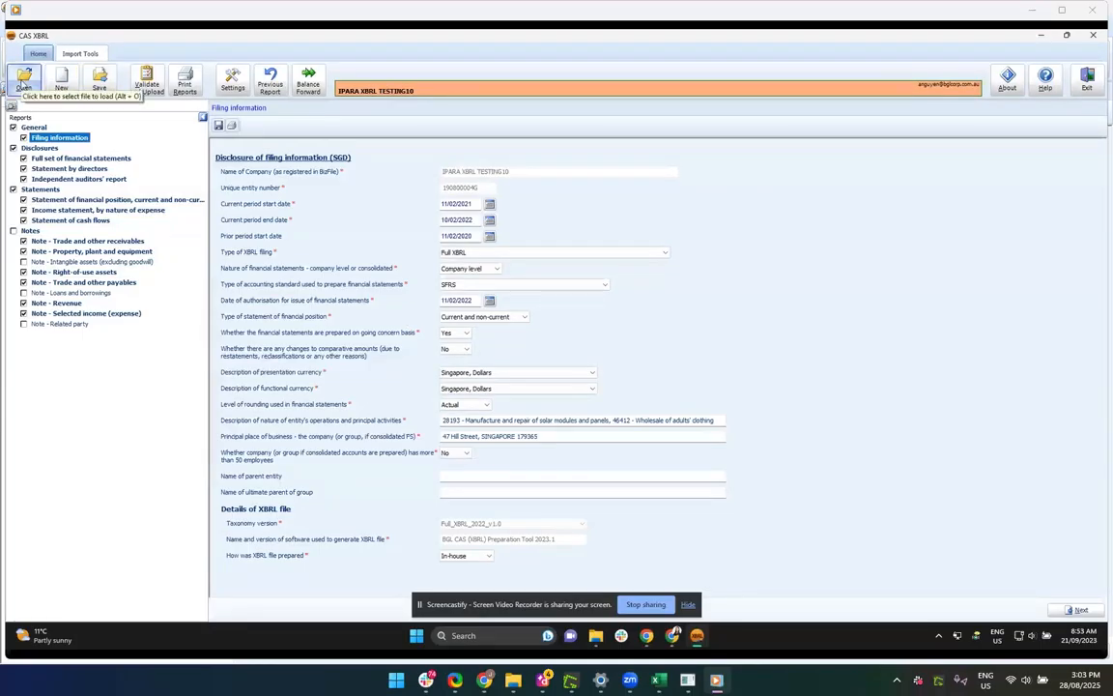
left_click(23, 83)
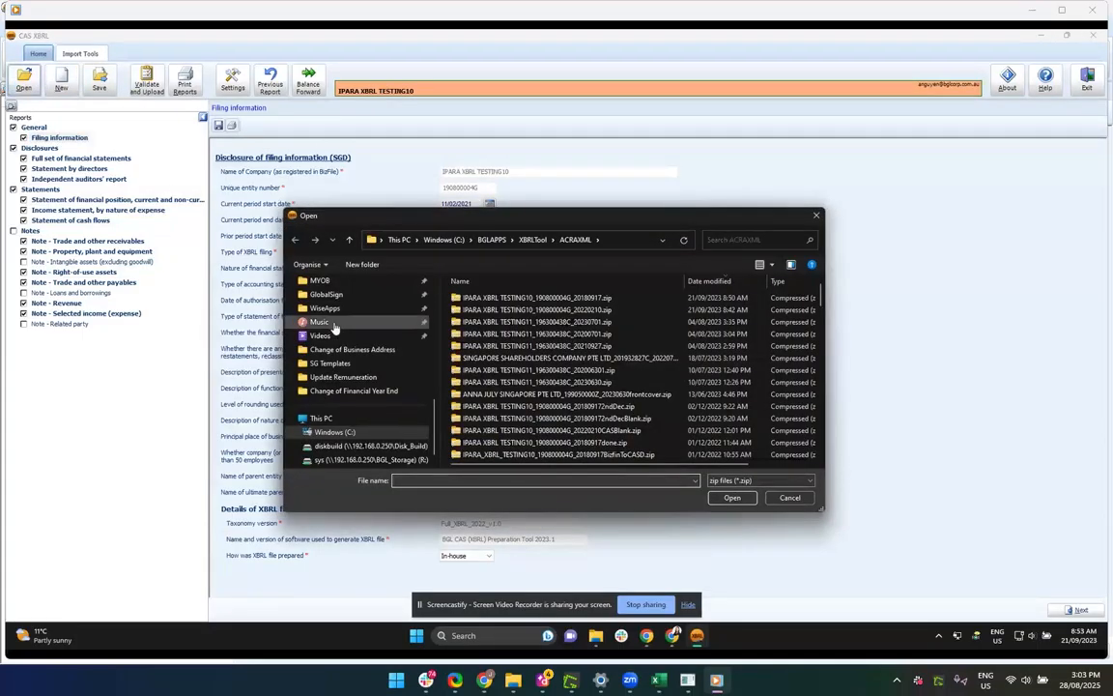
scroll(334, 329, "up", 1)
left_click(533, 240)
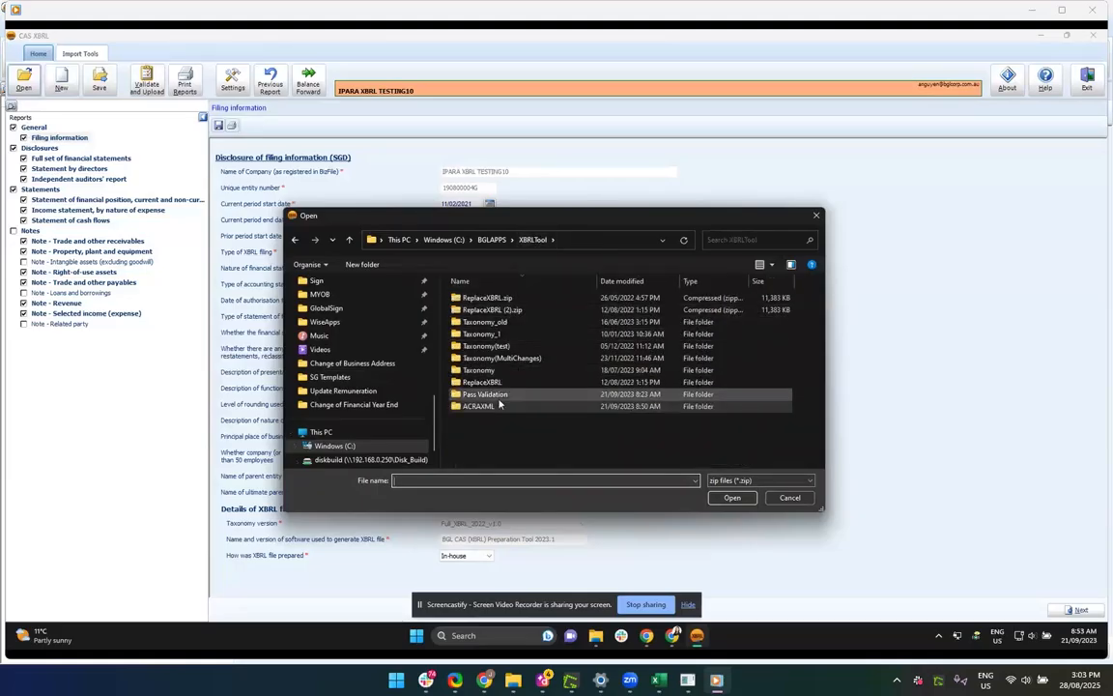
double_click(499, 399)
double_click(490, 298)
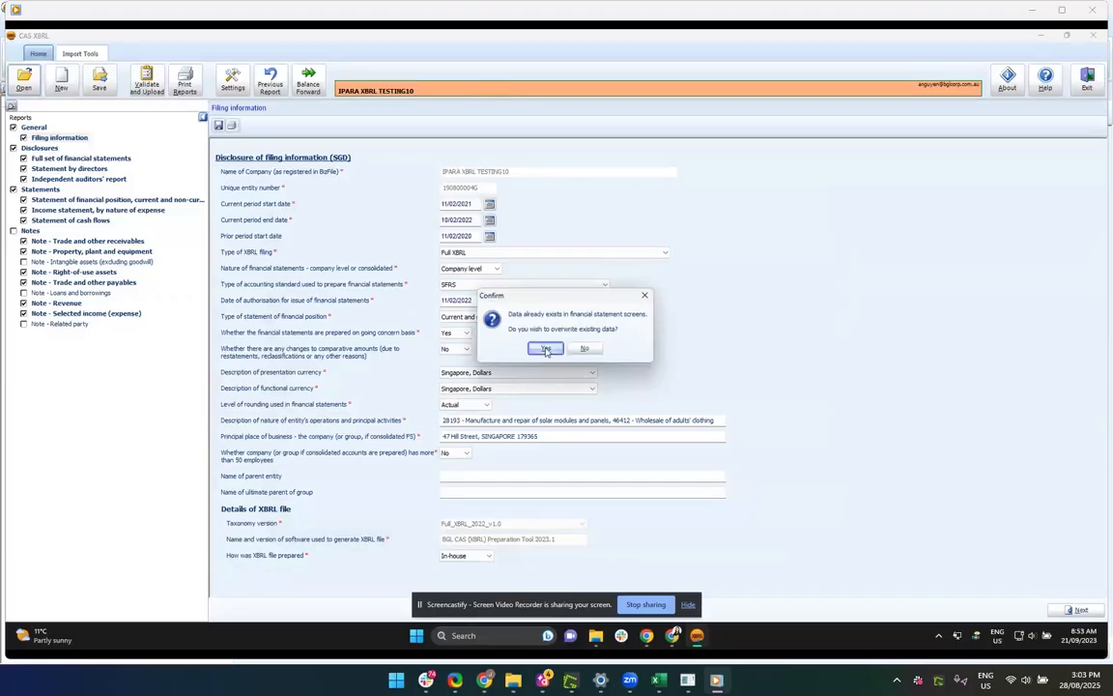
left_click(546, 350)
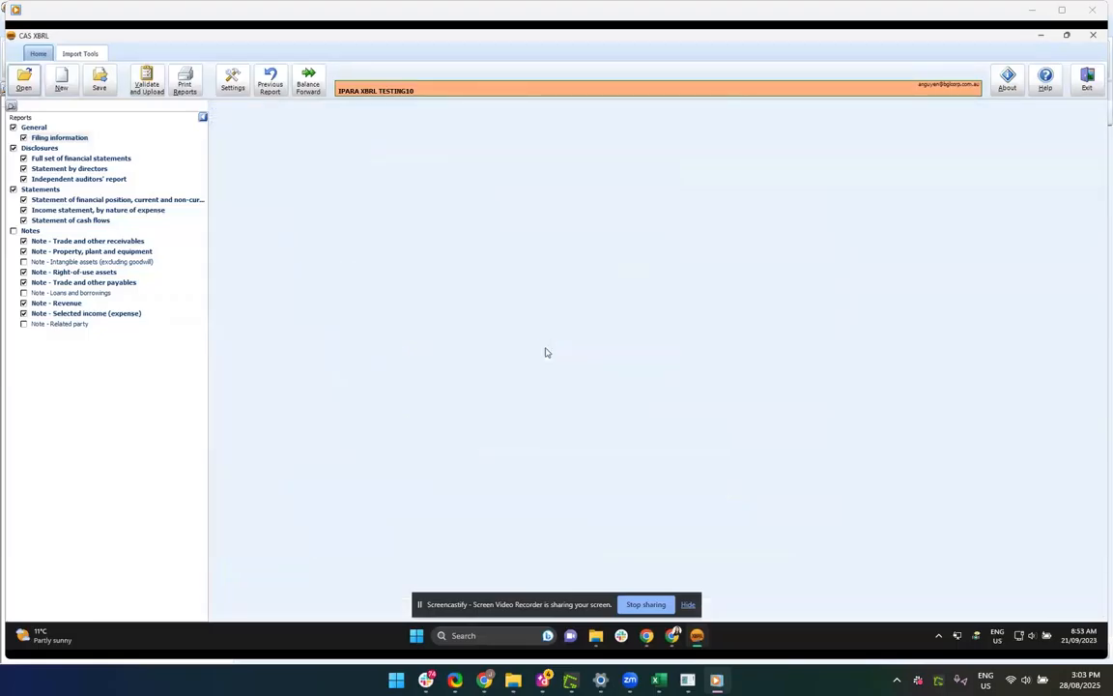
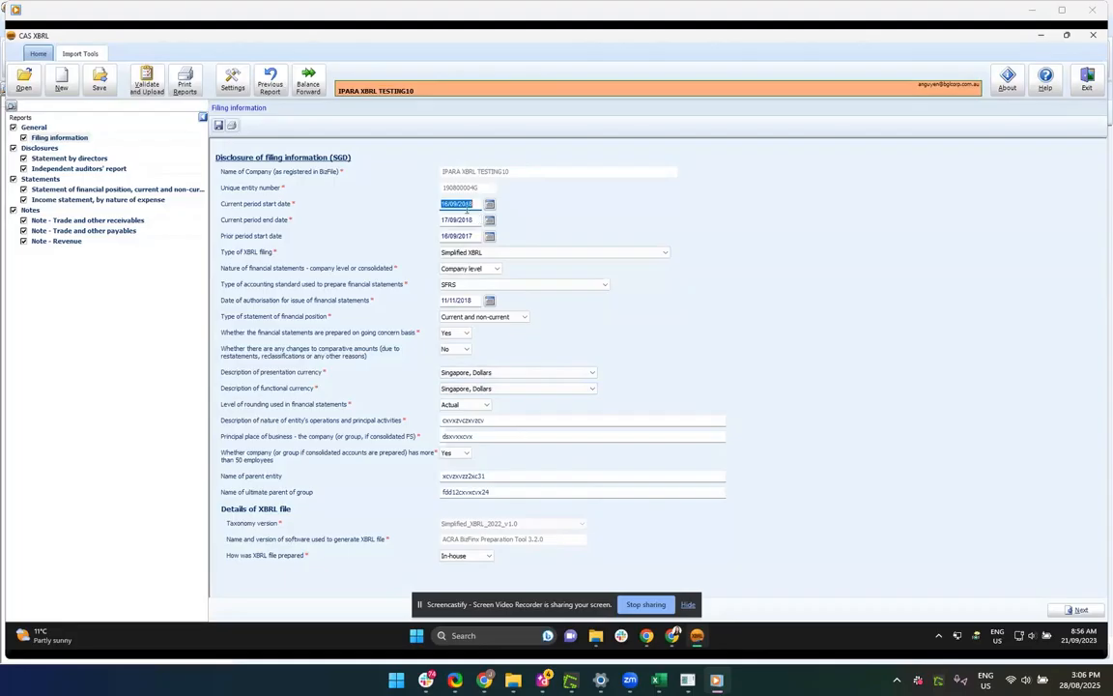
Set the current period to run from 01/01/2017 to 15/09/2017 and send the report for validation
type("01/01/2017")
key("Tab")
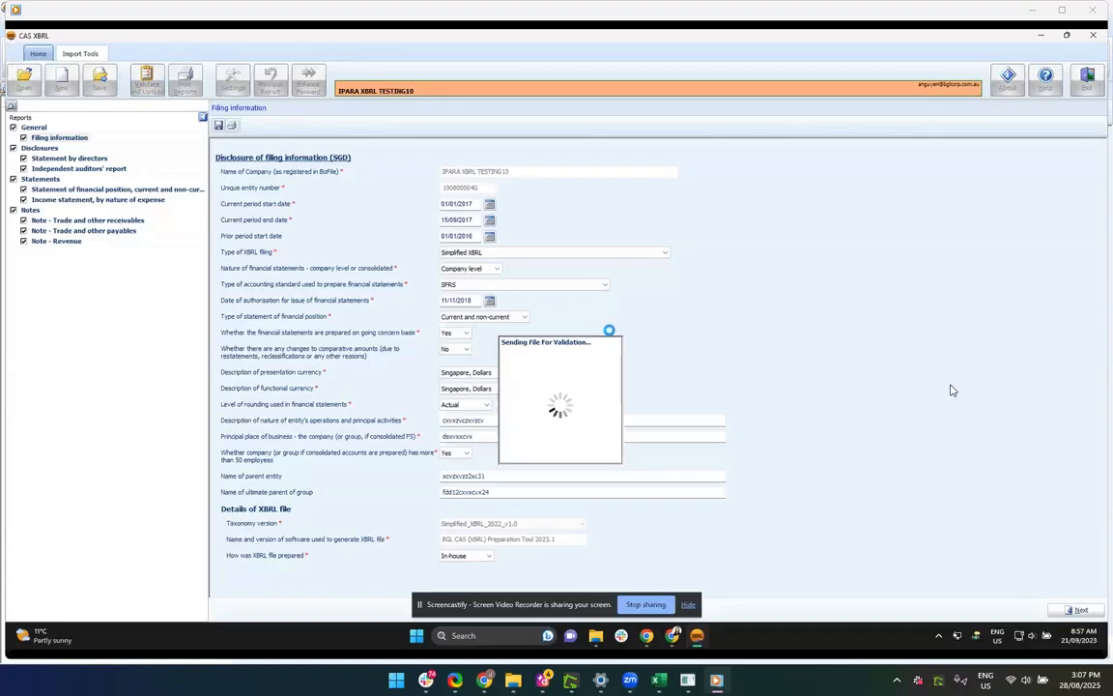
mouse_move(832, 434)
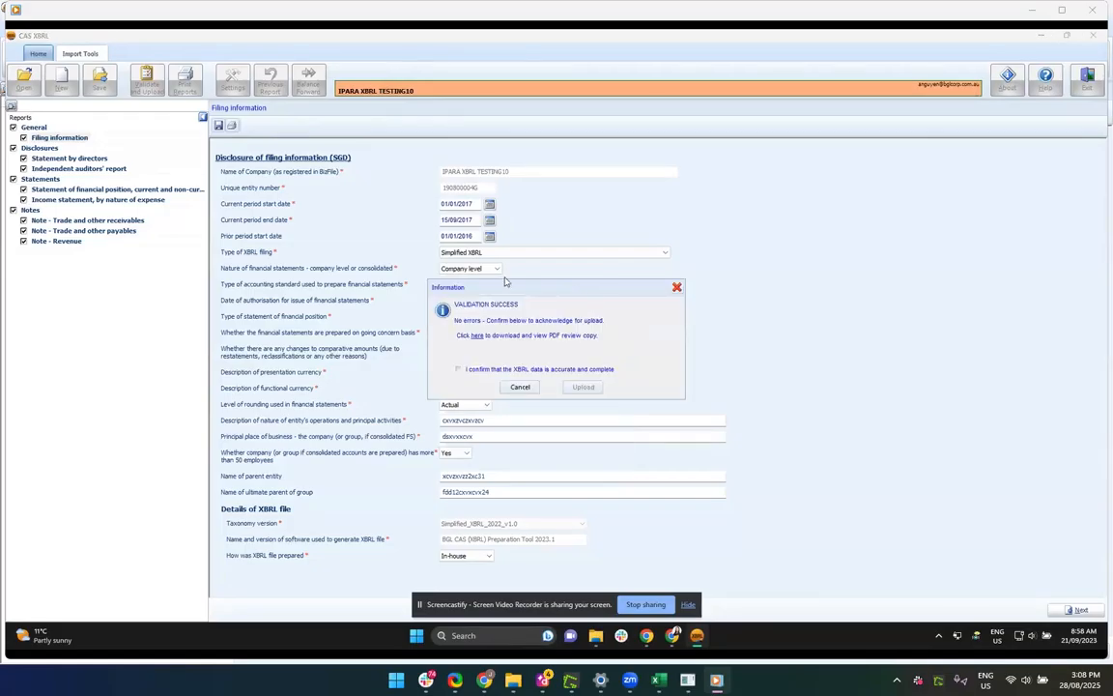
View the PDF review copy of the validated report, confirm the XBRL data is accurate and complete, and upload it
left_click(478, 335)
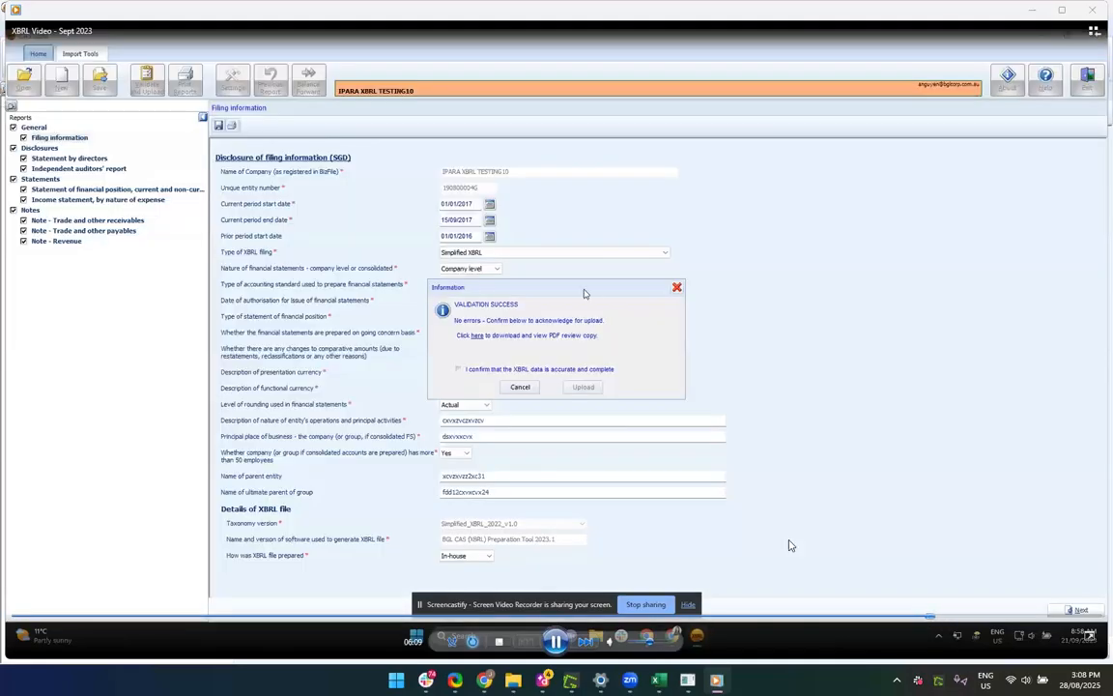
left_click(555, 646)
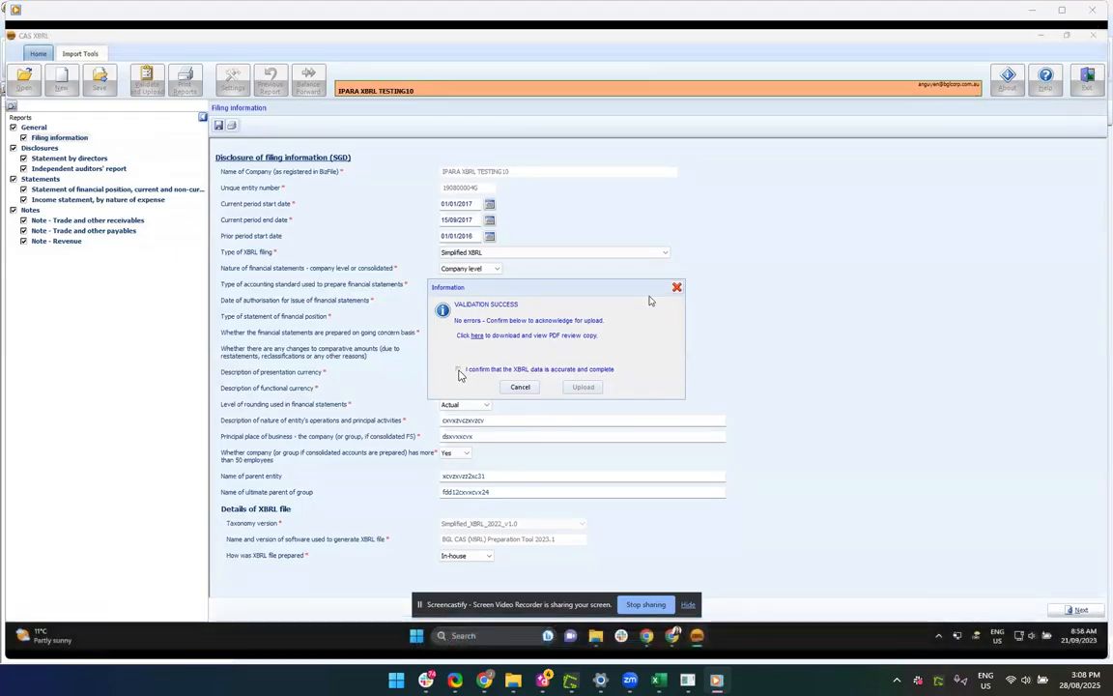
left_click(556, 642)
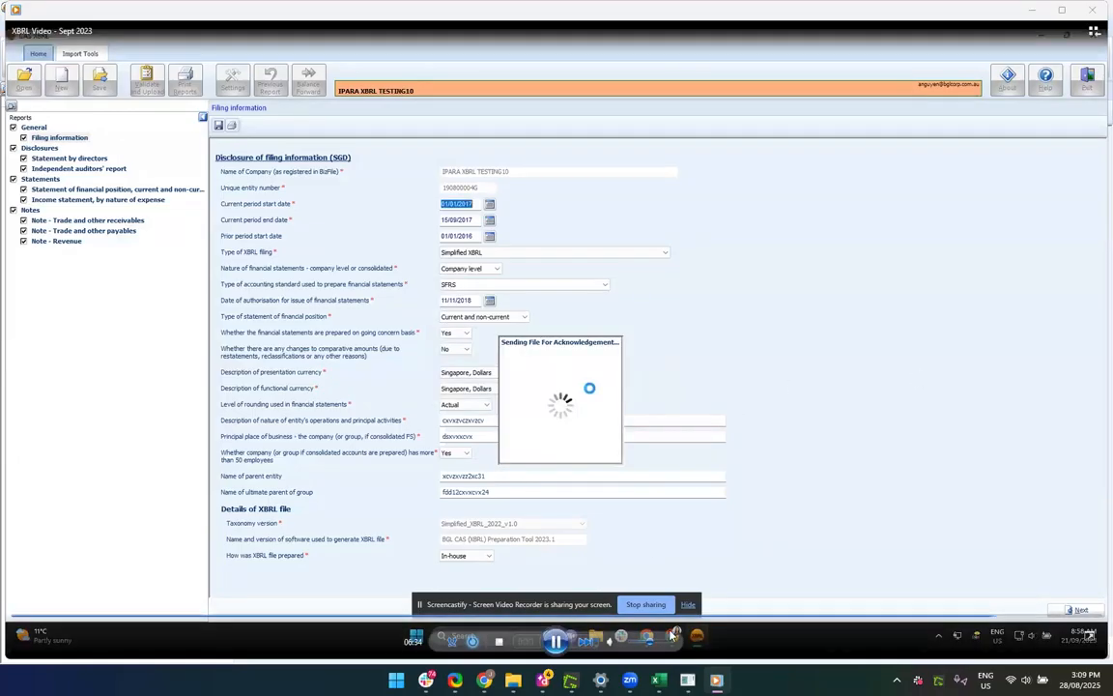
left_click(557, 641)
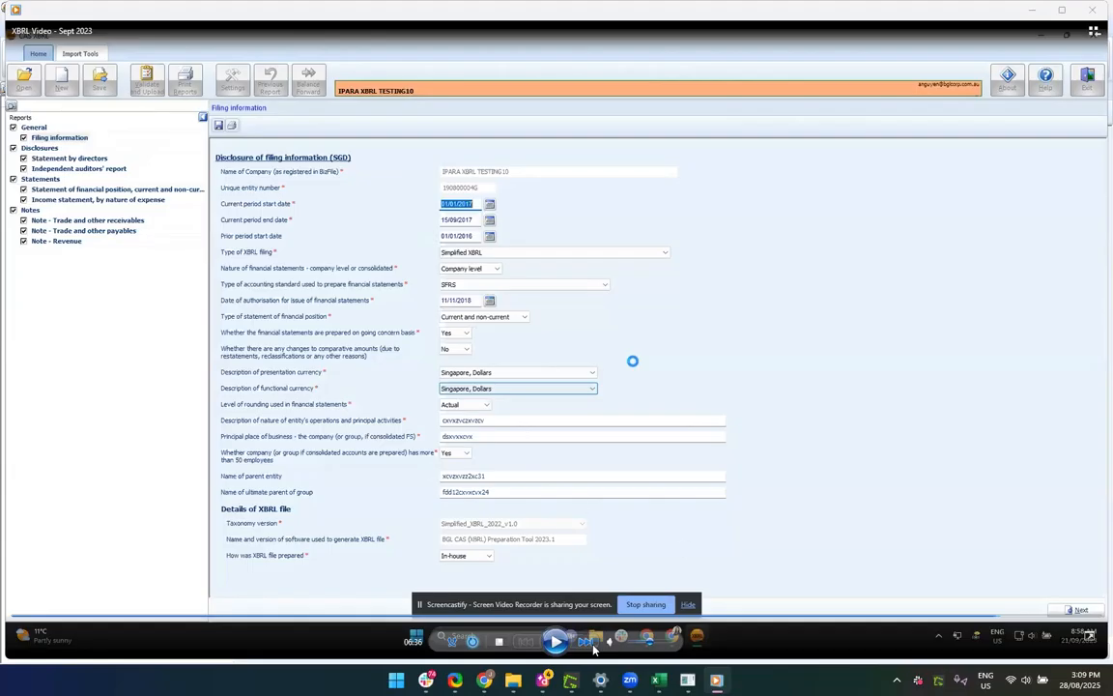
left_click(556, 642)
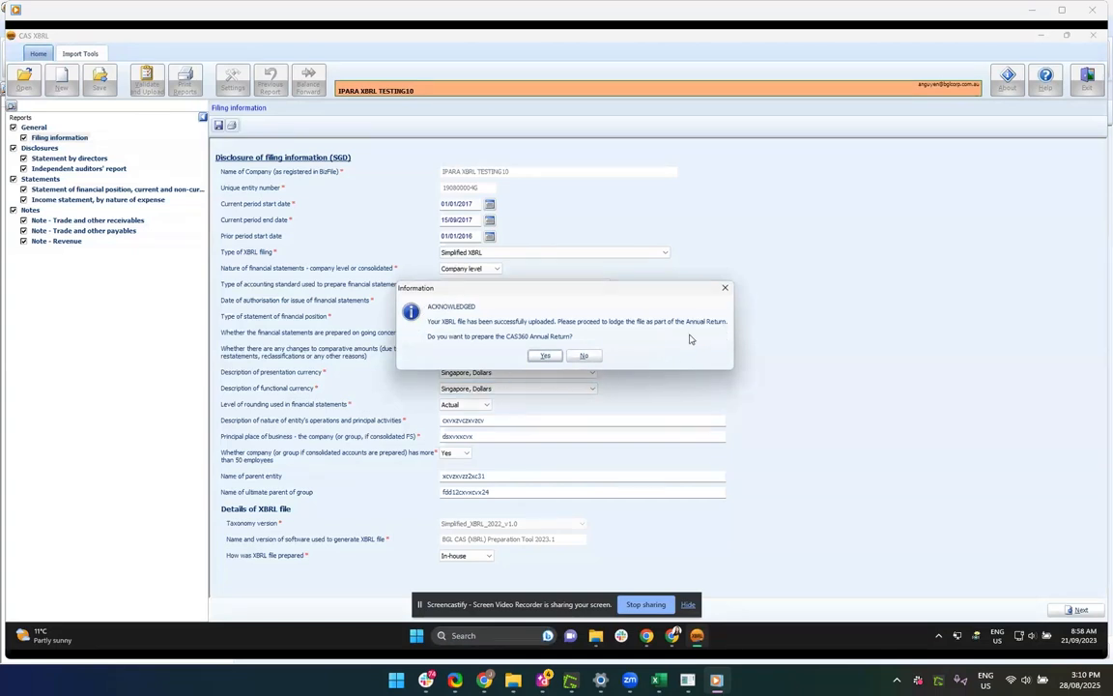
Proceed to the CAS360 Annual Return and start preparing documents for IPARA XBRL TESTING10
left_click(545, 357)
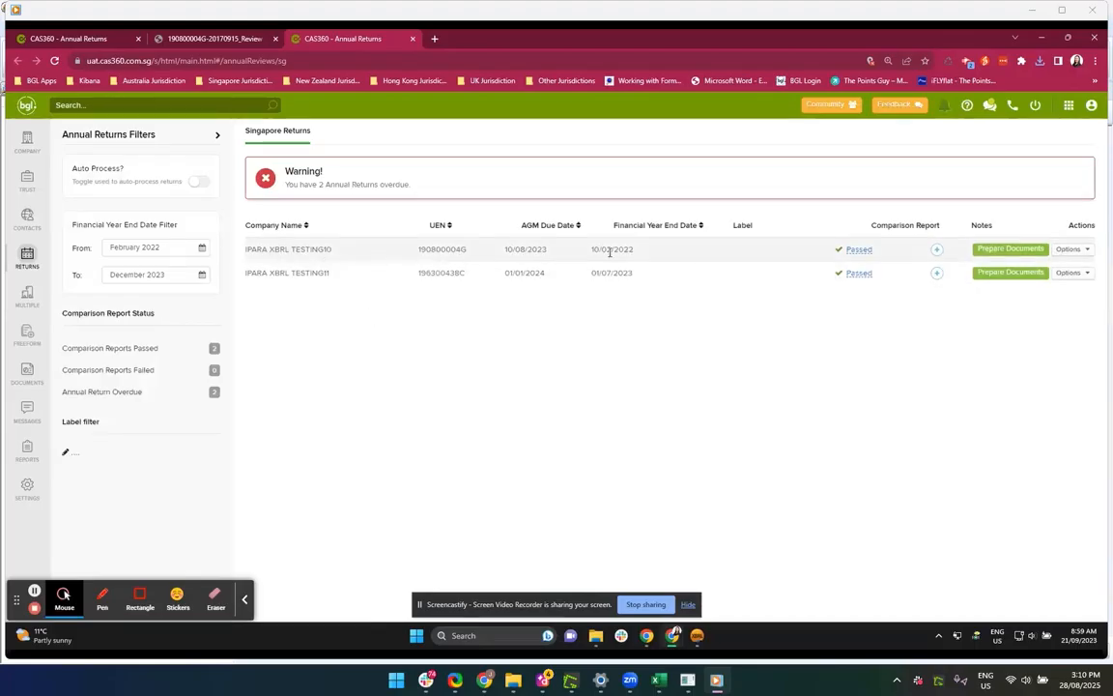
left_click(984, 250)
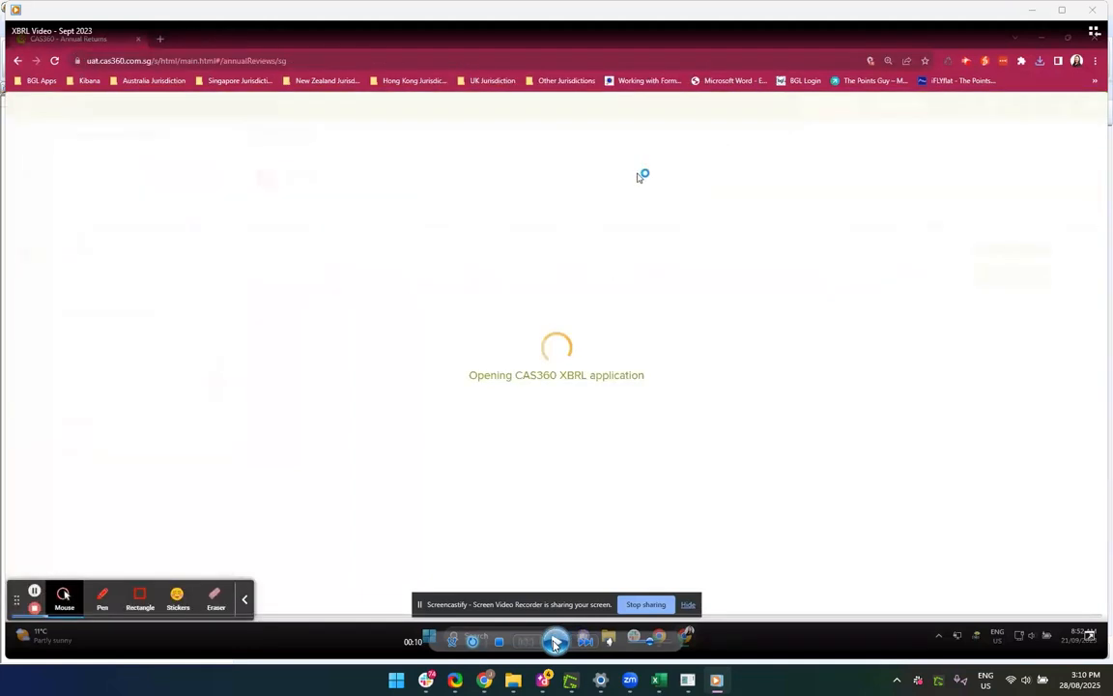
Close the video player and exit CAS XBRL without saving the ACRA XBRL data
left_click(1092, 11)
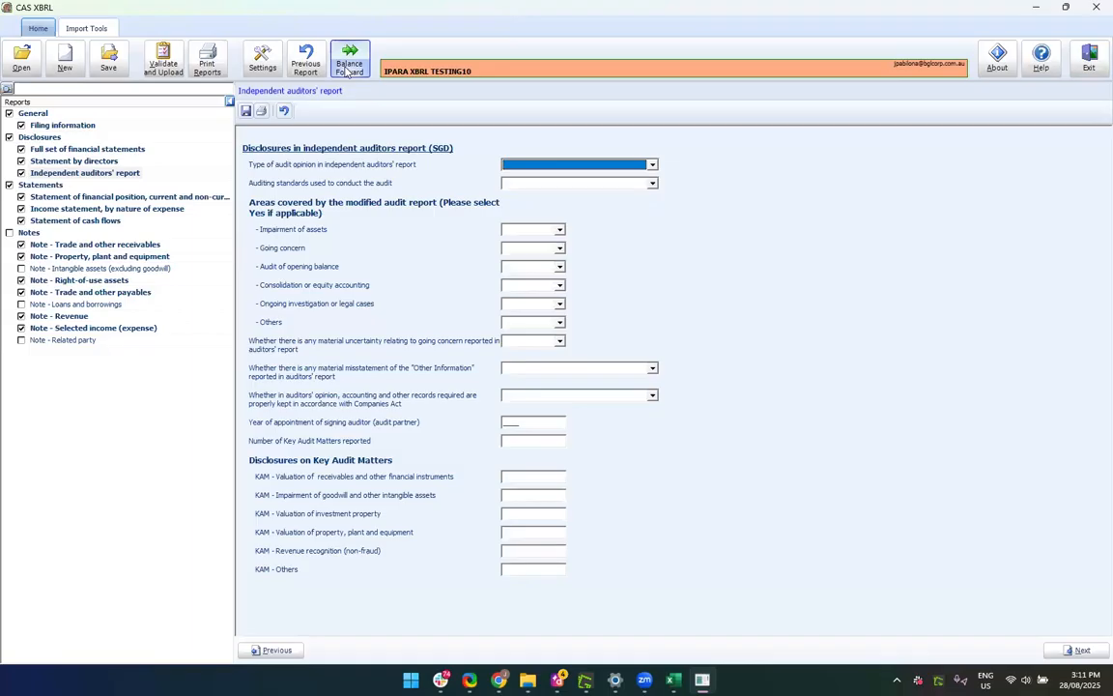
left_click(1089, 68)
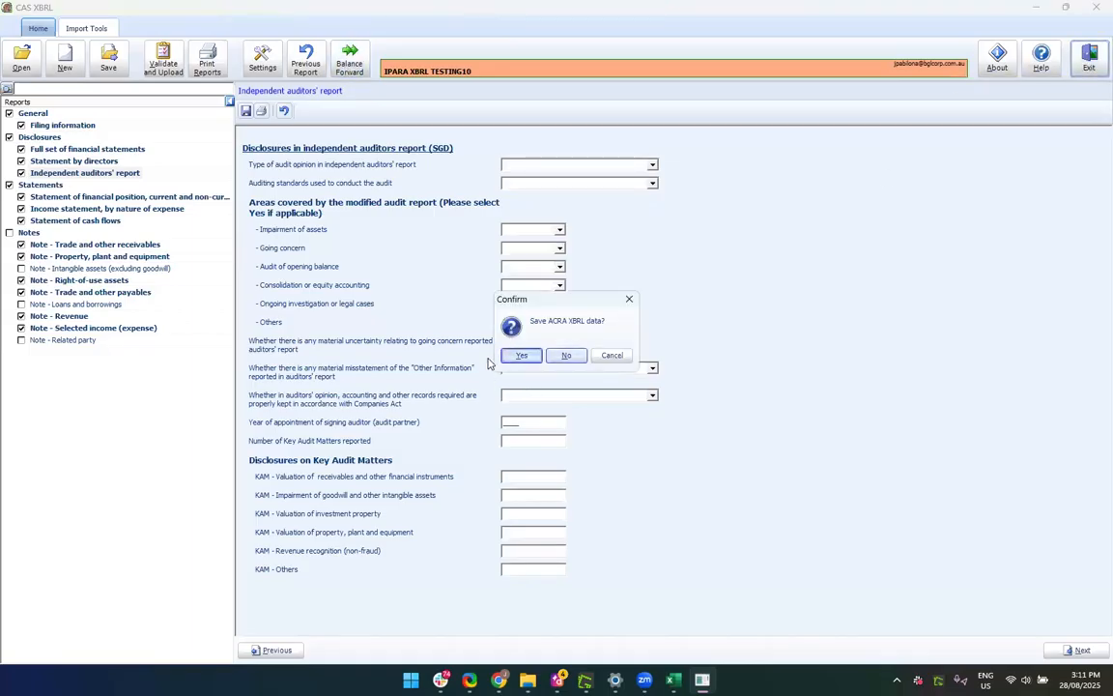
left_click(568, 356)
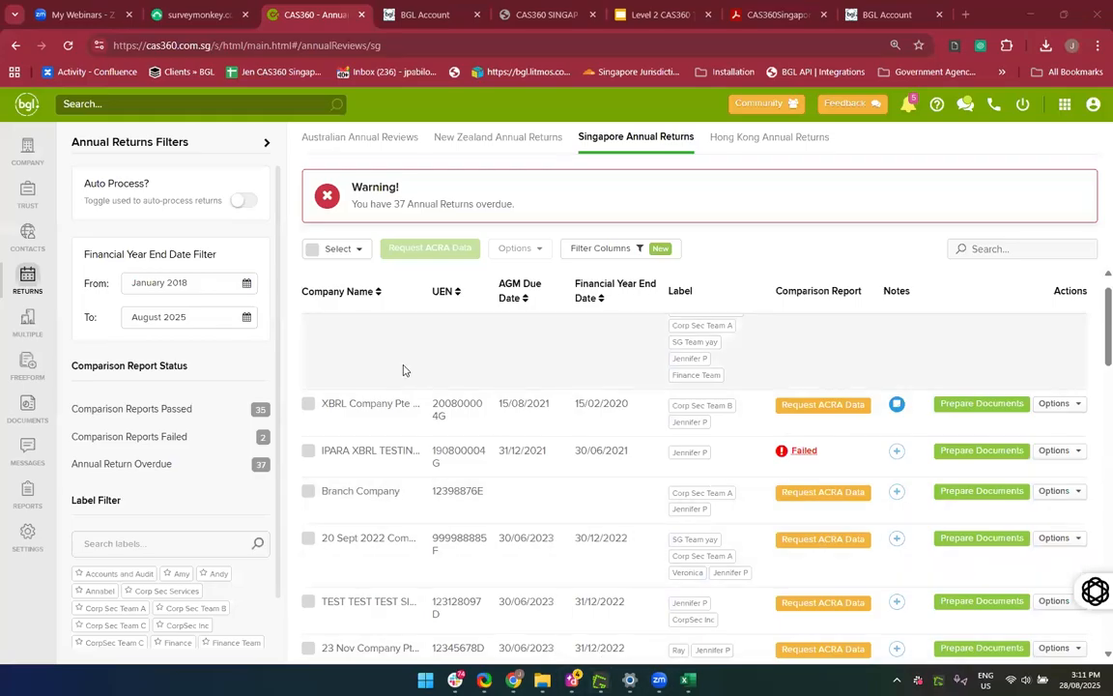
Open 02 May Company Pte Ltd in CAS 360 and review its general details, including the UEN and registered filing agent
left_click(27, 150)
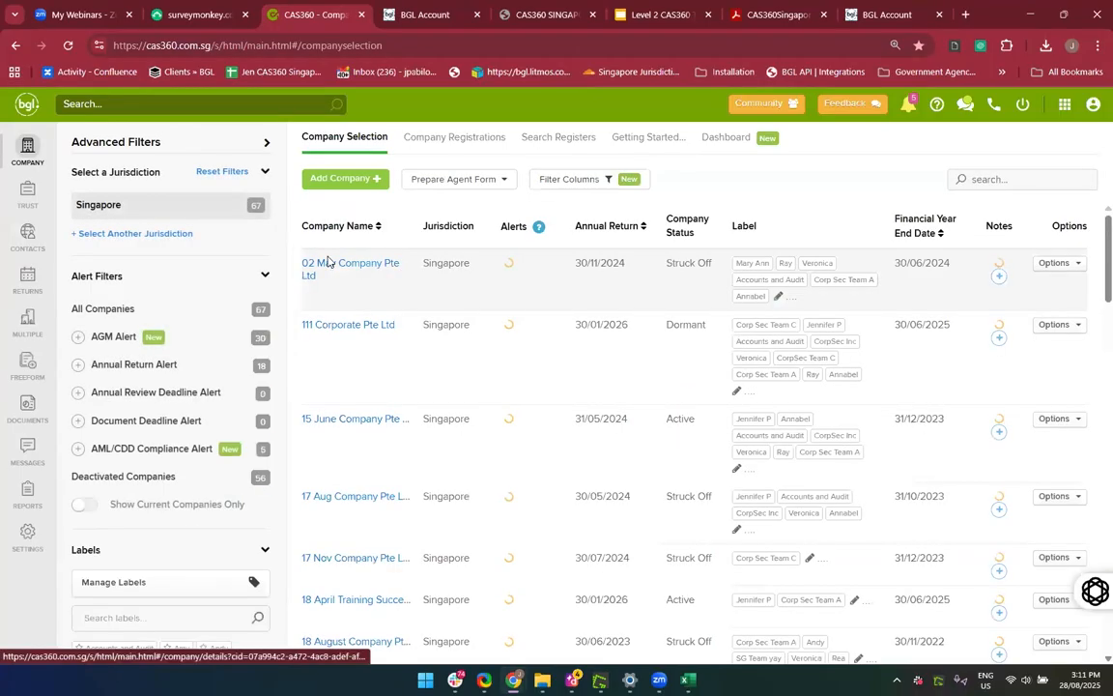
left_click(329, 270)
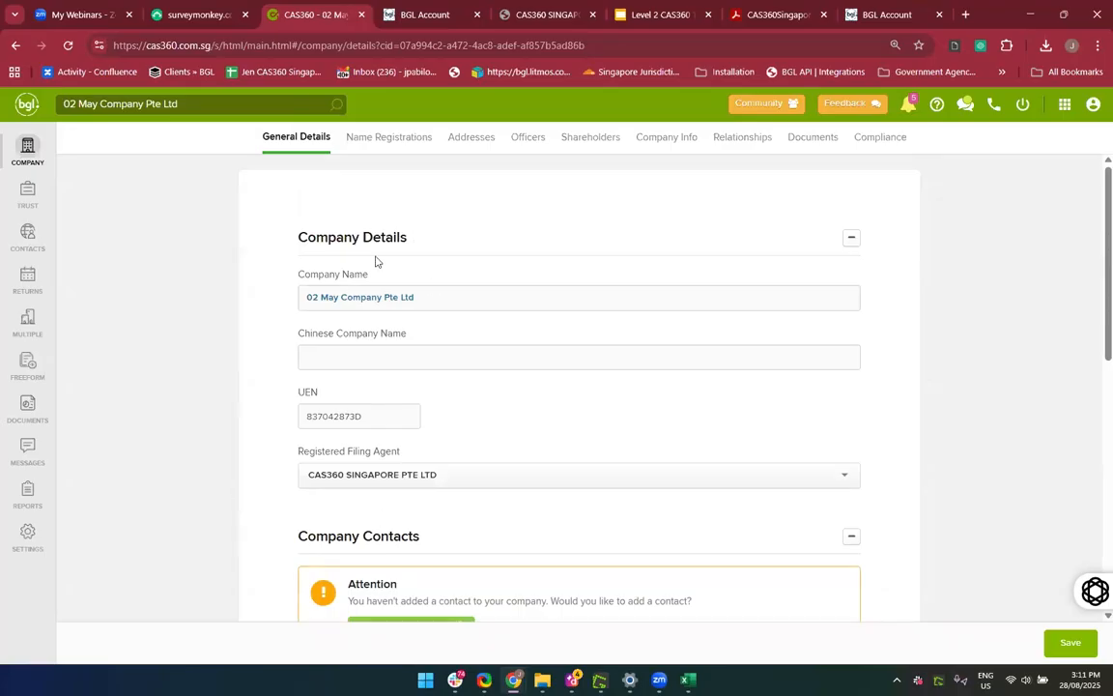
scroll(382, 398, "down", 1)
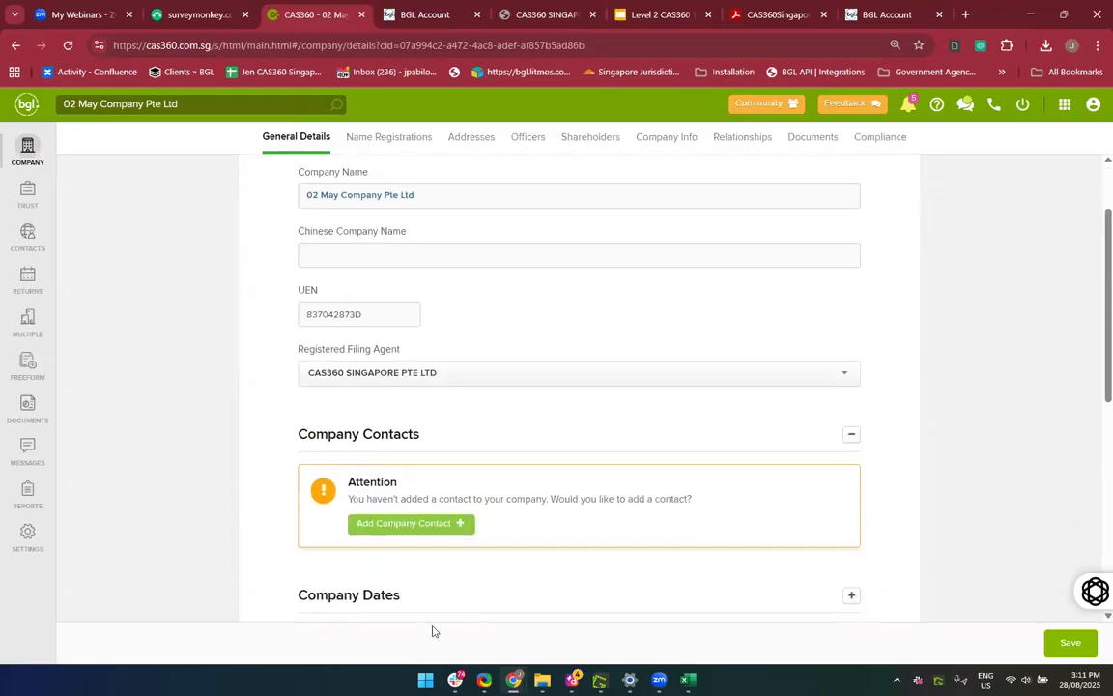
scroll(433, 443, "up", 1)
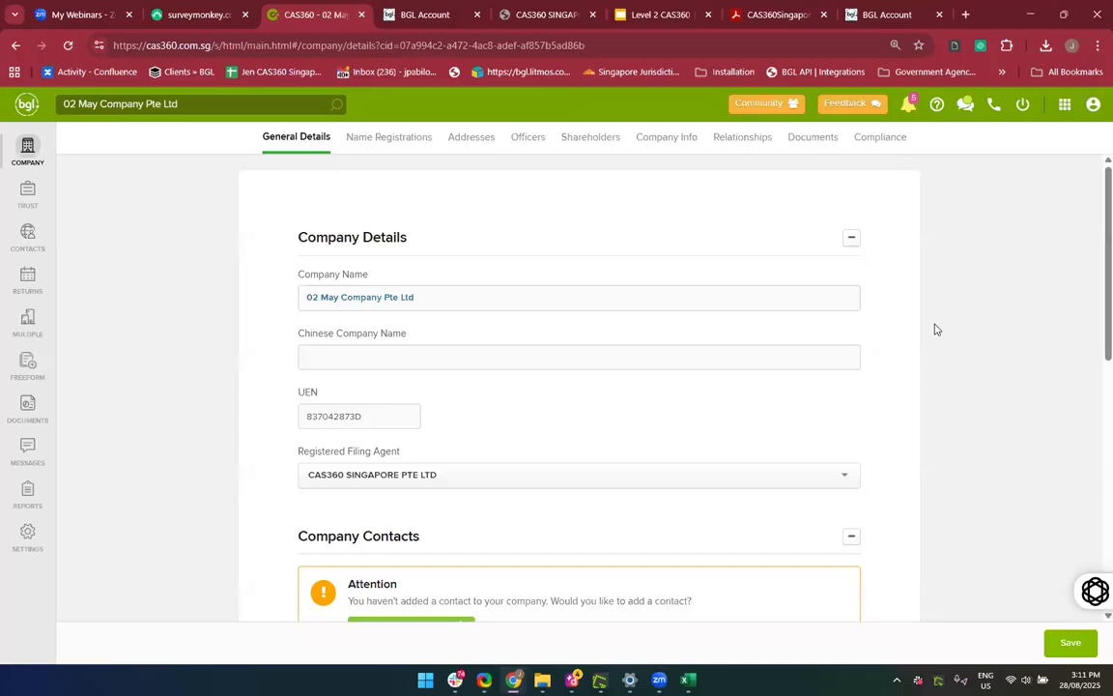
scroll(422, 293, "down", 1)
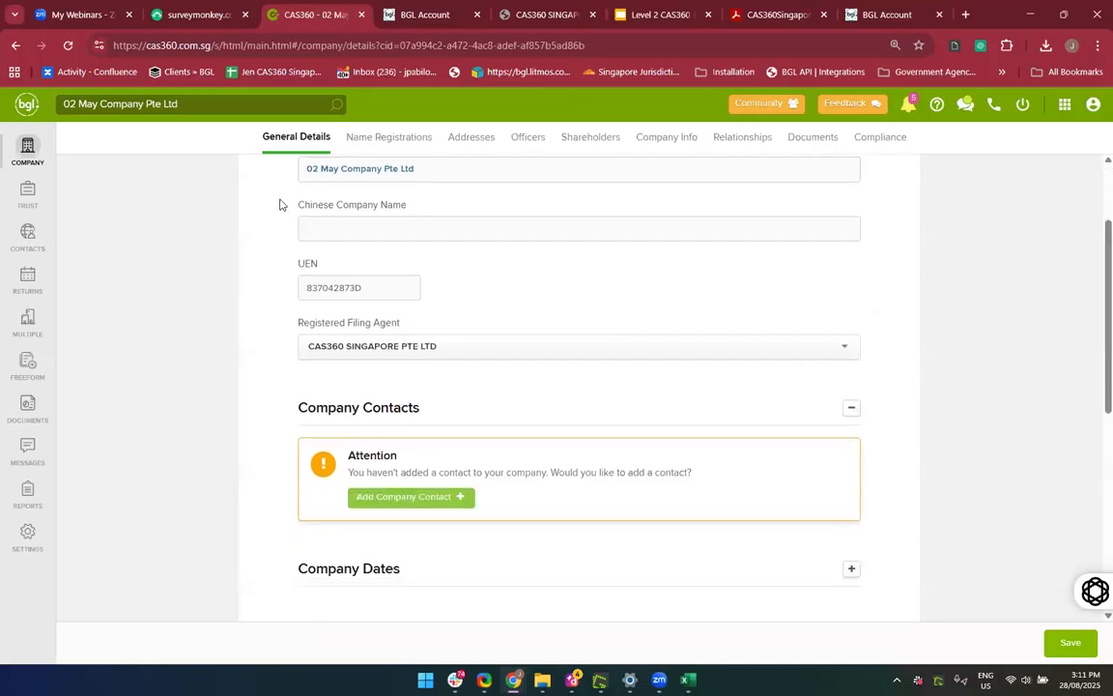
scroll(281, 205, "down", 1)
scroll(573, 459, "up", 2)
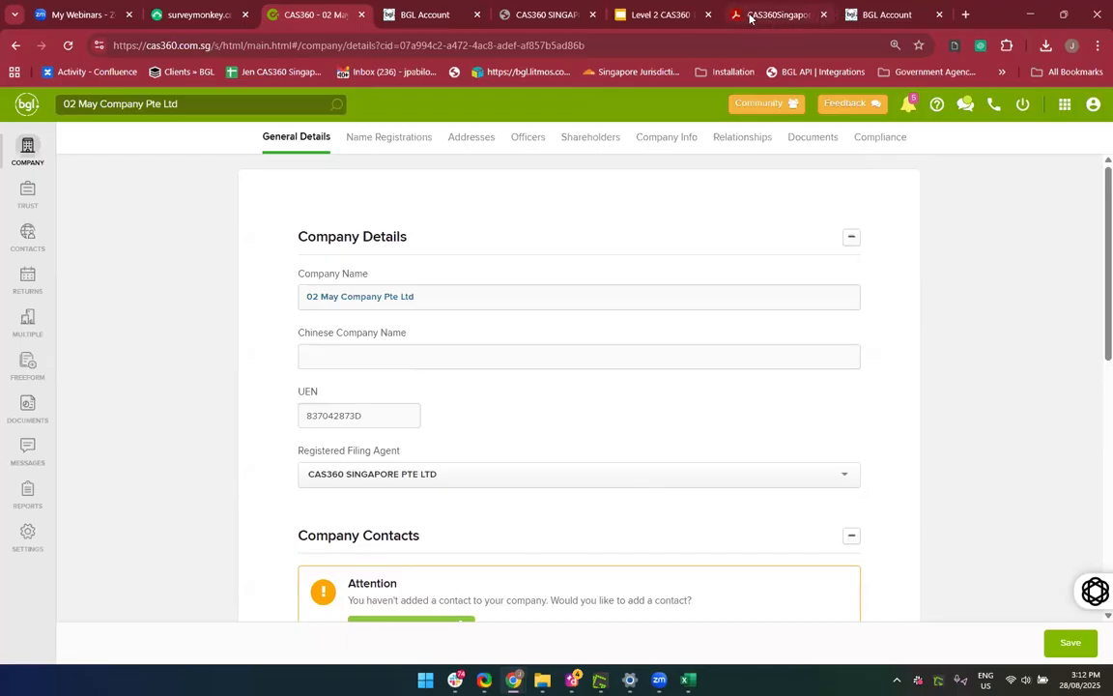
Open the Webinars topic in the CAS 360 Singapore community and look through the Lunch & Learn sessions
mouse_move(751, 17)
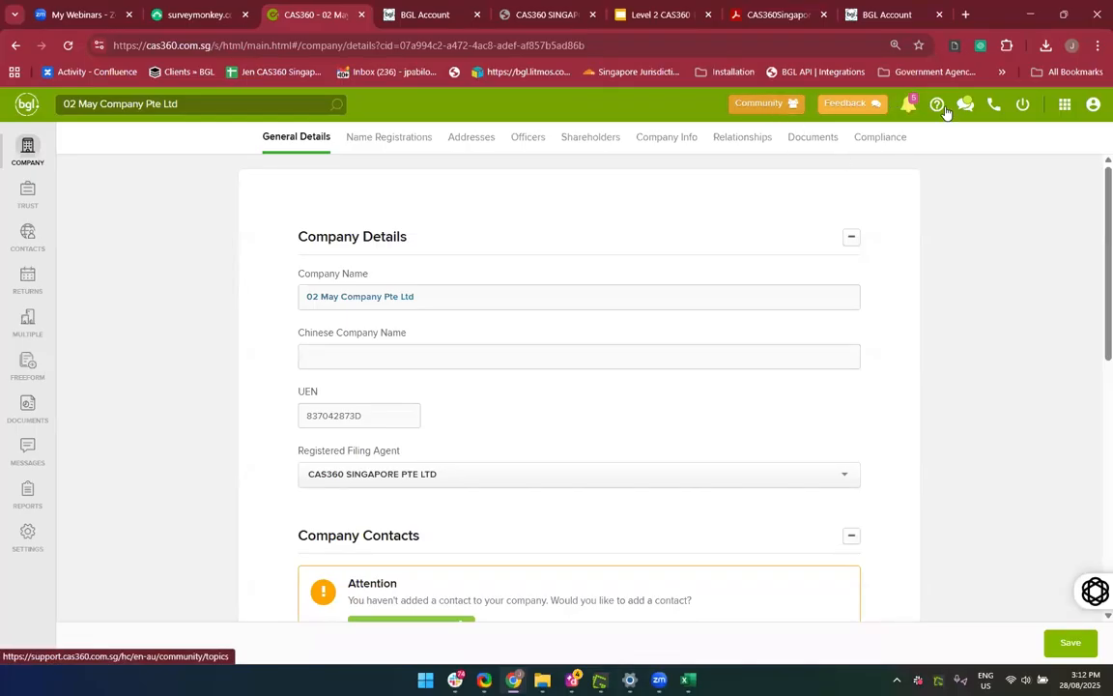
left_click(776, 107)
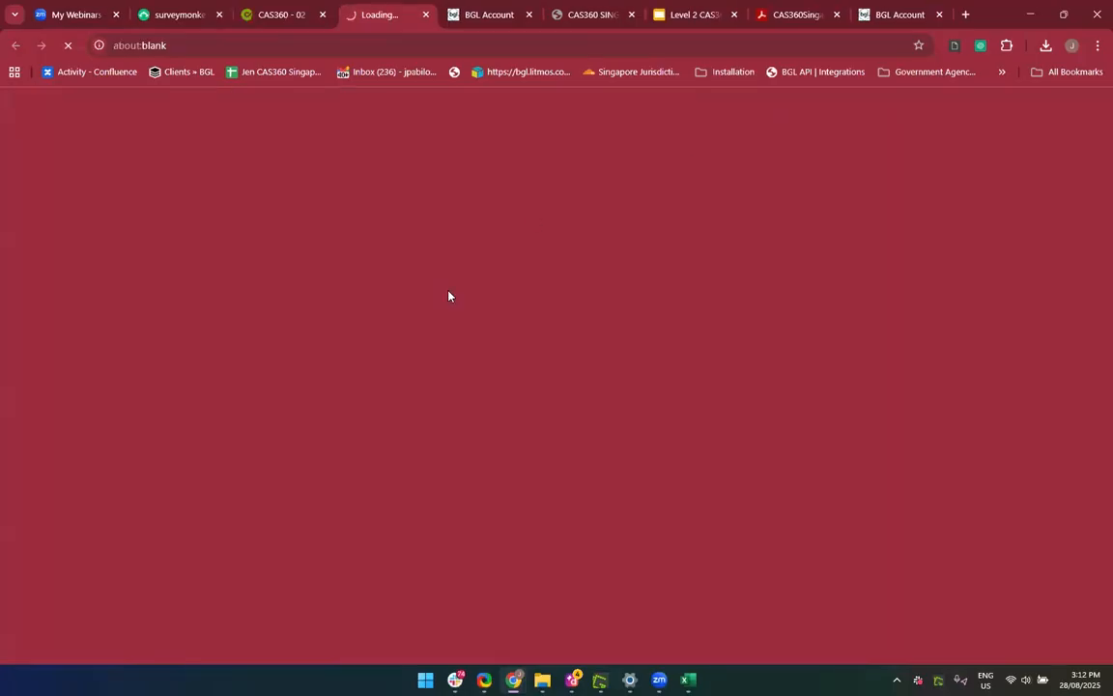
scroll(473, 449, "down", 4)
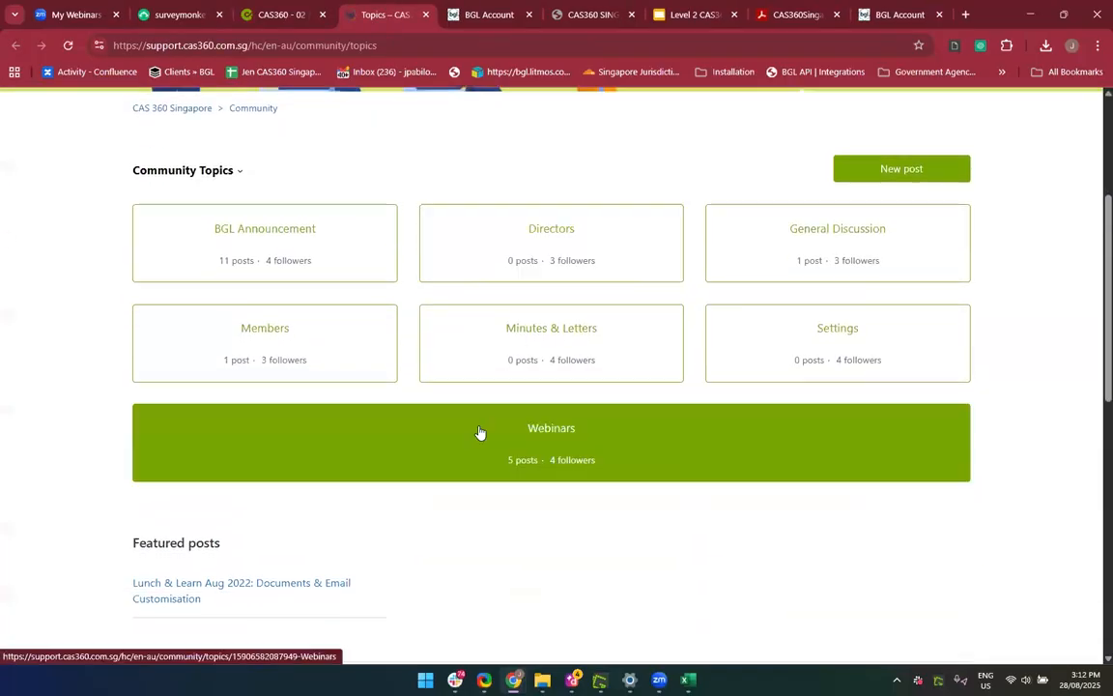
left_click(528, 456)
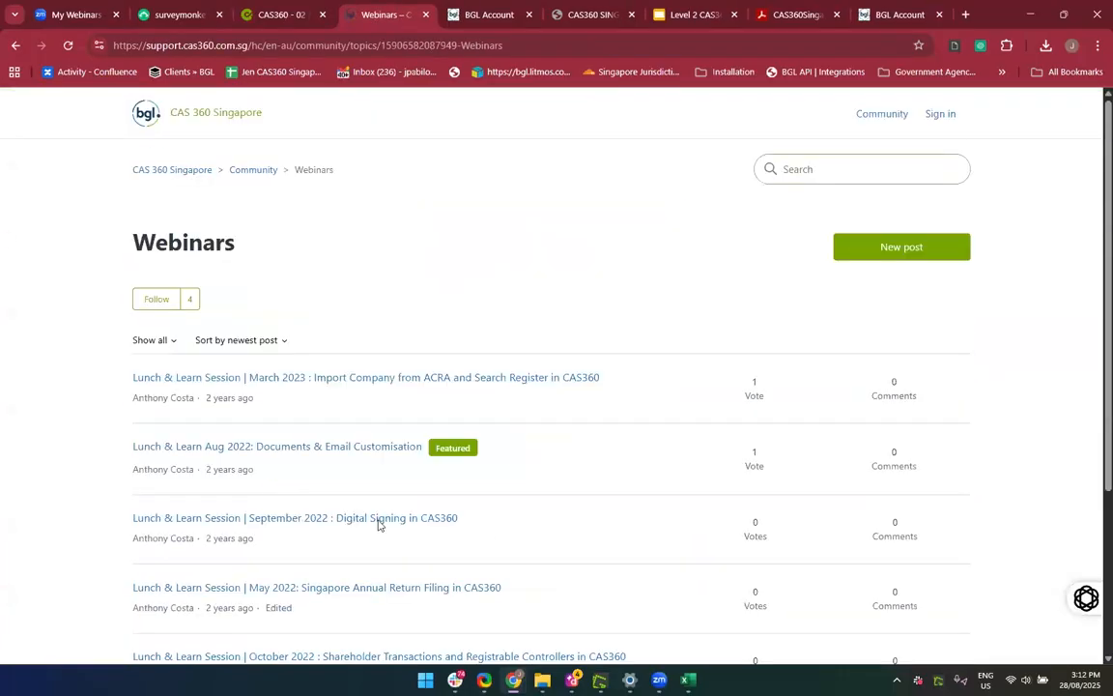
scroll(484, 534, "down", 3)
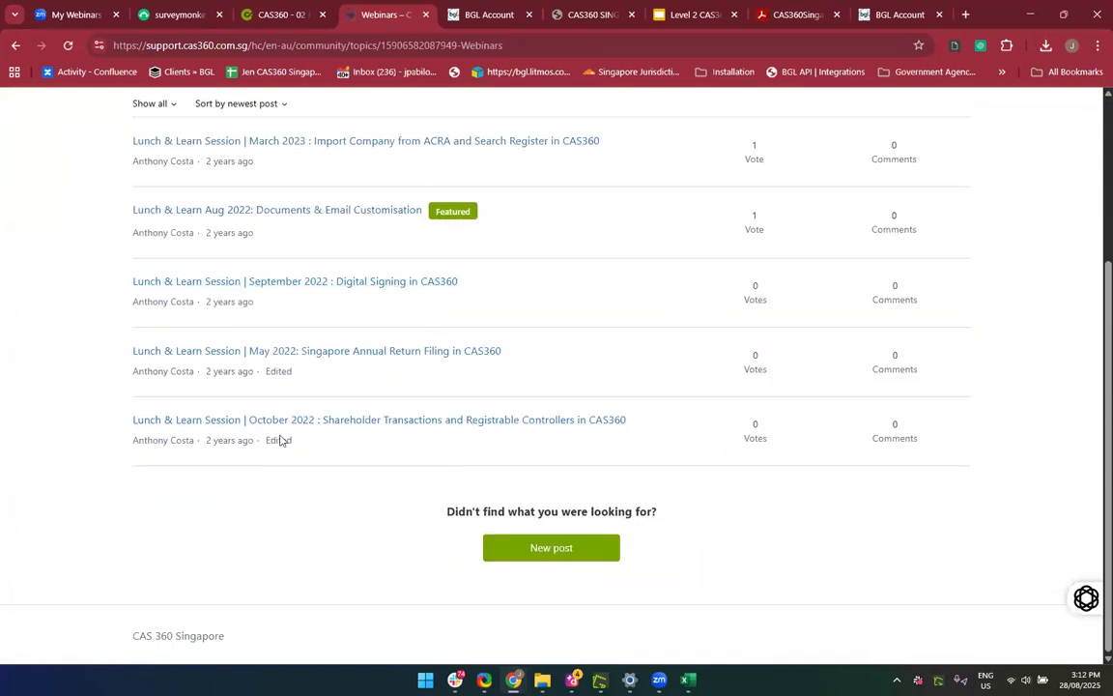
scroll(345, 520, "up", 1)
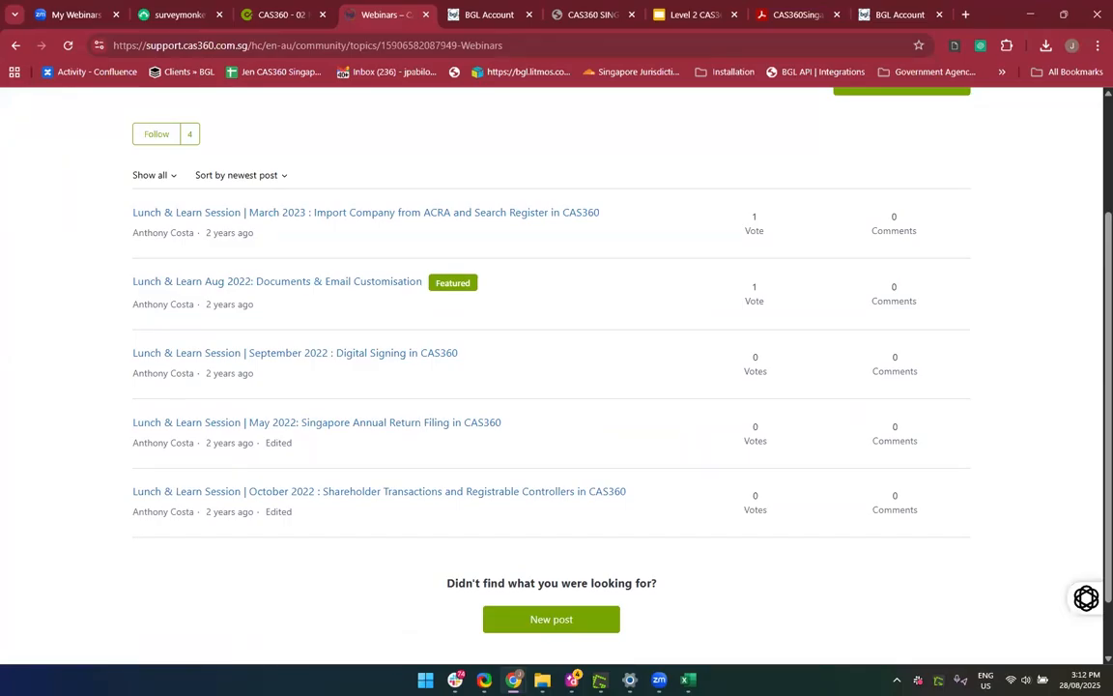
Review the XBRL details and pre-requisites in the CAS360 Singapore Level 2 training manual, and return to the company's general details
left_click(278, 15)
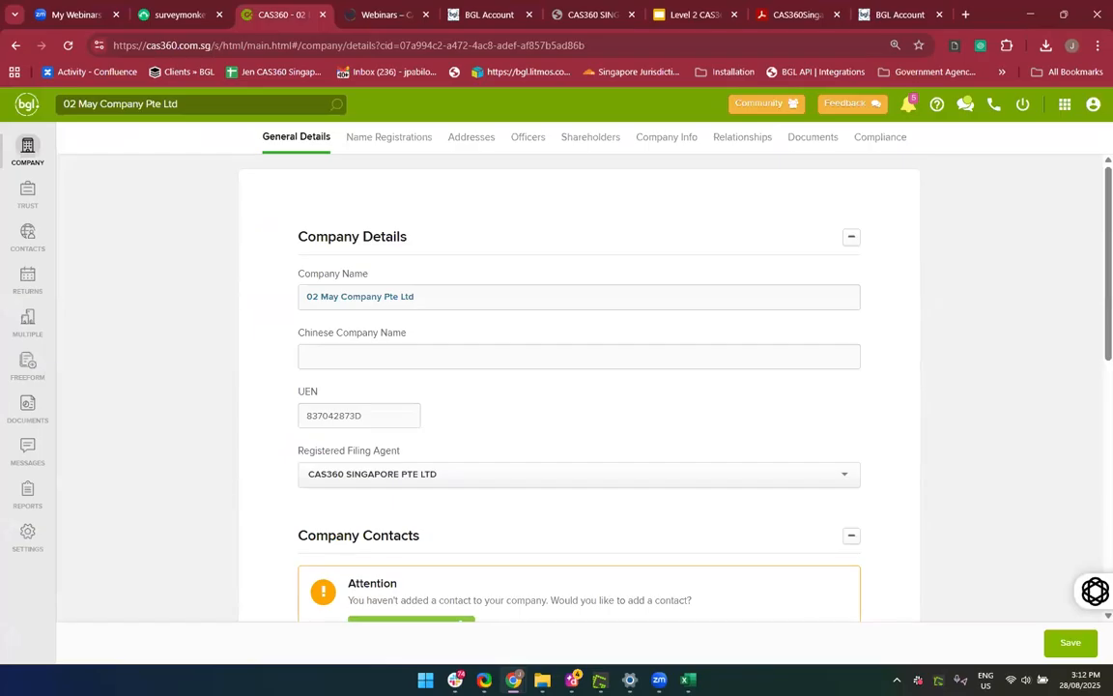
left_click(791, 13)
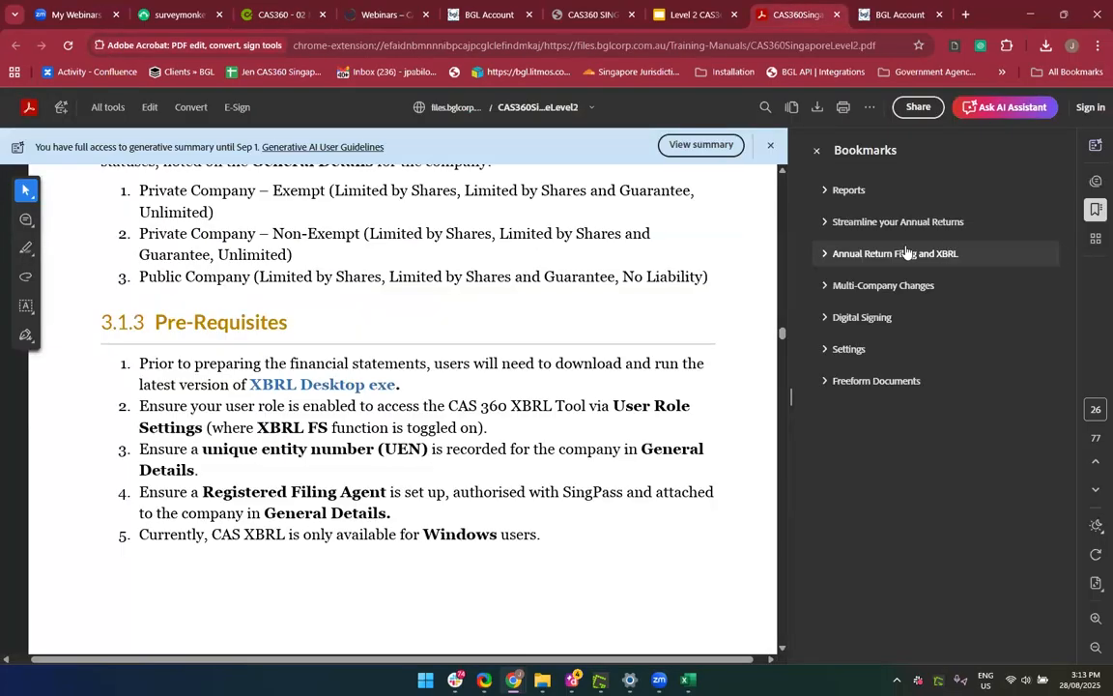
scroll(542, 398, "down", 2)
scroll(541, 398, "up", 2)
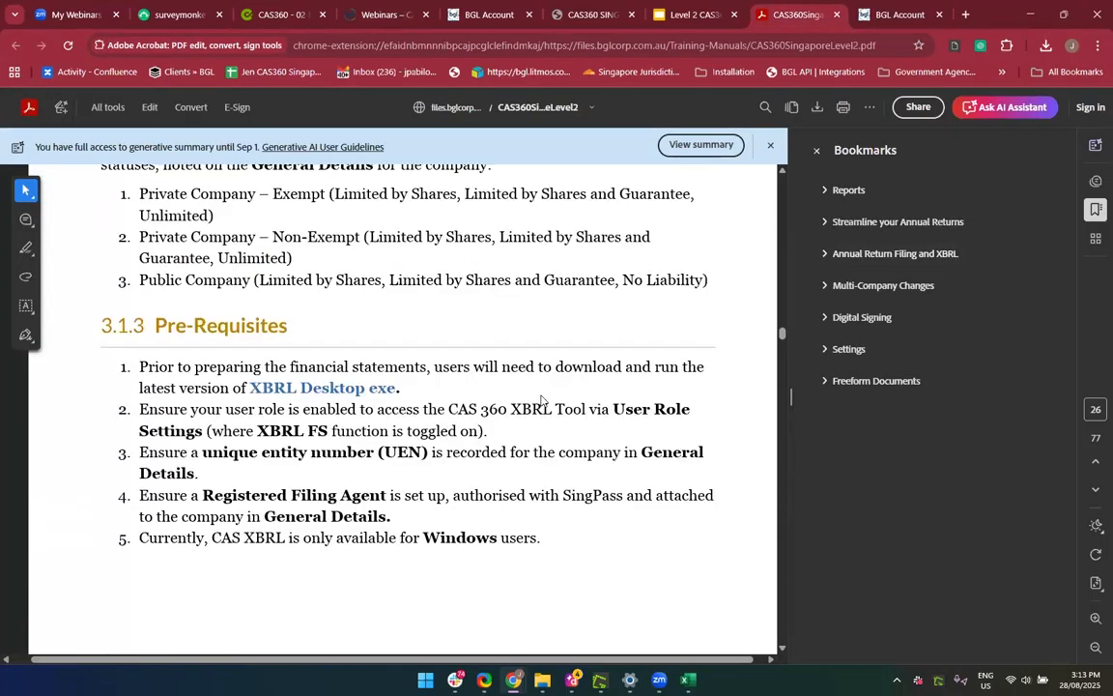
scroll(541, 398, "up", 2)
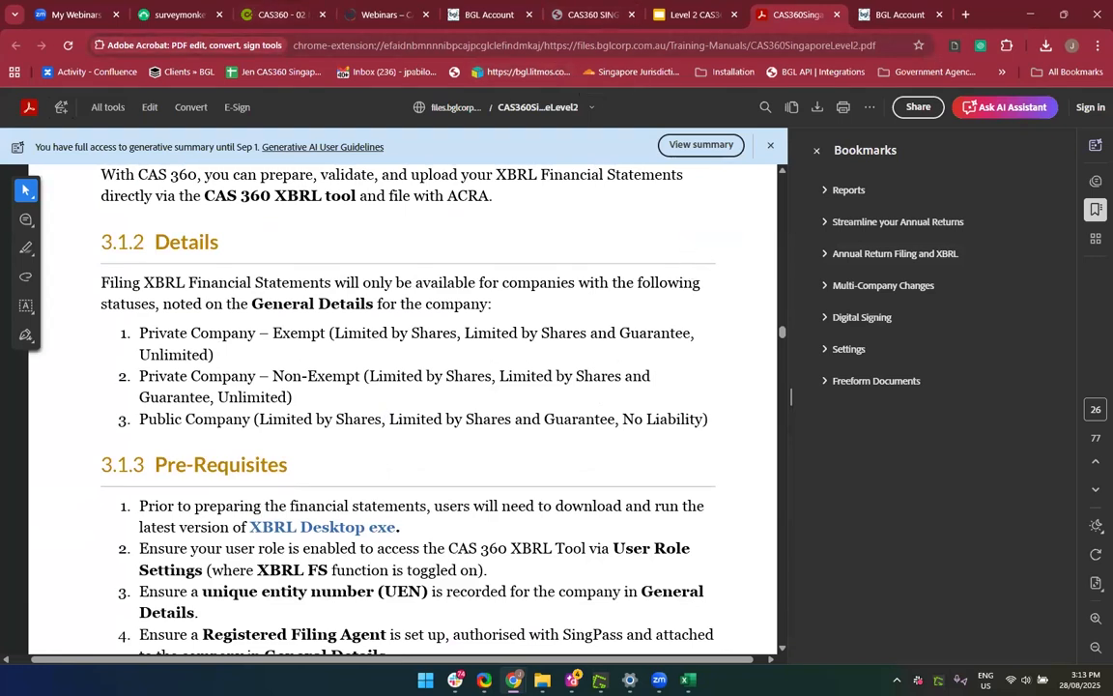
left_click(281, 13)
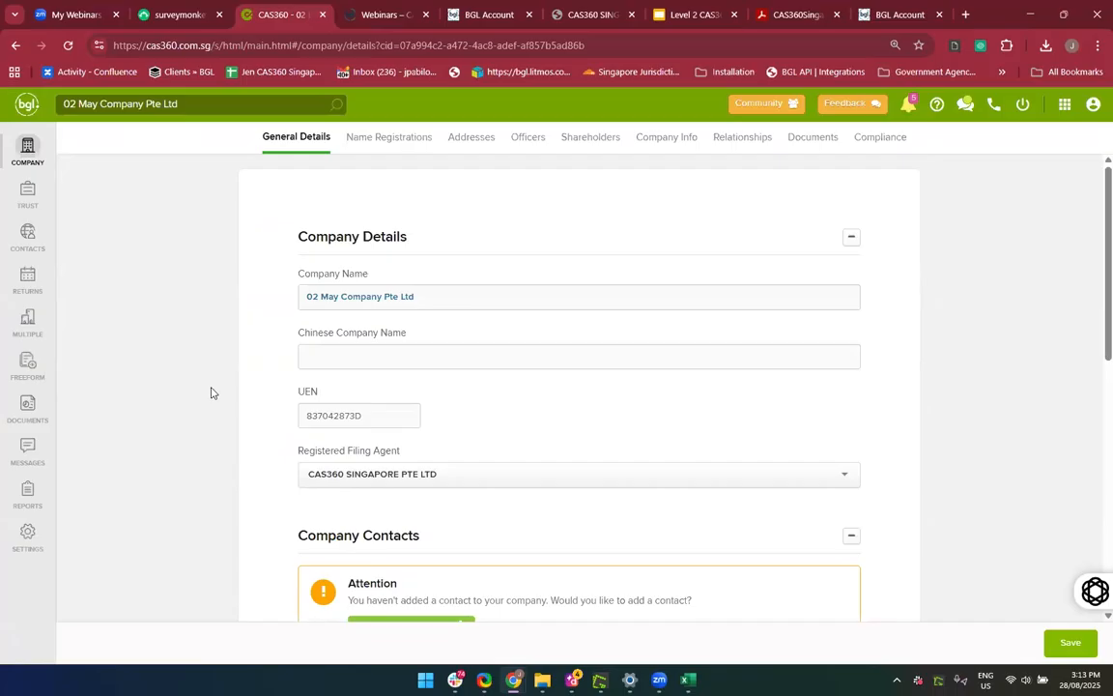
Open the Singapore annual returns list and filter it to overdue annual returns
left_click(22, 284)
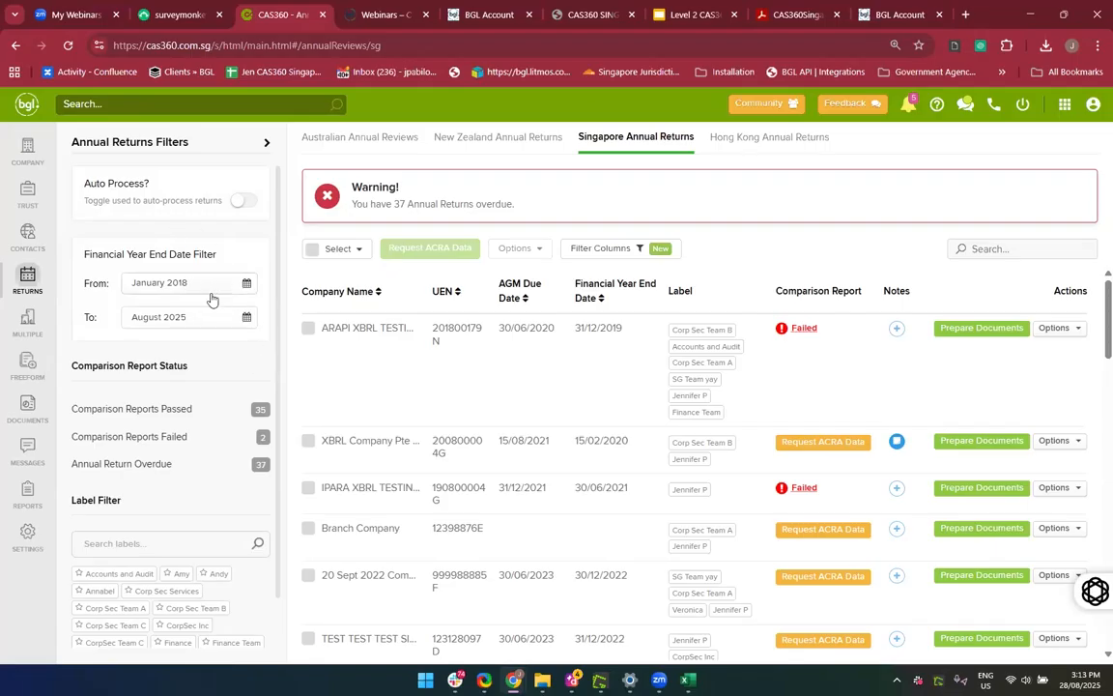
scroll(231, 449, "down", 1)
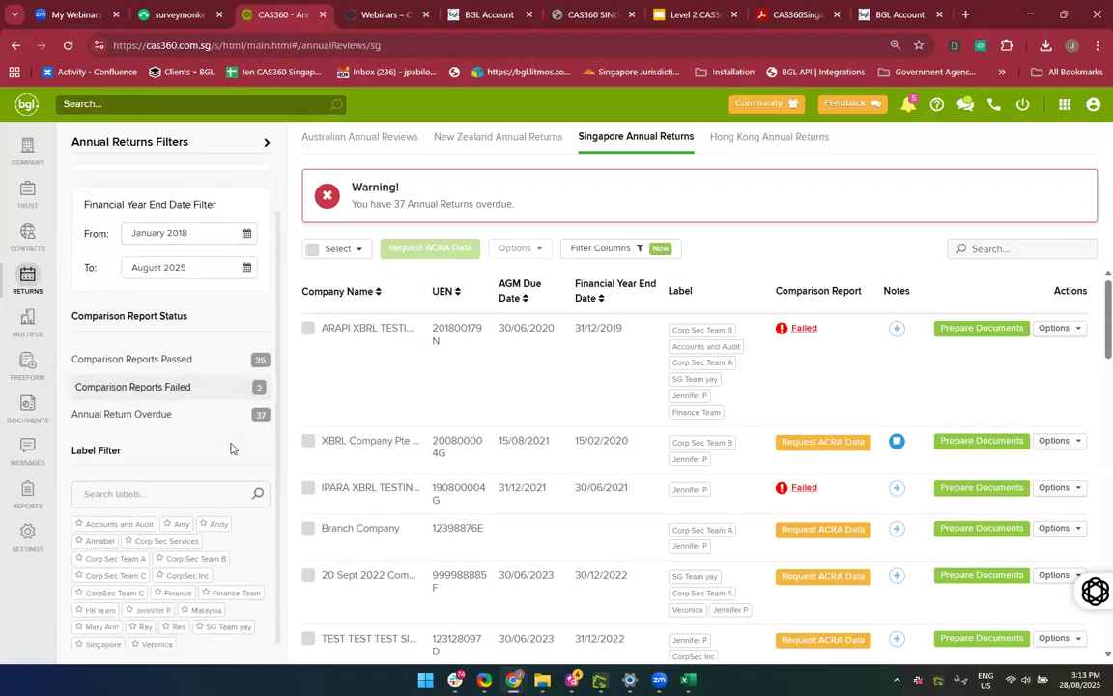
left_click(181, 422)
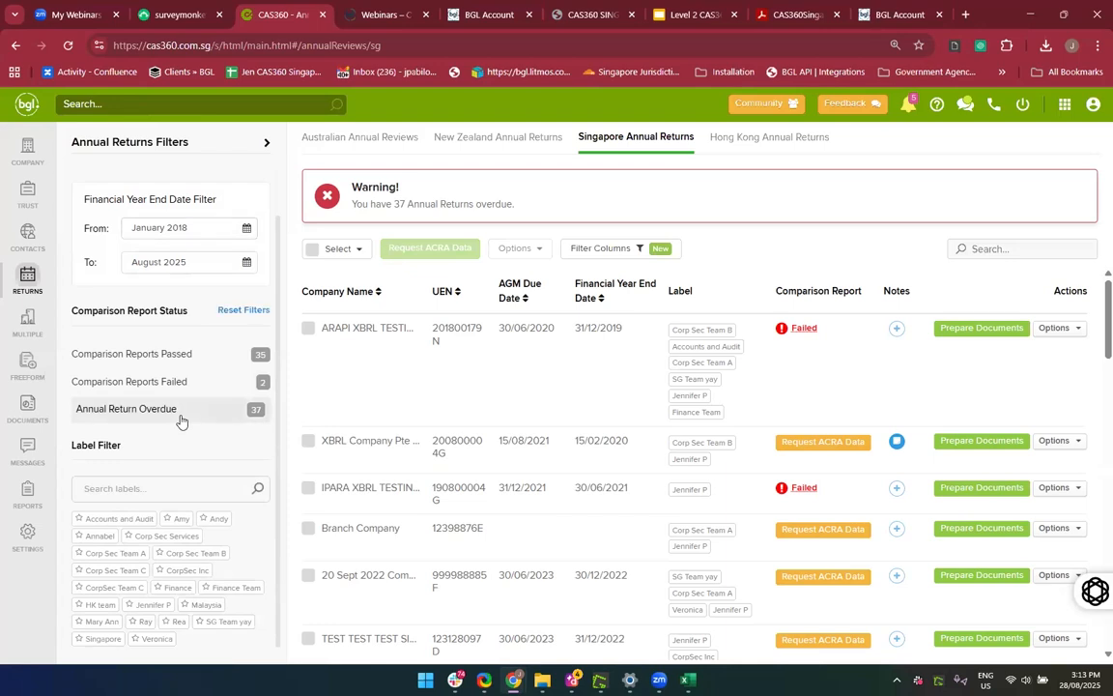
scroll(611, 406, "down", 3)
scroll(612, 406, "up", 3)
Set the start of the financial year end date filter to January 2025 and look through the filtered annual returns
left_click(246, 230)
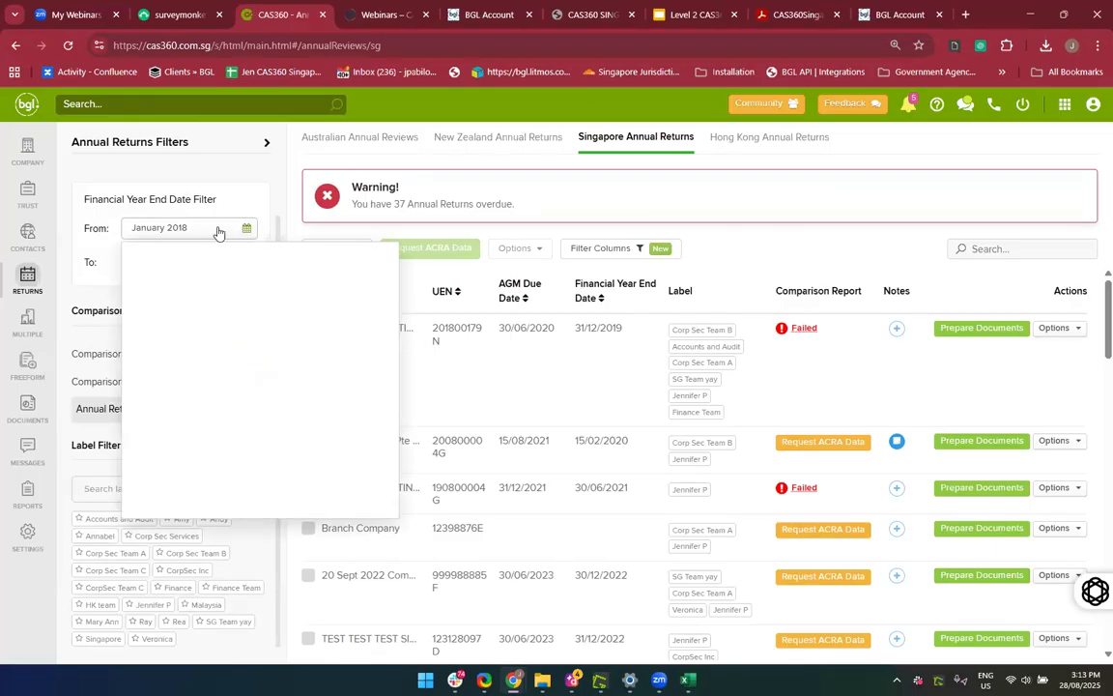
left_click(218, 230)
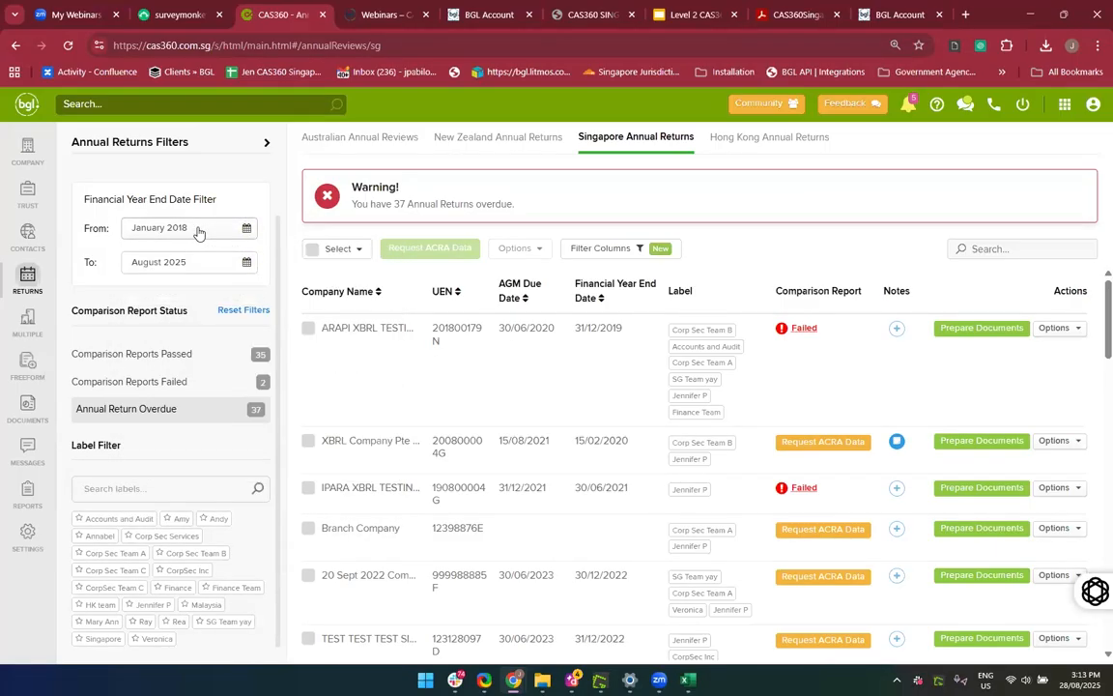
left_click(198, 232)
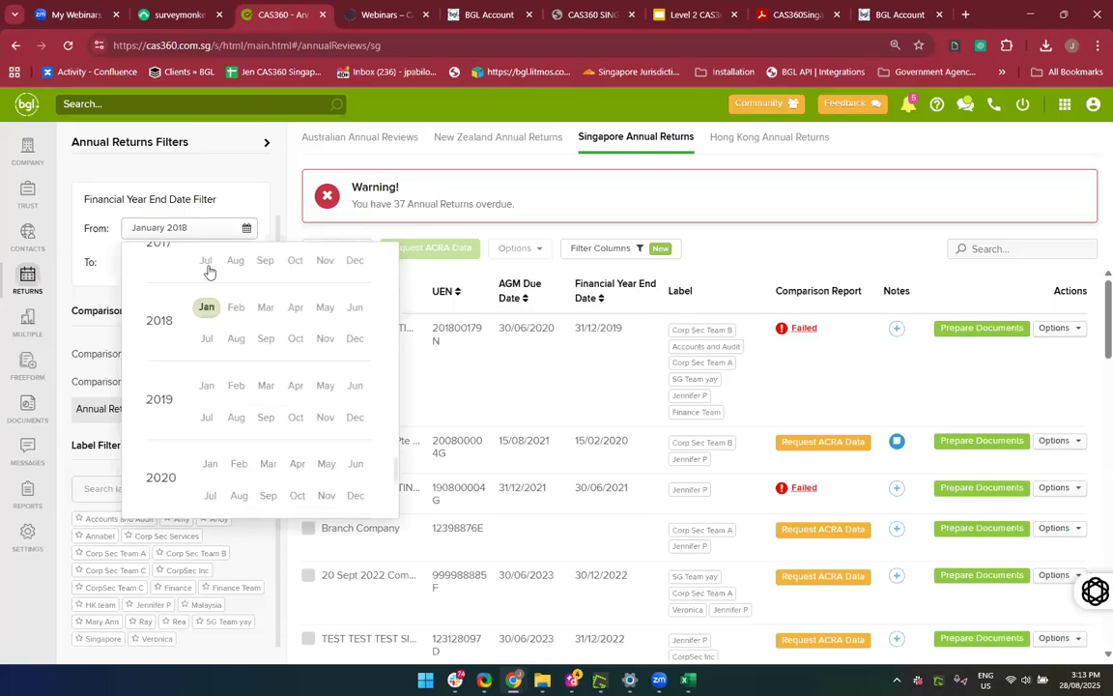
scroll(236, 435, "down", 5)
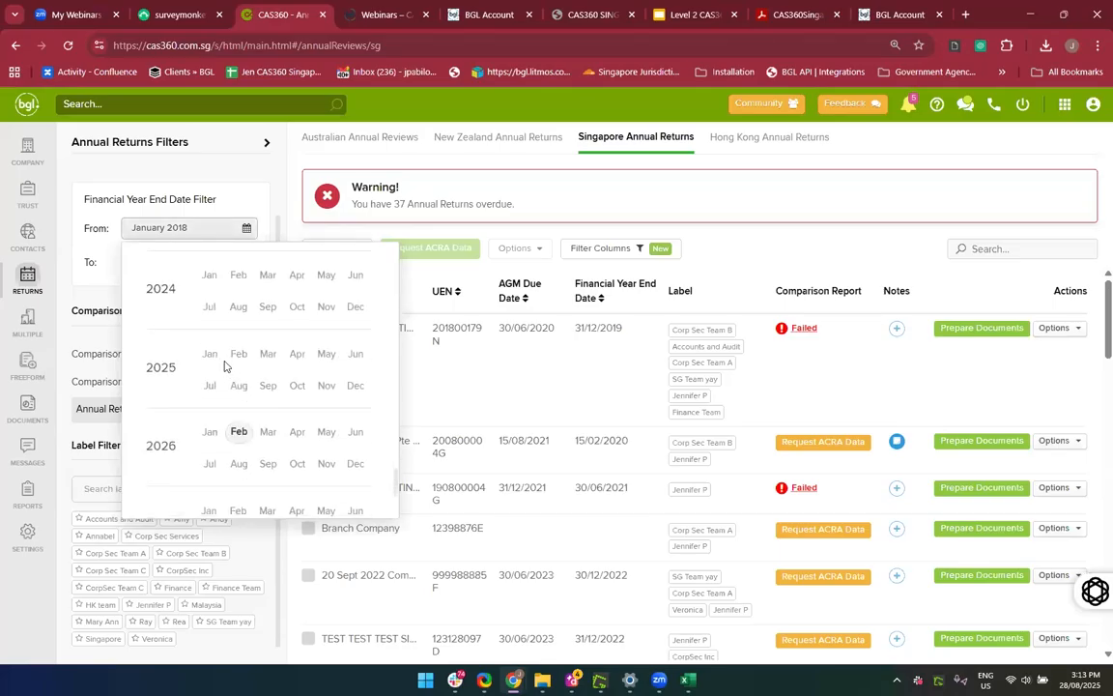
left_click(210, 354)
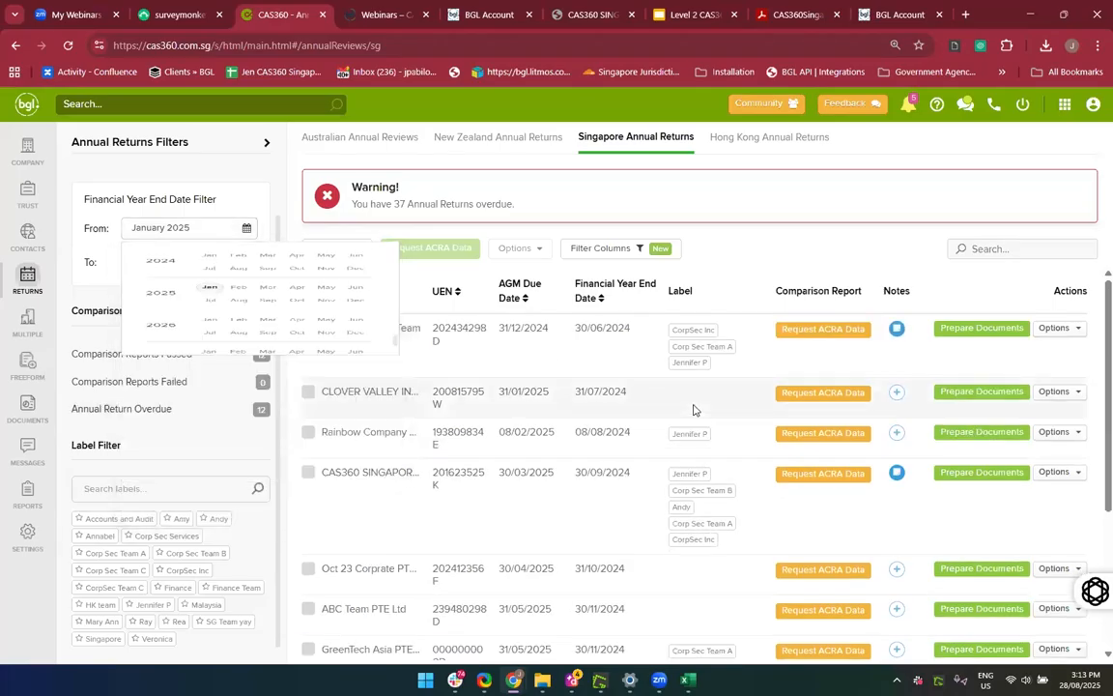
scroll(700, 412, "down", 3)
scroll(693, 409, "up", 5)
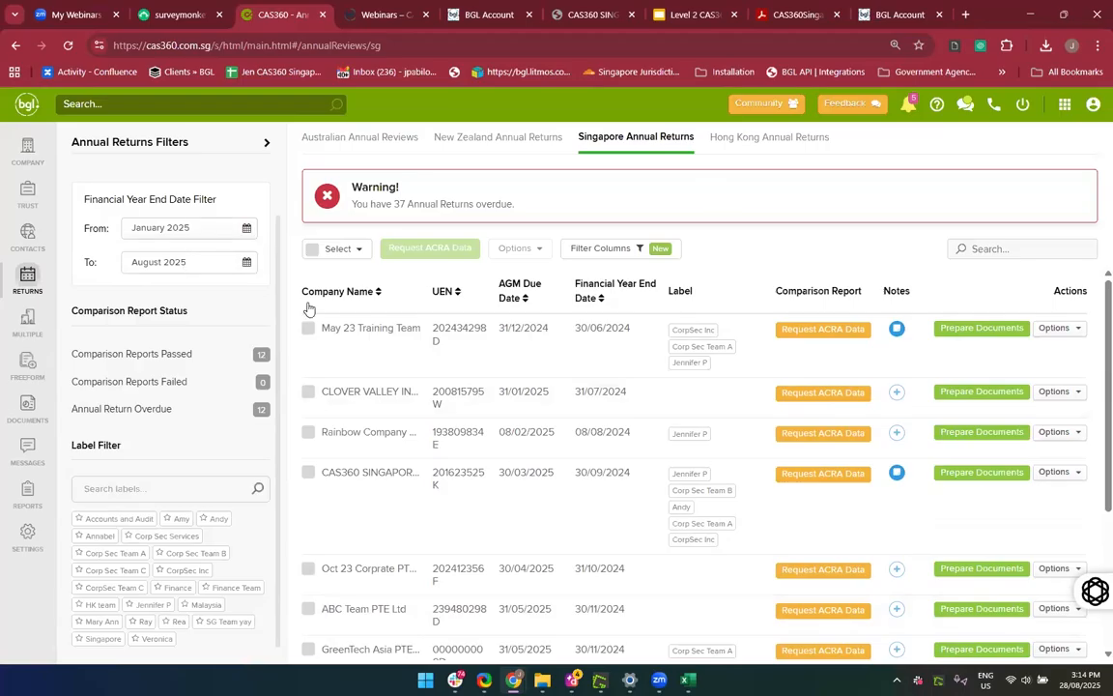
Set the start of the financial year end date filter back to January 2018
left_click(247, 229)
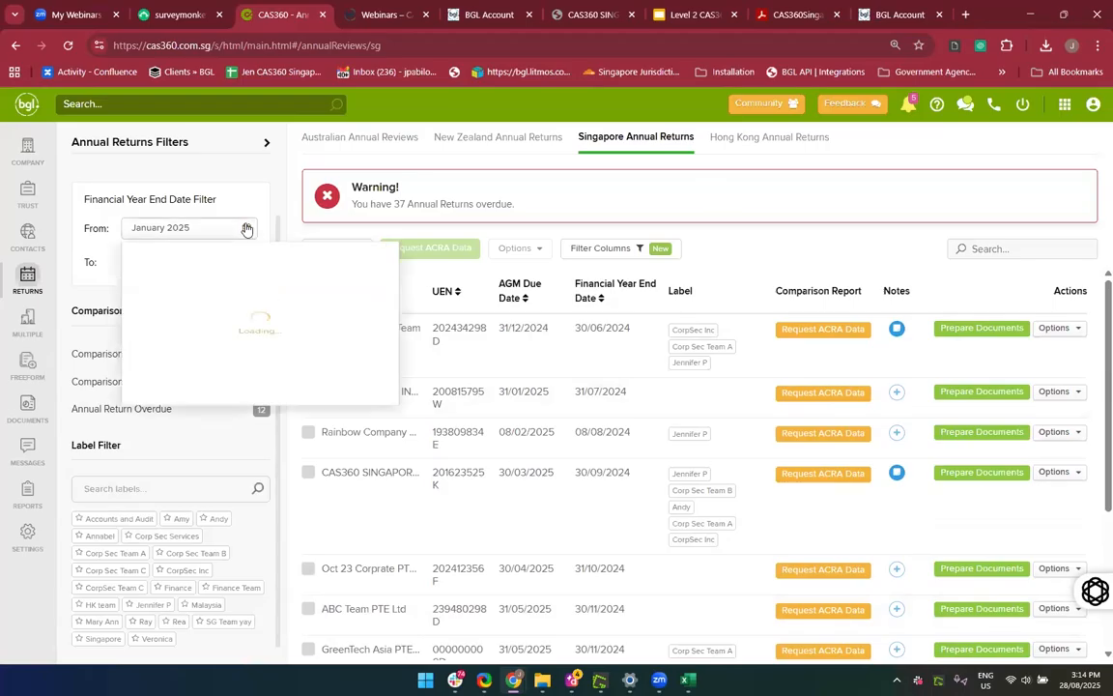
scroll(230, 331, "up", 3)
scroll(230, 330, "up", 4)
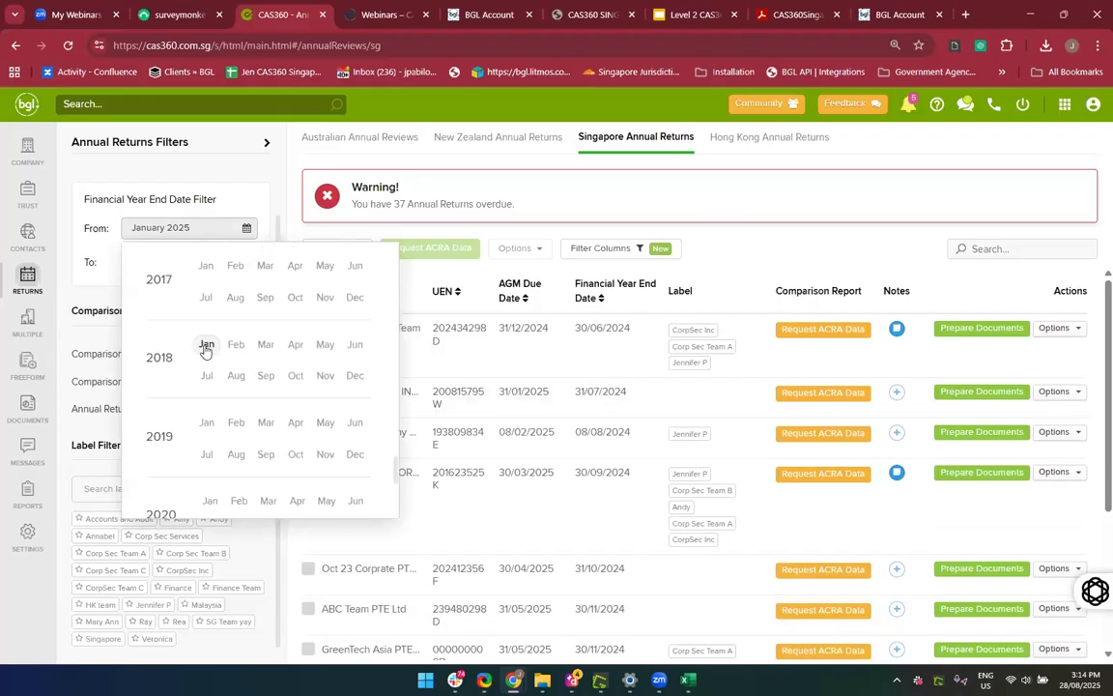
left_click(206, 346)
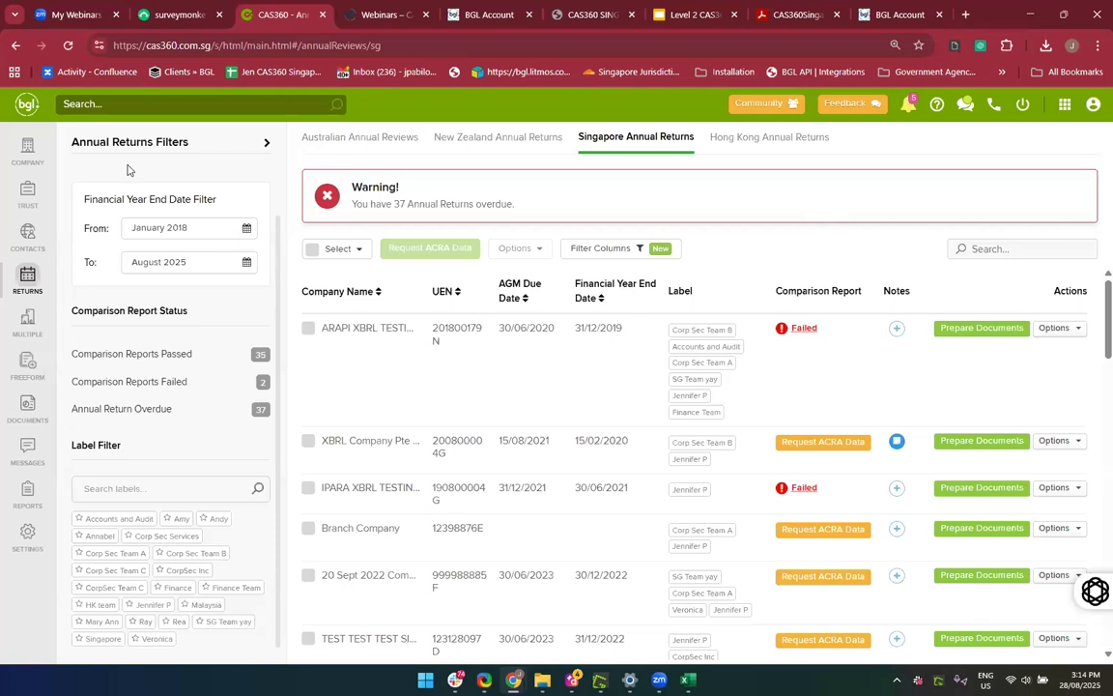
Filter the annual returns by the labels Accounts and Audit and Corp Sec Team A, clear them, and look through the full list
scroll(701, 392, "down", 3)
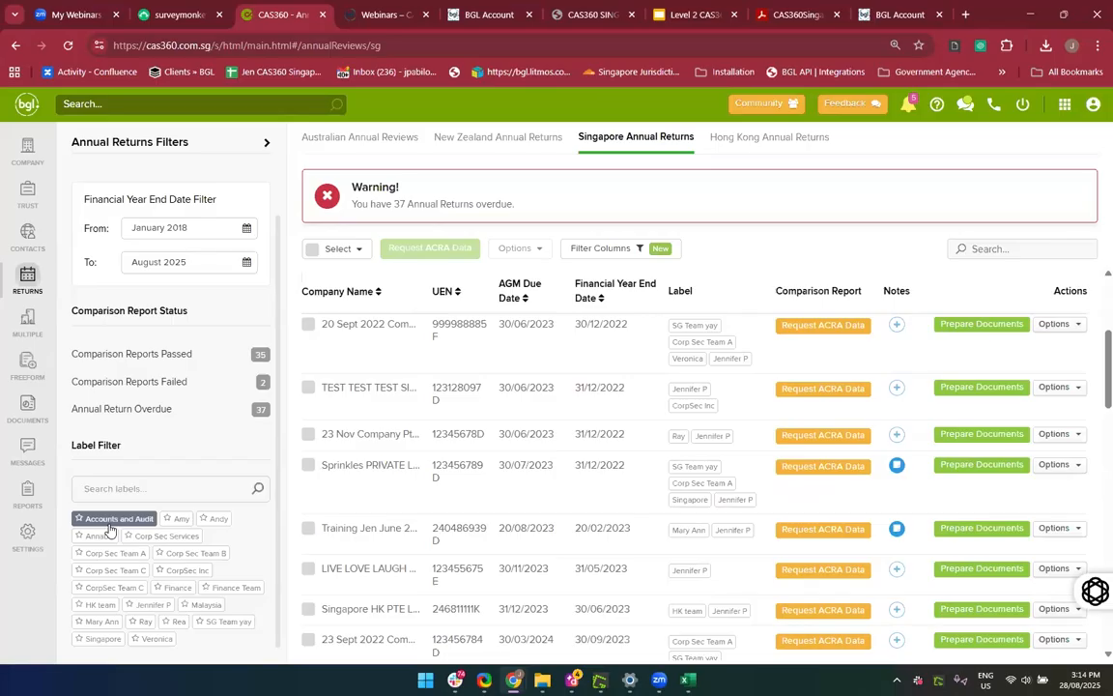
left_click(110, 522)
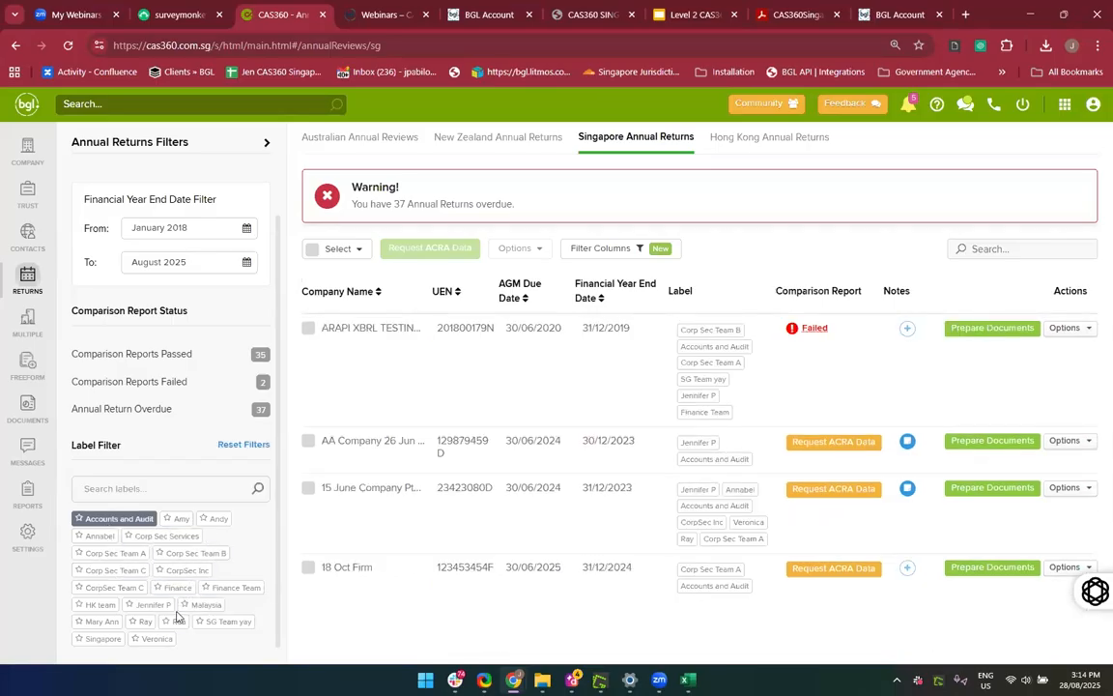
left_click(174, 535)
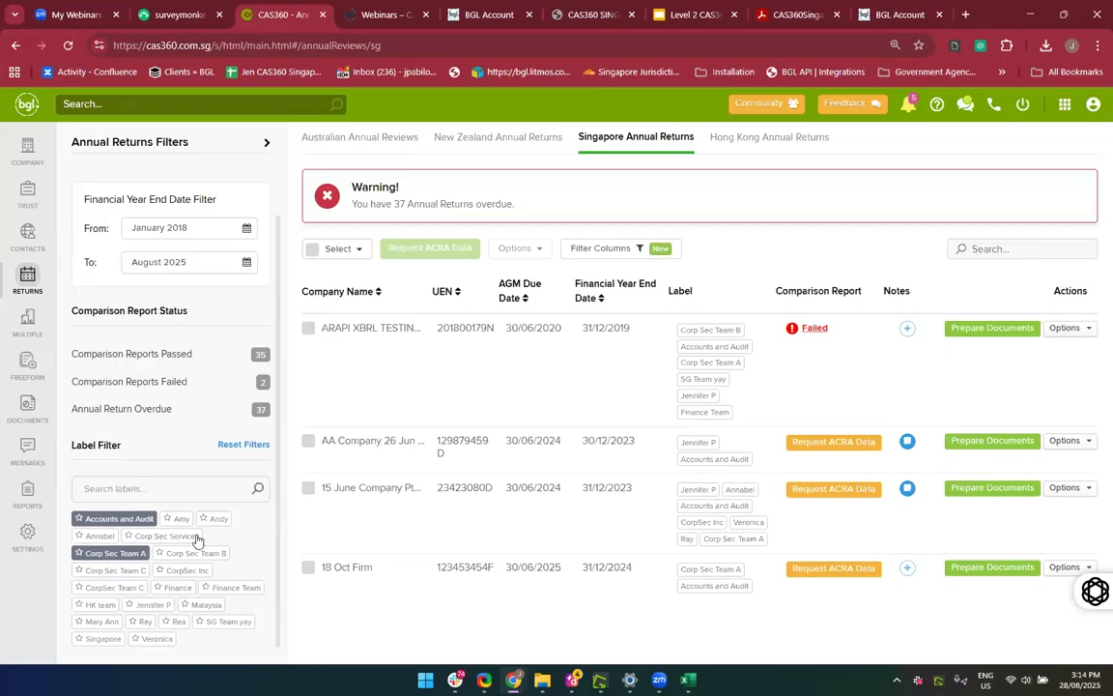
left_click(118, 522)
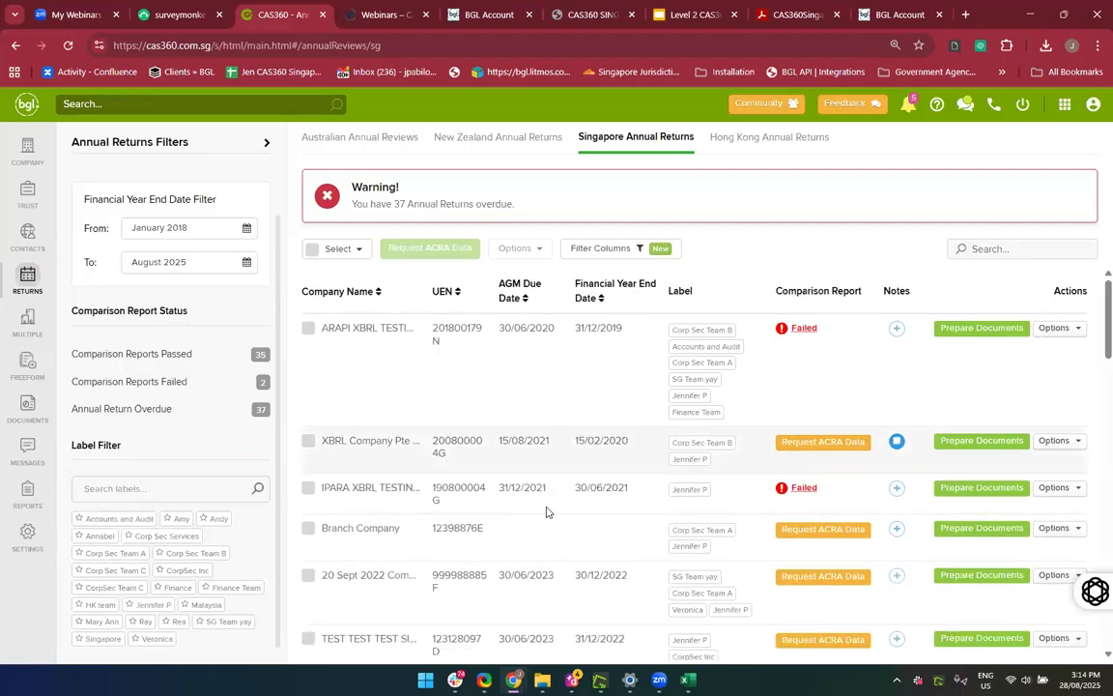
scroll(546, 512, "down", 5)
scroll(546, 512, "up", 5)
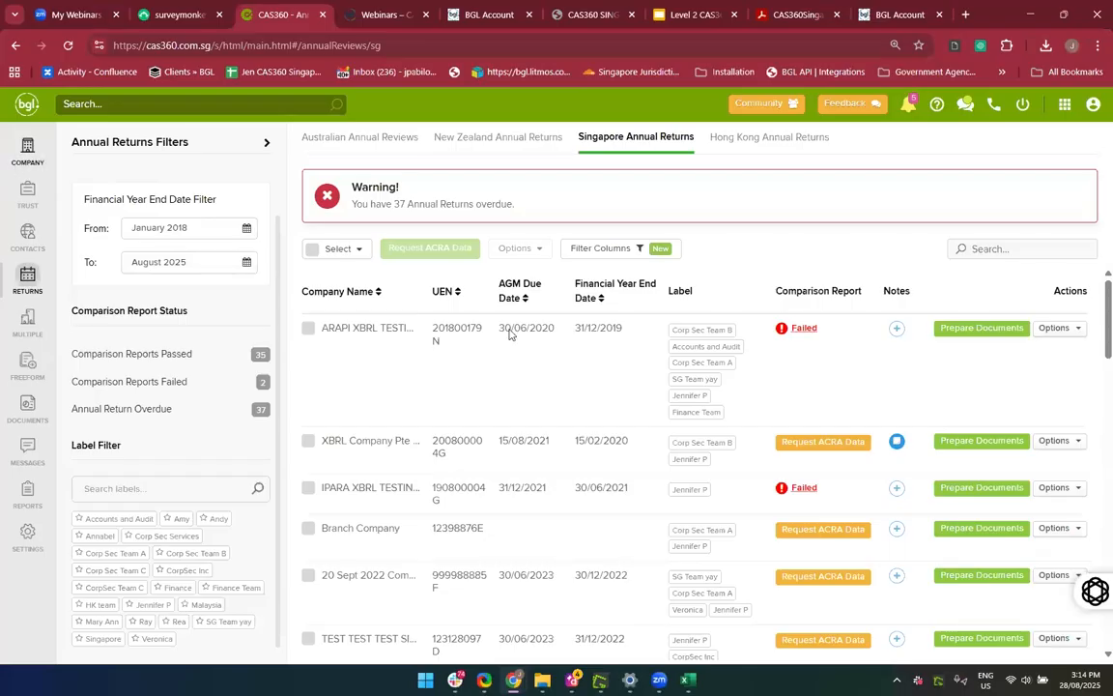
Open 02 May Company Pte Ltd and expand its company dates to review the annual return due date and financial year end
left_click(20, 155)
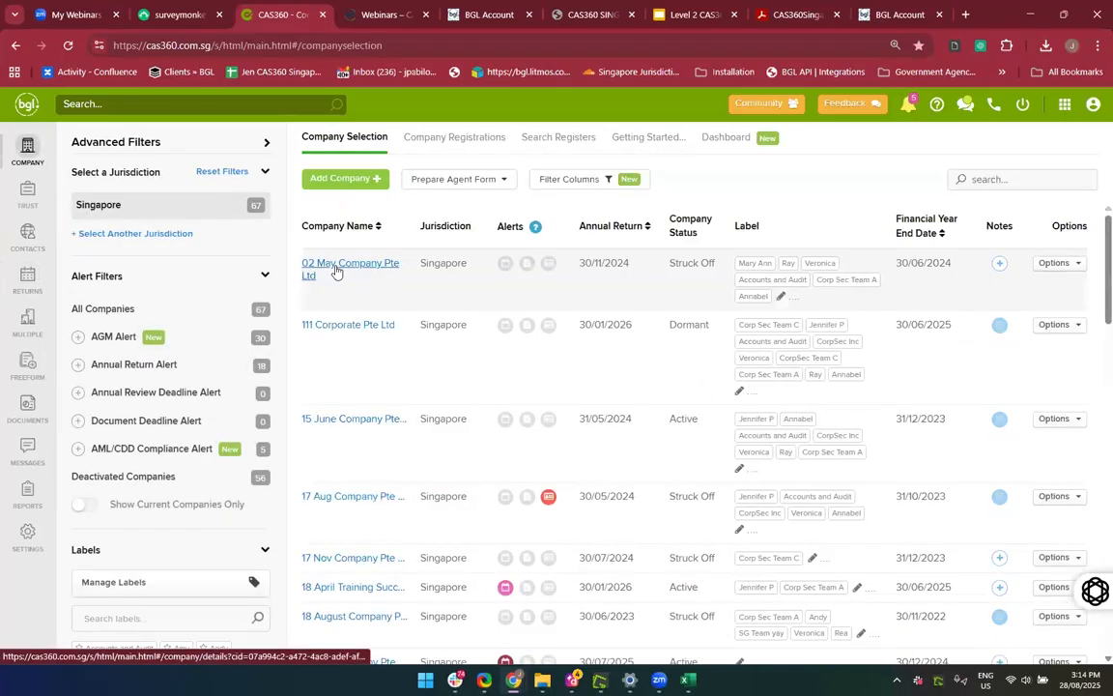
left_click(335, 268)
scroll(484, 345, "down", 4)
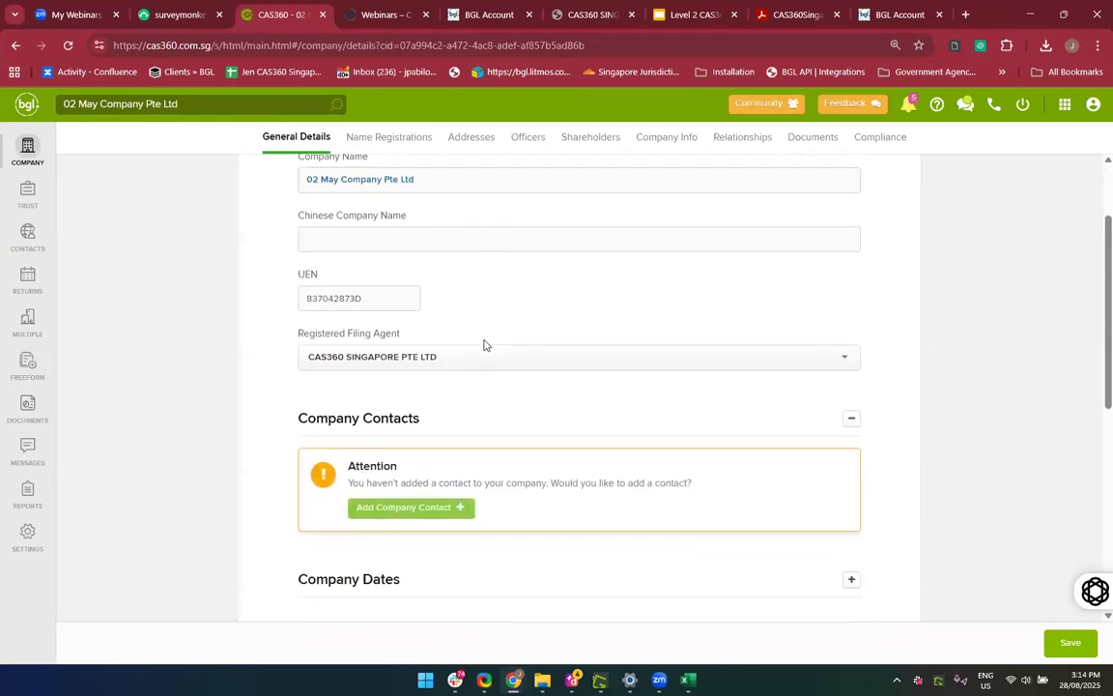
left_click(449, 340)
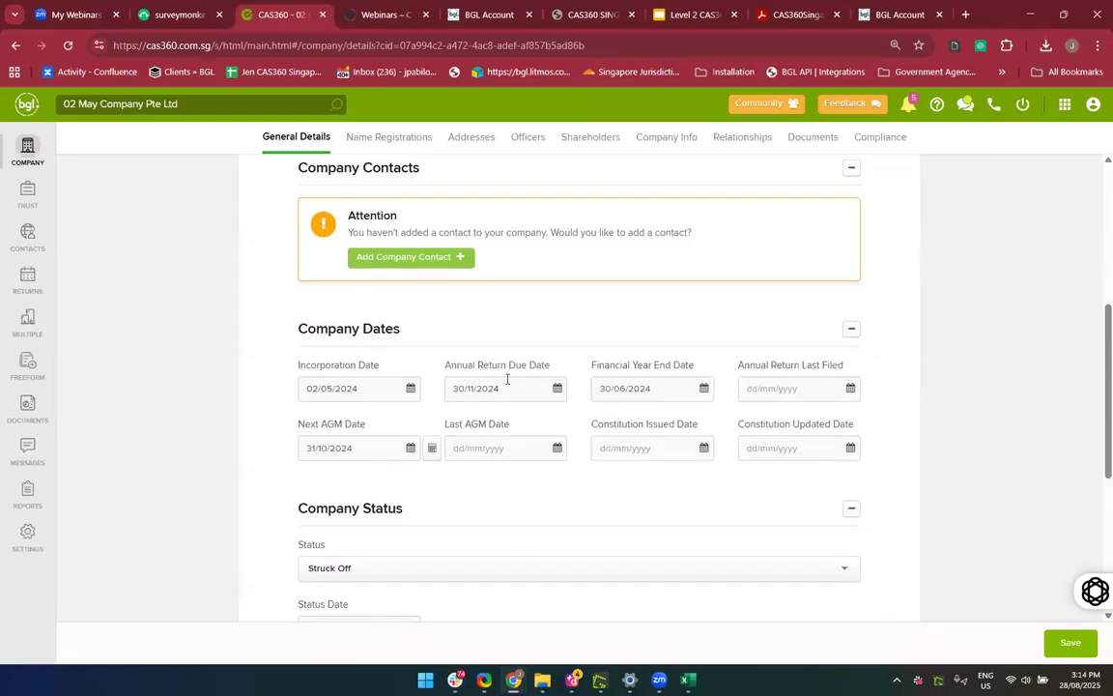
Mark the overdue annual return of May 23 Training Team as filed with the filed date 28/08/2025
left_click(28, 286)
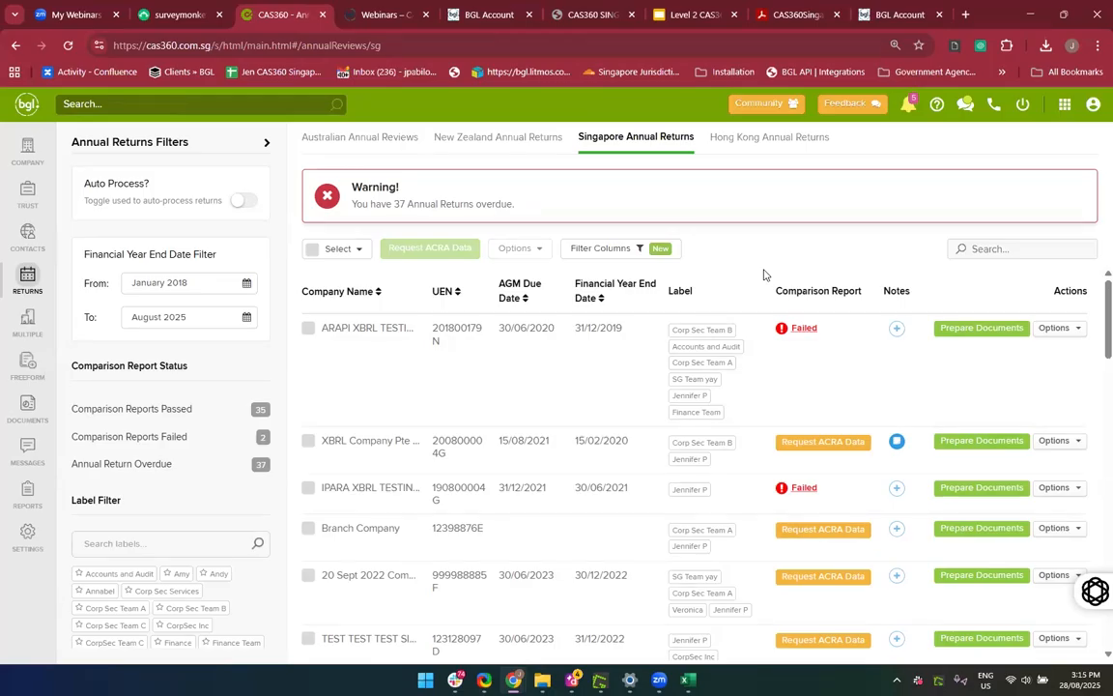
scroll(528, 515, "down", 10)
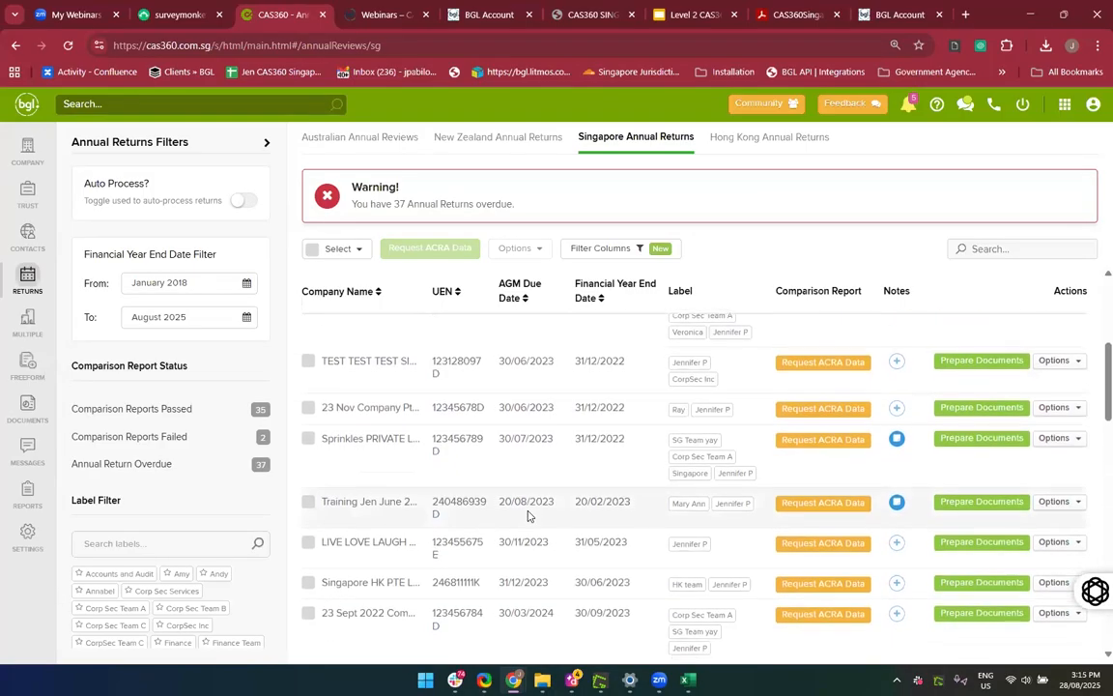
scroll(528, 515, "down", 3)
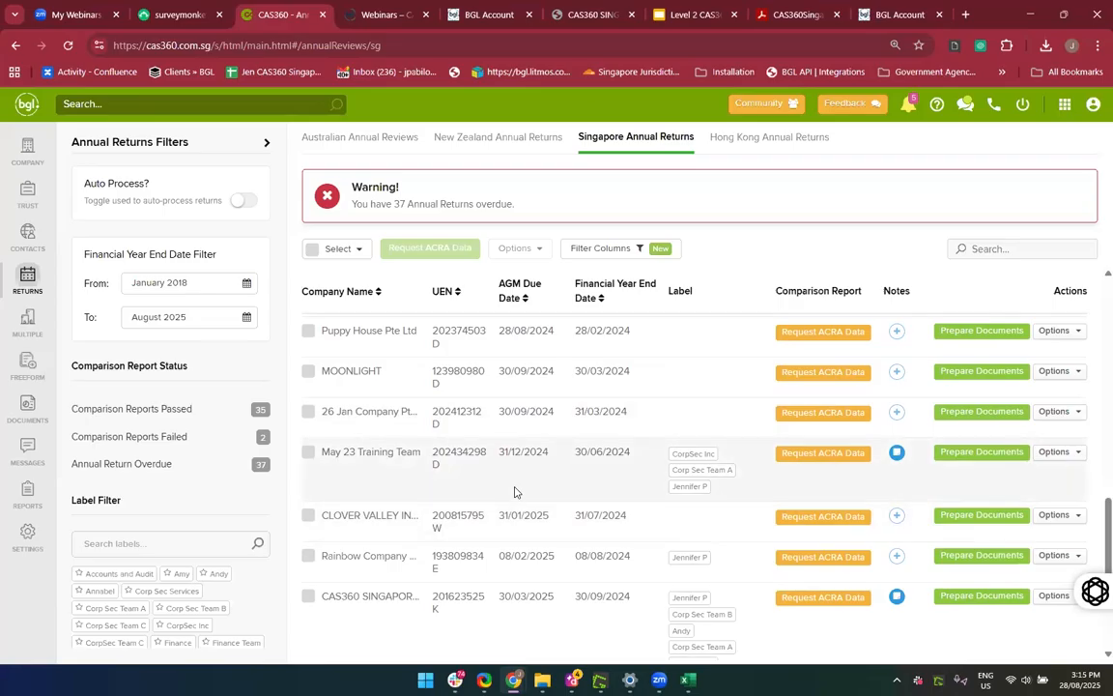
left_click(1057, 452)
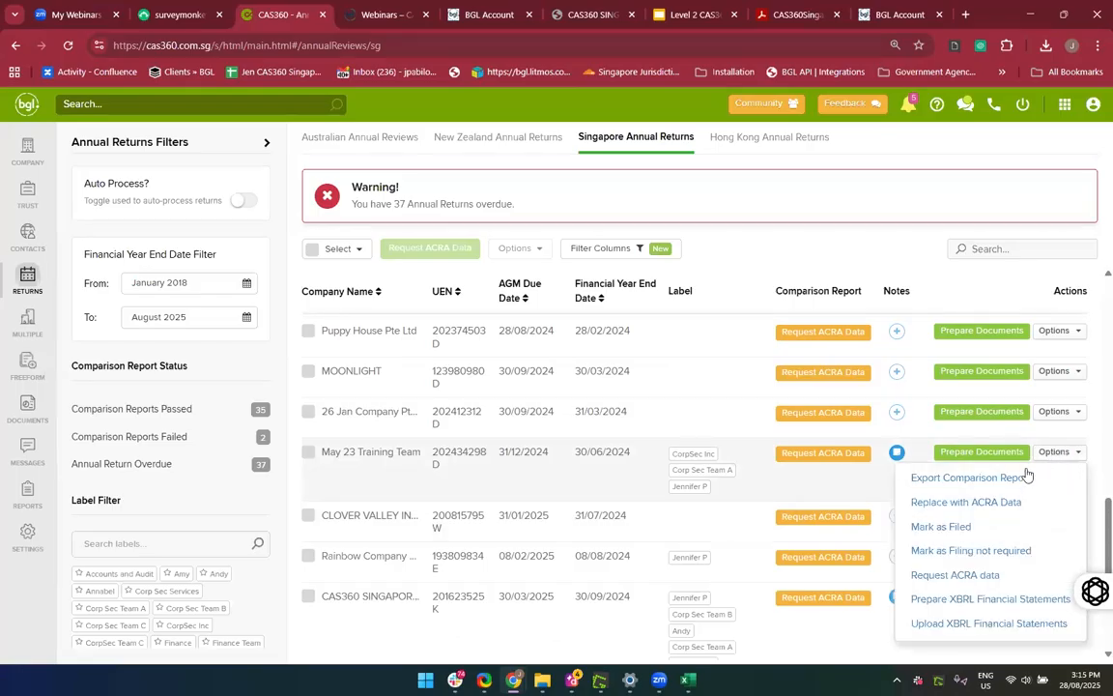
left_click(1005, 528)
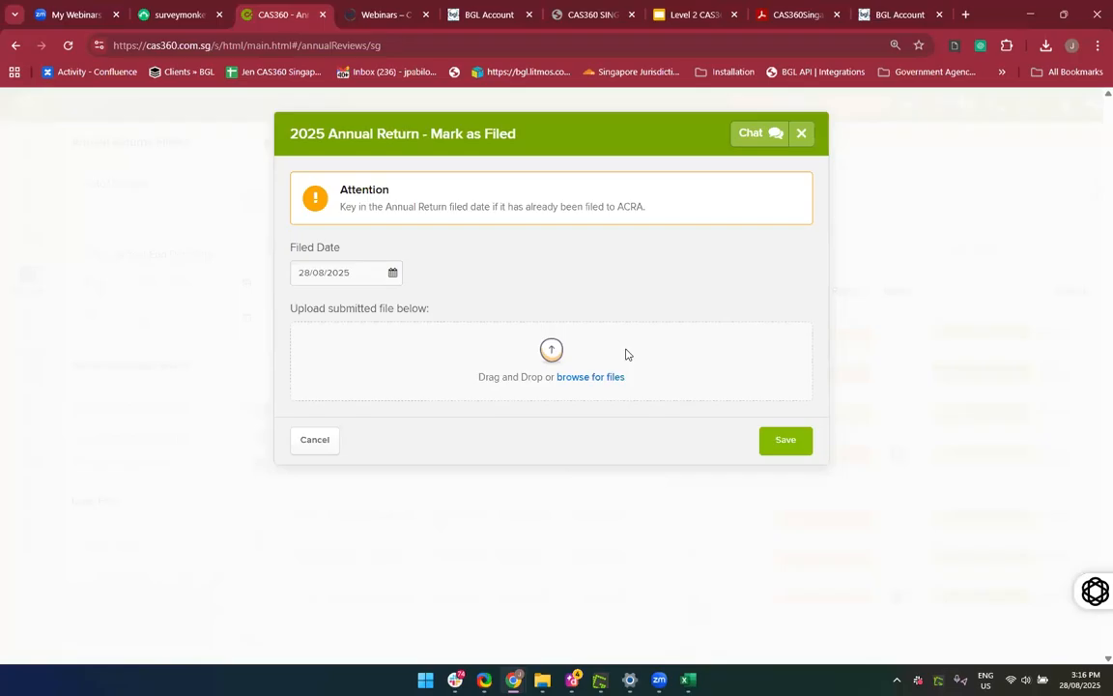
left_click(787, 443)
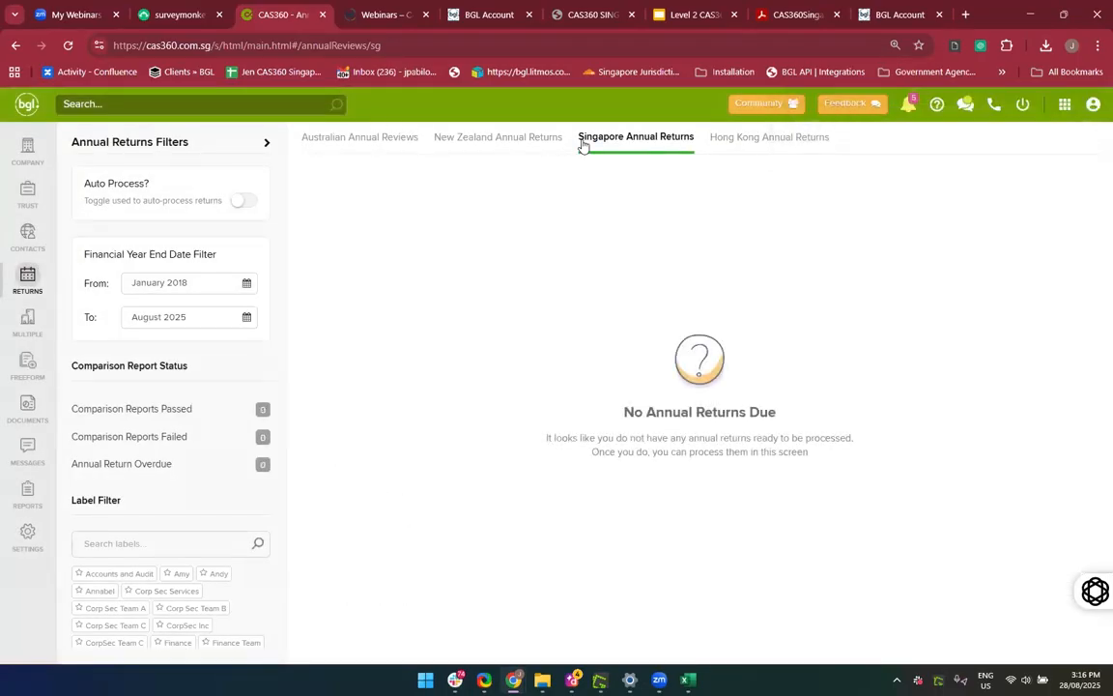
Search the companies for "23 May" and open the record matched by the previous name 23 May Training Company Pte Ltd
left_click(192, 290)
left_click(28, 193)
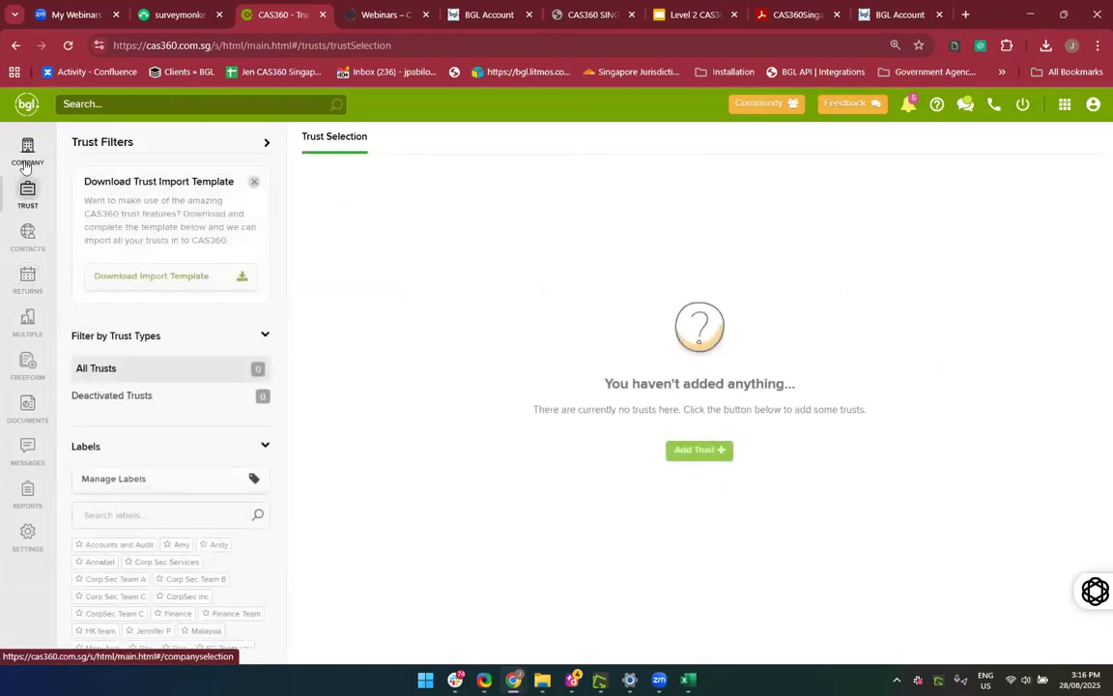
left_click(27, 155)
left_click(186, 104)
type("23")
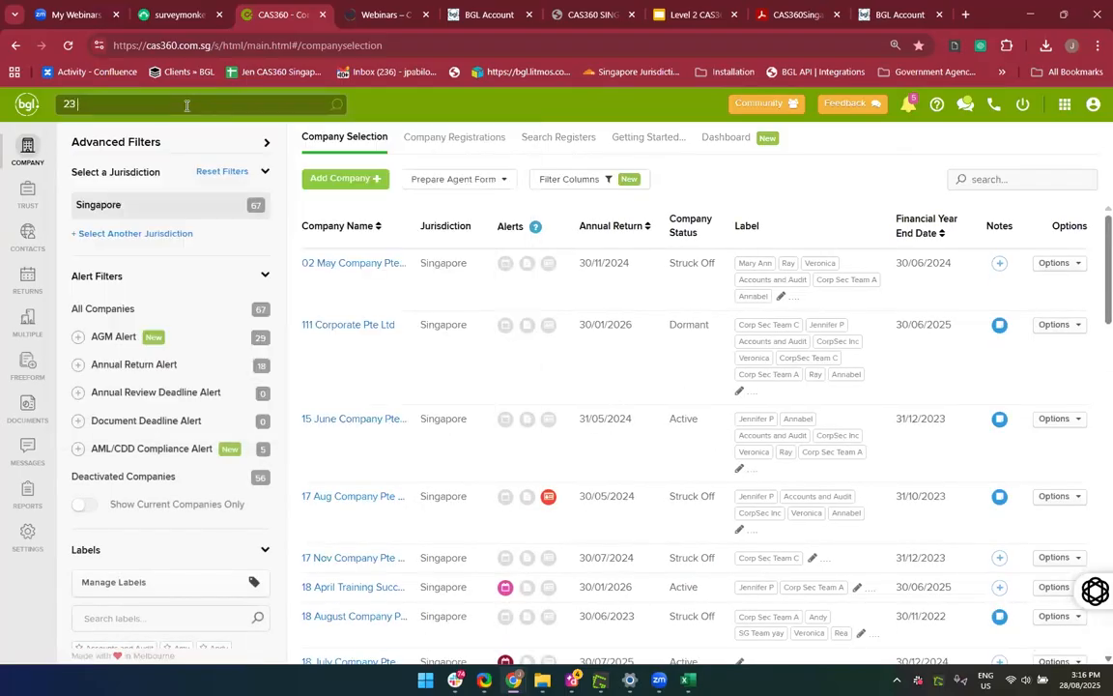
type(" May")
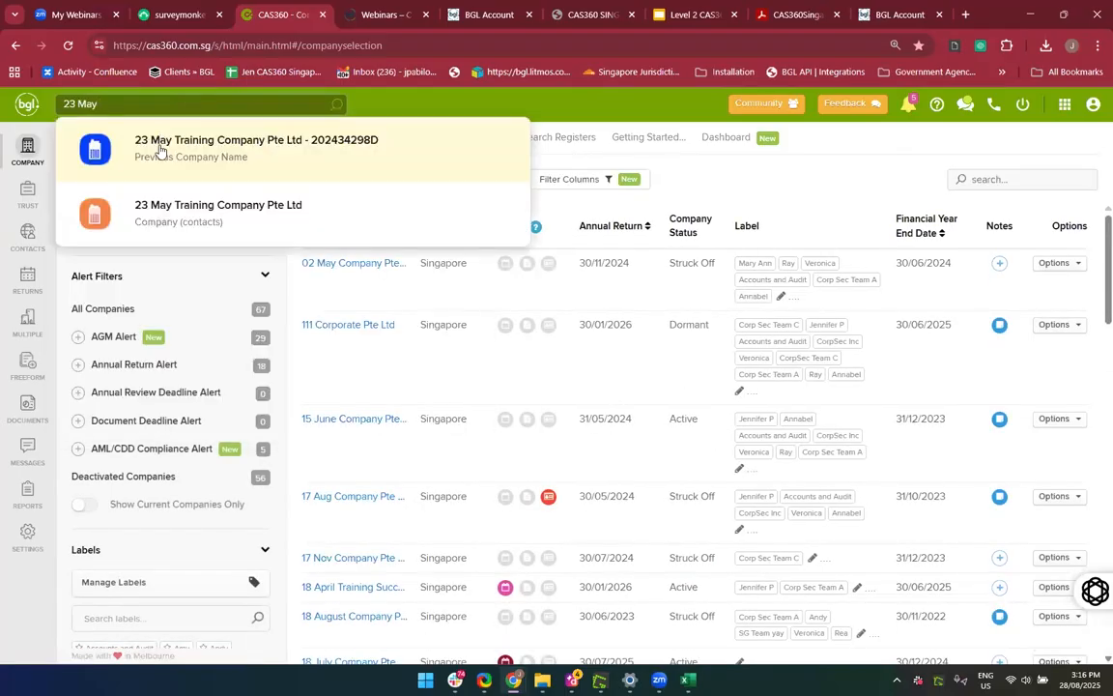
left_click(168, 172)
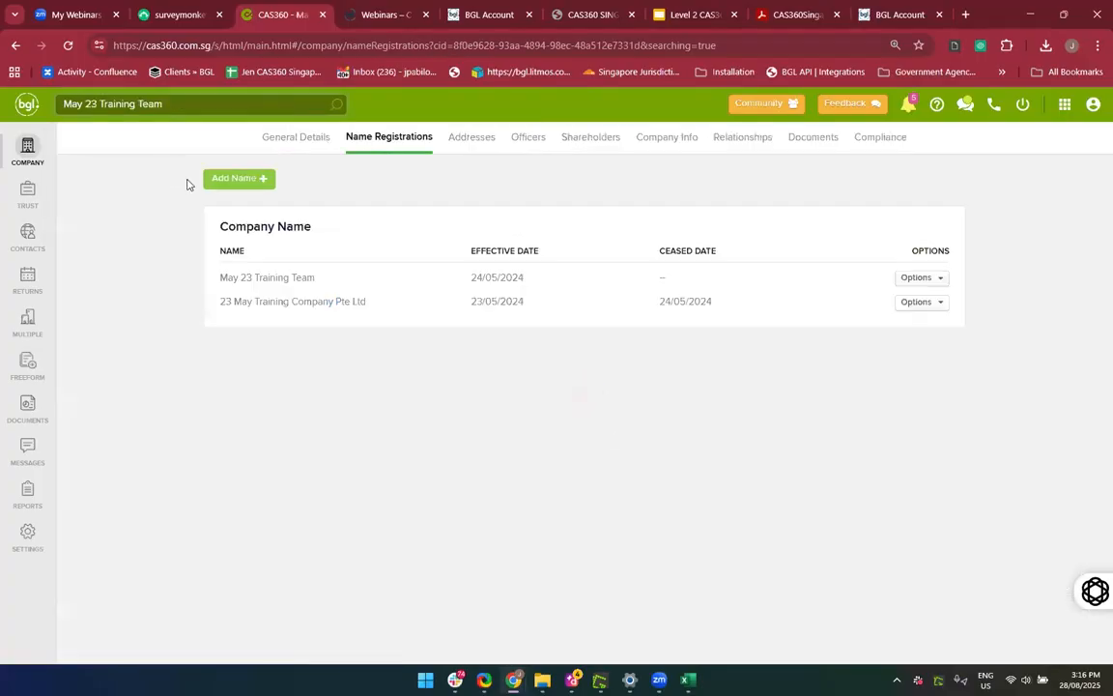
Expand the company dates in May 23 Training Team's general details and review the annual return, financial year end and AGM dates
left_click(296, 140)
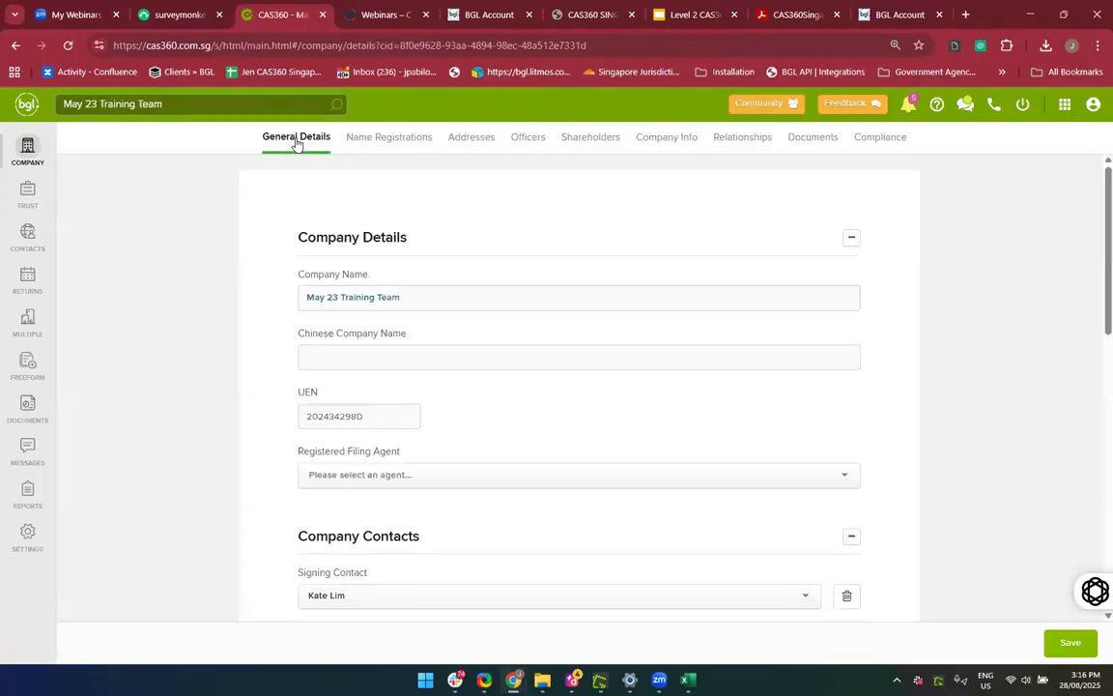
scroll(457, 453, "down", 3)
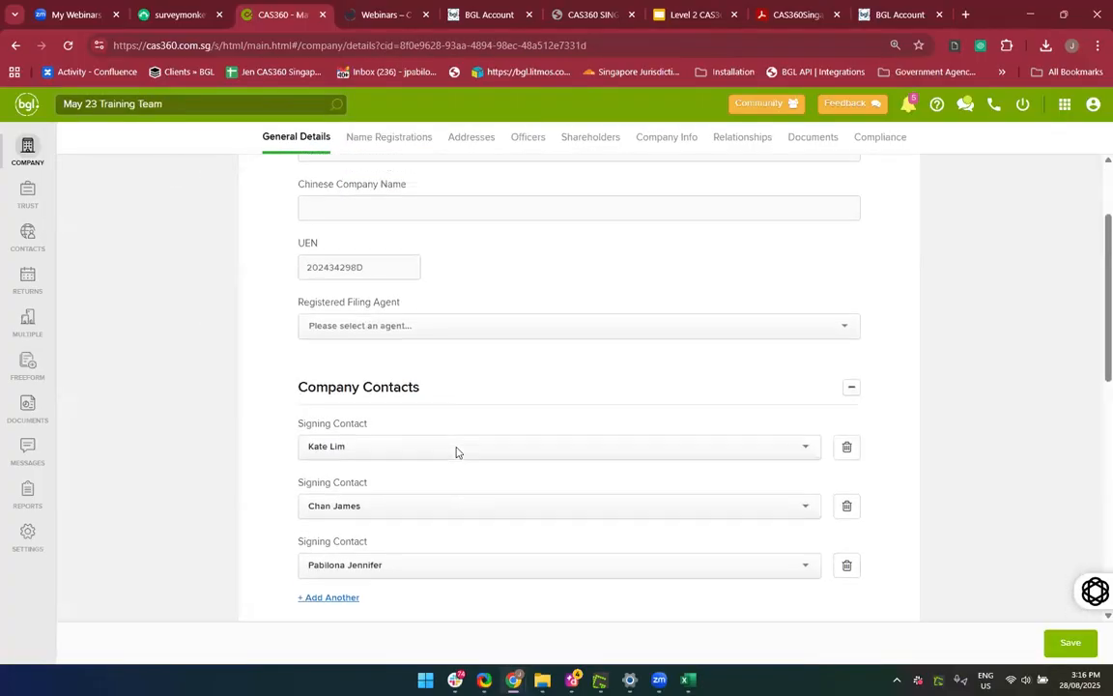
scroll(457, 453, "down", 2)
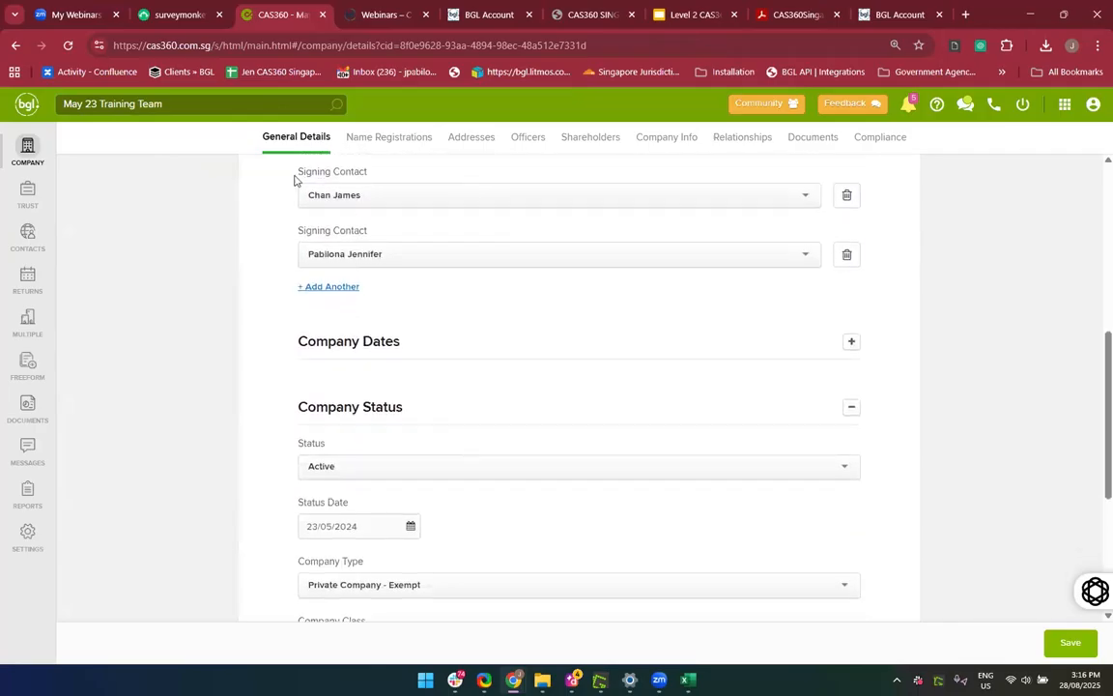
left_click(430, 358)
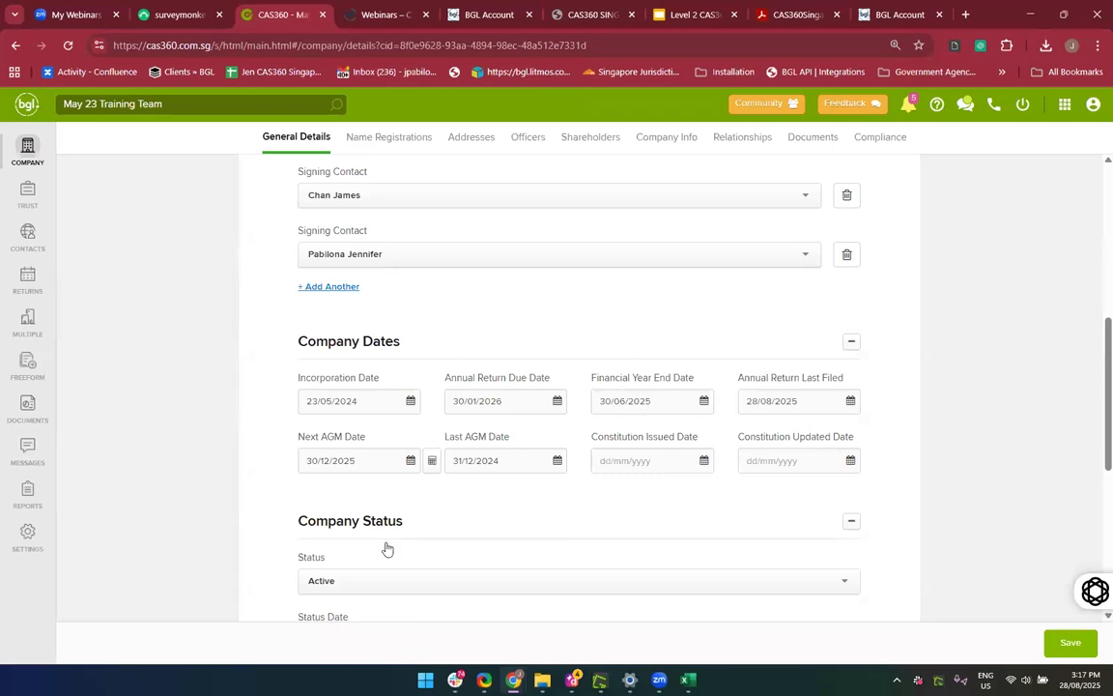
scroll(189, 445, "up", 1)
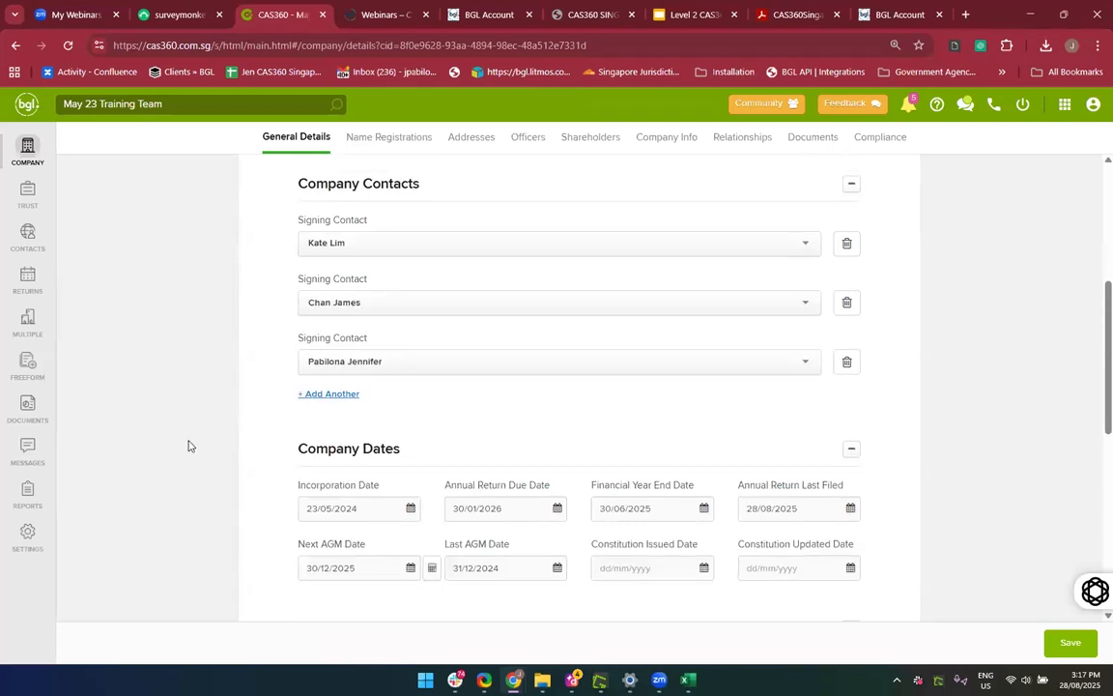
Open the Singapore annual returns and look through the list of overdue returns
left_click(30, 159)
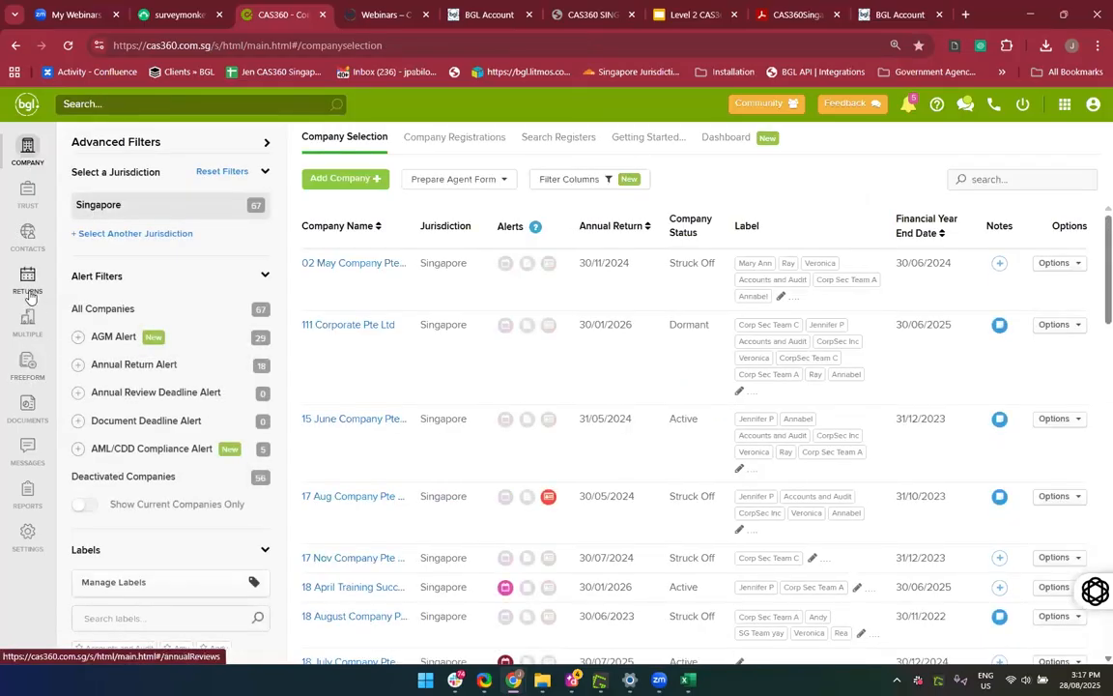
left_click(29, 285)
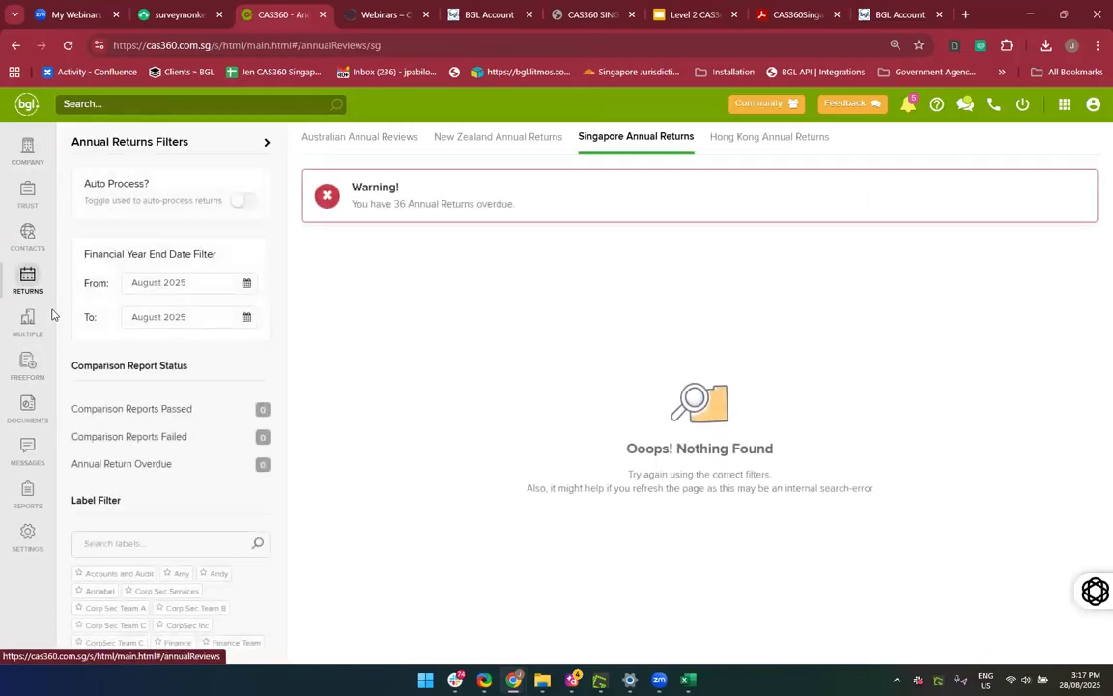
left_click(367, 143)
left_click(623, 138)
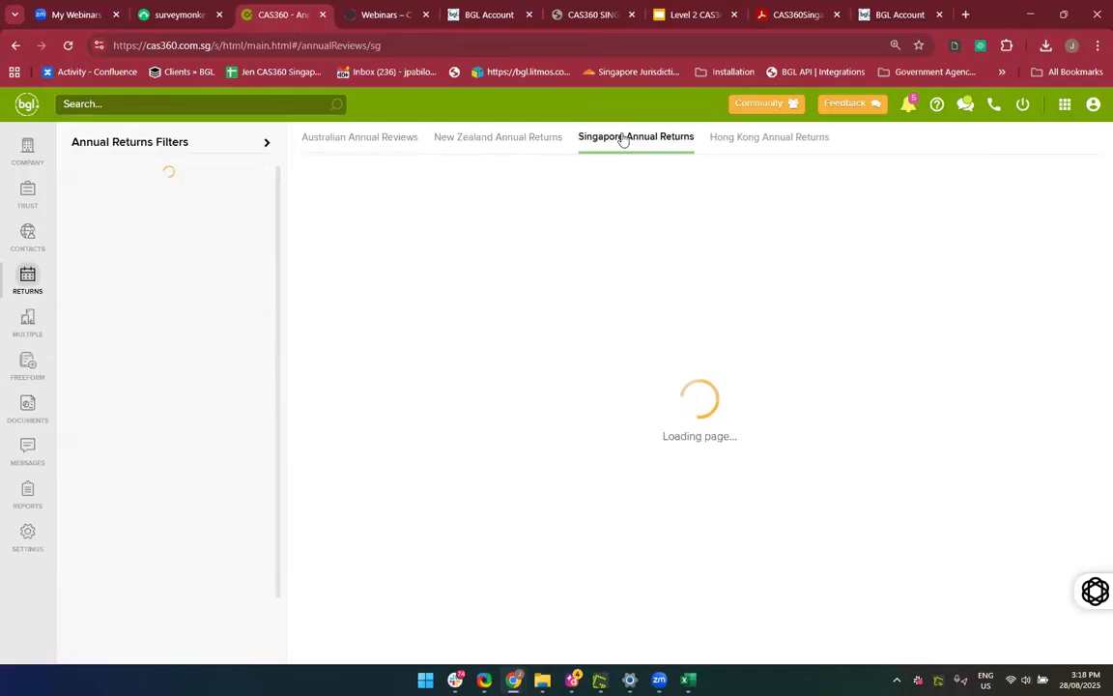
scroll(552, 488, "down", 3)
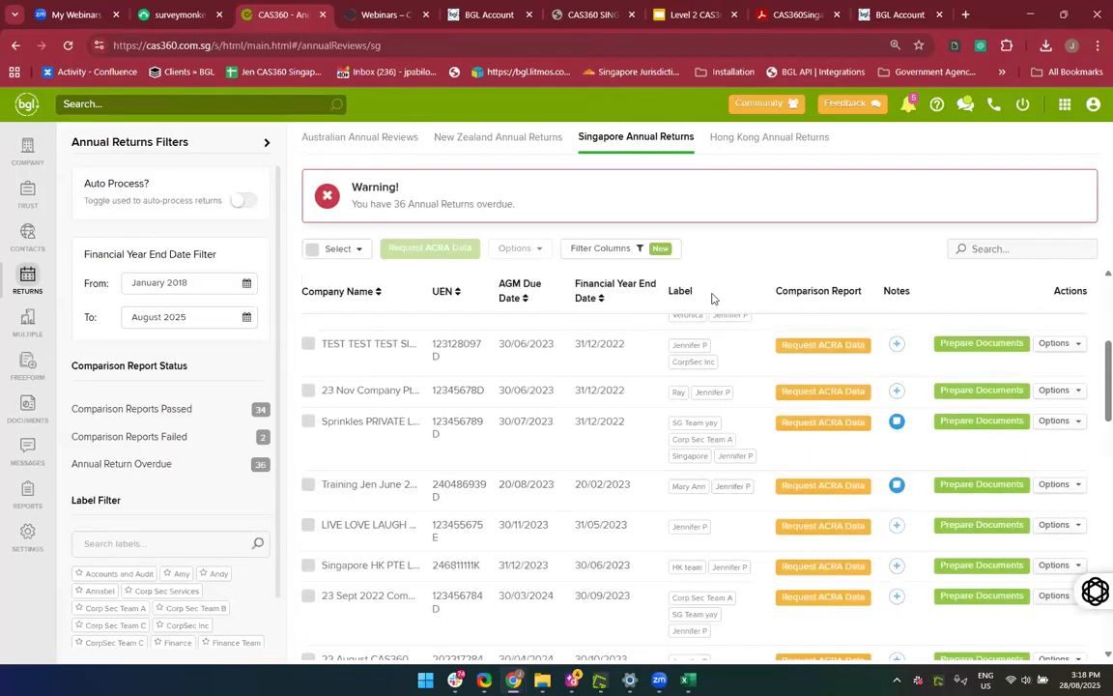
scroll(552, 456, "up", 3)
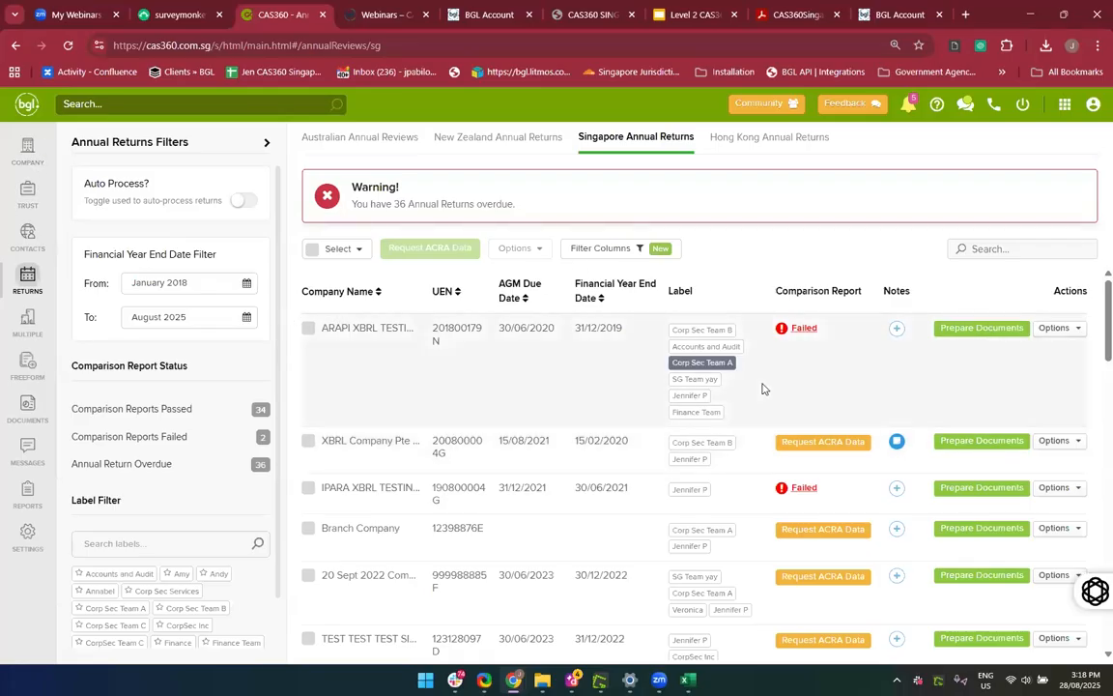
Review the filing and XBRL options offered for individual annual returns, including 23 Nov Company Pte Ltd
left_click(1058, 329)
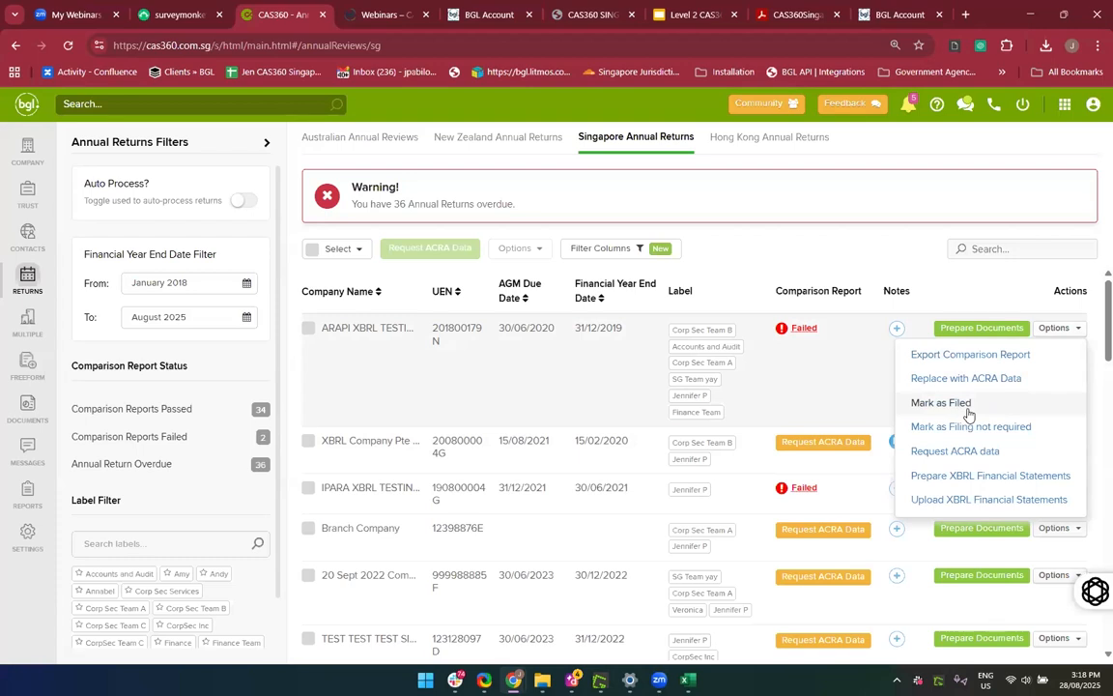
left_click(757, 261)
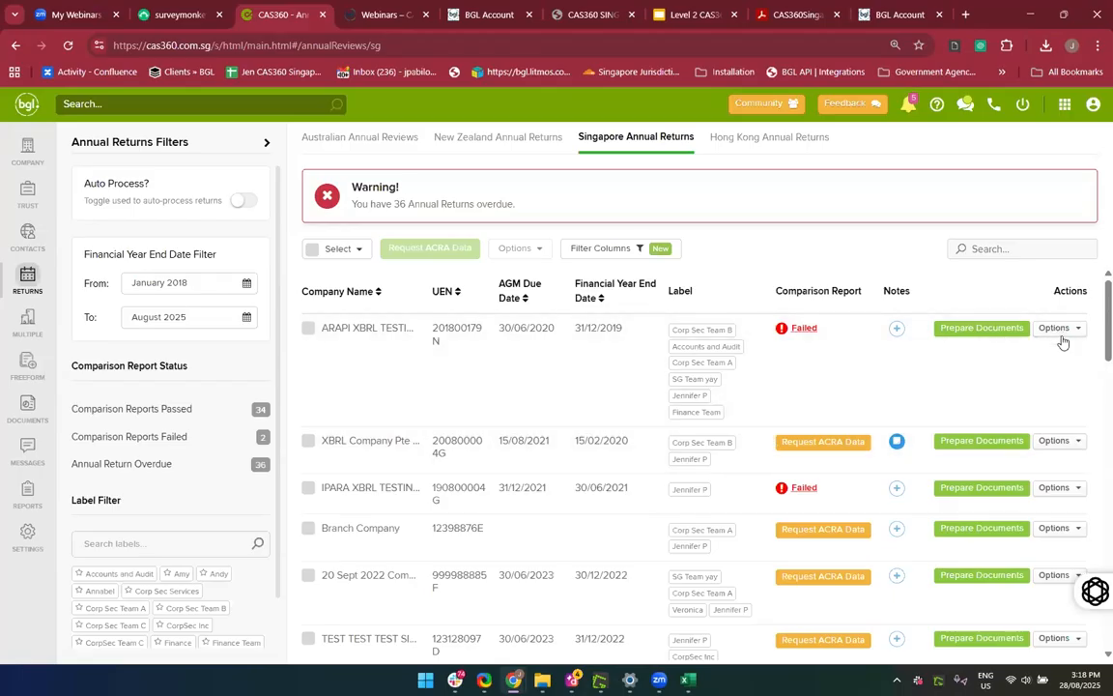
scroll(1045, 523, "down", 2)
scroll(1042, 521, "down", 3)
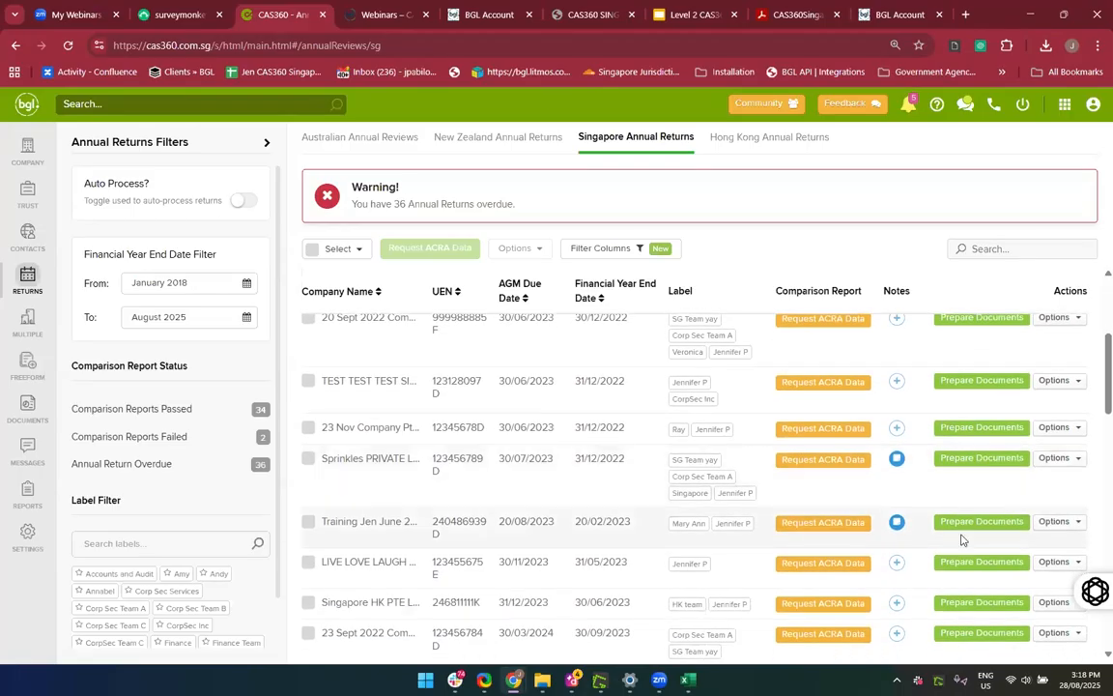
left_click(1055, 498)
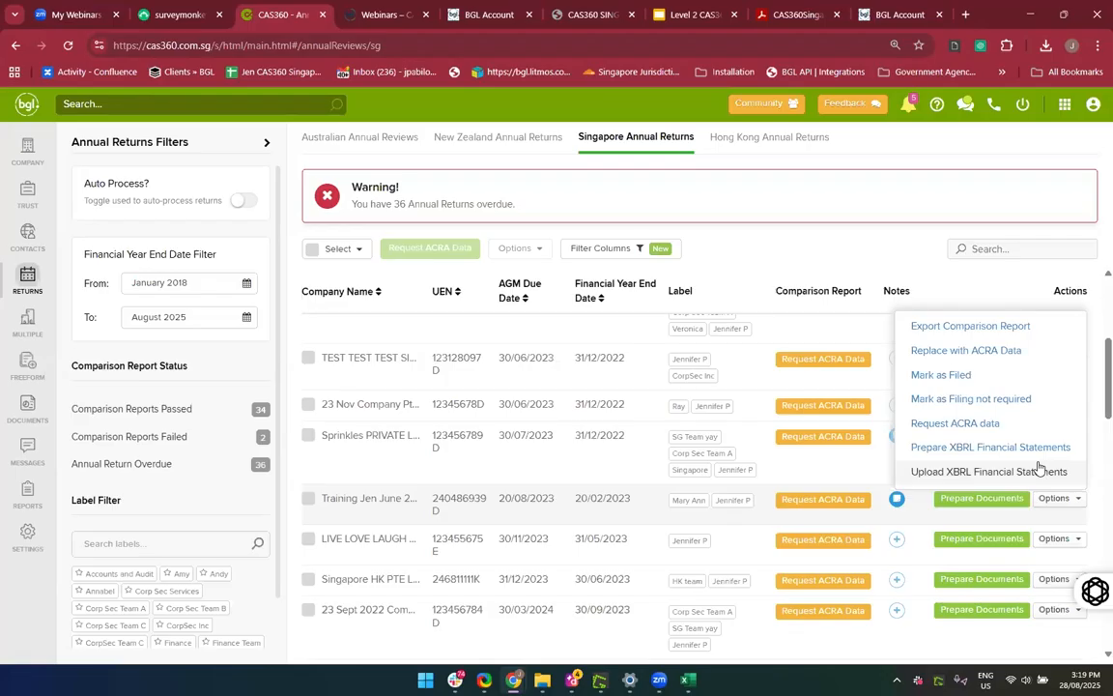
left_click(861, 254)
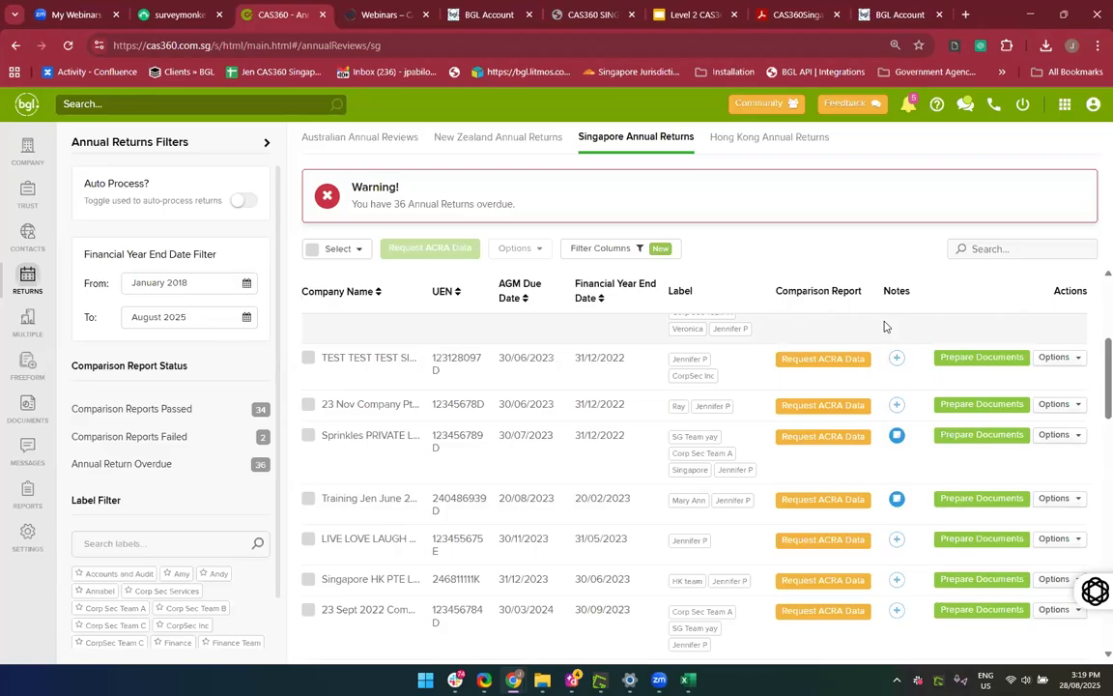
left_click(1062, 409)
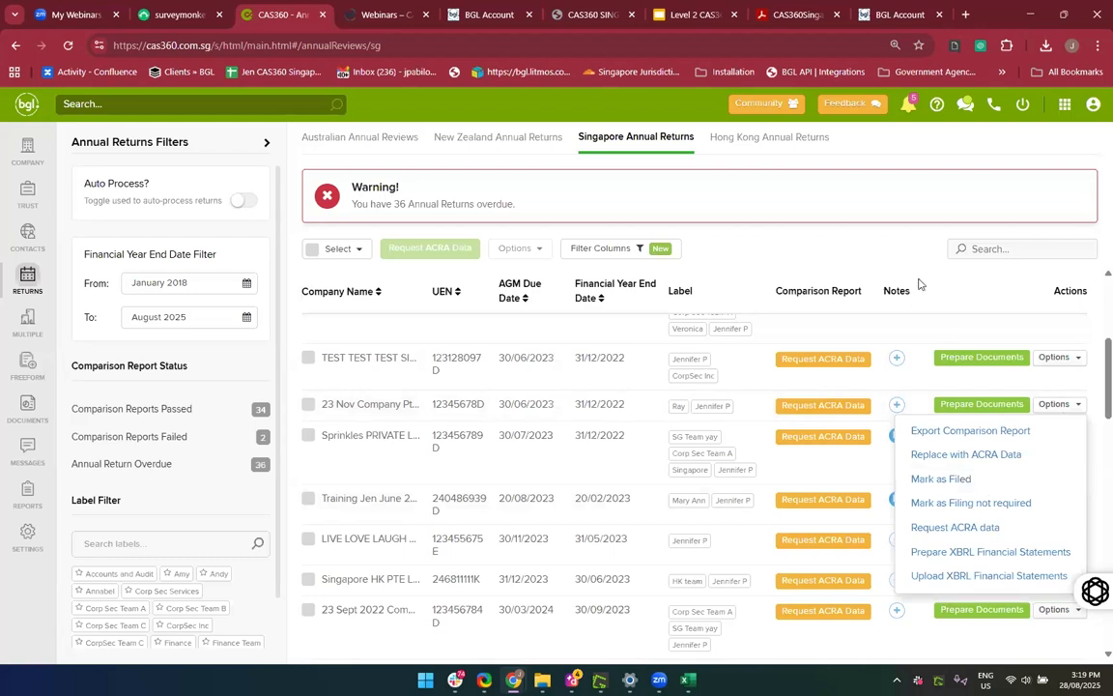
left_click(914, 244)
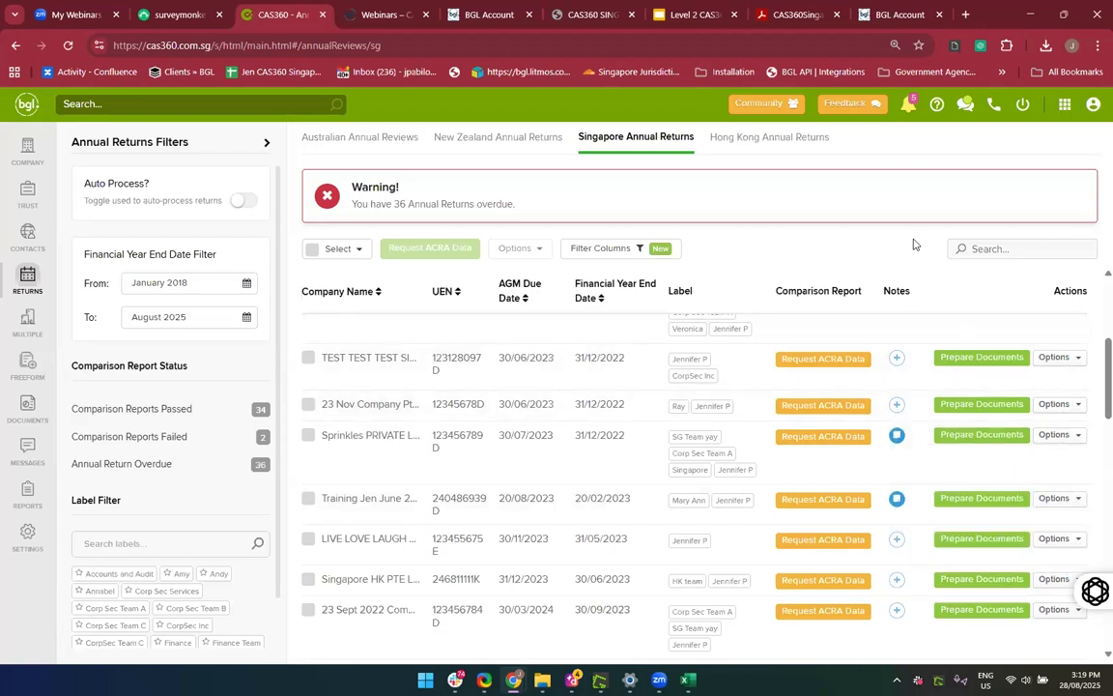
scroll(786, 457, "down", 1)
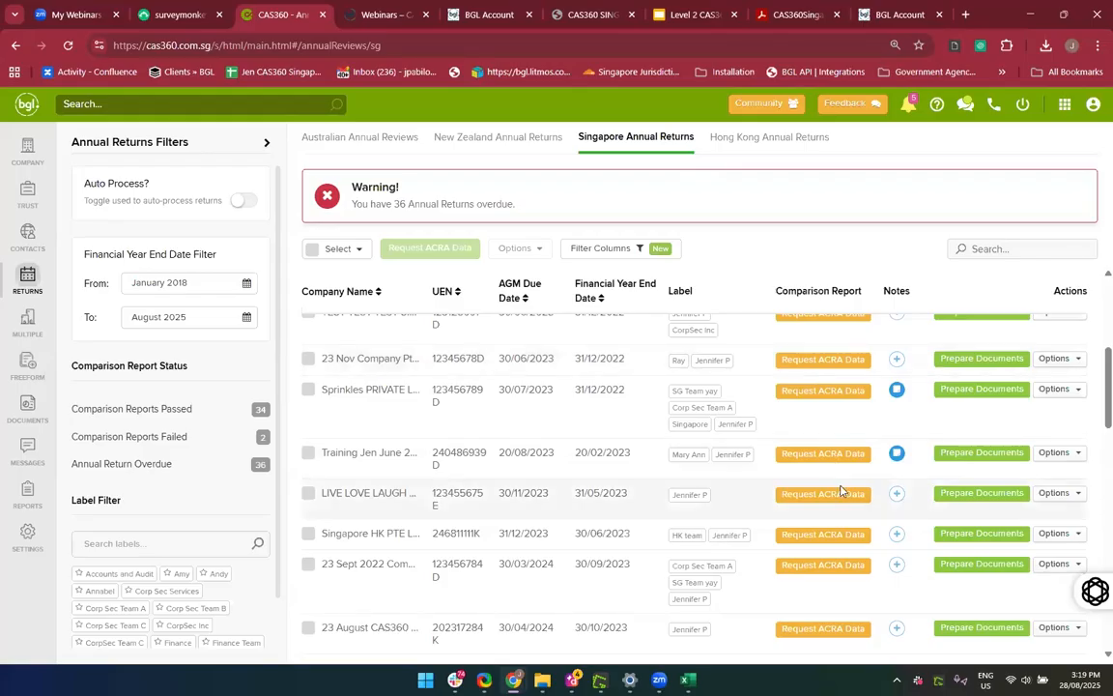
scroll(836, 488, "up", 1)
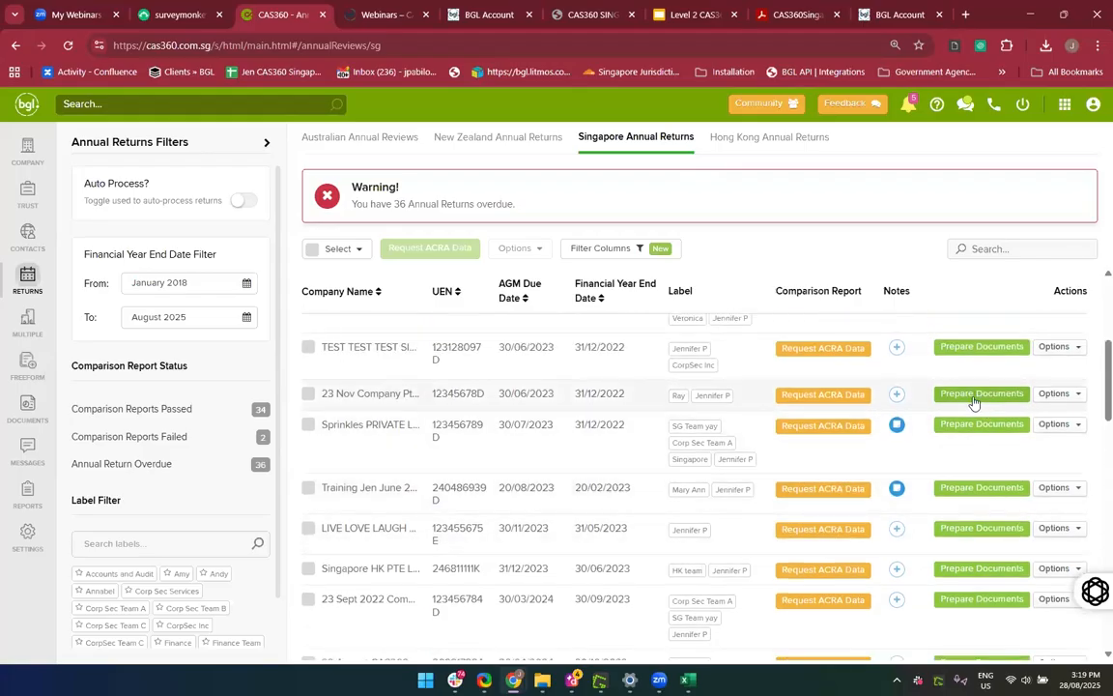
Open the annual return document preparation for 23 Nov Company Pte Ltd, review its return data and solvency status choices, and close it
left_click(978, 397)
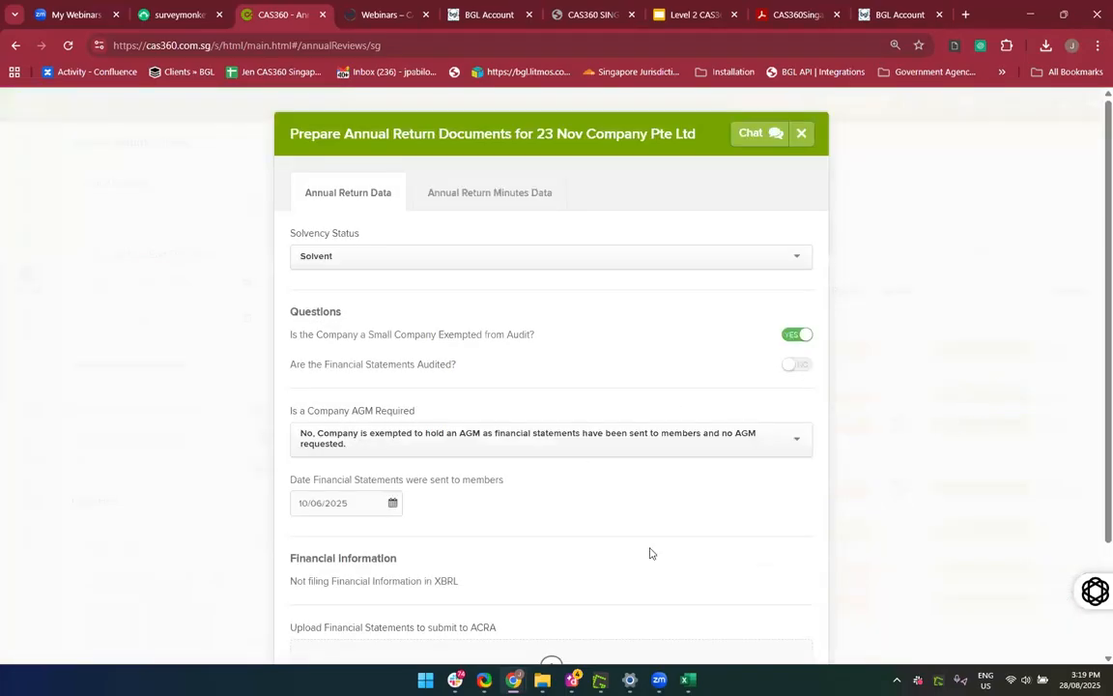
scroll(650, 553, "down", 1)
scroll(650, 553, "up", 1)
scroll(447, 499, "down", 3)
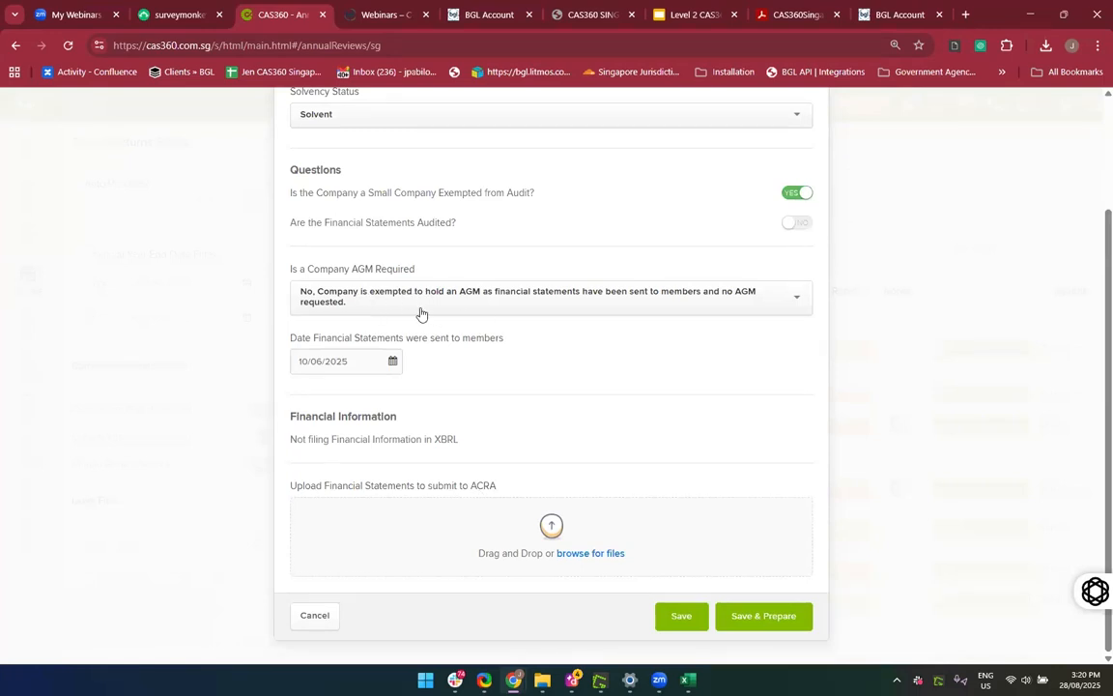
scroll(422, 313, "up", 3)
left_click(379, 250)
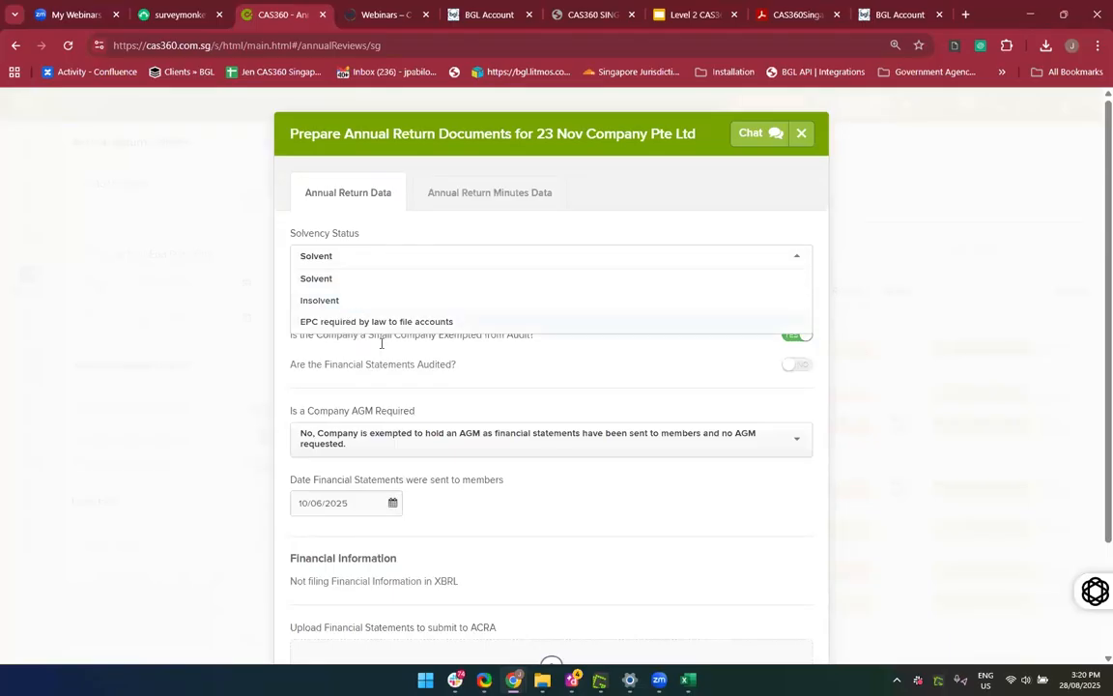
left_click(502, 361)
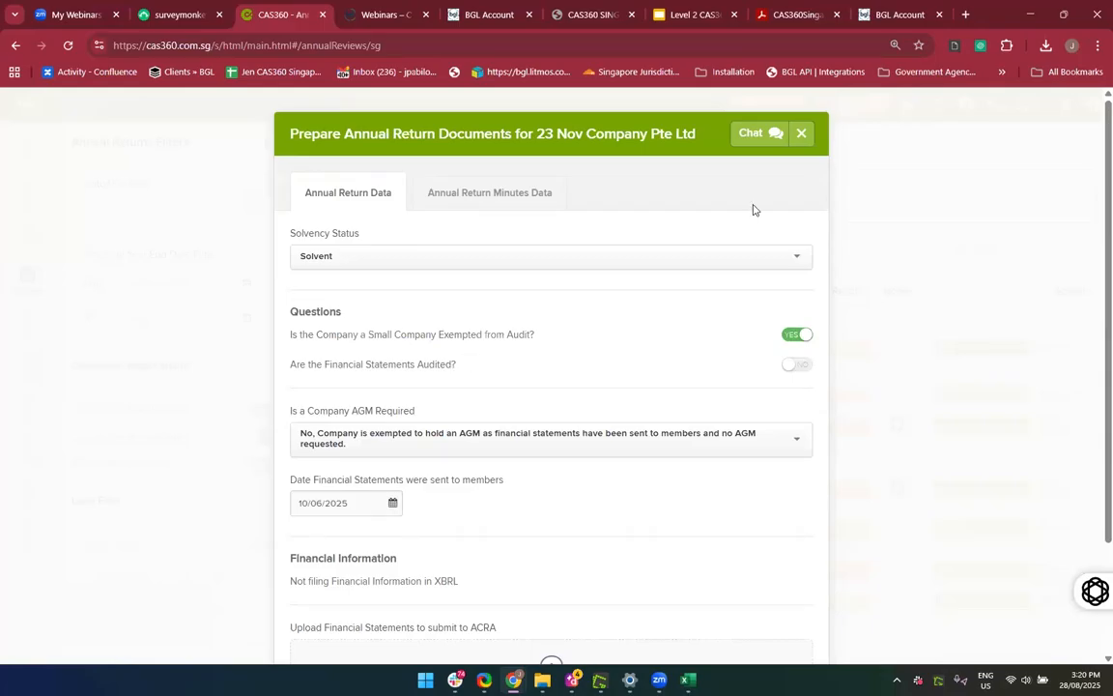
left_click(800, 134)
scroll(501, 428, "down", 3)
scroll(501, 430, "up", 5)
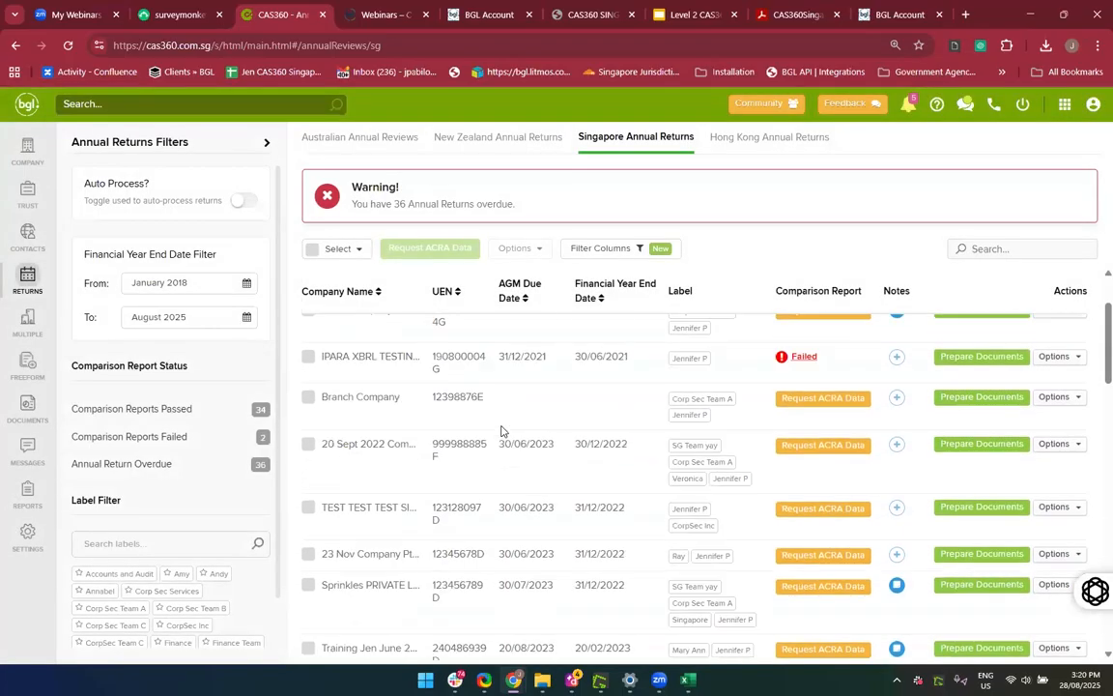
scroll(500, 428, "up", 2)
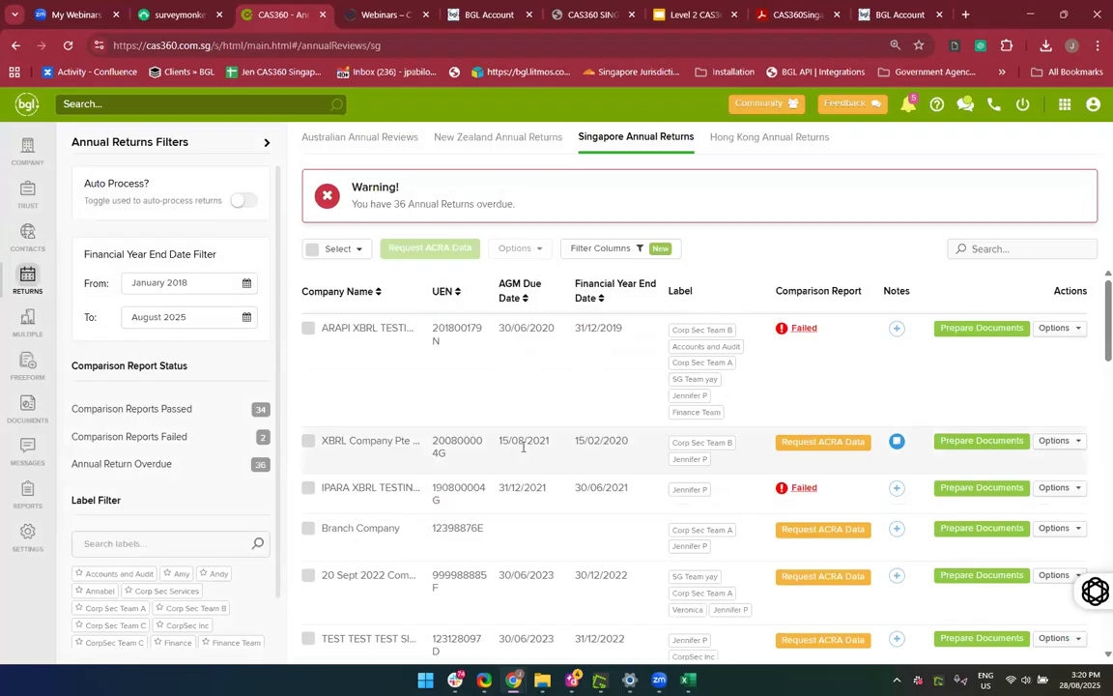
scroll(523, 447, "down", 1)
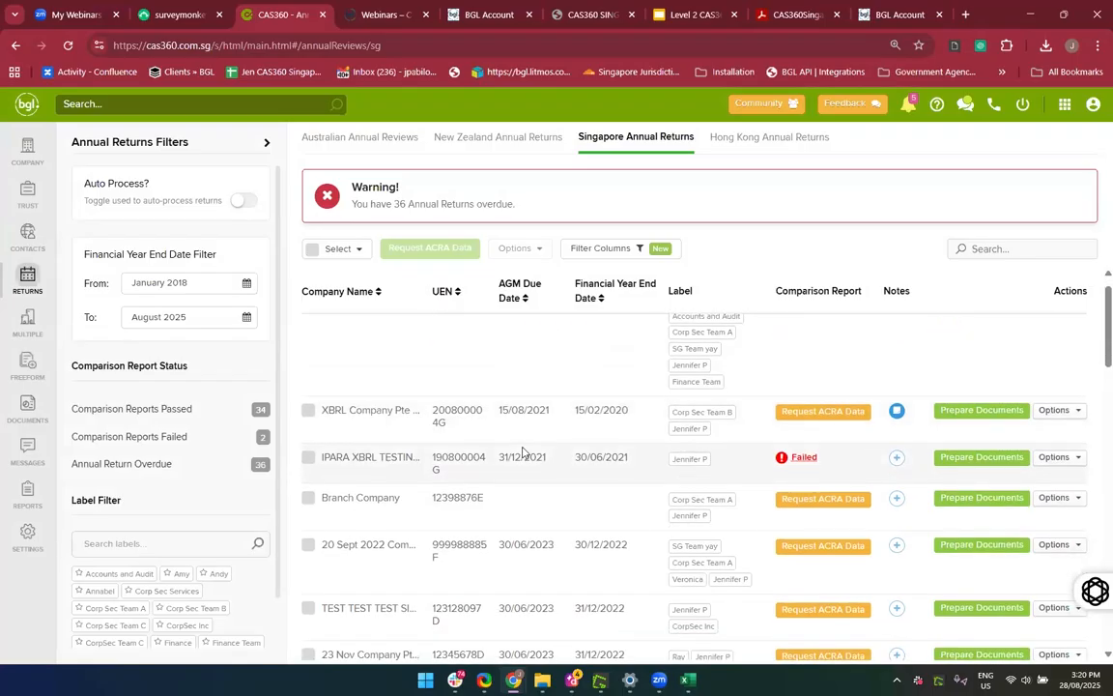
scroll(521, 560, "up", 1)
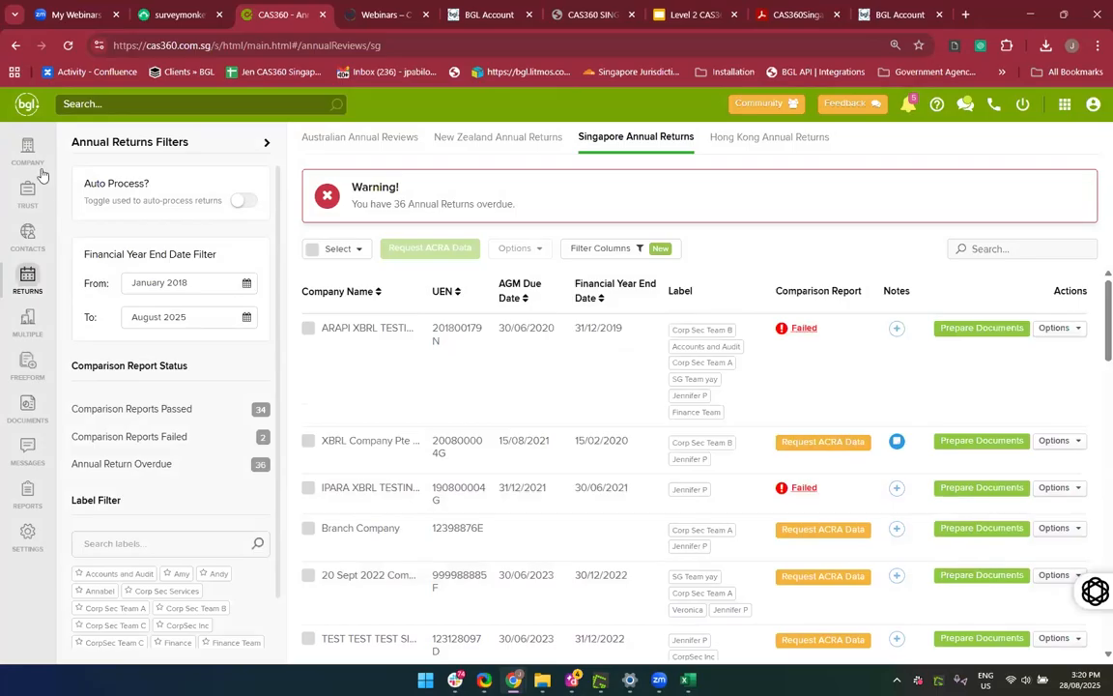
Search the companies for "28 Aug" and open the record of 28 Aug Trading PTE. LTD
left_click(29, 149)
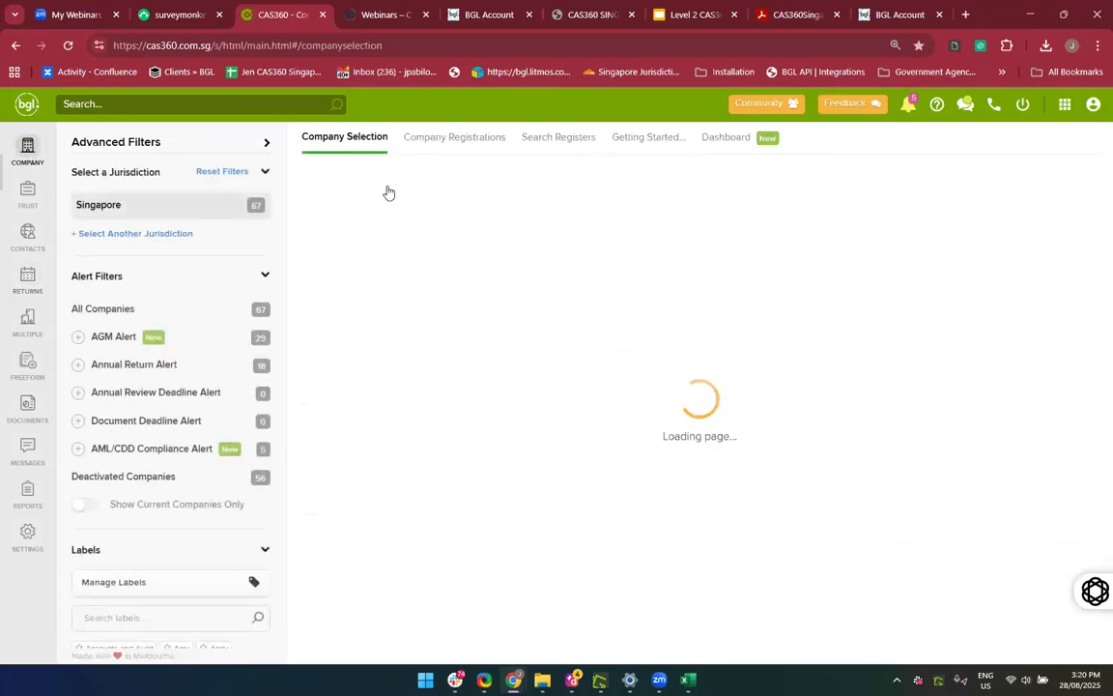
left_click(160, 105)
type("28 Aug")
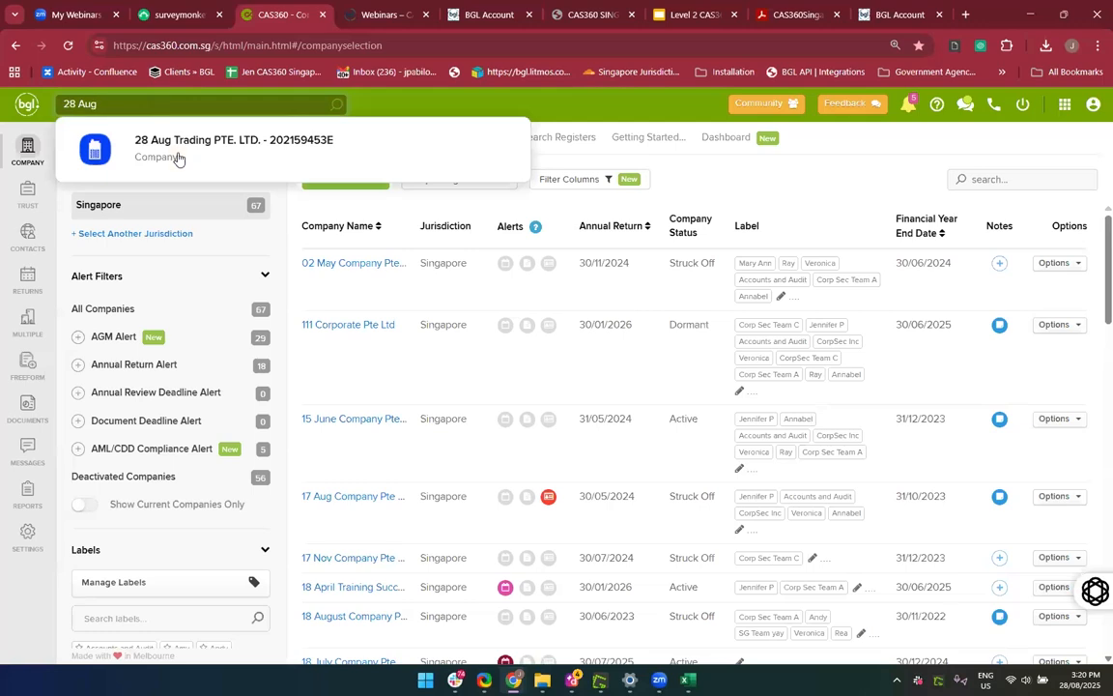
left_click(178, 158)
Try Small Company/Group as the company sub class of 28 Aug Trading PTE. LTD. and set it back to None
scroll(528, 441, "down", 3)
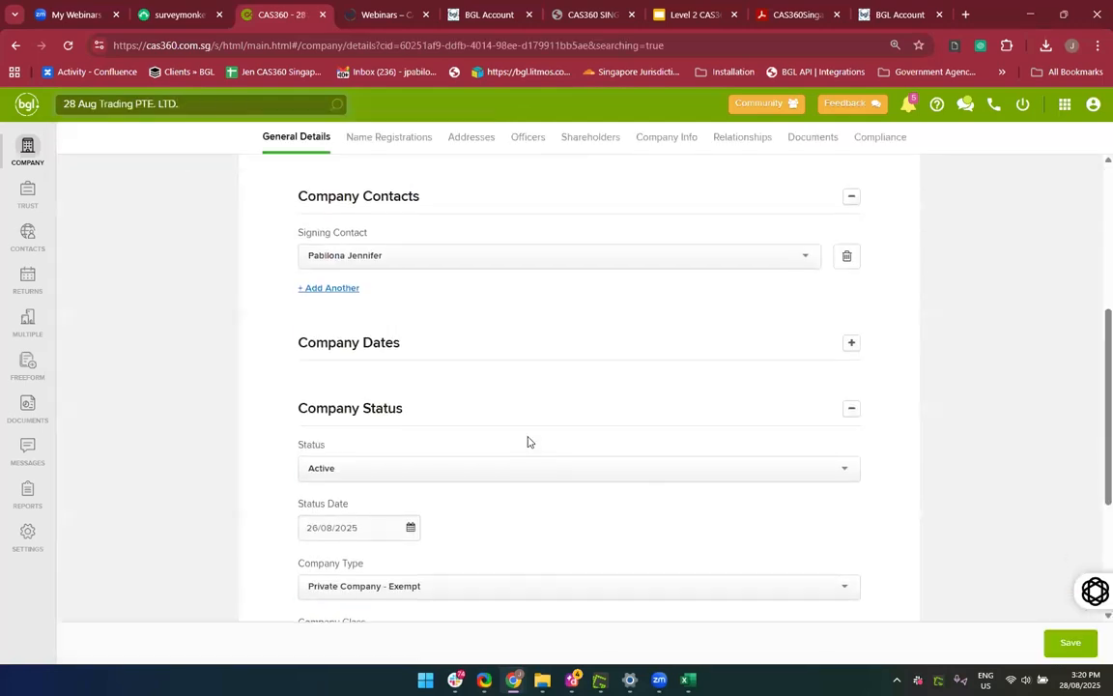
scroll(528, 442, "down", 2)
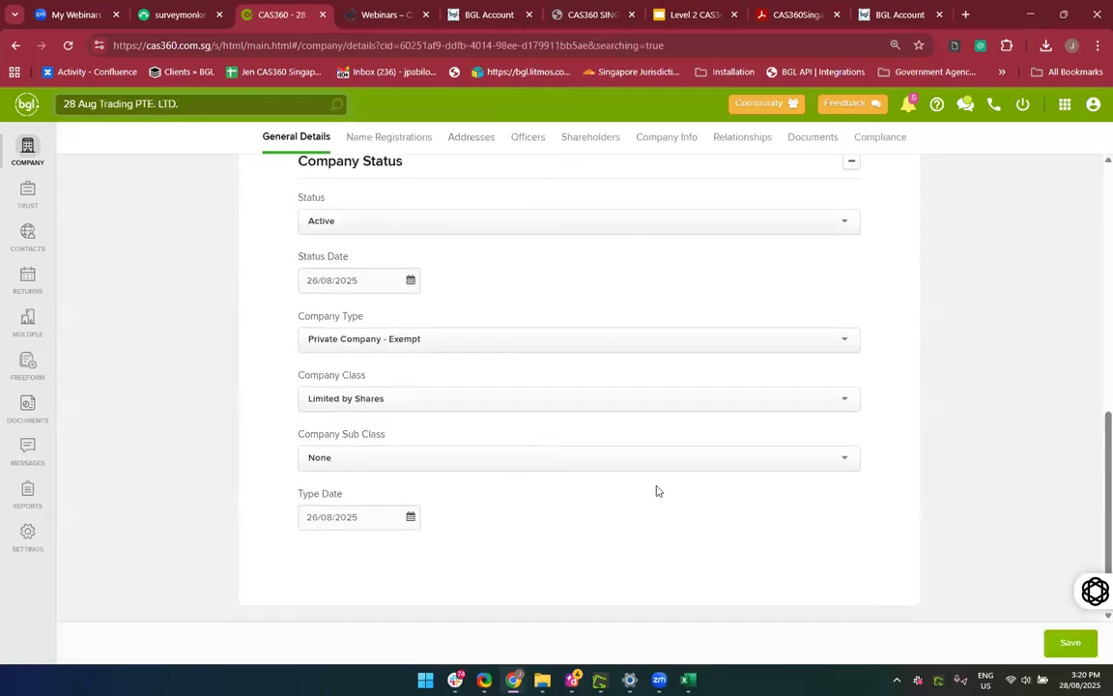
scroll(656, 491, "up", 2)
scroll(600, 410, "down", 2)
left_click(459, 458)
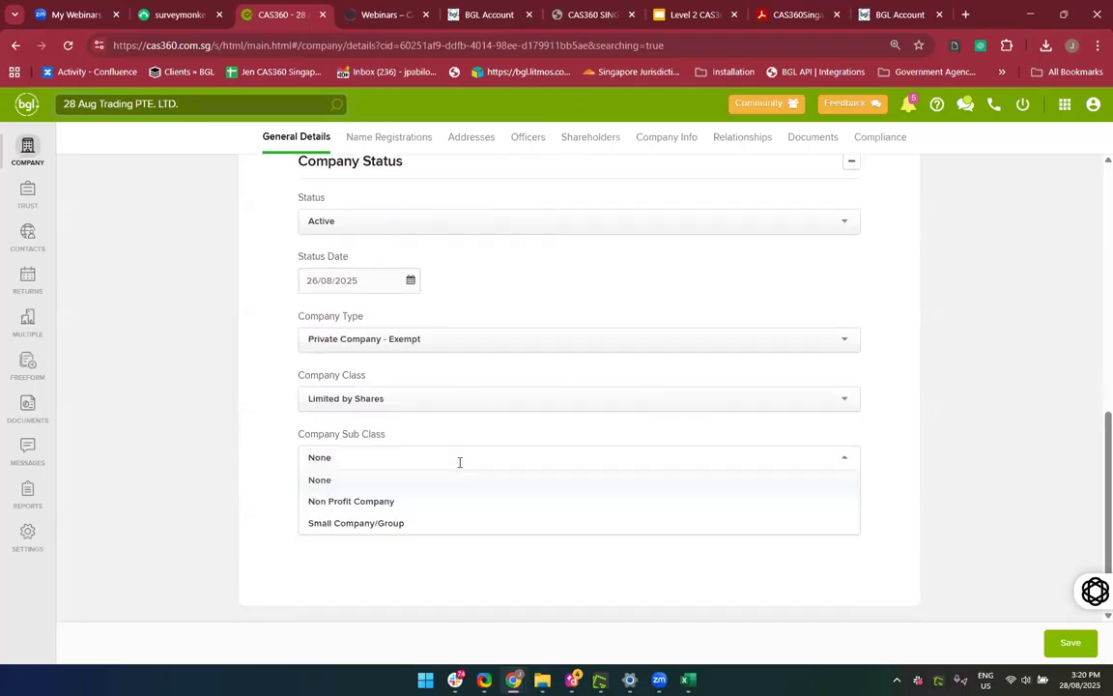
left_click(421, 524)
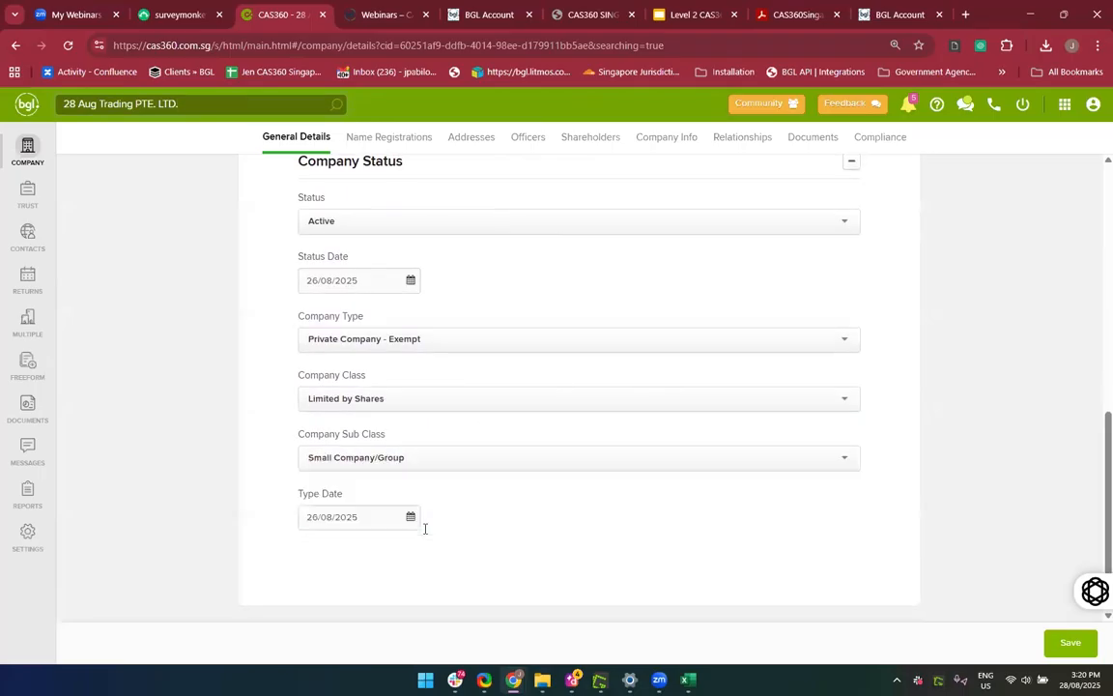
left_click(418, 462)
left_click(403, 481)
Set the company status of 28 Aug Trading PTE. LTD. to Dormant
scroll(279, 490, "up", 1)
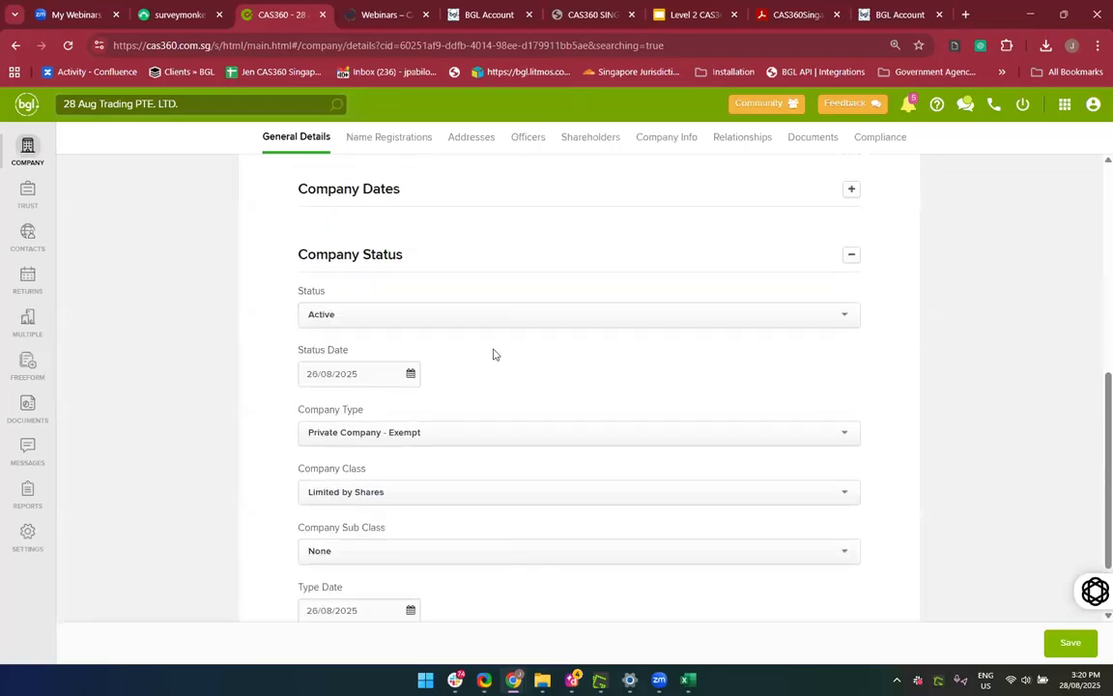
left_click(451, 311)
left_click(388, 468)
scroll(388, 473, "down", 1)
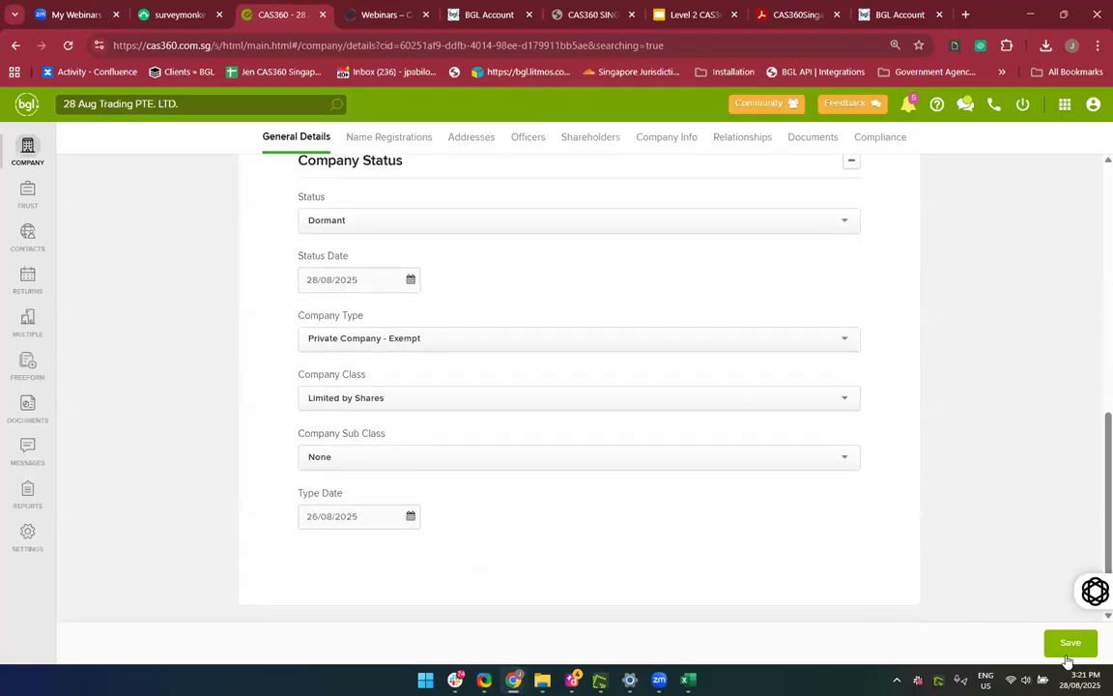
Expand the company dates of 28 Aug Trading PTE. LTD. and review its annual return due date and financial year end
scroll(895, 458, "up", 2)
scroll(895, 457, "up", 5)
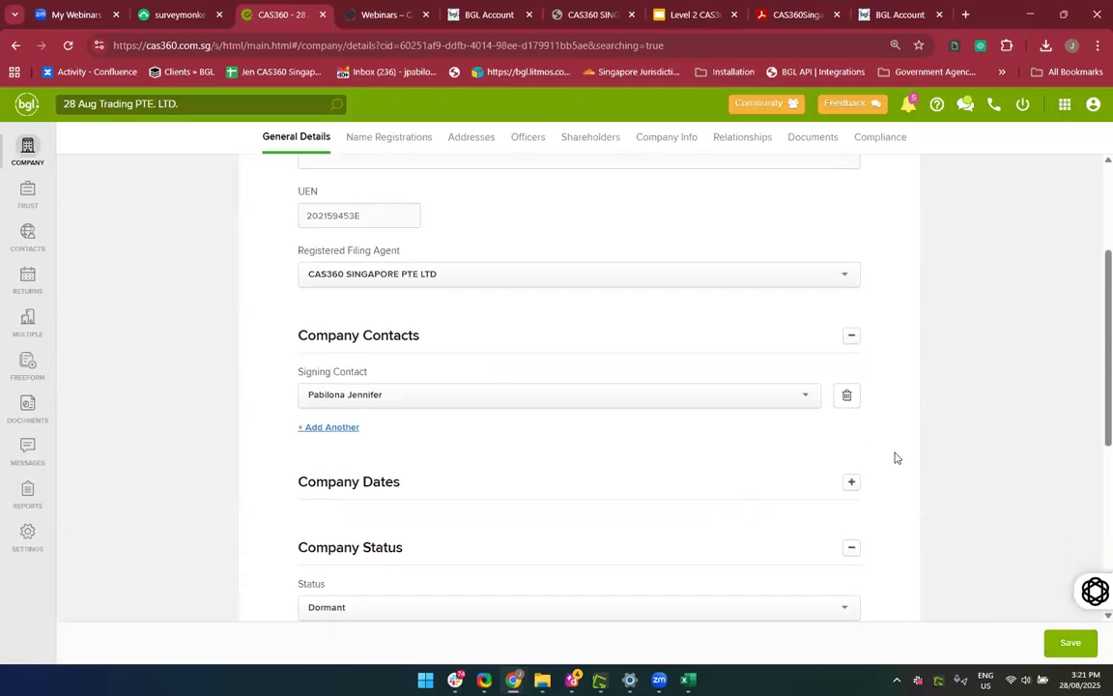
scroll(895, 457, "down", 3)
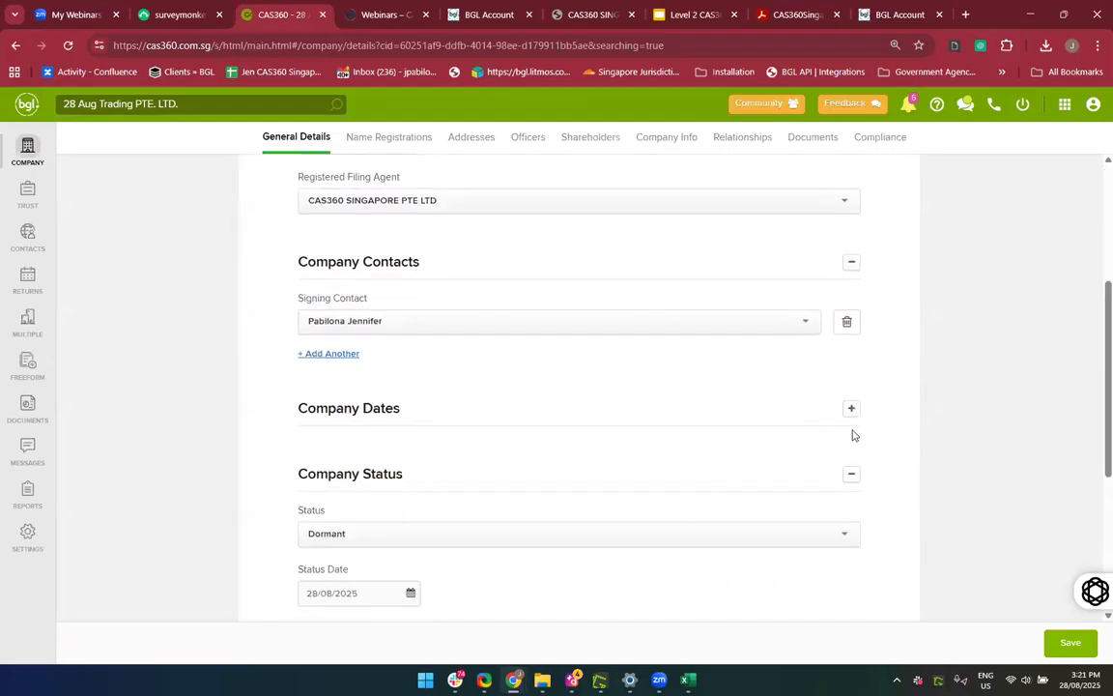
left_click(551, 268)
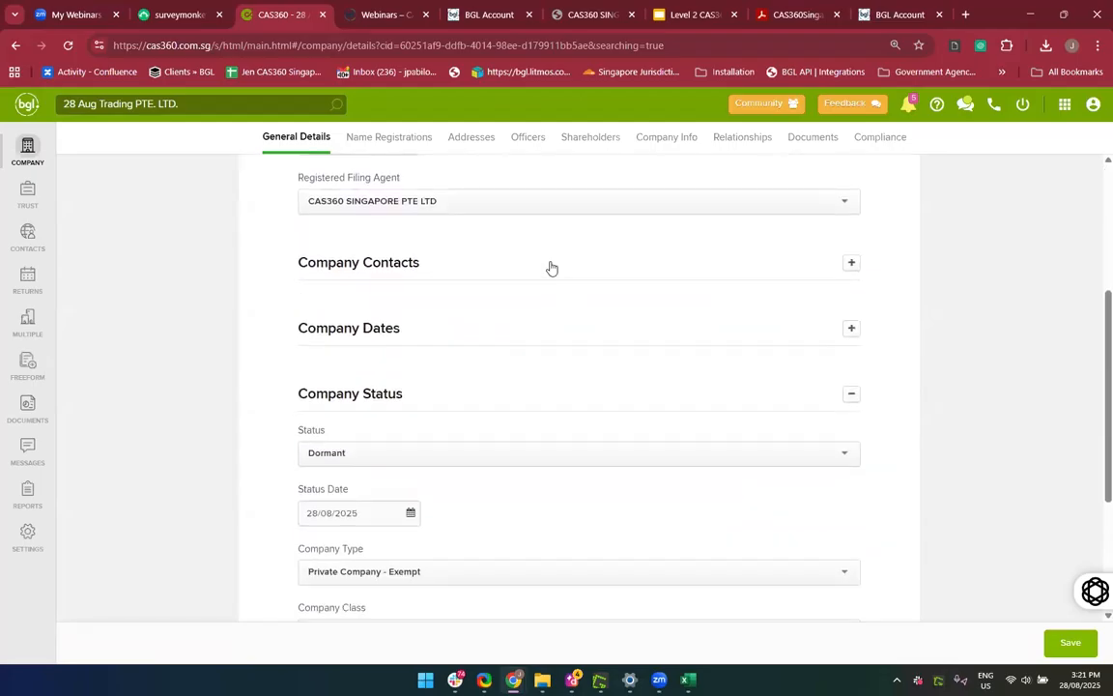
left_click(551, 267)
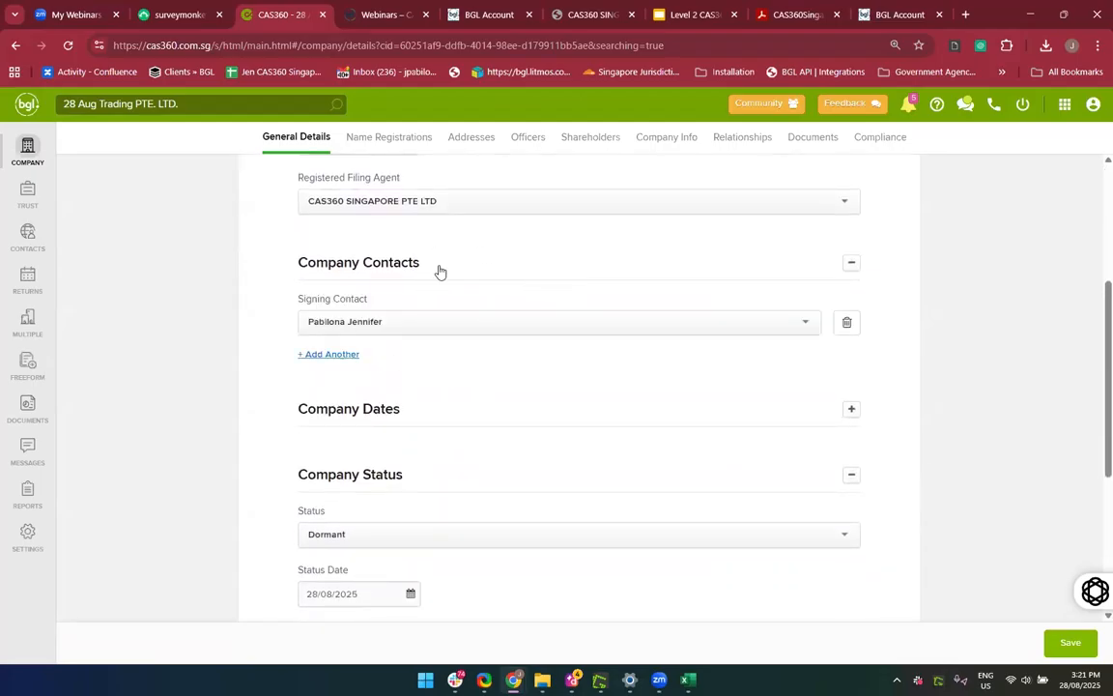
left_click(450, 409)
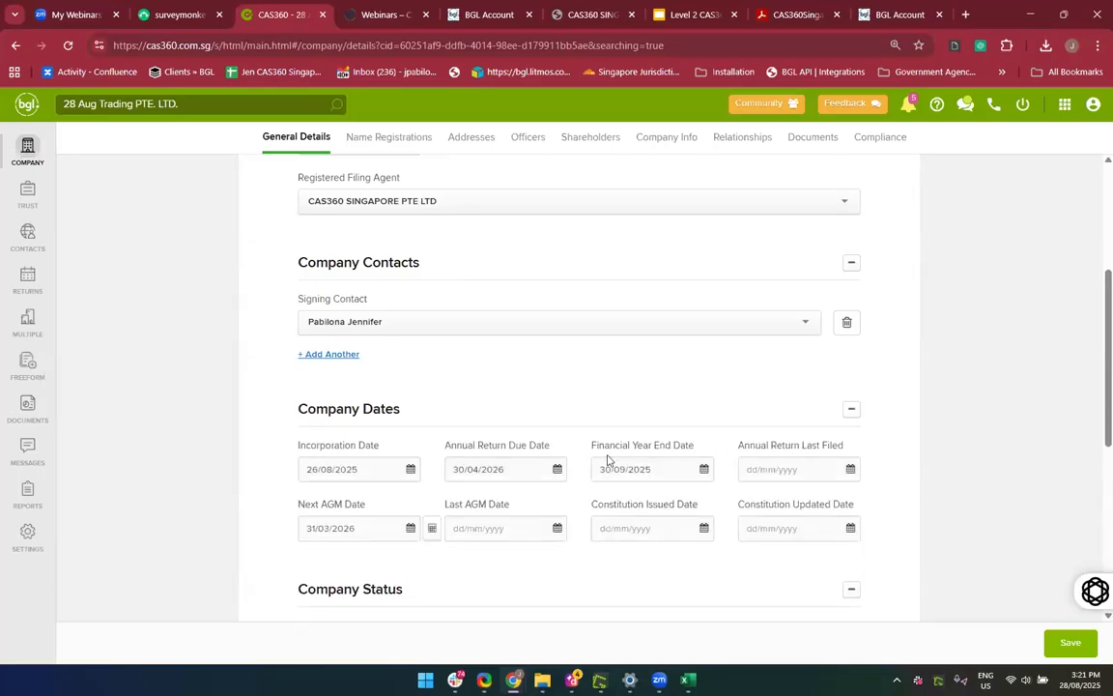
Save the company details of 28 Aug Trading PTE. LTD. and search the Singapore annual returns for "28"
left_click(1070, 646)
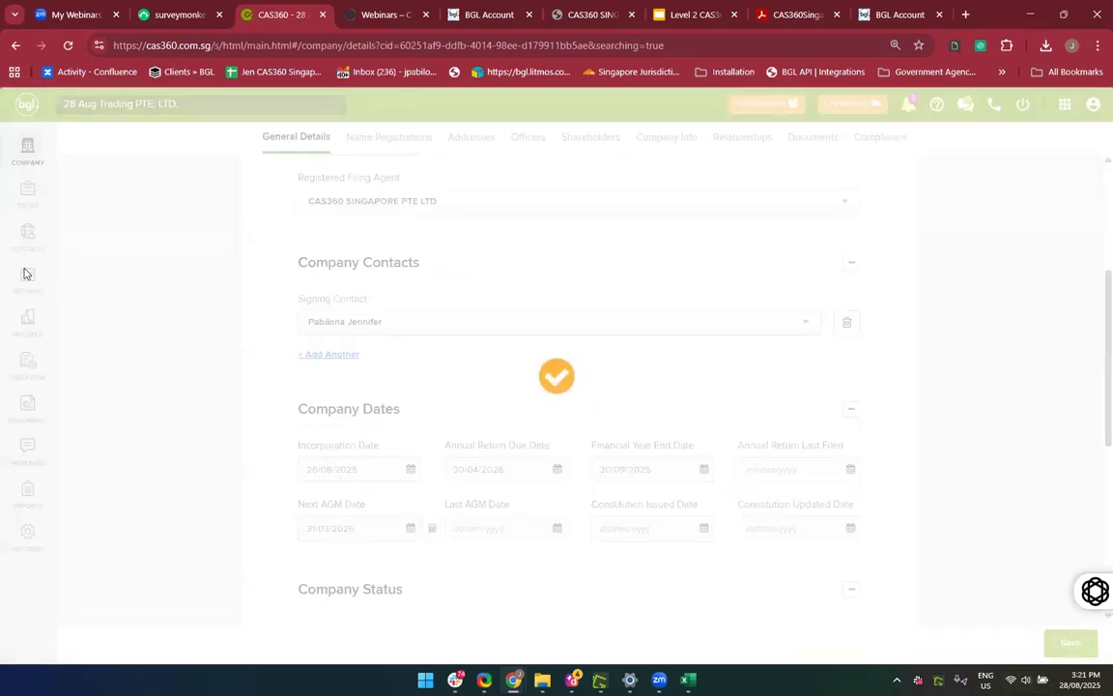
left_click(25, 286)
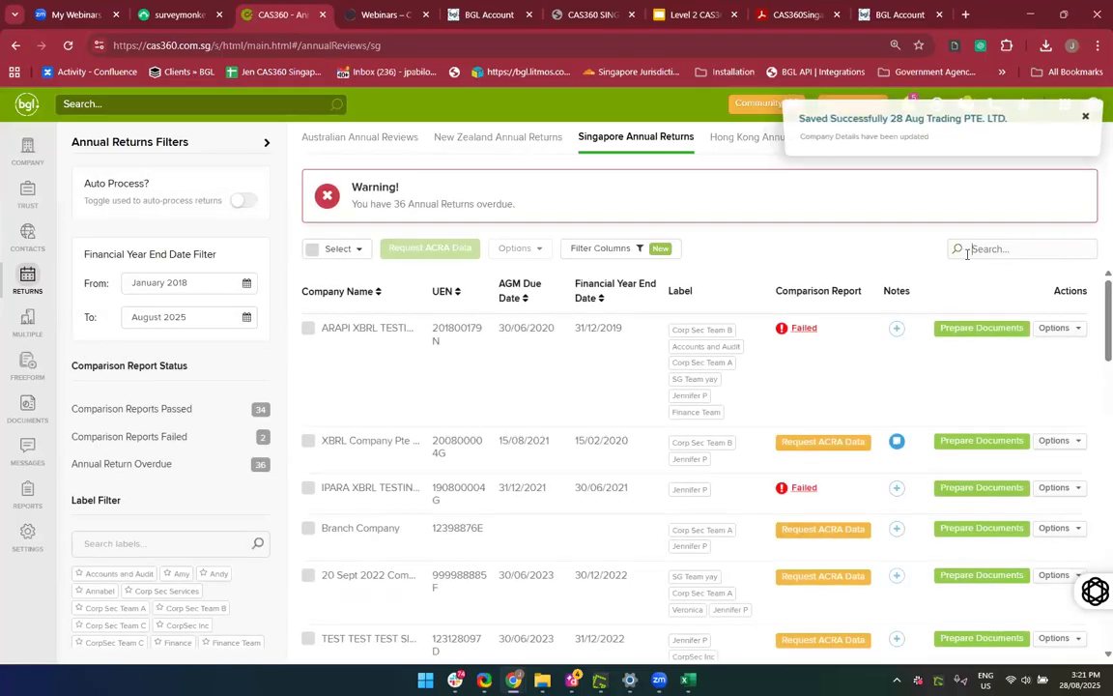
type("28 Au")
key("BackSpace")
key("BackSpace")
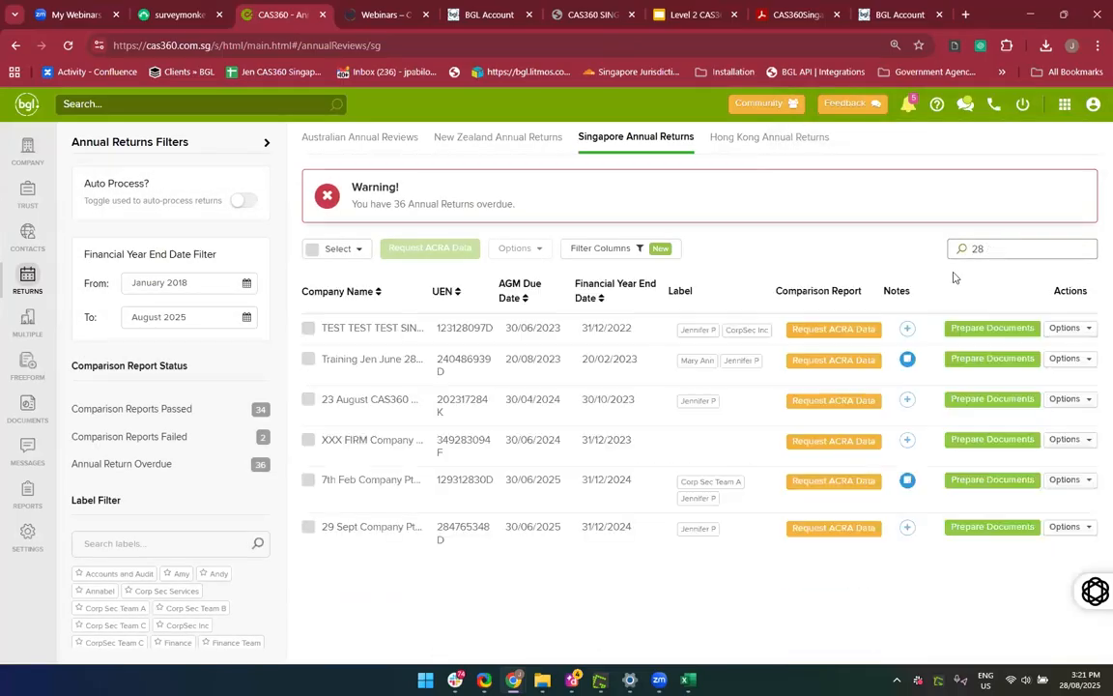
Try extending the financial year end filter to January 2026 and refining the search to find the 28 Aug company
left_click(247, 327)
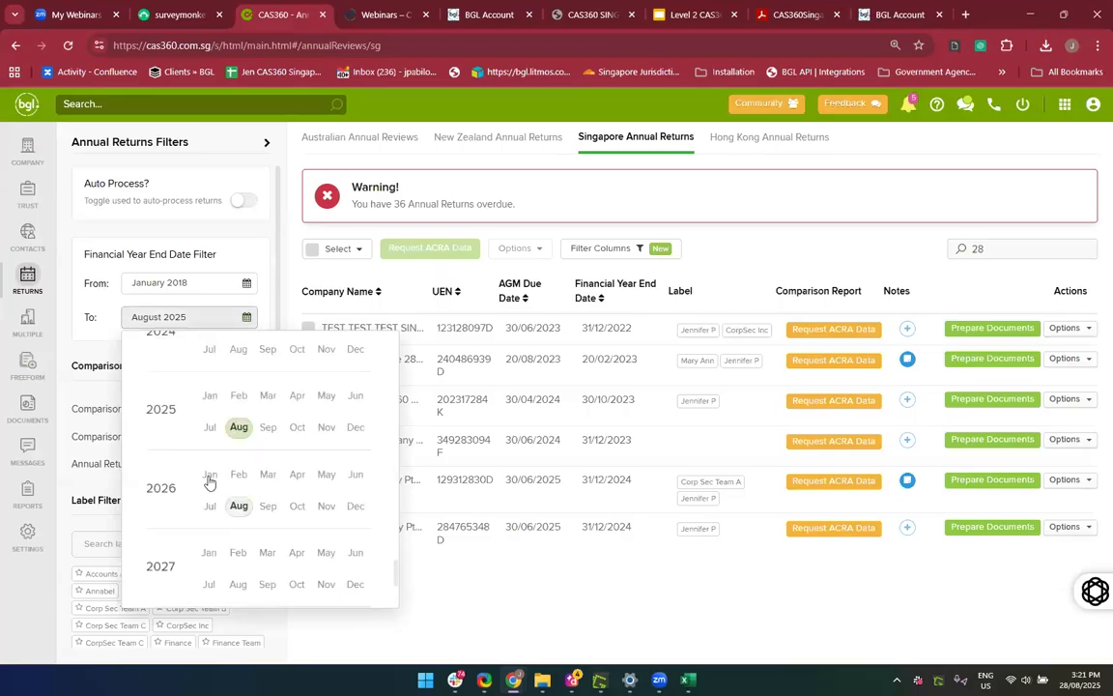
left_click(209, 475)
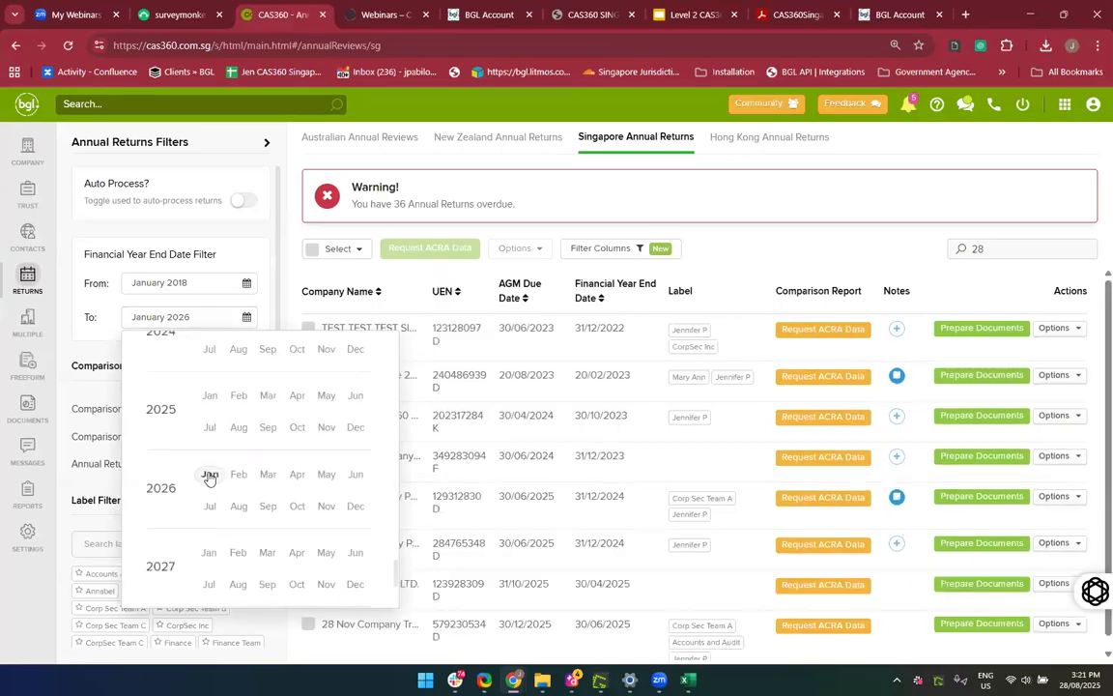
left_click(1013, 242)
type("a")
key("BackSpace")
type("A")
key("BackSpace")
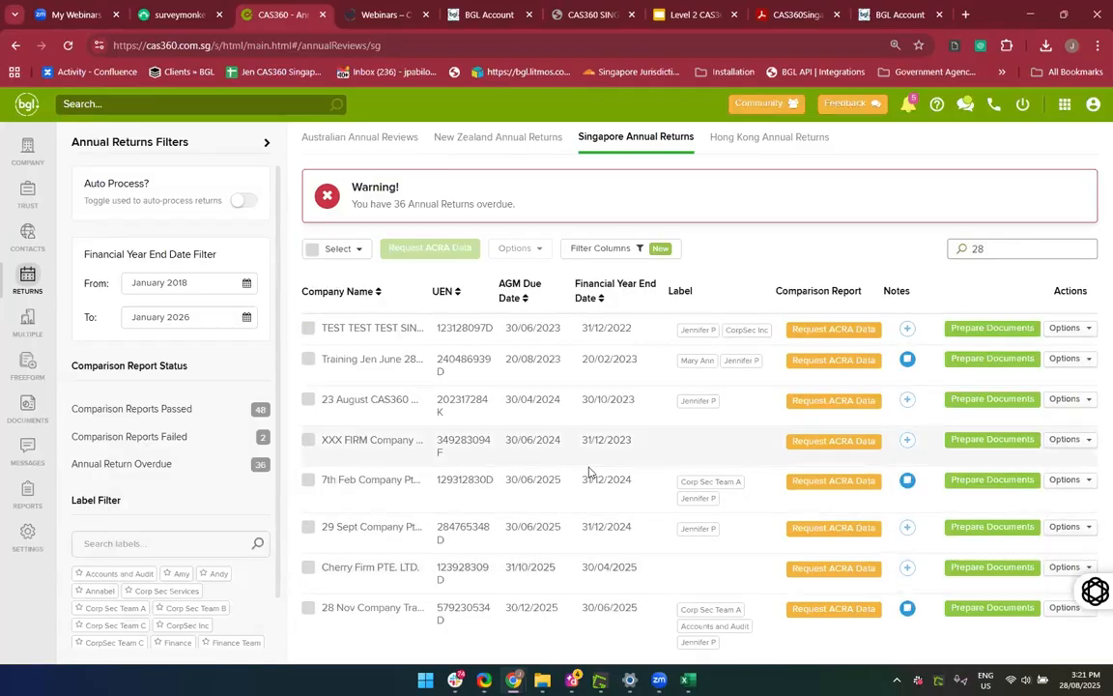
Extend the financial year end filter to January 2027 and search the Singapore annual returns for "28 AU"
left_click(246, 318)
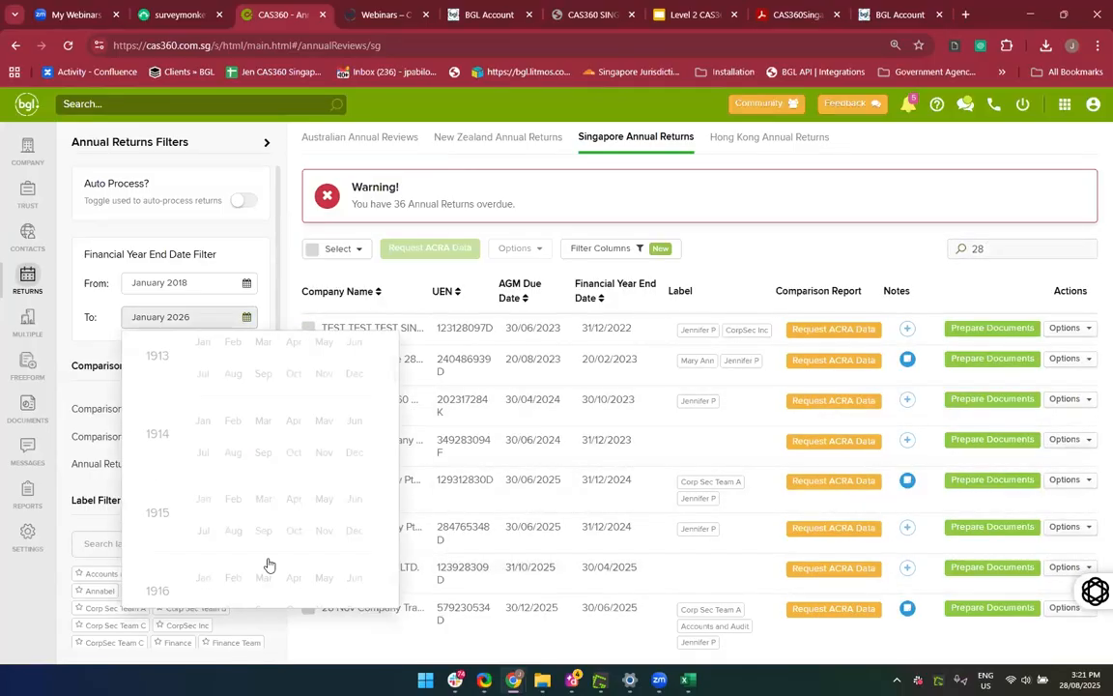
left_click(211, 477)
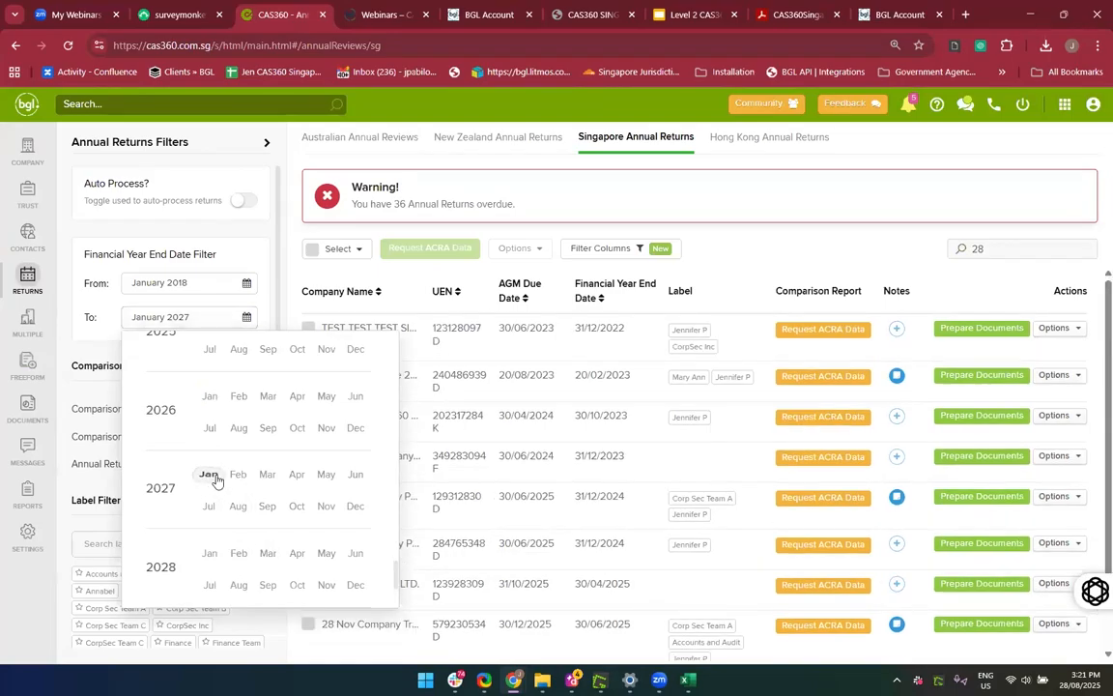
left_click(980, 250)
type("AU")
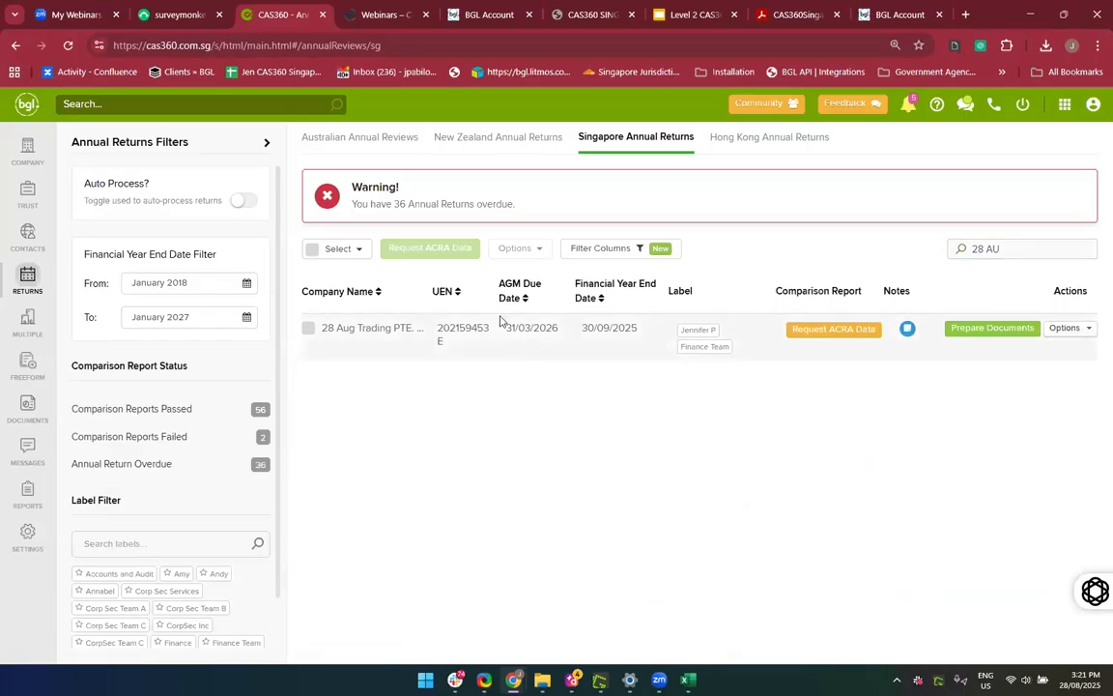
Review the dormant company questions, AGM requirement and financial statement upload in the annual return preparation for 28 Aug Trading PTE. LTD., and close it
left_click(976, 327)
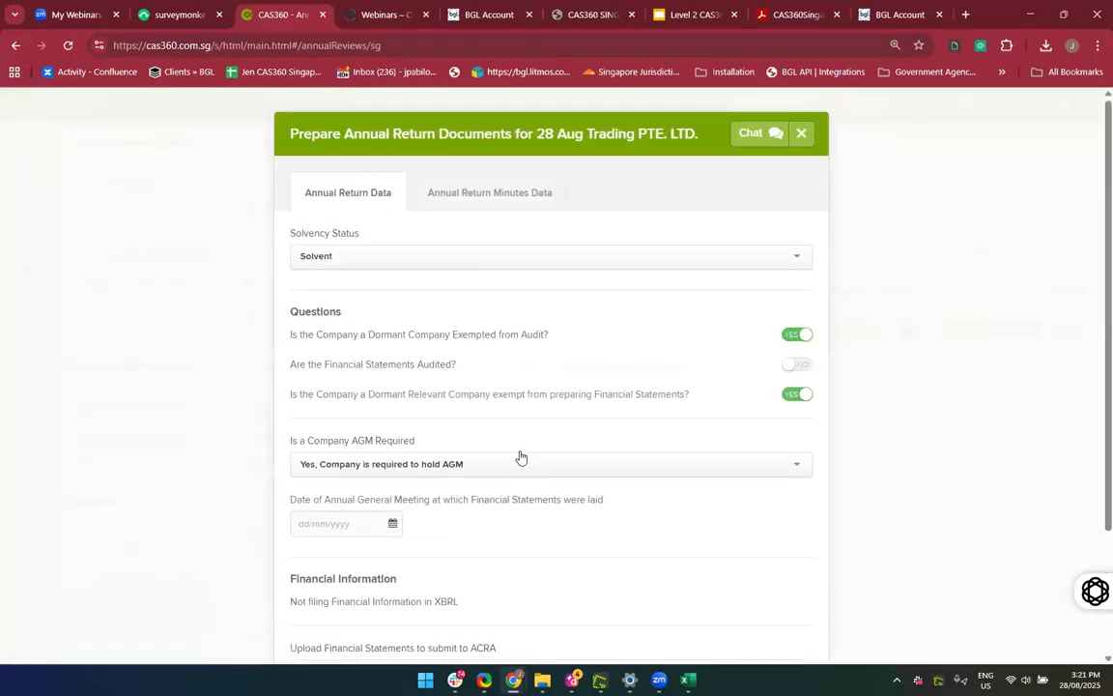
scroll(519, 455, "down", 1)
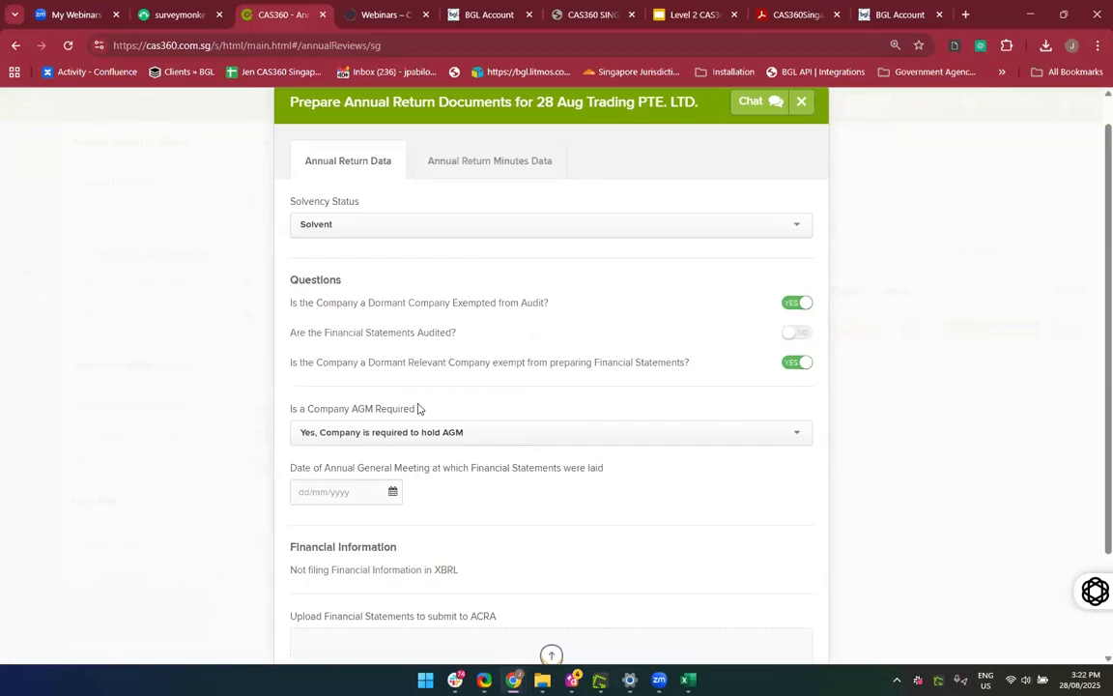
scroll(417, 408, "down", 2)
scroll(417, 408, "up", 2)
scroll(417, 408, "down", 2)
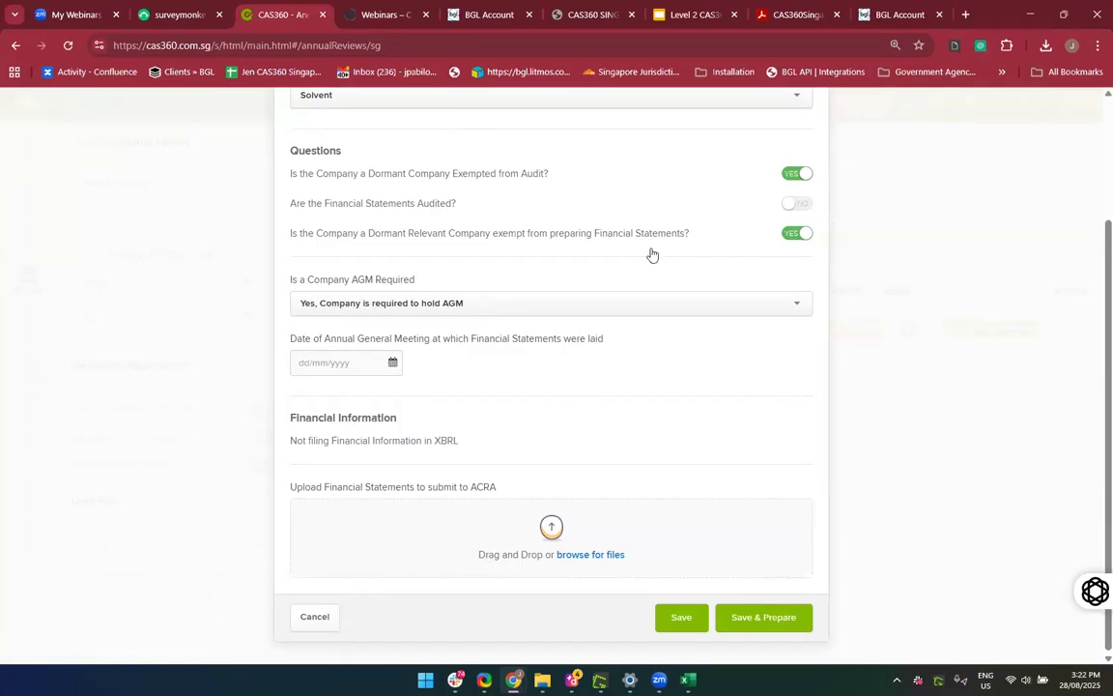
scroll(653, 254, "up", 2)
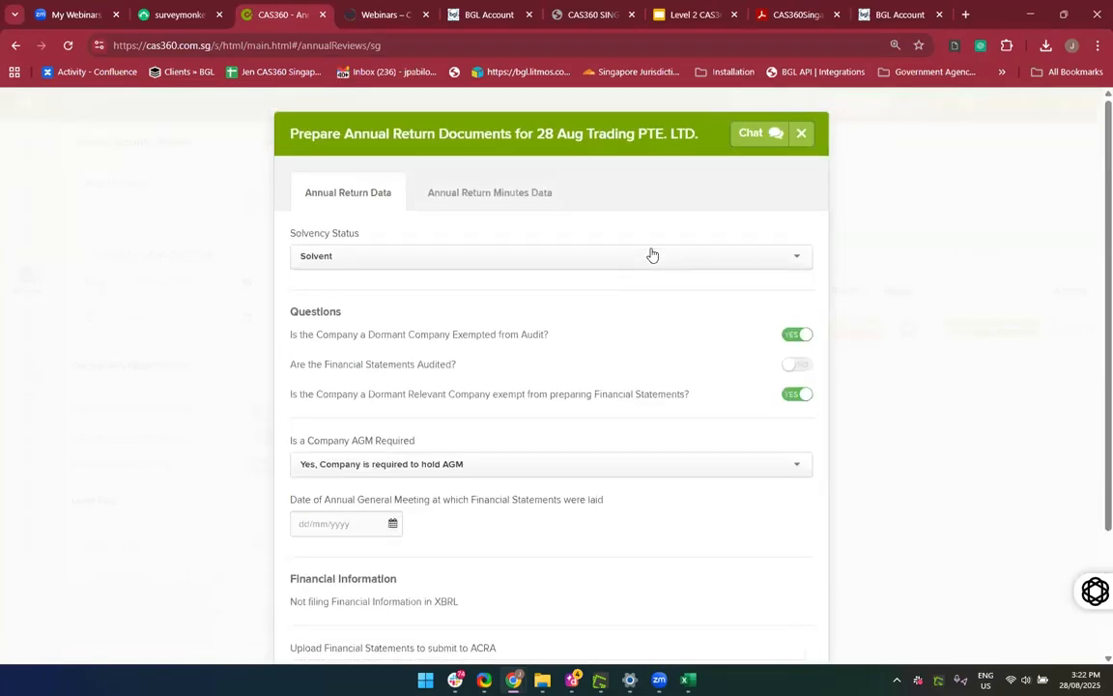
left_click(801, 134)
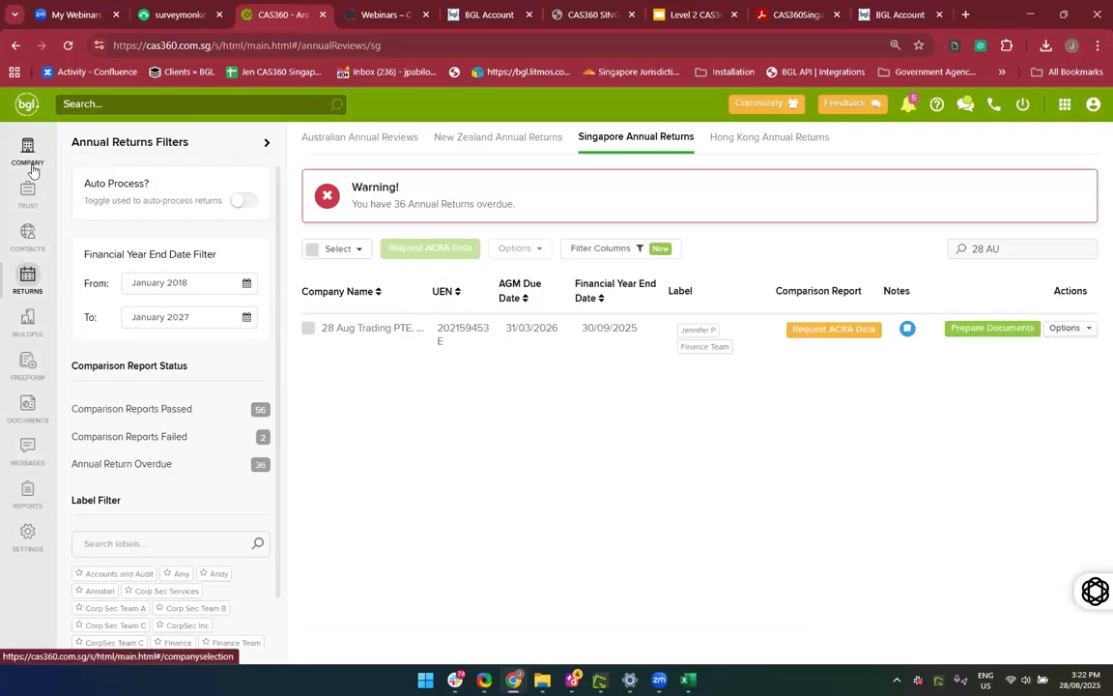
View the record of 02 May Company Pte Ltd from the company list and return to the Singapore annual returns
left_click(29, 153)
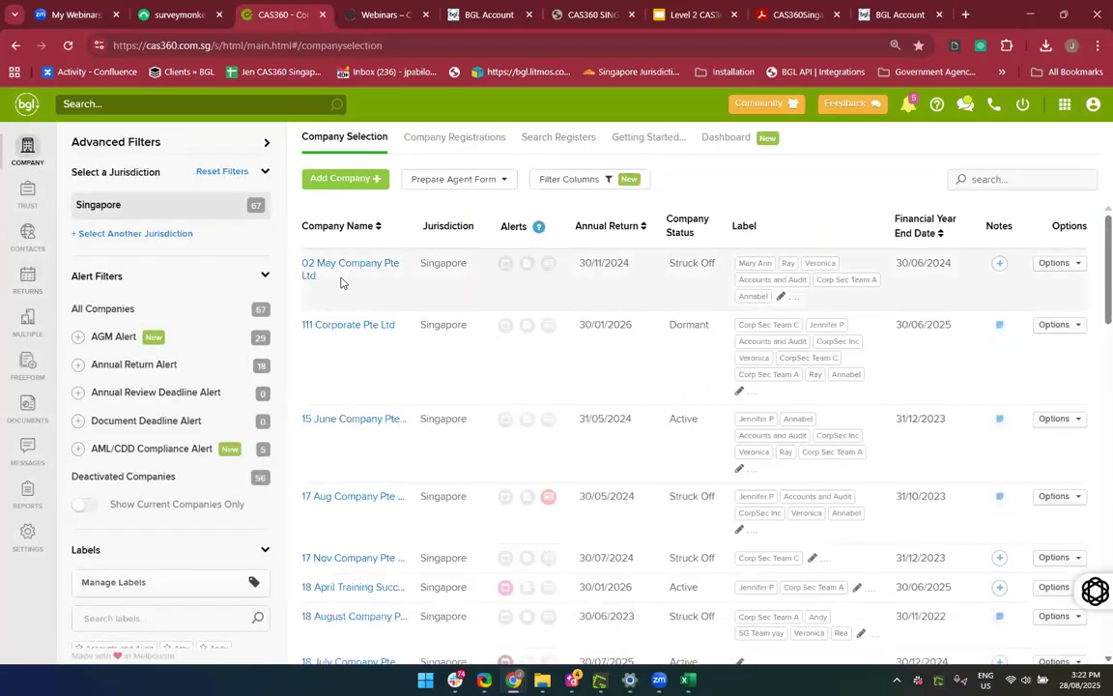
left_click(362, 263)
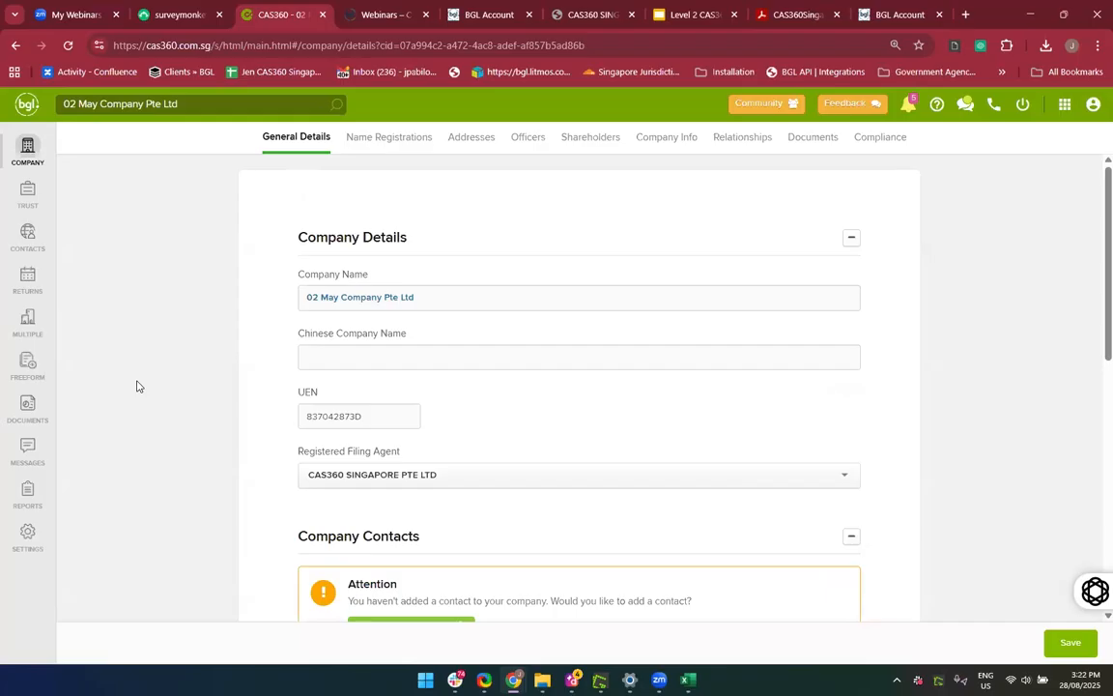
left_click(30, 286)
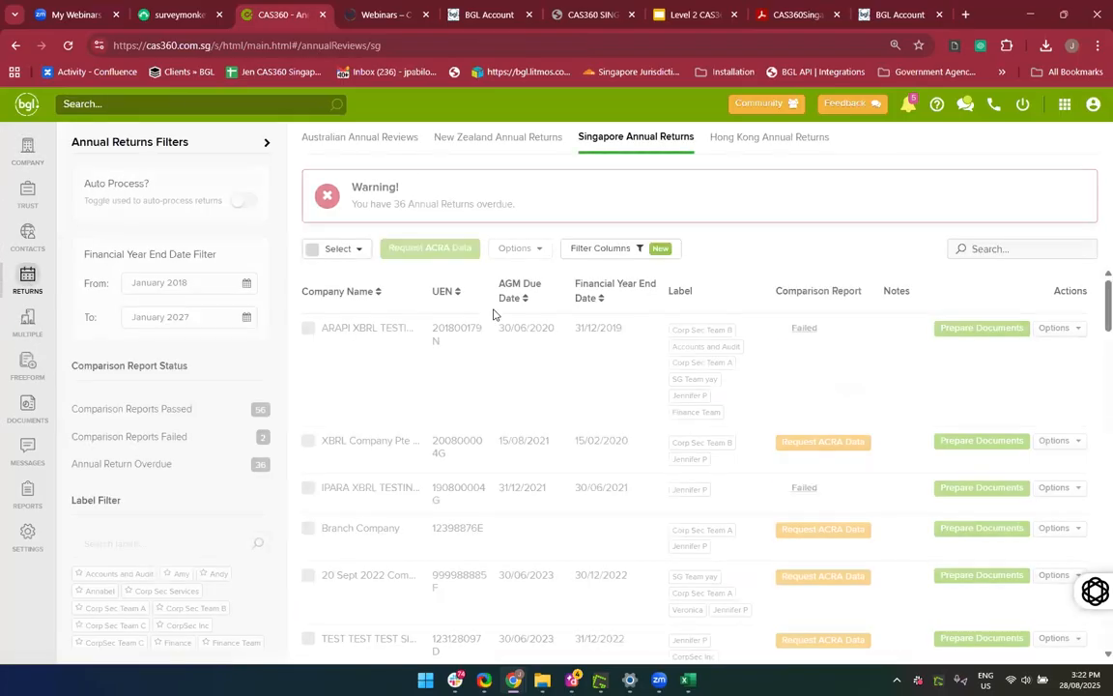
Open the annual return document preparation for Sprinkles PRIVATE LIMITED and review the available AGM requirement options, keeping the current choice
scroll(556, 453, "down", 3)
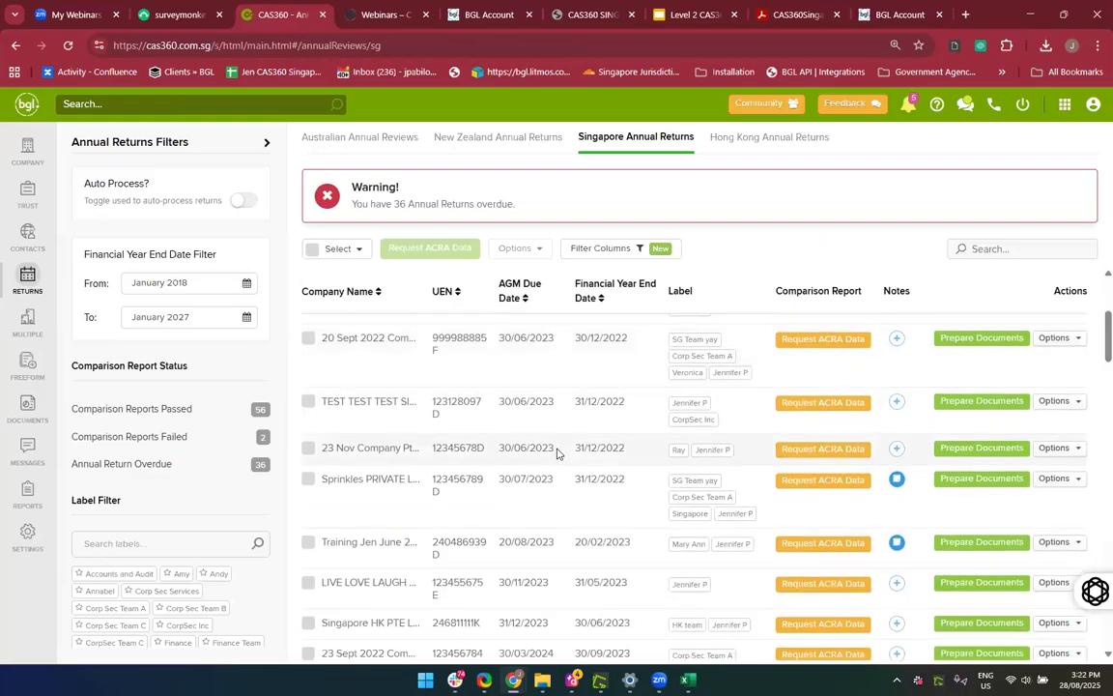
left_click(969, 482)
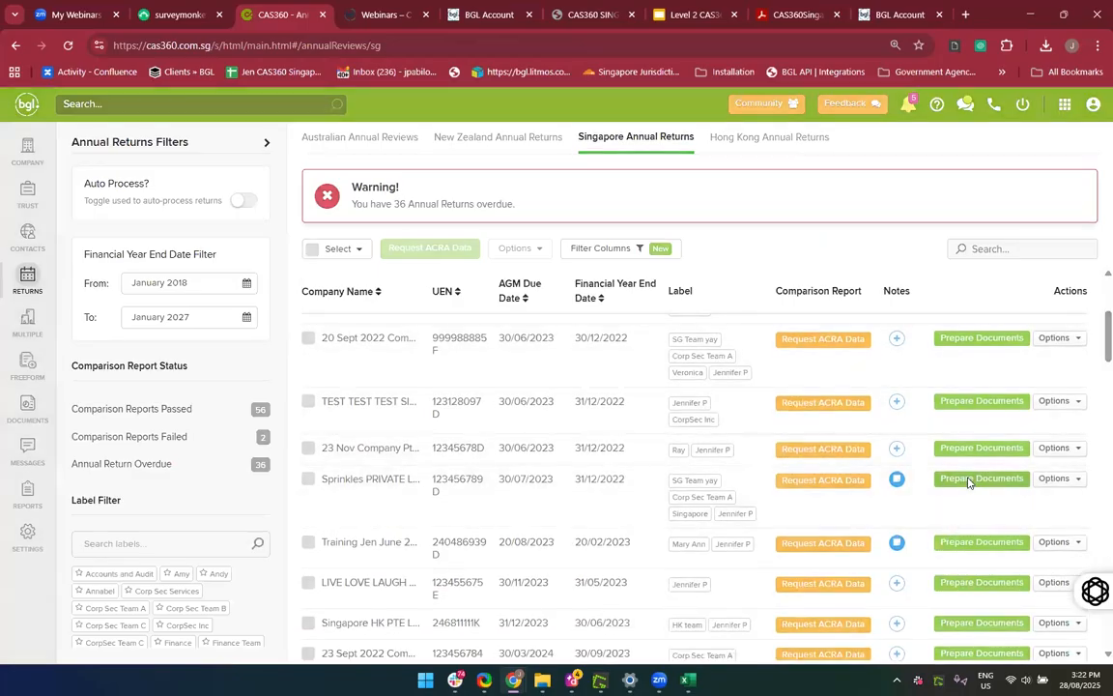
scroll(608, 556, "down", 3)
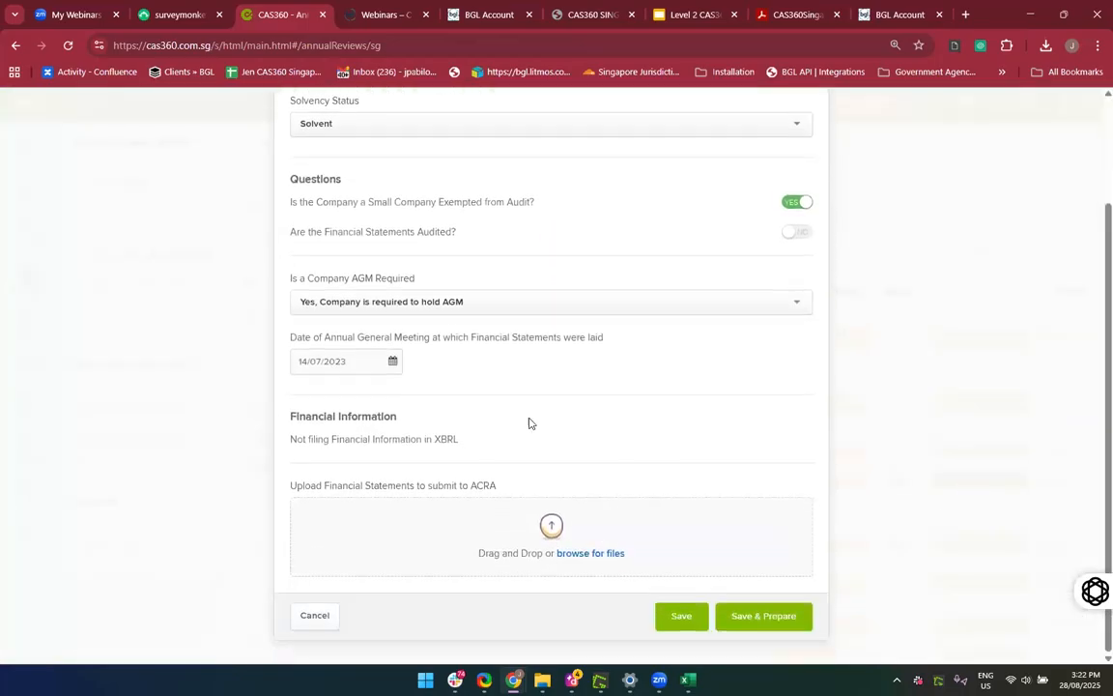
left_click(372, 307)
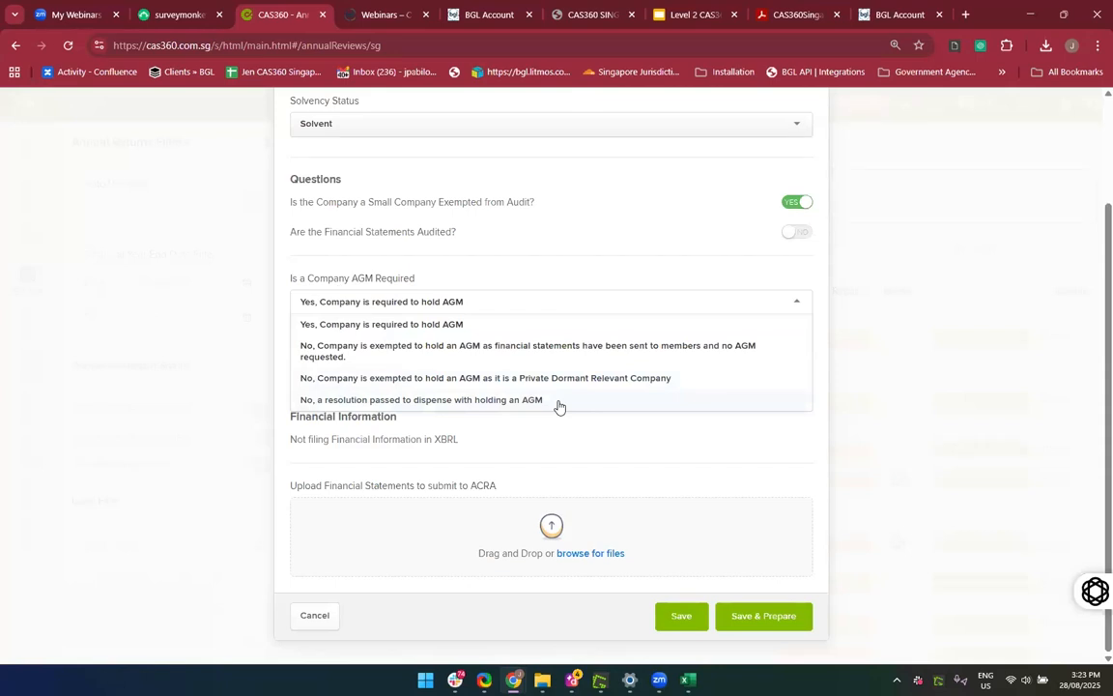
left_click(560, 444)
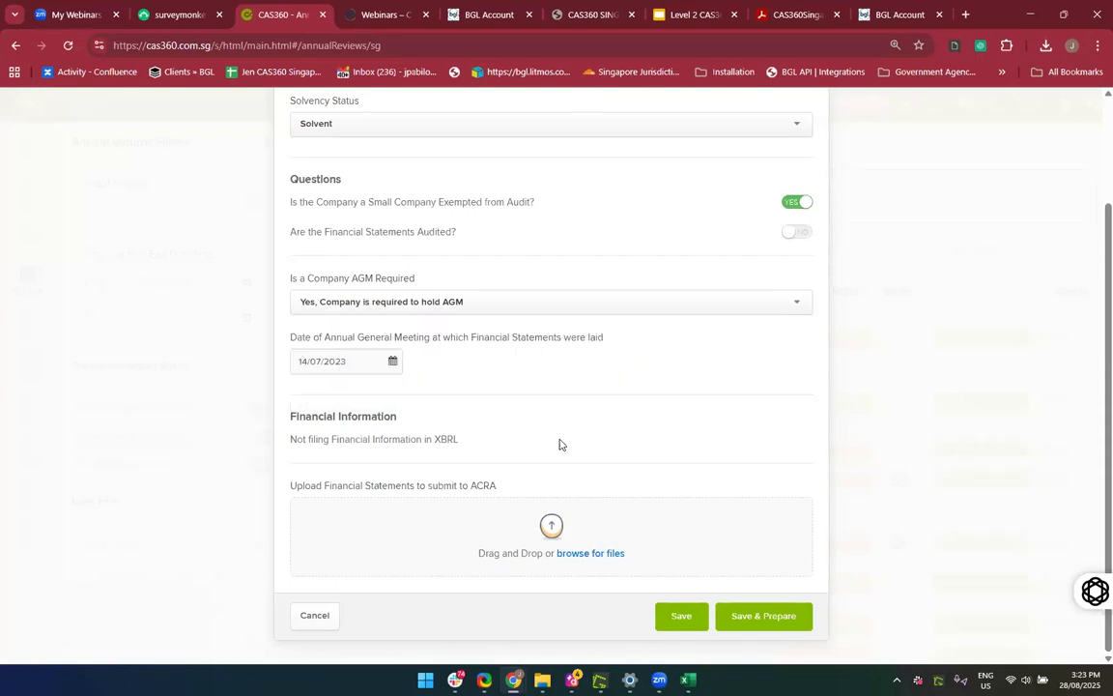
scroll(559, 444, "up", 3)
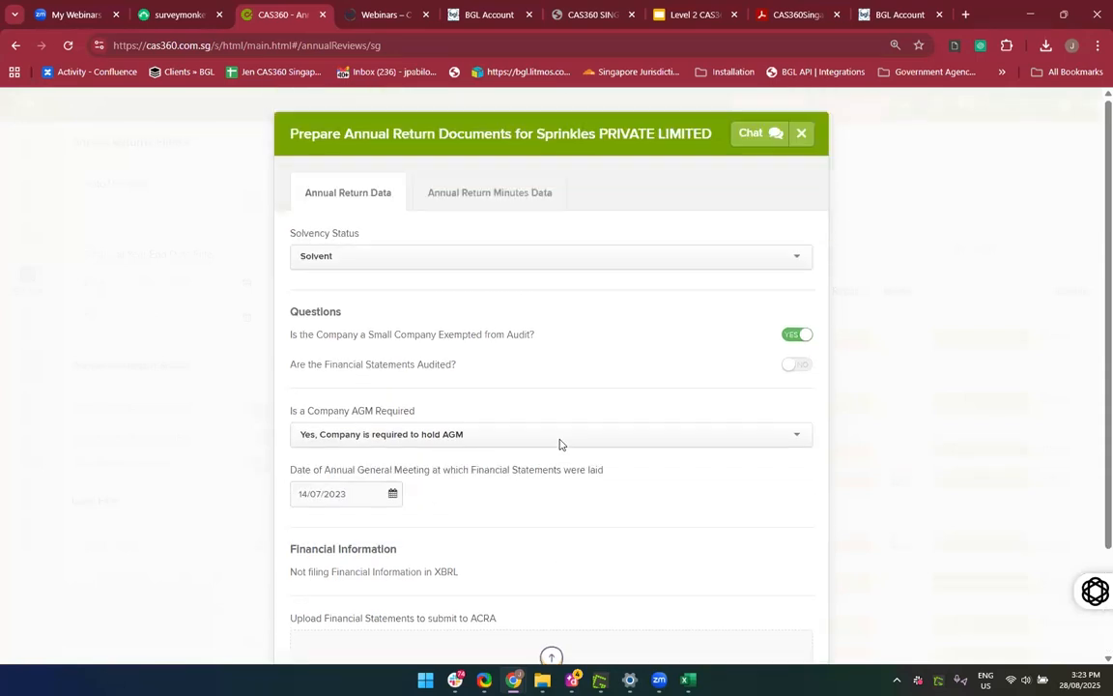
Set the auditor re-appointment question to No in the annual return minutes data for Sprinkles PRIVATE LIMITED
left_click(447, 200)
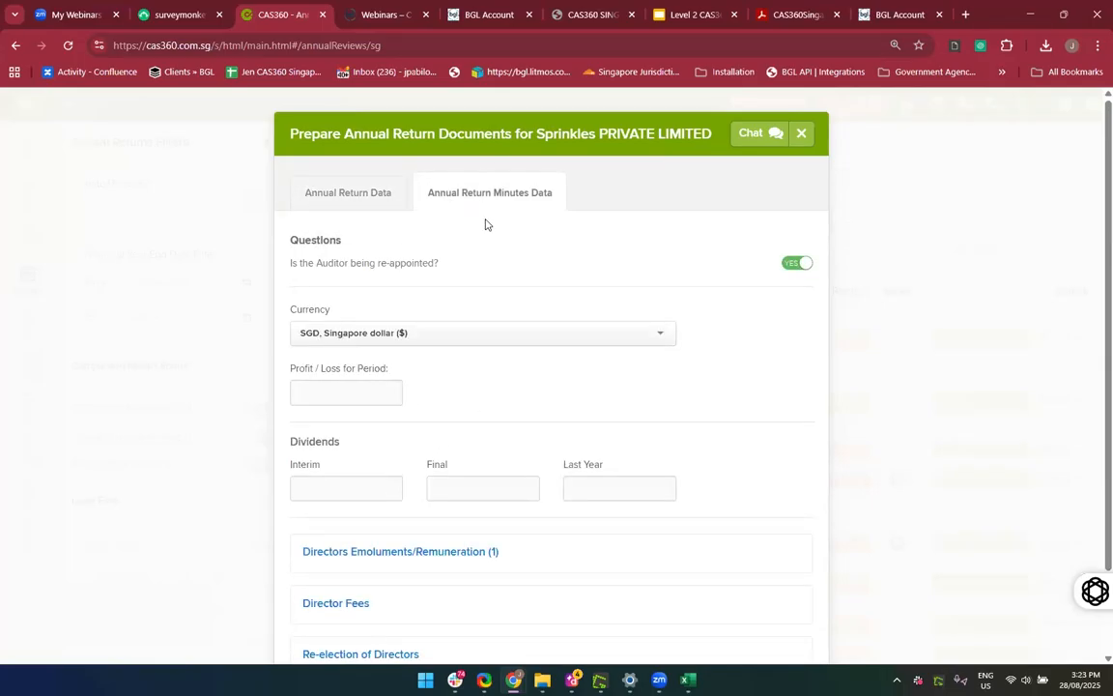
scroll(486, 224, "down", 1)
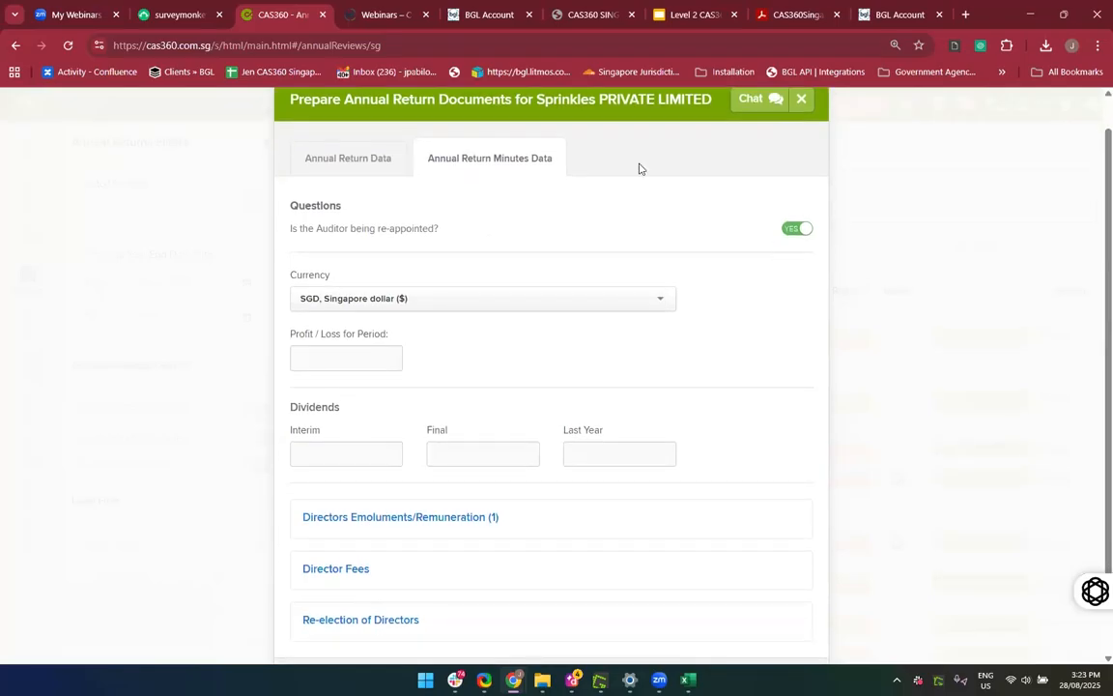
left_click(794, 230)
scroll(768, 365, "down", 2)
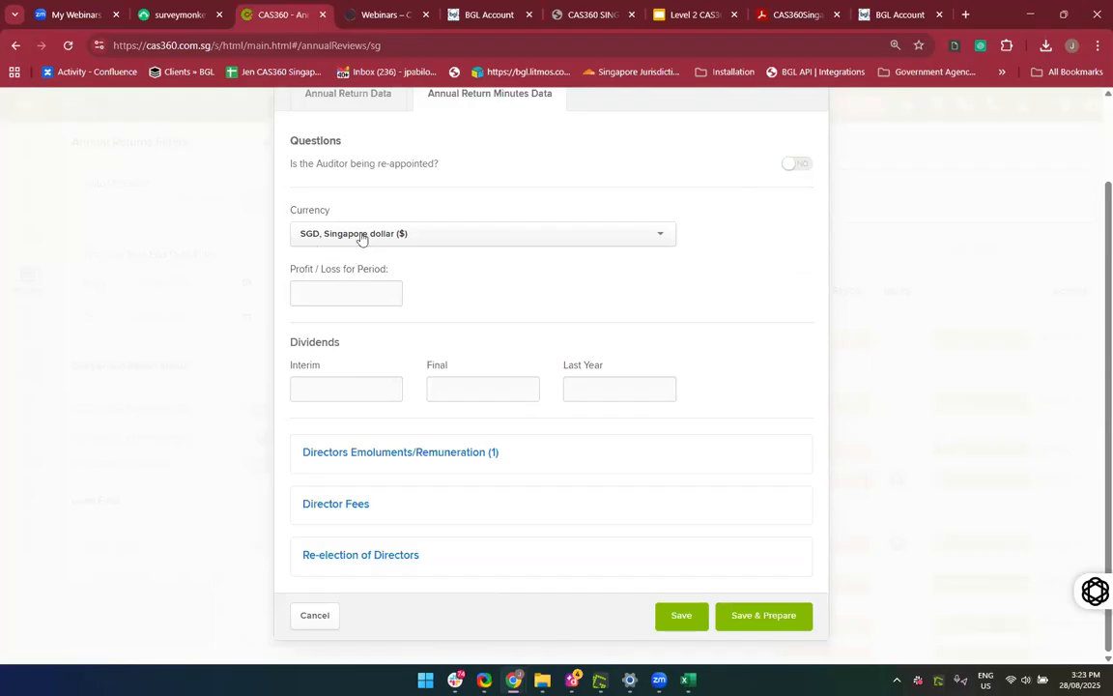
Expand the directors' emoluments/remuneration, add a blank director row to the existing entry and remove that row again
left_click_drag(509, 469, 470, 450)
left_click(469, 454)
scroll(518, 537, "down", 1)
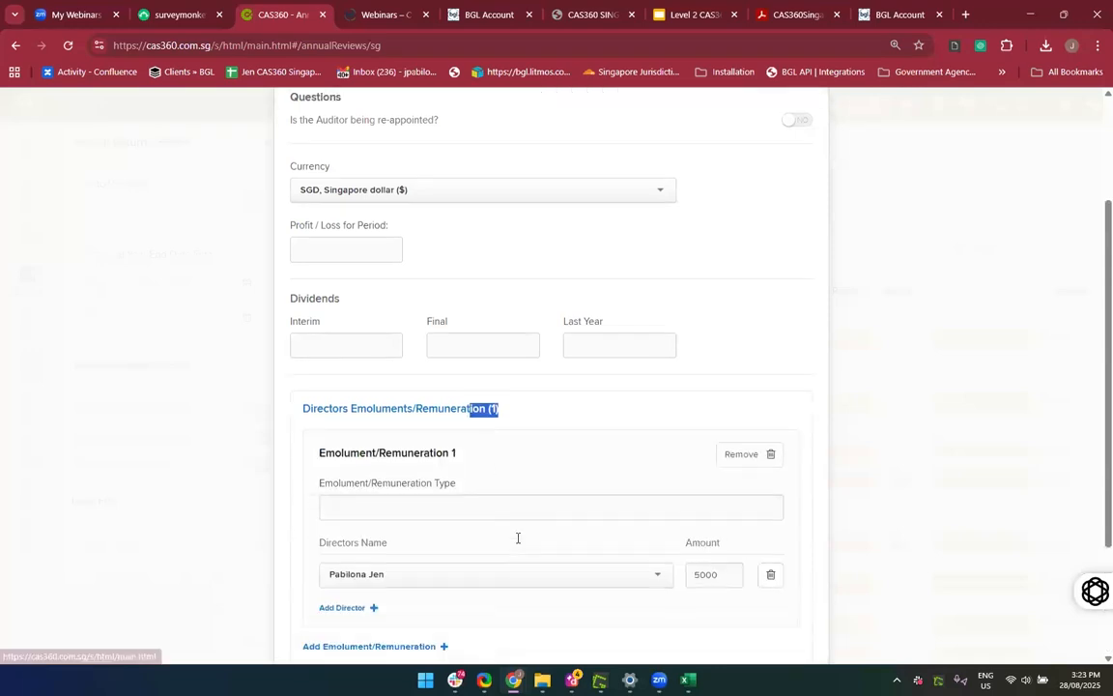
scroll(518, 538, "down", 3)
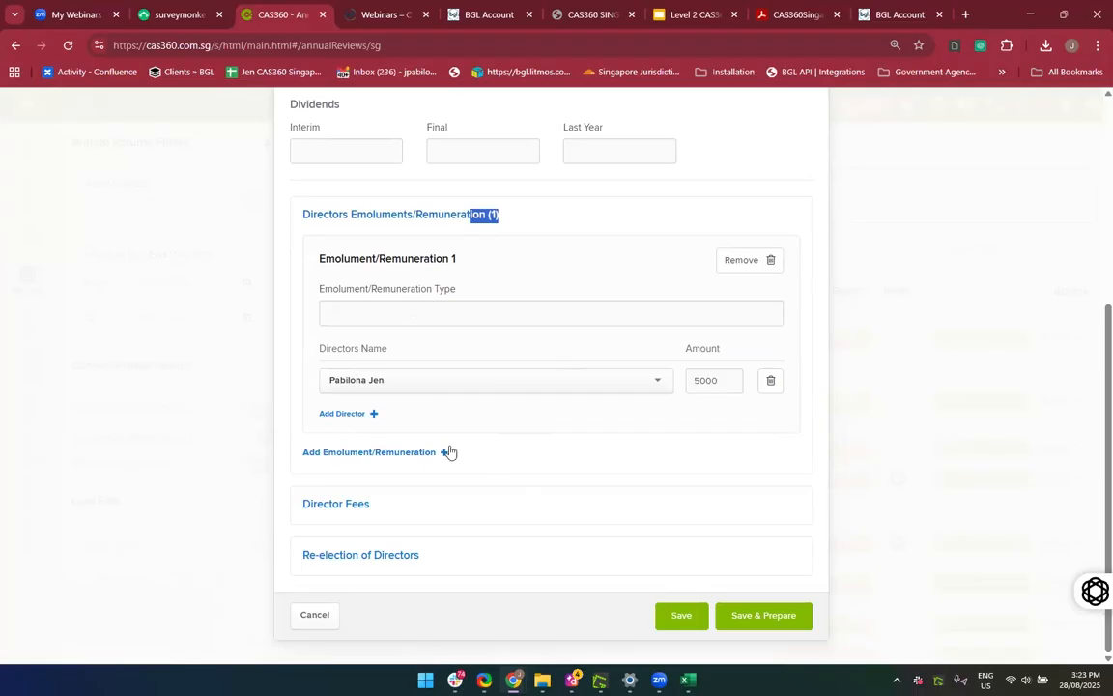
left_click(345, 416)
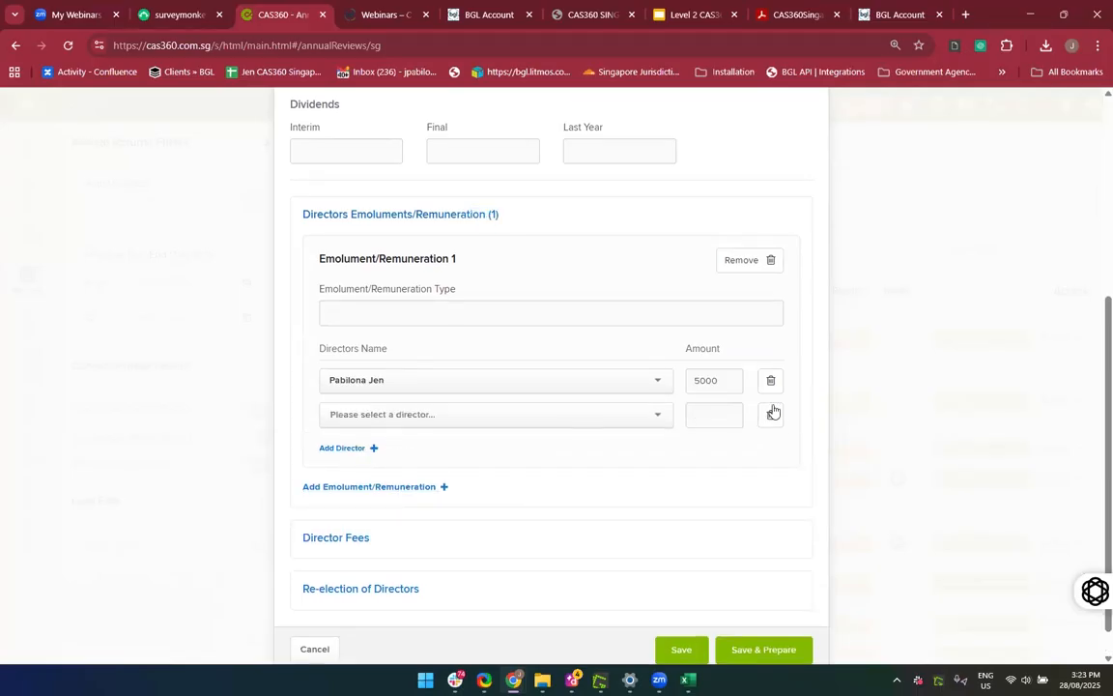
left_click(771, 416)
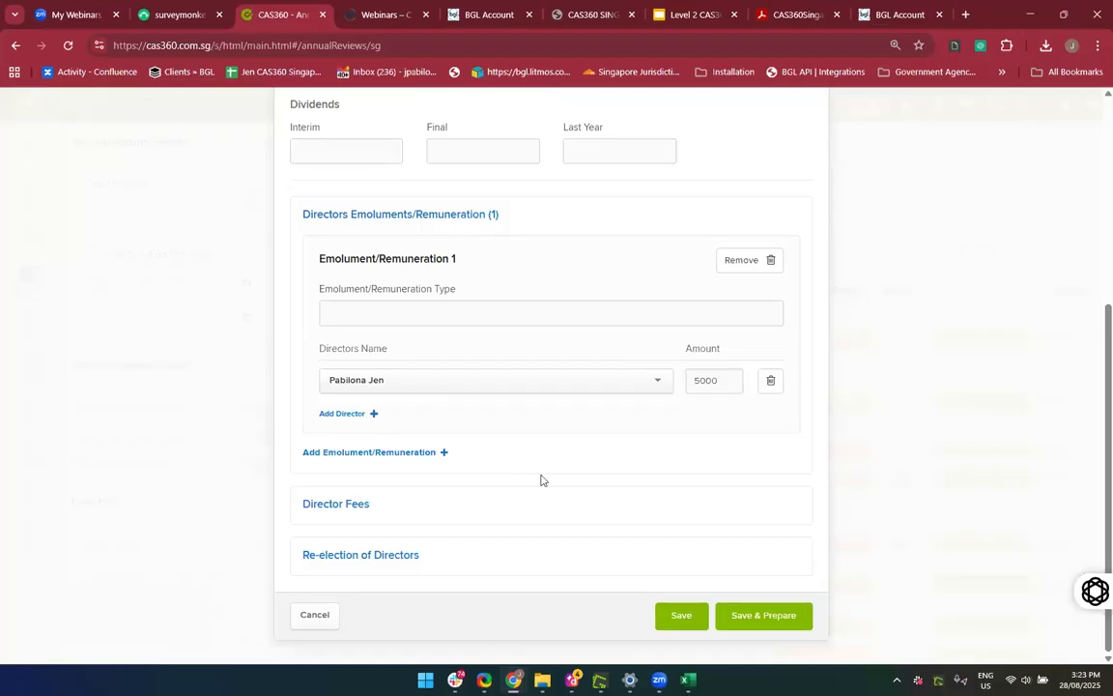
Add a director fee of 10000 for the first director offered in the list
left_click(346, 506)
left_click(331, 563)
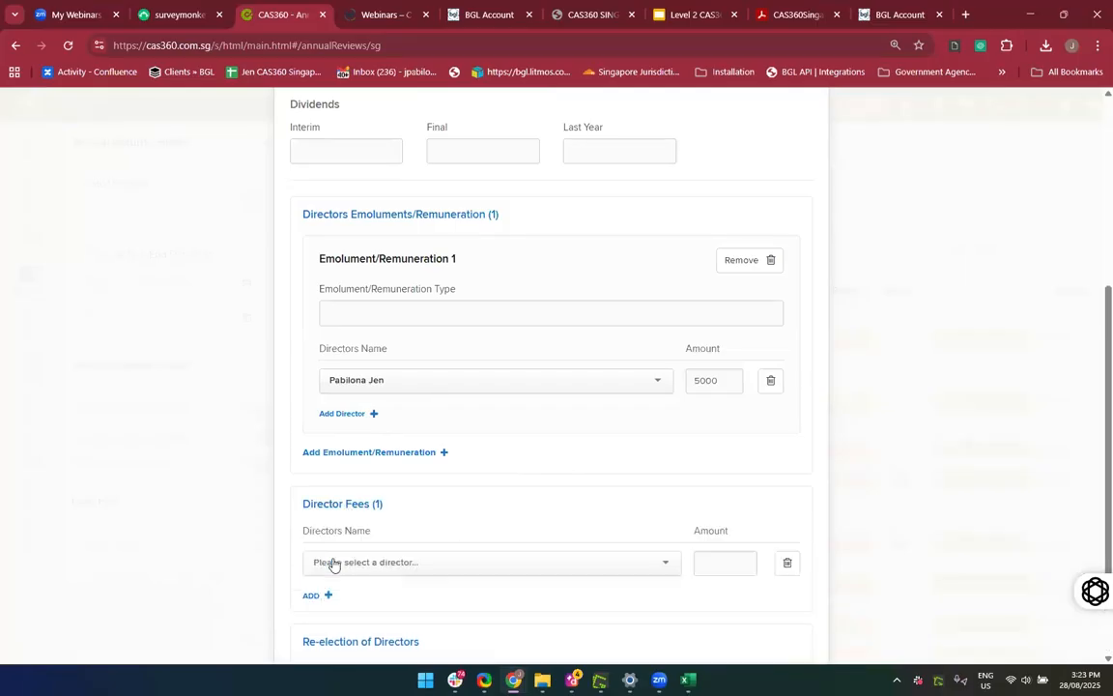
left_click(334, 561)
scroll(333, 560, "down", 1)
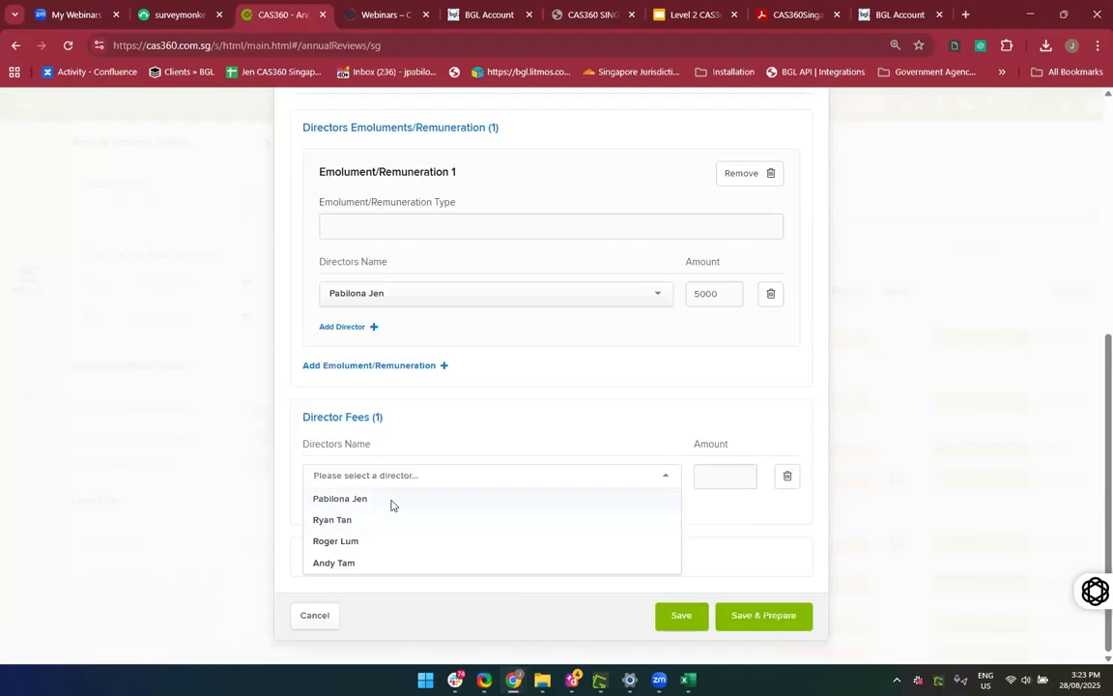
left_click(390, 500)
left_click(720, 475)
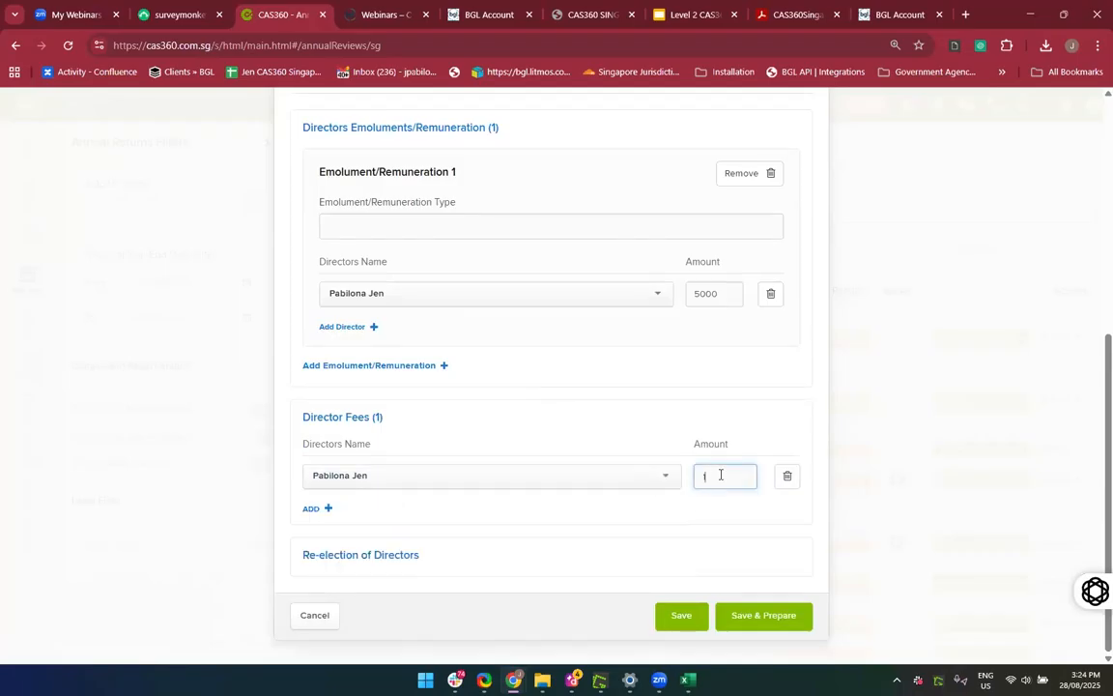
type("10000")
Add another director fee of 10000 for the second director offered in the list
left_click(312, 507)
left_click(370, 511)
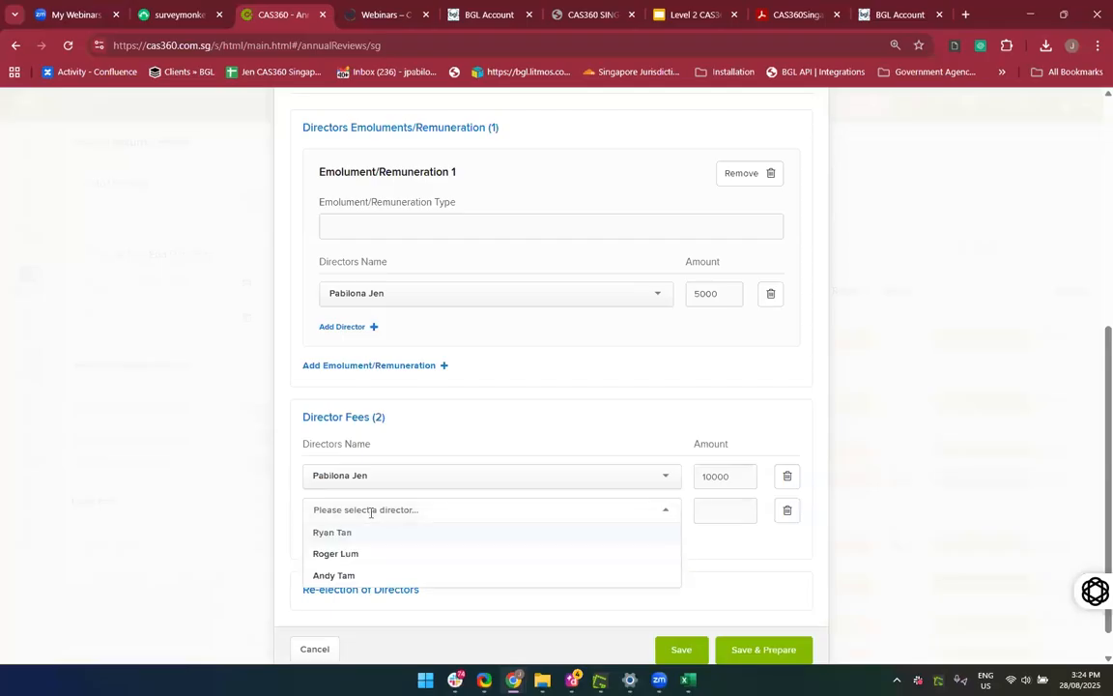
left_click(363, 552)
left_click(710, 507)
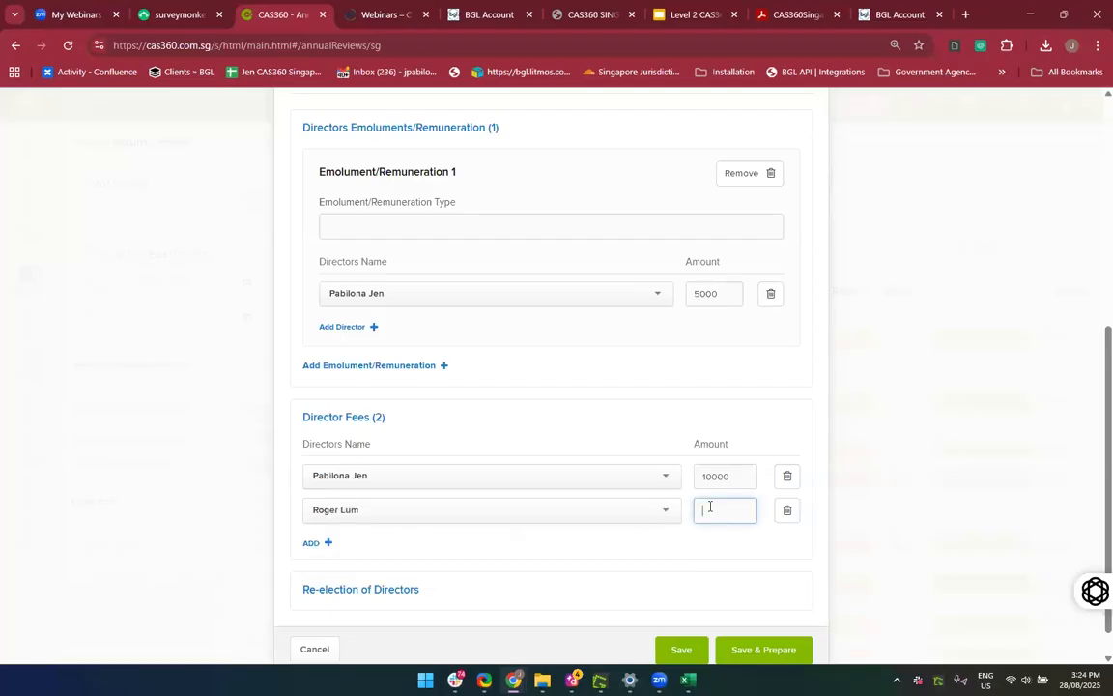
left_click(625, 568)
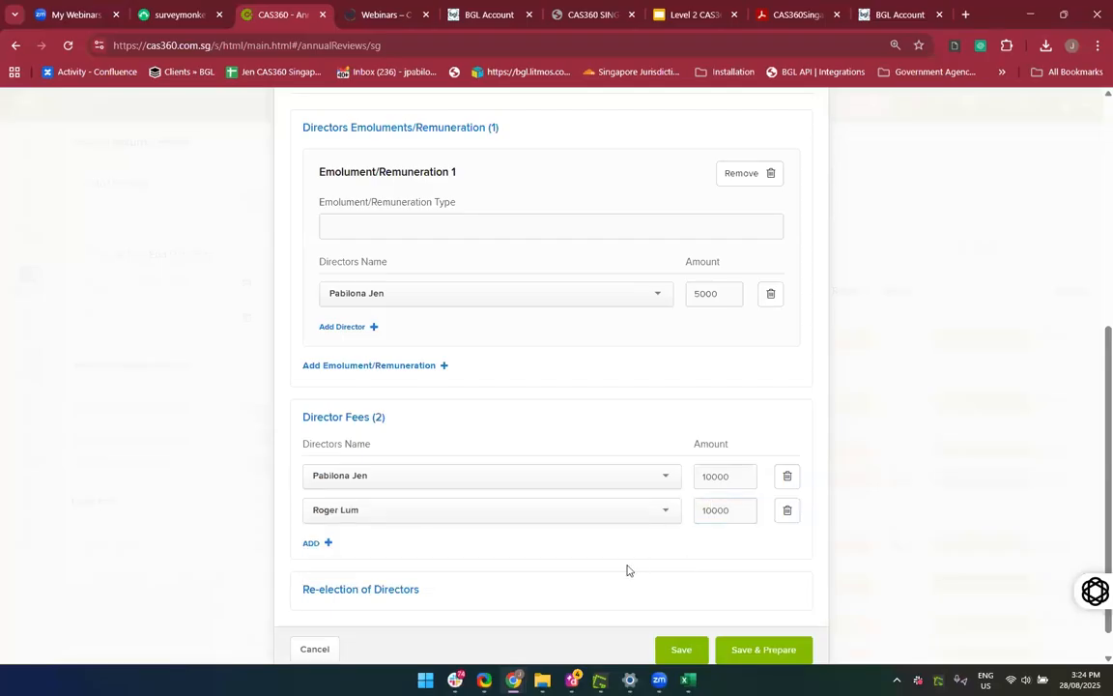
Expand the re-election of directors and add the first director offered in the list
left_click(392, 598)
scroll(389, 595, "down", 2)
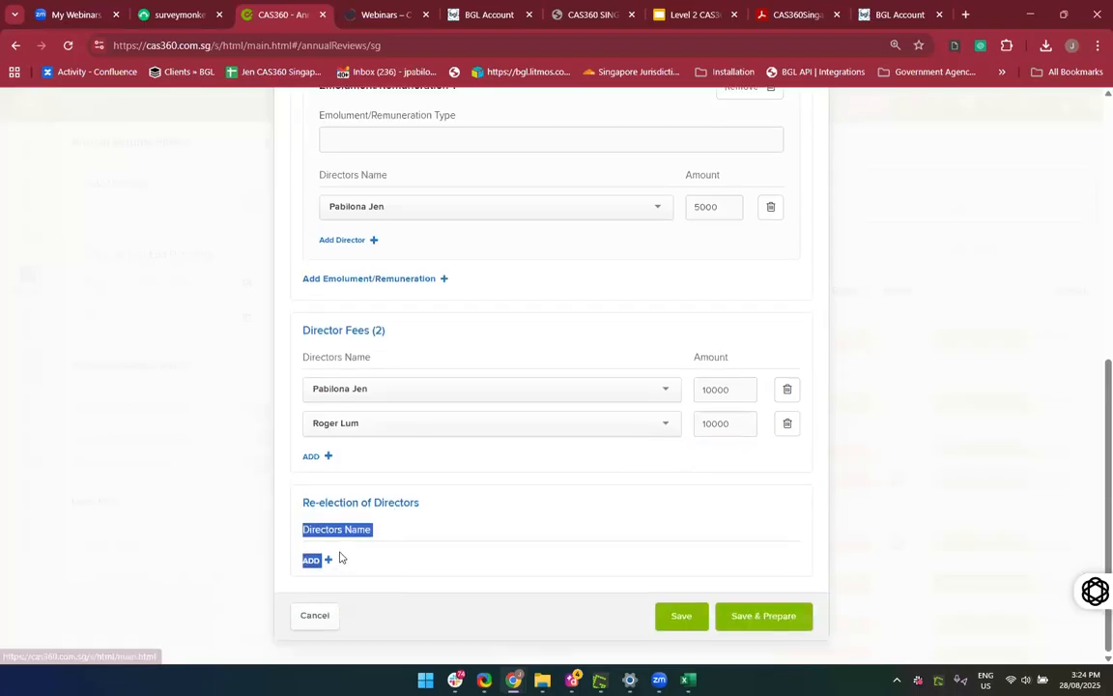
left_click(322, 566)
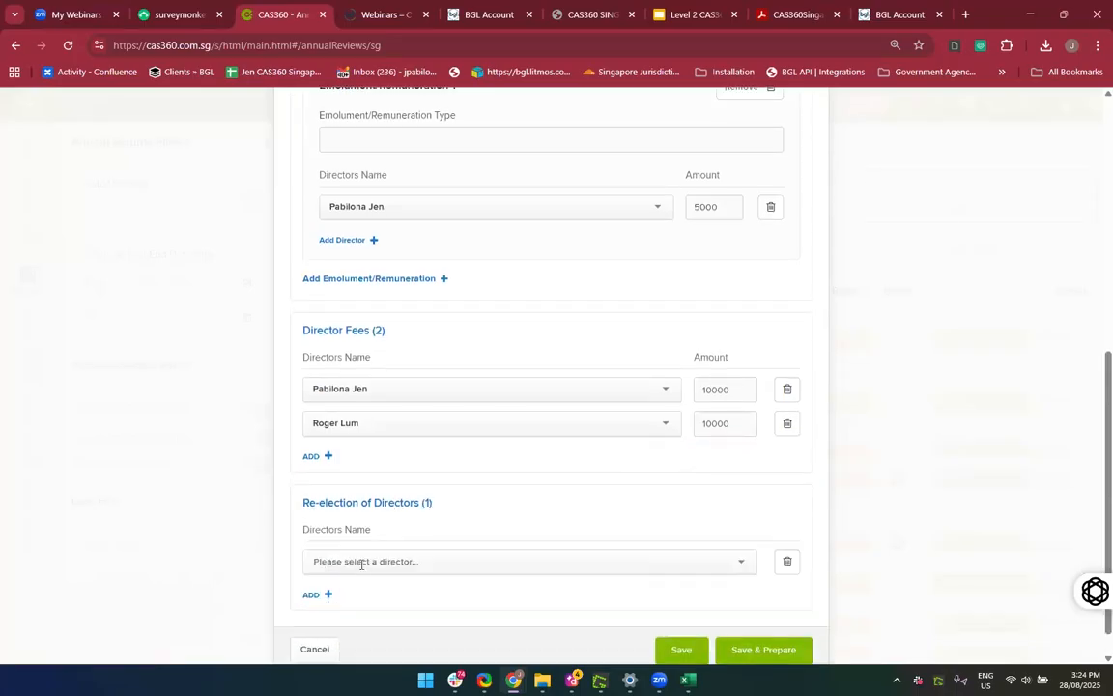
left_click(360, 563)
scroll(367, 588, "down", 1)
scroll(367, 589, "down", 1)
left_click(357, 549)
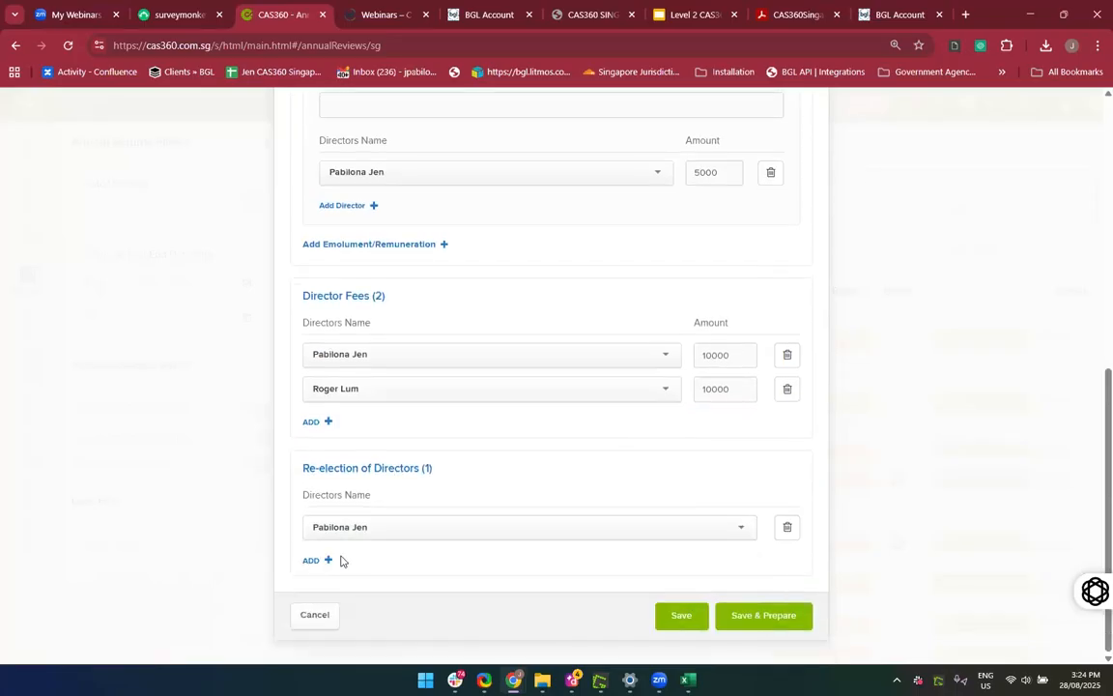
Add the three remaining directors to the re-election of directors, one row each
left_click(313, 563)
left_click(358, 562)
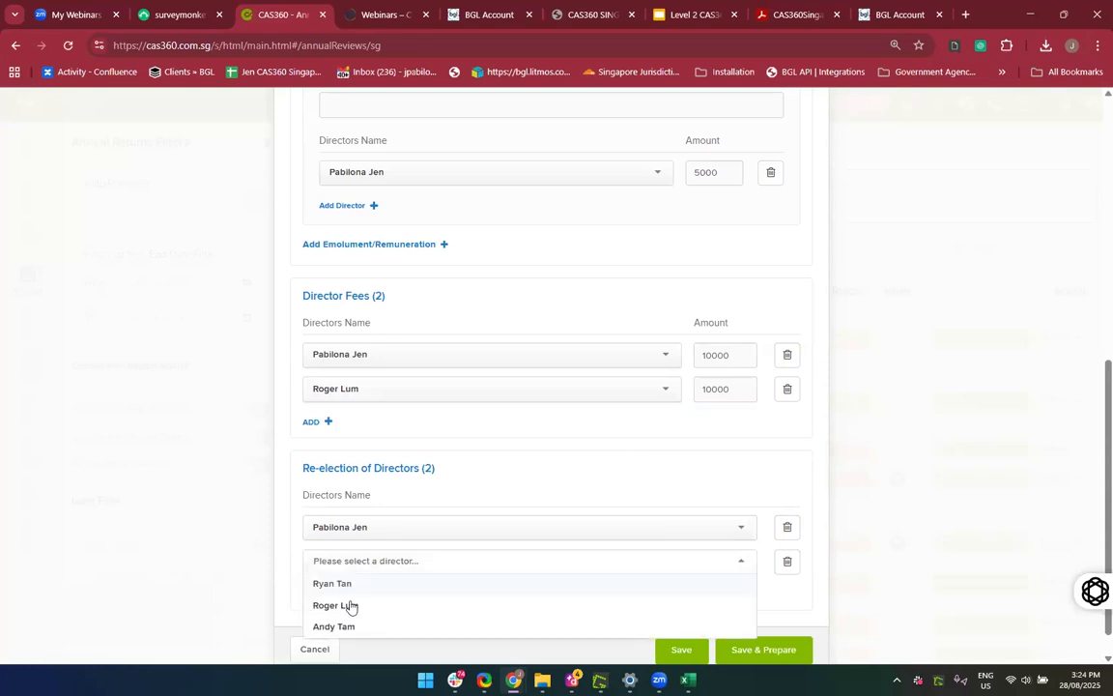
left_click(345, 588)
left_click(333, 597)
left_click(358, 601)
scroll(353, 595, "down", 1)
left_click(336, 556)
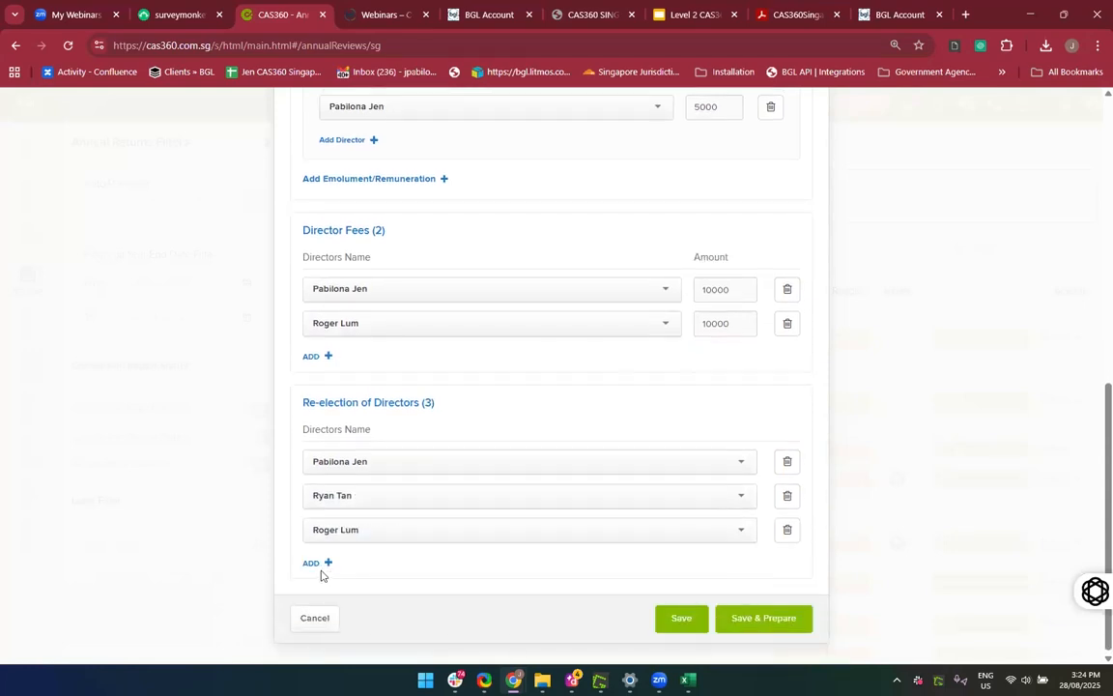
left_click(315, 564)
left_click(358, 571)
left_click(355, 590)
scroll(356, 593, "down", 1)
Examine the minutes data for Sprinkles PRIVATE LIMITED from the auditor question through to the re-election of directors
scroll(668, 278, "up", 10)
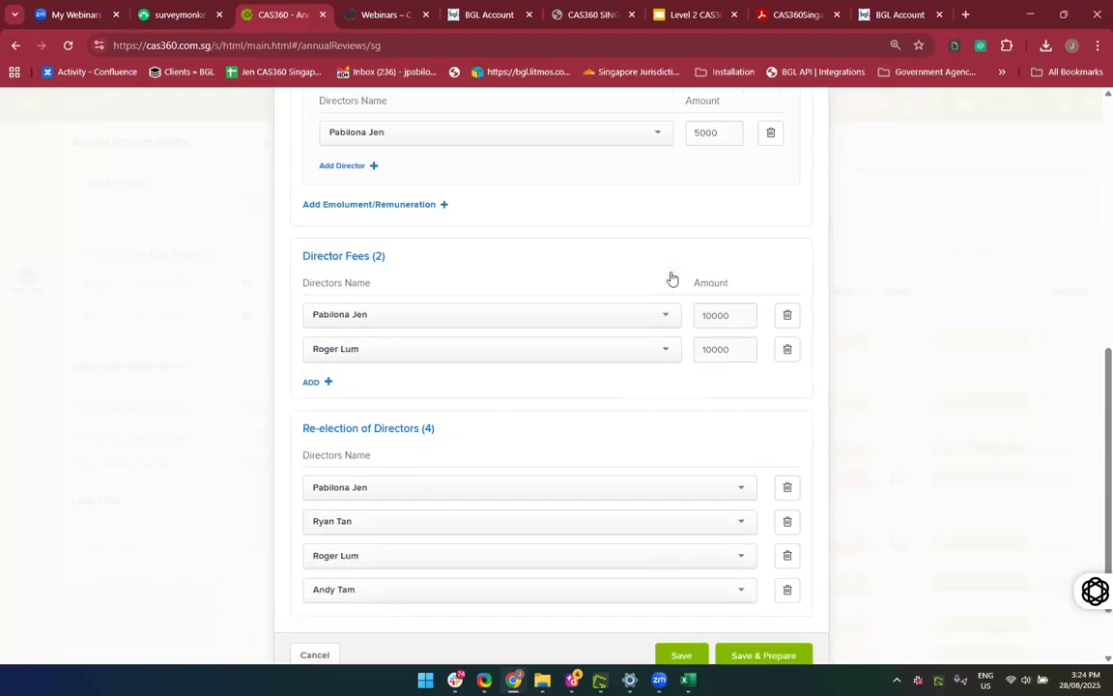
scroll(539, 472, "down", 4)
scroll(539, 472, "up", 4)
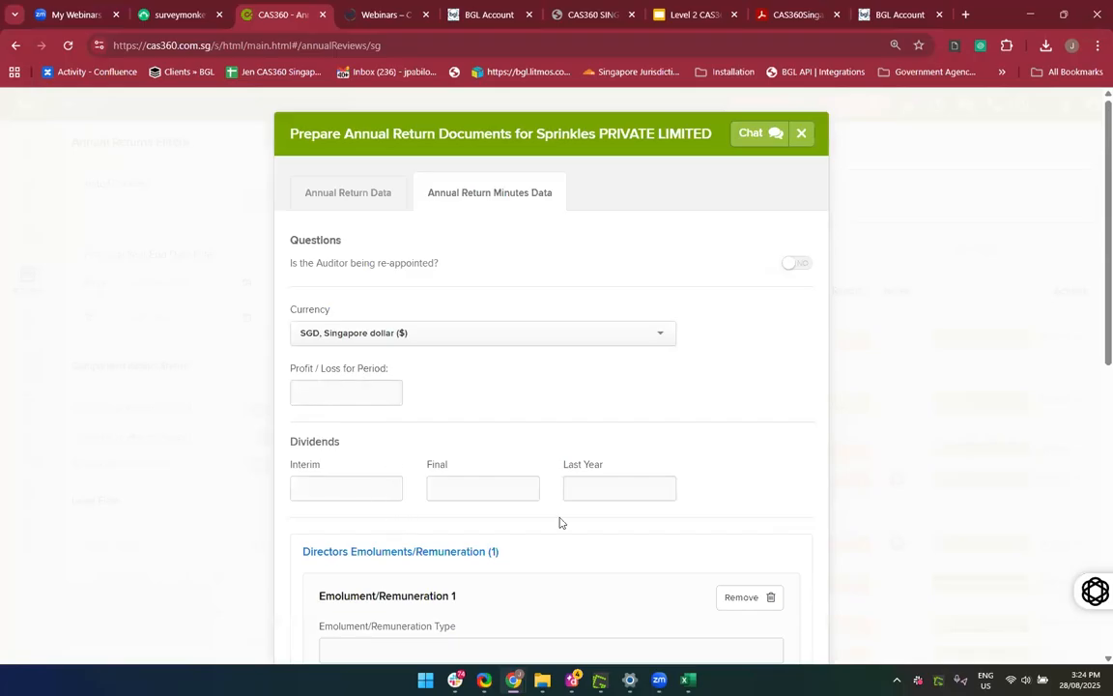
scroll(560, 522, "down", 1)
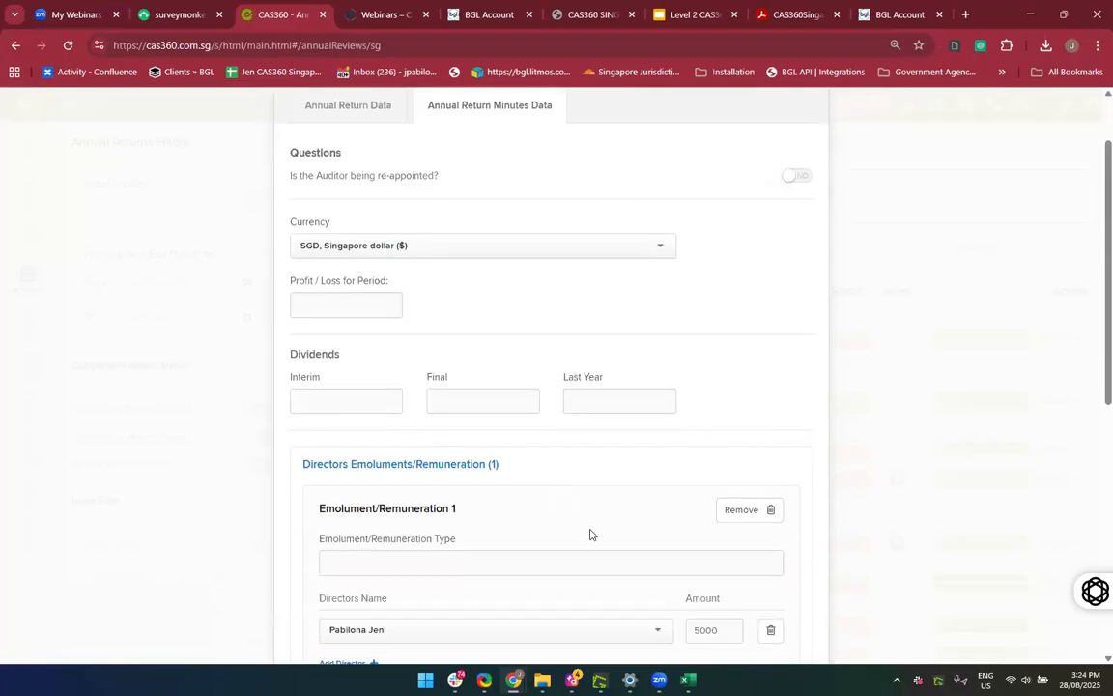
scroll(588, 531, "down", 3)
scroll(589, 531, "up", 4)
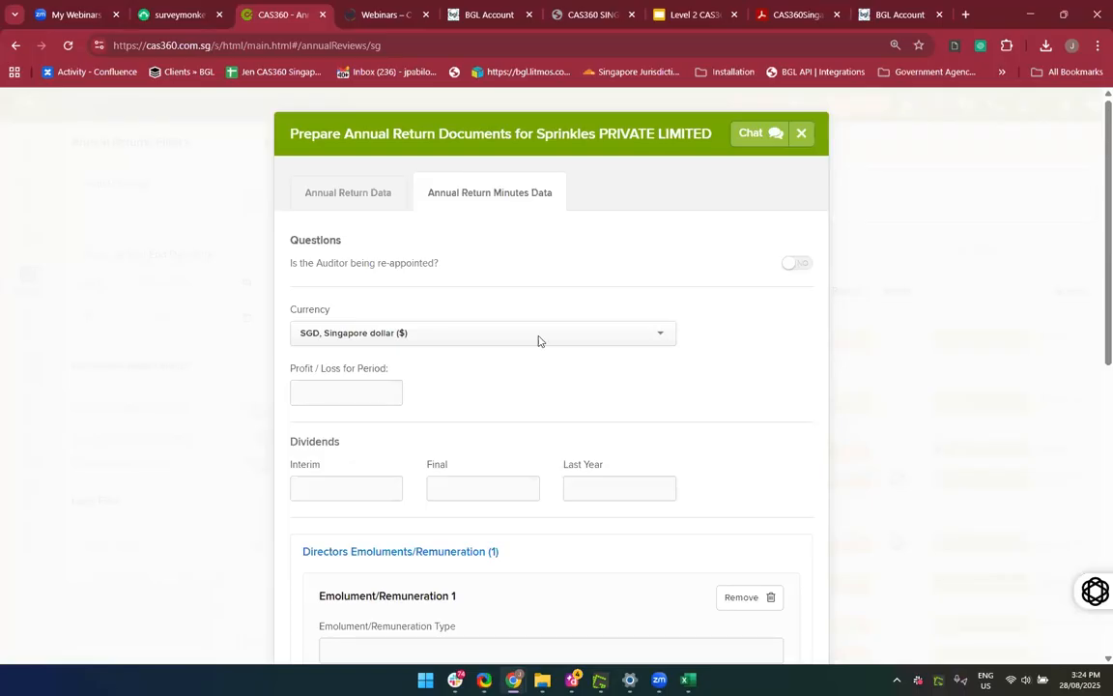
scroll(565, 541, "down", 10)
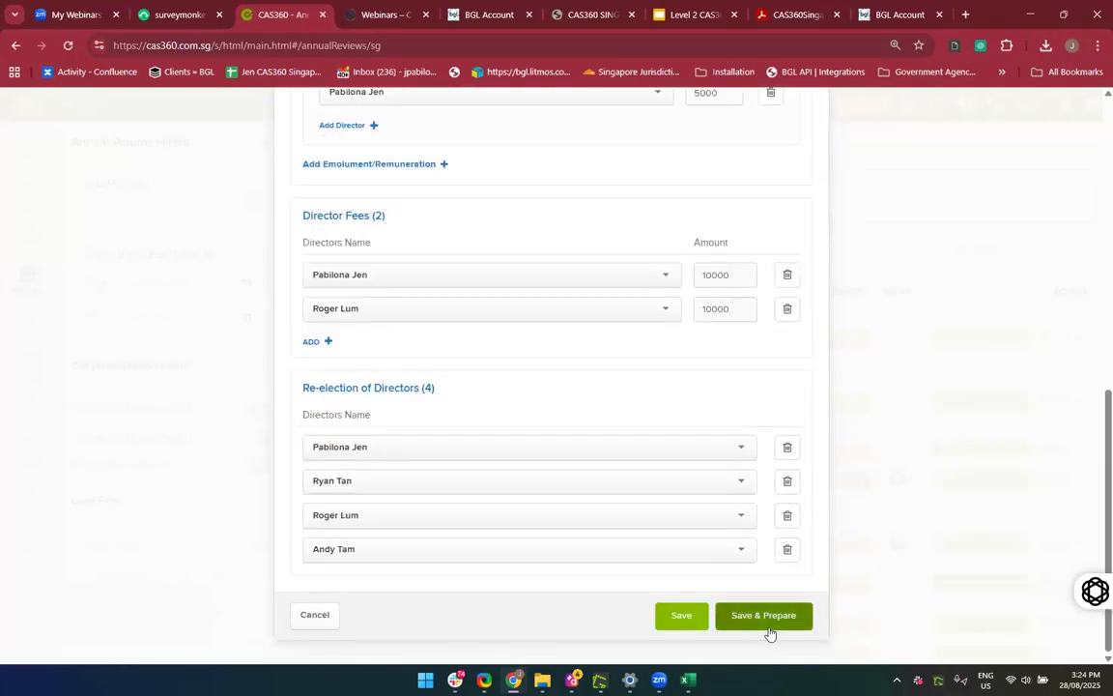
Try to save and prepare the annual return, and set the existing emolument's type to Remuneration
left_click(769, 633)
left_click(462, 289)
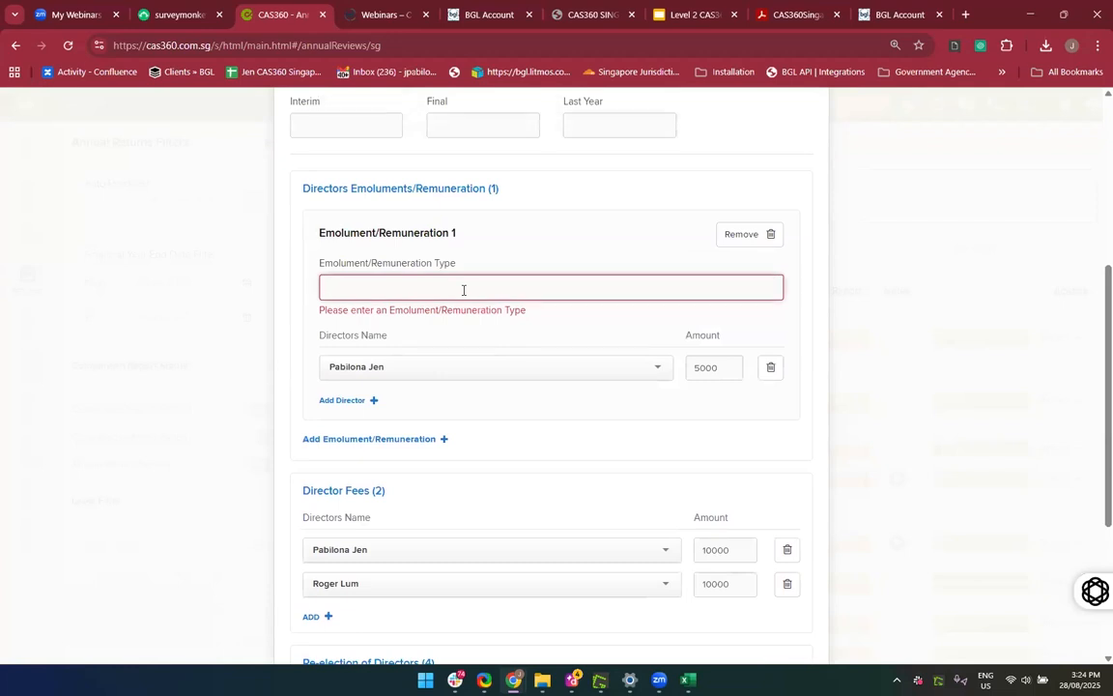
type("S")
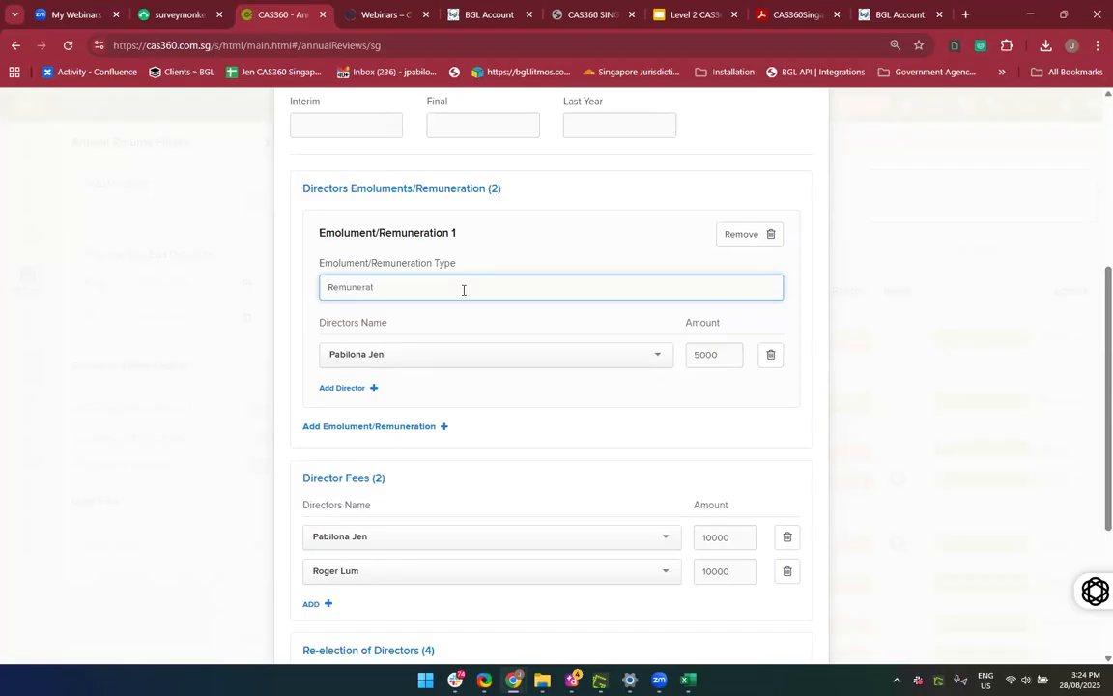
scroll(463, 290, "down", 3)
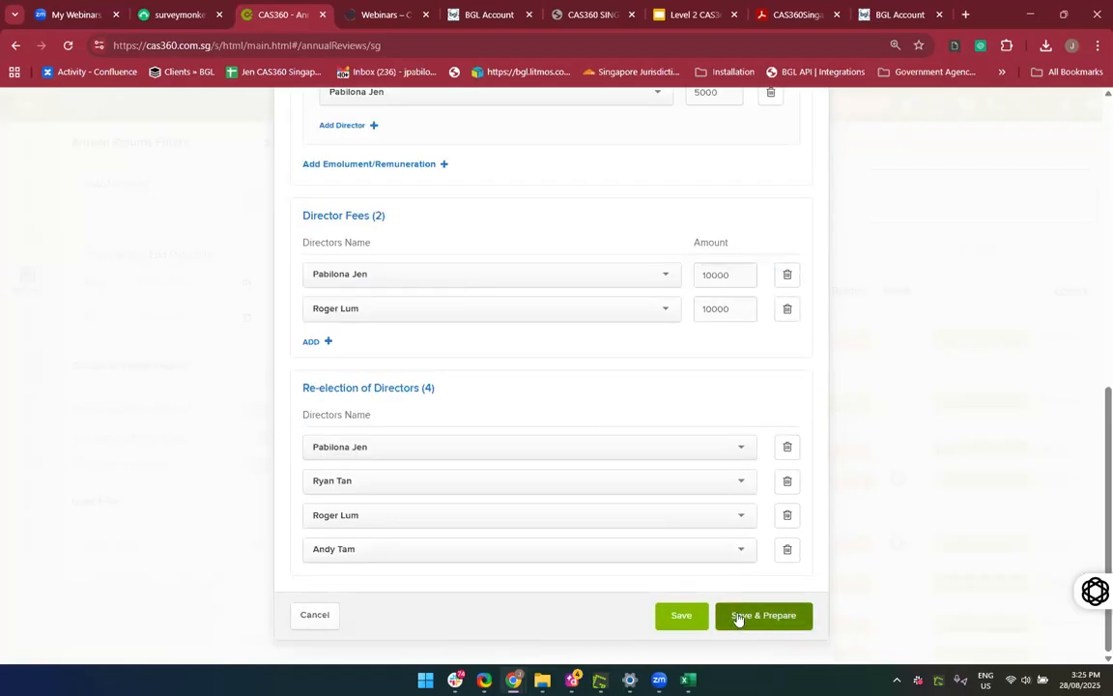
Check the emolument, director fee and re-election entries for anything that prevents the documents from being prepared
scroll(617, 394, "up", 5)
scroll(617, 394, "down", 5)
scroll(596, 425, "up", 5)
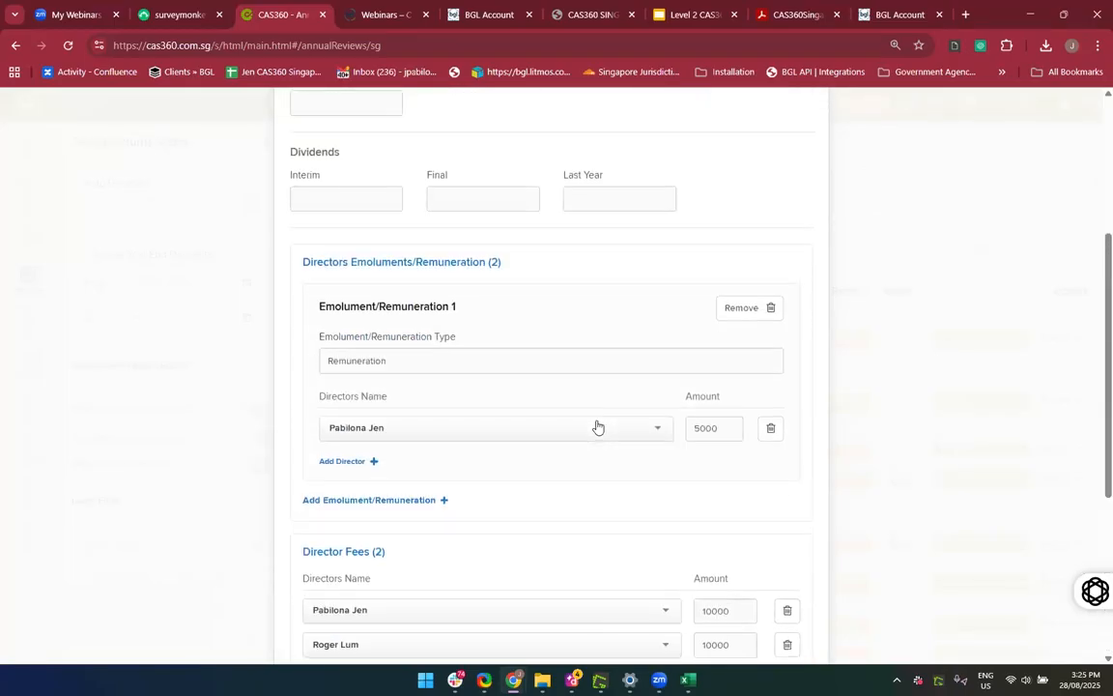
scroll(651, 523, "down", 1)
scroll(539, 573, "down", 4)
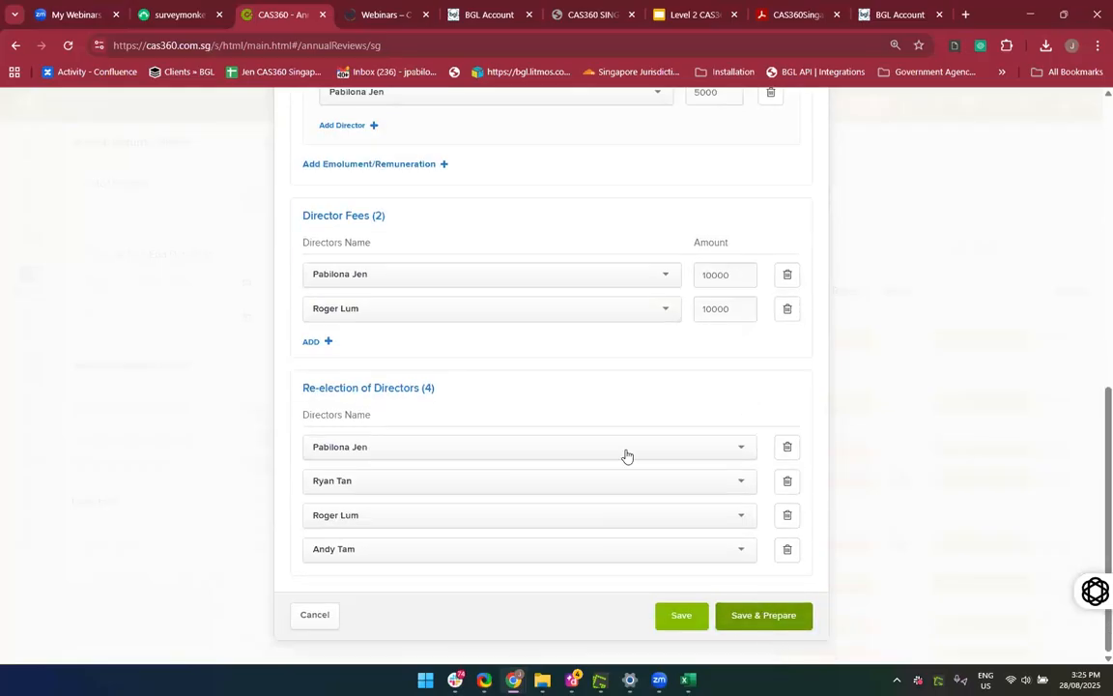
scroll(626, 454, "up", 7)
scroll(626, 454, "down", 7)
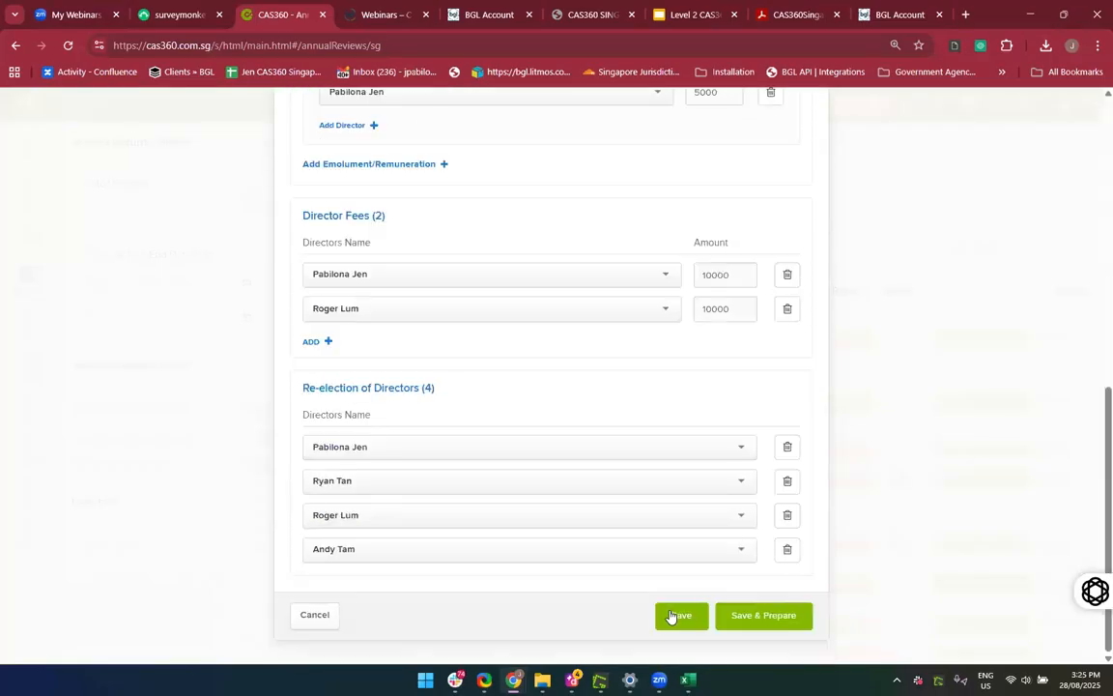
left_click(703, 559)
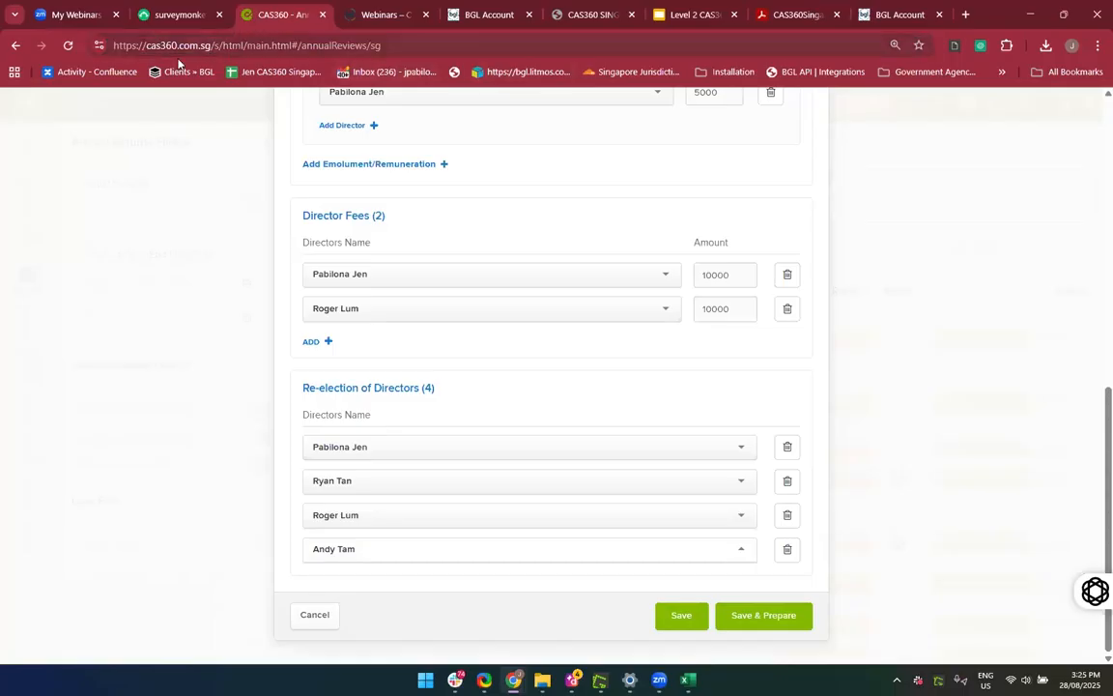
Reload the annual returns page and reopen the annual return minutes data for Sprinkles PRIVATE LIMITED
left_click(67, 47)
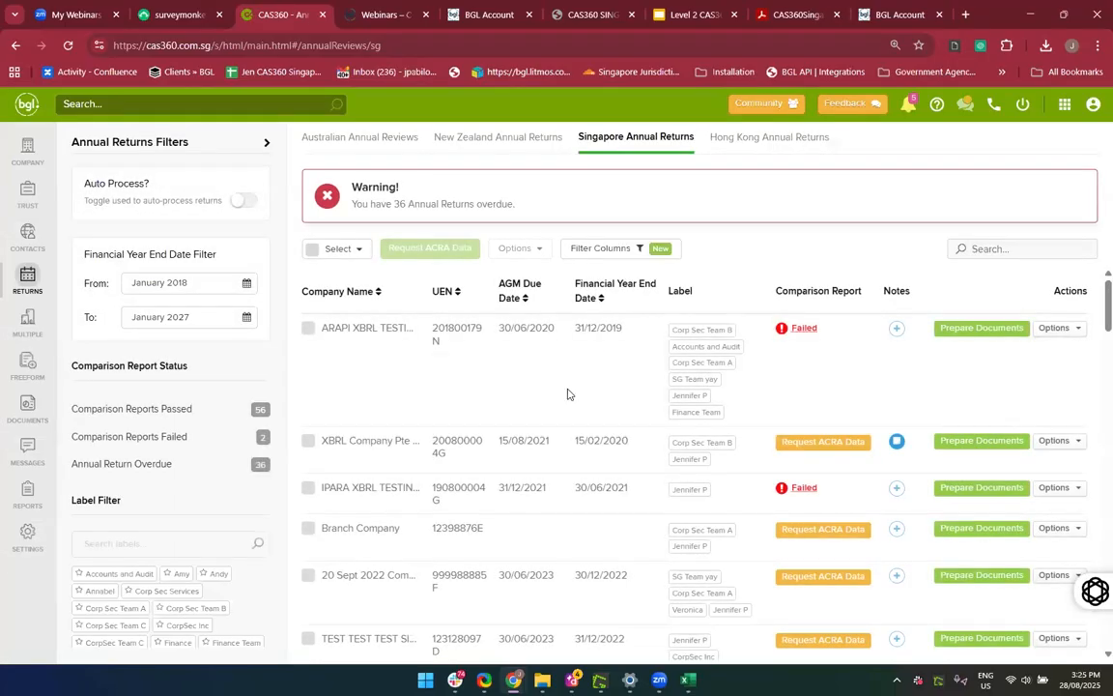
scroll(570, 415, "down", 2)
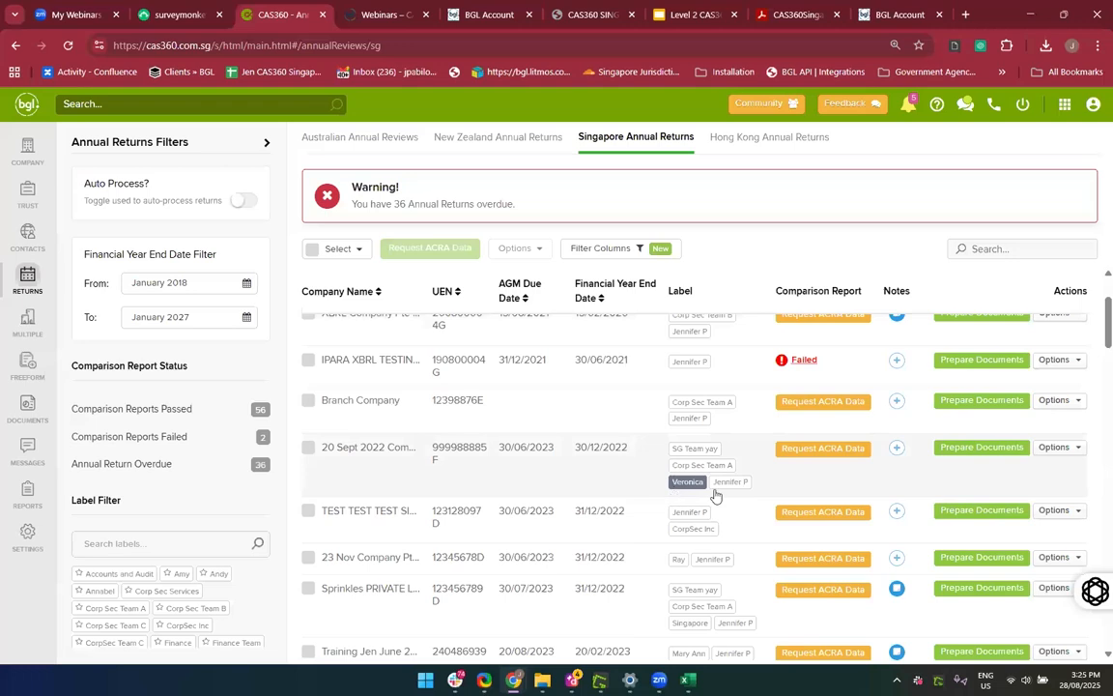
scroll(495, 497, "down", 1)
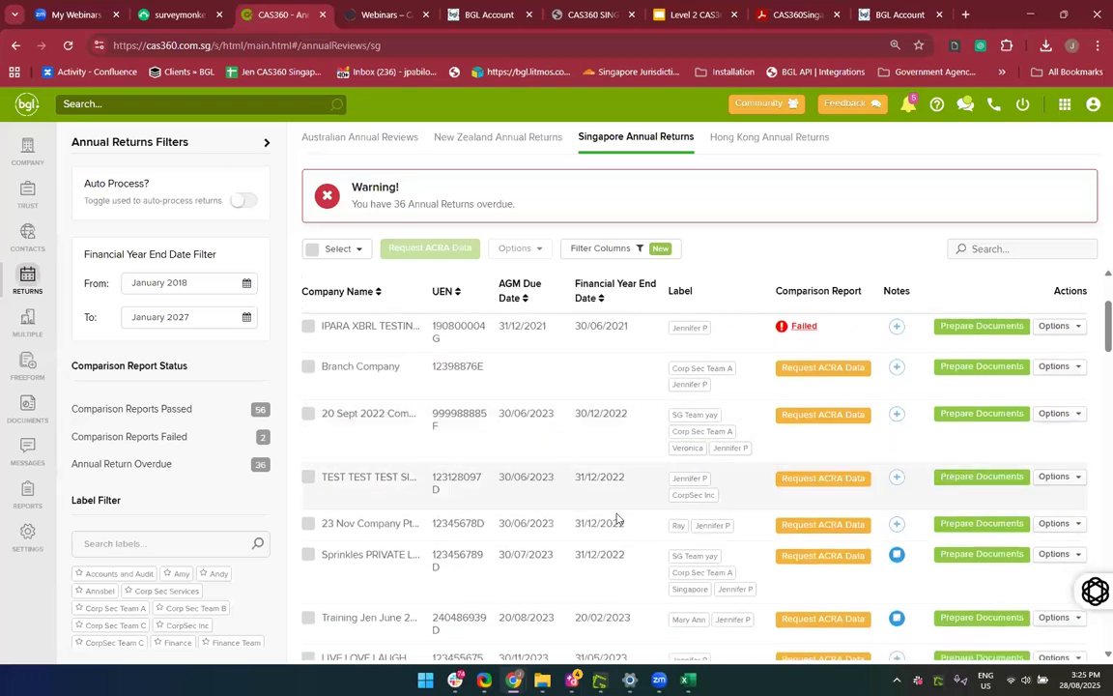
left_click(967, 556)
scroll(579, 305, "down", 2)
scroll(579, 307, "up", 2)
left_click(499, 194)
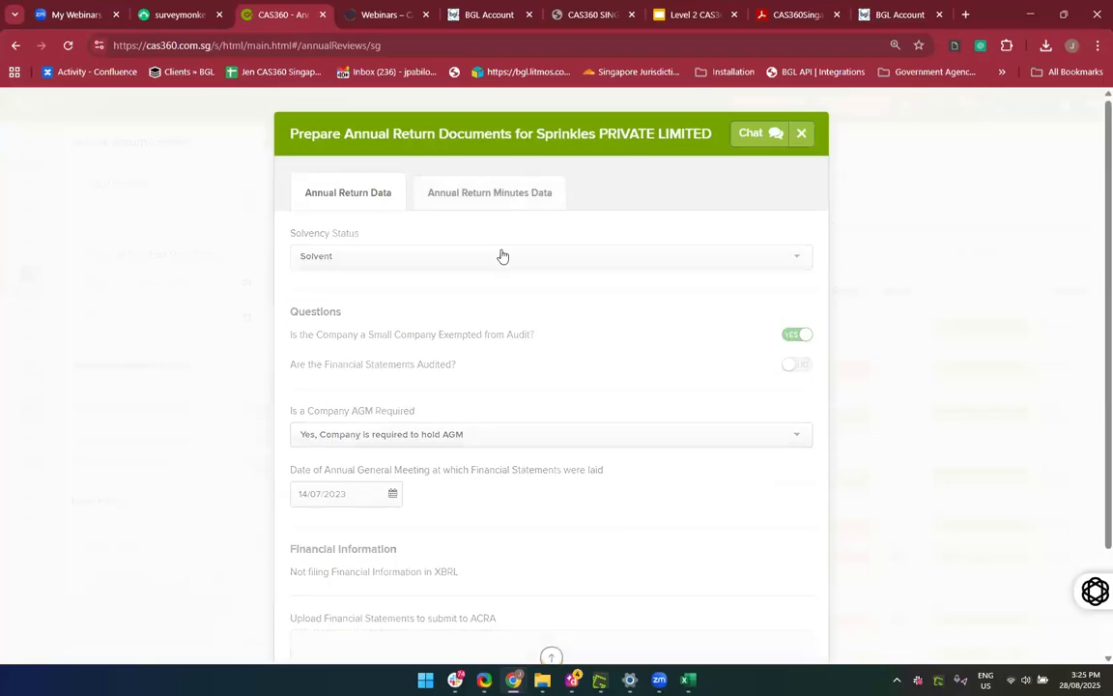
Expand the director fees and add a row for the second director offered in the list
scroll(434, 500, "down", 2)
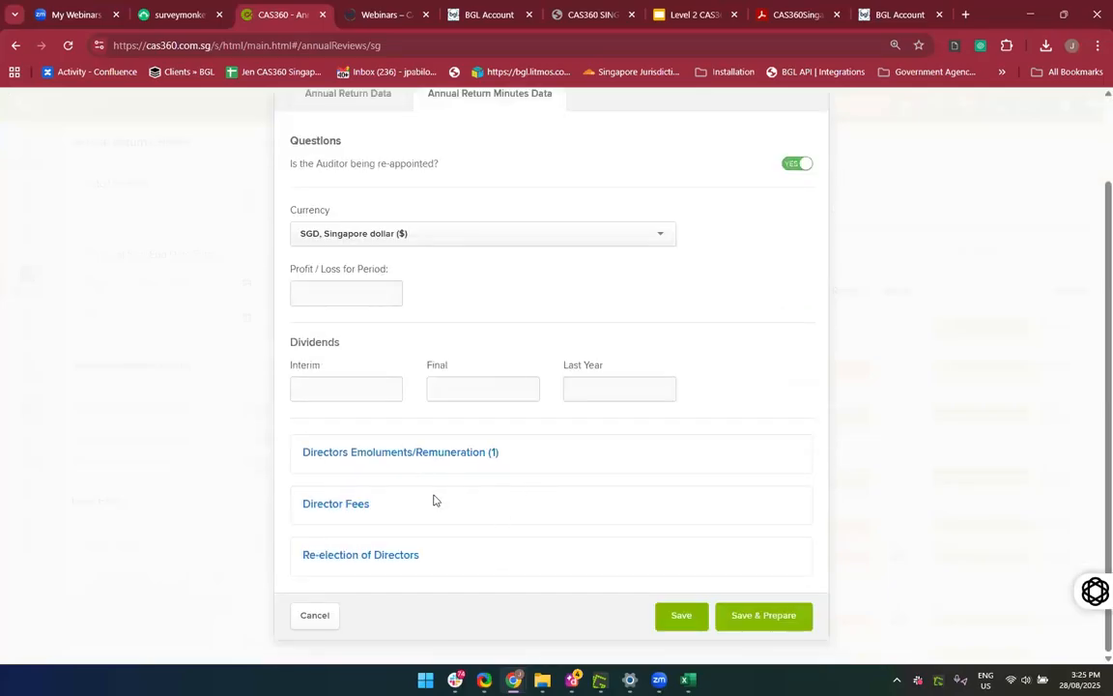
left_click(367, 505)
left_click(323, 564)
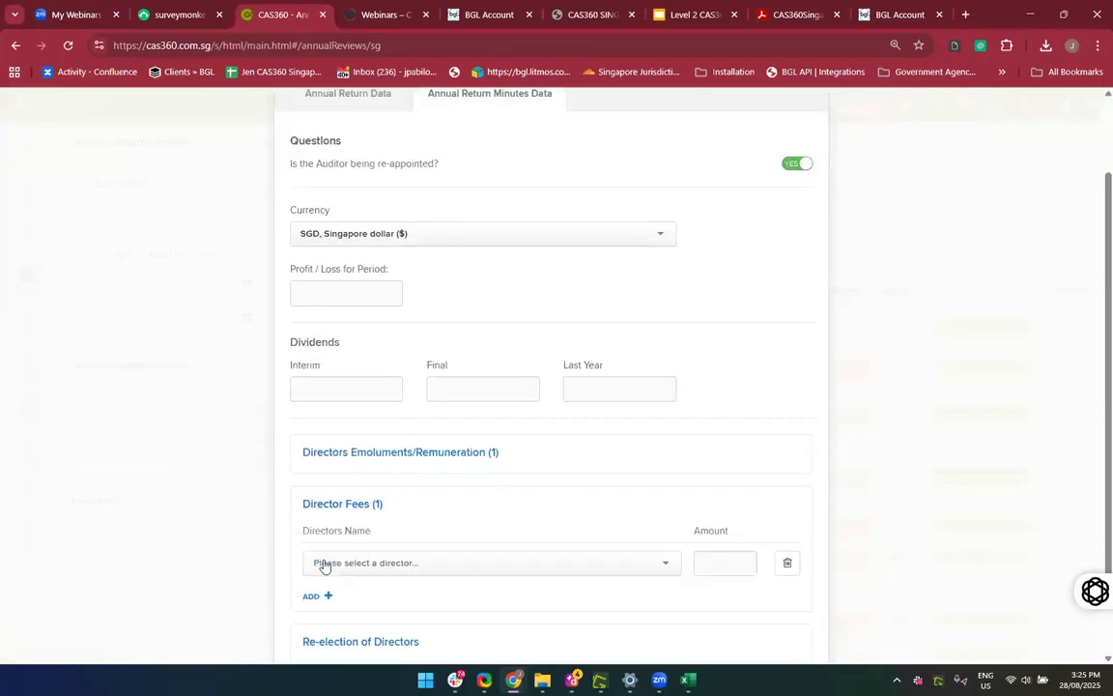
left_click(373, 566)
scroll(358, 541, "down", 2)
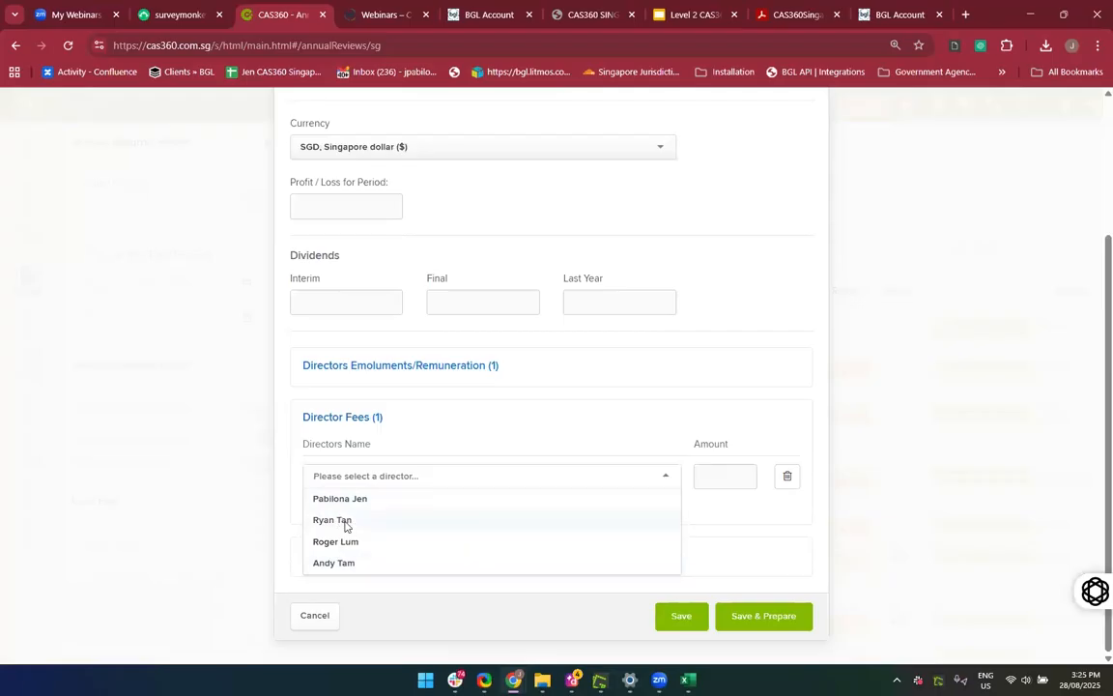
left_click(345, 522)
Add the second director offered to the re-election of directors and set the director fee amount to 10000
left_click(414, 563)
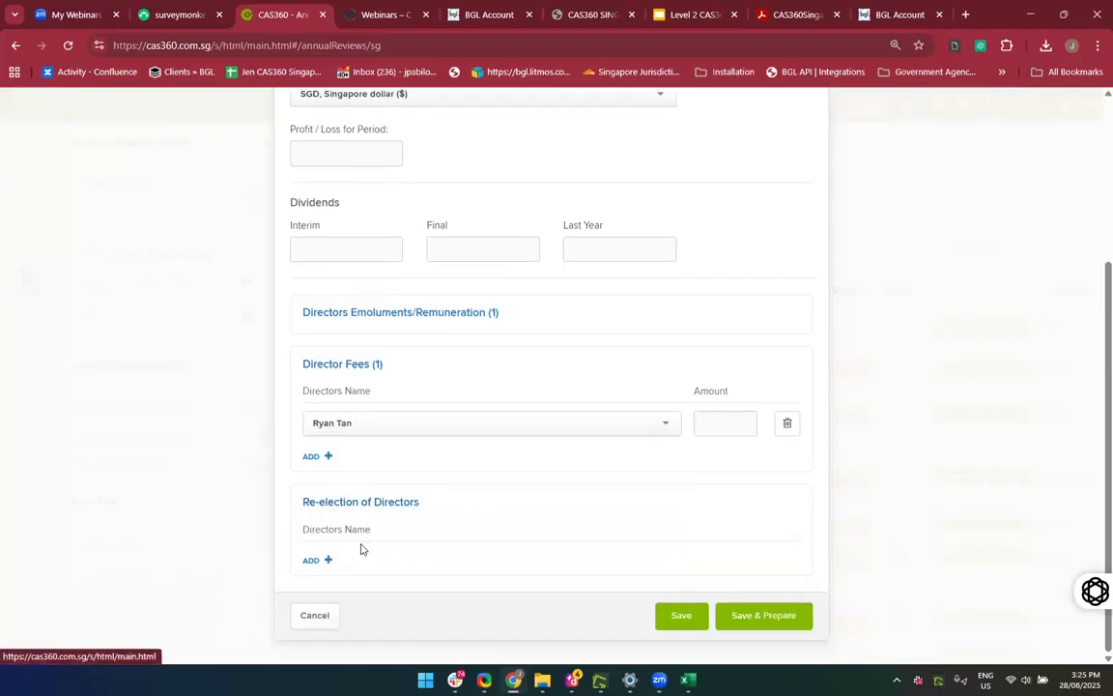
left_click(327, 561)
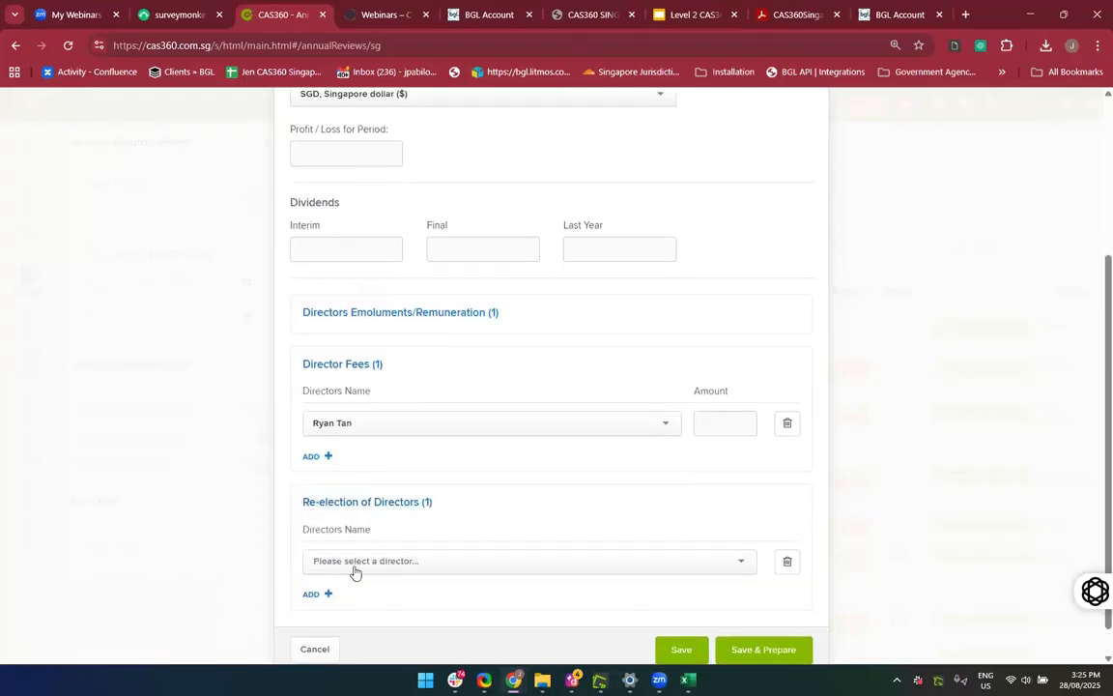
left_click(354, 568)
left_click(352, 606)
scroll(559, 599, "down", 1)
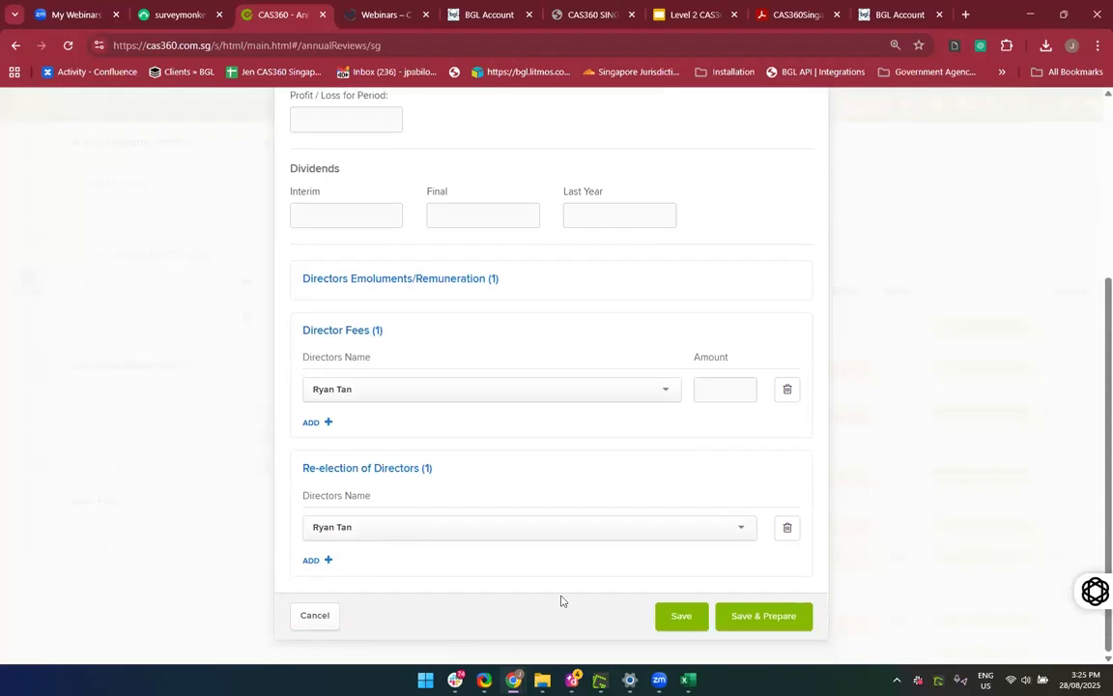
left_click(770, 618)
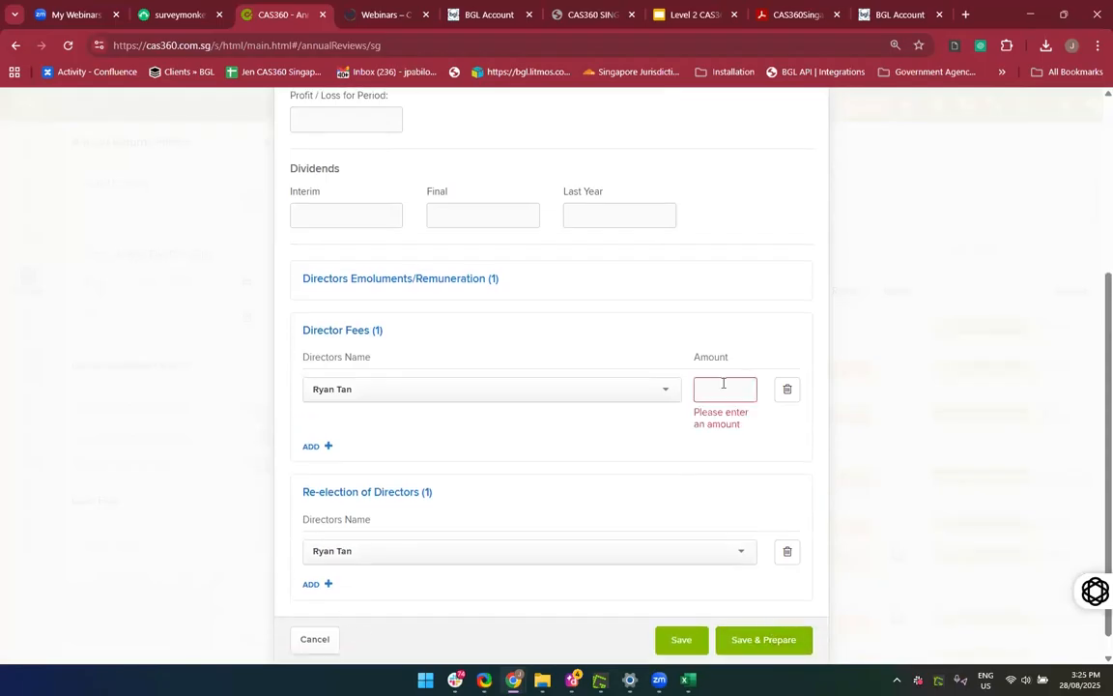
type("10000")
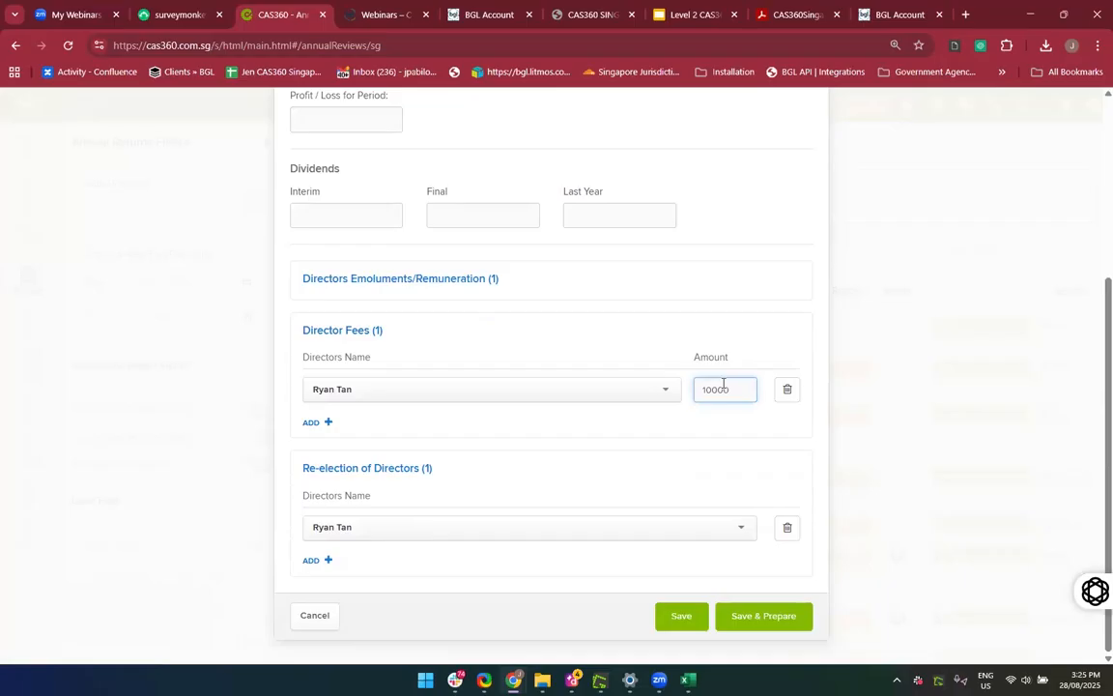
Set the auditor re-appointment question to No in the reopened minutes data
scroll(722, 384, "up", 3)
scroll(723, 385, "down", 2)
scroll(723, 385, "up", 2)
scroll(768, 367, "down", 3)
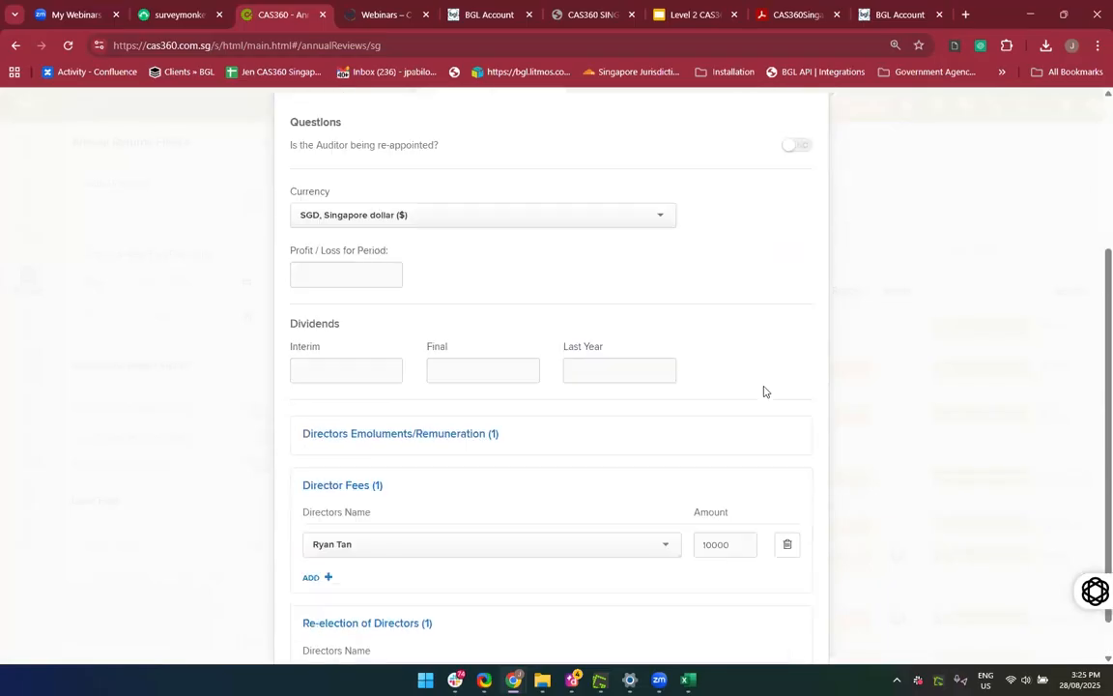
scroll(735, 348, "up", 3)
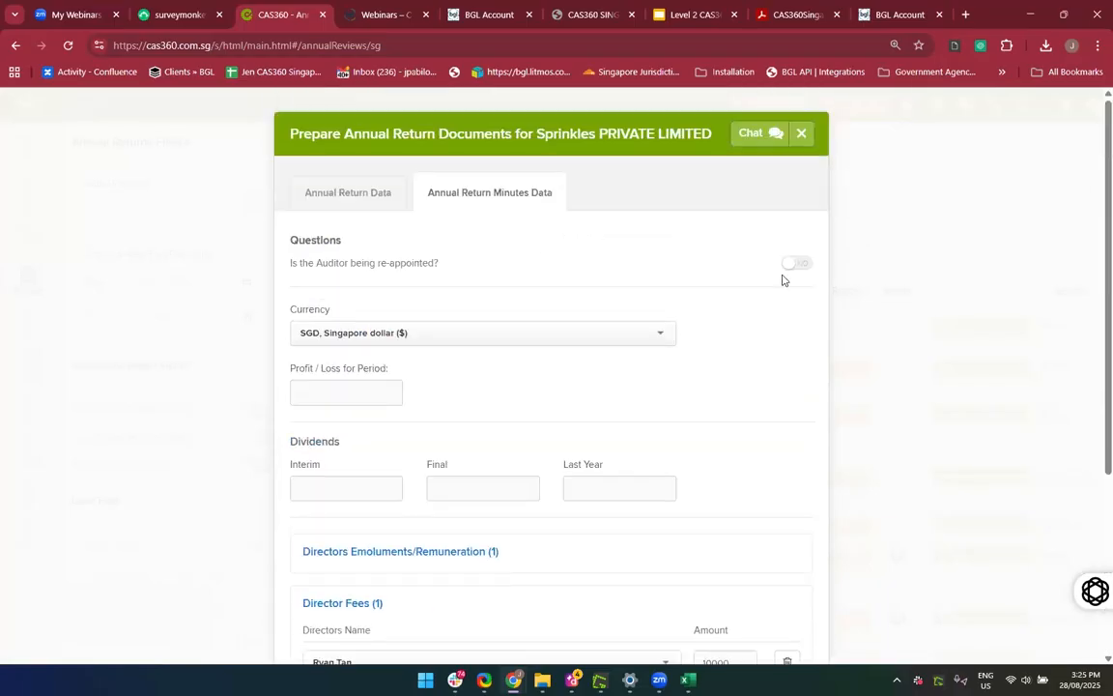
left_click(801, 268)
scroll(793, 290, "down", 3)
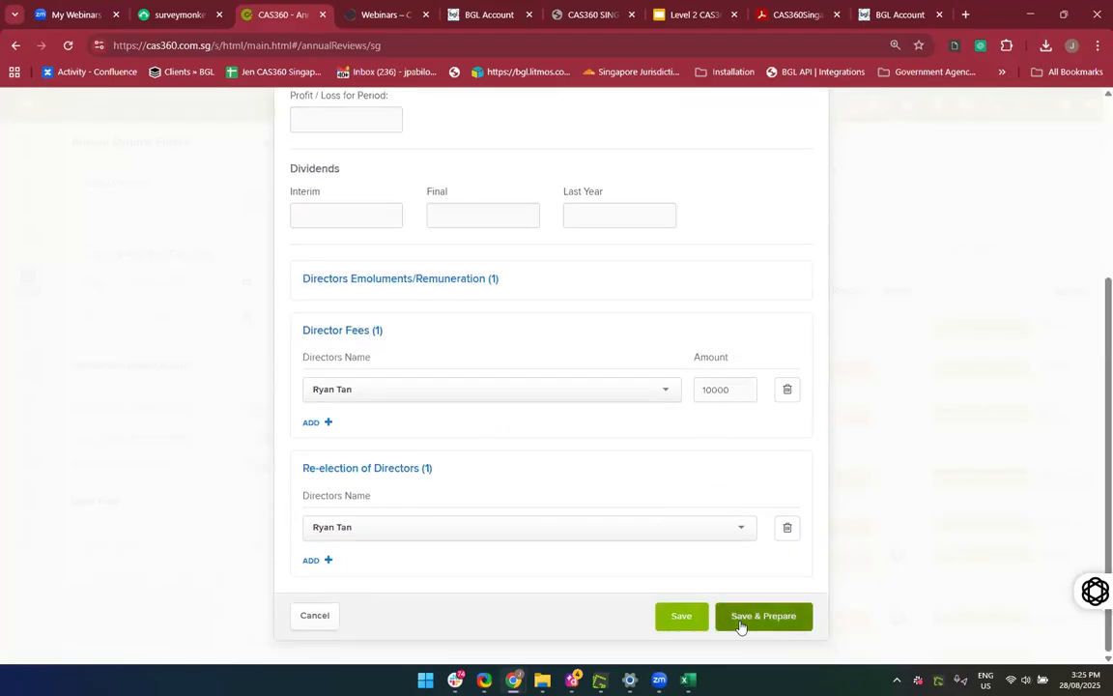
Review the annual return data for Sprinkles PRIVATE LIMITED, including the audit and AGM answers, and close the preparation form without saving
scroll(599, 414, "up", 4)
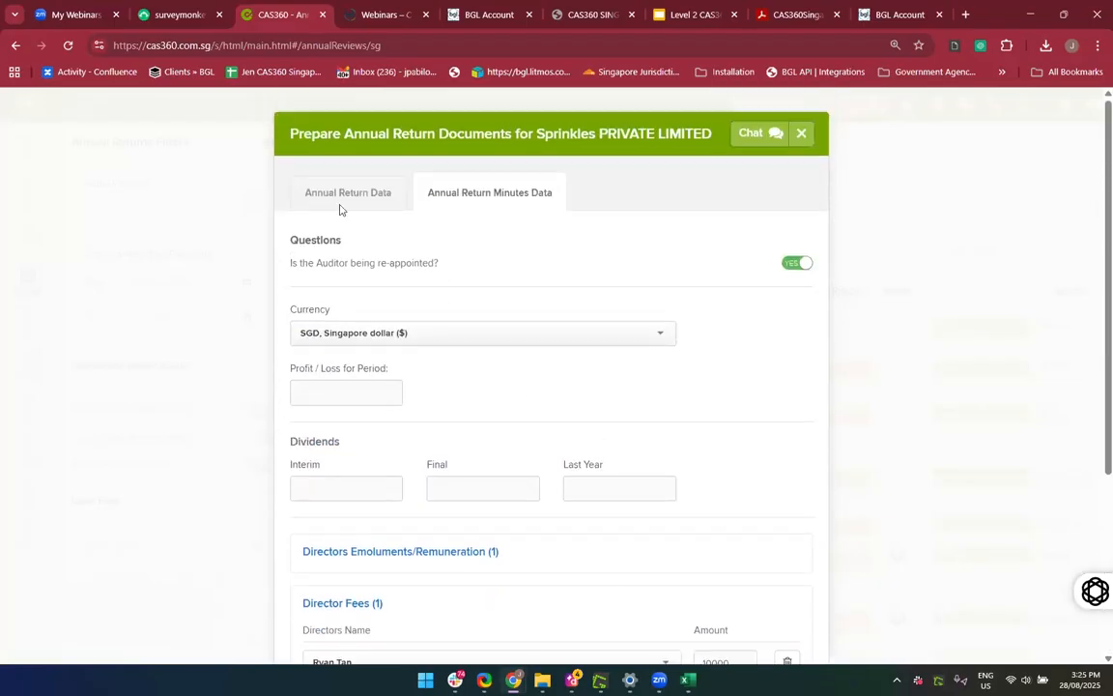
left_click(311, 198)
scroll(594, 392, "down", 3)
scroll(594, 392, "up", 3)
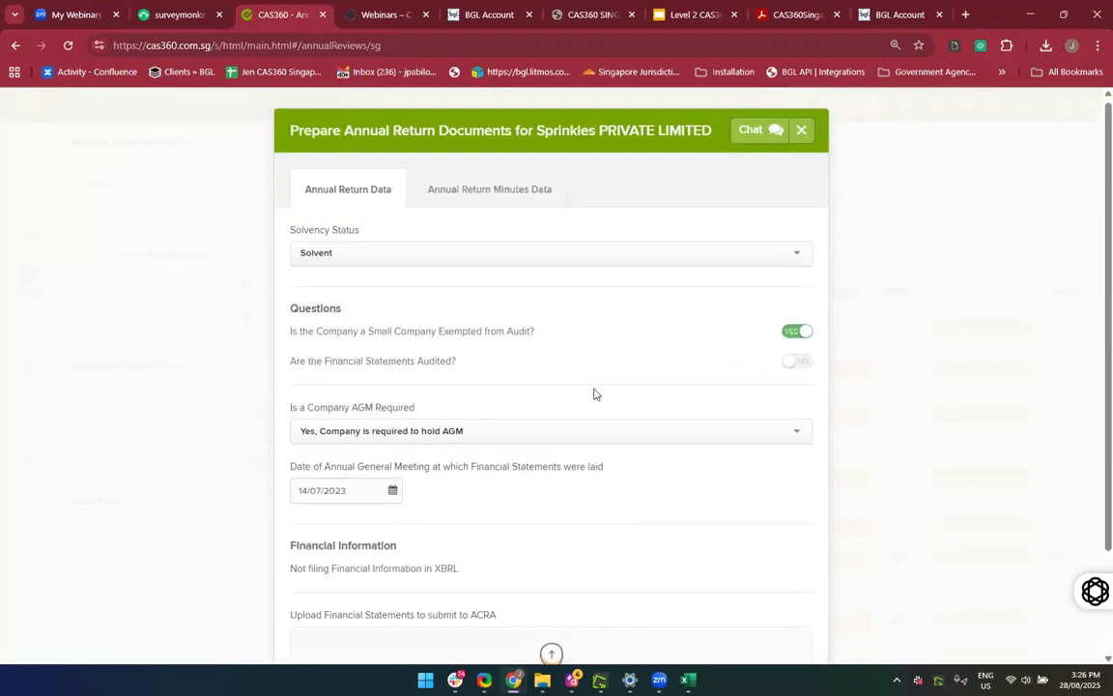
scroll(589, 416, "down", 3)
scroll(677, 203, "up", 2)
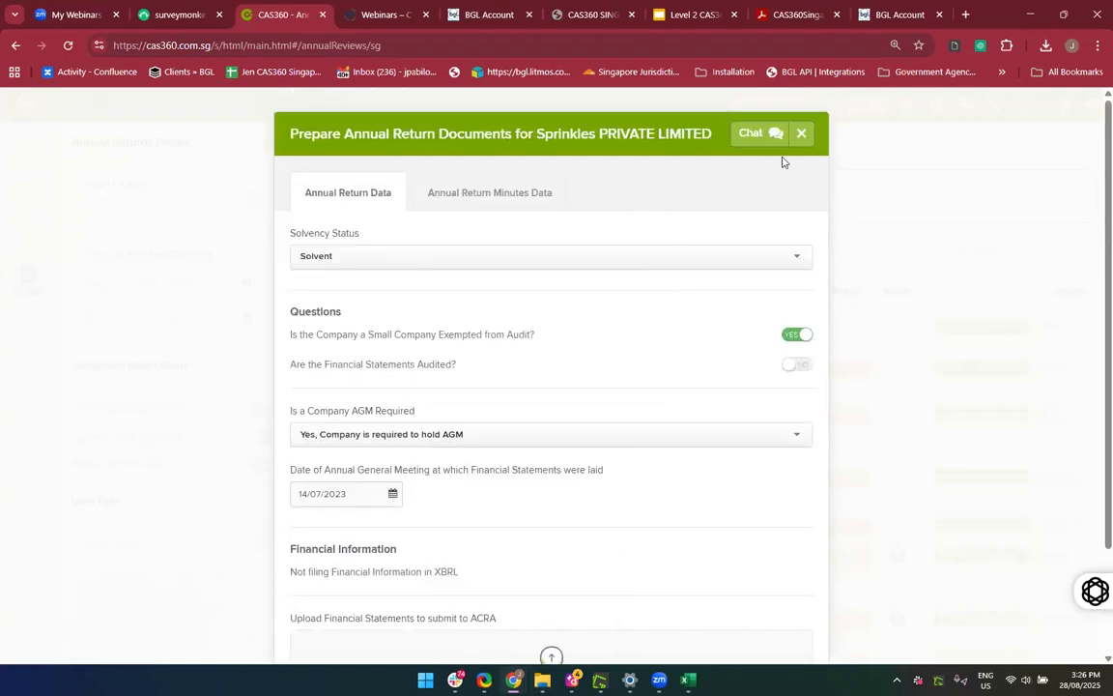
left_click(801, 137)
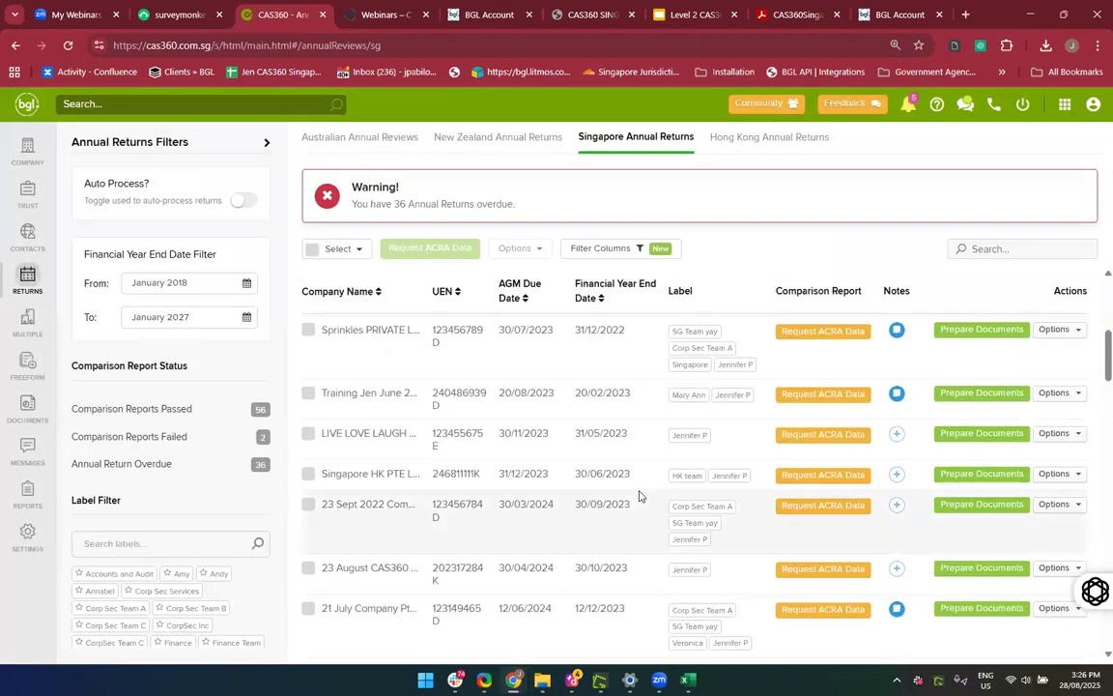
Find 9th Feb Company Pte Ltd in the Singapore annual returns list and open its document preparation form
scroll(946, 513, "down", 3)
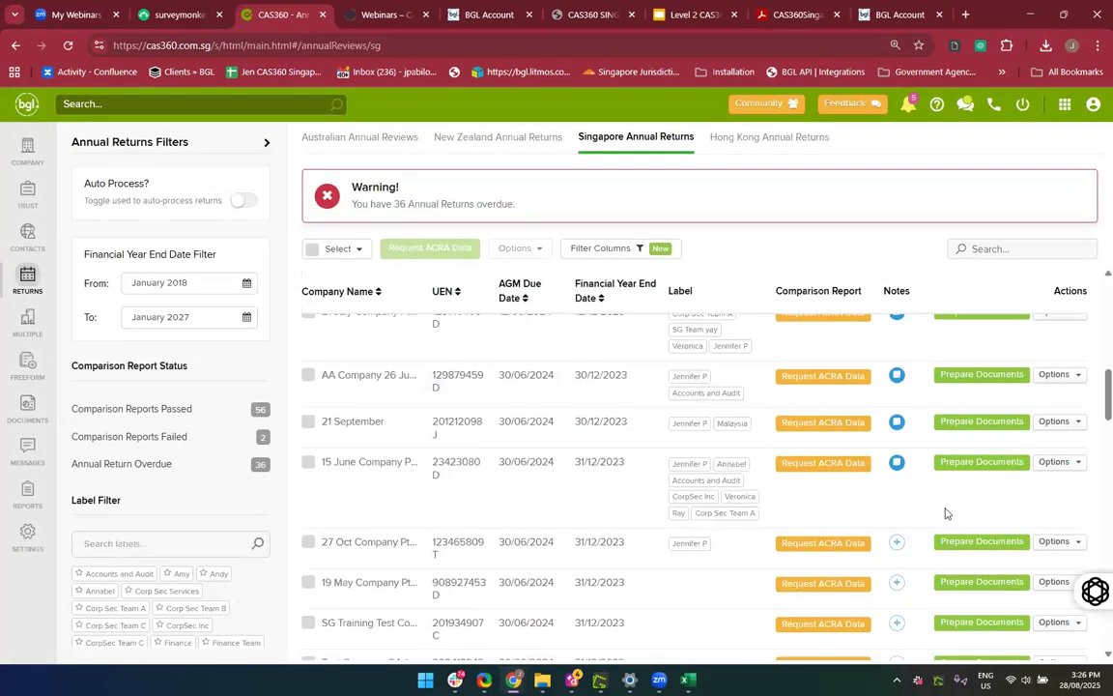
scroll(969, 496, "up", 2)
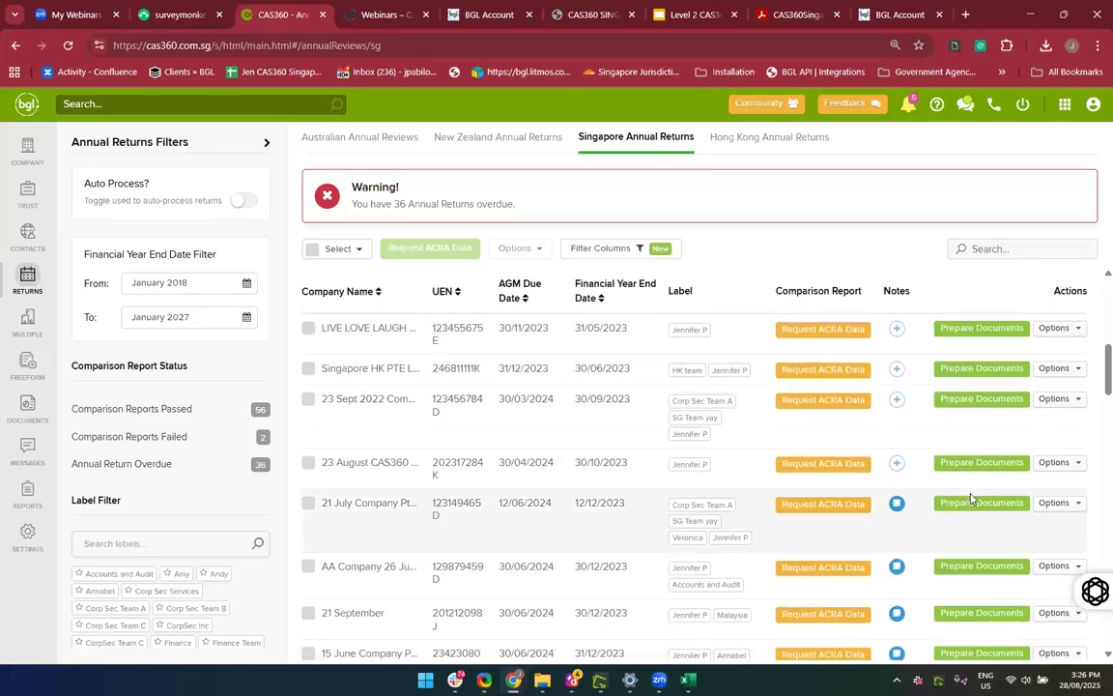
scroll(971, 498, "up", 3)
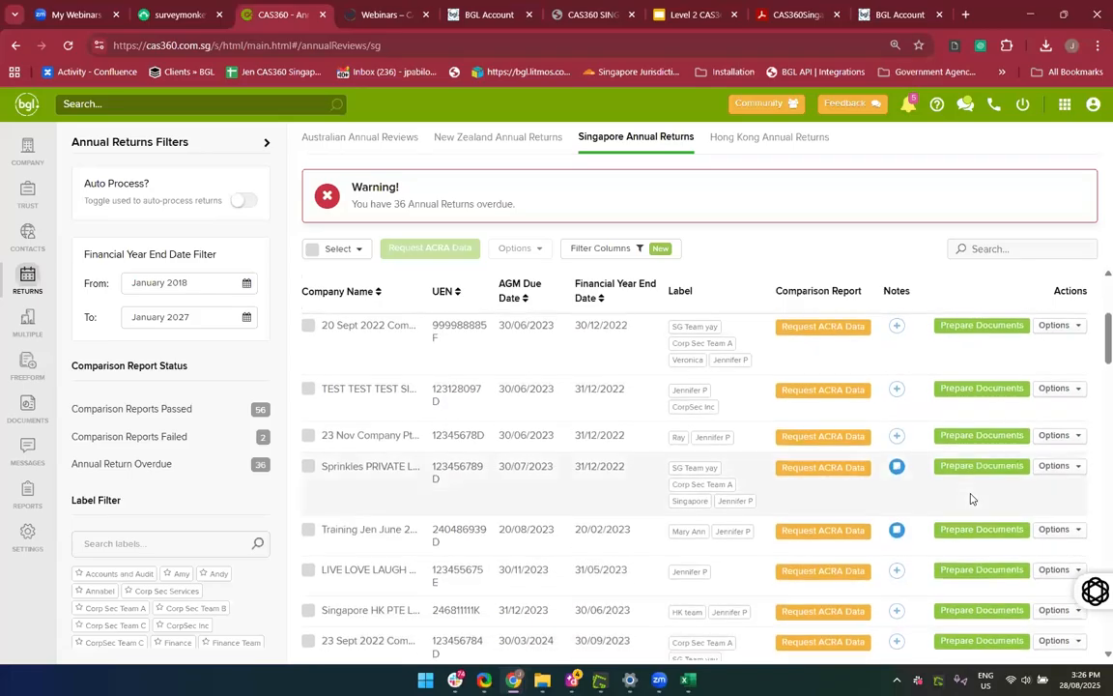
scroll(971, 499, "up", 5)
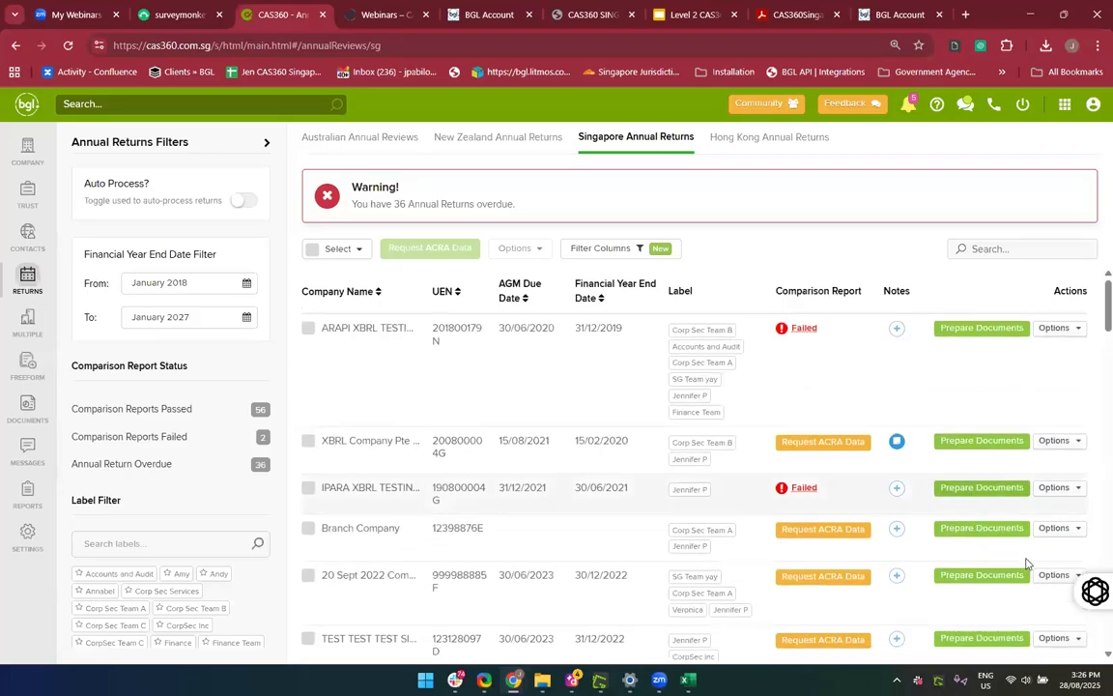
scroll(1021, 577, "down", 2)
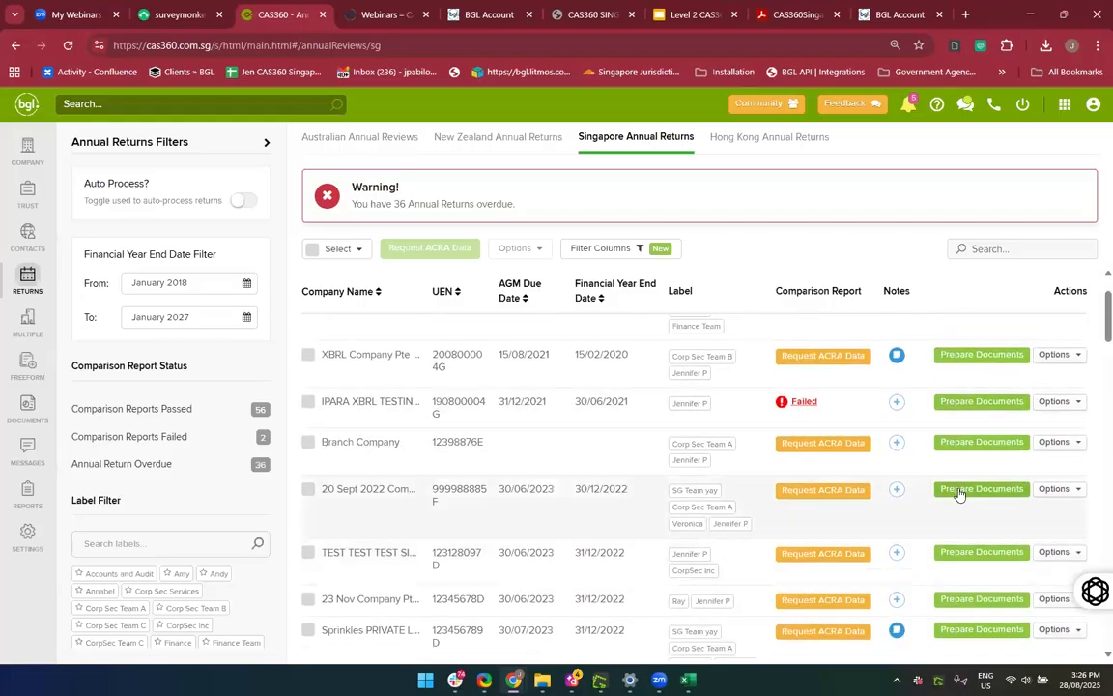
scroll(960, 495, "down", 10)
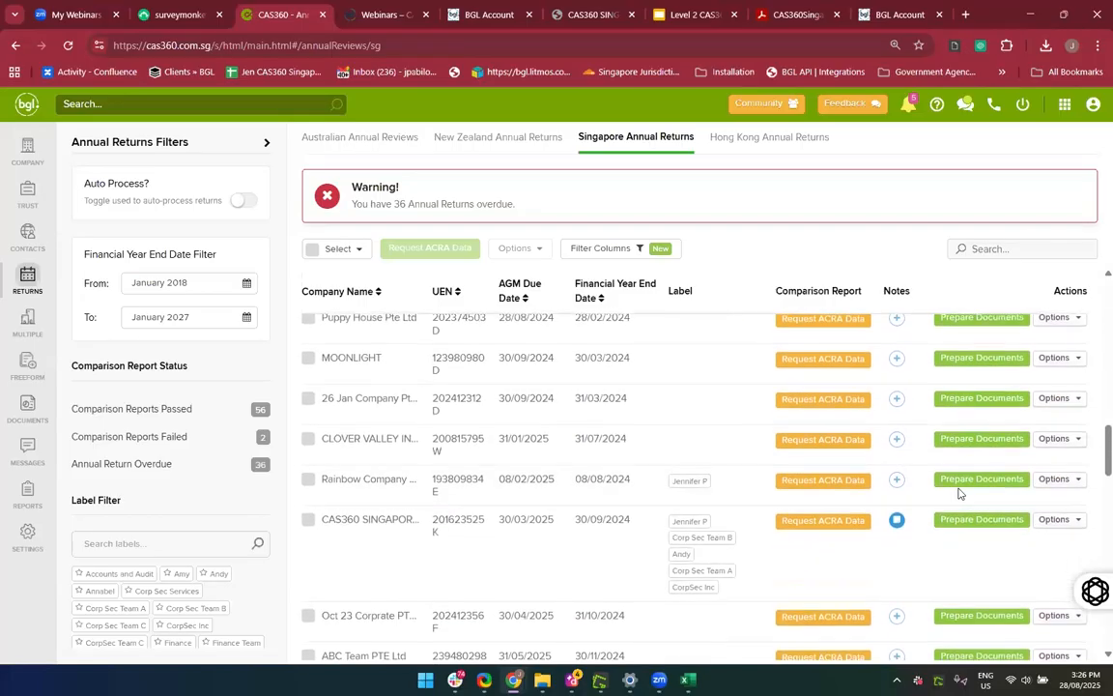
scroll(959, 494, "down", 1)
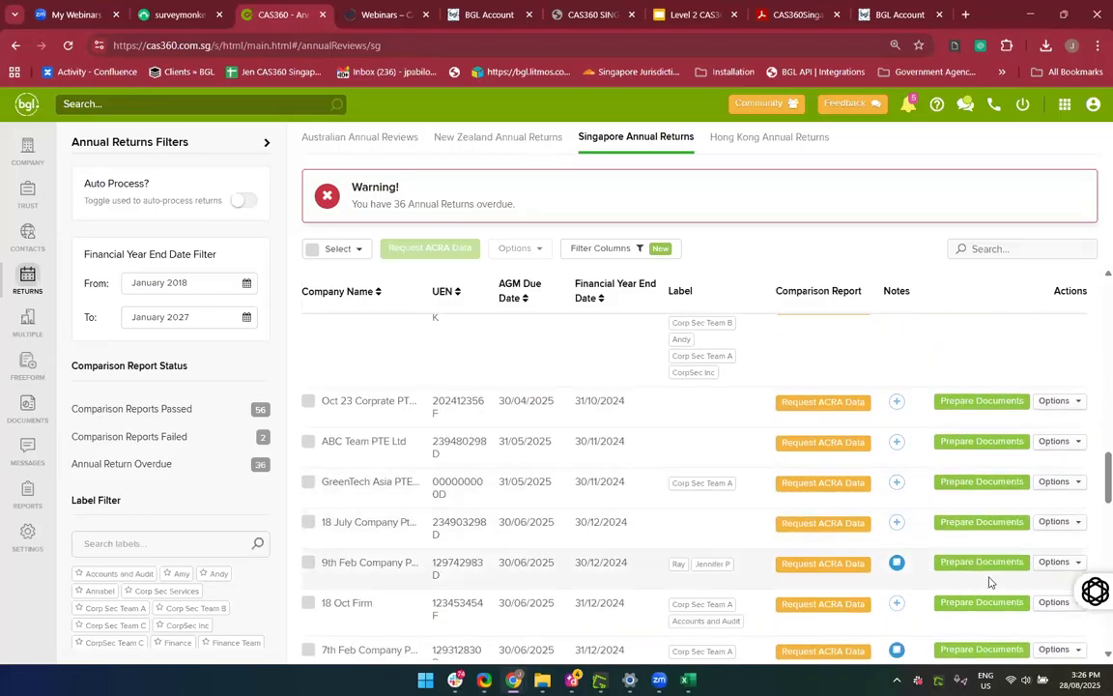
left_click(980, 562)
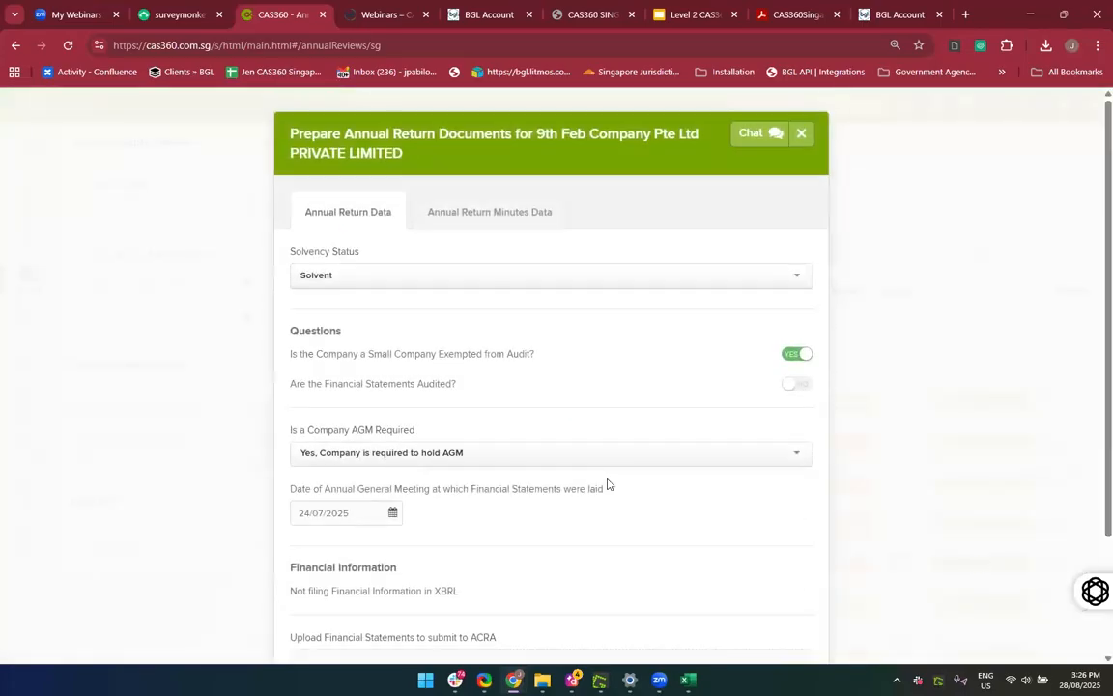
scroll(609, 484, "down", 3)
scroll(608, 485, "up", 5)
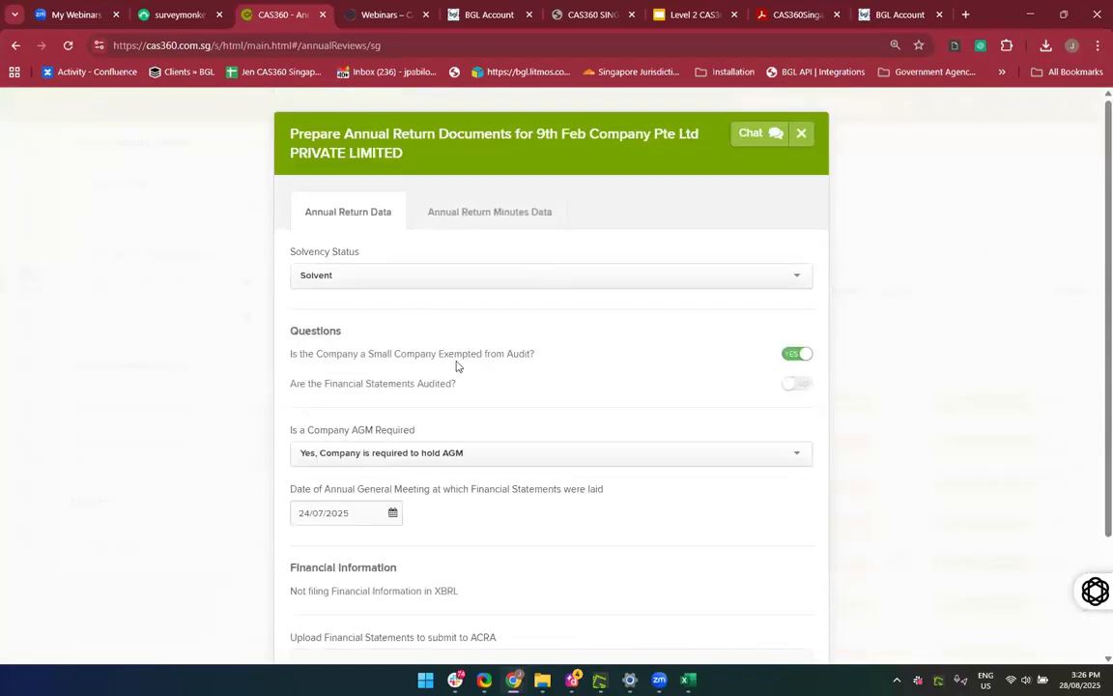
Save the annual return minutes data for 9th Feb Company and prepare its documents, checking the generated document list
left_click(448, 212)
scroll(602, 457, "down", 2)
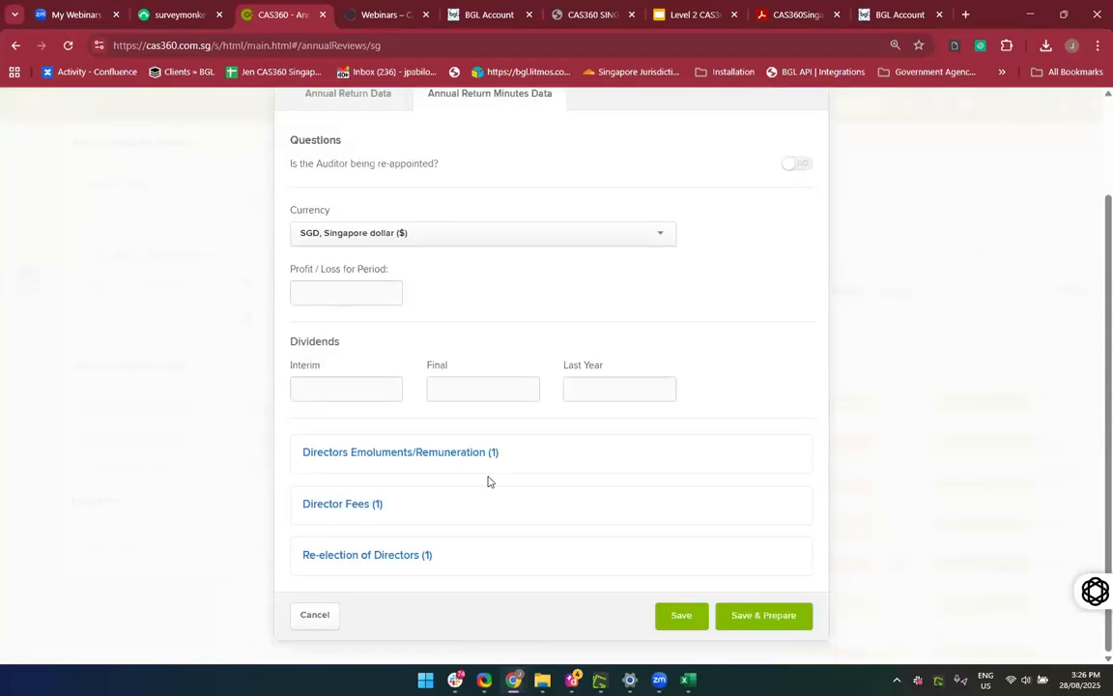
left_click(738, 619)
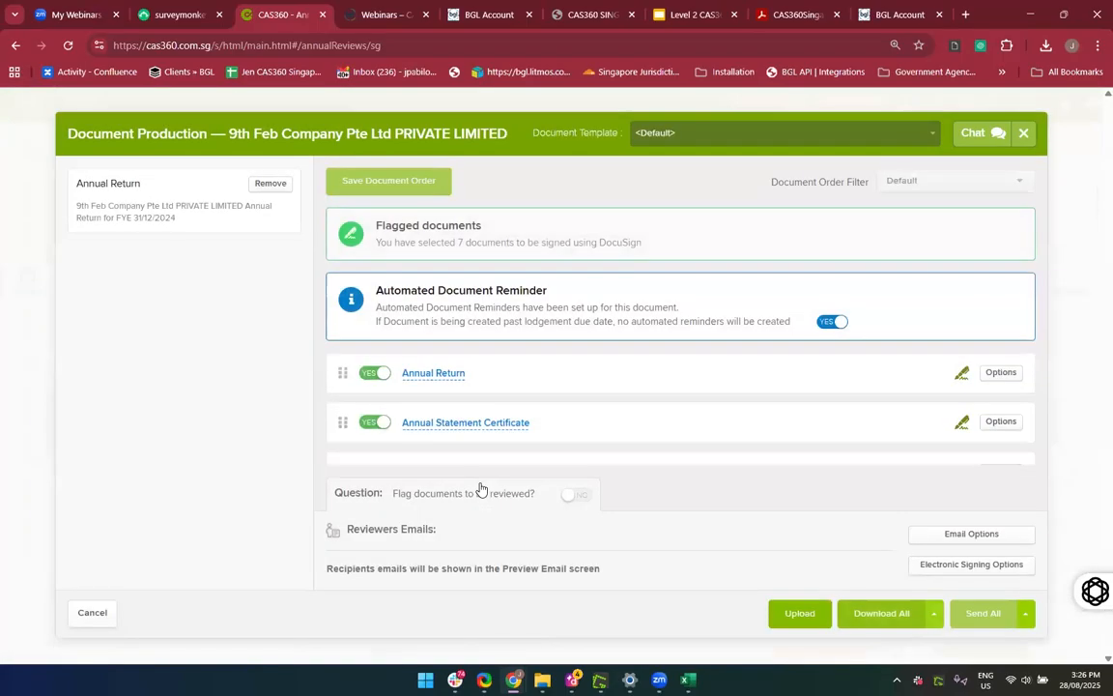
scroll(761, 442, "down", 1)
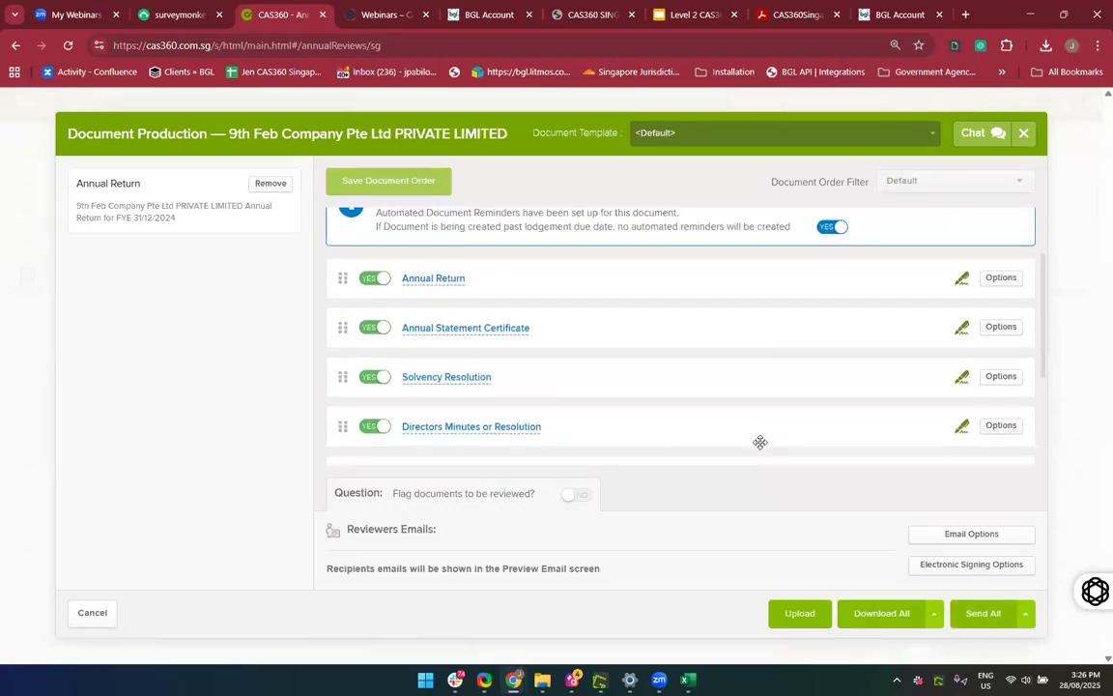
scroll(760, 441, "down", 1)
scroll(761, 441, "down", 1)
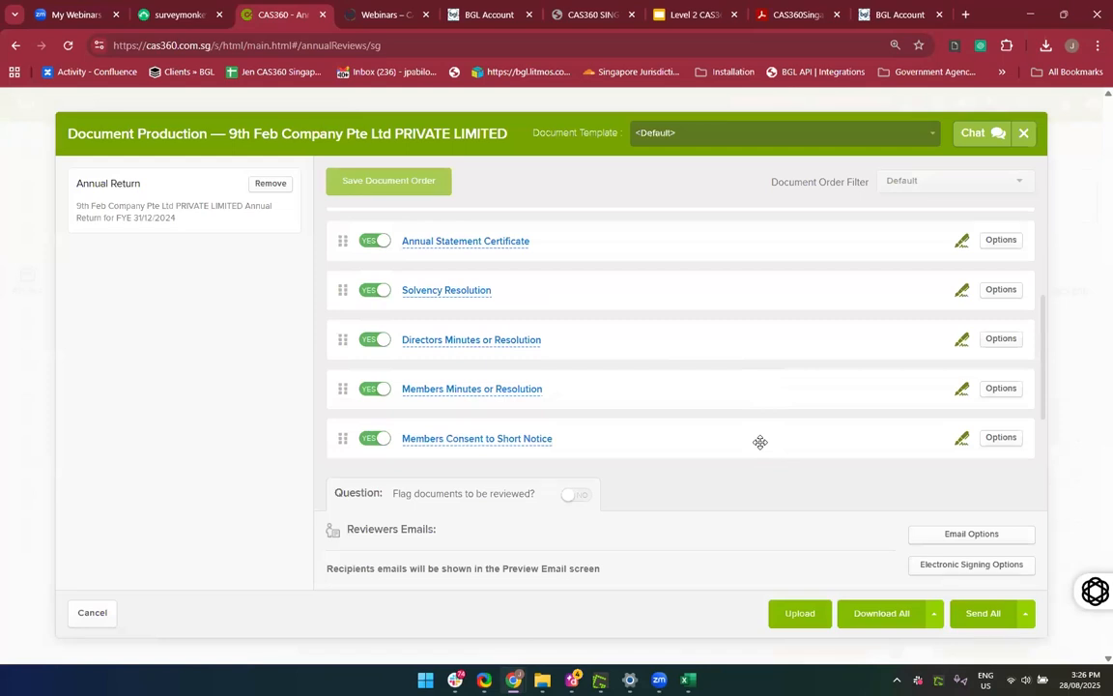
Preview the Members Minutes or Resolution, read its auditor, emoluments, fees and re-election resolutions, and close the preview
left_click(469, 391)
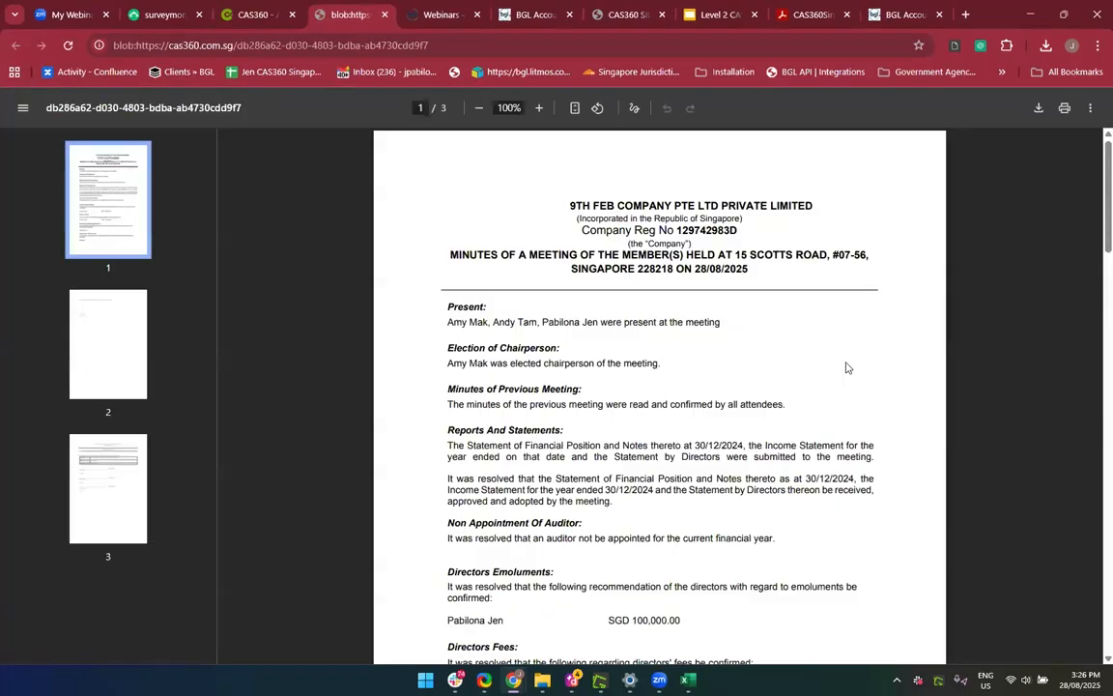
scroll(590, 501, "down", 1)
scroll(591, 502, "down", 1)
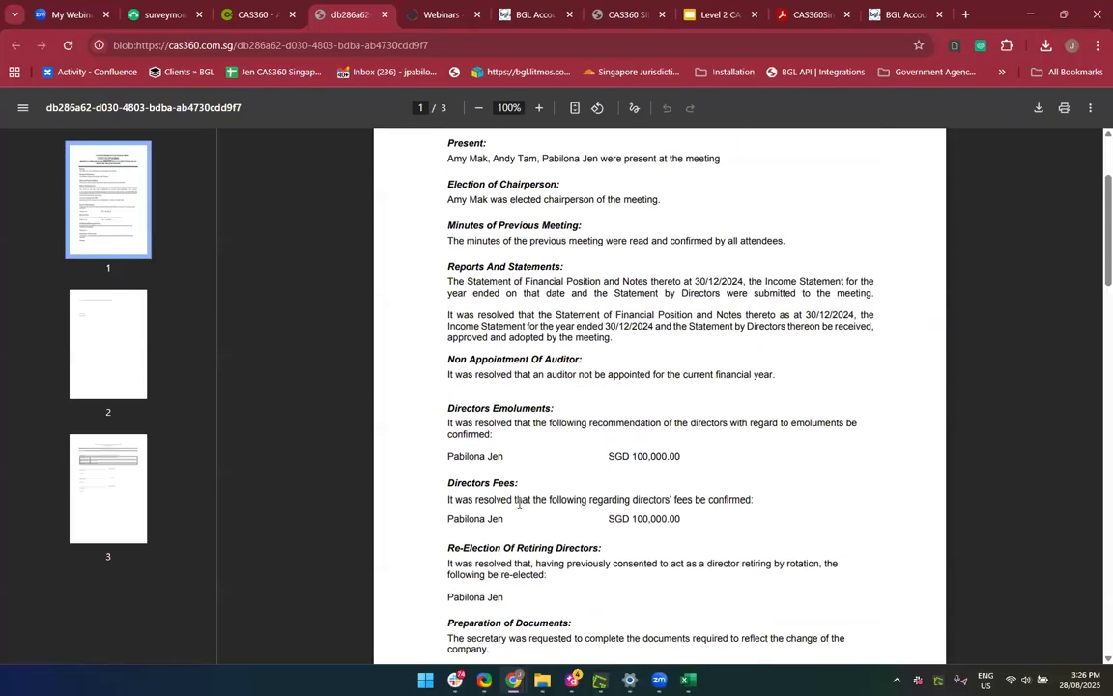
scroll(440, 396, "up", 3)
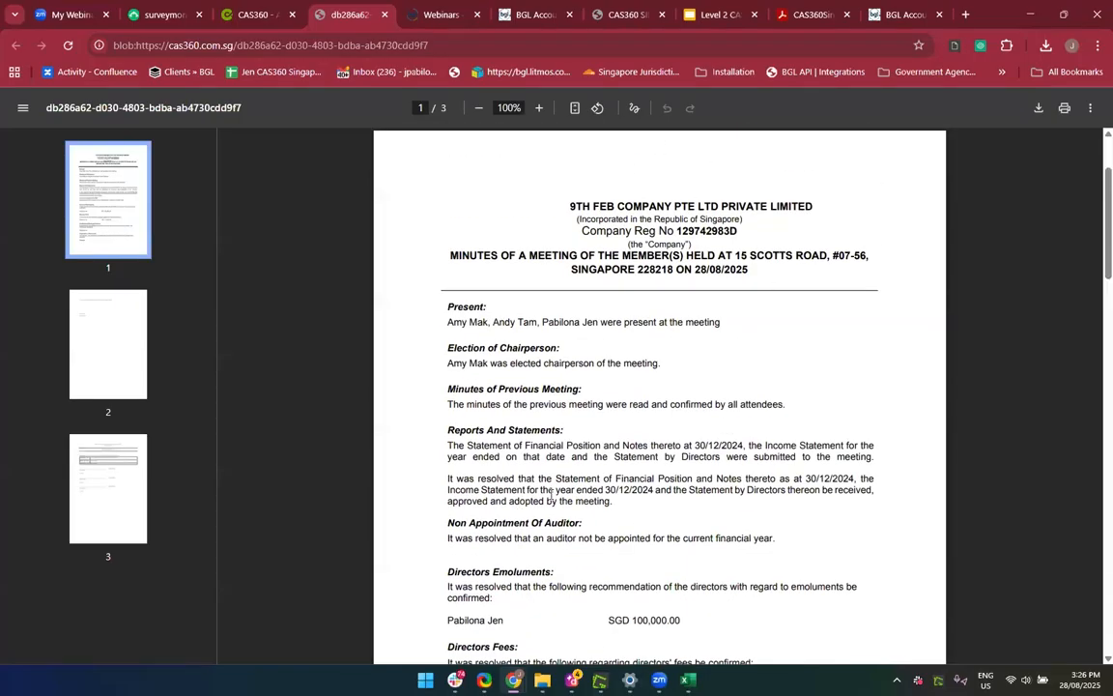
scroll(550, 494, "down", 8)
scroll(551, 494, "up", 3)
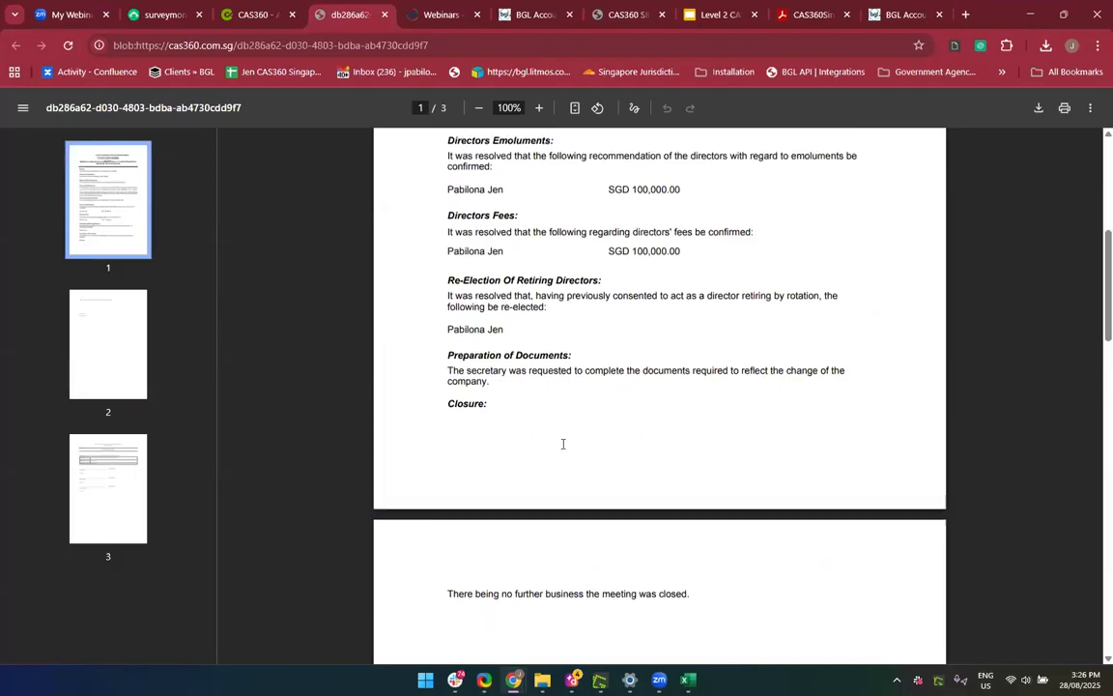
scroll(524, 447, "up", 3)
scroll(524, 446, "up", 2)
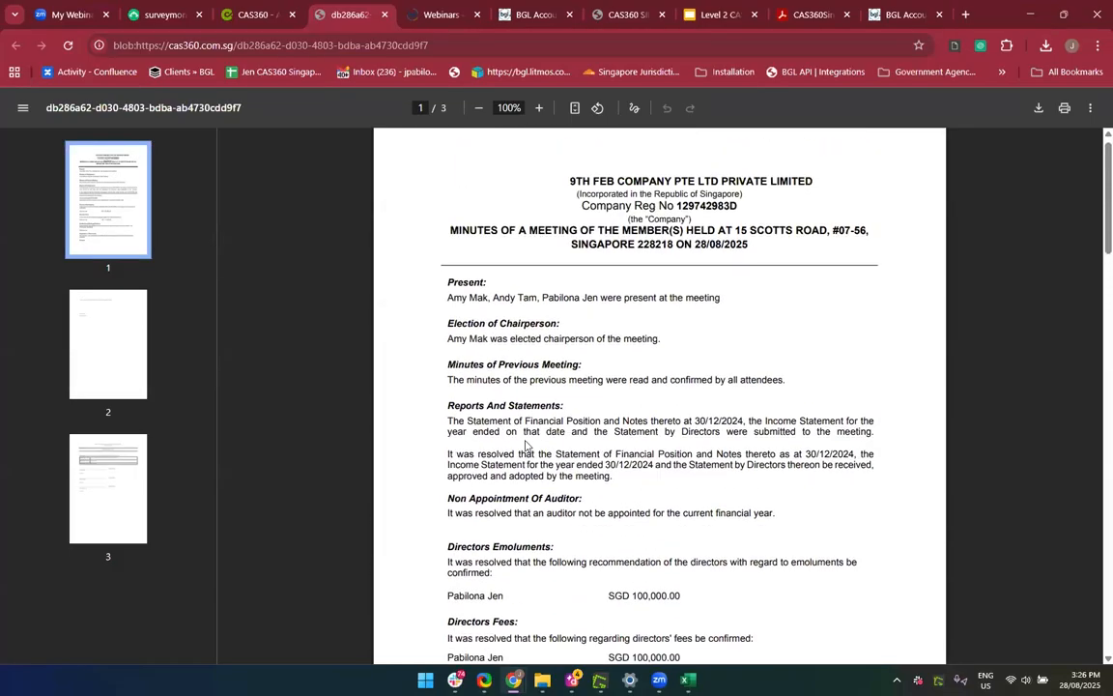
left_click(385, 16)
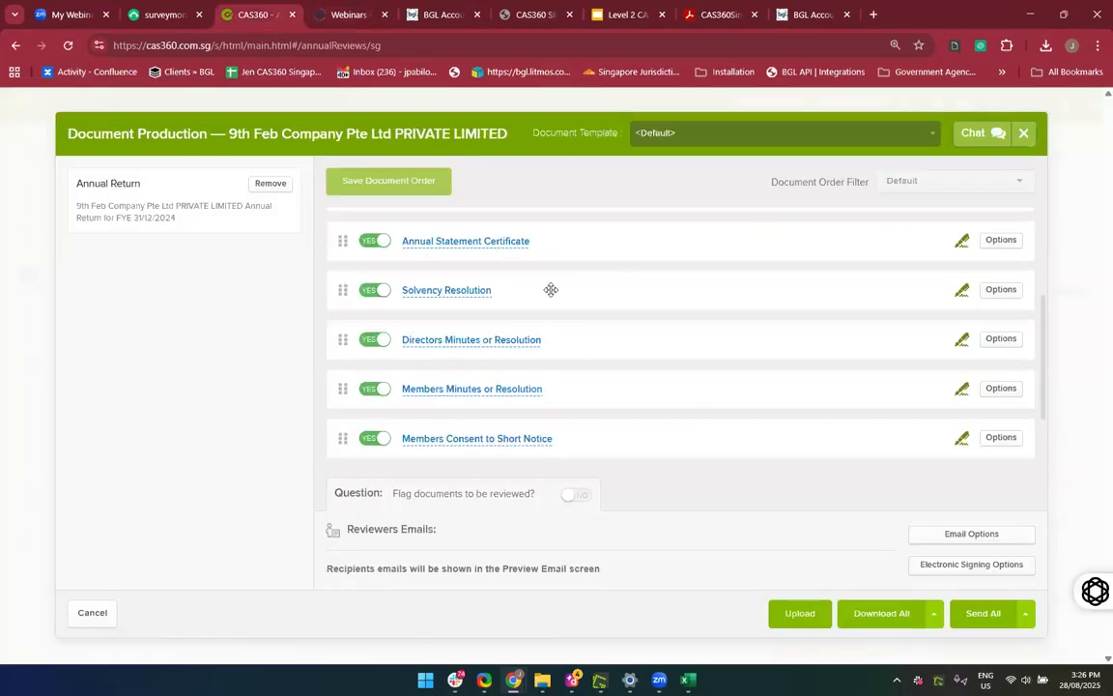
Close document production and reopen the annual return document preparation form for 9th Feb Company Pte Ltd
left_click(1022, 137)
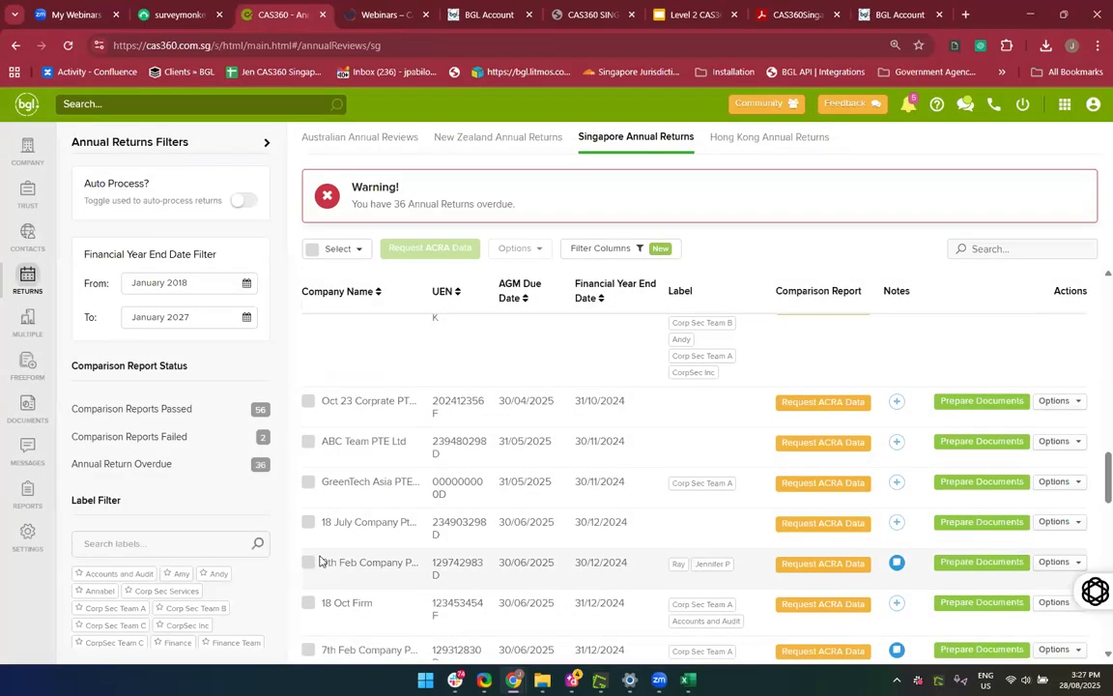
left_click(978, 564)
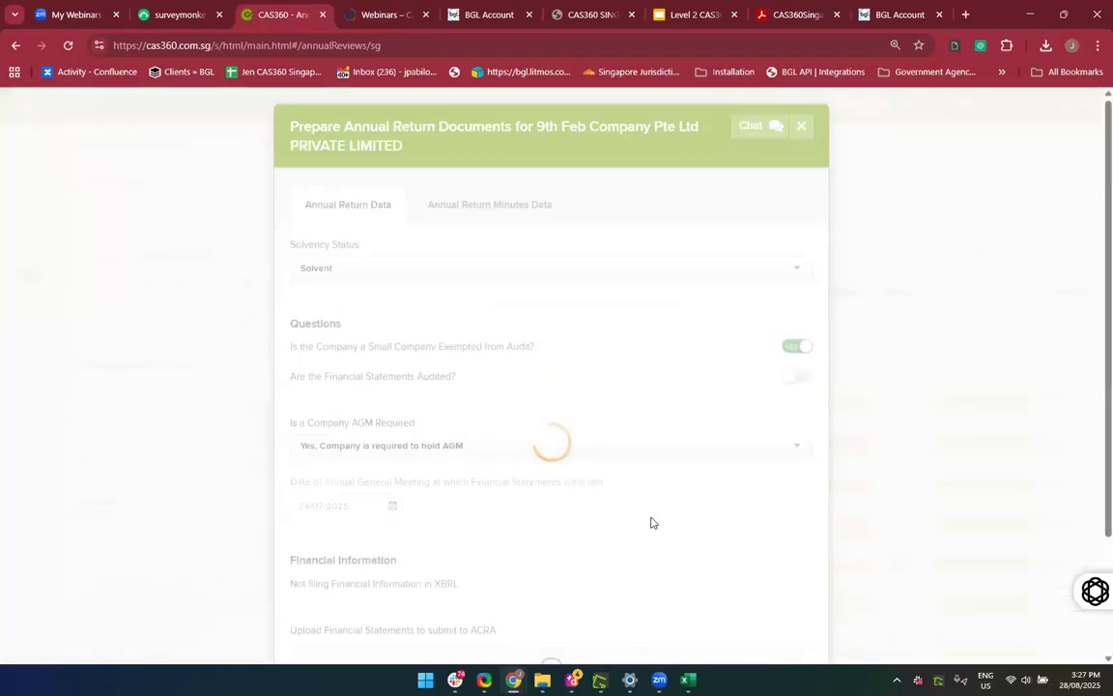
scroll(643, 521, "down", 2)
scroll(639, 518, "up", 2)
scroll(608, 503, "down", 2)
scroll(580, 454, "up", 2)
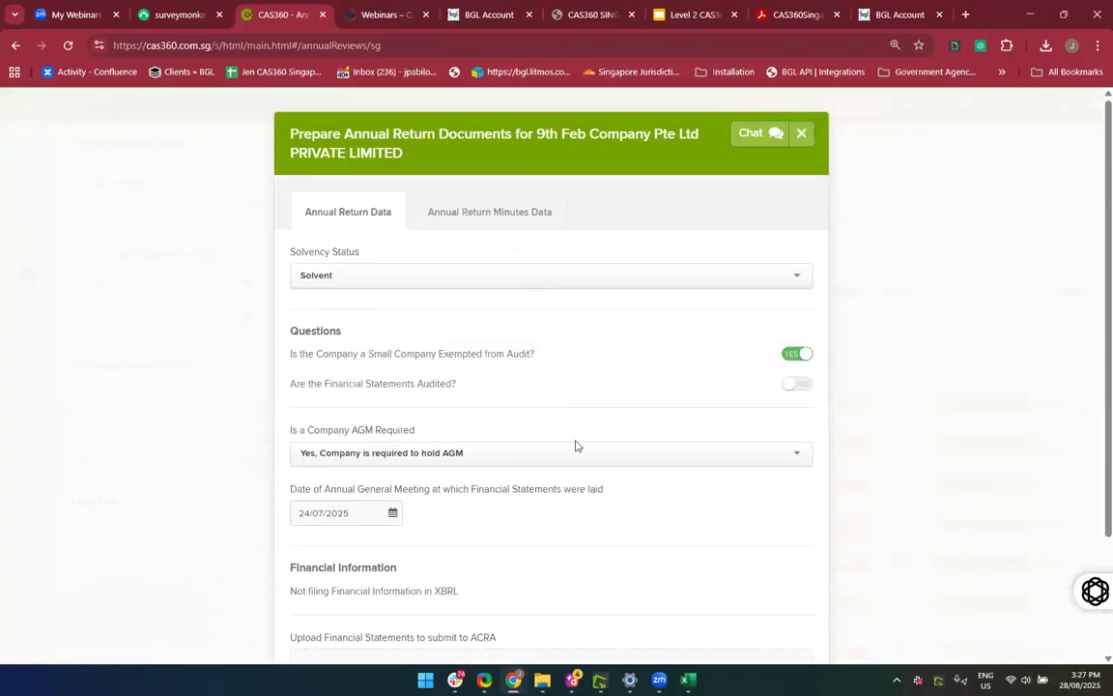
Expand the directors' emoluments, director fees and re-election sections in the annual return minutes data to examine their entries
left_click(496, 216)
scroll(497, 406, "down", 2)
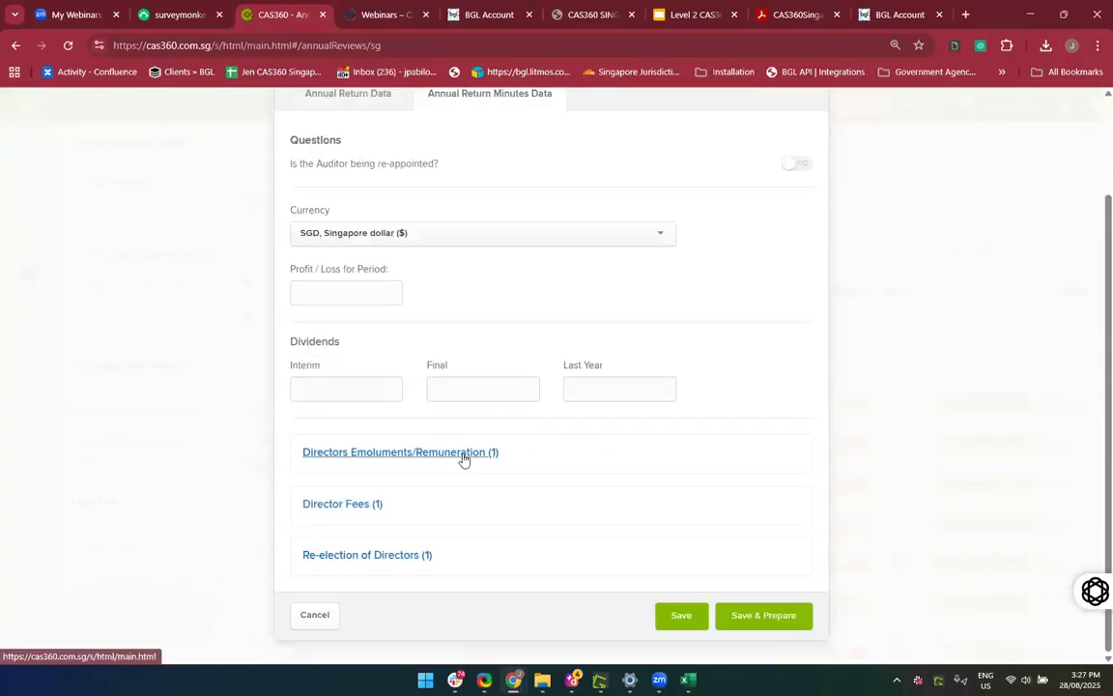
left_click(464, 461)
scroll(492, 505, "down", 3)
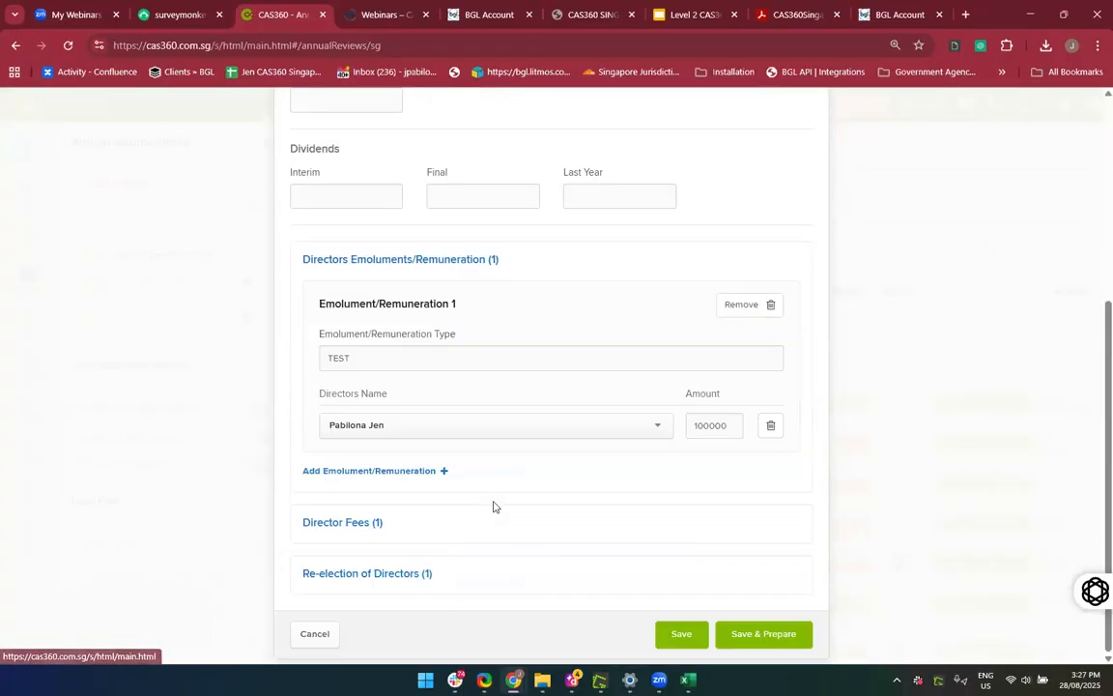
left_click(361, 514)
scroll(428, 553, "down", 1)
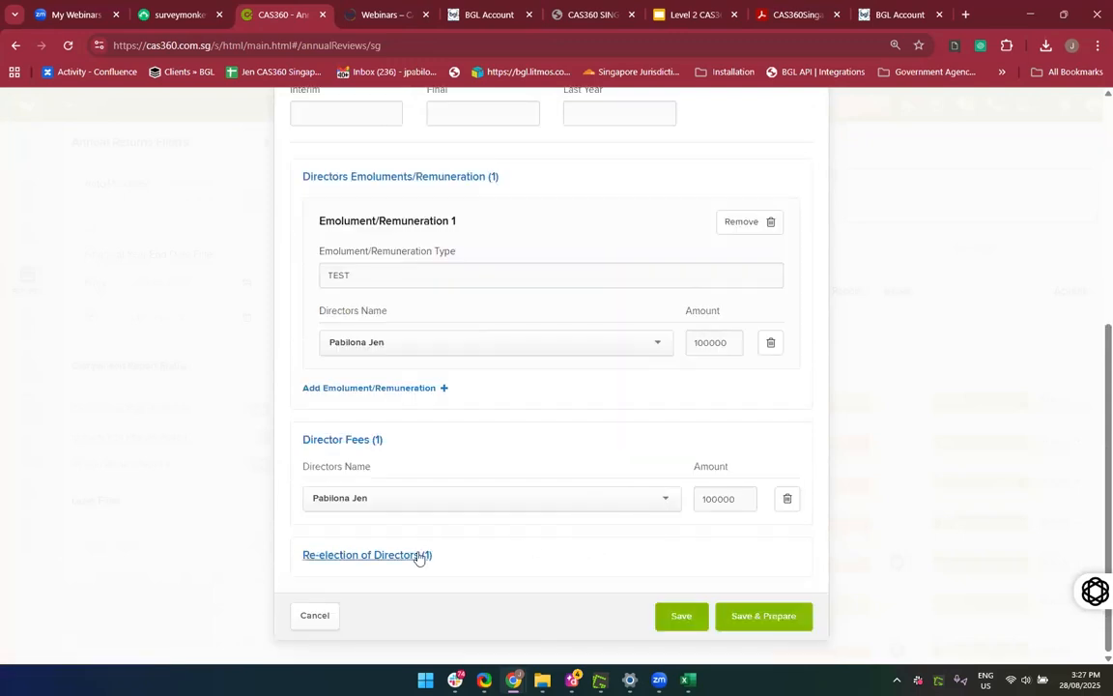
left_click(425, 555)
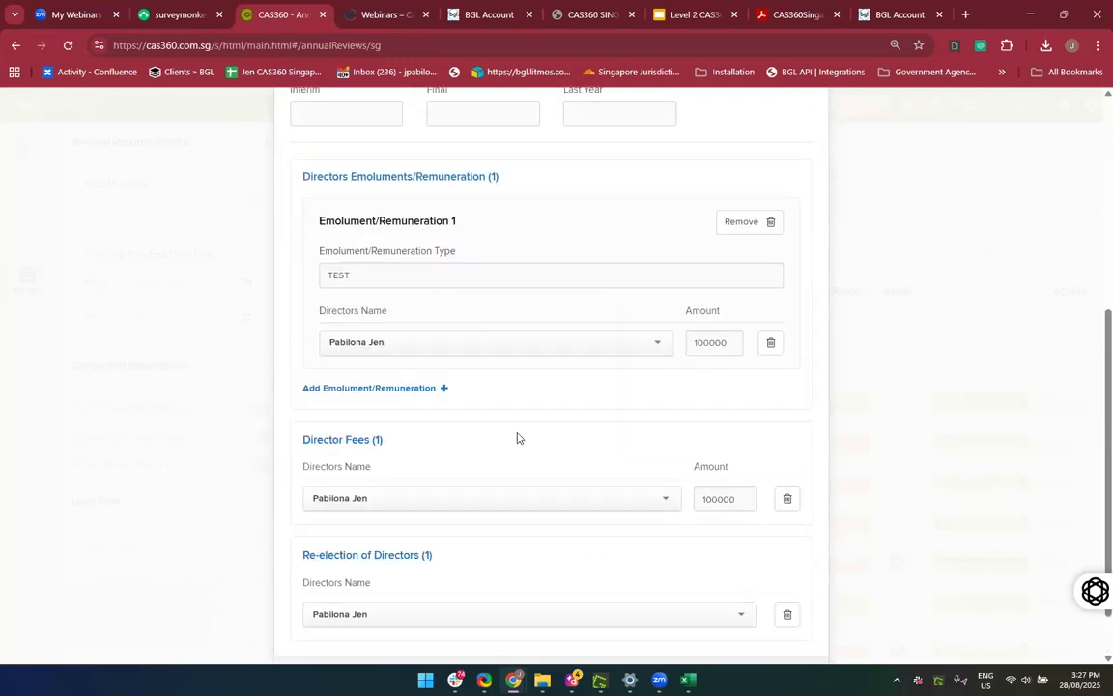
scroll(517, 438, "down", 1)
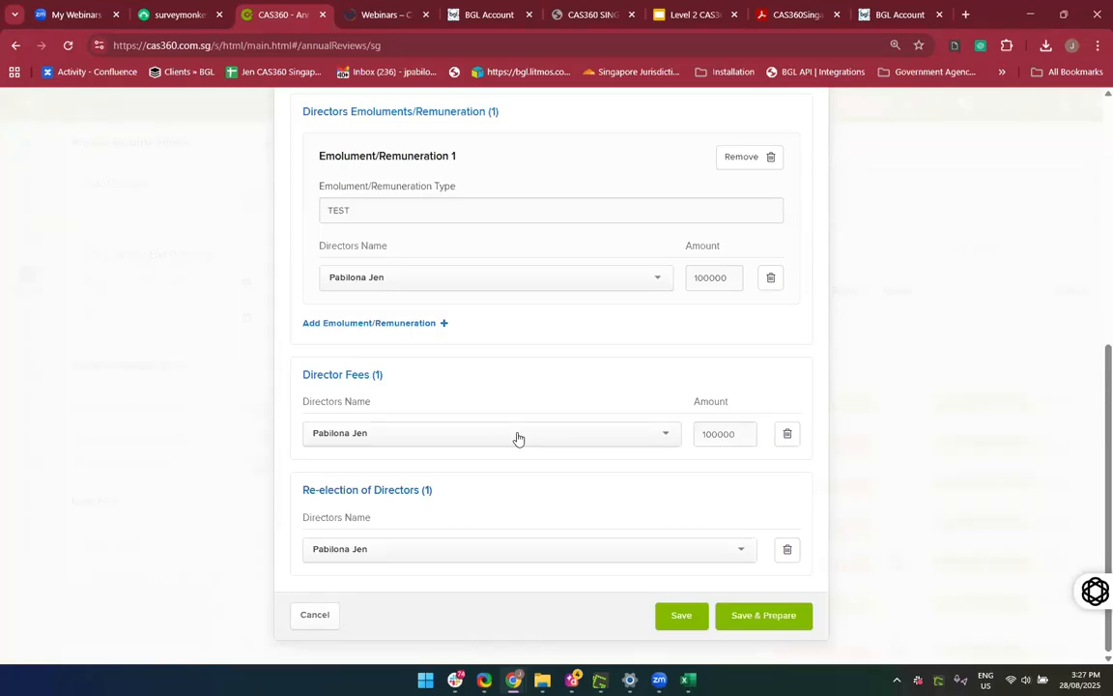
Save and prepare the 9th Feb Company documents again and preview the Annual Return through to its declaration and signature
left_click(763, 622)
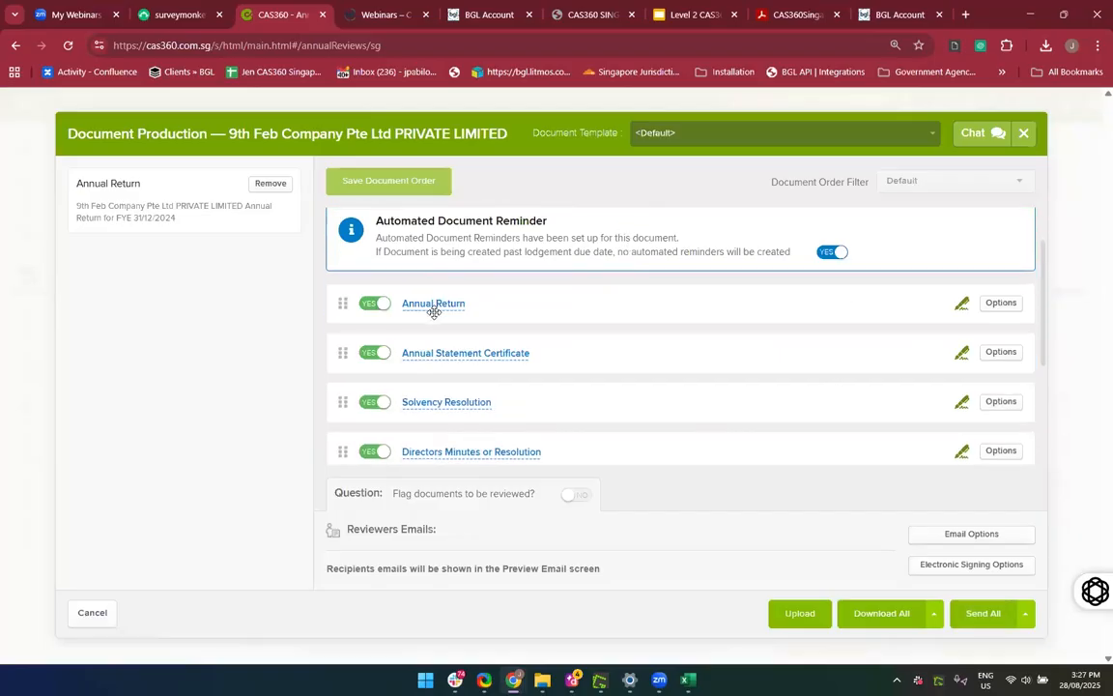
left_click(425, 305)
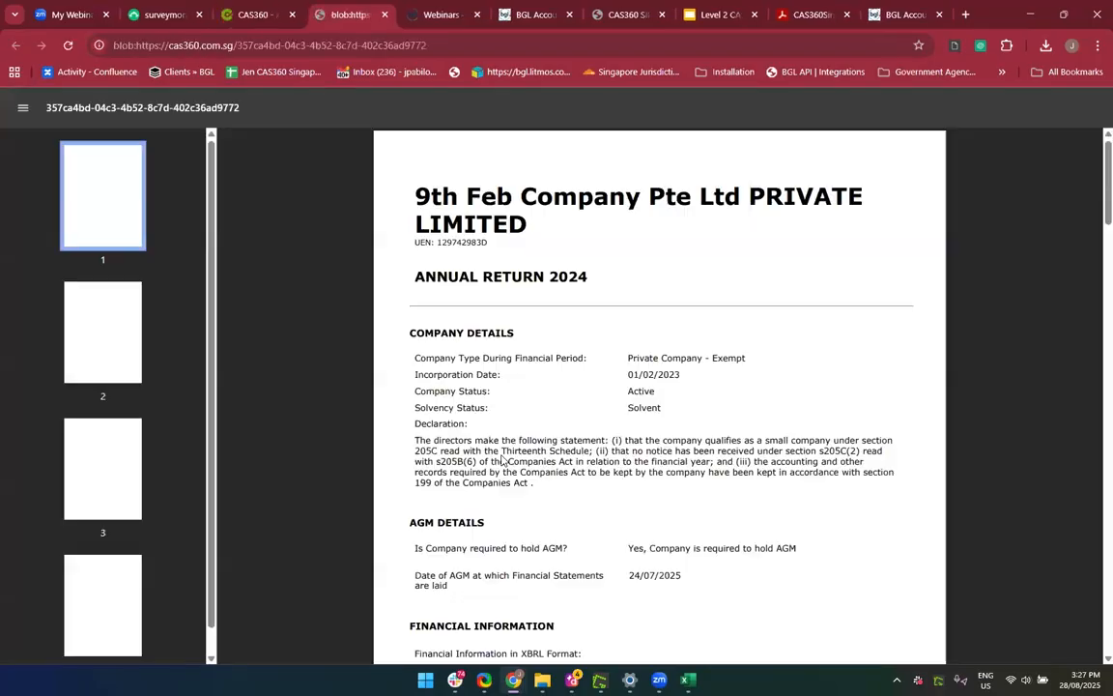
scroll(501, 461, "down", 2)
scroll(502, 461, "down", 15)
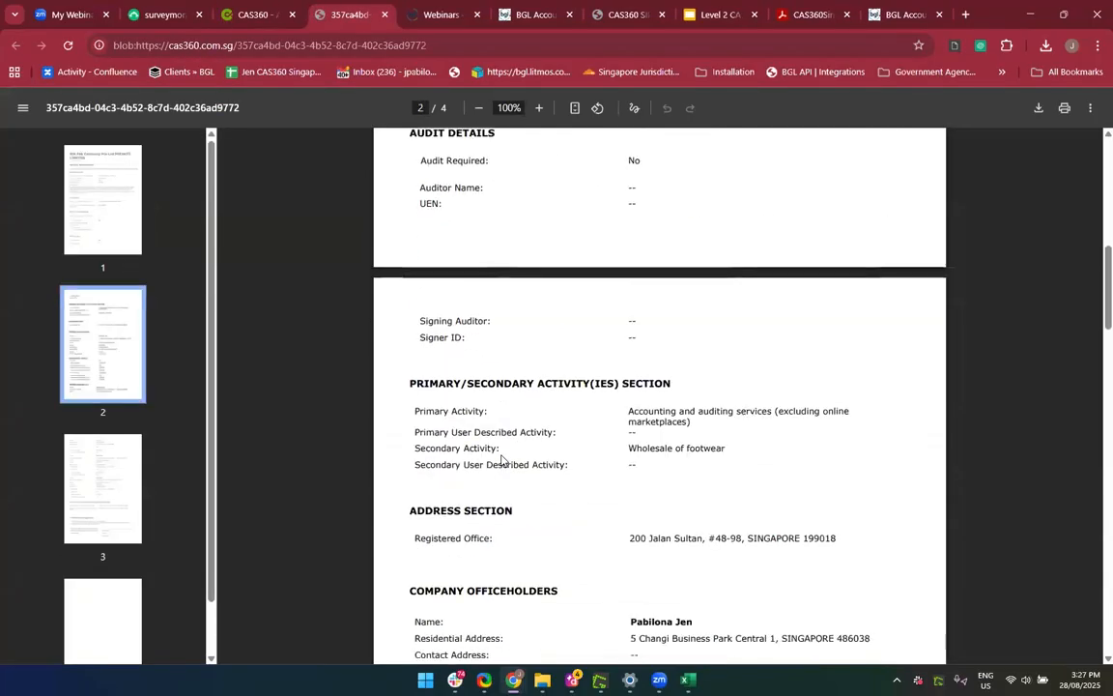
scroll(501, 461, "down", 5)
scroll(502, 460, "up", 4)
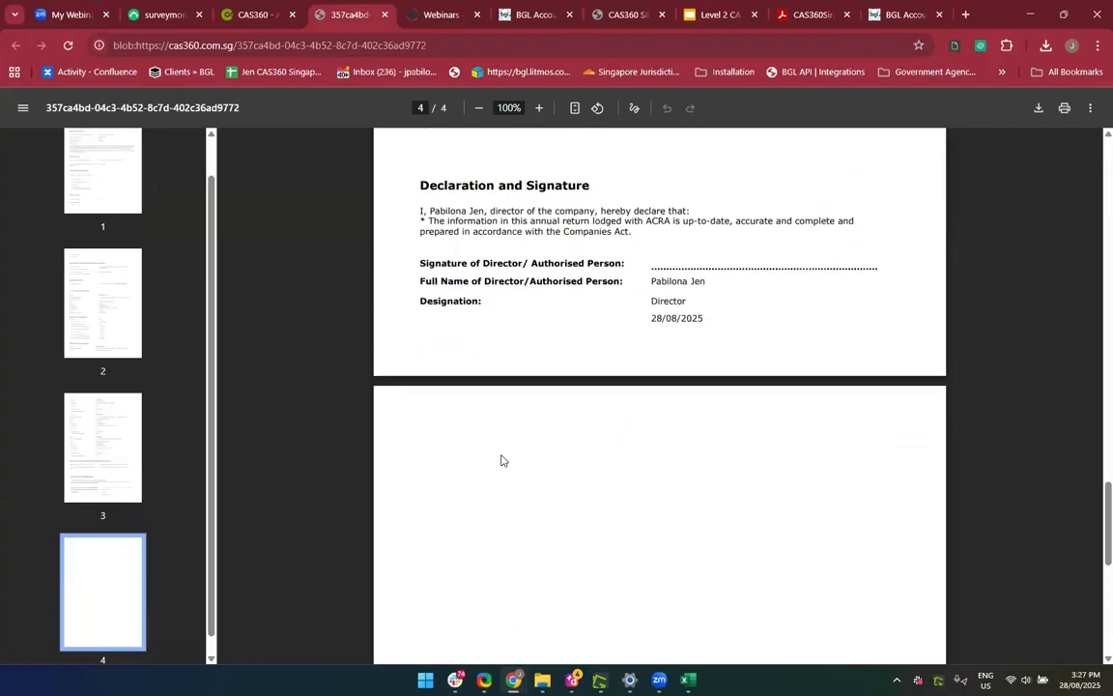
Review the Annual Return preview back up to its company and AGM details, and close document production for 9th Feb Company Pte Ltd
scroll(501, 461, "up", 1)
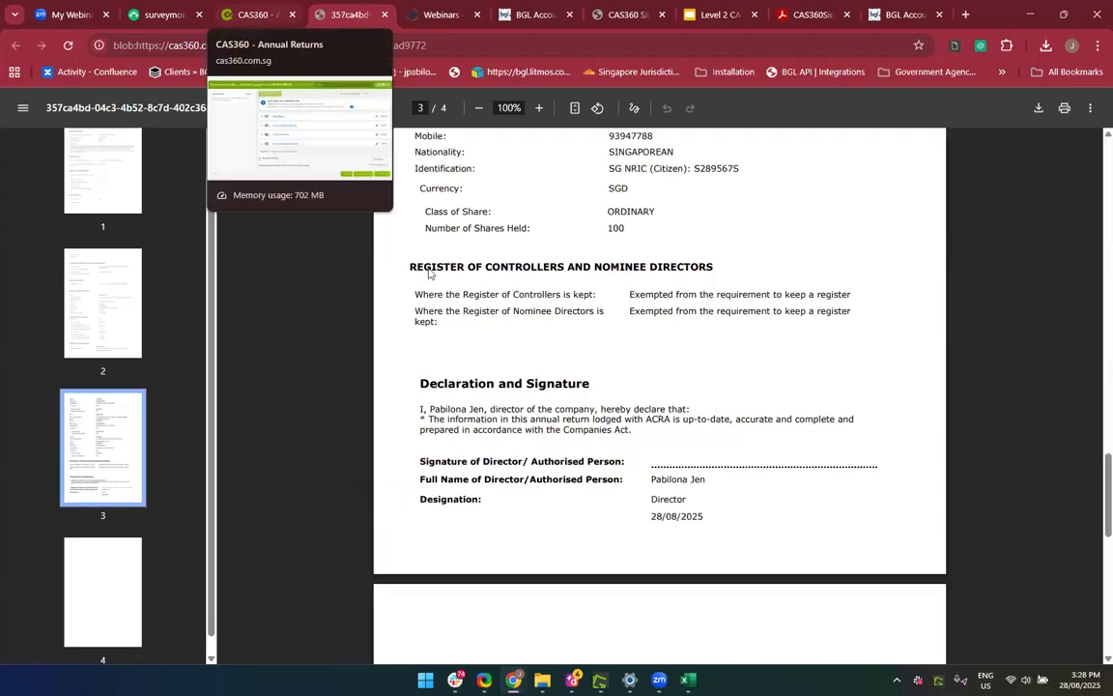
scroll(429, 268, "up", 20)
scroll(429, 268, "up", 4)
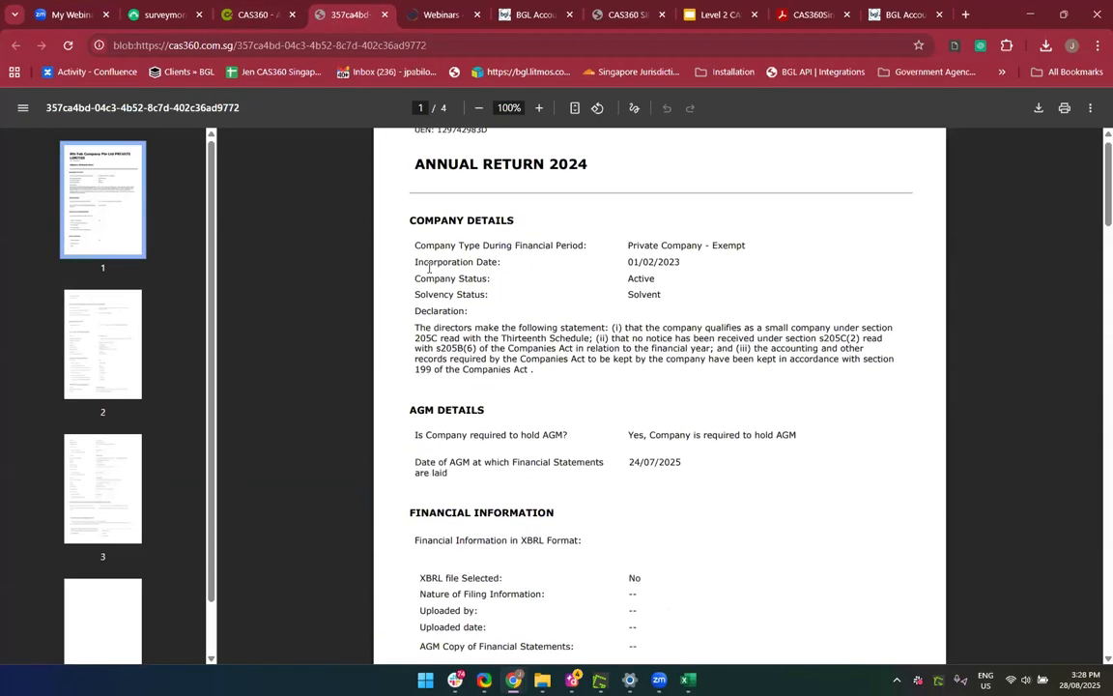
left_click(246, 19)
left_click(1022, 135)
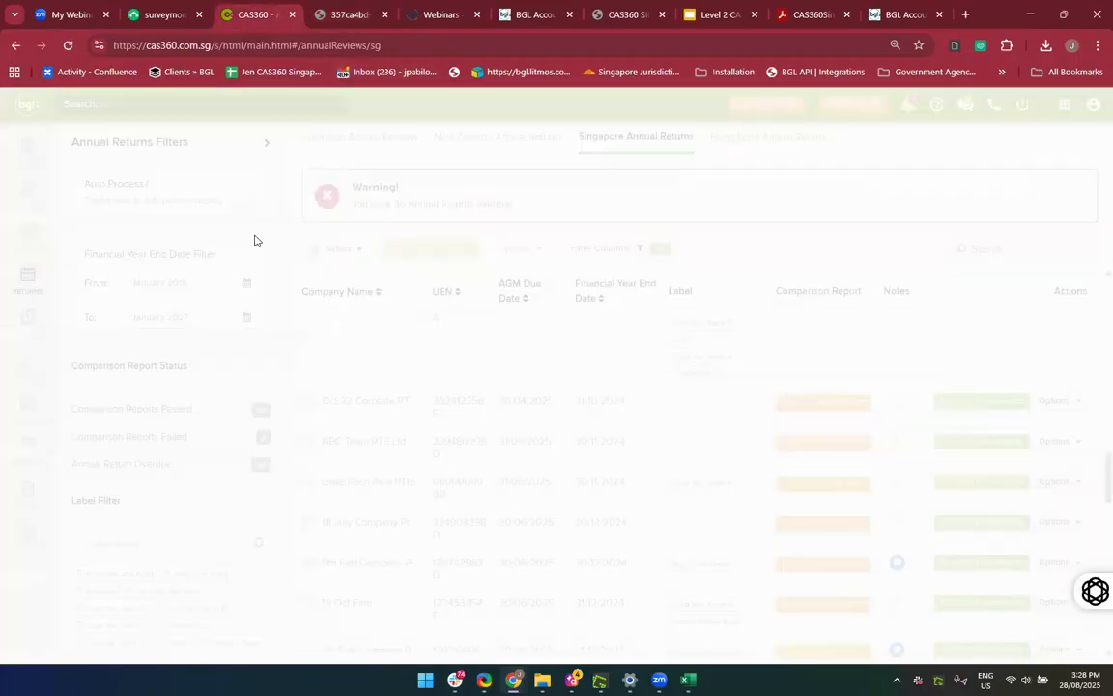
Find 9th Feb Company Pte Ltd, open its company record, and view its general details and shareholders
left_click(171, 110)
type("9th")
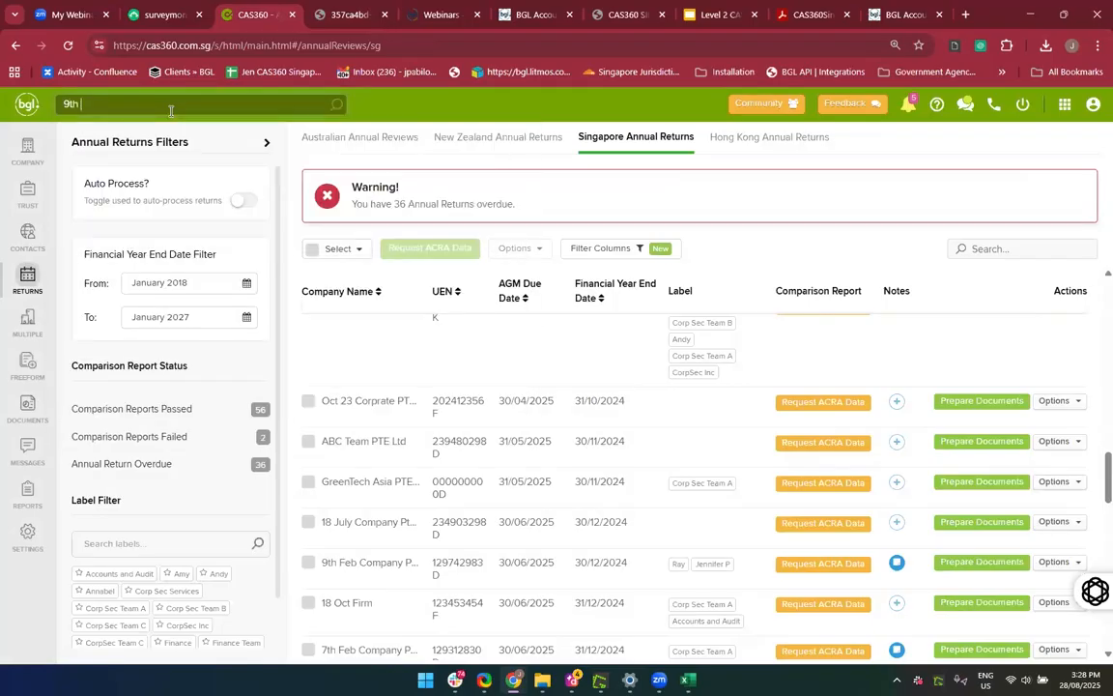
left_click(161, 136)
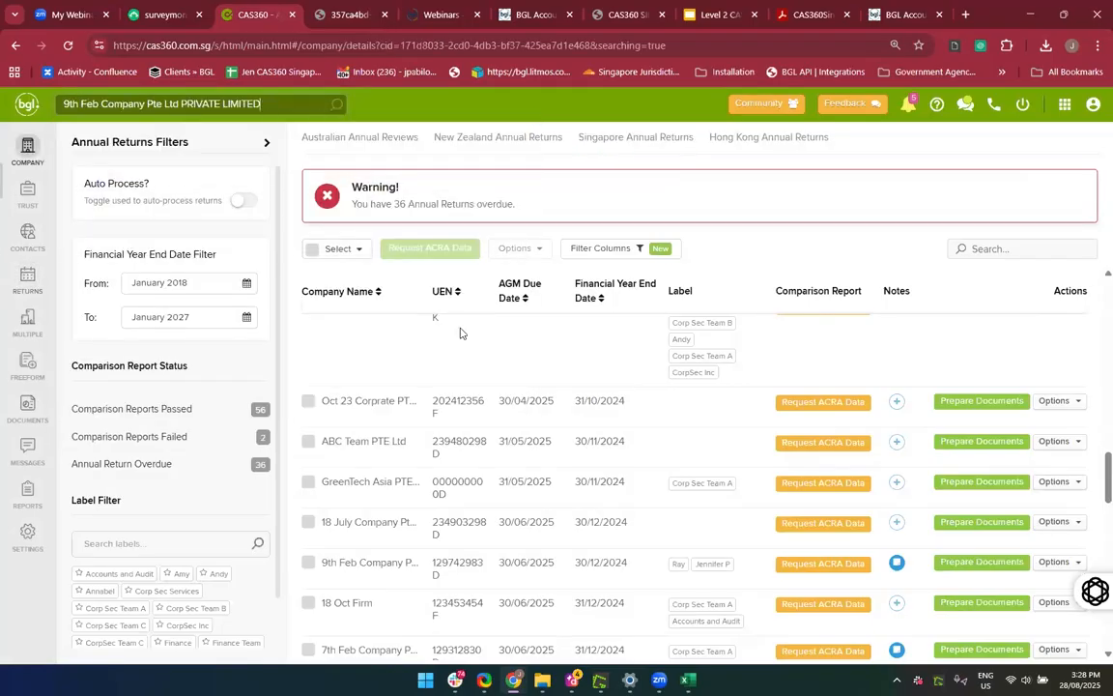
scroll(547, 386, "down", 5)
scroll(546, 385, "up", 4)
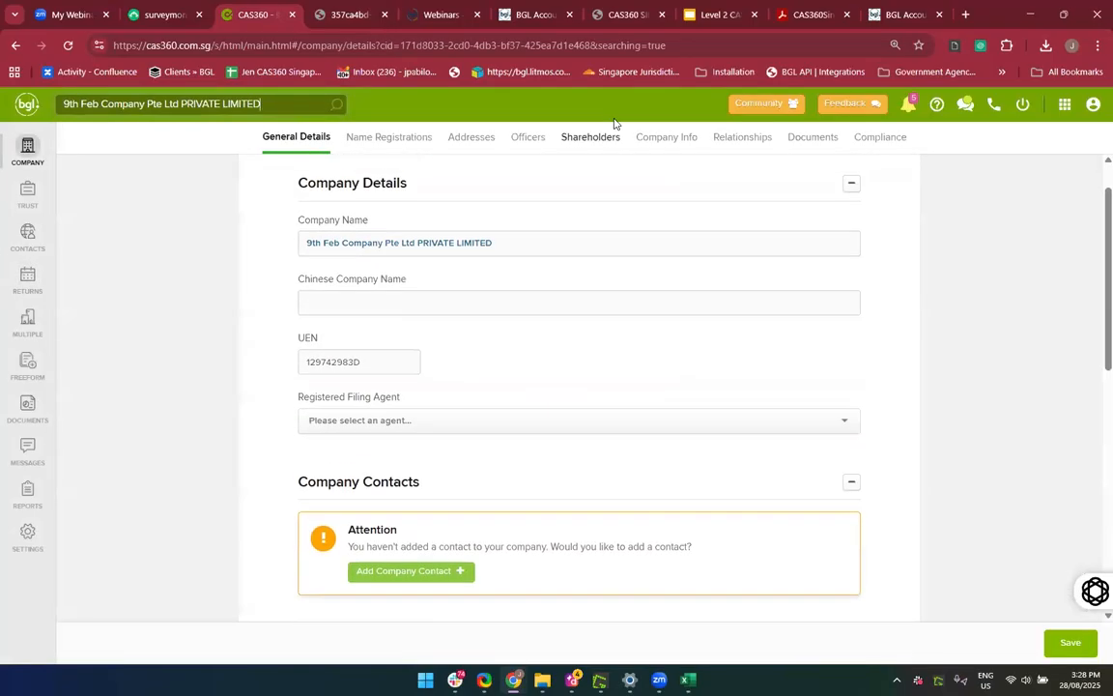
left_click(601, 140)
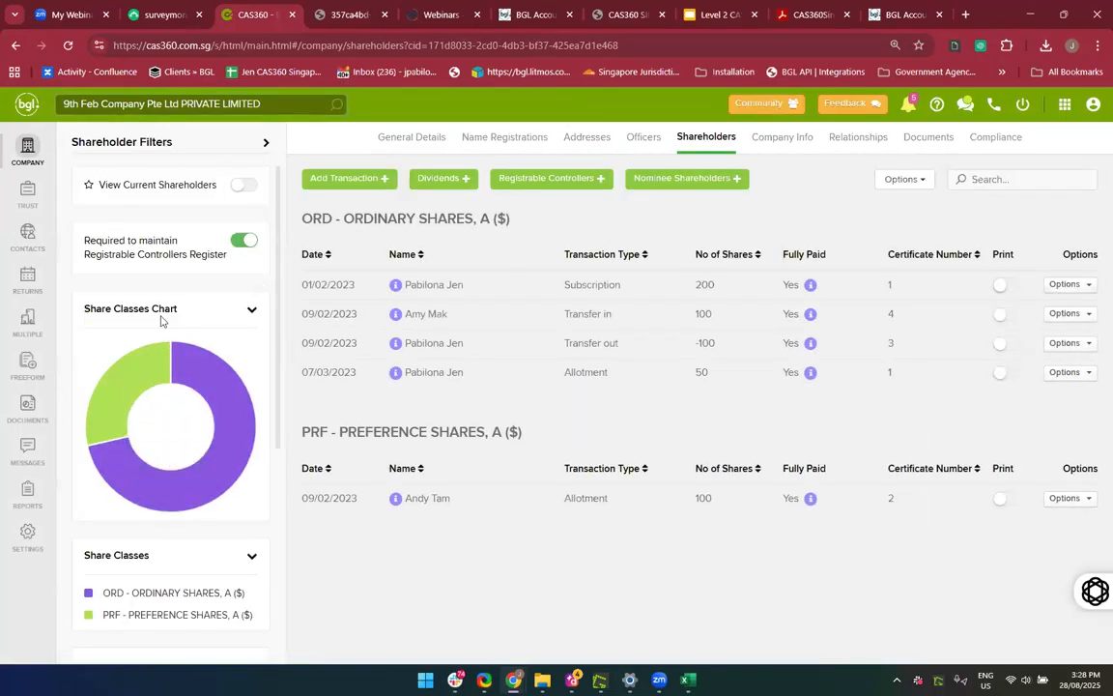
Return to the company selection list, filter it by "9th", and open the general details of 9th Feb Company Pte Ltd
left_click(27, 147)
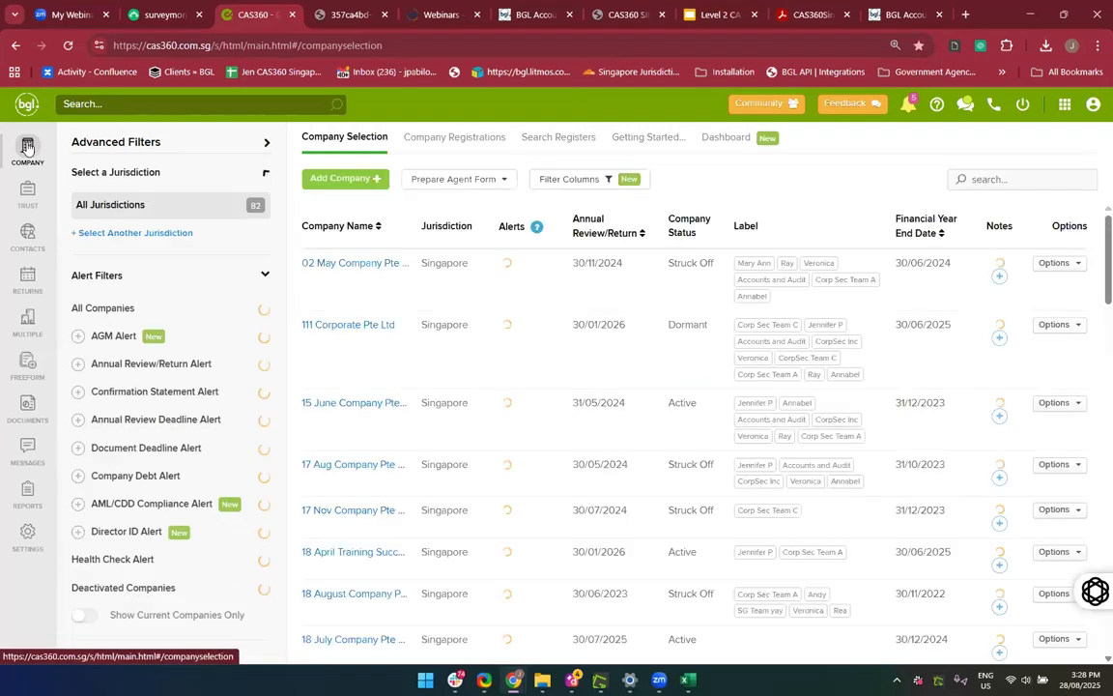
left_click(1012, 182)
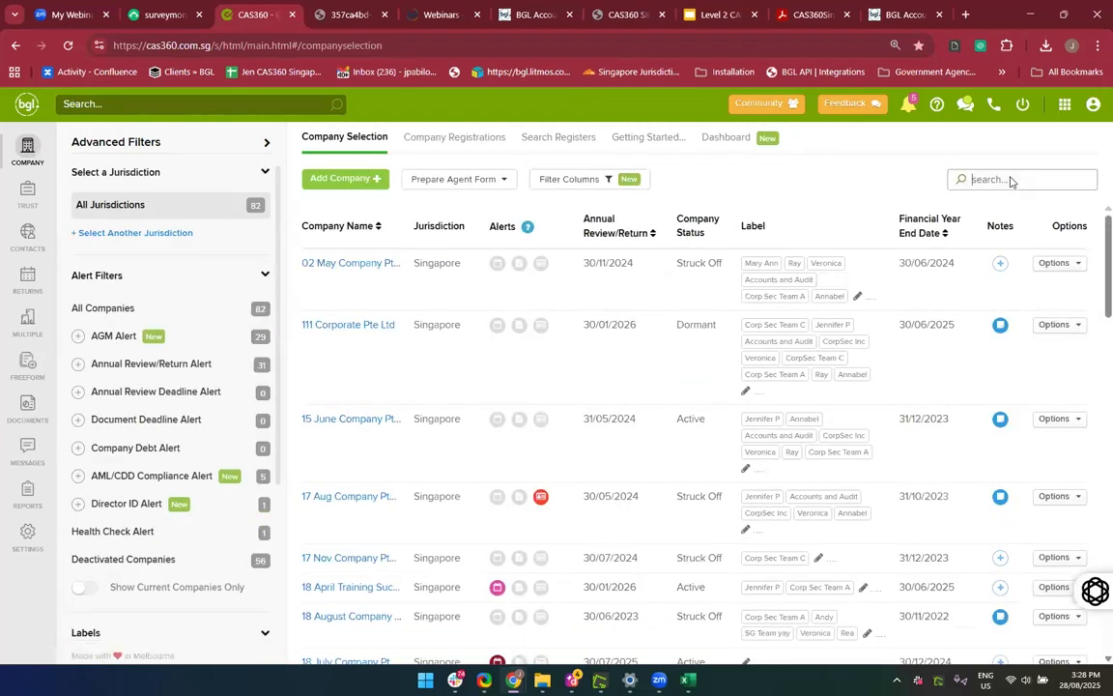
type("9th")
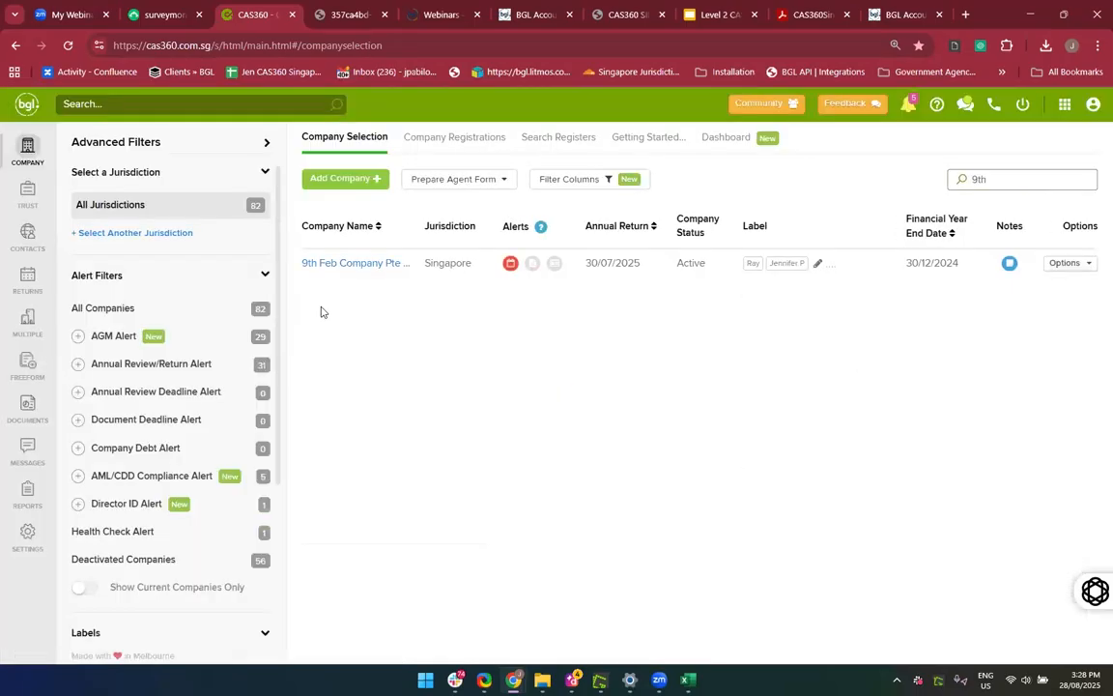
left_click(323, 273)
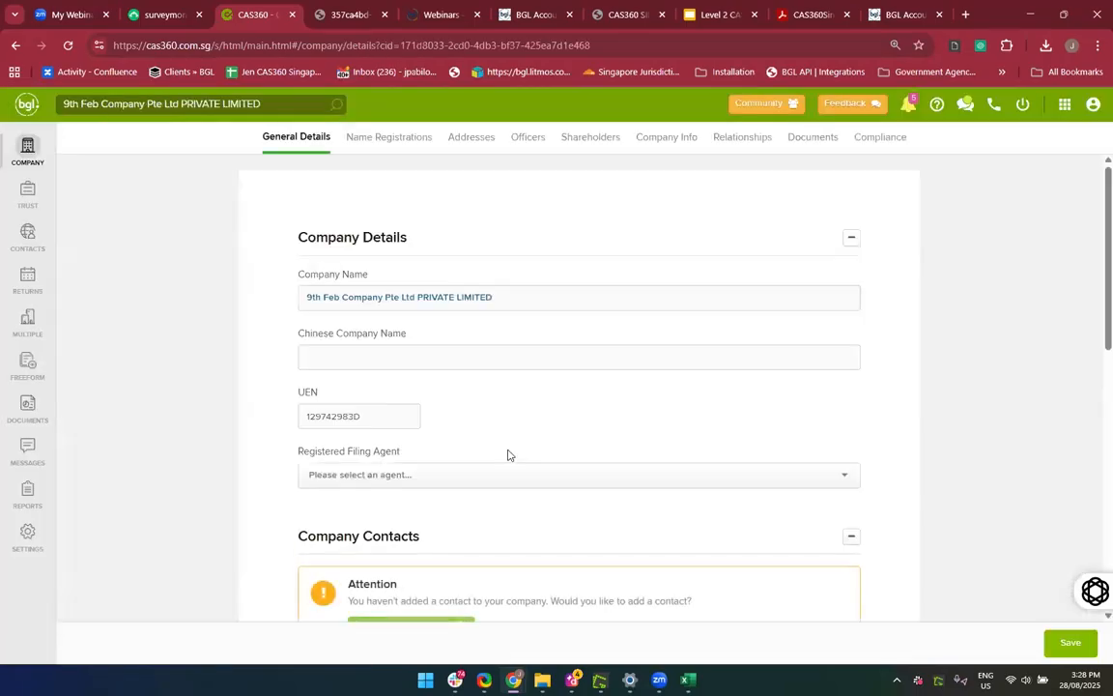
Set the registered filing agent of 9th Feb Company Pte Ltd to CAS360 SINGAPORE PTE LTD and save the company details
scroll(510, 454, "down", 1)
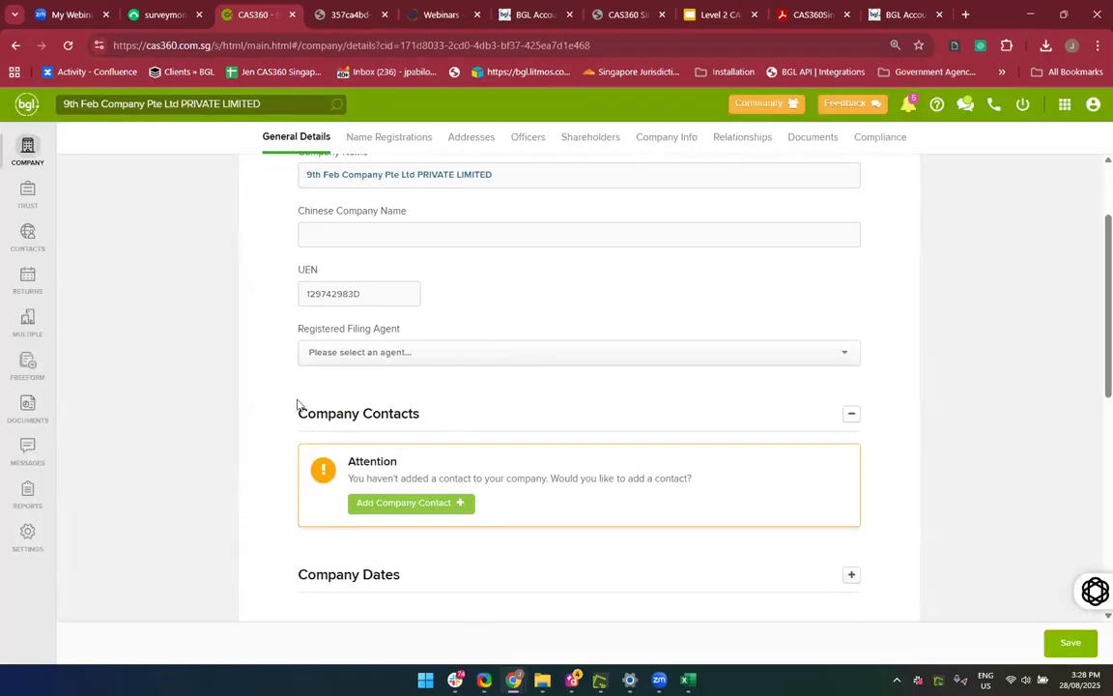
left_click(365, 356)
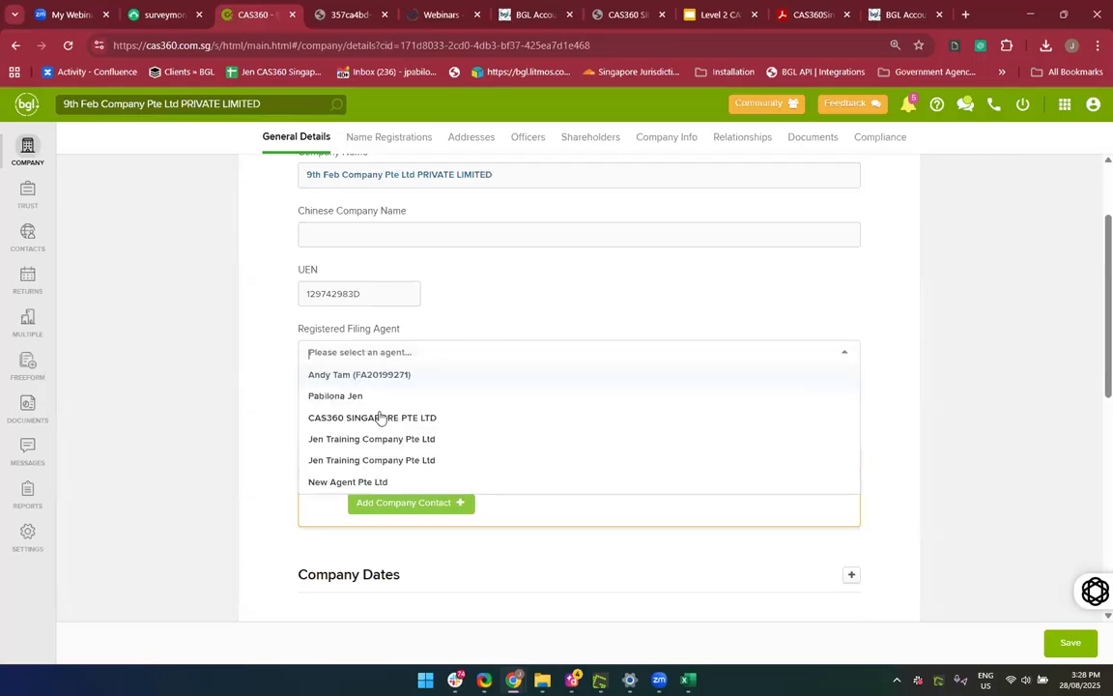
left_click(379, 418)
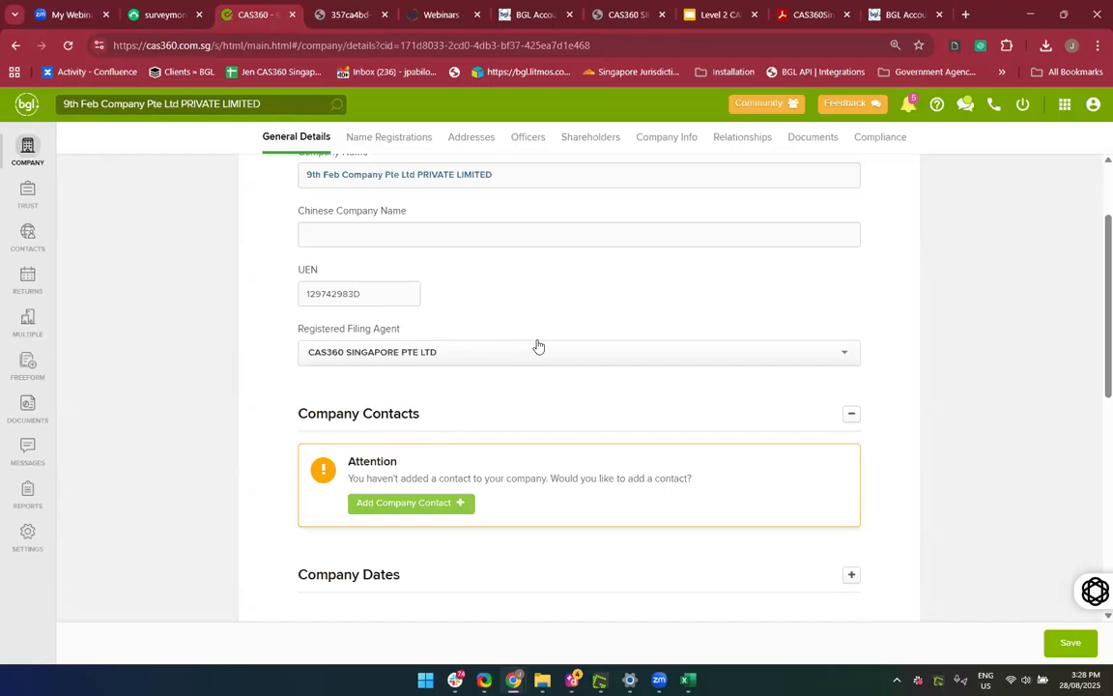
scroll(450, 444, "up", 1)
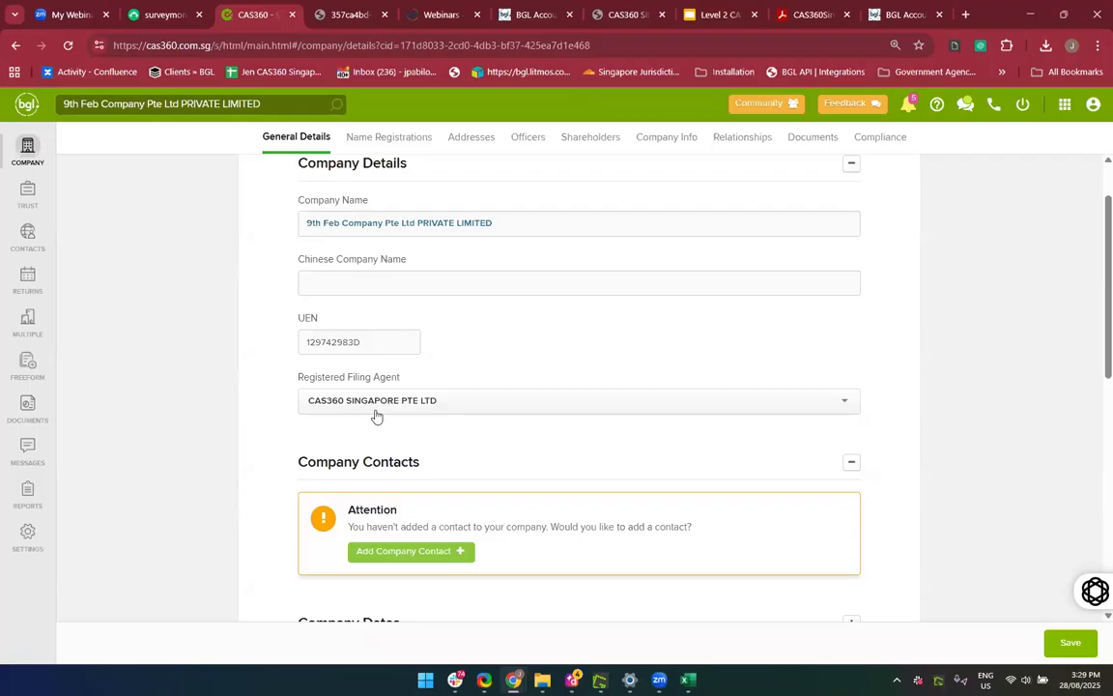
left_click(1065, 653)
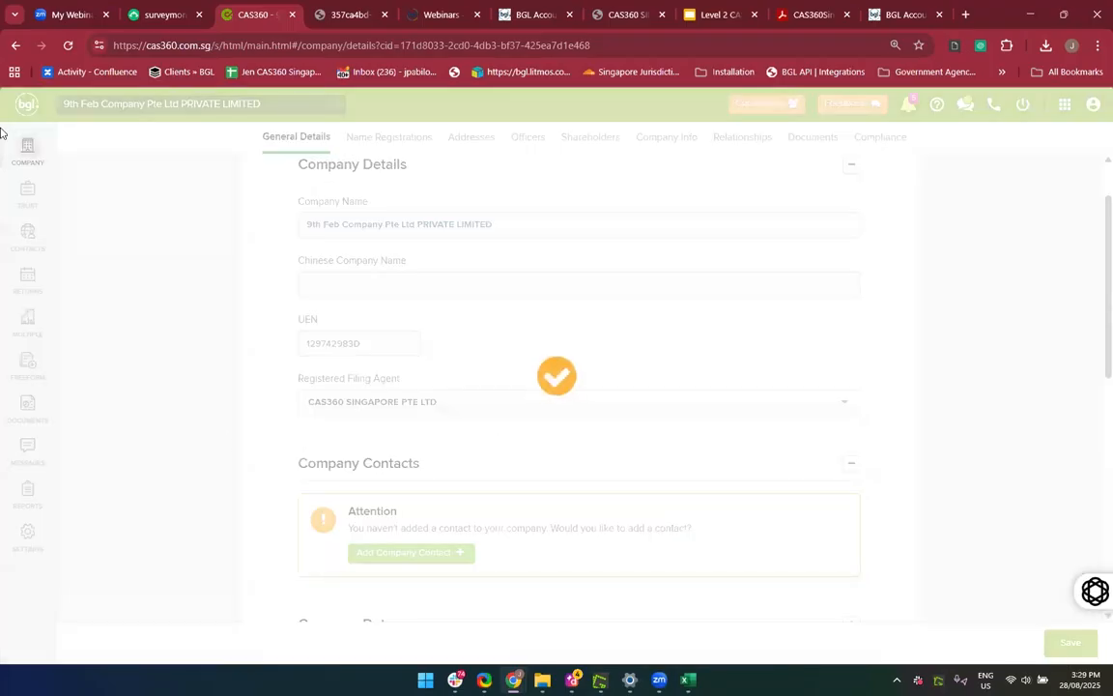
scroll(183, 391, "down", 1)
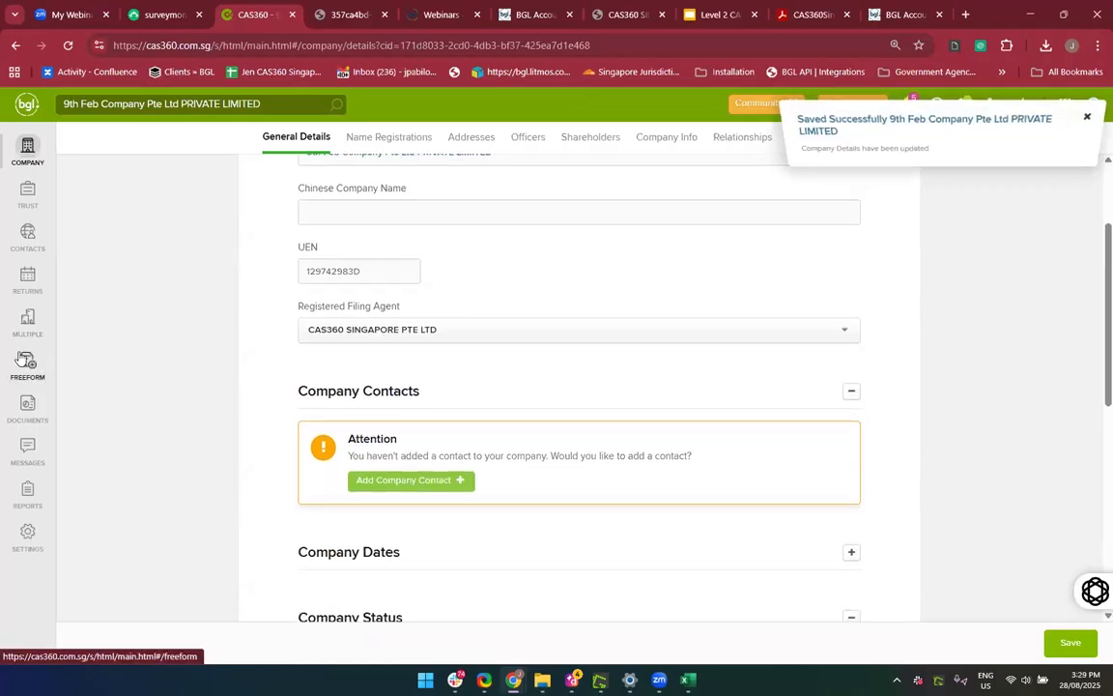
Find 9th Feb Company Pte Ltd in the Singapore annual returns and save and prepare its annual return documents
left_click(27, 277)
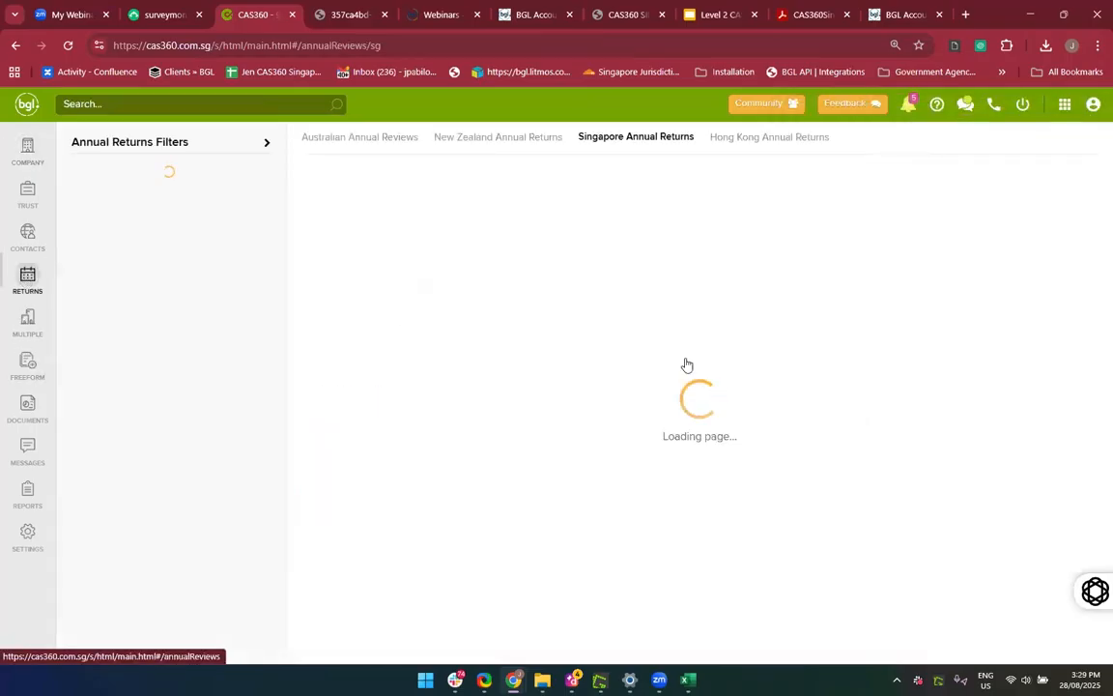
left_click(983, 248)
type("9th")
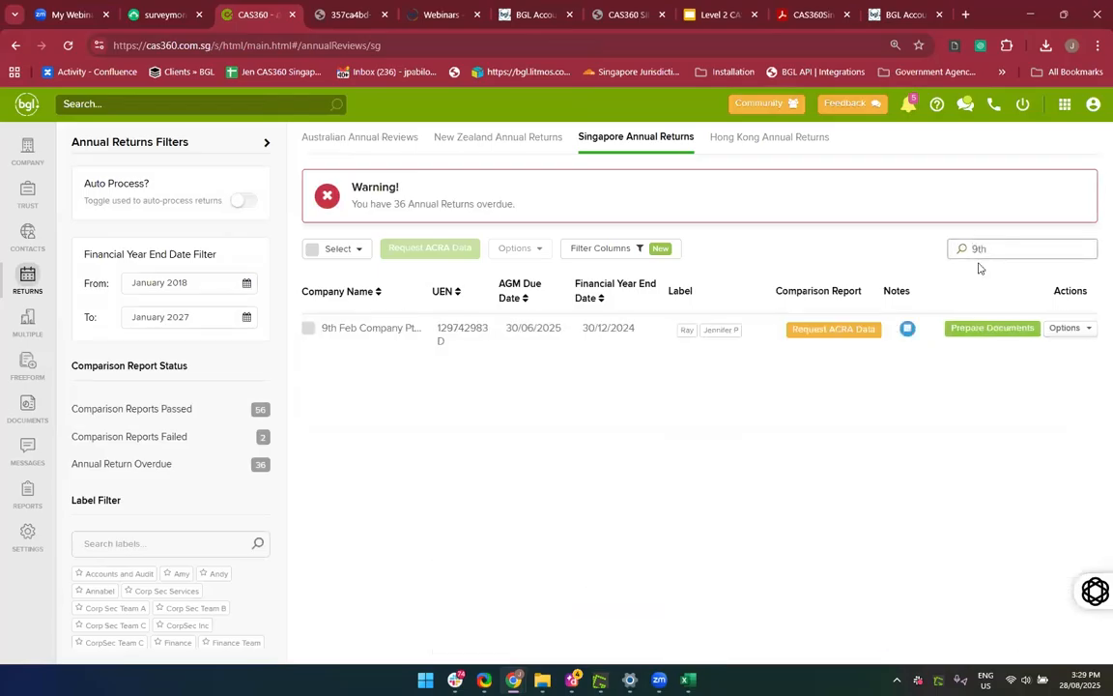
left_click(962, 330)
scroll(616, 486, "down", 3)
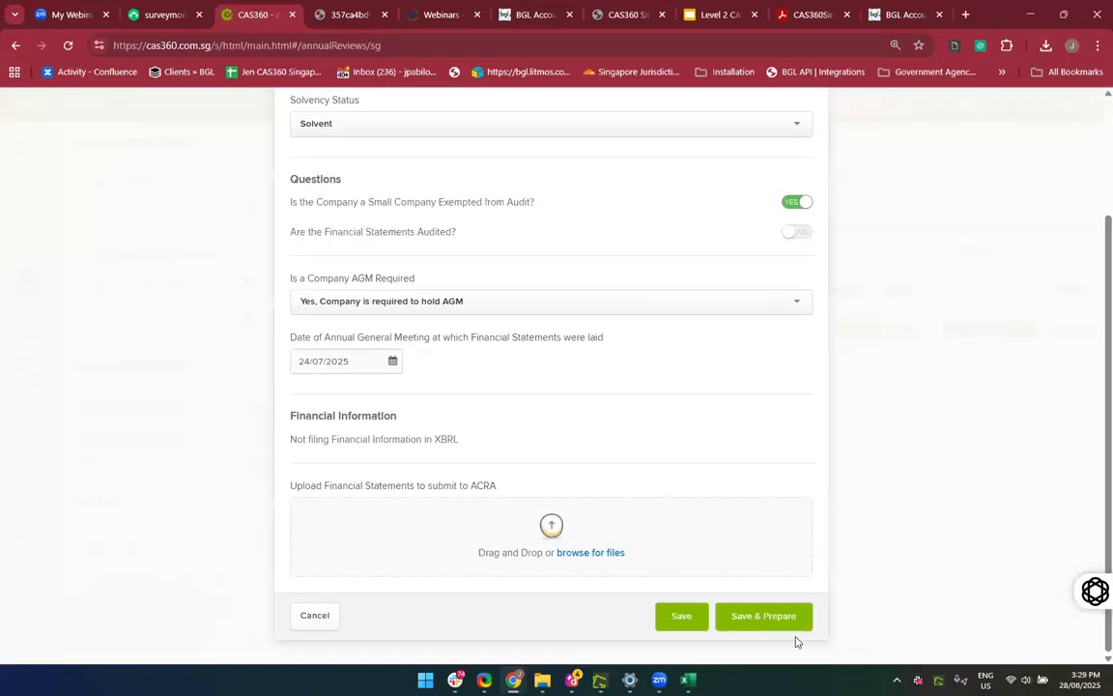
left_click(763, 617)
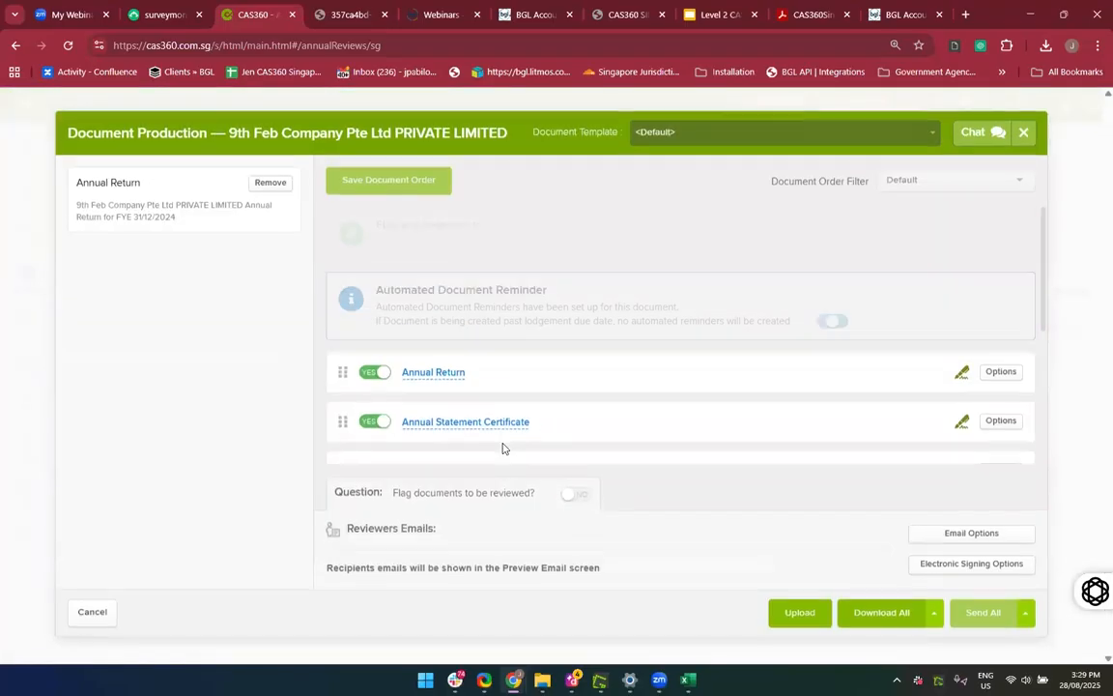
Preview the Annual Return, examine its register of controllers and declaration sections, and close the preview and document production
scroll(633, 429, "down", 2)
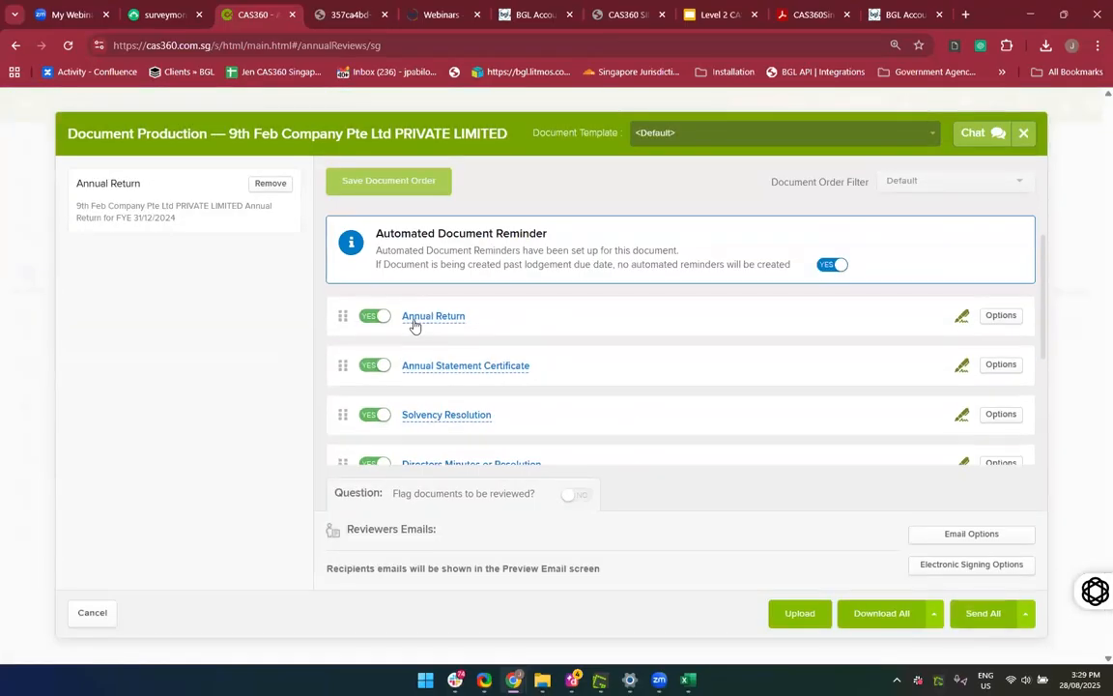
left_click(417, 323)
scroll(663, 536, "down", 10)
scroll(664, 538, "down", 15)
scroll(664, 537, "up", 8)
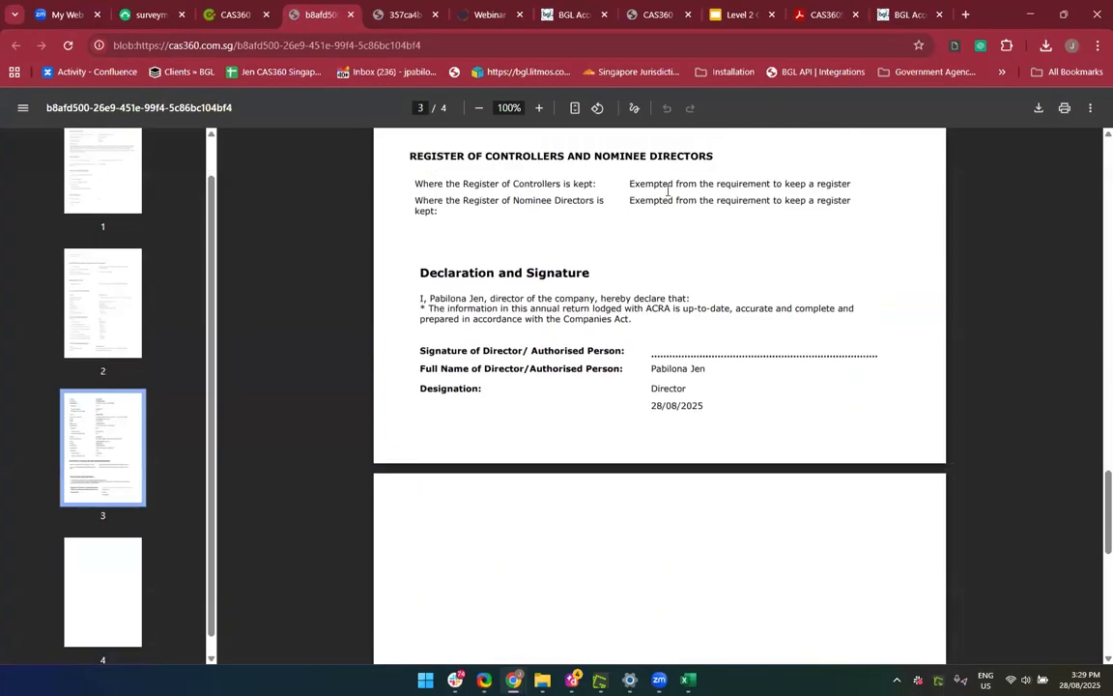
scroll(667, 191, "up", 3)
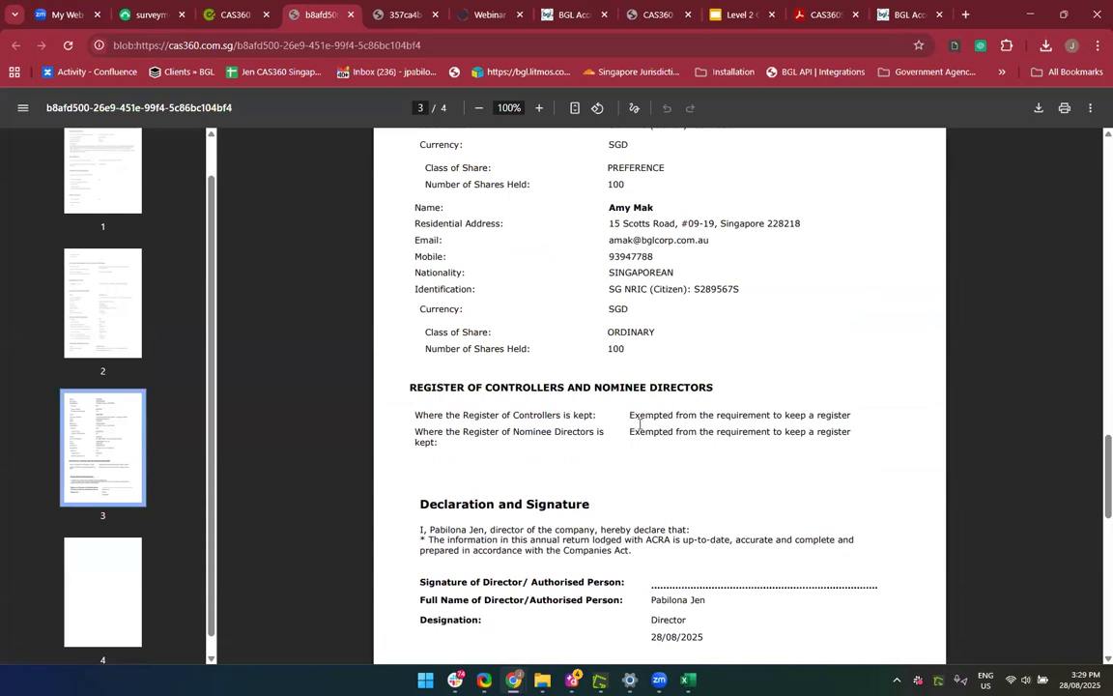
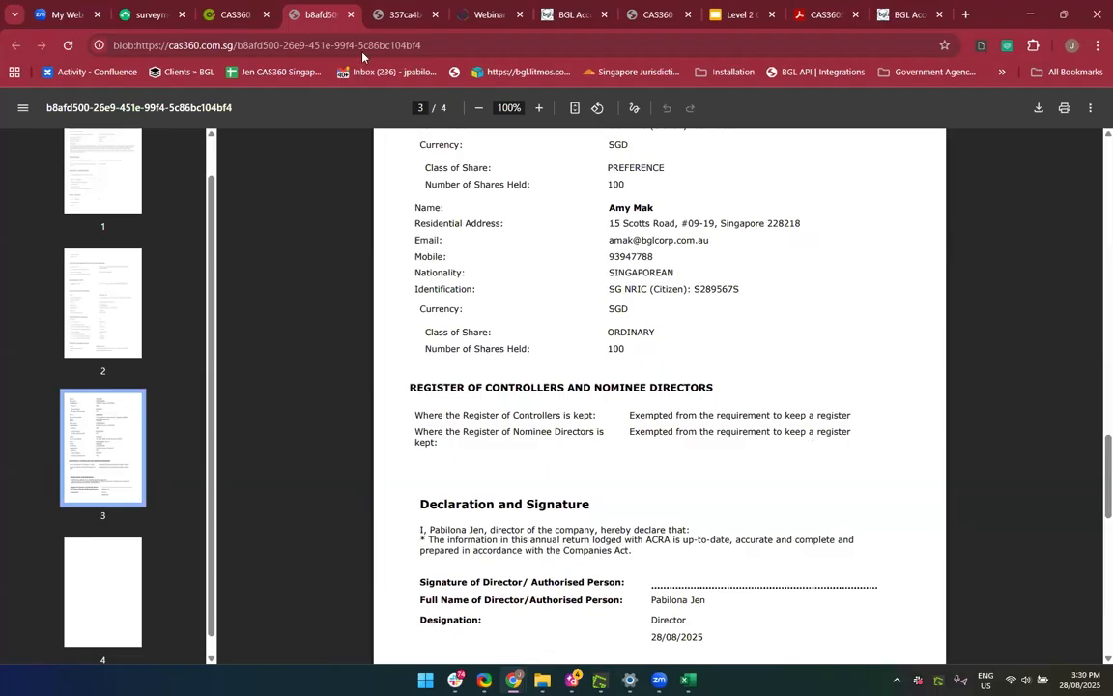
left_click(352, 17)
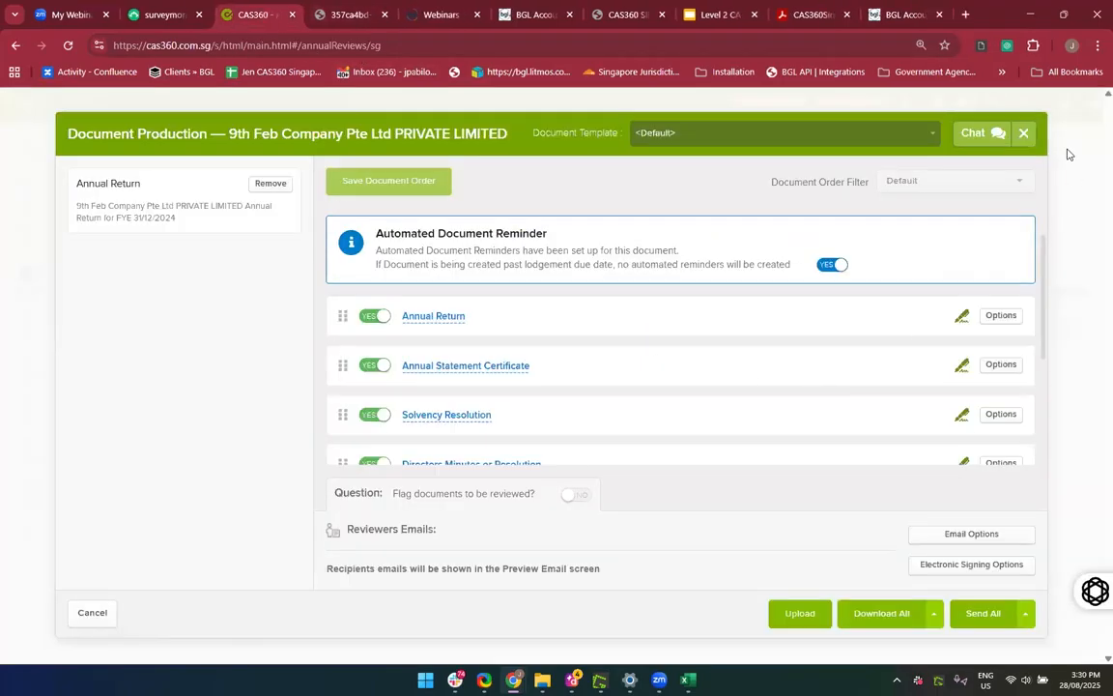
left_click(1023, 133)
Open 18 Oct Firm from the company list, set its registered filing agent to CAS360 SINGAPORE PTE LTD, and save the details
left_click(25, 150)
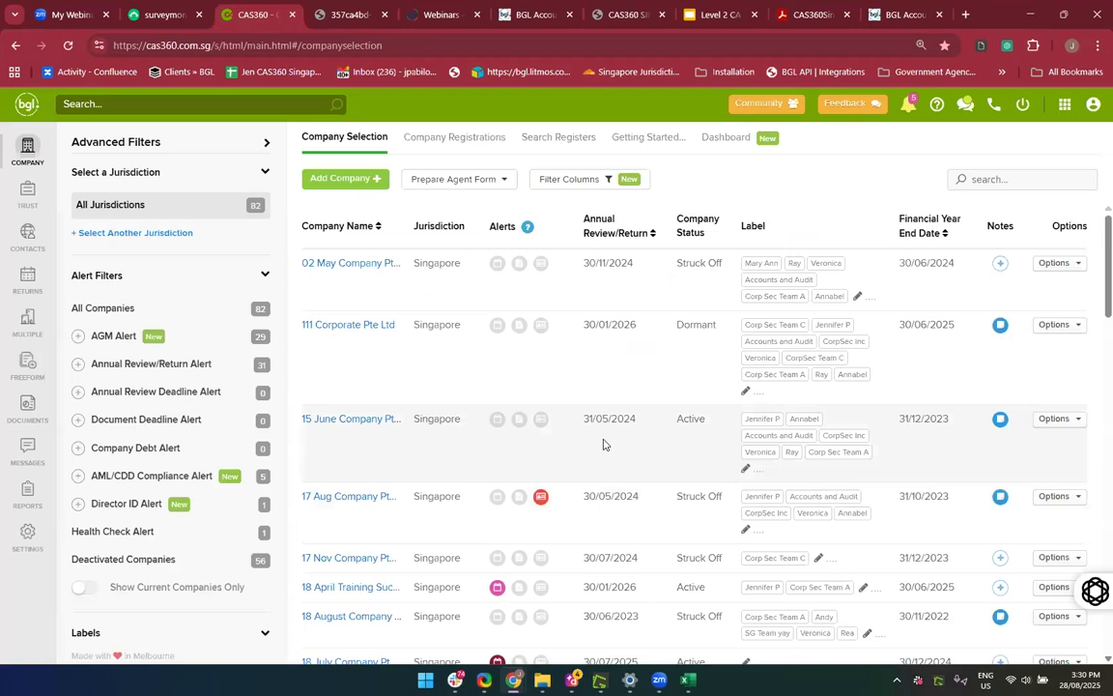
scroll(603, 444, "down", 2)
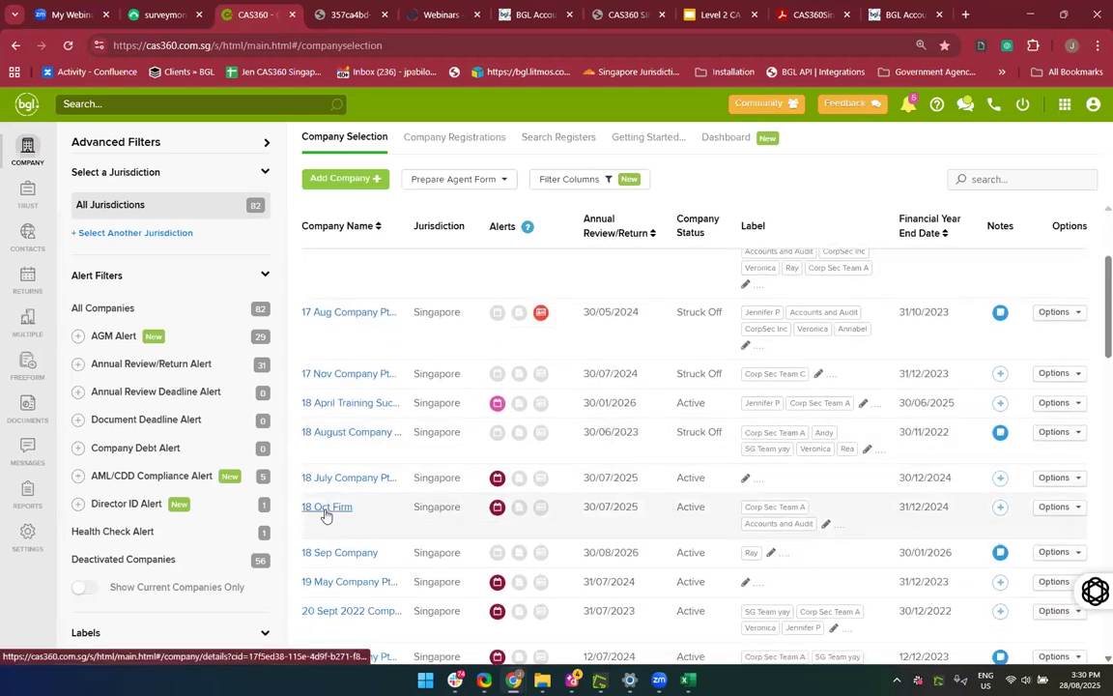
left_click(325, 512)
scroll(692, 527, "down", 4)
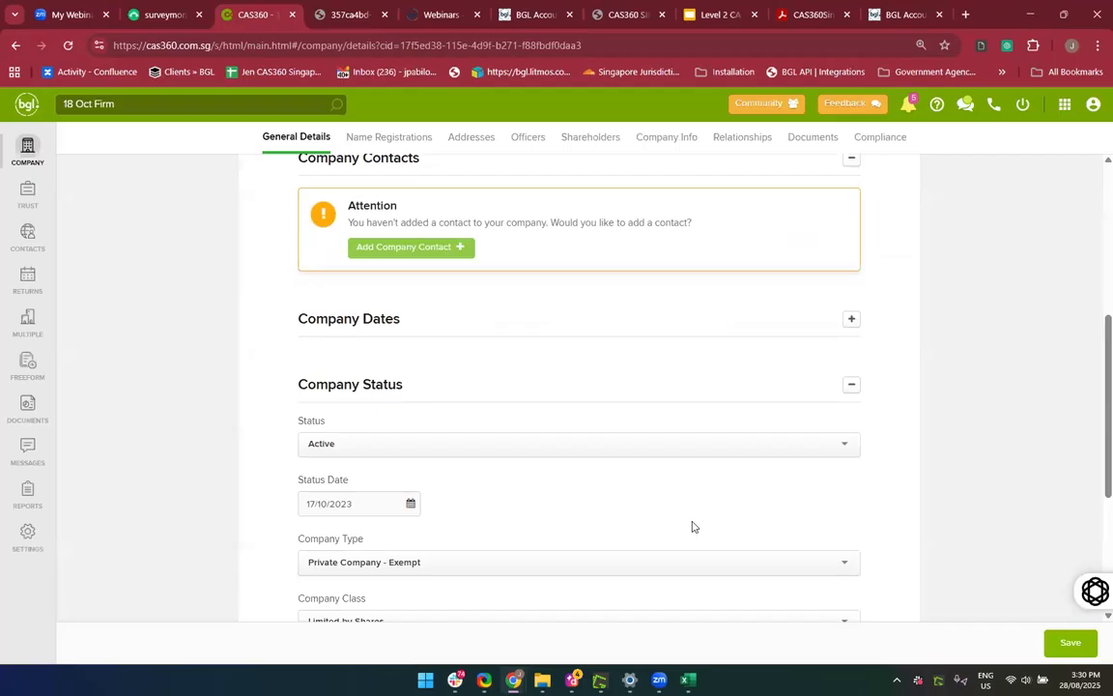
scroll(692, 527, "down", 3)
scroll(692, 527, "up", 5)
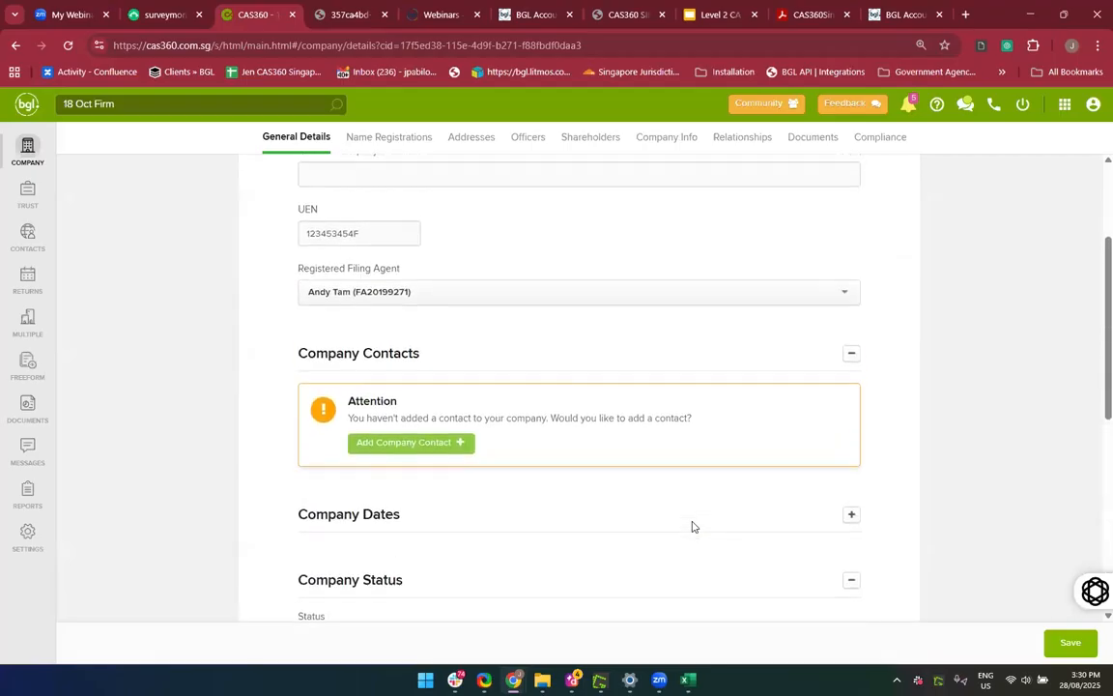
left_click(467, 333)
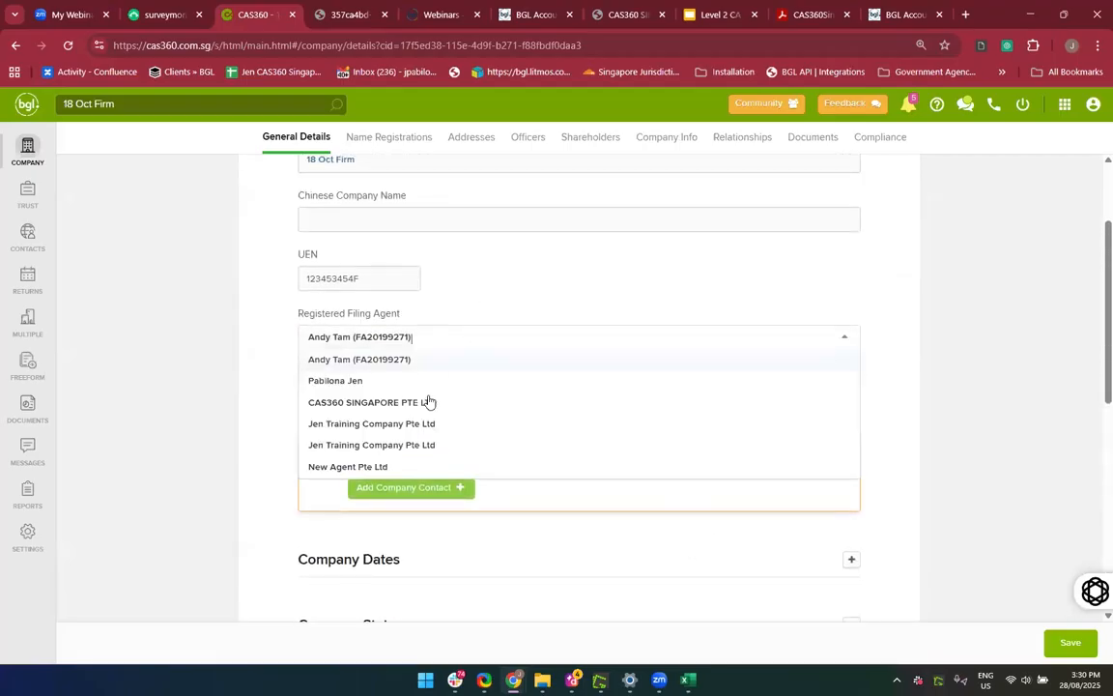
left_click(429, 402)
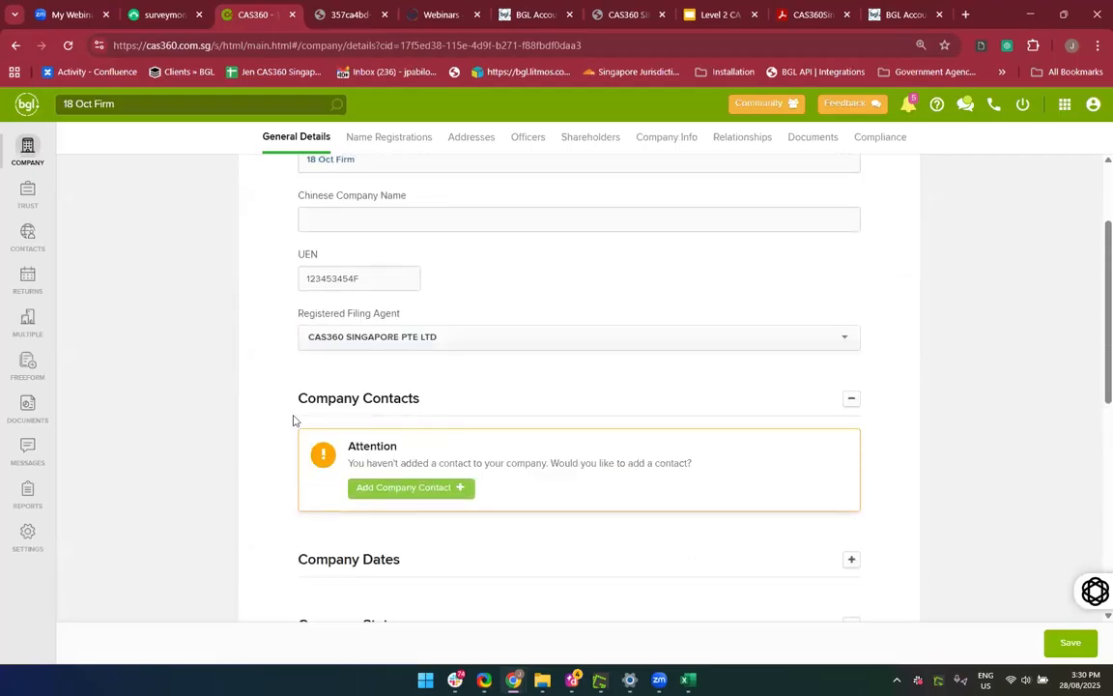
left_click(1071, 643)
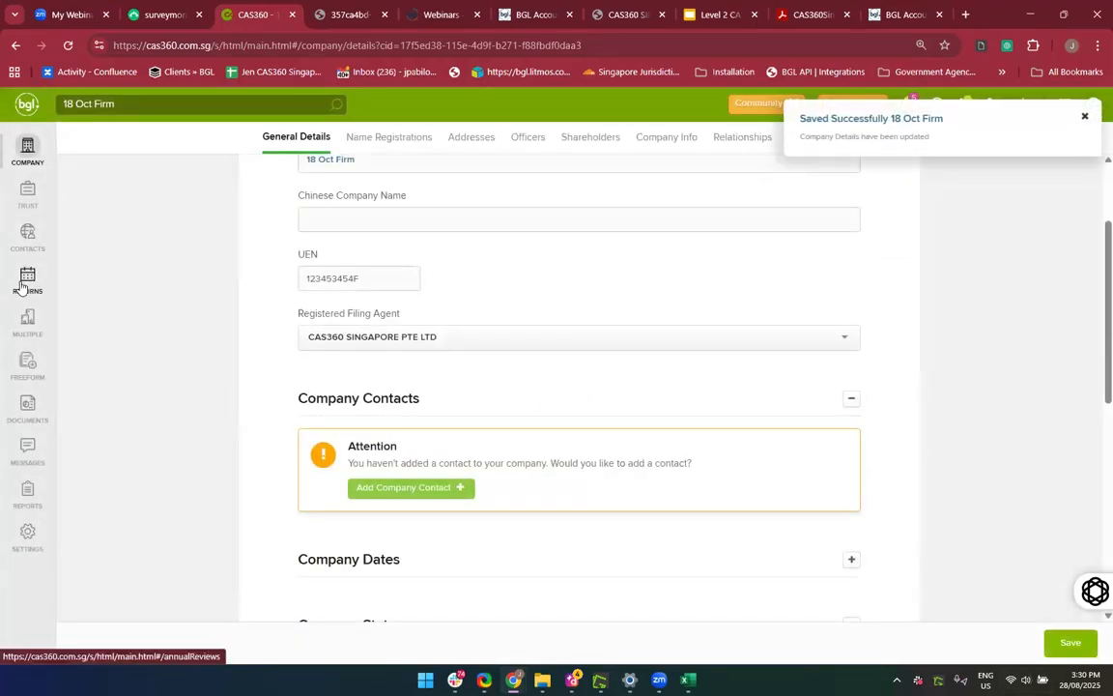
Find 18 Oct Firm in the Singapore annual returns, open its document preparation form, and review the annual return data
left_click(23, 280)
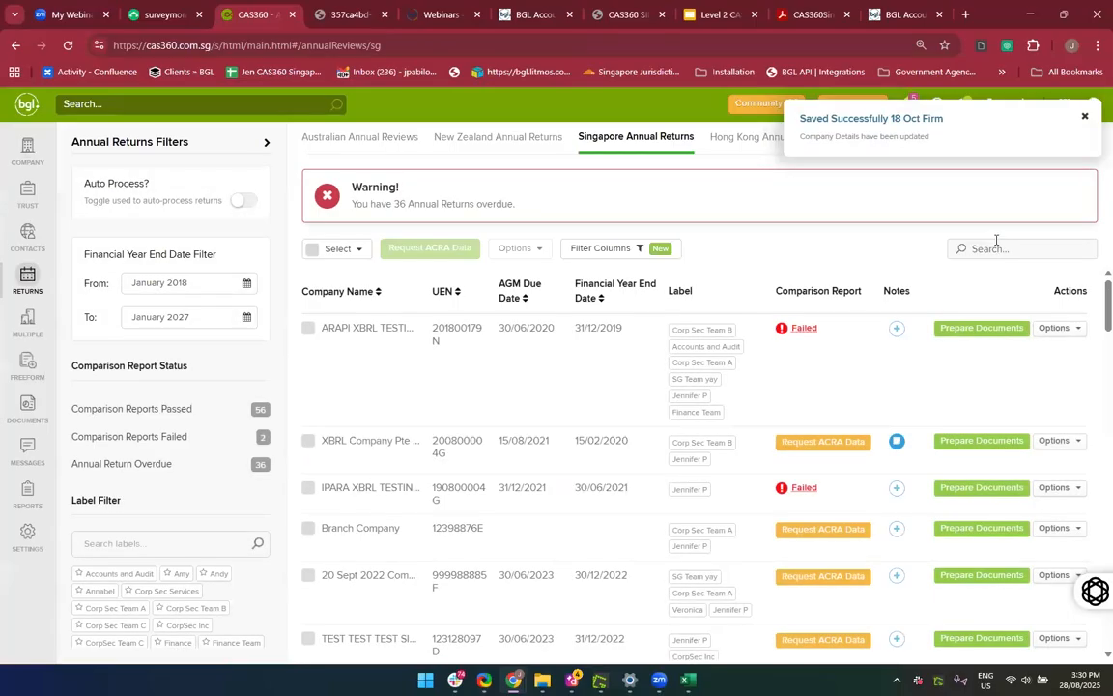
left_click(997, 248)
type("18 Oc")
left_click(986, 329)
scroll(620, 402, "down", 3)
scroll(620, 402, "up", 3)
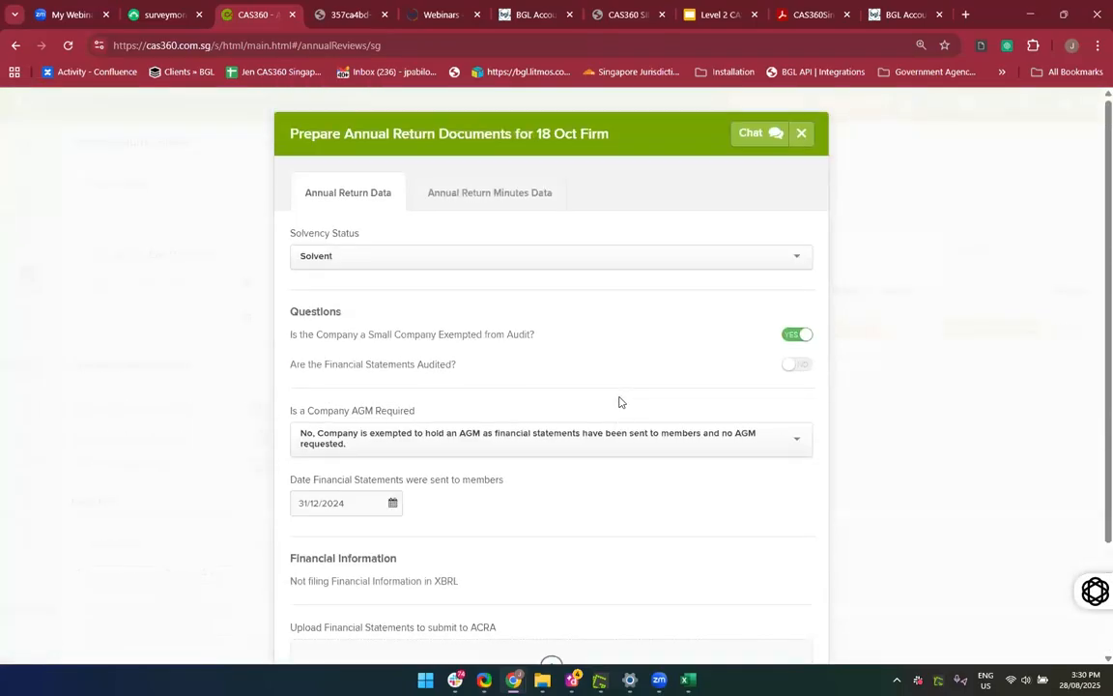
Set the currency in 18 Oct Firm's annual return minutes data to SGD, Singapore dollar, and save and prepare the documents
left_click(507, 194)
scroll(583, 504, "down", 2)
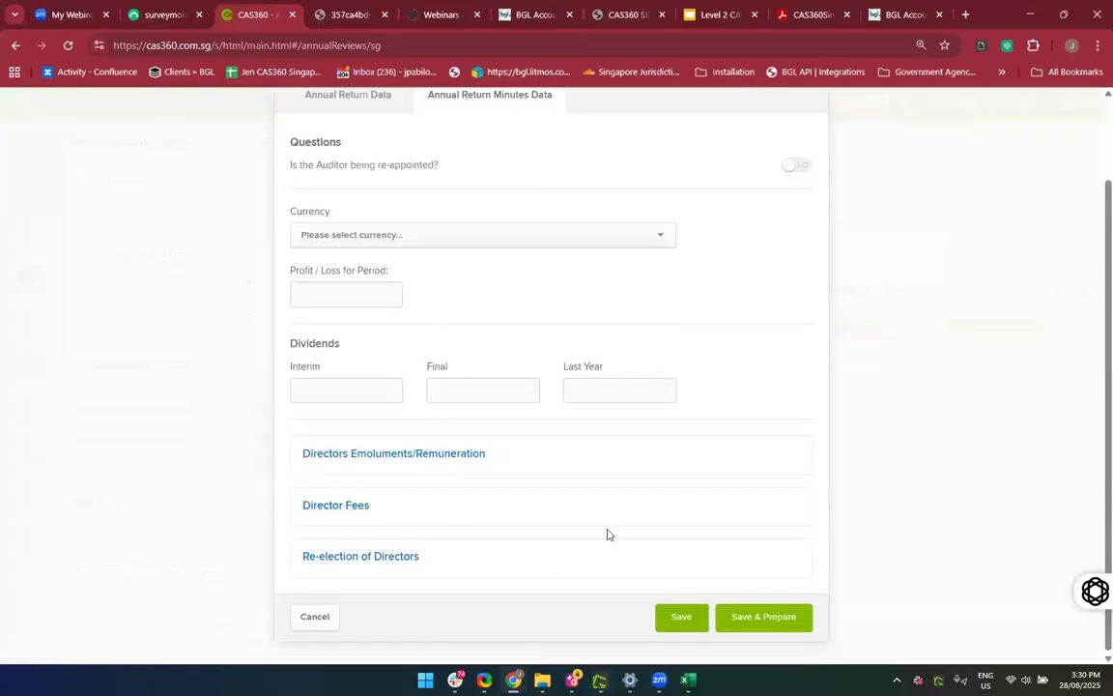
left_click(509, 236)
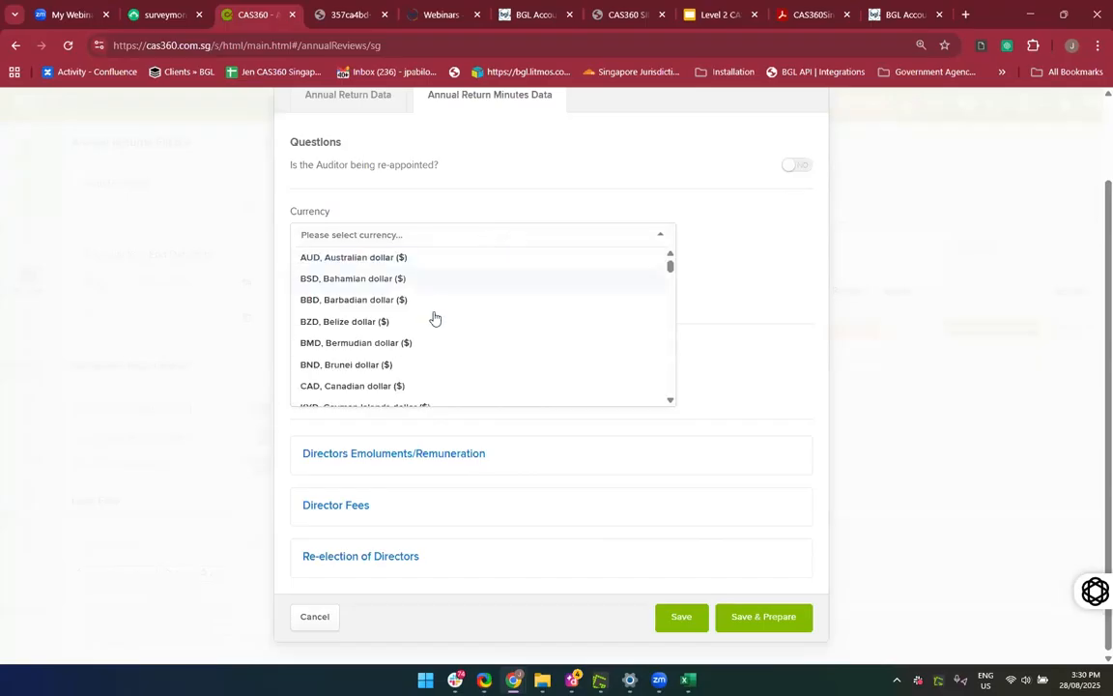
type("sg")
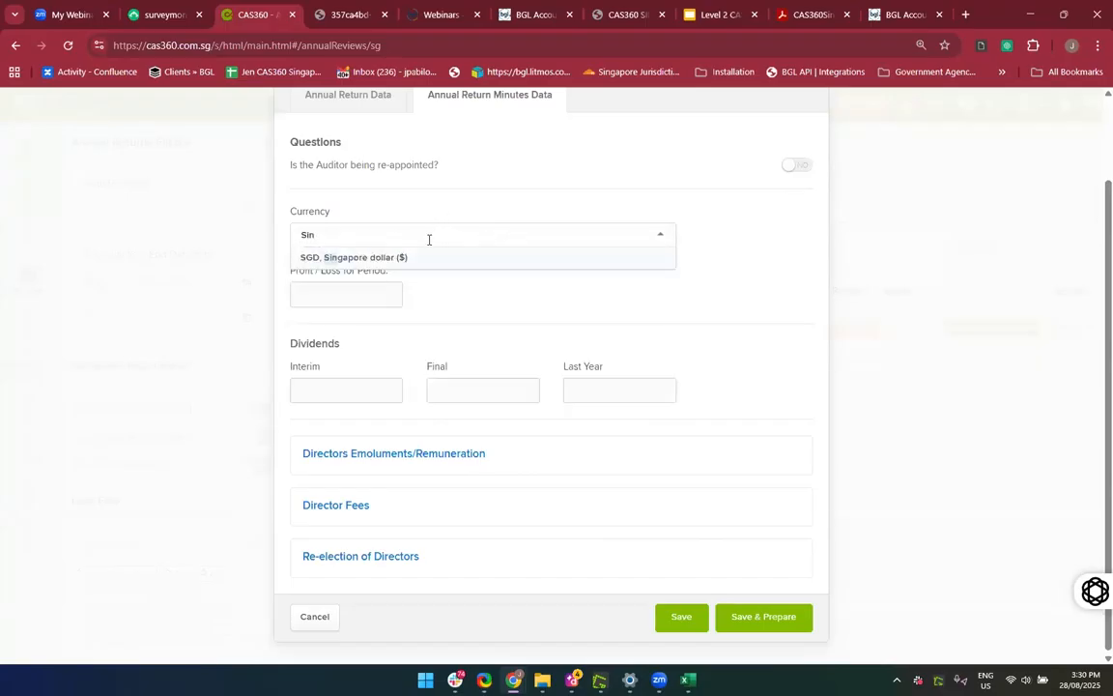
left_click(421, 261)
left_click(760, 619)
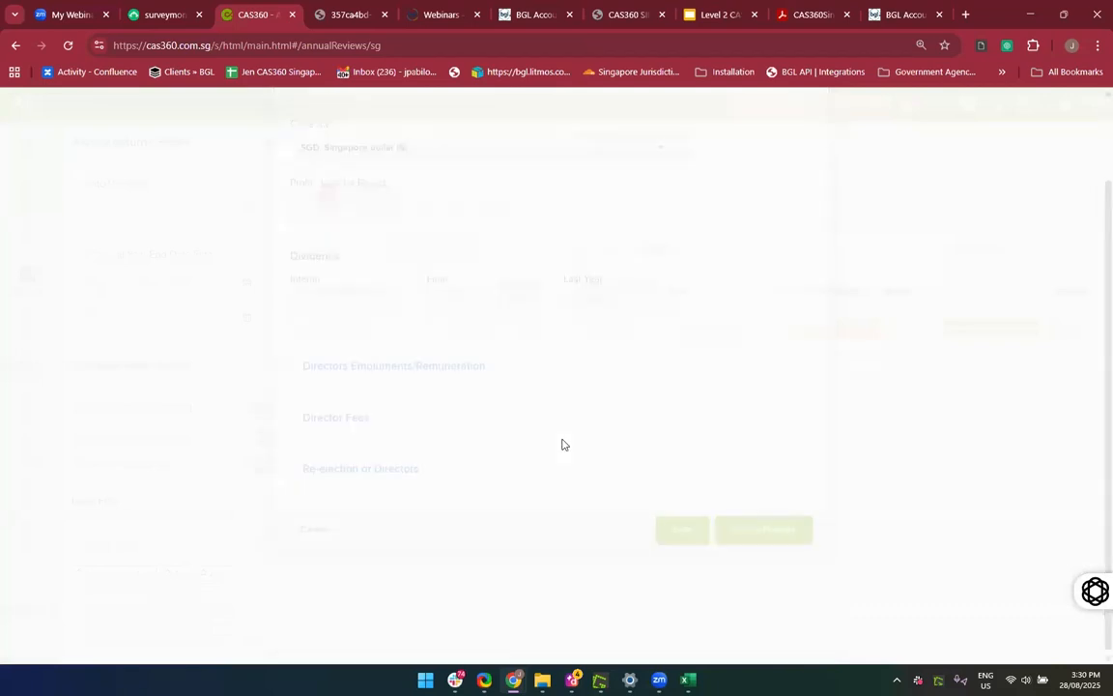
Preview the Members Minutes or Resolution document for 18 Oct Firm, read through the minutes, and close the preview
scroll(430, 256, "down", 1)
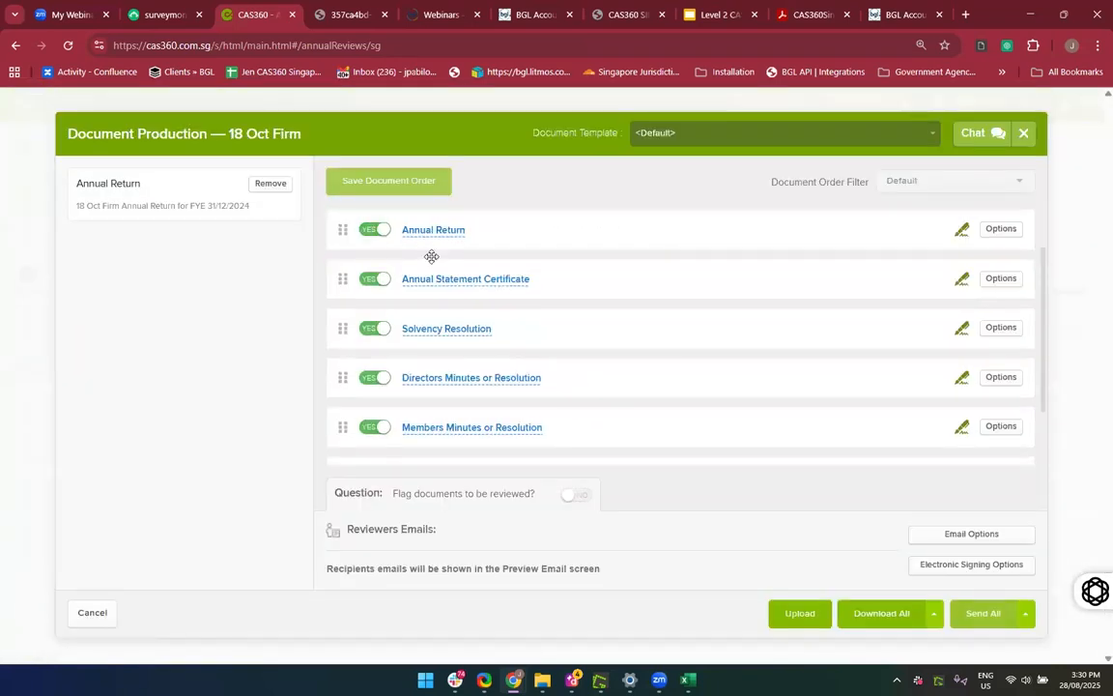
scroll(477, 398, "down", 1)
left_click(473, 392)
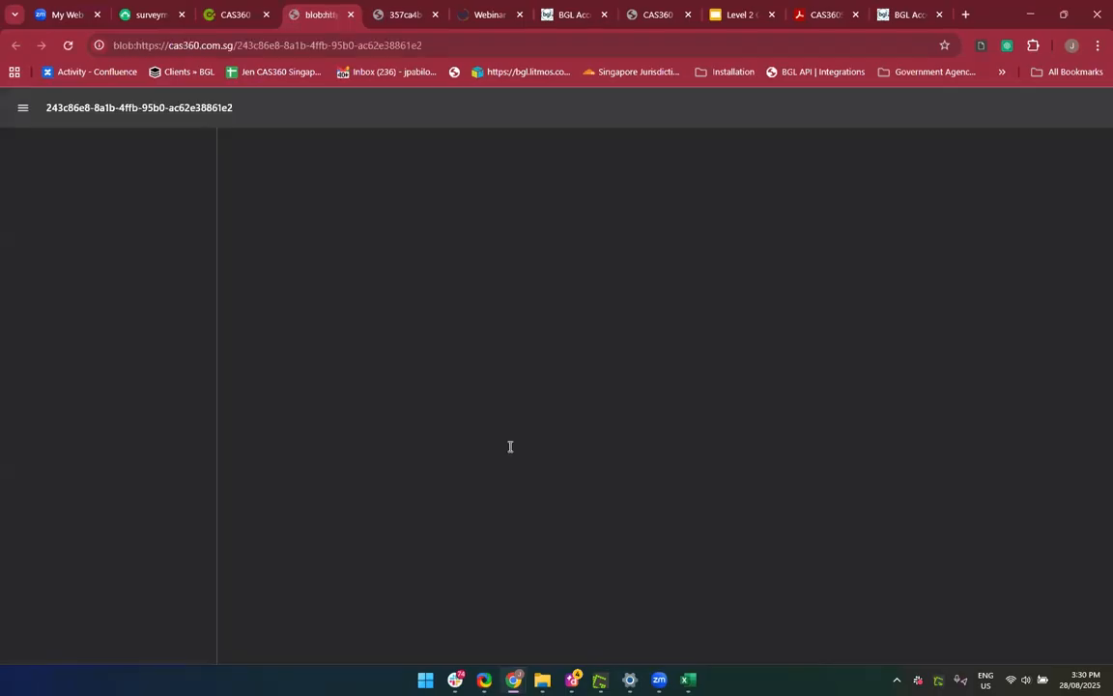
scroll(474, 344, "down", 1)
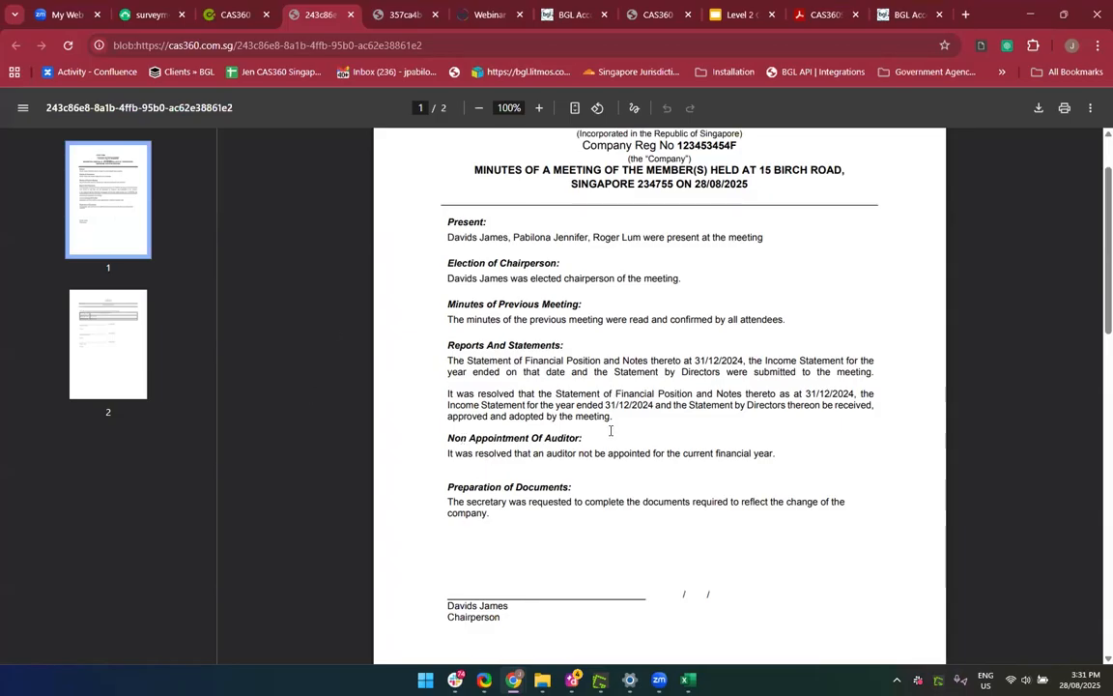
scroll(610, 431, "up", 1)
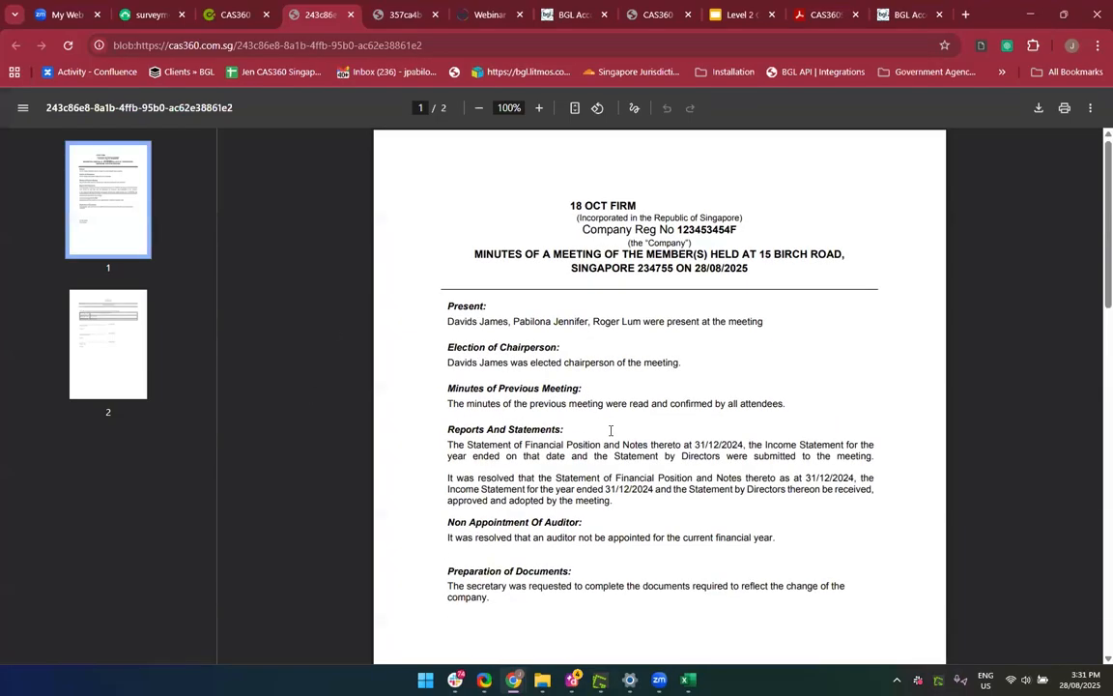
scroll(610, 431, "down", 1)
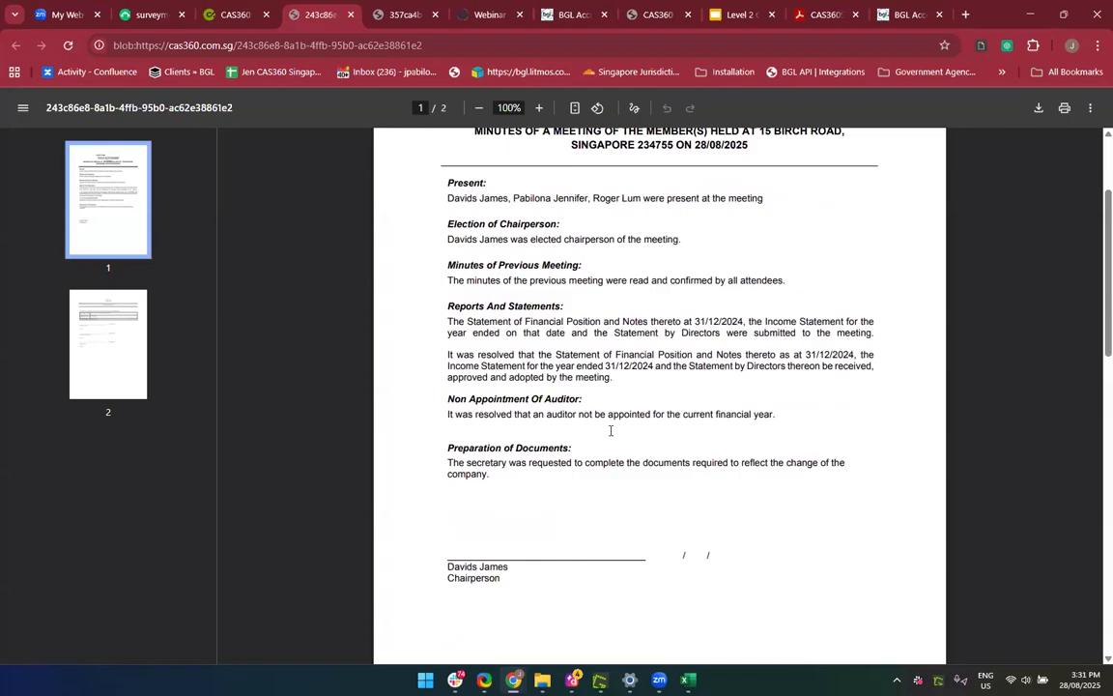
scroll(570, 426, "down", 1)
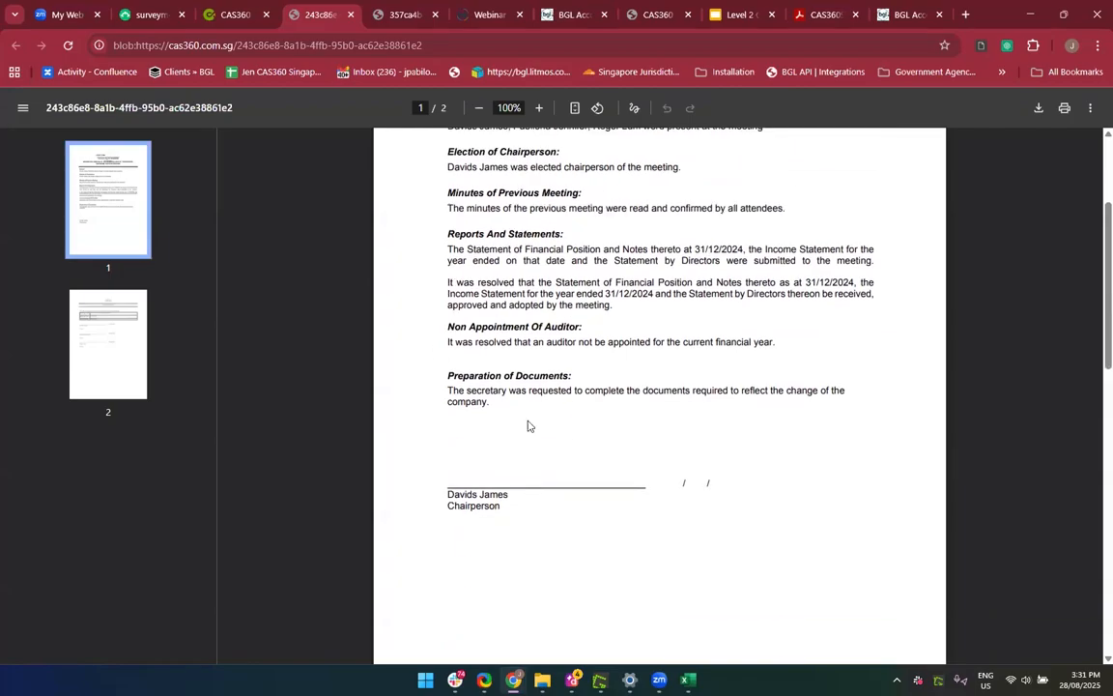
left_click(351, 15)
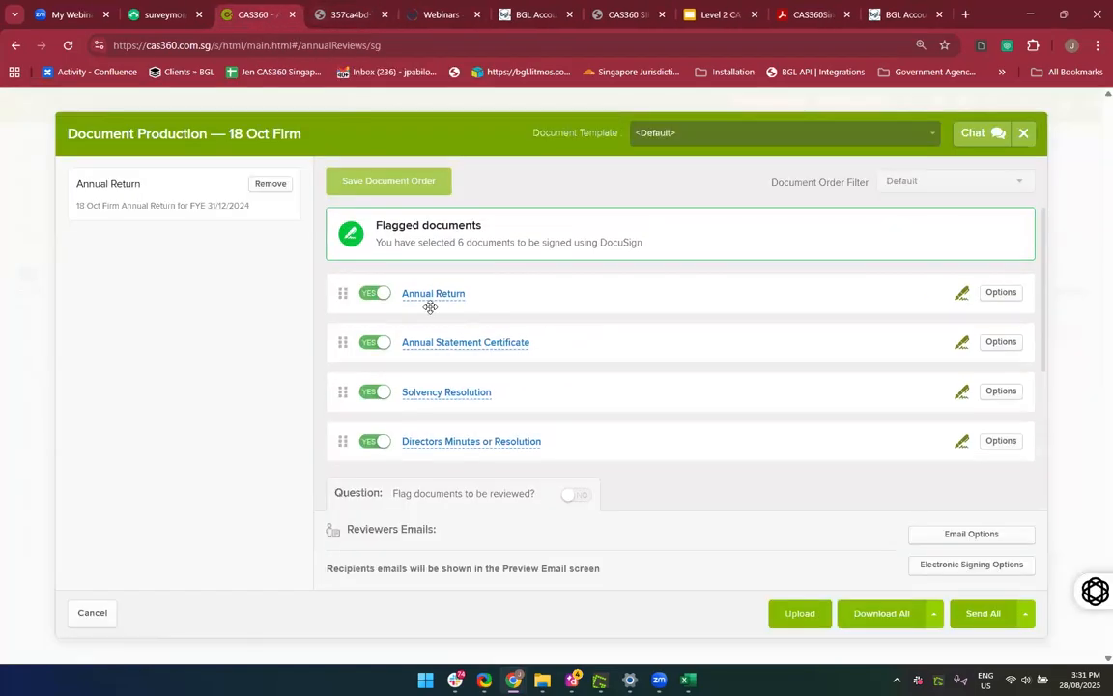
Preview the Annual Return document through to its declaration and signature section, and close the preview
left_click(425, 297)
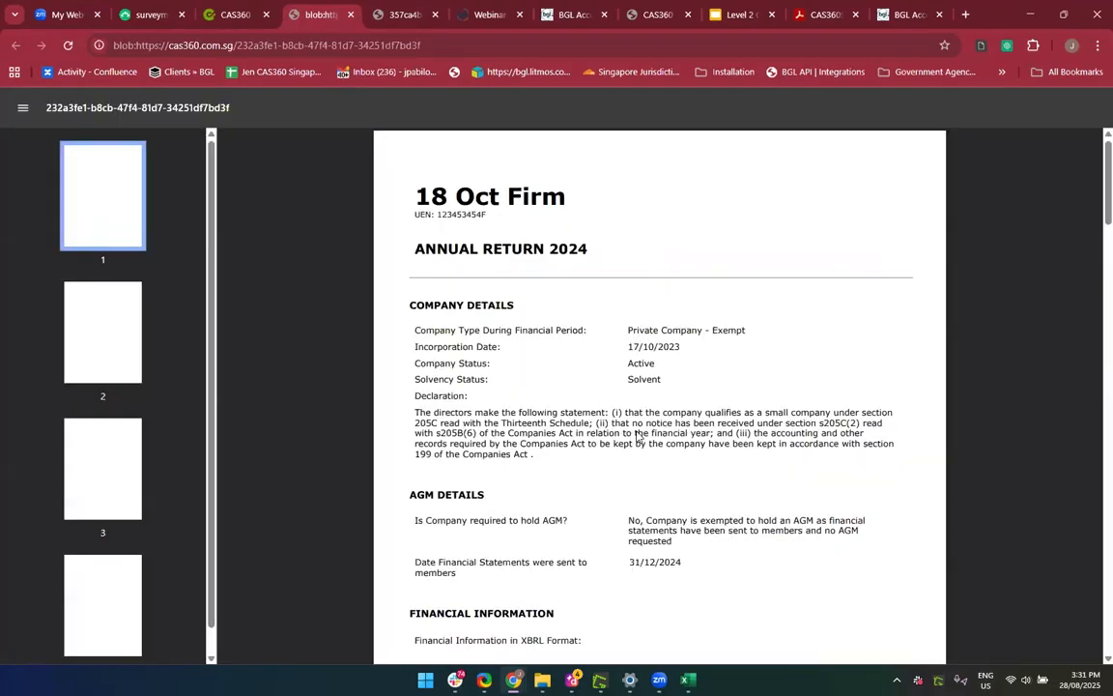
scroll(637, 437, "down", 3)
scroll(637, 437, "down", 15)
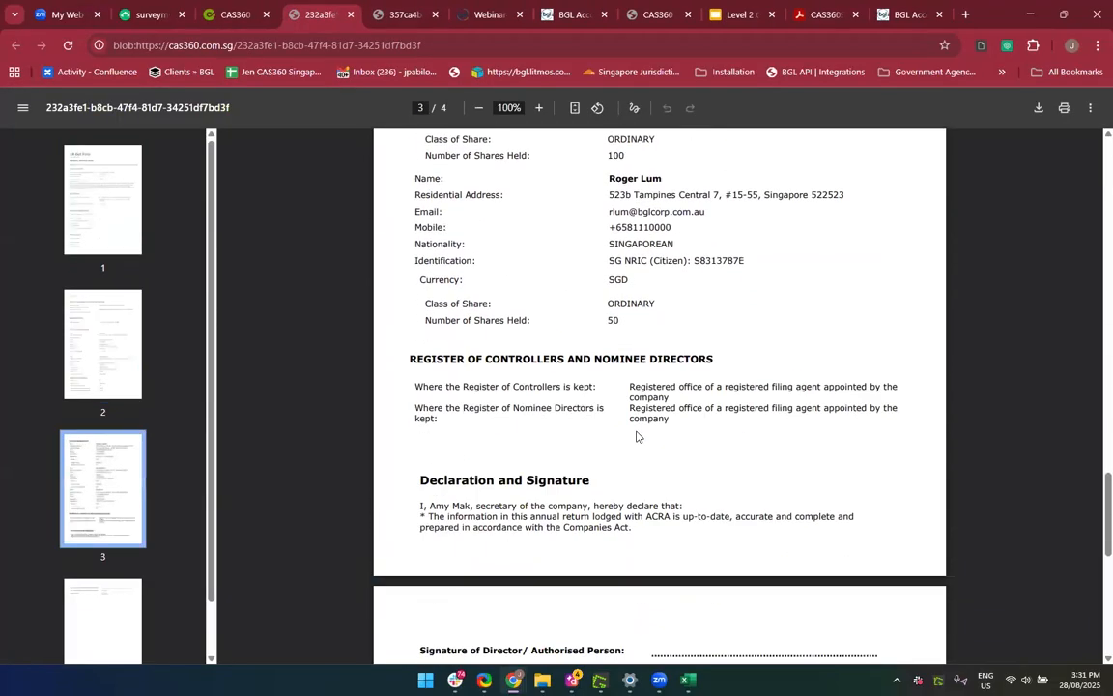
scroll(398, 251, "up", 1)
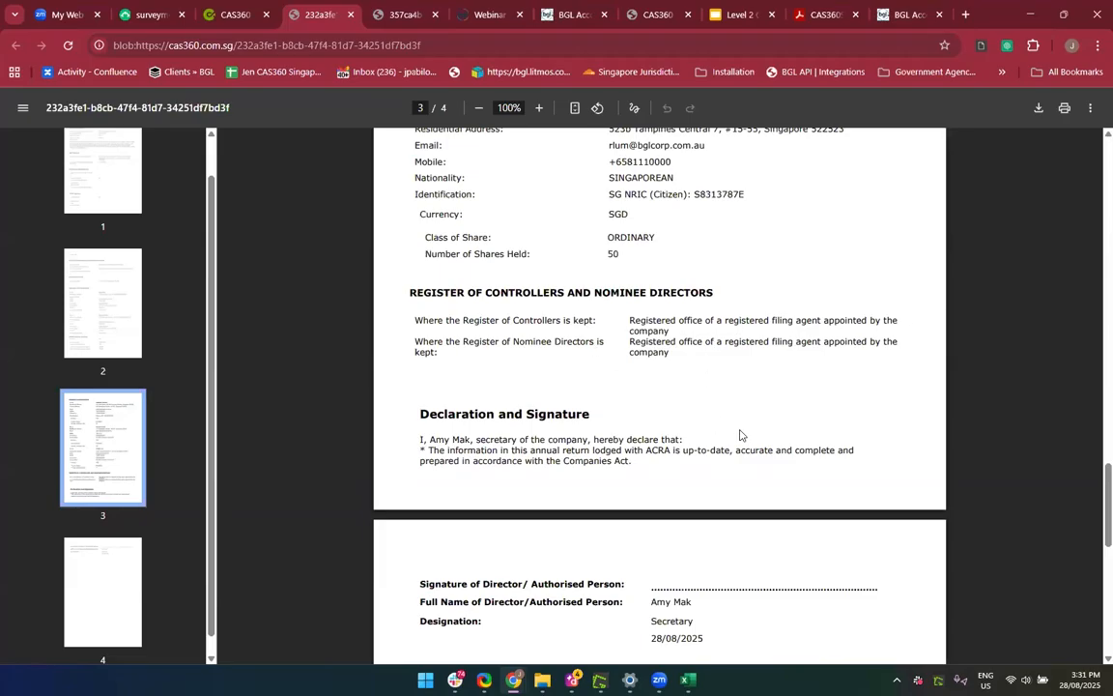
scroll(741, 435, "up", 5)
scroll(740, 435, "down", 5)
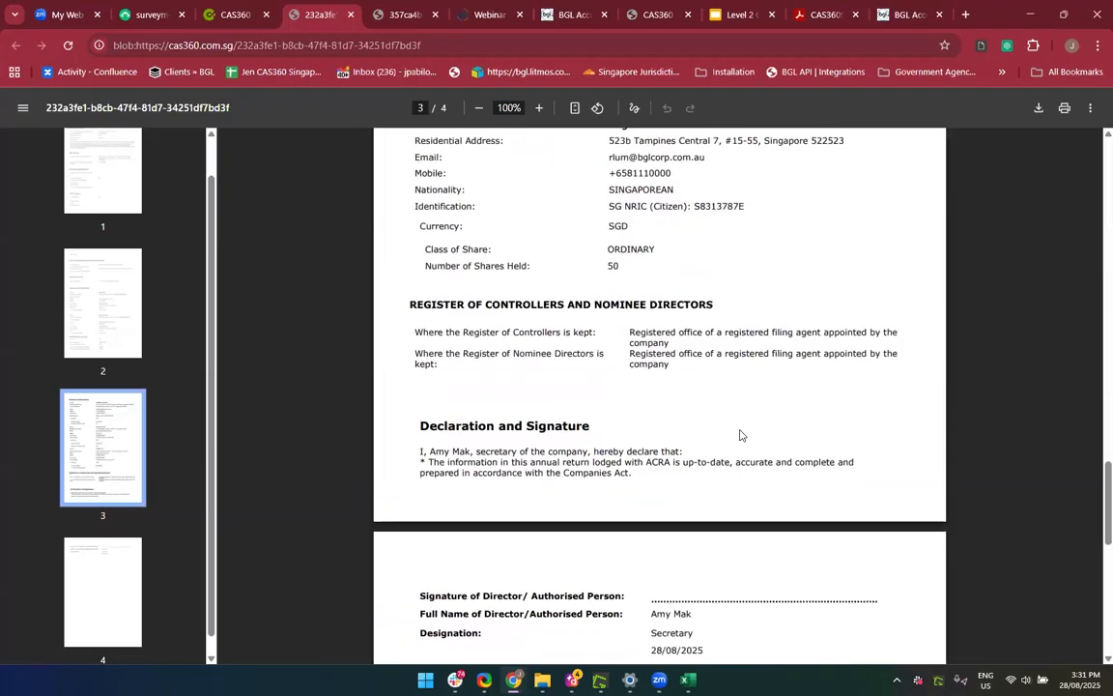
left_click(352, 16)
Preview the Annual Statement Certificate down to the officer's signature block and close the preview
scroll(599, 437, "down", 1)
scroll(599, 437, "down", 1)
scroll(502, 348, "up", 2)
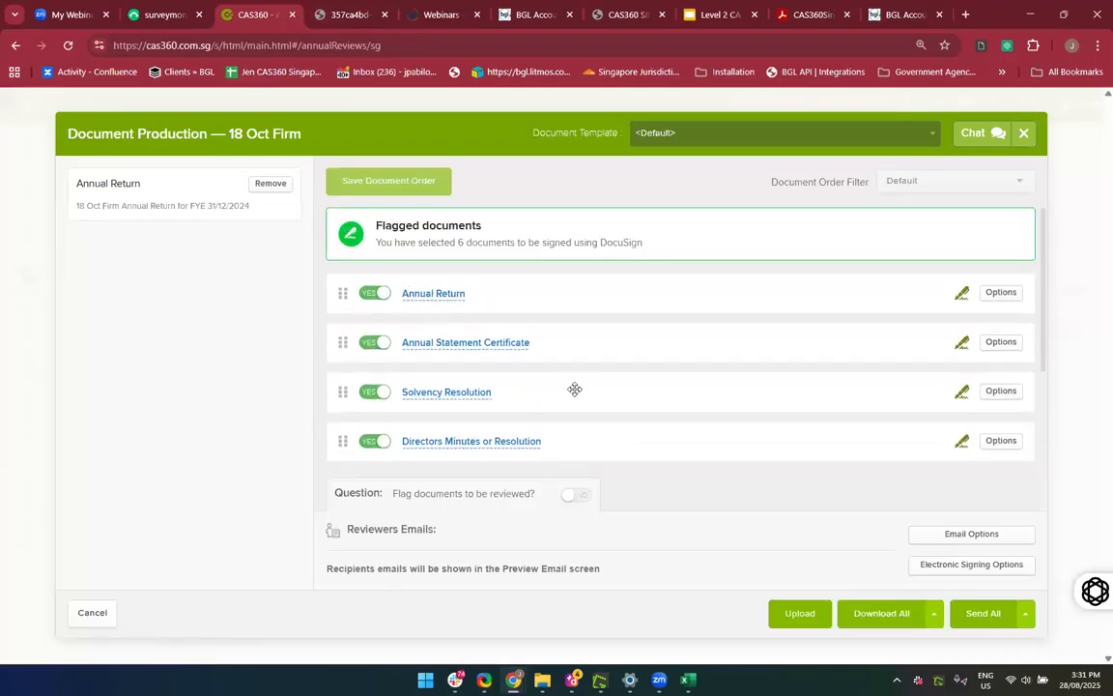
scroll(574, 388, "down", 1)
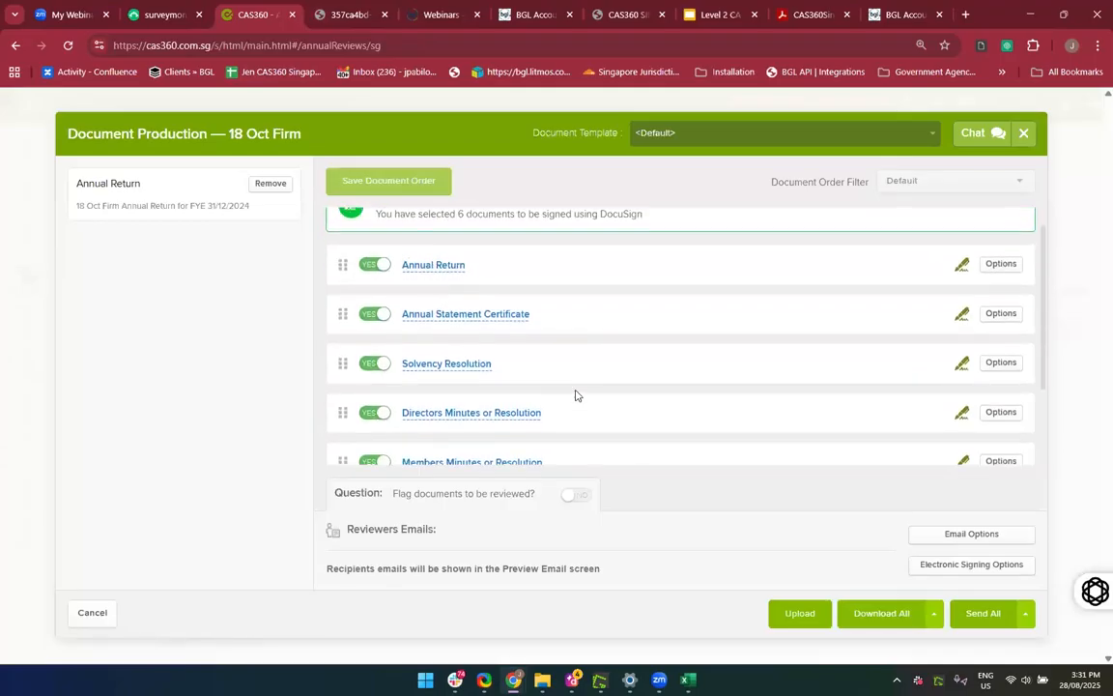
left_click(452, 315)
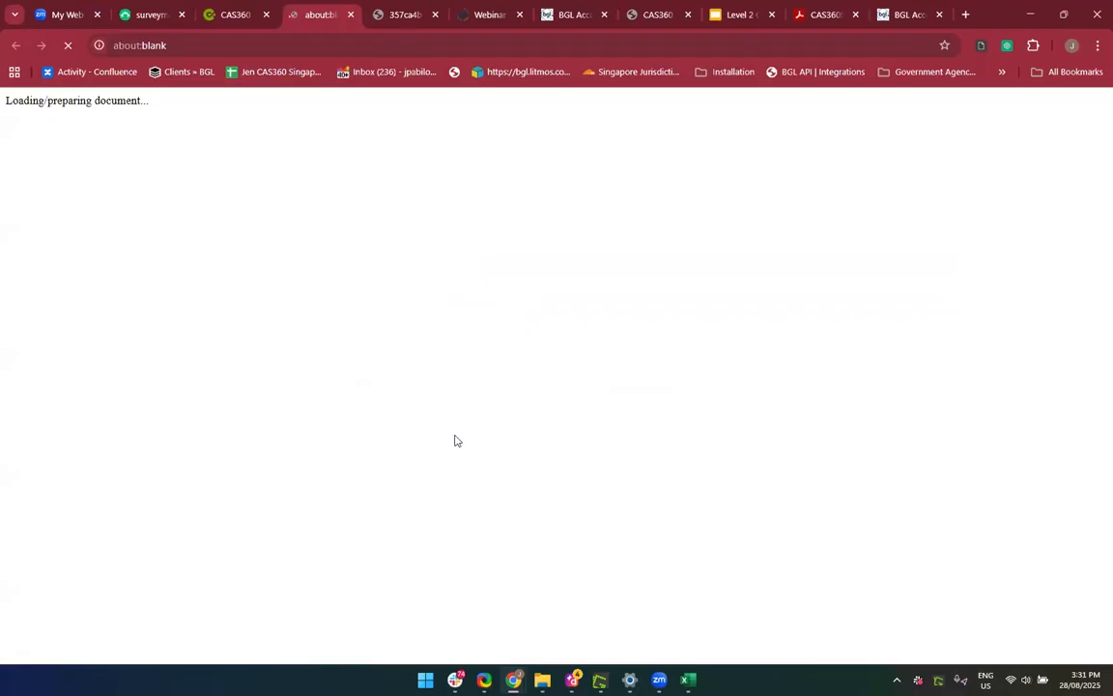
scroll(457, 445, "down", 15)
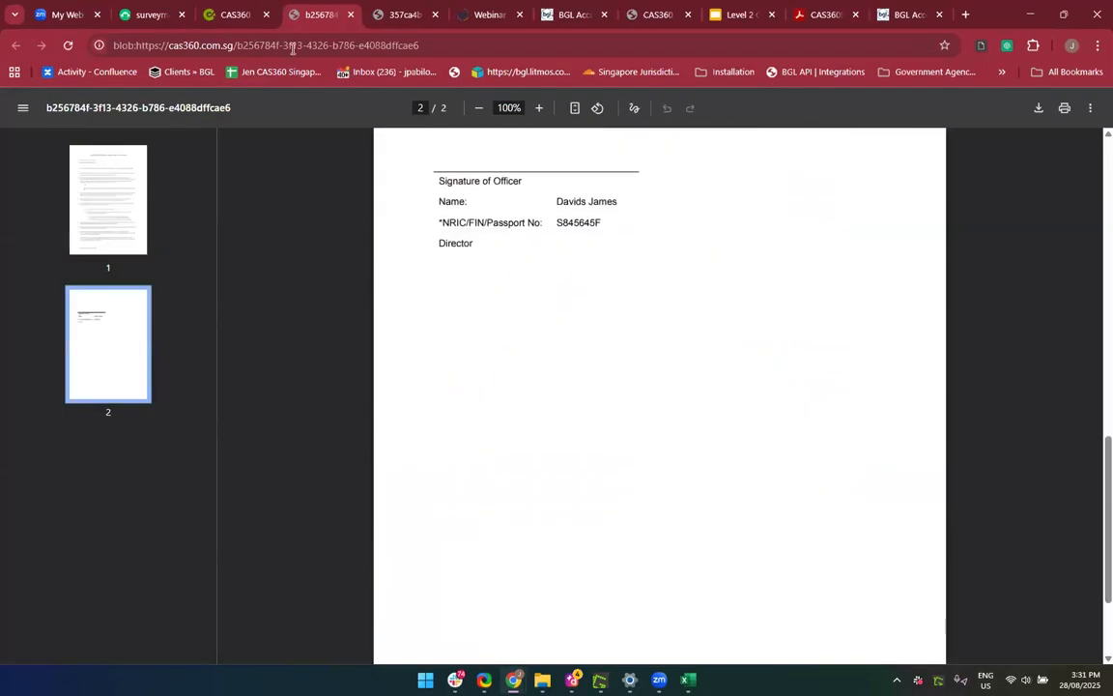
key("ctrl+w")
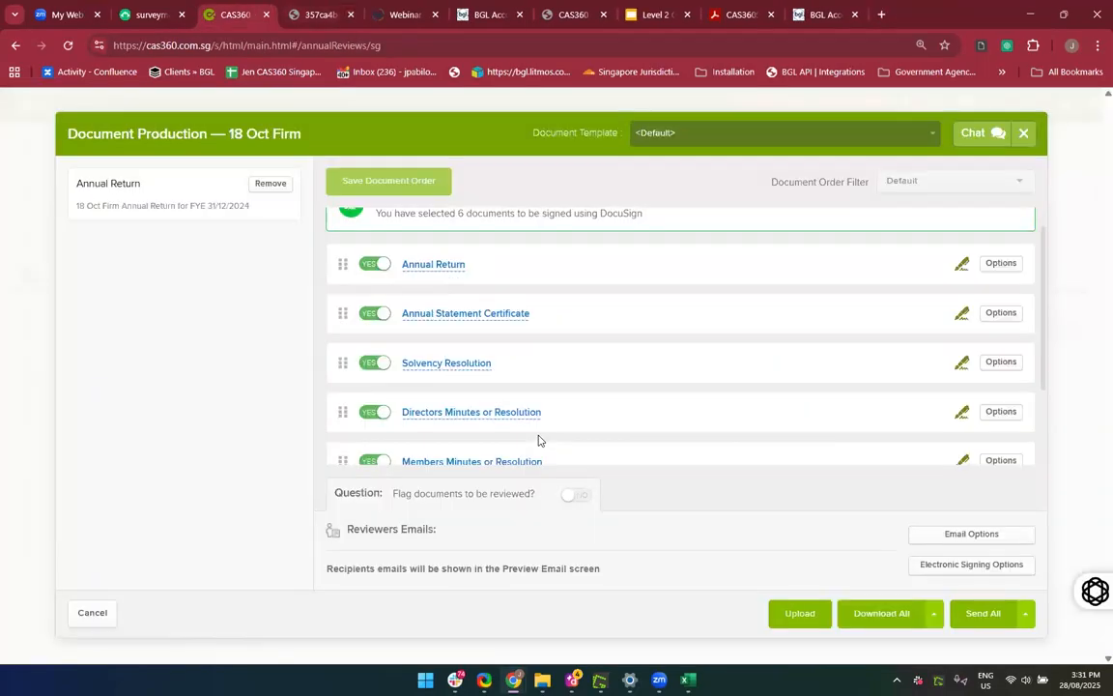
Open the Directors Minutes or Resolution preview and return to the document production list
scroll(533, 420, "down", 1)
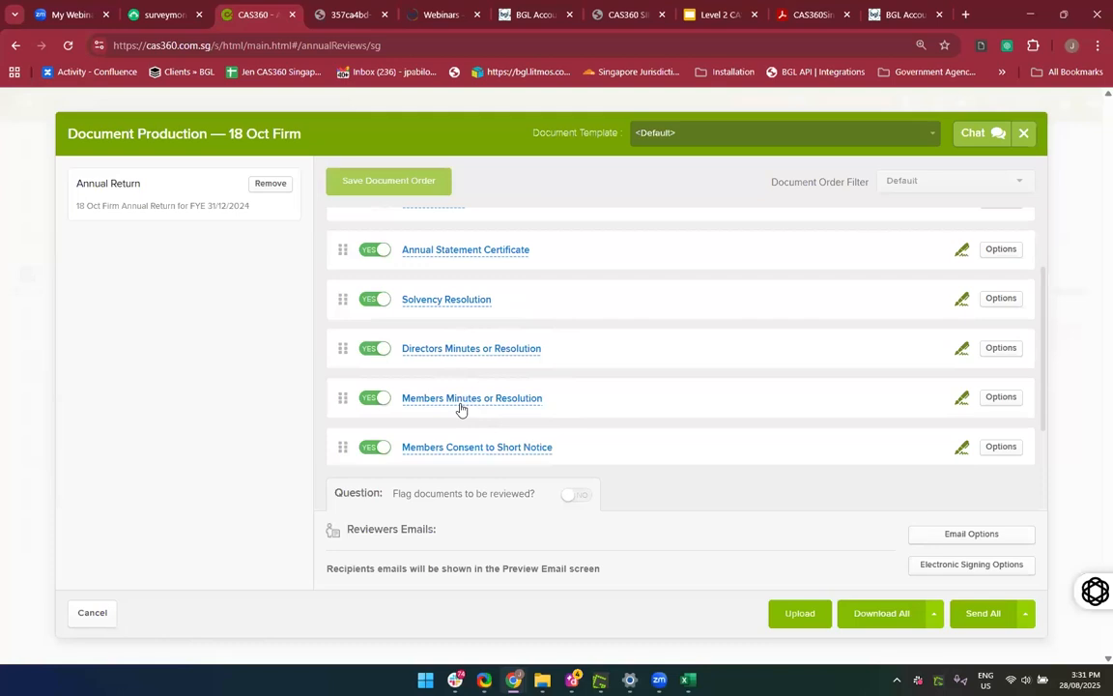
left_click(424, 350)
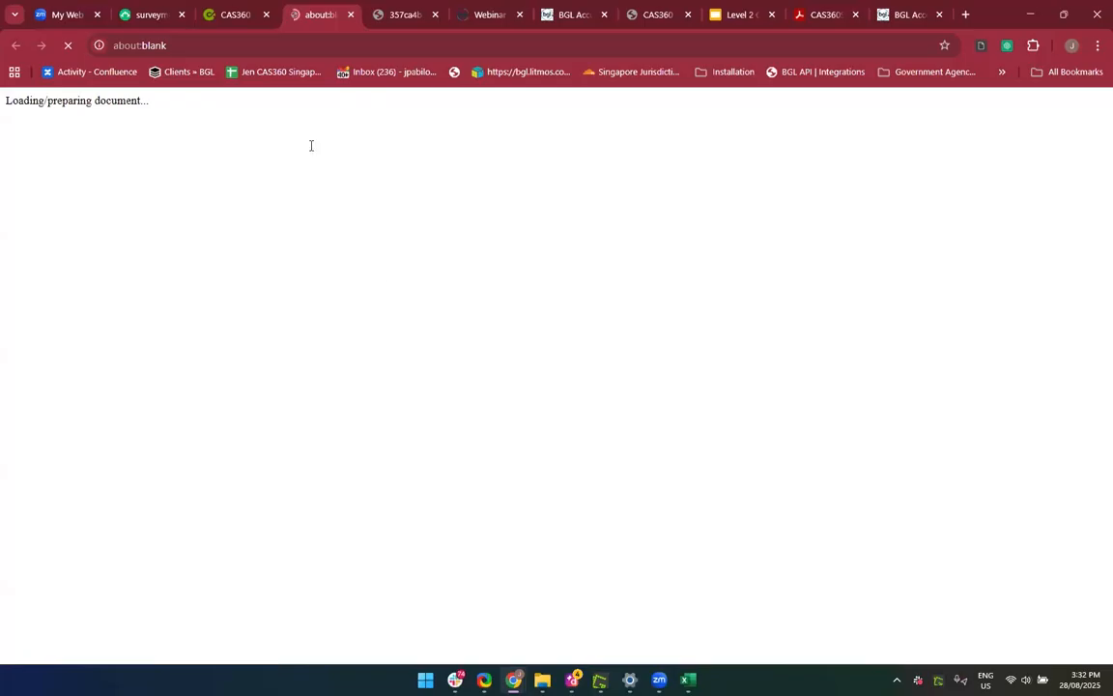
left_click(234, 14)
Open the Members Minutes or Resolution settings and turn off Include Chairperson Appointment
scroll(571, 346, "down", 1)
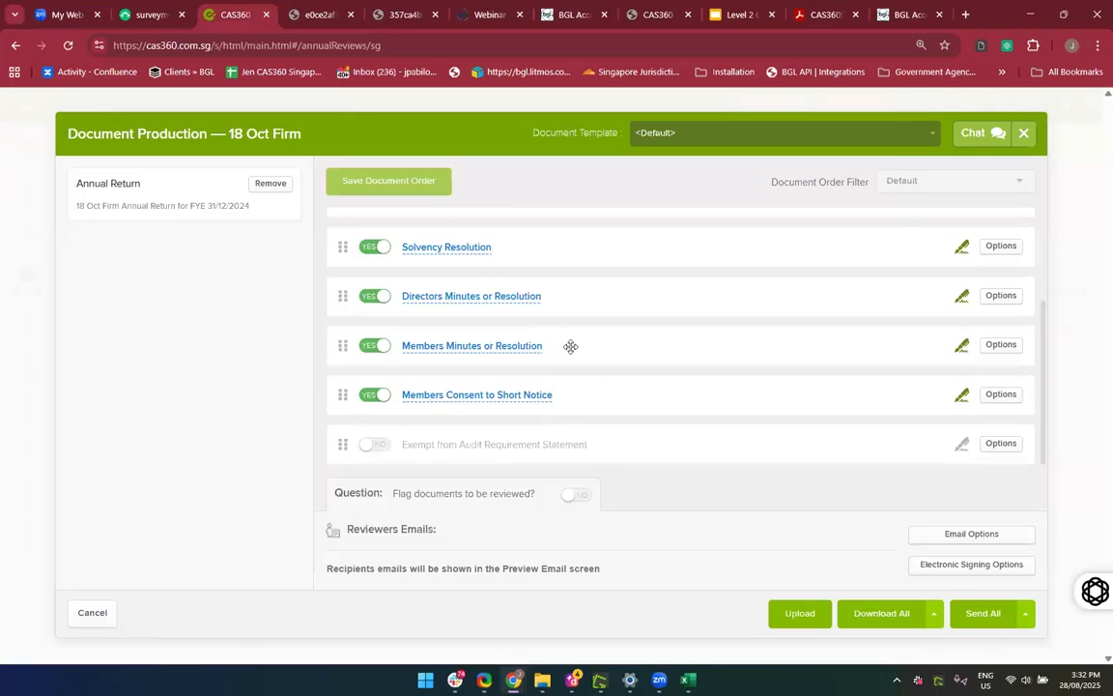
scroll(570, 346, "up", 1)
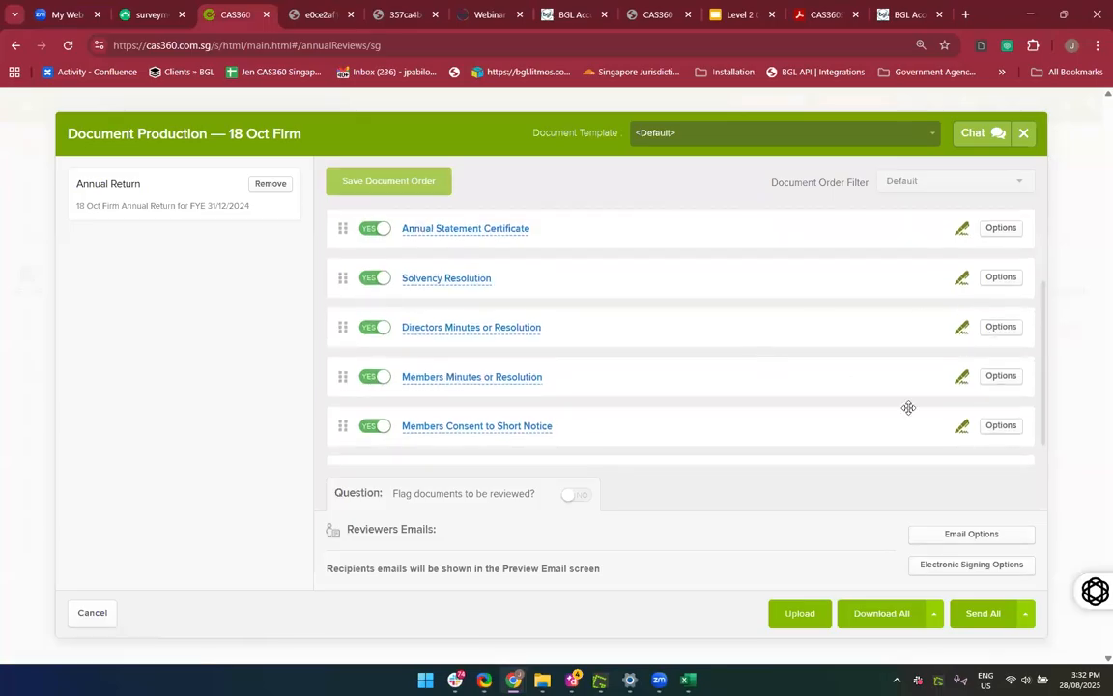
left_click(1001, 376)
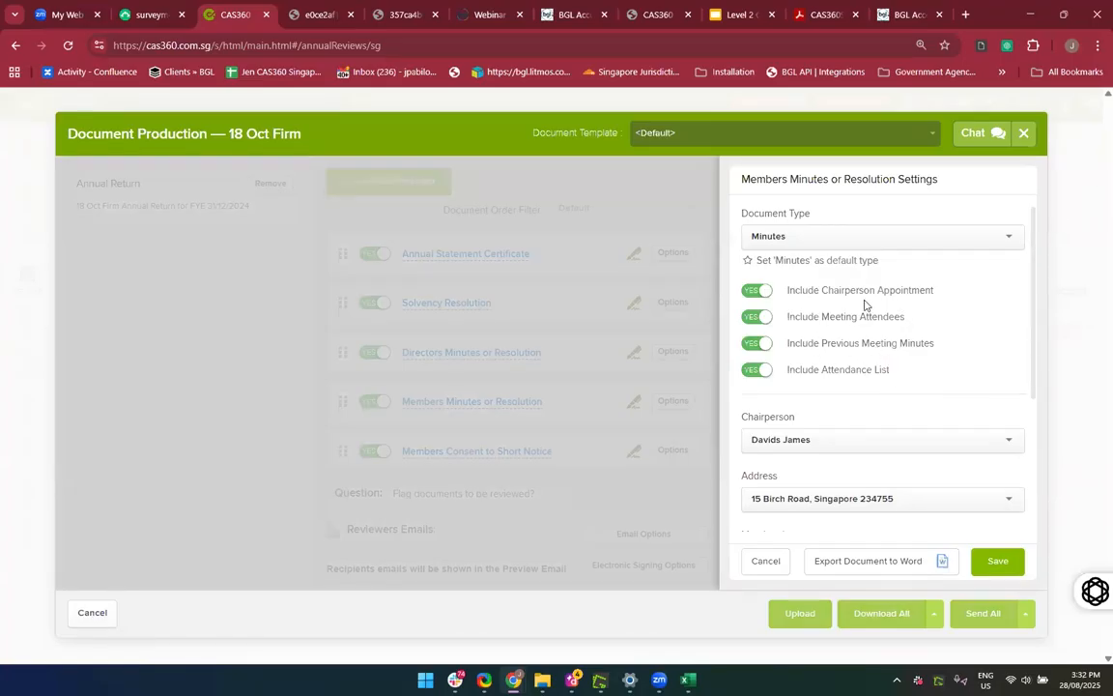
left_click(755, 294)
Switch the members document type to Resolution to view its options, and set it back to Minutes
left_click(903, 242)
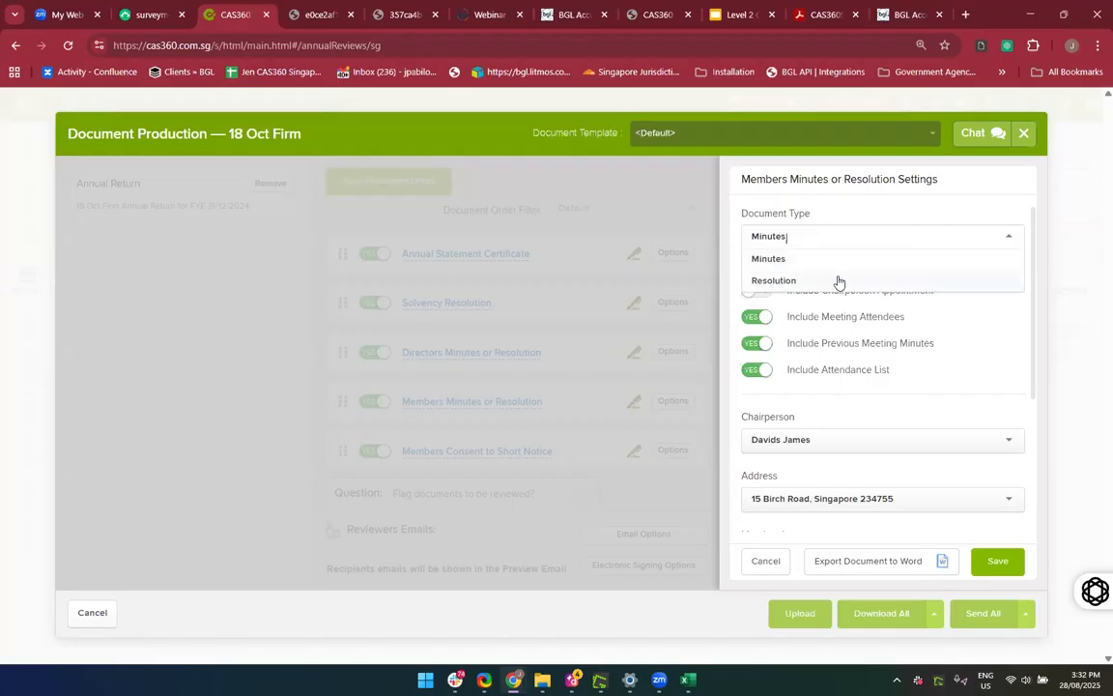
left_click(838, 281)
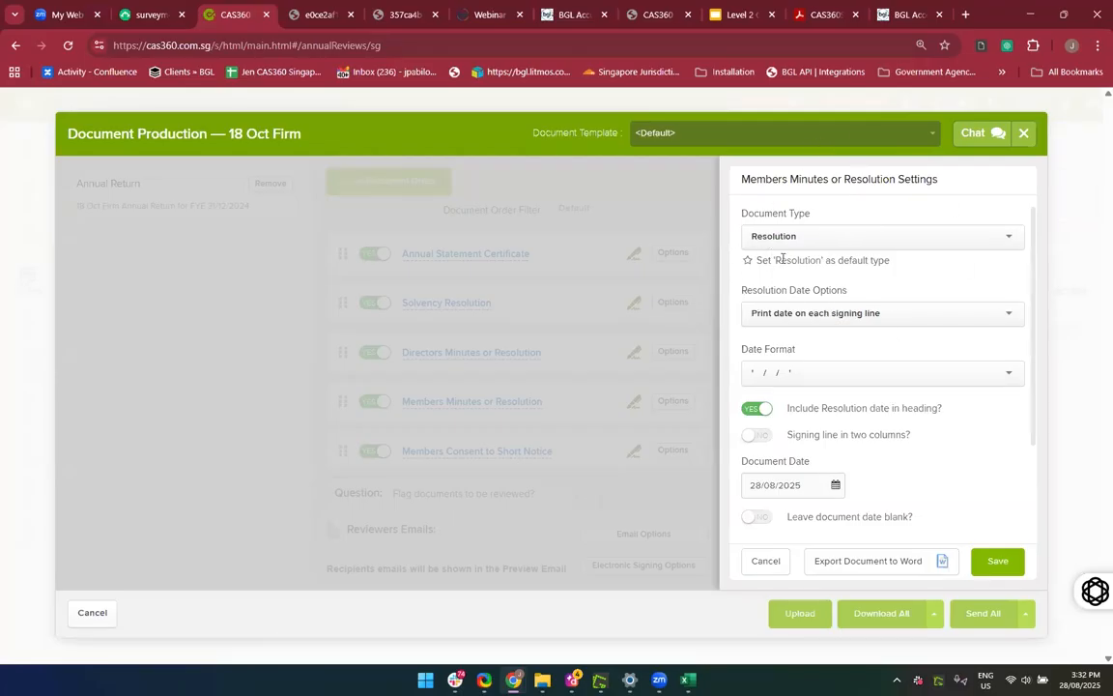
left_click(812, 238)
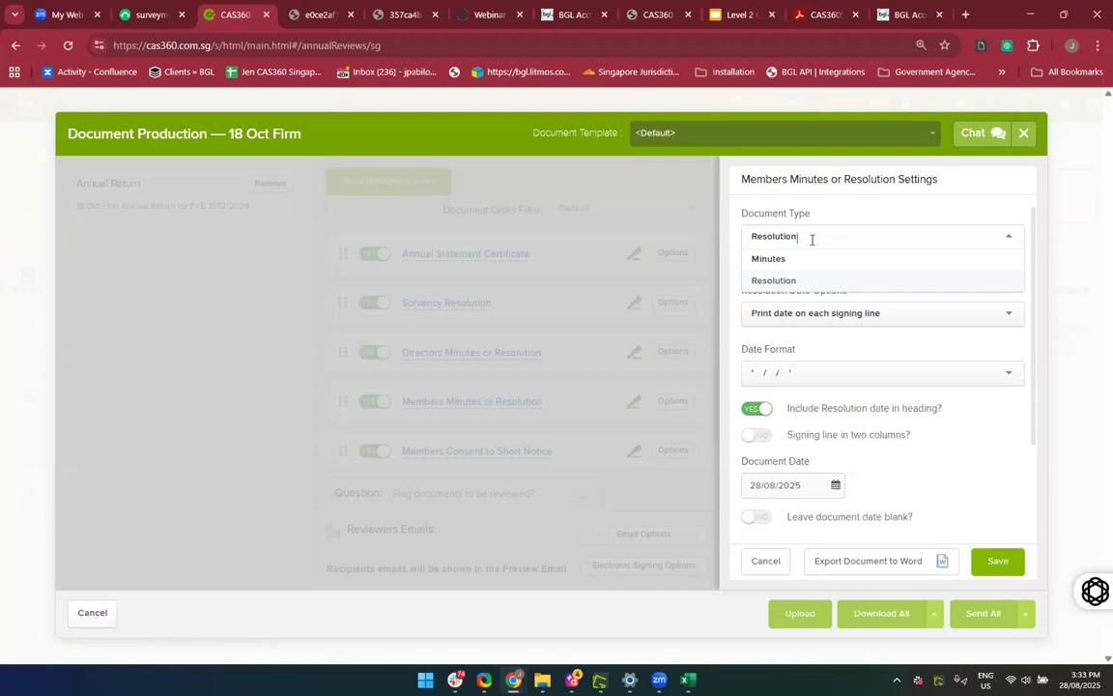
left_click(762, 259)
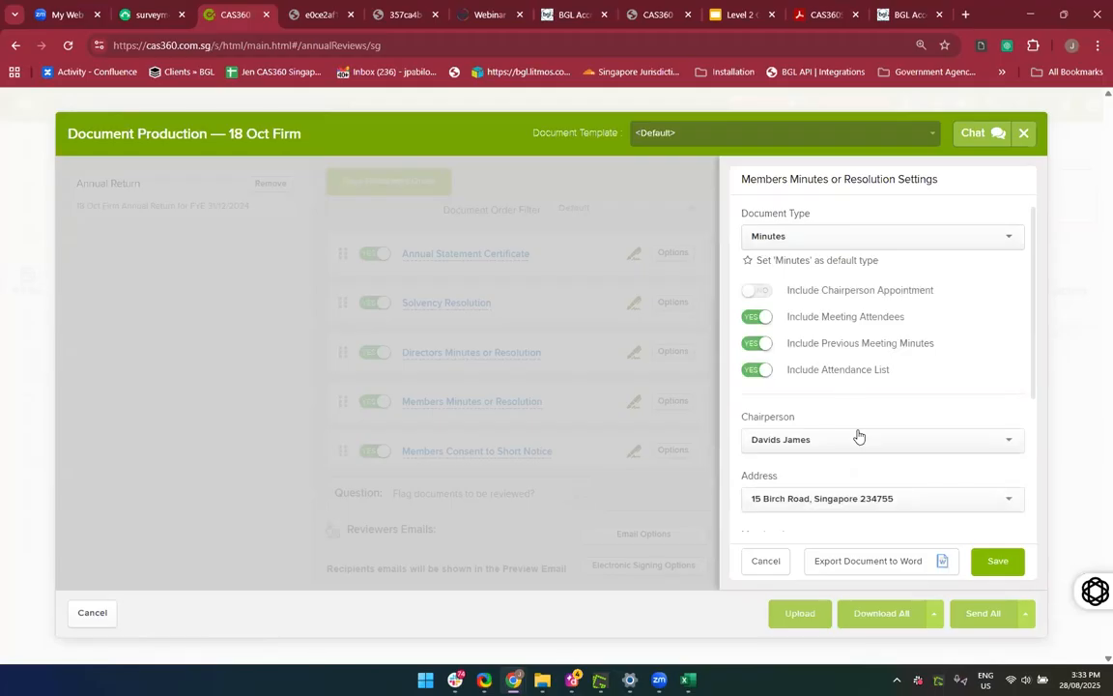
Save the Members Minutes or Resolution settings and return to the document list
left_click(998, 563)
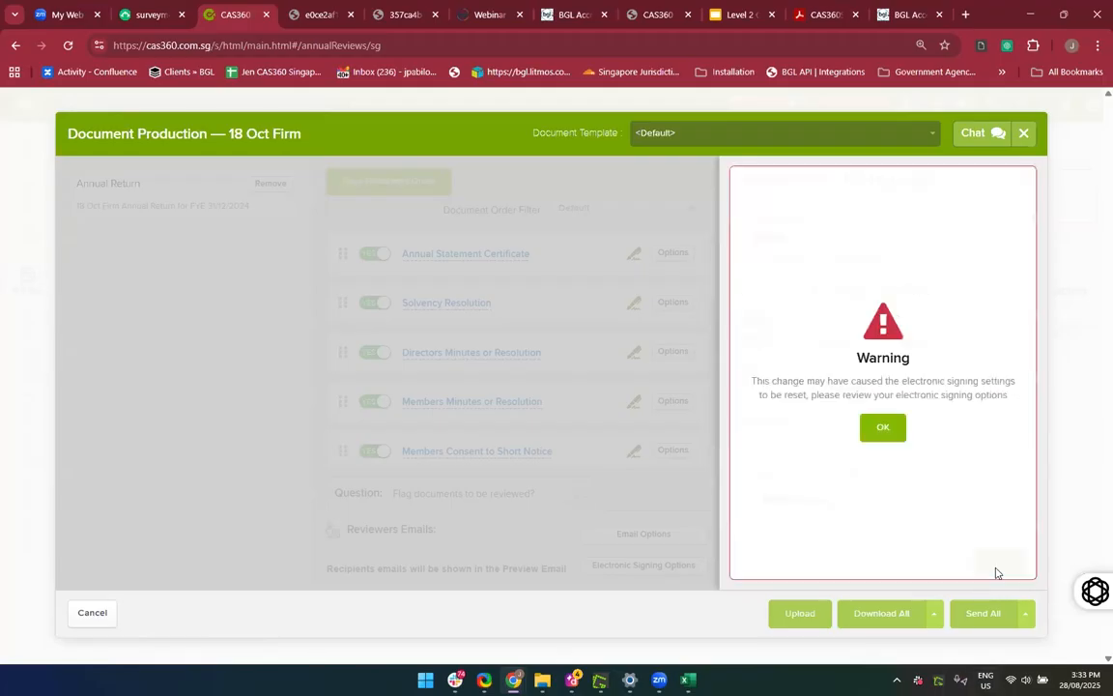
left_click(885, 433)
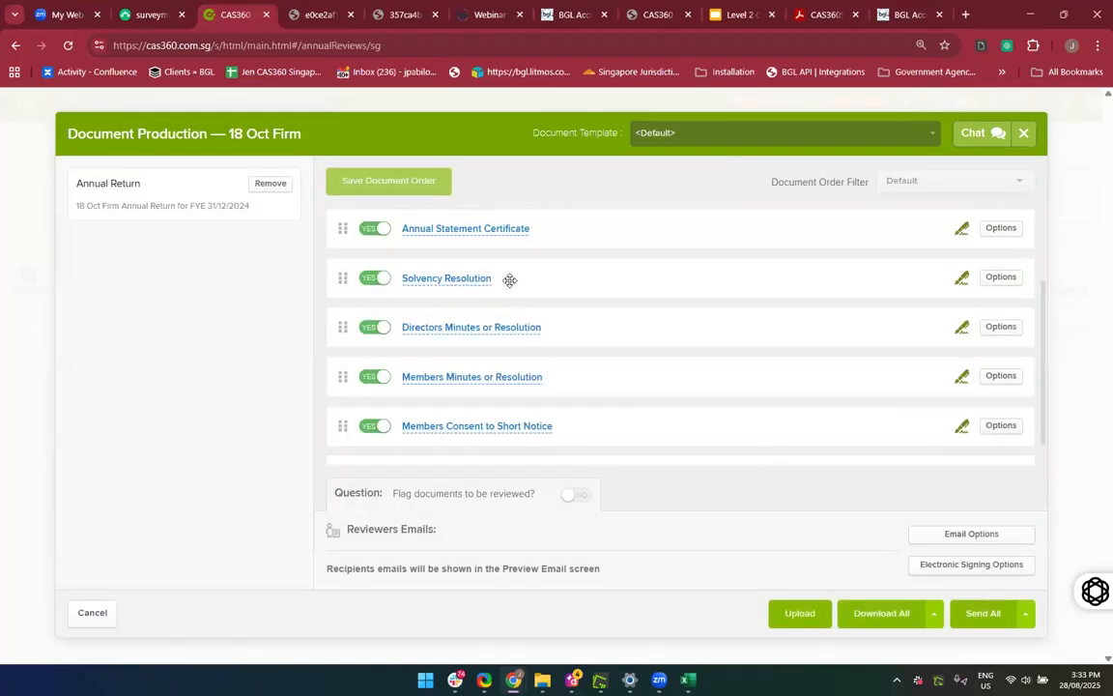
Preview the revised Members Minutes, check both the minutes and the attendance list, and close the preview
left_click(466, 380)
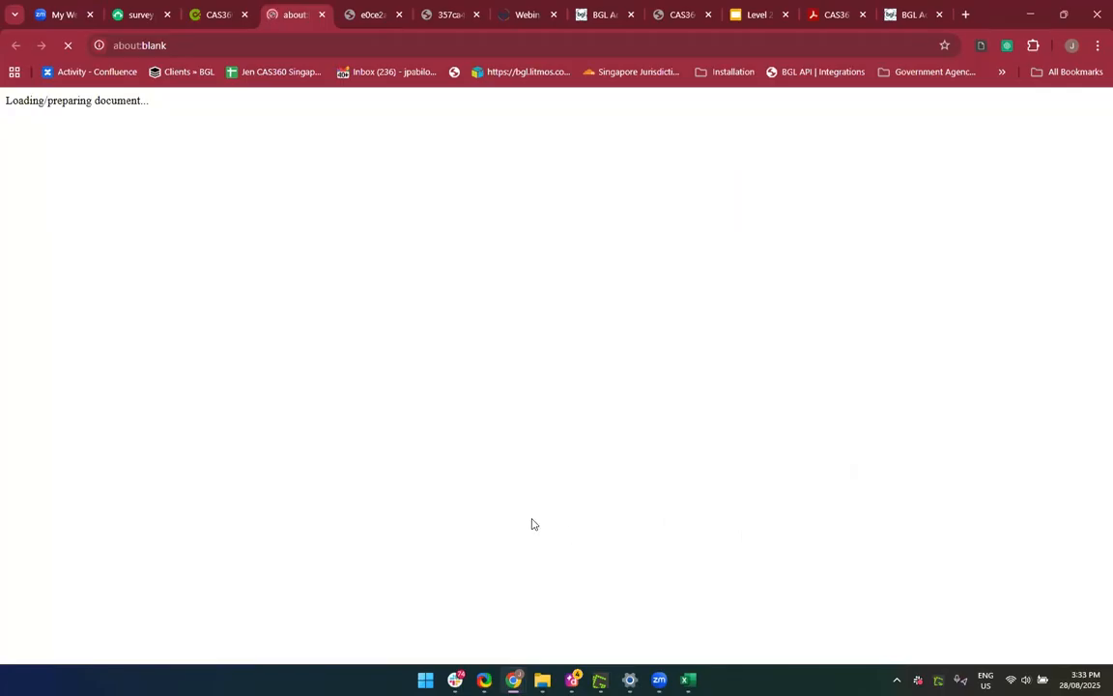
scroll(532, 524, "down", 10)
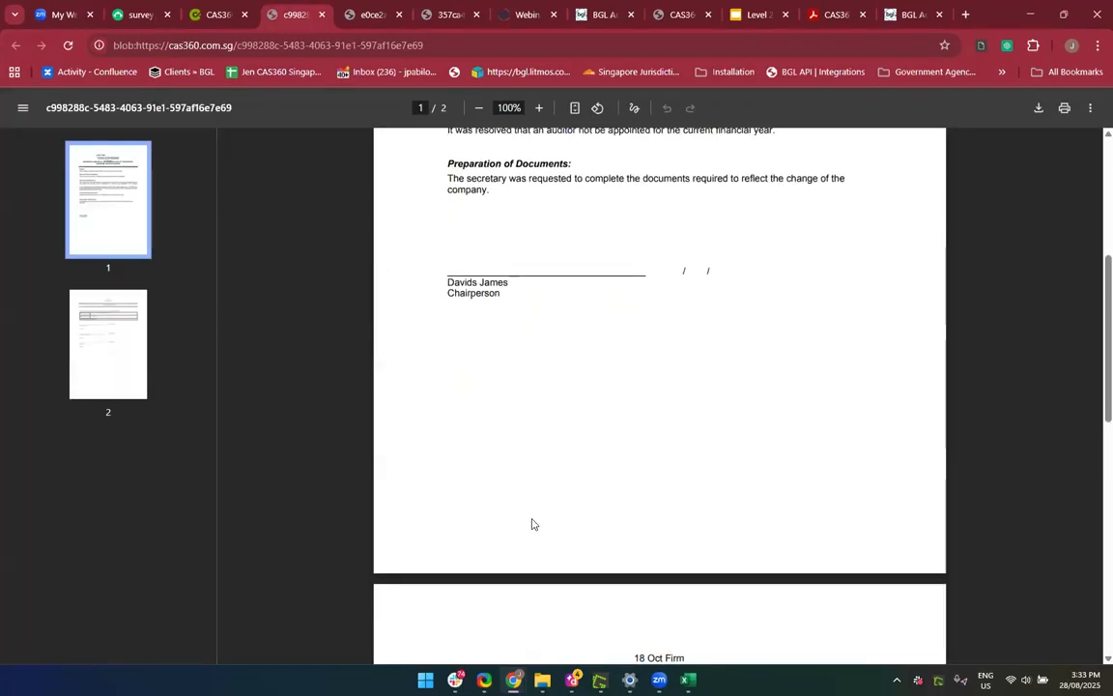
scroll(532, 524, "up", 3)
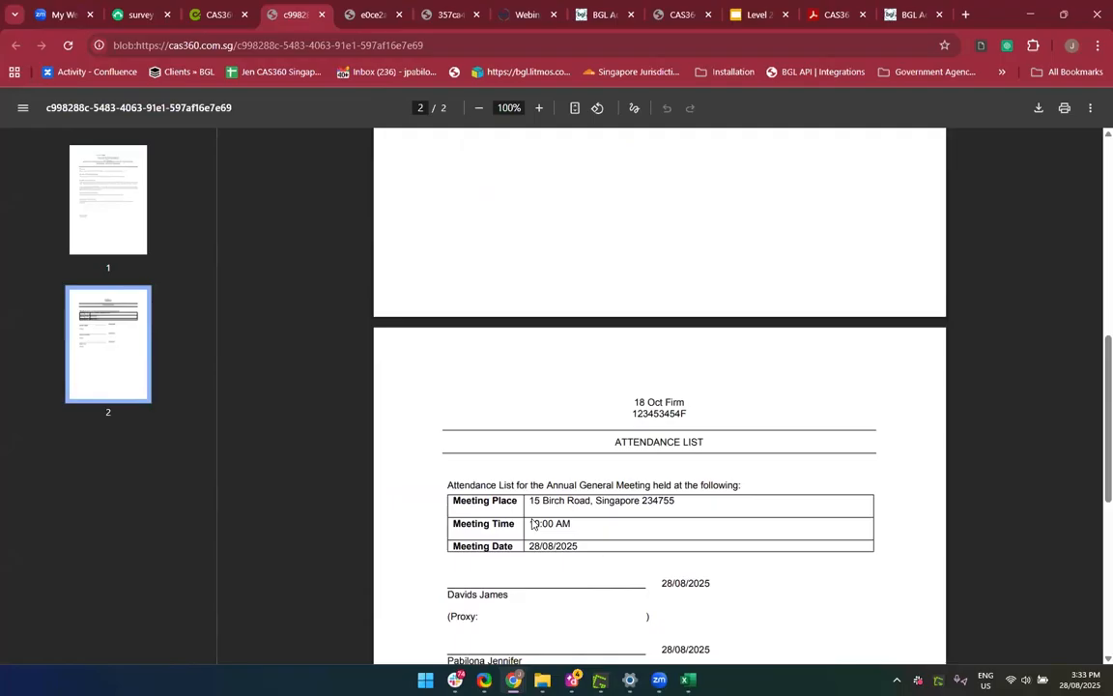
scroll(634, 499, "down", 3)
scroll(599, 527, "down", 2)
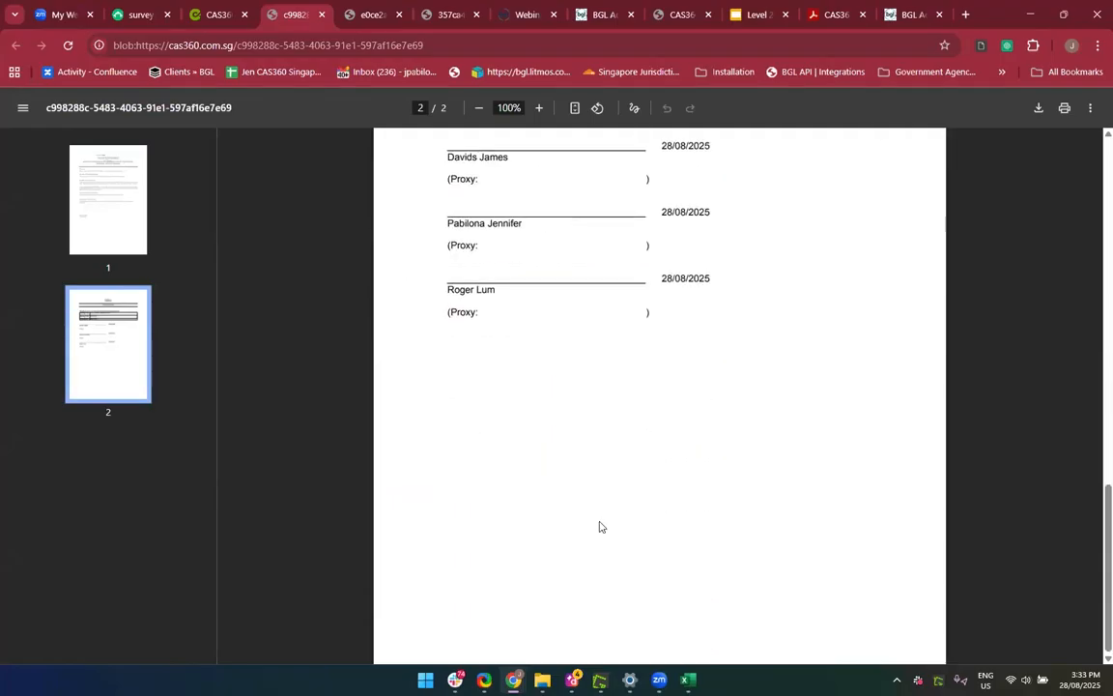
scroll(599, 527, "up", 2)
scroll(599, 527, "up", 8)
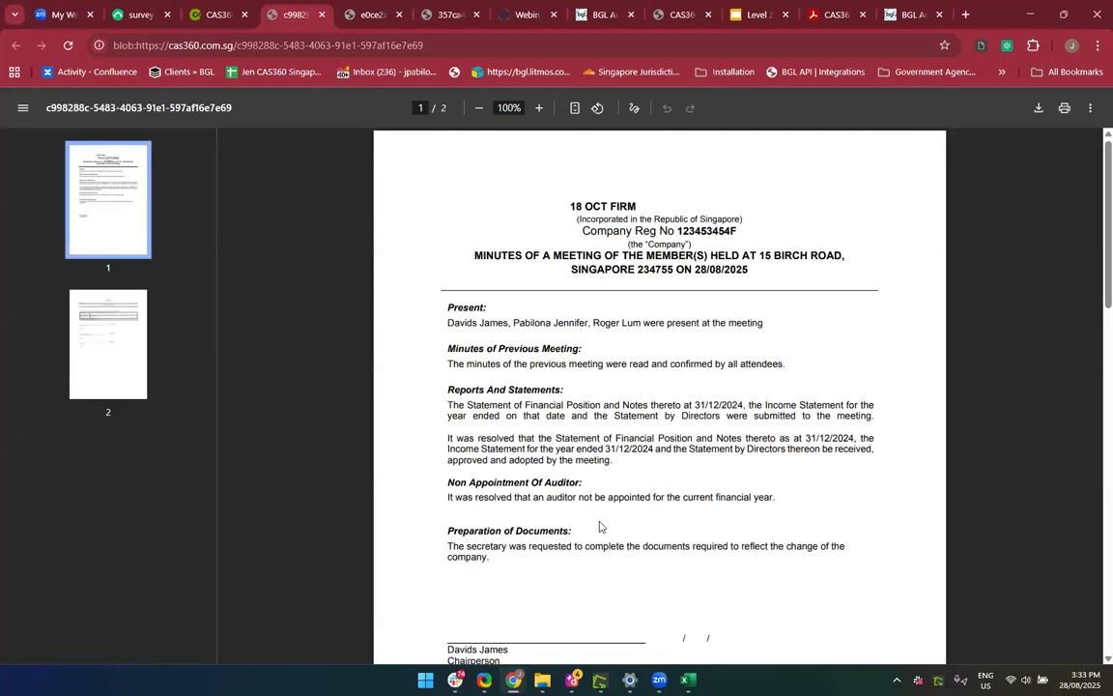
left_click(320, 16)
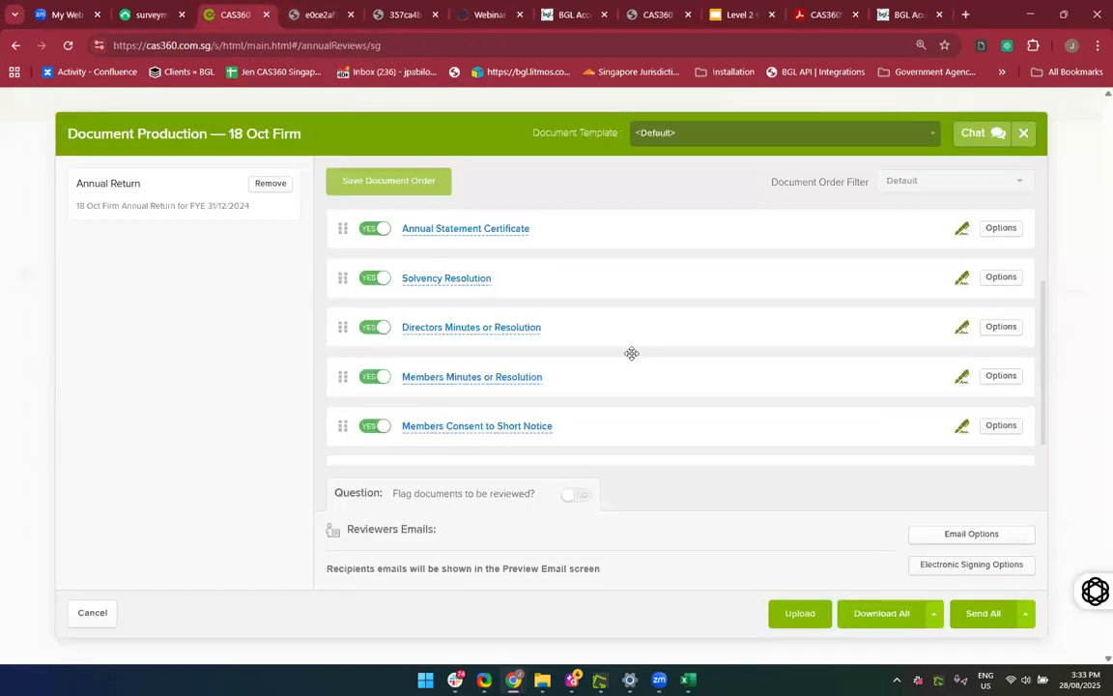
Include the Exempt from Audit Requirement Statement in the annual return documents
scroll(631, 353, "down", 1)
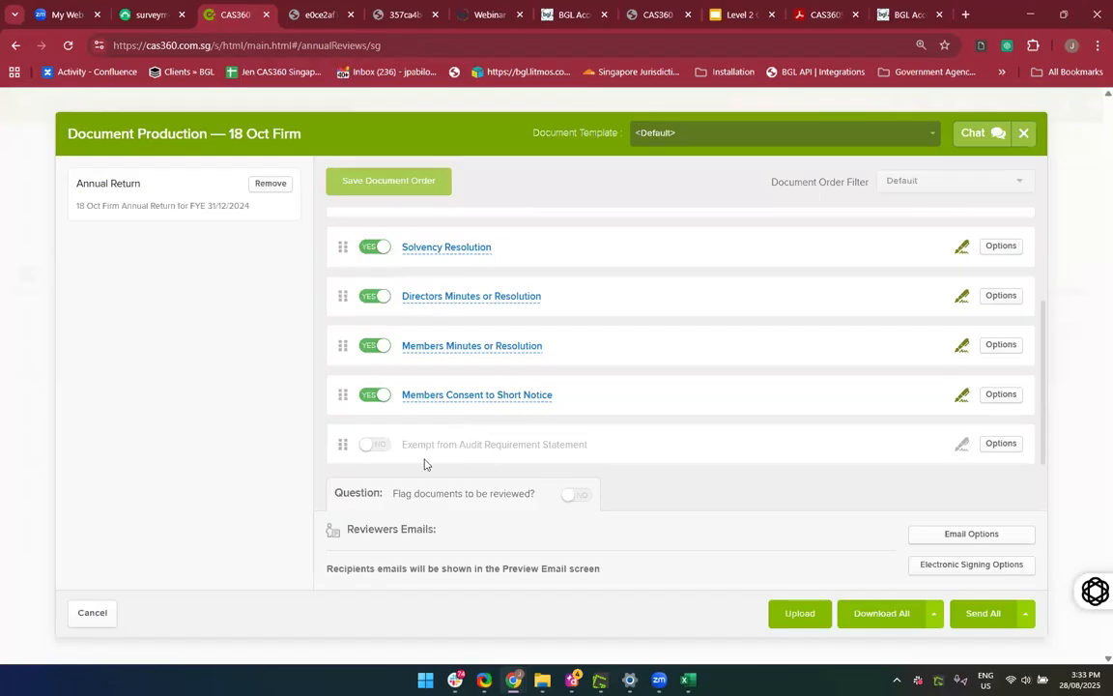
left_click(382, 454)
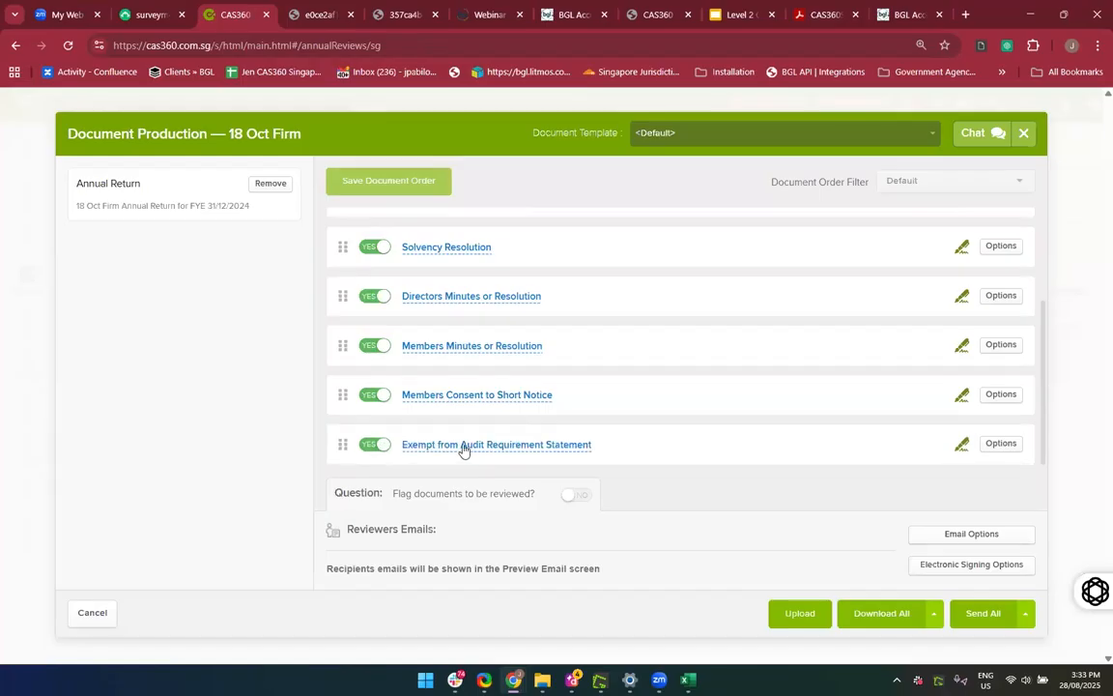
Preview the Exempt from Audit Requirement Statement, read it through, and close the preview
left_click(463, 450)
scroll(529, 597, "down", 4)
scroll(530, 596, "up", 4)
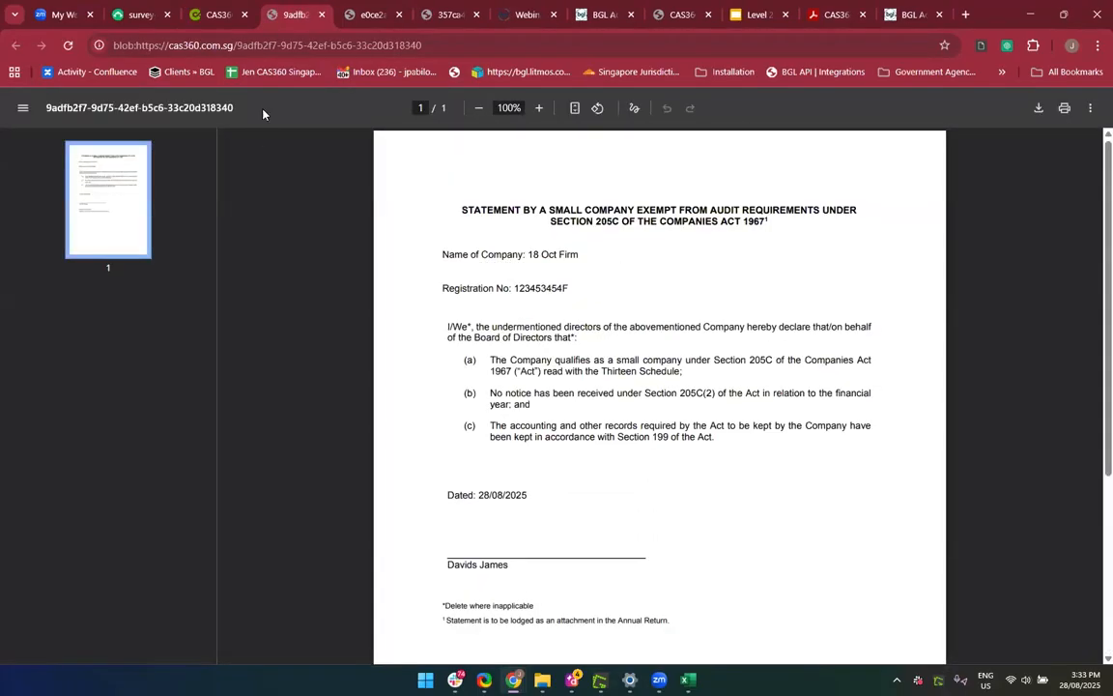
left_click(322, 14)
Download all the annual return documents for 18 Oct Firm and dismiss the Adobe Acrobat error
scroll(581, 393, "up", 3)
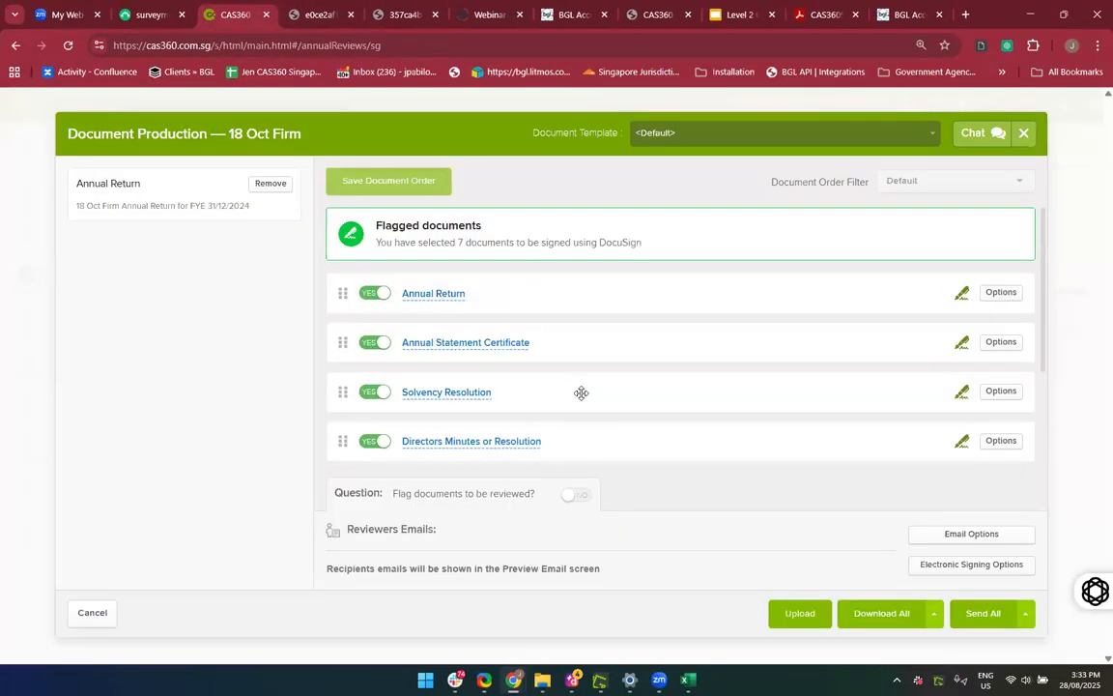
scroll(816, 334, "down", 2)
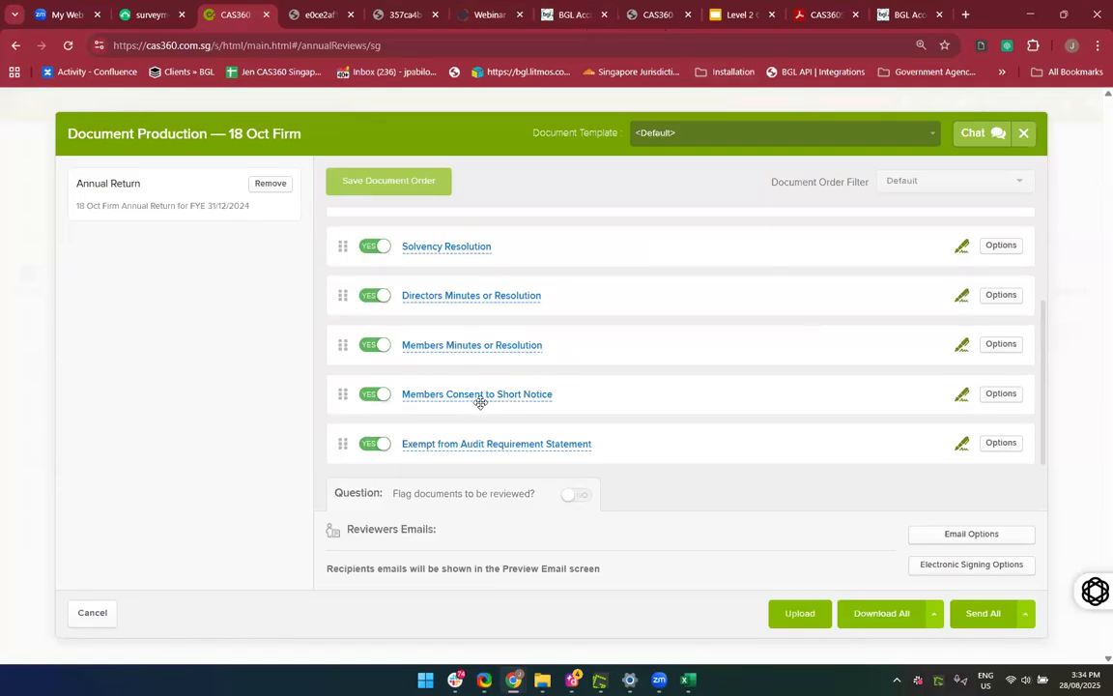
left_click(881, 615)
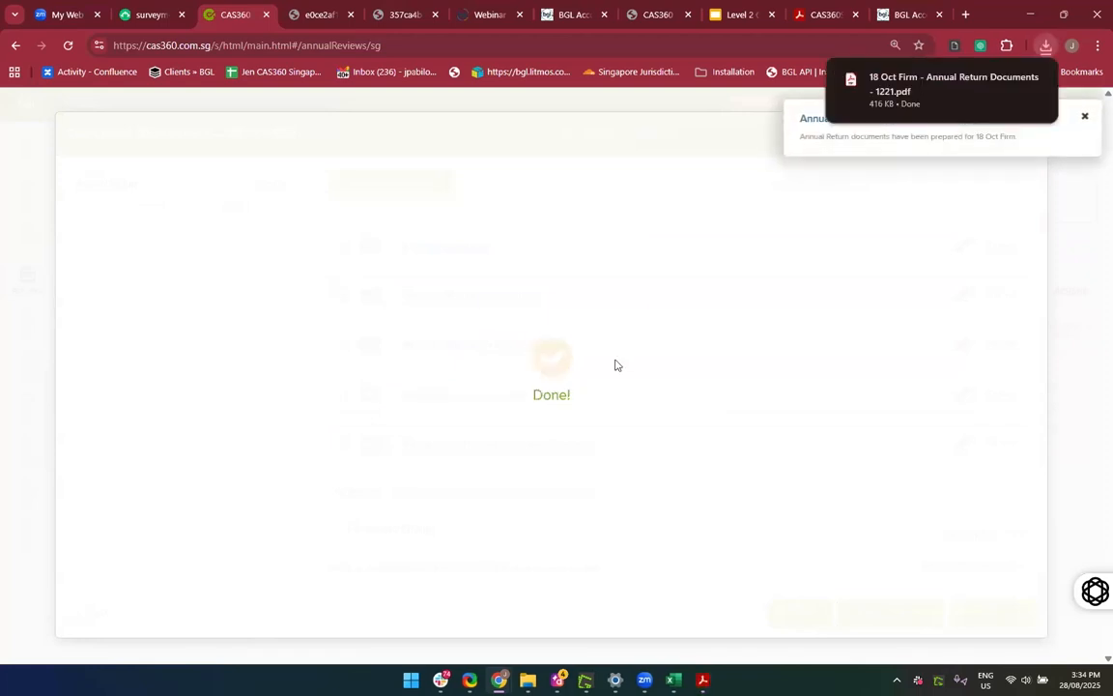
left_click(609, 389)
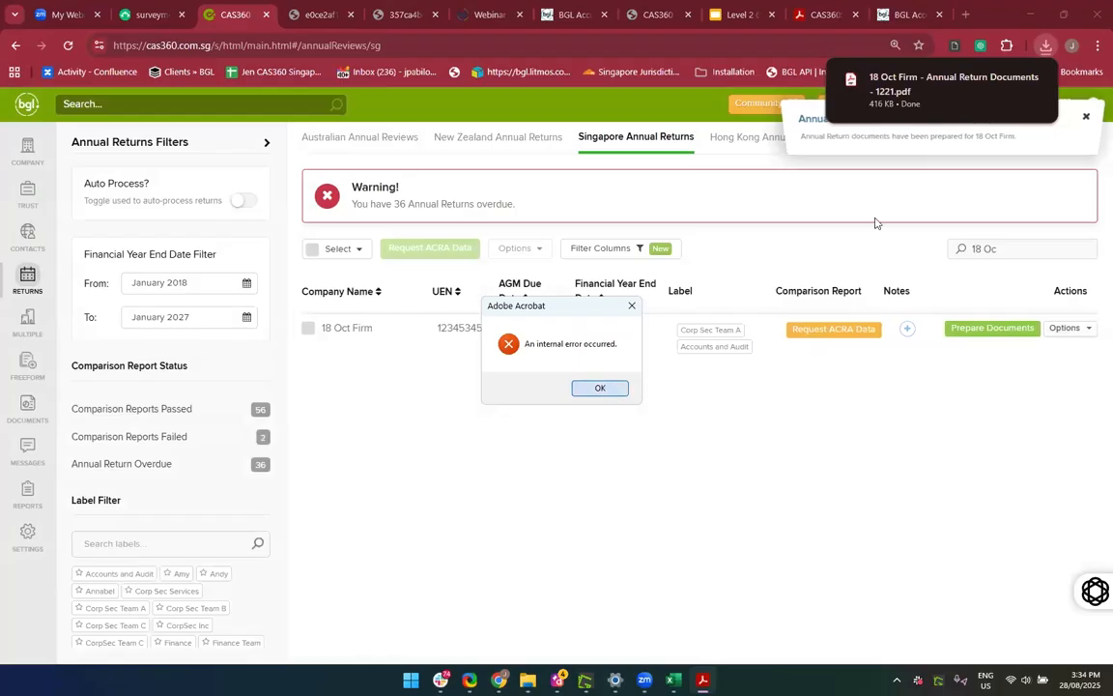
Open the downloaded Annual Return Documents PDF and review the annual return and the annual statement certificate
left_click(955, 79)
scroll(689, 396, "down", 10)
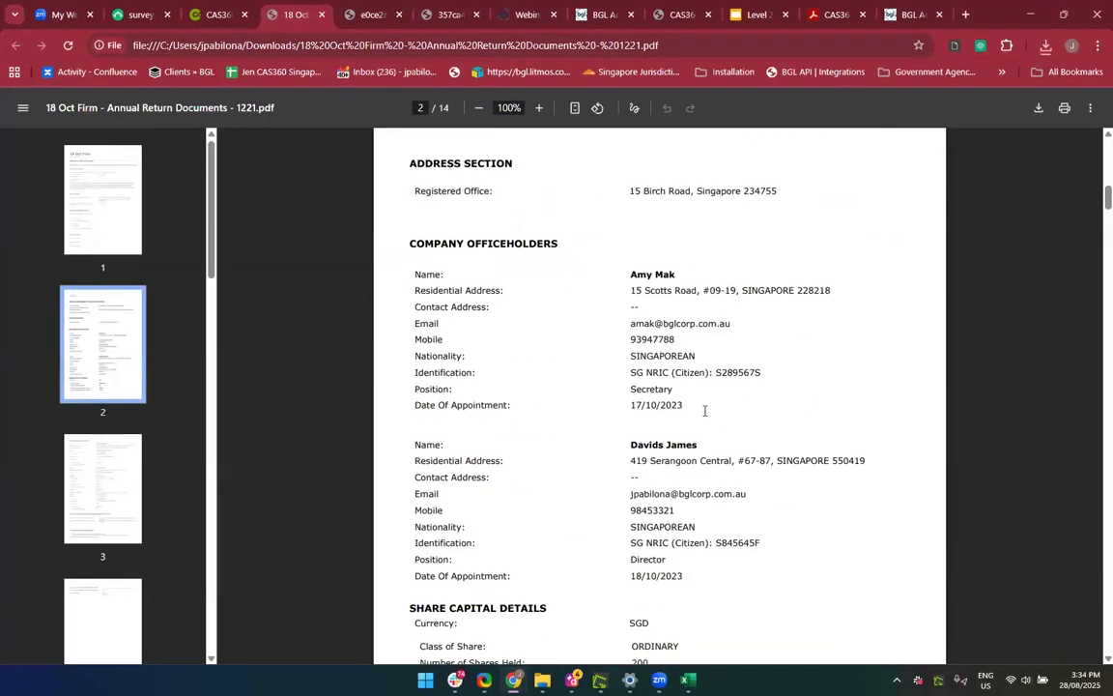
scroll(704, 410, "down", 15)
scroll(705, 411, "down", 3)
scroll(704, 411, "down", 7)
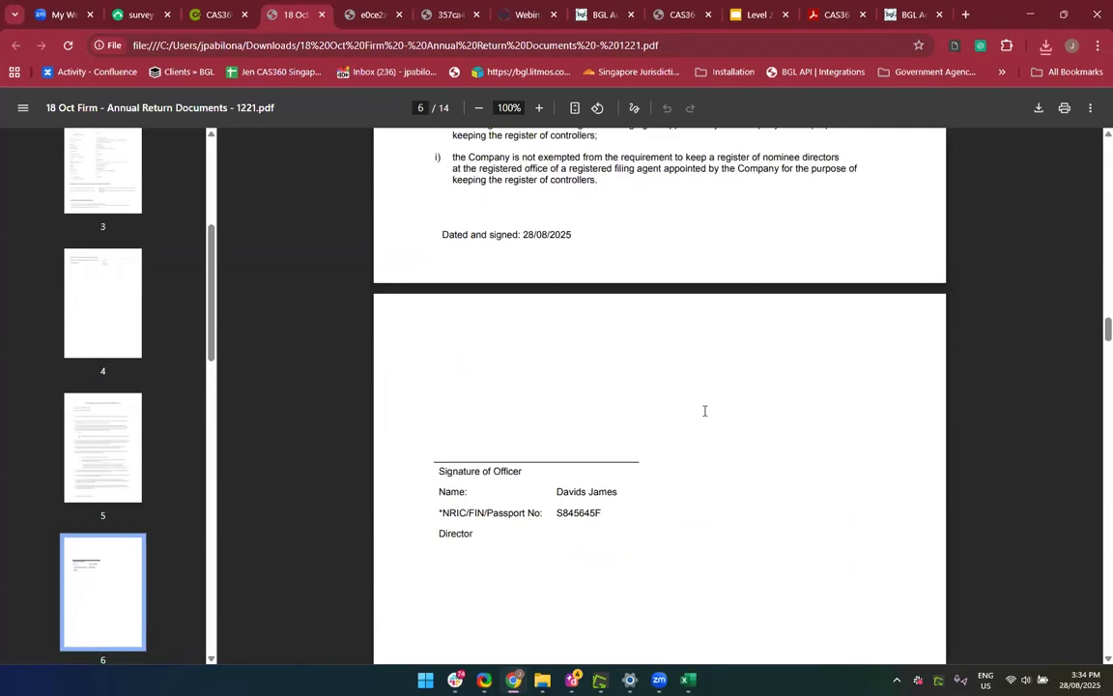
Review the solvency resolution, directors' resolutions, attendance list and audit exemption statement in the PDF, and close it
scroll(705, 411, "down", 20)
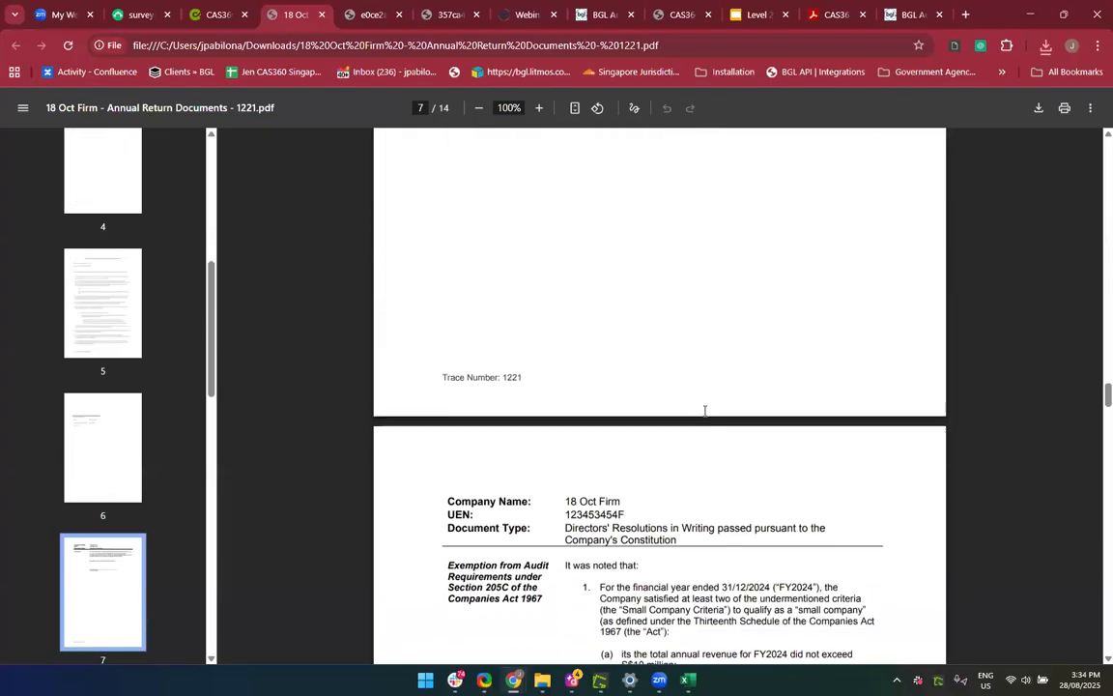
scroll(704, 410, "down", 1)
scroll(705, 411, "up", 8)
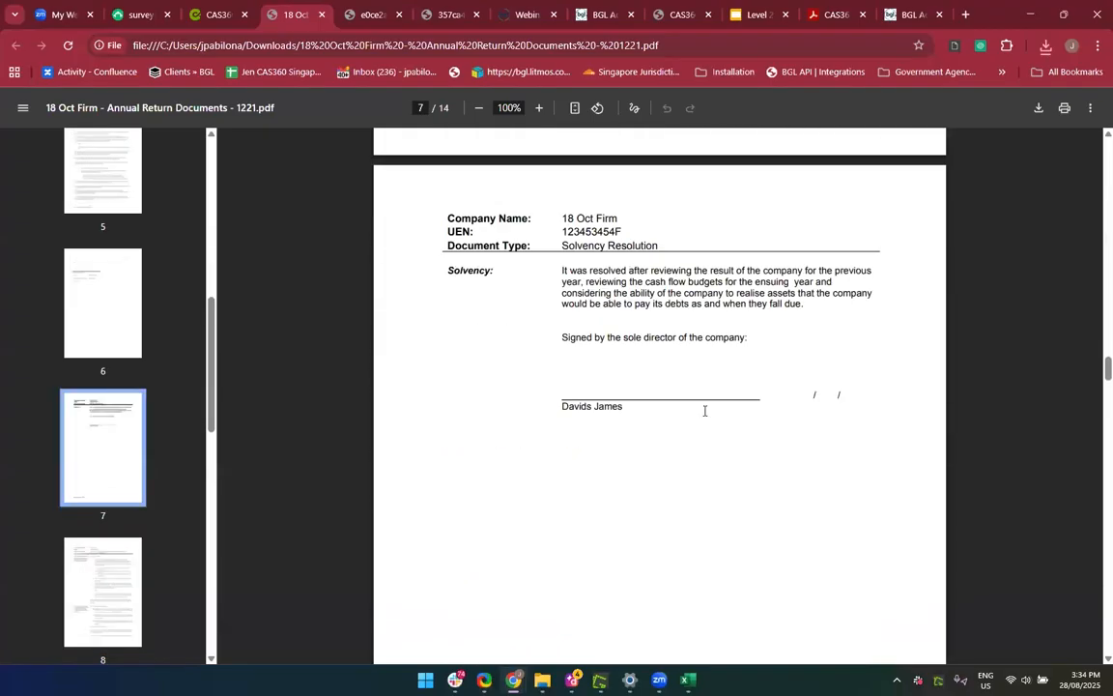
scroll(704, 411, "down", 2)
scroll(704, 410, "down", 9)
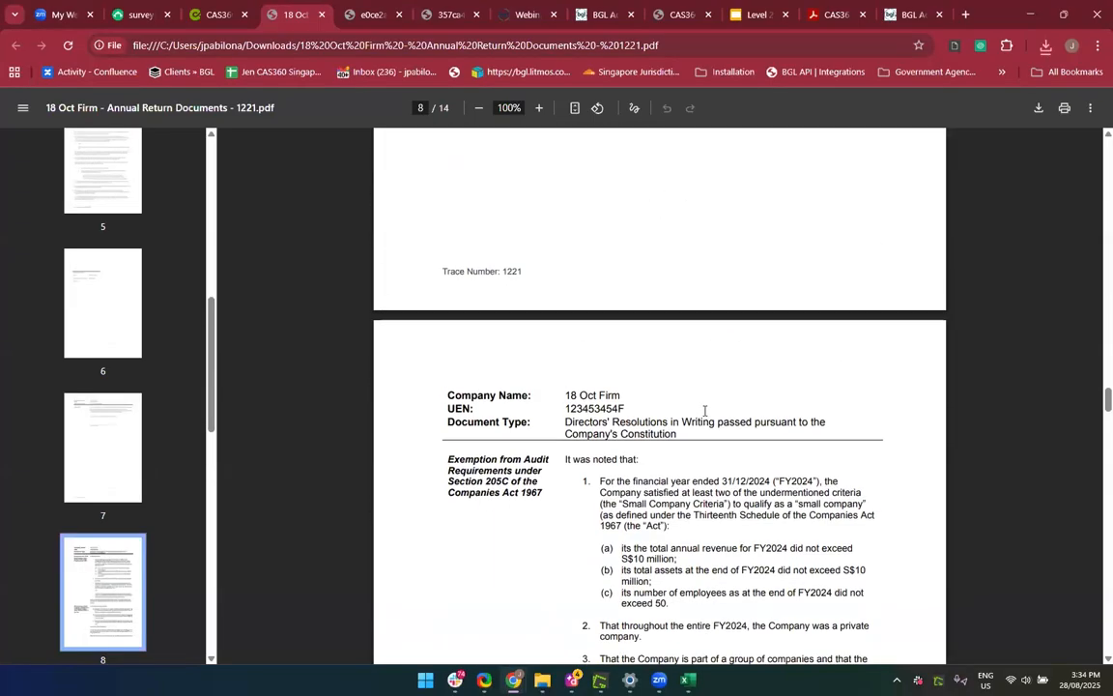
scroll(691, 437, "down", 20)
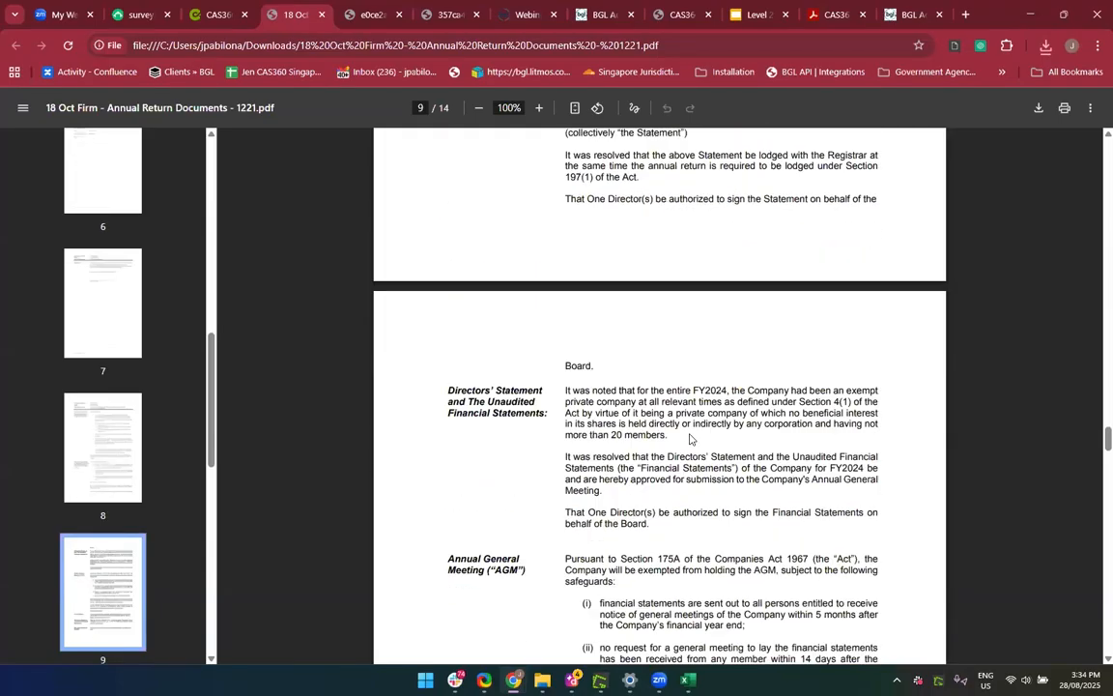
scroll(691, 436, "down", 14)
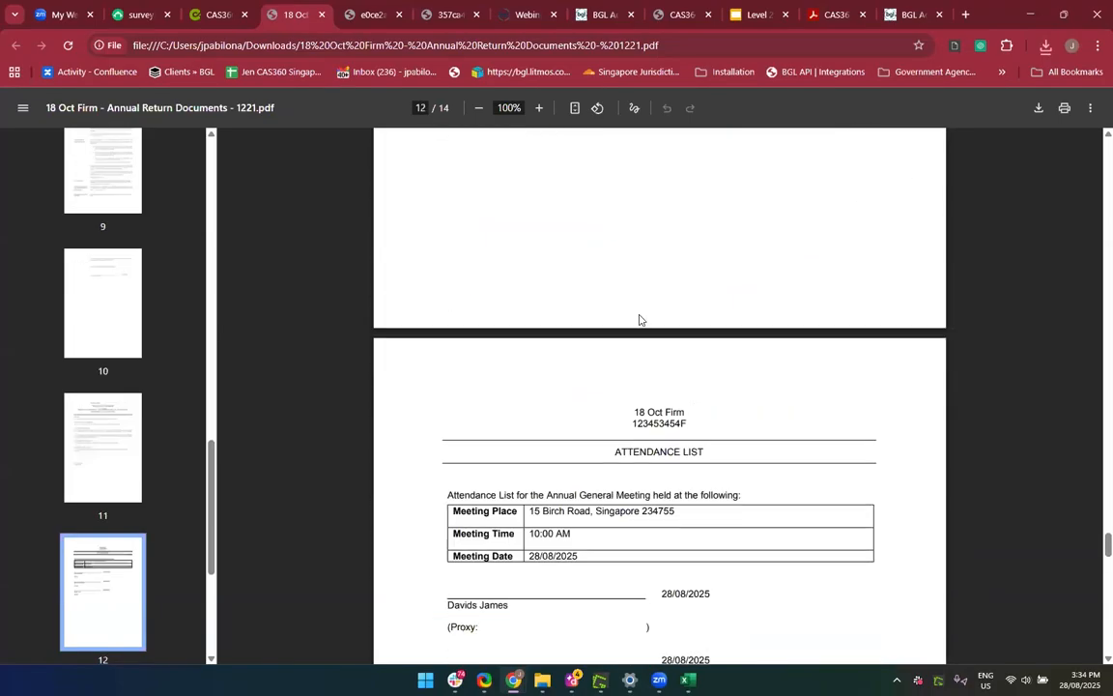
scroll(564, 514, "down", 15)
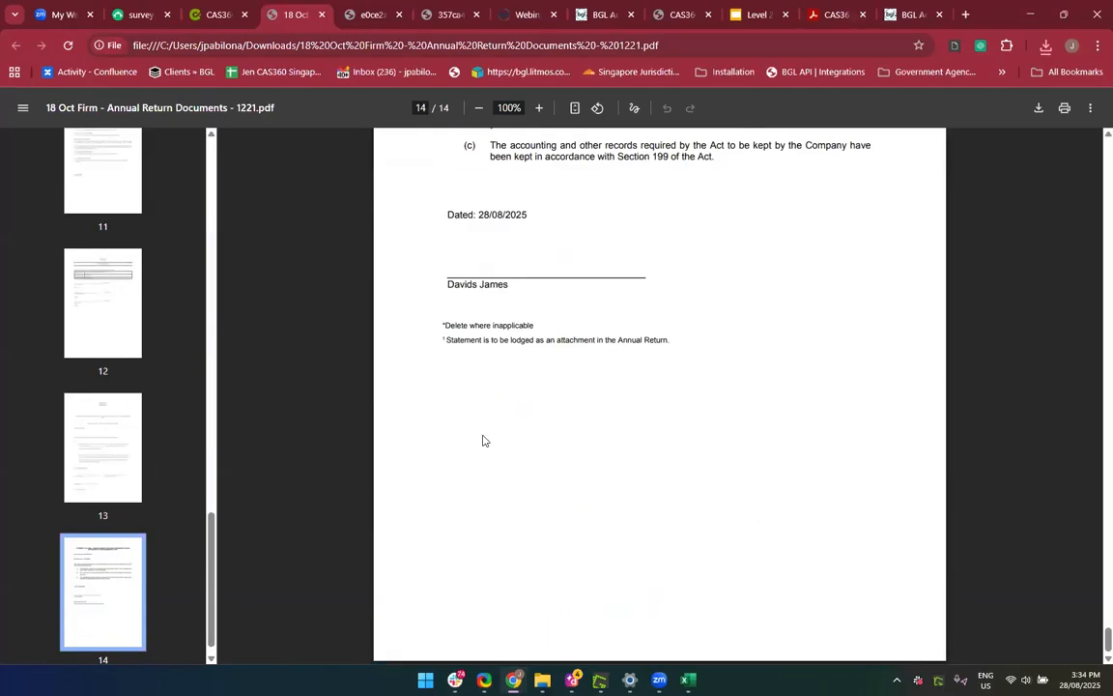
left_click(321, 16)
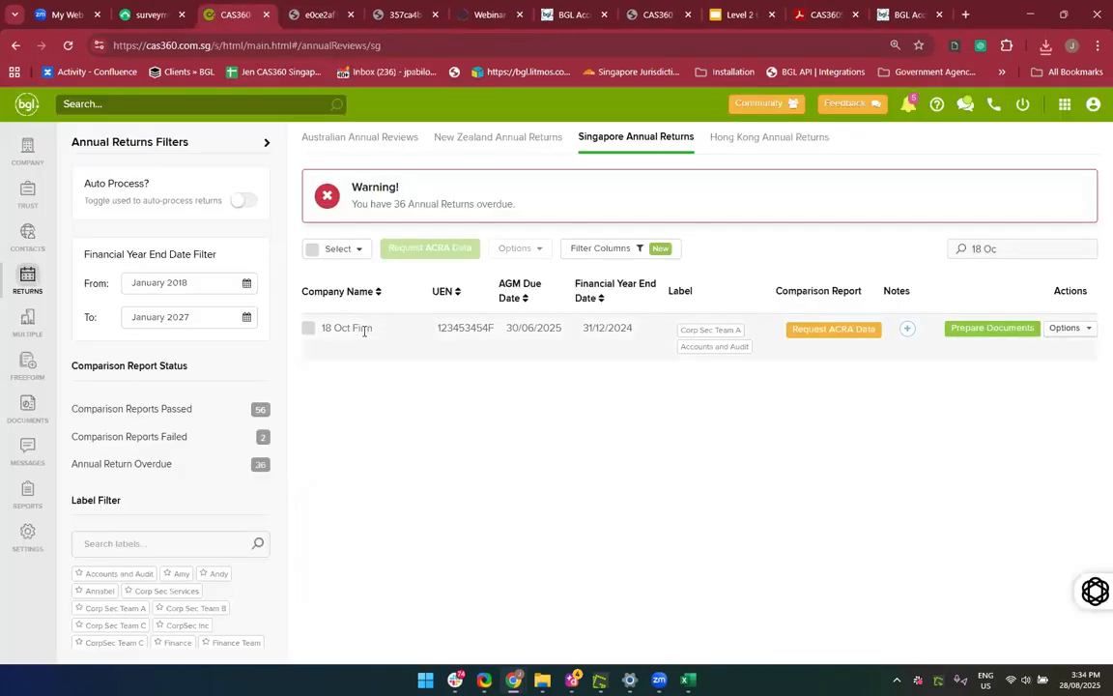
Search for 18 Oct, open the 18 Oct Firm company record, and view its documents
type("18 Oct")
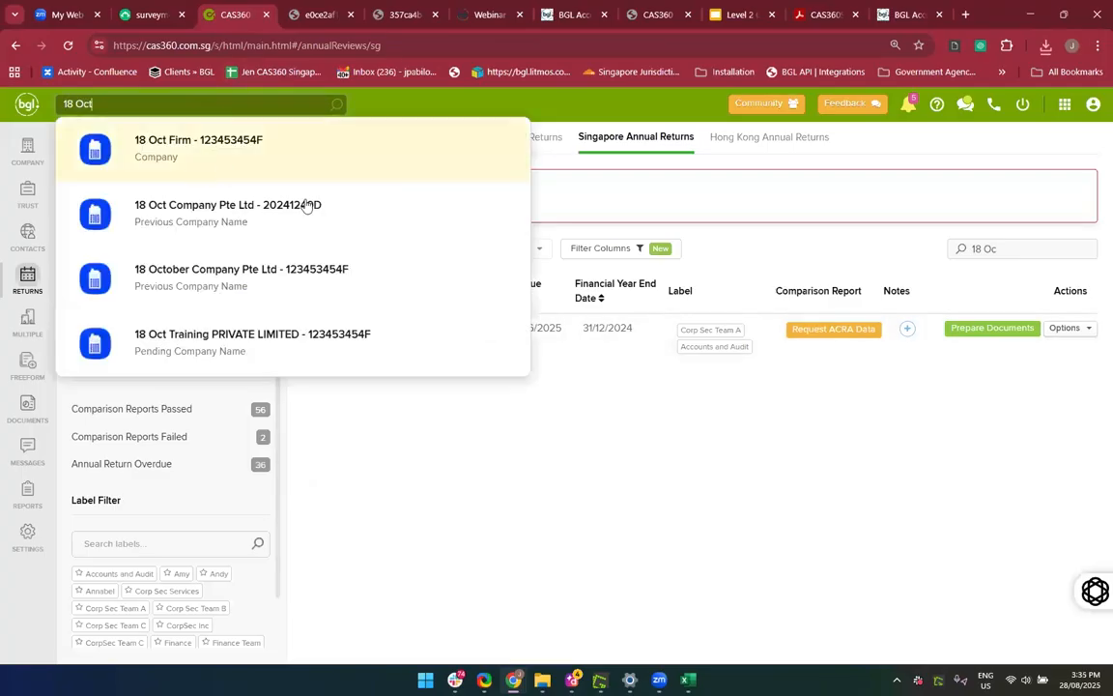
left_click(541, 442)
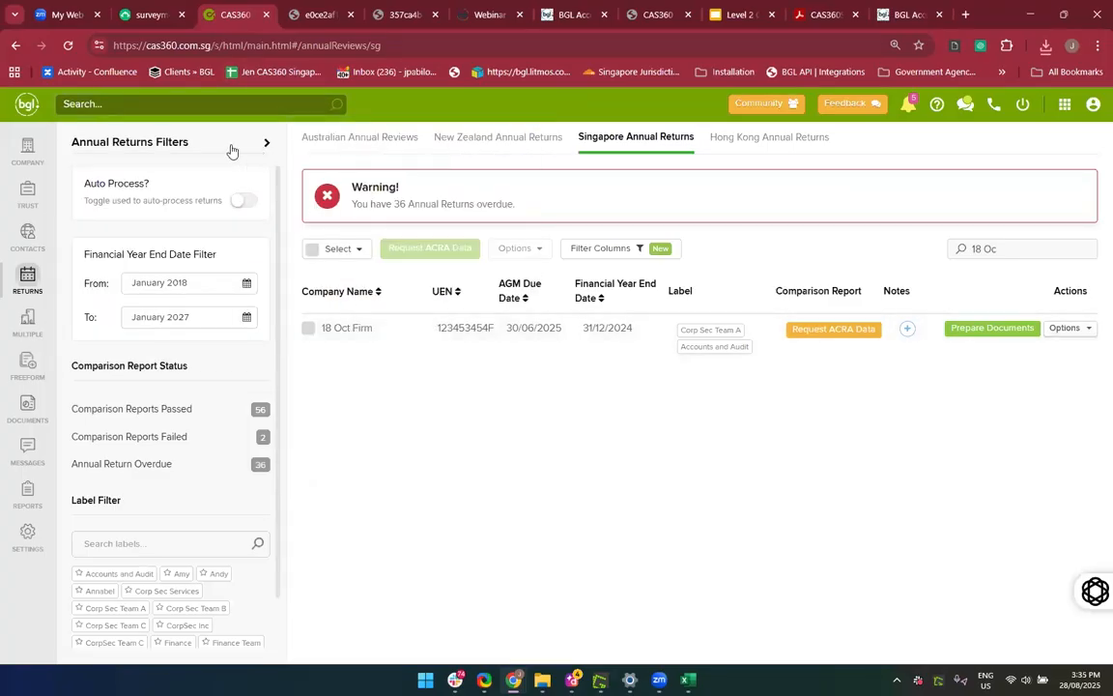
left_click(158, 101)
type("18 Oct")
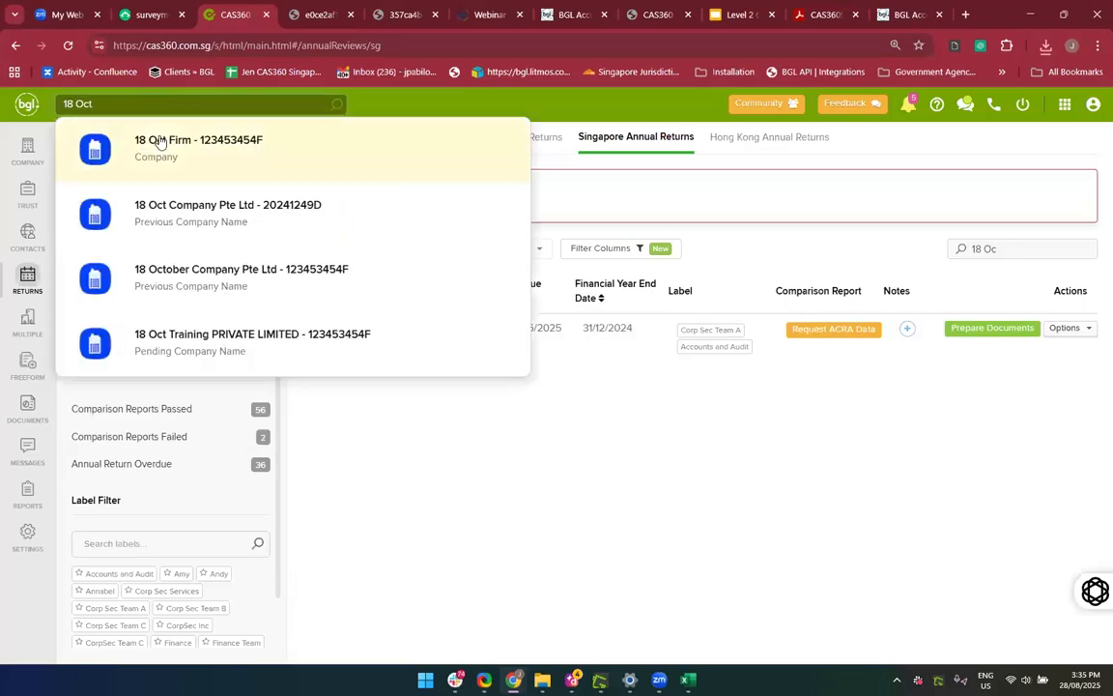
left_click(161, 142)
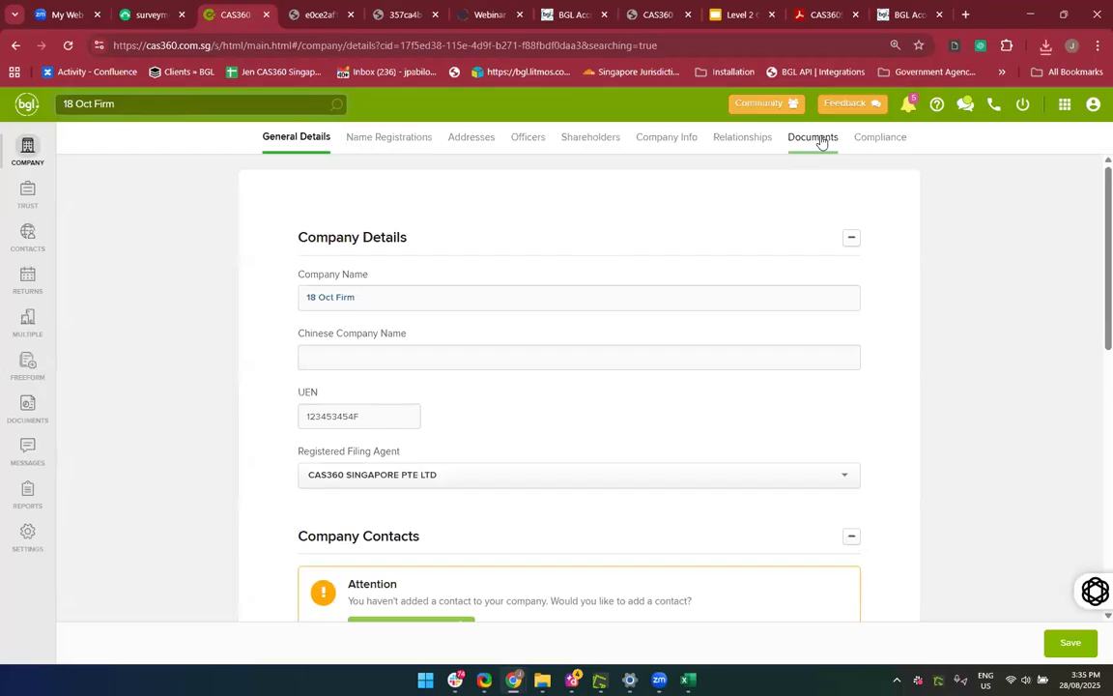
left_click(816, 138)
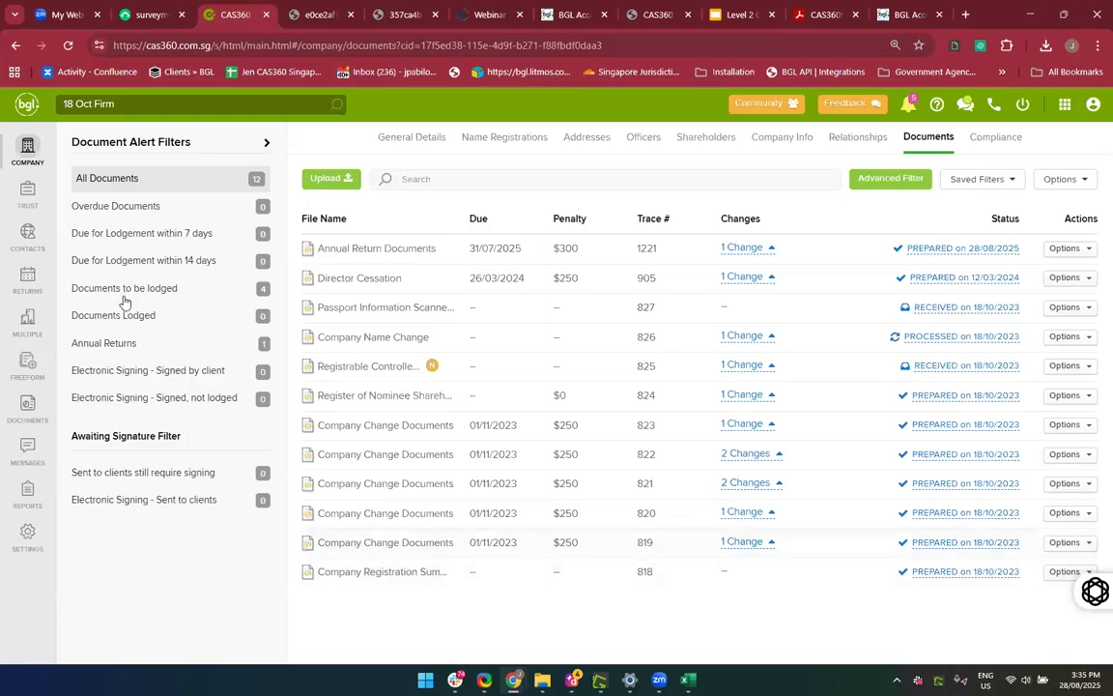
From the Singapore annual returns, check the minutes data for IPARA XBRL TESTING10, and save and prepare its documents
left_click(27, 278)
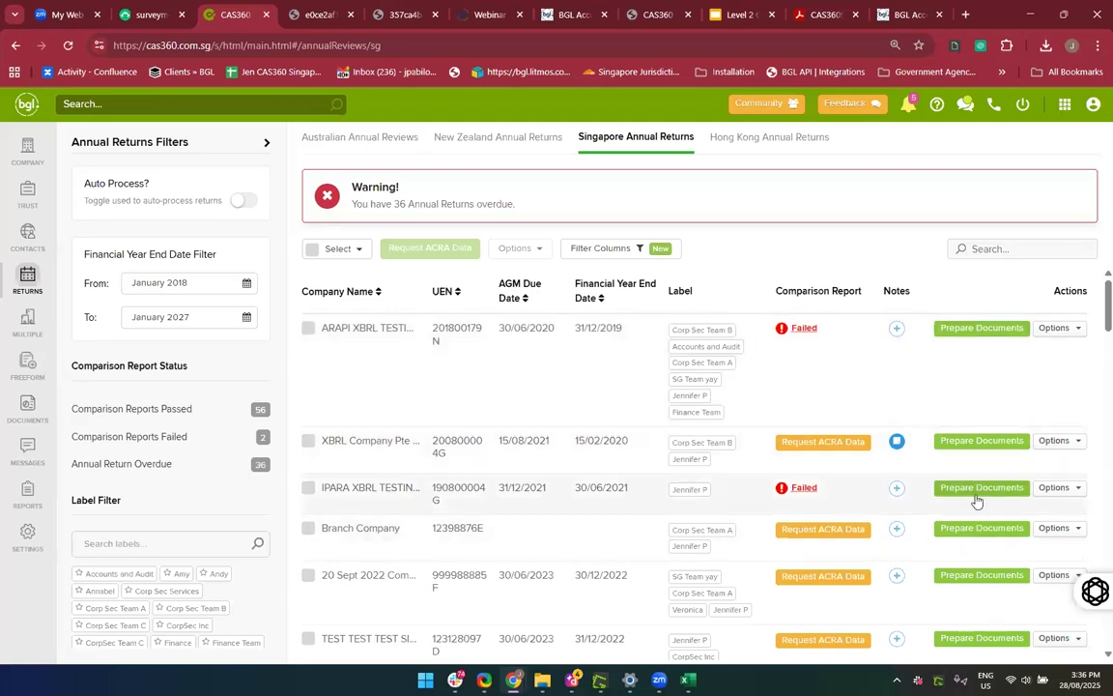
left_click(976, 493)
left_click(491, 193)
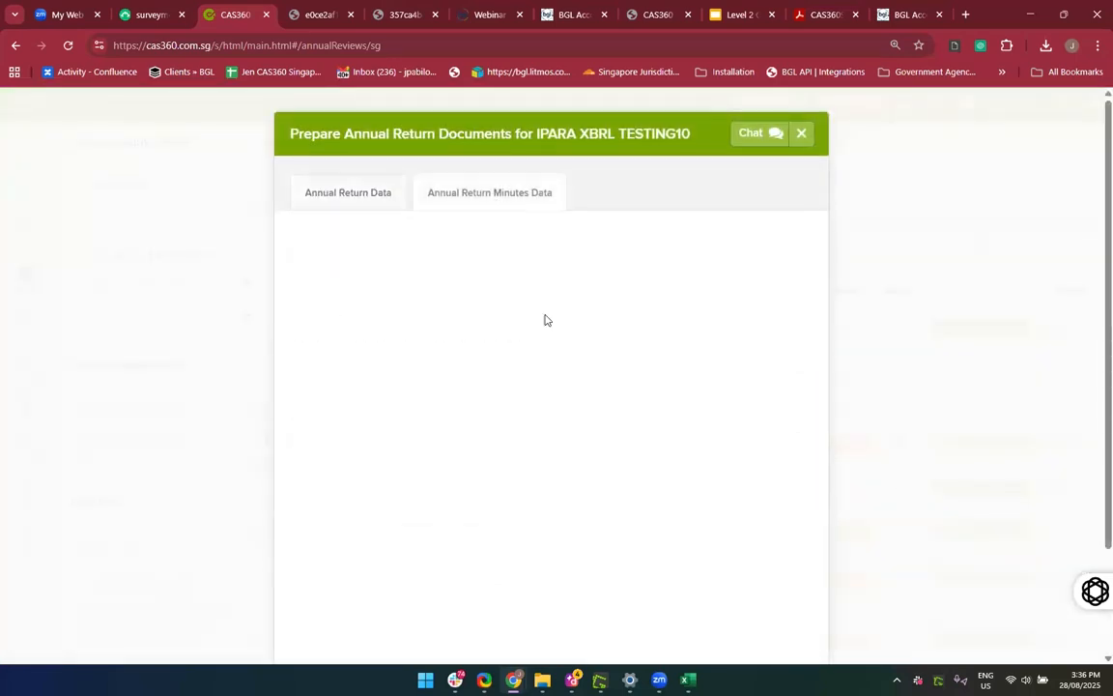
scroll(631, 512, "down", 1)
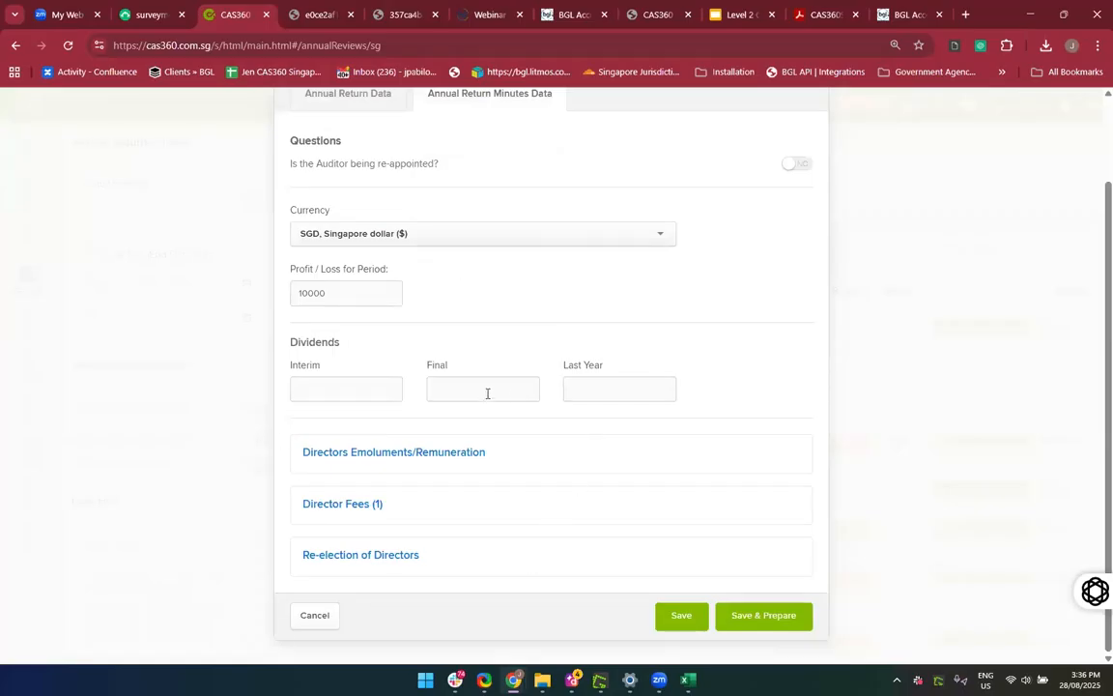
left_click(757, 622)
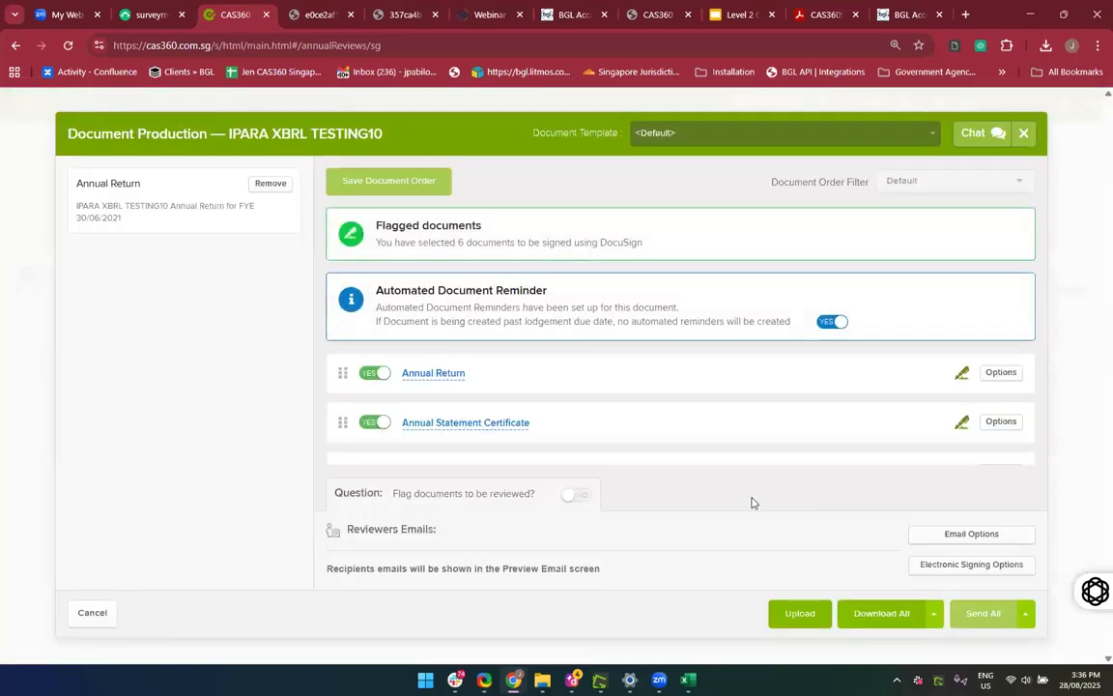
Preview the Members Minutes or Resolution for IPARA XBRL TESTING10, and exit document production
scroll(648, 418, "down", 6)
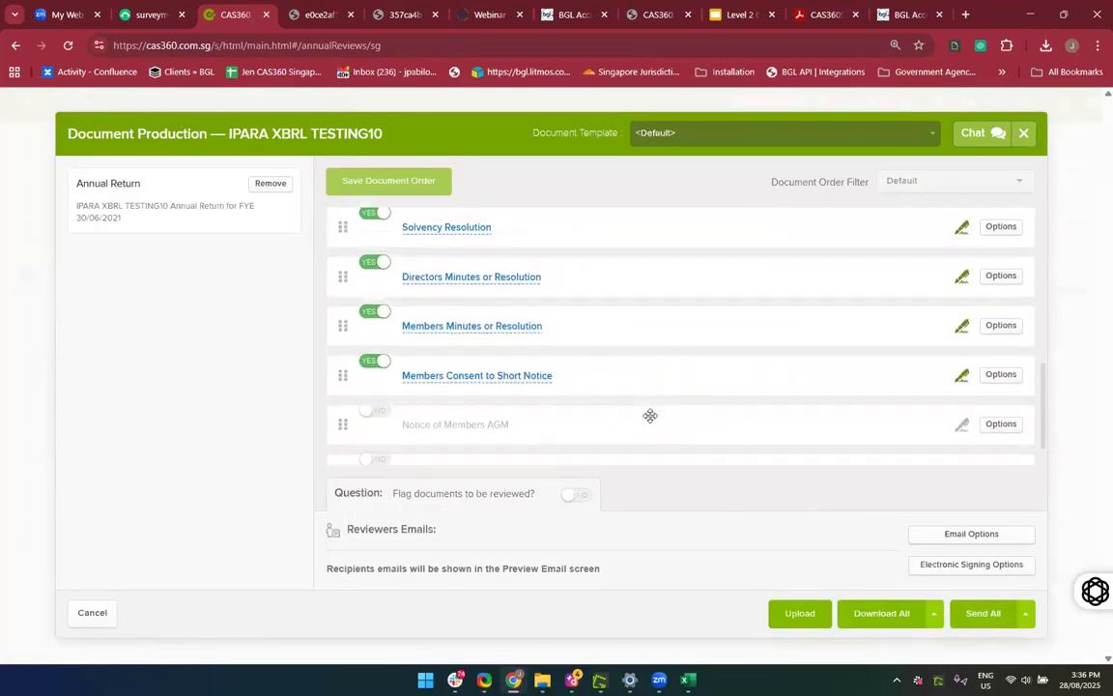
left_click(488, 308)
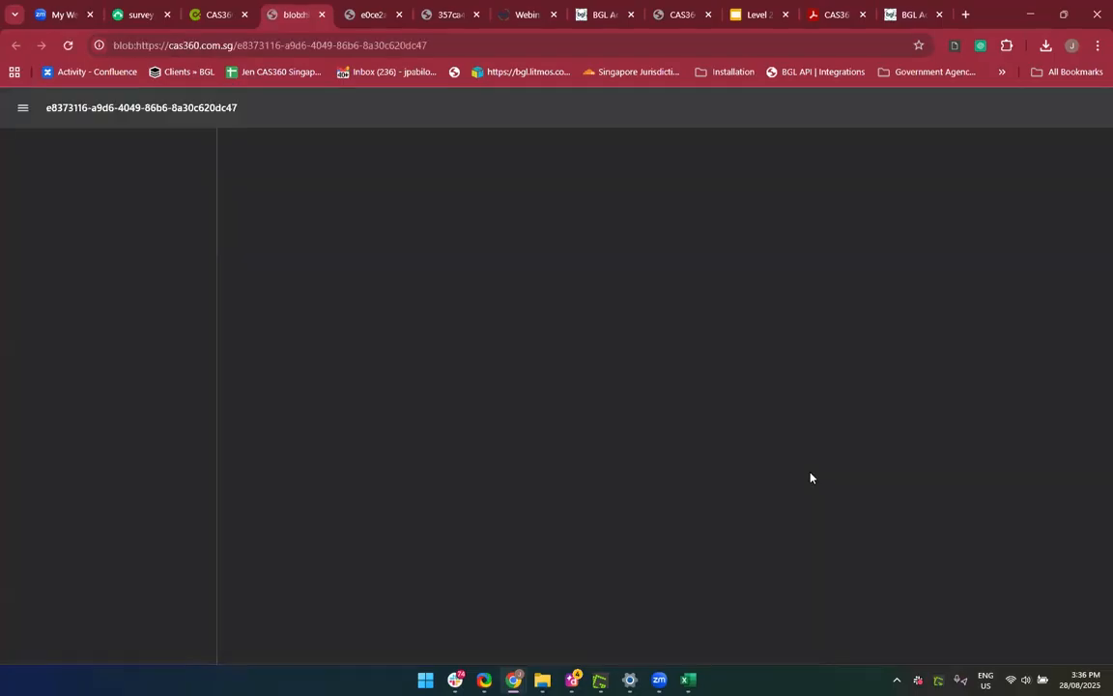
scroll(692, 460, "down", 1)
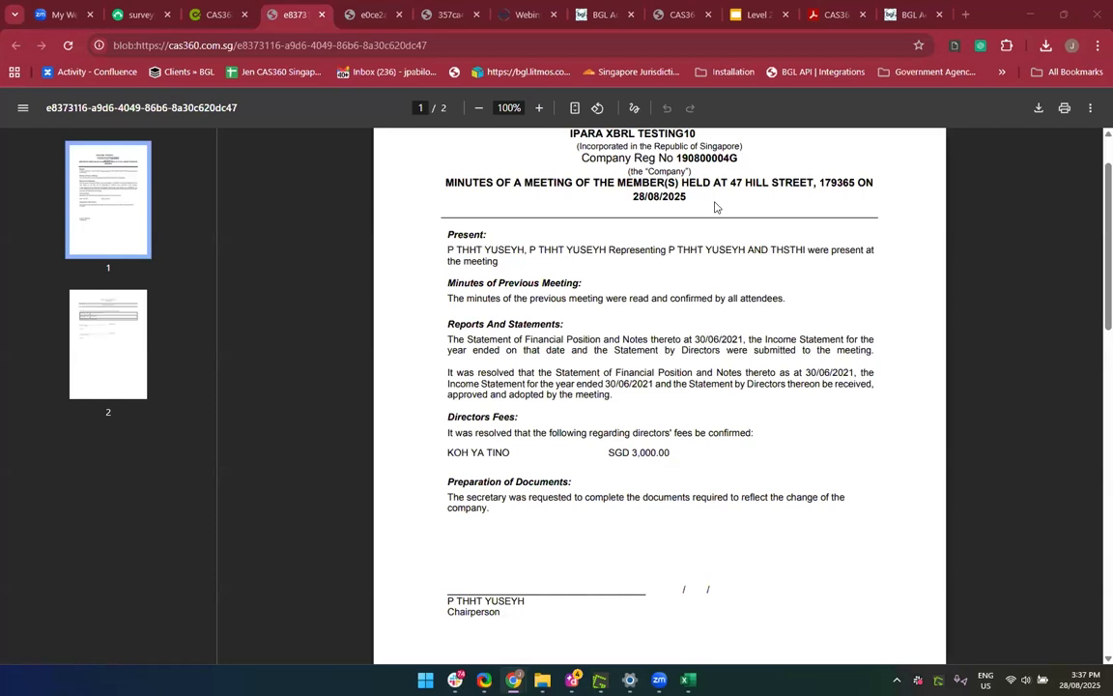
left_click(211, 14)
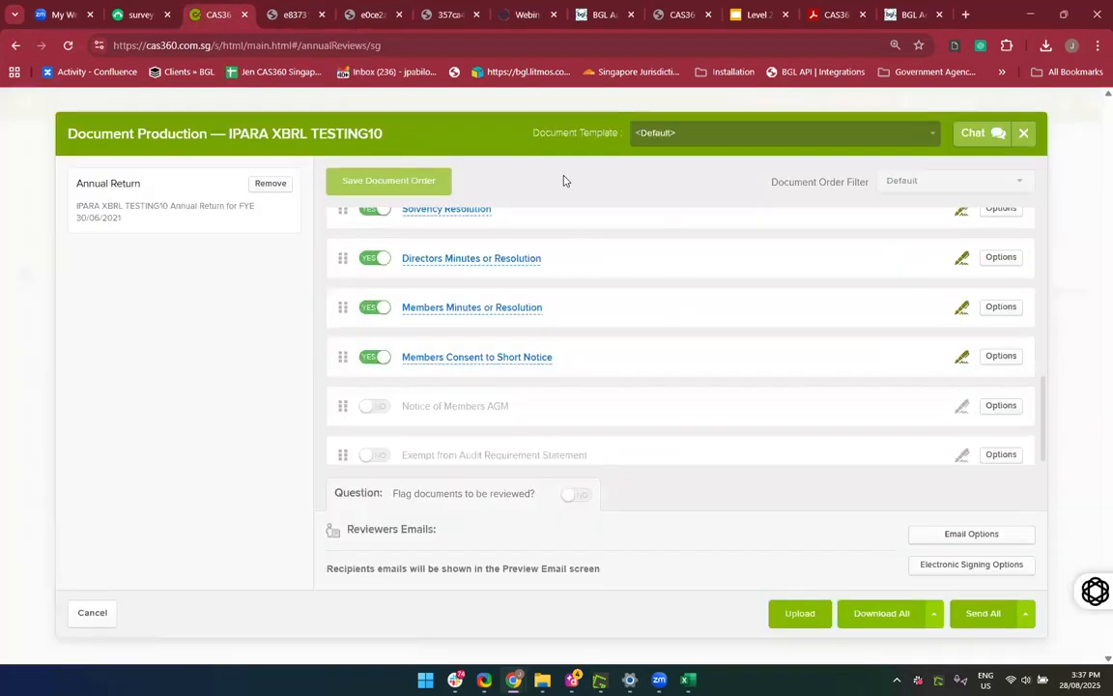
left_click(1025, 133)
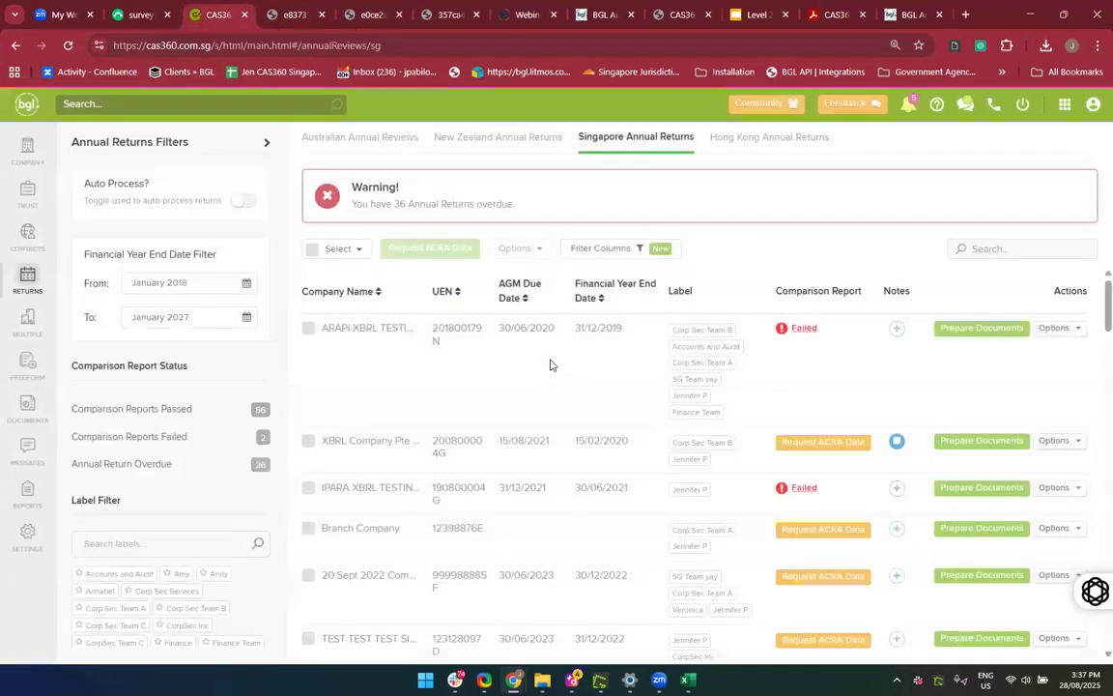
Reopen the annual return preparation for IPARA XBRL TESTING10, examine its Annual Return Minutes Data, and close it without saving
left_click(994, 485)
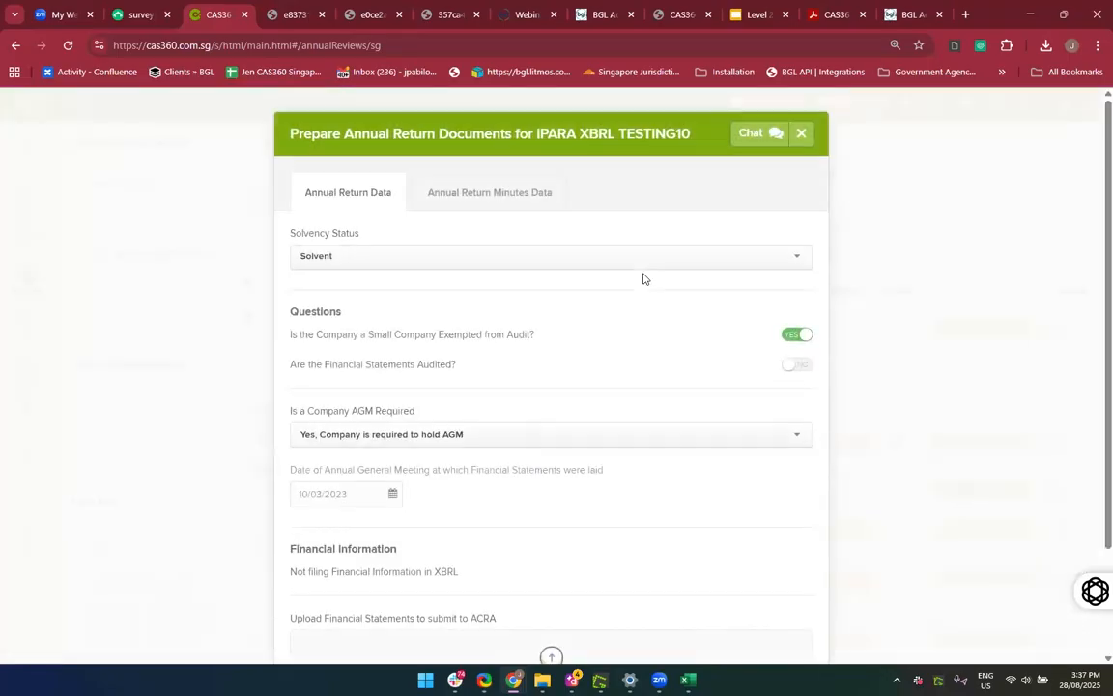
left_click(466, 191)
scroll(554, 340, "down", 1)
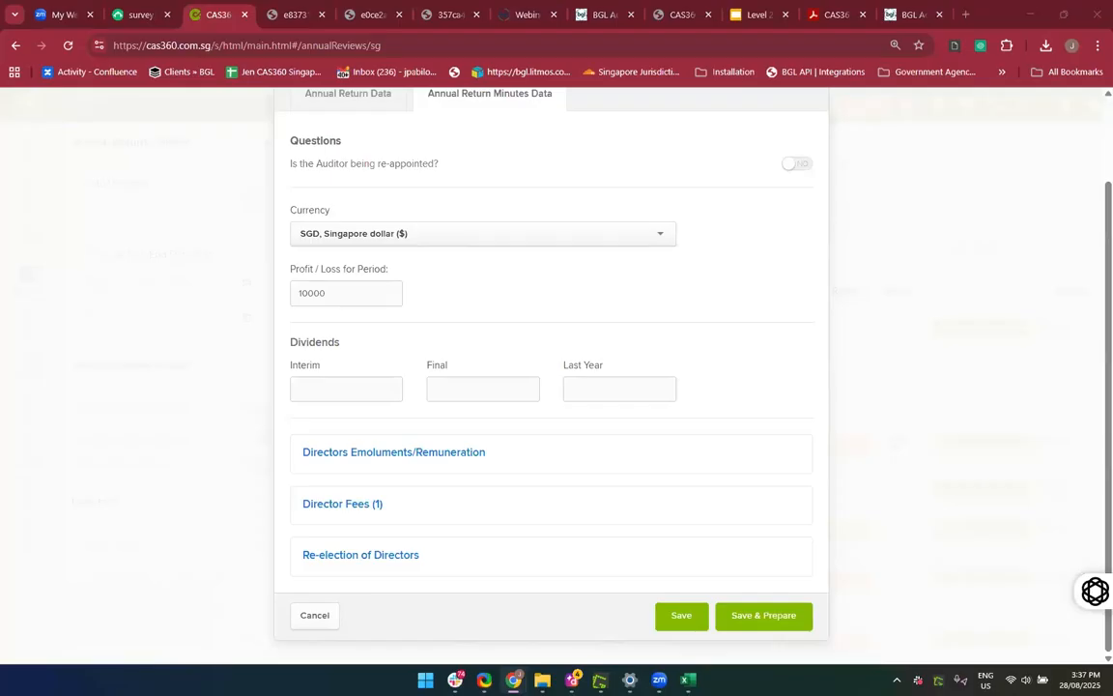
scroll(978, 380, "up", 2)
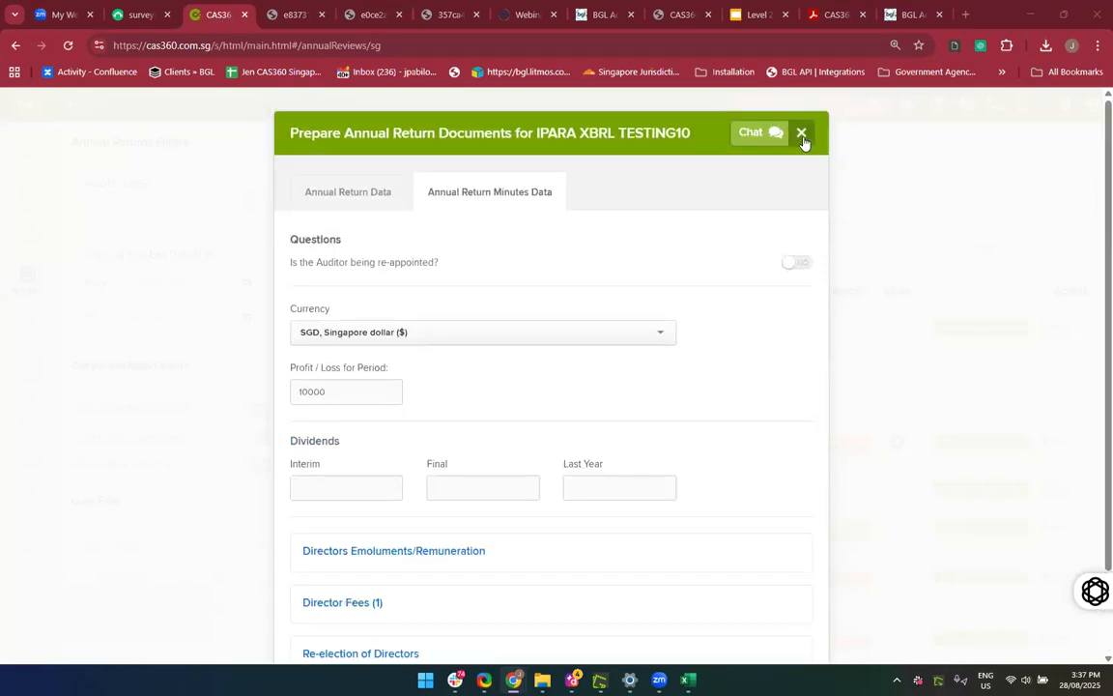
left_click(802, 134)
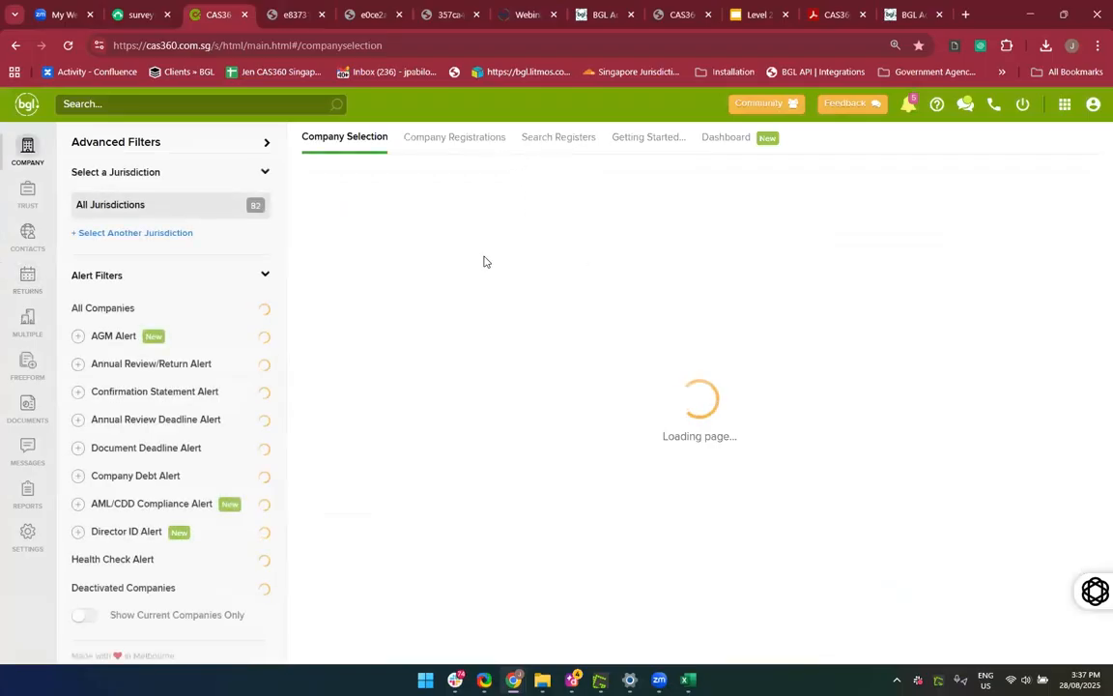
Open 02 May Company Pte Ltd's shareholders, view its printable nominee shareholder documents, and close document production to return to the company list
left_click(366, 261)
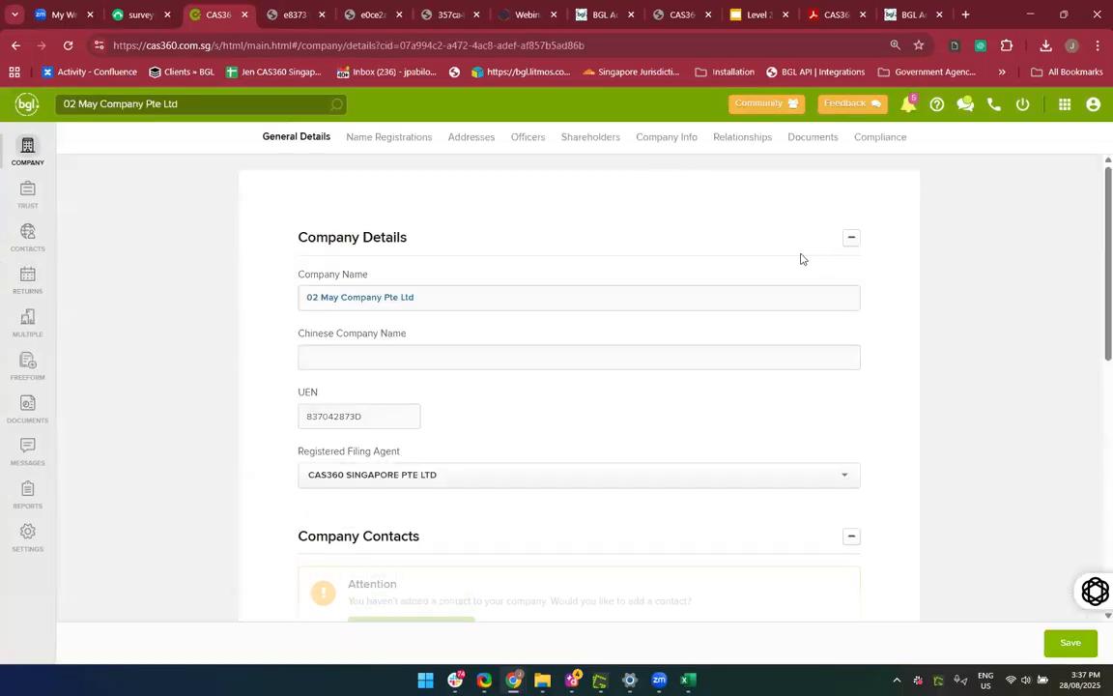
left_click(577, 139)
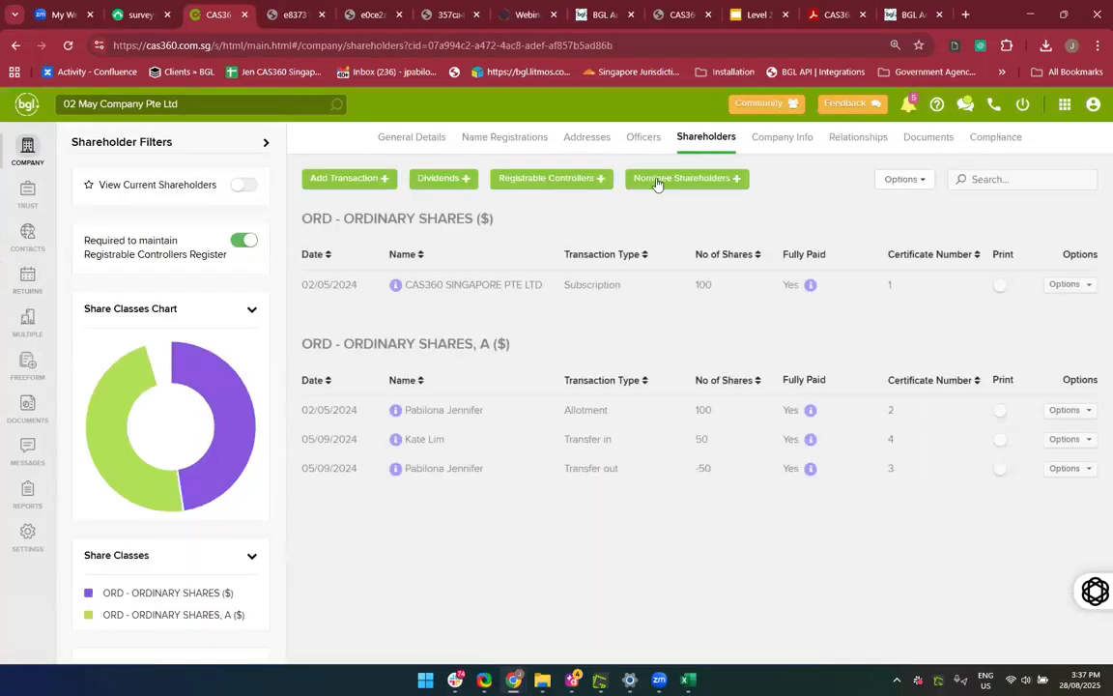
left_click(659, 182)
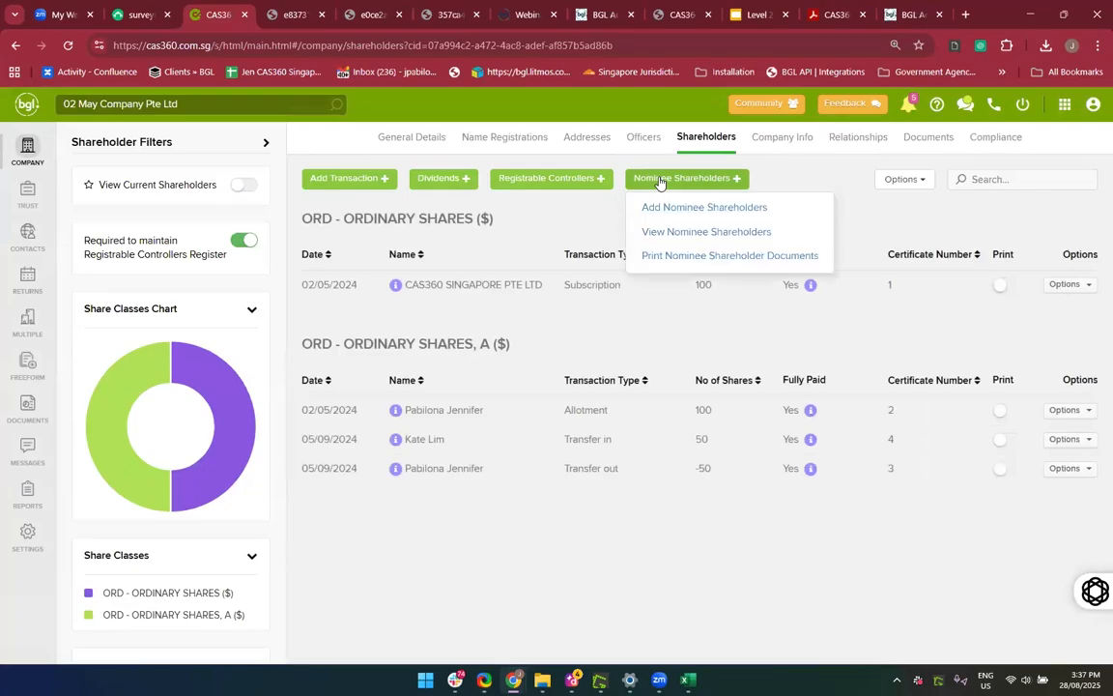
left_click(694, 256)
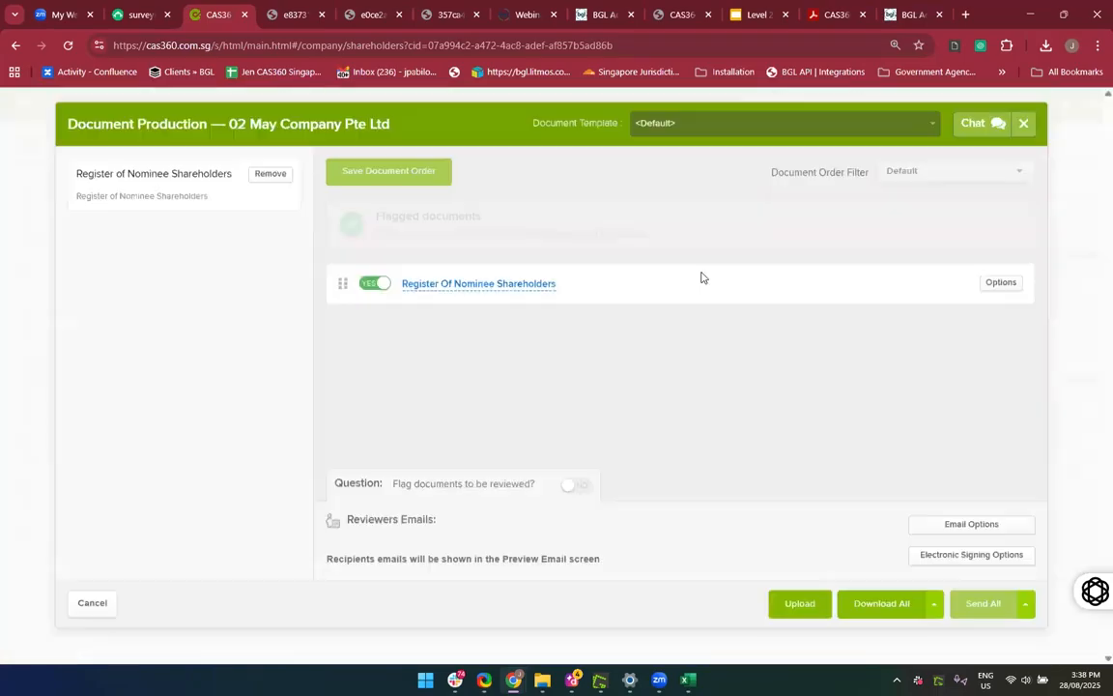
left_click(1024, 135)
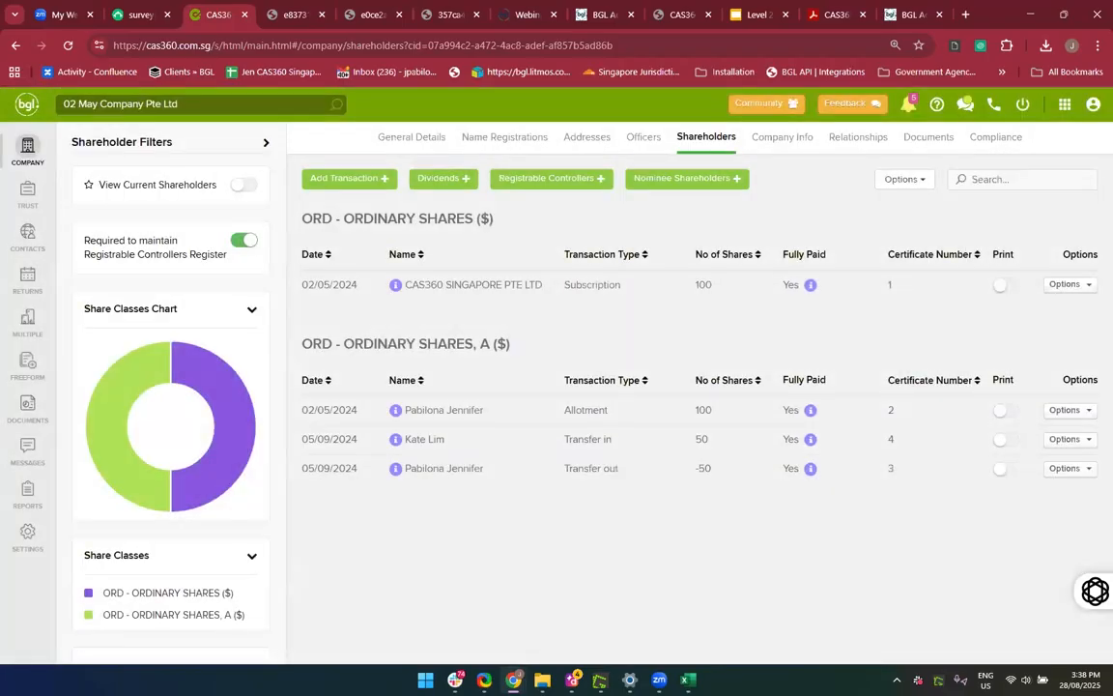
left_click(27, 149)
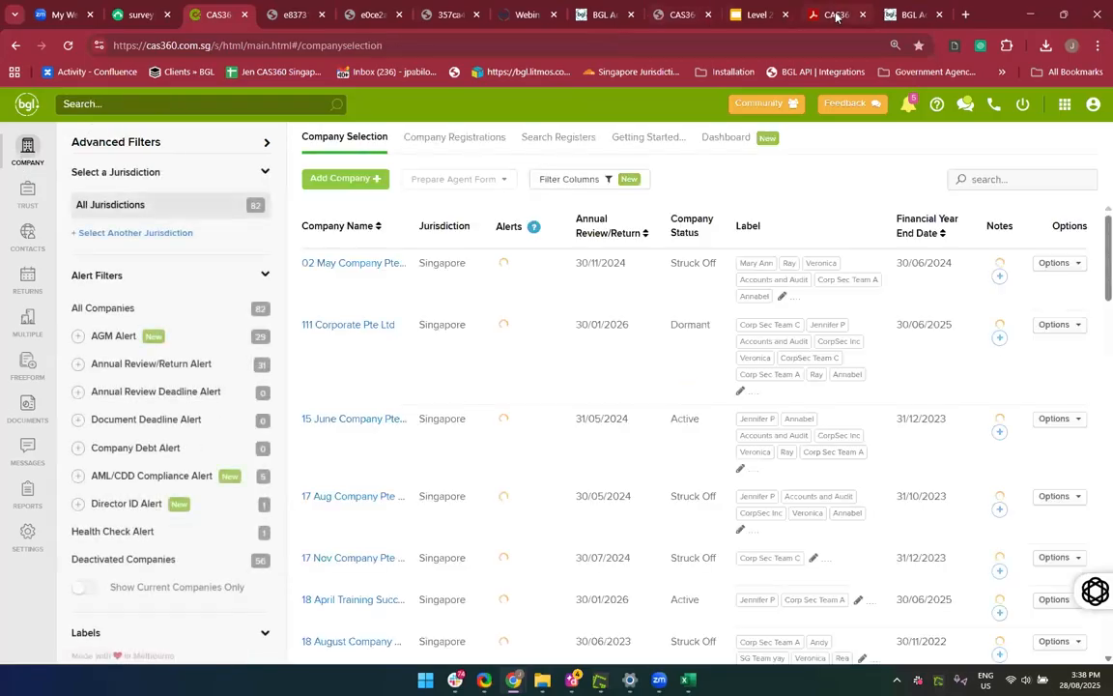
Look through the Annual Return Filing and XBRL section of the CAS360 Singapore Level 2 training manual and expand its bookmark
left_click(837, 15)
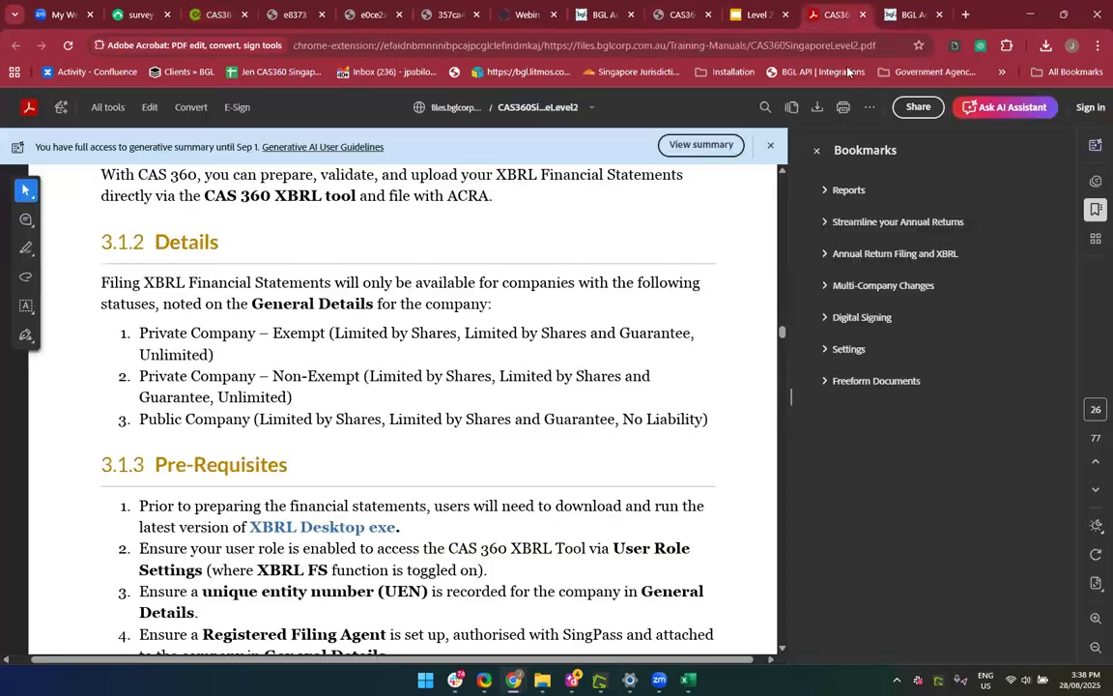
left_click(858, 255)
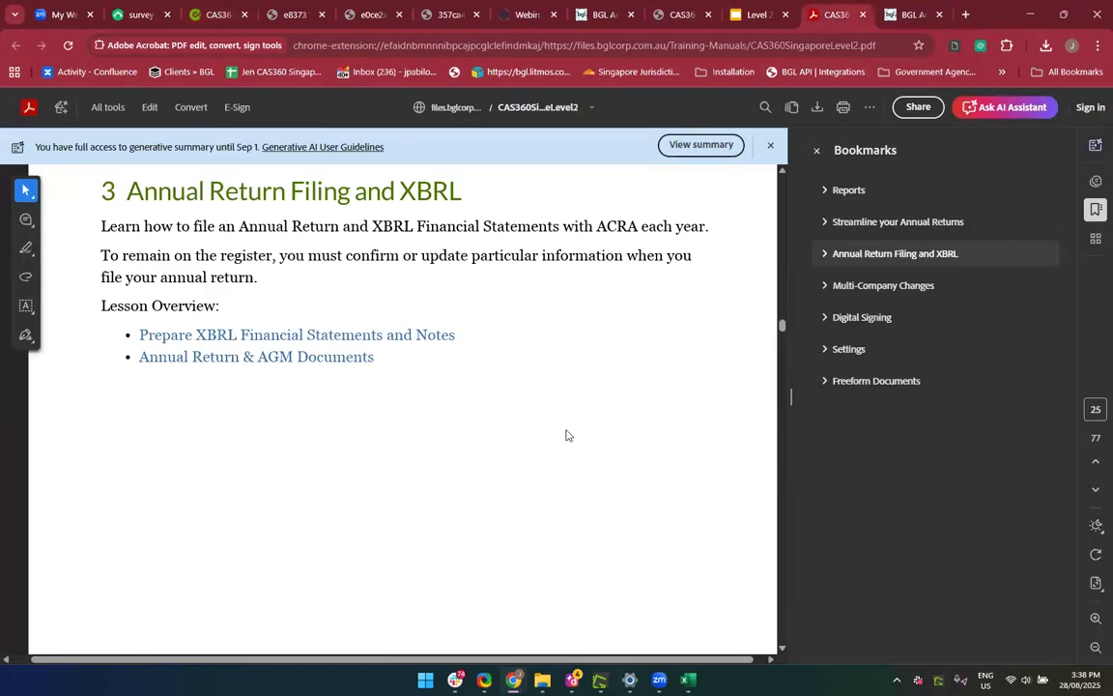
scroll(567, 435, "down", 3)
scroll(567, 435, "down", 6)
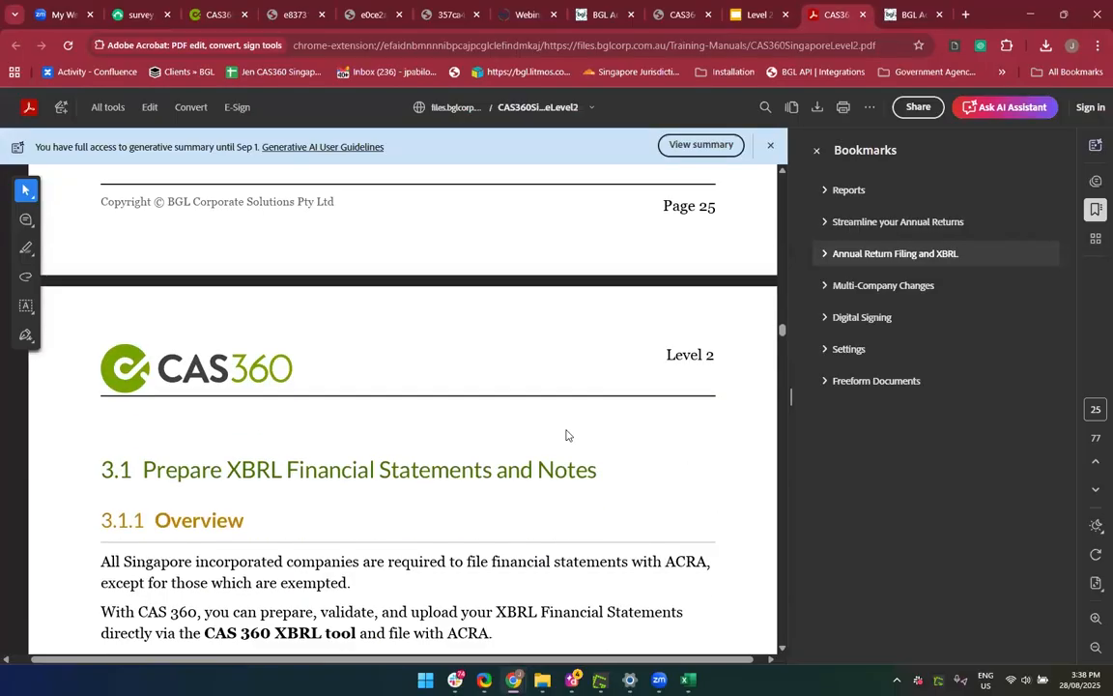
scroll(566, 435, "up", 2)
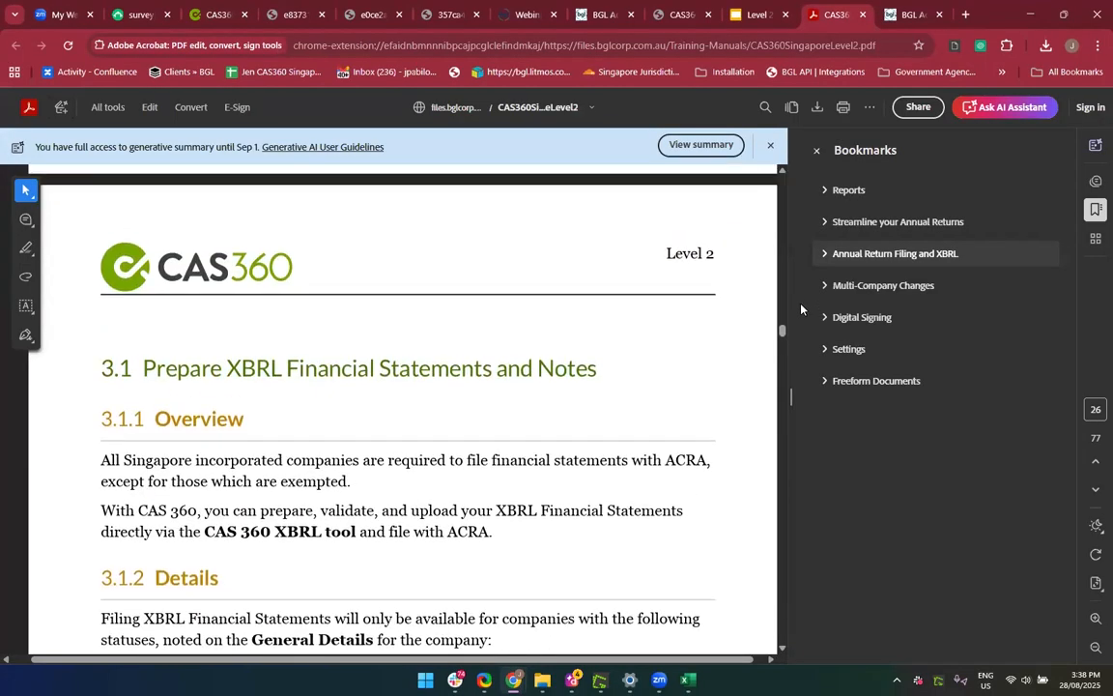
left_click(824, 254)
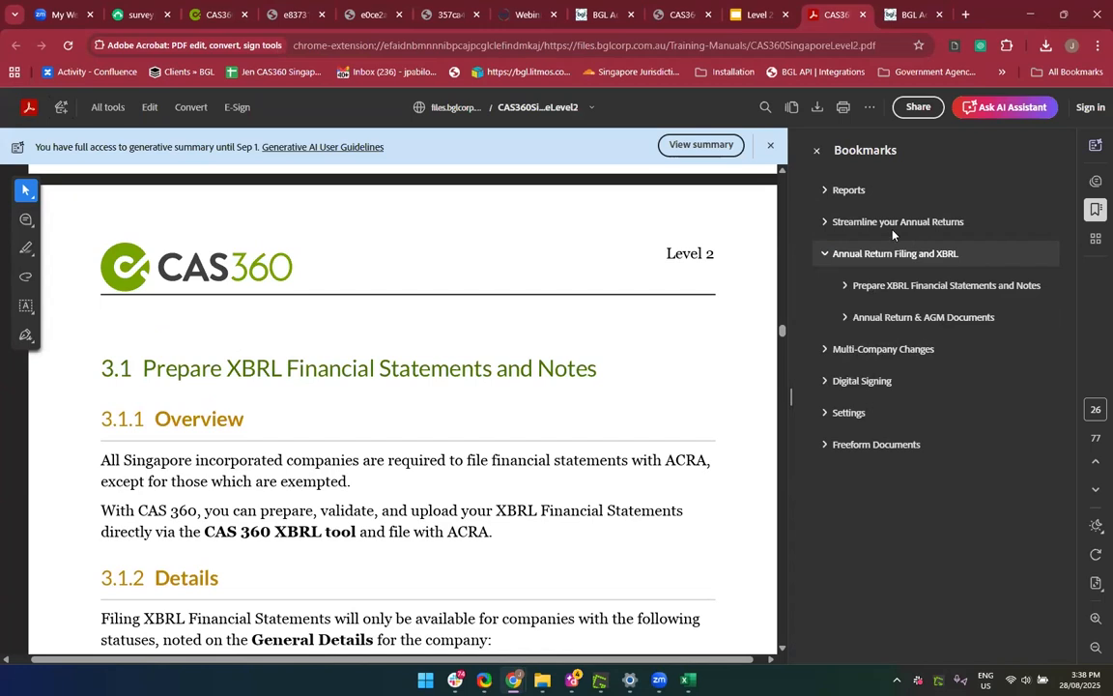
Return to CAS 360 and delete all existing multiple company change records, confirming the deletion
left_click(211, 14)
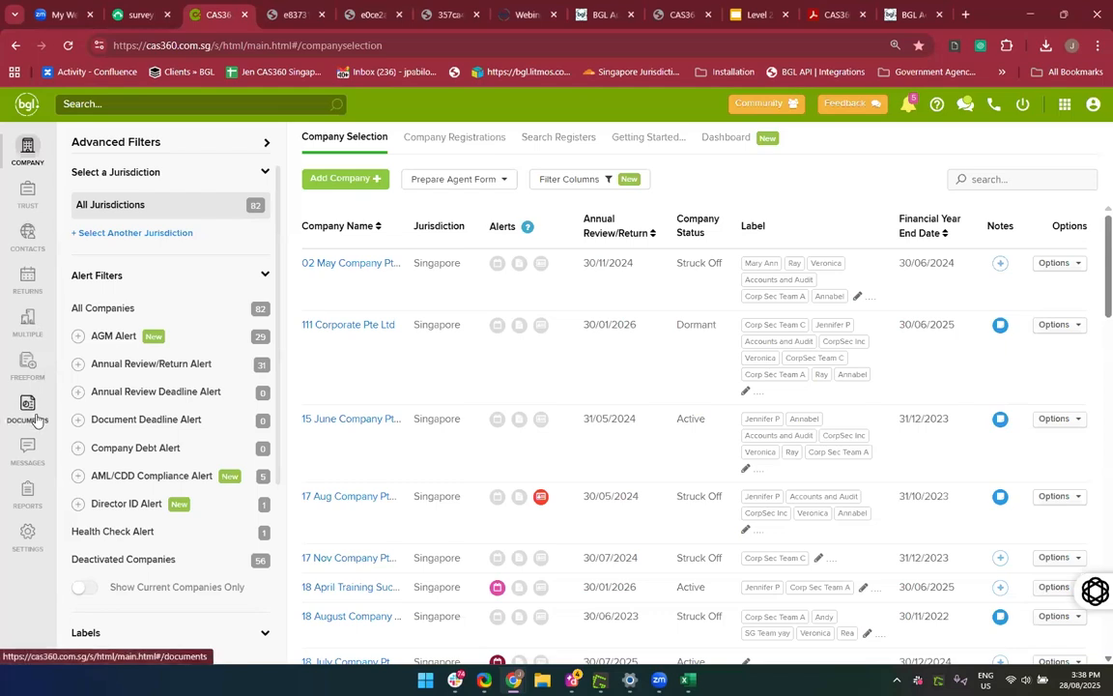
left_click(30, 325)
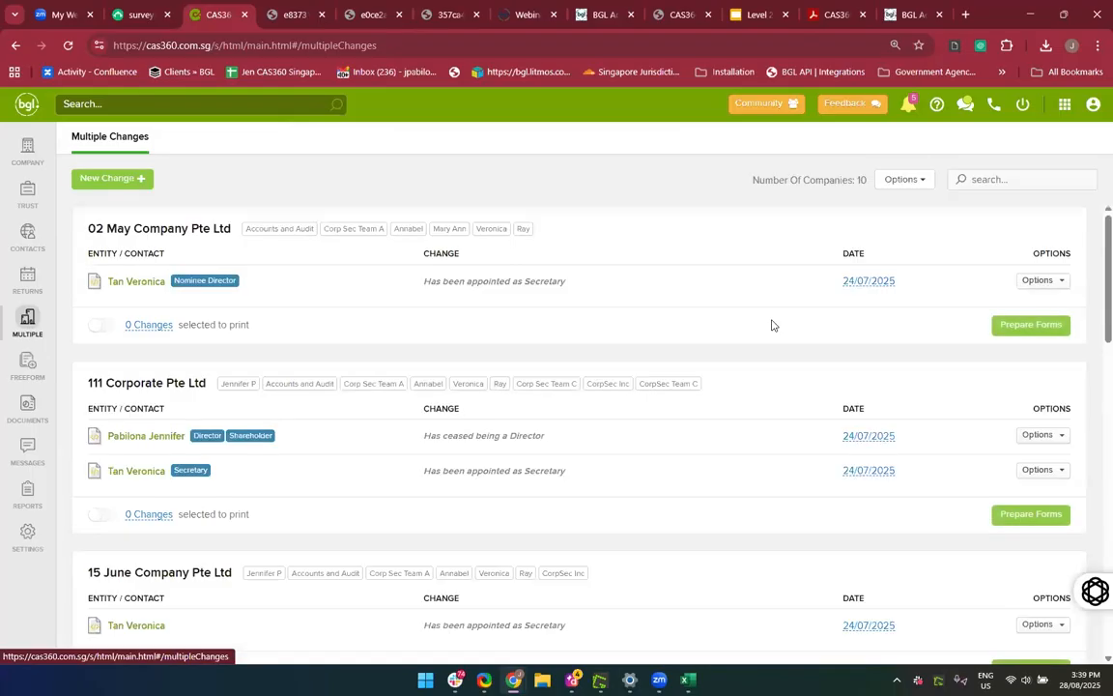
scroll(770, 323, "down", 6)
scroll(770, 322, "up", 8)
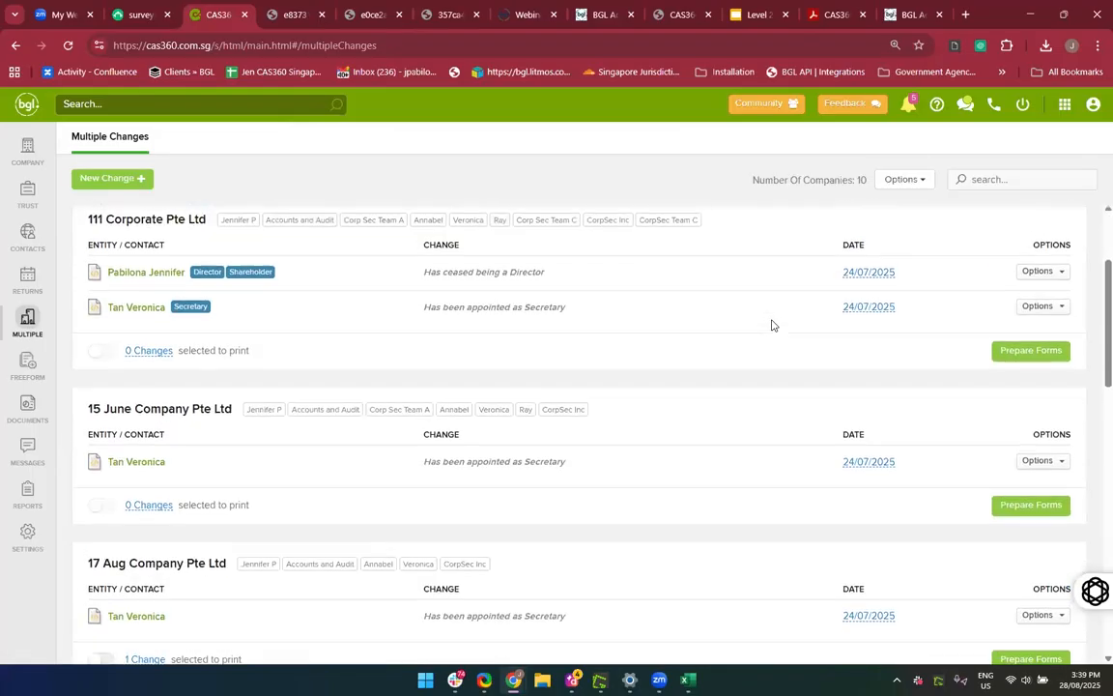
left_click(906, 180)
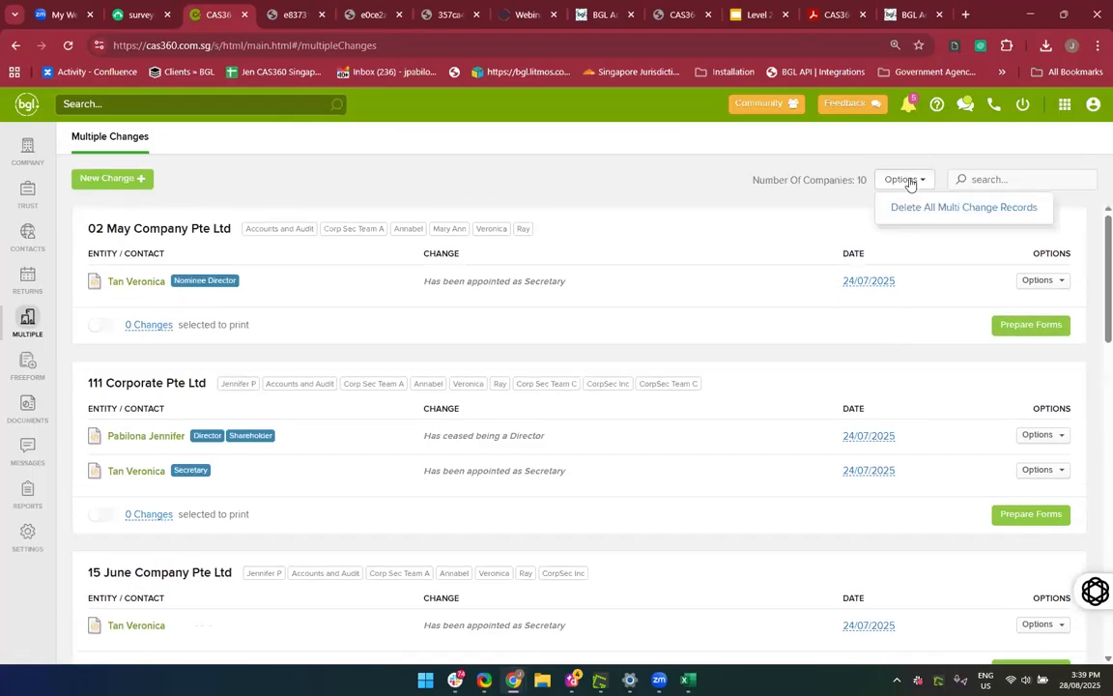
left_click(912, 207)
left_click(736, 259)
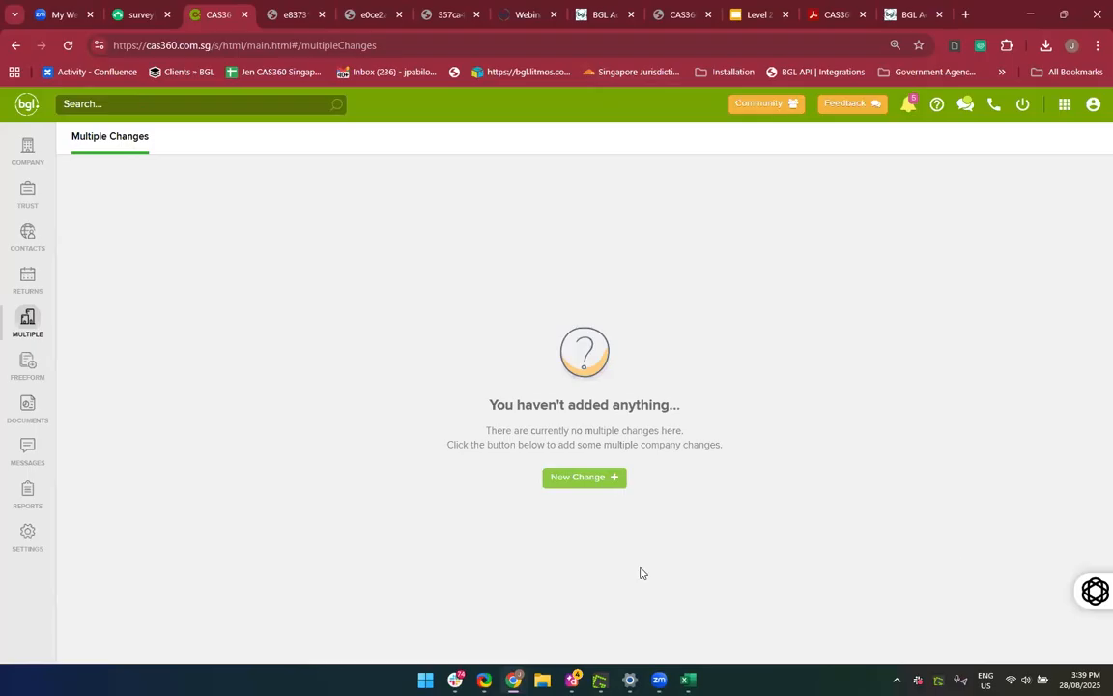
Start a new registered address change with CAS360 SINGAPORE PTE LTD as the company
left_click(598, 478)
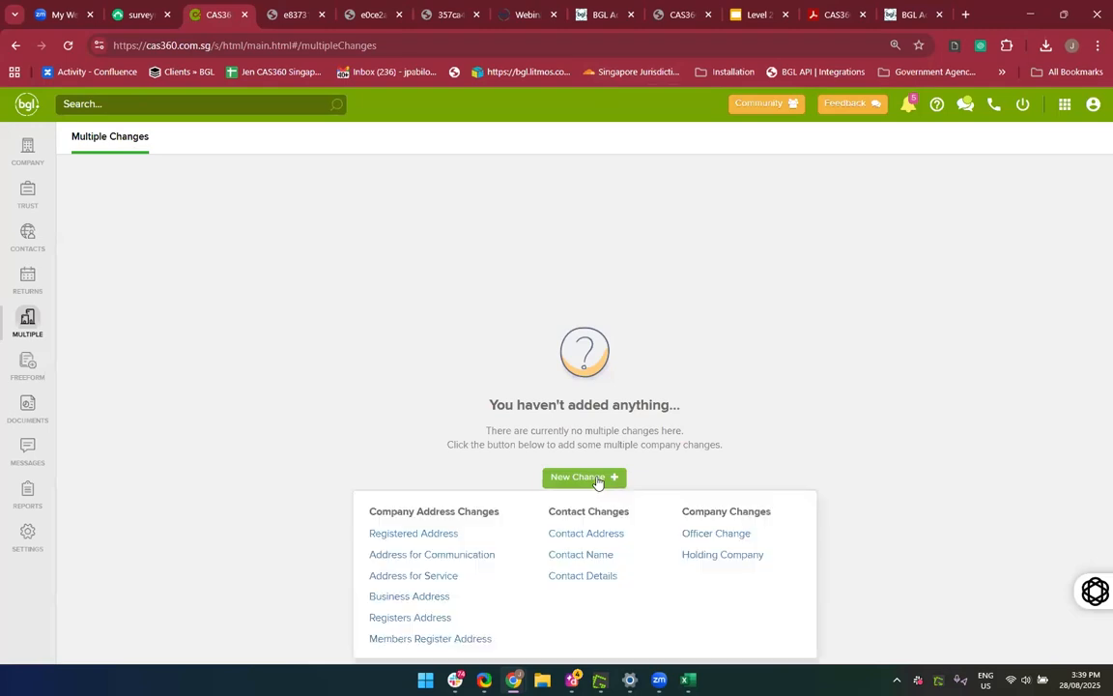
left_click(413, 533)
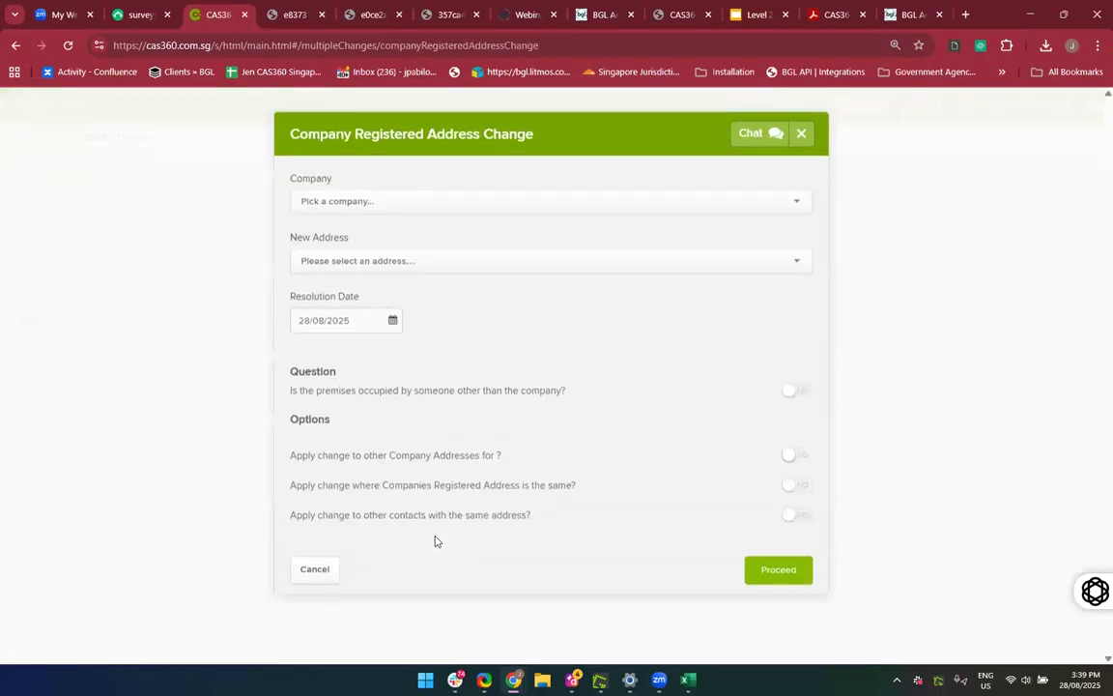
left_click(532, 205)
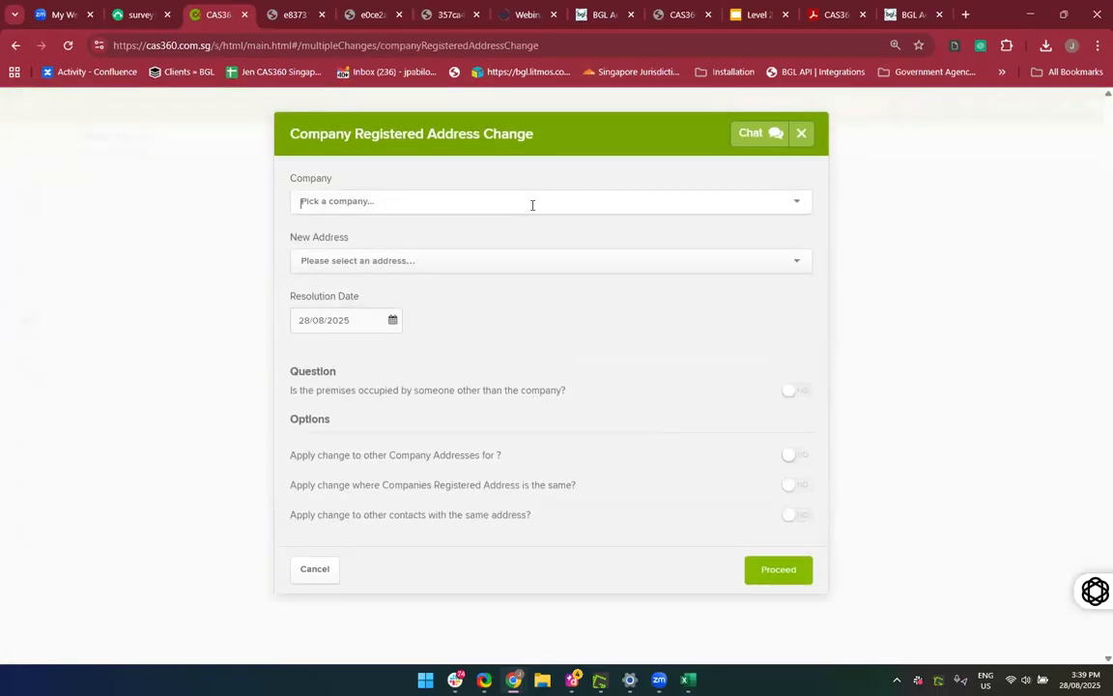
type("CAS36")
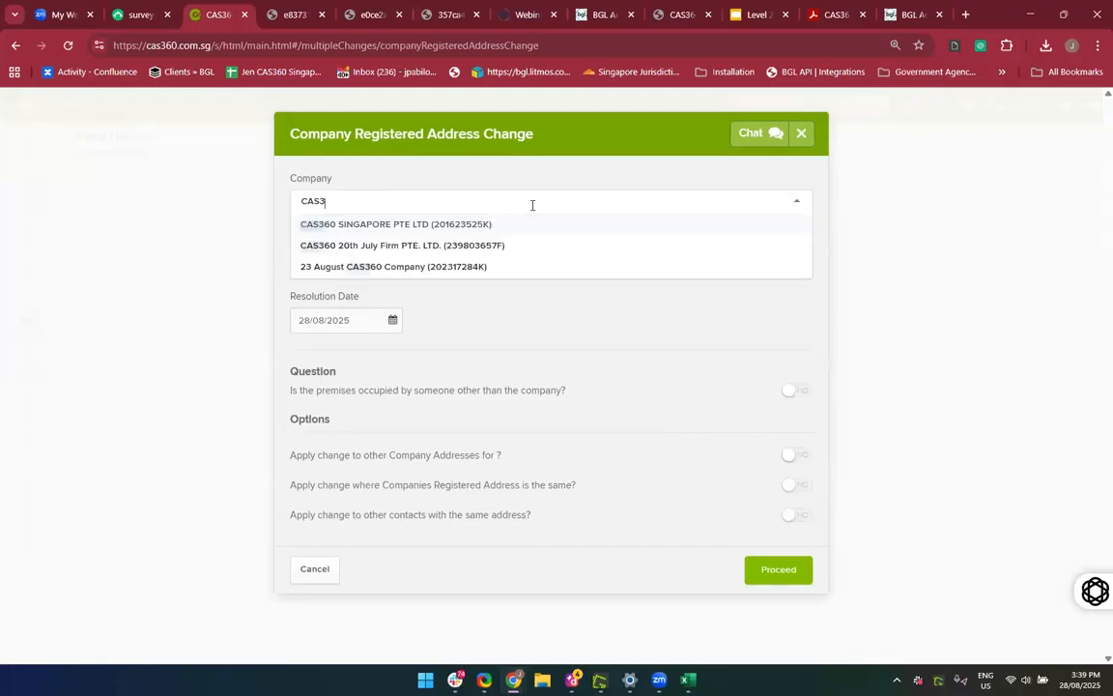
left_click(514, 225)
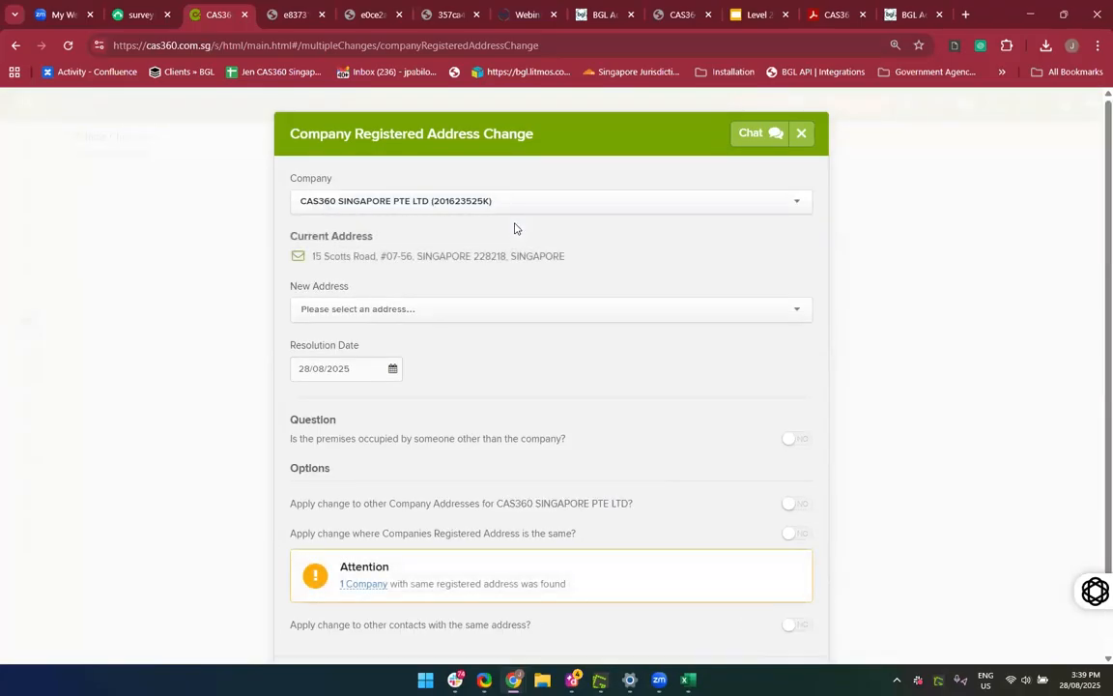
scroll(525, 309, "down", 1)
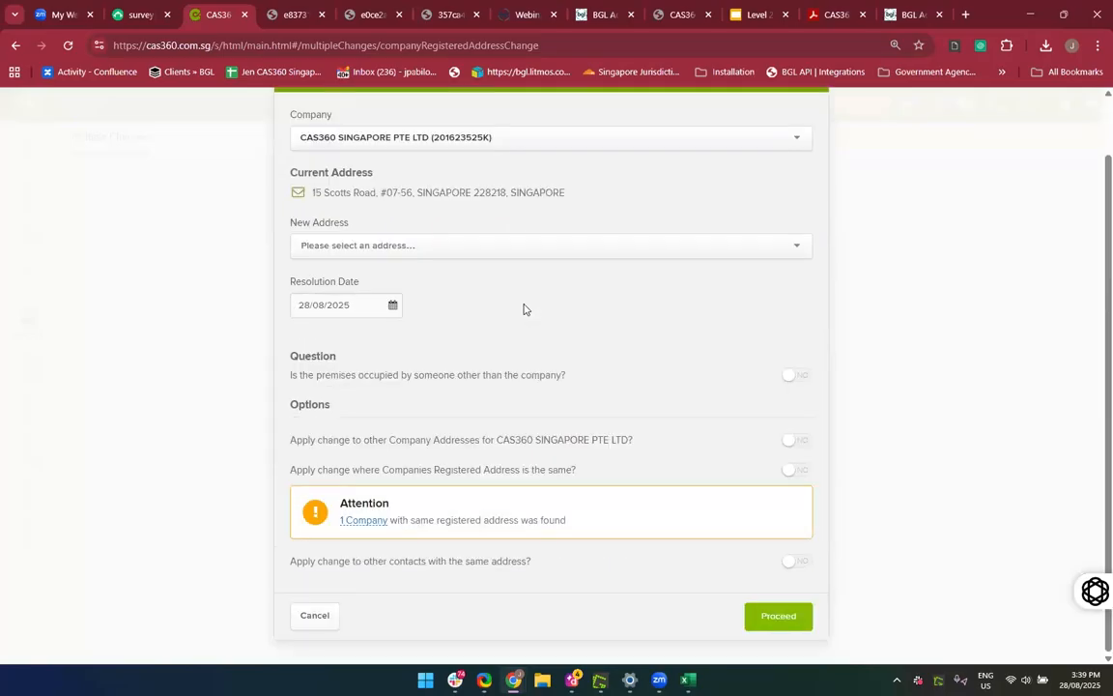
scroll(525, 309, "up", 1)
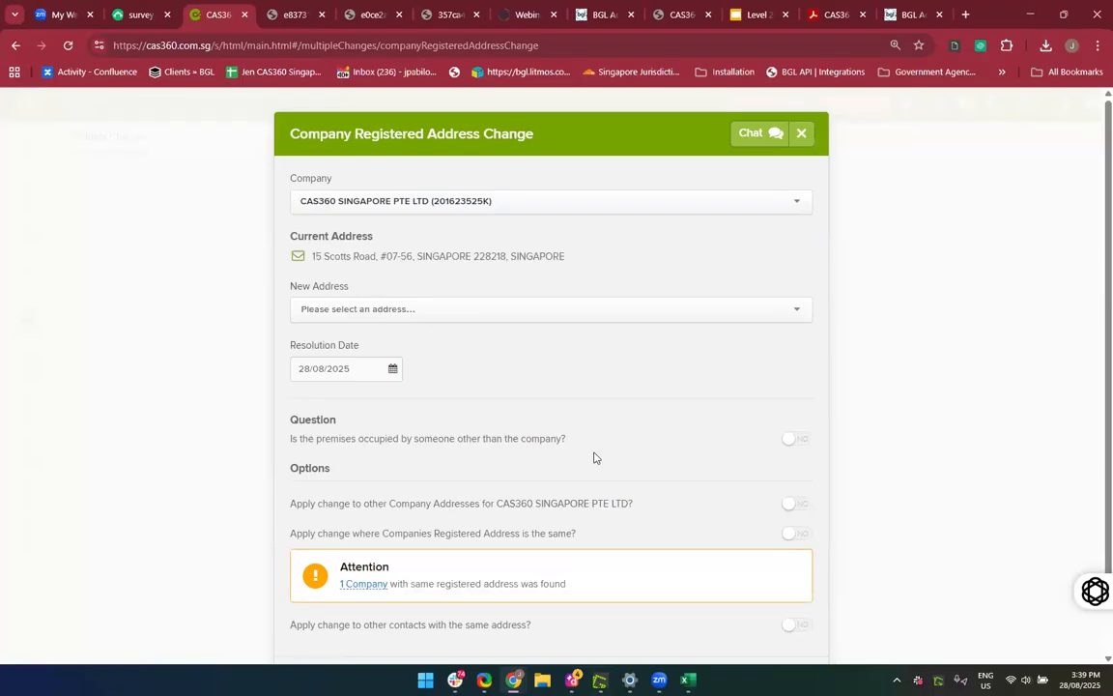
scroll(594, 458, "down", 1)
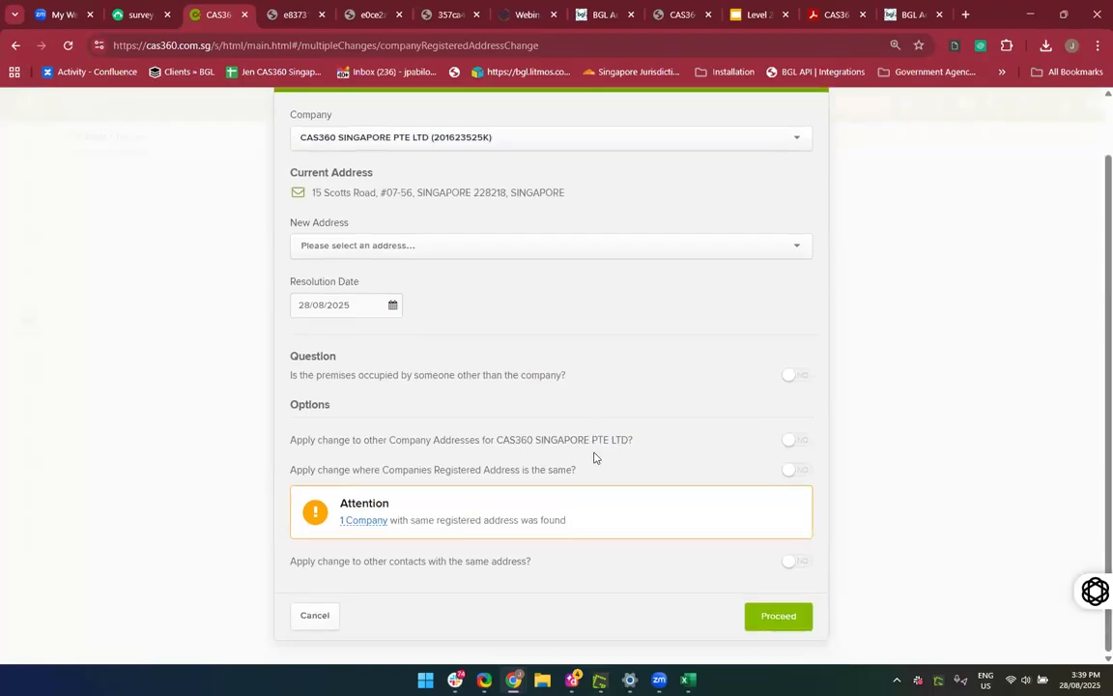
Select the Changi Business Park address as the new address, and briefly enable the option for premises occupied by someone else
left_click(473, 246)
type("5 Chang")
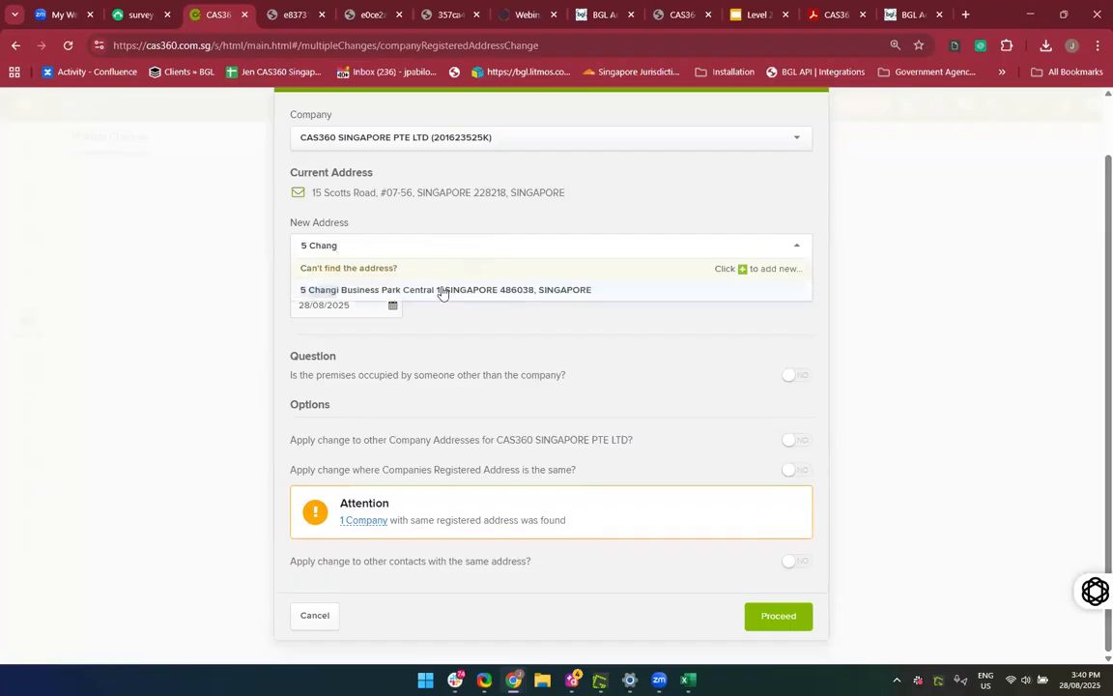
left_click(442, 291)
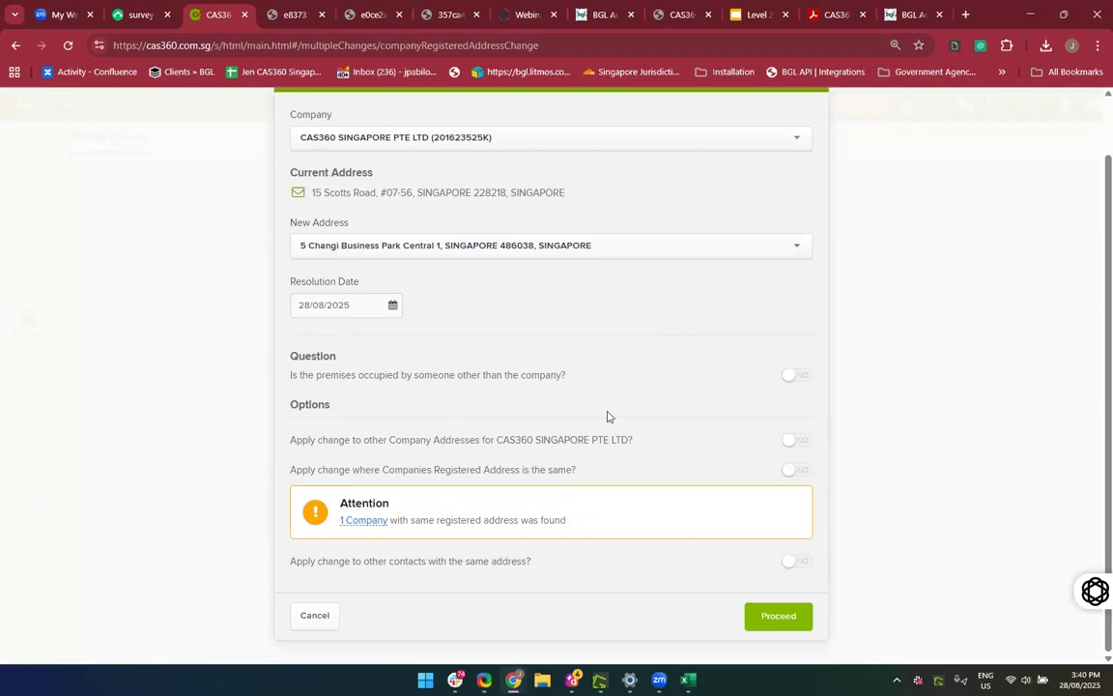
left_click(798, 376)
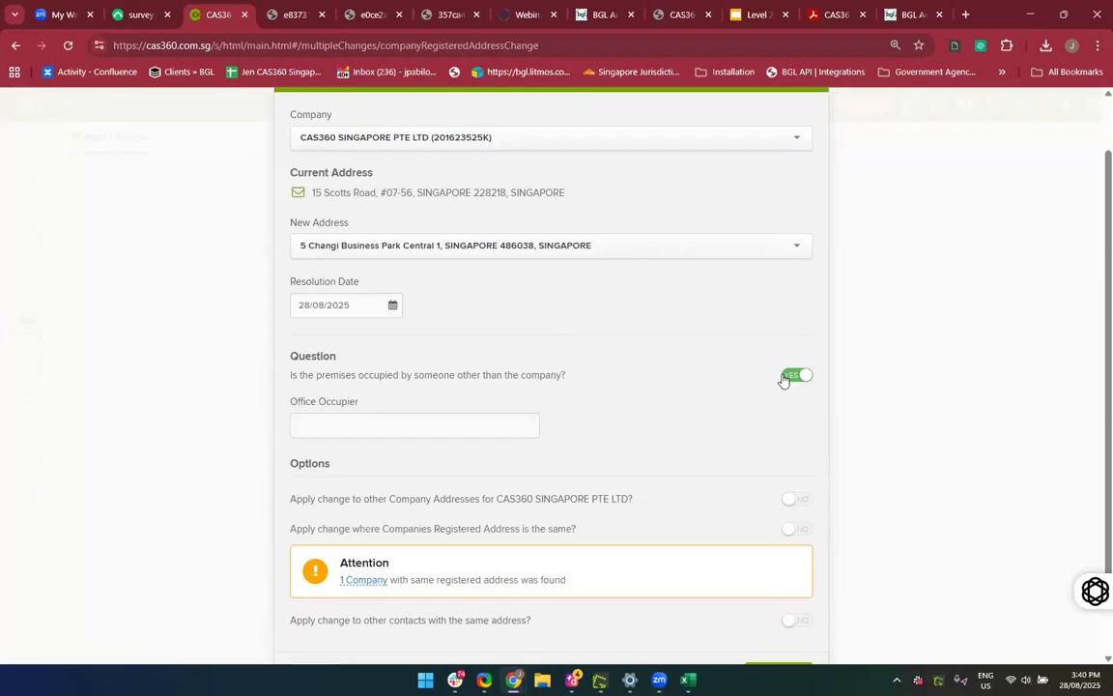
left_click(792, 376)
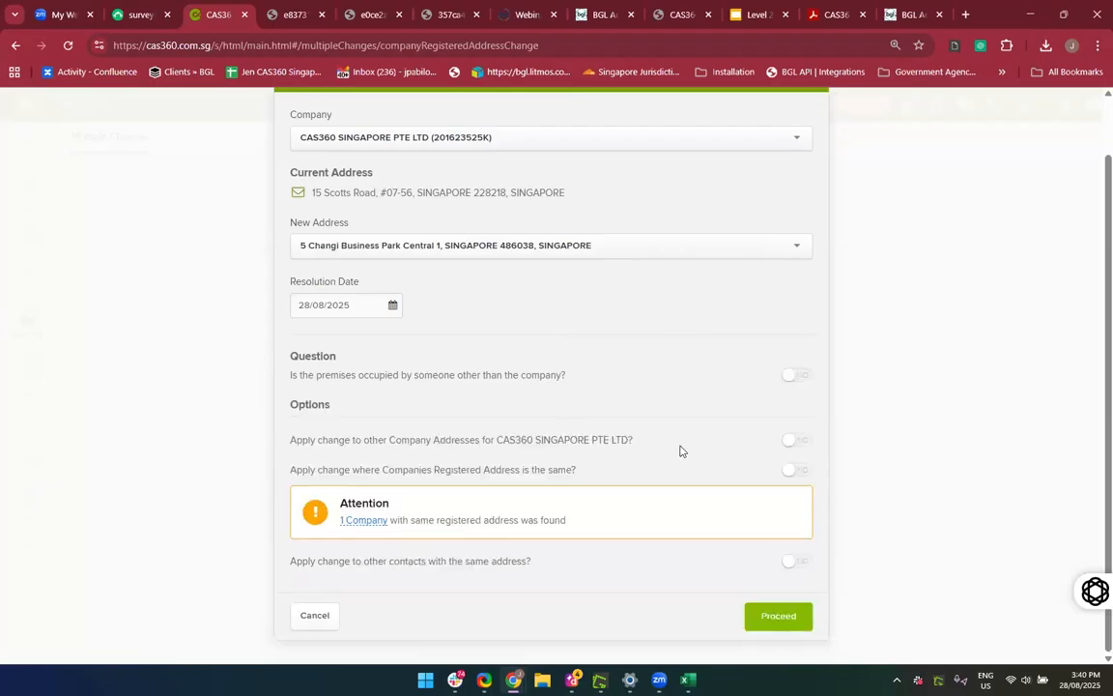
Apply the change to CAS360 SINGAPORE PTE LTD's other company addresses and to companies whose registered address is the same
left_click(792, 441)
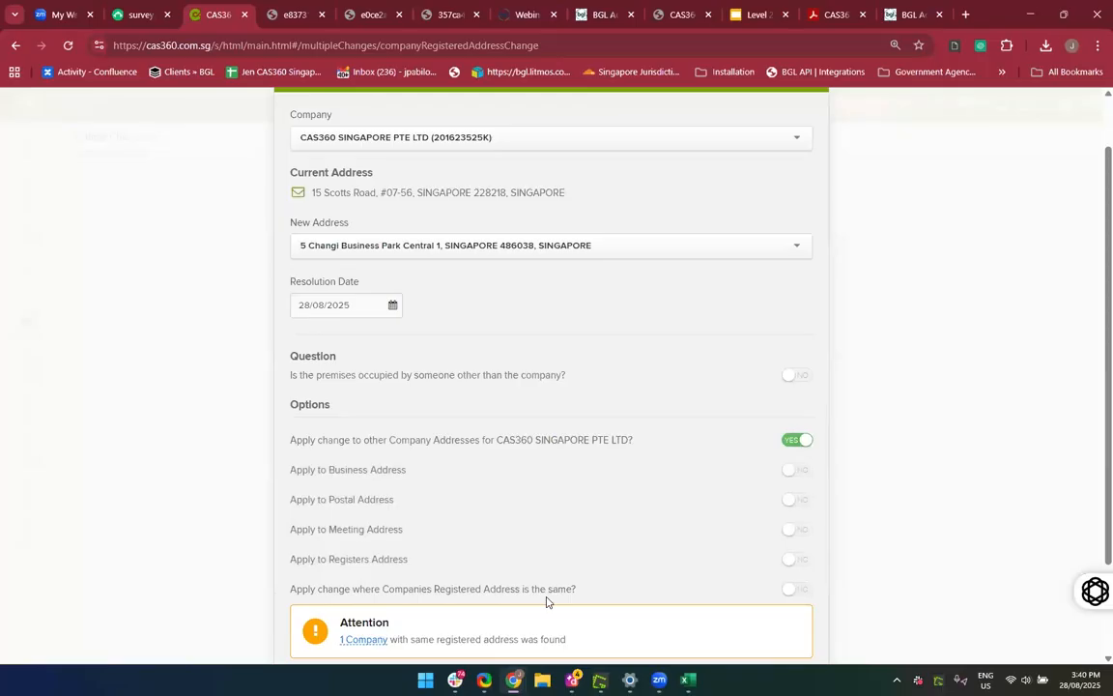
scroll(547, 601, "down", 1)
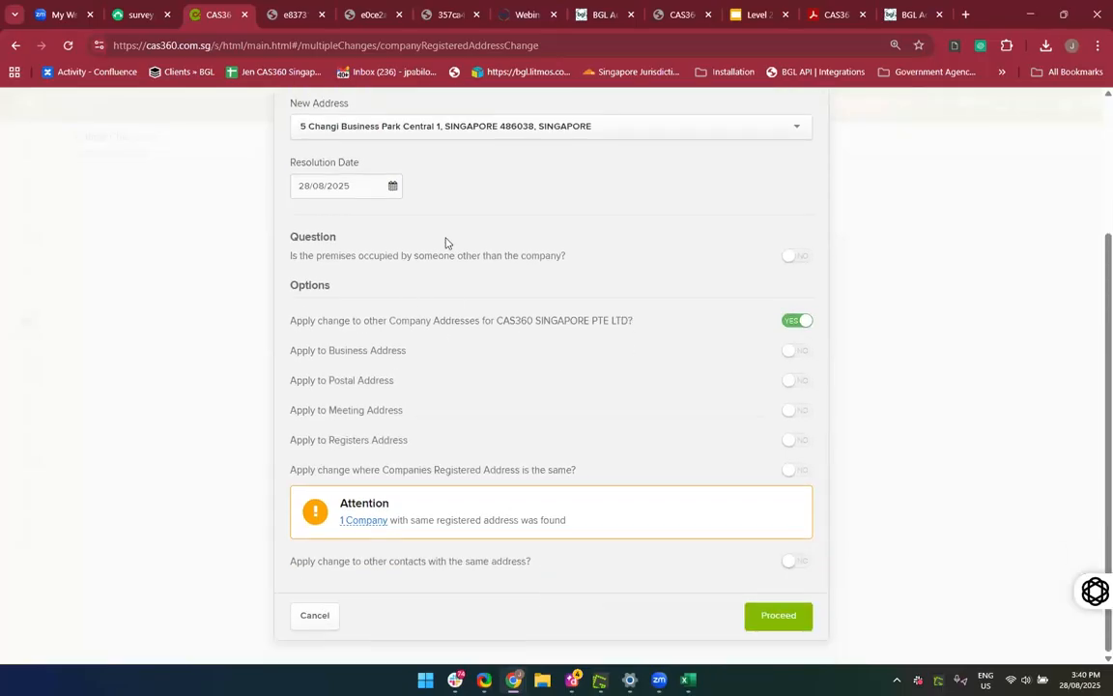
scroll(447, 306, "up", 1)
scroll(459, 556, "down", 1)
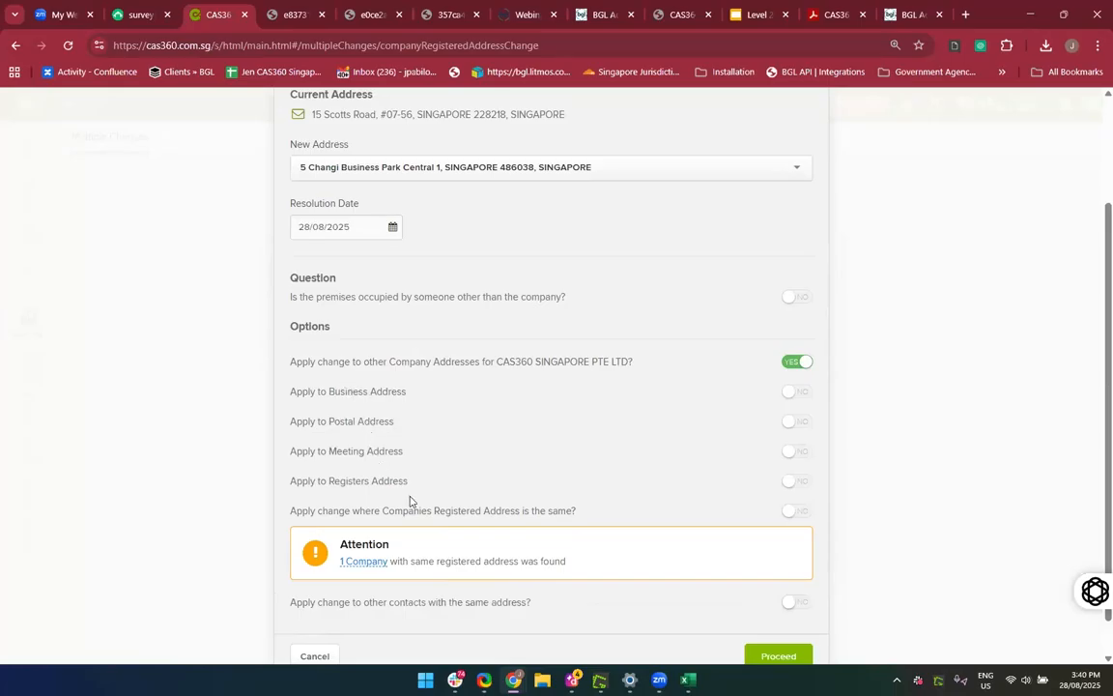
scroll(800, 490, "up", 1)
scroll(802, 490, "down", 1)
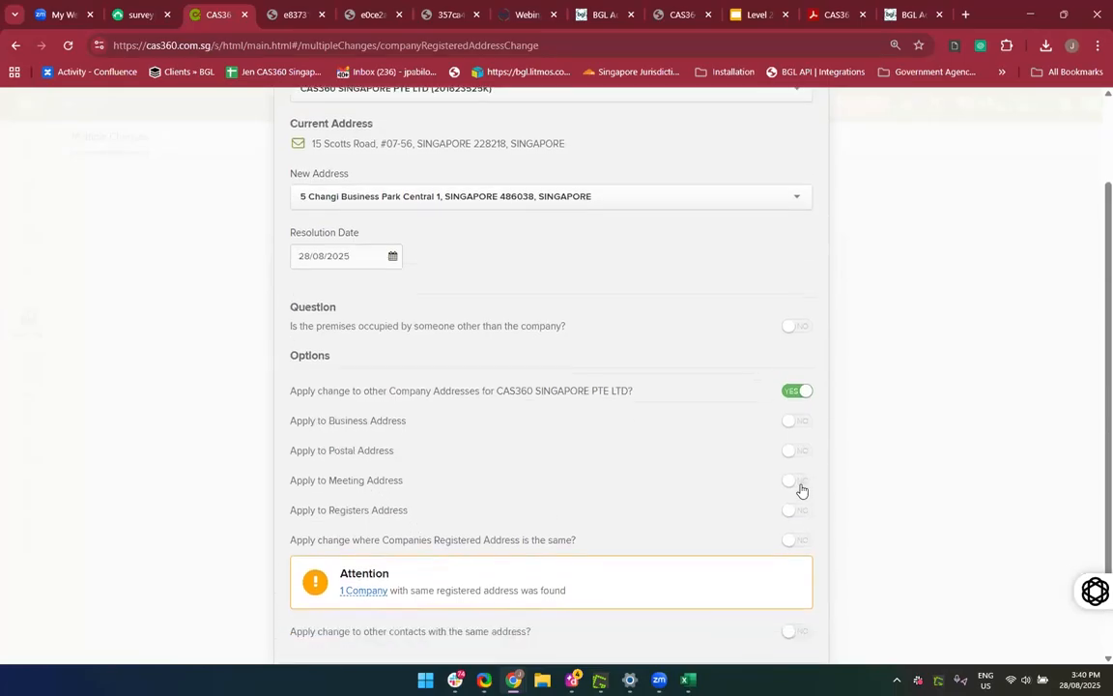
scroll(662, 499, "up", 1)
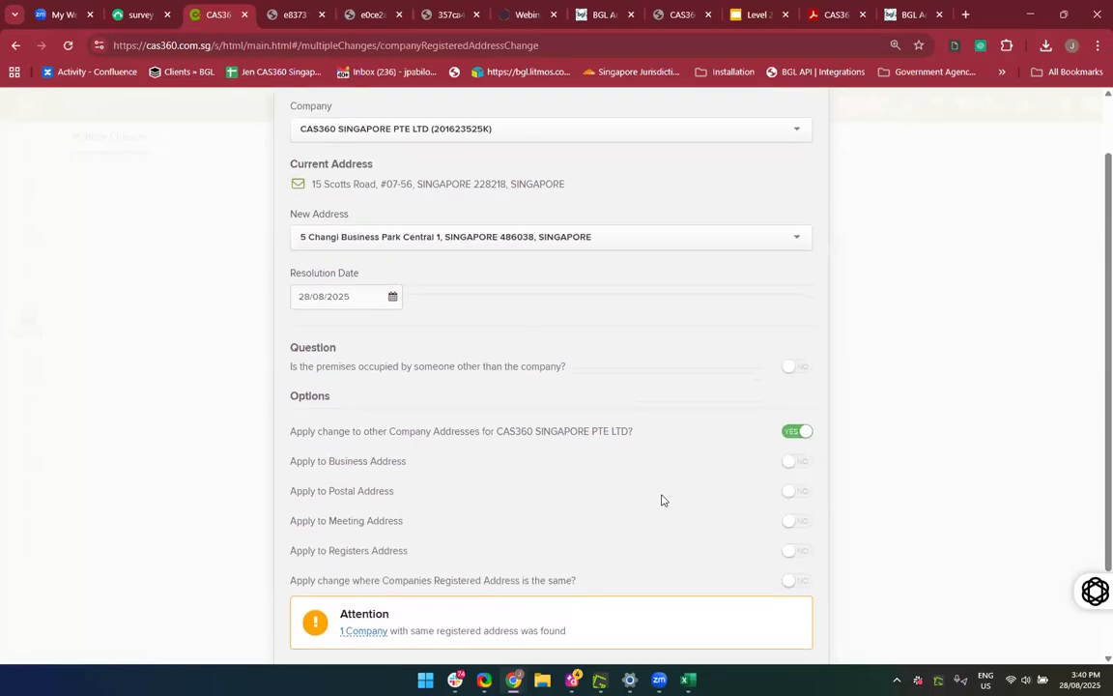
scroll(662, 500, "down", 1)
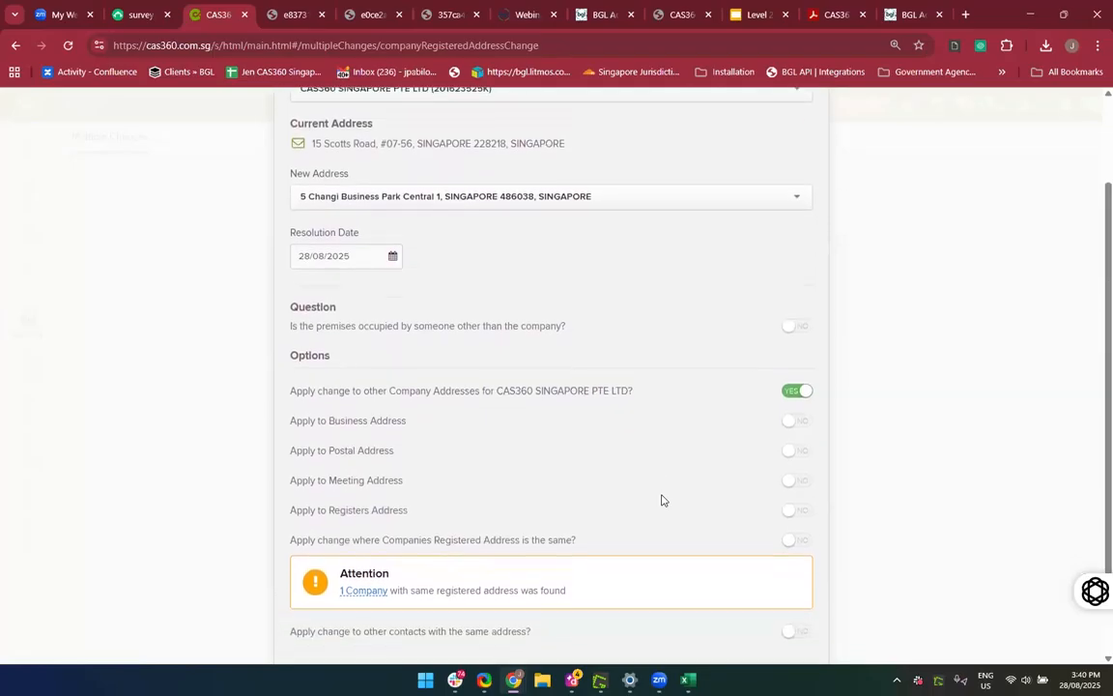
left_click(798, 538)
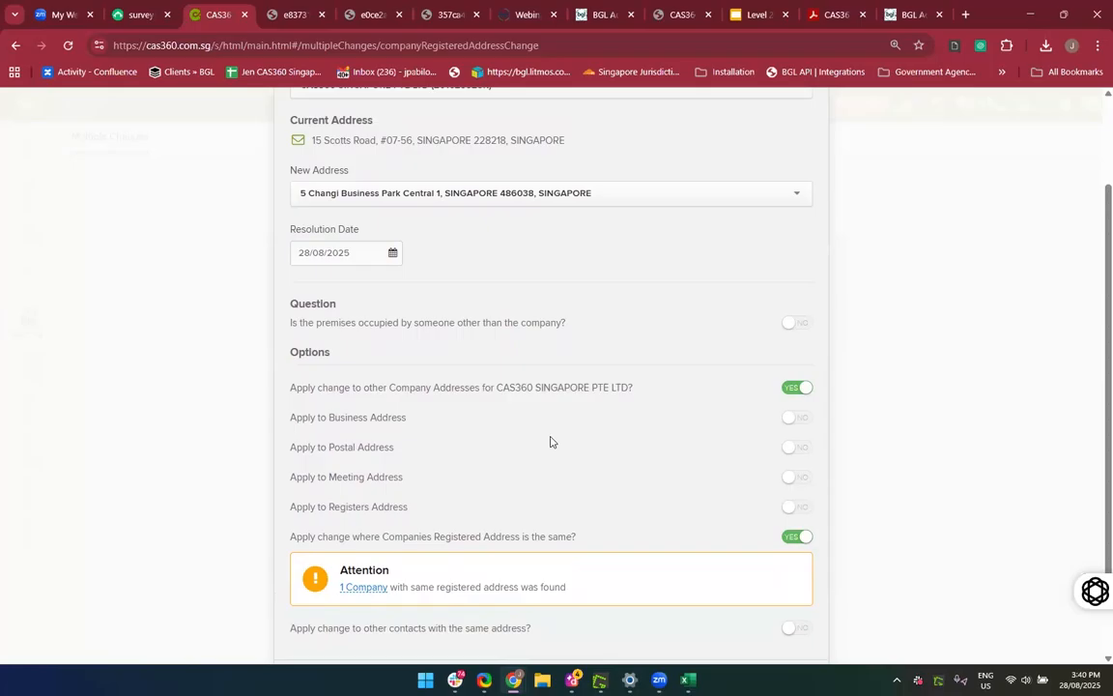
Review the registered address change options for CAS360 SINGAPORE PTE LTD and view the companies with the same registered address
scroll(566, 479, "up", 2)
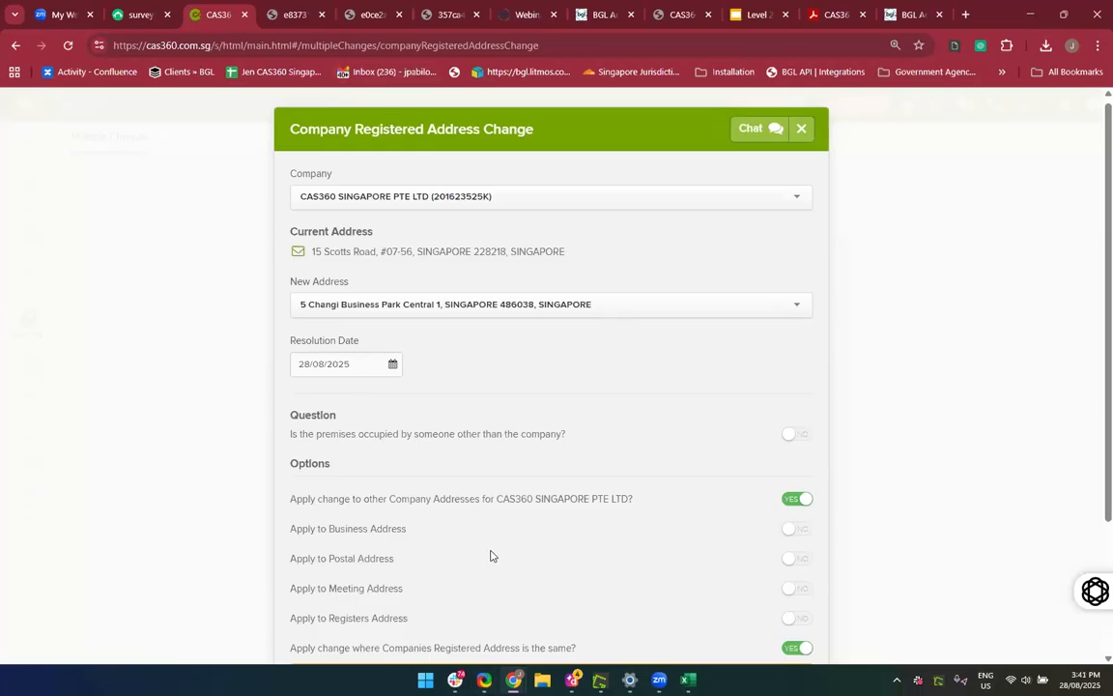
scroll(490, 555, "down", 2)
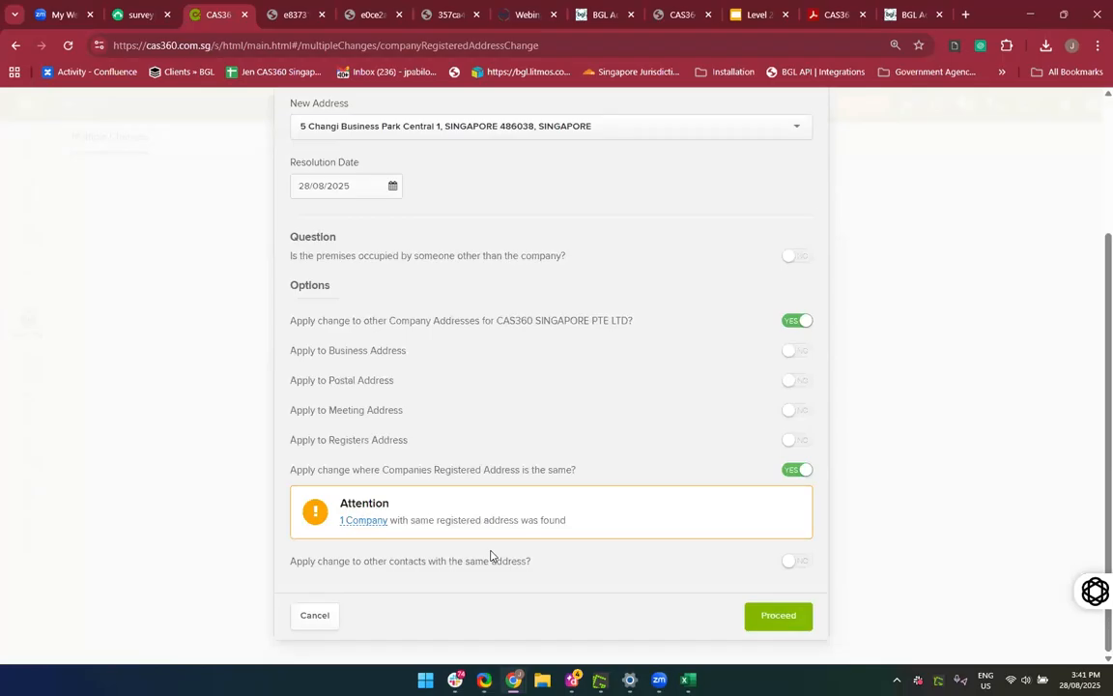
scroll(490, 556, "up", 2)
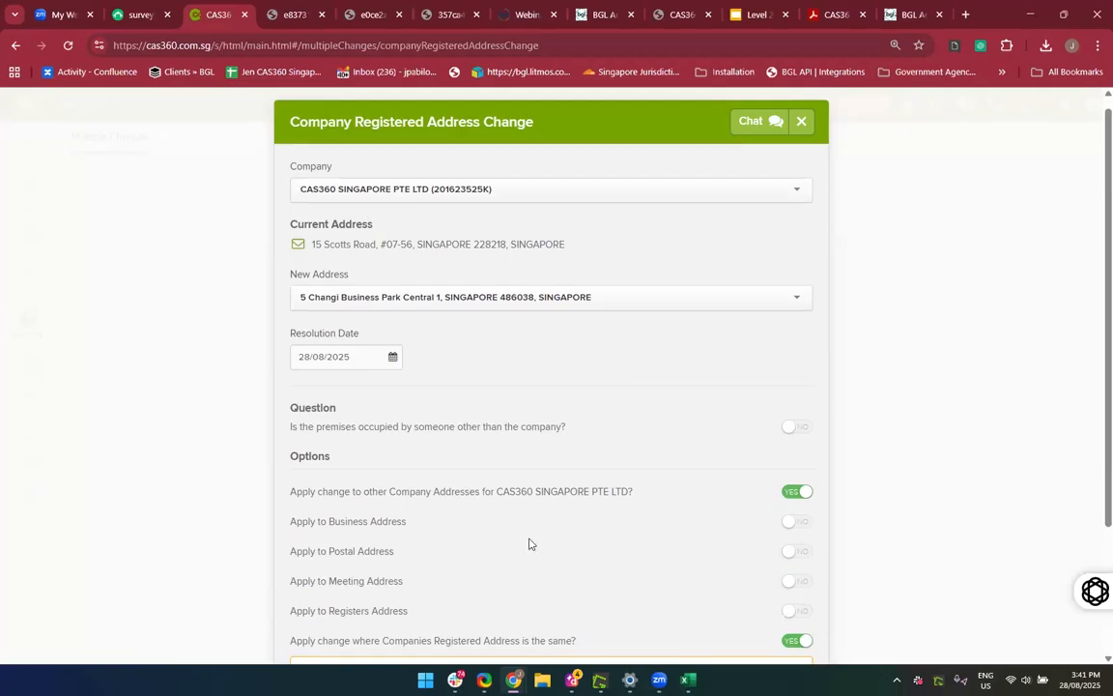
scroll(529, 544, "down", 2)
scroll(529, 544, "up", 2)
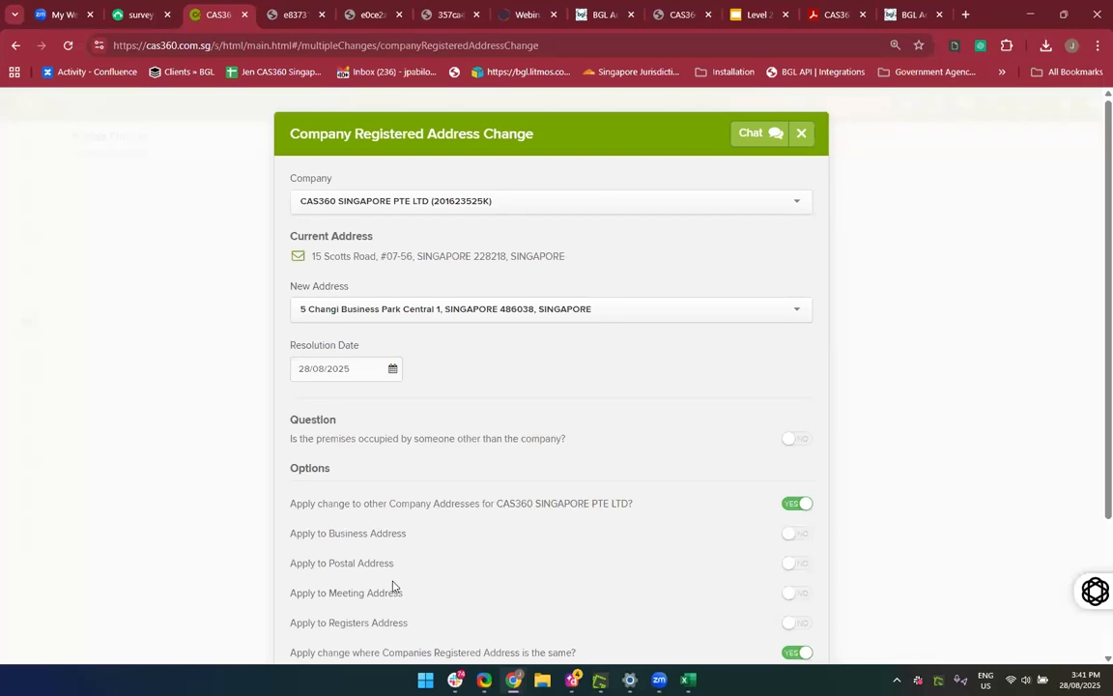
scroll(423, 447, "down", 1)
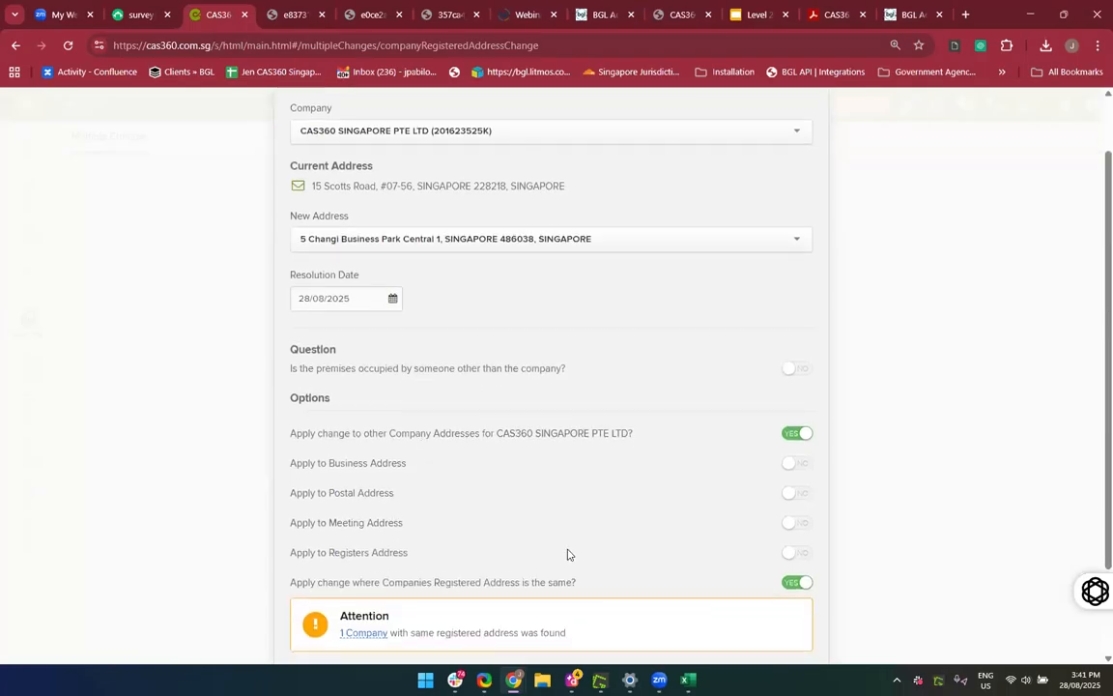
scroll(497, 530, "down", 2)
mouse_move(358, 527)
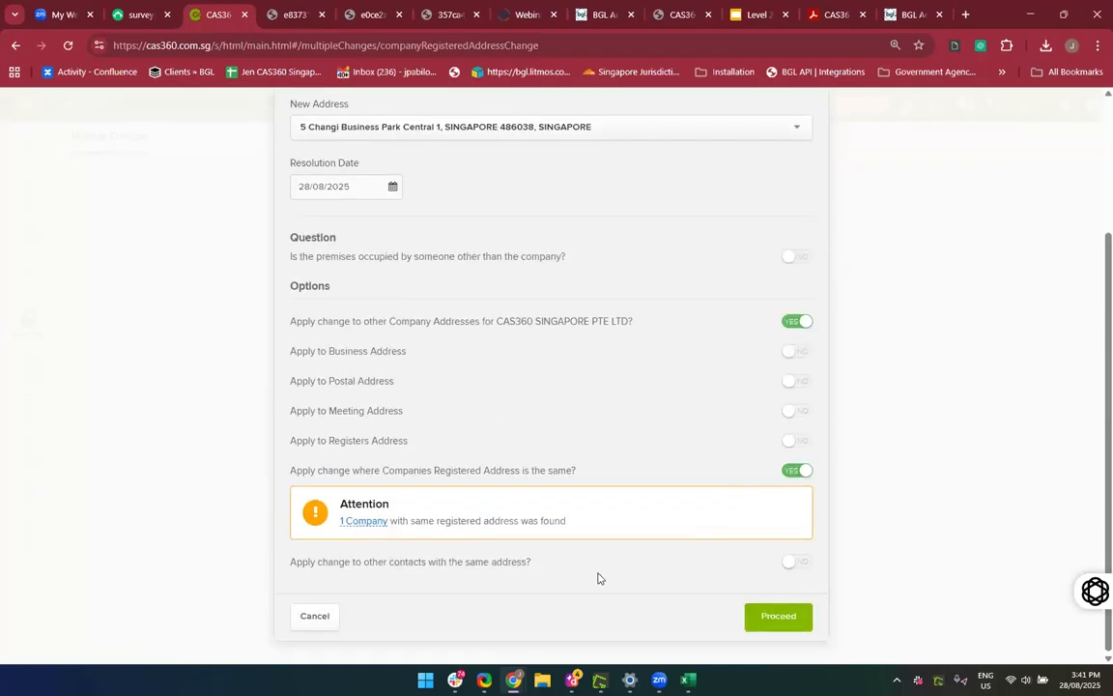
left_click(365, 528)
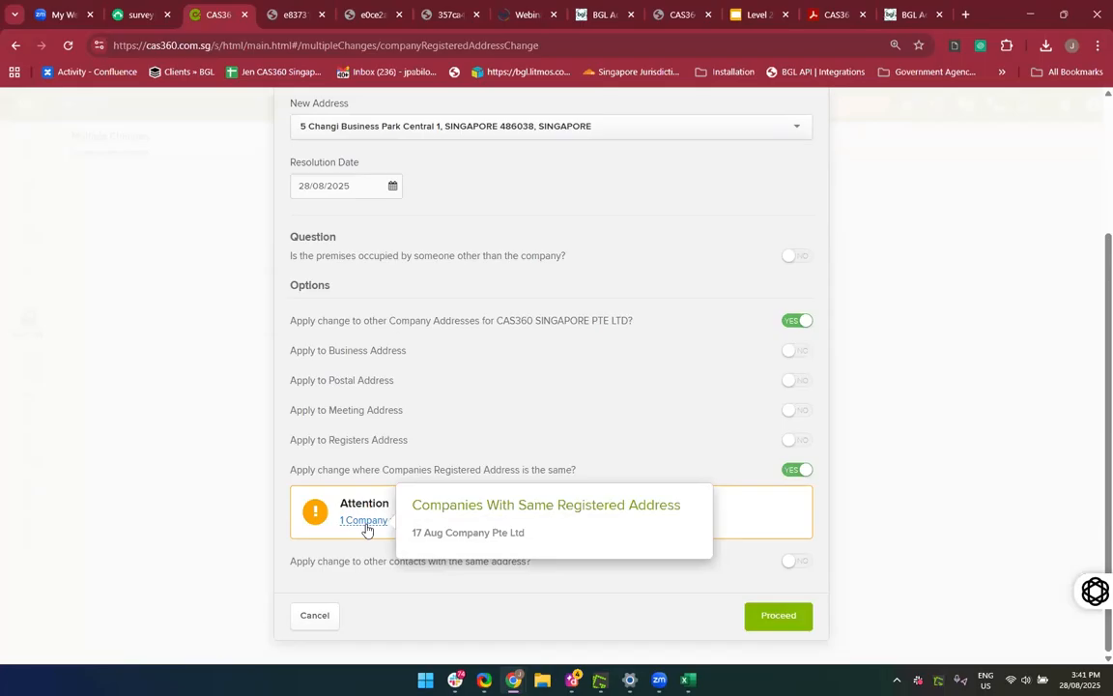
left_click(808, 564)
left_click(800, 564)
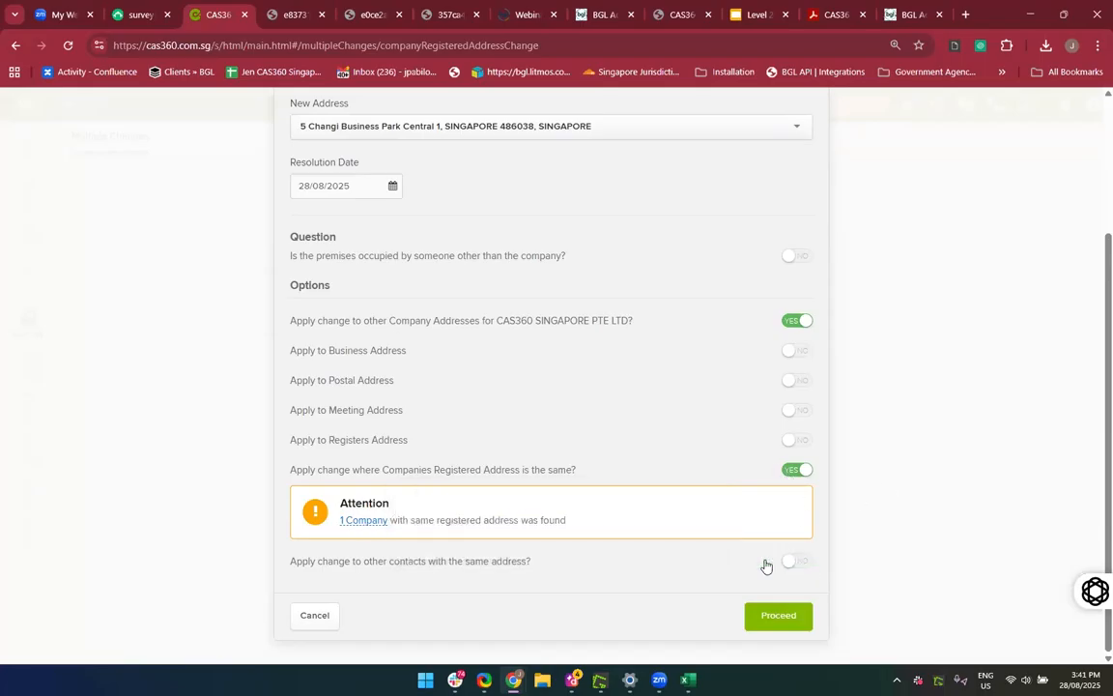
mouse_move(368, 531)
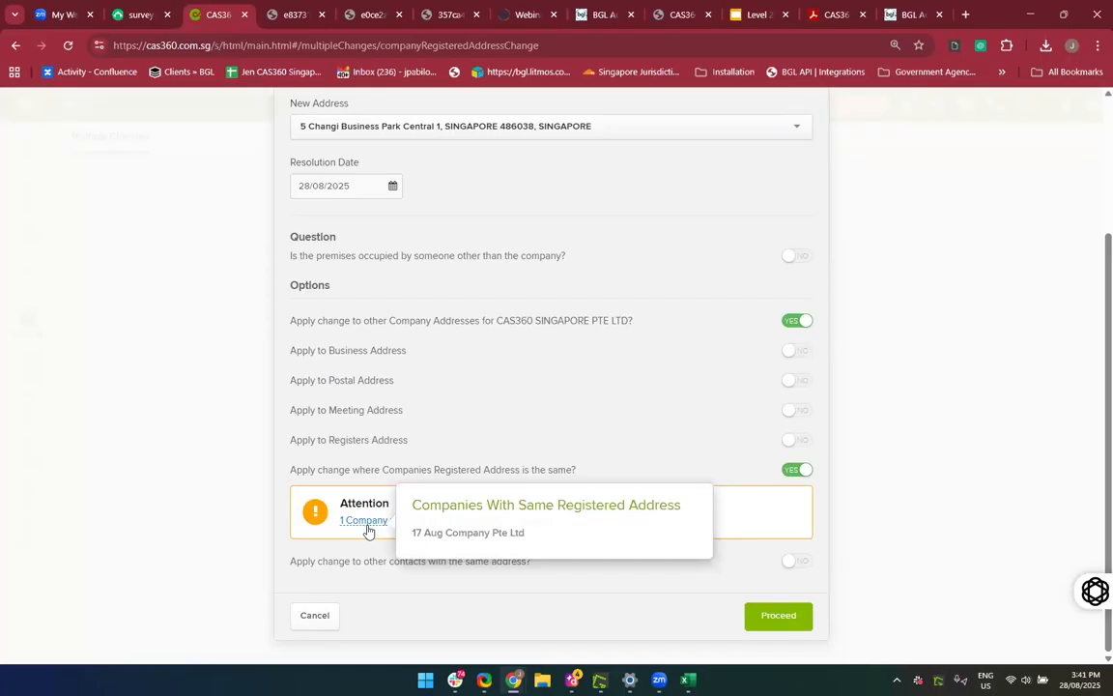
Turn off applying the change to companies with the same registered address, and switch the company to 23 August CAS360 Company
left_click(788, 476)
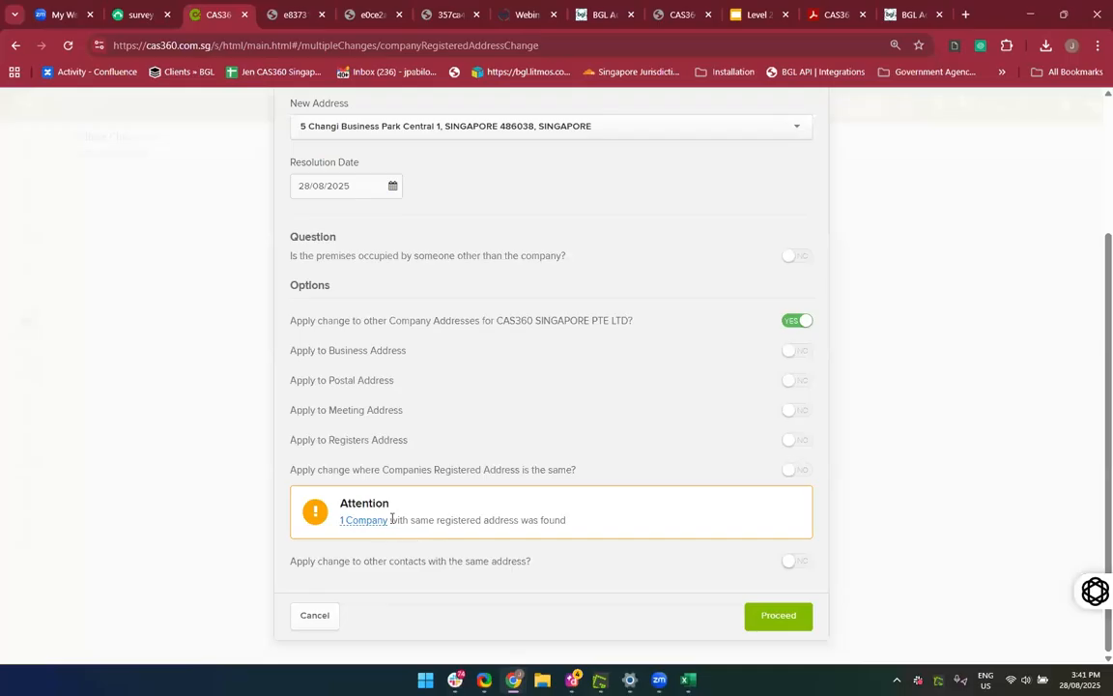
scroll(643, 417, "up", 2)
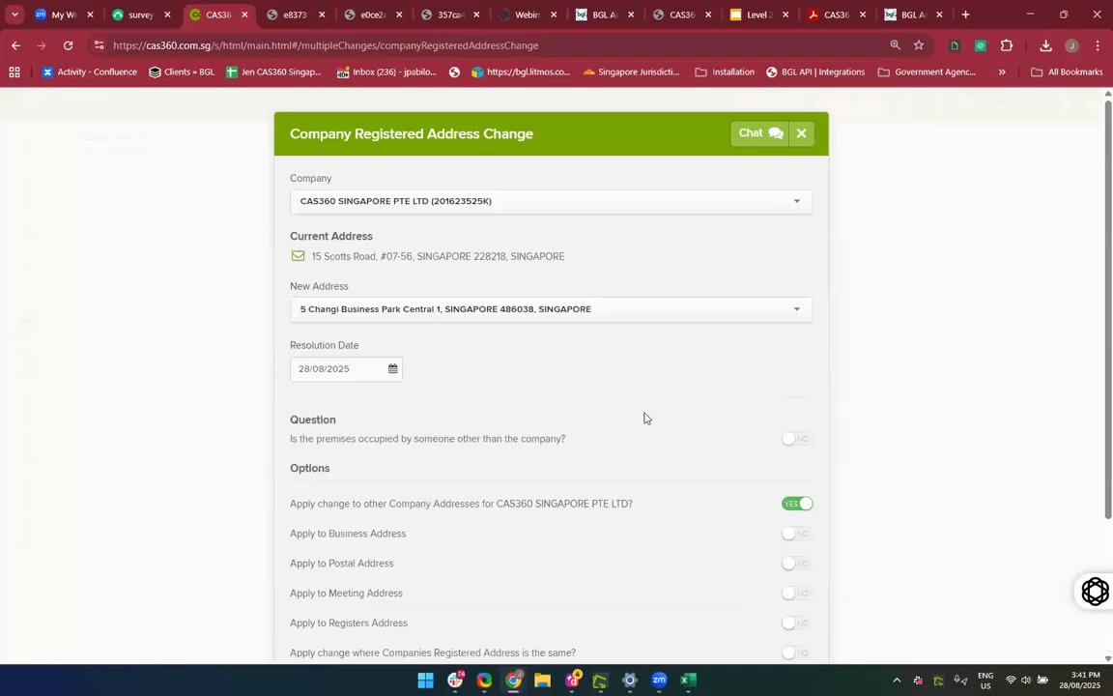
left_click(675, 199)
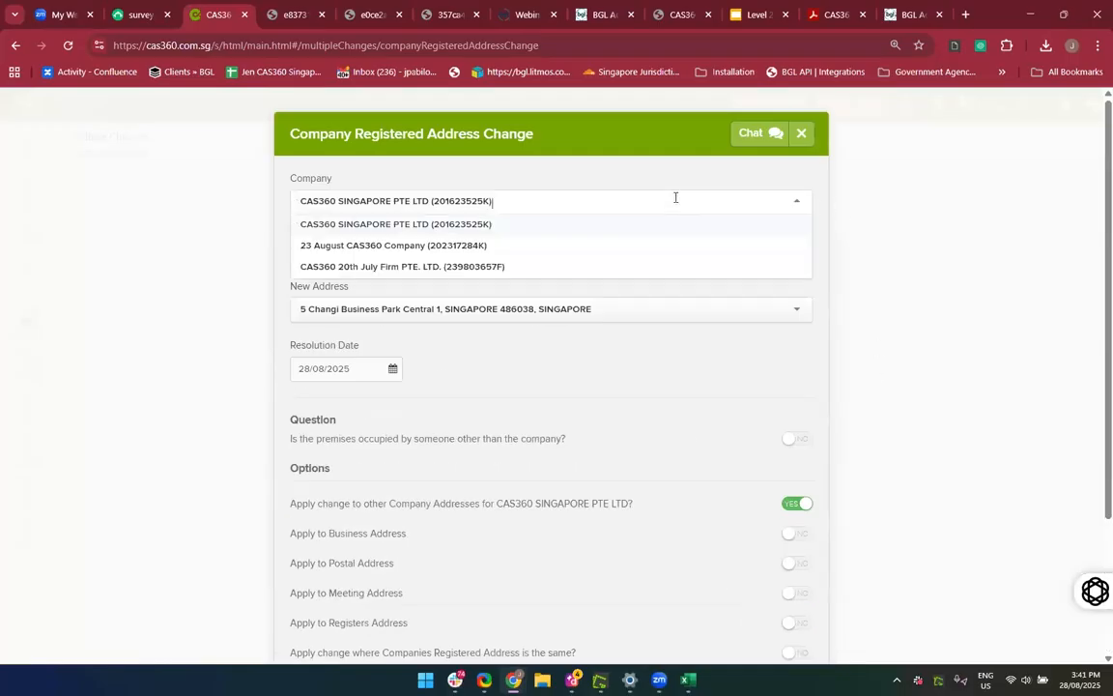
left_click(513, 250)
scroll(512, 253, "down", 2)
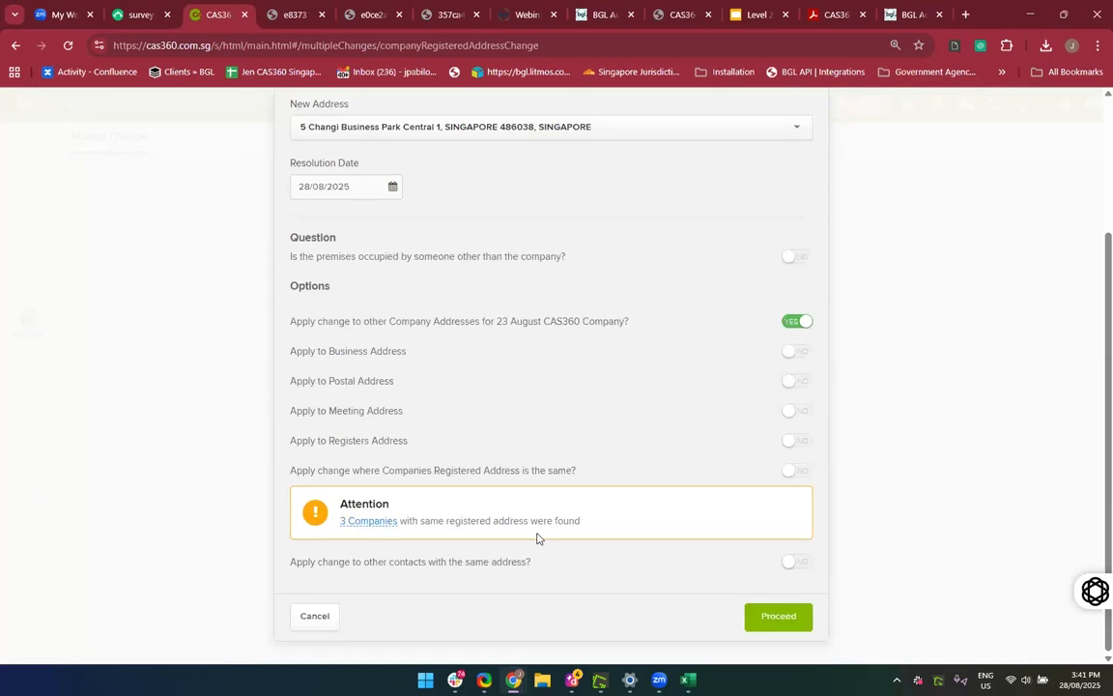
Examine 23 August CAS360 Company's current address, new address and the companies that share its registered address
scroll(537, 539, "up", 2)
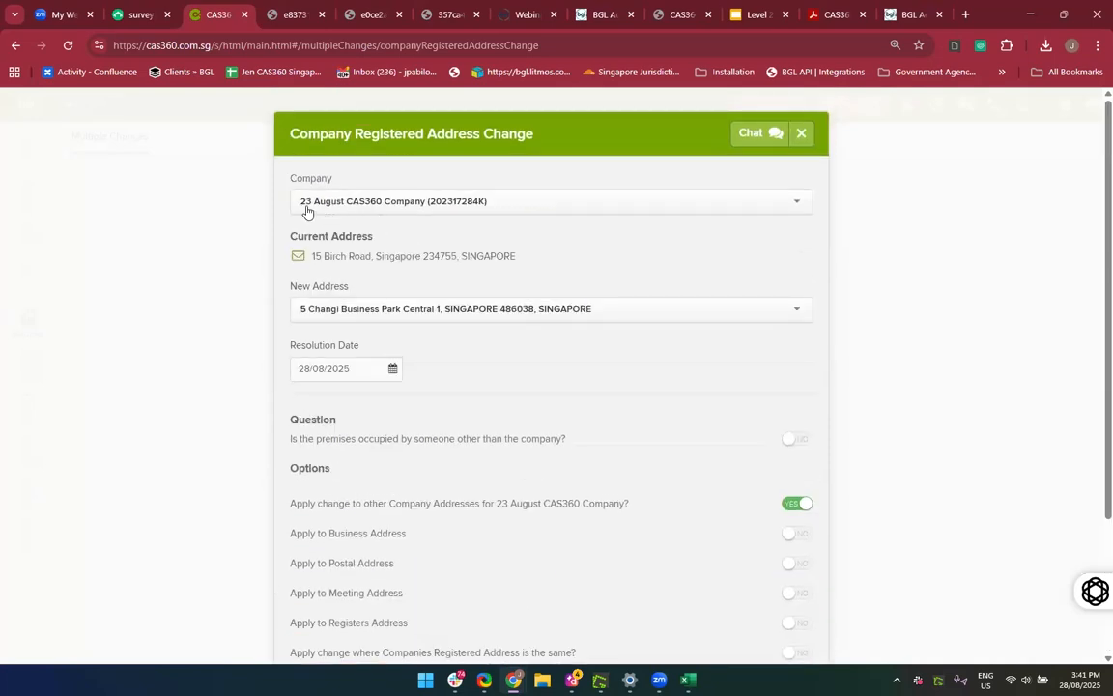
scroll(464, 325, "down", 1)
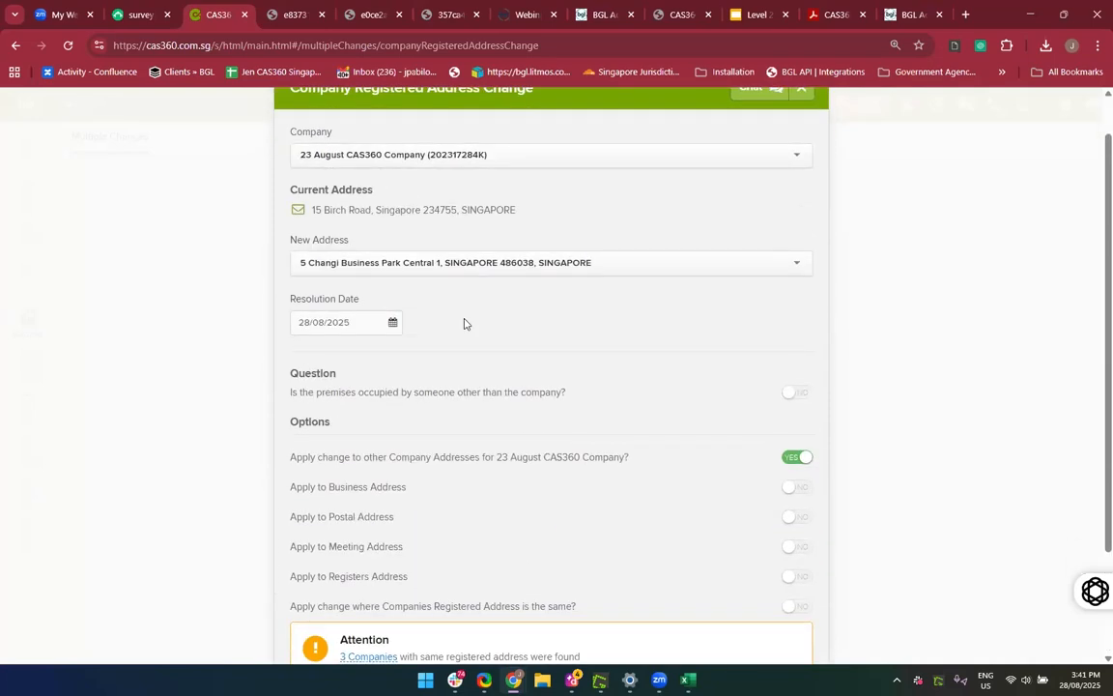
scroll(464, 324, "down", 3)
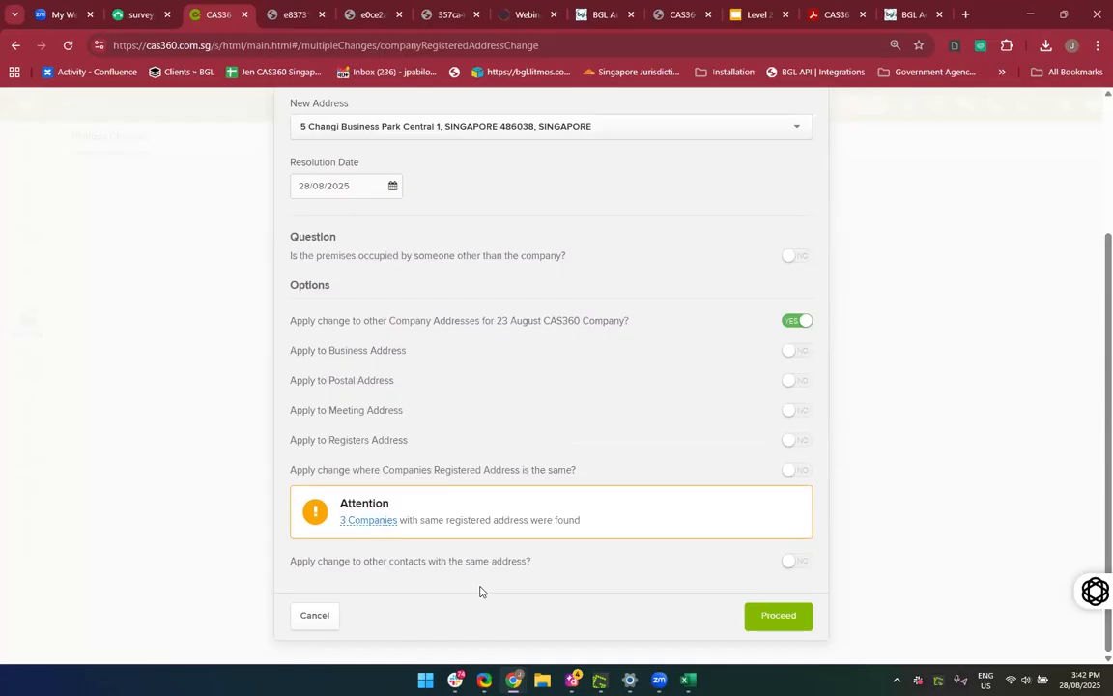
scroll(479, 591, "up", 4)
scroll(480, 592, "down", 4)
scroll(376, 467, "up", 3)
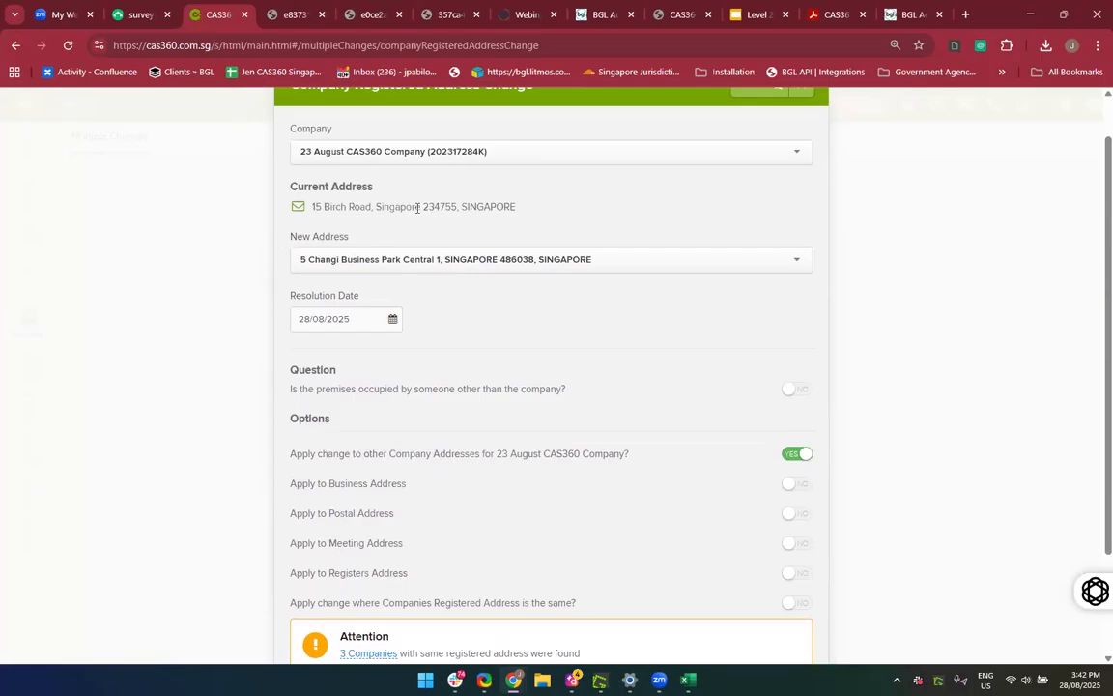
scroll(418, 208, "down", 3)
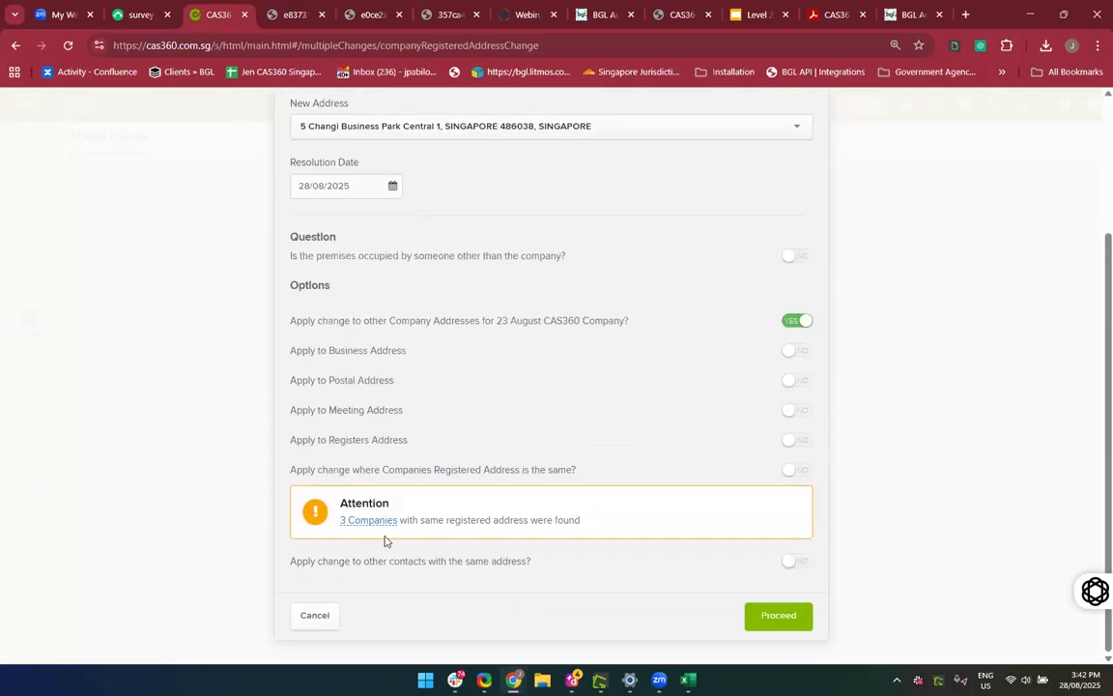
scroll(389, 544, "up", 3)
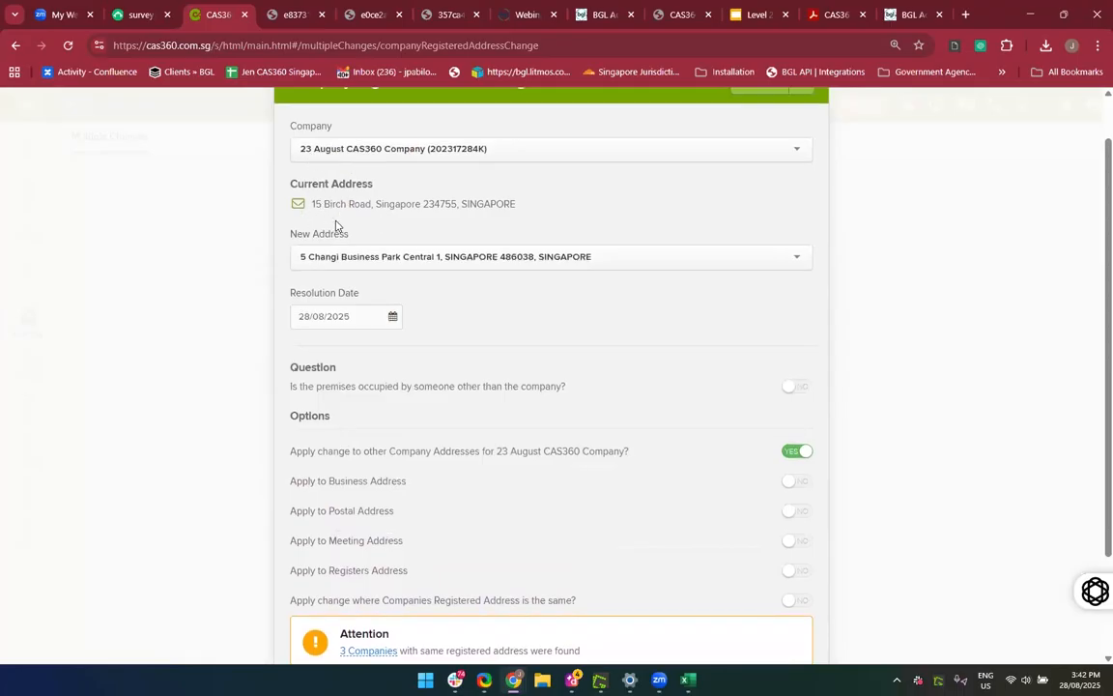
scroll(333, 232, "down", 3)
mouse_move(361, 527)
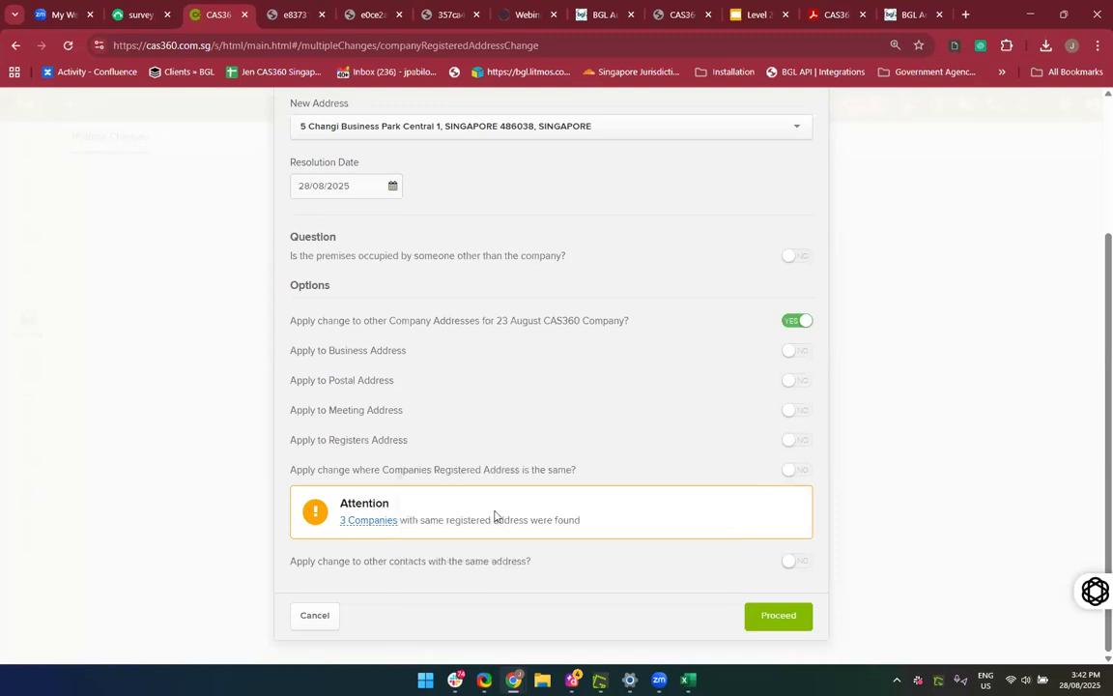
scroll(493, 516, "up", 2)
scroll(495, 516, "down", 2)
Enable applying the change where companies' registered address is the same, and proceed with the registered address change
left_click(812, 480)
left_click(798, 561)
scroll(682, 520, "up", 2)
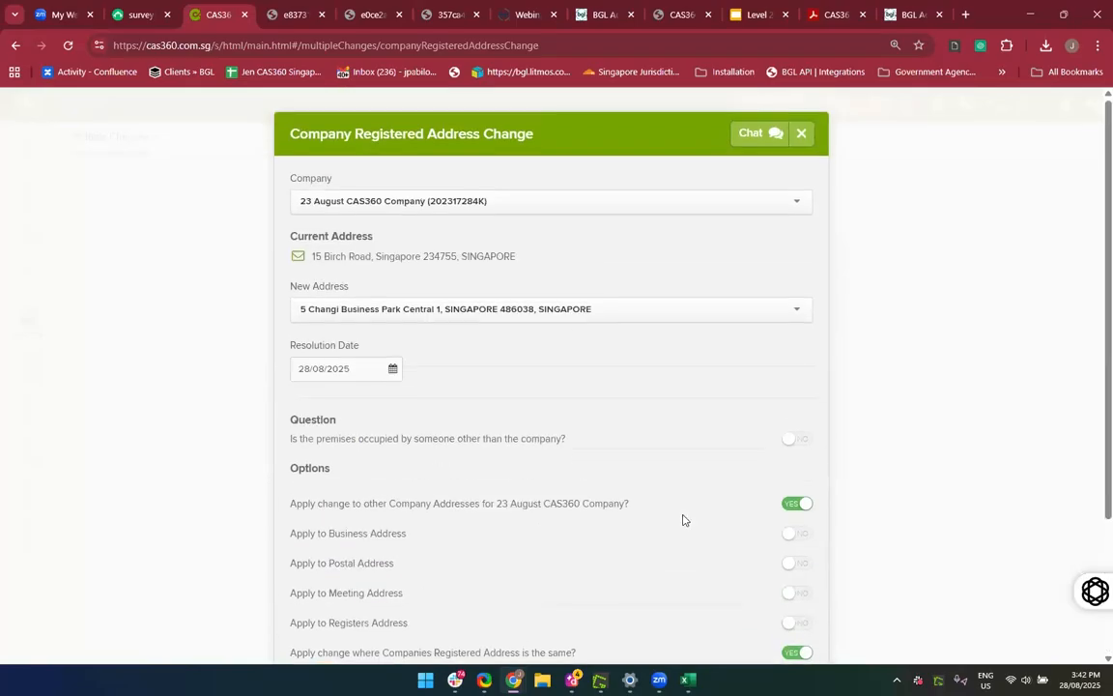
scroll(682, 520, "down", 2)
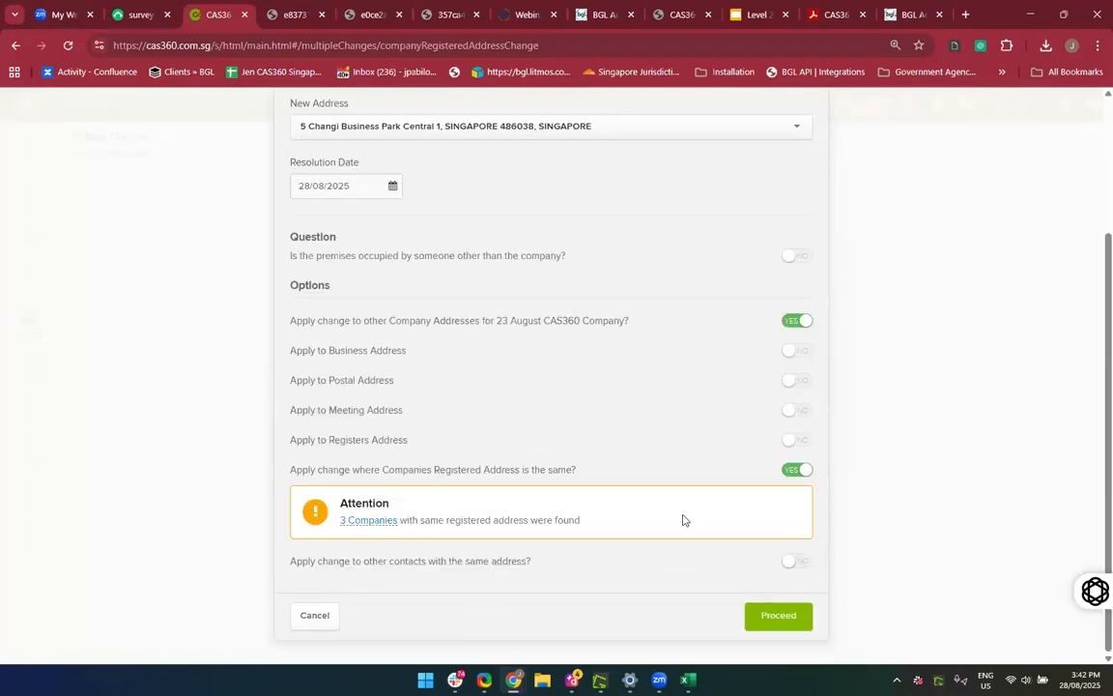
scroll(682, 520, "up", 1)
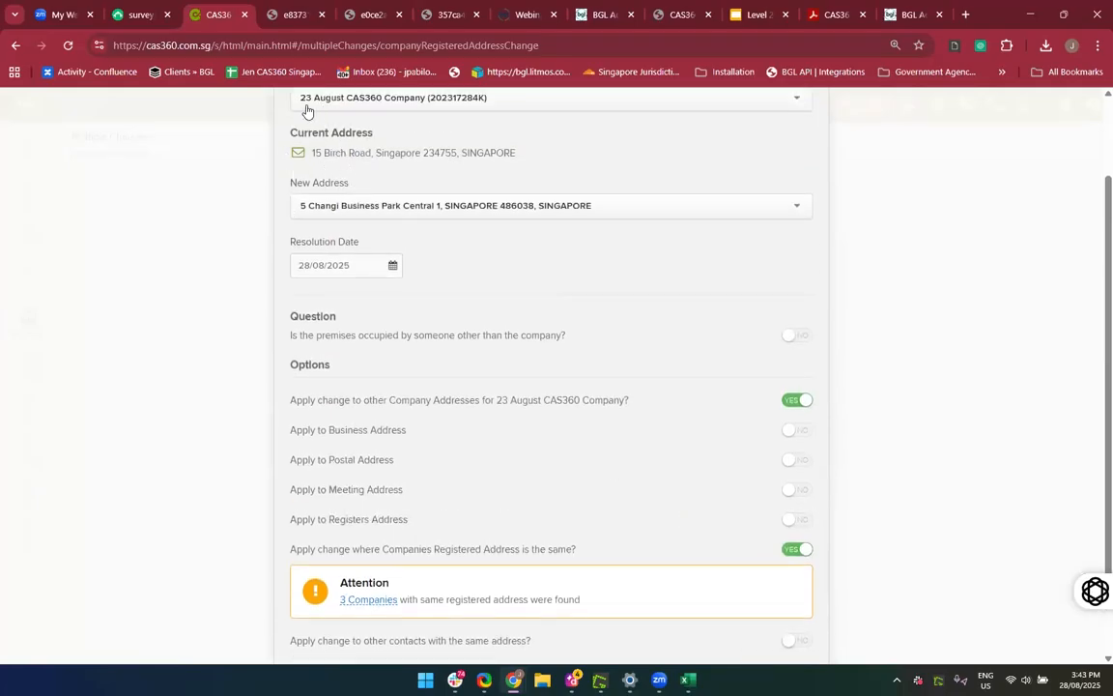
scroll(475, 447, "down", 1)
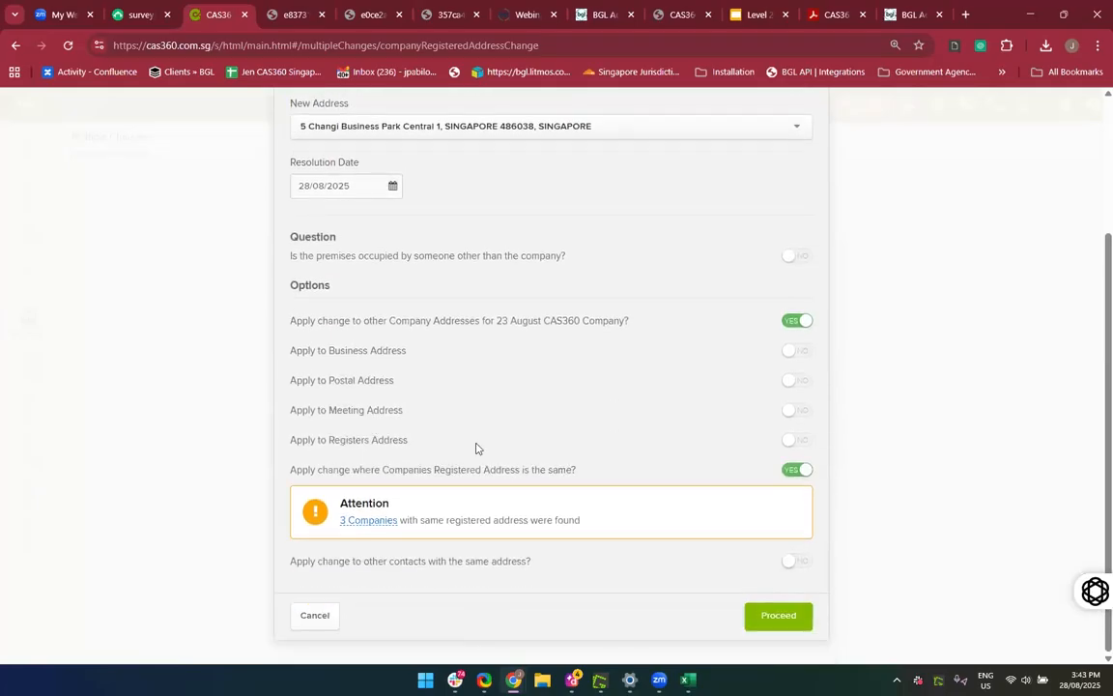
left_click(792, 630)
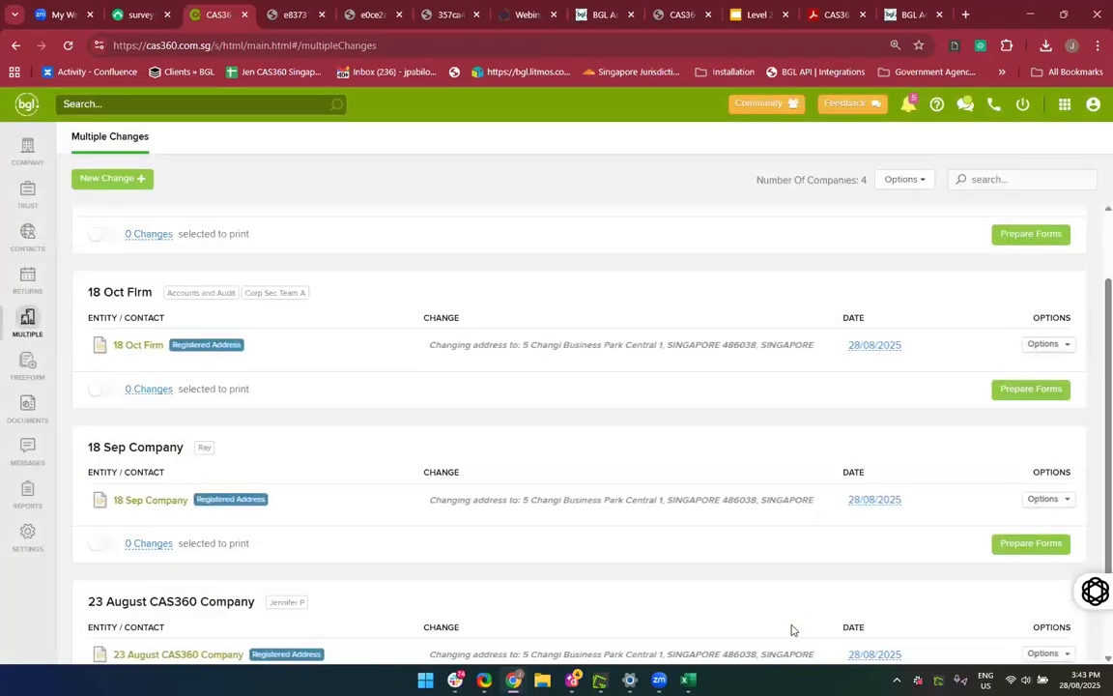
Review the added registered address changes, and view the documents prepared for 02 May Company Pte Ltd without sending them
scroll(598, 379, "up", 1)
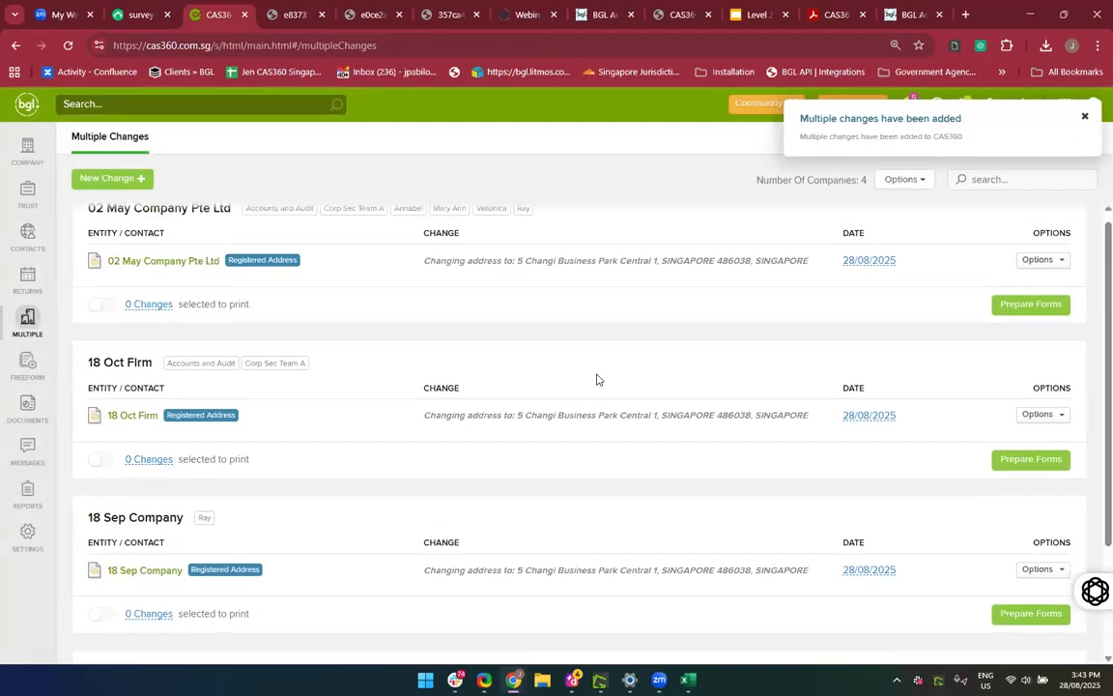
scroll(445, 487, "up", 1)
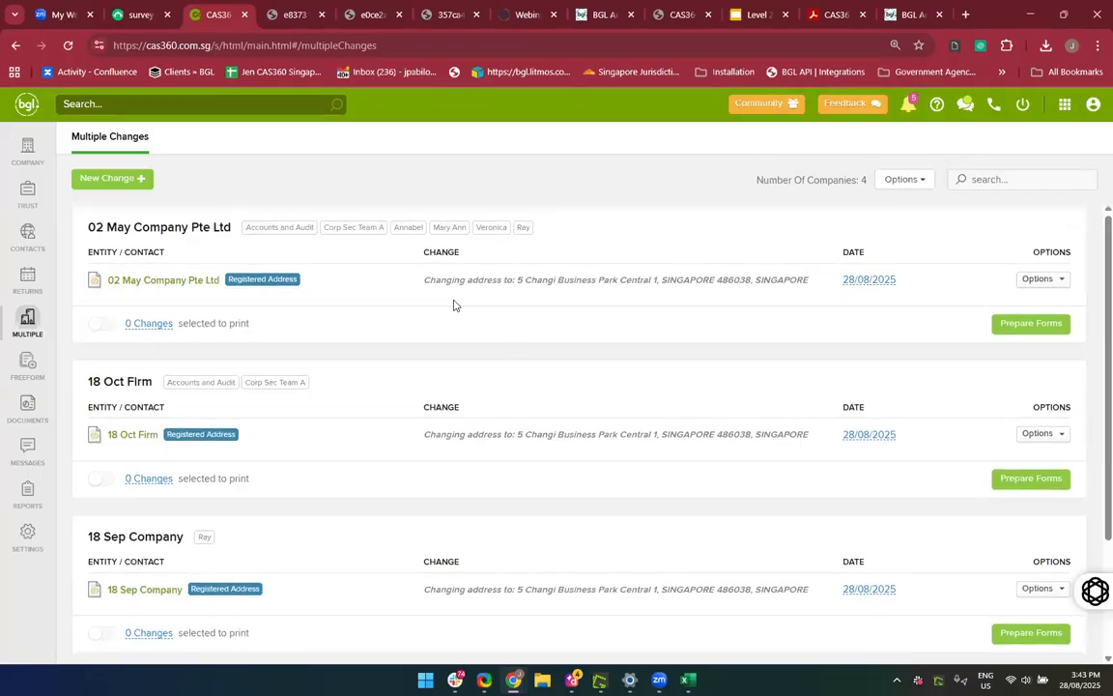
scroll(505, 280, "down", 3)
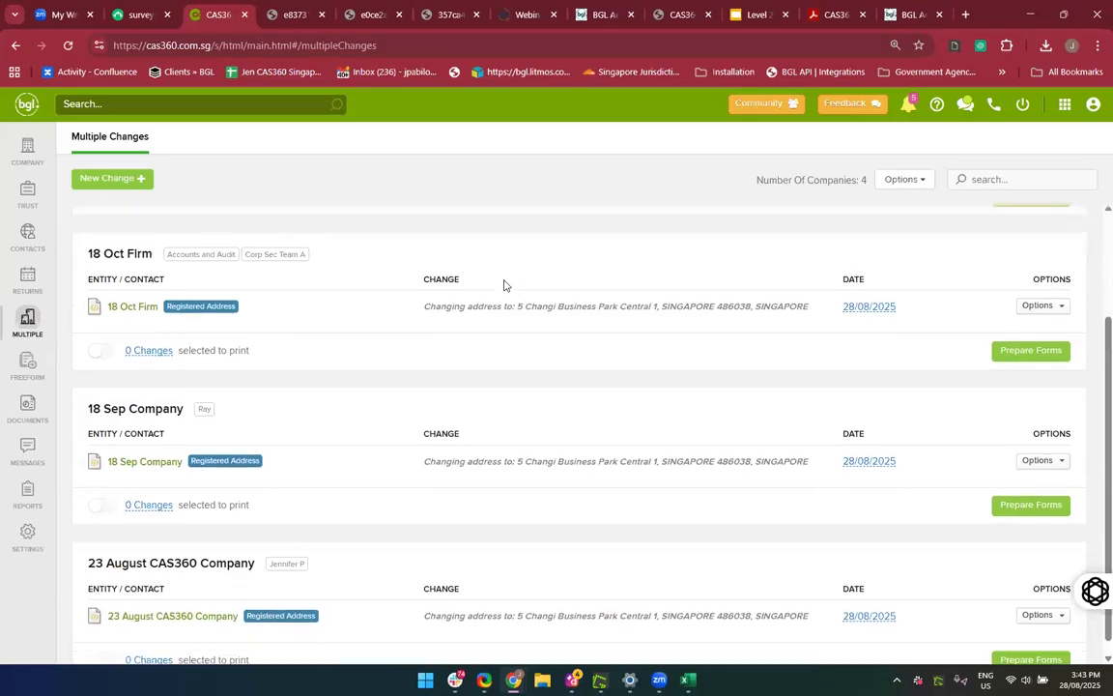
scroll(915, 297, "up", 1)
scroll(915, 298, "up", 2)
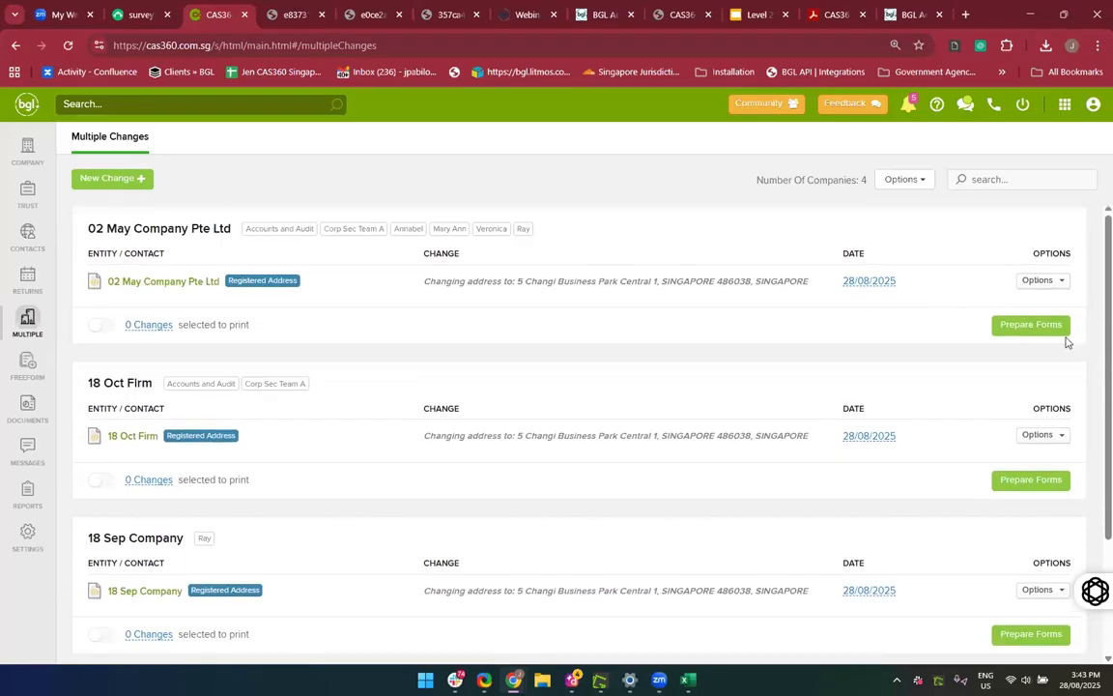
left_click(1050, 329)
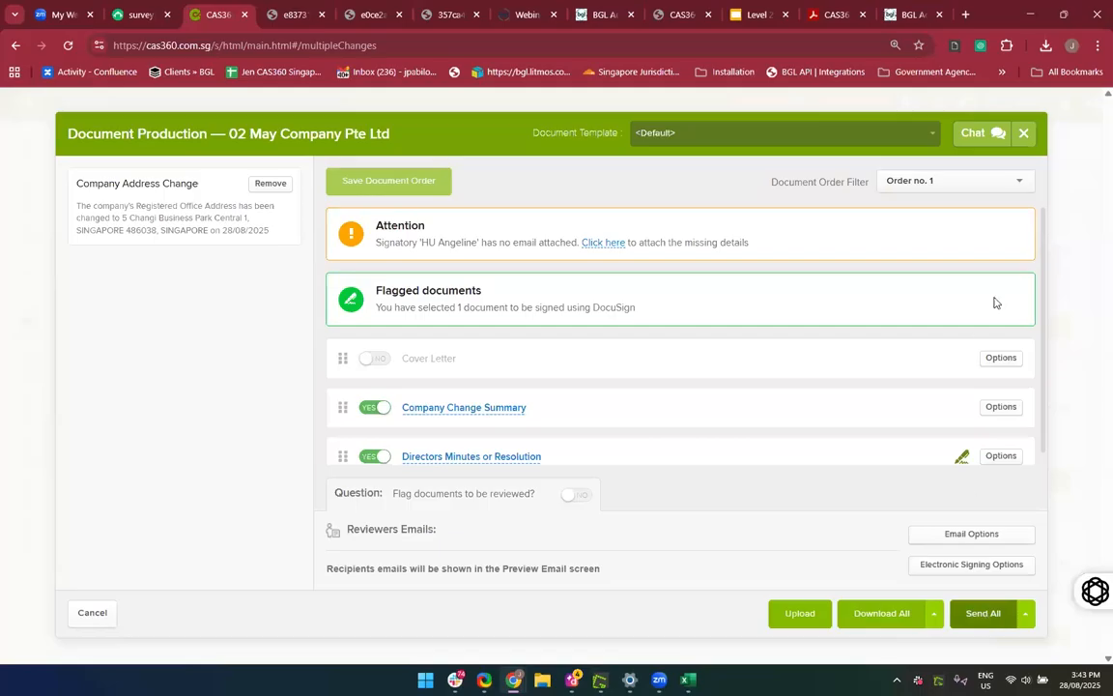
left_click(1027, 133)
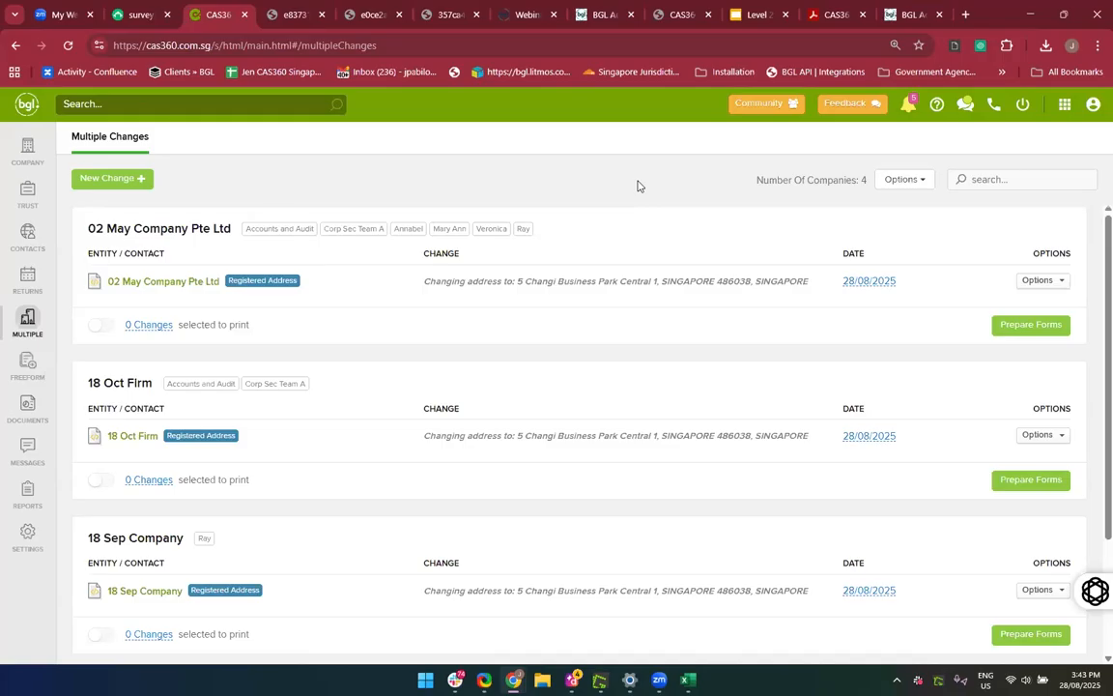
Start a new officer change under company changes, and find and select the officer's contact by first name
left_click(122, 182)
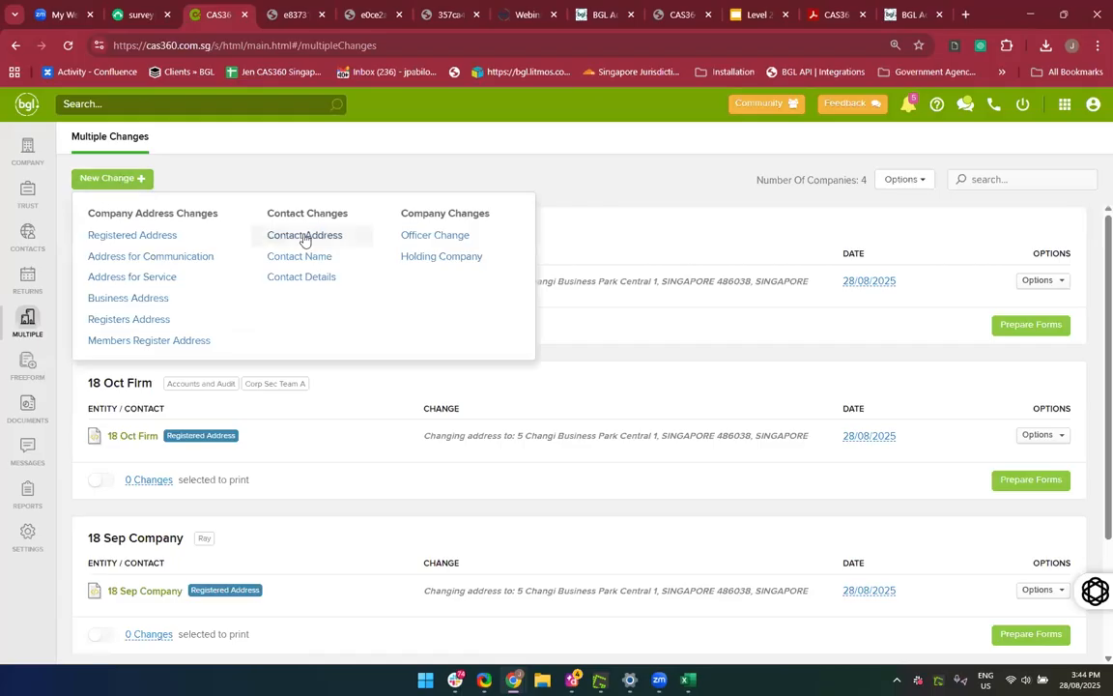
left_click(418, 243)
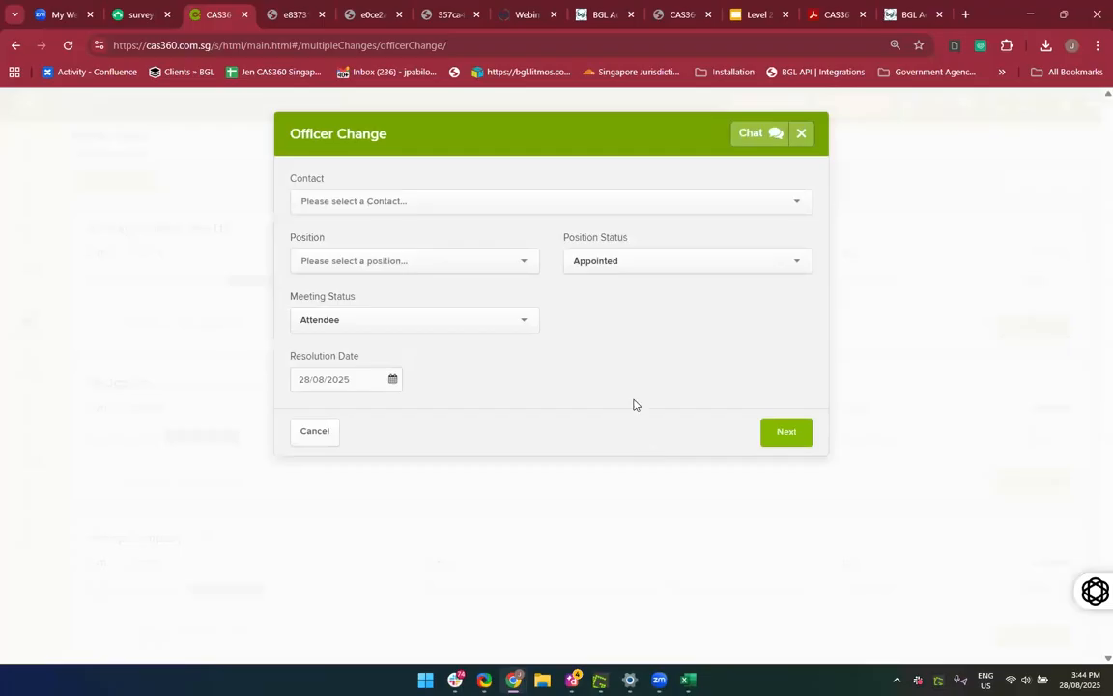
left_click(570, 198)
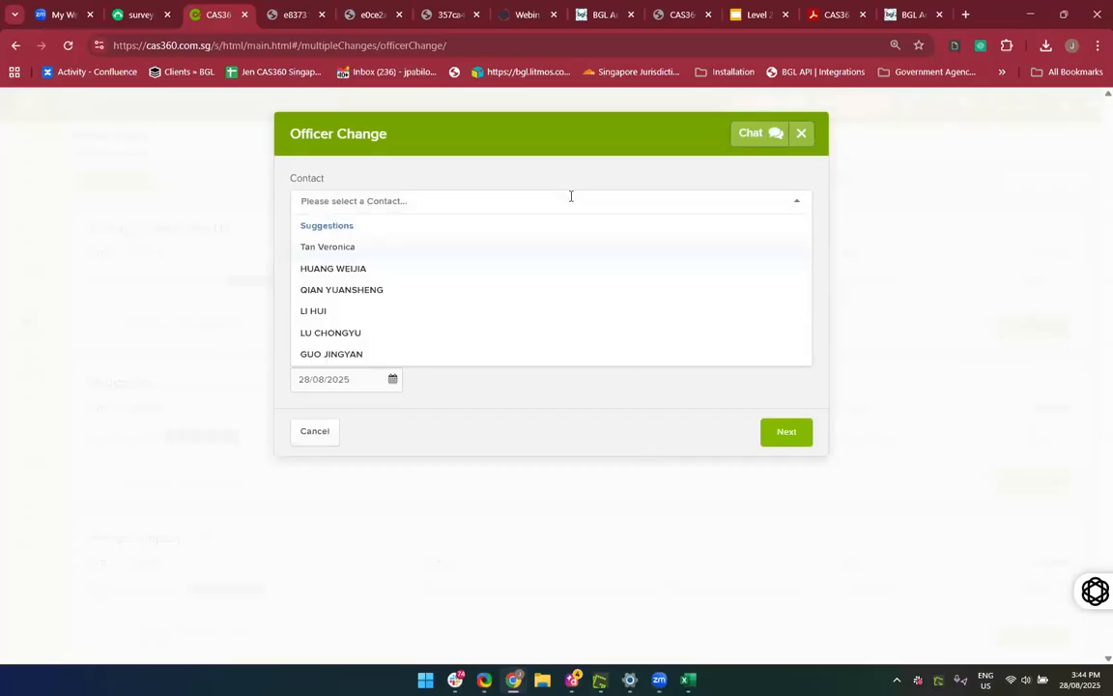
left_click(570, 198)
left_click(570, 198)
type("Jennife")
key("BackSpace")
key("BackSpace")
key("BackSpace")
key("BackSpace")
key("BackSpace")
key("BackSpace")
key("BackSpace")
type("Veni")
key("BackSpace")
key("BackSpace")
type("roni")
key("BackSpace")
type("onica")
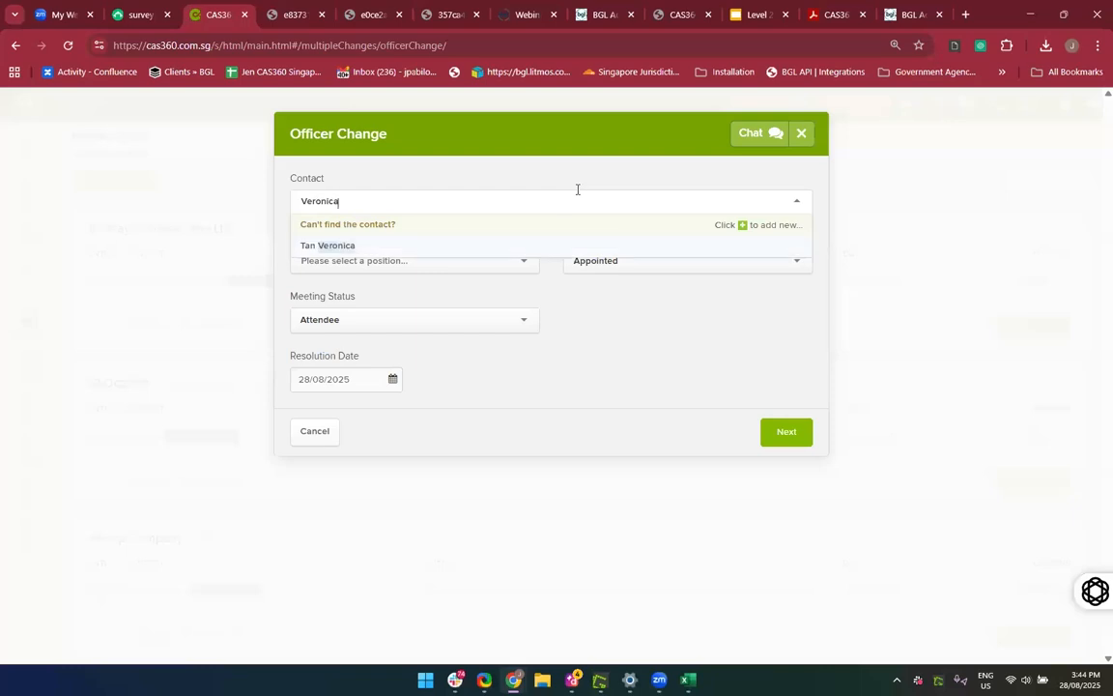
left_click(521, 251)
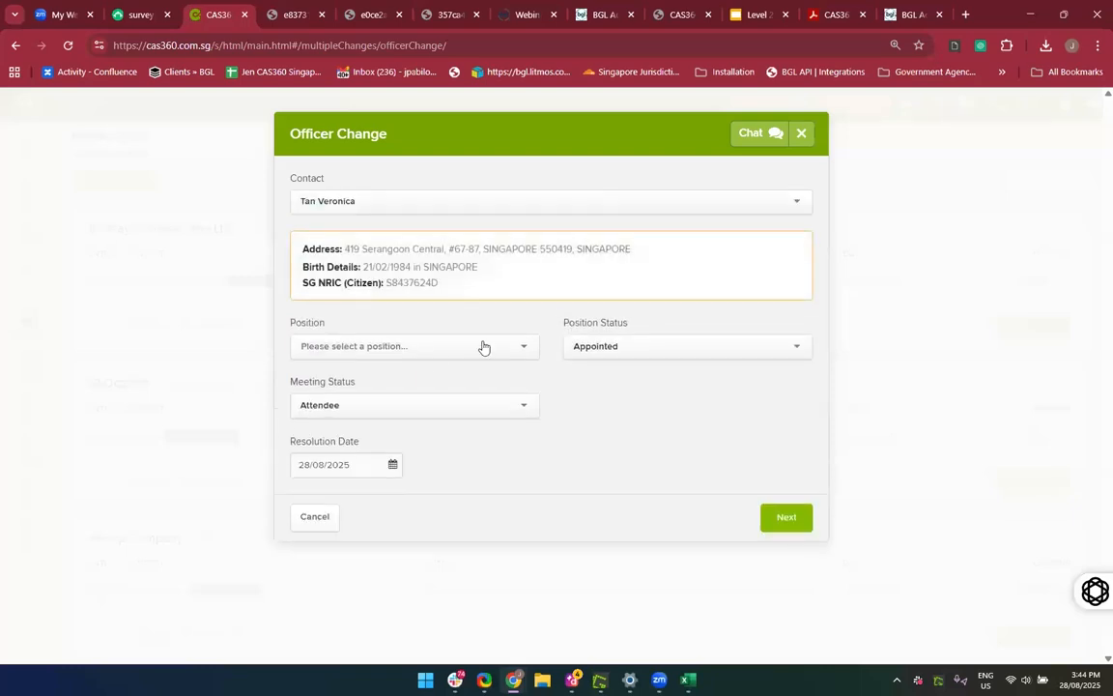
Set the officer's position to Director and the position status to Resigned
left_click(433, 354)
left_click(375, 390)
left_click(404, 430)
left_click(323, 451)
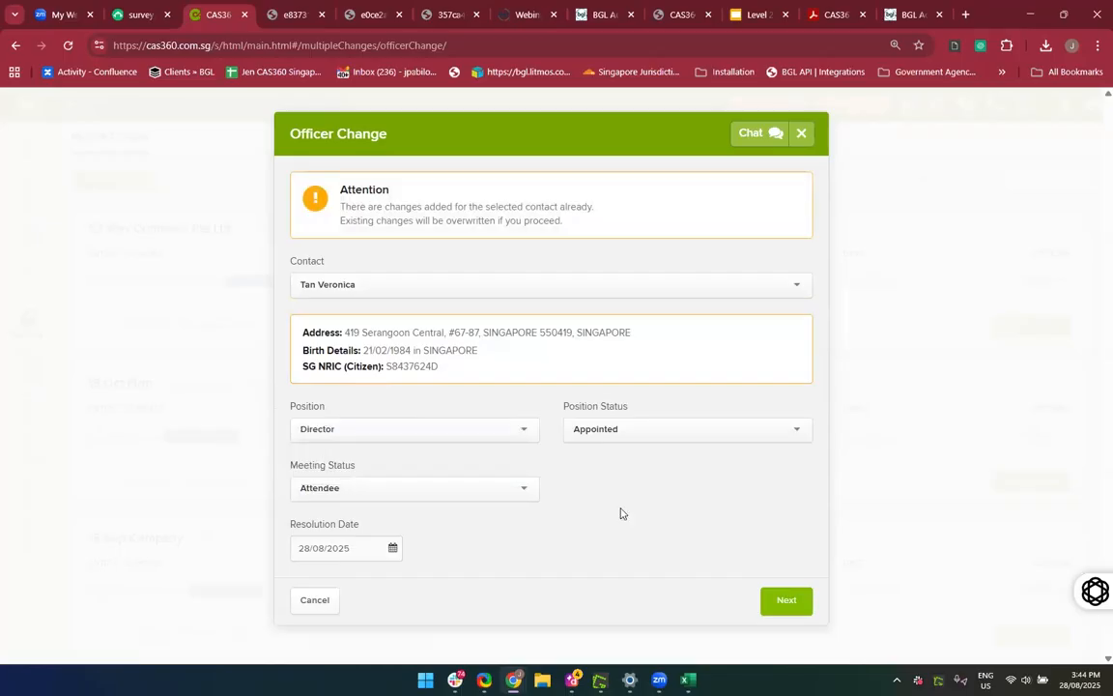
left_click(596, 430)
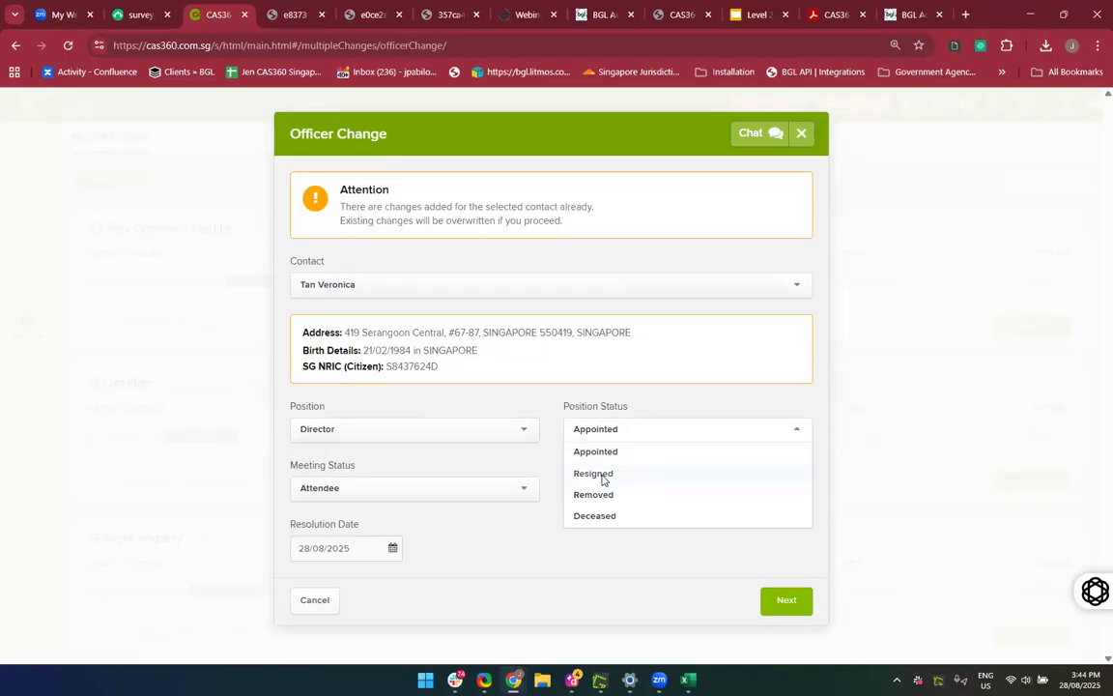
left_click(603, 477)
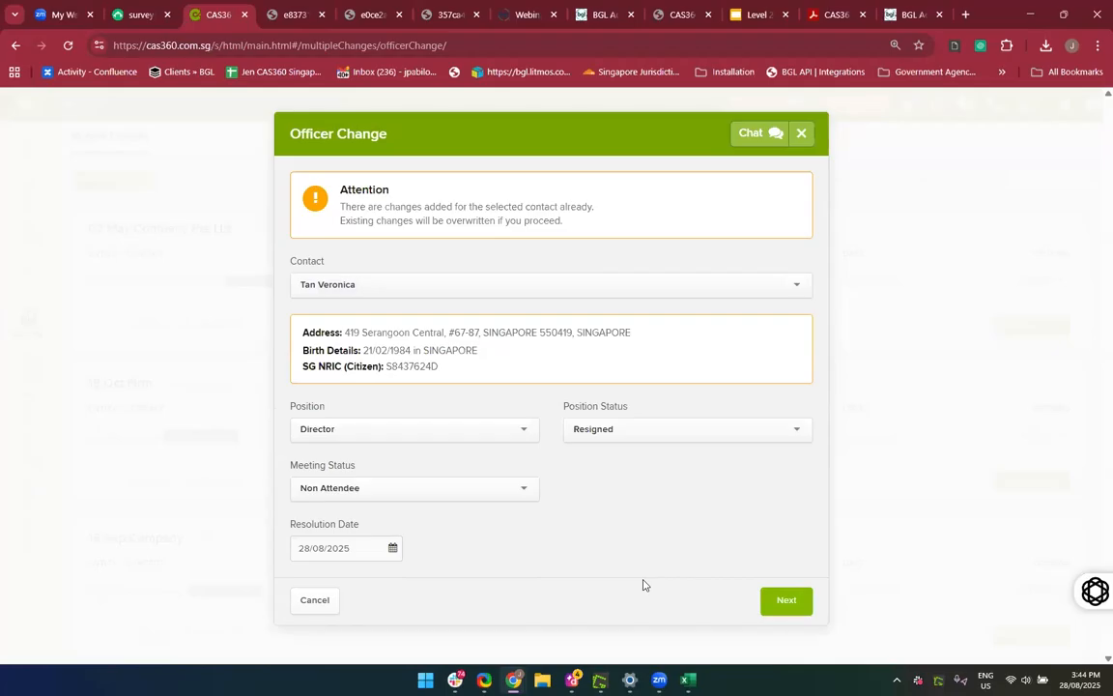
Change the position to Secretary, and proceed with ceasing the officer from all listed companies
left_click(432, 429)
left_click(388, 473)
left_click(789, 608)
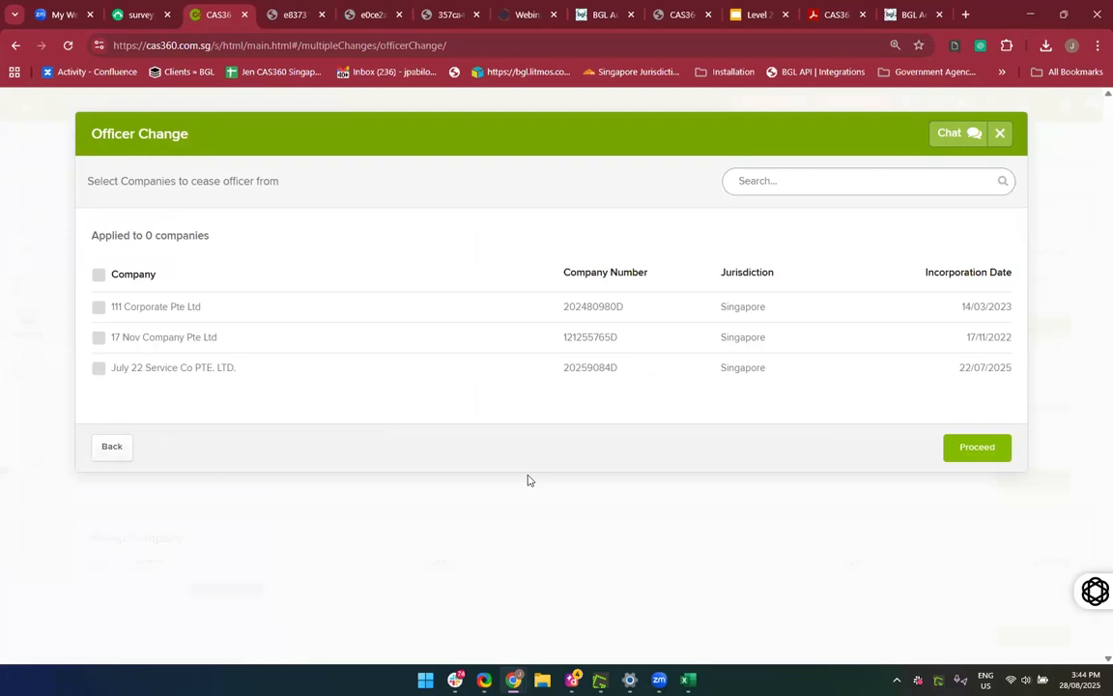
left_click(100, 275)
left_click(973, 456)
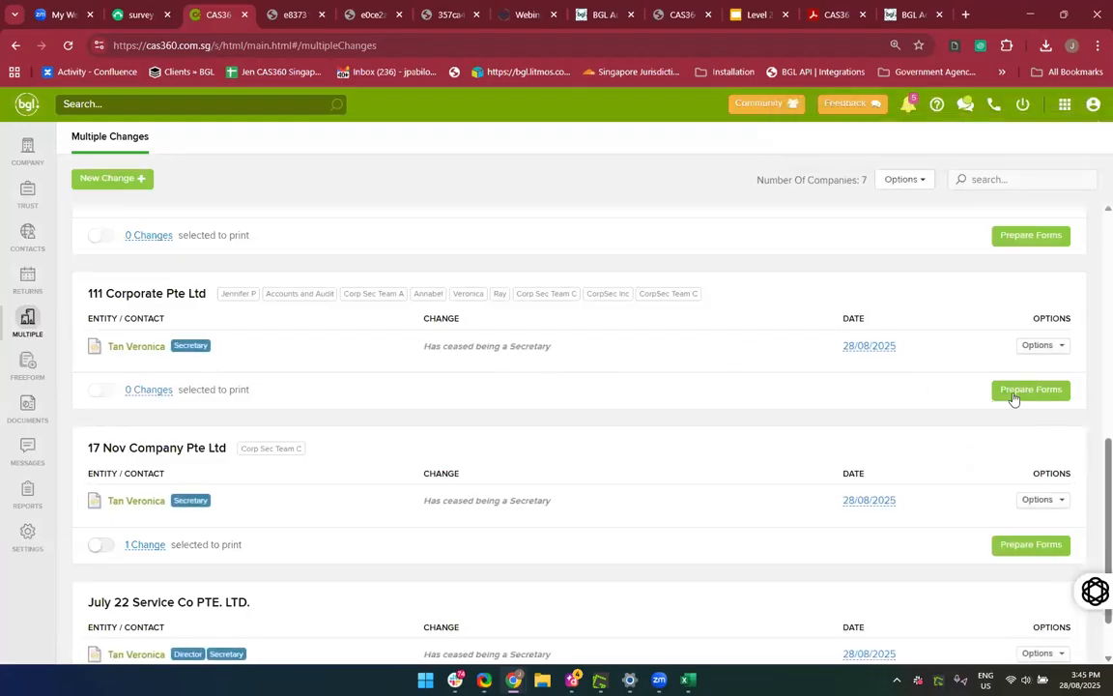
View the resignation documents prepared for 111 Corporate Pte Ltd, and close document production without sending them
left_click(1030, 389)
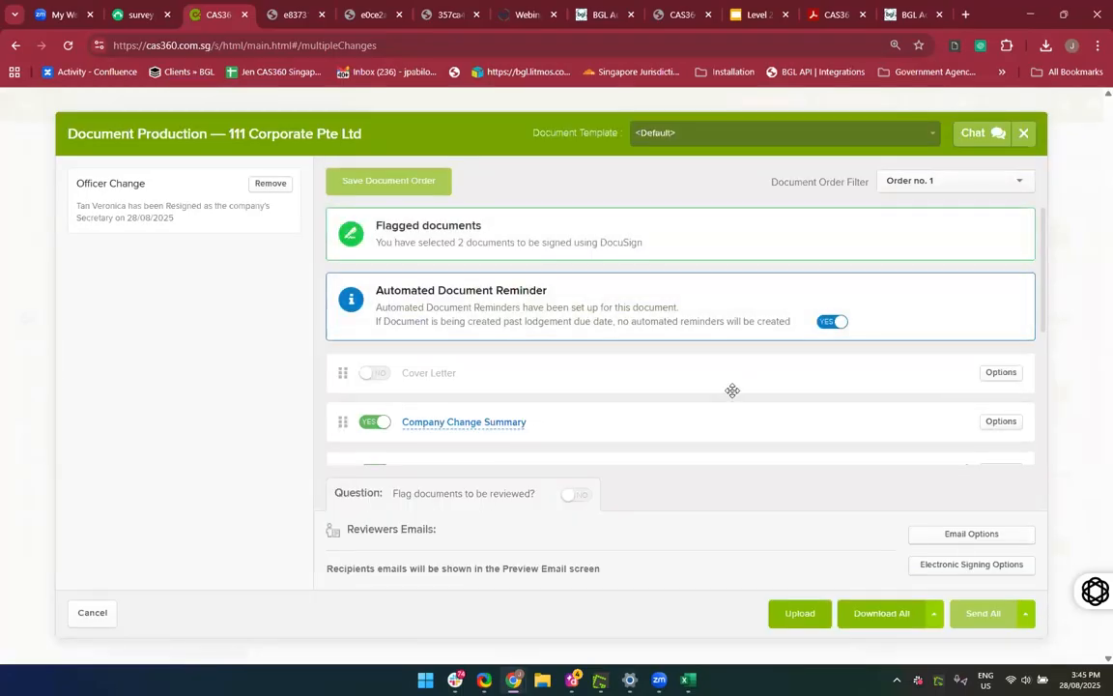
scroll(732, 390, "down", 5)
scroll(732, 390, "down", 1)
scroll(534, 299, "down", 1)
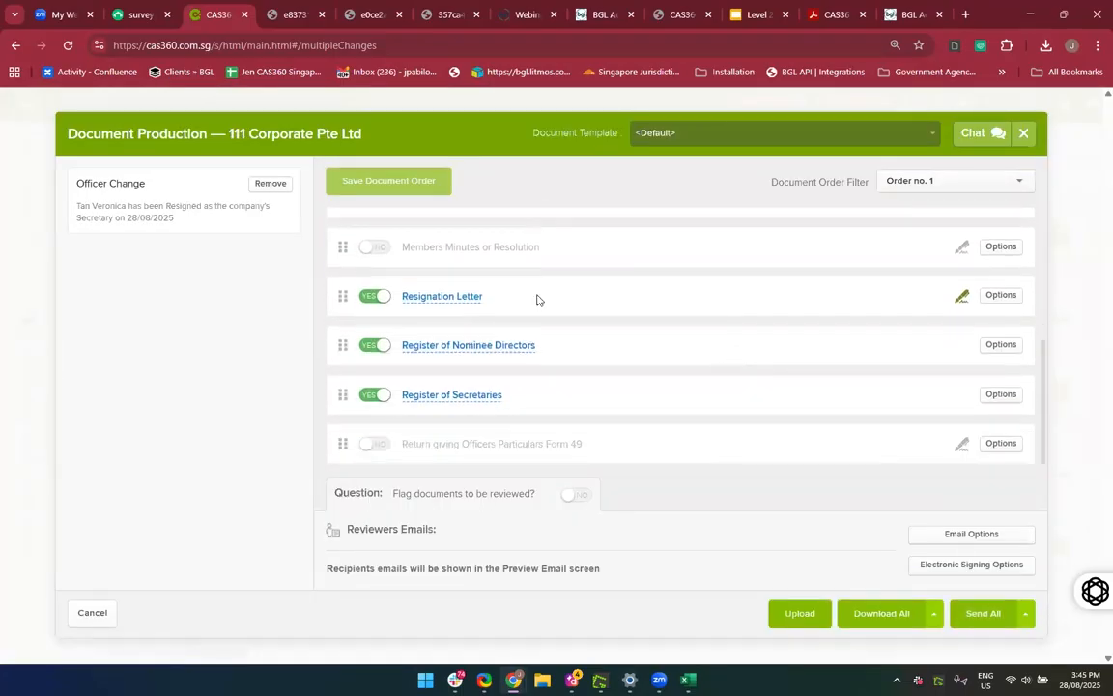
scroll(554, 437, "up", 10)
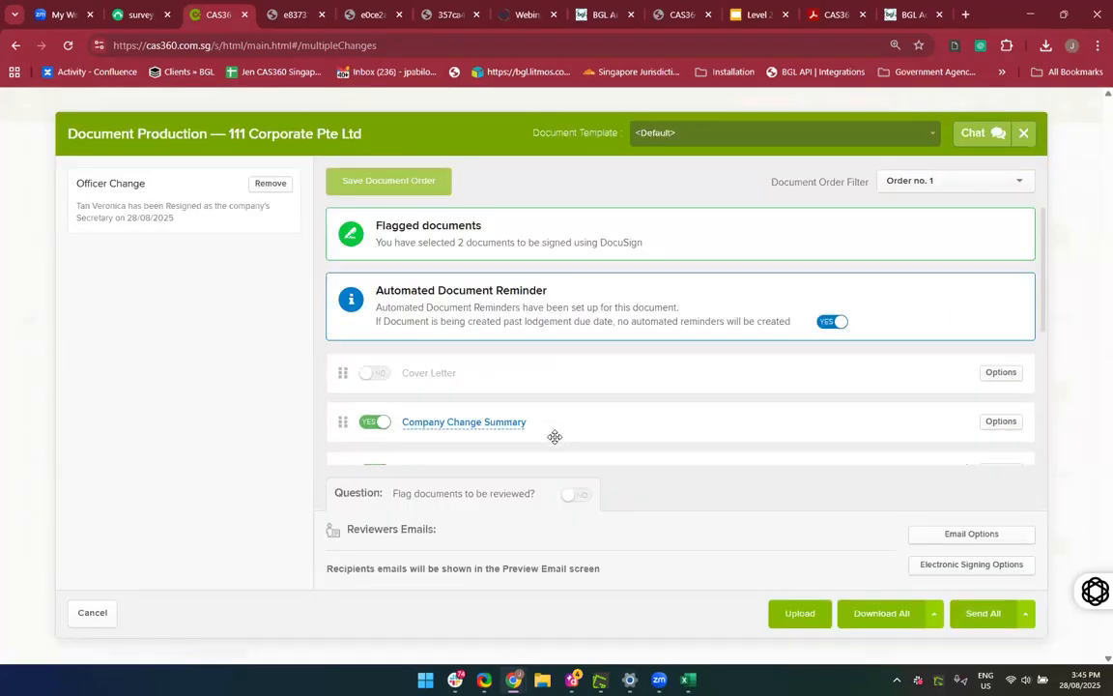
left_click(1023, 132)
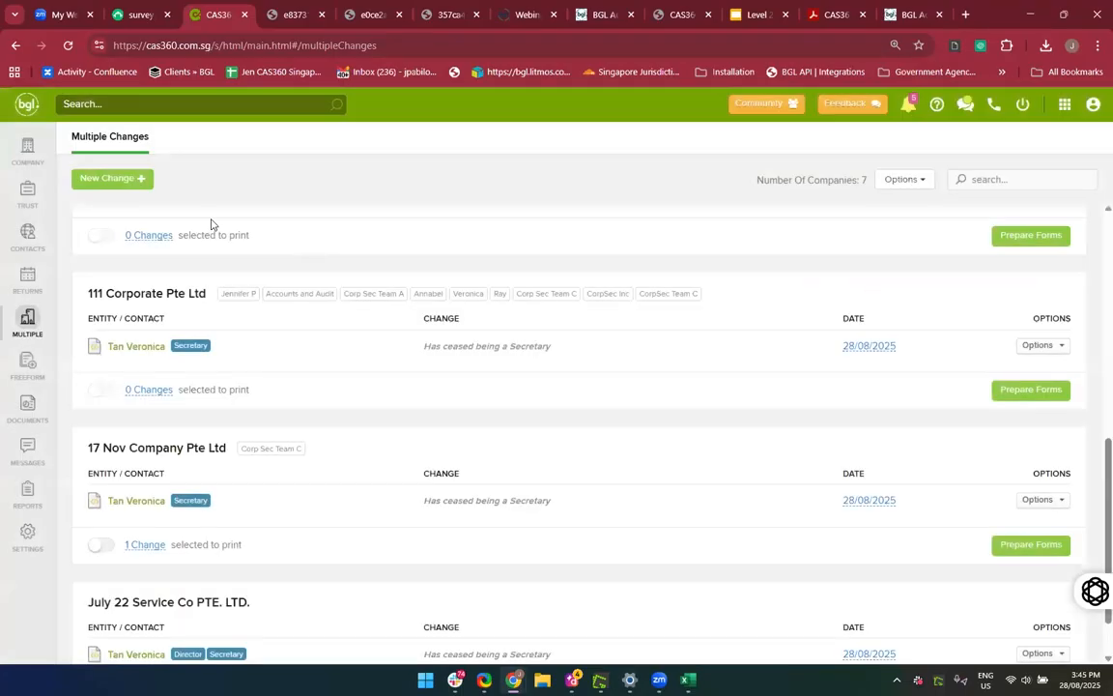
Start another officer change and select the same contact as for the secretary resignation
left_click(122, 175)
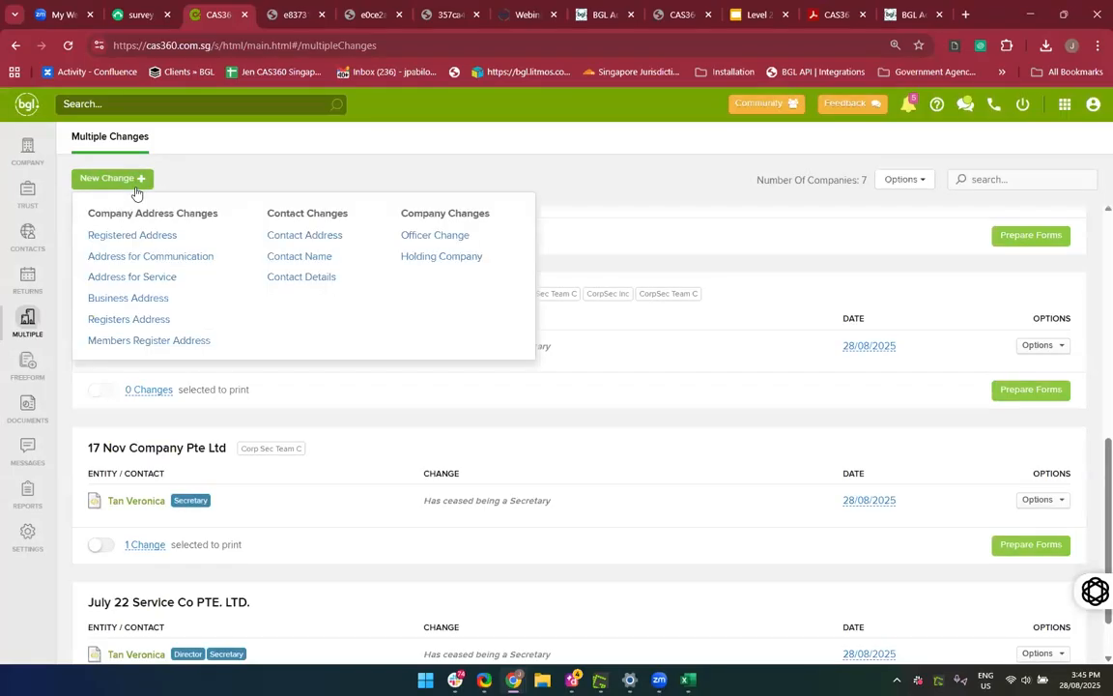
left_click(442, 245)
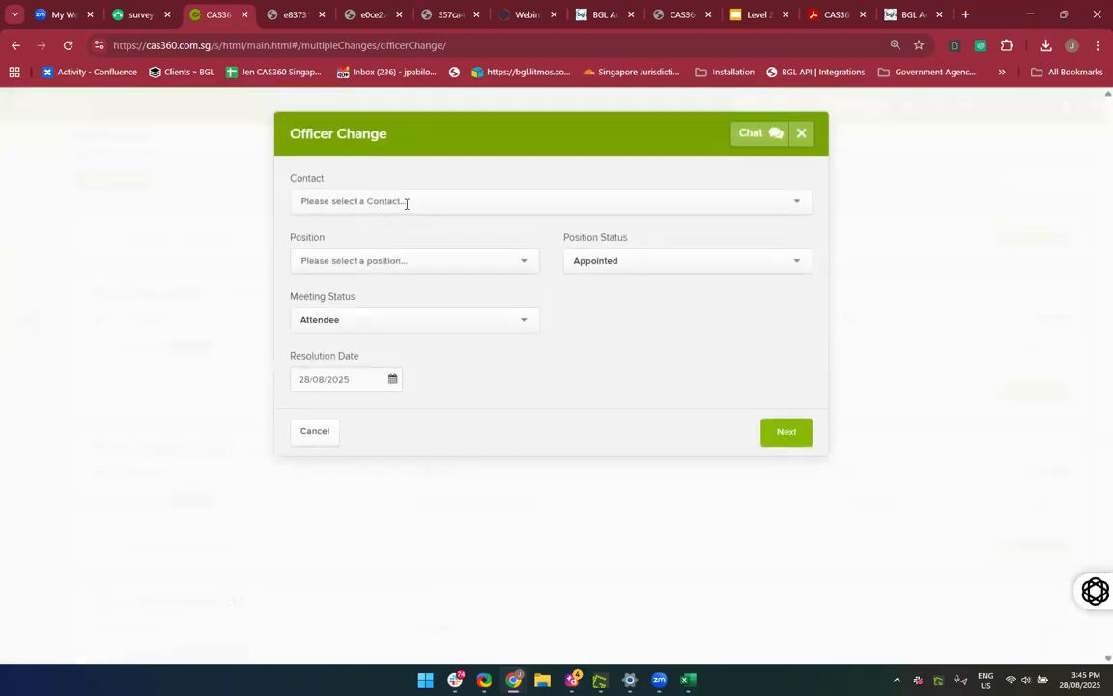
left_click(405, 201)
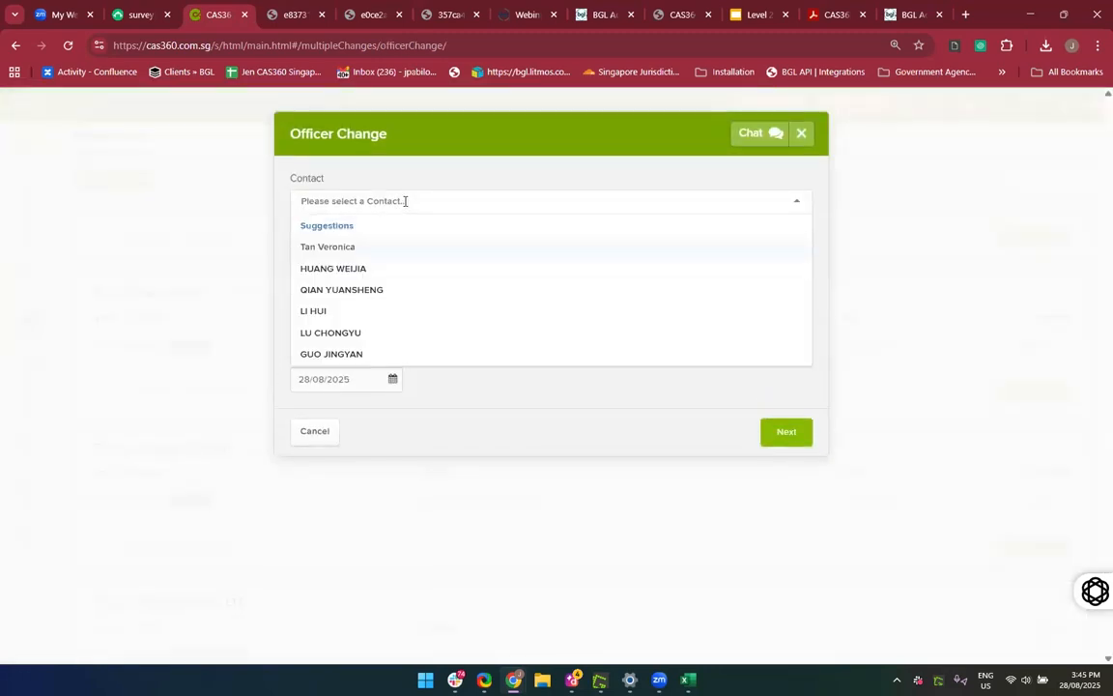
type("Verni")
key("BackSpace")
key("BackSpace")
key("BackSpace")
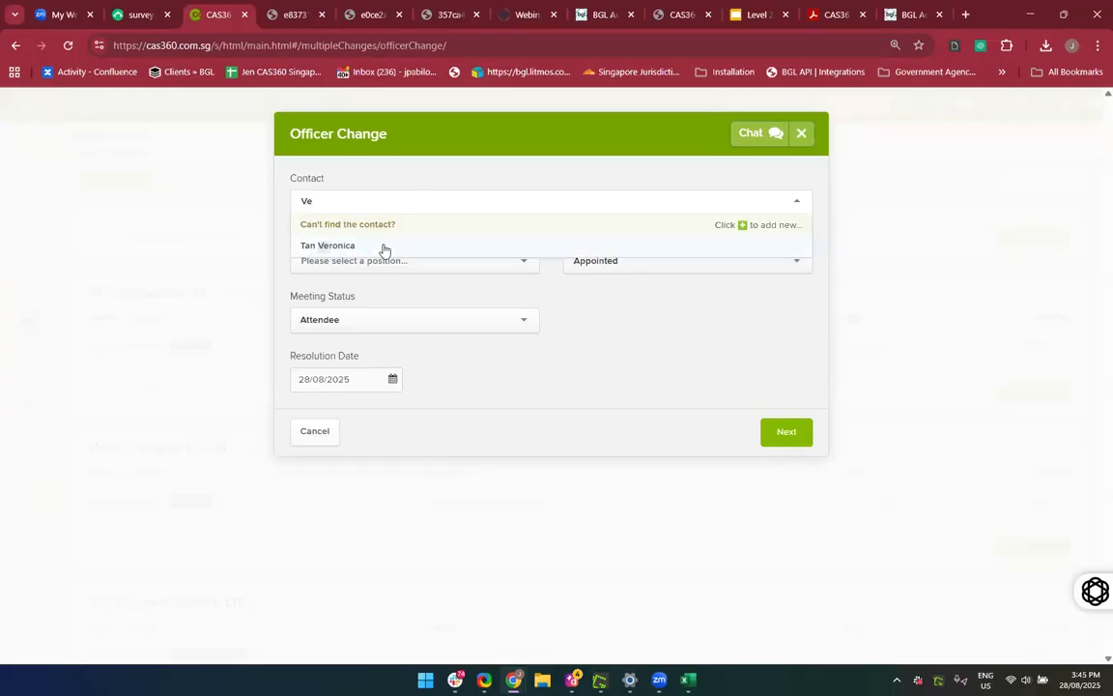
left_click(384, 248)
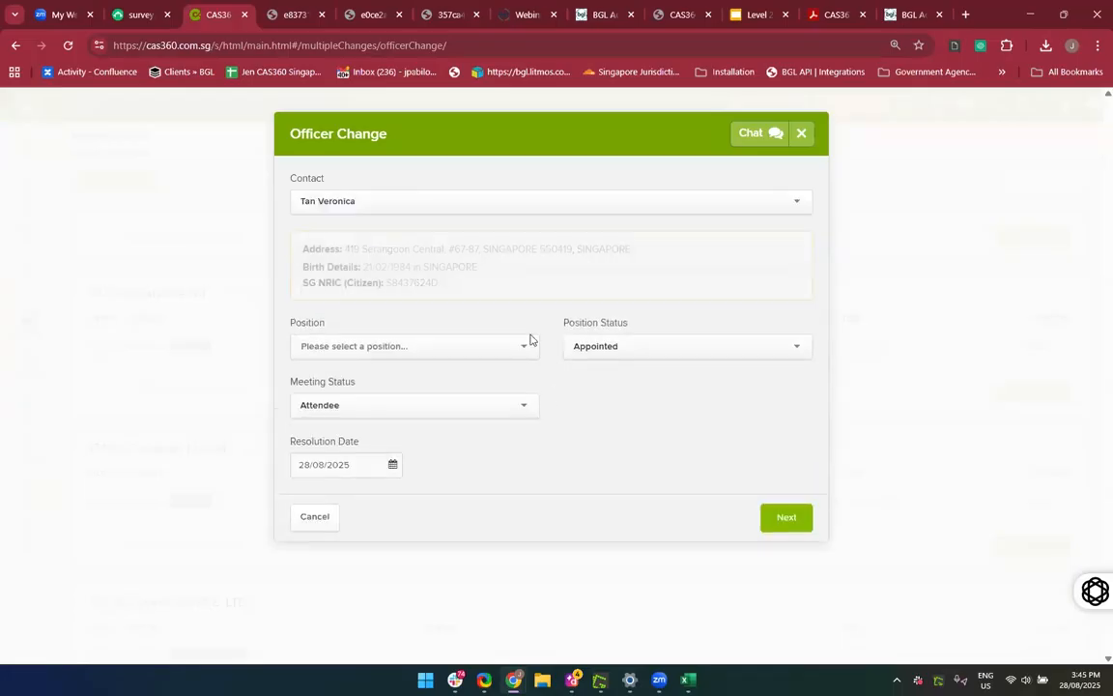
Set the position to Secretary with the Appointed status, and continue to the company selection
left_click(399, 345)
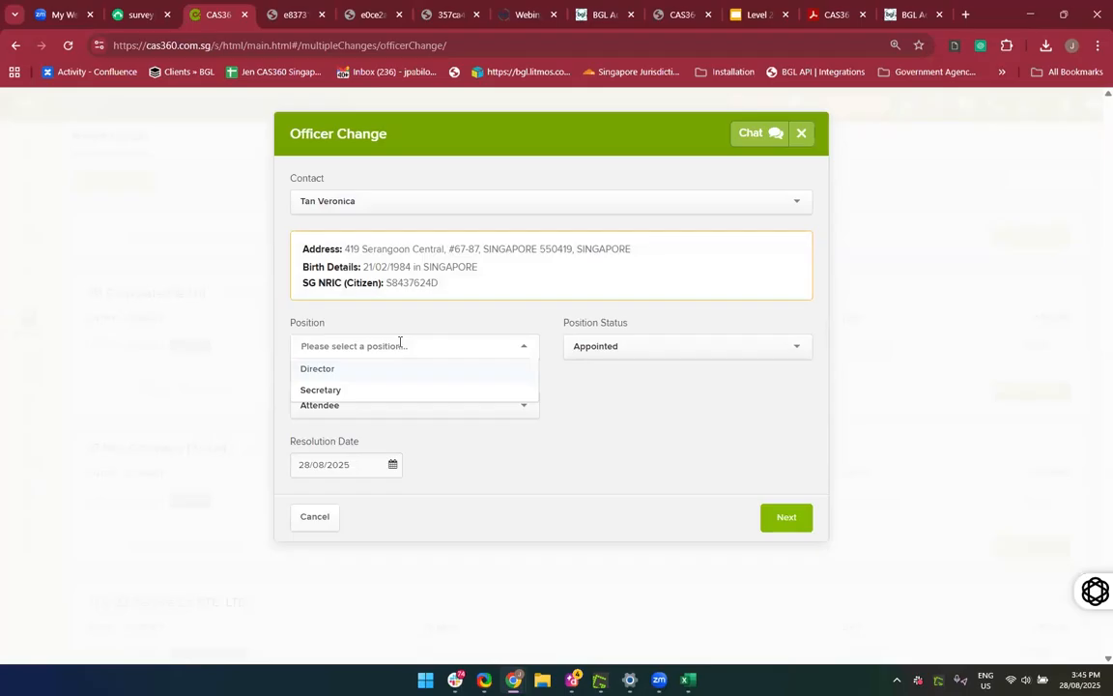
left_click(353, 400)
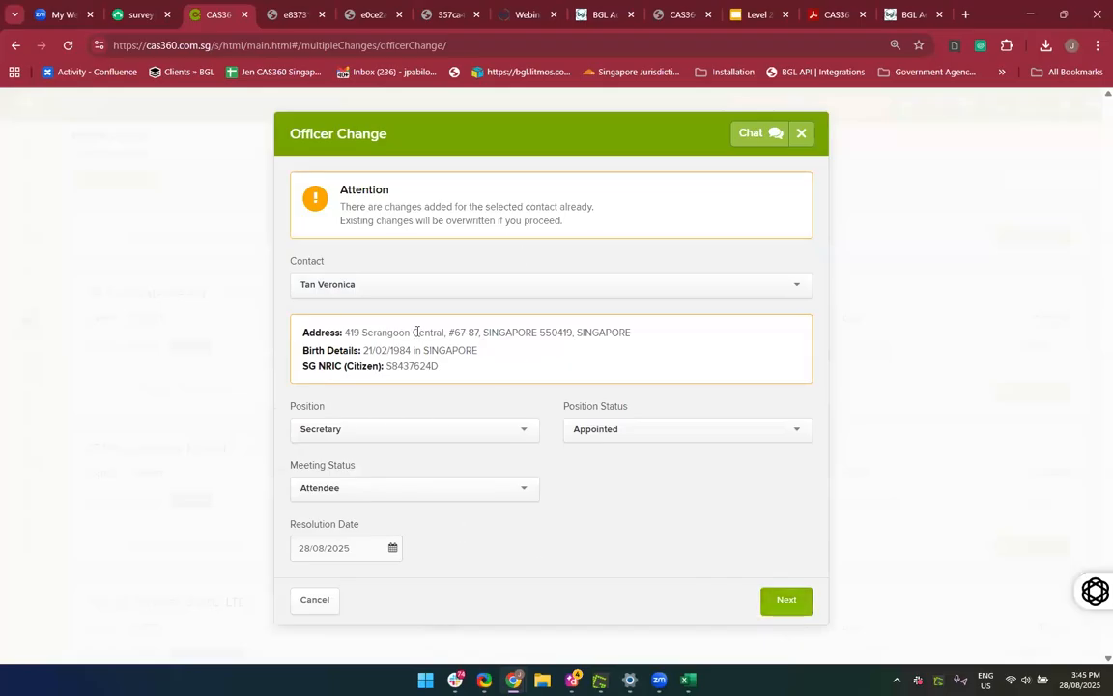
left_click(786, 600)
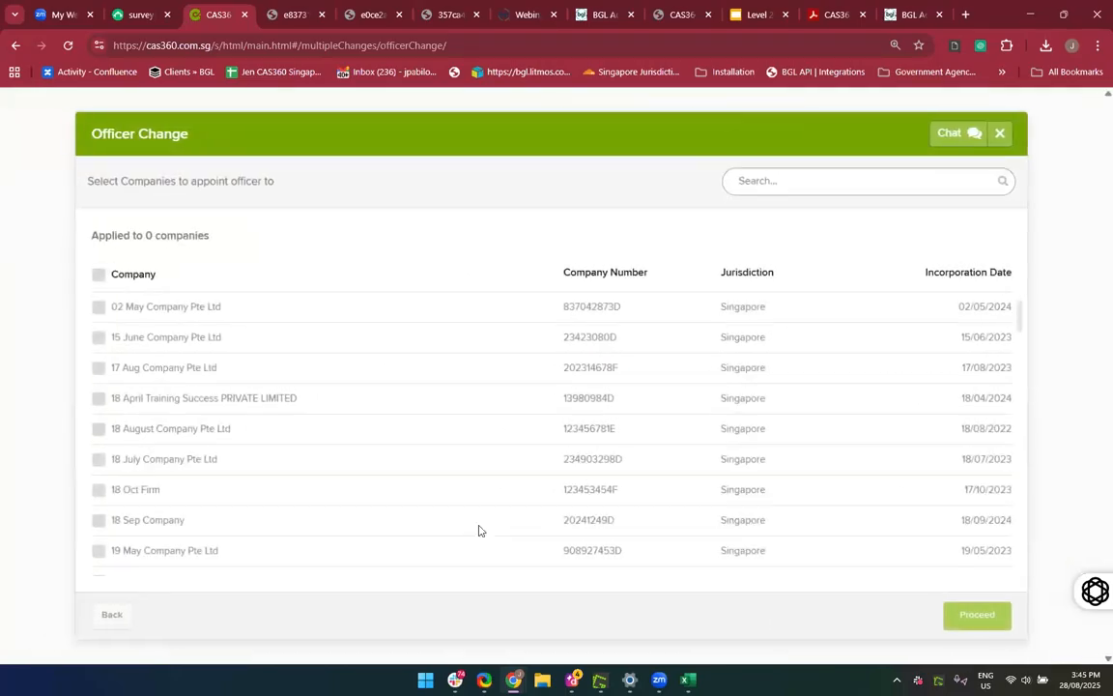
Select all listed companies to appoint the secretary to, and proceed with the change
scroll(478, 531, "down", 1)
scroll(479, 531, "up", 1)
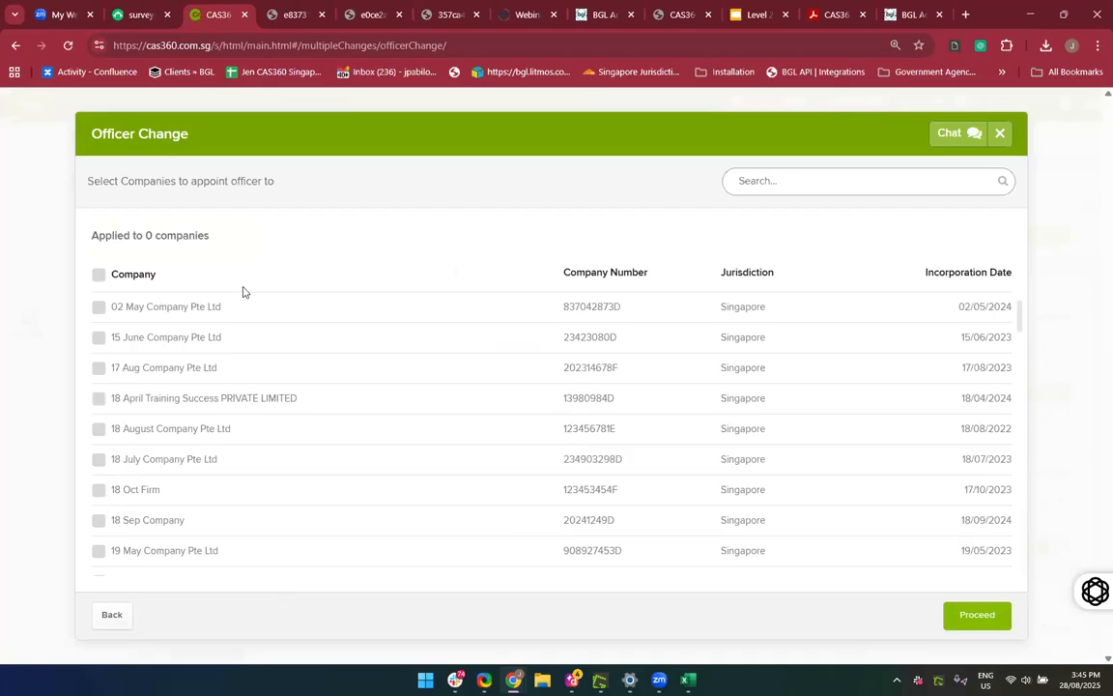
left_click(100, 278)
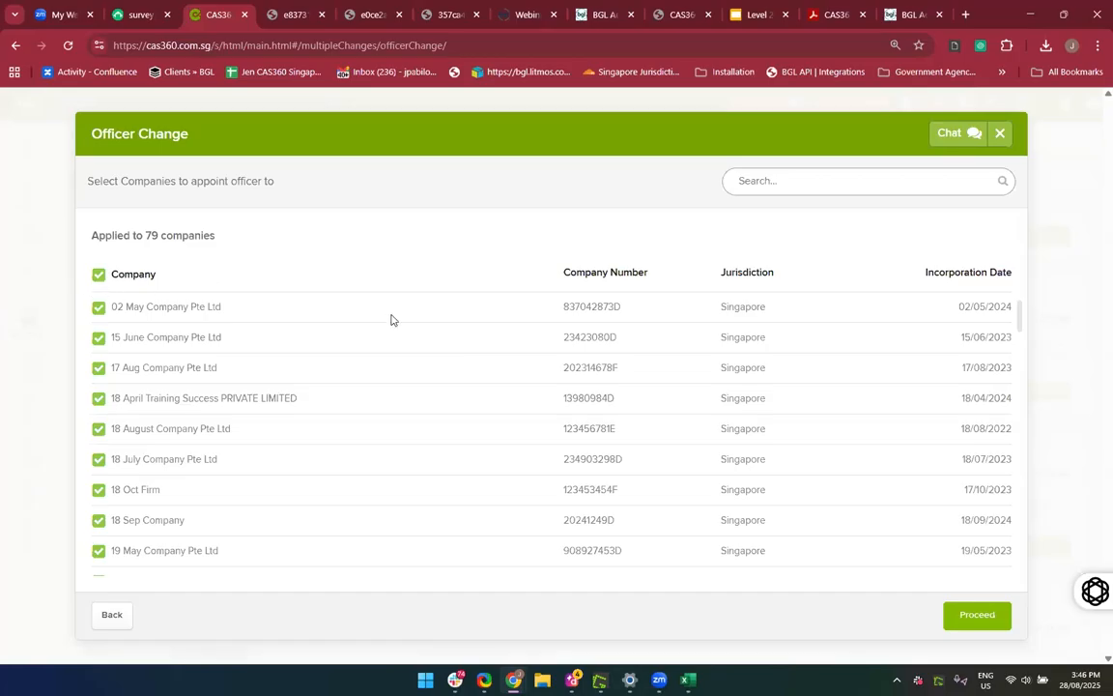
scroll(334, 332, "down", 1)
left_click(100, 277)
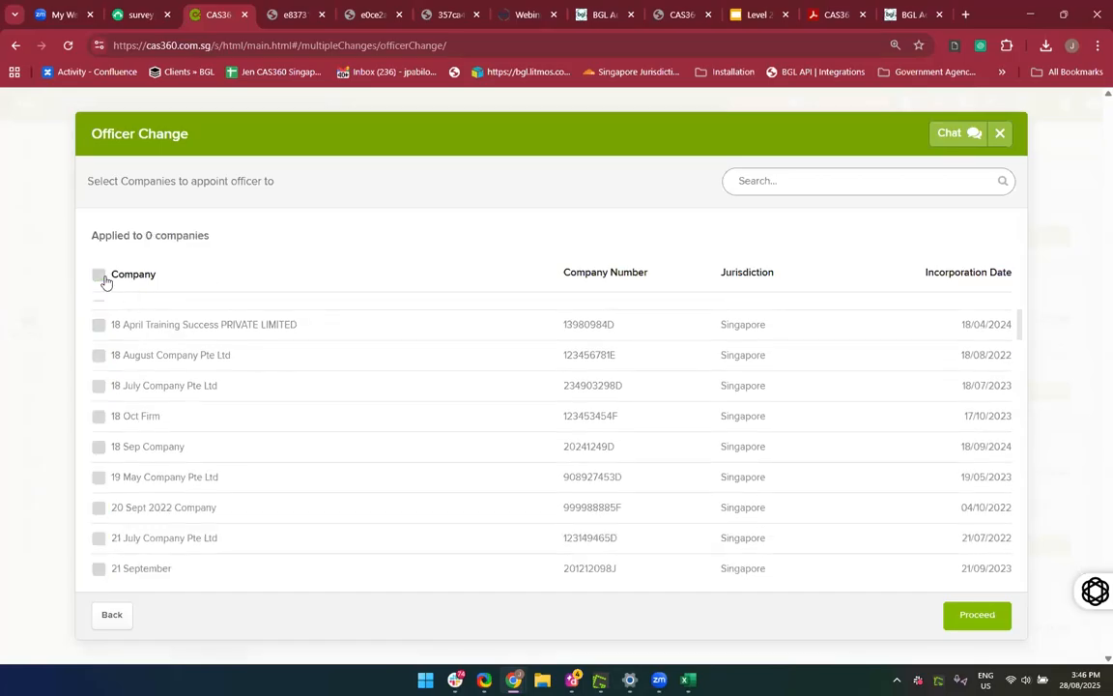
left_click(99, 326)
left_click(99, 277)
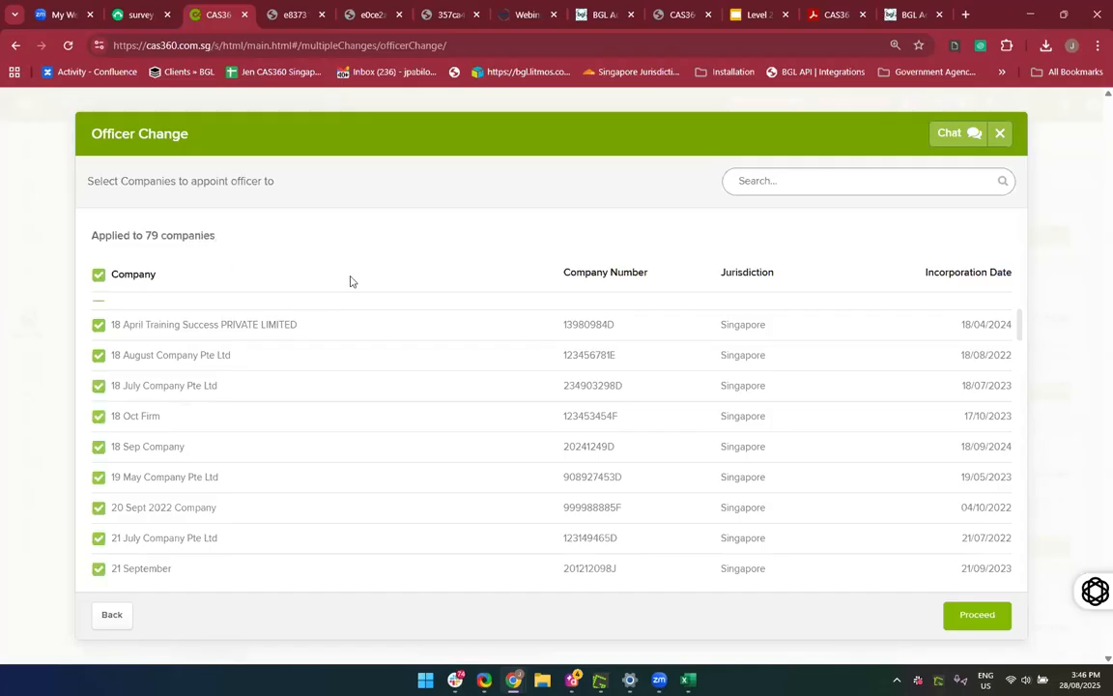
left_click(978, 626)
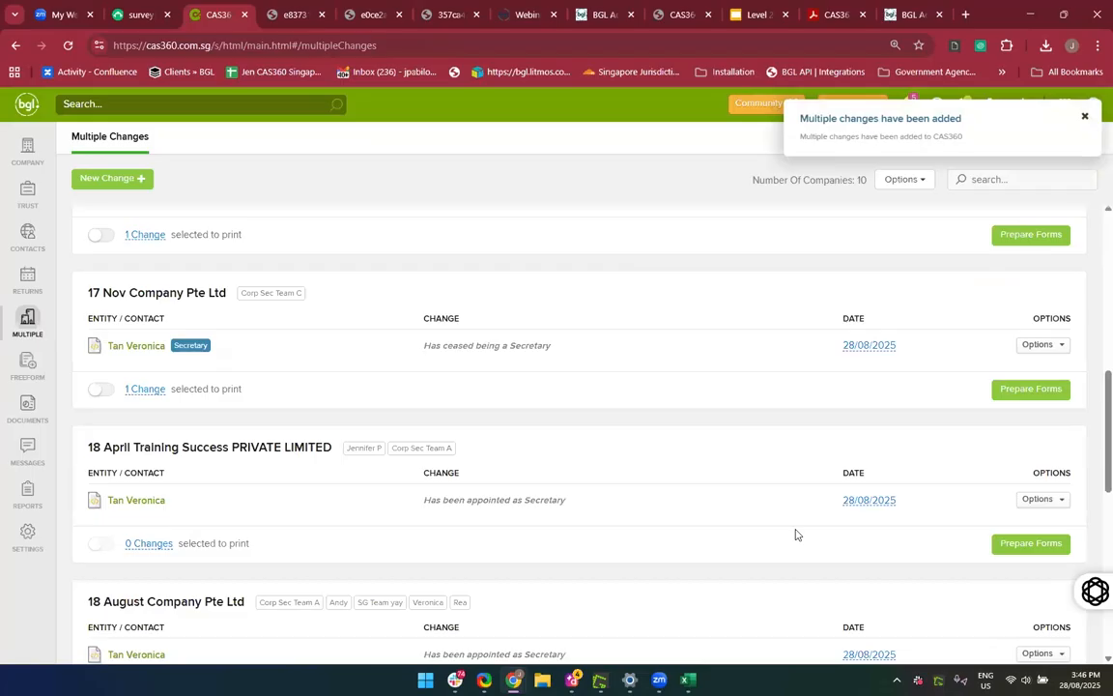
Review the added secretary appointments, and open the documents prepared for 17 Aug Company Pte Ltd
scroll(797, 534, "up", 2)
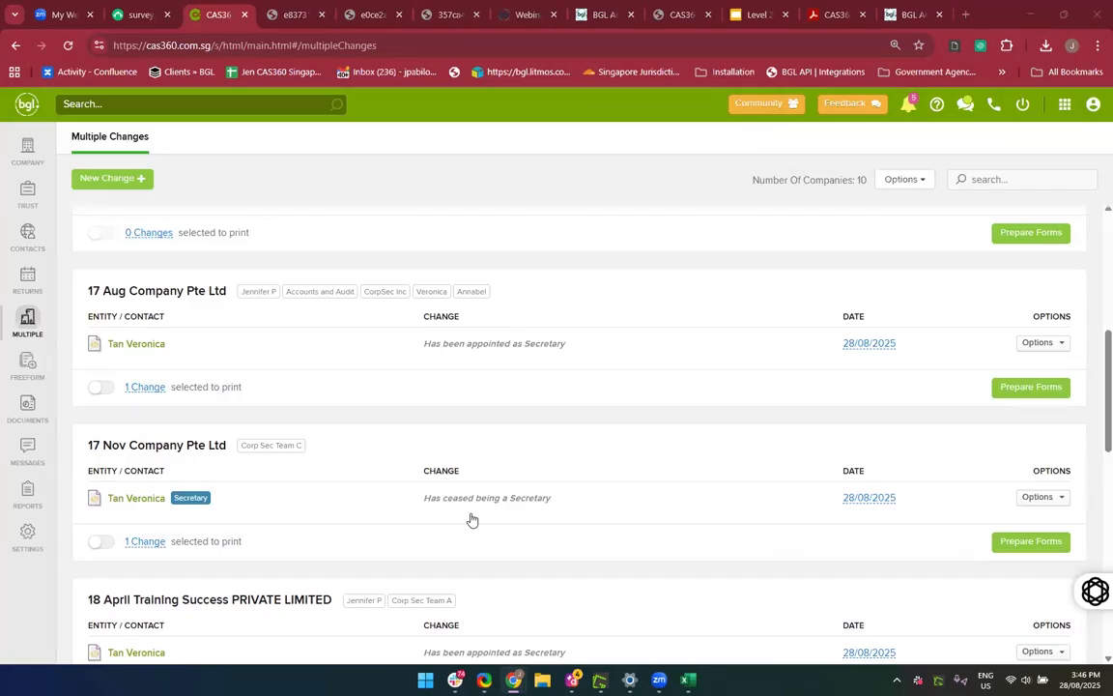
scroll(506, 369, "up", 1)
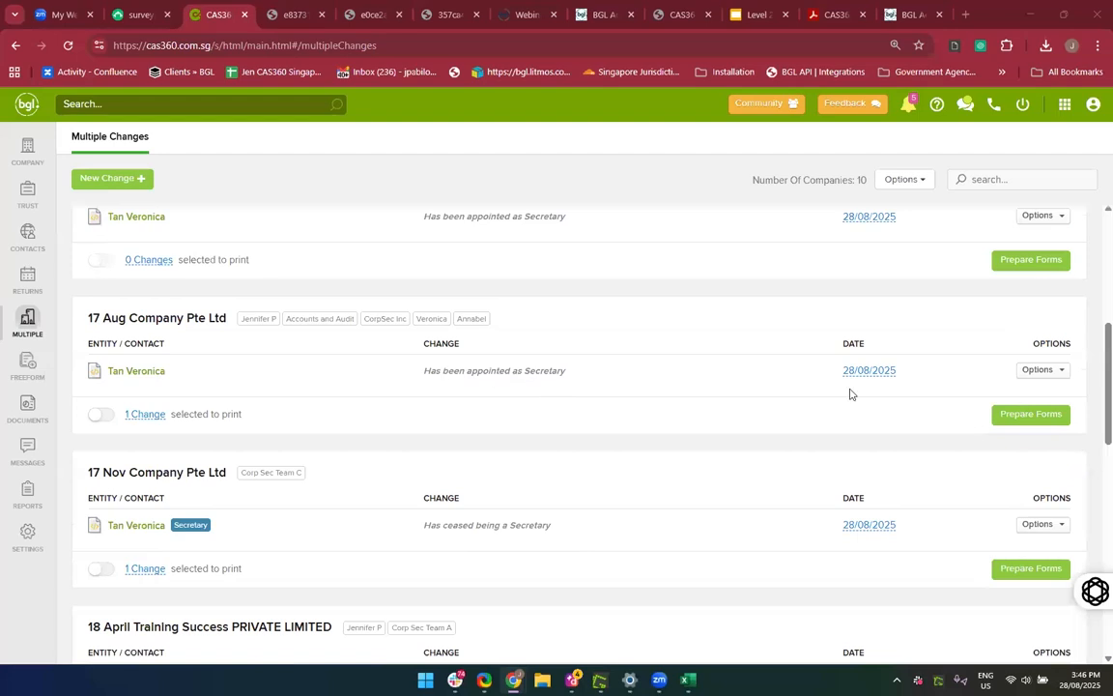
left_click(1030, 414)
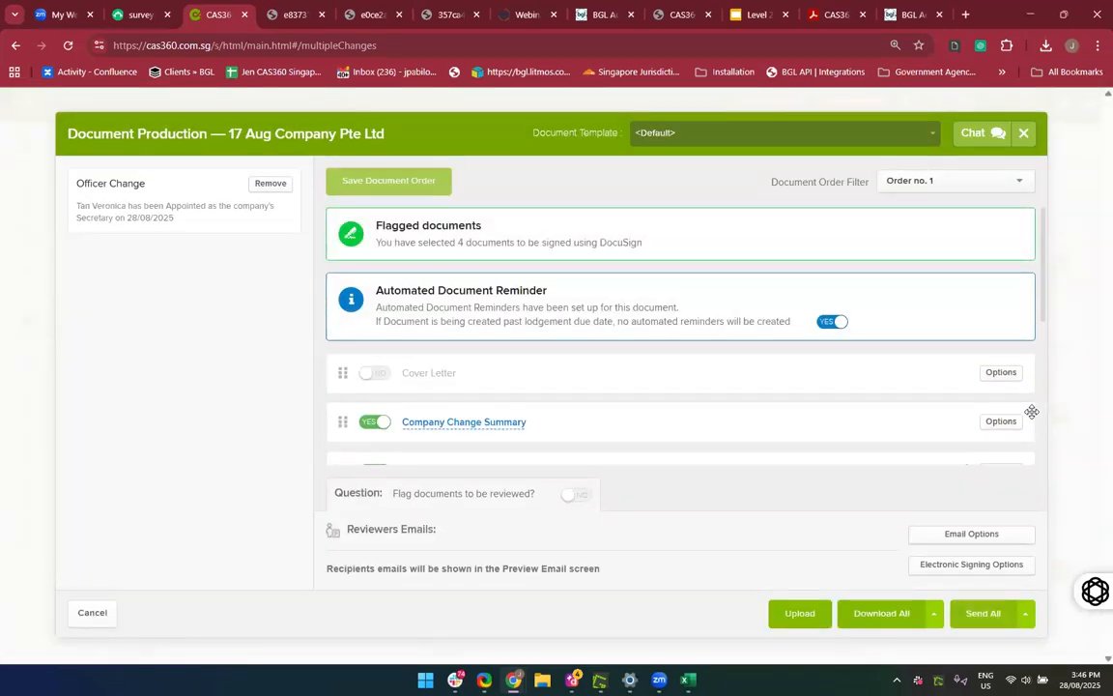
scroll(828, 390, "down", 5)
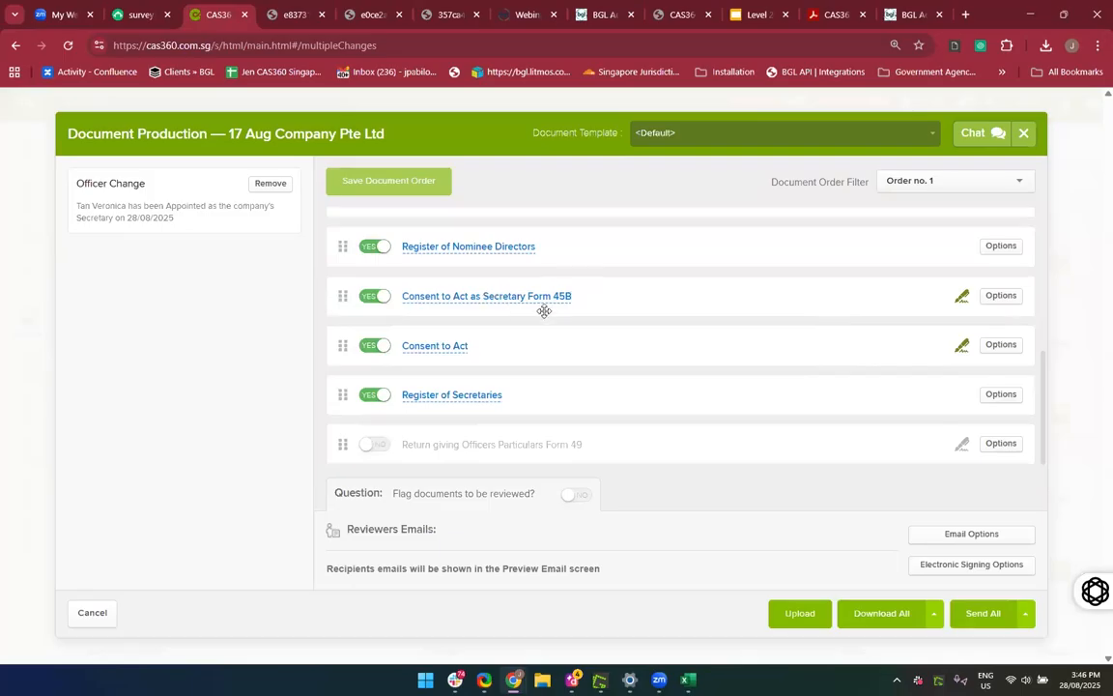
Preview the Consent to Act as Secretary Form 45B for 17 Aug Company Pte Ltd, and close the preview
left_click(526, 299)
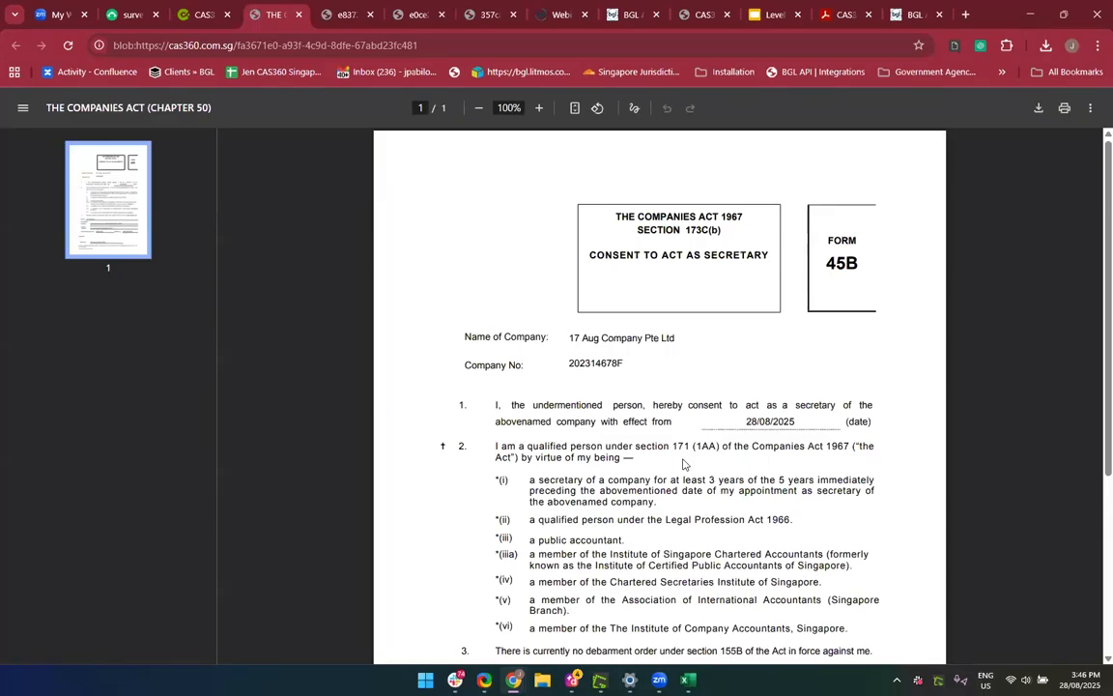
scroll(682, 463, "down", 3)
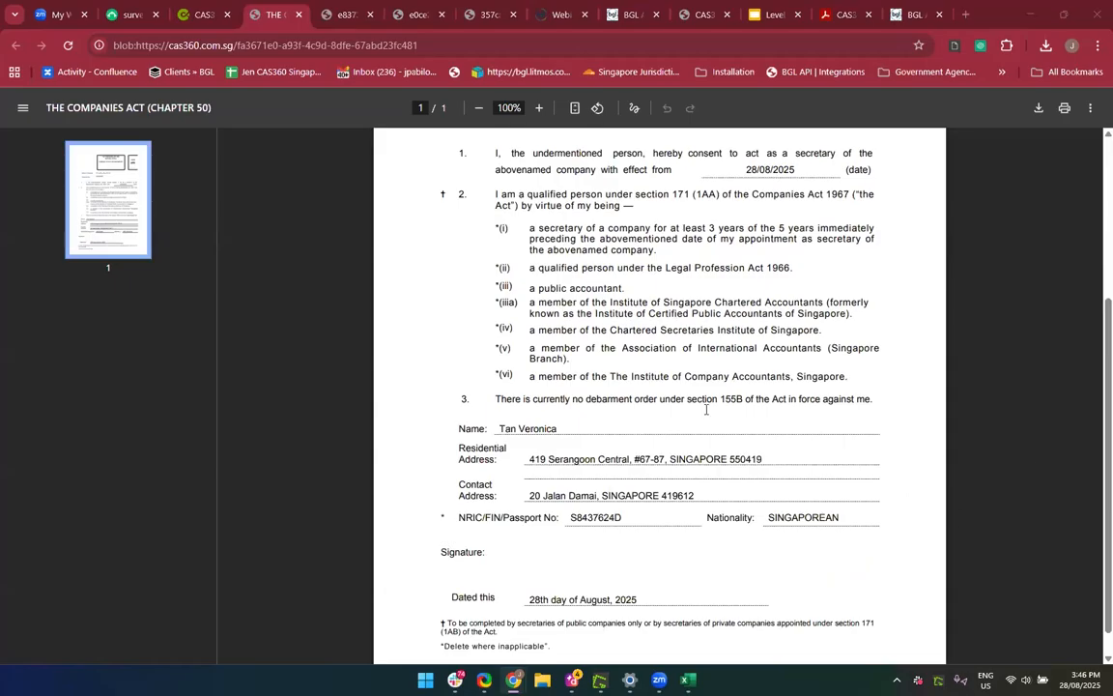
scroll(707, 409, "up", 3)
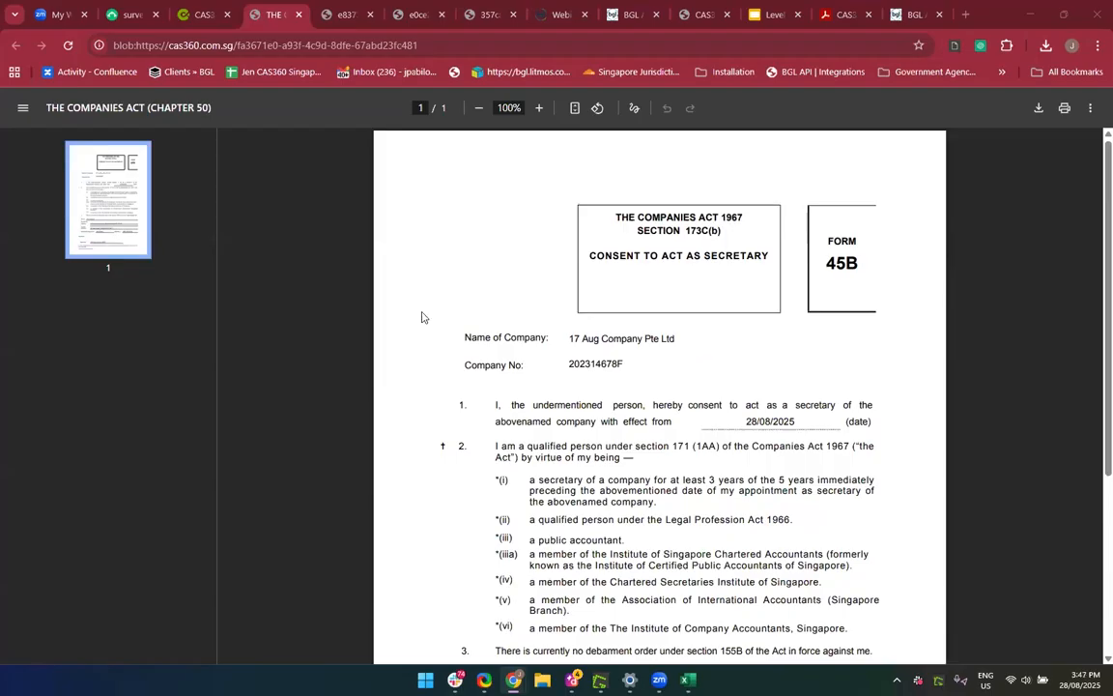
left_click(299, 19)
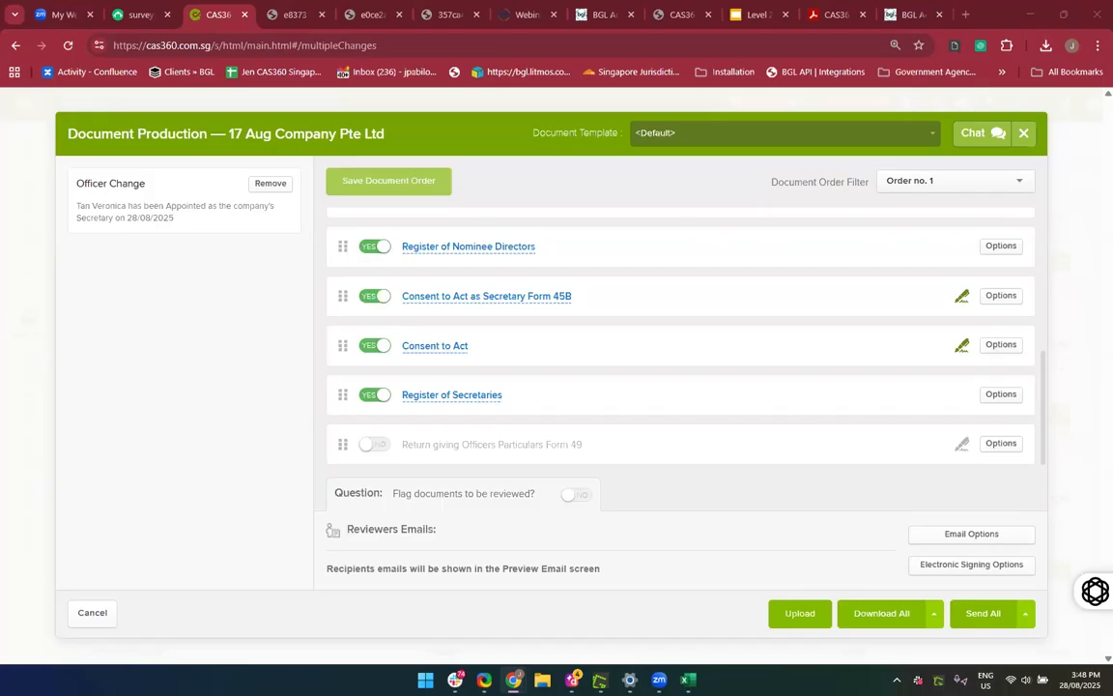
Switch to the Online-Stopwatch page and start its 15-minute countdown
left_click_drag(969, 69, 415, 38)
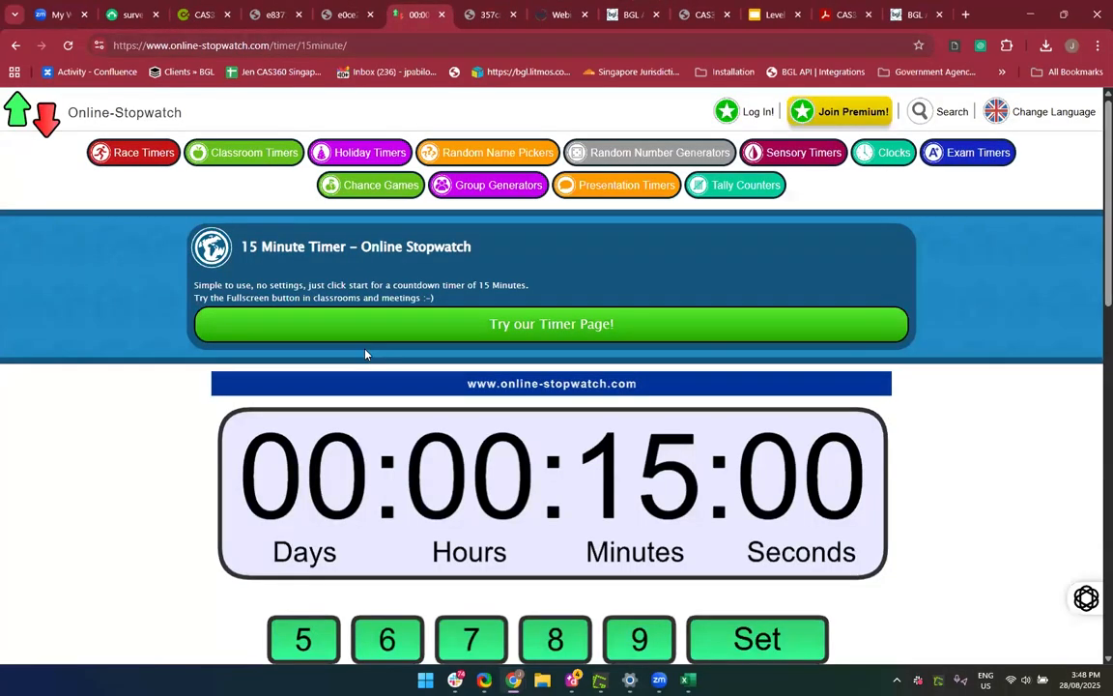
scroll(406, 425, "down", 3)
scroll(446, 493, "up", 2)
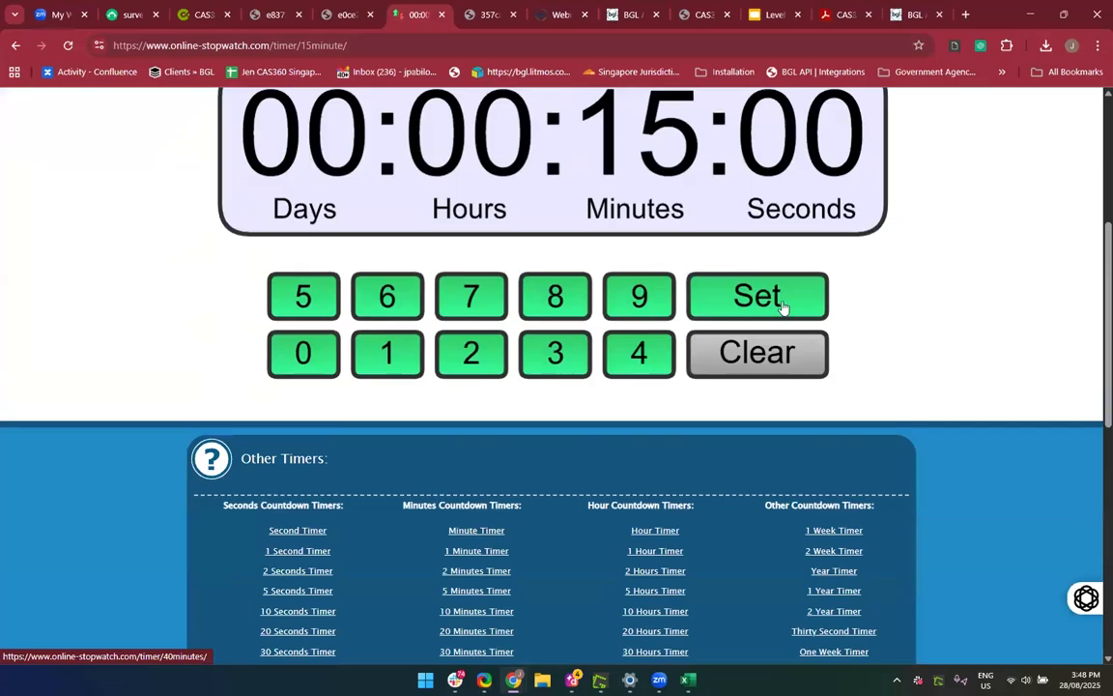
left_click(774, 302)
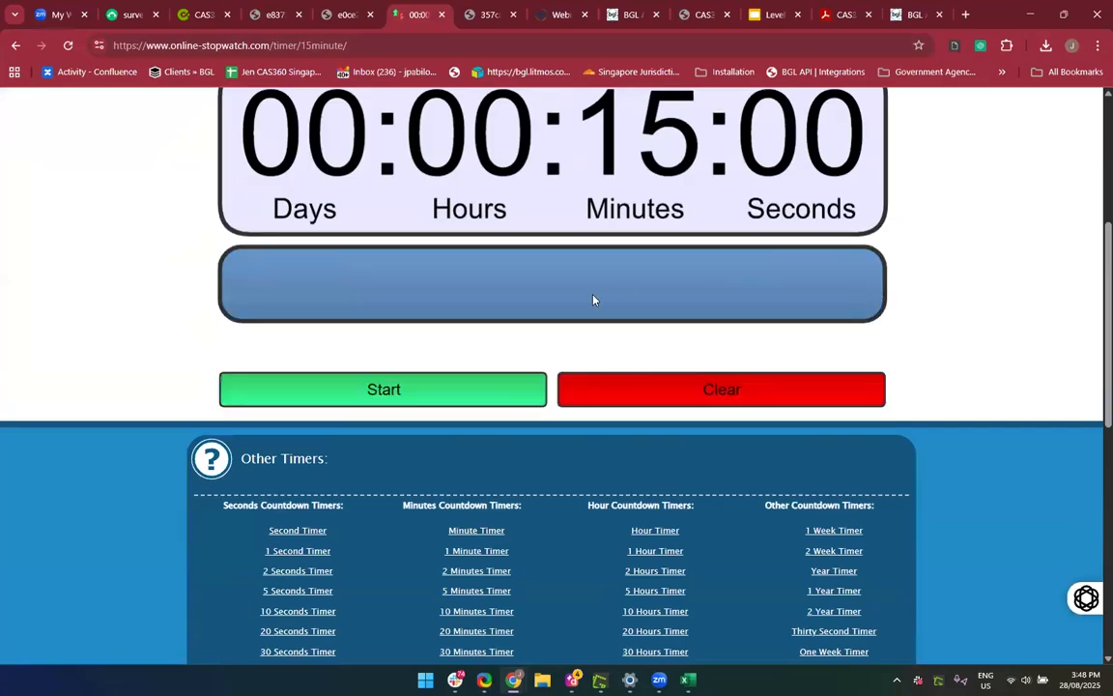
scroll(442, 530, "up", 3)
left_click(445, 572)
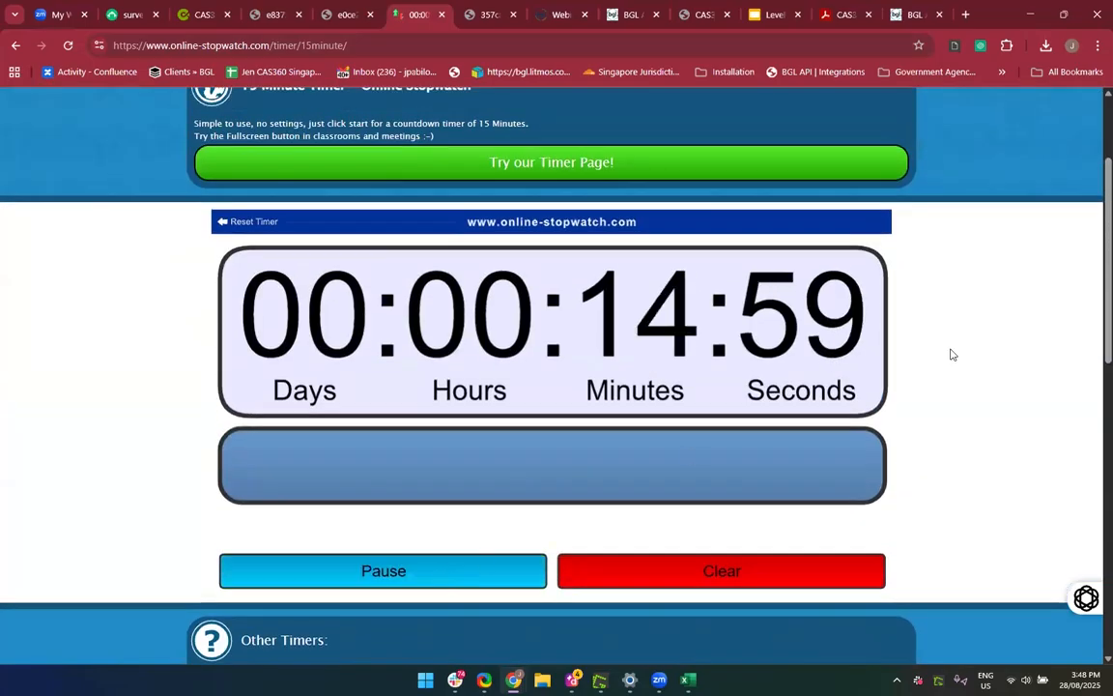
scroll(966, 351, "up", 3)
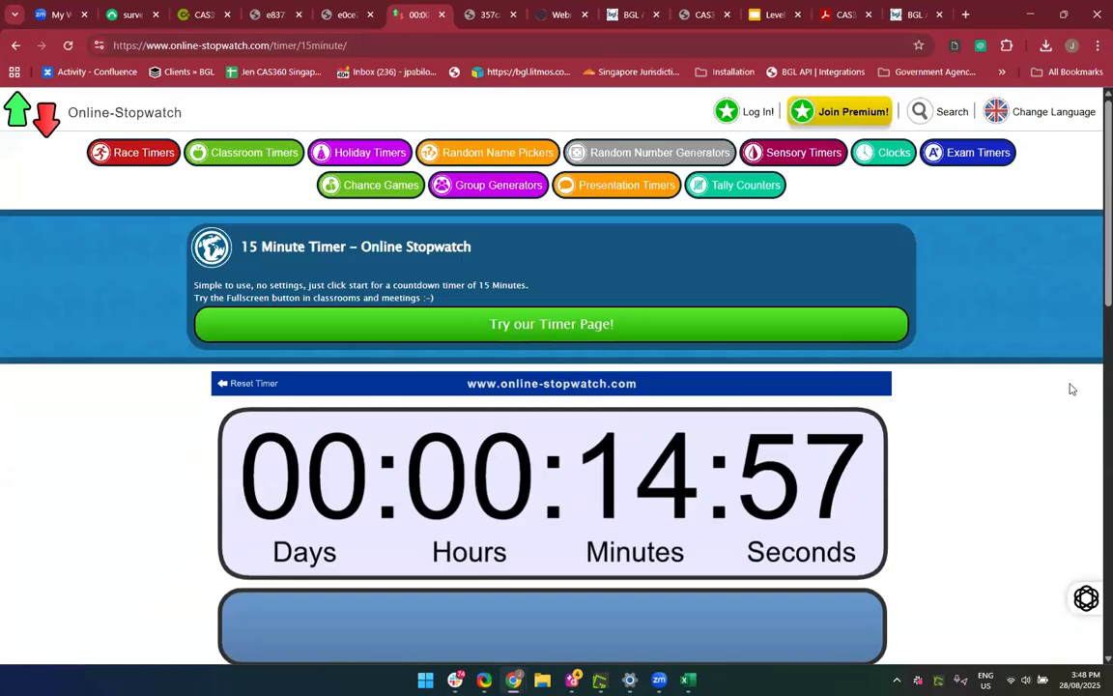
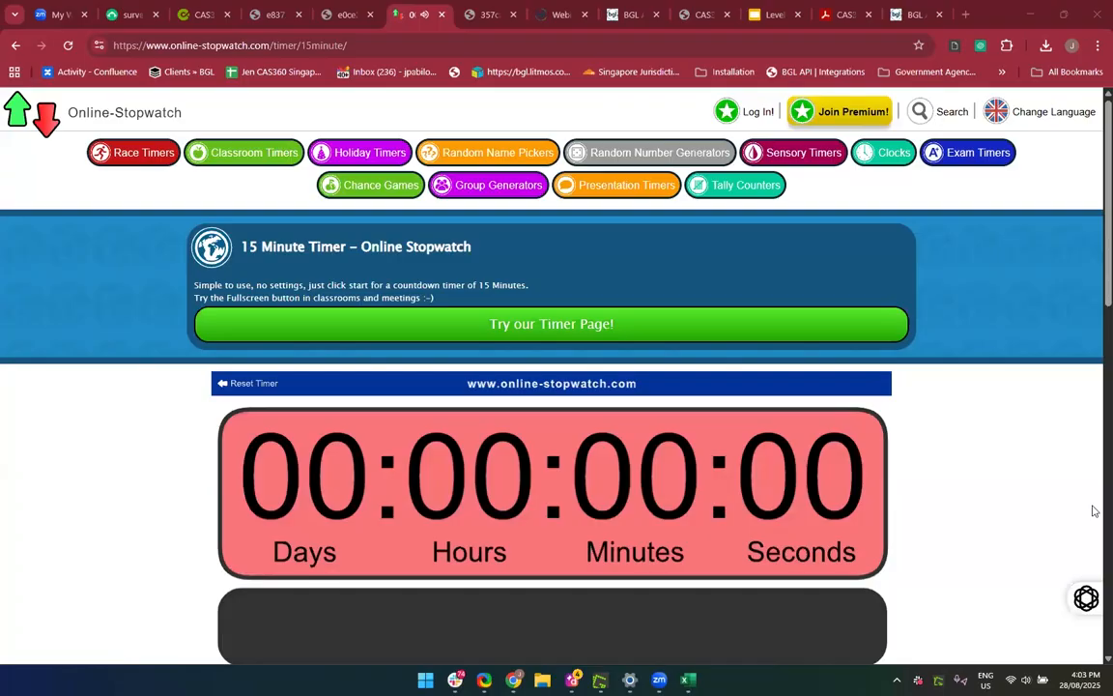
Close the countdown timer page and the leftover PDF previews, including the annual return and the meeting minutes
scroll(909, 547, "down", 2)
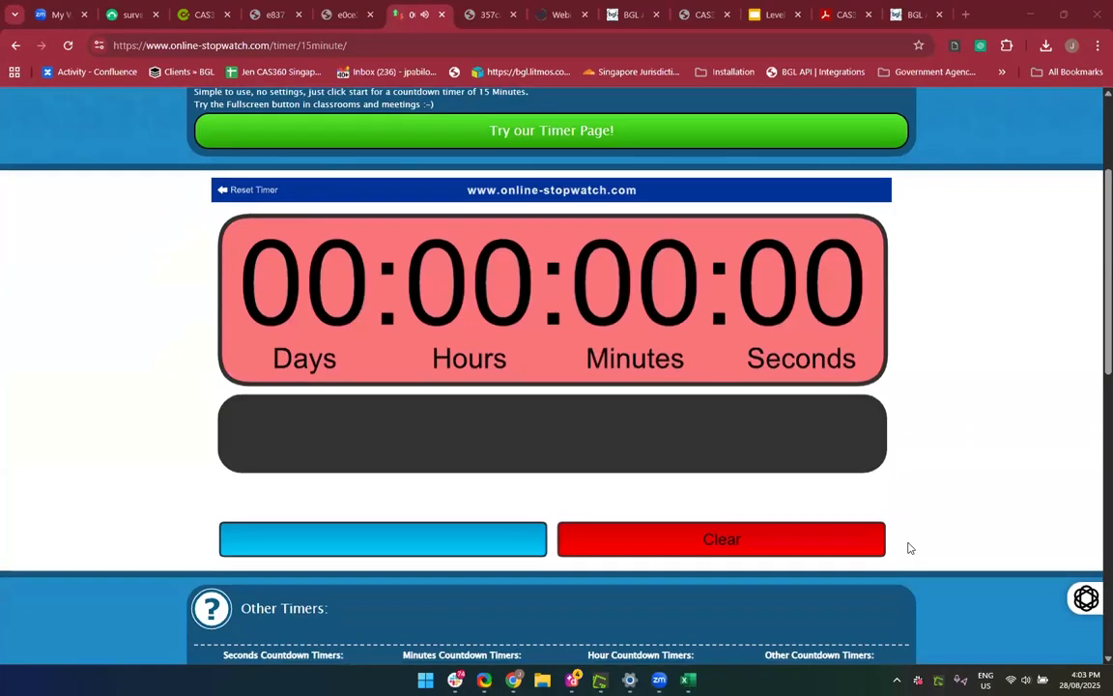
scroll(909, 548, "down", 1)
scroll(908, 548, "up", 1)
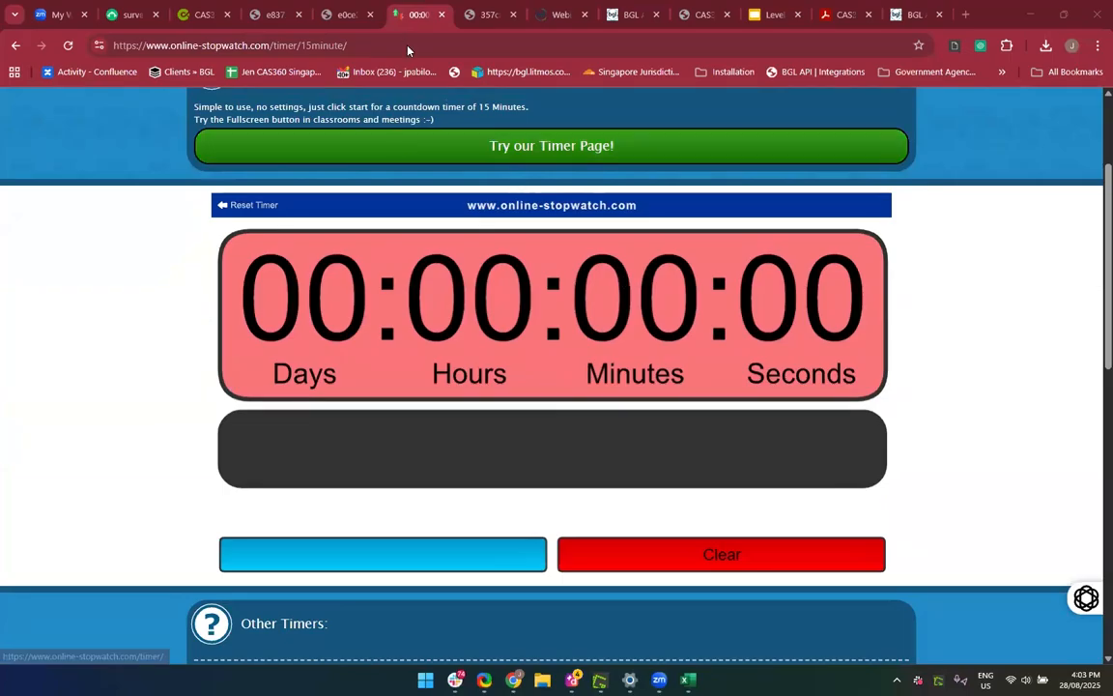
left_click(440, 15)
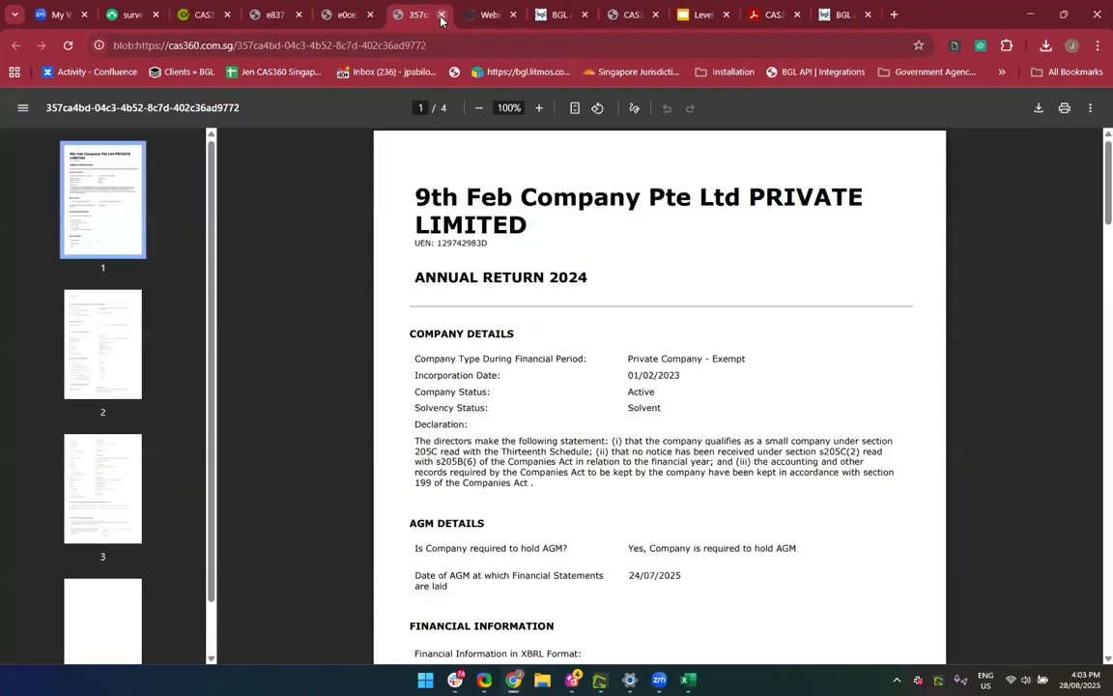
left_click(441, 14)
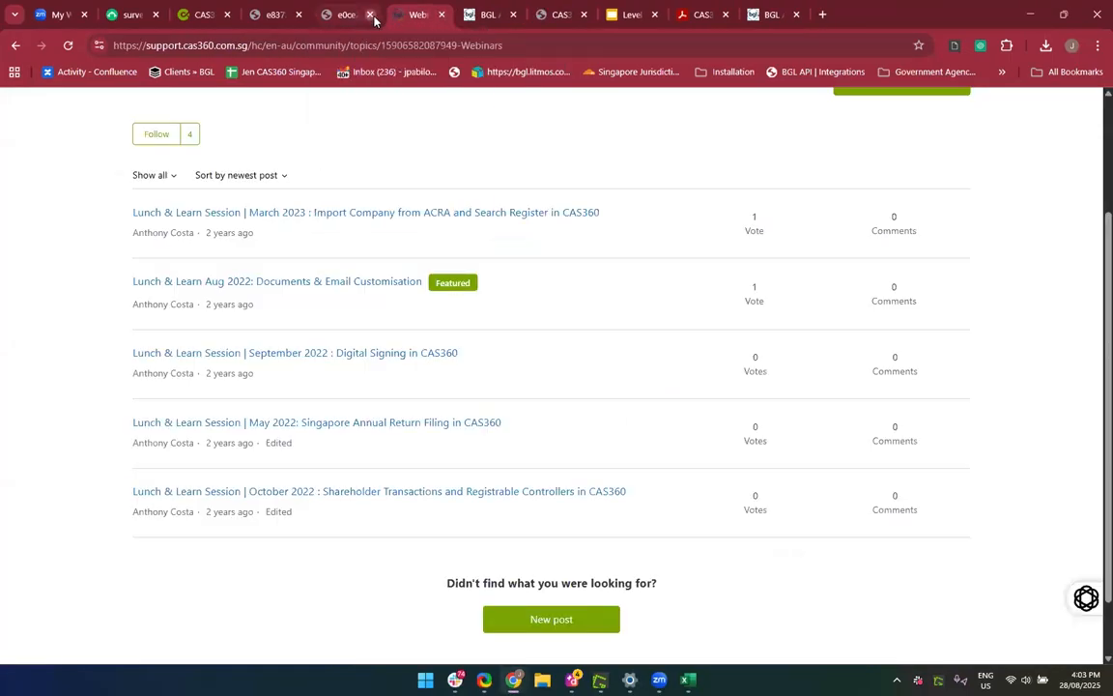
left_click(371, 16)
left_click(277, 16)
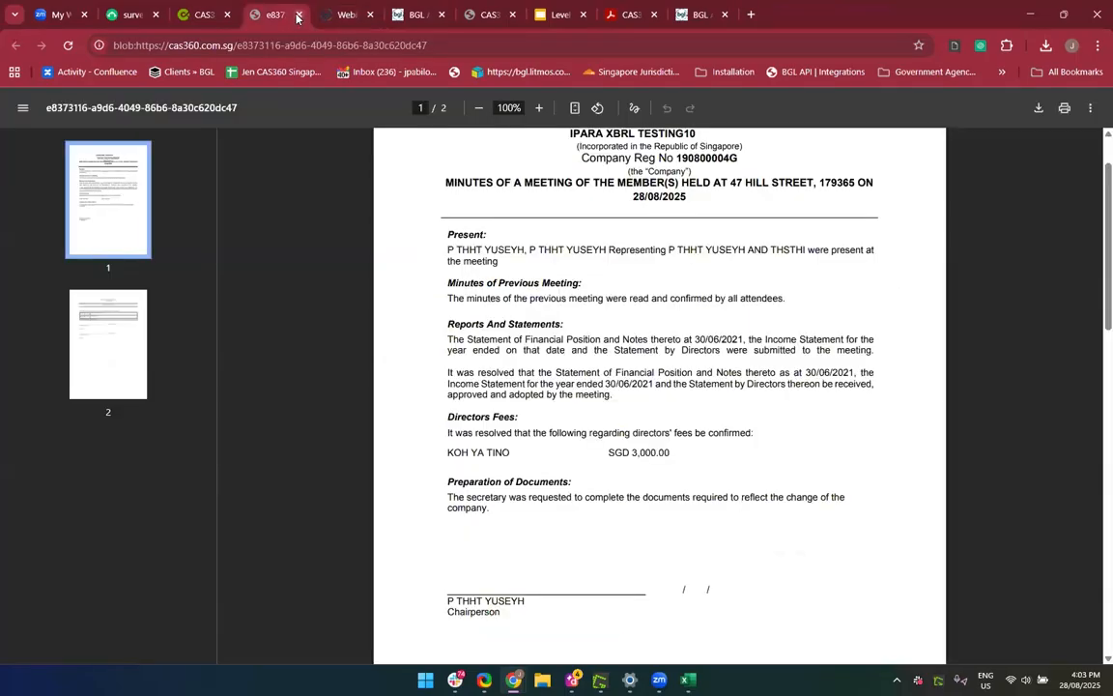
left_click(297, 16)
Return to CAS360 and close the document production for 17 Aug Company Pte Ltd
left_click(201, 12)
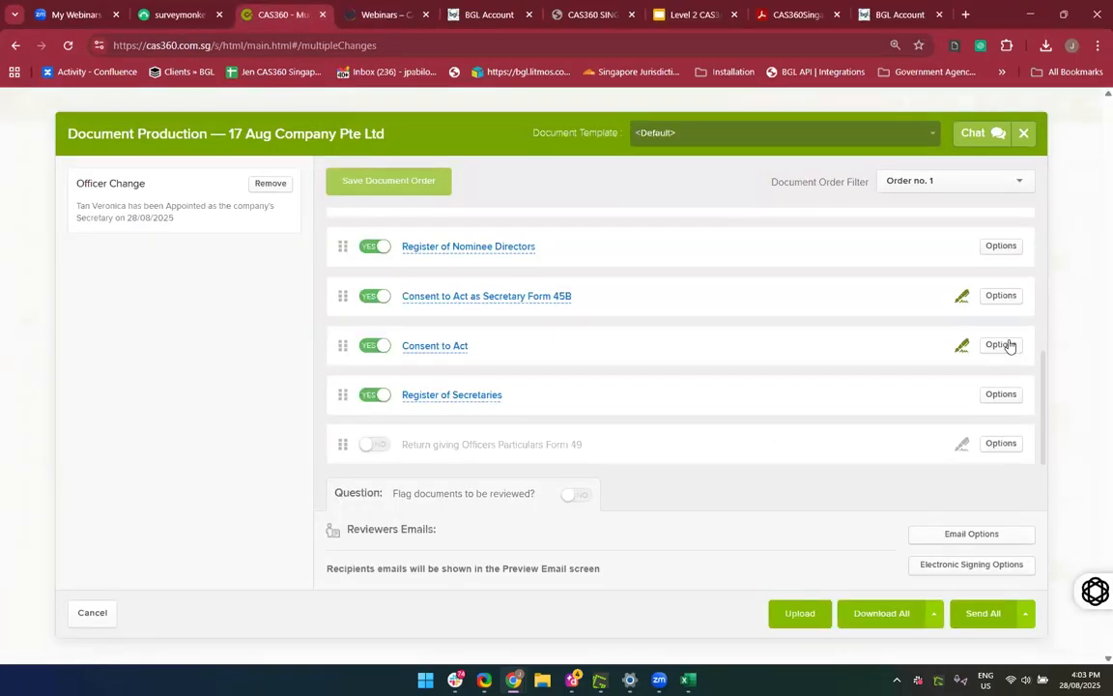
left_click(1025, 137)
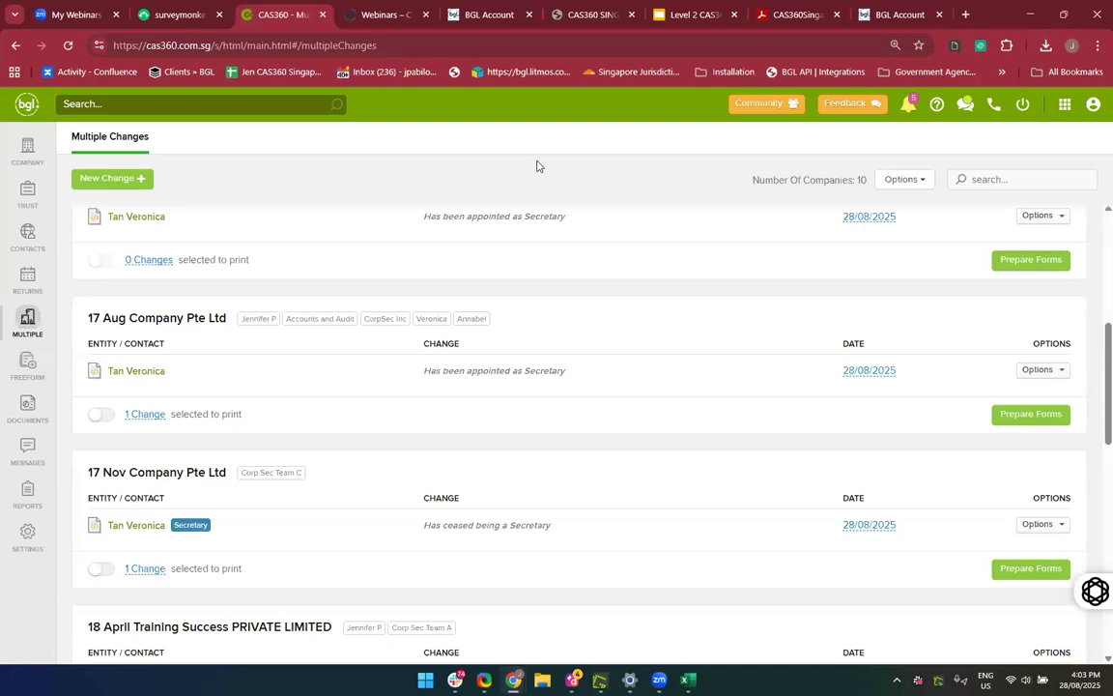
scroll(420, 434, "down", 2)
scroll(422, 434, "up", 5)
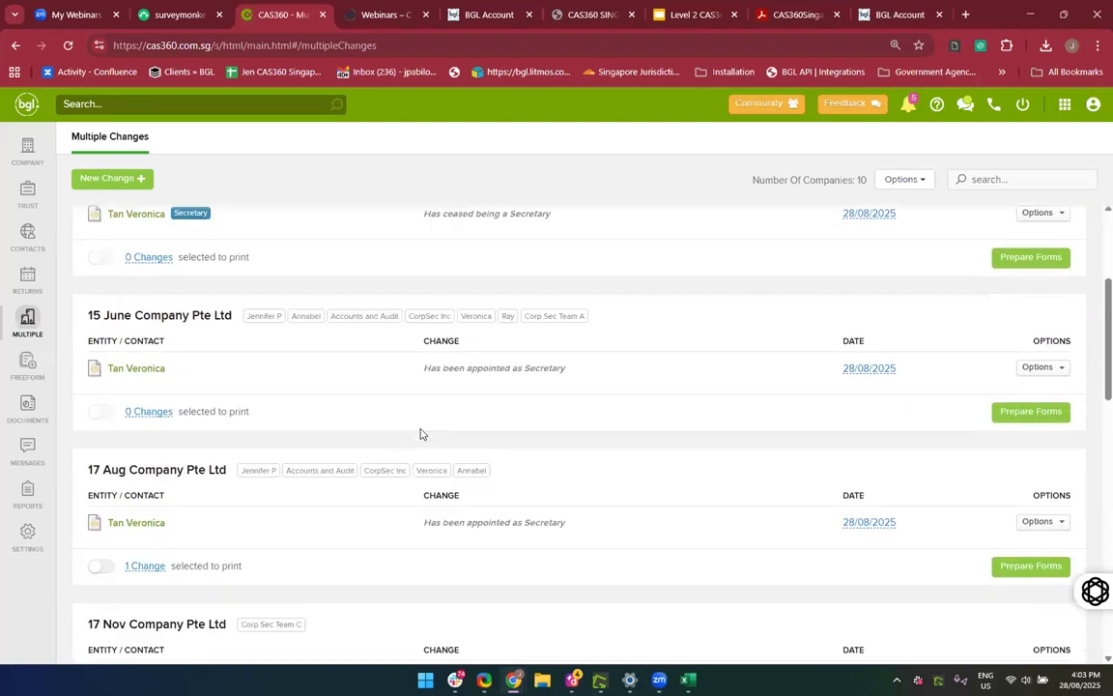
Start a new registered address change for 23 Feb Company Pte Ltd
left_click(124, 183)
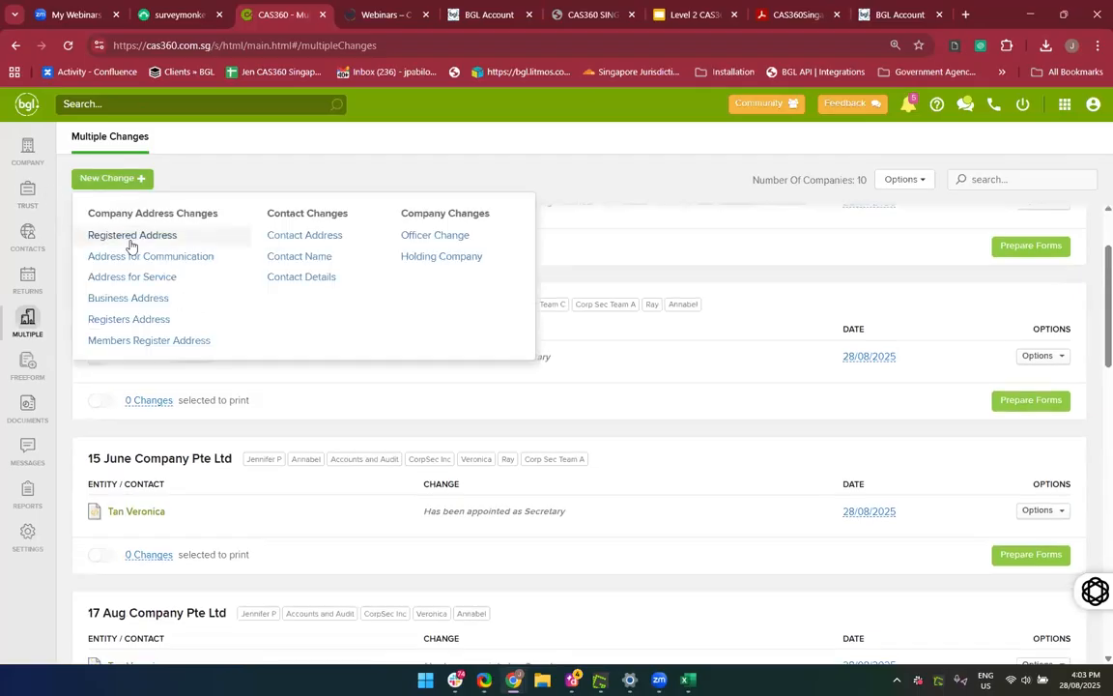
left_click(131, 236)
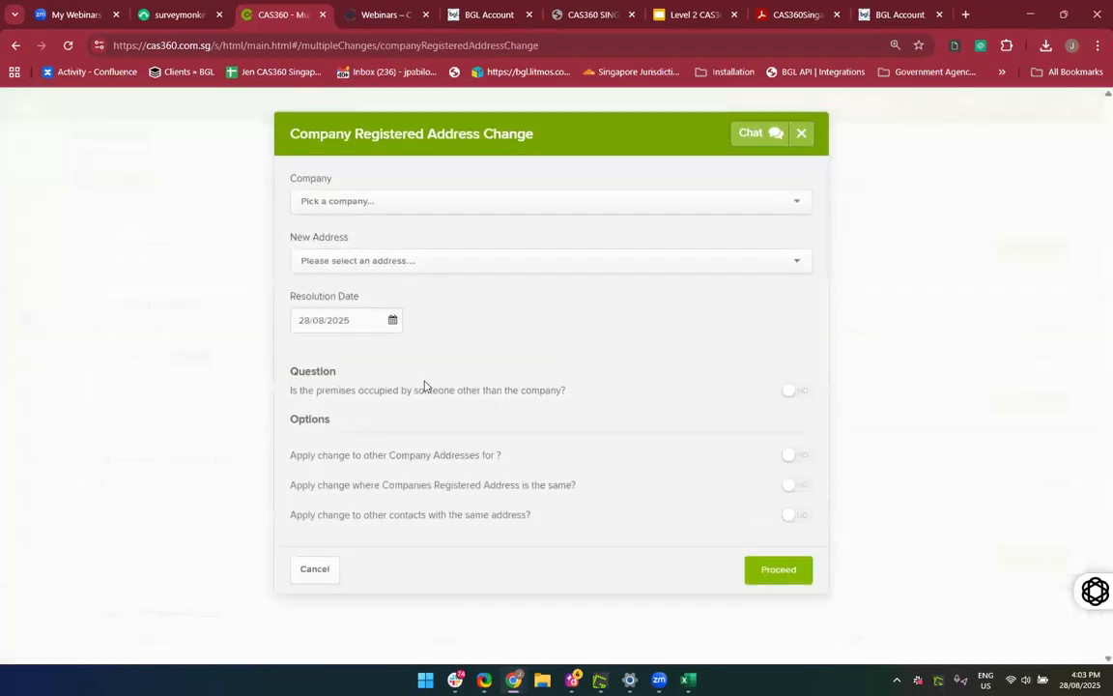
left_click(373, 203)
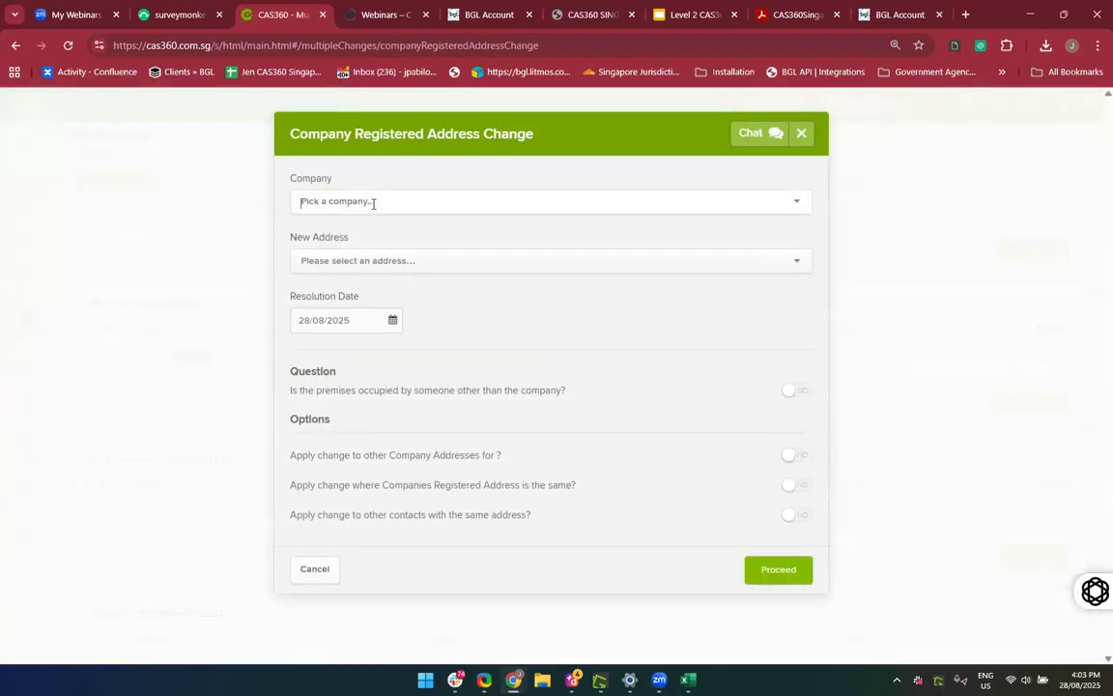
type("2")
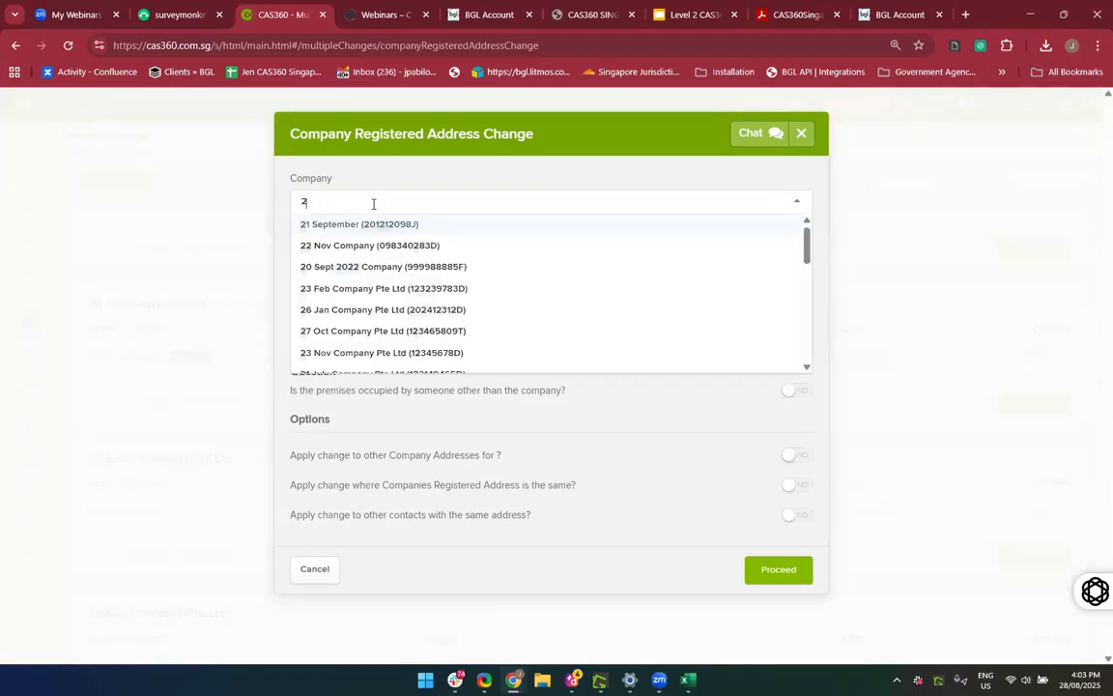
left_click(397, 288)
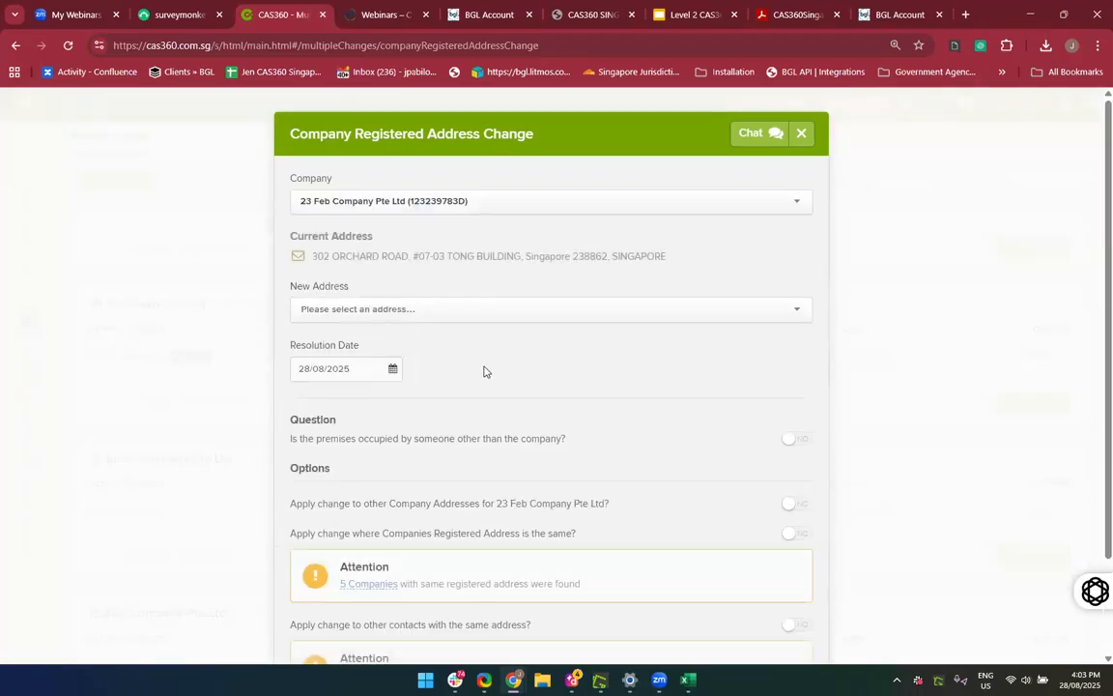
Apply the address change to companies with the same registered address and to other contacts sharing it
scroll(484, 372, "down", 2)
mouse_move(377, 474)
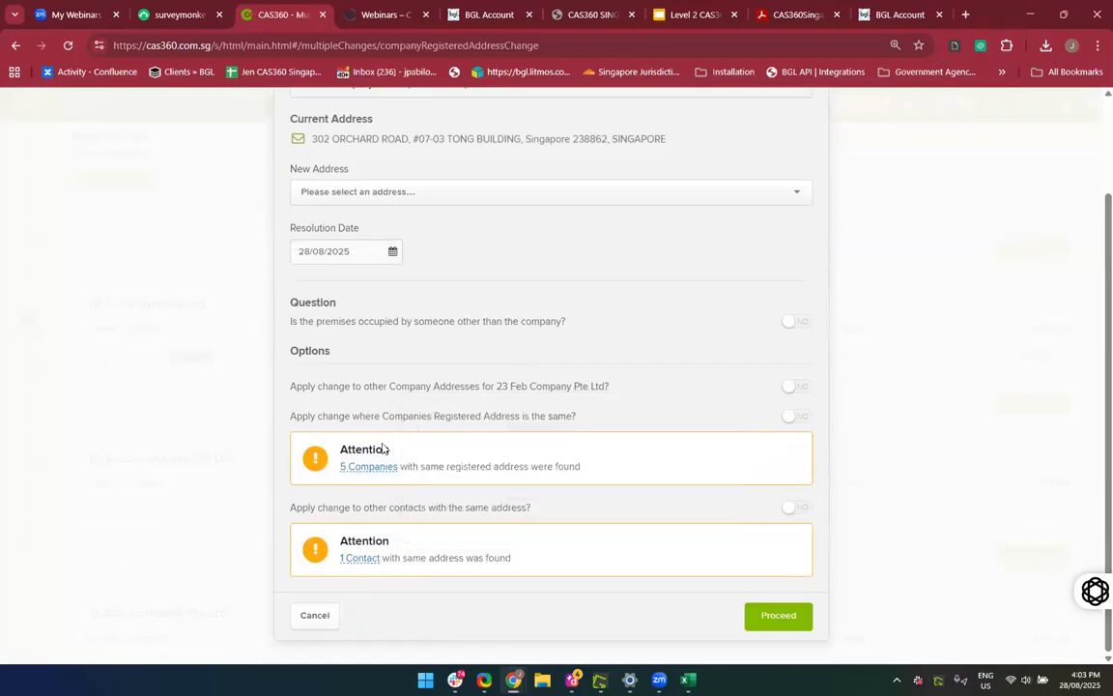
left_click(798, 417)
scroll(314, 271, "up", 2)
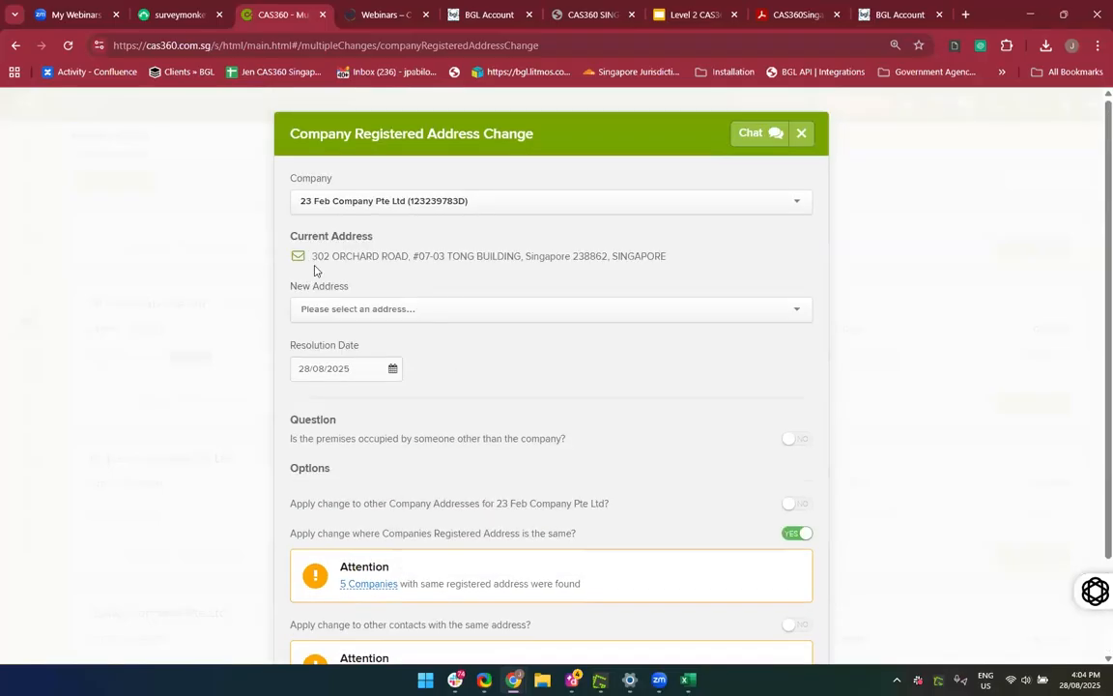
scroll(410, 427, "down", 2)
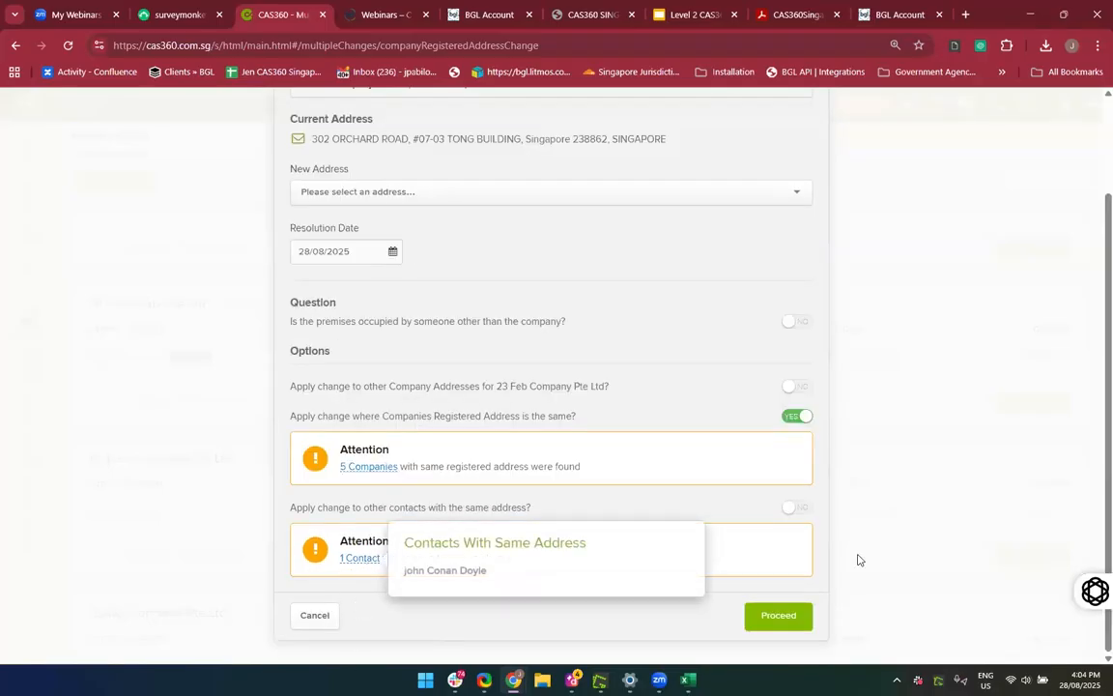
left_click(803, 509)
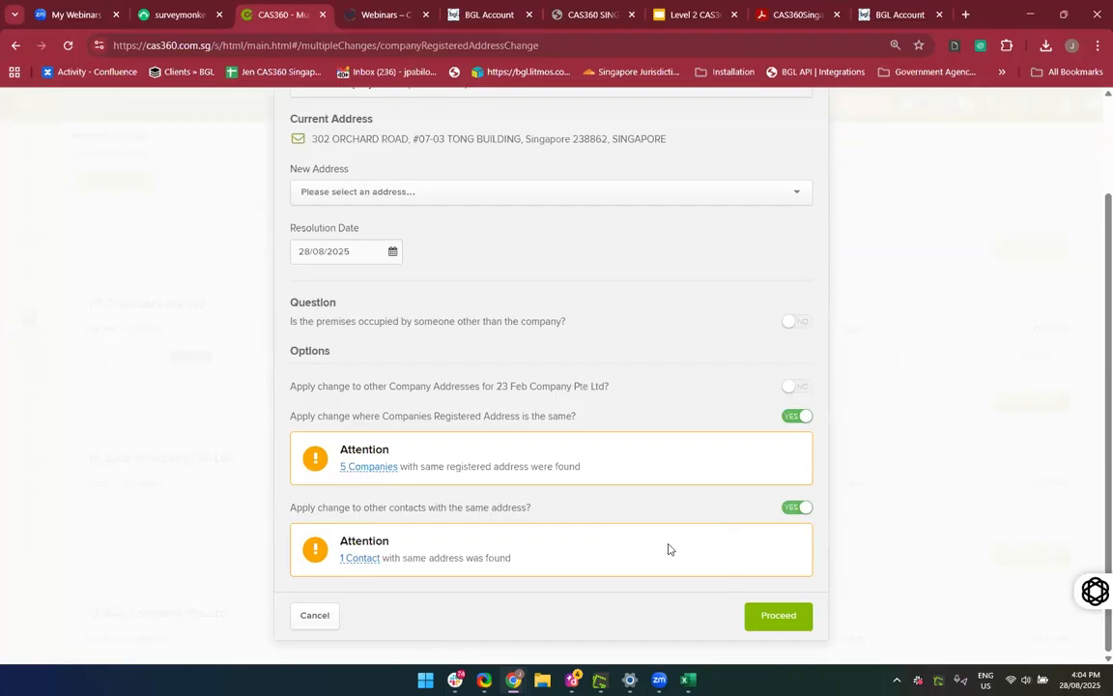
Select the new Singapore registered address, proceed with the change, and acknowledge the notice about the affected contact
left_click(778, 623)
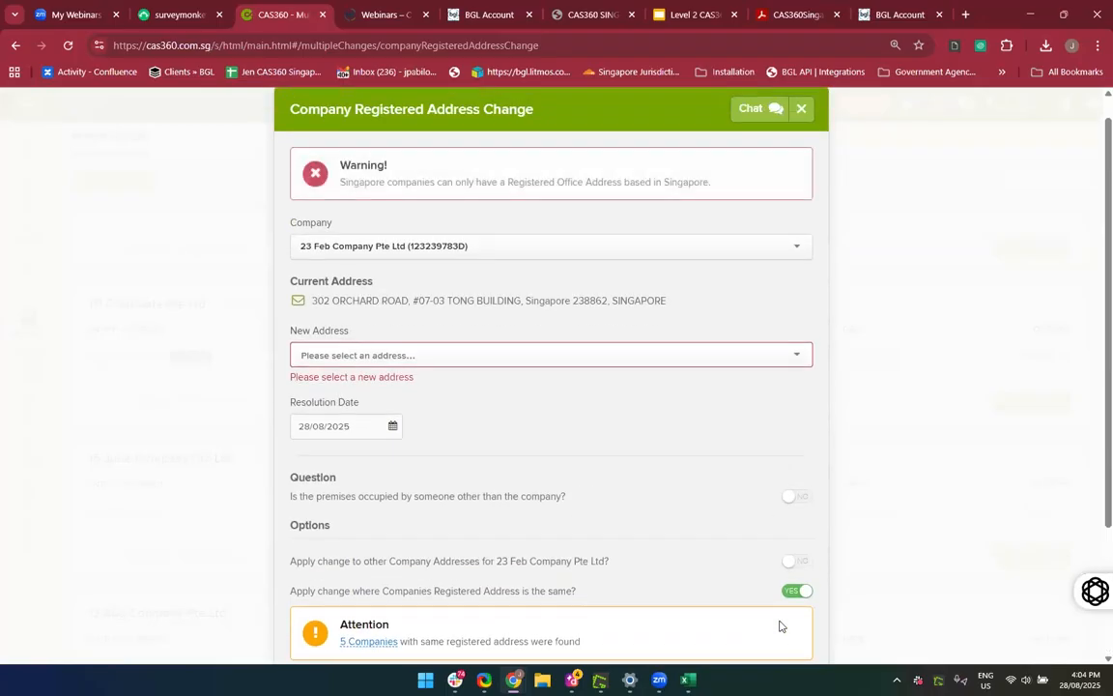
left_click(412, 352)
type("q")
left_click(391, 460)
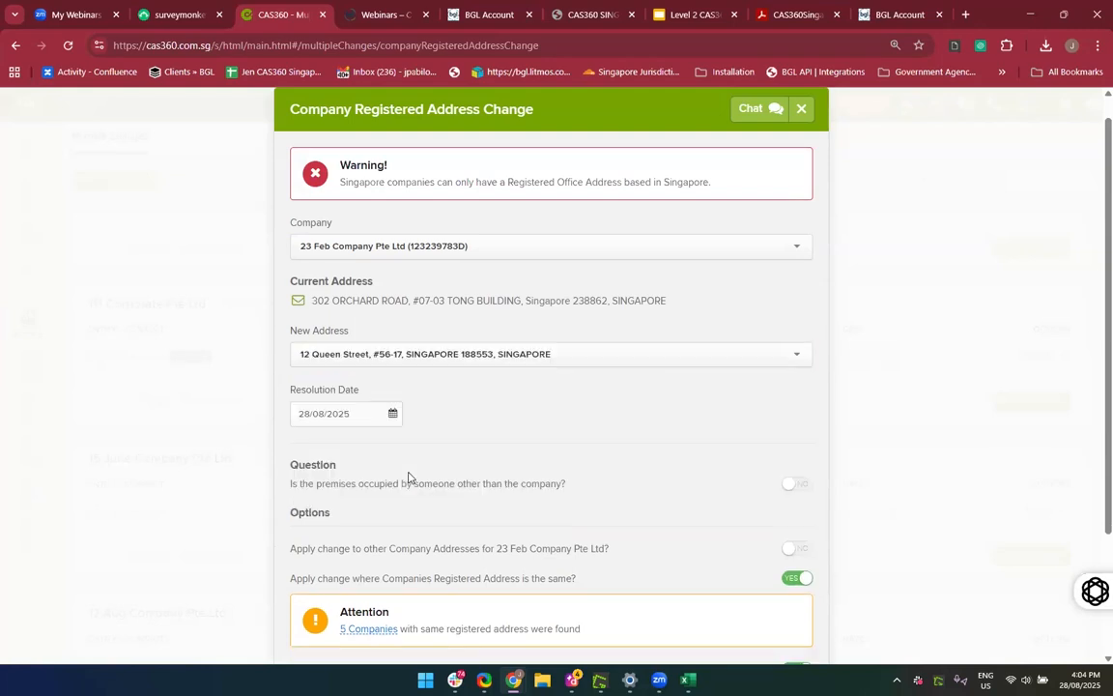
scroll(614, 467, "down", 2)
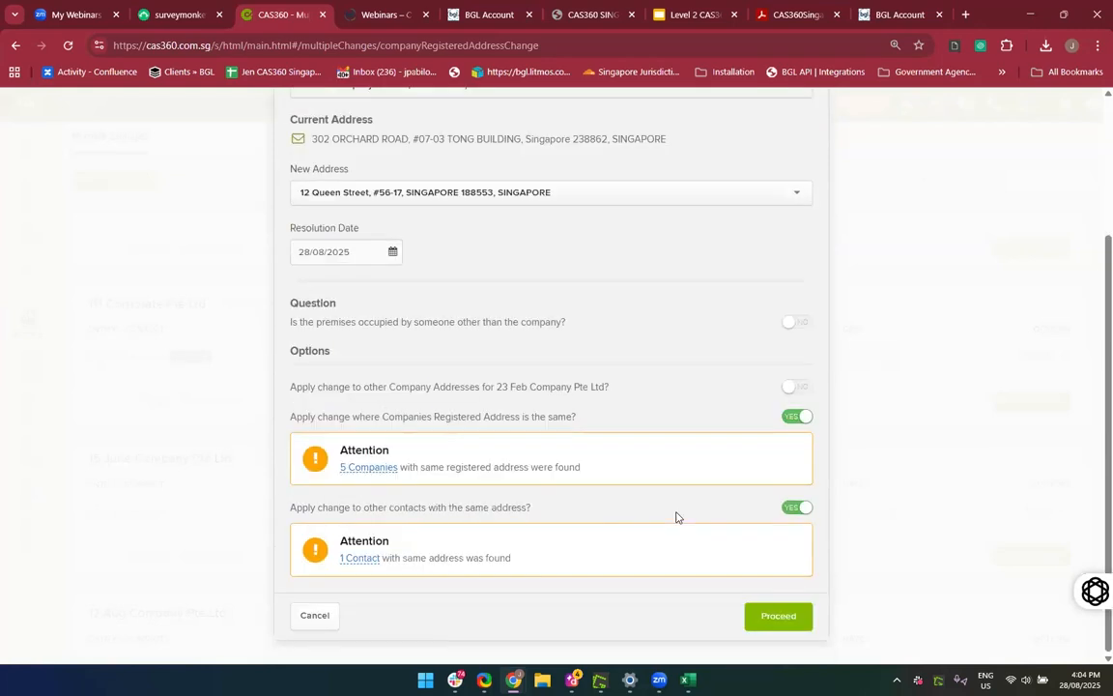
left_click(778, 624)
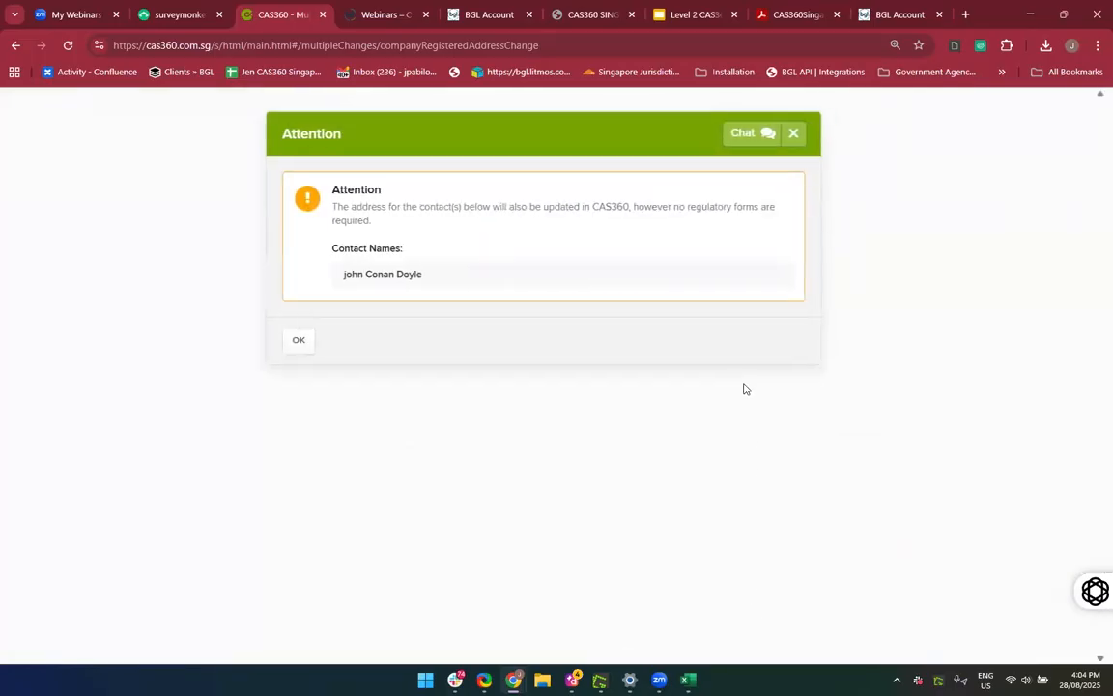
left_click(309, 341)
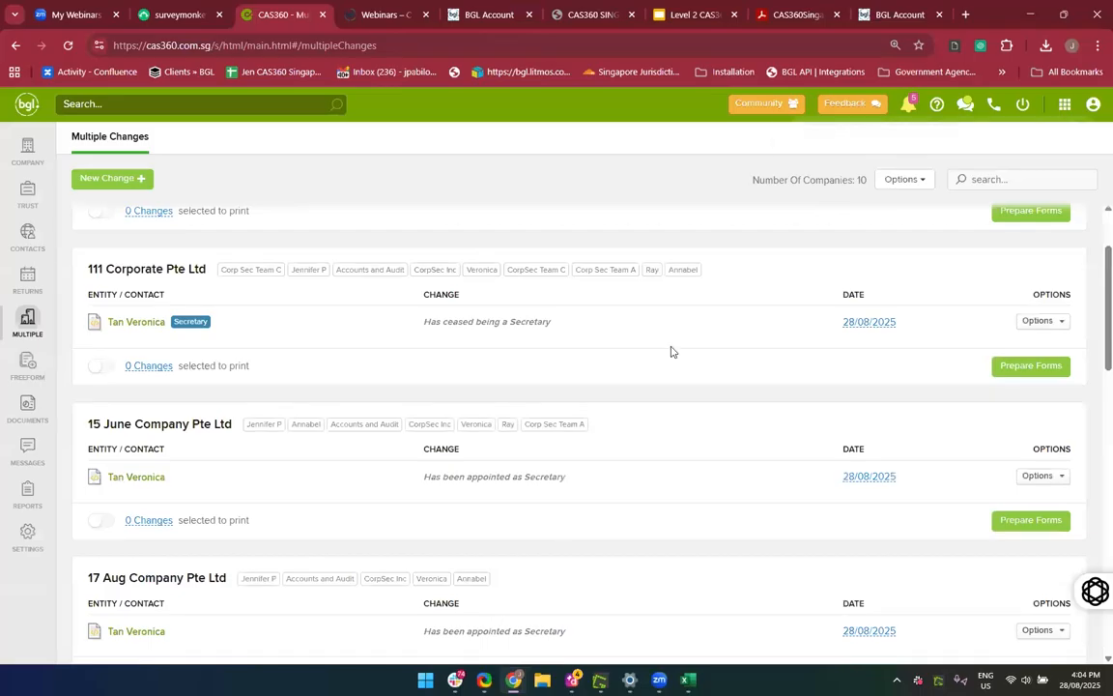
Examine the pending multiple changes across all listed companies, including the secretary appointments and registered address changes
scroll(670, 352, "up", 1)
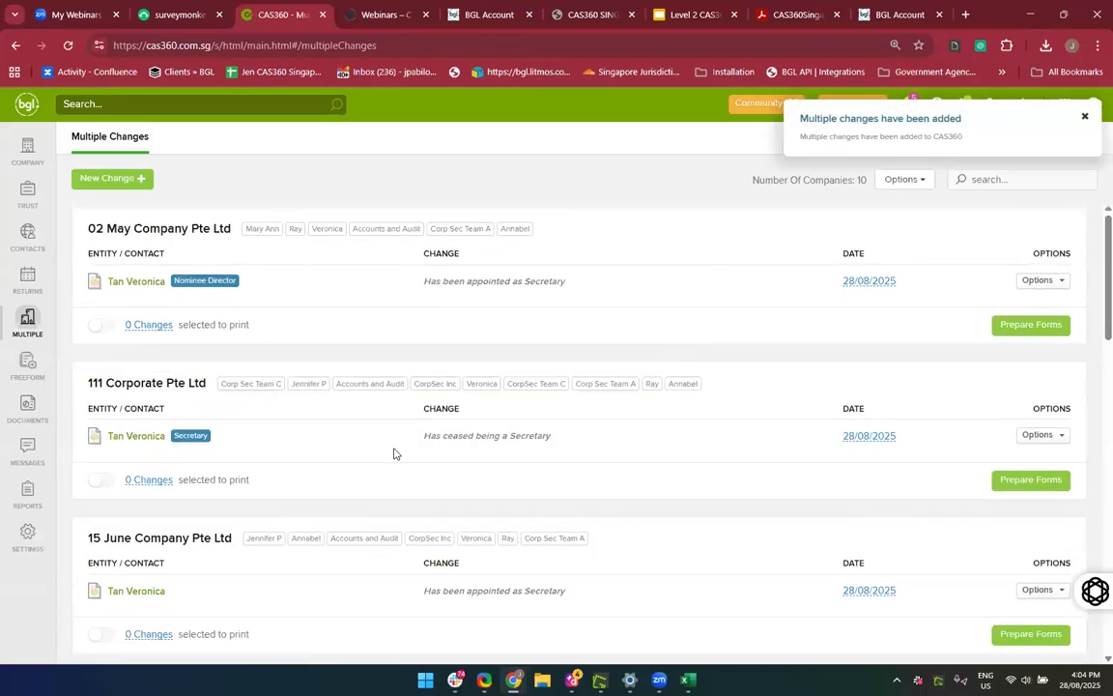
scroll(392, 453, "down", 2)
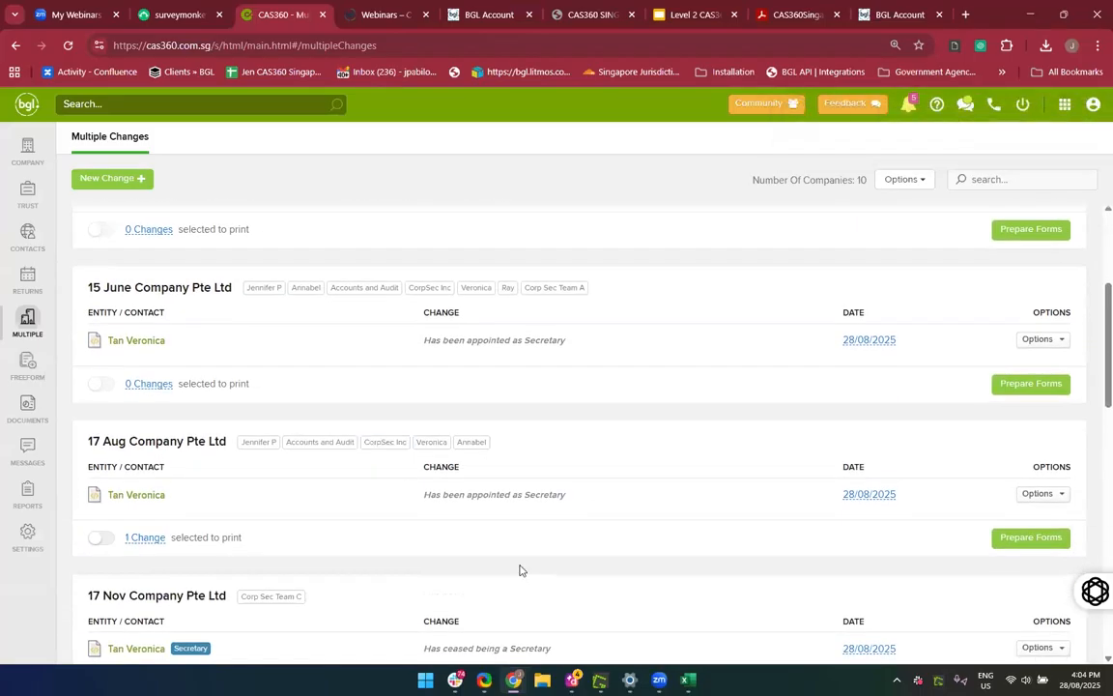
scroll(520, 570, "down", 5)
scroll(520, 570, "down", 20)
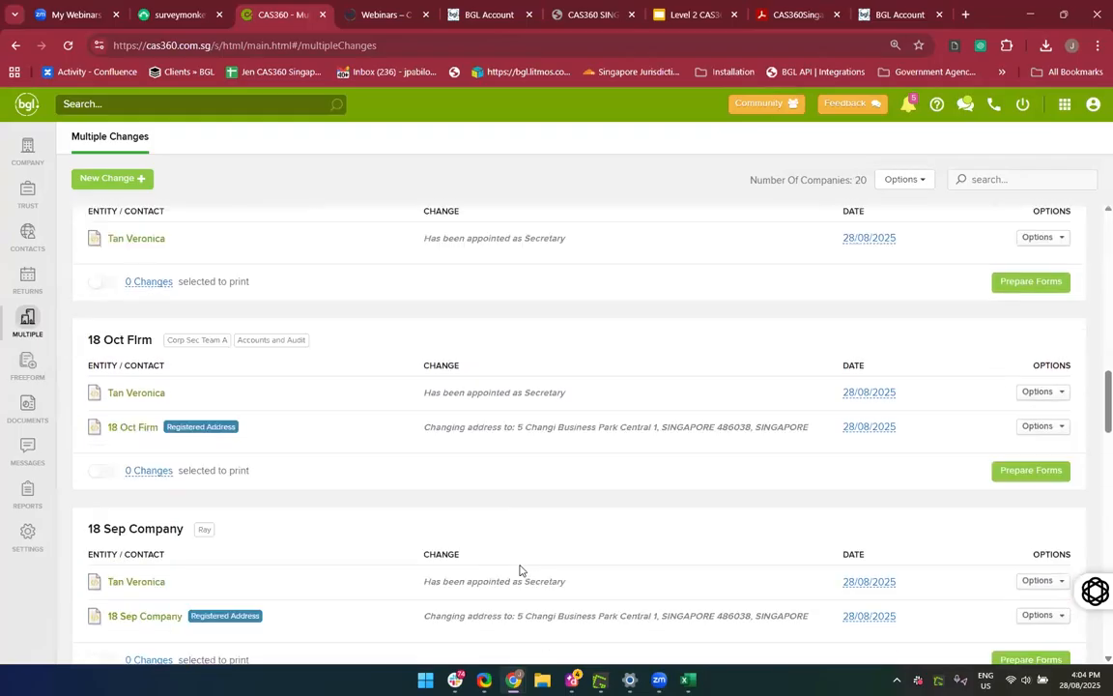
scroll(520, 570, "down", 20)
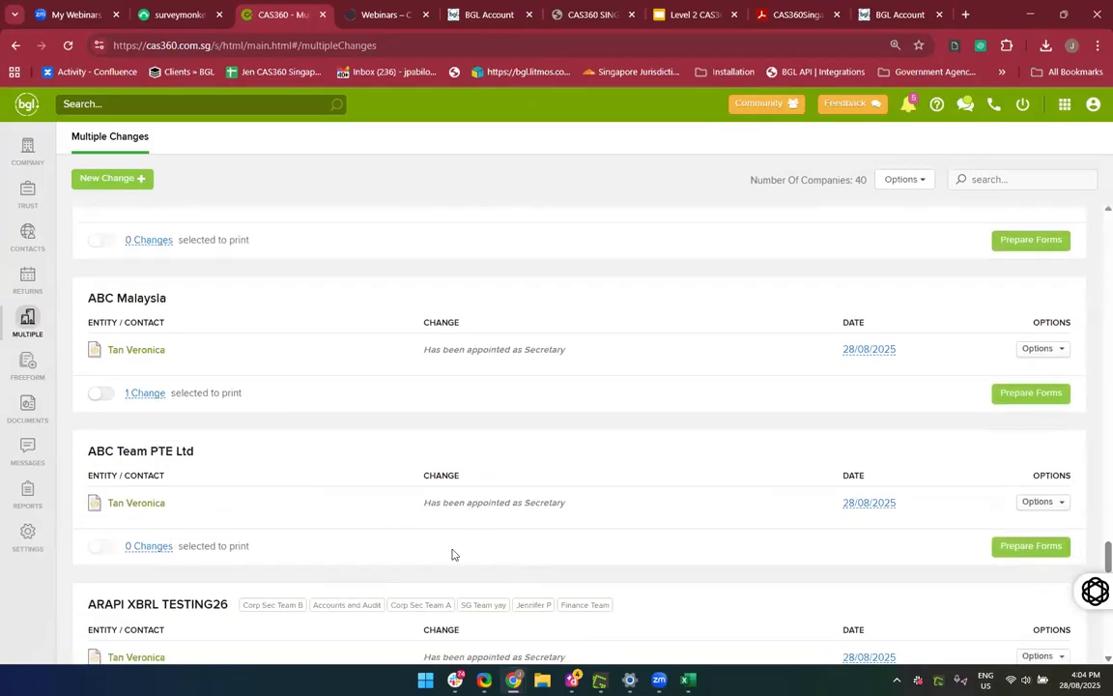
scroll(451, 554, "down", 15)
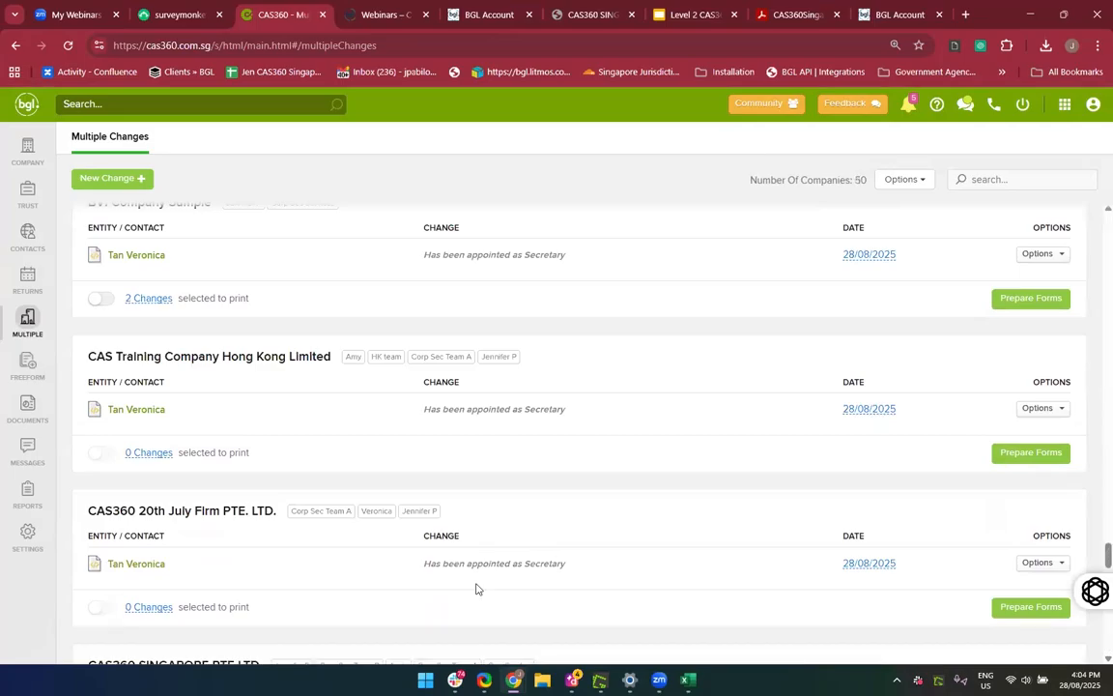
scroll(475, 589, "down", 20)
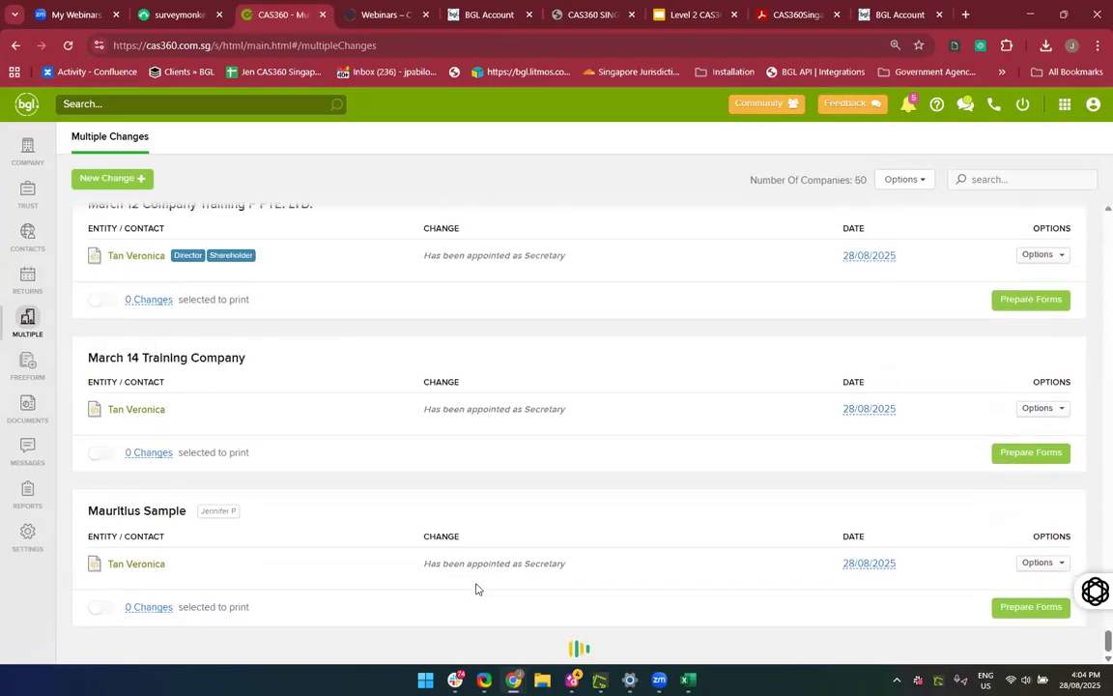
scroll(476, 589, "down", 10)
scroll(476, 588, "down", 10)
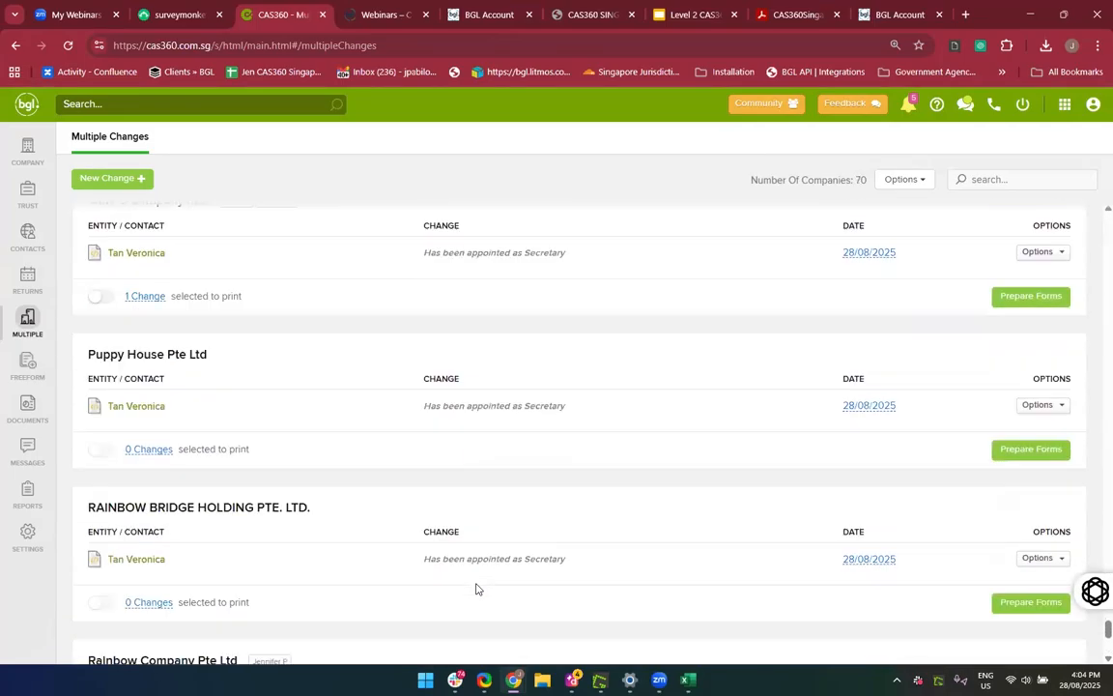
scroll(475, 588, "down", 12)
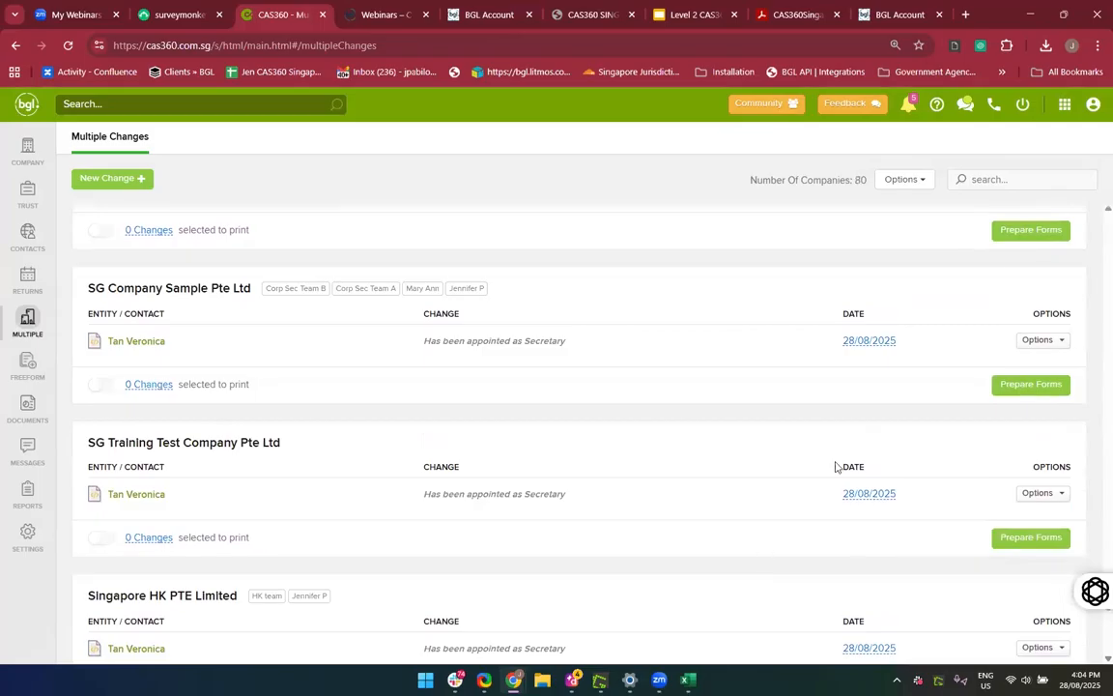
scroll(1022, 542, "down", 13)
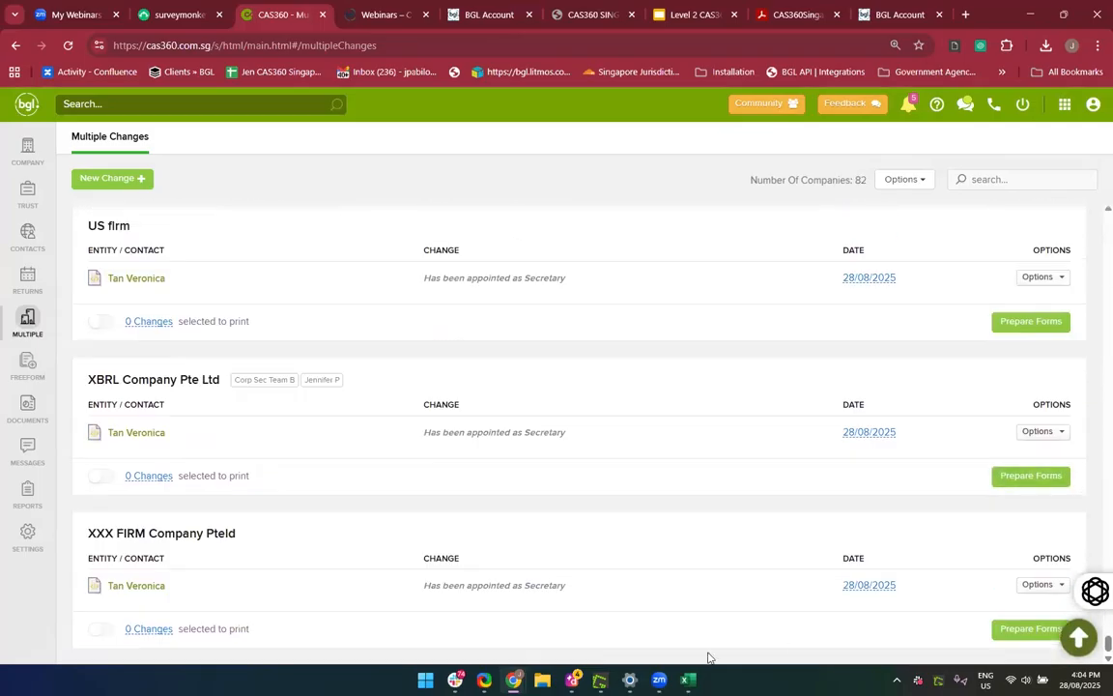
scroll(684, 460, "up", 3)
scroll(683, 462, "up", 12)
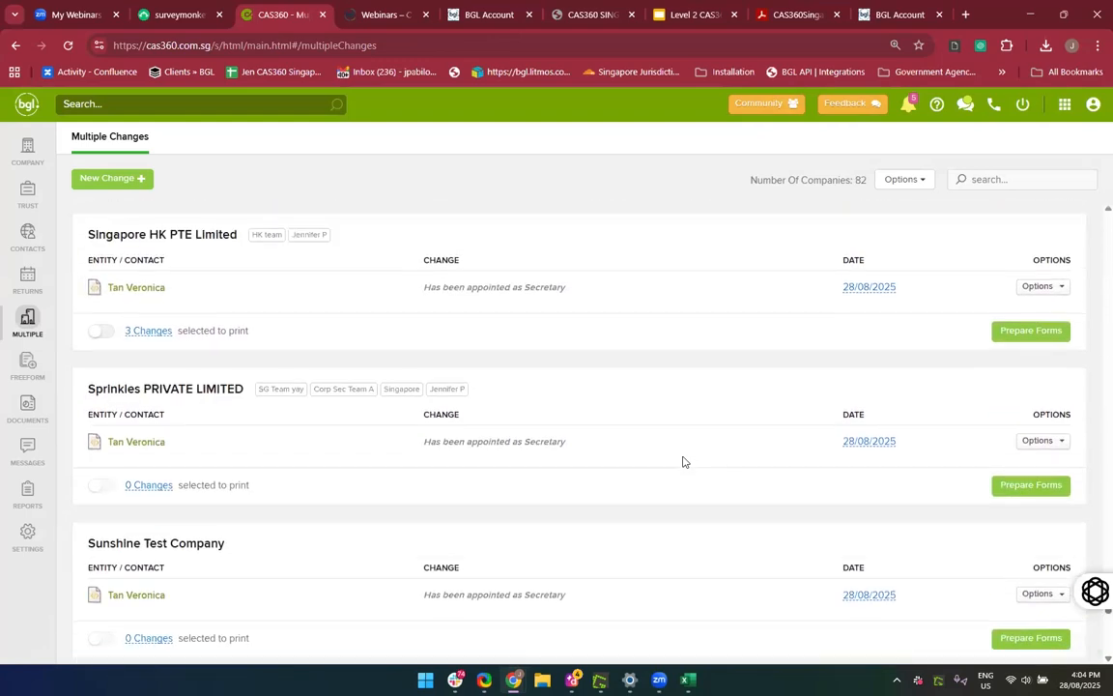
scroll(683, 462, "up", 9)
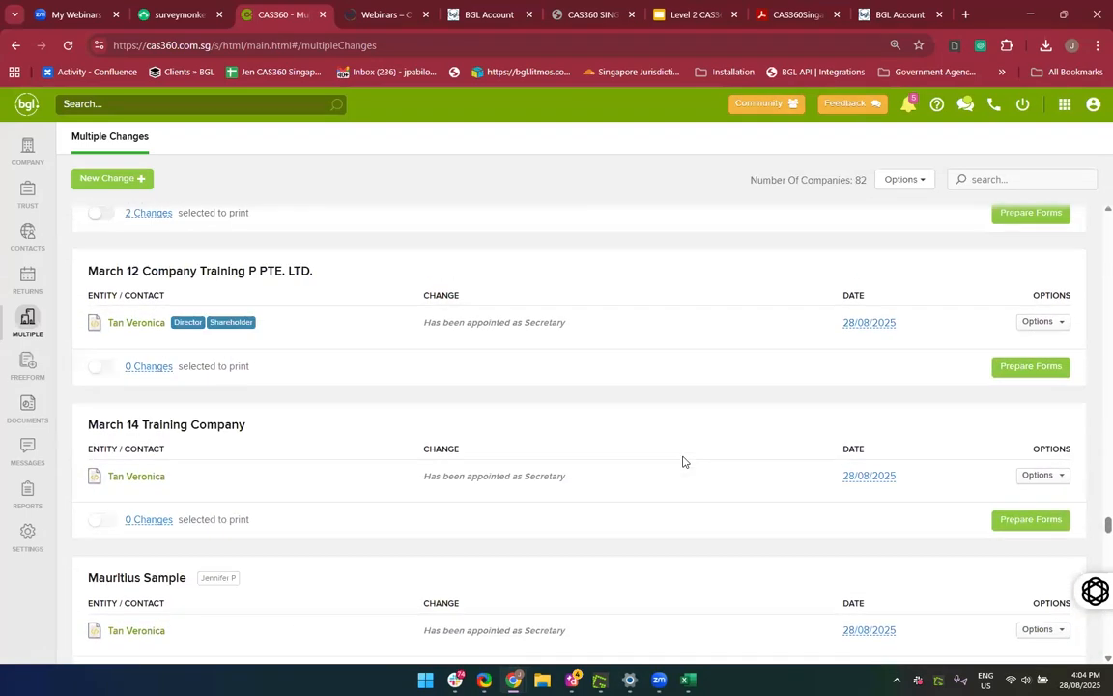
Delete all pending multiple changes for every company in the list and confirm the deletion
left_click(906, 180)
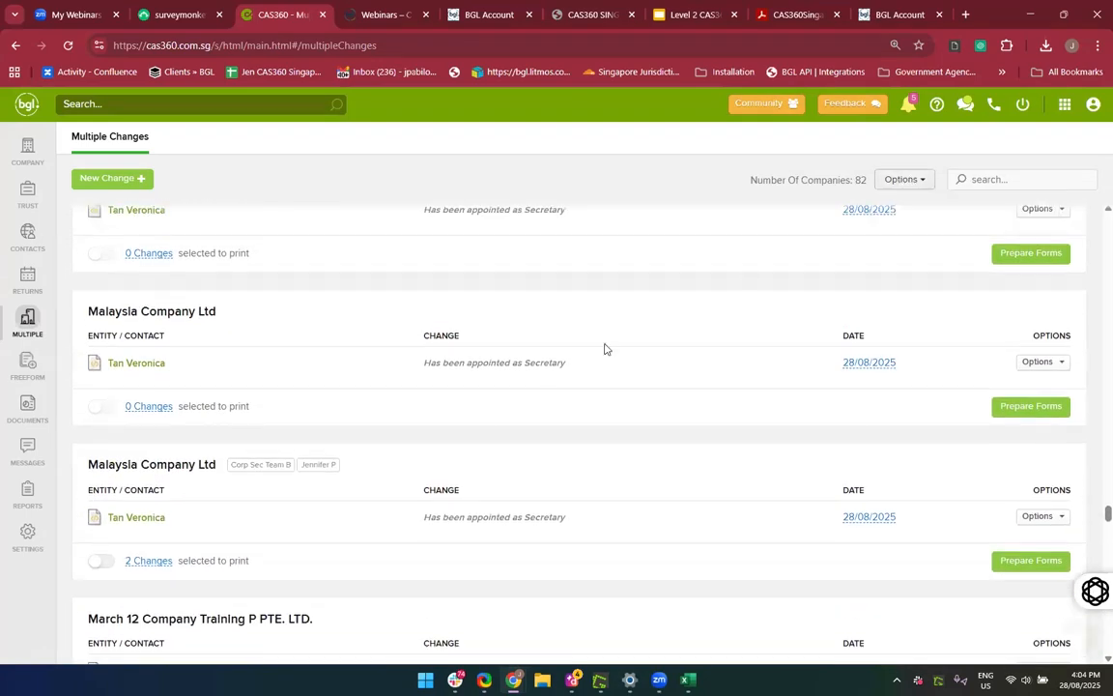
scroll(604, 348, "up", 3)
left_click(901, 181)
left_click(899, 208)
left_click(686, 265)
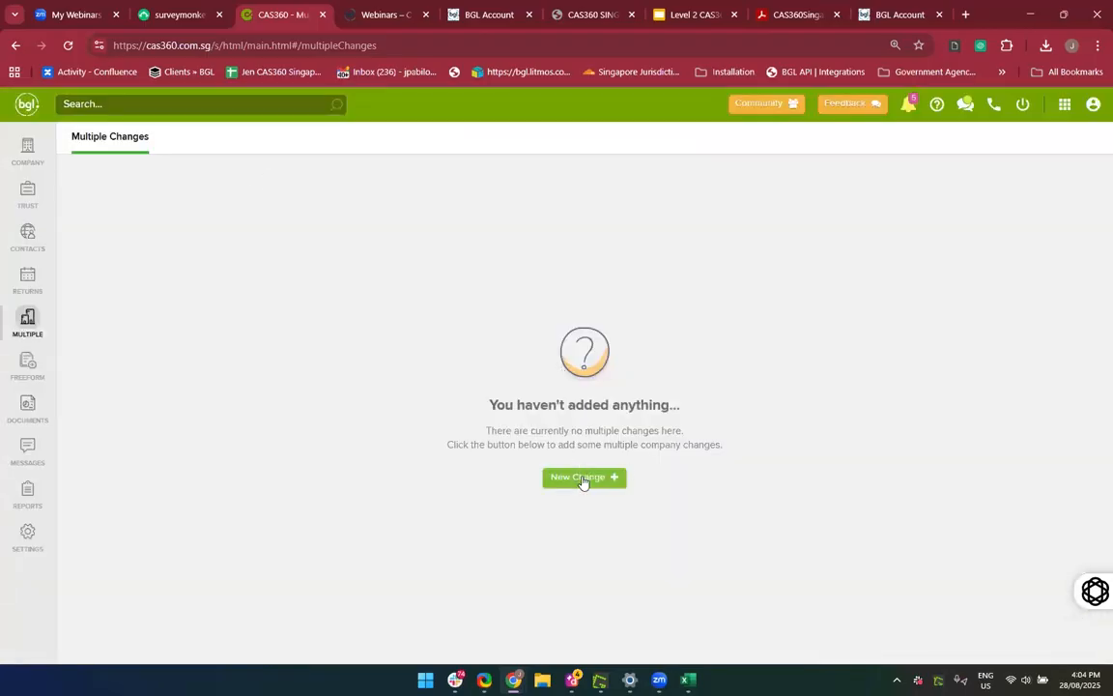
Start a new company registered address change and choose 23 August CAS360 Company as the company
left_click(582, 480)
left_click(460, 541)
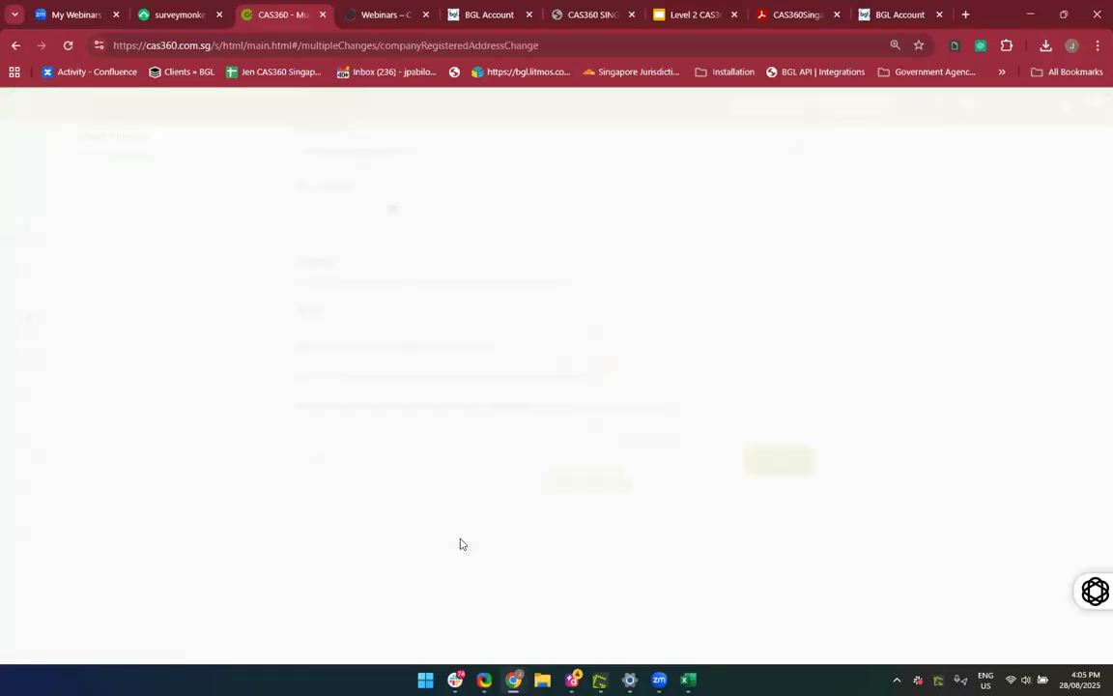
left_click(436, 205)
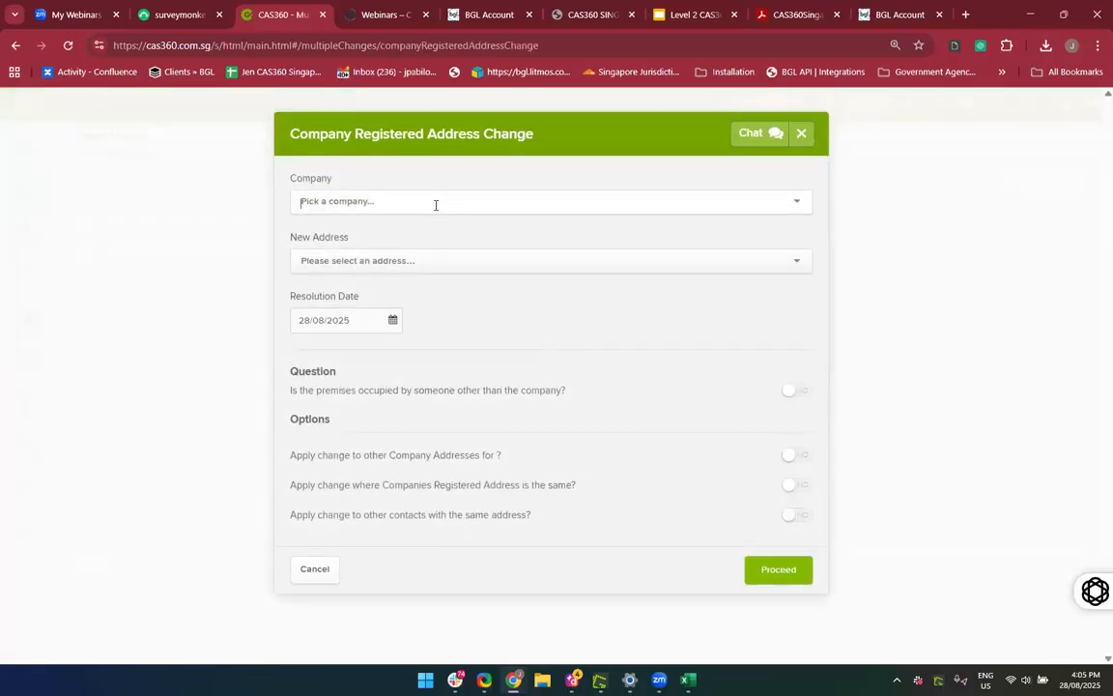
type("6")
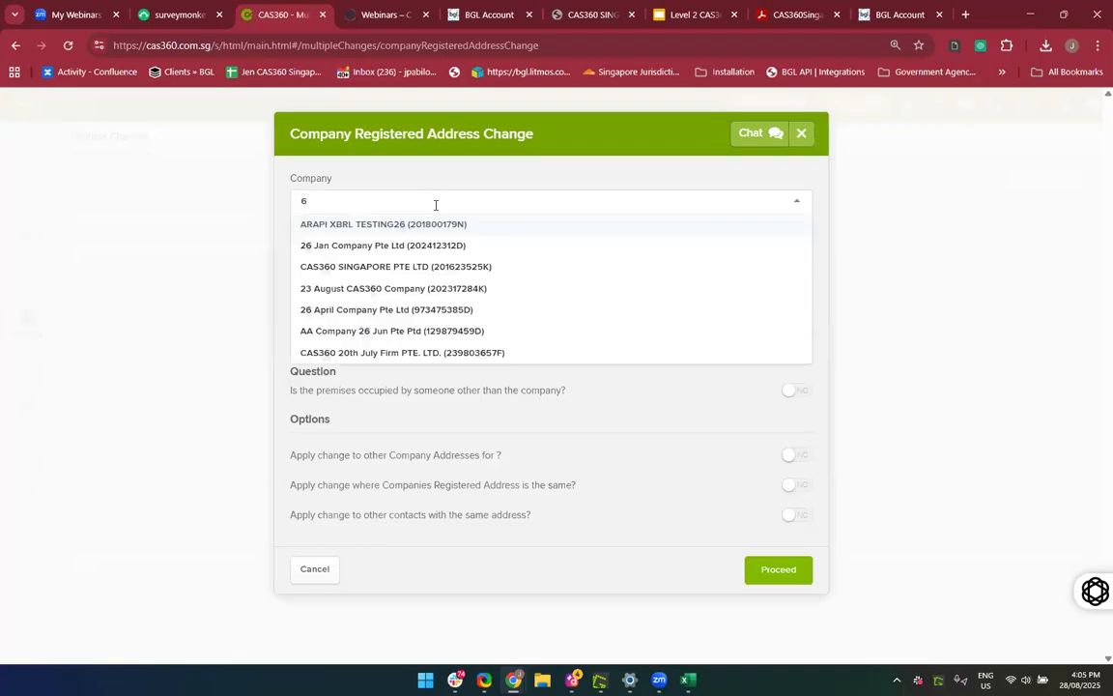
left_click(417, 309)
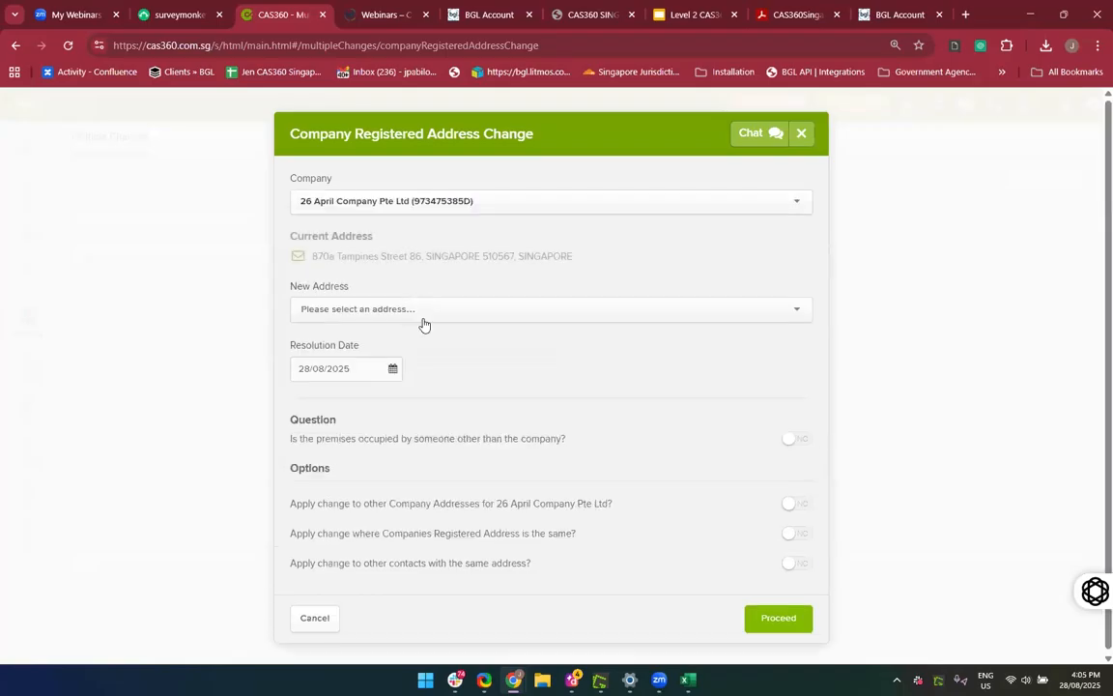
left_click(403, 192)
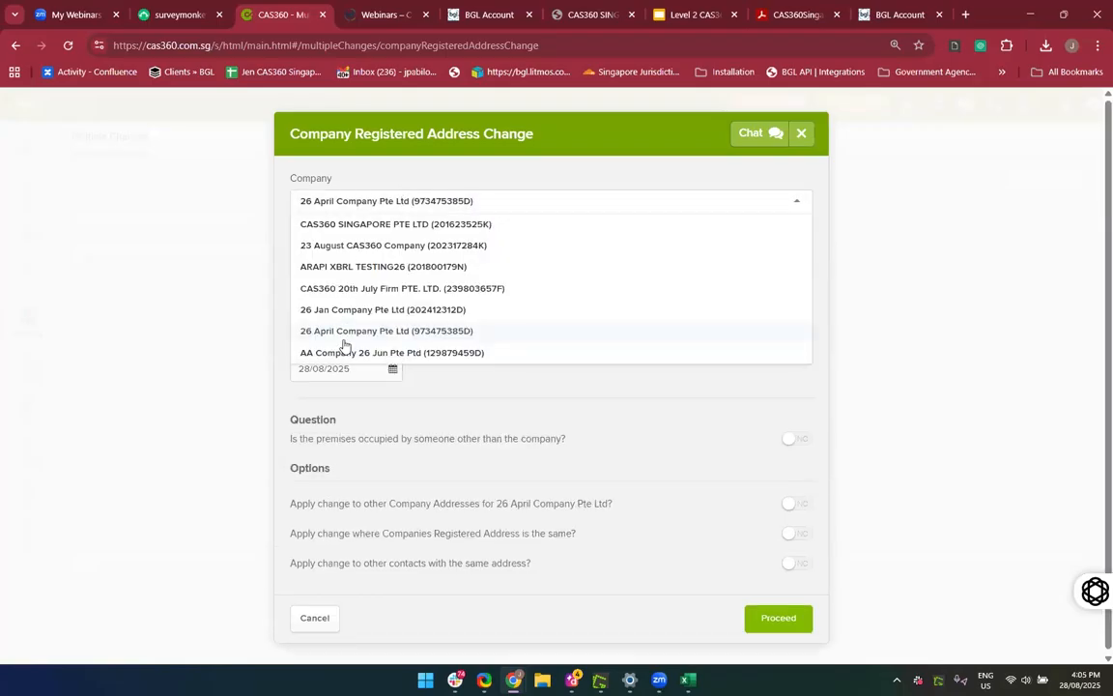
left_click(309, 242)
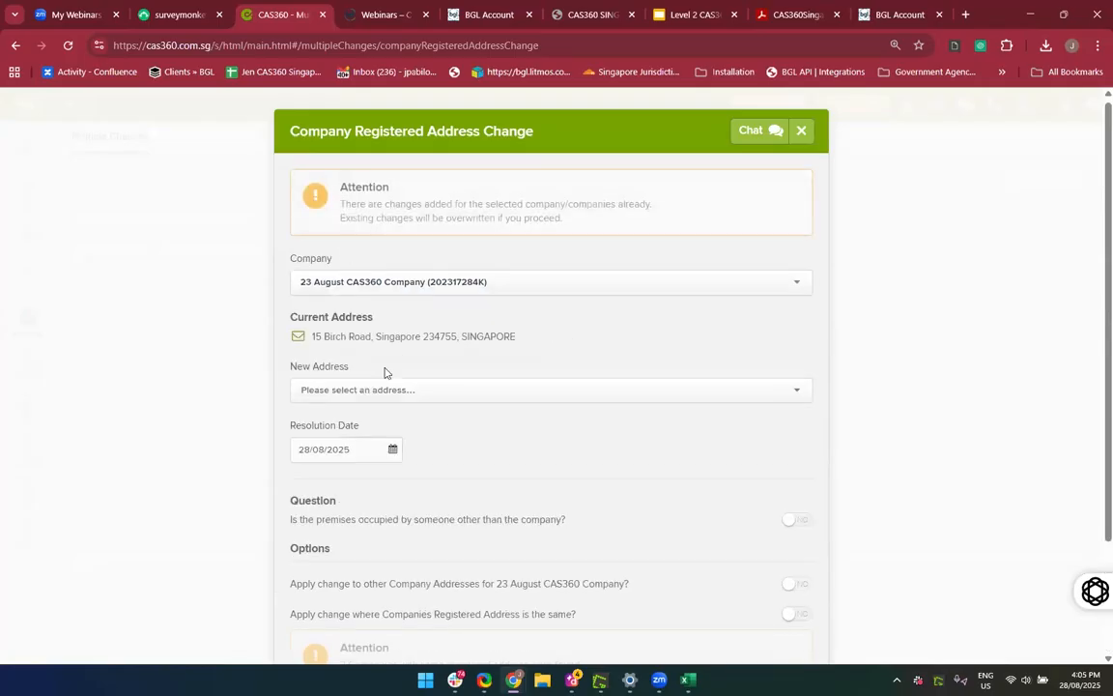
Apply the address change to companies that have the same registered address as 23 August CAS360 Company
scroll(397, 523, "down", 2)
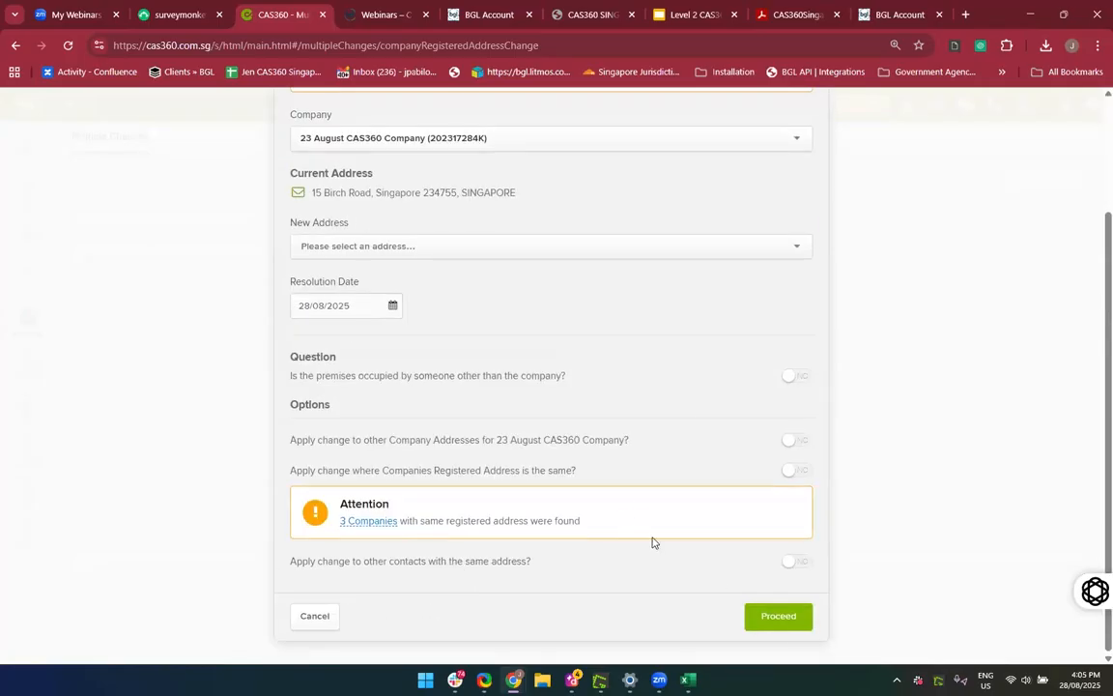
left_click(797, 471)
left_click(778, 616)
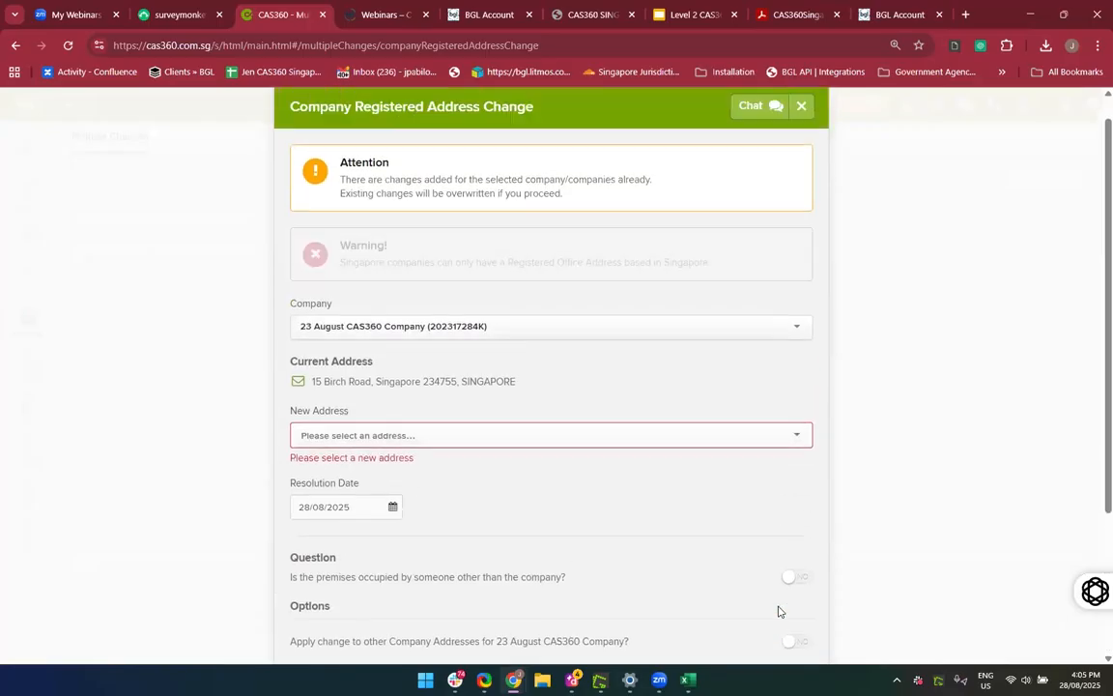
Select the new Singapore registered address for 23 August CAS360 Company and proceed with the change
left_click(481, 446)
type("CHan")
left_click(445, 480)
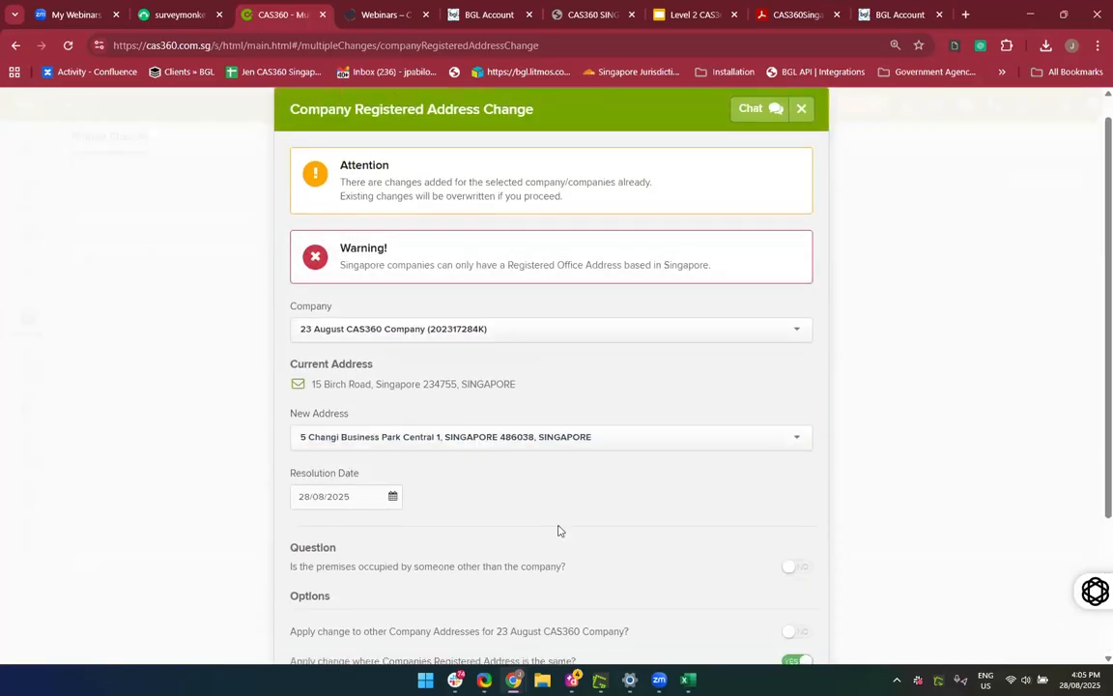
scroll(720, 601, "down", 3)
left_click(777, 617)
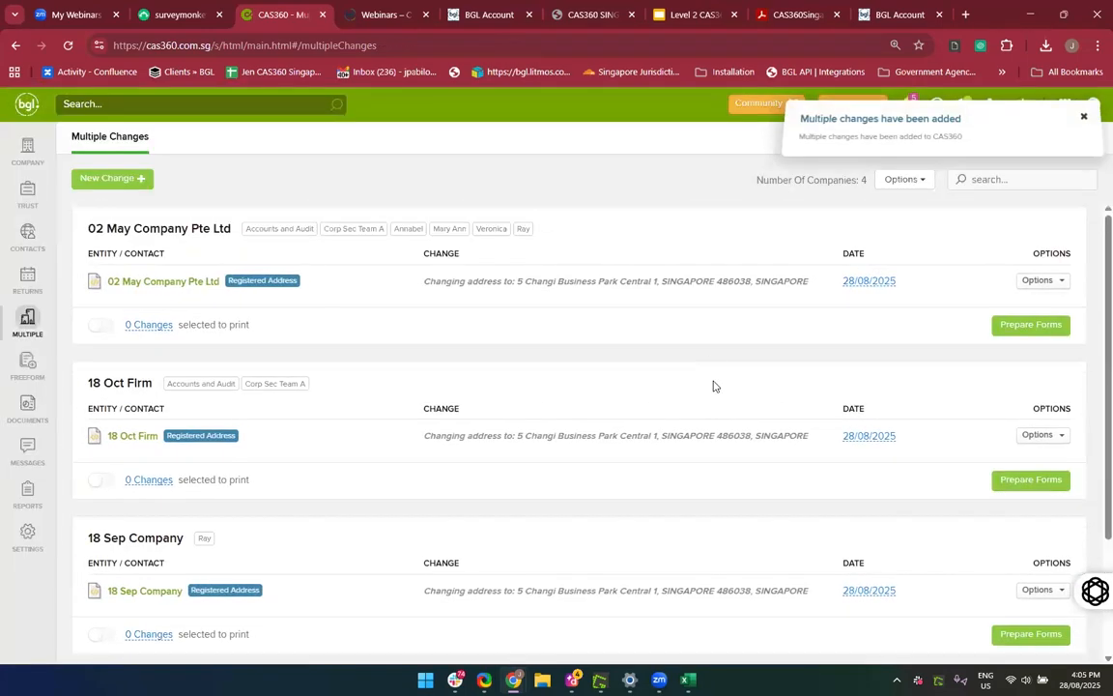
Delete the pending registered address change for 18 Sep Company and confirm the deletion
scroll(413, 466, "down", 2)
scroll(412, 466, "up", 1)
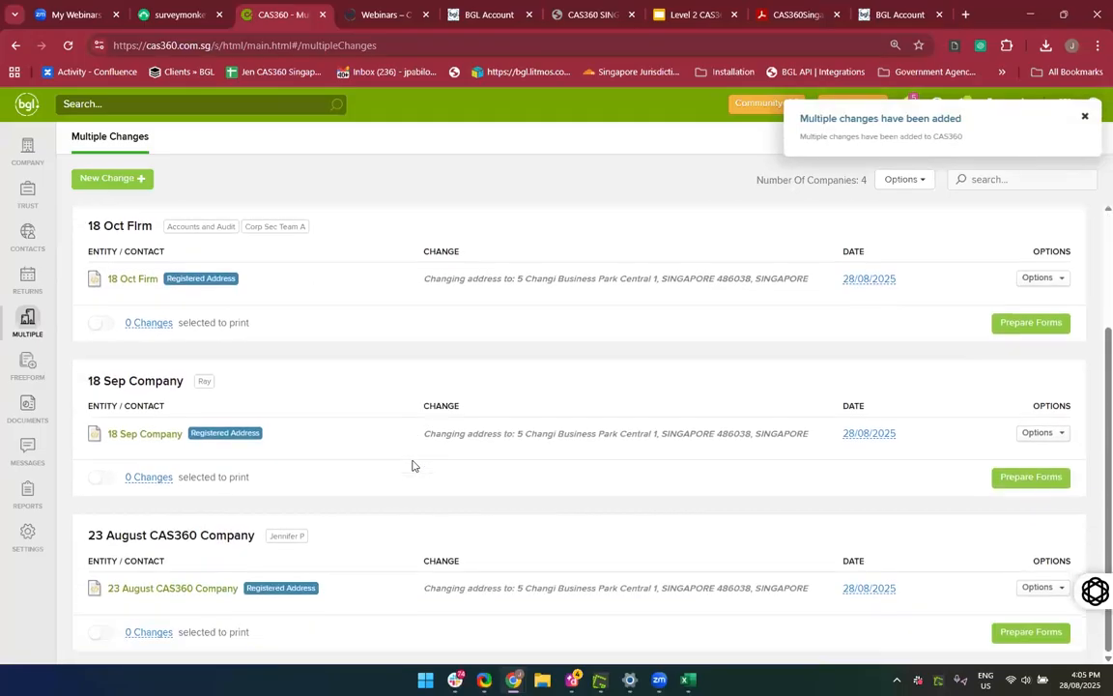
scroll(413, 465, "up", 1)
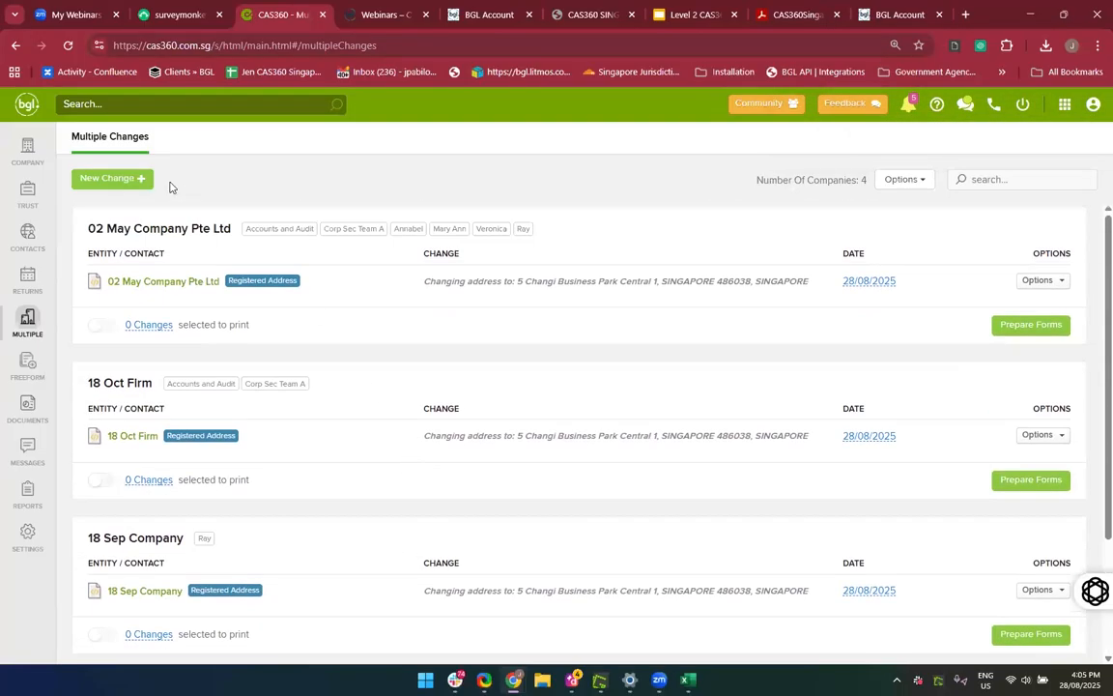
scroll(423, 502, "down", 2)
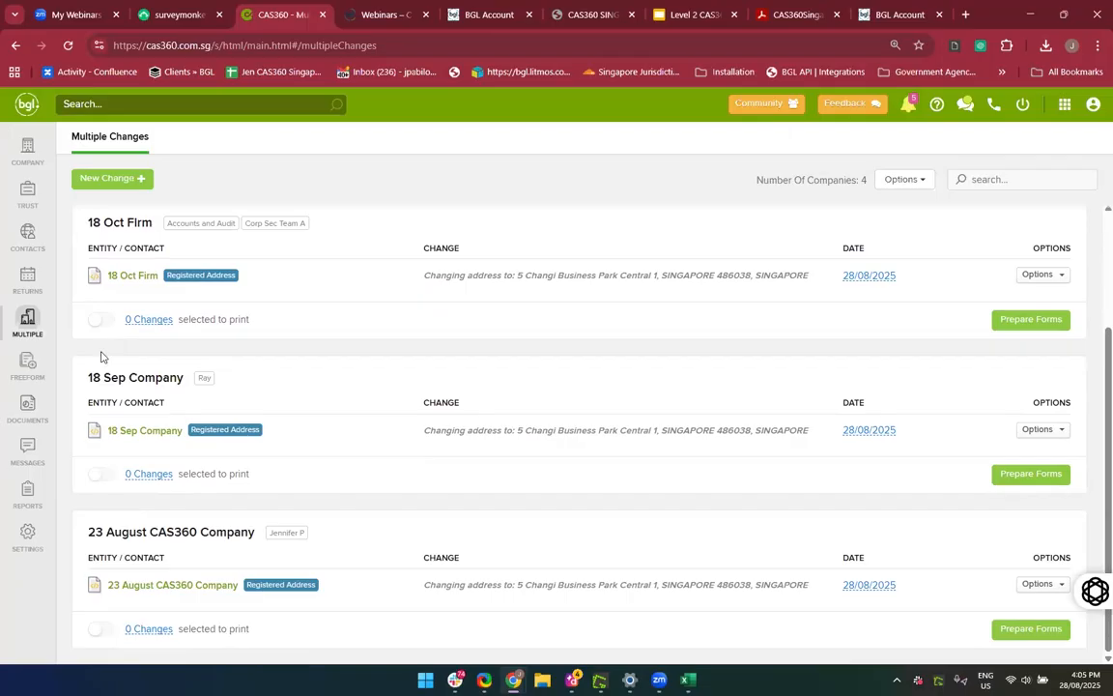
scroll(227, 373, "up", 3)
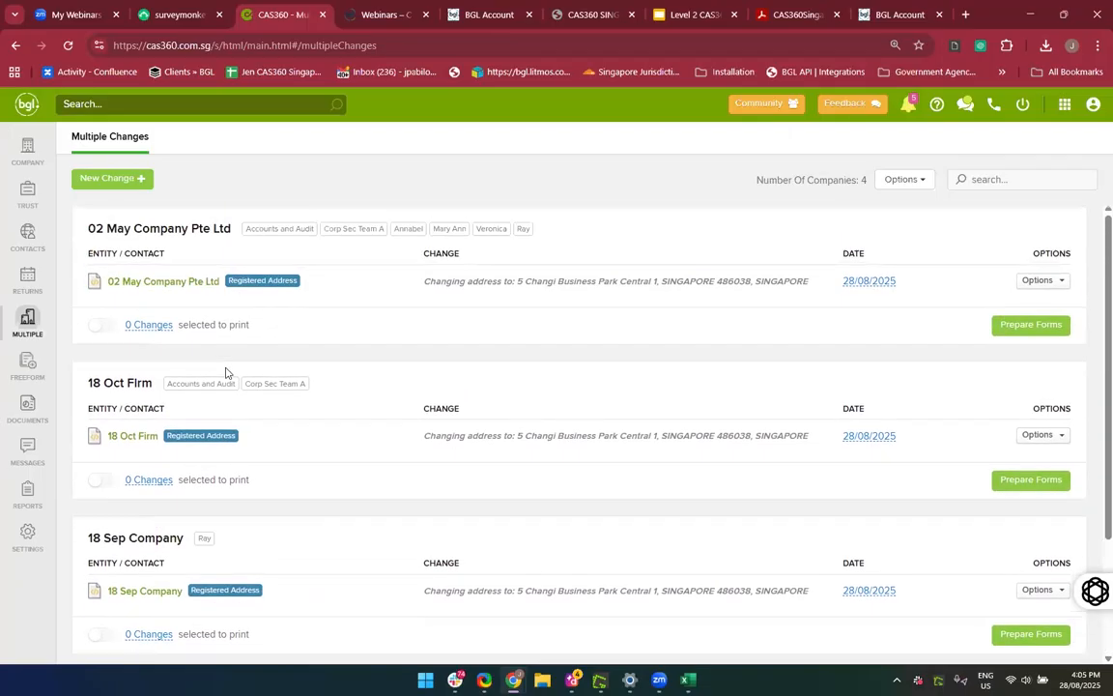
scroll(226, 373, "down", 2)
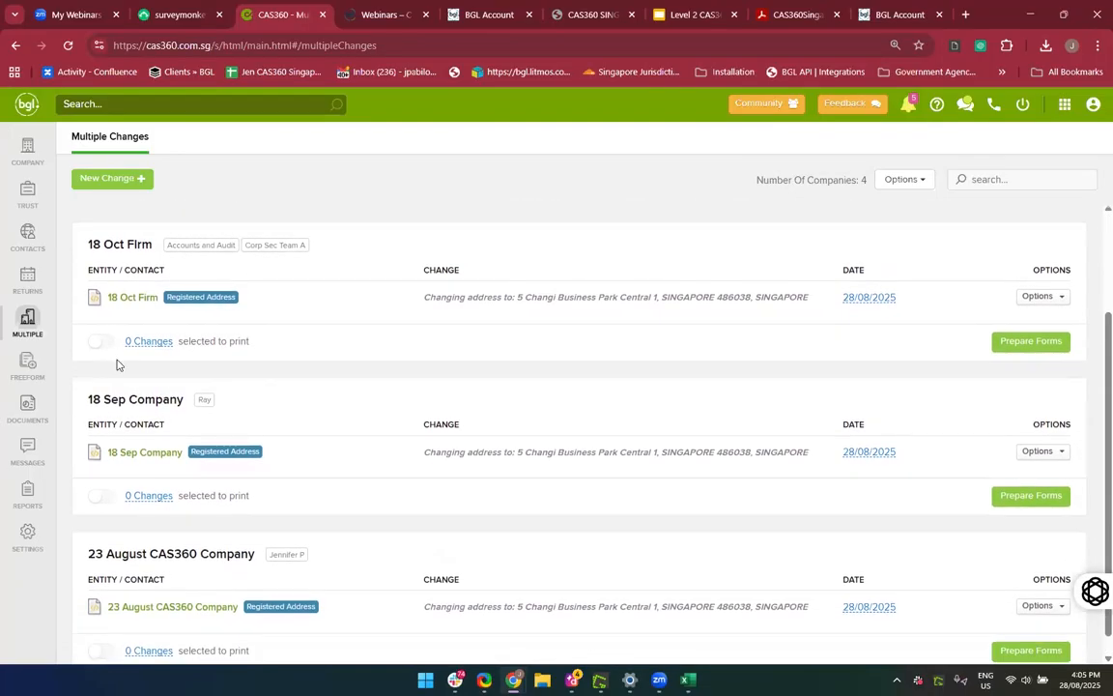
left_click(1053, 456)
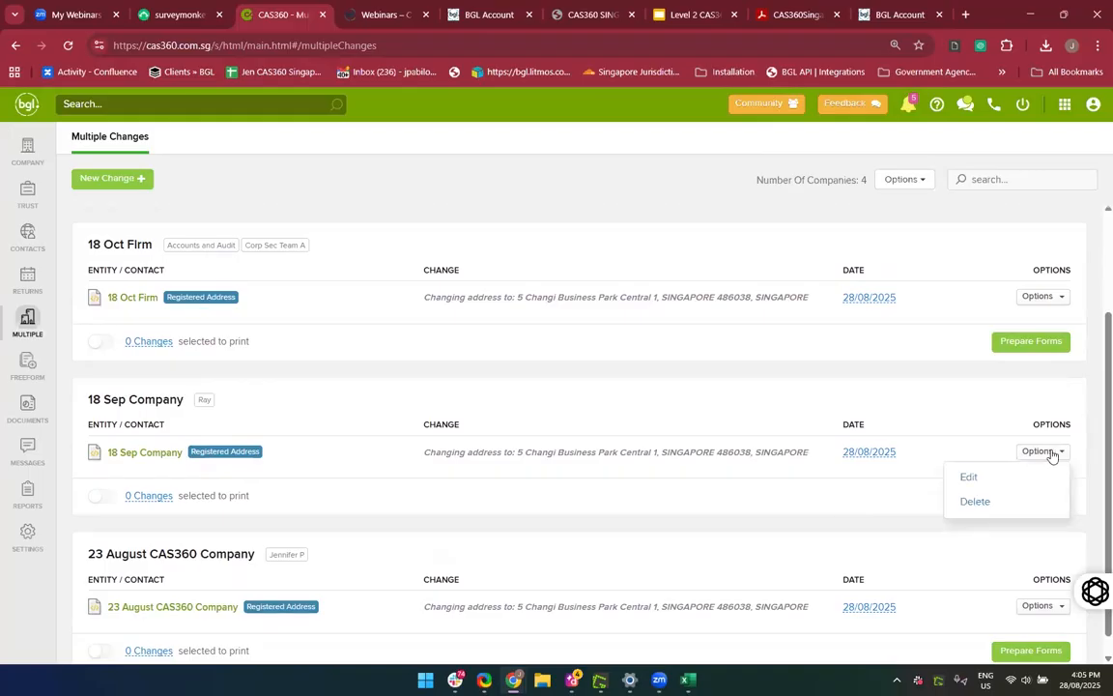
left_click(974, 500)
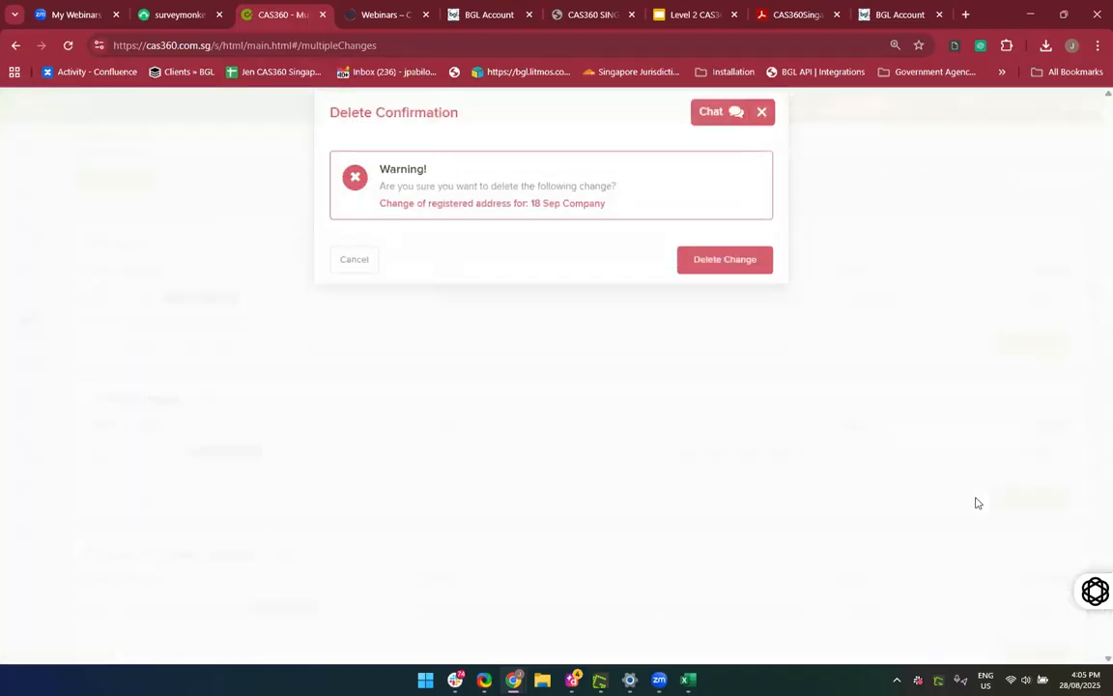
left_click(733, 281)
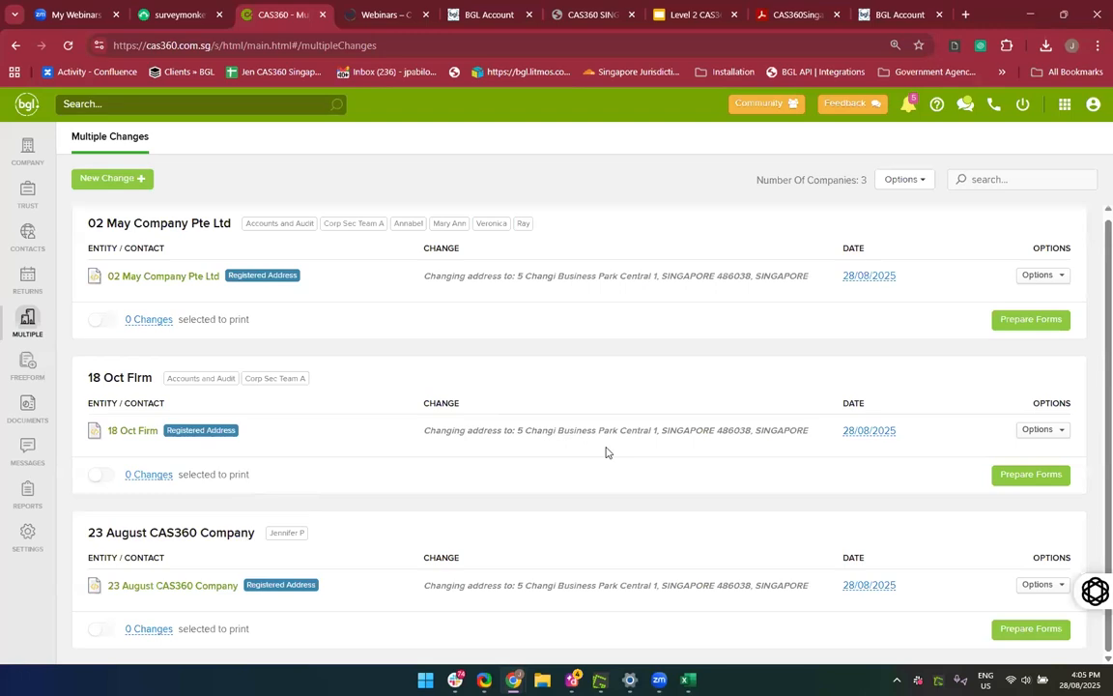
Delete the pending registered address change for 18 Oct Firm and confirm the deletion
left_click(1052, 437)
left_click(981, 491)
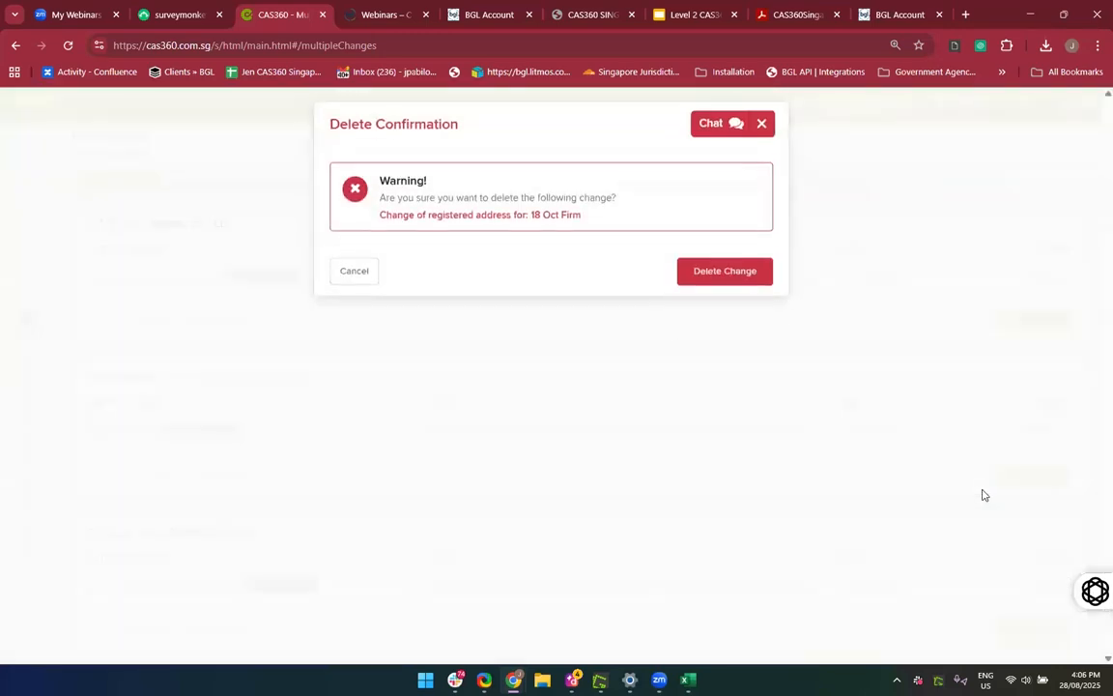
left_click(709, 277)
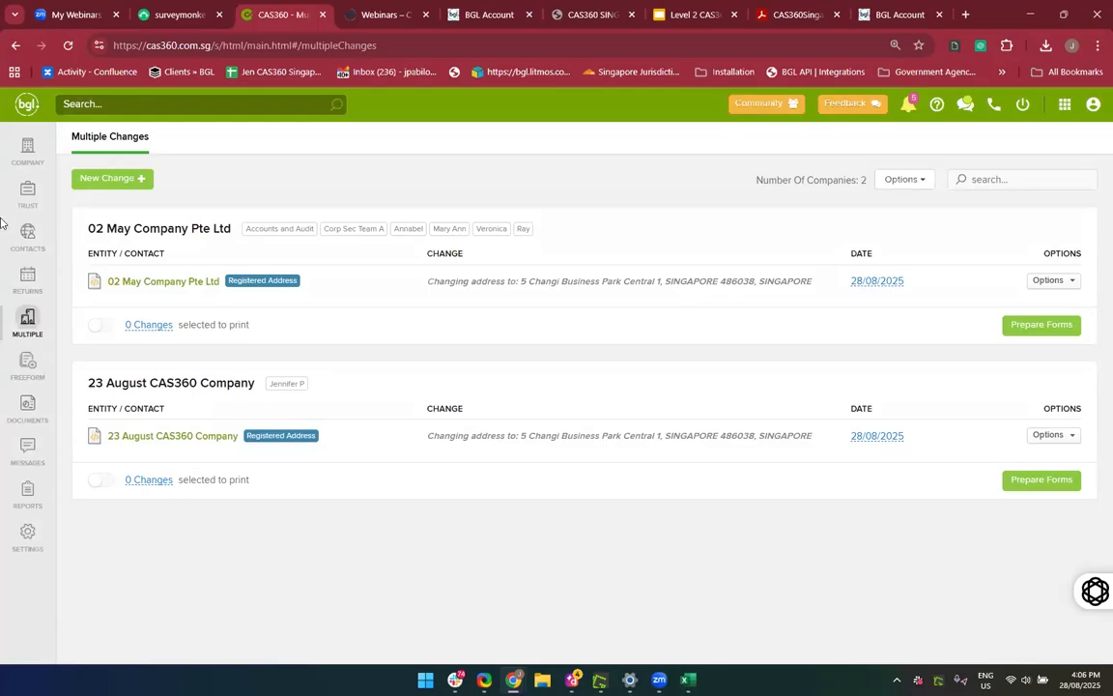
View the company selection list and open the lodgement and agent settings
left_click(28, 150)
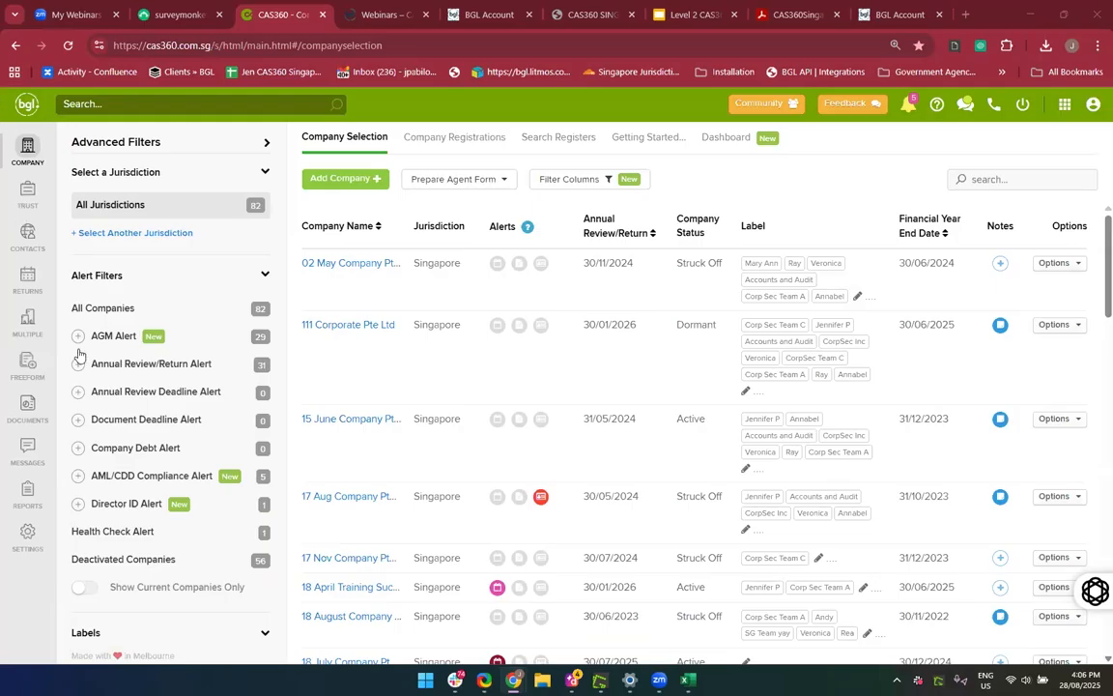
left_click(27, 537)
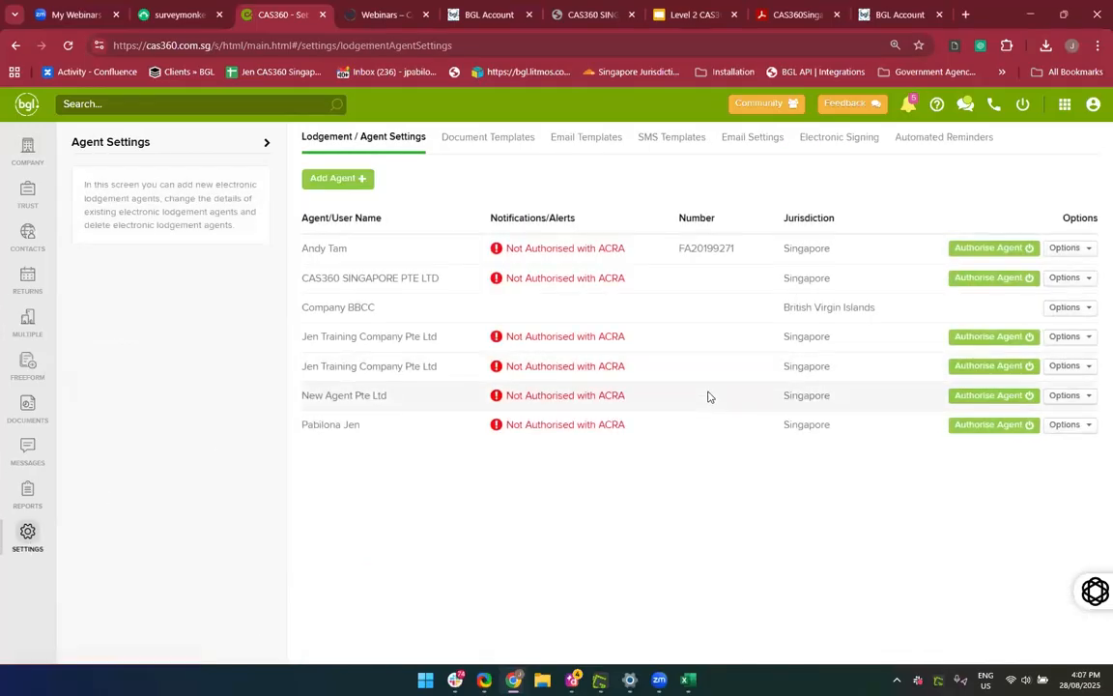
Open the electronic signing integration settings and examine the status of DocuSign, Adobe Sign, FuseSign and PleaseSign
left_click(822, 145)
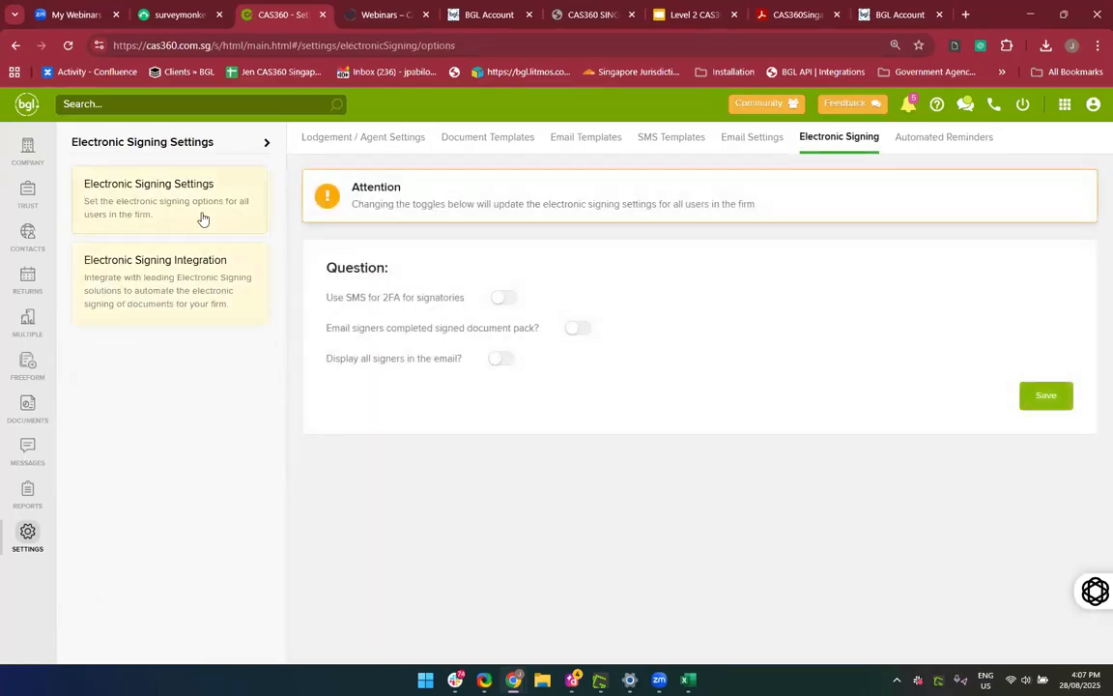
left_click(204, 283)
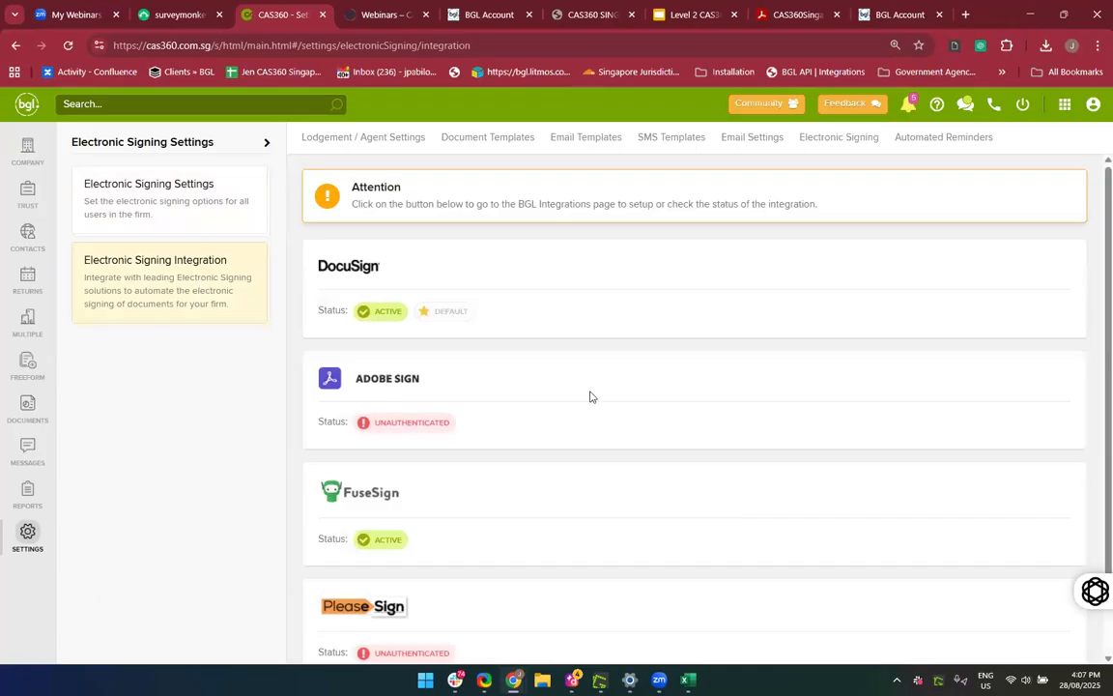
scroll(592, 396, "down", 1)
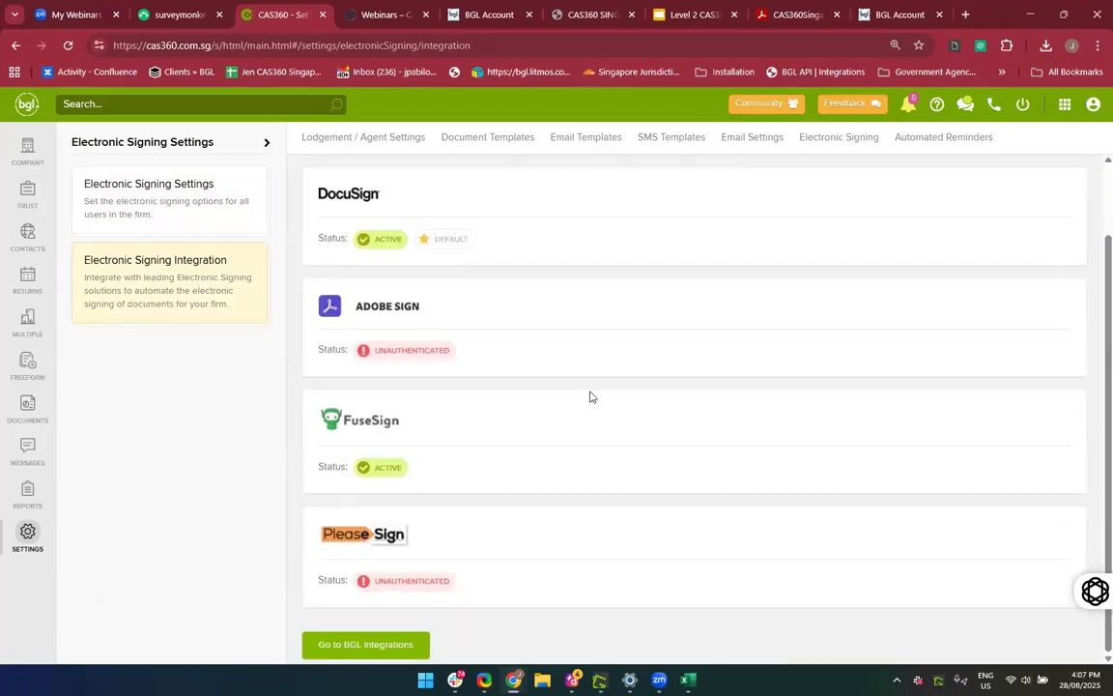
scroll(592, 396, "up", 1)
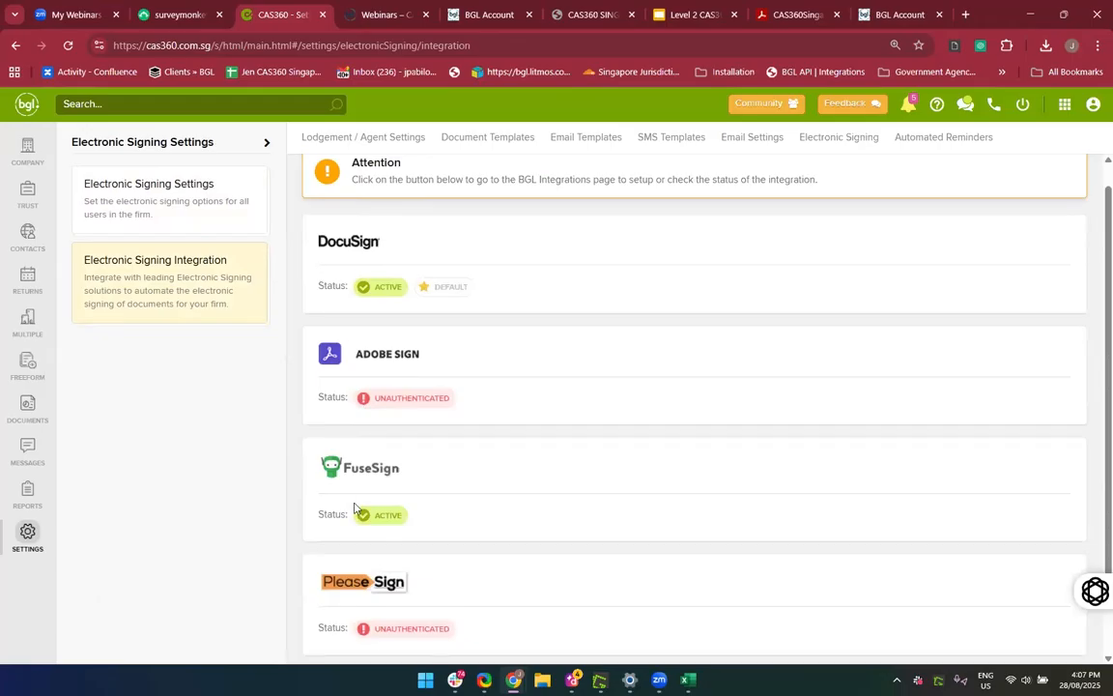
scroll(512, 467, "down", 1)
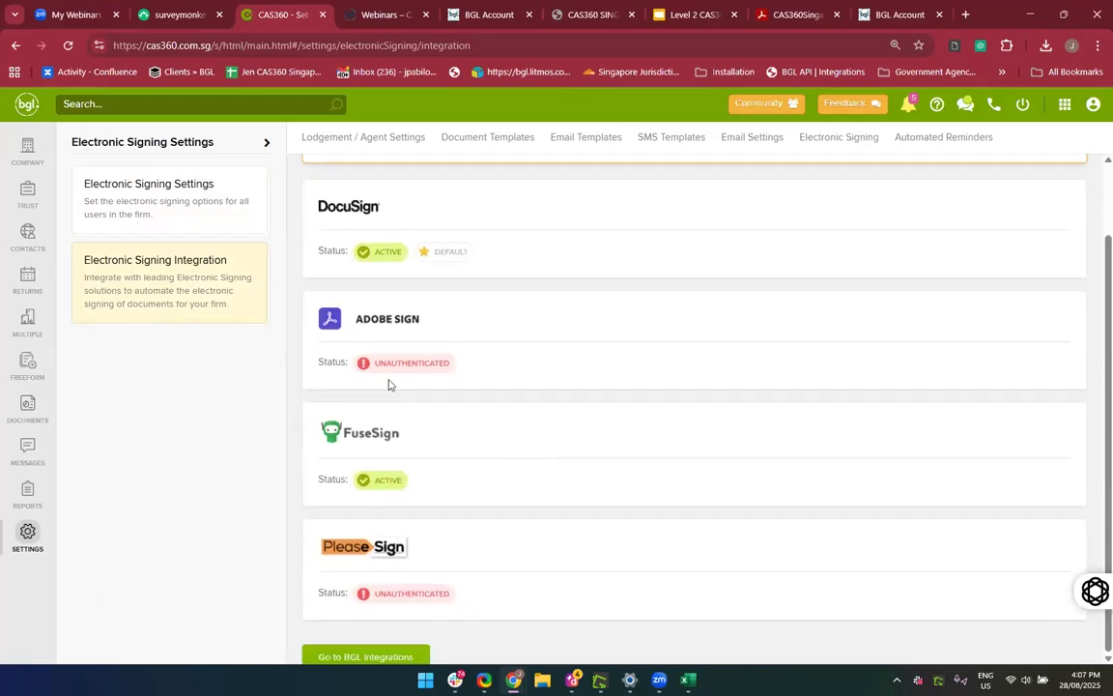
scroll(426, 544, "down", 1)
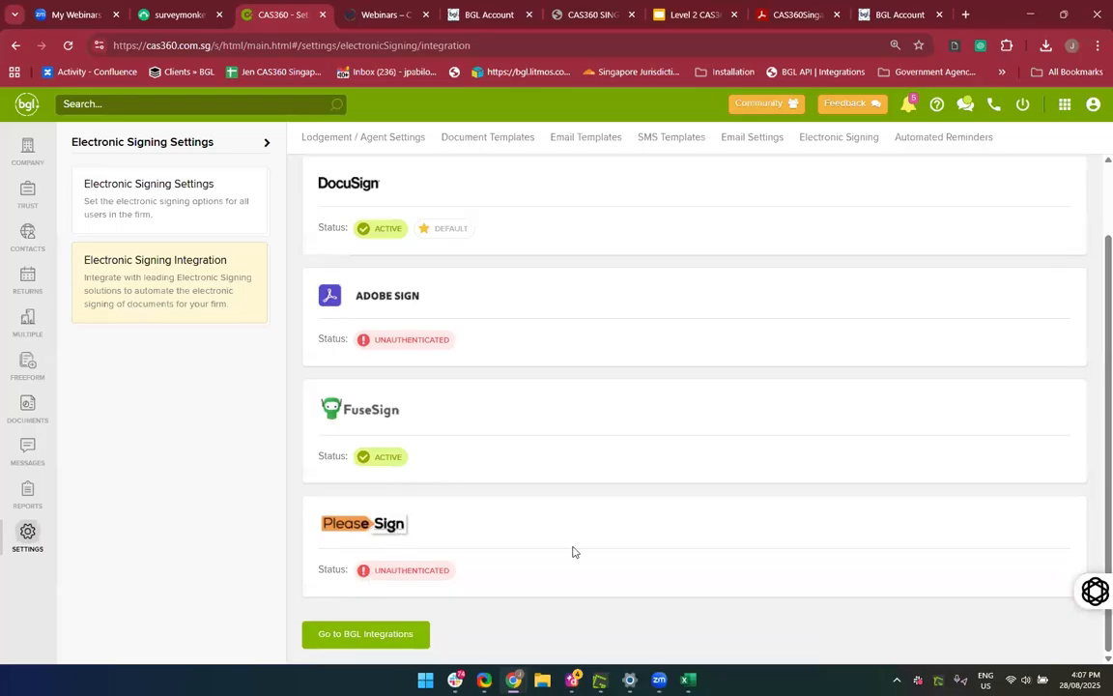
scroll(572, 552, "up", 1)
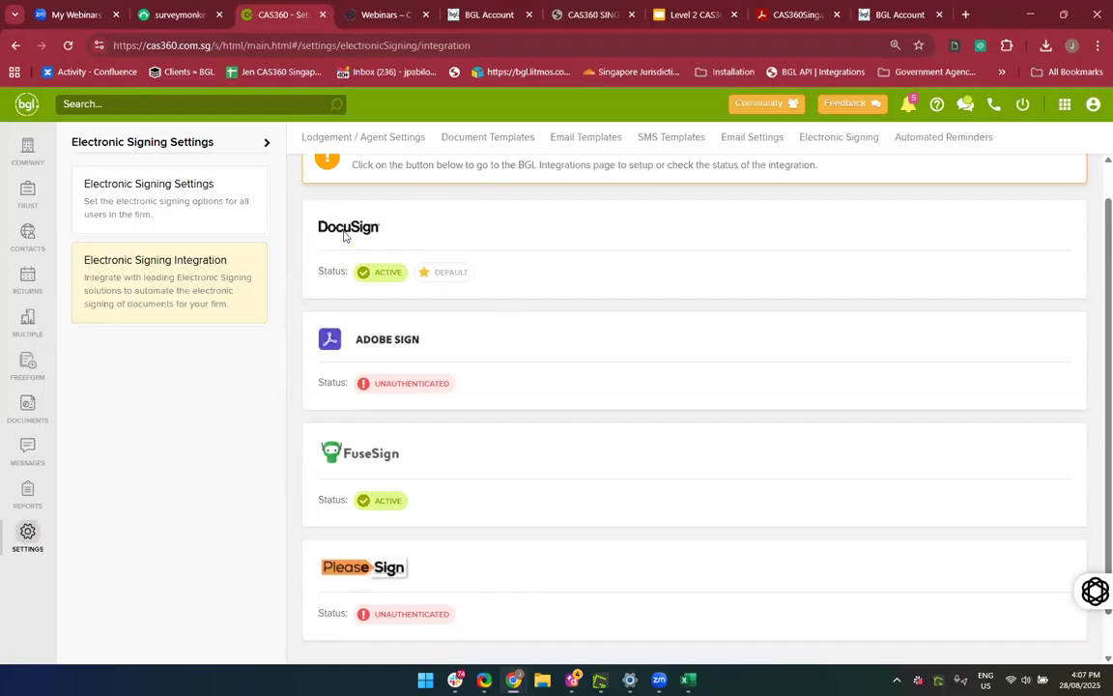
scroll(570, 299, "down", 1)
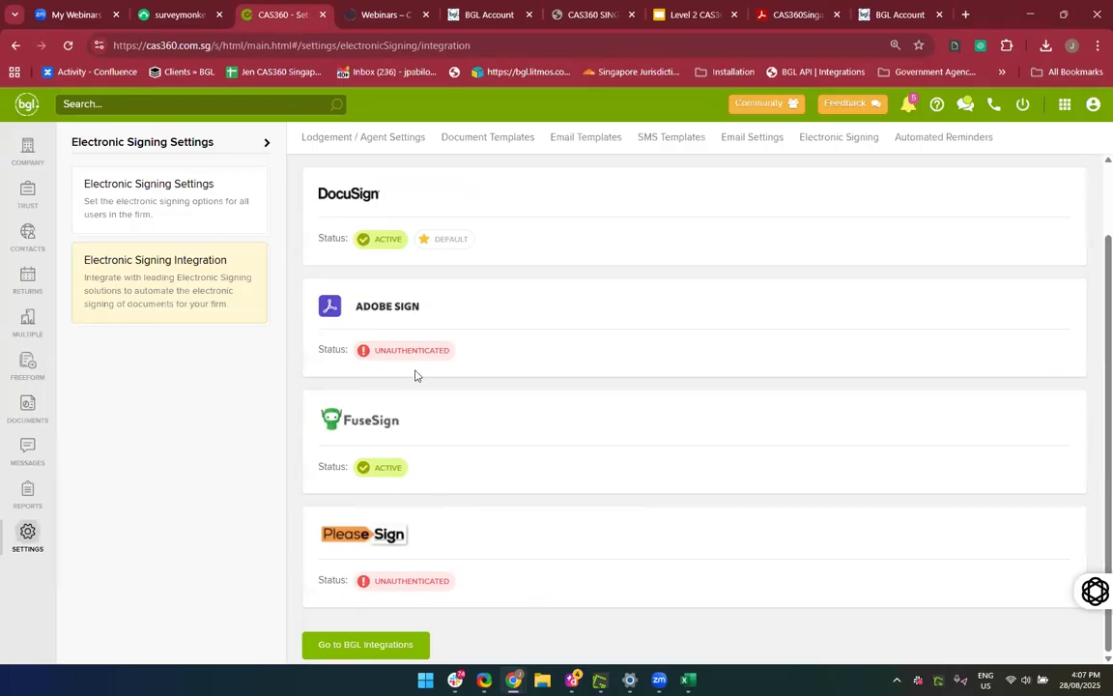
scroll(319, 382, "down", 1)
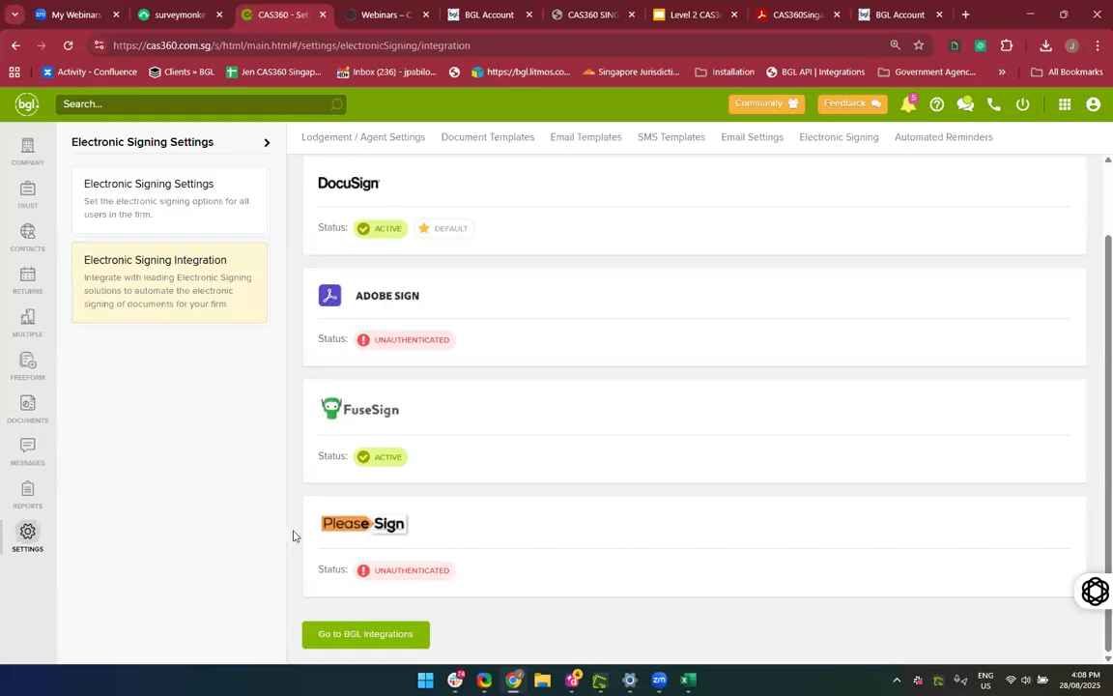
Go to the BGL Integrations digital signing page and start the connection to Adobe Sign
left_click(386, 642)
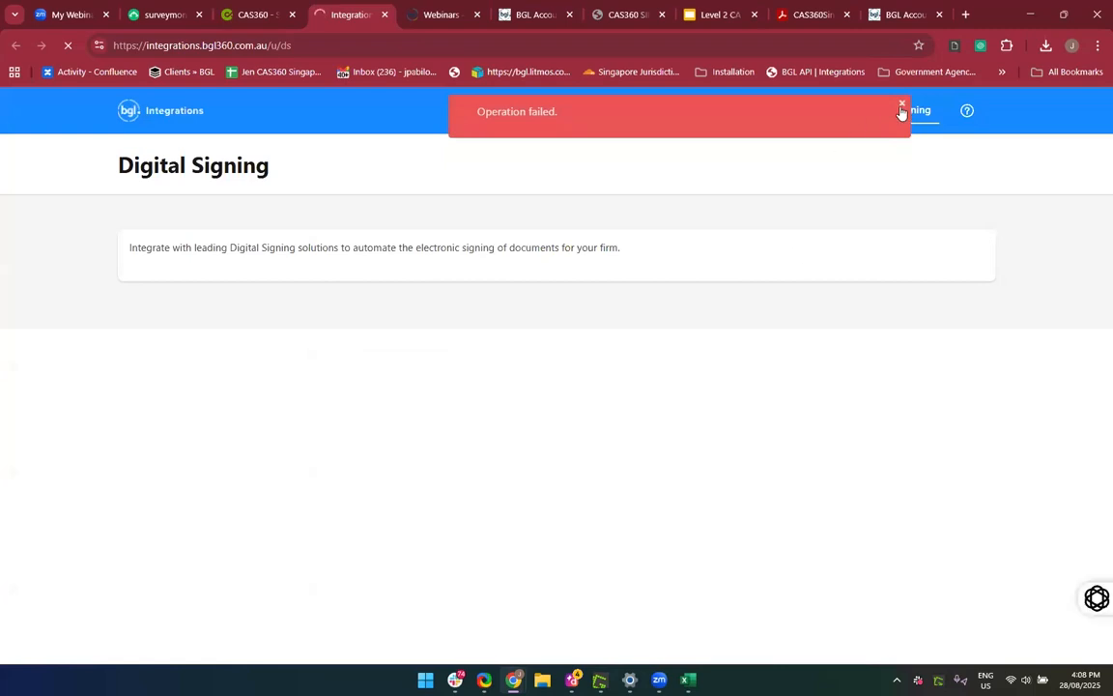
left_click(900, 109)
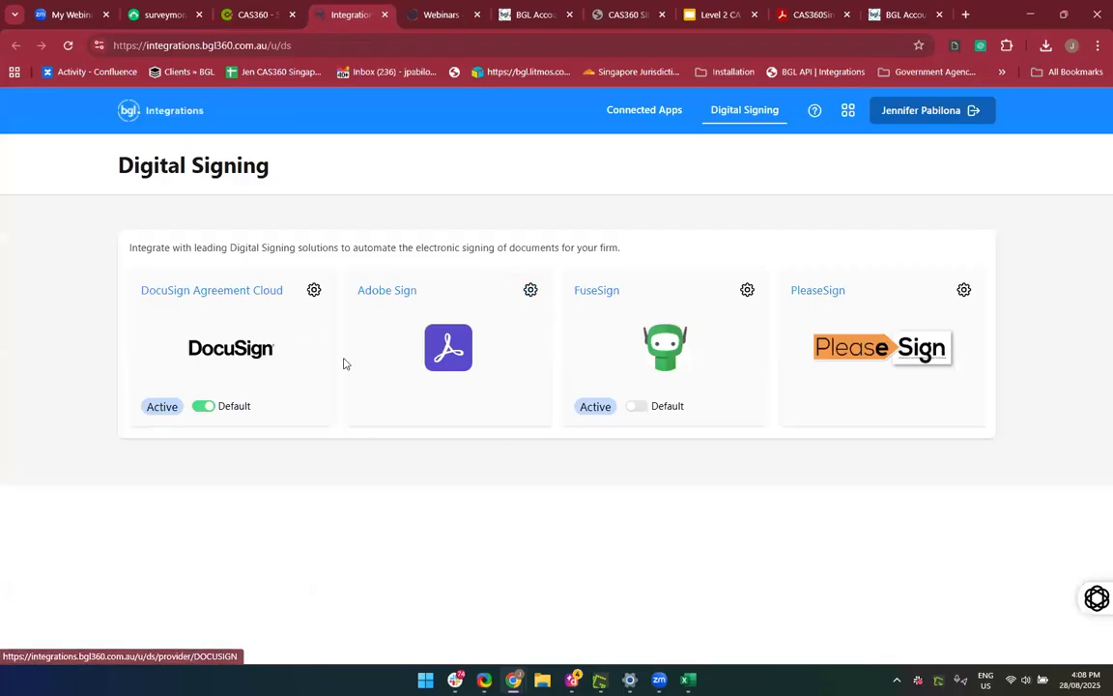
left_click(530, 290)
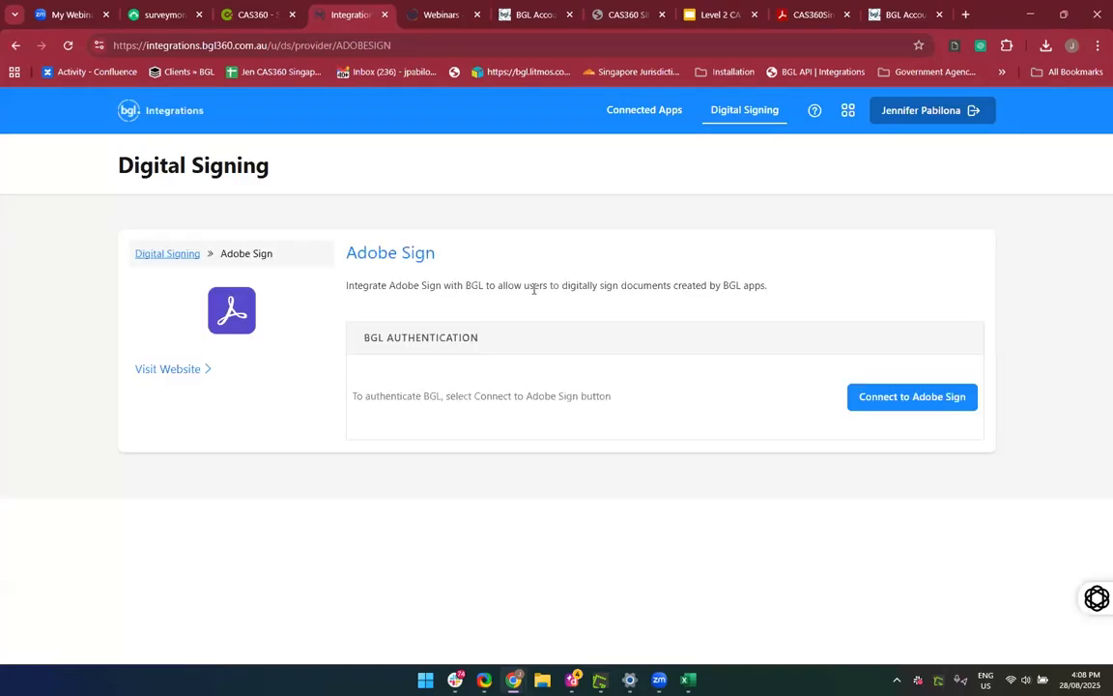
left_click(898, 404)
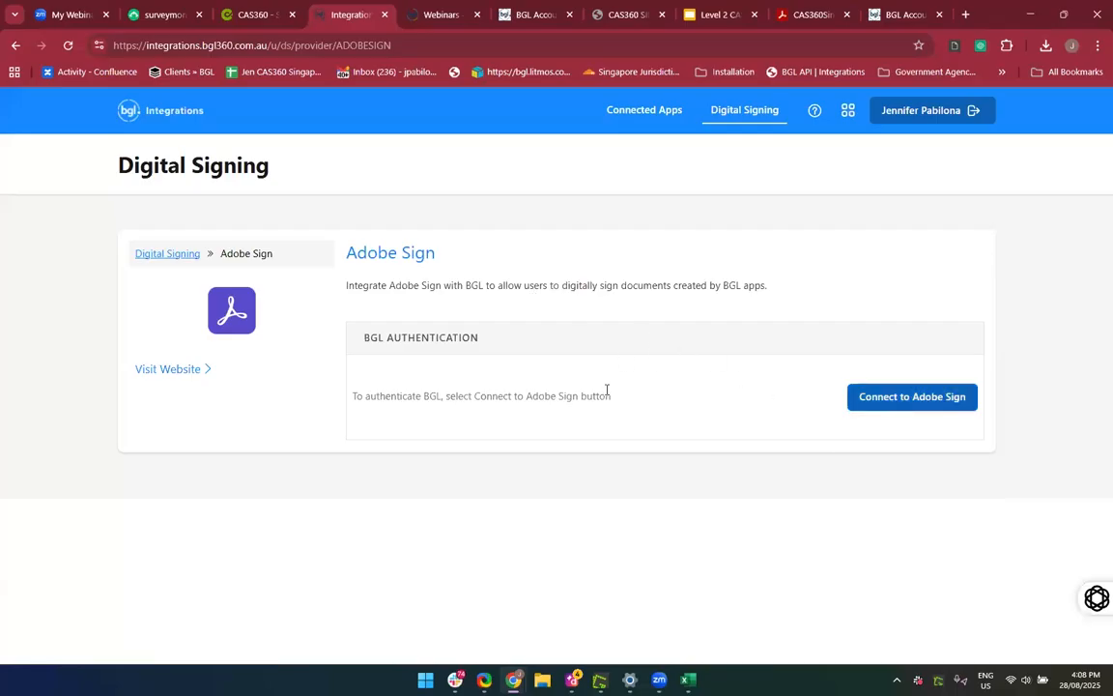
left_click(925, 398)
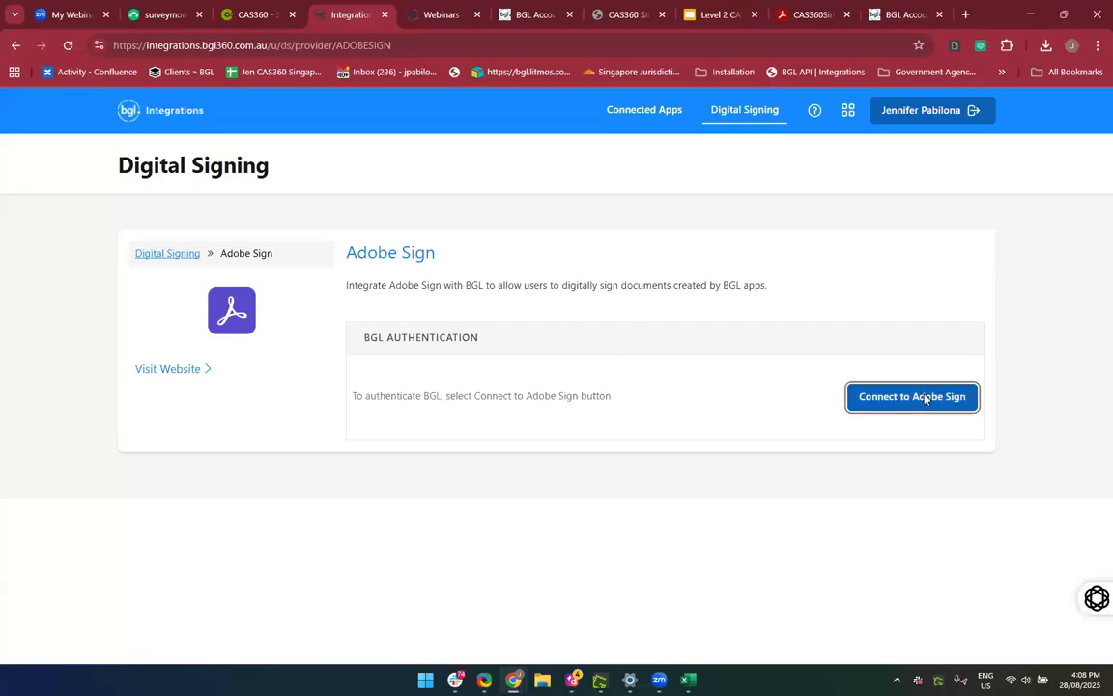
left_click(741, 513)
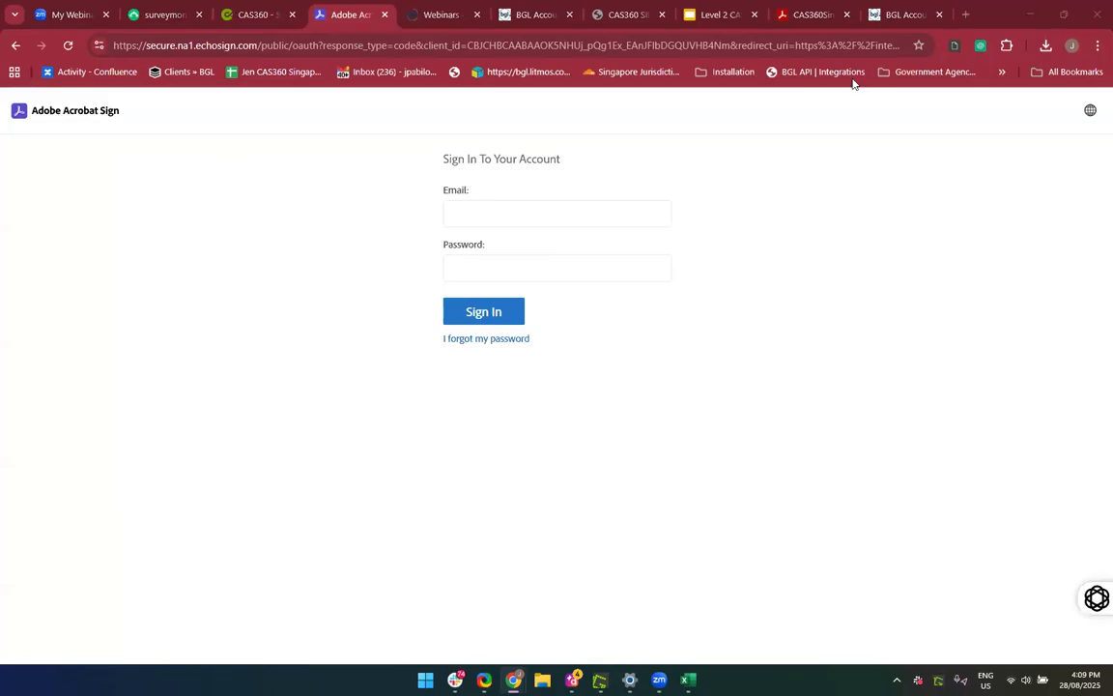
Load the Digital Signing in CAS 360 help article from the copied link in the current browser tab
left_click(393, 49)
type("\\")
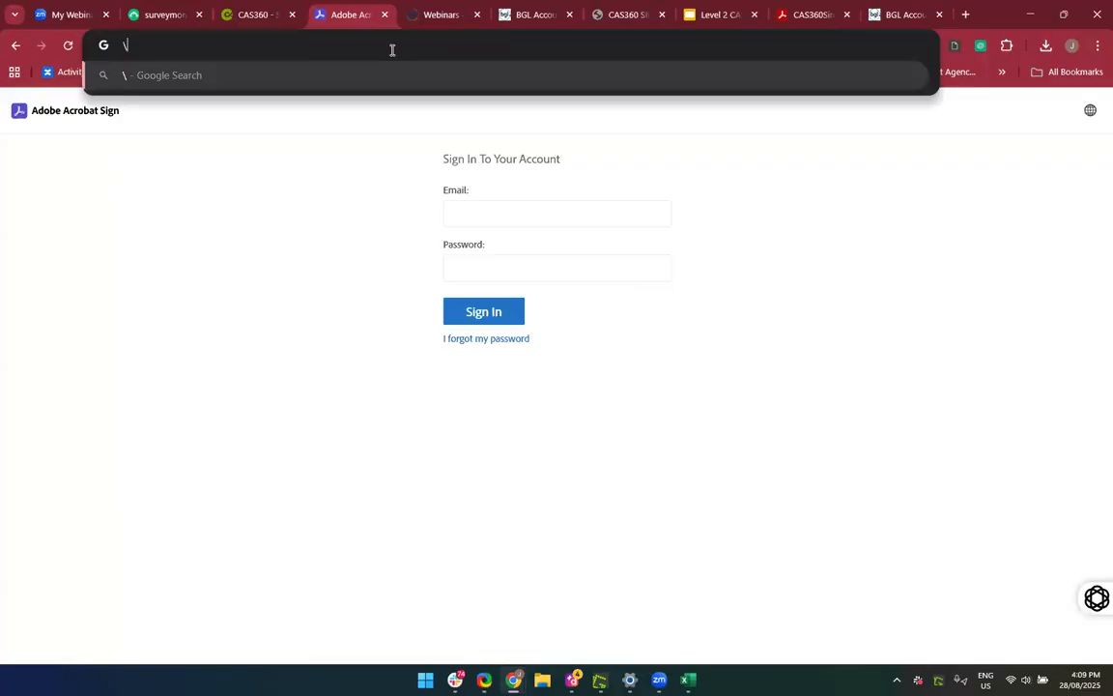
key("BackSpace")
key("ctrl+v")
key("Return")
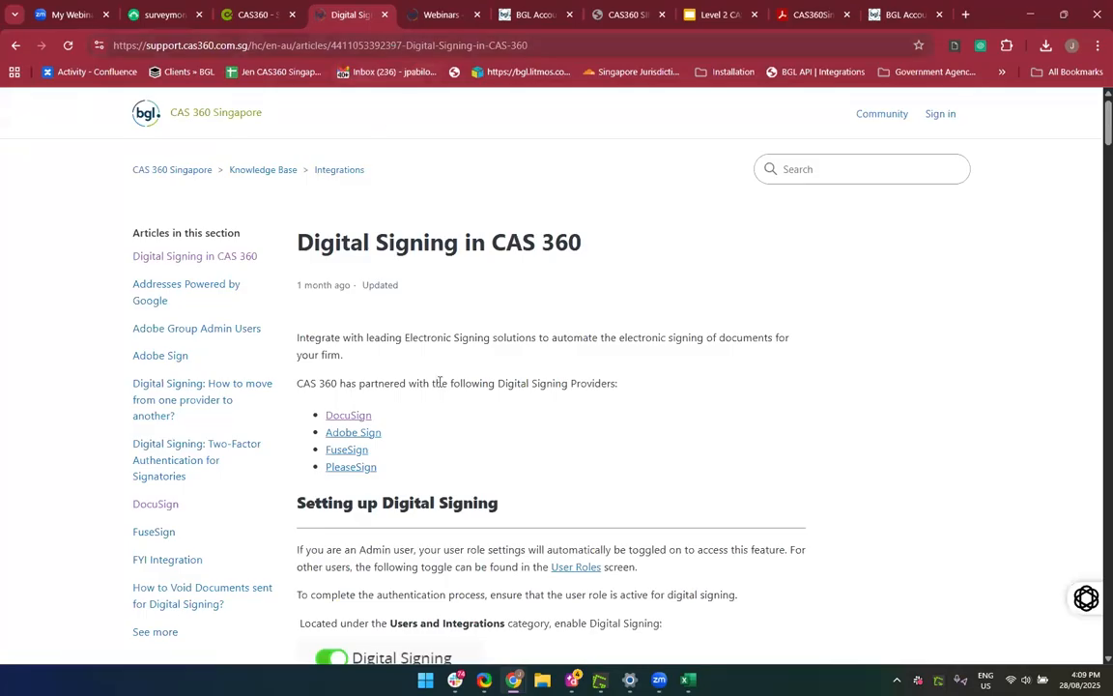
Open the DocuSign article from the provider list and examine its account type requirements and the steps for enabling it in CAS 360
scroll(440, 382, "down", 1)
scroll(439, 382, "down", 1)
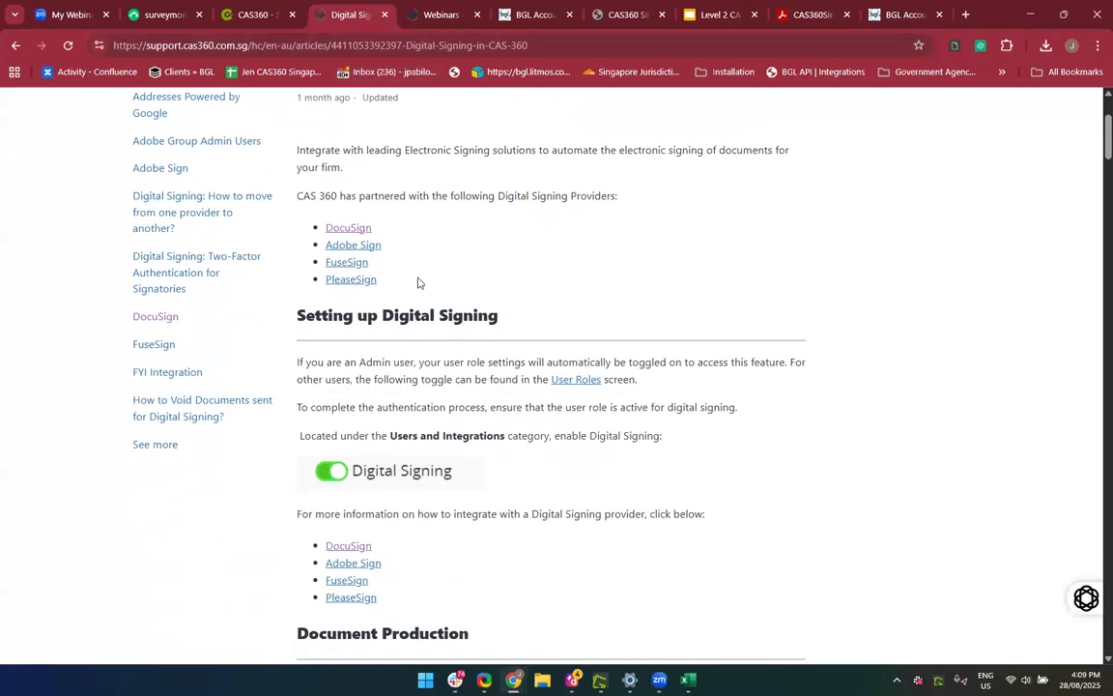
left_click(350, 231)
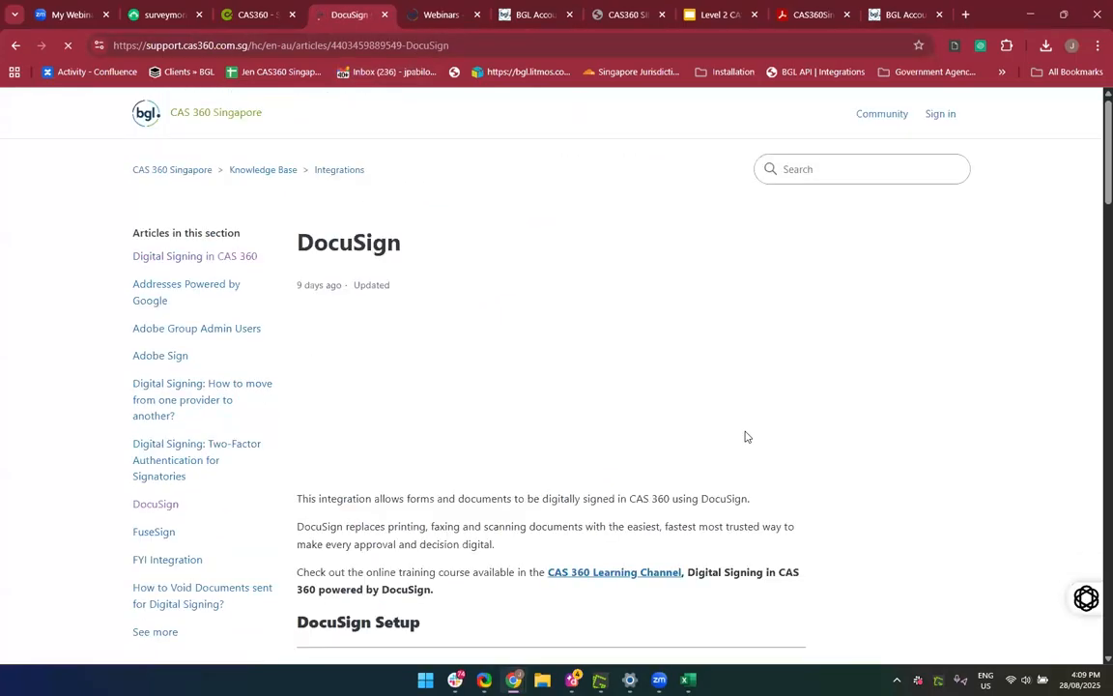
scroll(745, 432, "down", 3)
scroll(745, 435, "down", 2)
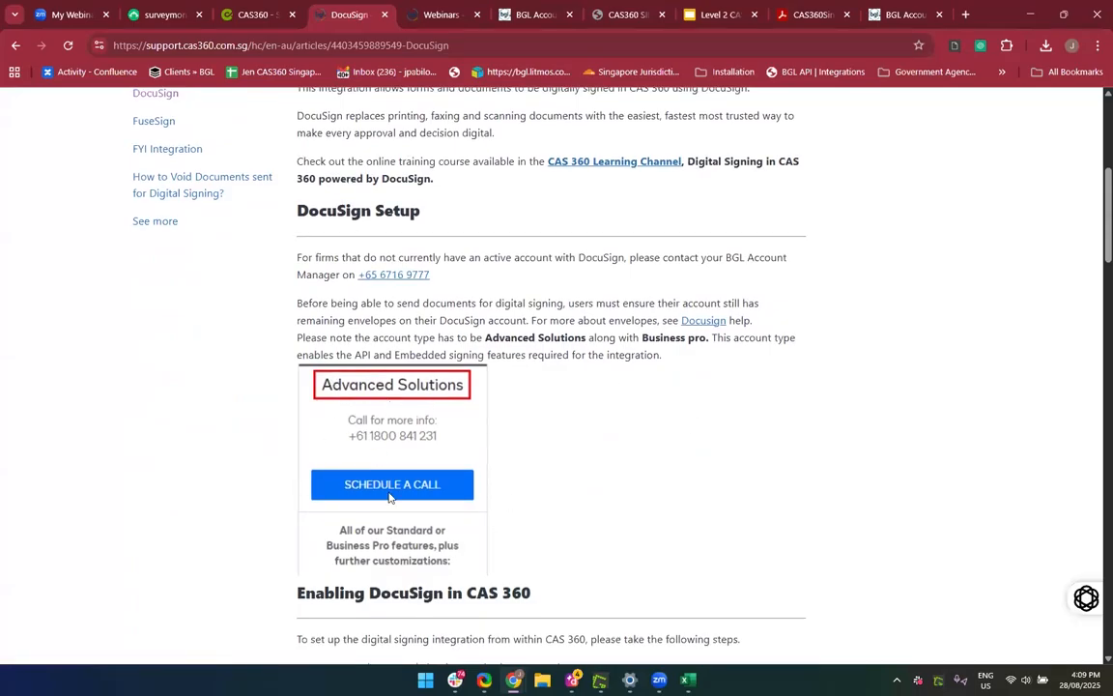
scroll(387, 440, "down", 1)
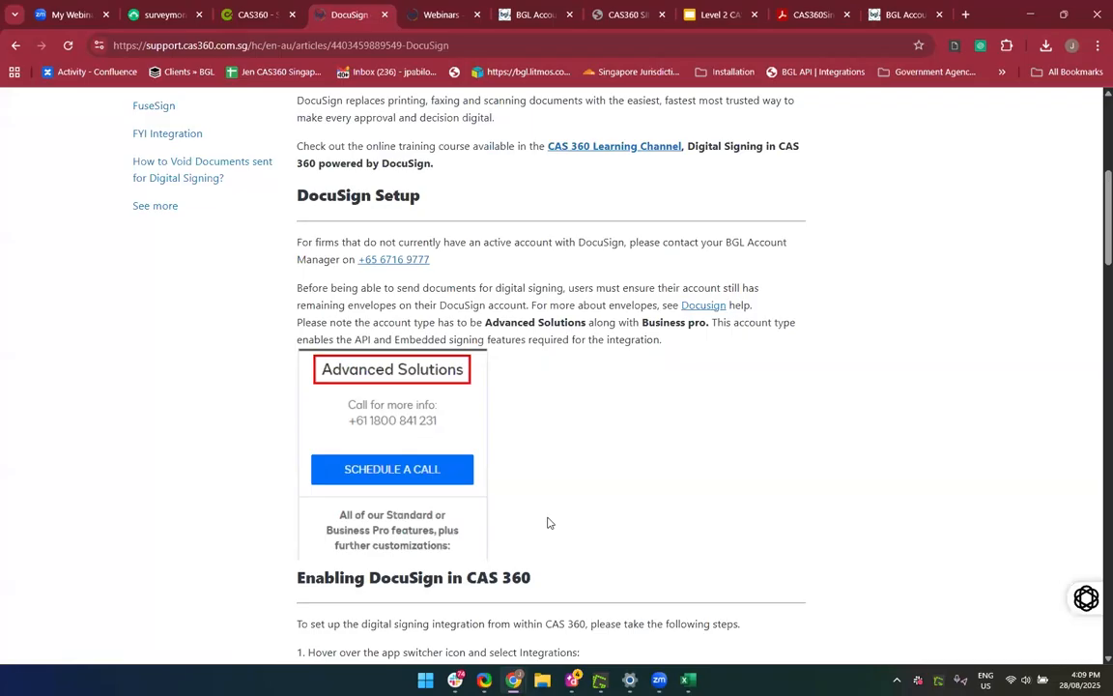
scroll(547, 523, "down", 1)
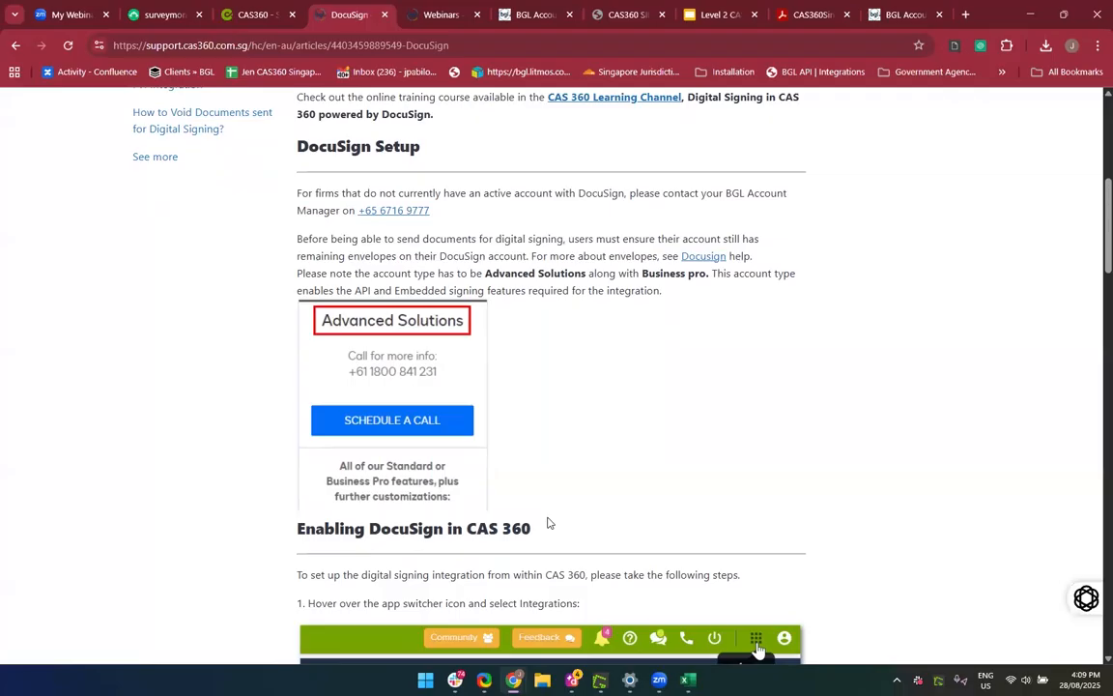
scroll(548, 520, "down", 1)
scroll(571, 517, "up", 1)
scroll(579, 517, "down", 2)
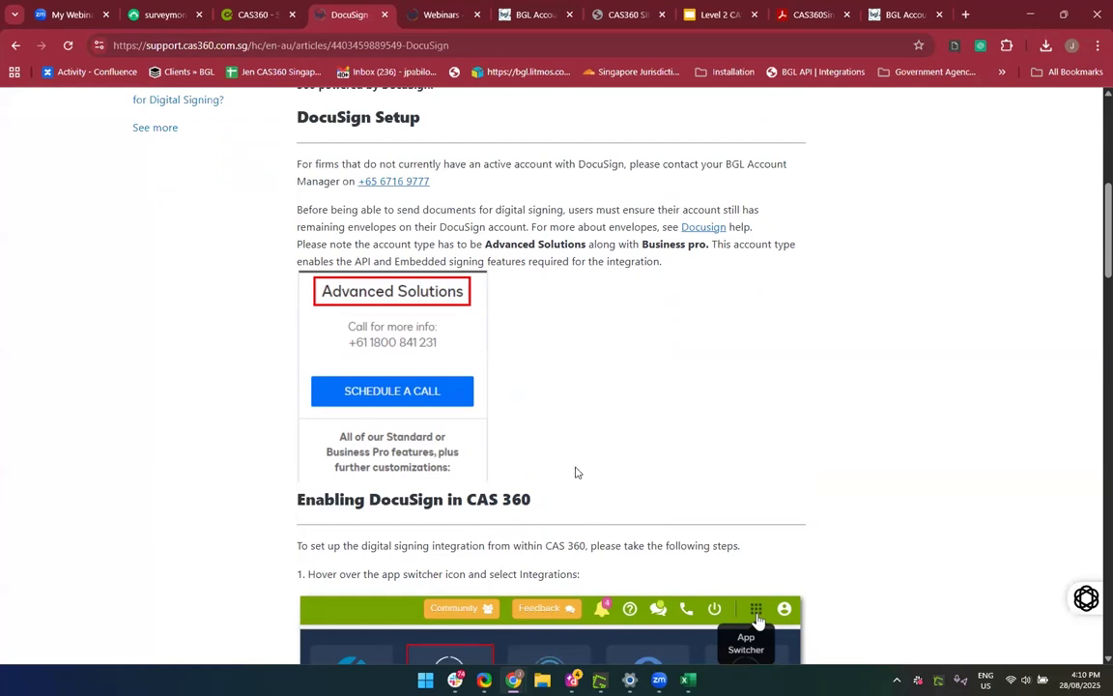
scroll(575, 471, "up", 2)
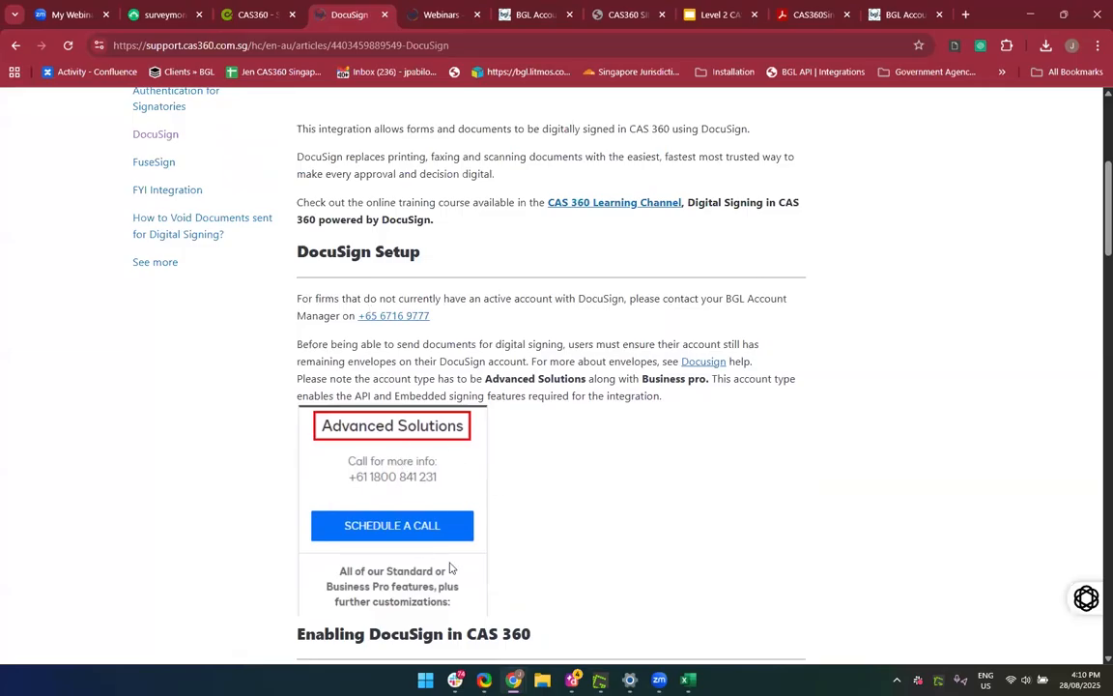
scroll(449, 568, "down", 2)
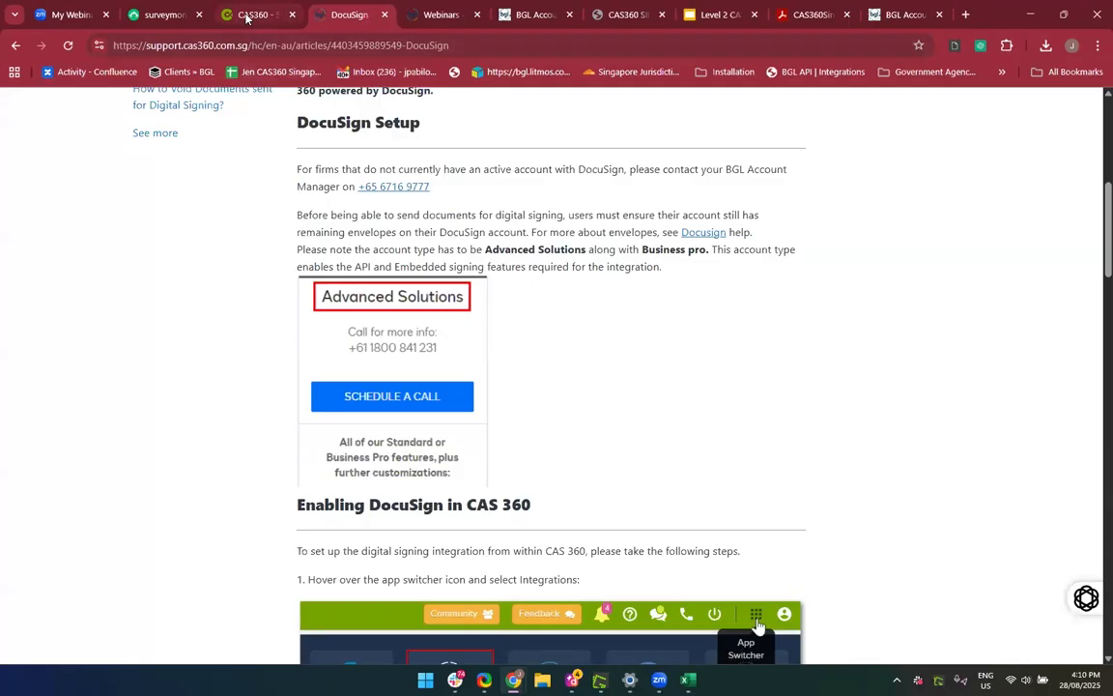
scroll(181, 393, "up", 5)
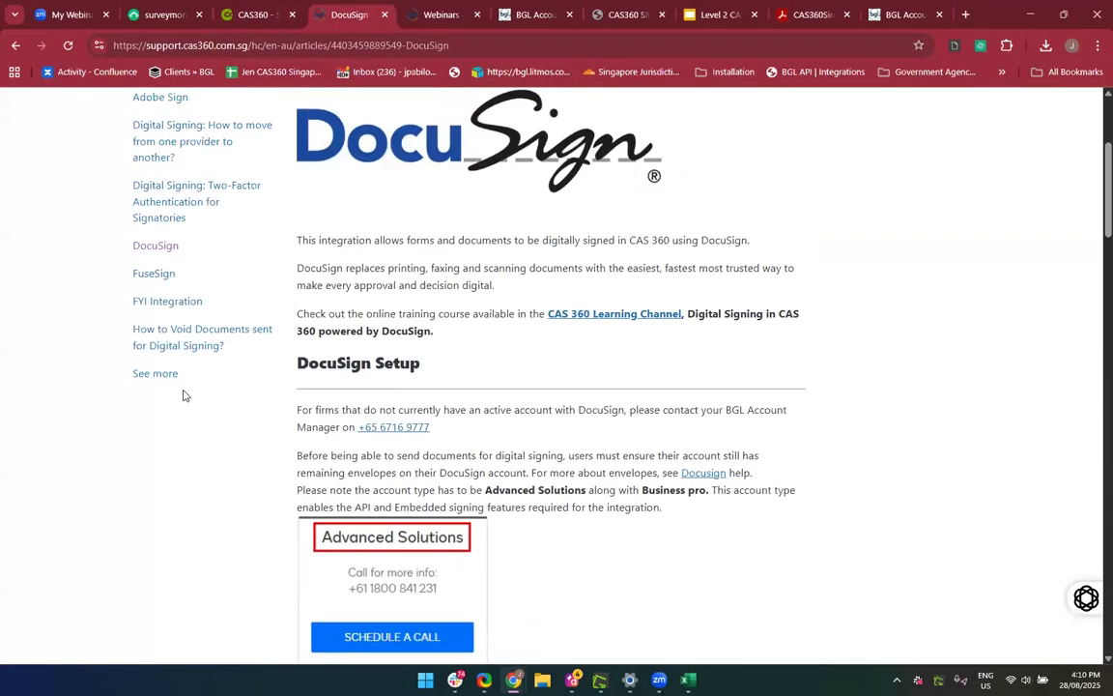
Go back to the provider list, open the Adobe Sign article and examine its account type and send settings requirements
left_click(14, 45)
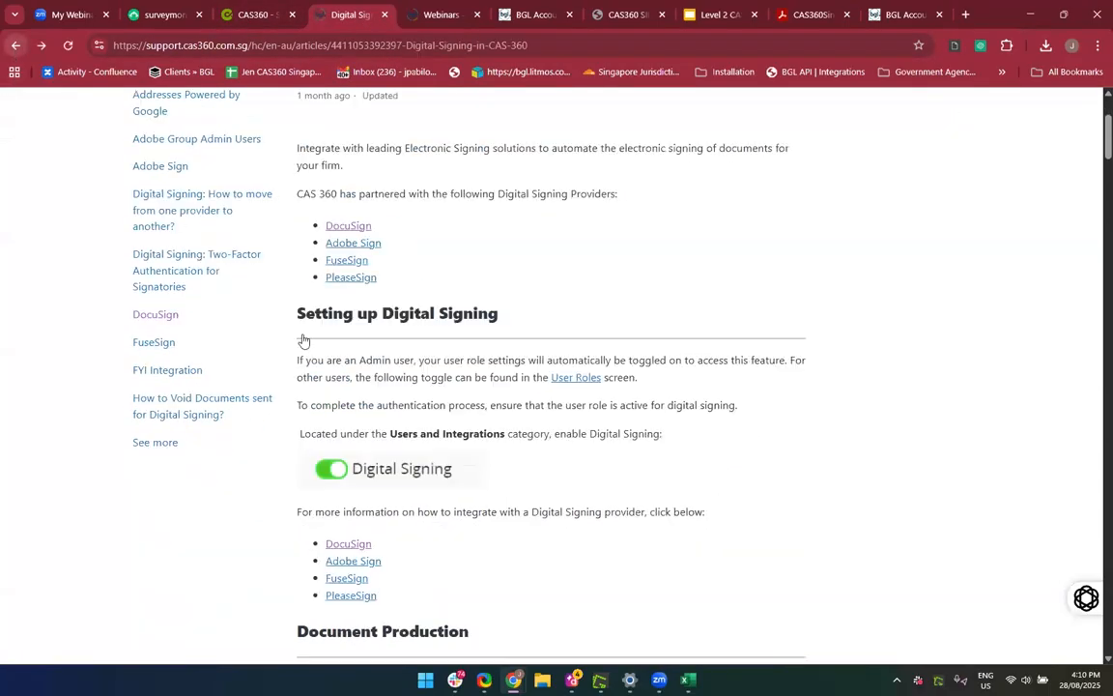
left_click(339, 248)
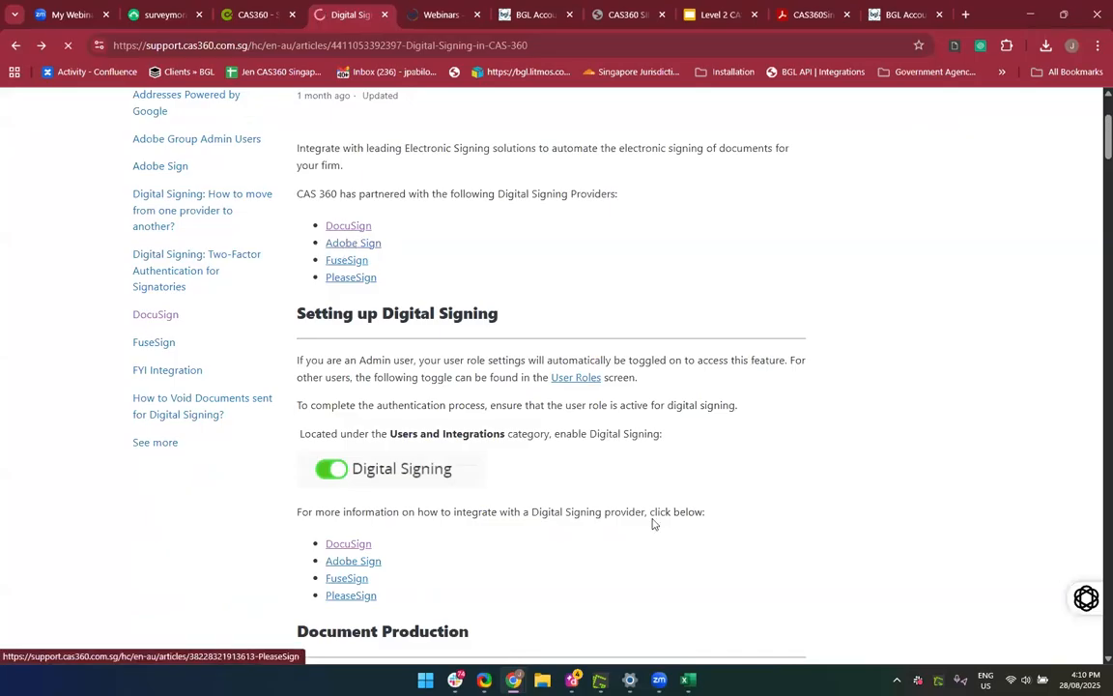
scroll(652, 524, "down", 5)
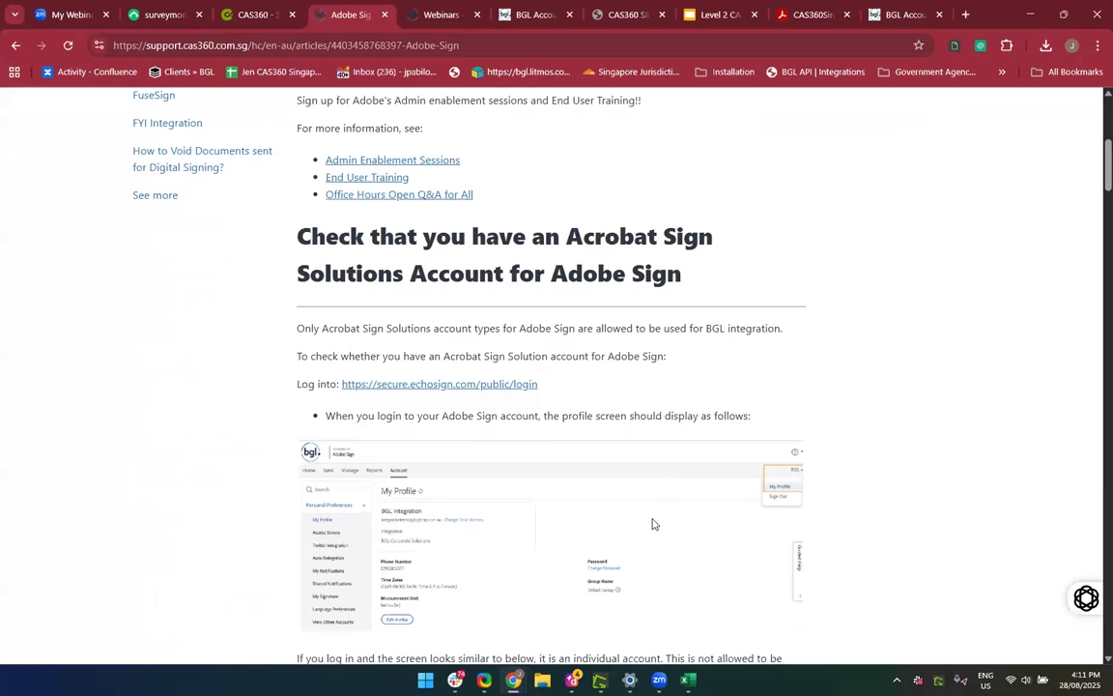
scroll(652, 523, "down", 5)
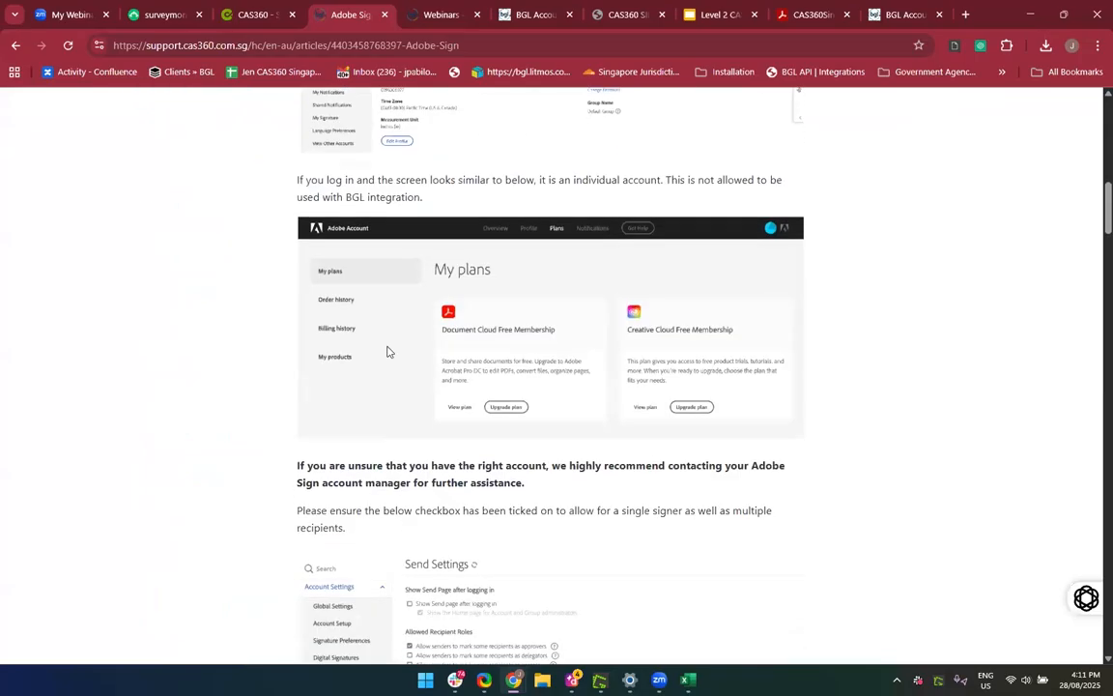
scroll(705, 598, "down", 3)
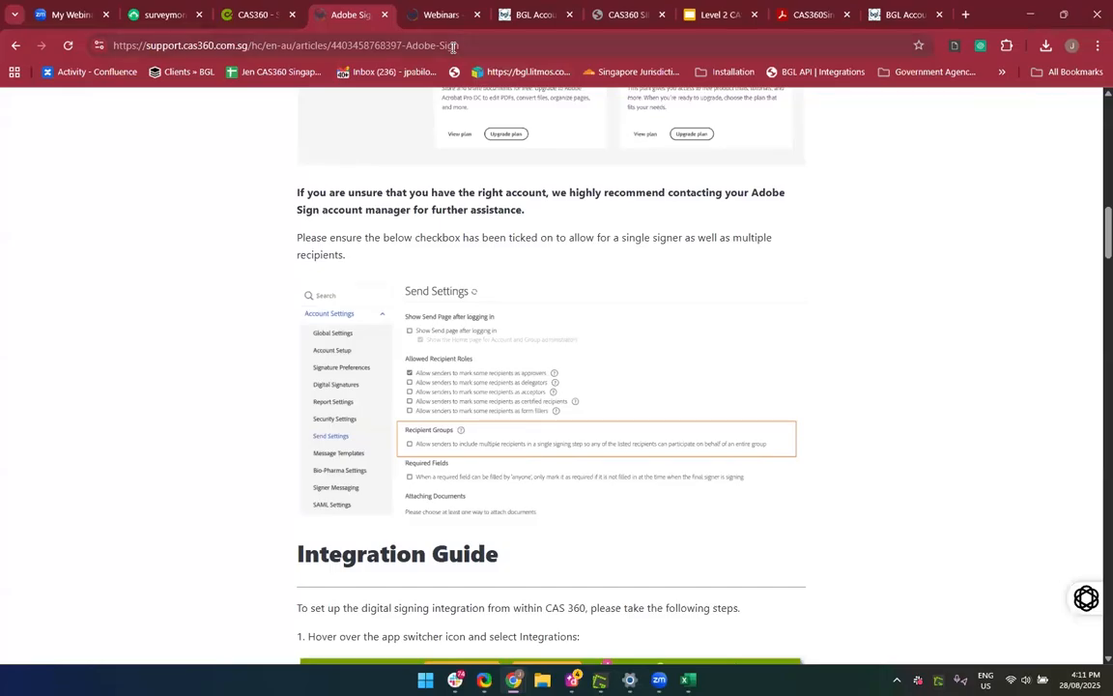
Return to the Digital Signing in CAS 360 article and select its full web address
left_click(242, 13)
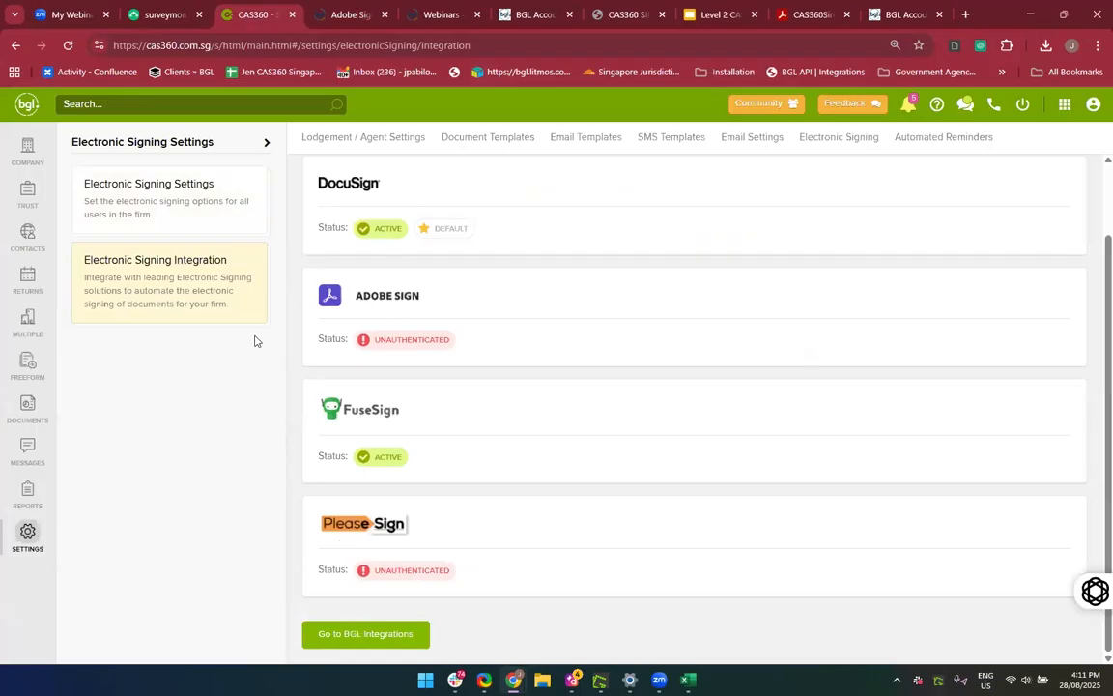
left_click(346, 15)
left_click(14, 47)
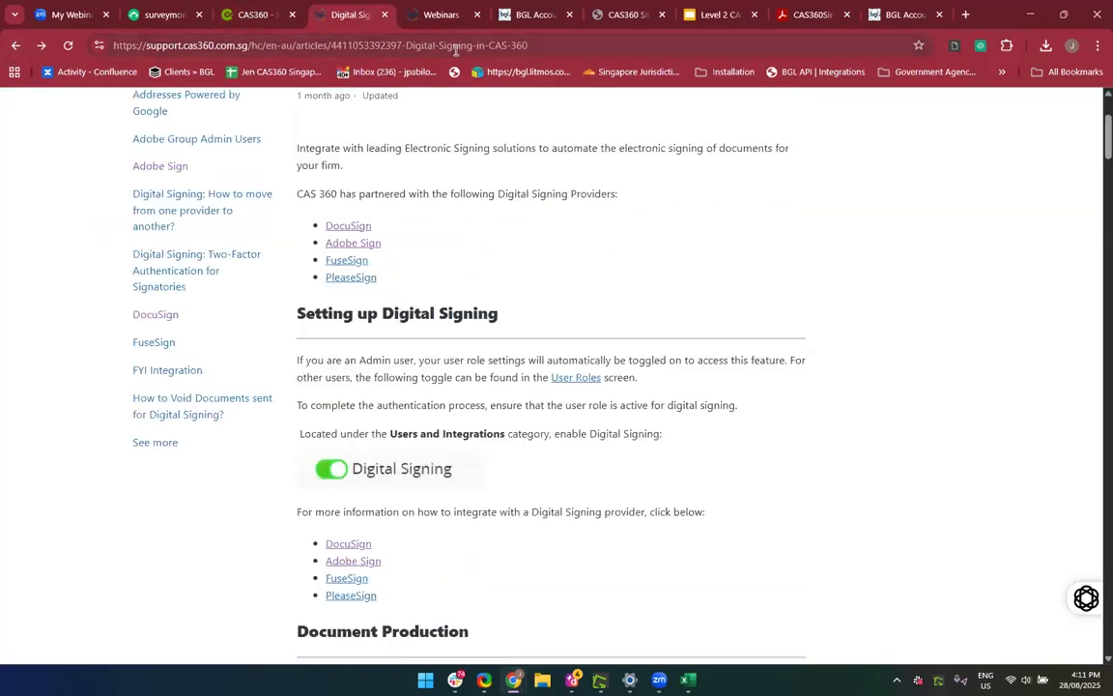
left_click(455, 47)
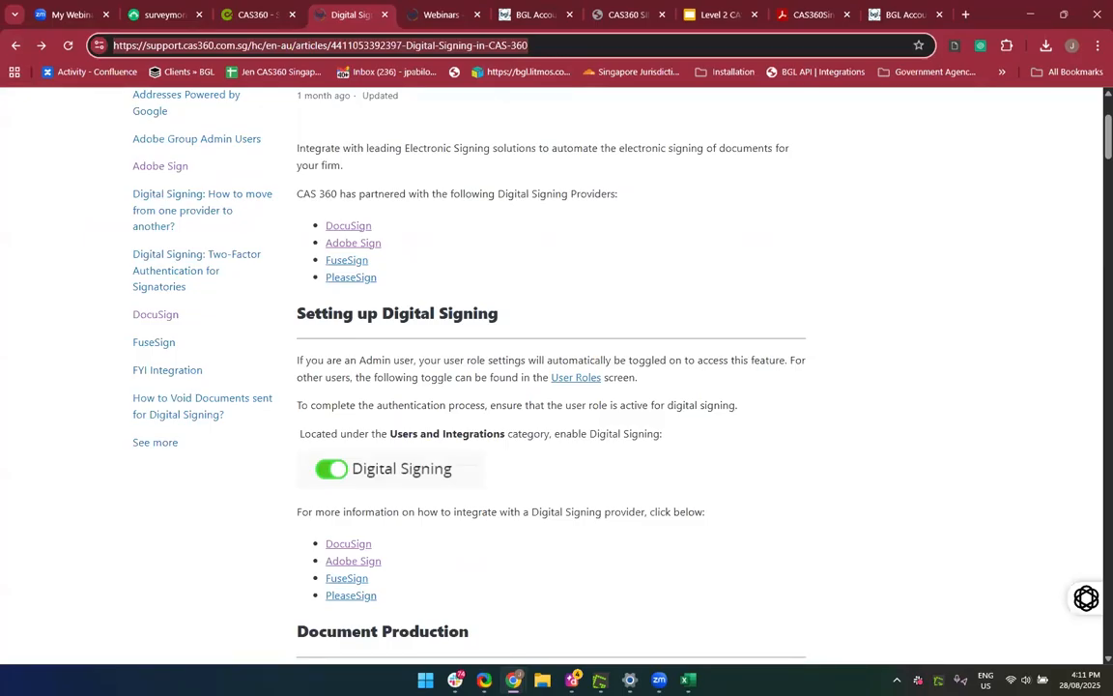
key("alt+Tab")
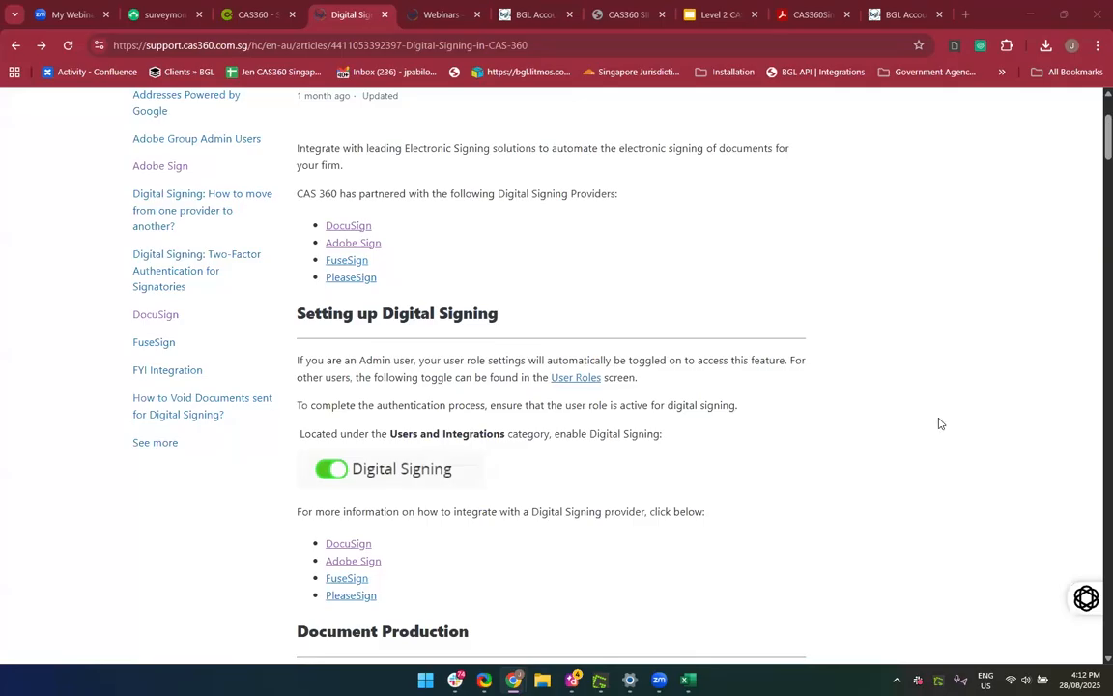
Switch back to CAS 360, search the company list for "28 Aug" and open 28 Aug Trading PTE. LTD
left_click(253, 14)
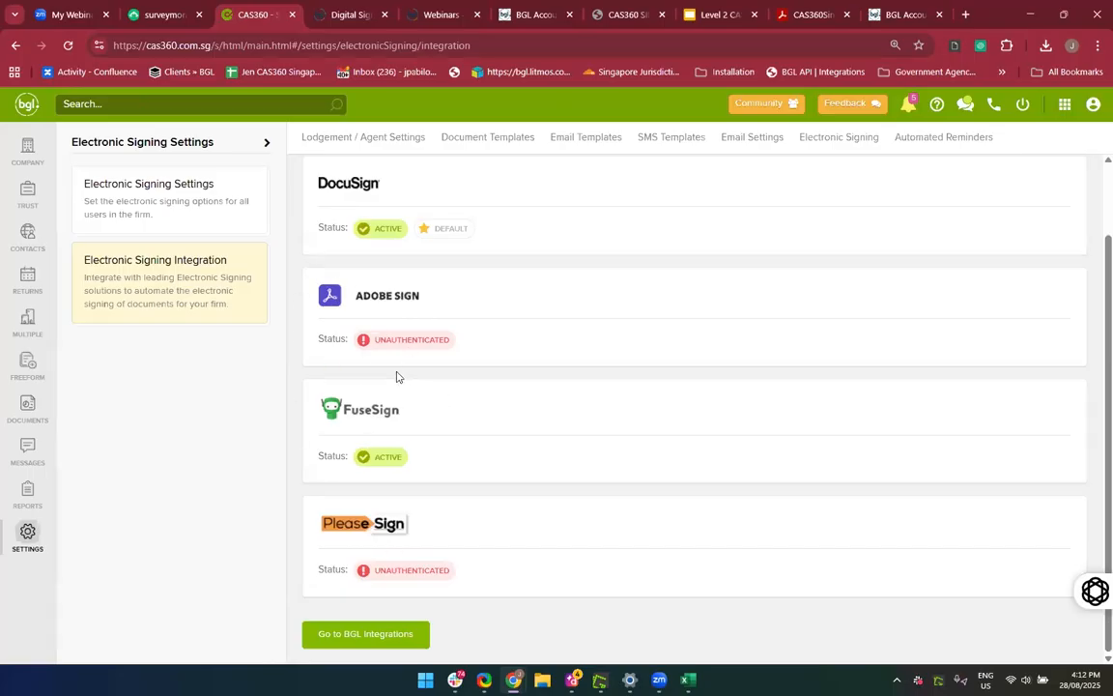
scroll(397, 377, "up", 2)
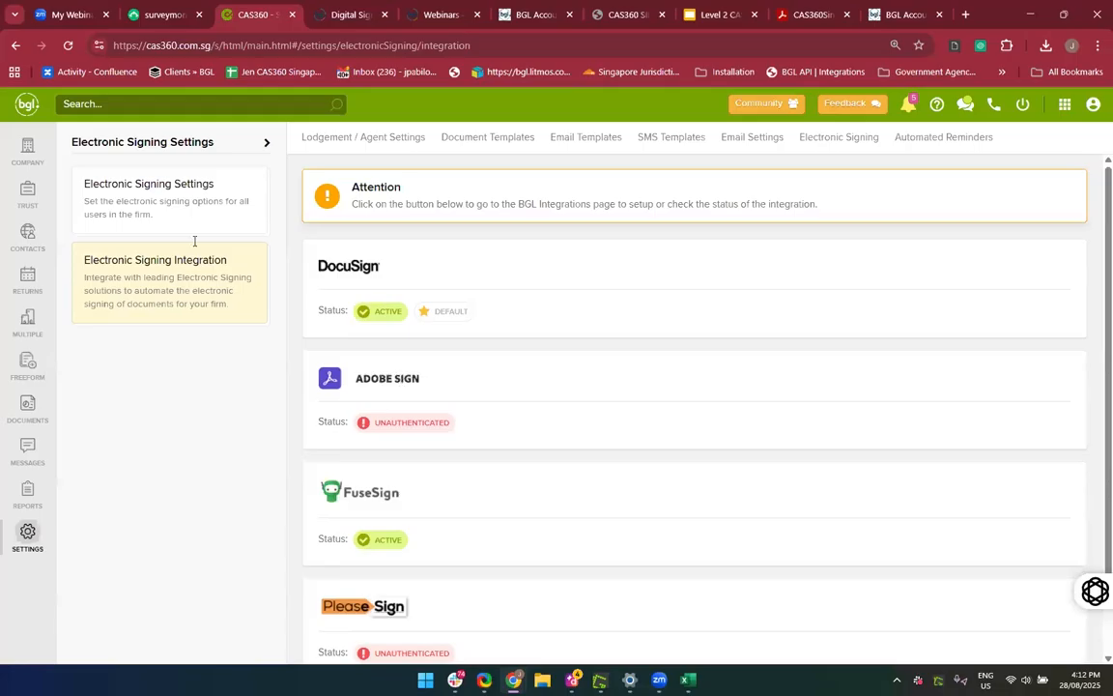
left_click(28, 150)
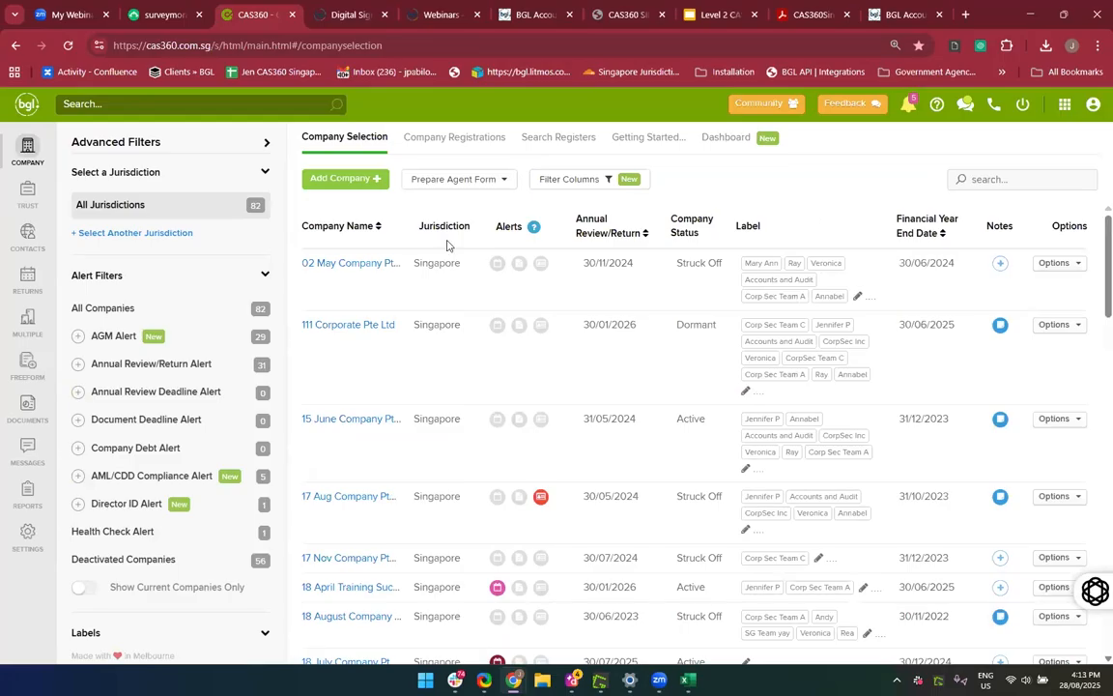
left_click(980, 183)
type("23")
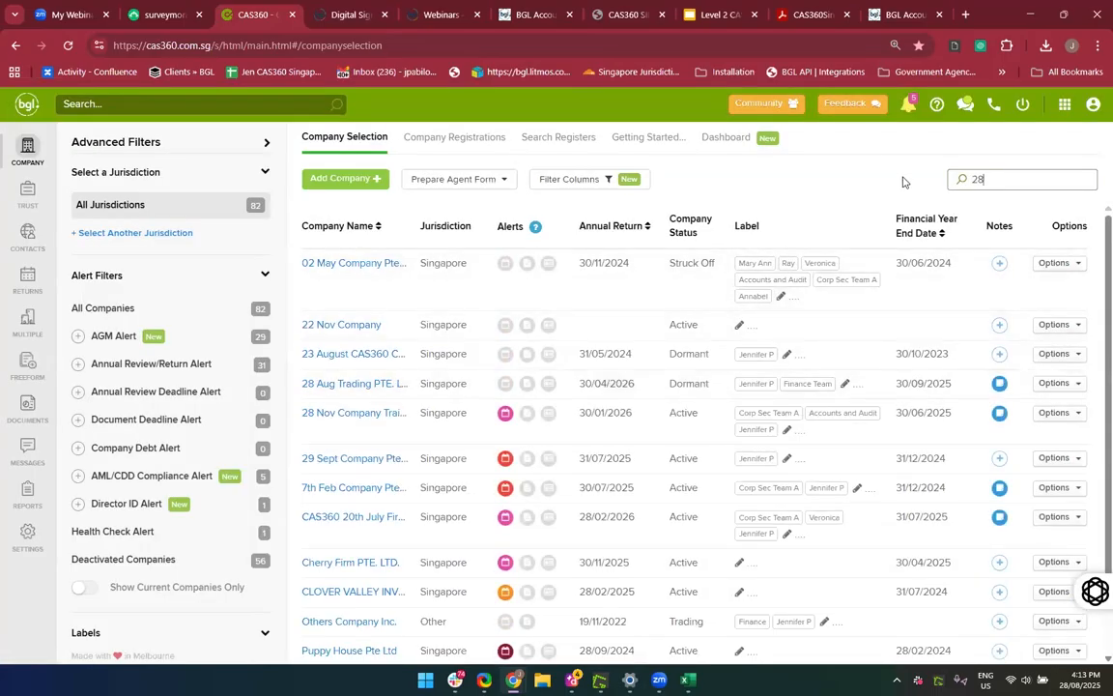
type(" Aug")
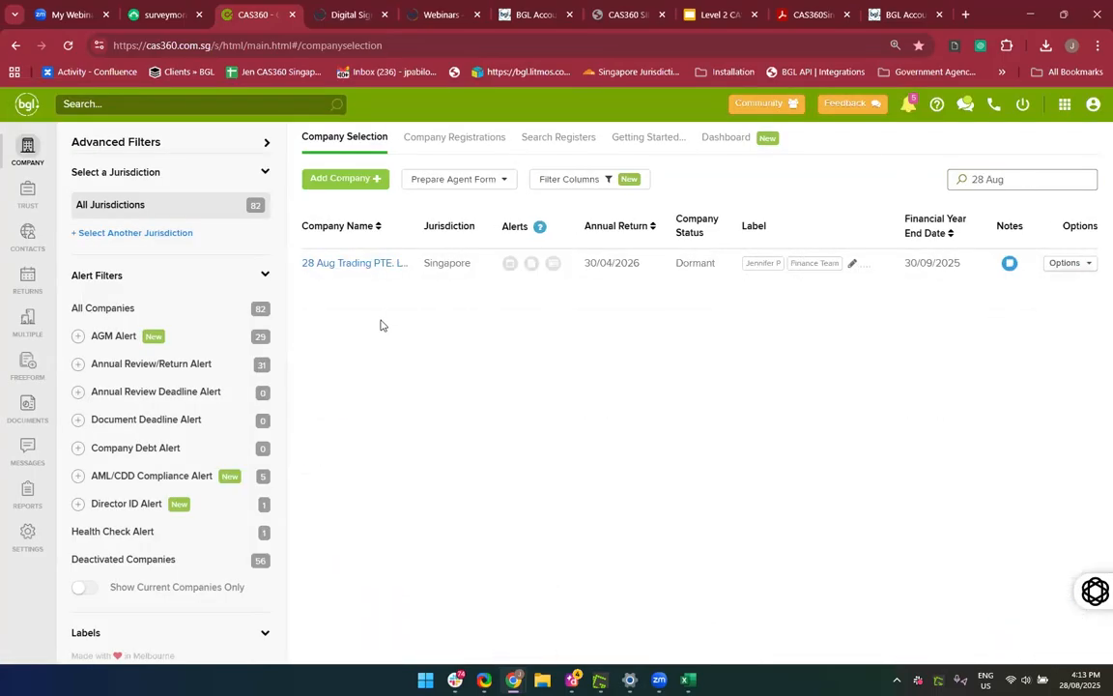
left_click(378, 262)
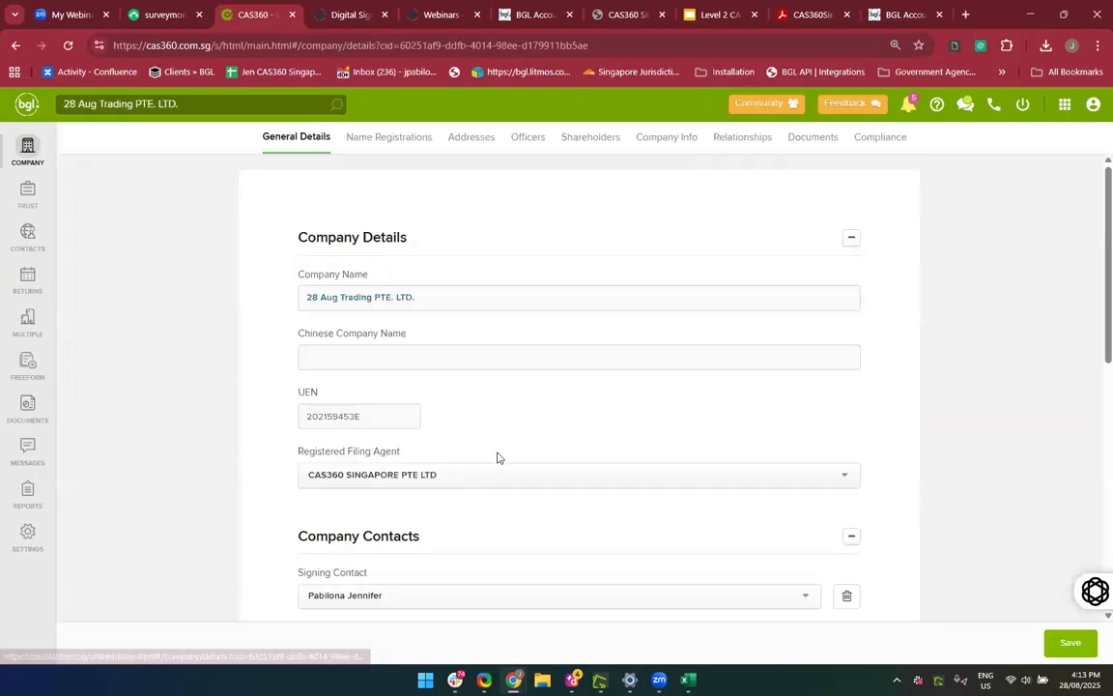
Look over the company's general details and flag the Secretary's appointment for printing in its officer list
scroll(497, 456, "down", 3)
scroll(498, 456, "down", 2)
scroll(497, 456, "up", 3)
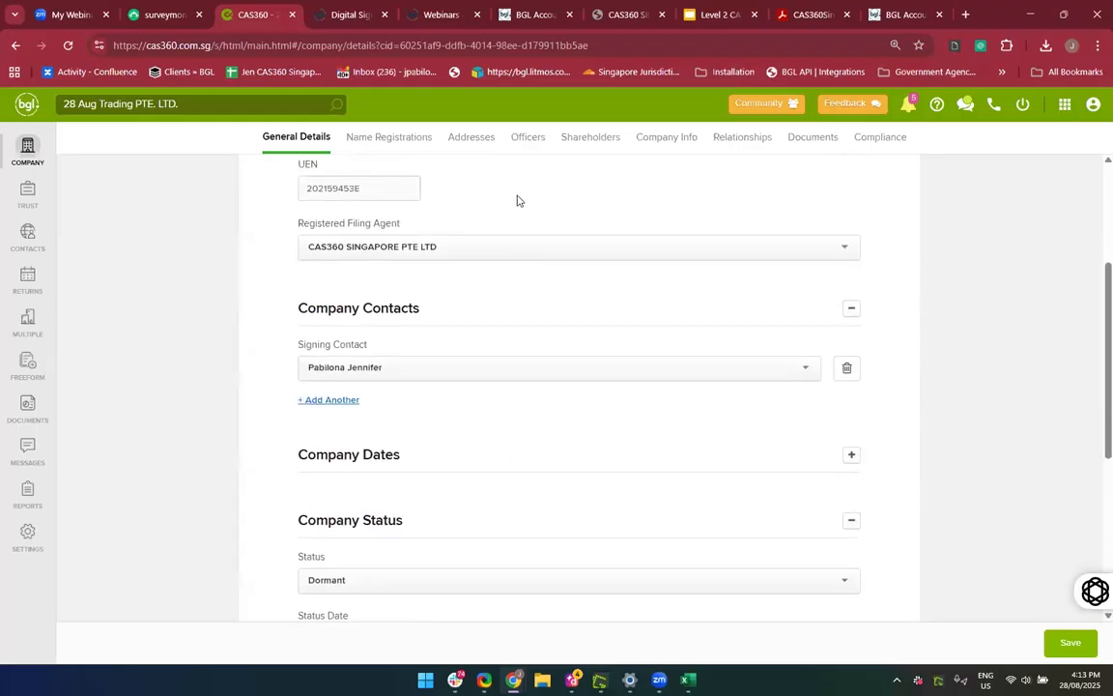
left_click(519, 141)
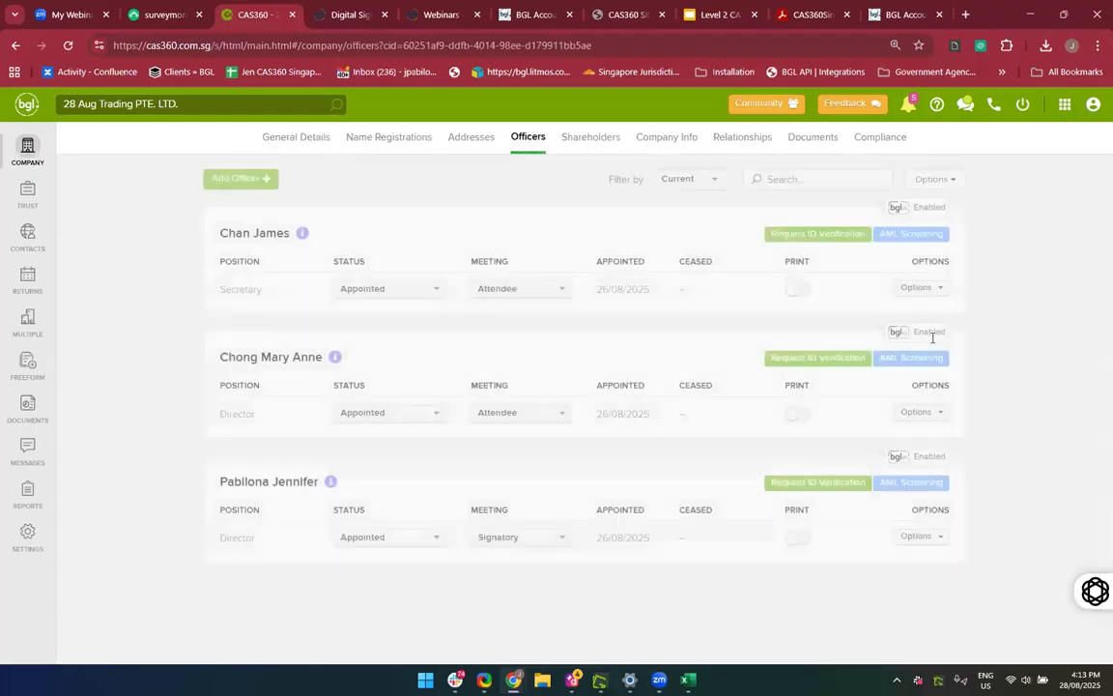
left_click(796, 291)
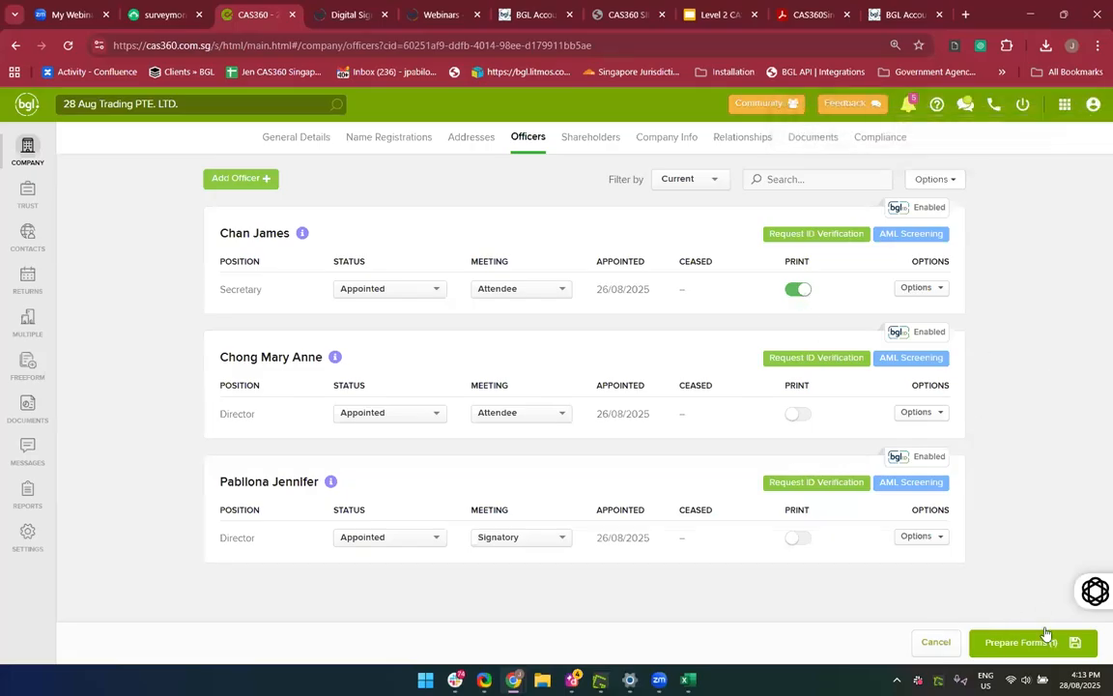
Flag the 500 ordinary share subscription for printing and prepare the forms for both selected changes
left_click(588, 141)
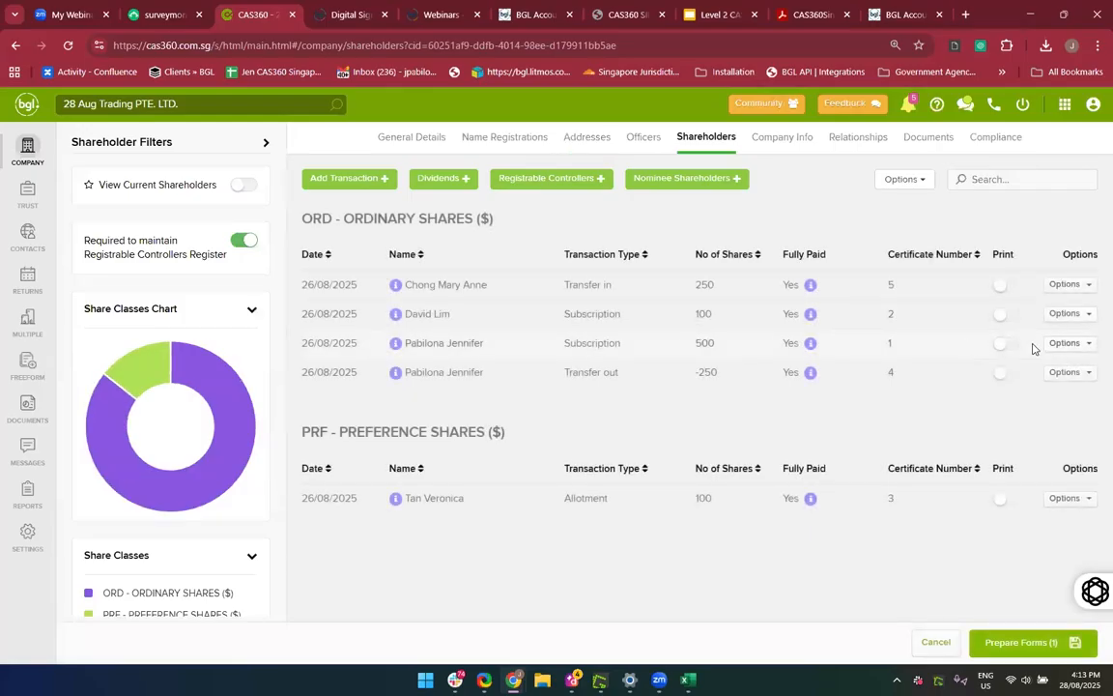
left_click(1008, 348)
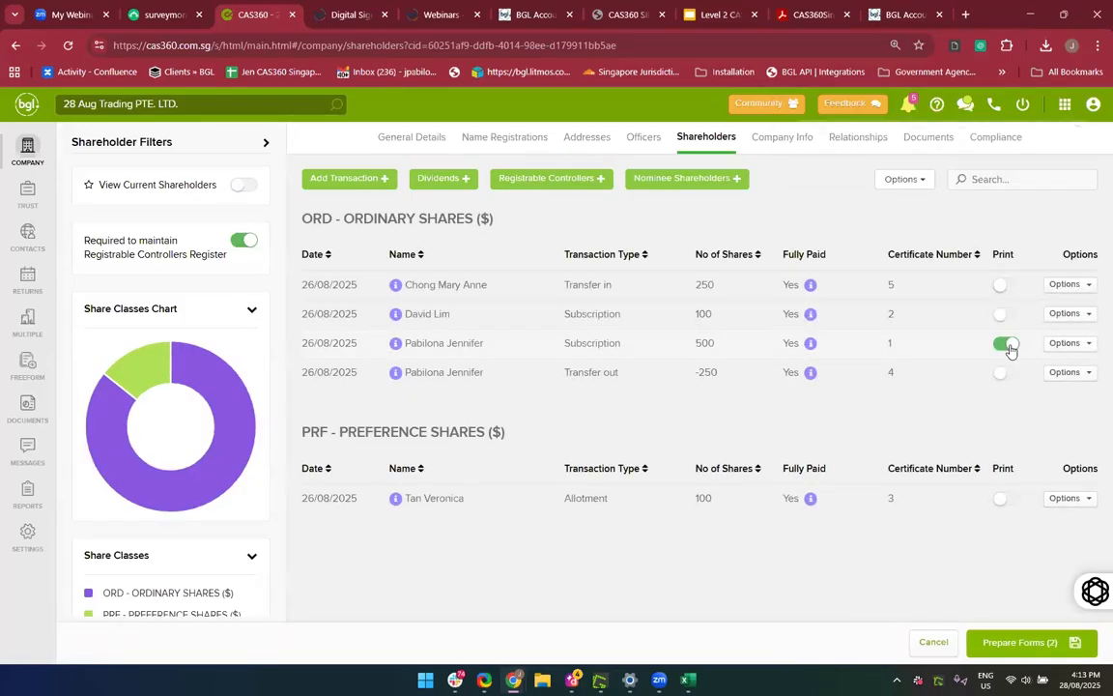
left_click(1033, 643)
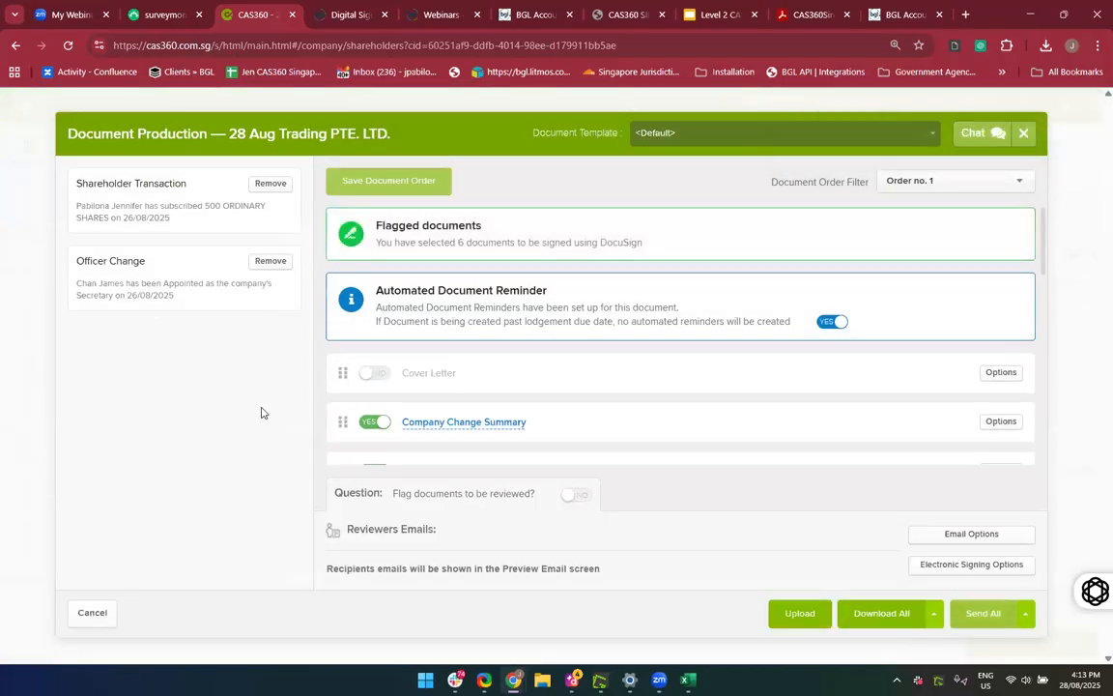
Examine which documents in the production list are flagged for signing and open the electronic signing options
scroll(651, 421, "down", 3)
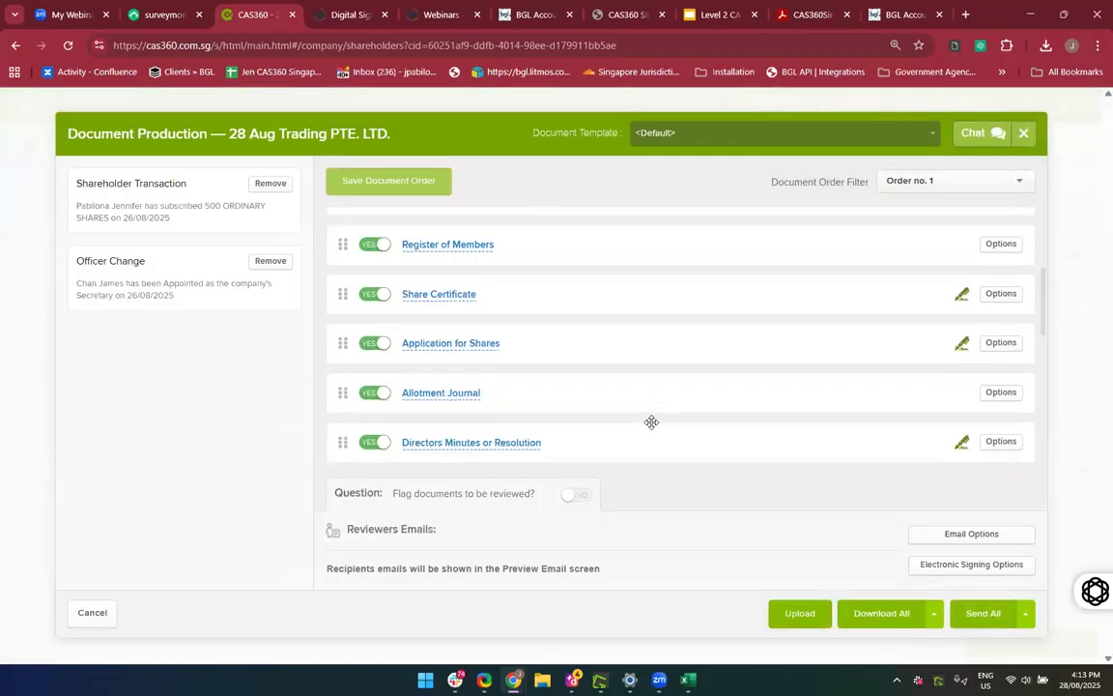
scroll(652, 422, "down", 2)
scroll(651, 425, "up", 4)
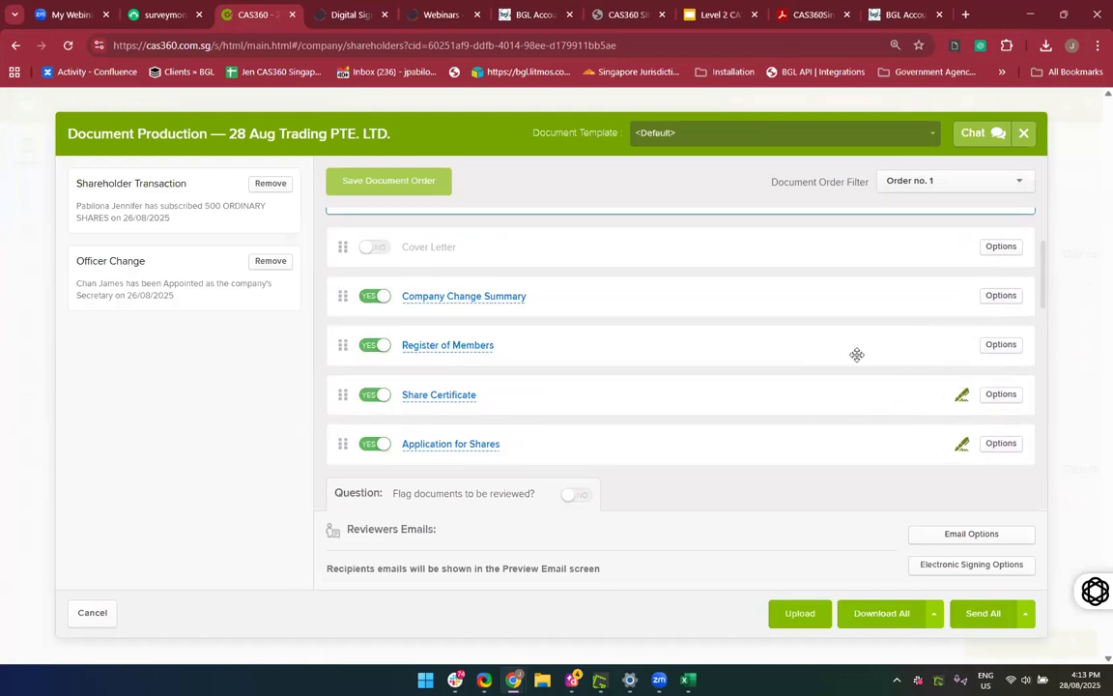
scroll(848, 370, "down", 1)
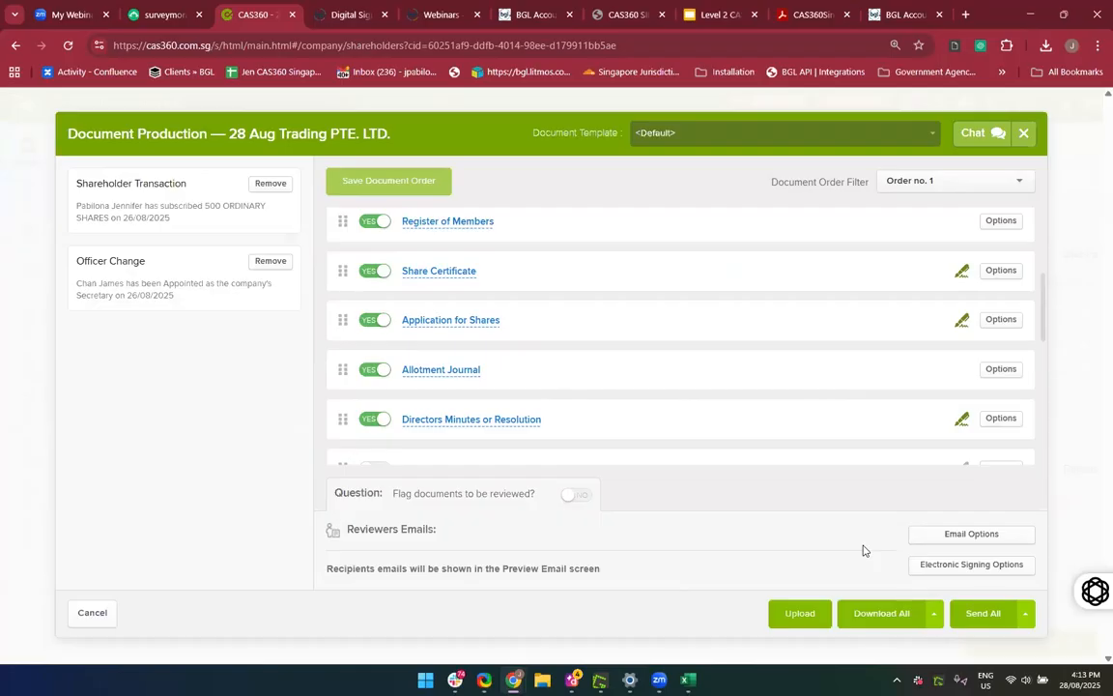
left_click(955, 572)
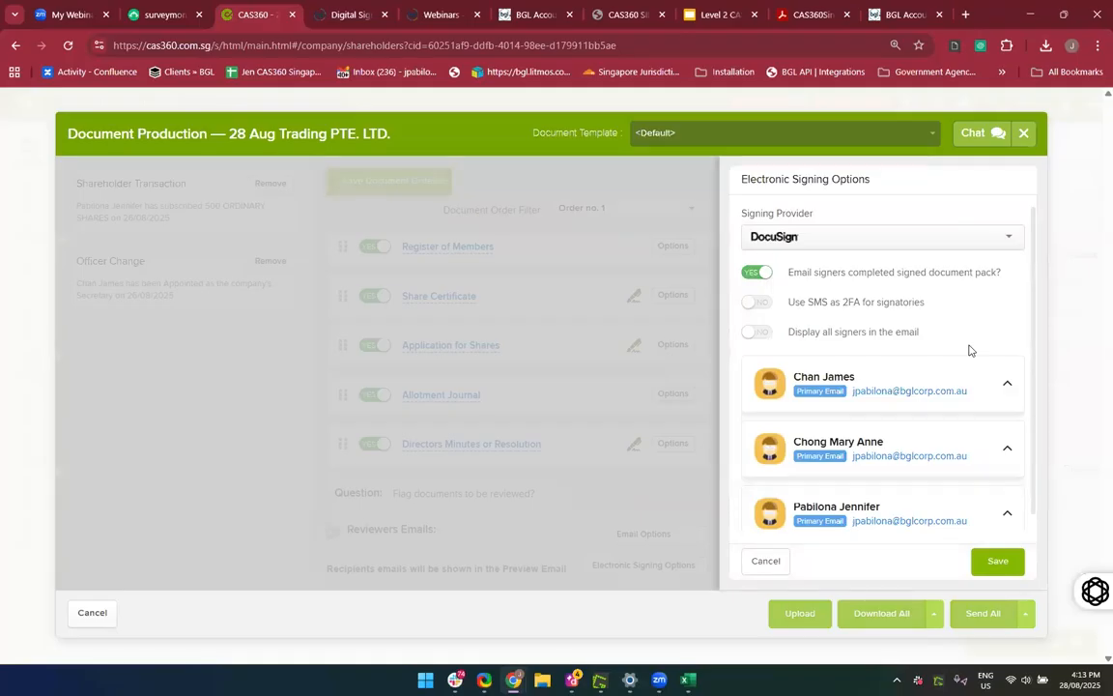
Try FuseSign and Adobe Sign as the signing provider and set it back to DocuSign
left_click(859, 236)
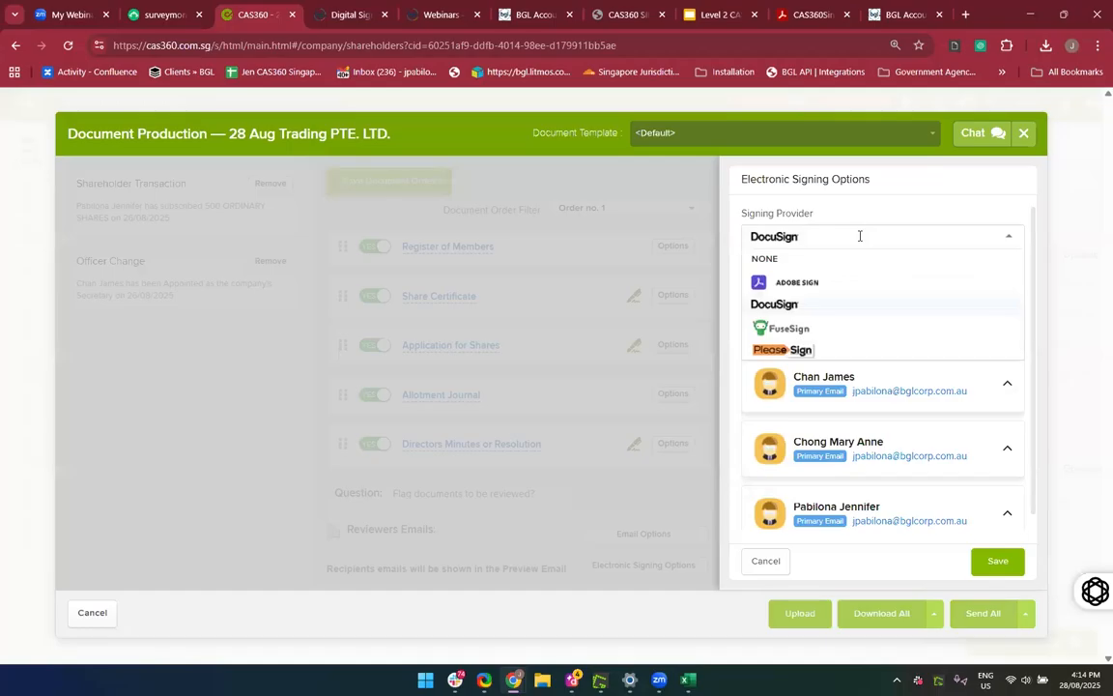
left_click(776, 328)
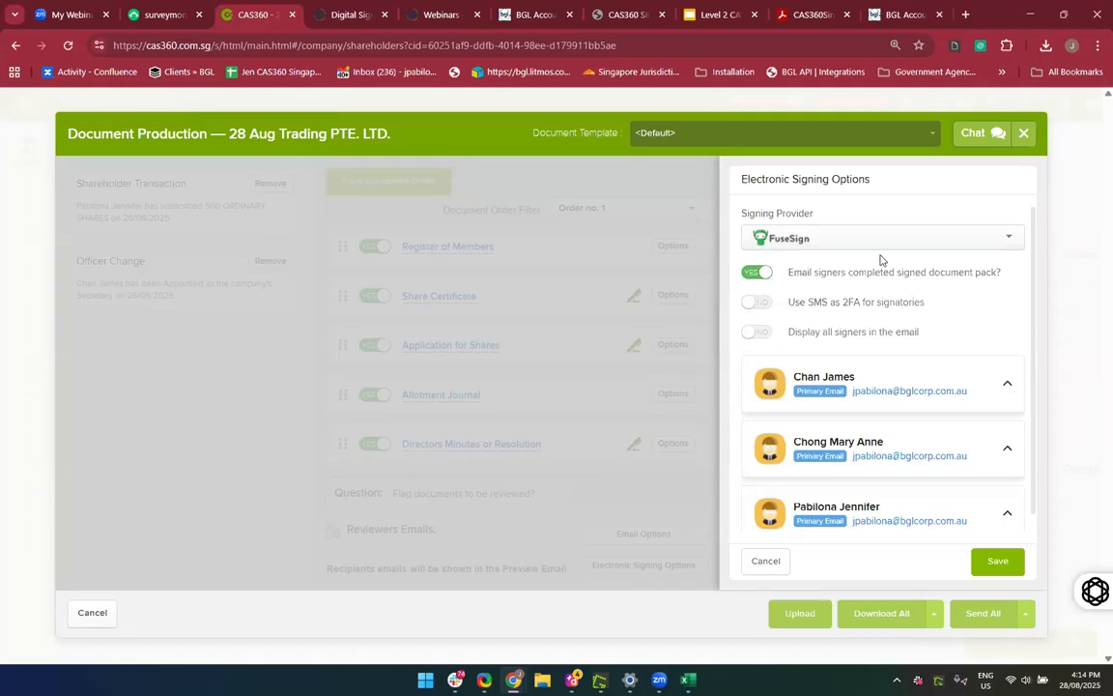
left_click(821, 239)
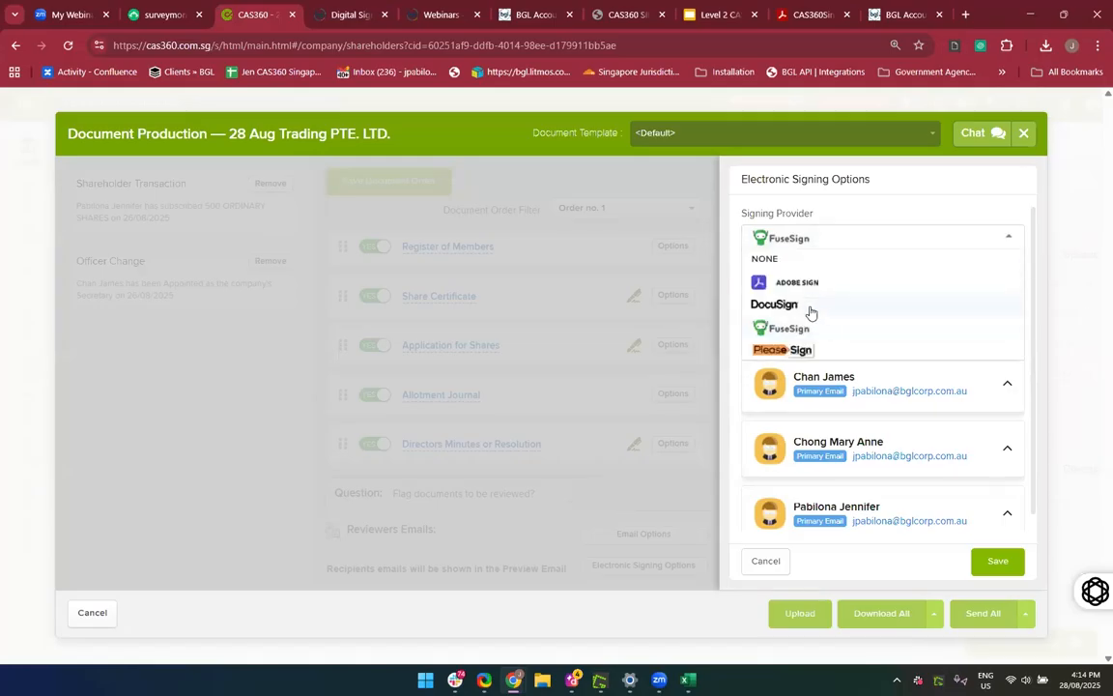
left_click(809, 305)
left_click(804, 236)
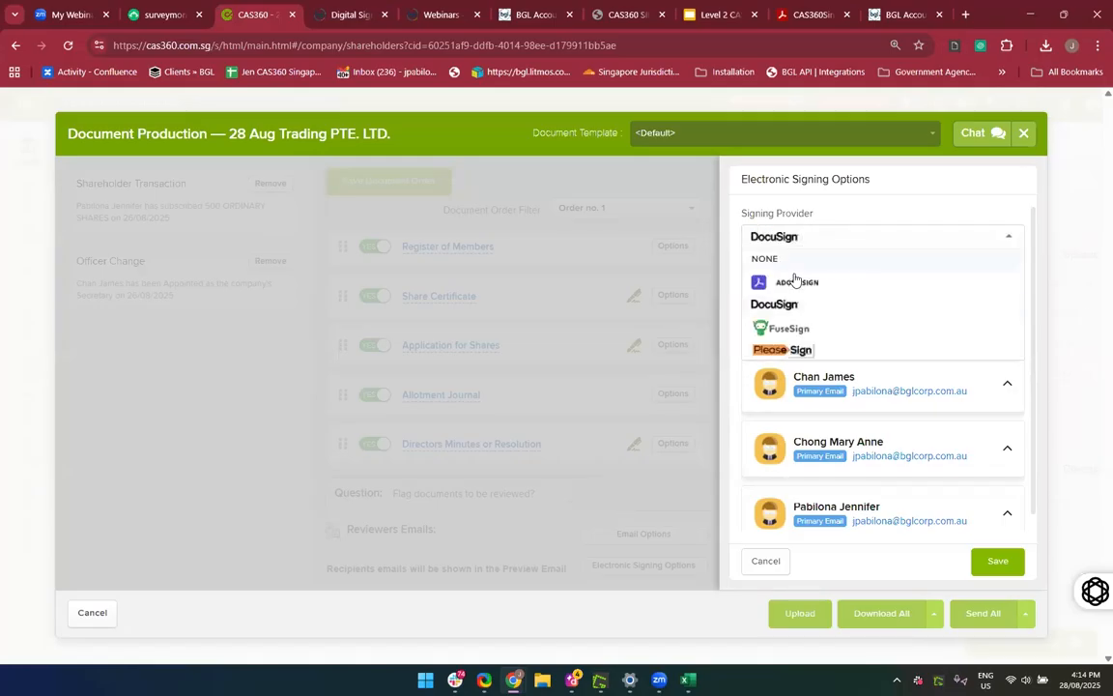
left_click(798, 280)
scroll(856, 437, "down", 1)
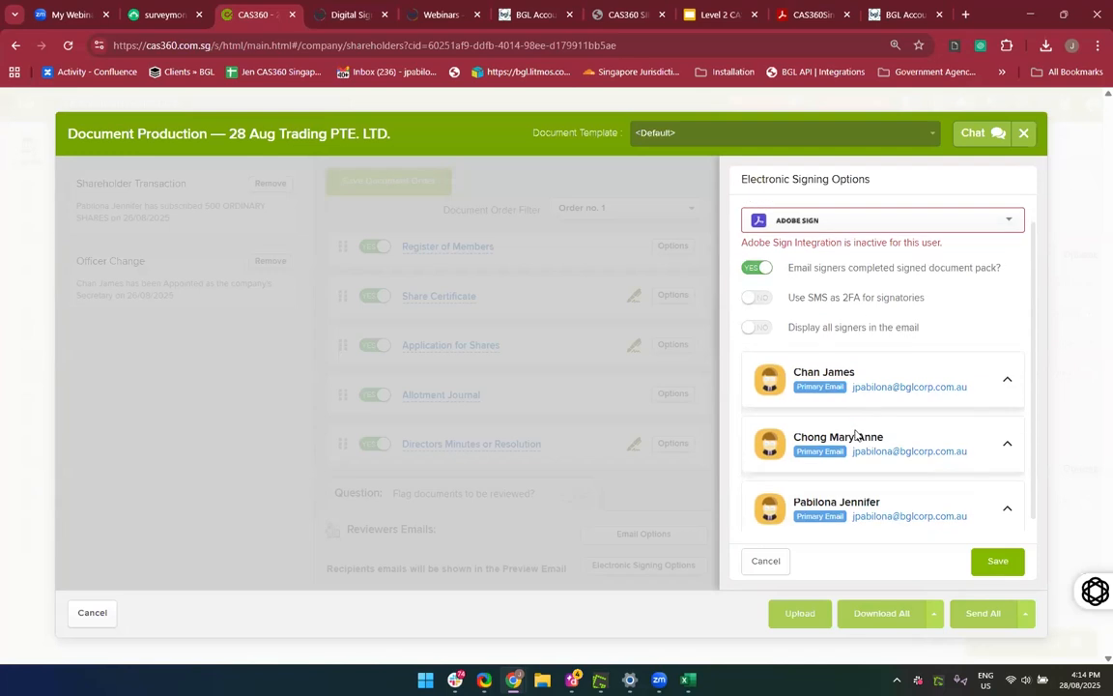
scroll(857, 437, "up", 1)
left_click(833, 236)
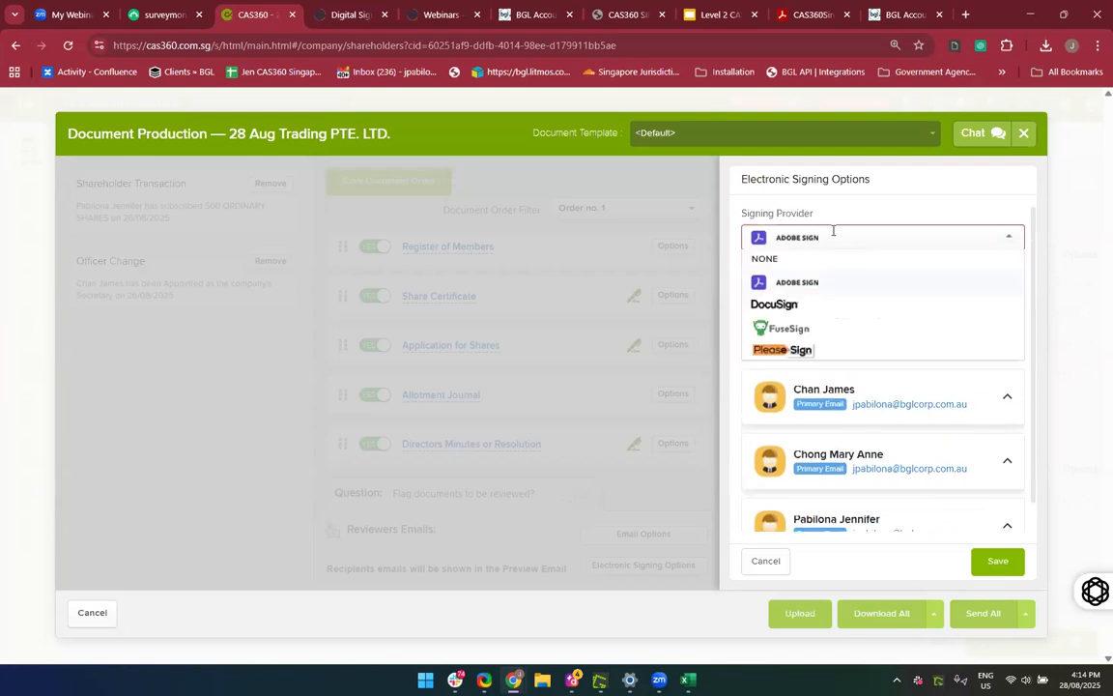
left_click(791, 315)
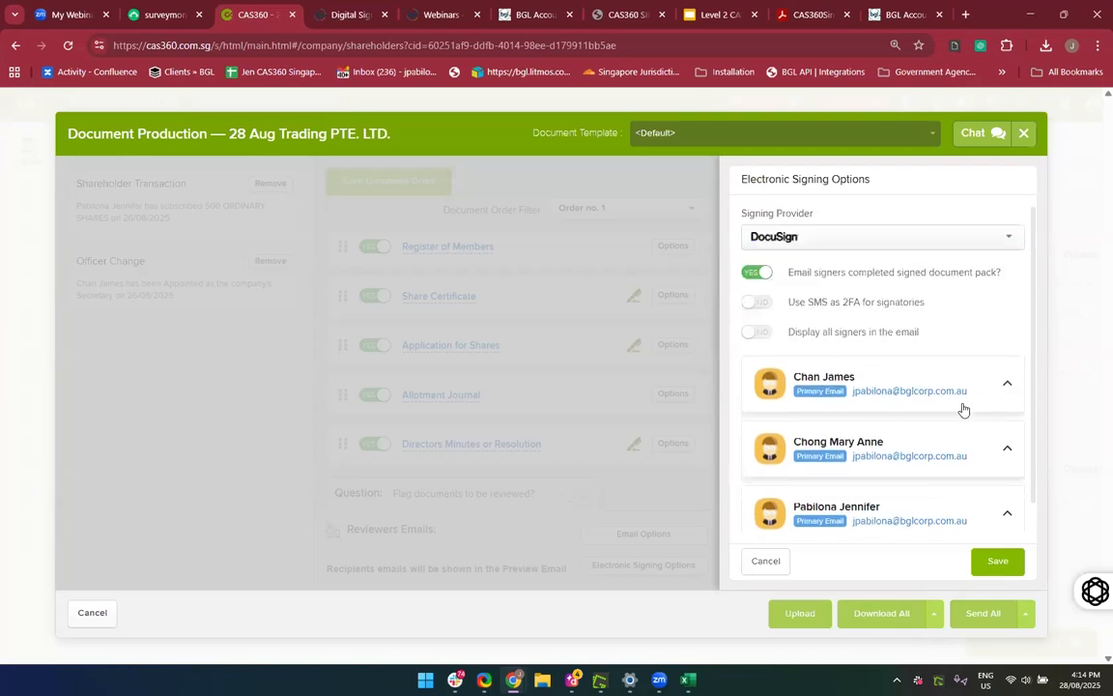
Switch SMS two-factor authentication and the display of all signers on and off again, and save the electronic signing options
scroll(964, 410, "down", 1)
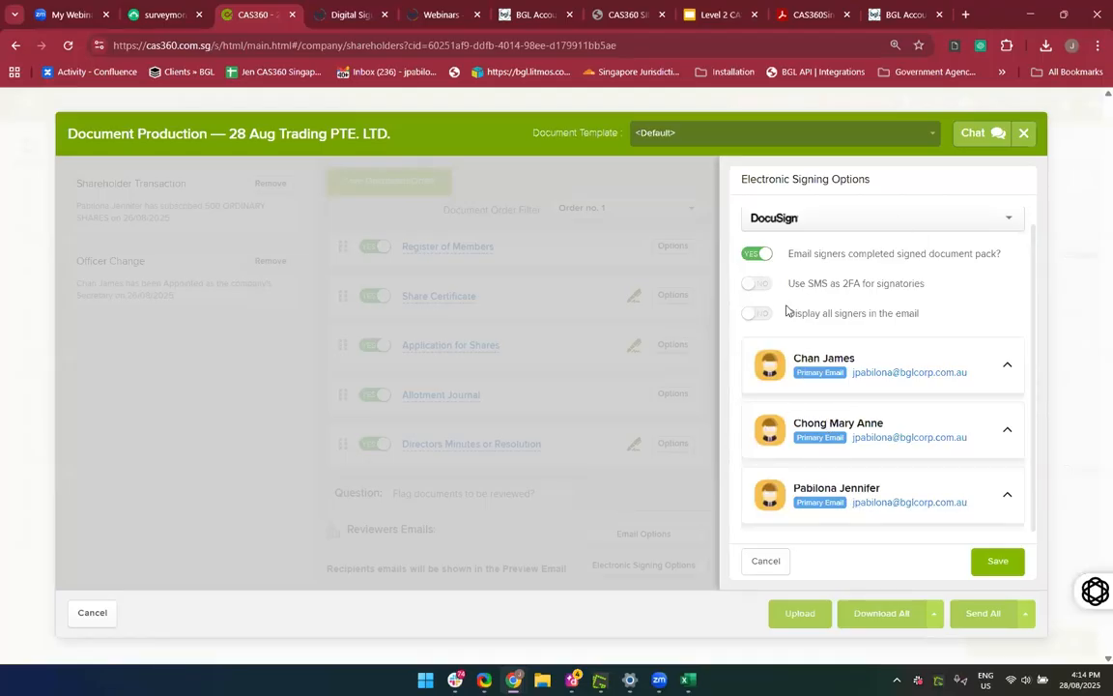
left_click(760, 286)
left_click(756, 285)
left_click(768, 314)
left_click(758, 314)
scroll(959, 321, "up", 1)
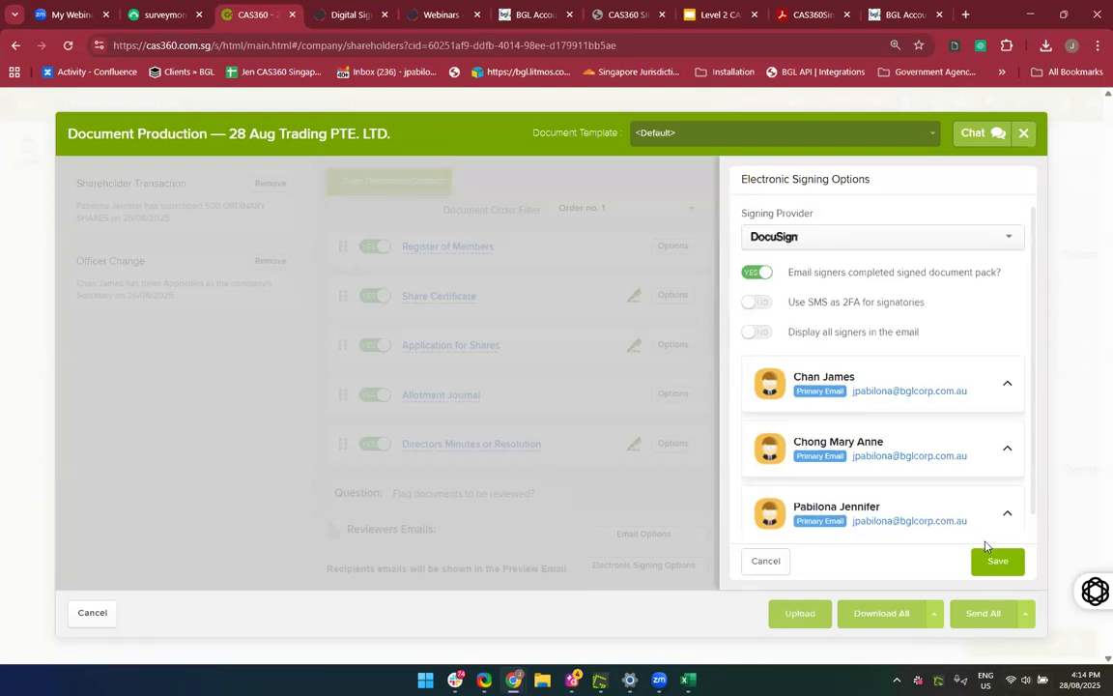
left_click(996, 561)
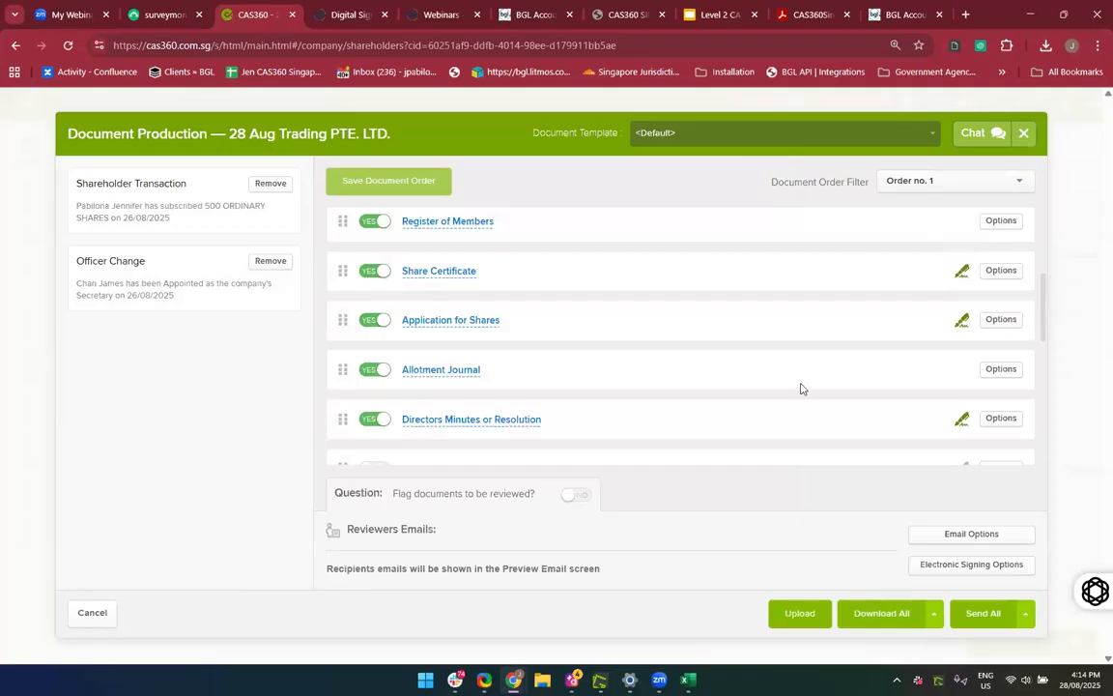
Check the full list of documents for 28 Aug Trading and send them all on to the email preview
scroll(800, 388, "down", 3)
scroll(800, 389, "up", 5)
scroll(800, 388, "up", 2)
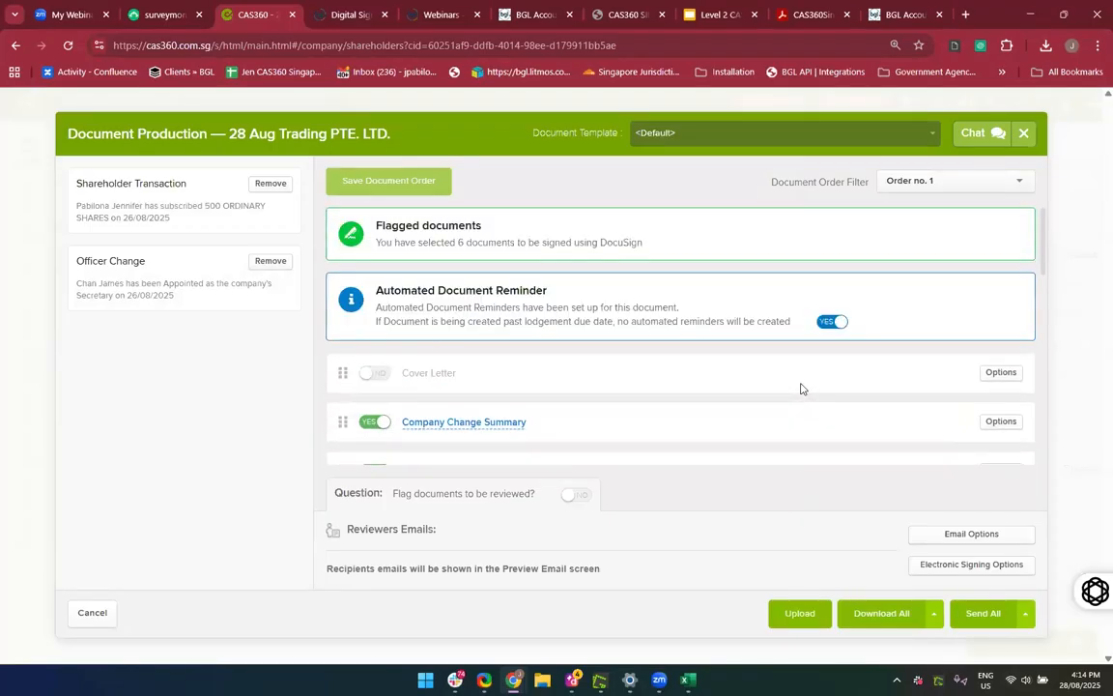
scroll(800, 389, "down", 2)
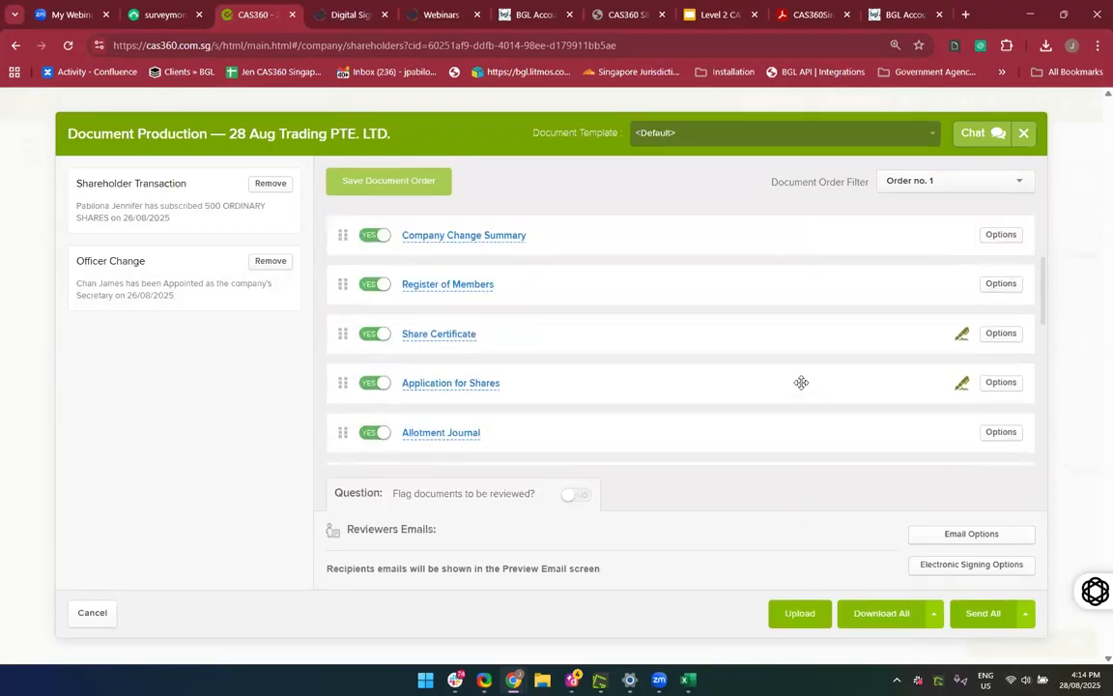
scroll(801, 383, "down", 6)
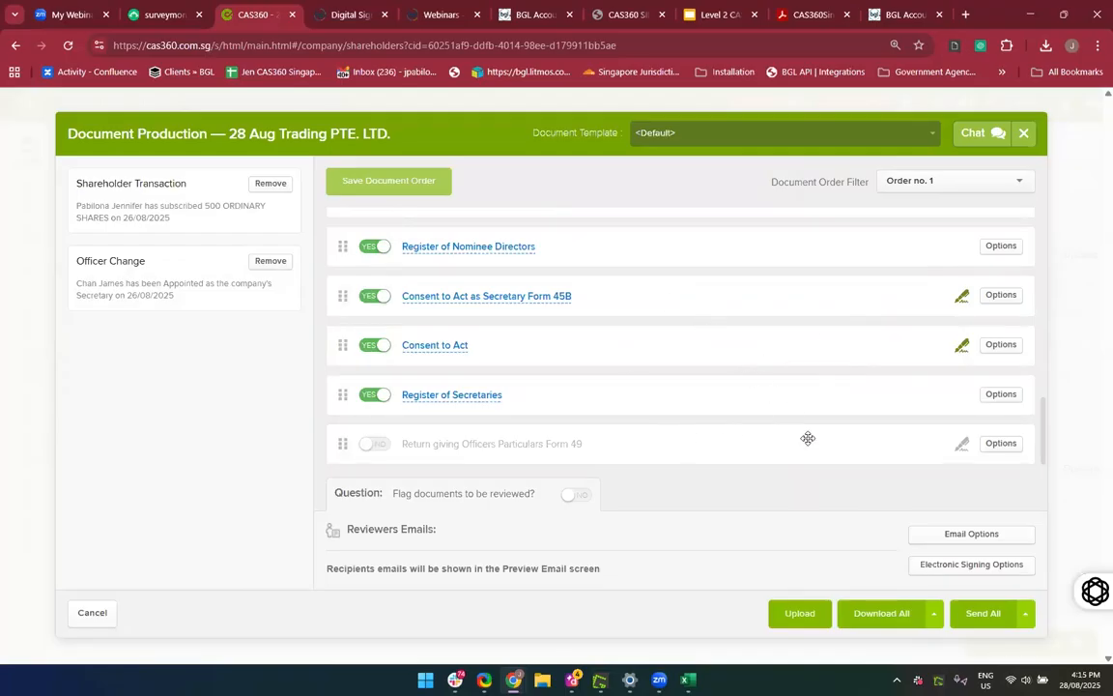
left_click(985, 615)
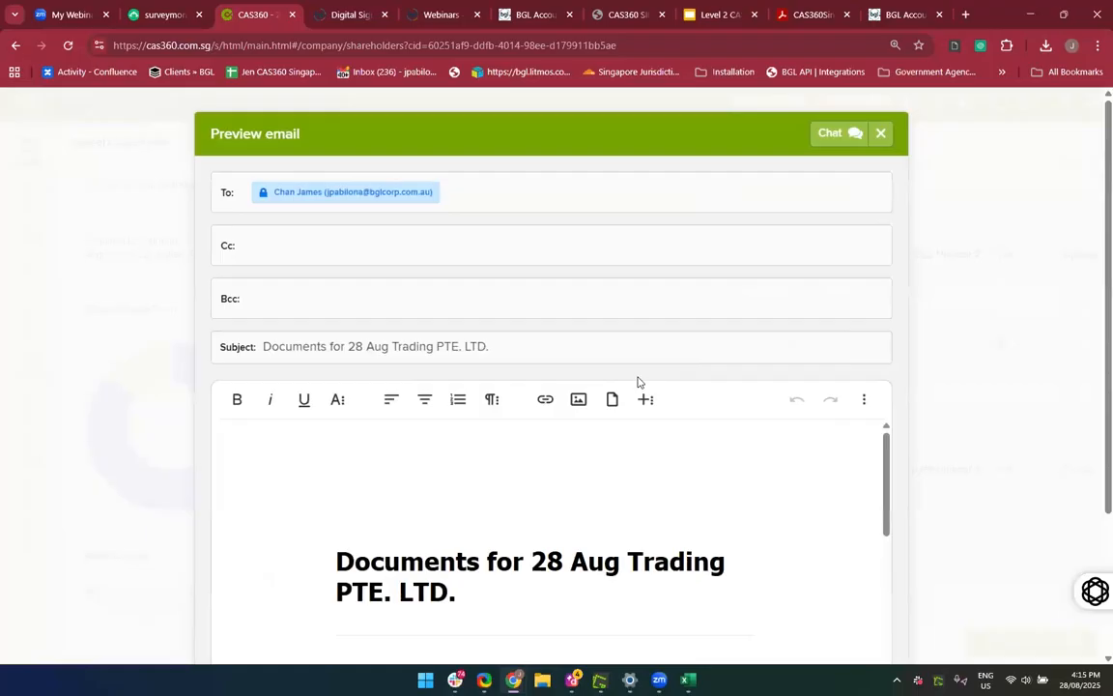
Examine the signing email's recipient, subject, message text, Review Documents link and signature block
scroll(626, 576, "down", 5)
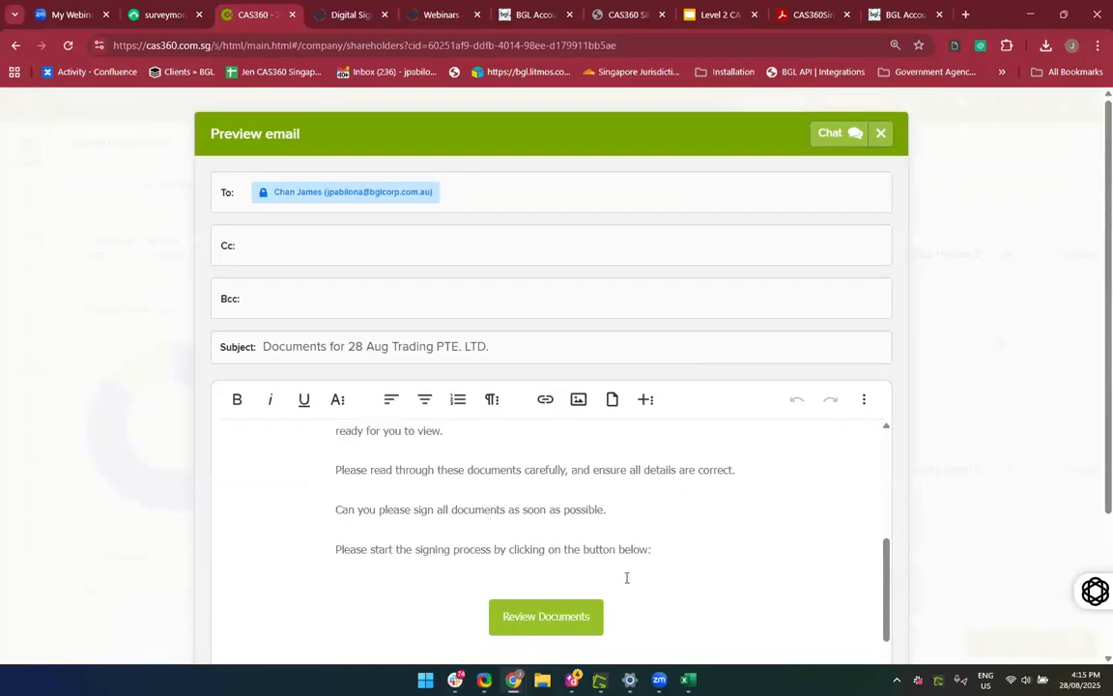
scroll(627, 577, "up", 1)
scroll(997, 537, "down", 2)
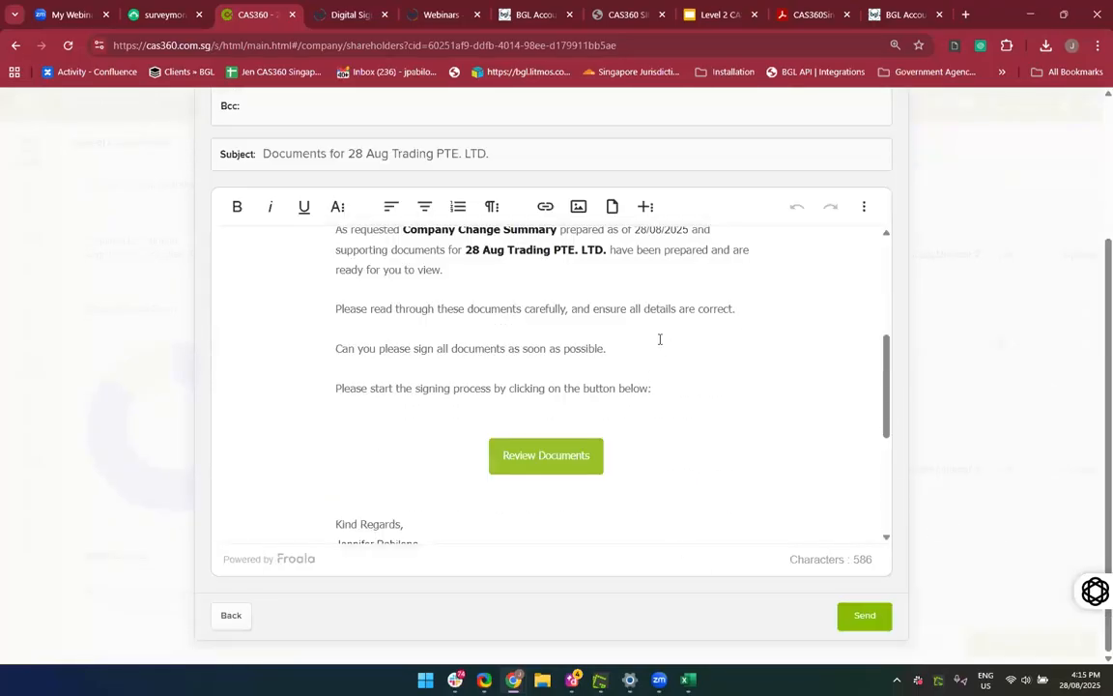
scroll(660, 339, "down", 2)
scroll(486, 293, "up", 1)
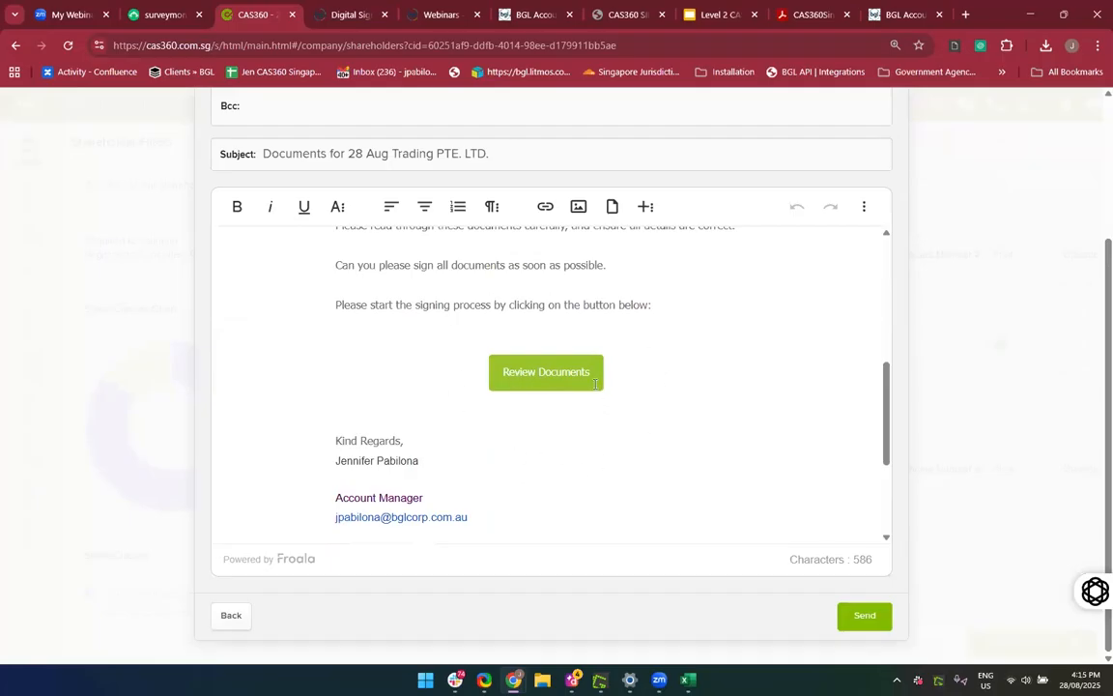
scroll(622, 405, "up", 8)
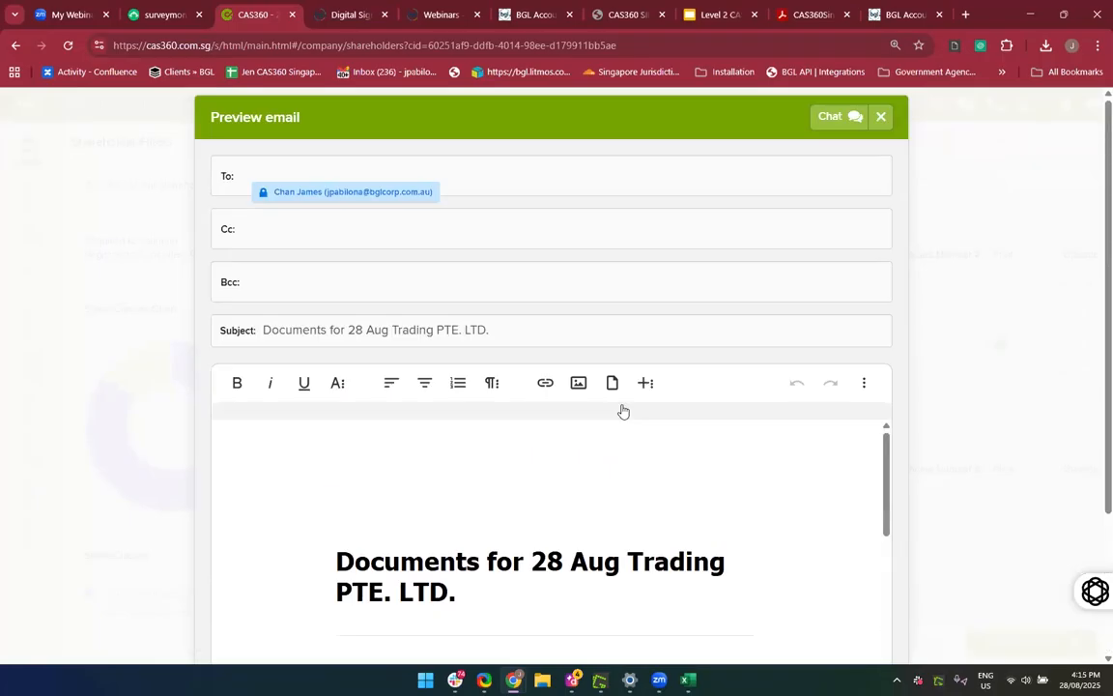
scroll(686, 480, "down", 10)
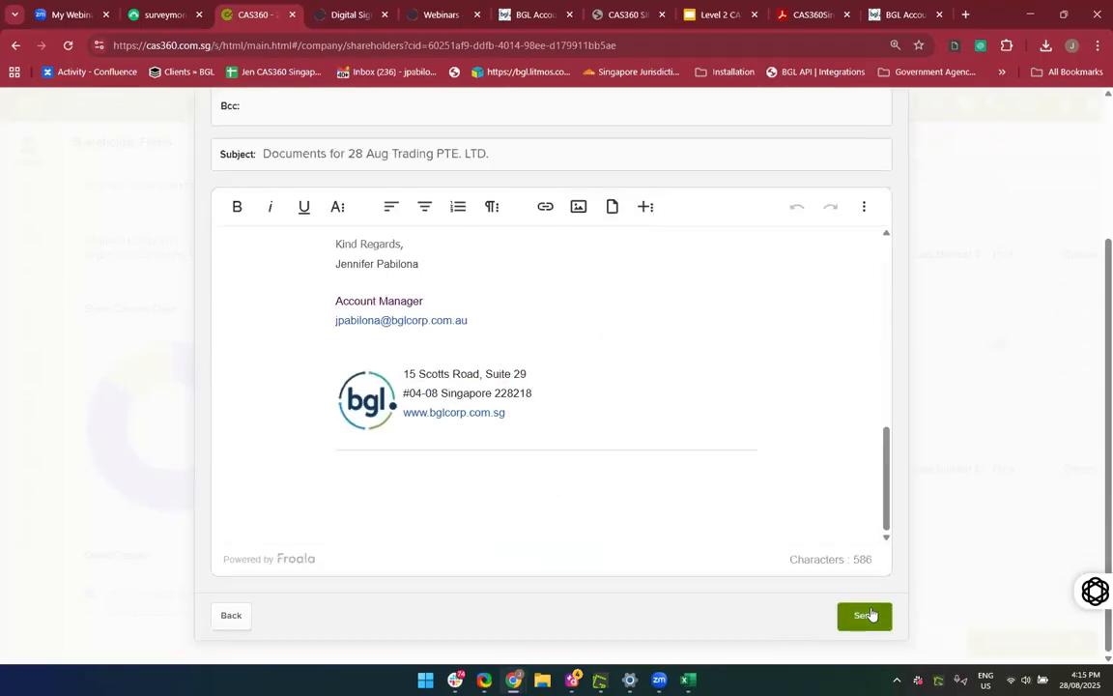
Send the signing email for 28 Aug Trading's documents and open the outbox of sent messages
left_click(869, 616)
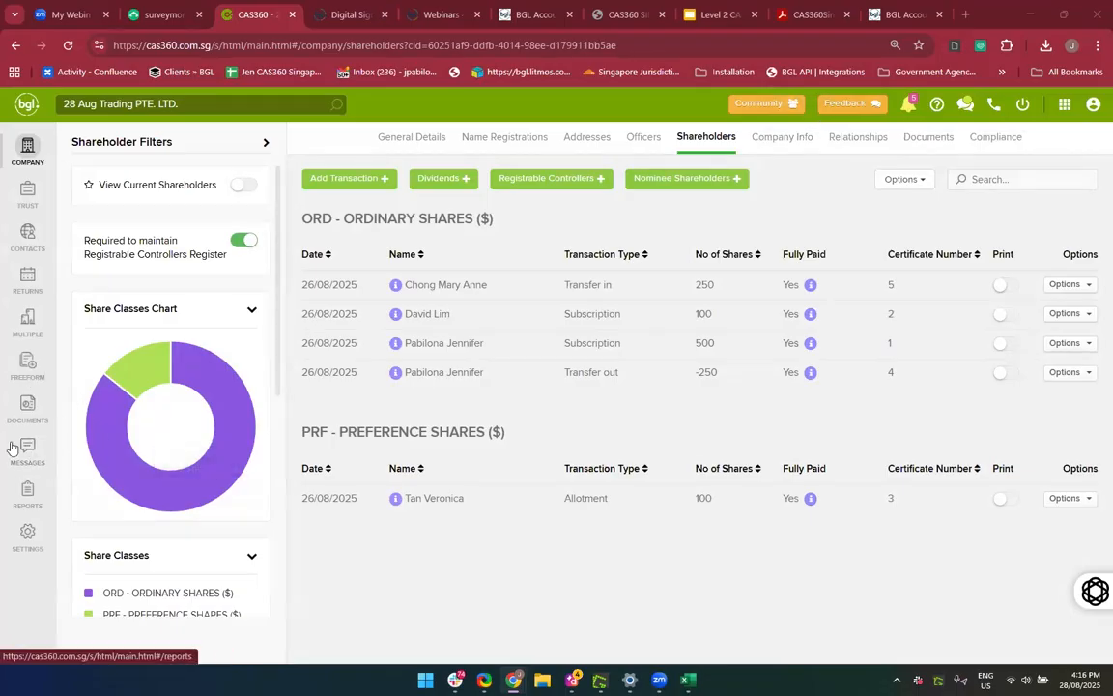
left_click(26, 469)
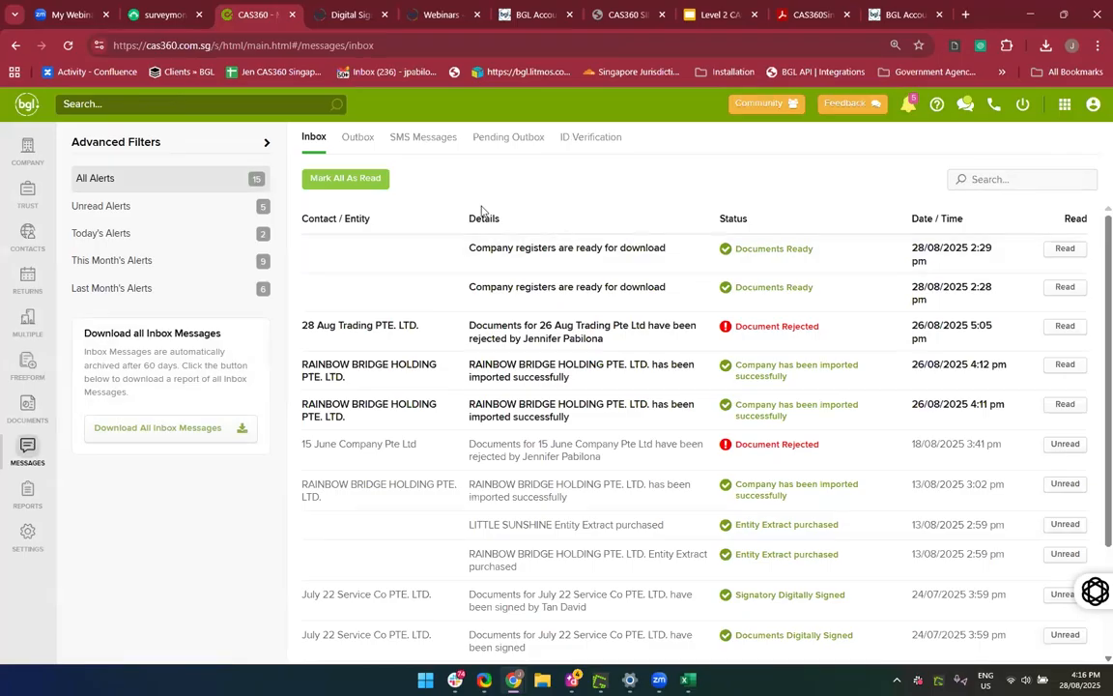
left_click(364, 142)
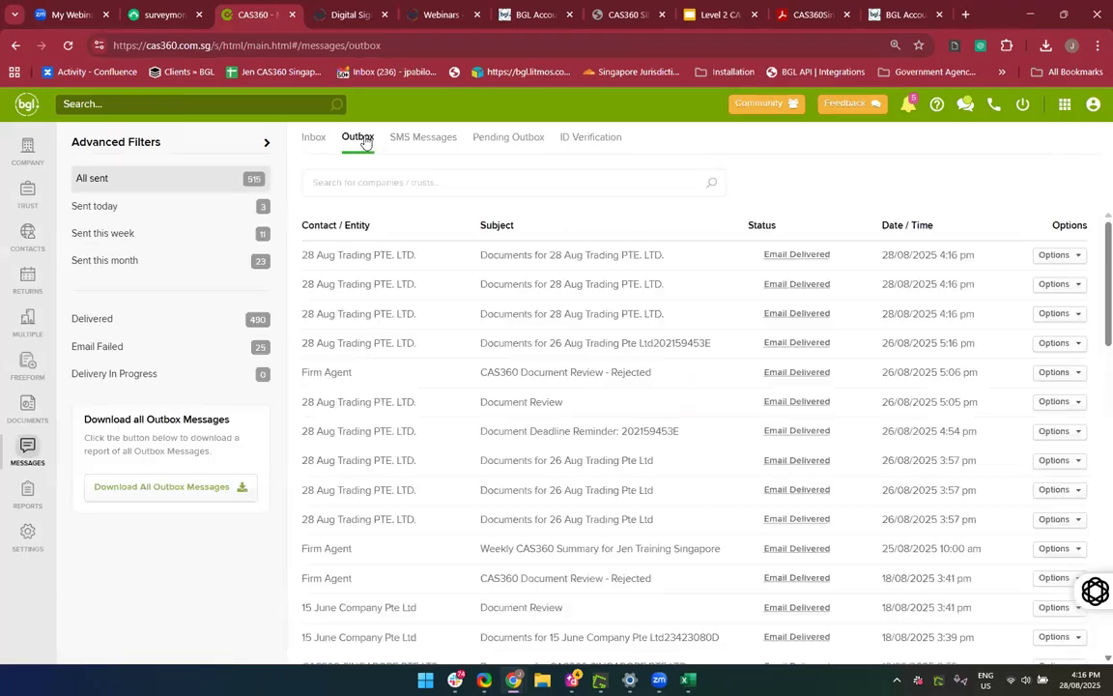
Check the delivery status of the newest 28 Aug Trading emails and view the content of the latest one sent
left_click(798, 262)
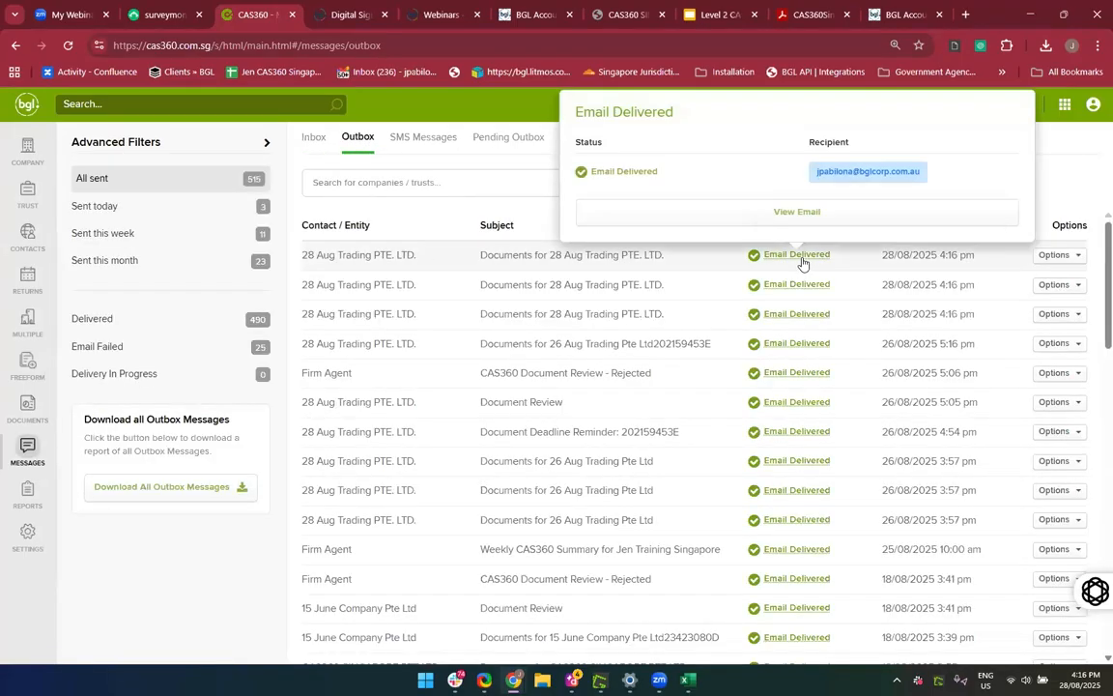
left_click(728, 220)
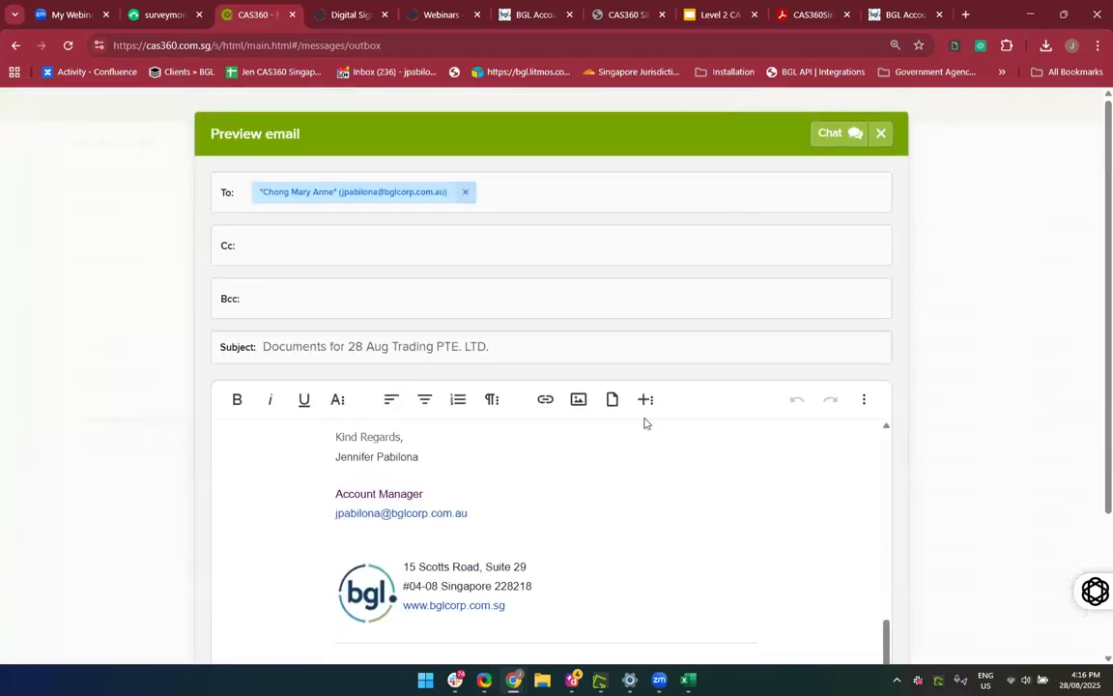
scroll(645, 422, "down", 3)
scroll(643, 421, "up", 10)
scroll(900, 258, "up", 3)
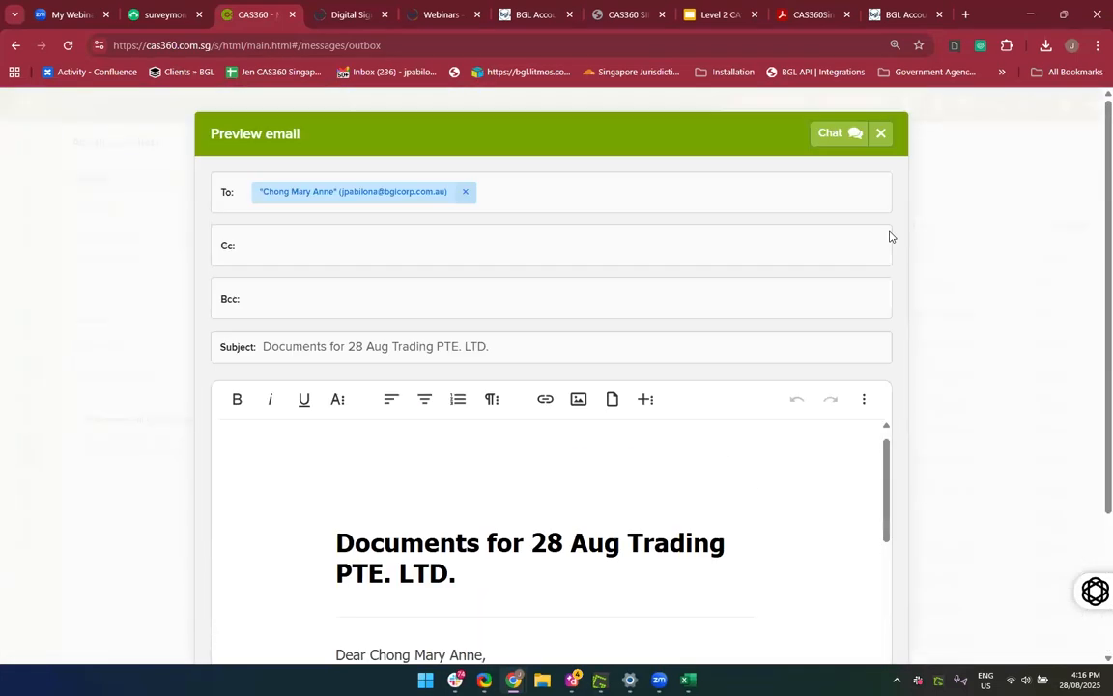
left_click(880, 135)
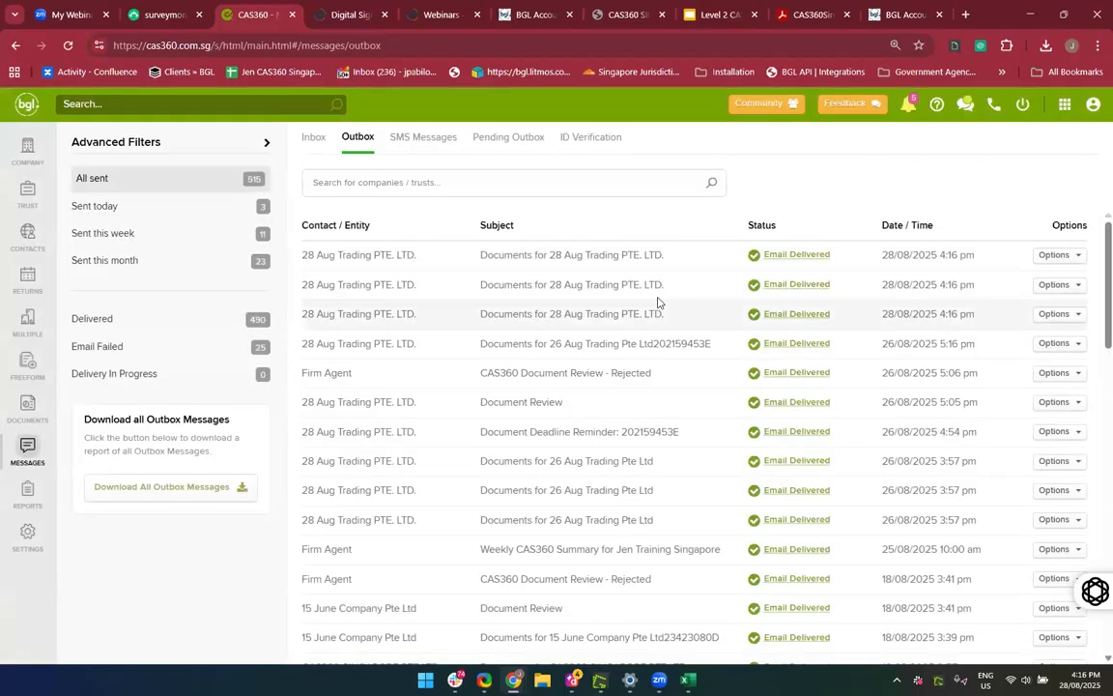
left_click(771, 317)
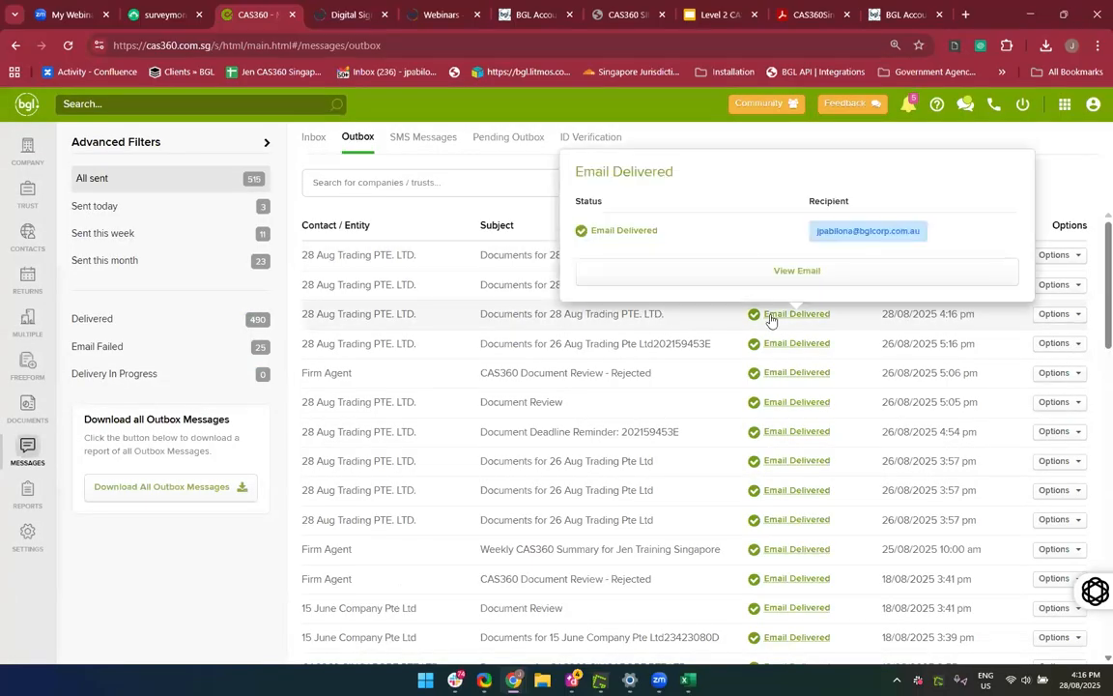
left_click(771, 320)
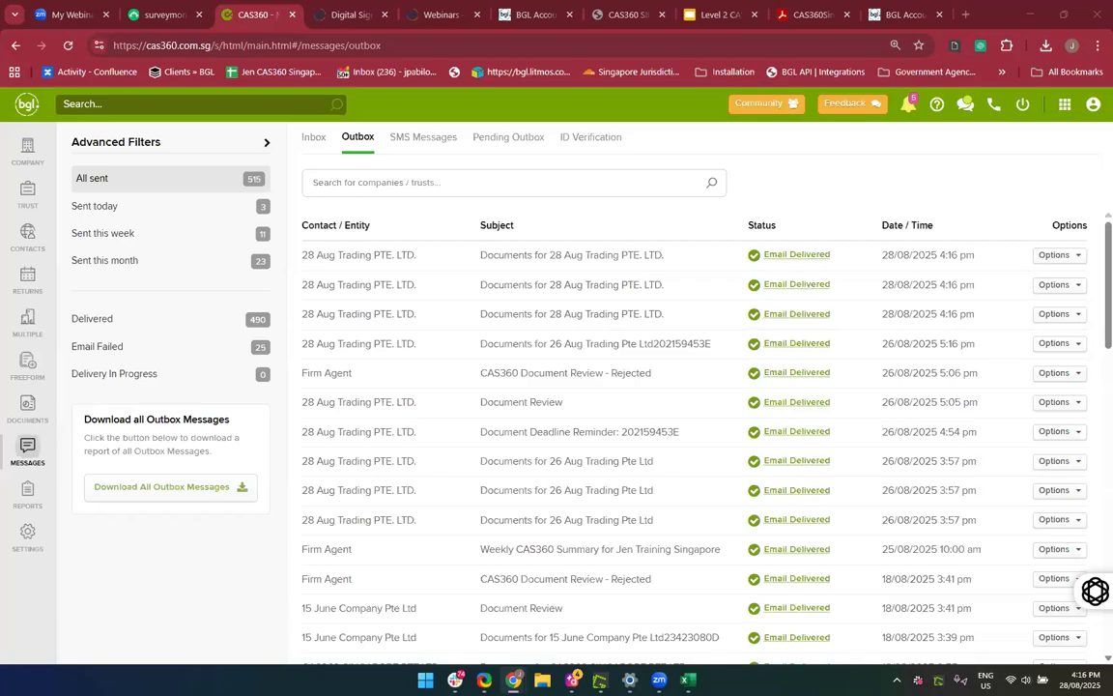
Switch to Gmail in a maximised window and read the 28 Aug Trading signing emails addressed to each signer
left_click_drag(562, 193, 621, 214)
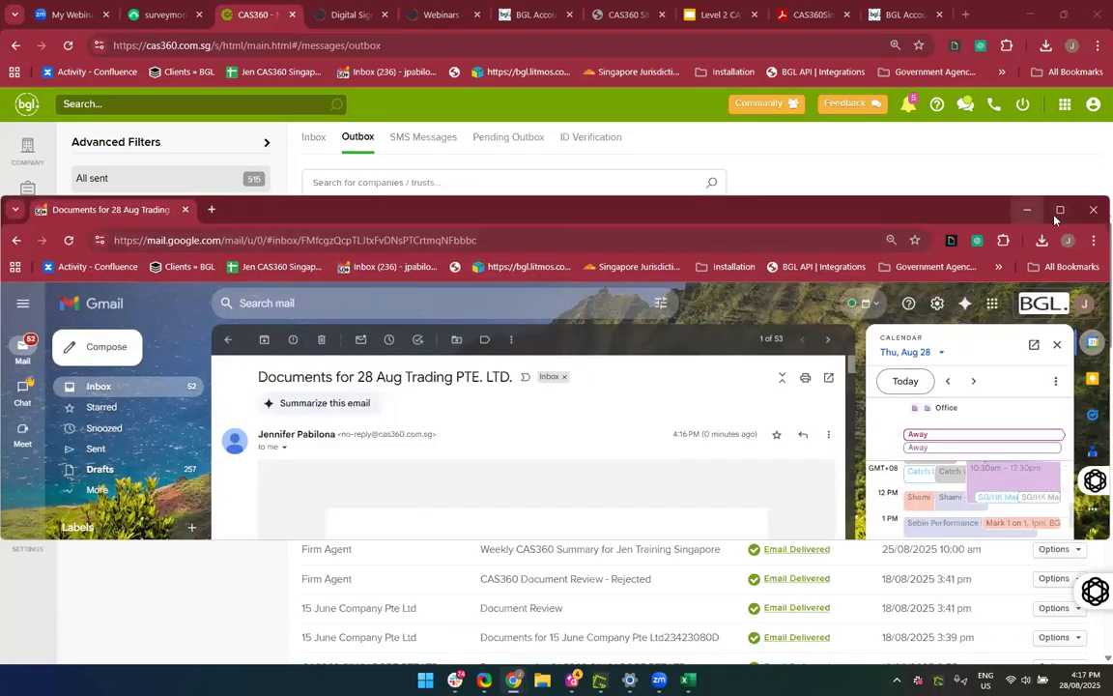
left_click(1059, 211)
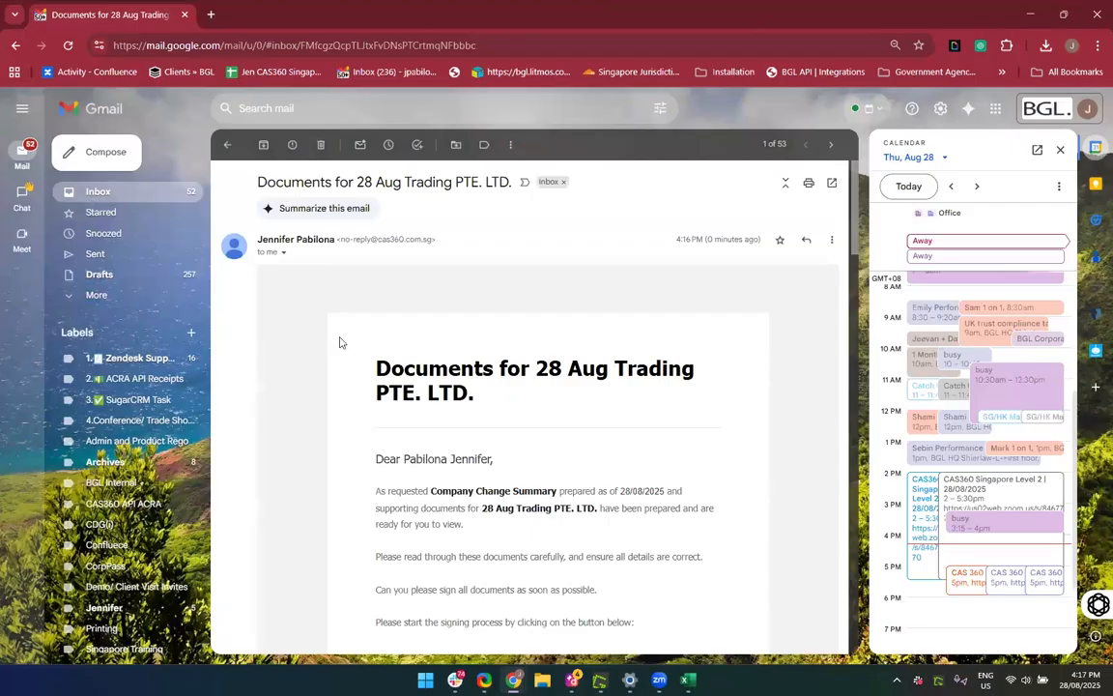
scroll(339, 342, "down", 3)
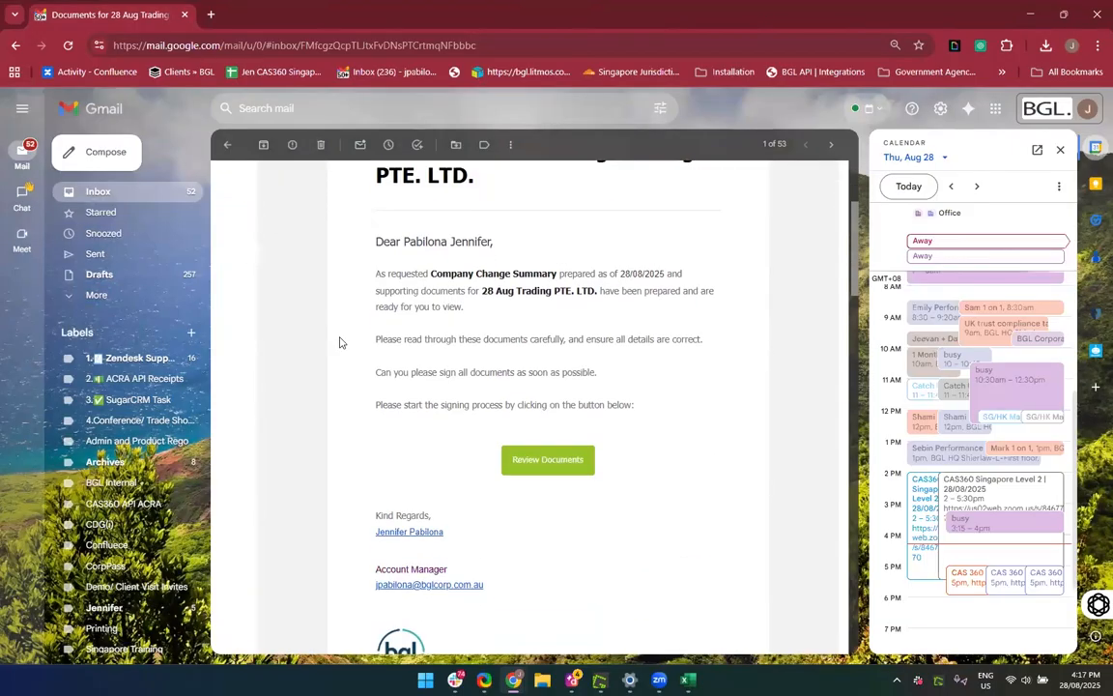
scroll(534, 363, "down", 1)
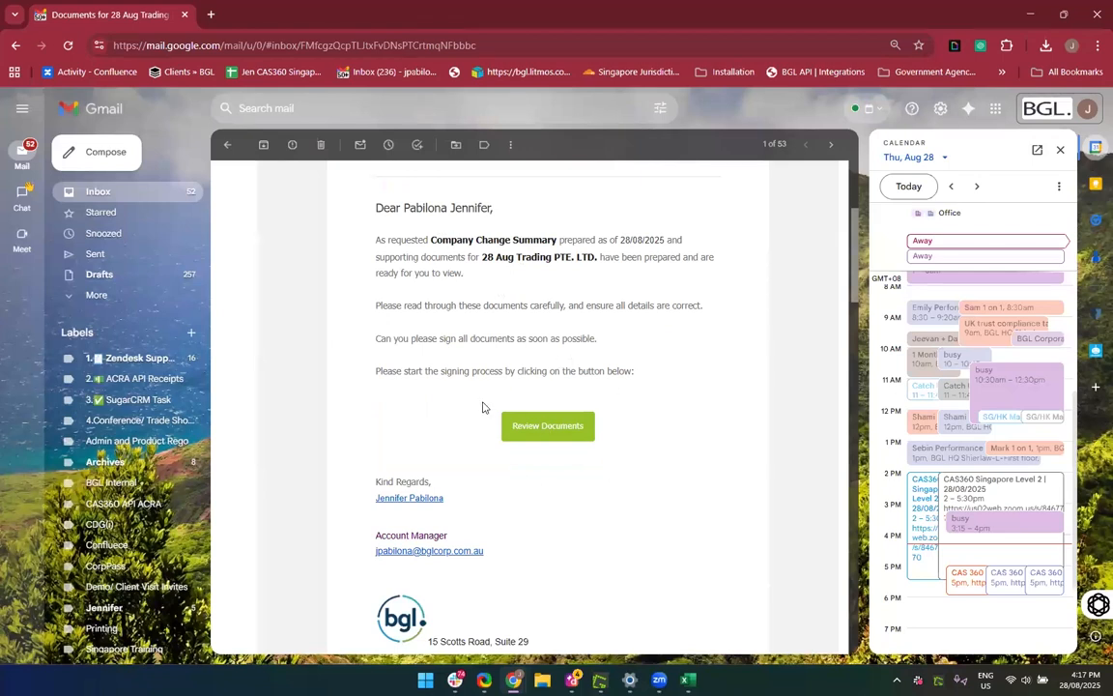
scroll(609, 450, "down", 3)
scroll(609, 452, "down", 3)
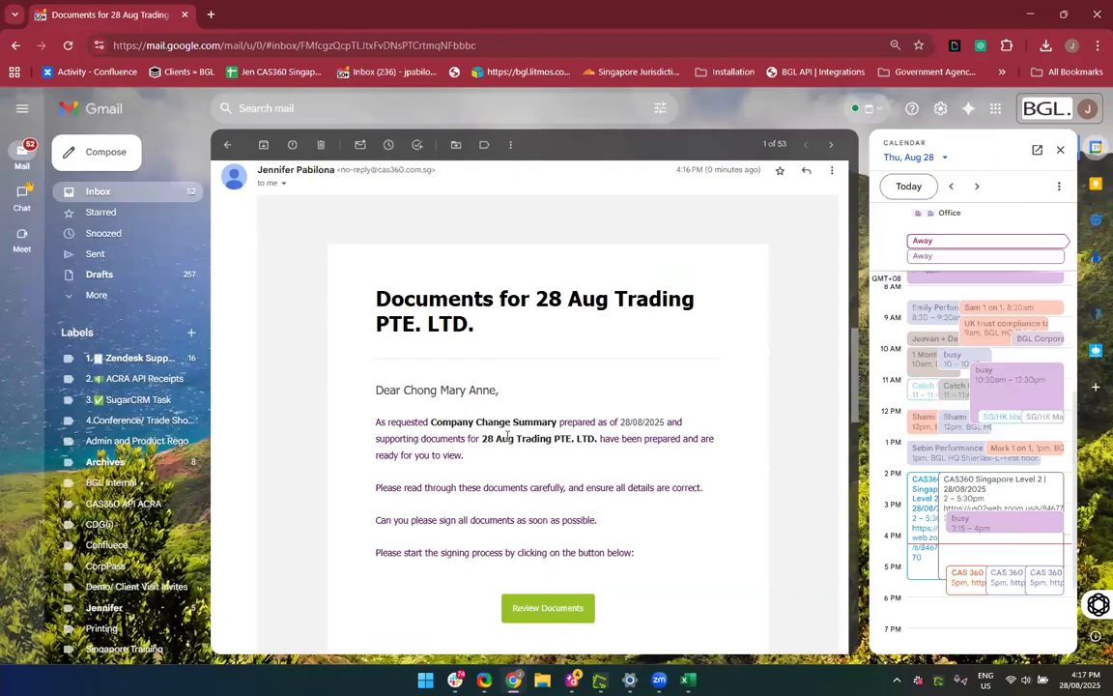
scroll(506, 436, "down", 7)
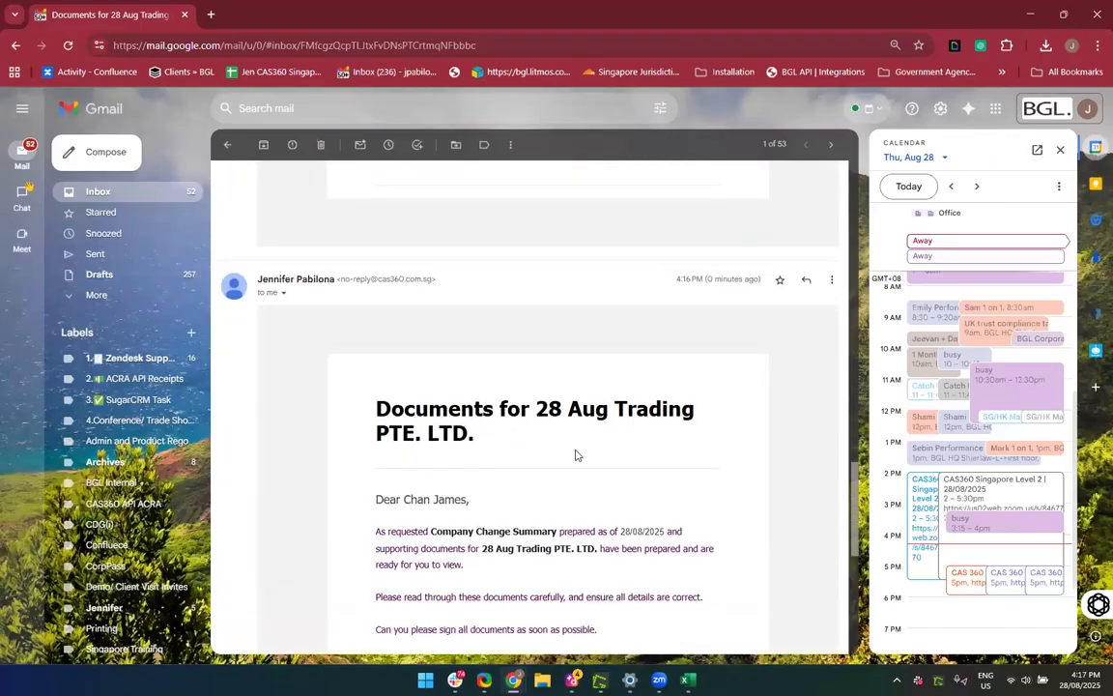
scroll(576, 592, "down", 1)
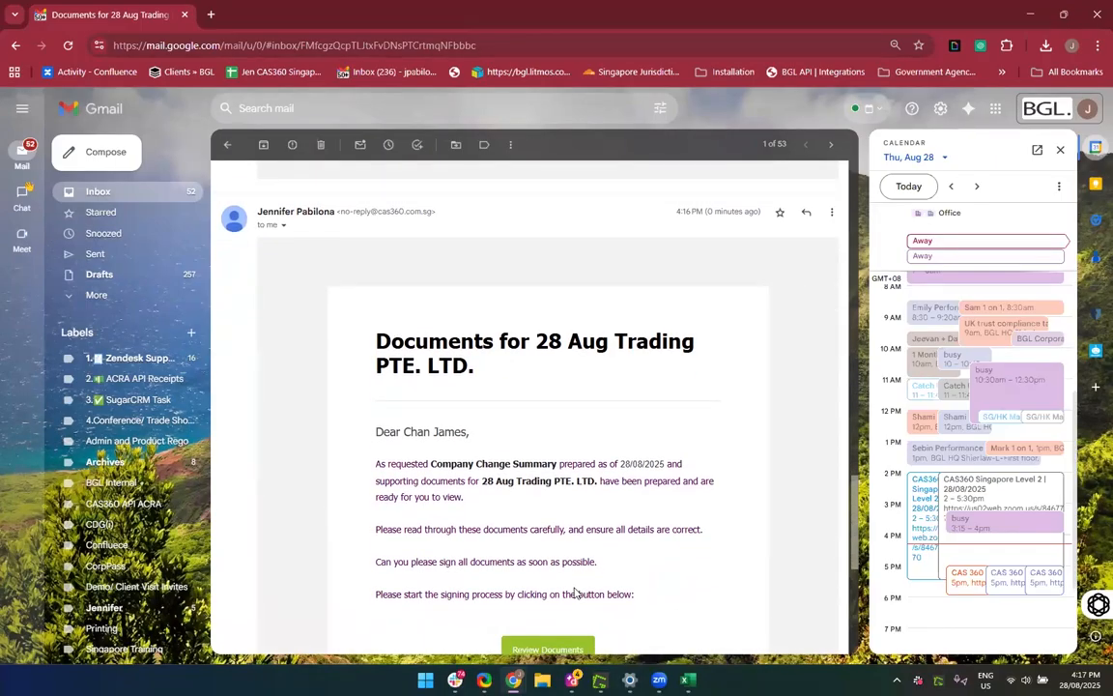
scroll(574, 592, "down", 5)
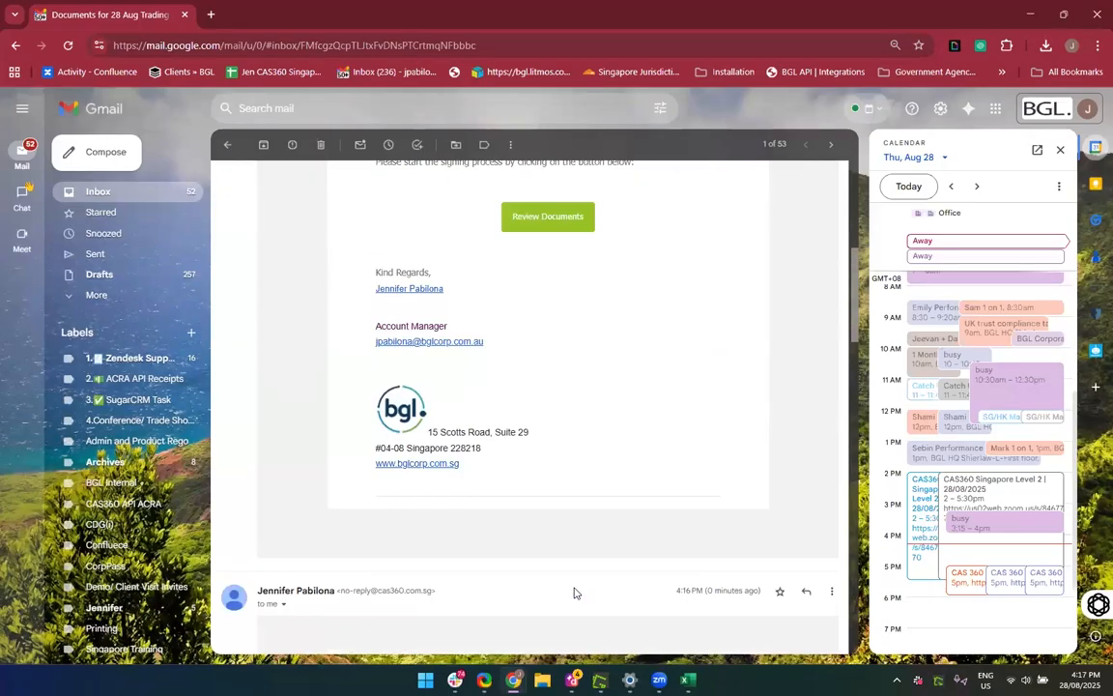
scroll(574, 593, "down", 5)
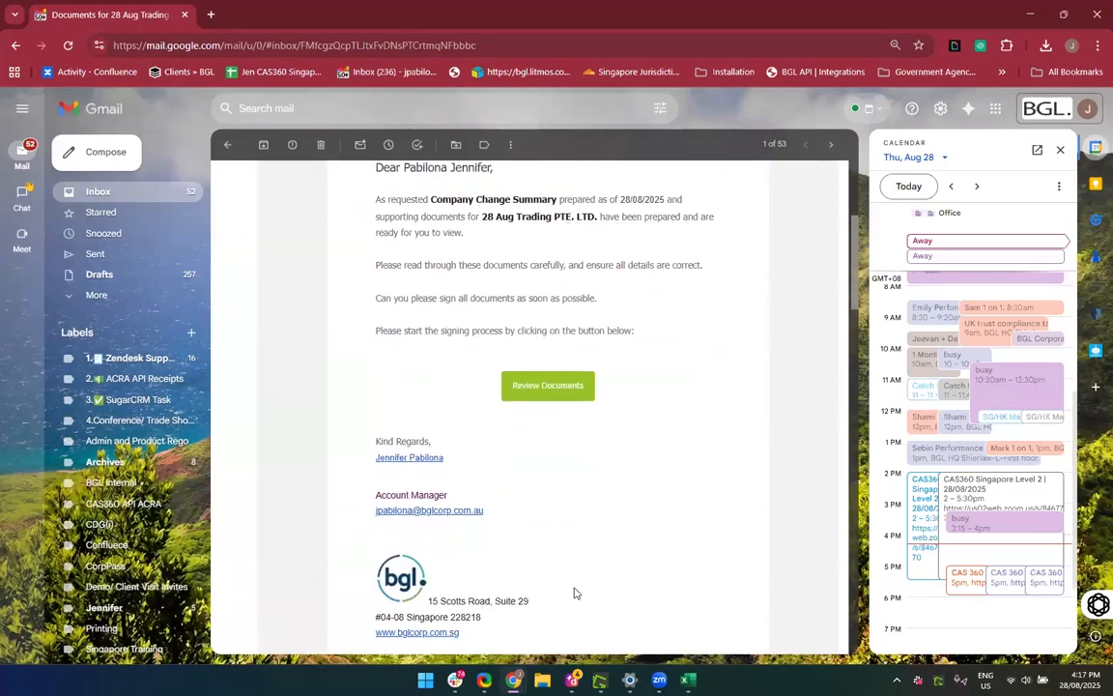
Open the director's documents for review in DocuSign, agree to use electronic records and signatures, and dismiss the location request
left_click(526, 387)
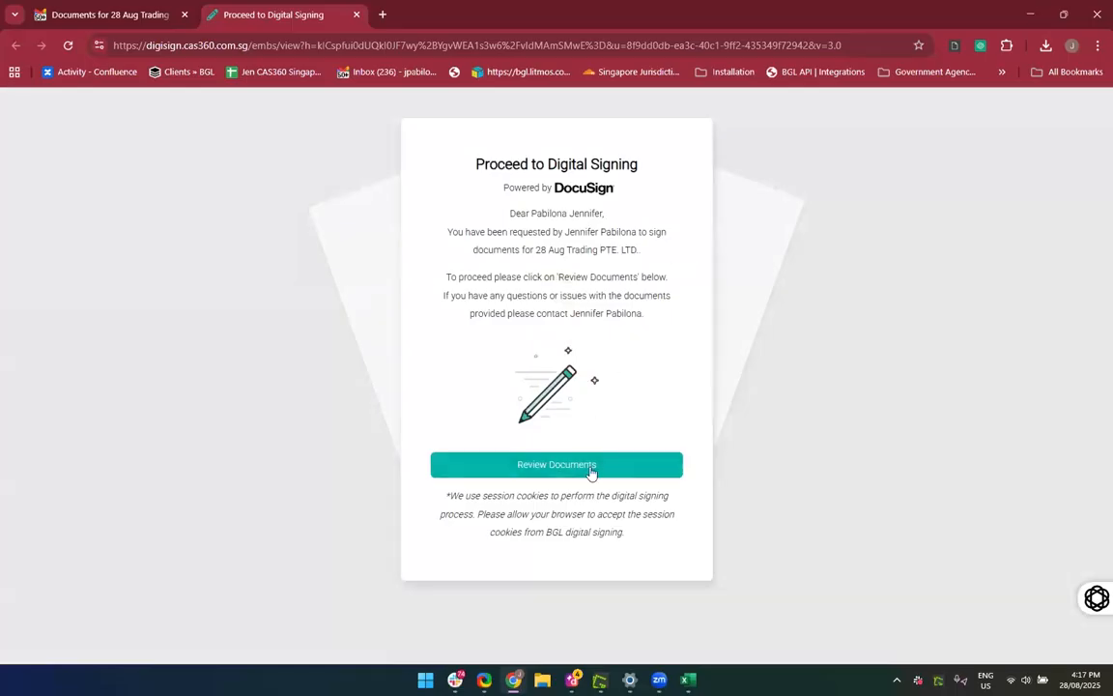
left_click(592, 468)
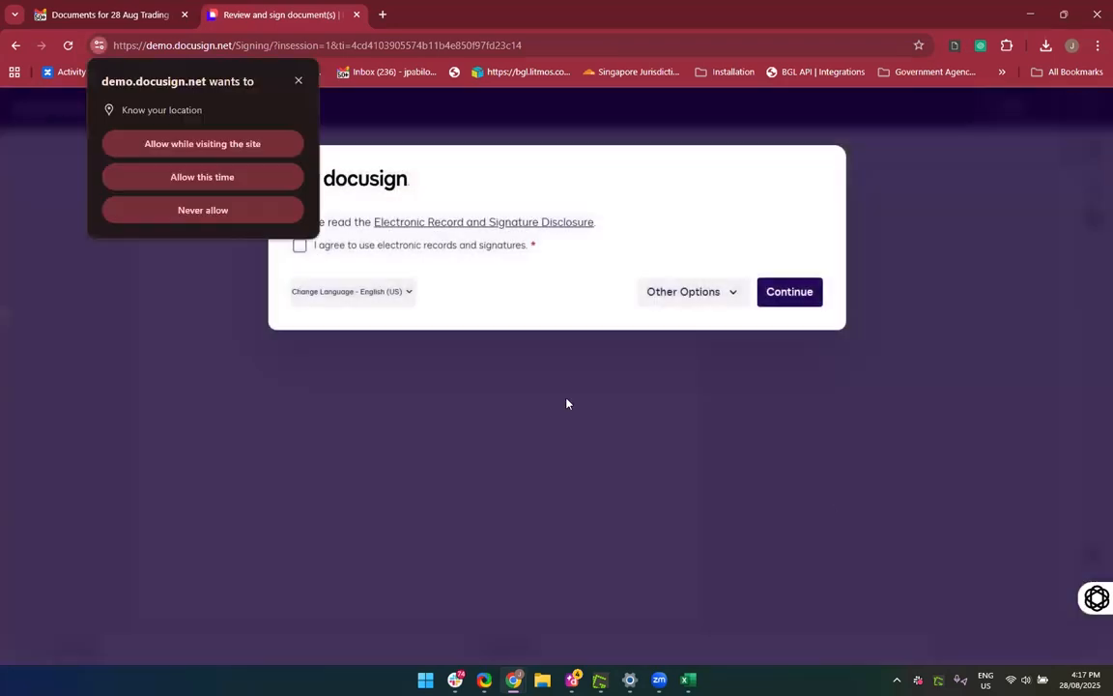
left_click(300, 246)
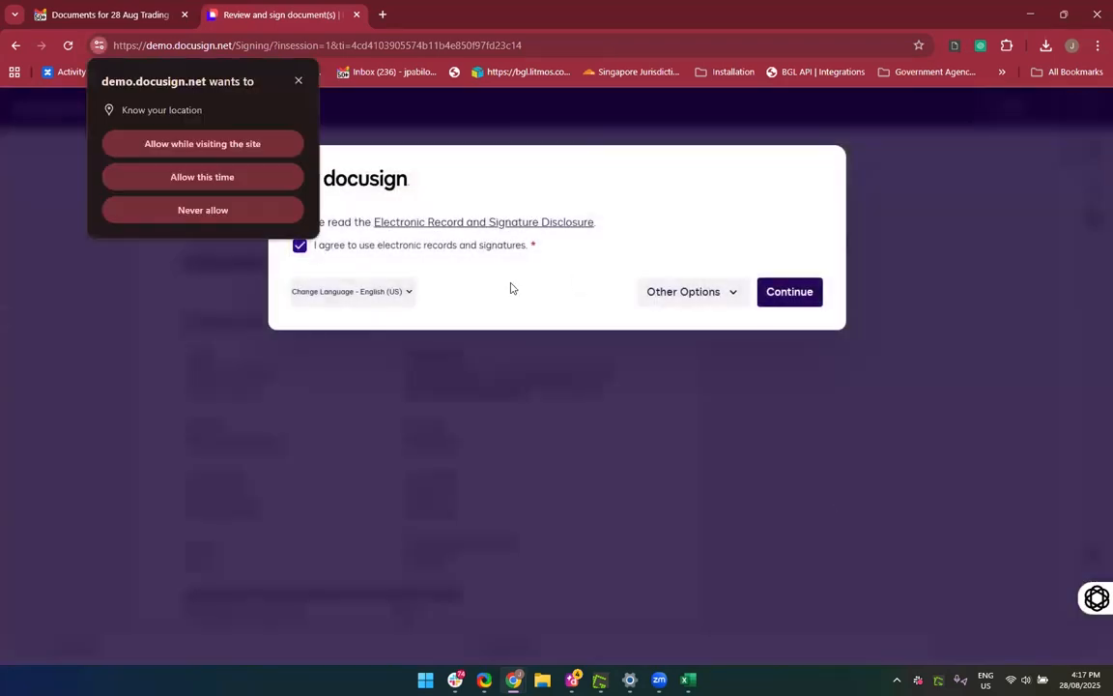
left_click(790, 297)
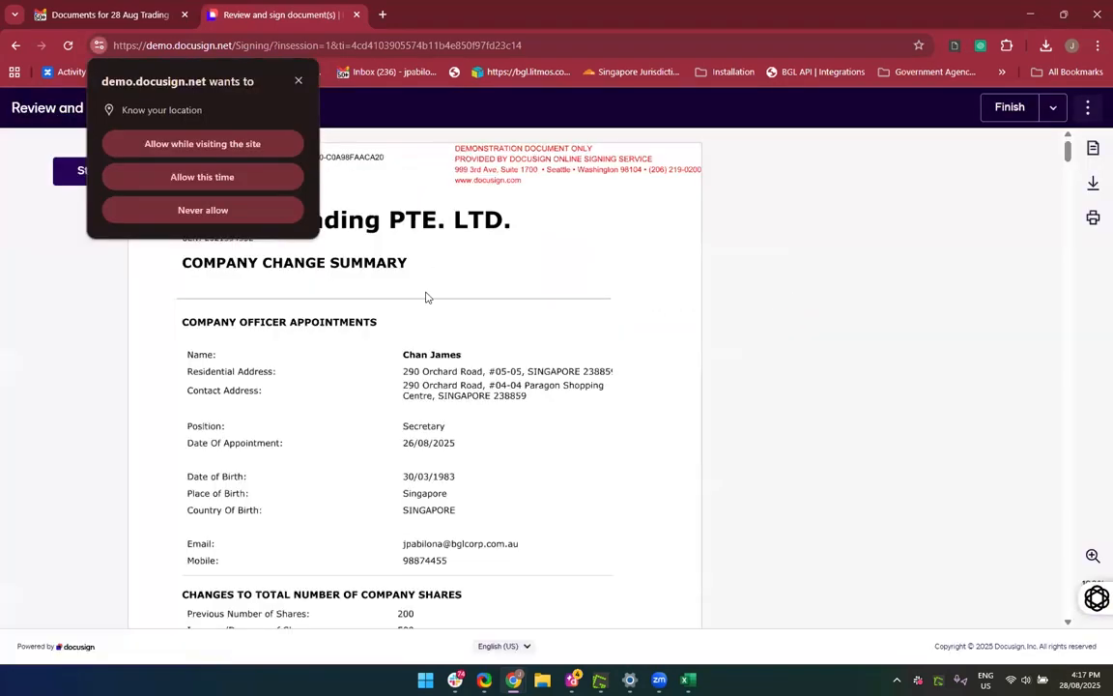
left_click(298, 81)
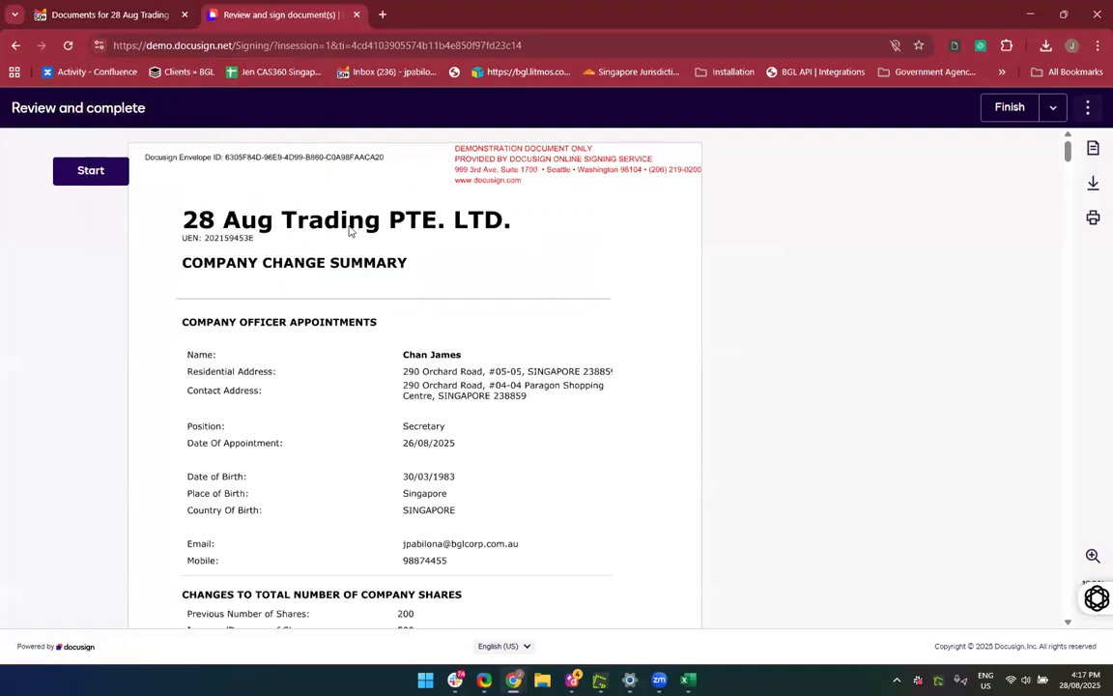
Adopt the preset signature, sign the share certificate, share application and directors' resolution with it, and finish signing
left_click(90, 172)
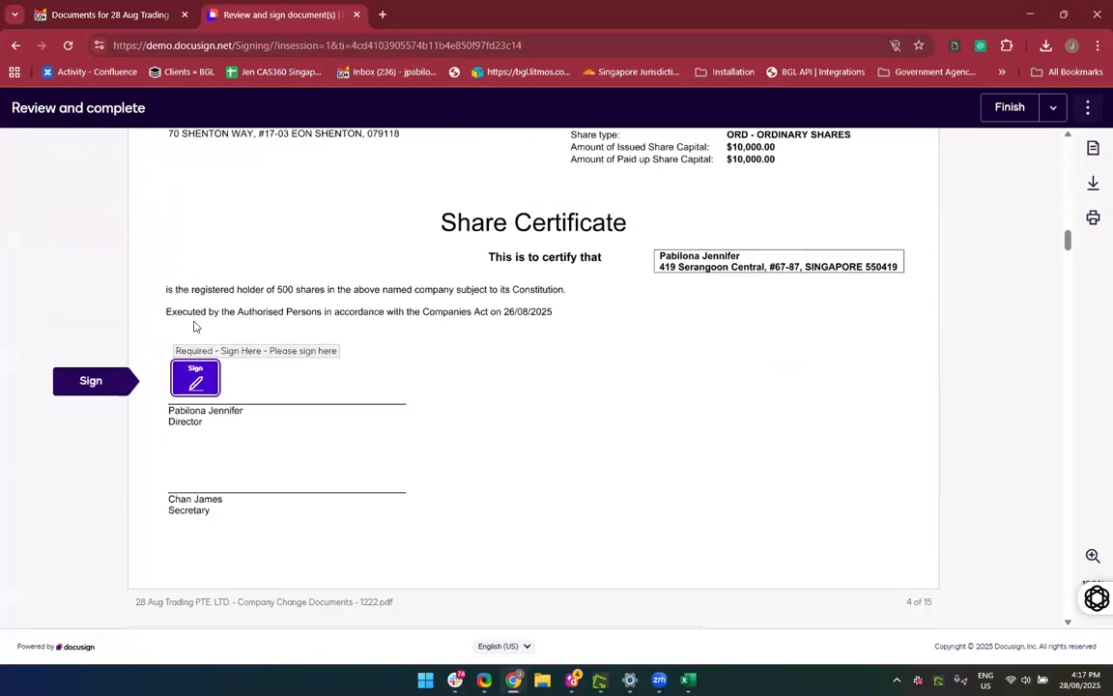
left_click(196, 379)
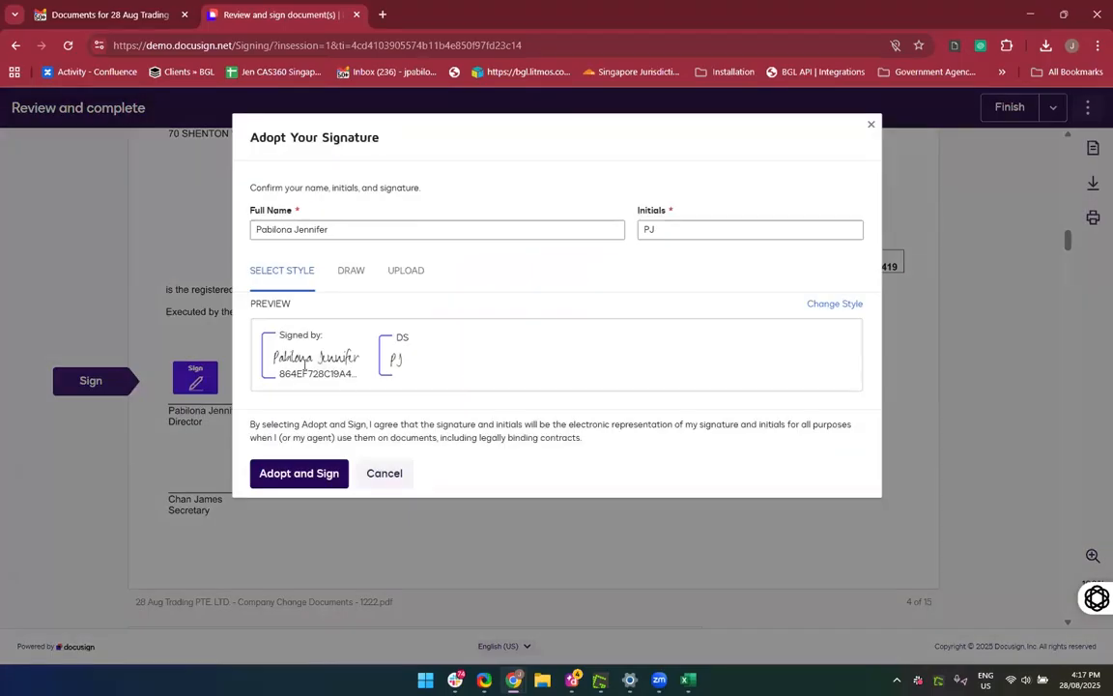
left_click(297, 474)
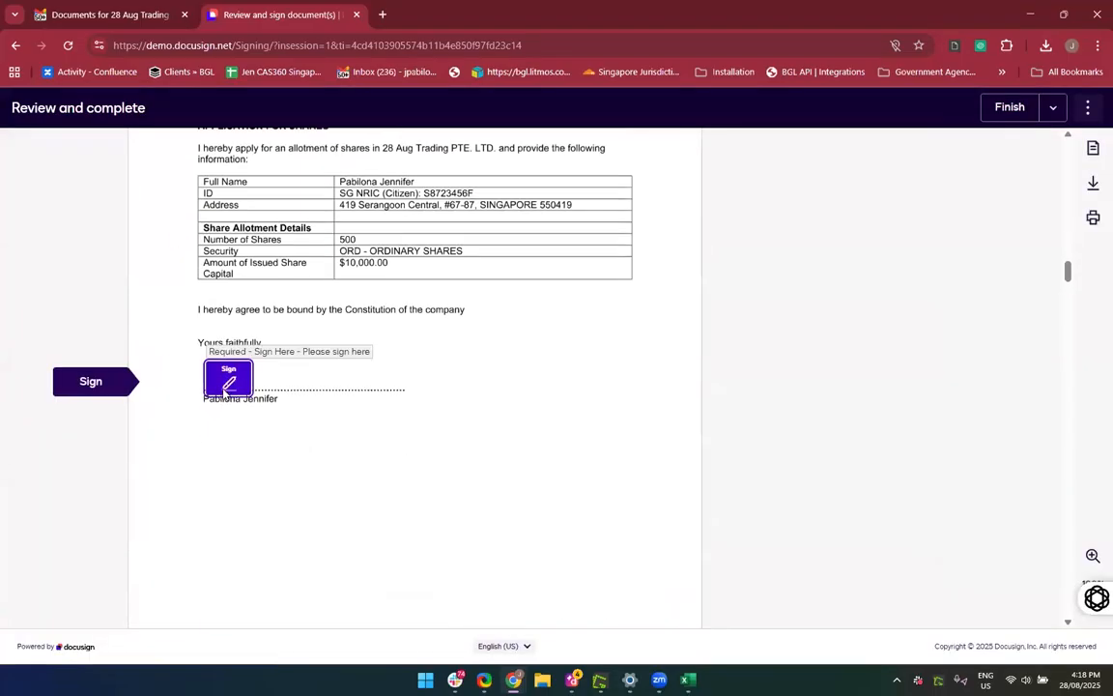
left_click(224, 390)
left_click(449, 381)
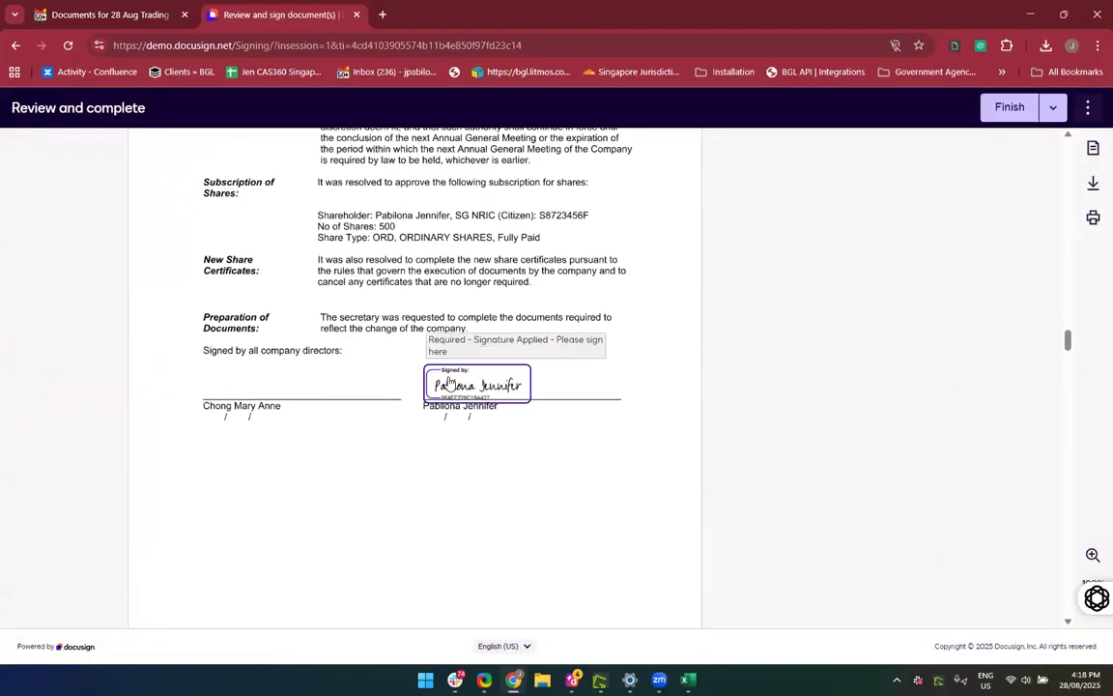
left_click(760, 598)
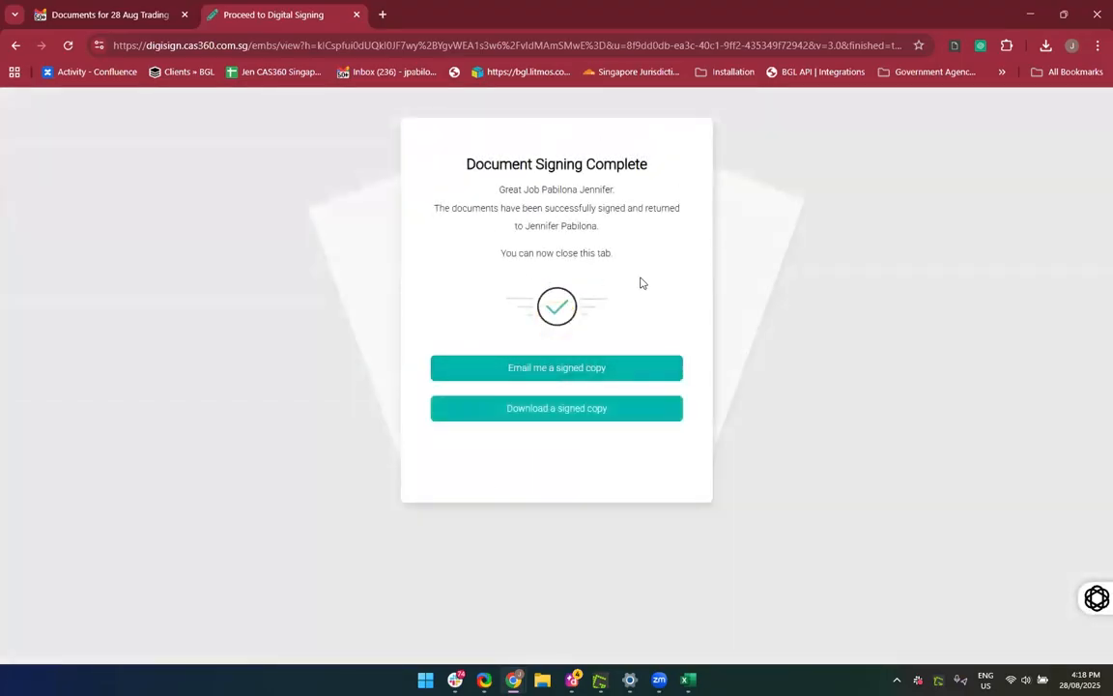
Download a signed copy of the company change documents, check the director's signature on the share certificate, and close the PDF
left_click(509, 419)
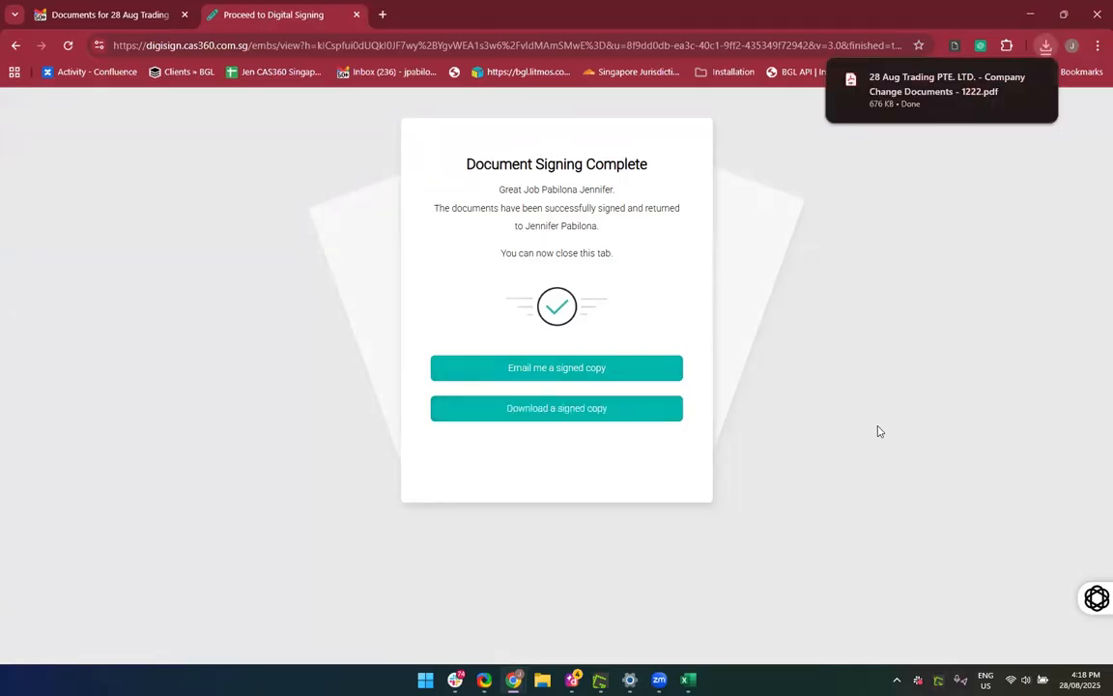
double_click(931, 79)
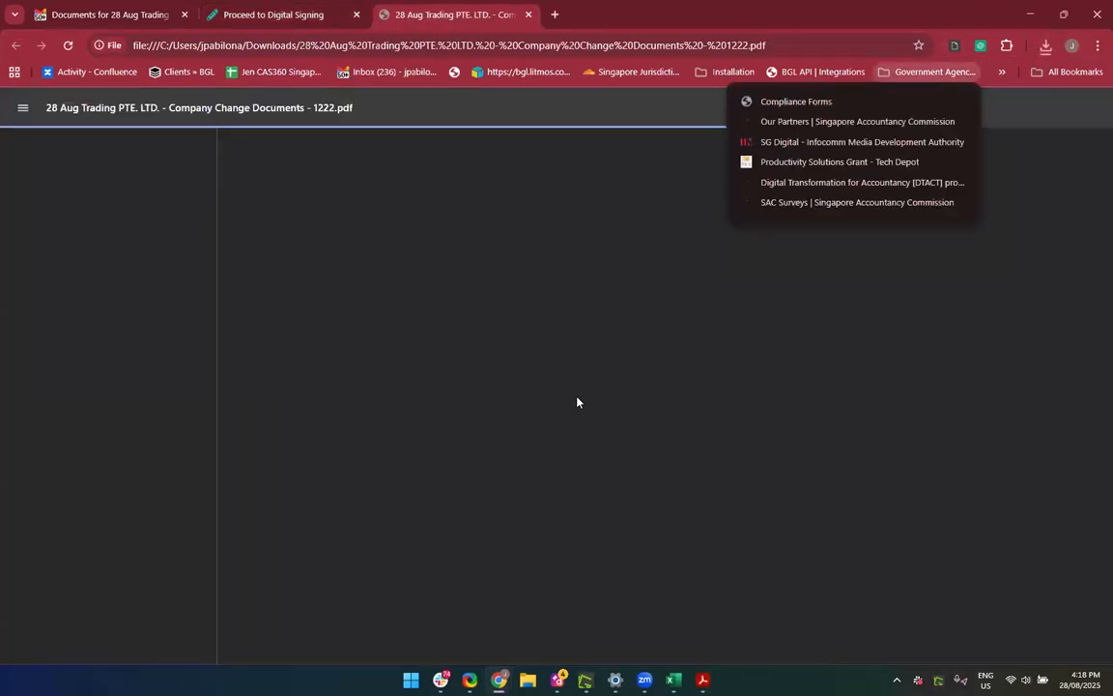
scroll(577, 402, "down", 20)
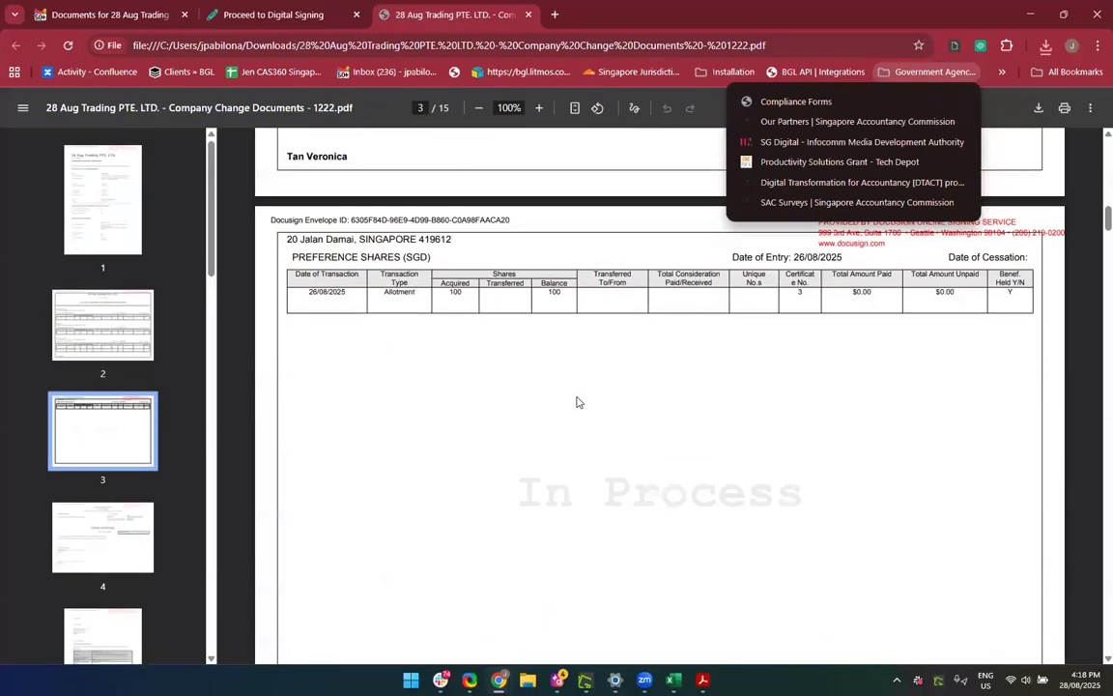
scroll(576, 402, "down", 4)
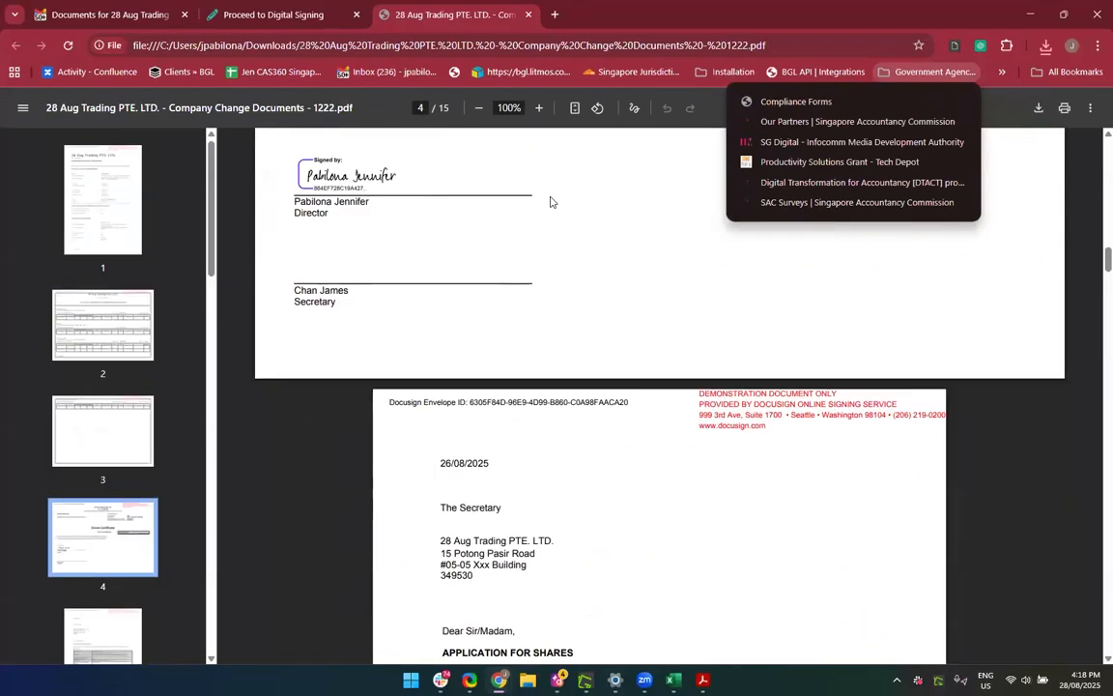
scroll(590, 367, "up", 4)
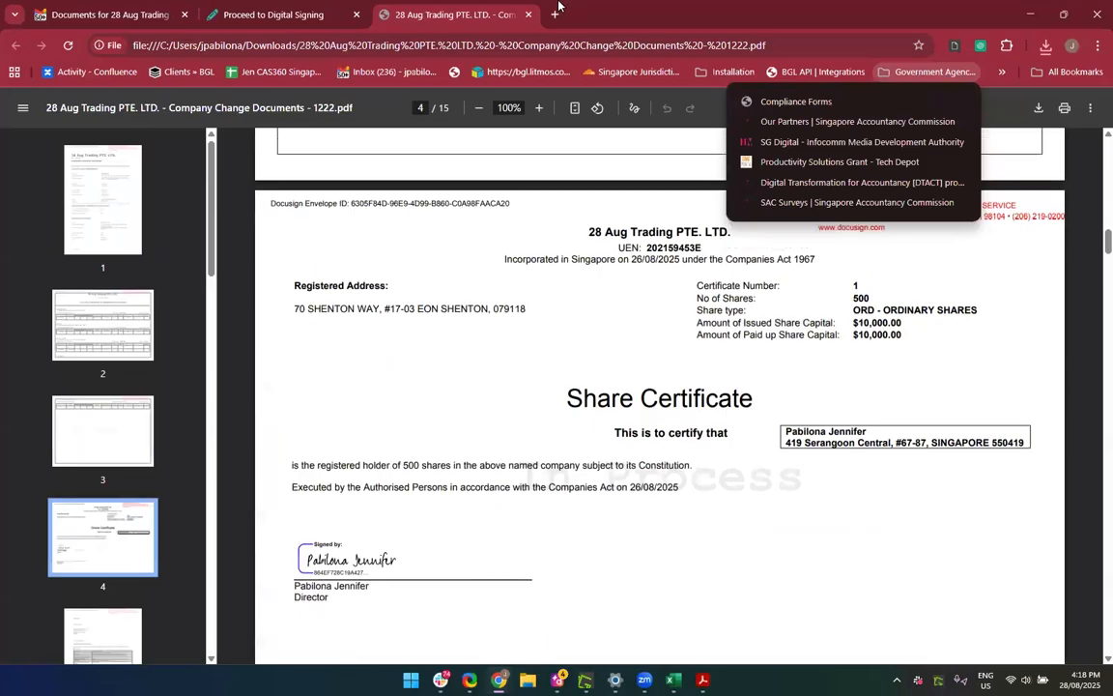
left_click(529, 15)
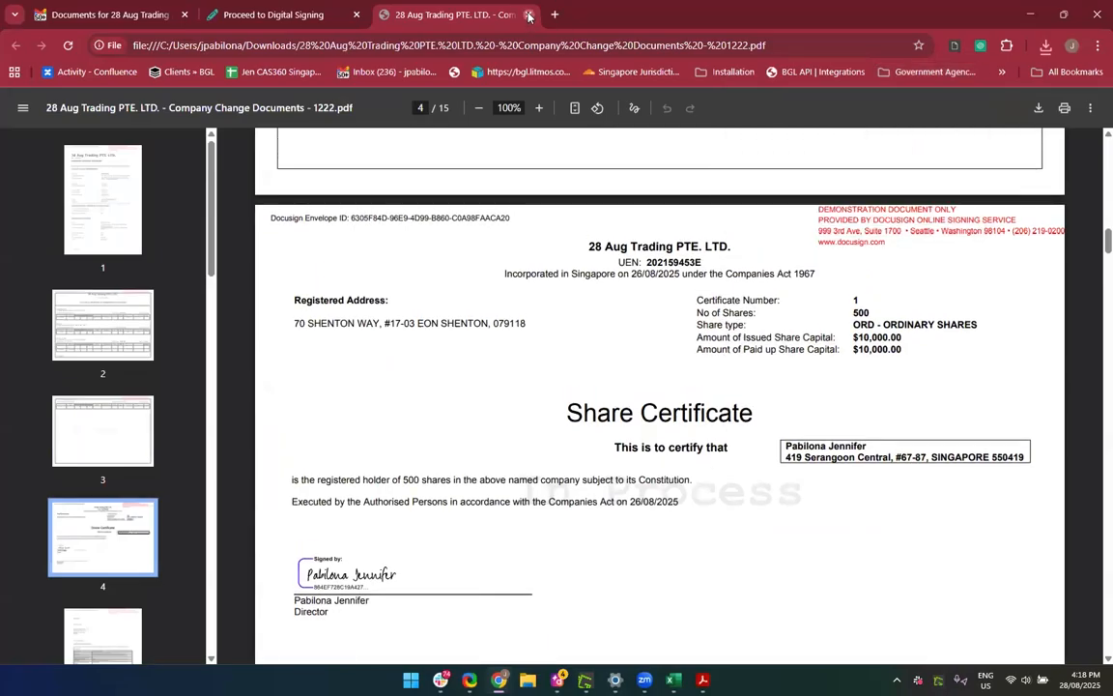
left_click(529, 14)
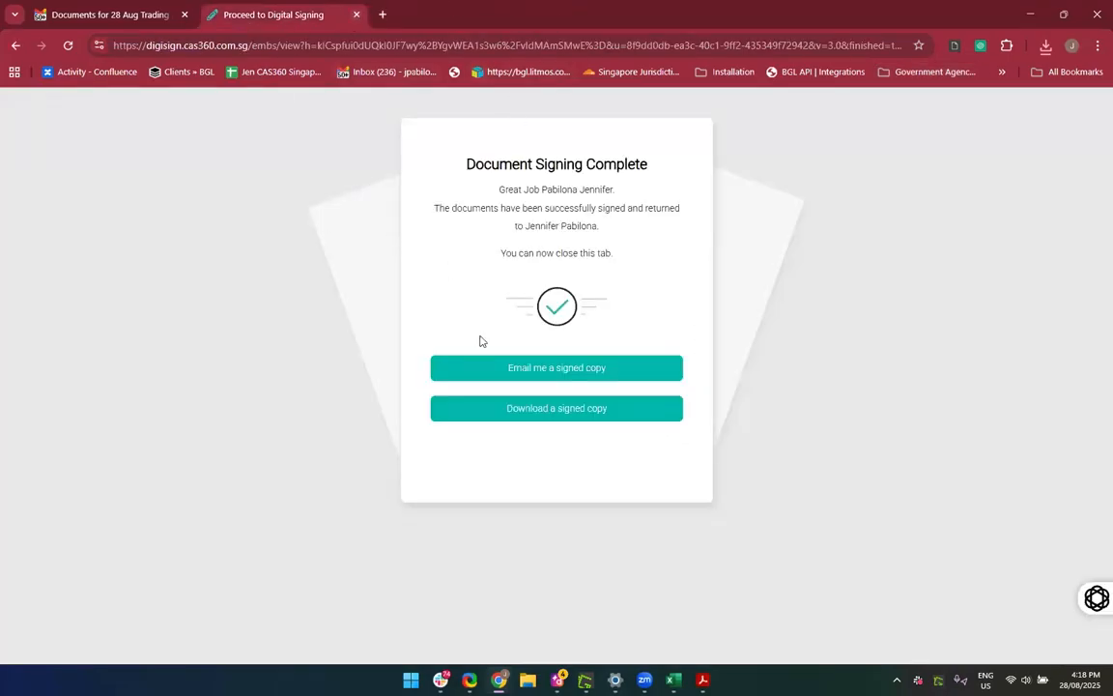
Close the completed signing page and open the second signer's 28 Aug Trading documents for review in DocuSign from their signing email
left_click(356, 15)
scroll(400, 370, "down", 10)
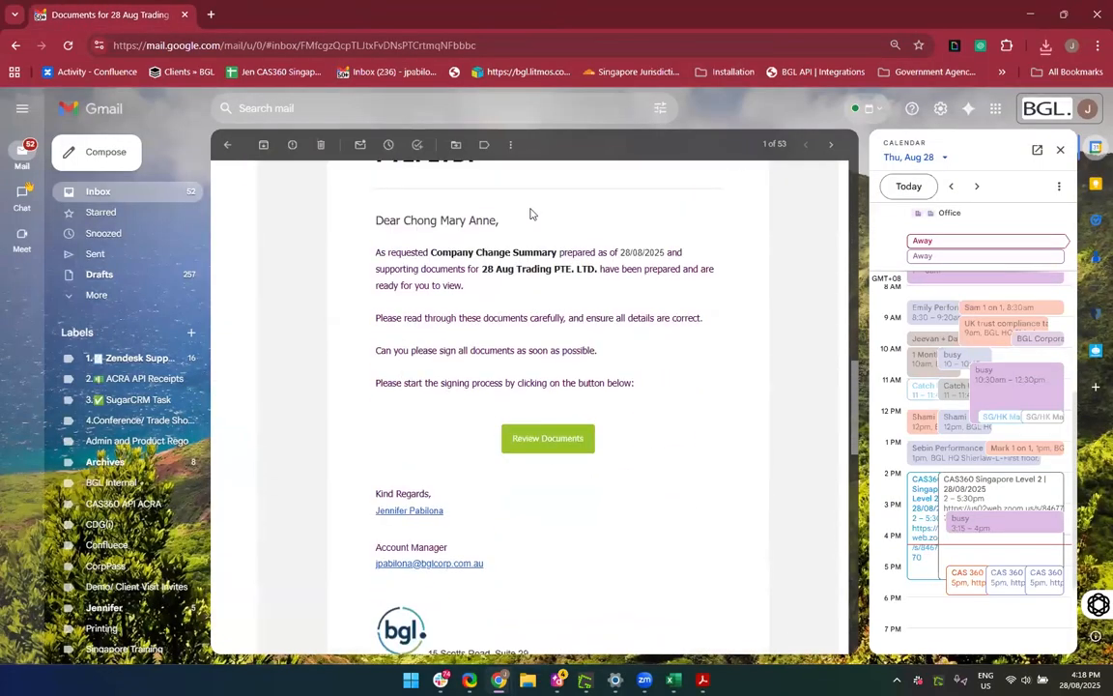
left_click(555, 439)
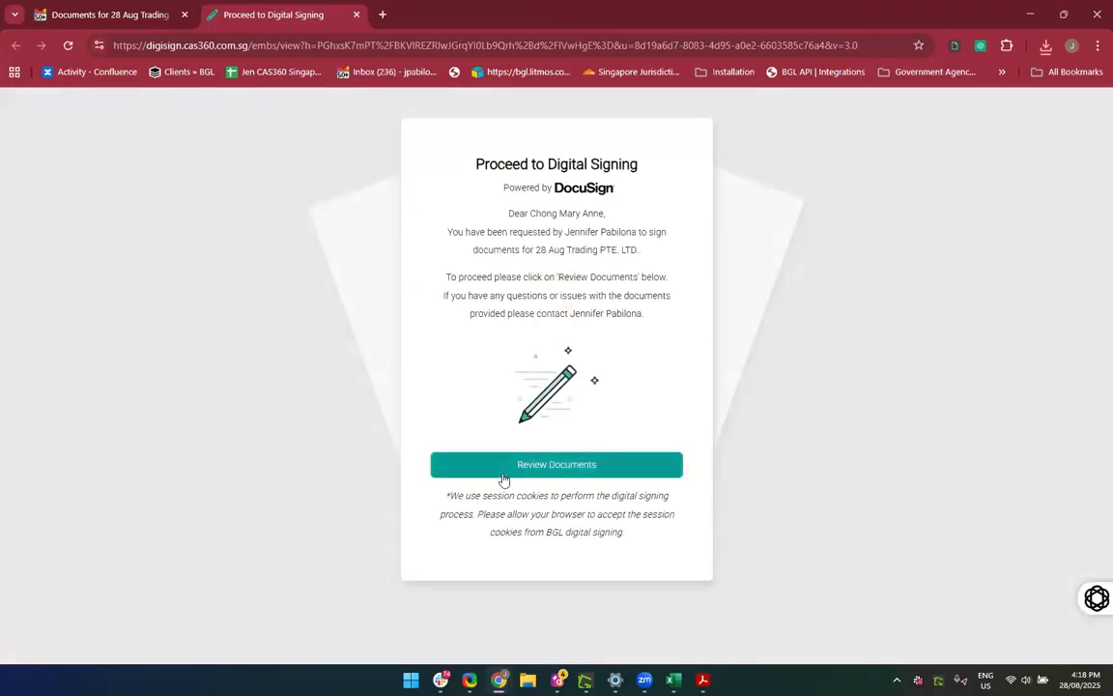
left_click(503, 468)
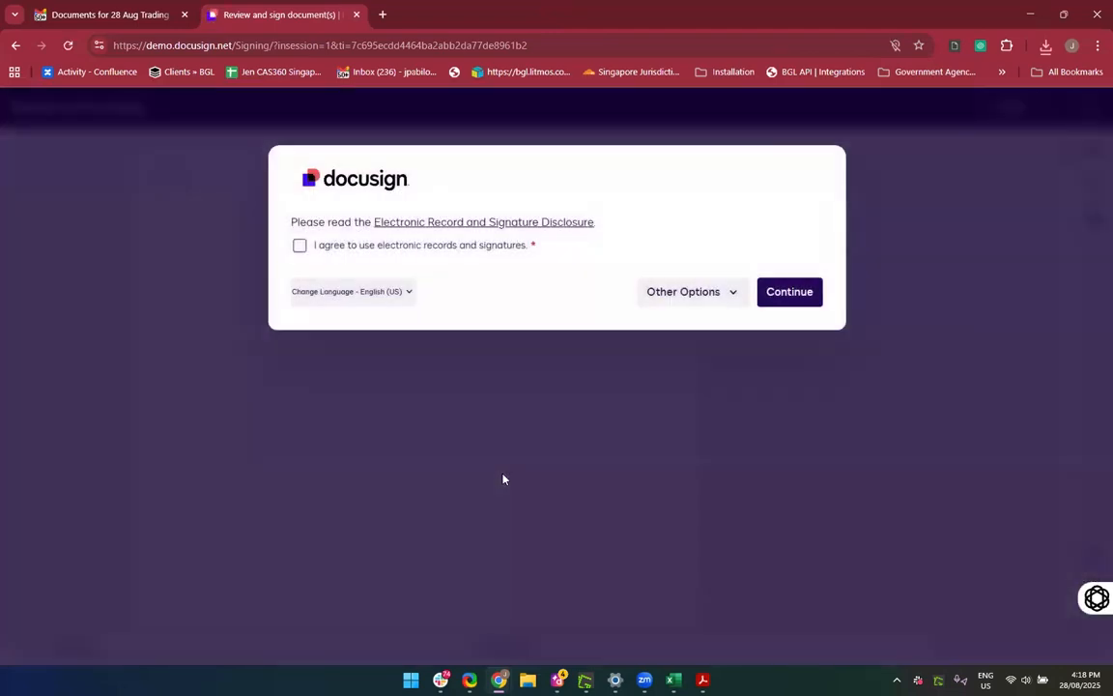
Agree to use electronic records and signatures, and start signing at the second signer's signature field in the directors' resolution
left_click(299, 246)
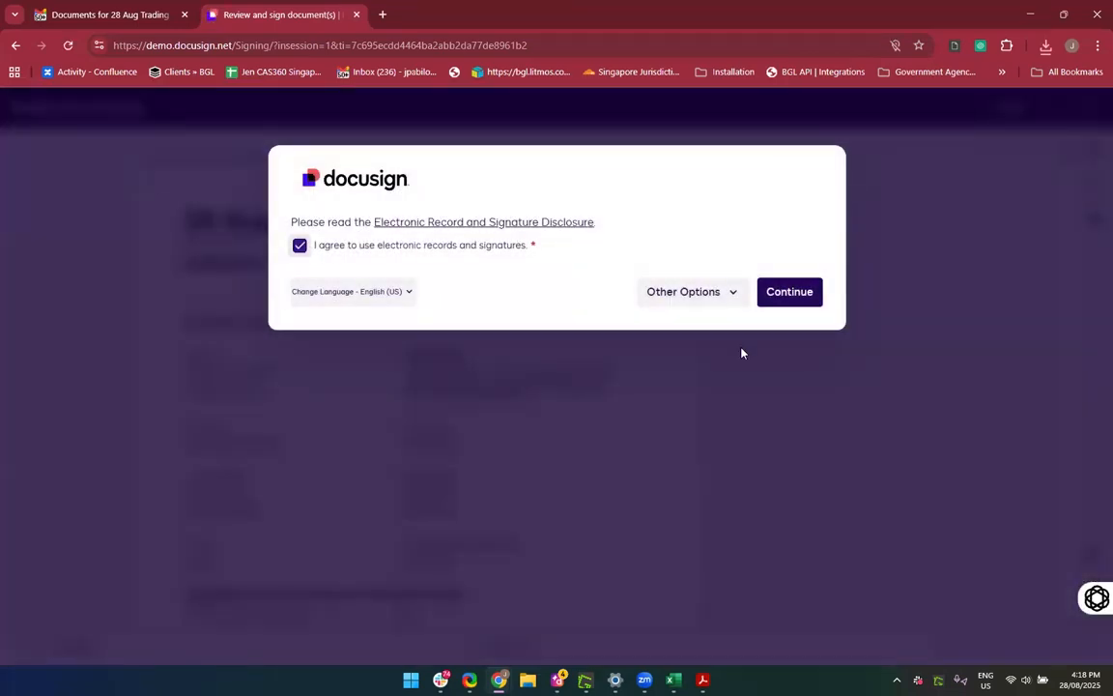
left_click(788, 294)
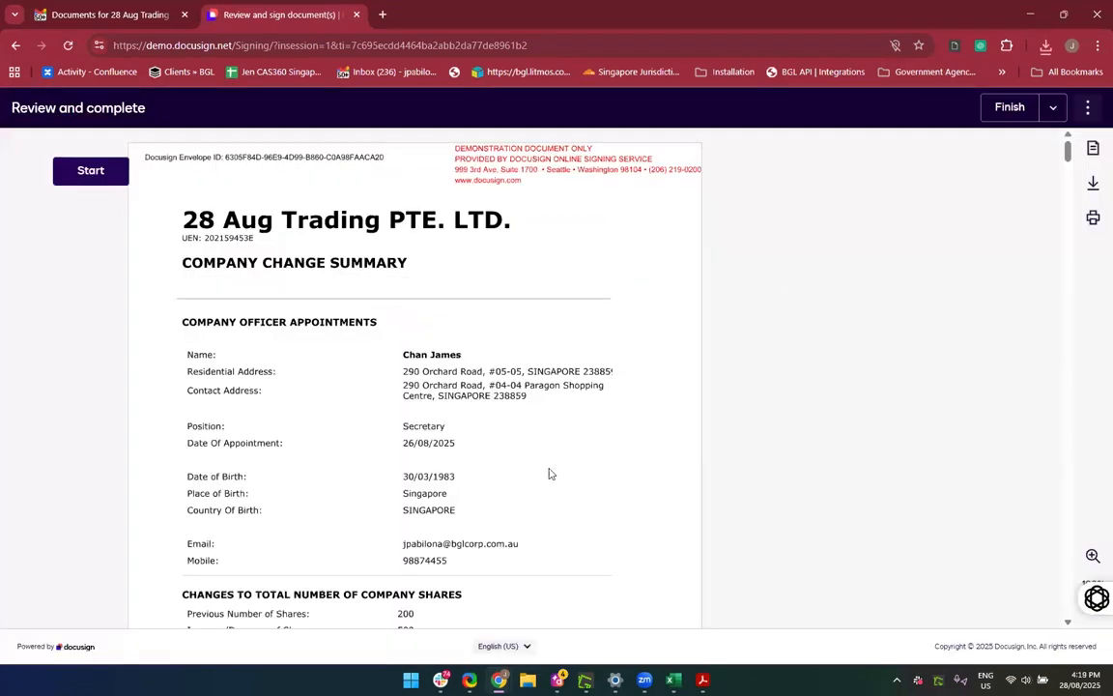
left_click(92, 172)
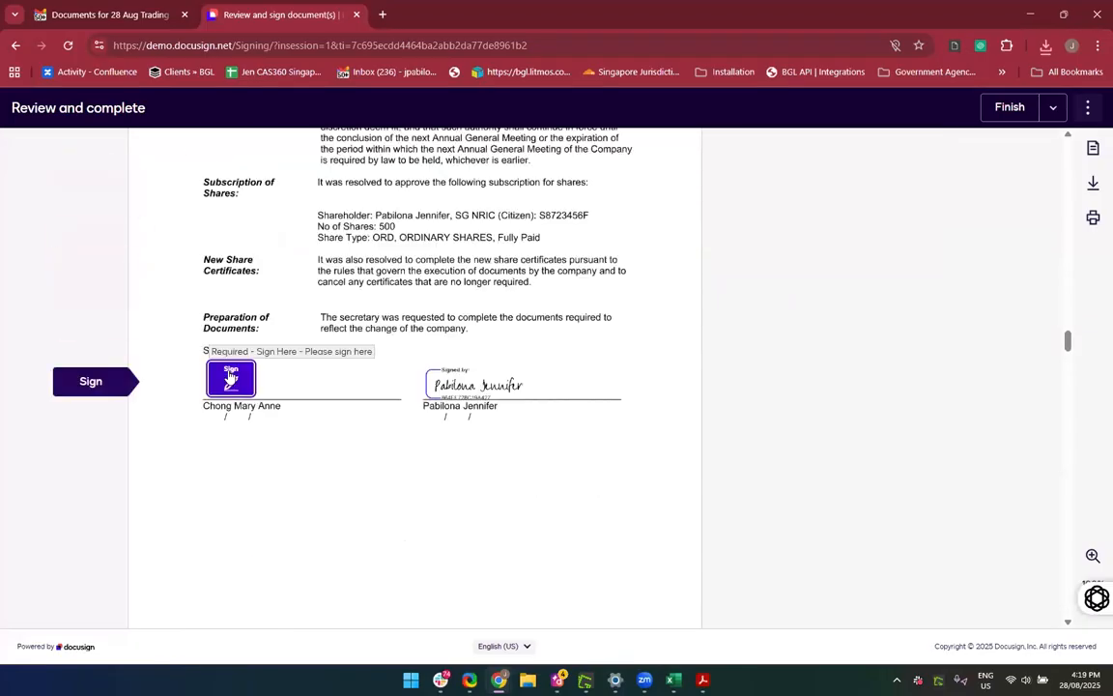
Adopt the suggested signature style, sign the two remaining required fields of the company change documents, and finish the signing
left_click(231, 377)
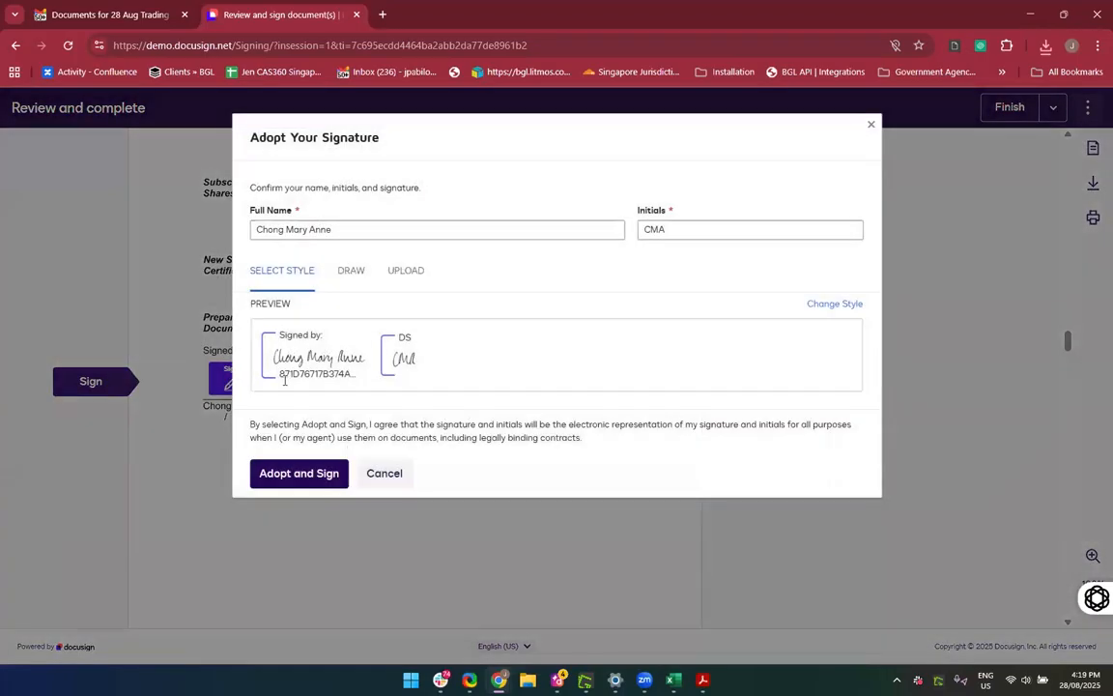
left_click(304, 480)
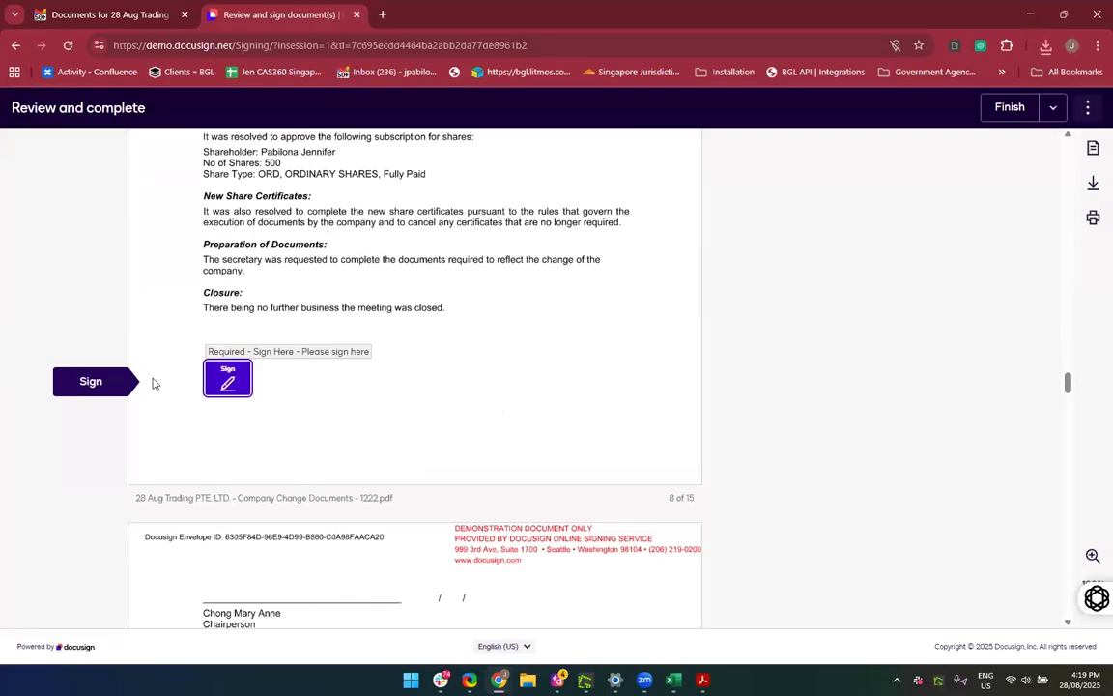
left_click(225, 385)
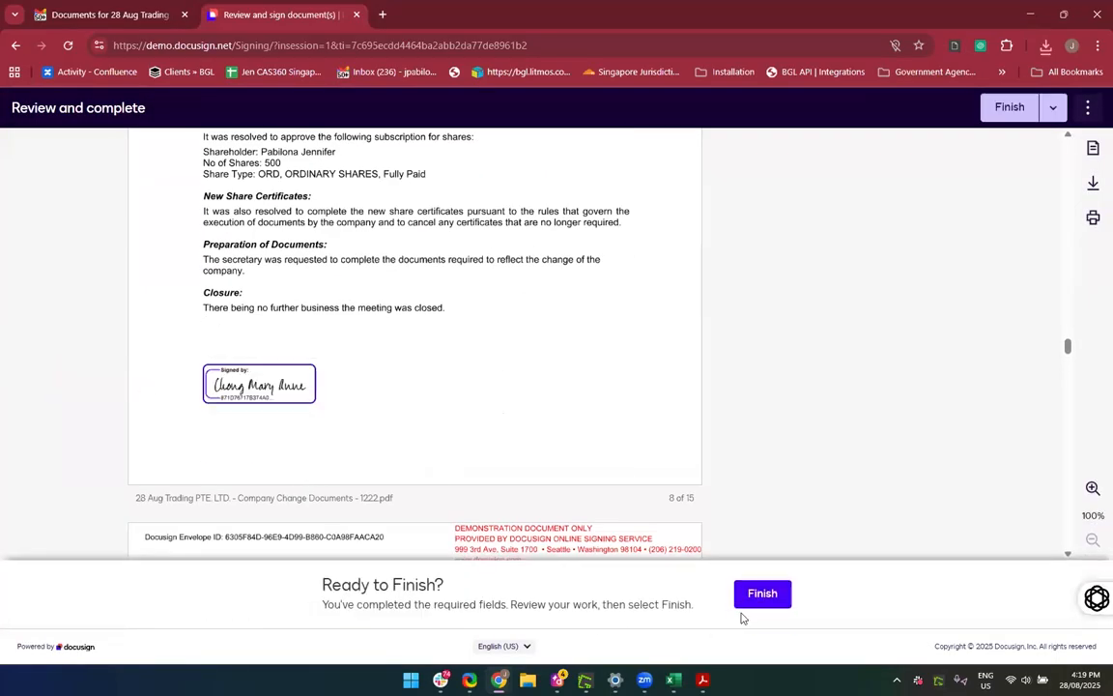
left_click(759, 598)
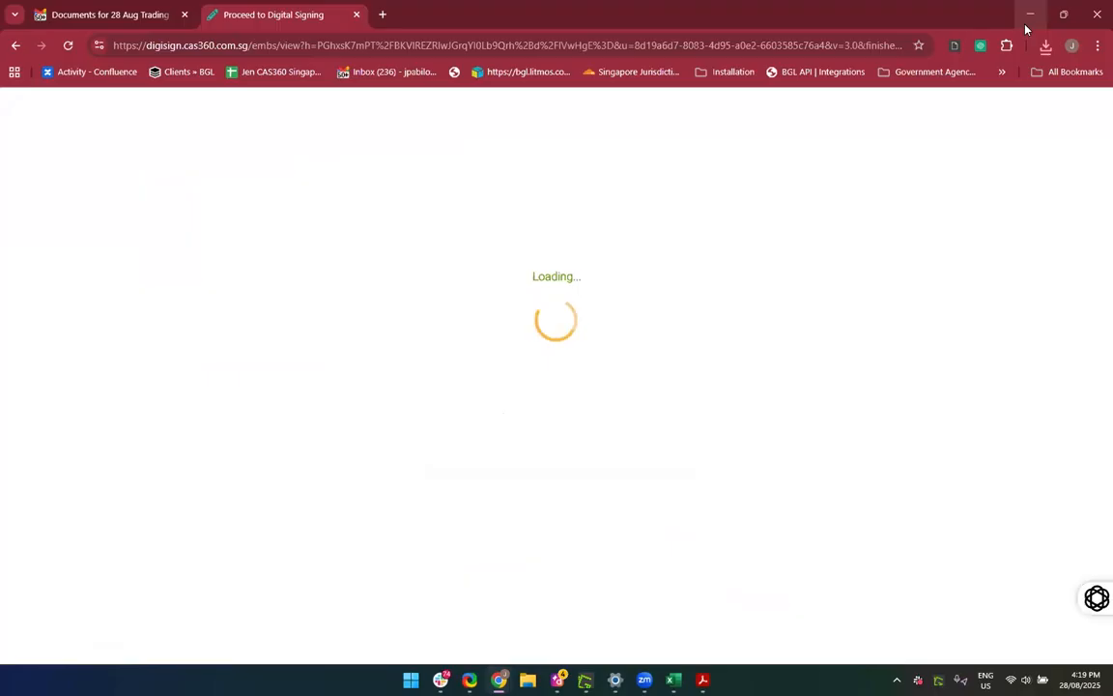
Switch to CAS360, dismiss the Acrobat error, and reload the page to check the notifications for the signatory's signing status
left_click(1026, 26)
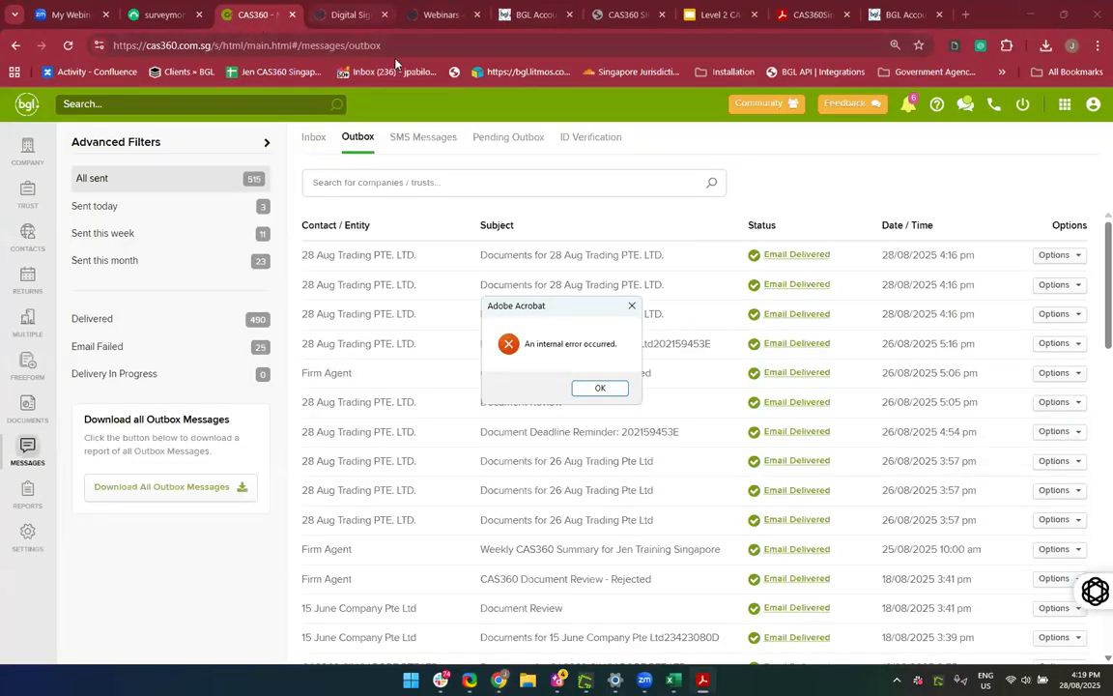
left_click(600, 388)
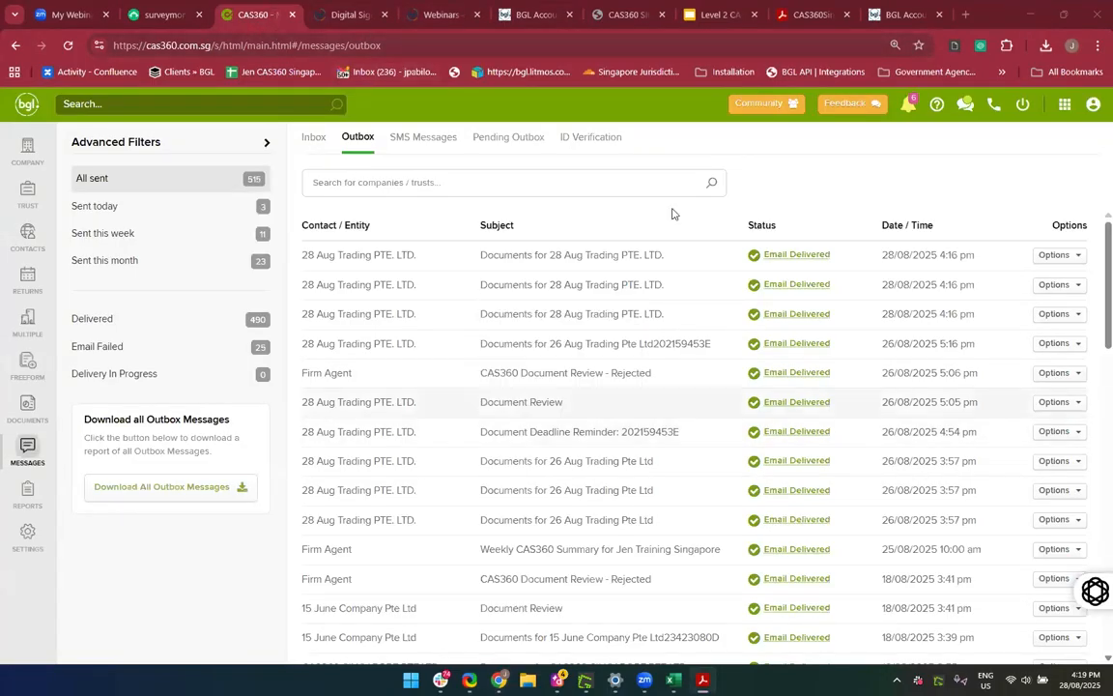
left_click(910, 108)
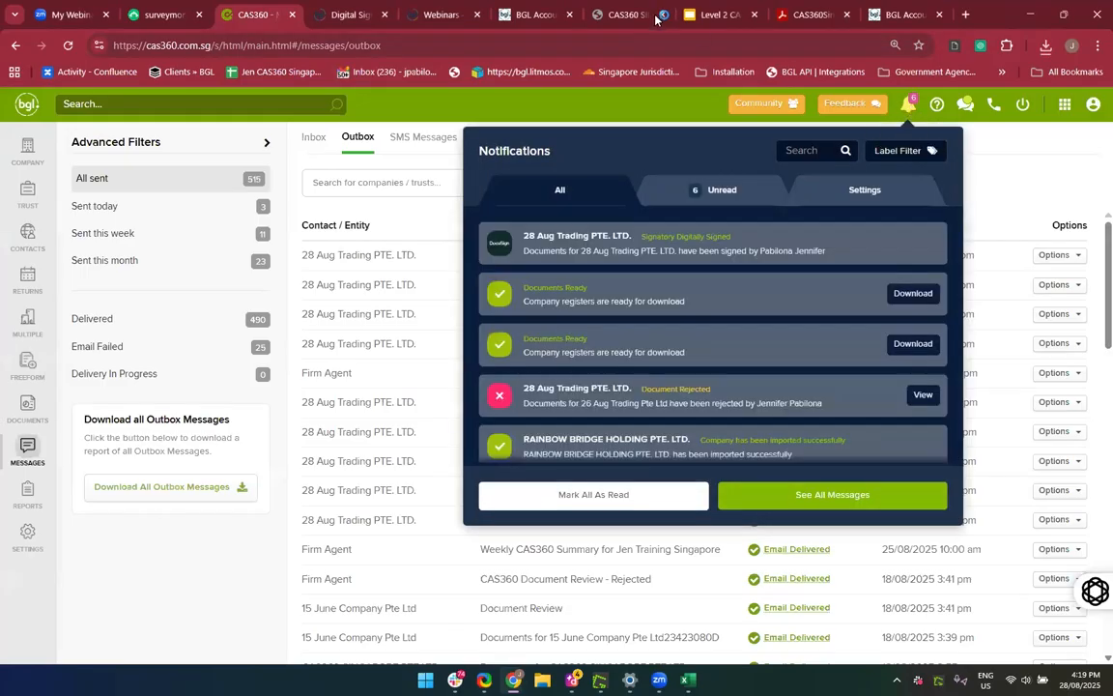
mouse_move(675, 230)
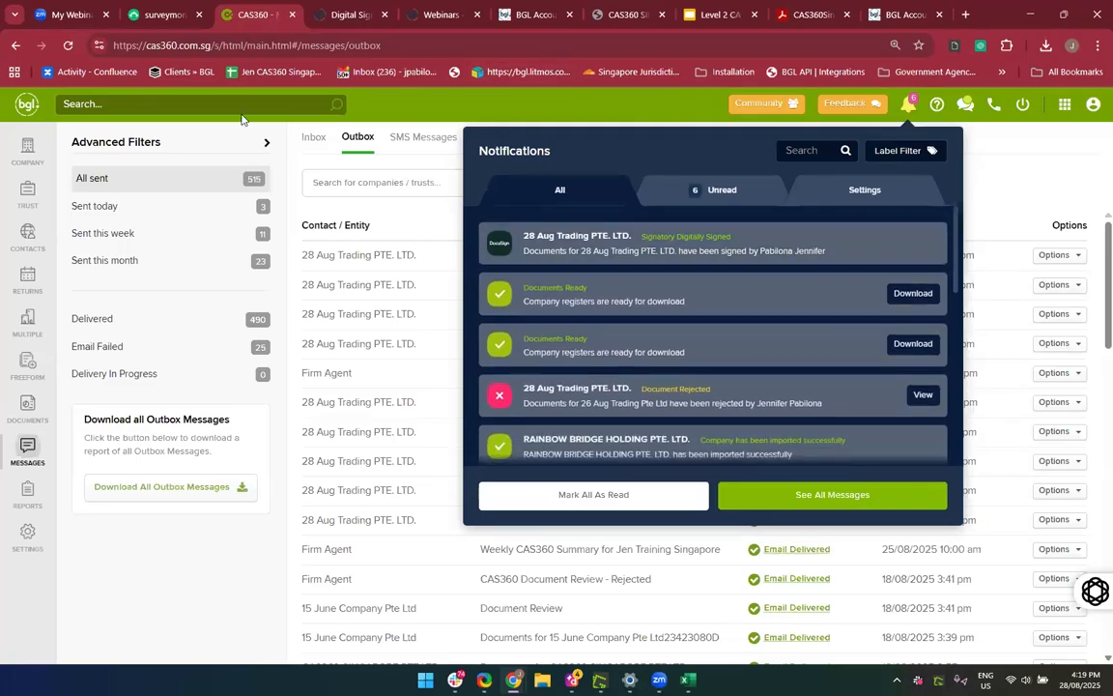
left_click(69, 47)
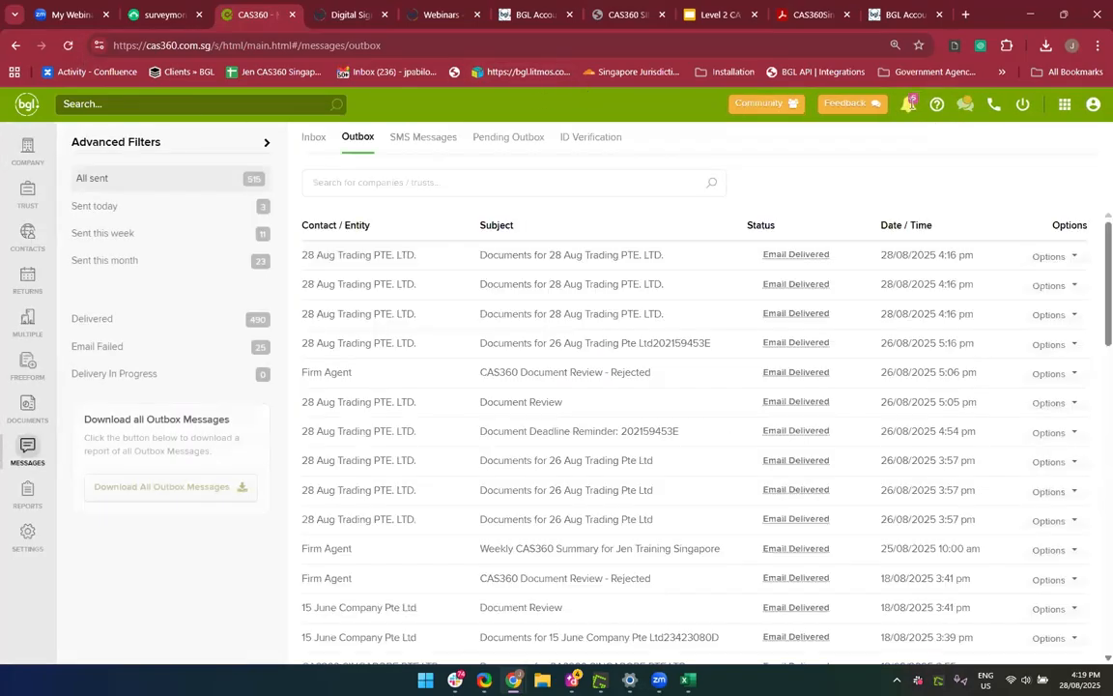
left_click(909, 106)
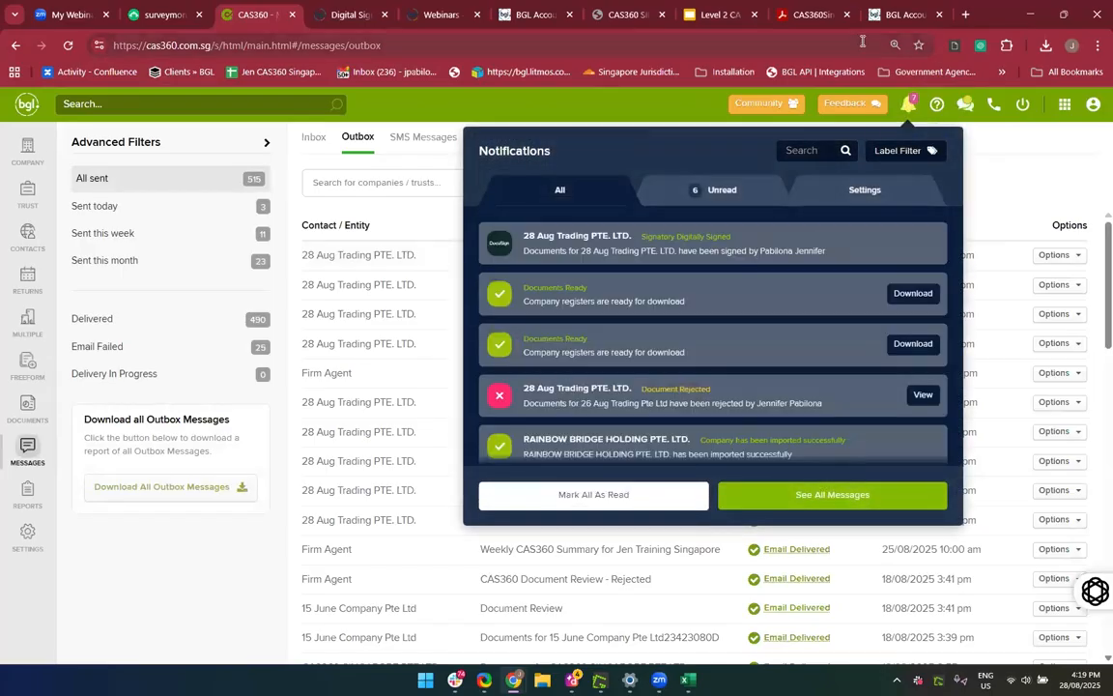
left_click(862, 39)
left_click(908, 105)
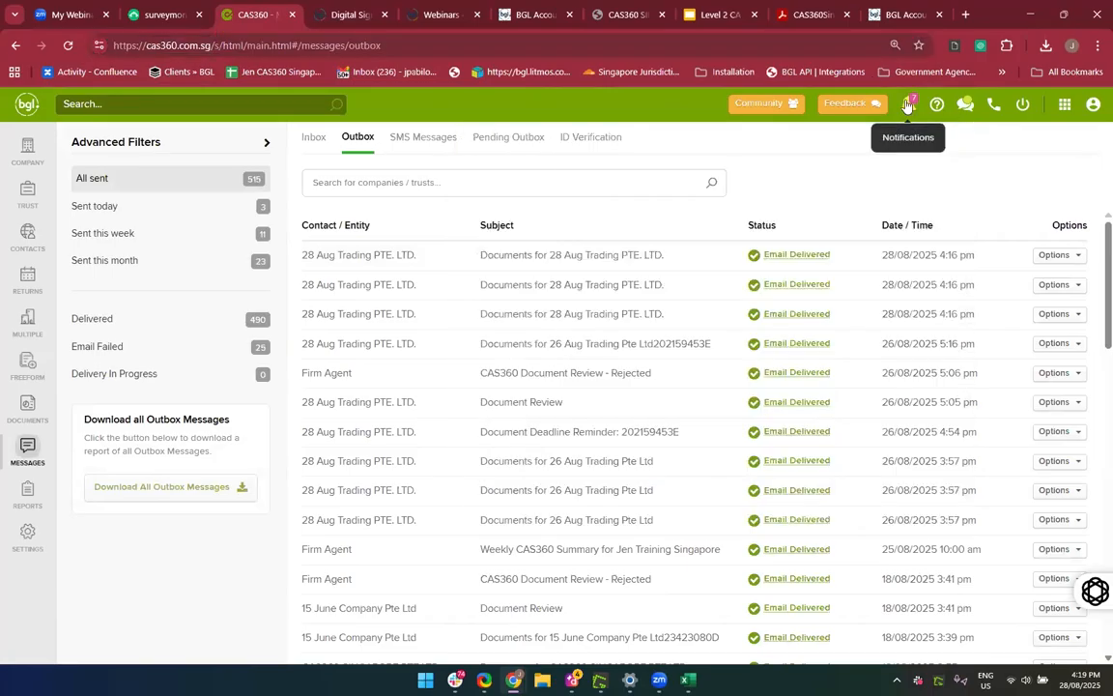
left_click(908, 105)
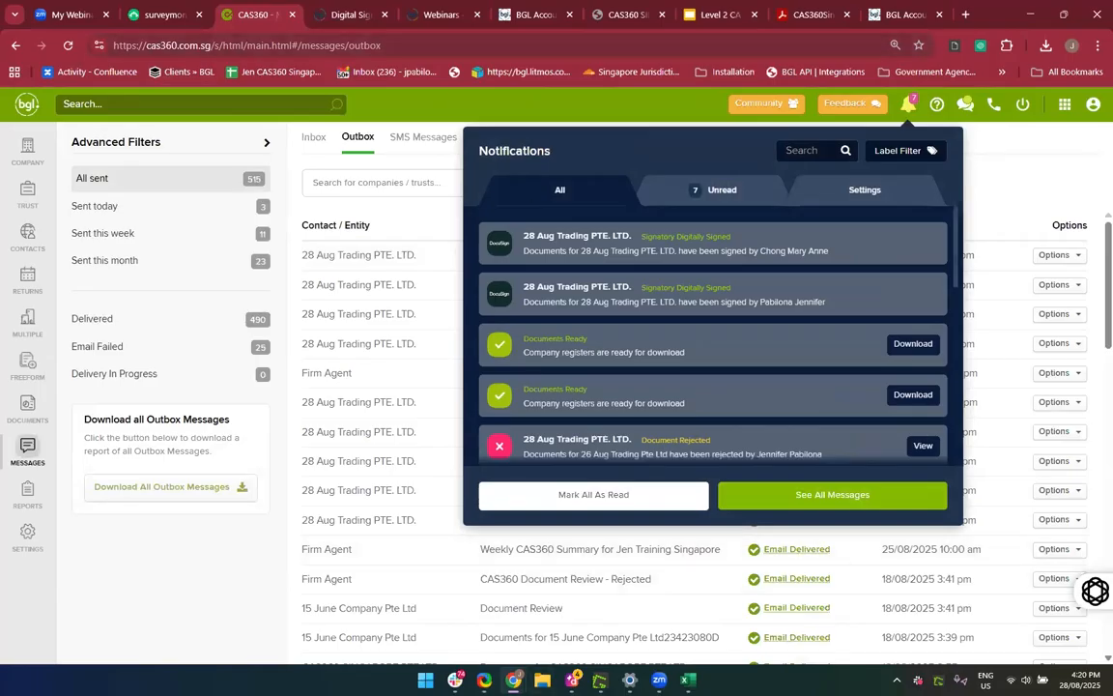
Close the completed signing page and open the secretary's documents for review from the 28 Aug Trading PTE. LTD. signing request email
mouse_move(513, 681)
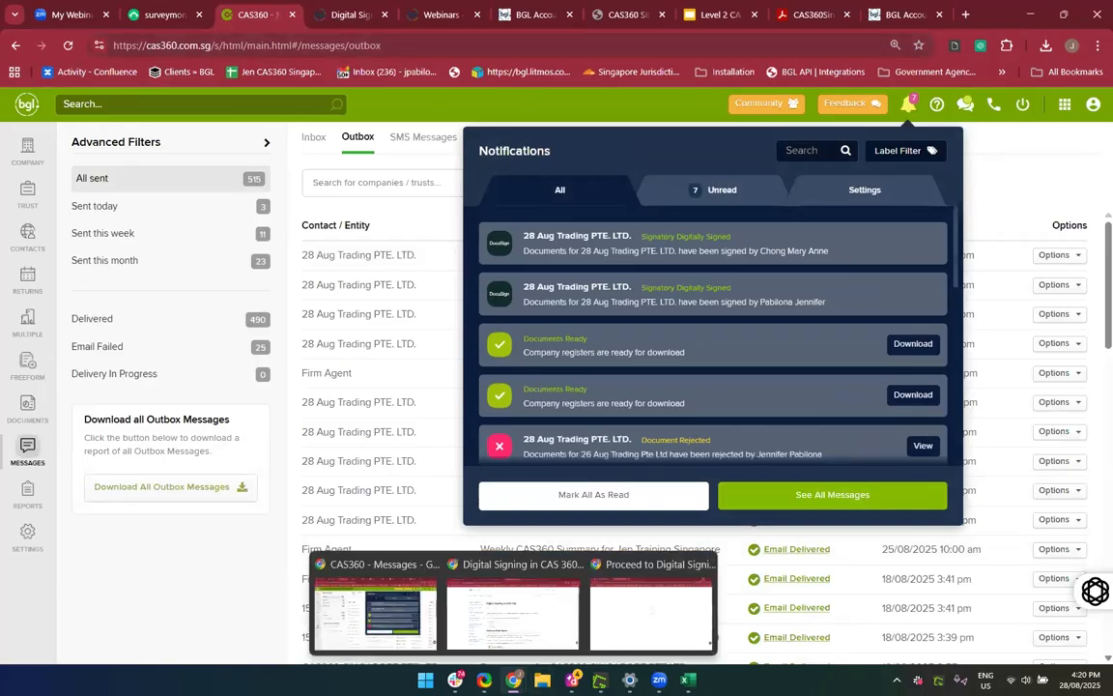
left_click(646, 617)
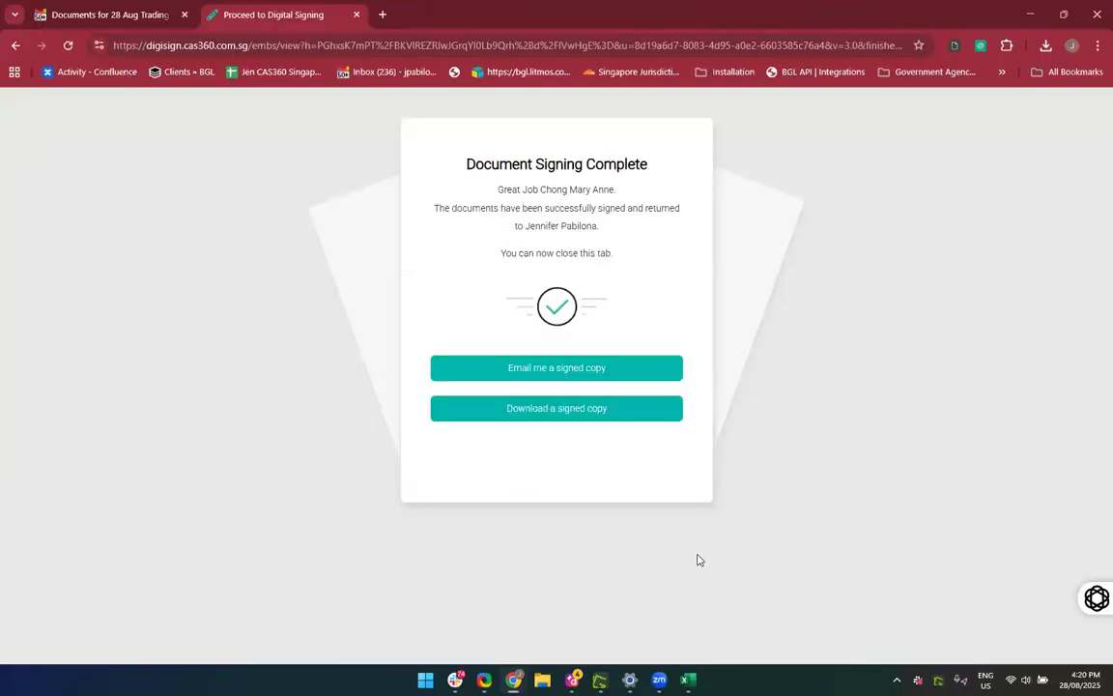
left_click(357, 15)
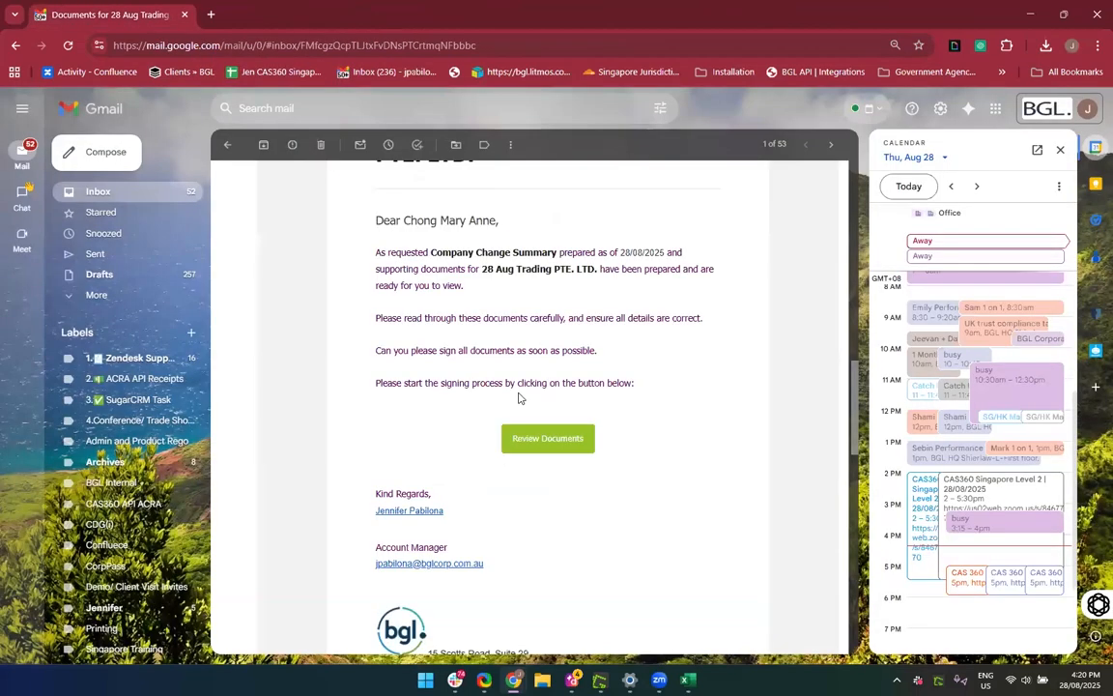
scroll(518, 397, "down", 6)
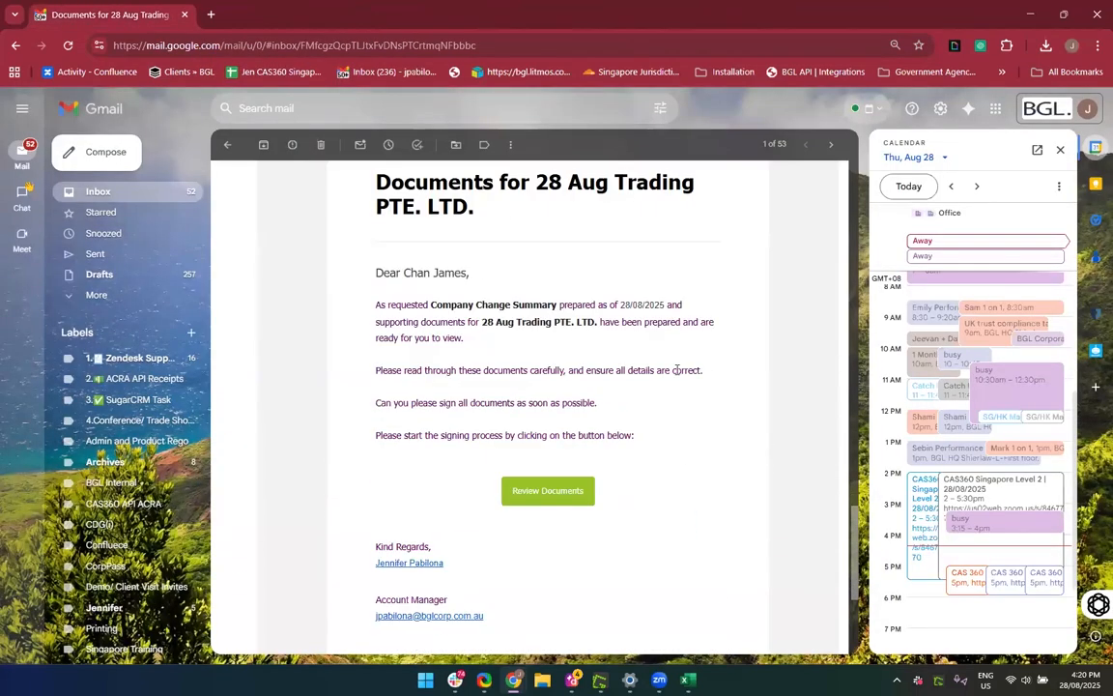
left_click(554, 501)
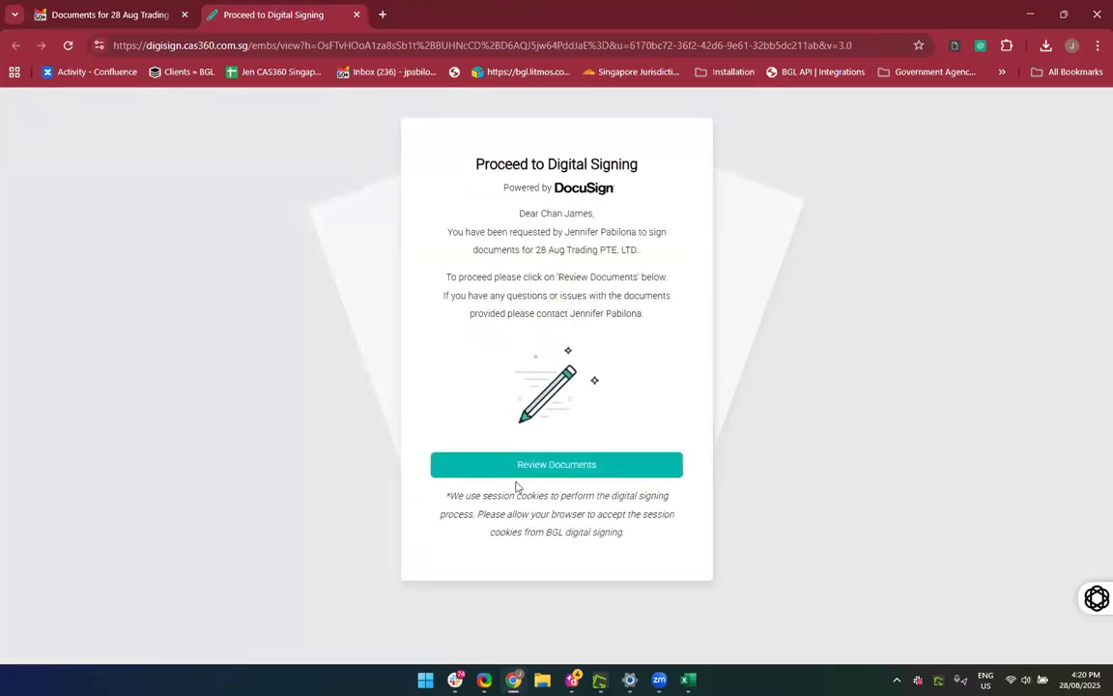
left_click(475, 475)
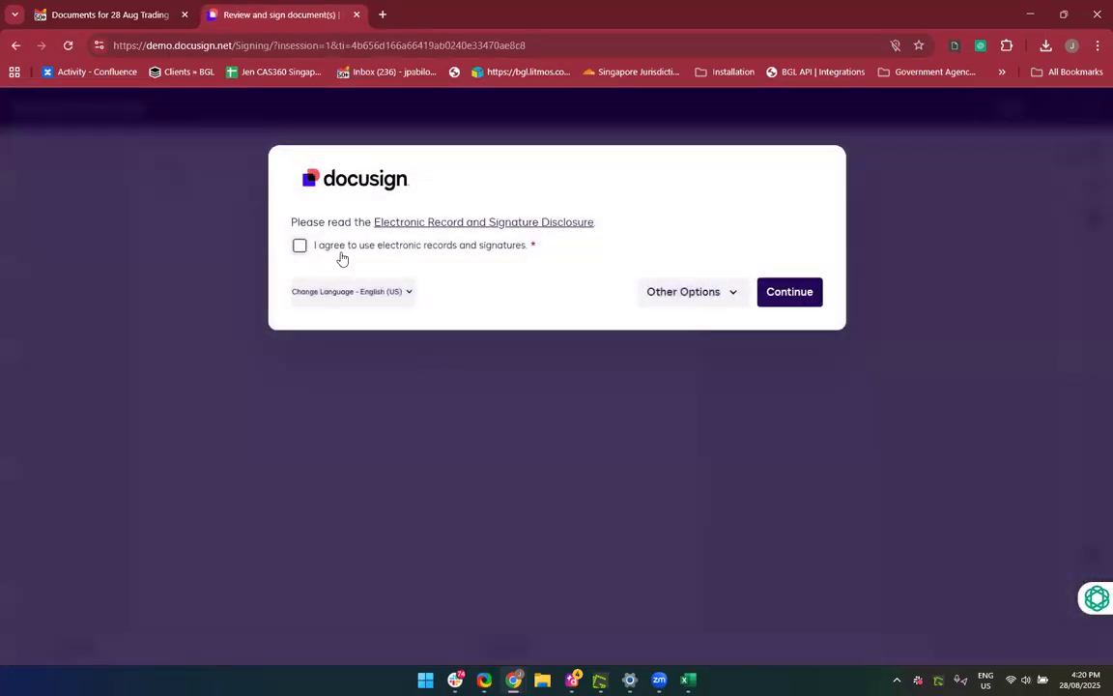
Agree to use electronic records and signatures, and sign the share certificate as secretary by adopting the suggested signature
left_click(299, 246)
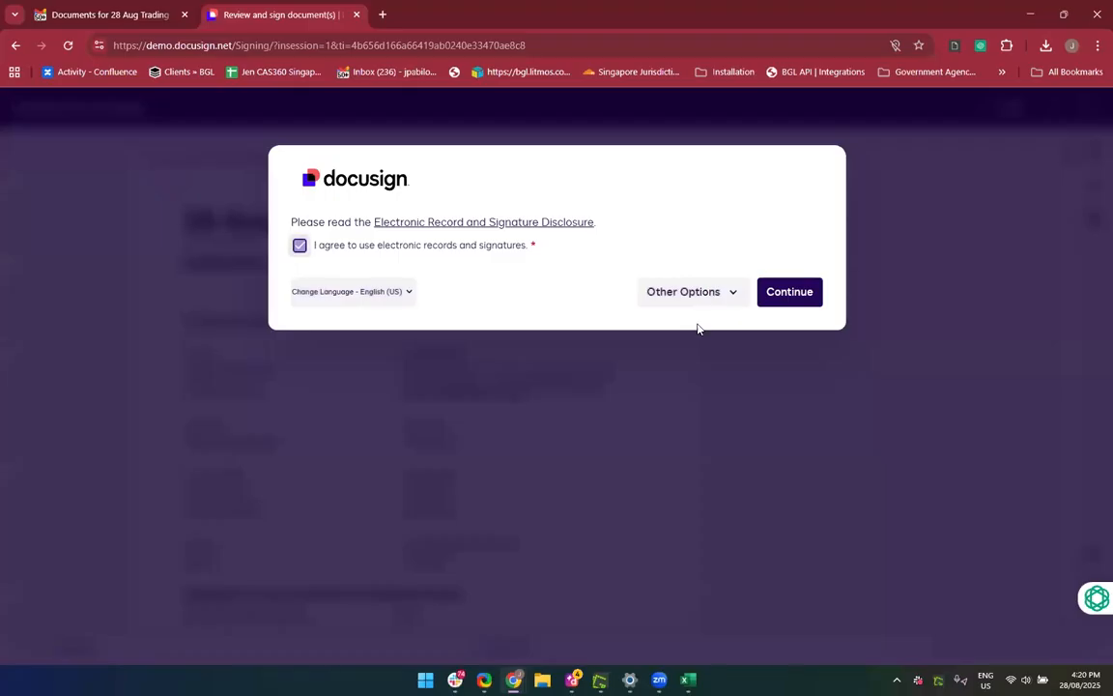
left_click(798, 304)
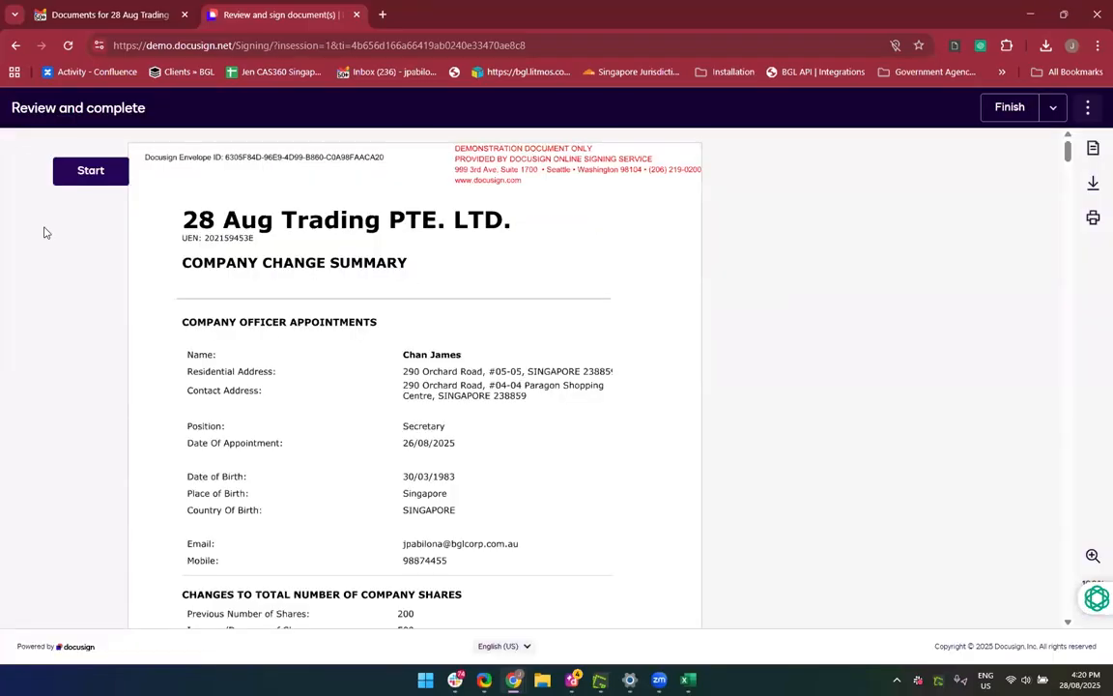
left_click(92, 174)
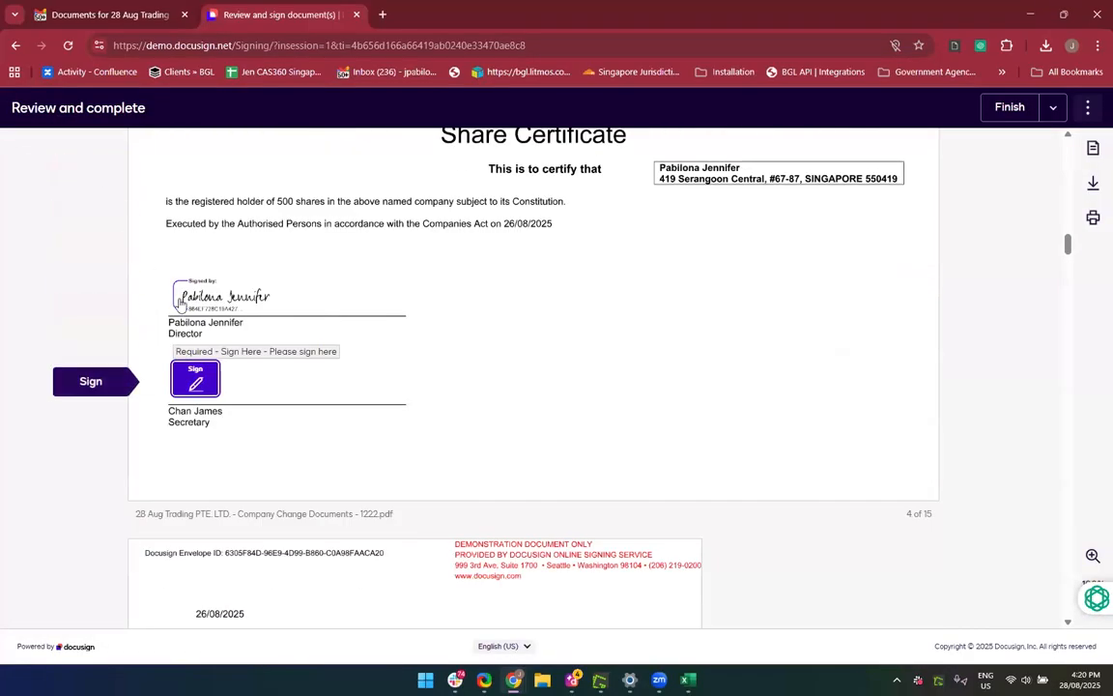
left_click(196, 383)
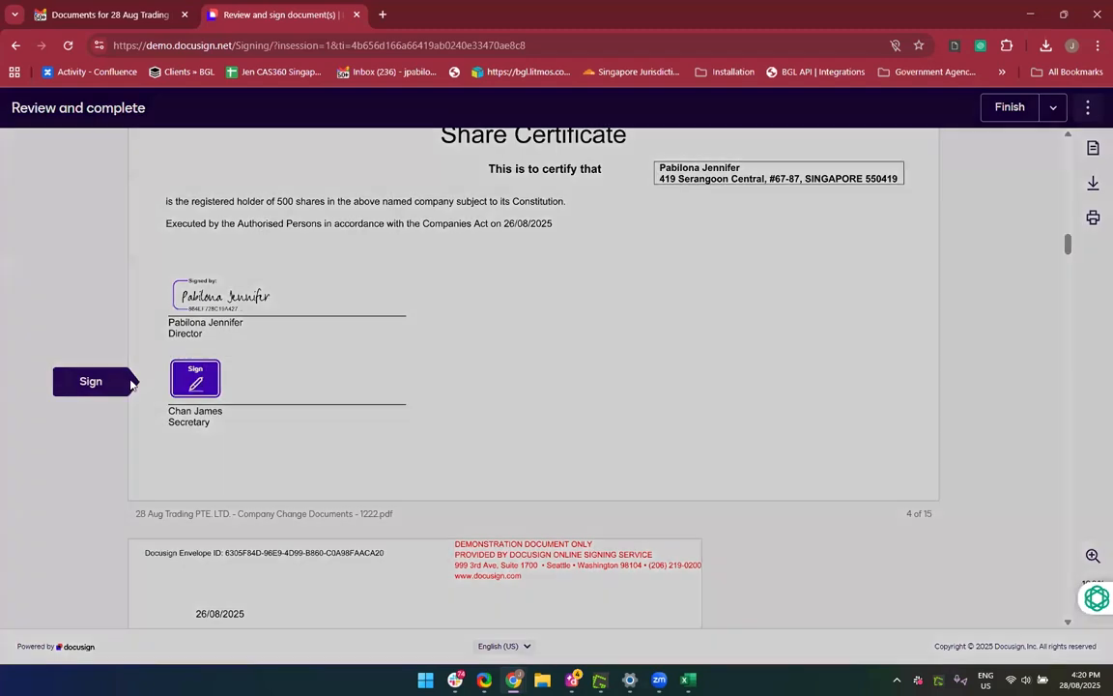
left_click(313, 473)
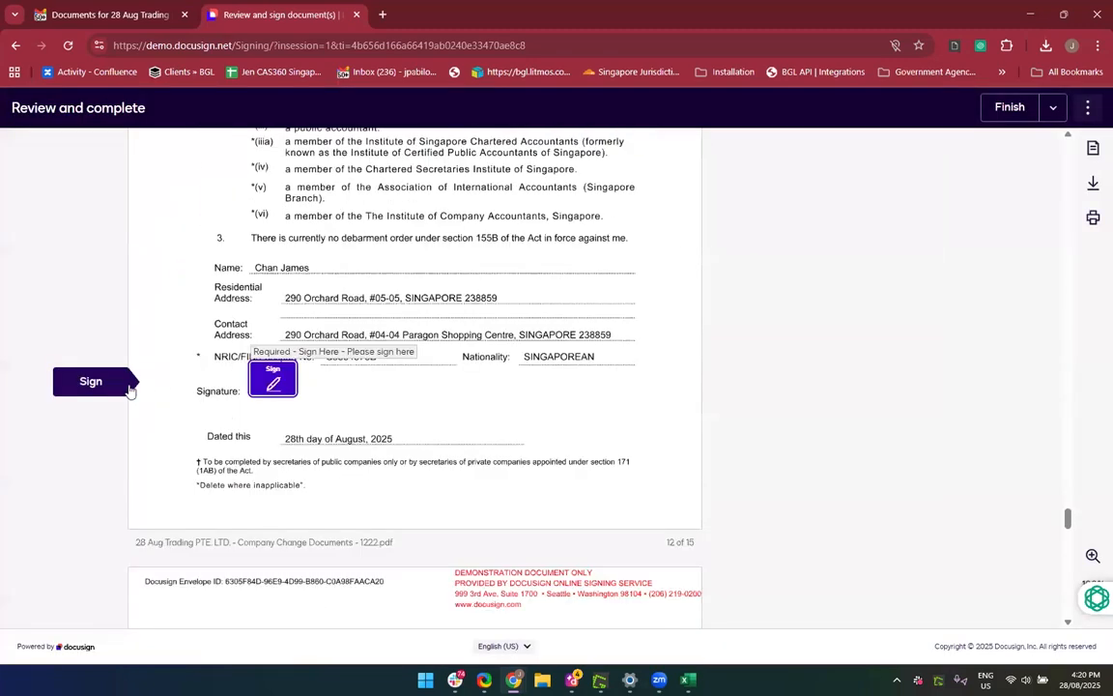
Sign the secretary's declaration on page 12 and the dated appointment details page, and finish the signing
left_click(97, 388)
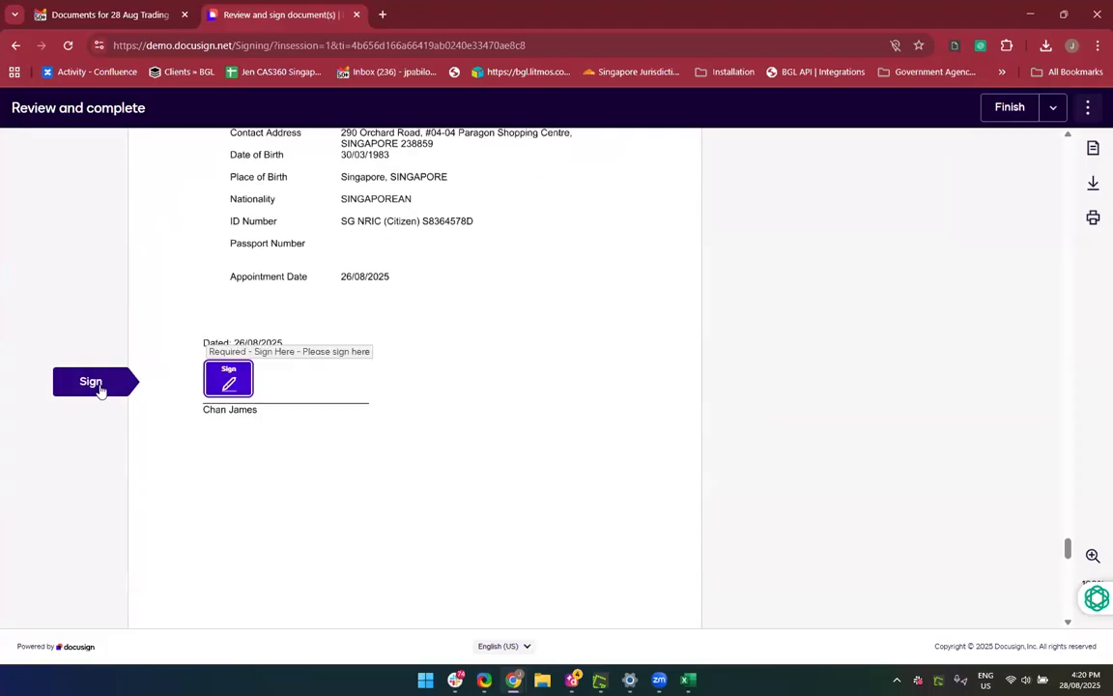
left_click(101, 388)
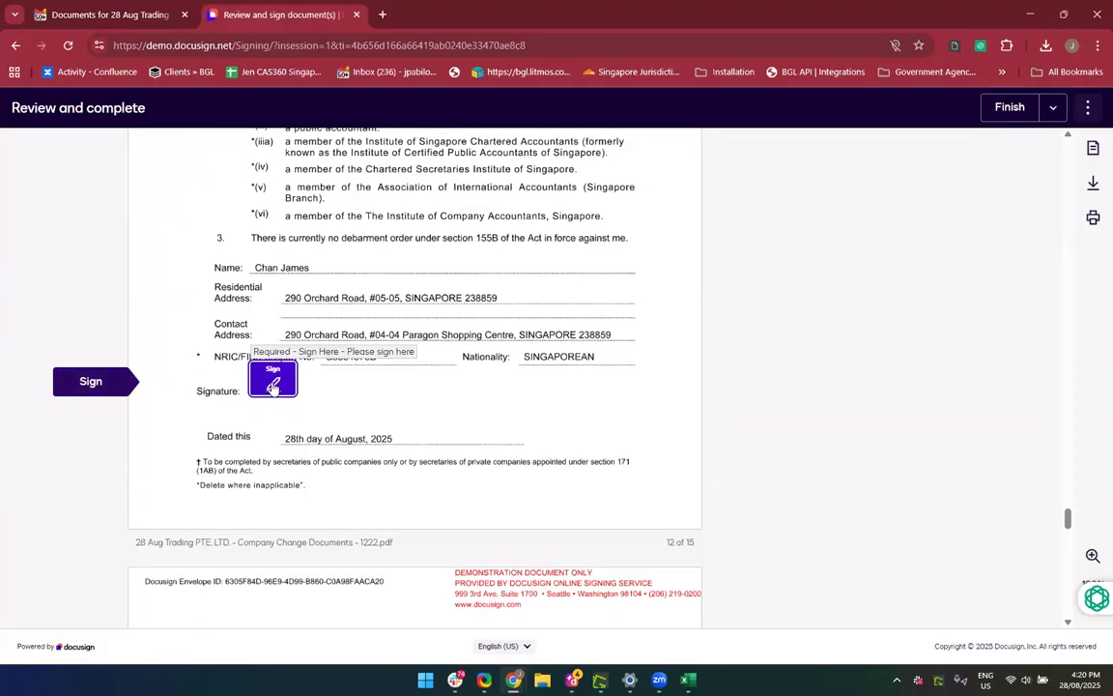
left_click(274, 387)
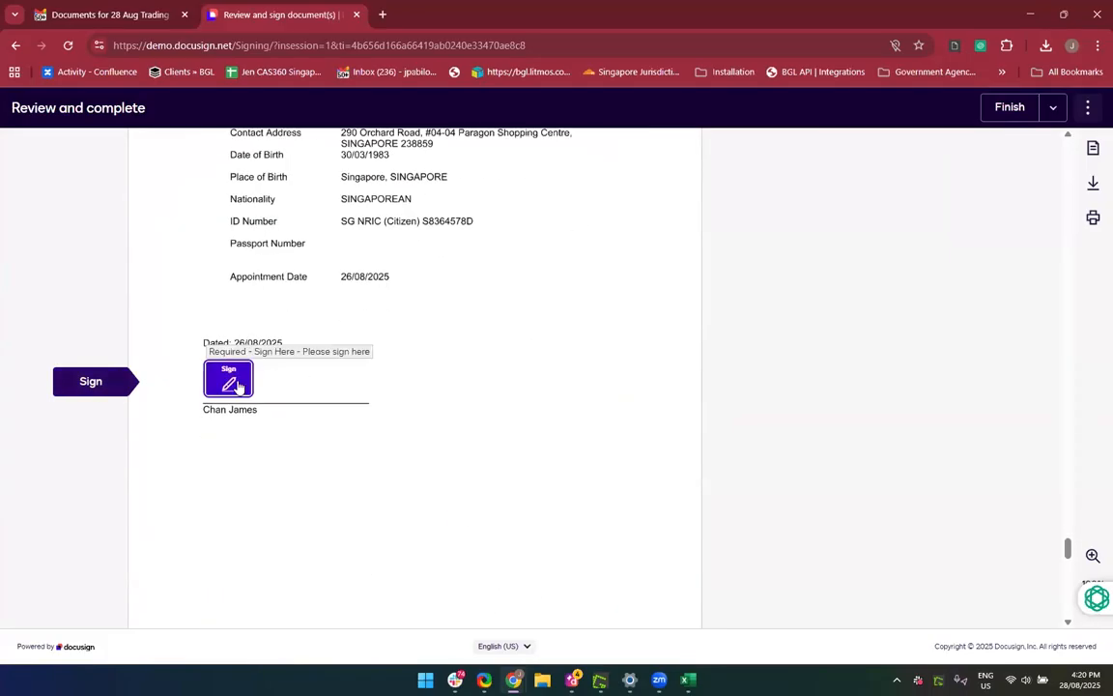
left_click(237, 385)
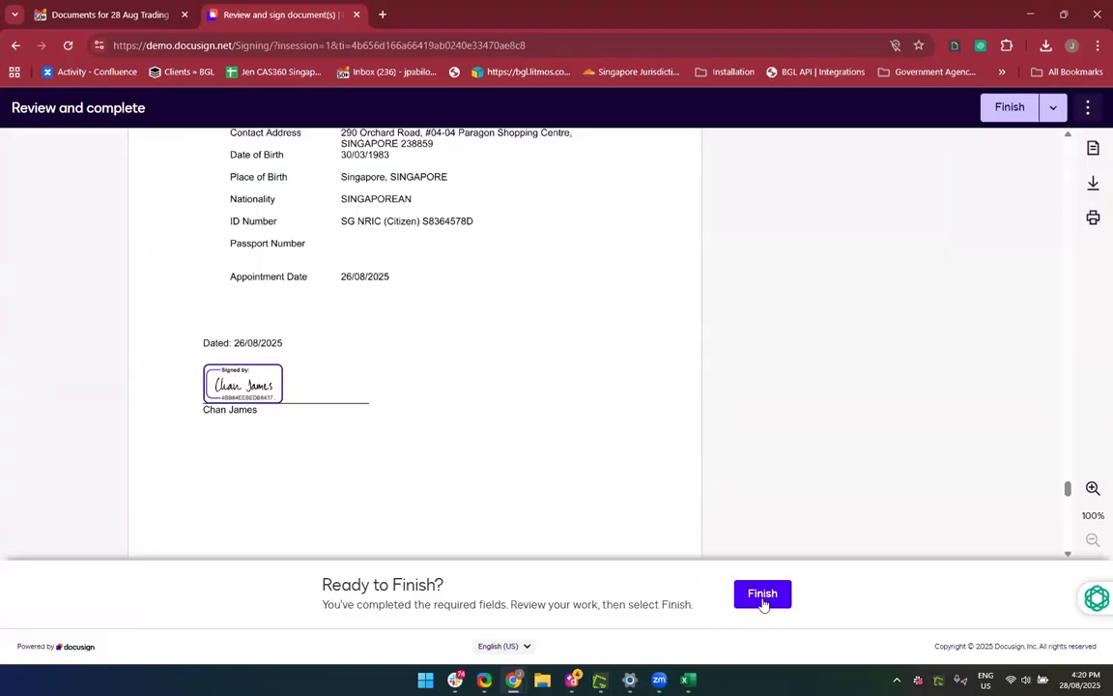
left_click(763, 597)
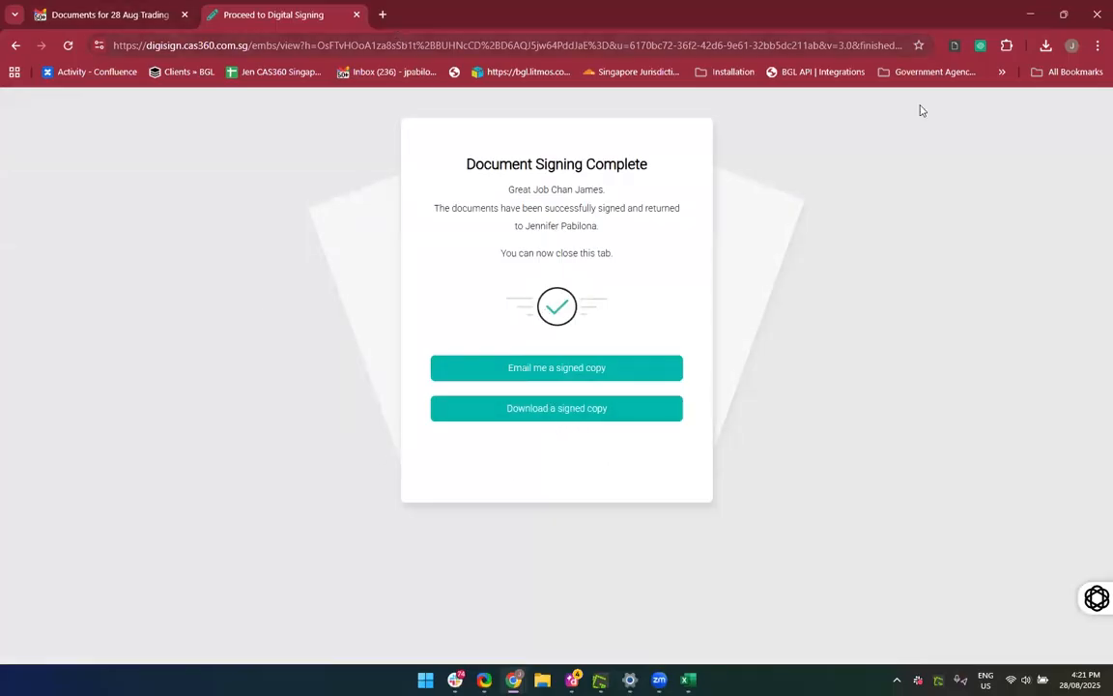
Return to CAS360 and reload the outbox page to check the notifications for the secretary's signing status
left_click(1036, 17)
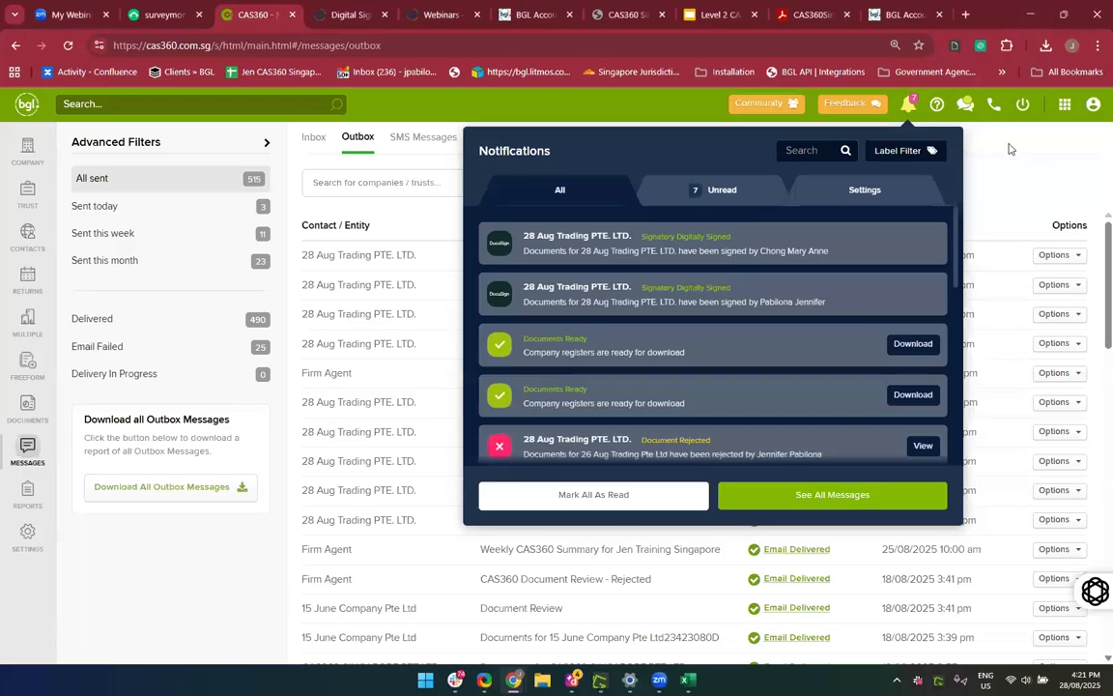
left_click(1009, 148)
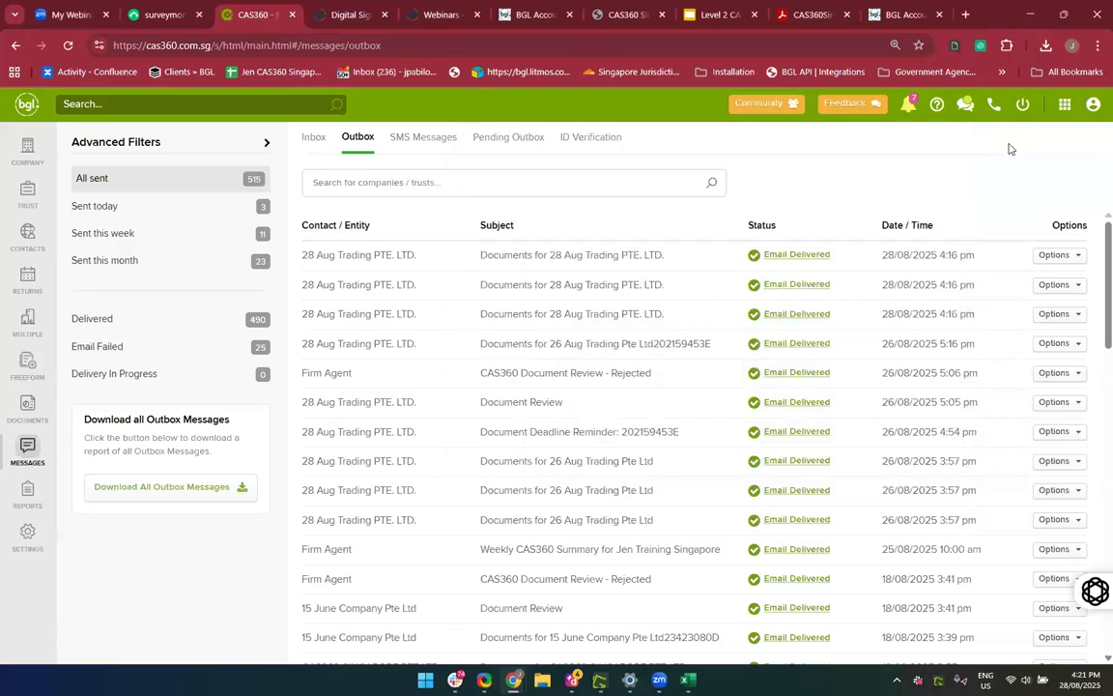
left_click(909, 108)
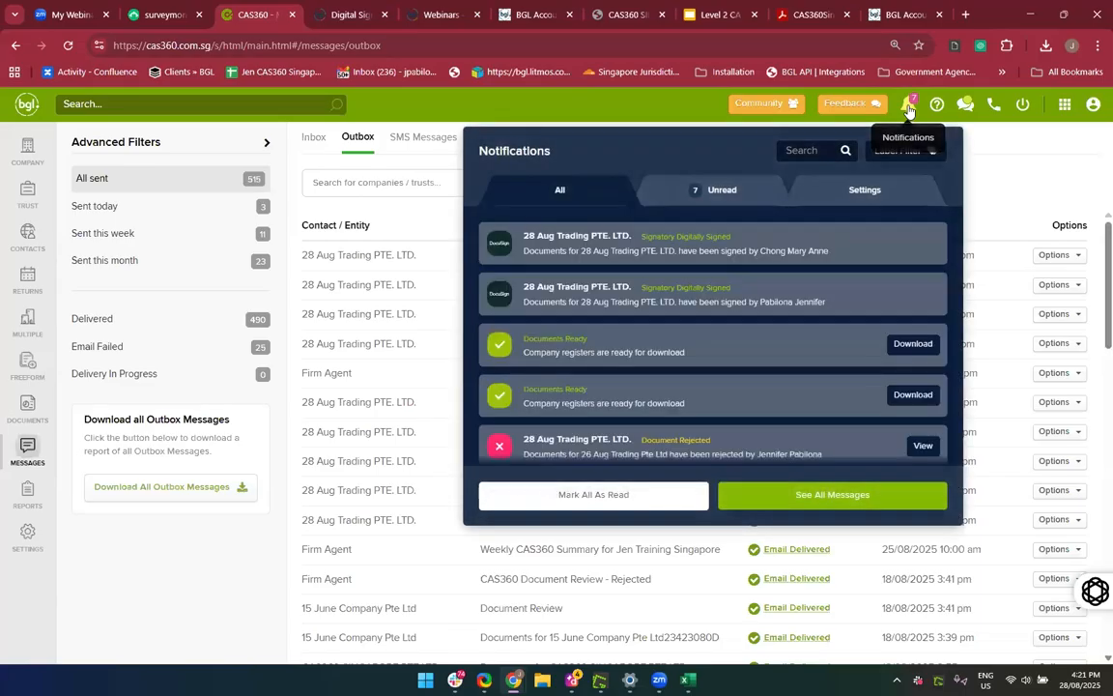
left_click(995, 174)
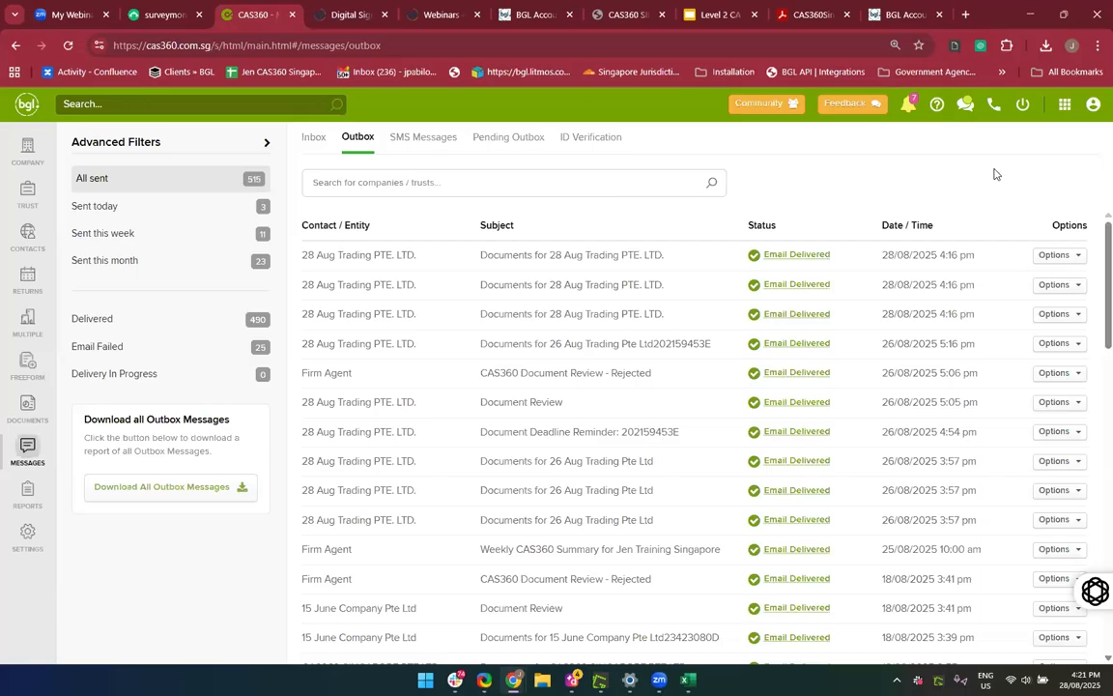
left_click(65, 48)
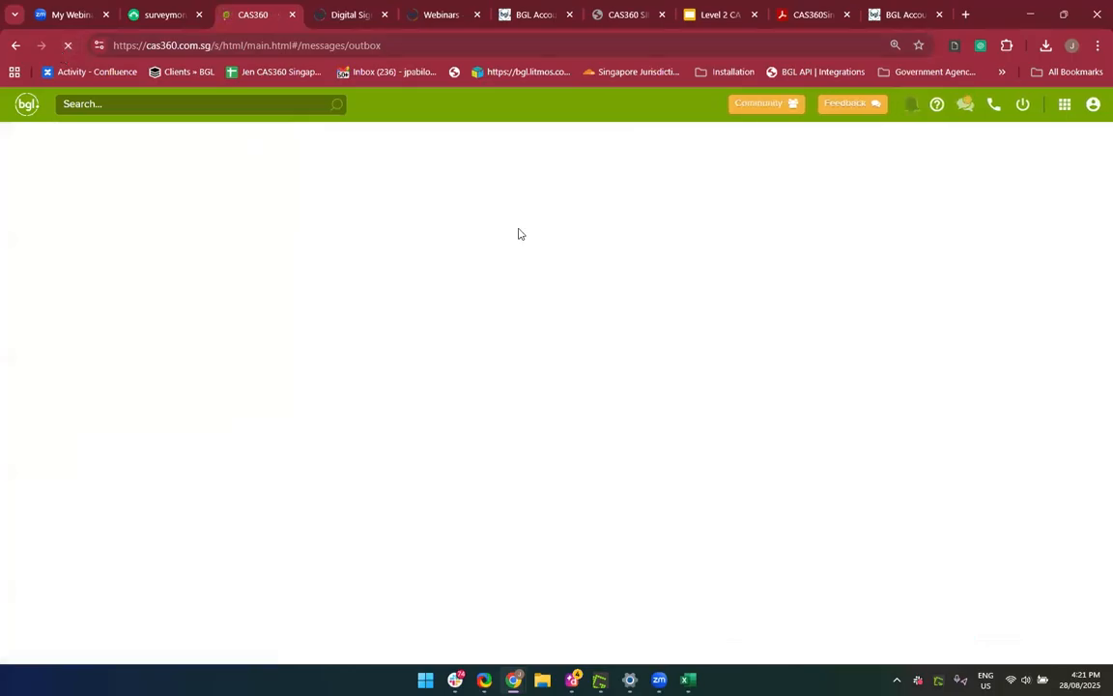
left_click(911, 106)
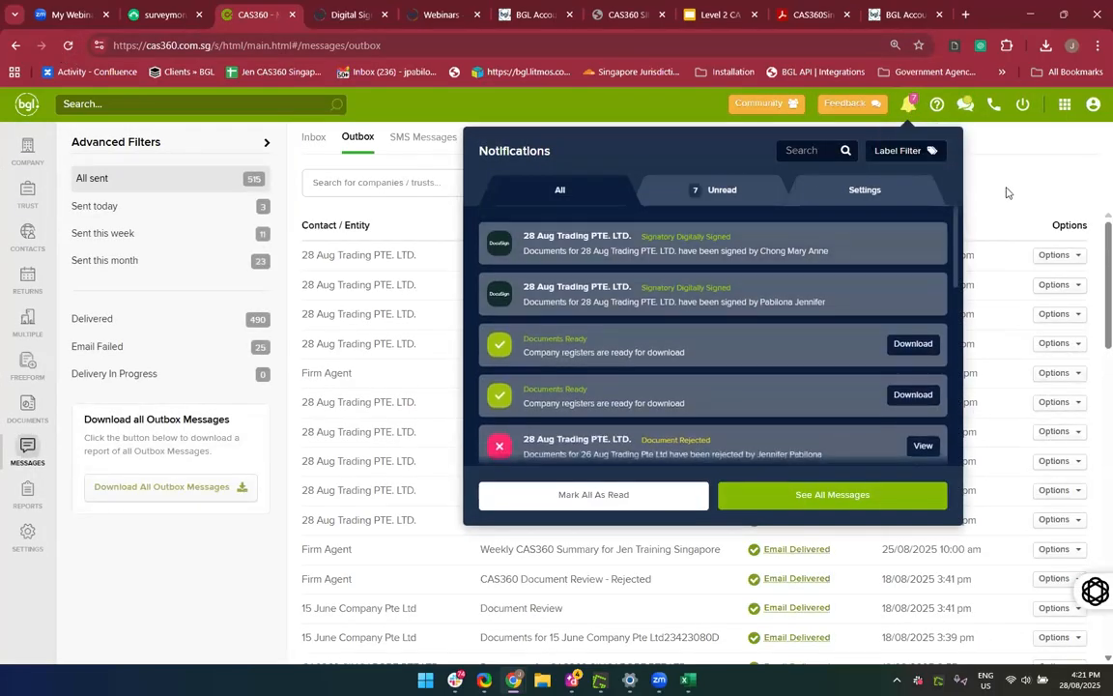
left_click(1006, 192)
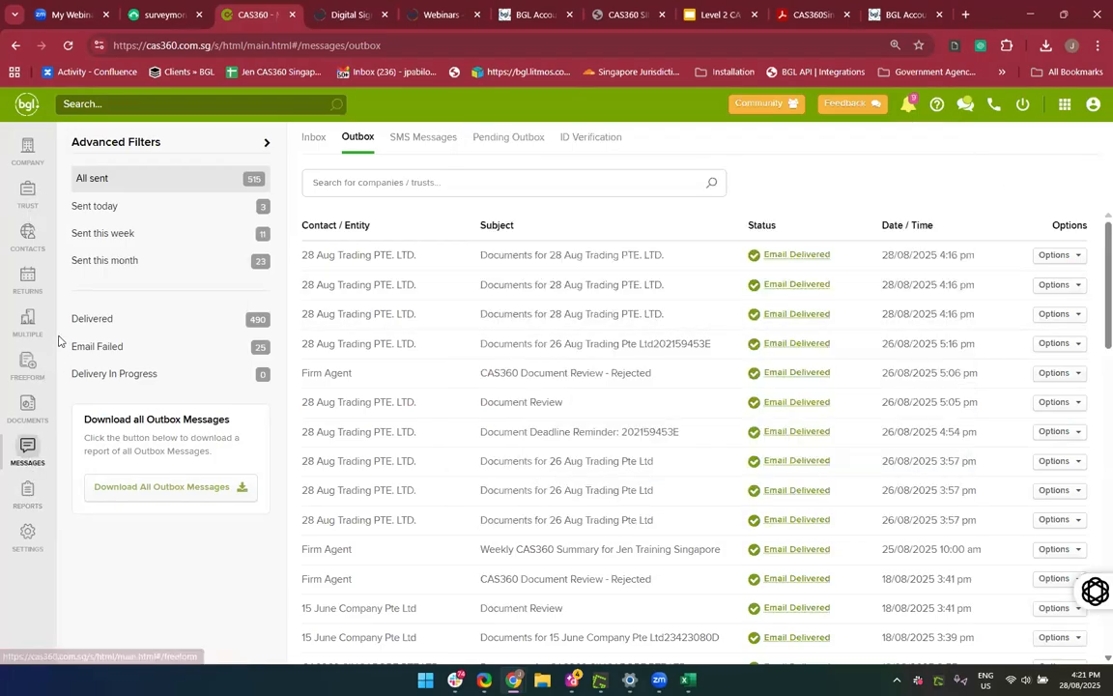
Open the global documents list and check the DocuSign signing notifications for 28 Aug Trading PTE. LTD
left_click(28, 406)
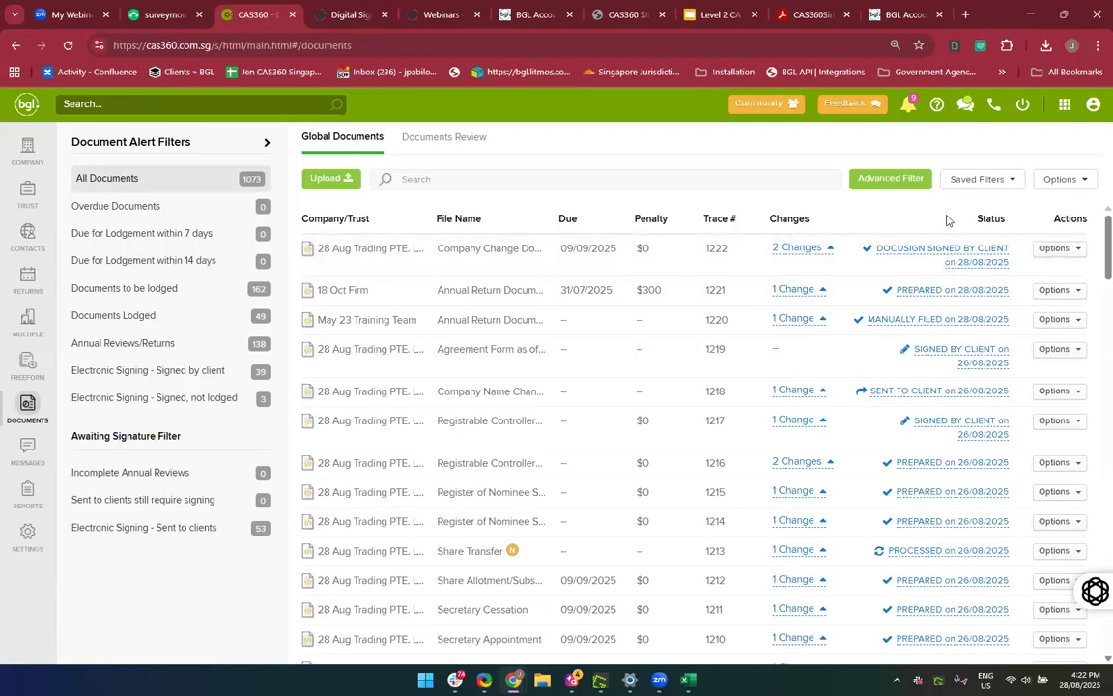
left_click(908, 105)
mouse_move(748, 320)
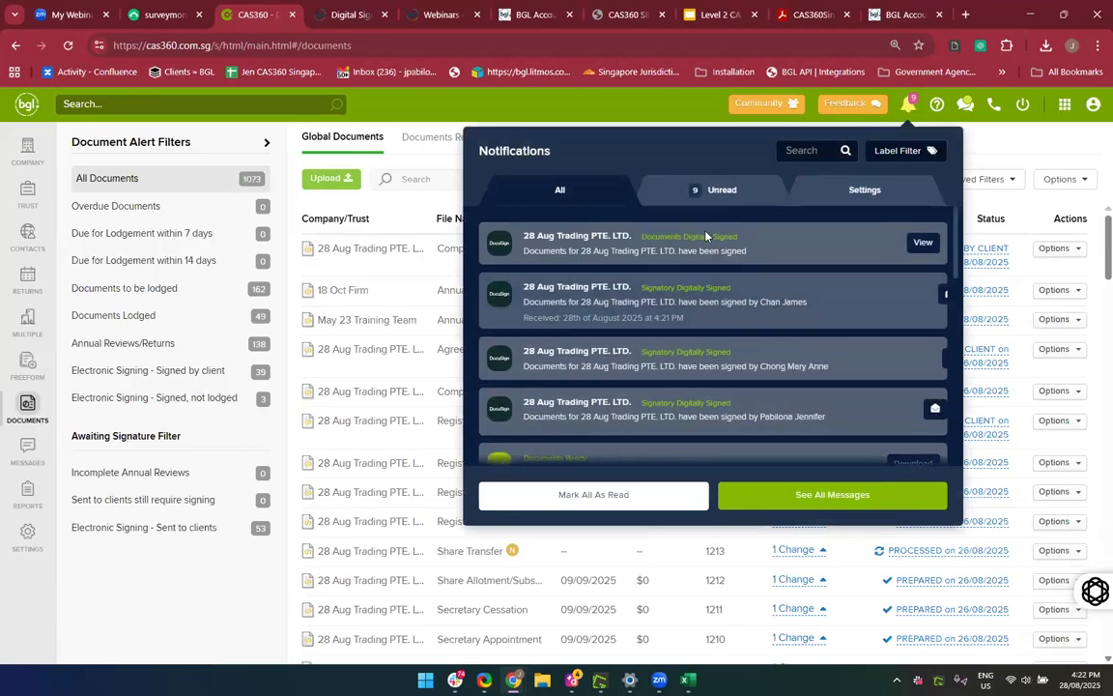
mouse_move(683, 266)
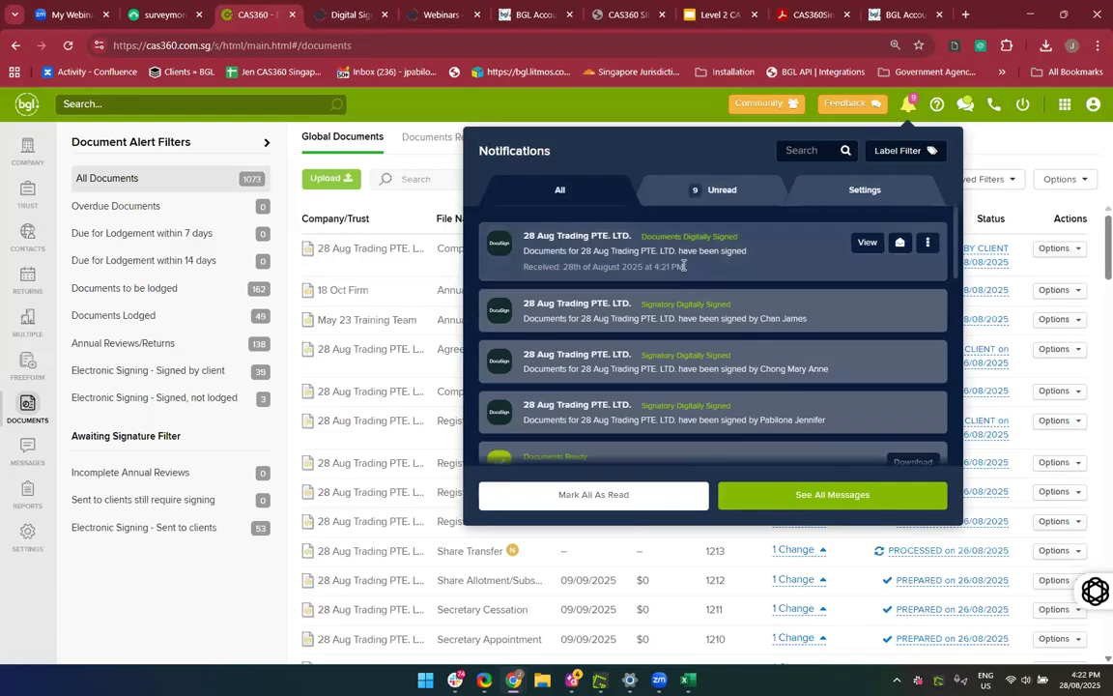
mouse_move(597, 286)
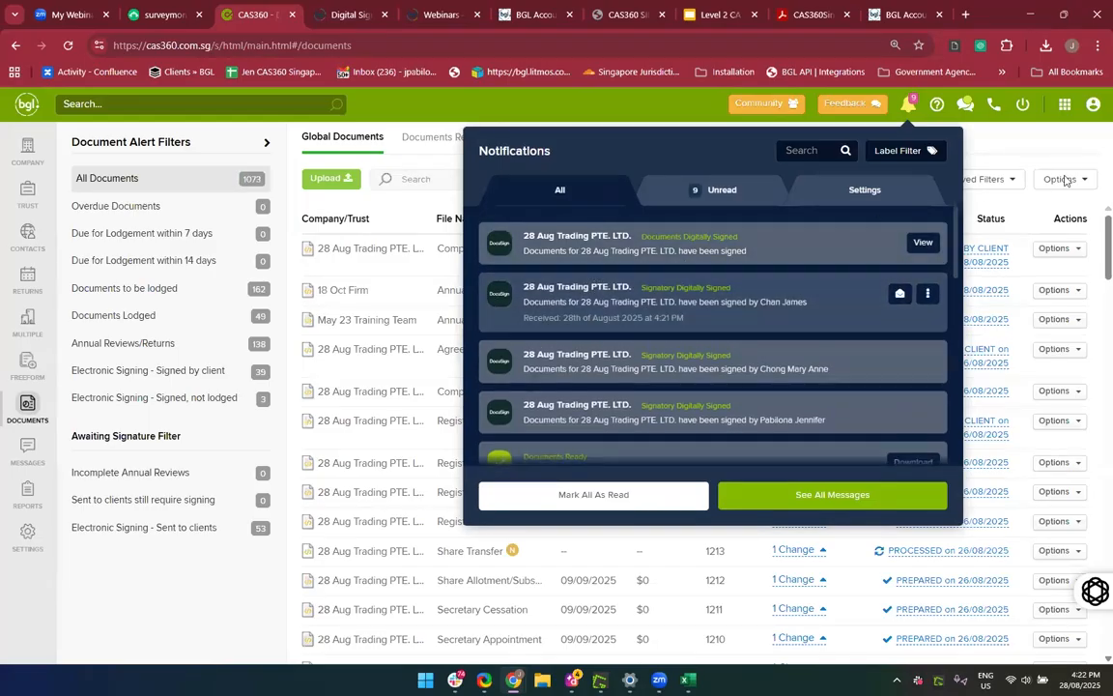
left_click(1029, 224)
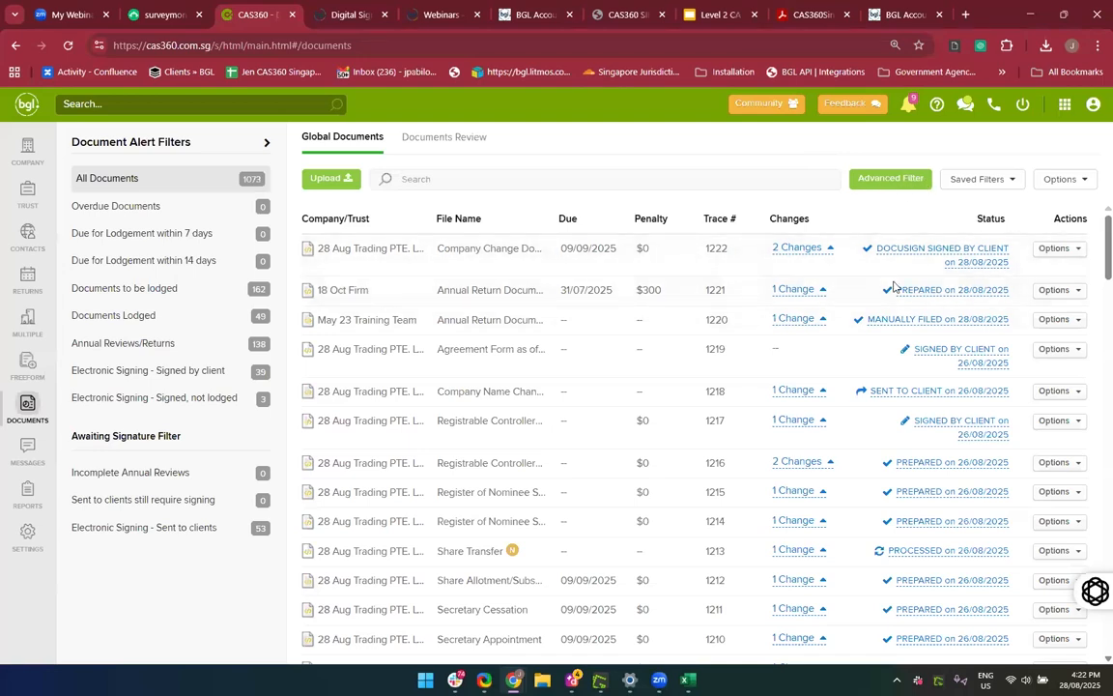
left_click(1053, 250)
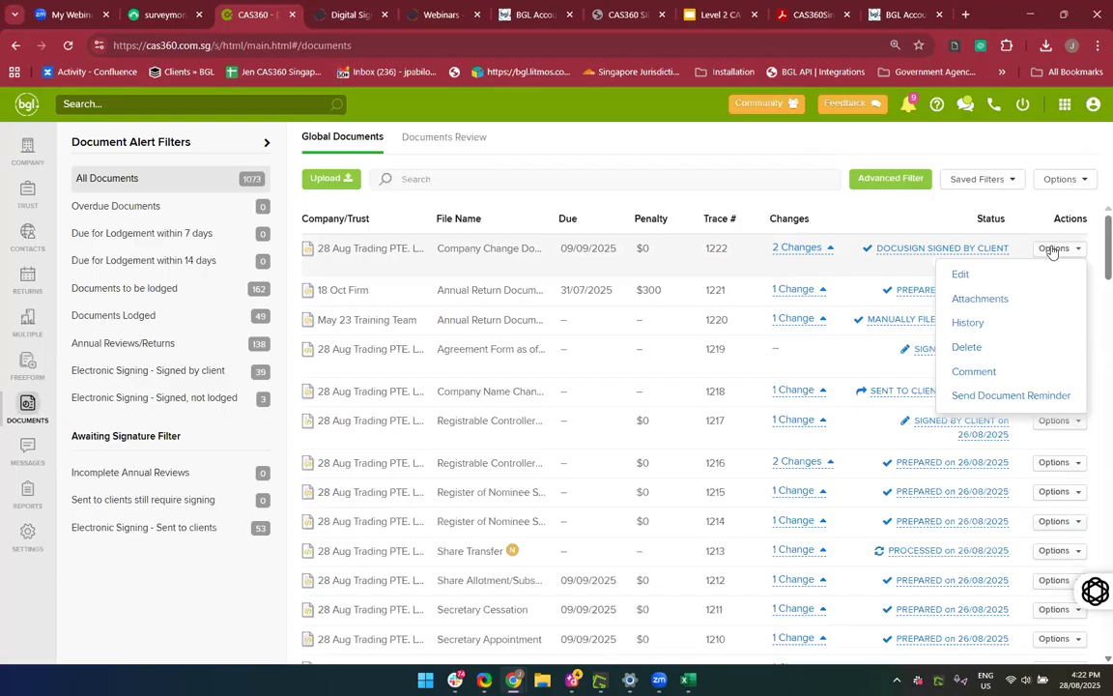
left_click(1004, 301)
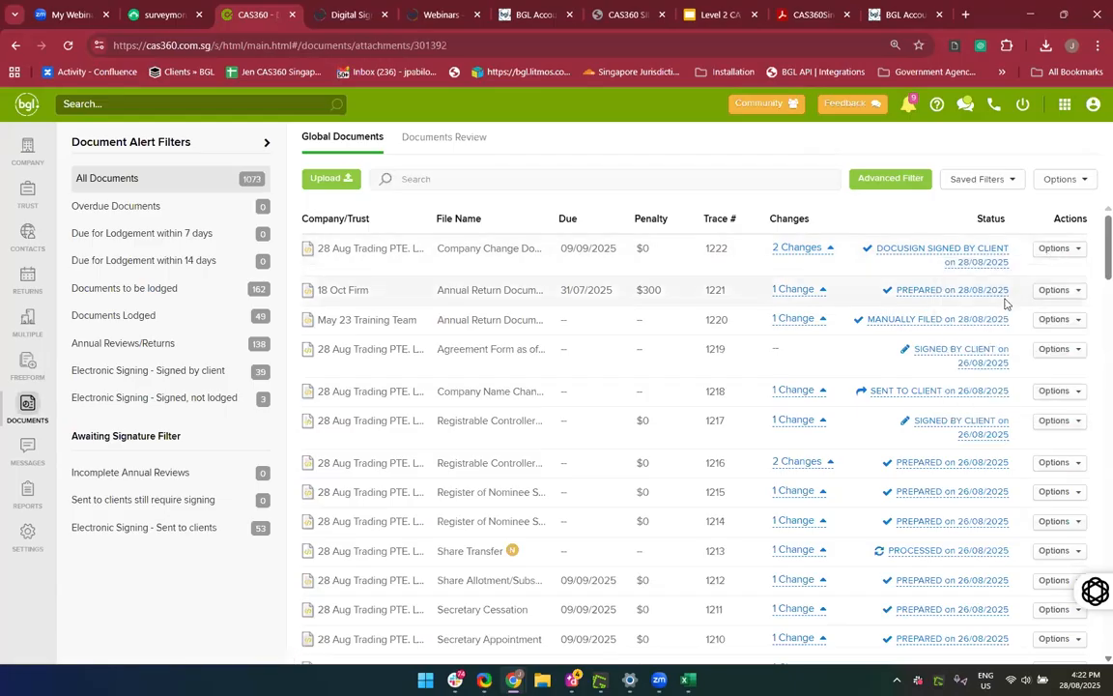
left_click(801, 133)
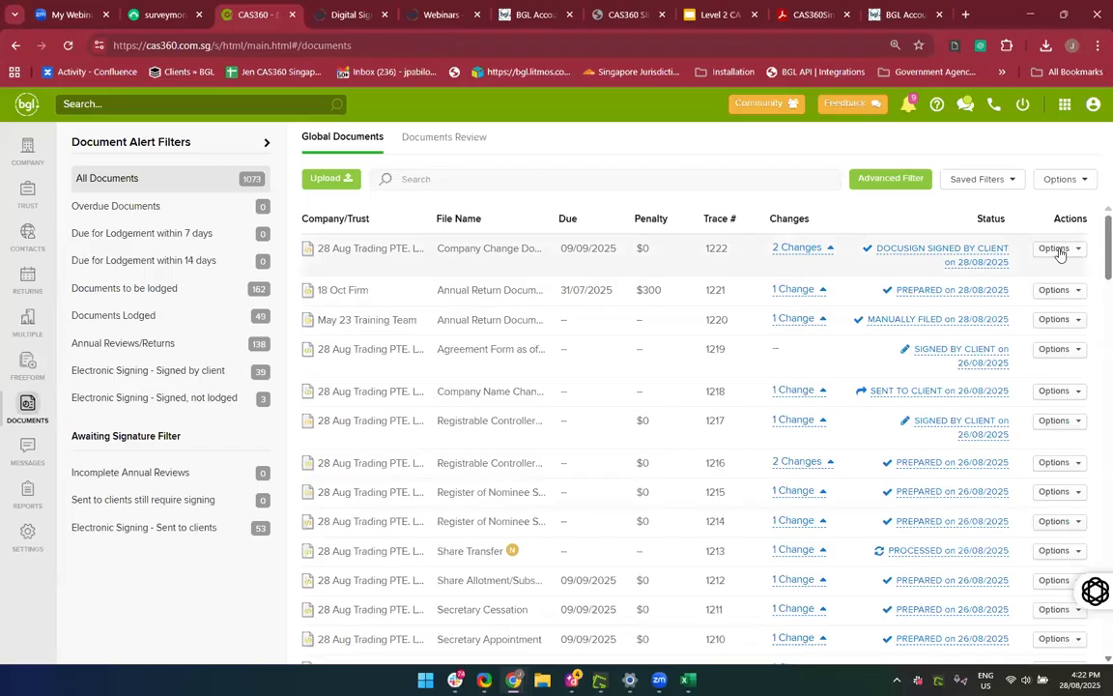
Open the attachments of 28 Aug Trading PTE. LTD.'s company change documents, trace 1222, and view the DocuSign-signed Company Change Documents PDF
left_click(1057, 249)
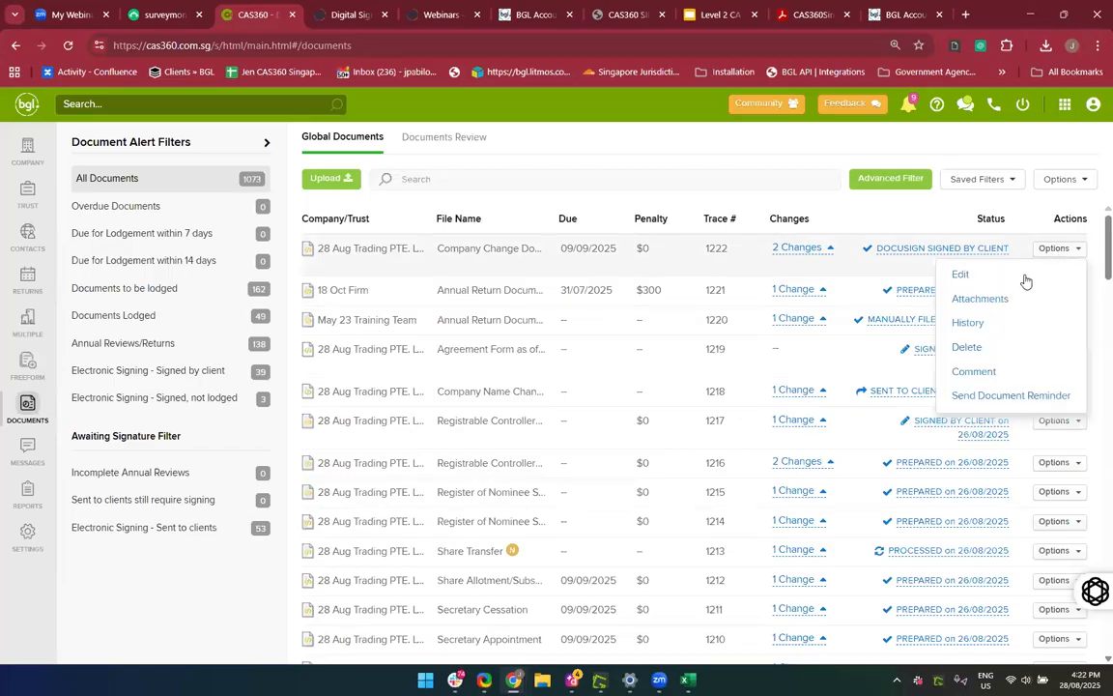
left_click(979, 299)
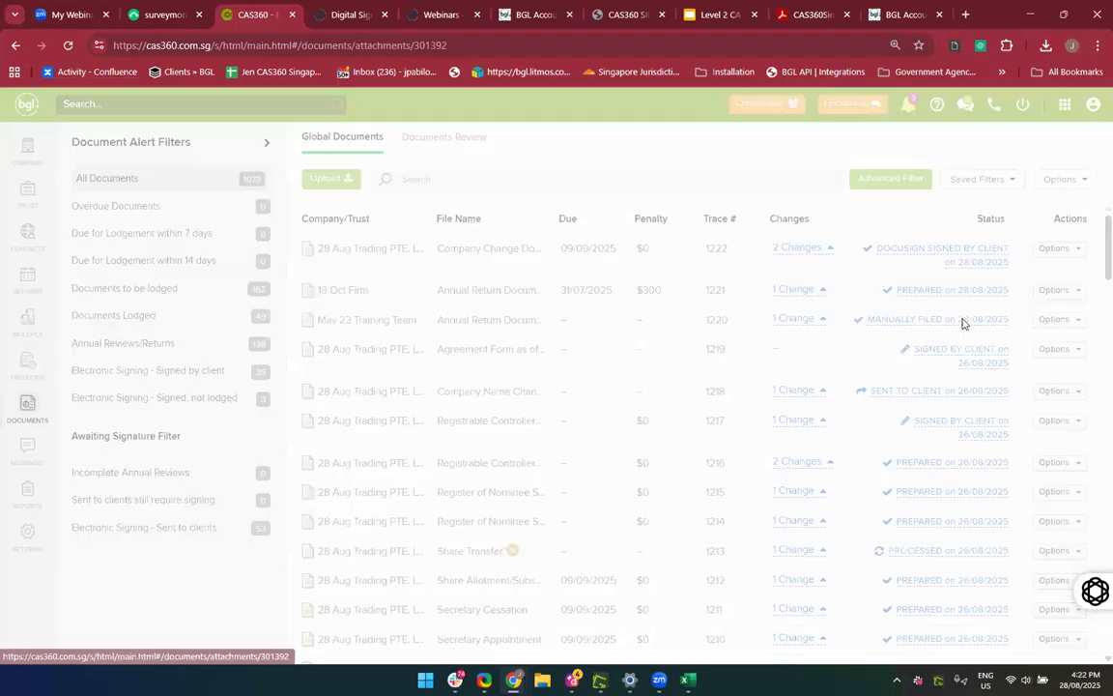
scroll(585, 490, "down", 1)
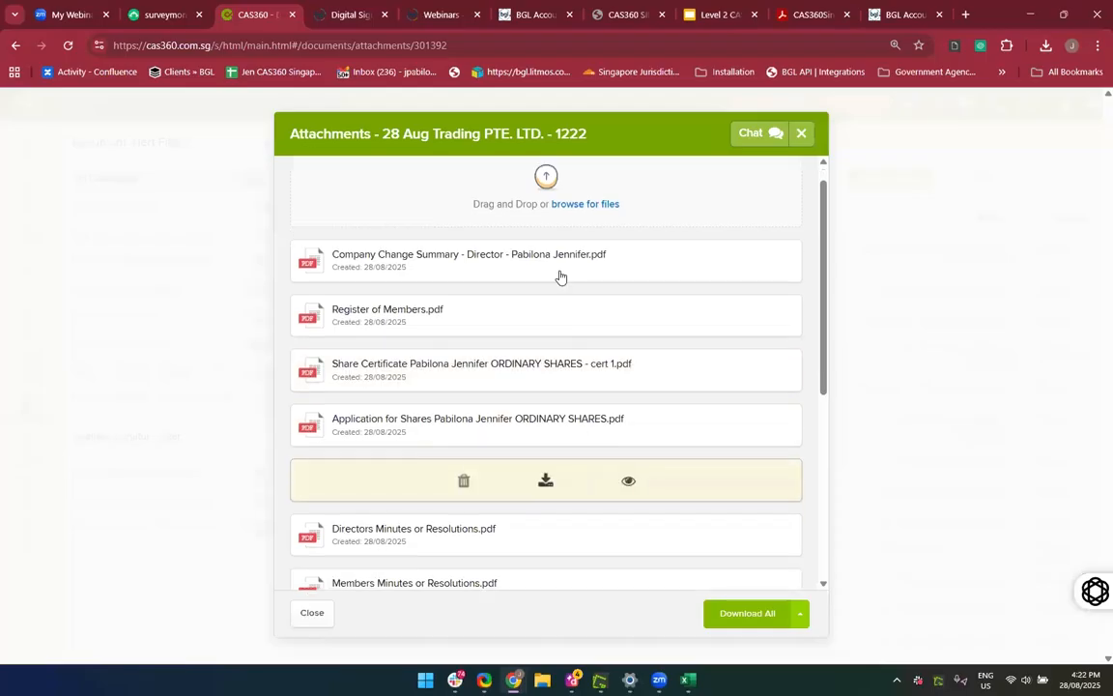
scroll(629, 222, "down", 5)
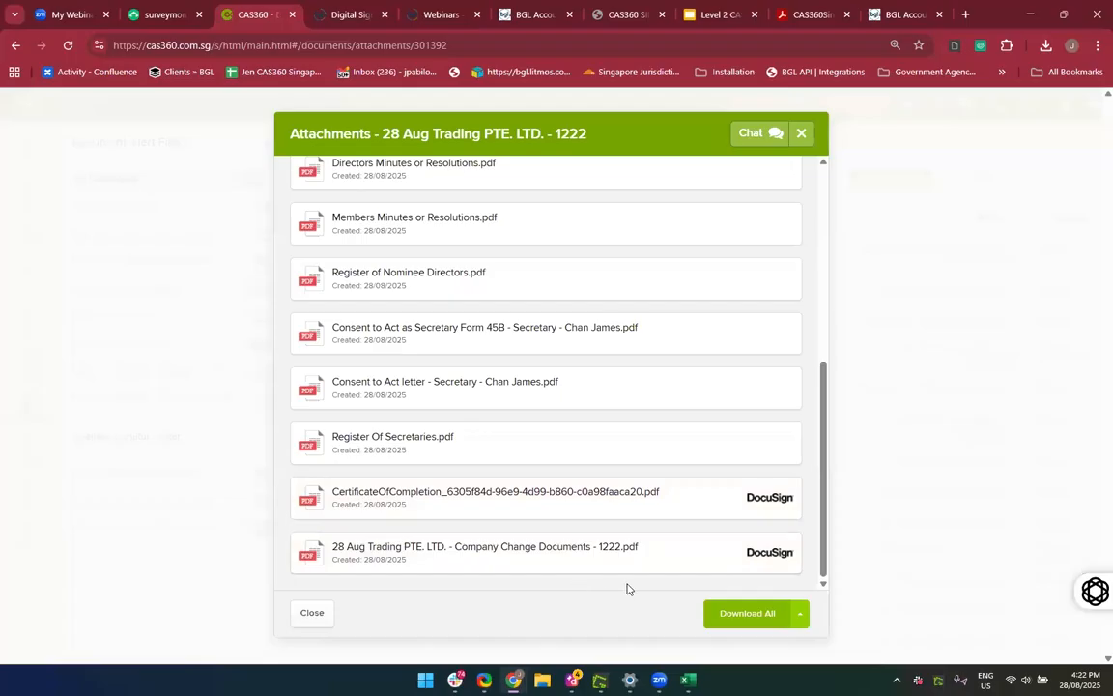
mouse_move(628, 558)
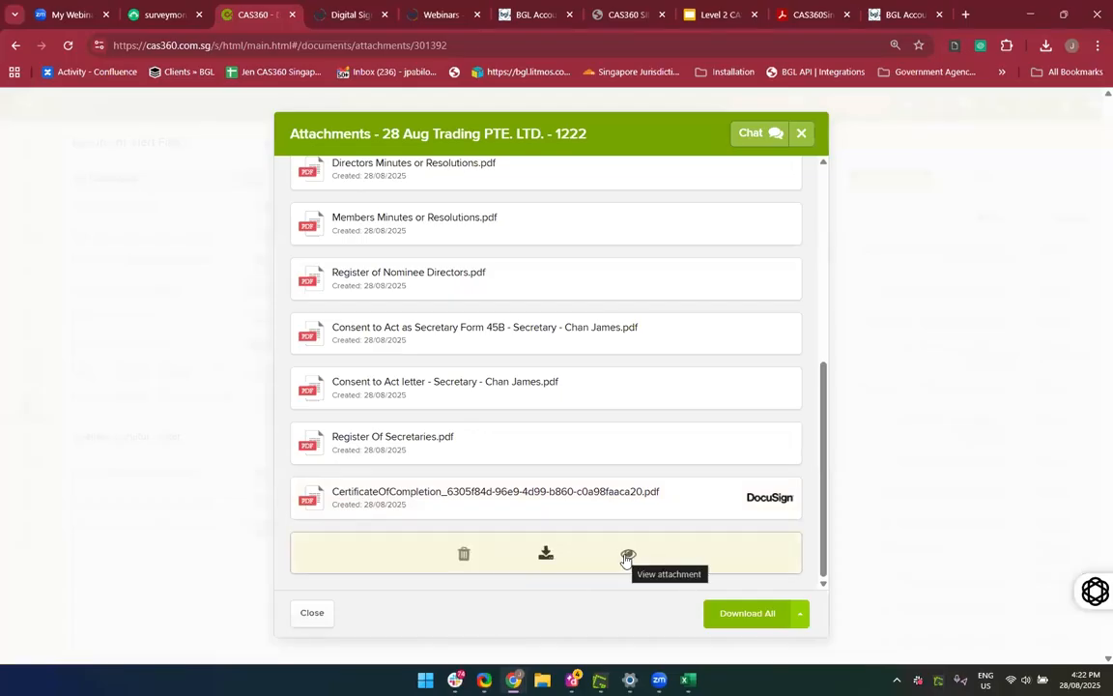
left_click(626, 556)
Examine the signatures and dates throughout the 15-page signed PDF, including the share certificate, resolutions and secretary's consent, and close it
scroll(478, 548, "down", 15)
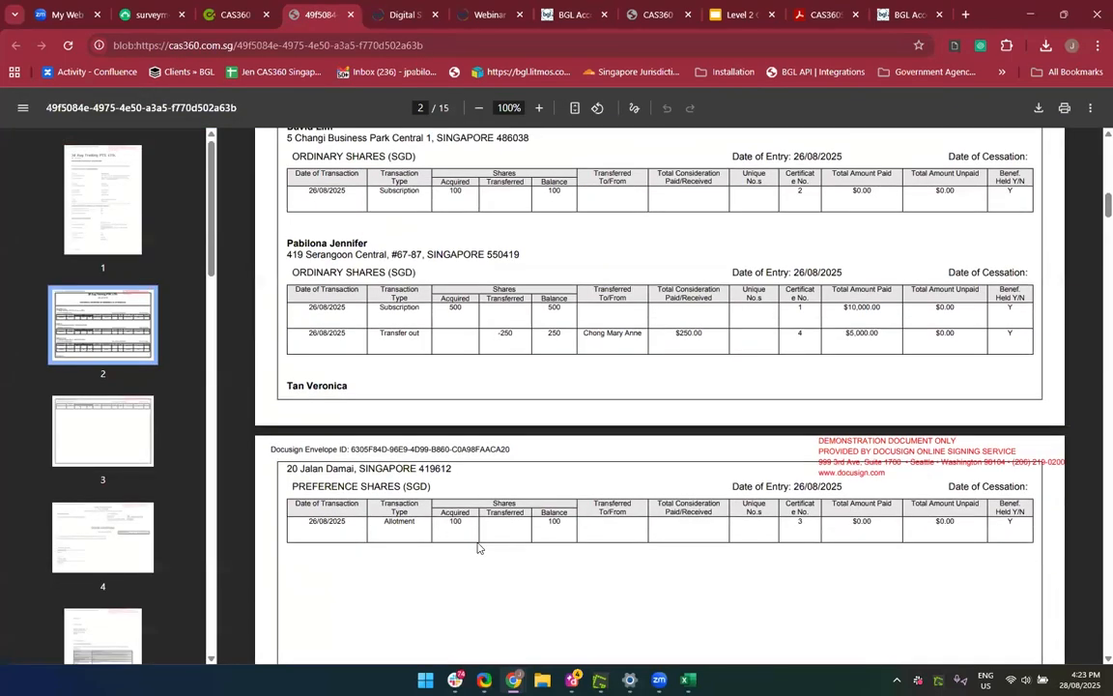
scroll(477, 548, "down", 15)
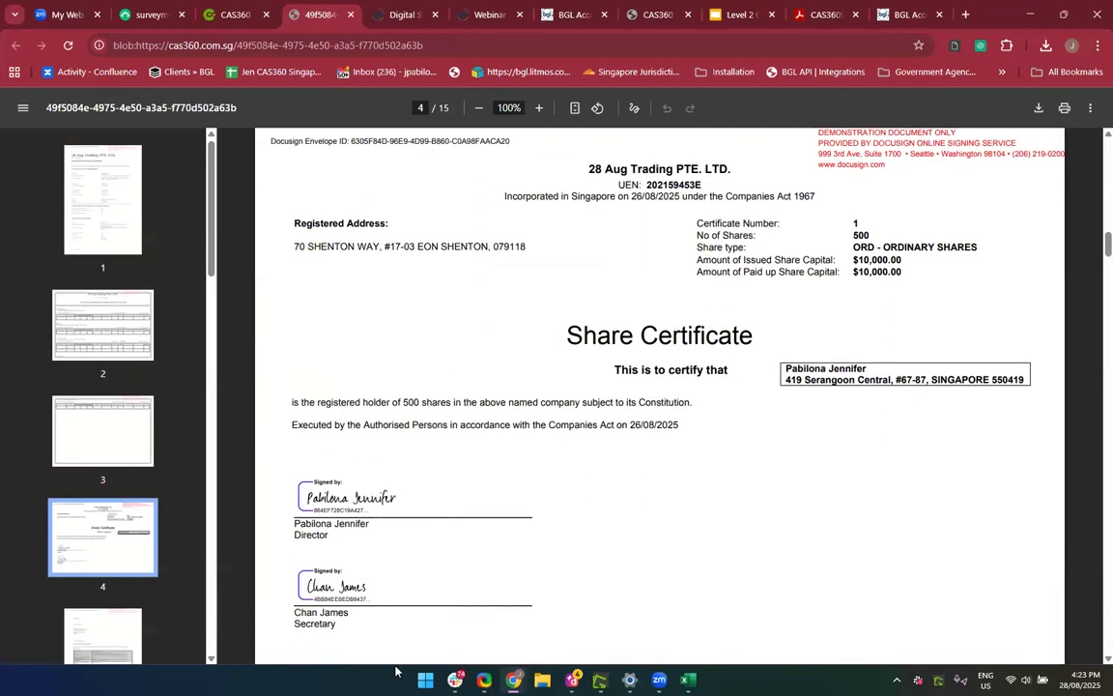
scroll(490, 570, "down", 5)
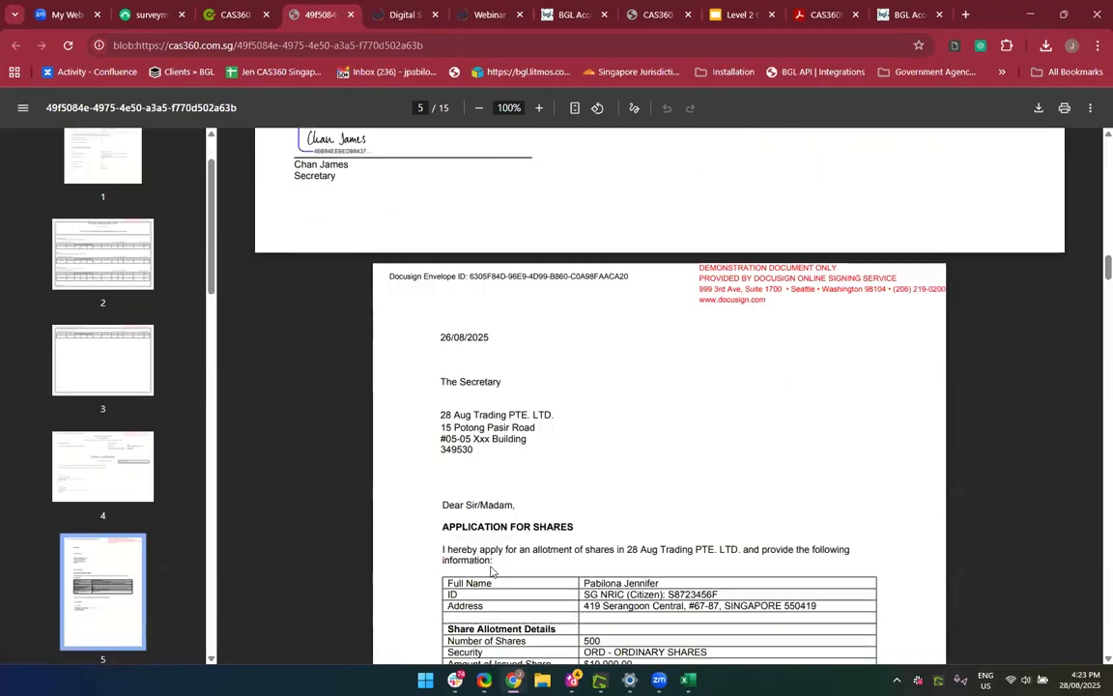
scroll(490, 571, "down", 6)
scroll(661, 252, "down", 2)
scroll(661, 253, "down", 15)
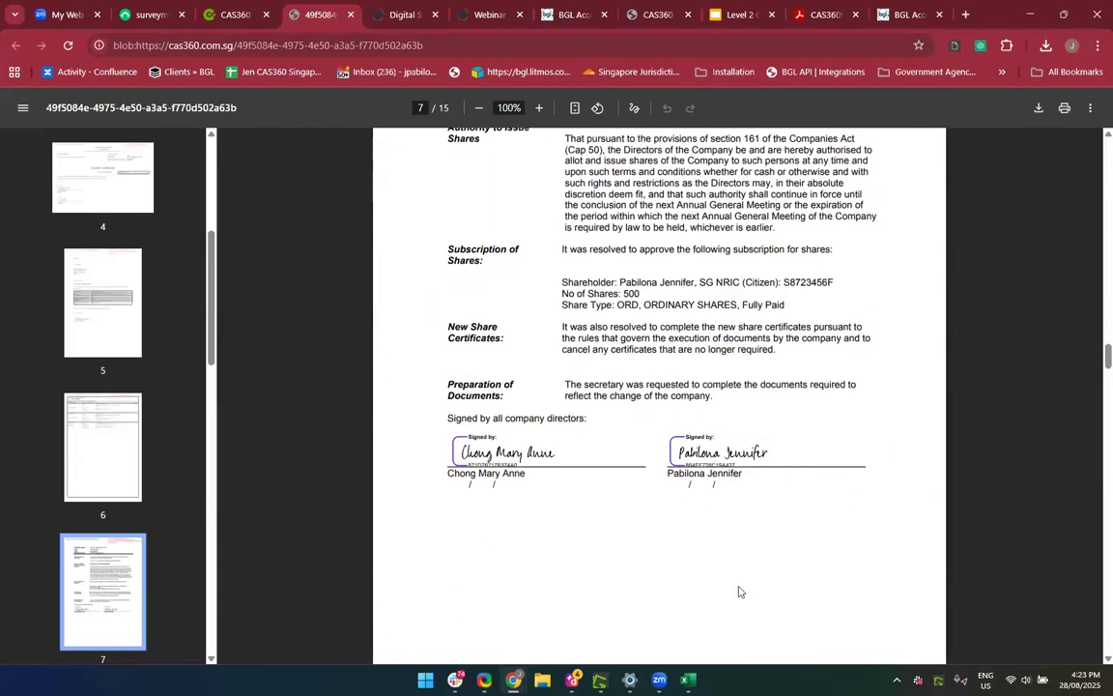
scroll(734, 445, "down", 15)
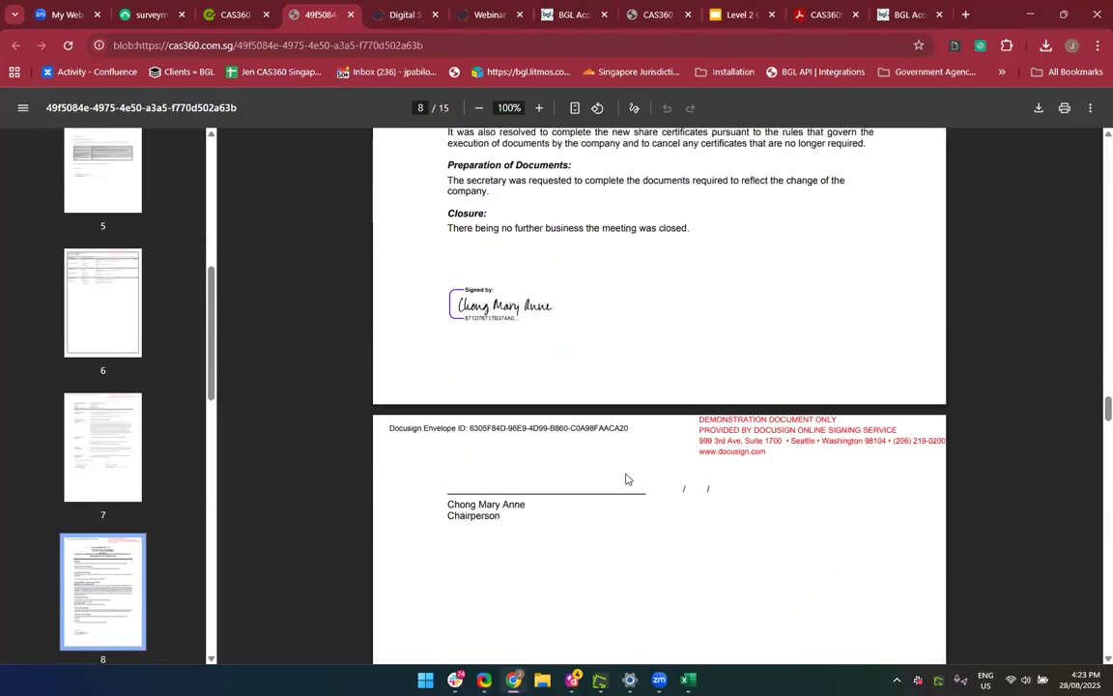
scroll(629, 481, "down", 15)
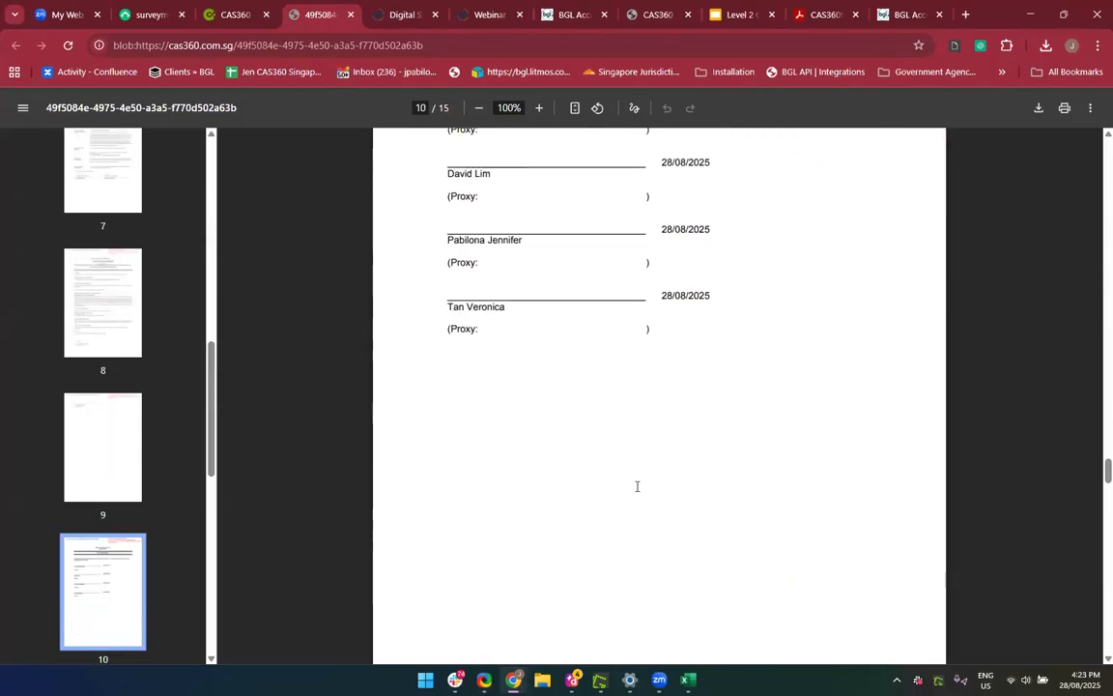
scroll(637, 486, "down", 20)
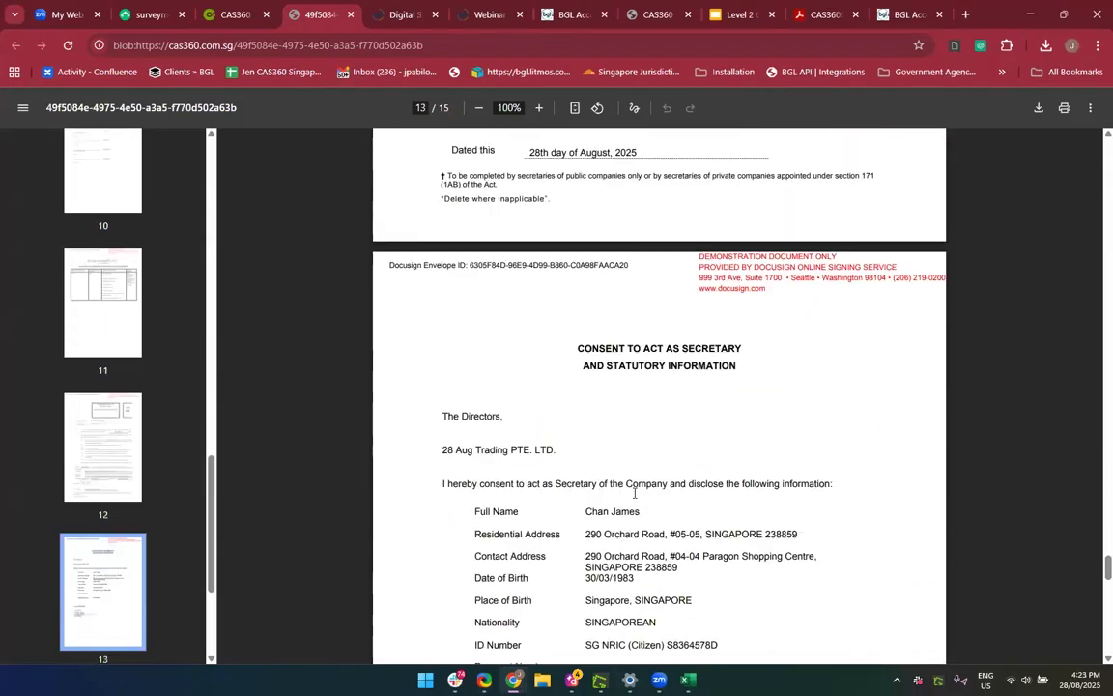
scroll(634, 493, "up", 2)
scroll(611, 527, "down", 8)
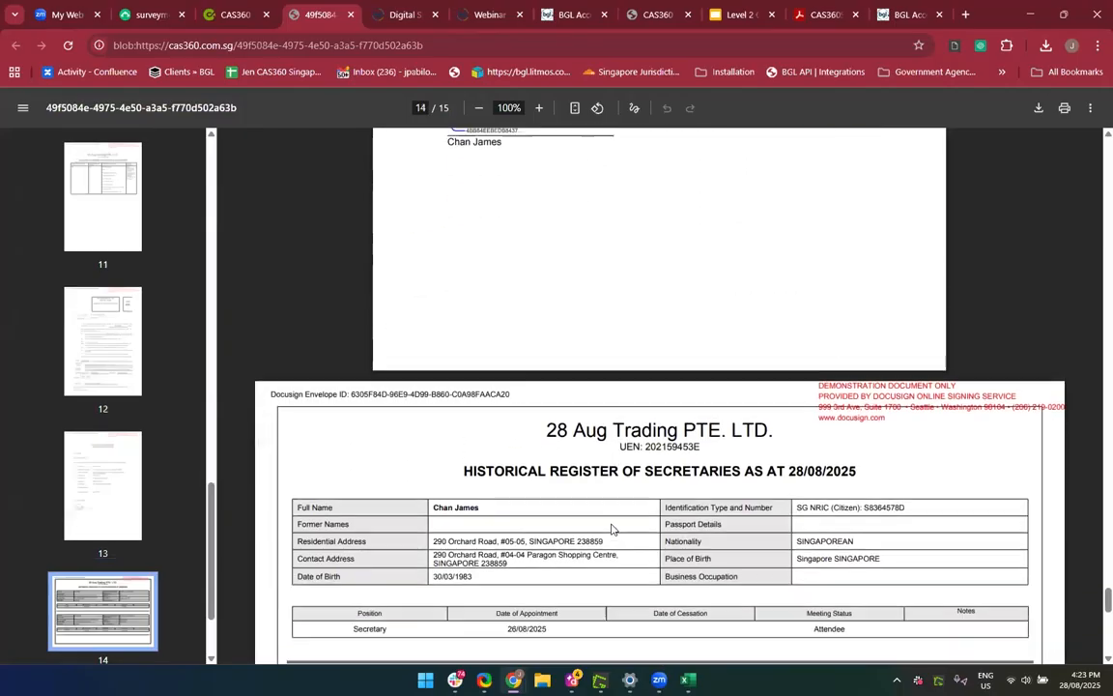
scroll(611, 526, "down", 10)
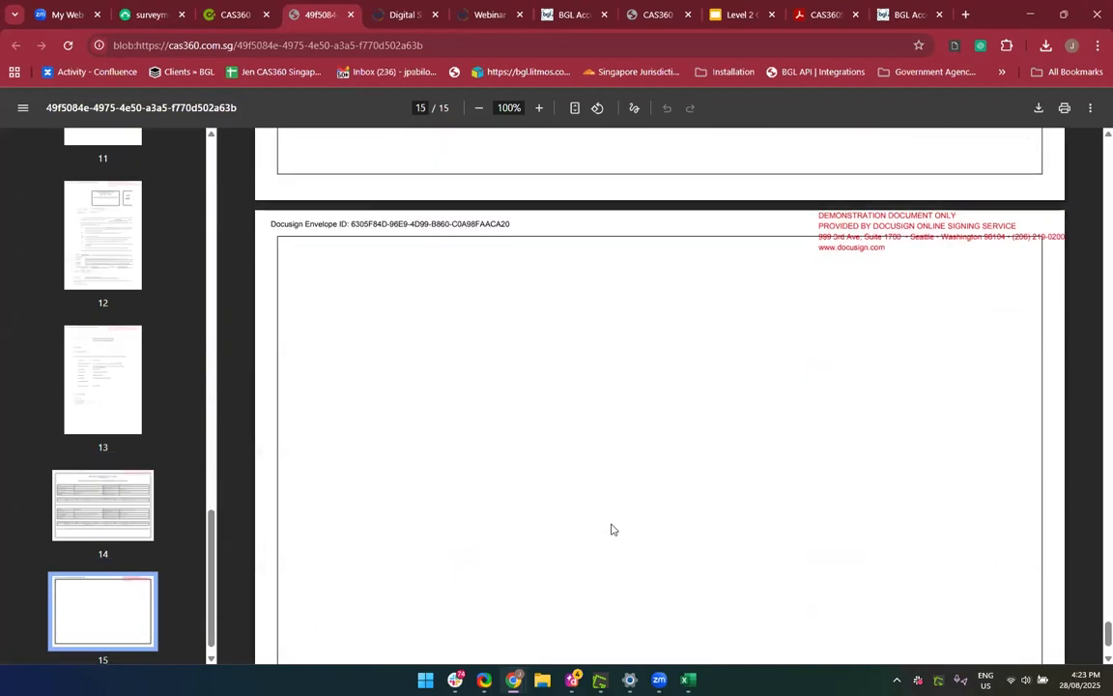
left_click(351, 16)
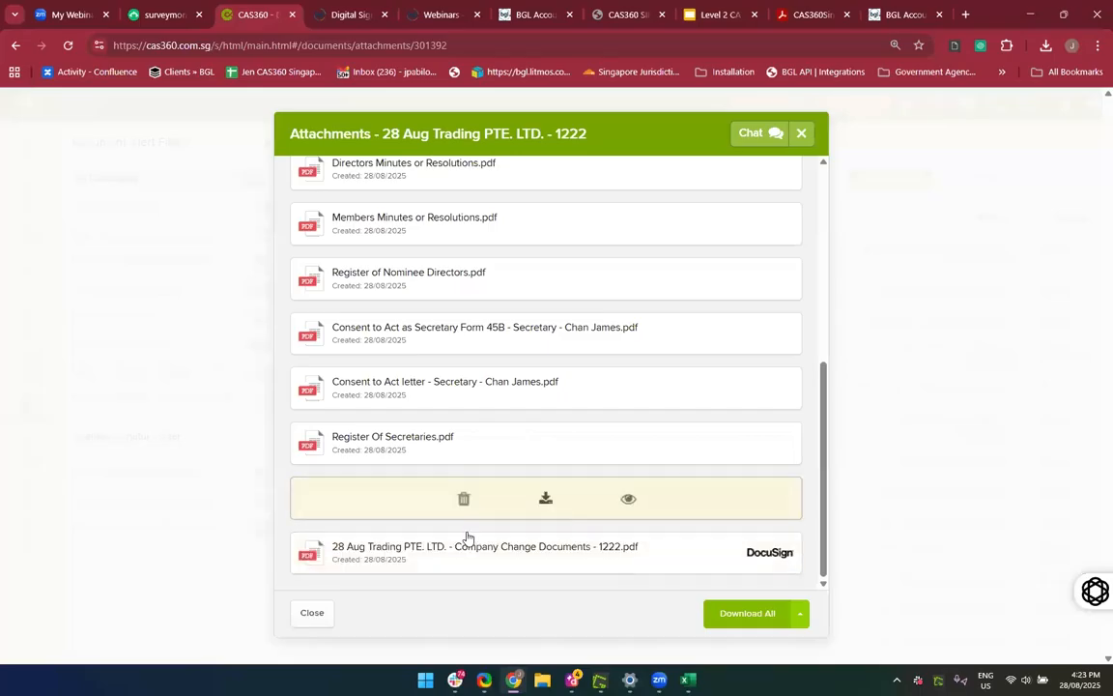
View the DocuSign Certificate of Completion, examine its signer events and timestamps, and close the certificate and the attachments
left_click(627, 501)
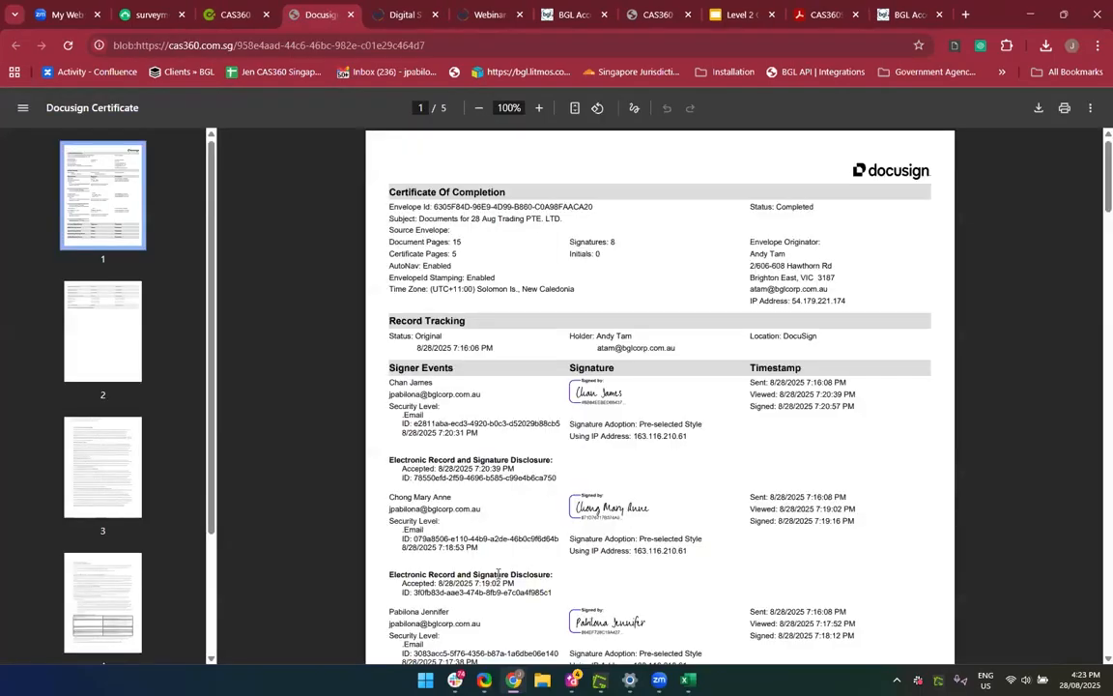
scroll(493, 599, "down", 5)
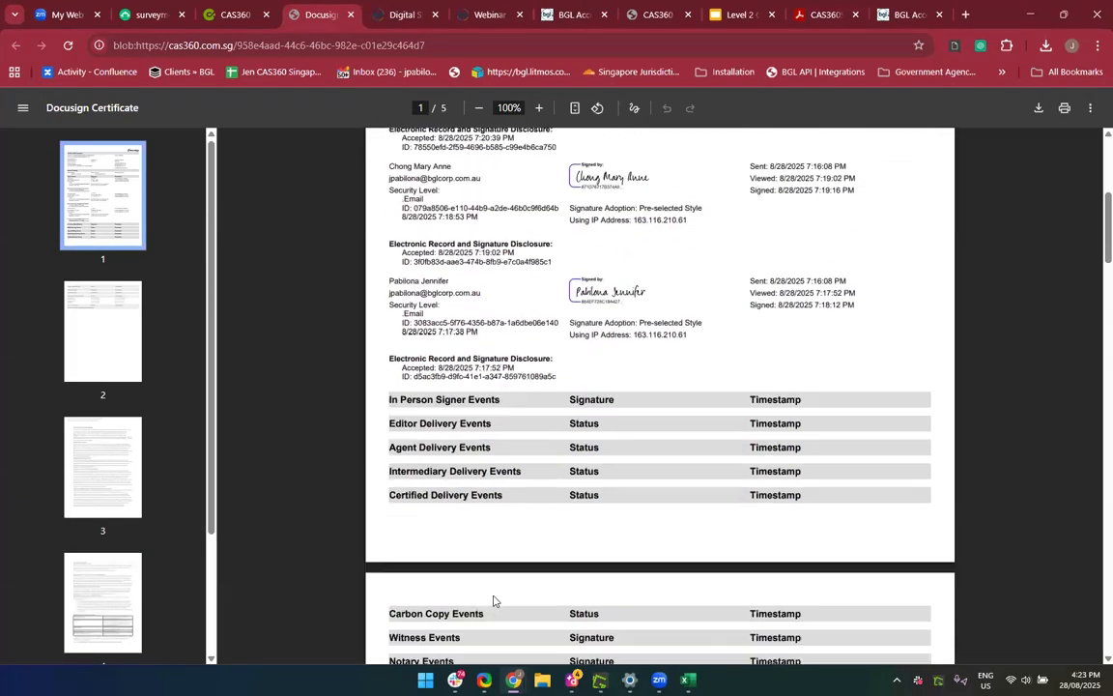
scroll(494, 623, "up", 3)
scroll(495, 624, "up", 3)
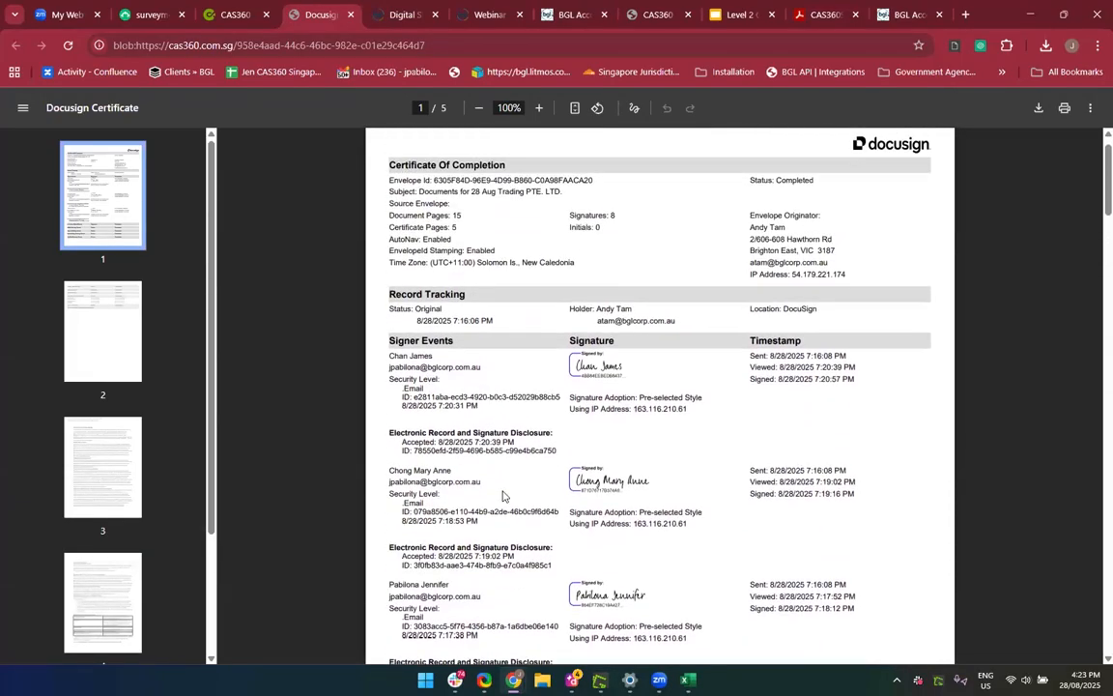
scroll(542, 523, "down", 4)
scroll(542, 523, "down", 4)
scroll(542, 523, "up", 5)
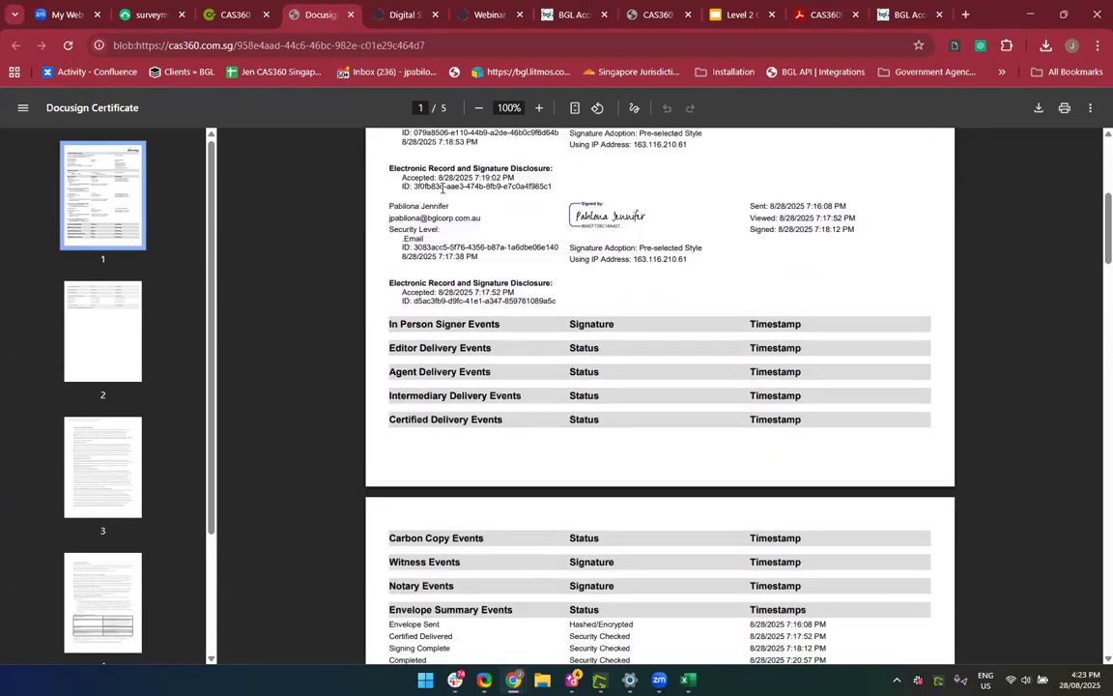
left_click(352, 17)
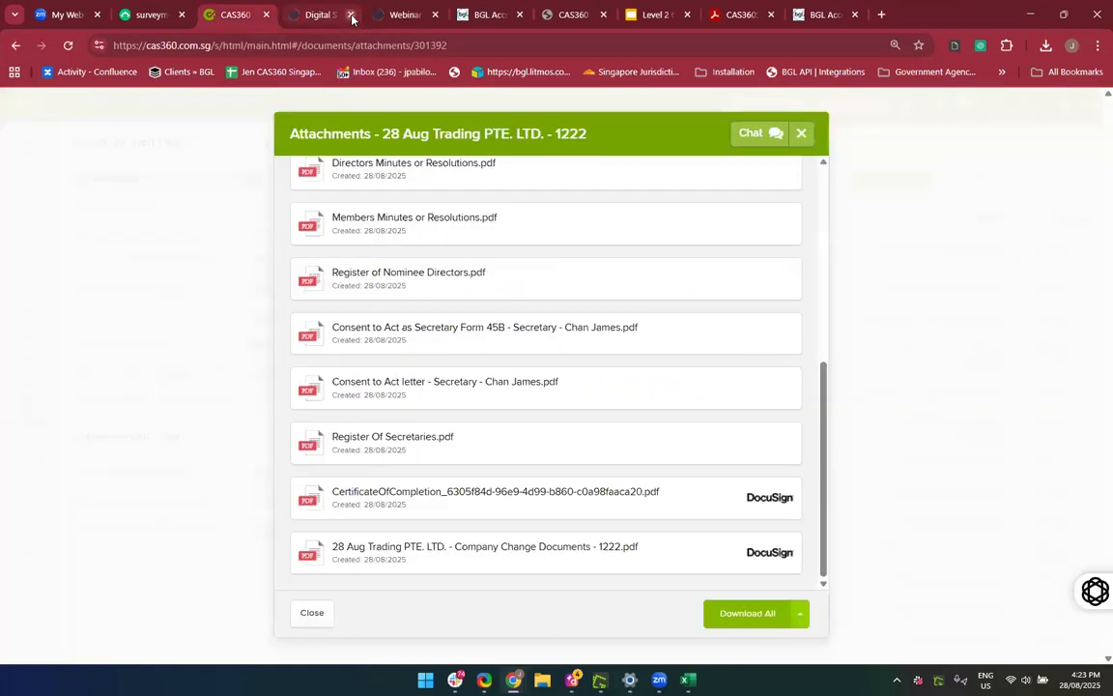
left_click(804, 134)
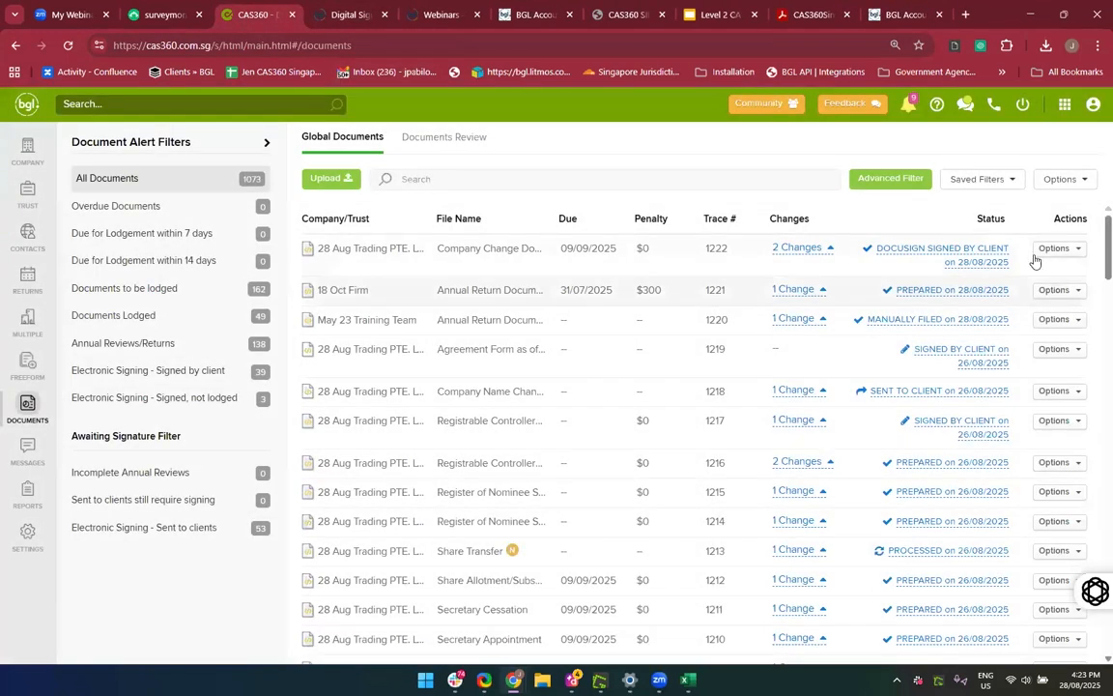
View the history of 28 Aug Trading PTE. LTD.'s company change documents, trace 1222, and close it
left_click(1057, 249)
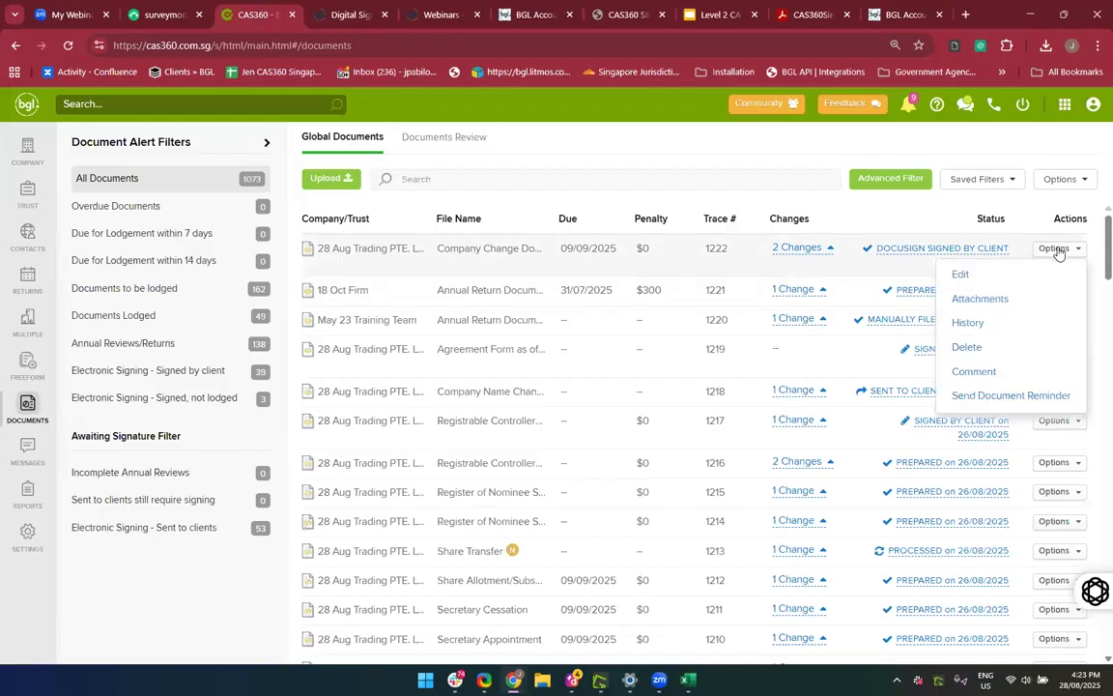
left_click(971, 325)
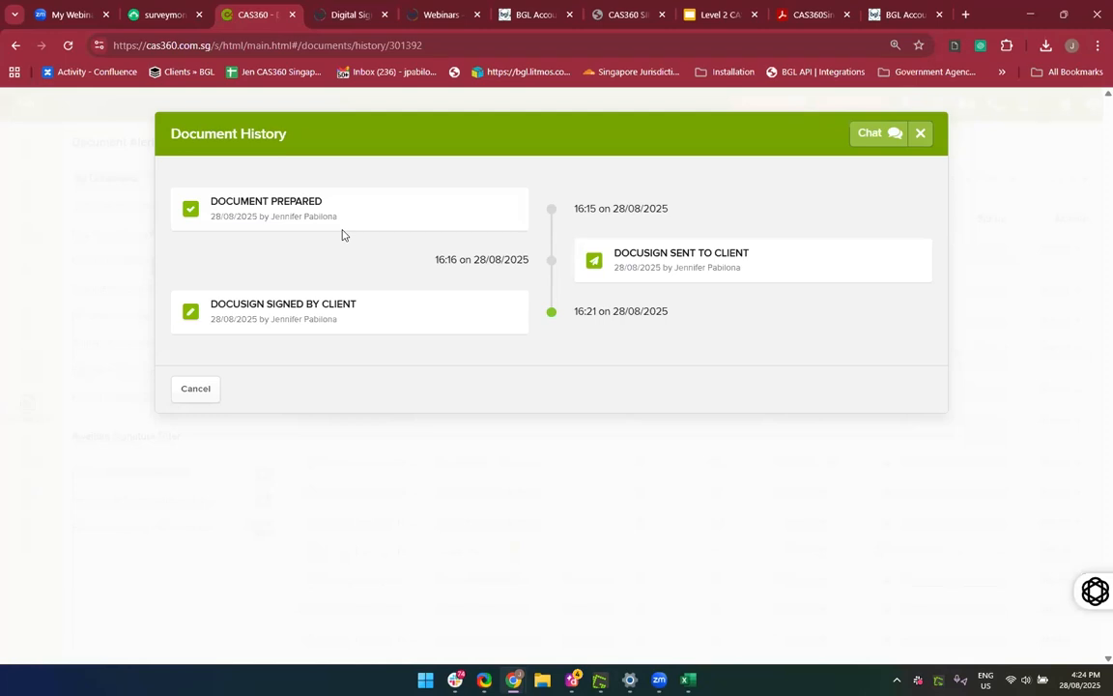
left_click(921, 135)
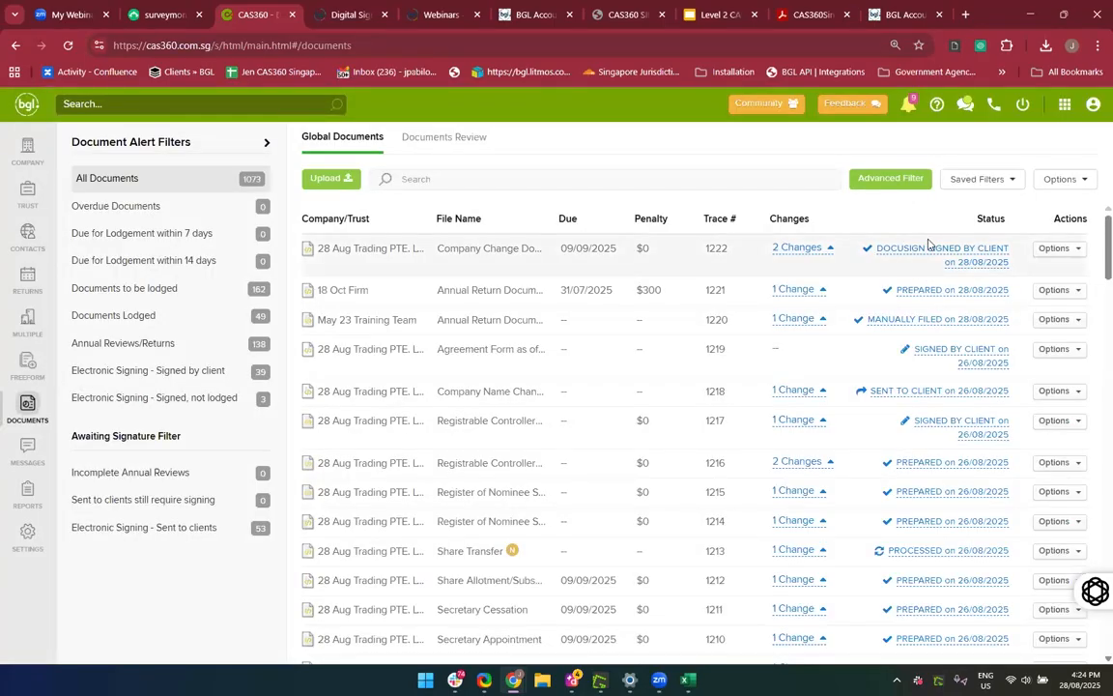
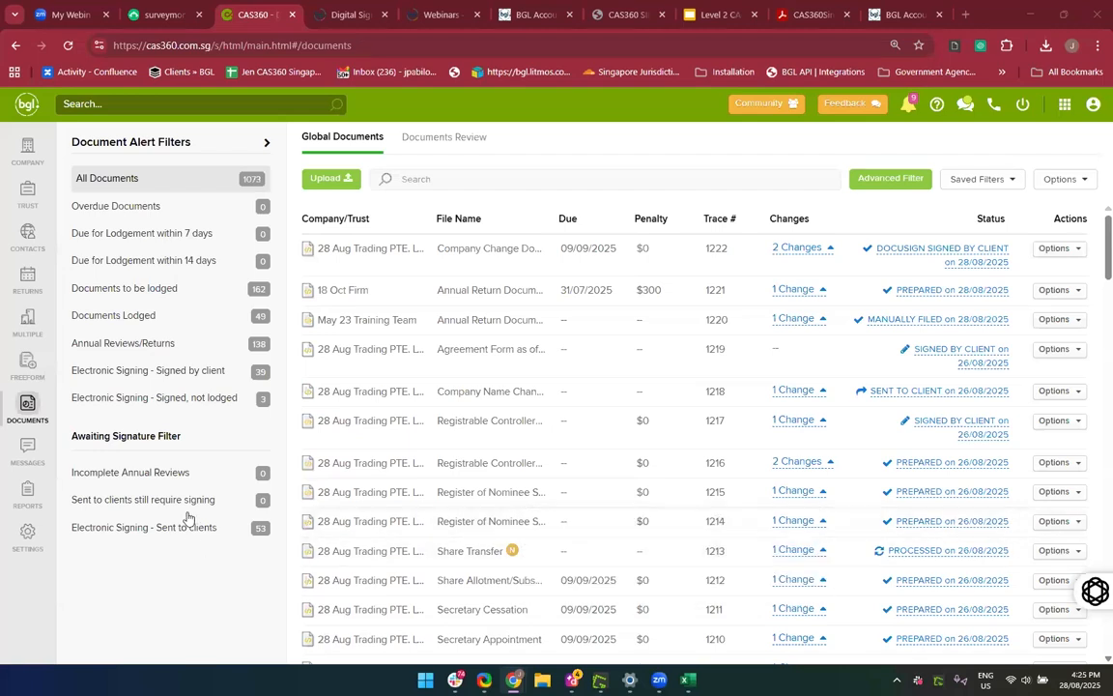
Open the Email Settings page in the CAS360 settings
left_click(39, 536)
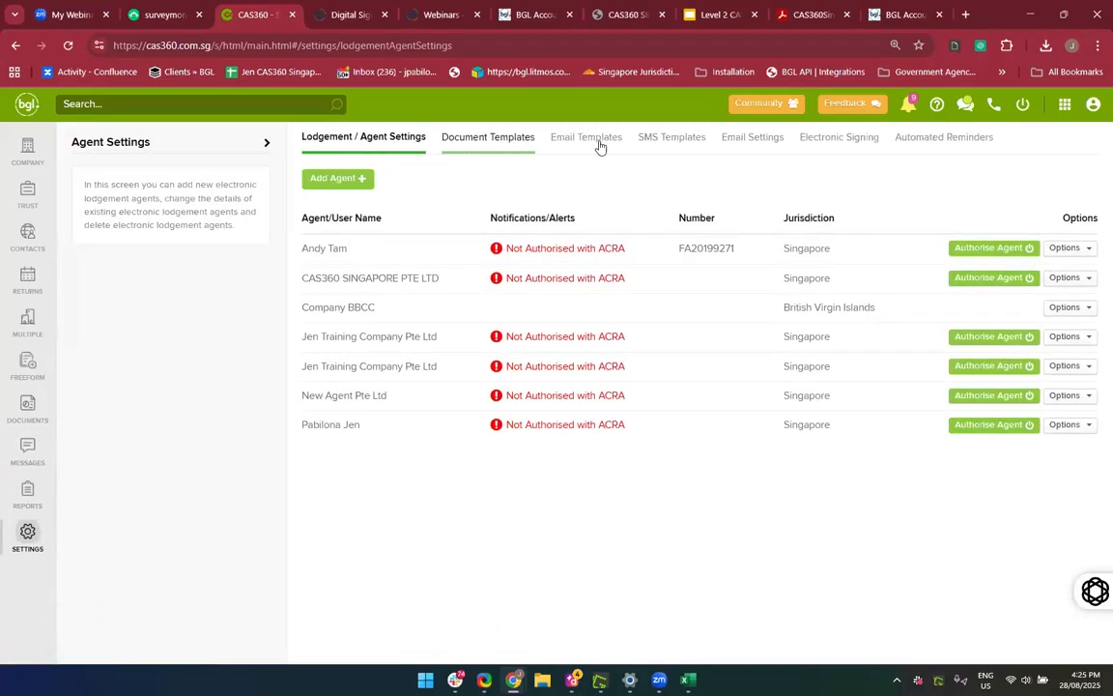
left_click(737, 155)
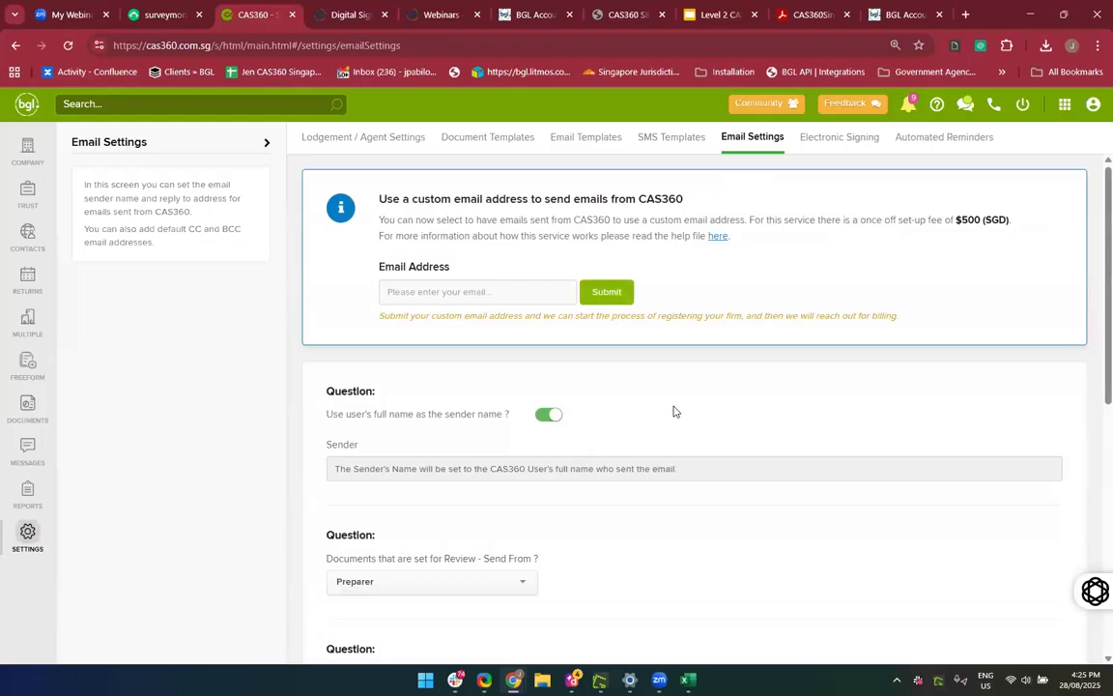
Review the sender options in the email settings and turn off using the user's full name as the sender name
scroll(798, 404, "down", 4)
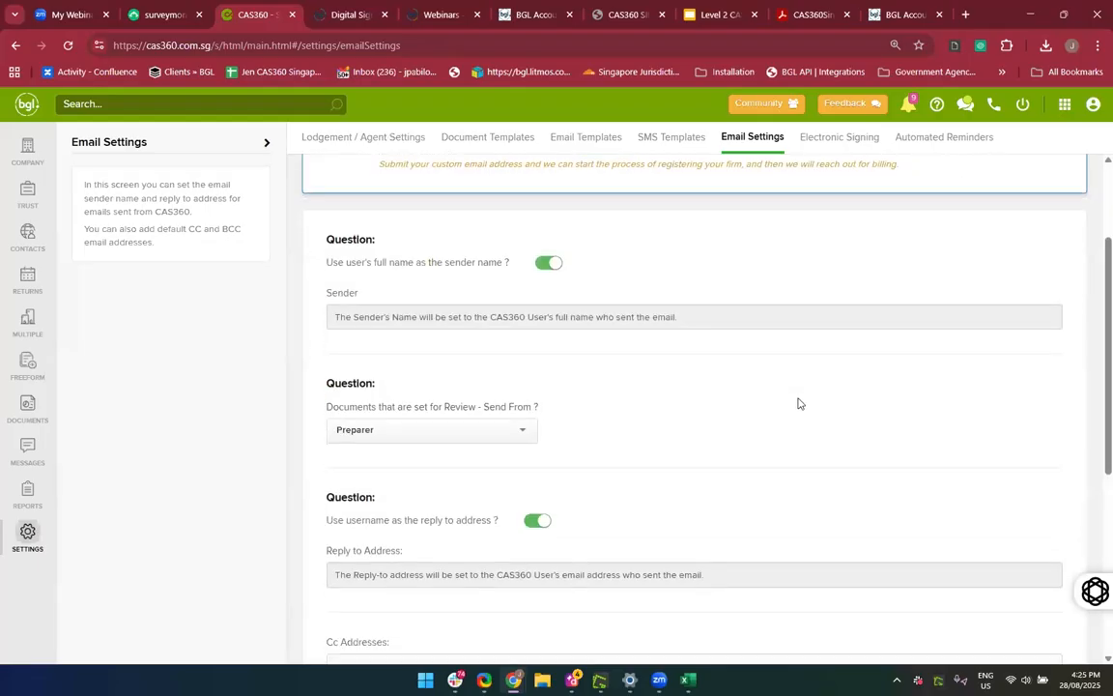
scroll(798, 404, "up", 2)
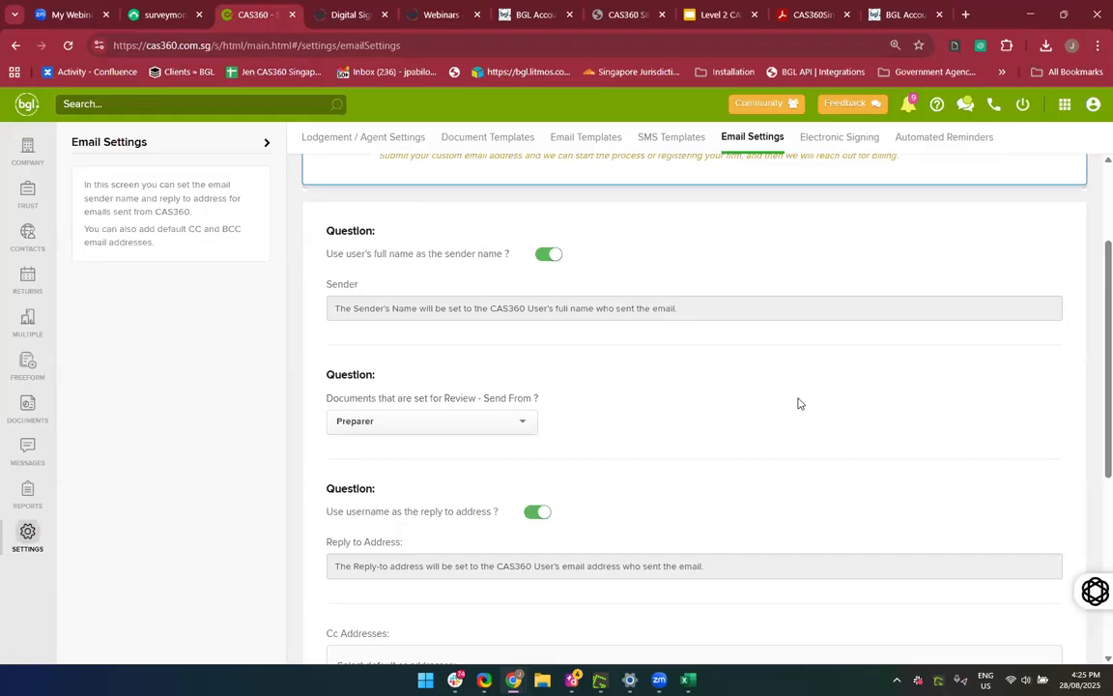
scroll(798, 404, "up", 1)
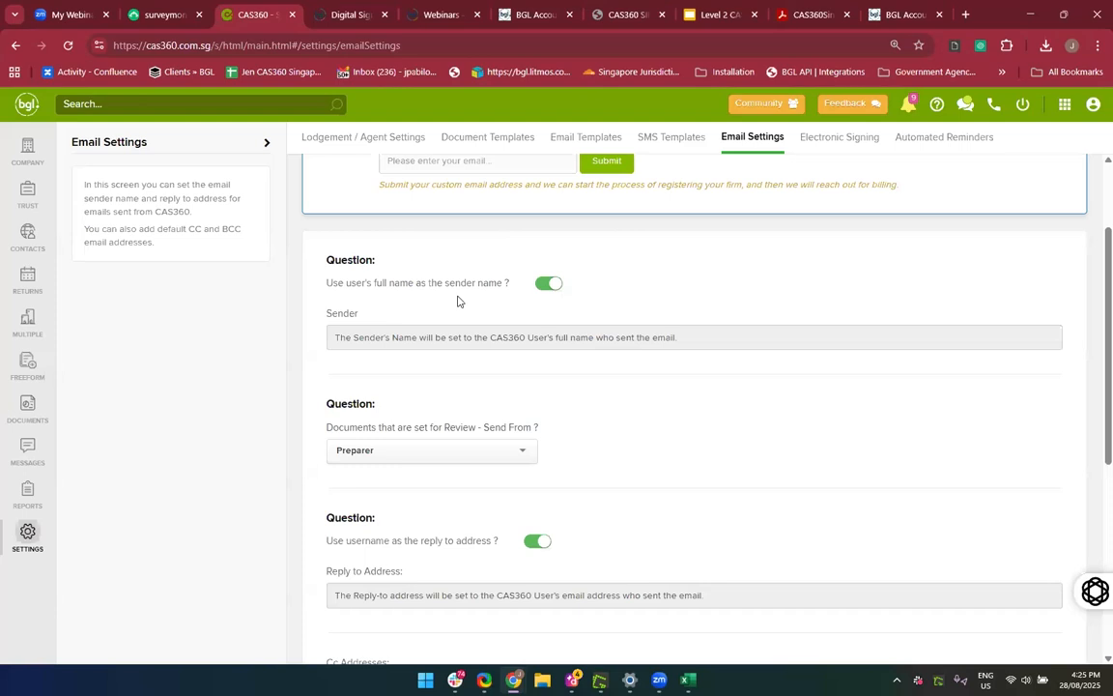
left_click(547, 284)
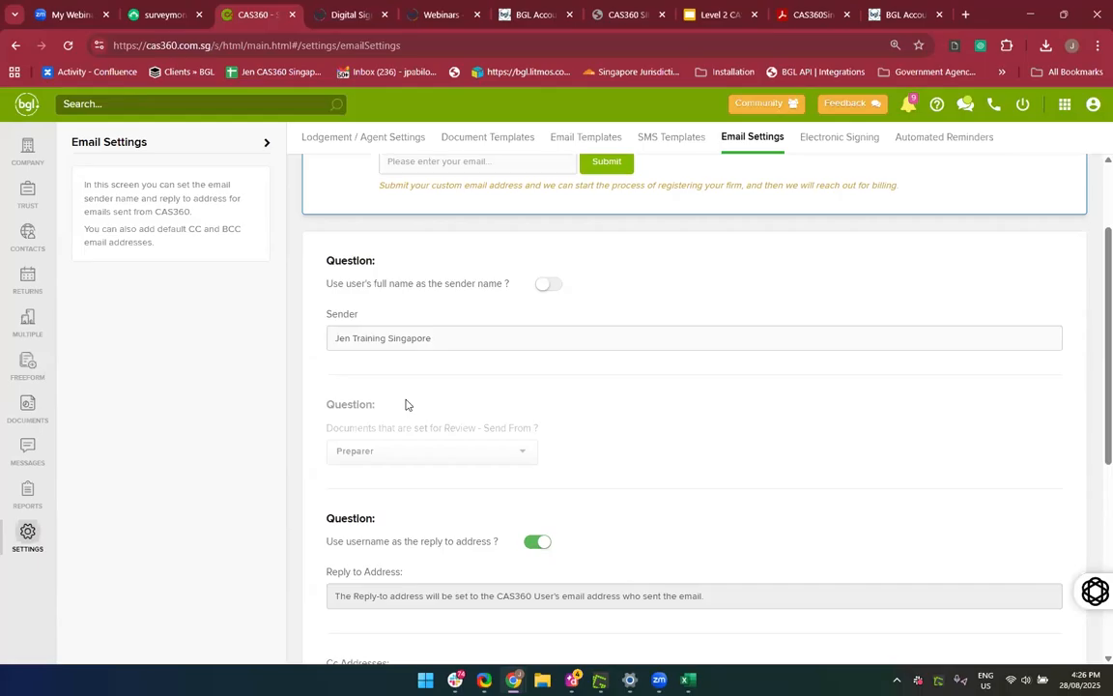
Switch to Gmail, check the sender name on the Documents for 28 Aug Trading PTE. LTD. email, and return to CAS360
left_click(513, 680)
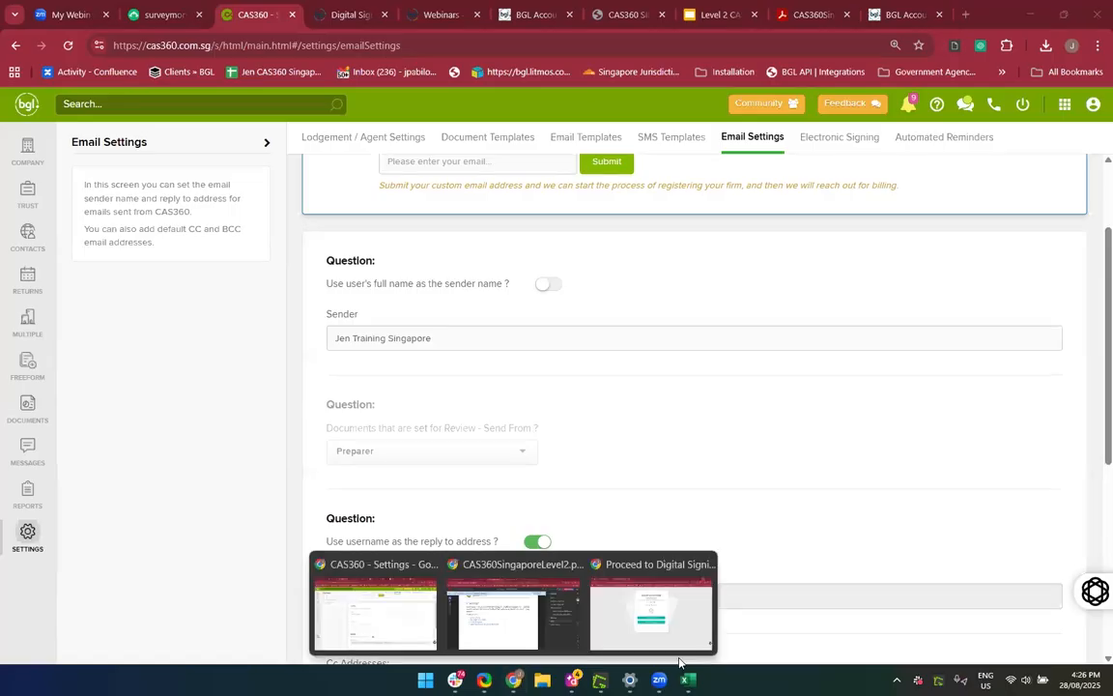
left_click(654, 618)
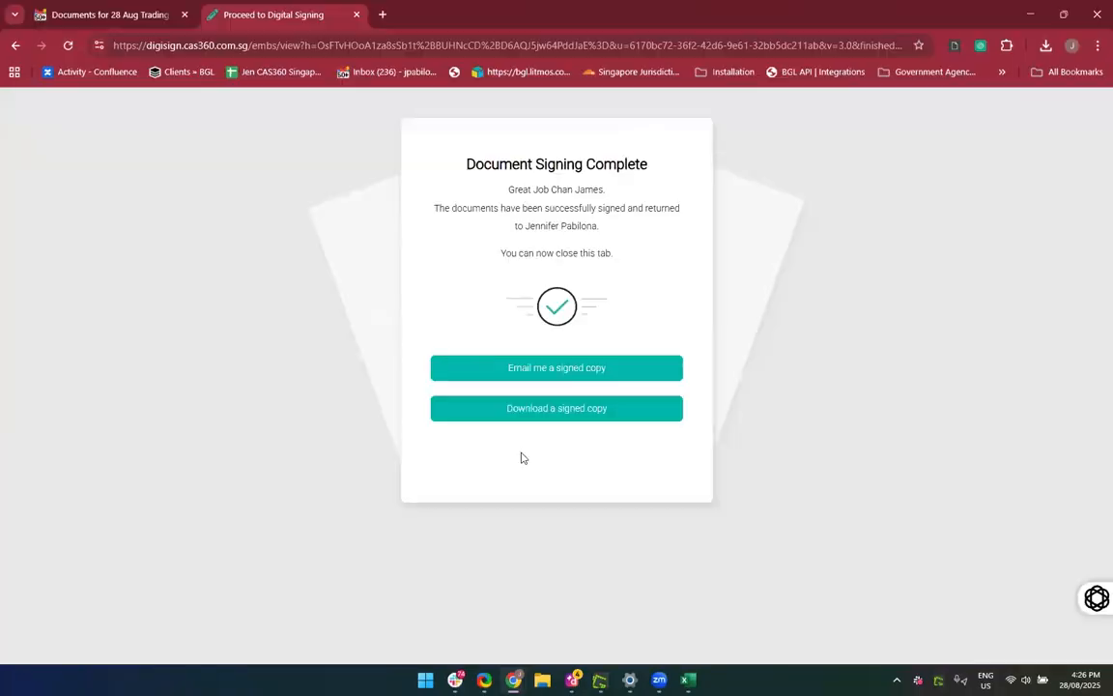
left_click(75, 14)
scroll(424, 417, "up", 10)
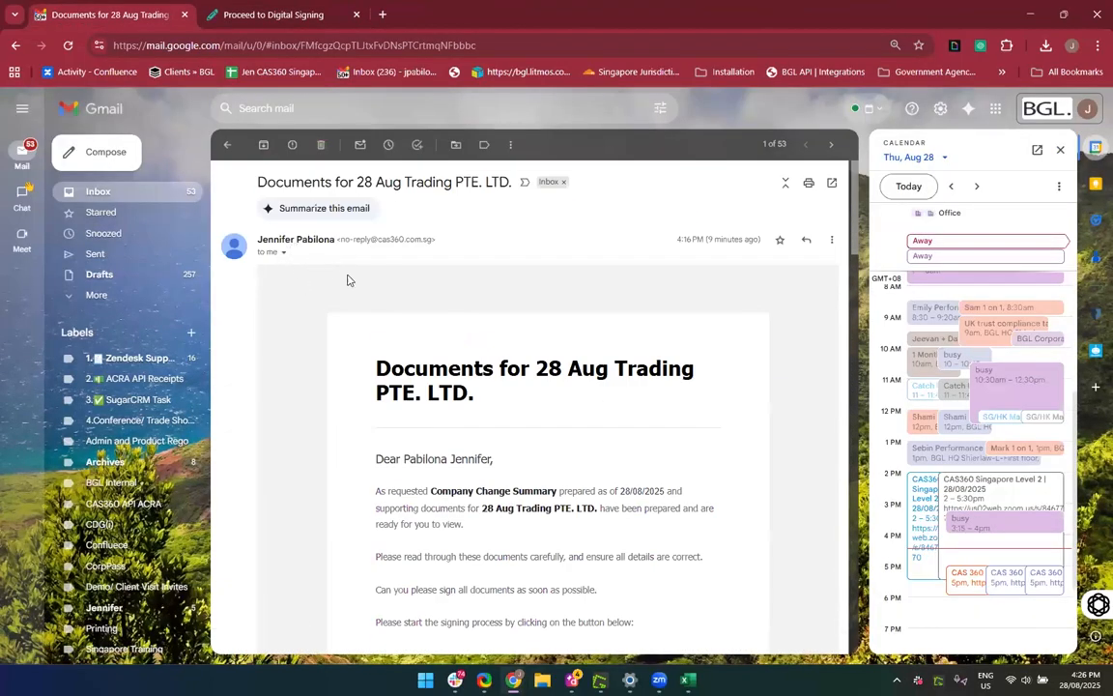
mouse_move(513, 679)
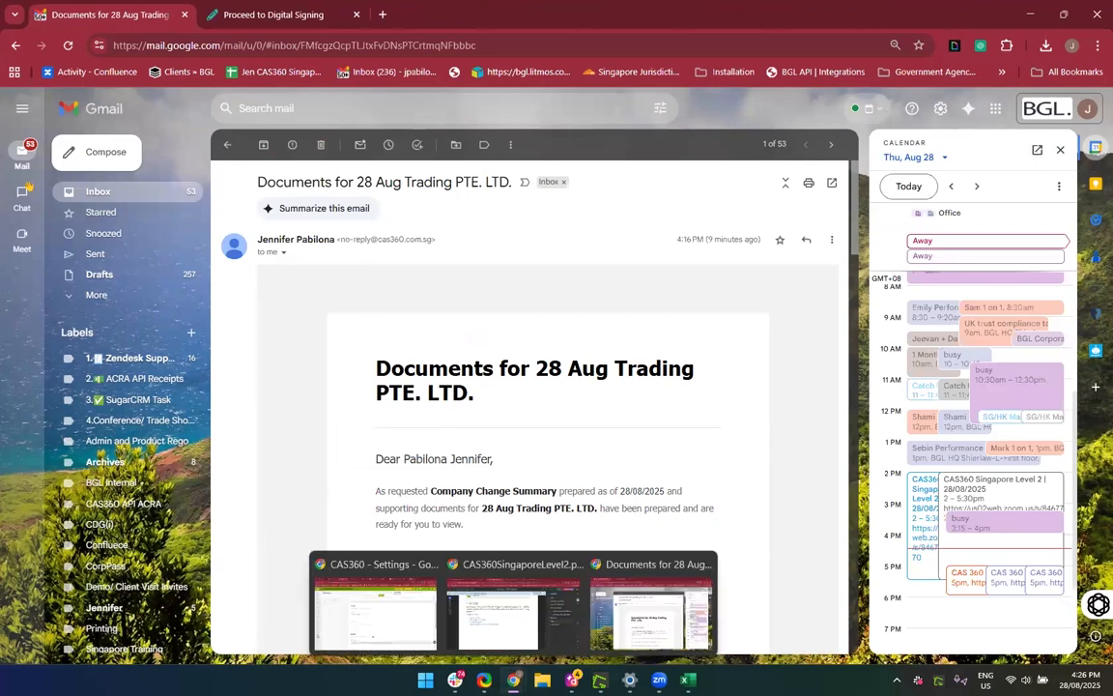
left_click(391, 636)
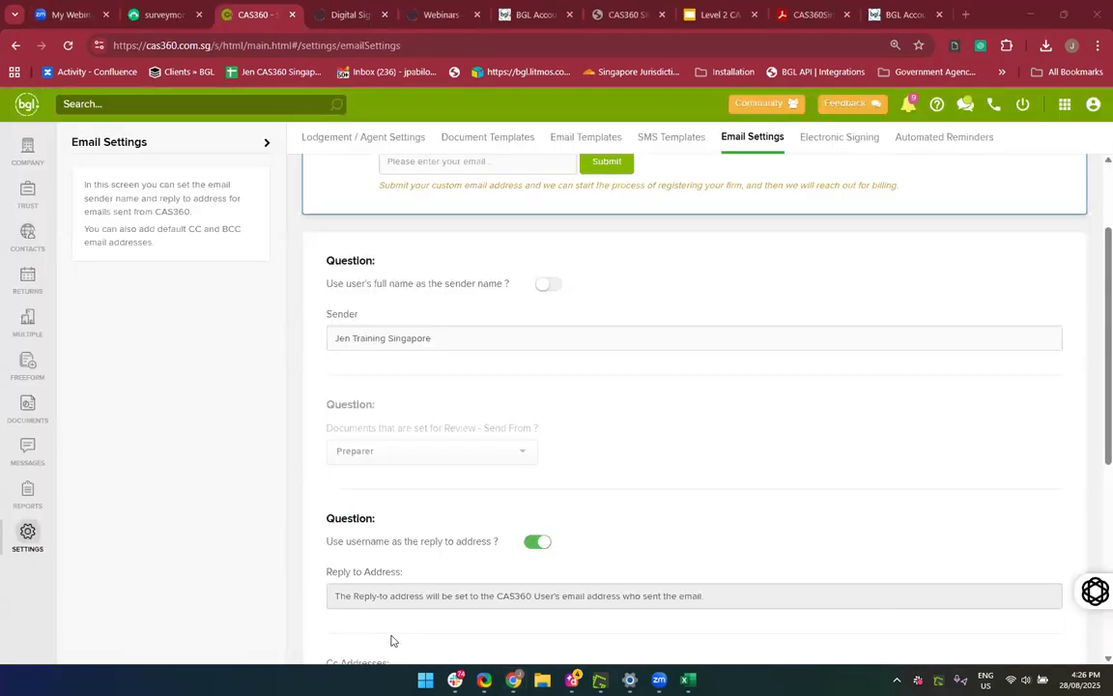
Turn on the user's full name as the sender name and set documents set for Review to send from Reviewer
left_click(548, 286)
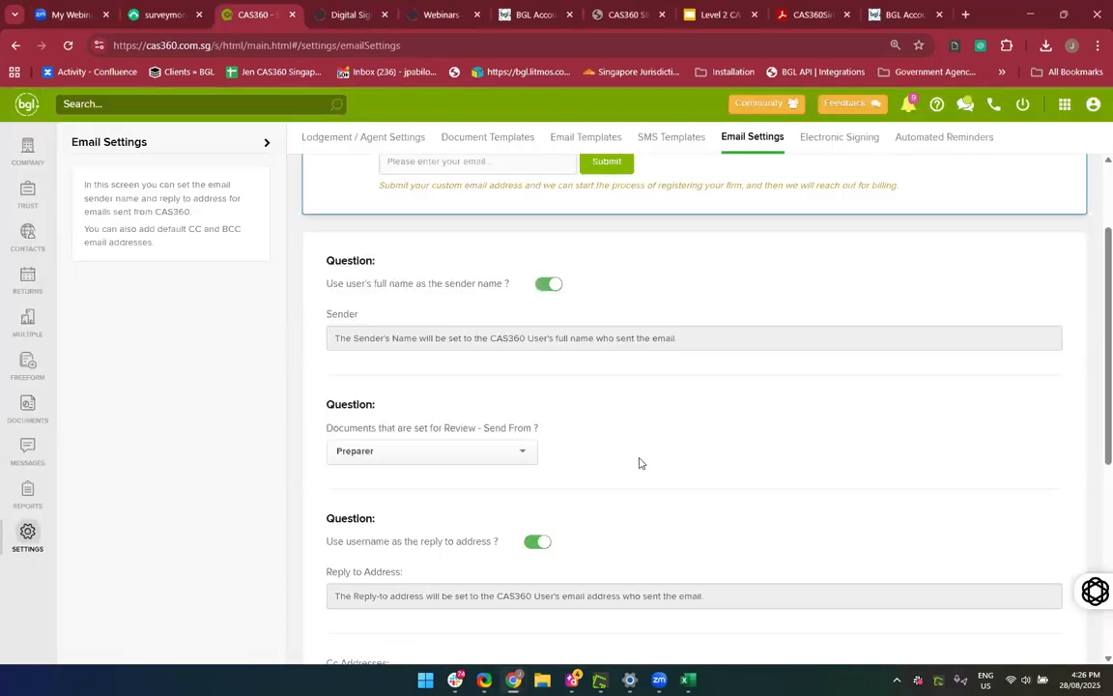
scroll(674, 534, "down", 2)
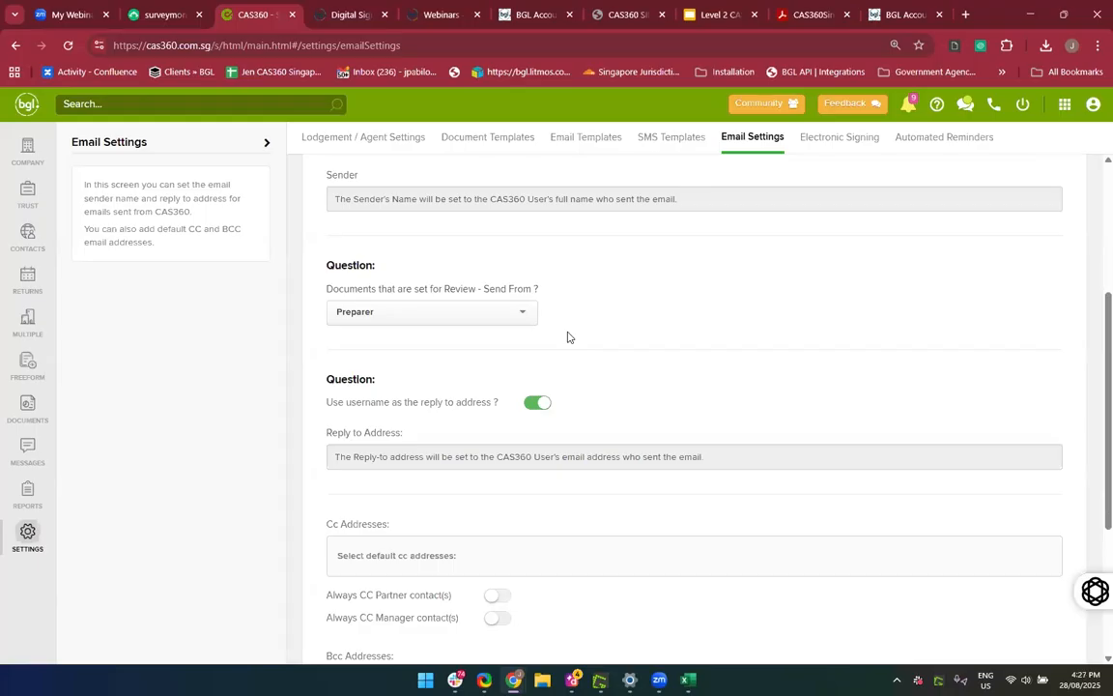
left_click(384, 311)
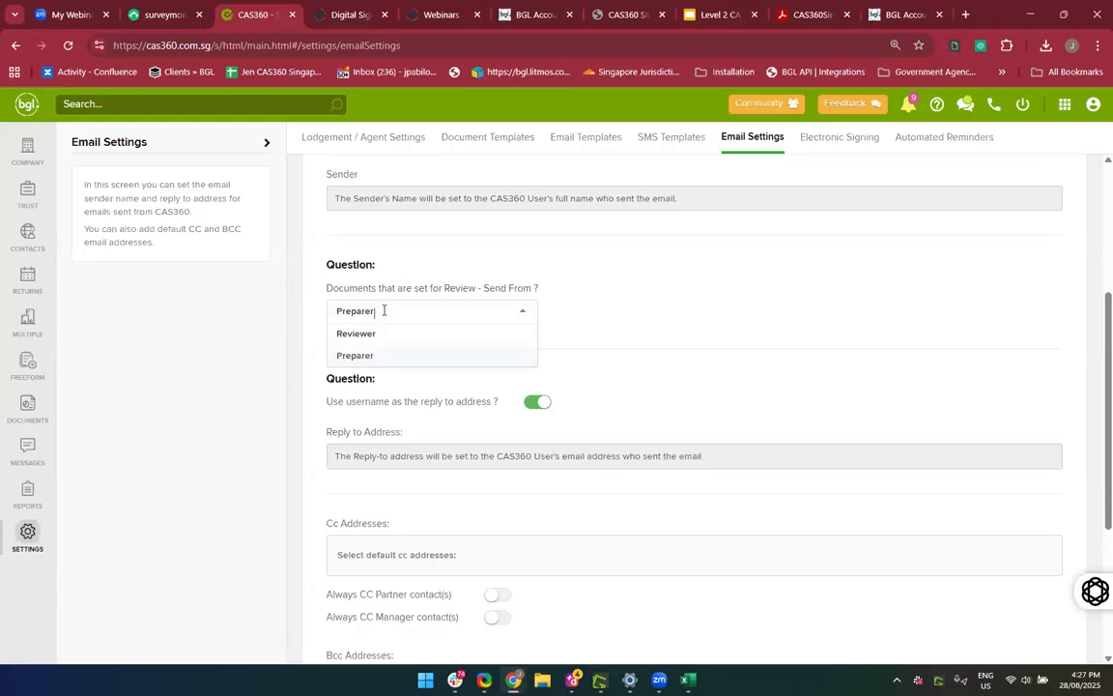
left_click(383, 334)
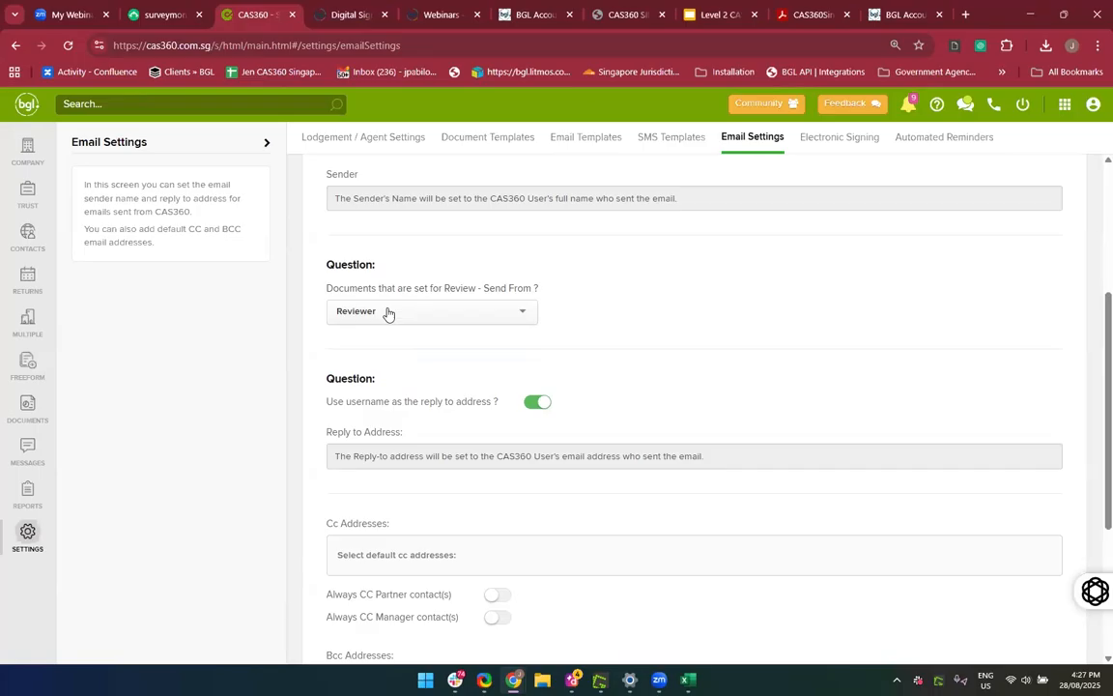
scroll(741, 367, "down", 2)
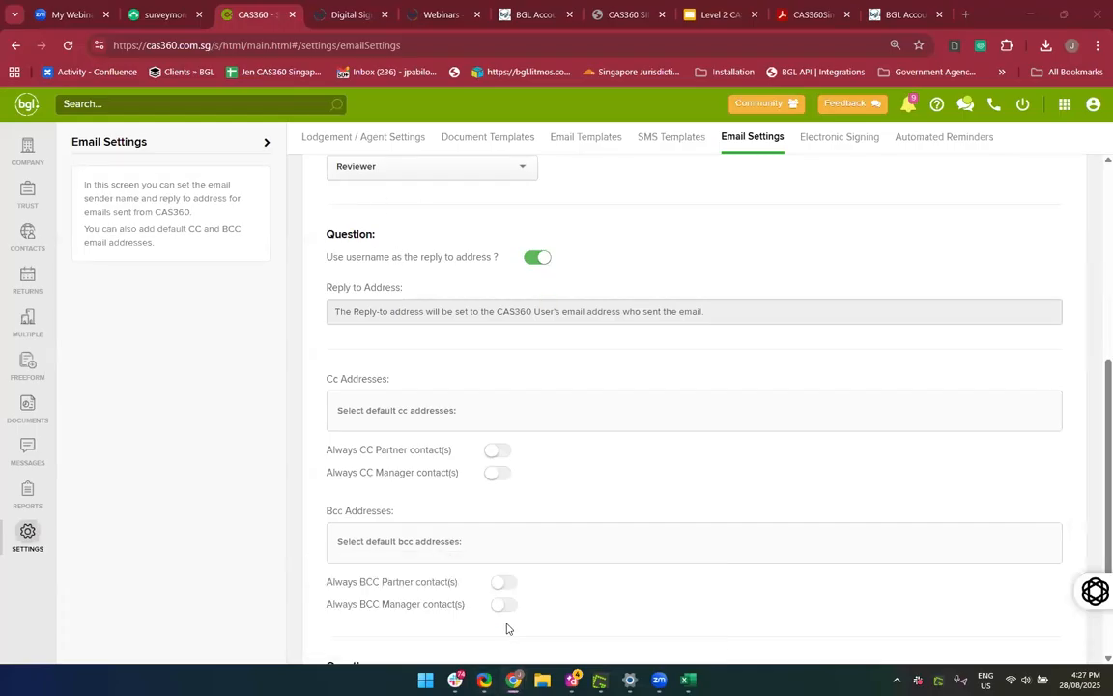
Switch to Gmail and draft a reply to the 28 Aug Trading PTE. LTD. email, with a greeting and "Please change the details of the address"
mouse_move(513, 679)
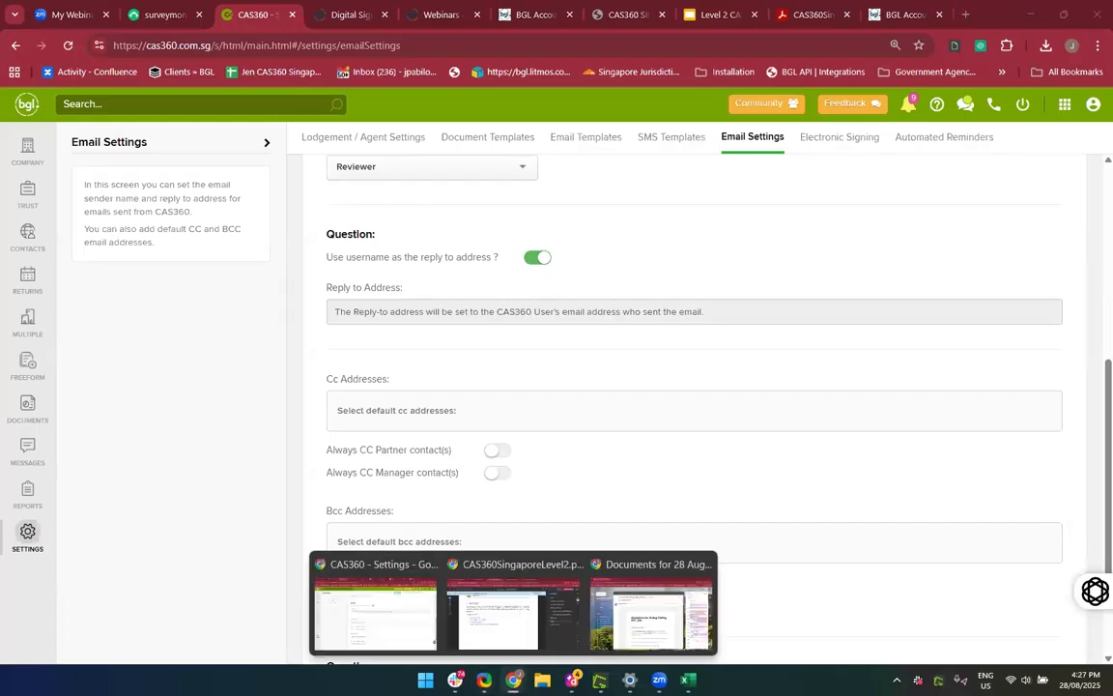
left_click(676, 622)
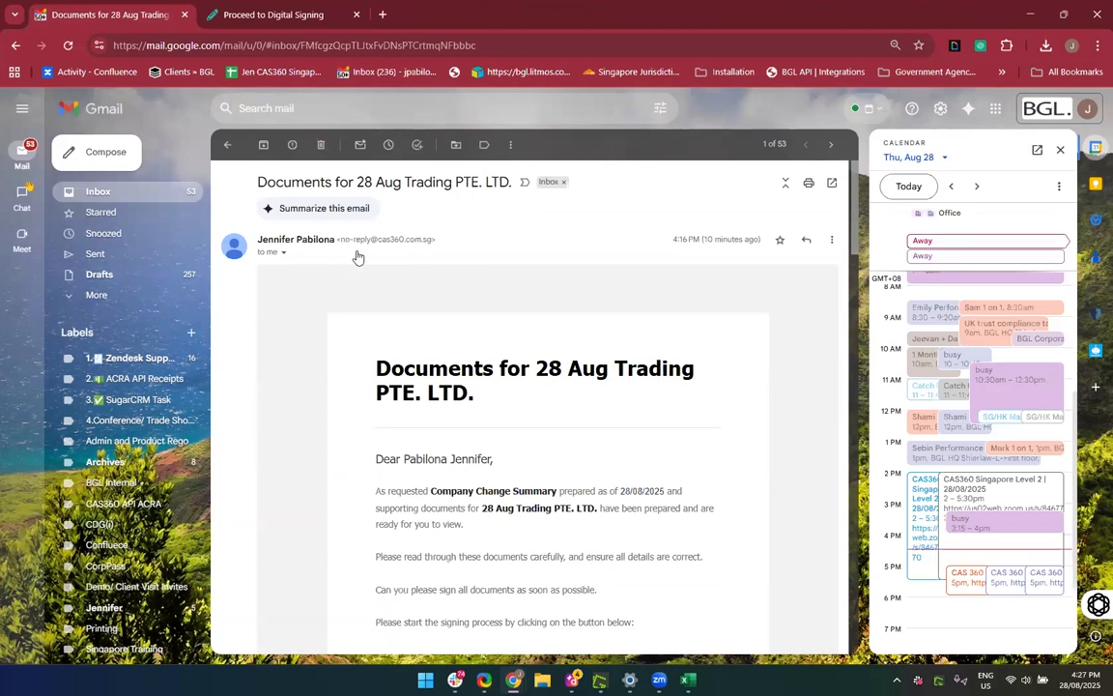
left_click(808, 241)
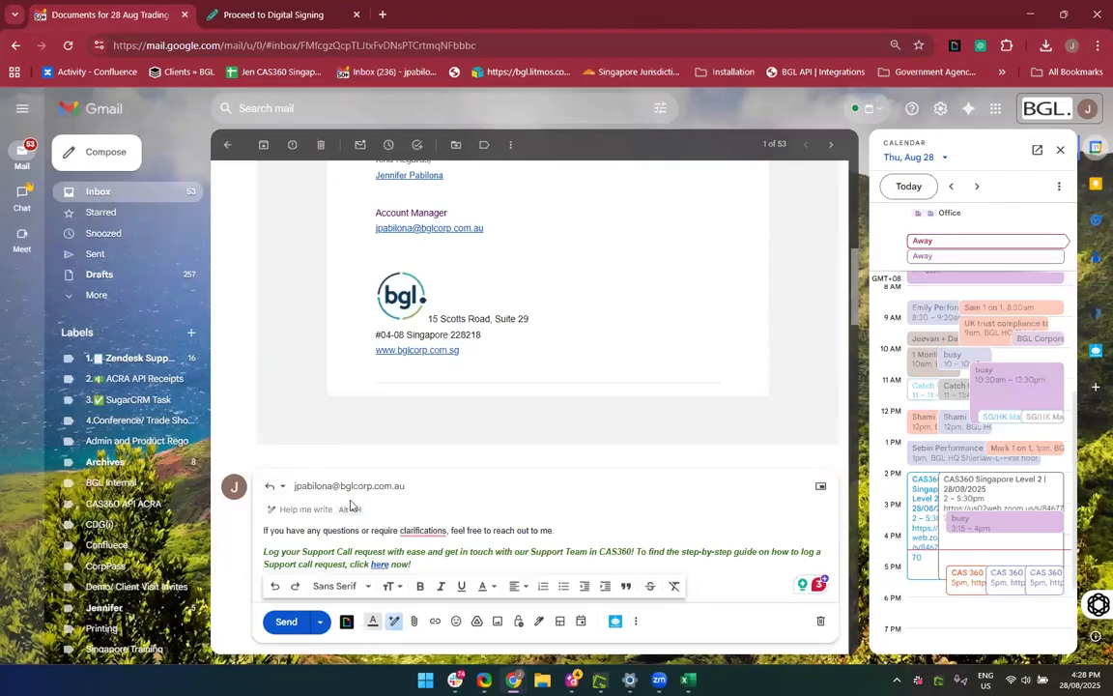
type("H")
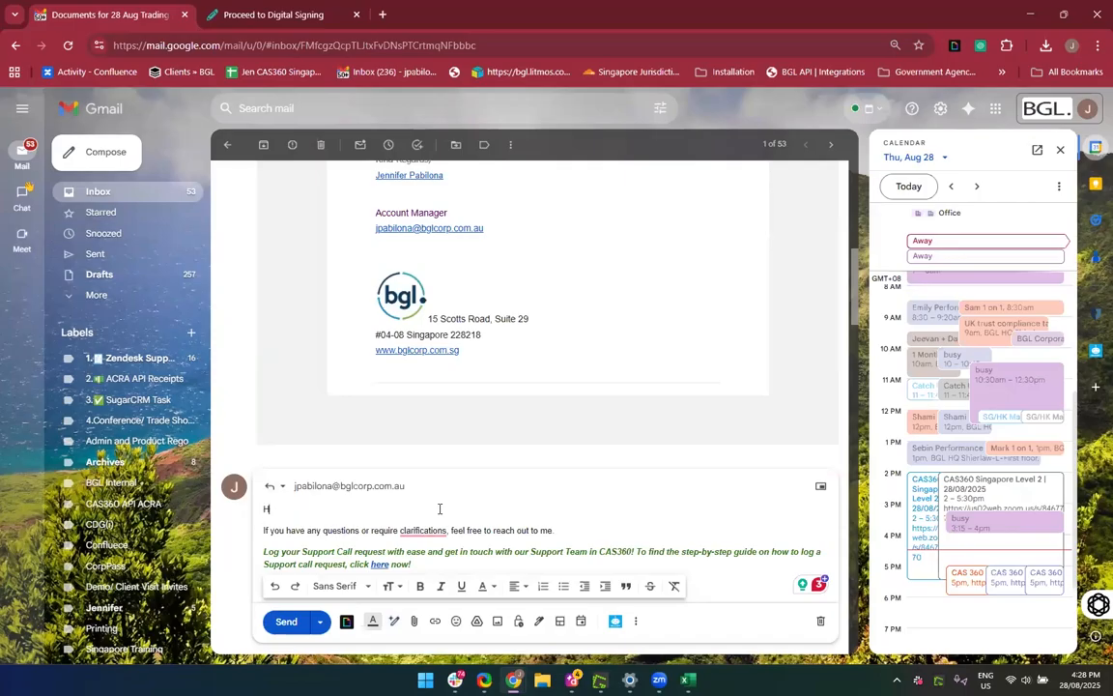
type("i Jen,")
key("Return")
key("Return")
type("Please ")
type("change t")
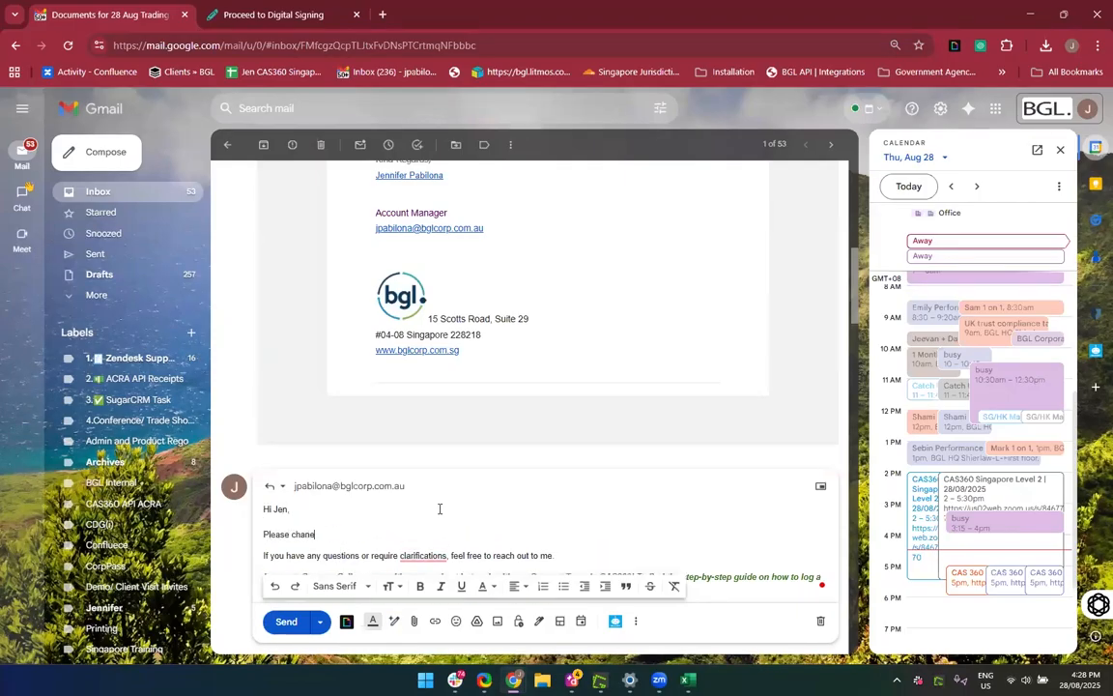
type("etails of the address")
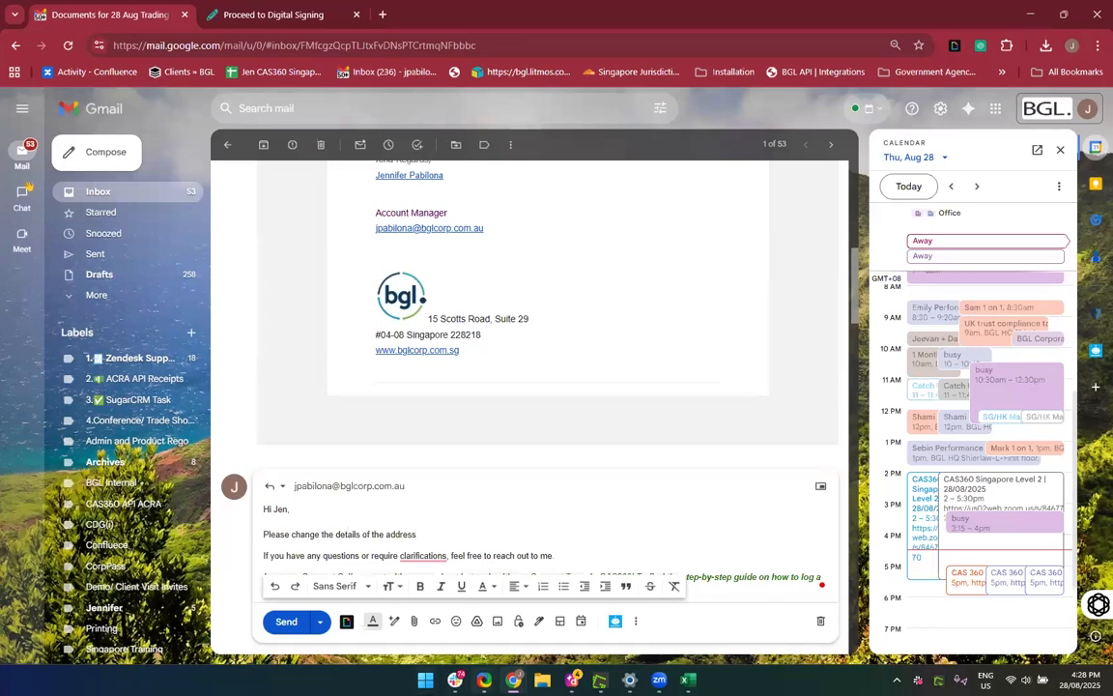
Switch back to CAS360, turn off using the username as the reply-to address, and turn it back on
mouse_move(513, 679)
left_click(394, 629)
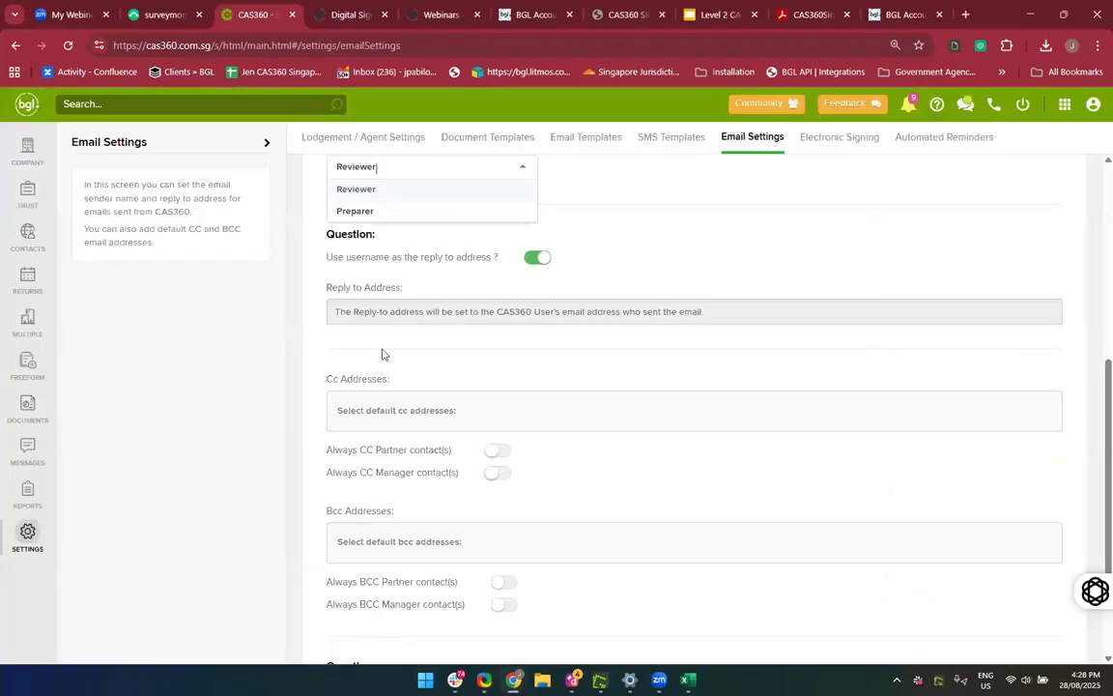
scroll(437, 291, "up", 1)
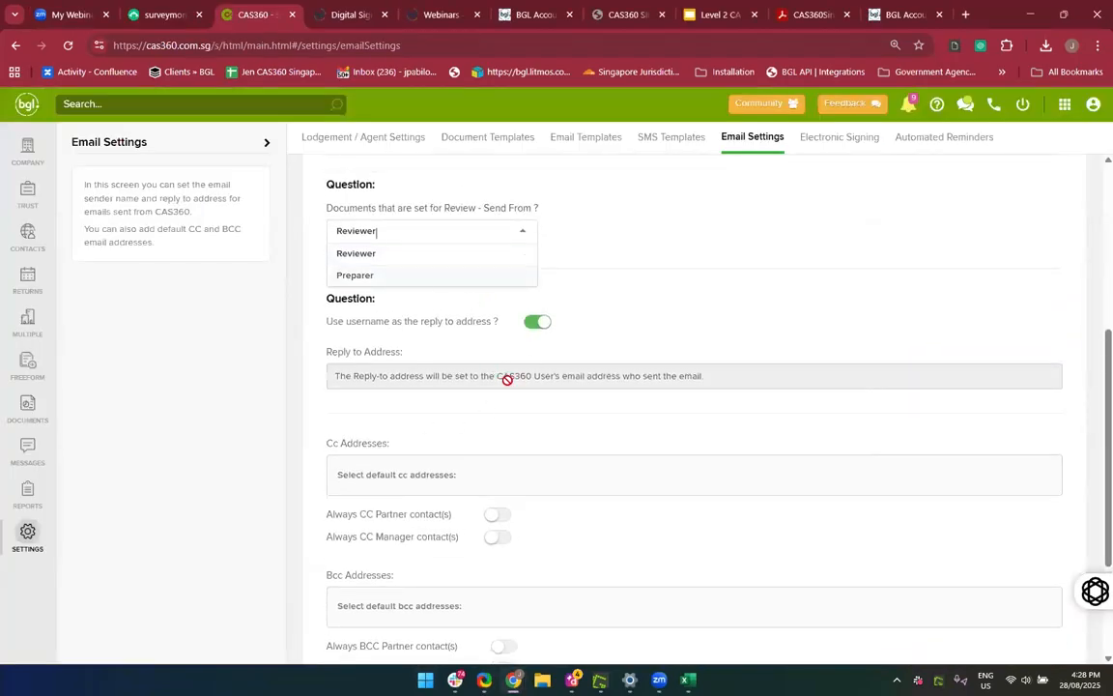
left_click(534, 324)
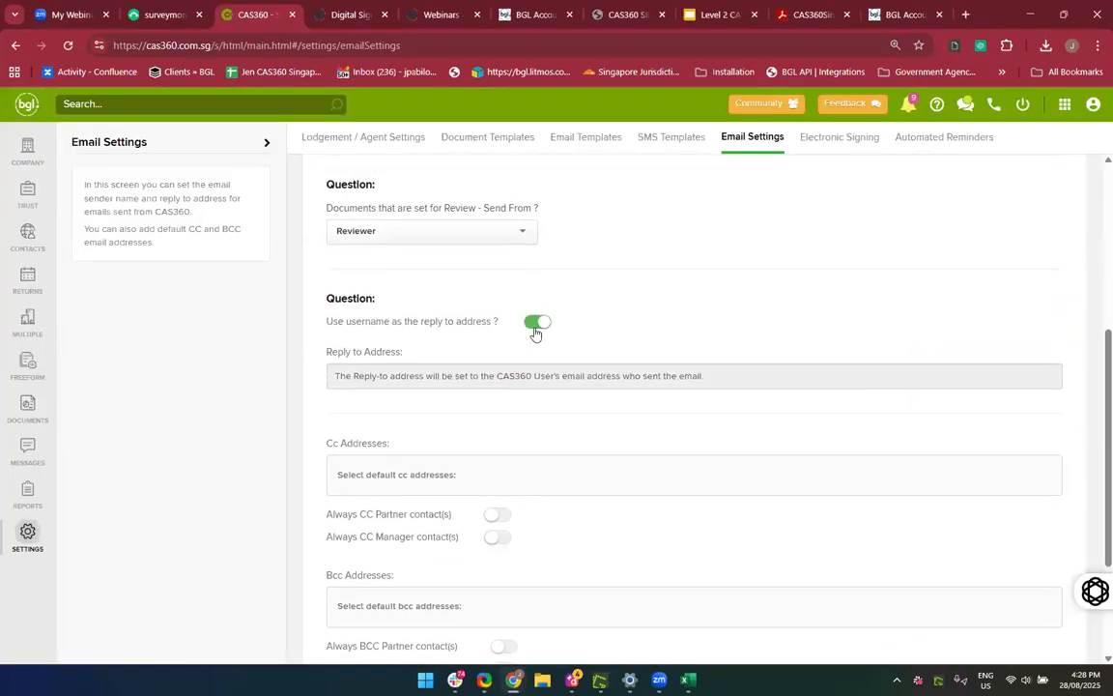
left_click(535, 325)
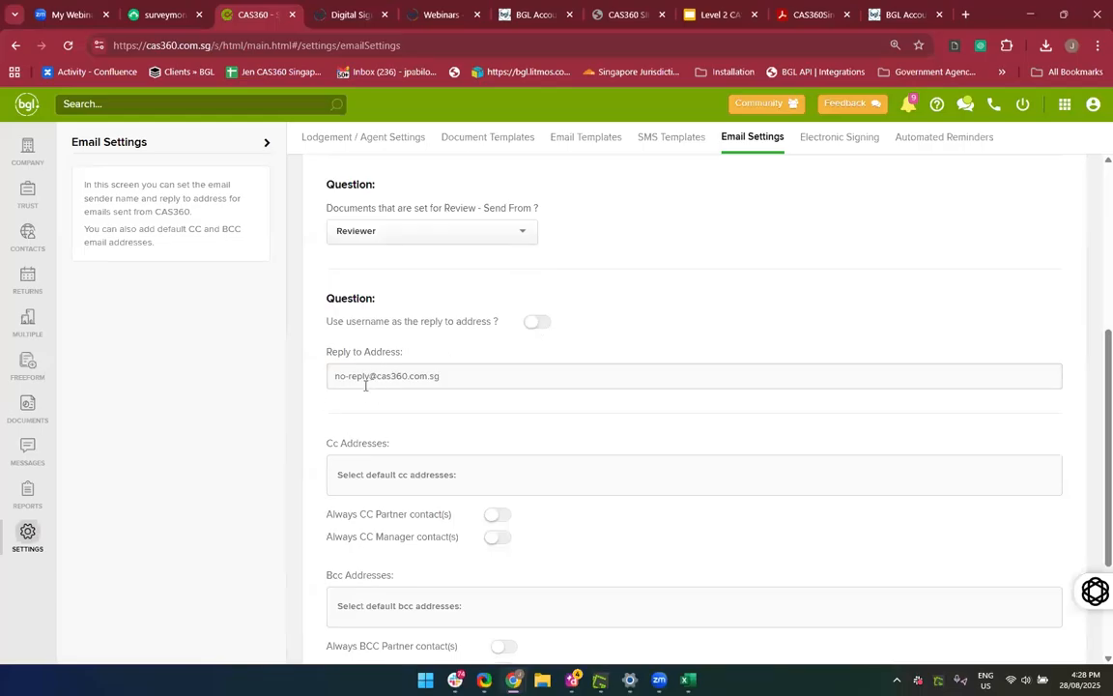
left_click(542, 326)
Examine the default Cc and Bcc address options, the reply-to setting and the custom email address service in the email settings
scroll(544, 552, "down", 3)
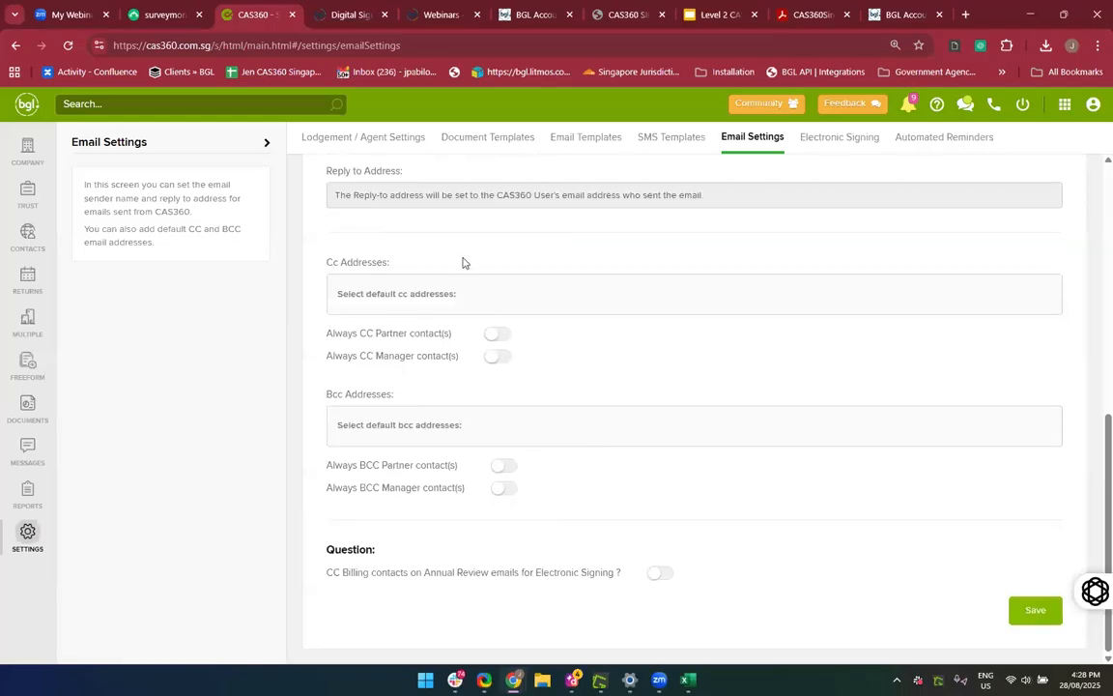
left_click(399, 292)
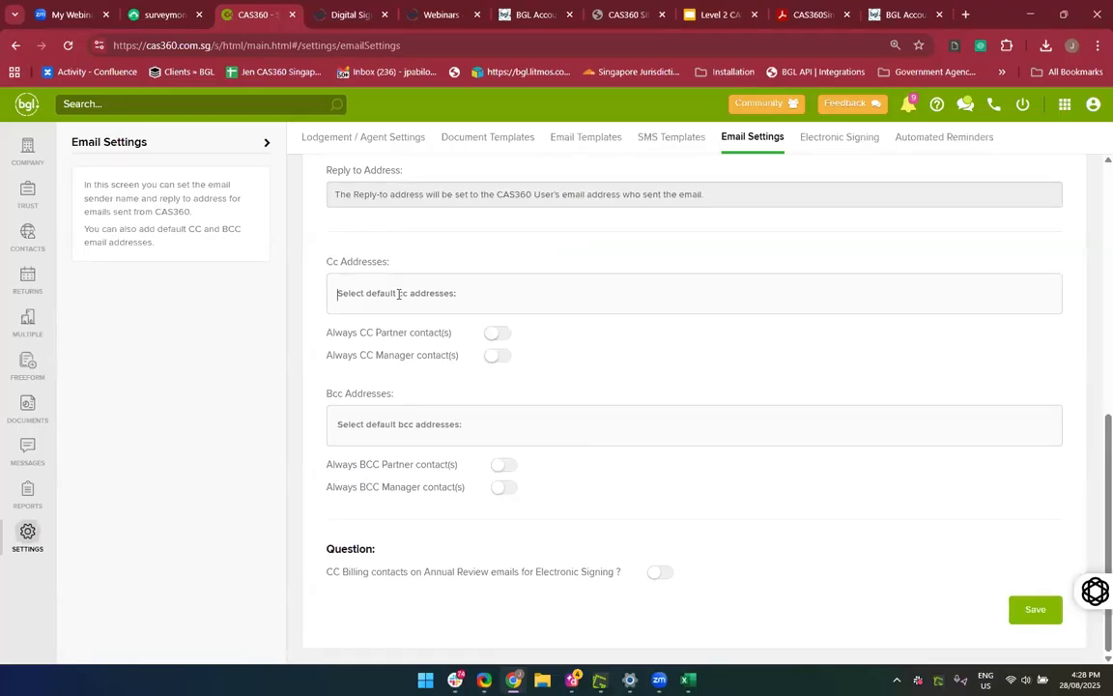
scroll(398, 294, "up", 2)
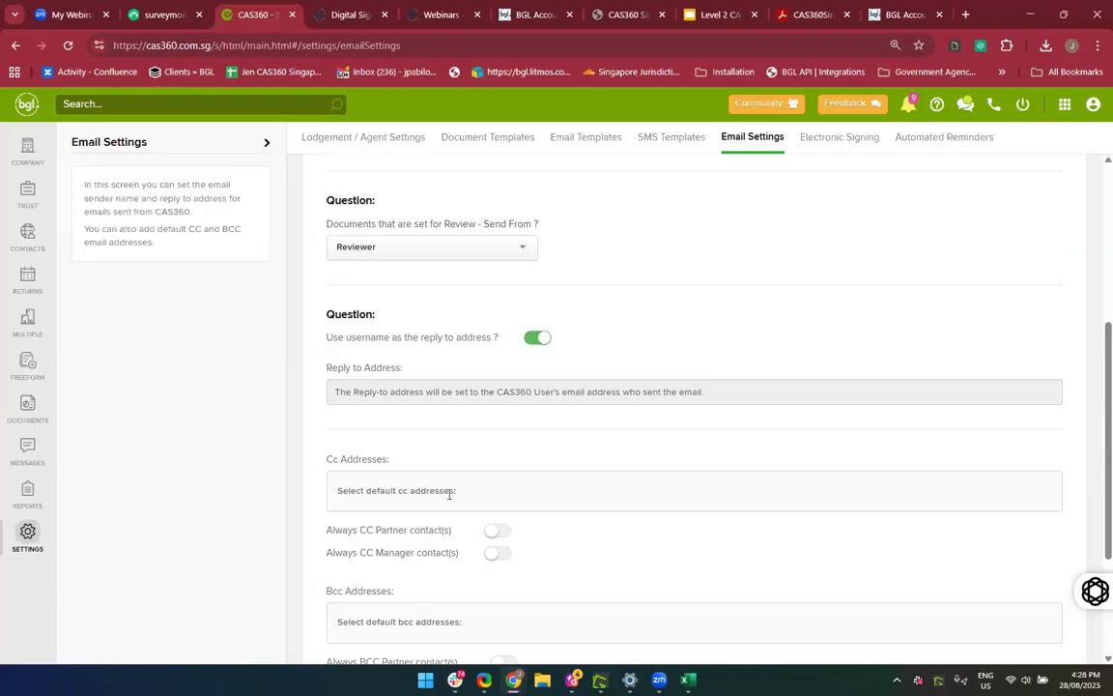
scroll(449, 495, "down", 2)
scroll(449, 492, "up", 3)
scroll(640, 410, "down", 2)
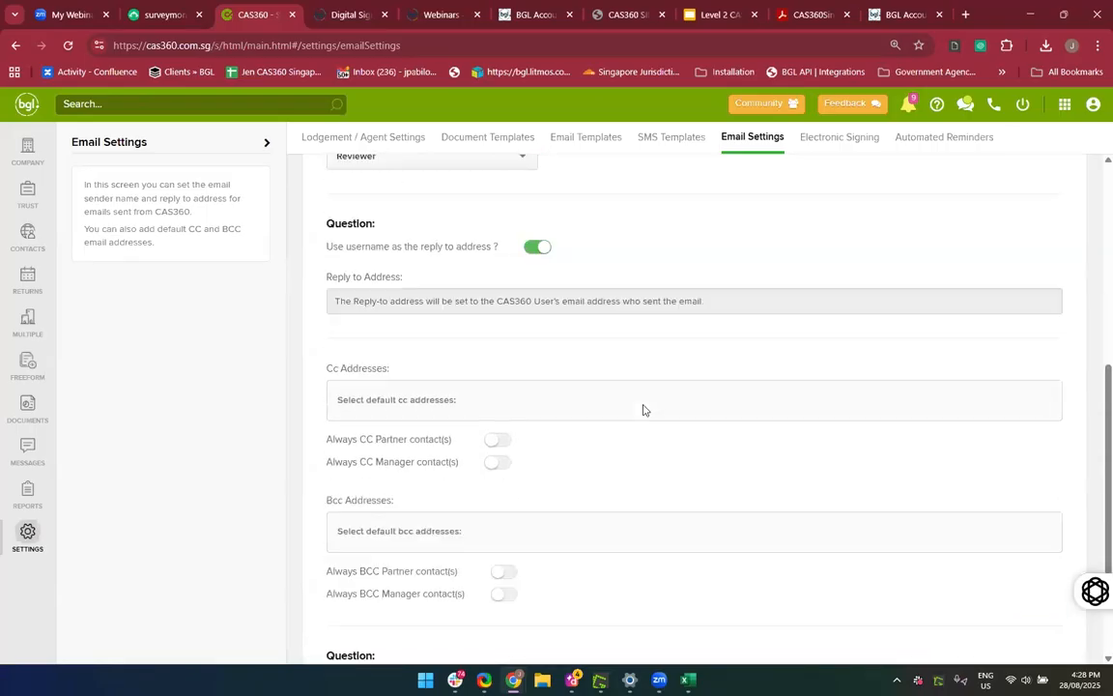
scroll(641, 410, "up", 4)
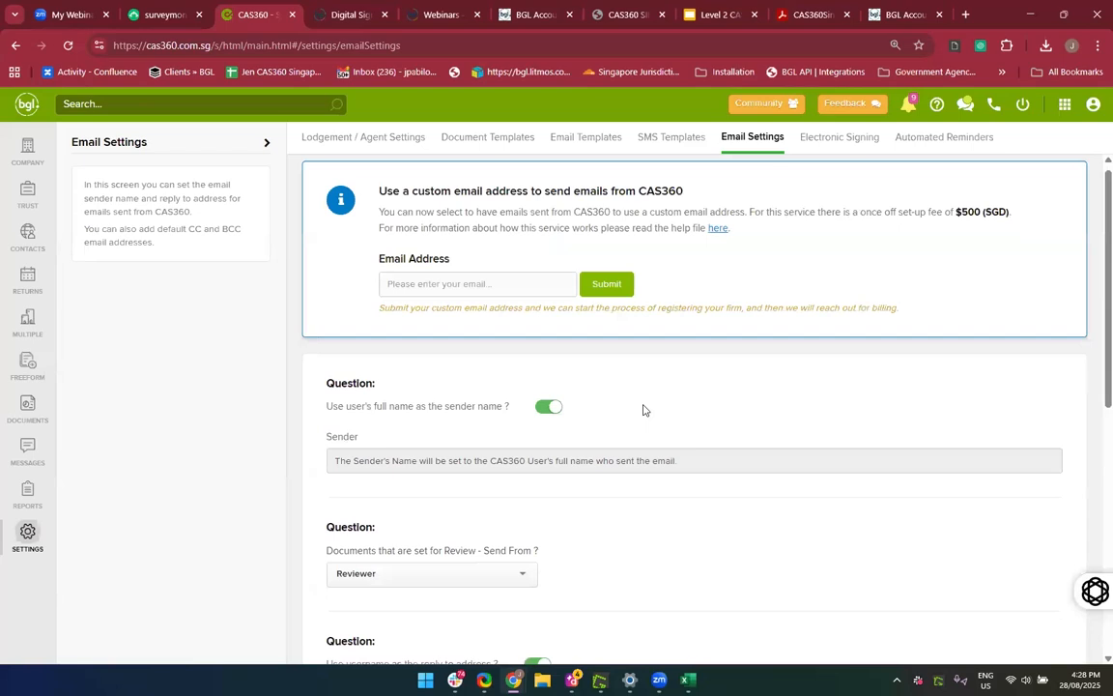
scroll(578, 364, "up", 1)
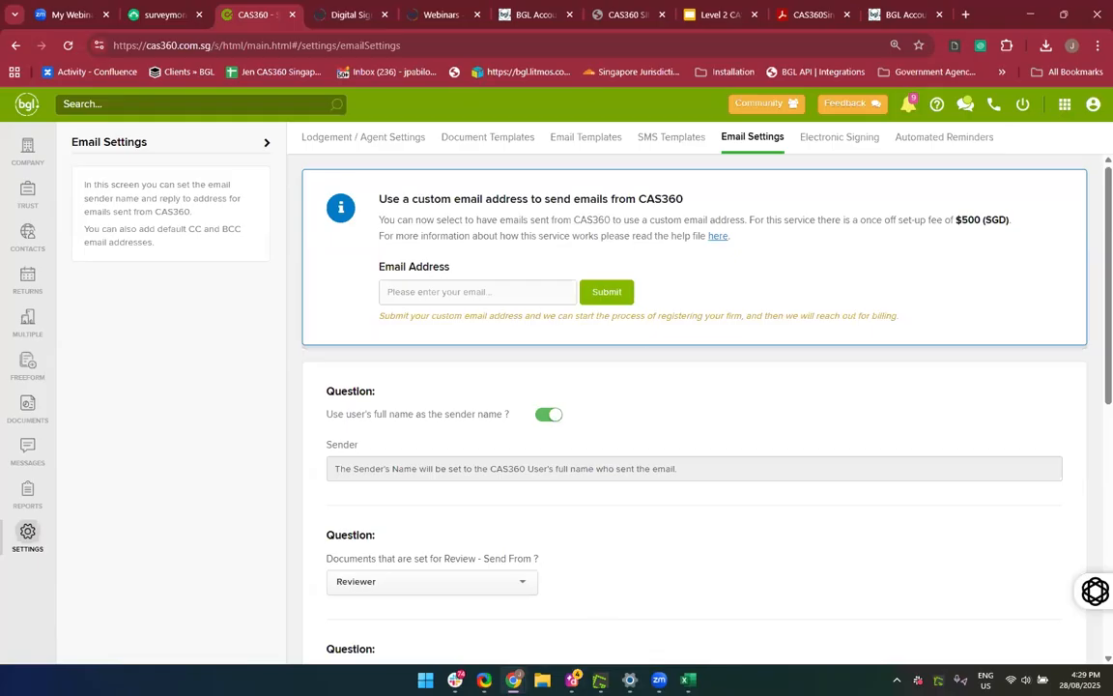
Switch to Gmail to check the sender address on the 28 Aug Trading PTE. LTD. email, and return to the CAS360 email settings
mouse_move(513, 680)
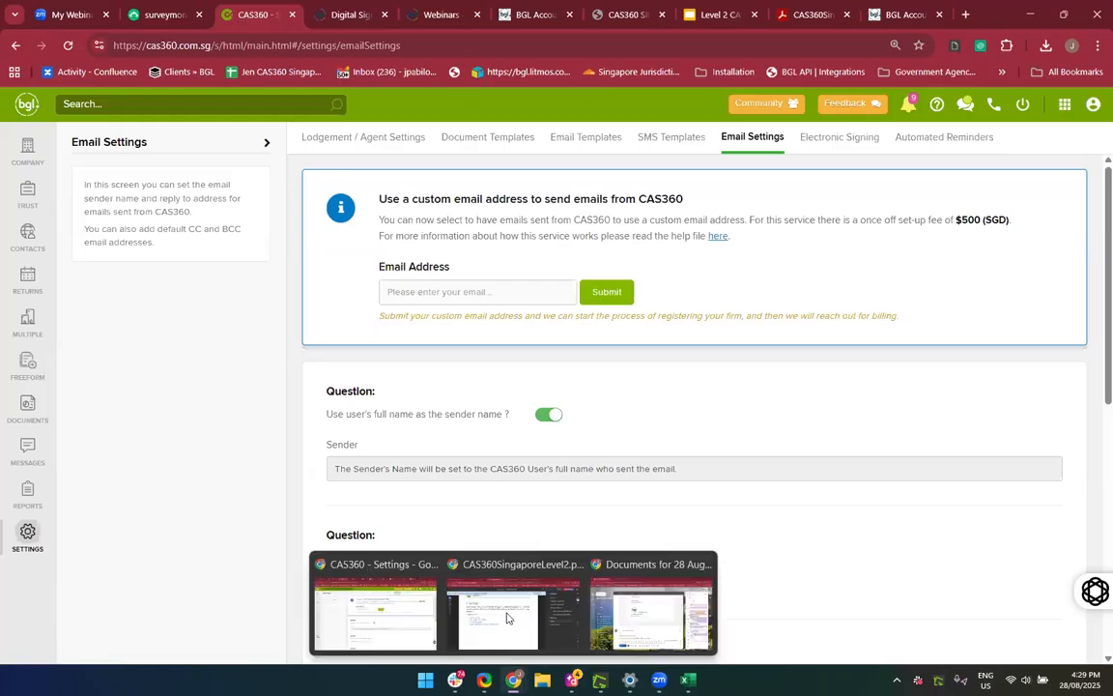
left_click(658, 641)
scroll(382, 264, "up", 10)
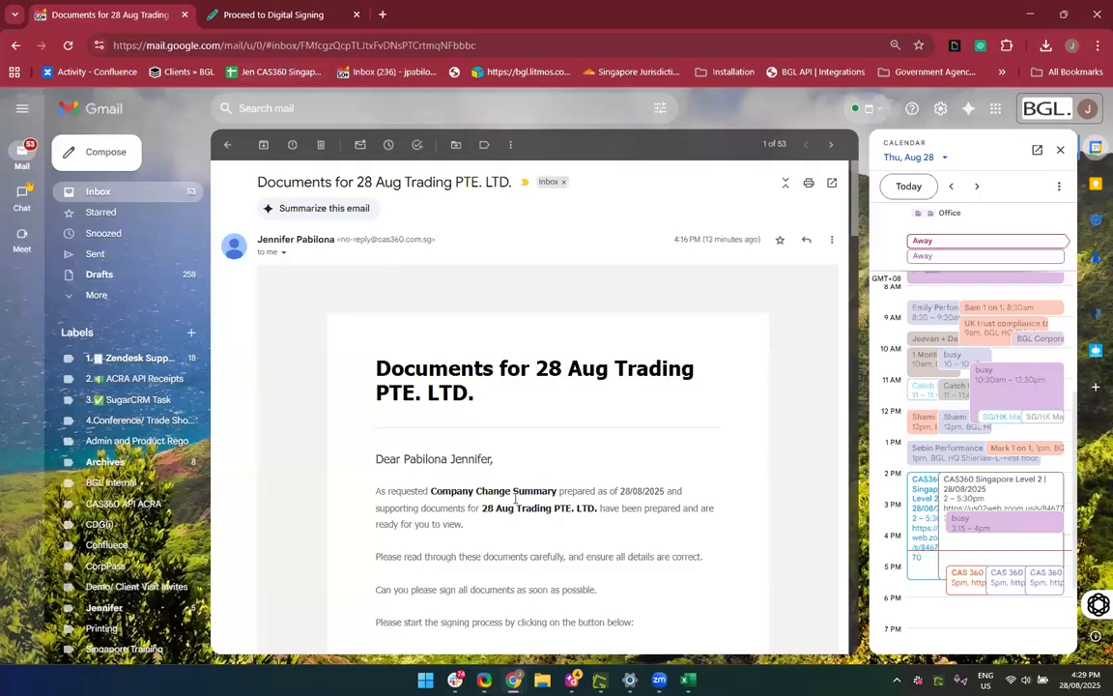
mouse_move(513, 679)
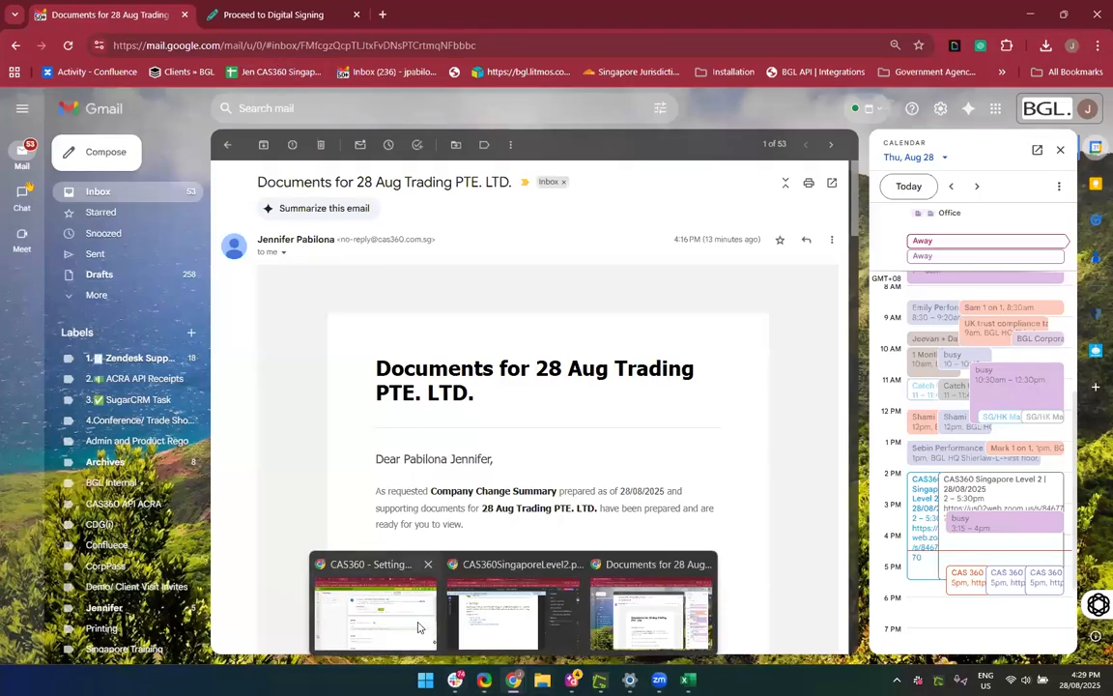
left_click(425, 628)
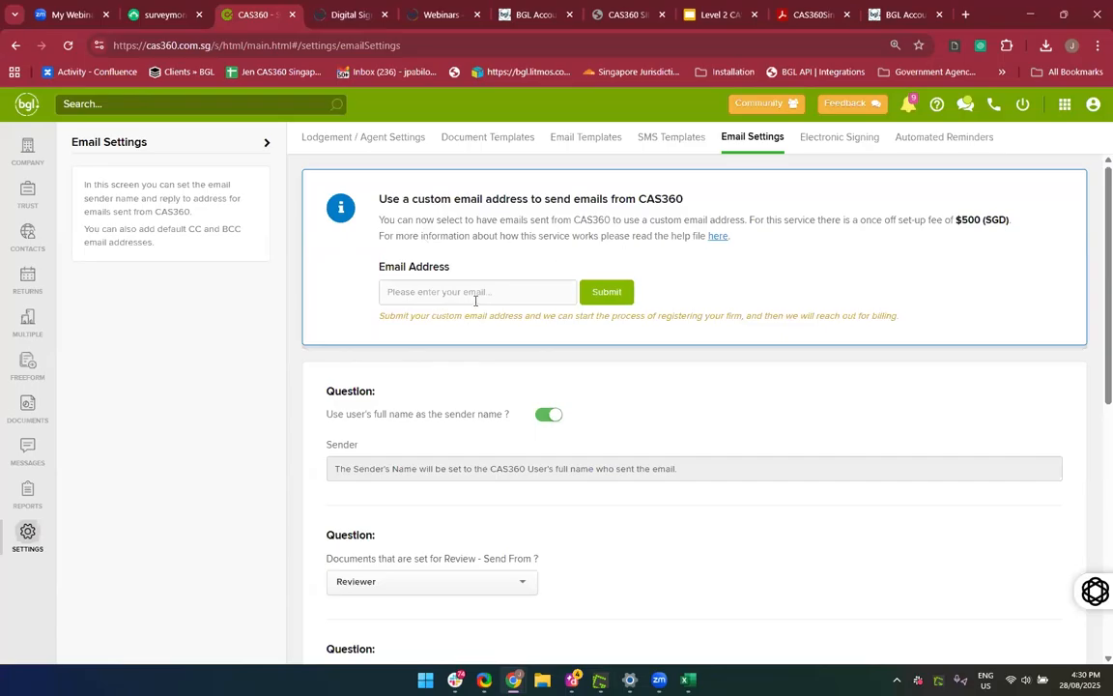
scroll(494, 522, "down", 3)
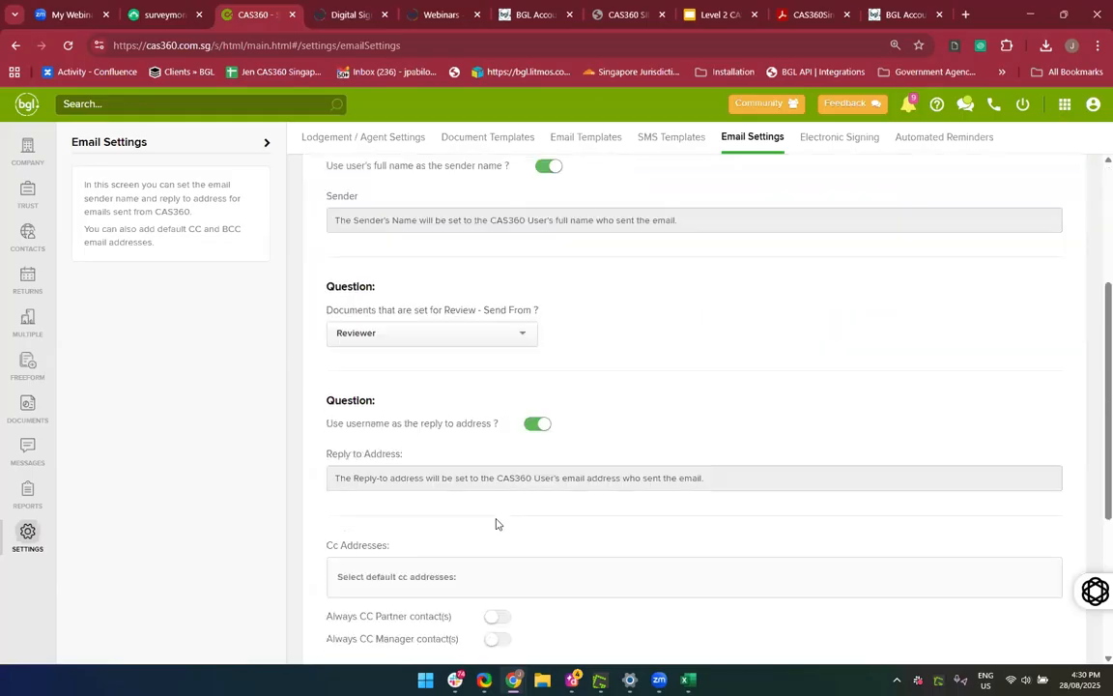
Leave the email settings and open the email templates for the Singapore jurisdiction
scroll(693, 319, "up", 1)
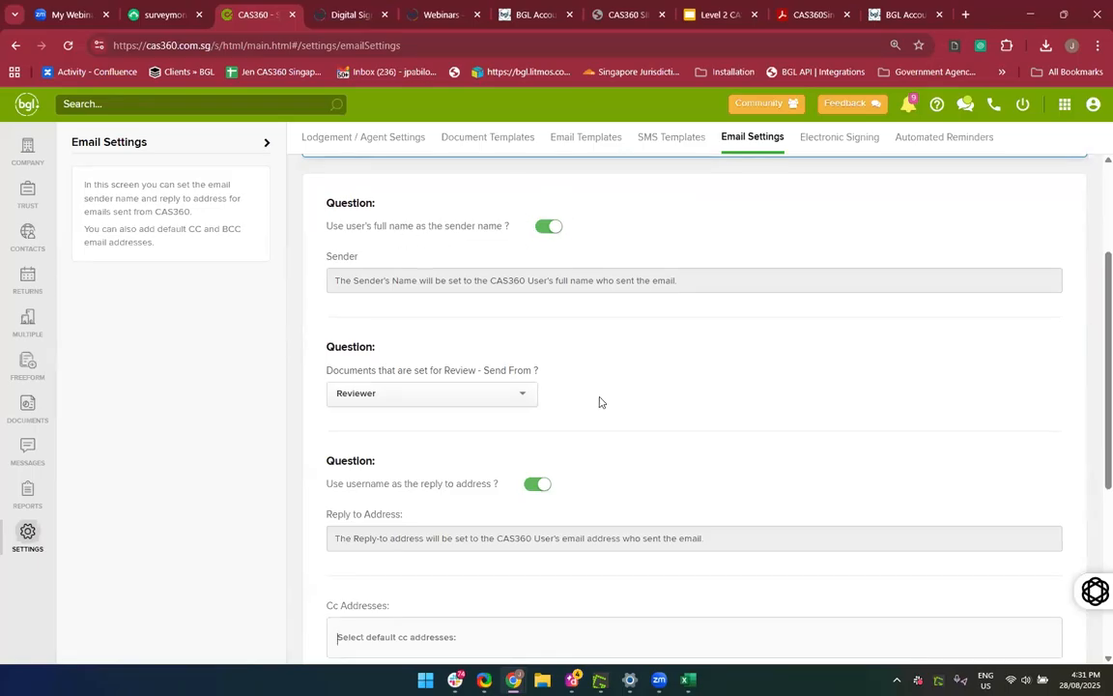
scroll(556, 167, "up", 2)
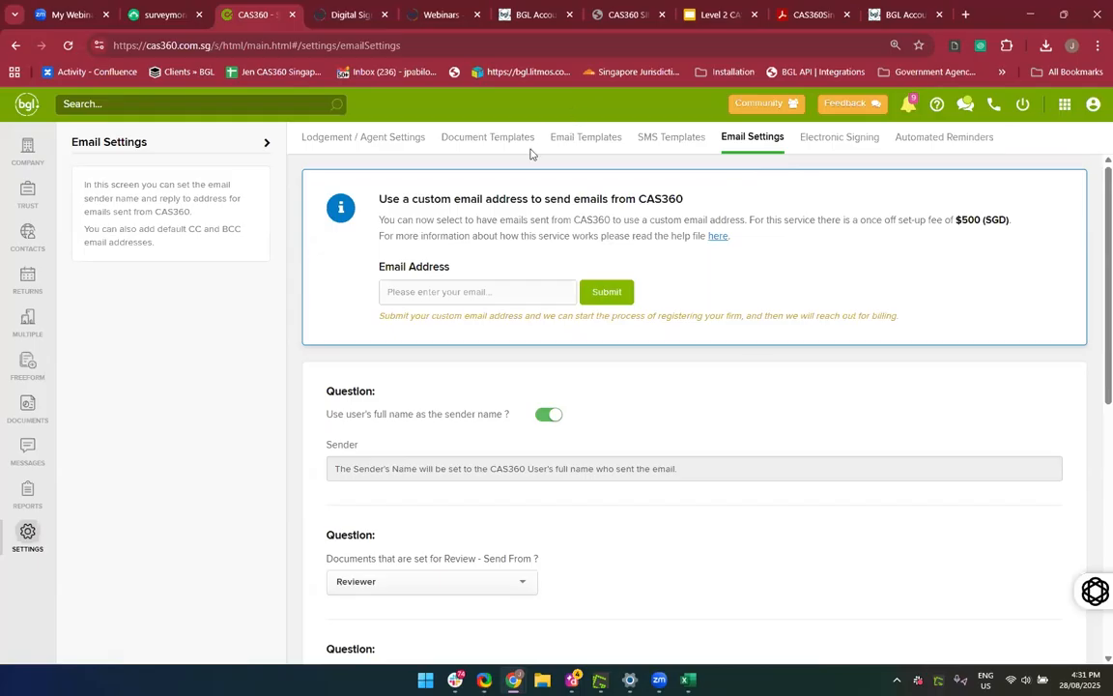
left_click(586, 141)
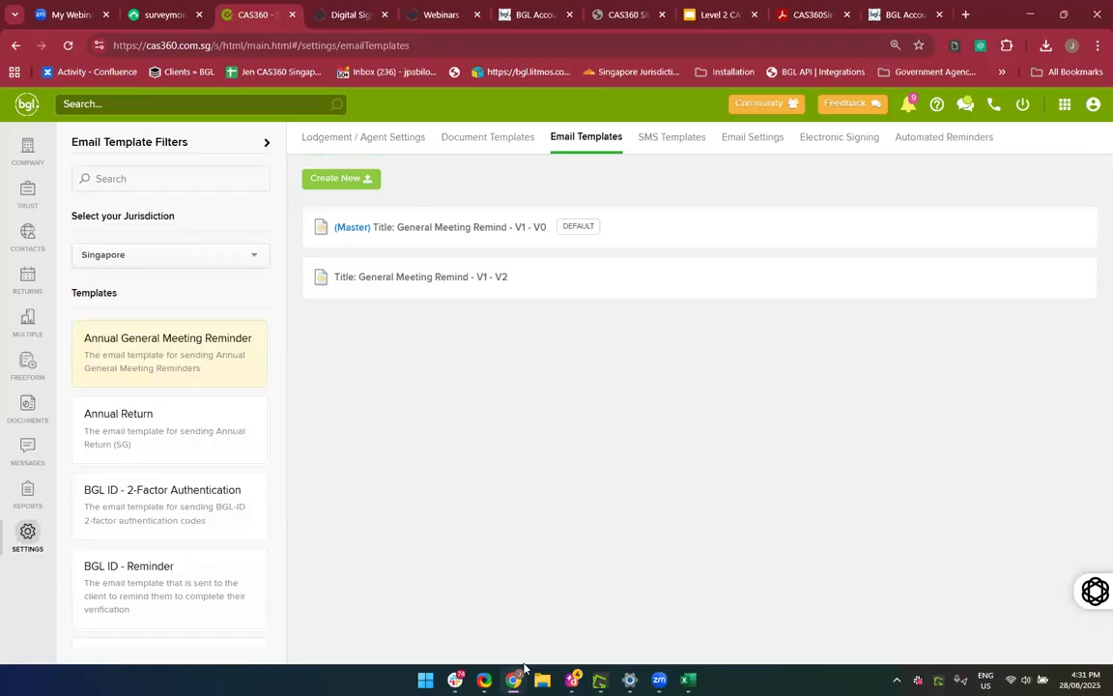
Switch to Gmail to review the wording of the 28 Aug Trading PTE. LTD. documents email, and return to CAS360
mouse_move(513, 679)
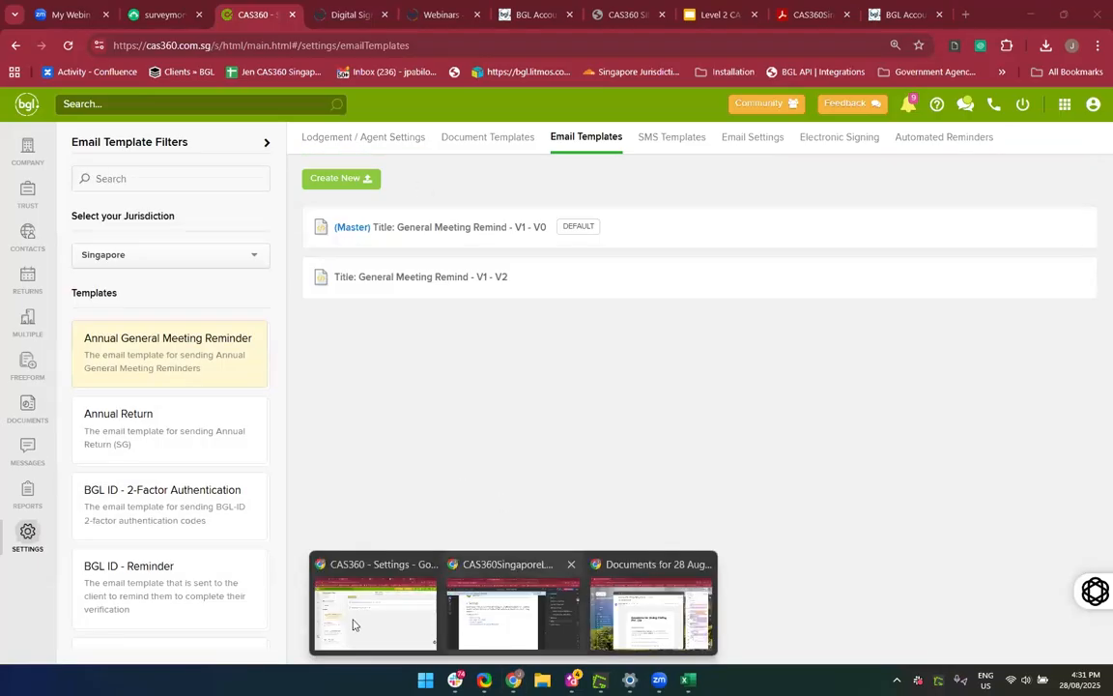
left_click(638, 629)
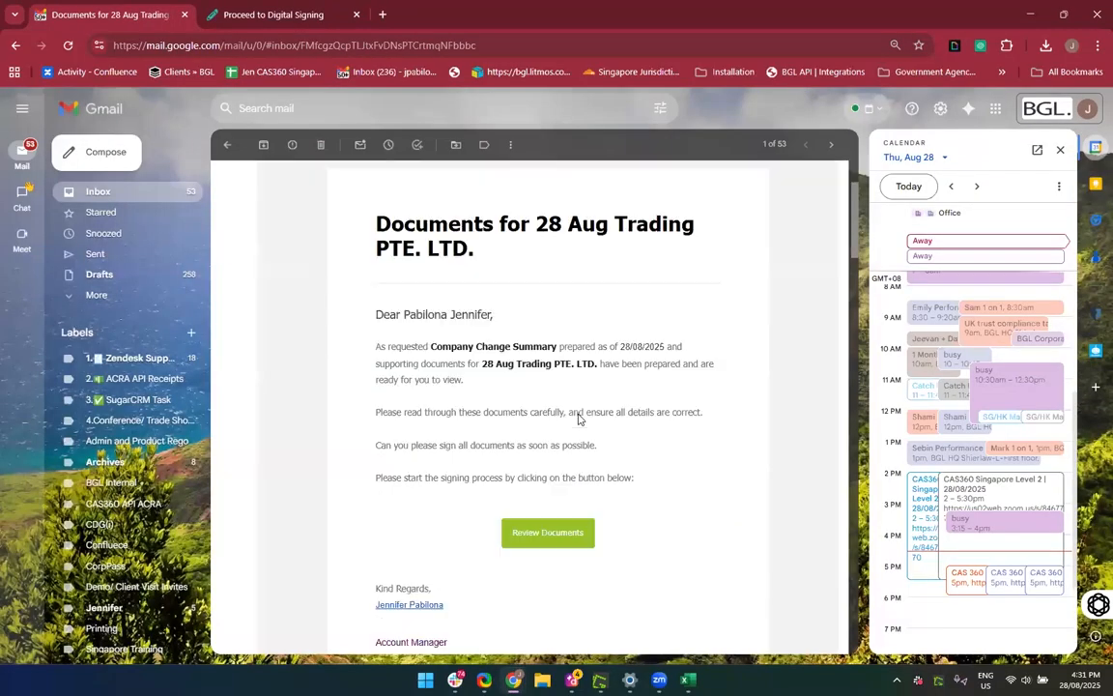
scroll(579, 422, "down", 3)
scroll(409, 387, "up", 2)
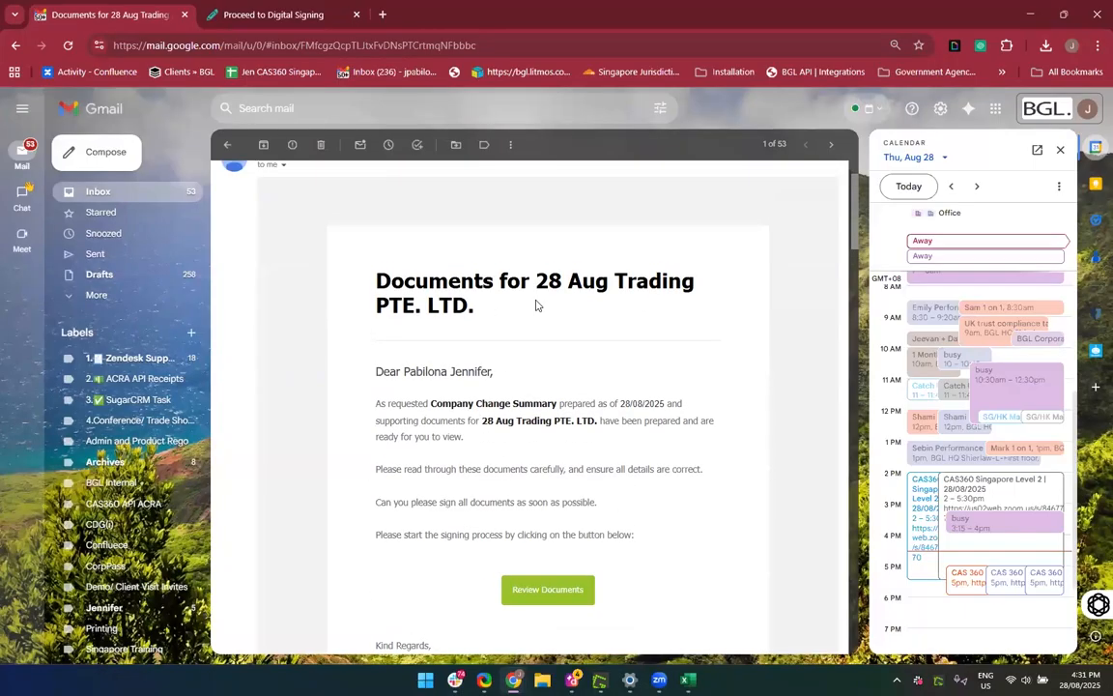
scroll(676, 304, "down", 1)
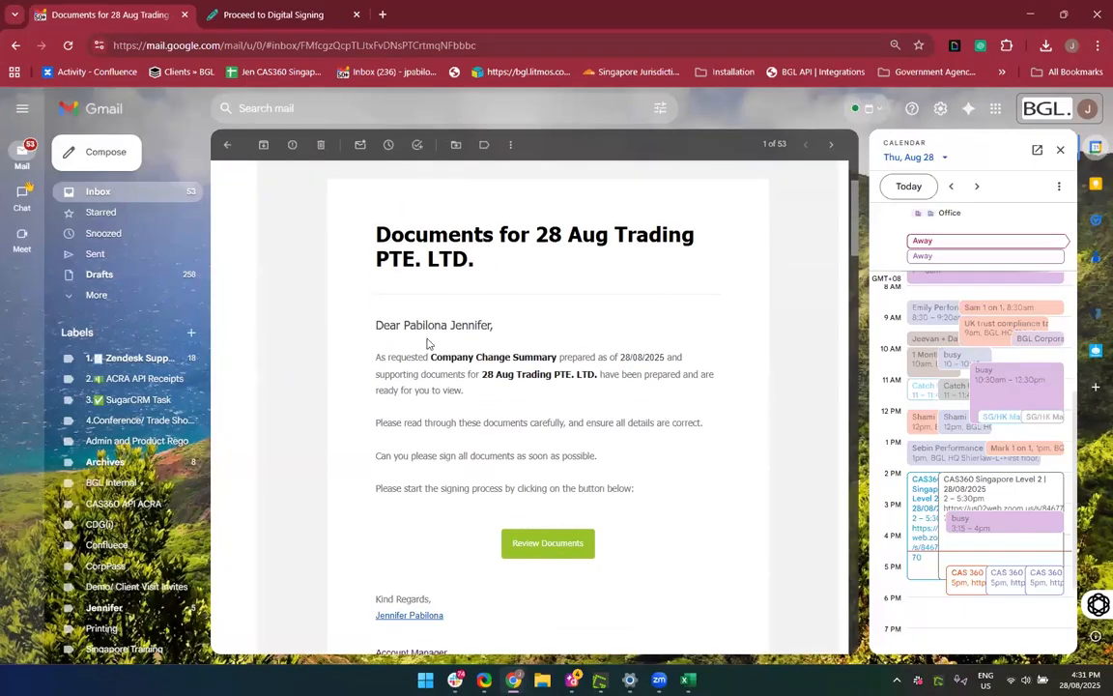
left_click(1030, 15)
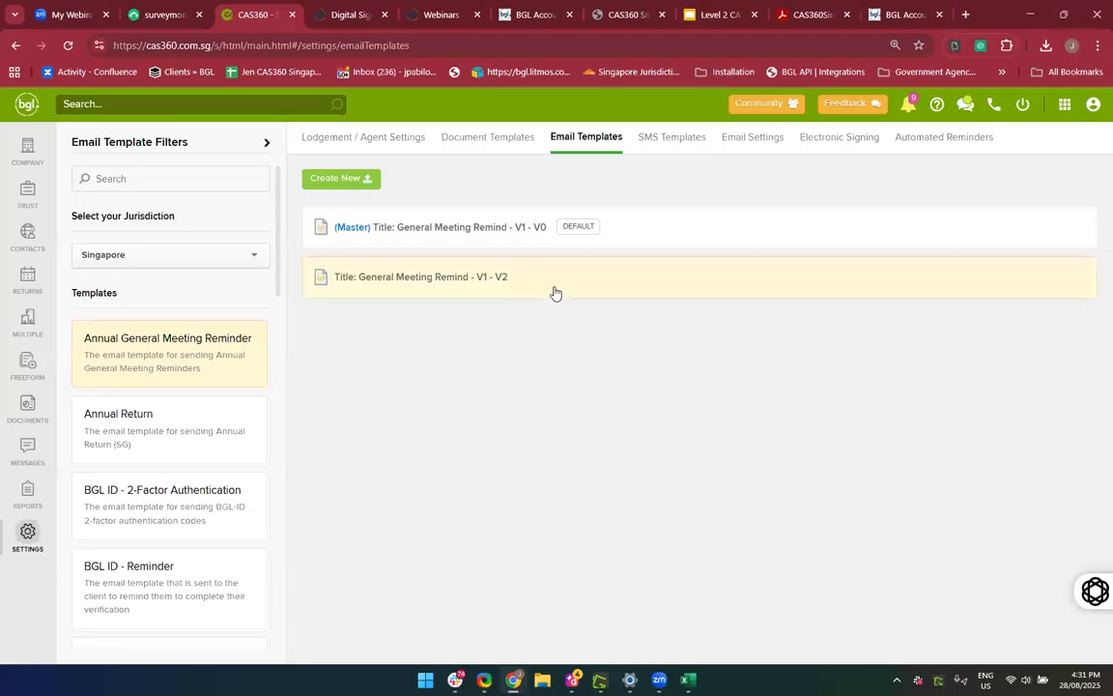
Open the General Meeting Remind - V1 - V2 template, review its content down to the signature, and close it
left_click(471, 279)
scroll(606, 516, "down", 2)
scroll(606, 515, "up", 2)
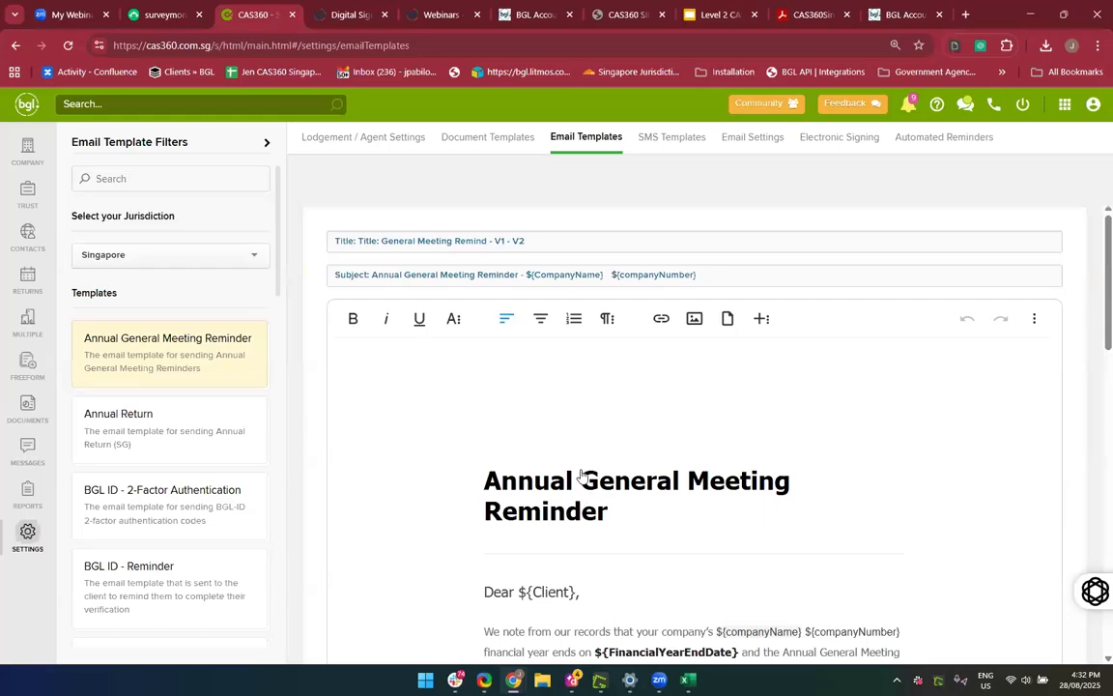
scroll(552, 457, "down", 12)
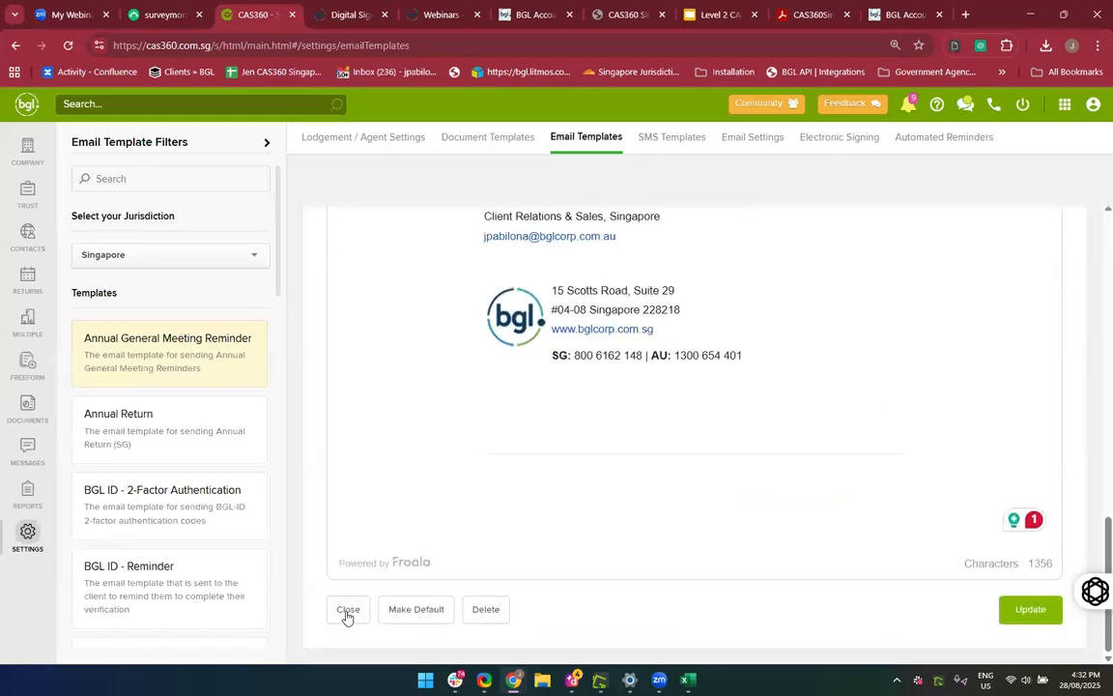
left_click(347, 612)
Open the master General Meeting Remind - V1 - V0 template, read through its sections and codes, and close it
left_click(441, 224)
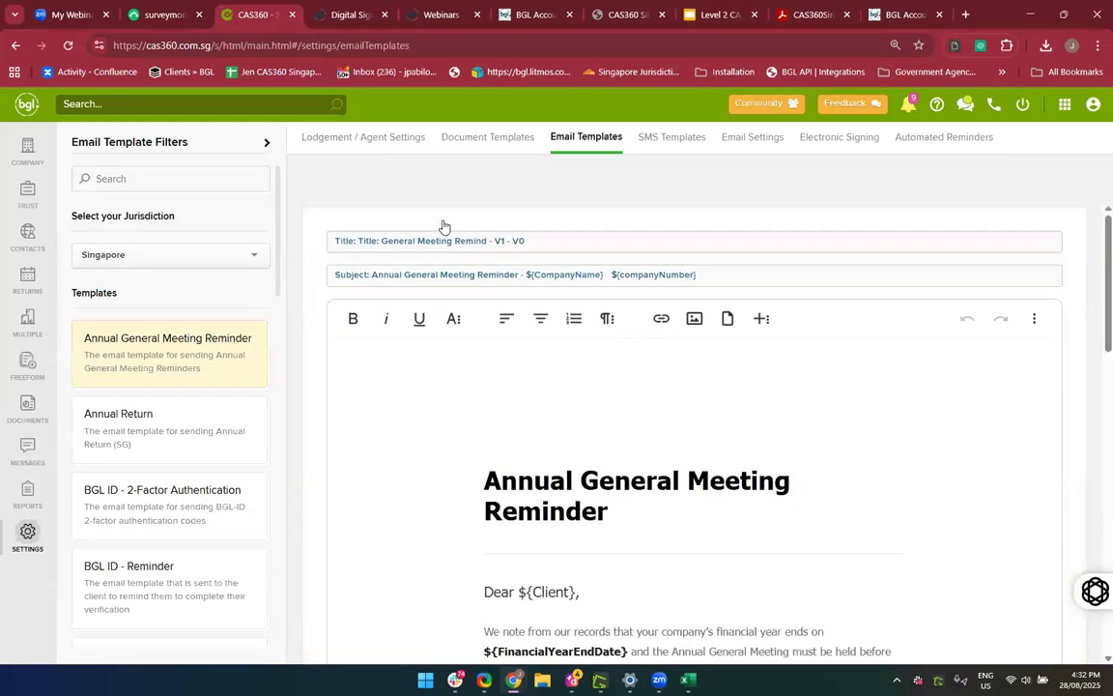
scroll(501, 465, "down", 3)
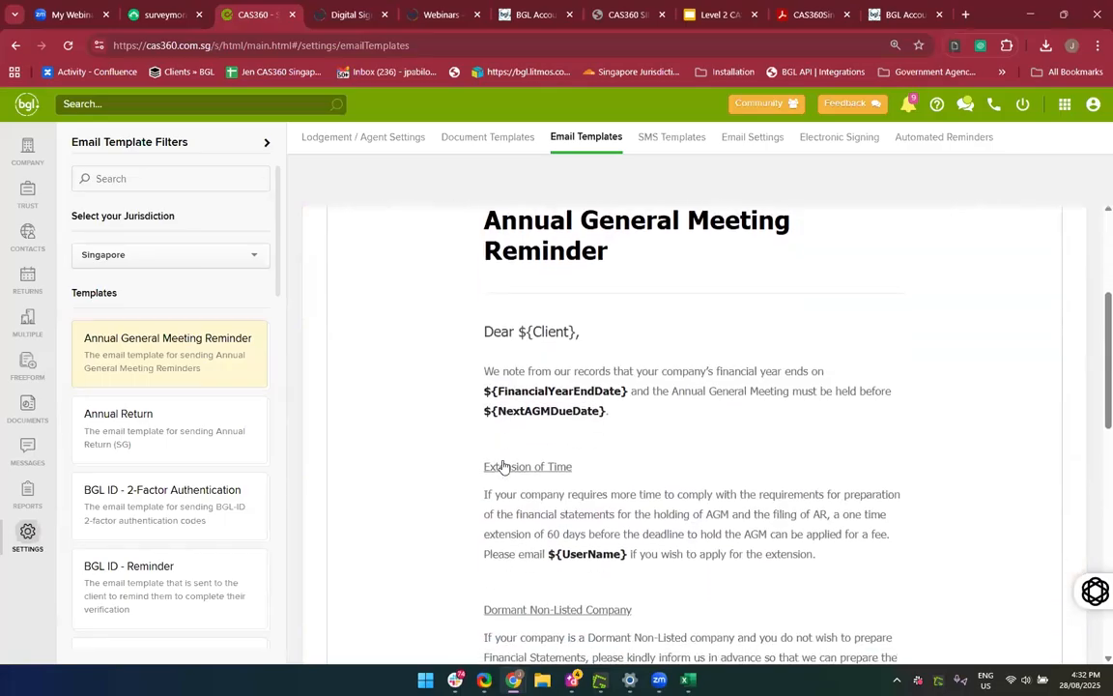
scroll(531, 461, "down", 8)
scroll(561, 457, "up", 12)
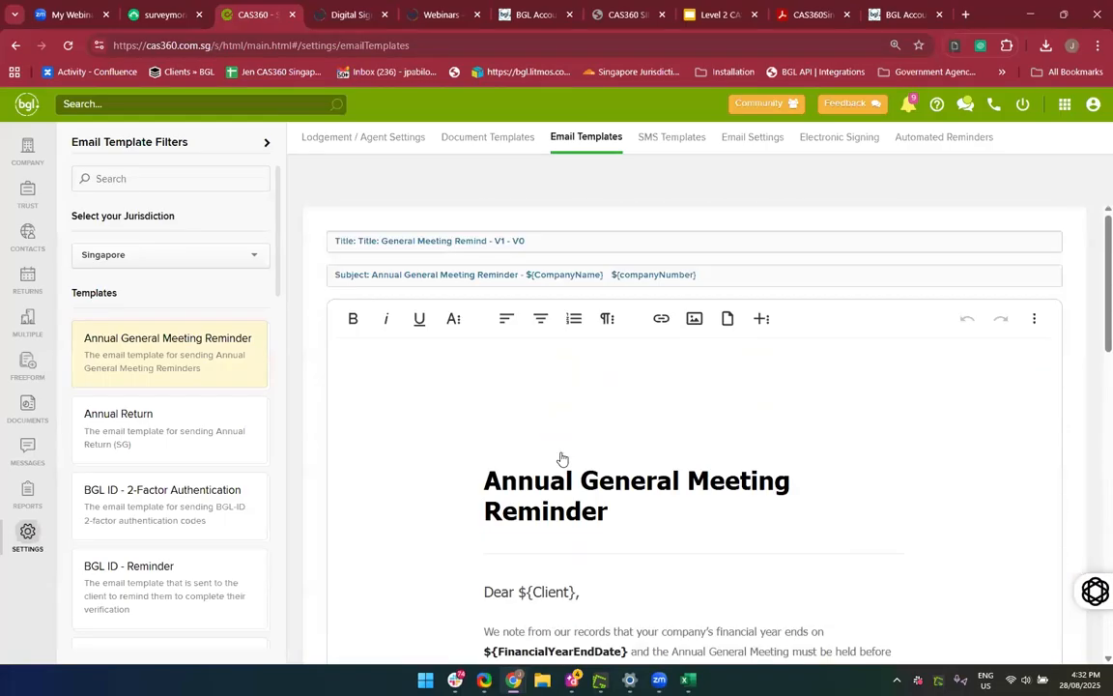
scroll(561, 457, "down", 5)
scroll(562, 460, "up", 5)
scroll(561, 458, "down", 12)
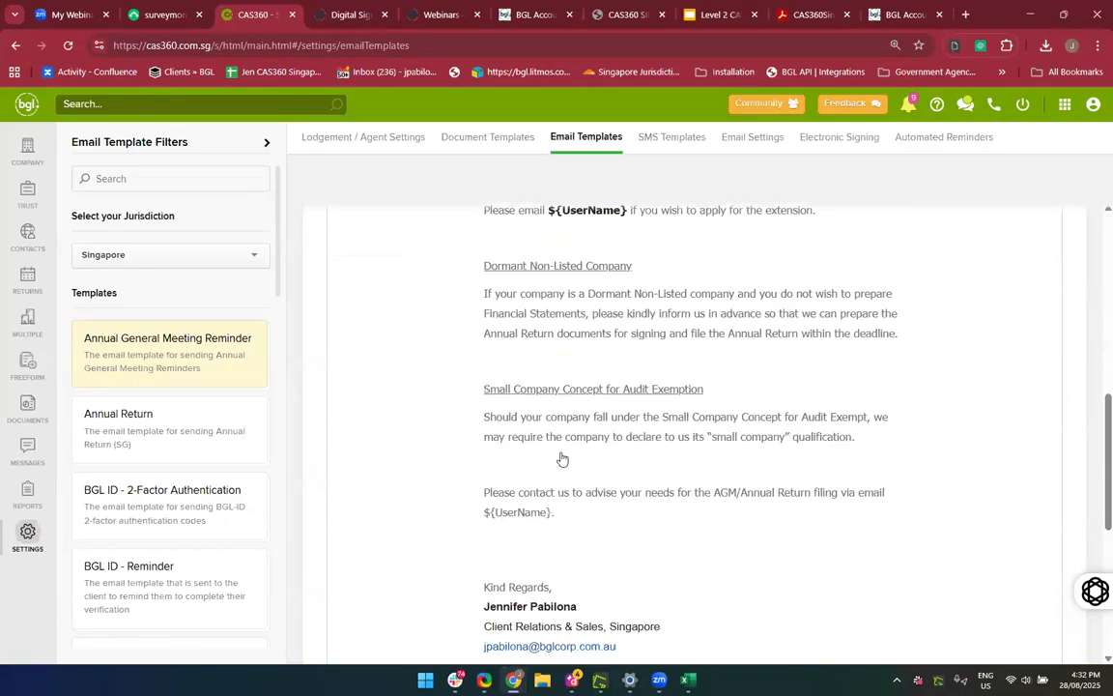
left_click(349, 616)
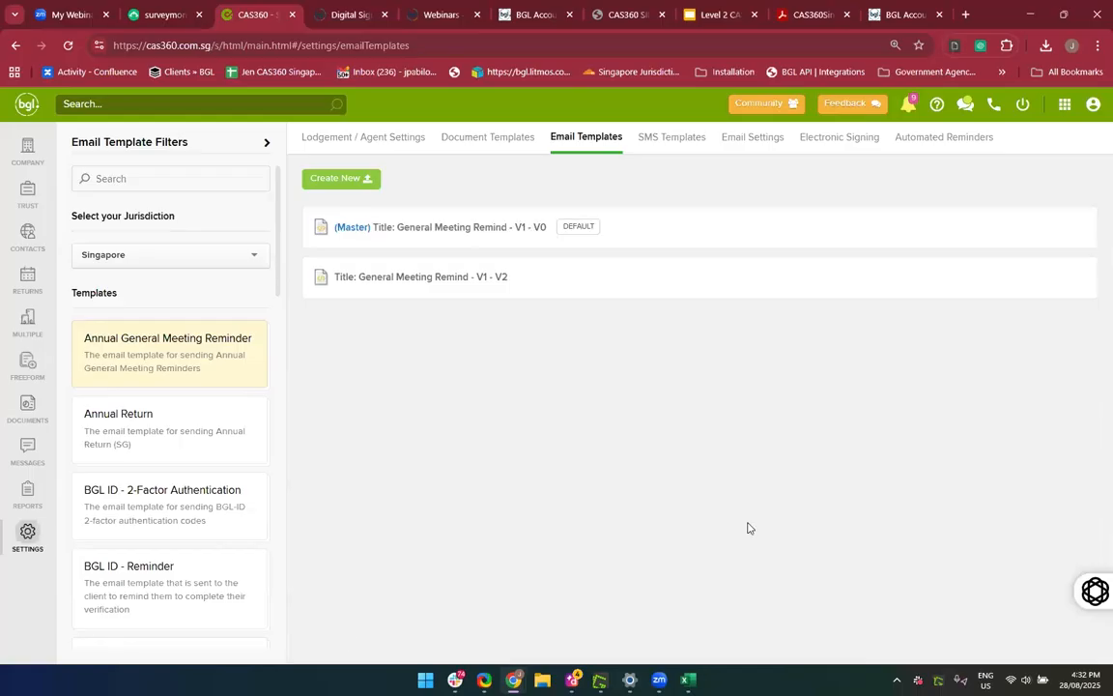
Reopen the General Meeting Remind - V1 - V2 template, check its body text and available actions, and close it
left_click(1042, 285)
scroll(686, 449, "down", 15)
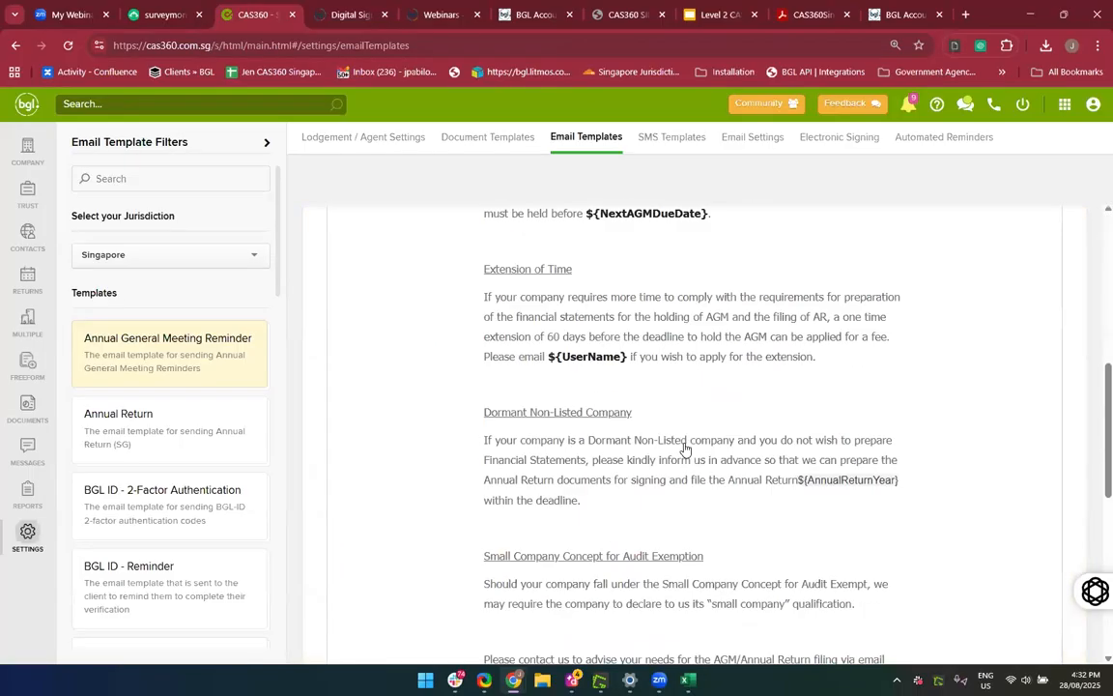
left_click(346, 615)
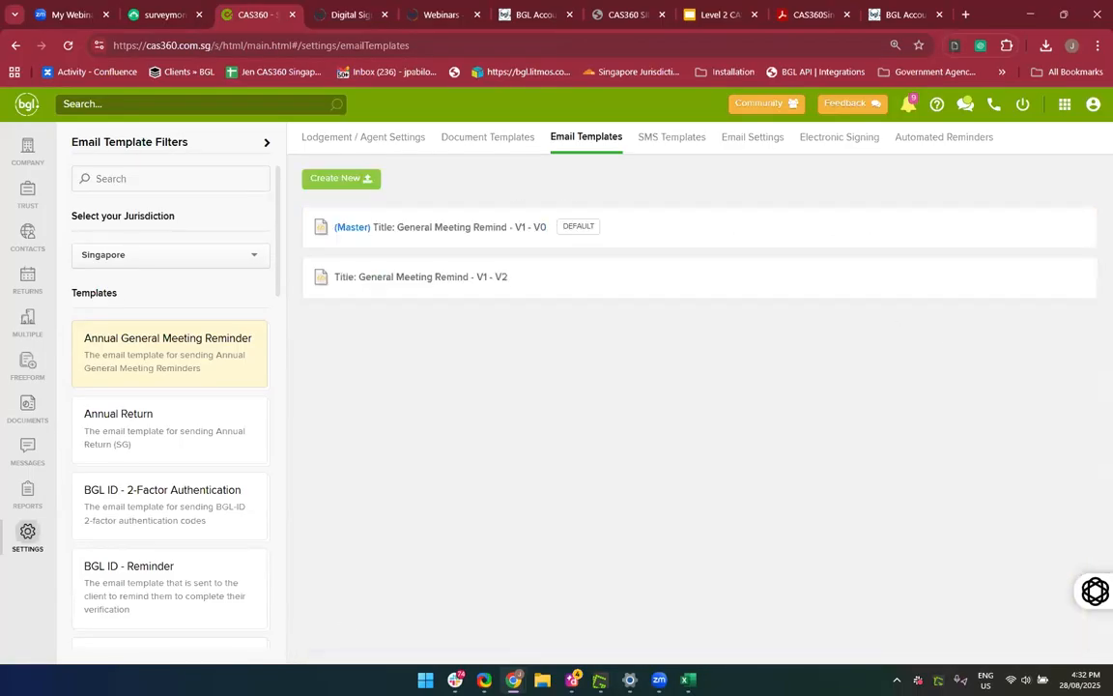
Try to delete the General Meeting Remind - V1 - V2 email template
left_click(1044, 278)
scroll(804, 460, "down", 15)
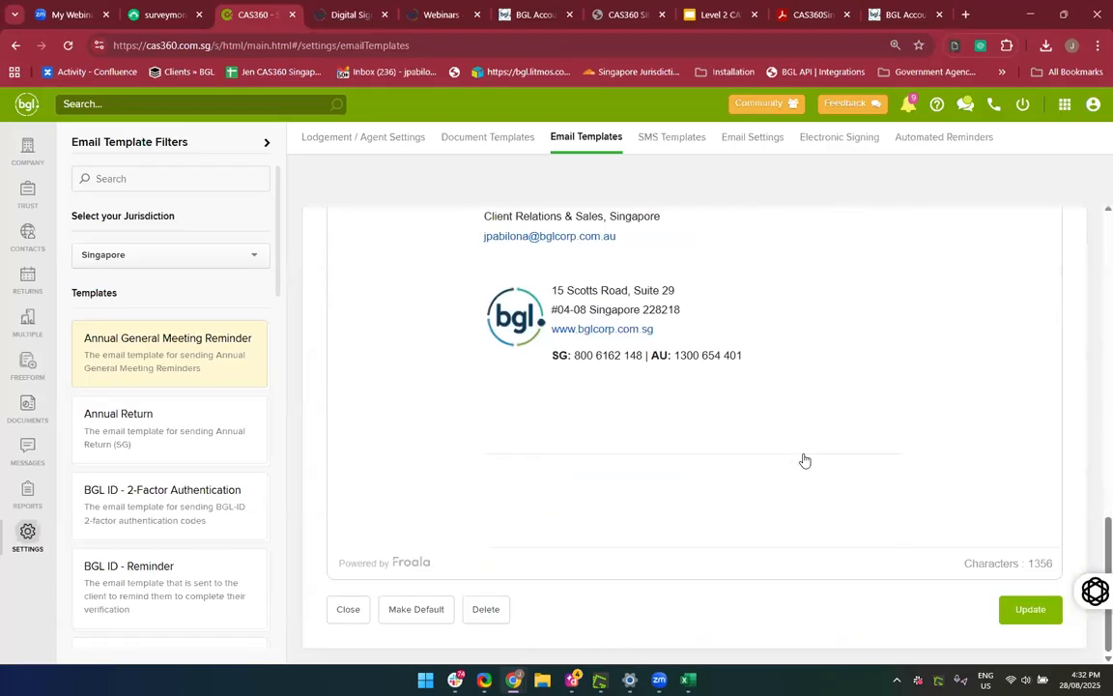
left_click(496, 615)
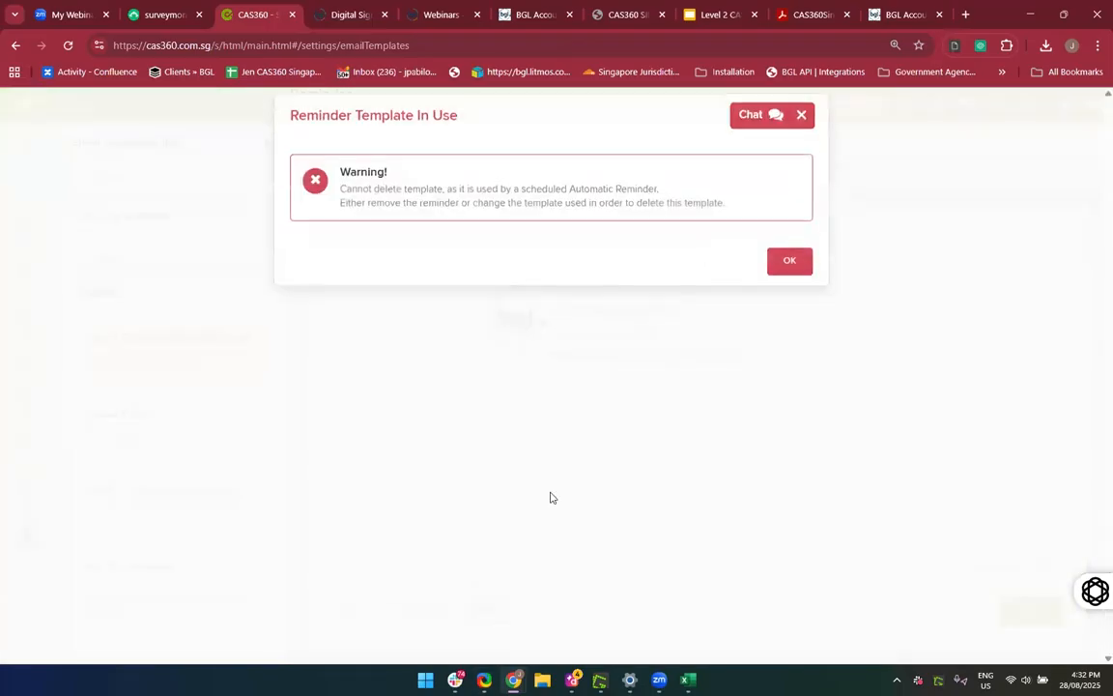
left_click(775, 278)
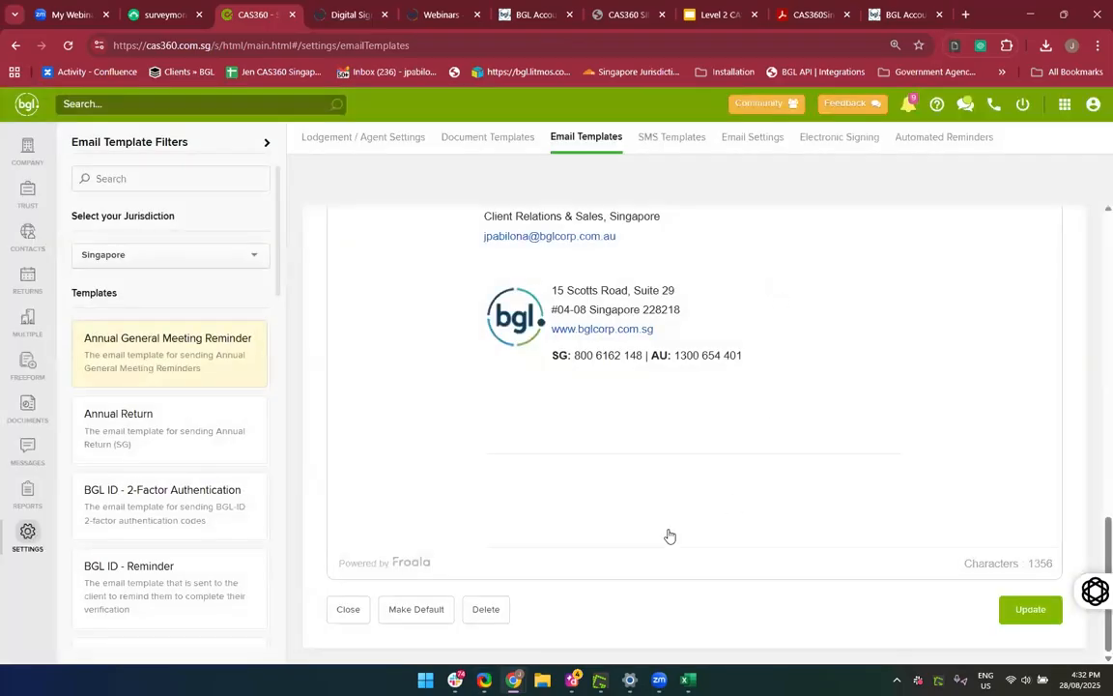
Look over the open V1 - V2 reminder template from its title and subject to its signature
scroll(539, 653, "up", 10)
scroll(538, 652, "up", 5)
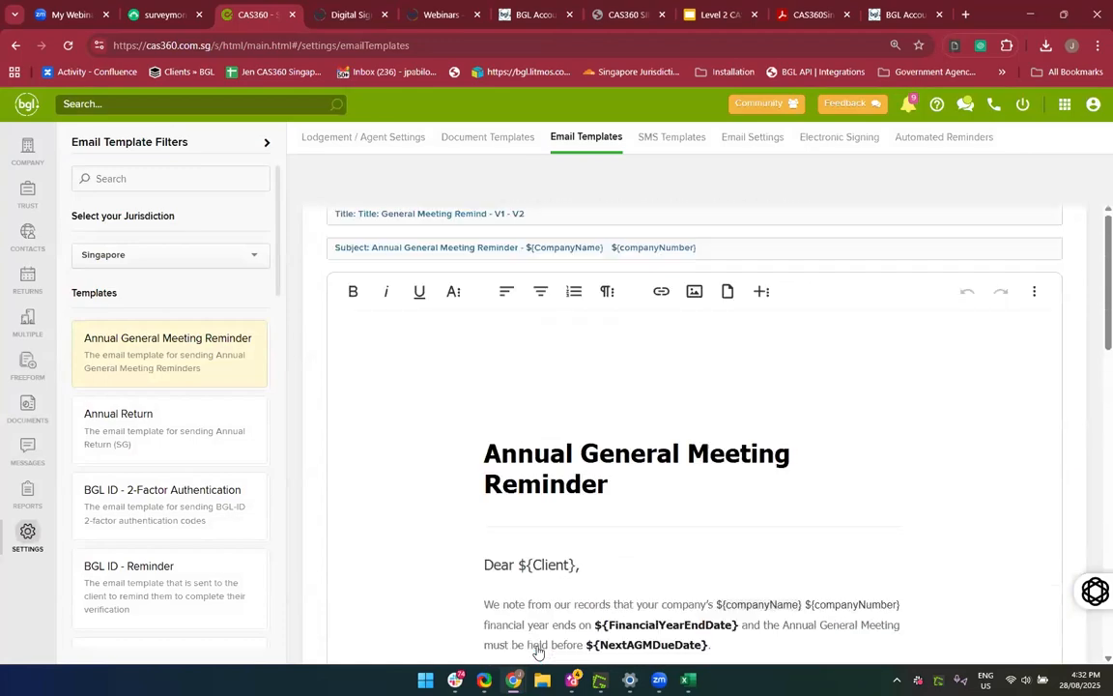
scroll(539, 652, "down", 15)
key("super+Tab")
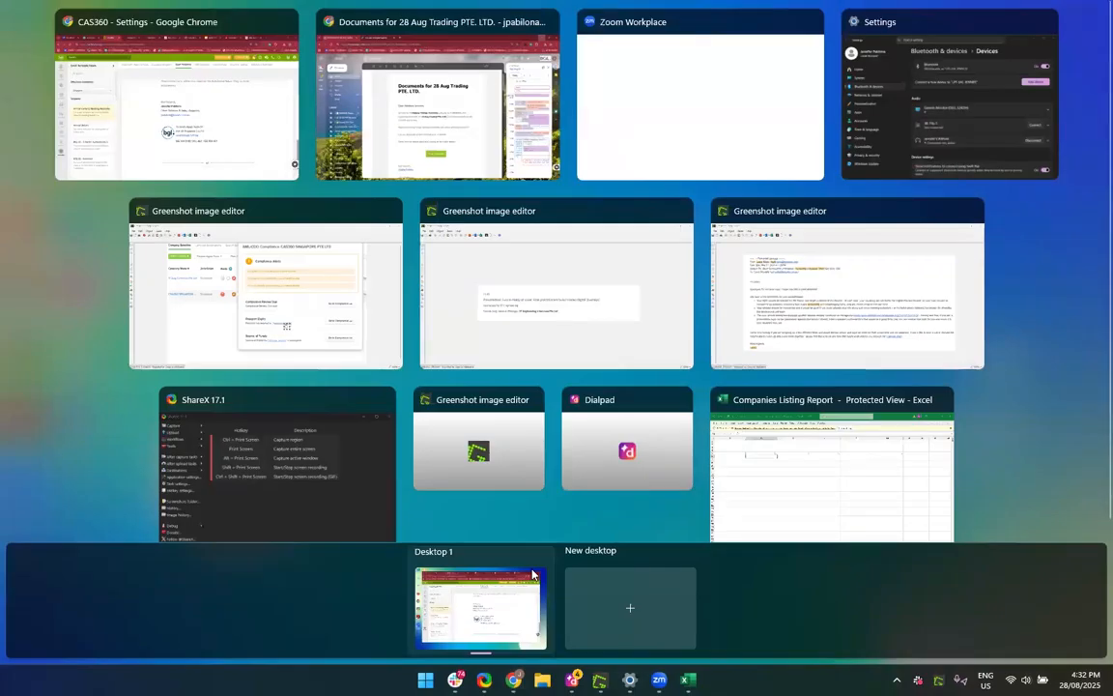
left_click(92, 104)
scroll(393, 440, "down", 4)
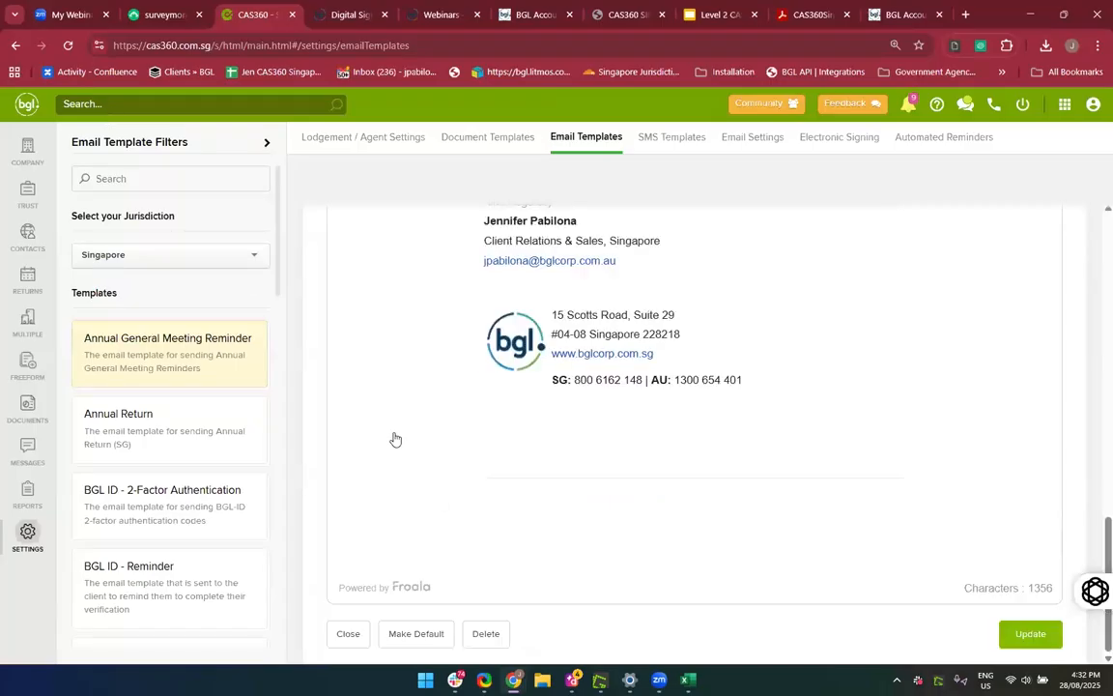
Try again to delete the V1 - V2 reminder template, and close the template
left_click(488, 614)
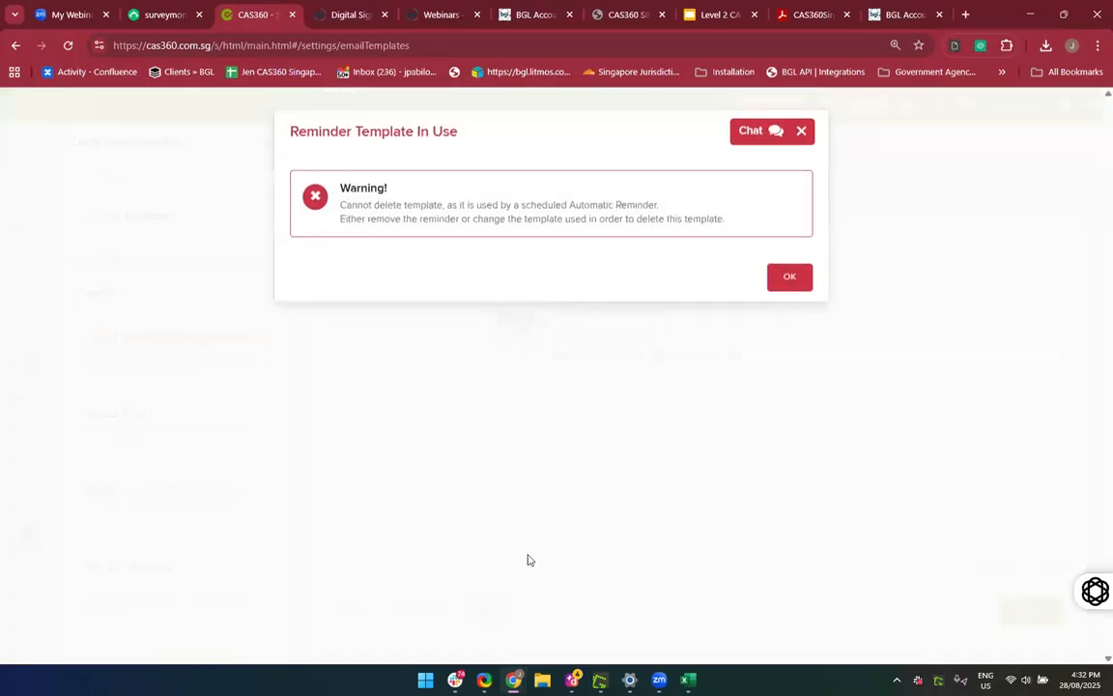
left_click(778, 279)
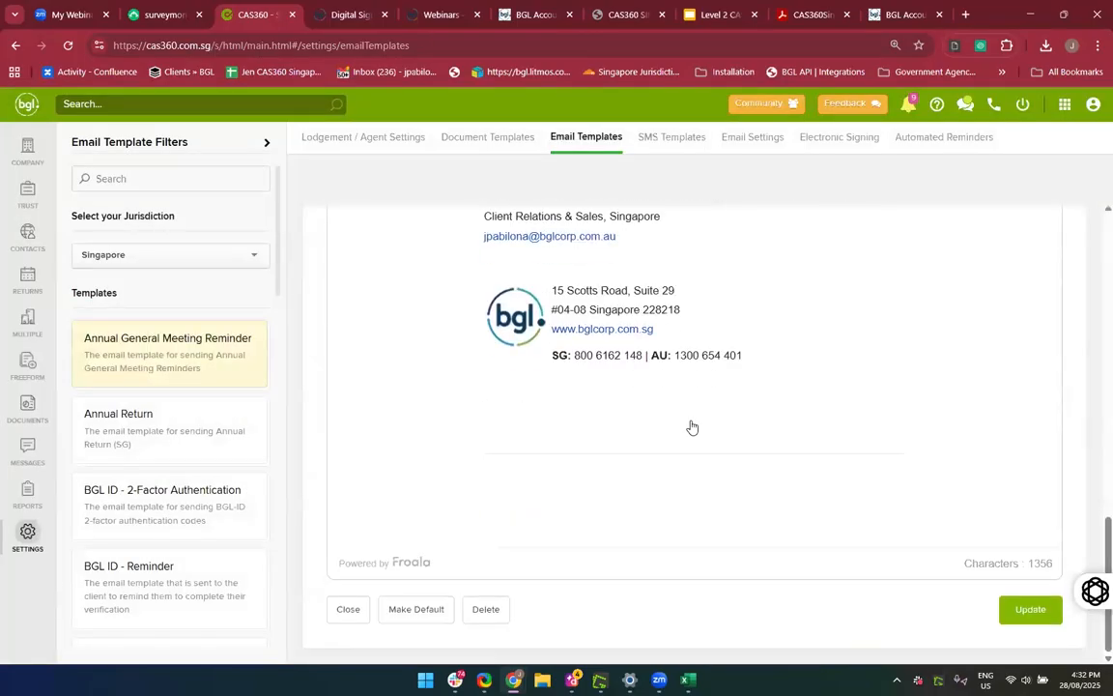
left_click(349, 610)
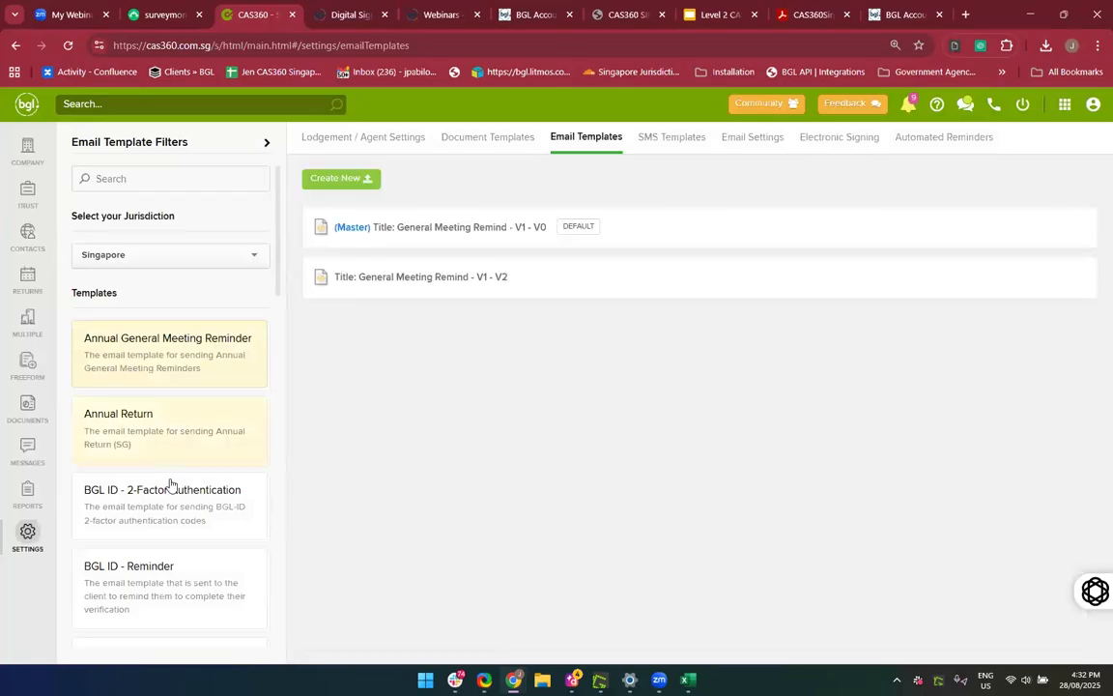
Browse the list of email template types, from Annual General Meeting Reminder to Request Information - Identity Verification
scroll(170, 483, "down", 6)
scroll(170, 483, "down", 7)
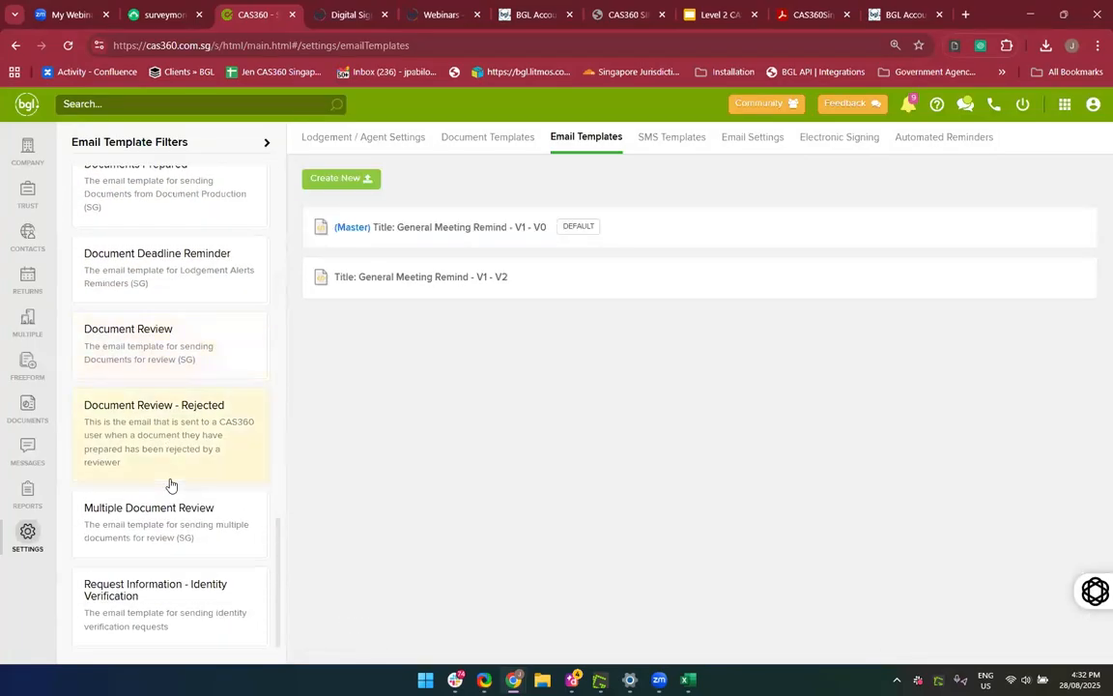
scroll(170, 483, "up", 4)
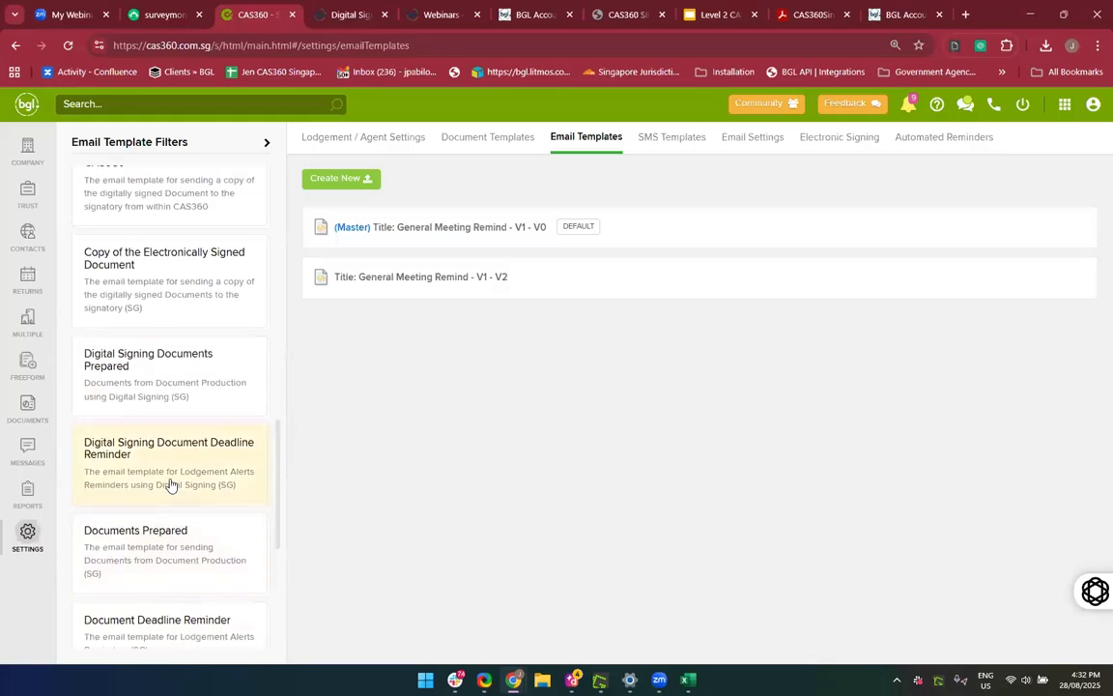
scroll(170, 485, "up", 6)
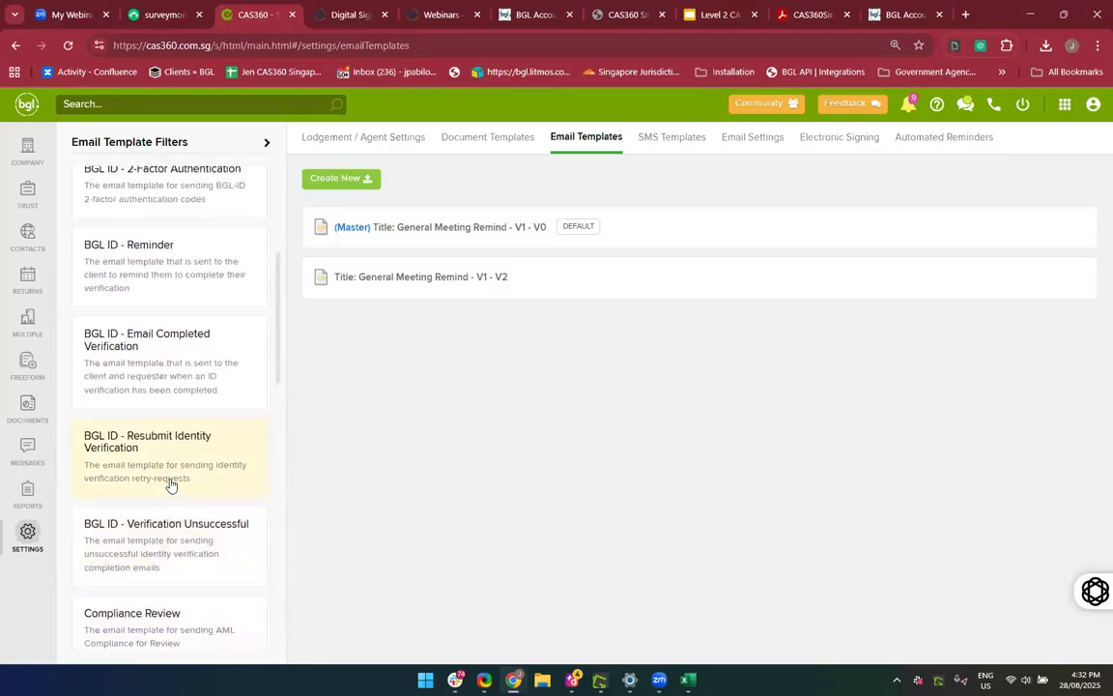
scroll(170, 485, "up", 3)
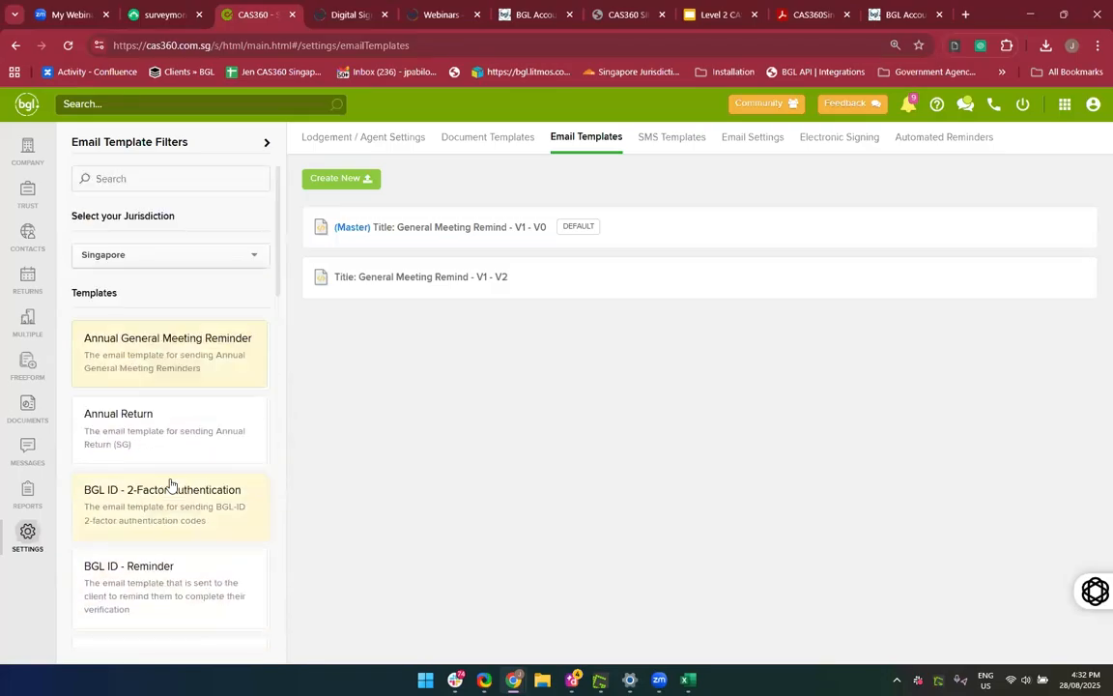
scroll(170, 483, "down", 3)
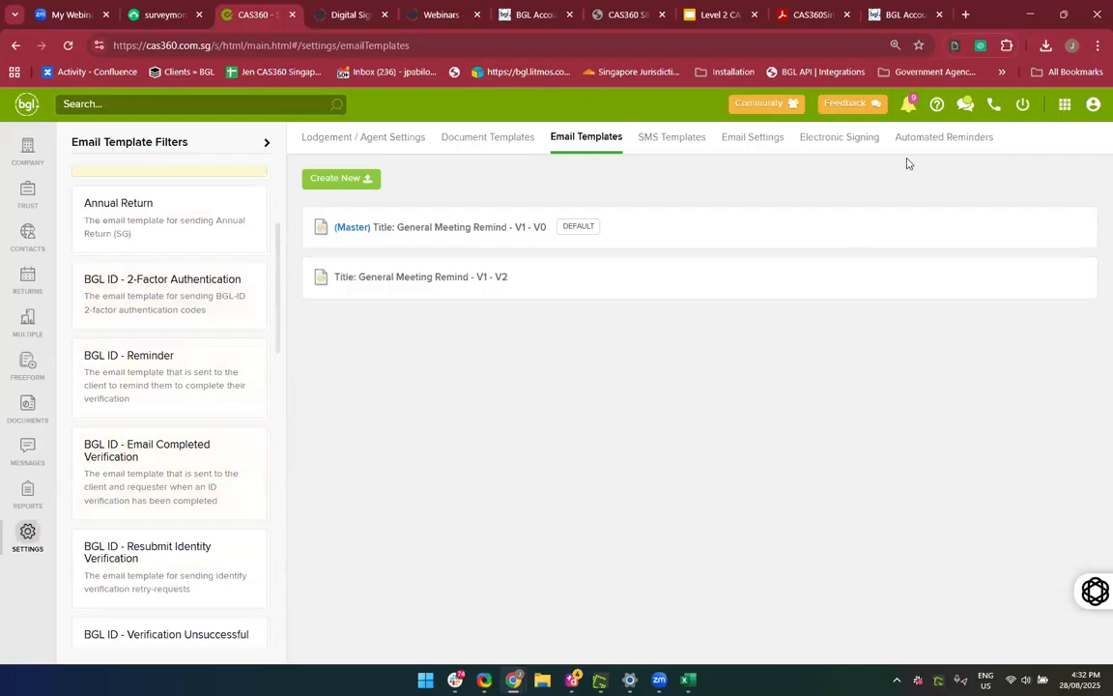
Open the Singapore help site and go to the Email Template Codes section of the CAS 360 Dictionary
left_click(939, 108)
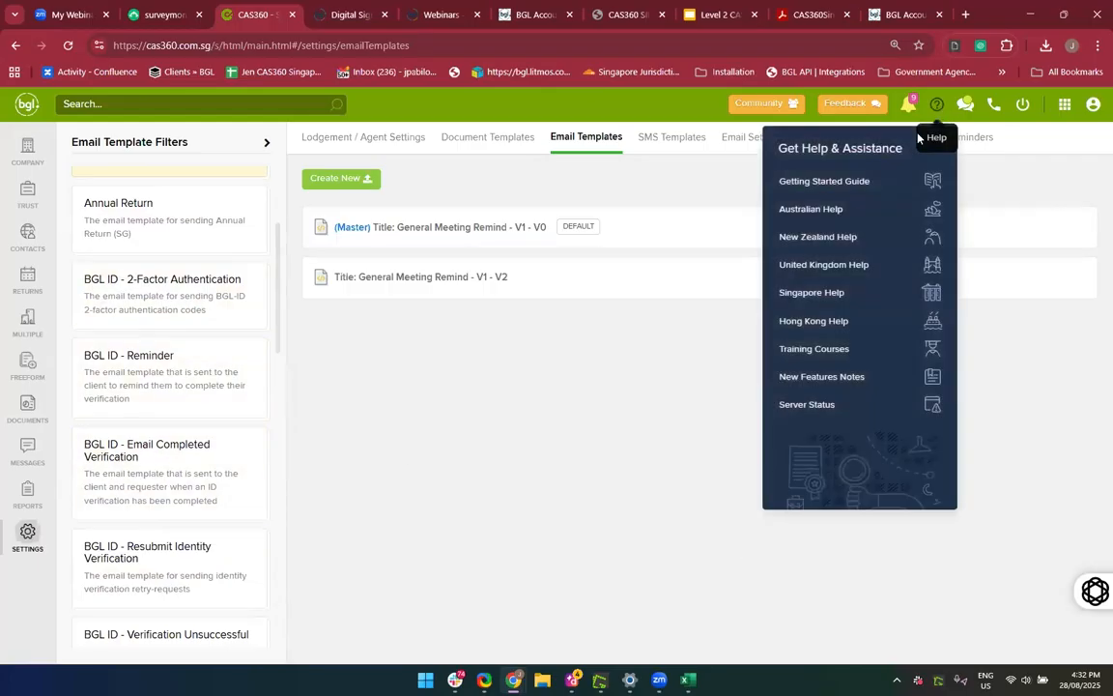
left_click(817, 295)
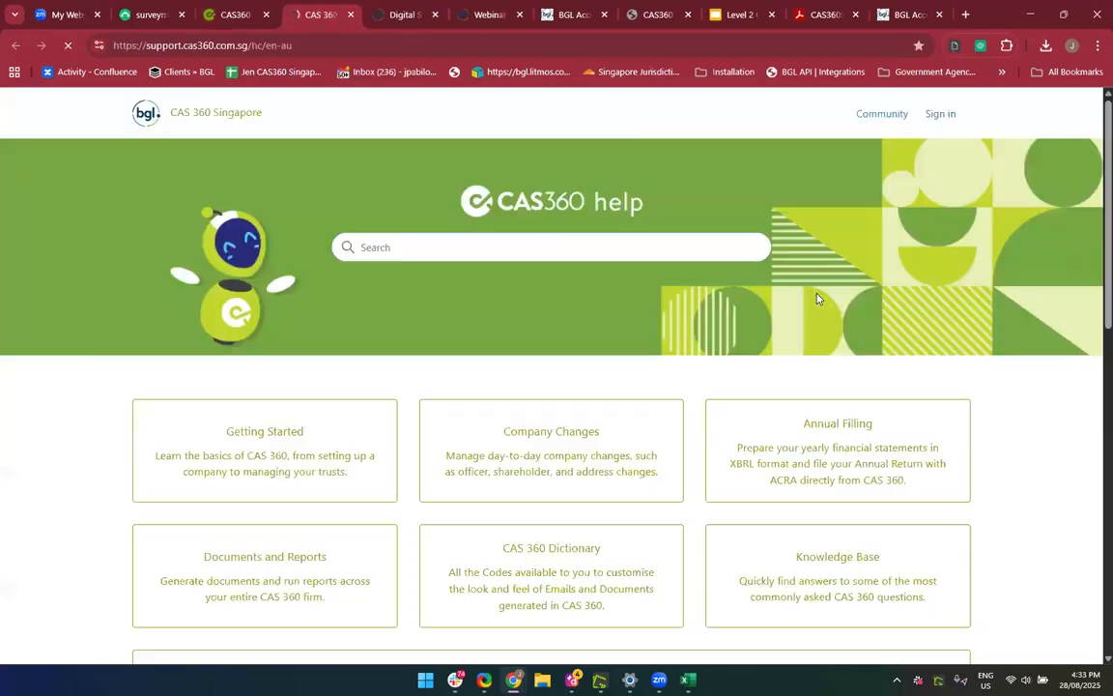
left_click(559, 590)
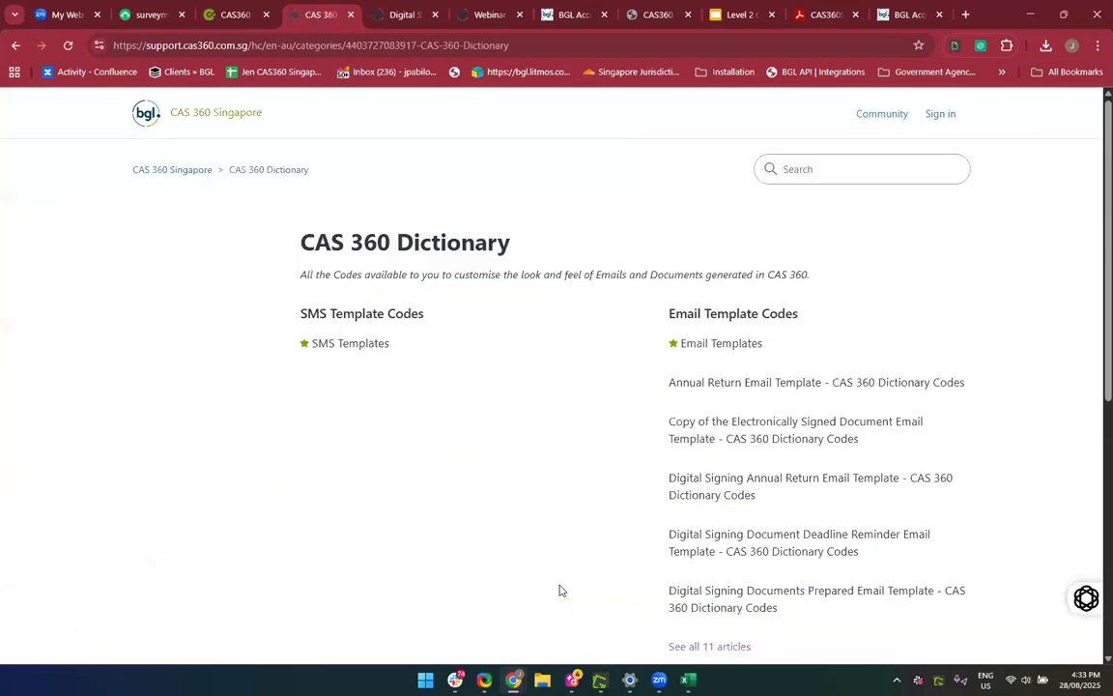
scroll(558, 589, "down", 1)
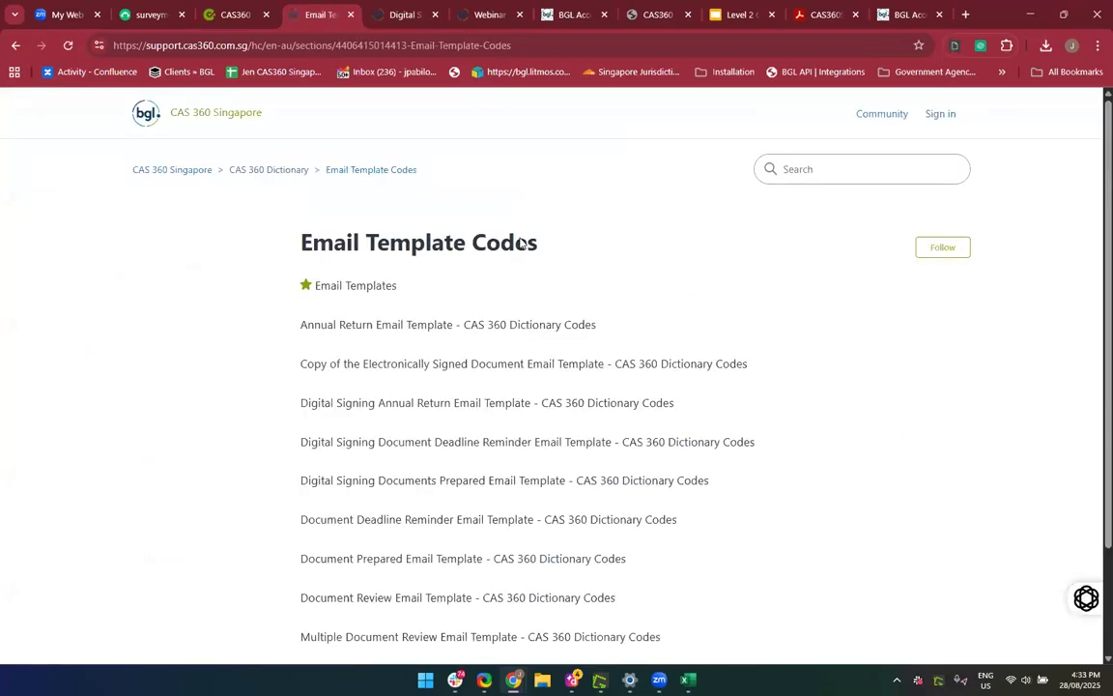
Open the Email Templates help article, follow it to the Annual Return dictionary codes, and look over the company, date and client codes
left_click(367, 286)
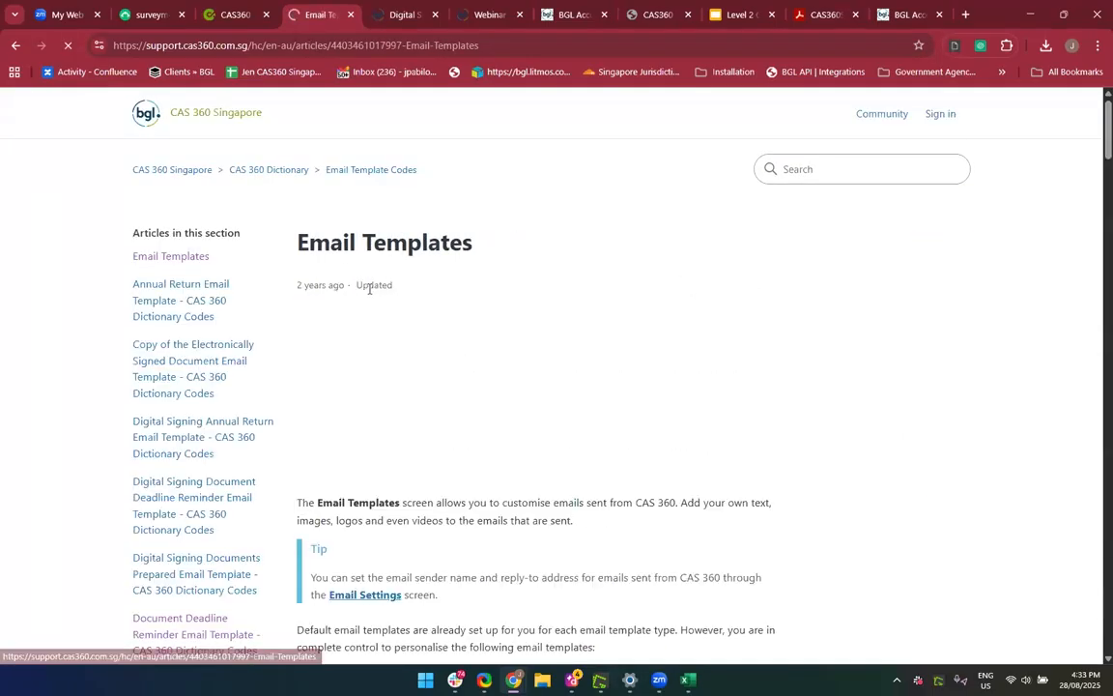
scroll(630, 489, "down", 4)
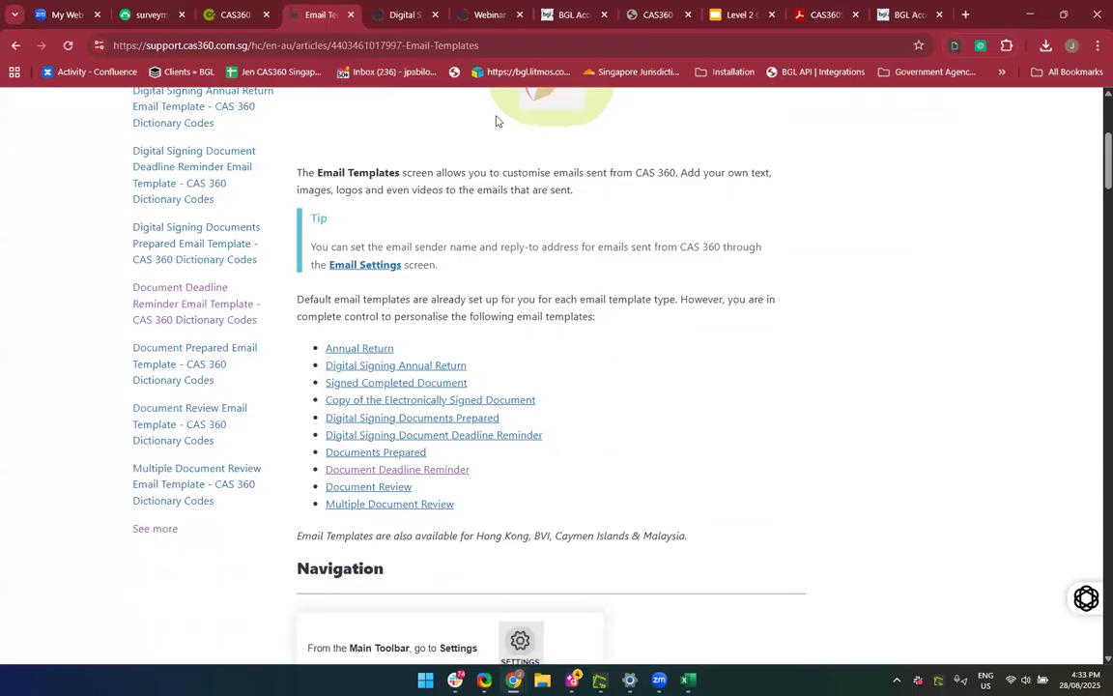
left_click(452, 50)
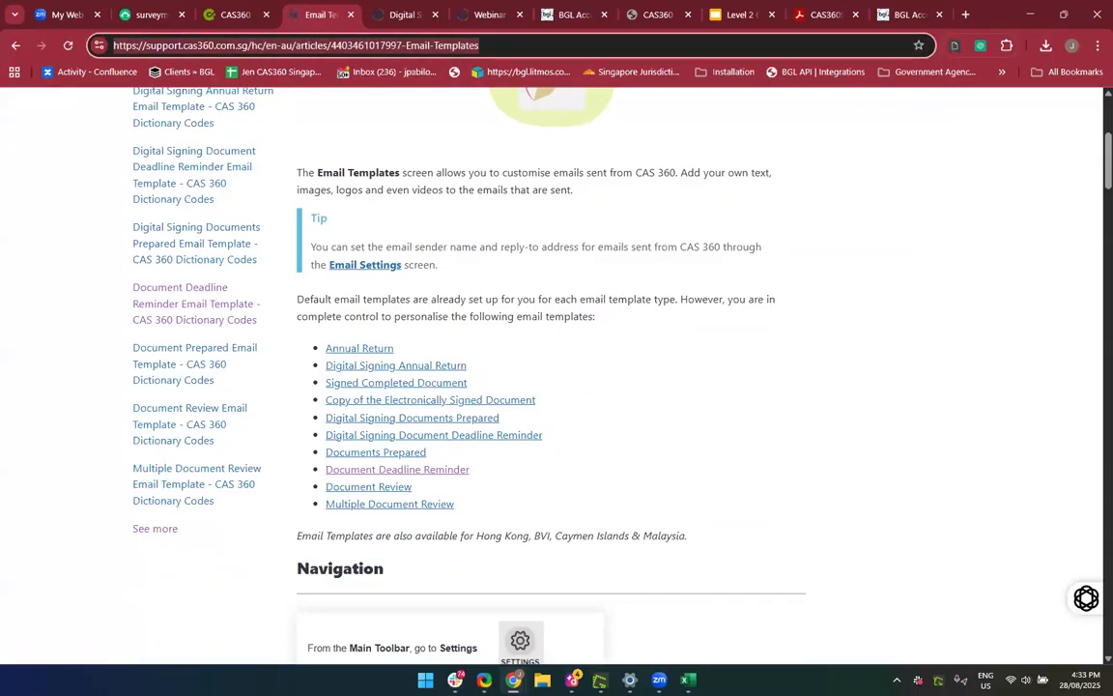
key("alt+Tab")
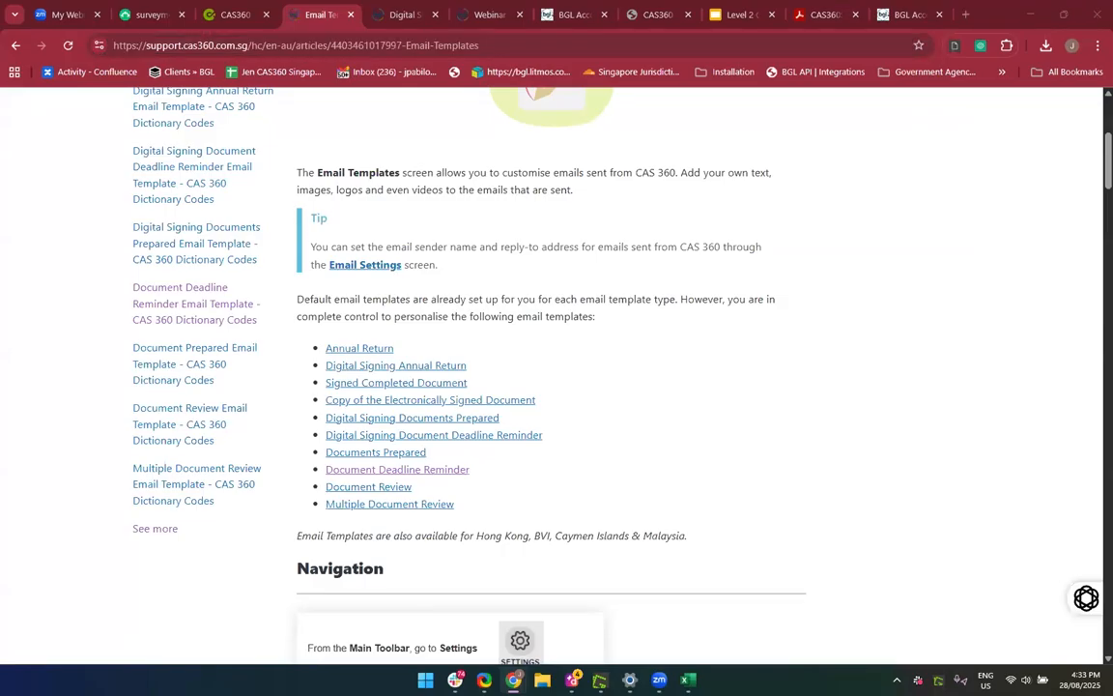
left_click(360, 349)
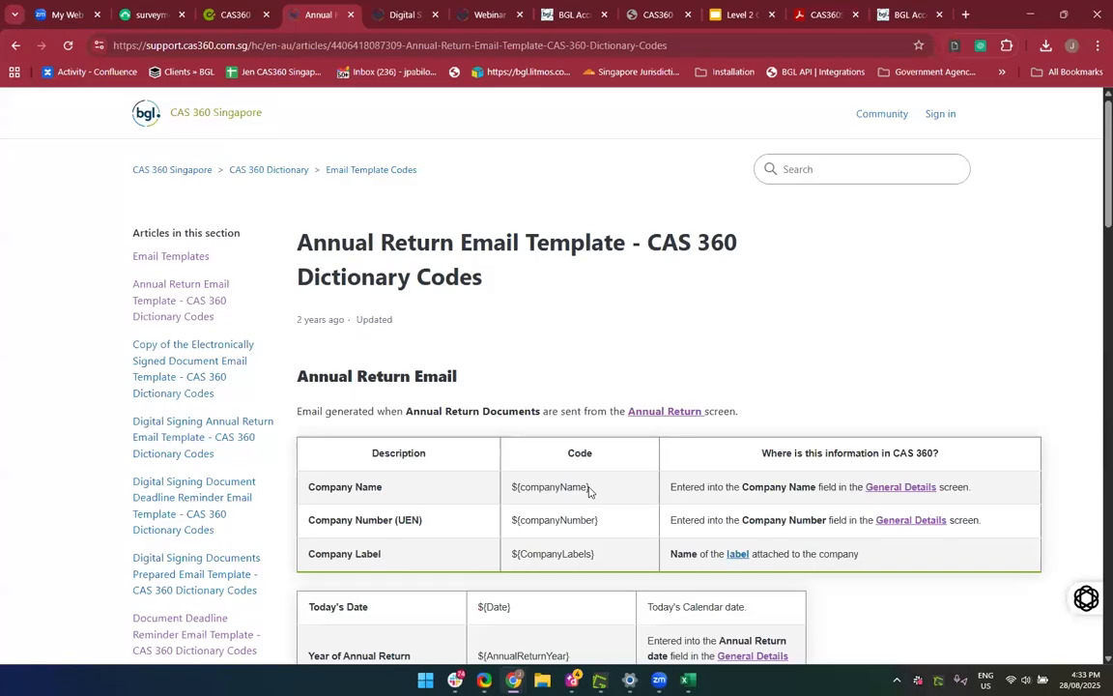
scroll(589, 491, "down", 2)
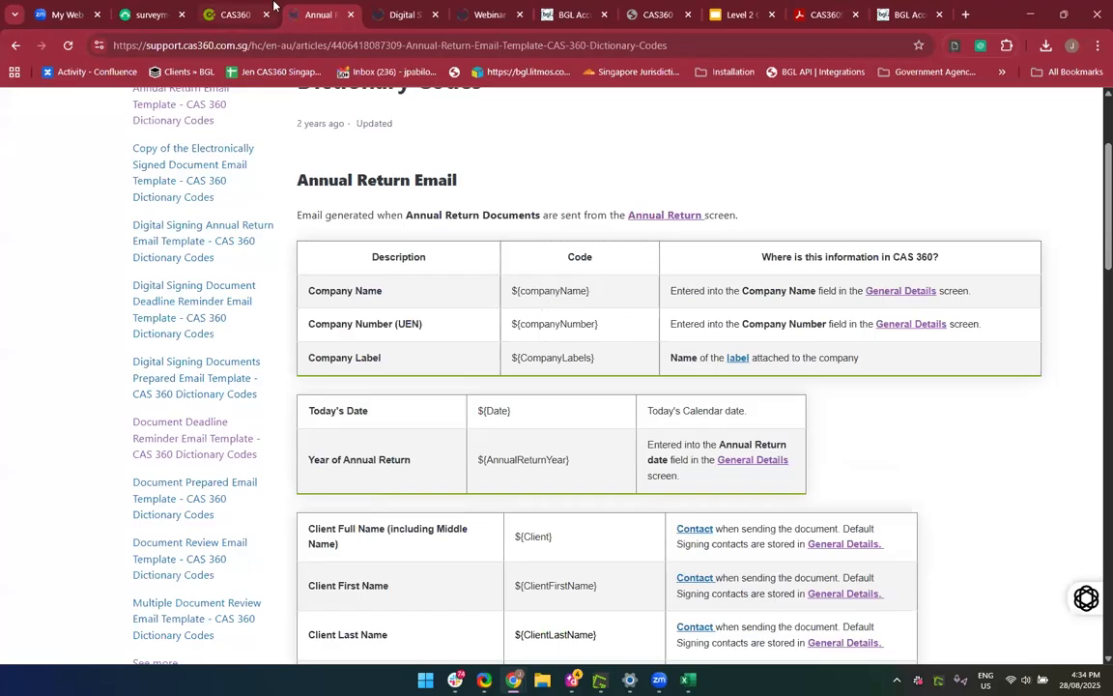
Switch back to CAS360 and show the email templates of the Documents Prepared type
left_click(231, 12)
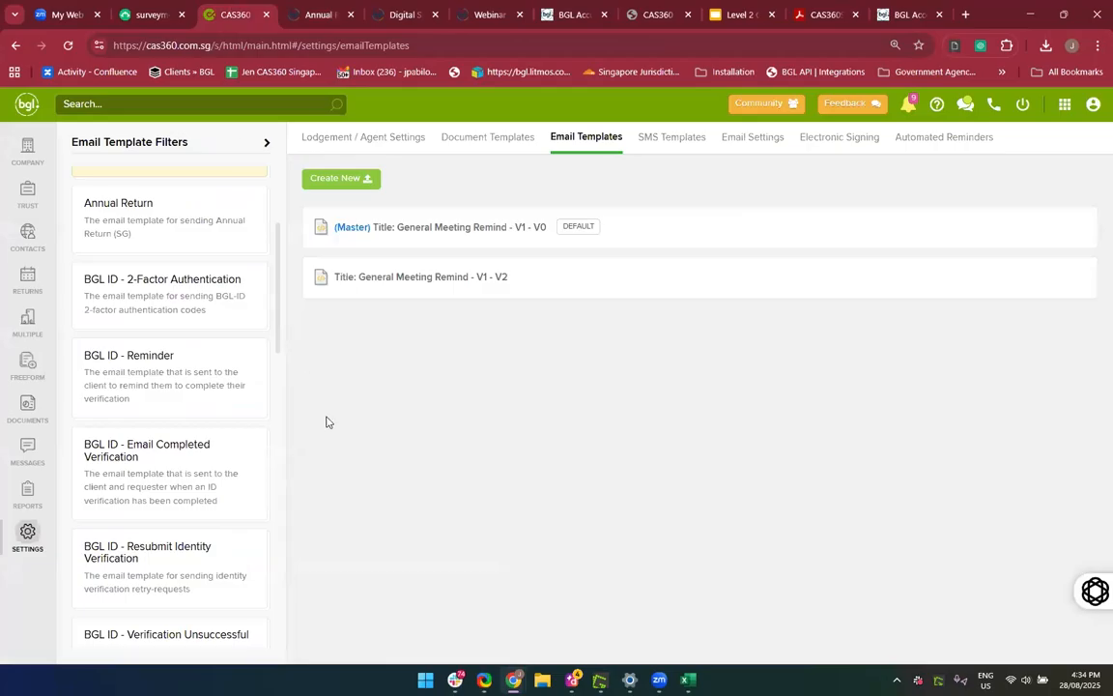
scroll(103, 488, "down", 4)
scroll(103, 488, "down", 5)
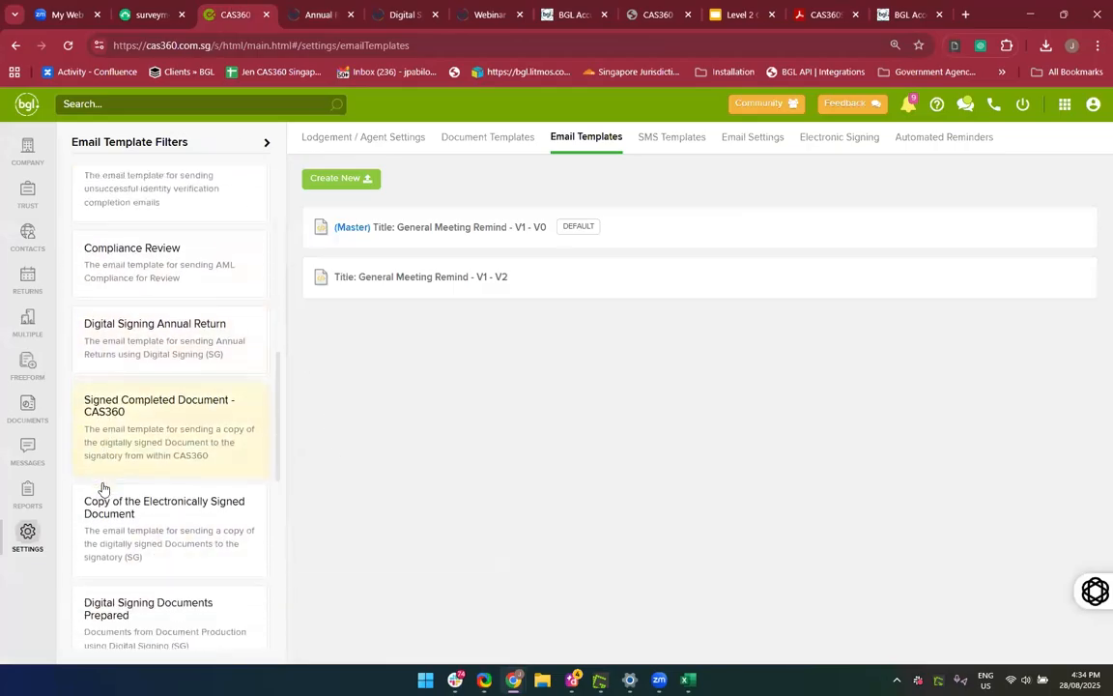
scroll(103, 488, "down", 2)
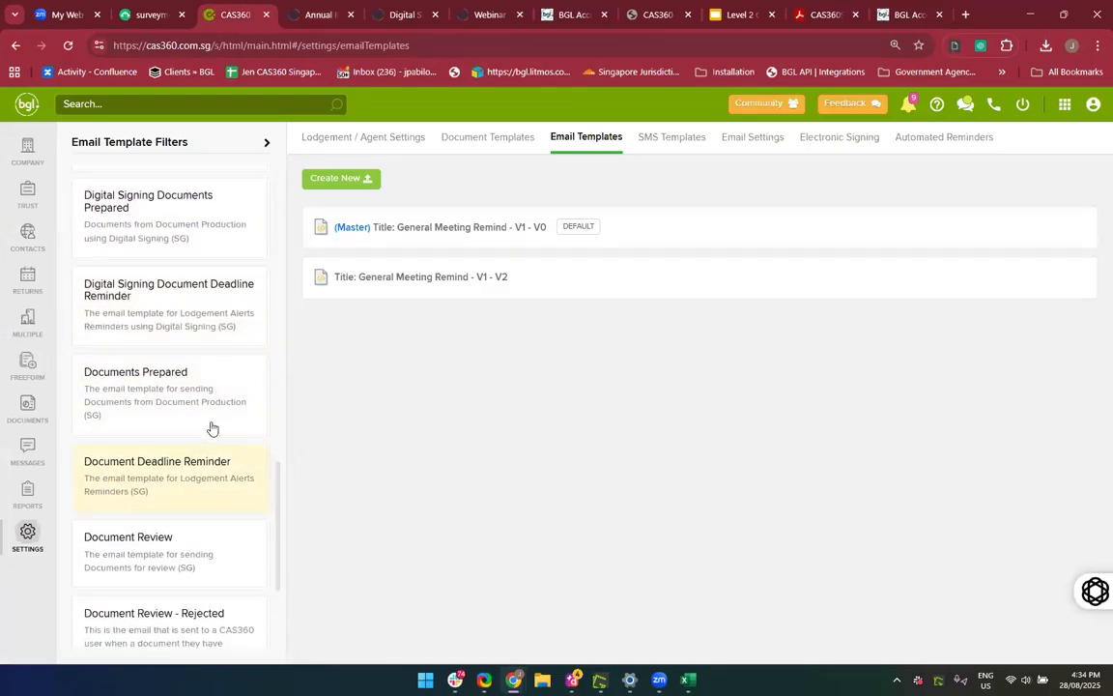
left_click(203, 414)
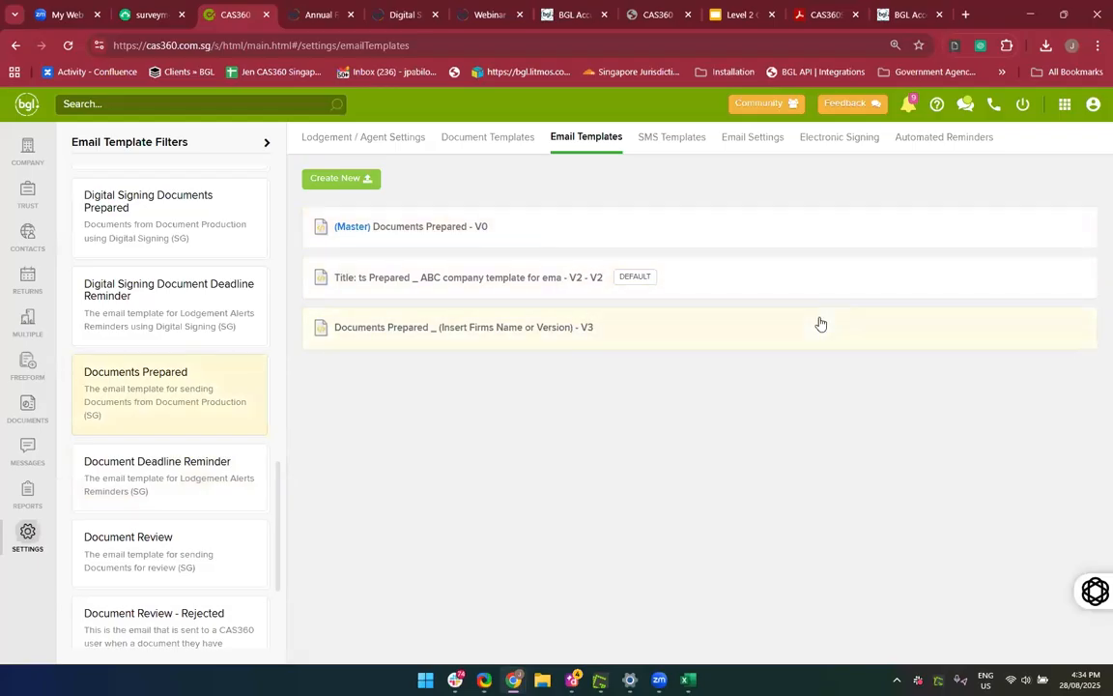
Delete the template "Documents Prepared _ (Insert Firms Name or Version) - V3"
left_click(761, 338)
scroll(766, 517, "down", 5)
scroll(767, 517, "down", 3)
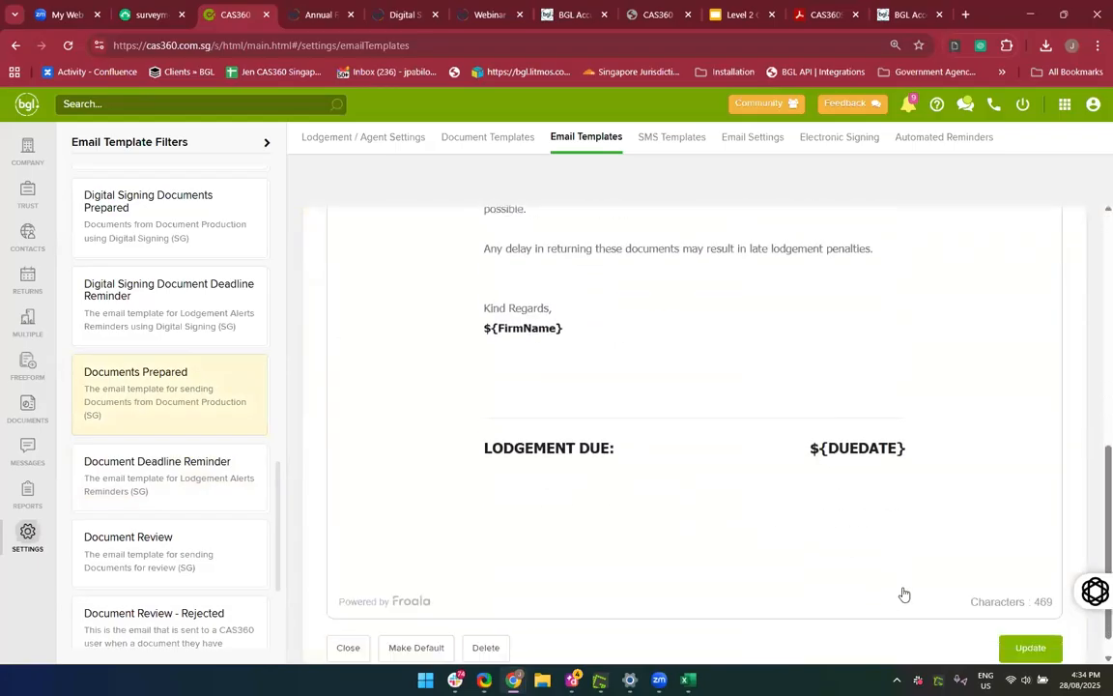
left_click(492, 610)
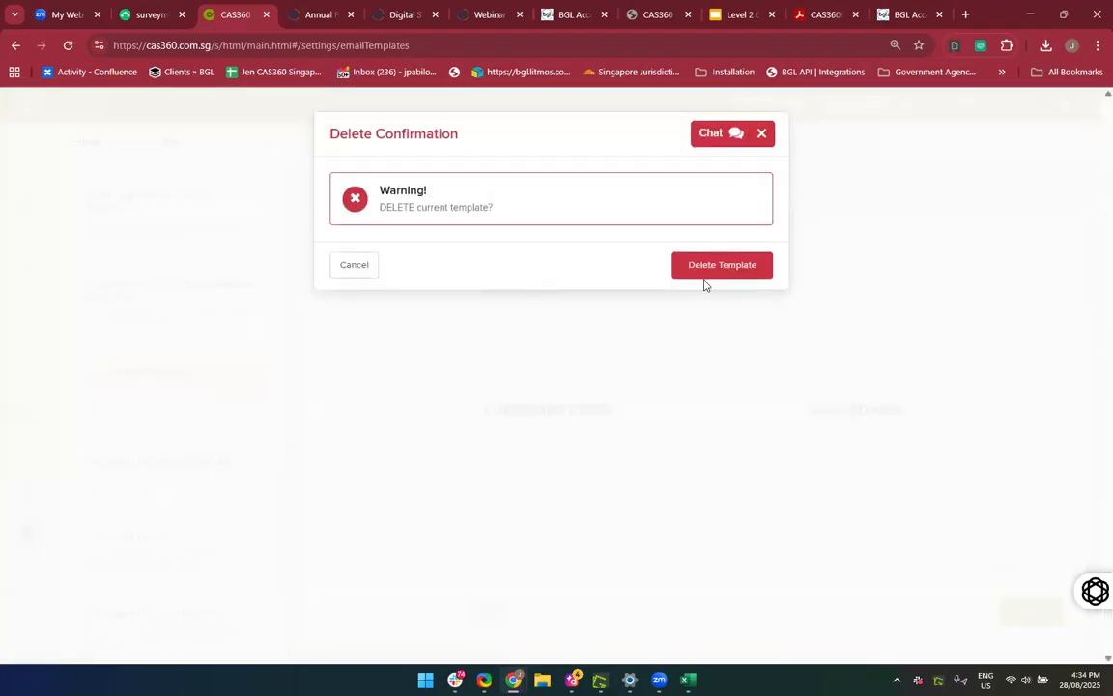
left_click(703, 273)
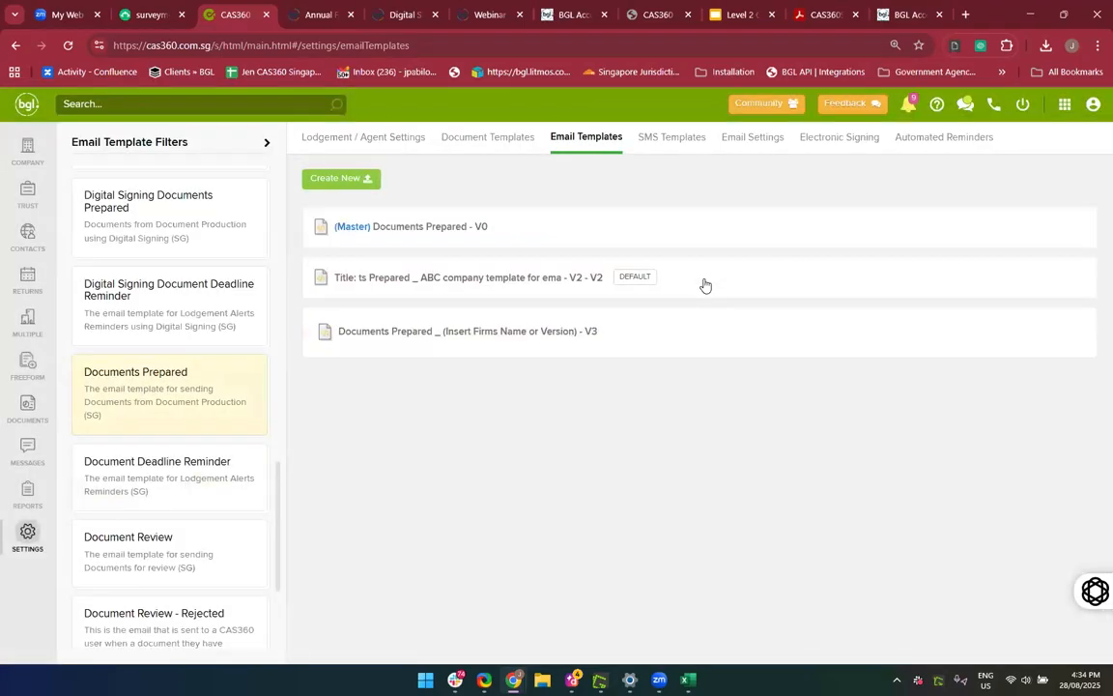
Look over the default ABC company Documents Prepared template (V2) from its title to its signature, and close it
left_click(512, 279)
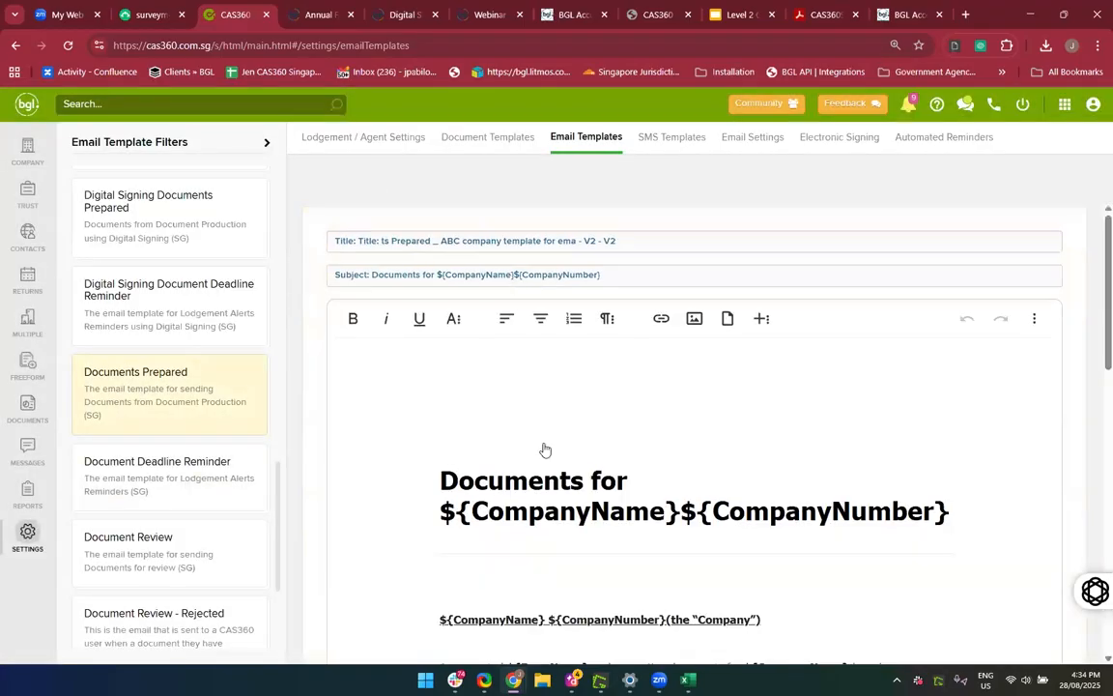
scroll(545, 449, "down", 1)
scroll(627, 274, "down", 10)
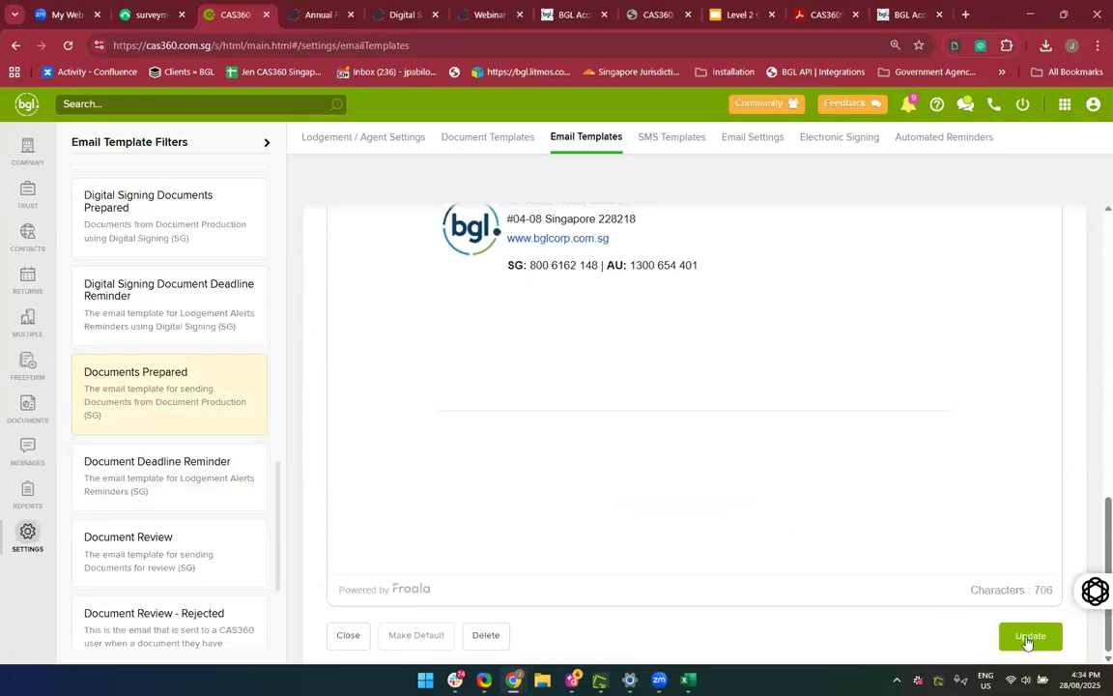
scroll(609, 534, "down", 1)
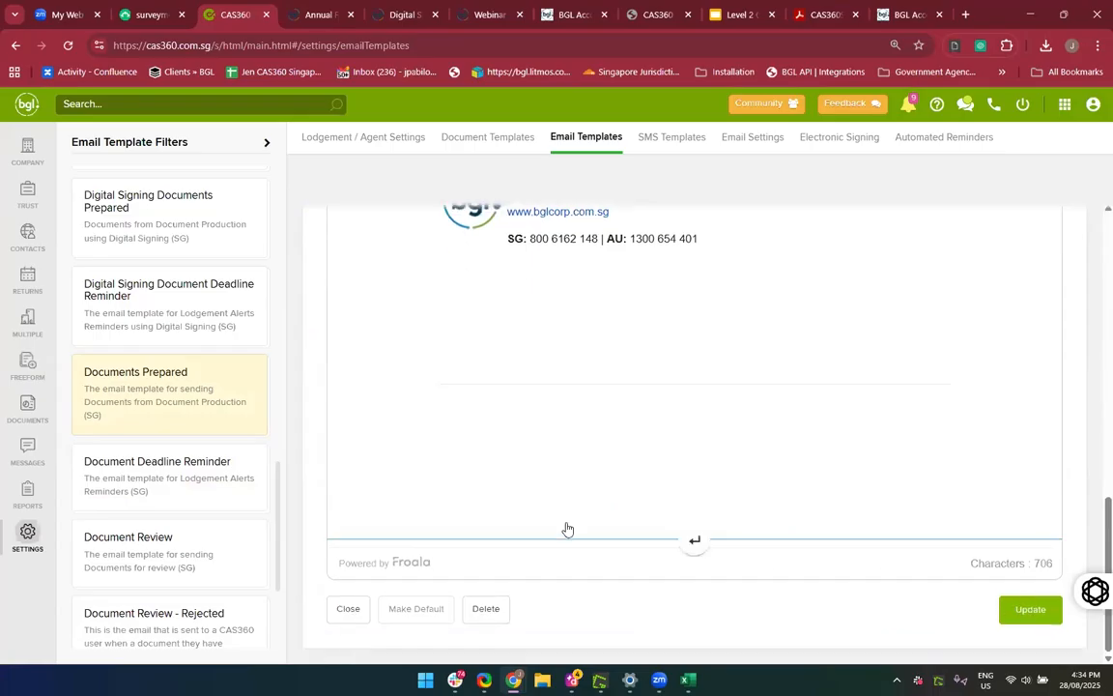
left_click(355, 606)
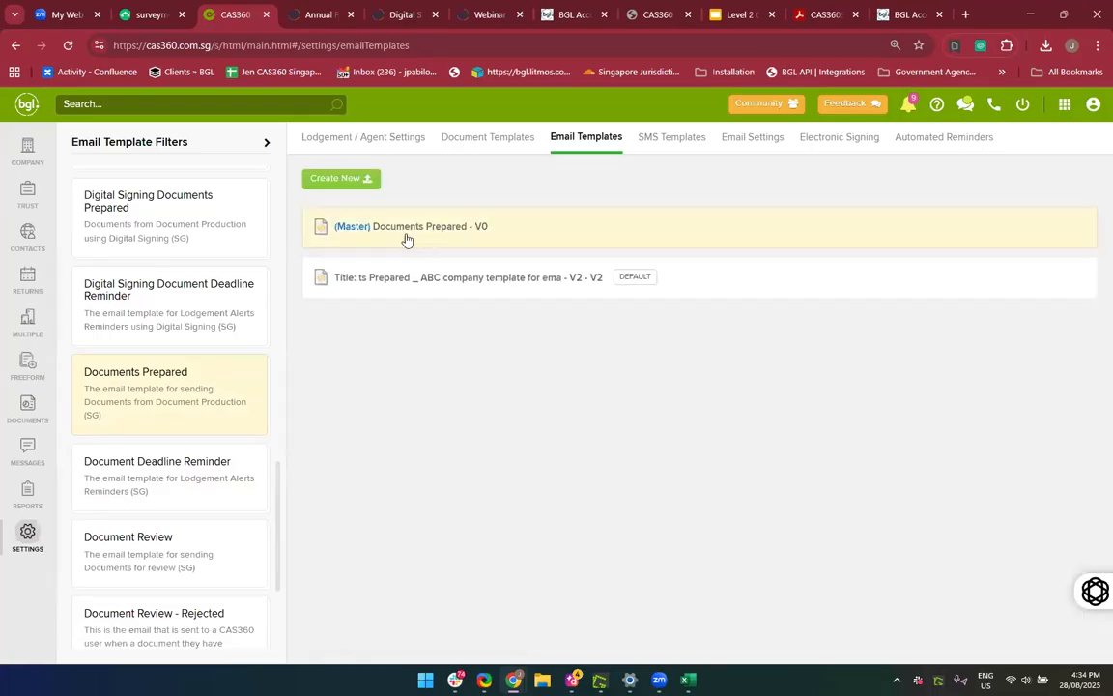
Look over the master Documents Prepared - V0 template from its subject to its signature, and close it
left_click(497, 233)
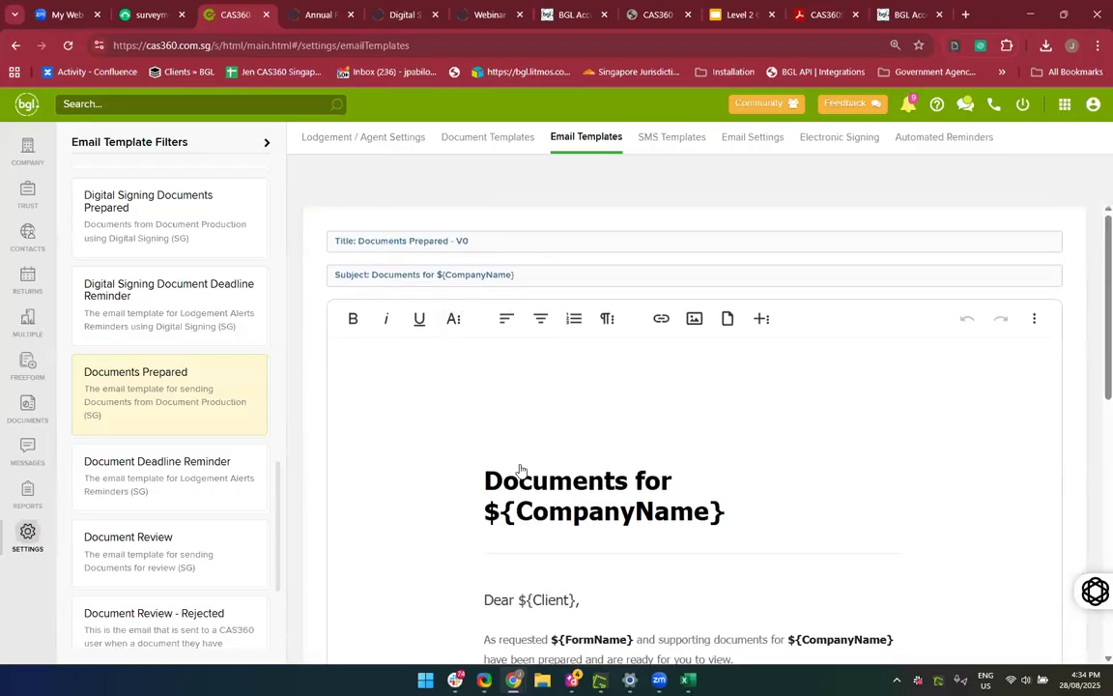
scroll(520, 470, "down", 3)
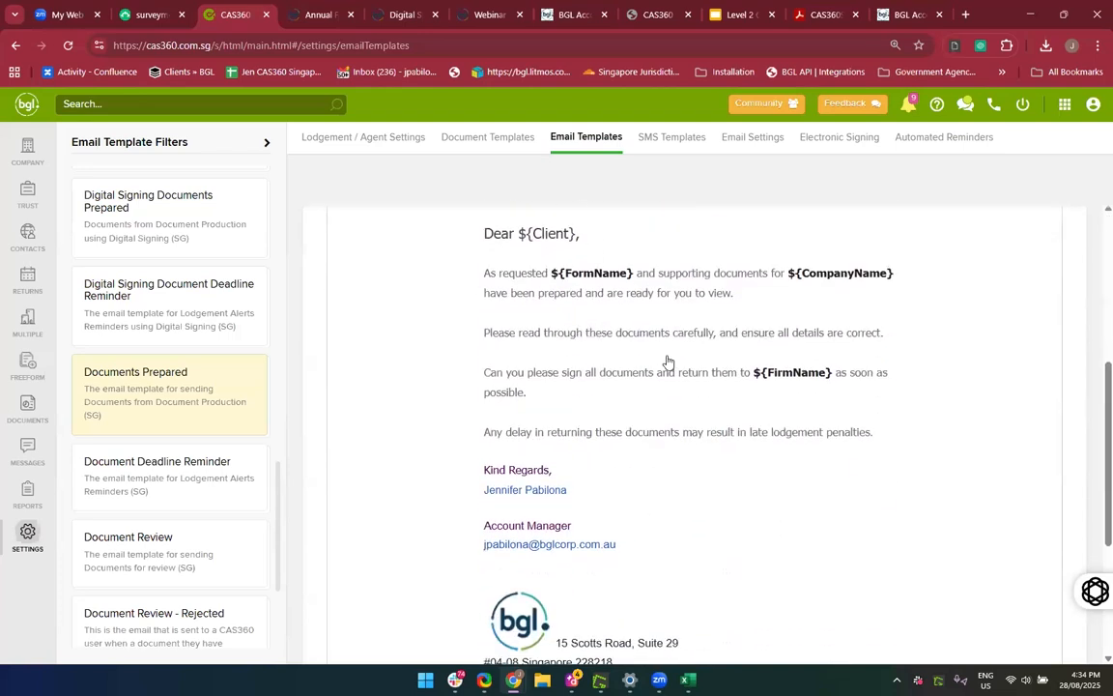
scroll(573, 466, "down", 3)
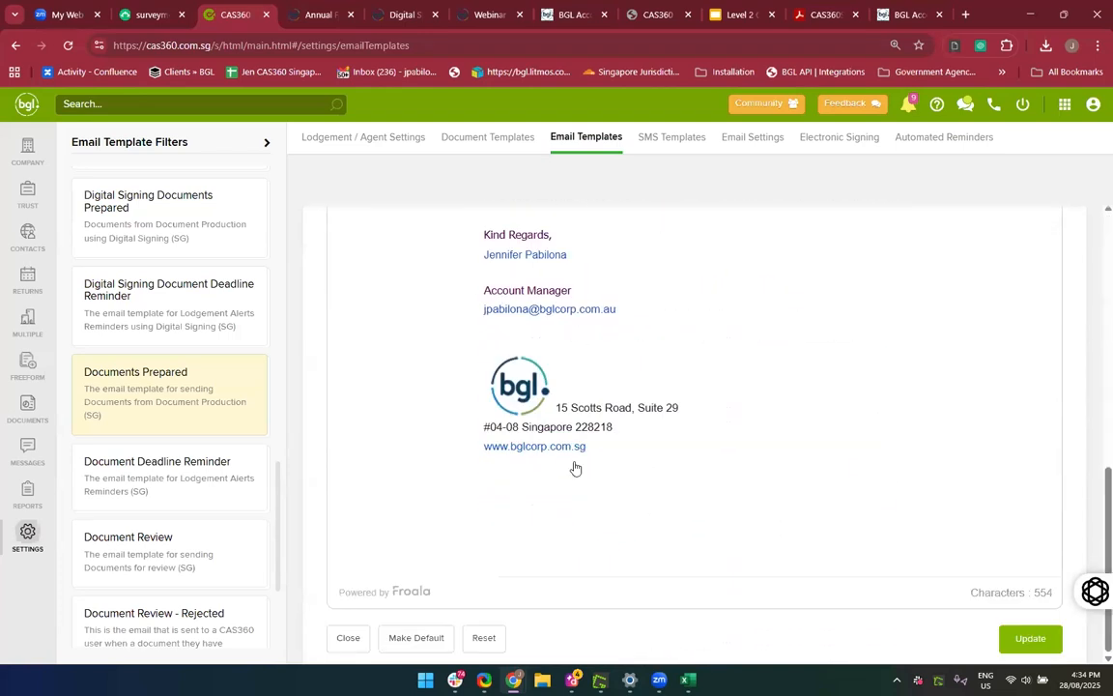
left_click(350, 626)
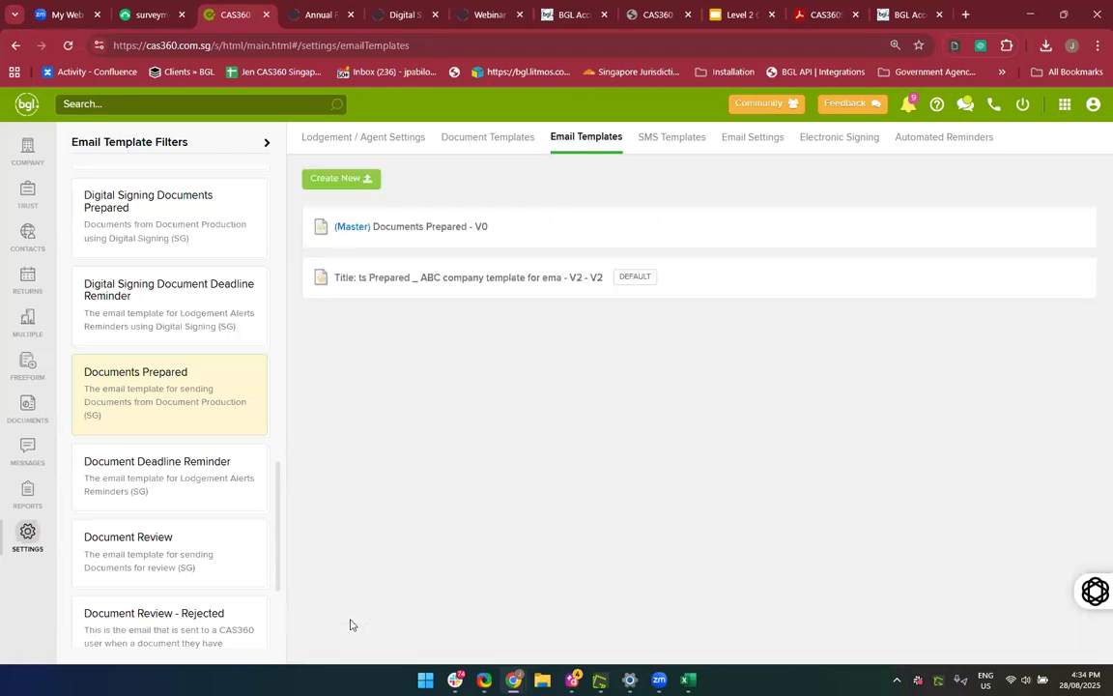
Reopen the default ABC company Documents Prepared template, and return from the Annual Return codes to the Email Templates article on the help site
left_click(665, 290)
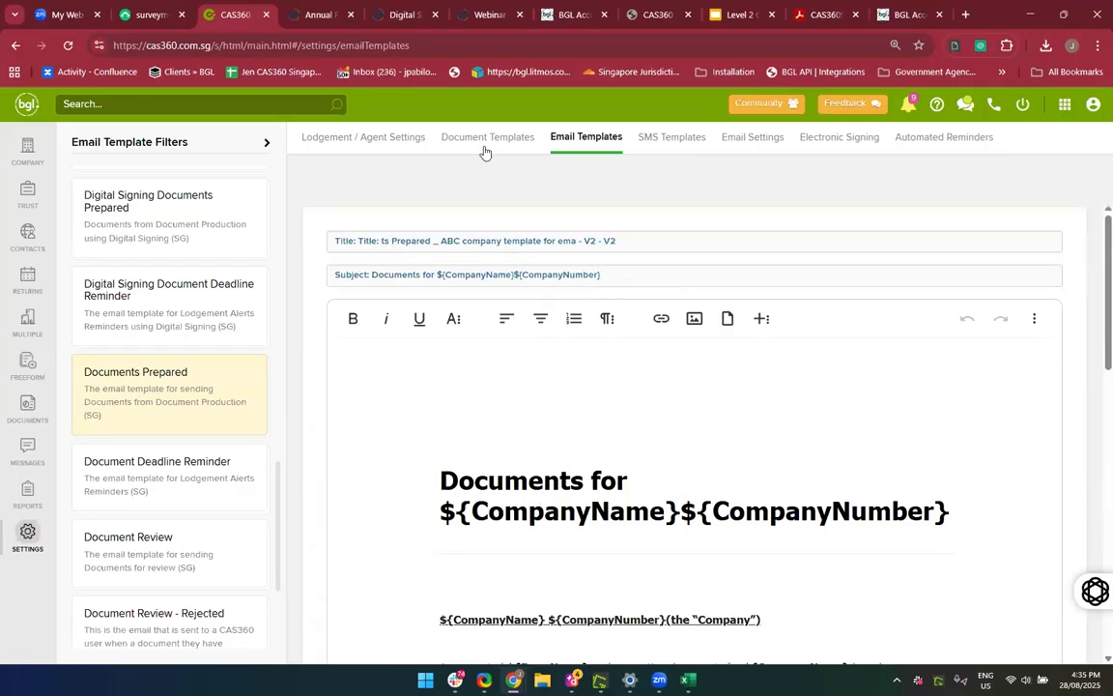
left_click(397, 18)
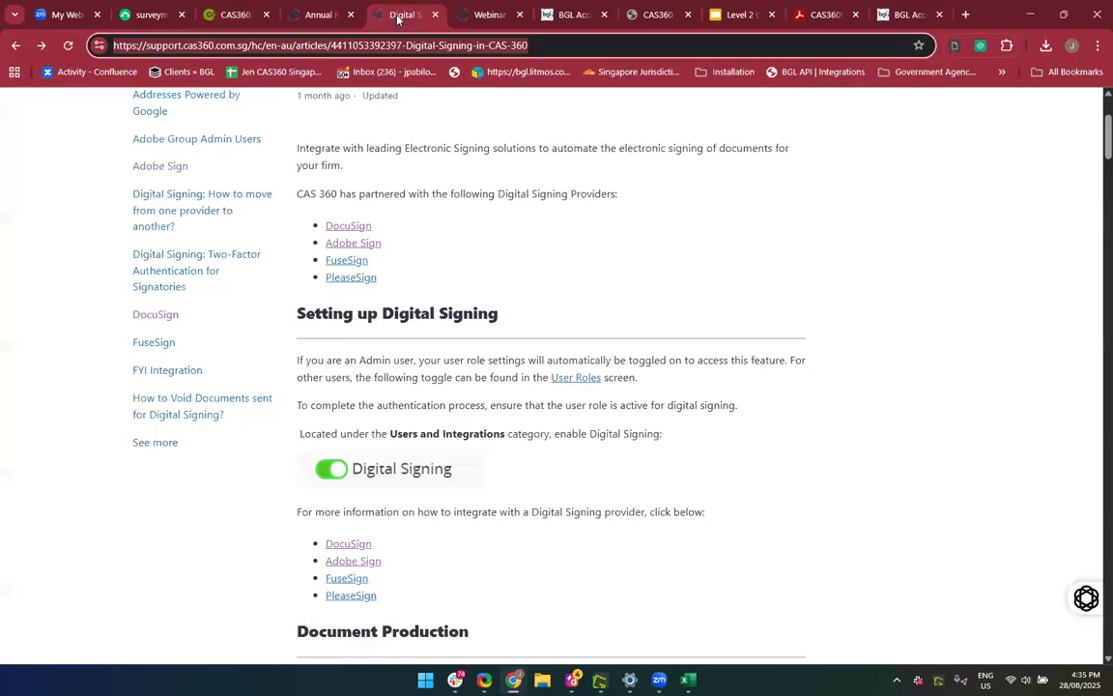
left_click(307, 15)
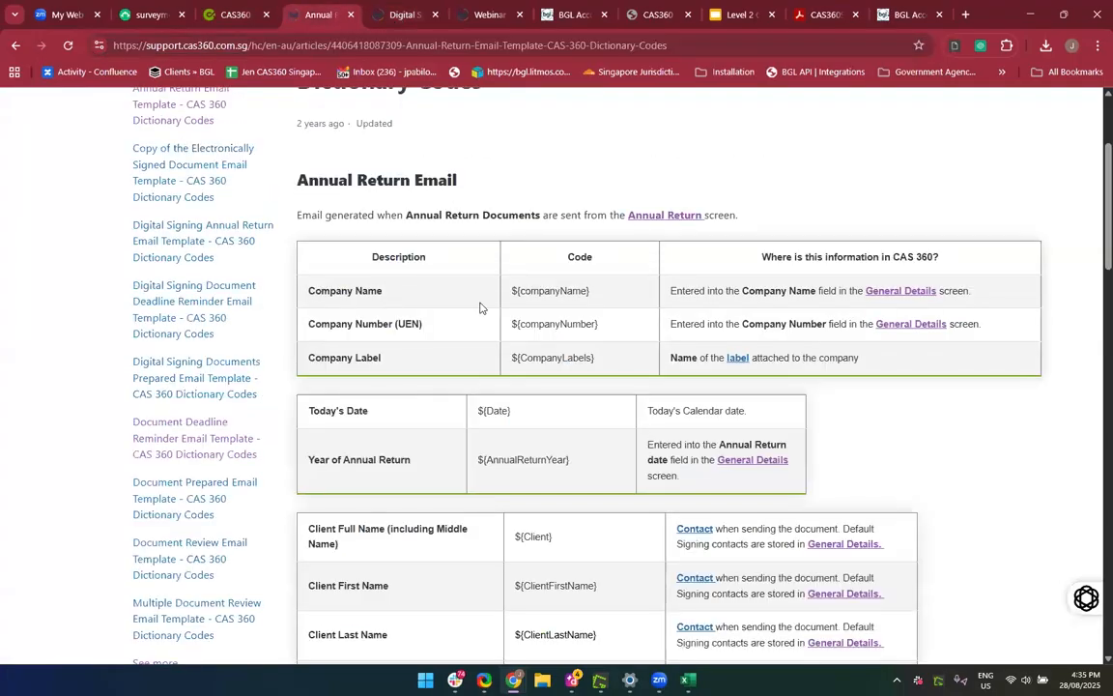
scroll(482, 309, "up", 3)
scroll(486, 307, "down", 2)
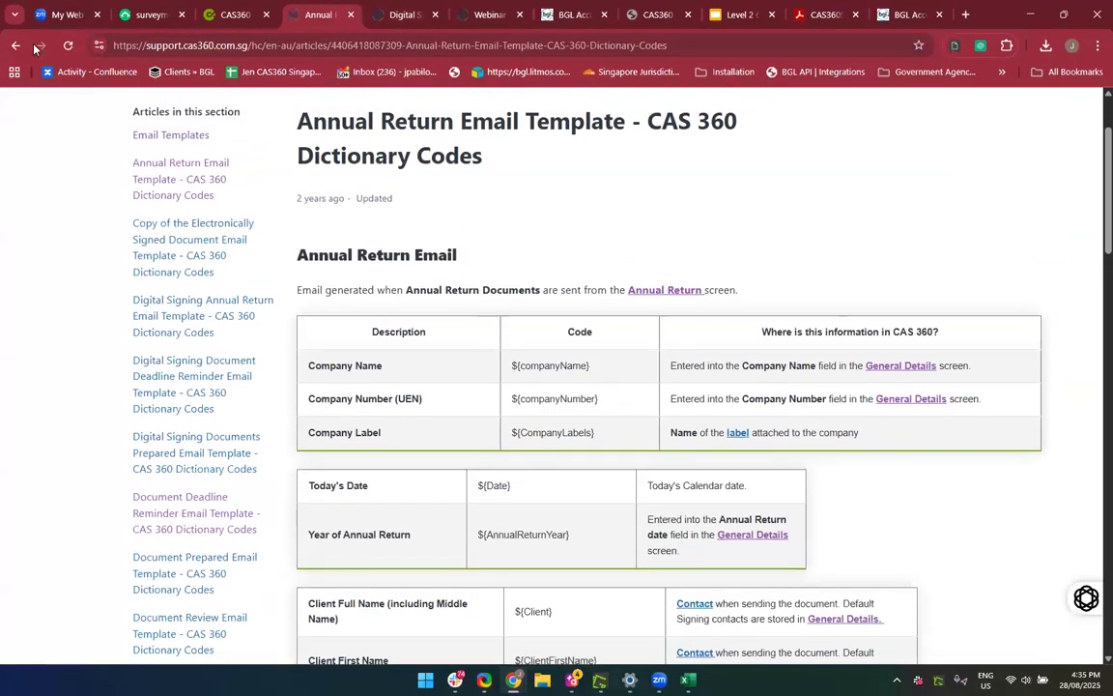
left_click(16, 45)
Switch back to CAS360 and show the email templates of the Annual Return type
left_click(235, 14)
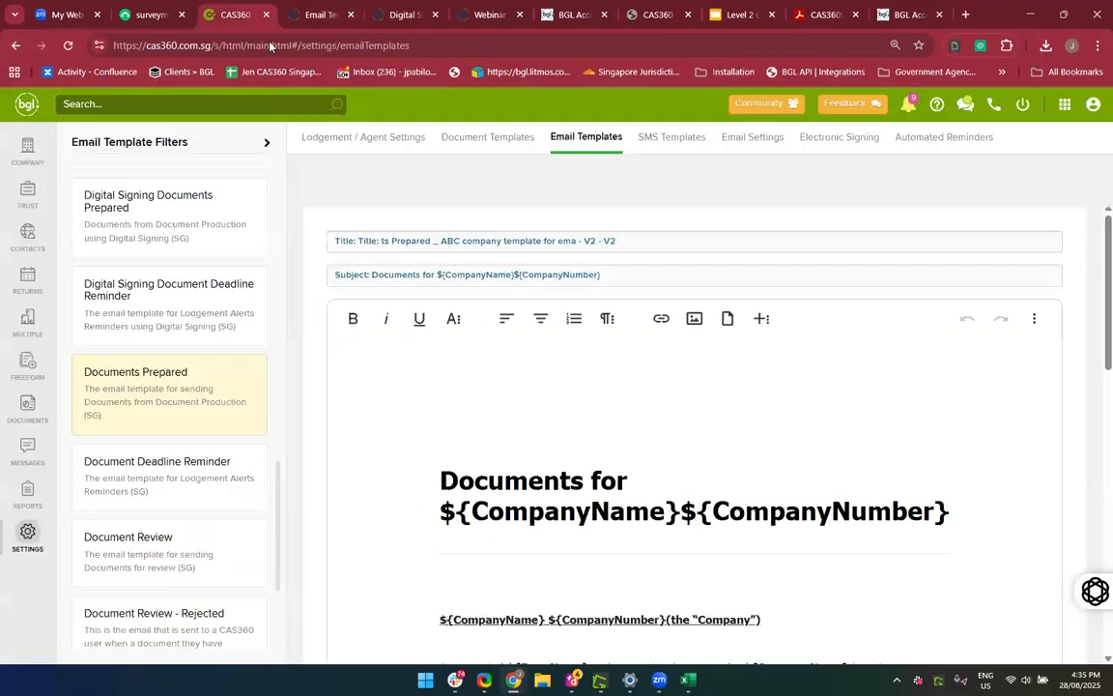
scroll(593, 425, "down", 3)
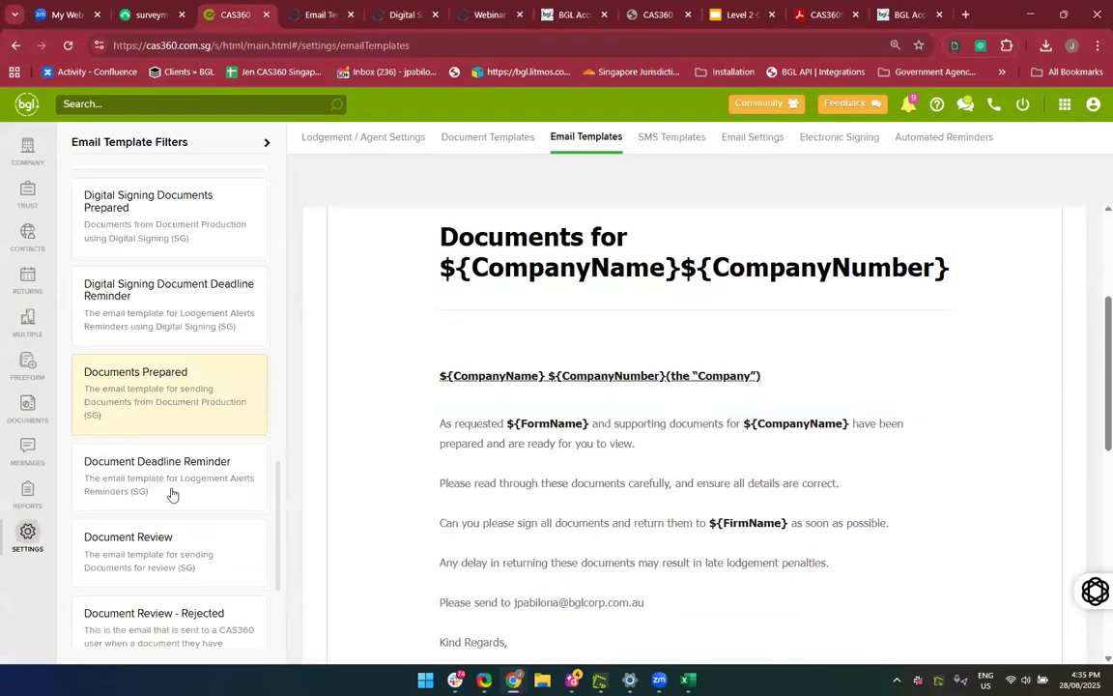
scroll(172, 494, "down", 3)
scroll(169, 497, "up", 10)
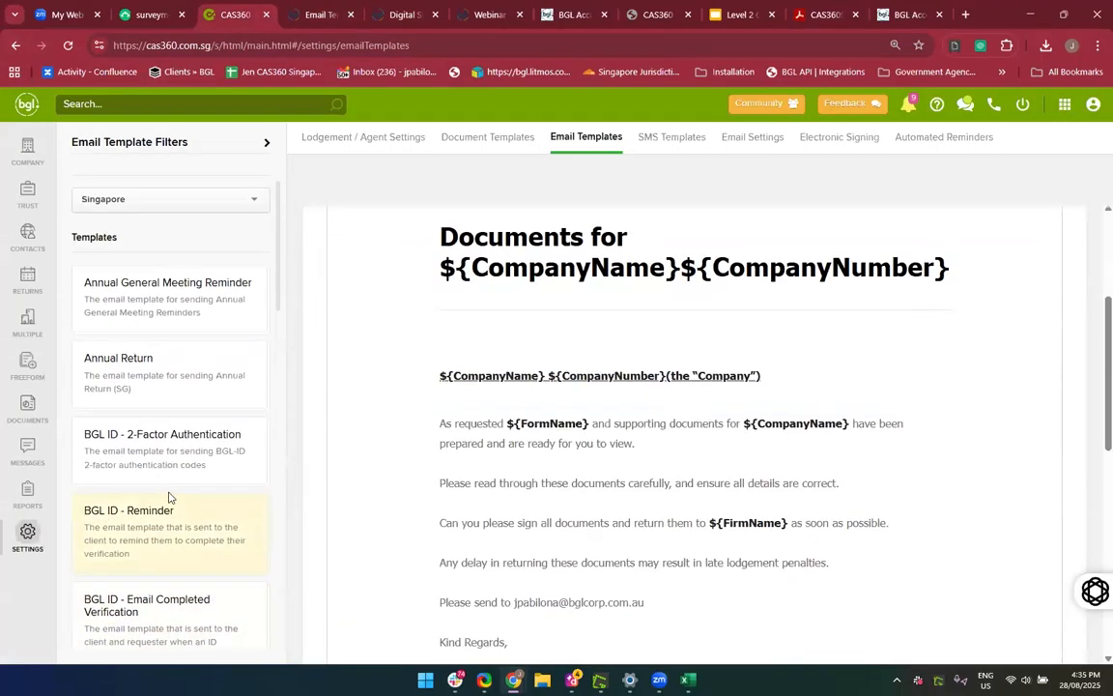
left_click(174, 384)
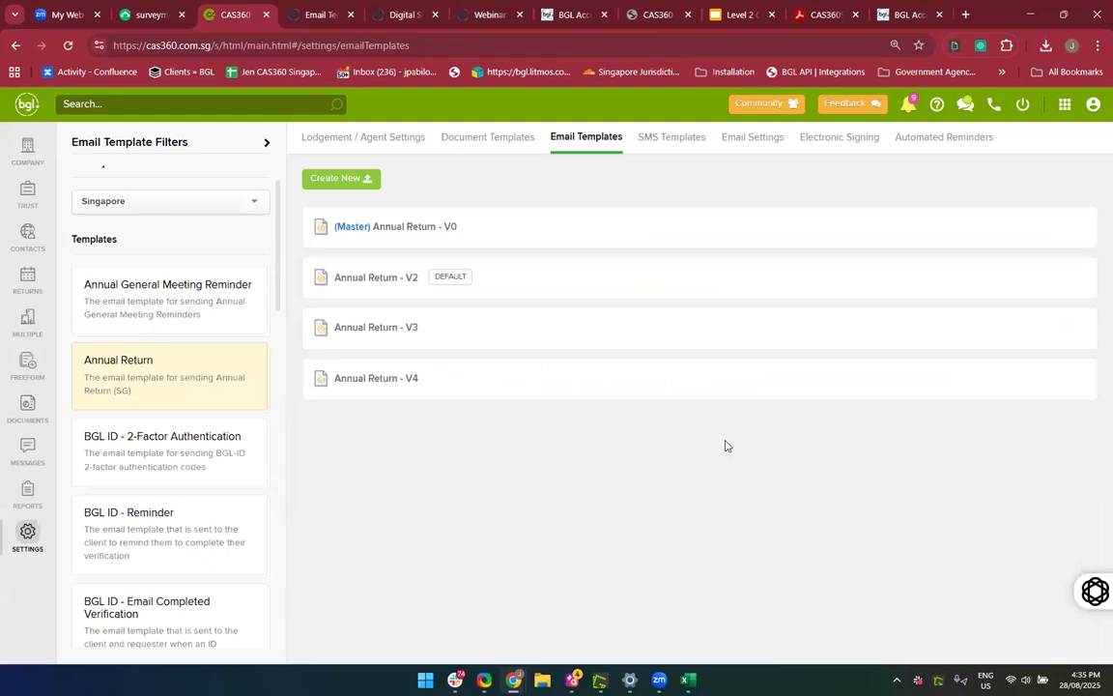
Delete the Annual Return - V4 email template and confirm the deletion
left_click(629, 390)
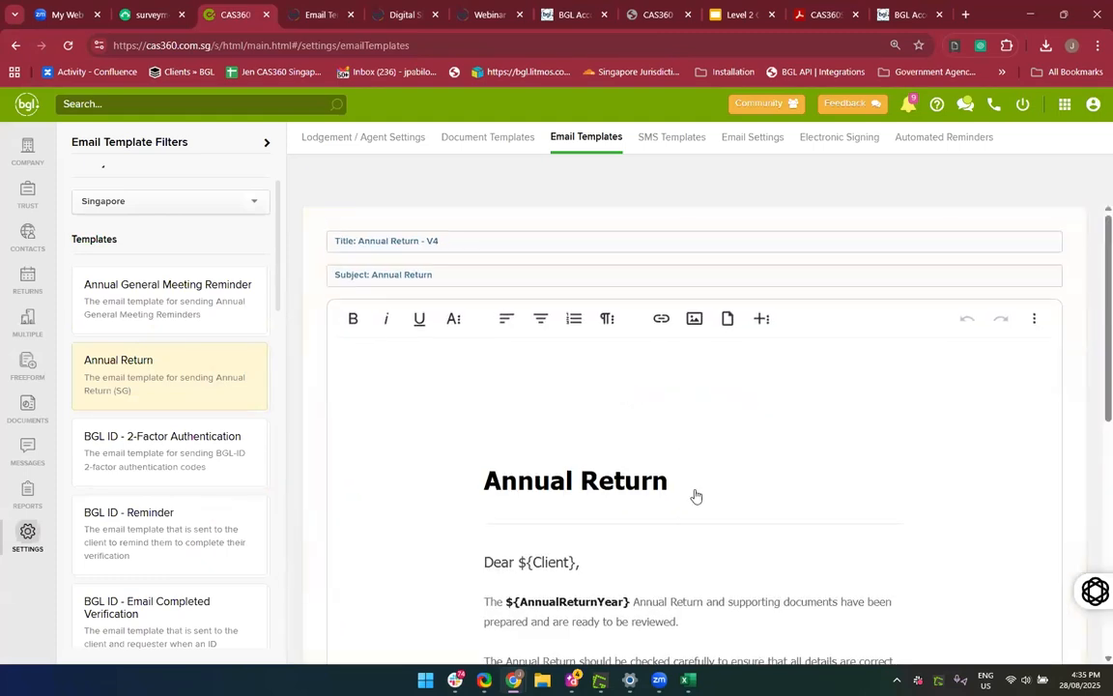
scroll(695, 496, "down", 10)
scroll(483, 626, "down", 1)
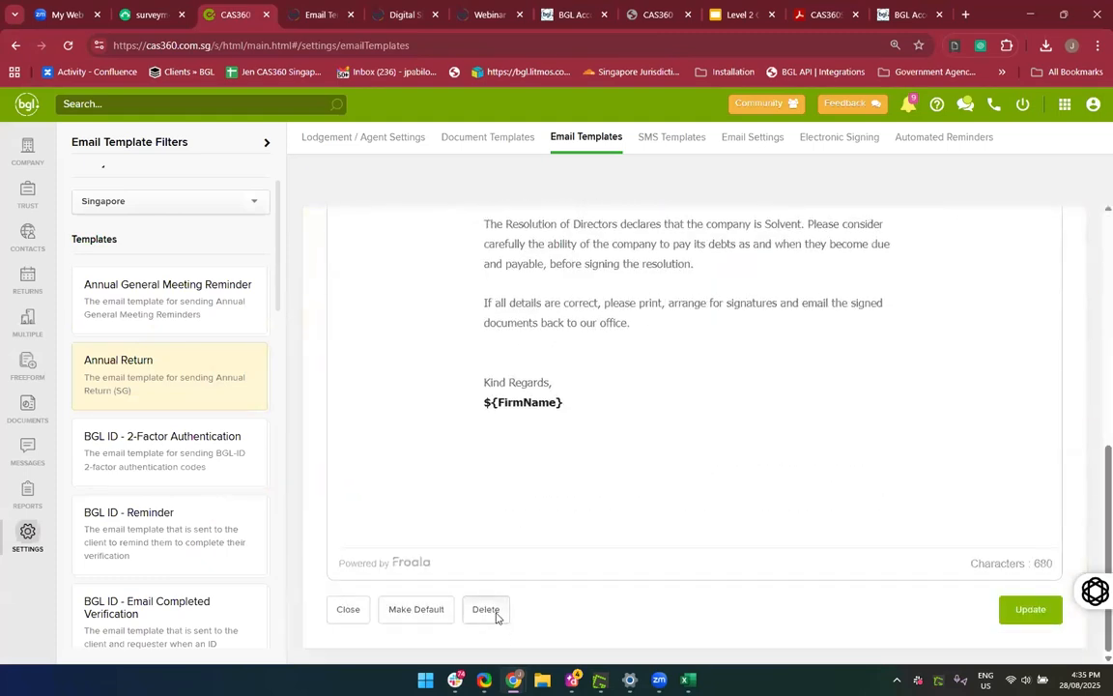
left_click(486, 609)
left_click(717, 267)
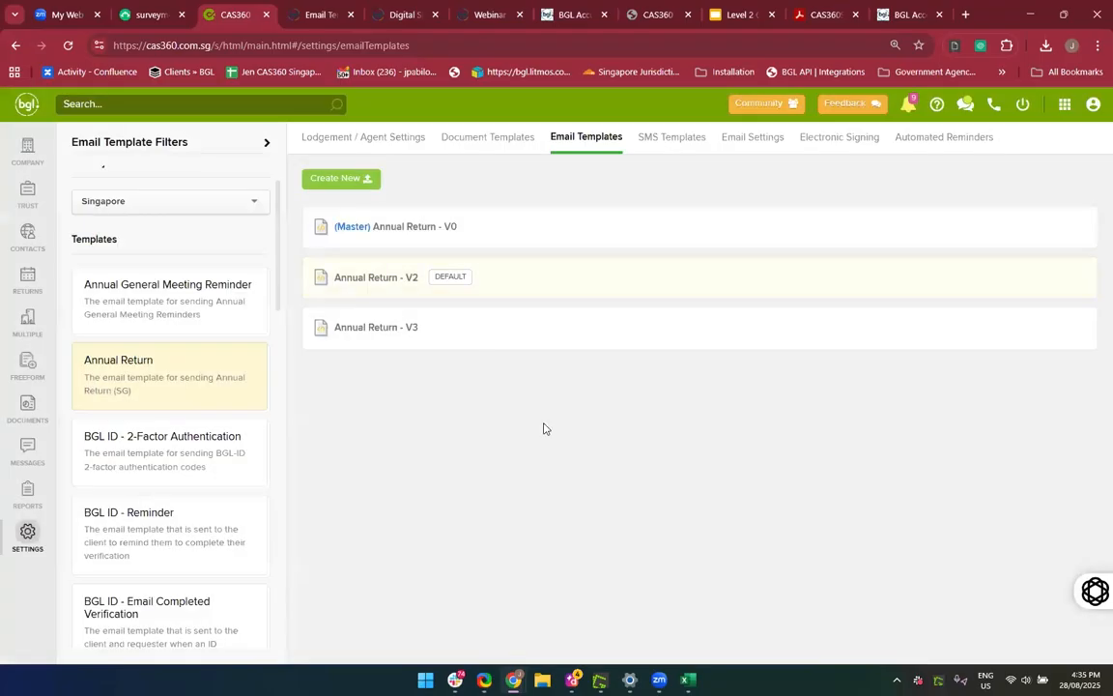
Delete the Annual Return - V3 email template and confirm the deletion
left_click(474, 333)
scroll(447, 529, "down", 10)
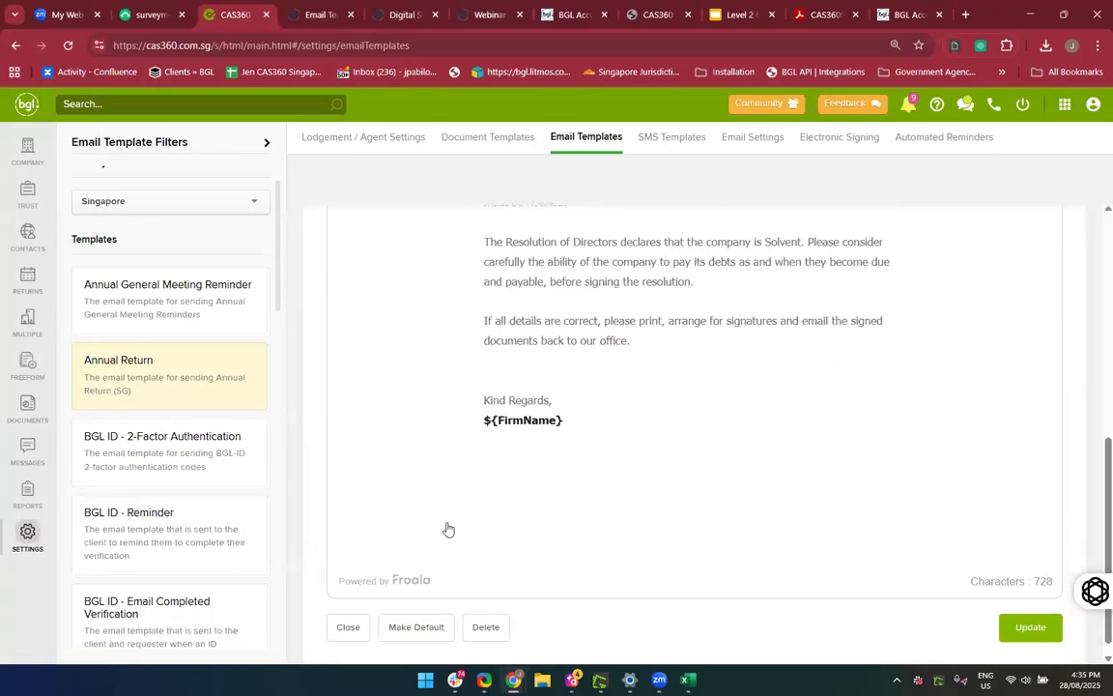
left_click(486, 606)
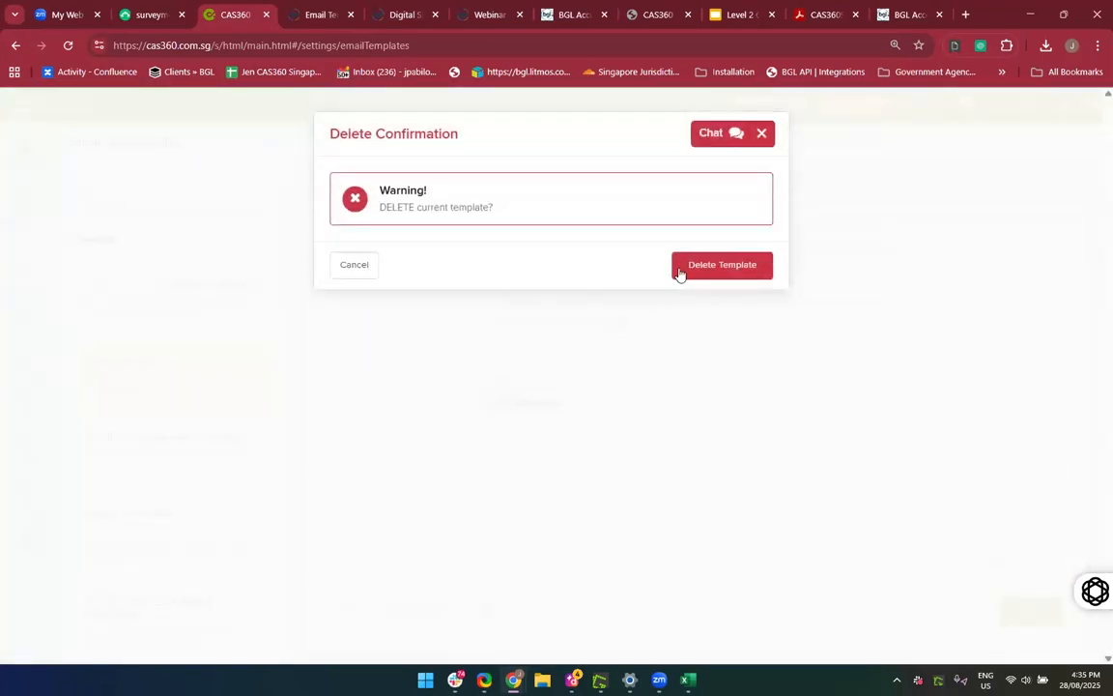
left_click(679, 271)
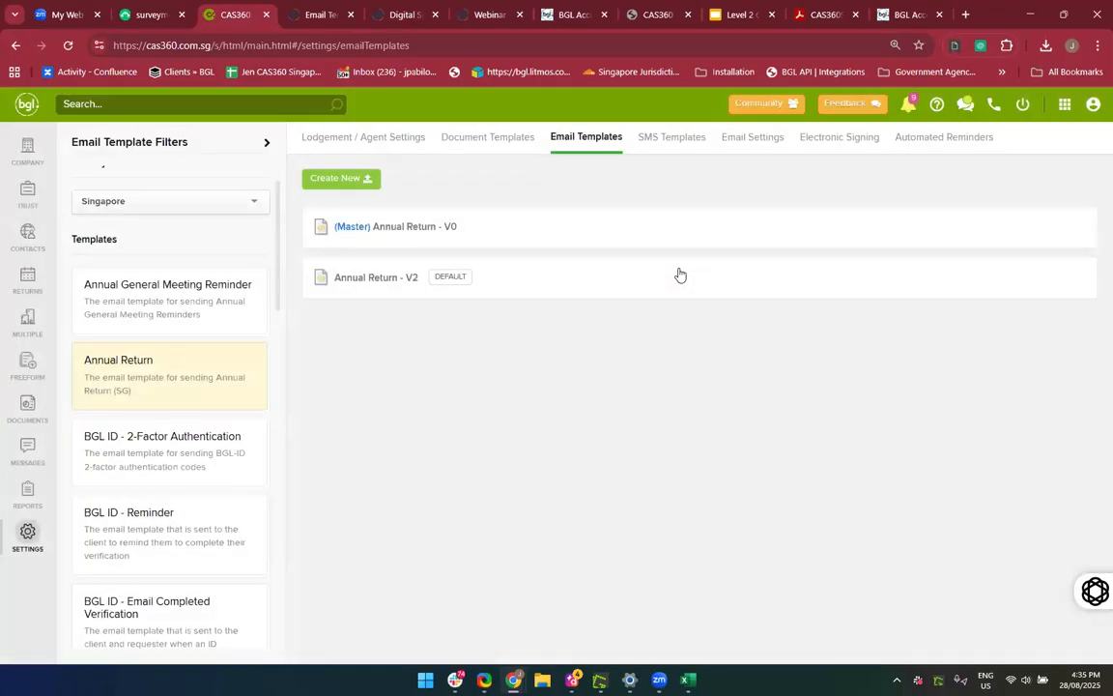
Delete the Annual Return - V2 email template and confirm the deletion
left_click(526, 279)
scroll(511, 399, "down", 8)
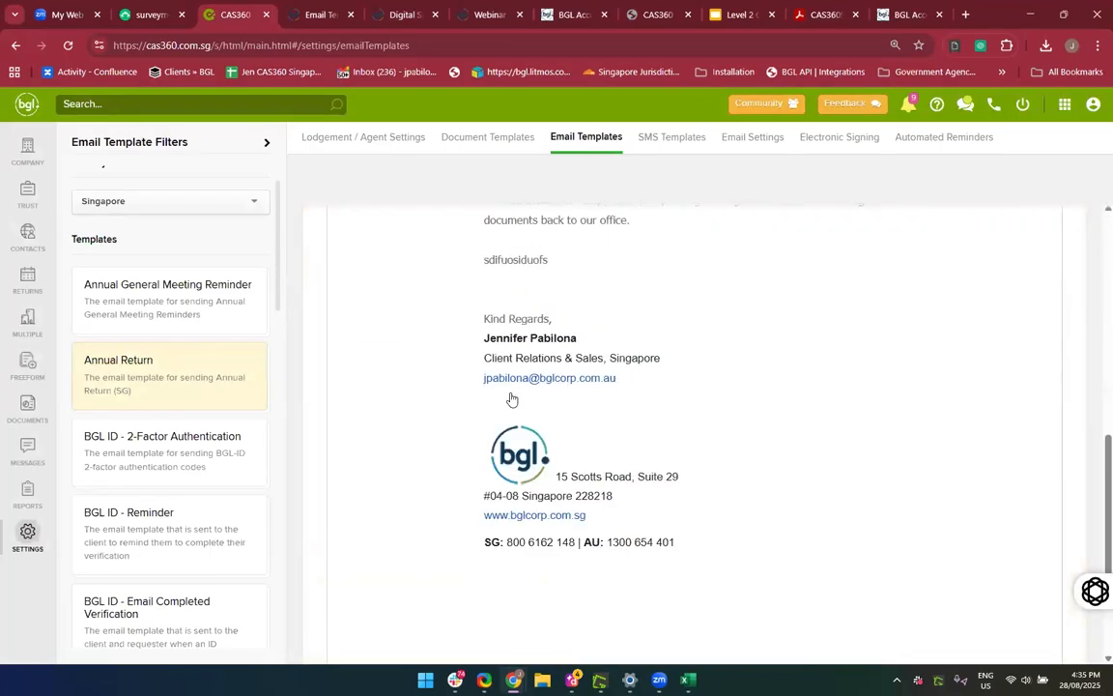
scroll(510, 398, "down", 3)
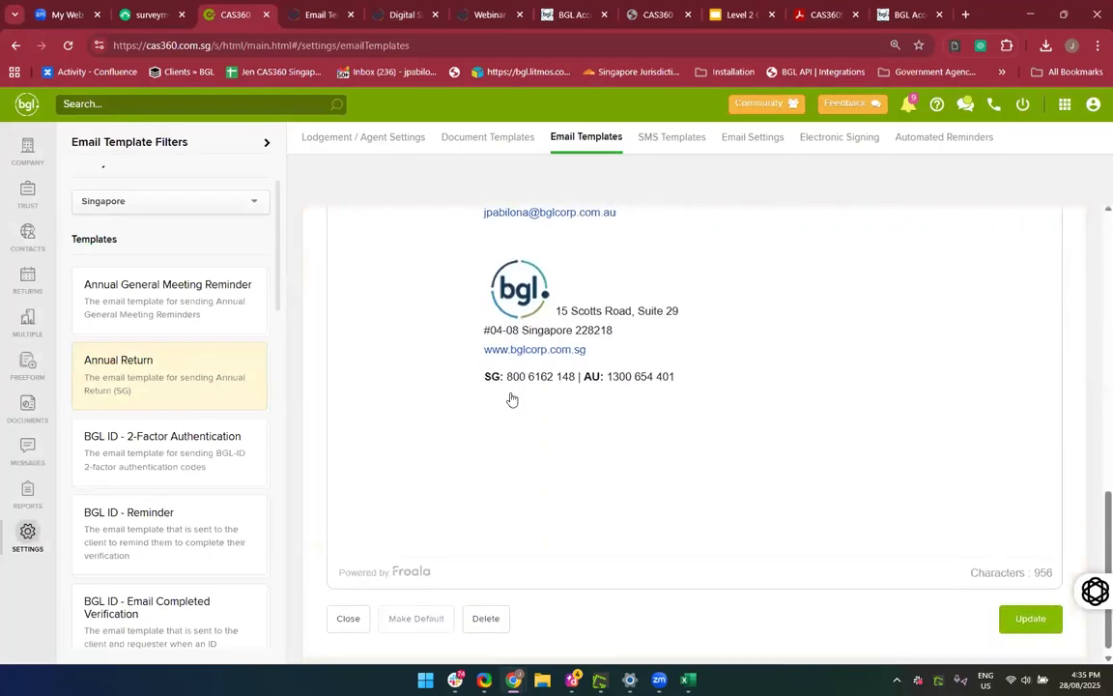
left_click(480, 610)
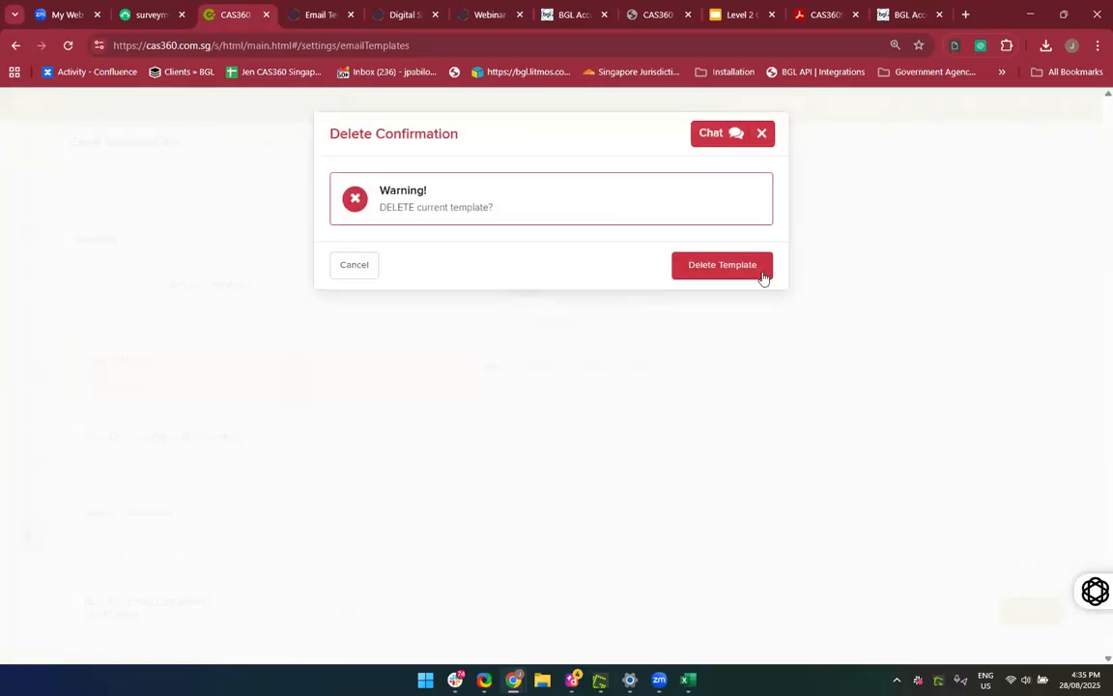
left_click(727, 268)
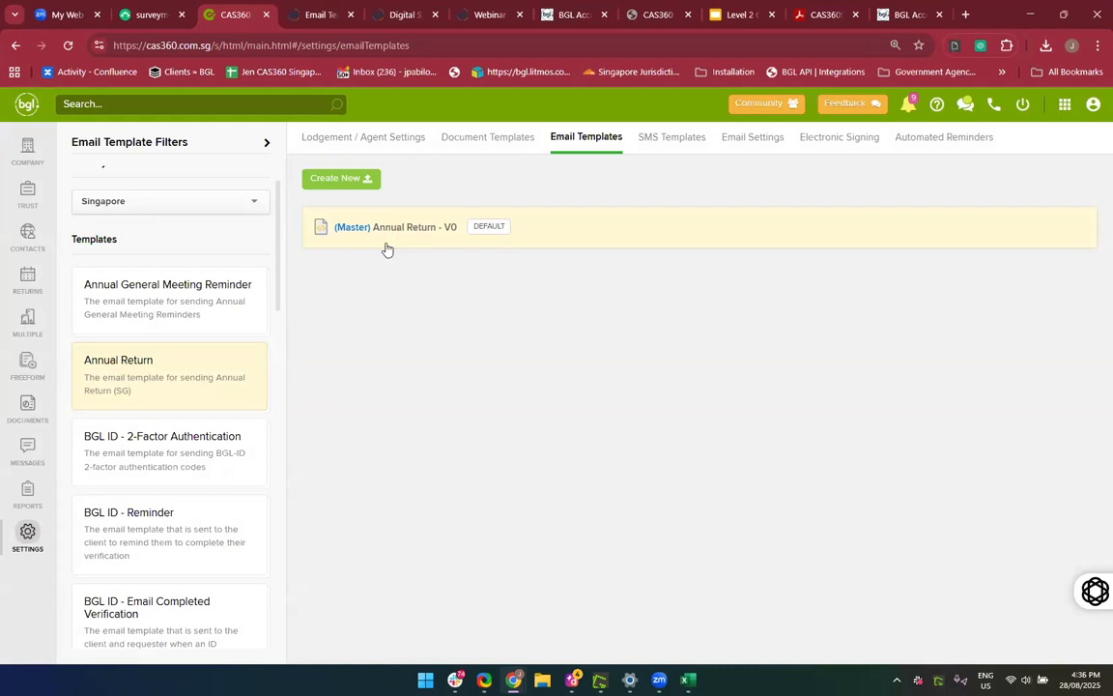
Open the master Annual Return email template and set its title to Annual Return V1, keeping the subject as Annual Return
left_click(597, 237)
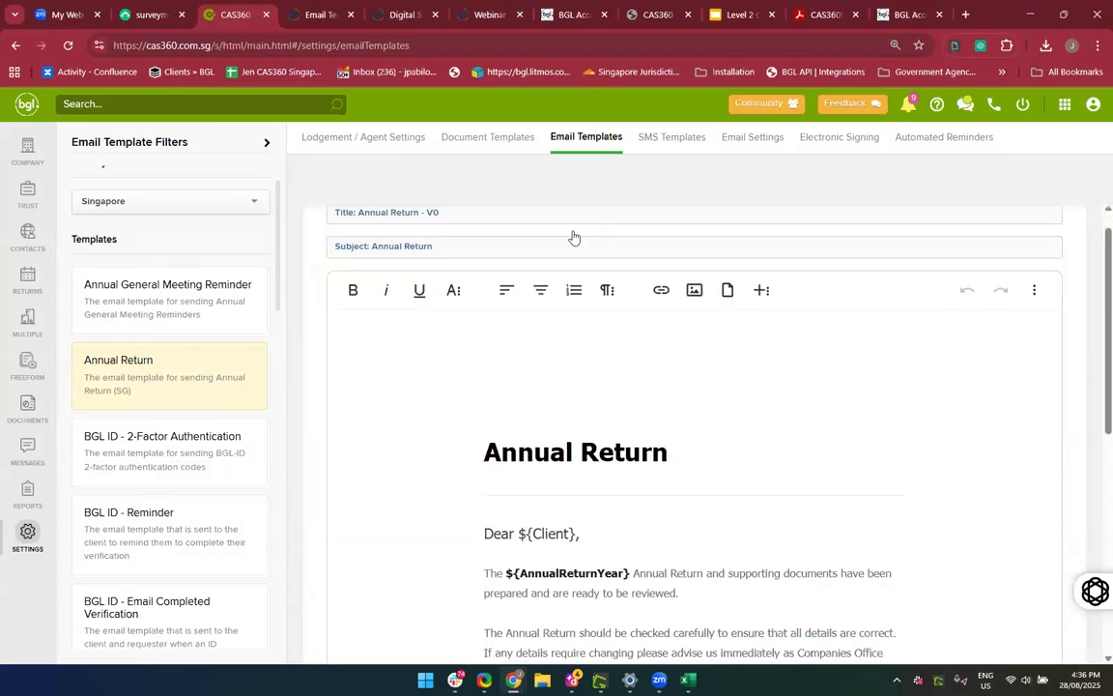
left_click(512, 213)
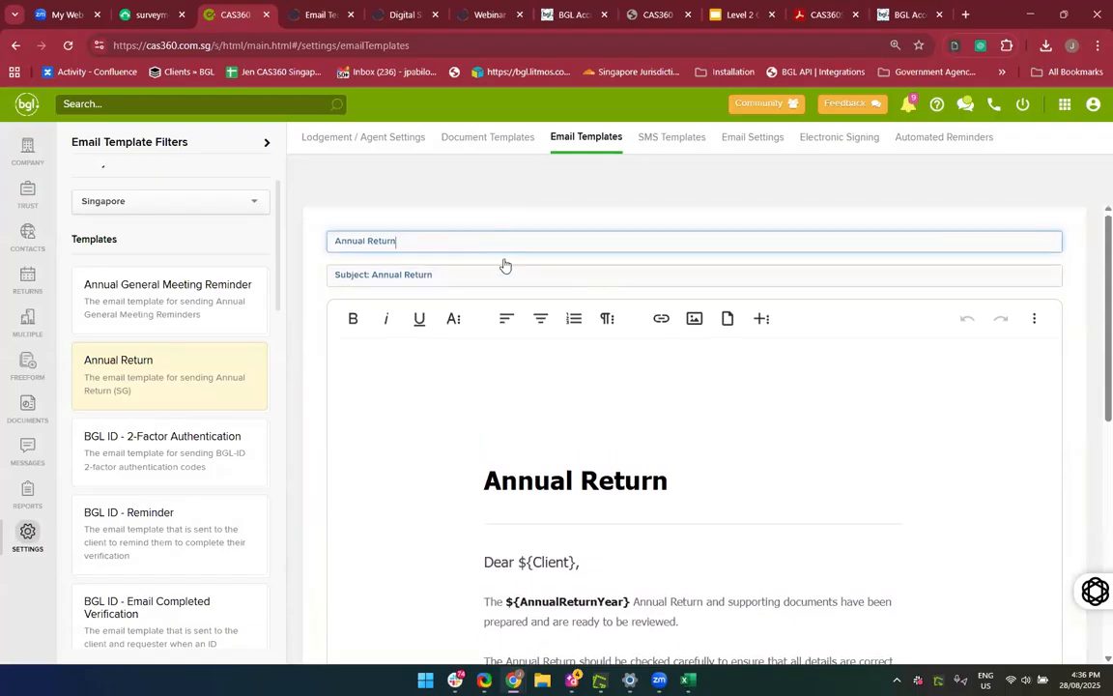
type("V1 - V0")
left_click(496, 273)
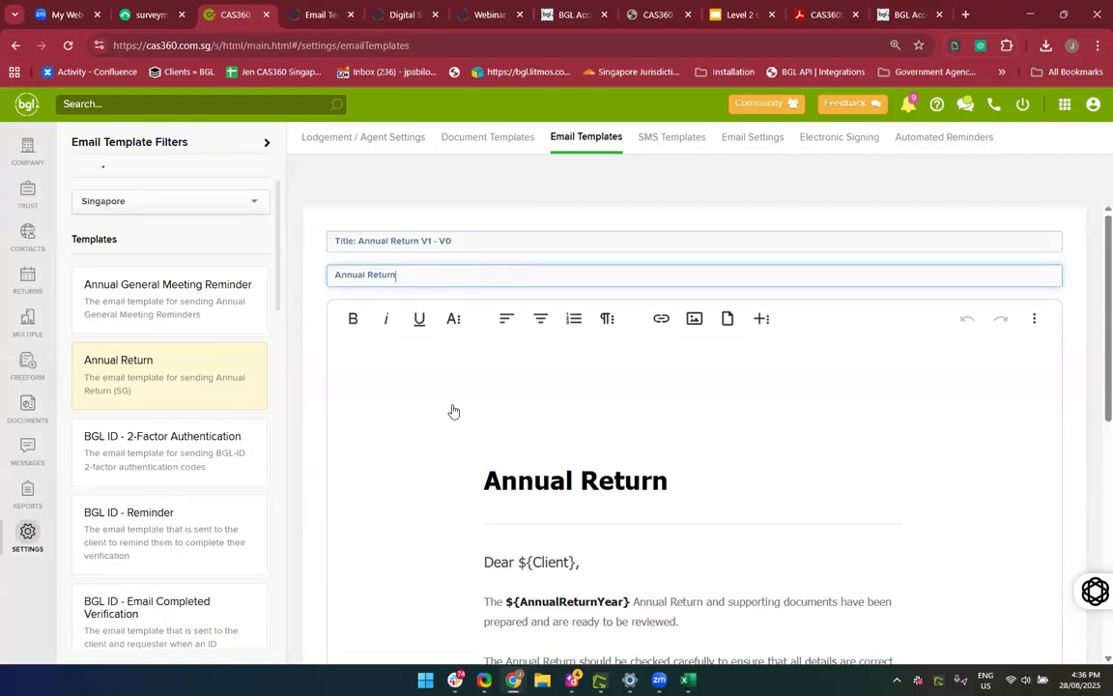
scroll(552, 482, "down", 5)
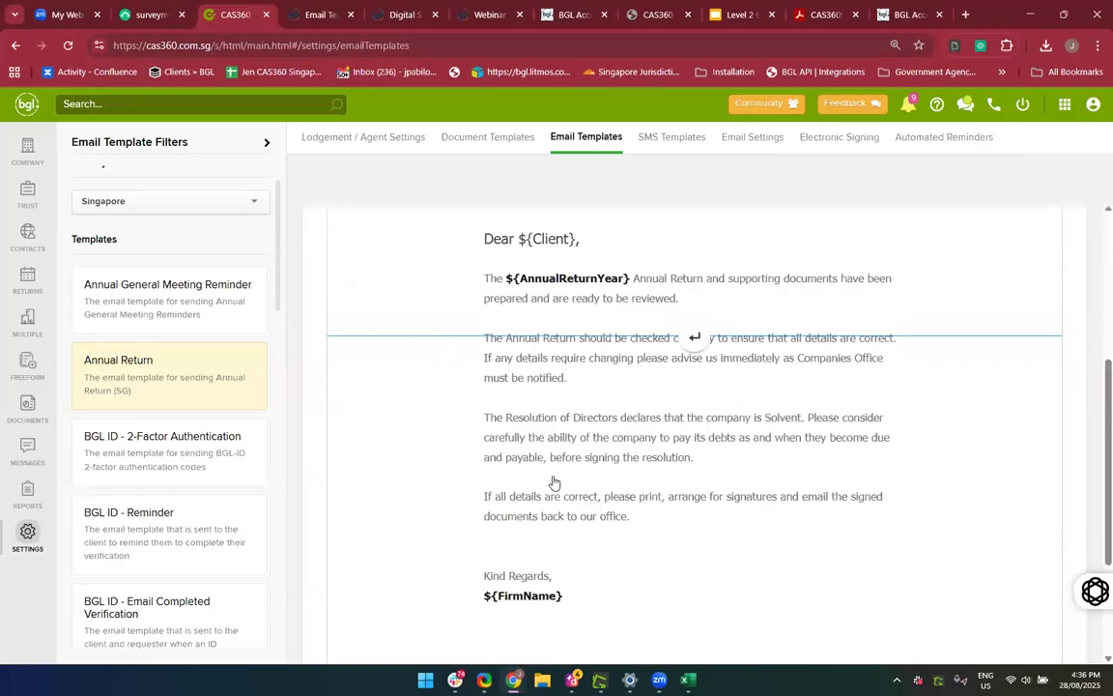
scroll(554, 482, "up", 5)
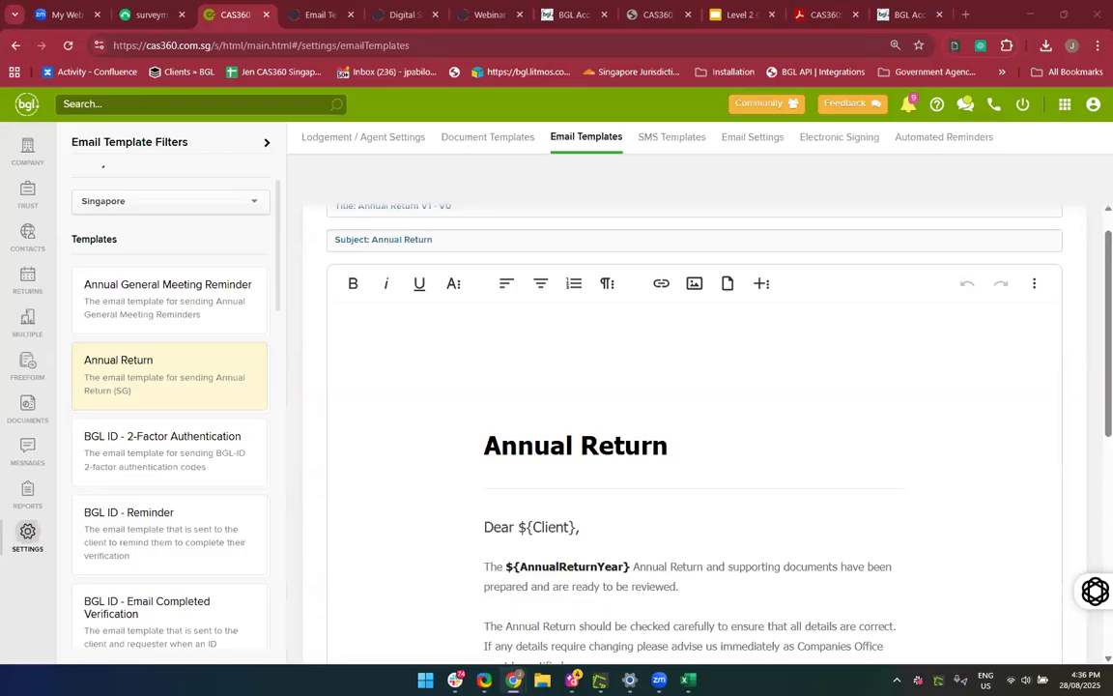
Replace the ${FirmName} code under Kind Regards in the Annual Return template with the copied email signature
scroll(560, 577, "down", 5)
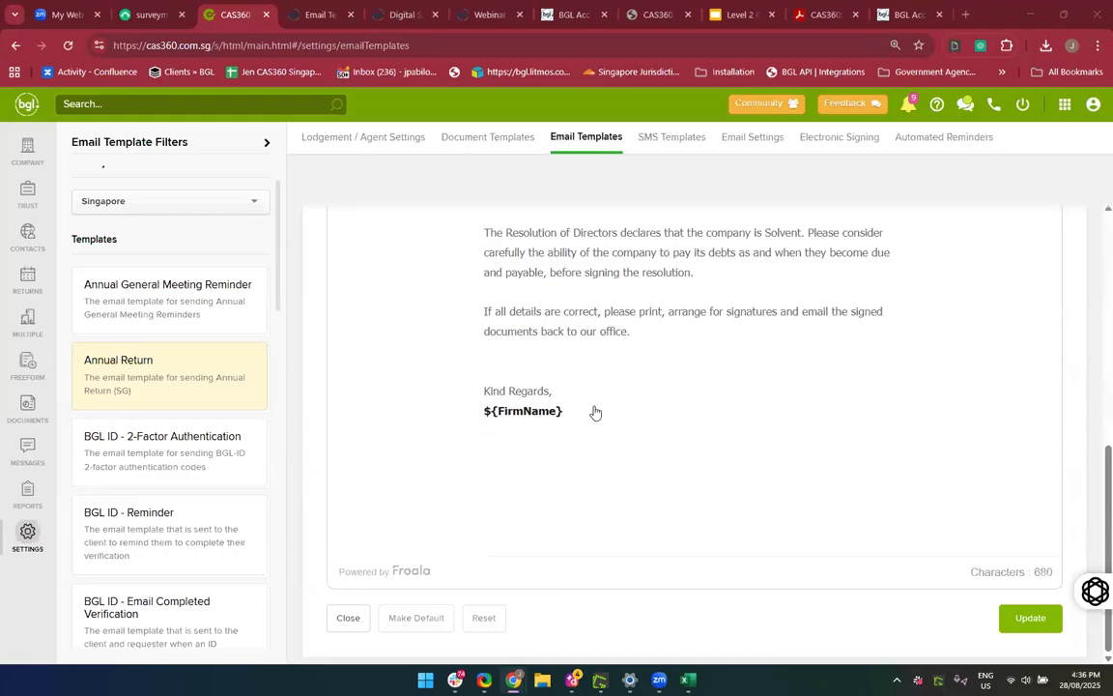
left_click(586, 410)
left_click_drag(568, 408, 478, 407)
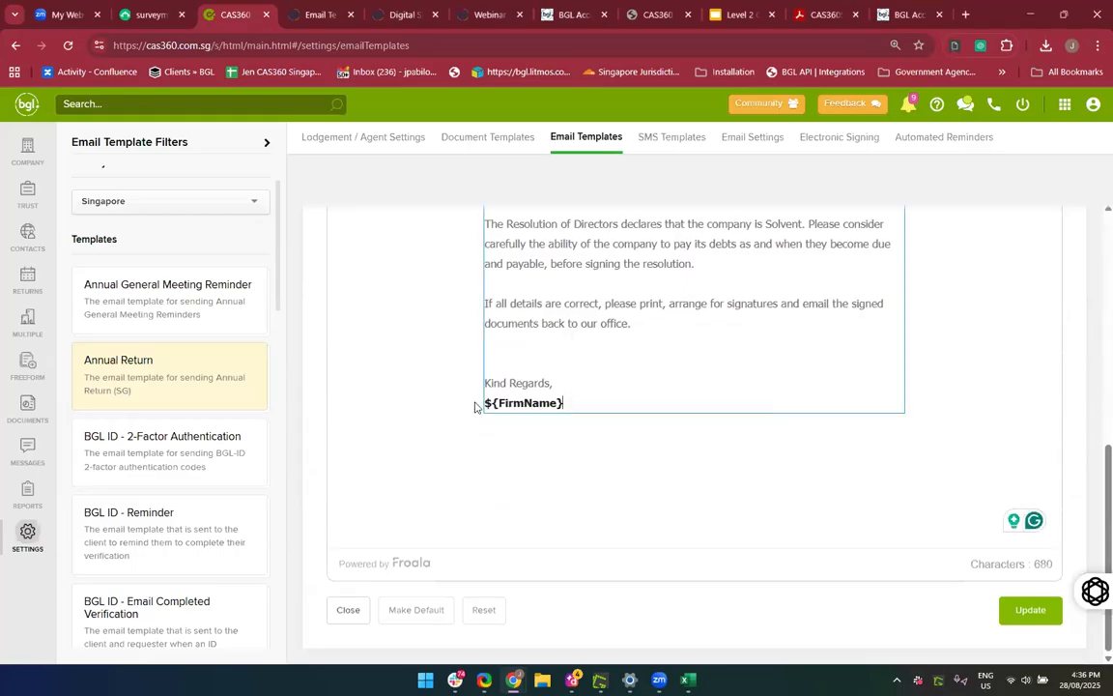
left_click(588, 410)
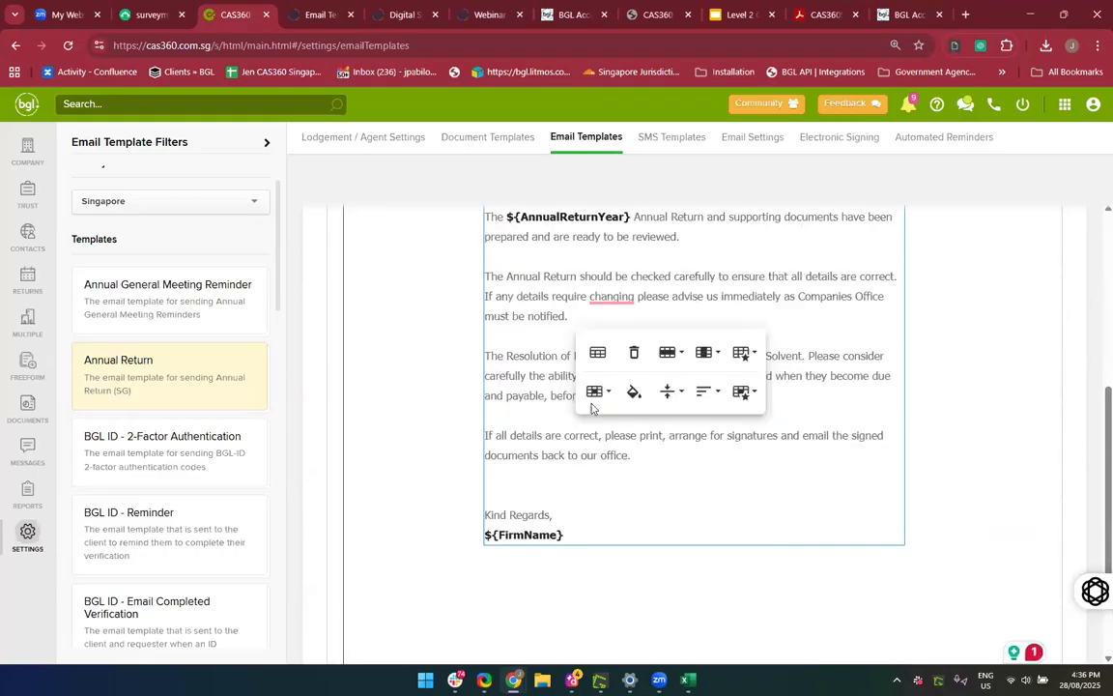
left_click(570, 534)
key("BackSpace")
key("BackSpace")
key("BackSpace")
key("BackSpace")
key("BackSpace")
key("BackSpace")
key("BackSpace")
key("BackSpace")
key("BackSpace")
key("BackSpace")
key("BackSpace")
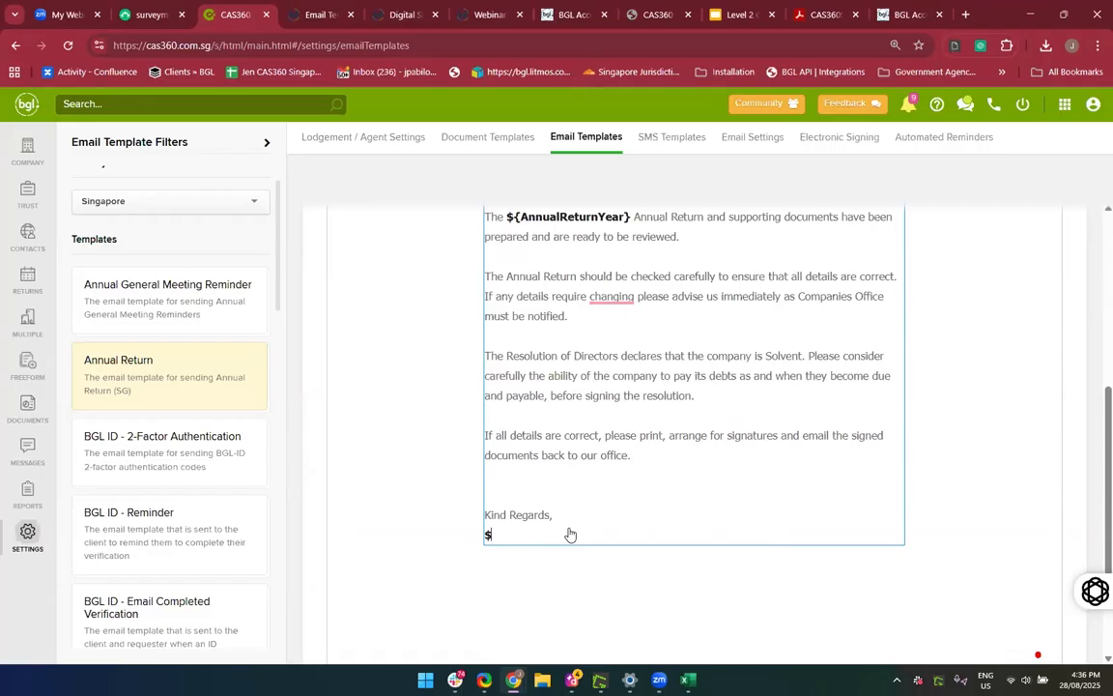
key("ctrl+v")
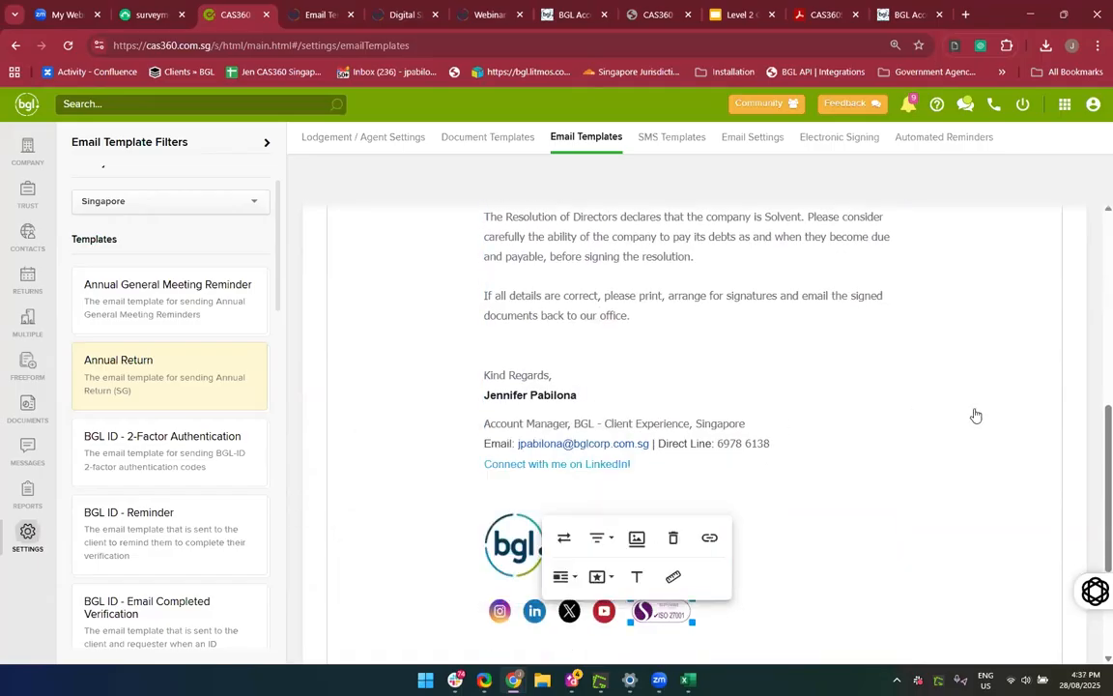
Check the pasted signature block and the body text of the Annual Return template
scroll(883, 482, "down", 1)
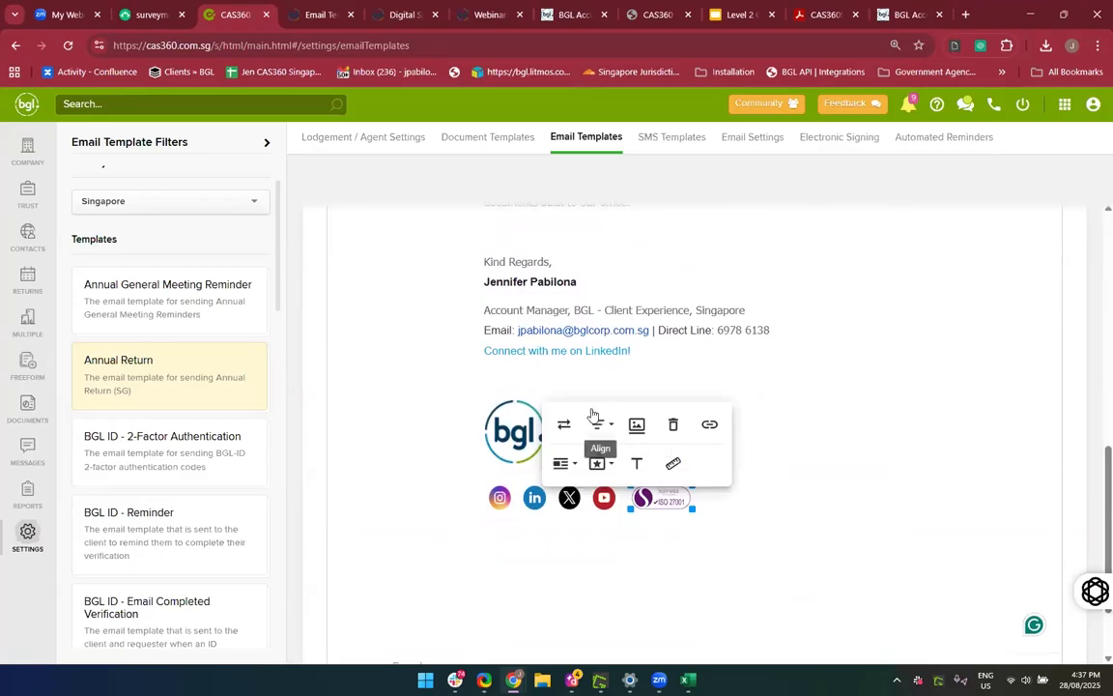
left_click(567, 374)
scroll(797, 380, "up", 3)
scroll(800, 381, "down", 2)
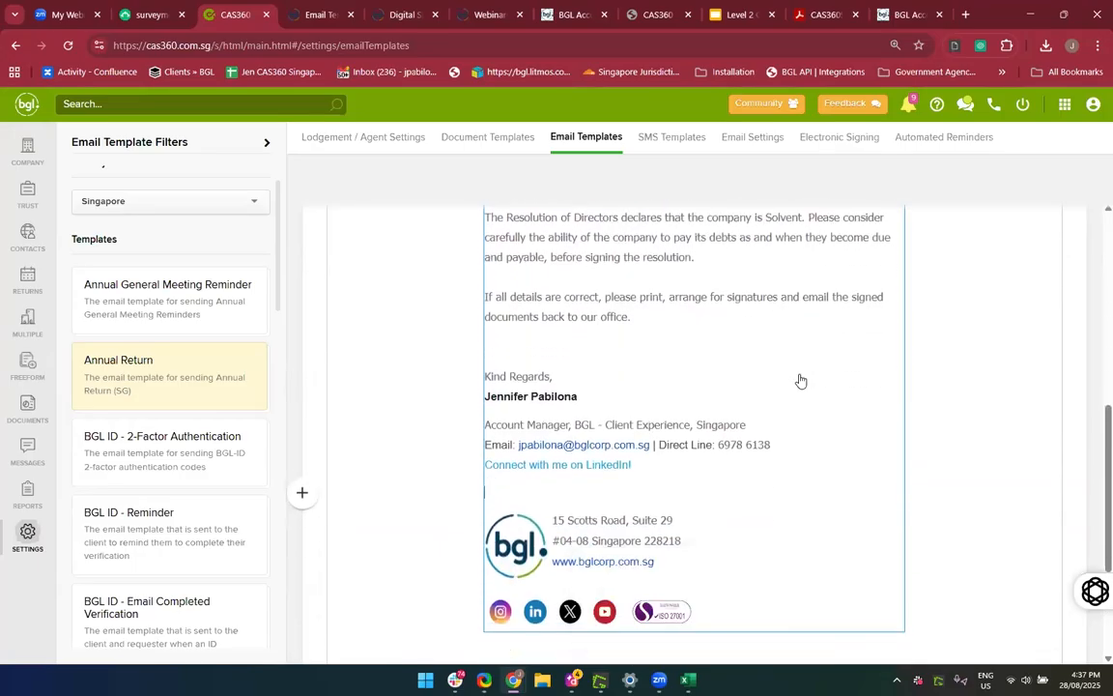
scroll(800, 381, "up", 1)
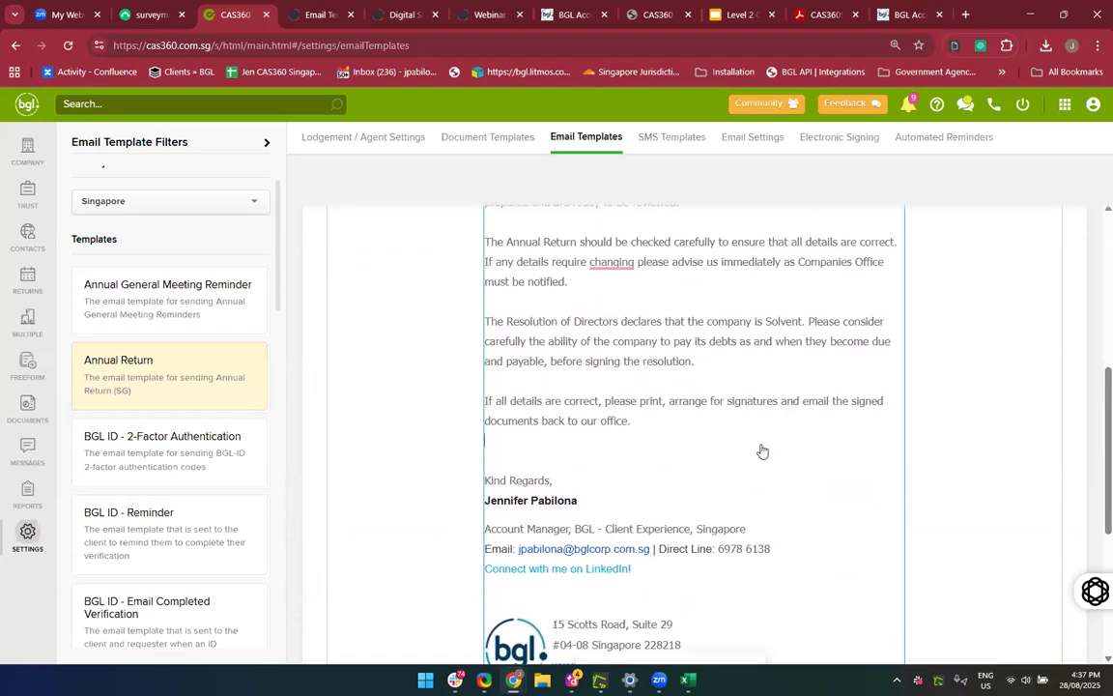
scroll(760, 449, "up", 2)
left_click(706, 372)
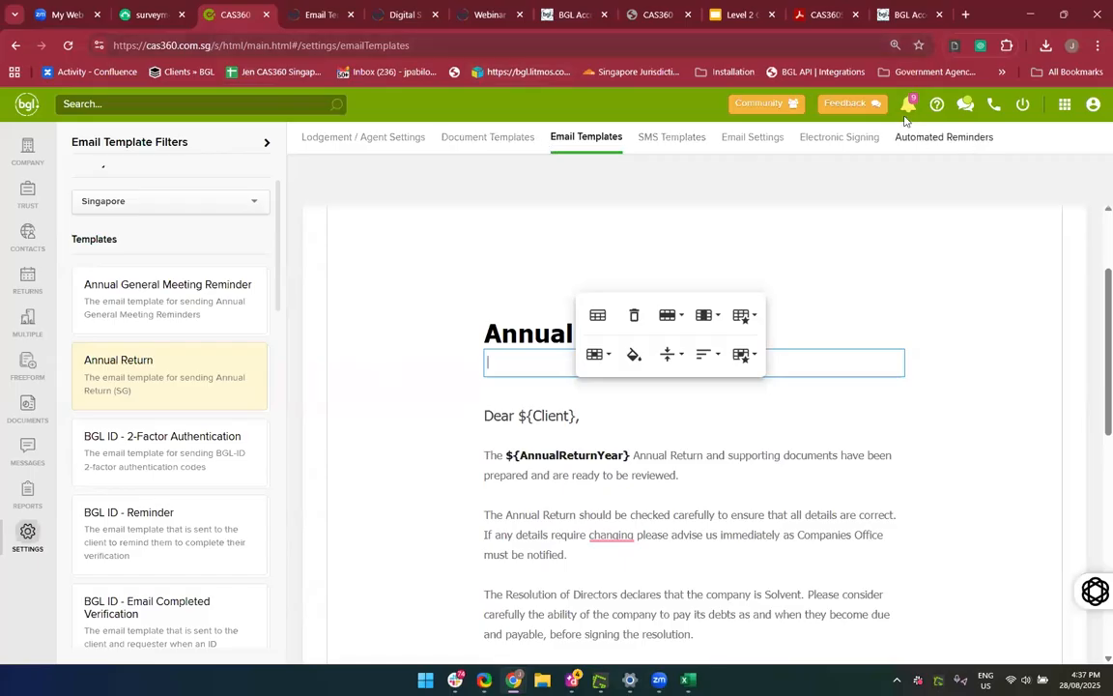
Open the CAS 360 Singapore help site and close the three older help and webinar browser tabs beside it
left_click(939, 106)
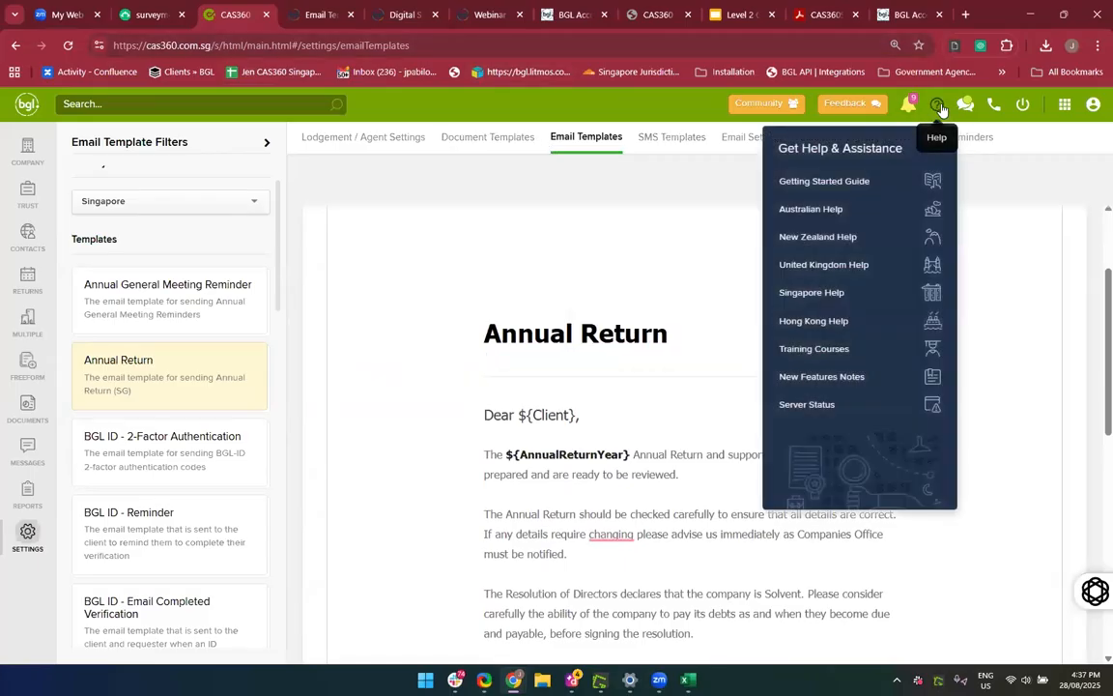
left_click(811, 292)
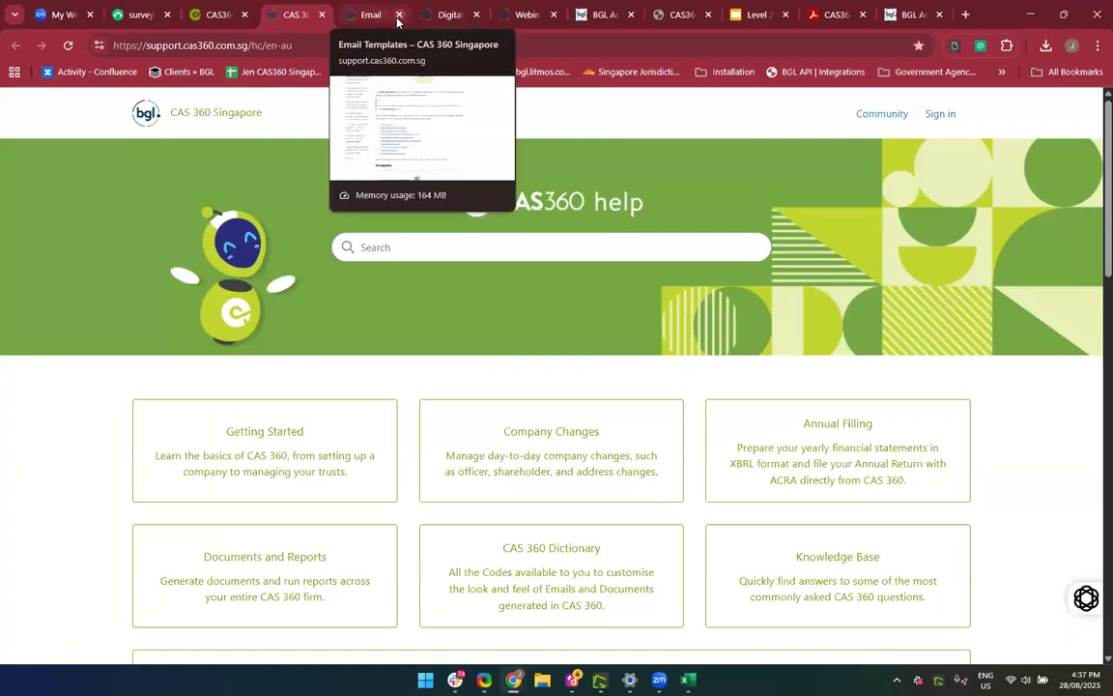
left_click(398, 15)
left_click(398, 15)
left_click(398, 16)
Open the Email Templates article from the Email Template Codes section of the CAS 360 Dictionary
scroll(569, 616, "down", 1)
left_click(515, 460)
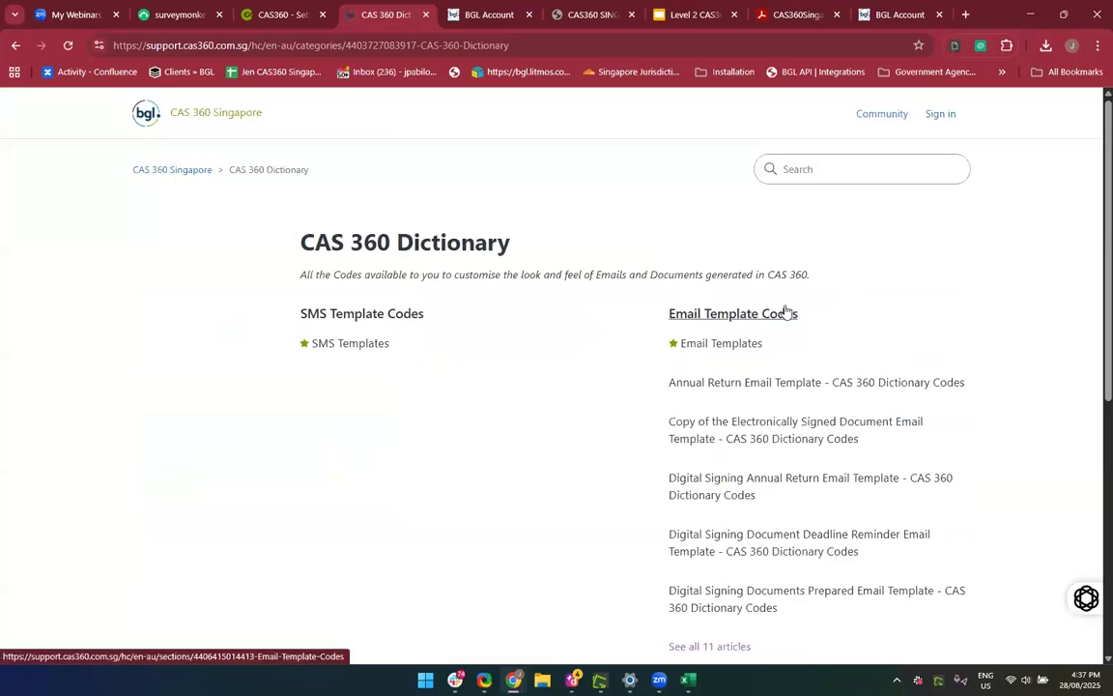
left_click(737, 316)
left_click(339, 293)
scroll(566, 471, "down", 5)
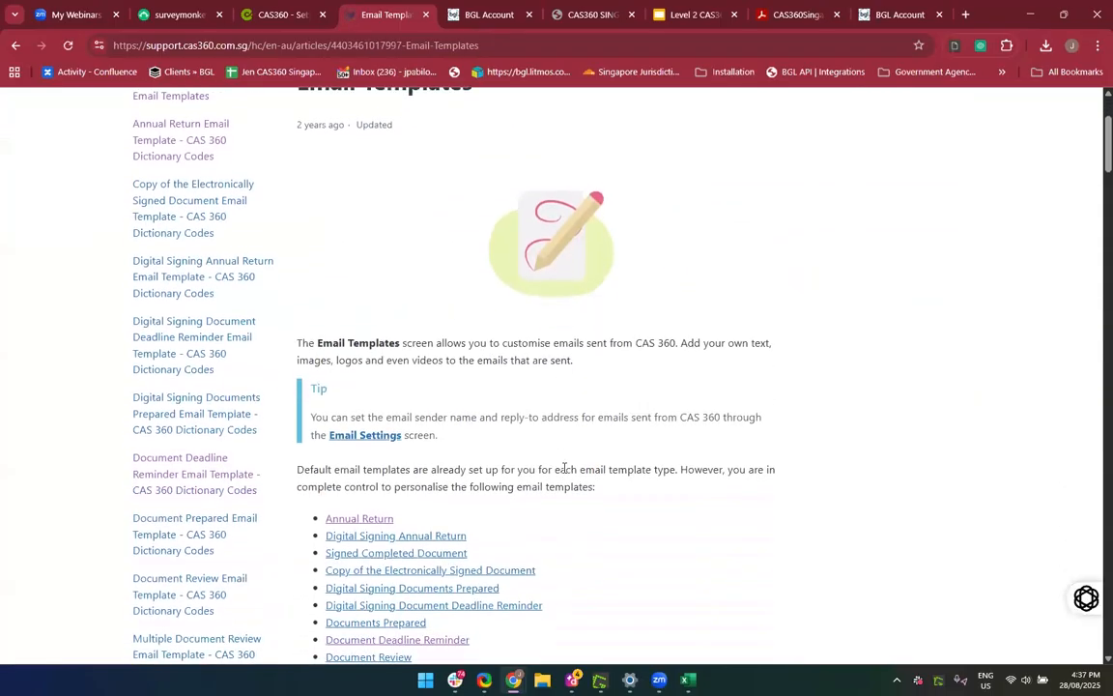
Open the Annual Return email template's dictionary codes and examine the company, client, partner and contact codes
left_click(361, 346)
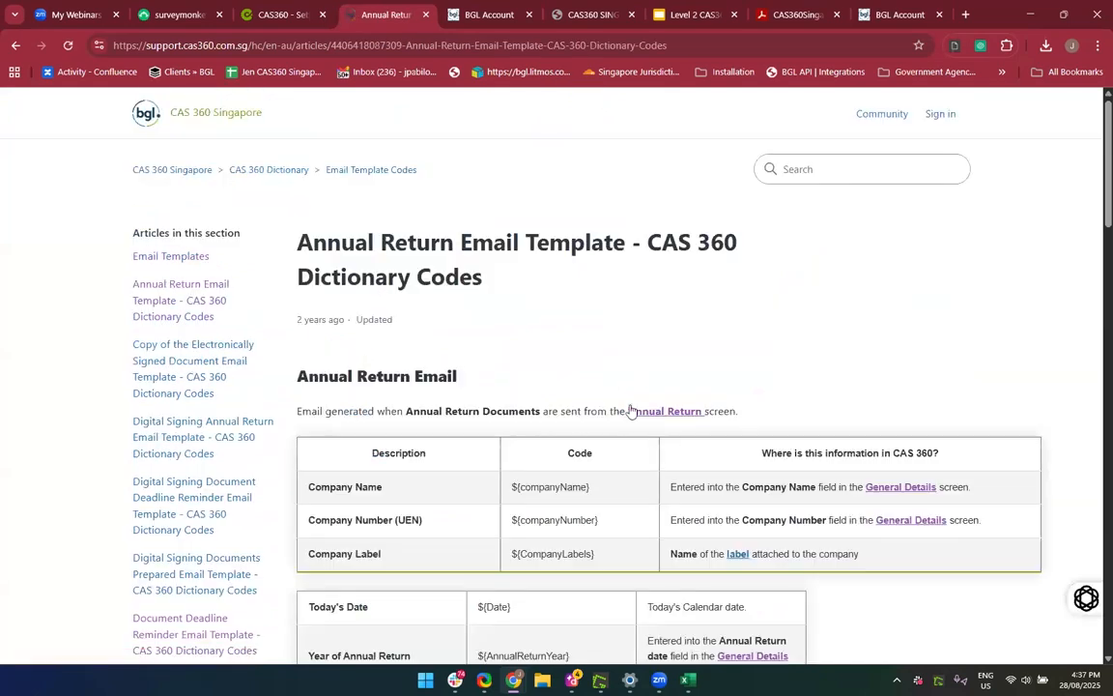
scroll(659, 458, "down", 2)
scroll(660, 454, "down", 10)
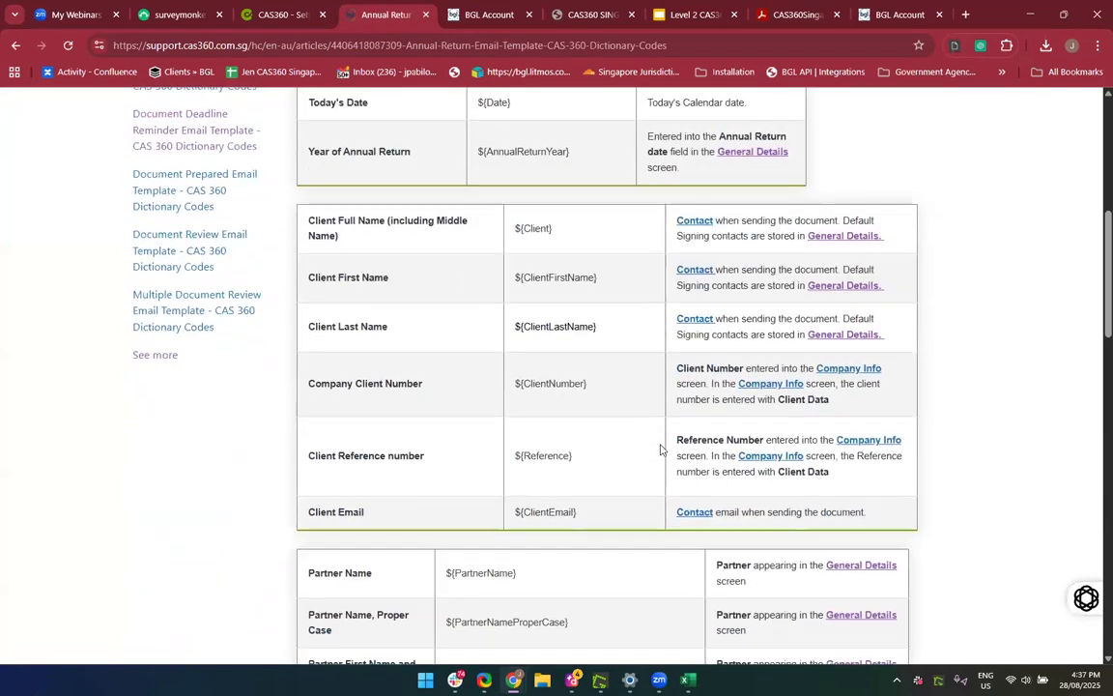
scroll(661, 450, "down", 4)
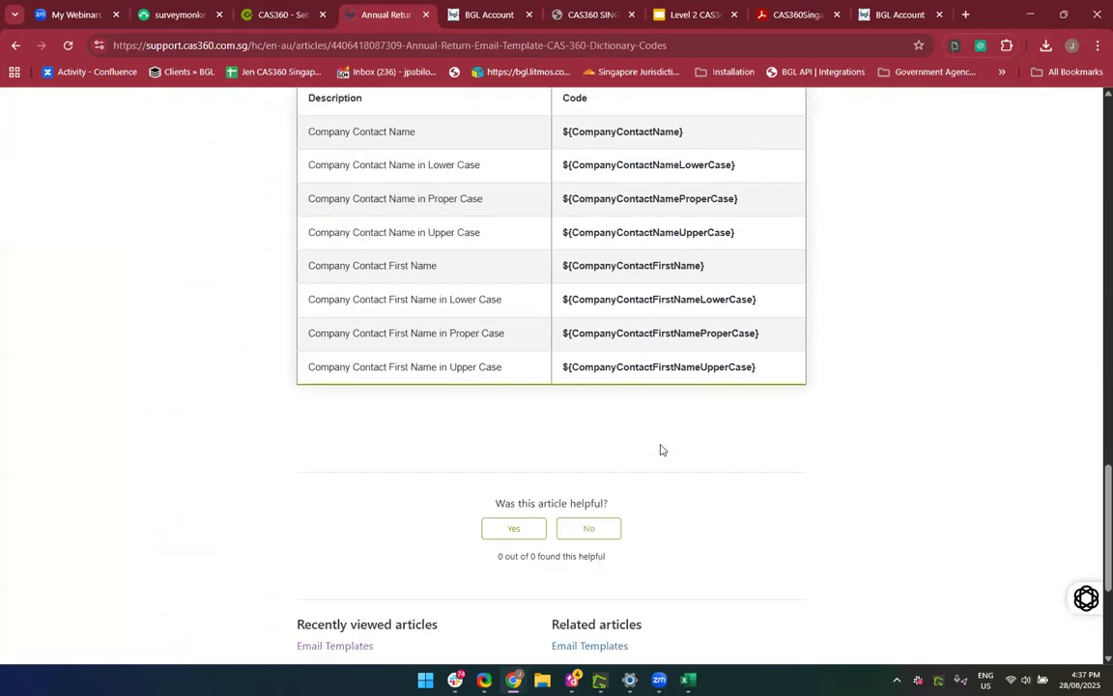
scroll(661, 449, "up", 5)
scroll(661, 449, "up", 5)
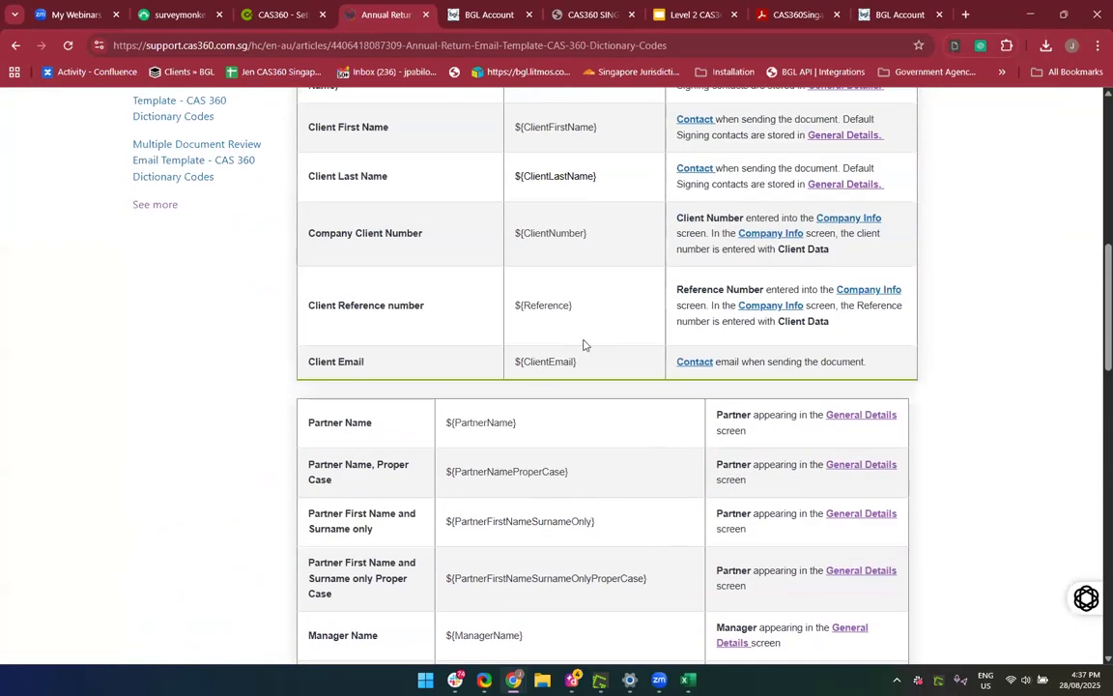
scroll(584, 345, "up", 1)
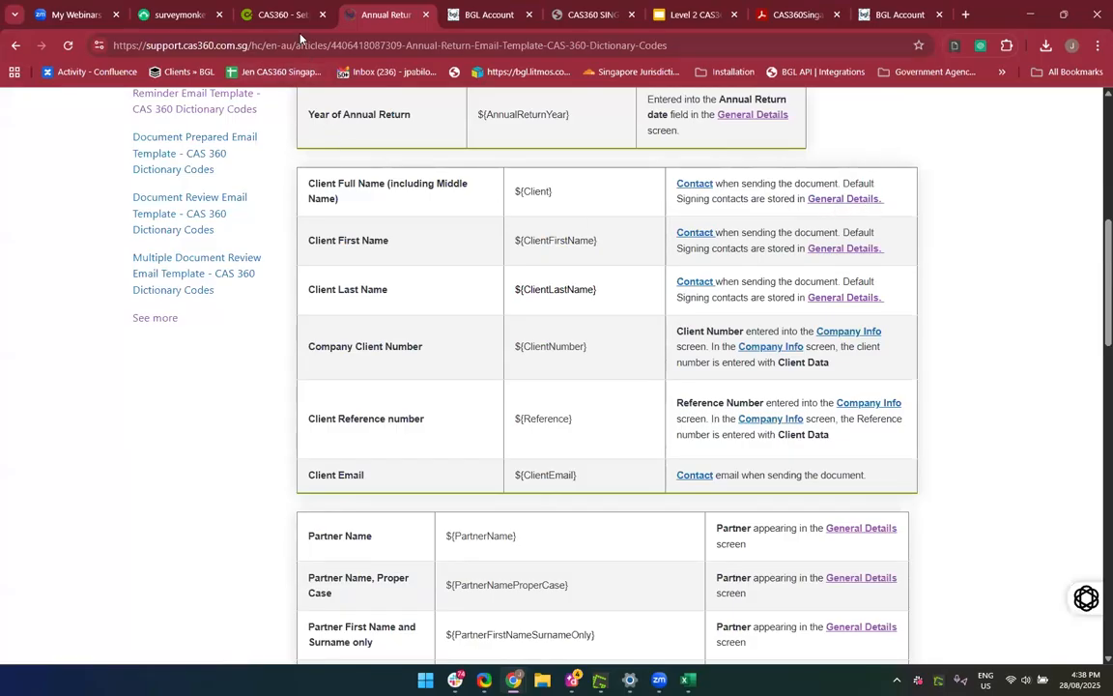
Load the CAS360 company list in place of the Company Report PDF, and open 02 May Company Pte Ltd
left_click(551, 16)
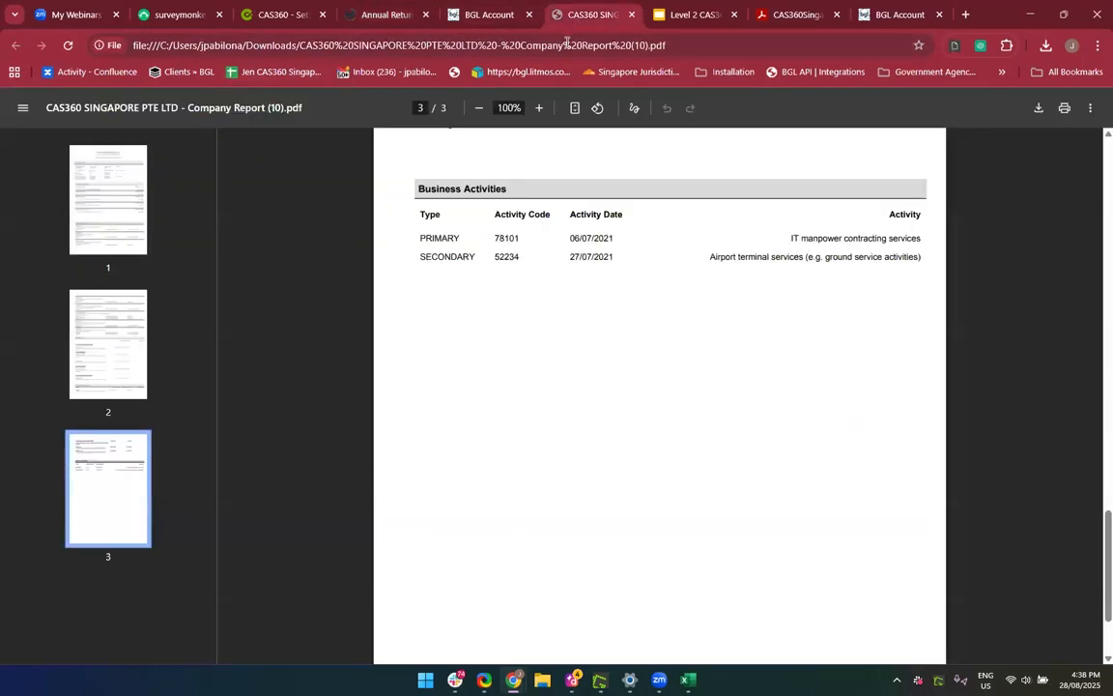
left_click(567, 46)
type("cas")
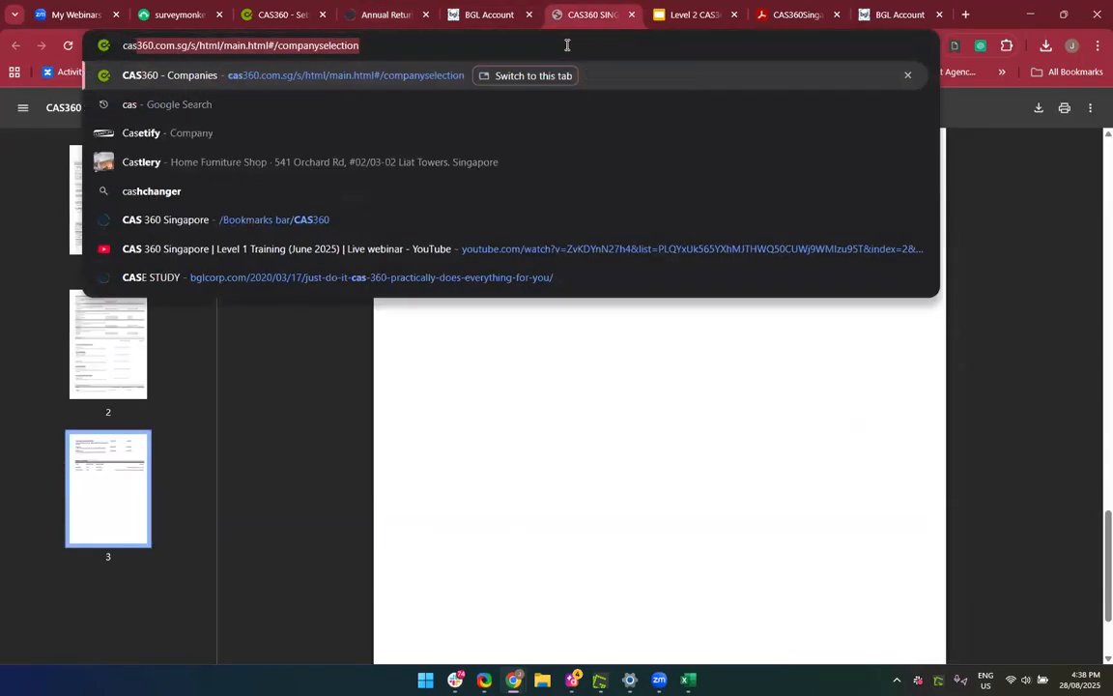
key("Return")
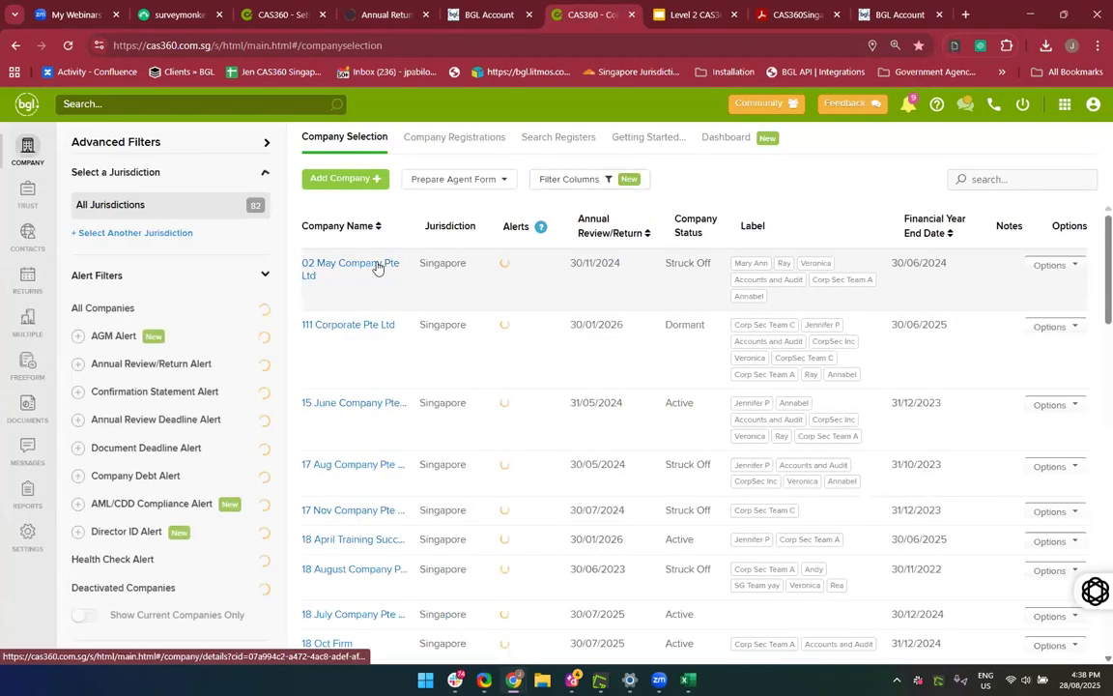
left_click(377, 262)
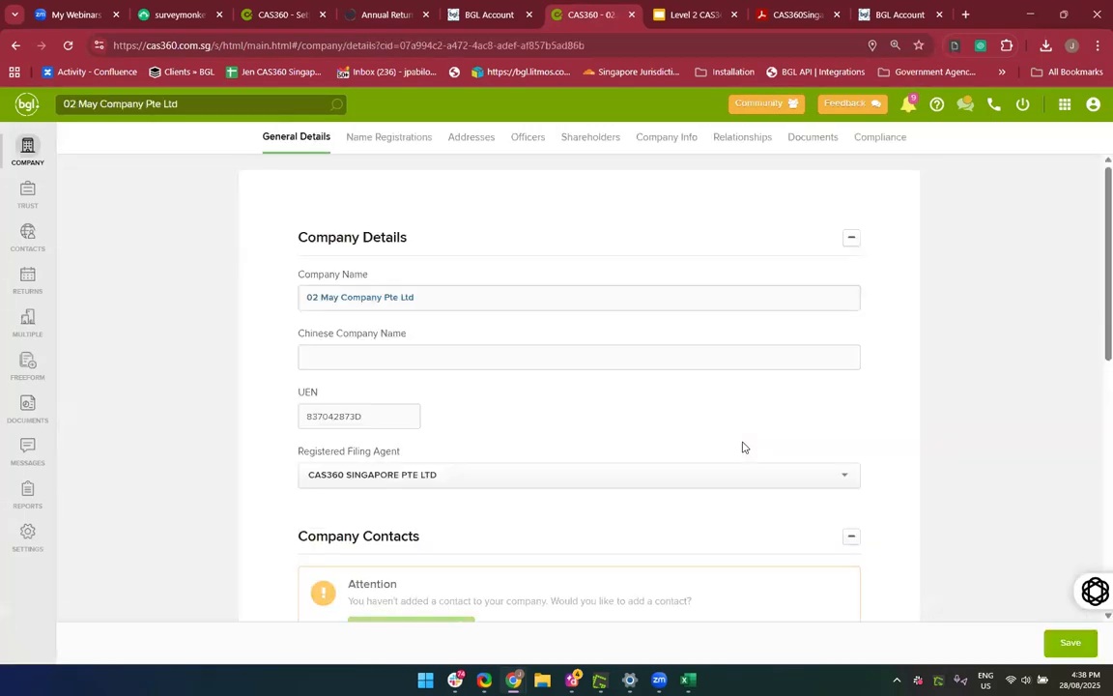
Add a company contact to 02 May Company Pte Ltd and choose the second suggested person as its Signing Contact
scroll(741, 448, "down", 3)
scroll(742, 431, "up", 2)
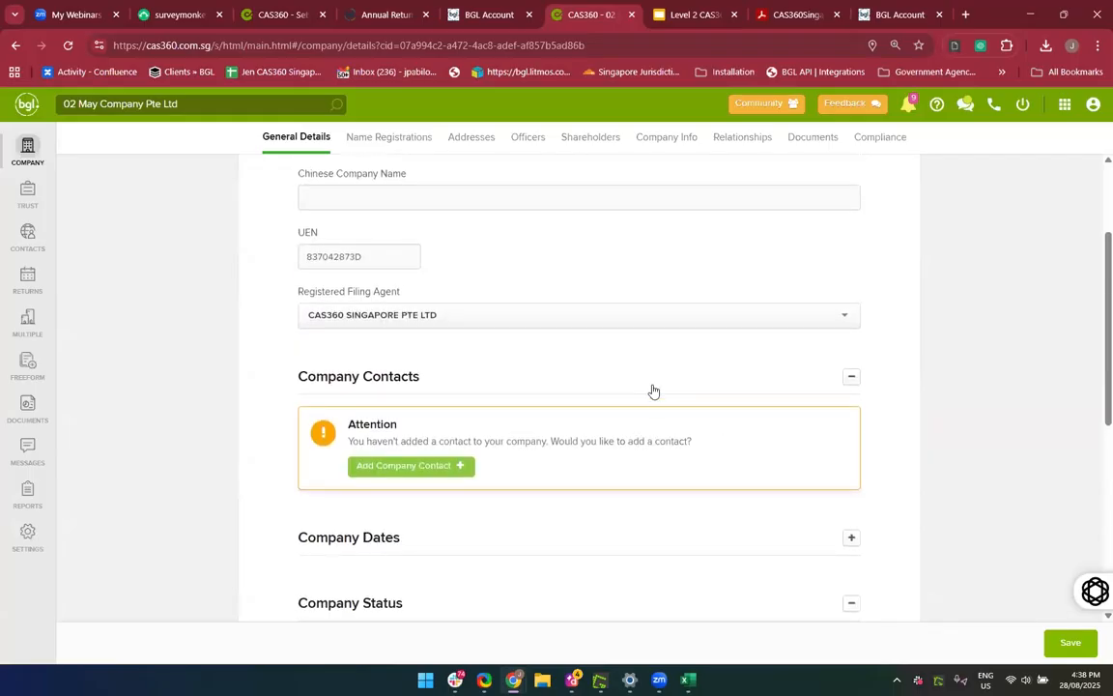
left_click(654, 390)
left_click(653, 390)
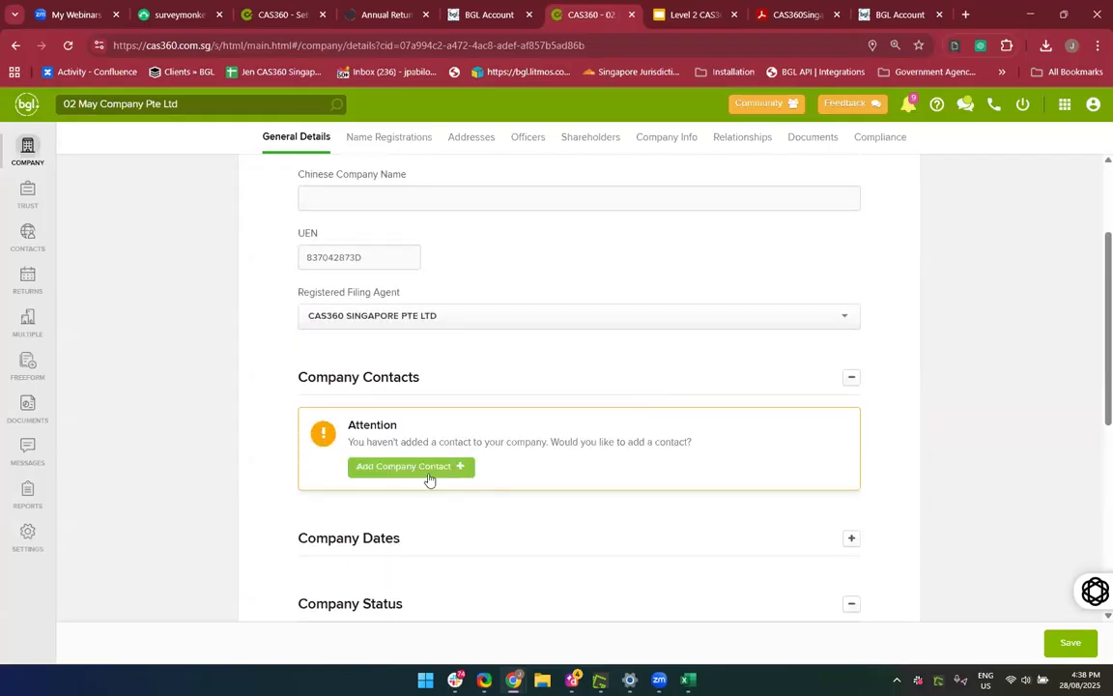
left_click(428, 469)
left_click(428, 496)
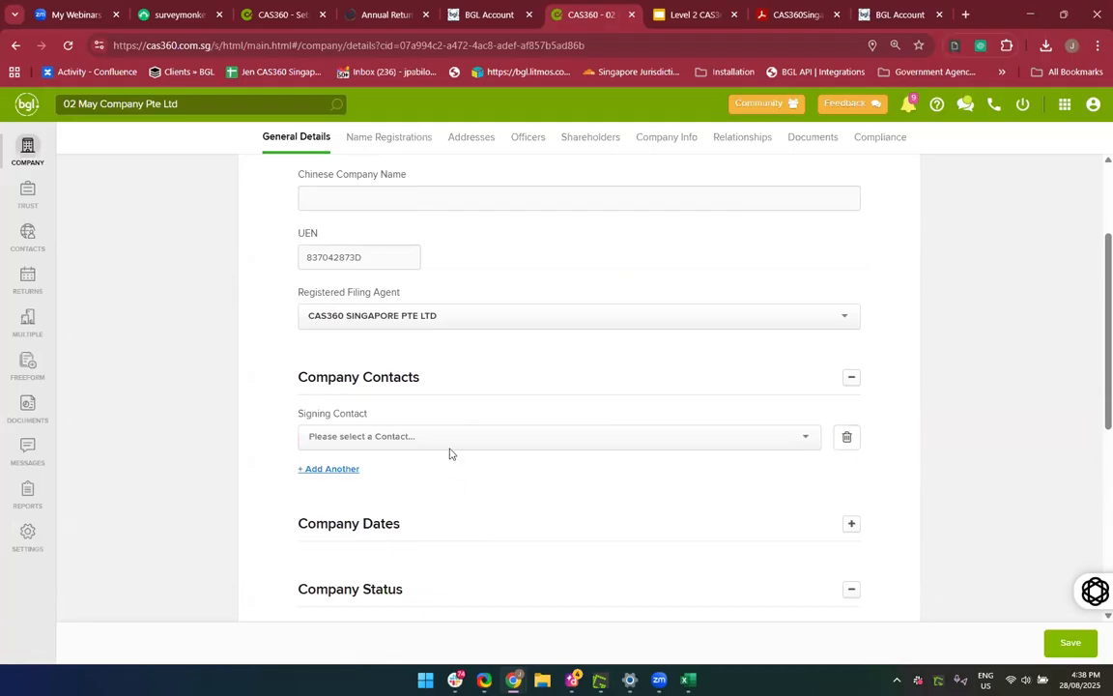
left_click(417, 436)
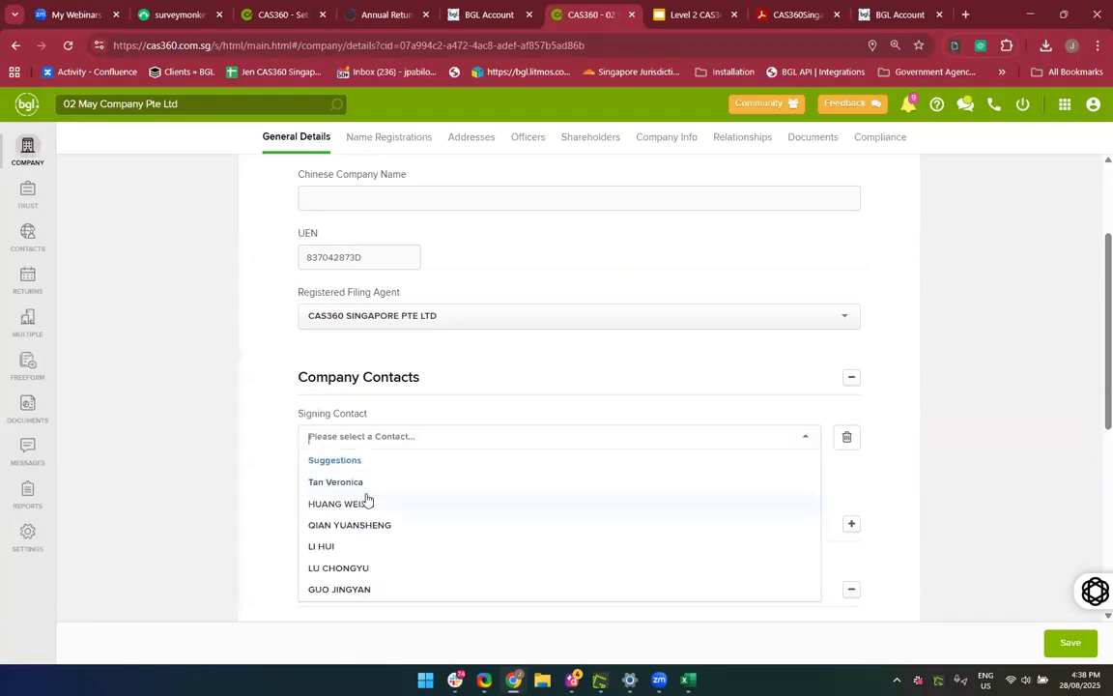
left_click(367, 501)
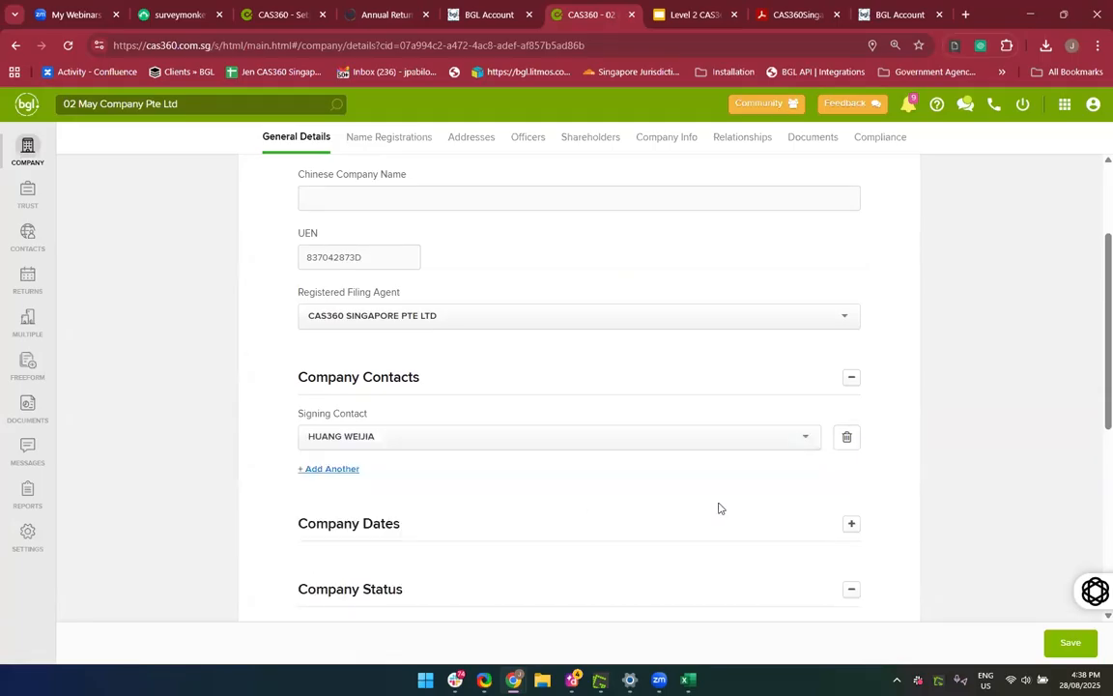
Close the BGL Account token page beside the Annual Return dictionary codes article
scroll(718, 507, "down", 2)
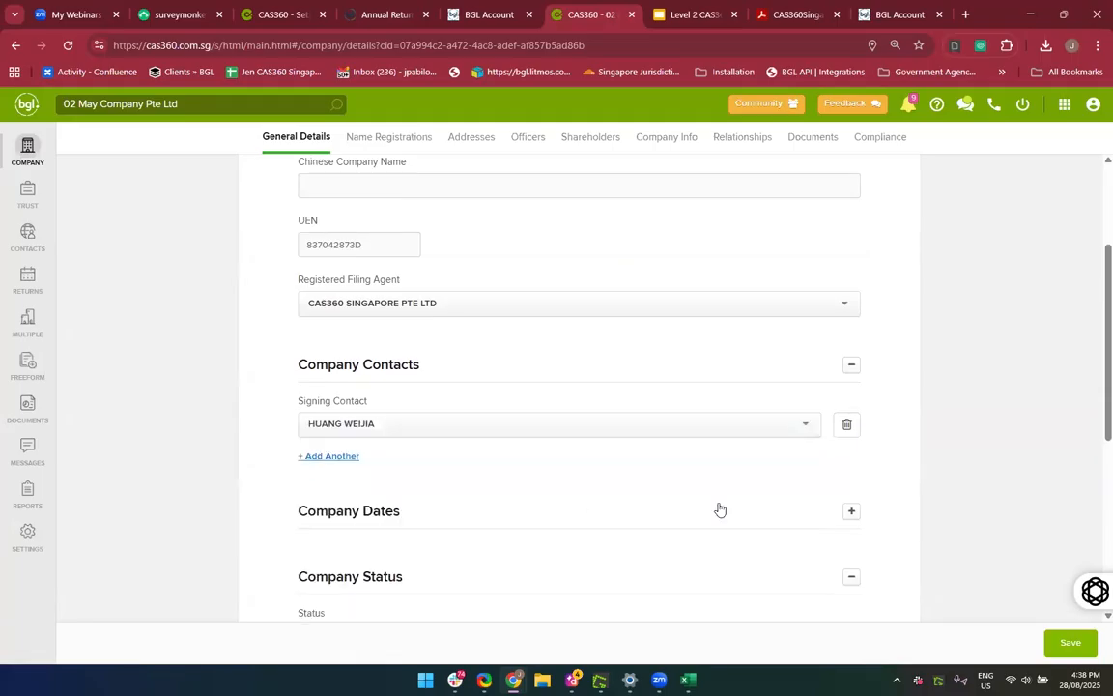
left_click(369, 22)
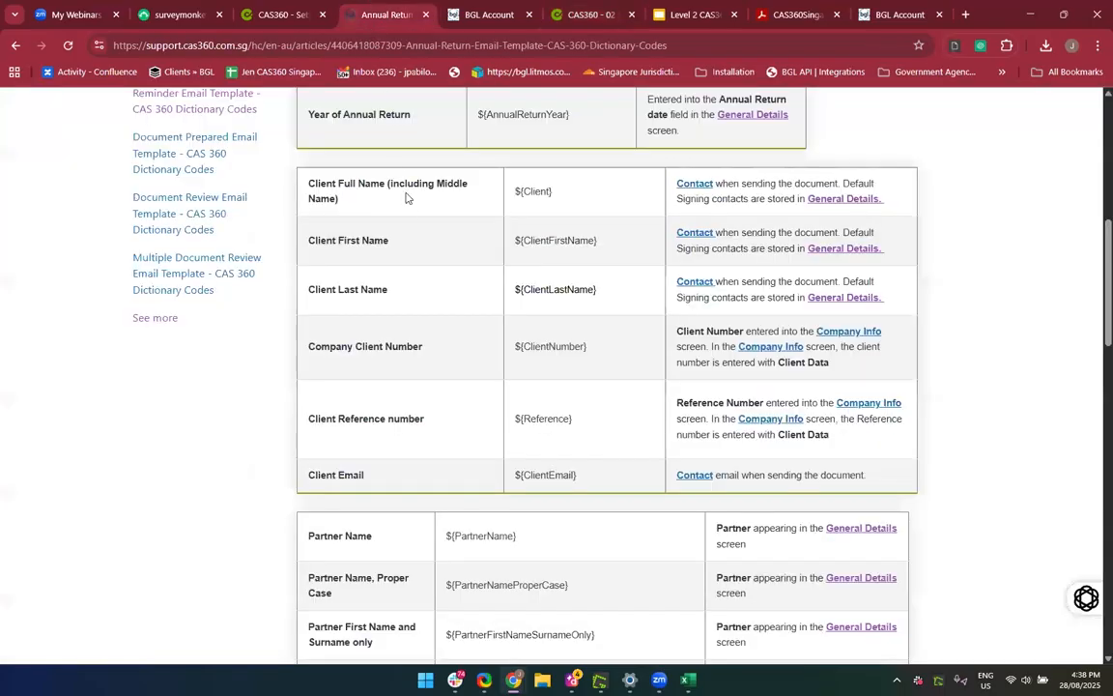
left_click(258, 18)
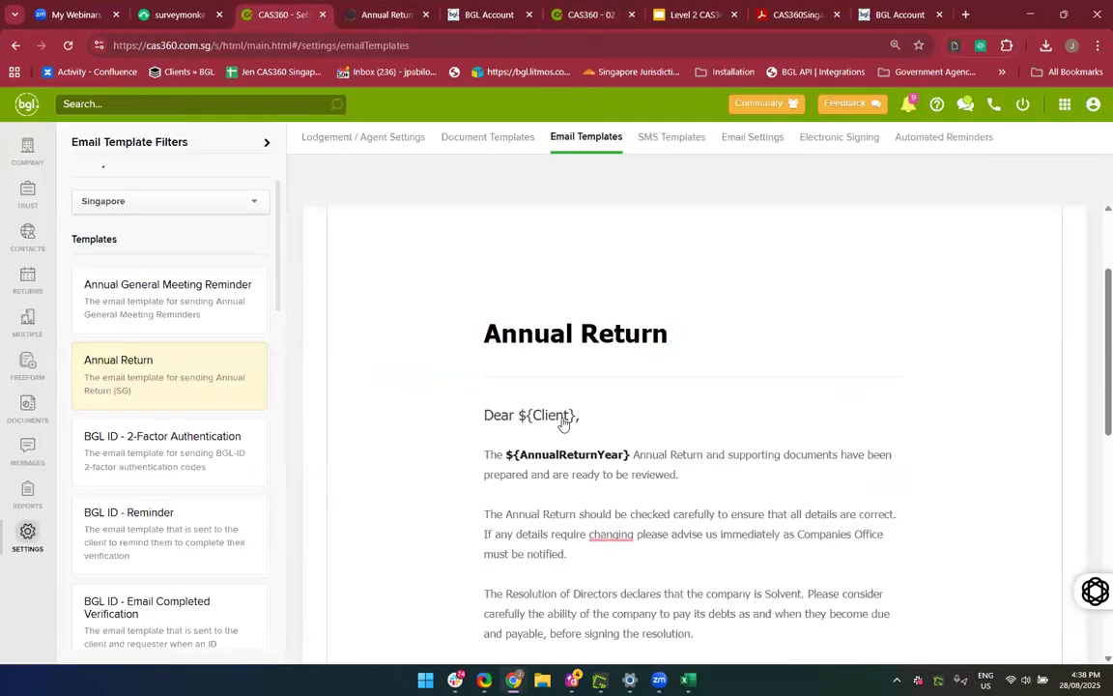
left_click(486, 20)
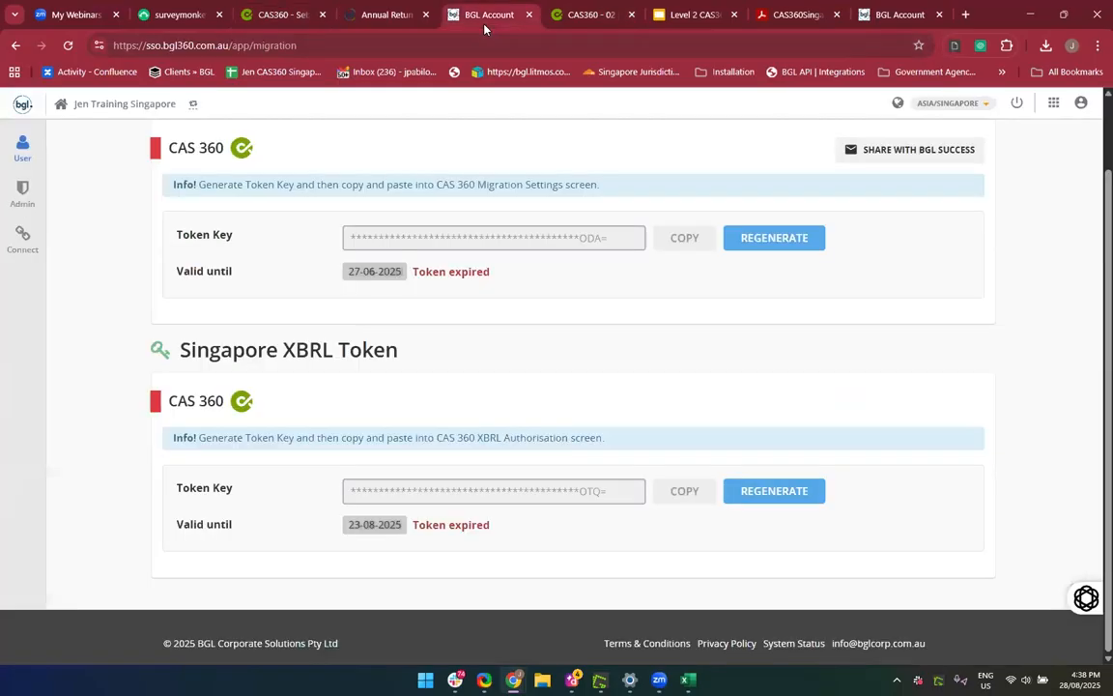
left_click(529, 15)
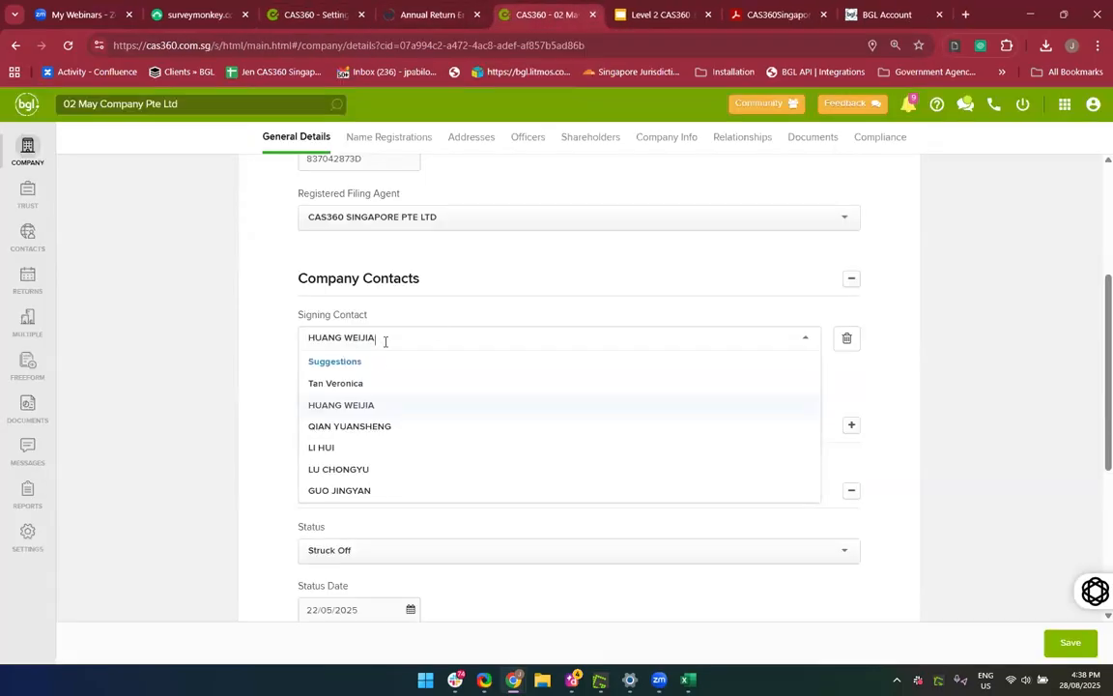
Compare the ${Client} greeting in the Annual Return email template with the company's Signing Contact field
left_click(298, 11)
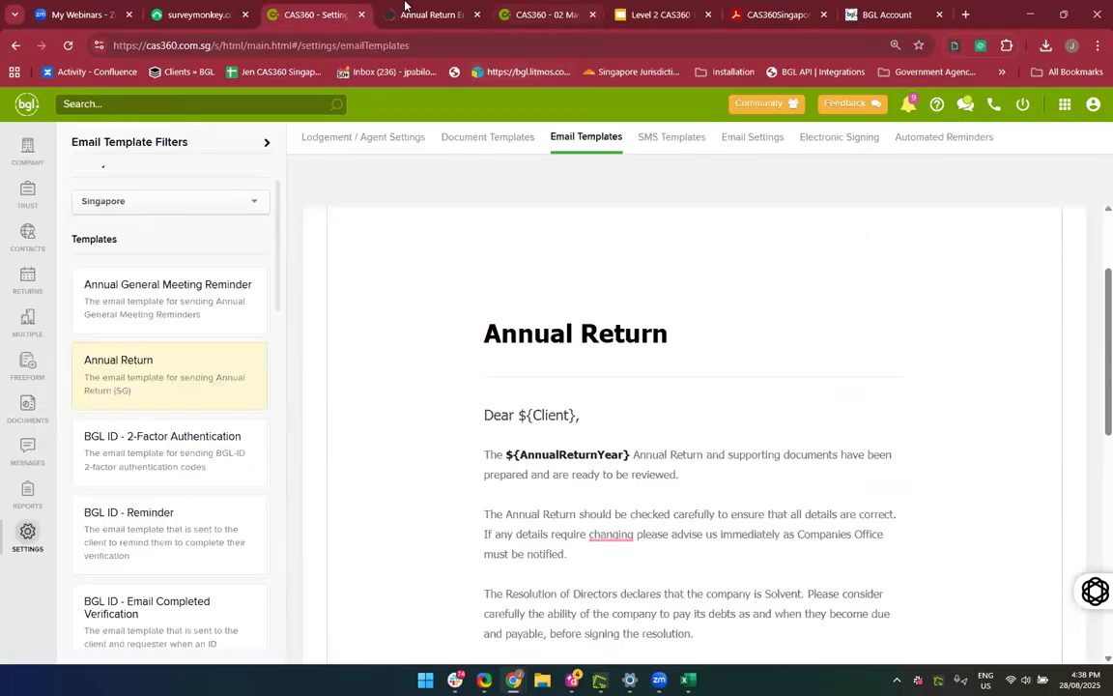
left_click(541, 15)
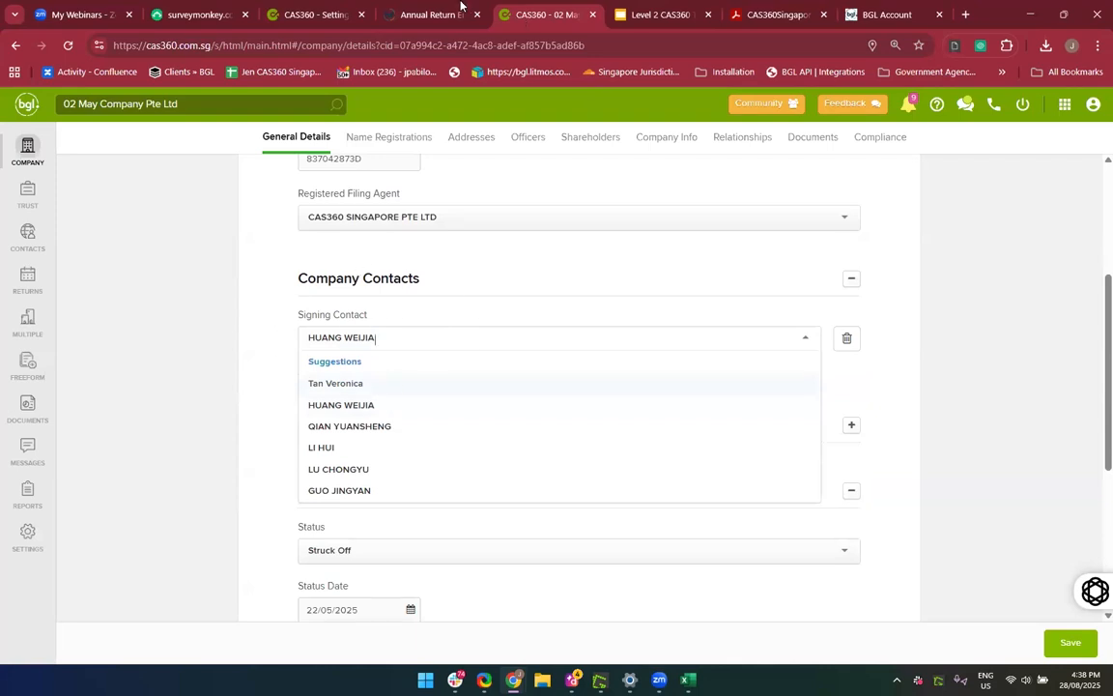
left_click(336, 8)
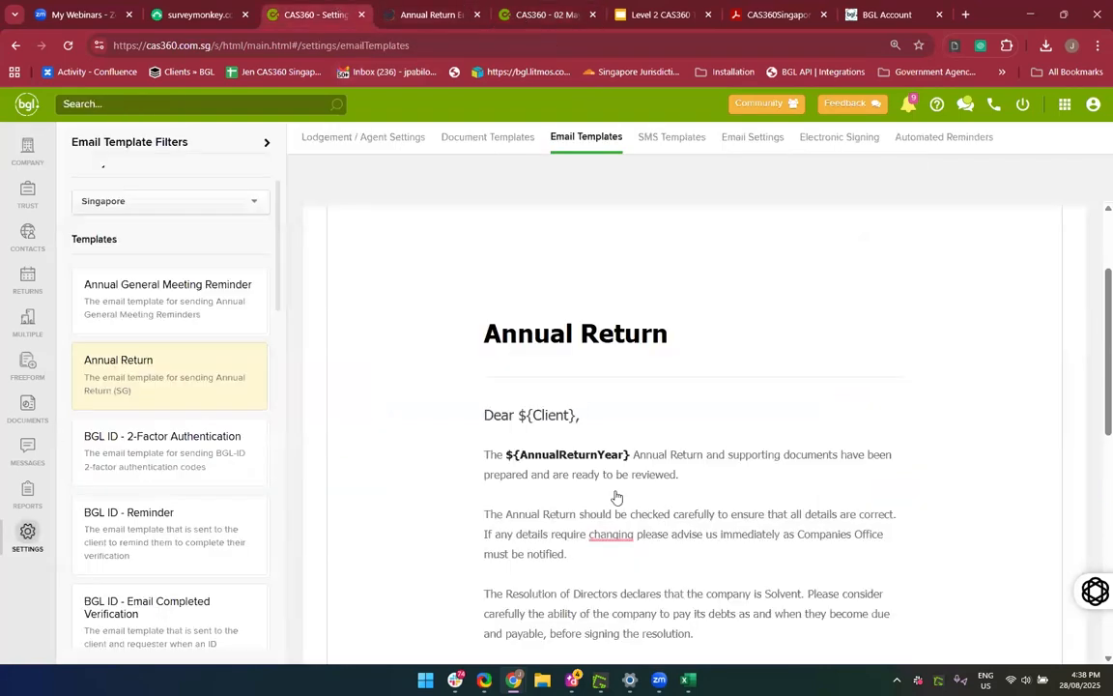
Append a dash and the ${companyName} code from the dictionary article to the Annual Return email template's subject line
left_click(483, 282)
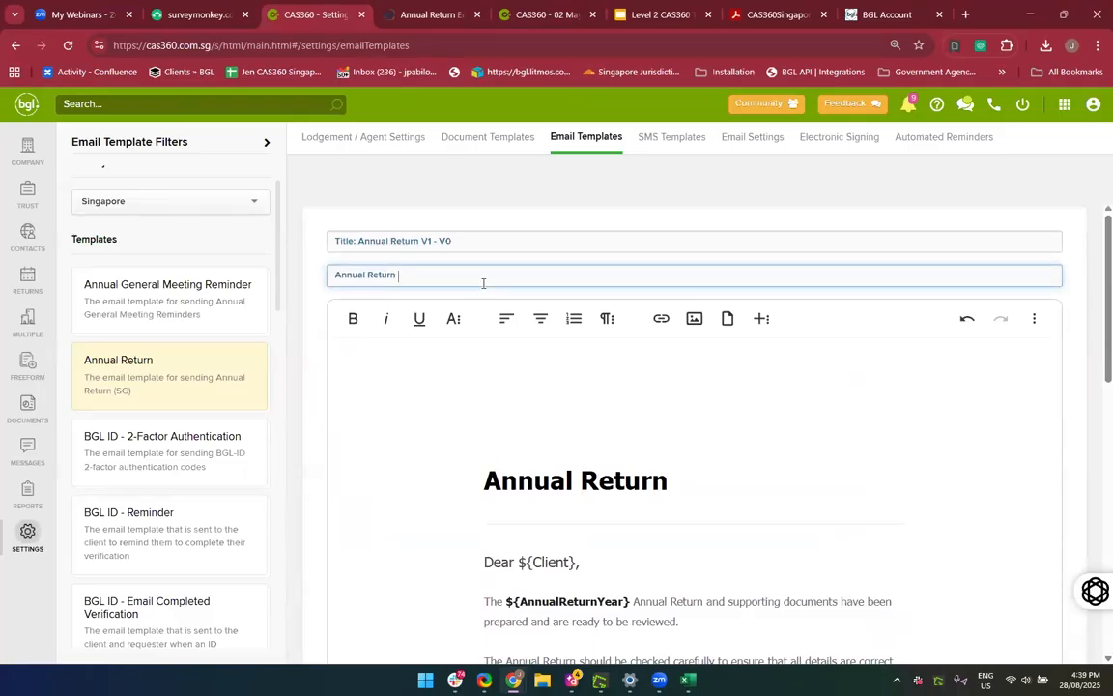
left_click(440, 26)
scroll(468, 325, "up", 5)
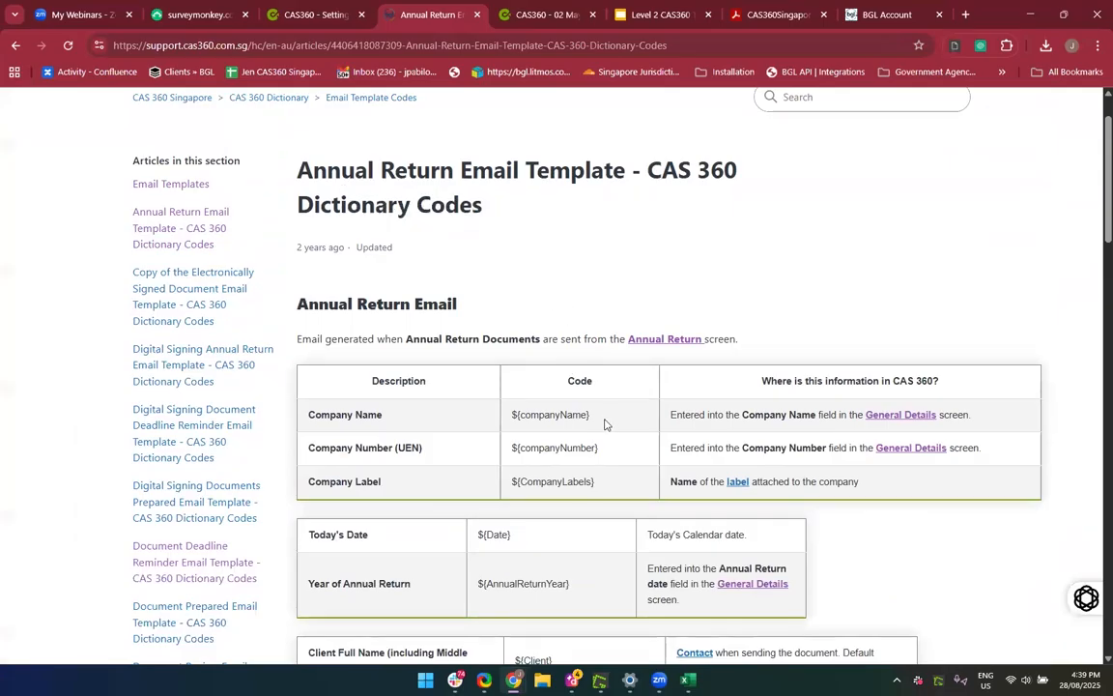
left_click_drag(601, 417, 506, 416)
key("ctrl+c")
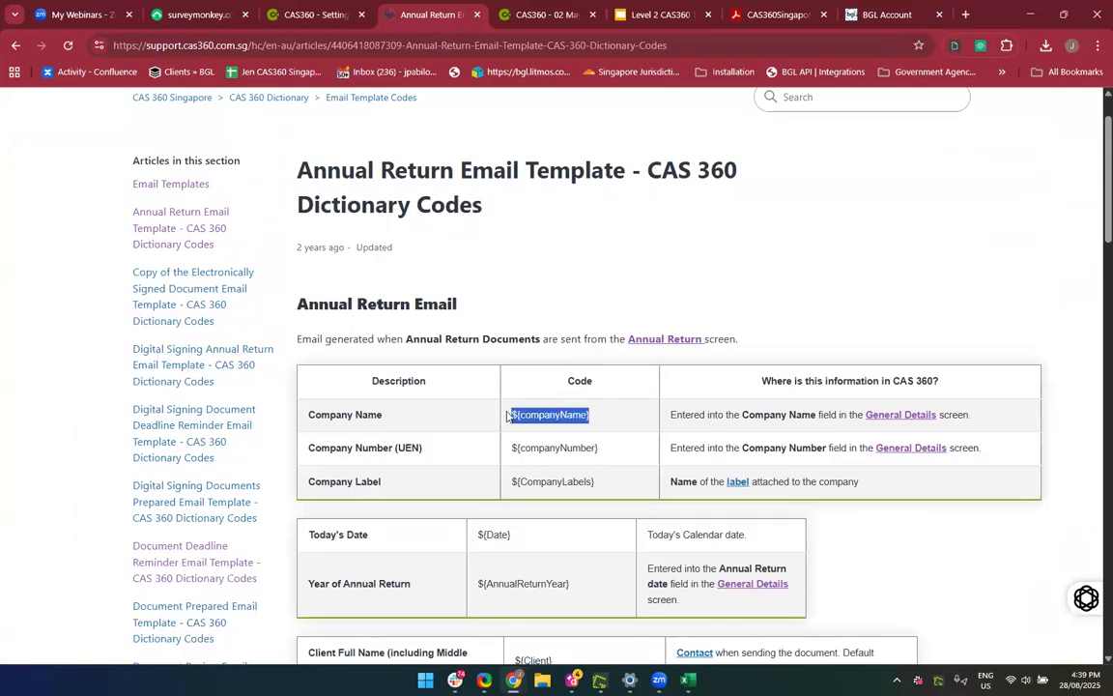
left_click(320, 14)
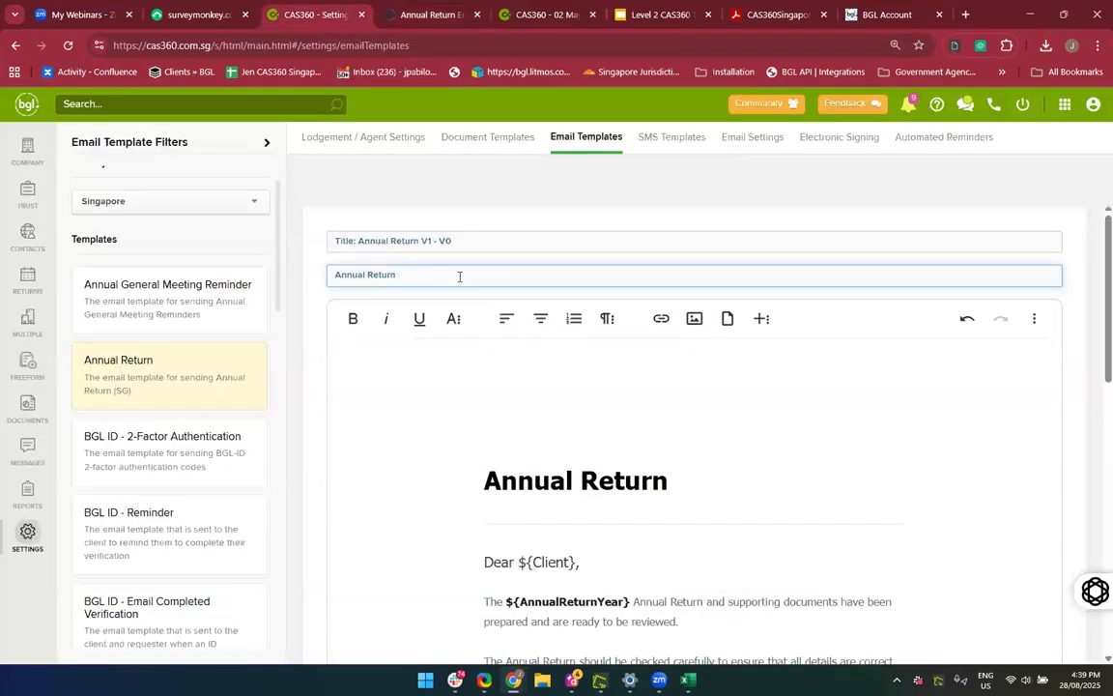
key("ctrl+v")
Append the ${companyNumber} code from the dictionary article to the end of the Annual Return template's subject line
left_click(421, 12)
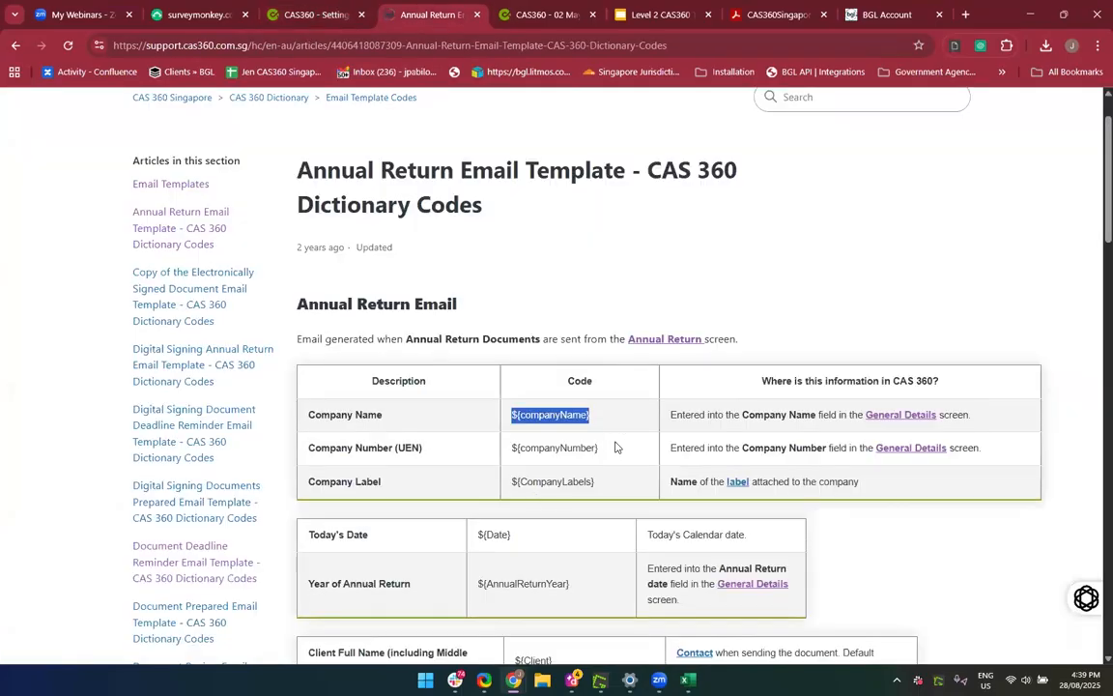
scroll(600, 452, "down", 1)
left_click_drag(599, 411, 517, 409)
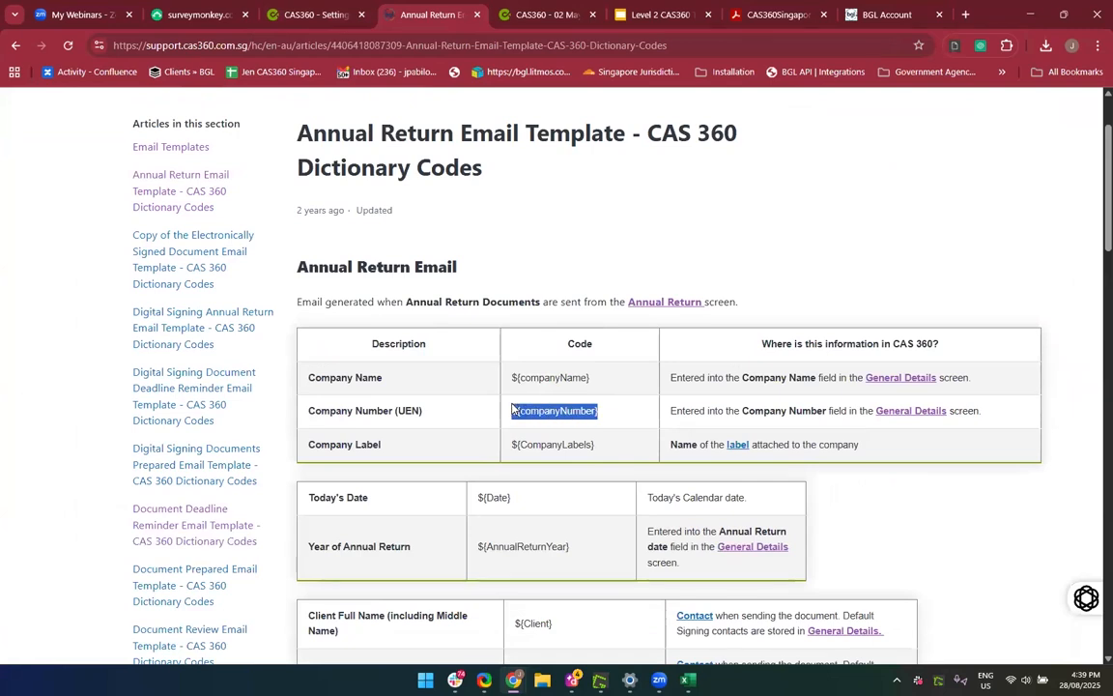
left_click(318, 12)
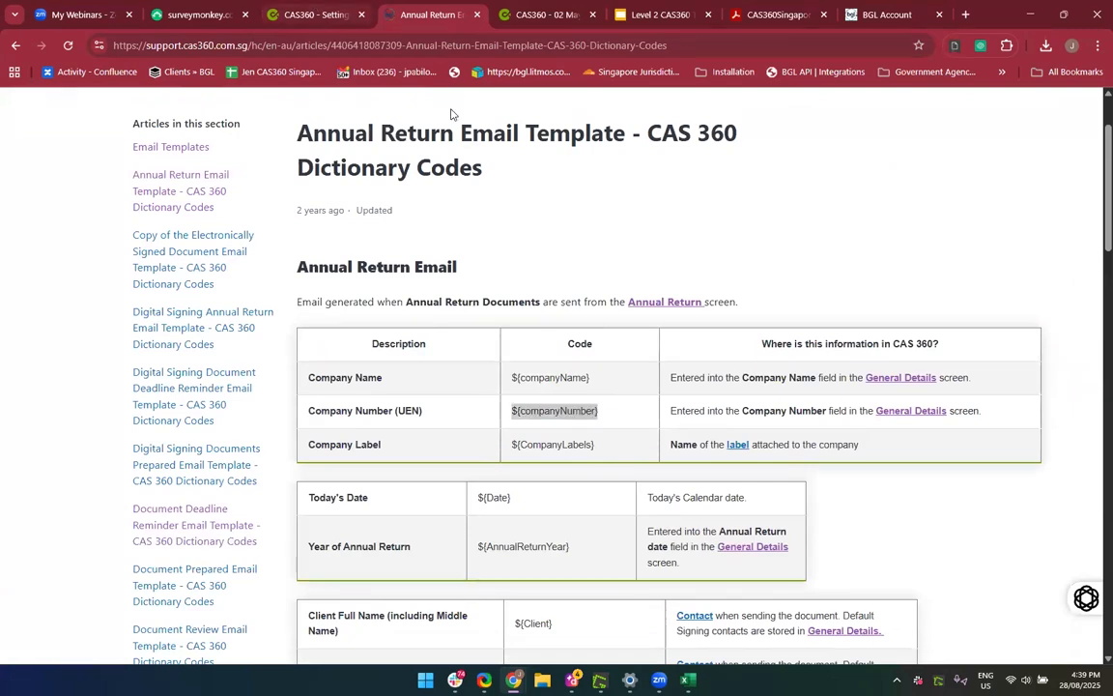
type("${companyNumber}")
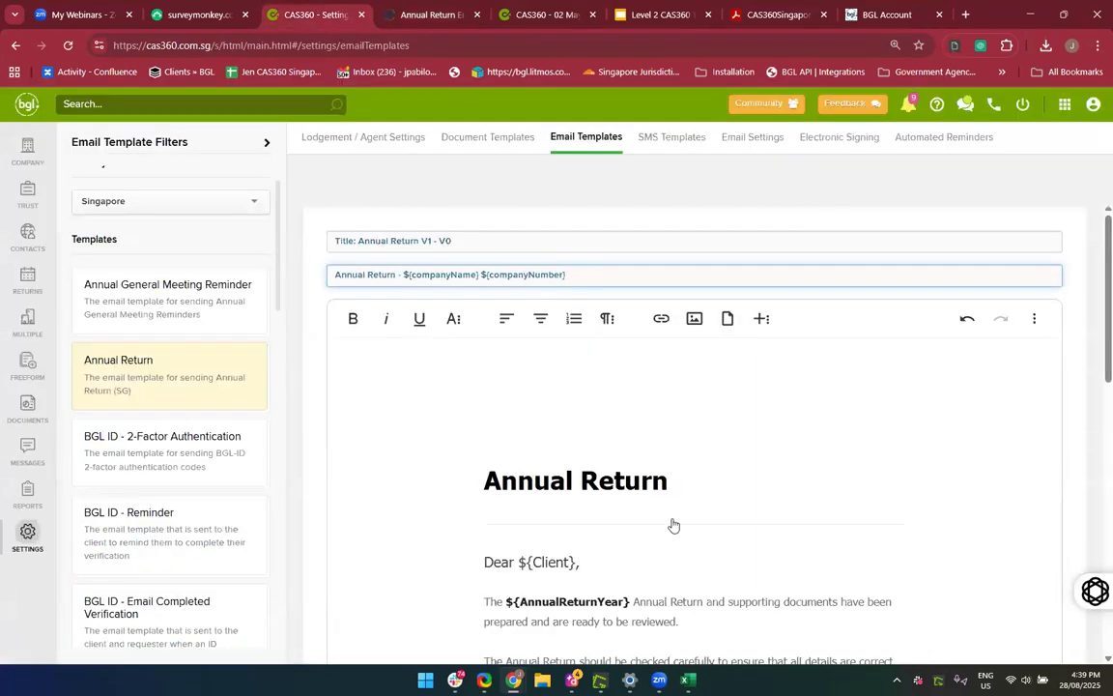
Insert the word "for" after "Annual Return" in the opening sentence of the template body
scroll(639, 472, "down", 2)
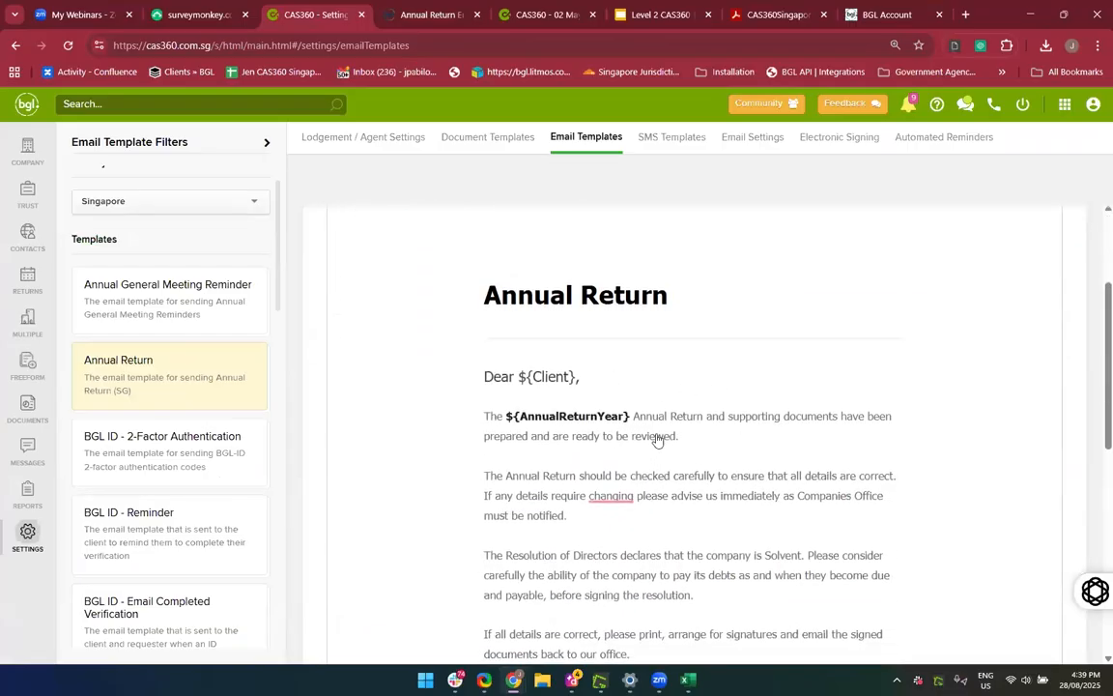
left_click(702, 417)
type("for")
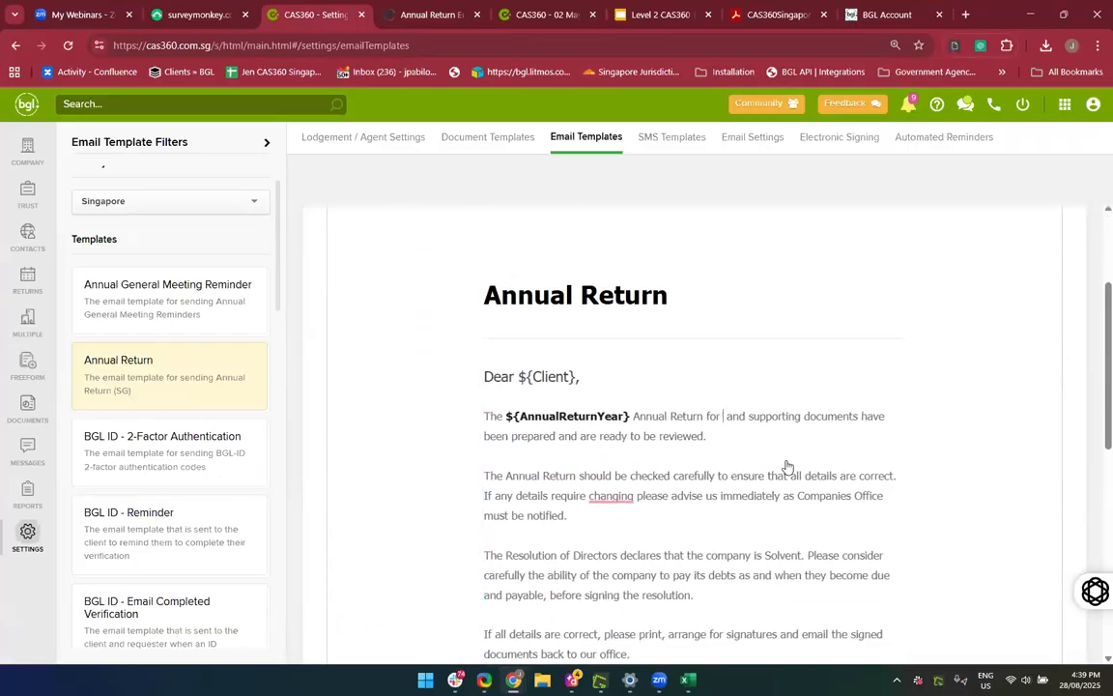
Try to insert the copied ${companyName} code after "for" in the template's opening sentence
left_click(416, 15)
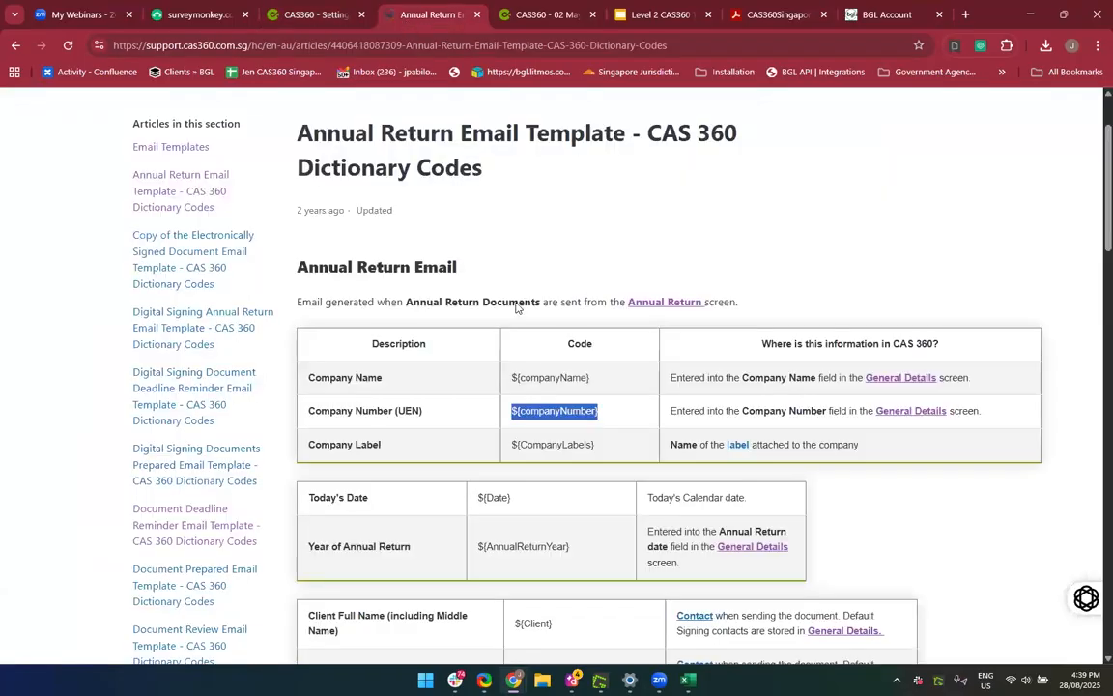
left_click_drag(593, 376, 486, 378)
key("ctrl+c")
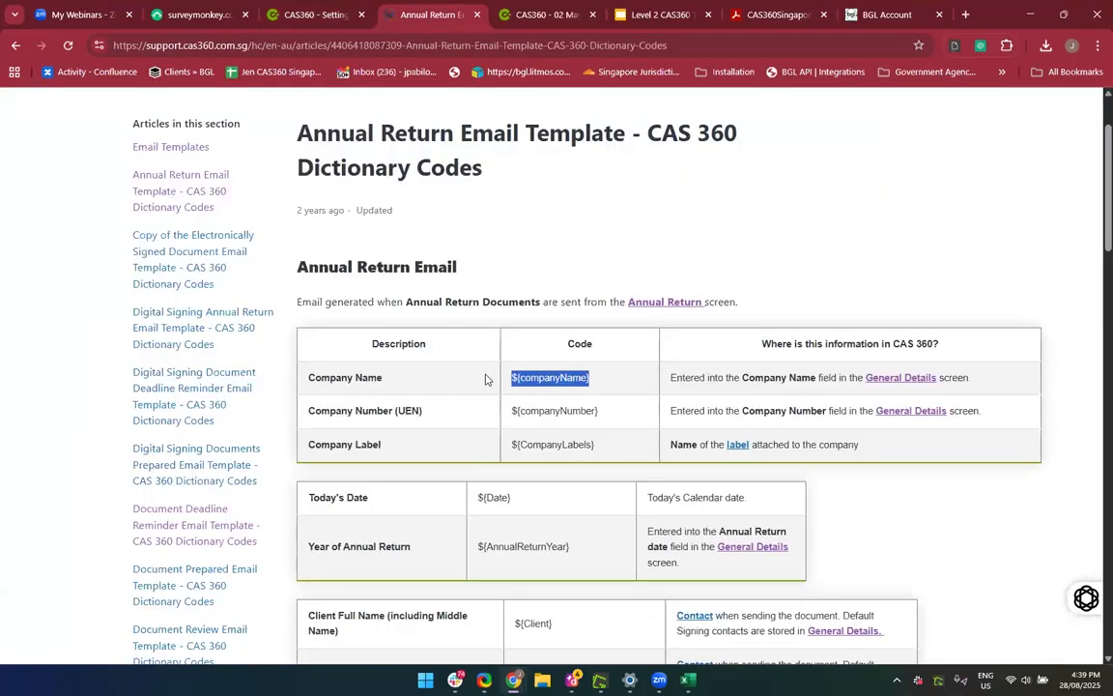
left_click(309, 14)
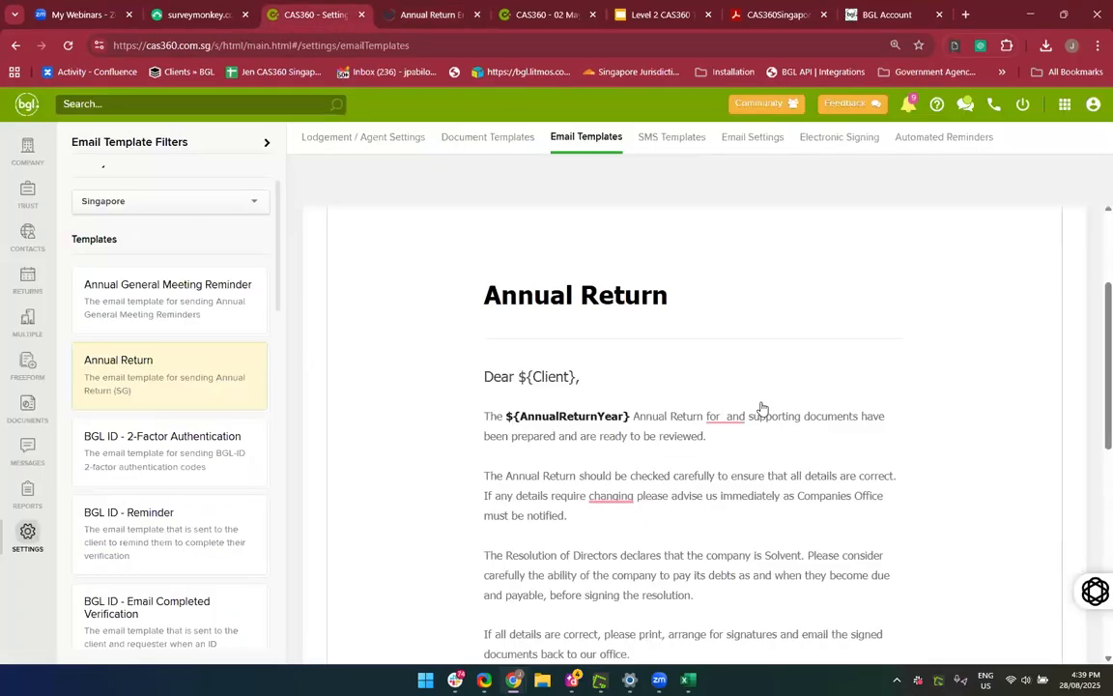
key("ctrl+v")
key("ctrl+z")
left_click(711, 420)
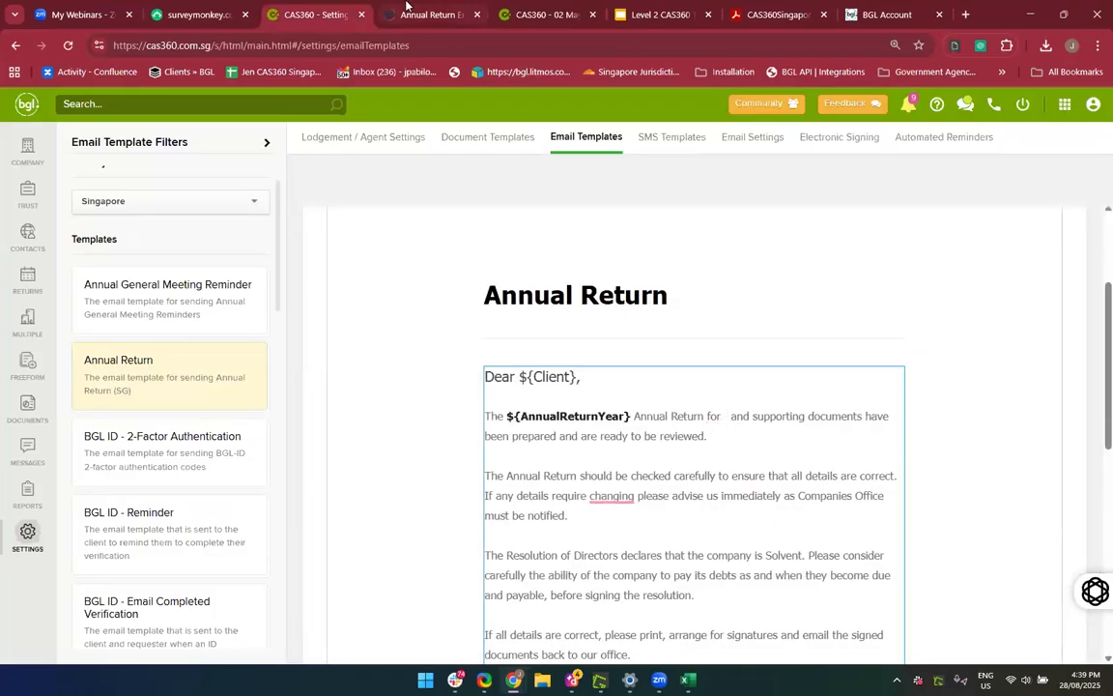
Copy the ${companyName} code again from the dictionary article and insert it after "Annual Return for" in the template body
left_click(426, 15)
left_click(597, 391)
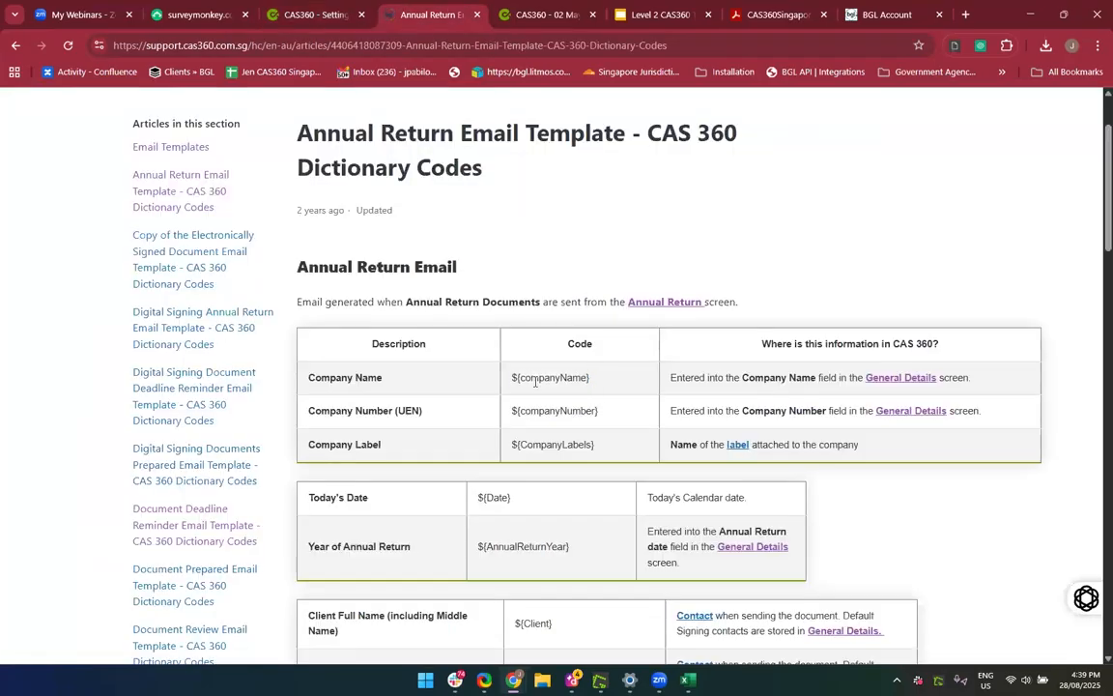
left_click_drag(590, 379, 512, 387)
key("ctrl+c")
left_click(317, 15)
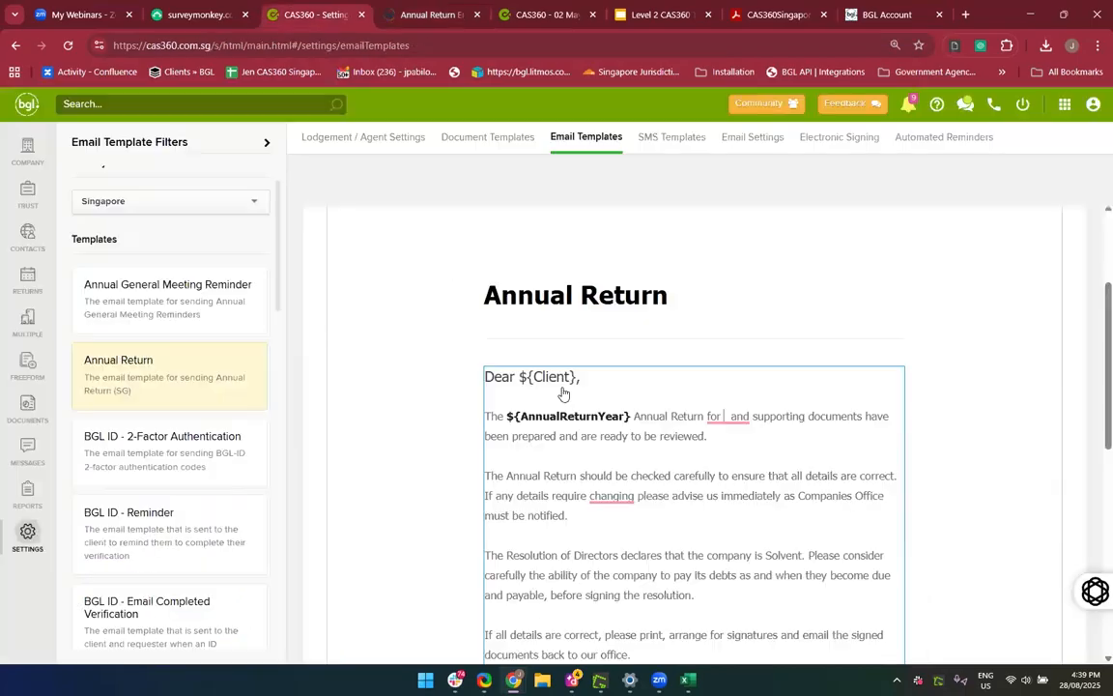
mouse_move(721, 421)
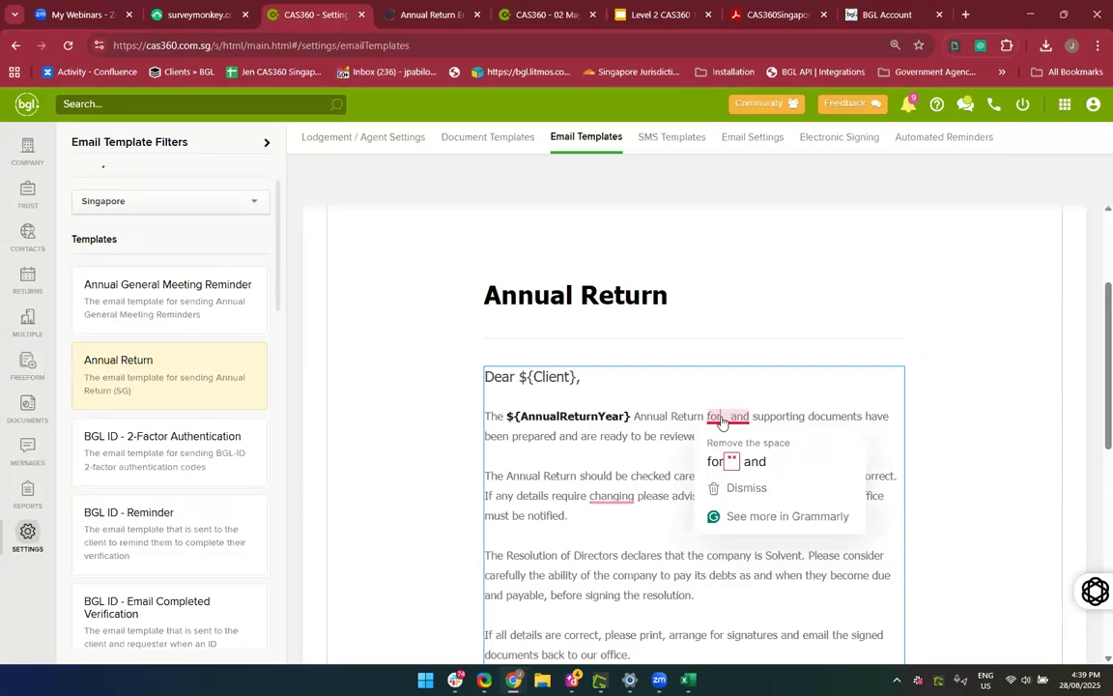
left_click(722, 421)
key("ctrl+v")
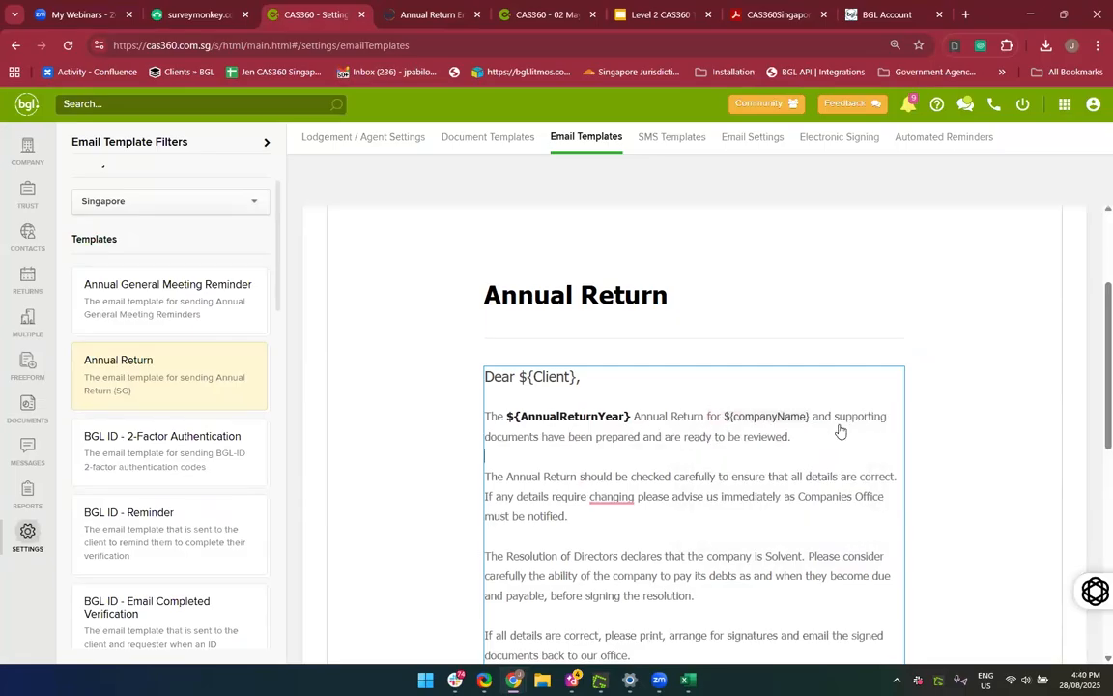
Add the paragraph "ADD TEXT TEST" above the Resolution of Directors paragraph, with blank lines around it
scroll(683, 503, "down", 1)
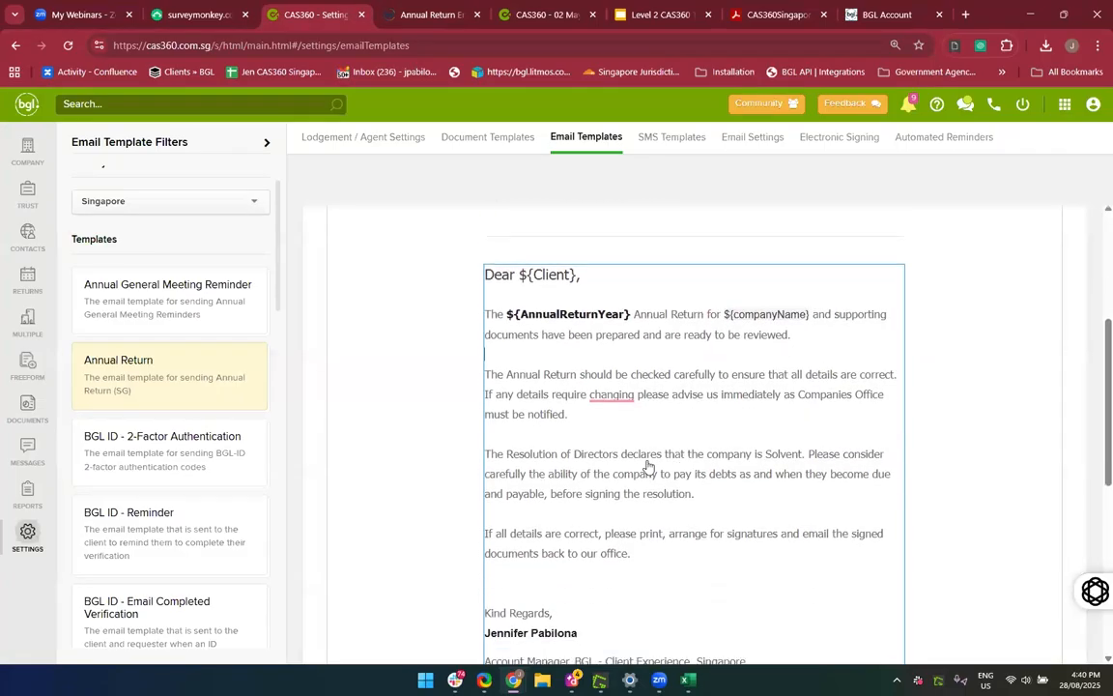
left_click(616, 435)
key("Return")
key("Return")
key("ctrl+v")
left_click(615, 437)
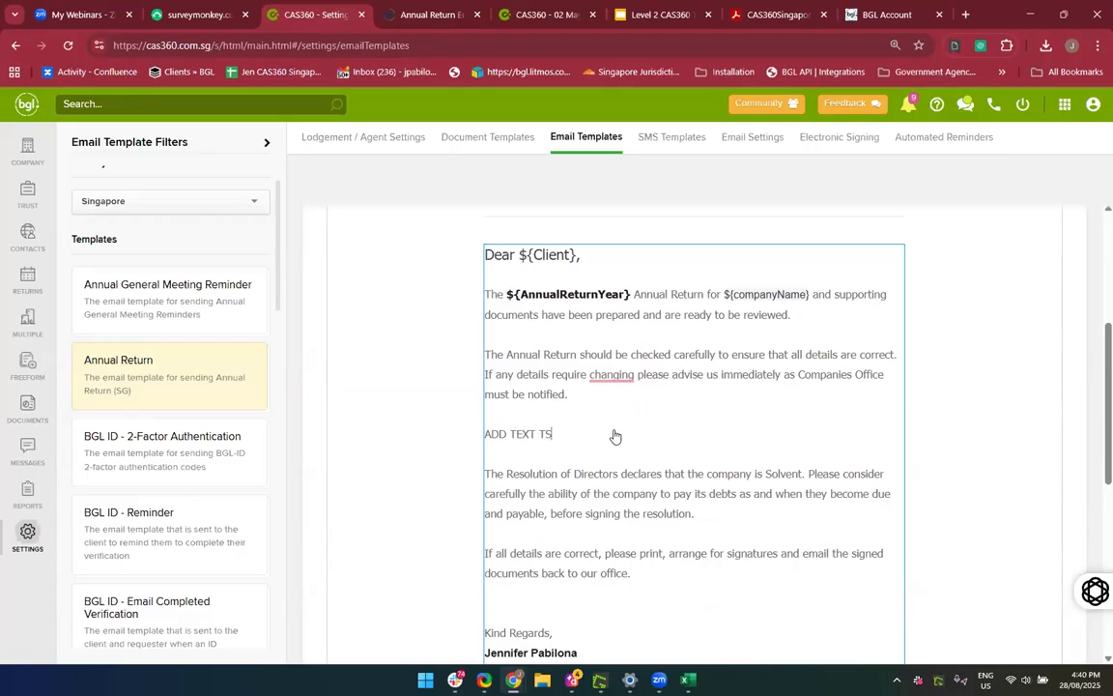
type("ADD TEXT TS")
key("BackSpace")
left_click(577, 393)
key("Return")
scroll(577, 413, "down", 5)
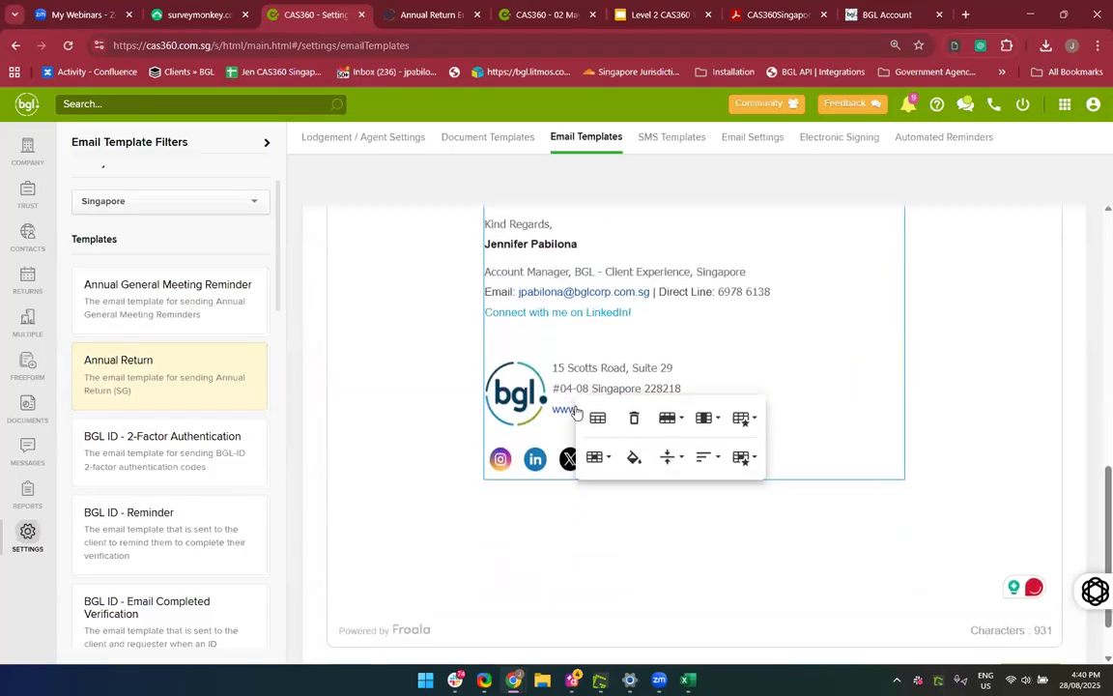
scroll(706, 454, "up", 3)
scroll(705, 454, "up", 2)
scroll(706, 455, "down", 2)
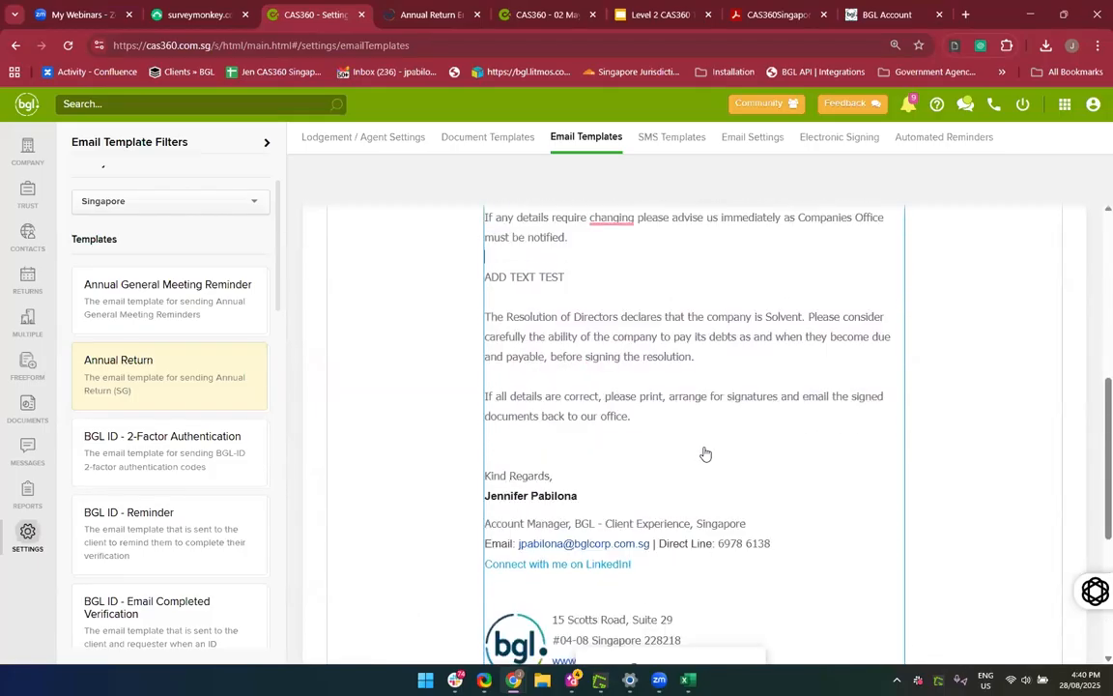
Review the edited Annual Return V1 - V0 email template, save its changes and close it
scroll(705, 454, "up", 3)
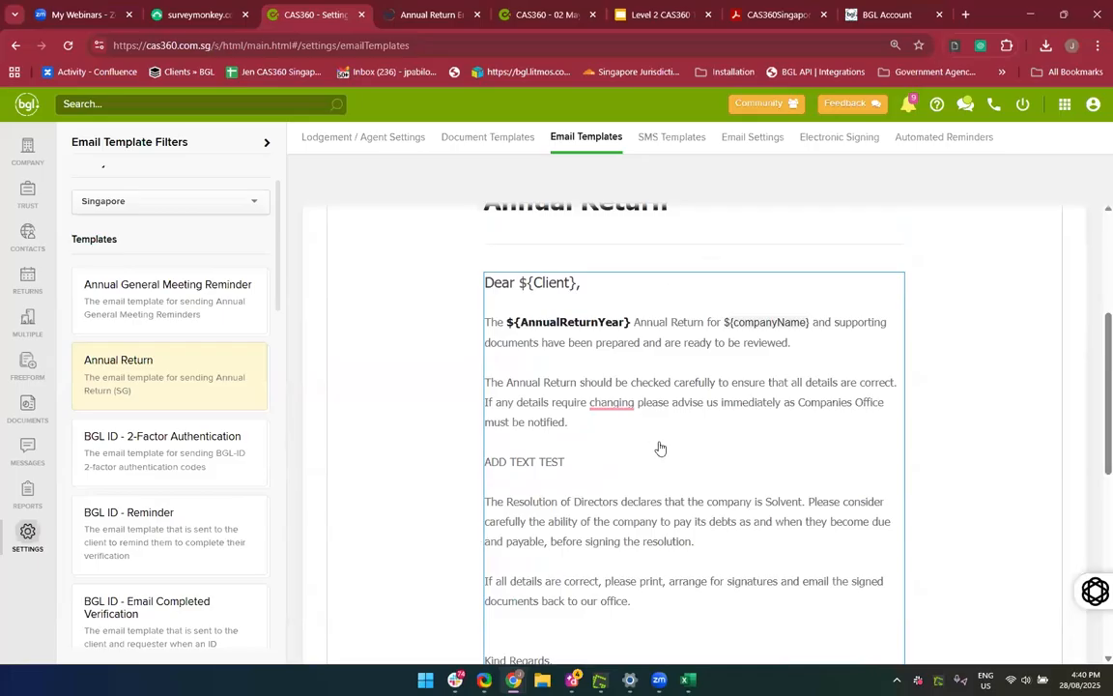
scroll(660, 448, "down", 1)
scroll(658, 450, "down", 1)
scroll(614, 323, "up", 1)
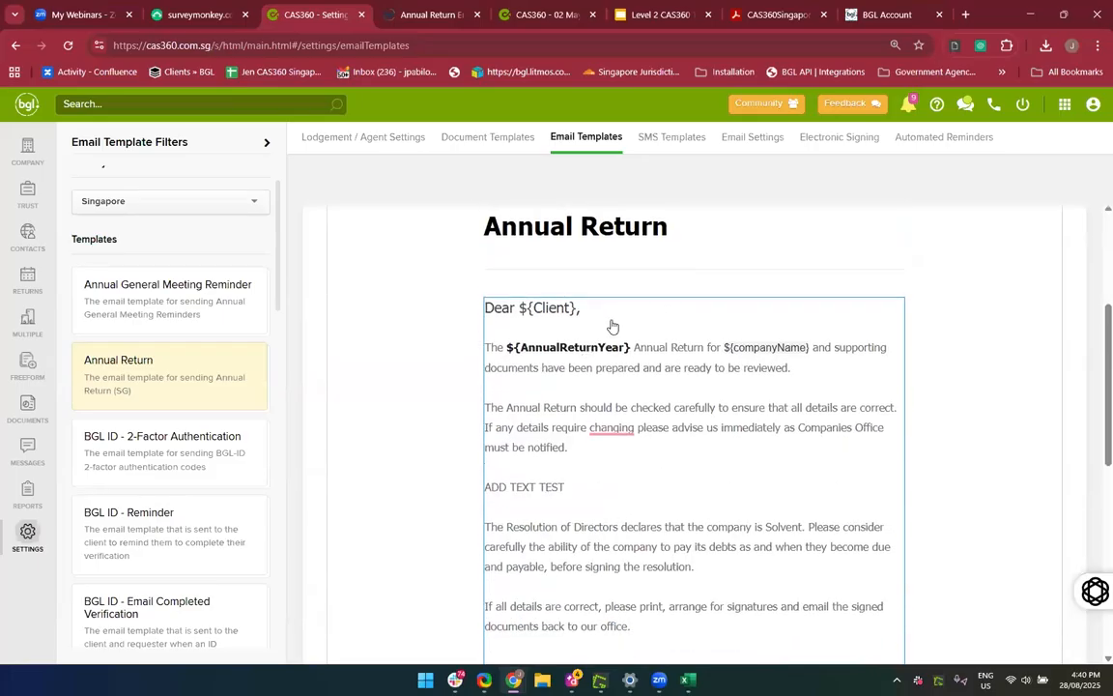
scroll(557, 419, "up", 1)
scroll(629, 486, "down", 10)
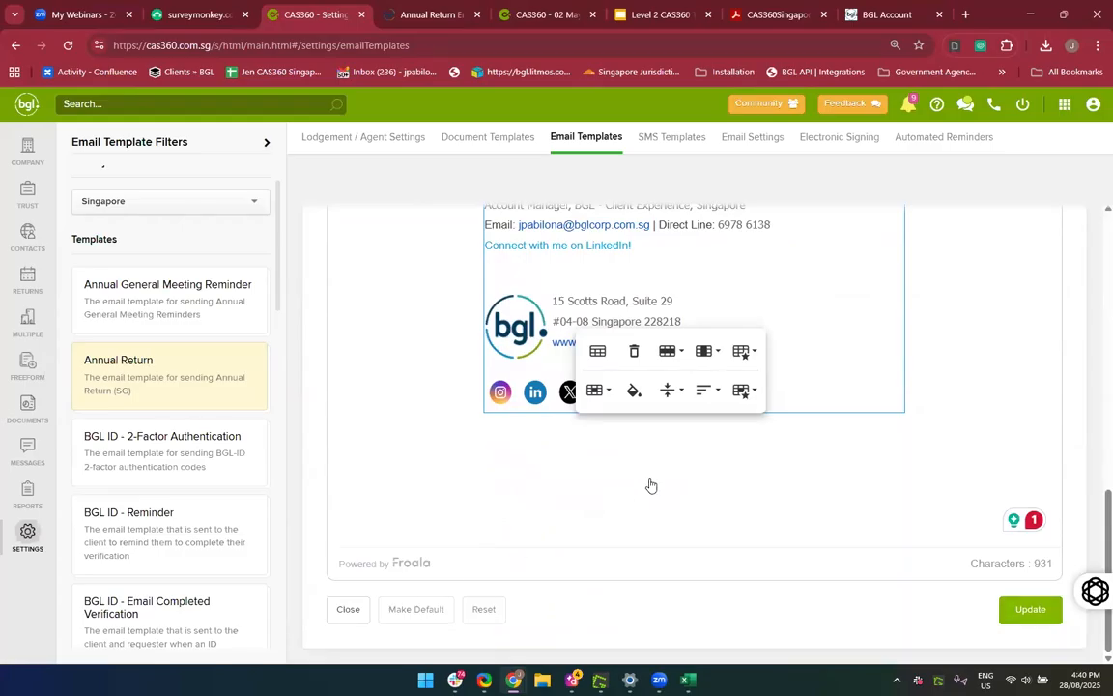
left_click(408, 622)
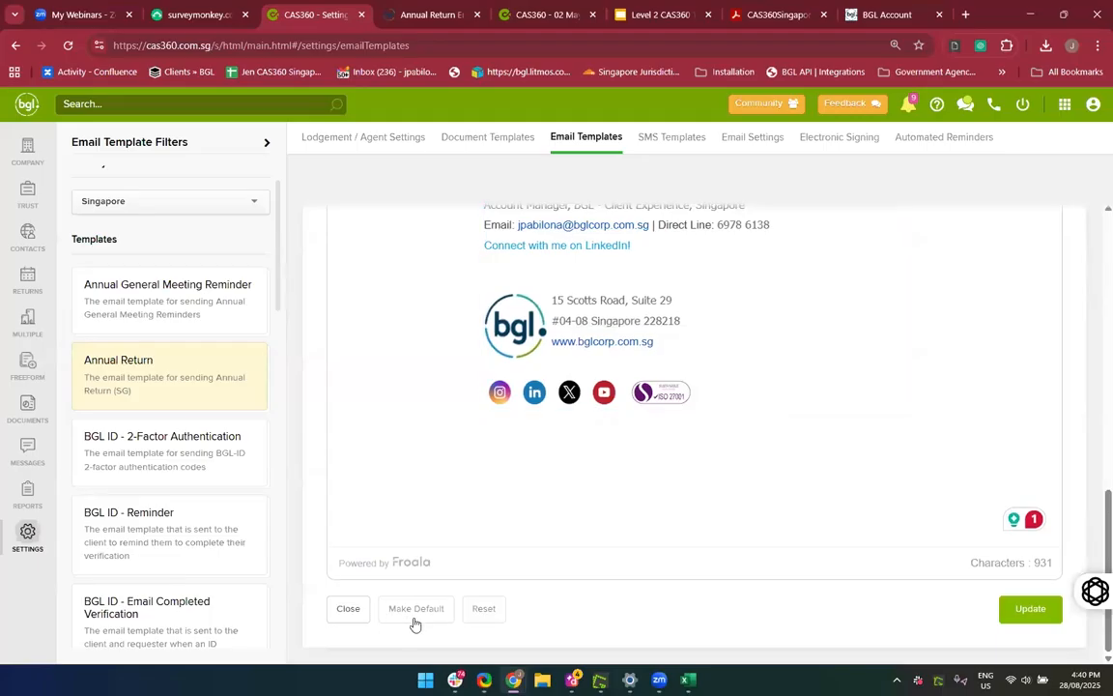
scroll(429, 624, "up", 1)
scroll(426, 599, "down", 1)
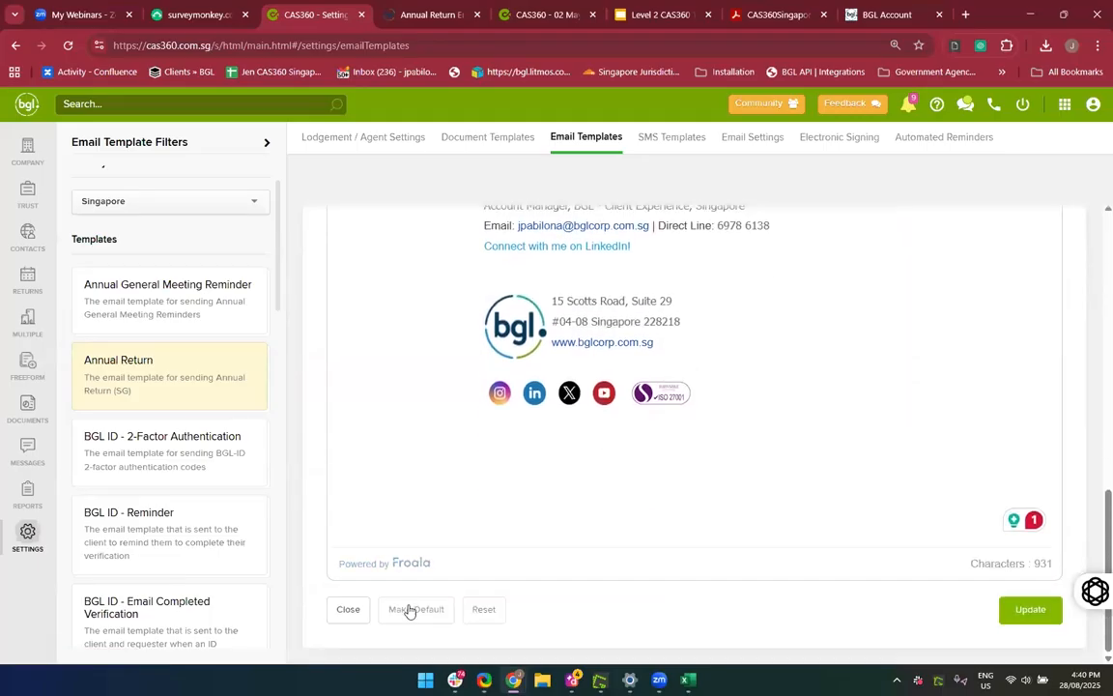
scroll(673, 517, "up", 10)
scroll(674, 517, "down", 10)
left_click(1031, 611)
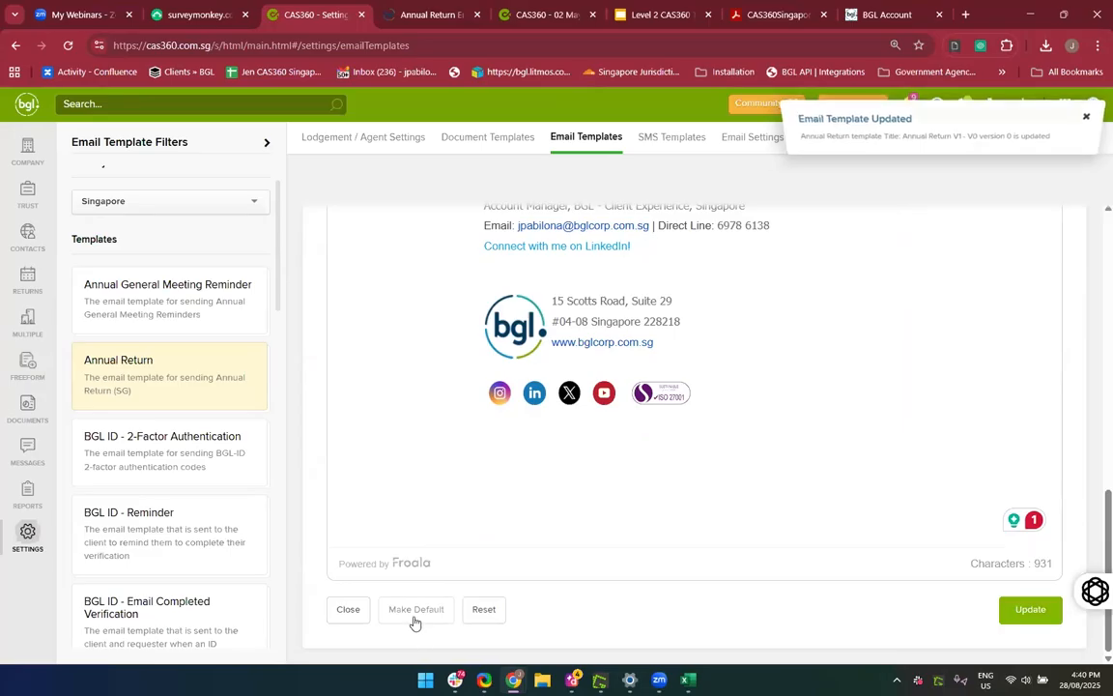
left_click(349, 610)
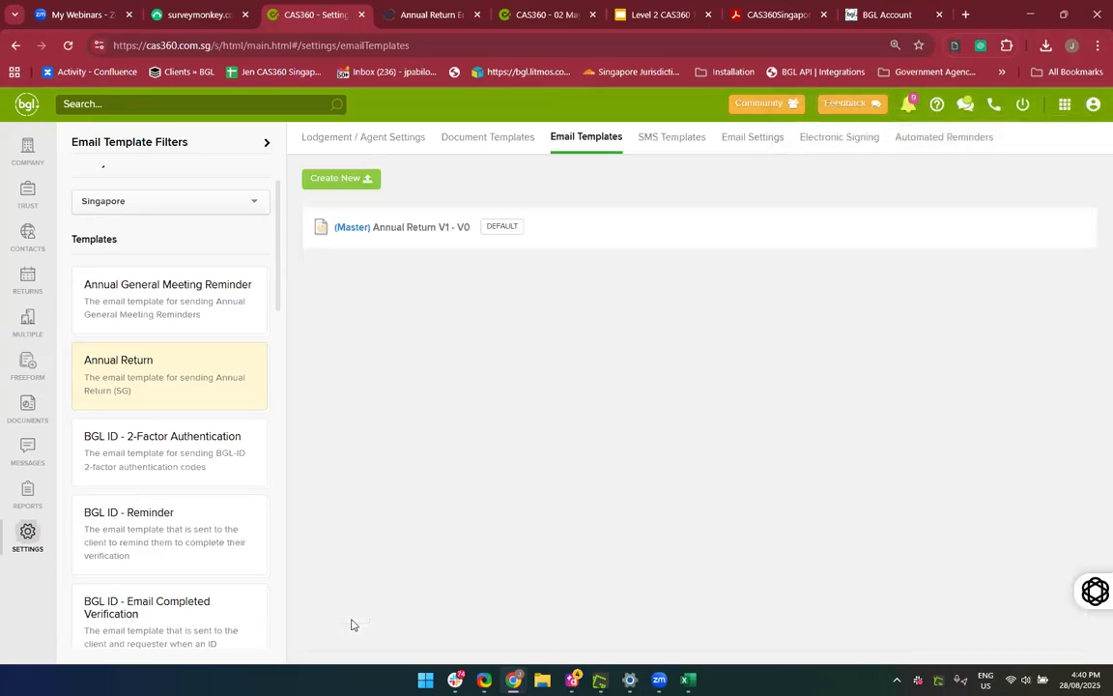
Reopen the master Annual Return email template to check its default and reset options, and close it
left_click(547, 225)
scroll(449, 378, "down", 10)
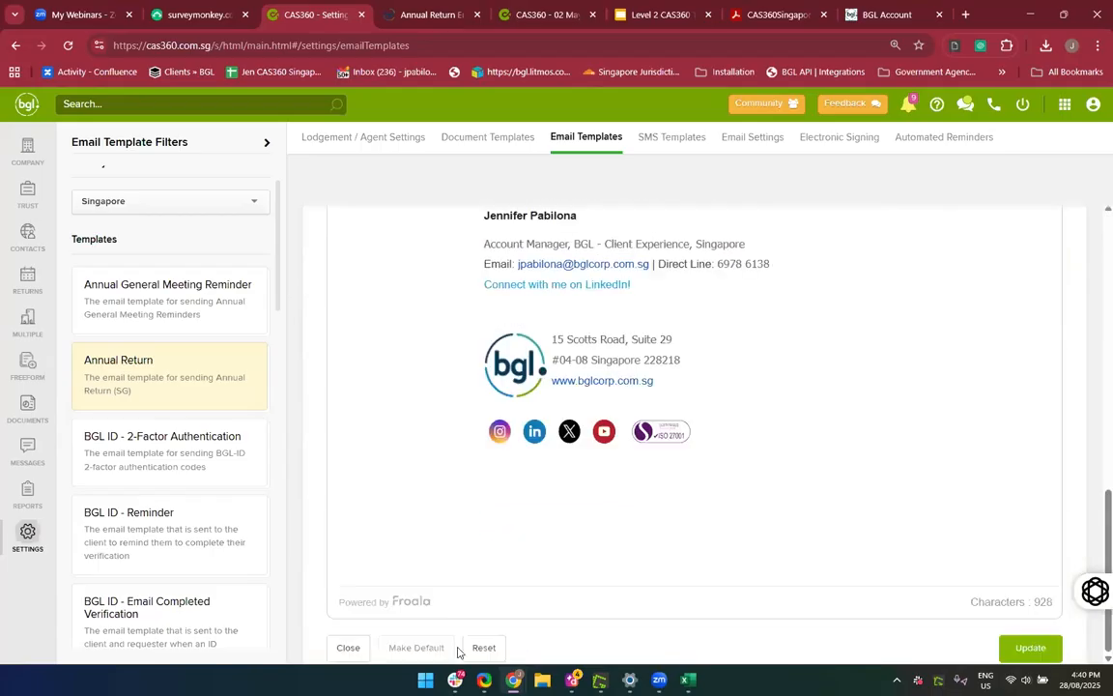
scroll(458, 652, "down", 1)
left_click(346, 619)
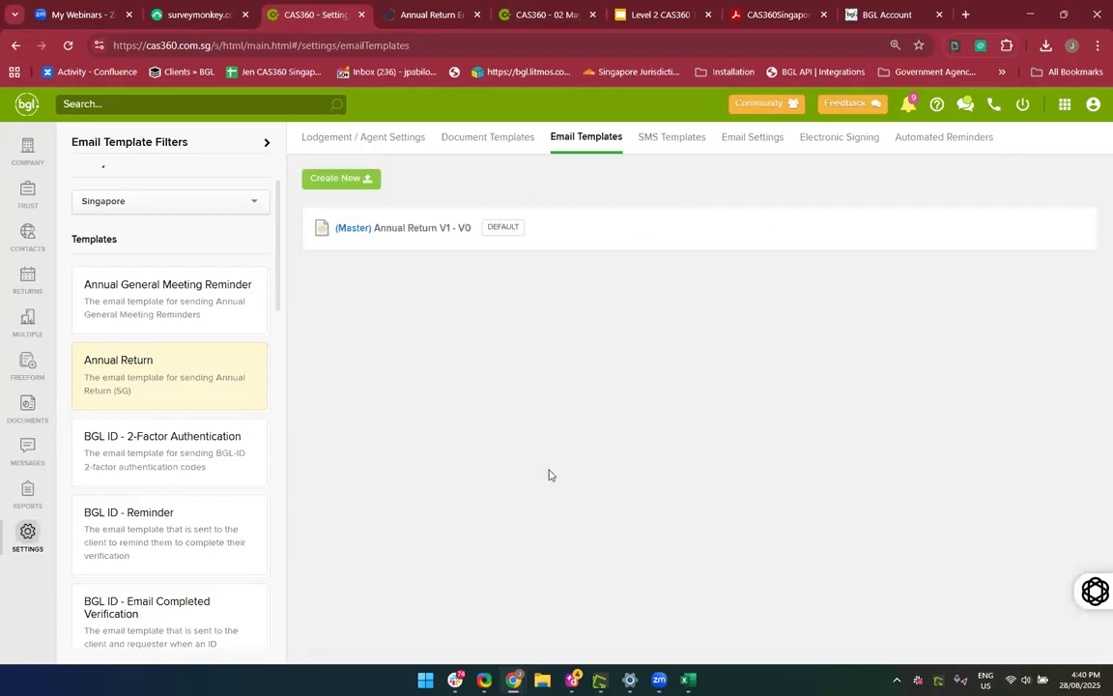
Create a new version of the Annual Return email template and open it to check the copied body
left_click(354, 183)
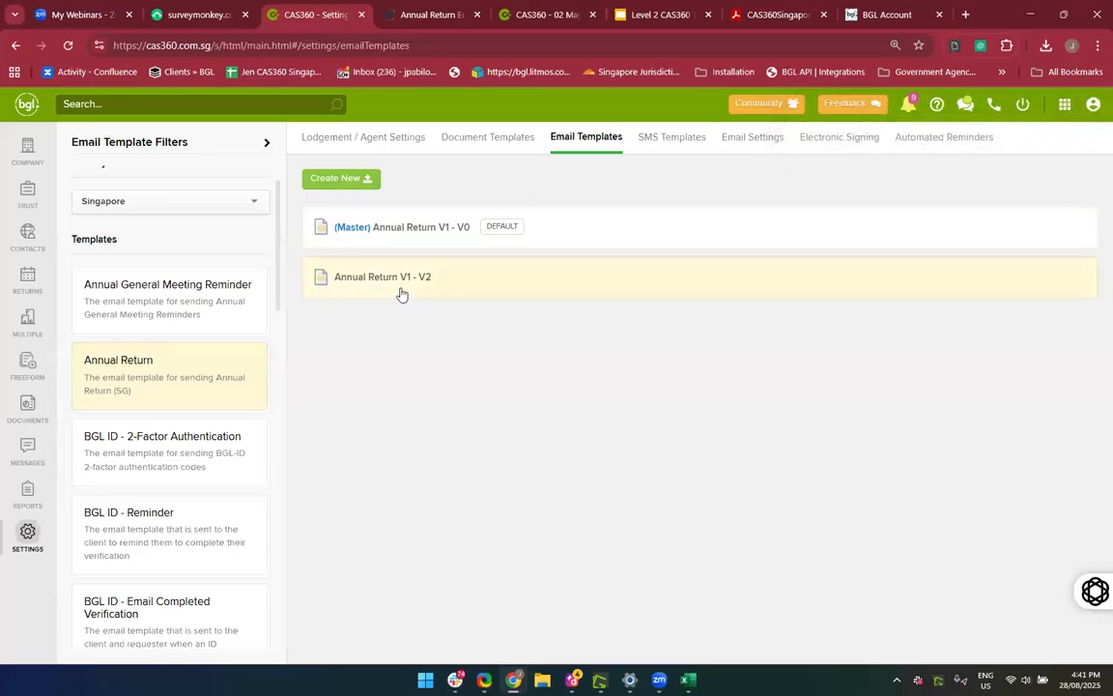
left_click(539, 280)
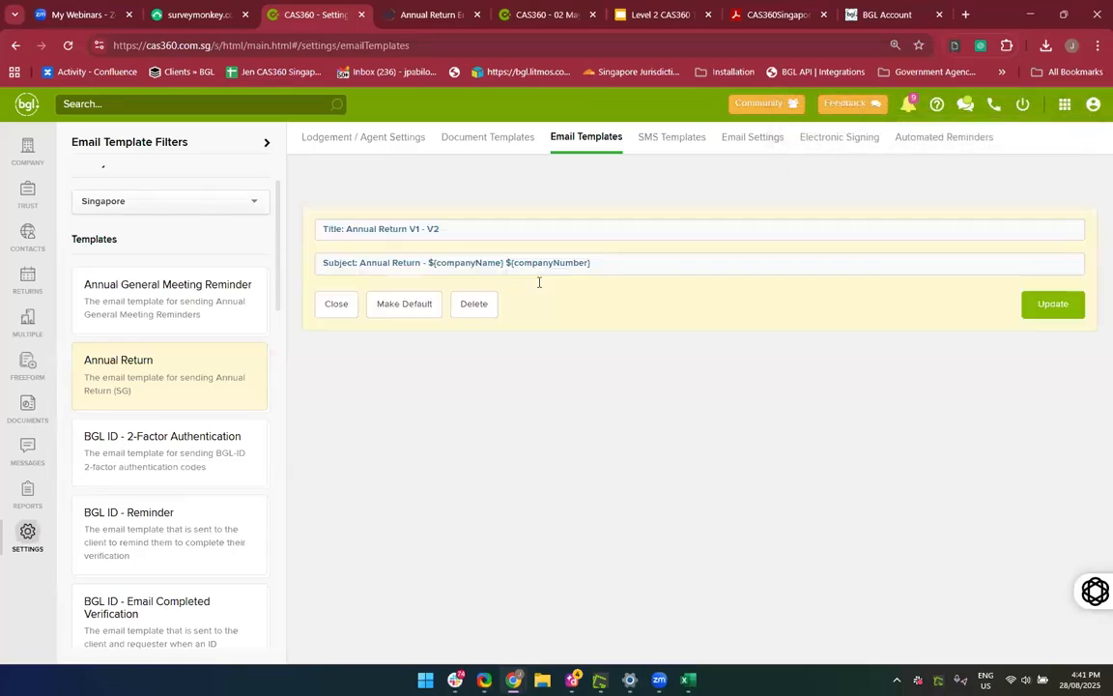
scroll(537, 397, "down", 2)
scroll(539, 398, "up", 1)
scroll(536, 397, "down", 2)
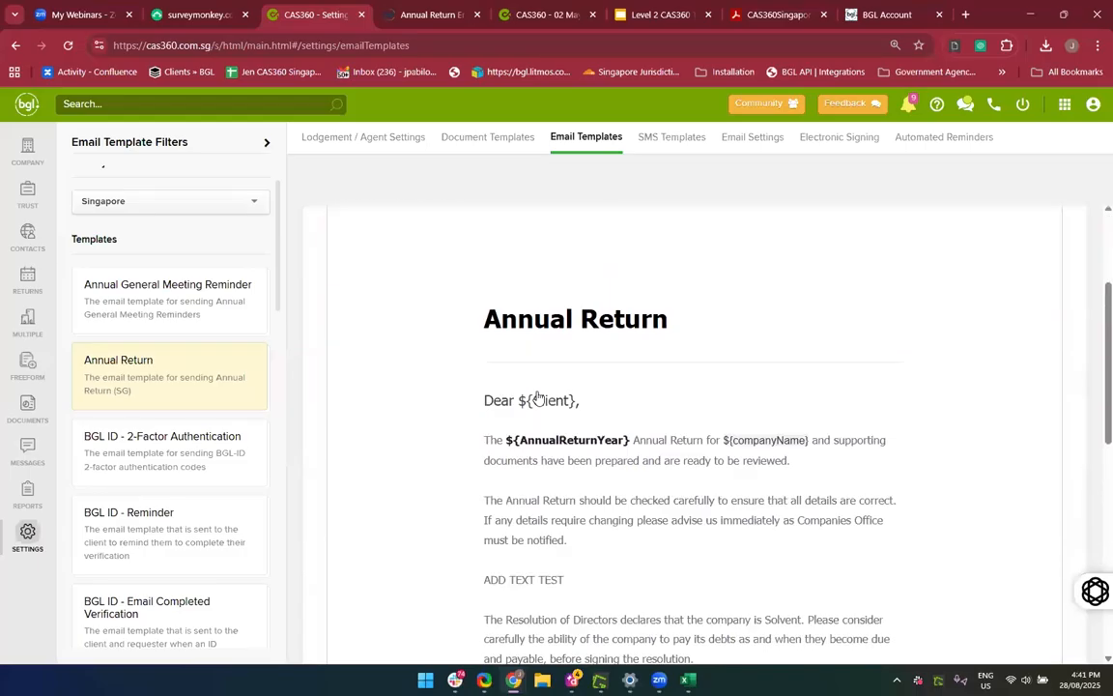
scroll(552, 515, "down", 3)
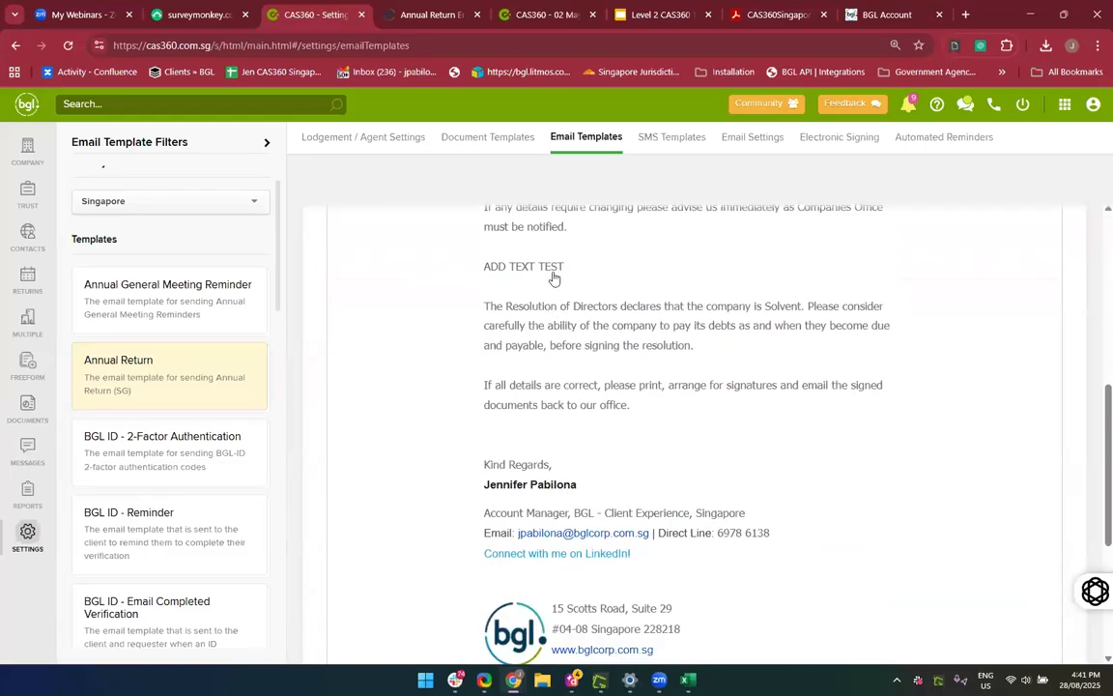
Add "XXXXXXXXXXXX" after "ADD TEXT TEST" in the body of Annual Return V1 - V2, save the template and close it
left_click(568, 273)
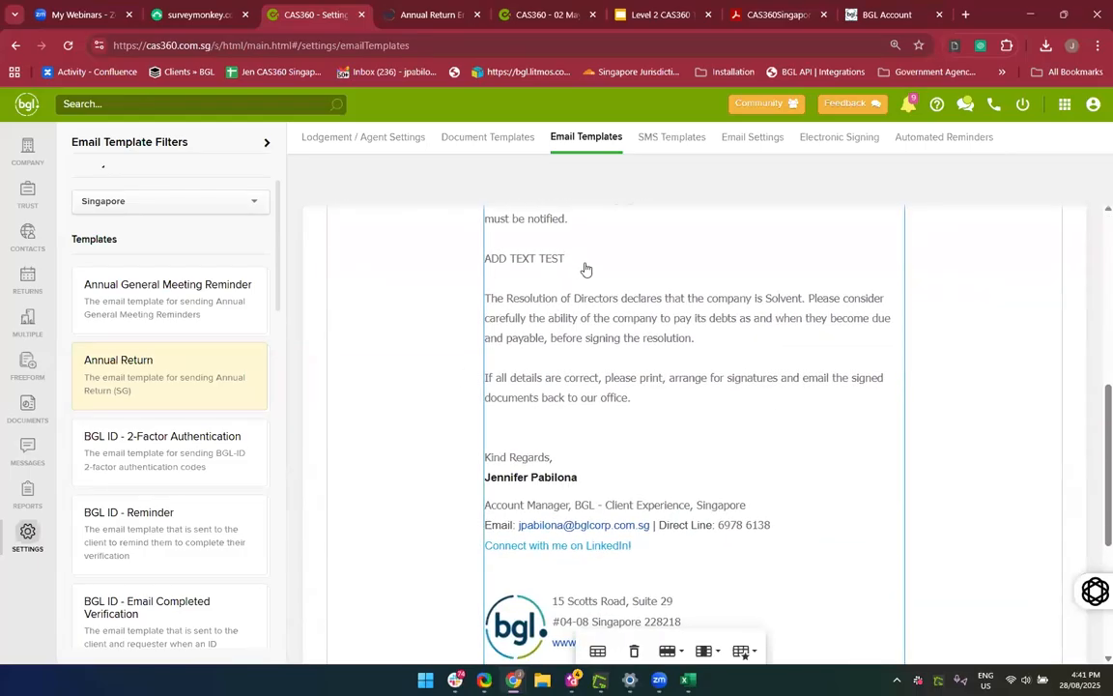
left_click_drag(566, 262, 517, 258)
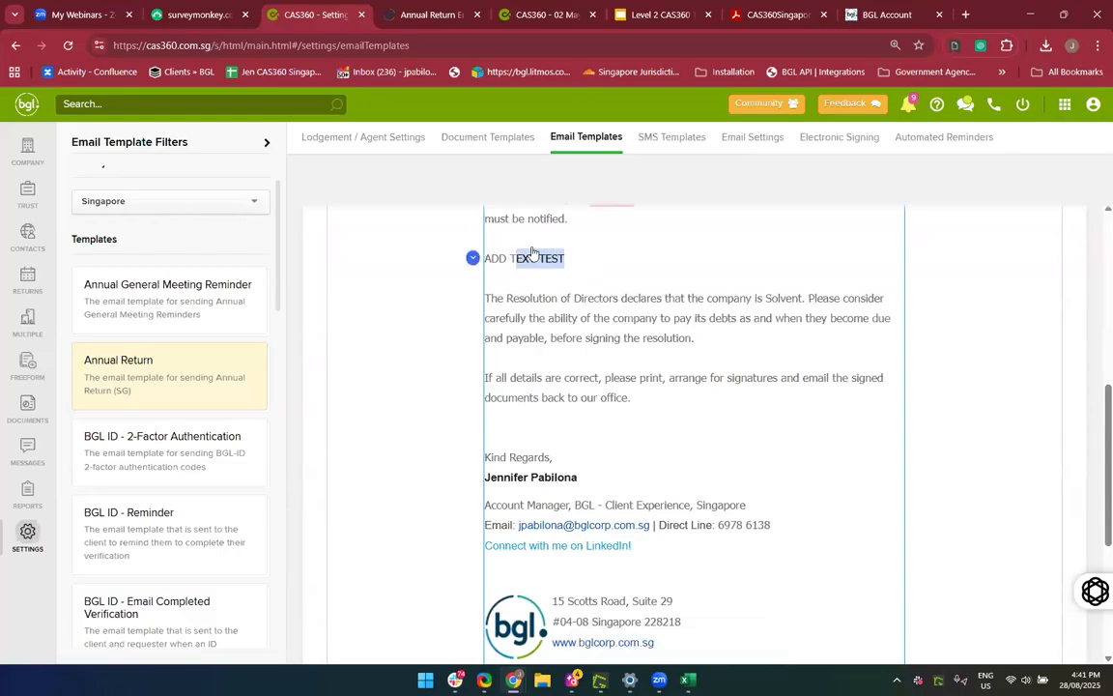
left_click(619, 265)
type("XXXXXXXXXXXX")
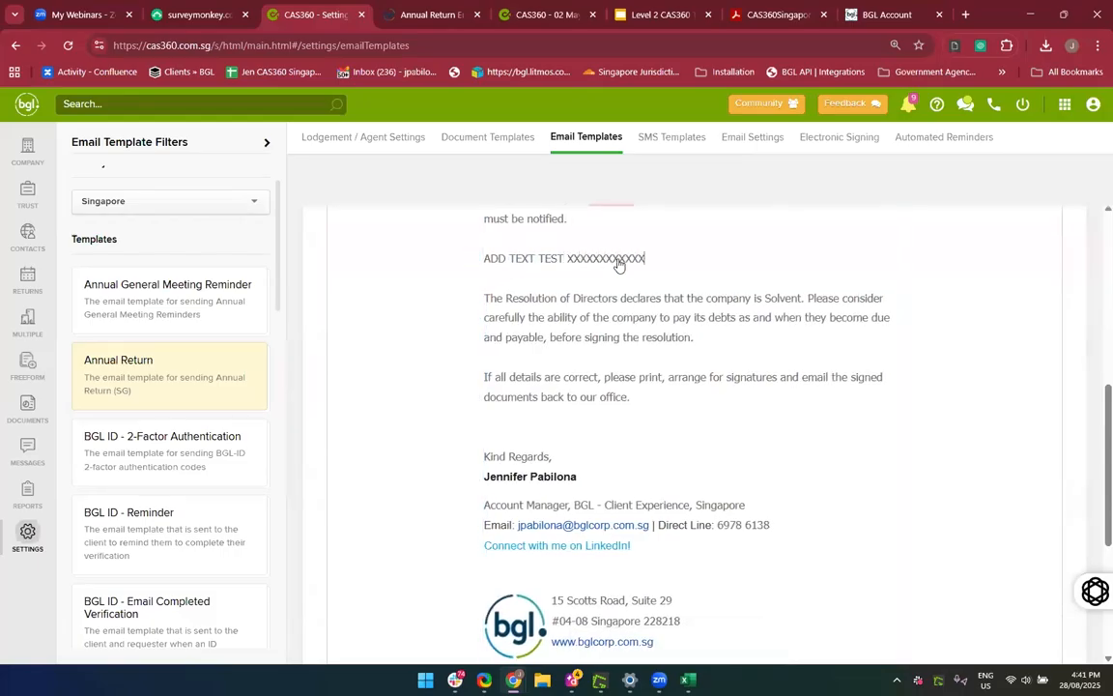
scroll(619, 265, "down", 3)
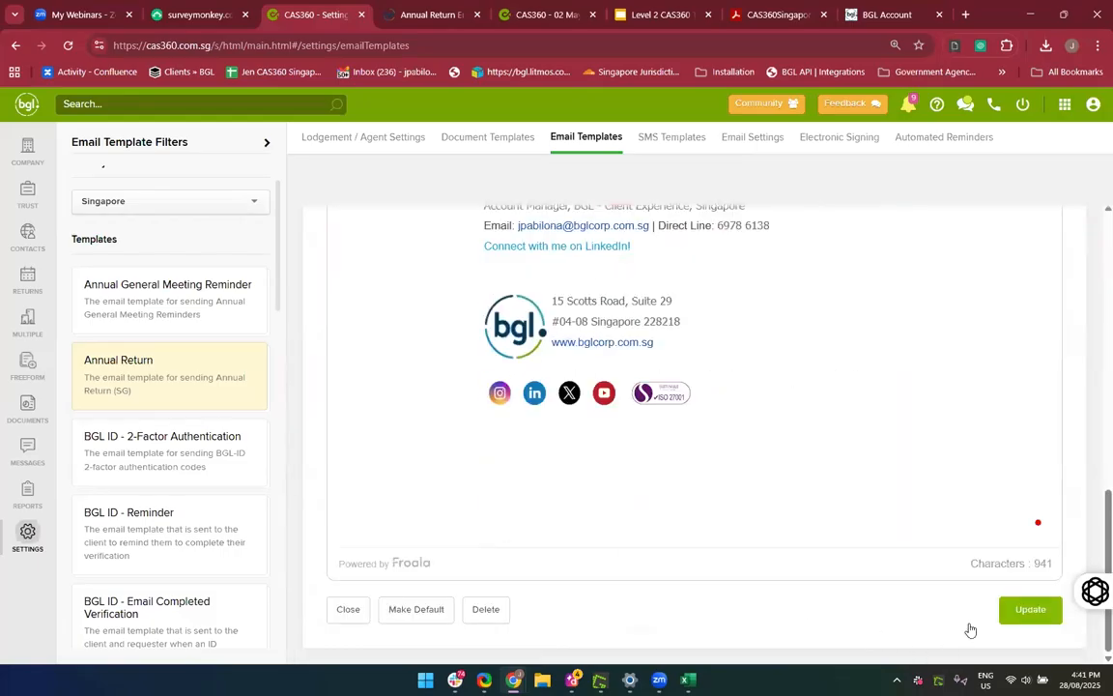
left_click(1032, 611)
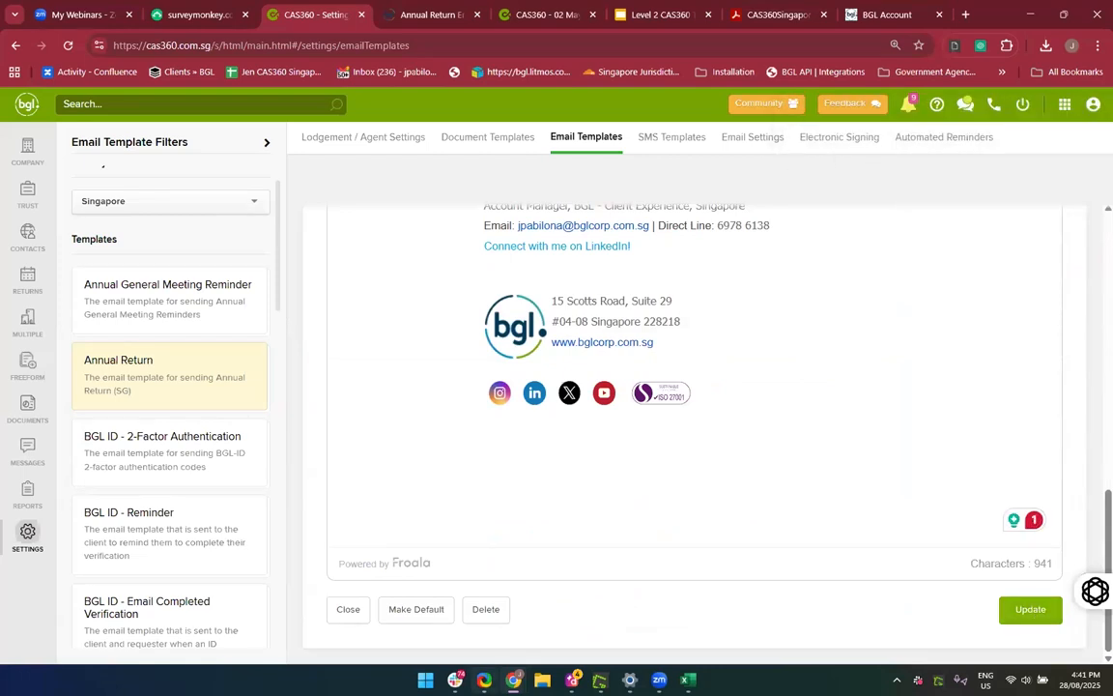
left_click(346, 610)
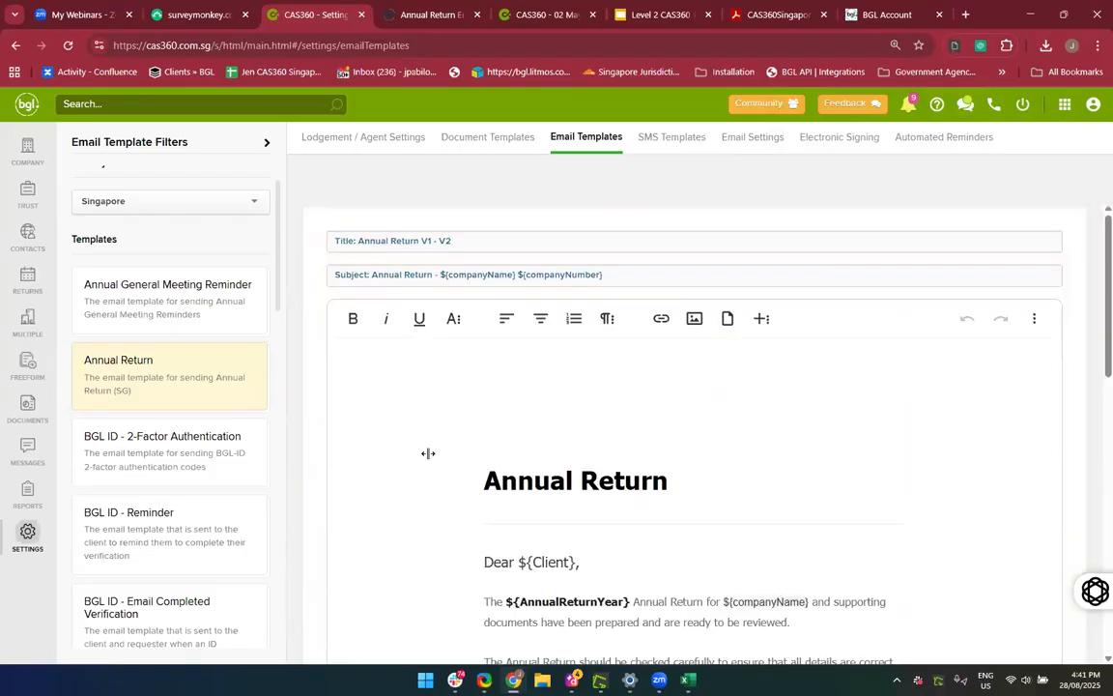
Make Annual Return V1 - V2 the default Annual Return email template, save it and close it
scroll(428, 453, "down", 10)
left_click(427, 611)
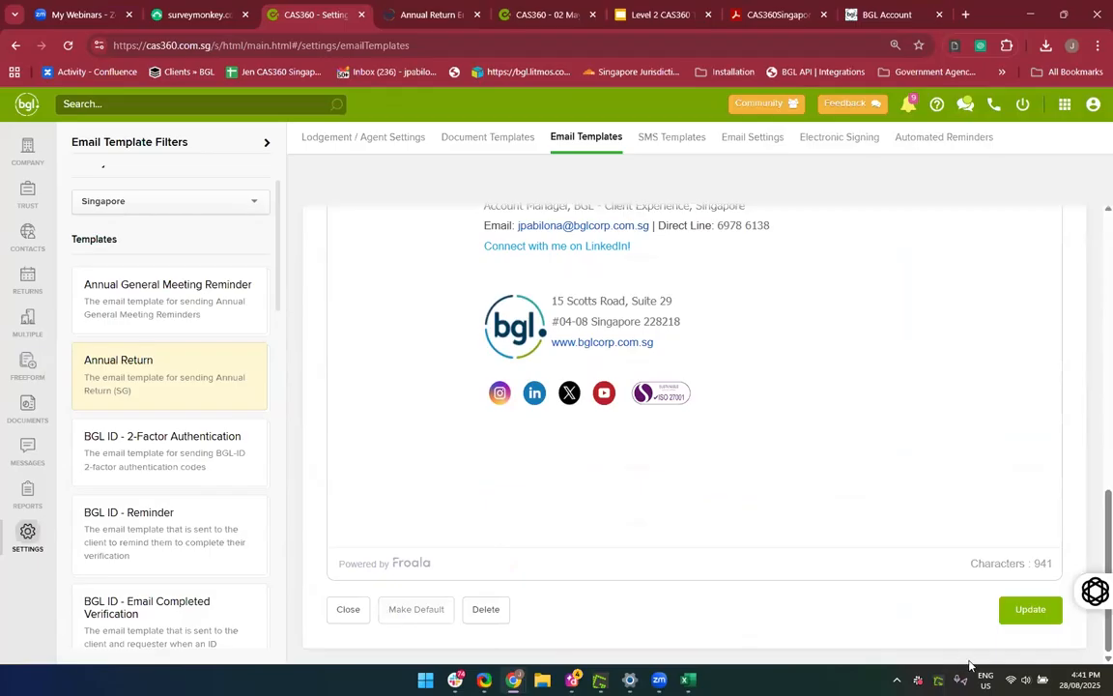
left_click(1038, 612)
scroll(530, 491, "up", 10)
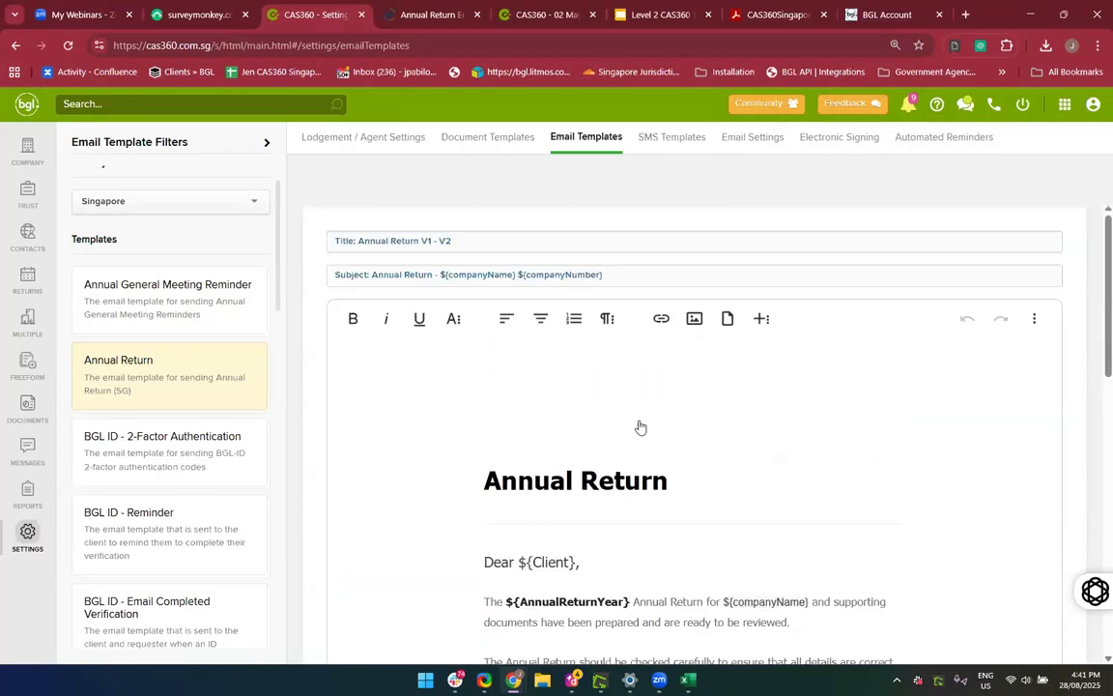
scroll(467, 509, "down", 10)
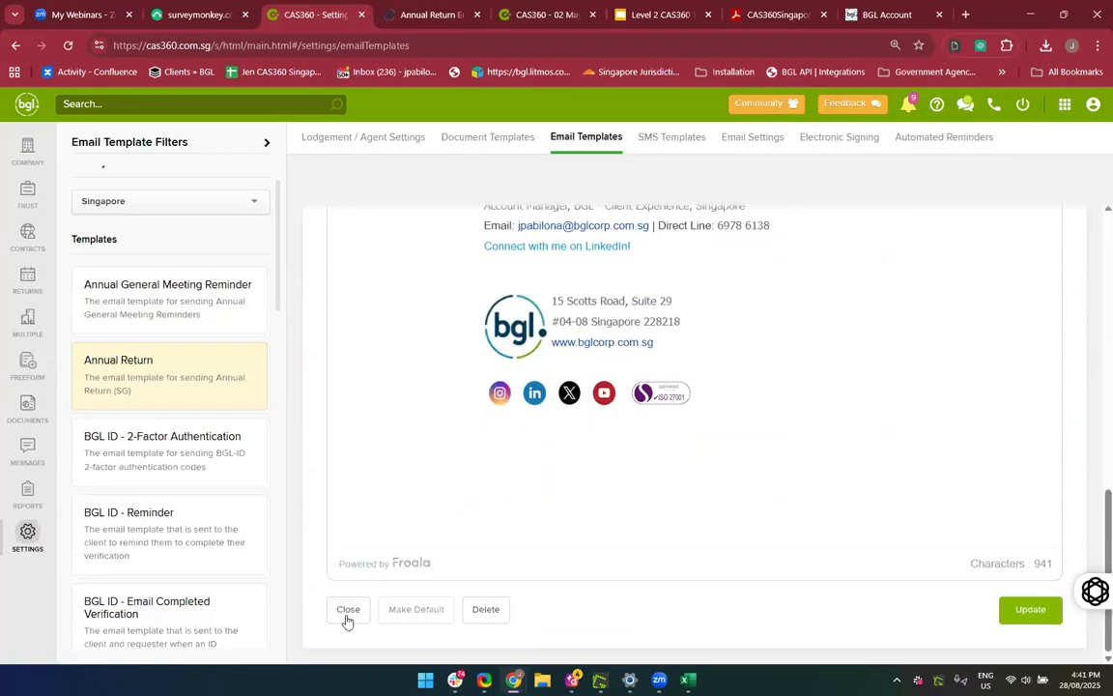
left_click(348, 609)
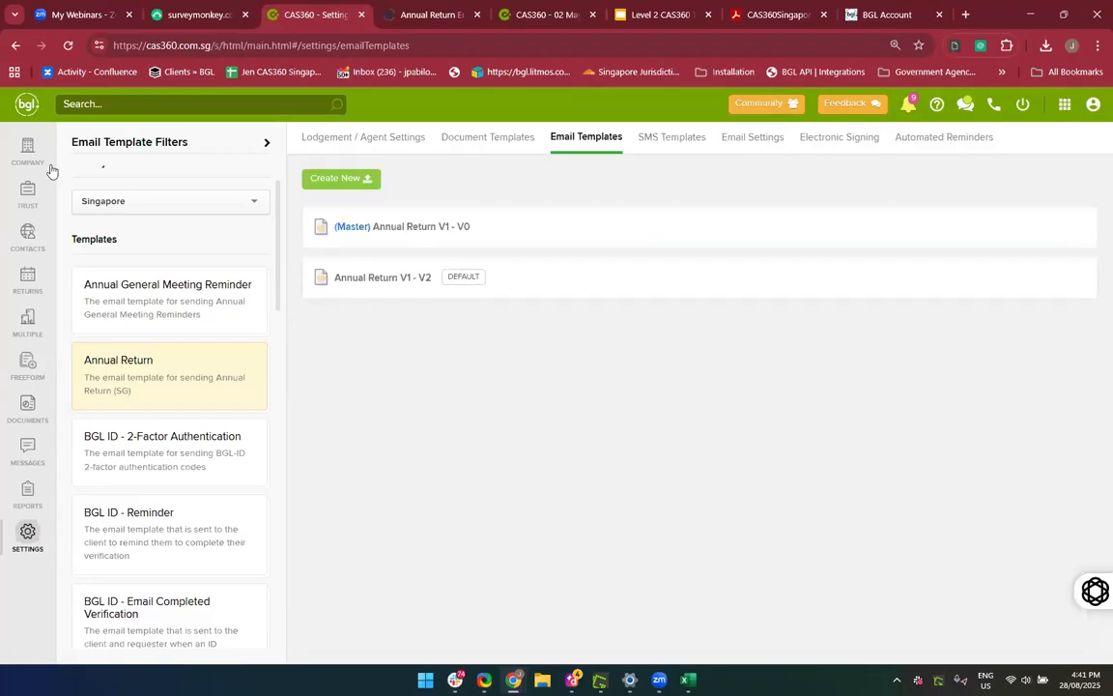
Find the Document Deadline Reminder email templates and open the default V3 version
scroll(193, 495, "down", 4)
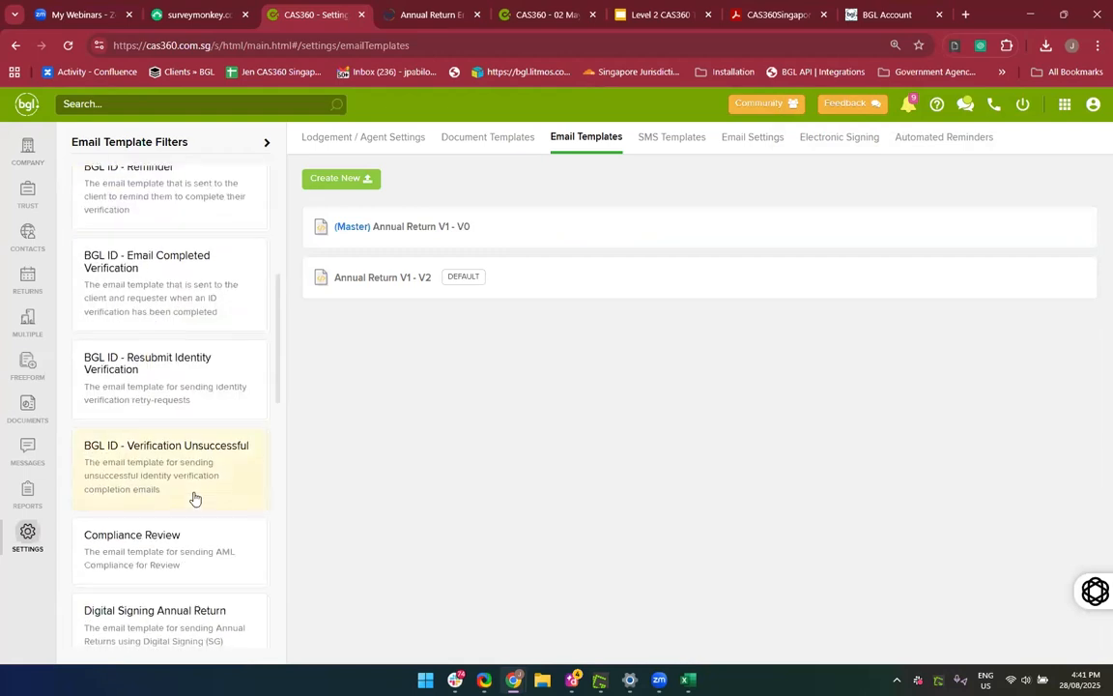
scroll(170, 476, "down", 5)
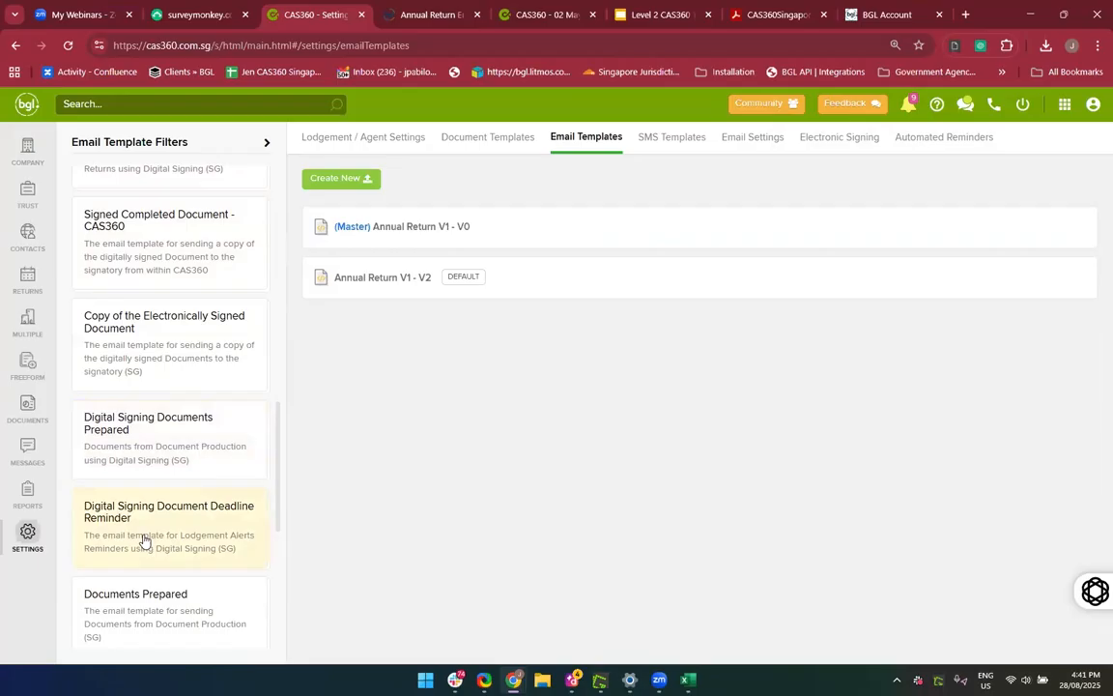
scroll(143, 541, "down", 2)
left_click(145, 500)
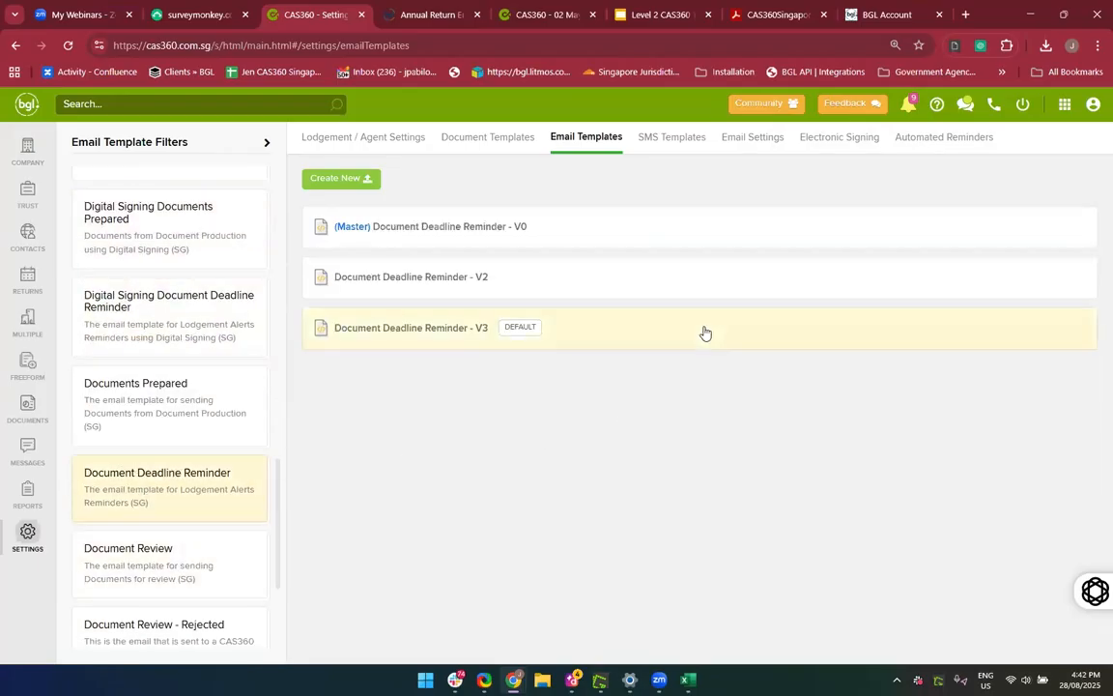
left_click(705, 333)
Examine the subject, dictionary codes, reminder wording and signature of the Document Deadline Reminder - V3 template, and close it
scroll(572, 574, "down", 2)
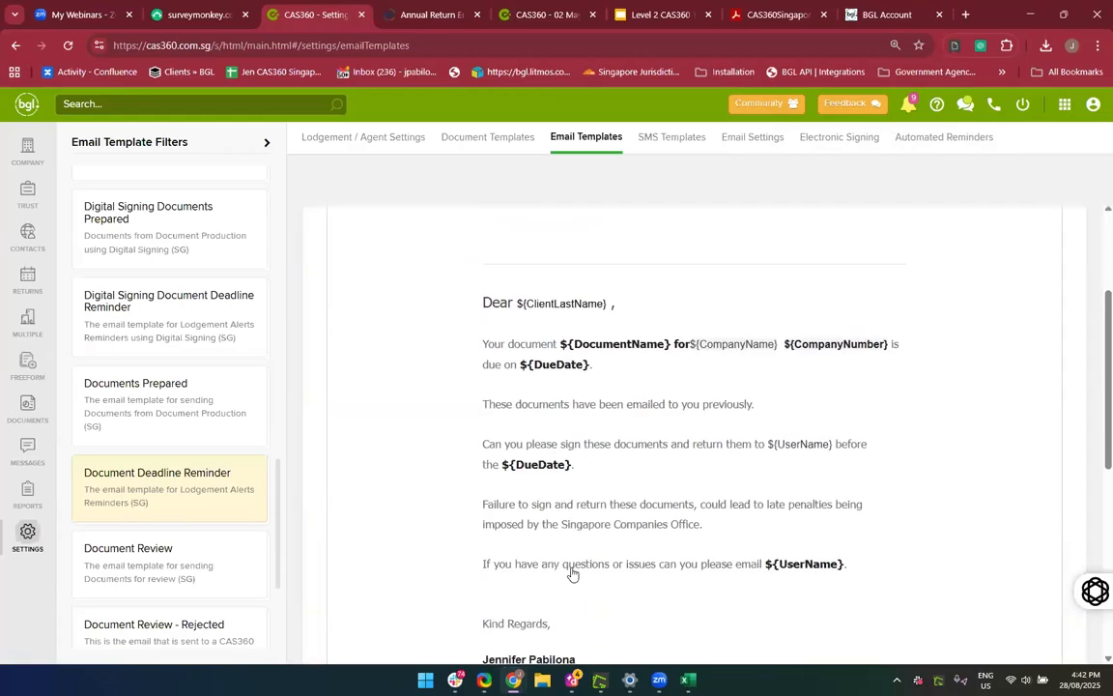
scroll(570, 574, "down", 3)
scroll(569, 574, "up", 5)
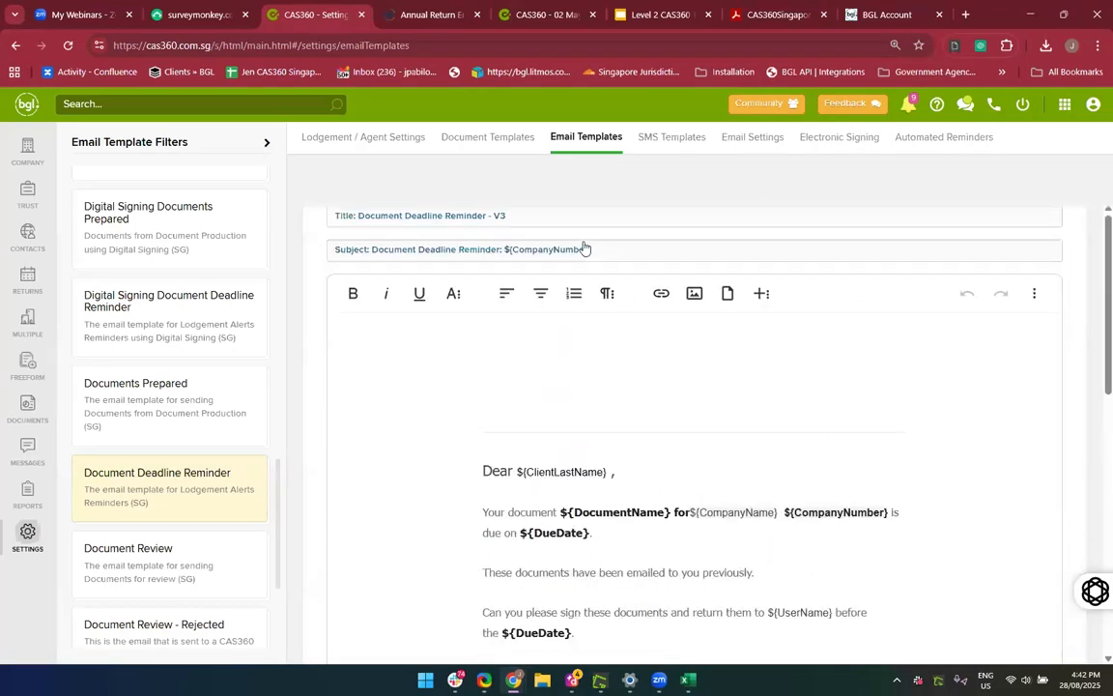
scroll(583, 249, "up", 1)
scroll(478, 469, "down", 2)
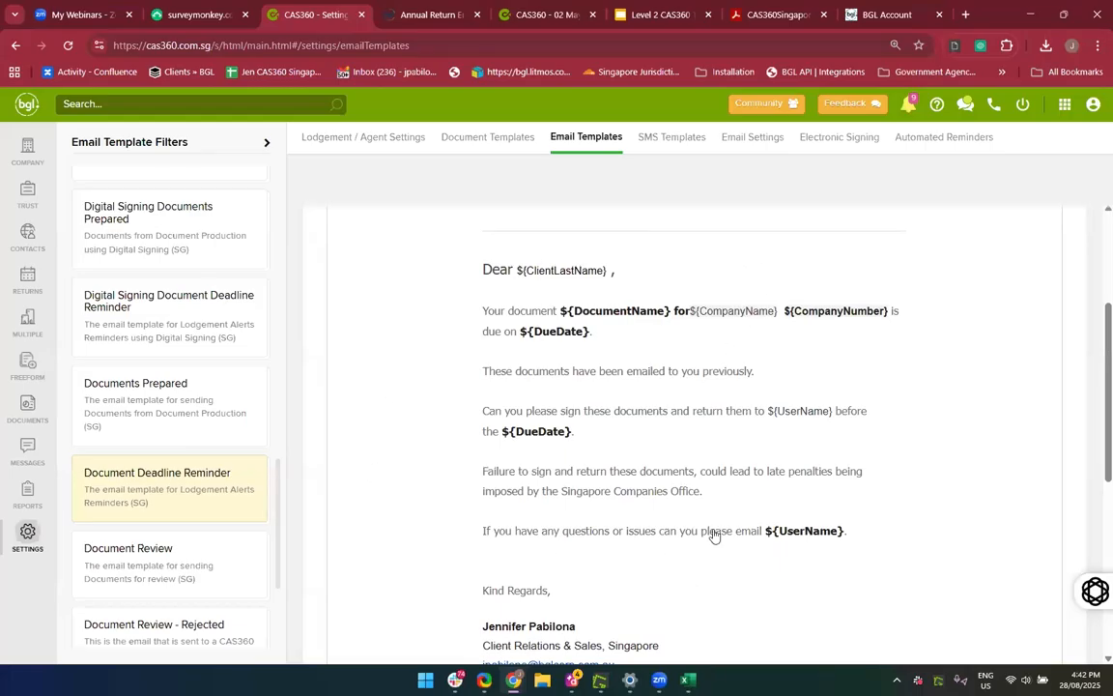
scroll(714, 535, "down", 3)
scroll(714, 536, "up", 4)
scroll(713, 534, "down", 5)
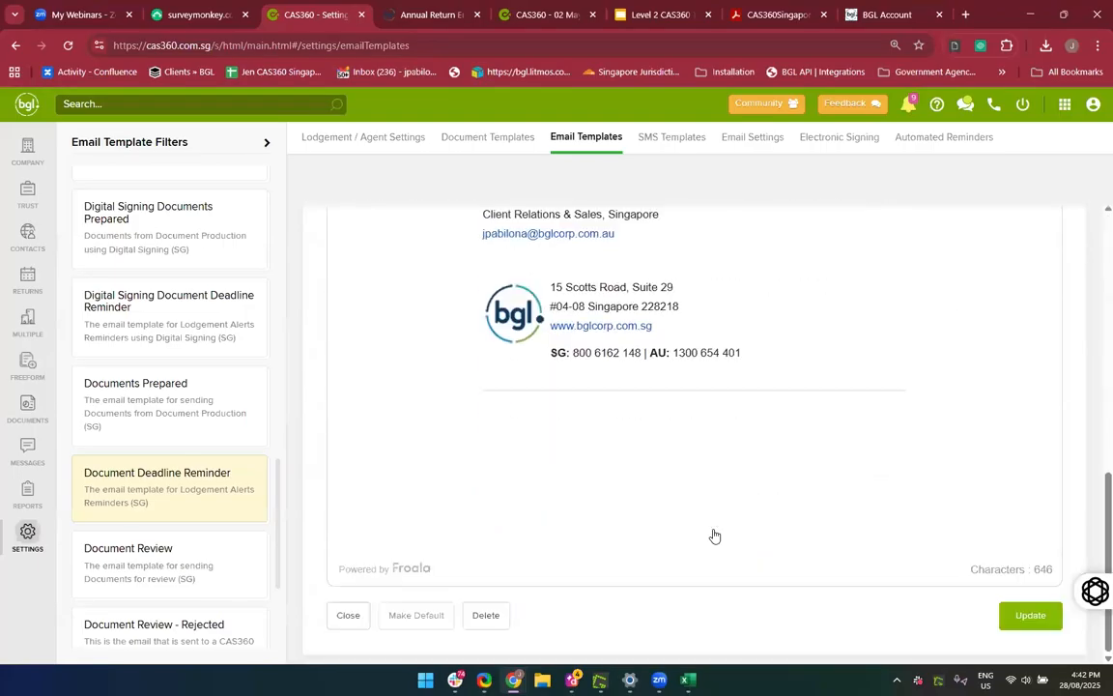
left_click(344, 616)
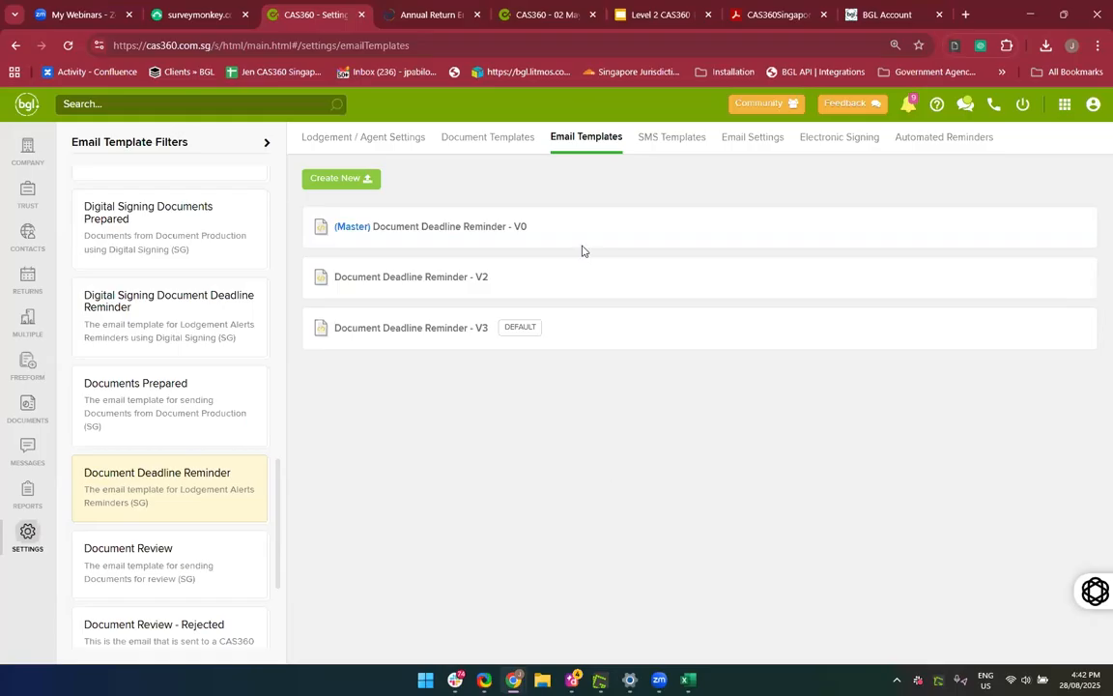
Open the Document Templates settings and look through the Singapore document sets
left_click(457, 155)
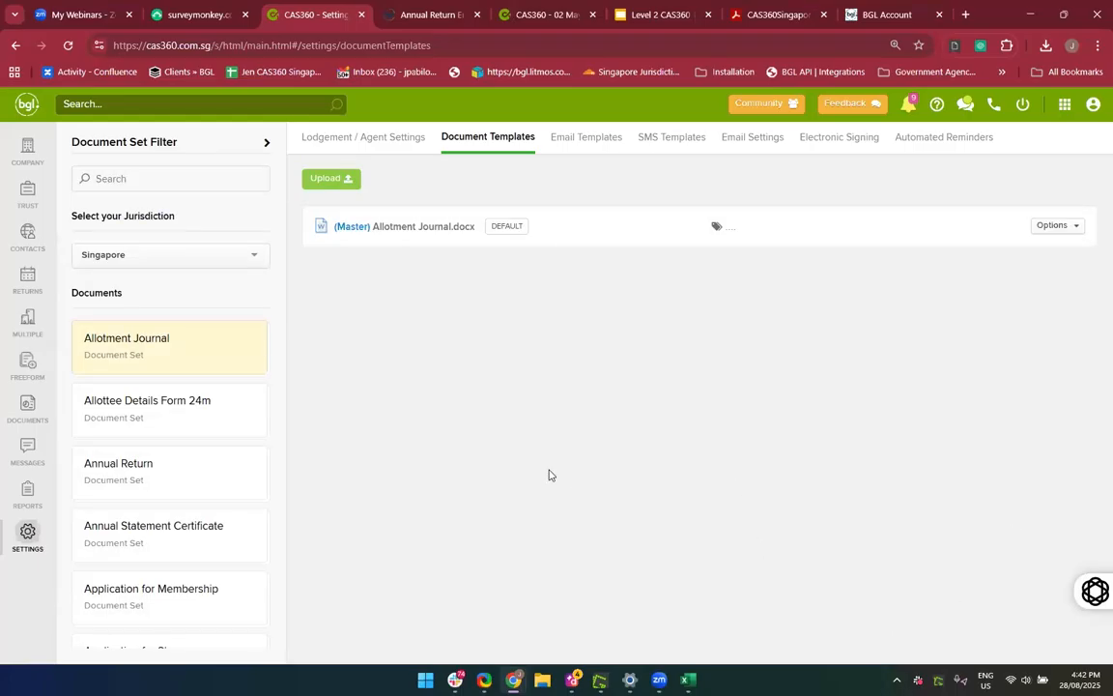
scroll(90, 462, "down", 6)
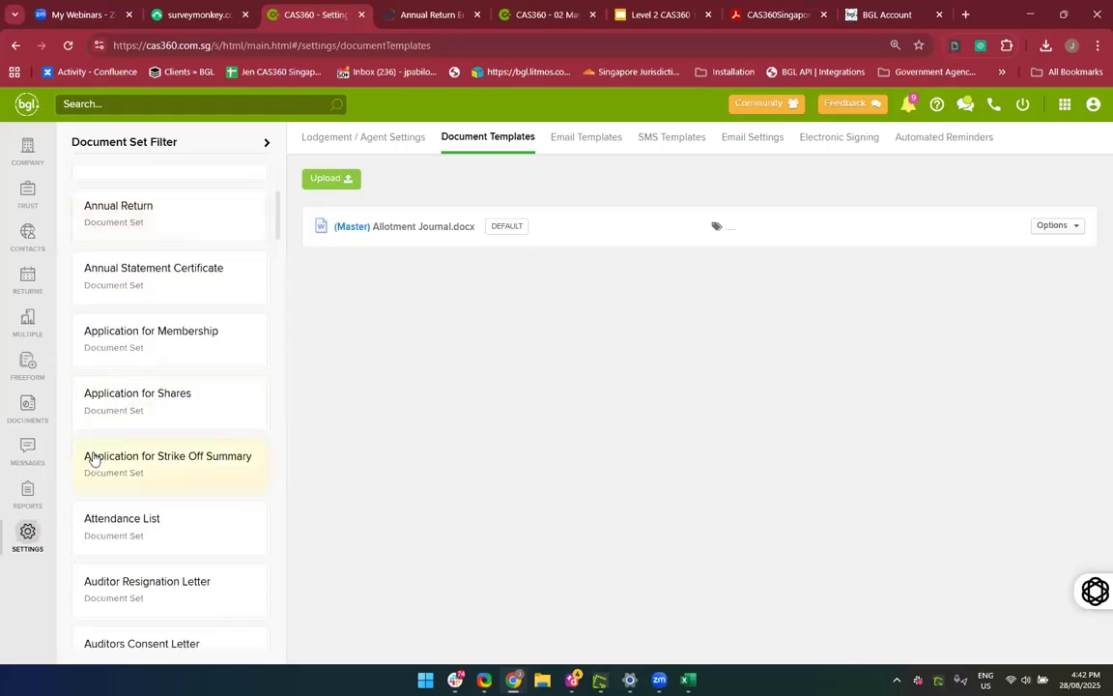
scroll(92, 460, "down", 3)
scroll(179, 487, "down", 4)
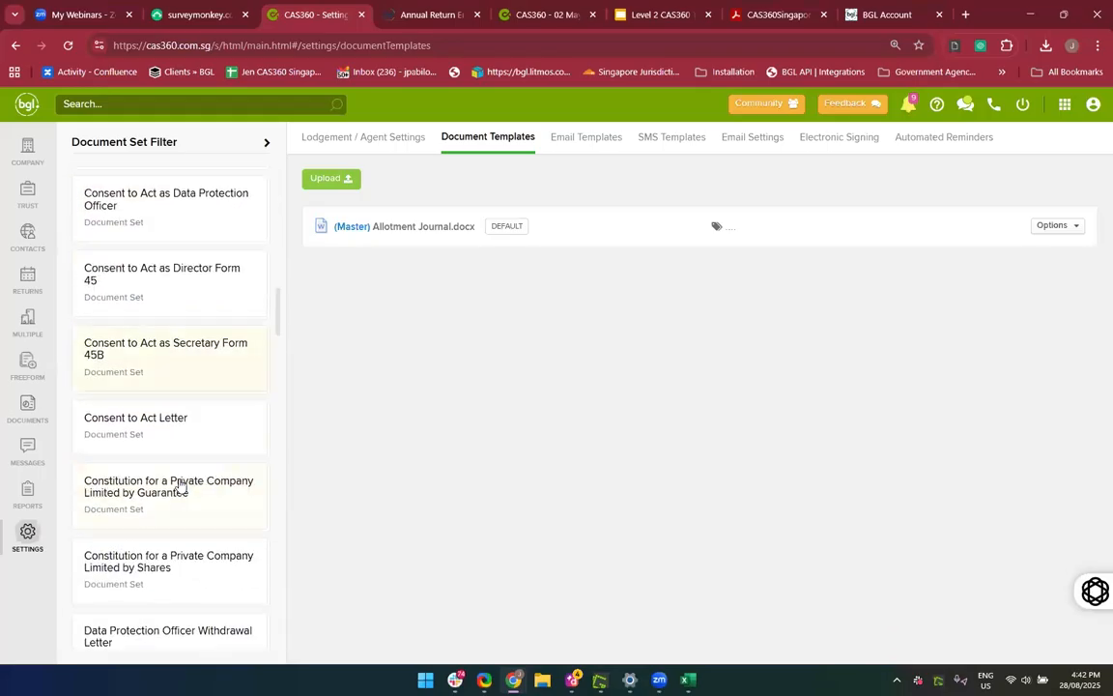
scroll(179, 485, "up", 3)
scroll(179, 485, "up", 10)
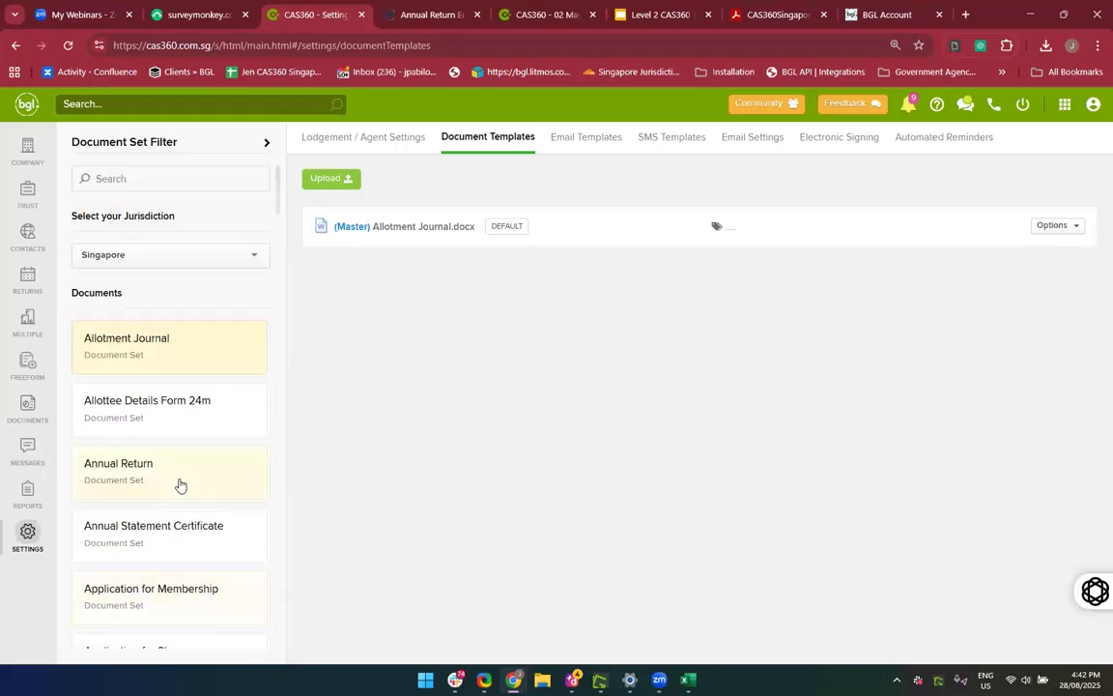
Switch the jurisdiction of the document sets to Australia
left_click(152, 252)
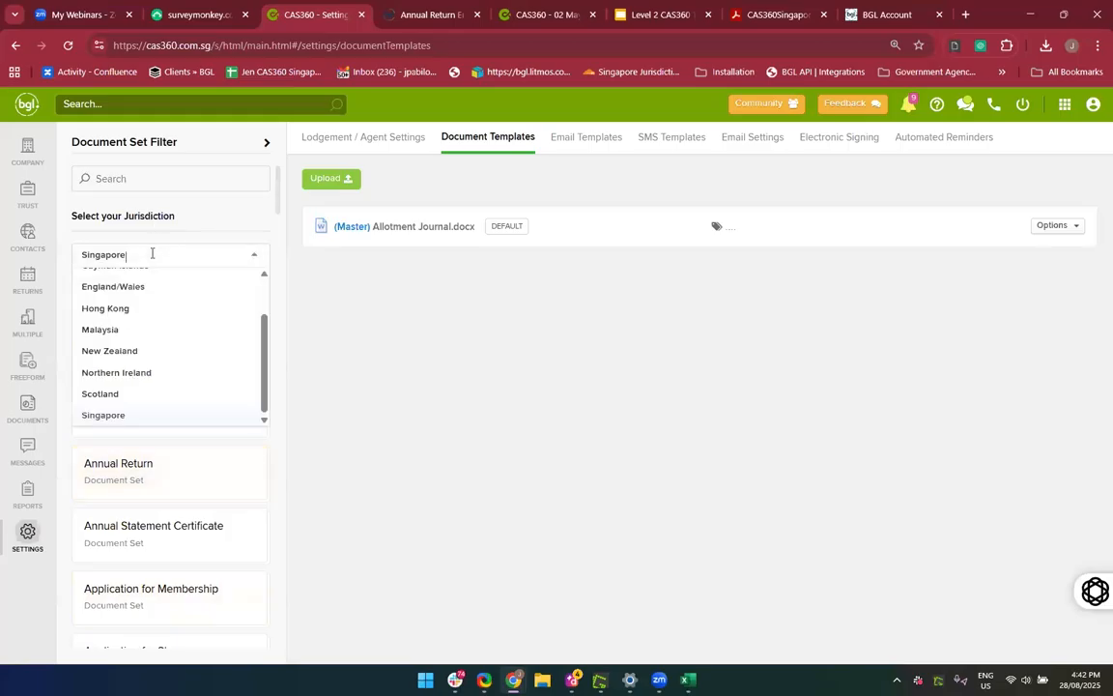
scroll(169, 324, "up", 2)
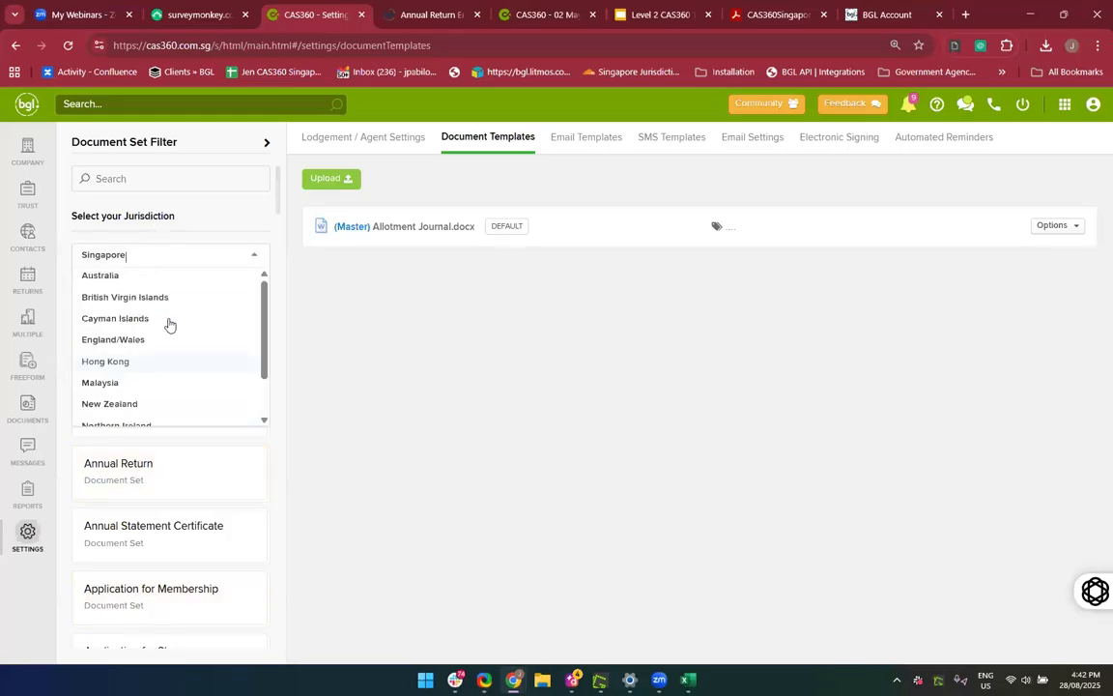
left_click(123, 276)
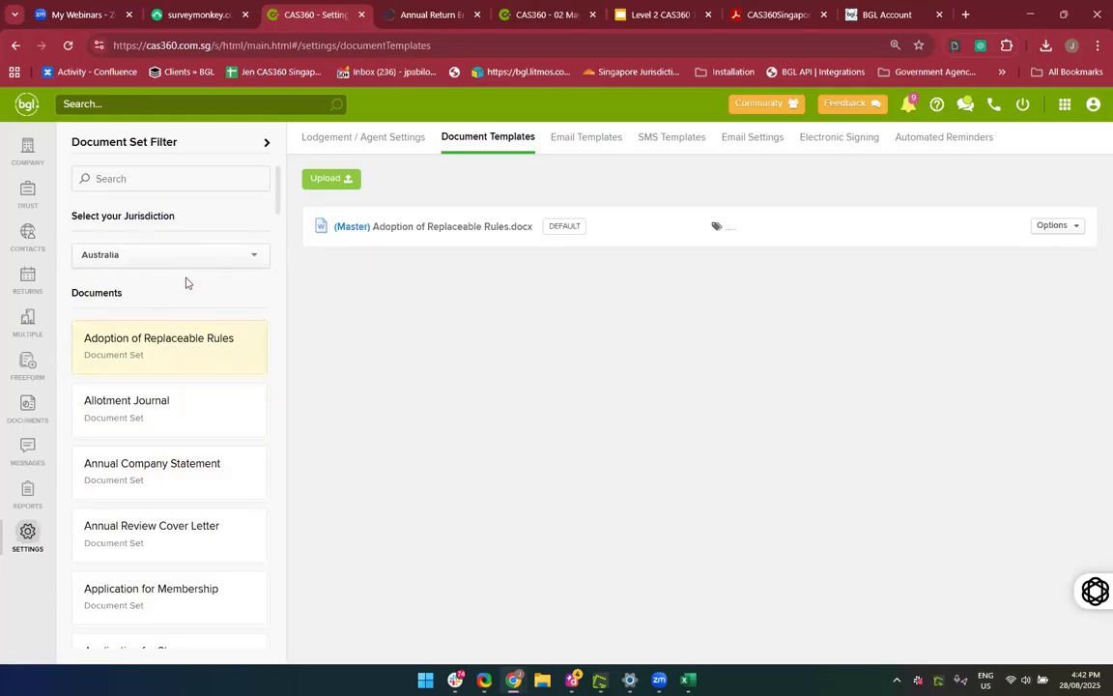
Set the jurisdiction back to Singapore and look through its document sets
left_click(143, 255)
scroll(135, 393, "down", 1)
scroll(135, 392, "down", 2)
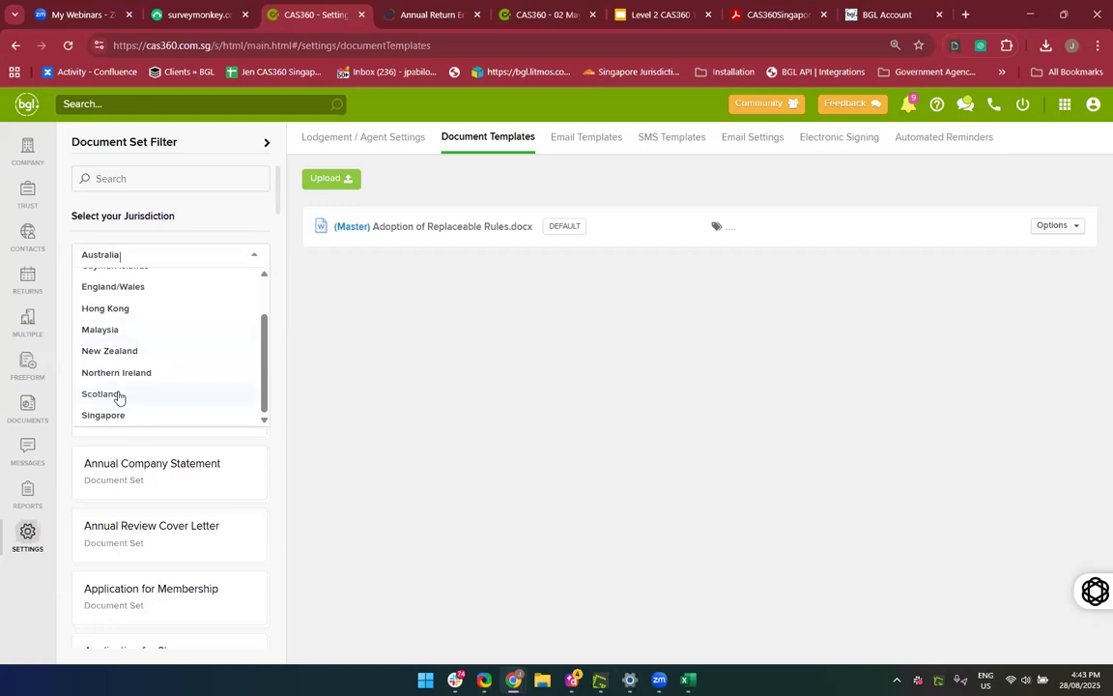
left_click(126, 412)
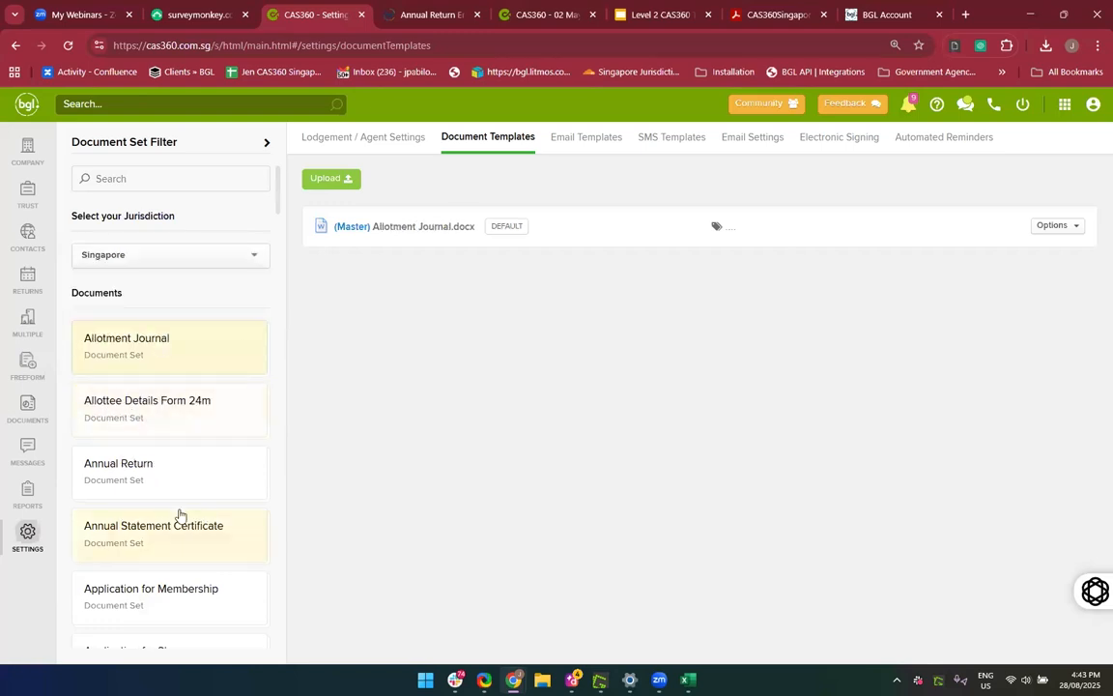
scroll(179, 515, "down", 12)
scroll(179, 515, "down", 15)
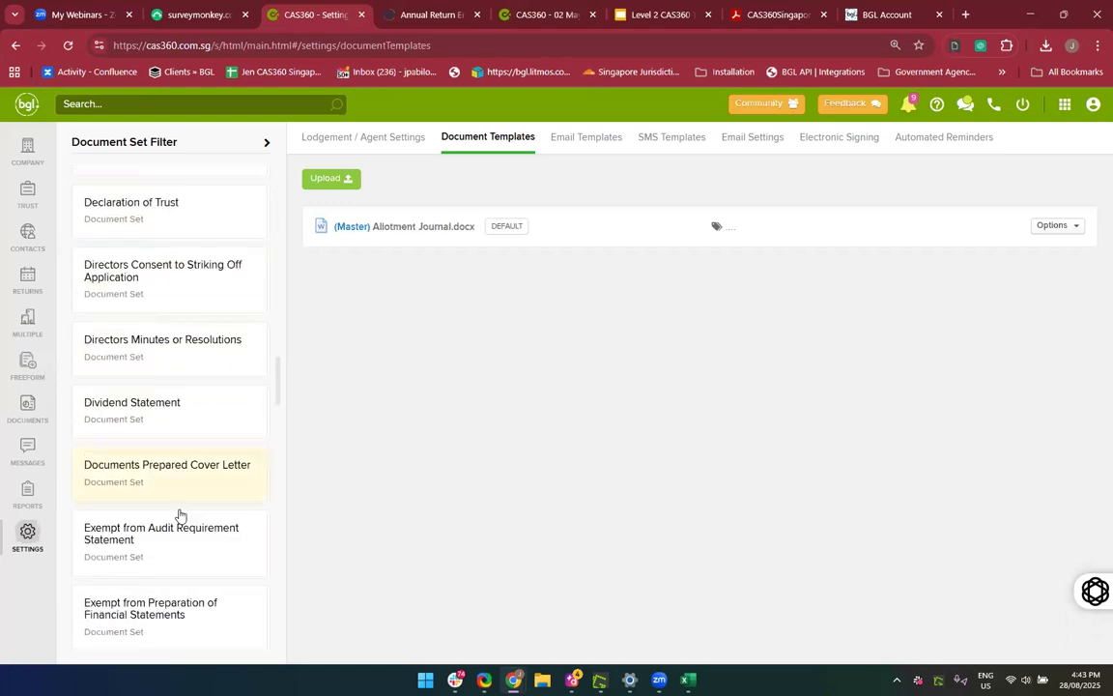
scroll(178, 515, "up", 20)
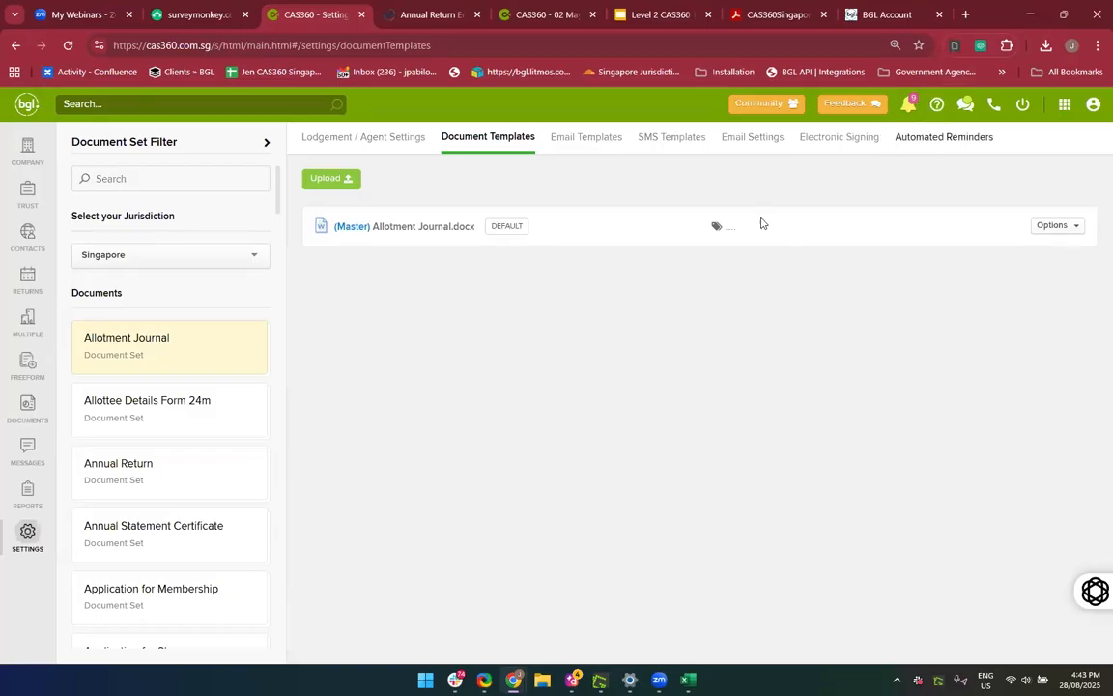
Open the Document Templates article from the CAS 360 Dictionary in the Singapore Help
left_click(937, 104)
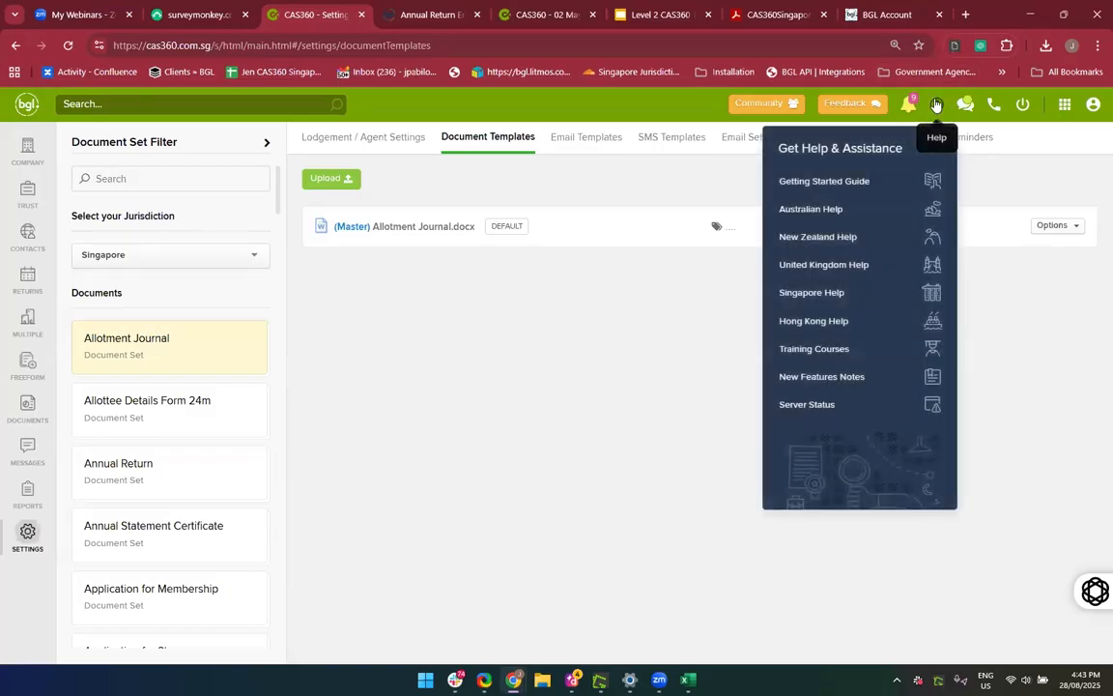
left_click(806, 295)
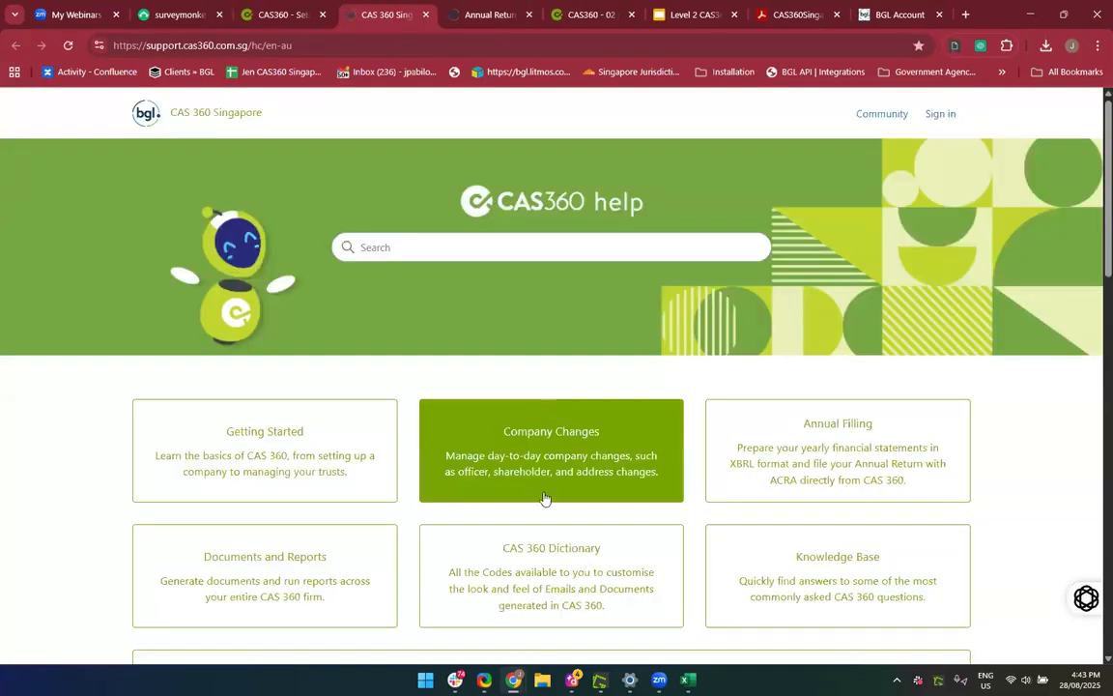
left_click(546, 555)
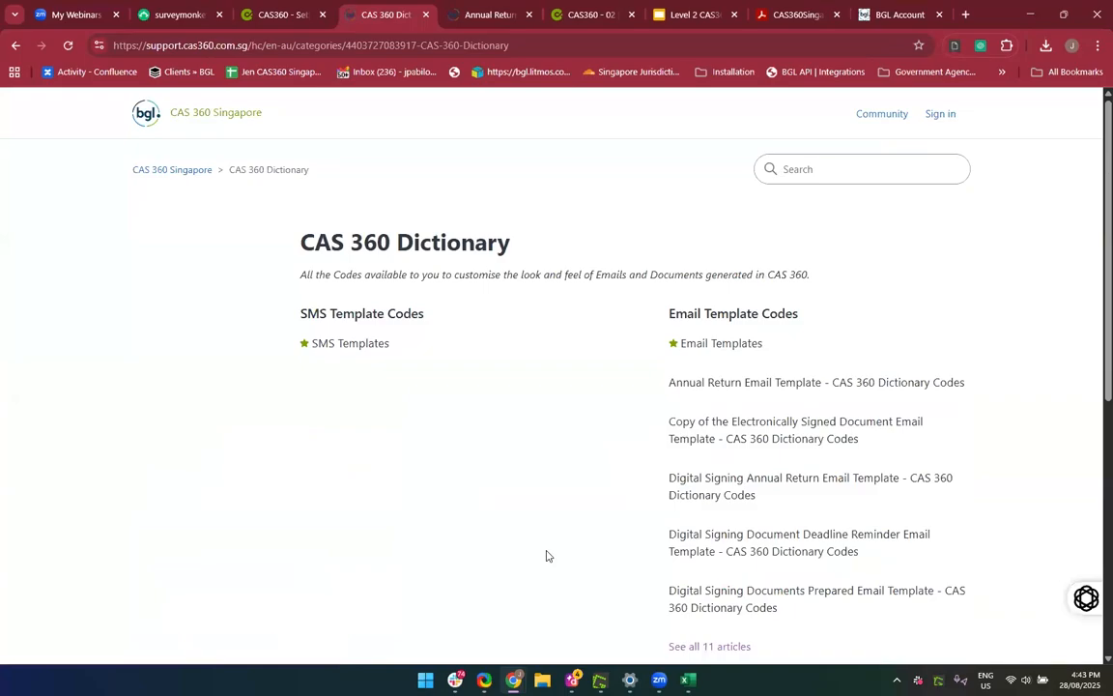
scroll(546, 556, "down", 5)
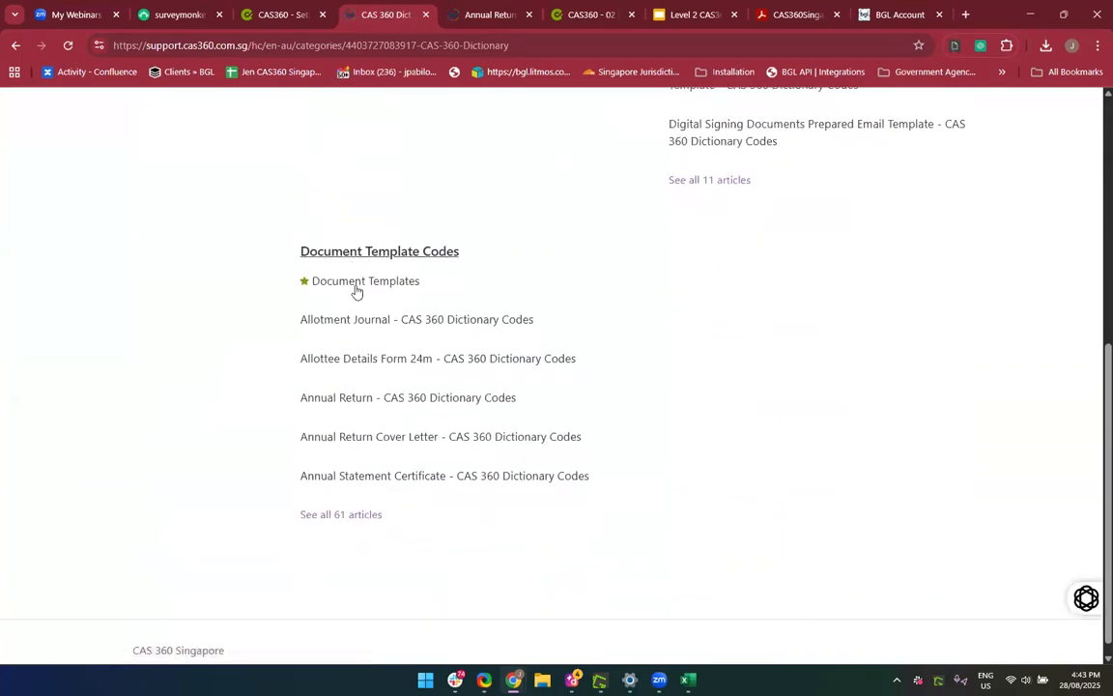
left_click(356, 283)
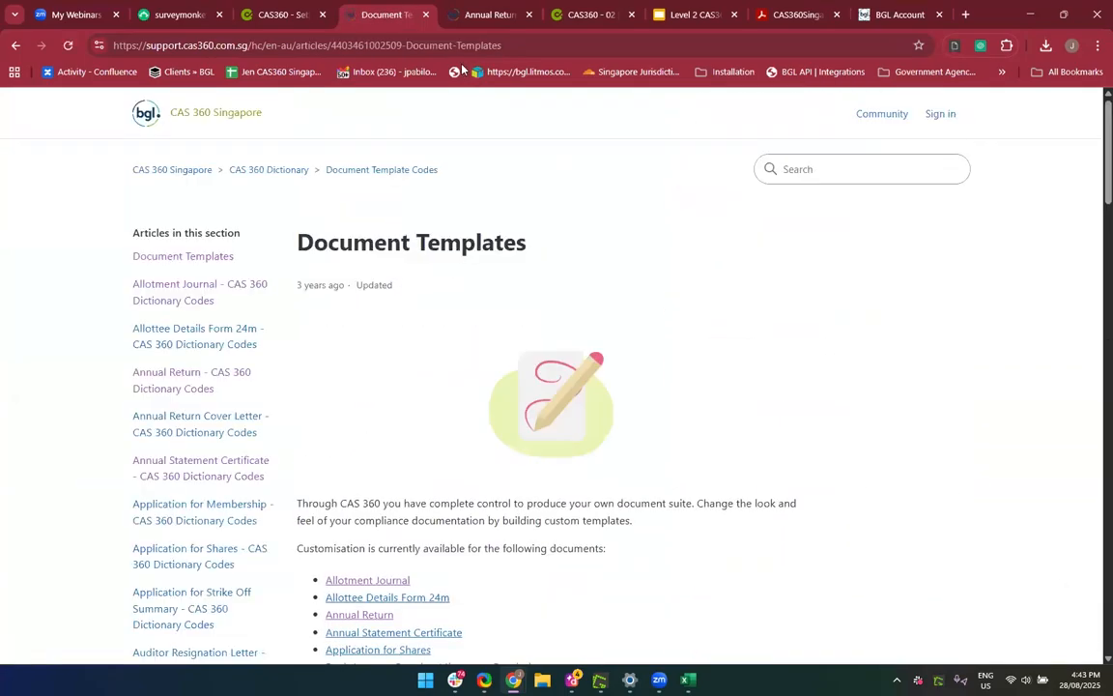
left_click(460, 45)
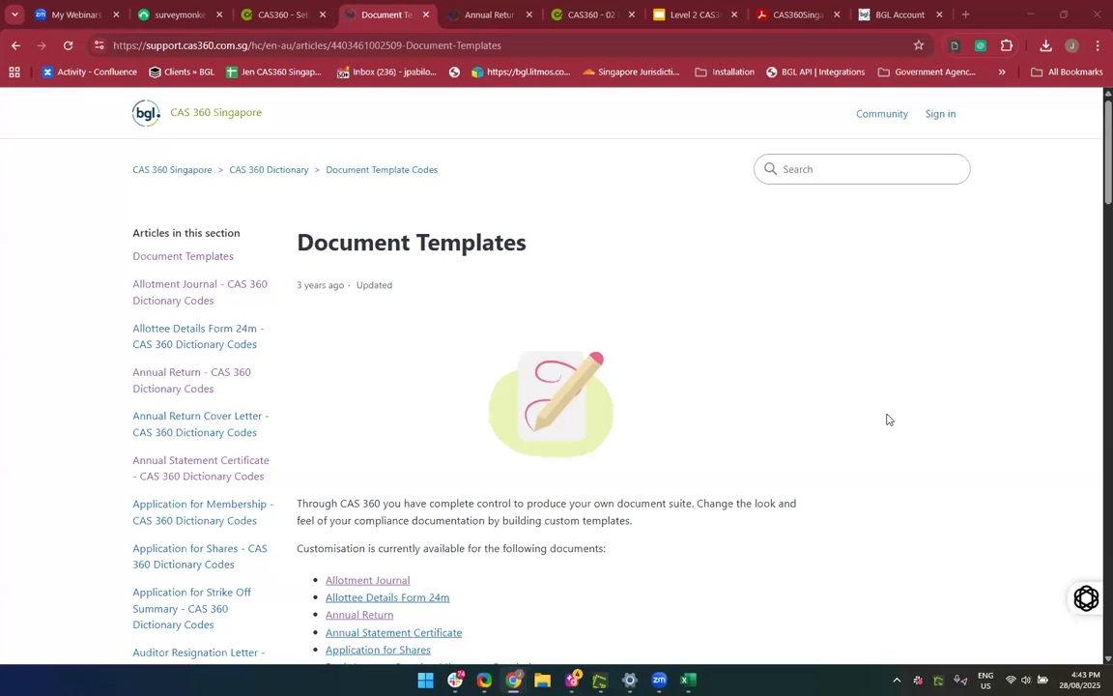
Examine the article's list of documents available for customisation, from Allotment Journal to Transfer Journal
scroll(889, 419, "down", 5)
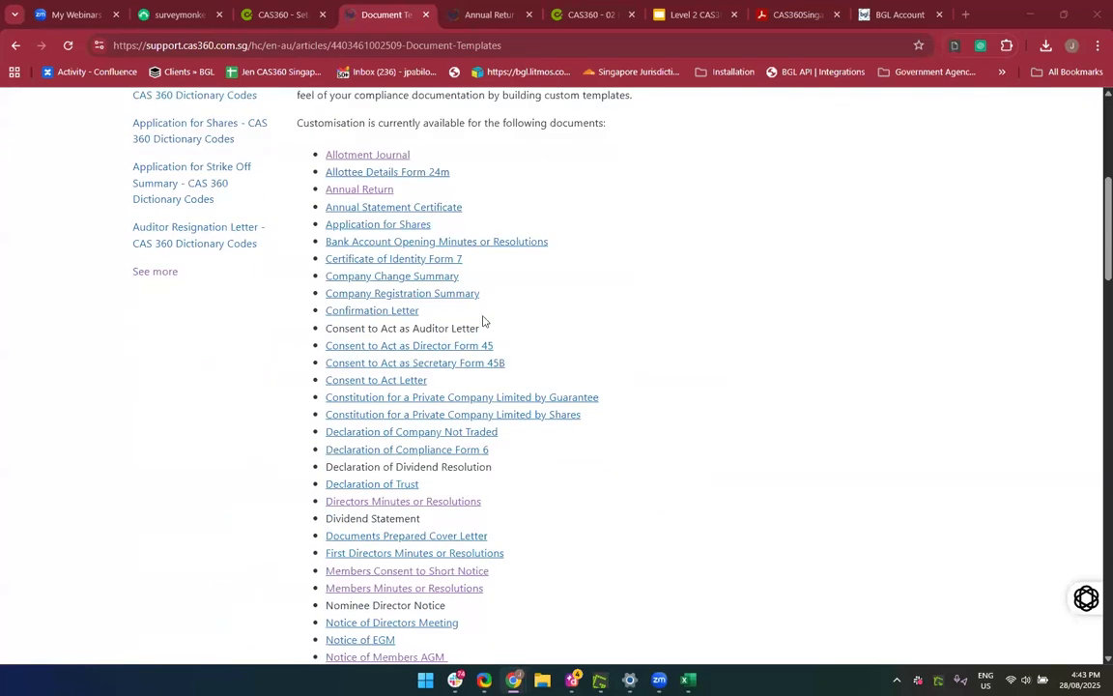
scroll(385, 456, "down", 3)
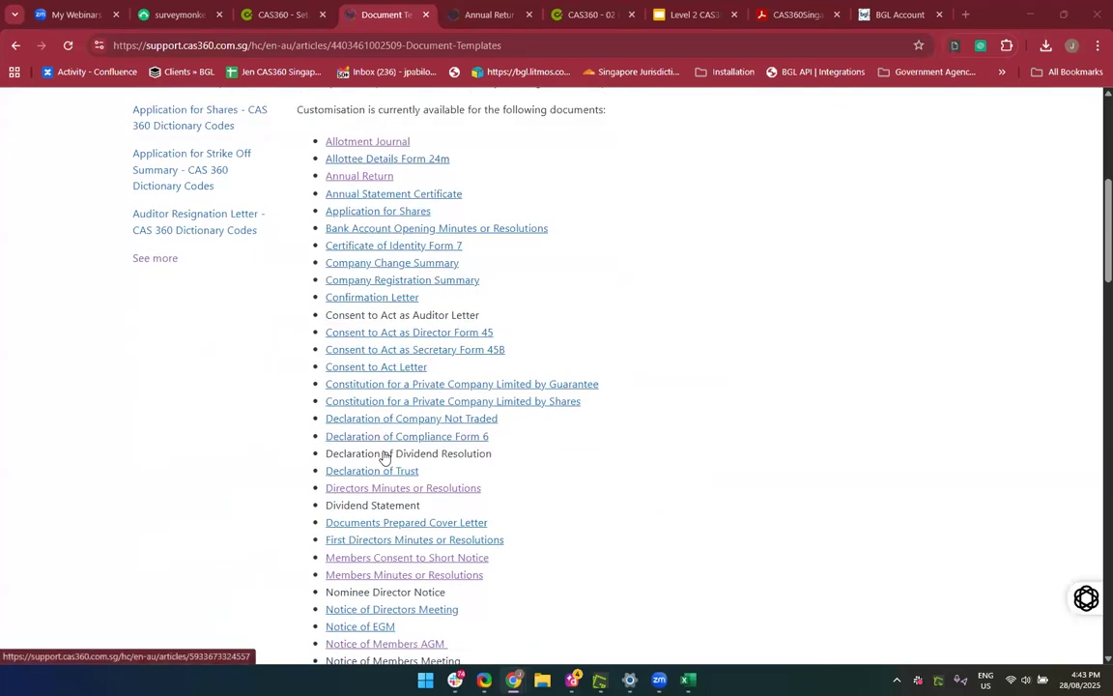
scroll(384, 456, "down", 2)
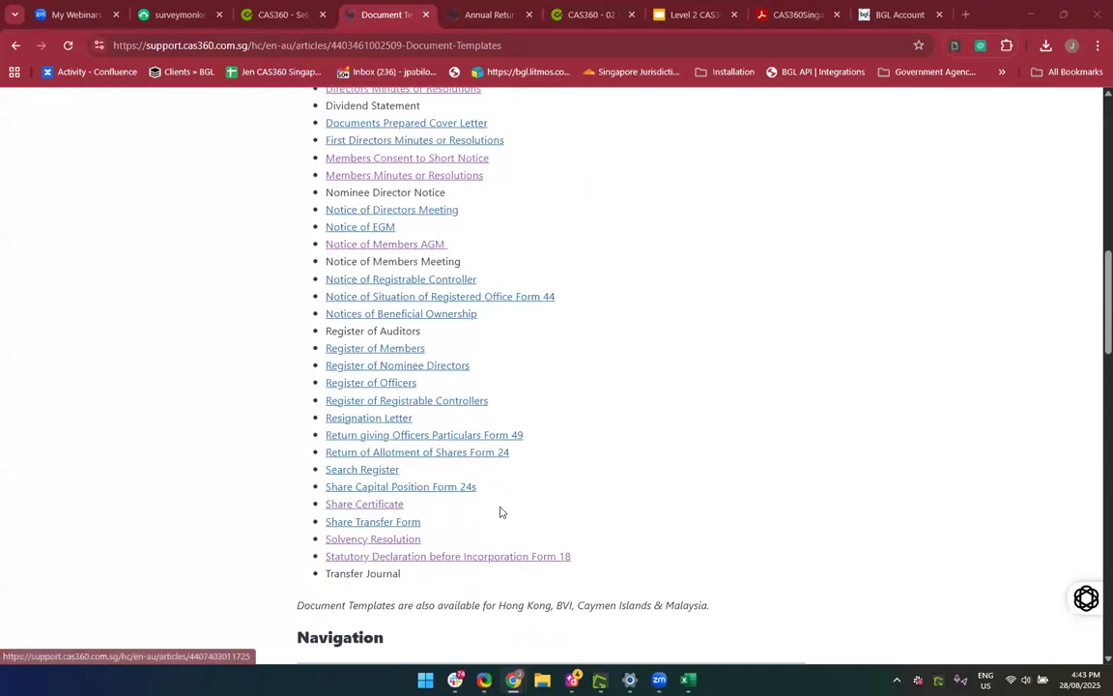
scroll(500, 509, "down", 2)
scroll(499, 511, "up", 7)
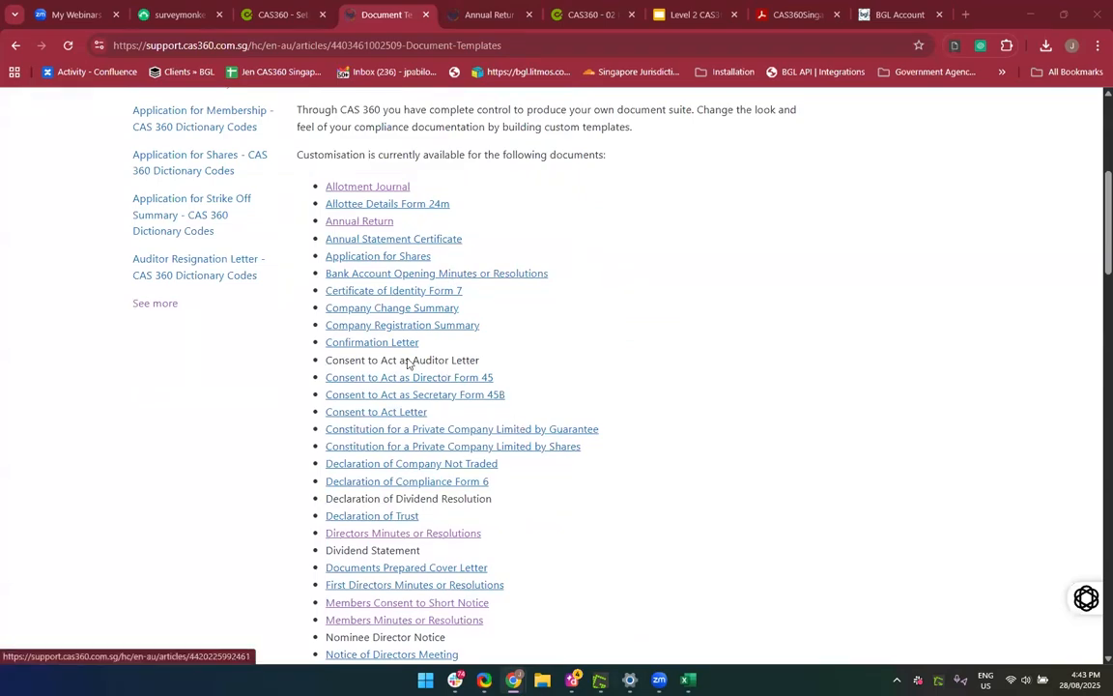
left_click(464, 358)
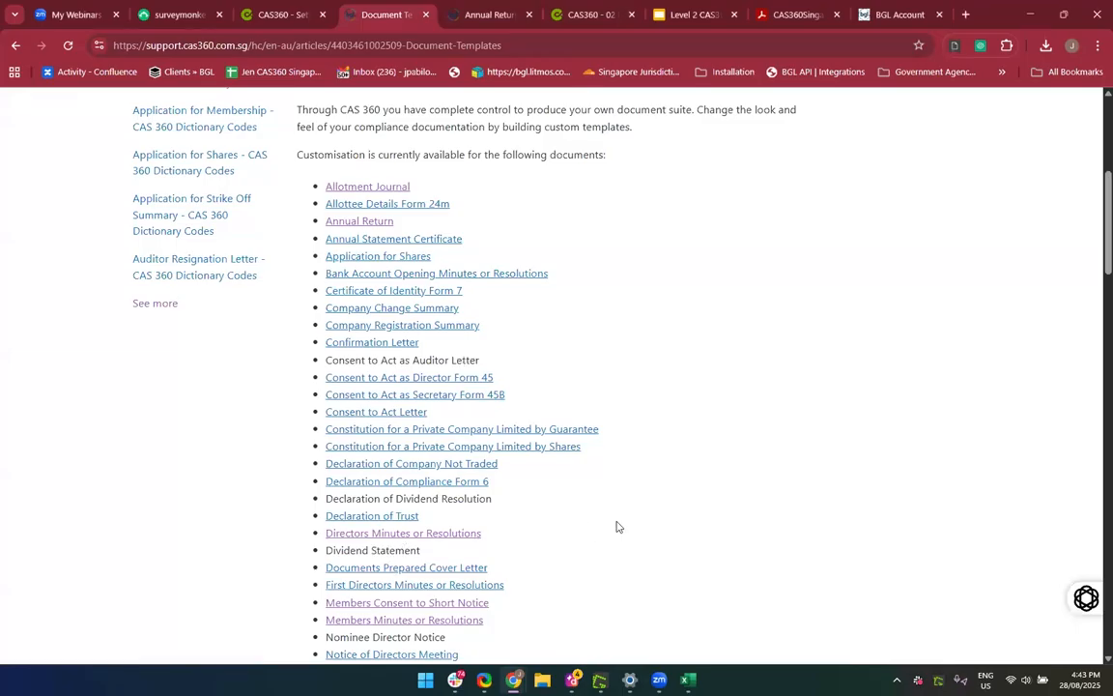
scroll(617, 526, "down", 2)
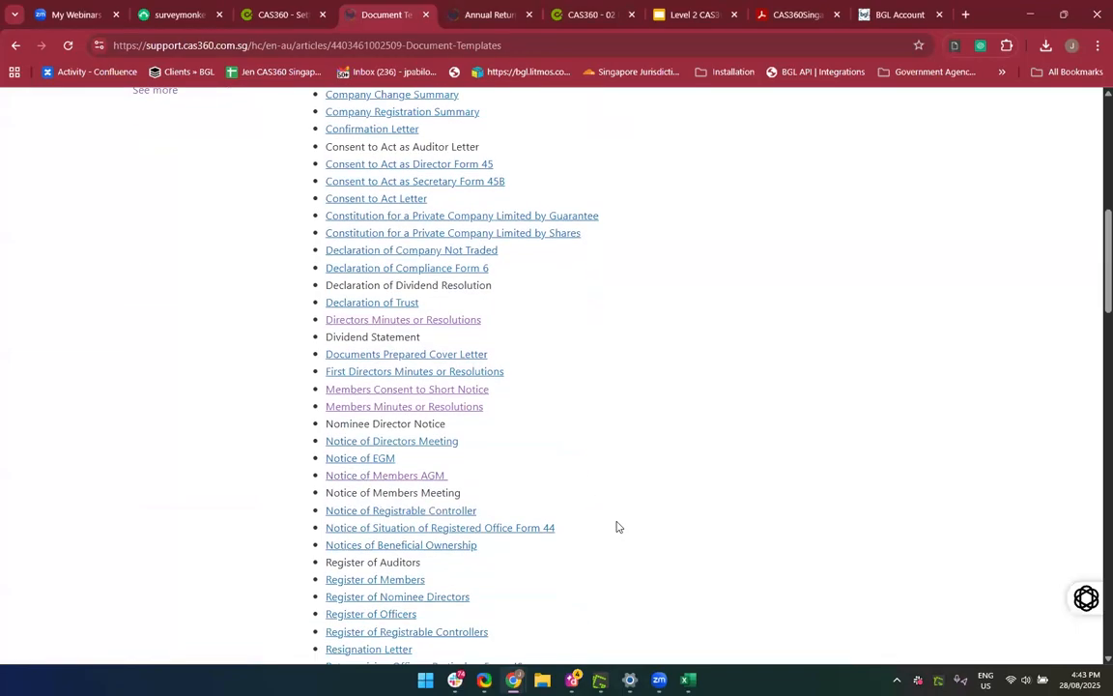
scroll(616, 527, "up", 4)
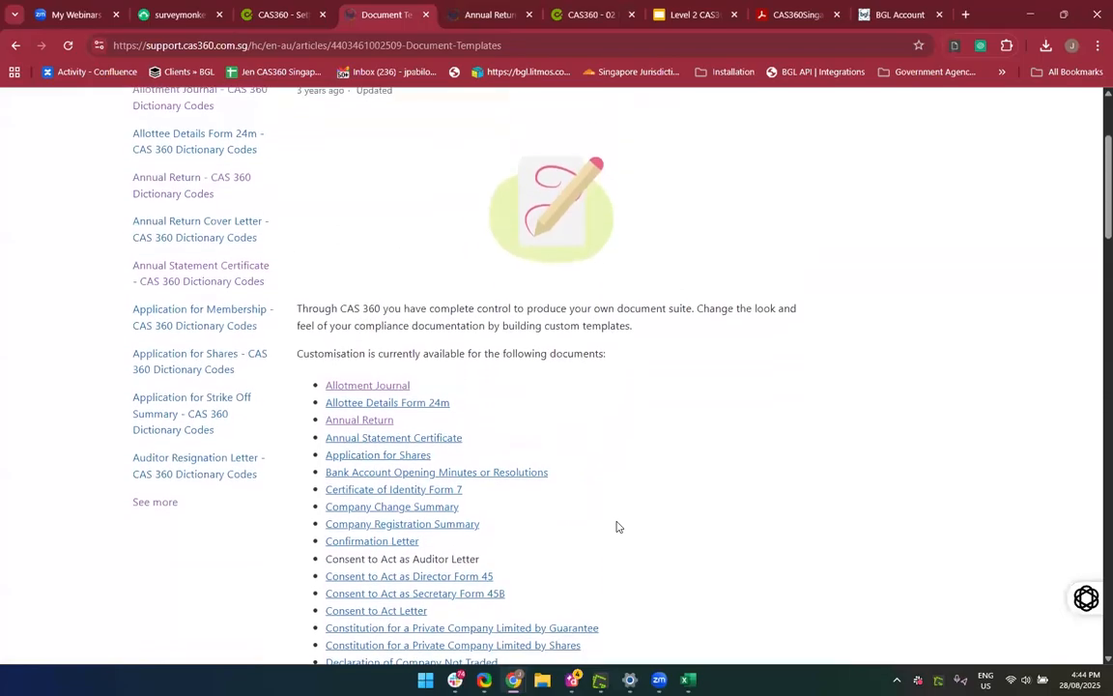
scroll(616, 527, "down", 3)
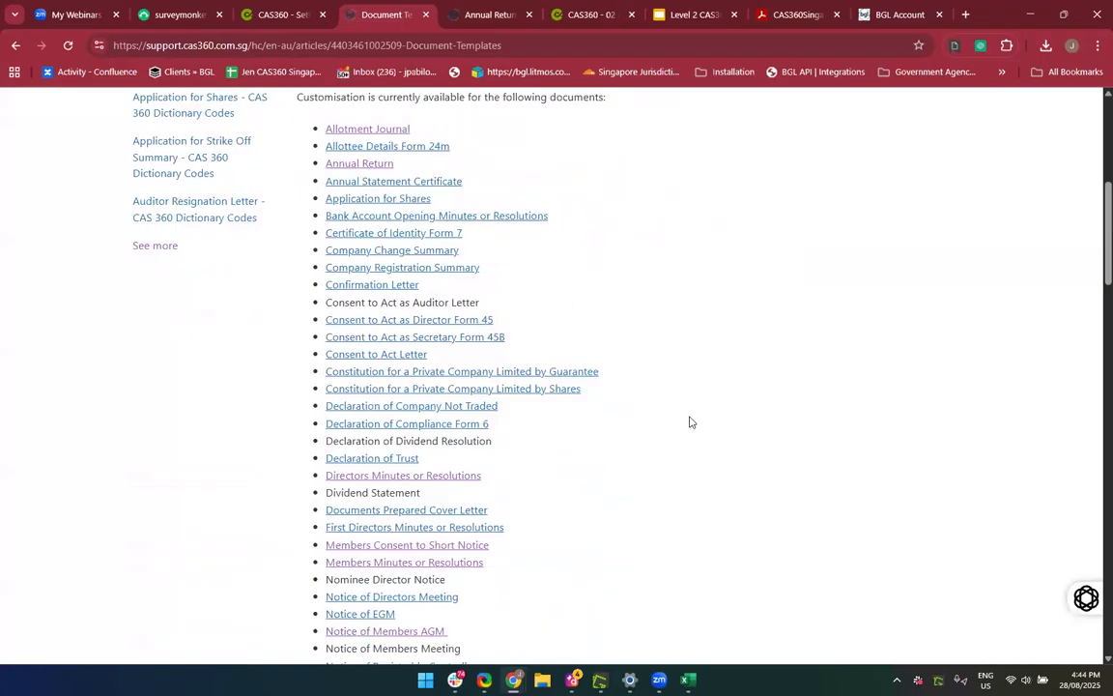
scroll(690, 422, "down", 1)
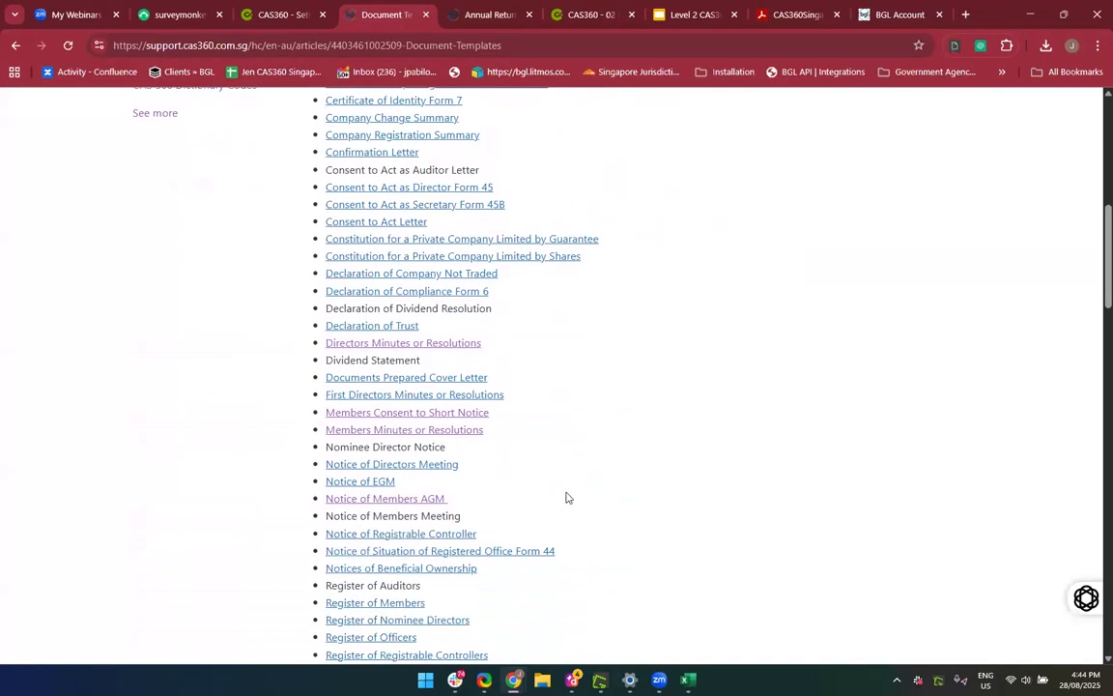
scroll(581, 497, "down", 1)
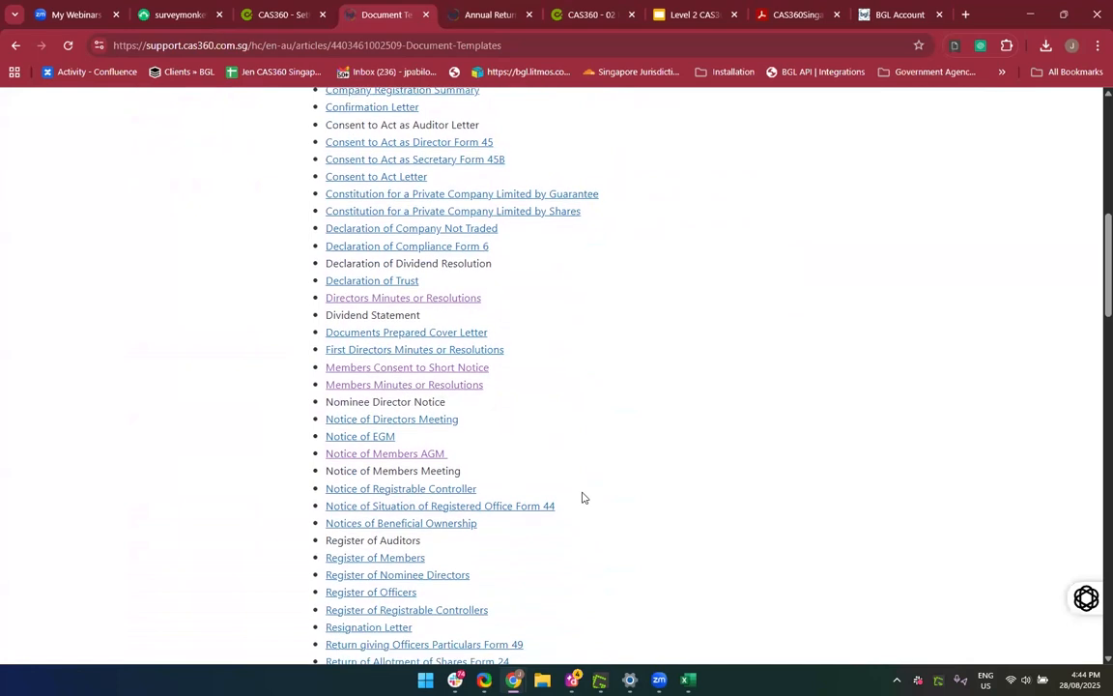
Open the Directors Minutes or Resolutions codes article, and retrace the route to it from the CAS 360 Dictionary through Document Templates
left_click(433, 302)
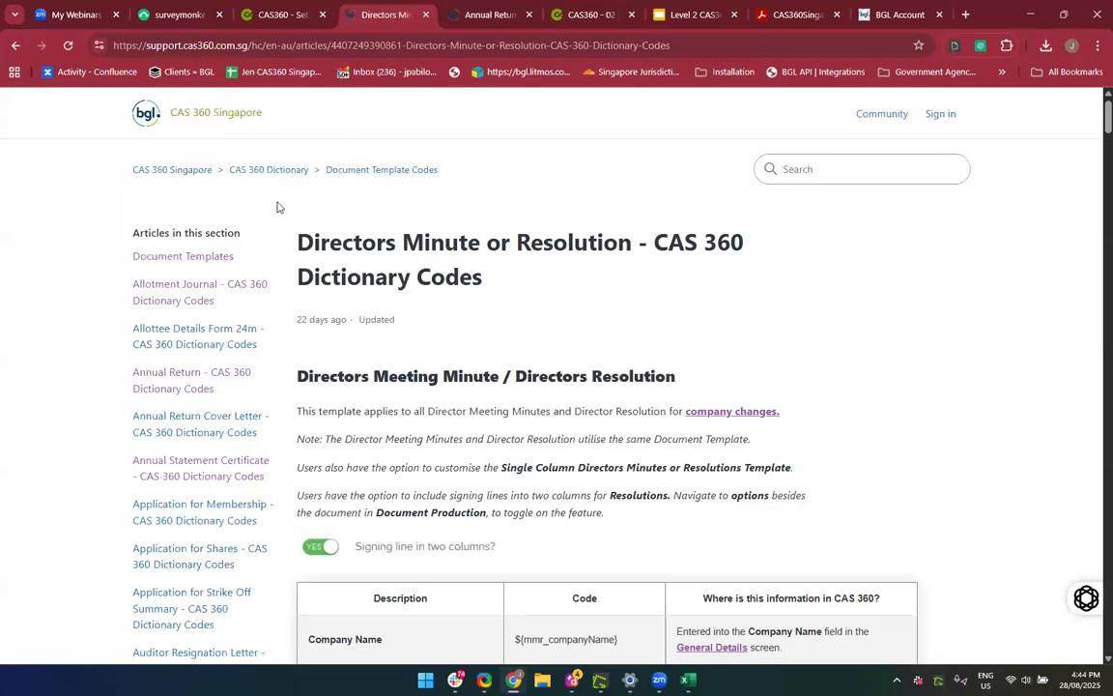
left_click(297, 176)
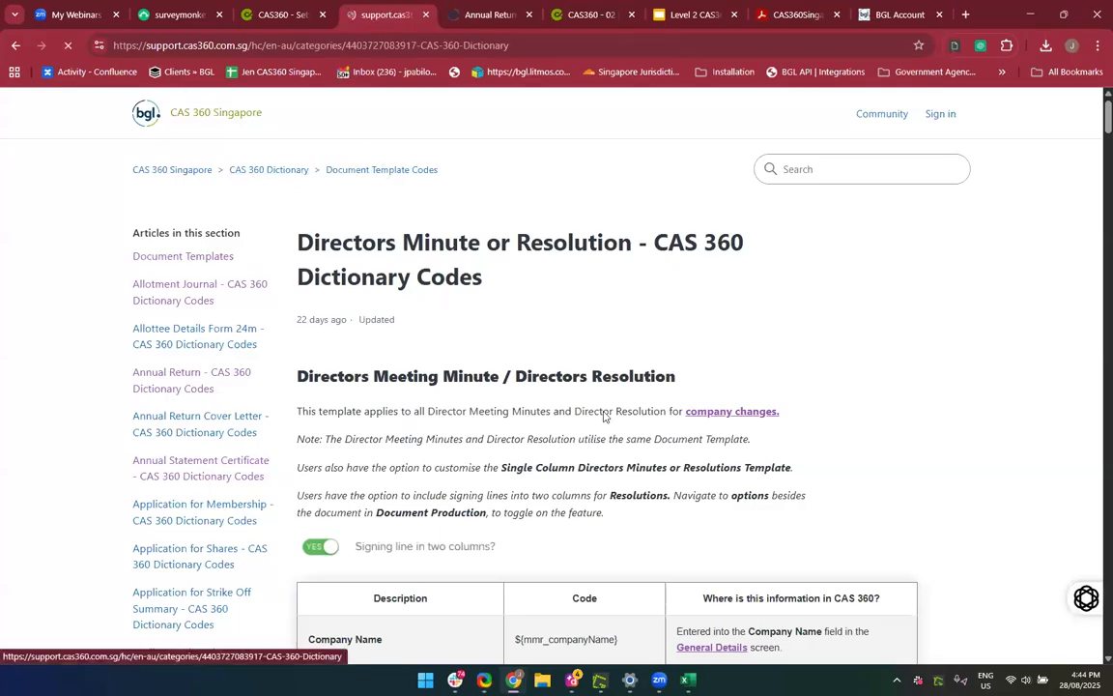
scroll(603, 416, "down", 5)
left_click(384, 328)
scroll(654, 485, "down", 5)
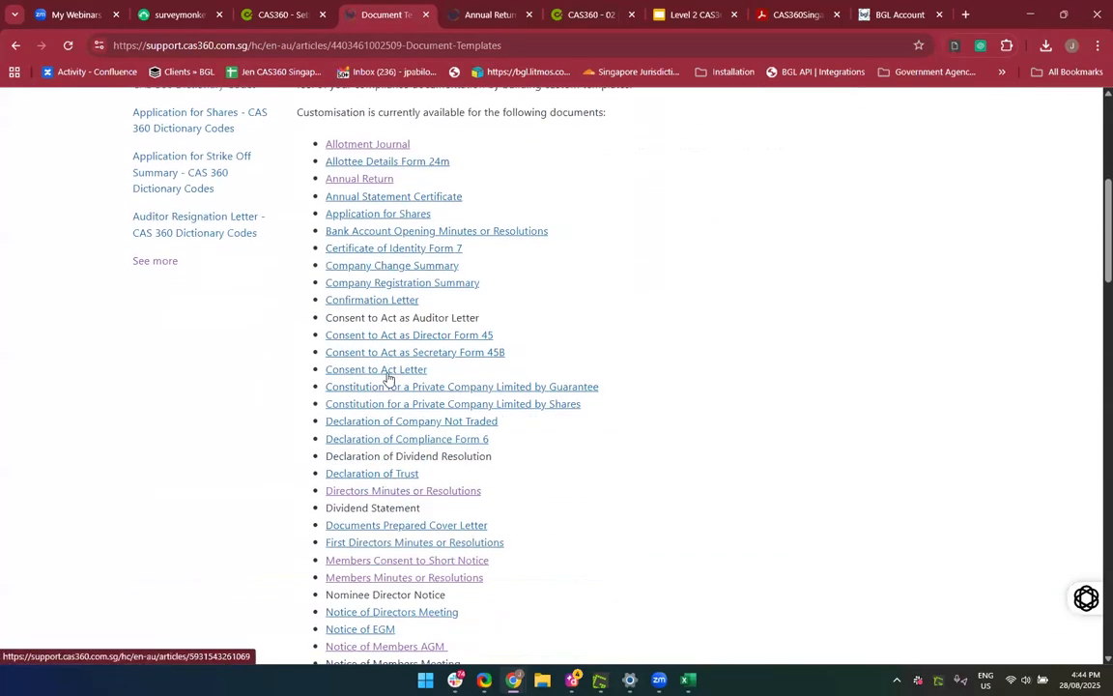
scroll(402, 498, "down", 1)
left_click(380, 450)
Examine the descriptions, codes and data sources listed for the Directors Minute or Resolution template
scroll(654, 491, "down", 3)
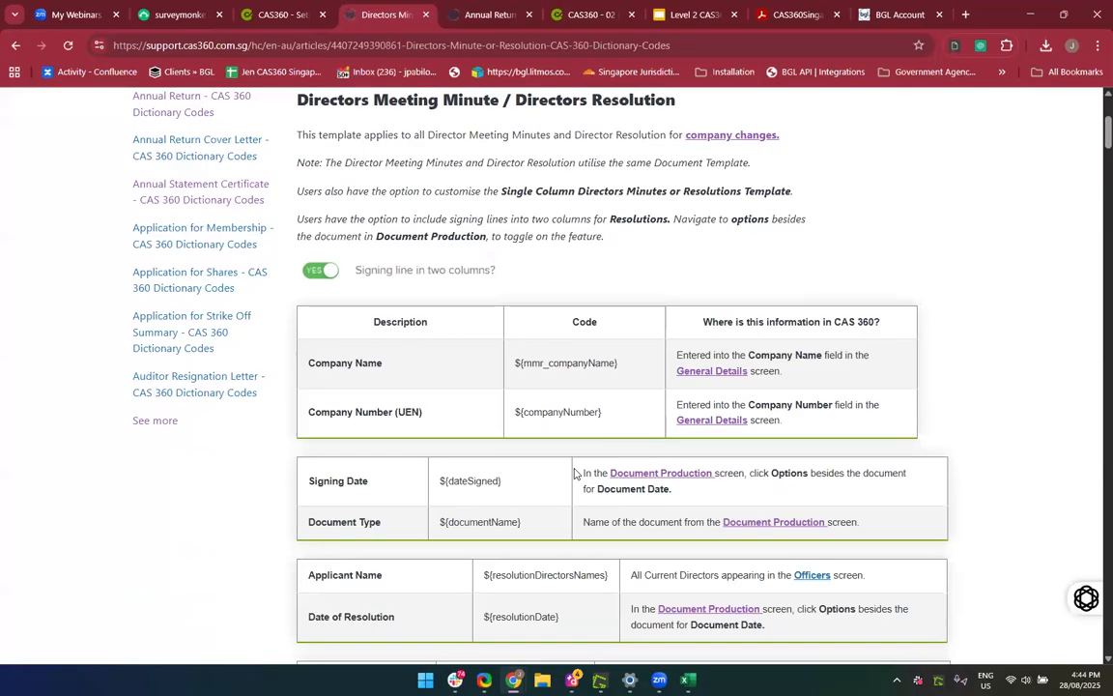
scroll(575, 473, "down", 1)
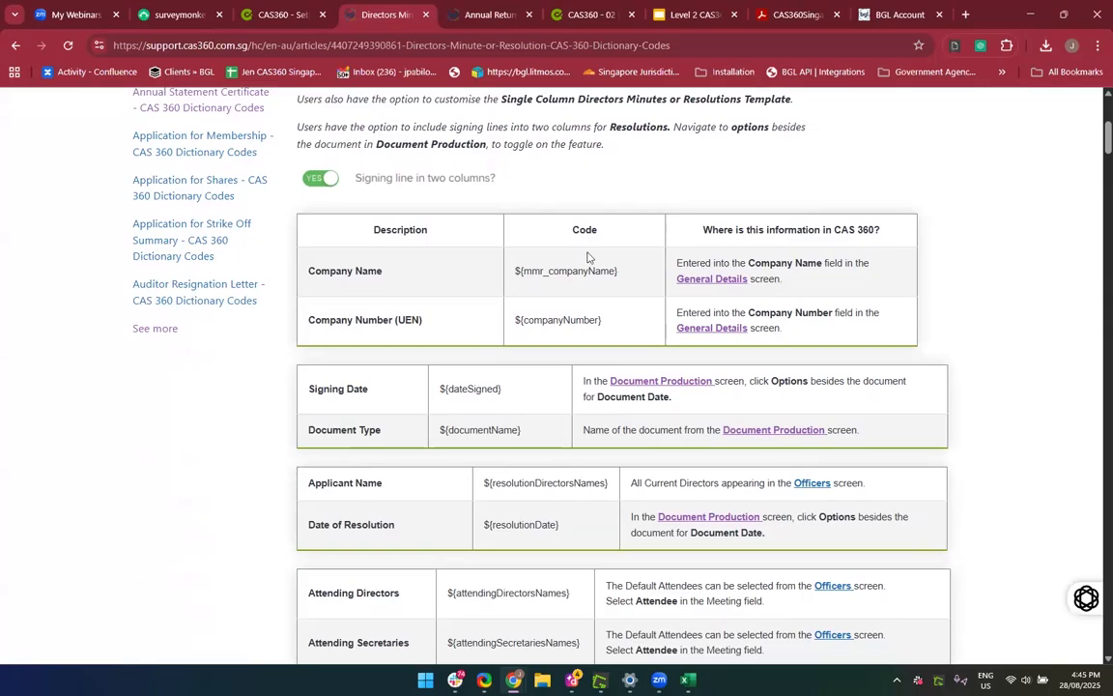
scroll(601, 336, "up", 3)
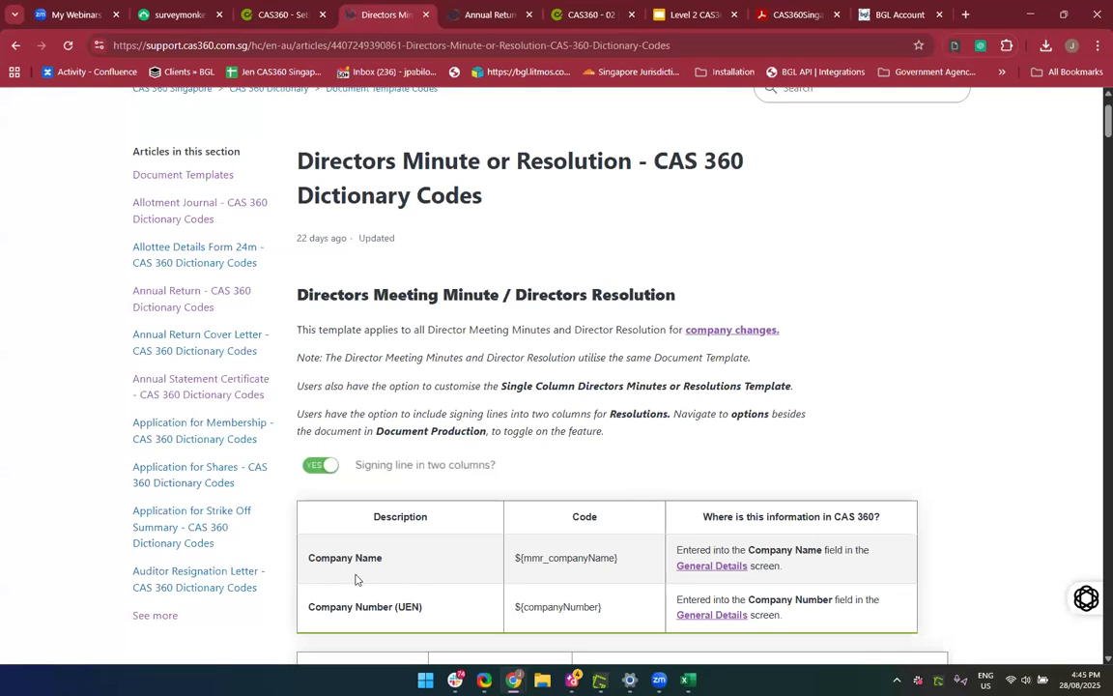
scroll(557, 602, "down", 1)
scroll(559, 584, "down", 3)
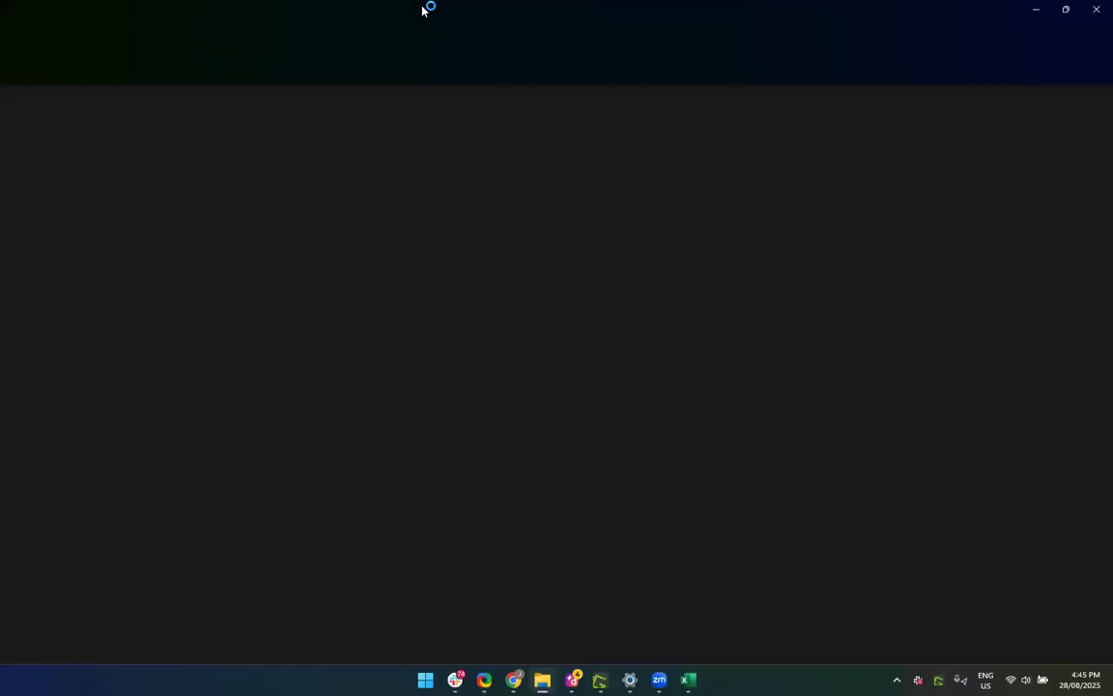
left_click(1036, 12)
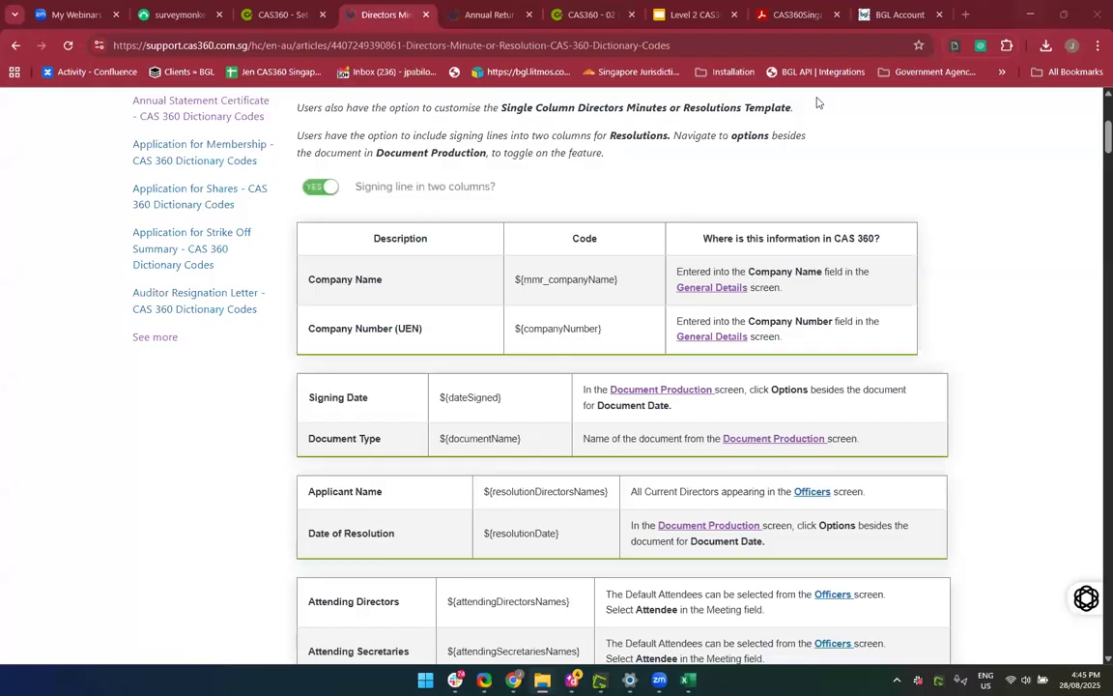
Return to the CAS360 document templates settings and look through the document sets listed for Singapore
left_click(288, 26)
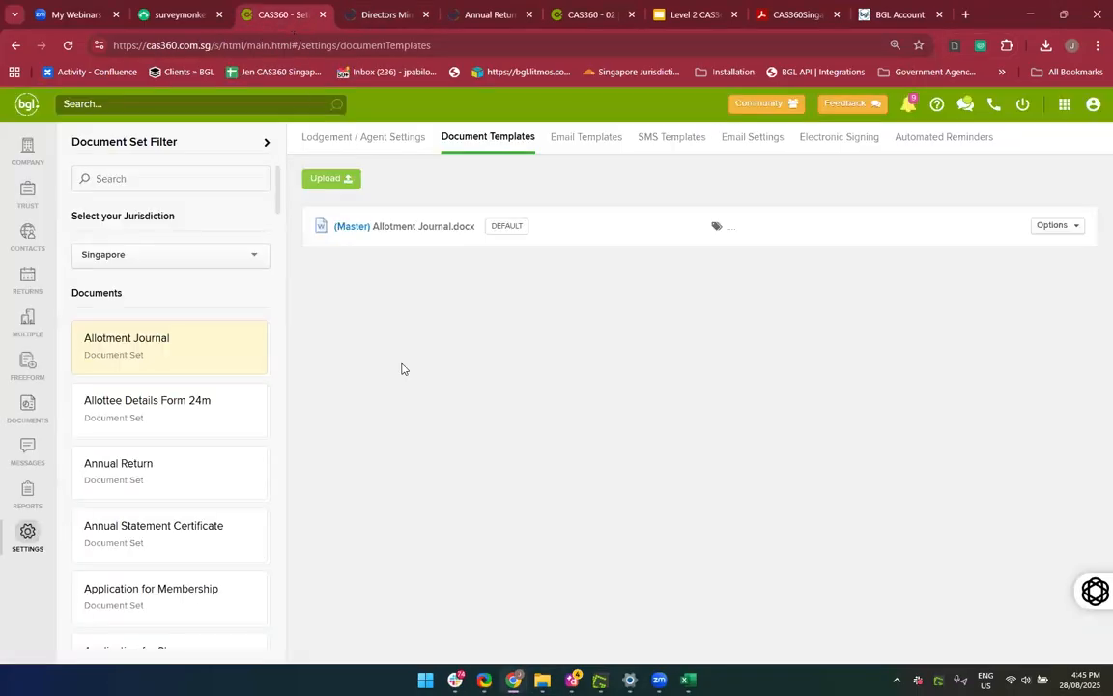
scroll(261, 536, "down", 2)
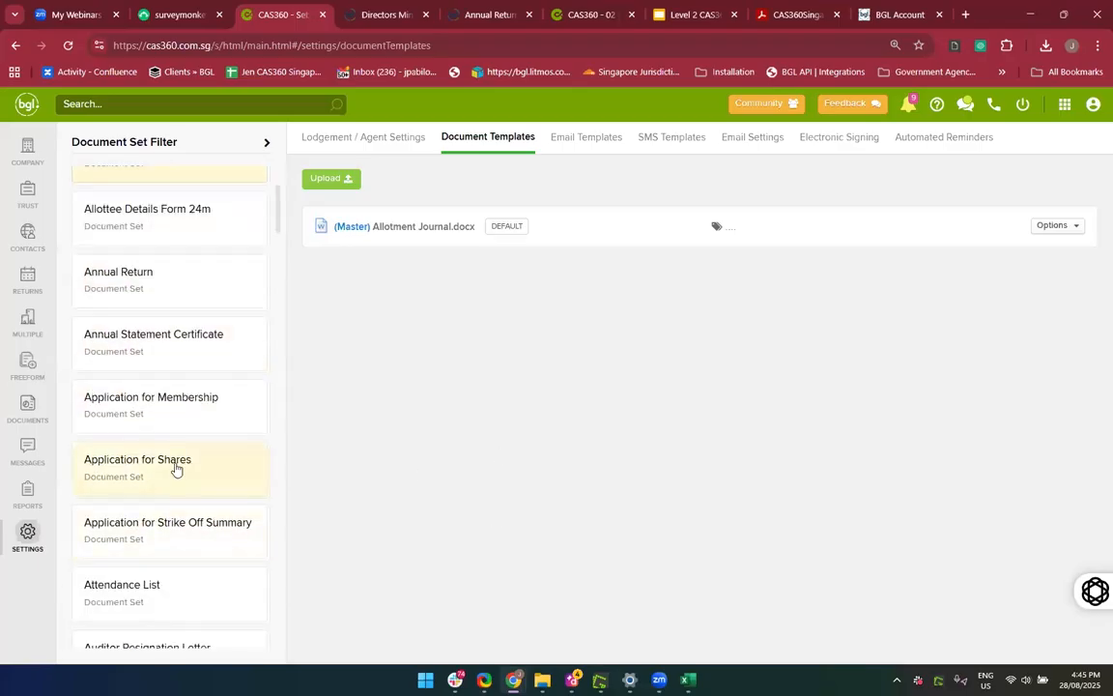
scroll(174, 466, "down", 3)
scroll(175, 469, "down", 3)
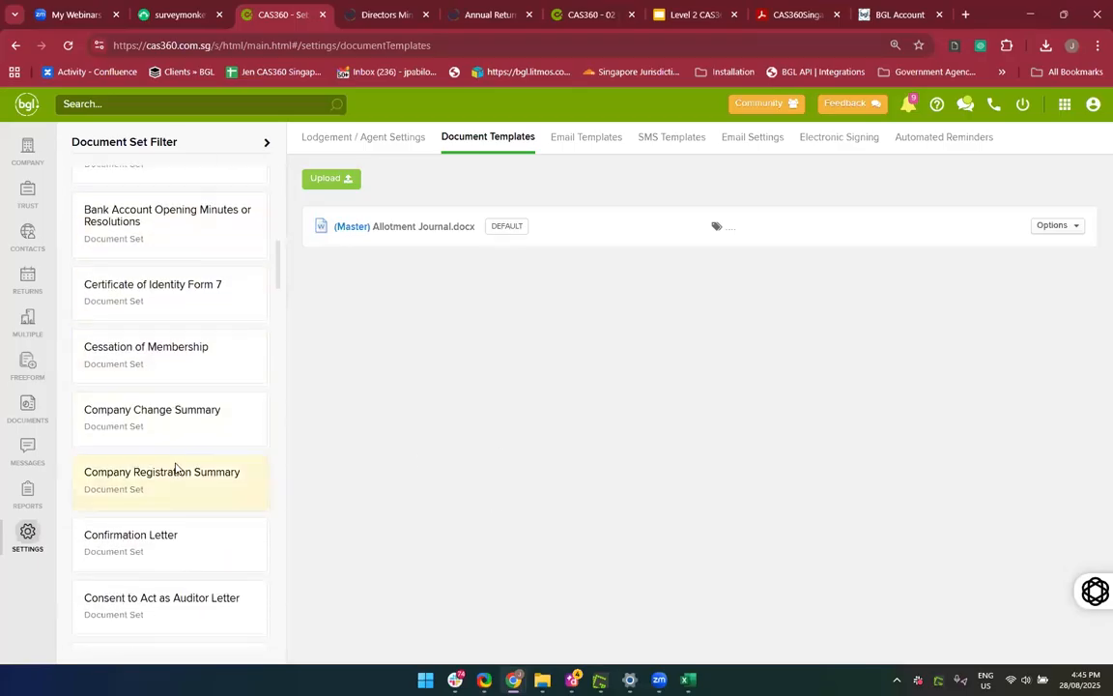
scroll(176, 468, "down", 2)
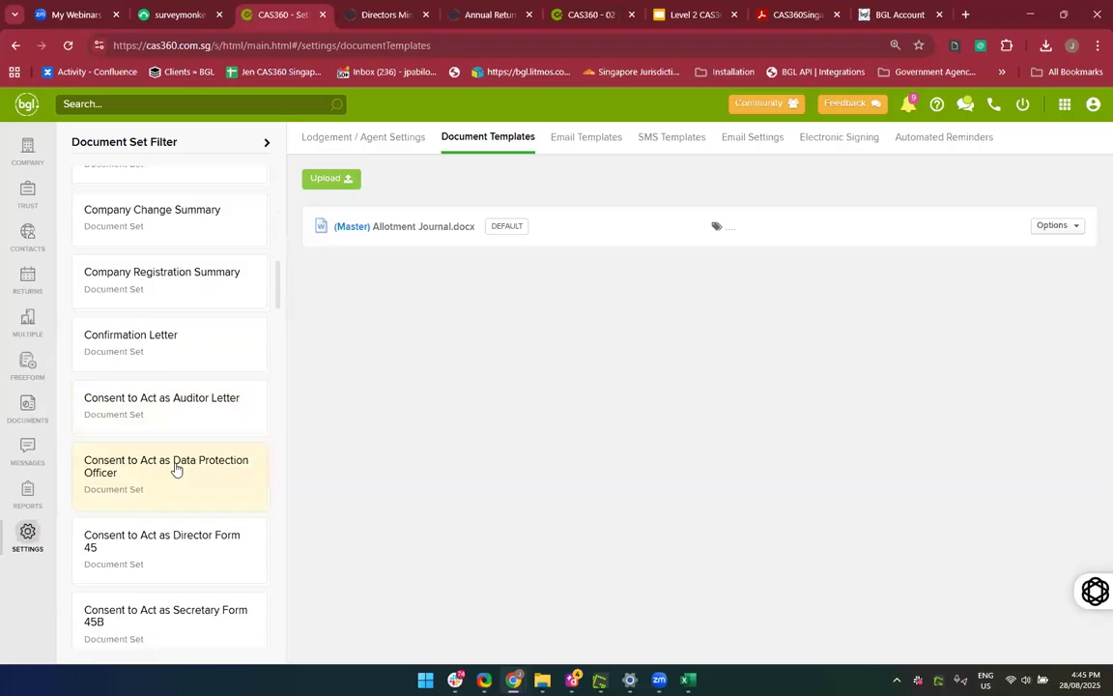
scroll(174, 466, "down", 4)
scroll(174, 467, "up", 12)
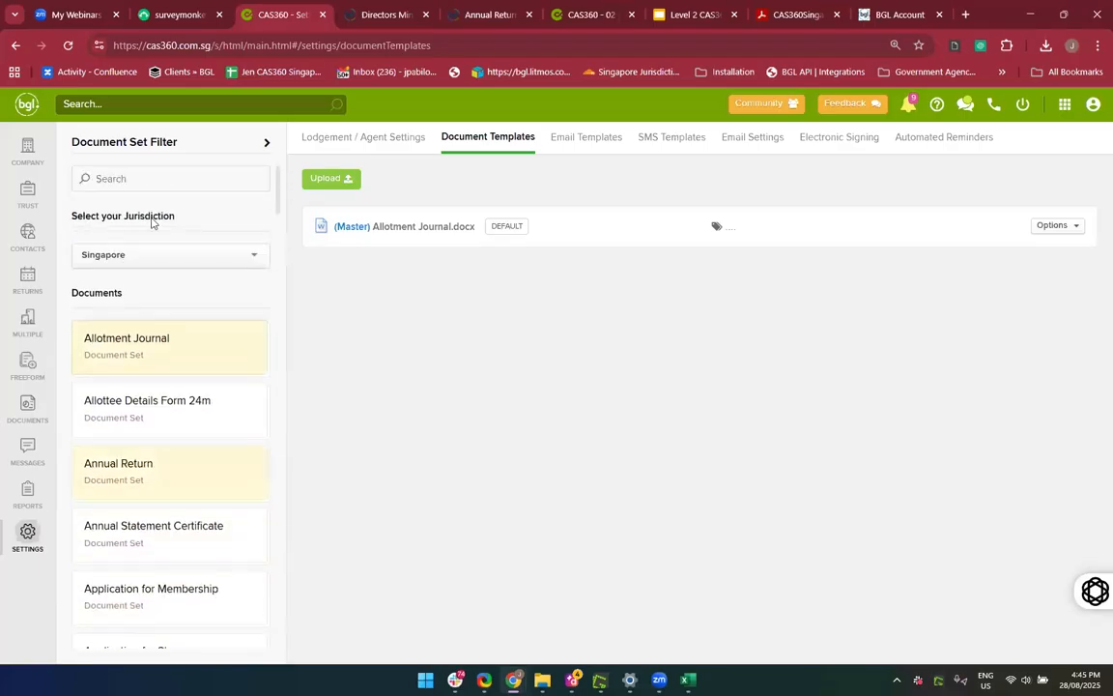
Search the document sets for "Director" and display the templates for Directors Minutes or Resolutions
left_click(136, 181)
type("Director")
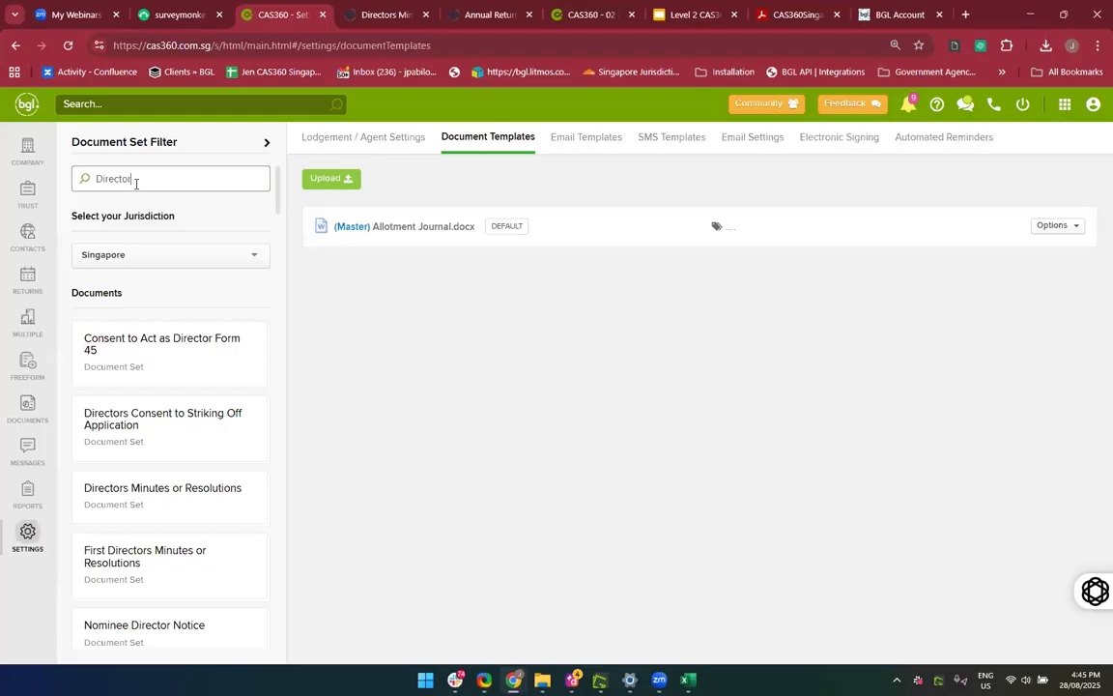
left_click(145, 505)
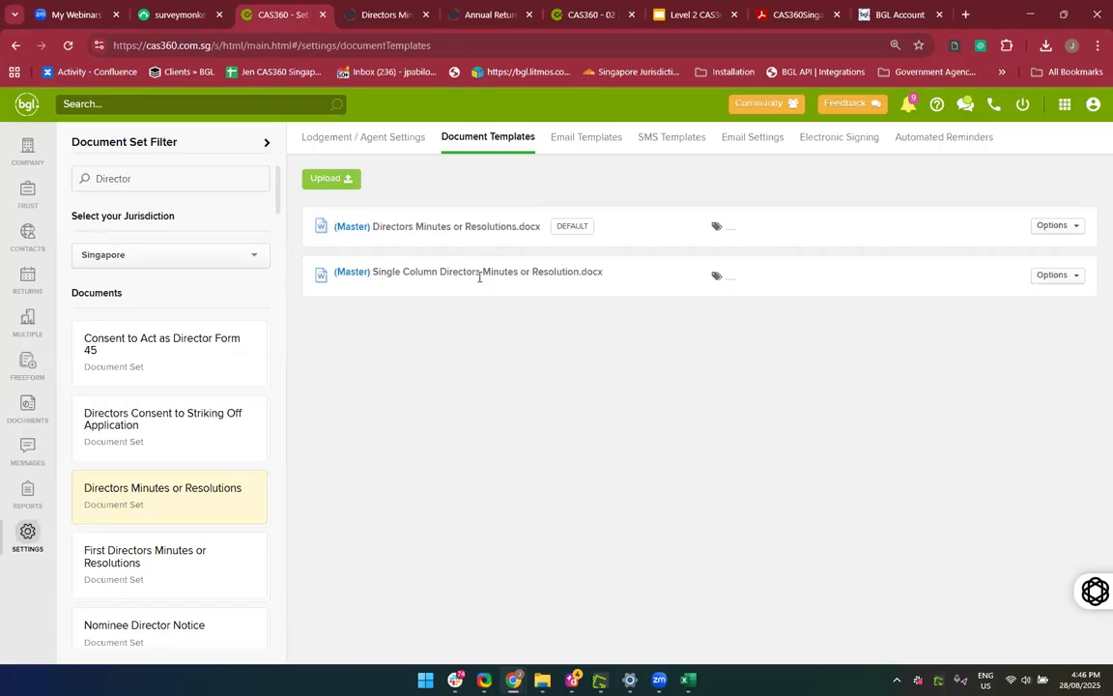
Download the master Single Column Directors Minutes or Resolution template and the master Directors Minutes or Resolutions template
left_click(1058, 280)
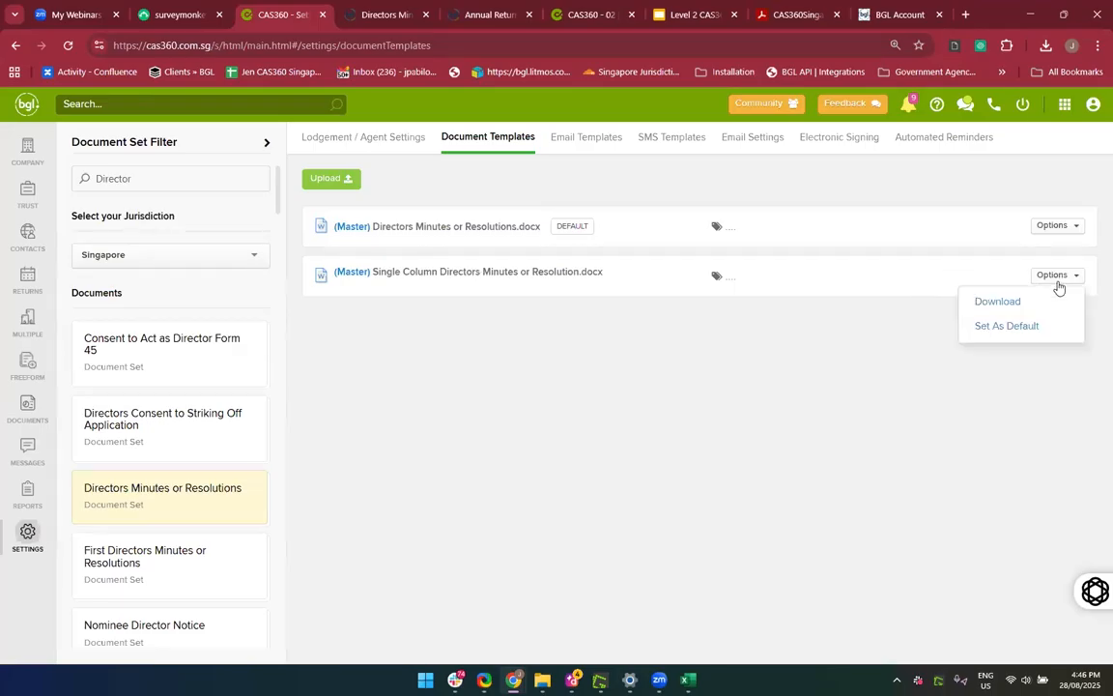
left_click(986, 307)
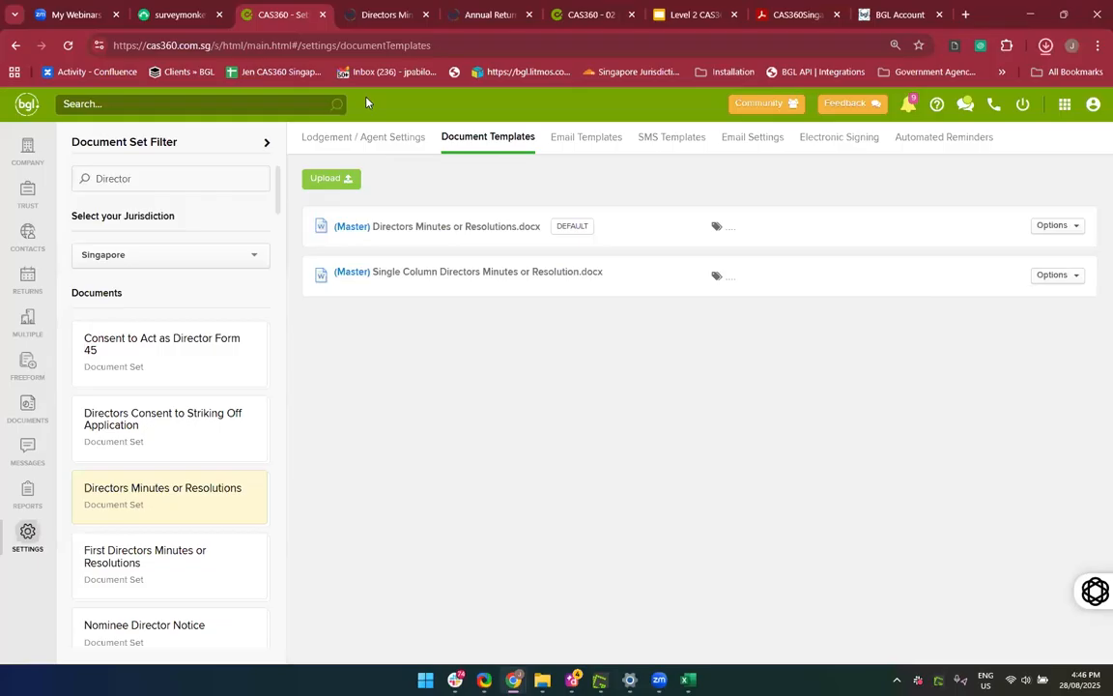
left_click(1055, 225)
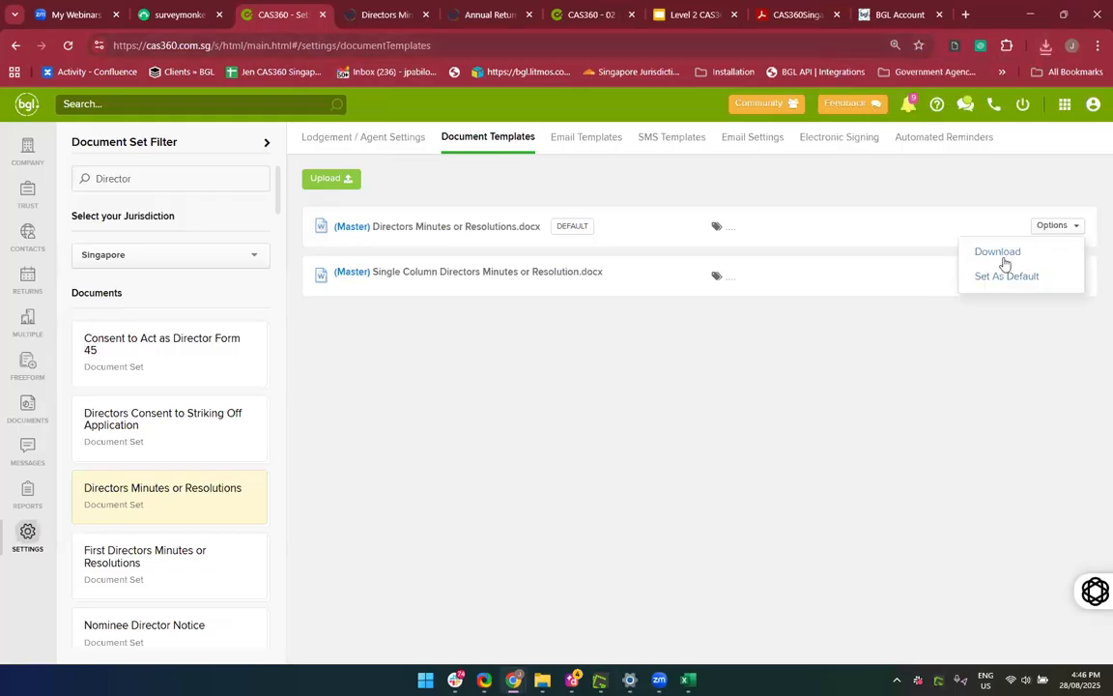
left_click(992, 261)
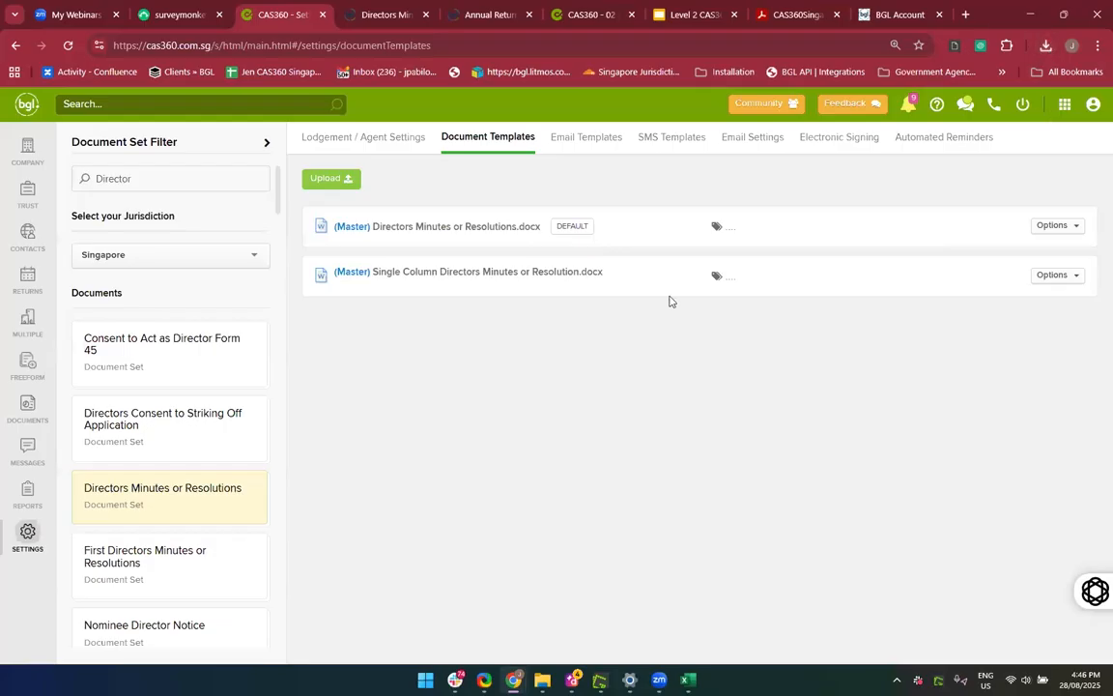
Open the downloaded Directors Minutes or Resolutions (10).docx in Word and enable editing
left_click(1047, 48)
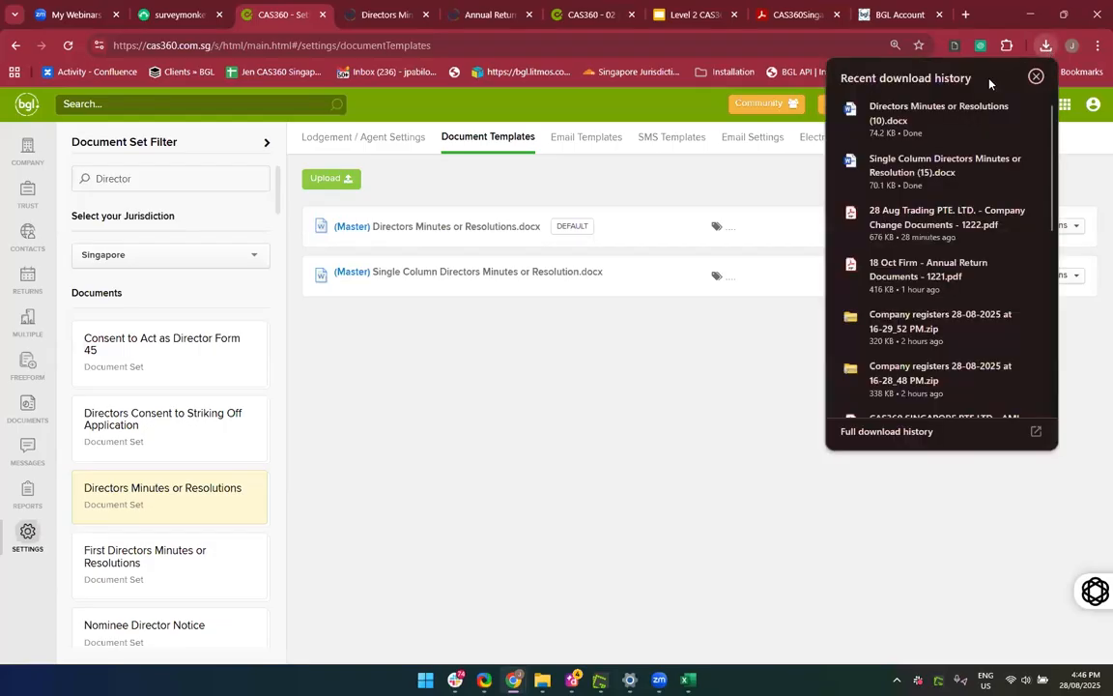
left_click(900, 124)
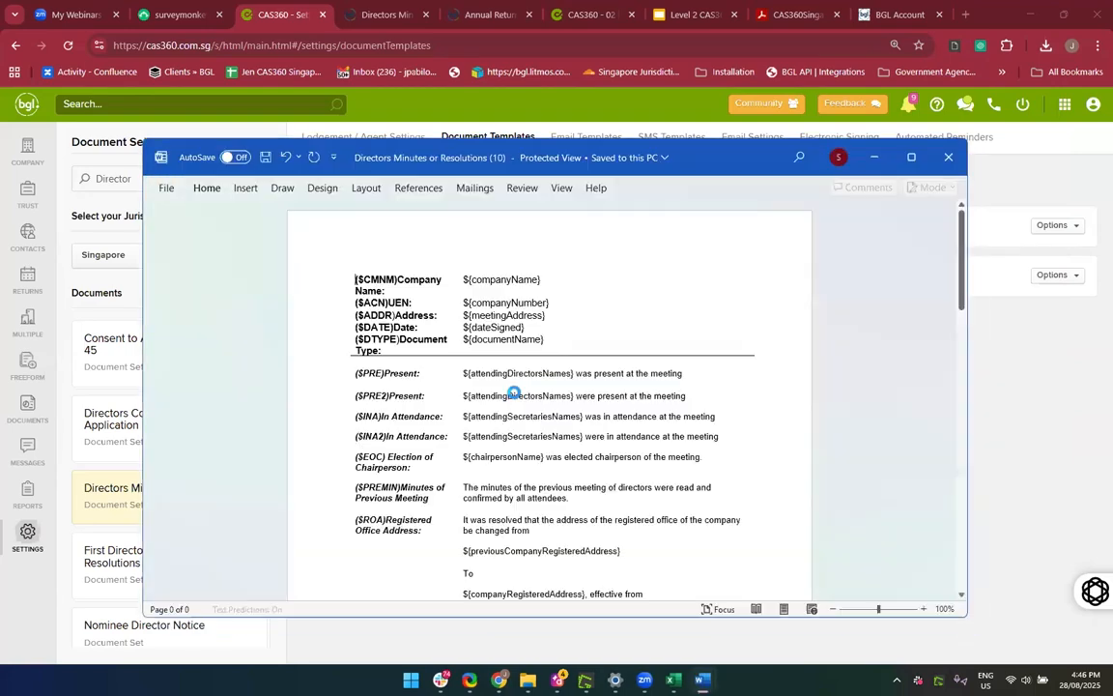
scroll(585, 435, "down", 3)
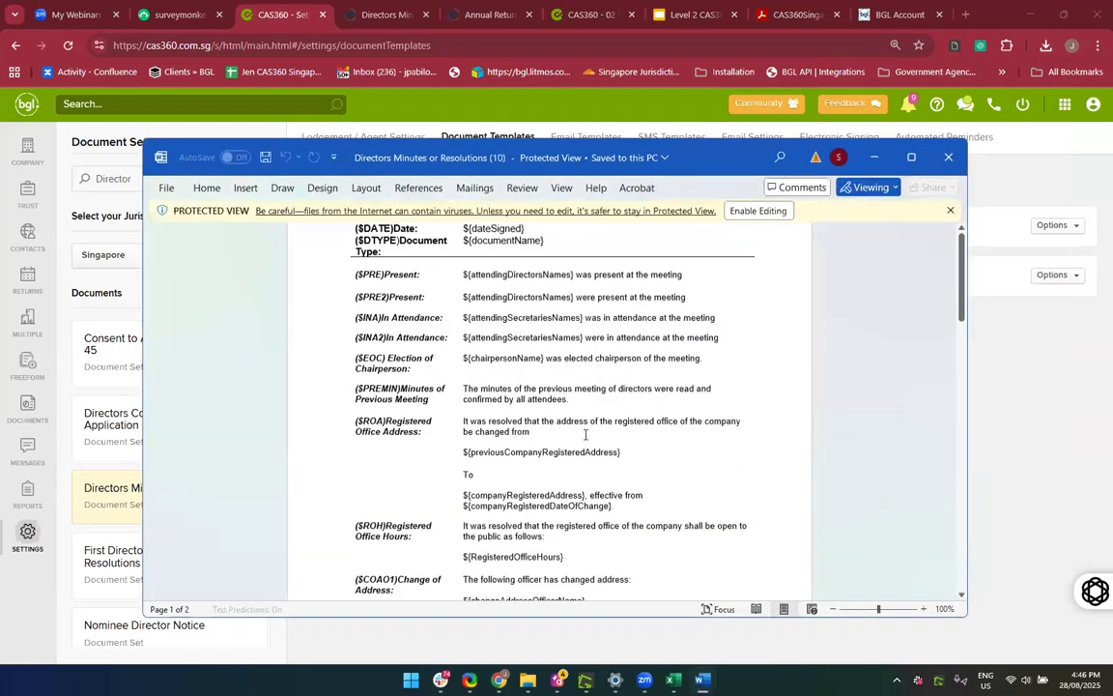
scroll(585, 435, "up", 3)
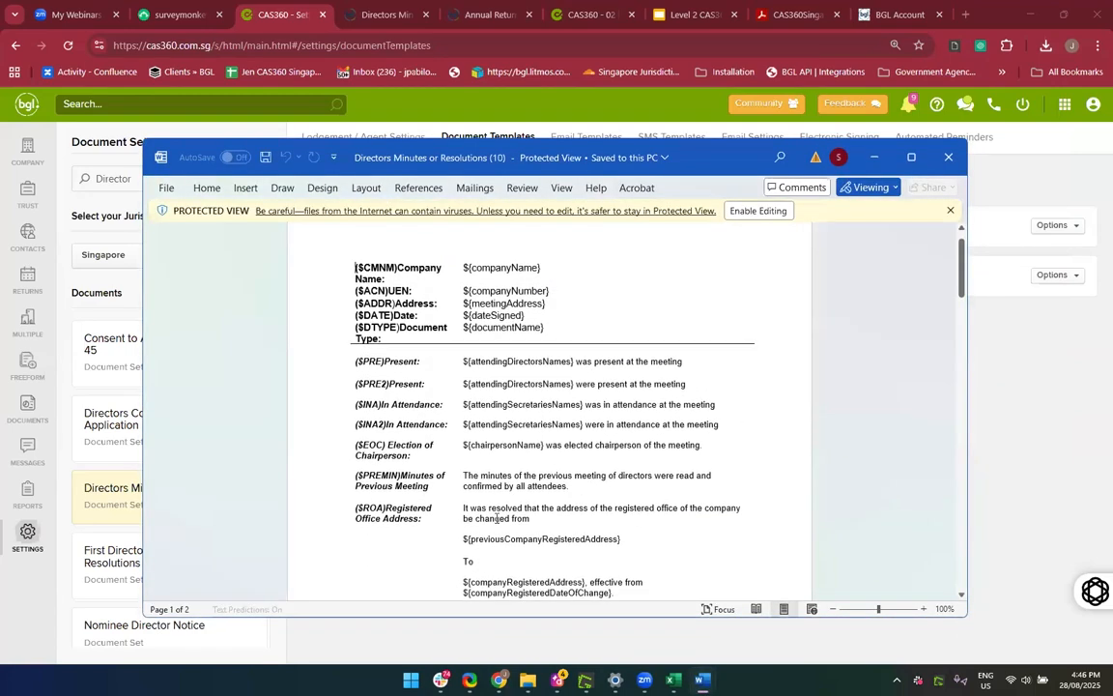
left_click(743, 215)
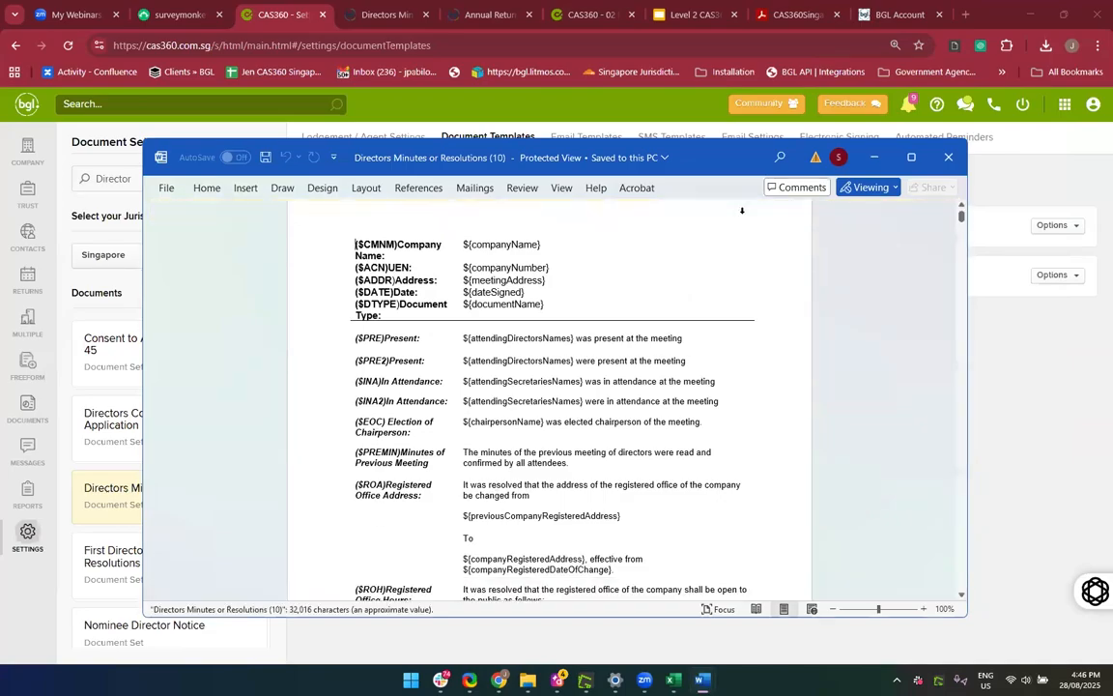
Review the codes and resolution wording in the Directors Minutes or Resolutions document, and close it
scroll(582, 401, "down", 5)
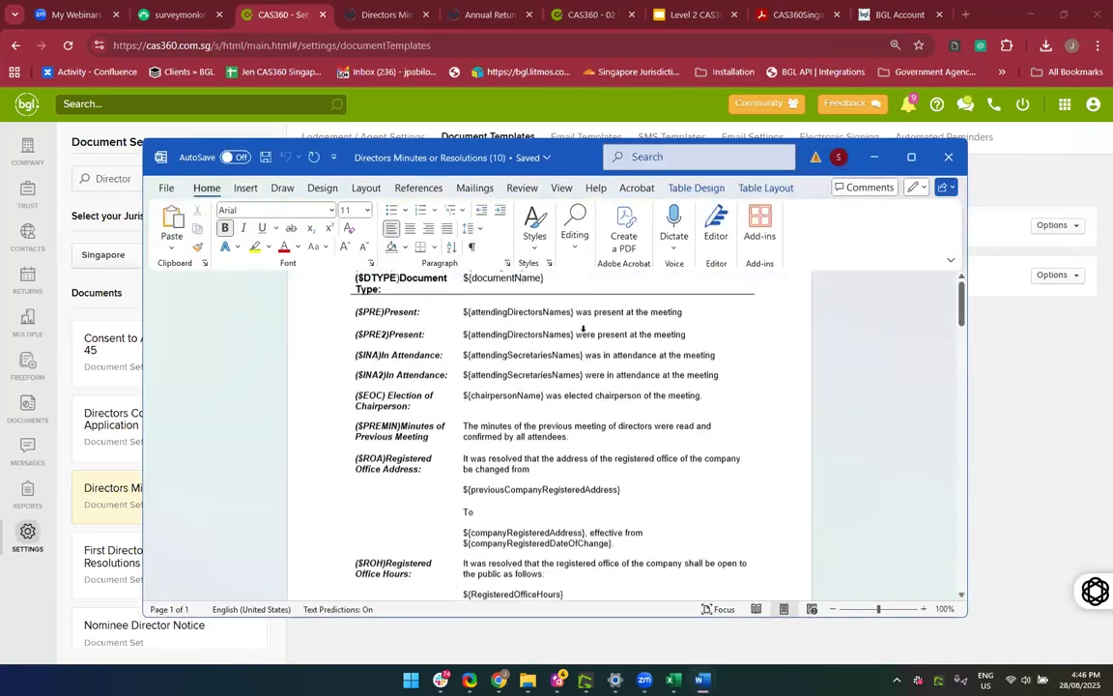
scroll(582, 404, "down", 2)
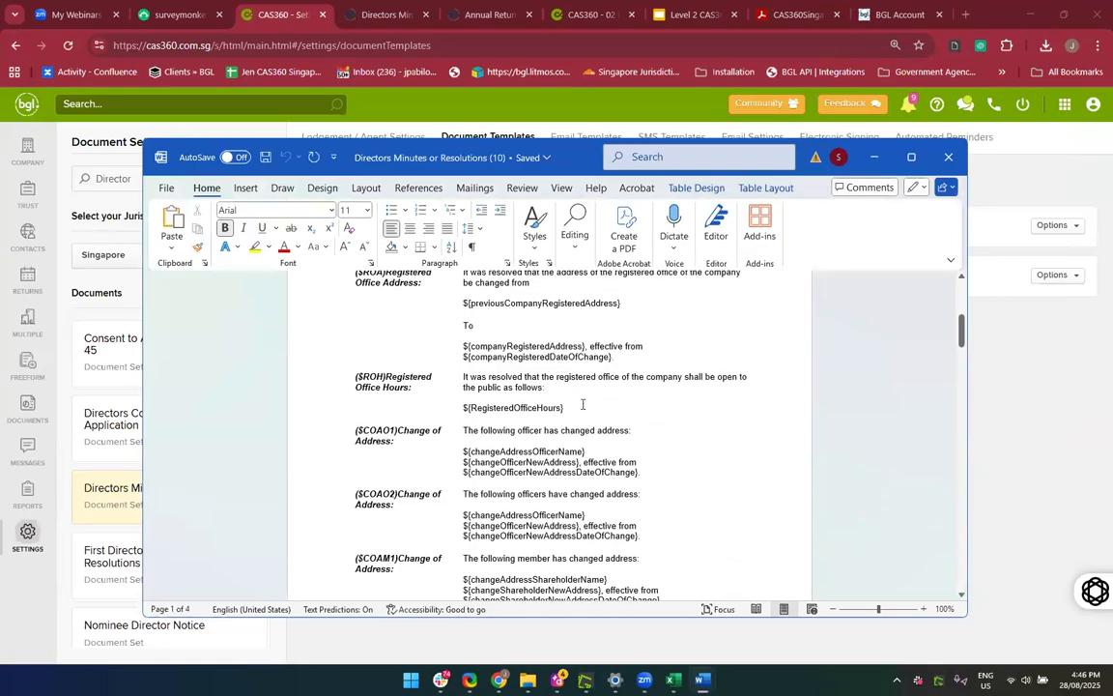
left_click(949, 157)
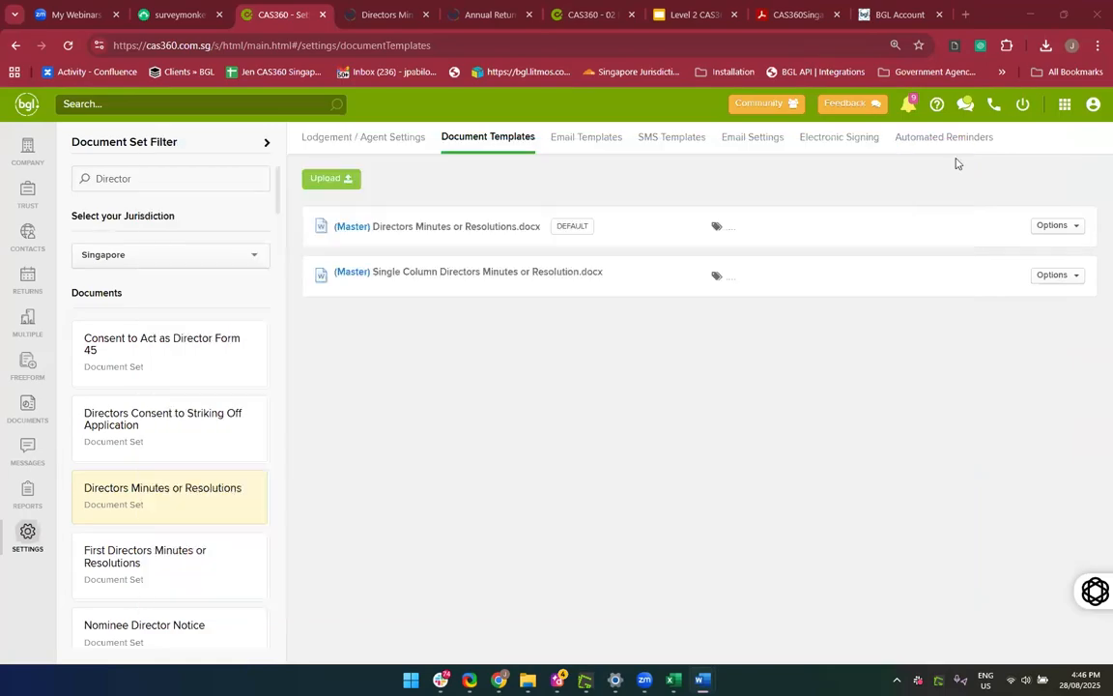
Open the downloaded Single Column Directors Minutes or Resolution (15).docx in Word and view its opening clauses
left_click(1046, 47)
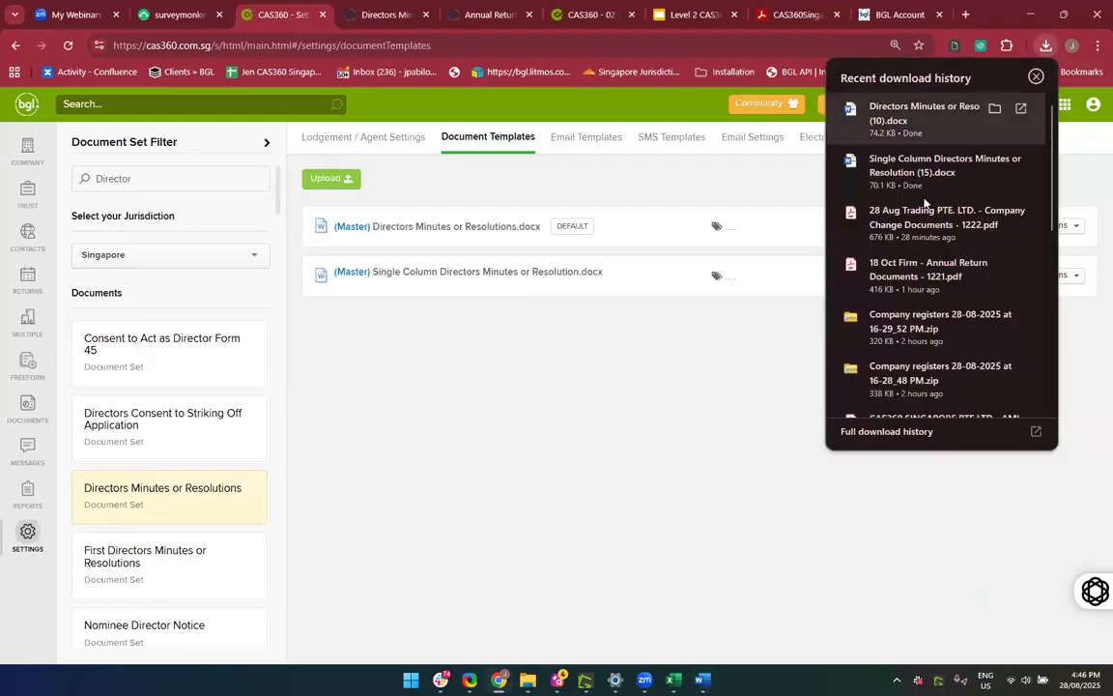
left_click(900, 175)
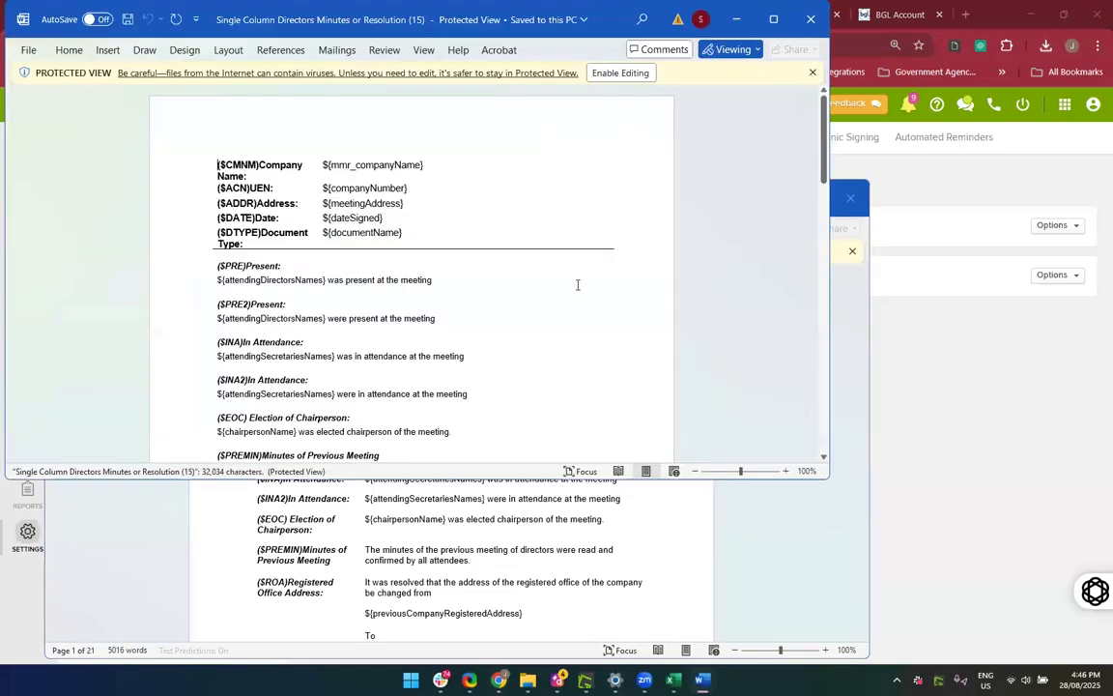
scroll(510, 333, "down", 2)
scroll(511, 333, "up", 1)
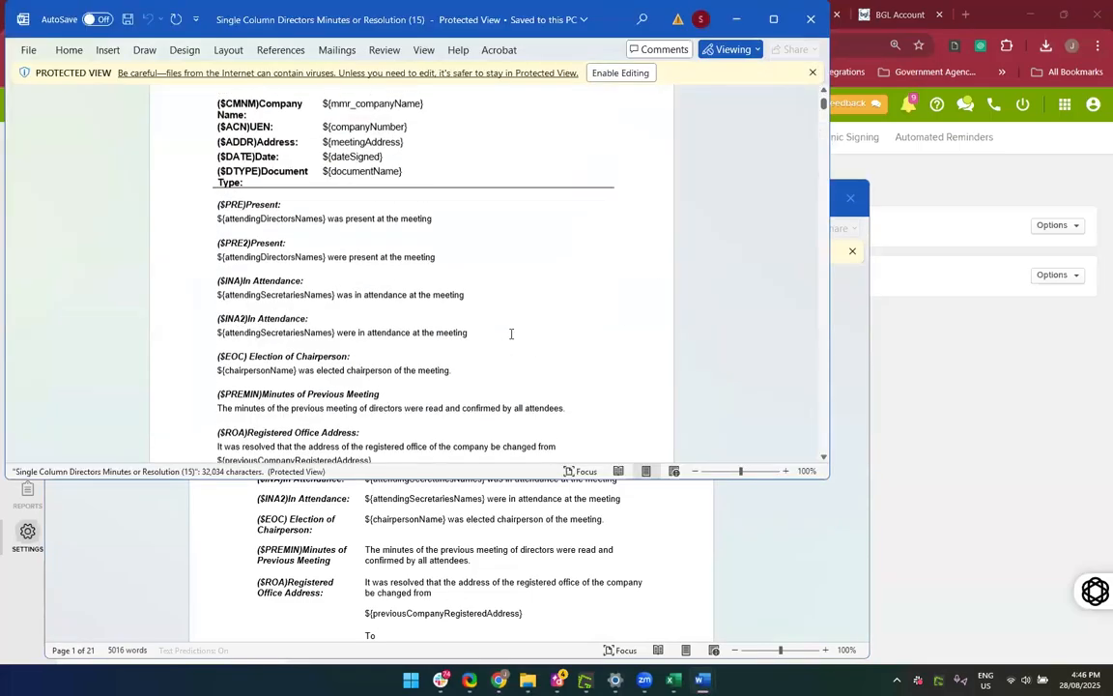
Compare the single-column layout with the two-column Directors Minutes or Resolutions (9) document, and close the two-column one
left_click(665, 609)
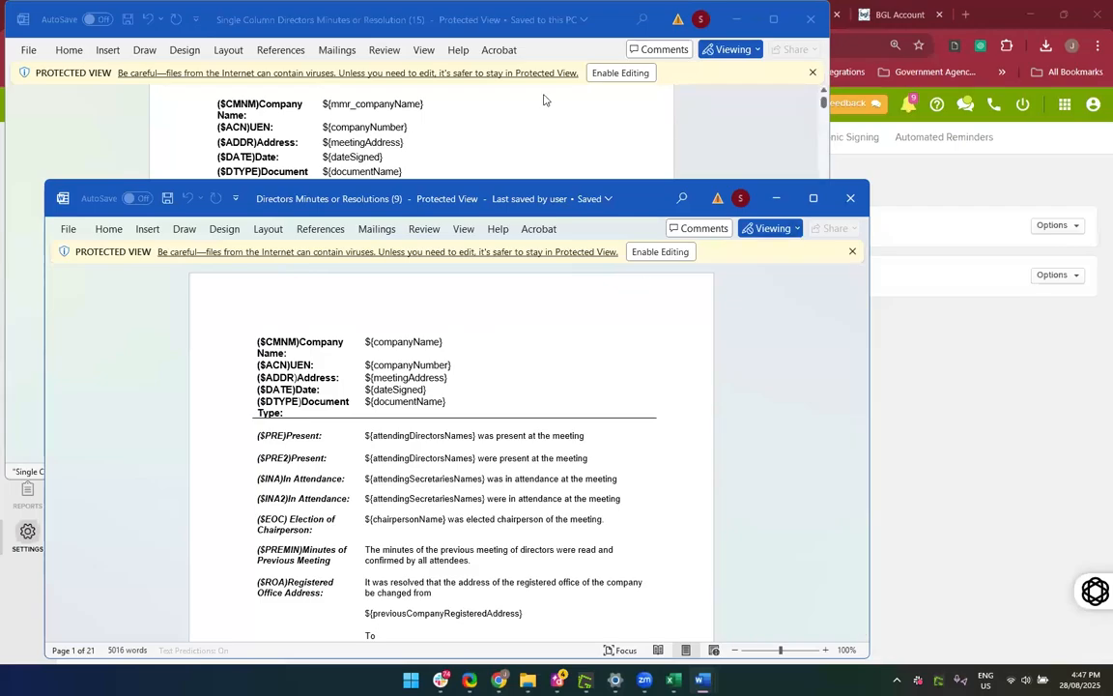
left_click(547, 138)
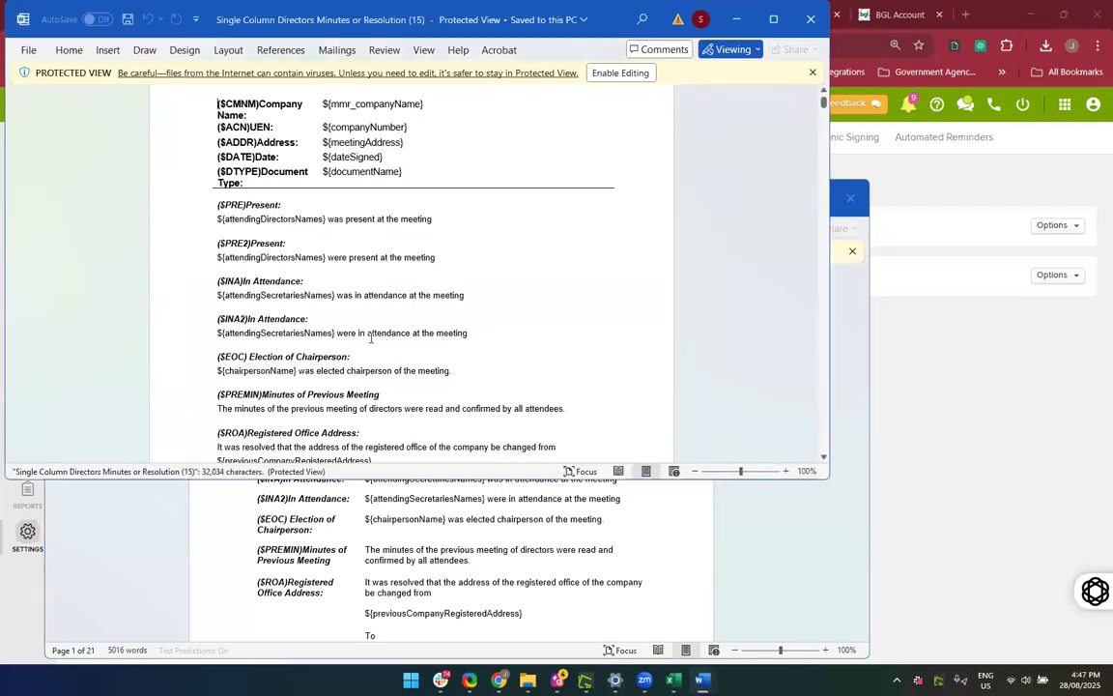
scroll(370, 328, "down", 5)
scroll(370, 337, "up", 5)
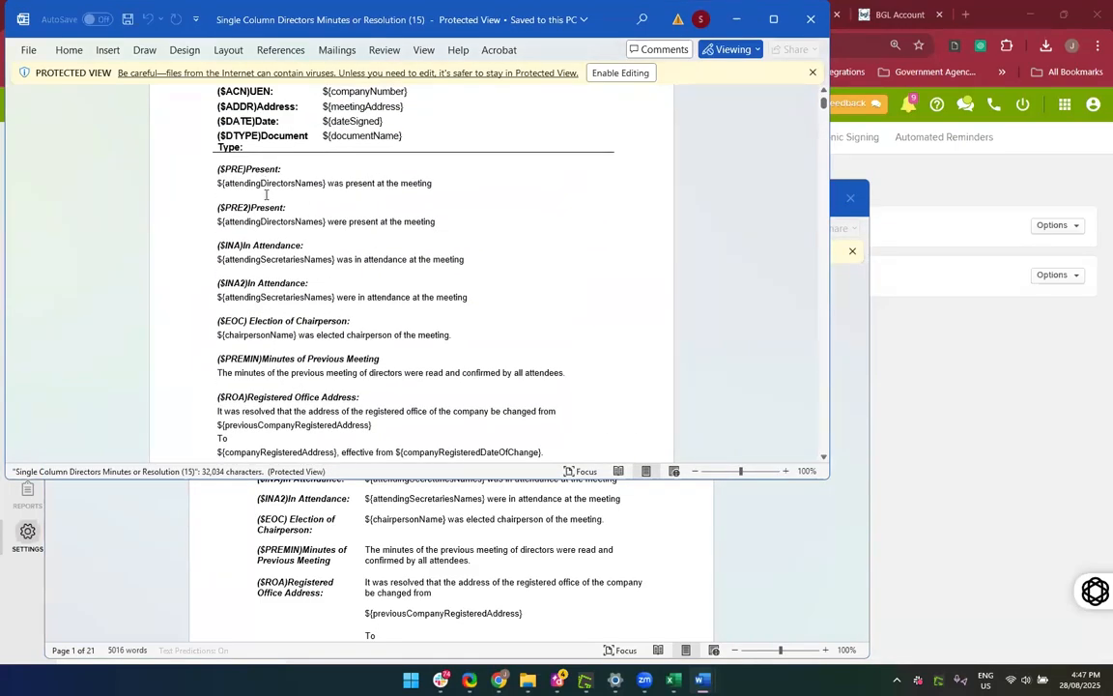
scroll(414, 345, "down", 6)
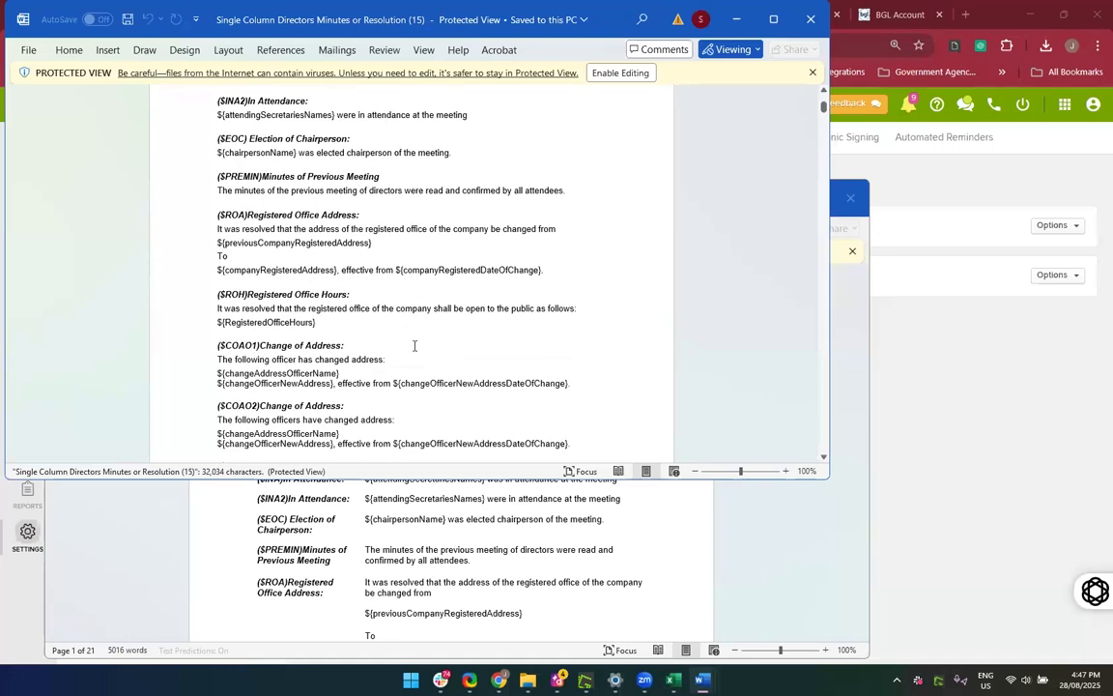
left_click(383, 597)
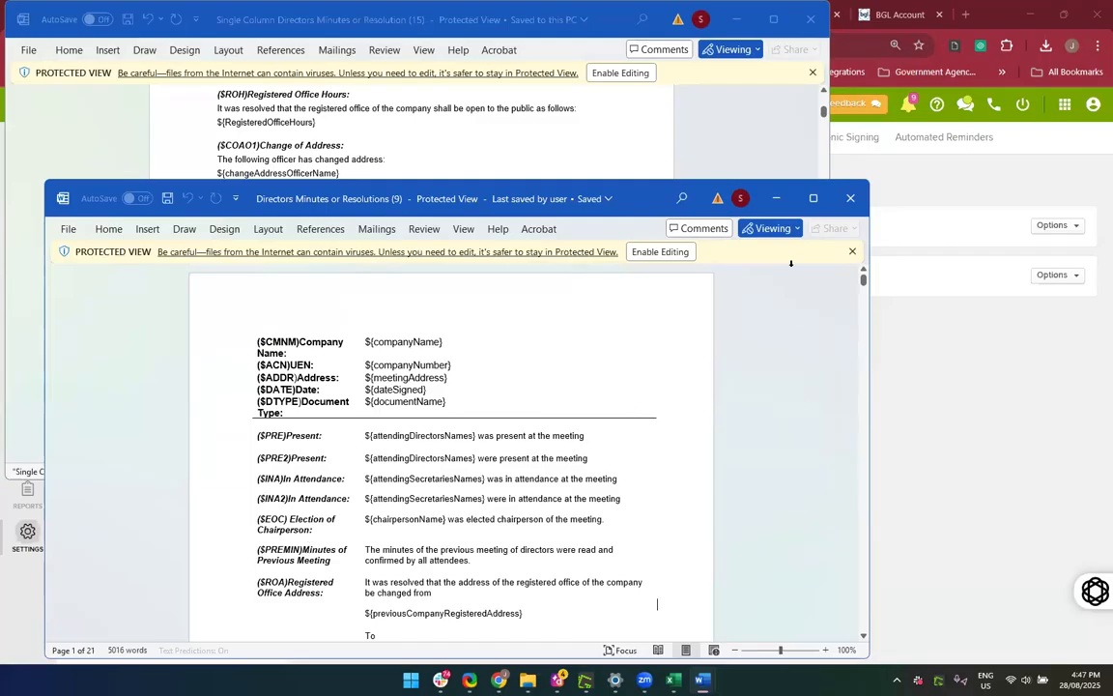
left_click(850, 198)
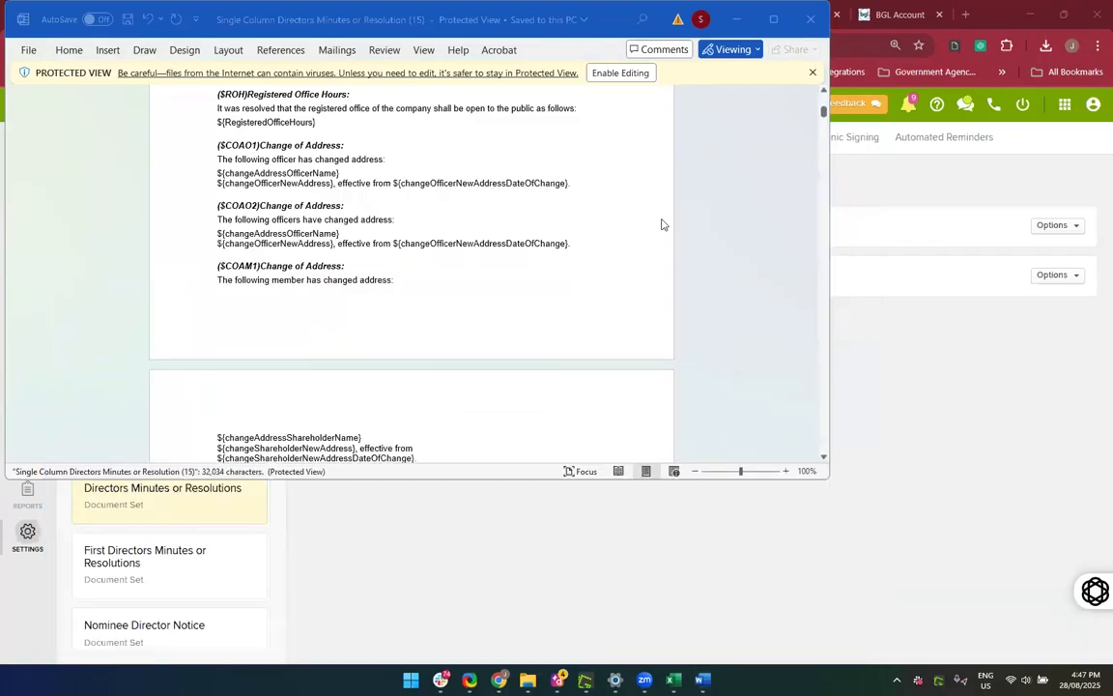
Enable editing of the single-column document in a maximised window and examine its clauses from attendance to change of name
left_click(619, 73)
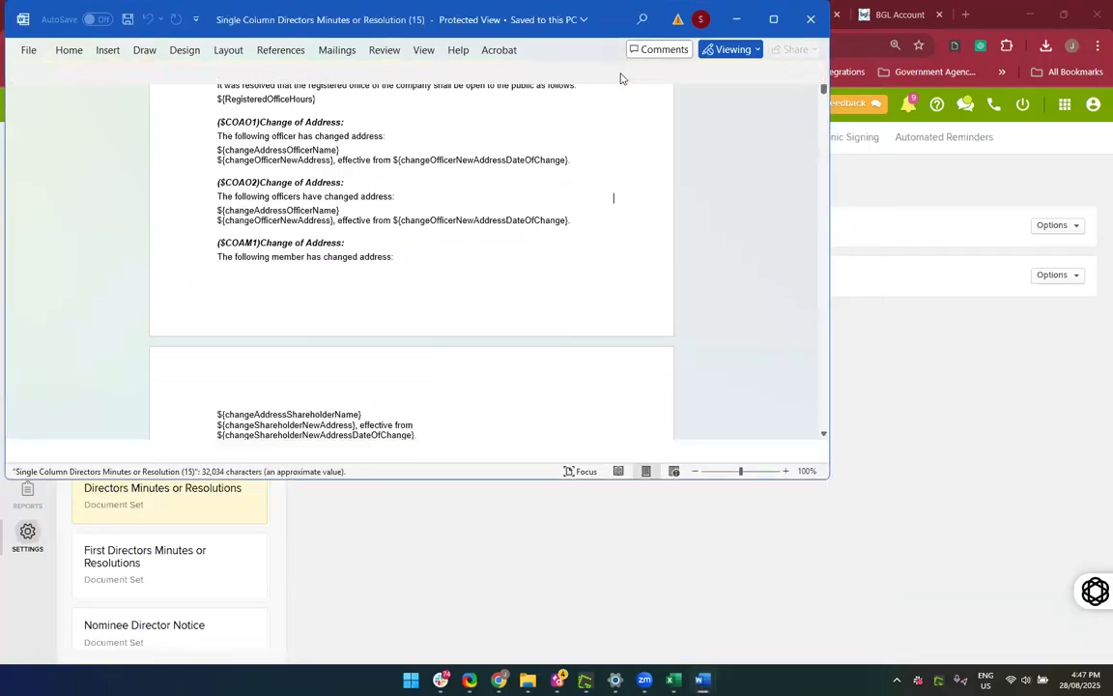
left_click(777, 18)
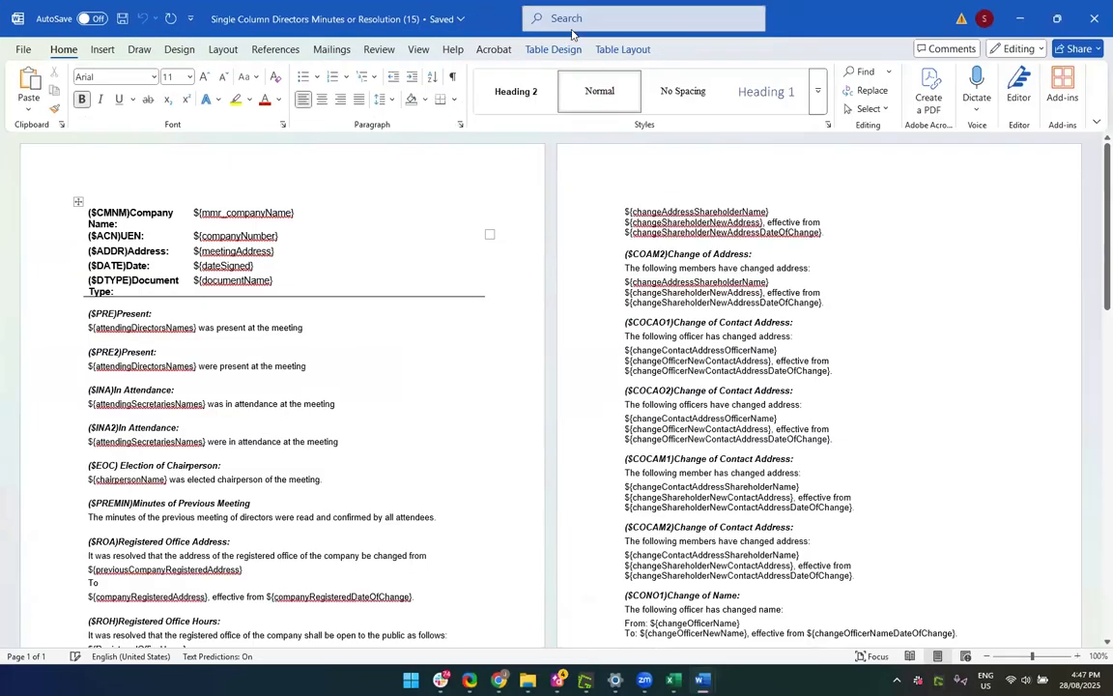
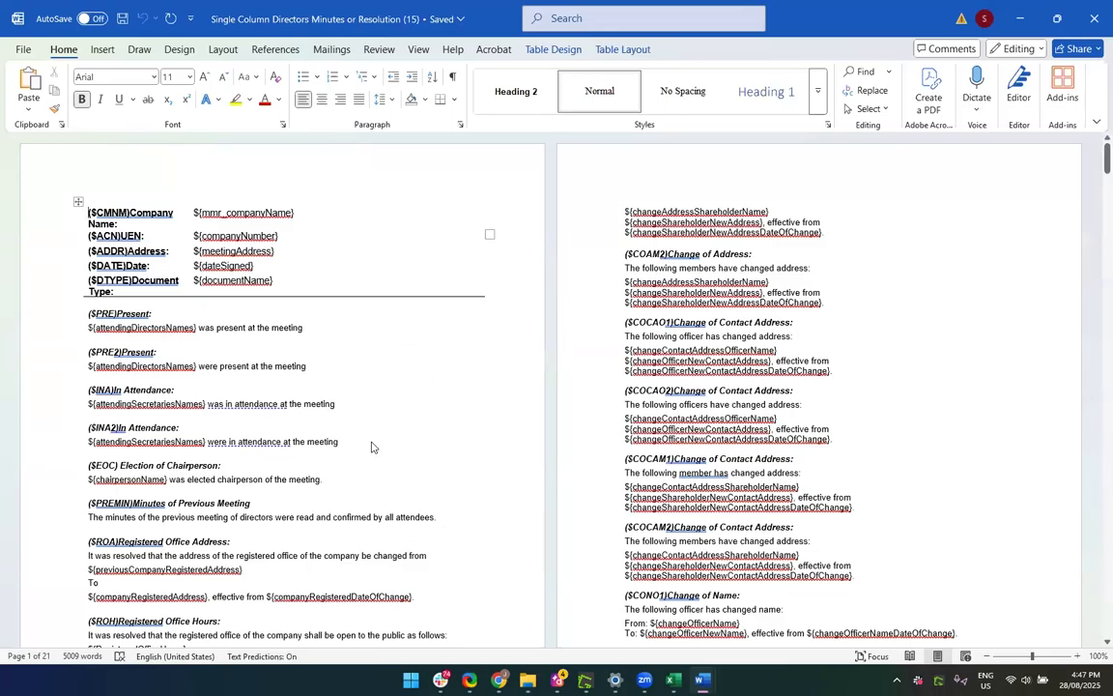
scroll(372, 447, "down", 2)
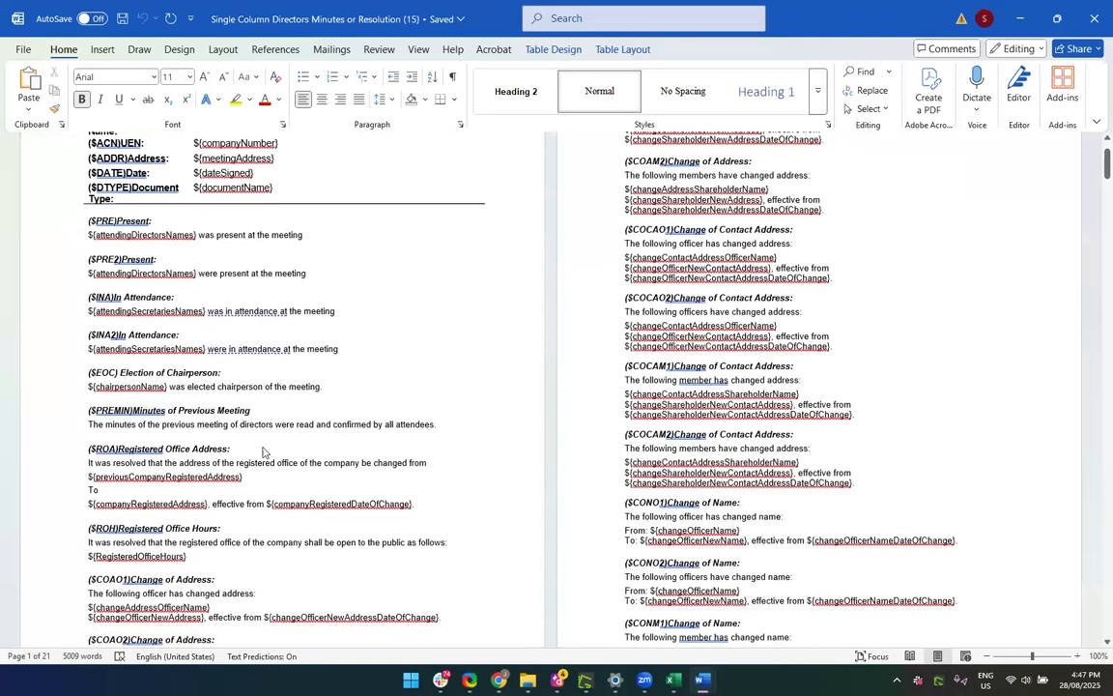
scroll(913, 443, "down", 1)
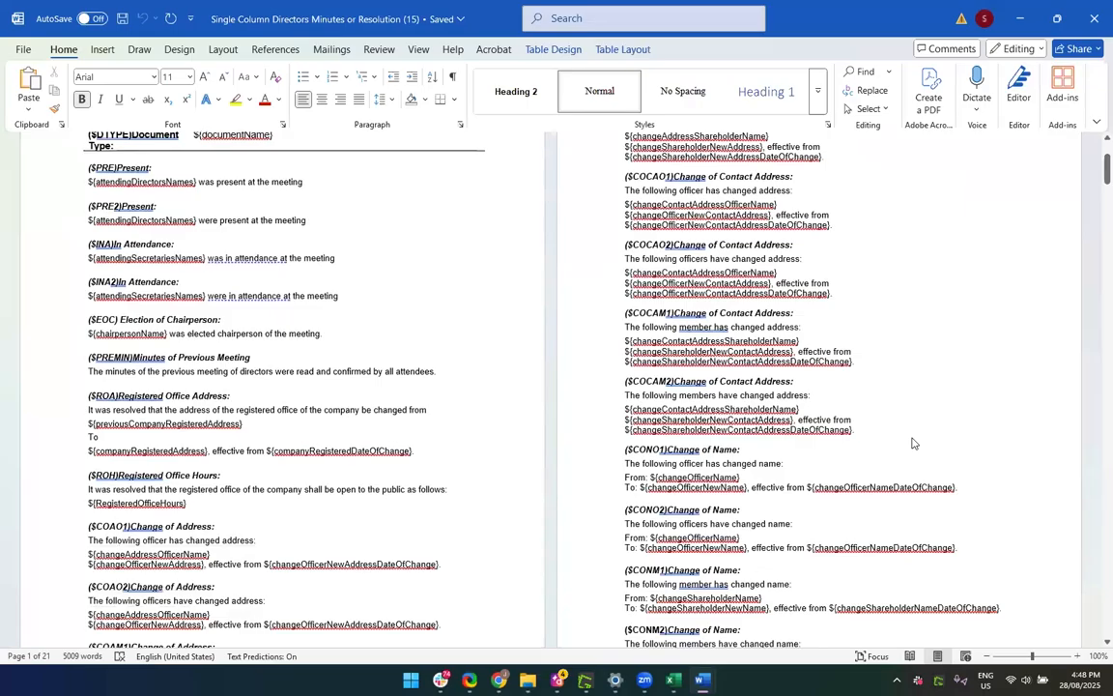
scroll(443, 368, "up", 1)
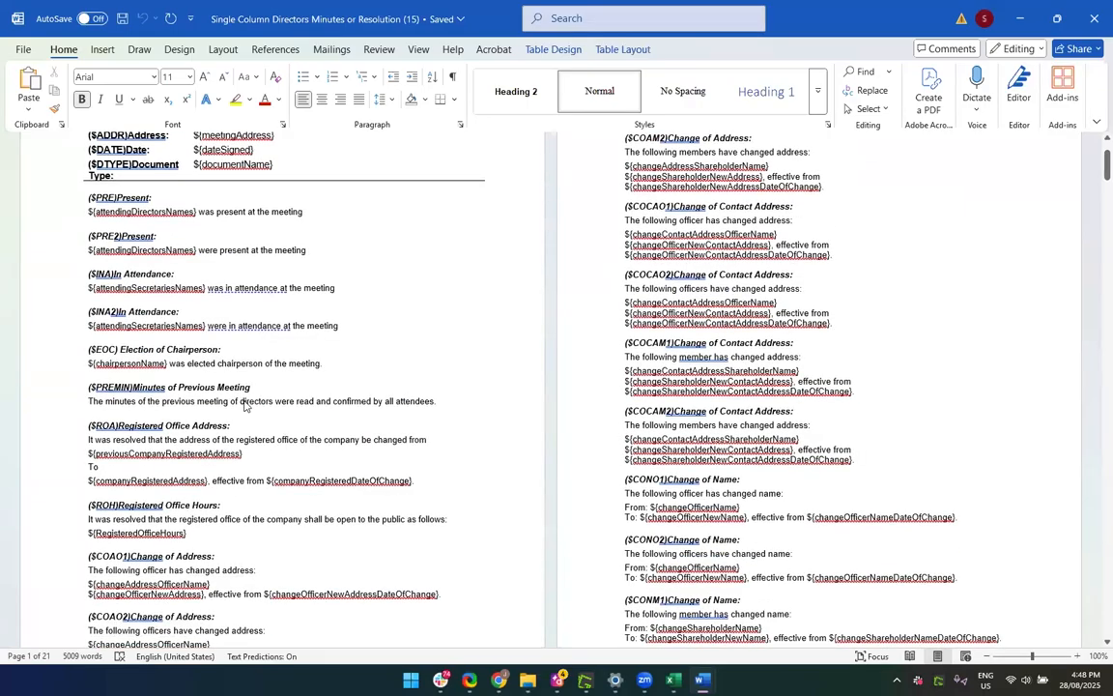
scroll(244, 406, "down", 3)
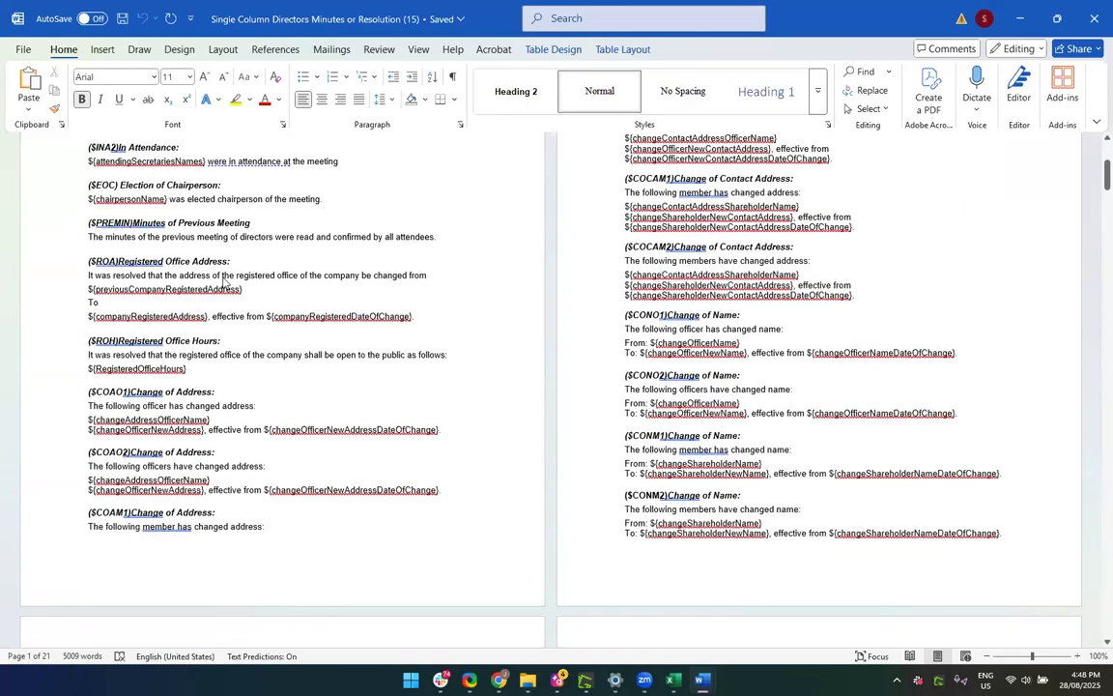
scroll(365, 390, "up", 1)
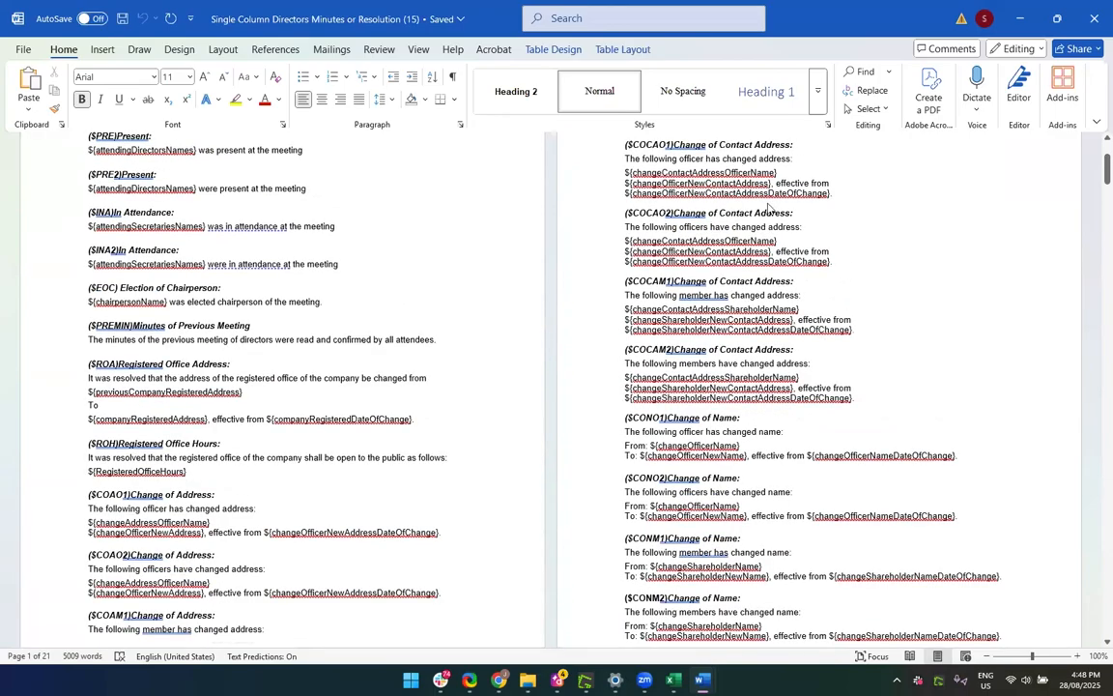
Review the Single Column Directors Minutes template's officer change, appointment, resignation, death and share clauses, together with their merge fields
scroll(840, 449, "down", 10)
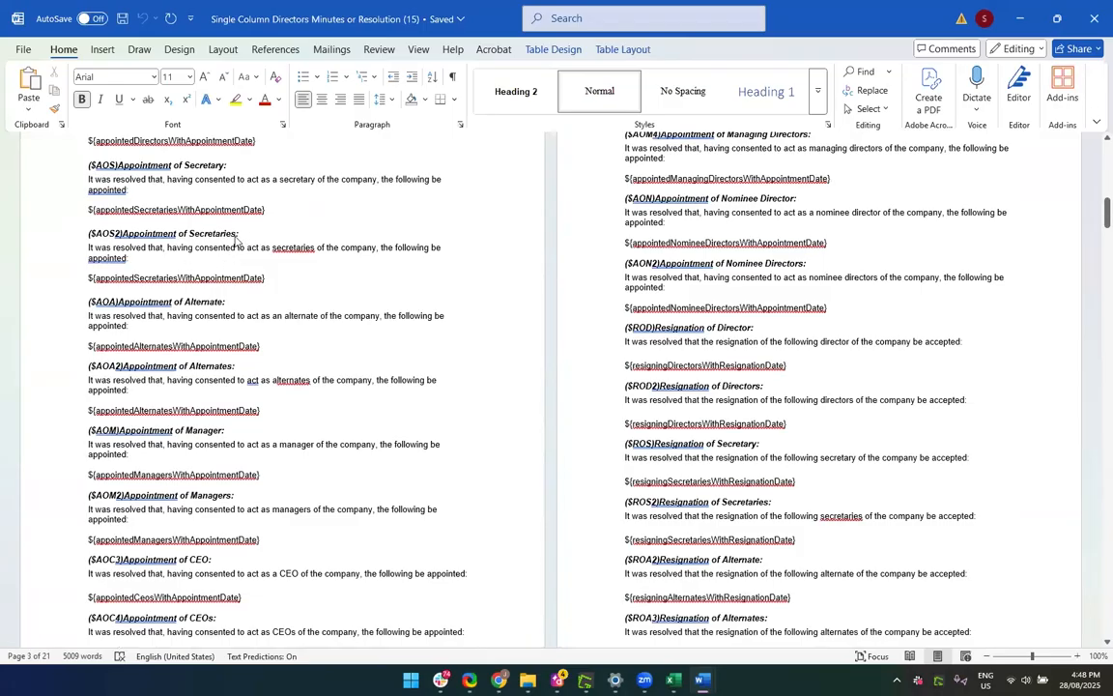
scroll(275, 360, "down", 3)
scroll(232, 290, "up", 6)
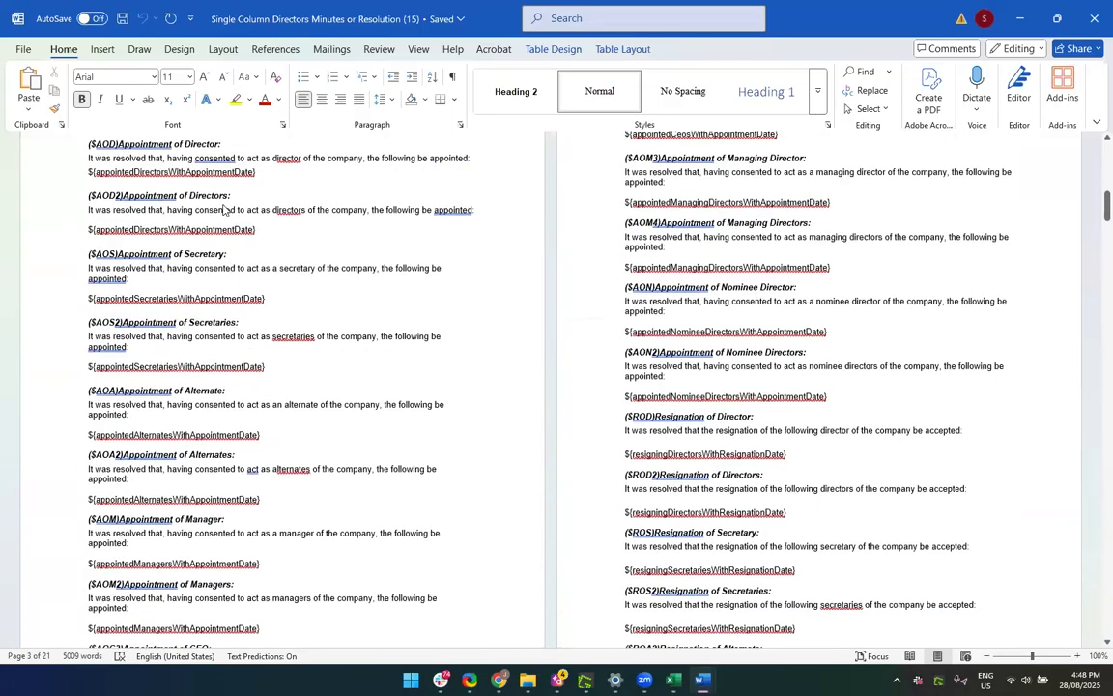
scroll(213, 275, "up", 2)
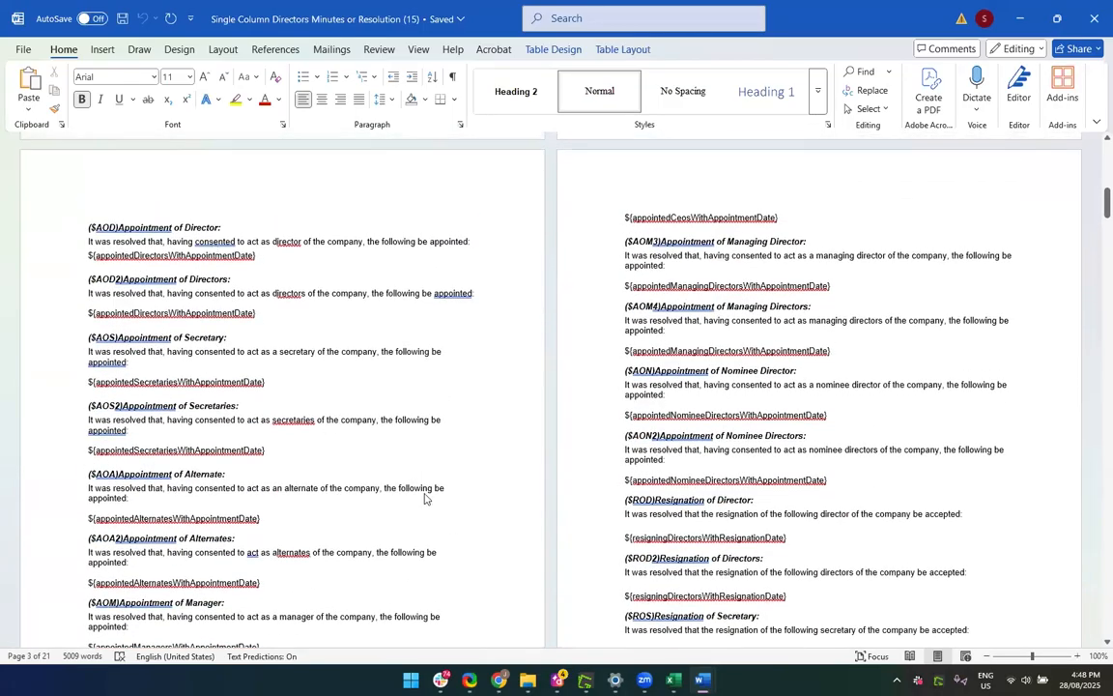
scroll(423, 498, "down", 15)
scroll(423, 498, "down", 1)
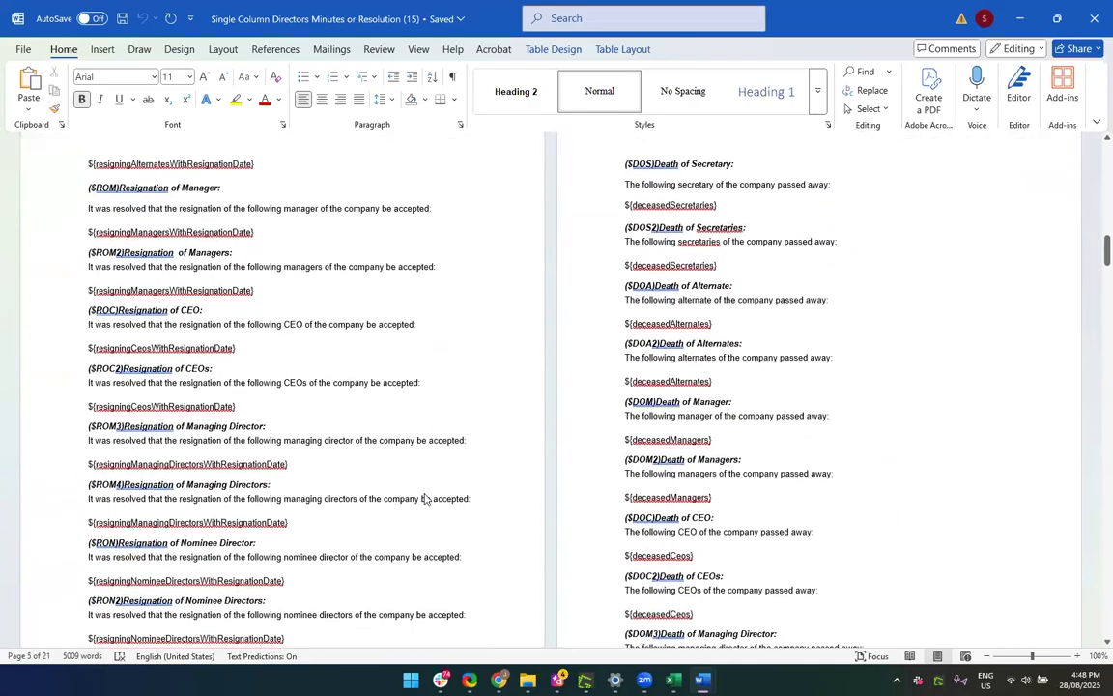
scroll(424, 497, "down", 20)
scroll(424, 498, "down", 20)
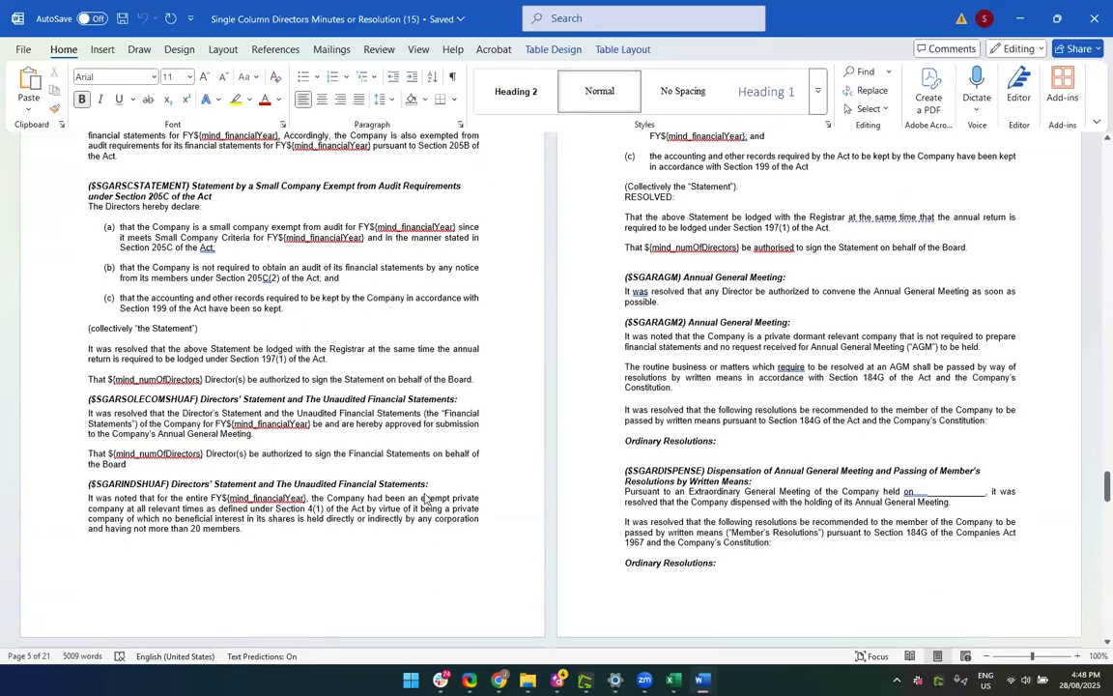
scroll(423, 498, "up", 15)
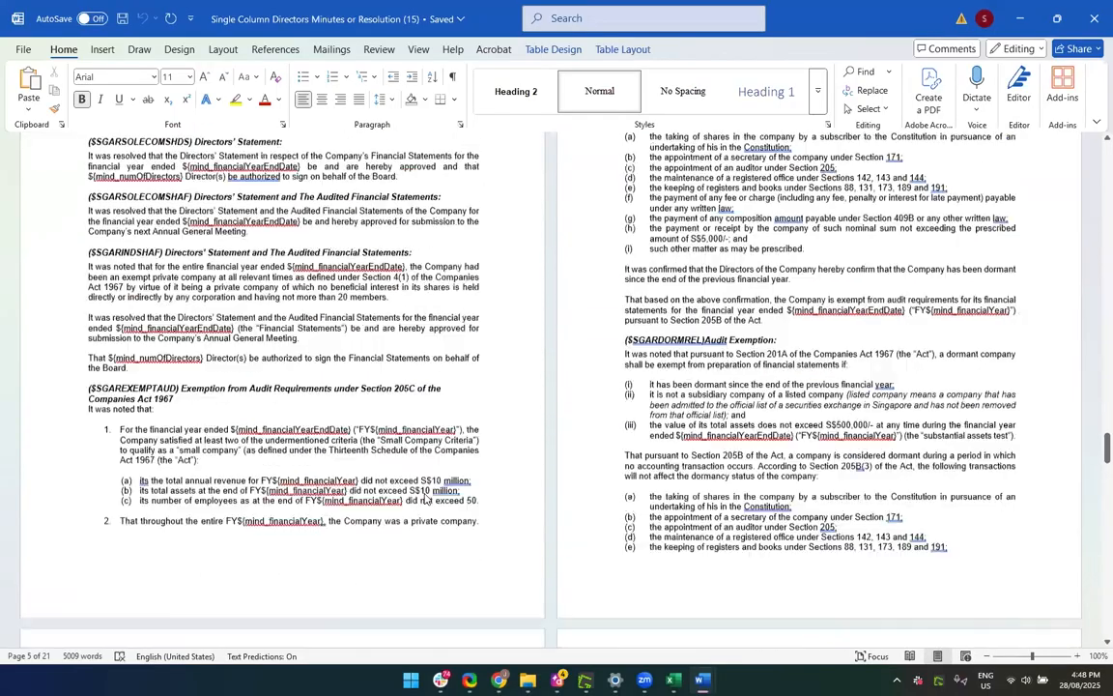
scroll(423, 498, "up", 20)
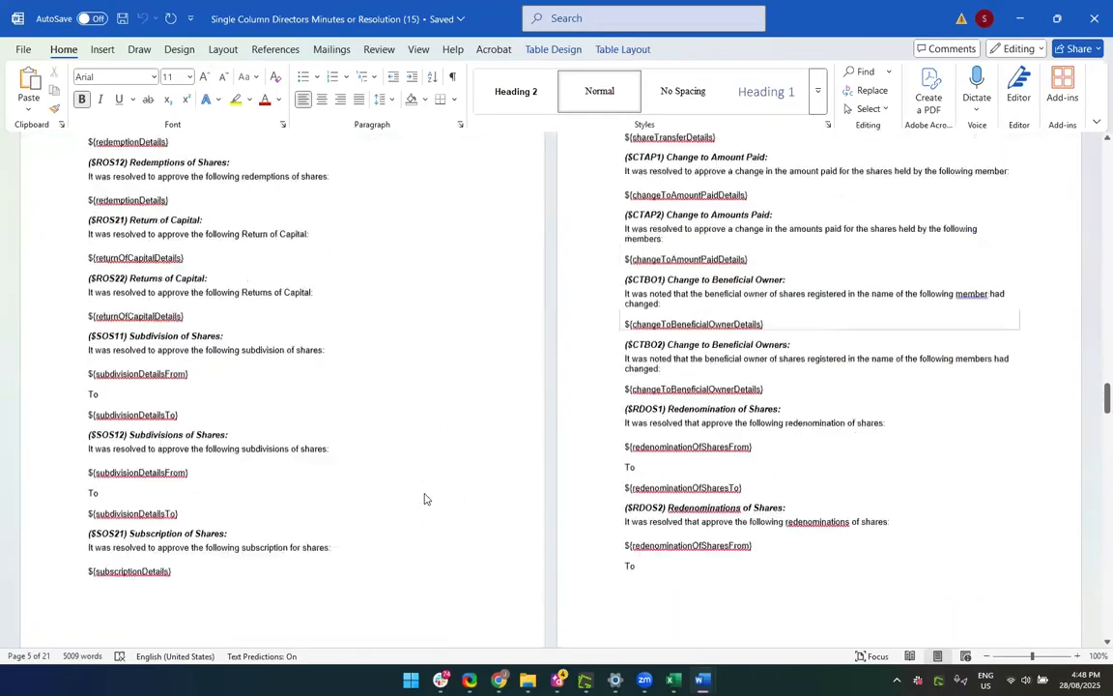
Examine the template's membership, directors' statement, audit exemption and annual general meeting clauses with their codes and merge fields
scroll(423, 497, "down", 5)
scroll(423, 498, "down", 3)
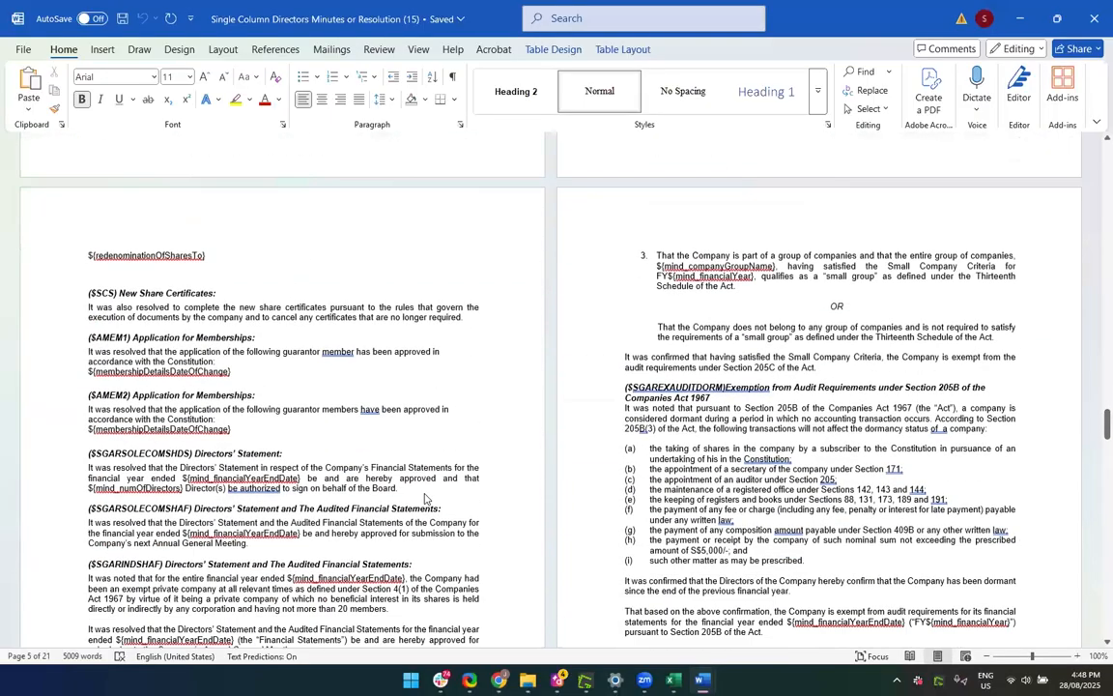
scroll(423, 498, "down", 1)
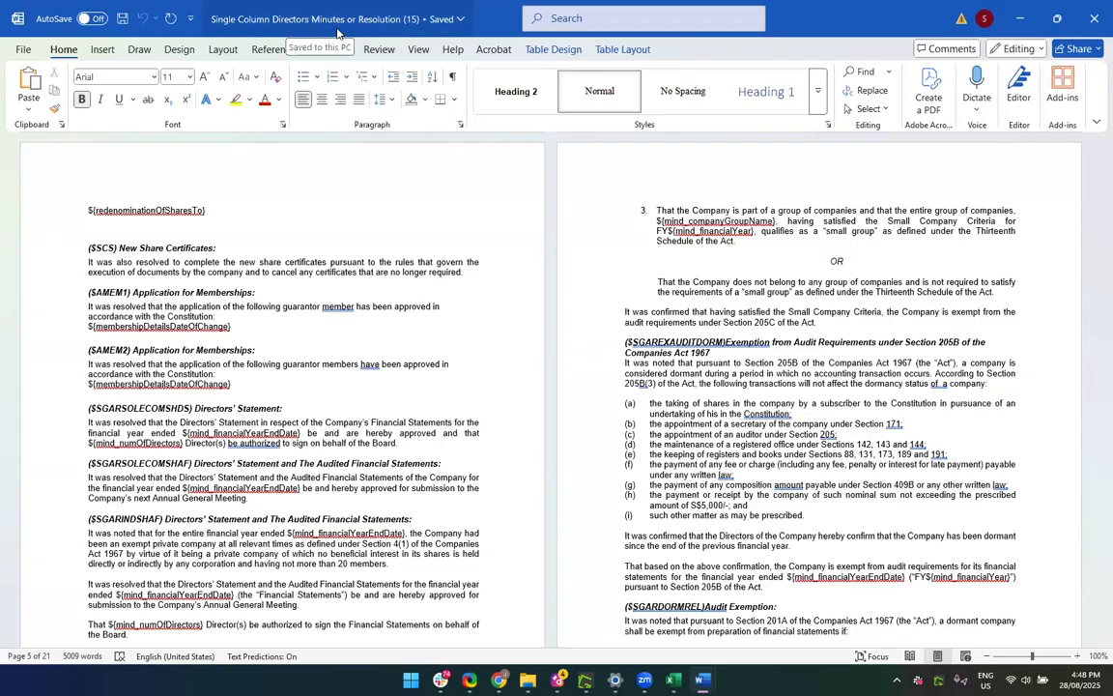
scroll(387, 414, "down", 3)
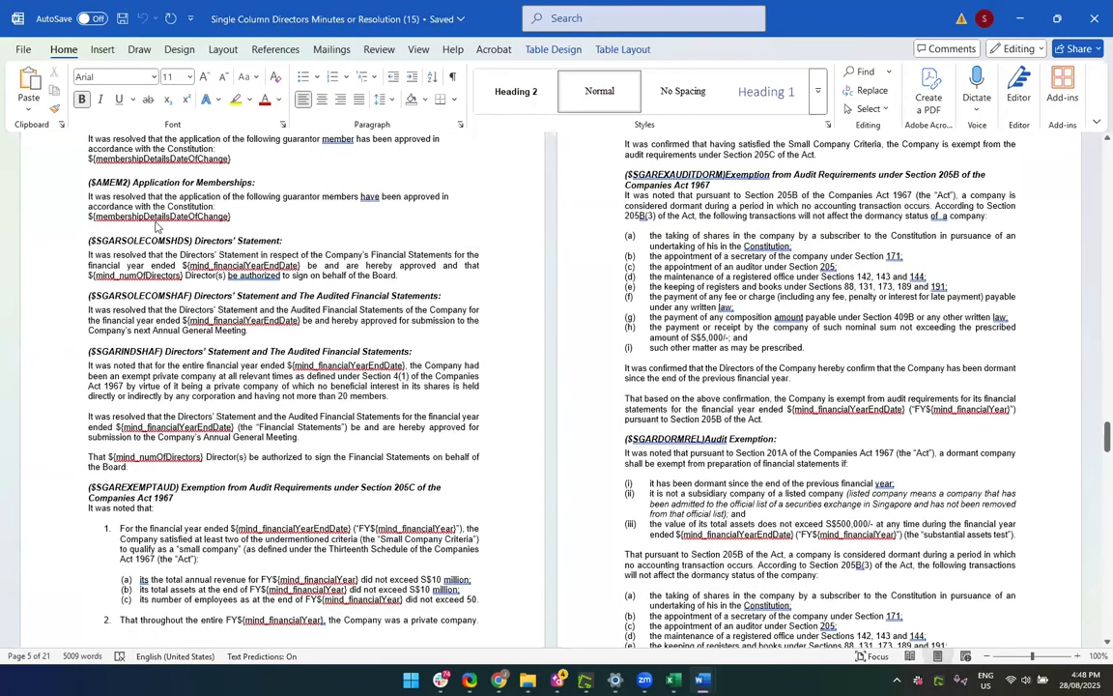
scroll(302, 484, "down", 1)
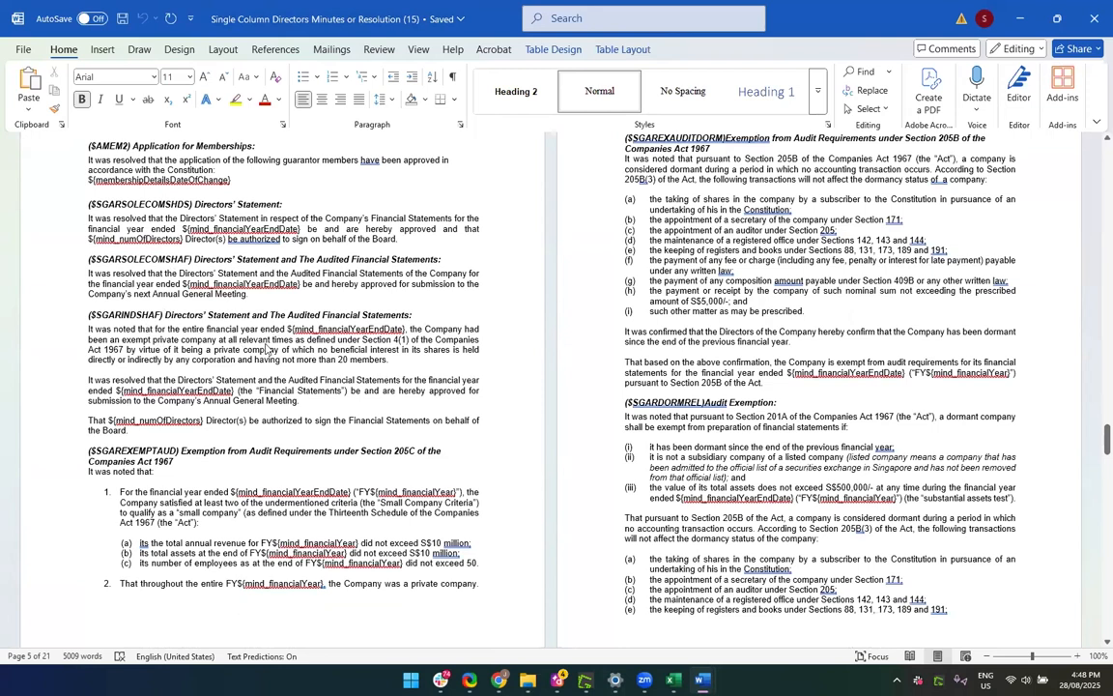
scroll(620, 338, "up", 5)
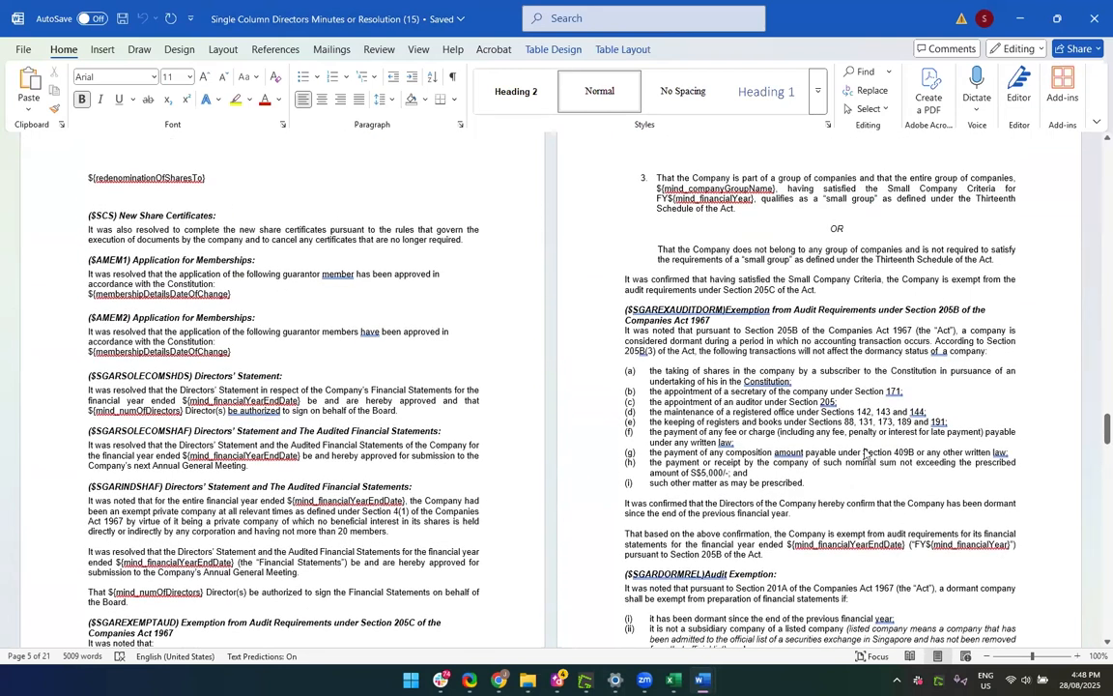
scroll(935, 294, "down", 3)
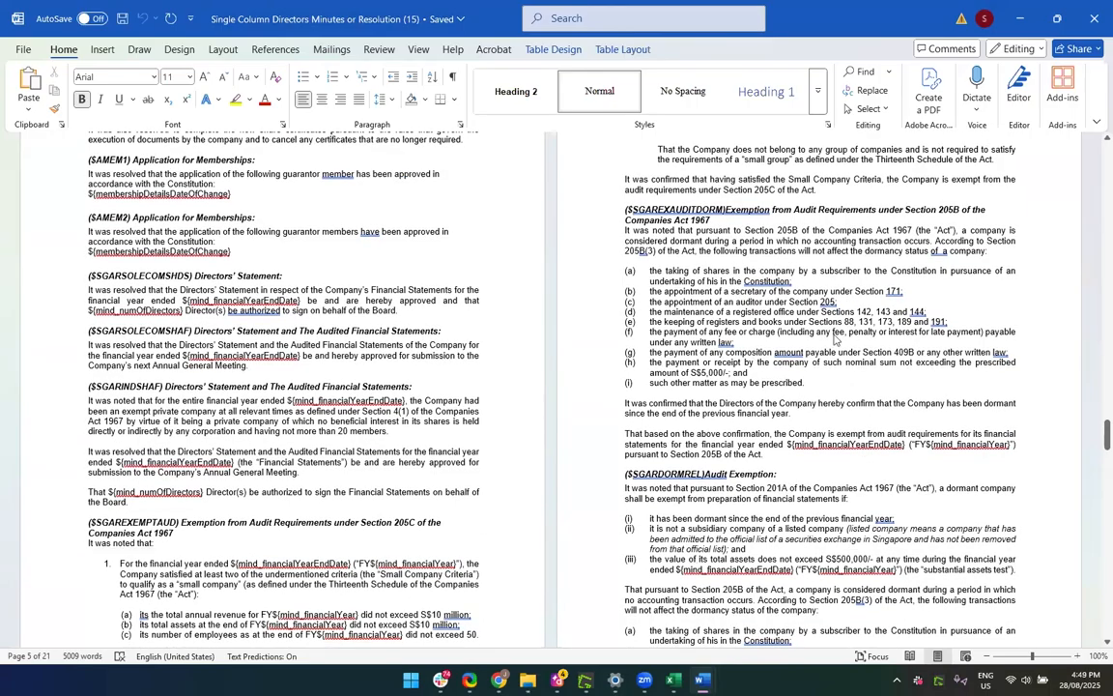
scroll(835, 338, "down", 10)
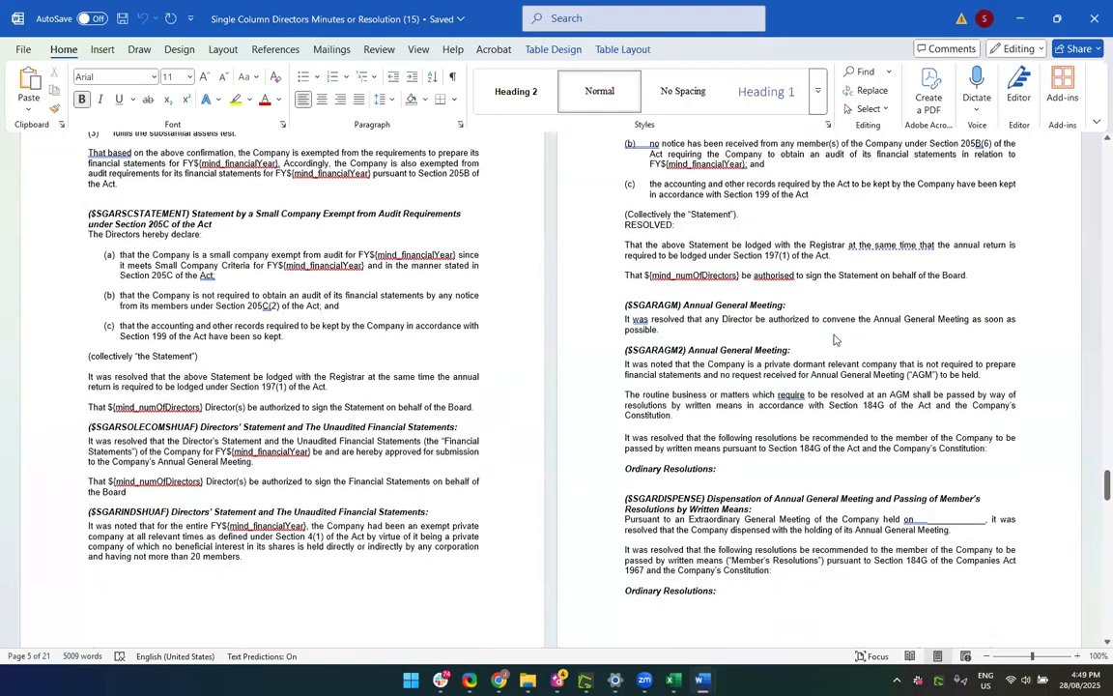
scroll(835, 339, "down", 8)
scroll(835, 338, "up", 6)
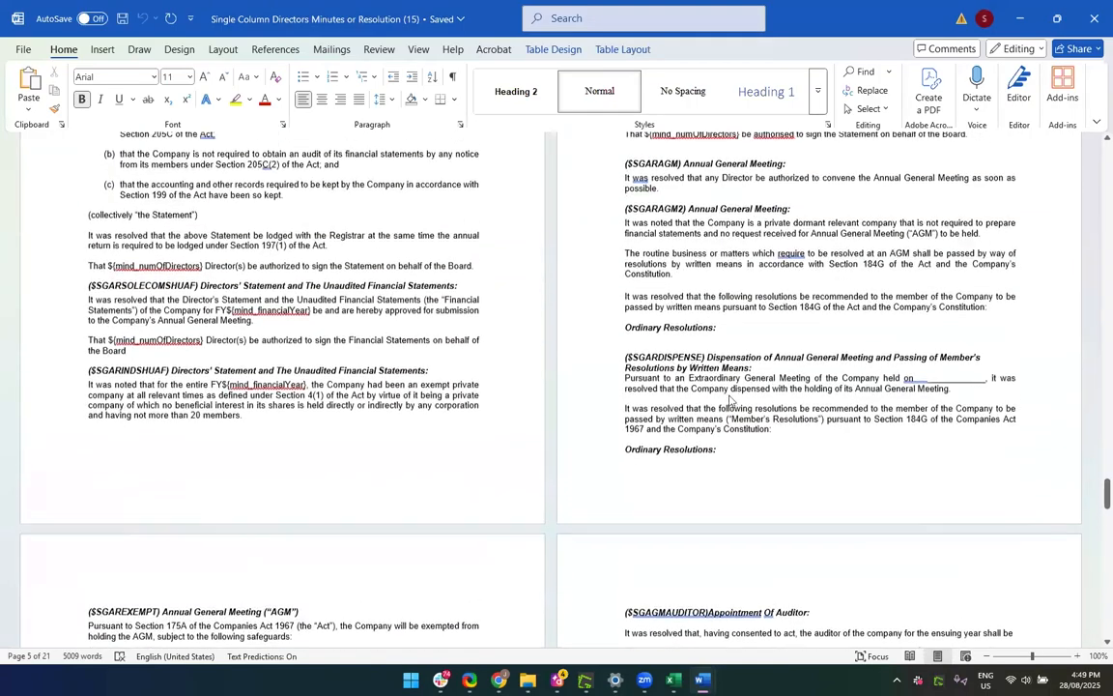
Examine the auditor, dividend, dissolution and closing clauses through the signature footers, and return to the header table on page one
scroll(778, 350, "down", 10)
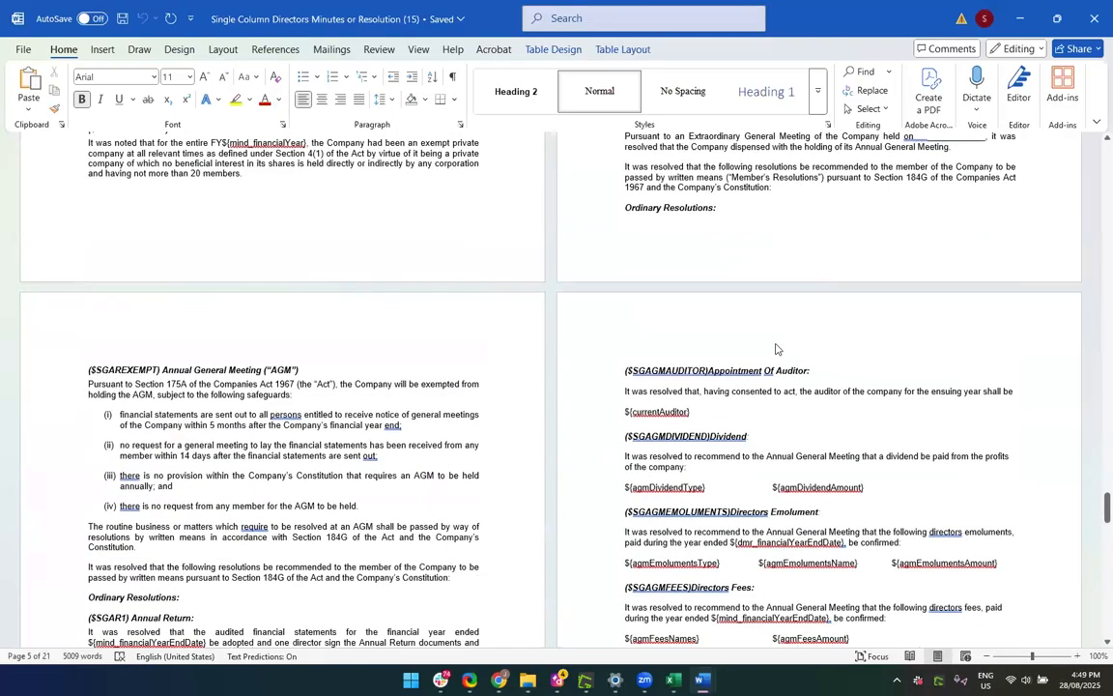
scroll(779, 350, "down", 15)
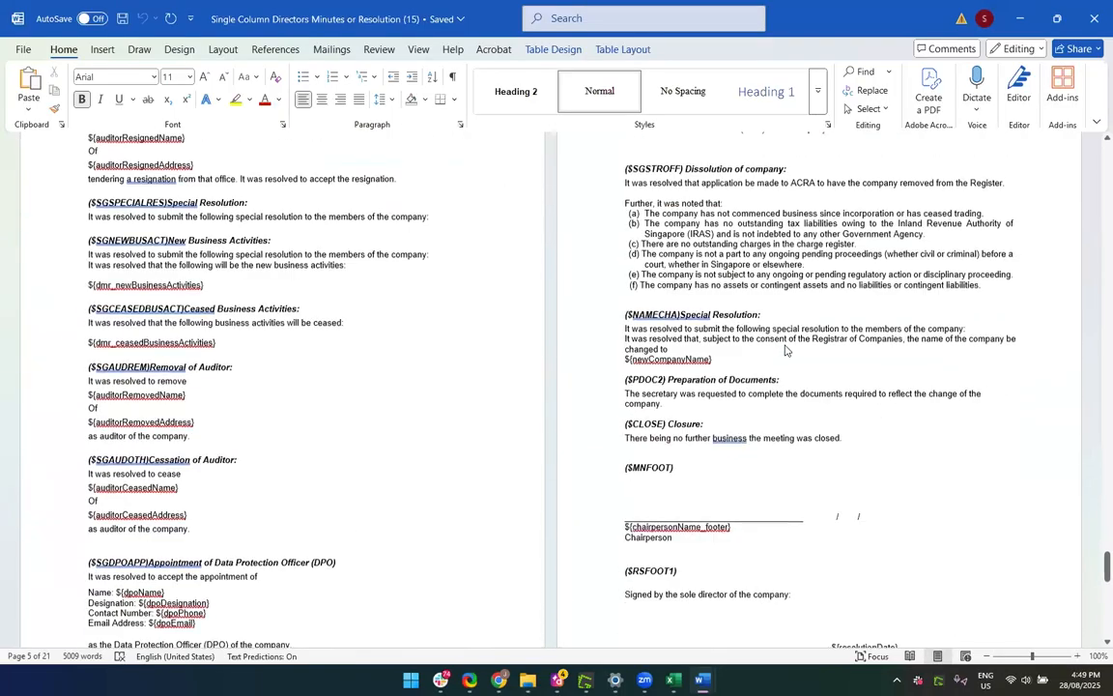
scroll(594, 454, "down", 9)
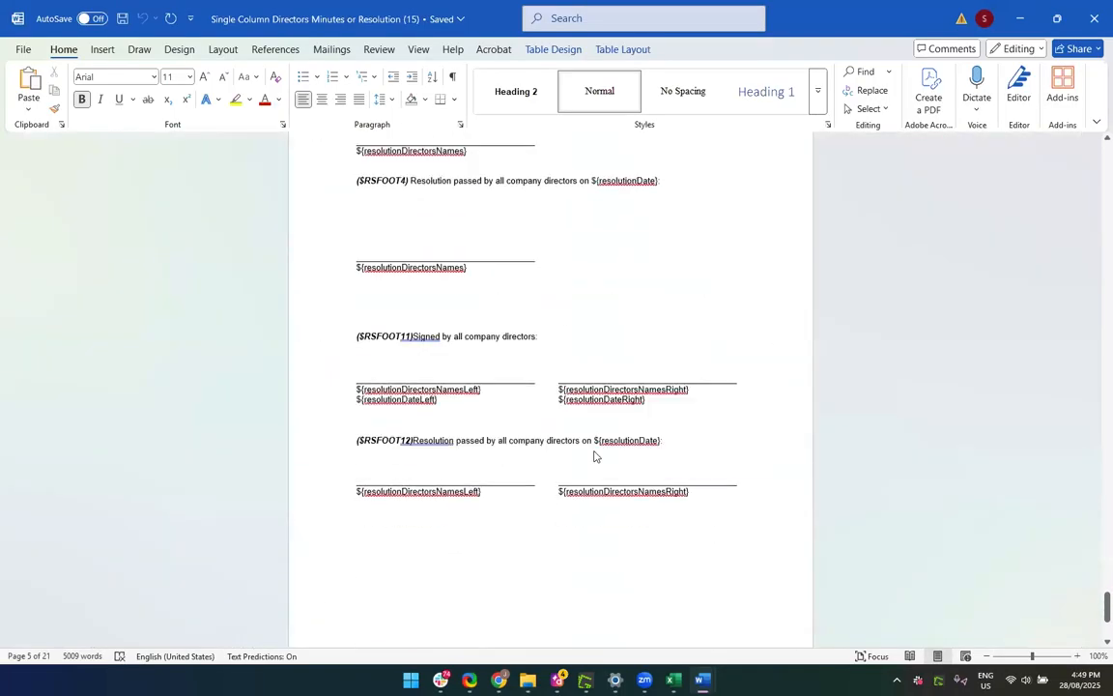
scroll(594, 454, "up", 6)
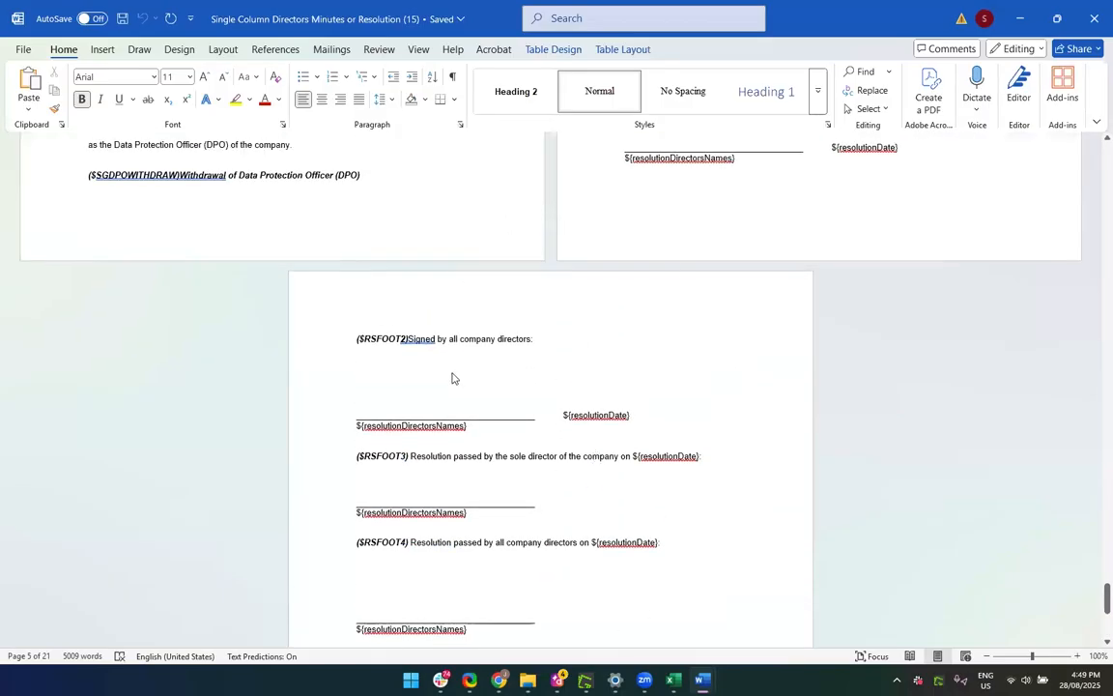
scroll(688, 606, "down", 6)
scroll(688, 605, "up", 12)
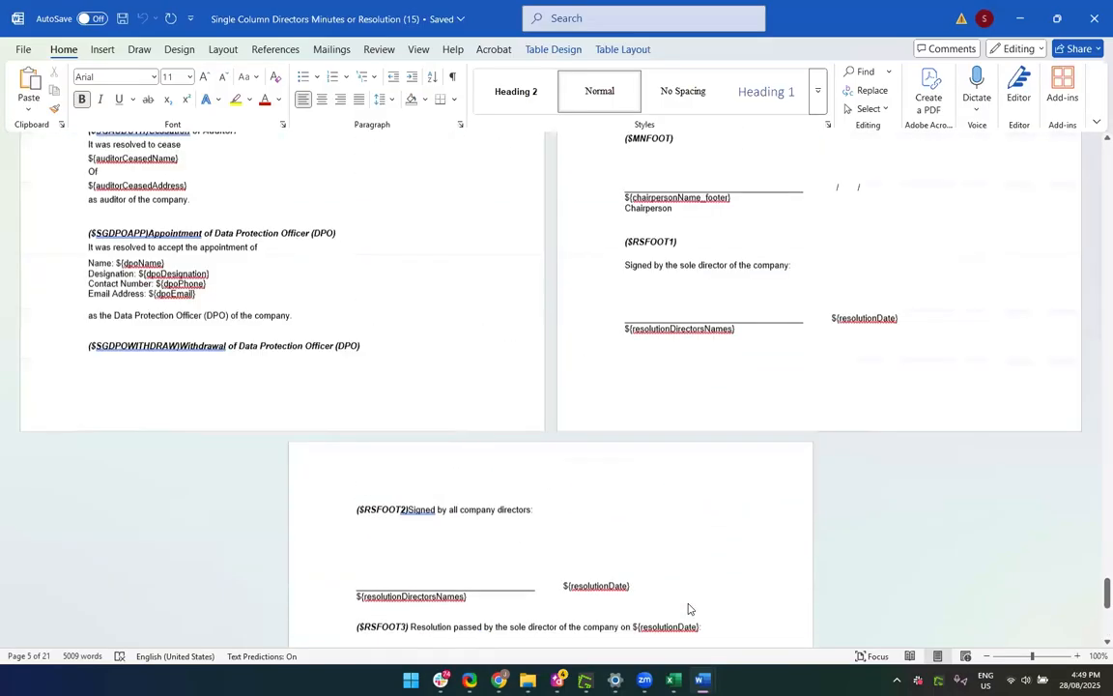
scroll(688, 606, "down", 12)
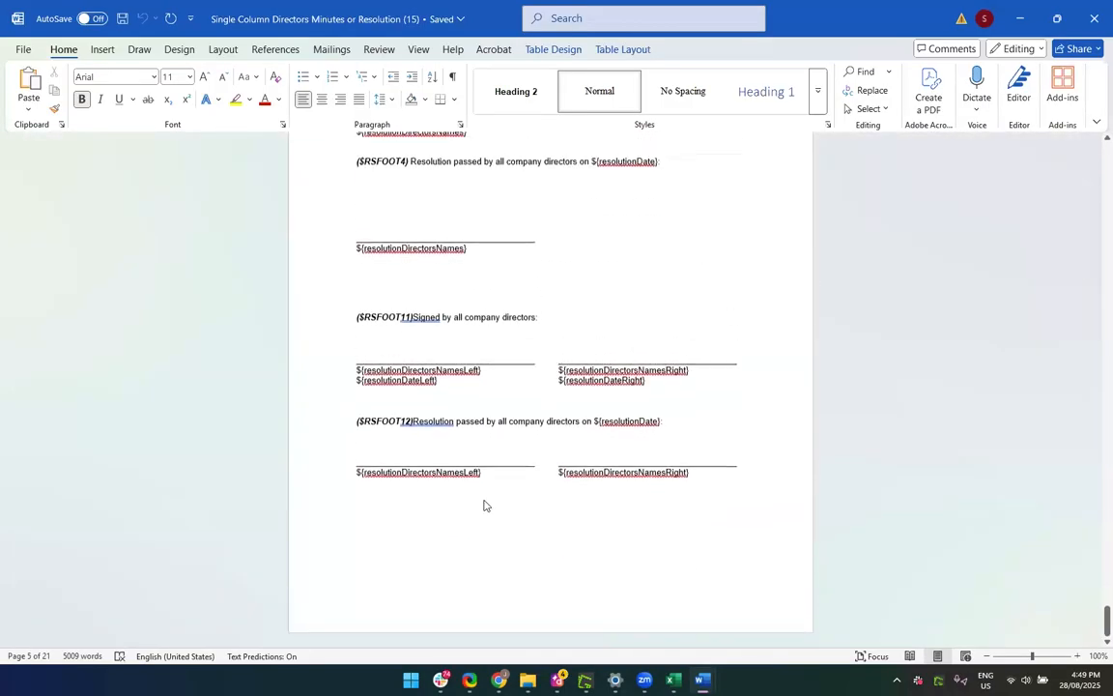
scroll(746, 245, "up", 15)
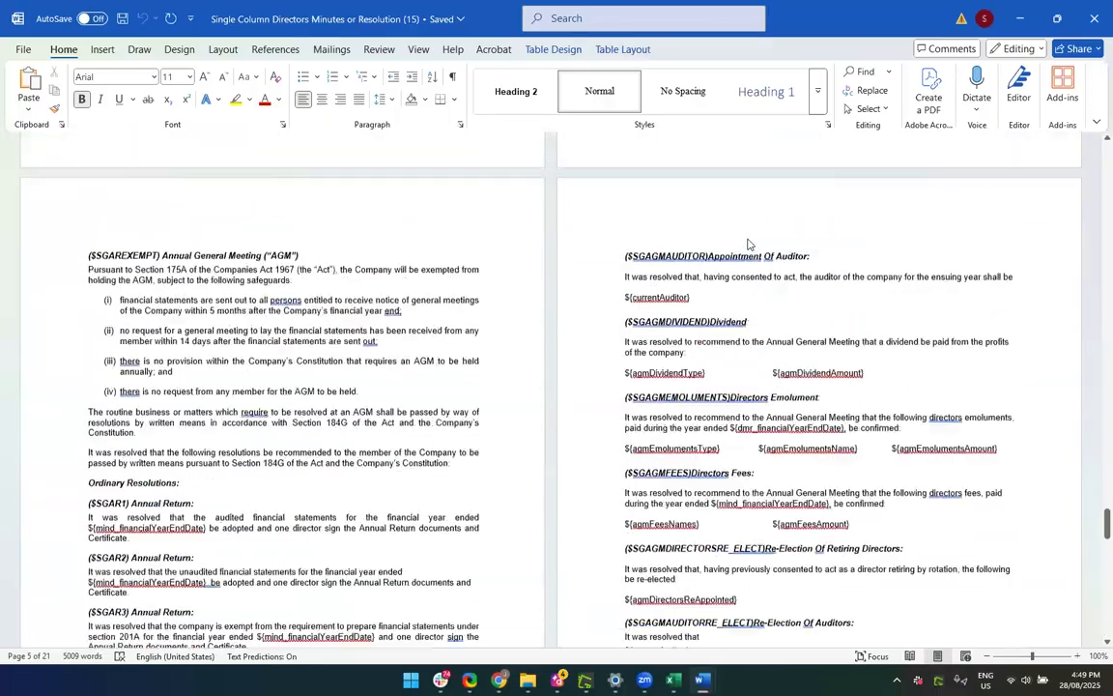
scroll(747, 245, "up", 20)
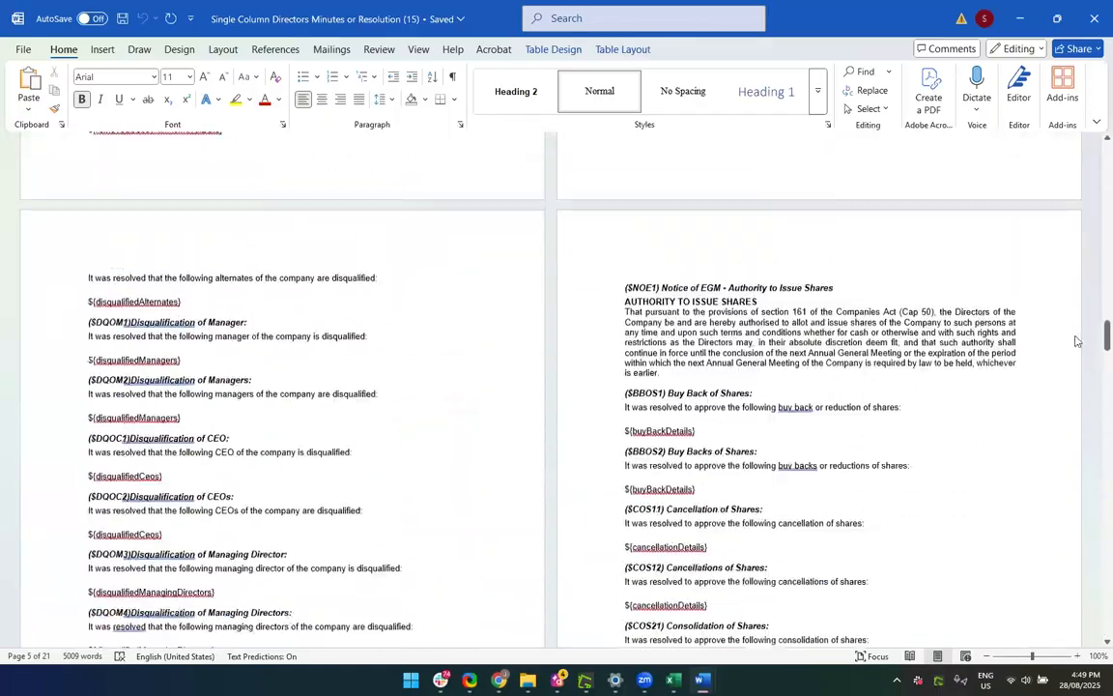
left_click_drag(1095, 334, 1095, 153)
left_click(310, 268)
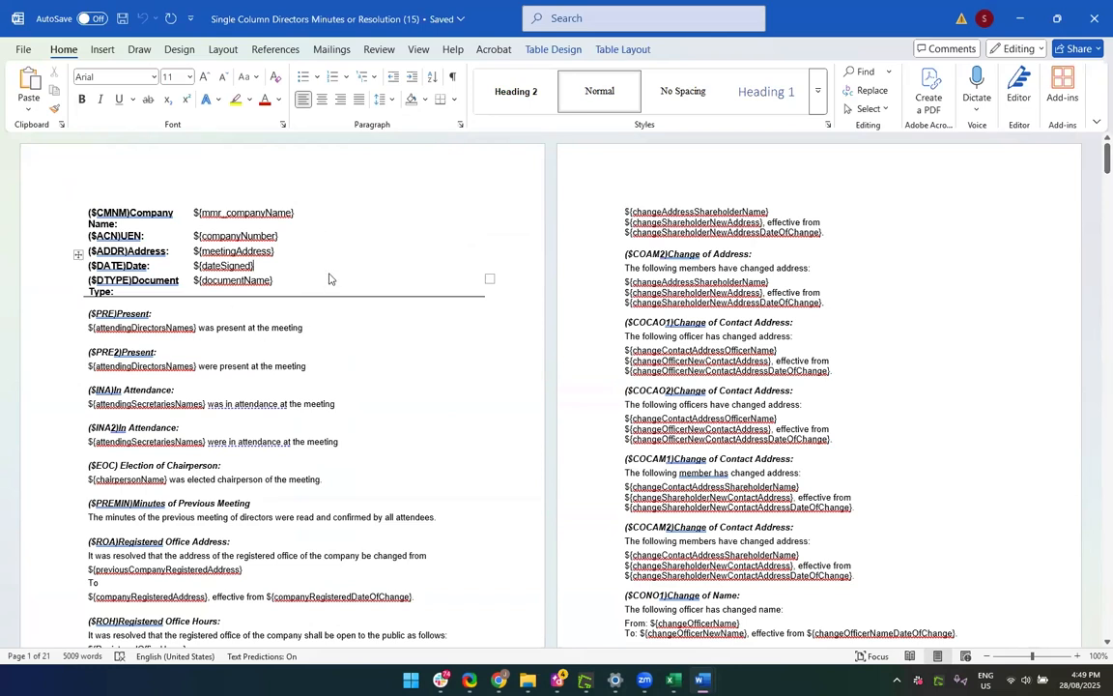
Open the document Directors Minutes or Resolution_SAMPLE_TestSG_3 from the SG Templates folder inside CAS360 Essential Training
left_click(529, 681)
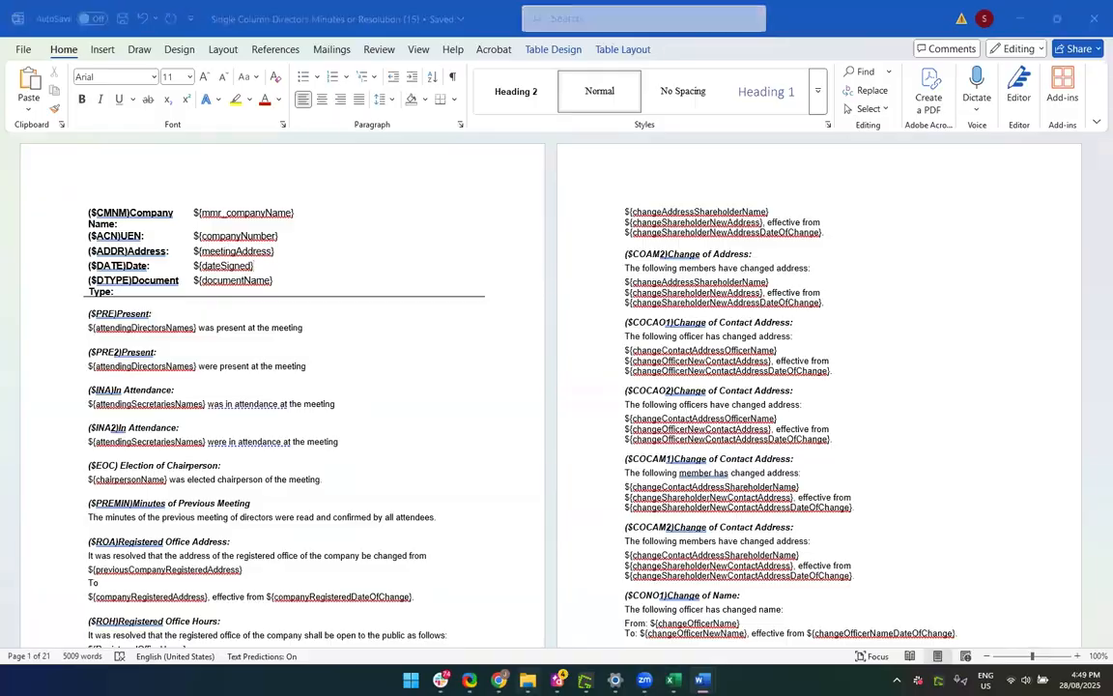
left_click(81, 269)
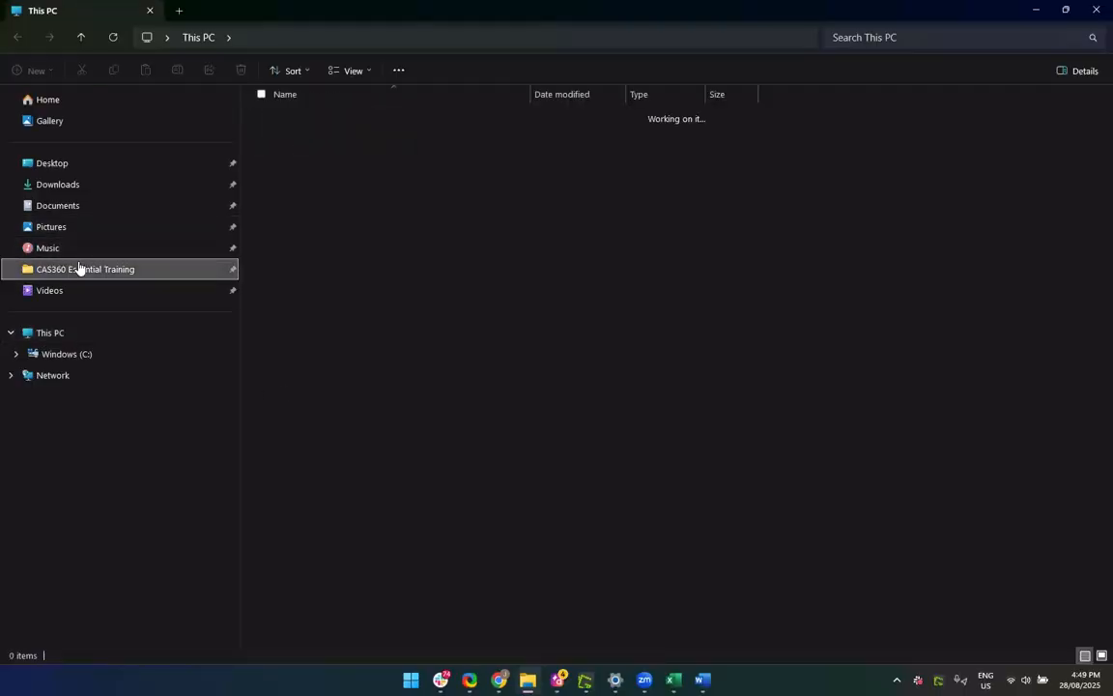
double_click(323, 118)
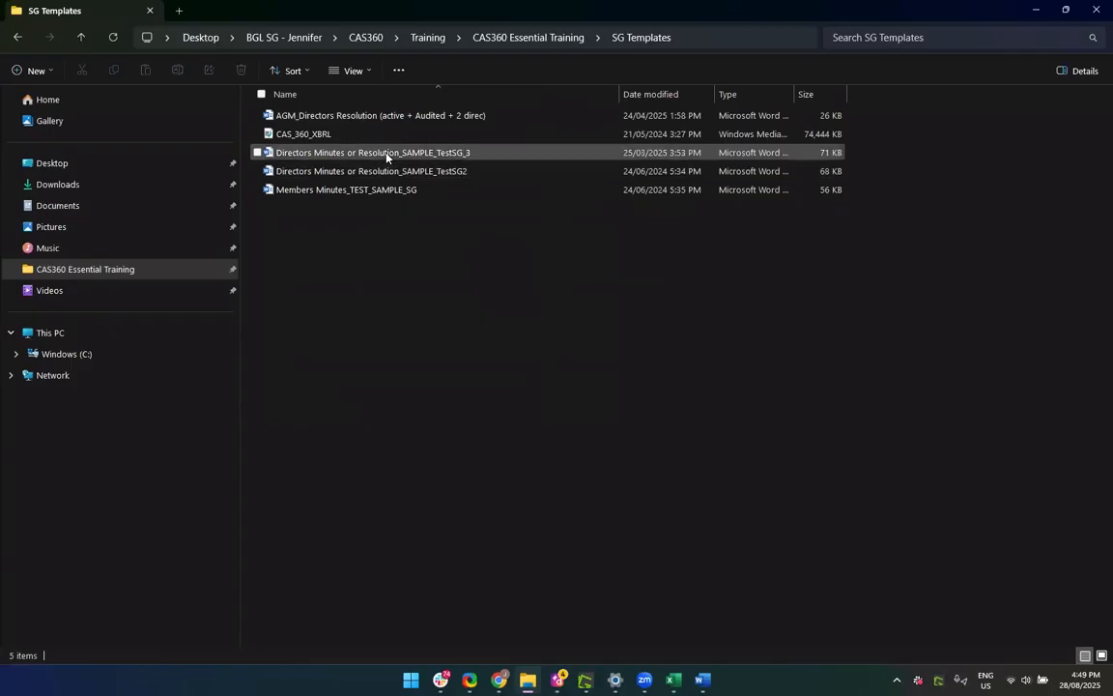
double_click(387, 155)
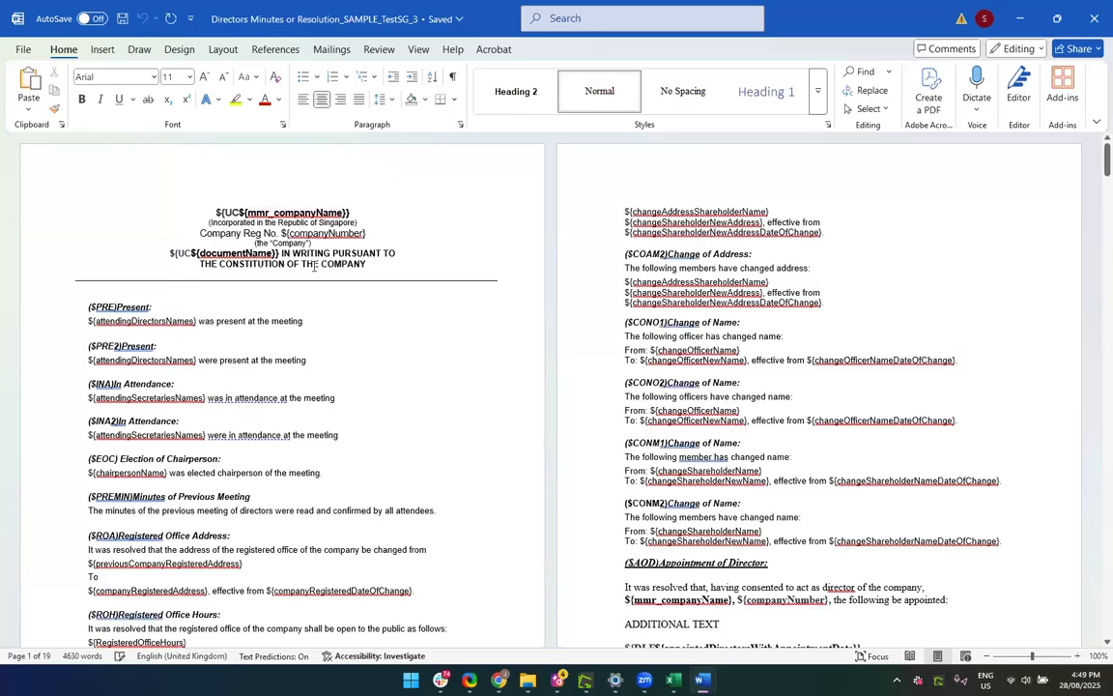
Reduce the sample document's window and place it so that both its header and the single-column template's header are visible
left_click(1057, 19)
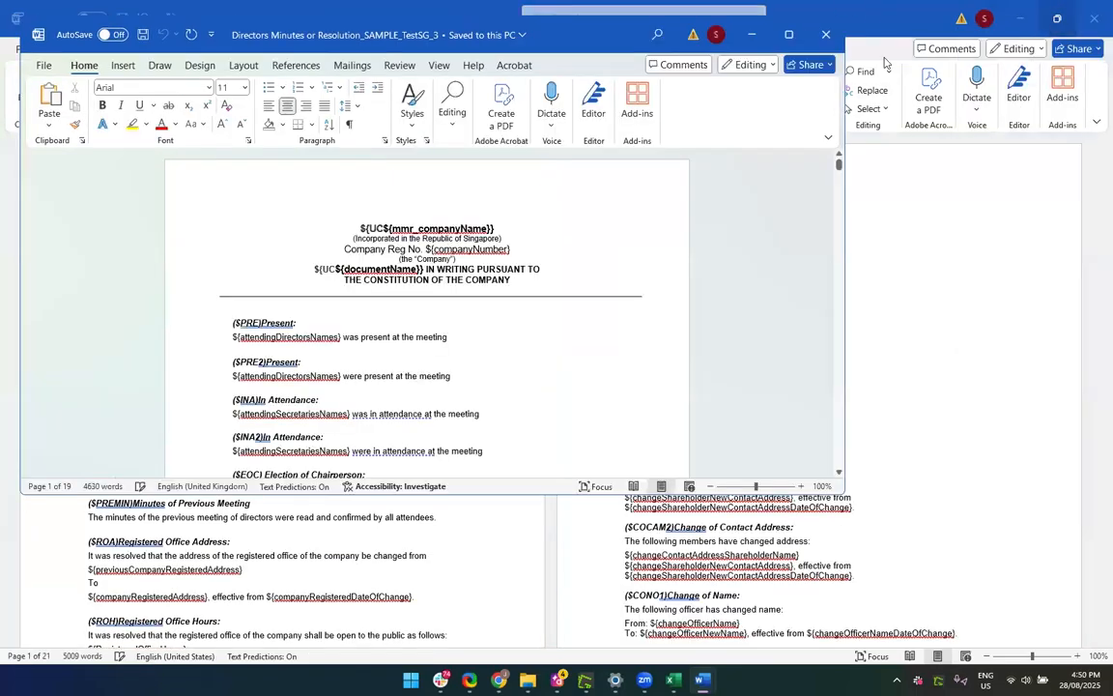
left_click_drag(583, 42, 920, 196)
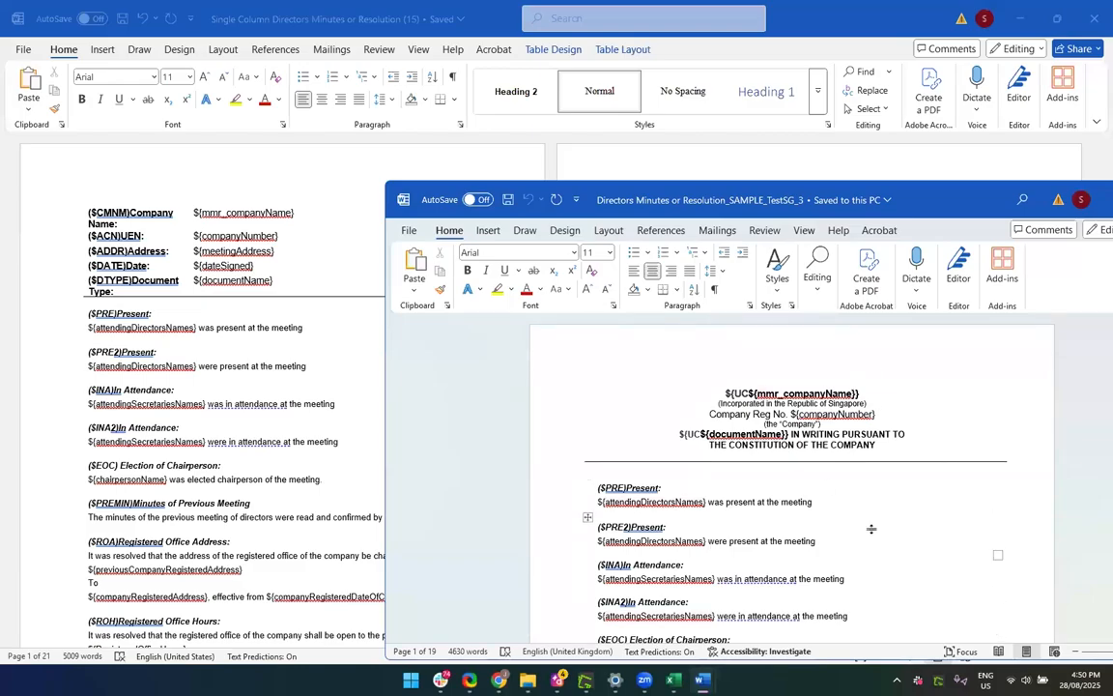
left_click(904, 418)
Compare the document name field in the single-column template's header table with the customised header of the sample document
left_click(308, 291)
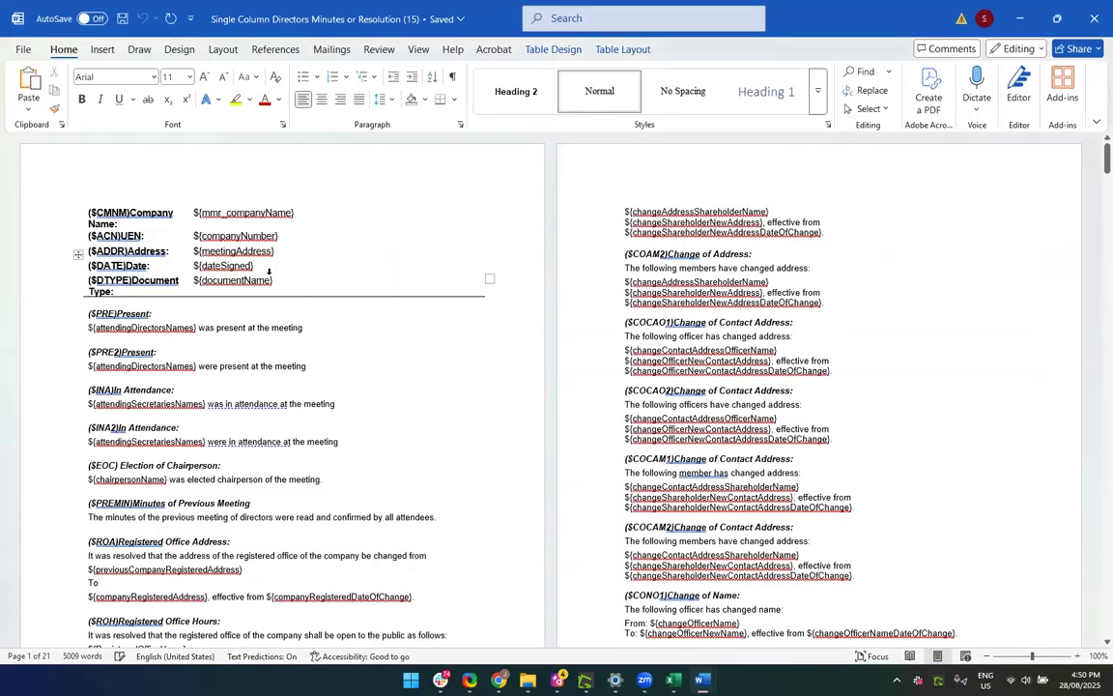
left_click_drag(308, 291, 199, 295)
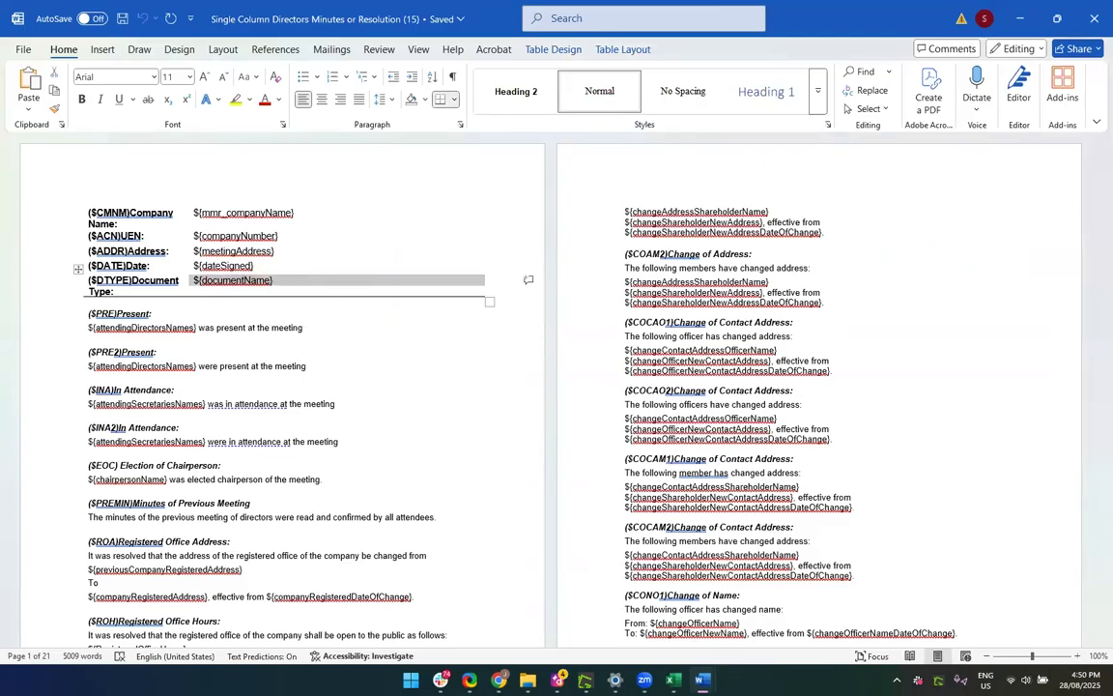
mouse_move(703, 680)
left_click(796, 606)
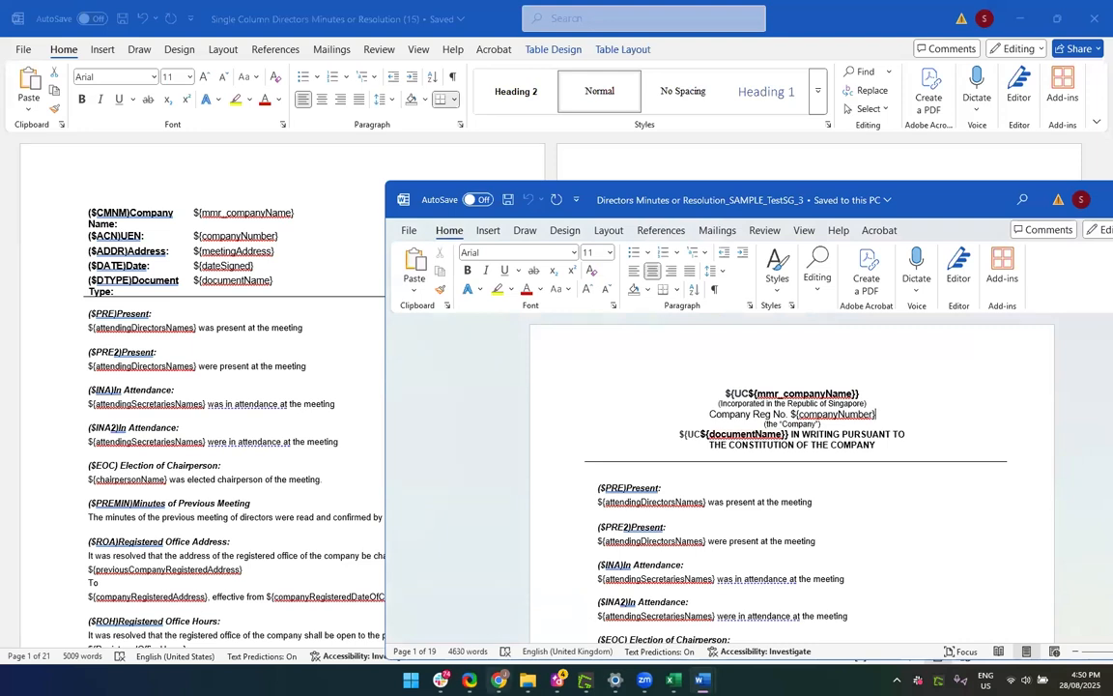
Switch to the CAS360 document templates page in Chrome and show the available help and assistance resources
mouse_move(498, 679)
left_click(348, 633)
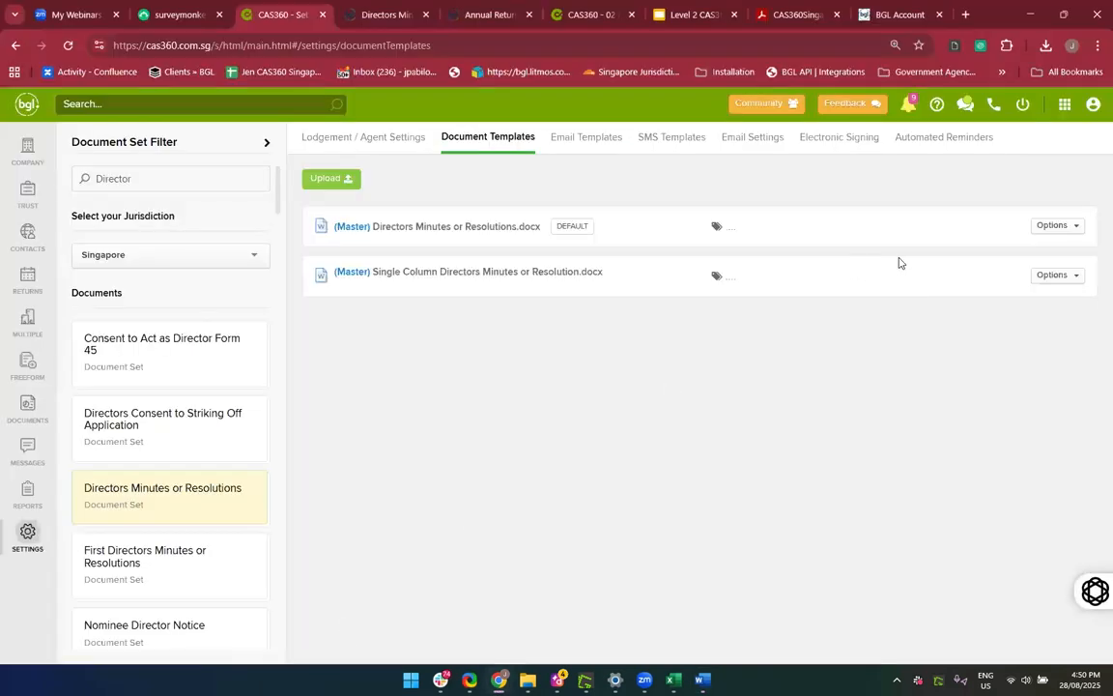
left_click(936, 106)
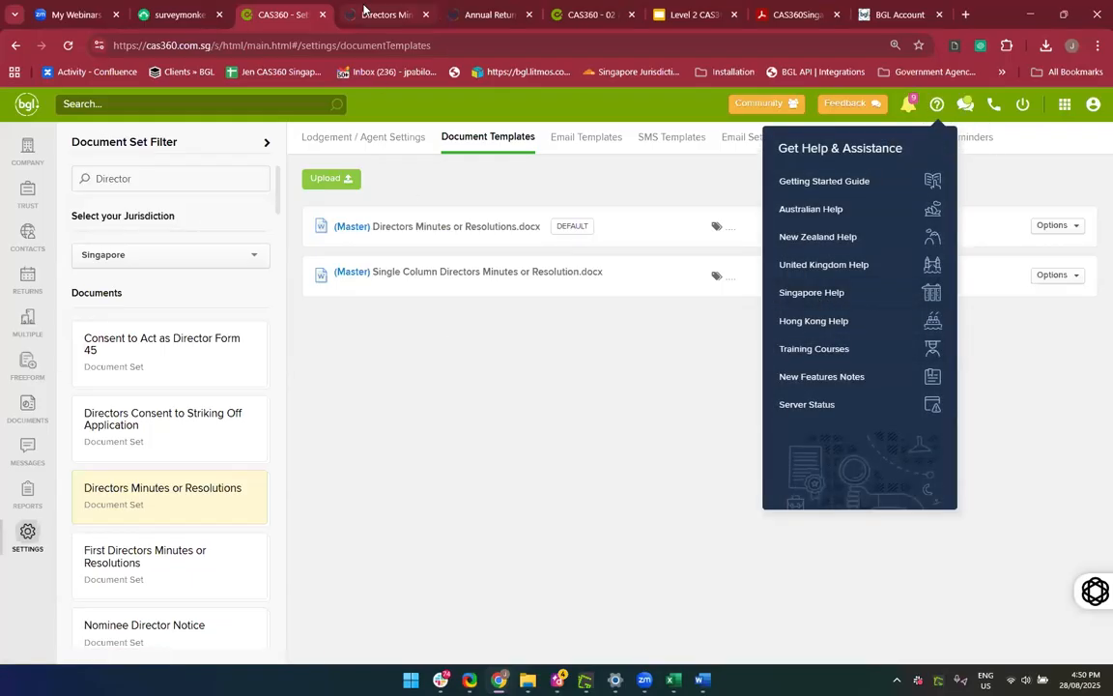
Review the Directors Minute or Resolution dictionary codes article in Chrome and compare its codes with the sample document's header
left_click(364, 10)
scroll(327, 410, "up", 5)
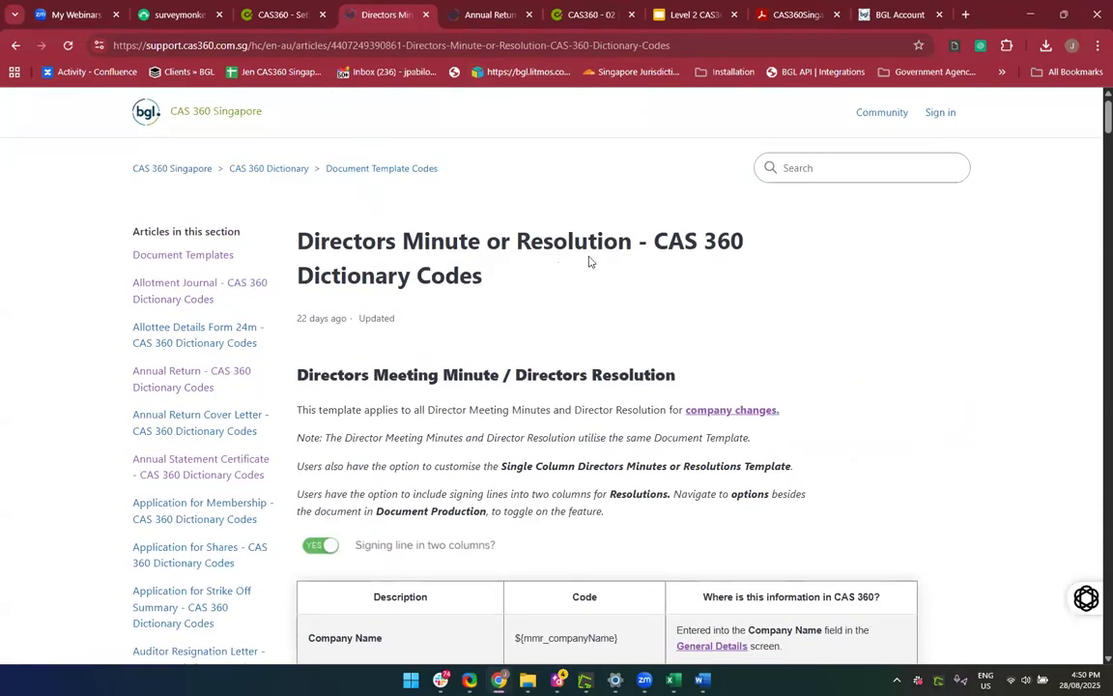
scroll(584, 391, "down", 5)
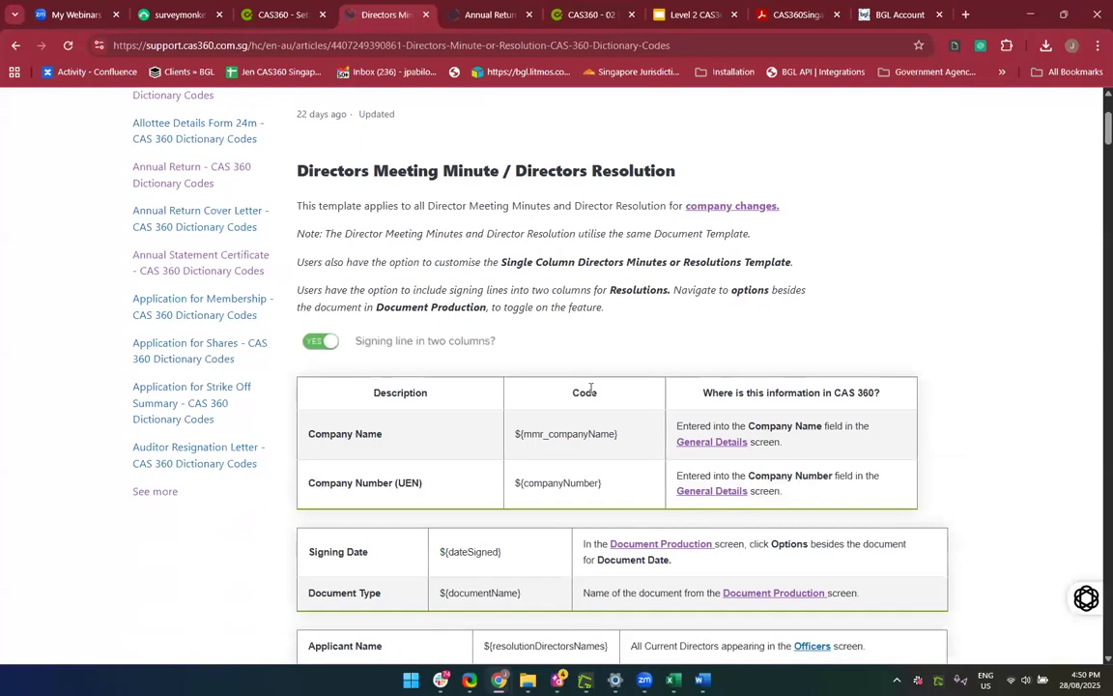
scroll(591, 392, "up", 2)
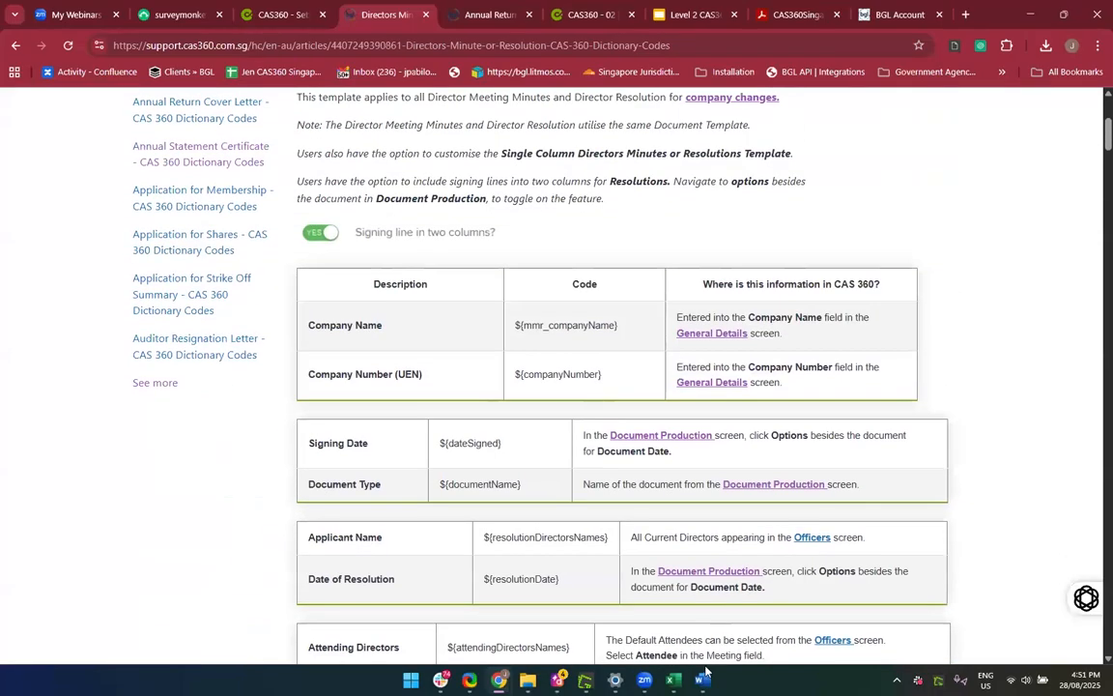
mouse_move(704, 676)
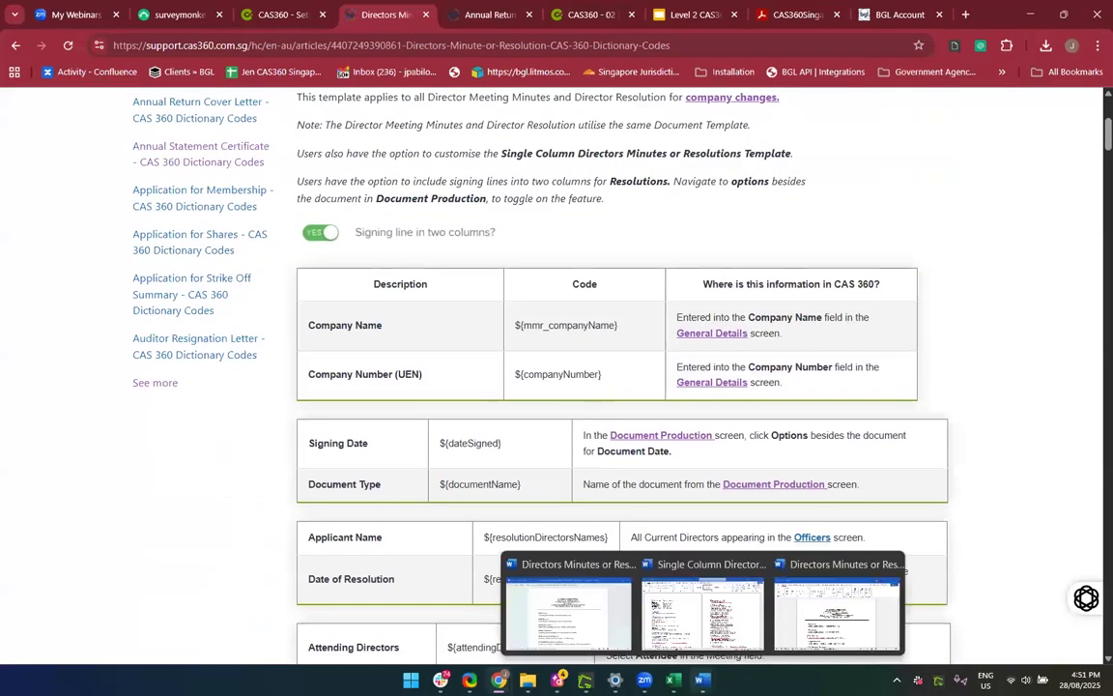
left_click(830, 618)
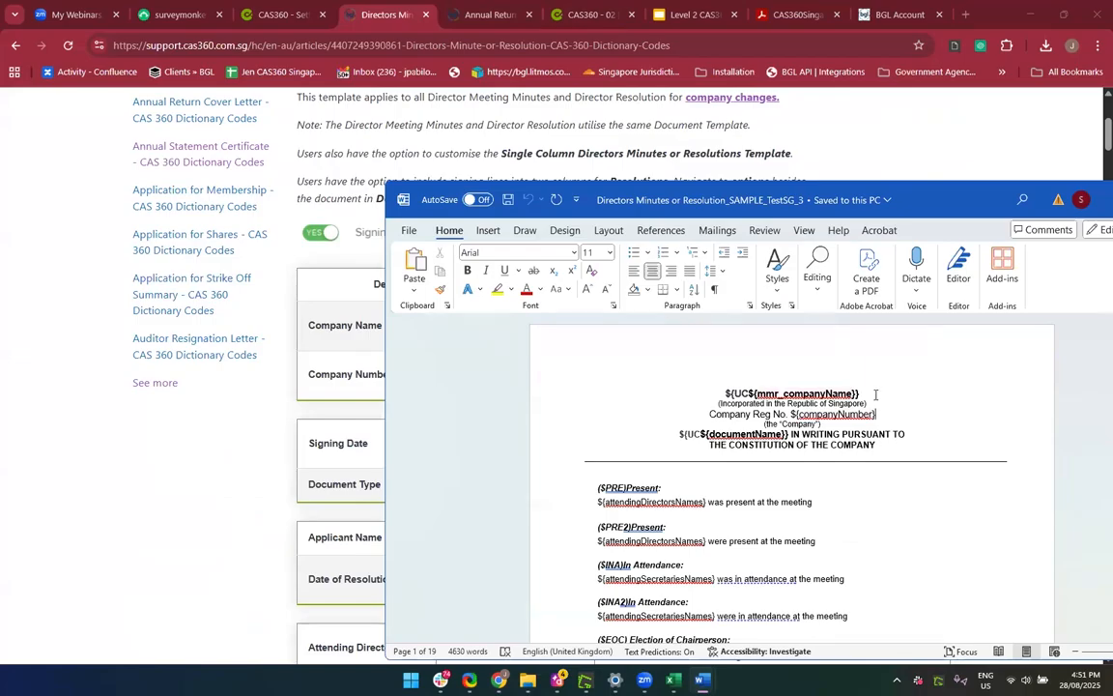
left_click(356, 527)
scroll(586, 531, "up", 3)
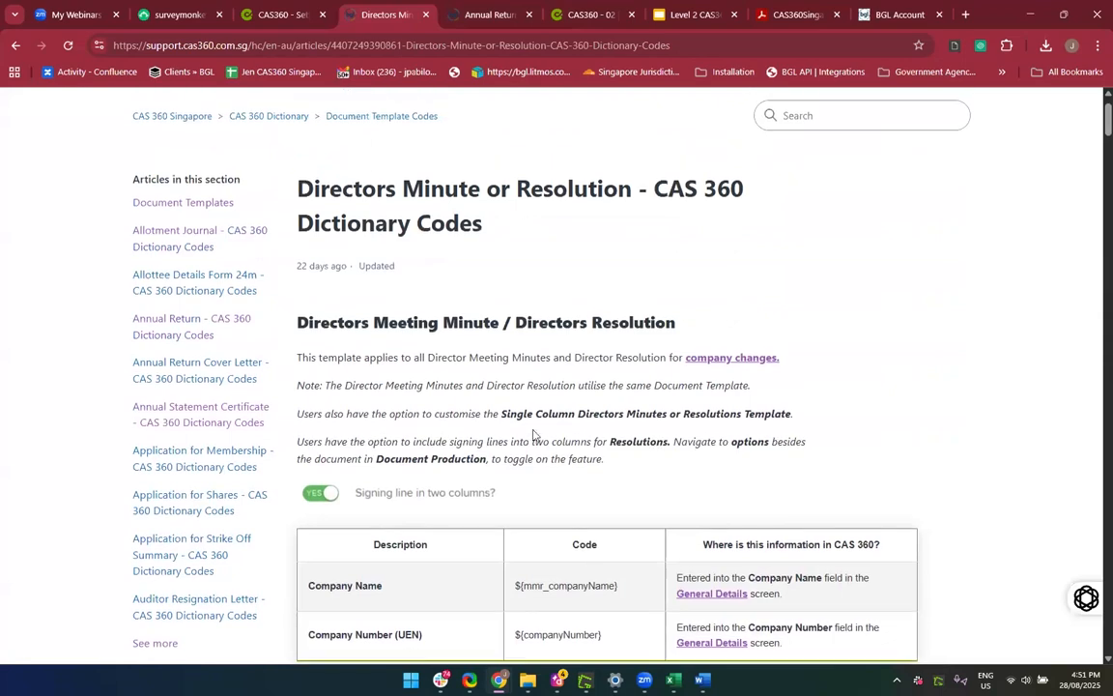
Copy the uppercase display code ${UC} from the Miscellaneous table of the dictionary codes article
scroll(590, 515, "down", 20)
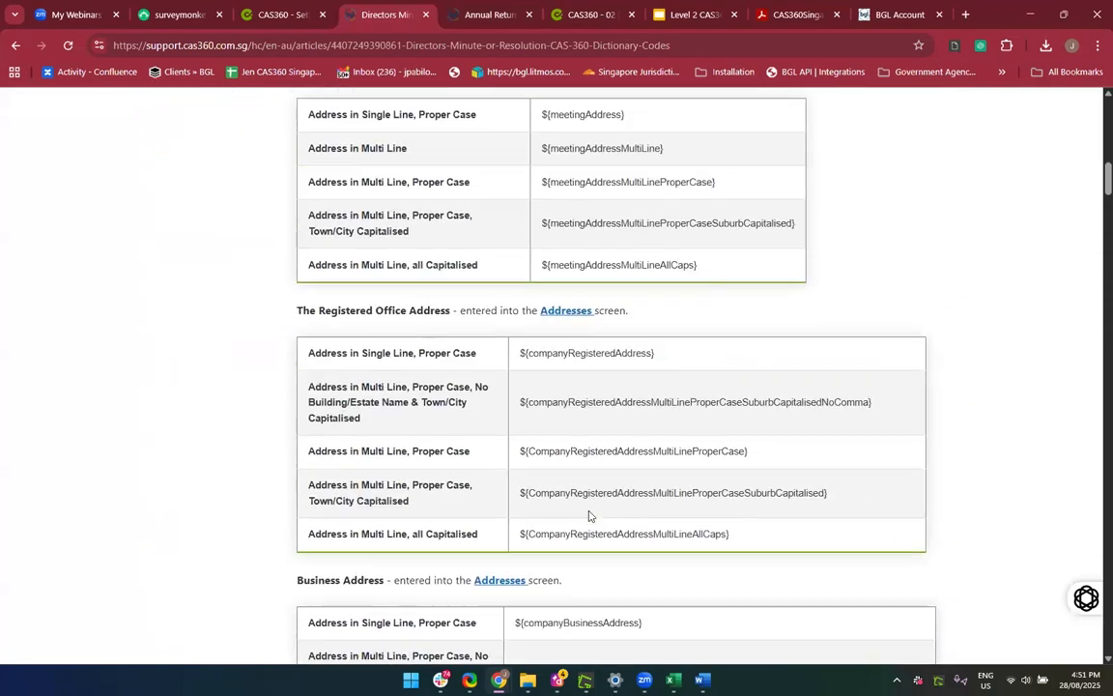
scroll(590, 515, "down", 20)
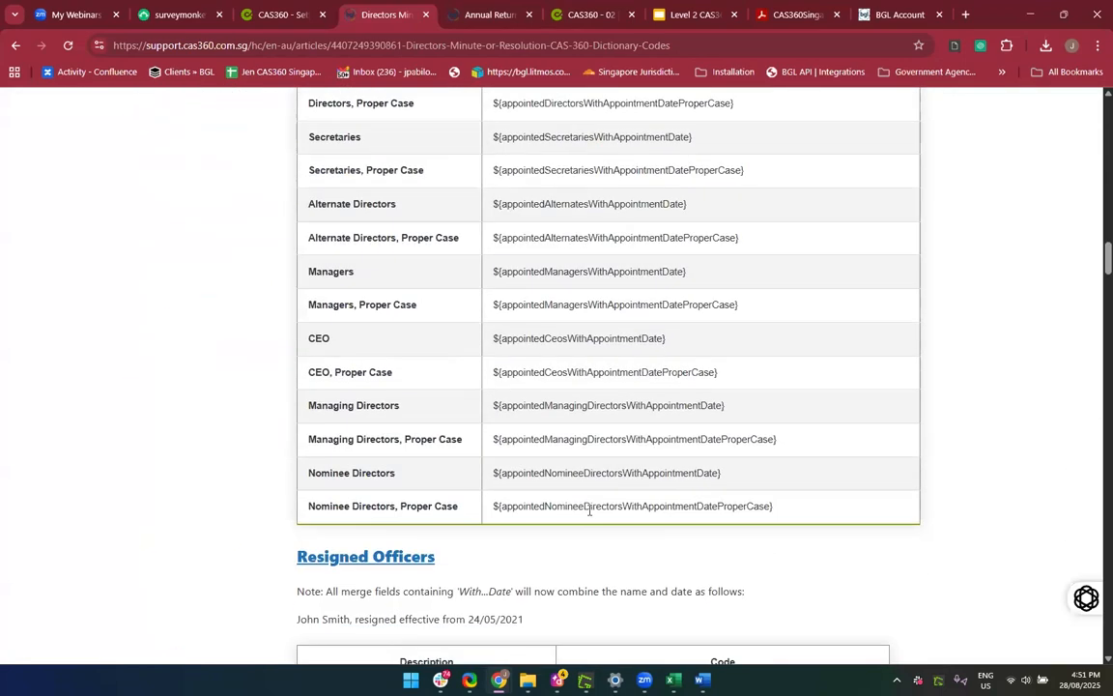
scroll(589, 515, "down", 12)
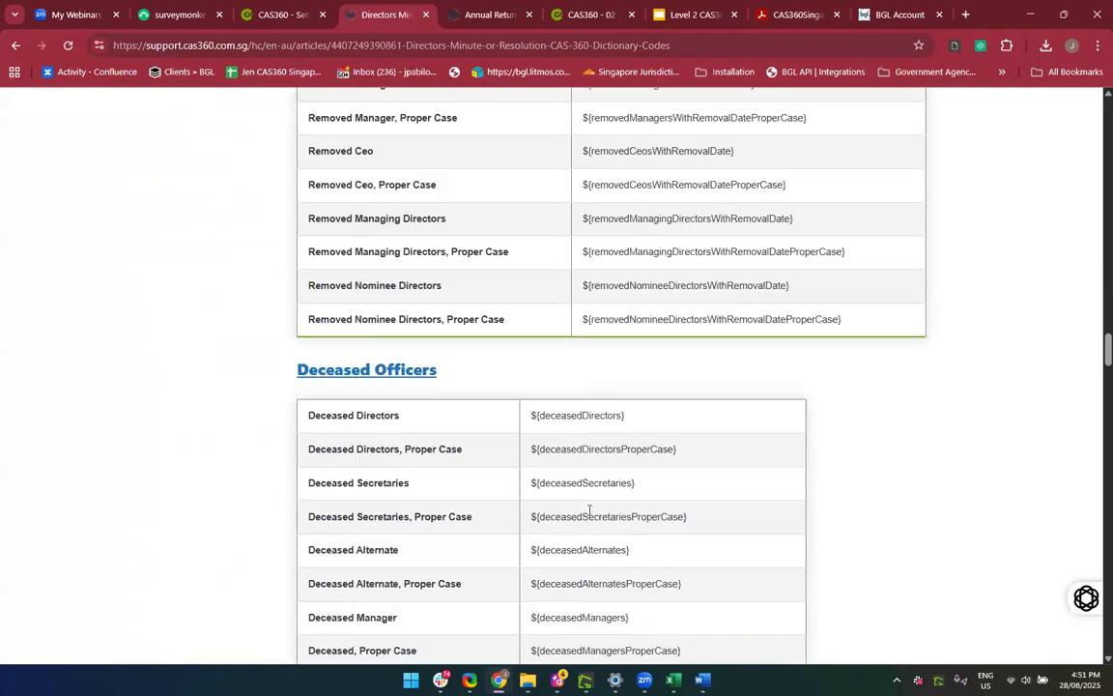
scroll(585, 406, "down", 20)
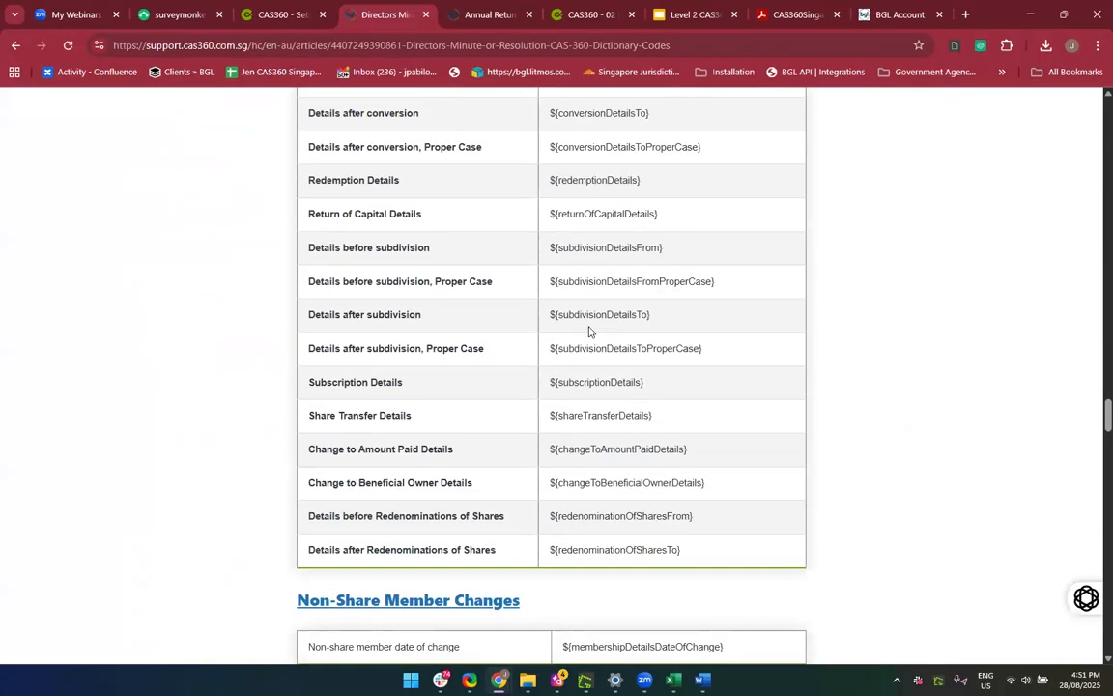
scroll(588, 331, "down", 6)
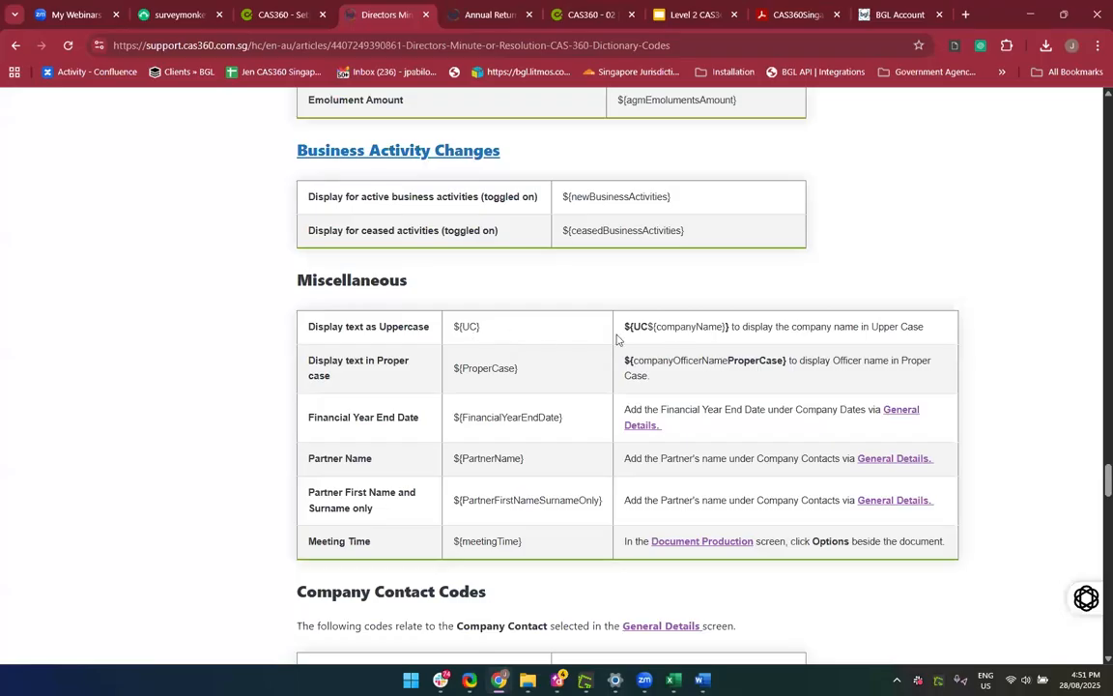
left_click_drag(480, 330, 452, 328)
key("ctrl+c")
In the single-column Word template, wrap the header table's company name field in the uppercase code as ${UC${mmr_companyName}}
mouse_move(702, 679)
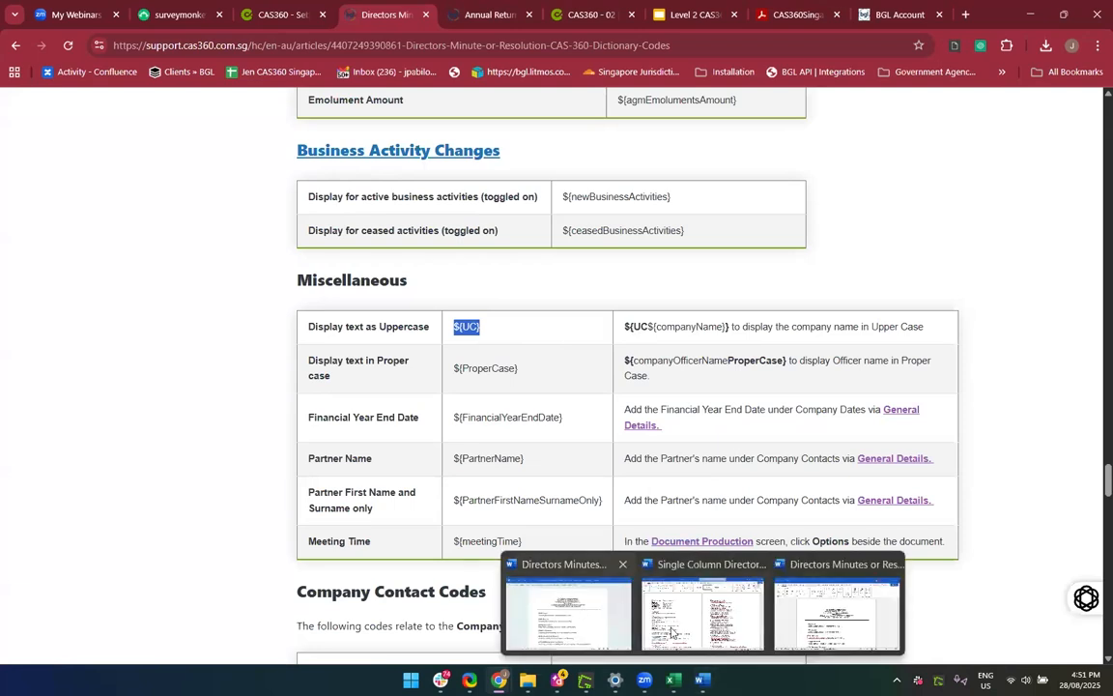
left_click(692, 634)
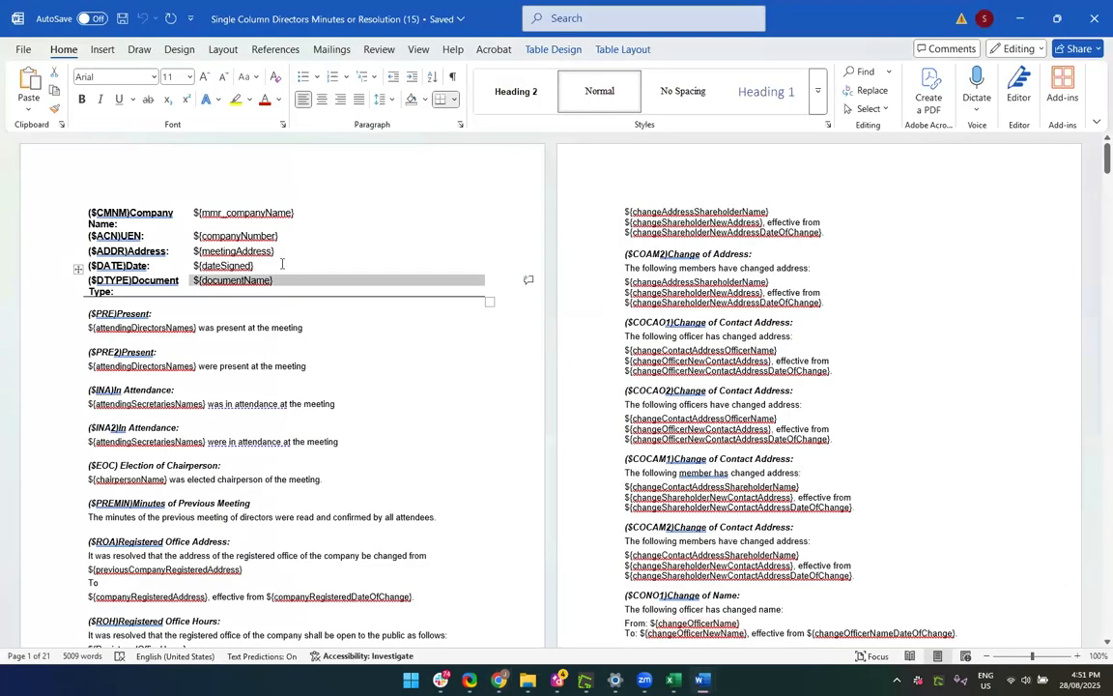
left_click(207, 212)
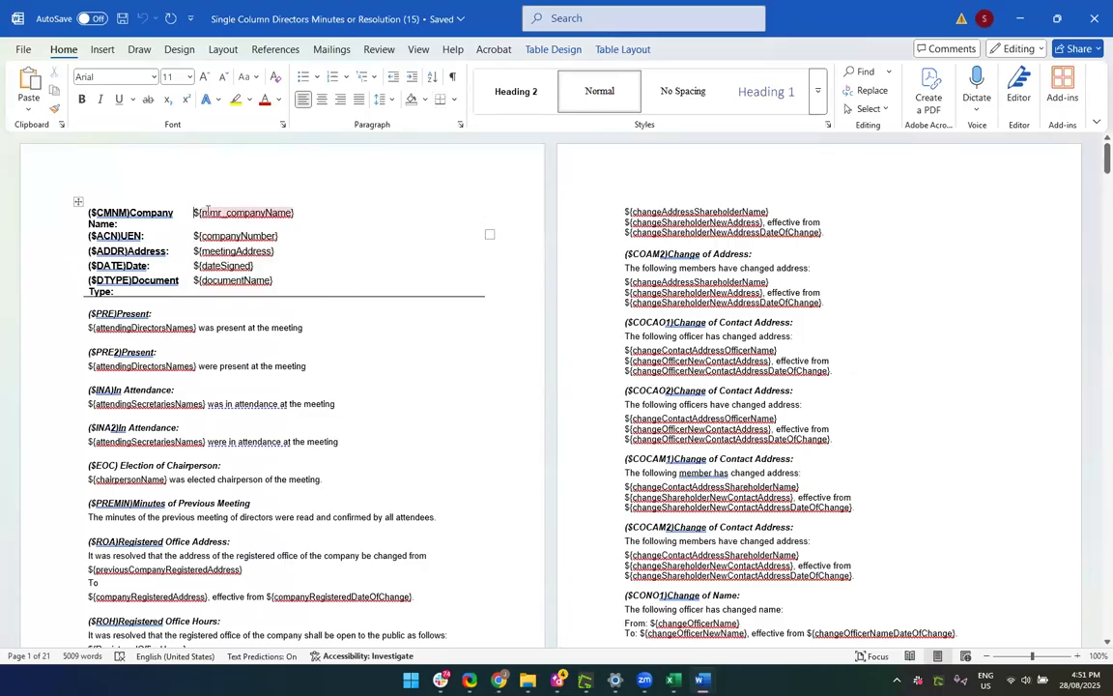
key("ctrl+v")
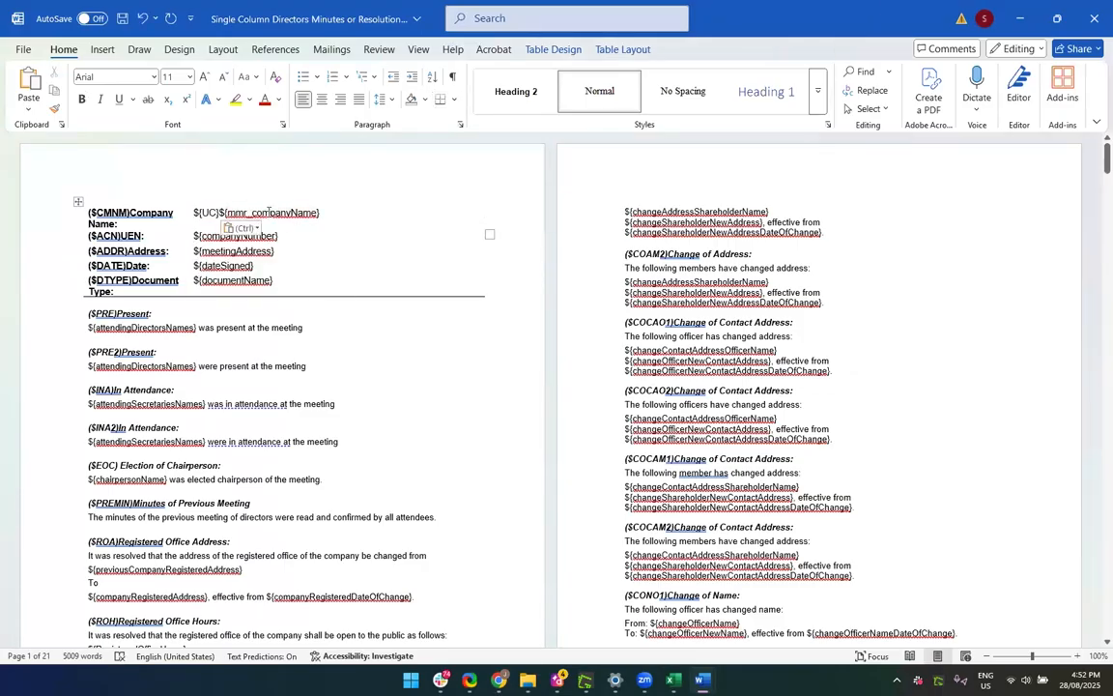
key("BackSpace")
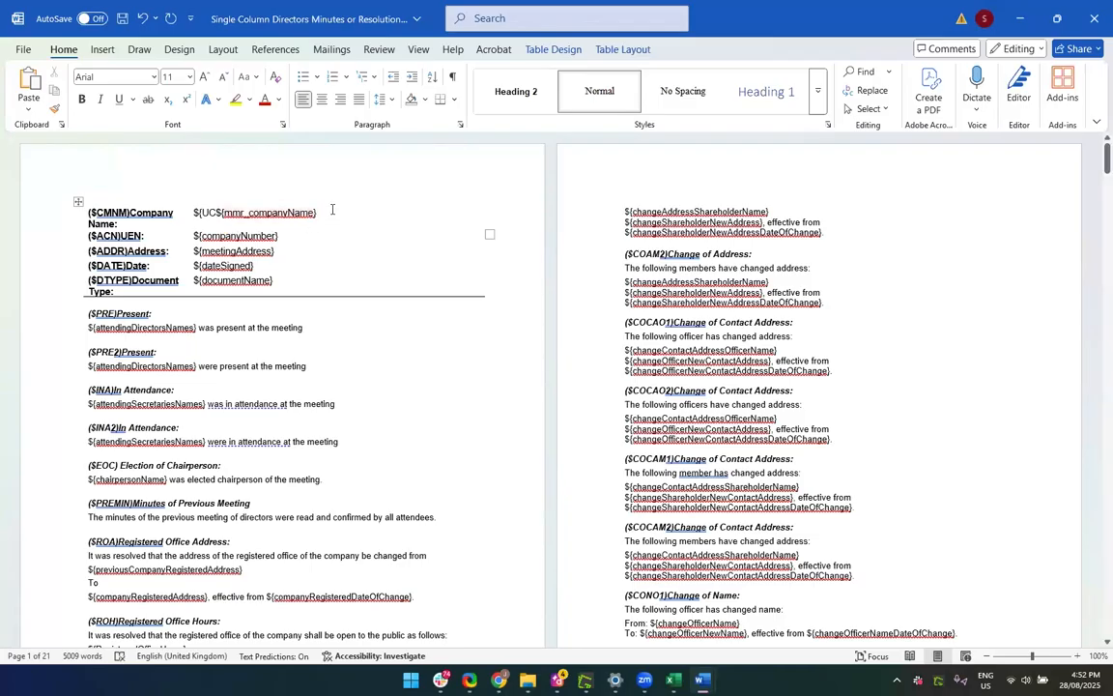
type("+")
key("BackSpace")
Copy the uppercase company name field from the header table to a new line below the table
left_click_drag(194, 211, 336, 218)
key("ctrl+c")
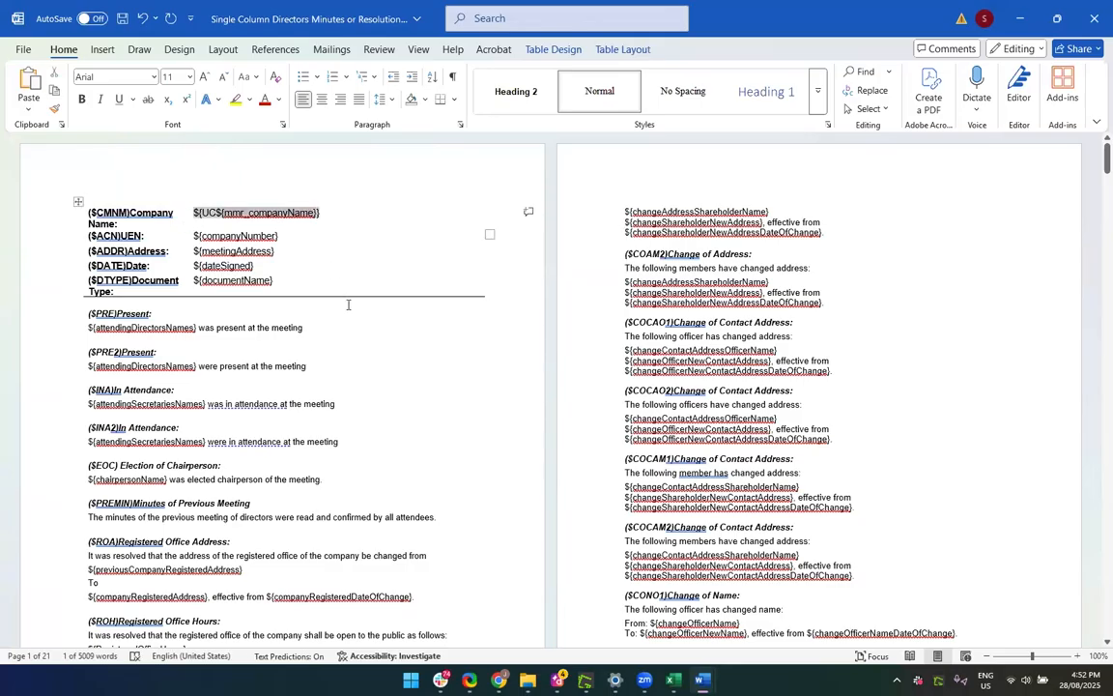
left_click(348, 304)
key("Return")
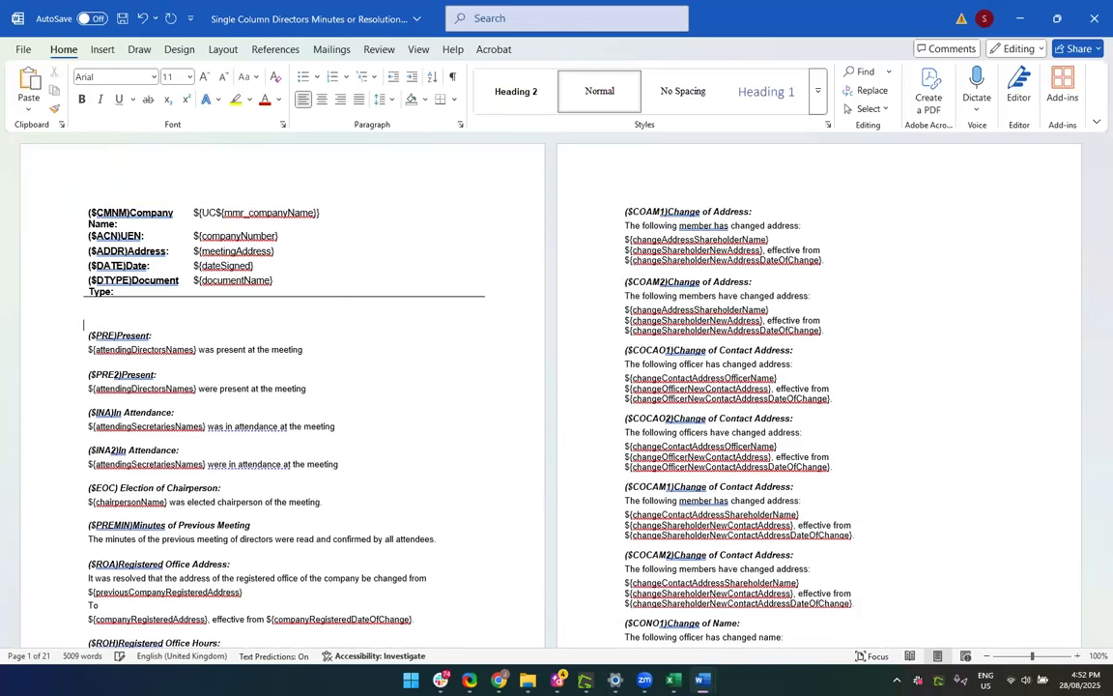
key("Return")
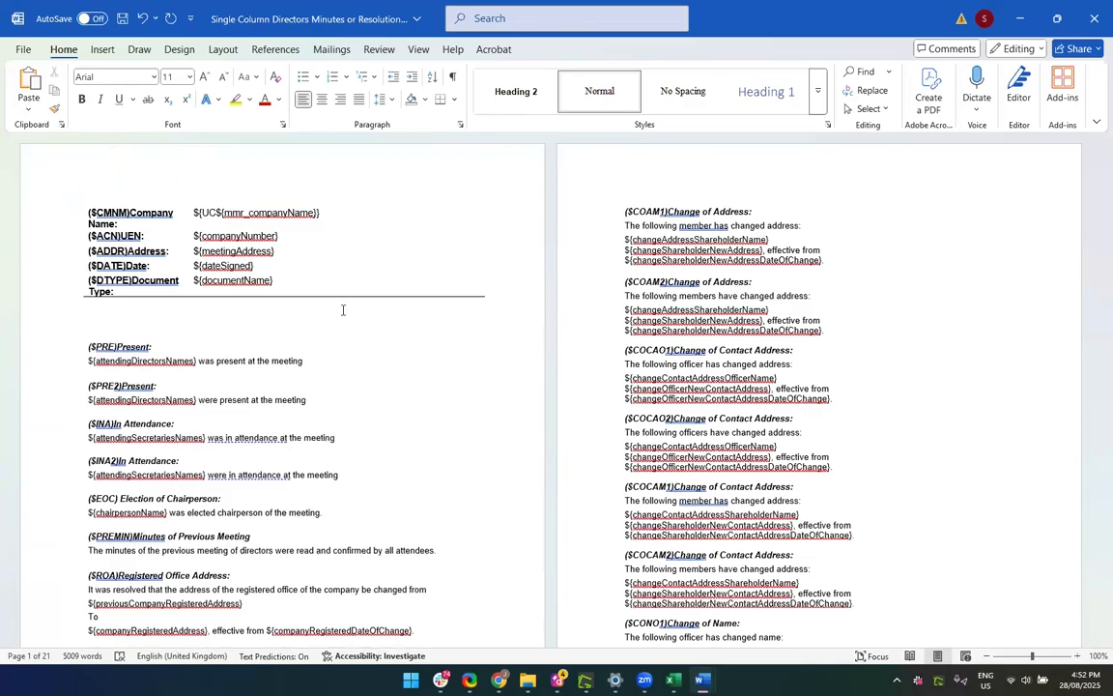
key("ctrl+v")
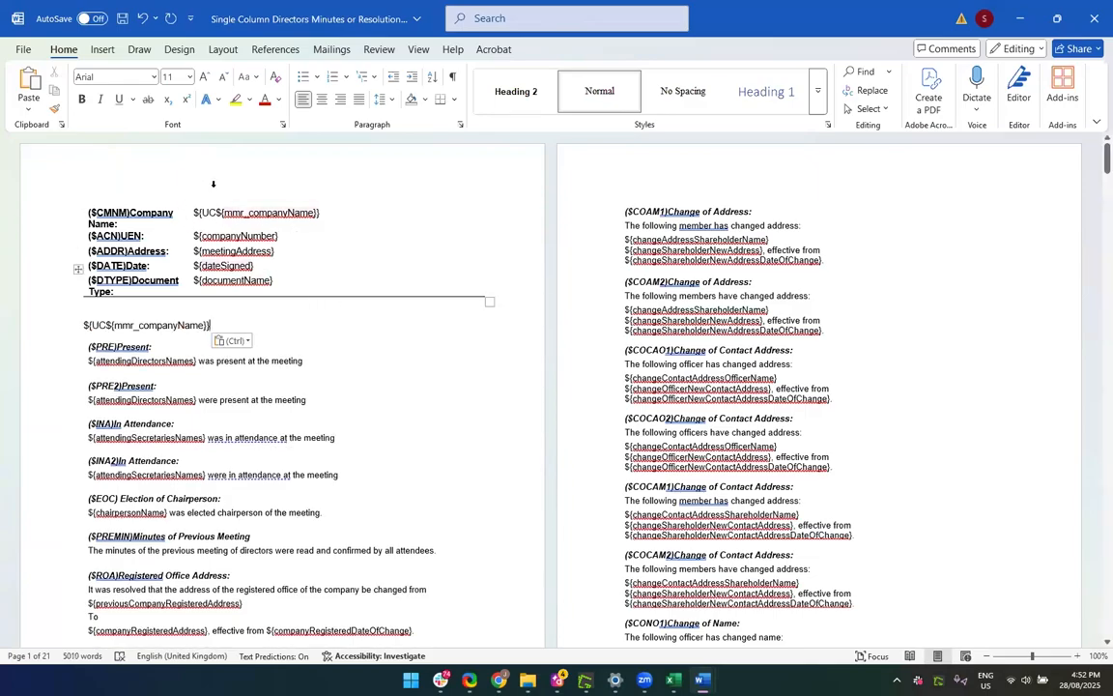
Centre the copied company name field below the header table and make it bold
left_click_drag(232, 329, 92, 323)
left_click(237, 329)
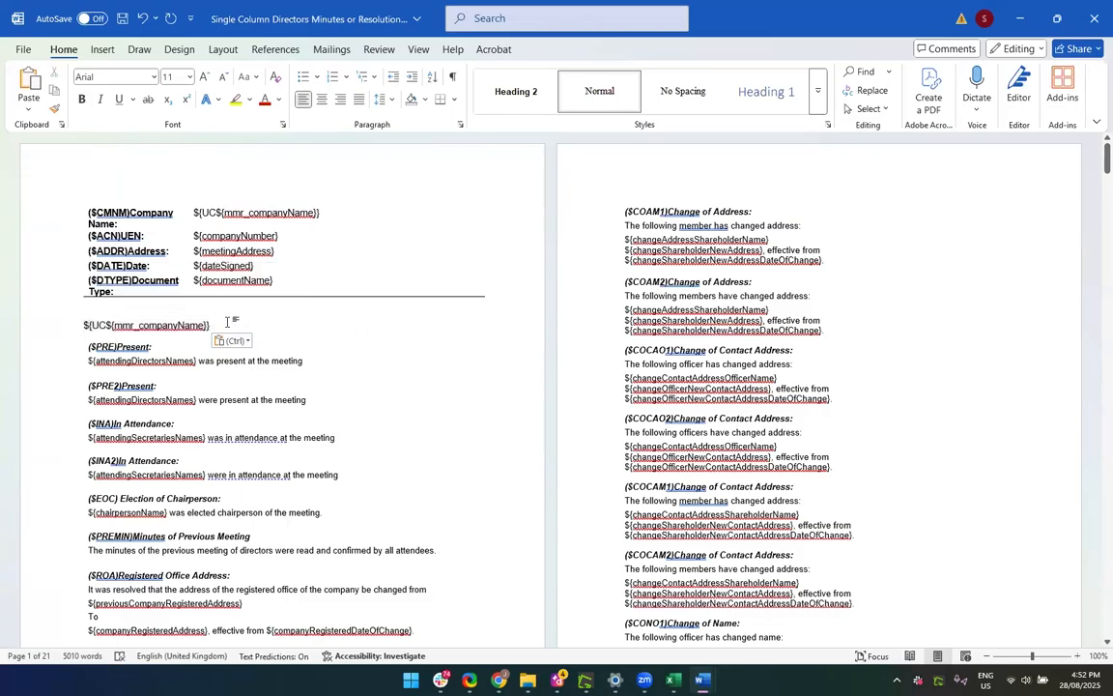
left_click(65, 326)
left_click(322, 100)
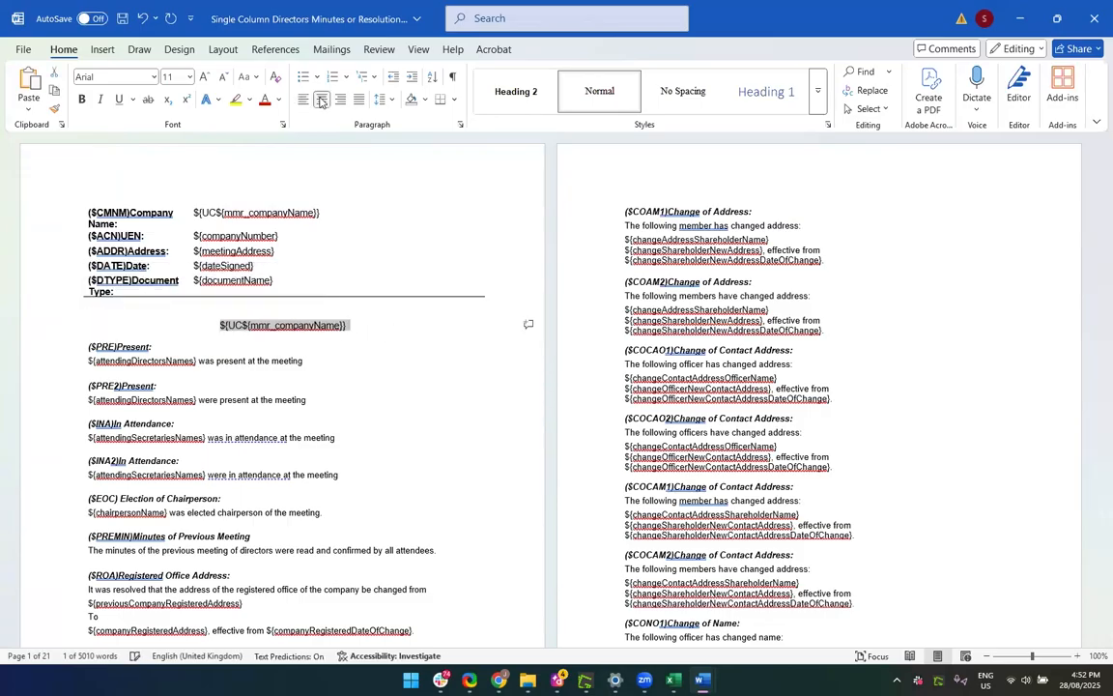
left_click(365, 325)
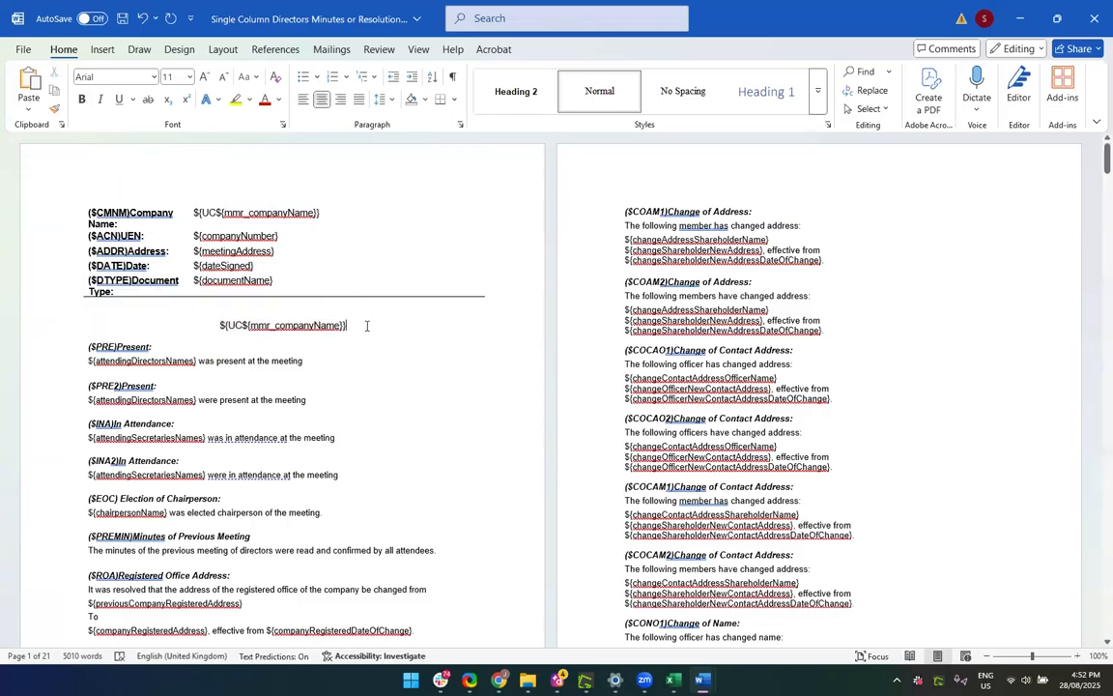
left_click_drag(367, 325, 212, 320)
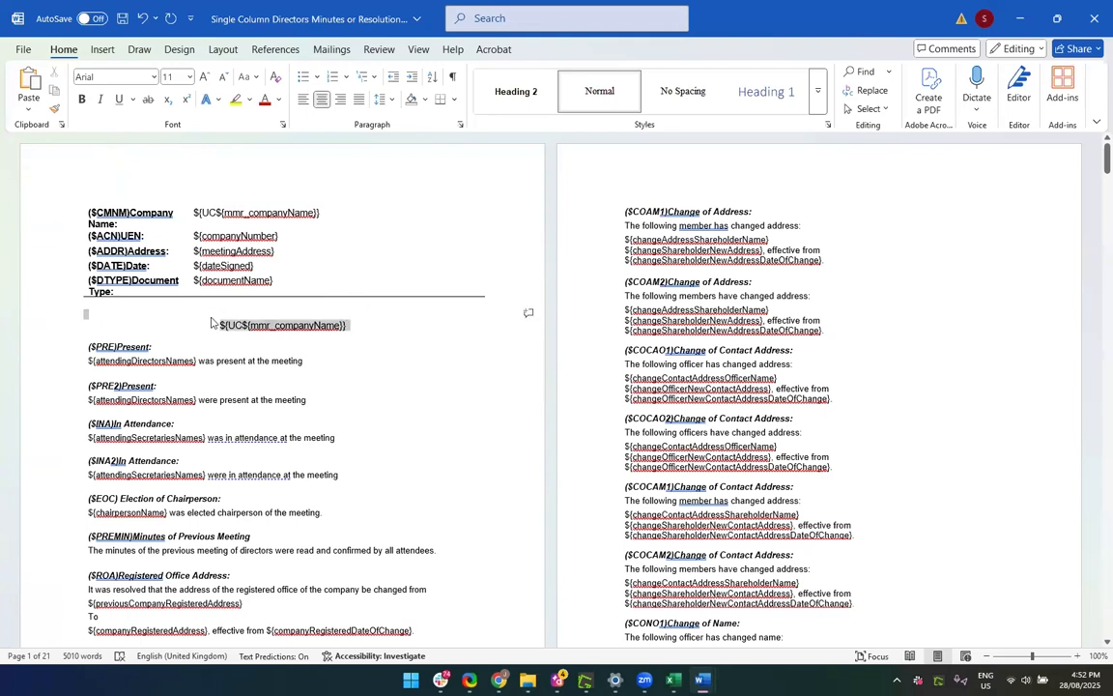
left_click(81, 99)
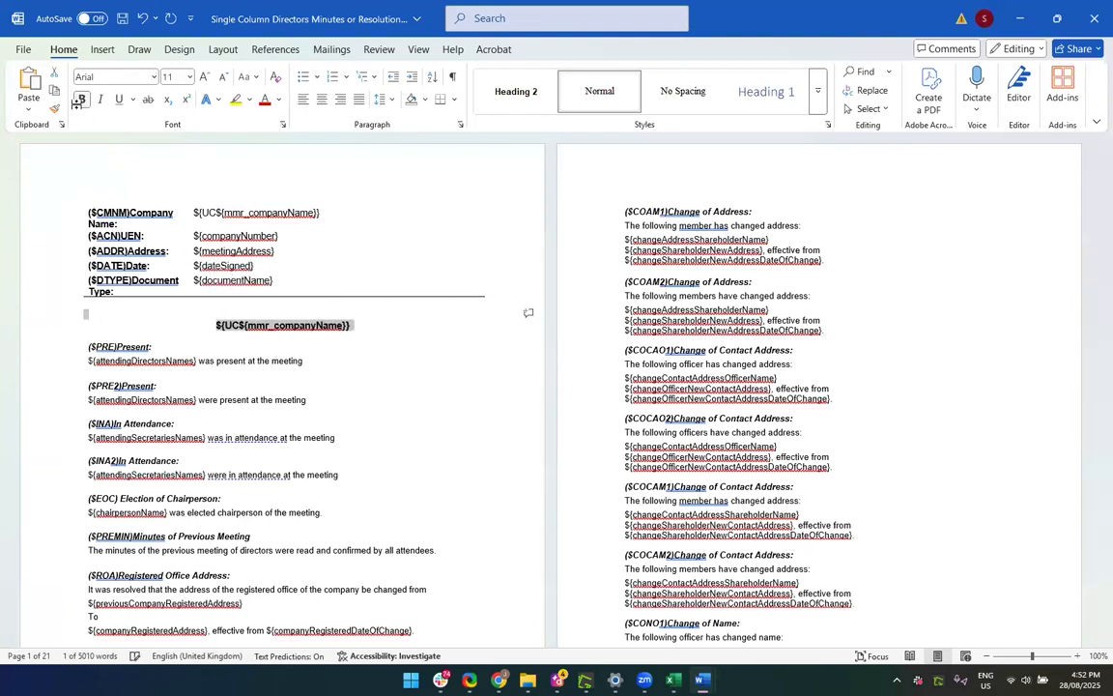
left_click(384, 325)
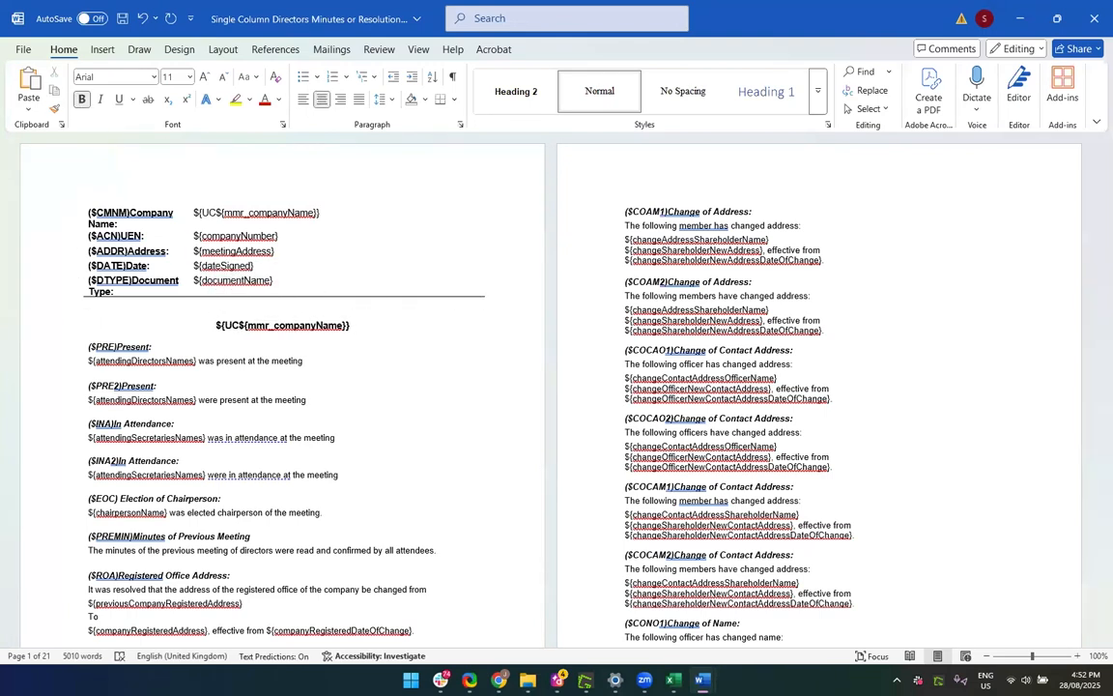
Copy "(Incorporated in the Republic of Singapore)" from the sample document onto a line beneath the template's centred company name
key("Return")
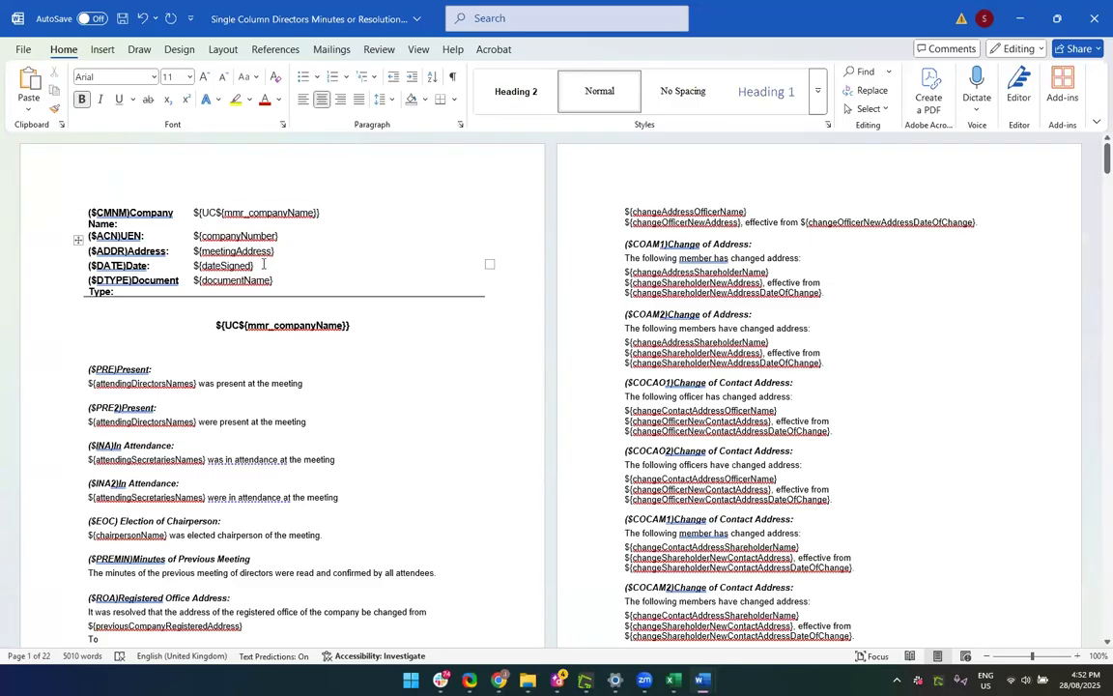
key("BackSpace")
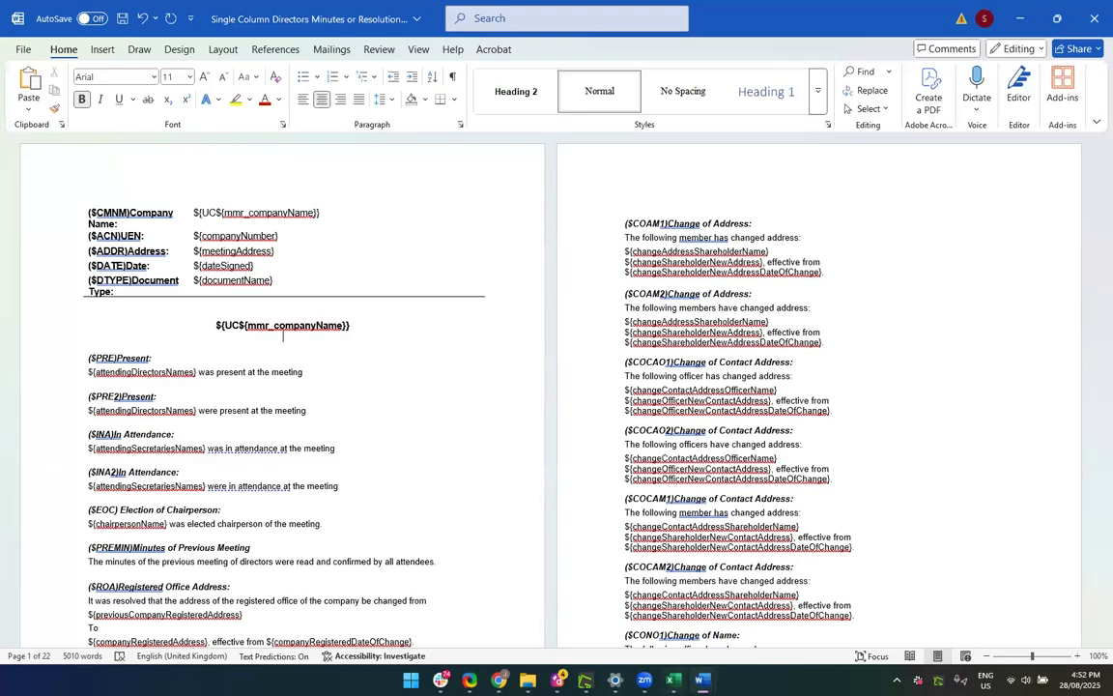
mouse_move(702, 679)
left_click(836, 607)
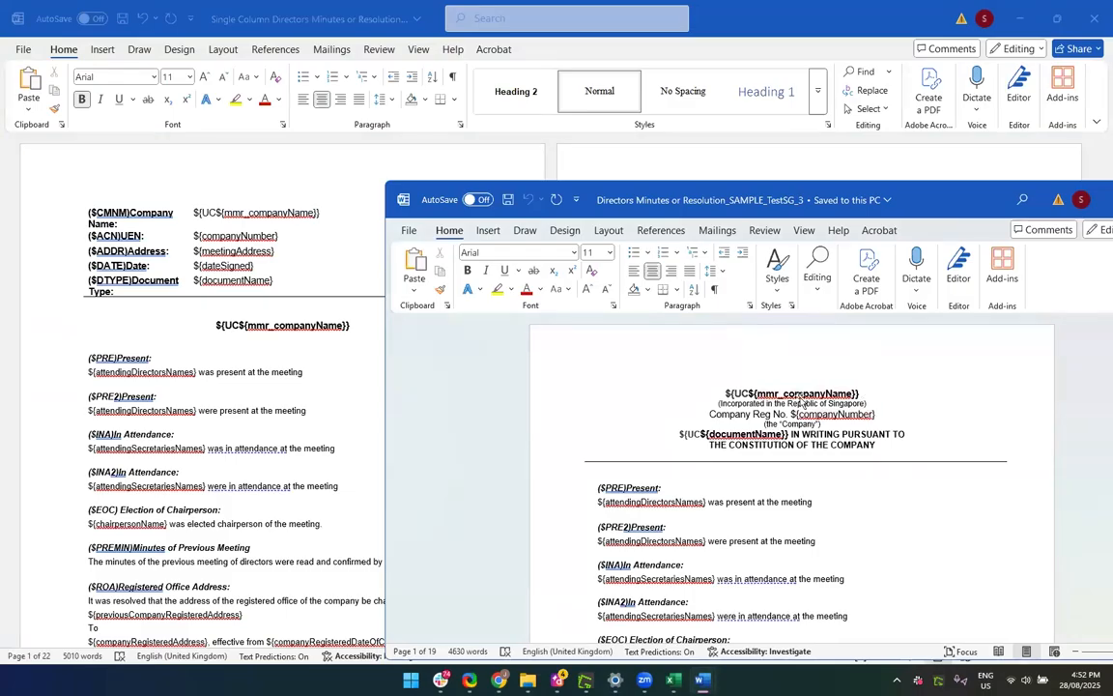
left_click_drag(871, 407, 723, 407)
key("ctrl+c")
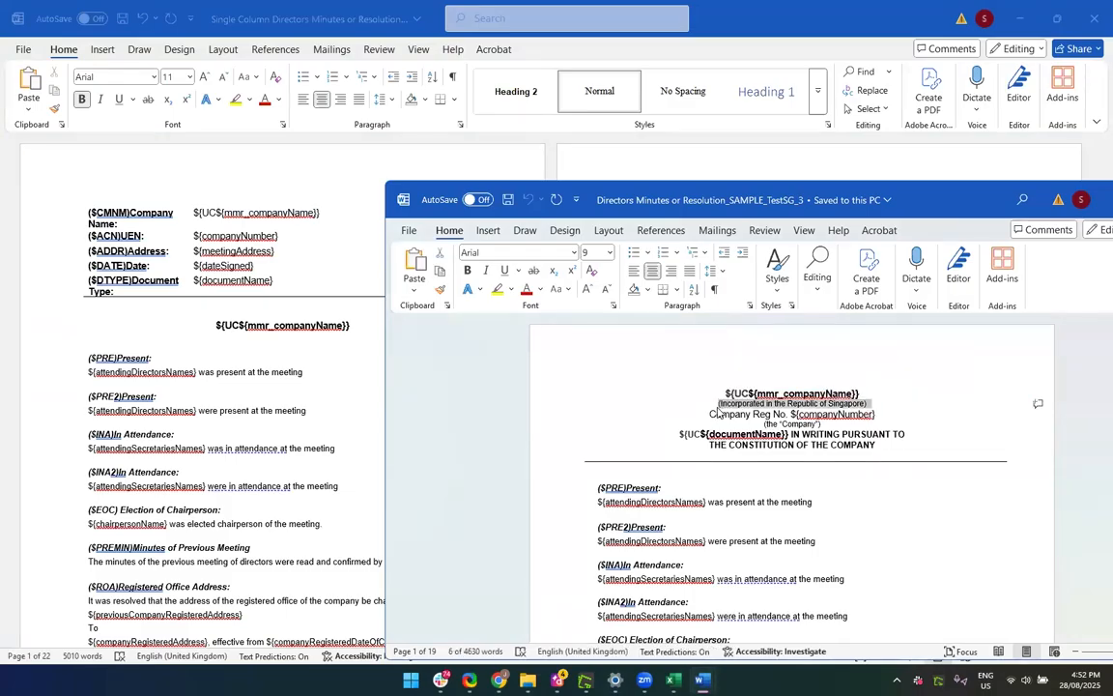
left_click(346, 337)
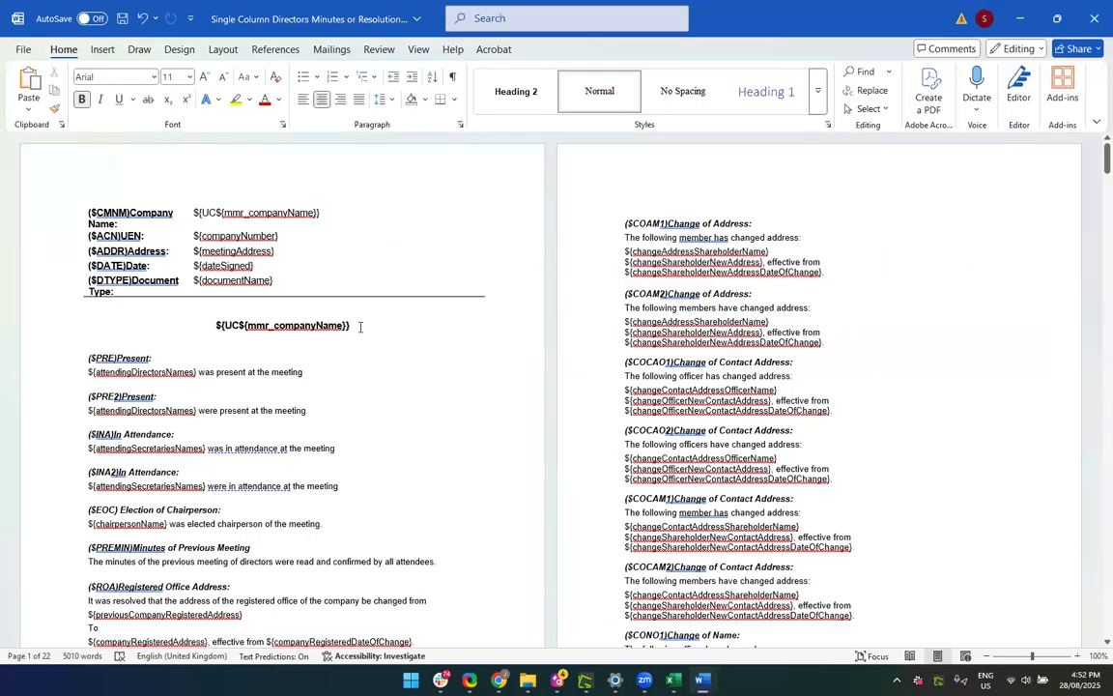
key("ctrl+v")
key("ctrl+z")
key("ctrl+v")
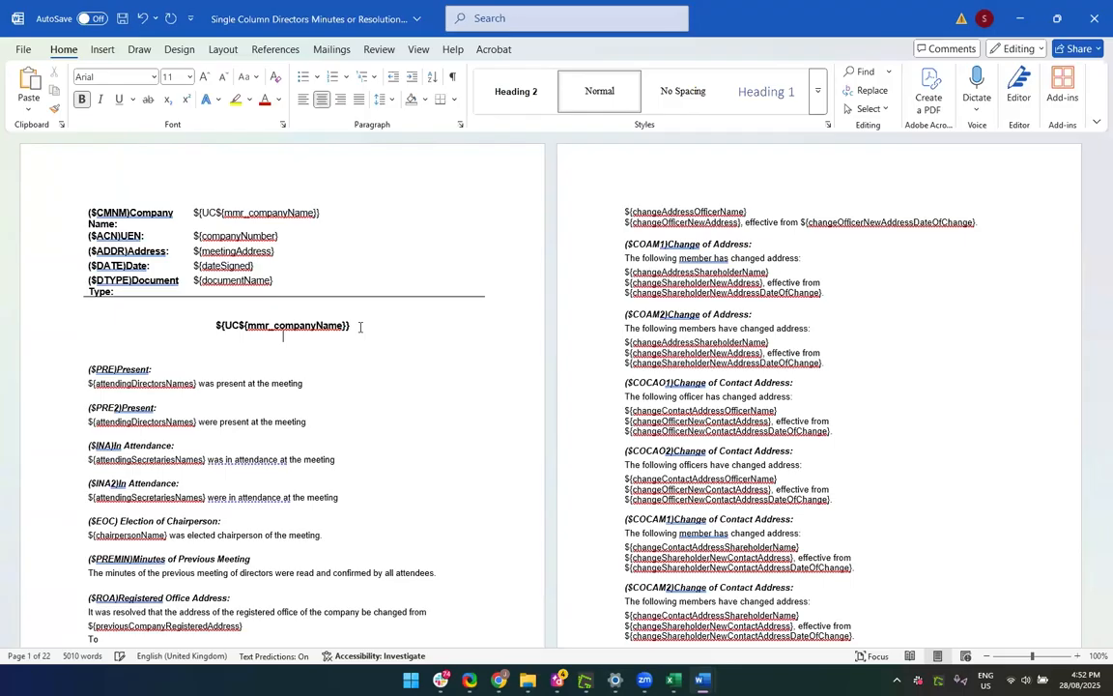
Copy "Company Reg No." from the sample document onto the line beneath the template's "(Incorporated in the Republic of Singapore)"
left_click(703, 680)
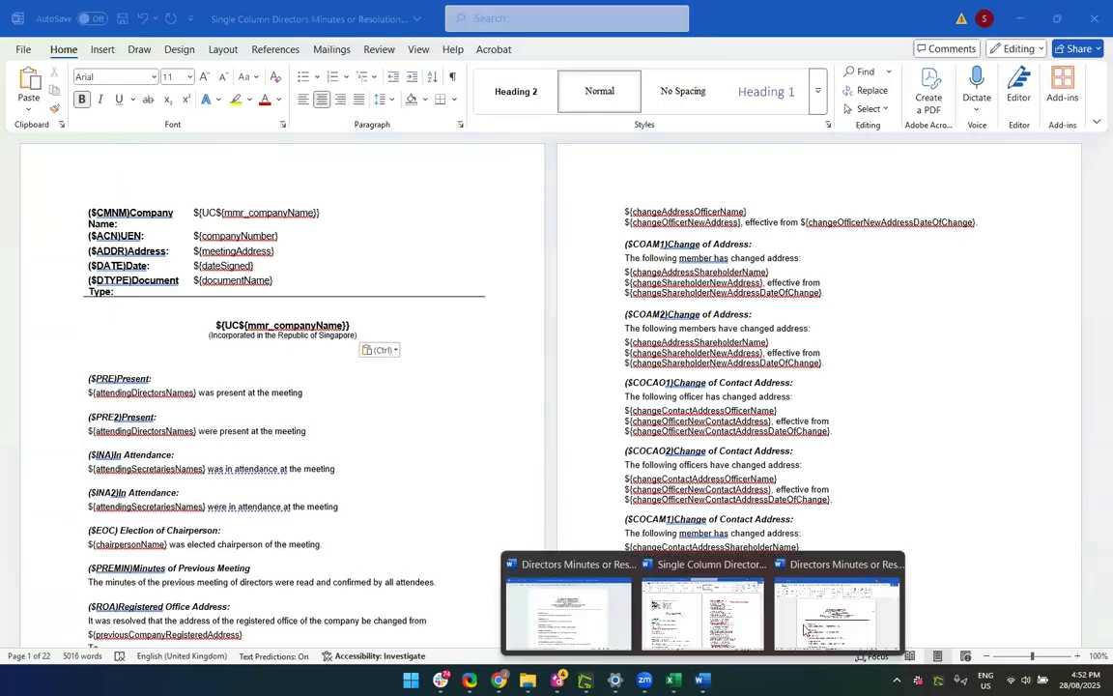
left_click(807, 626)
left_click(867, 432)
left_click(785, 423)
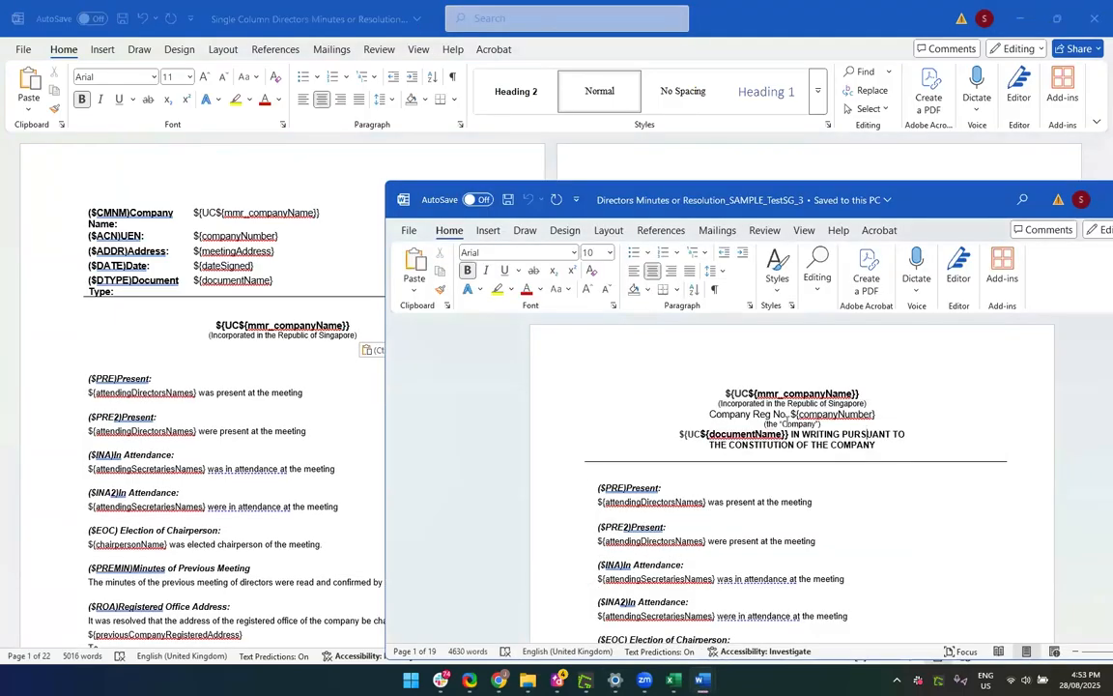
left_click_drag(786, 414, 708, 414)
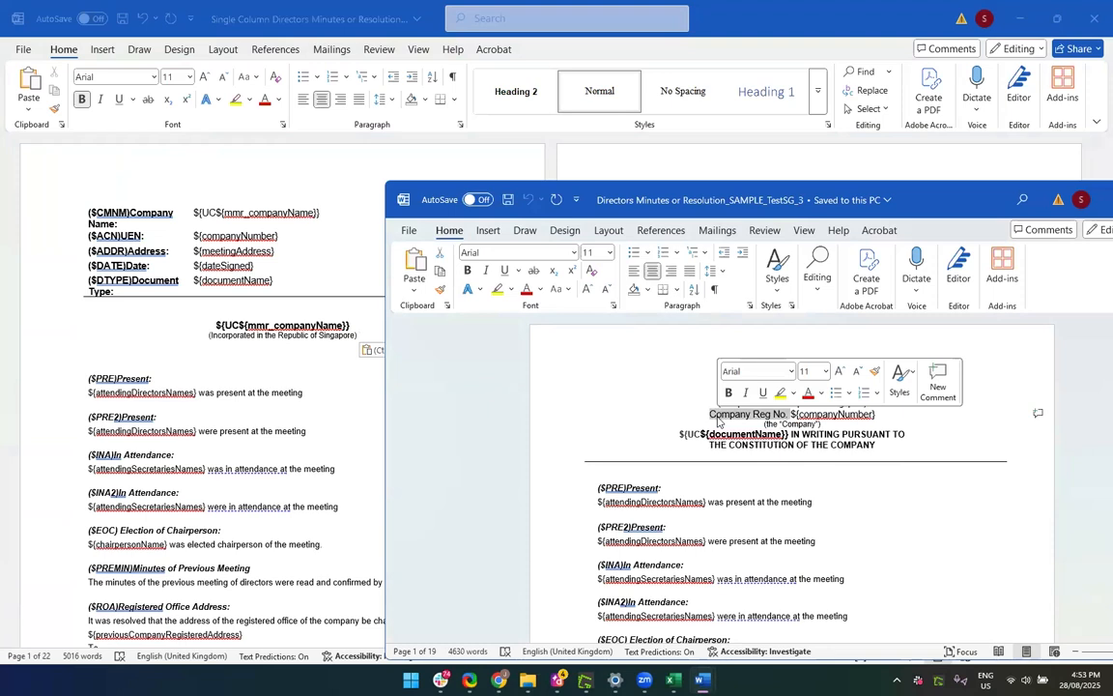
left_click(288, 345)
key("ctrl+v")
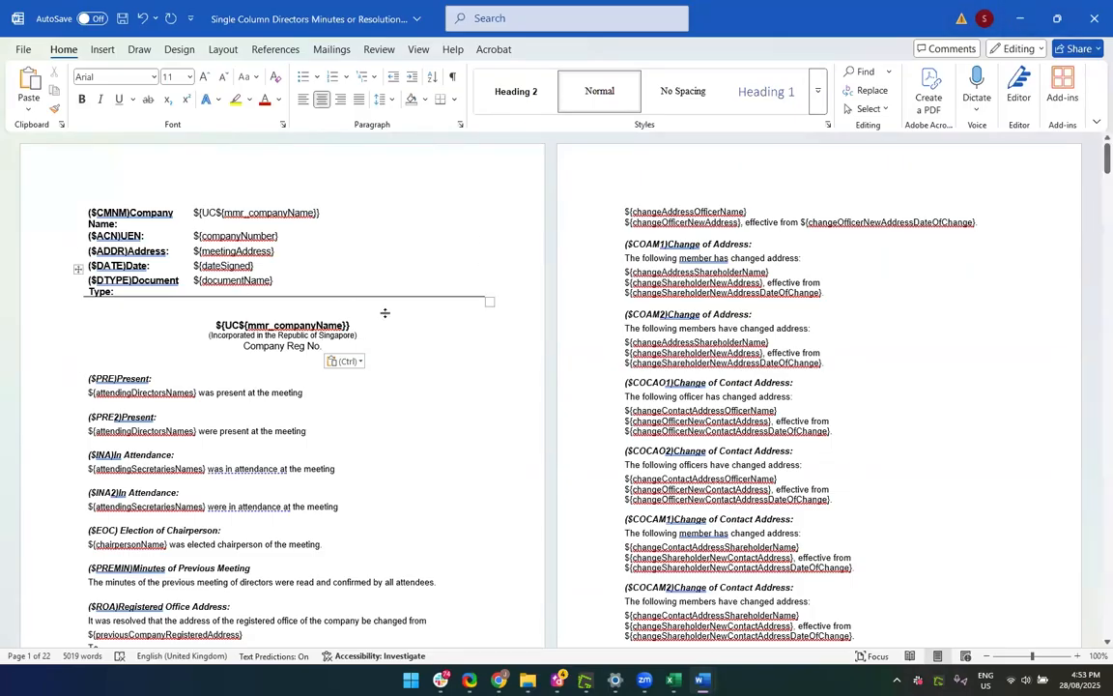
Copy the ${companyNumber} field from the header table to the end of the "Company Reg No." line
left_click_drag(278, 236, 195, 237)
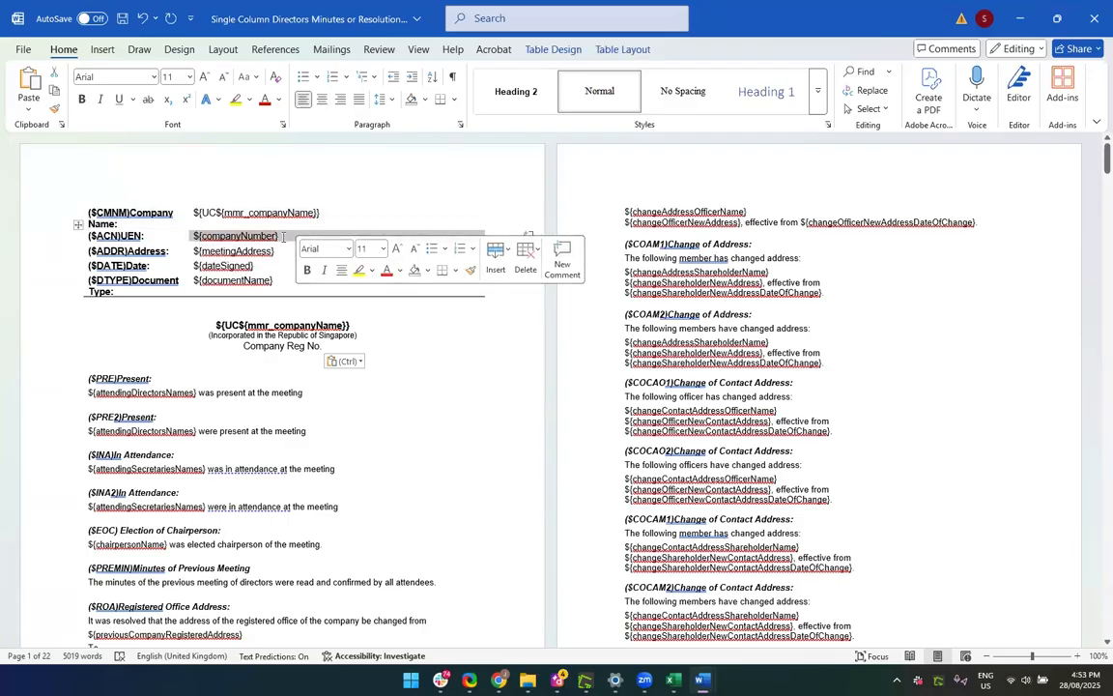
left_click_drag(277, 236, 177, 217)
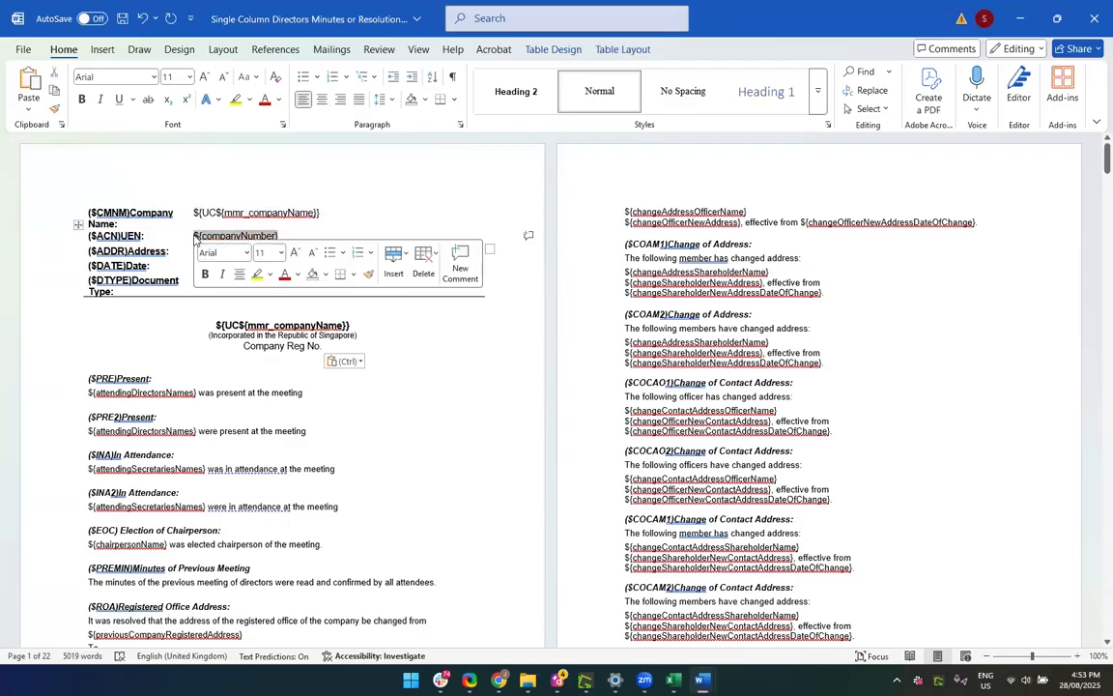
left_click(341, 347)
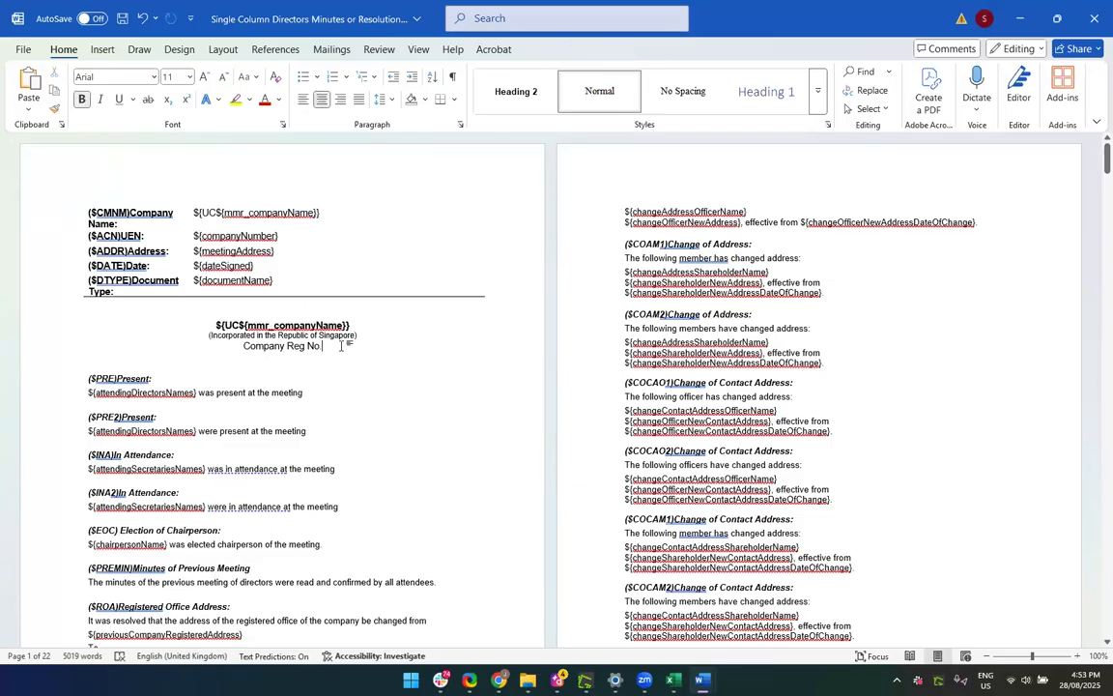
key("ctrl+v")
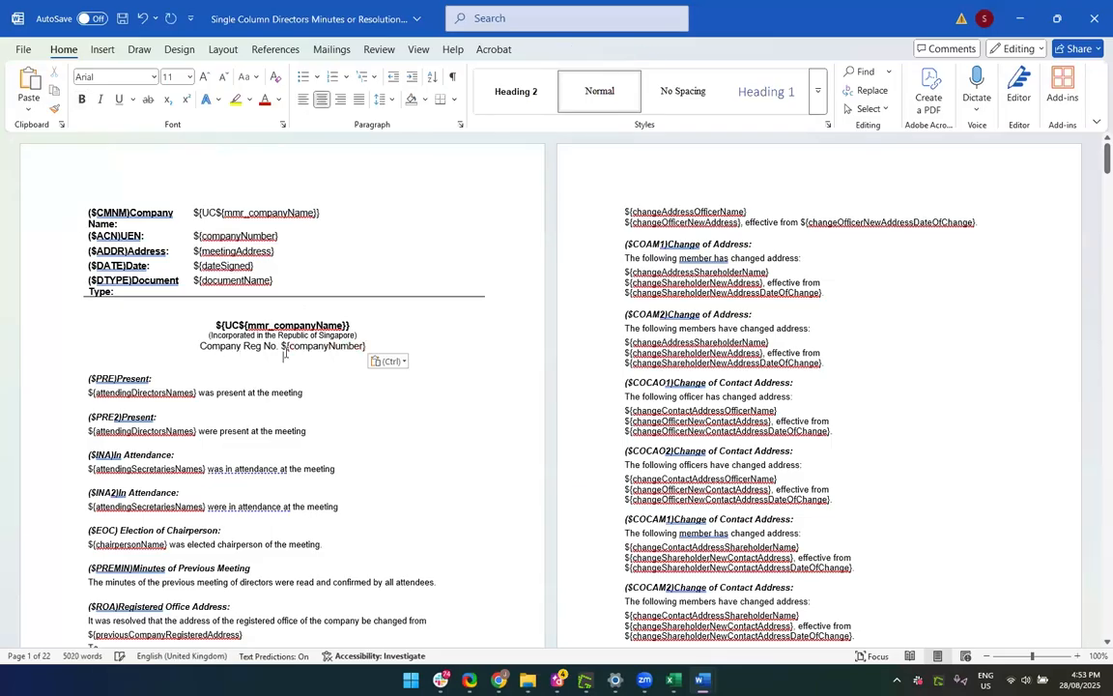
Copy (the "Company") from the sample document onto the line beneath the template's company registration number
left_click(1019, 20)
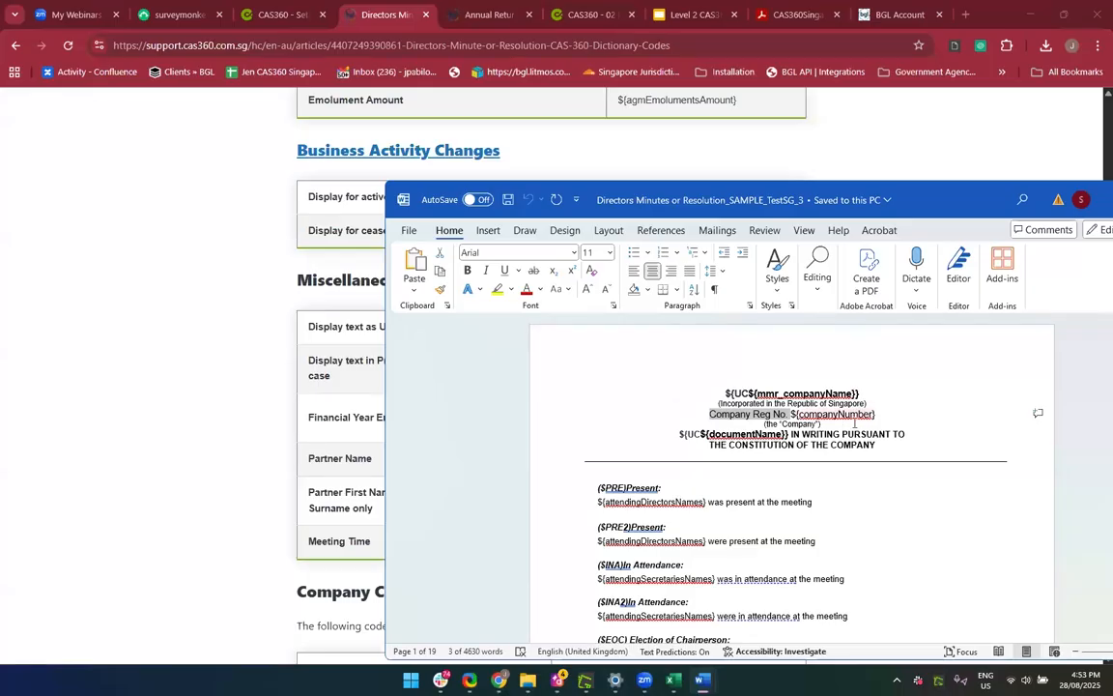
left_click_drag(823, 425, 764, 423)
key("ctrl+c")
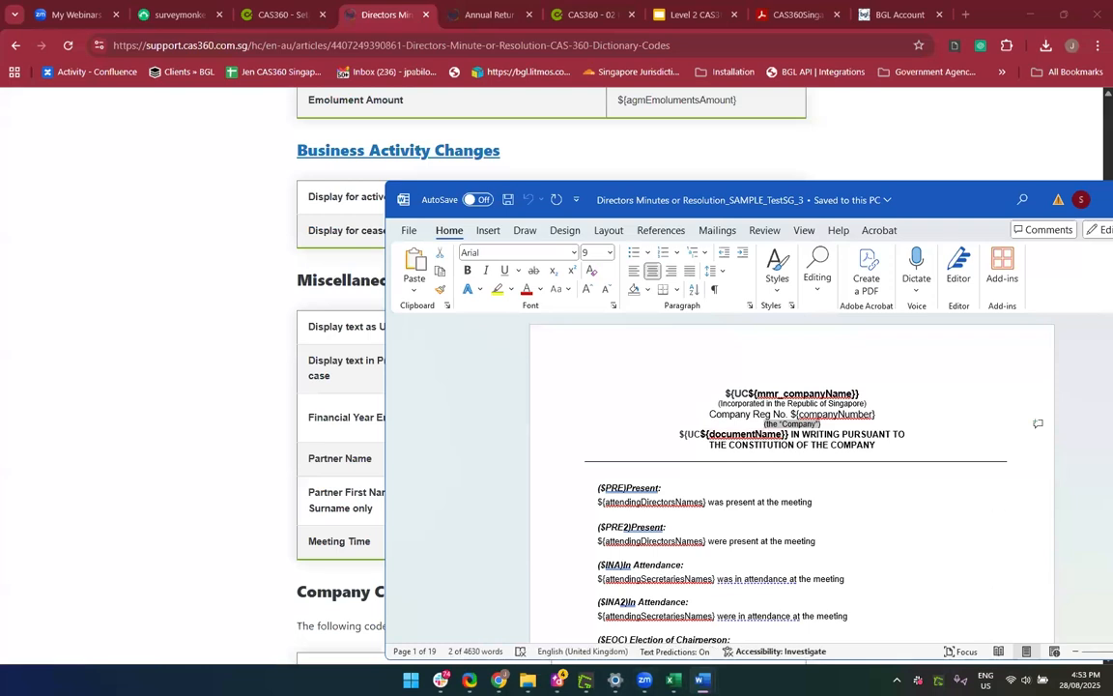
left_click(703, 680)
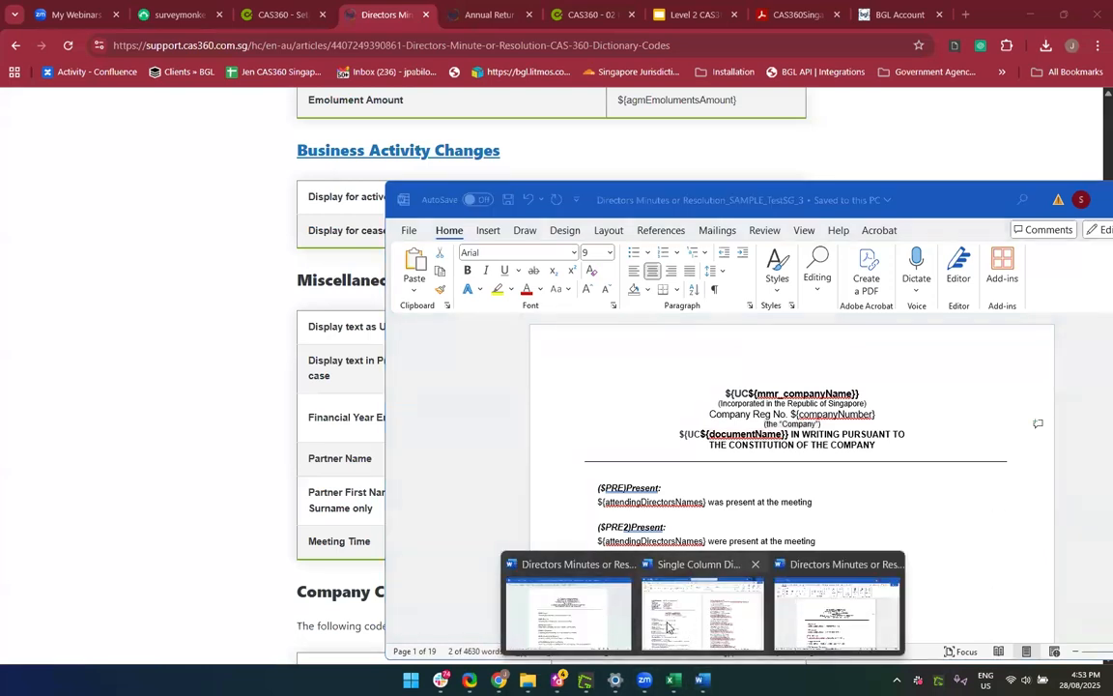
left_click(697, 614)
left_click(290, 364)
key("ctrl+v")
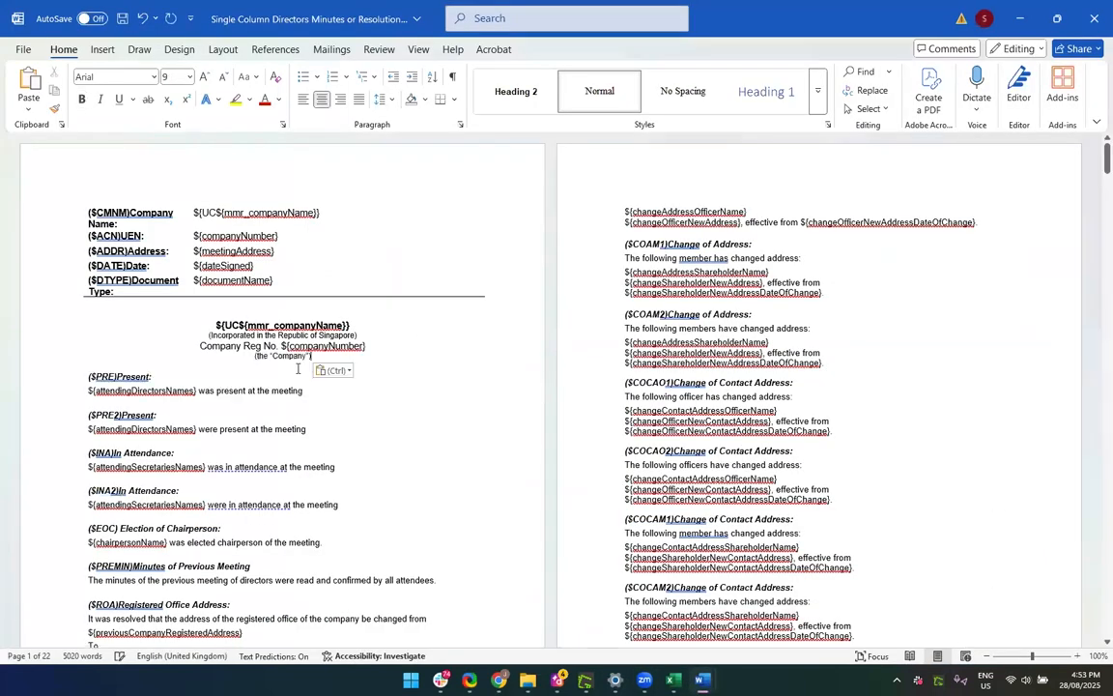
Add a line below (the "Company") and copy "IN WRITING PURSUANT TO THE CONSTITUTION OF THE COMPANY" from the sample into it
left_click(364, 367)
left_click(320, 368)
left_click(377, 353)
key("Return")
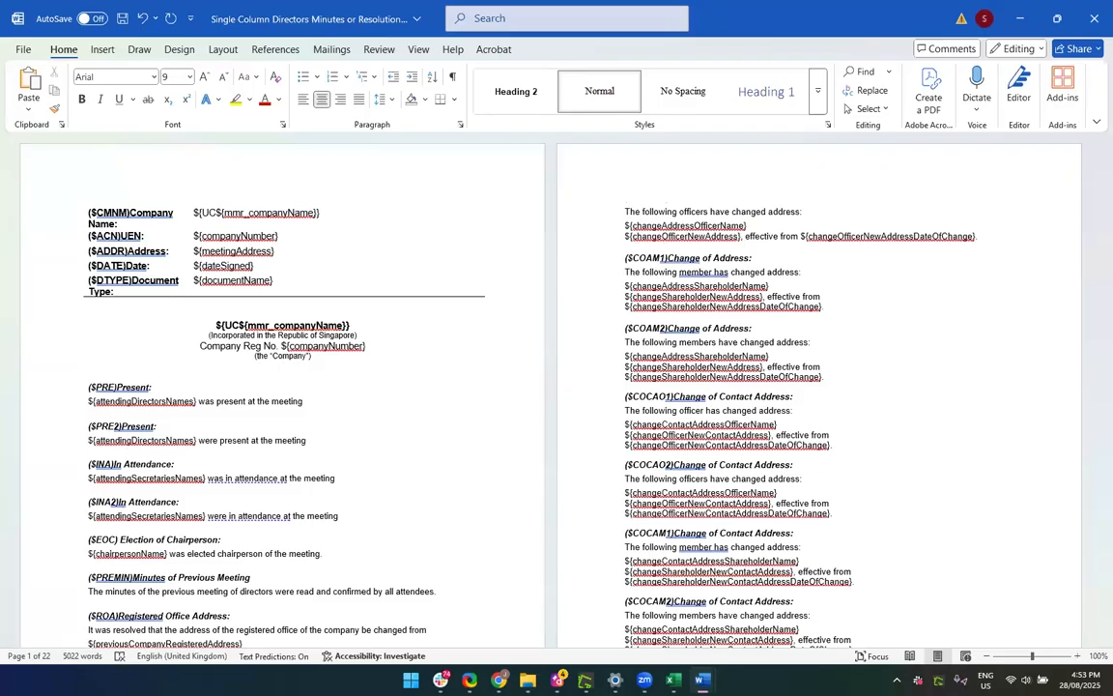
mouse_move(704, 680)
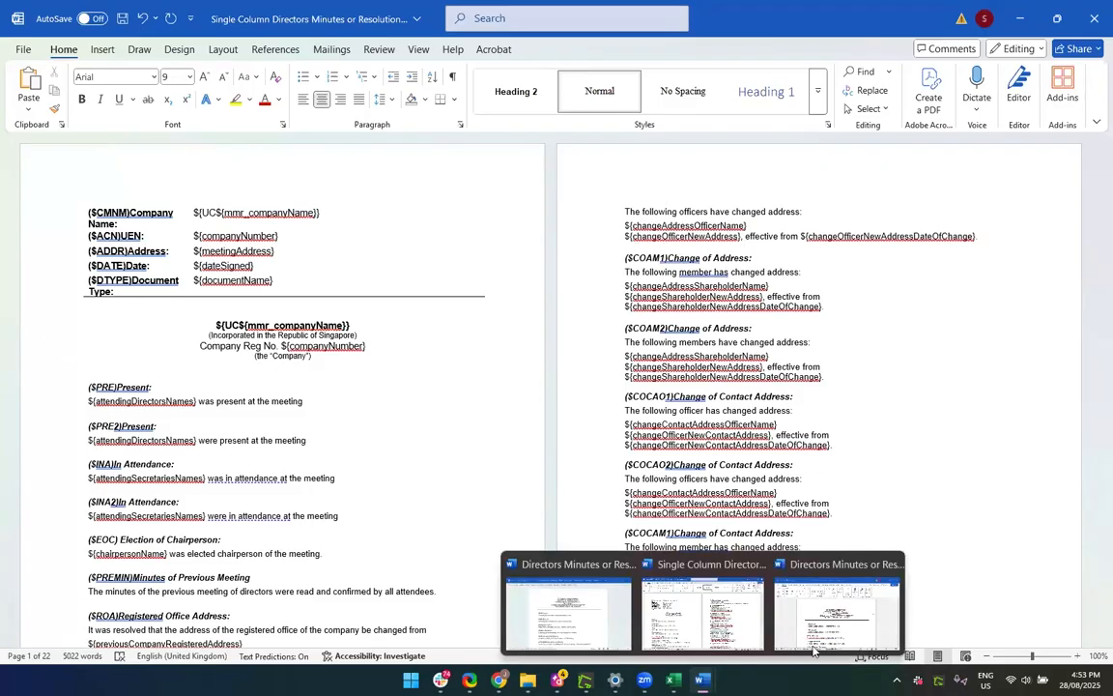
left_click(825, 636)
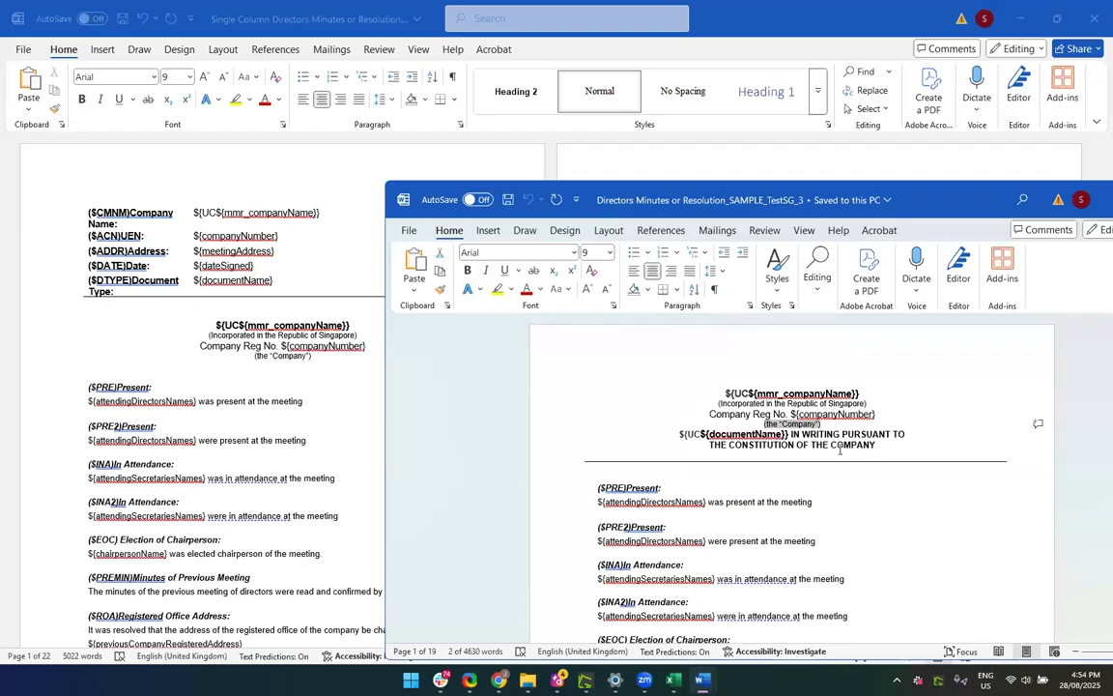
left_click_drag(791, 435, 906, 447)
key("ctrl+c")
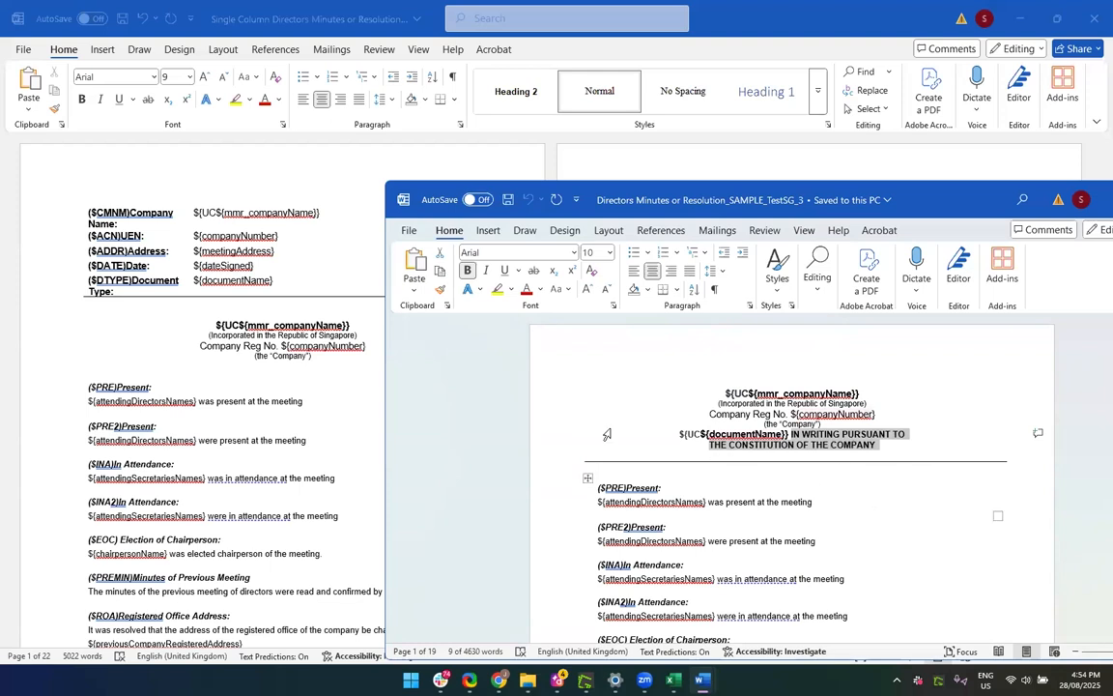
left_click(311, 366)
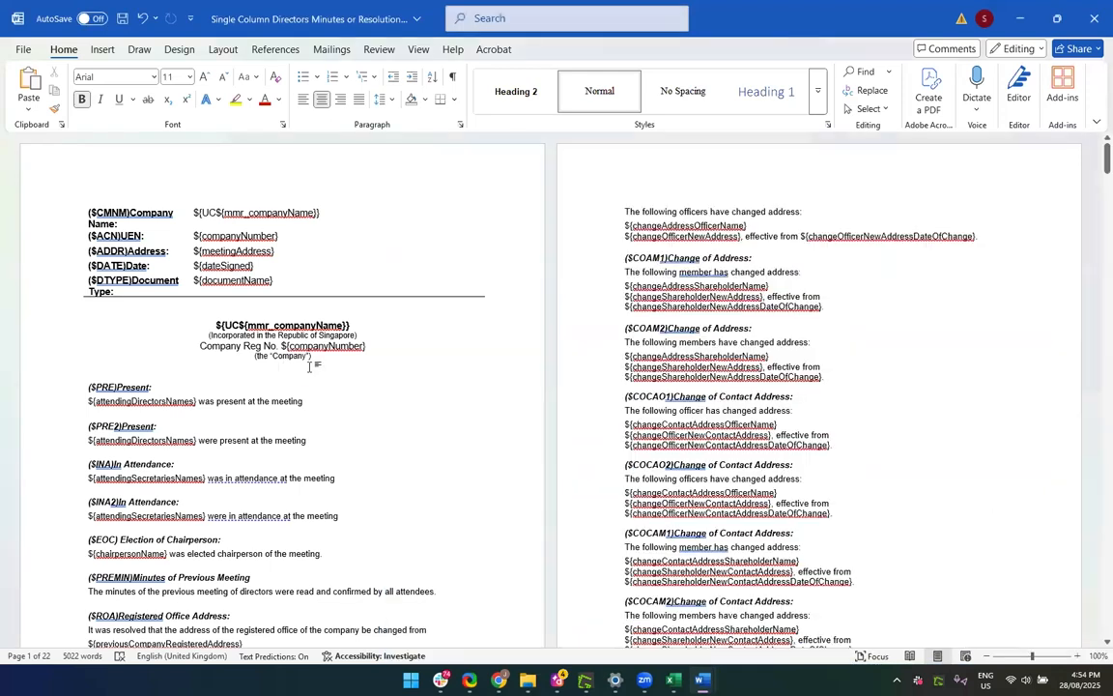
key("ctrl+v")
Copy the ${documentName} field from the header table to just before "IN WRITING PURSUANT TO"
left_click(229, 365)
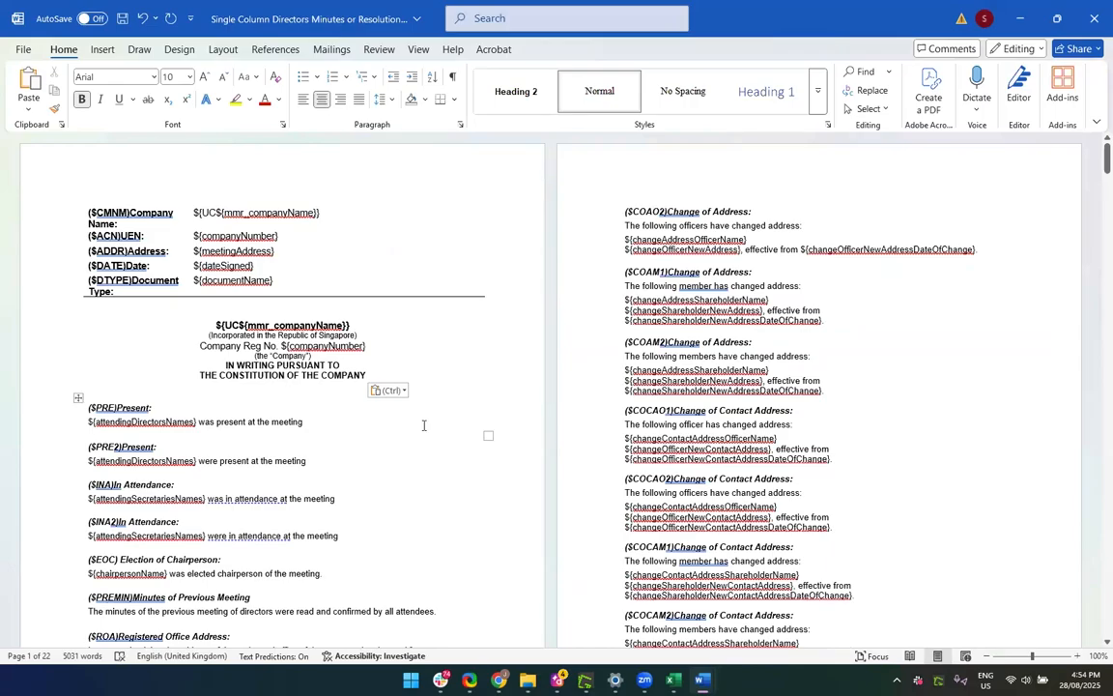
left_click(274, 278)
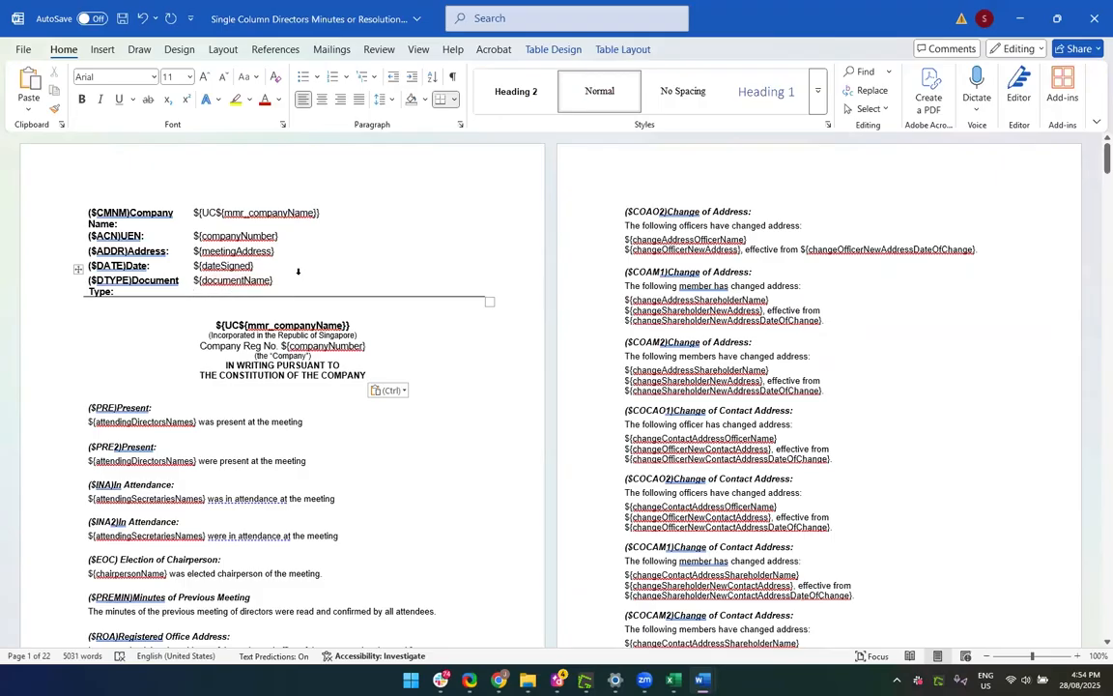
left_click_drag(278, 282, 189, 280)
key("ctrl+c")
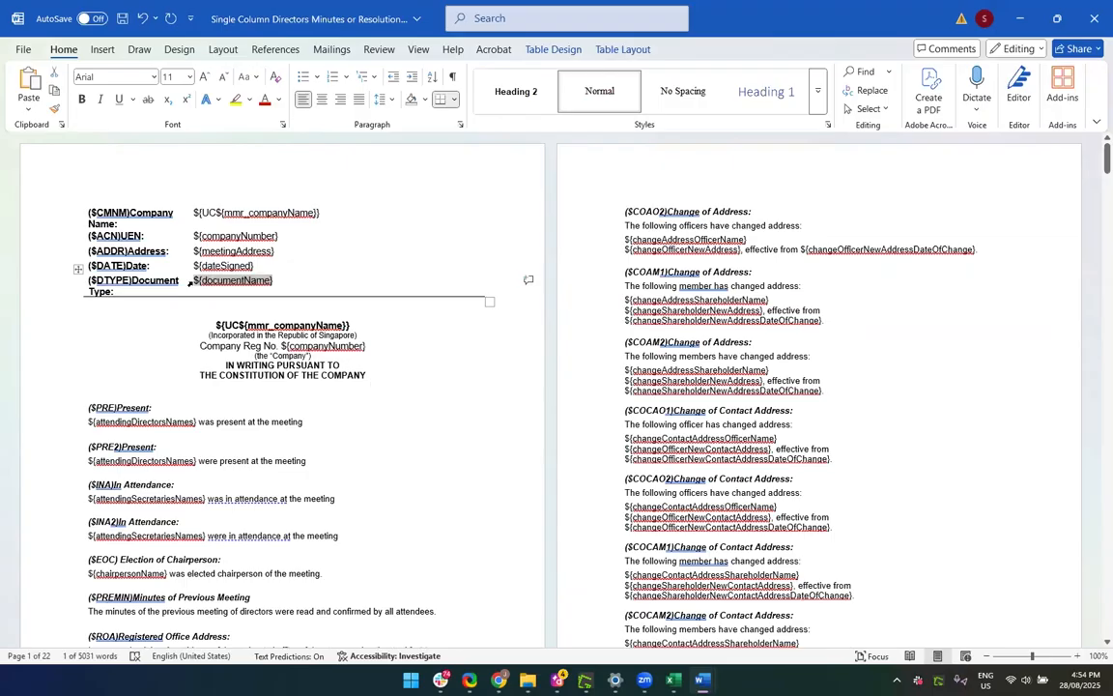
left_click(223, 365)
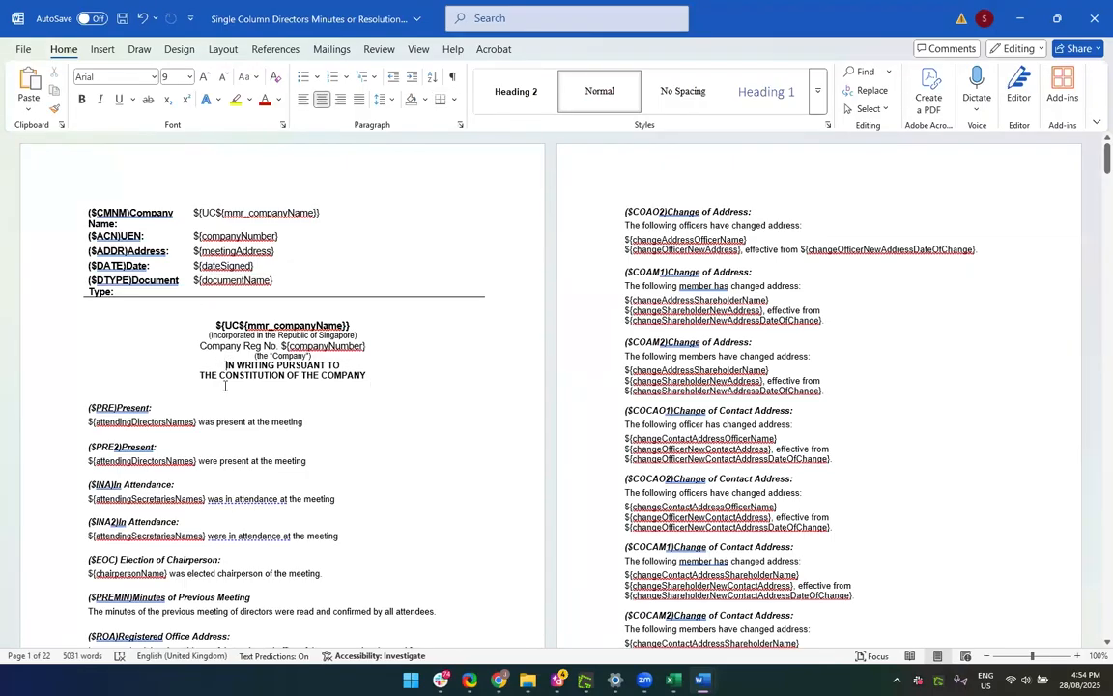
key("ctrl+v")
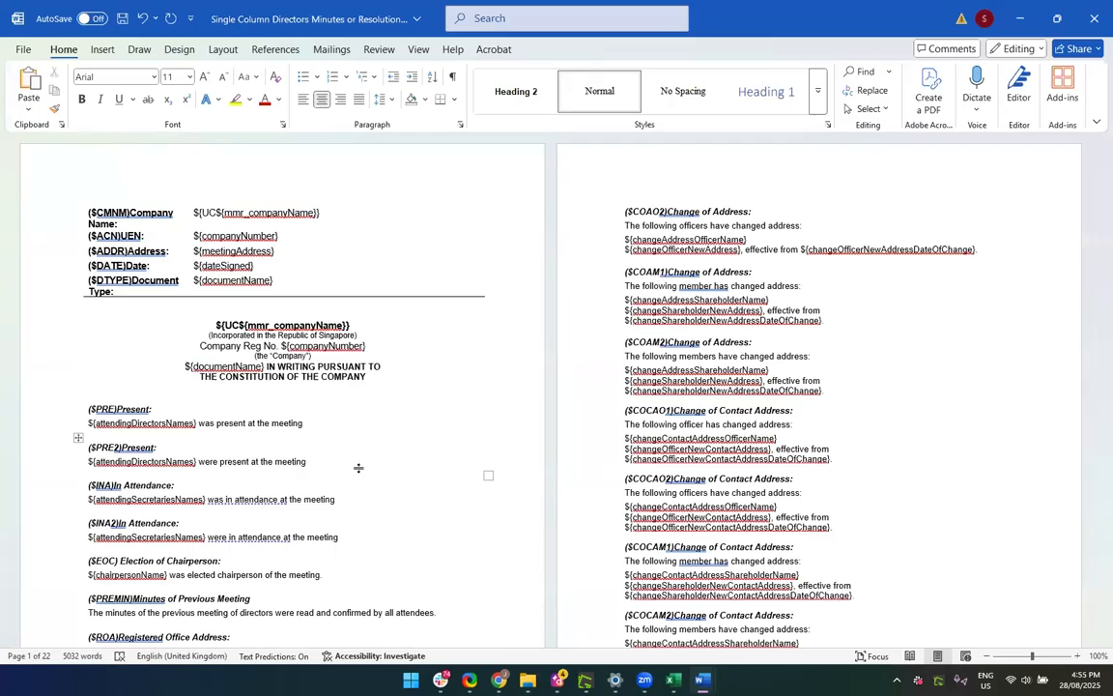
Wrap the copied document name field in the uppercase code as ${UC${documentName}}
type("$")
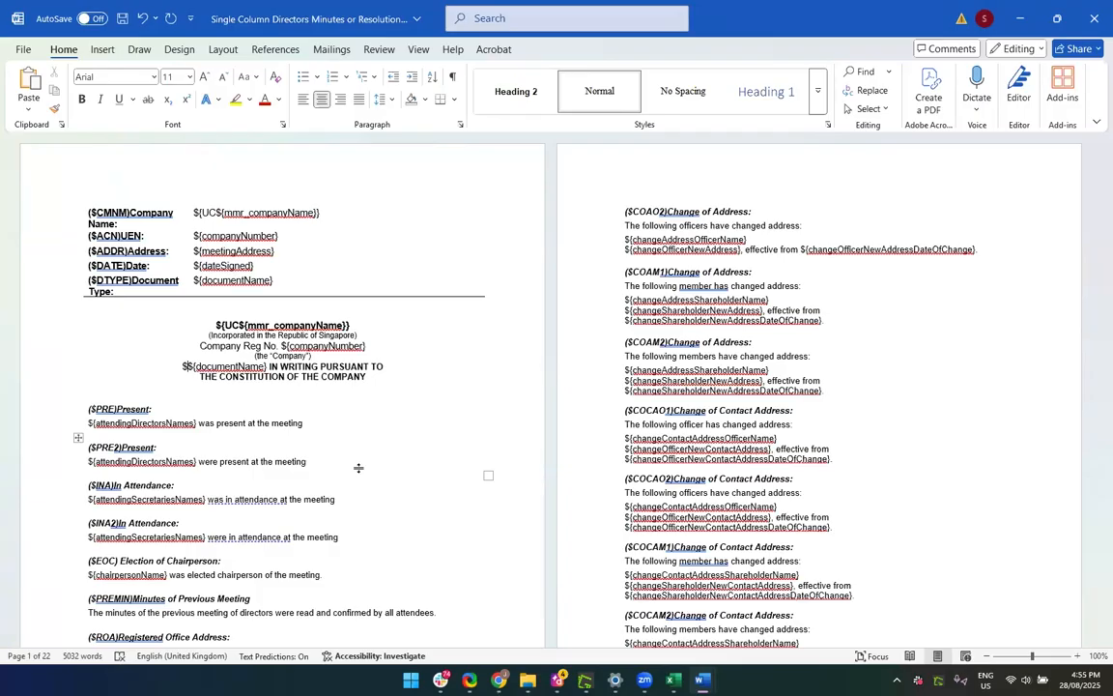
type("{UC")
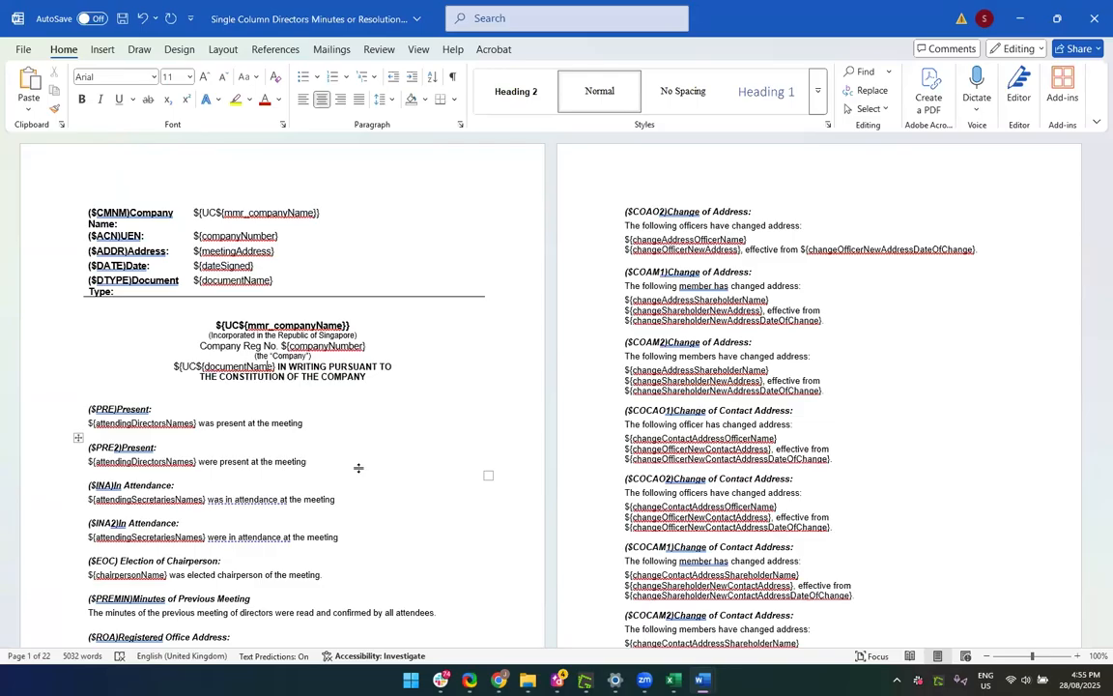
type("}")
Make the whole ${UC${documentName}} field in the centred heading bold
key("shift+Left")
key("shift+Left")
key("shift+Left")
key("shift+Left")
key("shift+Left")
key("shift+Left")
key("shift+Left")
key("shift+Left")
key("shift+Left")
key("shift+Left")
key("shift+Left")
key("shift+Left")
key("shift+Left")
key("shift+Left")
key("shift+Left")
key("shift+Left")
key("shift+Left")
key("shift+Left")
key("shift+Left")
key("shift+Left")
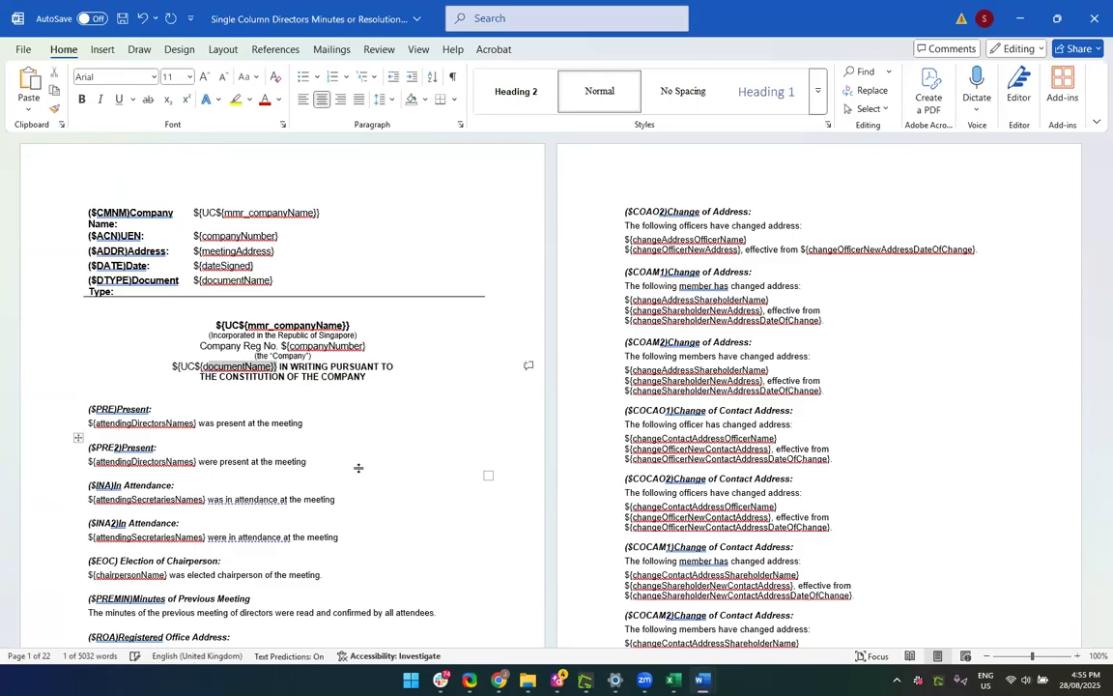
key("ctrl+b")
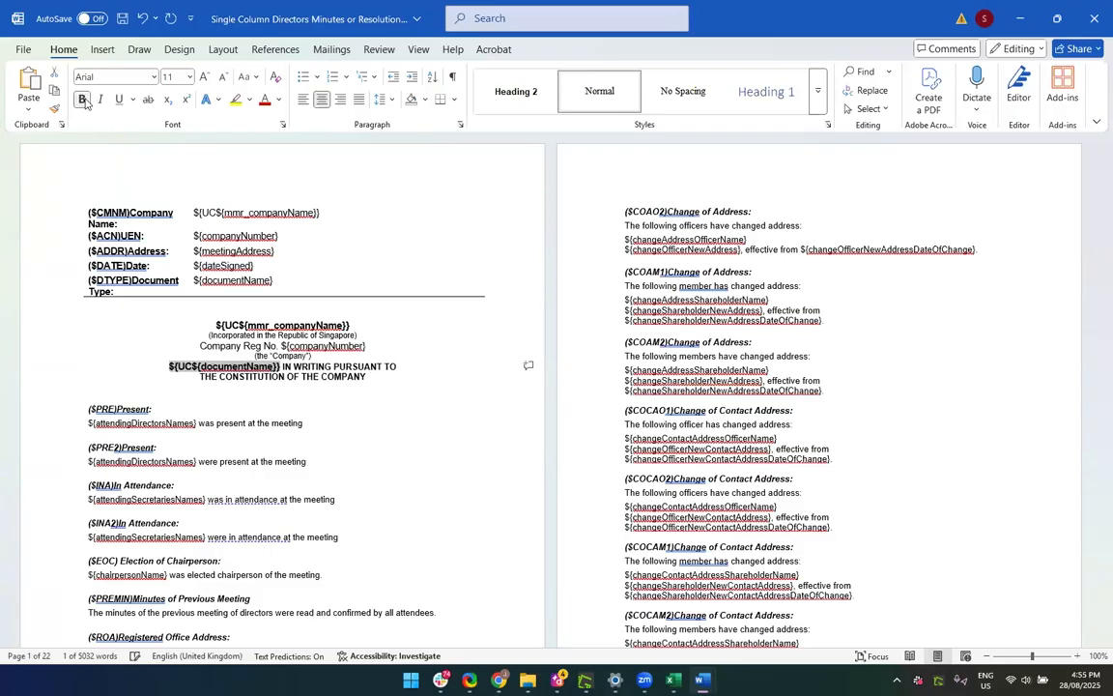
left_click(366, 408)
Delete the original header table with company name, UEN, address, date and document type above the centred heading
left_click_drag(403, 285, 155, 203)
key("Delete")
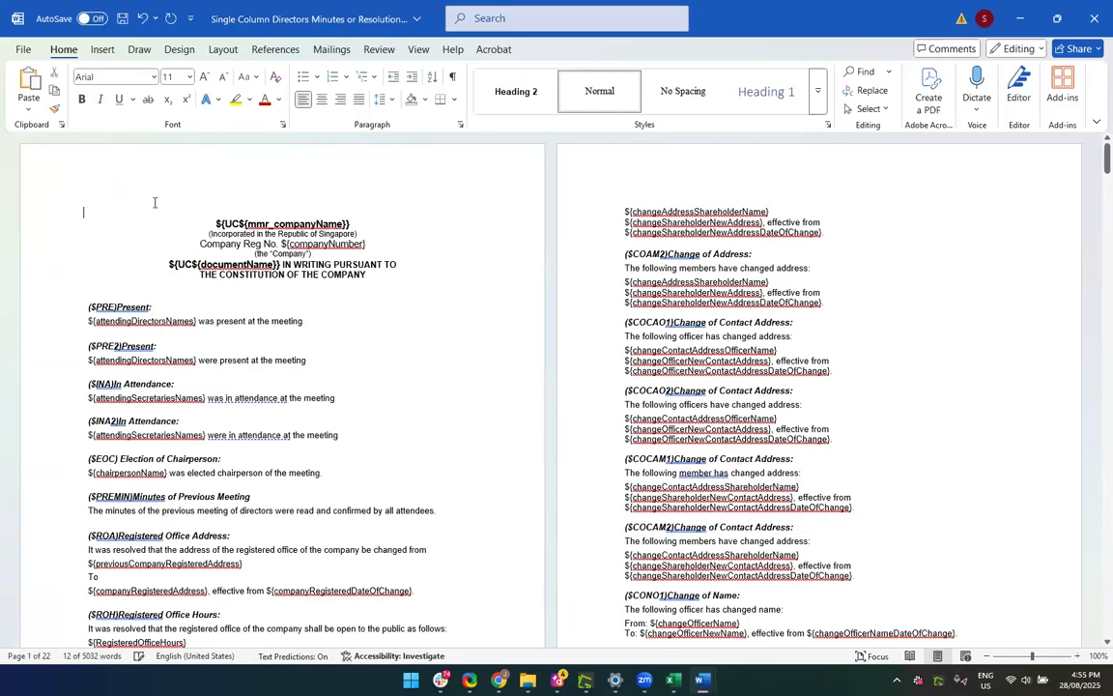
left_click(411, 337)
left_click(395, 264)
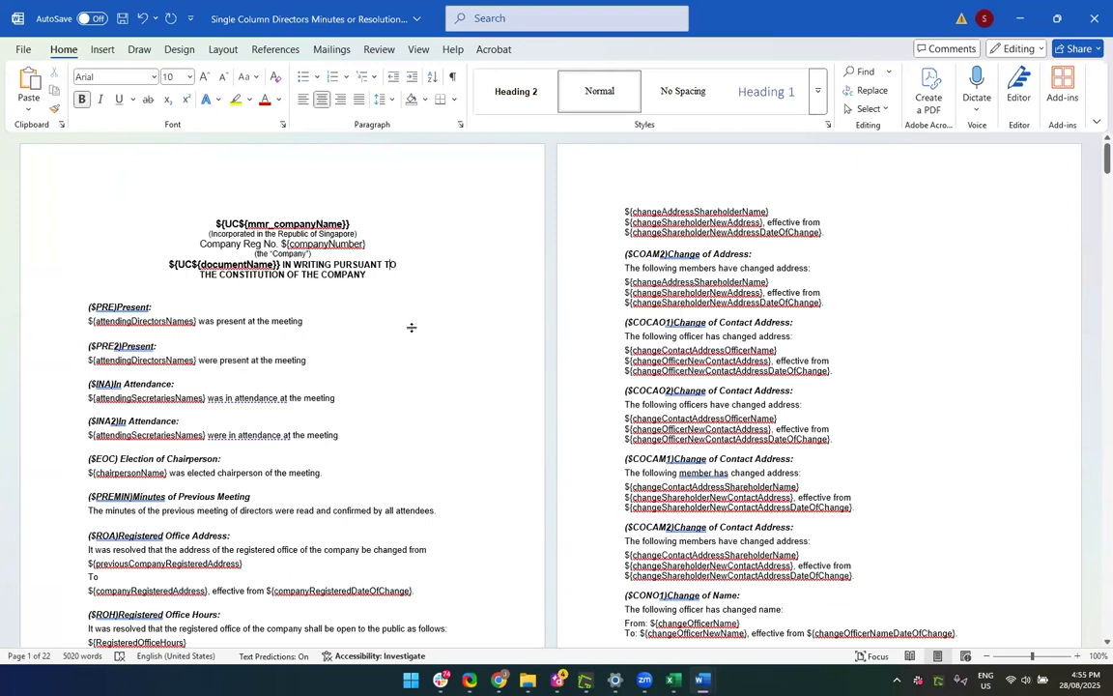
Review the finished centred heading and the resolution paragraphs below it on the template's first pages
scroll(411, 327, "down", 2)
scroll(411, 328, "up", 2)
scroll(412, 328, "up", 1)
scroll(458, 347, "down", 2)
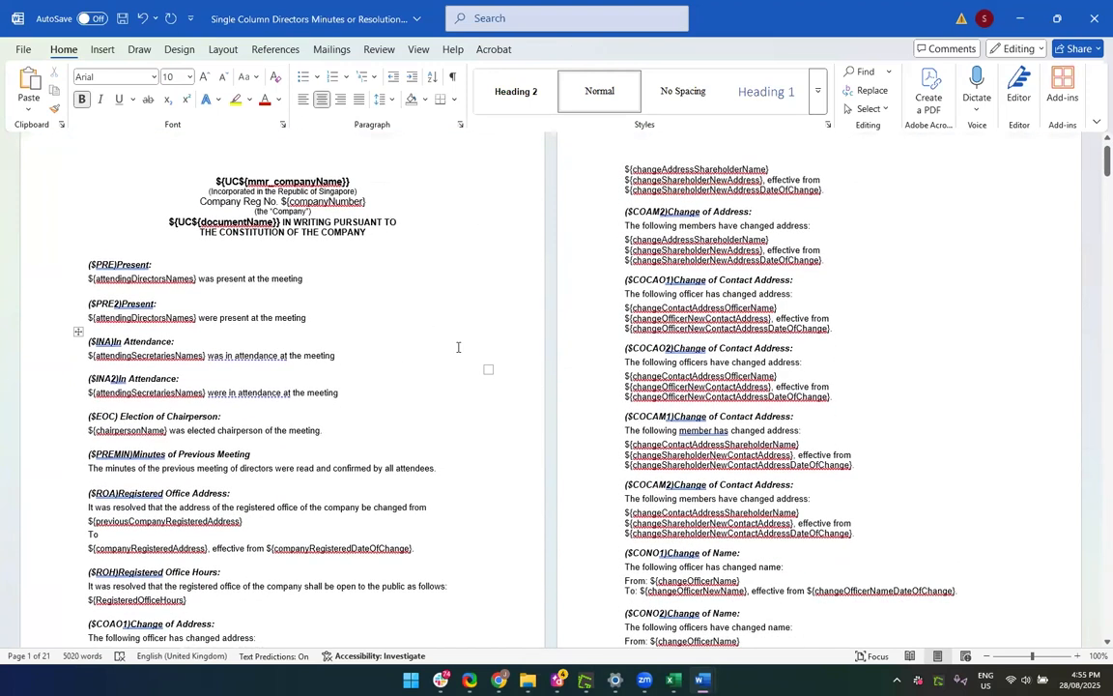
scroll(458, 346, "down", 5)
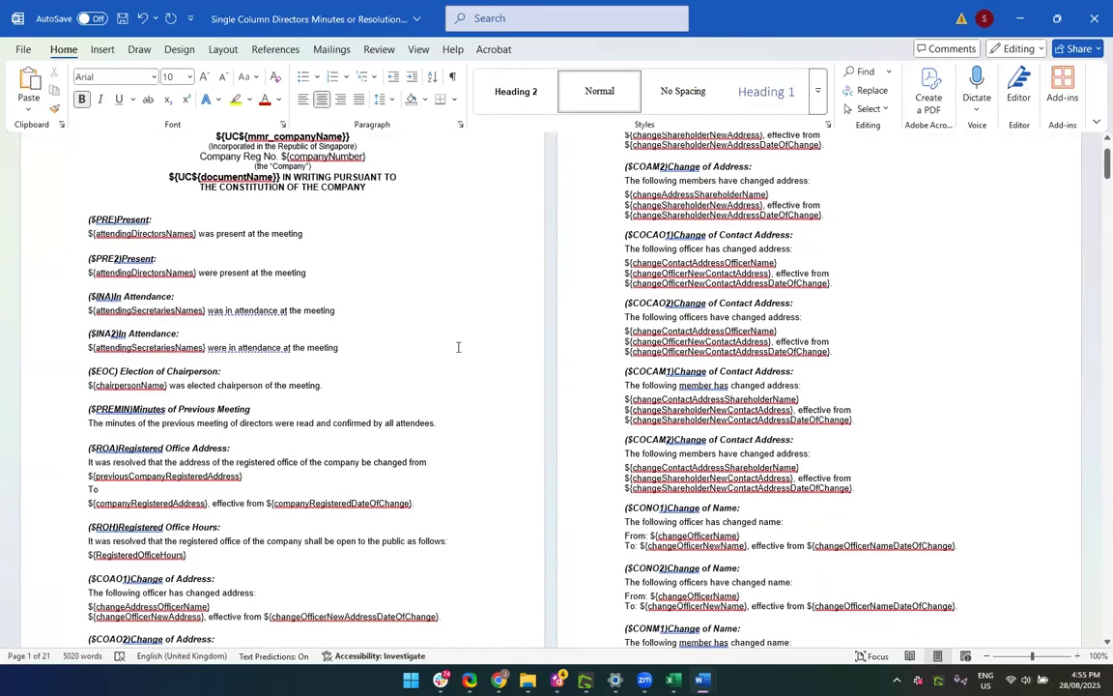
scroll(458, 347, "up", 5)
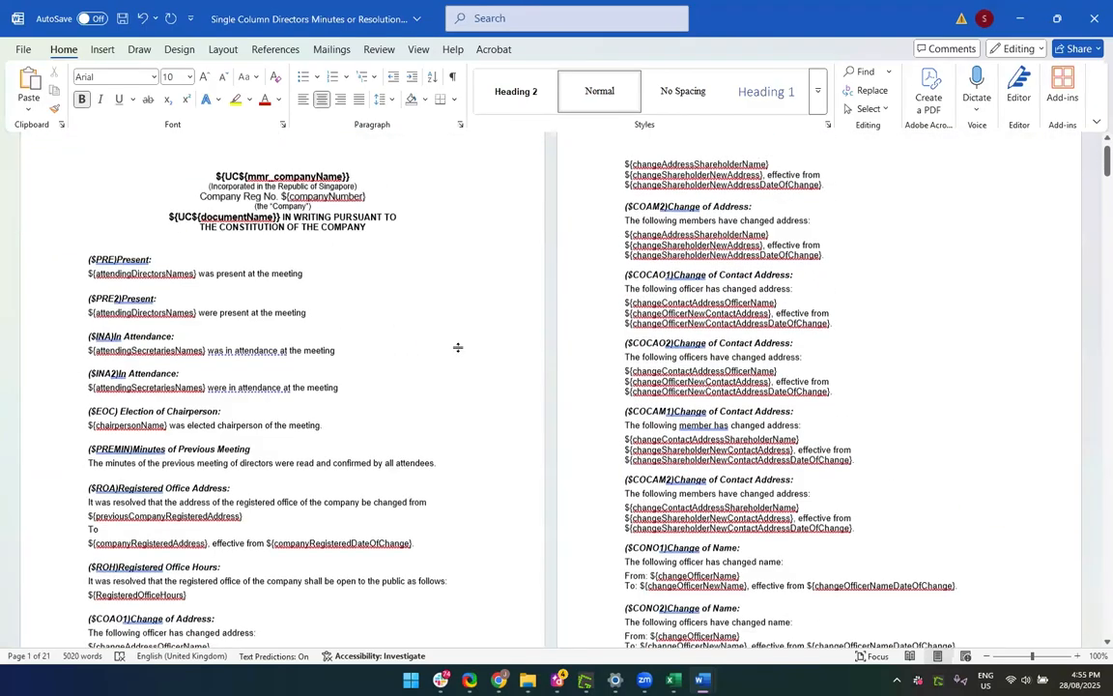
scroll(465, 253, "up", 1)
left_click(466, 253)
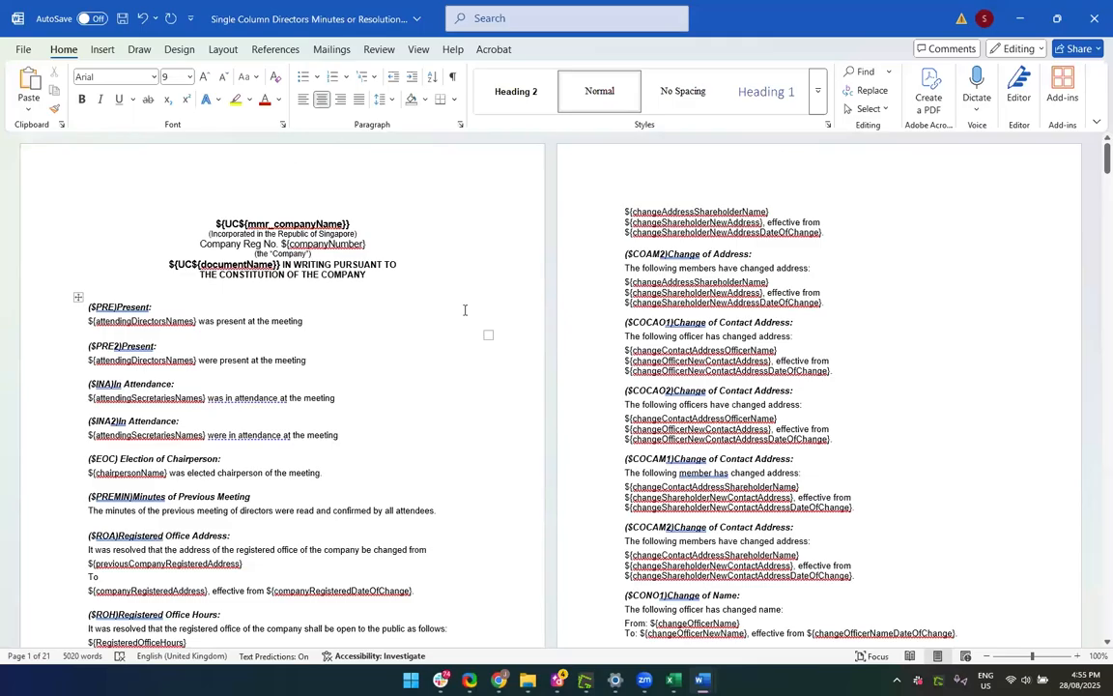
Insert a blank line between the ($AOD) Appointment of Director heading and its resolution text
scroll(465, 309, "down", 9)
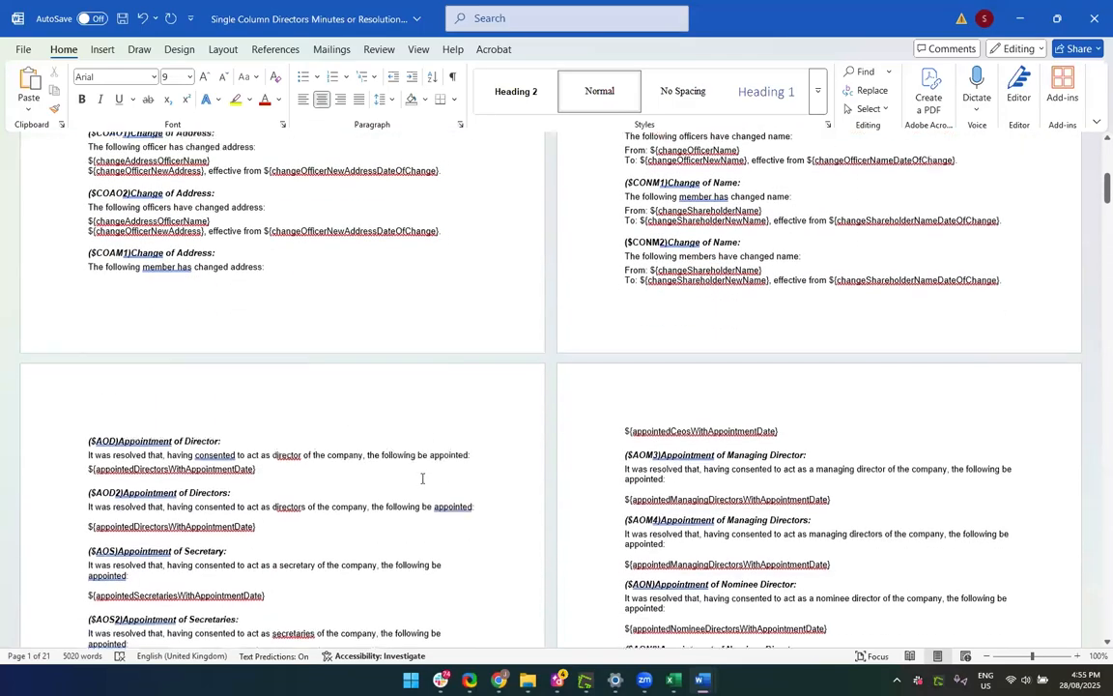
scroll(422, 477, "down", 3)
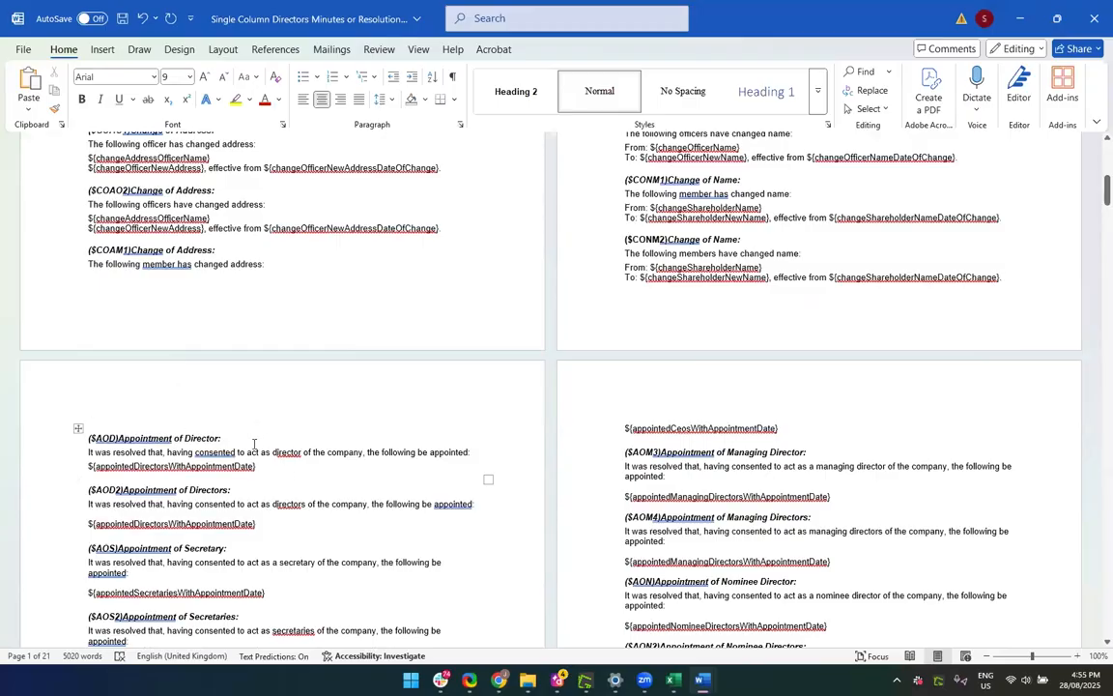
scroll(254, 444, "up", 7, "ctrl")
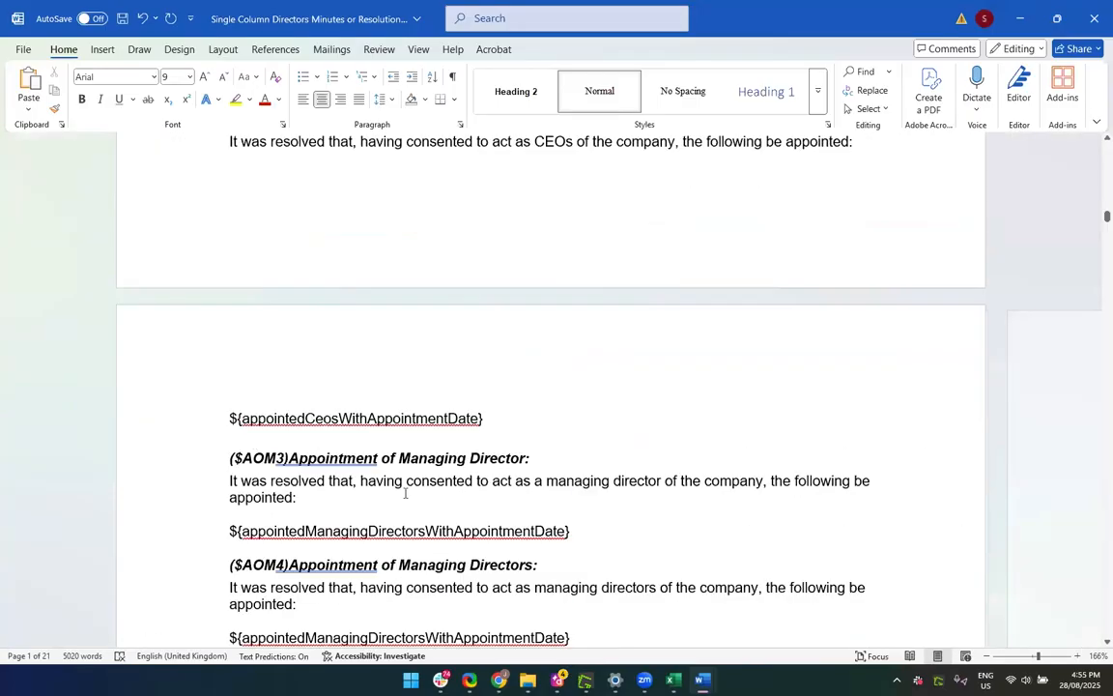
left_click(405, 494)
scroll(513, 508, "up", 2)
scroll(512, 507, "up", 15)
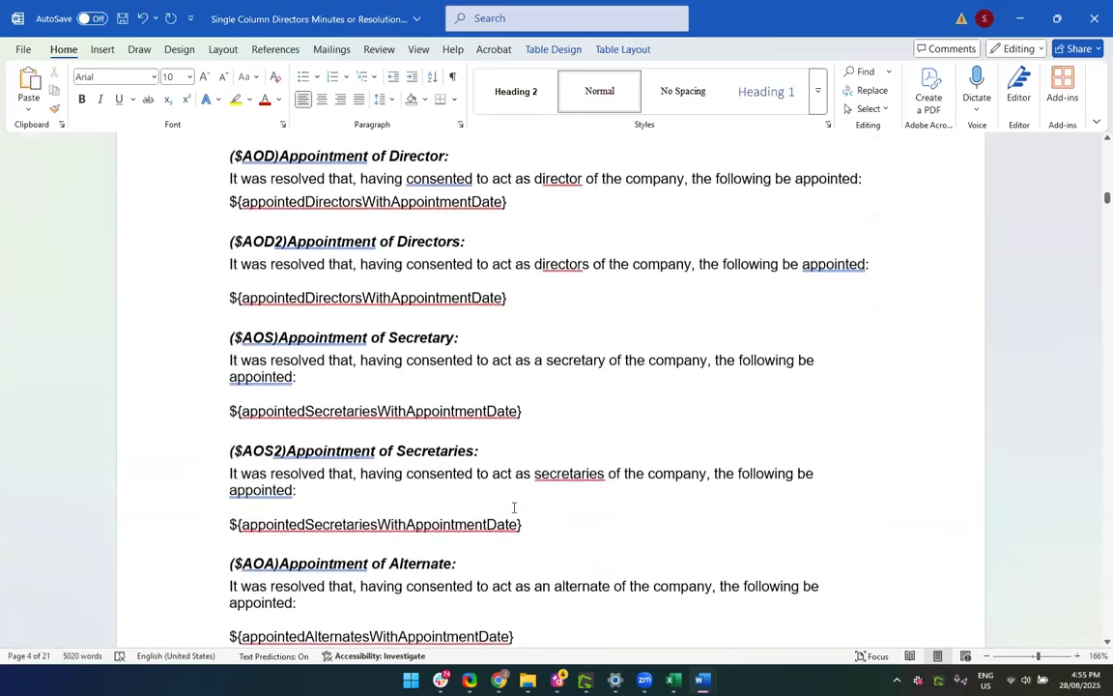
scroll(514, 507, "up", 3)
left_click(491, 340)
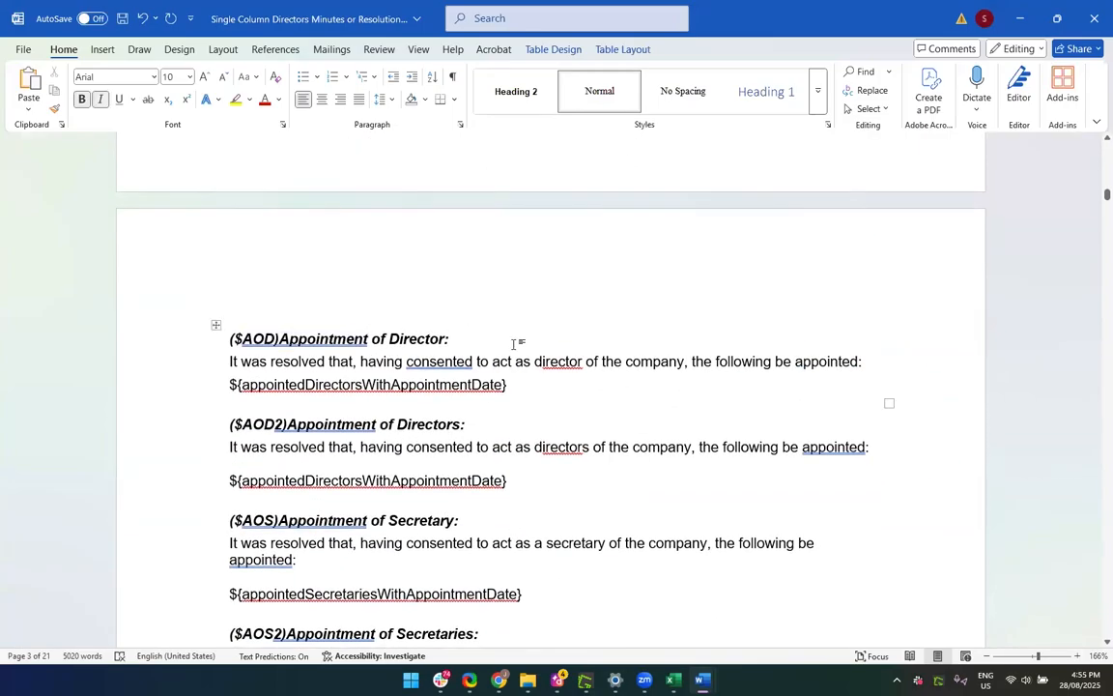
key("Return")
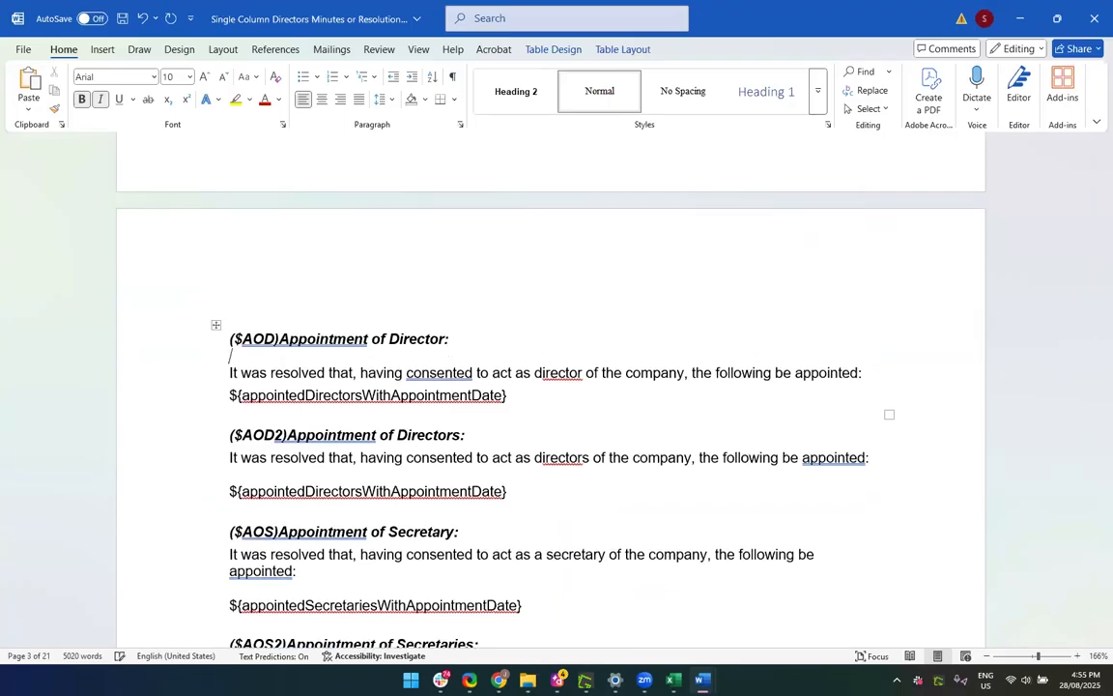
left_click(575, 397)
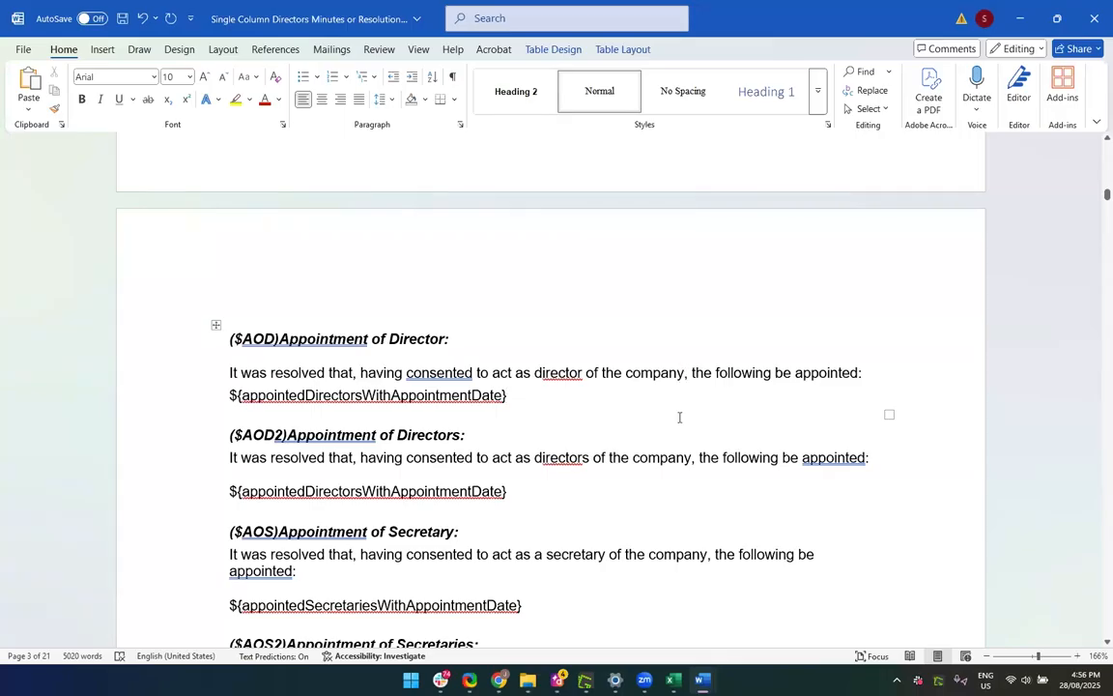
Switch to the CAS 360 dictionary codes article in the browser and copy the company name code ${mmr_companyName}
left_click(1021, 21)
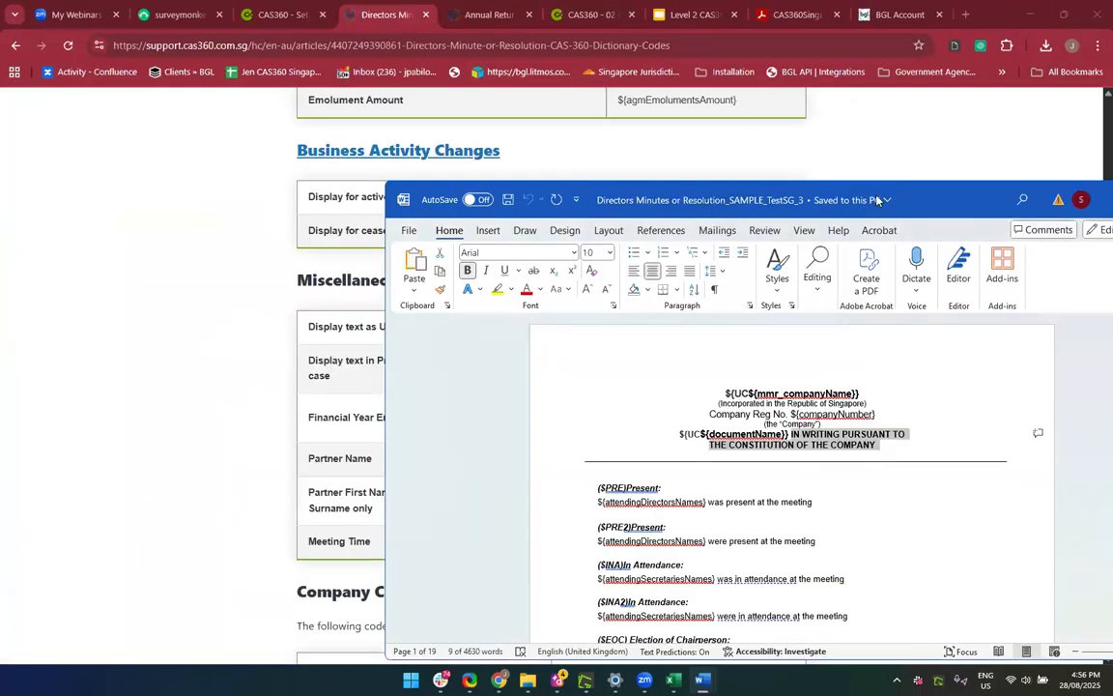
left_click_drag(916, 213, 733, 253)
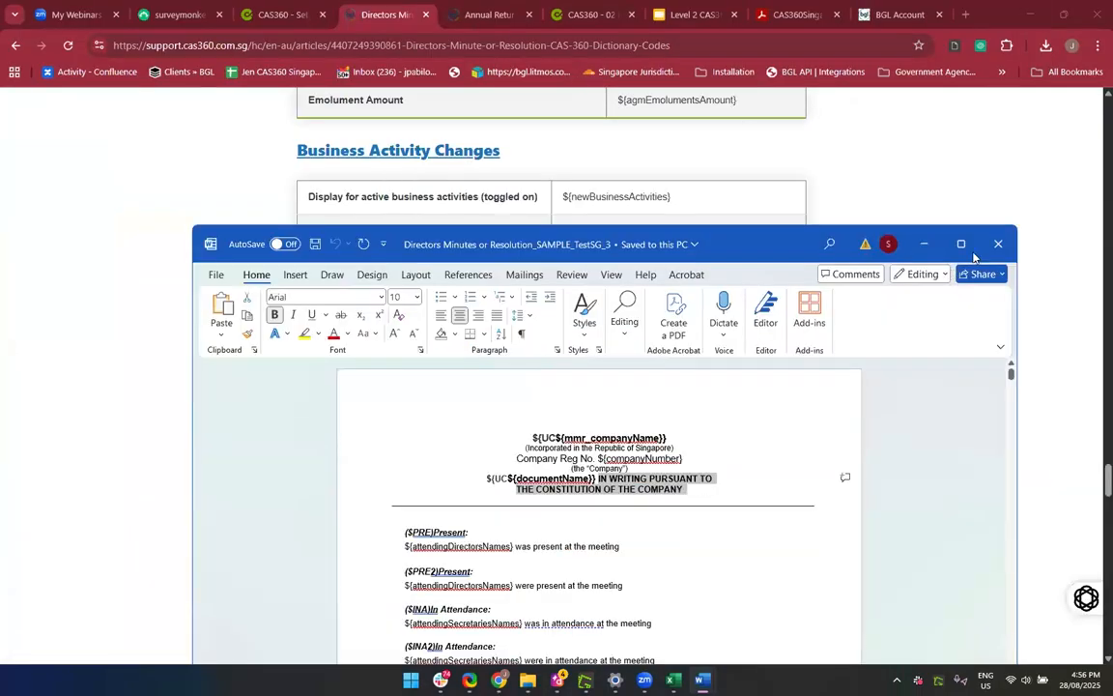
left_click(922, 241)
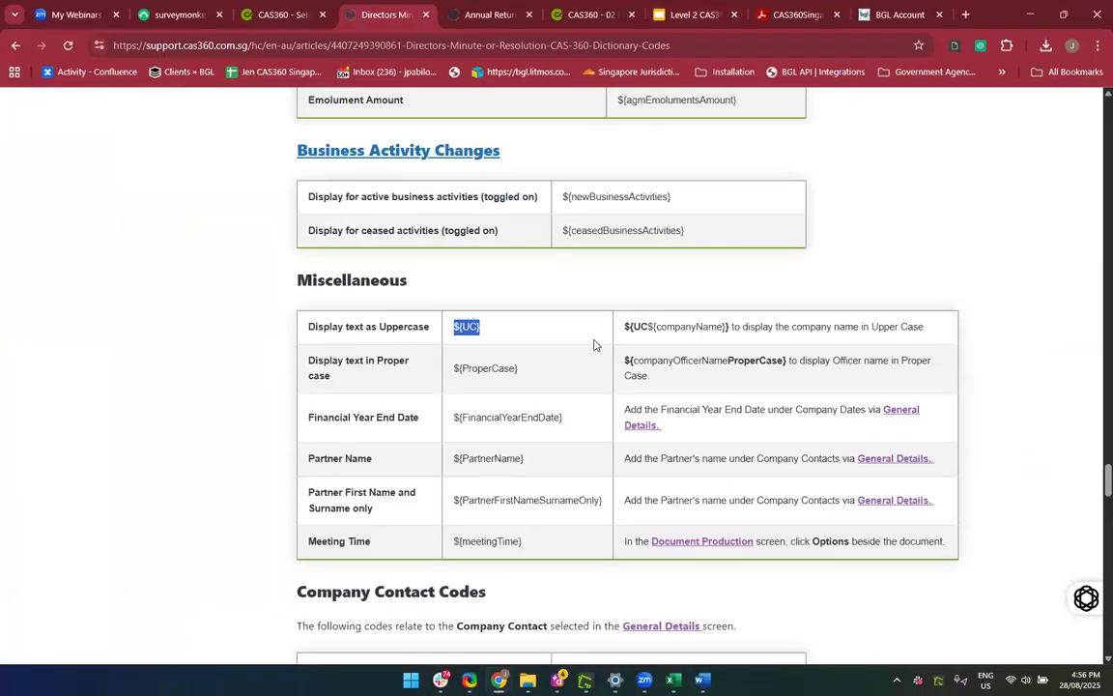
scroll(595, 345, "up", 10)
scroll(635, 340, "up", 3)
left_click_drag(1093, 366, 1093, 179)
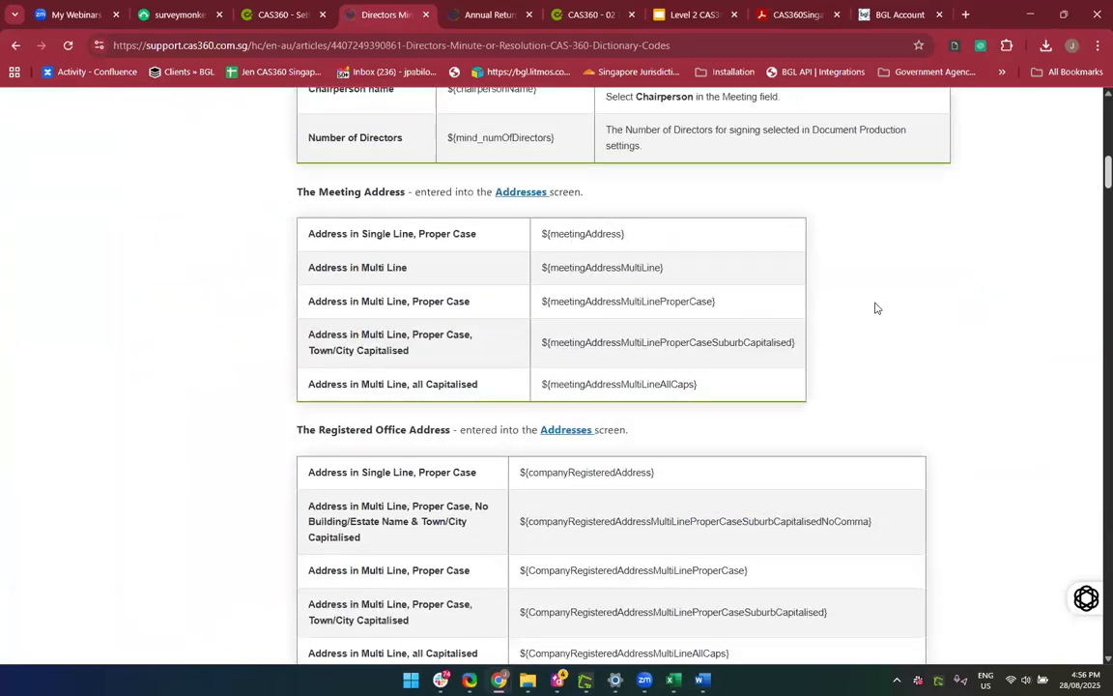
scroll(735, 424, "up", 4)
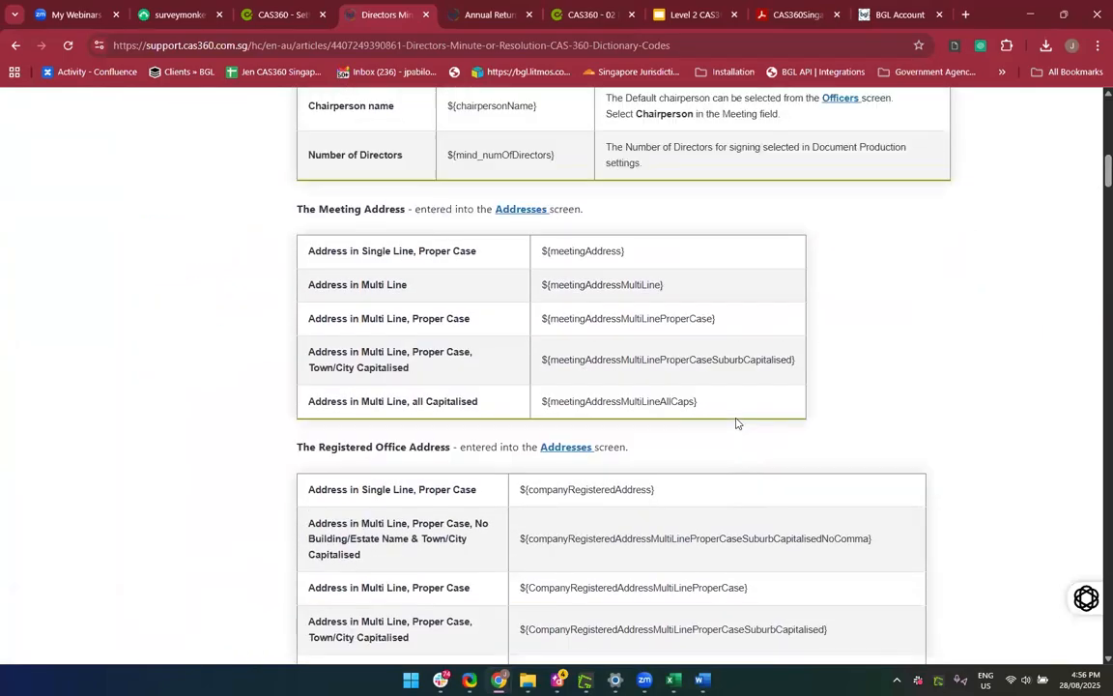
scroll(735, 420, "up", 2)
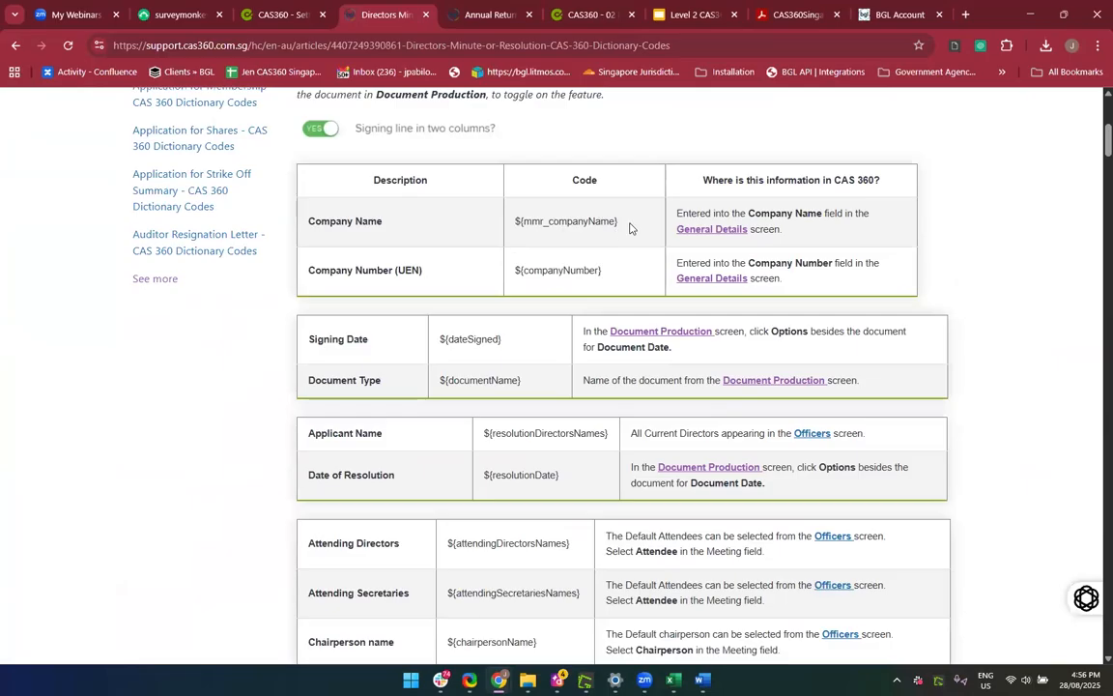
left_click_drag(629, 228, 515, 227)
key("ctrl+c")
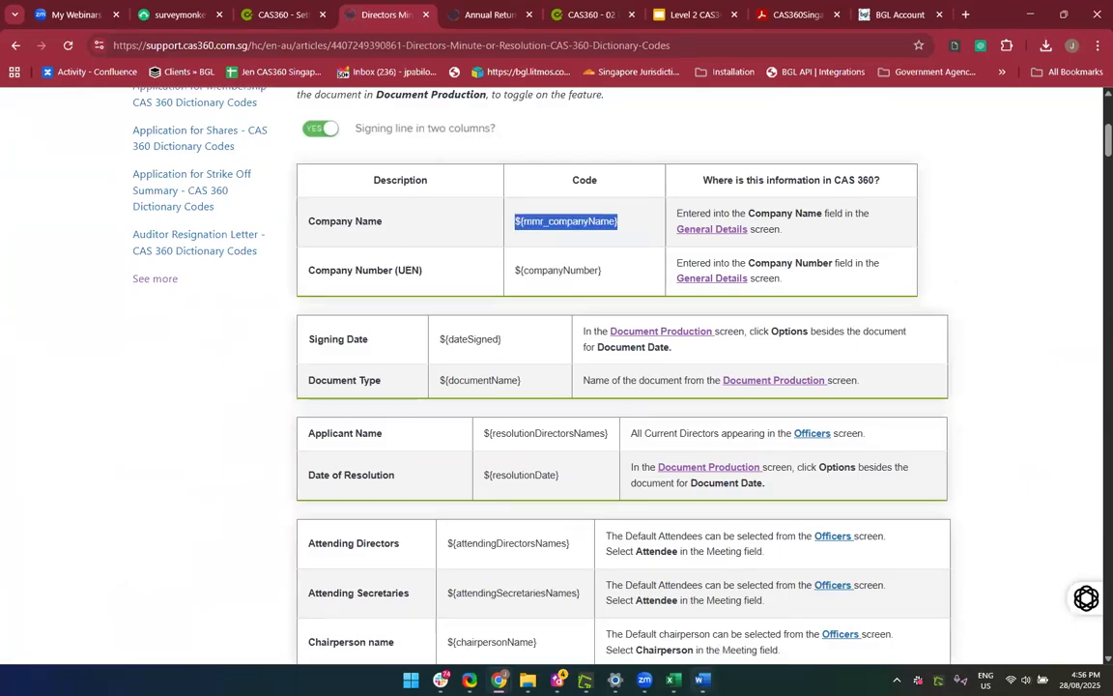
Close the protected-view copy of the sample minutes and return to the single-column directors' minutes template in Word
left_click(703, 679)
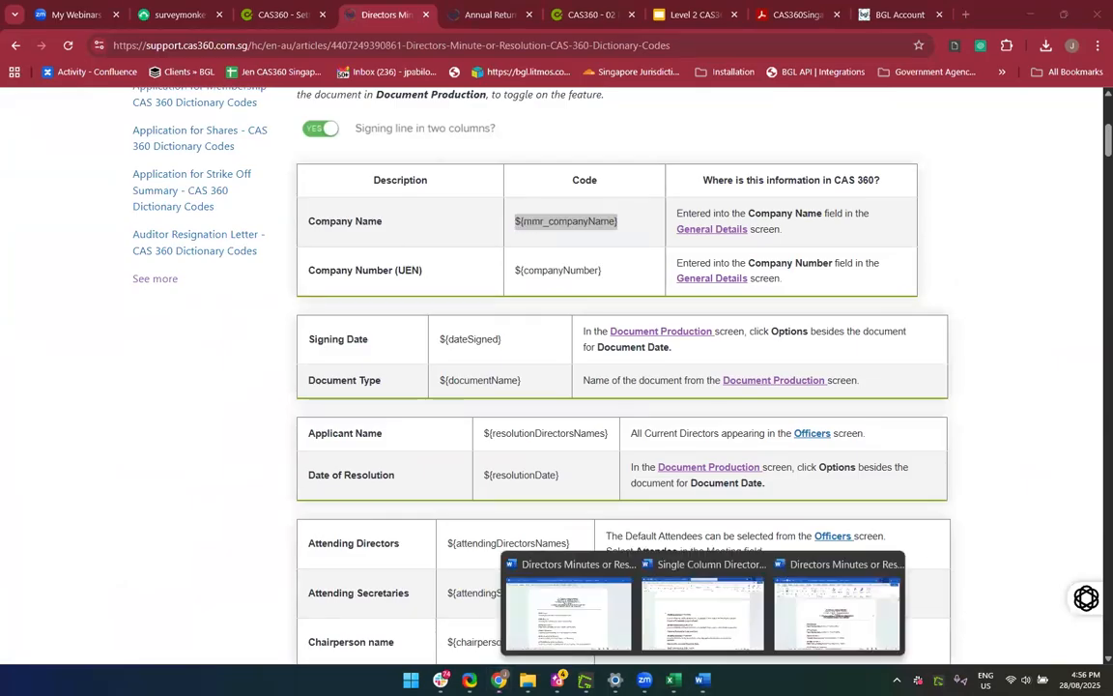
left_click(576, 620)
scroll(588, 510, "up", 2)
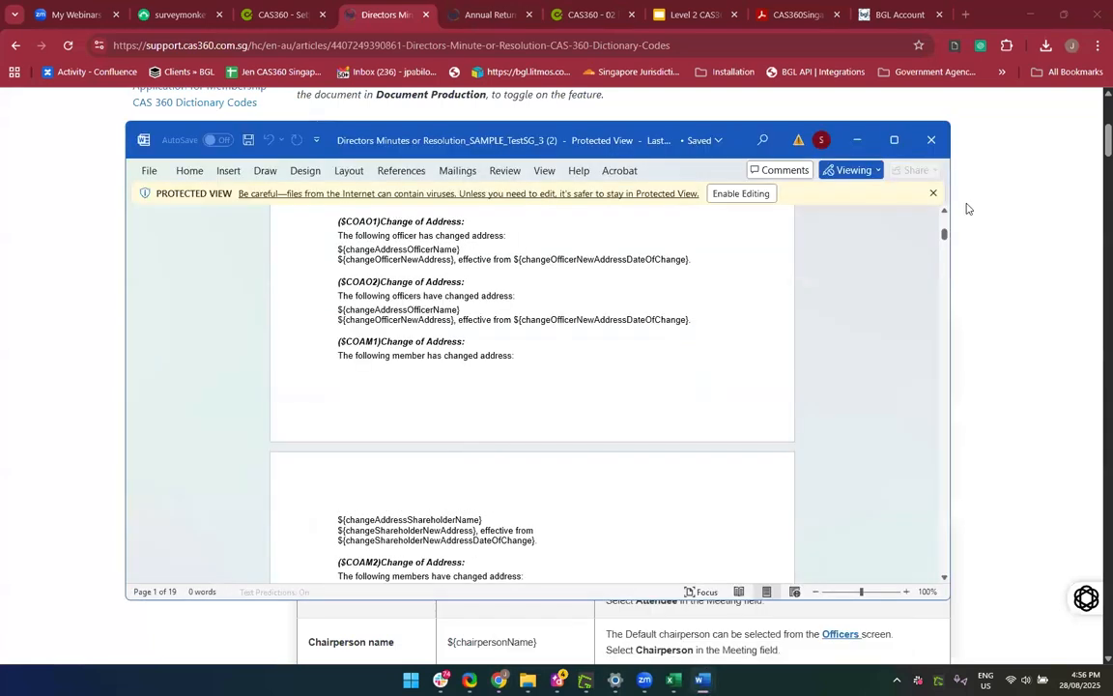
left_click(931, 141)
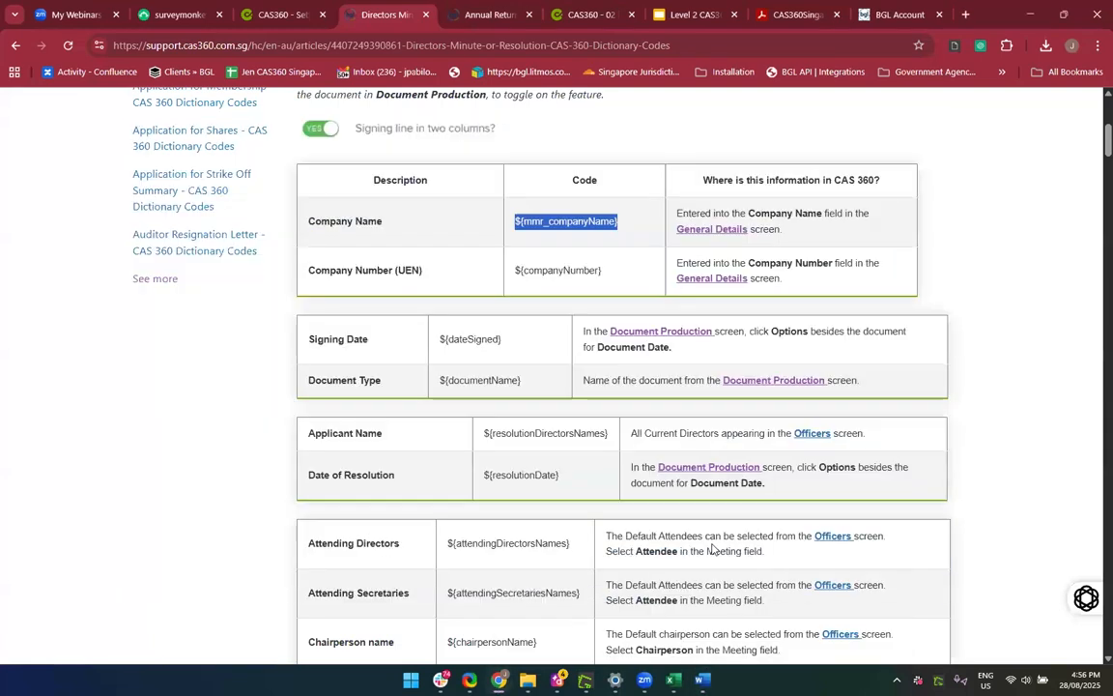
mouse_move(702, 680)
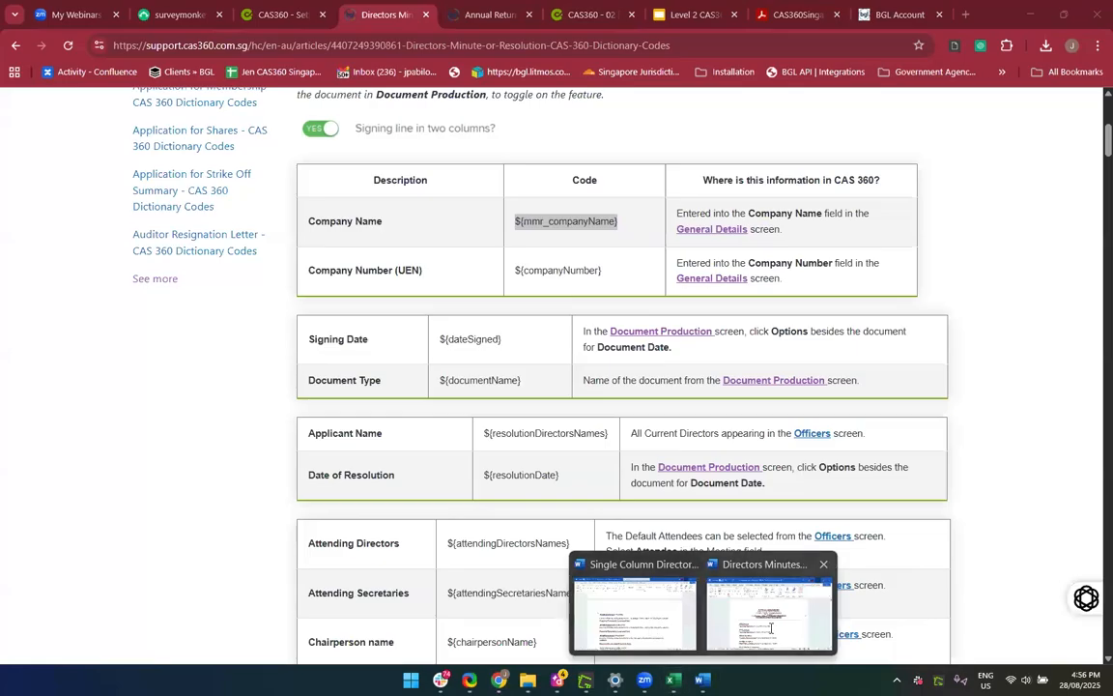
left_click(770, 628)
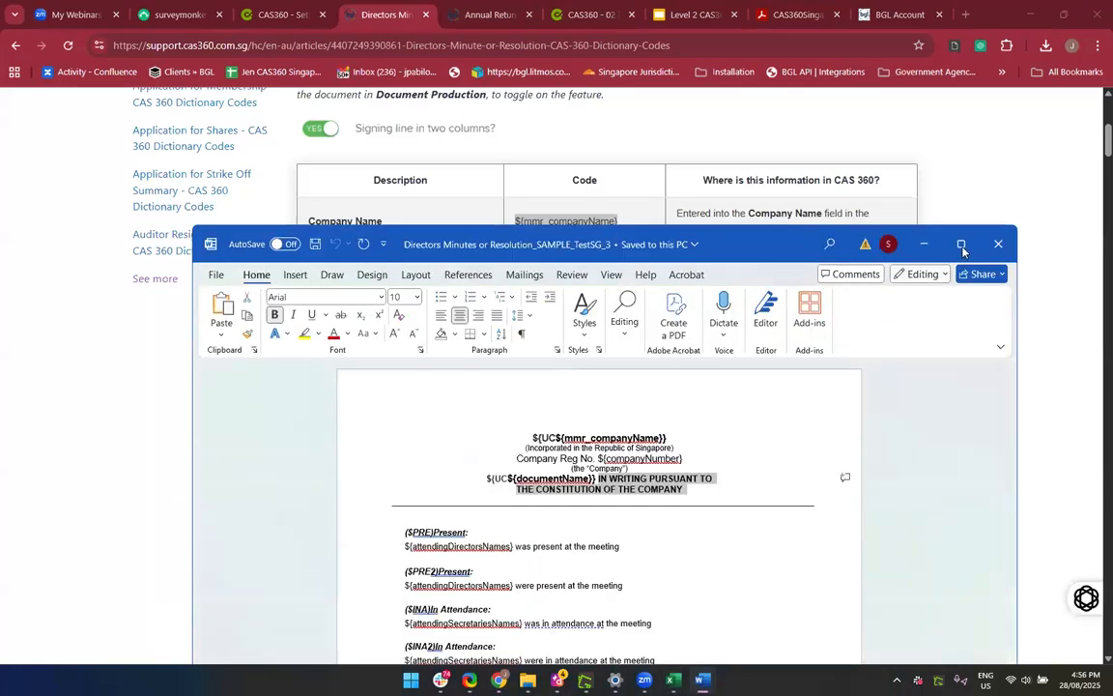
left_click(925, 245)
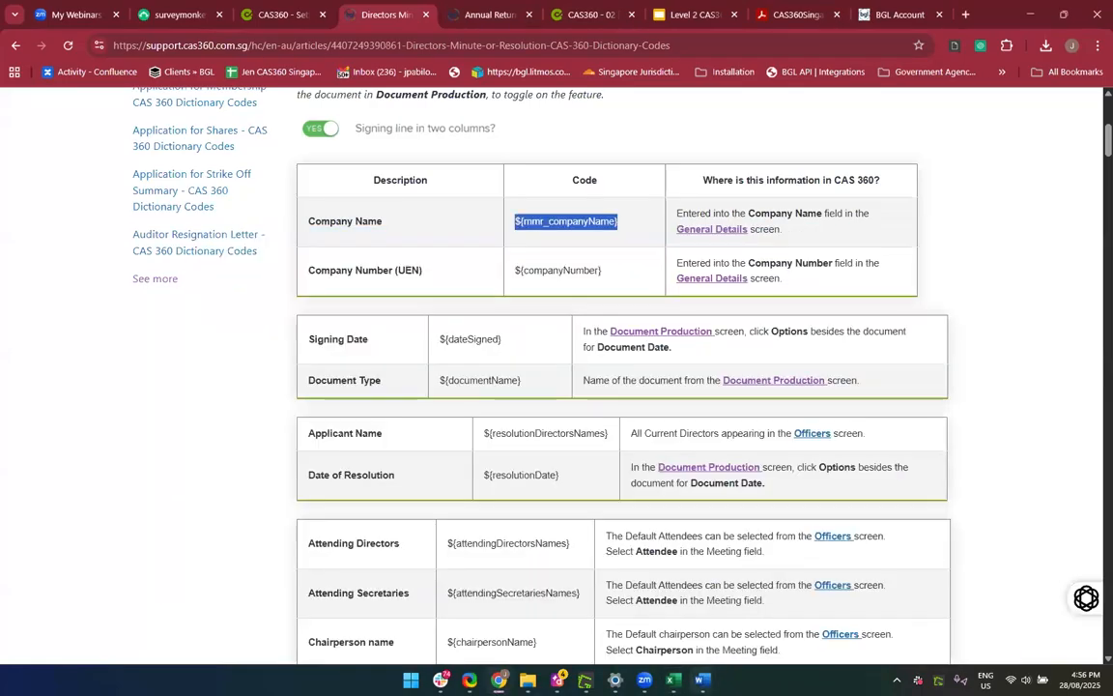
mouse_move(702, 681)
left_click(594, 590)
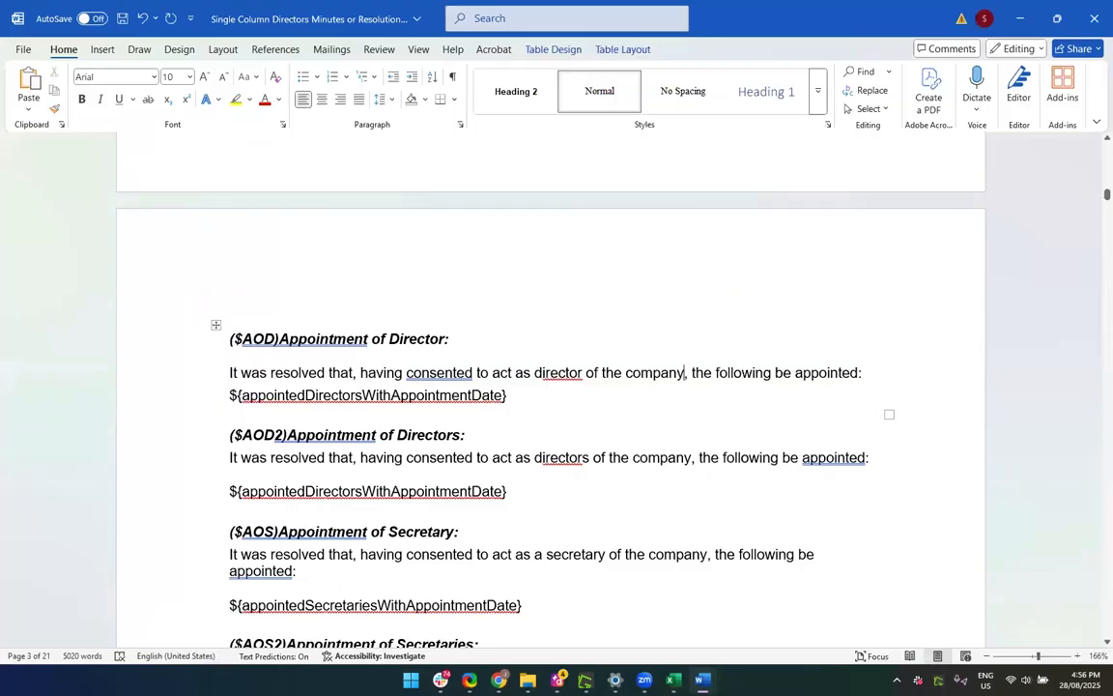
Capitalise "Company" in the Appointment of Director resolution and paste ${mmr_companyName} in front of it
key("shift+Right")
type("C")
key("Right")
key("Right")
key("Right")
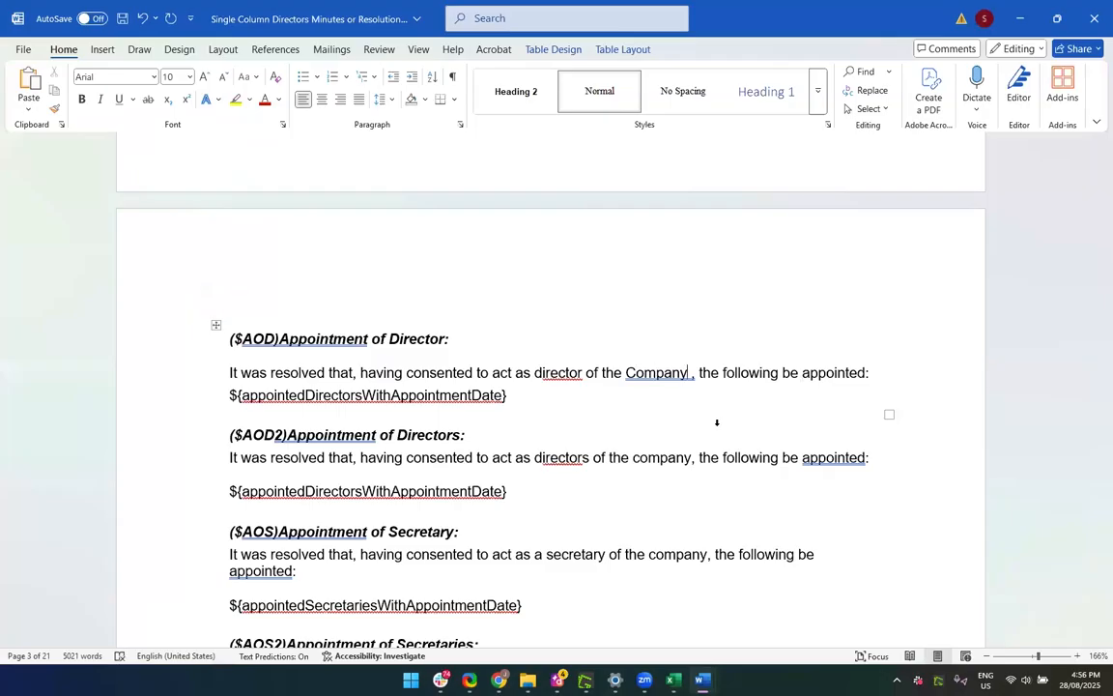
key("BackSpace")
key("Right")
key("Right")
key("ctrl+v")
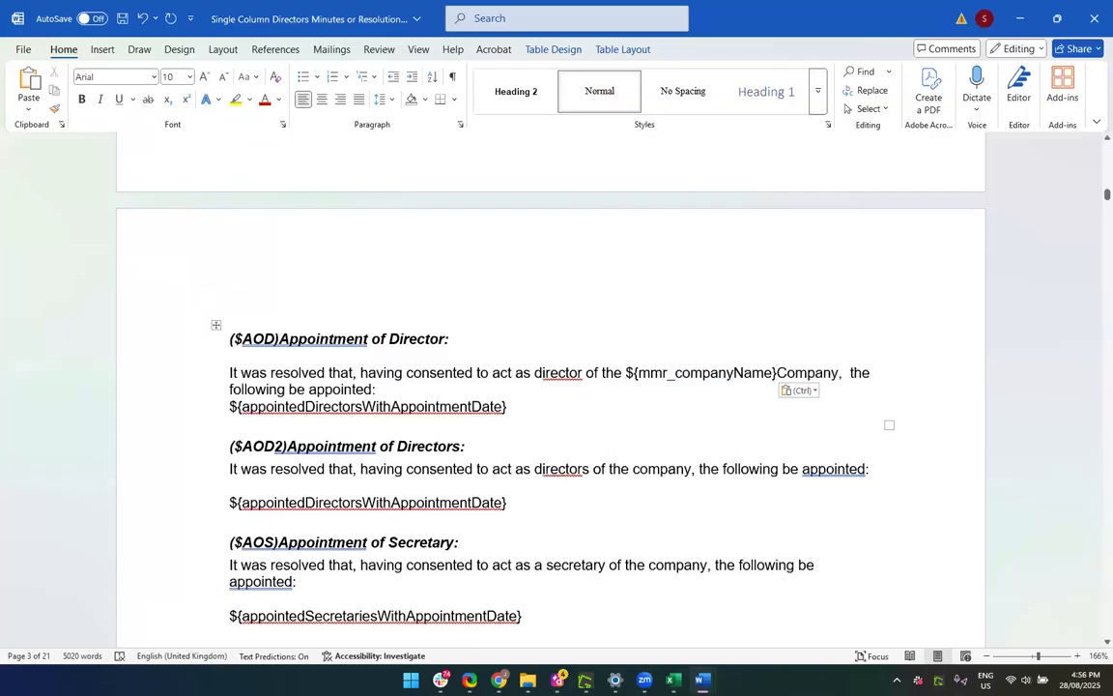
Complete the defined term after the company name code so that it reads "(The Company)"
type("(")
type("THE")
key("BackSpace")
key("BackSpace")
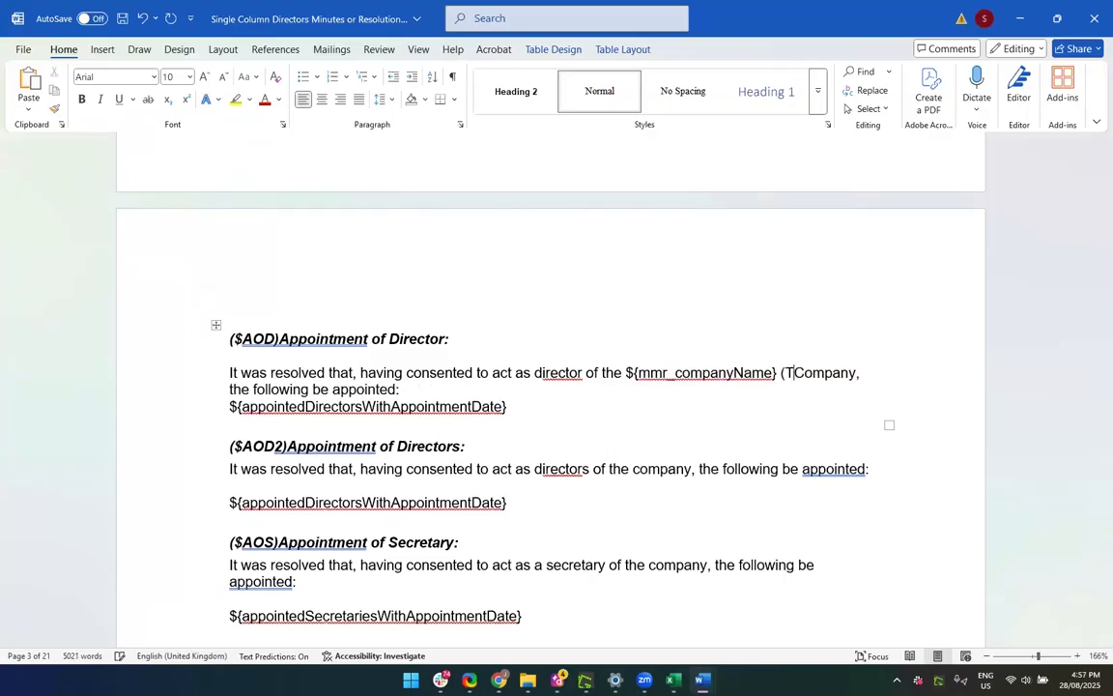
type("he ")
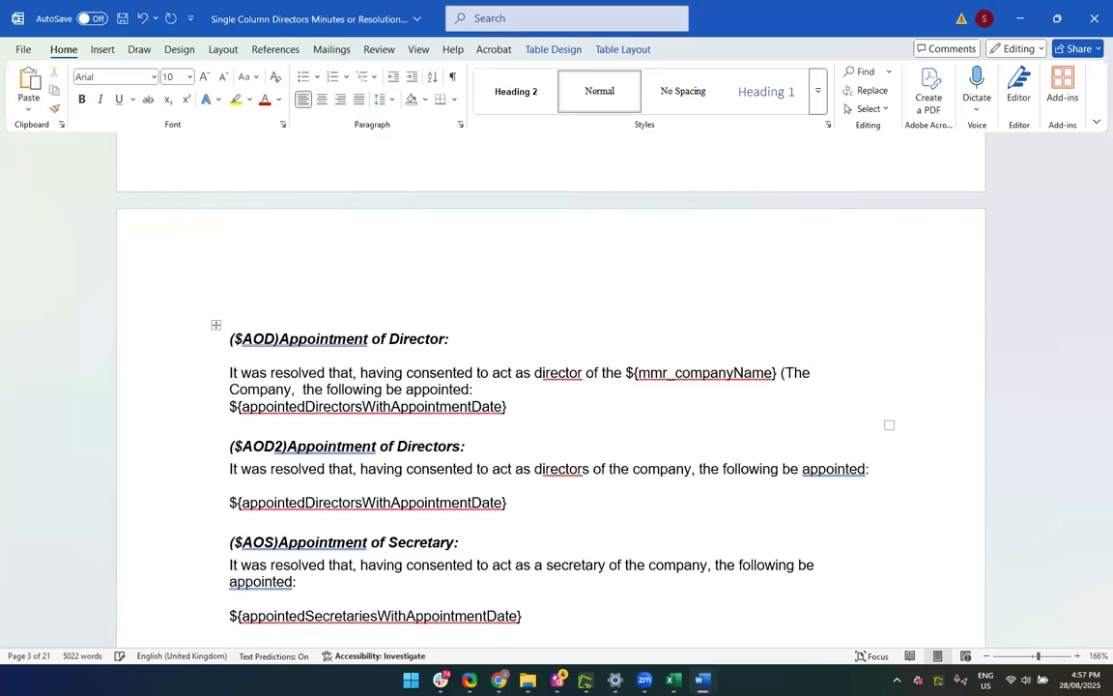
type(")")
Wrap the company name code in the Appointment of Director resolution in the uppercase code as ${UC${mmr_companyName}}
left_click(727, 374)
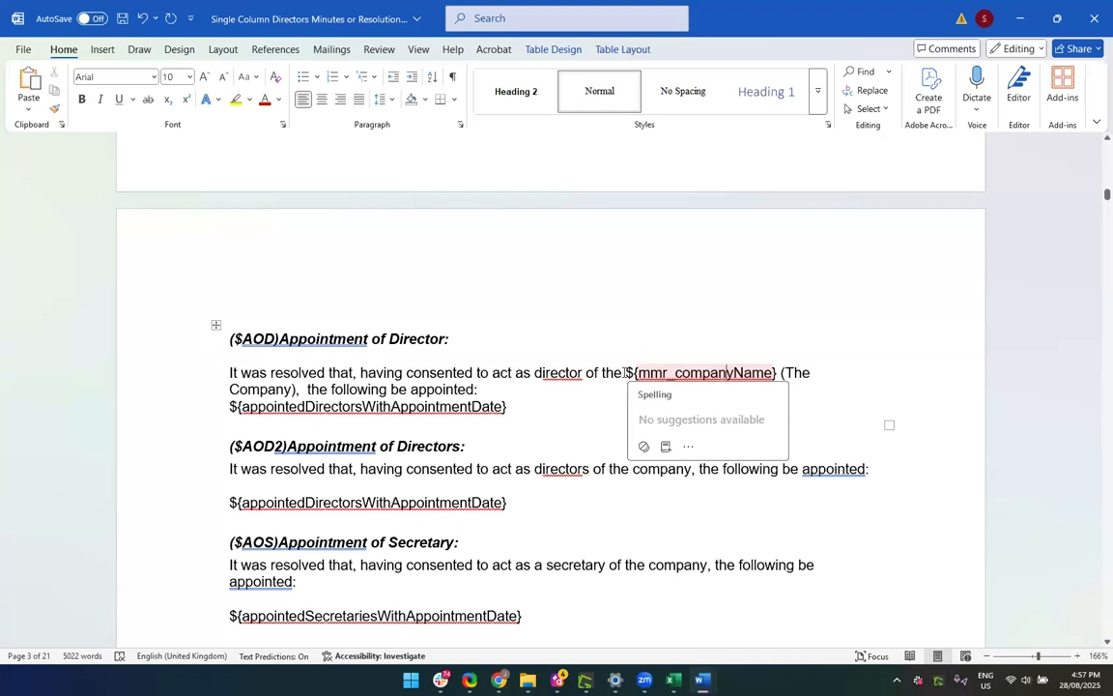
left_click(623, 373)
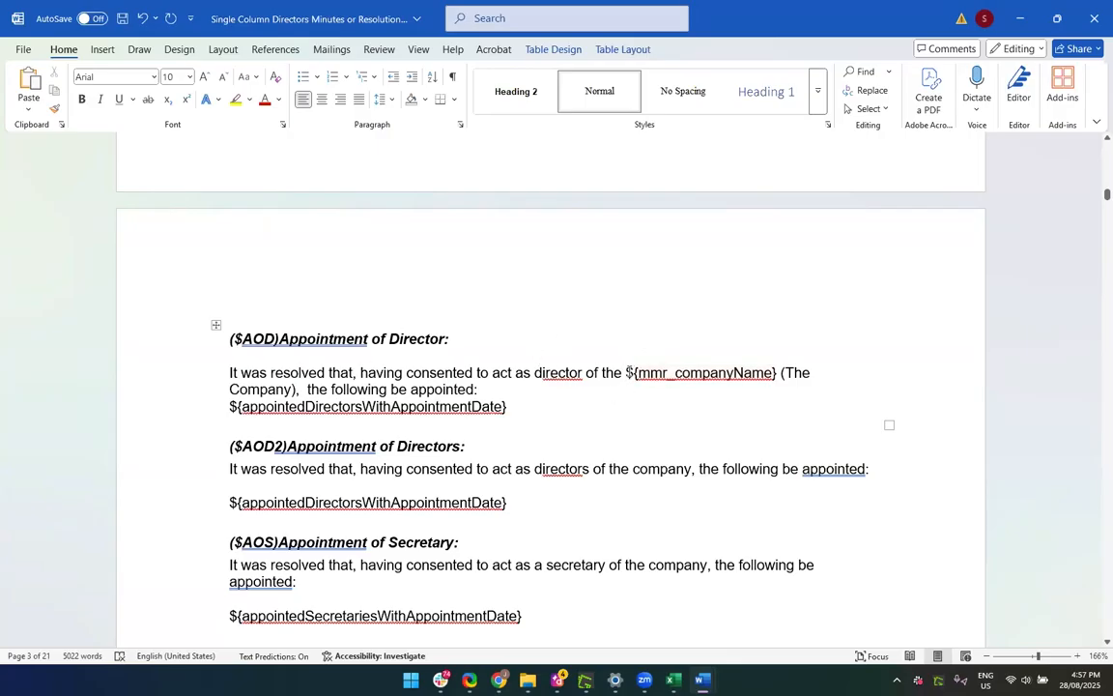
key("ctrl+s")
type("${")
type("UC$")
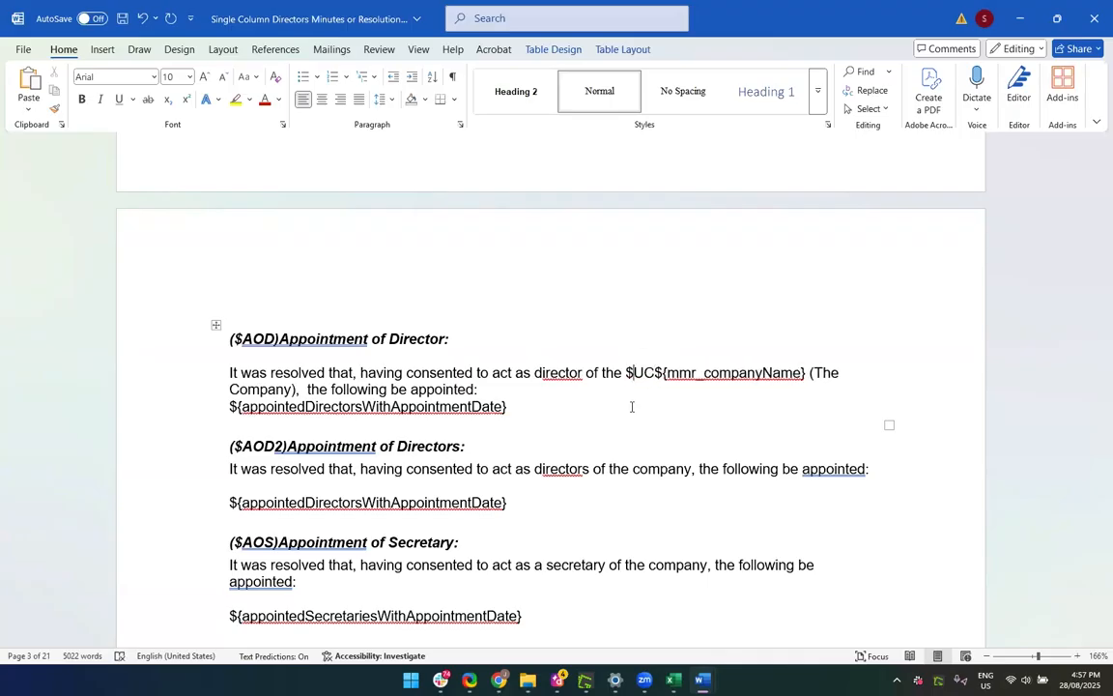
type("{")
key("Right")
key("Right")
key("Right")
key("Right")
key("Right")
key("Right")
key("Right")
key("Right")
key("Right")
key("Right")
key("Right")
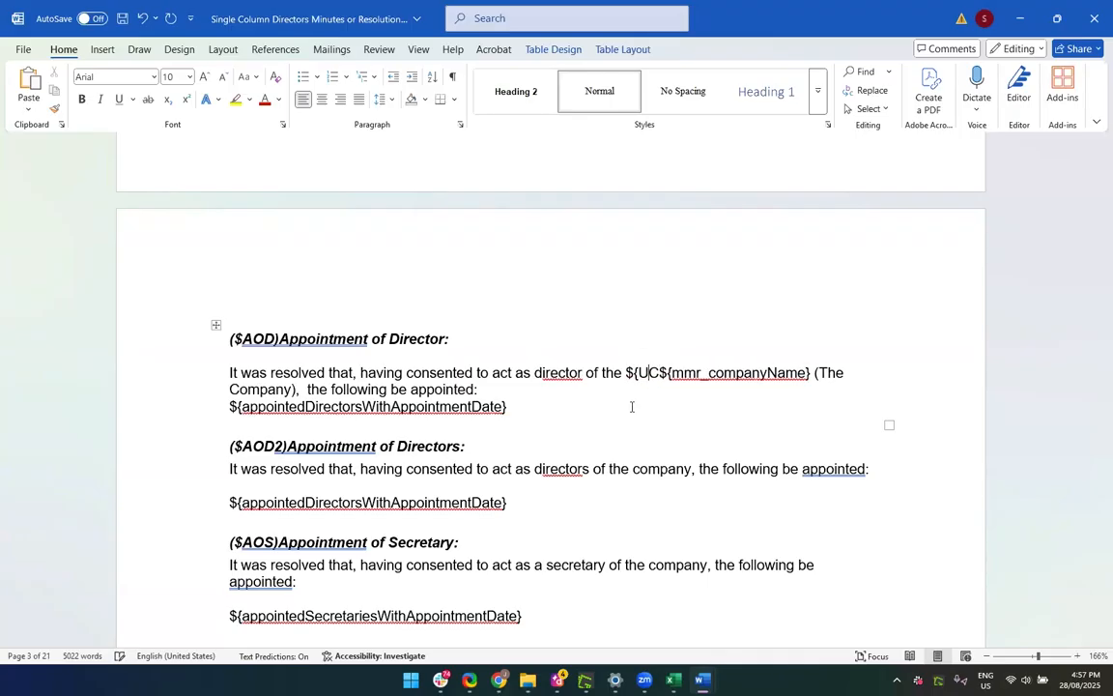
type("}")
Make the ${UC${mmr_companyName}} field in the Appointment of Director resolution bold
key("shift+Left")
key("shift+Left")
key("shift+Left")
key("shift+Left")
key("shift+Left")
key("shift+Left")
key("shift+Left")
key("shift+Left")
key("shift+Left")
key("shift+Left")
key("shift+Left")
key("shift+Left")
key("shift+Left")
key("shift+Left")
key("shift+Left")
key("shift+Left")
key("shift+Left")
key("shift+Left")
key("shift+Left")
key("shift+Left")
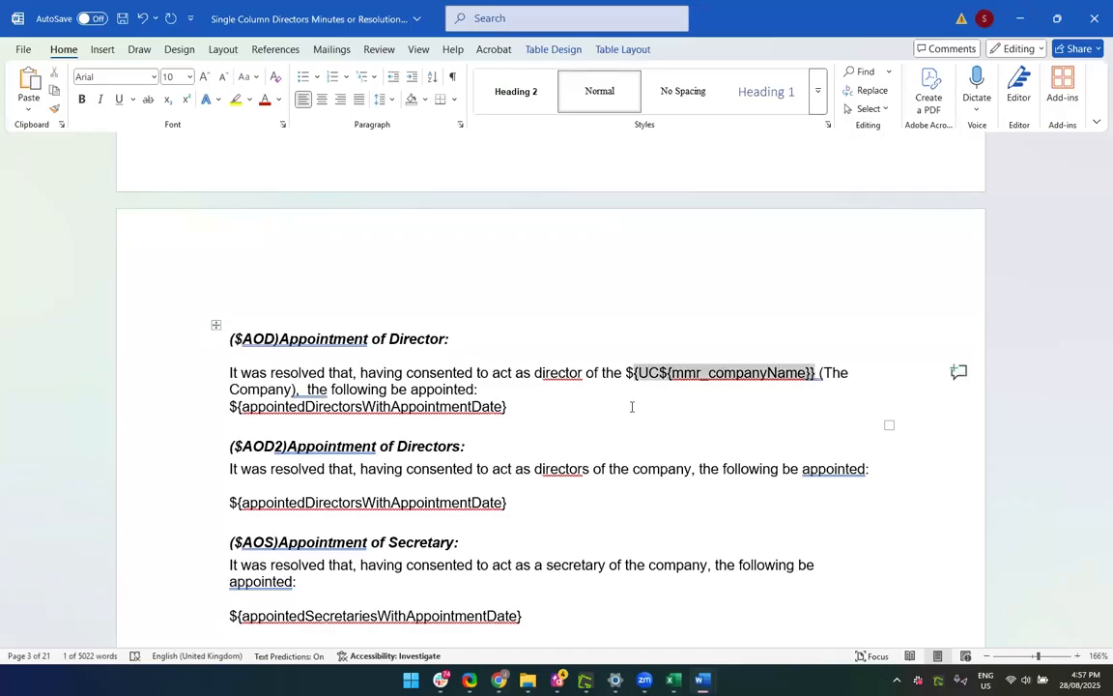
key("ctrl+b")
left_click(632, 407)
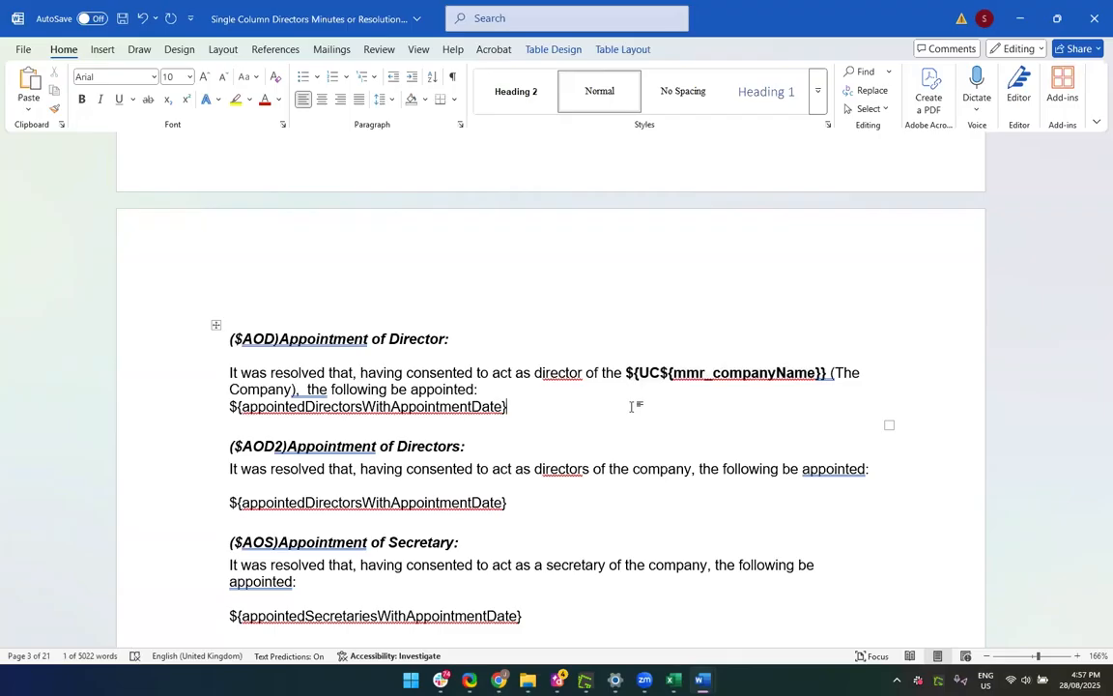
Review the resolutions on the earlier pages and compare them with the edited Appointment of Director wording
scroll(632, 407, "up", 1)
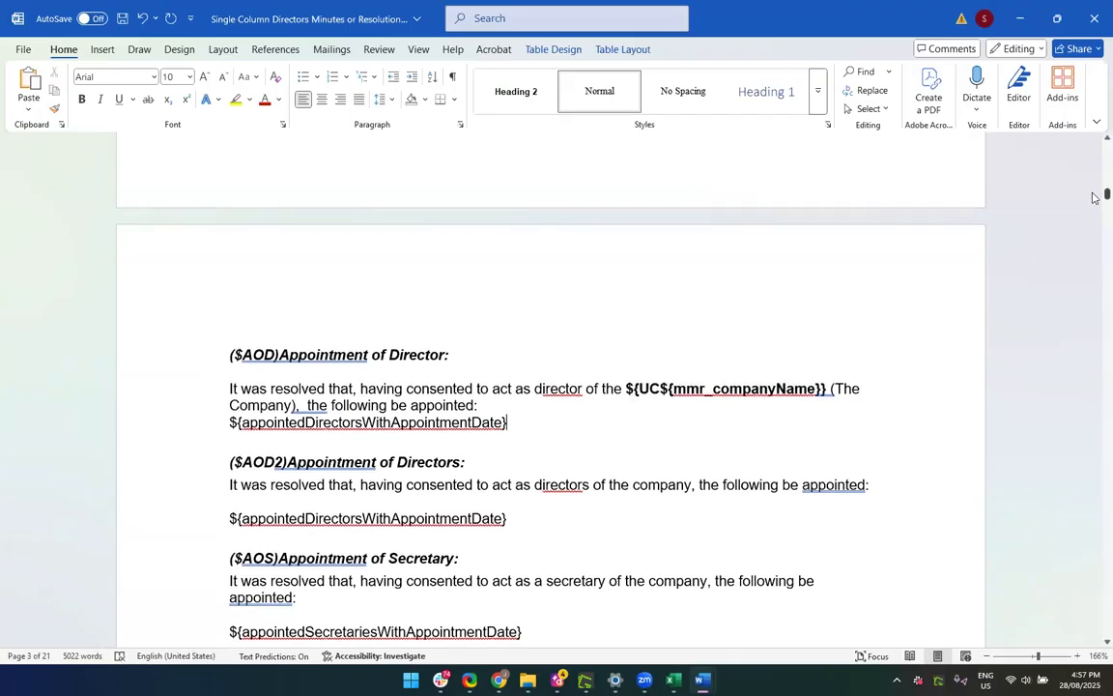
mouse_move(1107, 193)
left_mouse_down()
mouse_move(1095, 150)
mouse_move(1093, 191)
left_mouse_up()
scroll(786, 291, "up", 3)
scroll(785, 291, "up", 15)
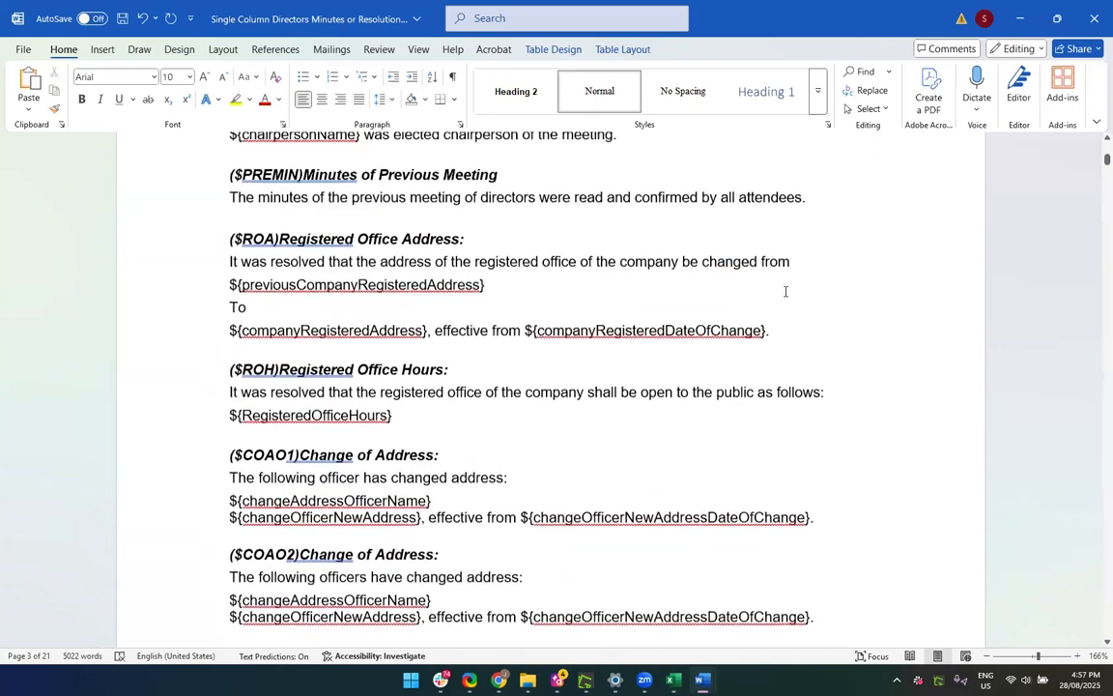
scroll(786, 291, "up", 10)
scroll(785, 290, "down", 11)
scroll(786, 291, "down", 15)
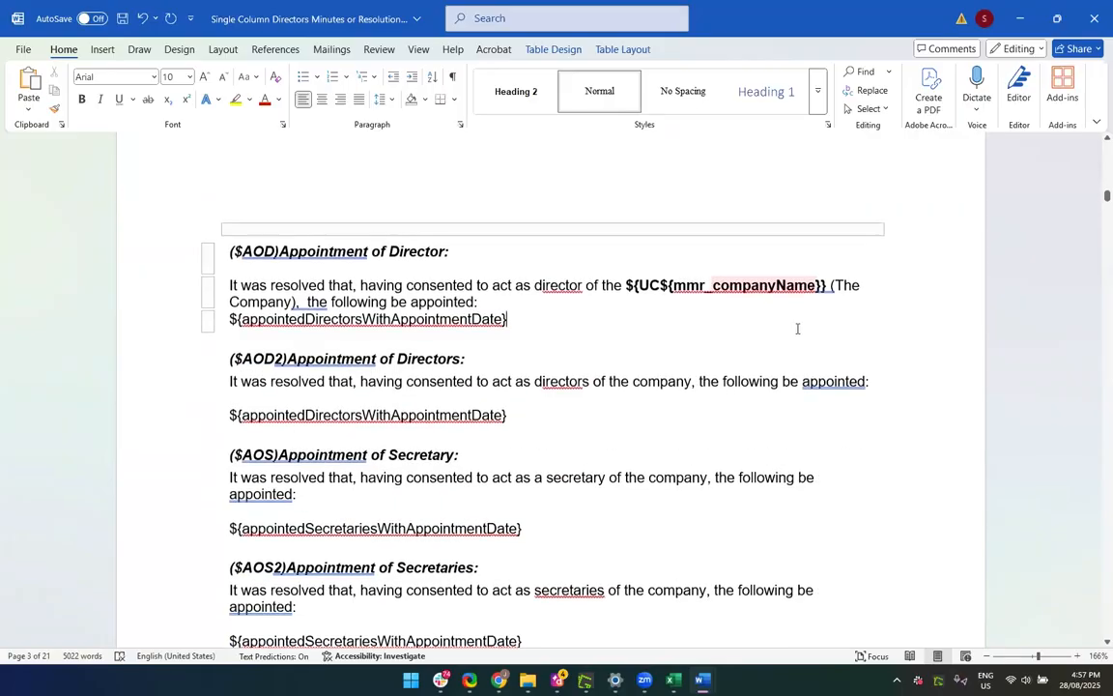
left_click(831, 285)
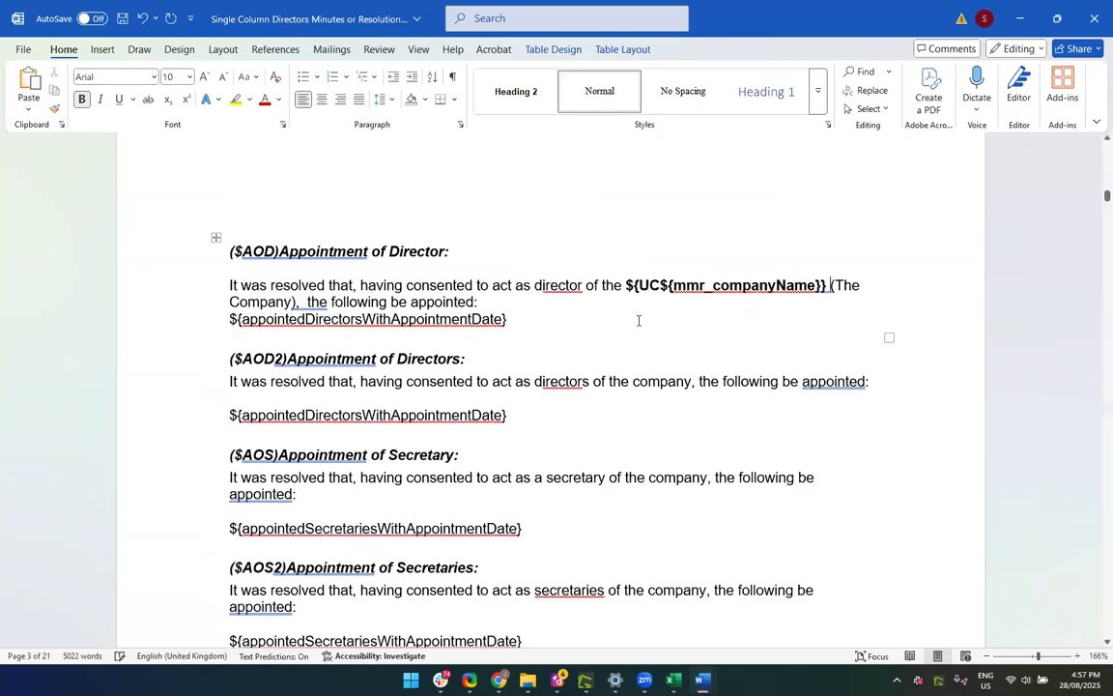
Add the wording "with the UEN No." after "(The Company)," in the Appointment of Director resolution
left_click(306, 302)
double_click(305, 301)
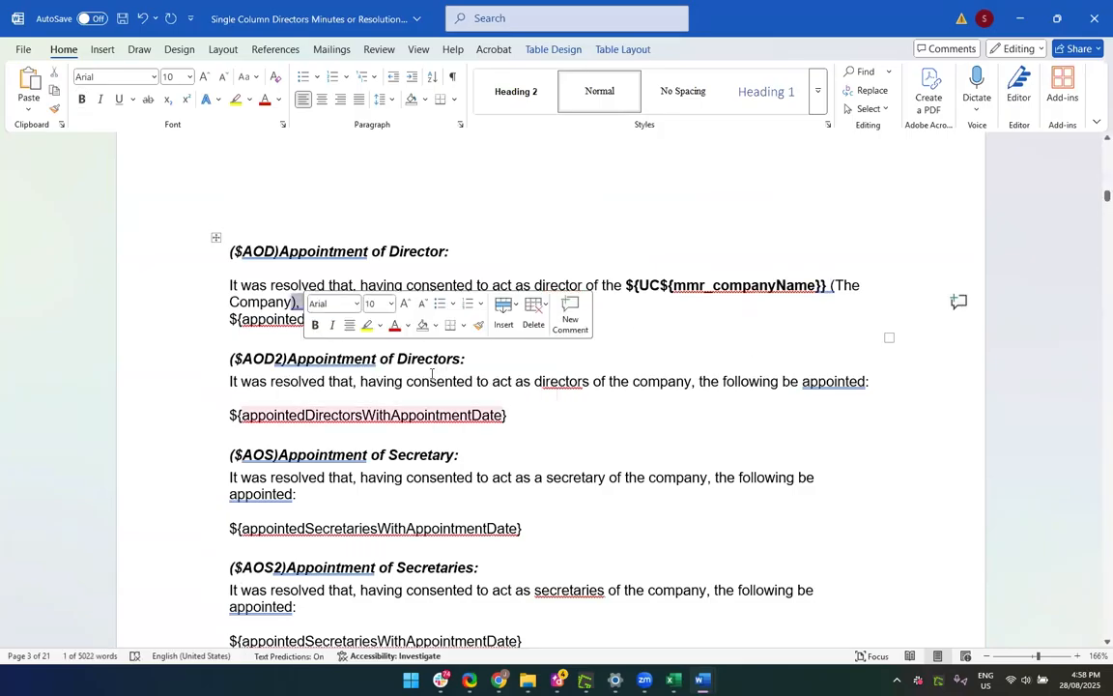
type("with the UEN")
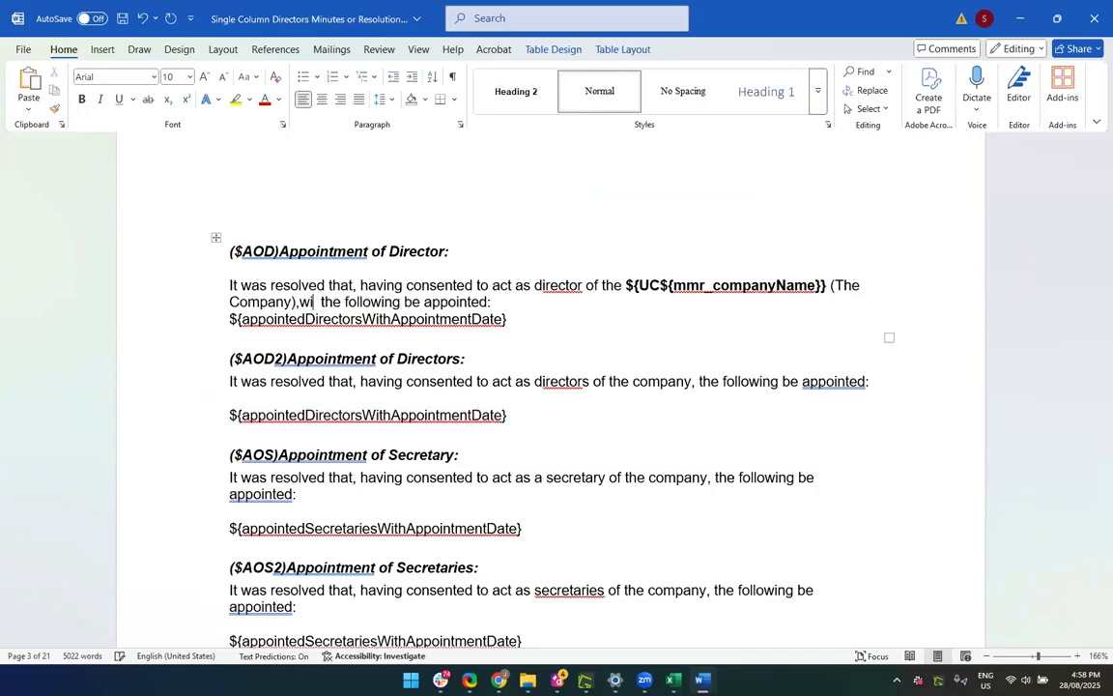
type(" No.")
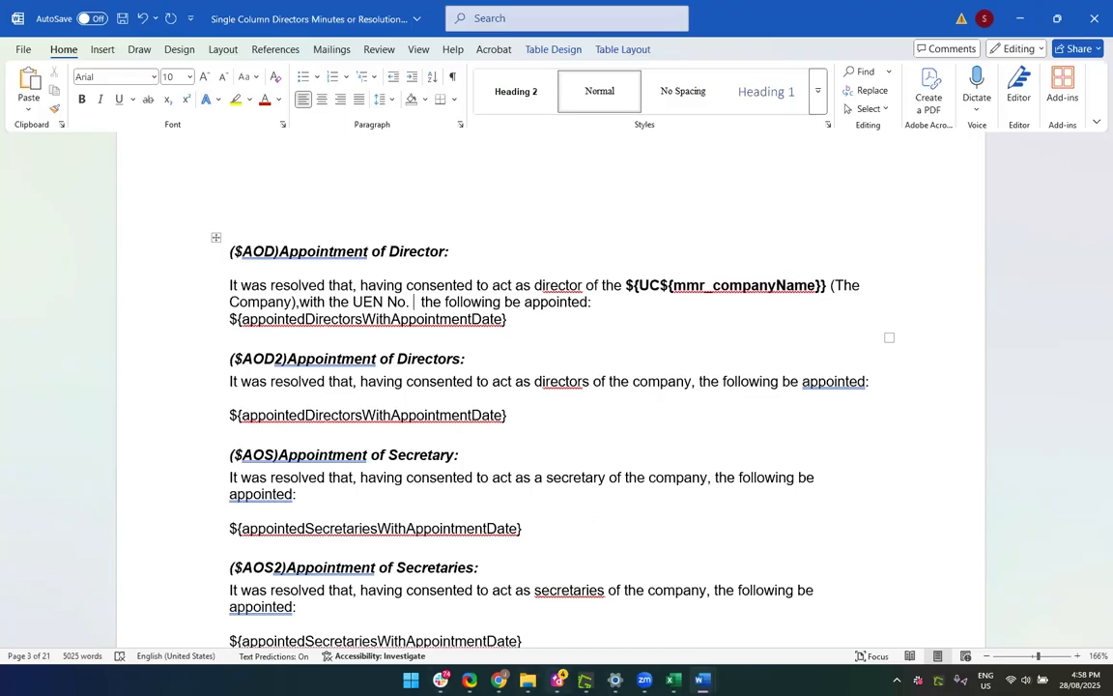
Copy the Company Number (UEN) code ${companyNumber} from the dictionary codes article and insert it after "UEN No." in the resolution
left_click(391, 621)
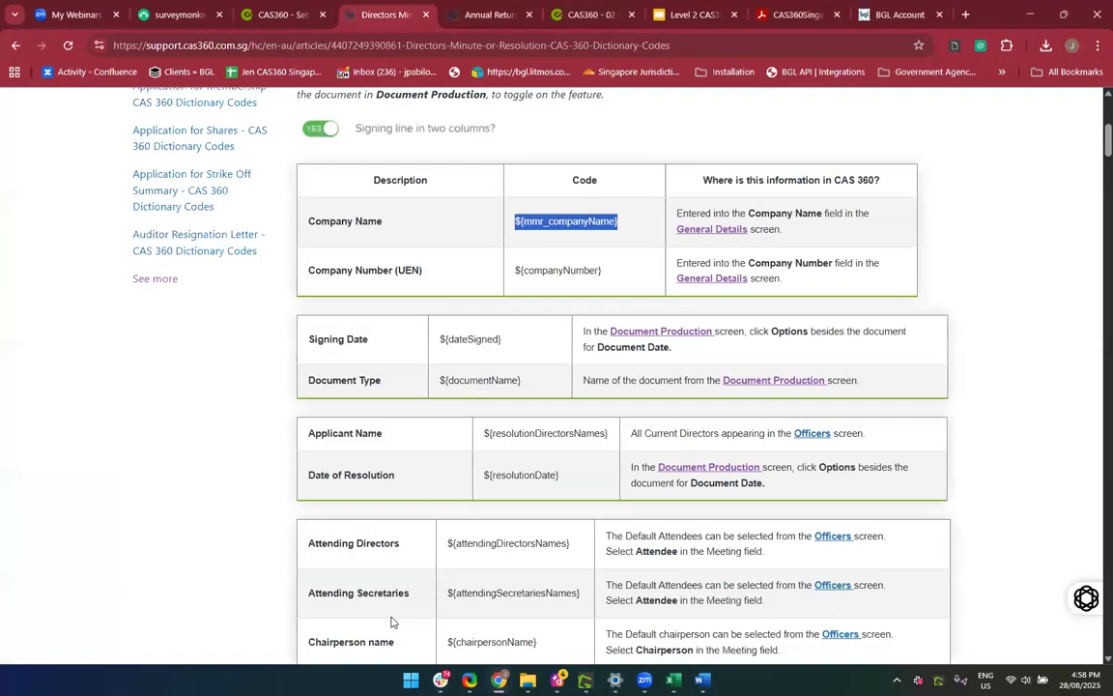
left_click(778, 261)
left_click_drag(624, 268, 521, 273)
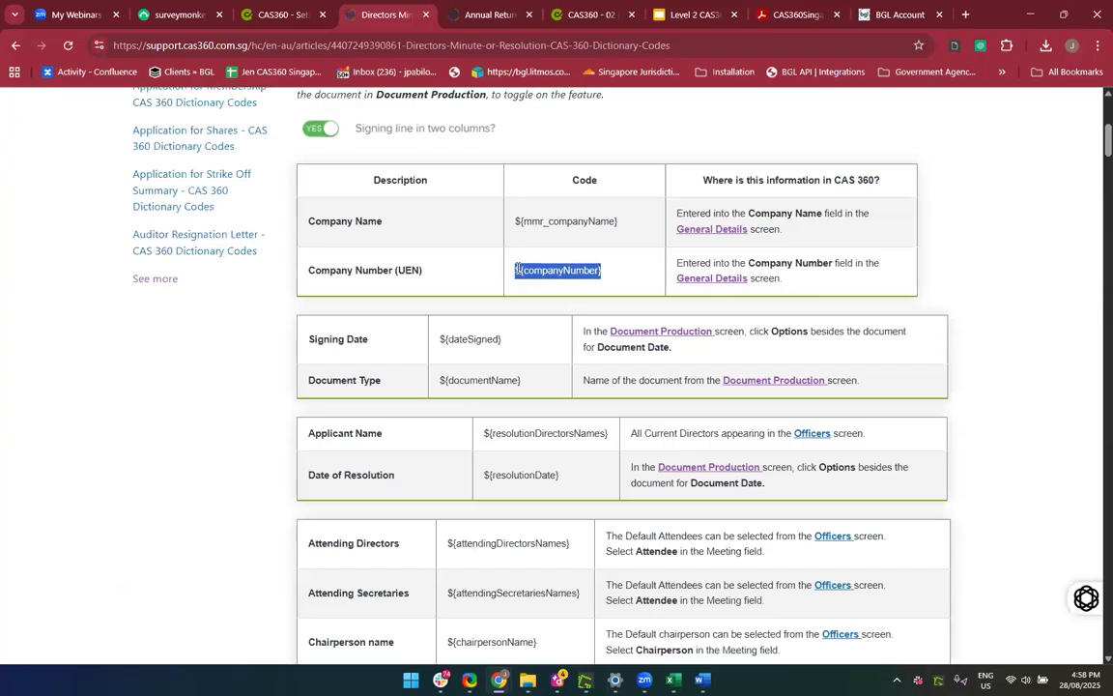
left_click(700, 678)
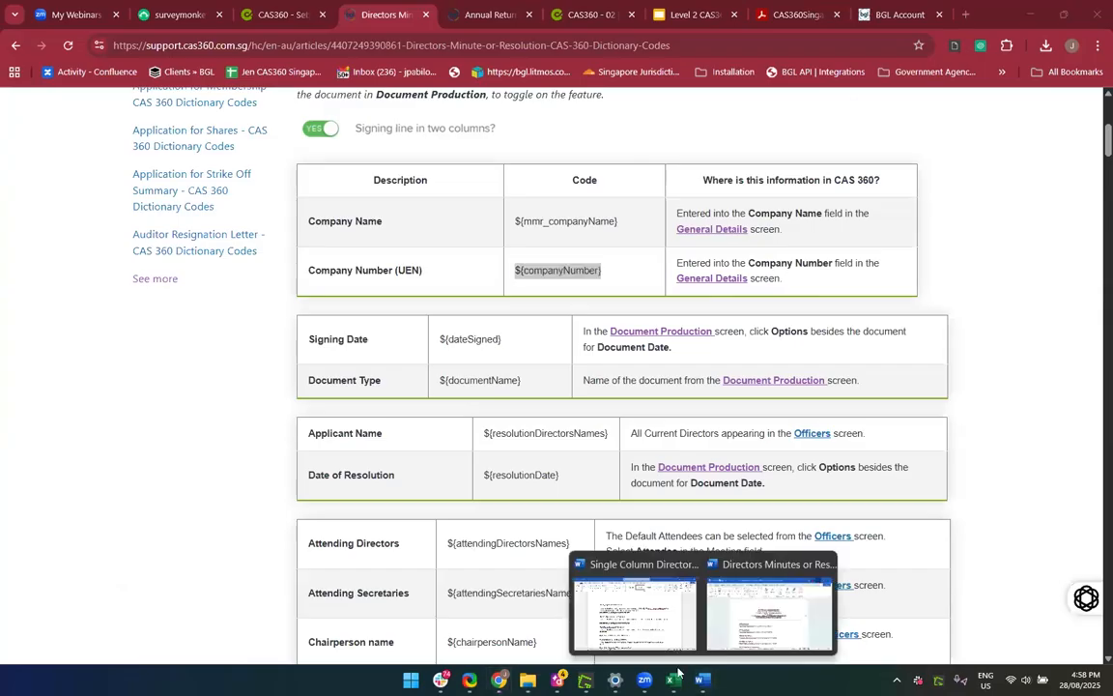
left_click(634, 615)
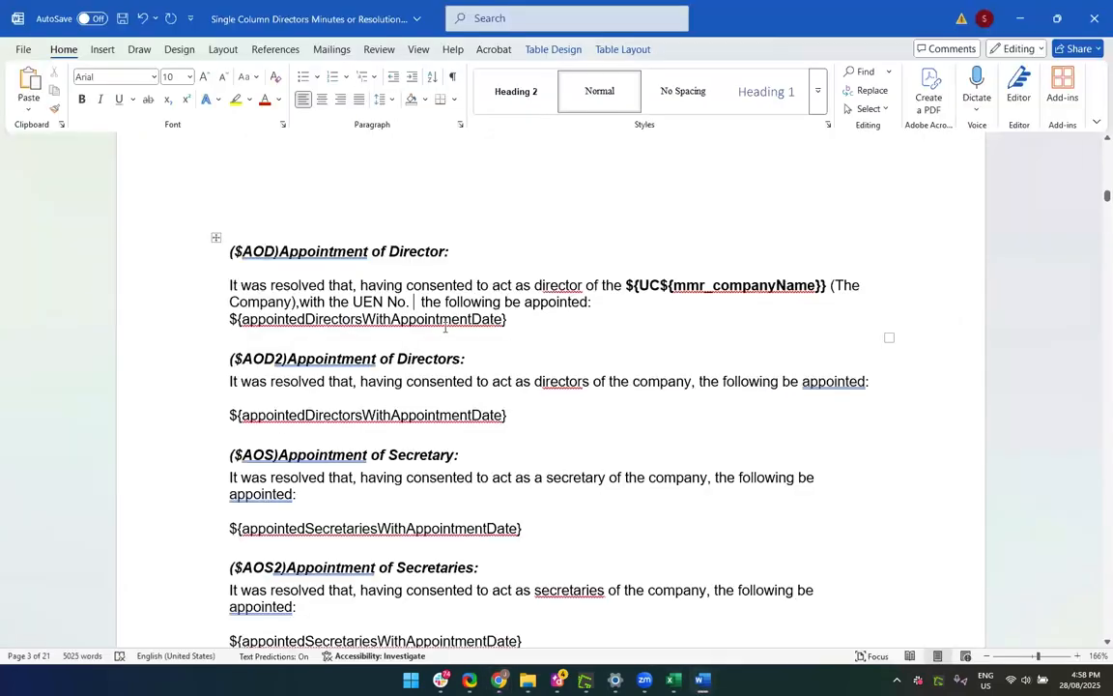
left_click(418, 302)
type("${companyNumber}")
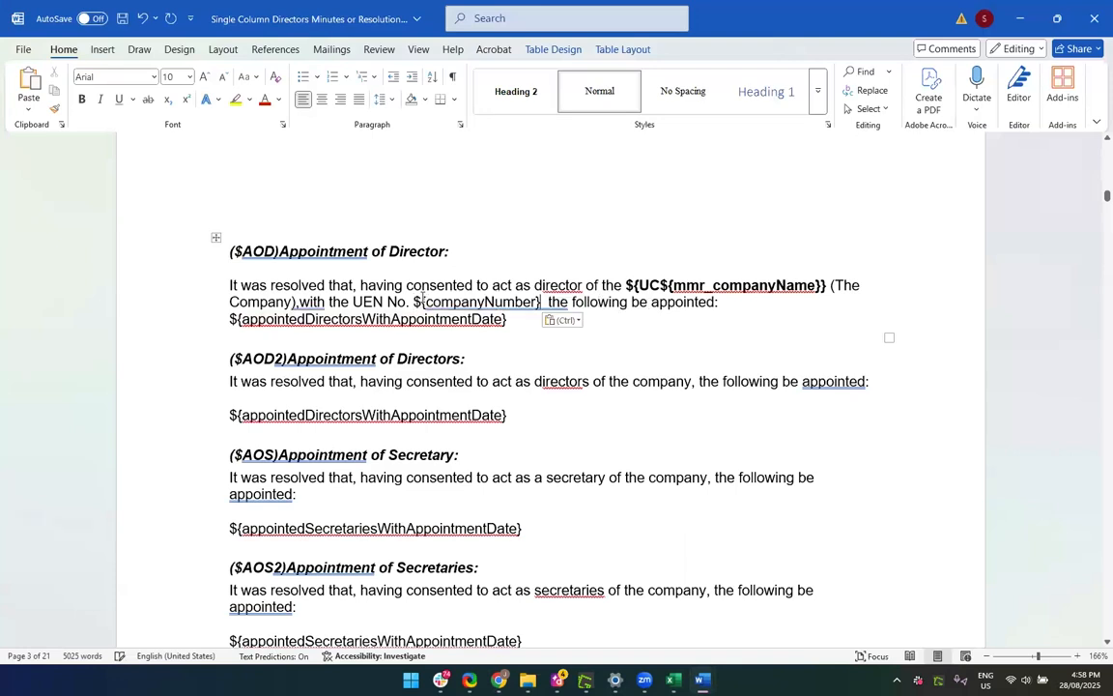
Make the ${companyNumber} code in the Appointment of Director resolution bold
left_click(547, 413)
left_click(661, 325)
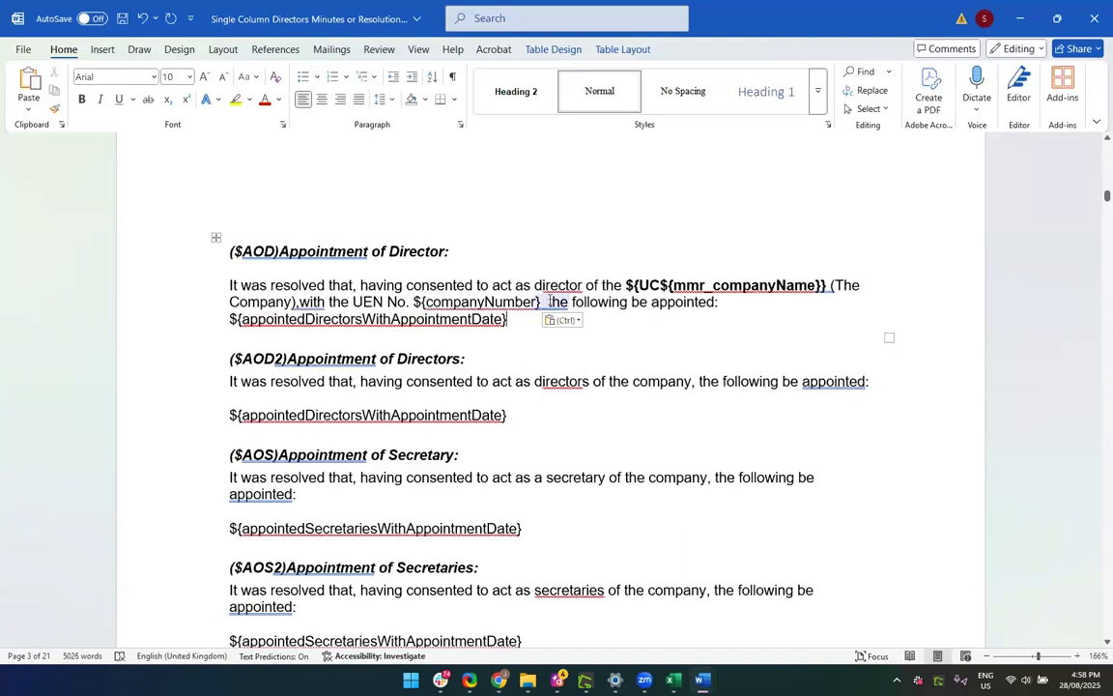
left_click_drag(470, 301, 417, 301)
key("ctrl+b")
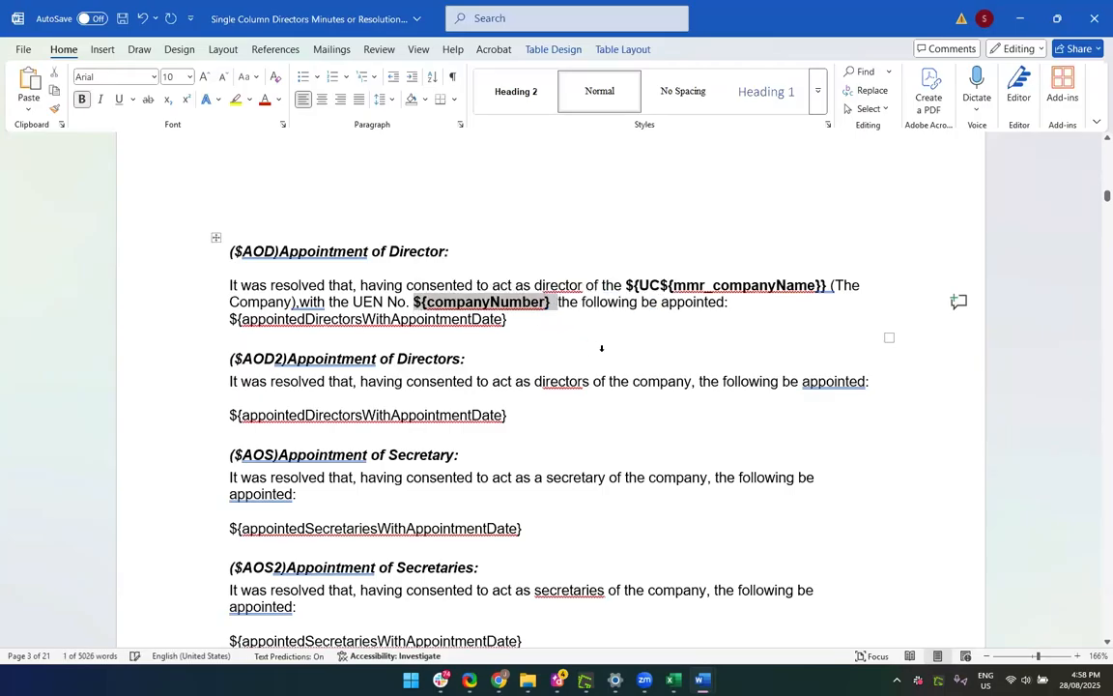
Insert two blank lines after "the following be appointed:" and accept the grammar suggestion removing the extra space after ${companyNumber}
left_click(739, 304)
key("Return")
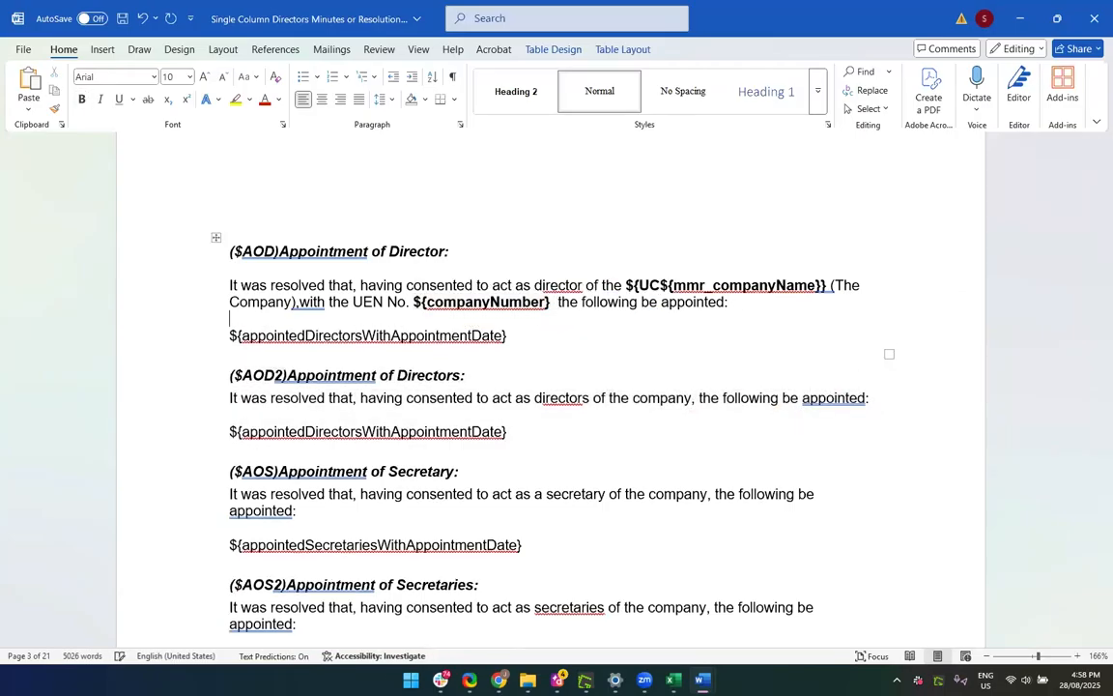
key("Return")
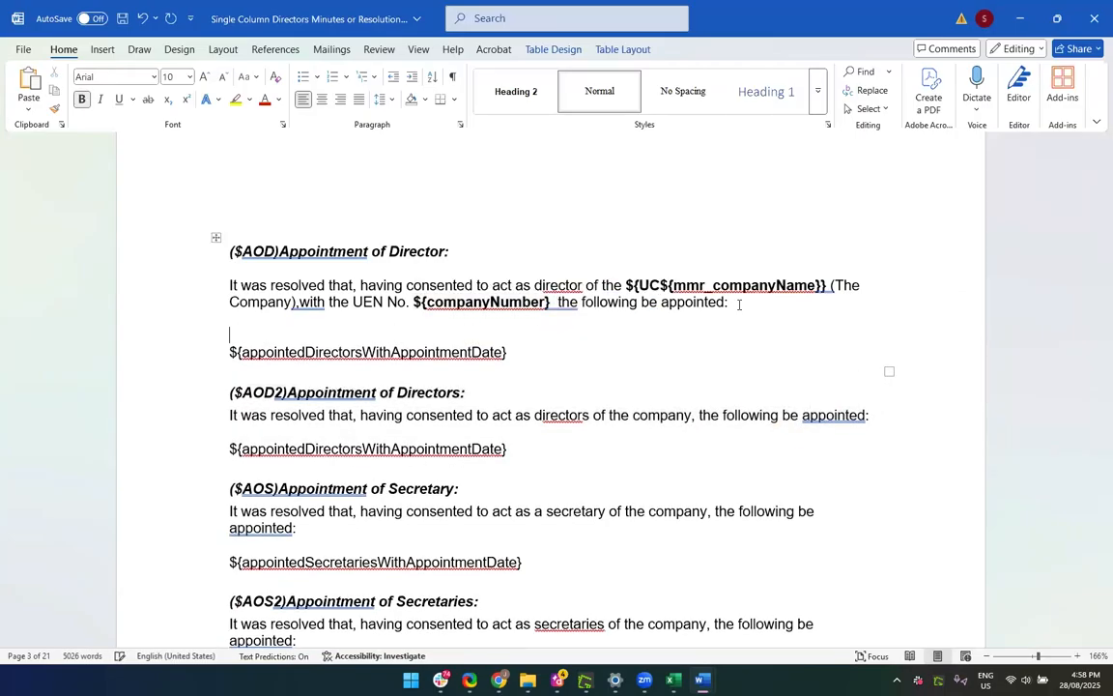
left_click(566, 303)
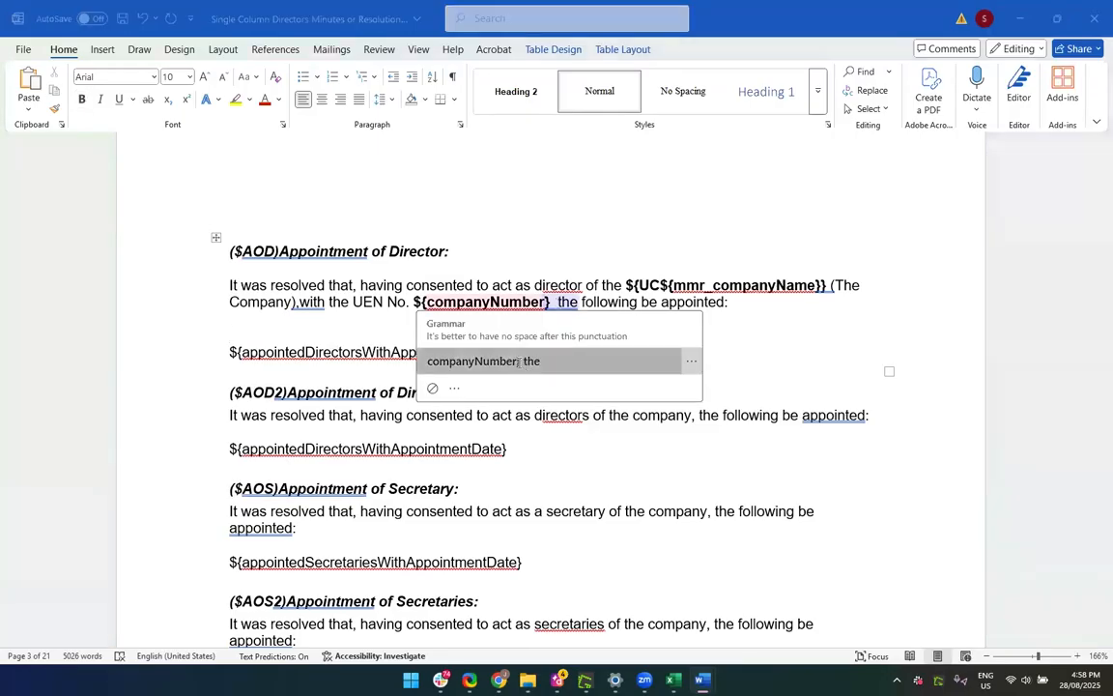
left_click(543, 368)
Add the line "ADD ON Text here" below the appointed directors code and highlight it in yellow
key("Return")
type("ADD ON Text here")
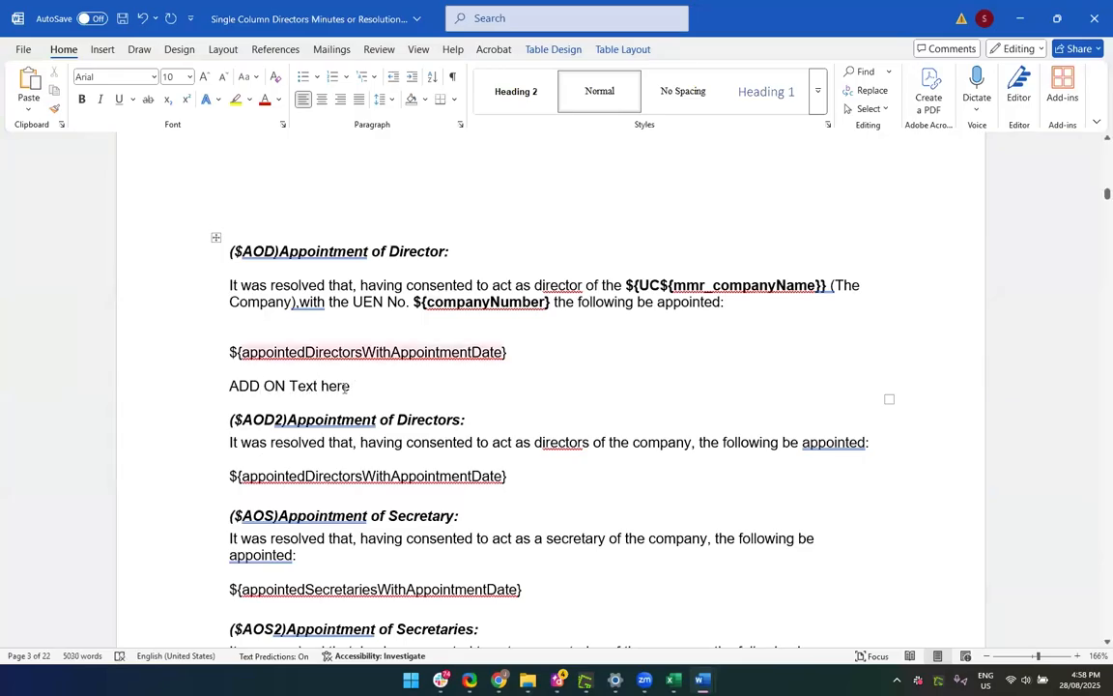
left_click_drag(355, 386, 229, 385)
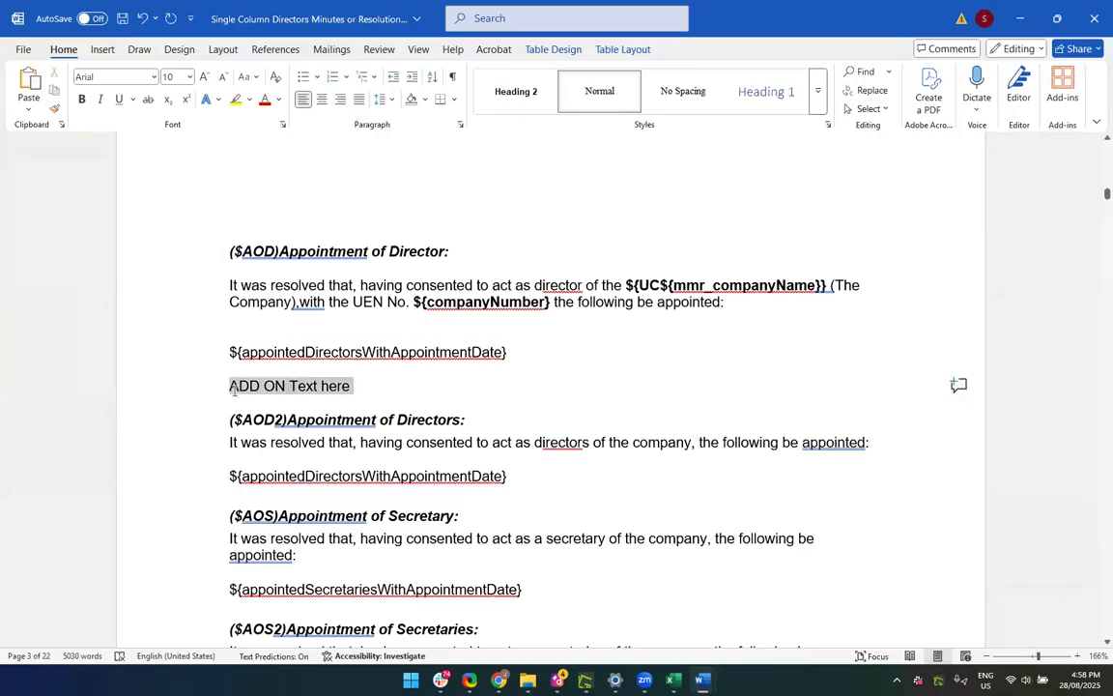
left_click(235, 101)
left_click(321, 336)
Look through the Date Formats section of the dictionary codes article and copy the Date Long Form Variant Upper Case code ${DLF2UC}
left_click(241, 352)
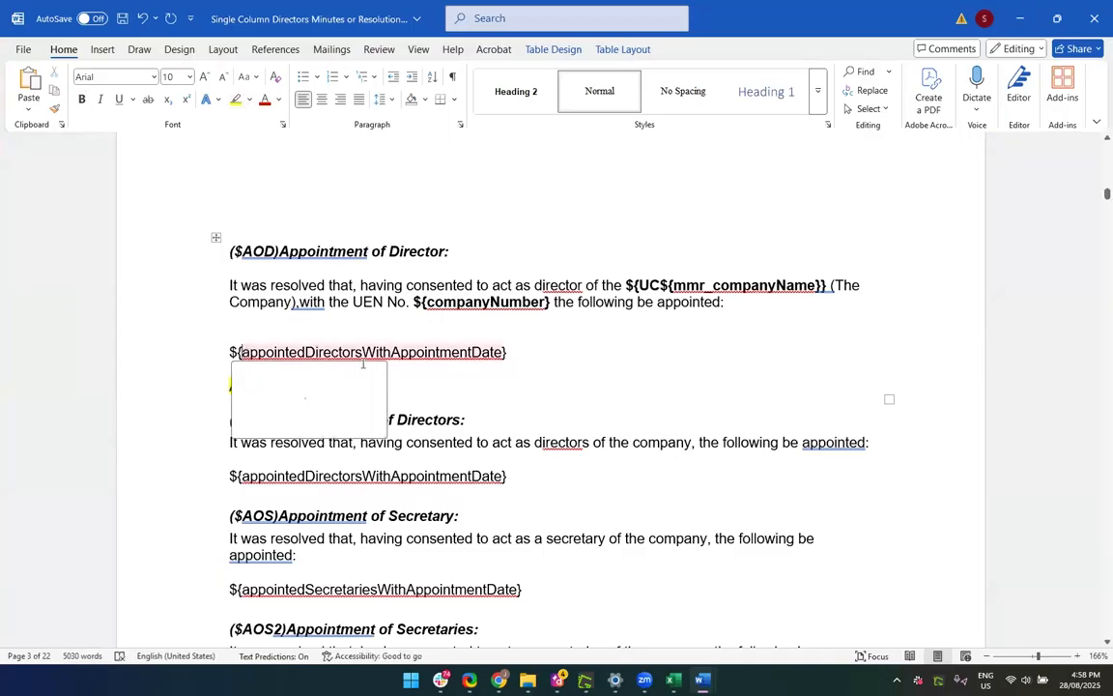
key("Home")
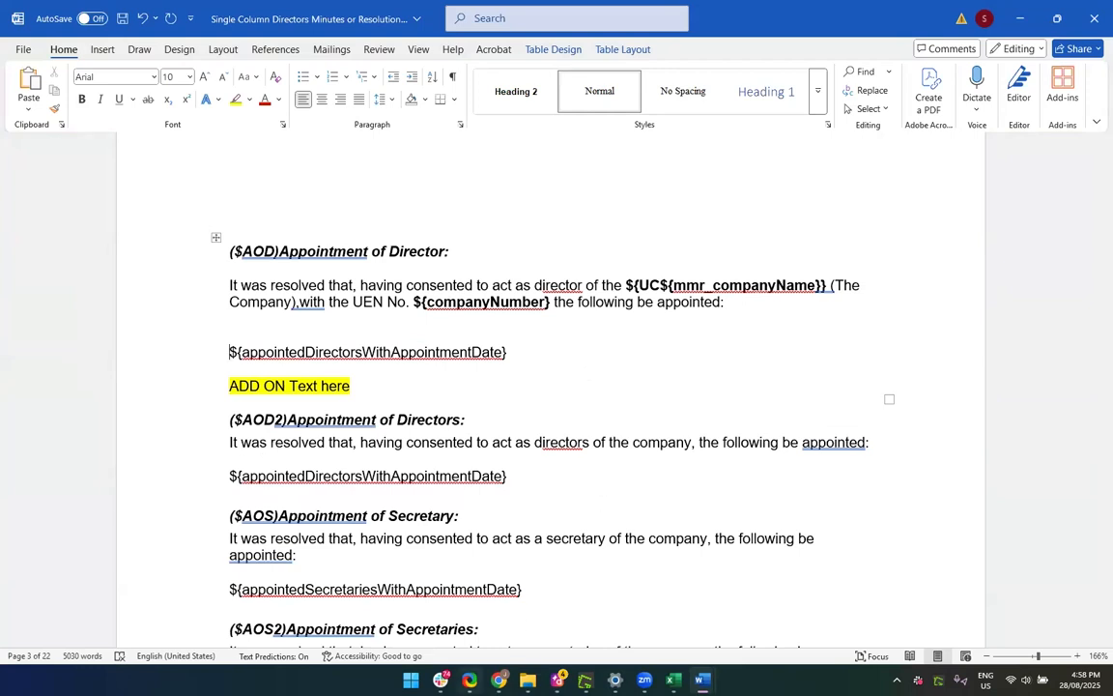
mouse_move(498, 680)
left_click(370, 622)
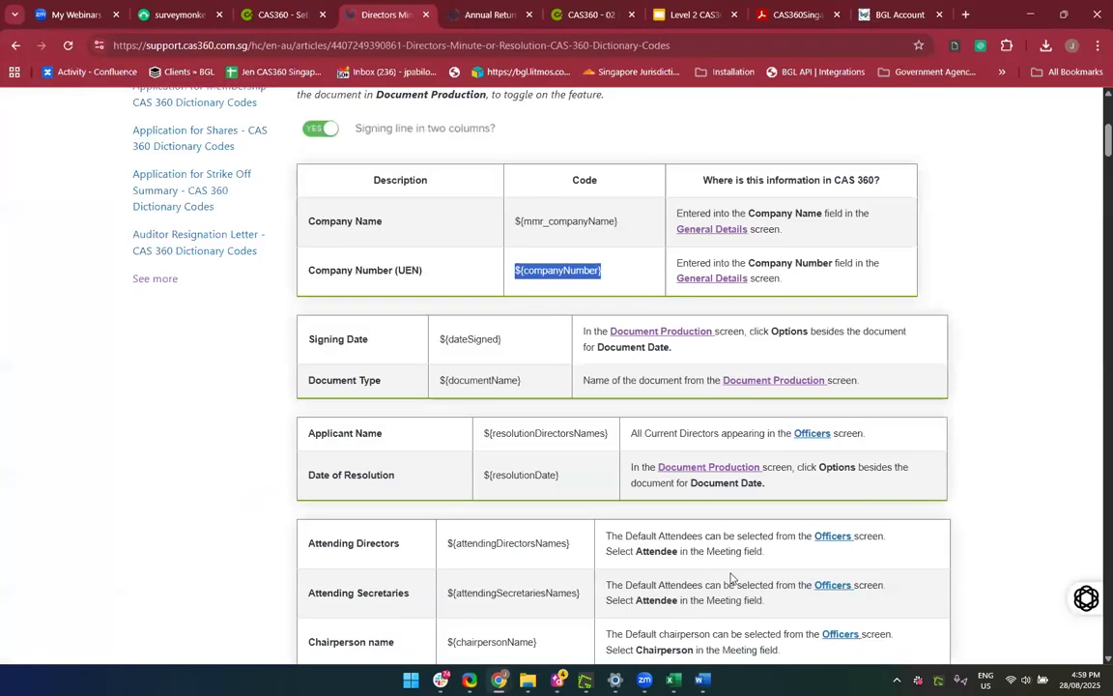
scroll(731, 578, "down", 5)
scroll(731, 577, "up", 5)
scroll(731, 578, "down", 5)
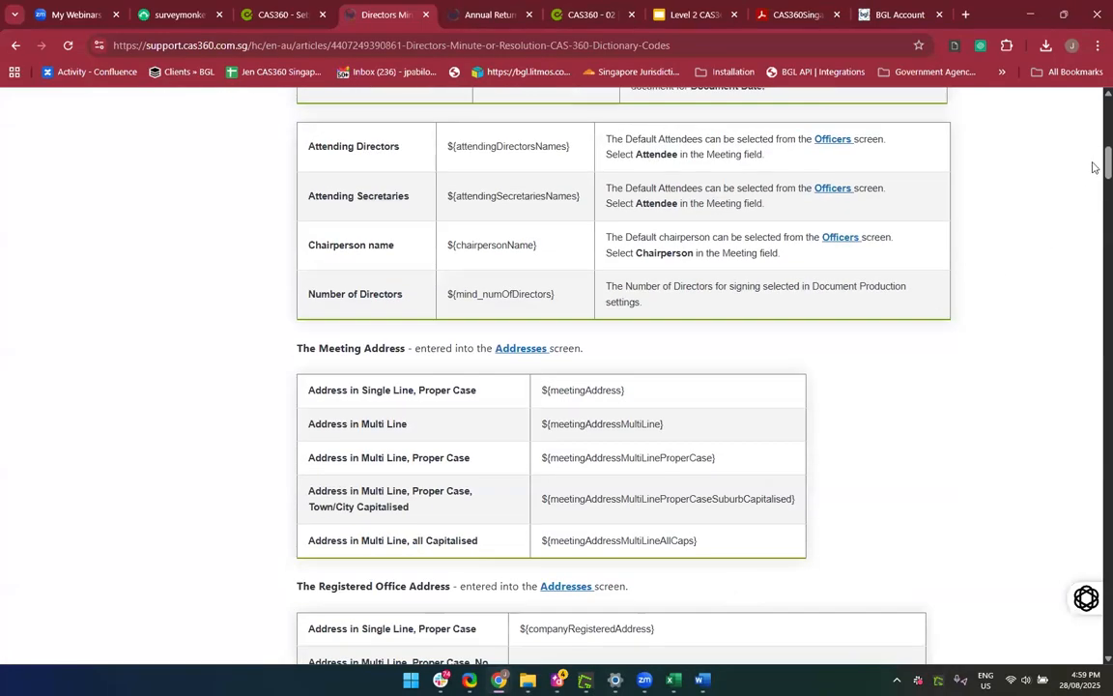
left_click_drag(1106, 166, 1014, 481)
scroll(832, 465, "up", 1)
scroll(832, 464, "down", 7)
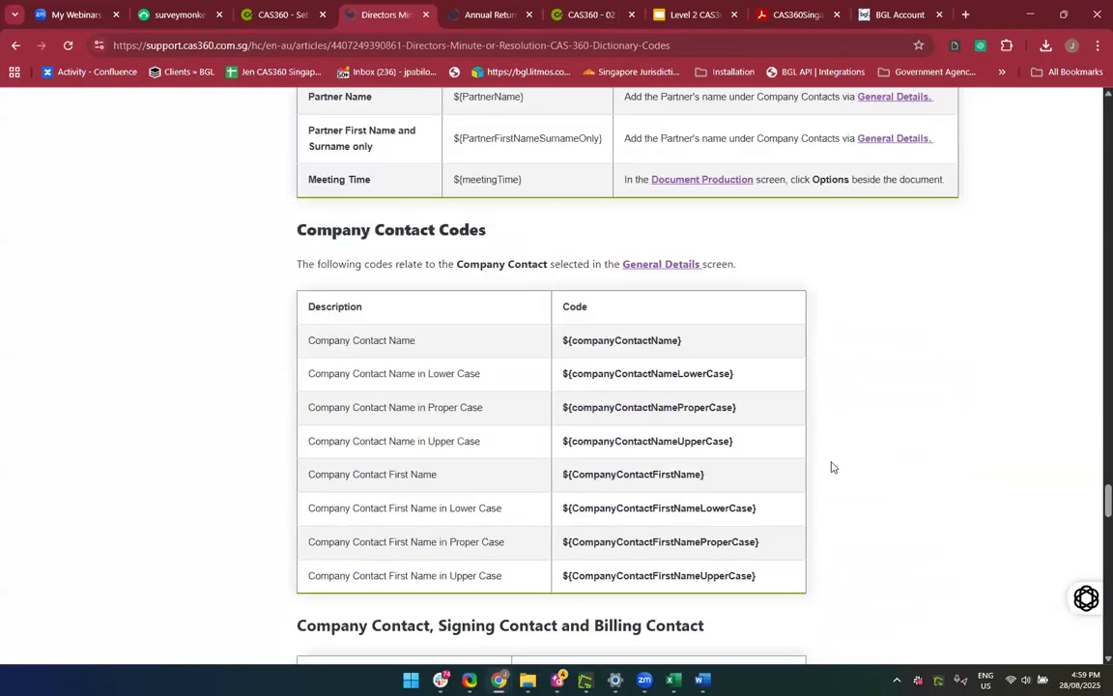
scroll(832, 467, "down", 6)
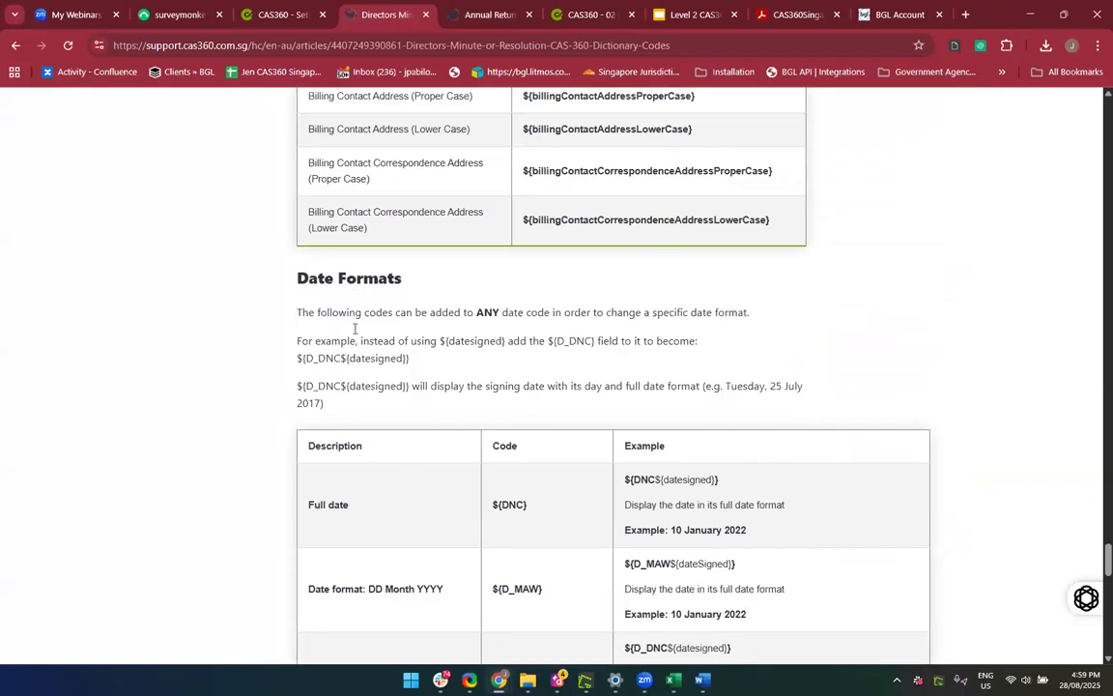
scroll(527, 507, "down", 1)
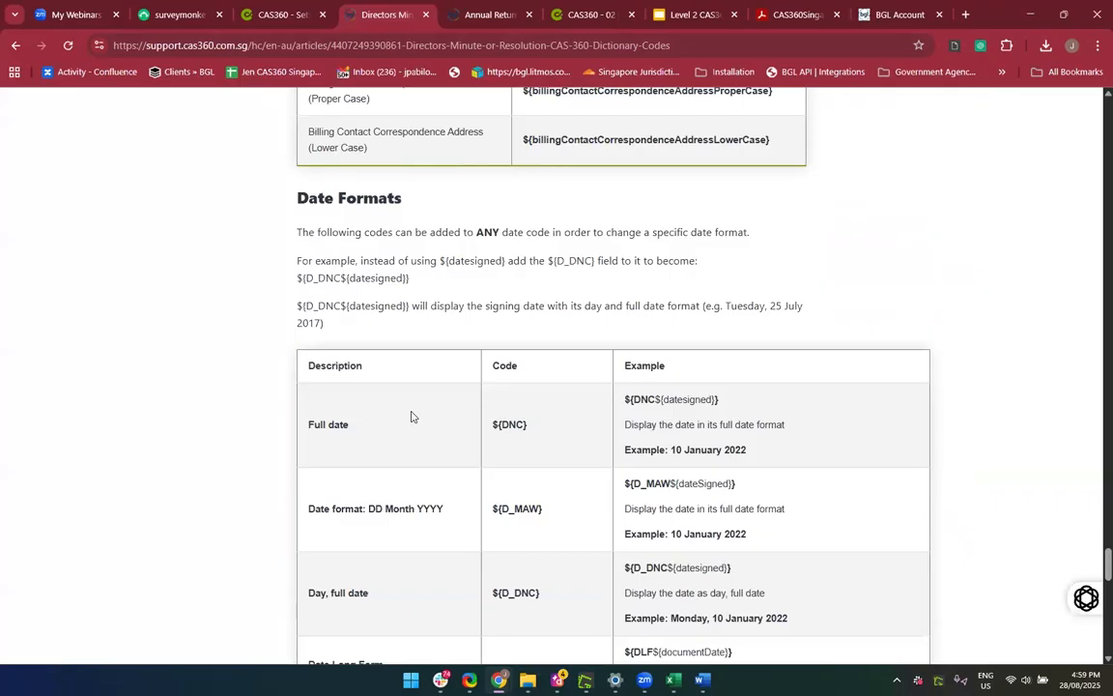
scroll(749, 340, "down", 2)
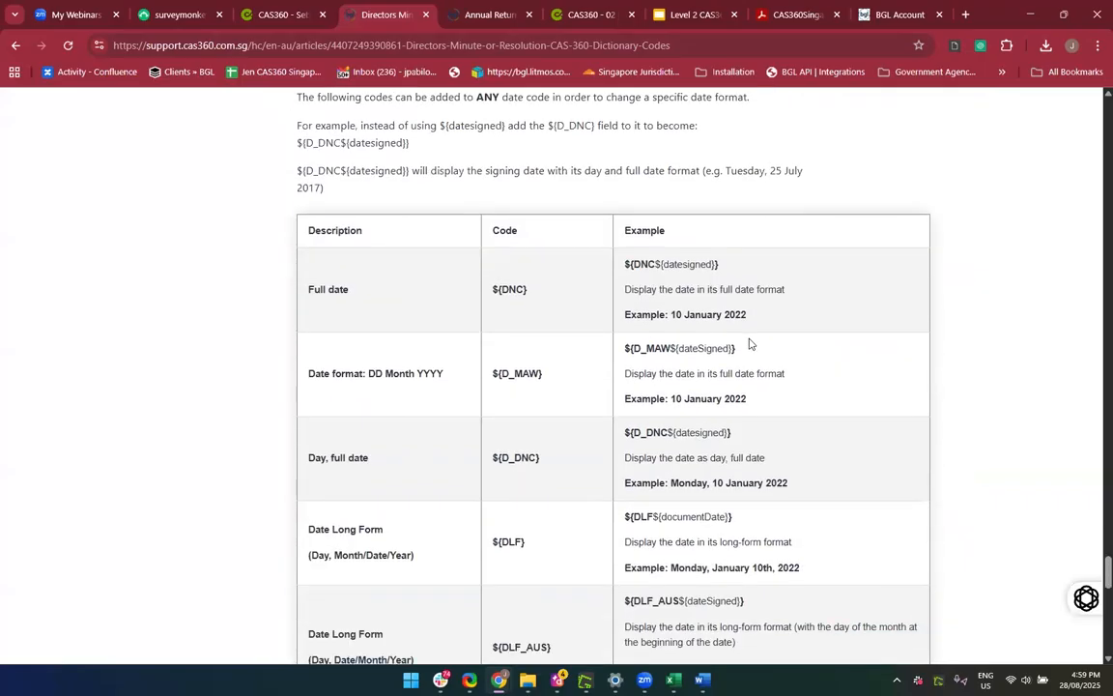
scroll(749, 344, "down", 10)
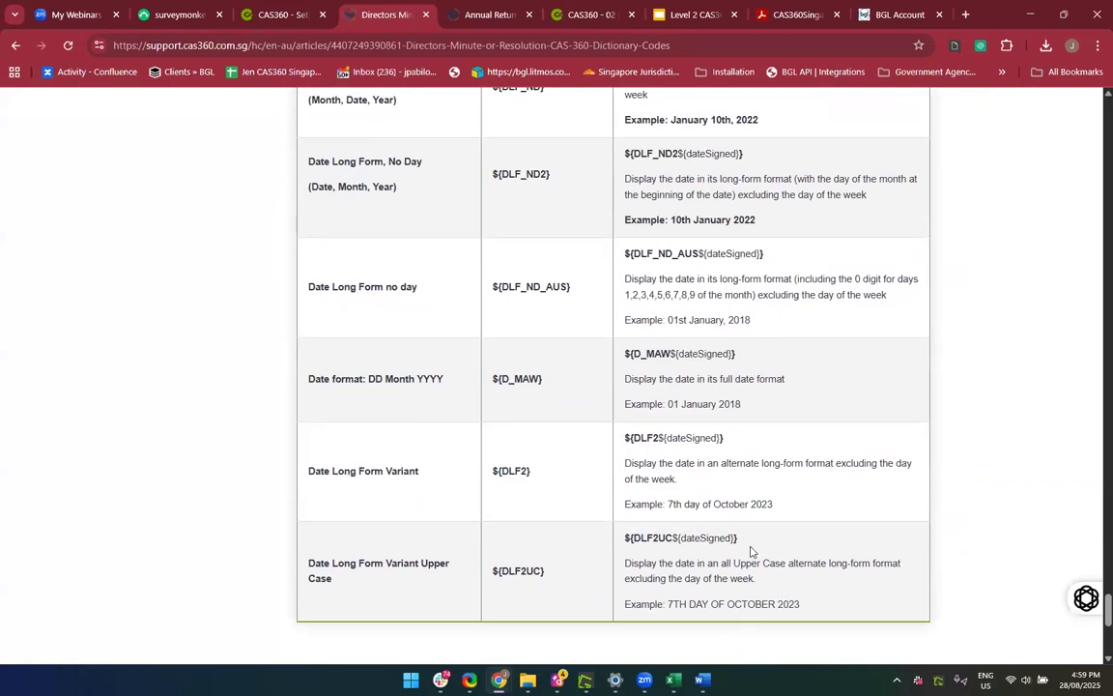
left_click_drag(544, 572, 498, 573)
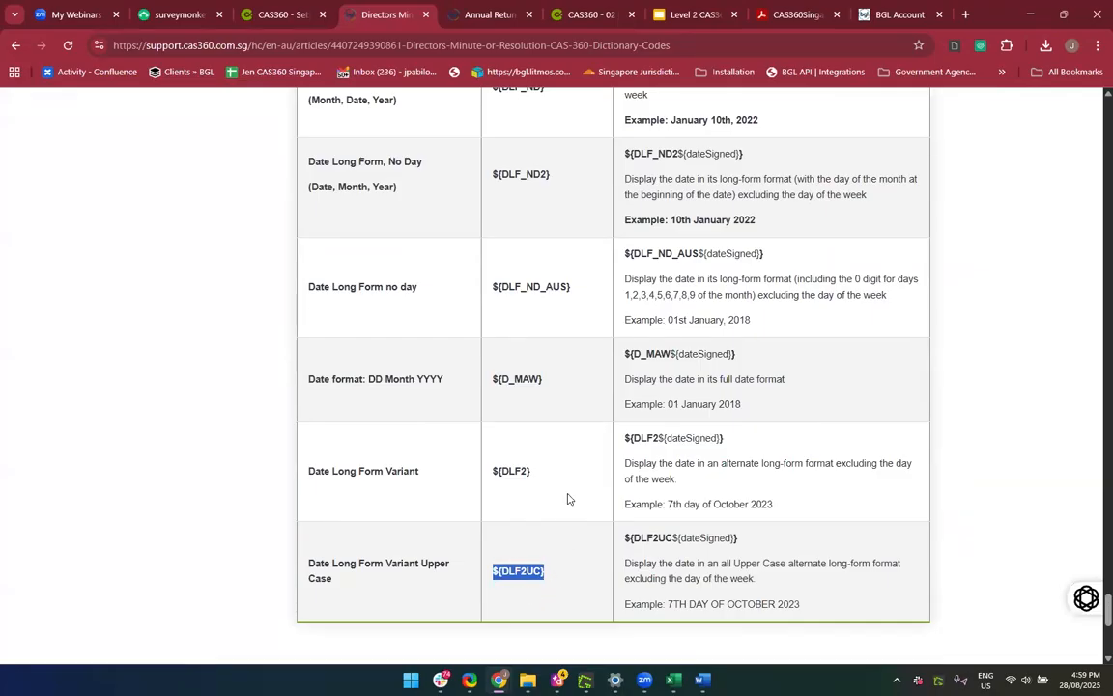
Wrap the appointed directors code in the Appointment of Director resolution in the date format code as ${DLF2UC${appointedDirectorsWithAppointmentDate}}
mouse_move(703, 680)
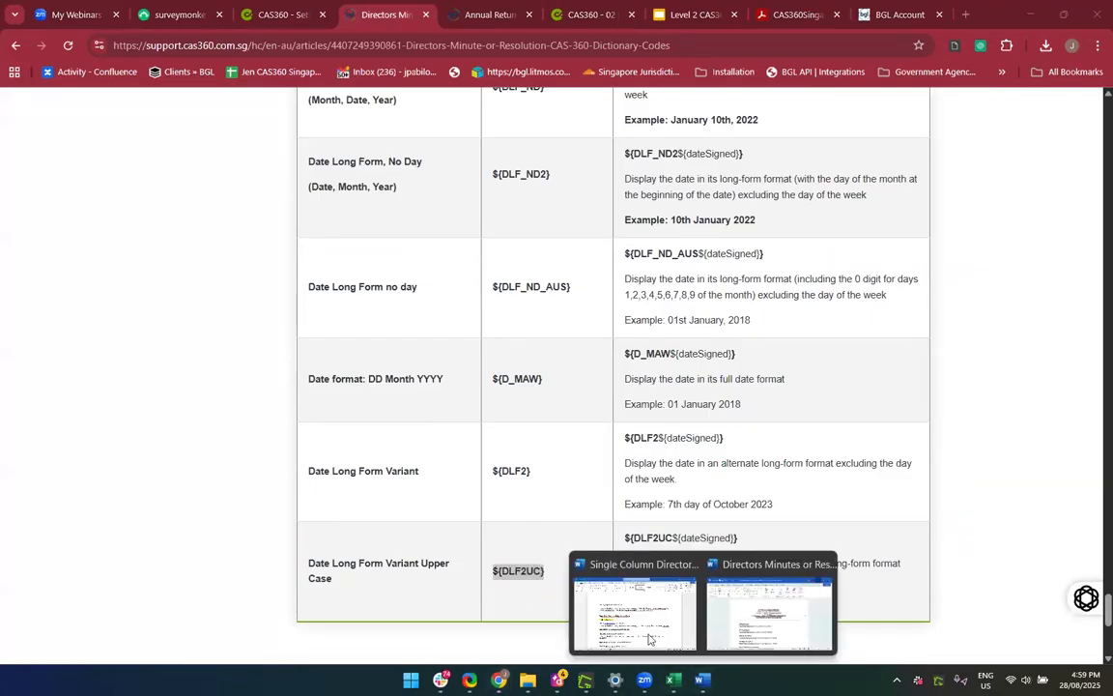
left_click(585, 574)
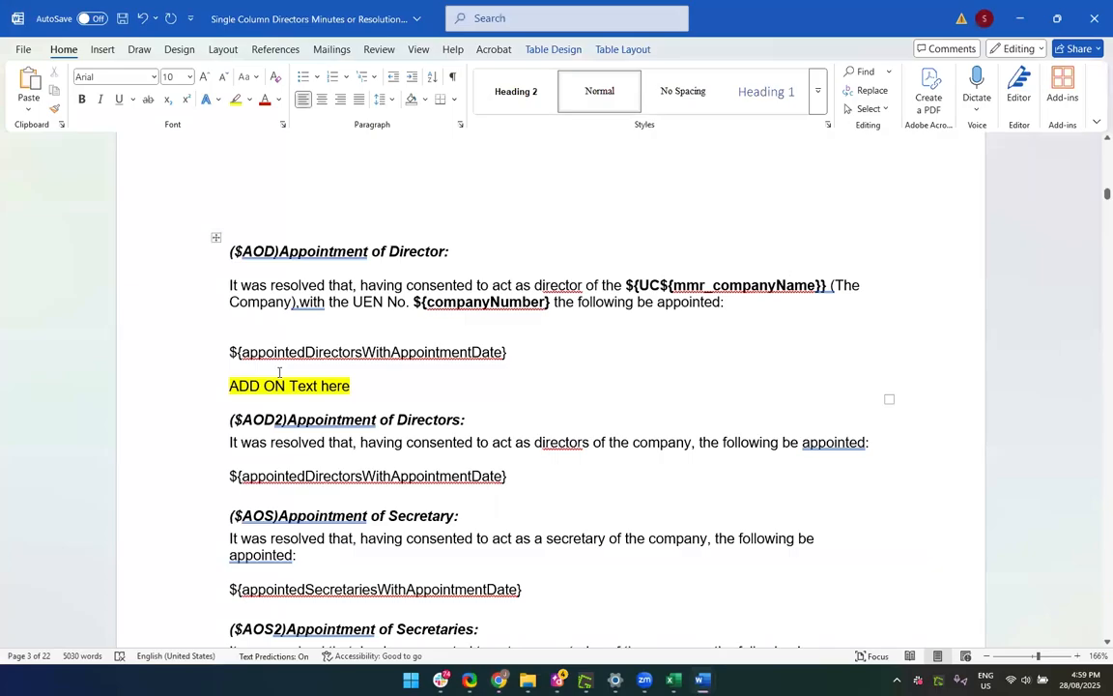
type("${DLF2UC}")
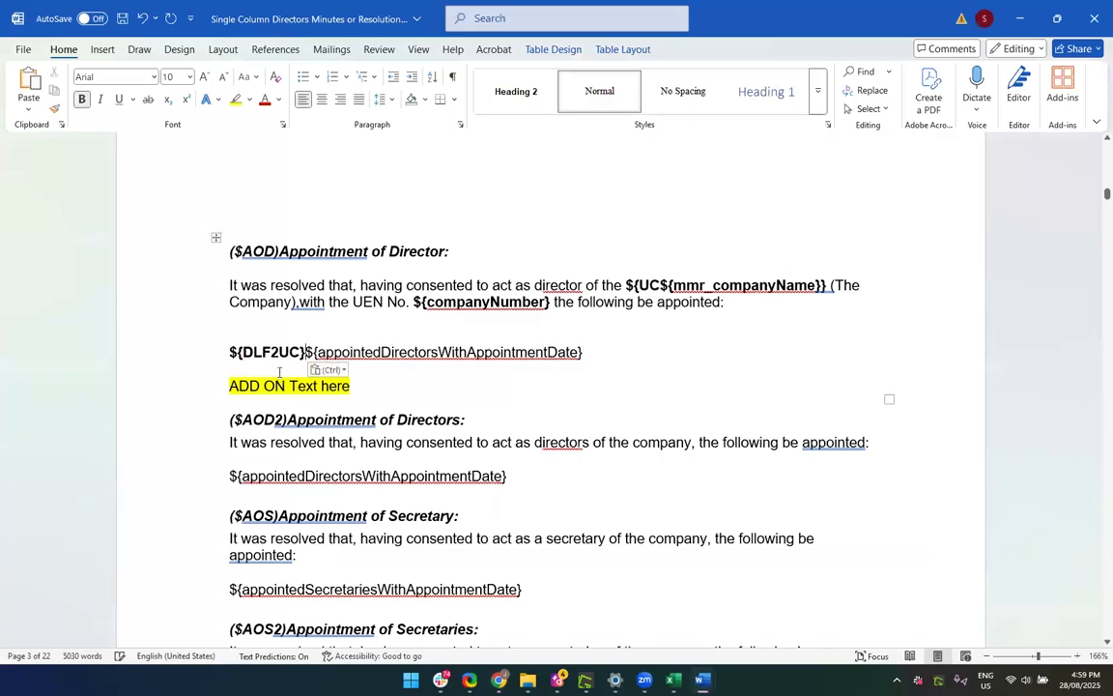
key("BackSpace")
left_click(584, 354)
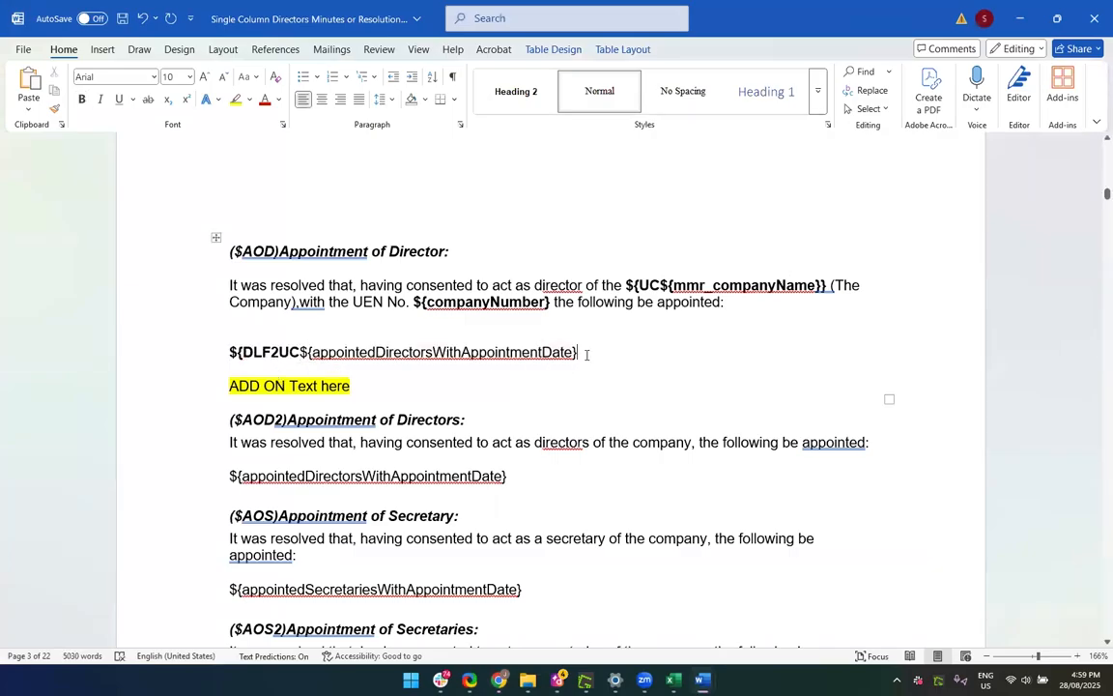
type("}")
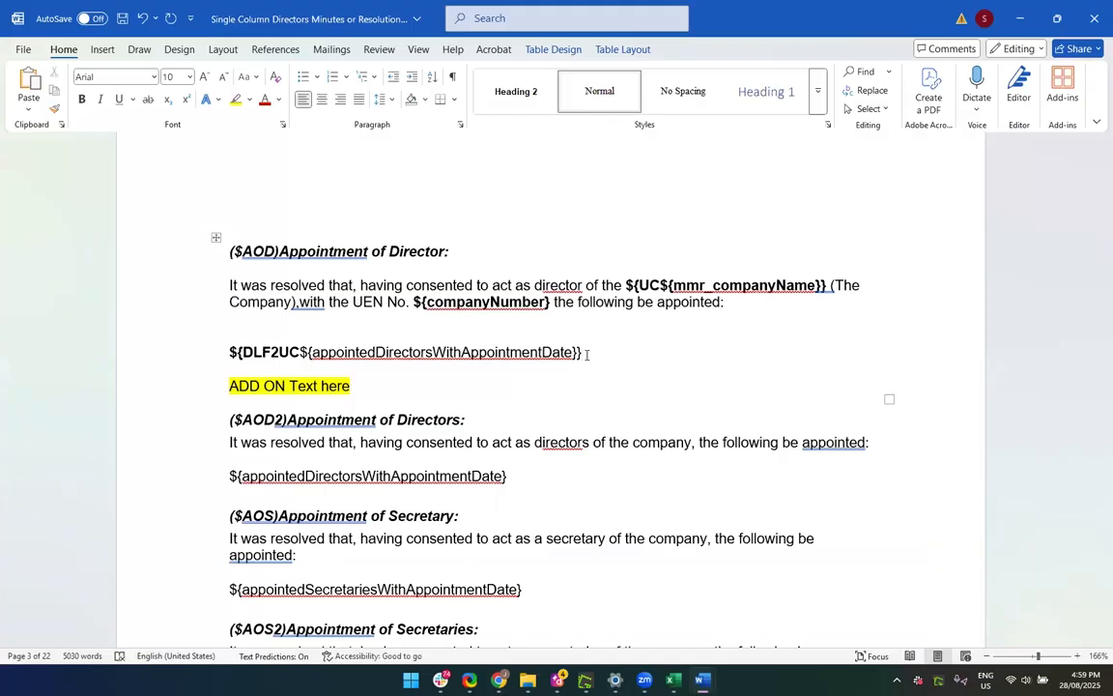
Make the rest of the ${DLF2UC${appointedDirectorsWithAppointmentDate}} code bold
key("shift+Left")
key("shift+Left")
key("shift+Left")
key("shift+Left")
key("shift+Left")
key("shift+Left")
key("shift+Left")
key("shift+Left")
key("shift+Left")
key("shift+Left")
key("shift+Left")
key("shift+Left")
key("shift+Left")
key("shift+Left")
key("shift+Left")
key("shift+Left")
key("shift+Left")
key("shift+Left")
key("shift+Left")
key("shift+Left")
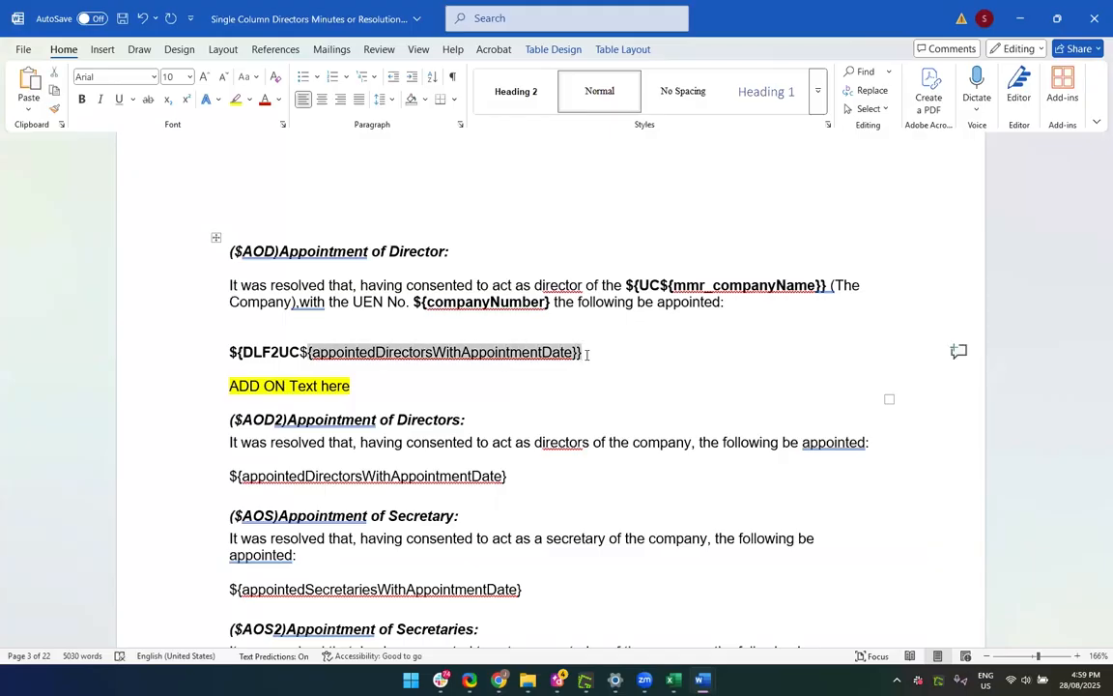
key("ctrl+b")
left_click(711, 365)
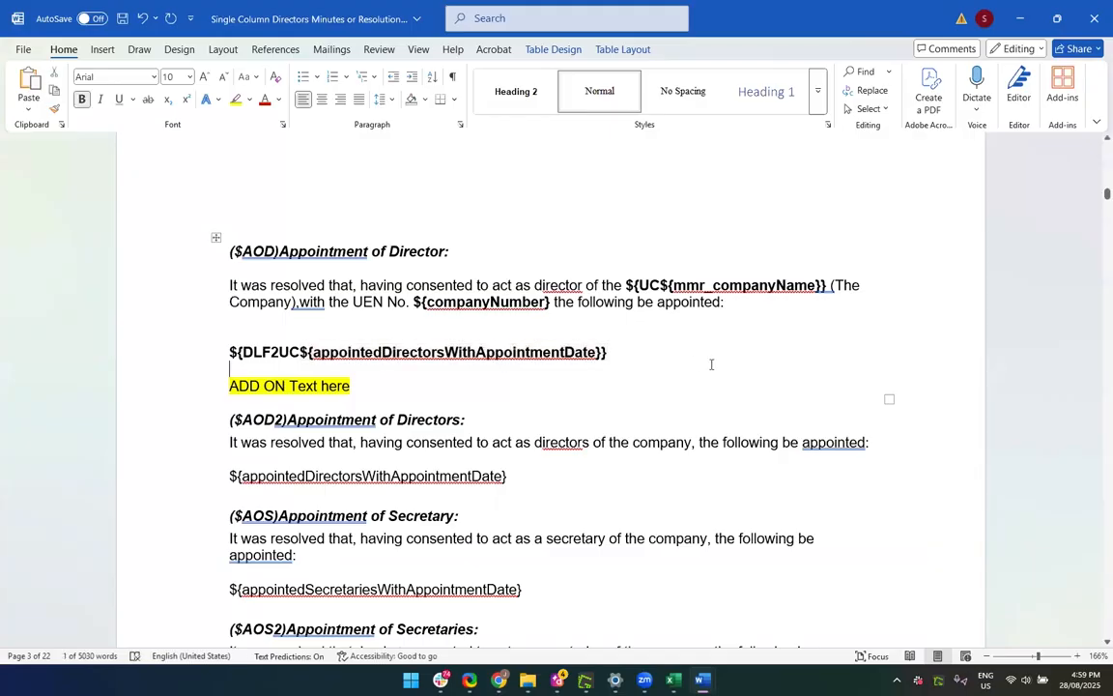
Insert a blank line below the highlighted "ADD ON Text here" line in the Appointment of Director resolution
scroll(711, 365, "down", 2)
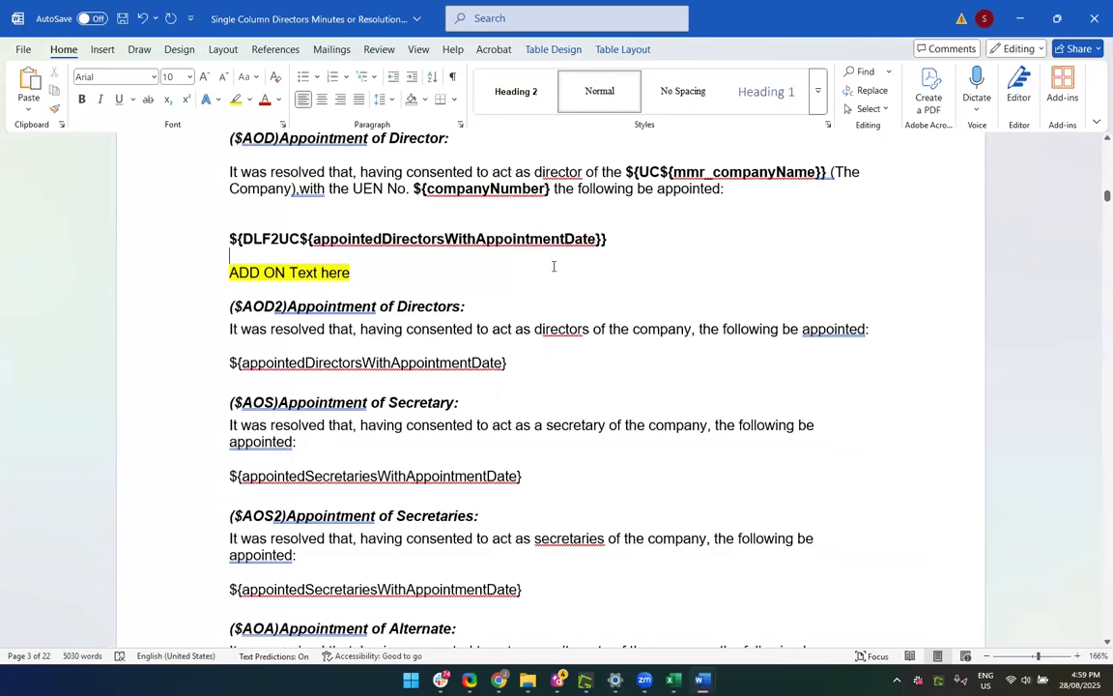
key("Return")
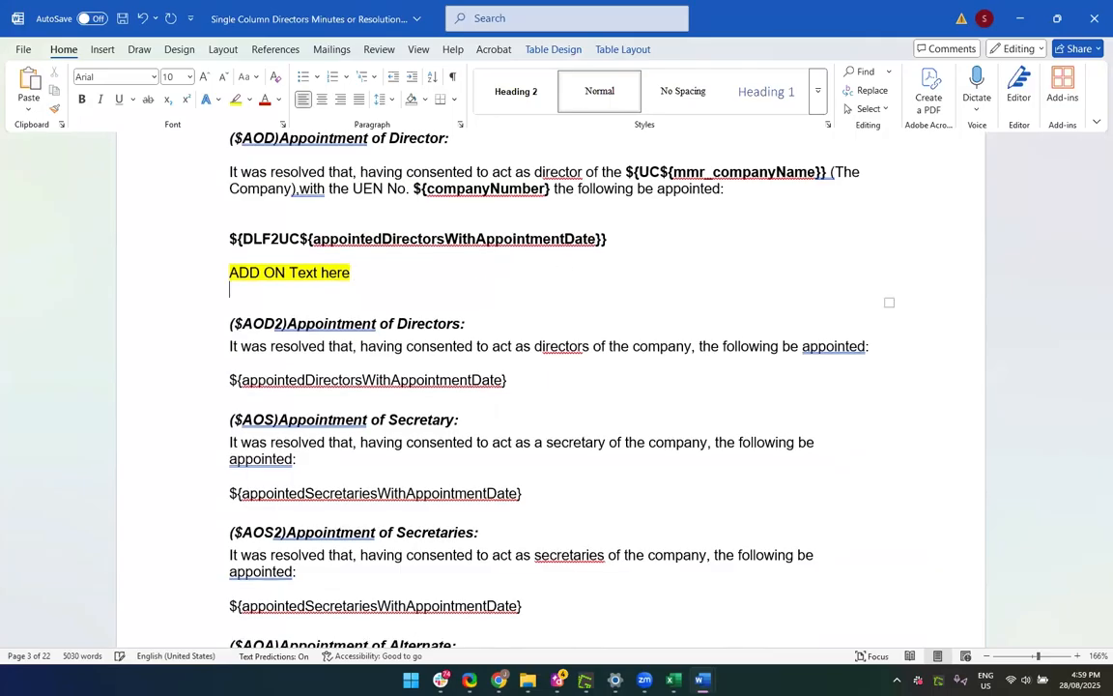
scroll(407, 321, "up", 3)
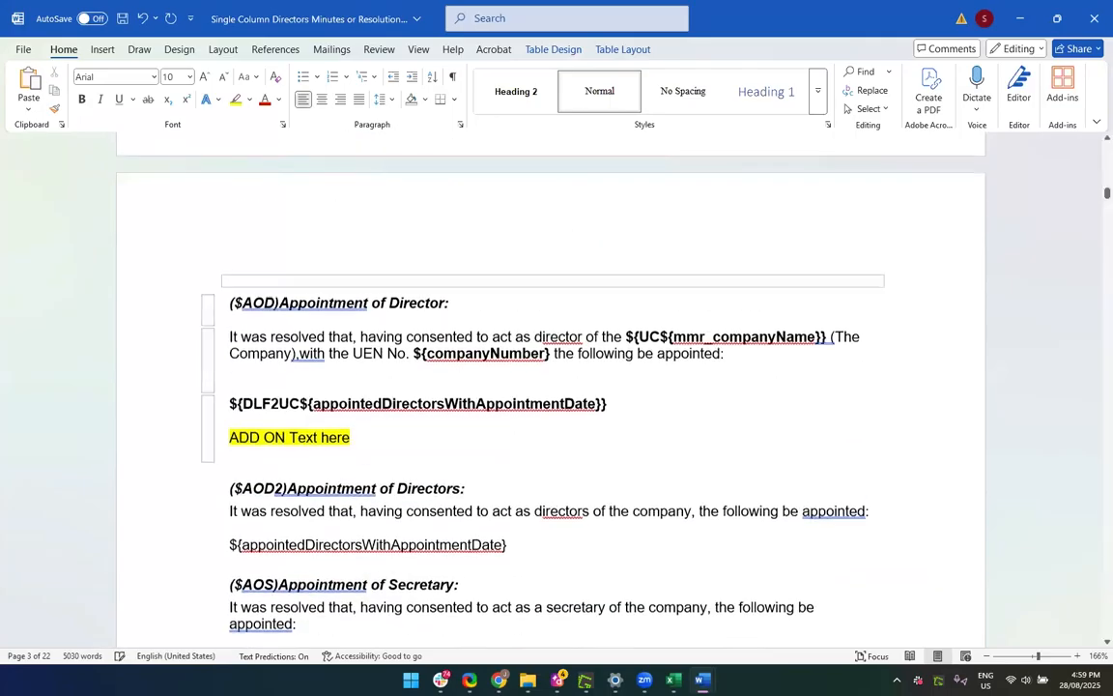
Remove the extra blank line above the ${DLF2UC${appointedDirectorsWithAppointmentDate}} code in the Appointment of Director resolution
left_click(385, 379)
key("Delete")
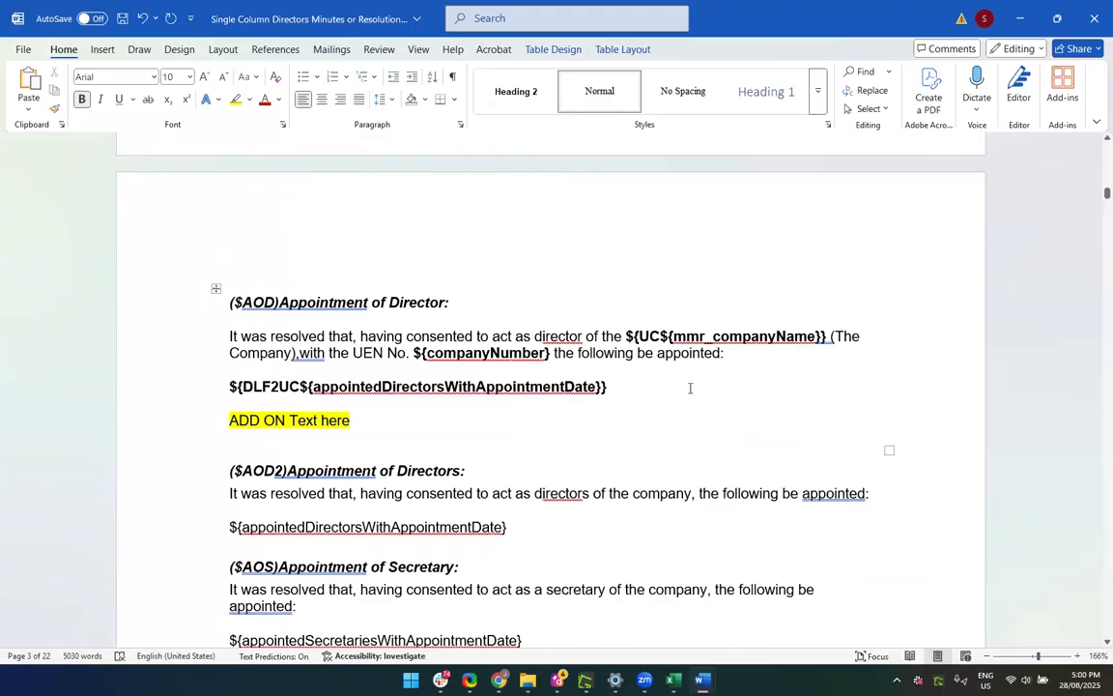
scroll(690, 387, "up", 20)
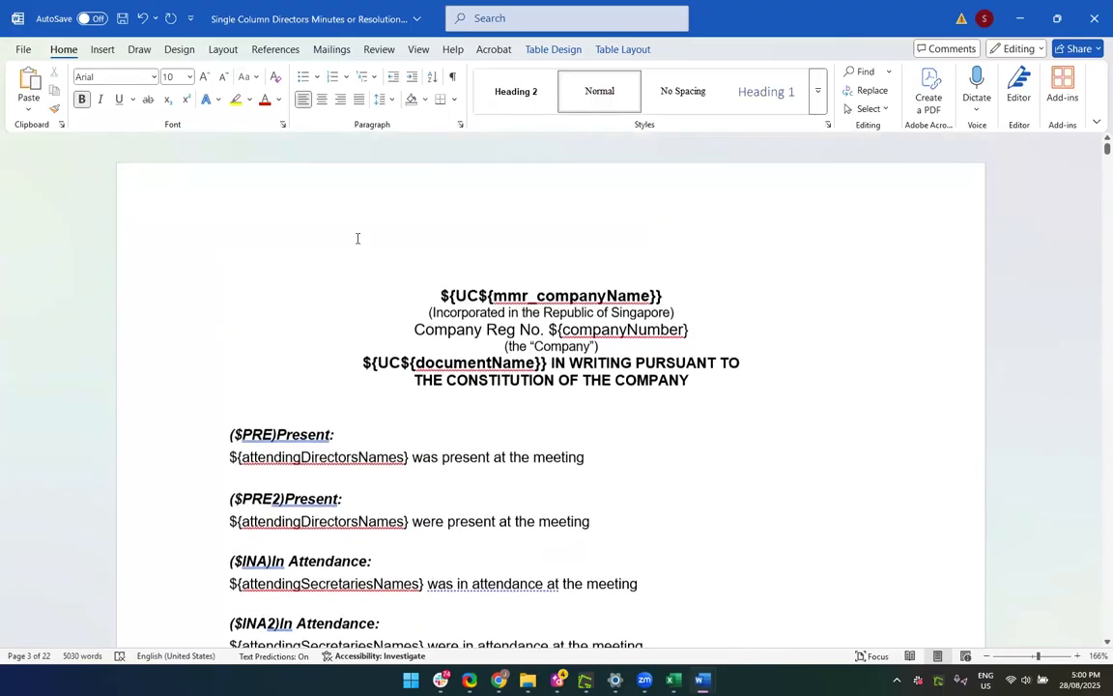
scroll(314, 281, "down", 1)
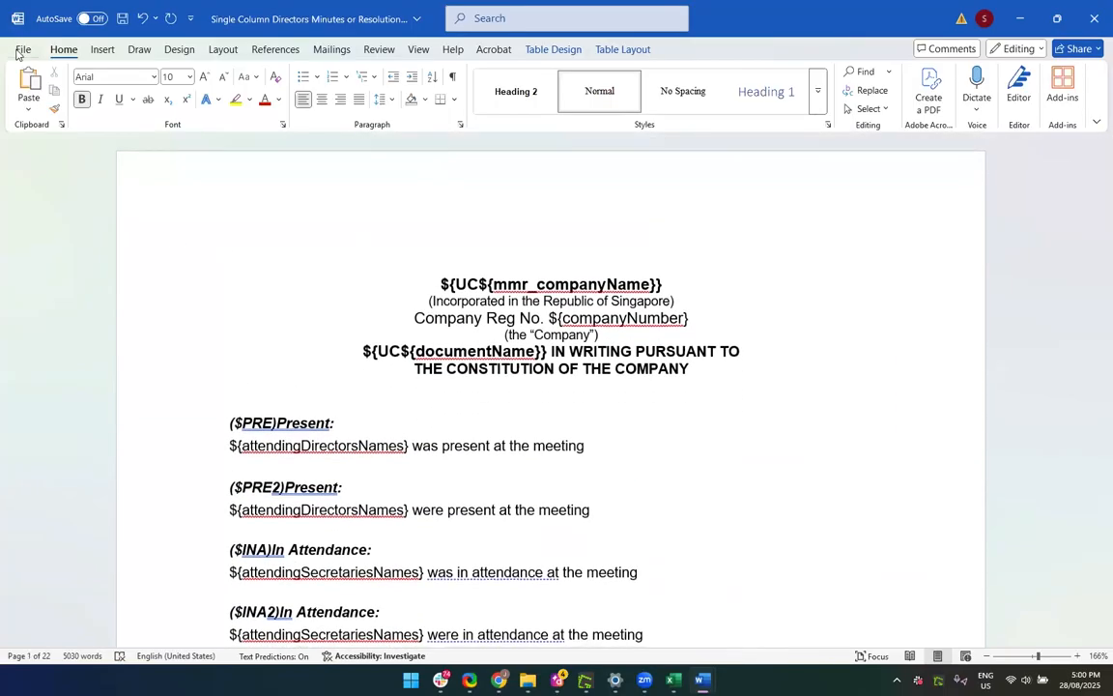
Save the template in Downloads as "Single Column Directors Minutes or Resolution 28 Aug Version" and close the document
left_click(21, 50)
left_click(64, 242)
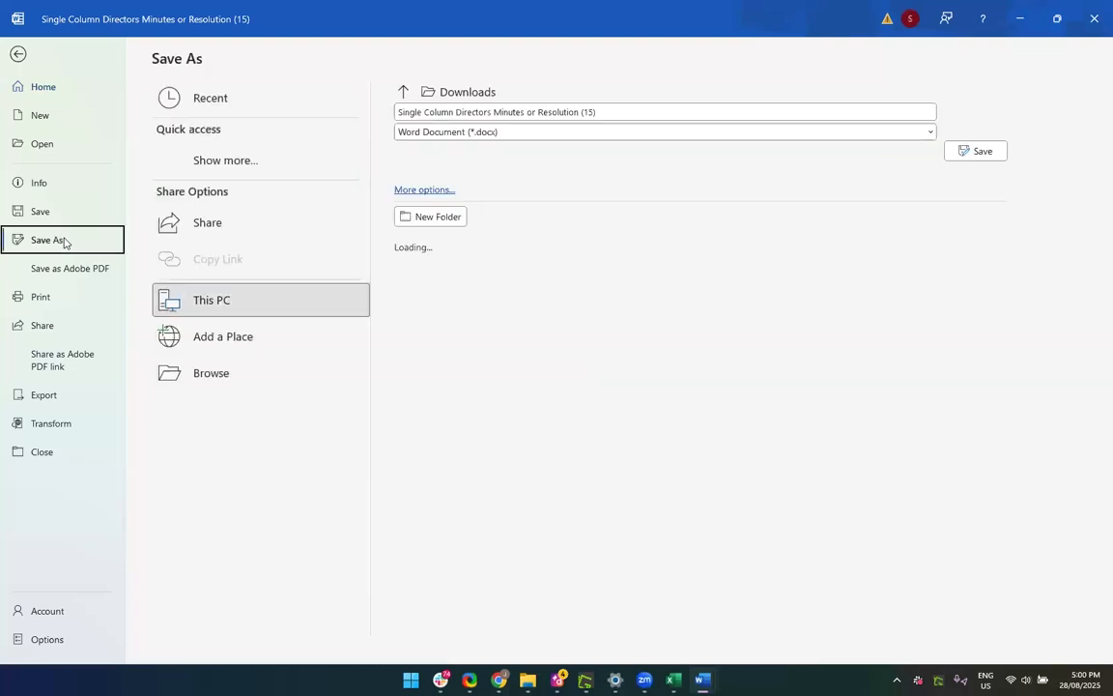
left_click(613, 110)
left_click(613, 111)
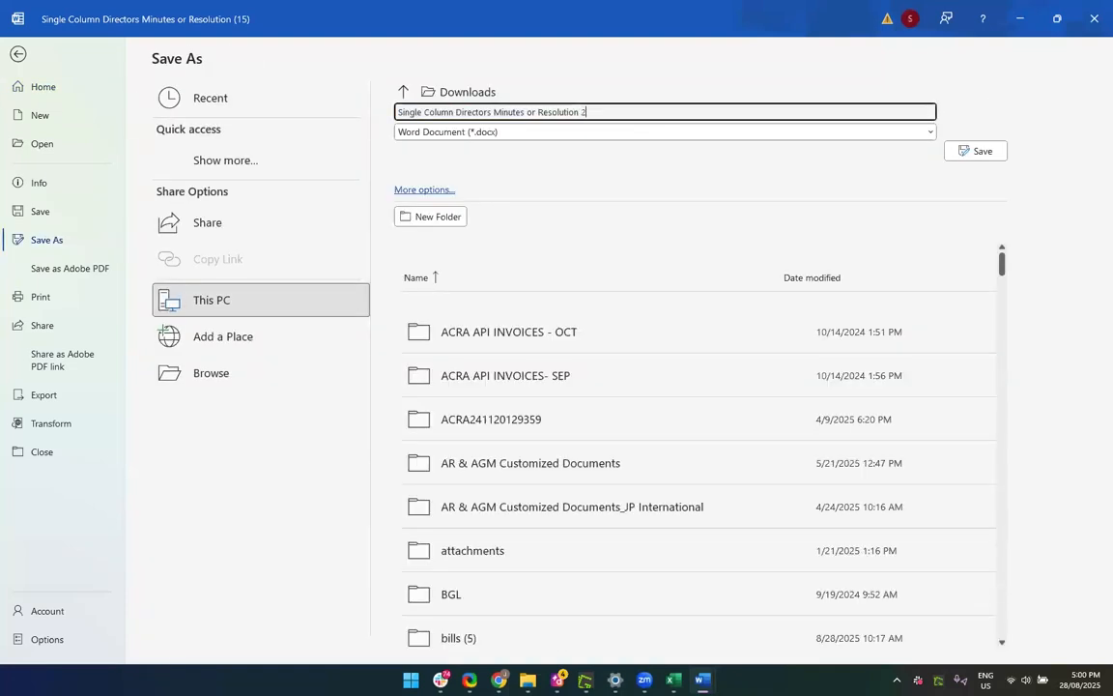
type("28 Aug Version")
key("Return")
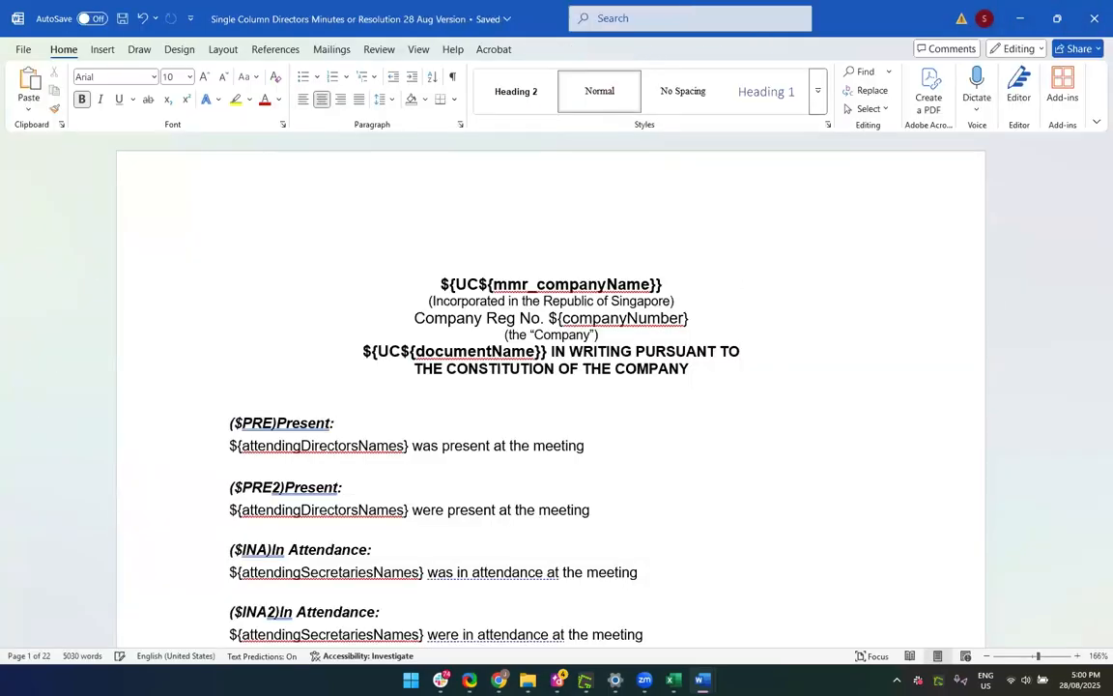
left_click(1094, 18)
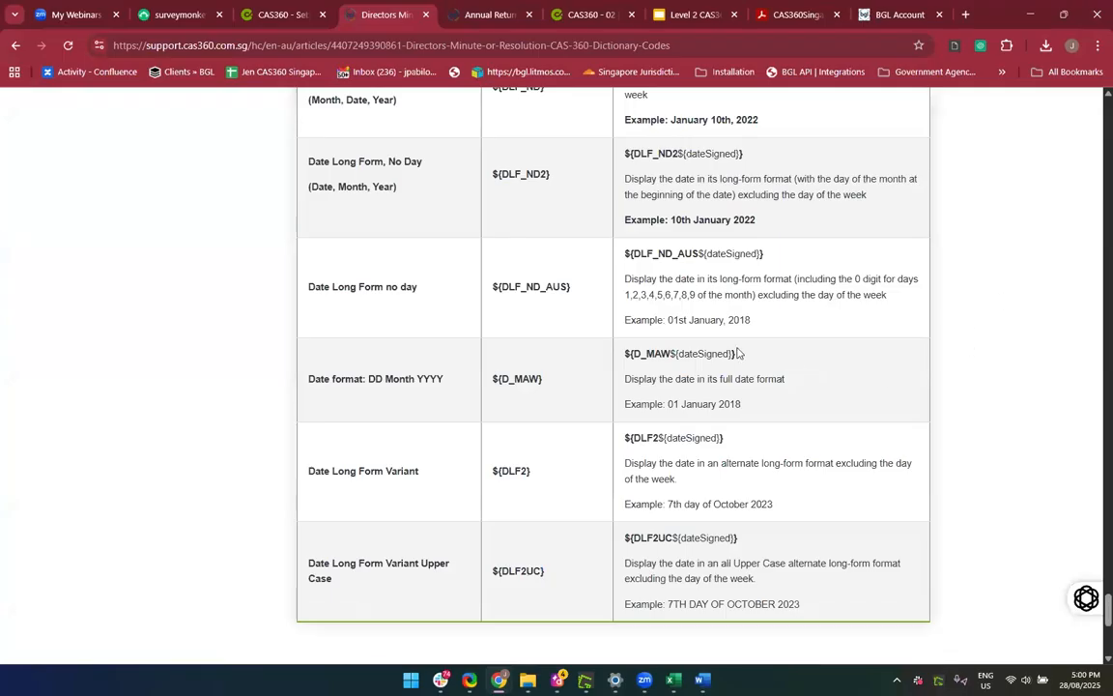
Upload the 28 Aug Version template to the Directors Minutes or Resolutions document set in CAS360 and make it the default
left_click(265, 17)
left_click(514, 443)
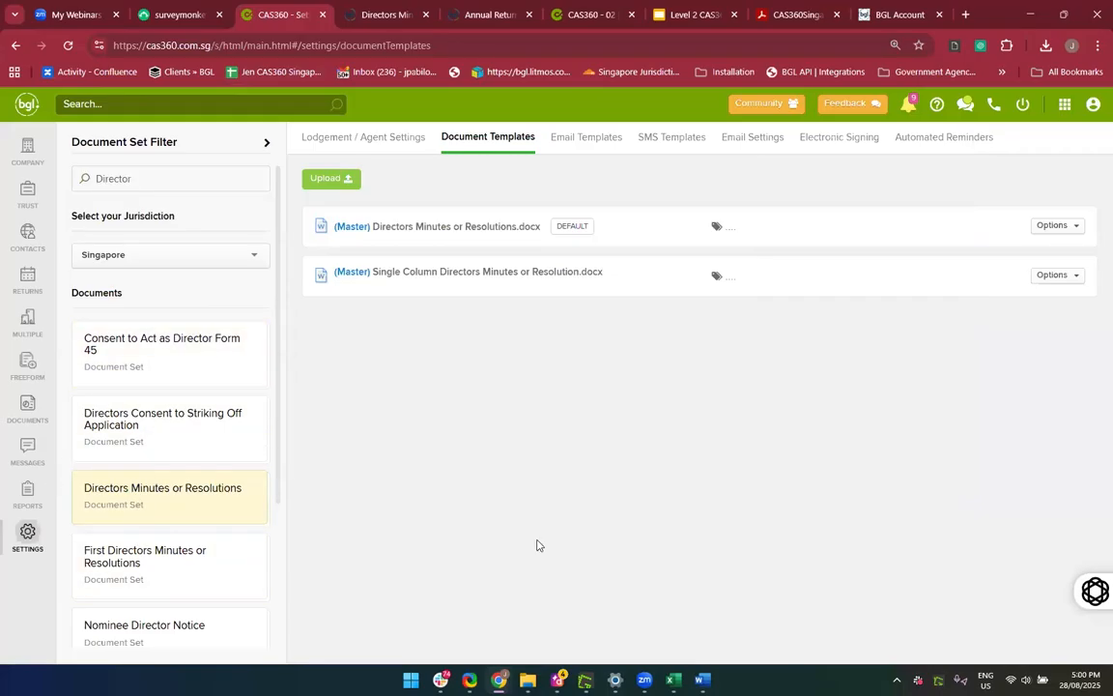
left_click(326, 184)
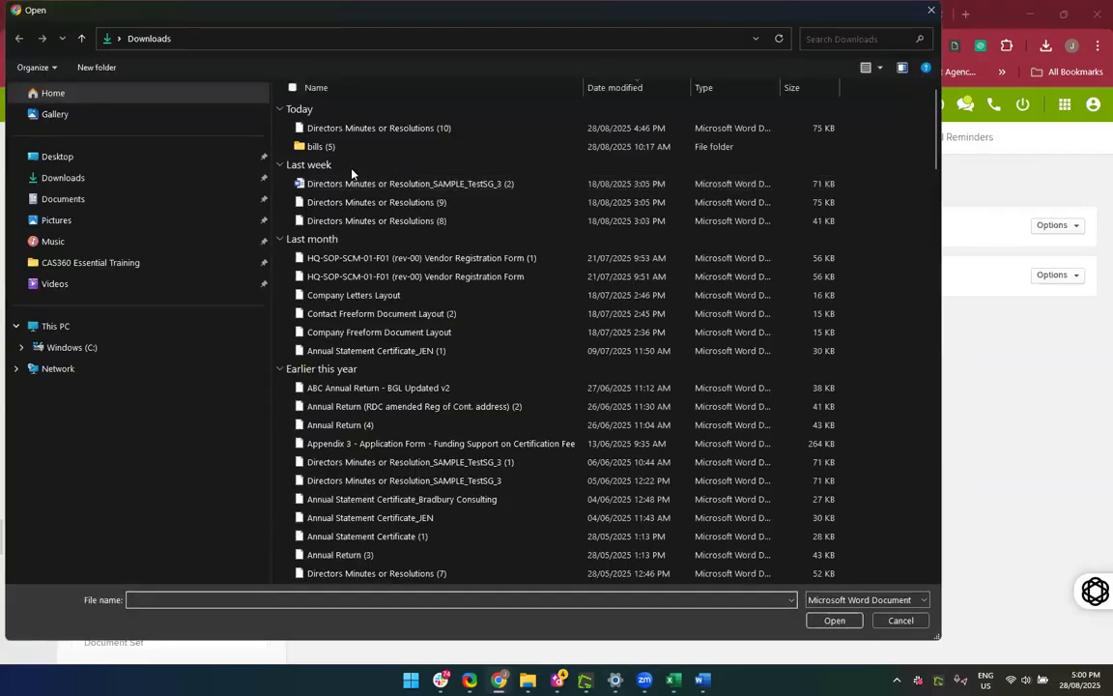
double_click(342, 130)
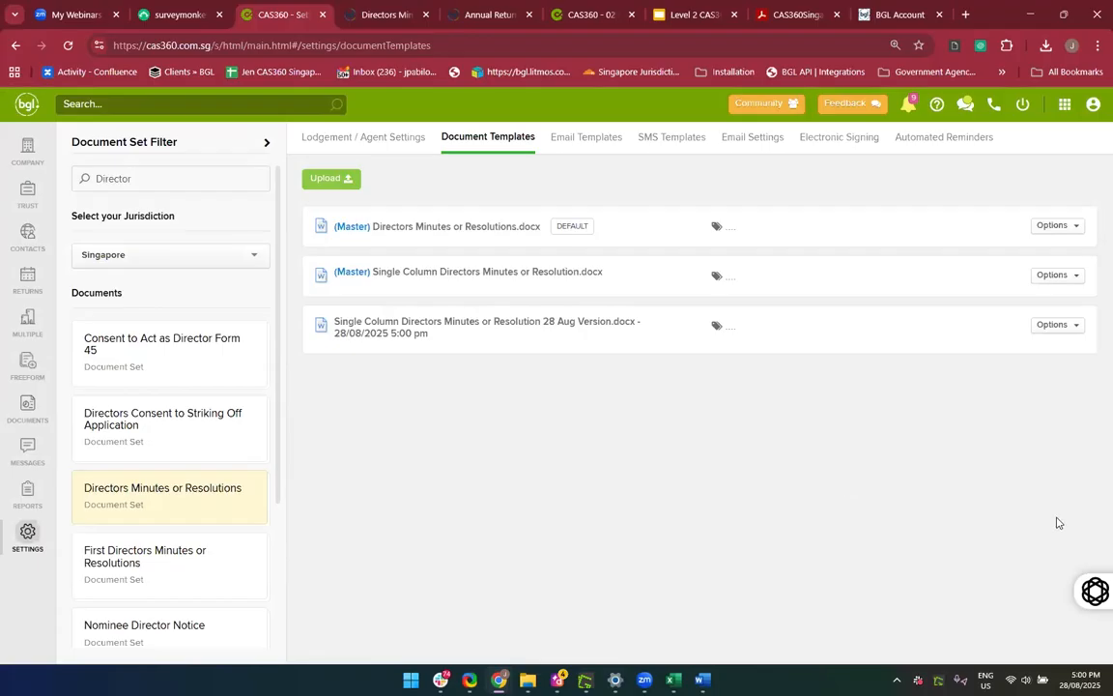
left_click(1058, 331)
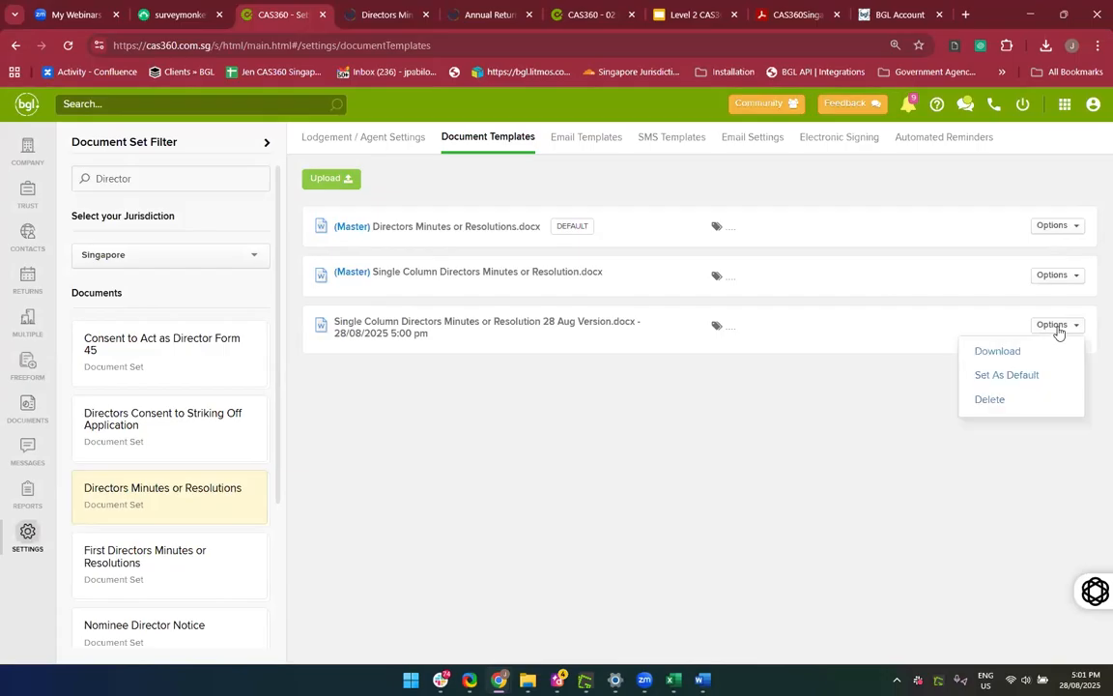
left_click(1023, 378)
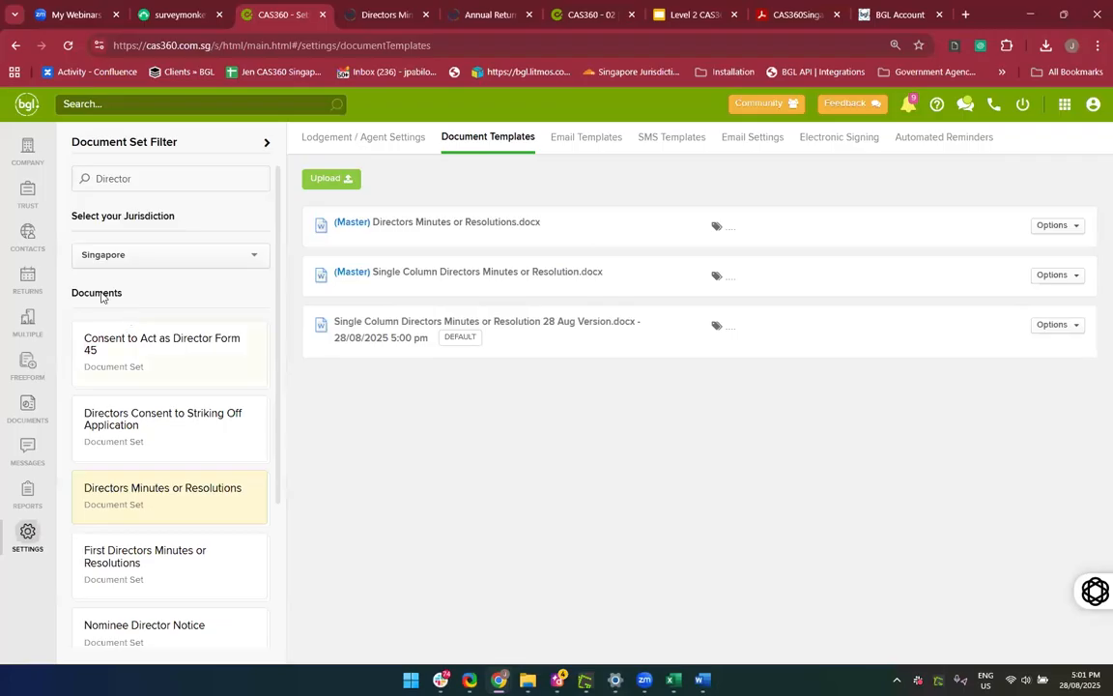
Flag the director appointed on 19/11/2024 in 02 May Company Pte Ltd for printing and prepare the forms
left_click(23, 152)
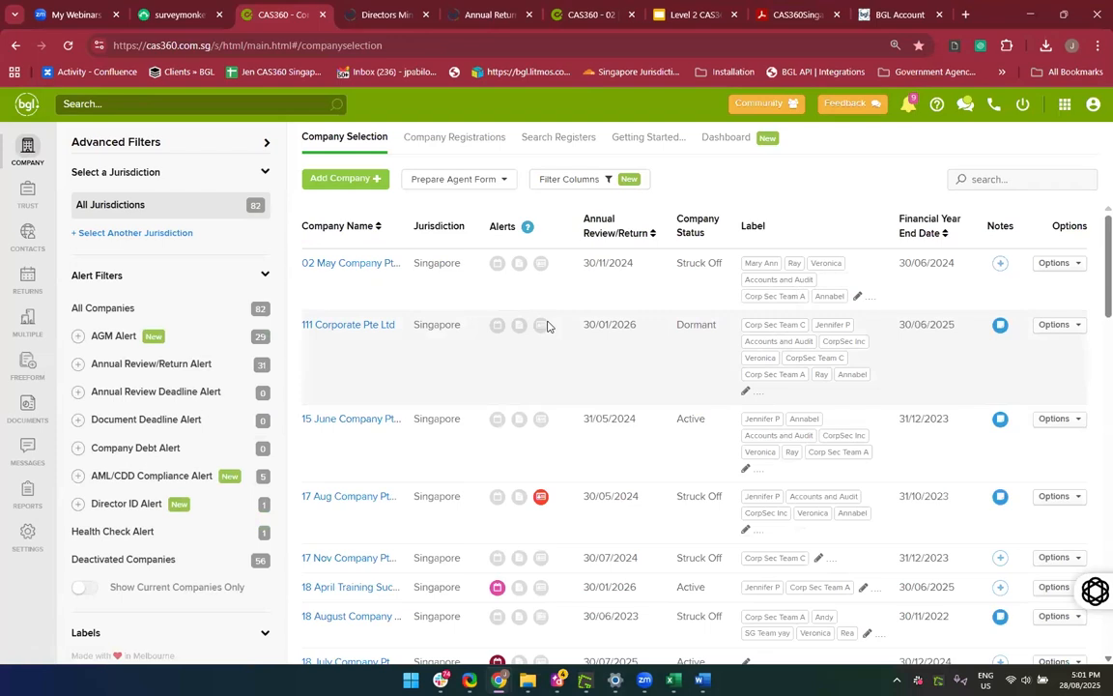
left_click(358, 267)
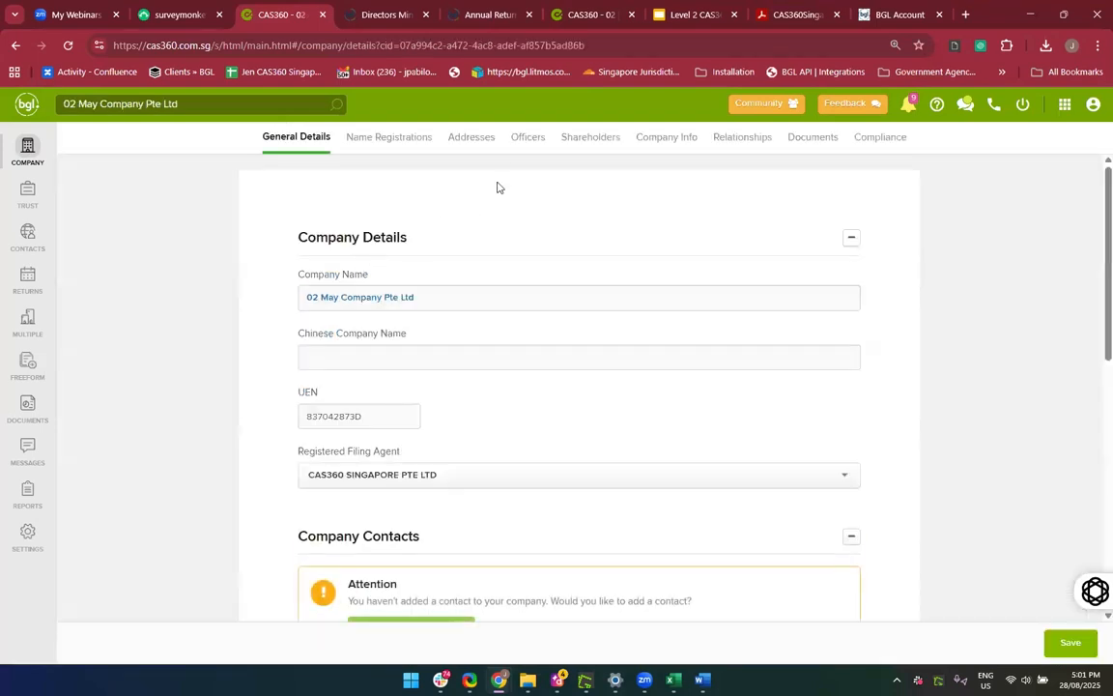
left_click(524, 142)
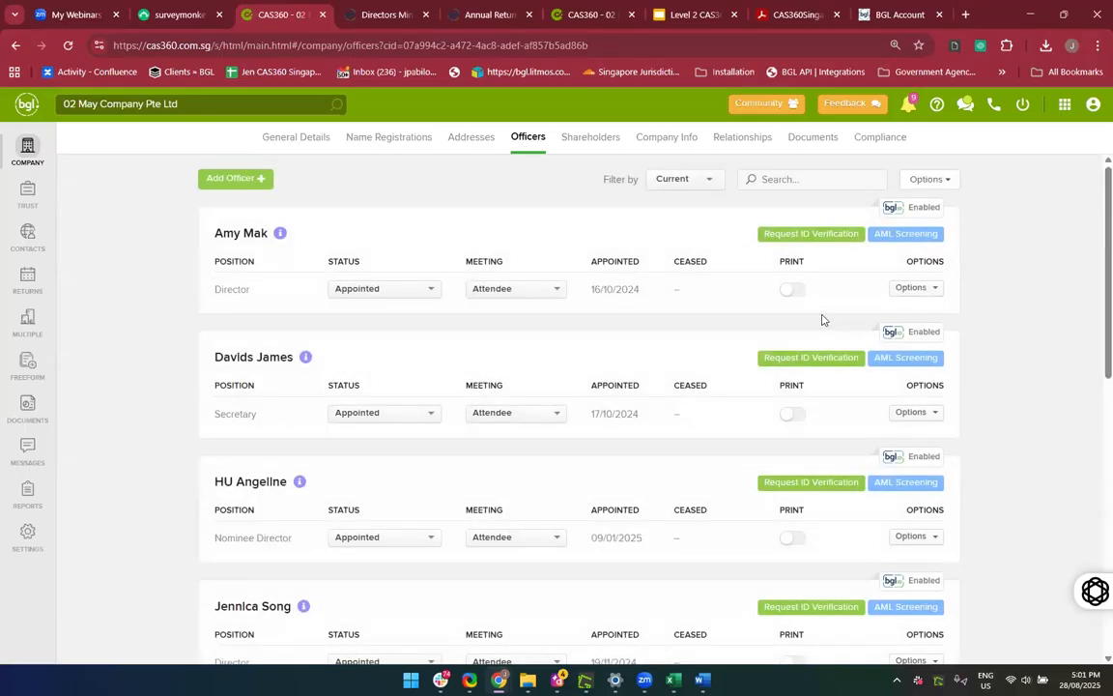
scroll(738, 517, "down", 2)
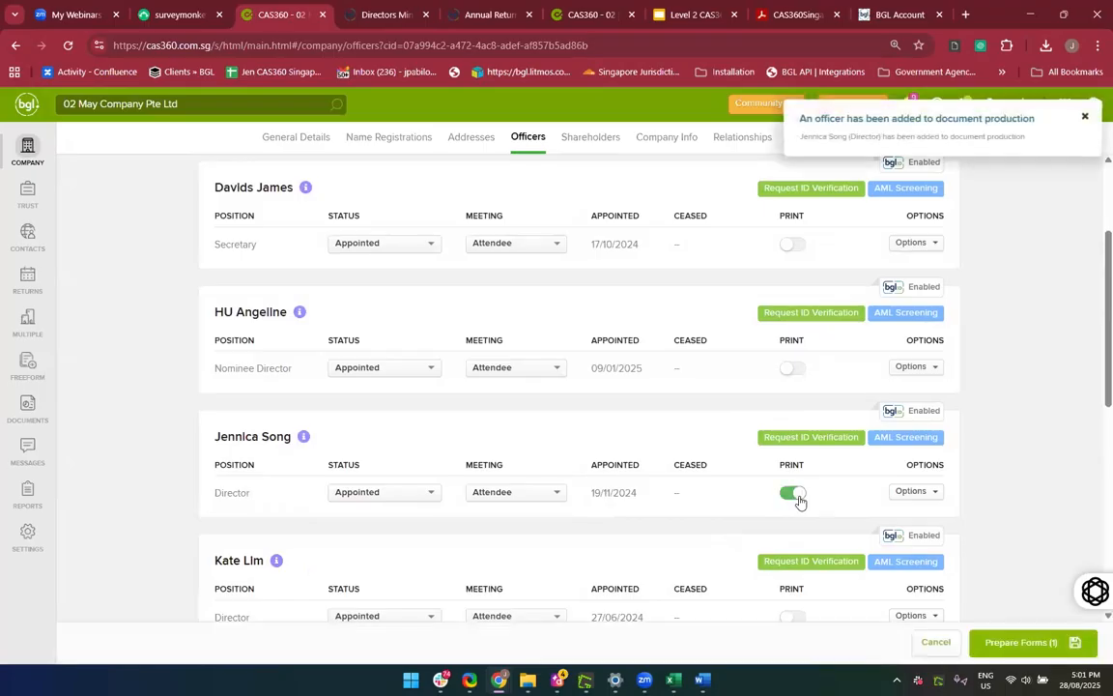
scroll(797, 499, "down", 1)
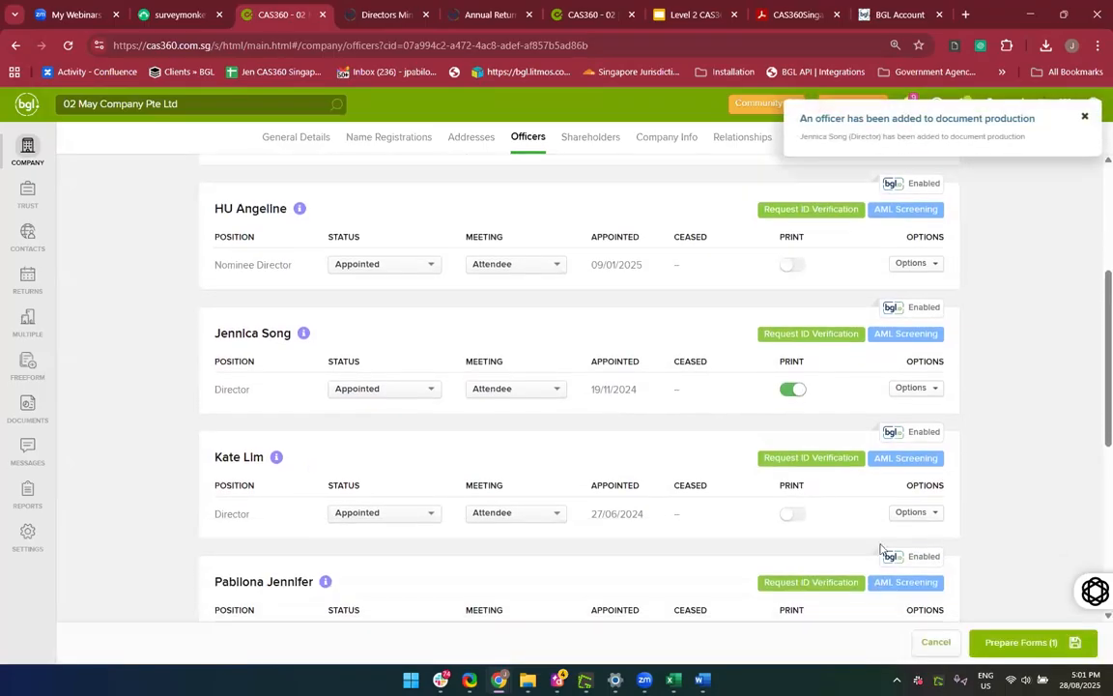
left_click(1016, 646)
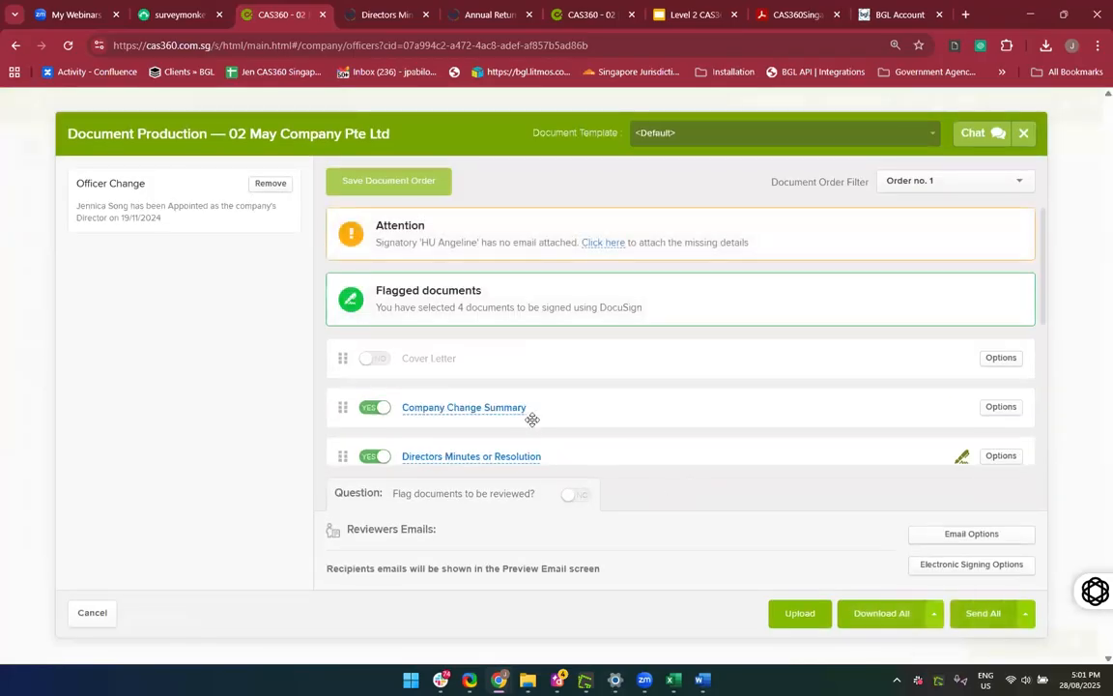
Preview the generated Directors Minutes or Resolution from the header to the signature blocks, and close the document production
left_click(492, 459)
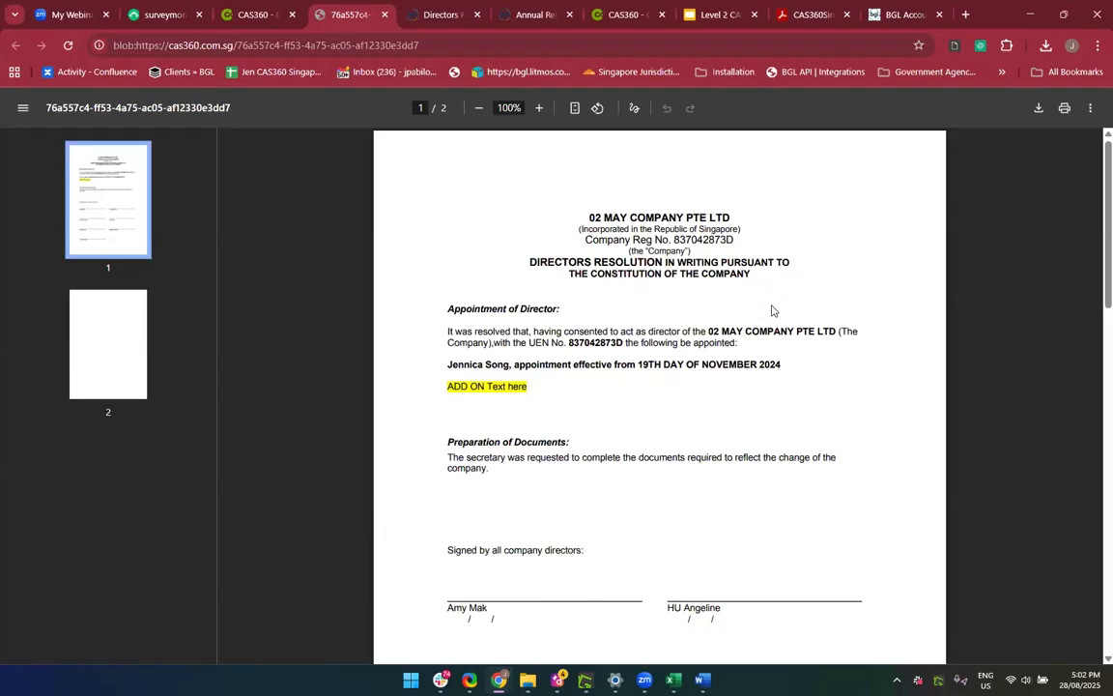
scroll(711, 403, "down", 2)
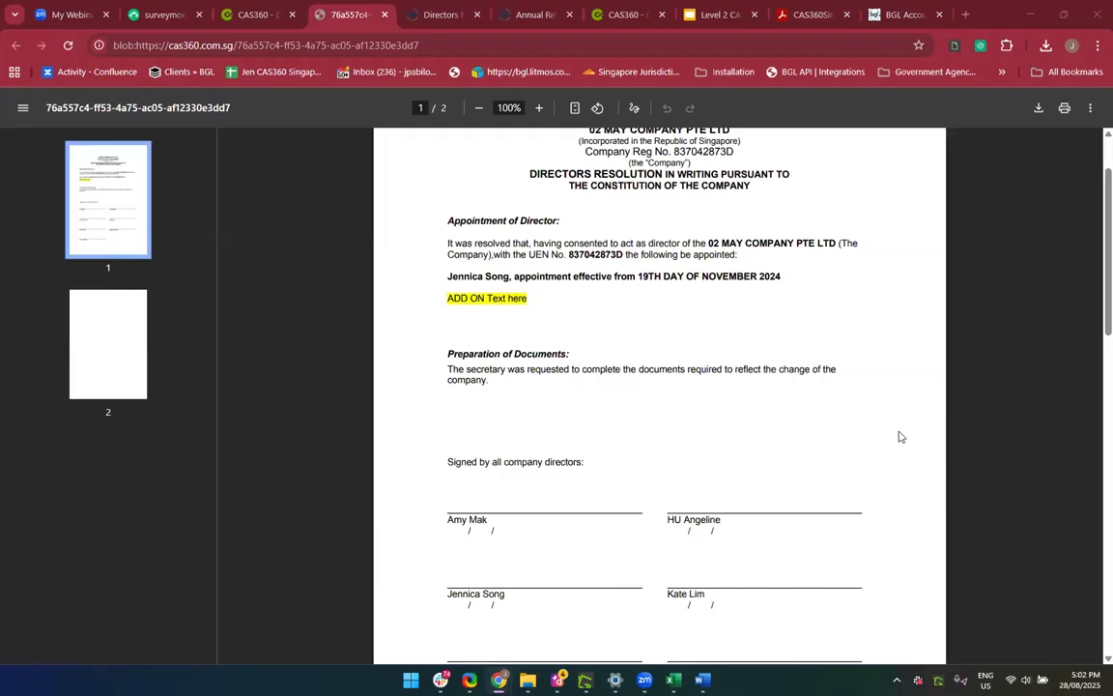
scroll(900, 435, "up", 2)
scroll(622, 467, "down", 4)
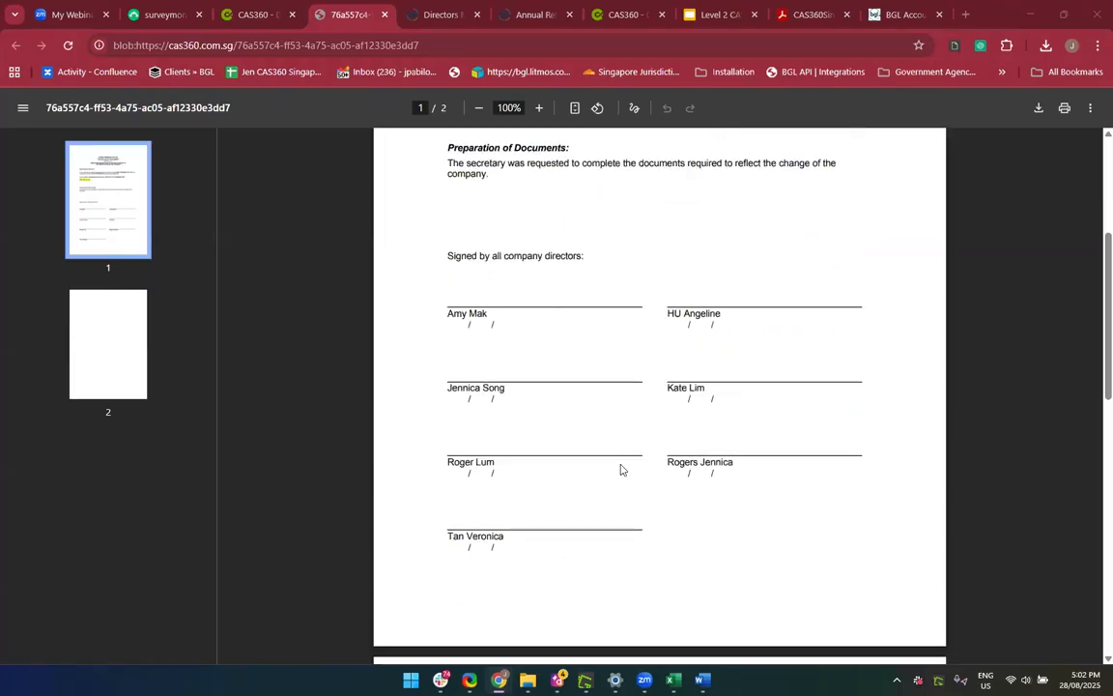
scroll(666, 437, "up", 1)
scroll(534, 424, "up", 3)
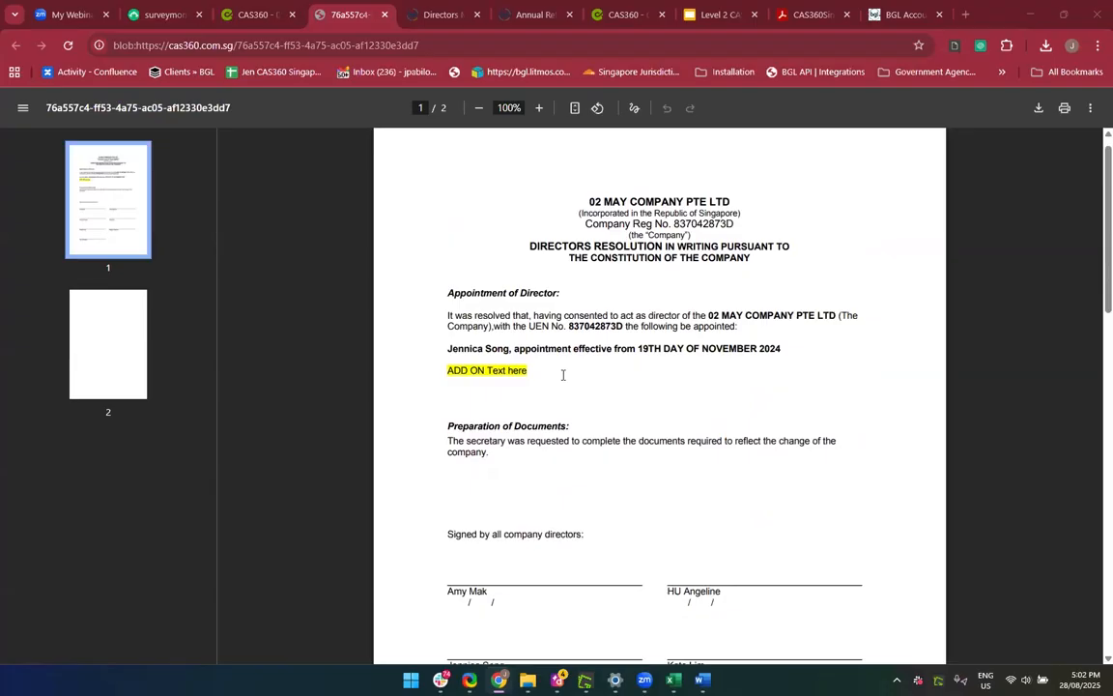
left_click(253, 16)
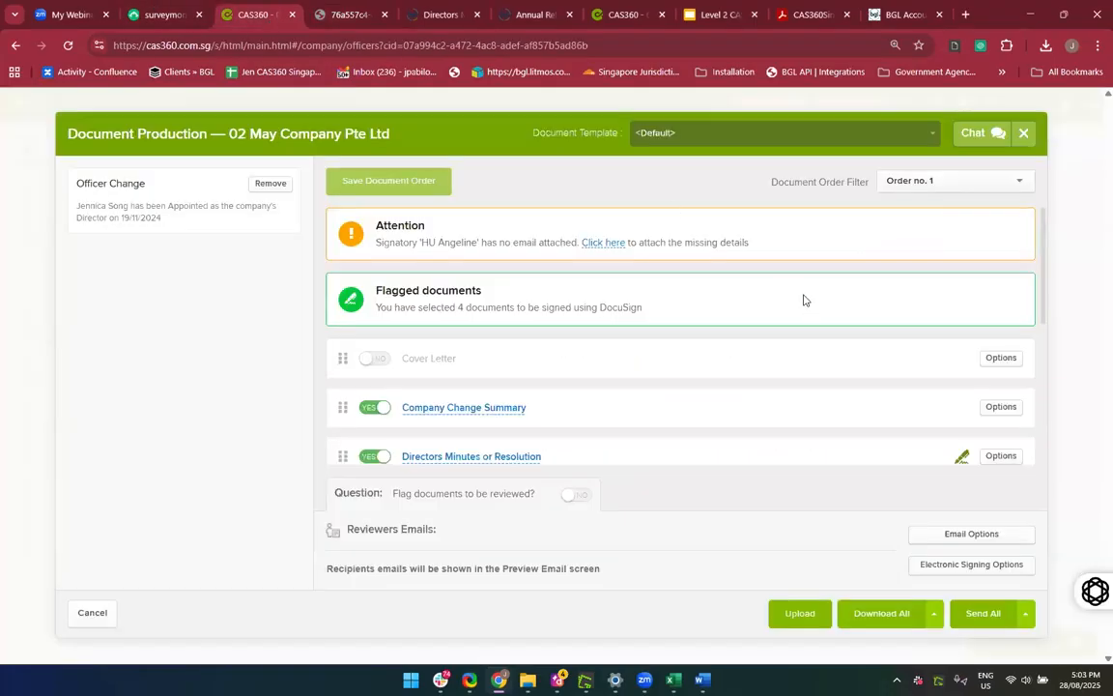
left_click(1024, 132)
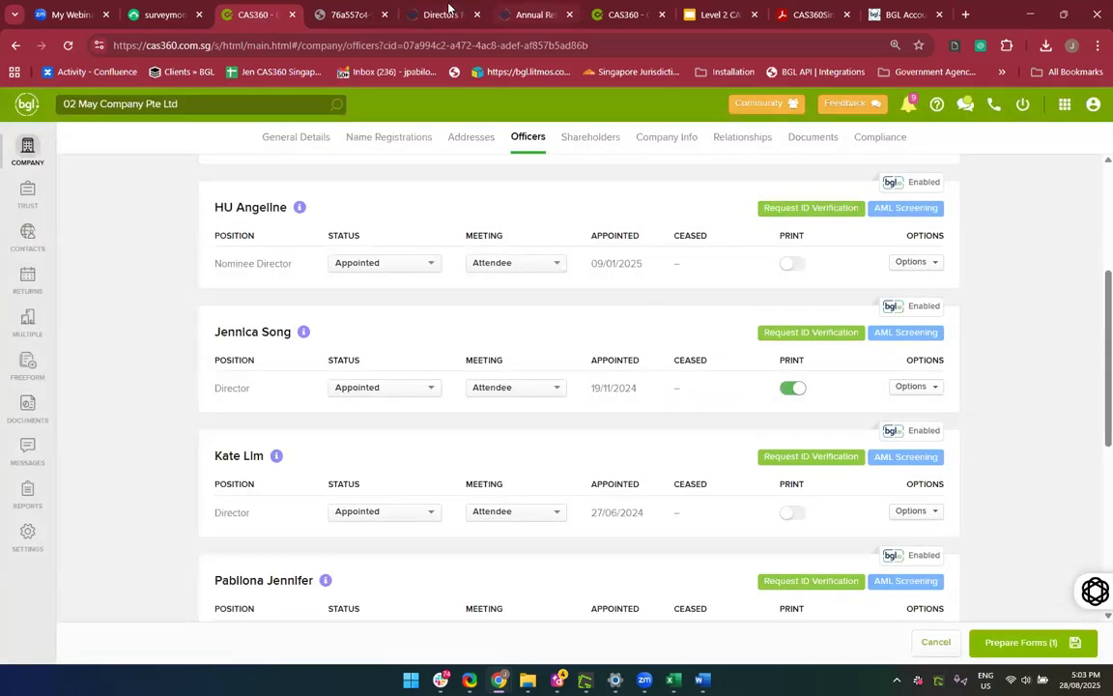
Look through the Consent to Act as Director Form 45 dictionary codes article and return to the Document Templates list
left_click(420, 15)
left_click(14, 46)
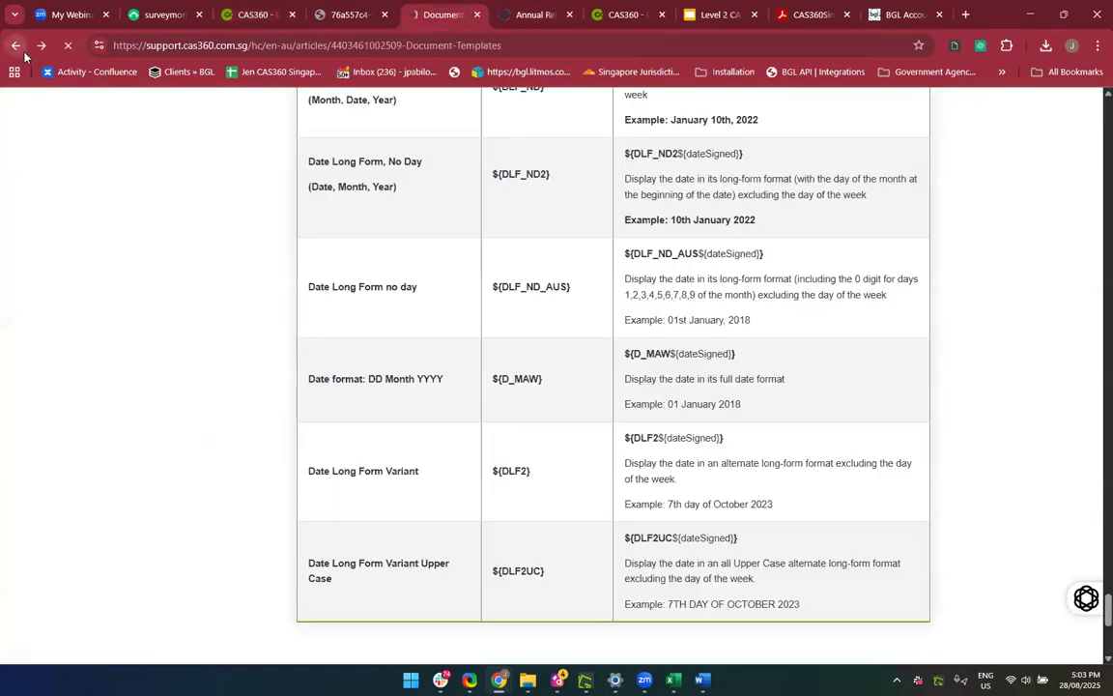
scroll(556, 348, "down", 1)
left_click(473, 246)
scroll(661, 334, "down", 3)
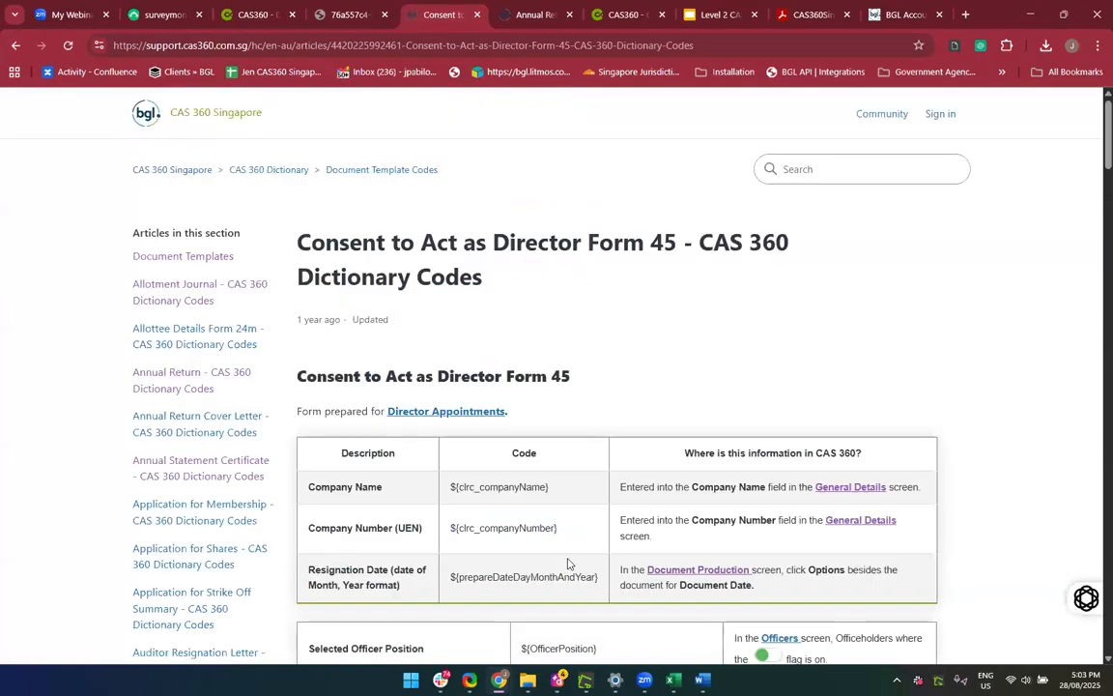
scroll(568, 564, "down", 3)
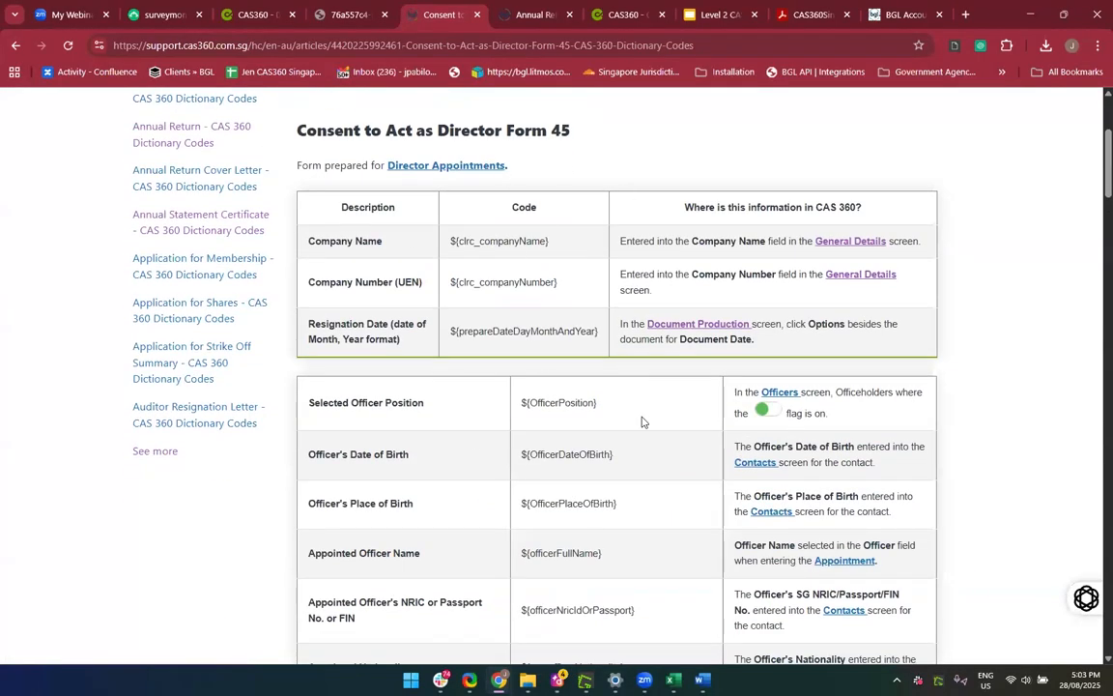
scroll(483, 472, "down", 5)
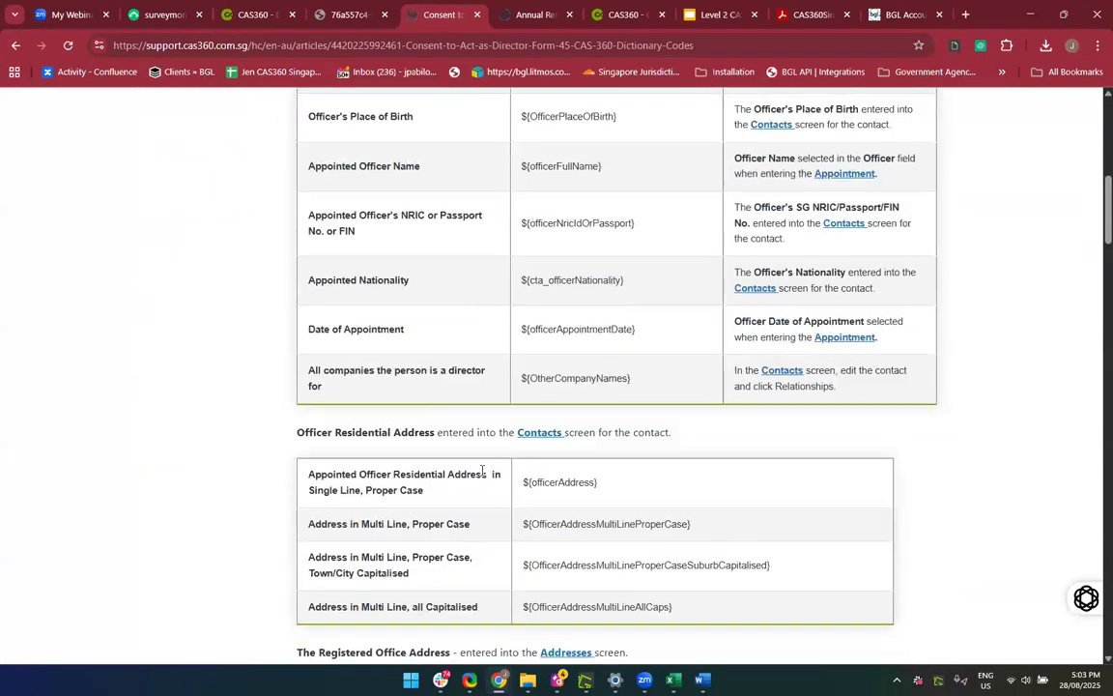
left_click(14, 45)
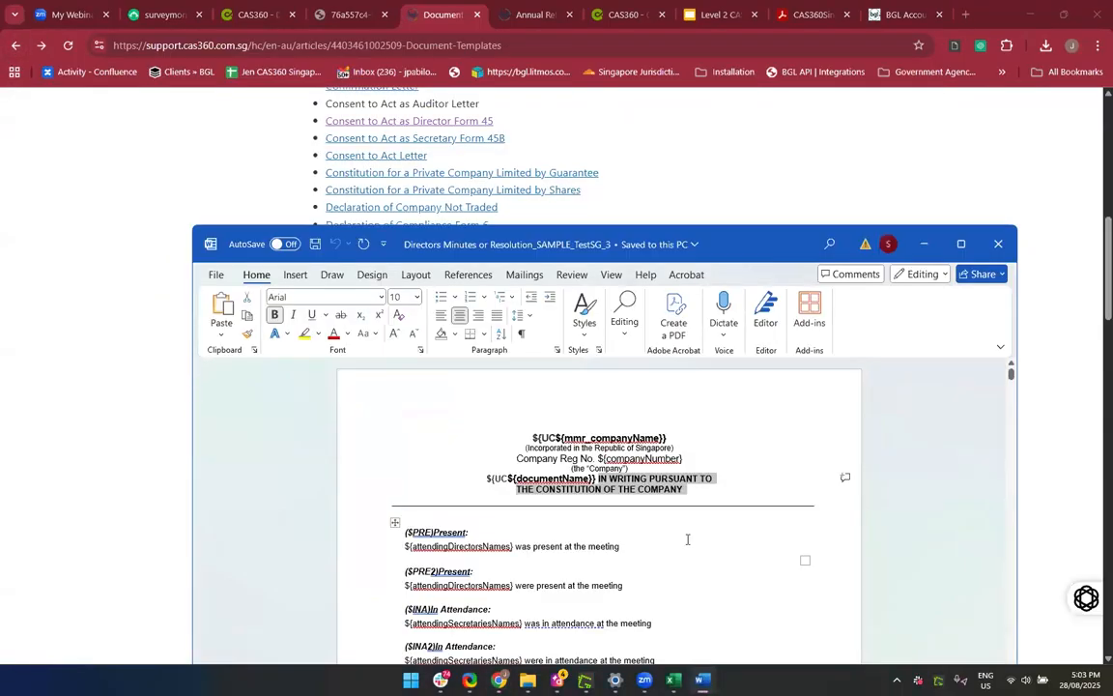
Look through the resolutions in the Directors Minutes or Resolution_SAMPLE_TestSG_3 document in Word, down to the annual return sections, and close it
scroll(688, 537, "down", 10)
scroll(688, 487, "down", 3)
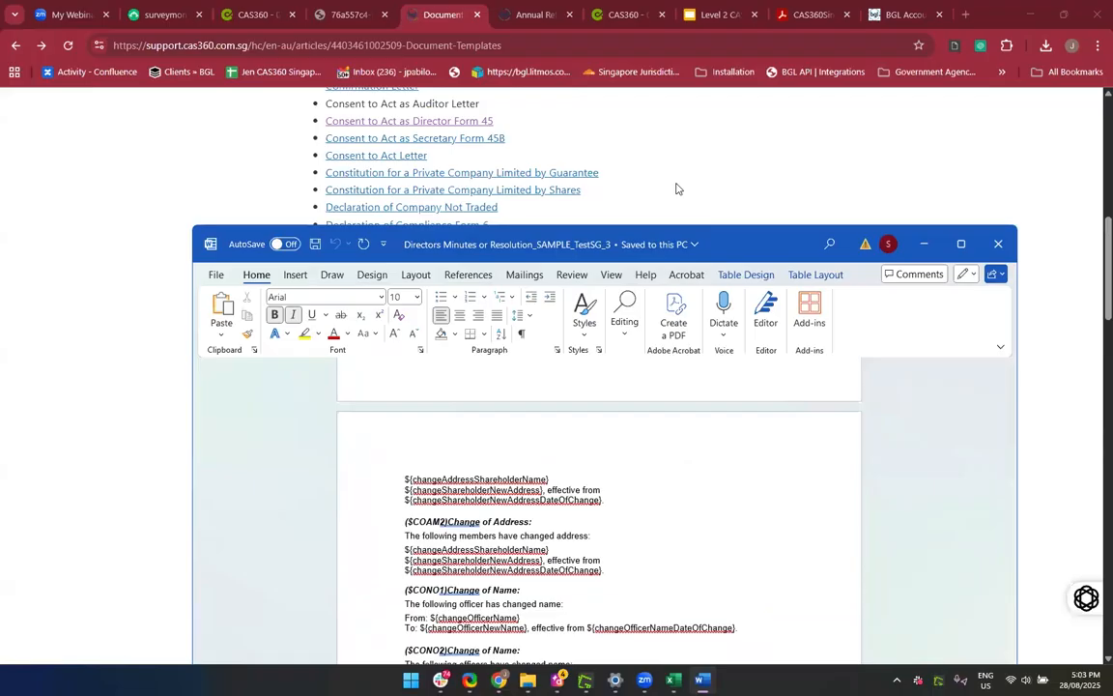
scroll(651, 530, "down", 20)
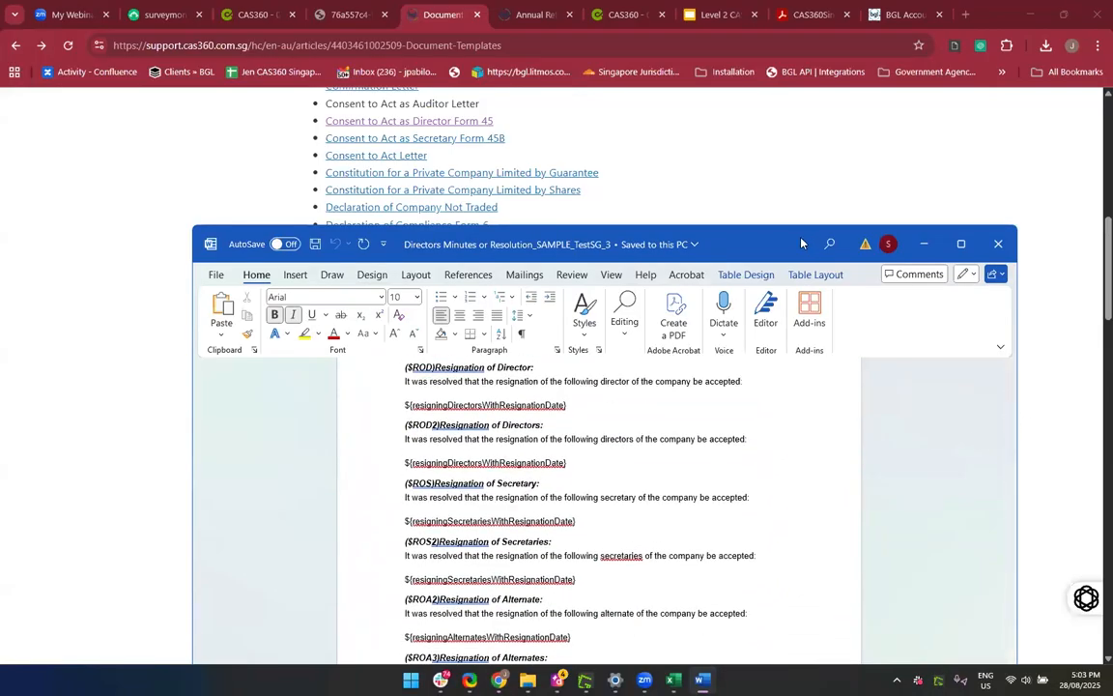
left_click_drag(798, 243, 709, 103)
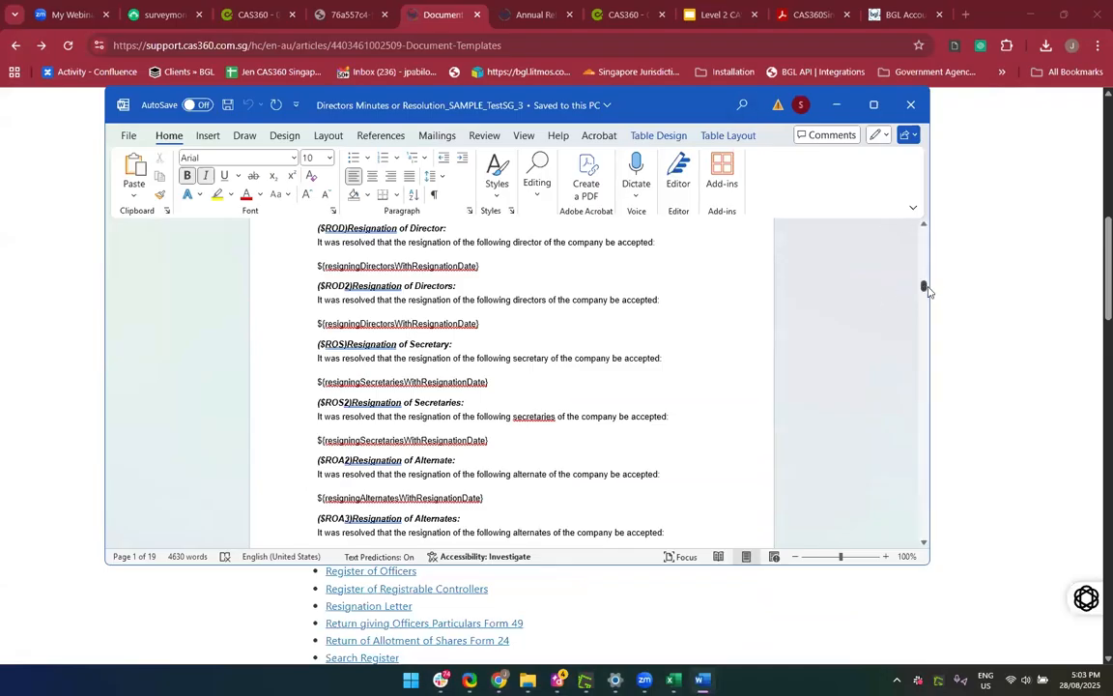
left_click_drag(922, 290, 923, 442)
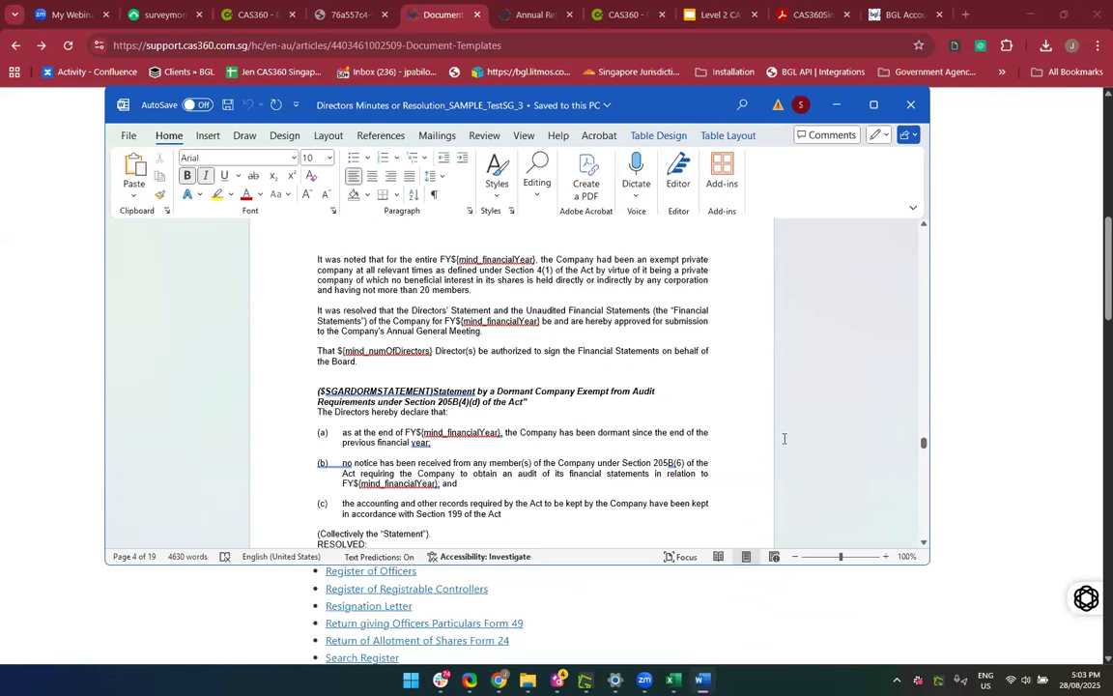
scroll(497, 414, "down", 8)
scroll(497, 414, "up", 3)
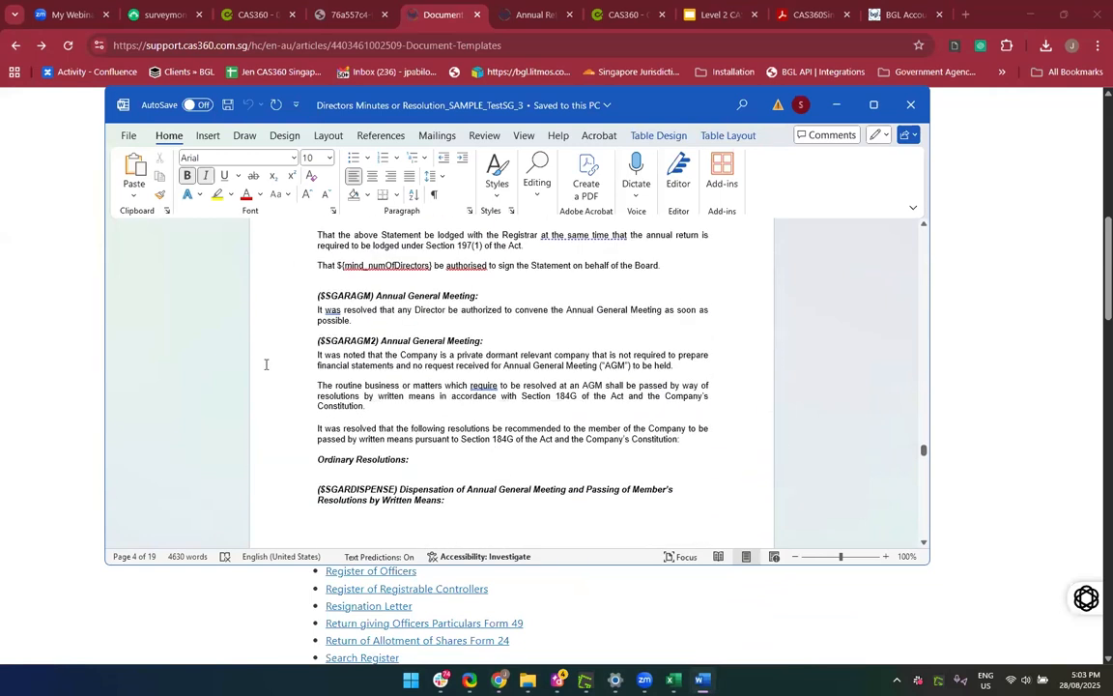
left_click(908, 108)
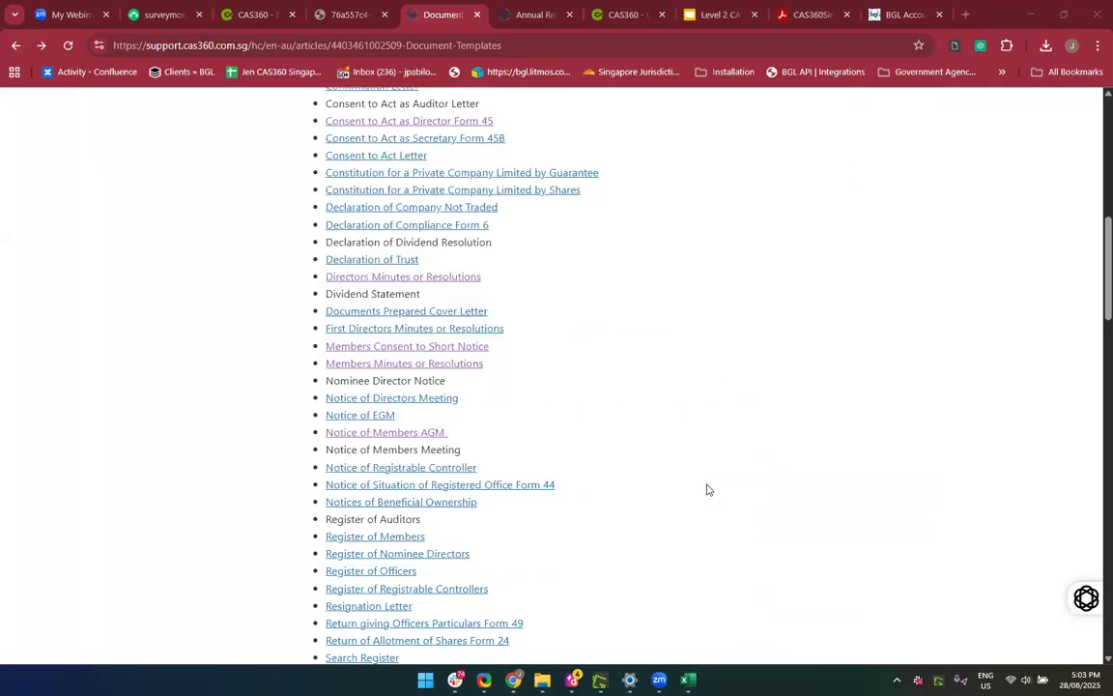
Close the duplicate CAS360 tab with the company's general details and return to the CAS360 officers page of 02 May Company Pte Ltd
scroll(706, 490, "up", 1)
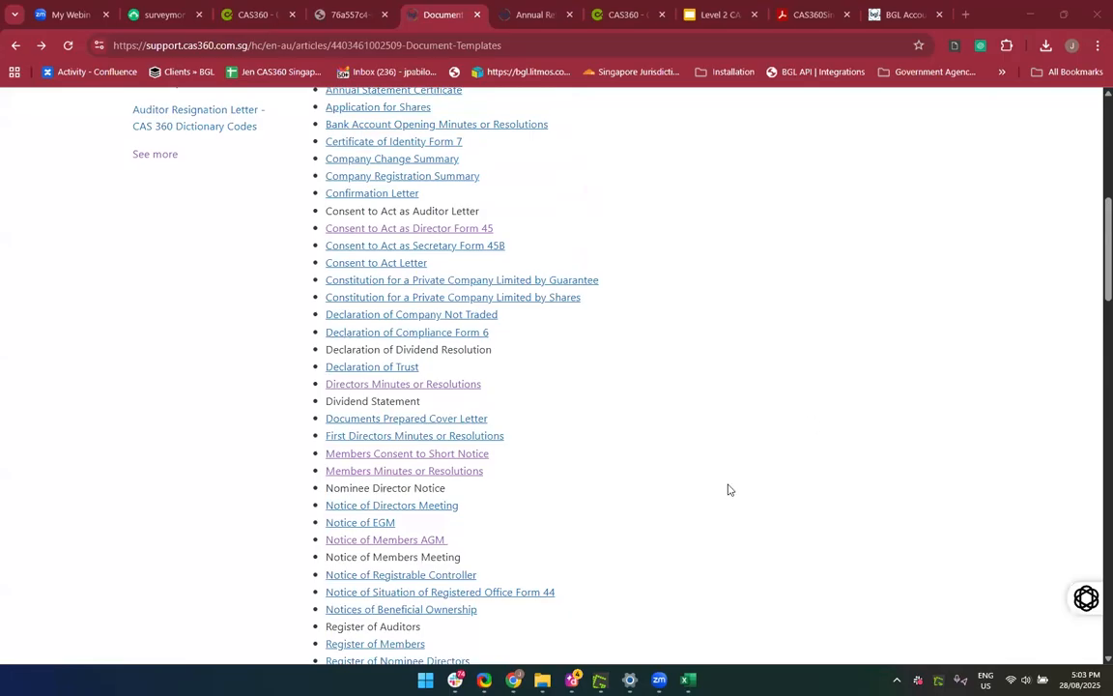
scroll(729, 489, "up", 1)
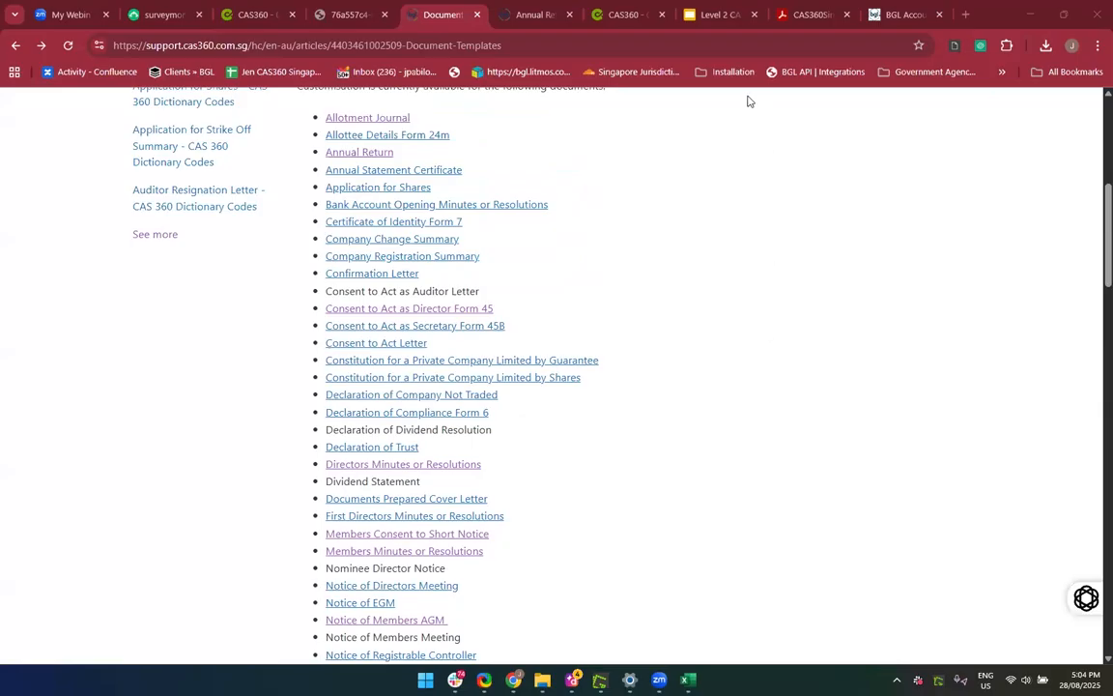
left_click(245, 16)
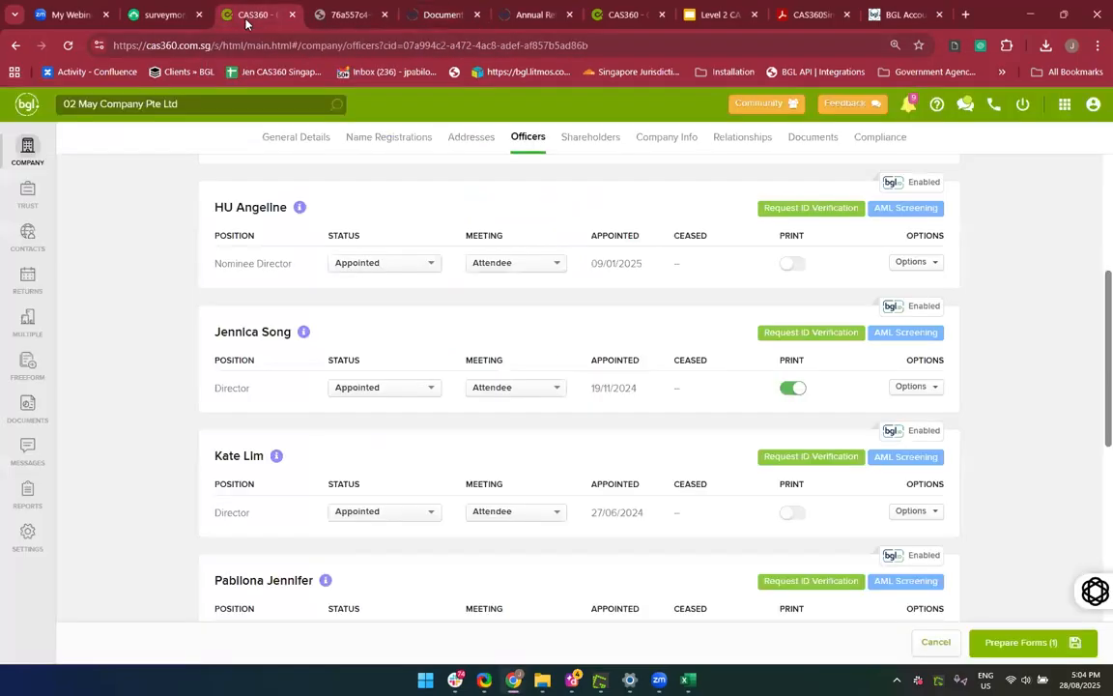
left_click(614, 17)
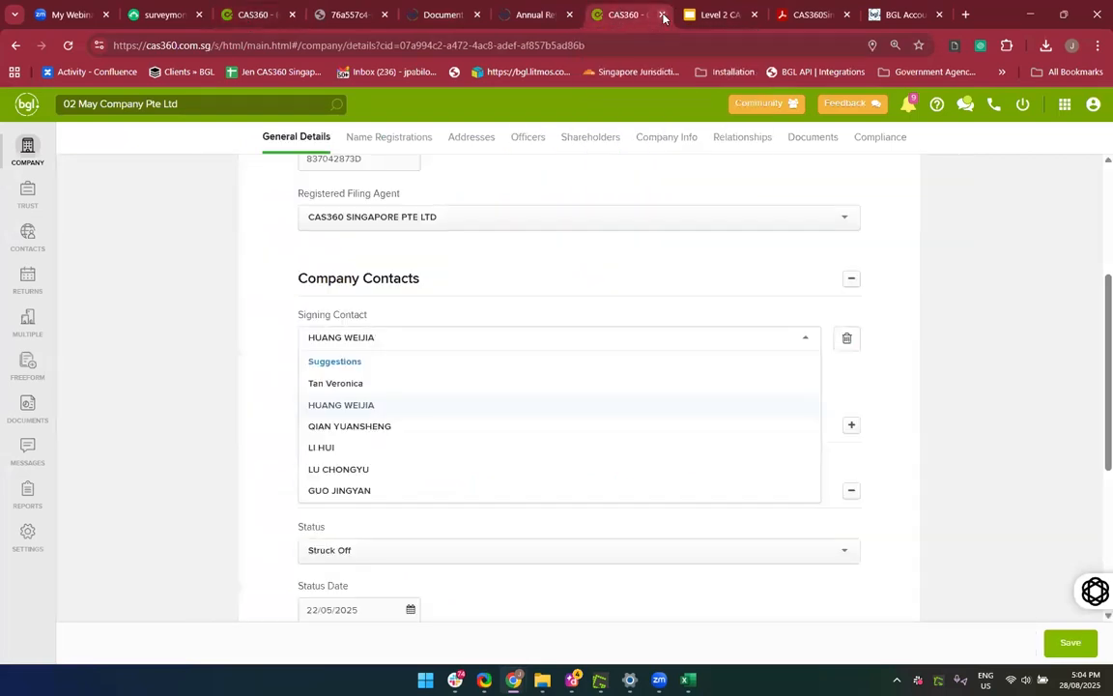
left_click(662, 15)
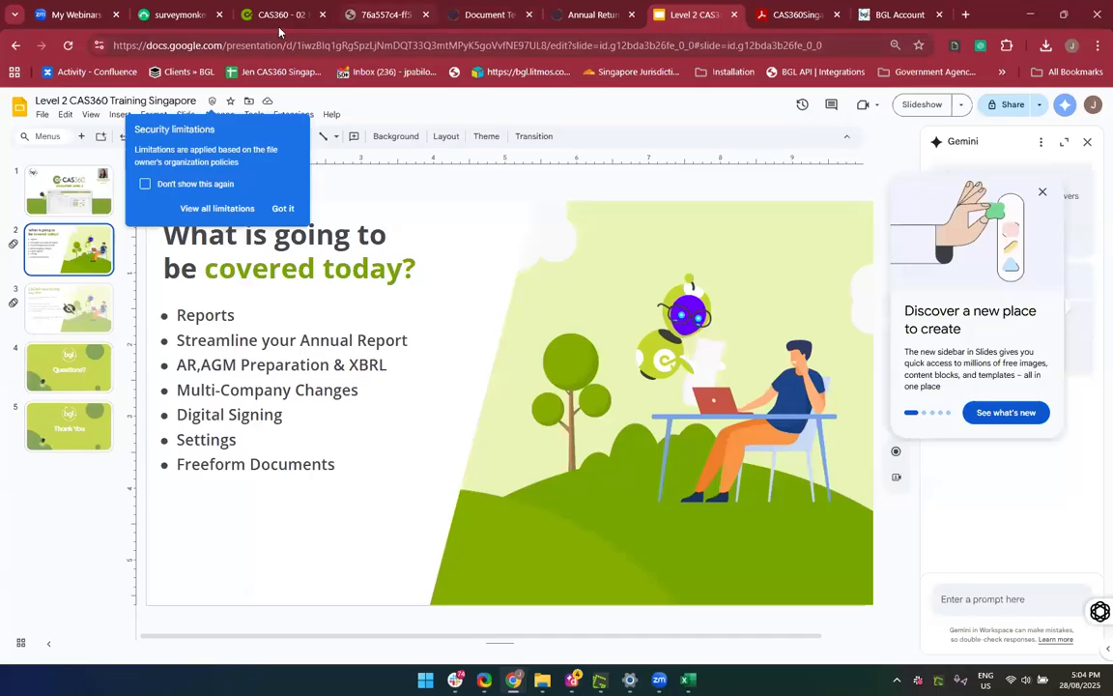
left_click(279, 14)
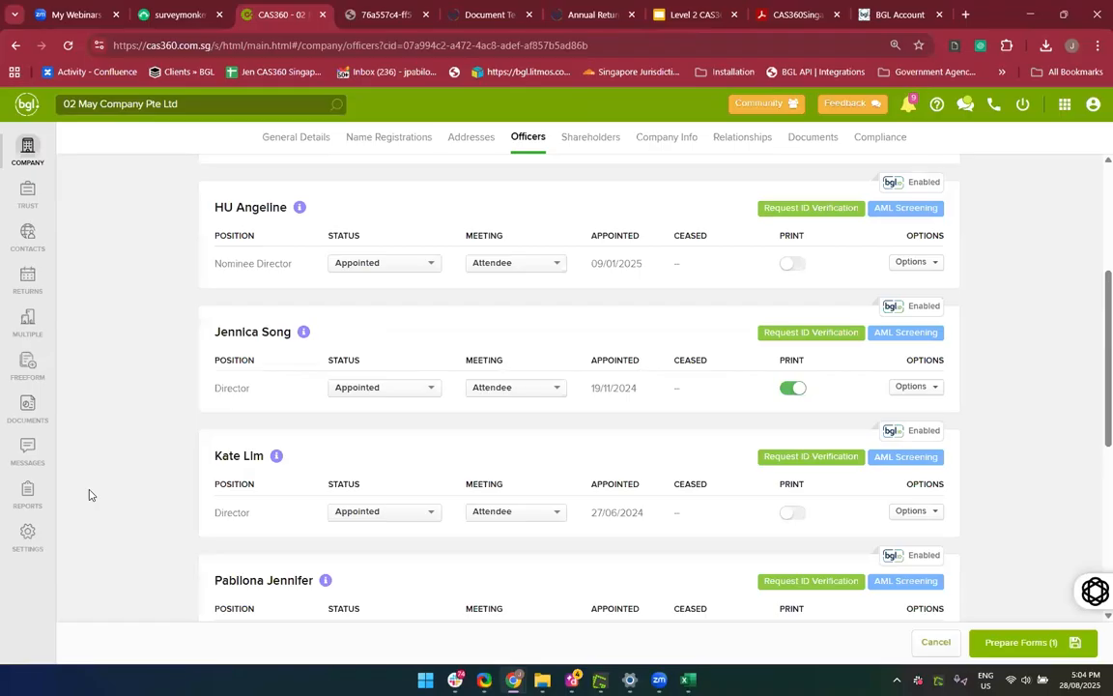
Open the automated AGM reminder settings and switch the Singapore AGM reminders off and on again
left_click(27, 549)
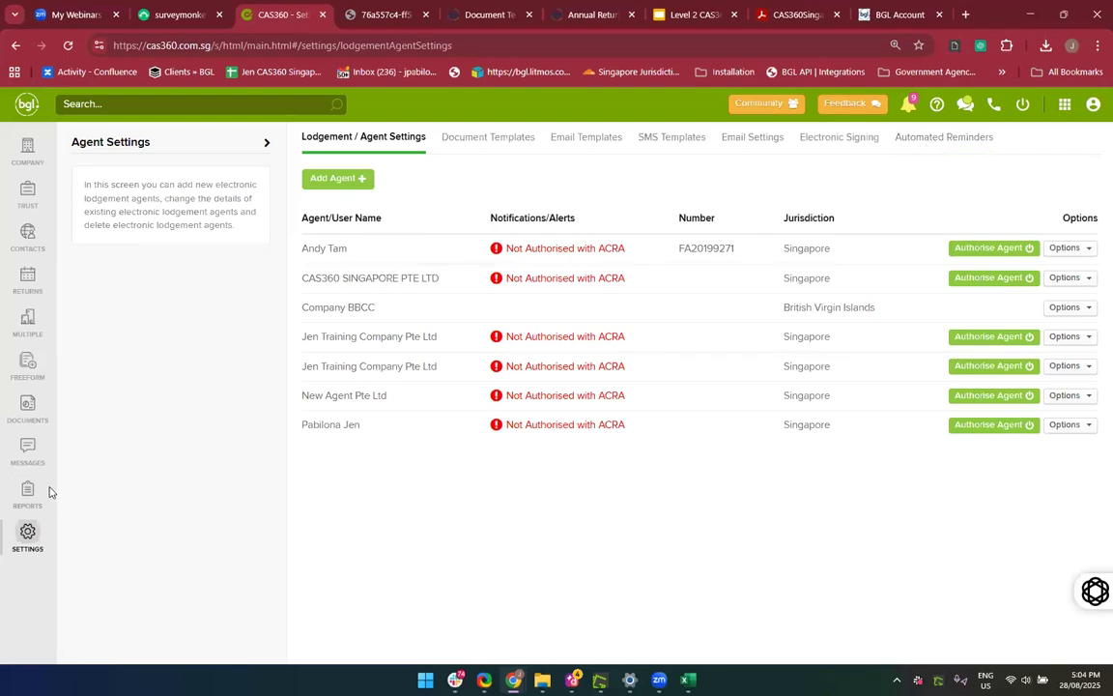
left_click(944, 141)
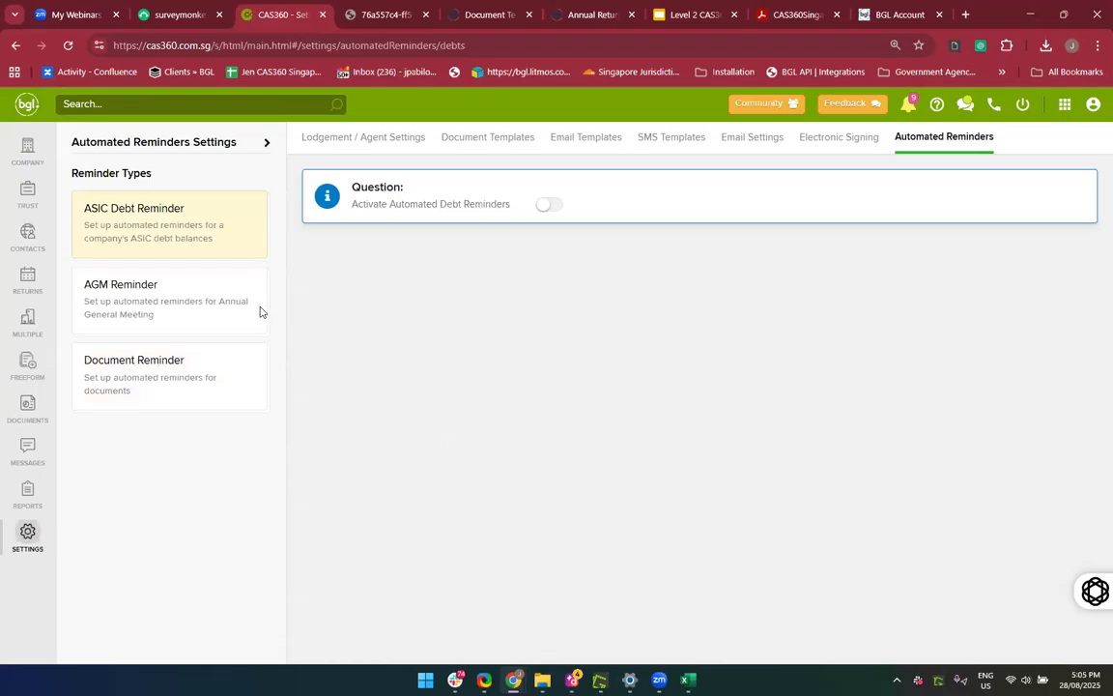
left_click(201, 288)
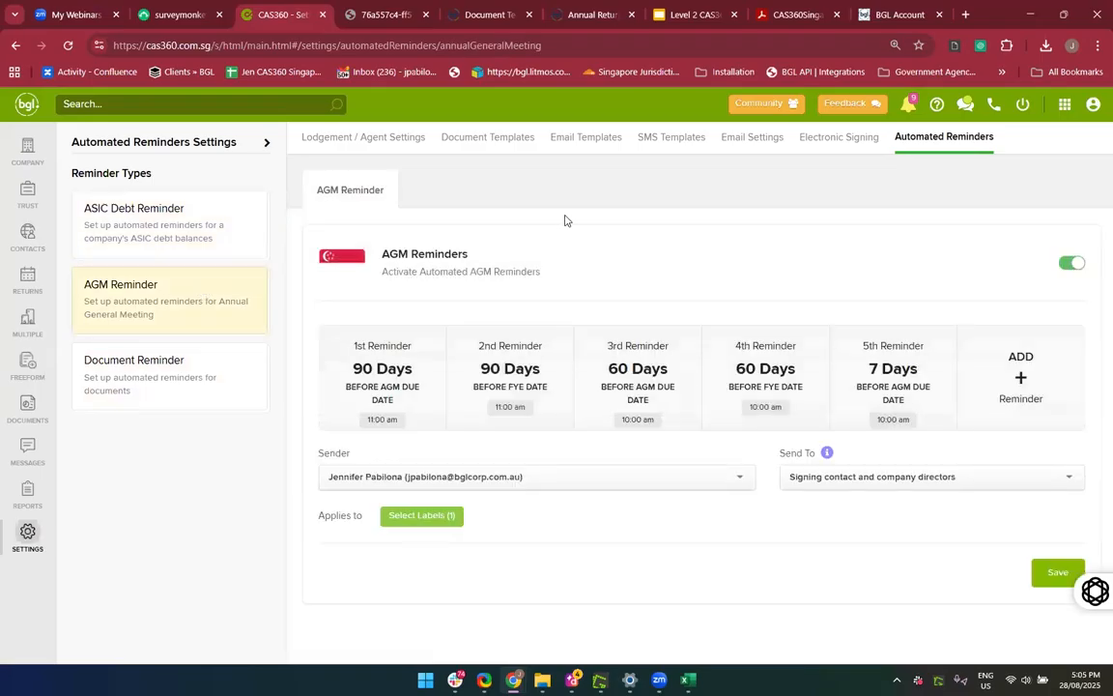
left_click(1064, 270)
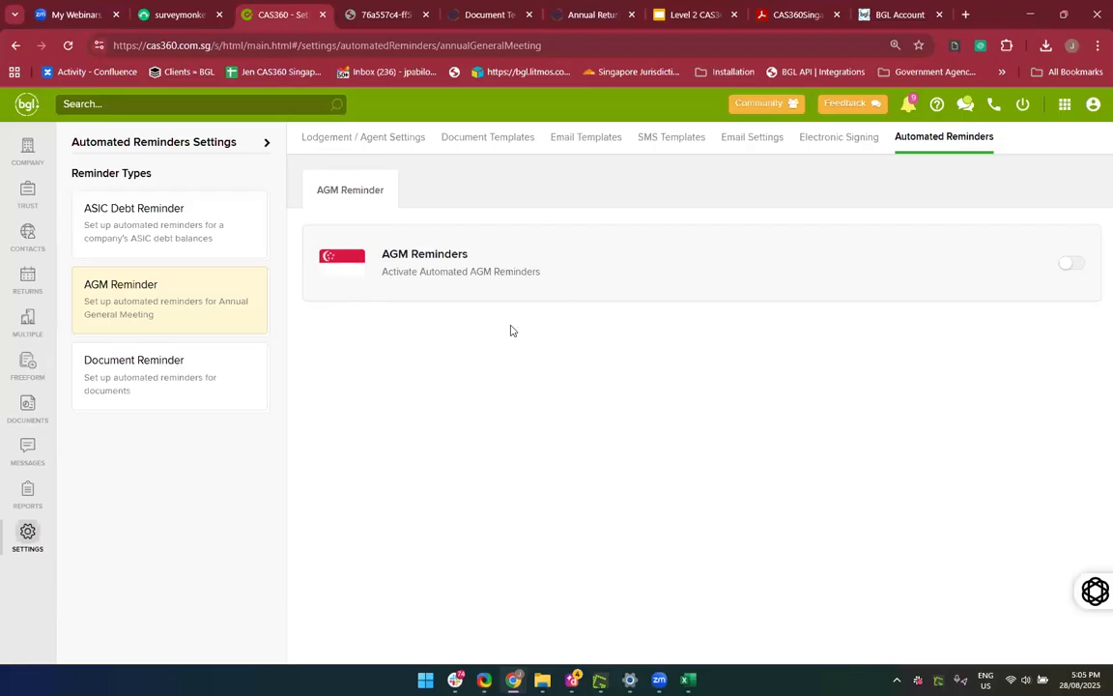
left_click(1069, 264)
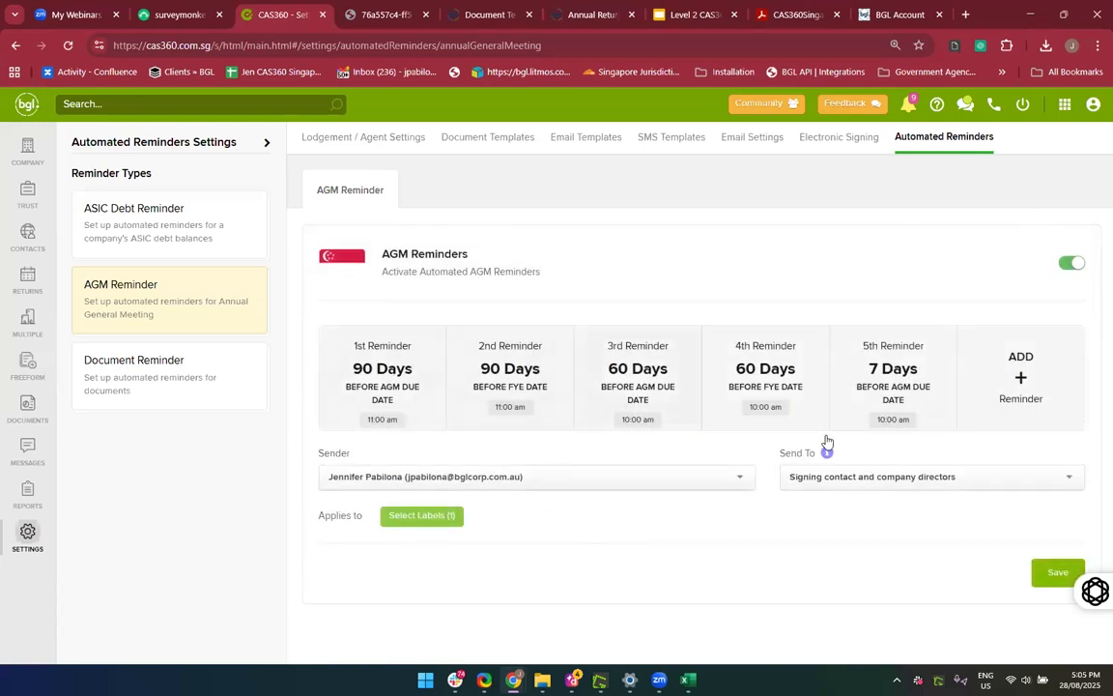
Delete the fifth AGM reminder, scheduled 7 days before the AGM due date
left_click(938, 390)
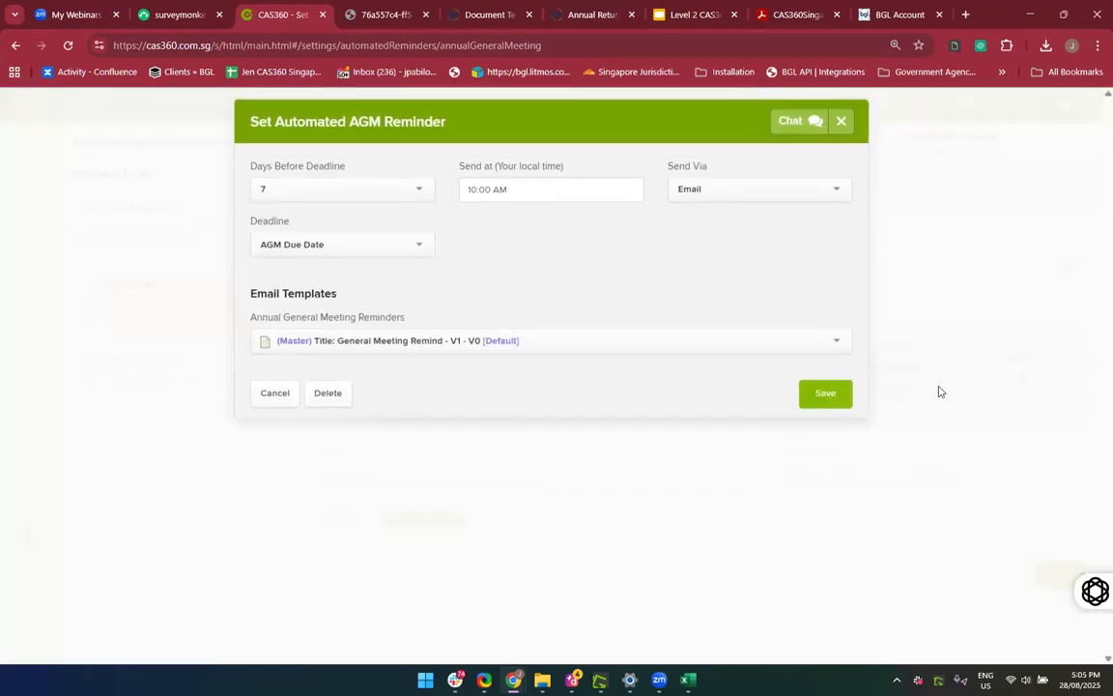
left_click(329, 405)
left_click(586, 305)
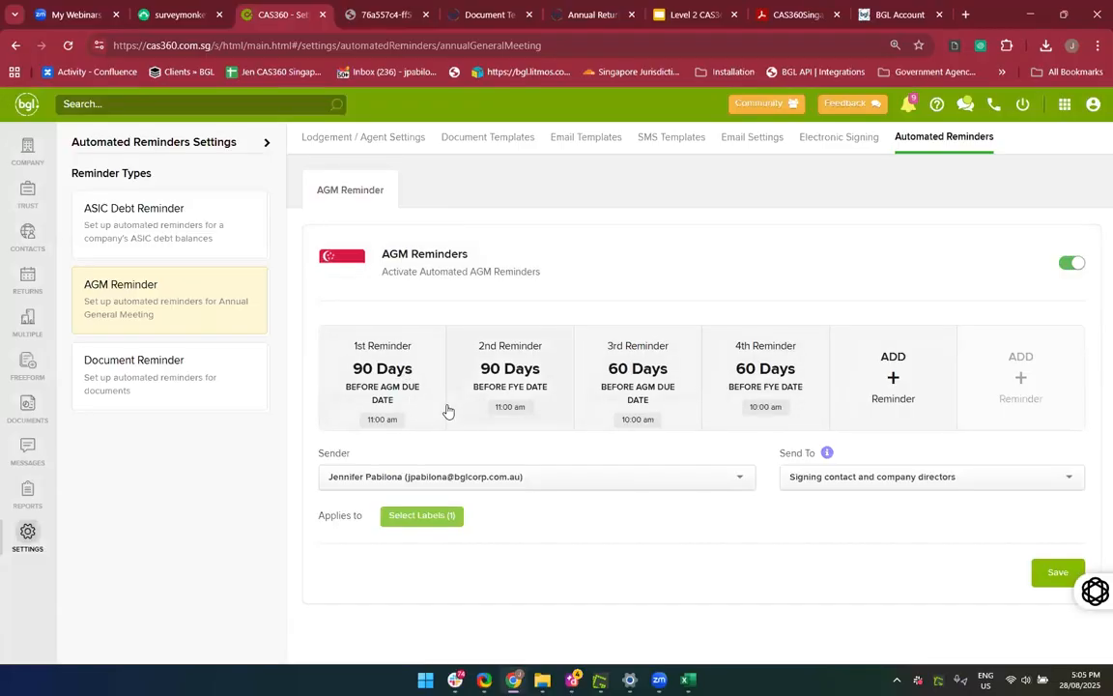
Review the days, deadline and email template options of the first and second AGM reminders, closing each without saving
left_click(387, 370)
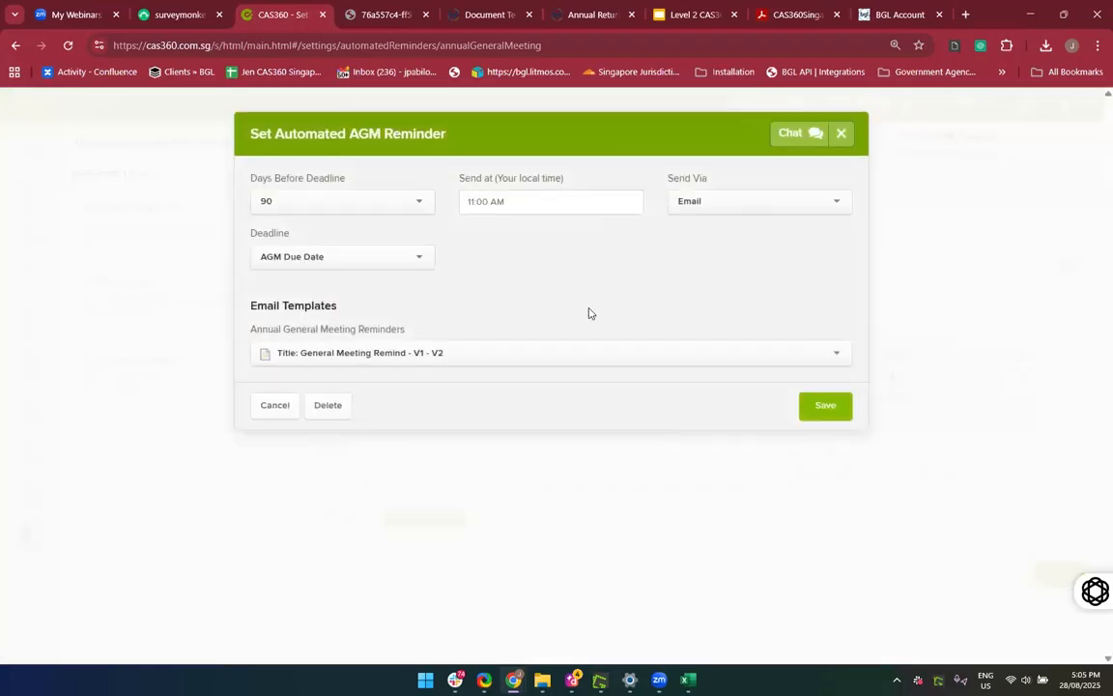
left_click(387, 200)
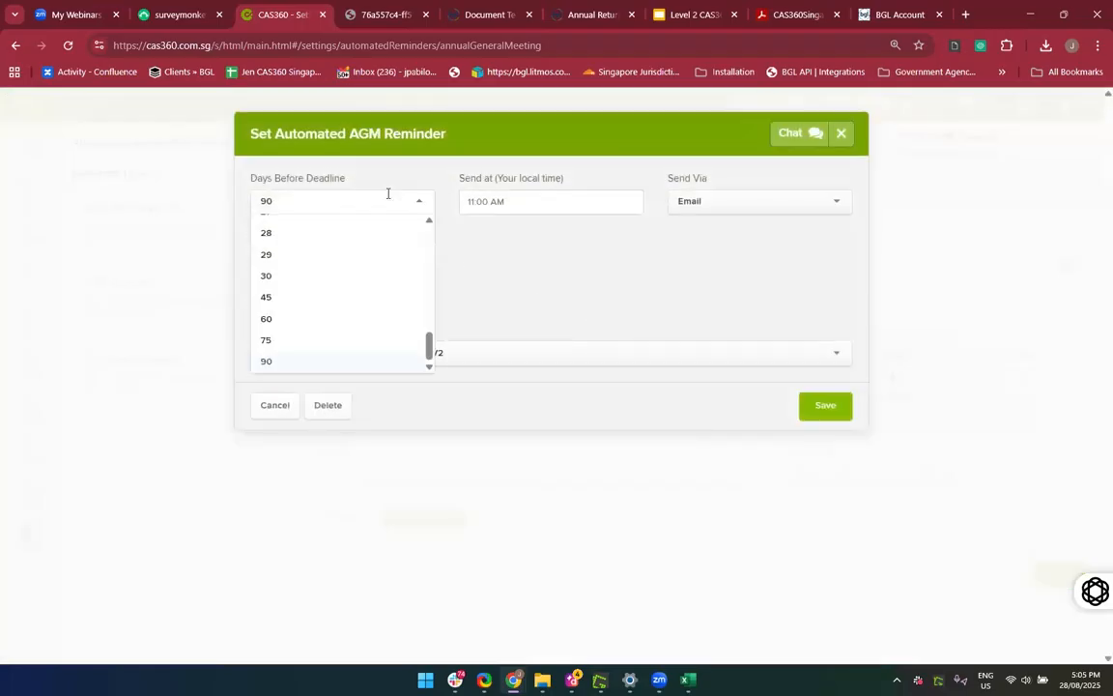
left_click(598, 334)
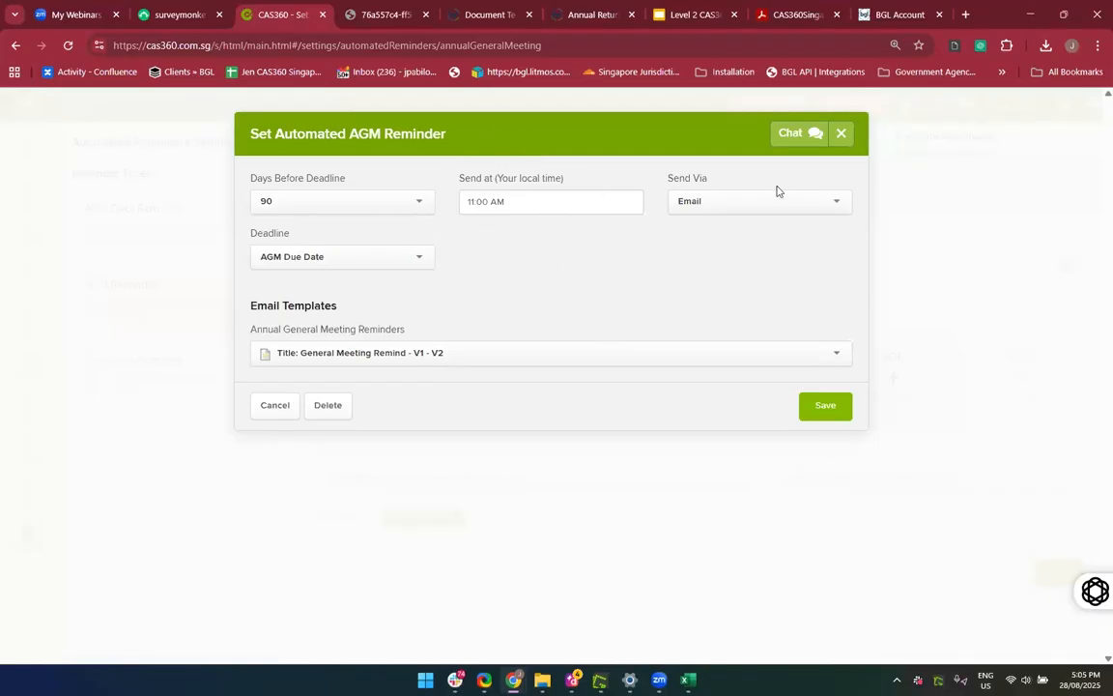
left_click(321, 261)
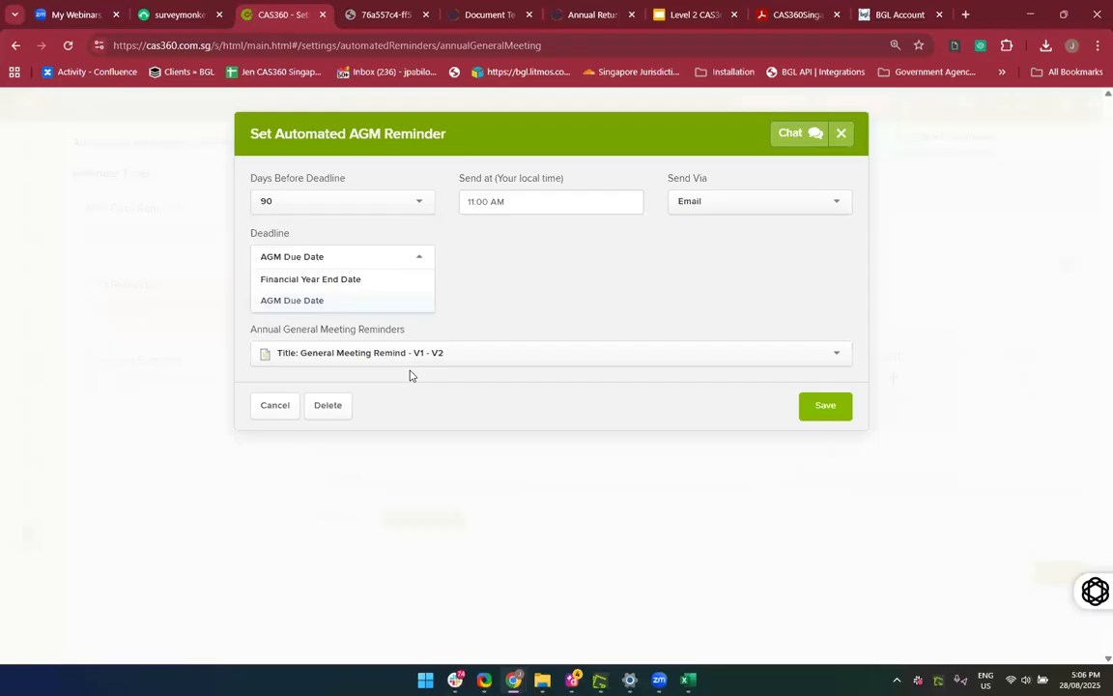
left_click(340, 358)
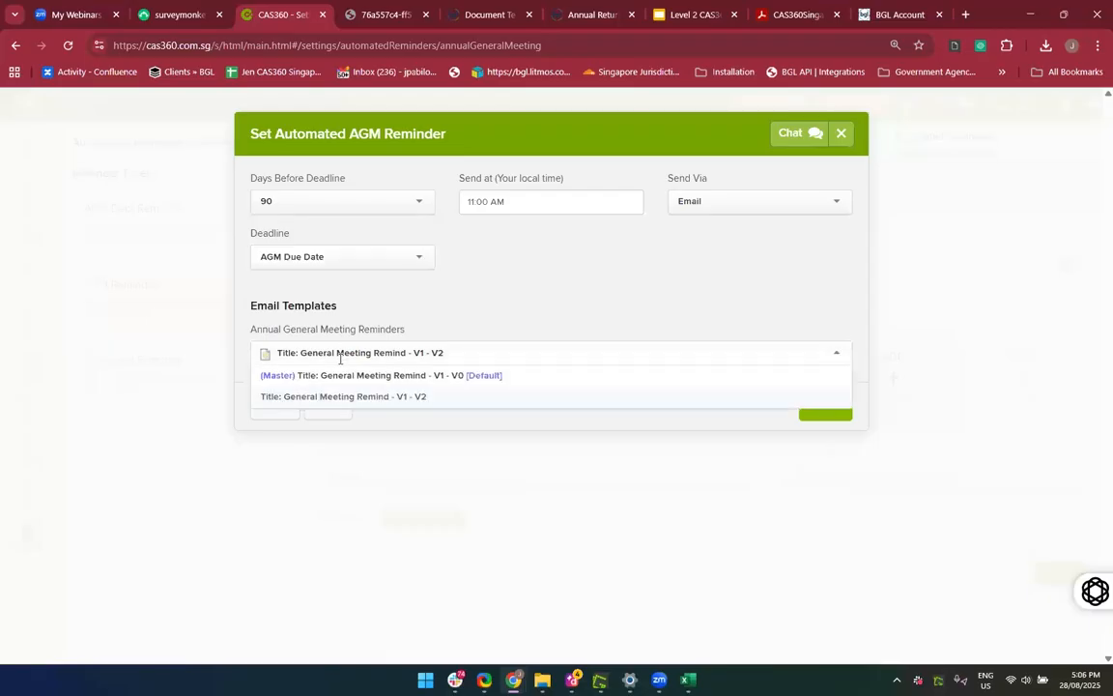
left_click(438, 397)
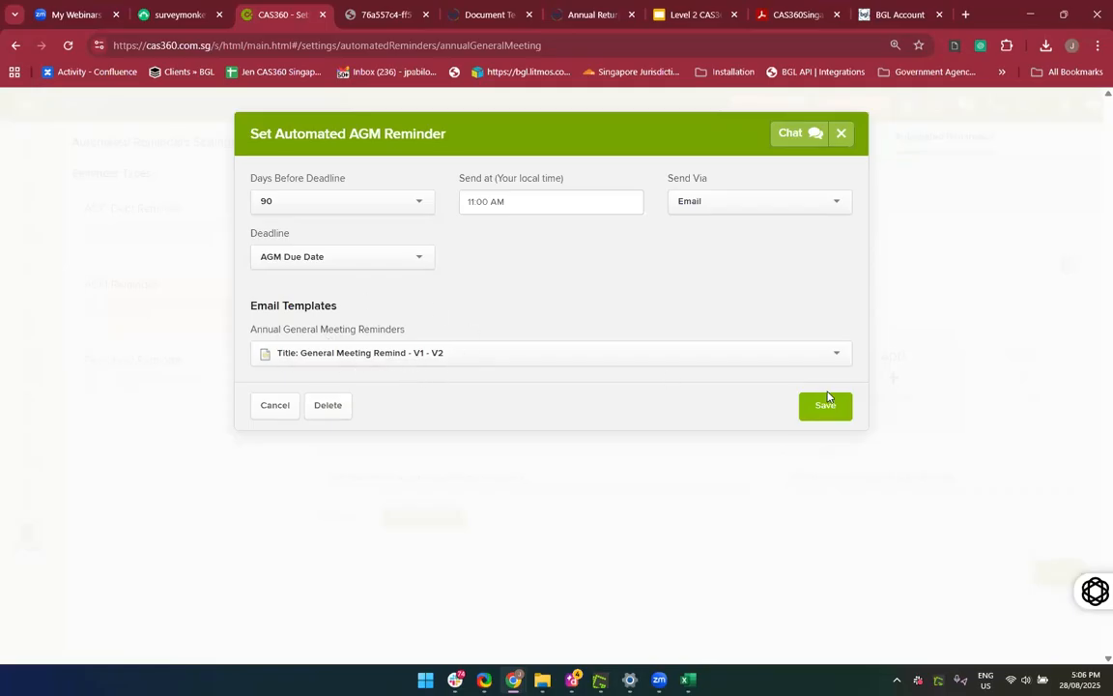
left_click(841, 136)
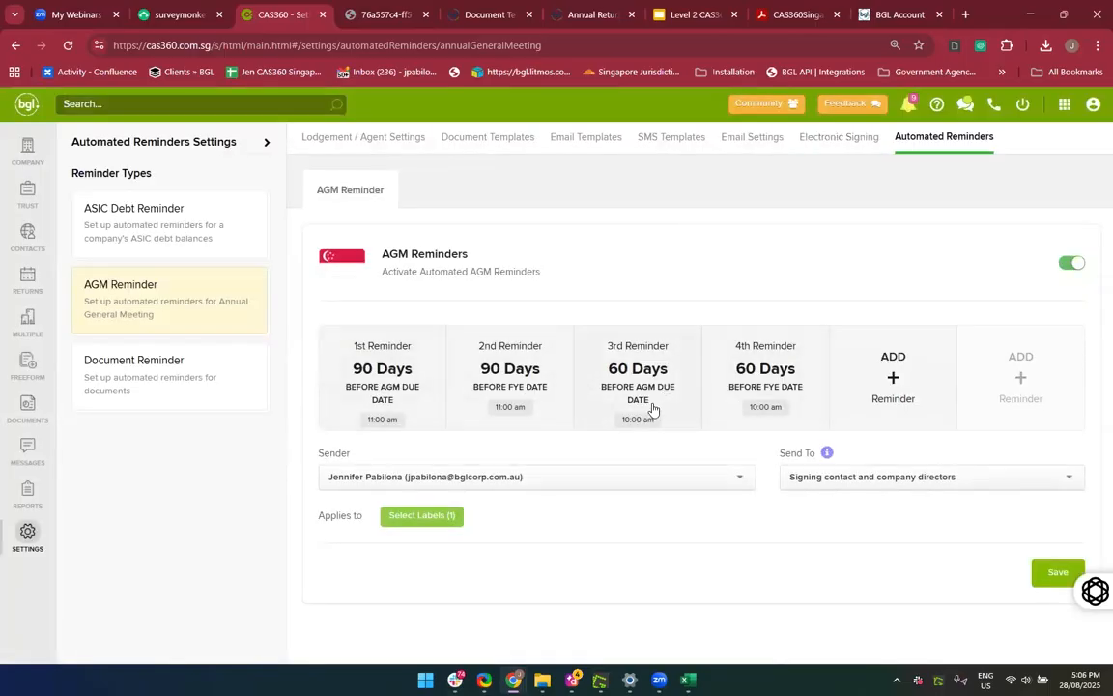
left_click(528, 399)
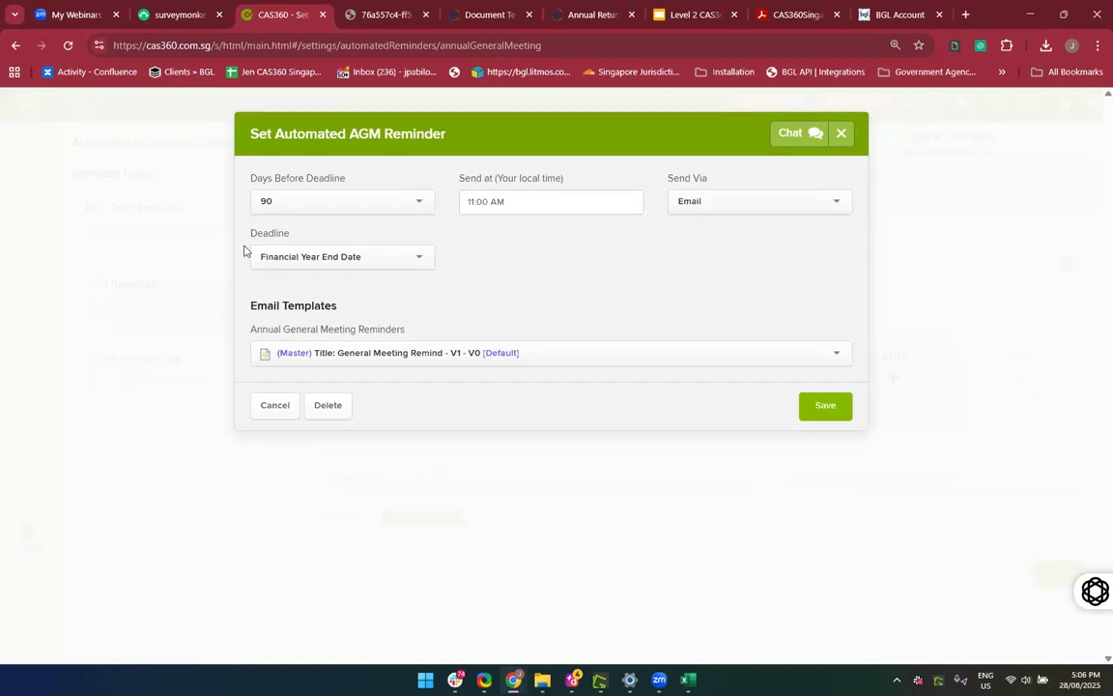
left_click(842, 134)
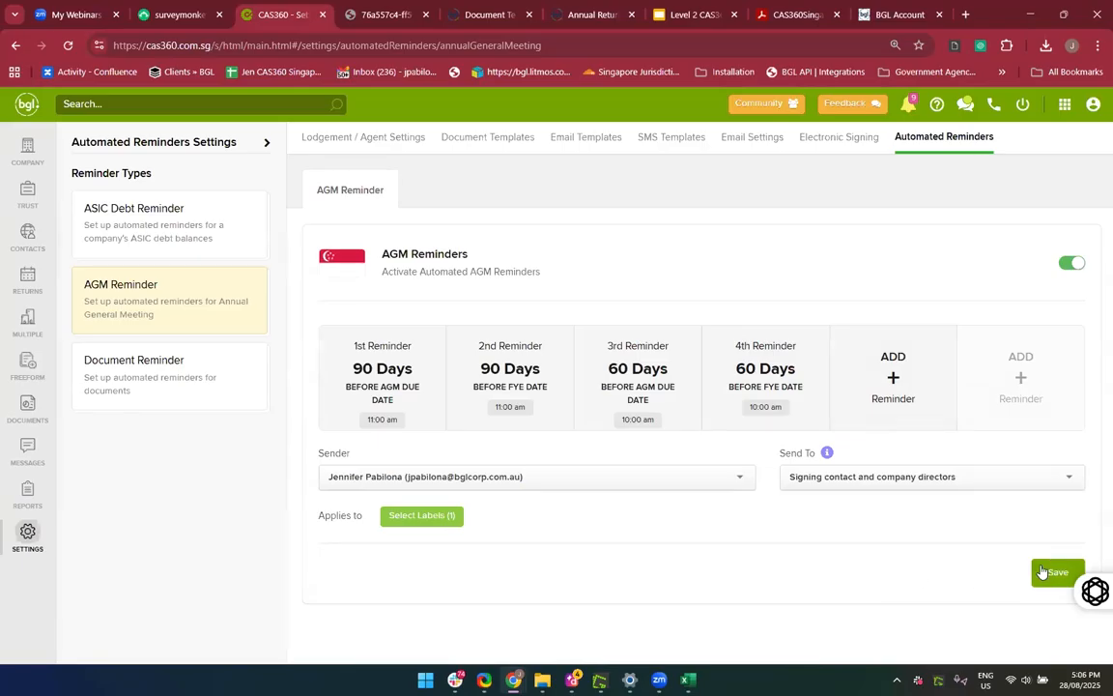
Add a fifth AGM reminder 30 days before the AGM Due Date, sent by email at 10:00 AM, and save the reminder settings
left_click(893, 381)
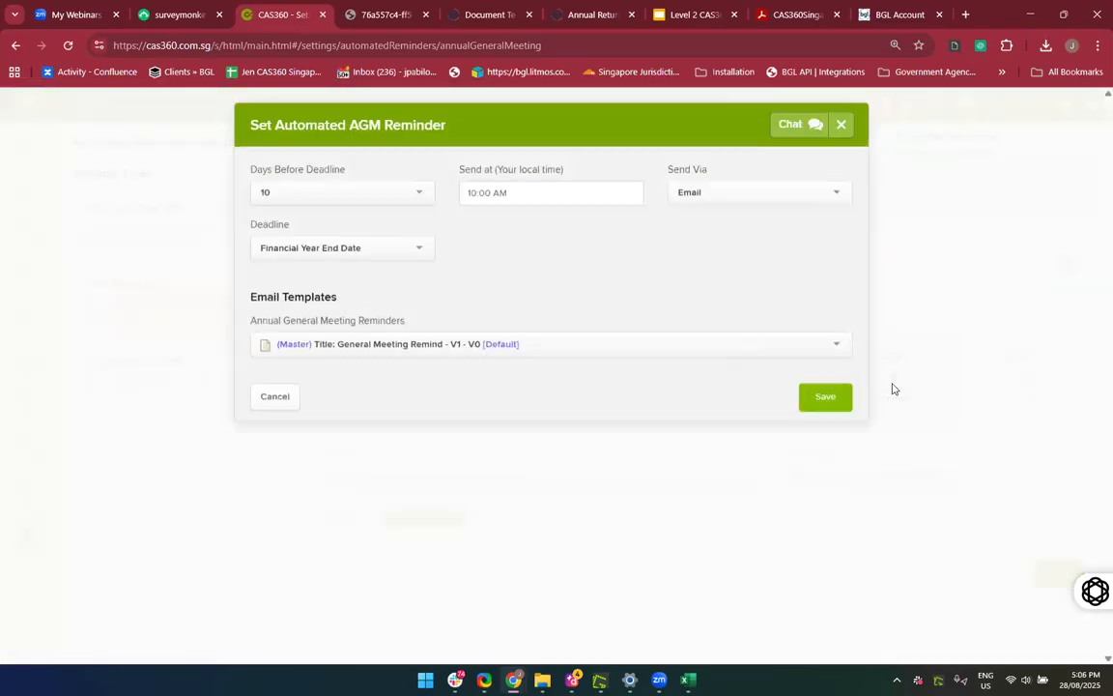
left_click(393, 203)
scroll(355, 326, "down", 3)
scroll(355, 326, "up", 5)
scroll(355, 326, "down", 8)
scroll(354, 326, "down", 4)
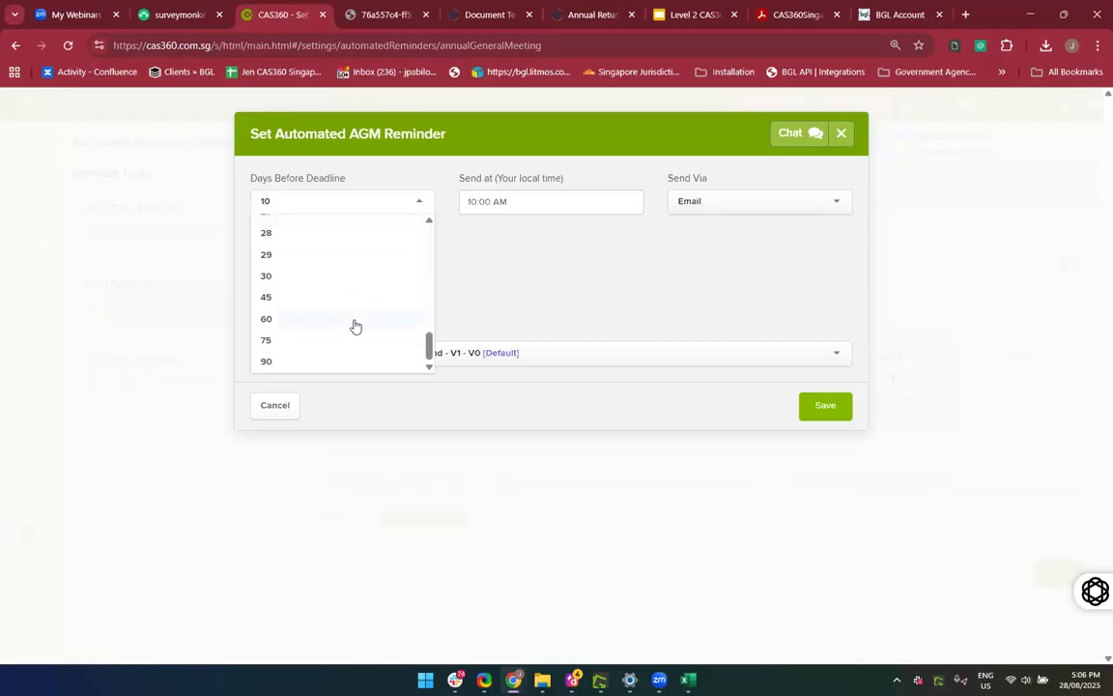
left_click(297, 285)
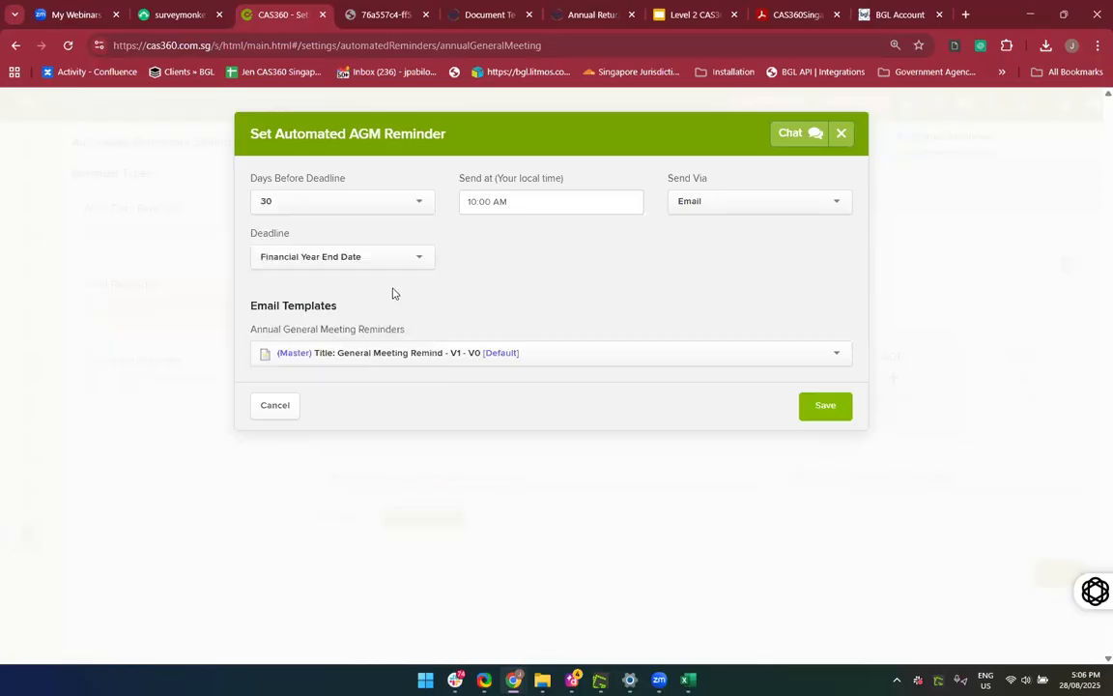
left_click(381, 255)
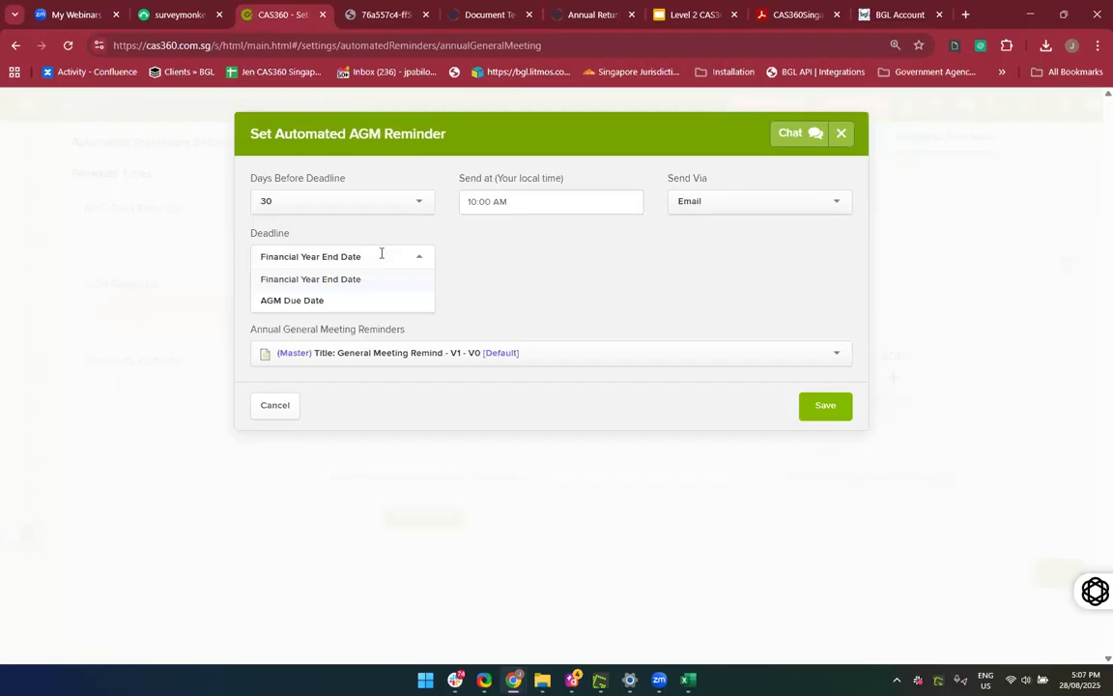
left_click(329, 300)
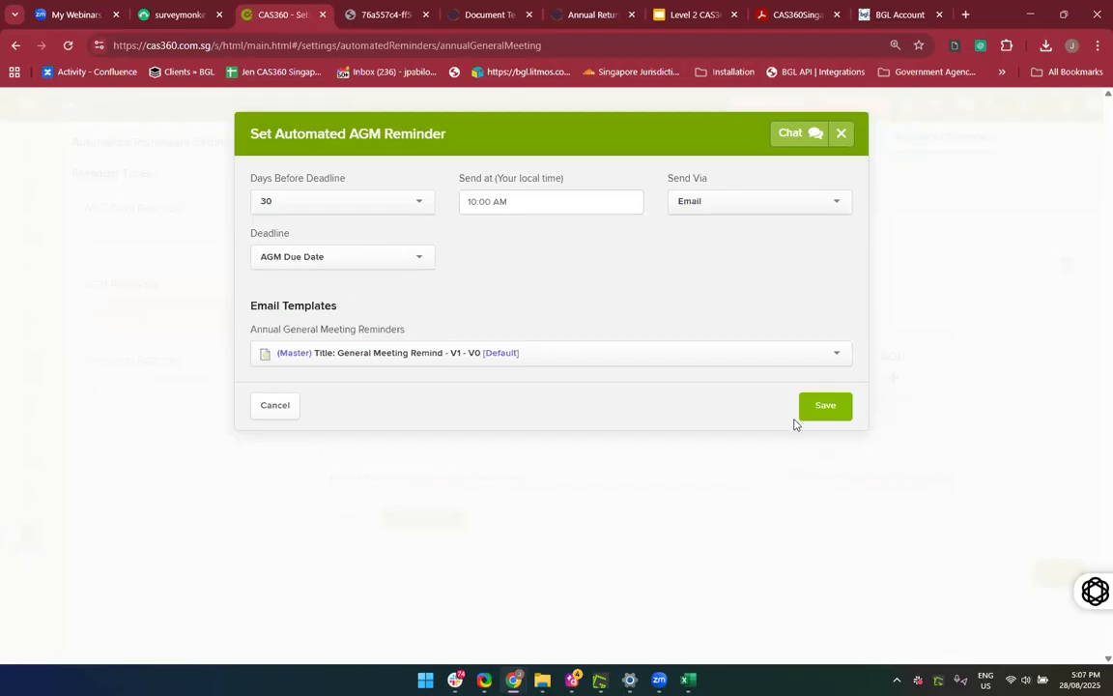
left_click(836, 413)
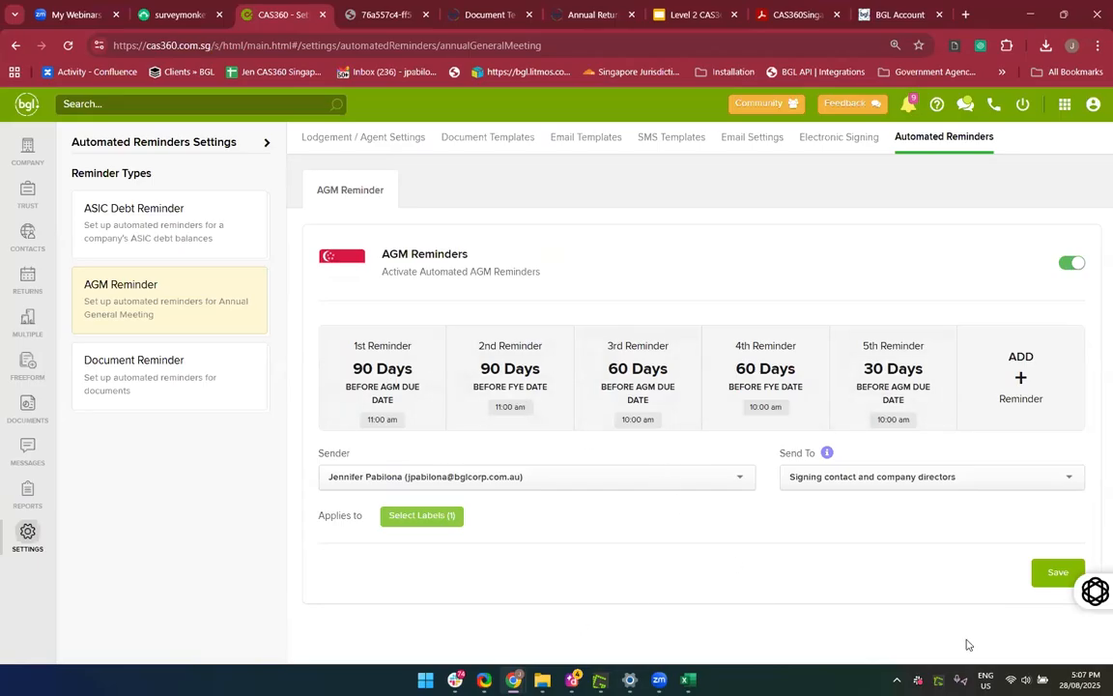
left_click(1049, 581)
Review the Singapore document deadline reminder settings and the email templates used by its first reminder
left_click(189, 384)
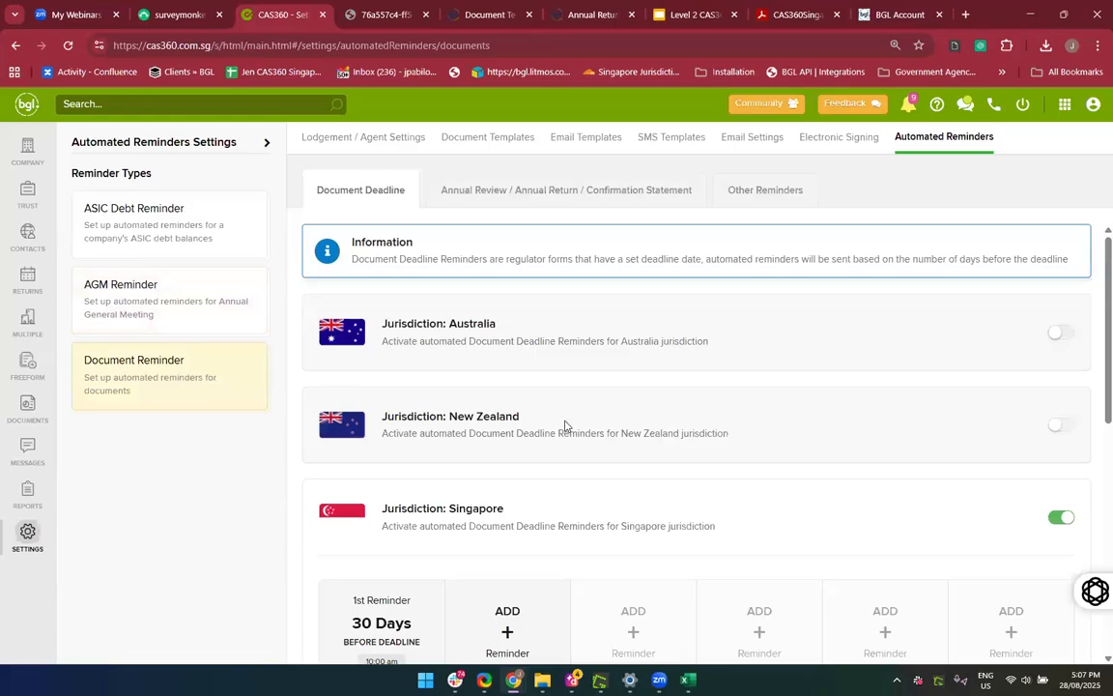
scroll(684, 483, "down", 3)
scroll(684, 480, "down", 3)
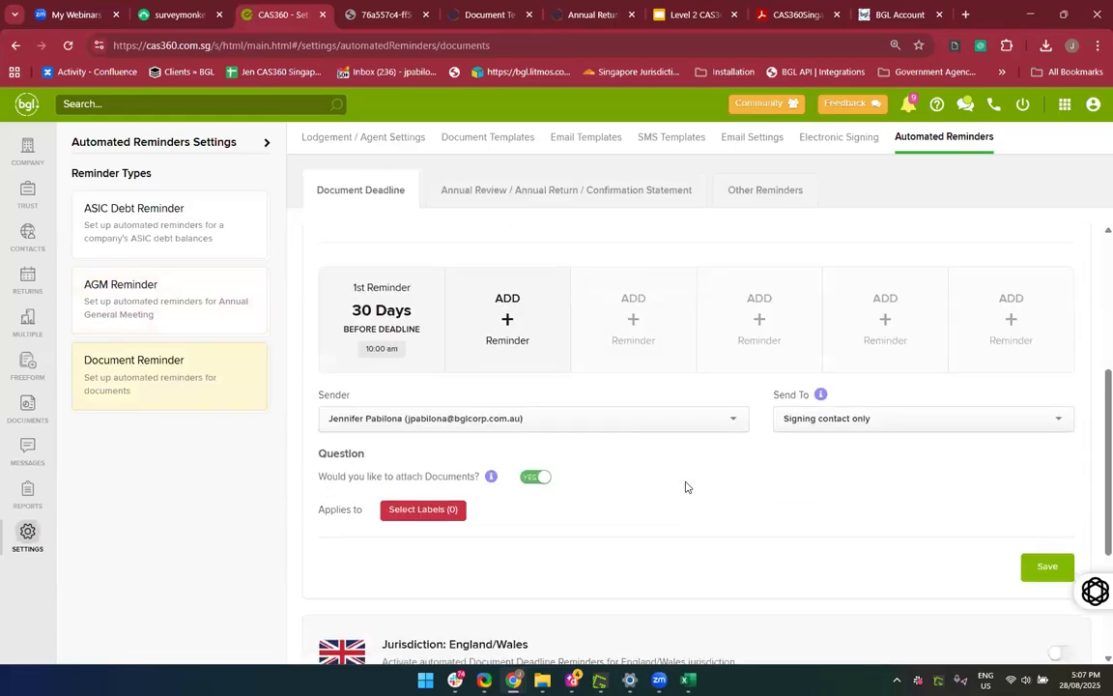
scroll(686, 485, "up", 2)
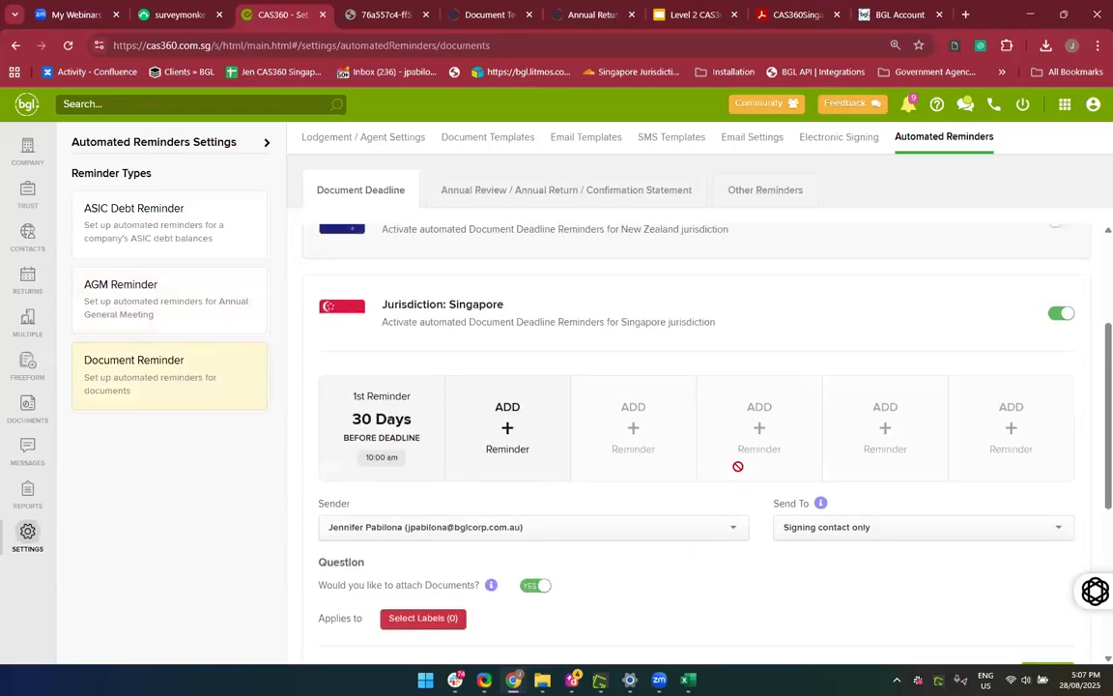
left_click(1060, 317)
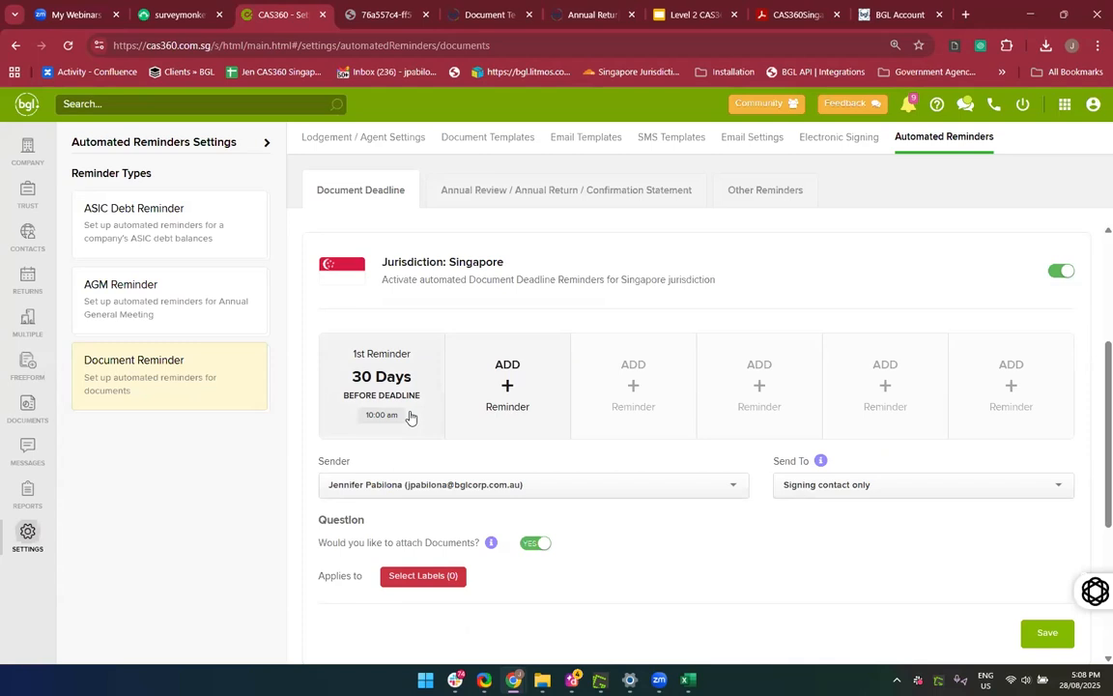
left_click(387, 377)
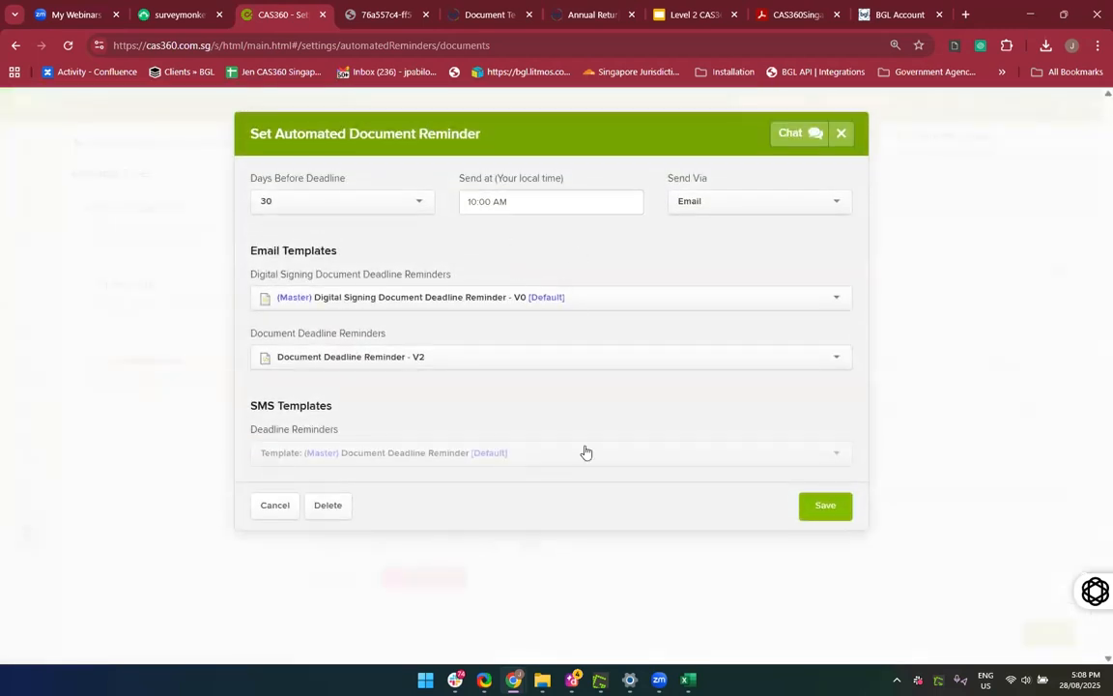
left_click(841, 134)
Review the Singapore annual return reminder settings and the days-before-deadline options of the first reminder, closing it without saving
left_click(645, 203)
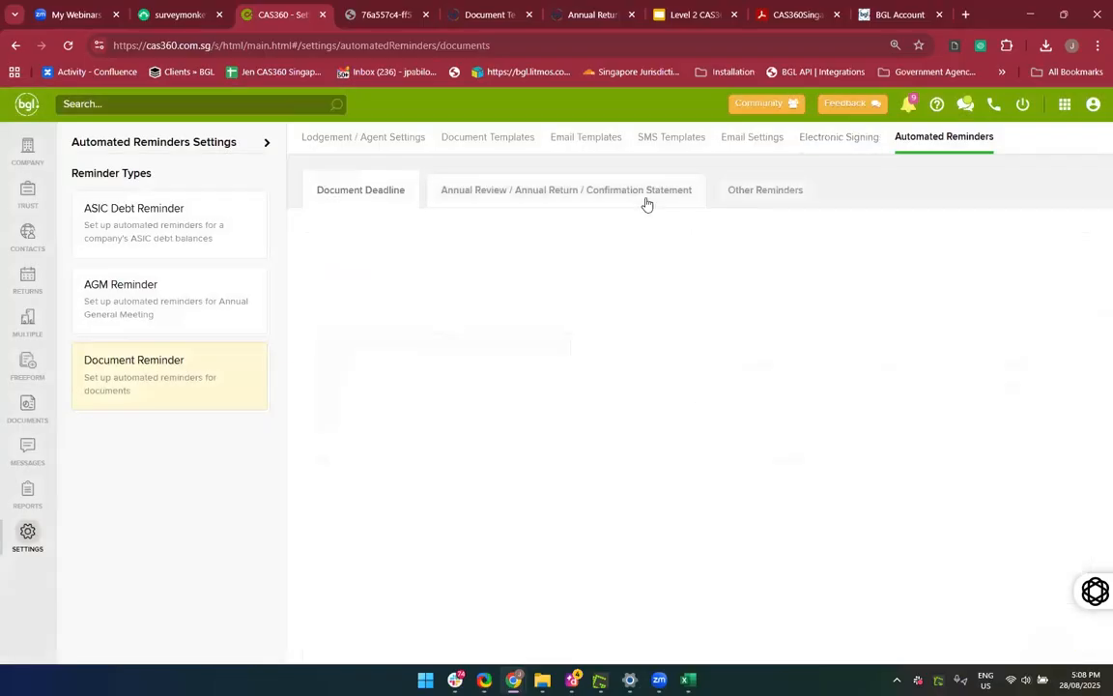
scroll(639, 449, "down", 3)
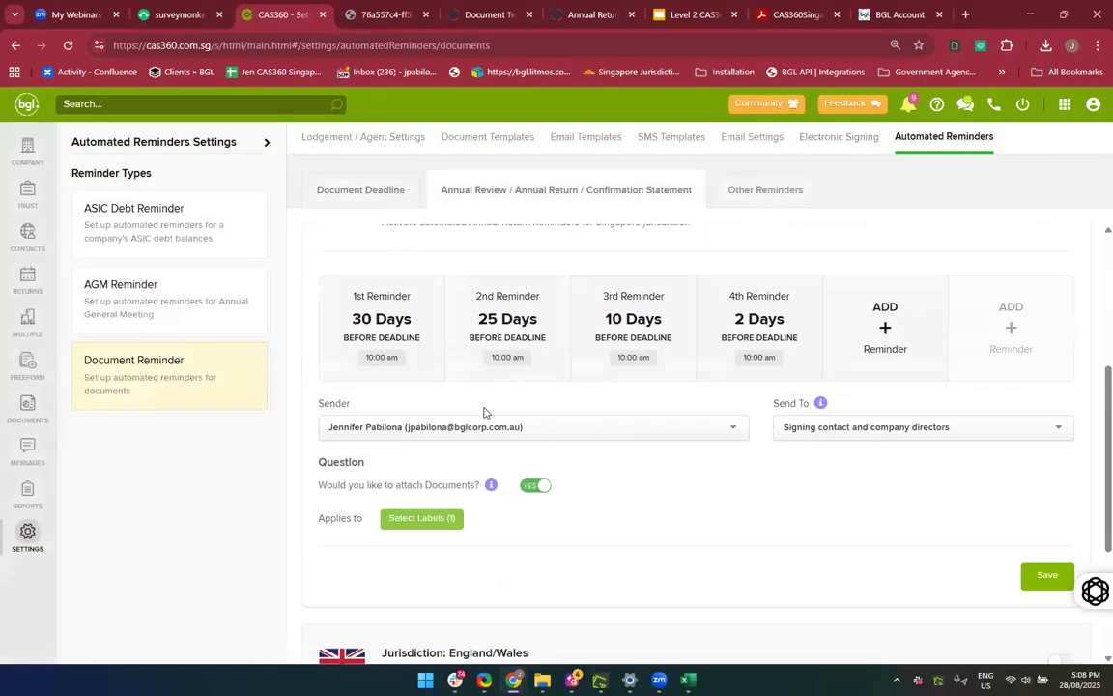
left_click(412, 337)
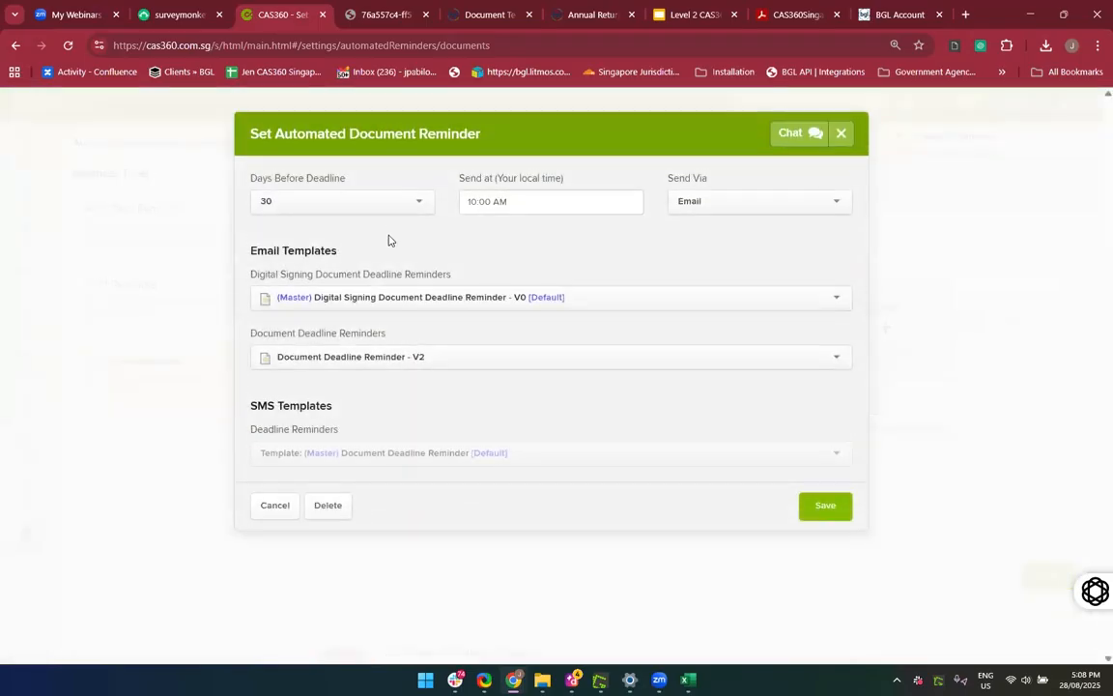
left_click(378, 203)
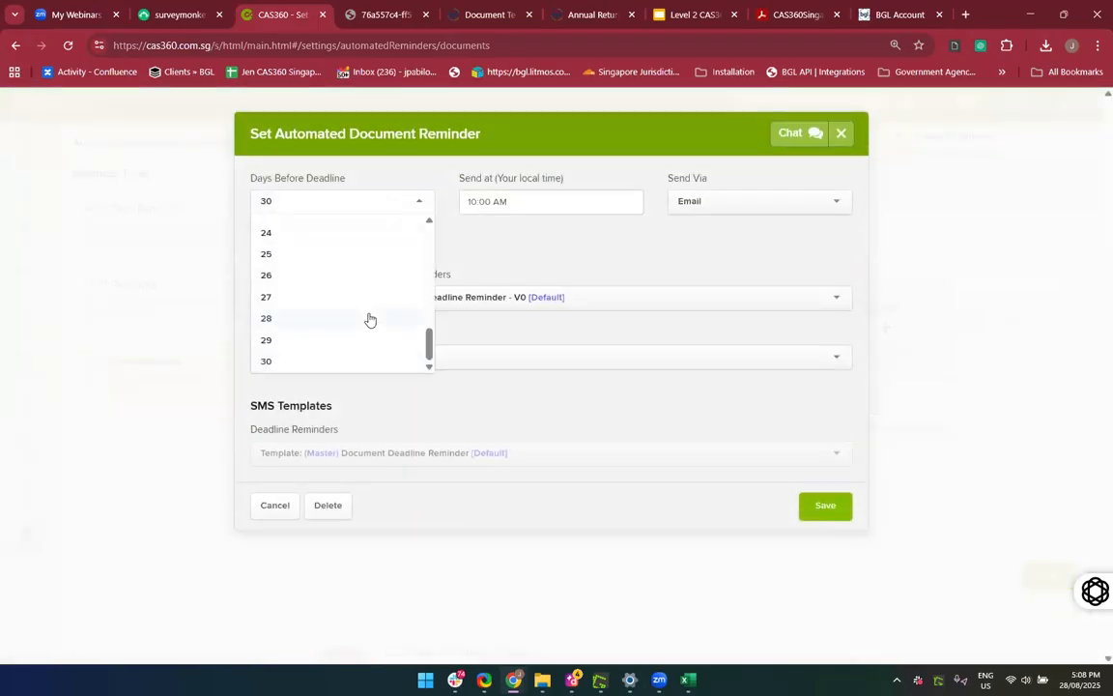
left_click(545, 278)
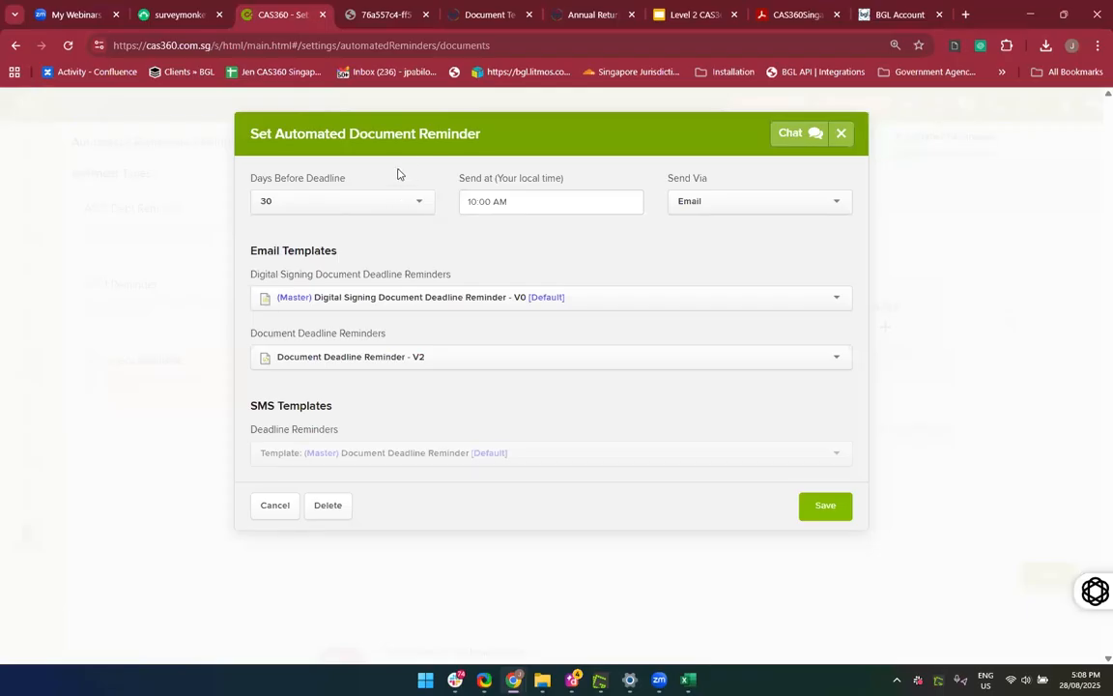
left_click(840, 134)
scroll(763, 480, "down", 2)
scroll(763, 480, "up", 1)
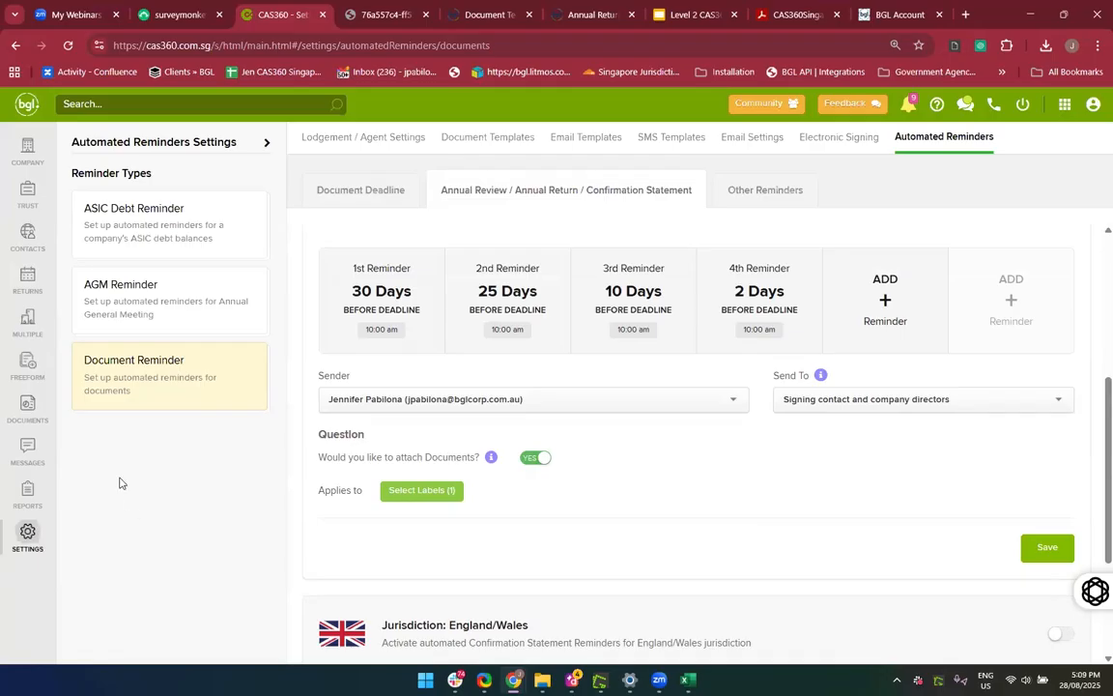
Delete all existing records from the Freeform Documents list
left_click(26, 360)
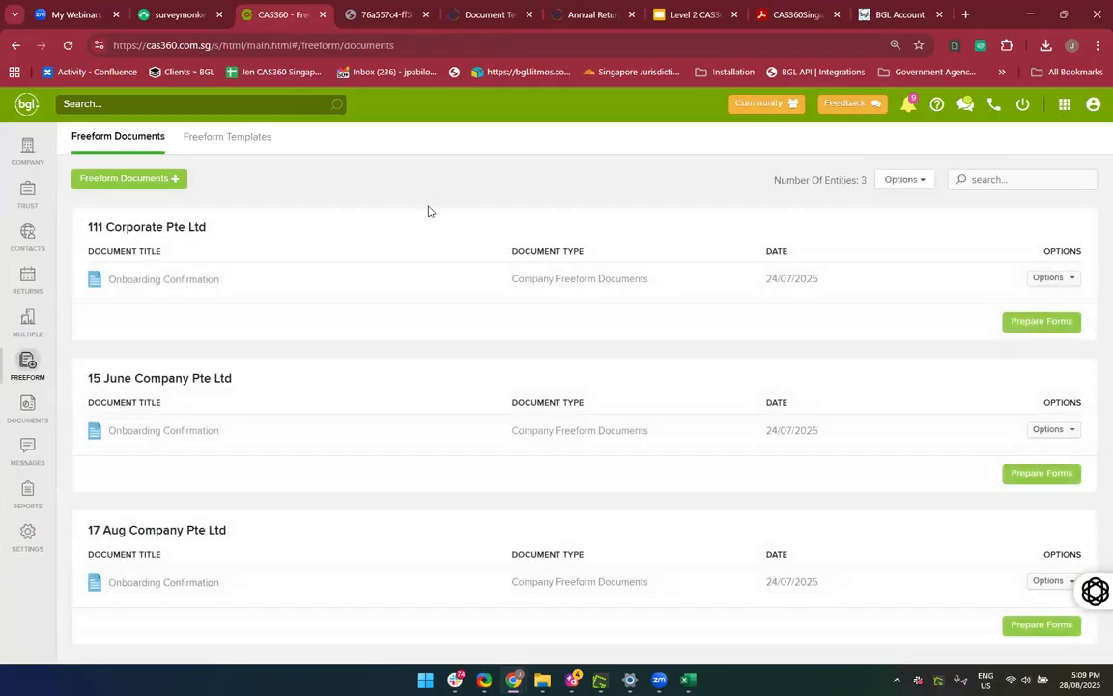
left_click(901, 179)
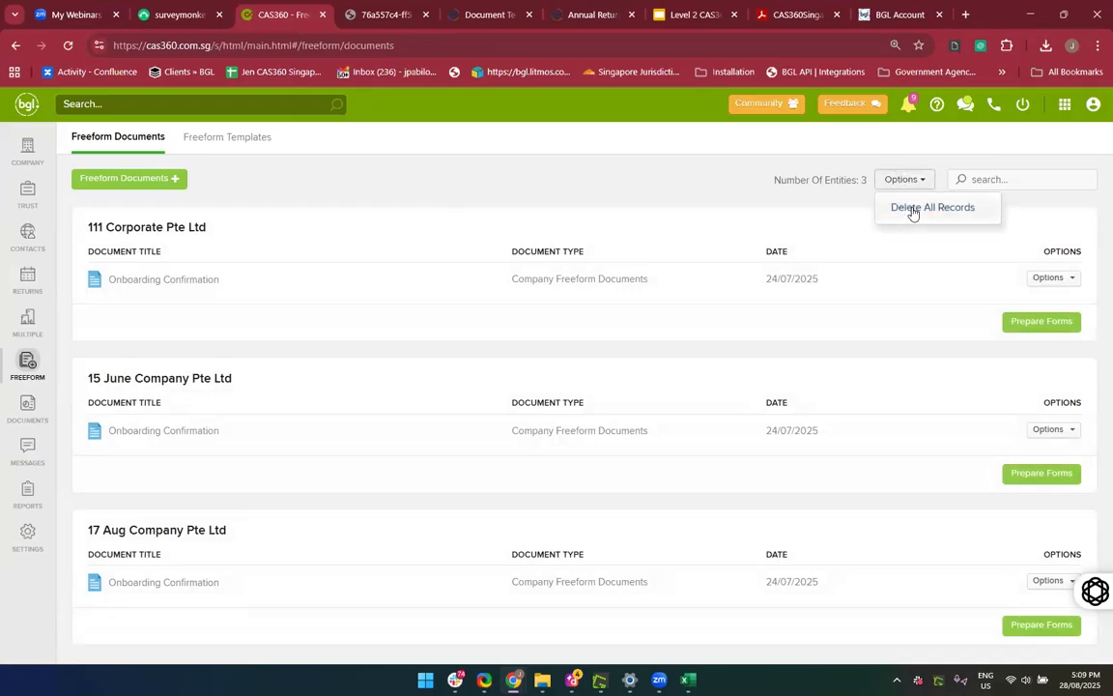
left_click(913, 207)
left_click(693, 274)
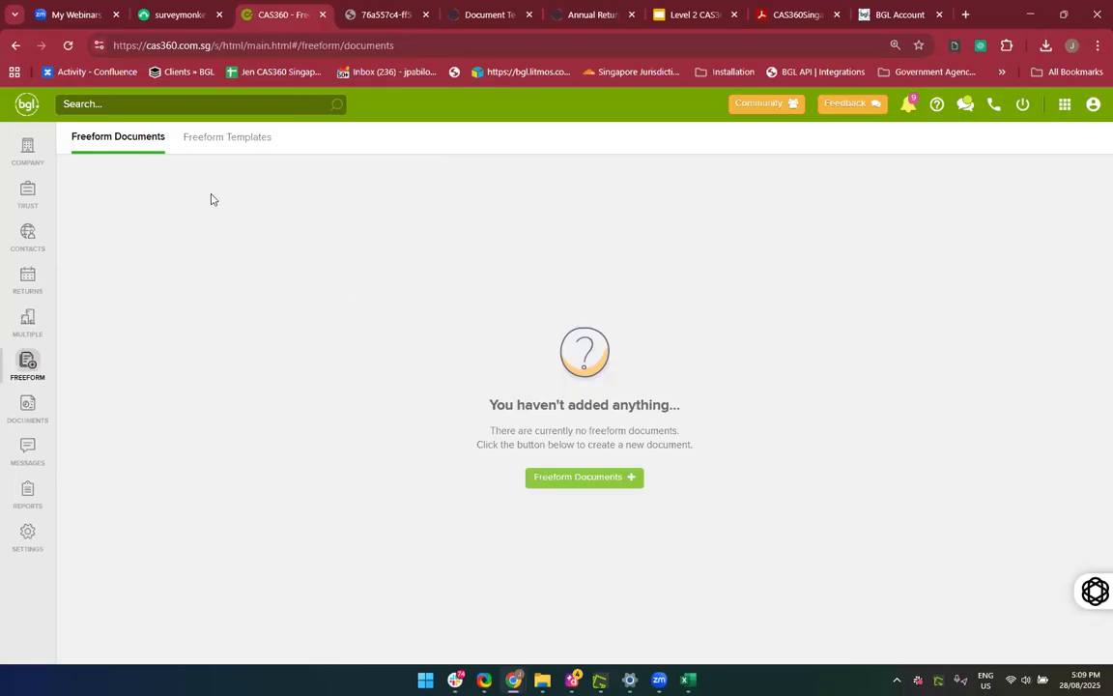
Start a new freeform template with the document title "Retirement of Directorship"
left_click(570, 480)
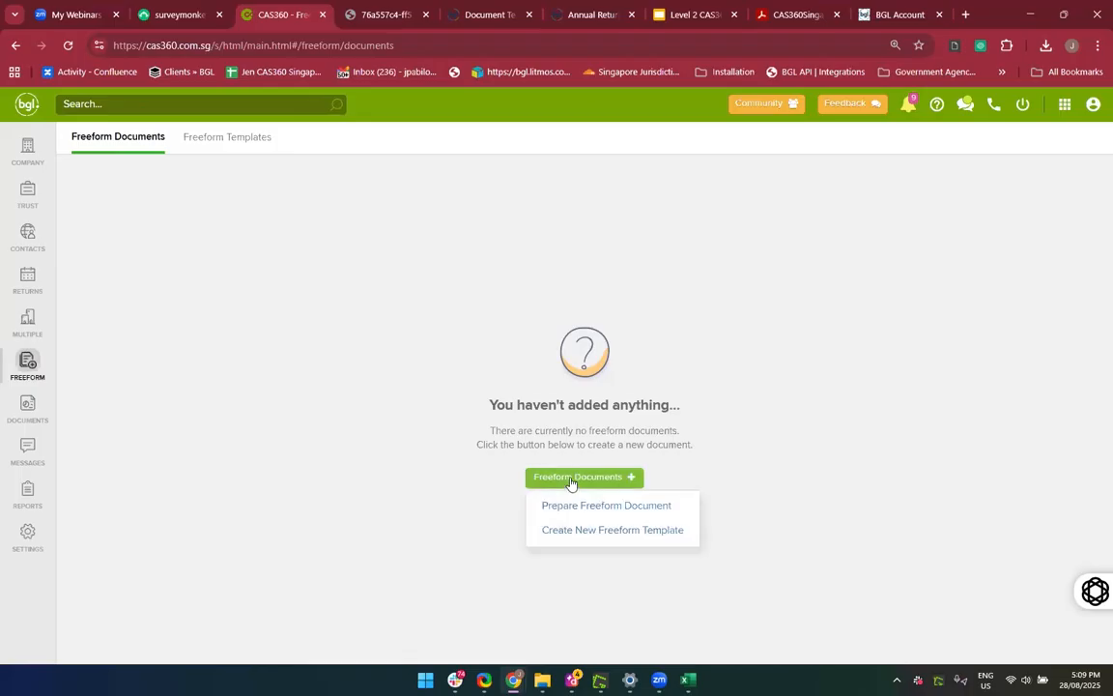
left_click(569, 537)
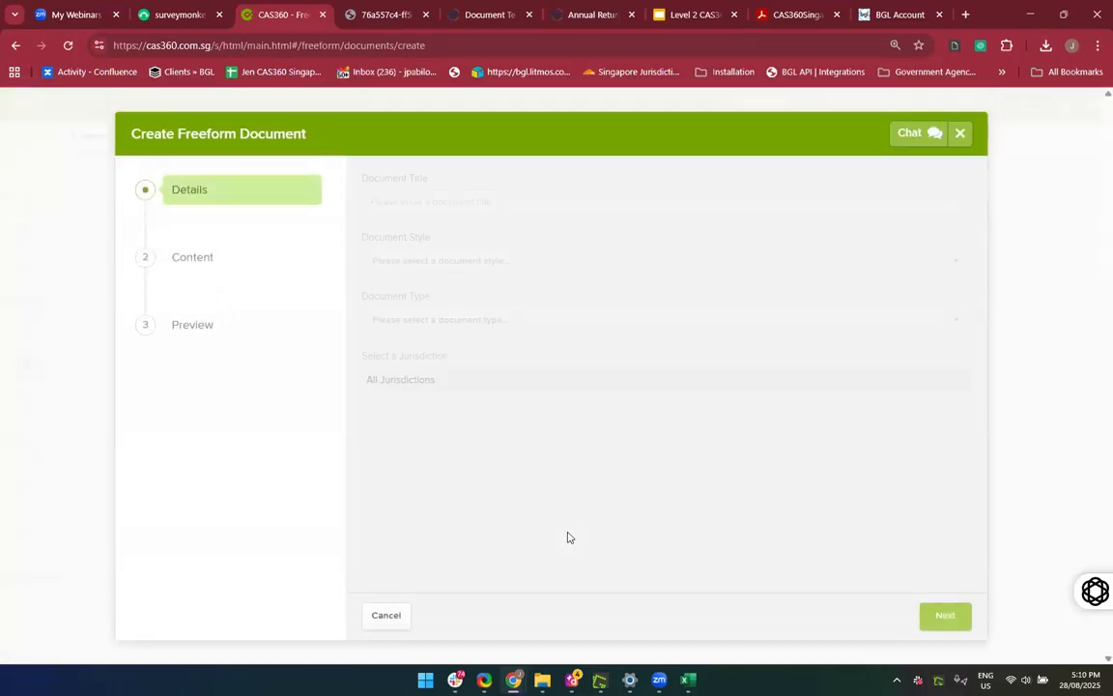
left_click(450, 201)
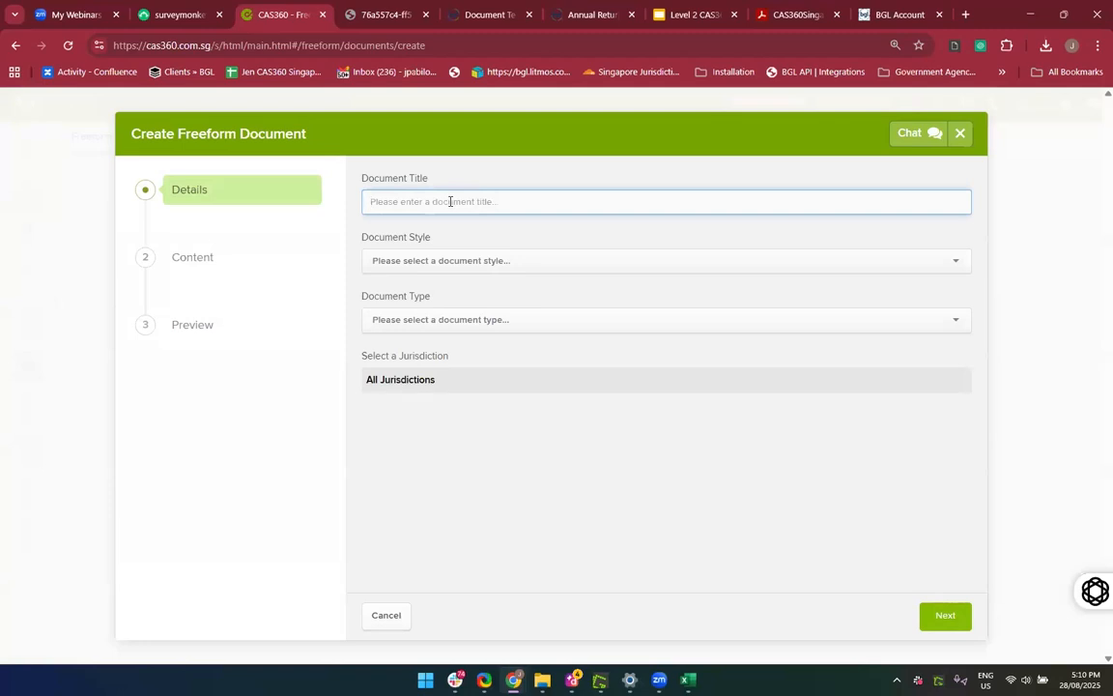
type("Retirement of Directorship")
Set the document style to Minutes or Resolutions and the document type to Members, and continue to the content stage
left_click(563, 263)
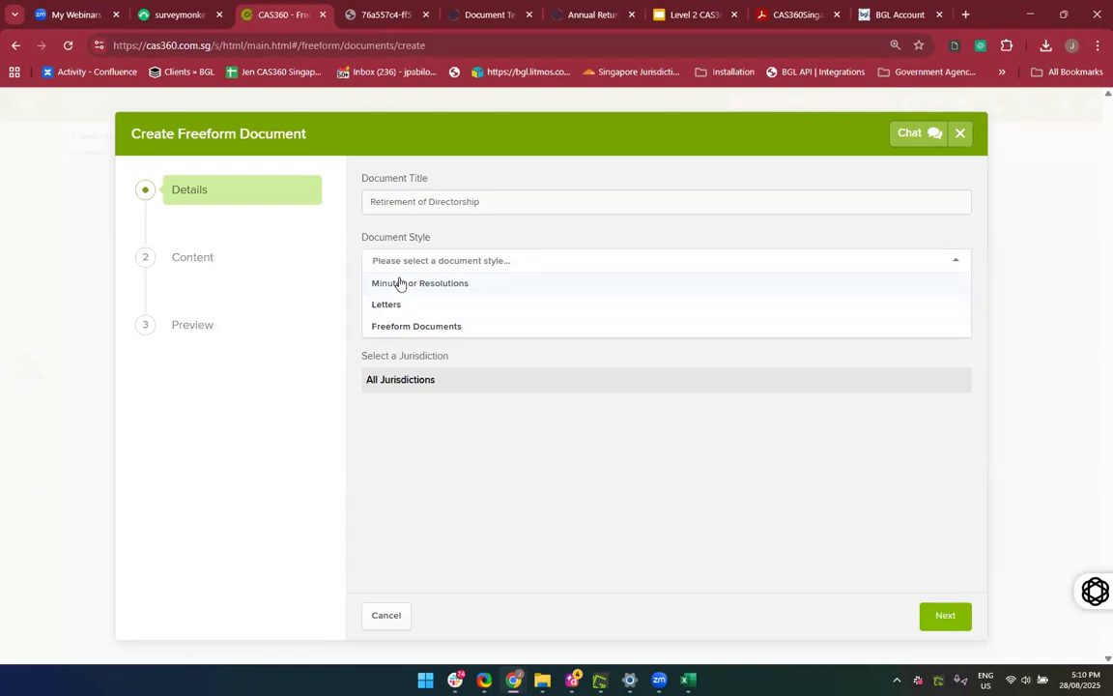
left_click(401, 330)
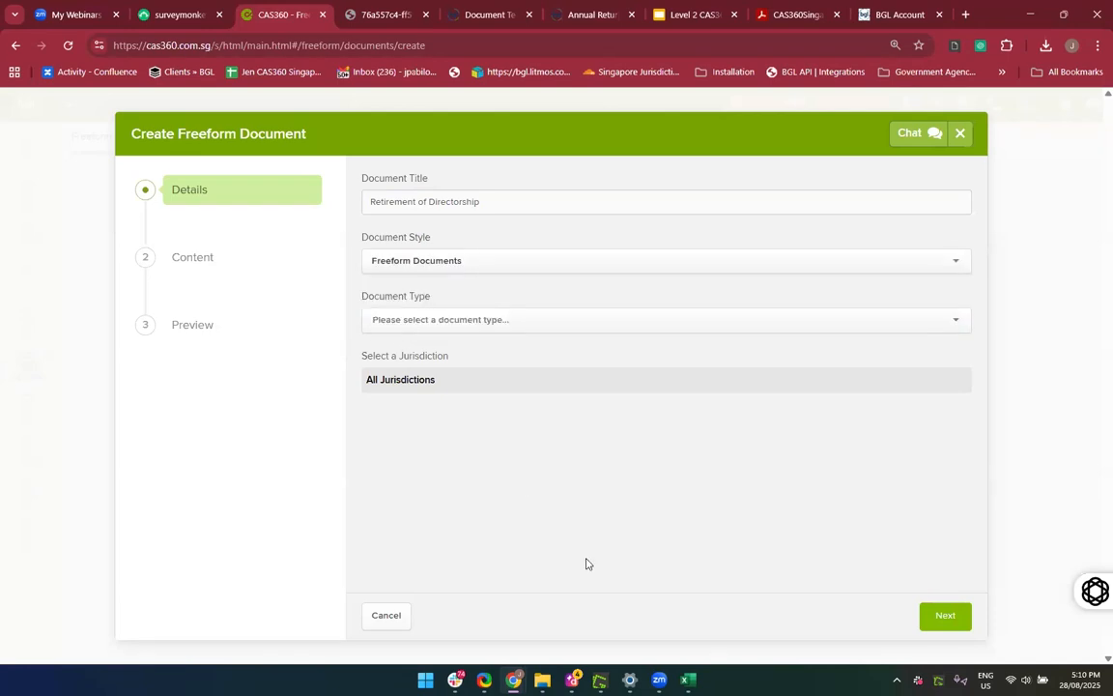
left_click(504, 262)
left_click(463, 286)
left_click(444, 323)
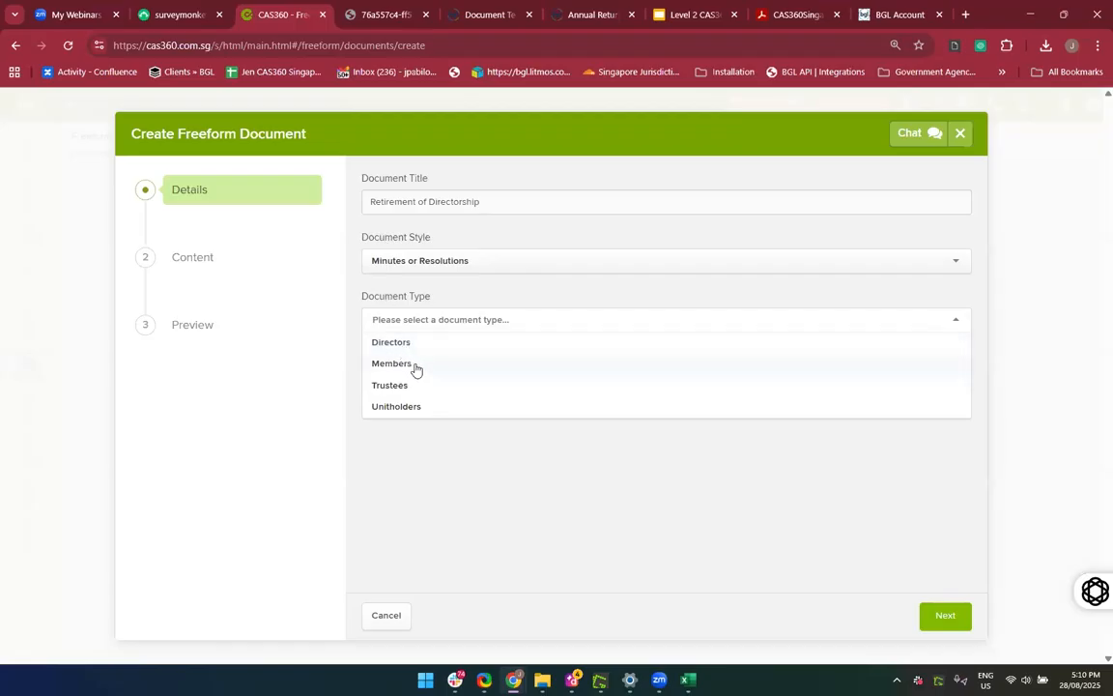
left_click(391, 344)
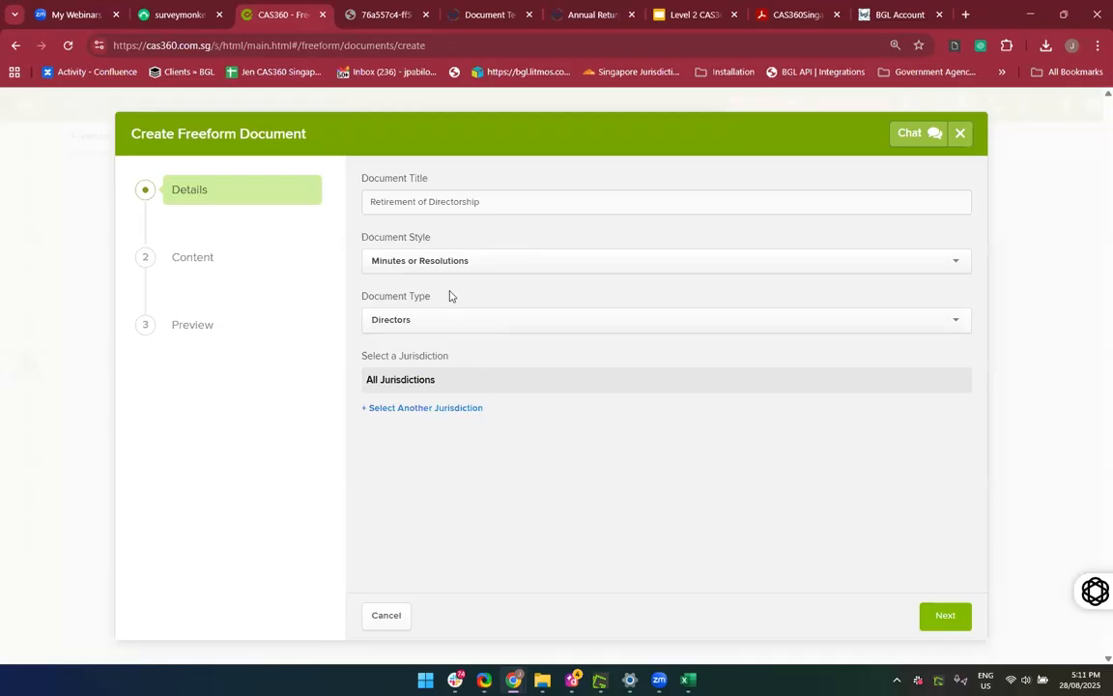
left_click(450, 327)
left_click(418, 366)
left_click(963, 621)
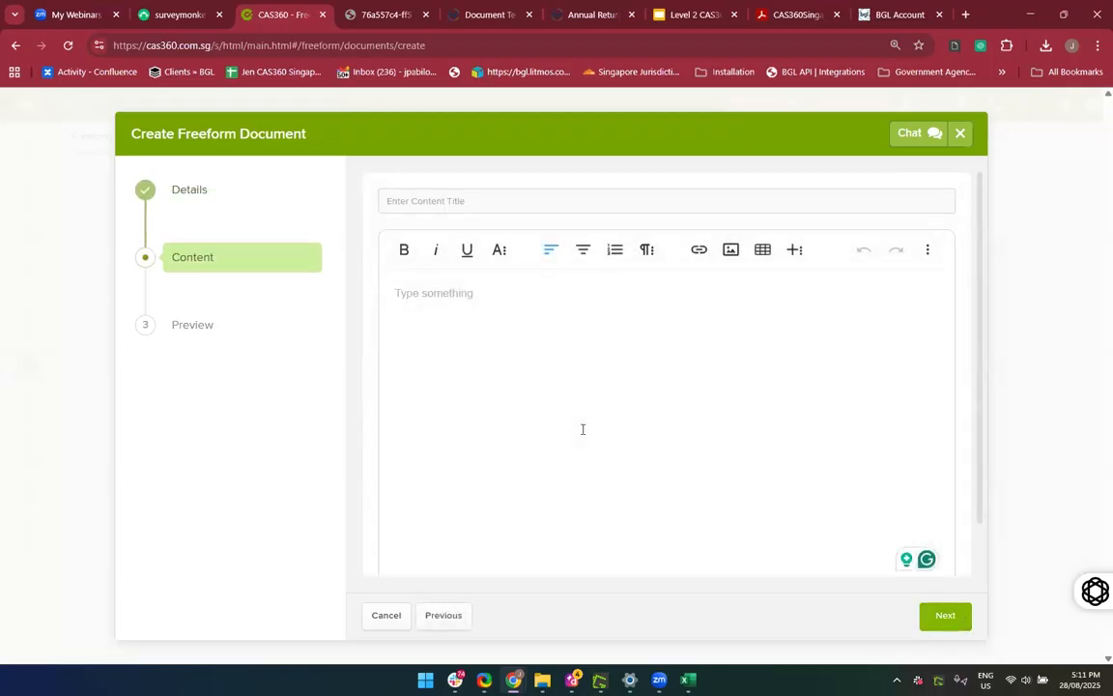
Write "THIS IS a test content" as the body text of the freeform document
type("THIS IS A")
key("BackSpace")
type("a test ")
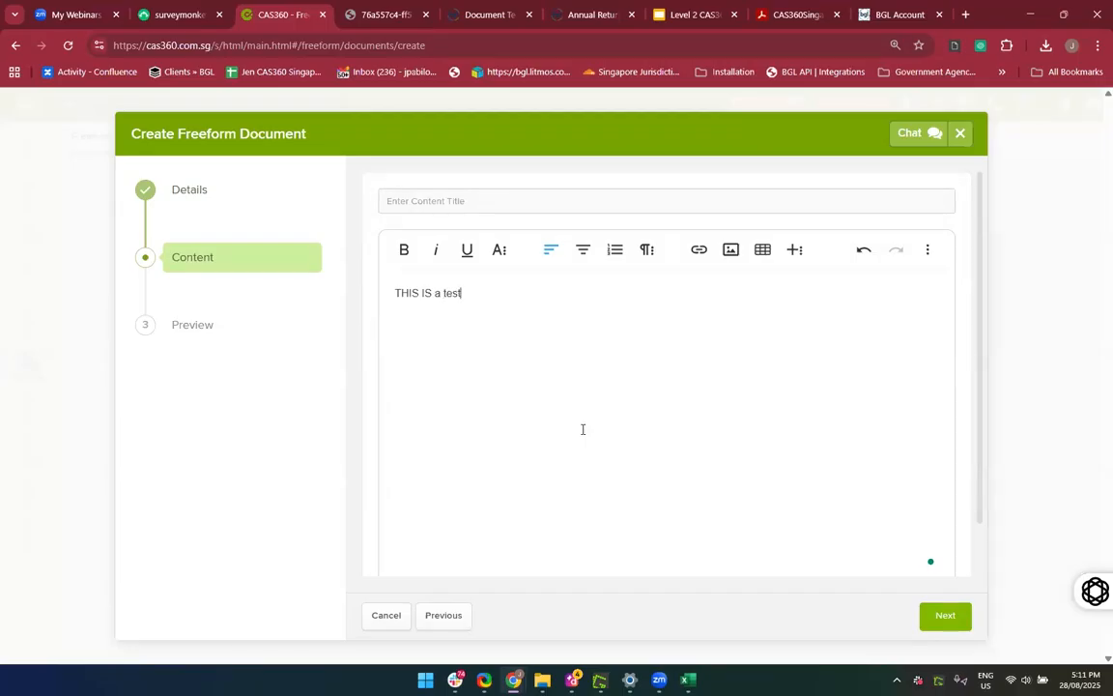
type("content")
Enter "Retirement of Directorship" as the content title
left_click(426, 193)
type("Directors")
key("BackSpace")
key("BackSpace")
key("BackSpace")
key("BackSpace")
key("BackSpace")
key("BackSpace")
key("BackSpace")
key("BackSpace")
key("BackSpace")
type("T")
key("BackSpace")
type("Re")
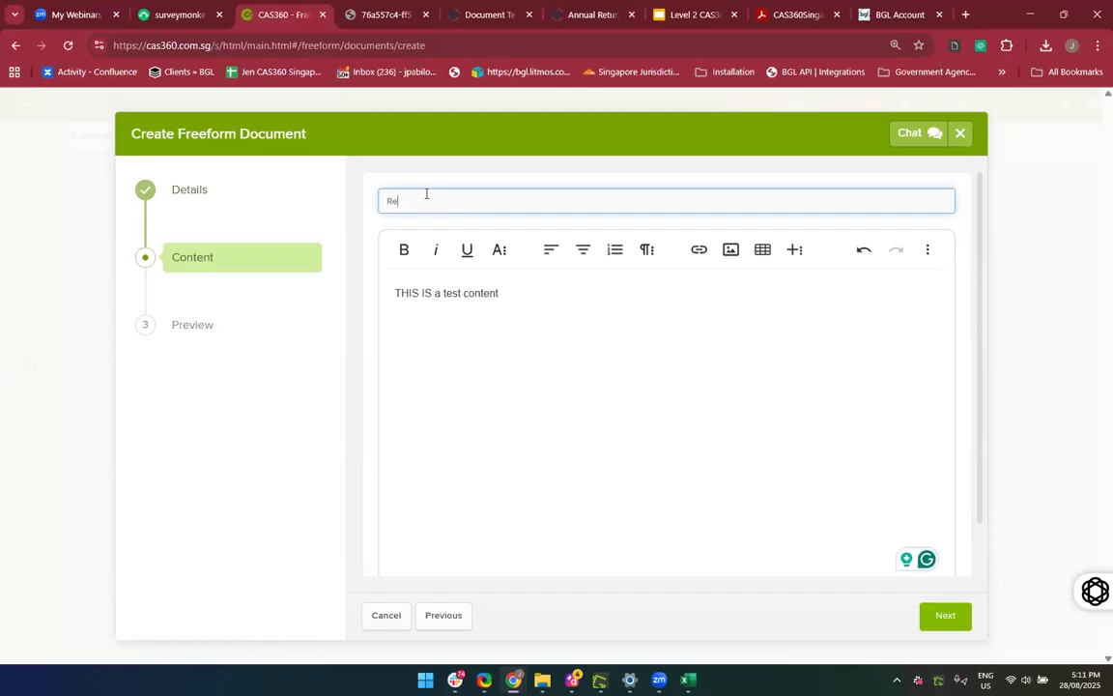
type("tirement of Directorship")
left_click(733, 442)
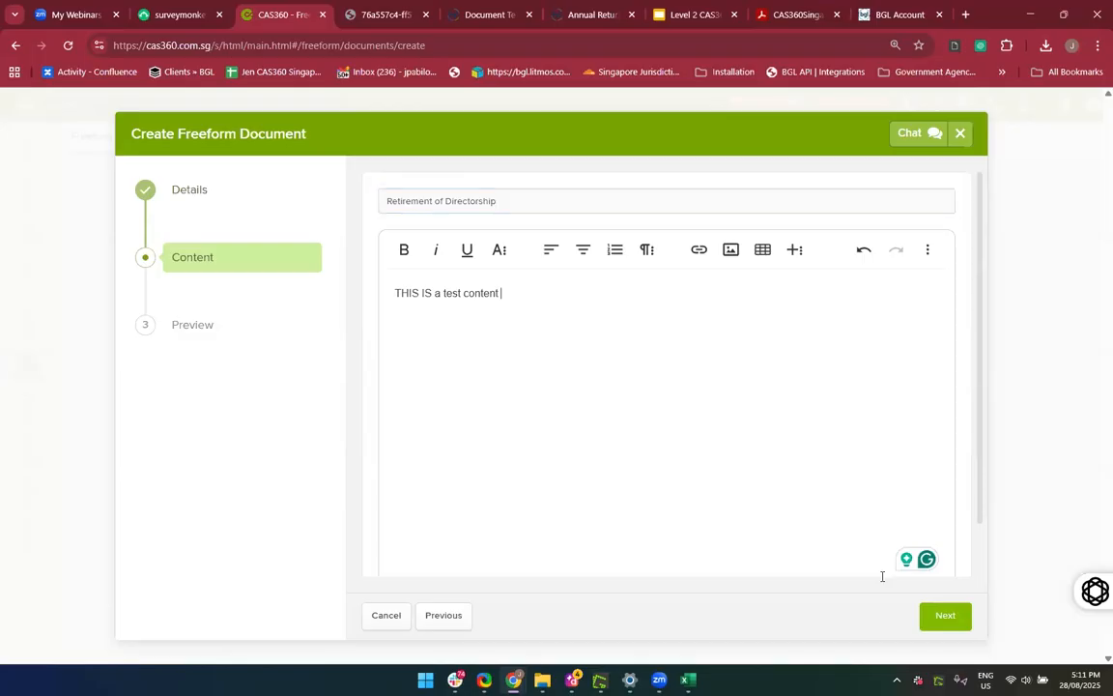
Preview the members' minutes document and switch the preview's jurisdiction to Singapore
left_click(946, 617)
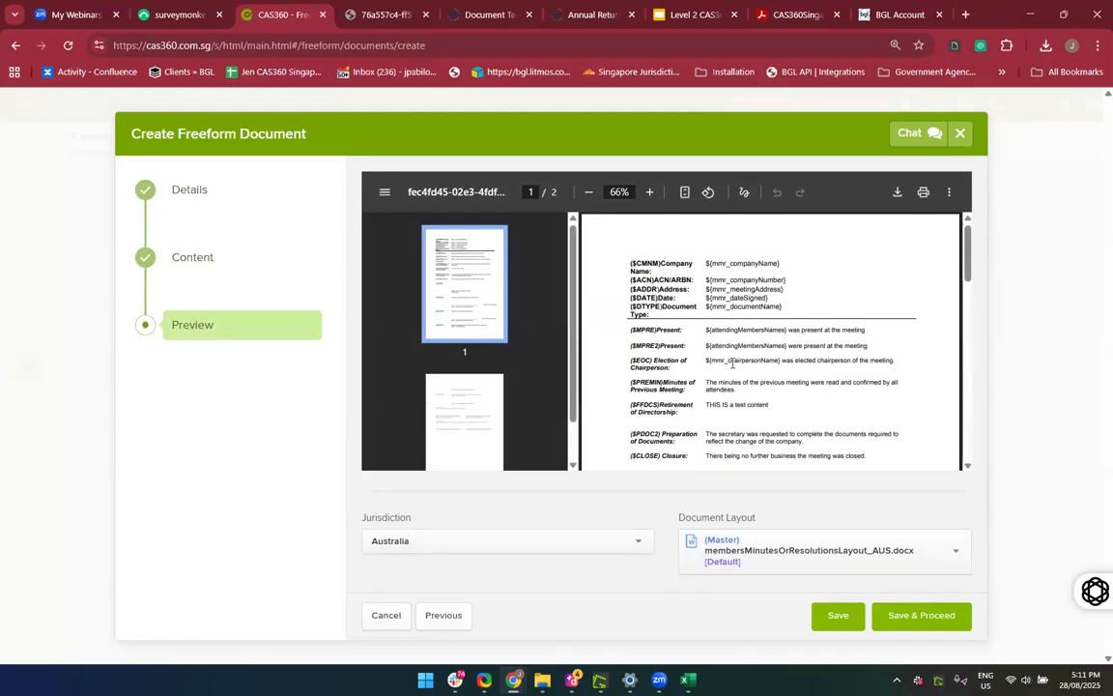
scroll(731, 364, "down", 2)
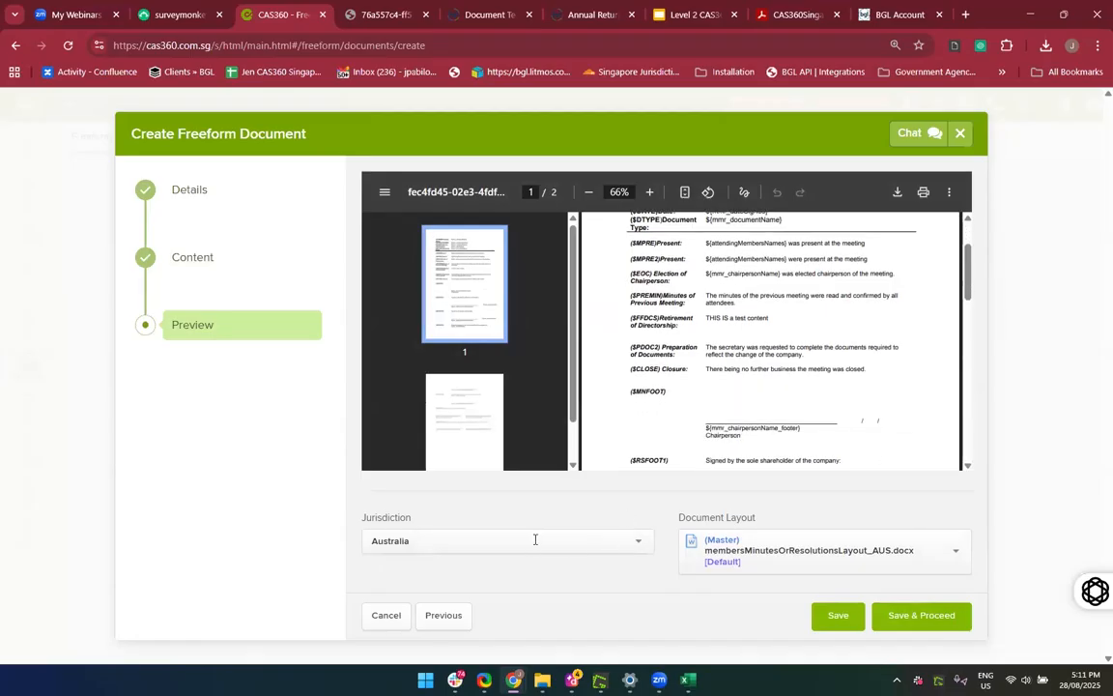
left_click(534, 537)
scroll(426, 509, "down", 2)
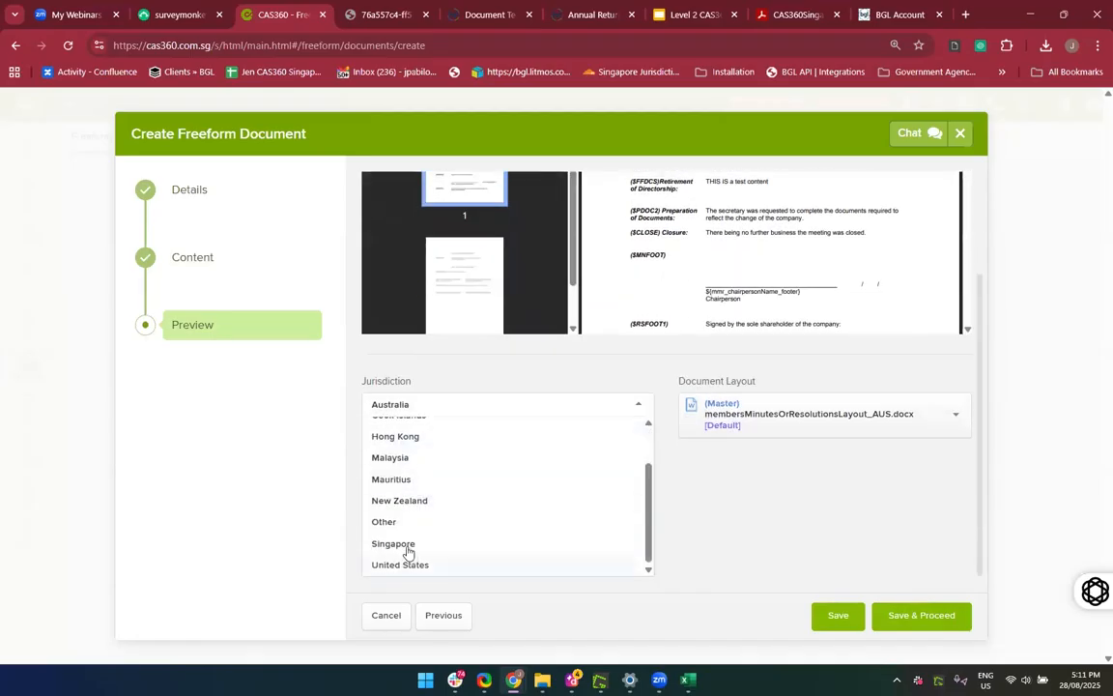
left_click(406, 544)
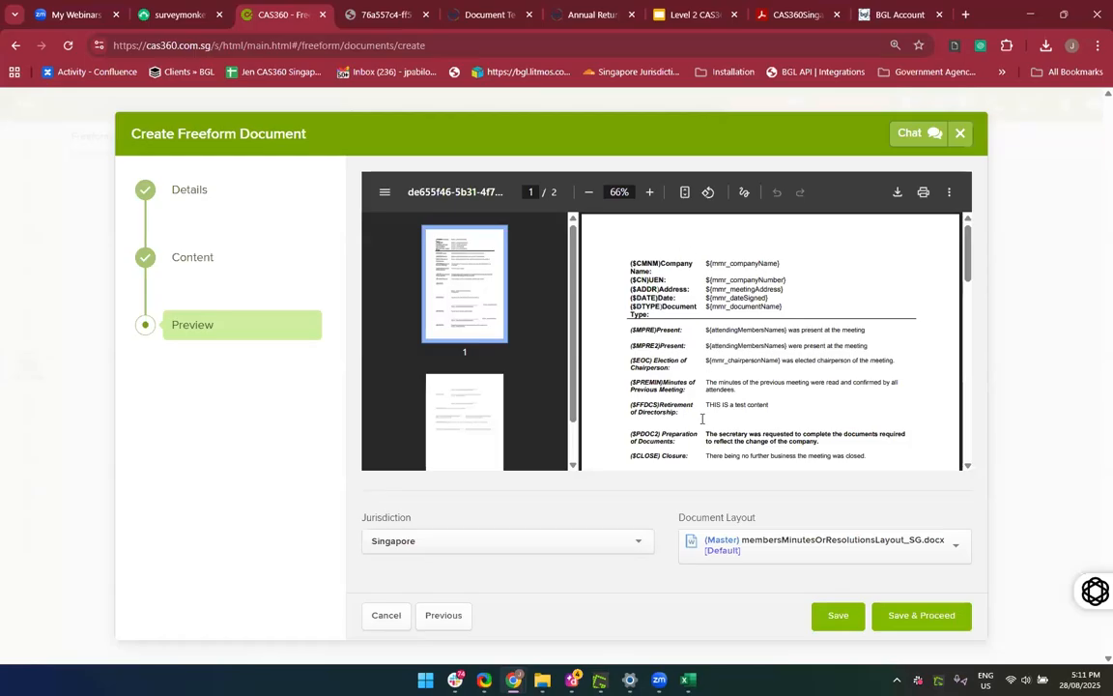
scroll(702, 419, "down", 2)
Apply the singleColumnMembersMinutesOrResolutionsLayout_SG.docx layout and review the previewed minutes
left_click(785, 544)
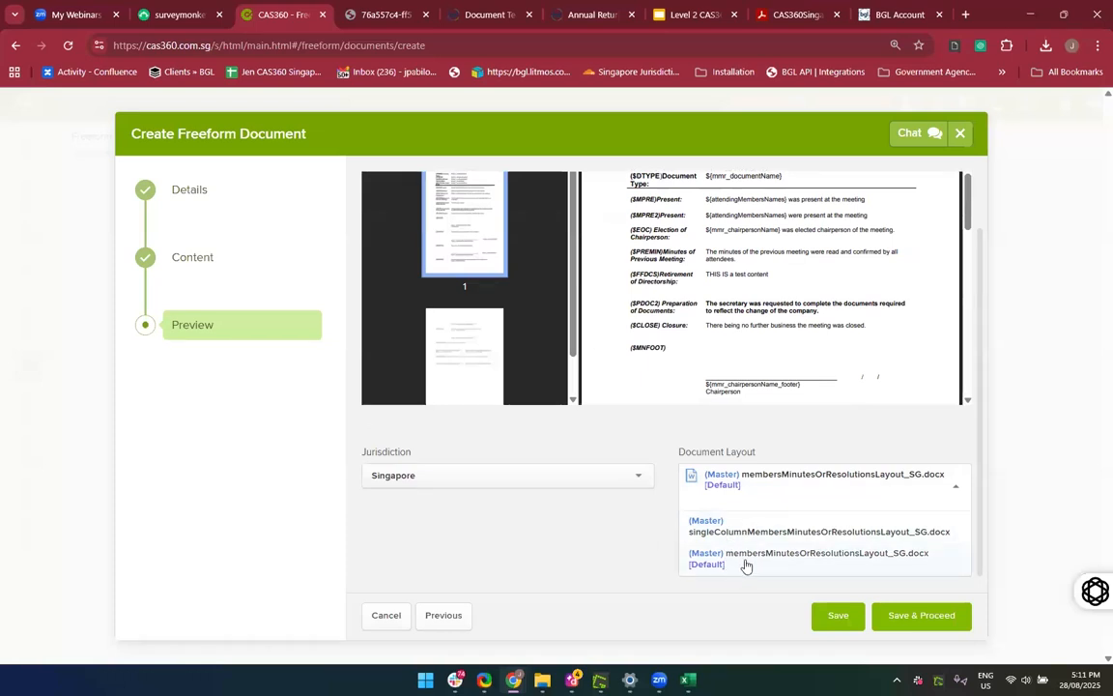
left_click(720, 538)
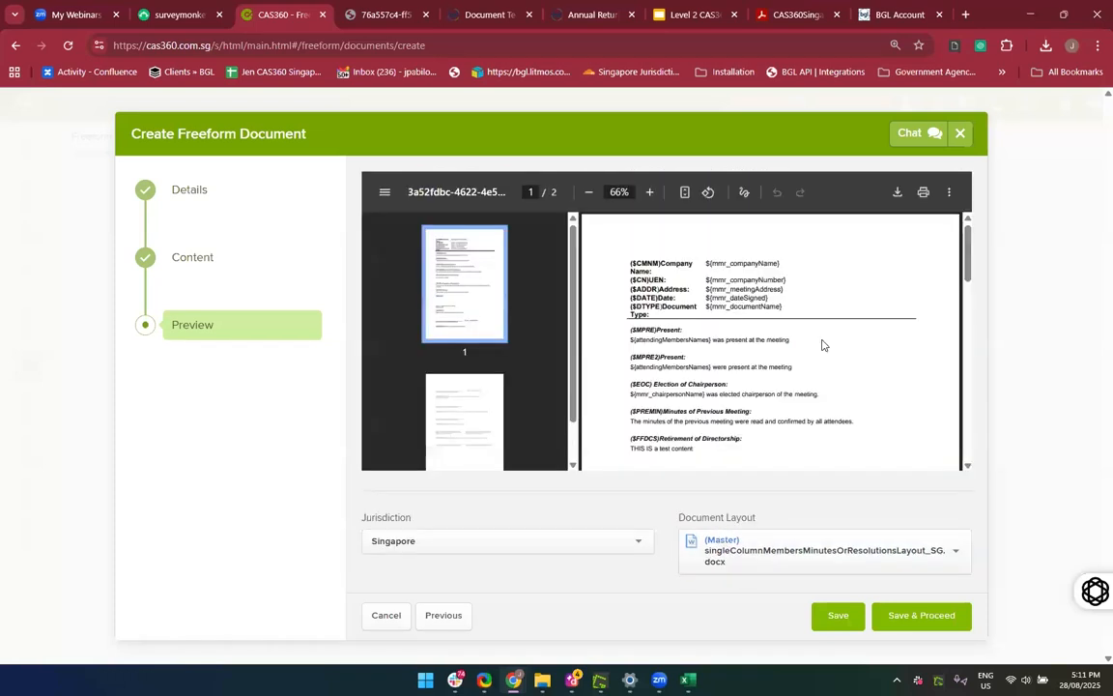
scroll(822, 345, "down", 8)
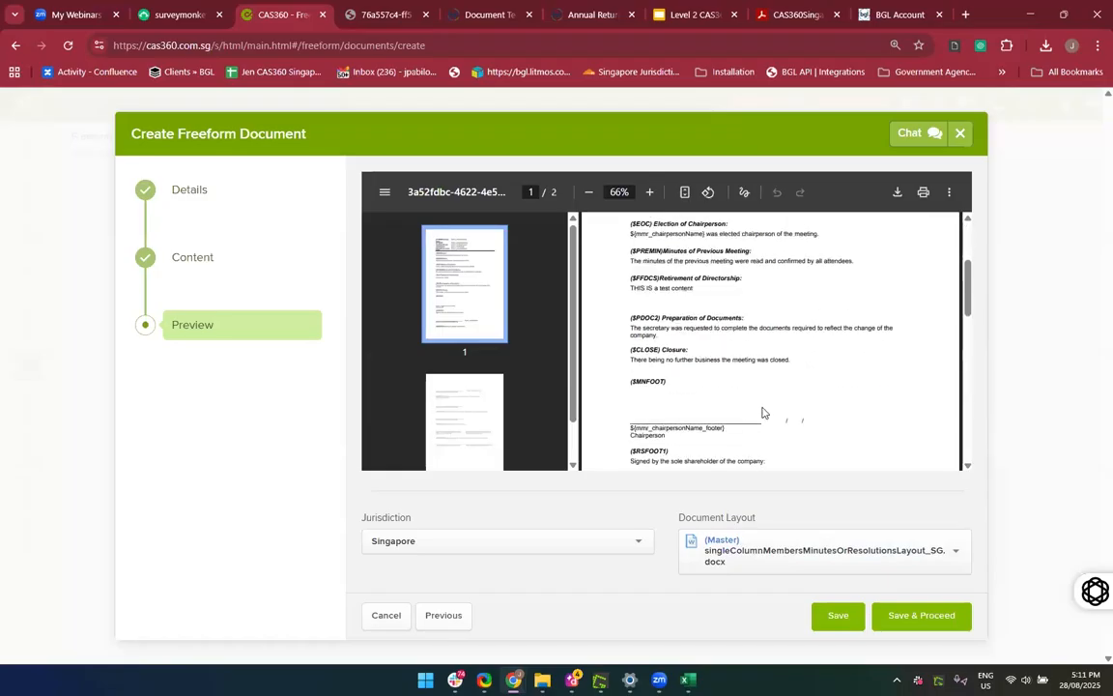
scroll(762, 413, "up", 8)
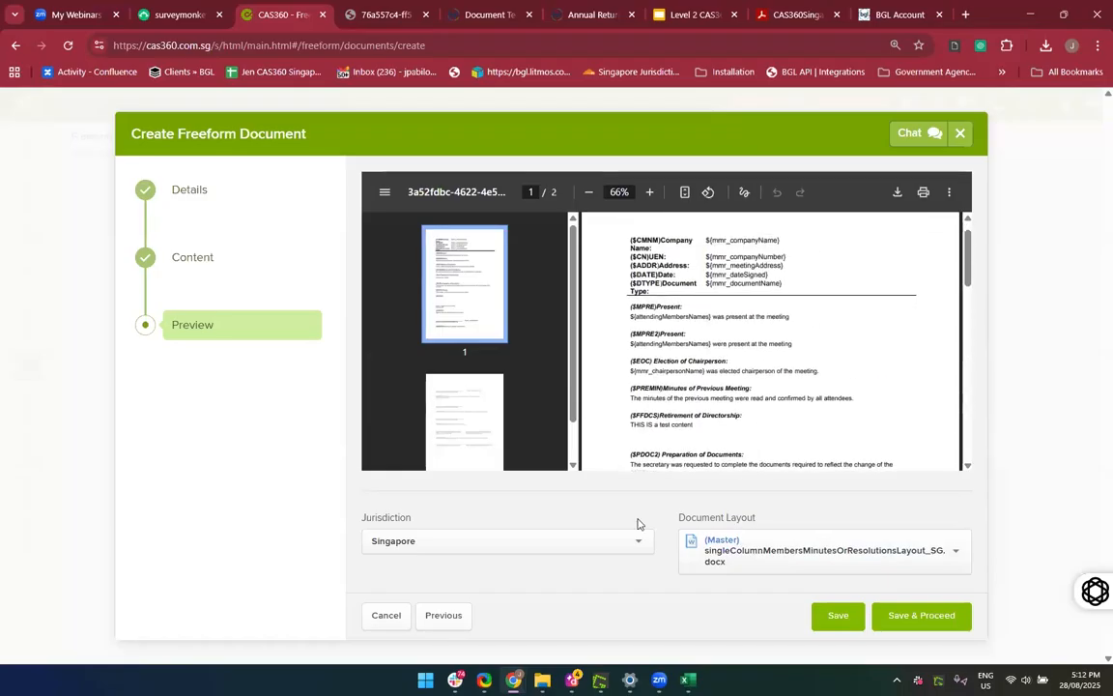
Return to the document details and change the document style to Freeform Documents and the document type to Company
left_click(206, 271)
left_click(194, 205)
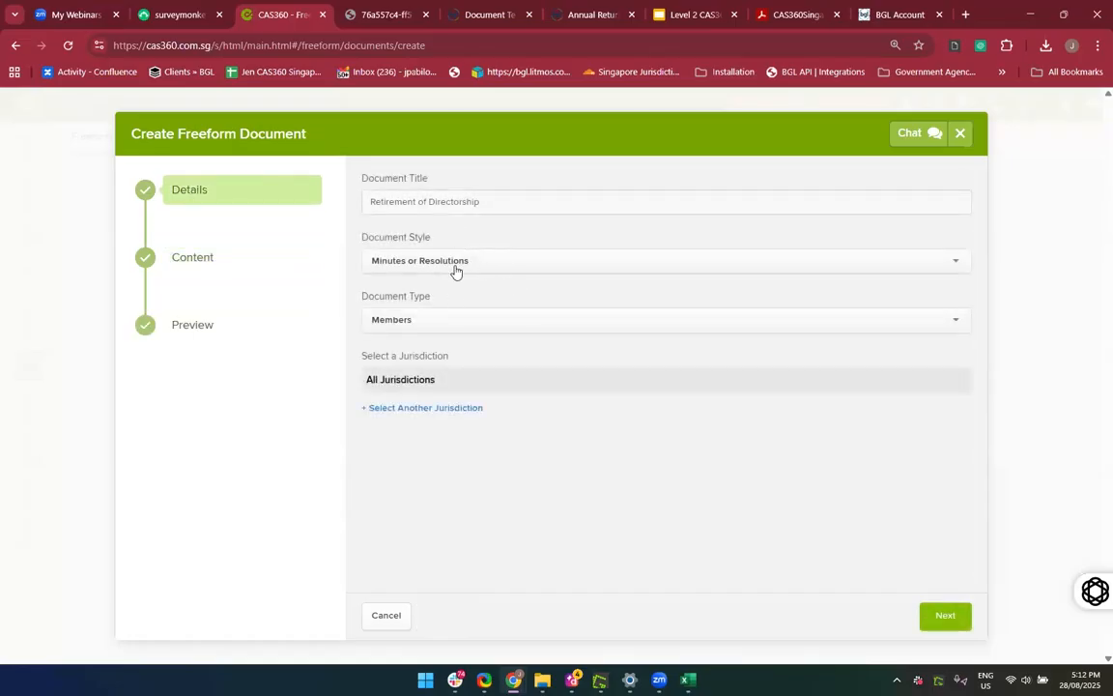
left_click(456, 266)
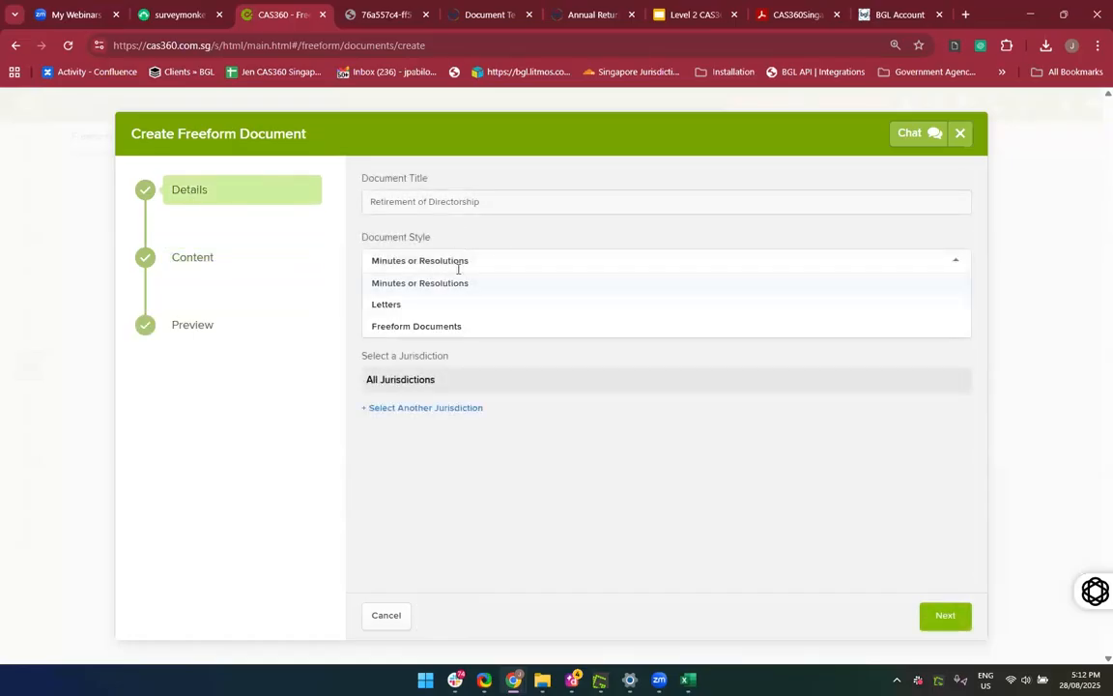
left_click(437, 327)
triple_click(505, 323)
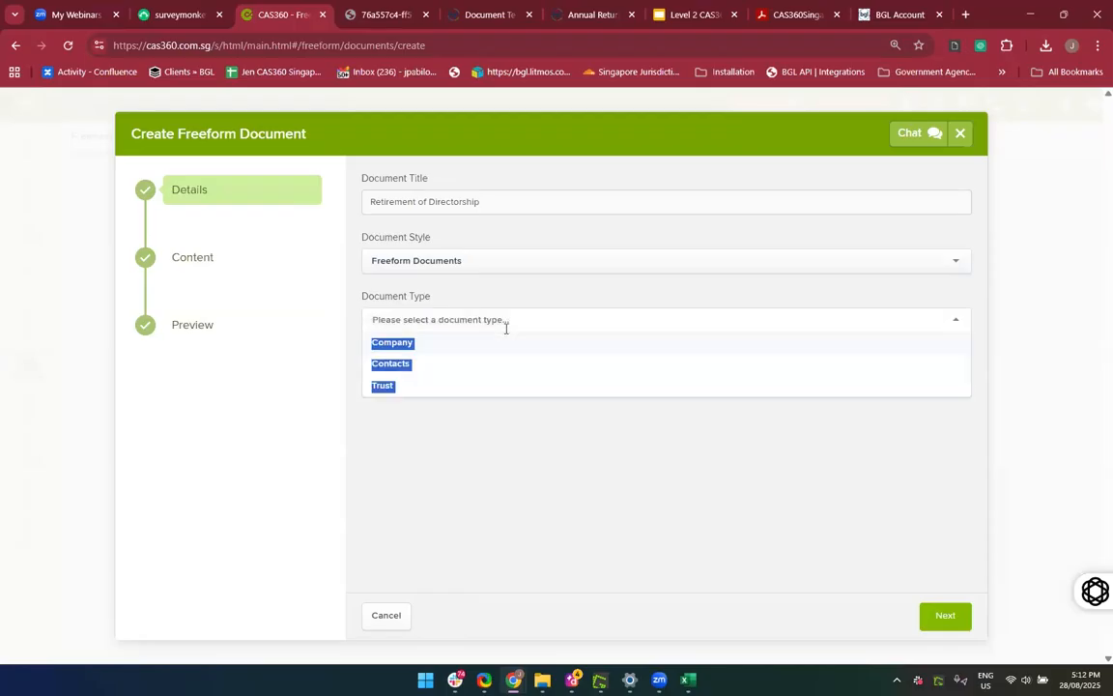
left_click(459, 346)
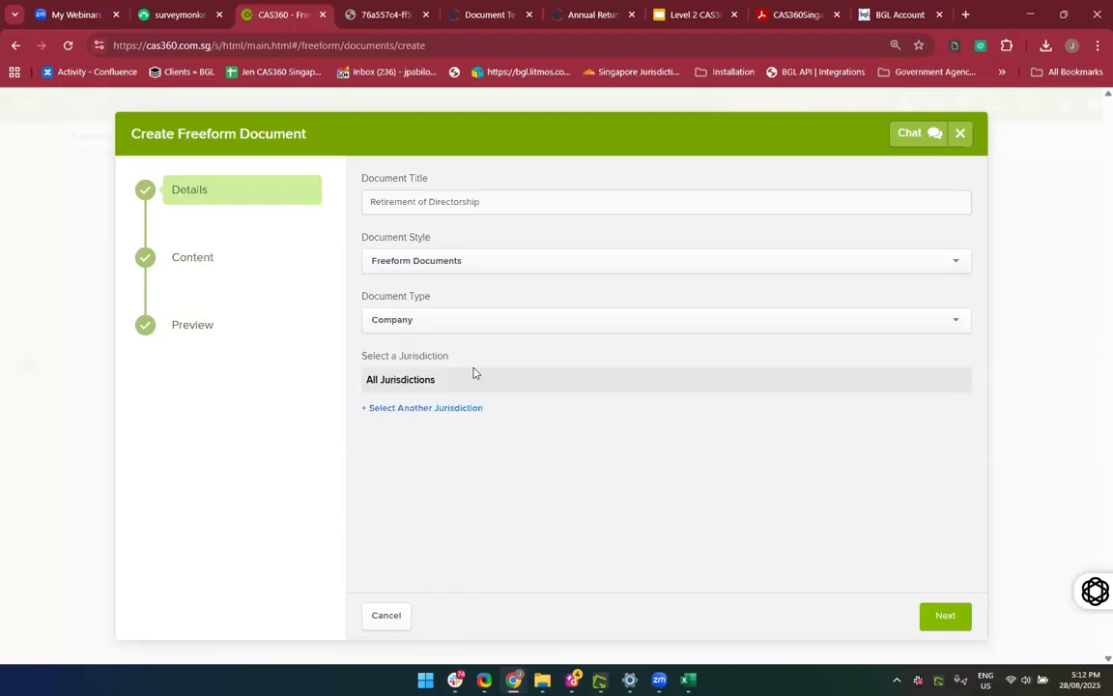
Preview the company freeform document, inspect its layout options, and check its content against the preview
left_click(945, 615)
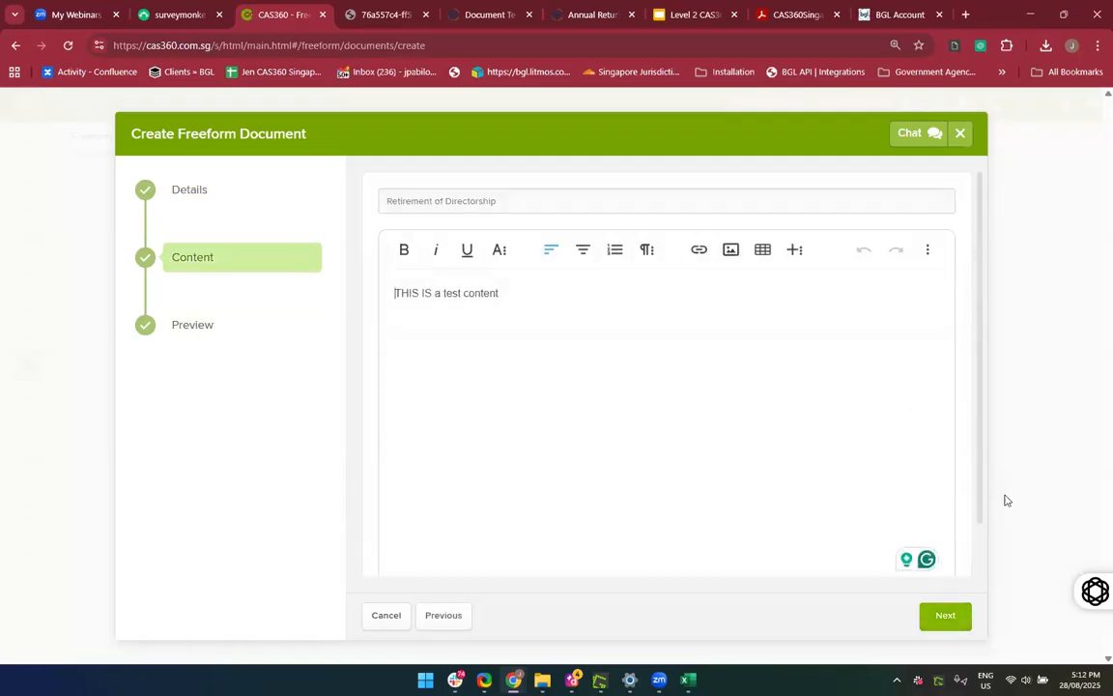
left_click(945, 616)
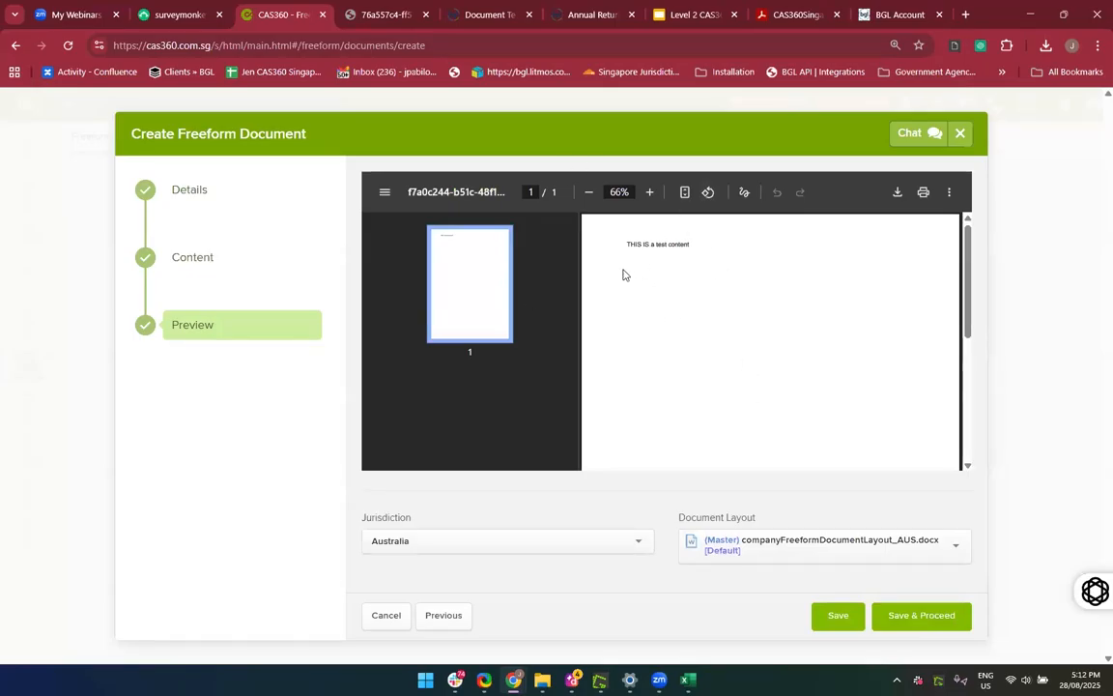
left_click(796, 547)
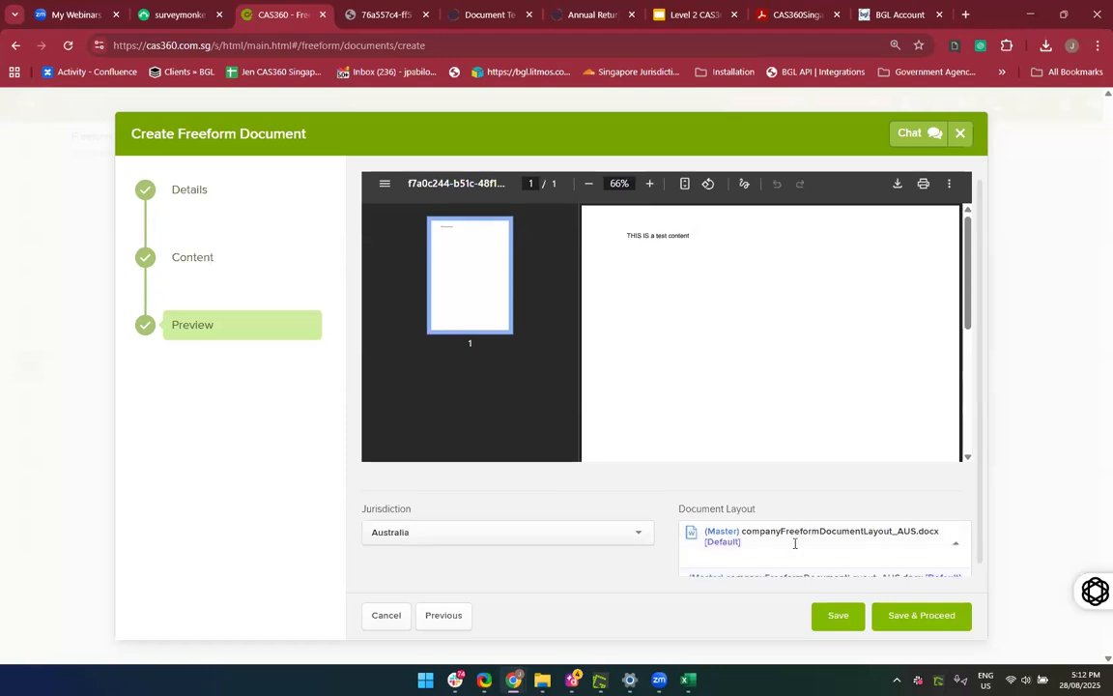
left_click(182, 270)
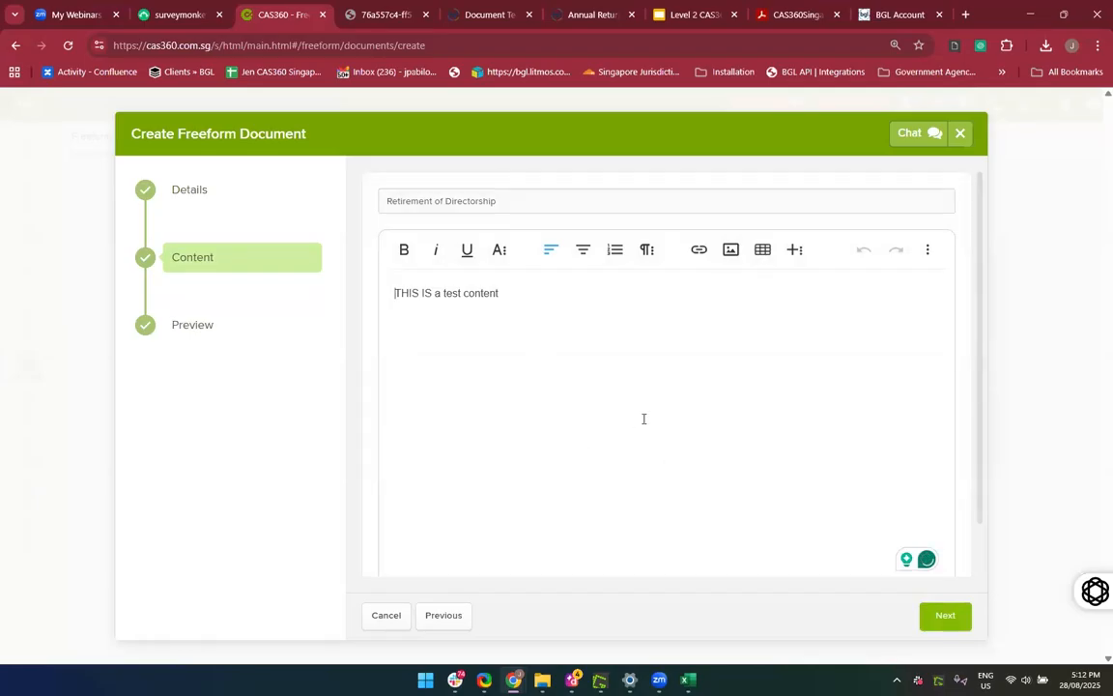
left_click(175, 326)
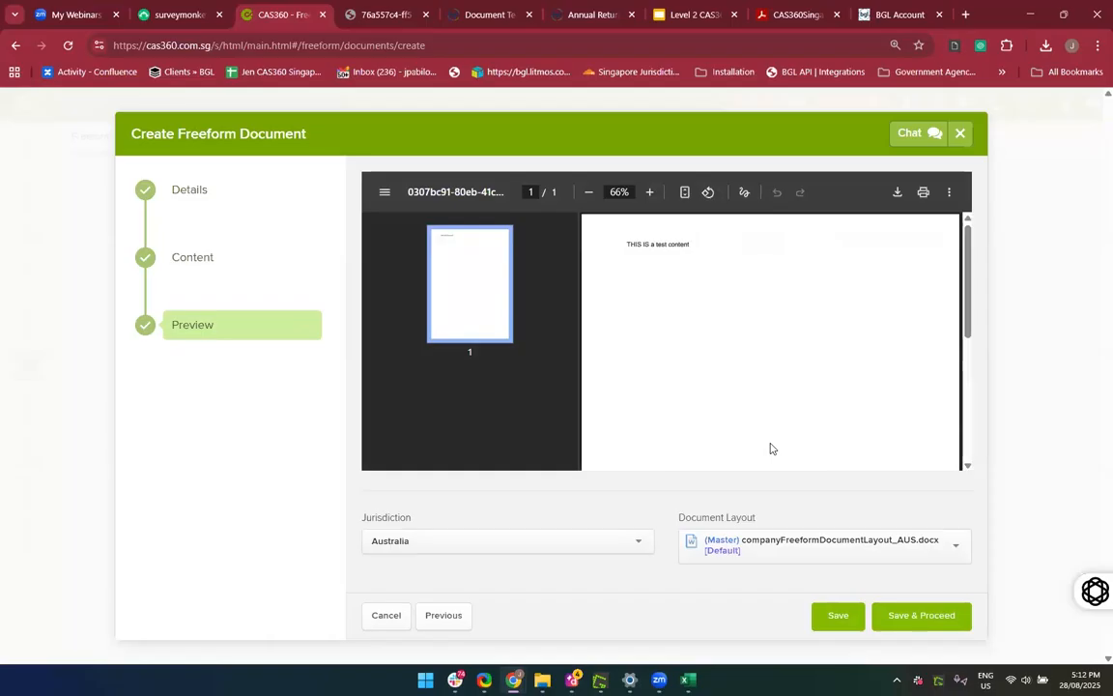
Search the CAS 360 Singapore support site for "Freeform" and open the Freeform Documents dictionary codes article, selecting its web address
left_click(503, 16)
scroll(727, 278, "up", 5)
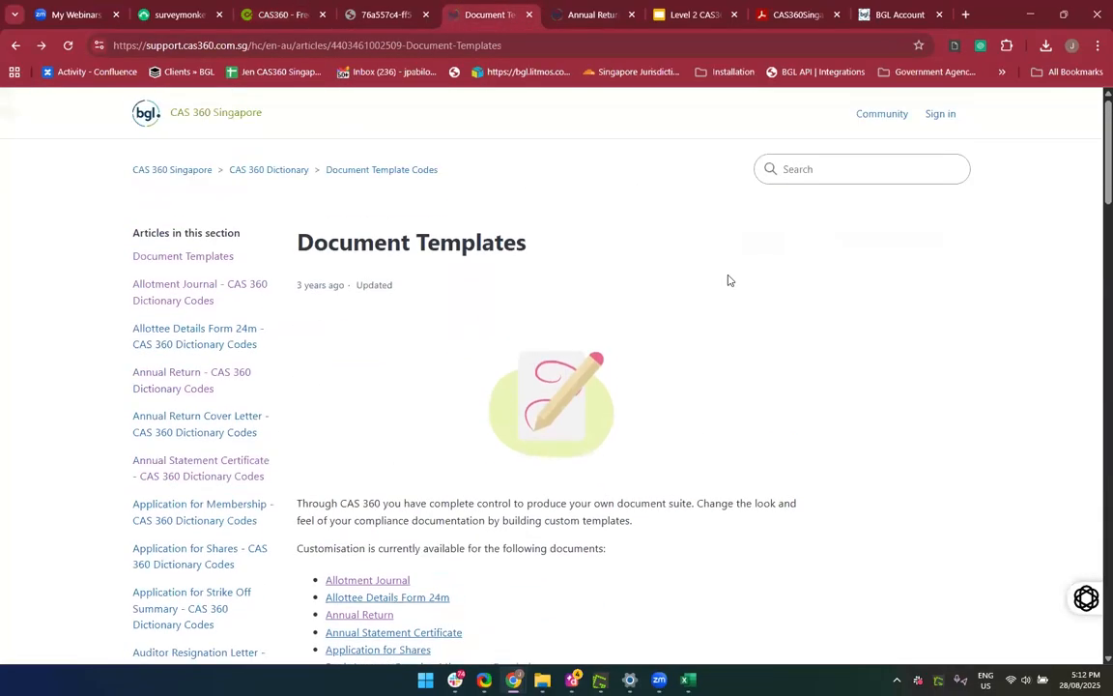
left_click(263, 180)
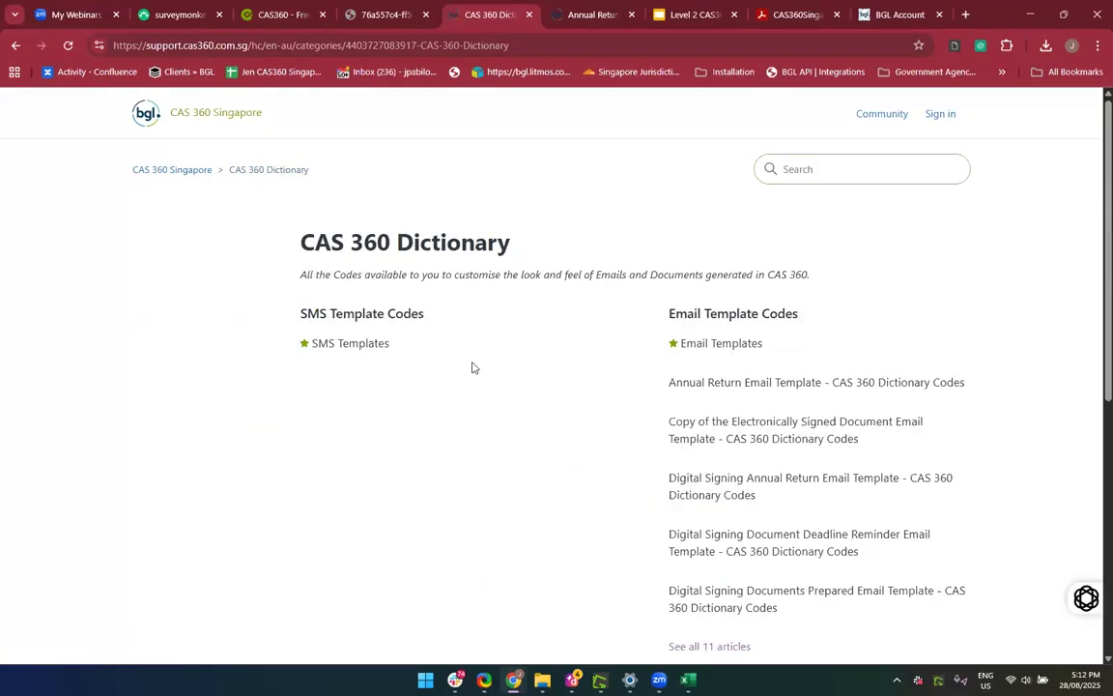
scroll(472, 367, "down", 4)
scroll(788, 203, "up", 4)
left_click(785, 171)
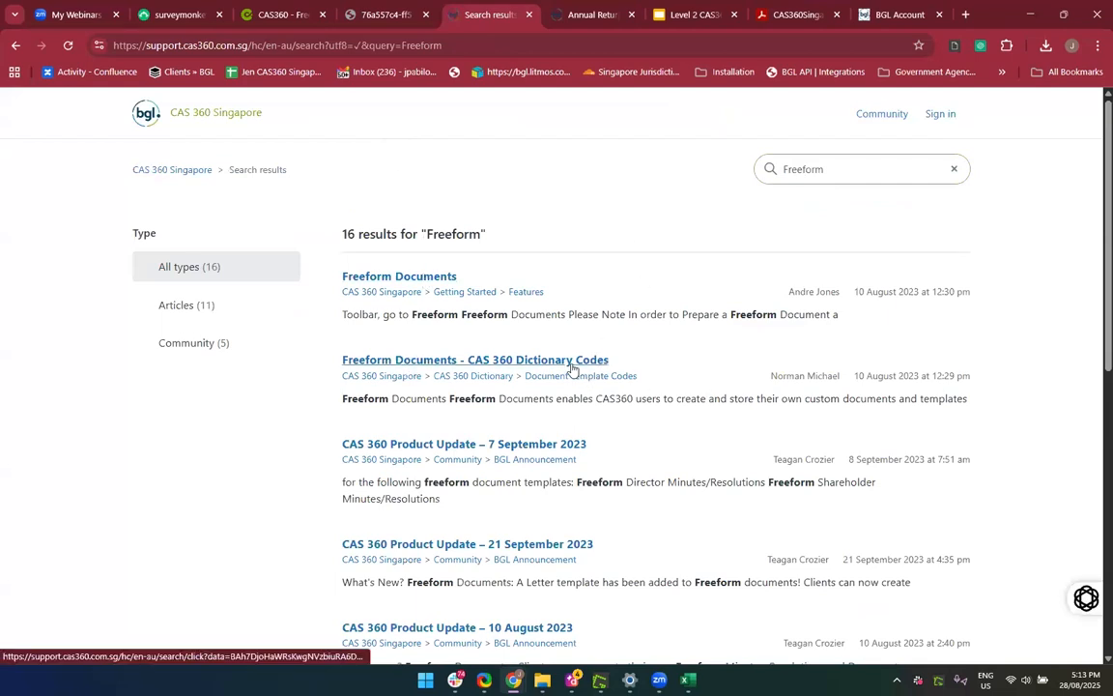
left_click(576, 45)
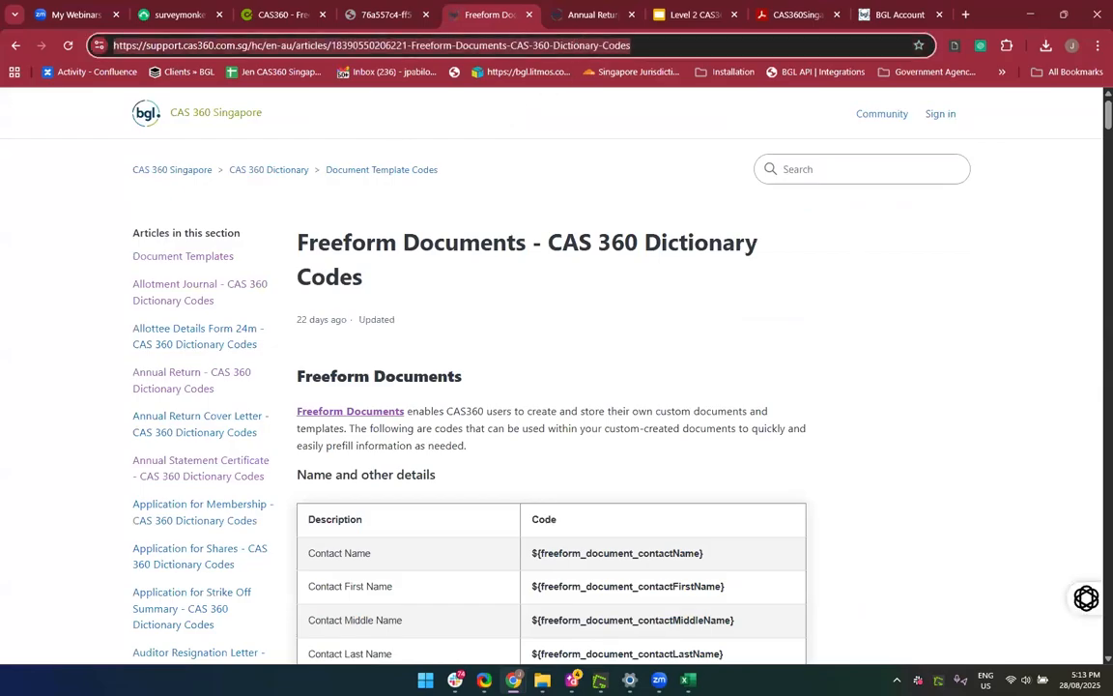
key("alt+Tab")
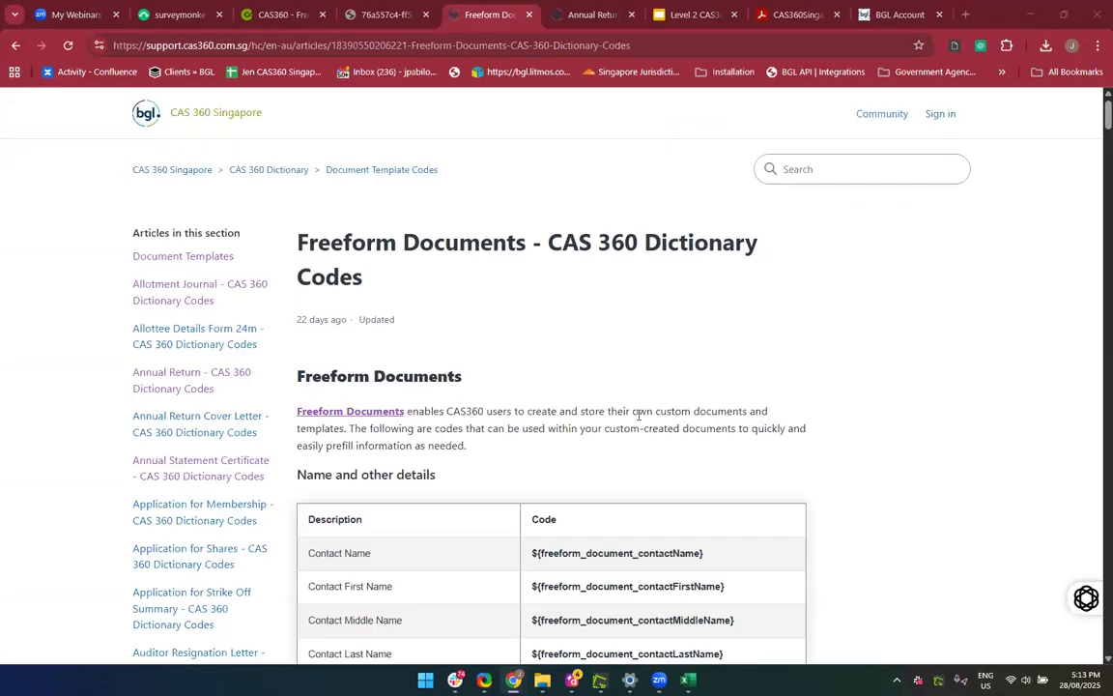
Copy the code ${freeform_document_contactName} from the dictionary article and insert it below the test text in the freeform document's content
scroll(460, 552, "down", 2)
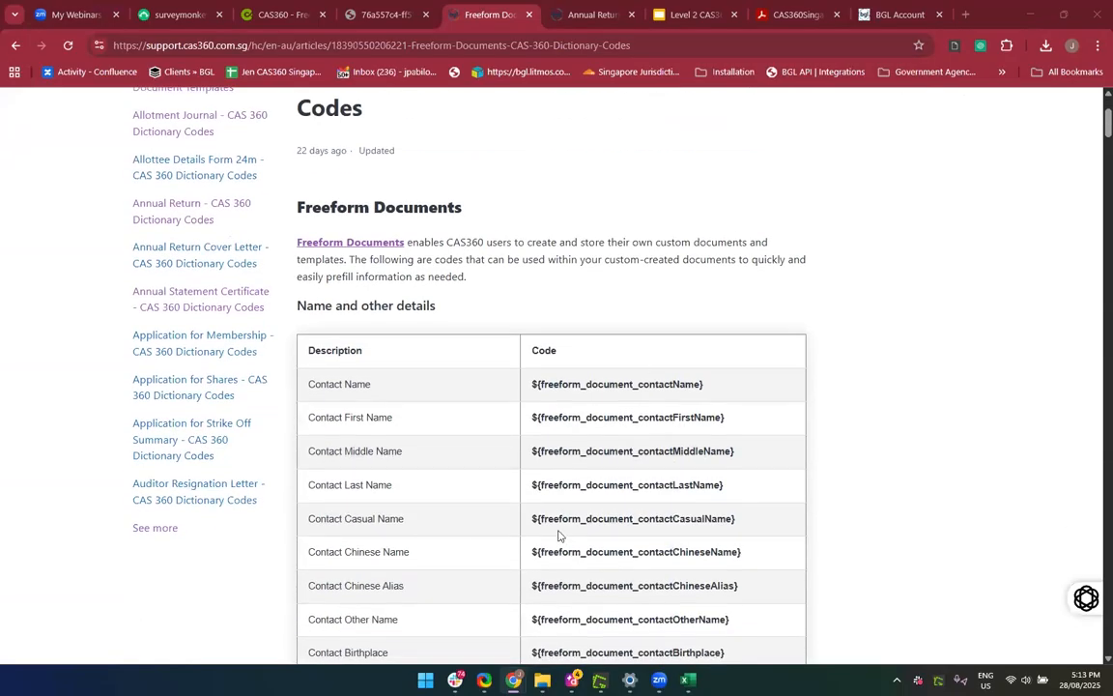
scroll(559, 535, "down", 1)
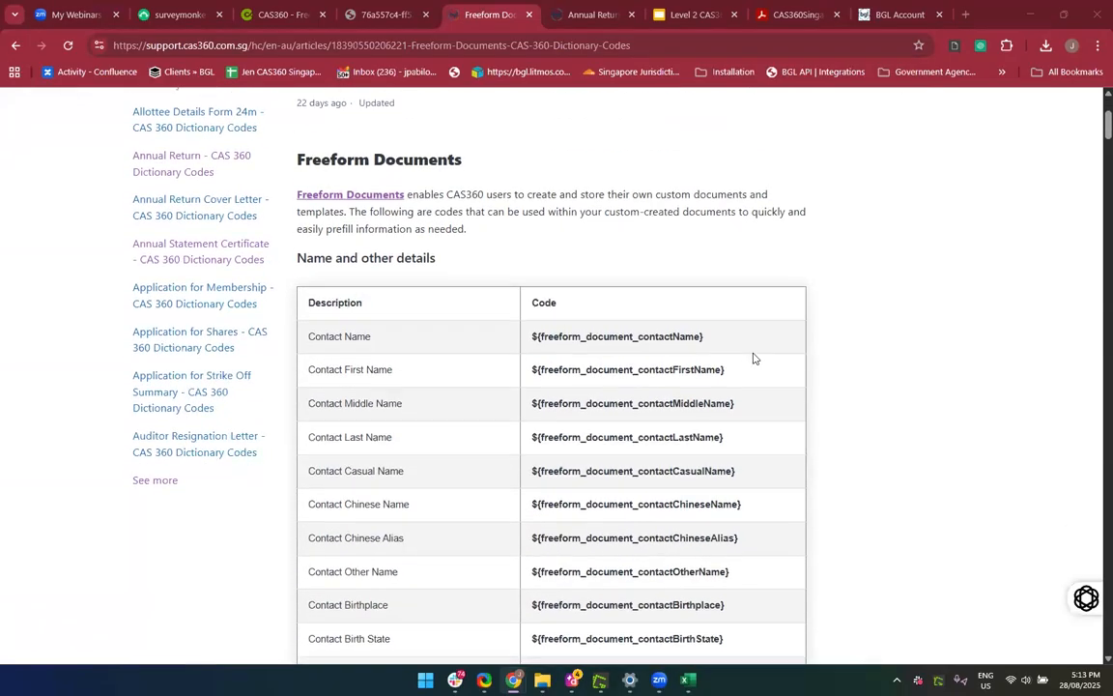
left_click_drag(736, 341, 532, 325)
key("ctrl+c")
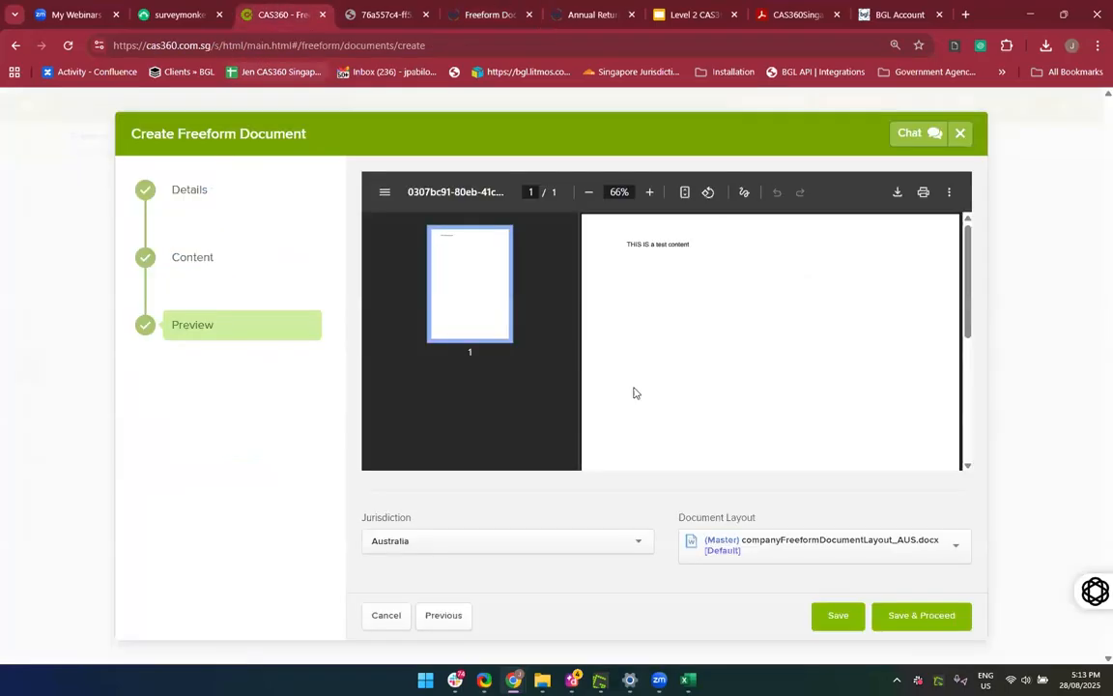
left_click(278, 14)
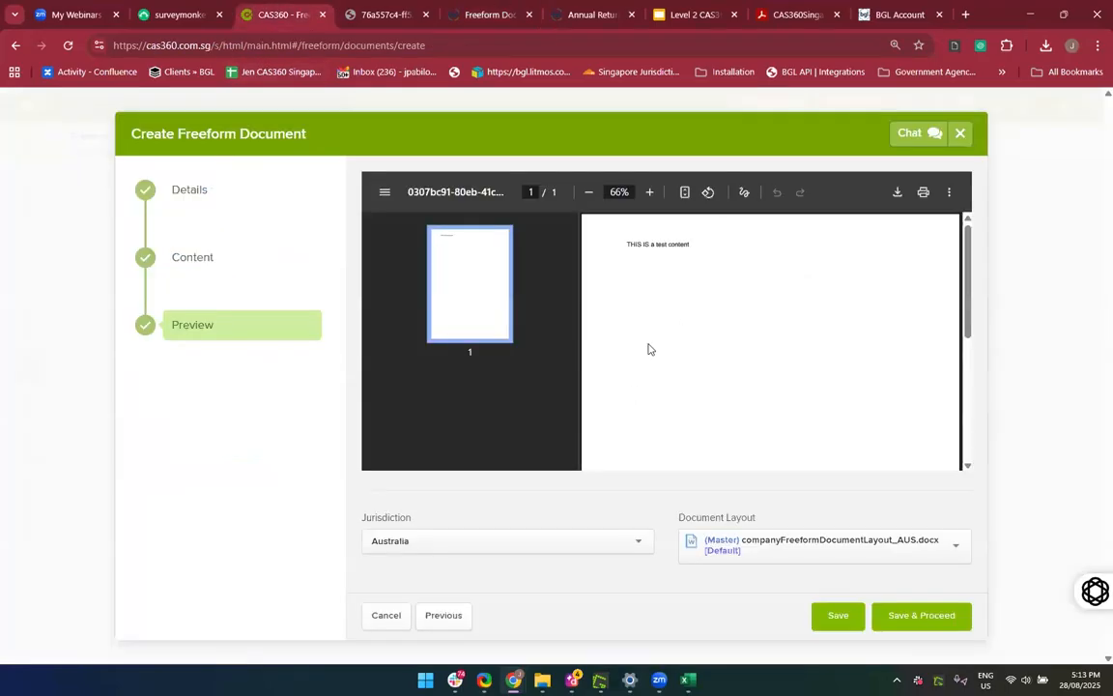
left_click(207, 255)
key("ctrl+v")
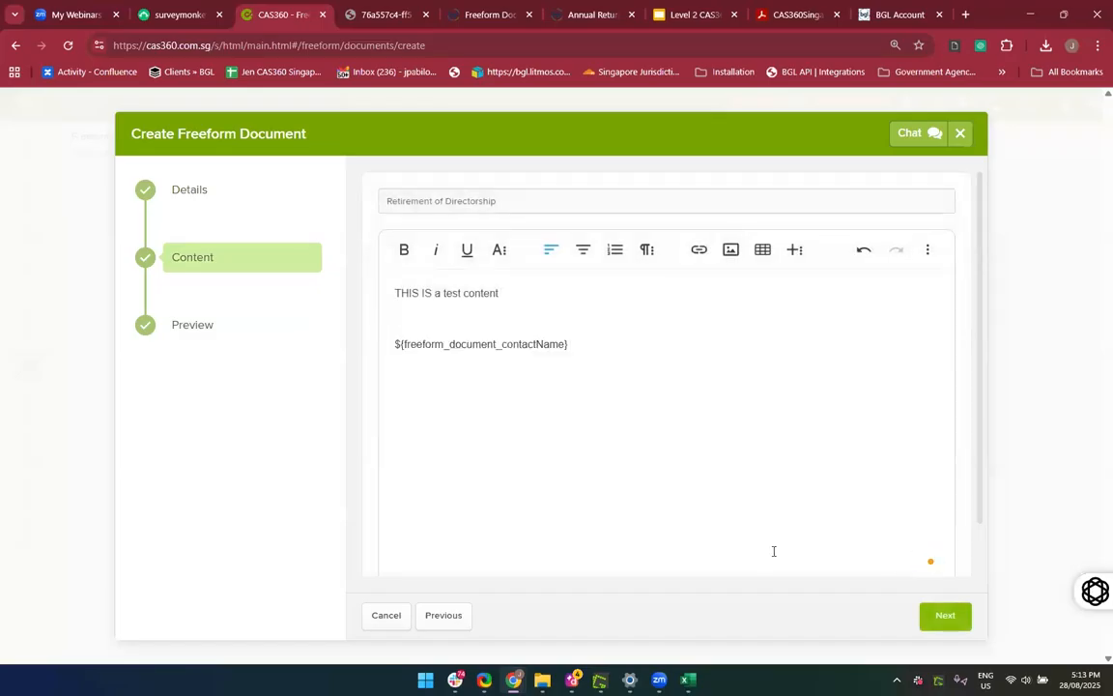
Preview and save the Retirement of Directorship template, and apply it to 02 May Company Pte Ltd
left_click(945, 620)
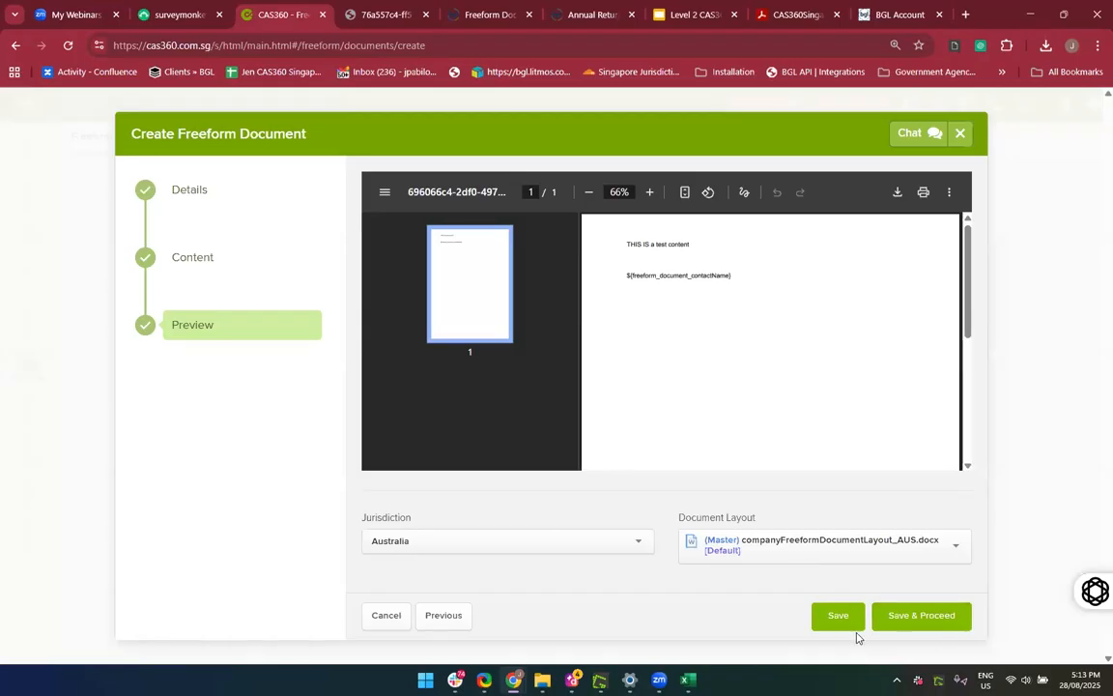
left_click(909, 622)
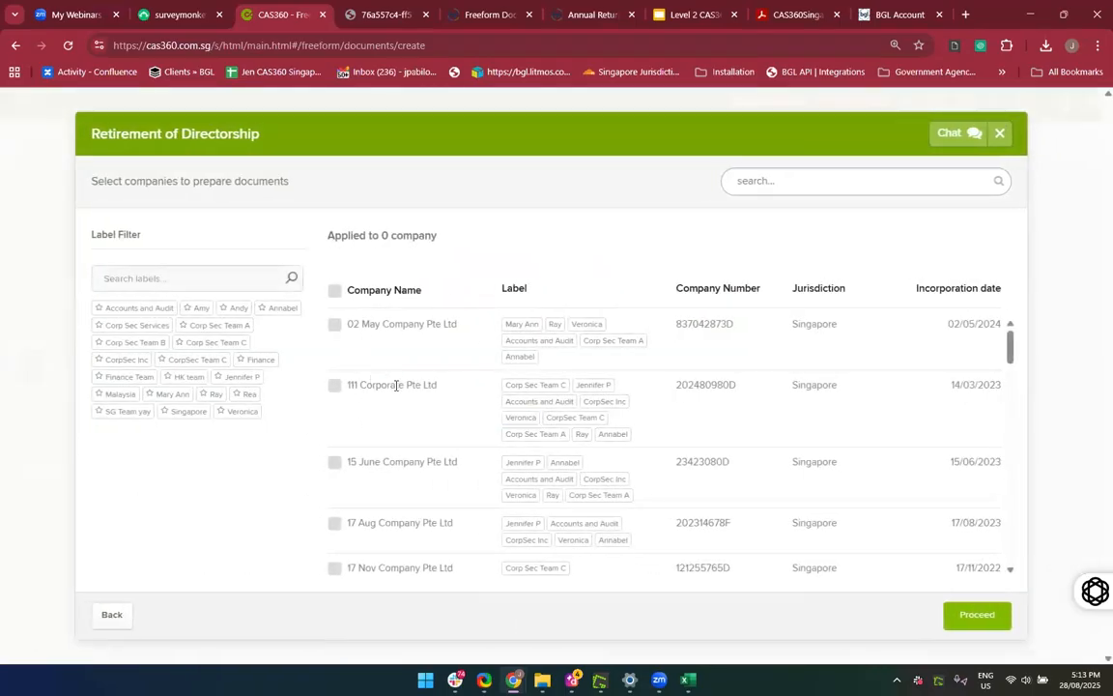
left_click(334, 326)
left_click(985, 622)
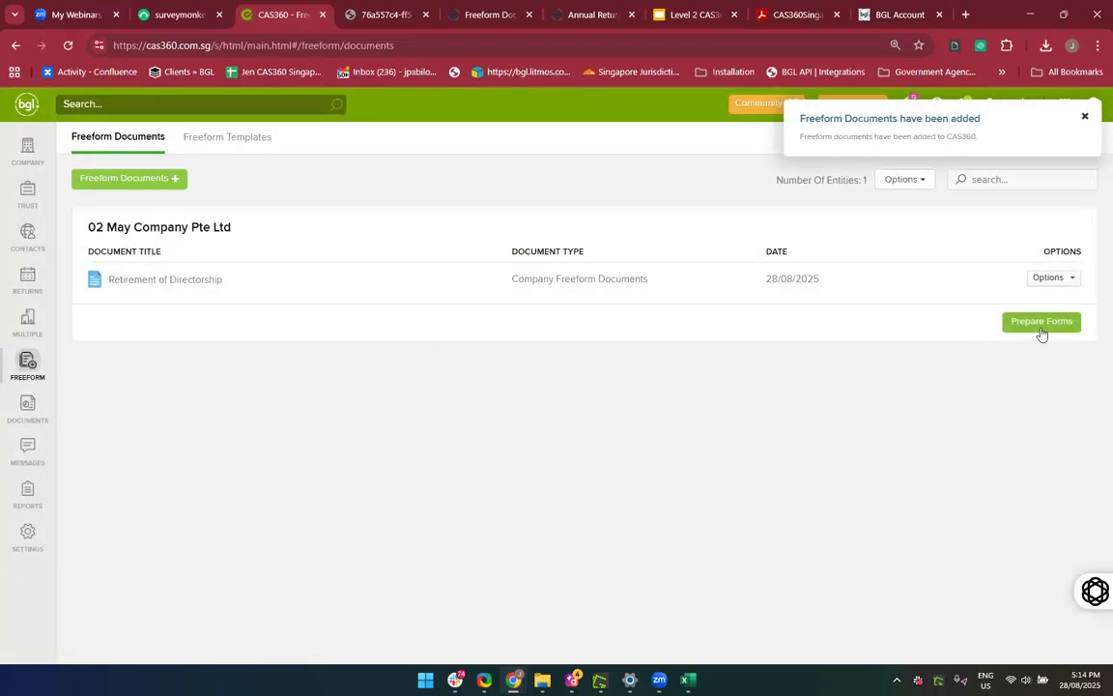
Prepare the forms for 02 May Company Pte Ltd, view the Retirement of Directorship document, and close document production
left_click(1040, 322)
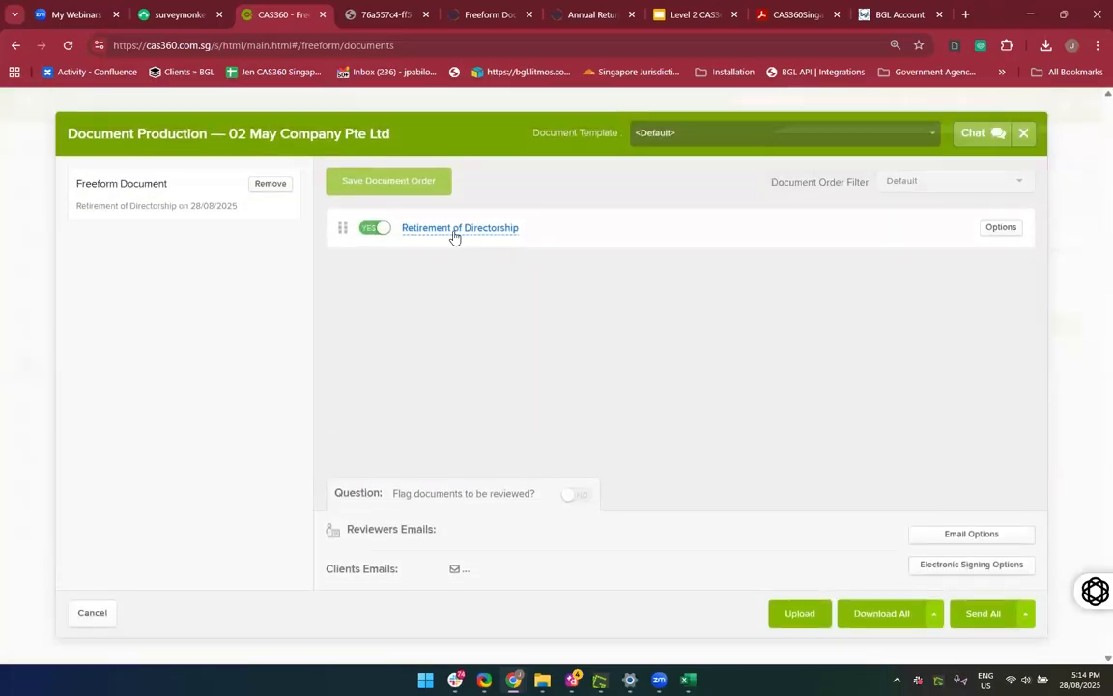
left_click(454, 232)
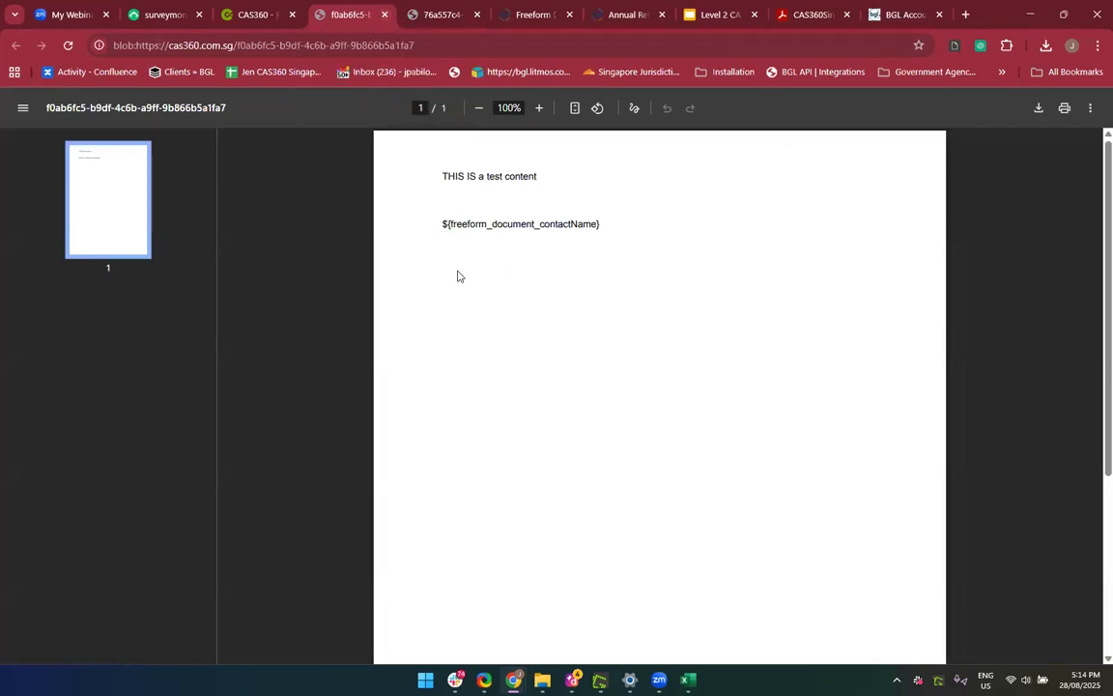
left_click(384, 17)
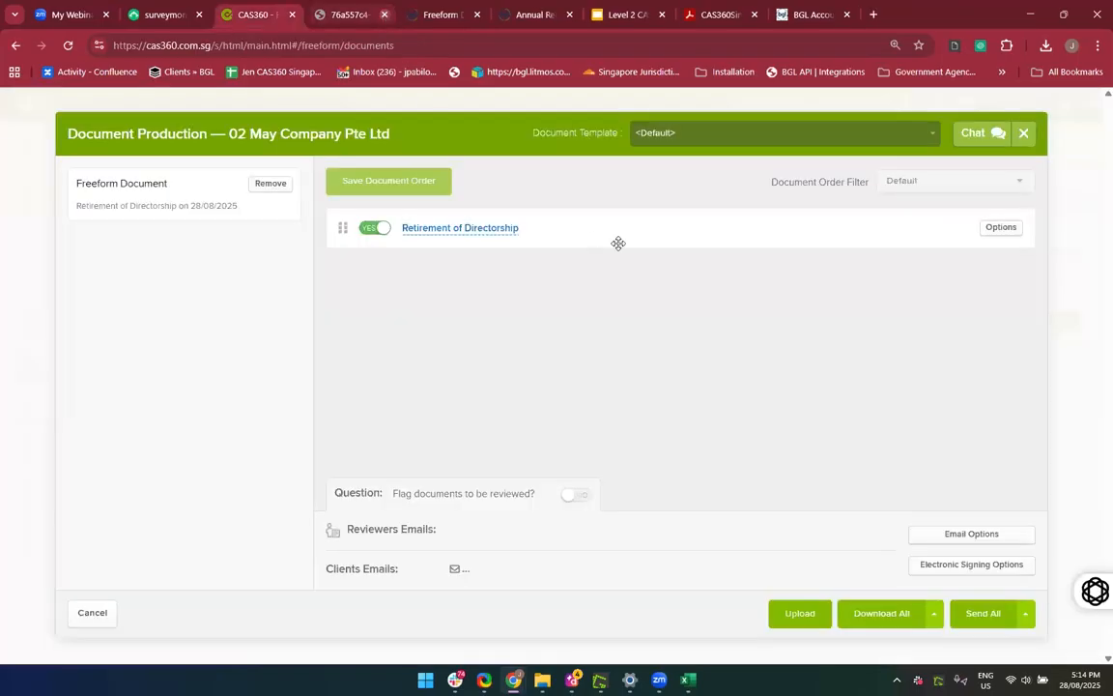
left_click(1024, 136)
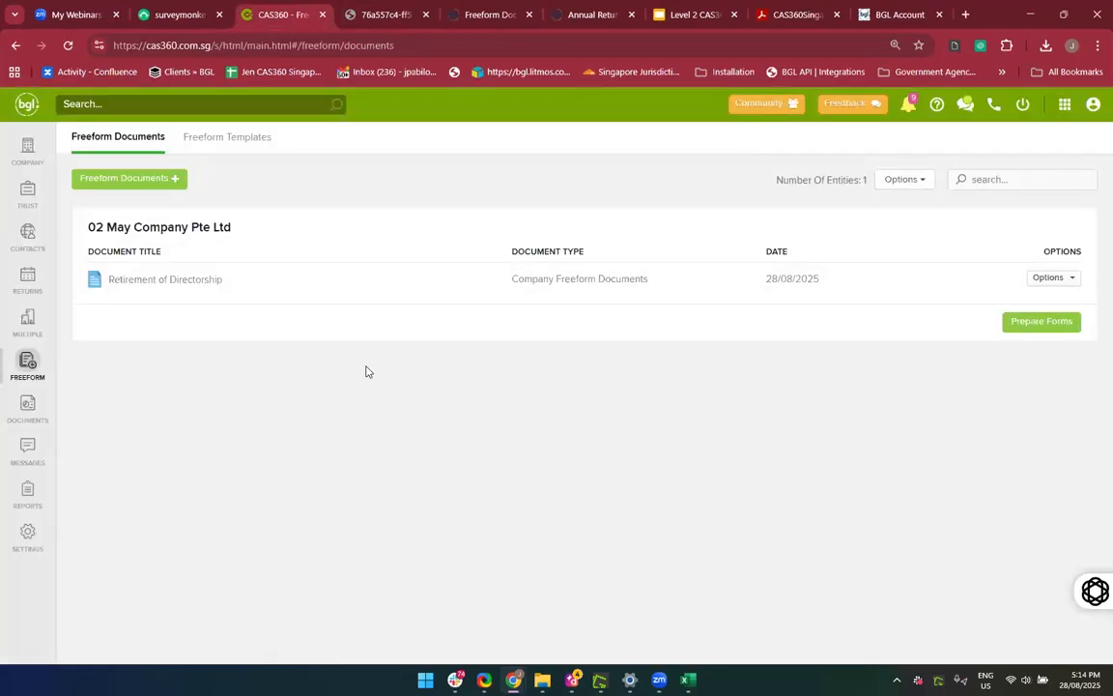
Add a company contact to the general details of 02 May Company Pte Ltd, choosing the contact person, and save the company
left_click(28, 157)
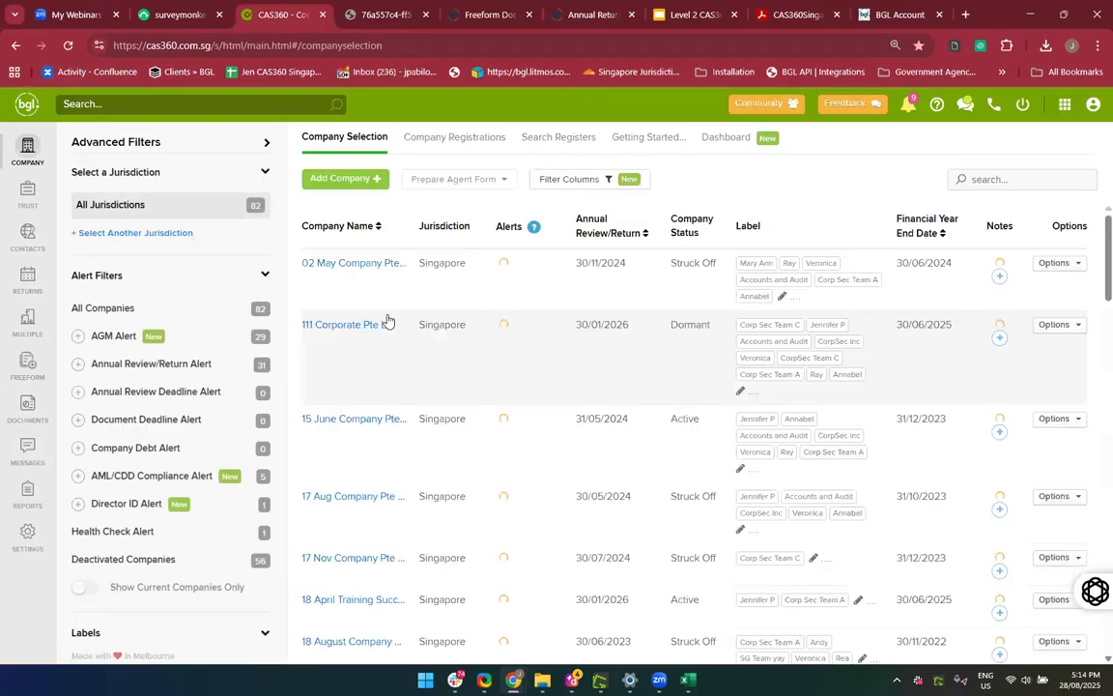
left_click(351, 266)
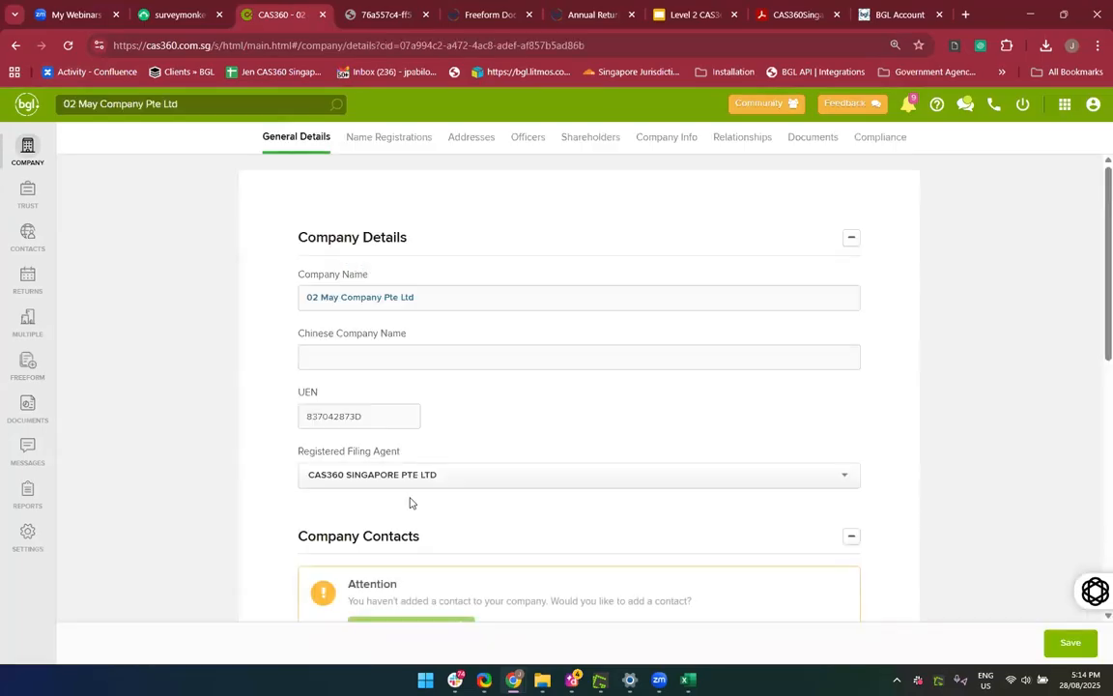
scroll(409, 502, "down", 2)
scroll(410, 504, "down", 1)
scroll(416, 386, "up", 1)
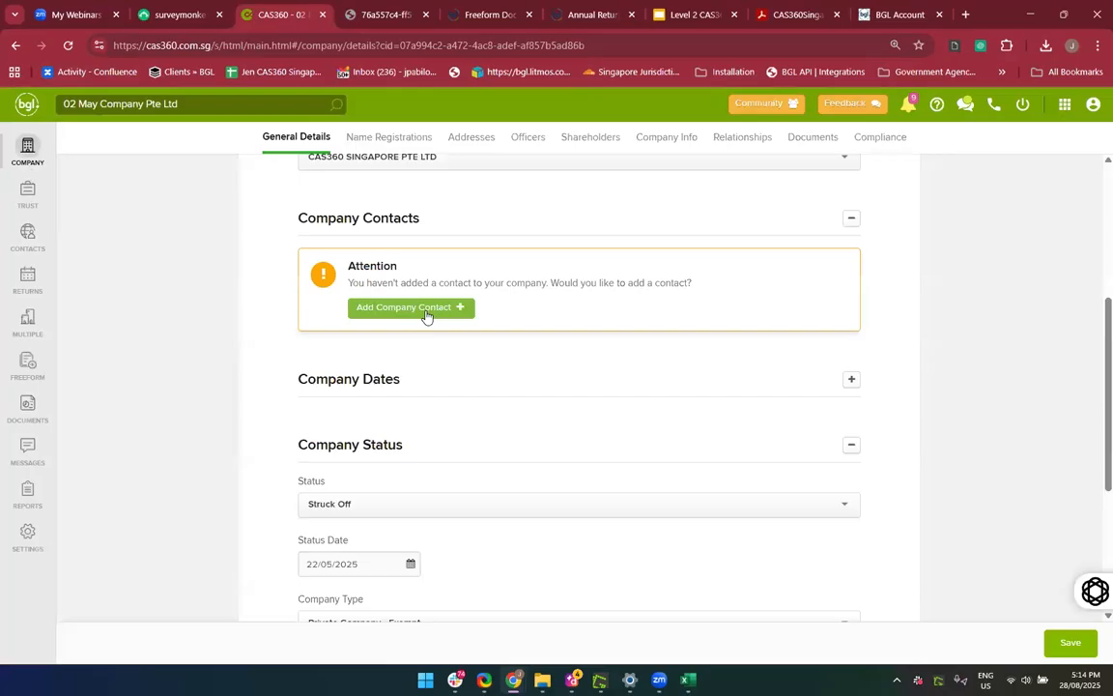
left_click(426, 311)
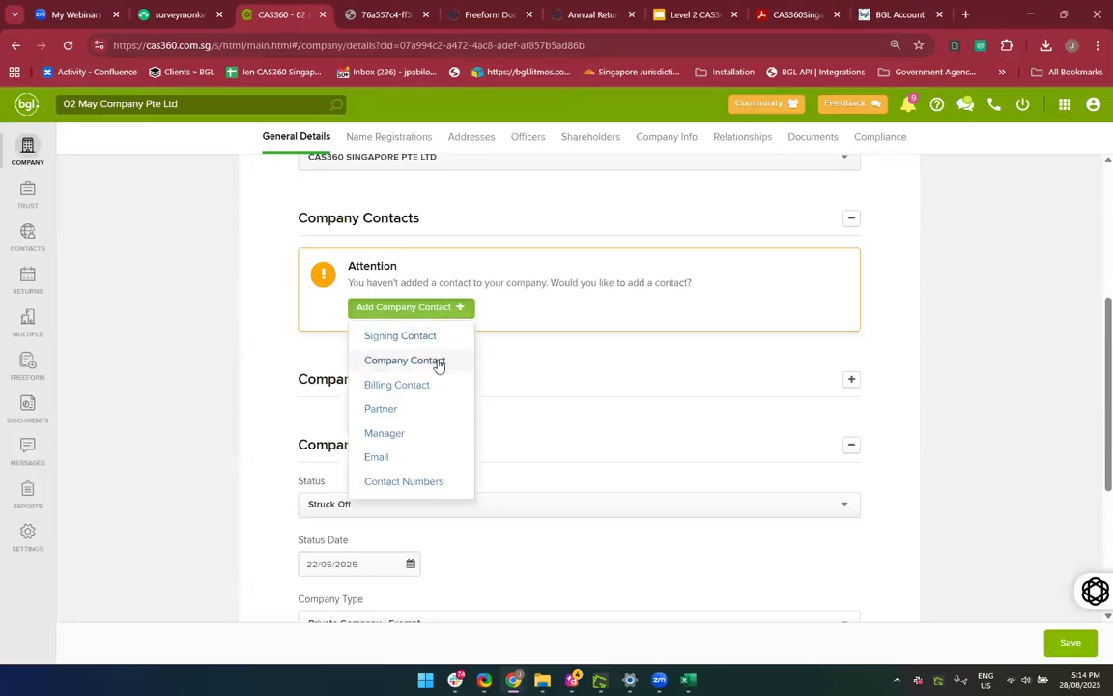
left_click(438, 362)
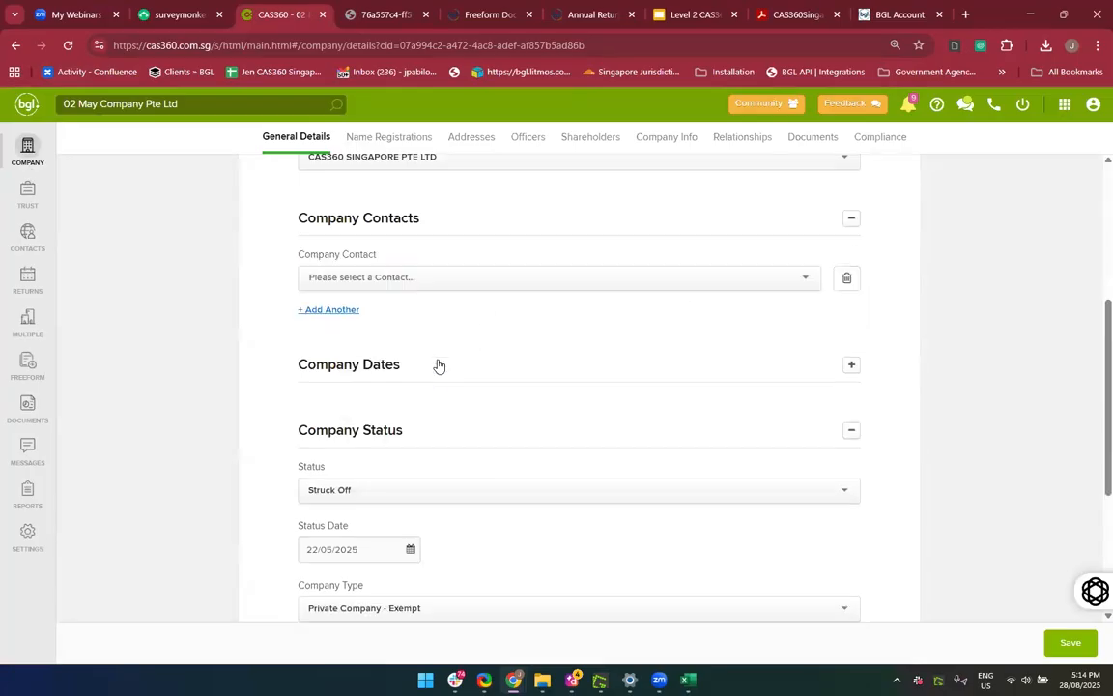
left_click(375, 276)
left_click(389, 323)
left_click(1070, 641)
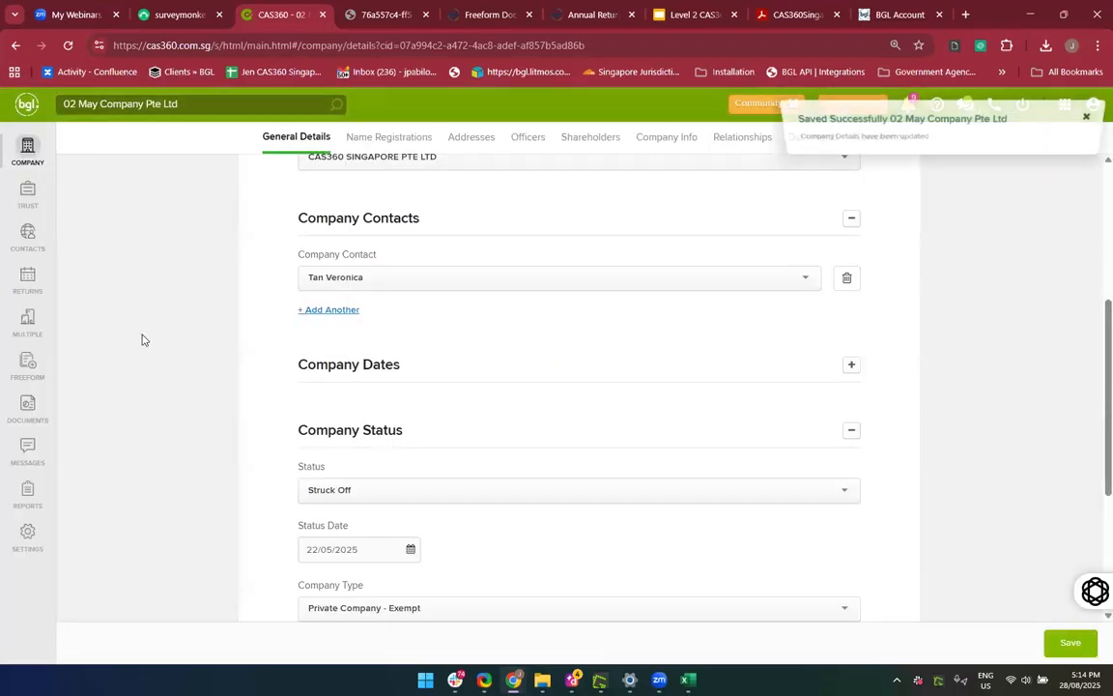
Prepare the company's freeform document again and check the contact name code in the Retirement of Directorship document
left_click(26, 368)
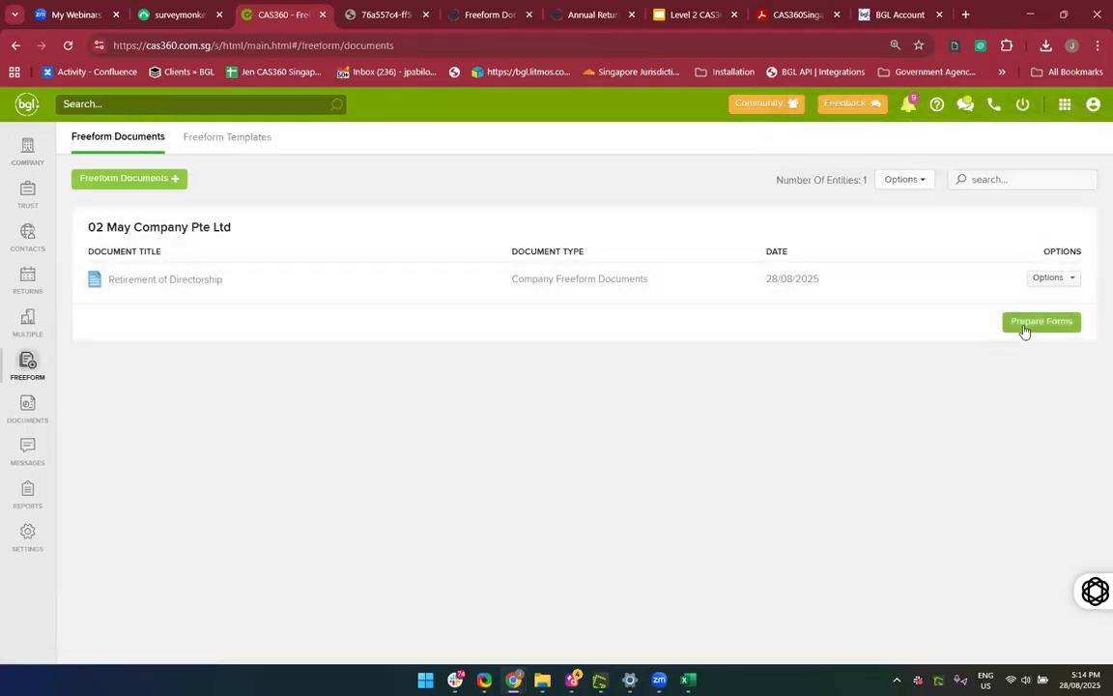
left_click(1024, 328)
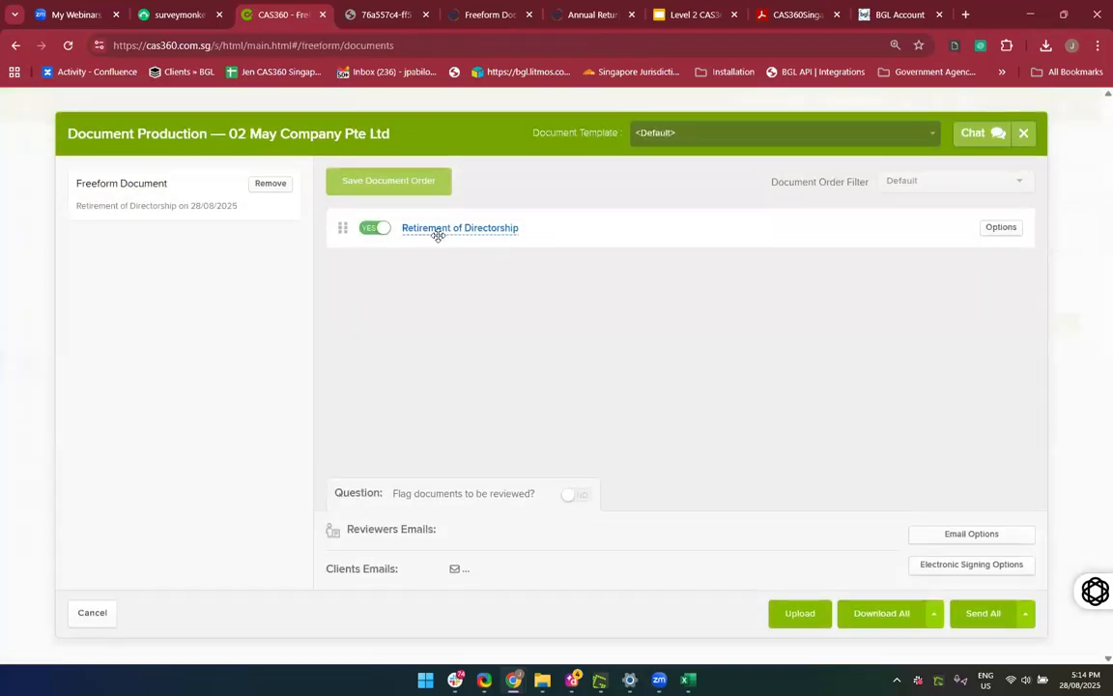
left_click(429, 229)
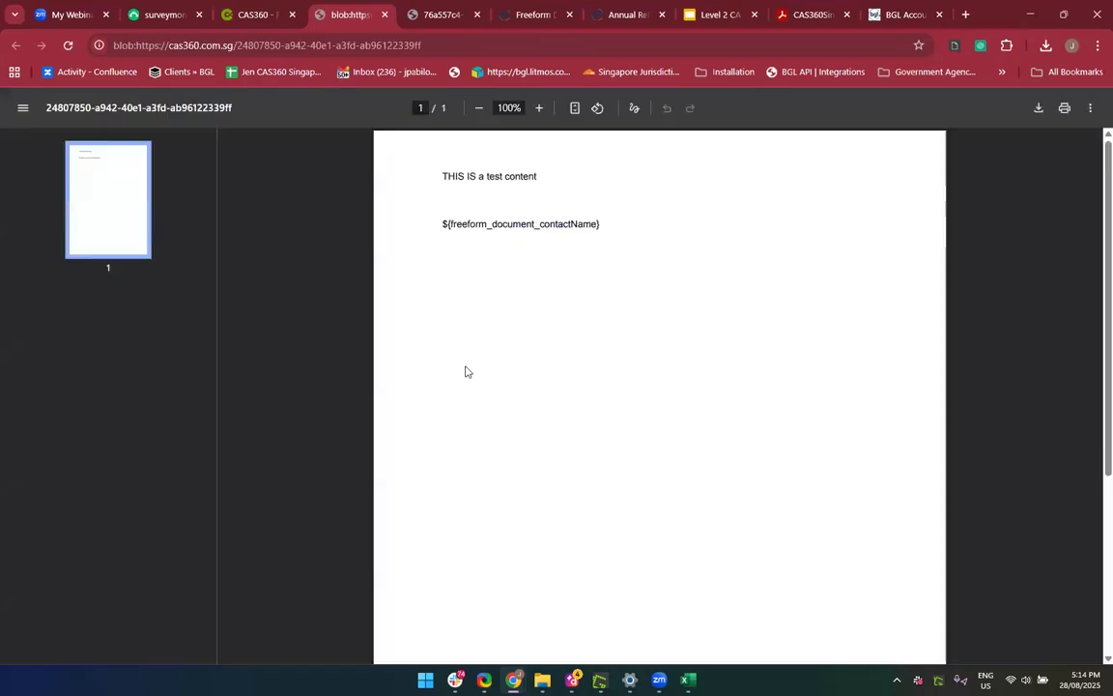
scroll(465, 370, "down", 1)
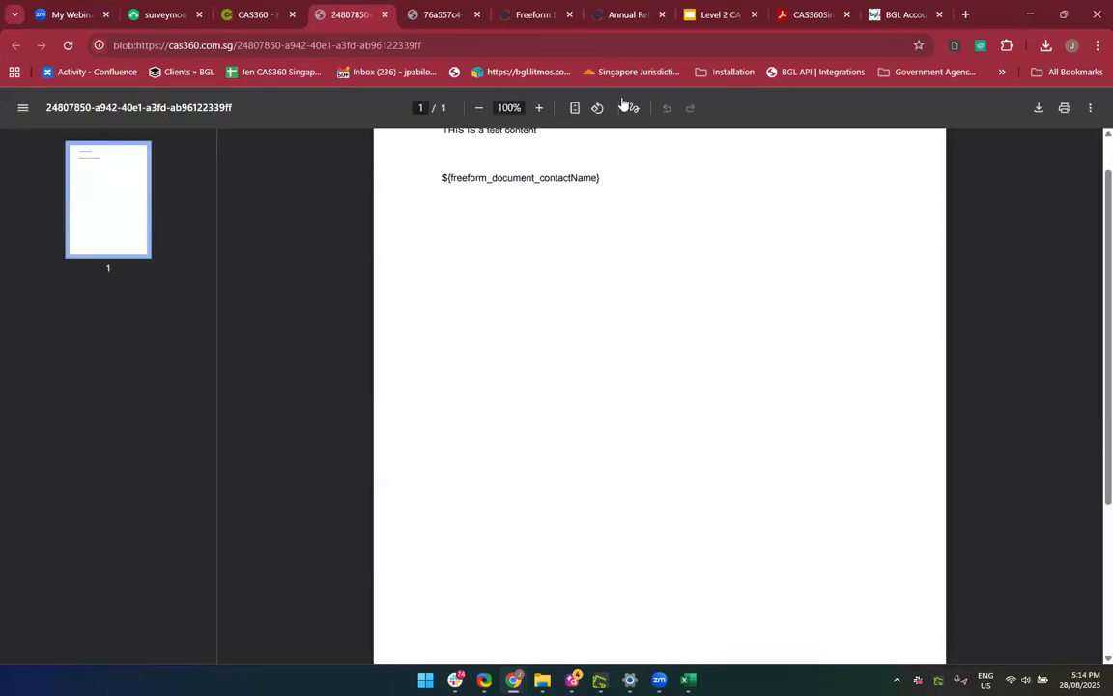
left_click(384, 14)
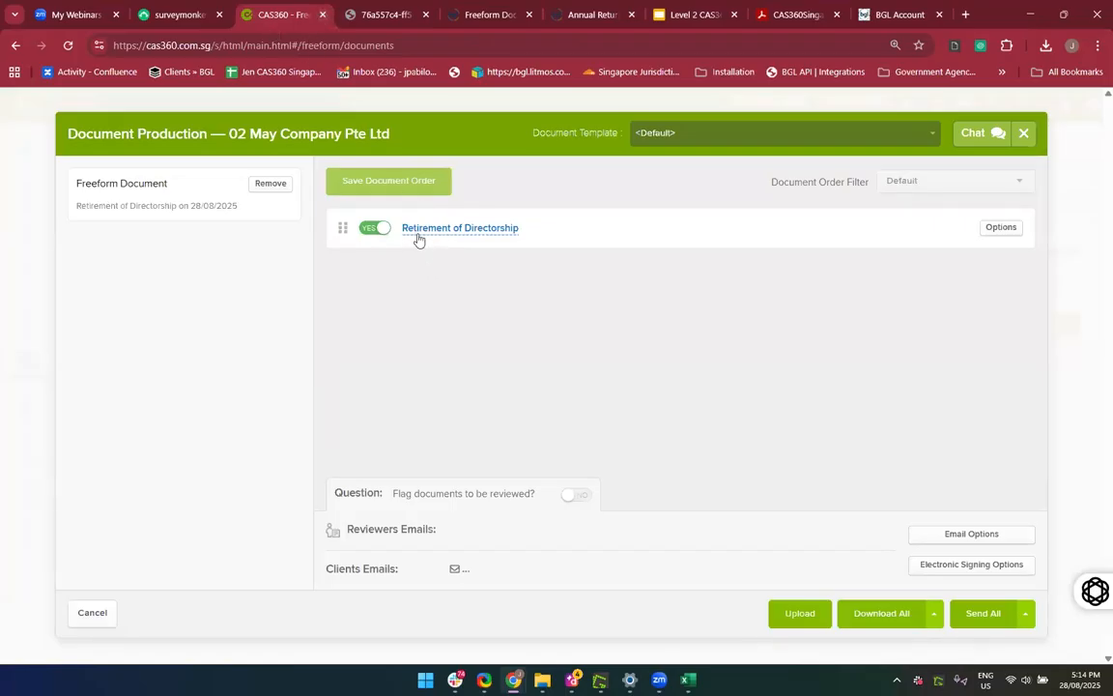
Close the finished document production page, load the CAS360 company selection page in the PDF's browser tab, and open the freeform documents
left_click(324, 17)
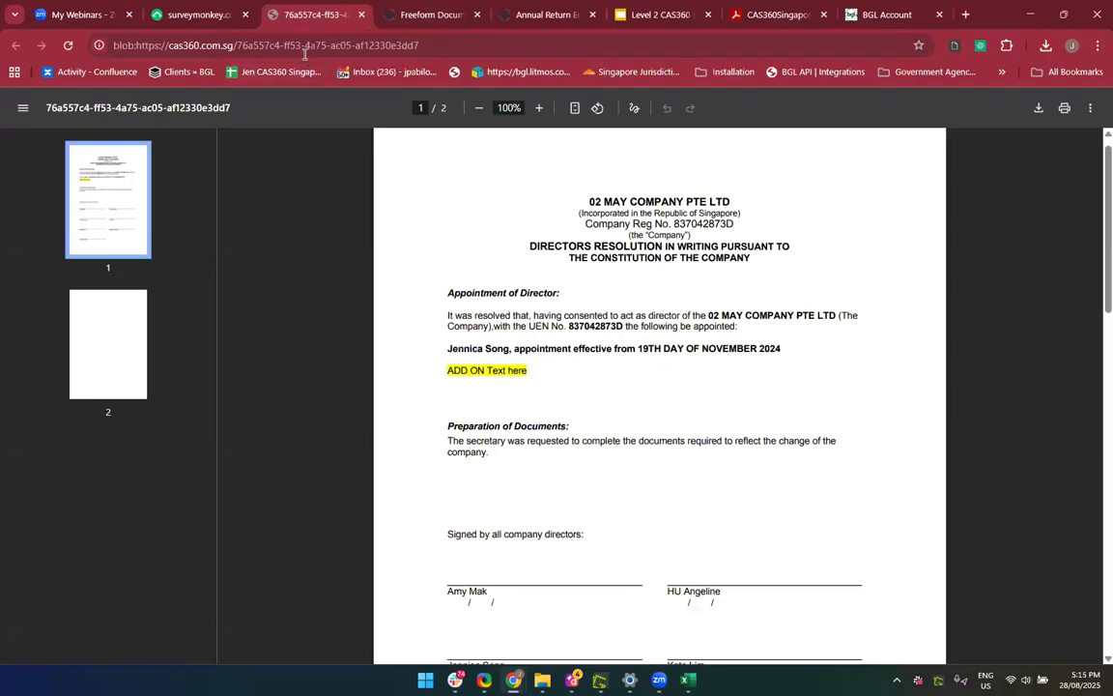
left_click(305, 54)
type("cas360.com.sg/s/html/main.html#/companyselection")
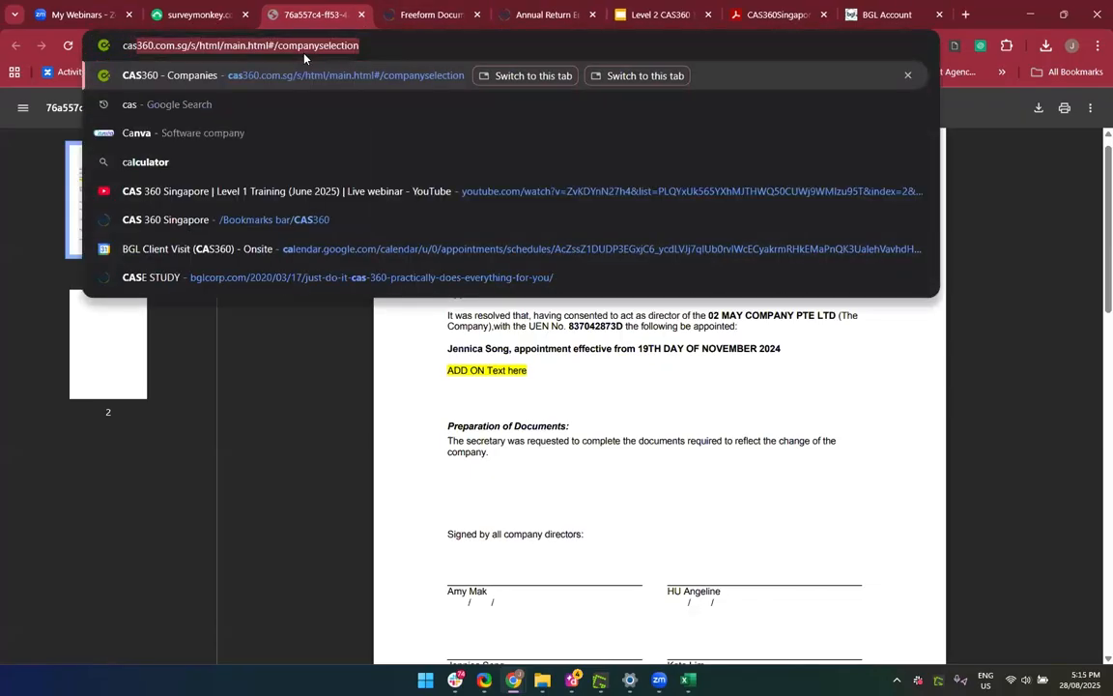
key("Return")
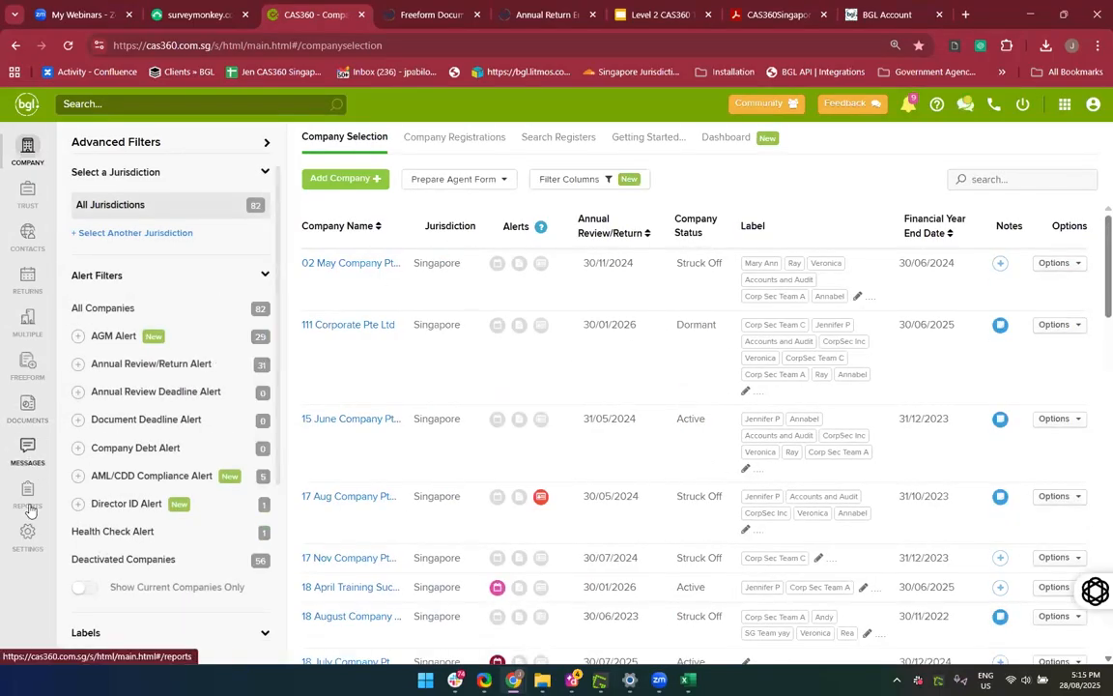
left_click(29, 365)
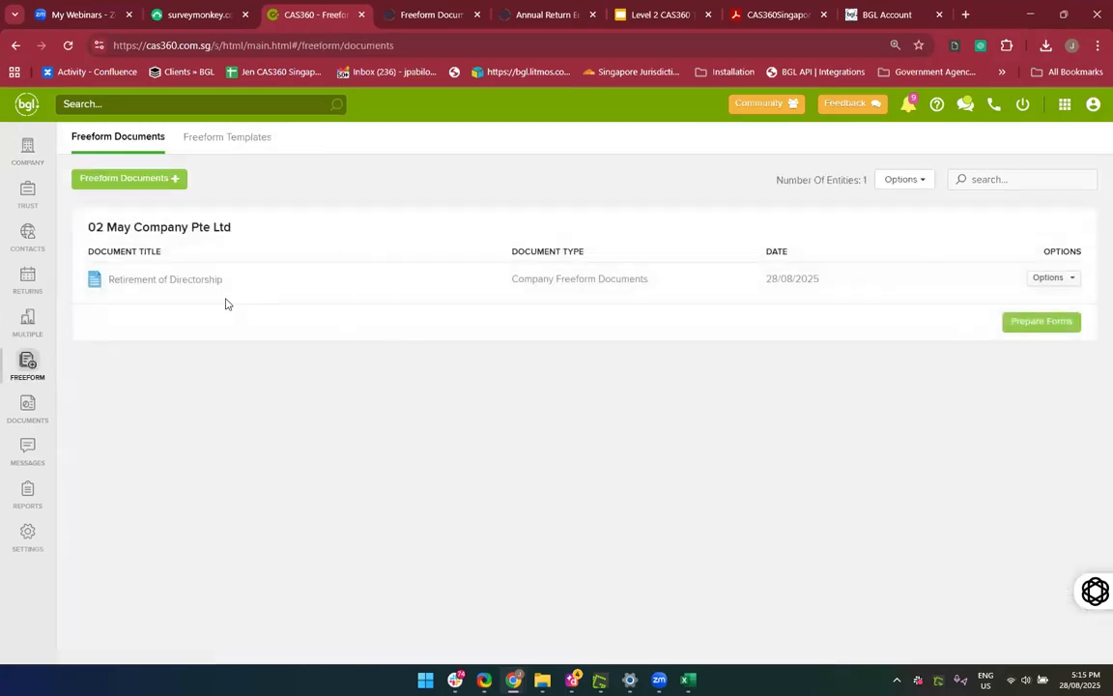
Browse the freeform template layouts and list the templates under Directors Minutes or Resolutions Layout
left_click(224, 140)
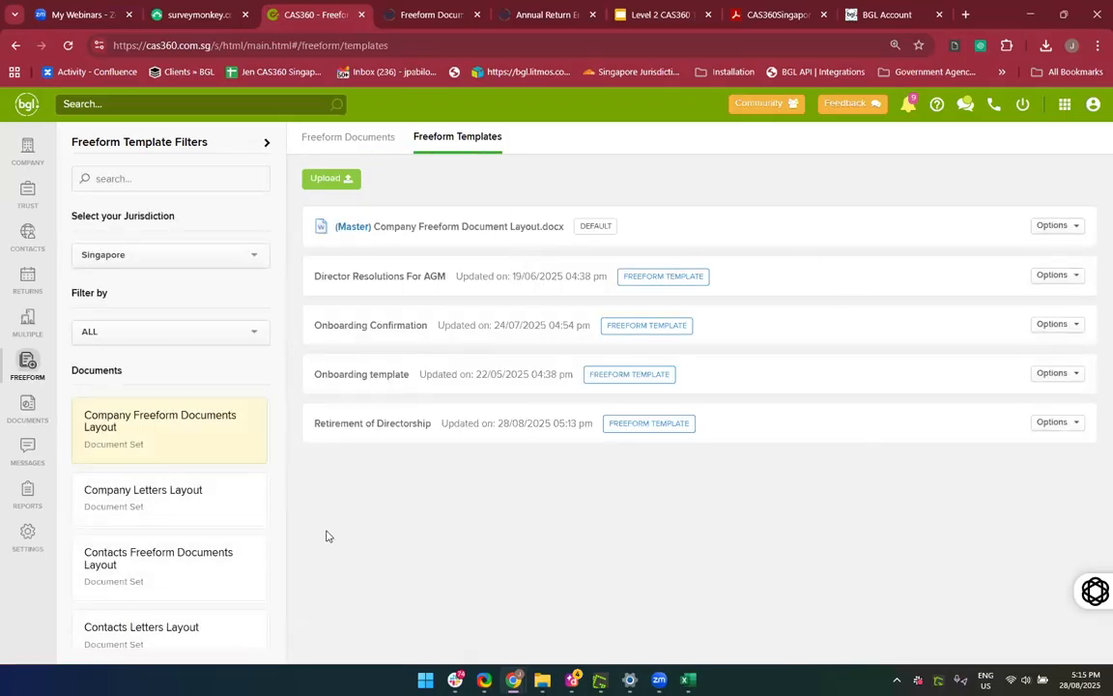
scroll(191, 547, "down", 5)
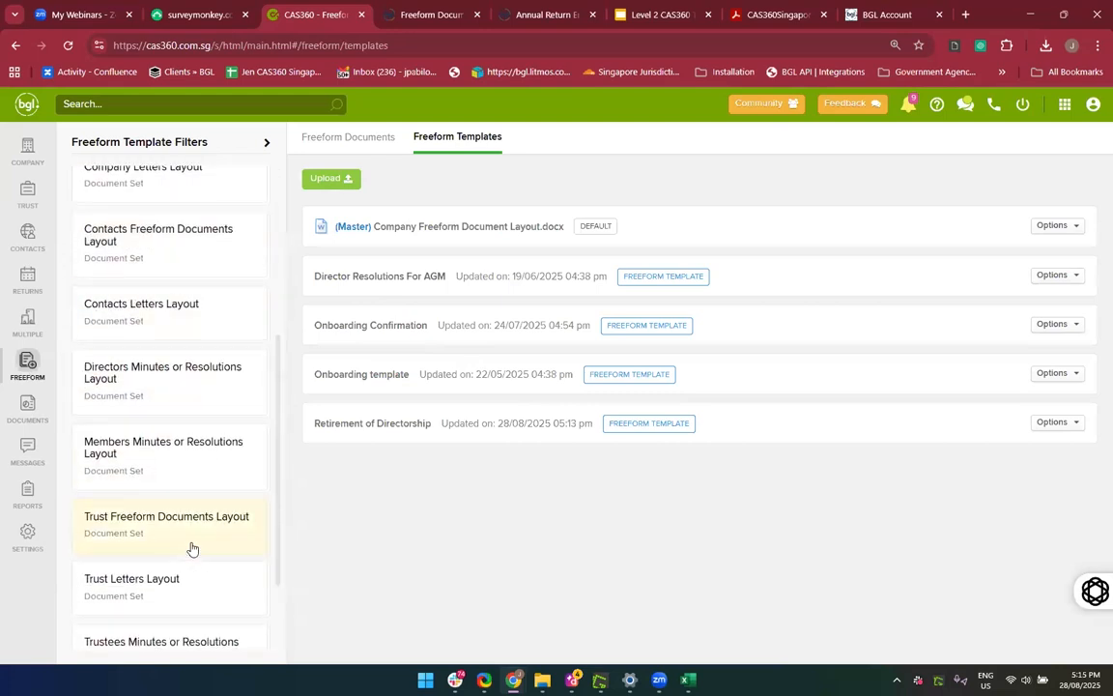
scroll(191, 547, "up", 5)
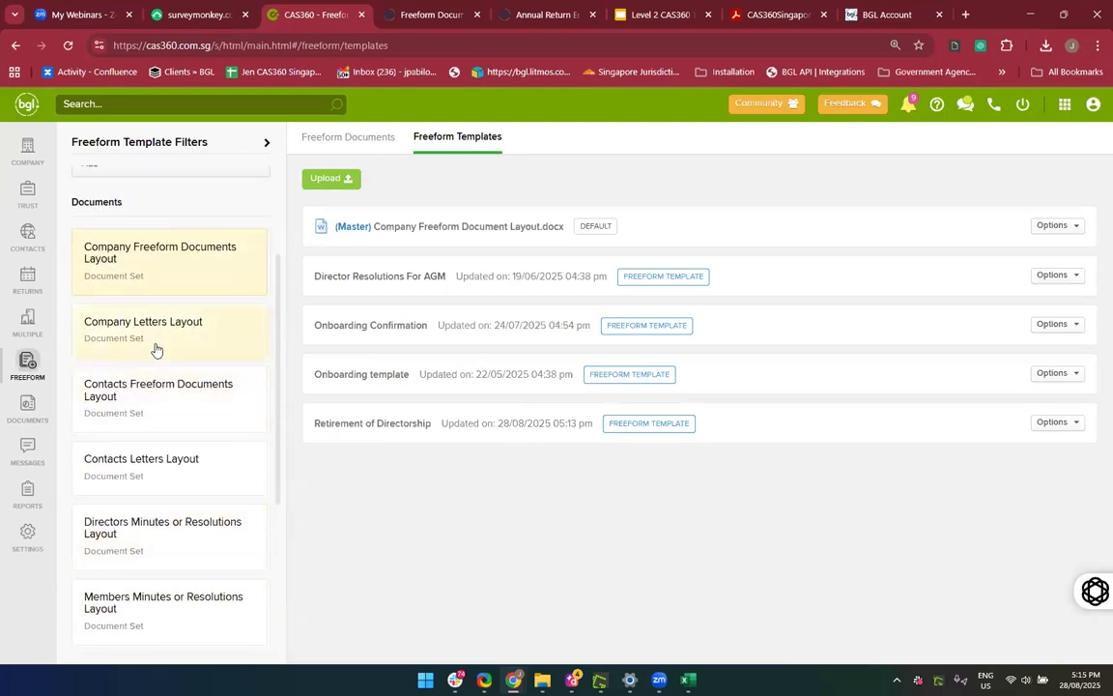
scroll(167, 413, "down", 3)
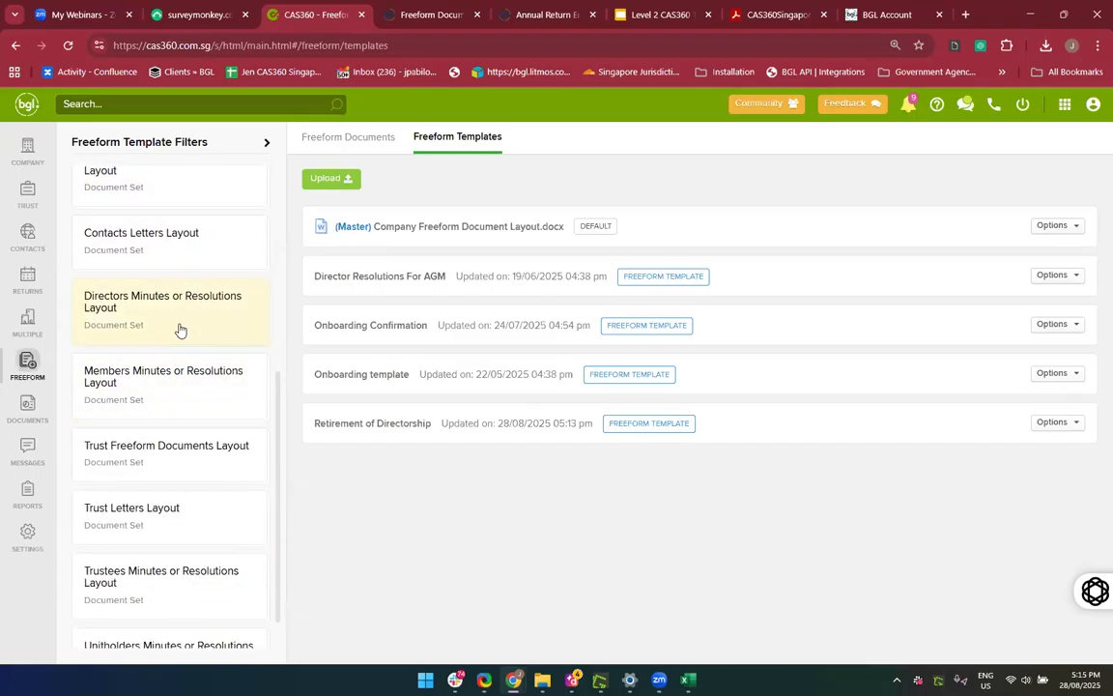
scroll(179, 330, "down", 1)
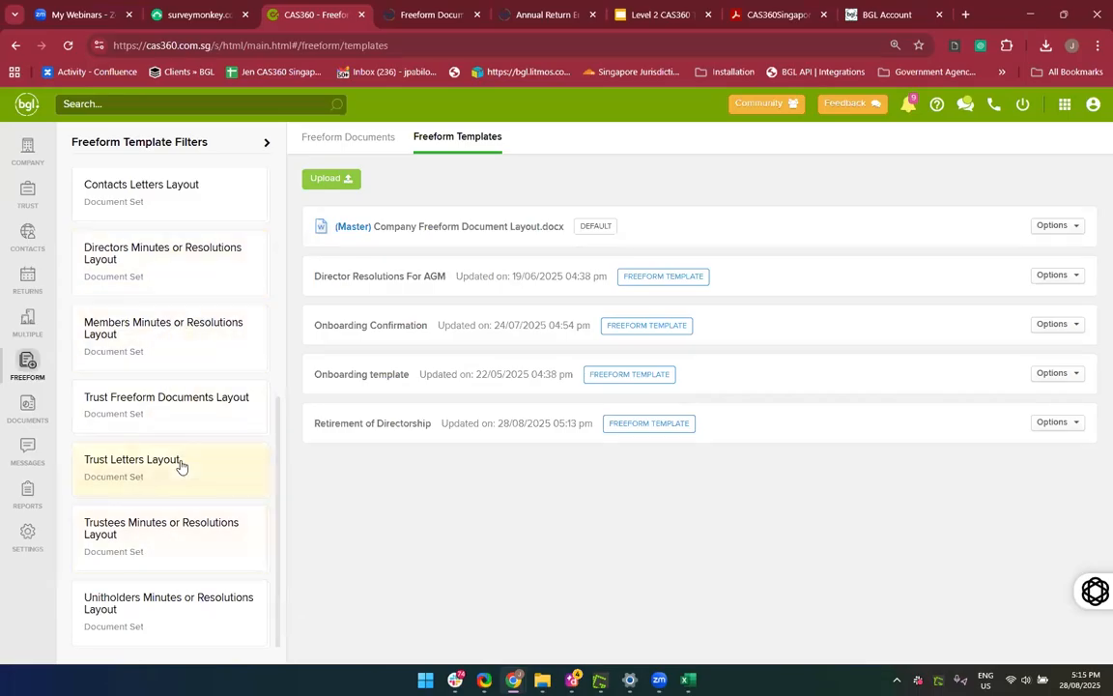
left_click(165, 276)
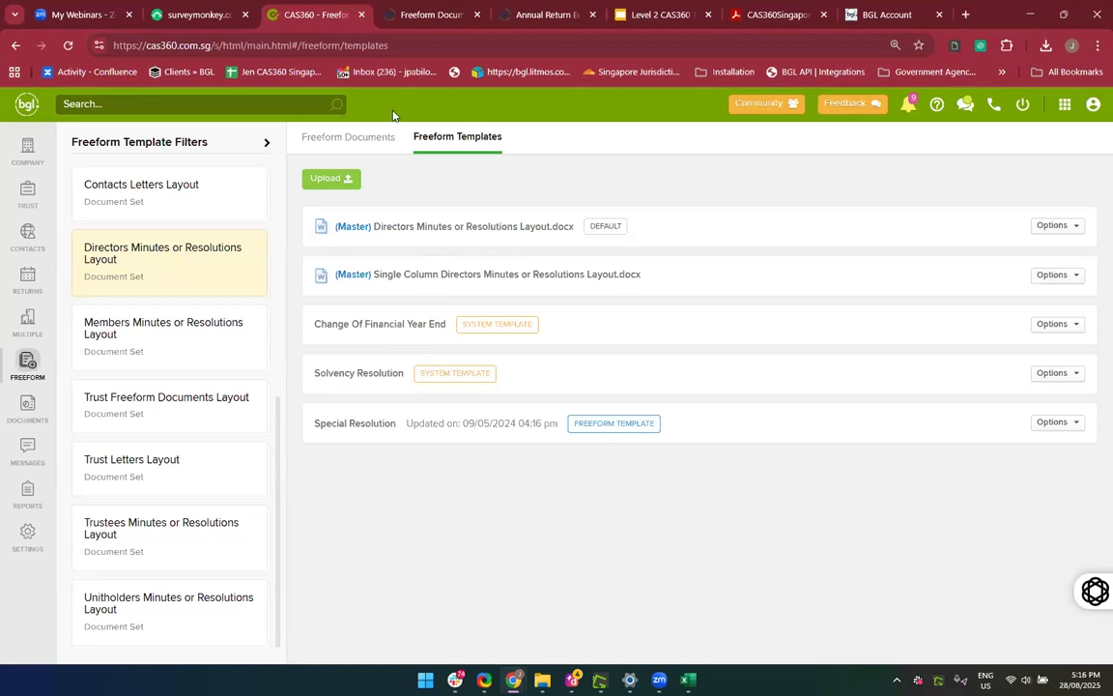
Start preparing a freeform document from the Change Of Financial Year End system template and proceed to its content
left_click(368, 145)
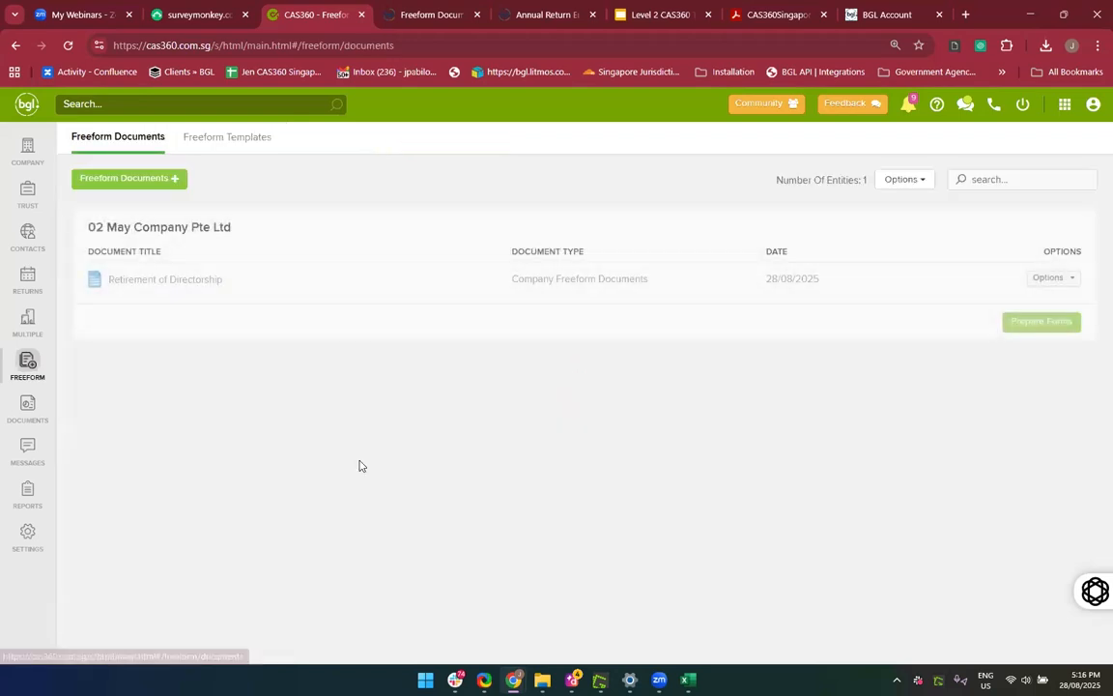
left_click(149, 180)
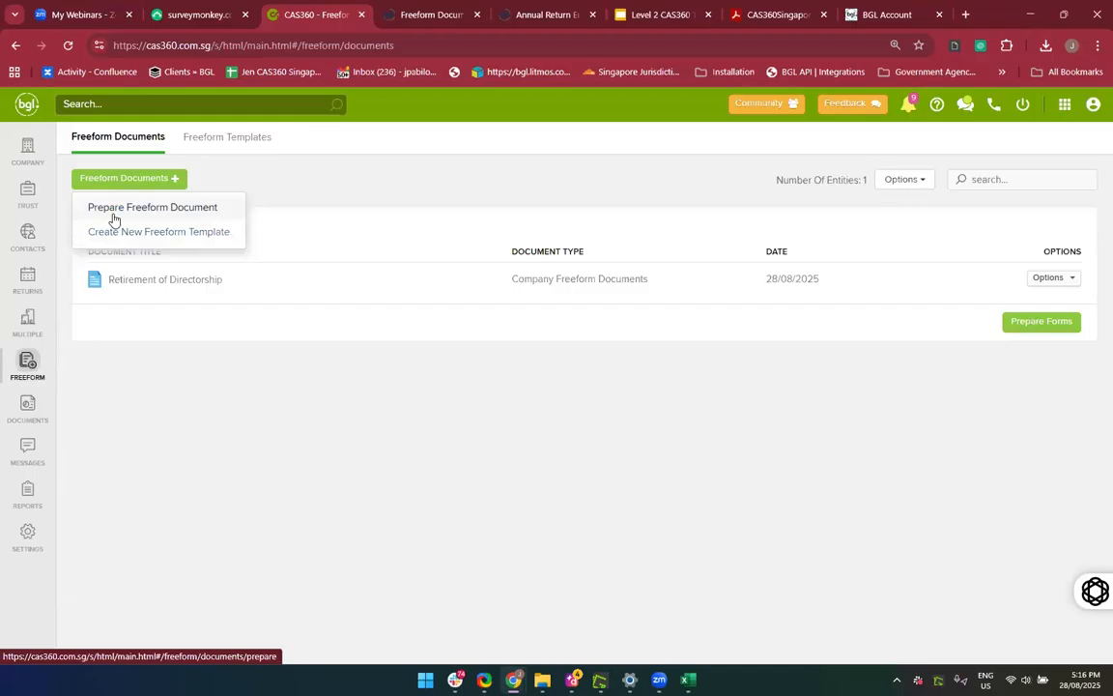
left_click(113, 219)
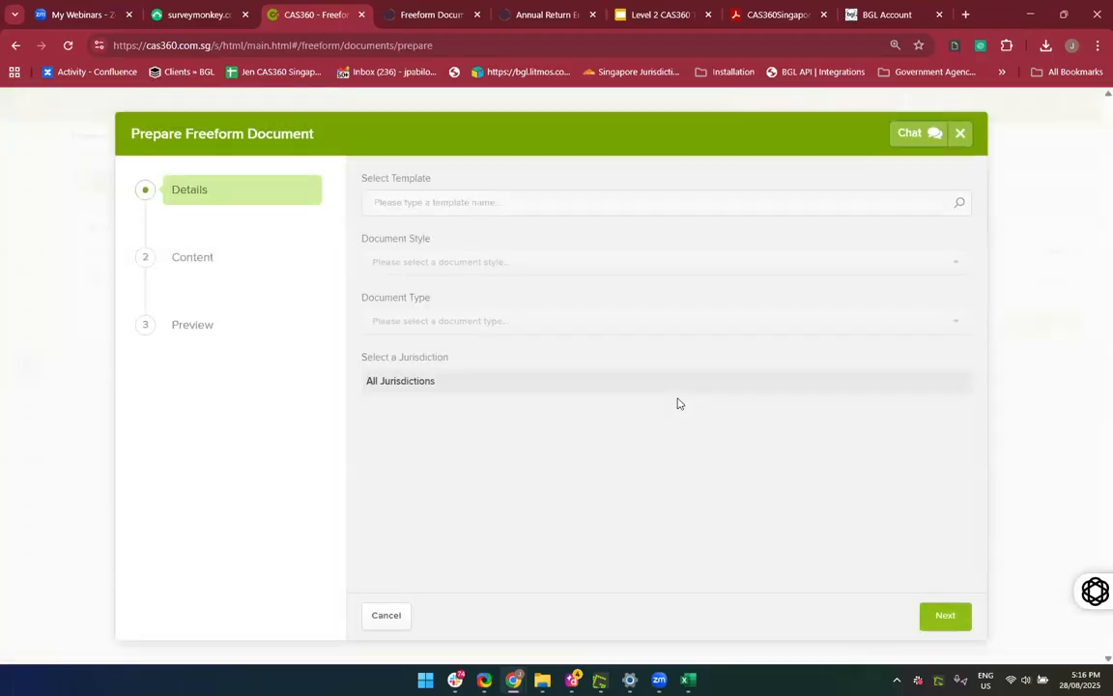
left_click(483, 207)
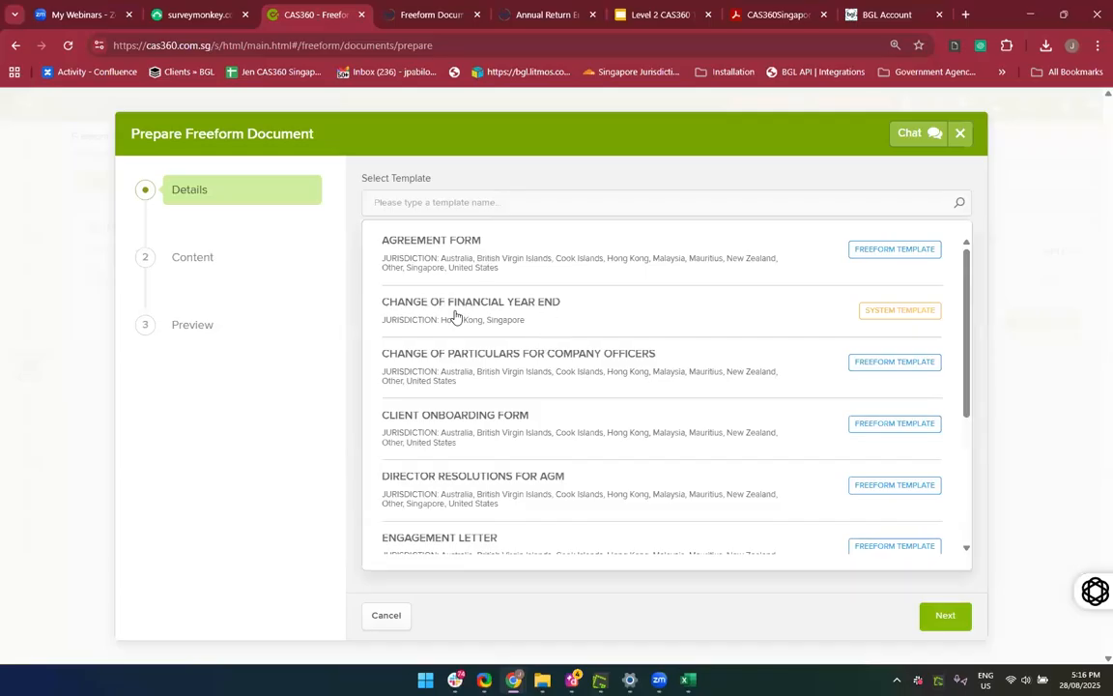
left_click(835, 319)
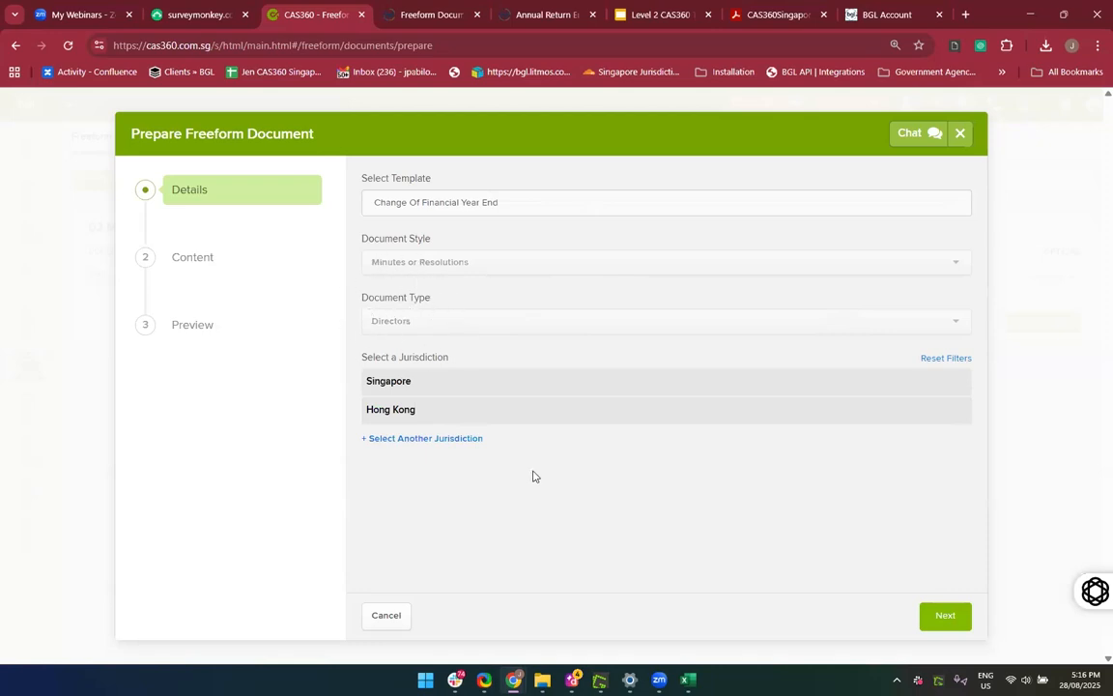
left_click(945, 617)
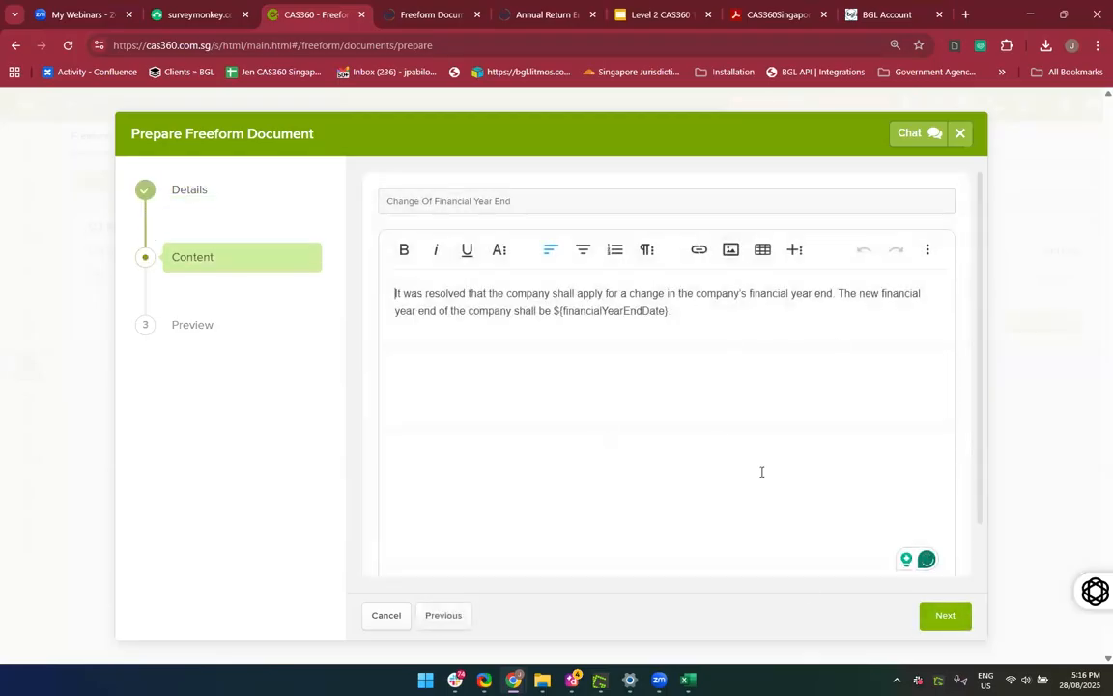
Add the sample text "dfiugdfogoiuf" two lines below the resolution wording and proceed to the preview
left_click(714, 314)
key("Return")
key("Return")
type("dfiugdfogoiuf")
left_click(937, 618)
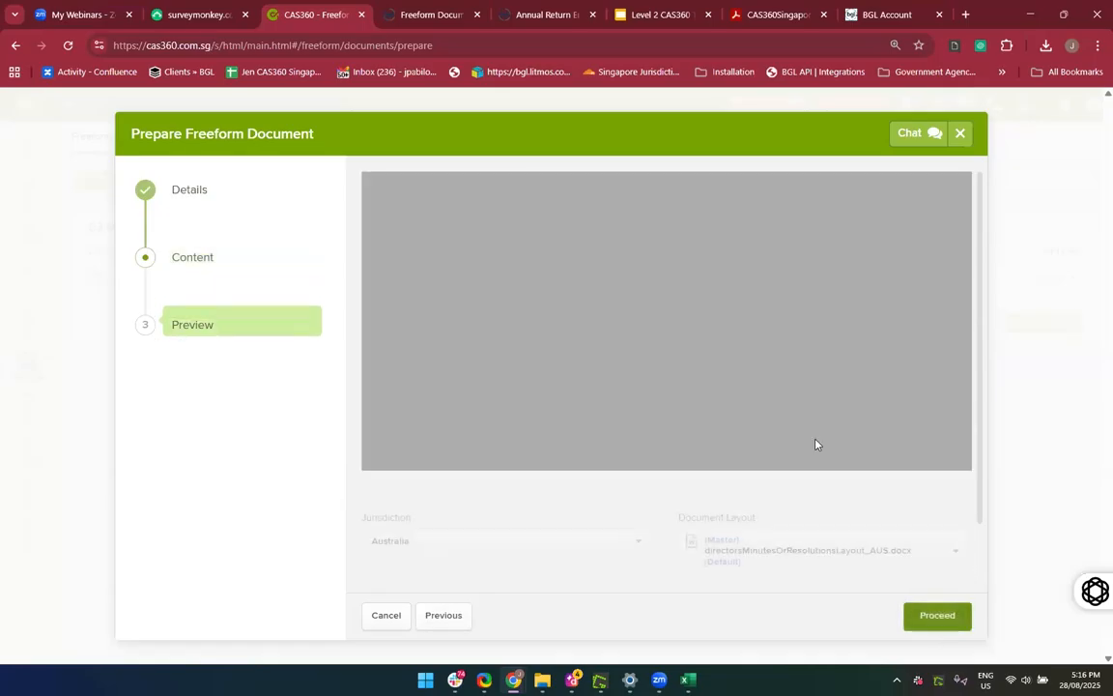
Set the preview's jurisdiction to Singapore and its document layout to singleColumnDirectorsMinutesOrResolutionsLayout_SG.docx
scroll(770, 314, "down", 3)
scroll(771, 314, "up", 2)
left_click(778, 553)
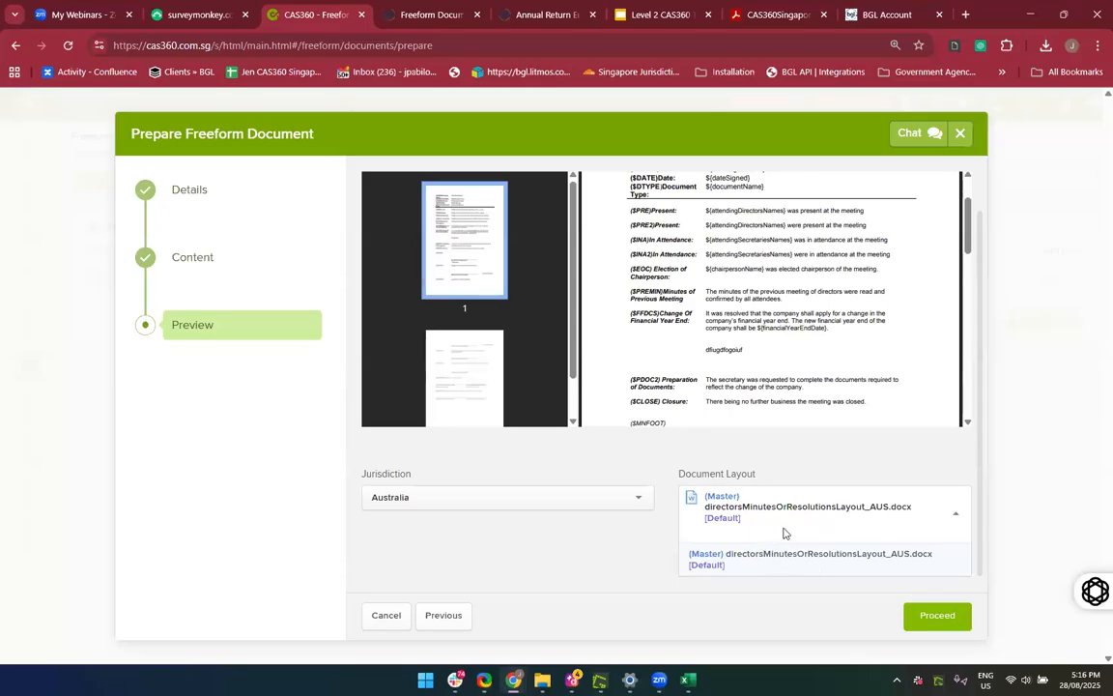
left_click(784, 532)
left_click(569, 539)
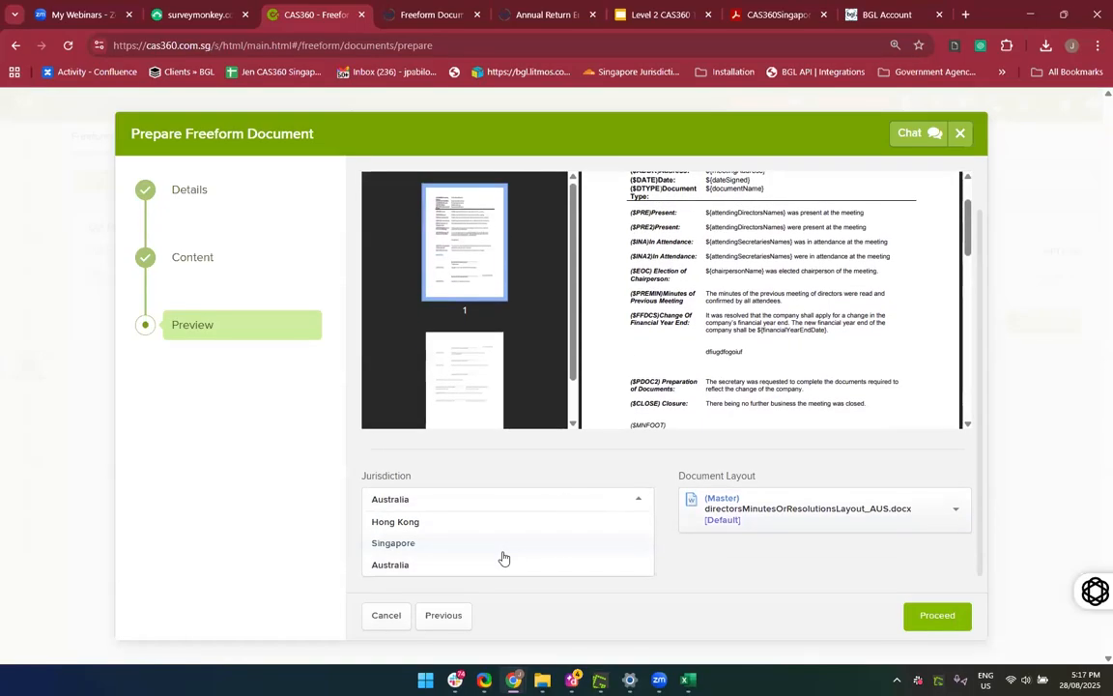
left_click(503, 557)
left_click(804, 559)
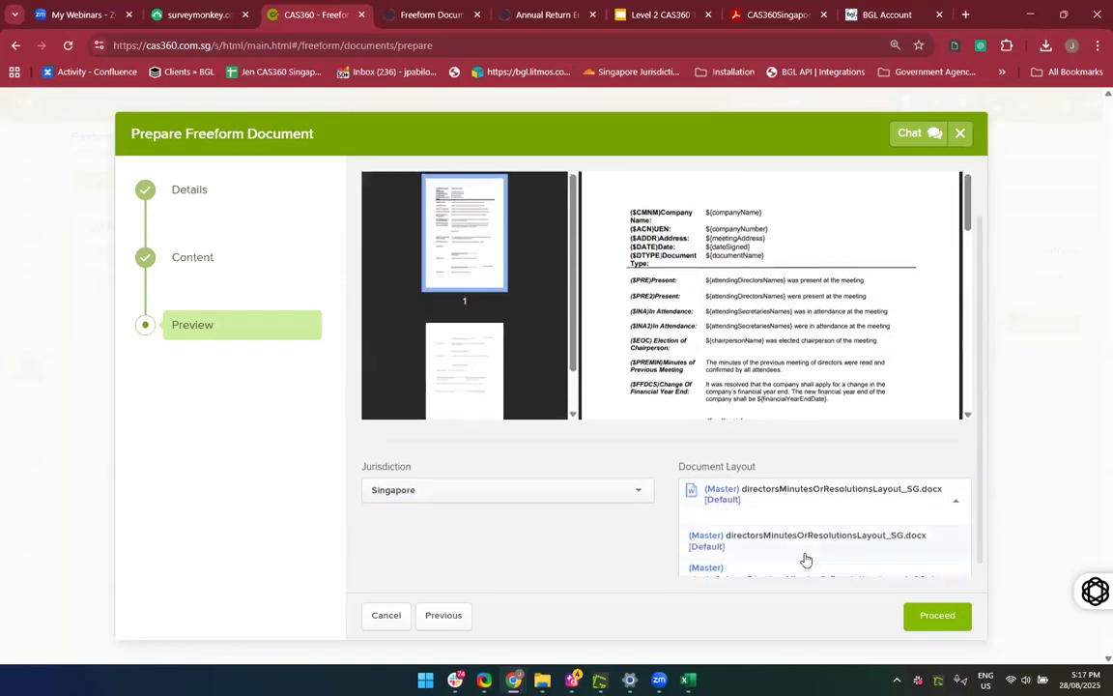
scroll(804, 559, "down", 1)
left_click(751, 569)
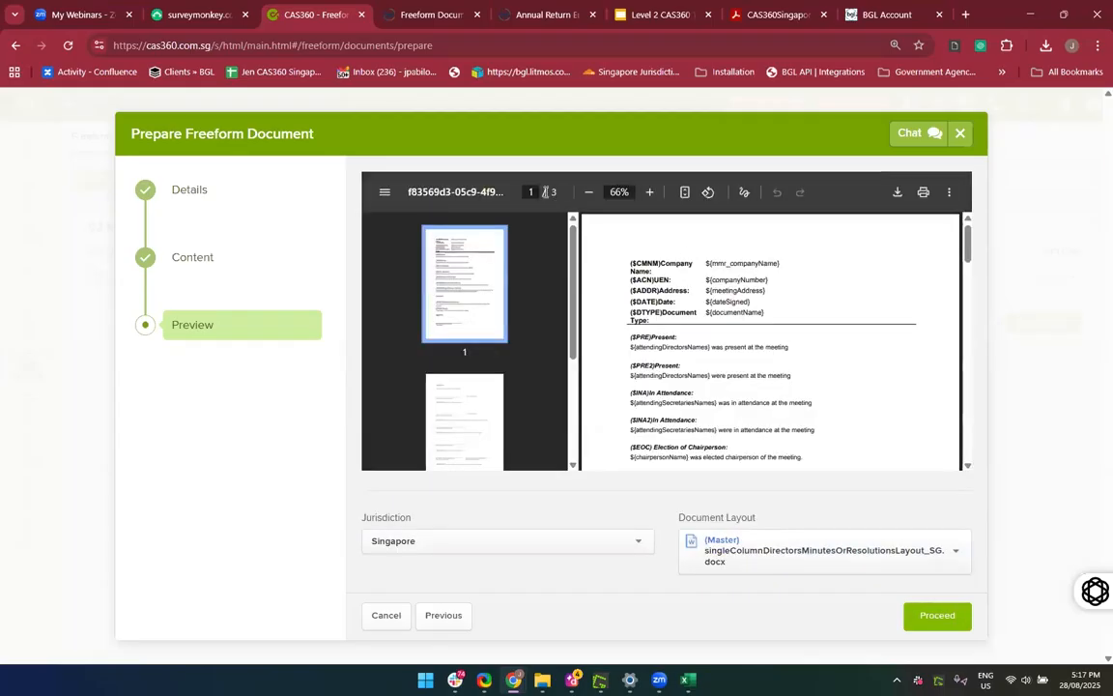
Examine the enlarged single-column preview, including the Change Of Financial Year End clause, the added text and the company header
left_click(649, 193)
left_click(649, 192)
left_click(650, 192)
scroll(721, 337, "down", 3)
scroll(721, 337, "right", 2)
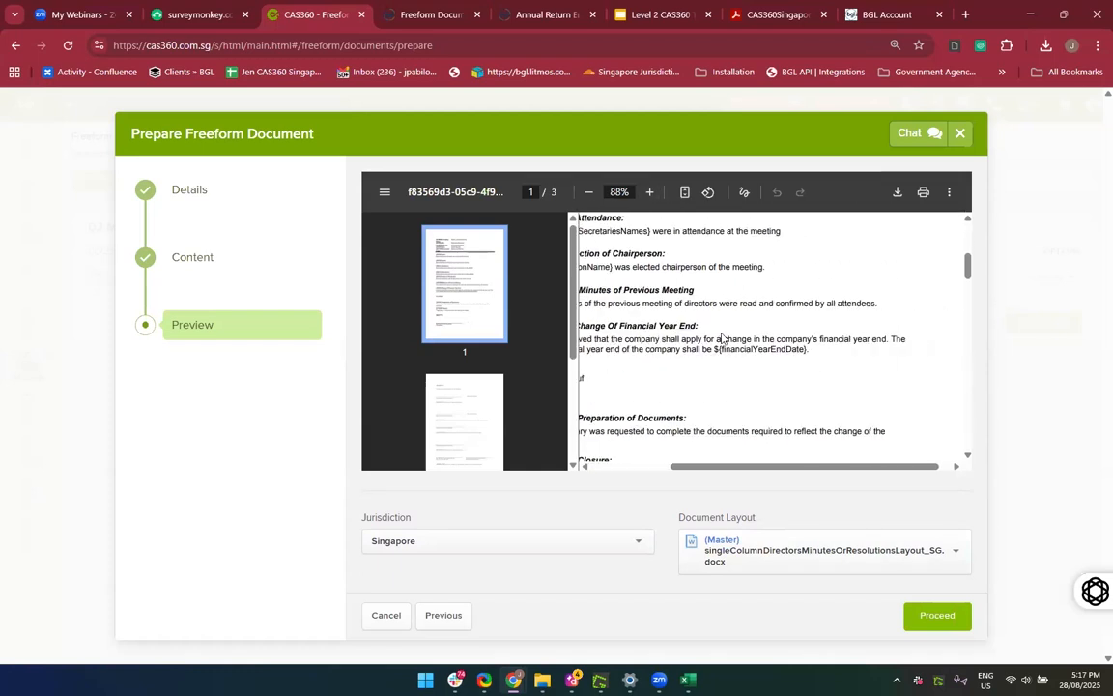
scroll(721, 338, "right", 1)
scroll(721, 337, "left", 3)
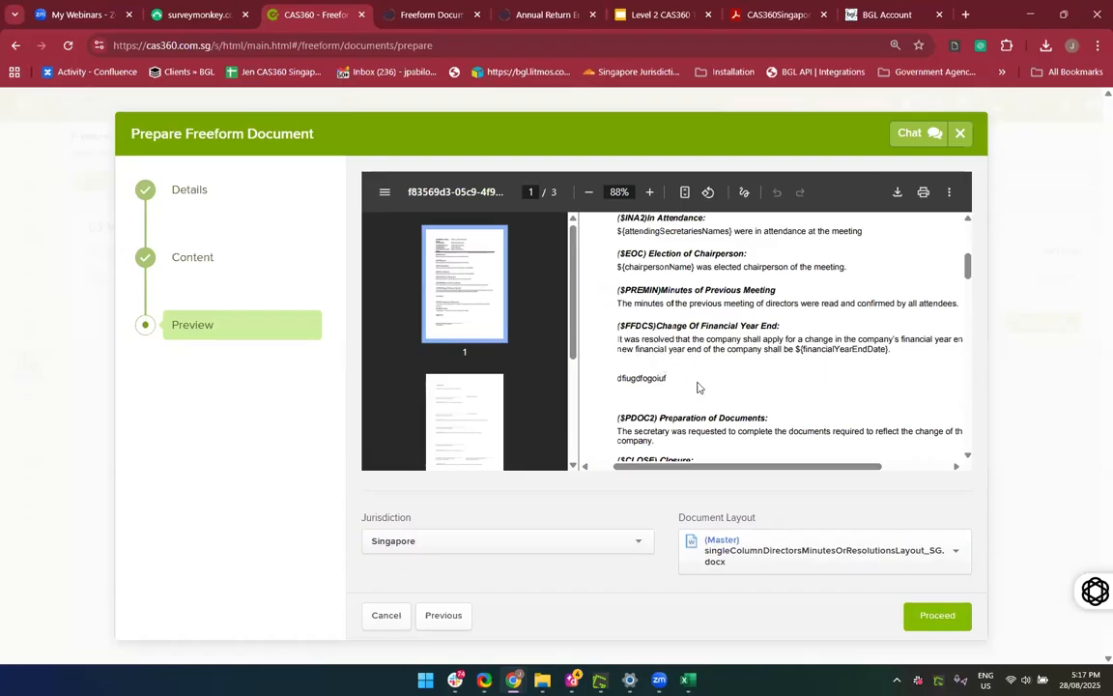
scroll(674, 386, "down", 3)
scroll(674, 387, "up", 8)
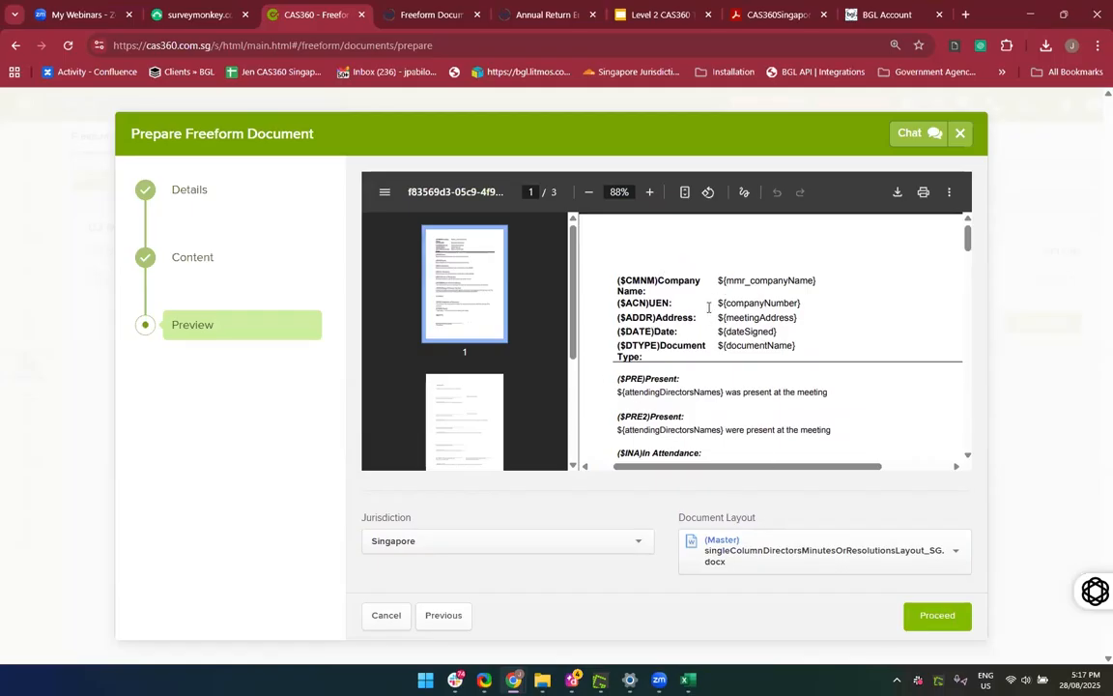
Switch the document layout to the default directorsMinutesOrResolutionsLayout_SG.docx and review how the clauses are arranged
left_click(854, 560)
left_click(760, 573)
left_click(799, 559)
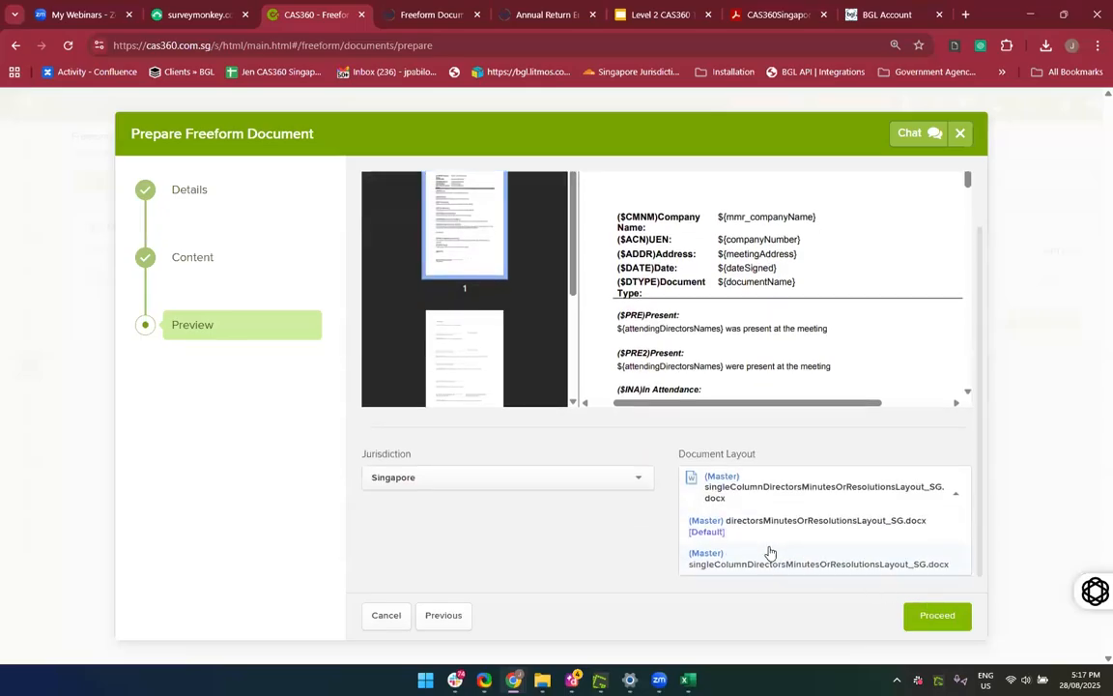
left_click(696, 561)
left_click(753, 563)
left_click(738, 527)
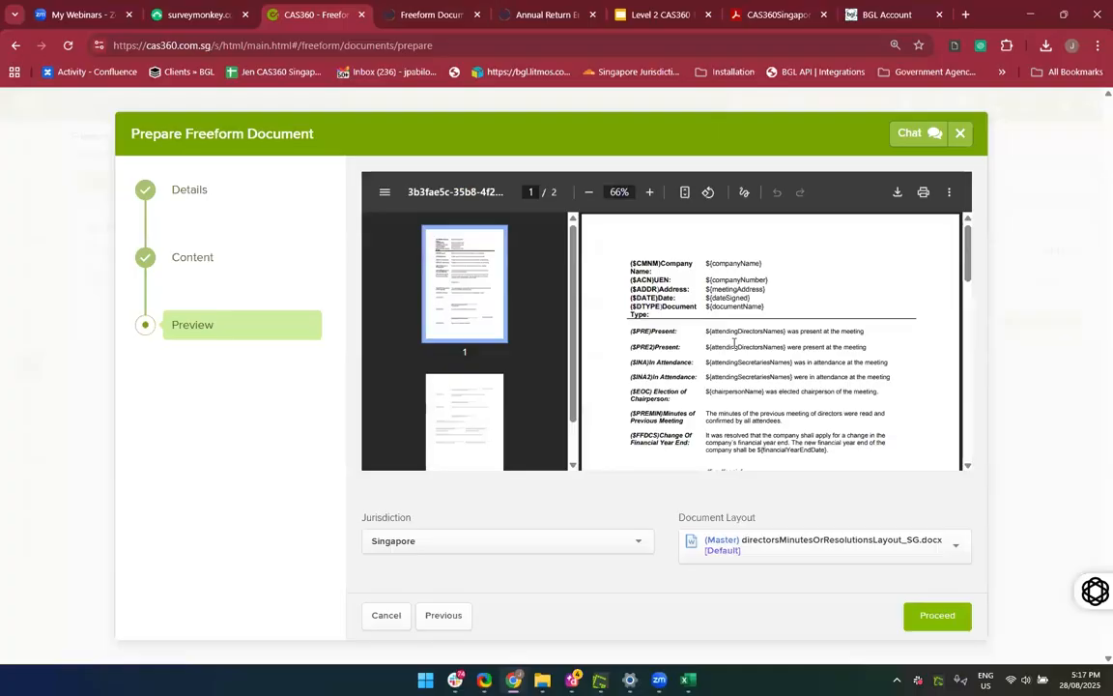
scroll(734, 342, "down", 3)
Preview the document in singleColumnDirectorsMinutesOrResolutionsLayout_SG.docx again, and close the freeform document without proceeding
left_click(760, 543)
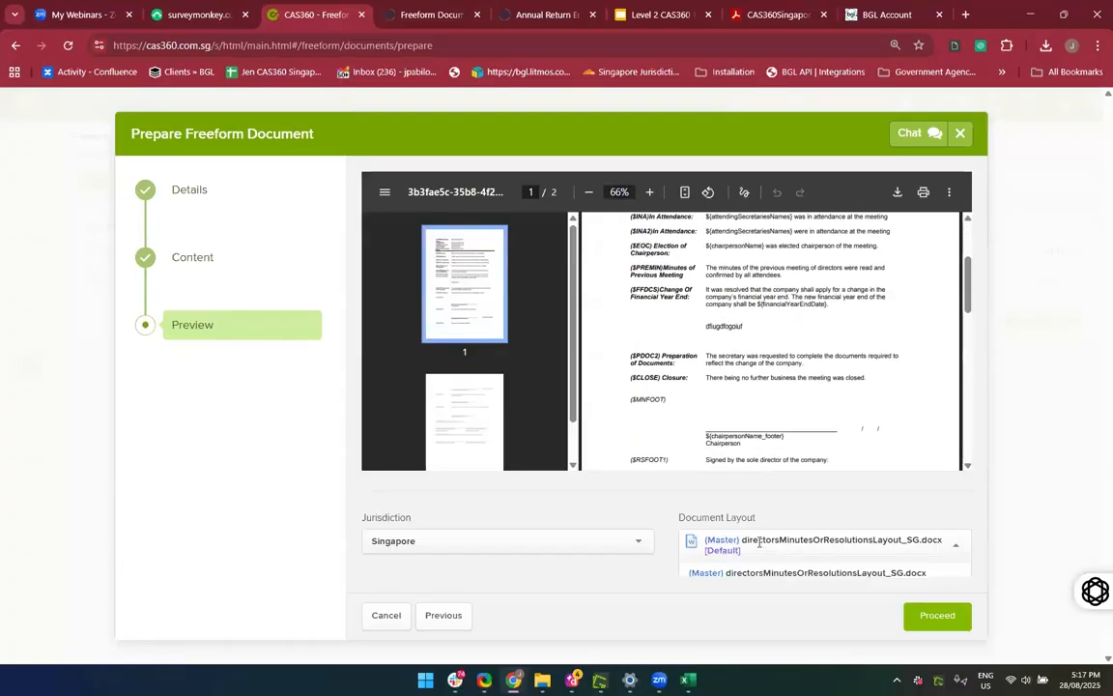
left_click(735, 568)
scroll(710, 397, "down", 5)
scroll(709, 396, "up", 3)
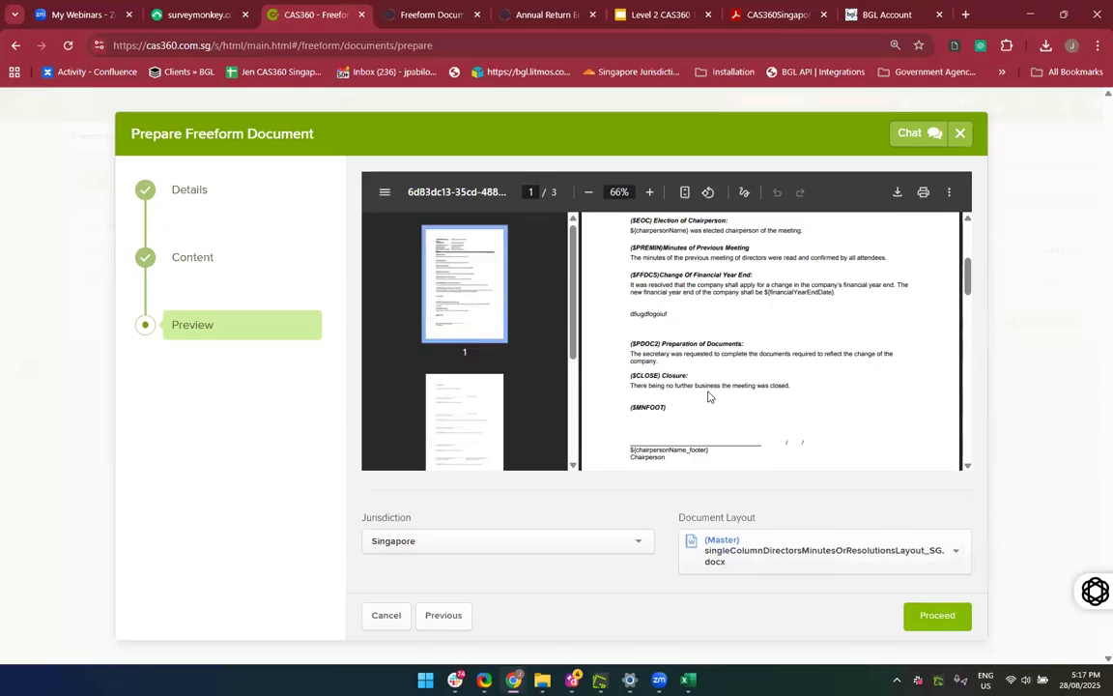
left_click(649, 192)
left_click(649, 193)
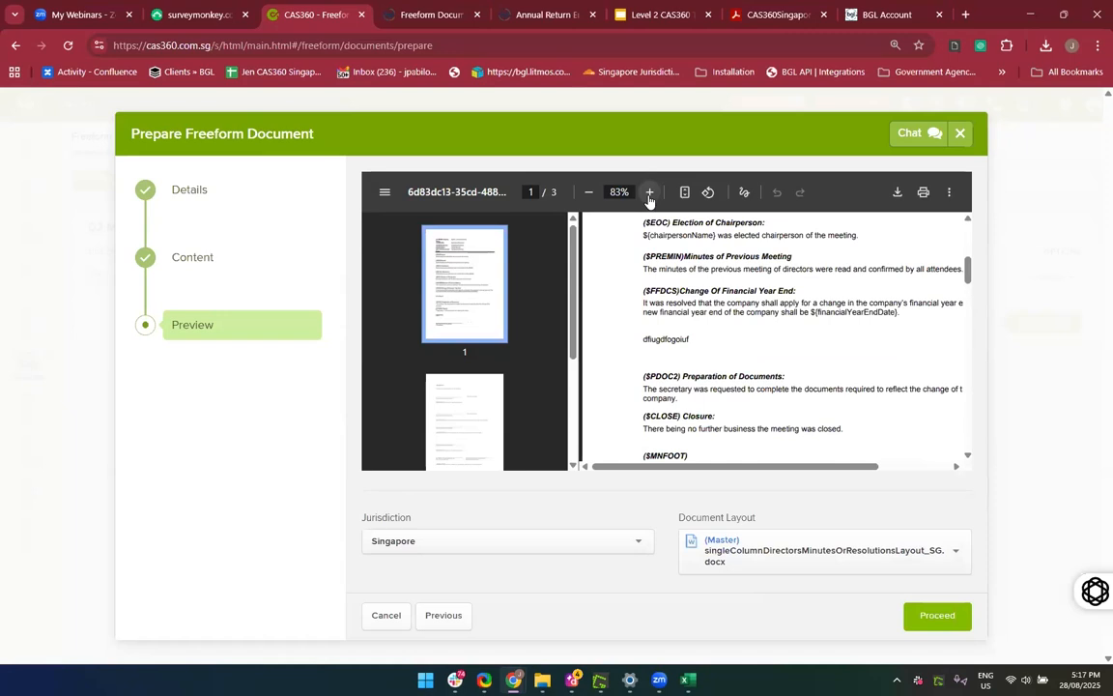
left_click(960, 134)
Look through the templates available for preparing a new freeform document, and close the form without choosing one
left_click(164, 186)
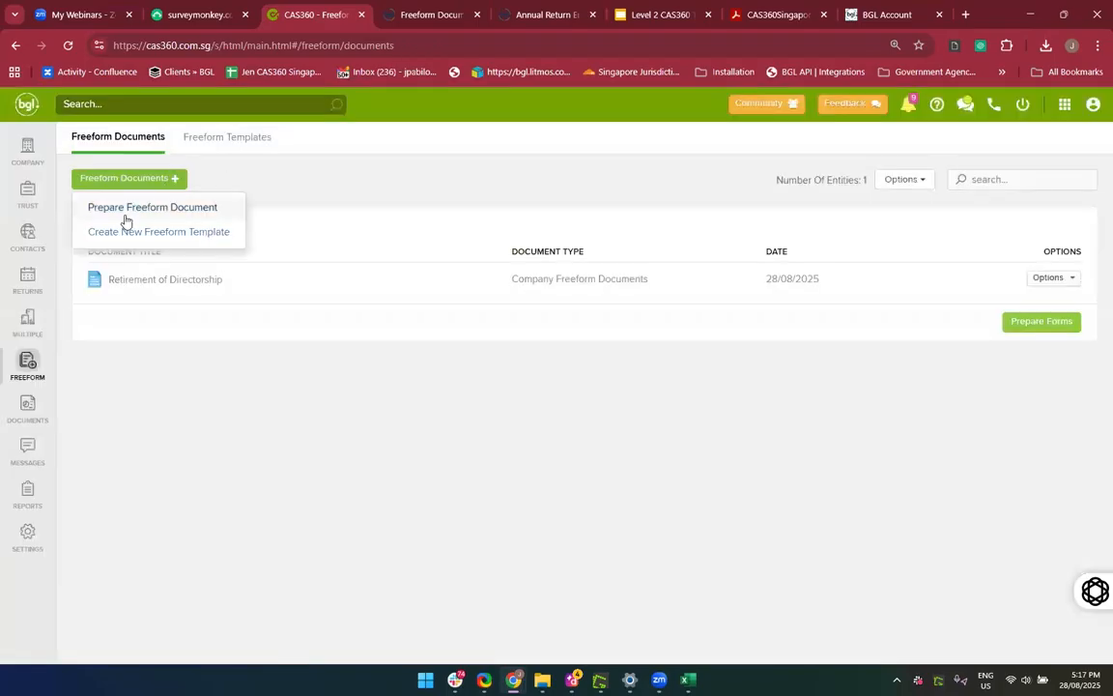
left_click(125, 214)
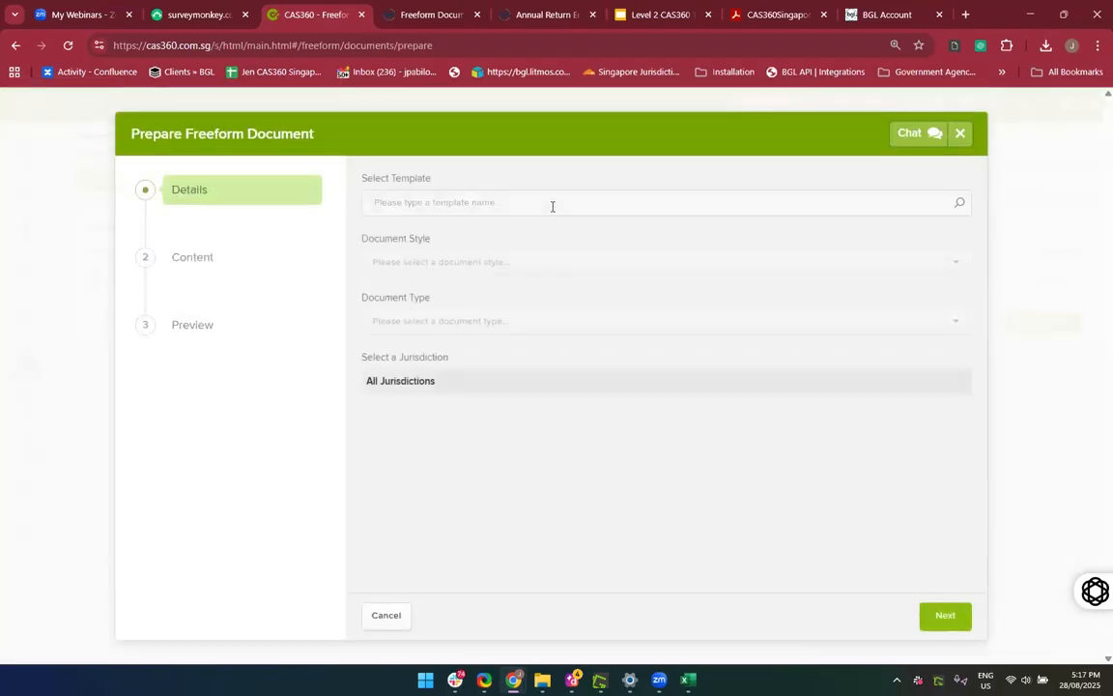
left_click(553, 204)
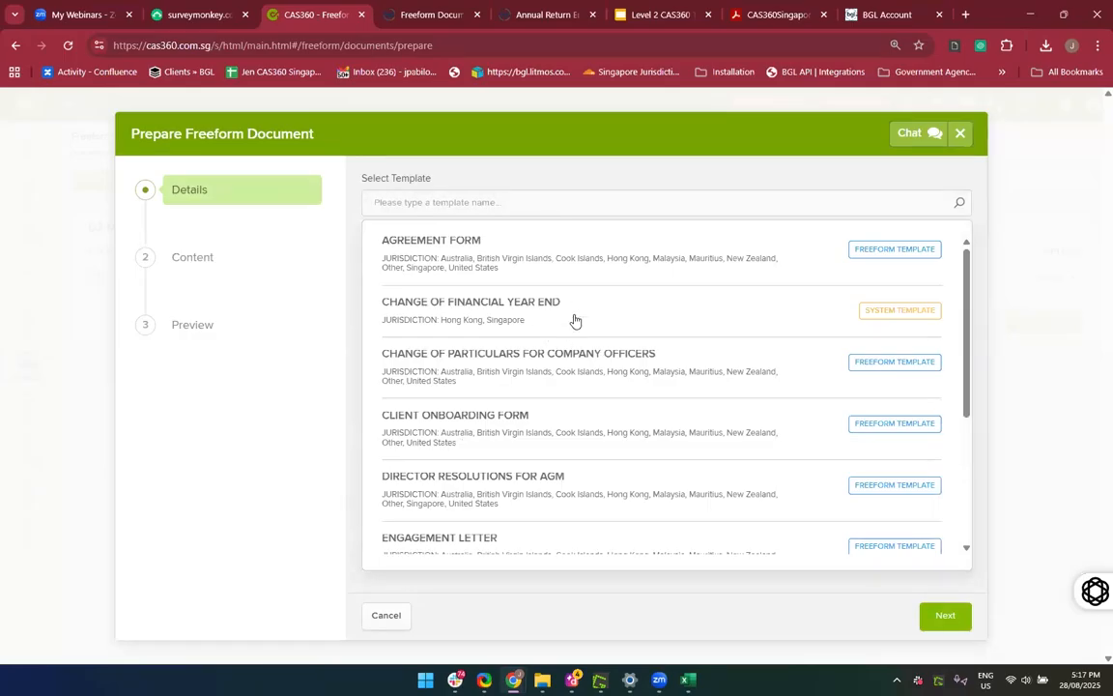
scroll(567, 336, "down", 4)
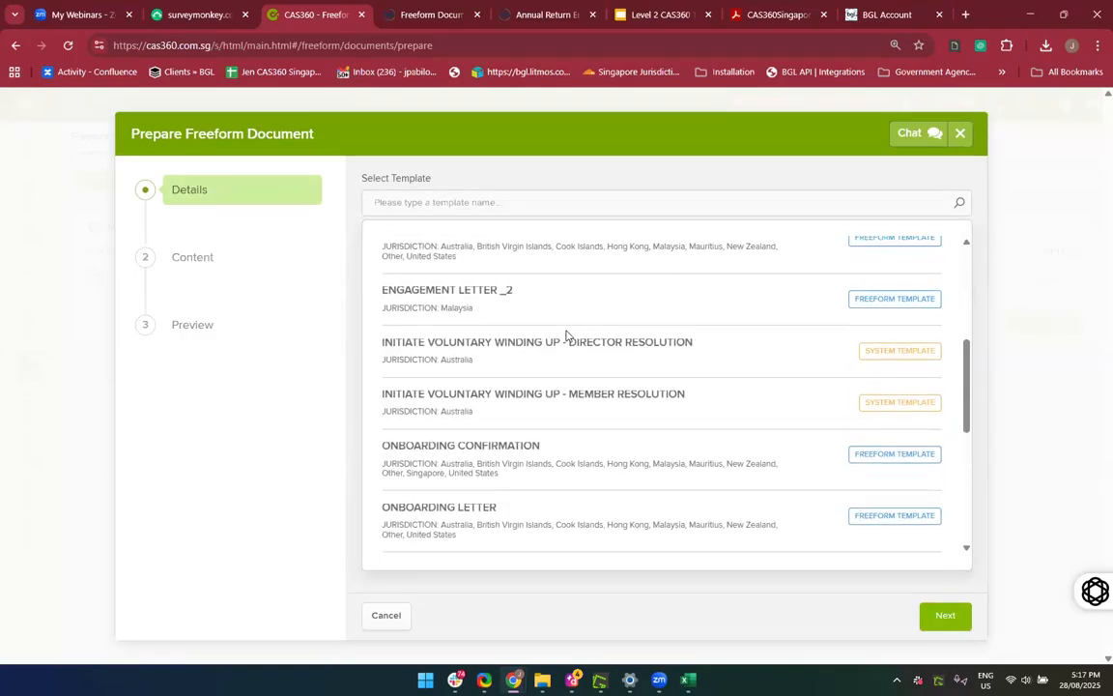
scroll(567, 336, "up", 3)
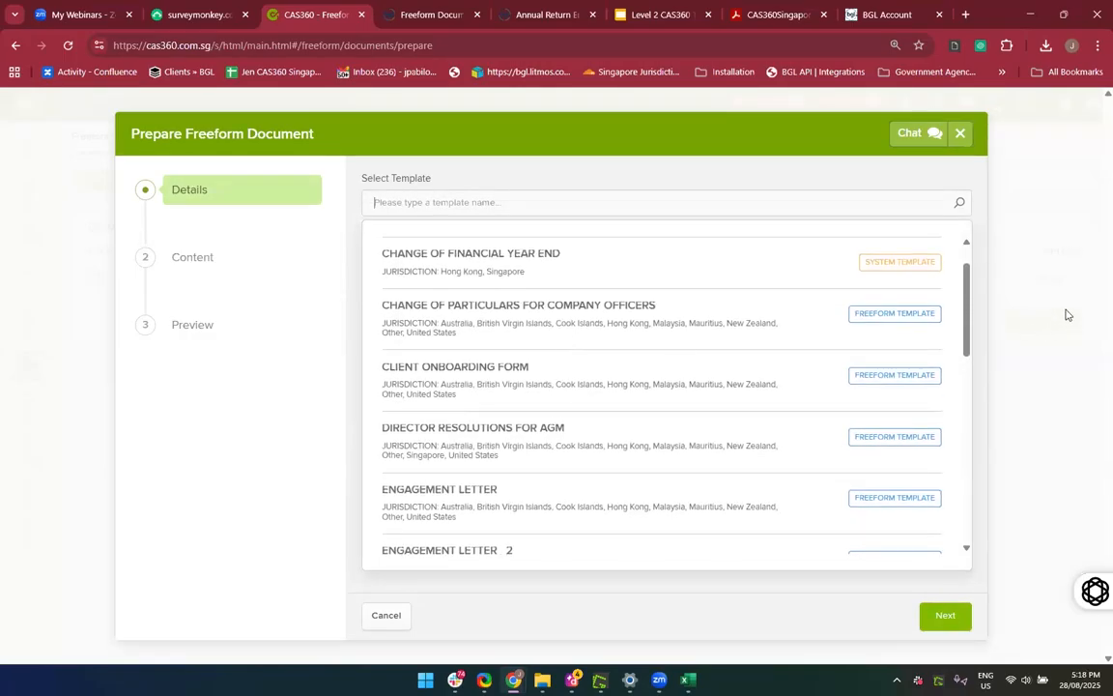
left_click(960, 136)
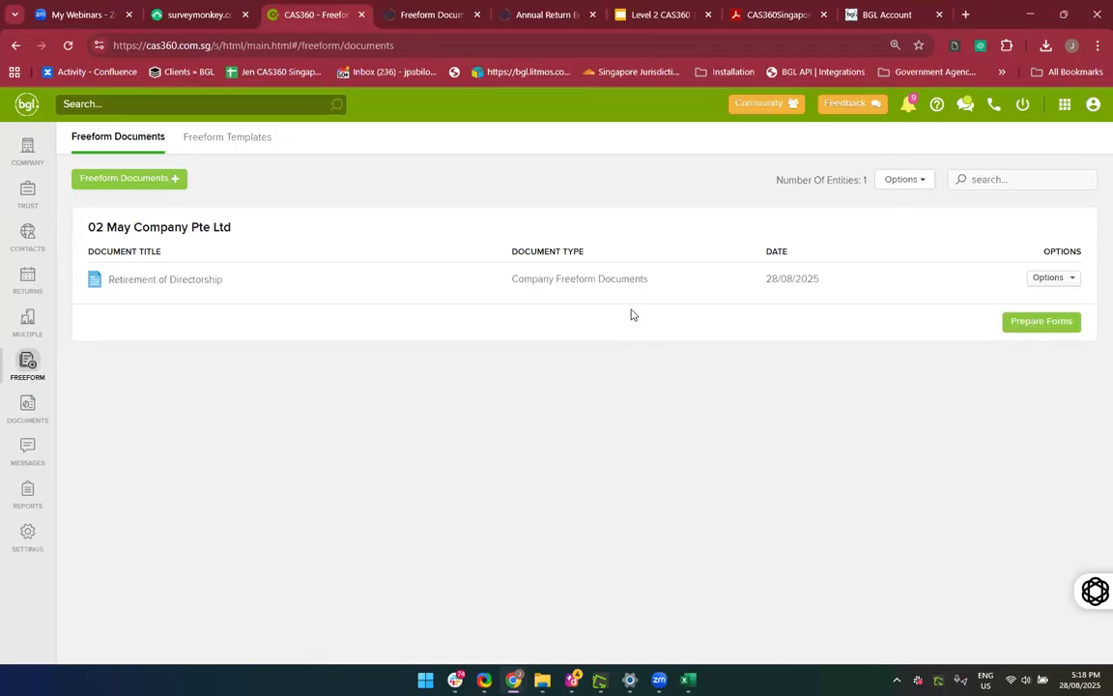
Return to the company list and switch to the Level 2 CAS360 Training Singapore presentation in Google Slides
left_click(19, 145)
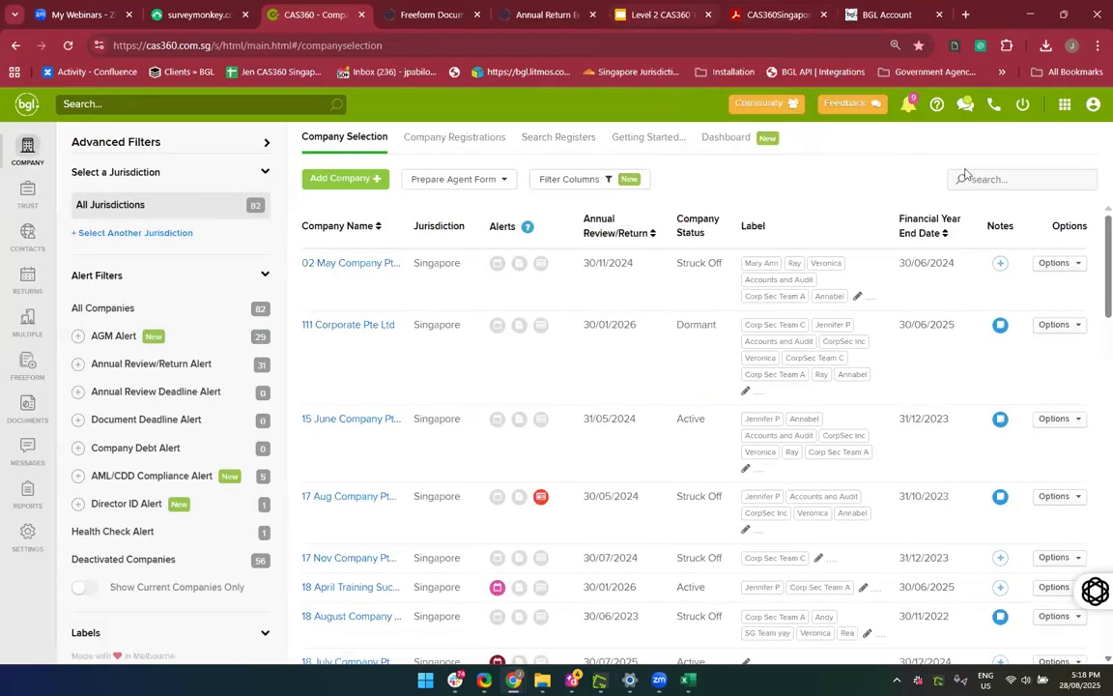
left_click(662, 15)
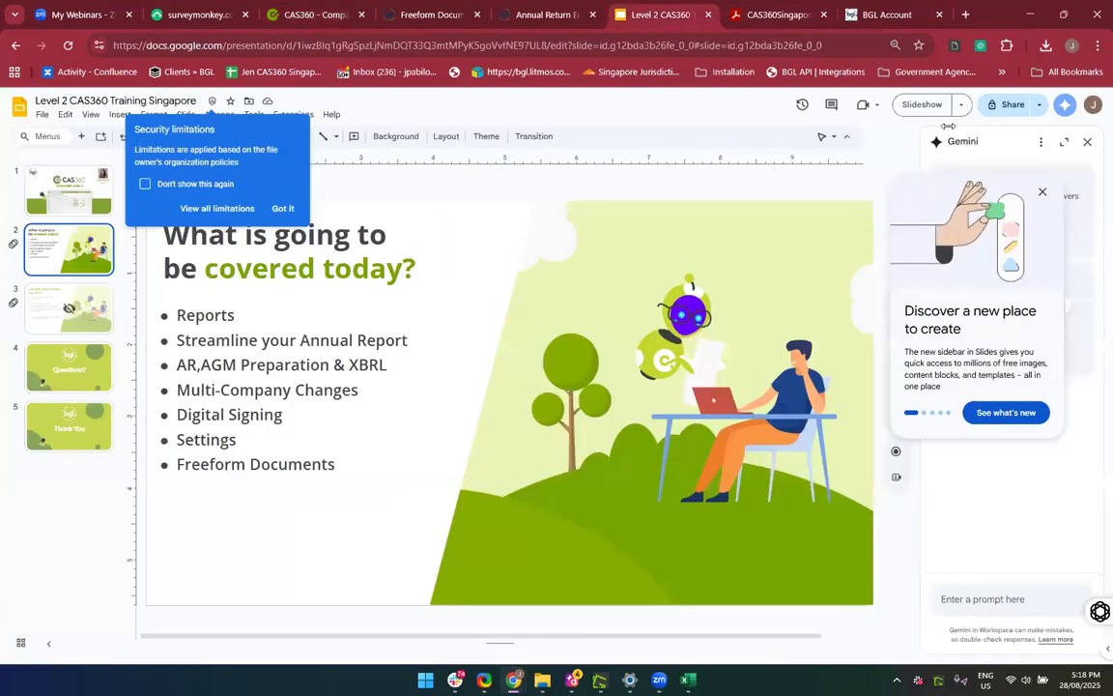
left_click(1005, 104)
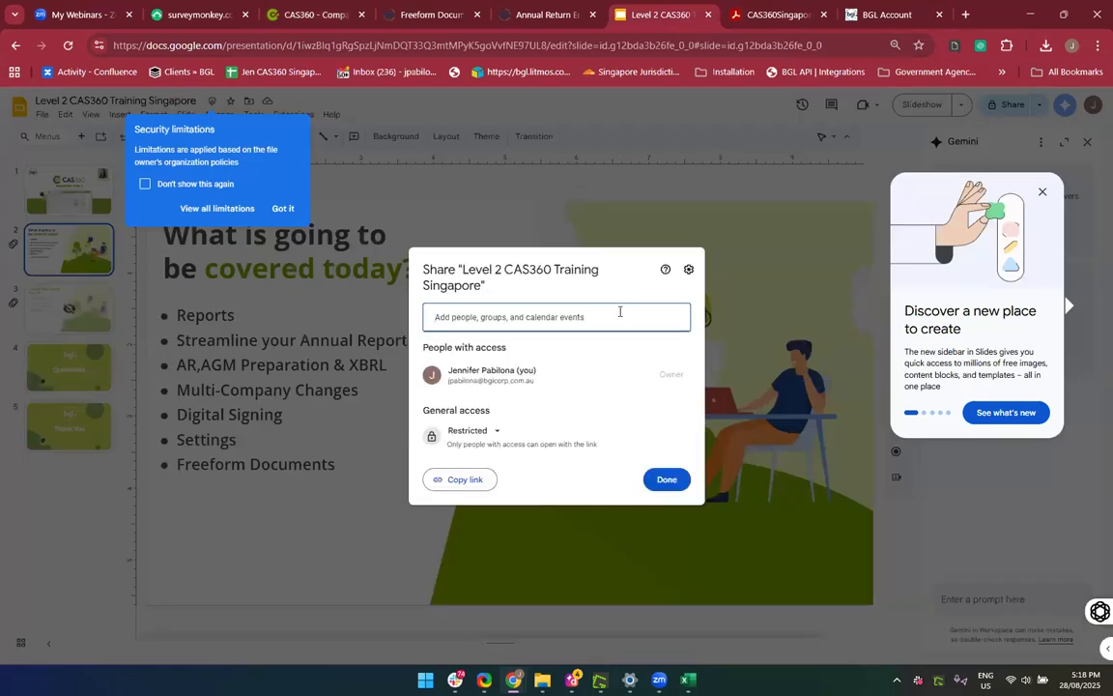
left_click(665, 480)
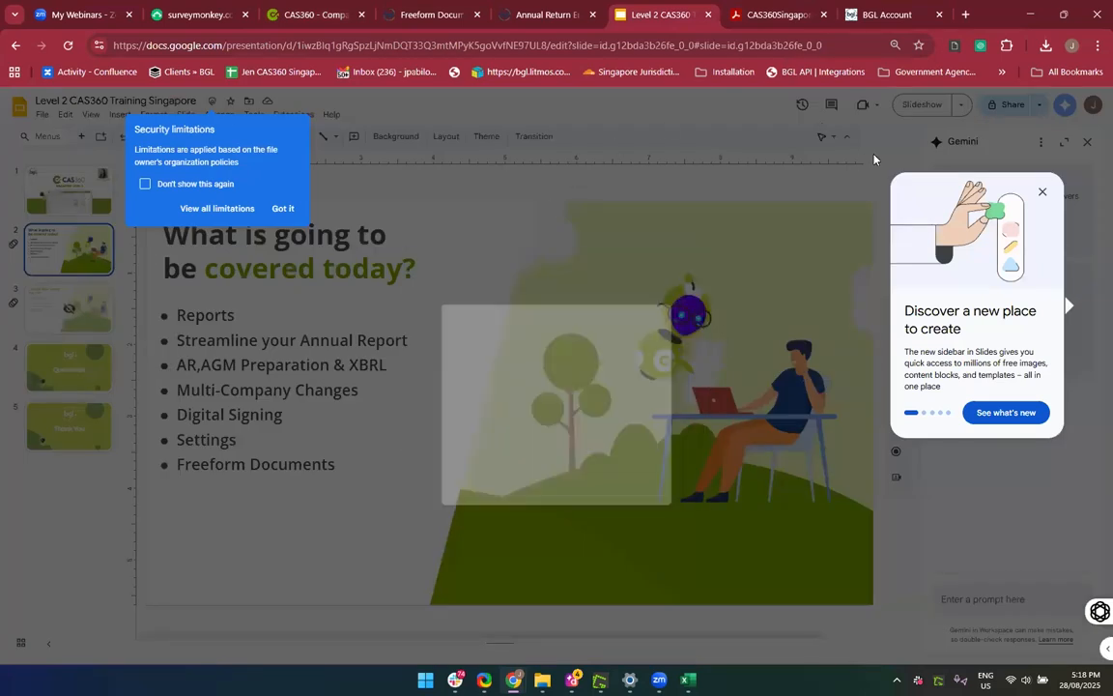
Present the slides in full screen from the agenda slide and advance to the Questions? slide
left_click(920, 104)
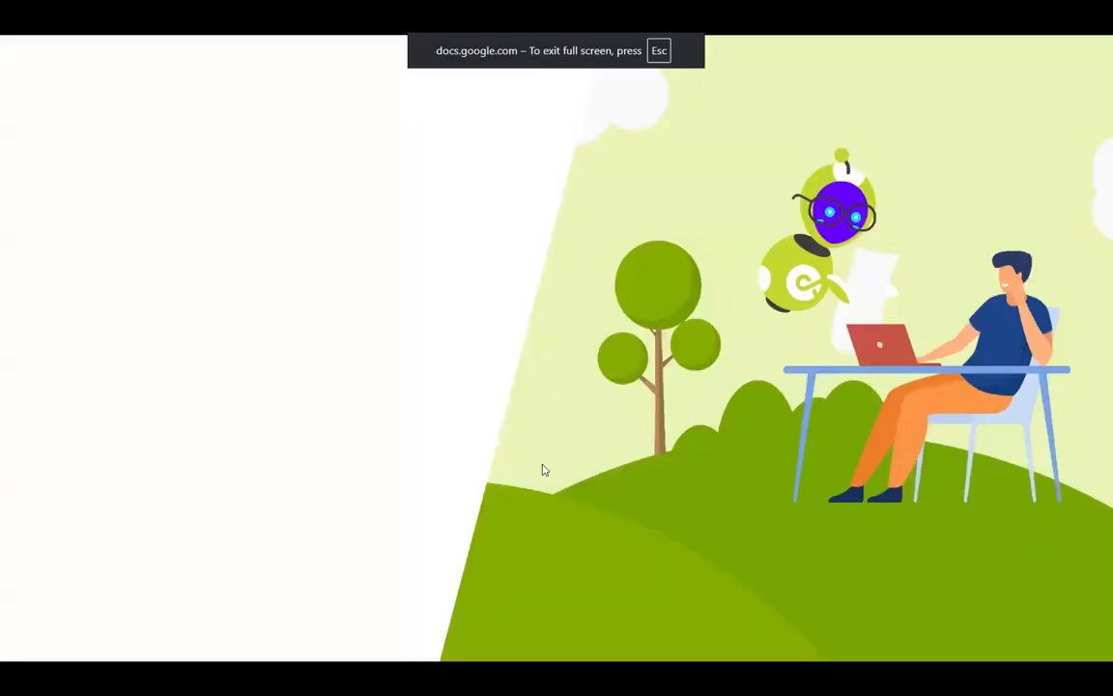
left_click(542, 469)
left_click(542, 470)
key("Left")
key("Right")
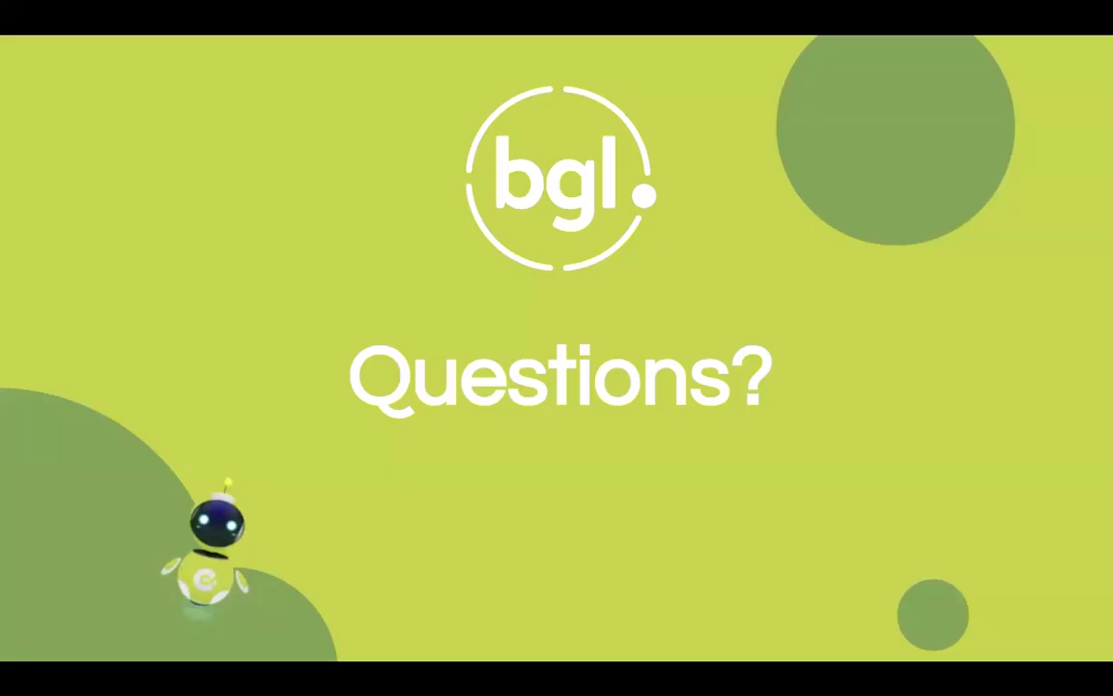